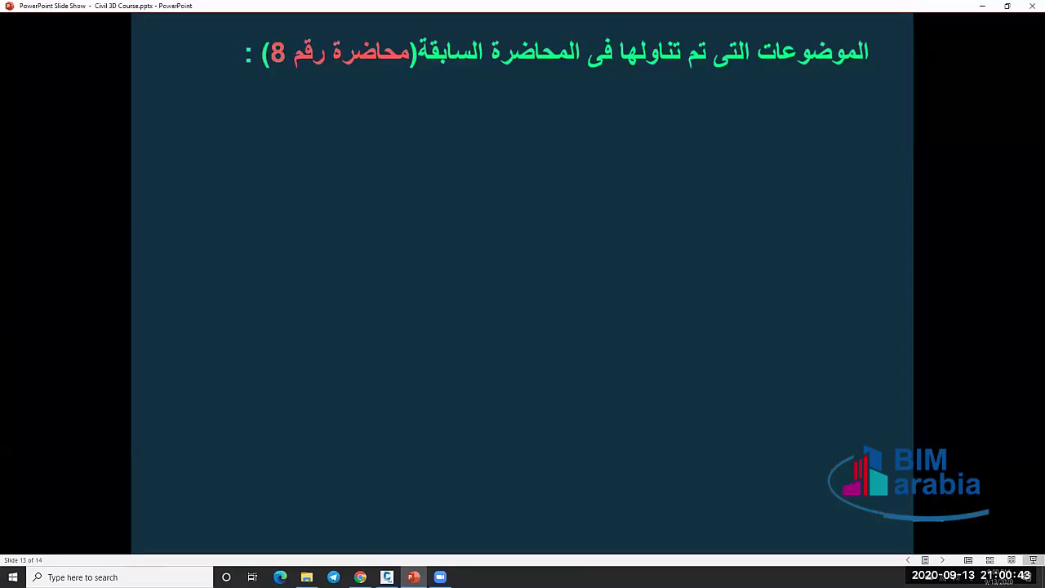
Advance the lecture 8 recap slide through four bullets, from Superelevation to answering attendees' questions.
click(675, 133)
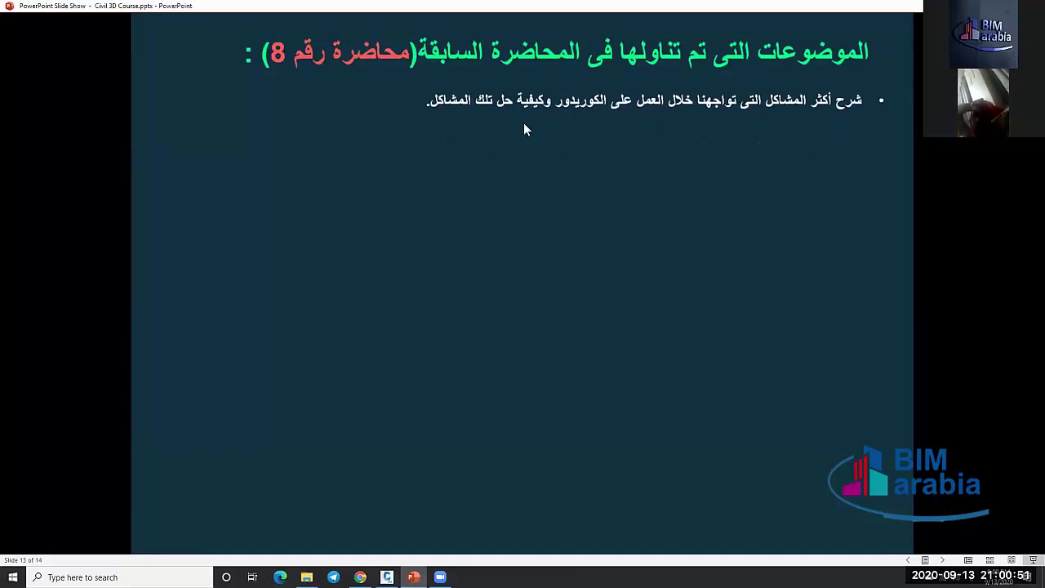
click(631, 144)
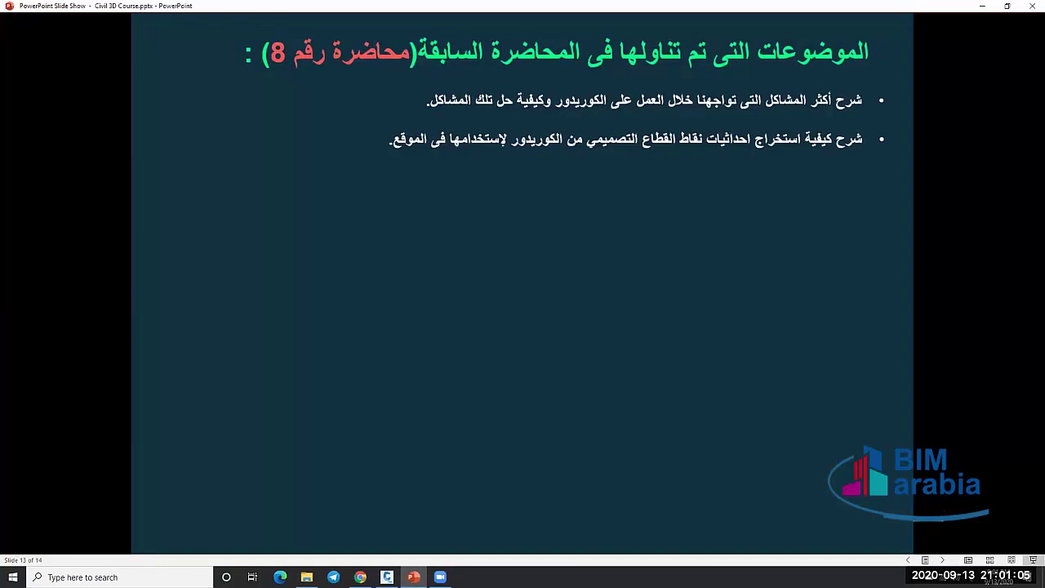
key(Right)
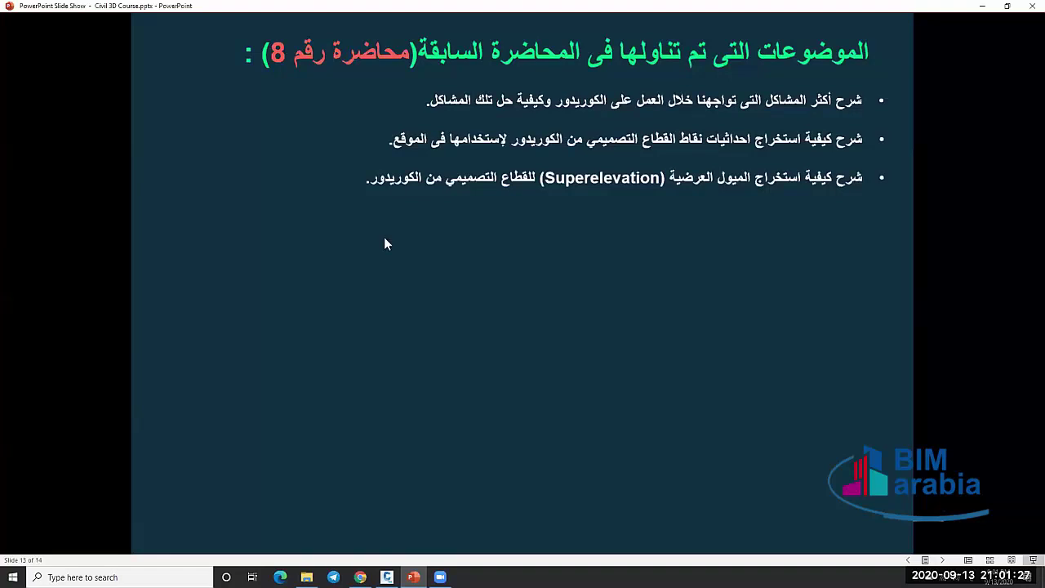
click(575, 216)
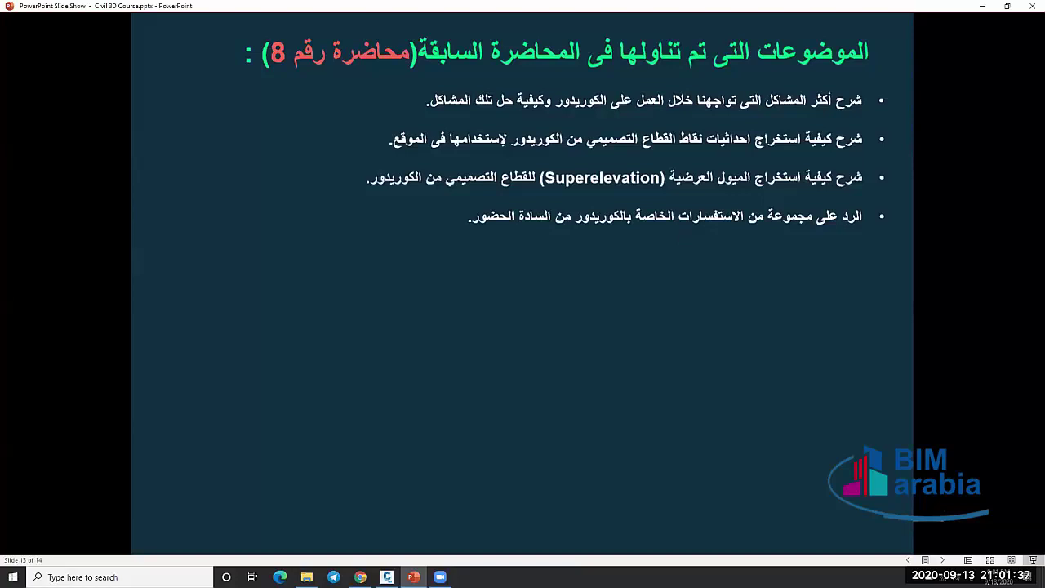
Reveal the Sample line, quantity tables, sections, code set style, cut-and-fill and side-table bullets.
key(Right)
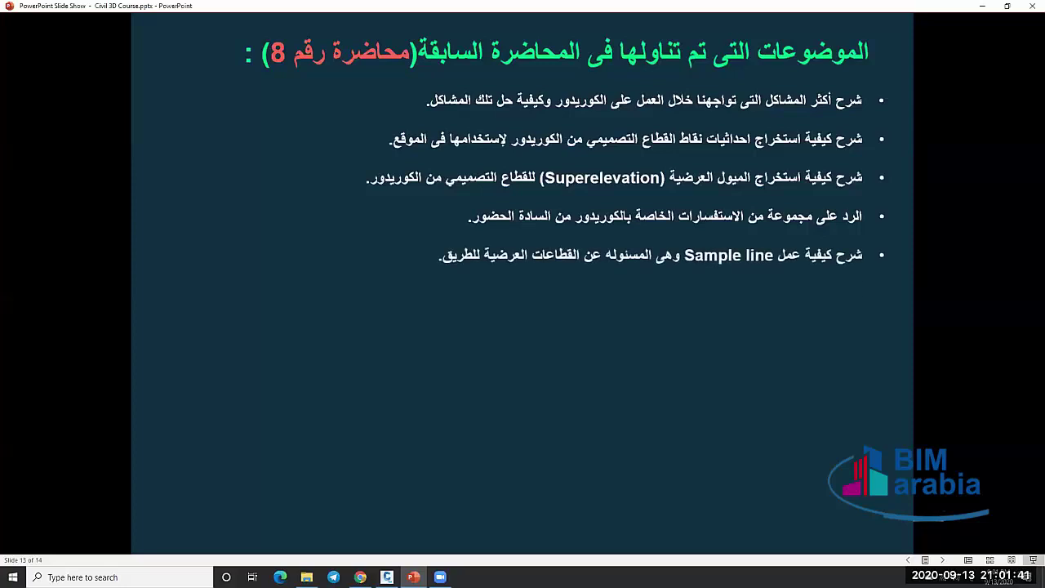
key(Right)
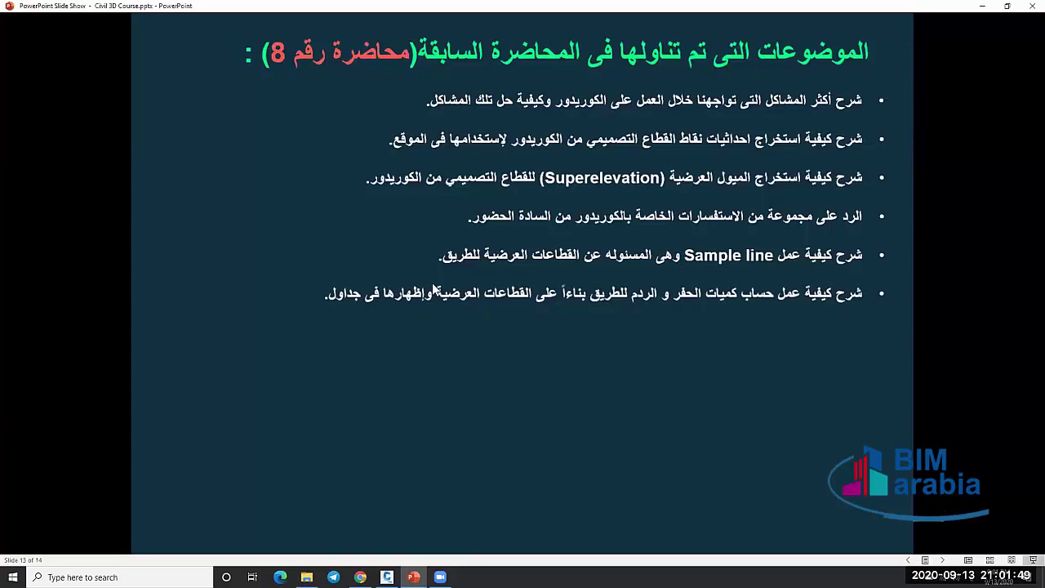
key(Right)
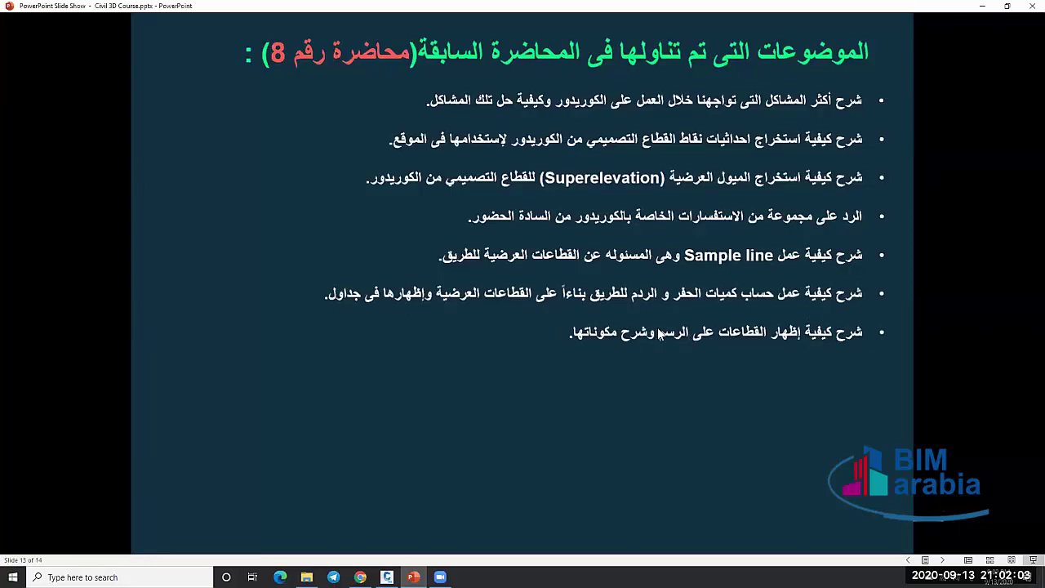
click(627, 312)
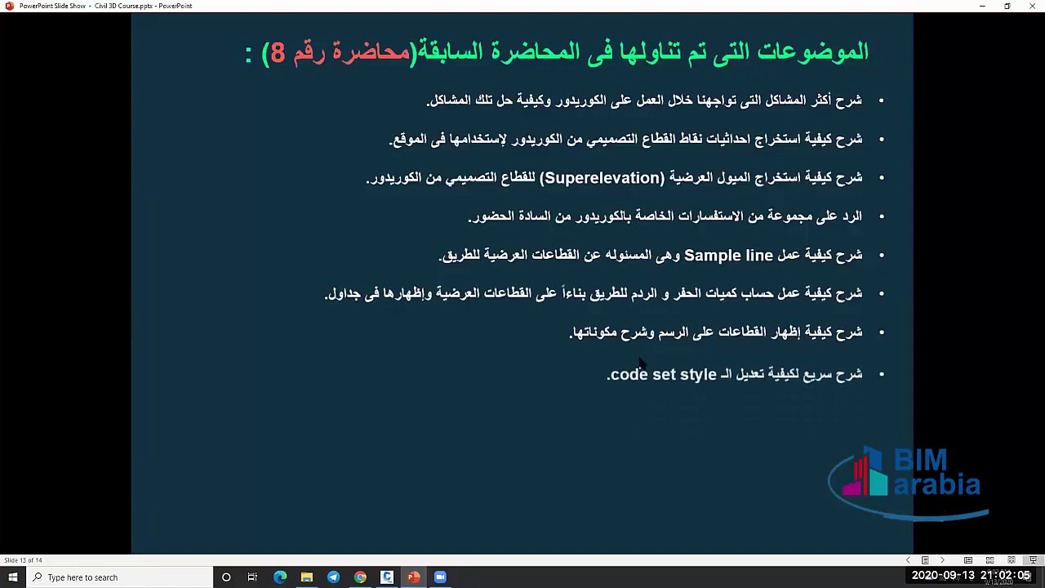
click(717, 387)
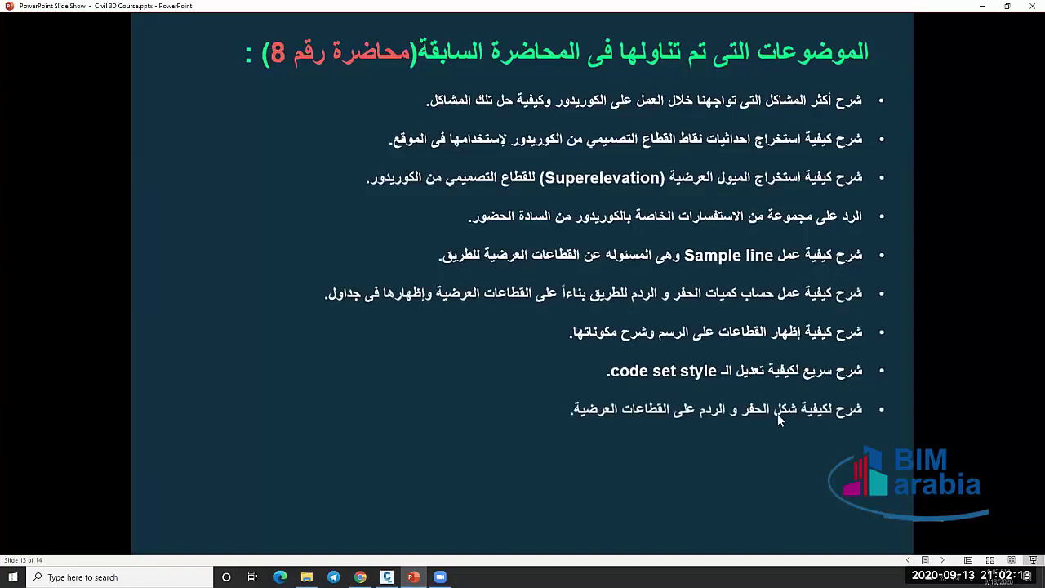
click(674, 404)
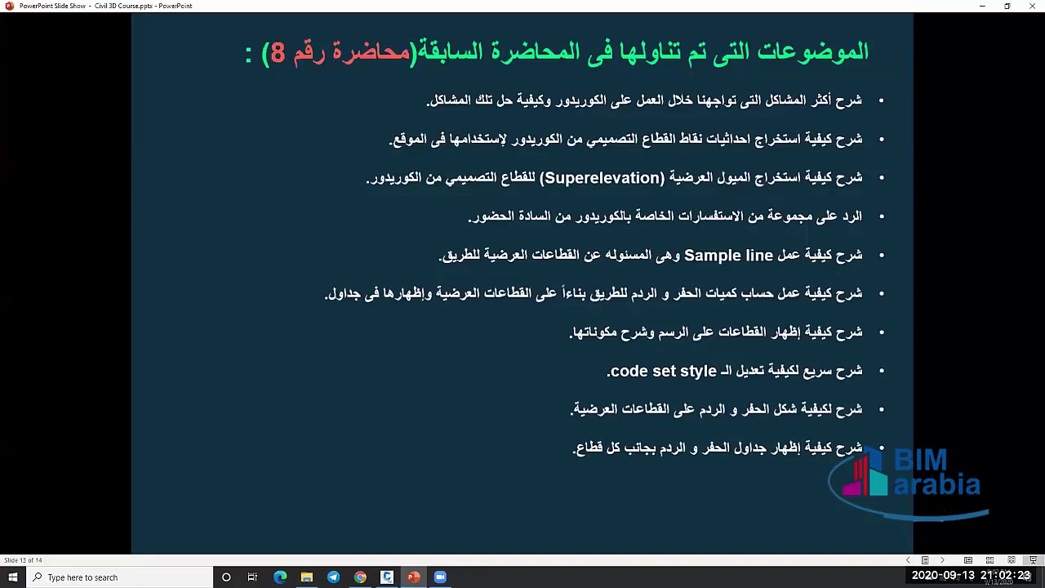
Show the closing answered-questions bullet, then switch to the MEGA course folder in Chrome.
click(709, 345)
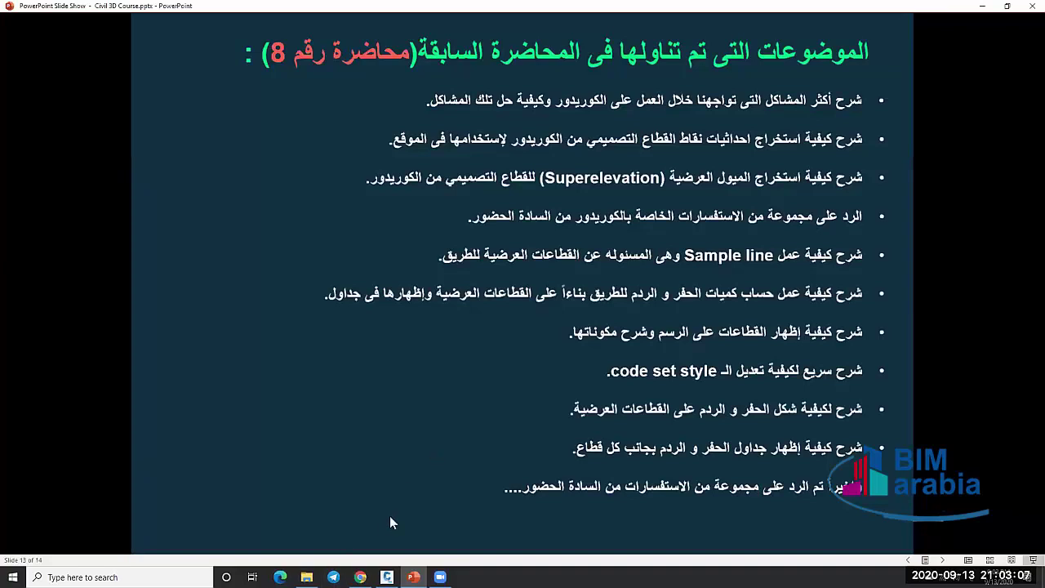
click(360, 576)
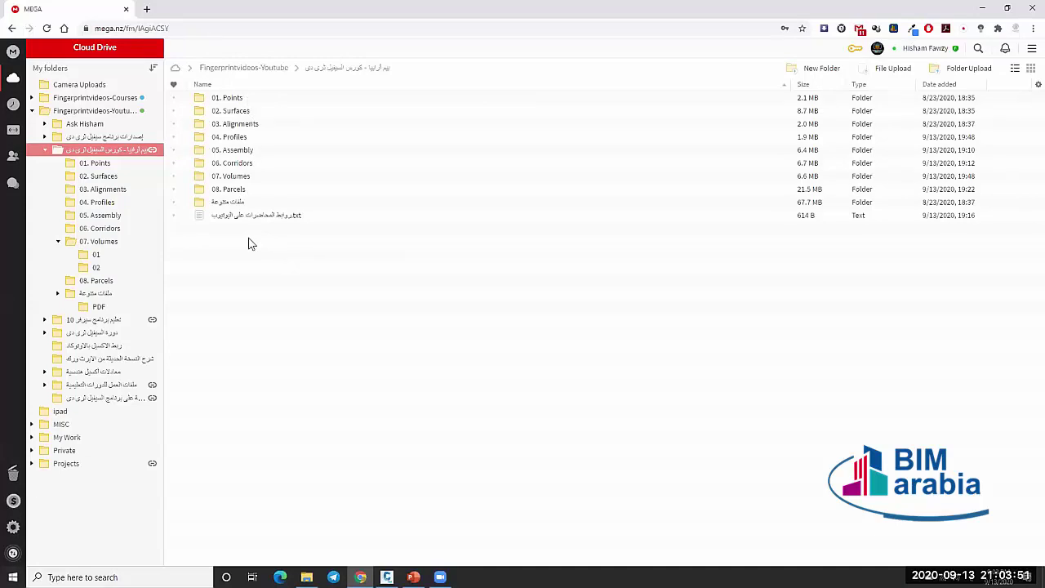
Browse 06. Corridors and the misc PDF folder, then open the useful-links .txt file.
double_click(253, 167)
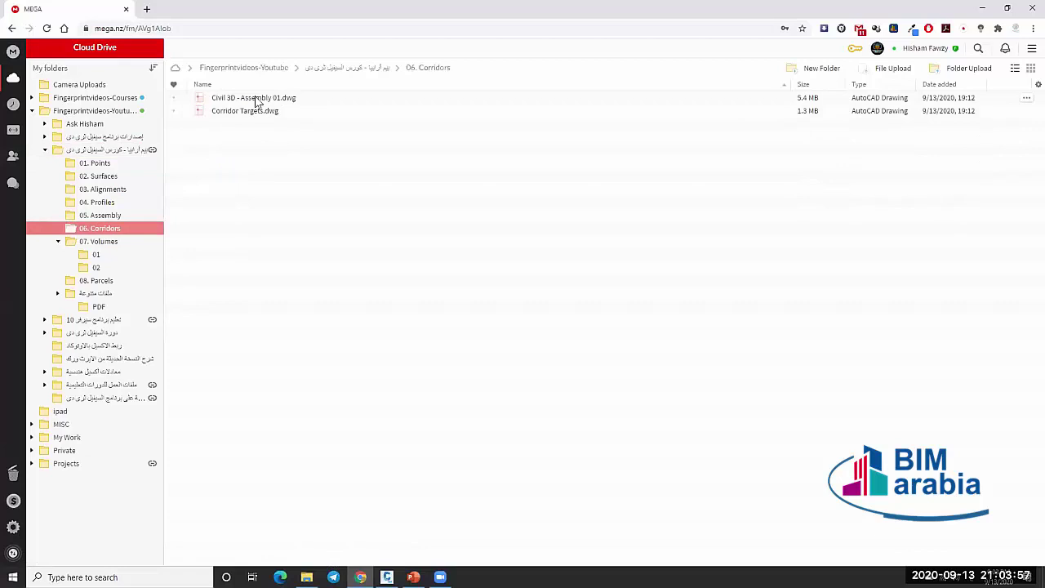
click(349, 69)
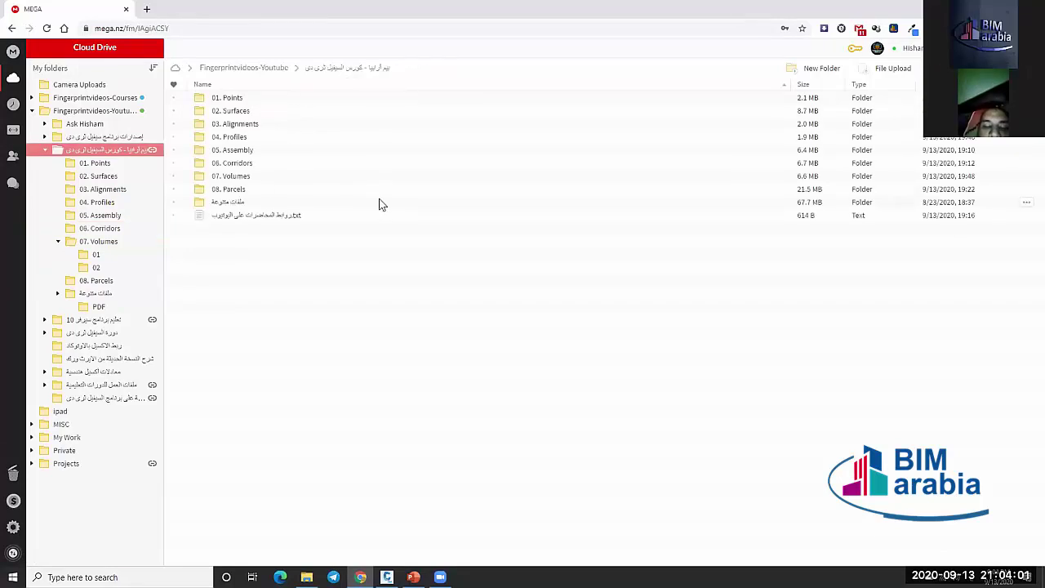
double_click(261, 205)
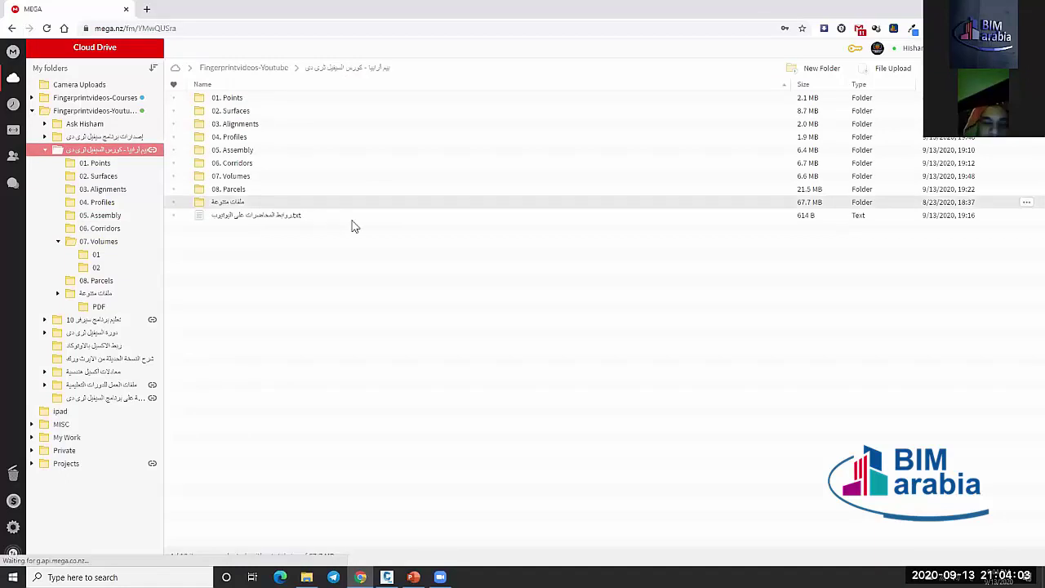
double_click(234, 98)
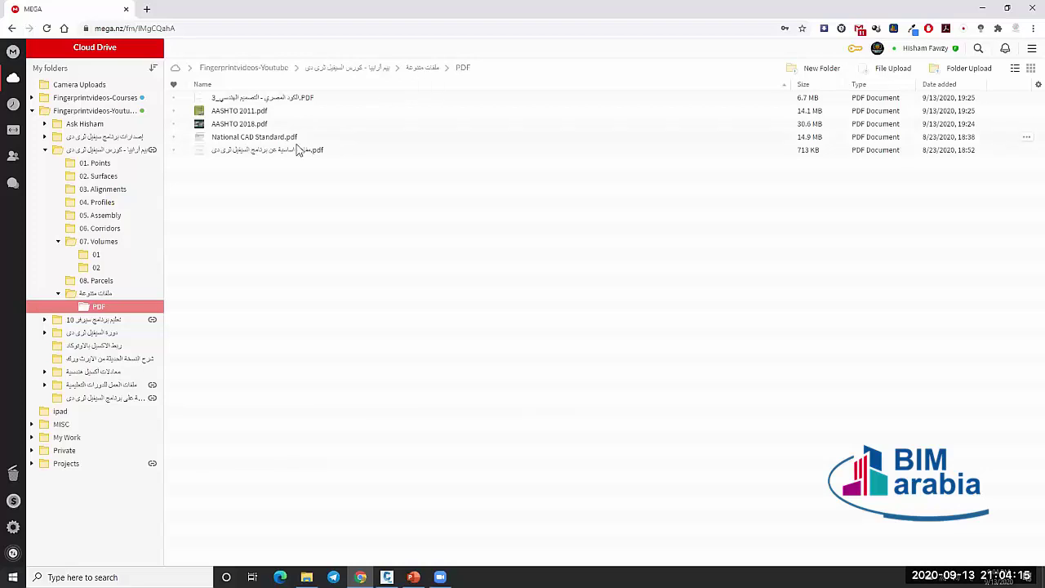
click(422, 68)
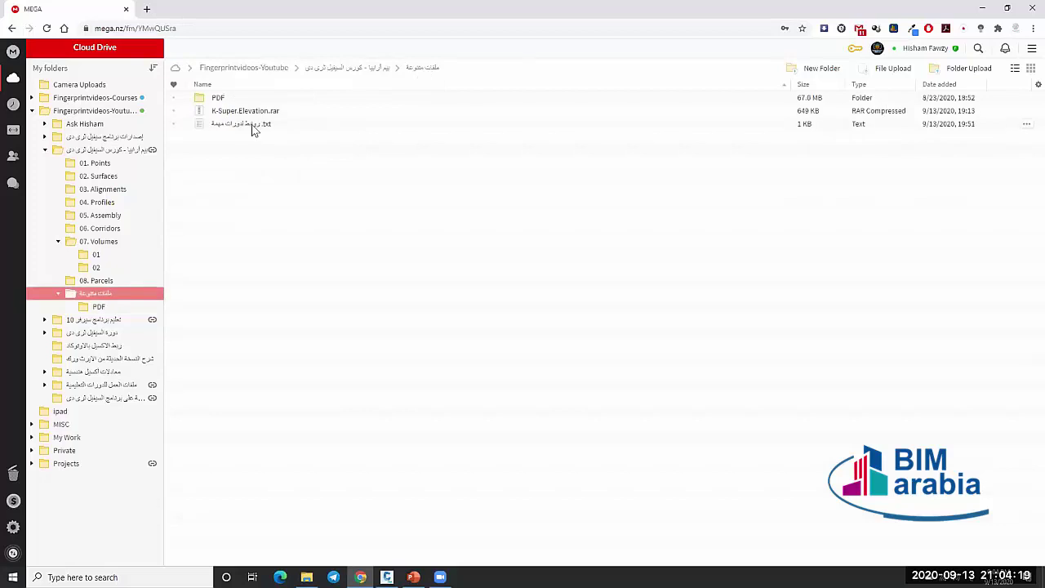
double_click(319, 120)
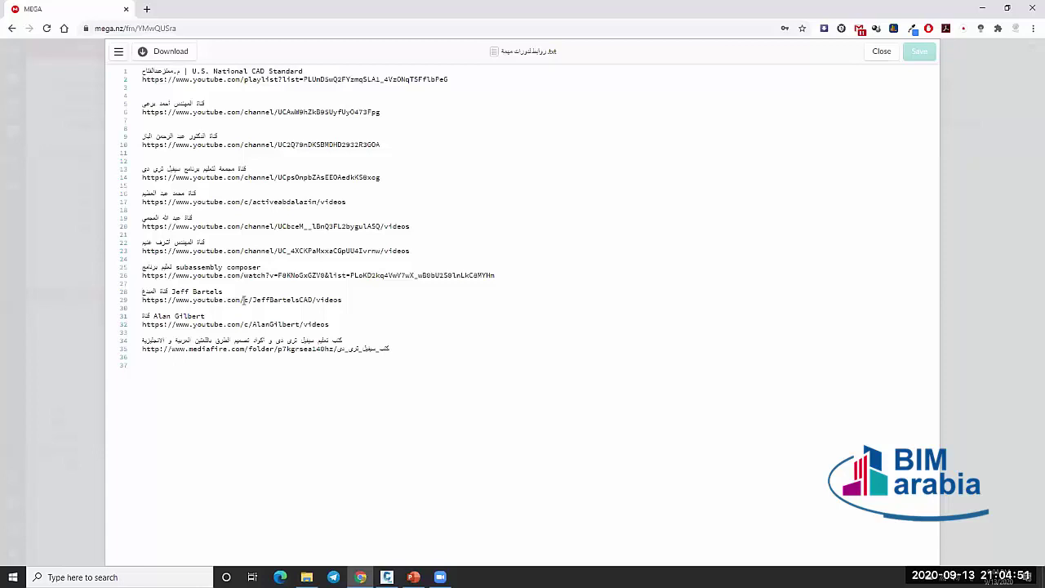
Copy the MediaFire books folder link from the links file and paste it into a new tab.
key(Down)
key(Down)
key(Down)
key(Right)
key(Right)
key(Right)
click(244, 350)
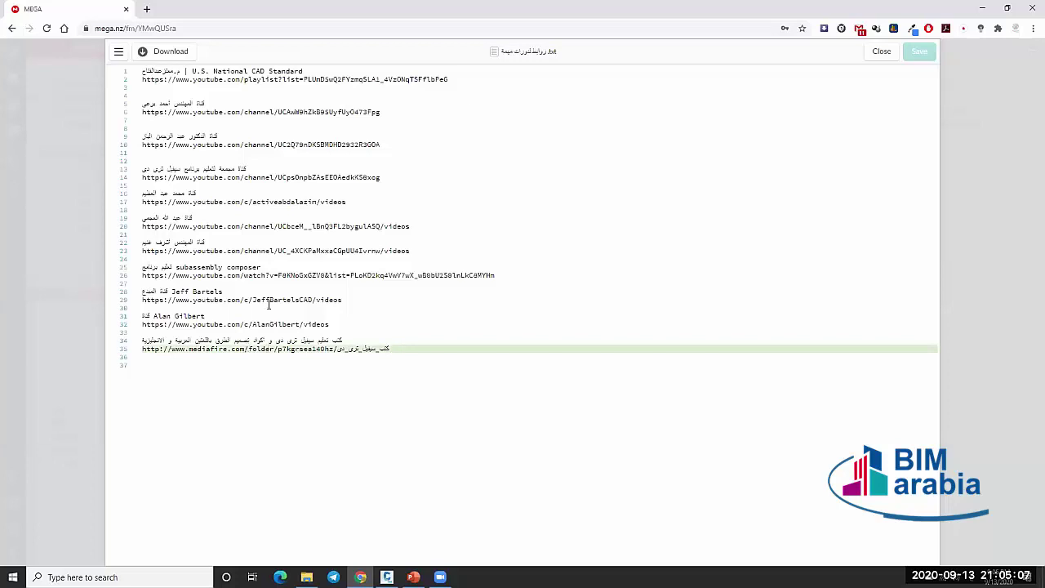
click(147, 9)
text(http://www.mediafire.com/folder/p7kgrsea140hz/کتب_سیفیل_تری_دی)
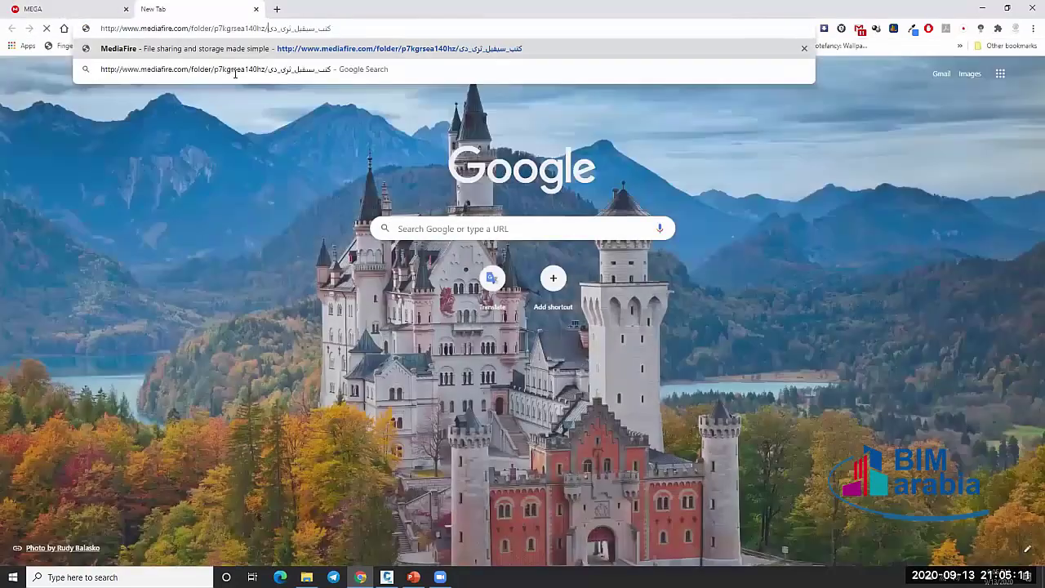
Load the MediaFire folder and view the English, Arabic and AASHTO book subfolders, then close the tab.
key(Return)
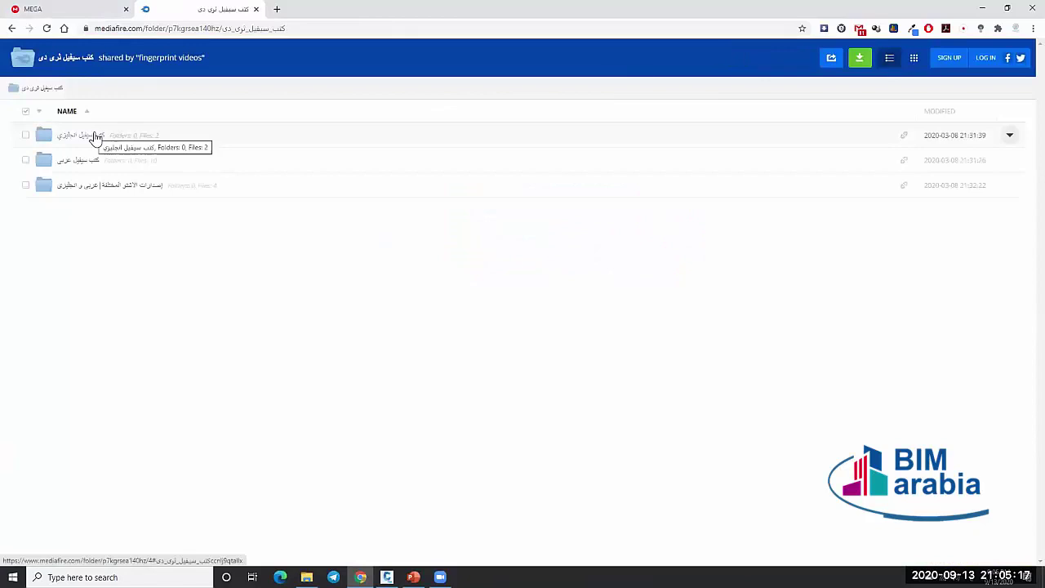
click(95, 136)
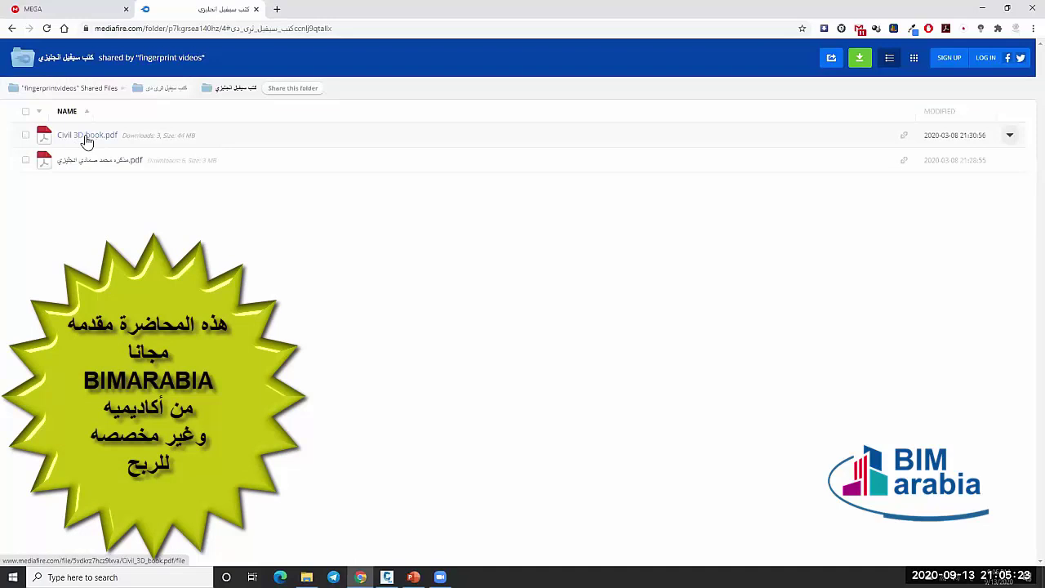
click(163, 89)
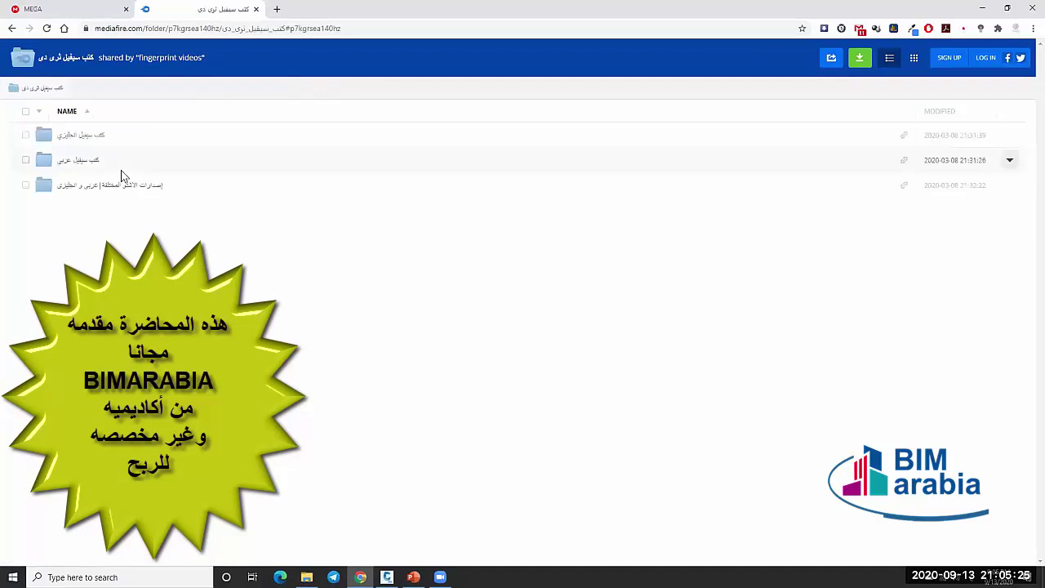
click(82, 160)
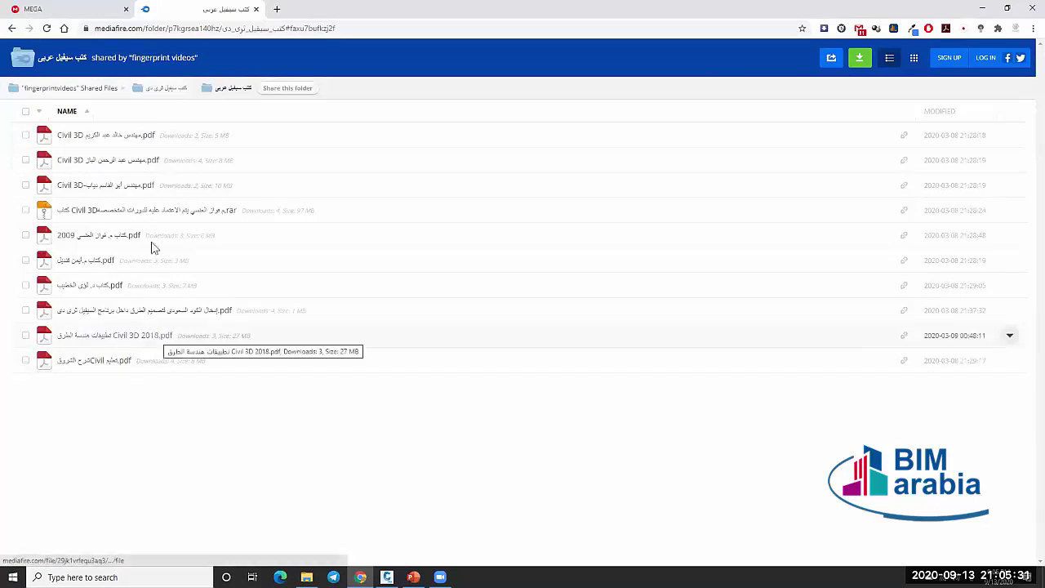
click(163, 95)
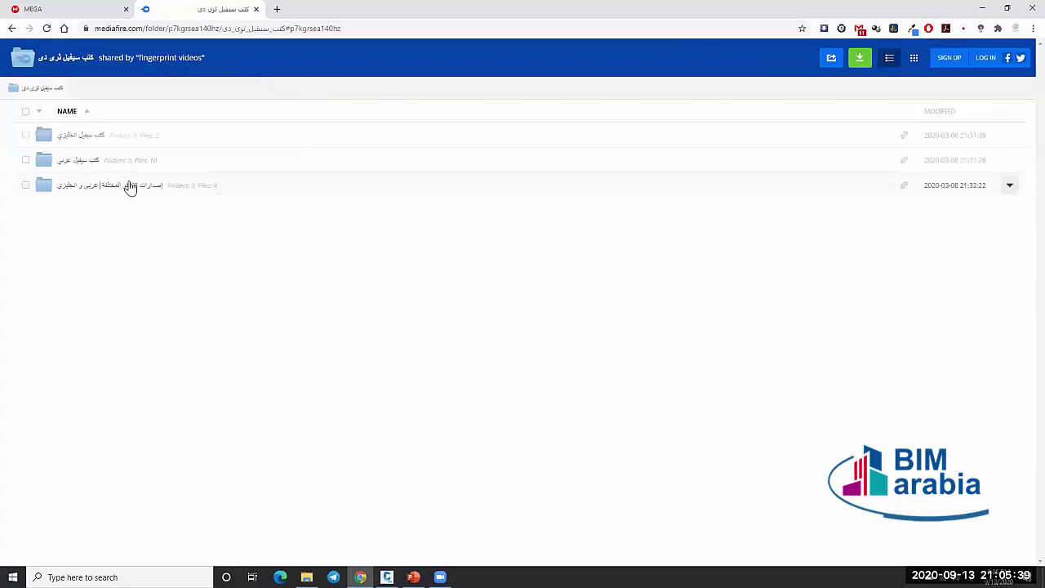
click(109, 186)
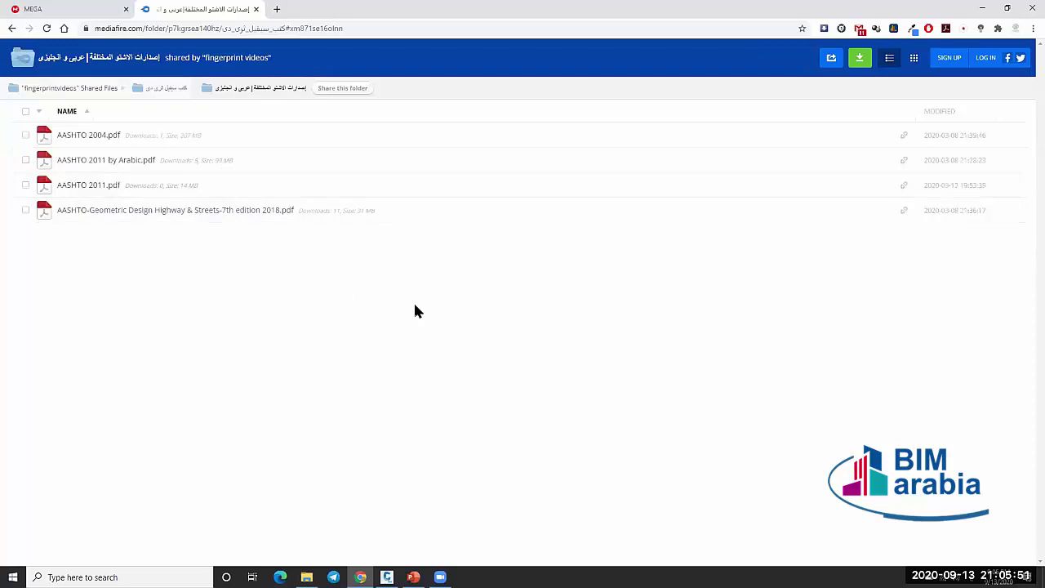
click(257, 10)
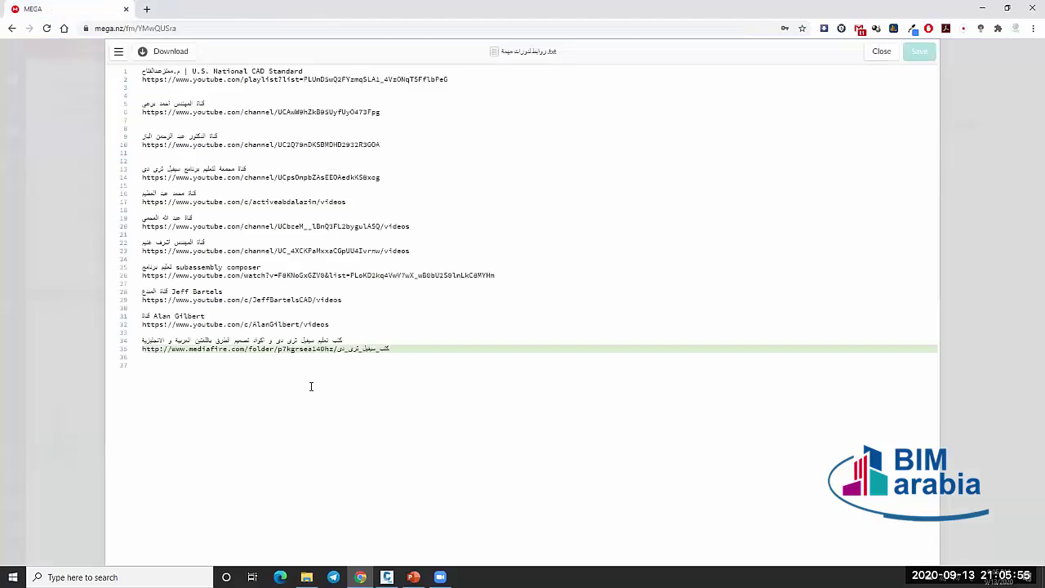
Close the links file in MEGA, then view and close the lecture video links text file.
click(882, 51)
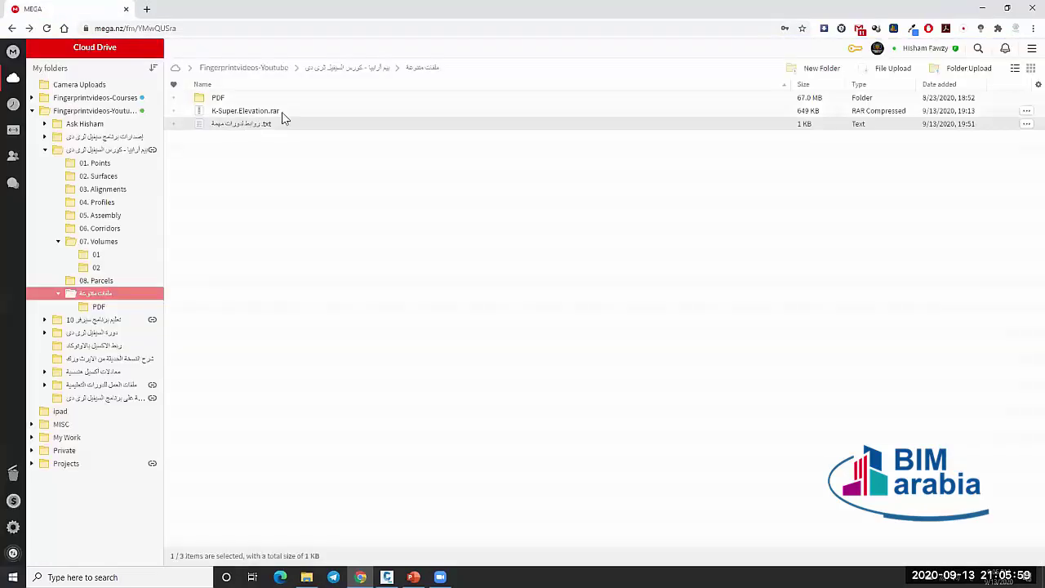
click(282, 115)
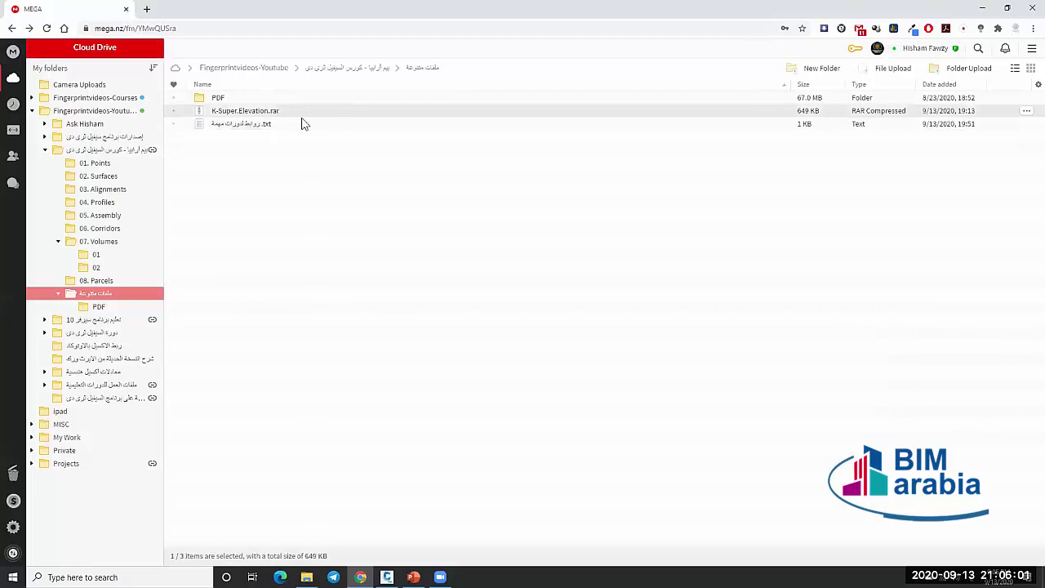
click(363, 70)
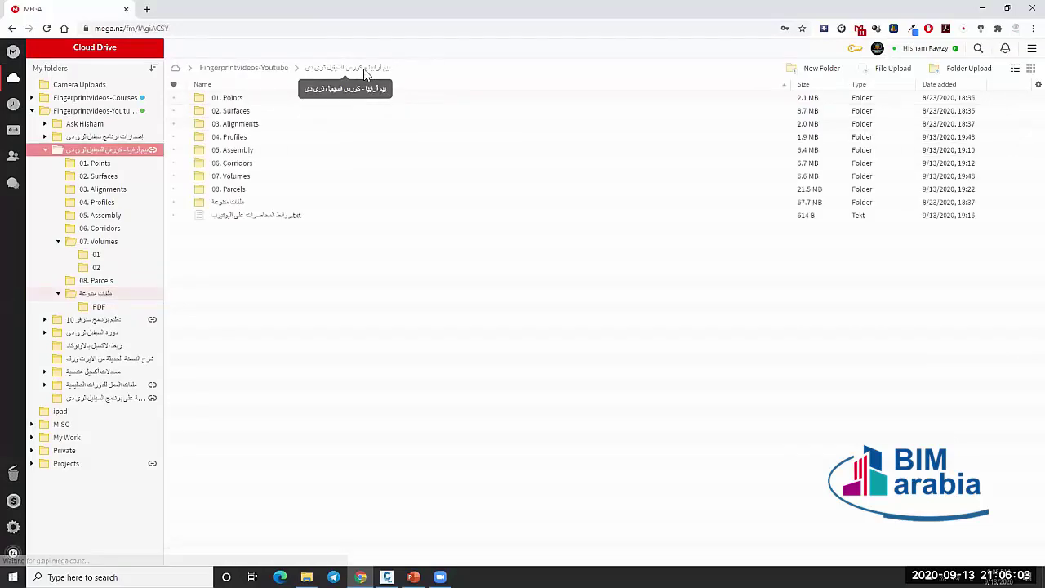
double_click(262, 216)
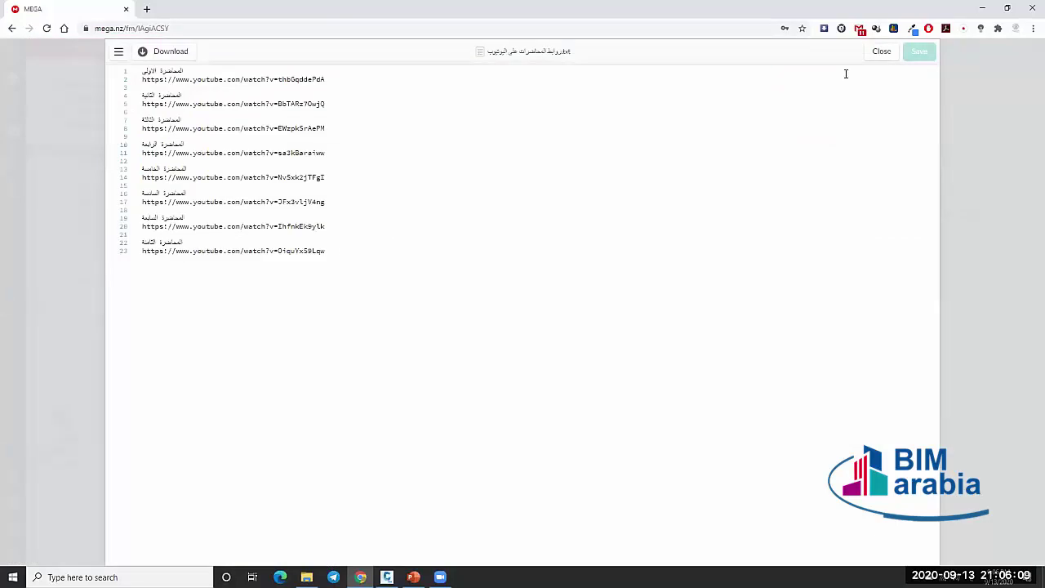
click(881, 52)
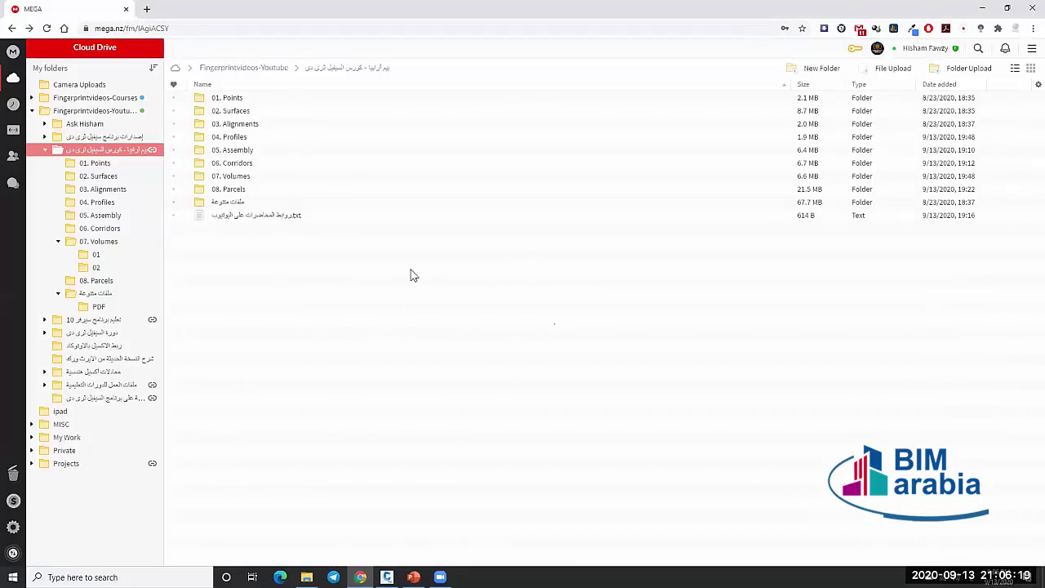
Close Chrome and the PowerPoint slide show, answering the save prompt, and return to Civil 3D.
click(1030, 7)
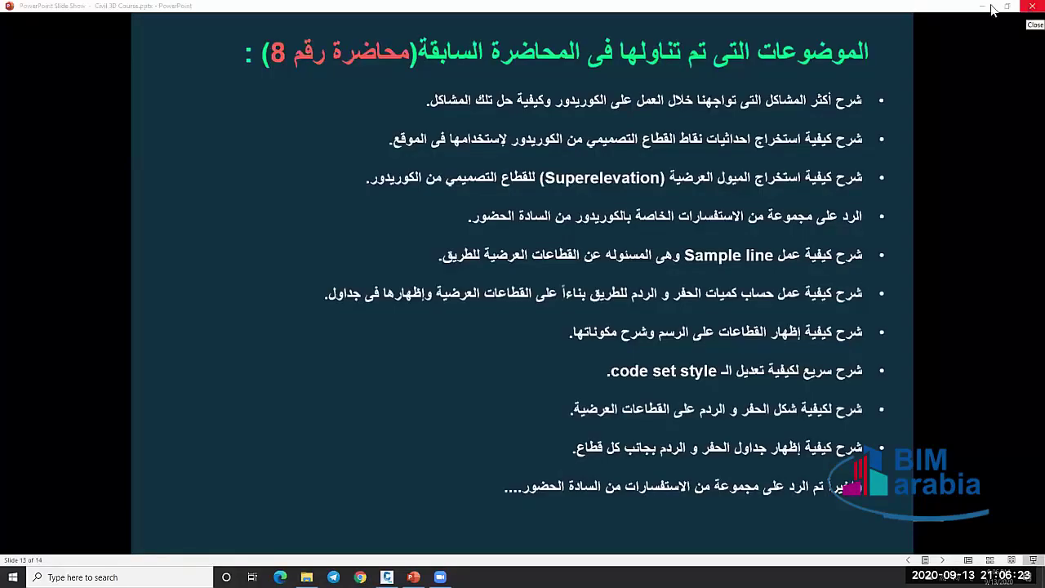
key(alt+F4)
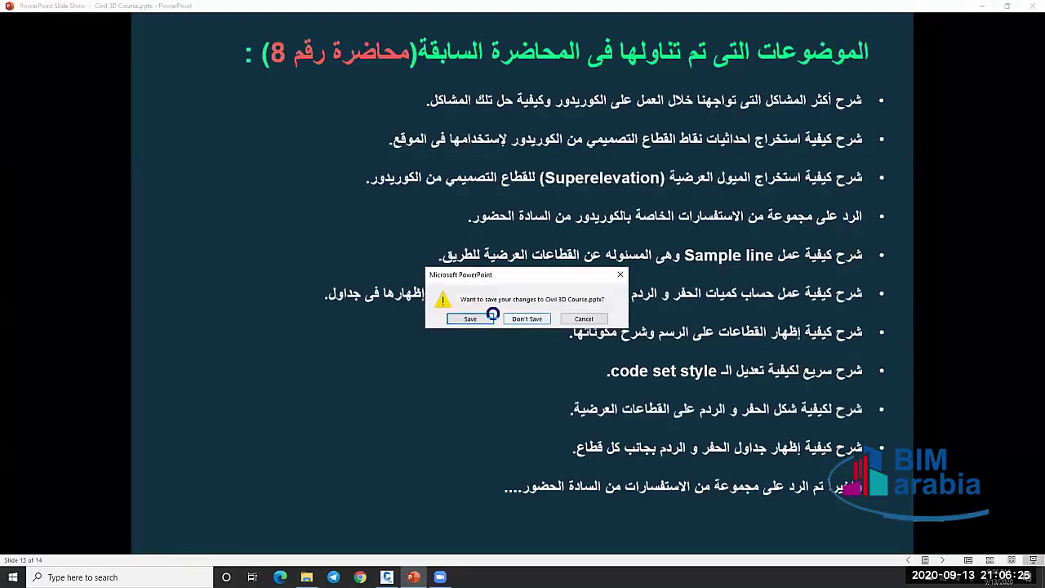
click(478, 318)
click(632, 287)
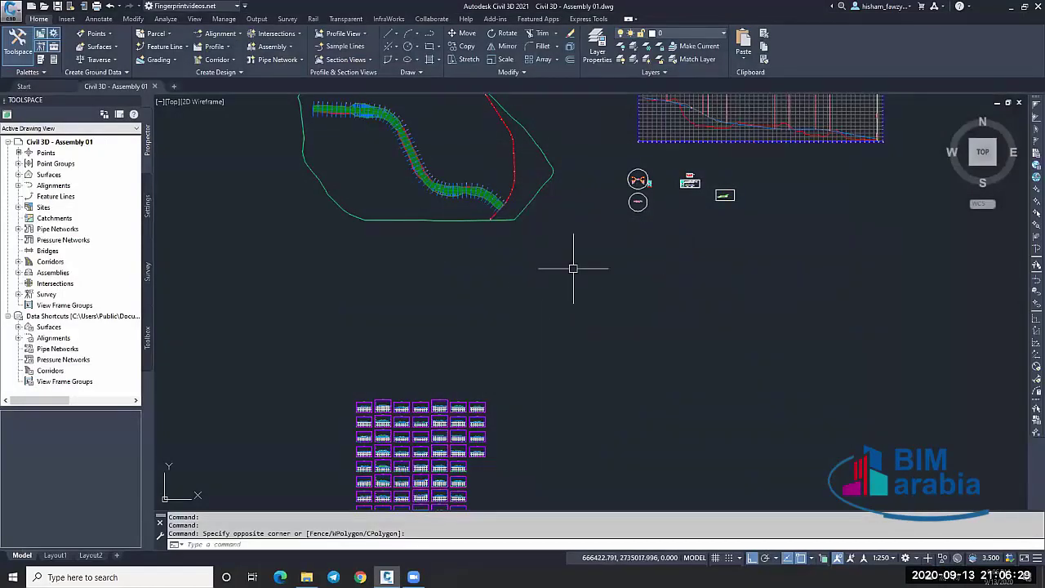
scroll(571, 270, down, 2)
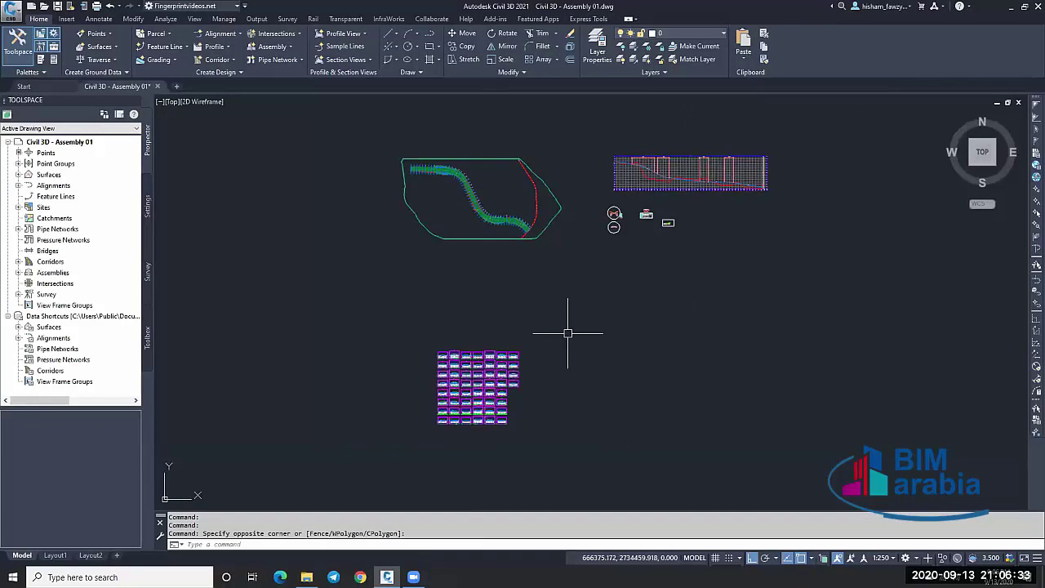
scroll(480, 215, up, 3)
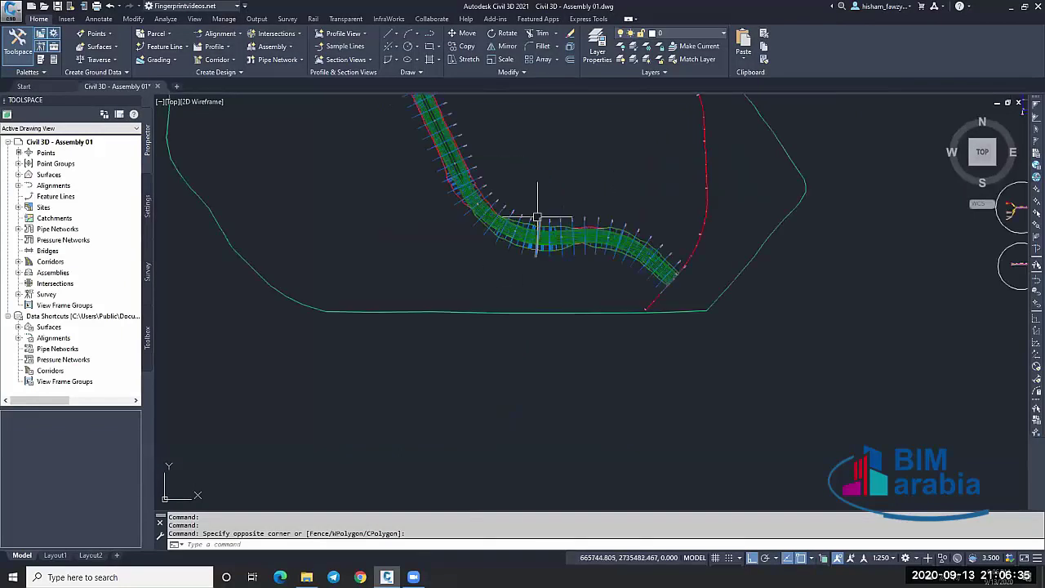
scroll(541, 219, down, 5)
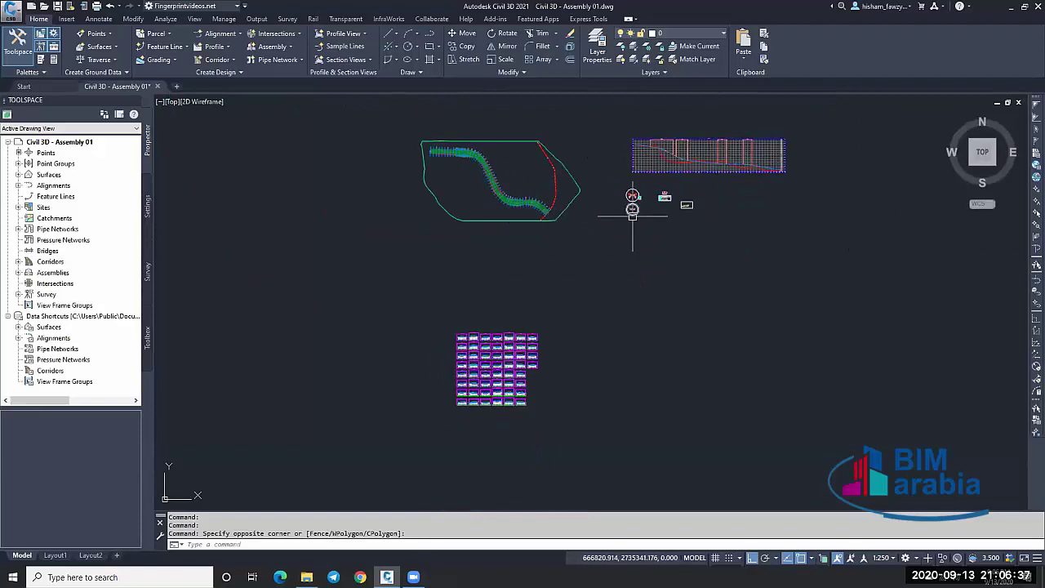
scroll(516, 181, up, 2)
scroll(513, 200, down, 2)
scroll(521, 300, up, 2)
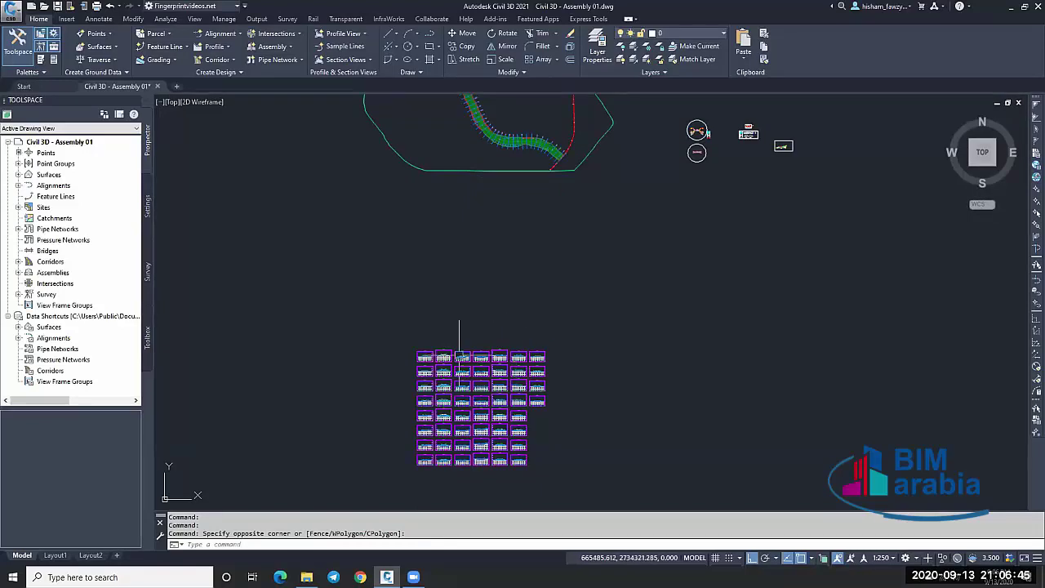
scroll(459, 359, up, 5)
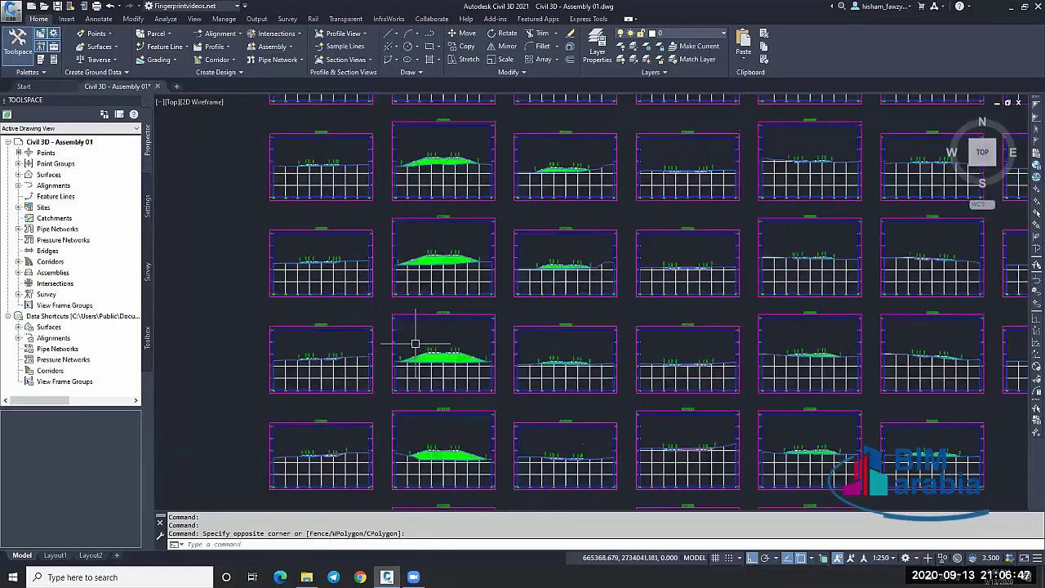
scroll(414, 345, up, 8)
scroll(516, 330, up, 1)
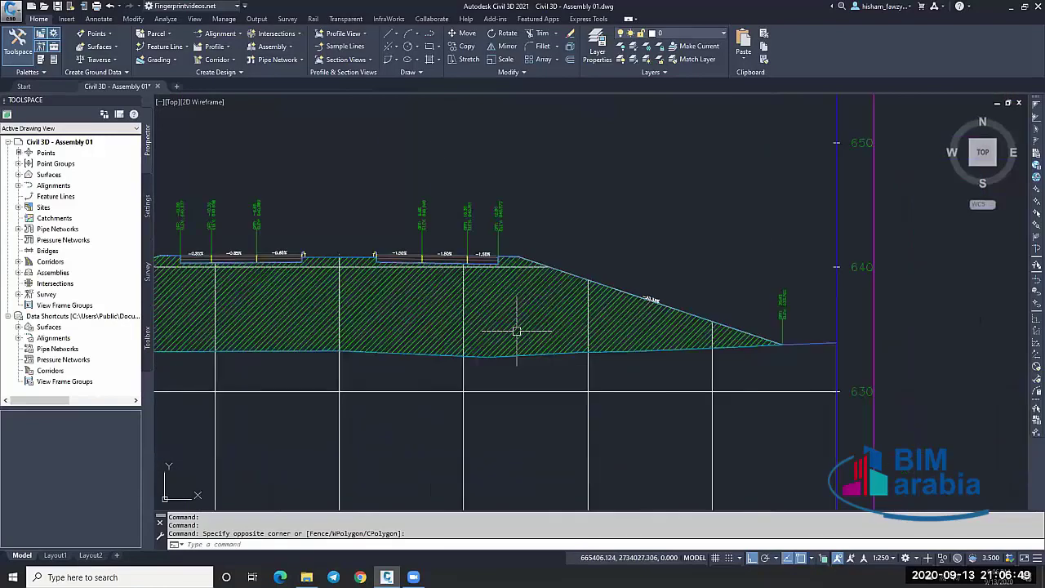
scroll(515, 331, up, 1)
scroll(482, 285, up, 1)
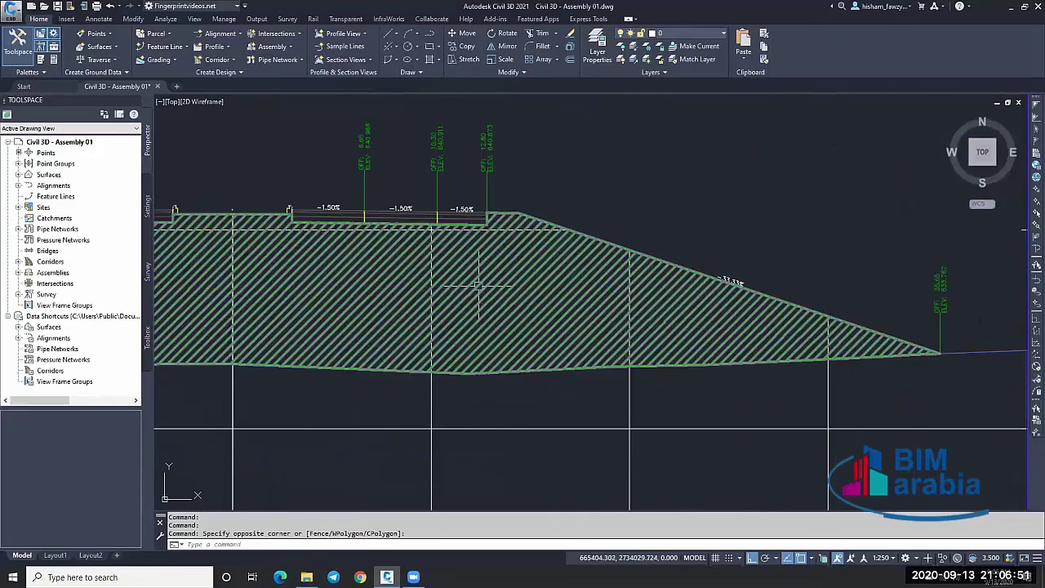
scroll(477, 286, down, 10)
scroll(604, 275, up, 5)
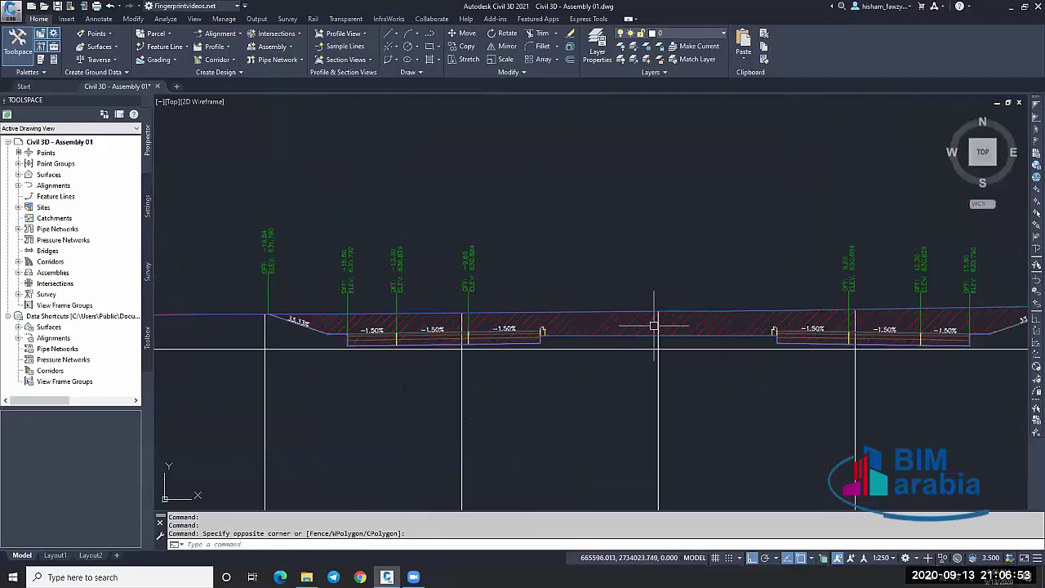
scroll(595, 325, down, 6)
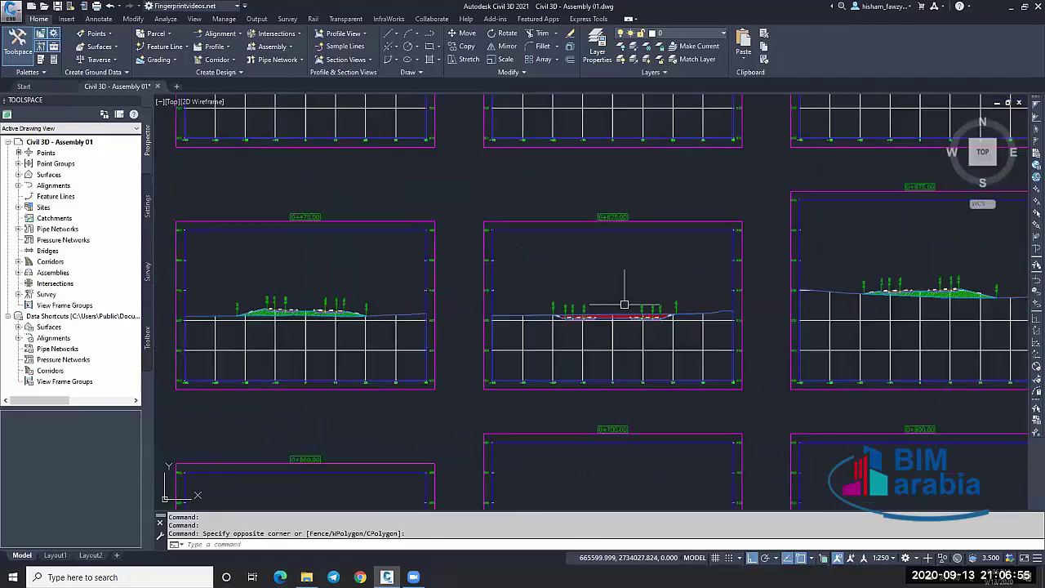
scroll(594, 325, up, 2)
scroll(555, 229, down, 3)
scroll(567, 252, up, 8)
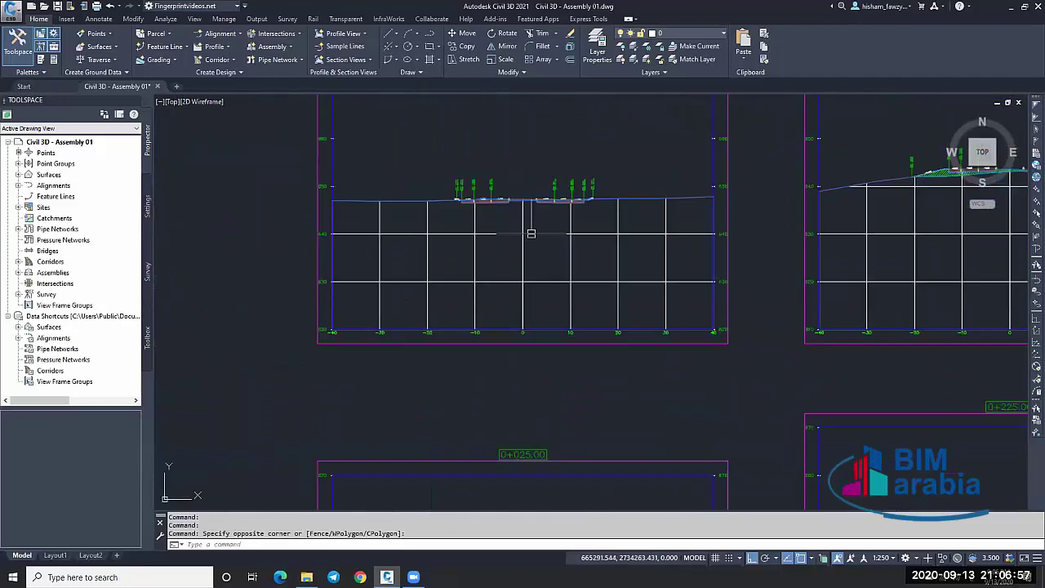
scroll(638, 270, down, 3)
scroll(629, 253, down, 3)
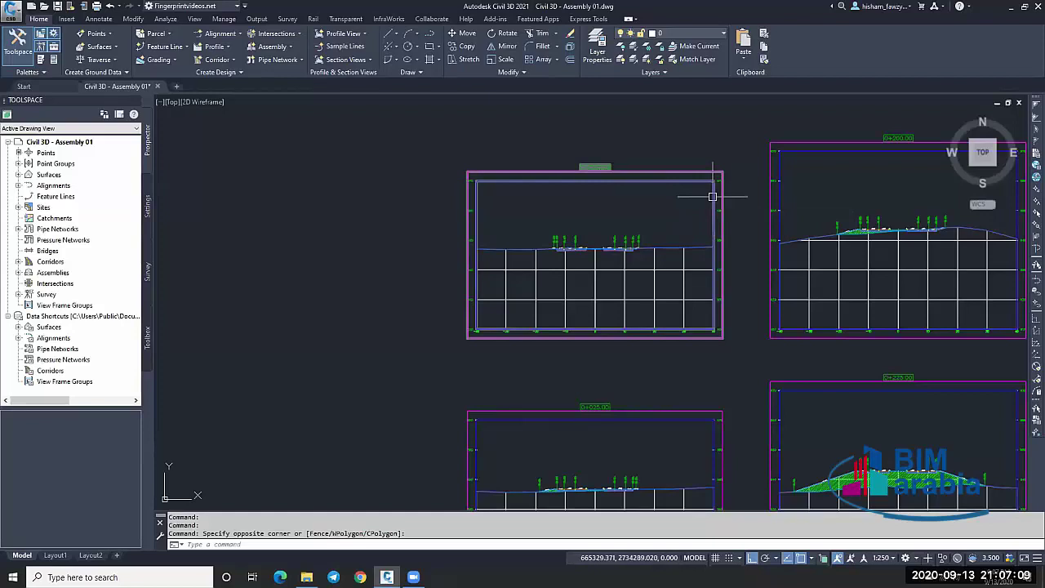
Open Section View Group Properties for sample 01 on its Section Views tab and widen the dialog.
click(712, 196)
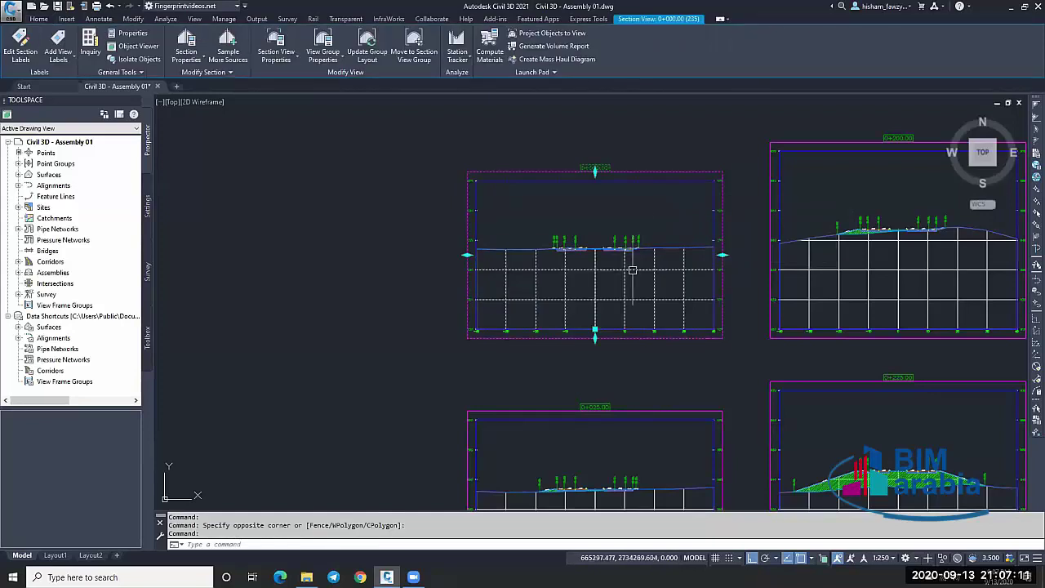
click(324, 37)
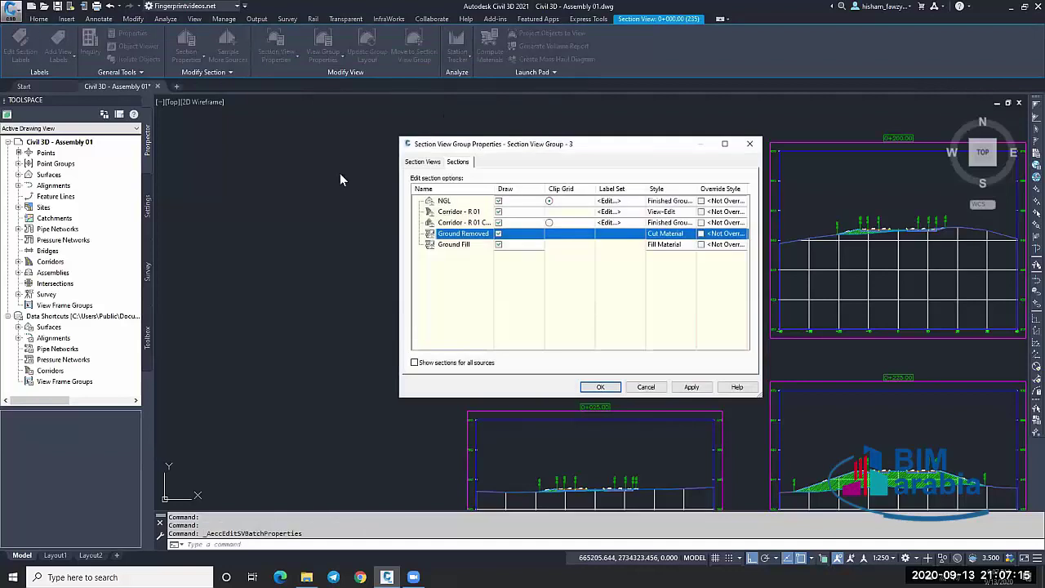
click(421, 163)
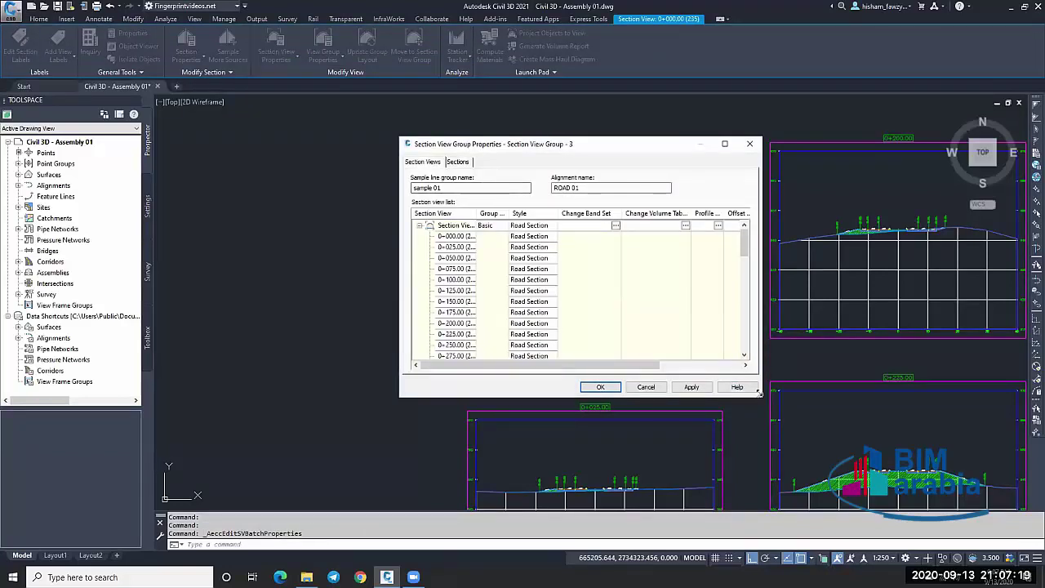
drag(759, 393, 833, 441)
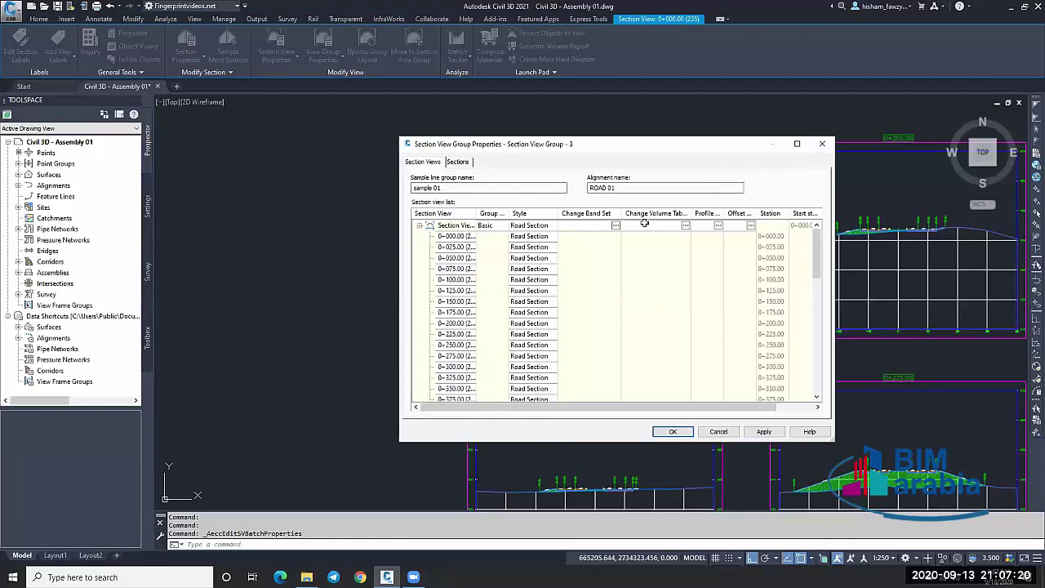
Add a Total Volume table in the Change Volume Tables dialog.
click(685, 225)
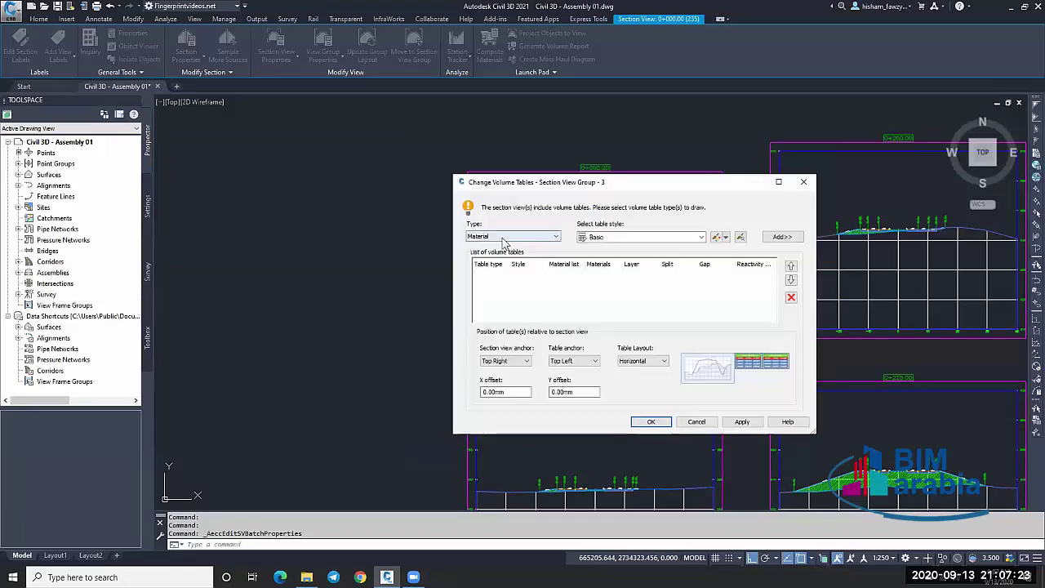
click(503, 240)
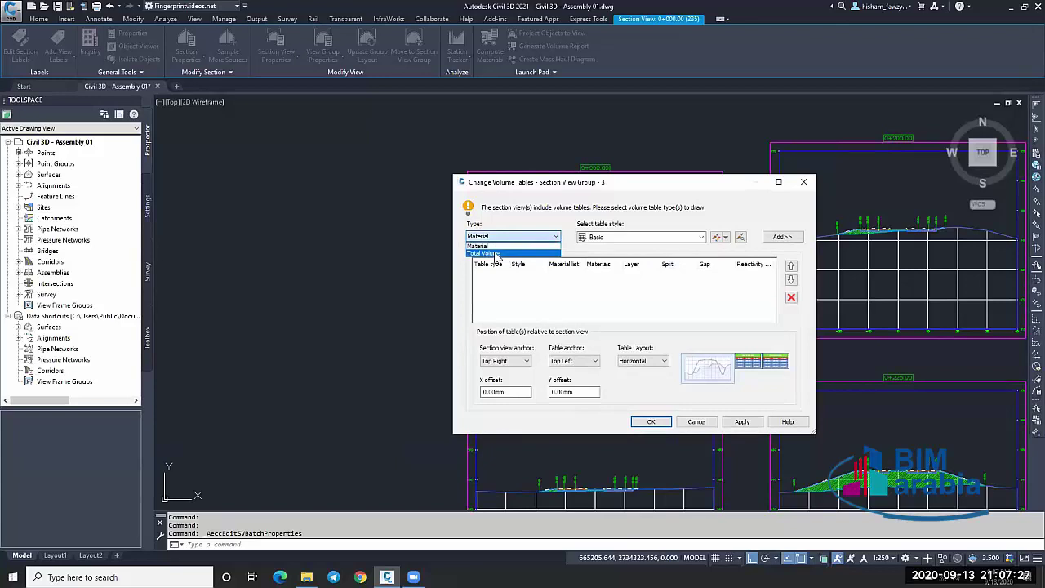
click(490, 254)
click(782, 237)
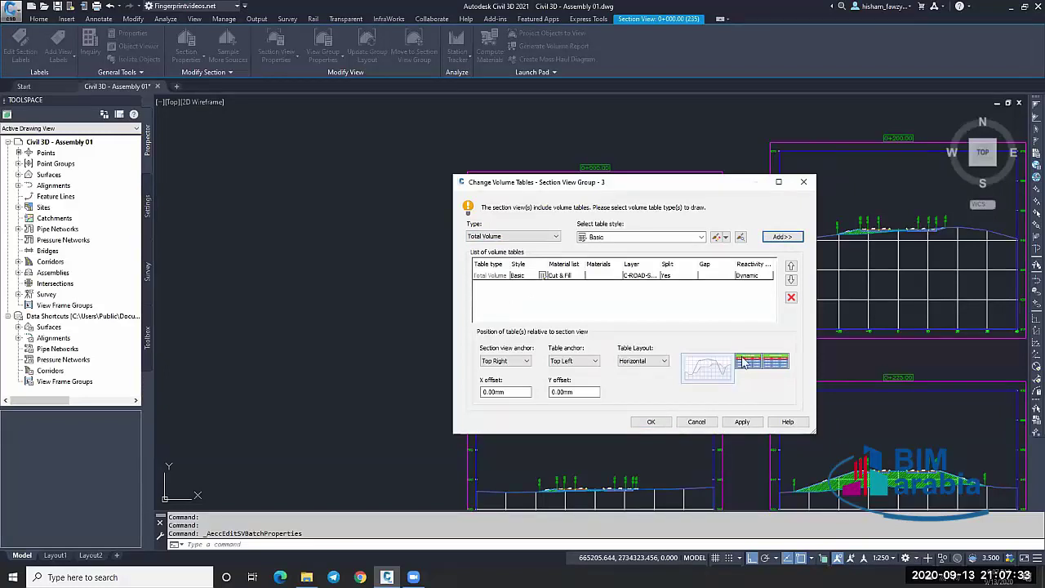
Try section view anchors Top Center, Top Right, Bottom Right, Middle Center and Bottom Center.
click(521, 361)
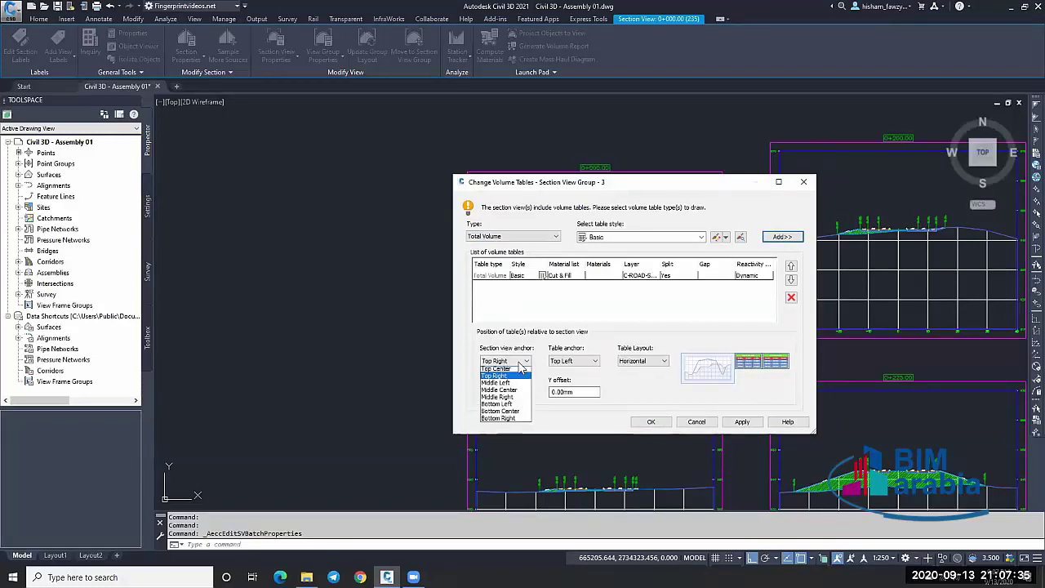
click(517, 368)
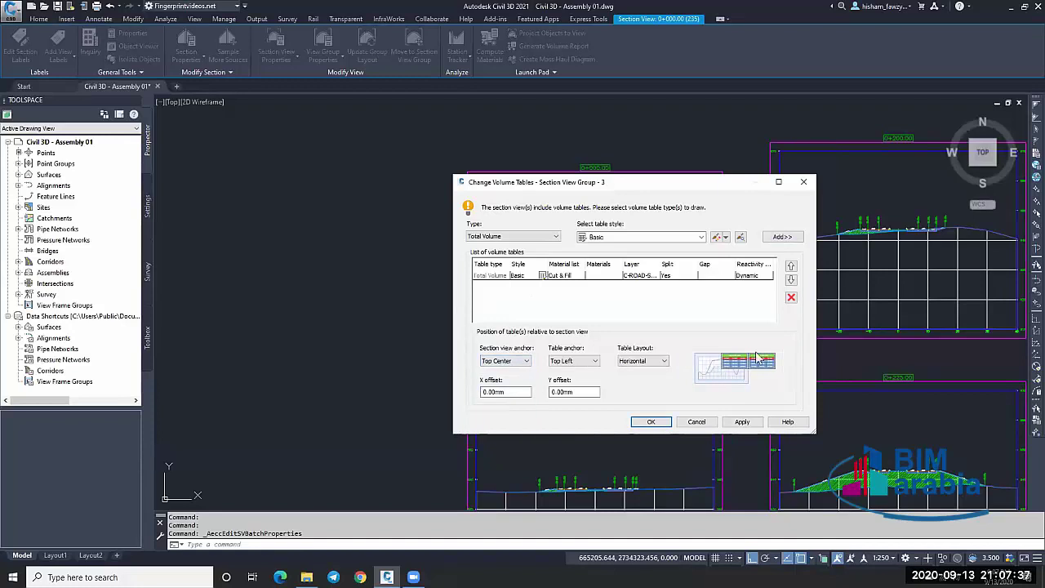
click(523, 362)
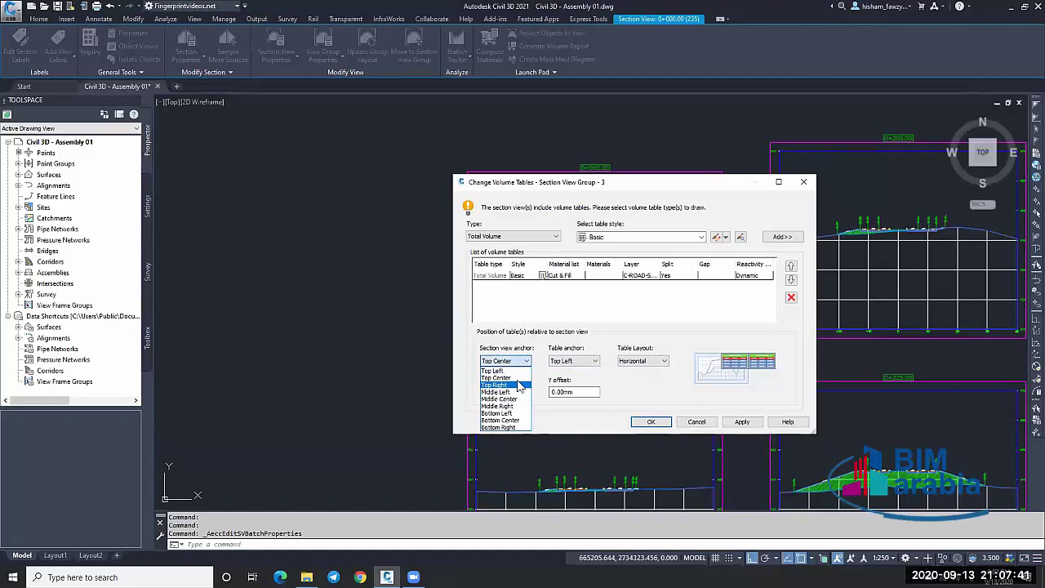
click(519, 385)
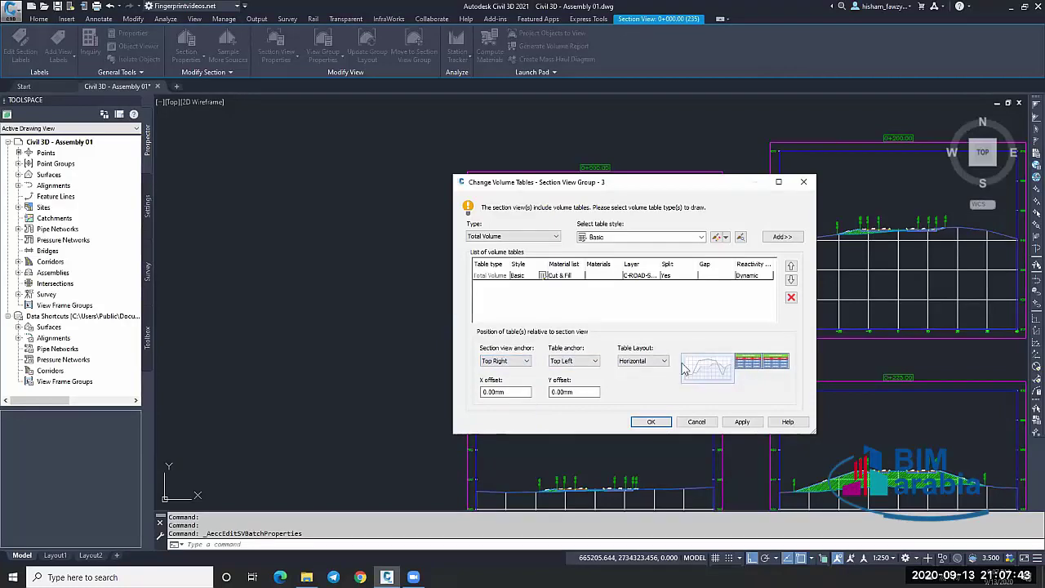
click(505, 360)
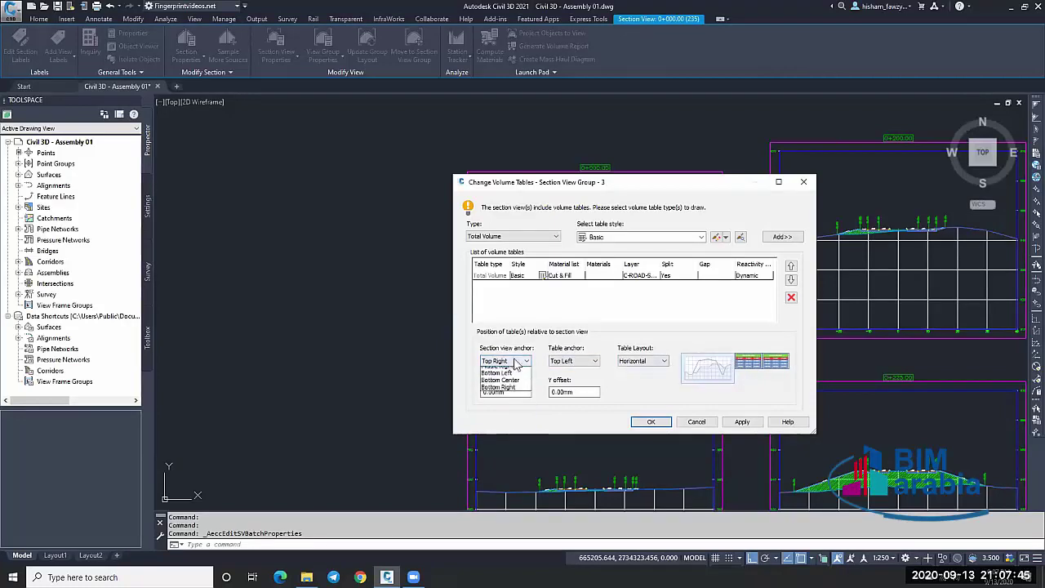
click(506, 429)
click(504, 361)
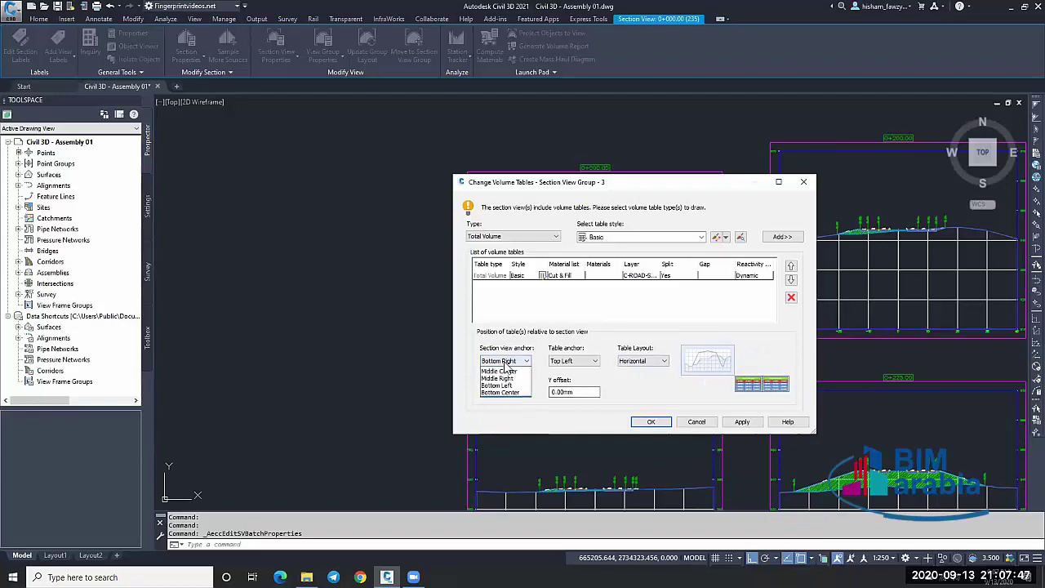
click(502, 399)
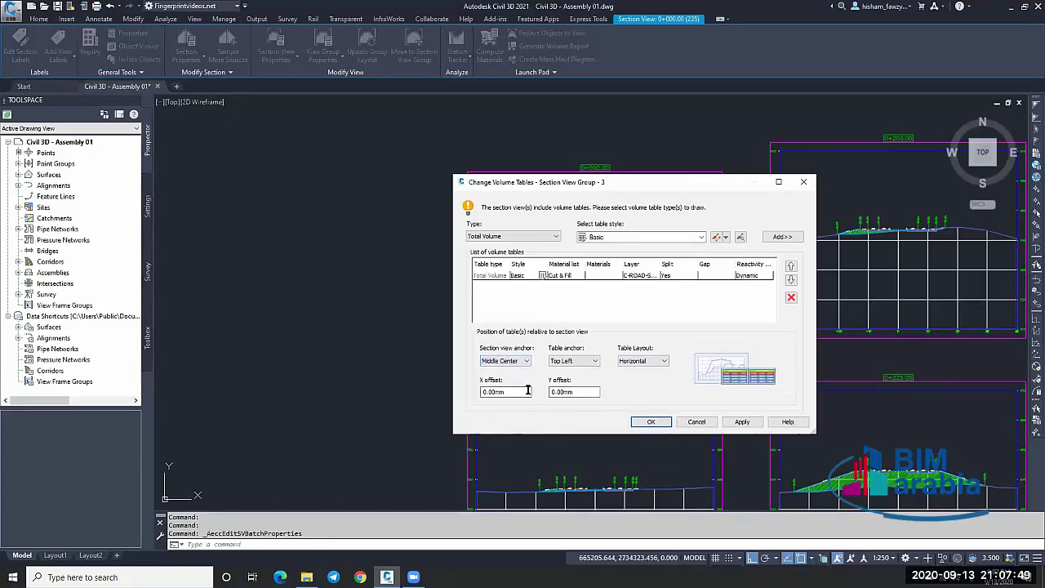
click(504, 361)
click(499, 419)
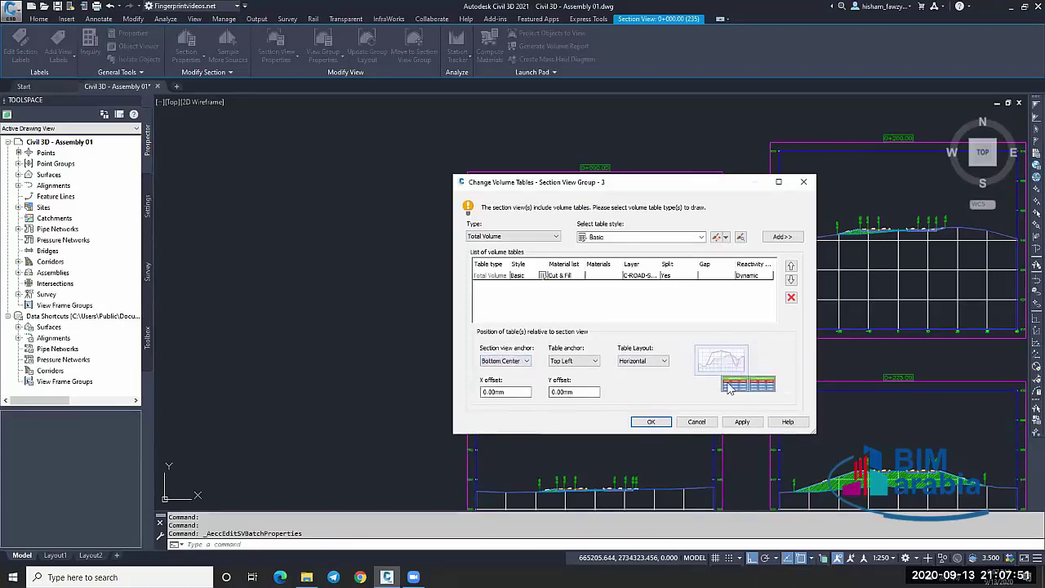
Try the table anchor at Top Right and Top Center.
click(566, 361)
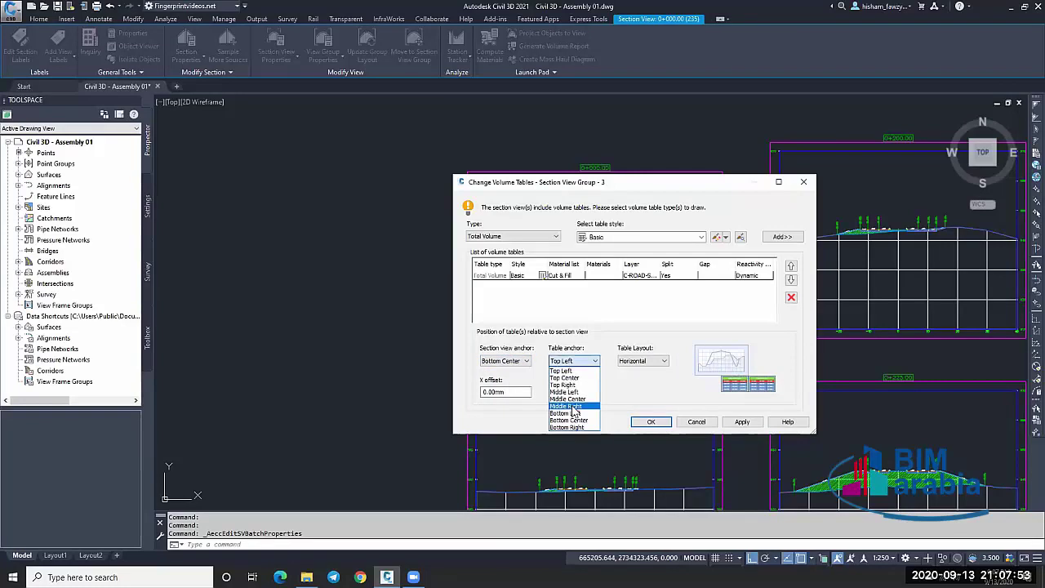
click(562, 385)
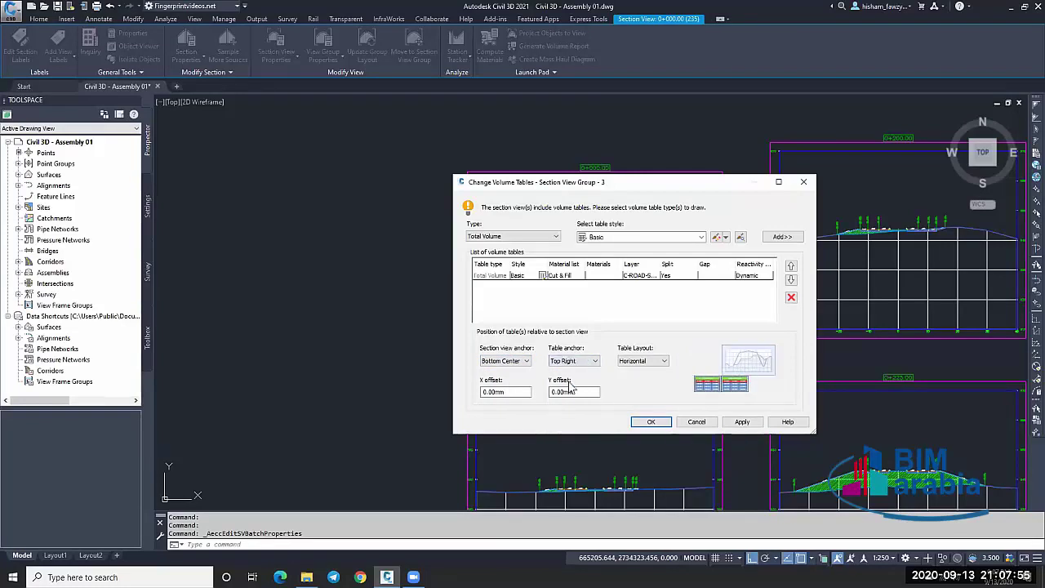
click(586, 363)
click(566, 377)
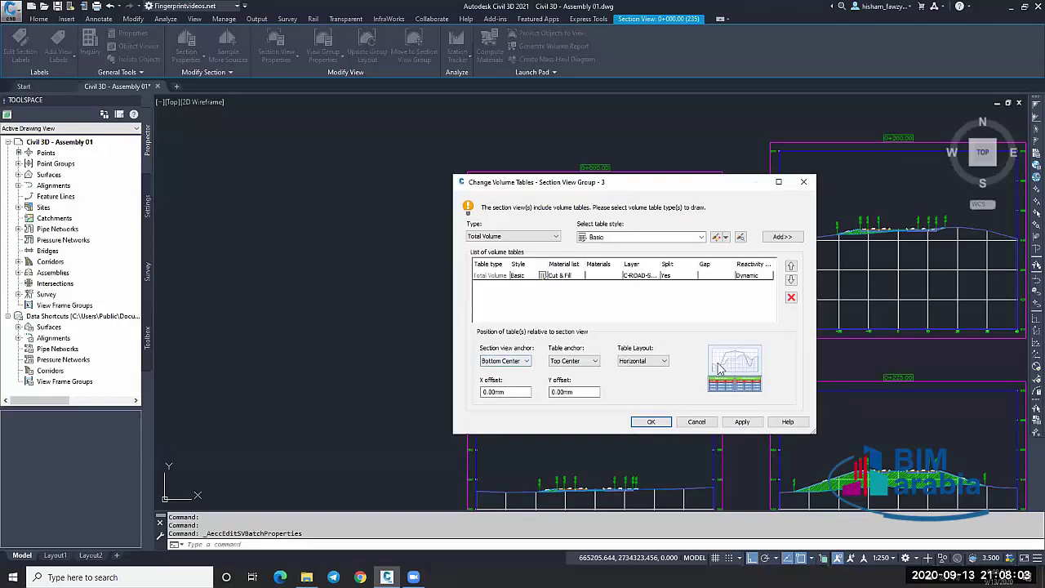
Set section view anchor to Top Right and table anchor to Top Left, then apply.
click(516, 364)
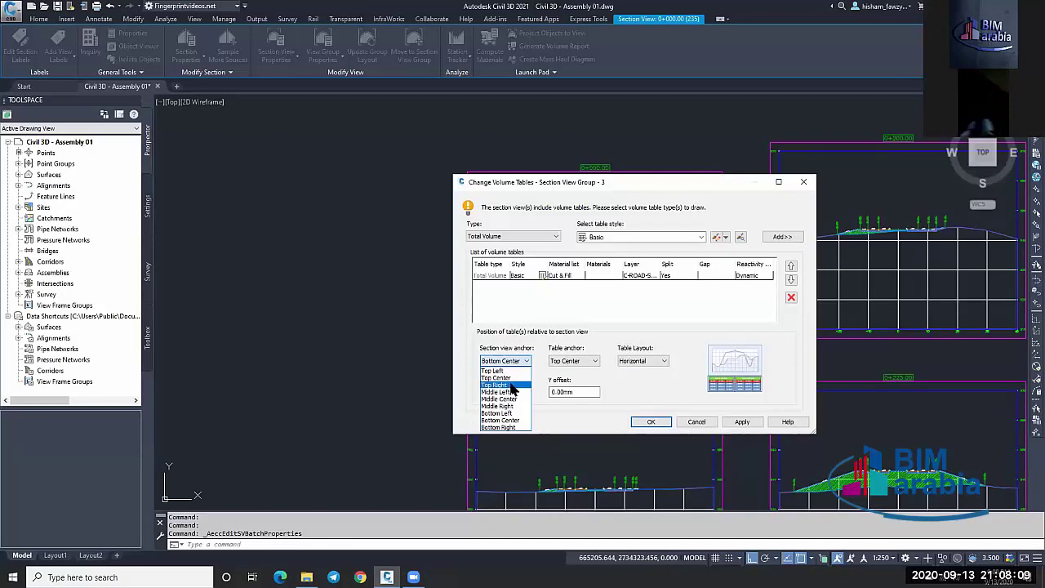
click(496, 384)
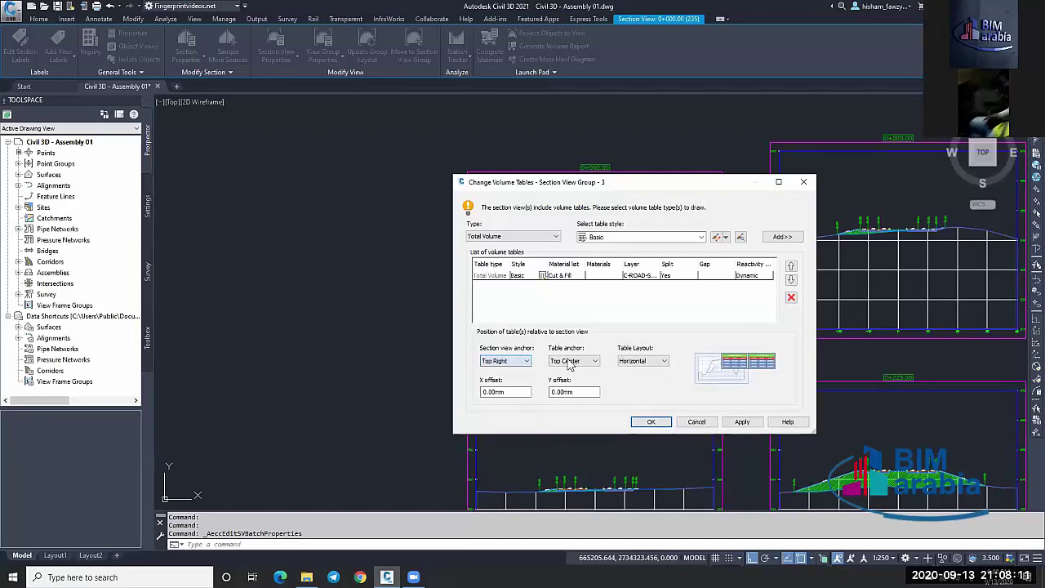
click(569, 363)
click(576, 374)
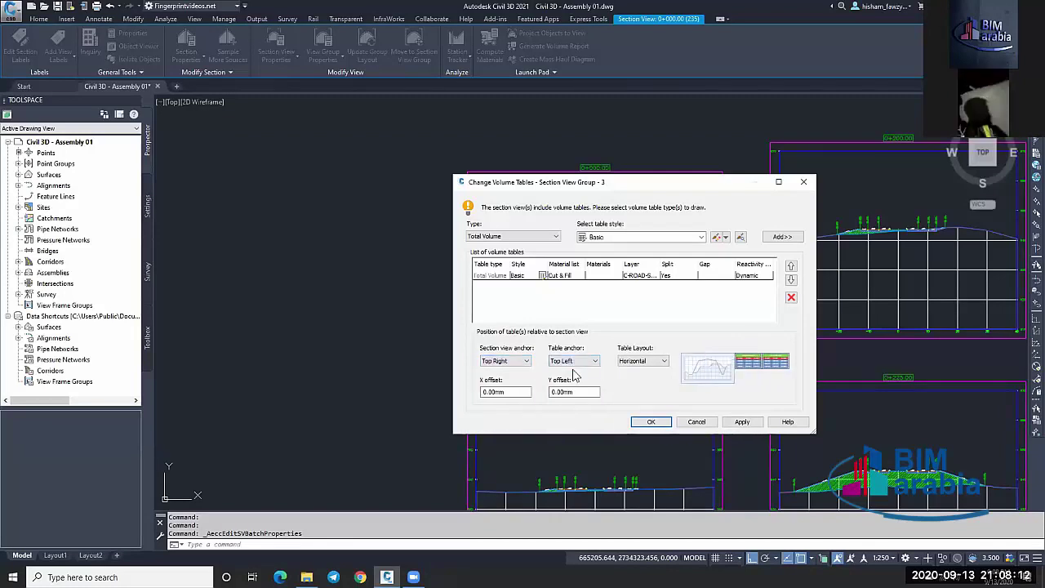
click(651, 422)
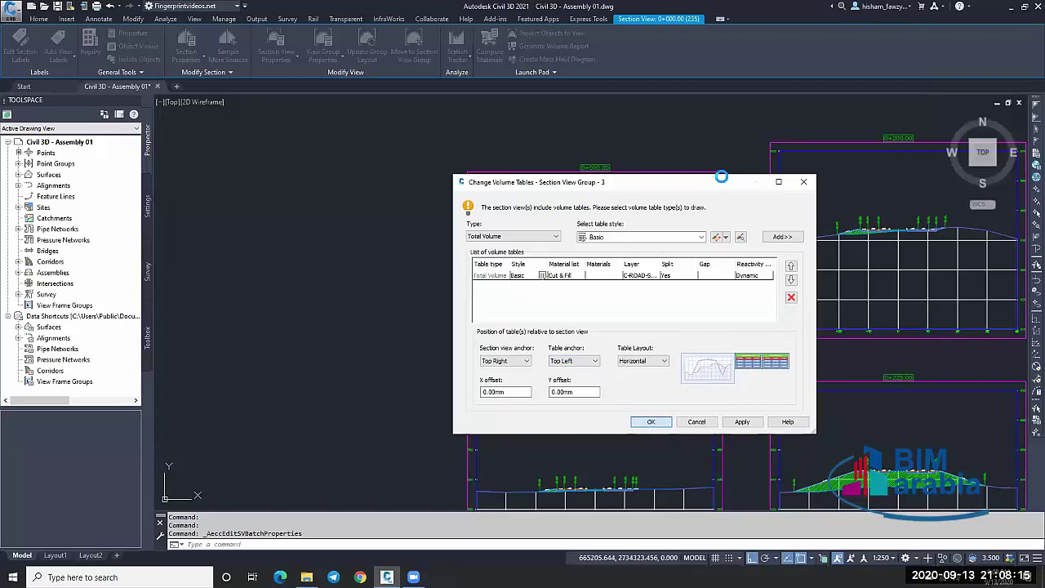
Confirm Section View Group Properties with OK and zoom around the section views.
click(669, 367)
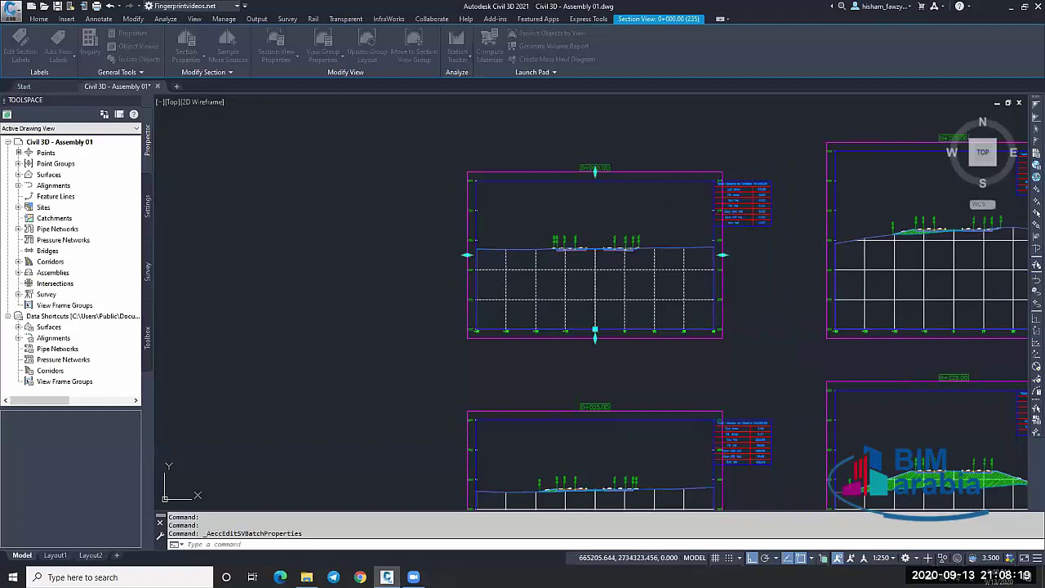
scroll(572, 224, down, 4)
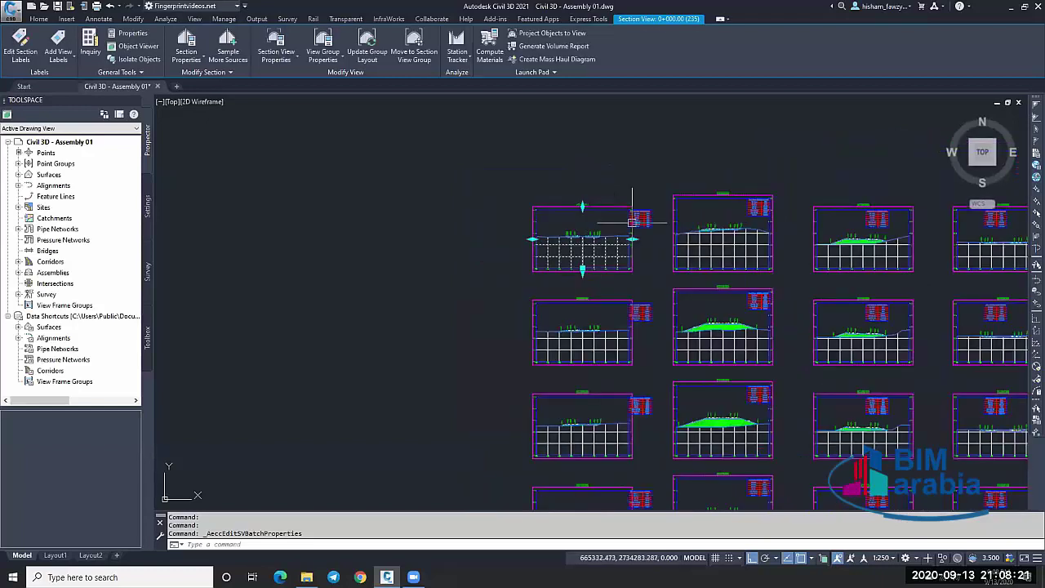
scroll(678, 252, up, 2)
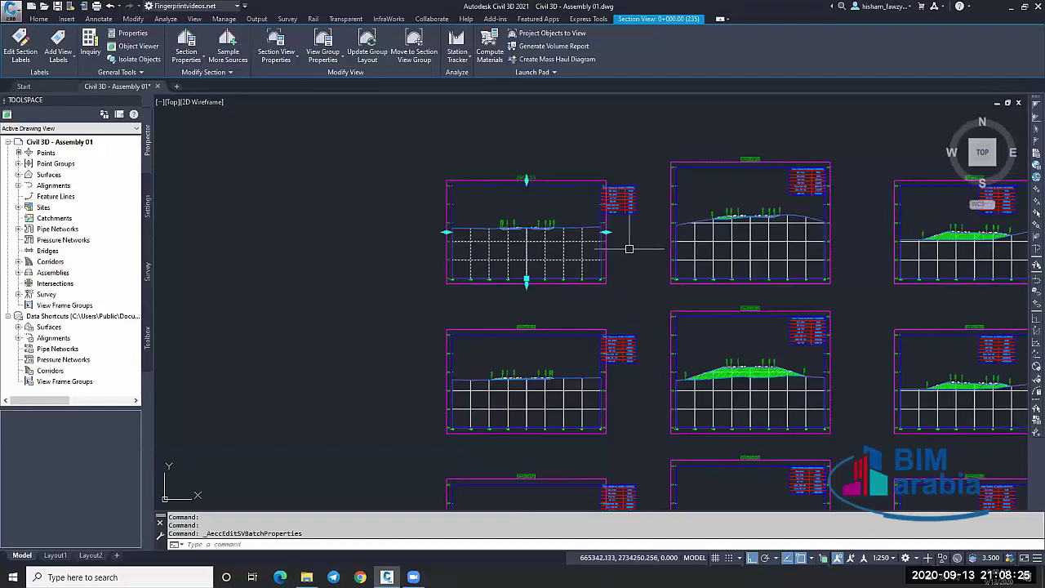
scroll(617, 201, down, 3)
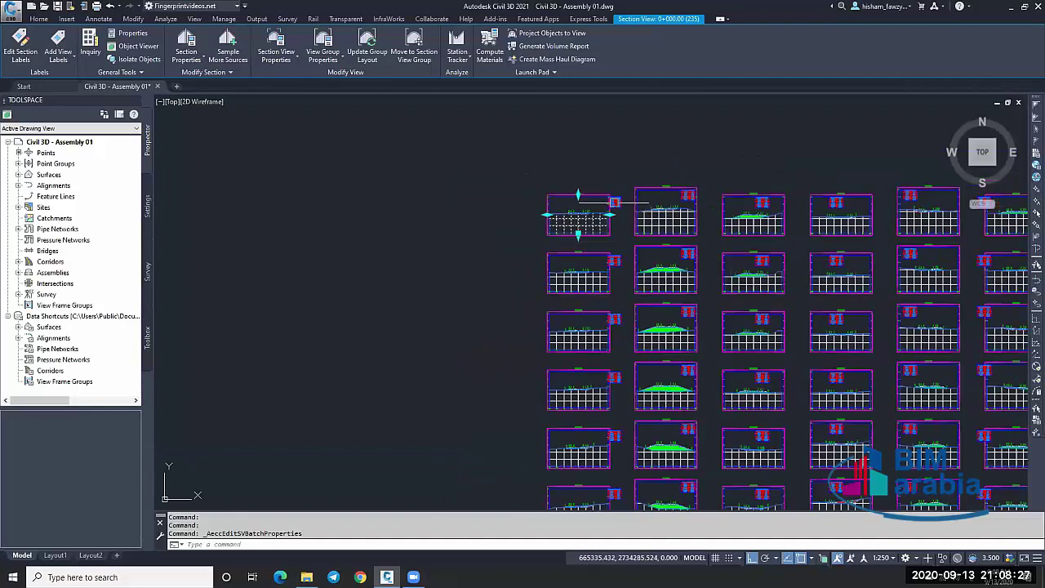
scroll(657, 214, down, 3)
scroll(796, 222, up, 2)
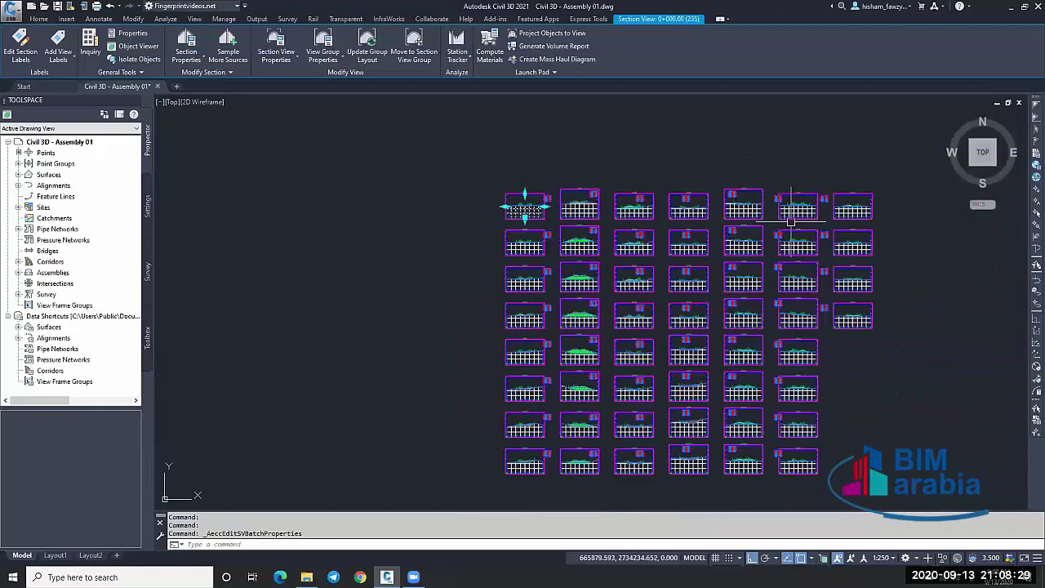
scroll(790, 214, up, 1)
scroll(620, 253, down, 2)
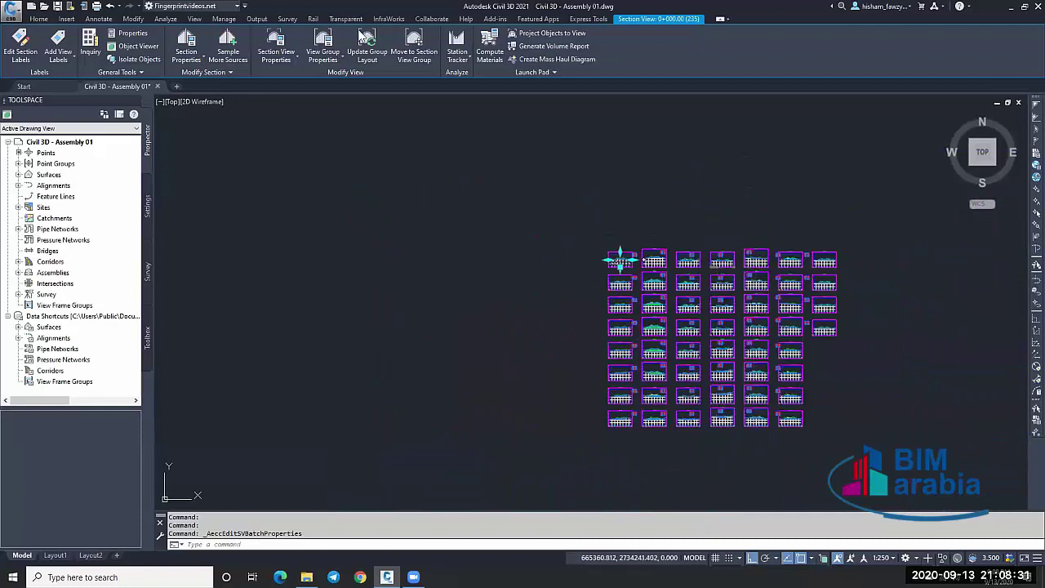
scroll(663, 237, up, 4)
Update the group layout and check the 0+025.00 table: cut 240.94, fill 78.90, net 162.04.
click(372, 42)
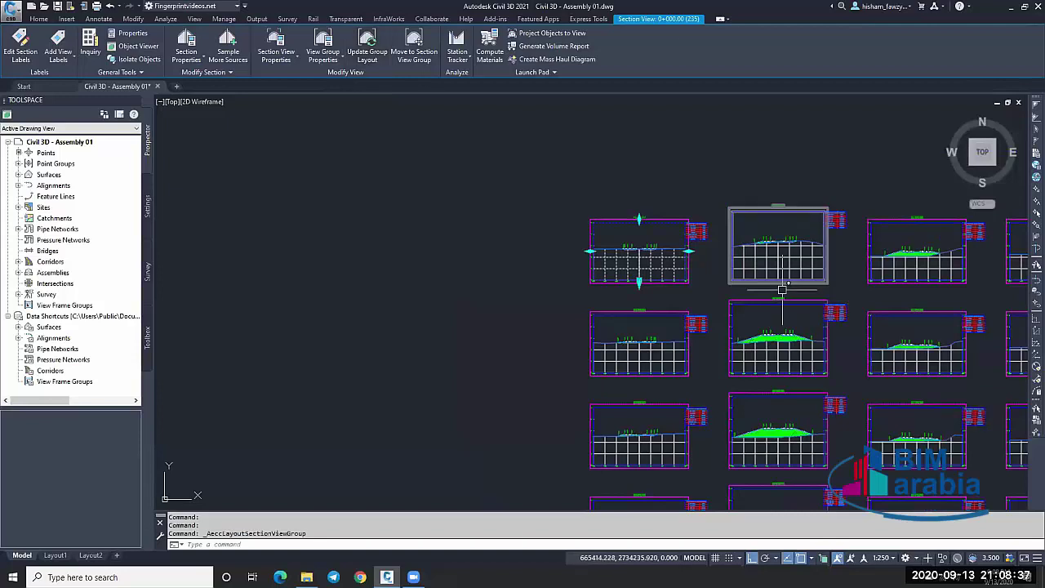
scroll(702, 337, up, 2)
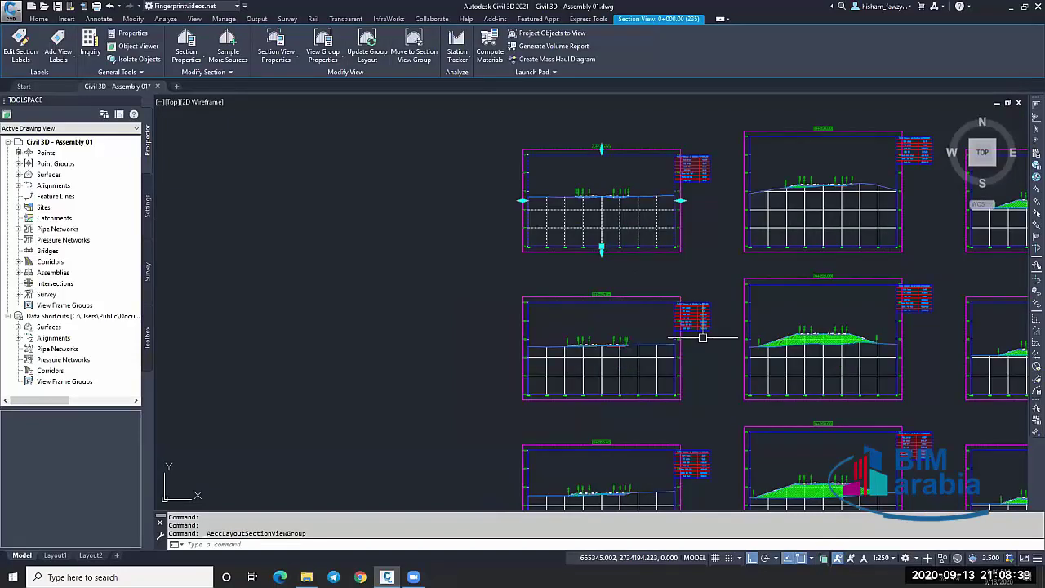
scroll(616, 202, up, 5)
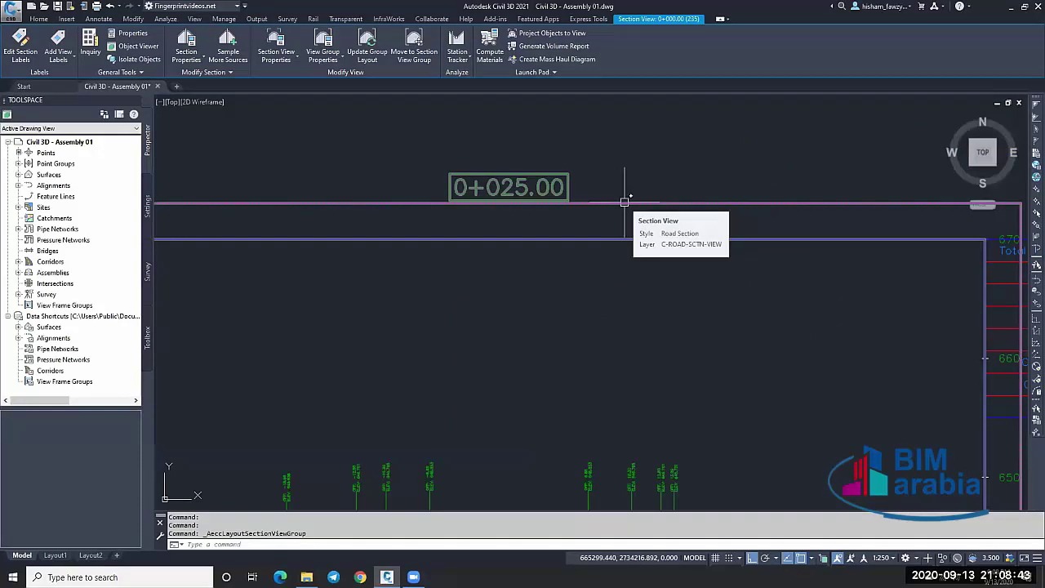
scroll(625, 201, down, 5)
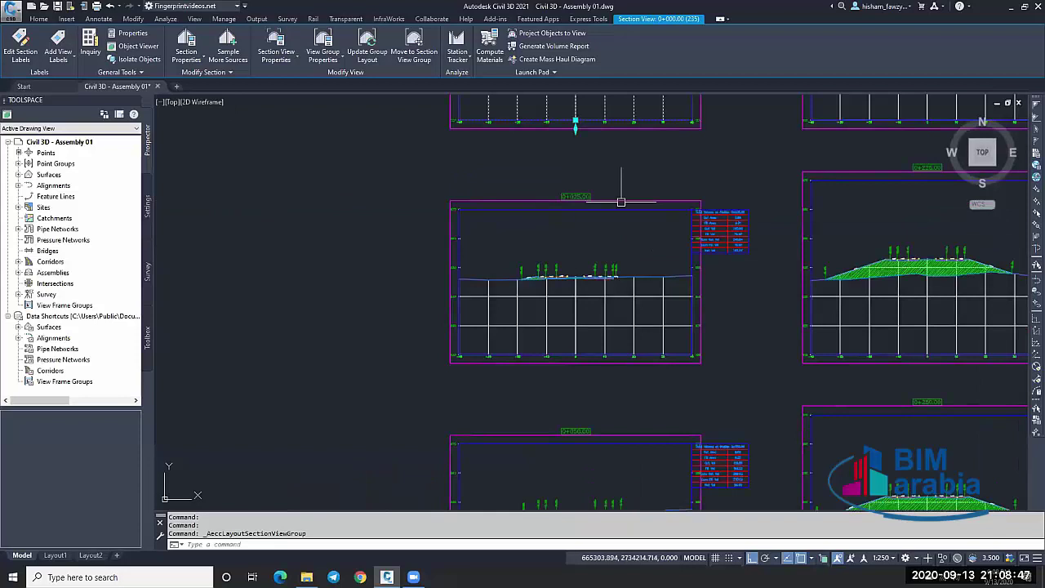
scroll(591, 222, up, 4)
scroll(637, 203, down, 4)
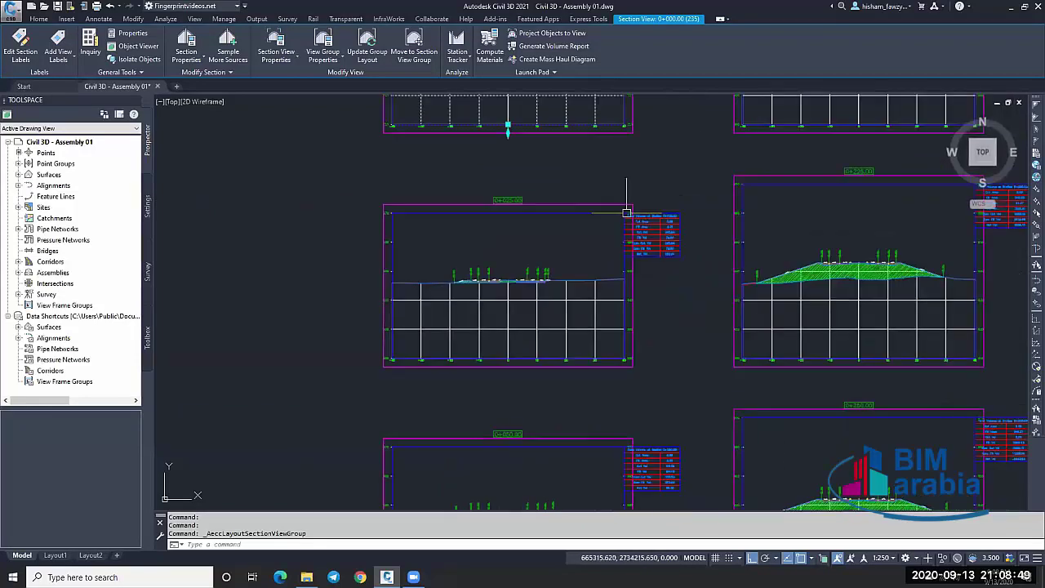
scroll(626, 213, up, 4)
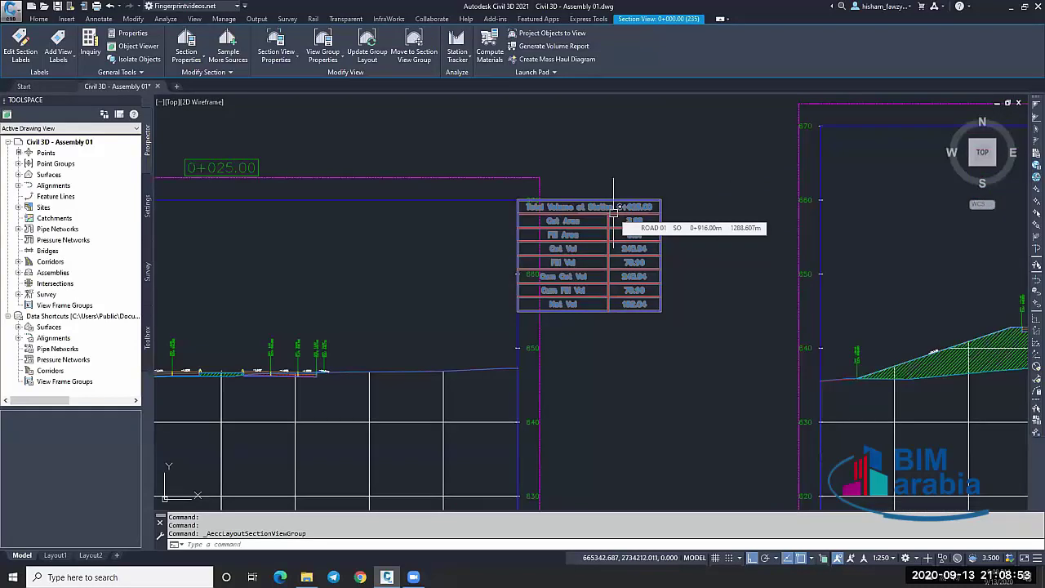
Open the volume table's Edit Table Style dialog, then close it without changes.
click(613, 211)
right_click(614, 214)
key(Escape)
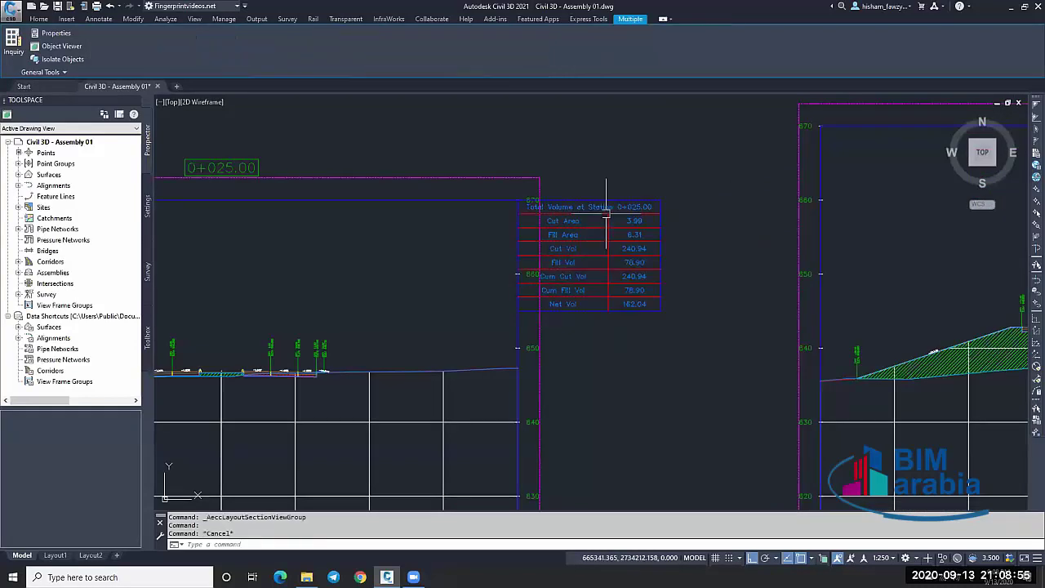
click(606, 212)
right_click(606, 214)
click(636, 333)
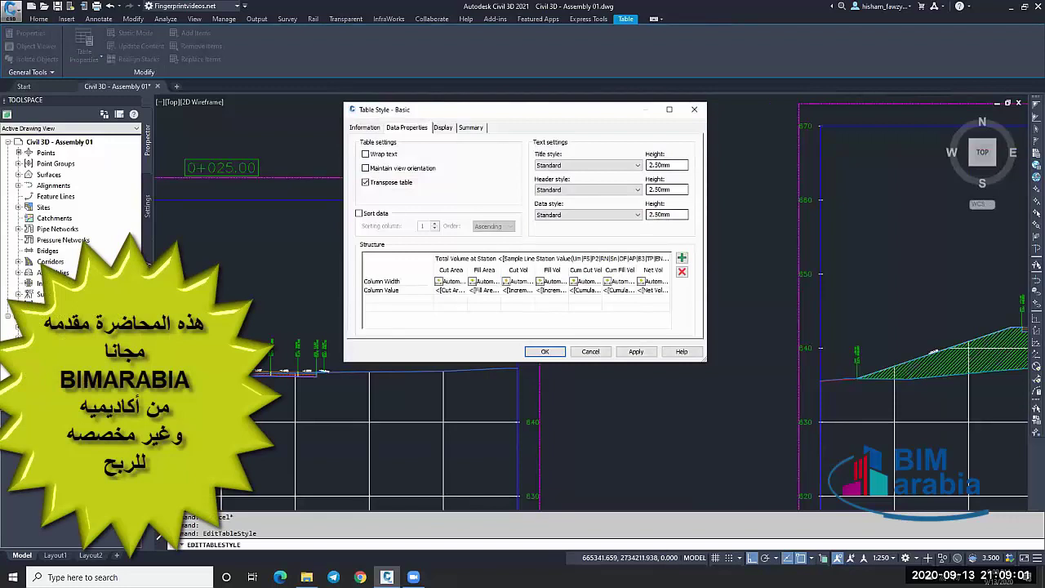
click(590, 352)
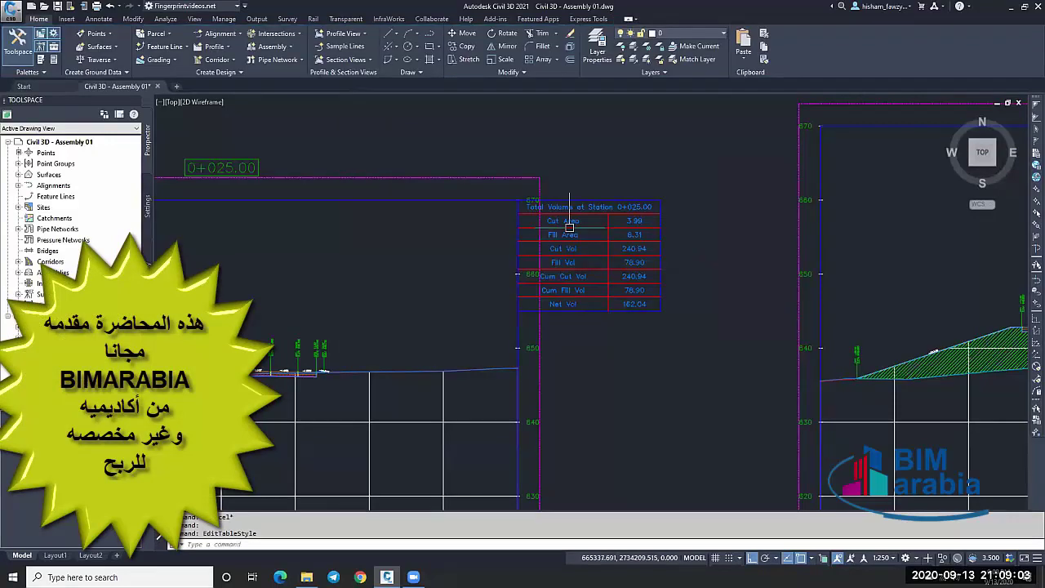
Select the 0+025.00 section view to return to its volume table settings.
scroll(569, 227, up, 2)
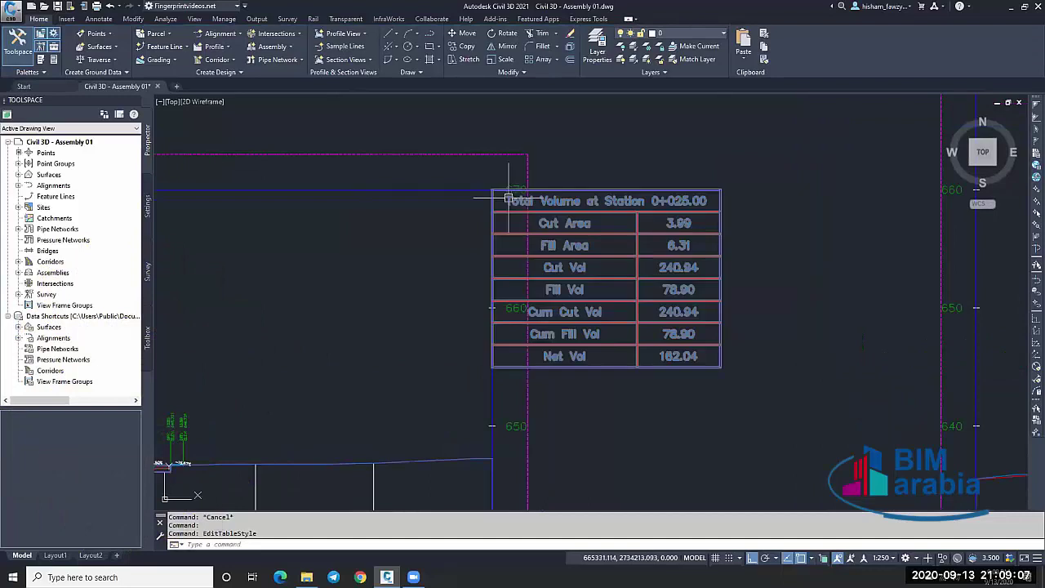
scroll(508, 199, down, 5)
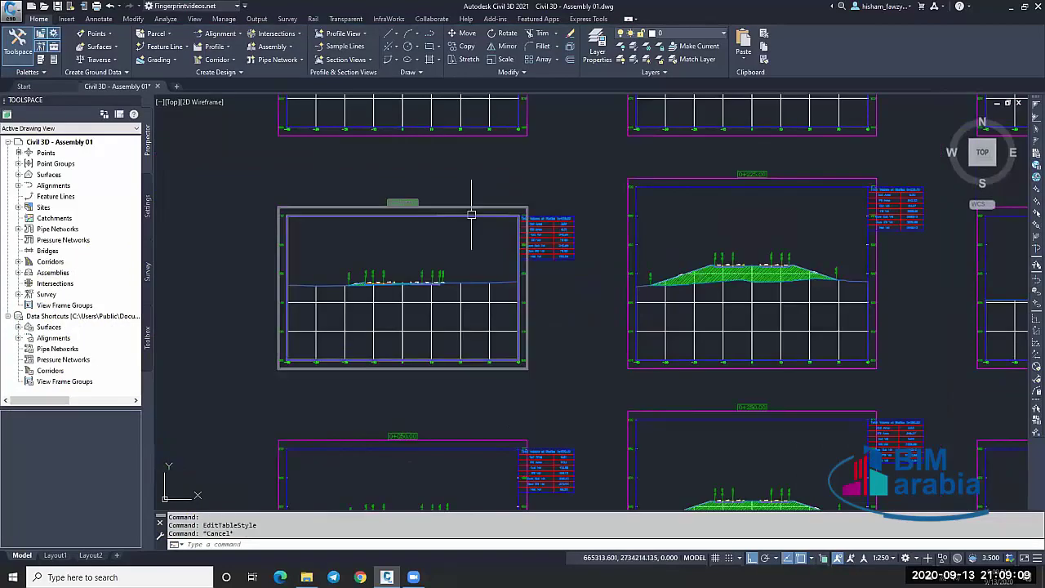
click(473, 215)
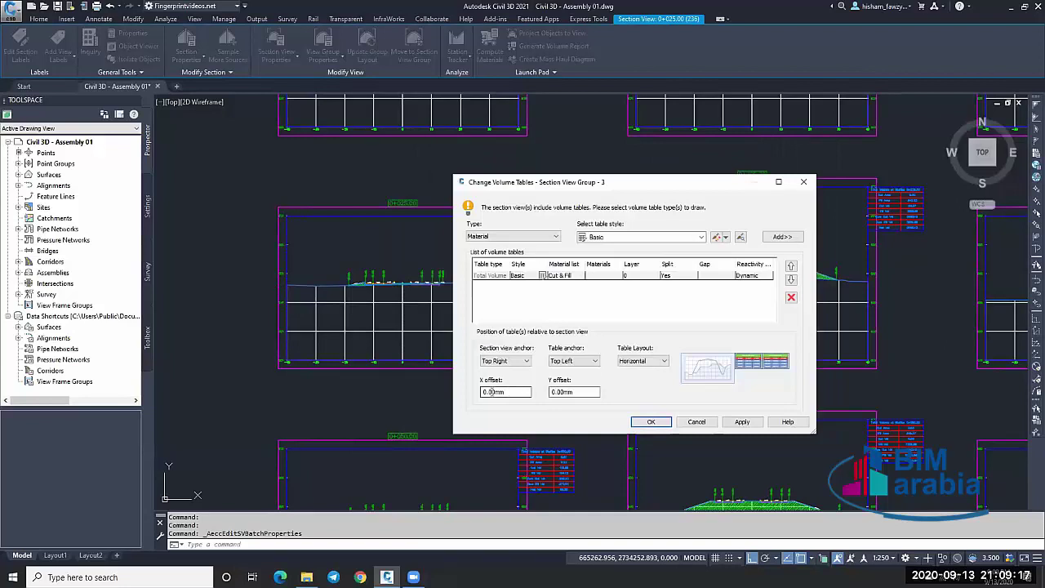
Set the volume table X offset to 10, apply it to all section views, and clear the selection.
key(Tab)
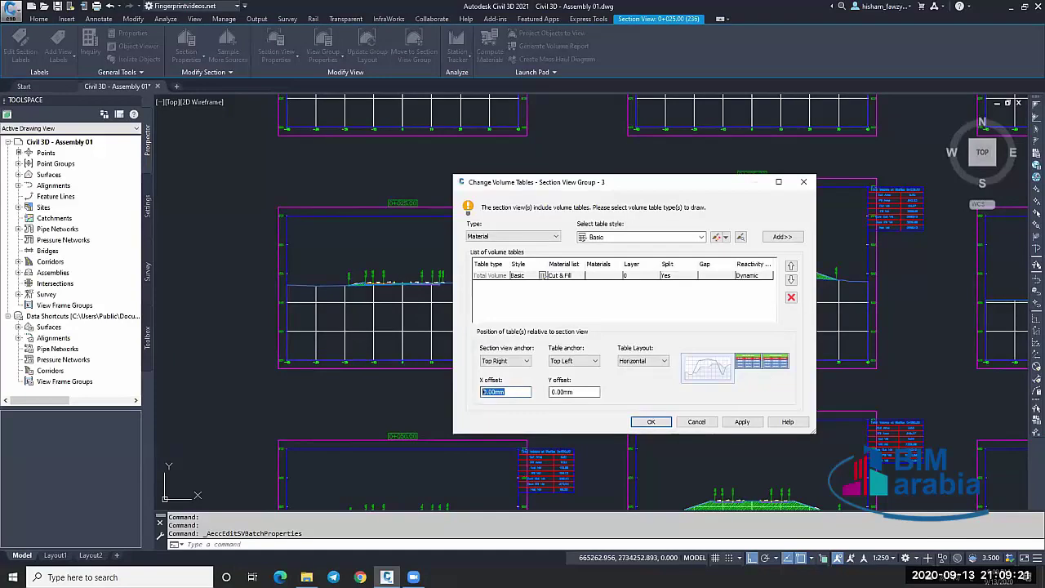
text(10)
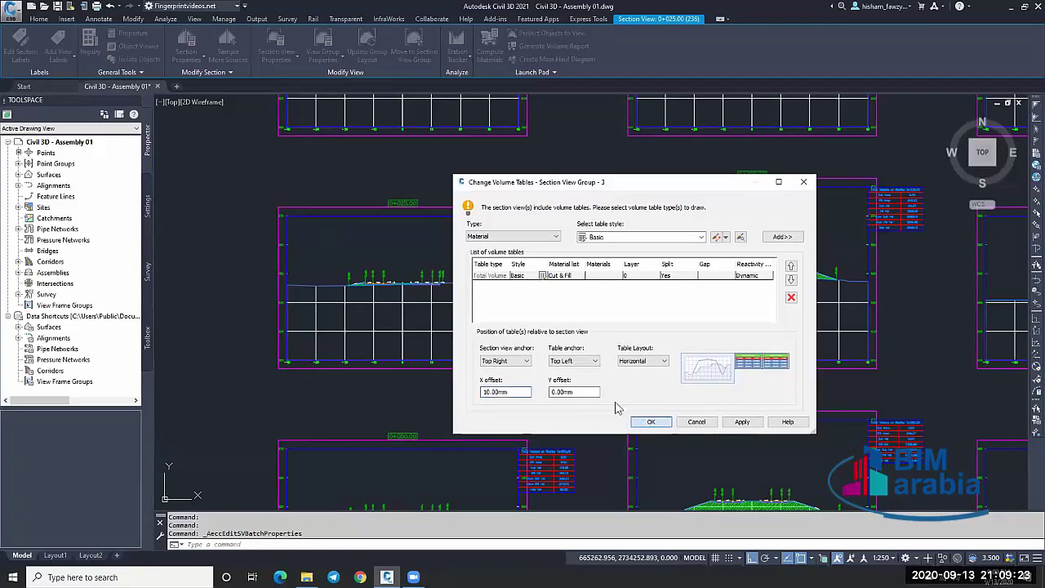
click(653, 422)
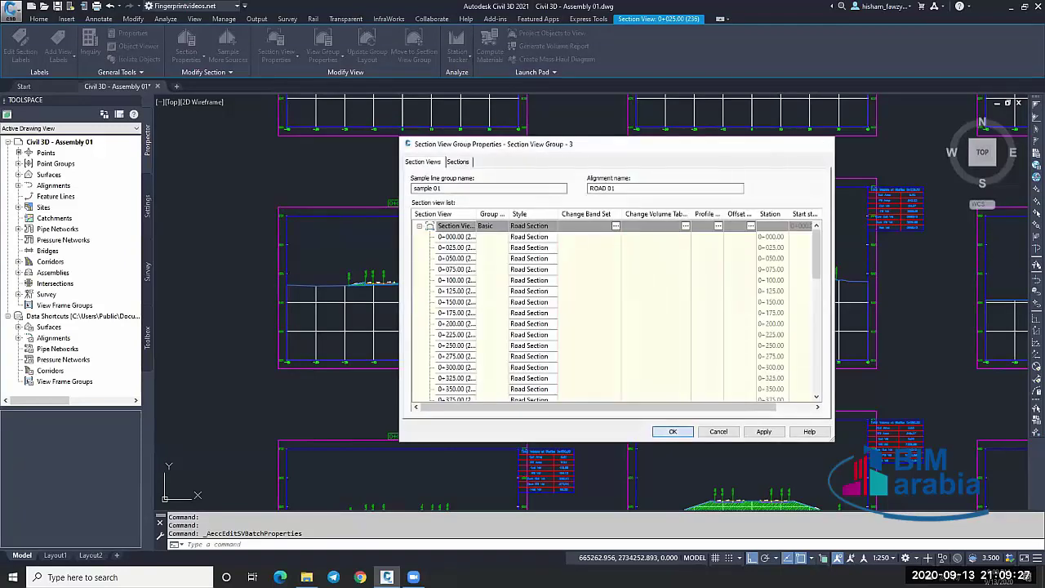
click(673, 431)
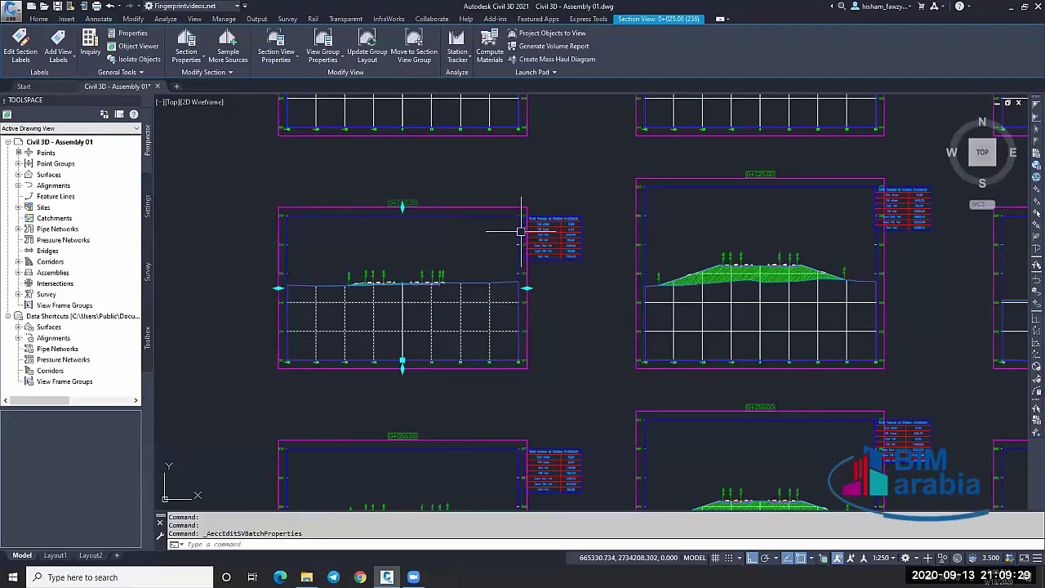
key(Escape)
scroll(520, 232, up, 4)
key(Escape)
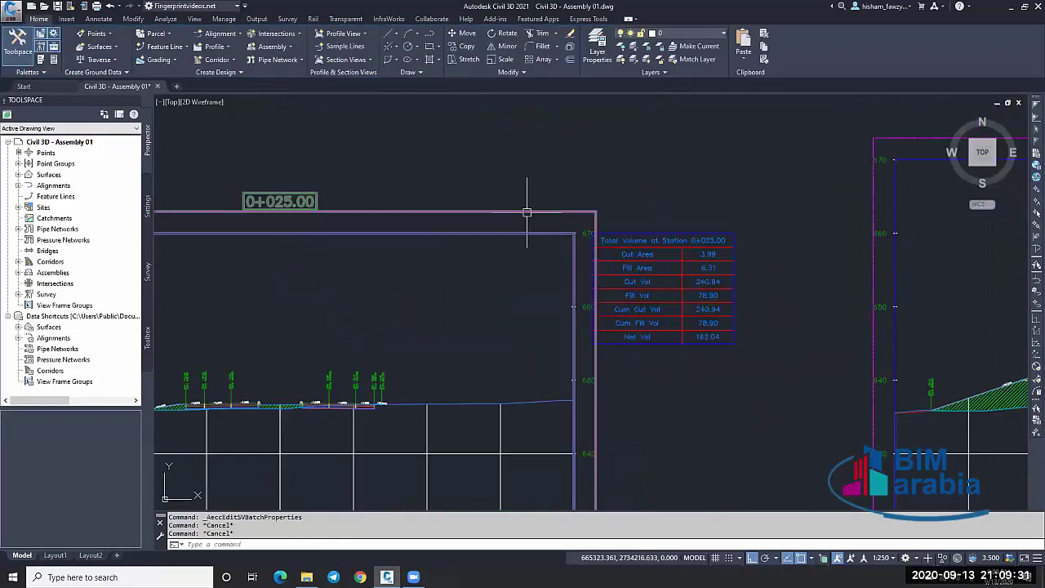
Turn off Drafting Buffer Outline in the 0+025.00 section view's style.
click(527, 213)
right_click(527, 212)
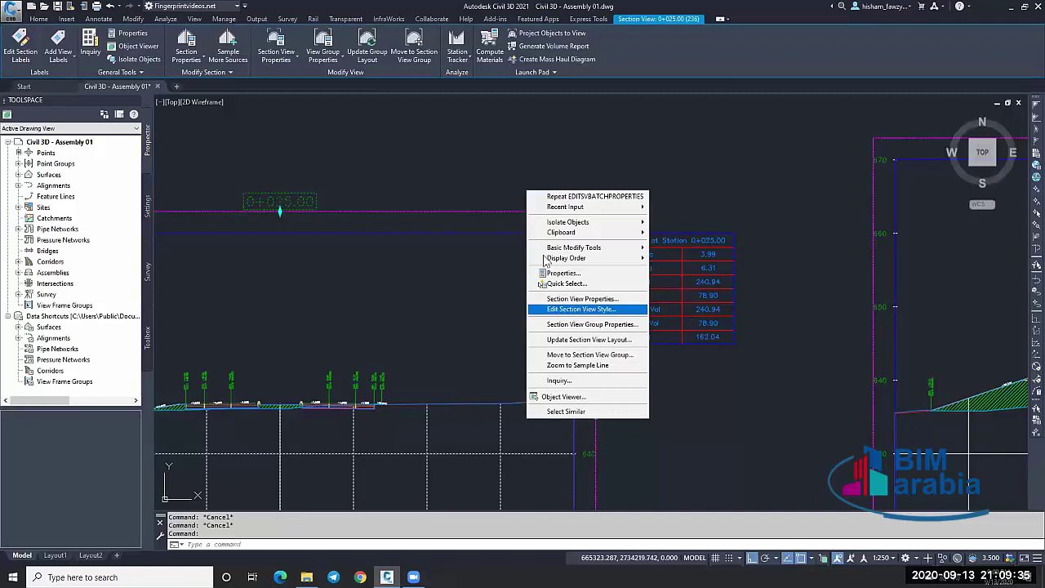
click(582, 309)
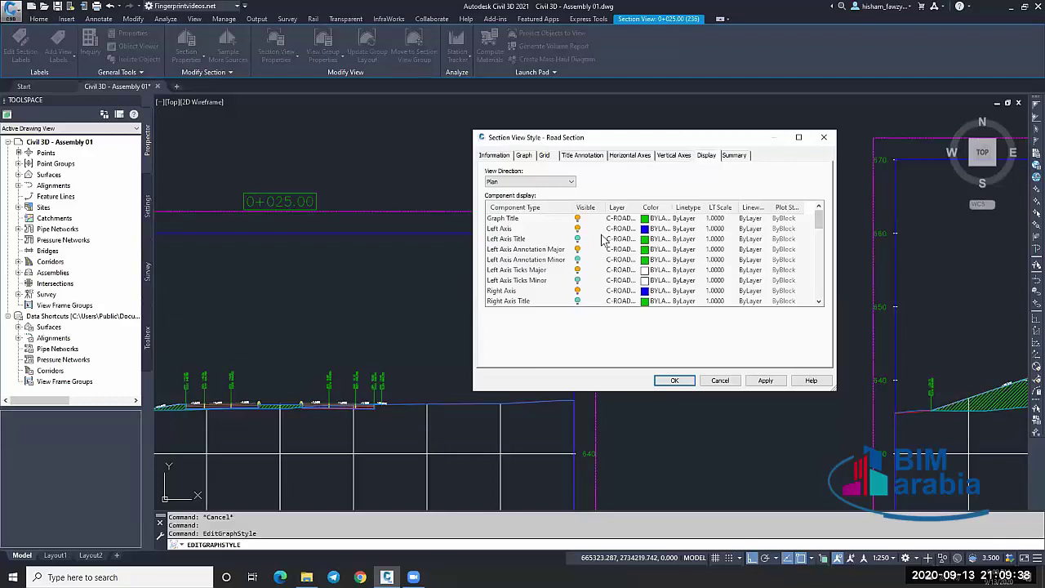
scroll(601, 239, down, 3)
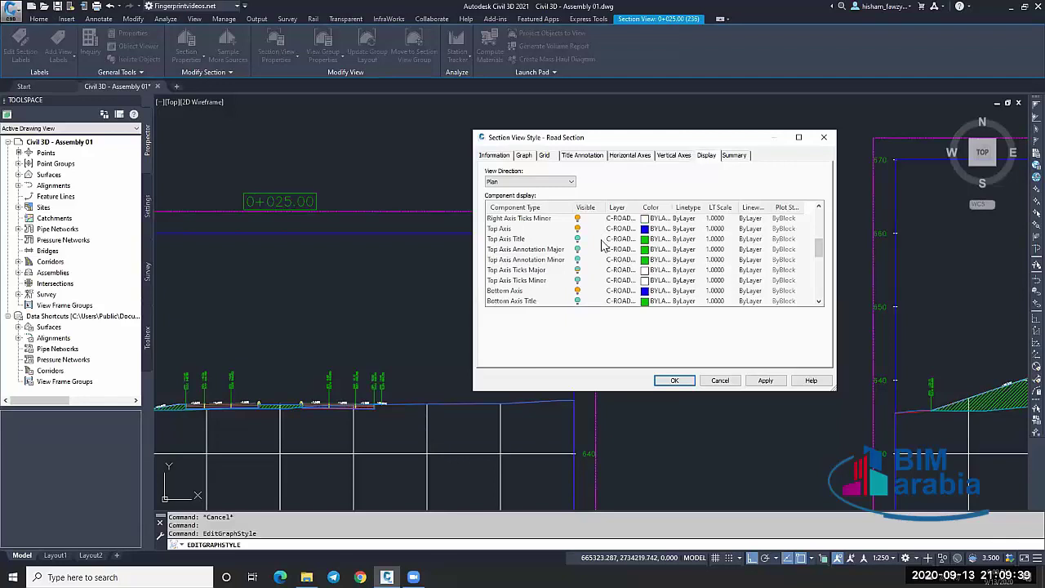
scroll(563, 274, down, 4)
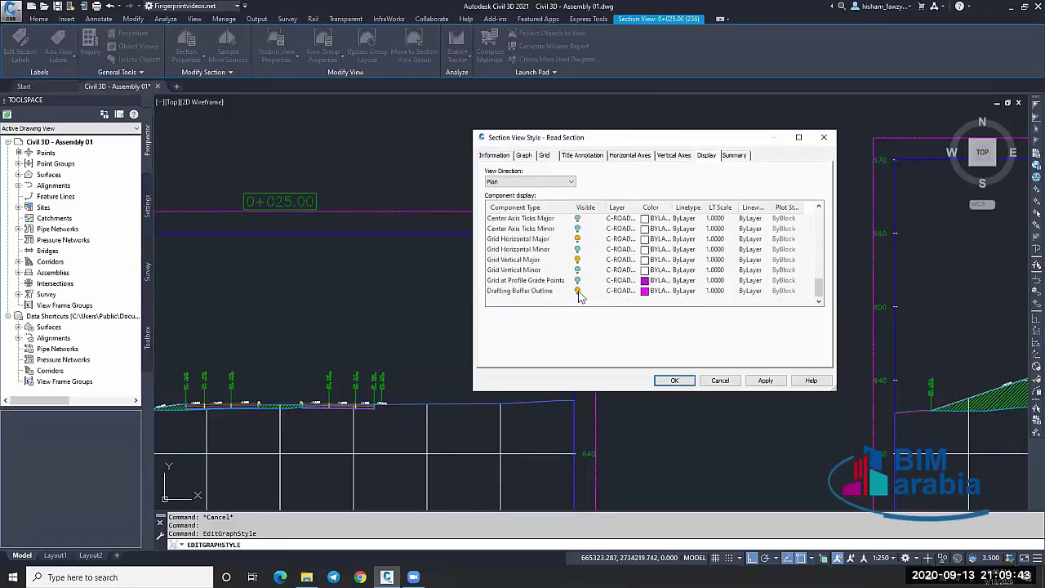
click(577, 291)
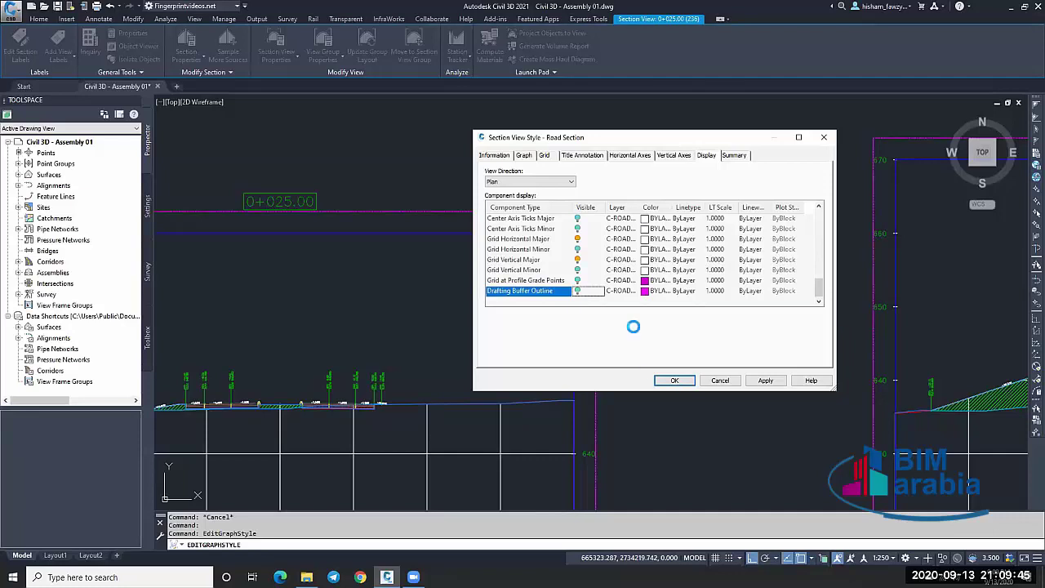
key(Return)
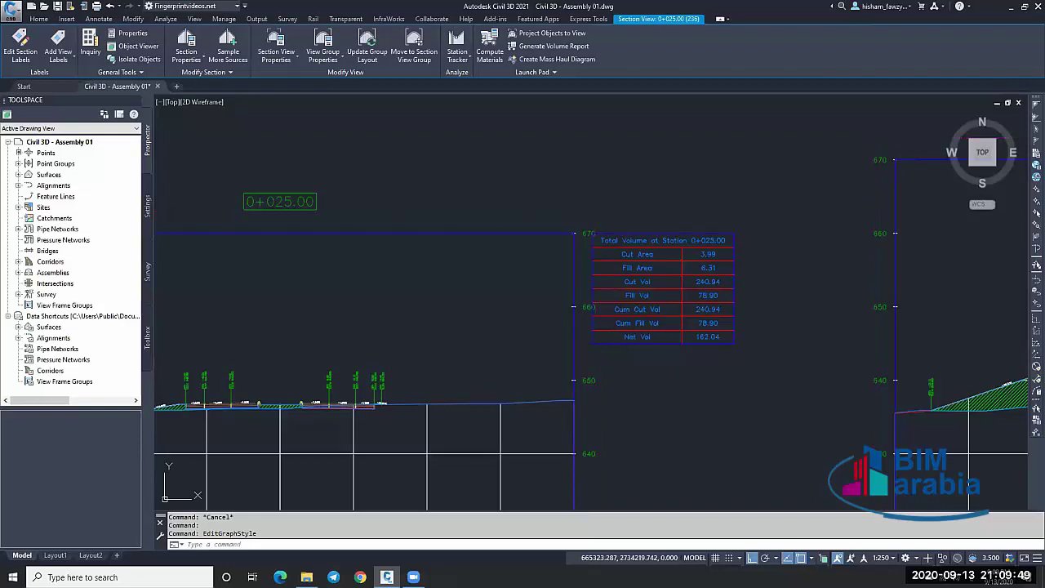
Deselect, check the section views, and select the 0+025.00 section view again.
key(Escape)
scroll(688, 195, down, 1)
scroll(619, 260, up, 4)
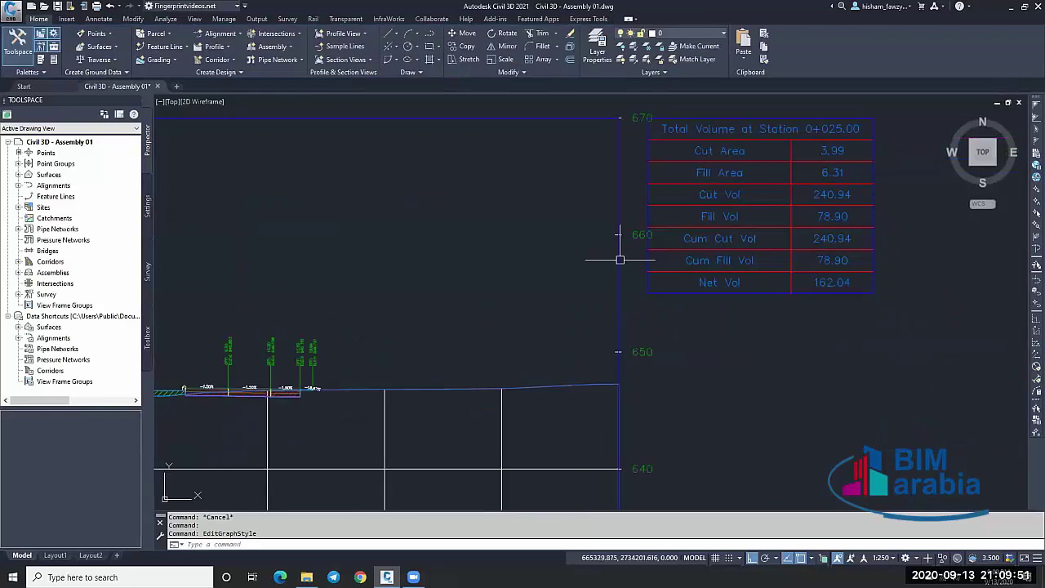
scroll(630, 218, down, 1)
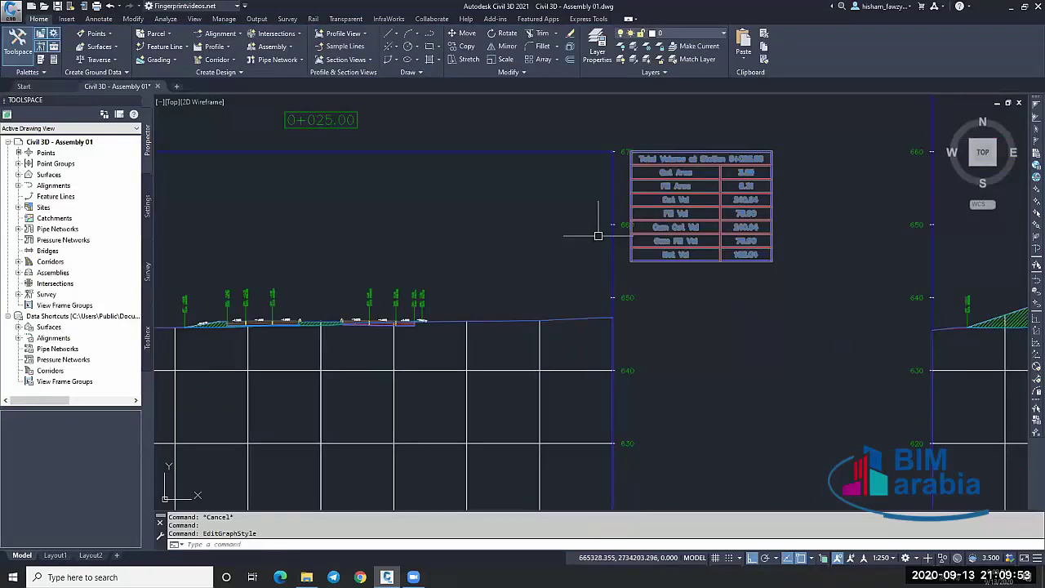
scroll(584, 240, down, 1)
click(571, 244)
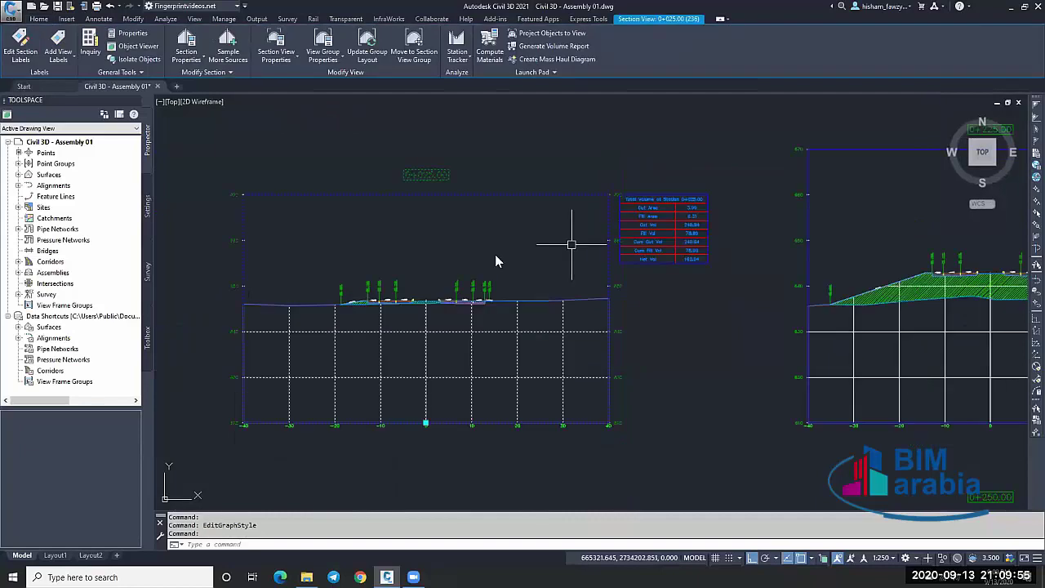
Hide Right Axis Annotation Major and Right Axis Ticks Major in the section view style.
right_click(571, 244)
key(Escape)
key(Return)
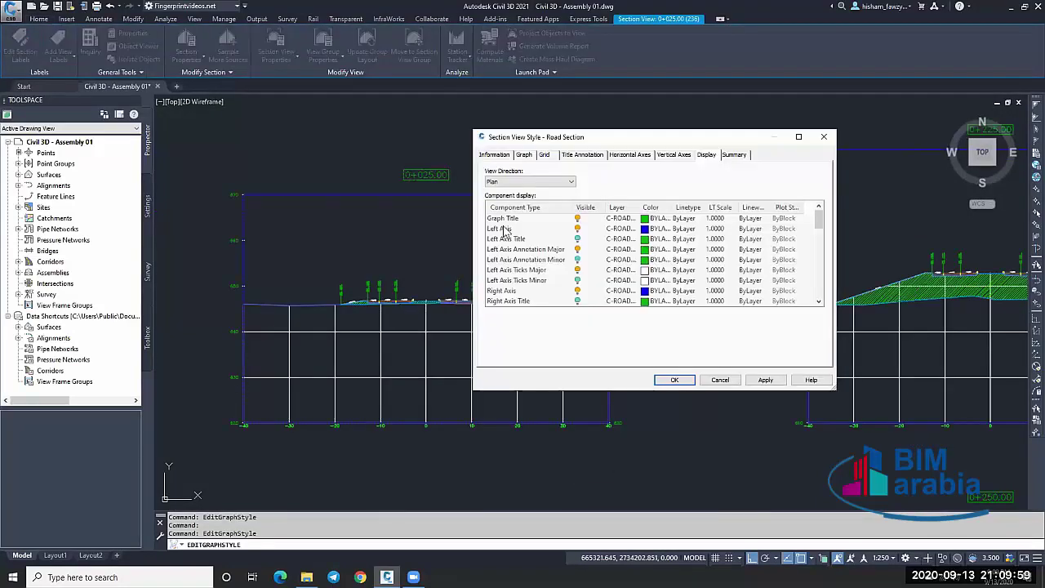
click(489, 230)
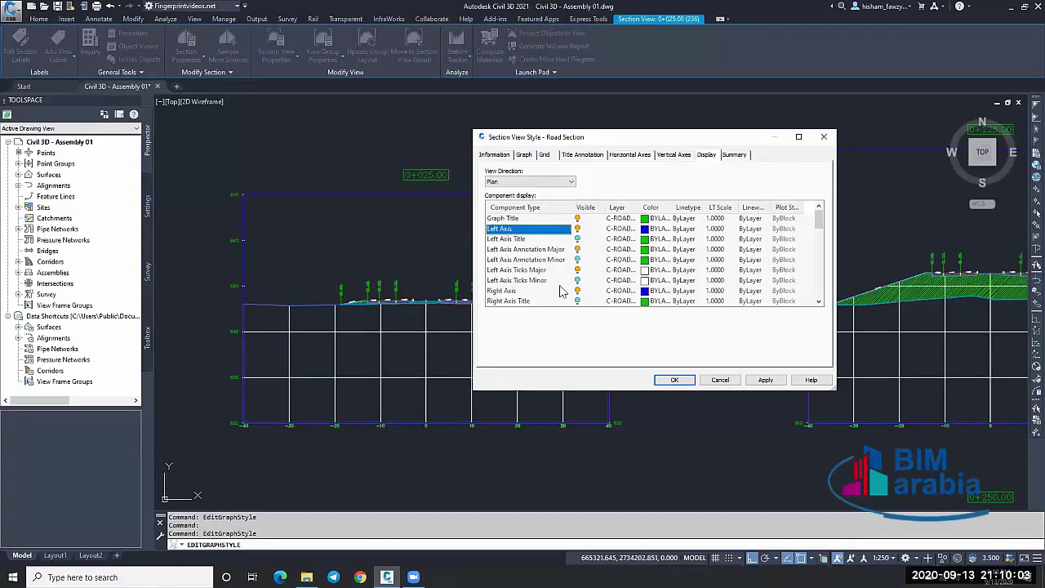
scroll(561, 291, down, 1)
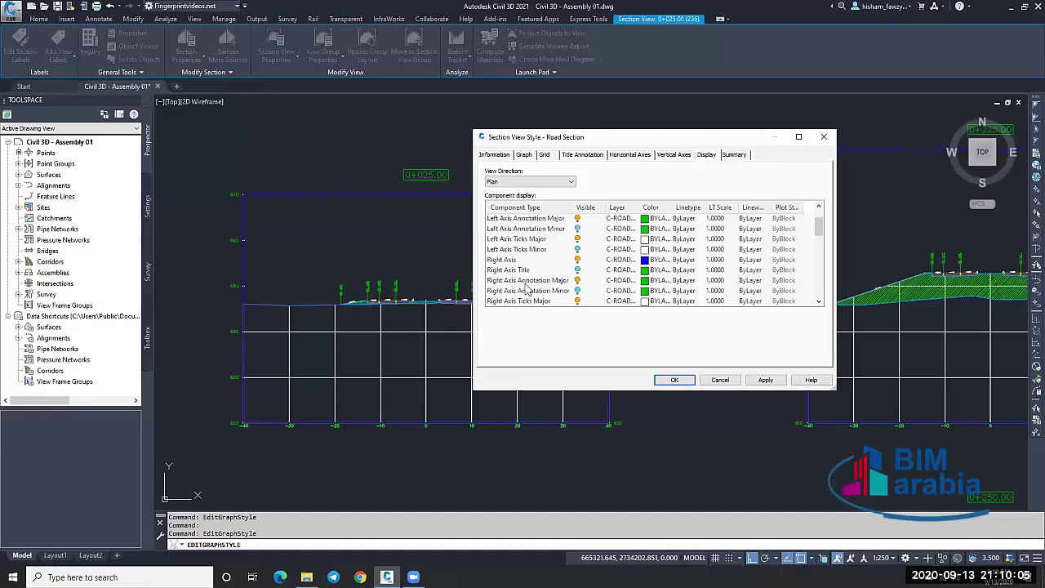
click(577, 280)
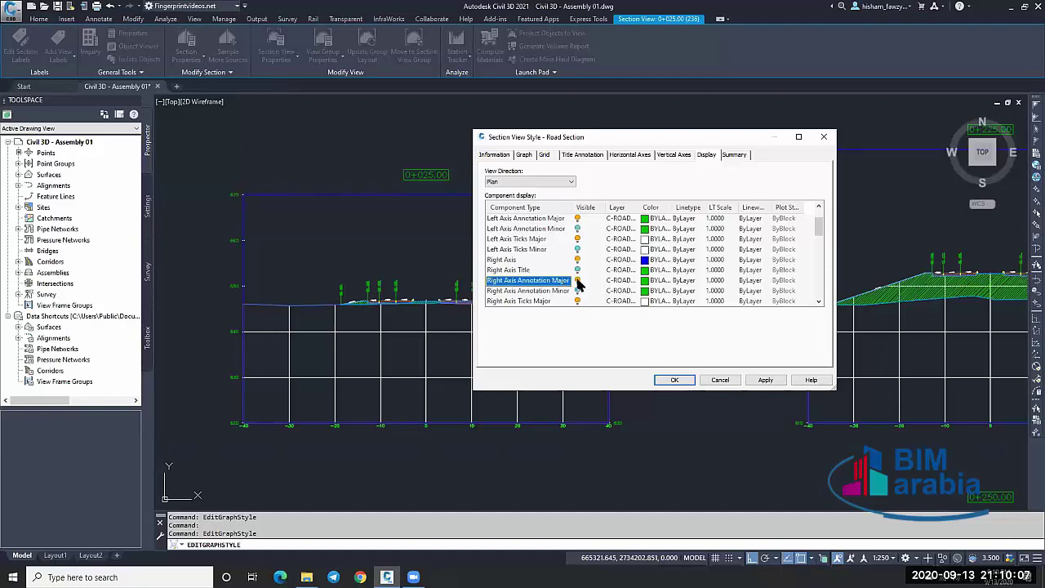
click(577, 281)
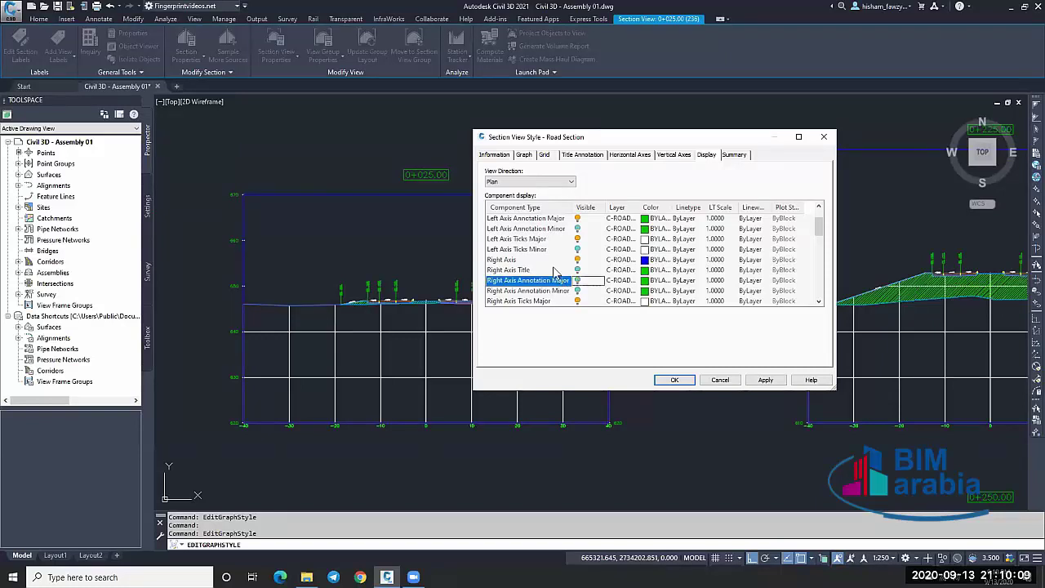
scroll(553, 271, down, 1)
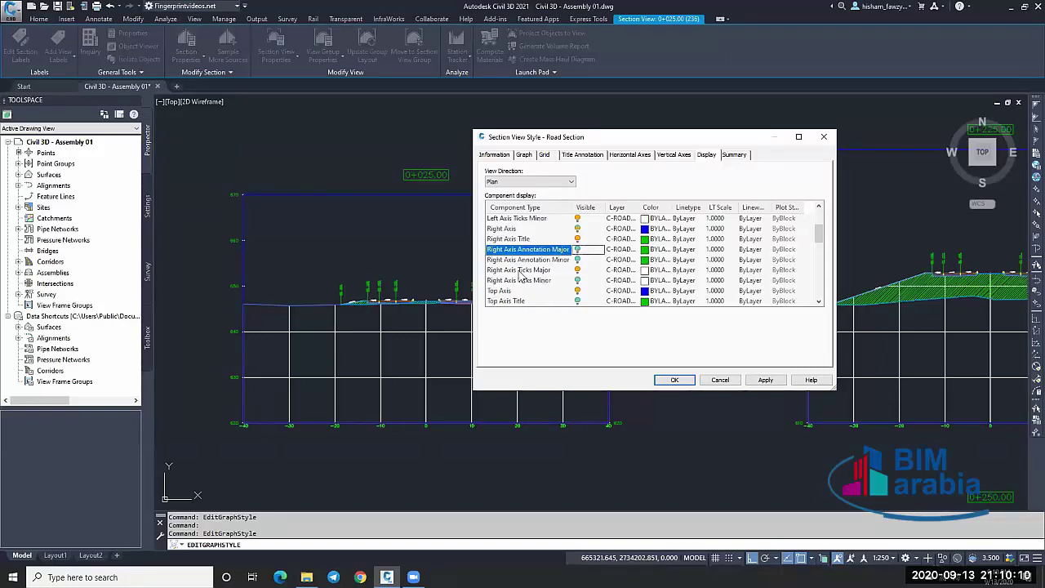
click(577, 271)
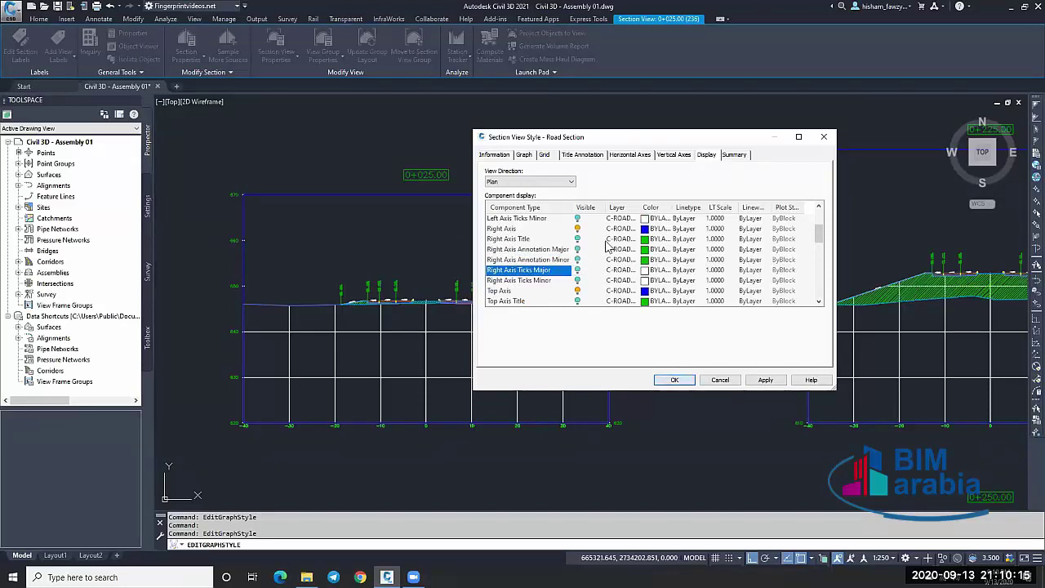
key(Return)
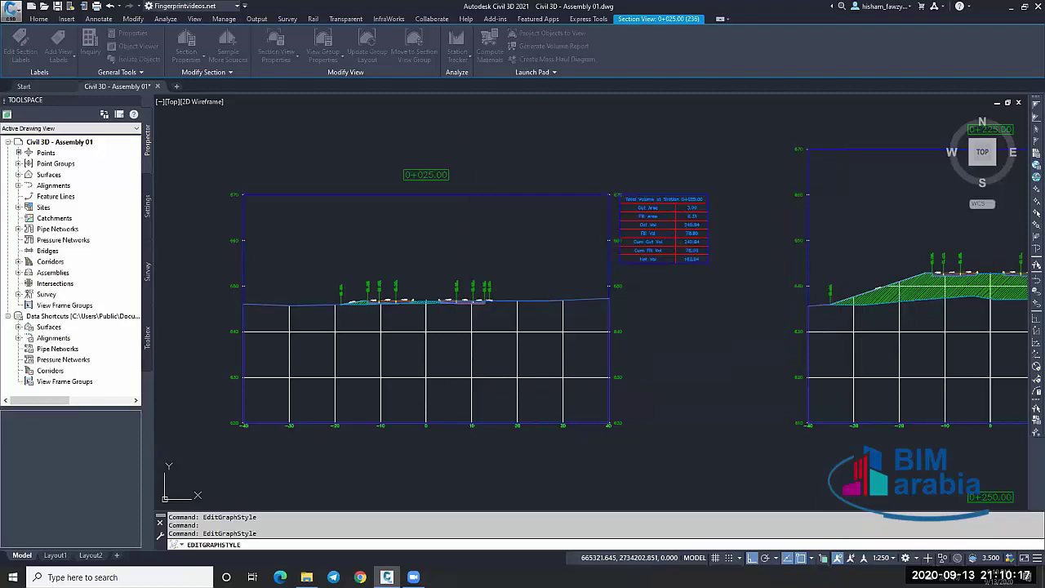
key(Escape)
scroll(582, 227, down, 4)
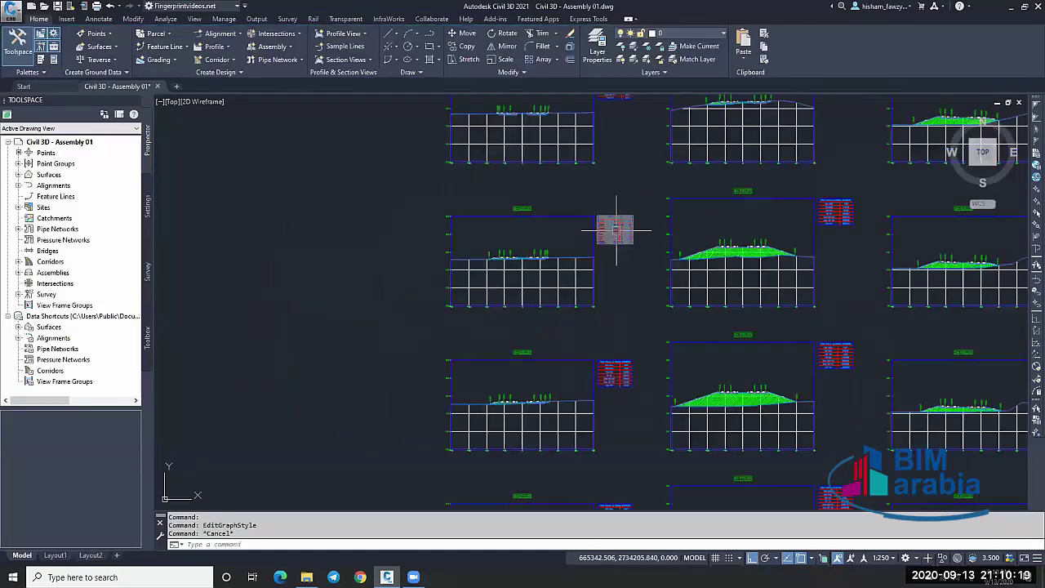
Zoom from the section view grid over to the road corridor and its assembly.
scroll(616, 229, up, 5)
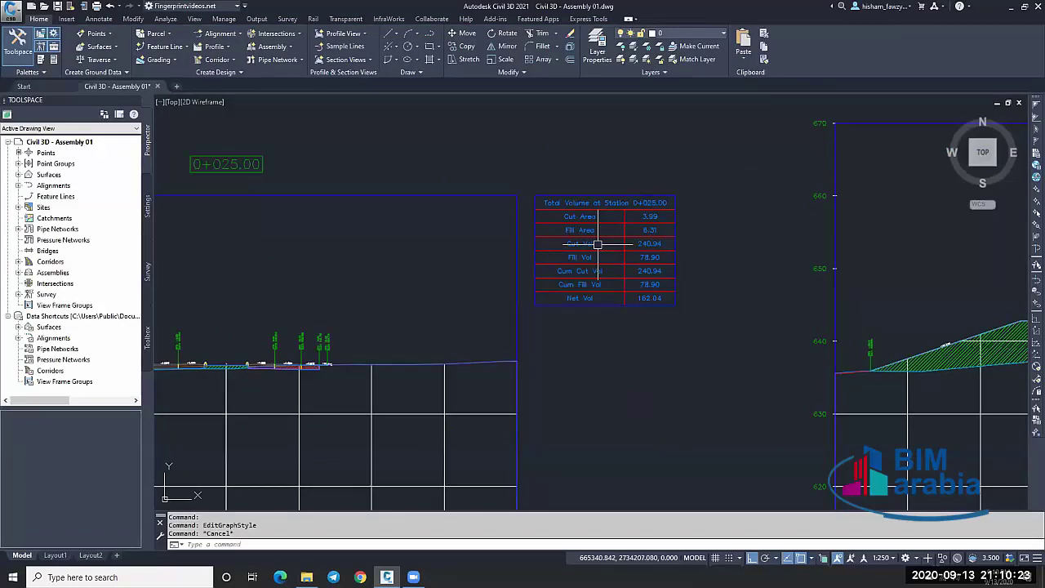
scroll(598, 244, down, 5)
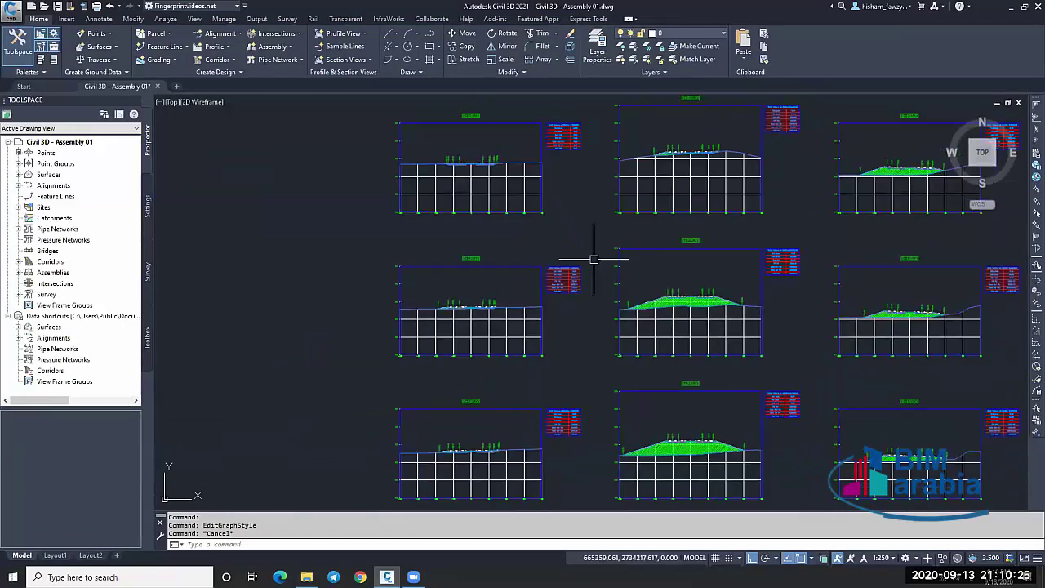
scroll(610, 260, up, 4)
scroll(613, 280, down, 2)
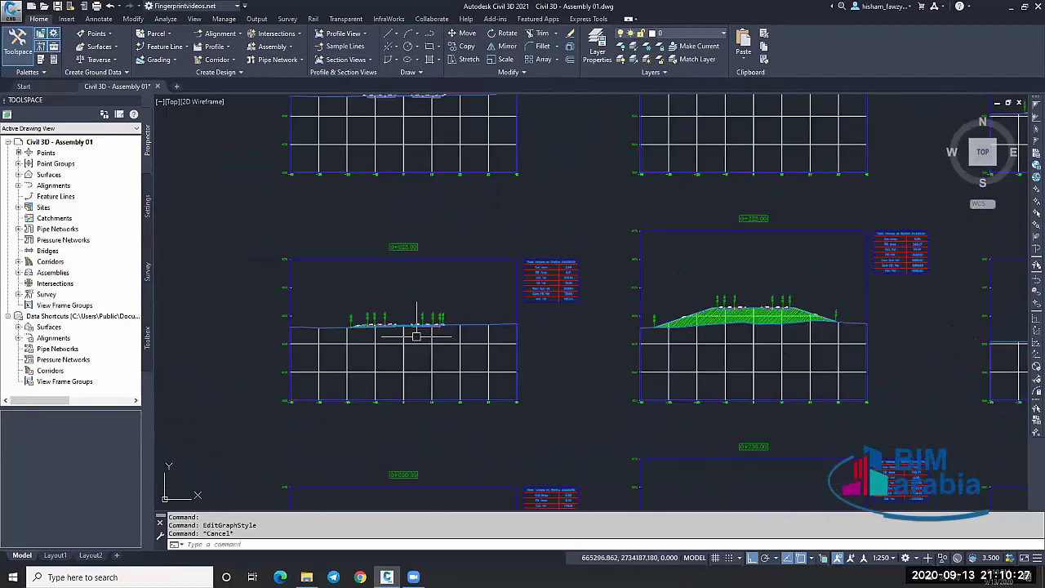
scroll(416, 335, up, 4)
scroll(423, 339, down, 6)
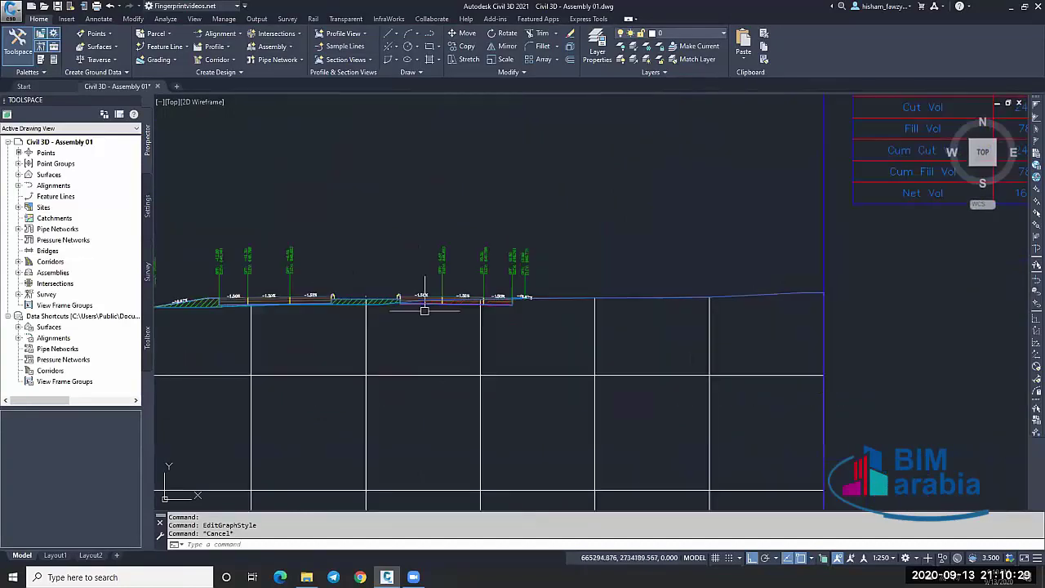
scroll(569, 211, up, 3)
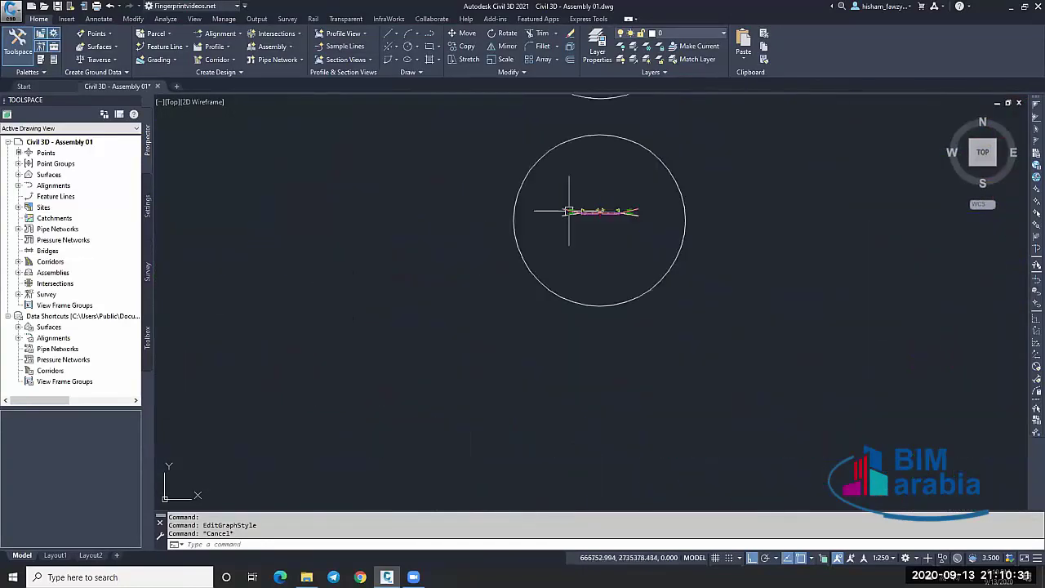
scroll(569, 211, up, 4)
scroll(768, 304, up, 4)
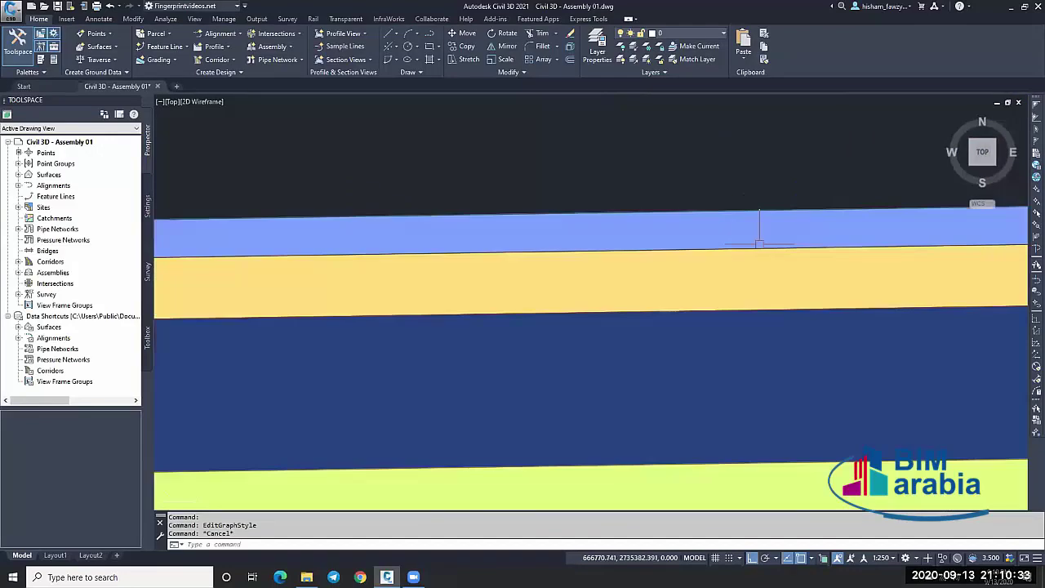
scroll(759, 244, down, 5)
Review the LaneSuperelevationAOR subassembly's pavement, base and sub-base depths in Properties.
click(690, 252)
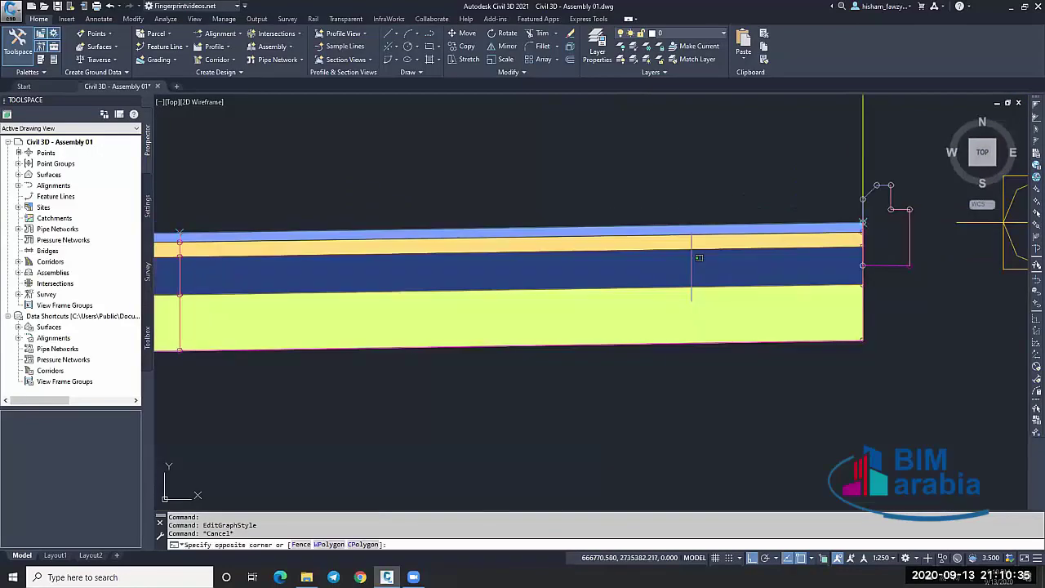
click(495, 221)
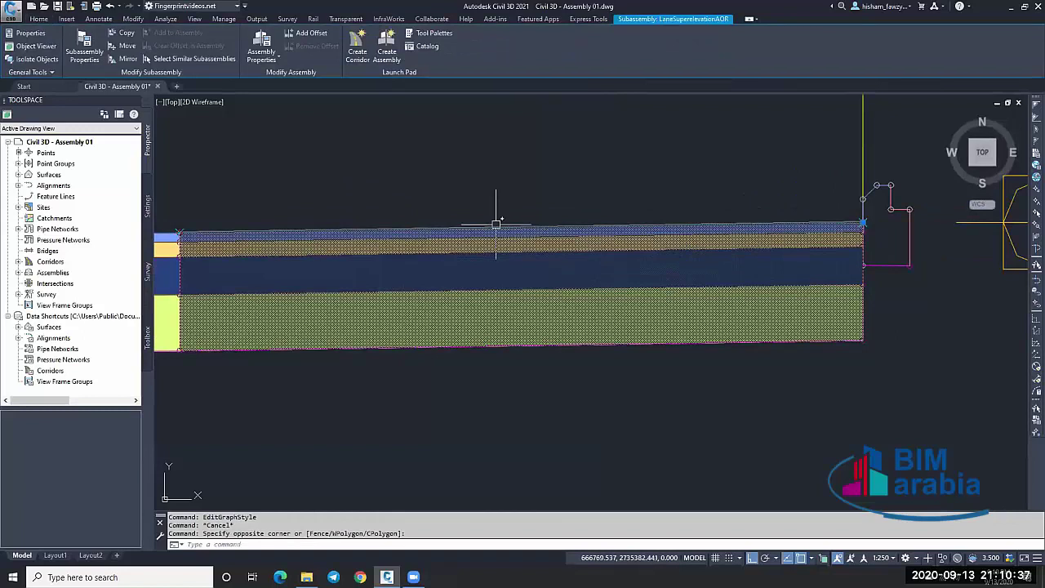
double_click(495, 221)
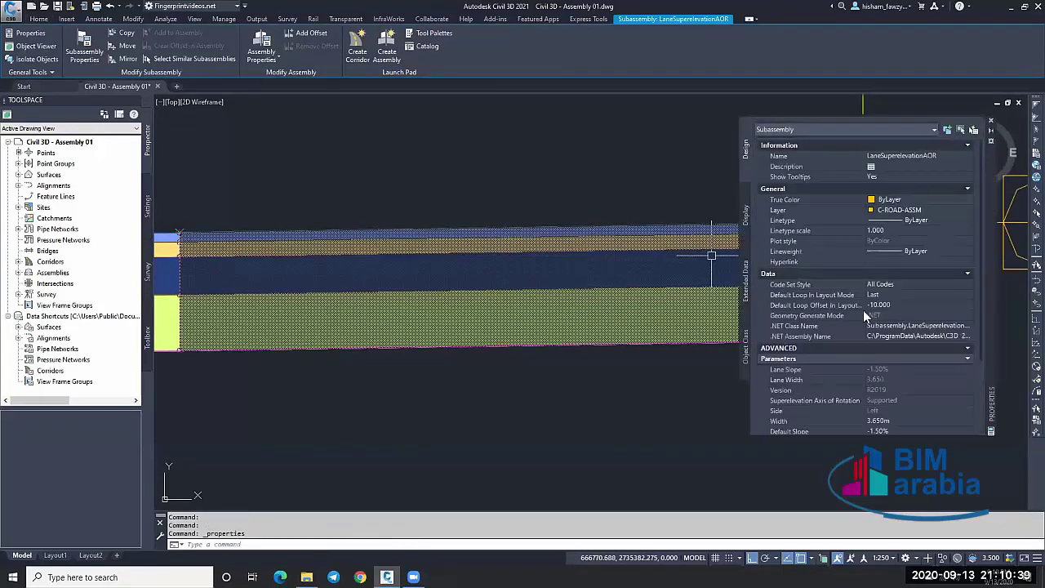
scroll(865, 318, down, 5)
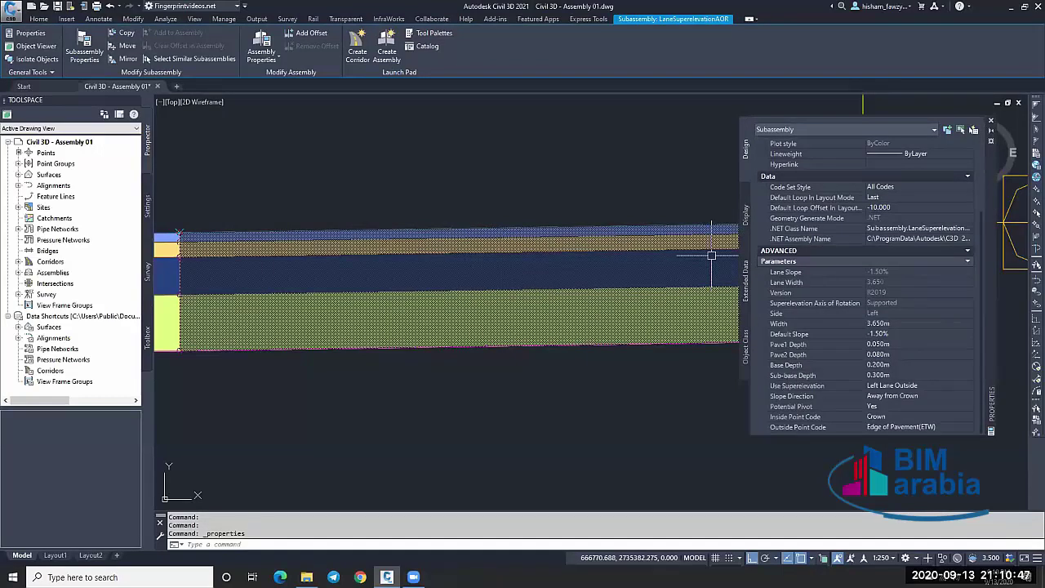
key(ctrl+1)
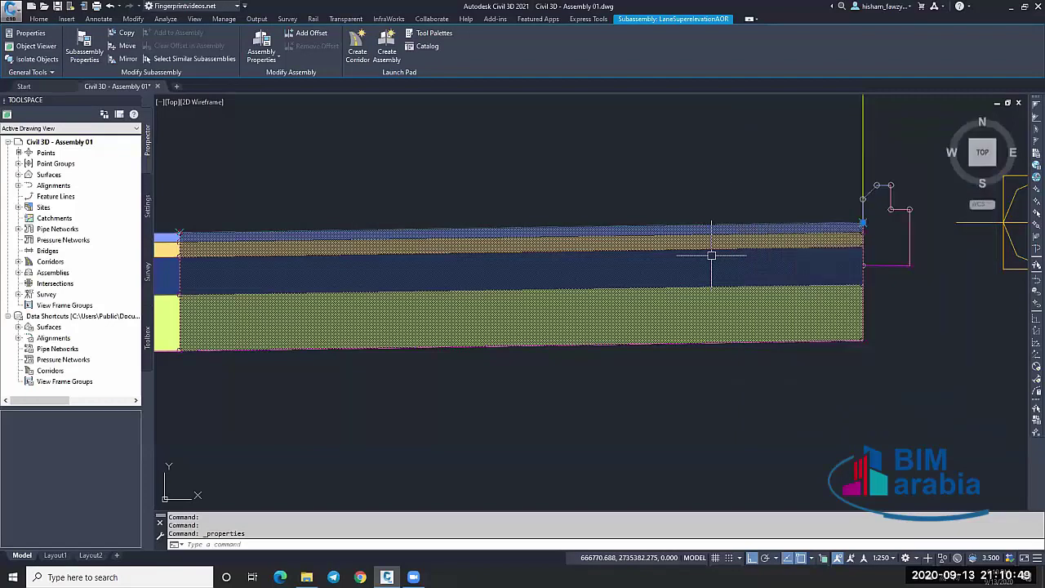
scroll(695, 187, down, 3)
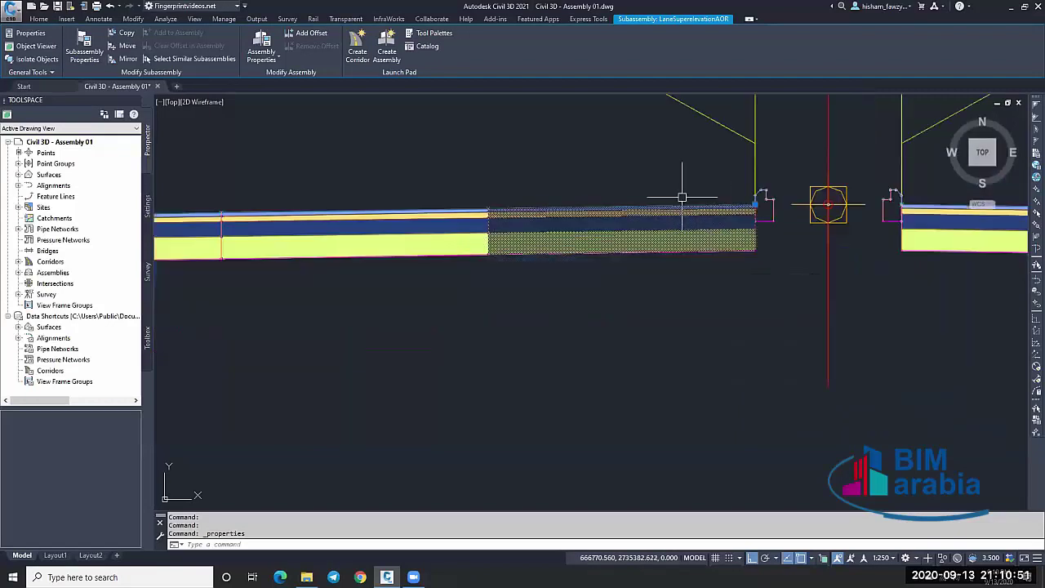
scroll(682, 196, down, 5)
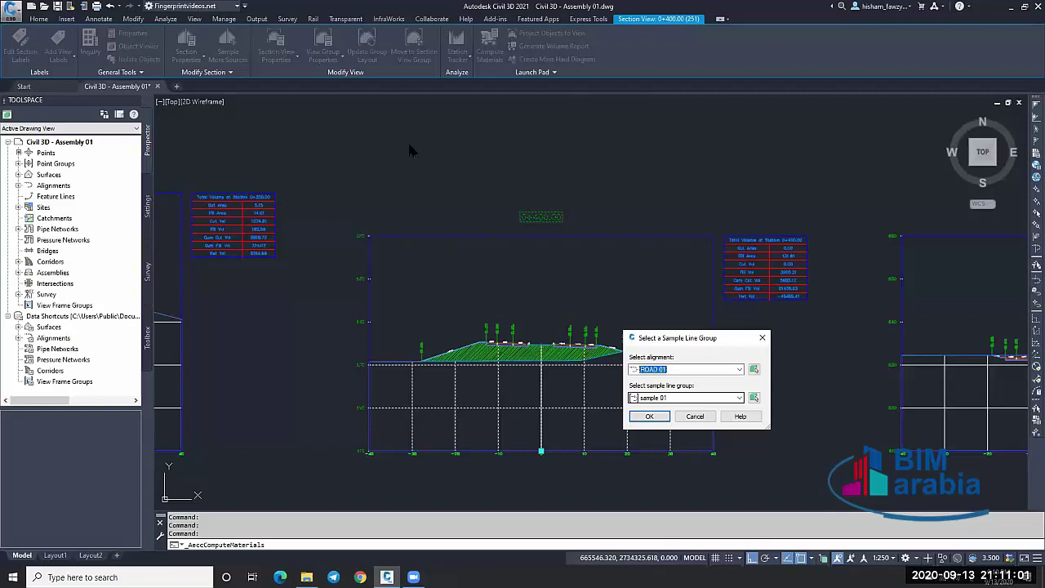
Confirm ROAD 01 with sample 01 and expand the Cut & Fill criteria in the material list.
key(Return)
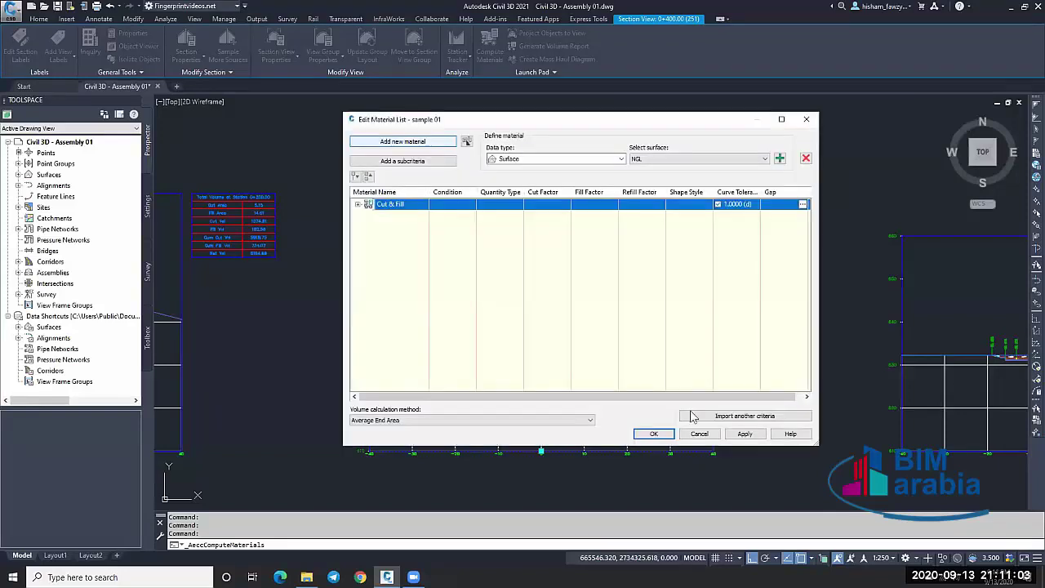
click(744, 417)
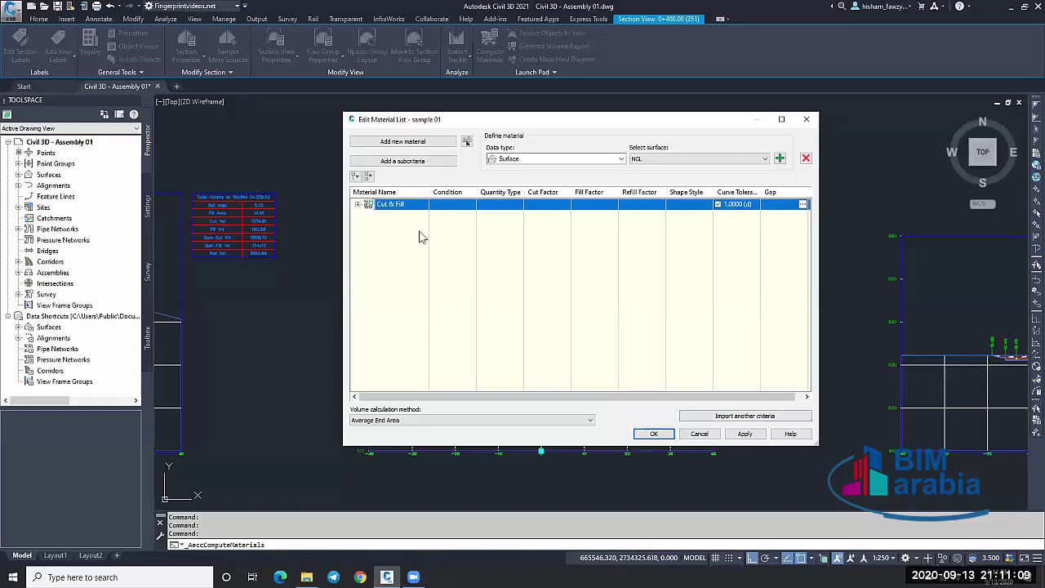
click(357, 204)
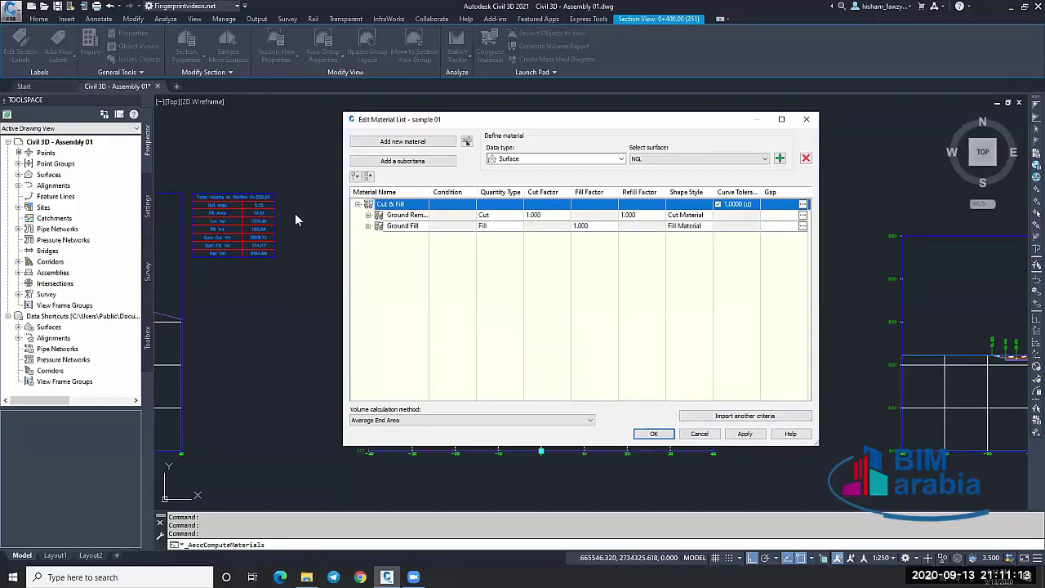
Add a material named Pave 01 with quantity type Structures and shape style Pave1.
click(421, 144)
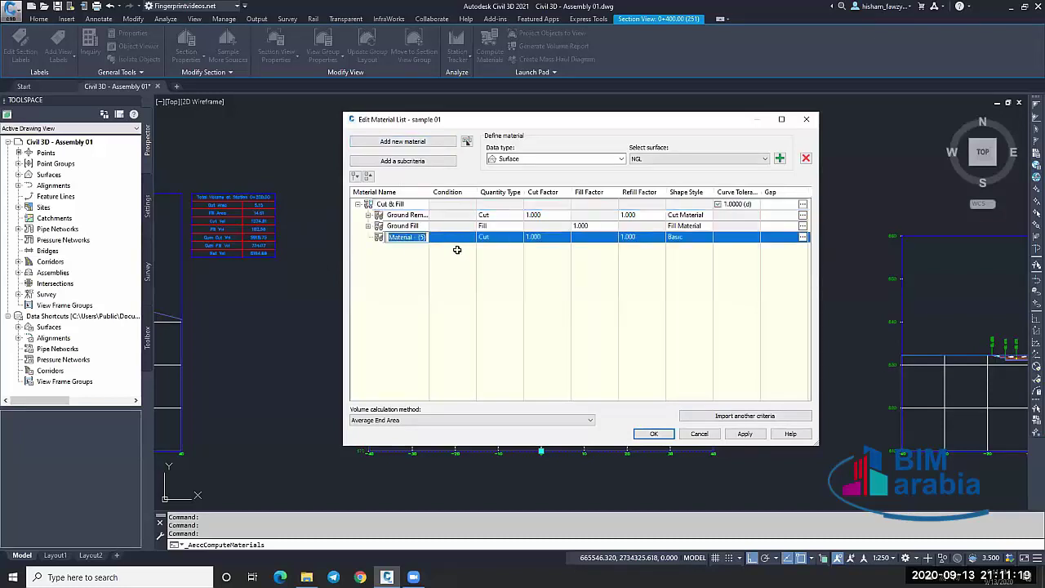
text(قط)
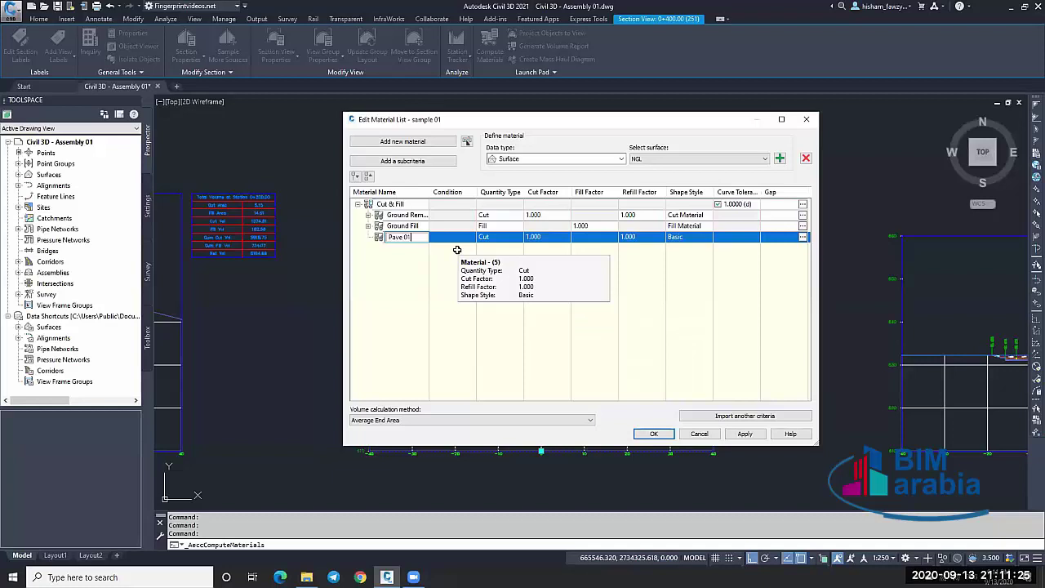
click(411, 248)
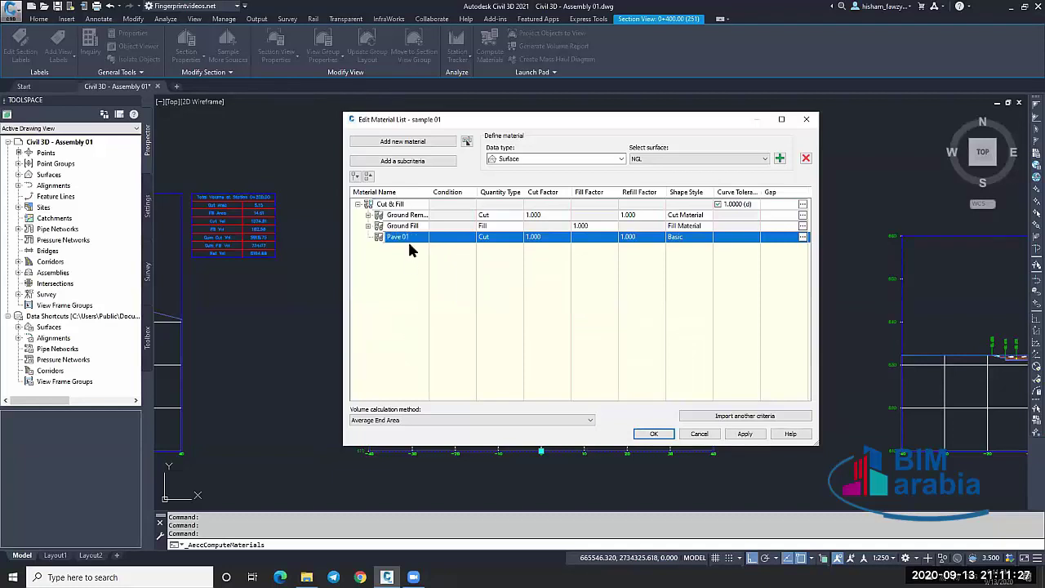
click(493, 237)
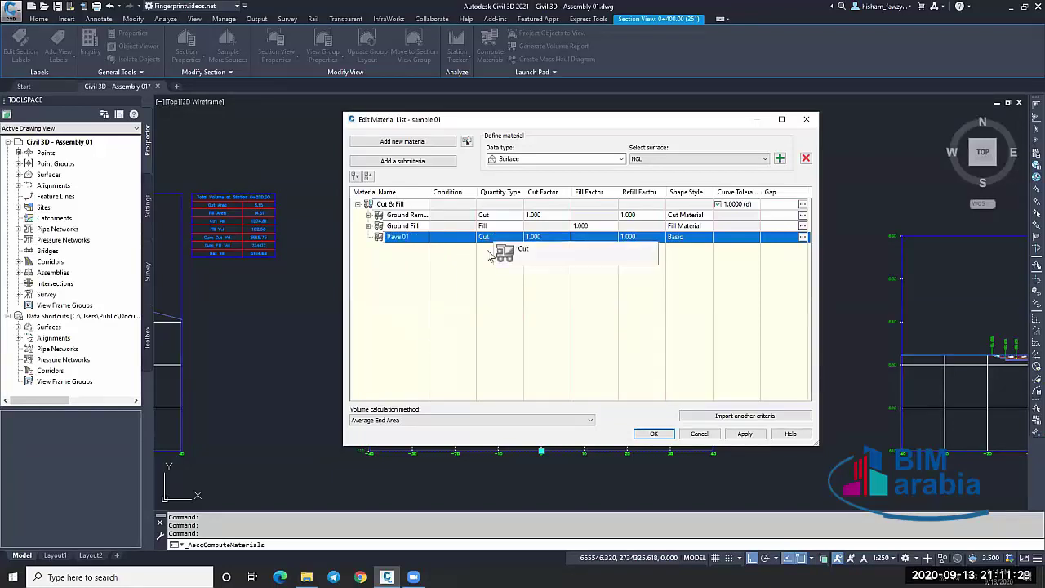
click(490, 248)
click(500, 237)
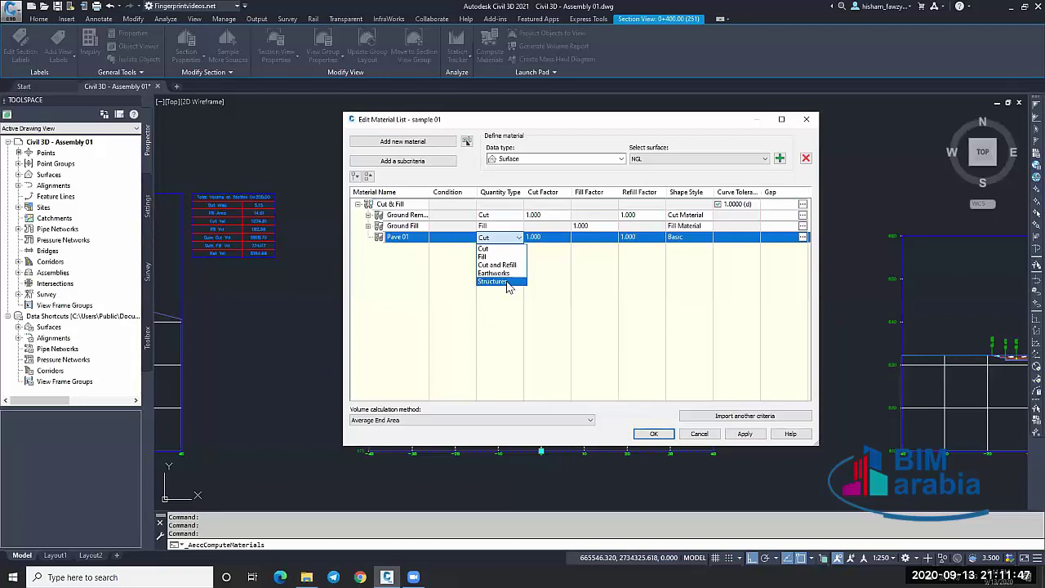
click(586, 294)
click(691, 242)
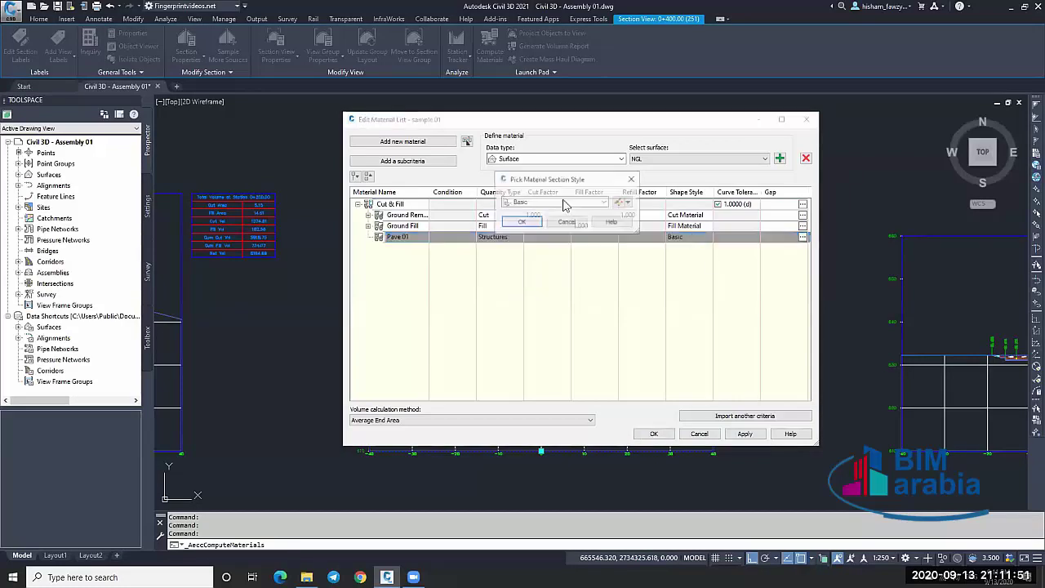
click(563, 202)
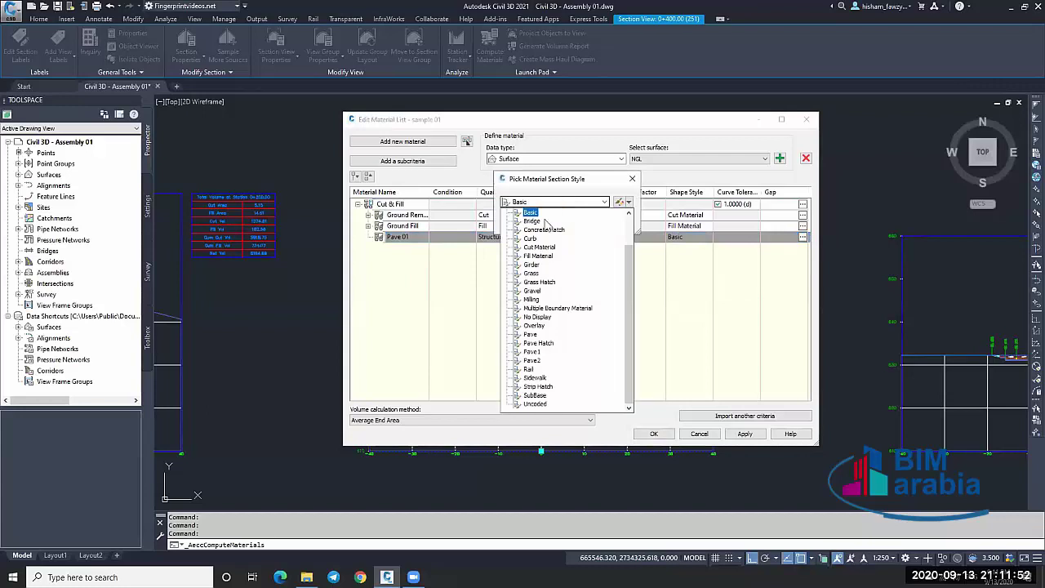
click(531, 352)
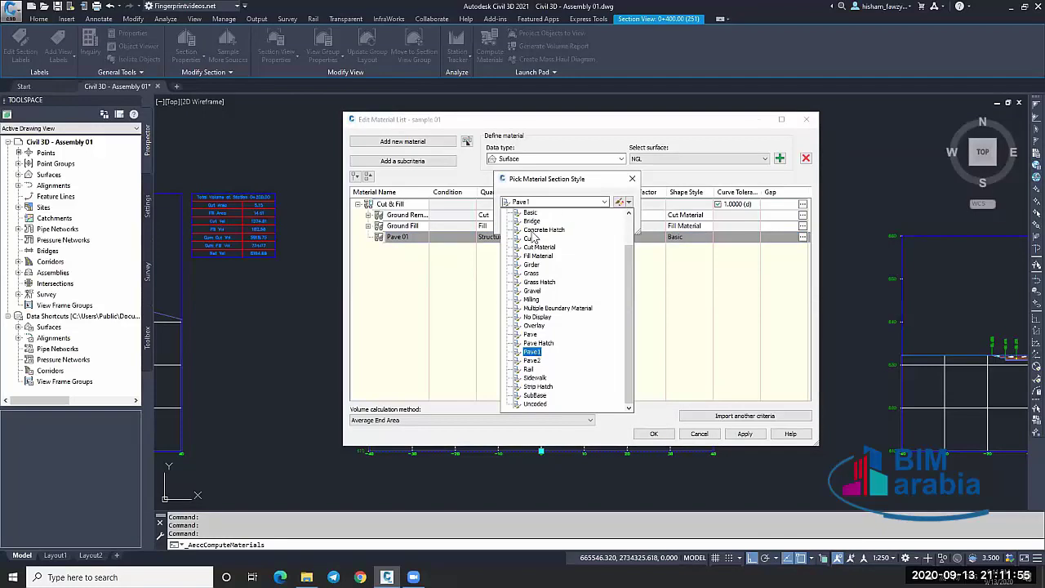
click(528, 227)
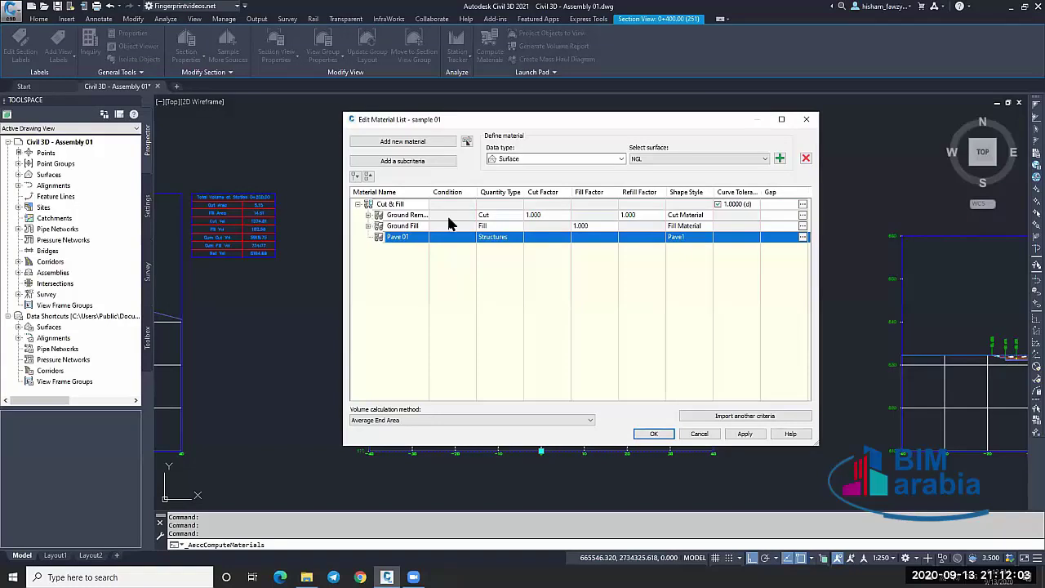
Set Pave 01's data source to corridor shape R 01 Pave1.
click(368, 214)
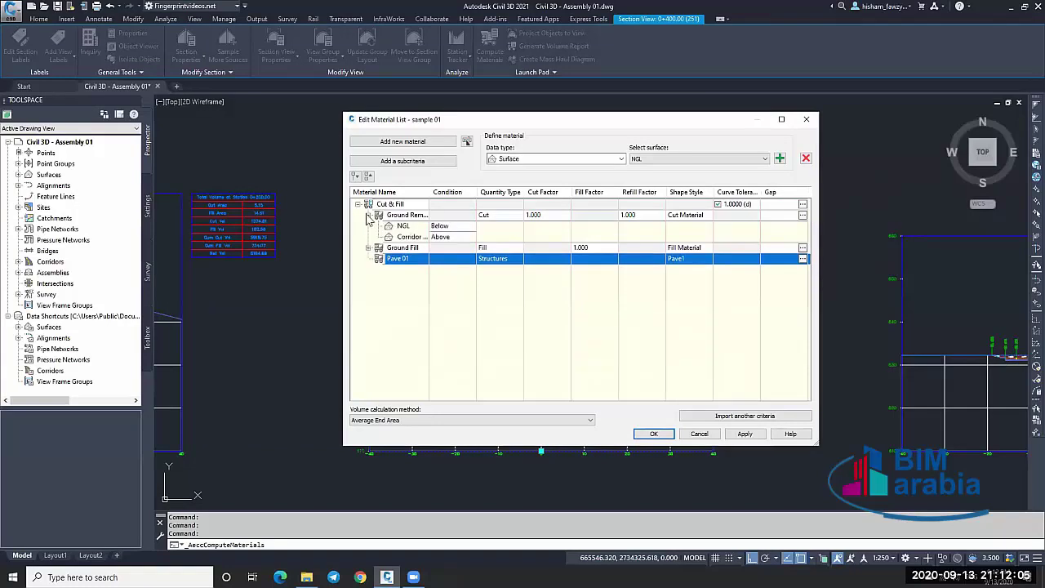
click(367, 243)
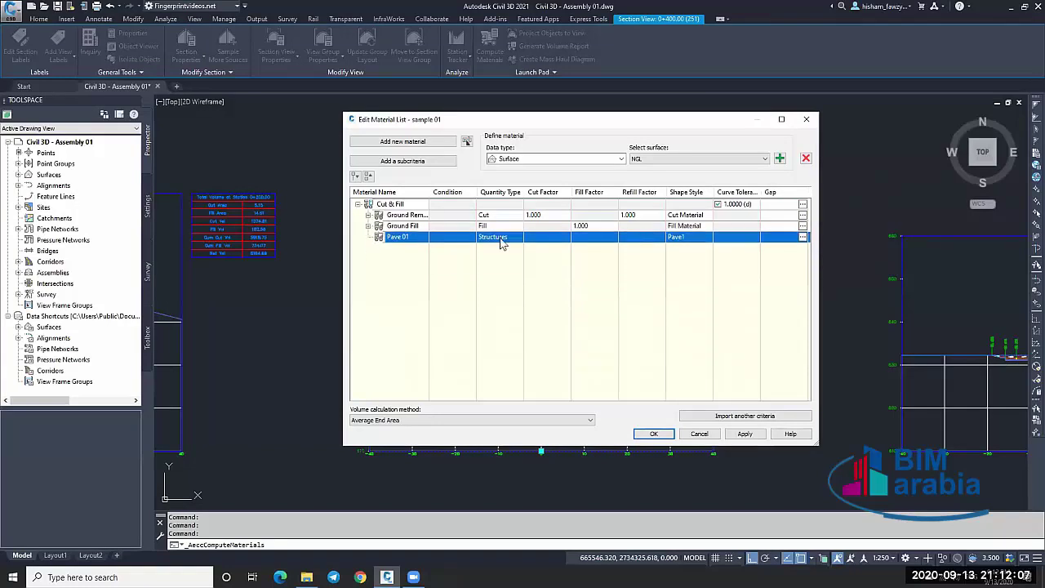
click(561, 160)
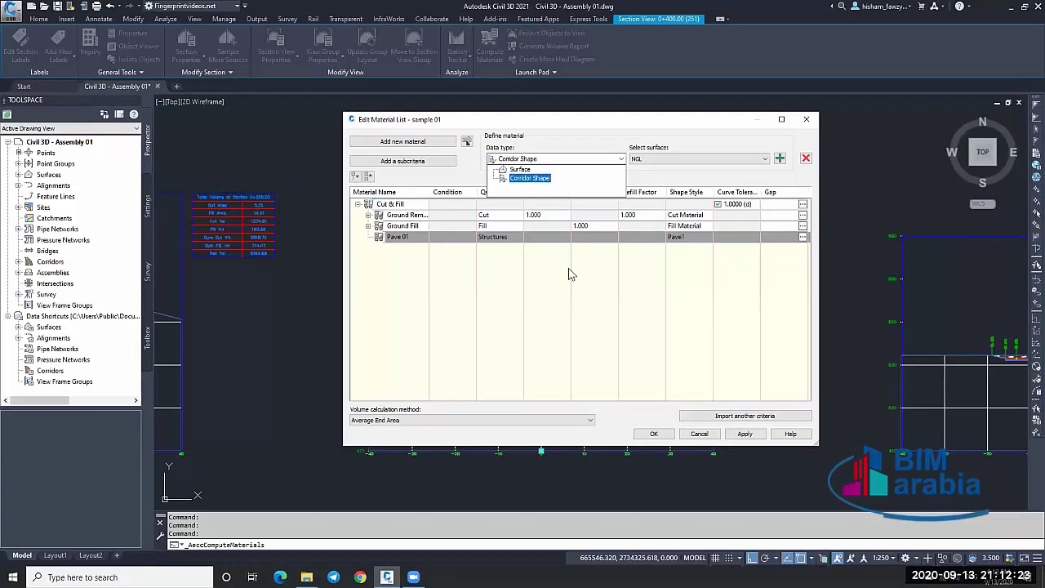
click(538, 178)
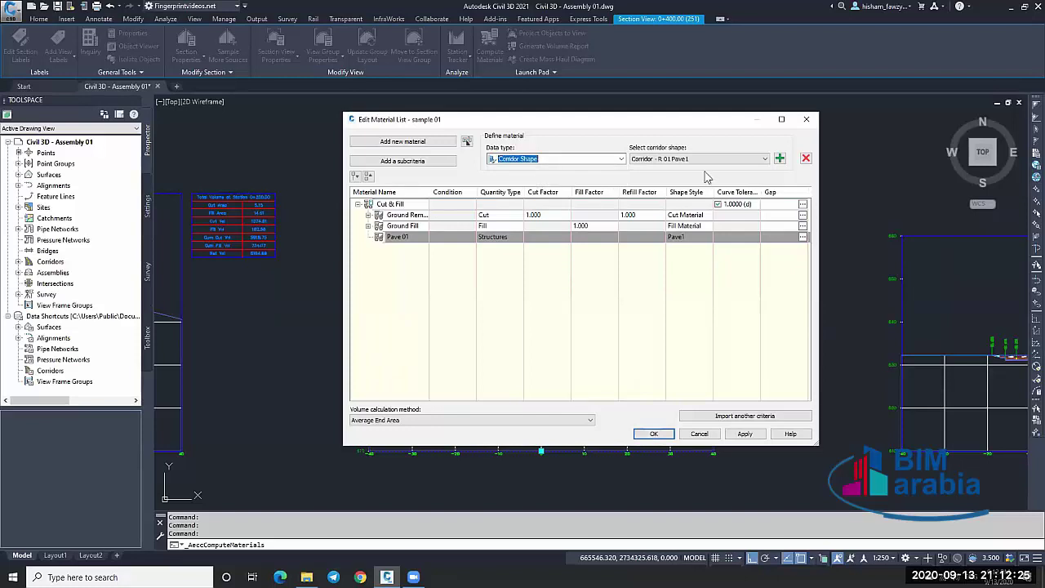
click(707, 160)
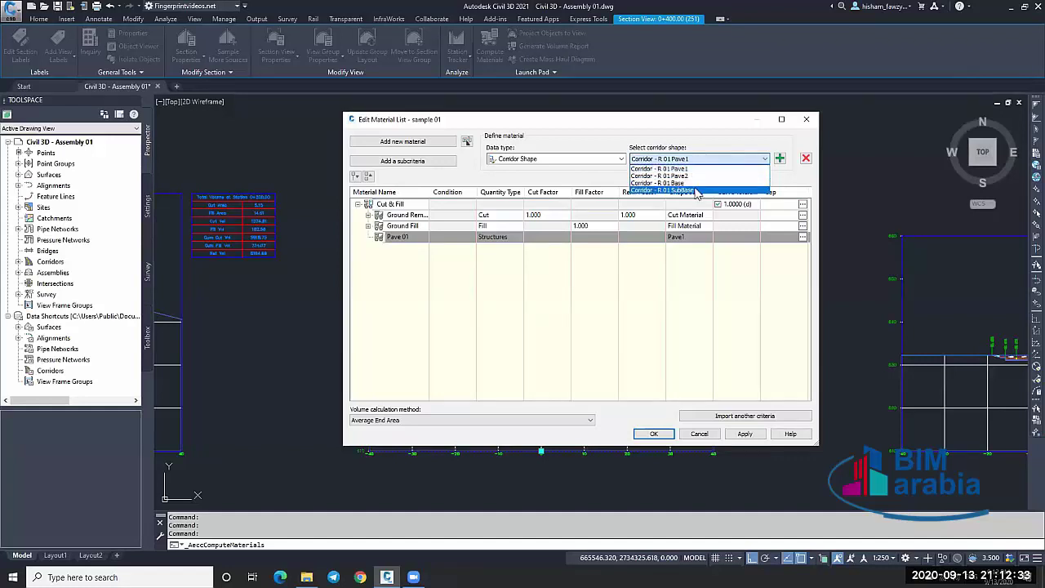
click(672, 281)
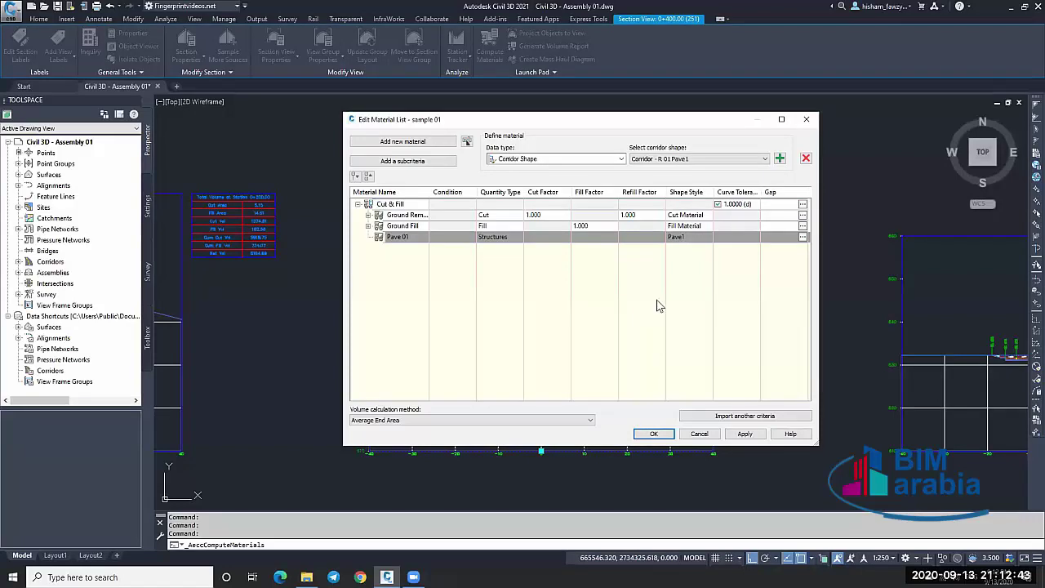
click(691, 161)
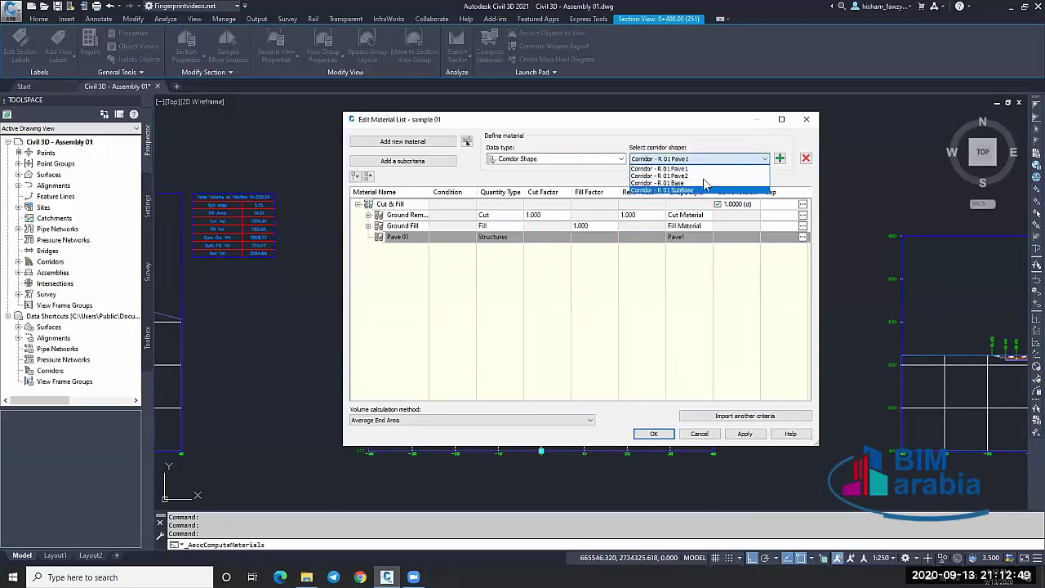
click(692, 169)
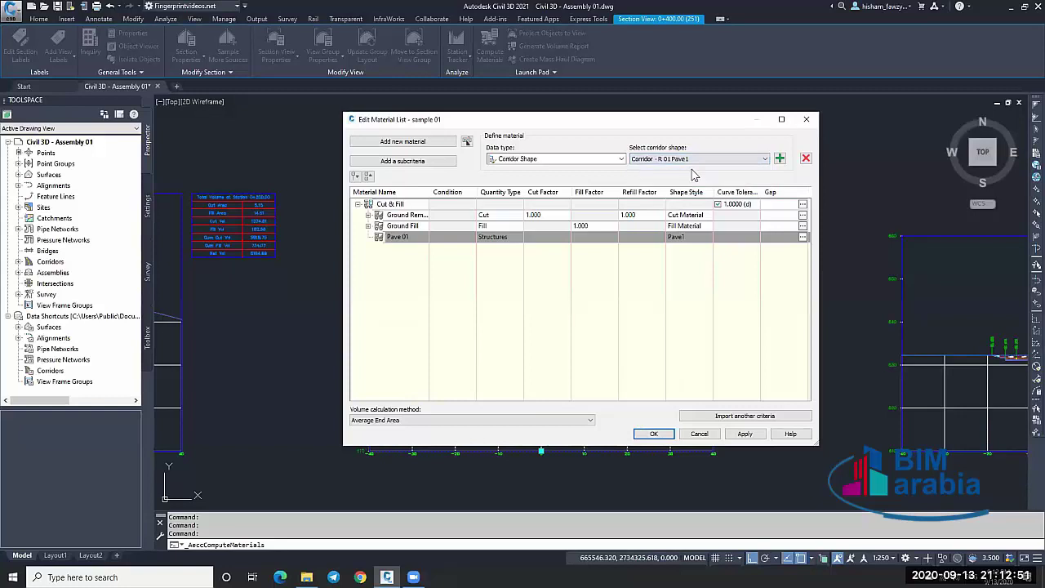
click(779, 158)
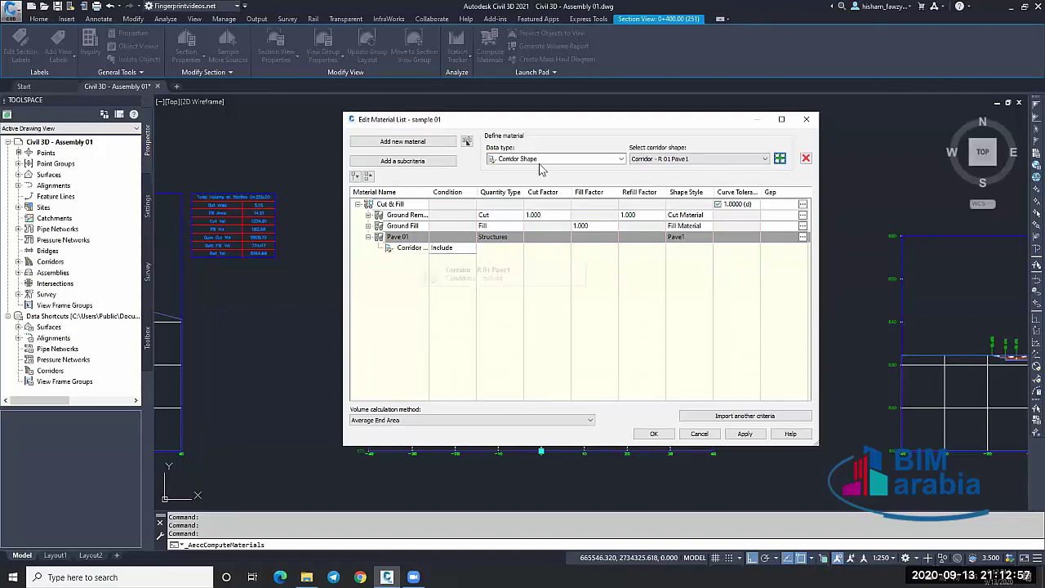
click(368, 237)
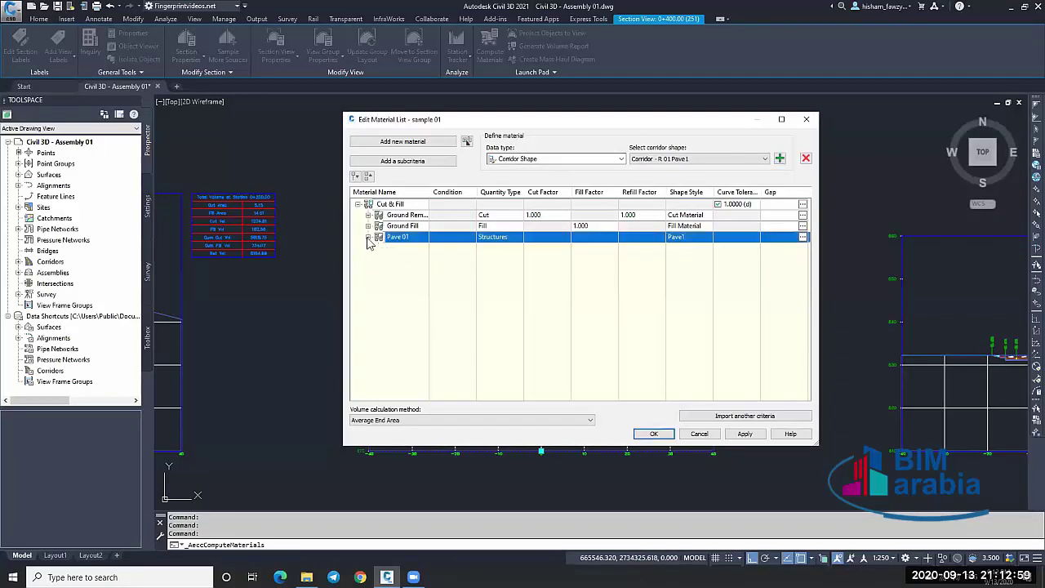
Add a material named Pave 02 with quantity type Structures.
click(400, 141)
click(413, 249)
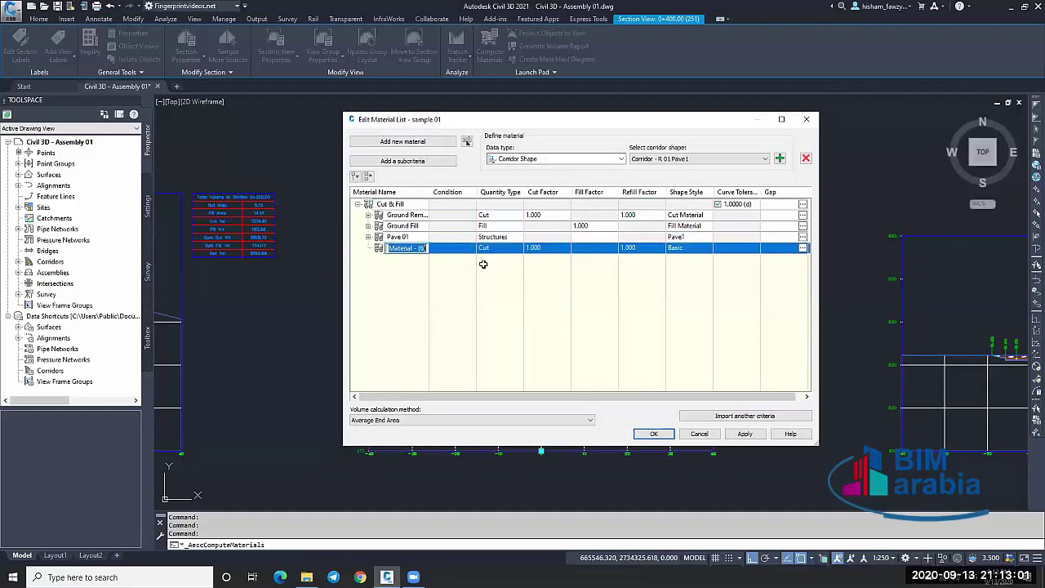
text(Pave)
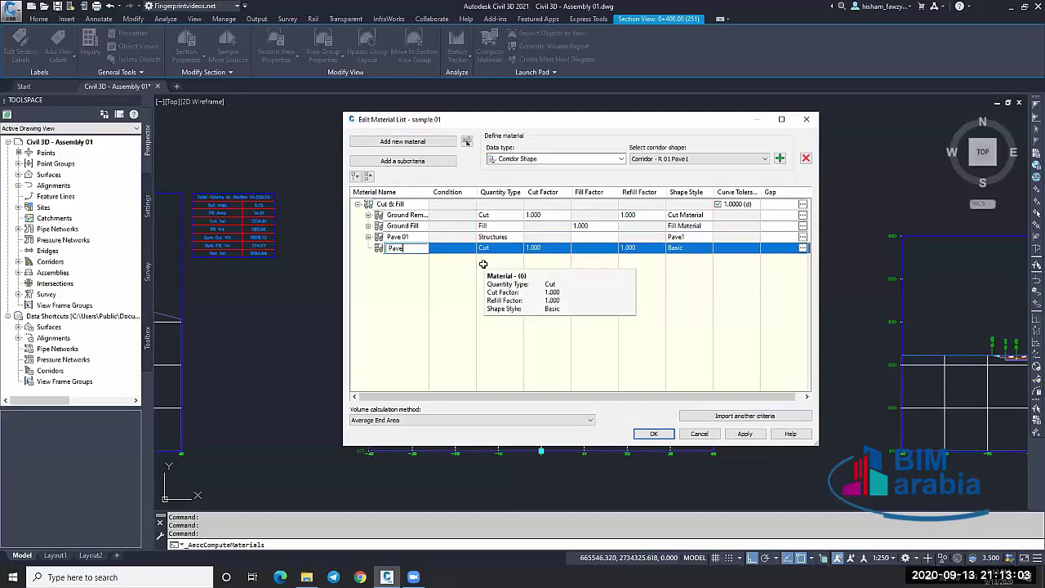
text( 02)
key(Return)
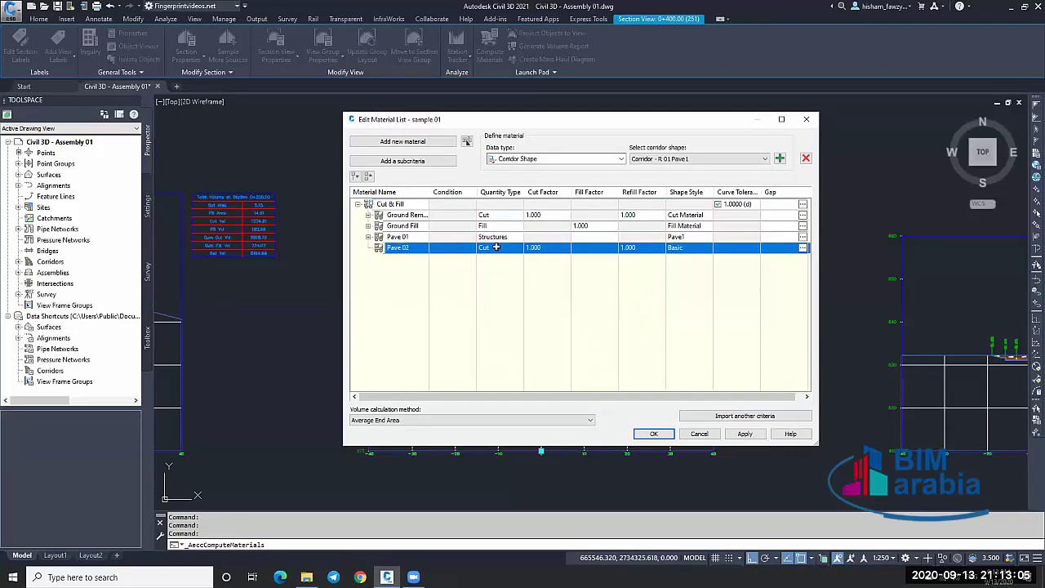
click(489, 247)
click(499, 292)
Give Pave 02 the Pave2 shape style and corridor shape R 01 Pave2.
click(679, 251)
click(604, 202)
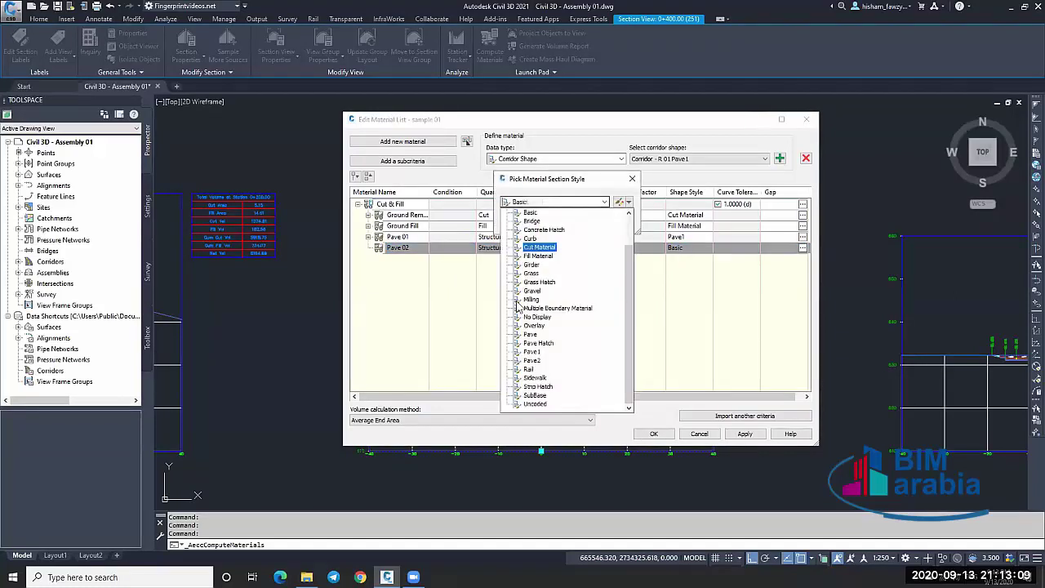
click(532, 365)
click(521, 222)
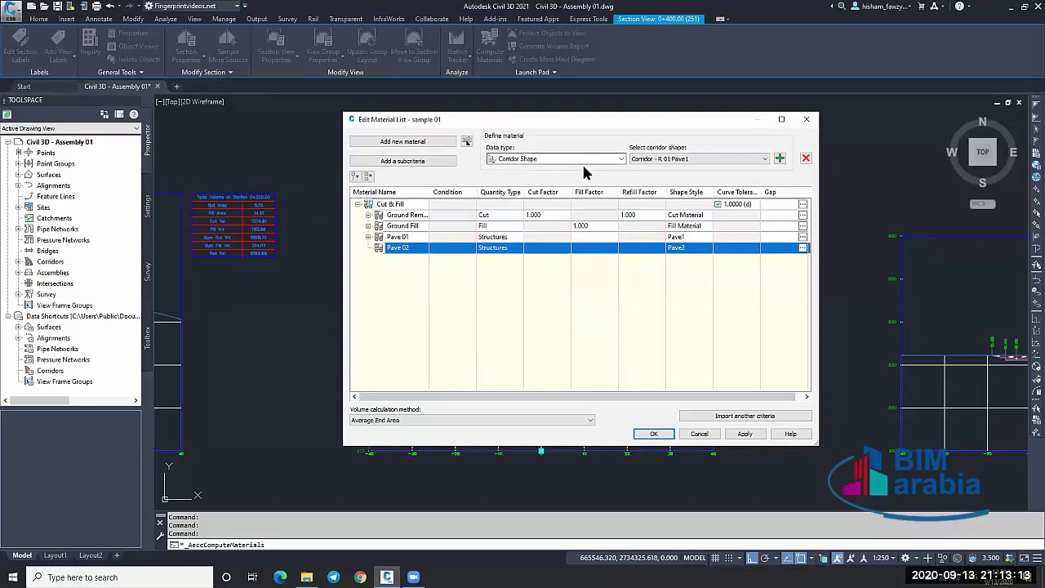
click(701, 158)
click(687, 176)
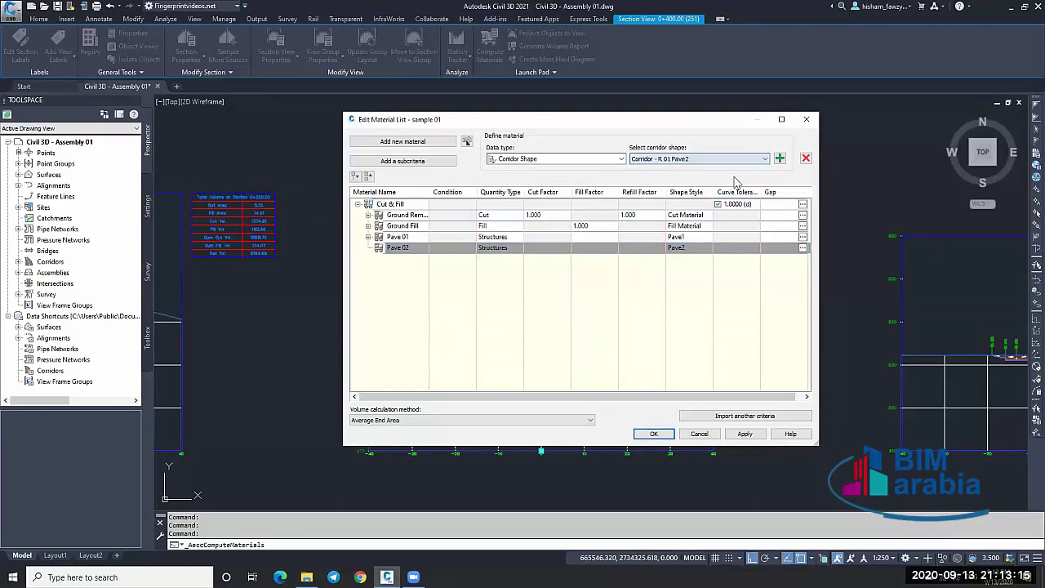
click(780, 159)
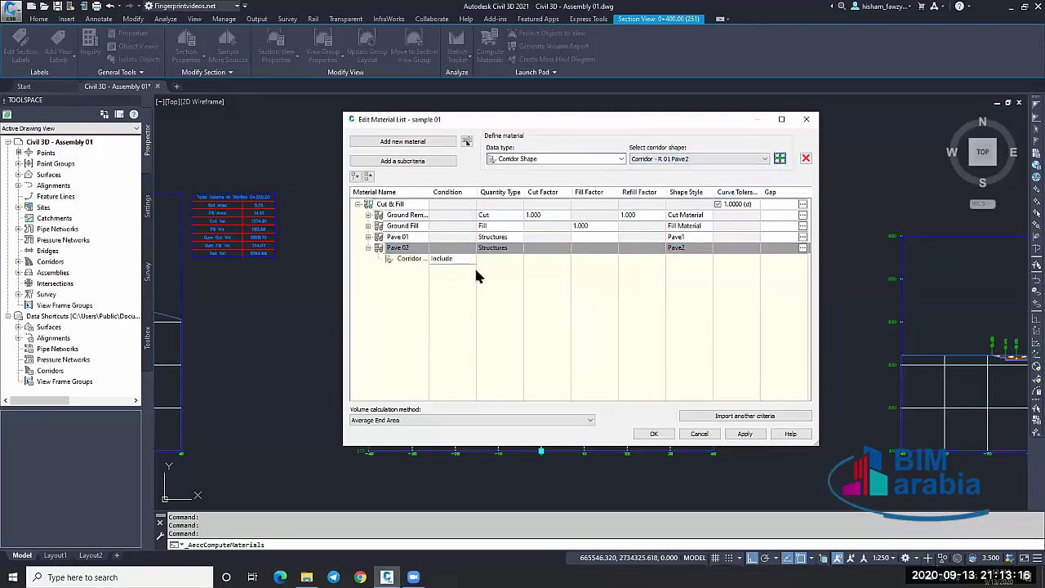
click(376, 249)
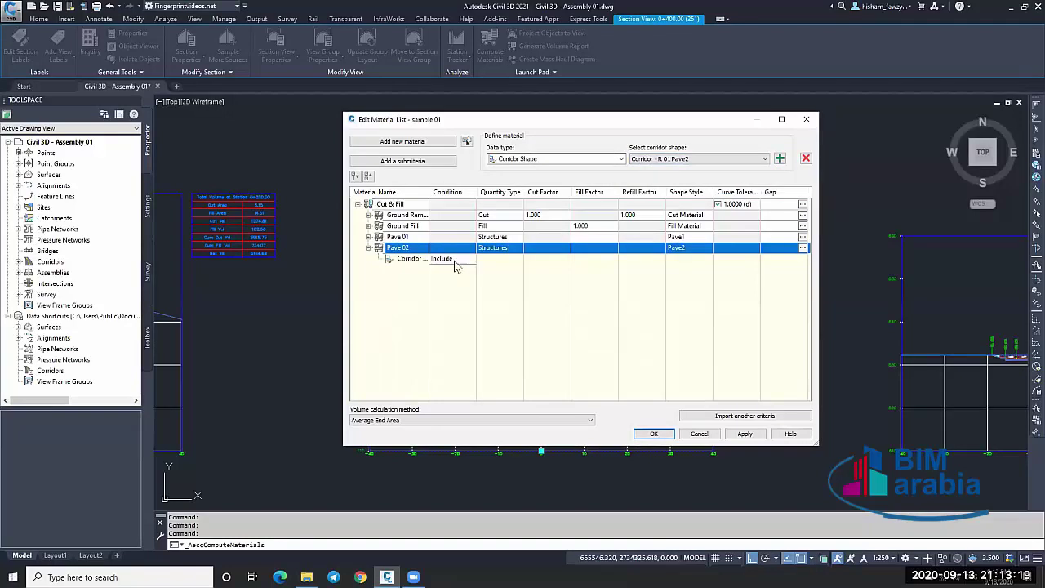
Add a material named Base with quantity type Structures.
click(368, 248)
click(416, 141)
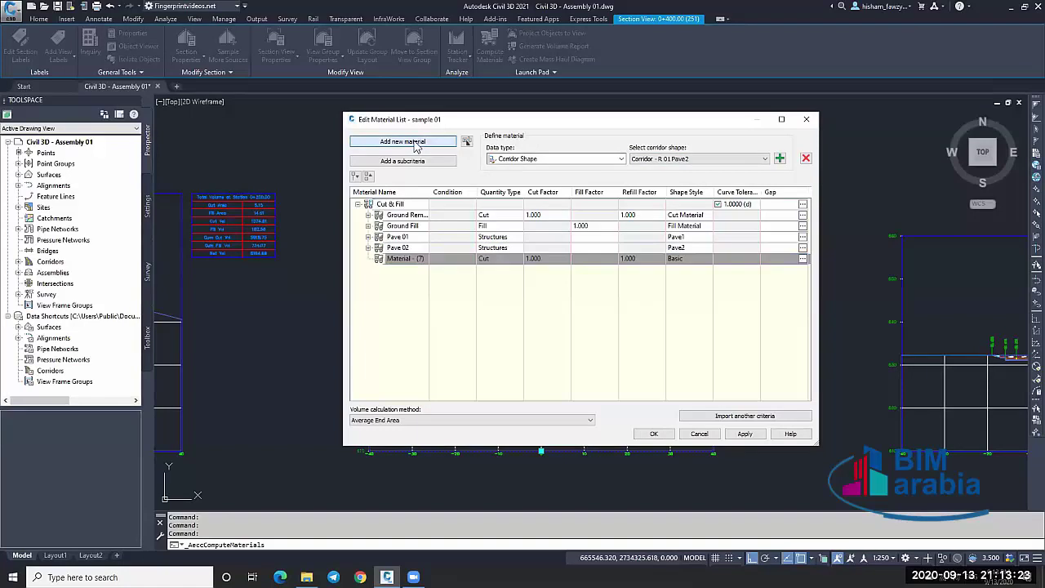
click(406, 258)
text(Base)
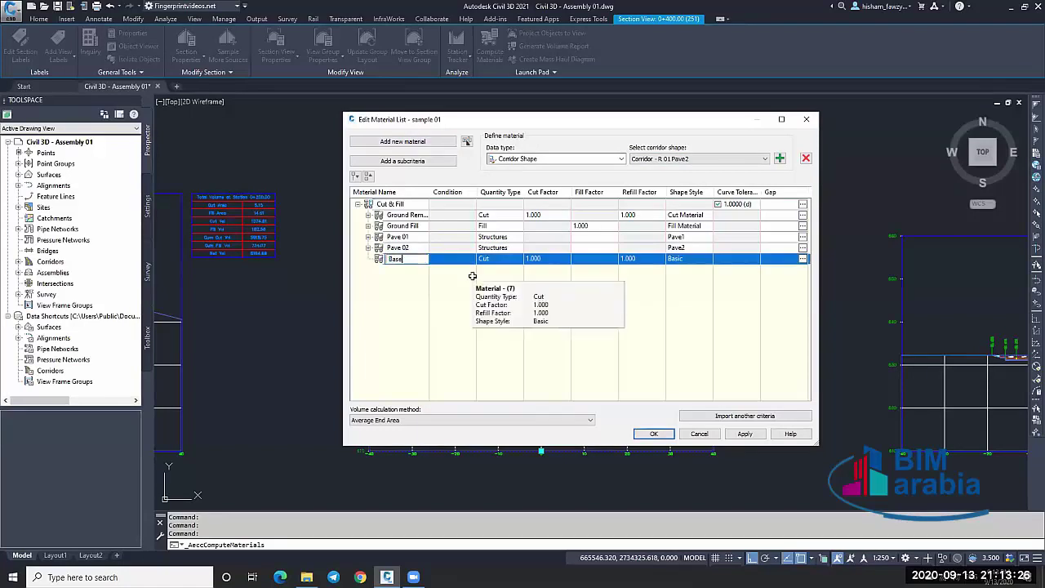
key(Return)
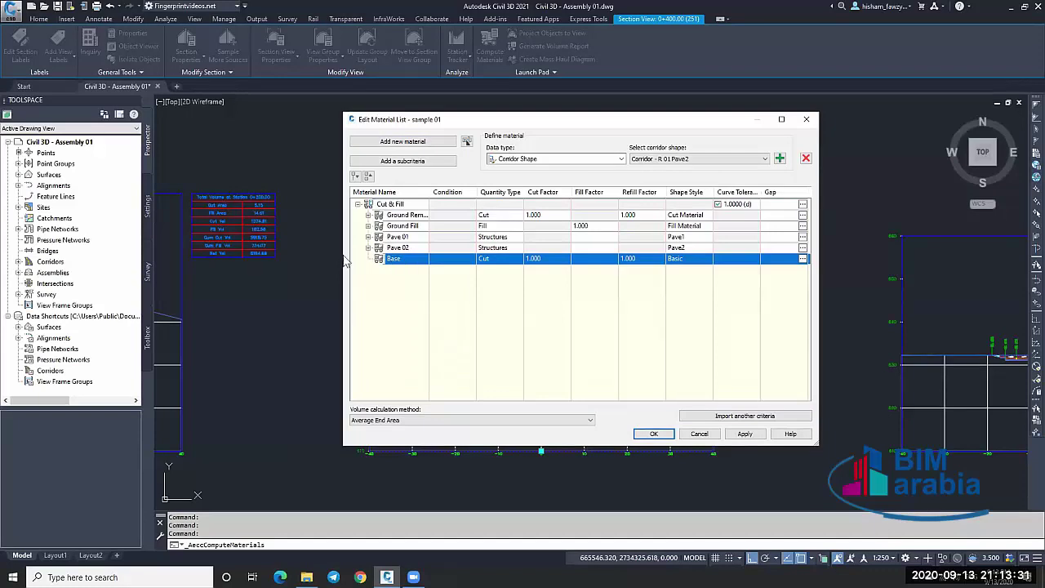
click(494, 260)
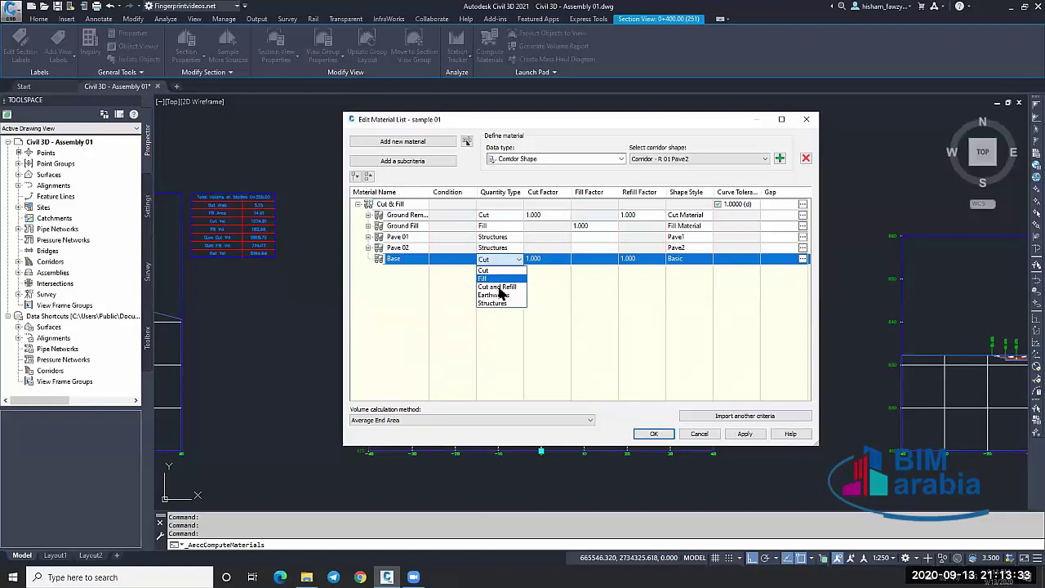
click(500, 301)
Set the Base material's shape style to Base.
click(682, 259)
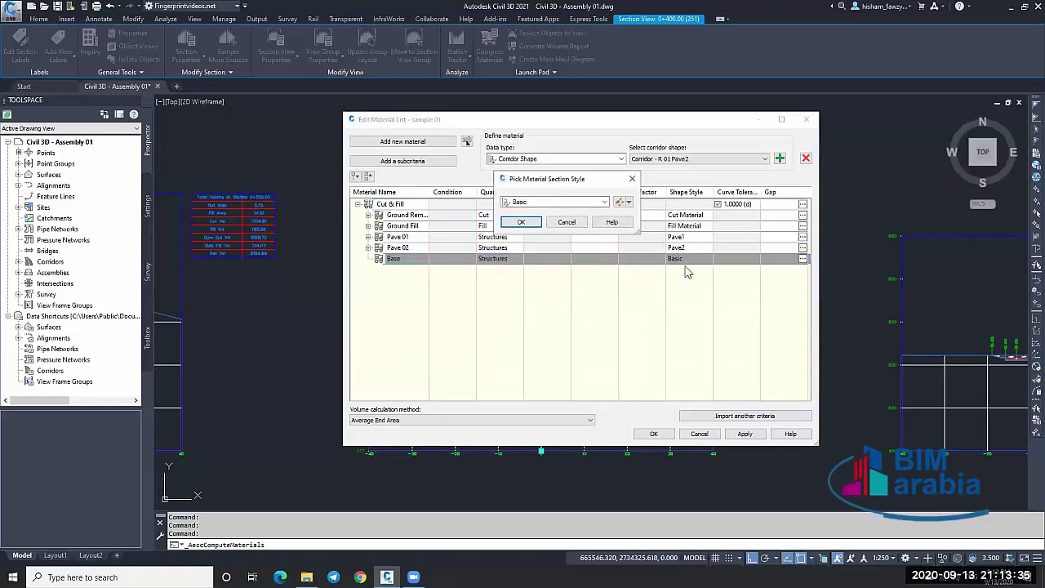
click(572, 202)
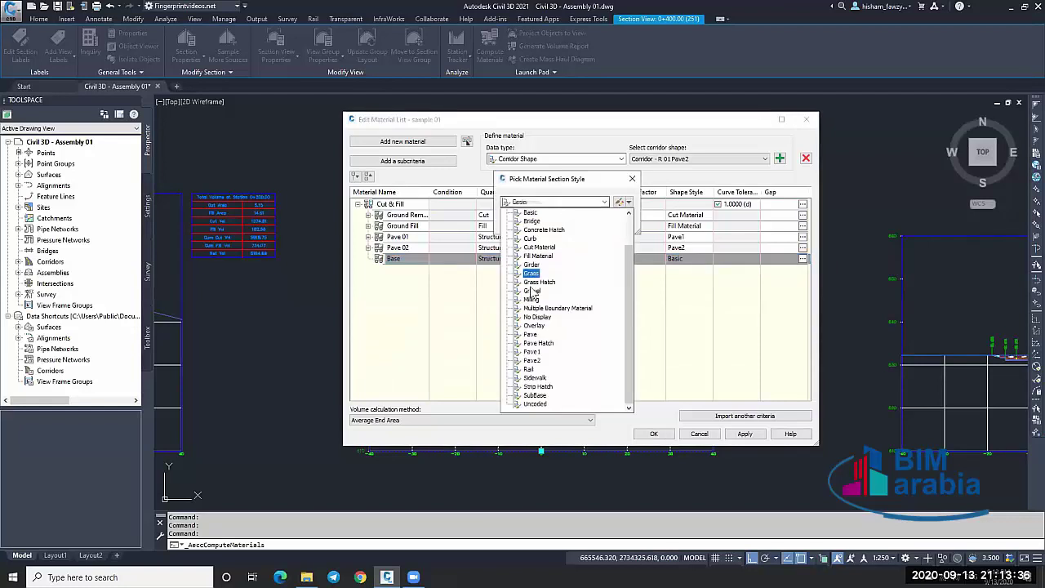
click(536, 395)
click(552, 202)
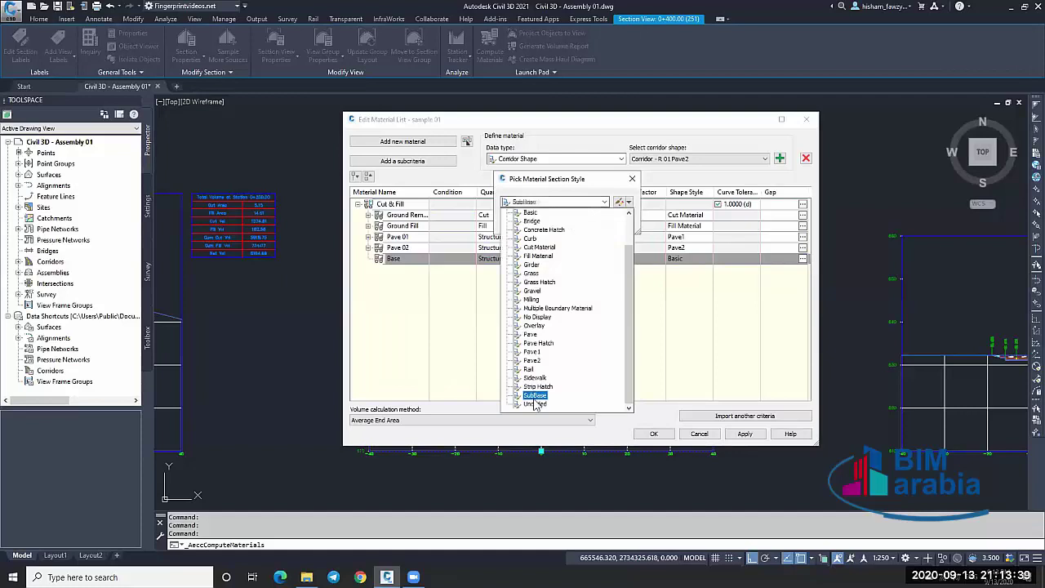
click(532, 213)
click(556, 203)
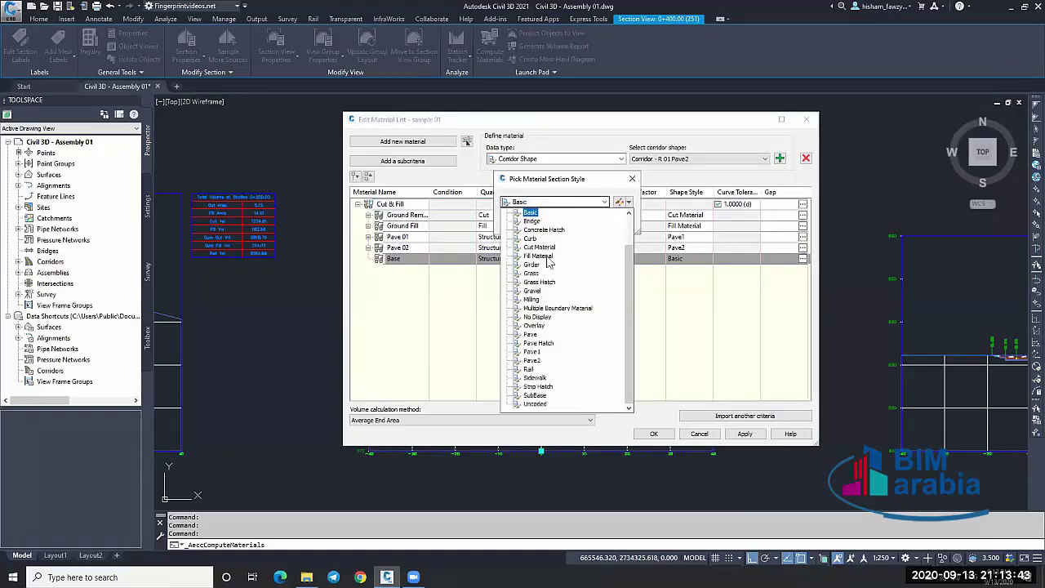
scroll(549, 261, up, 2)
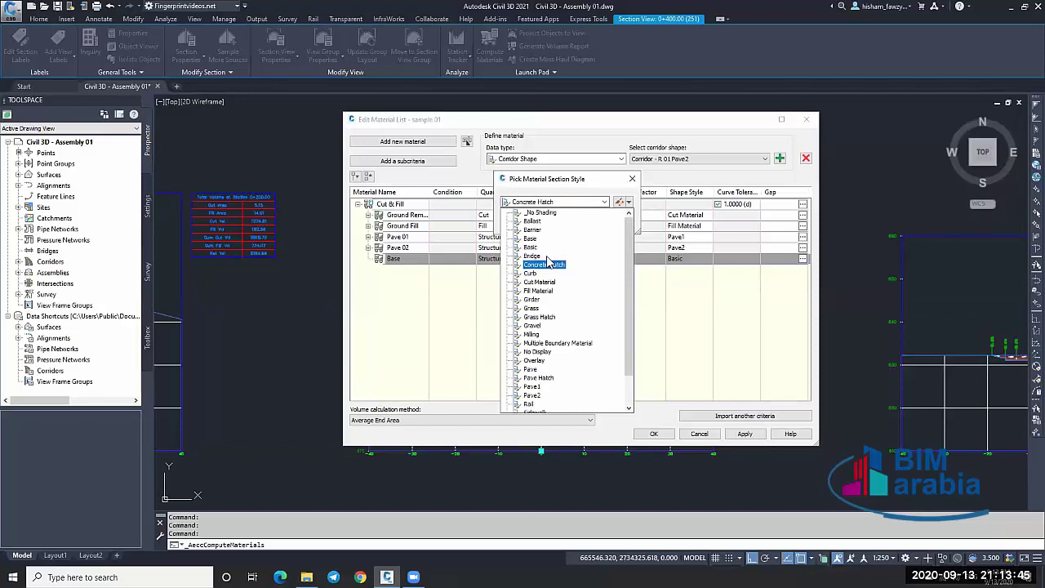
scroll(548, 261, down, 2)
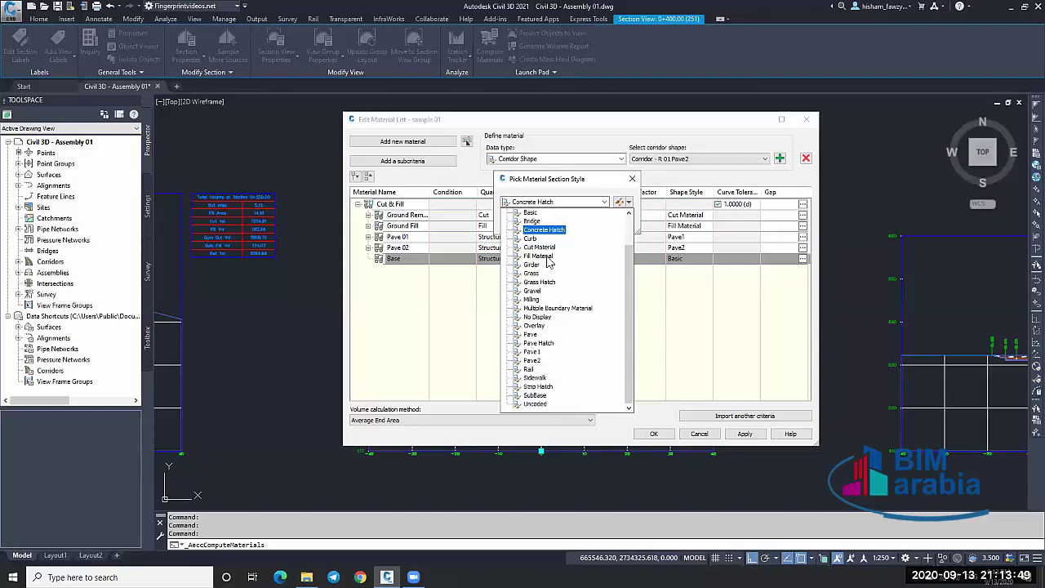
scroll(556, 245, up, 1)
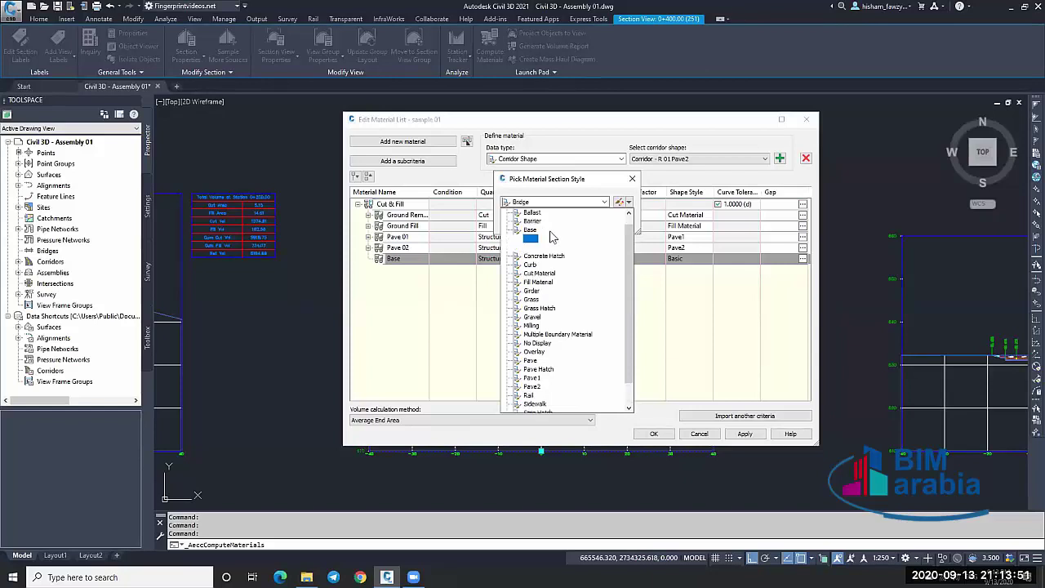
click(524, 234)
click(521, 222)
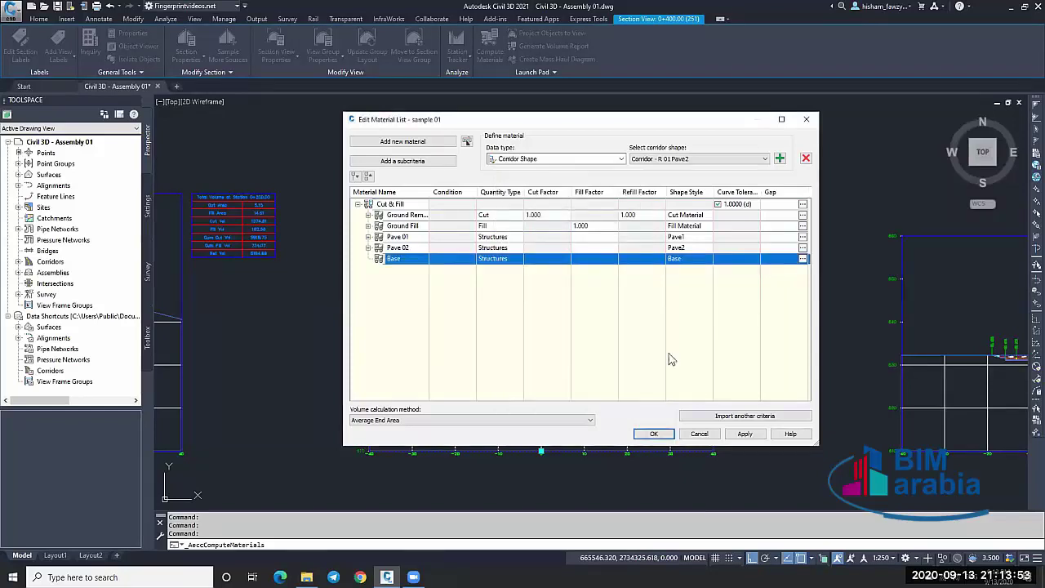
Draw Base from corridor shape R 01 Base, then add another new material.
click(722, 159)
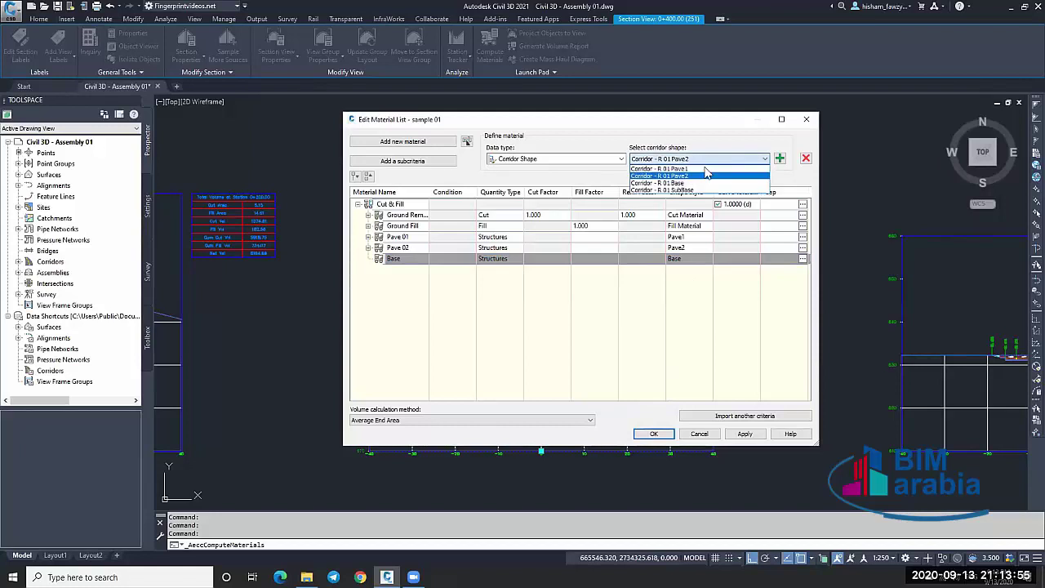
click(698, 182)
click(780, 158)
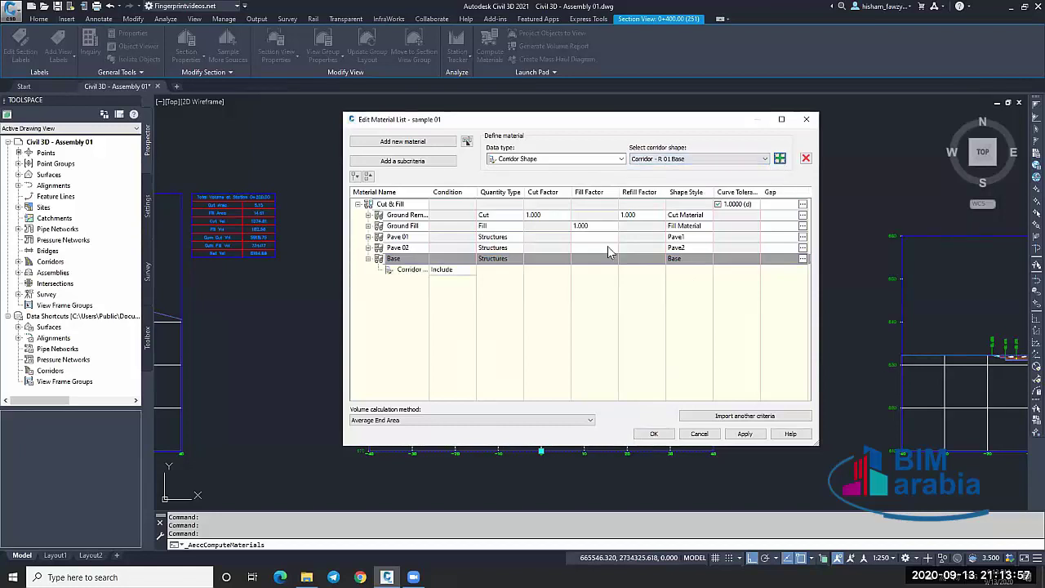
click(402, 141)
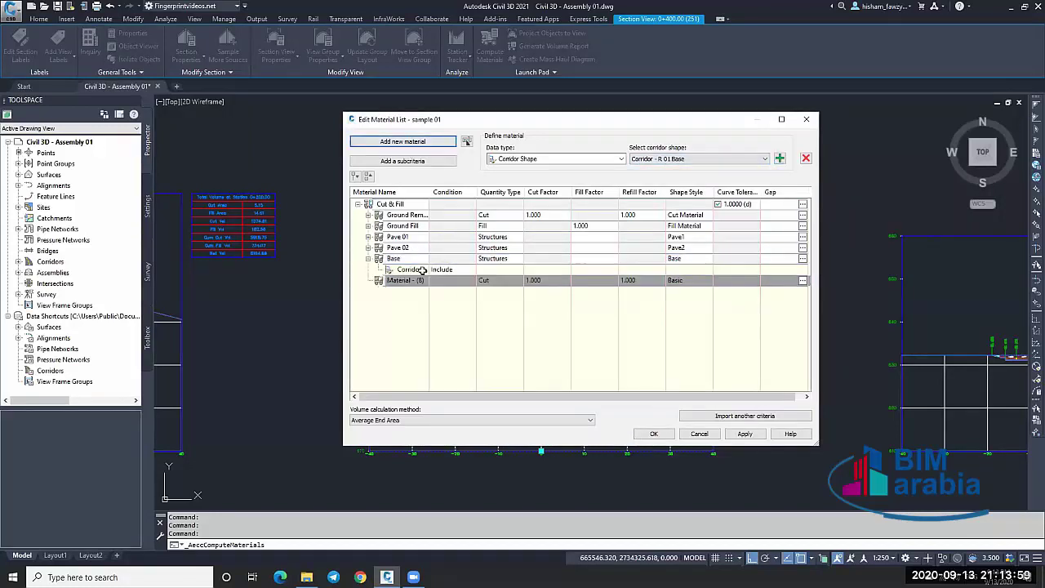
Name the new material Sub-base, with quantity type Structures and SubBase shape style.
click(420, 280)
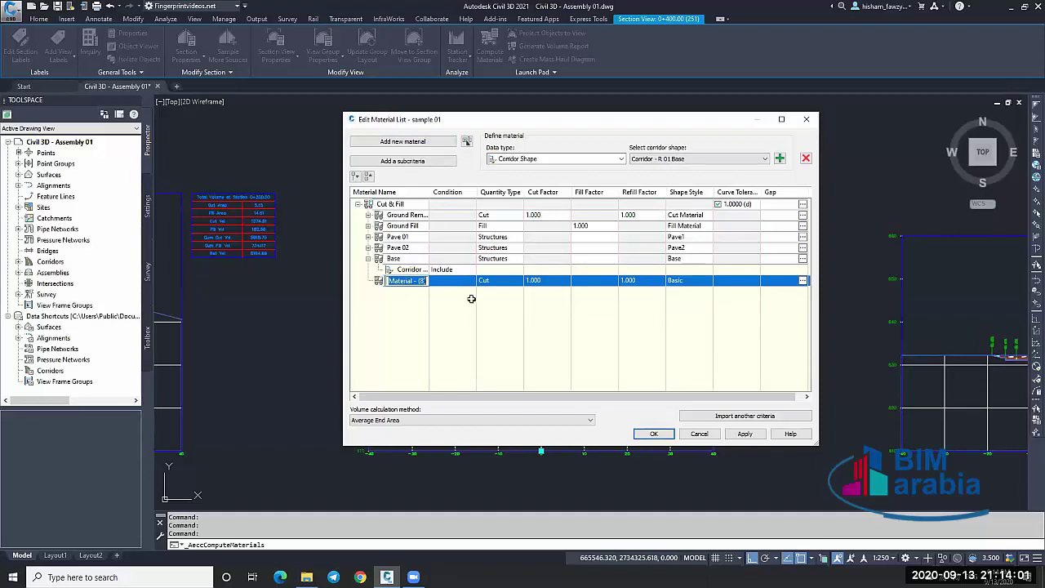
text(Sub-base)
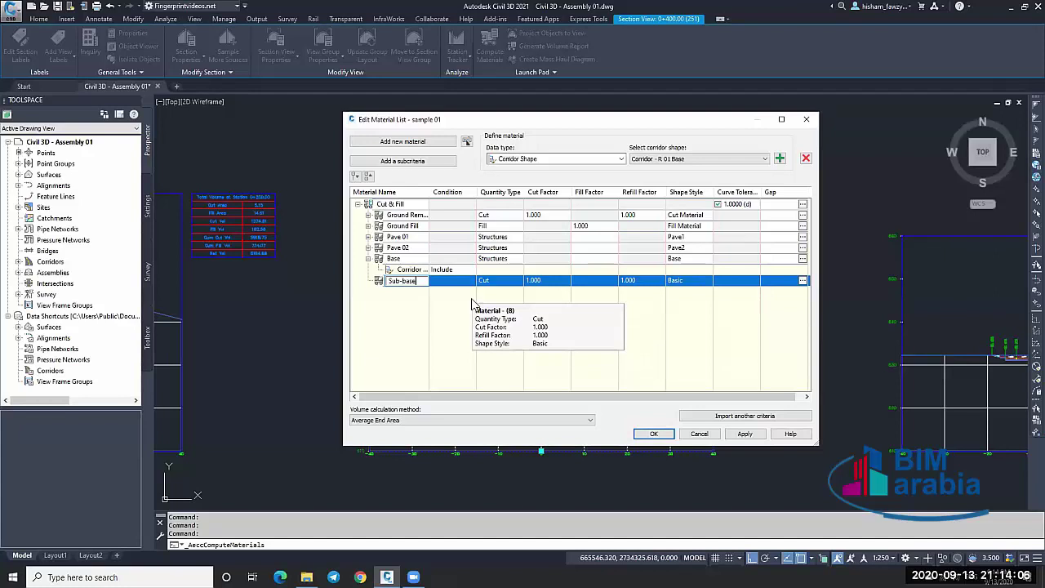
key(Return)
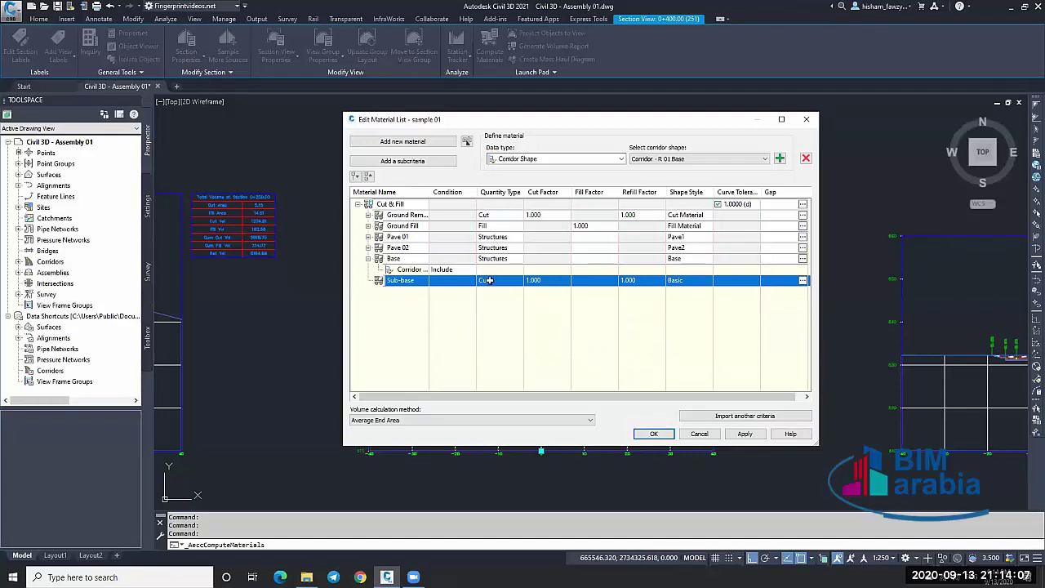
click(487, 280)
click(495, 320)
click(693, 282)
click(604, 201)
click(537, 398)
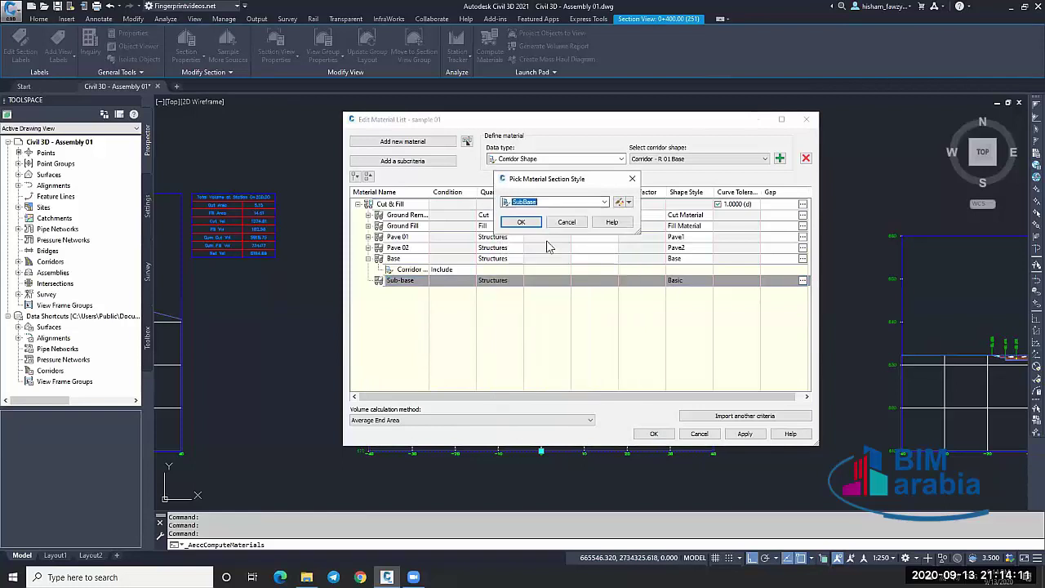
click(520, 222)
Draw Sub-base from corridor shape R 01 SubBase and accept the material list.
click(657, 158)
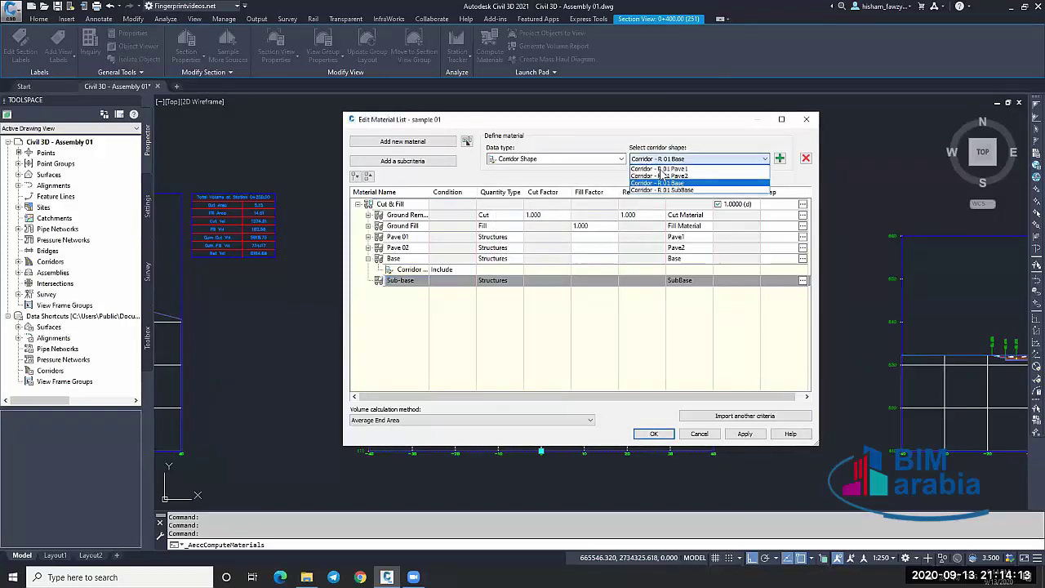
click(684, 190)
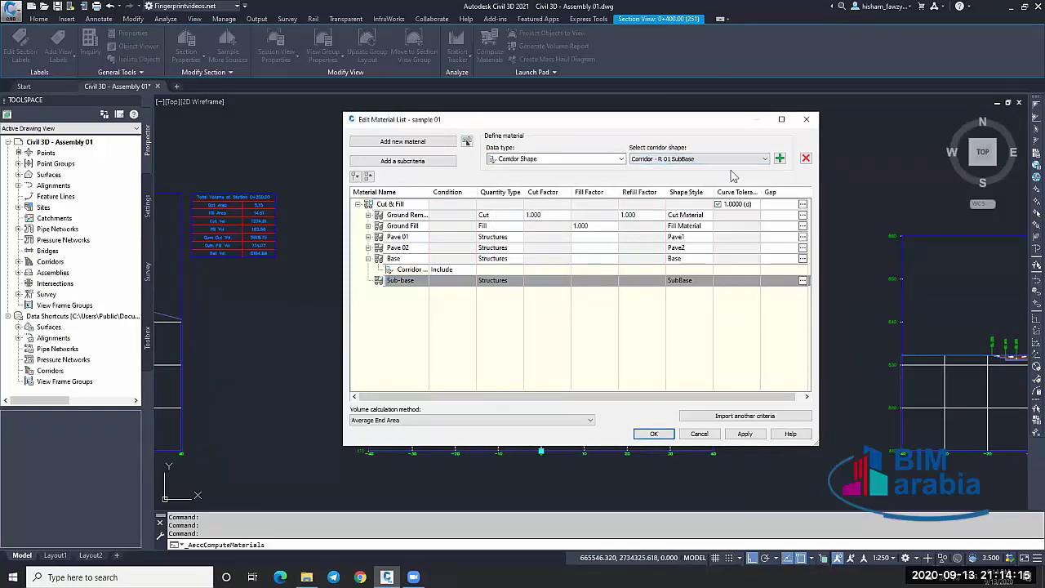
click(779, 158)
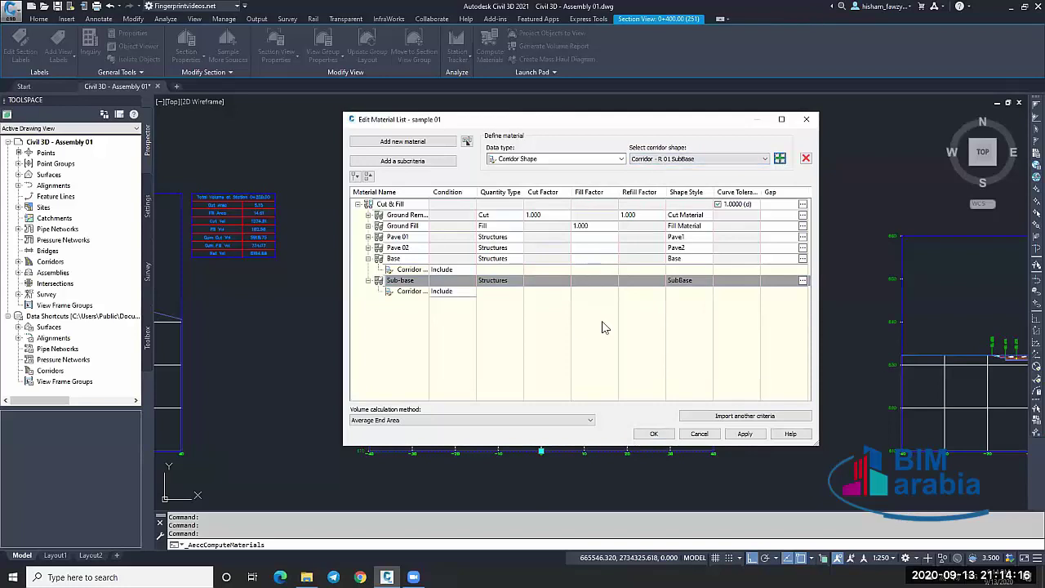
click(368, 280)
click(368, 258)
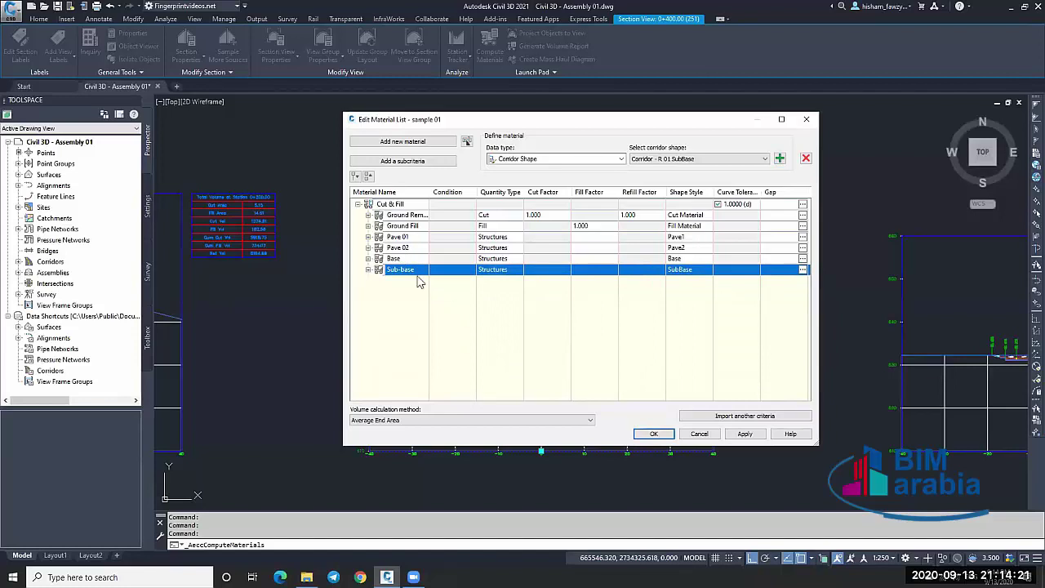
click(650, 433)
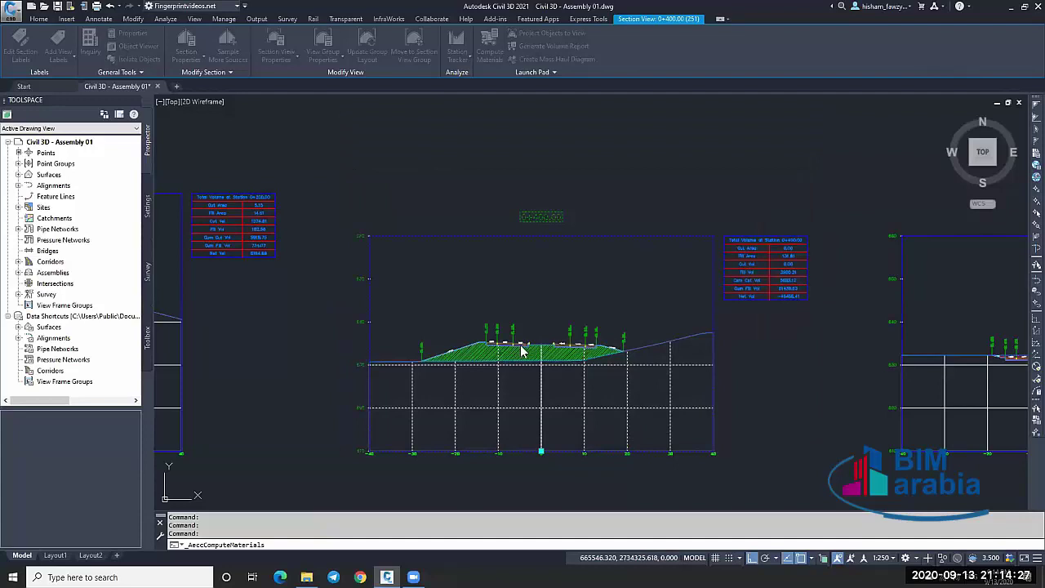
Zoom in on the road section and open View Group Properties for Section View Group 3.
scroll(527, 349, up, 5)
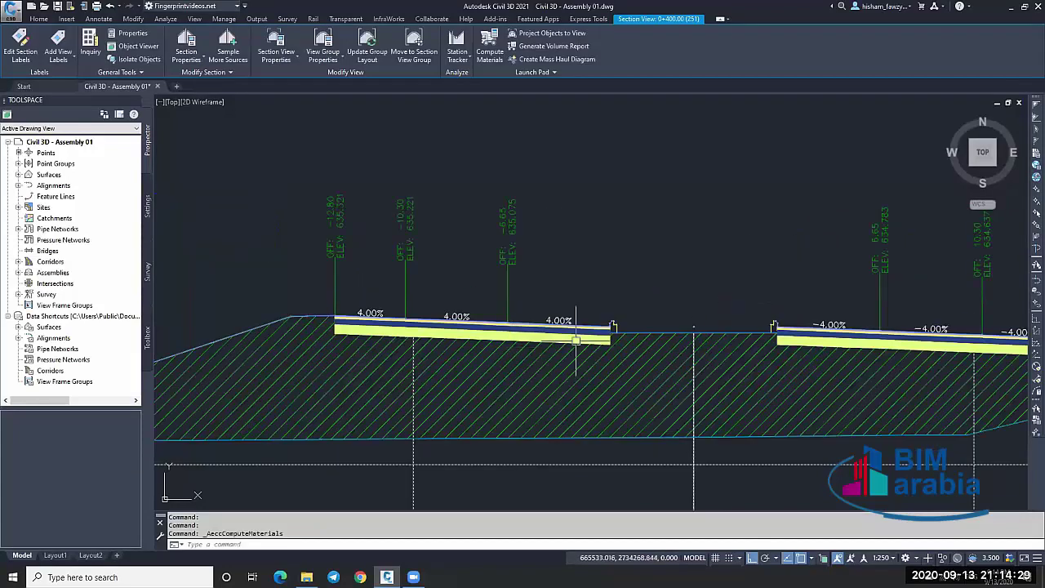
scroll(577, 337, up, 3)
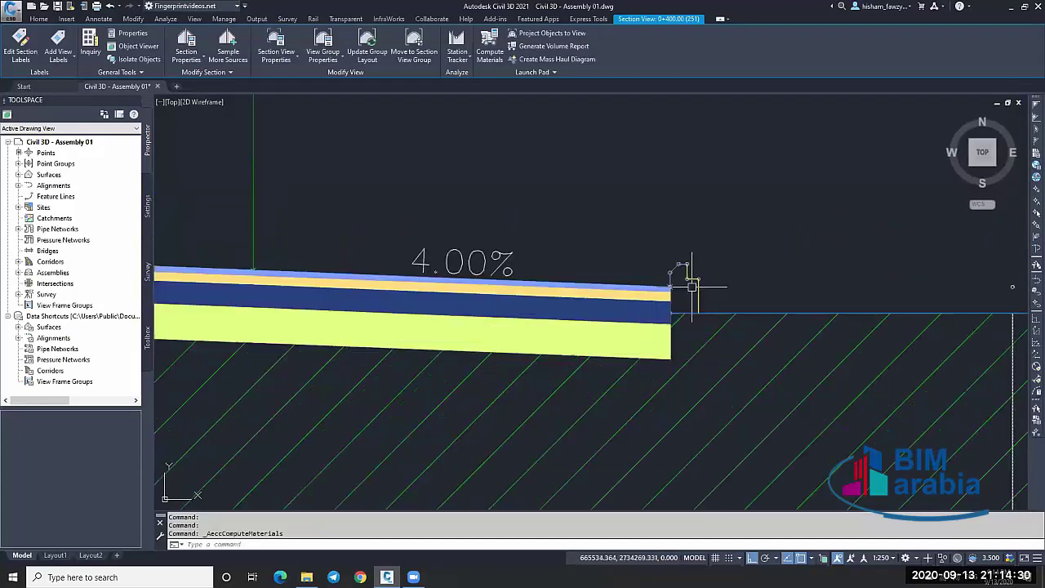
click(324, 49)
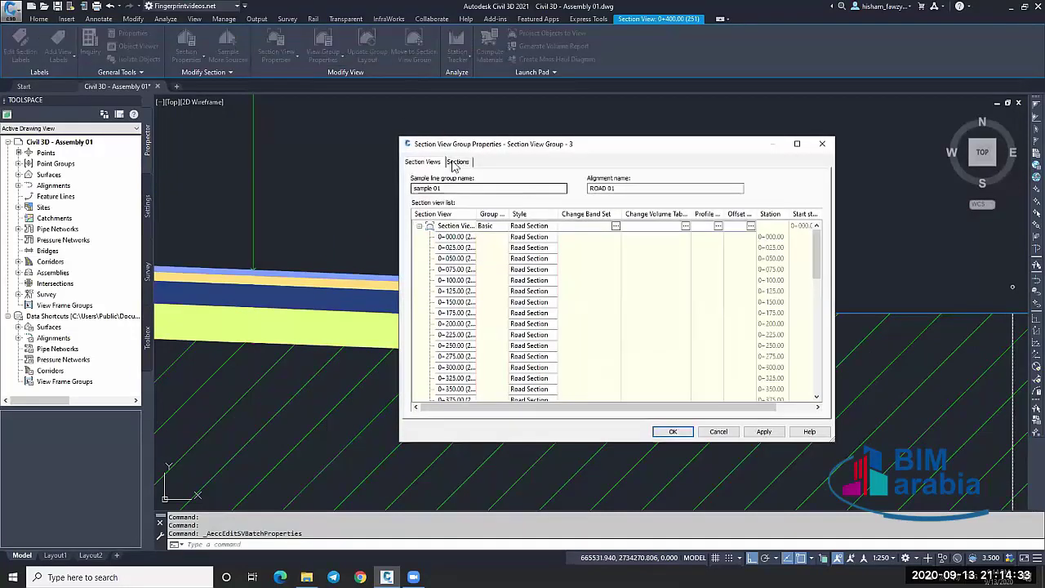
In the section sources, turn off Draw for Pave 01, Pave 02, Base and Sub-base, then apply.
click(457, 161)
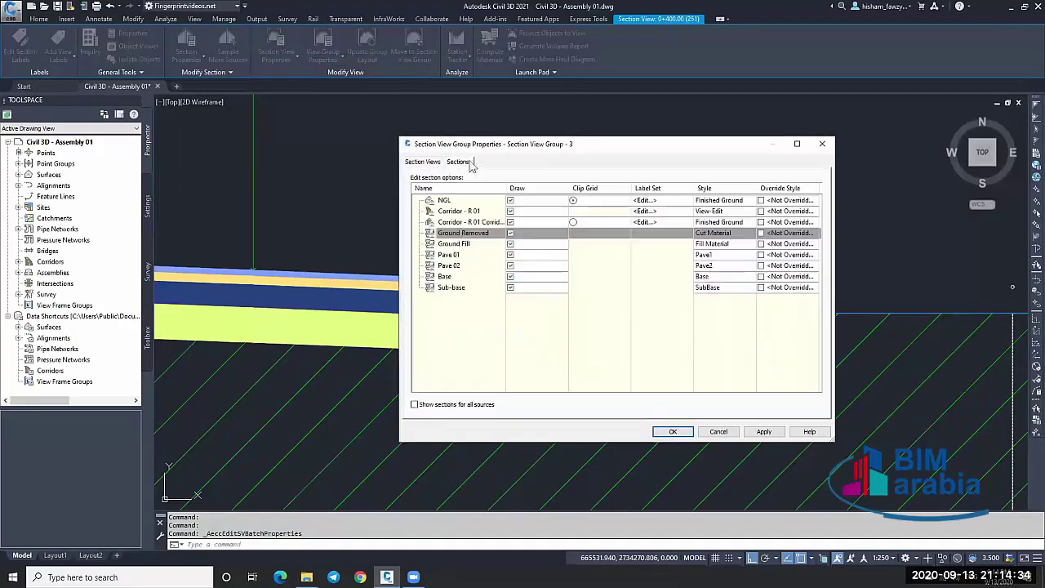
click(511, 255)
click(511, 266)
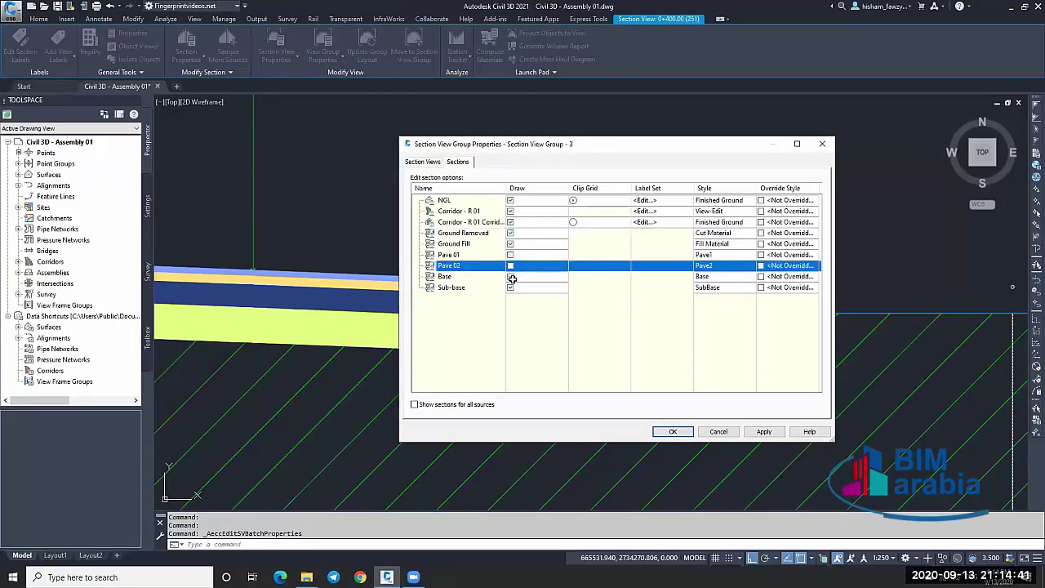
click(511, 277)
click(511, 287)
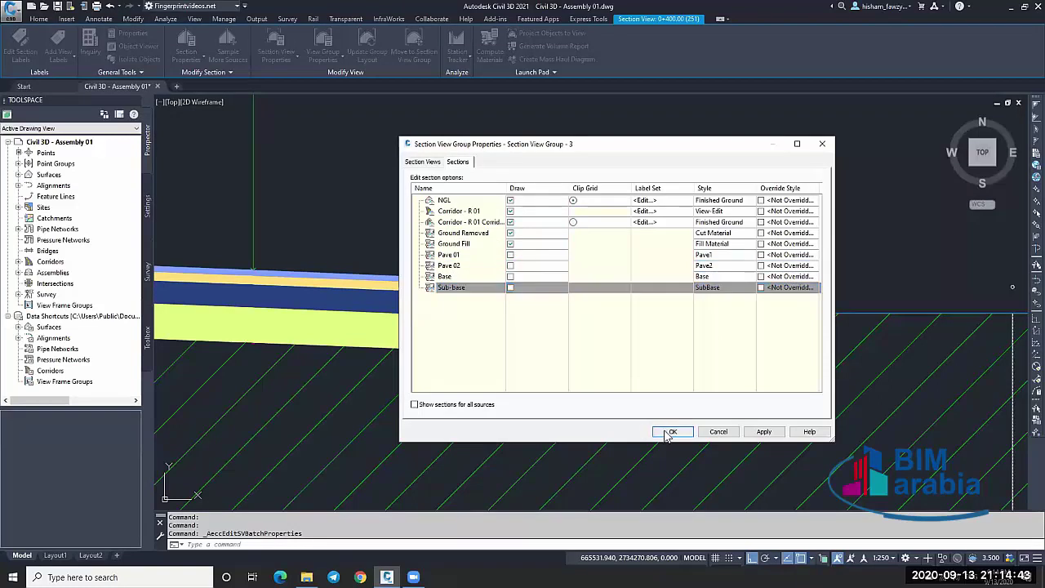
click(671, 431)
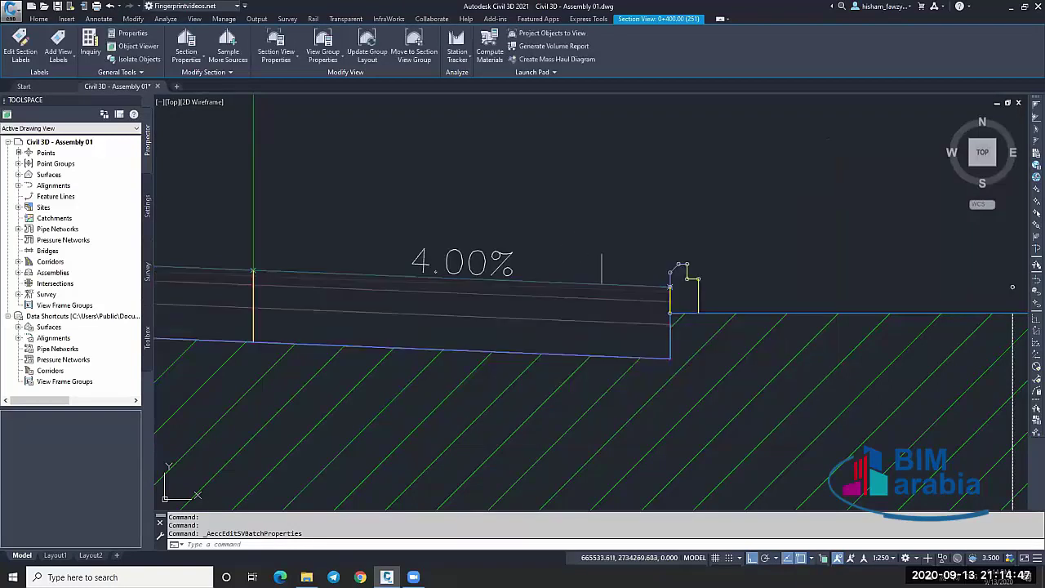
Zoom out and inspect the road section and corridor section, clearing each selection.
scroll(588, 252, down, 5)
click(571, 262)
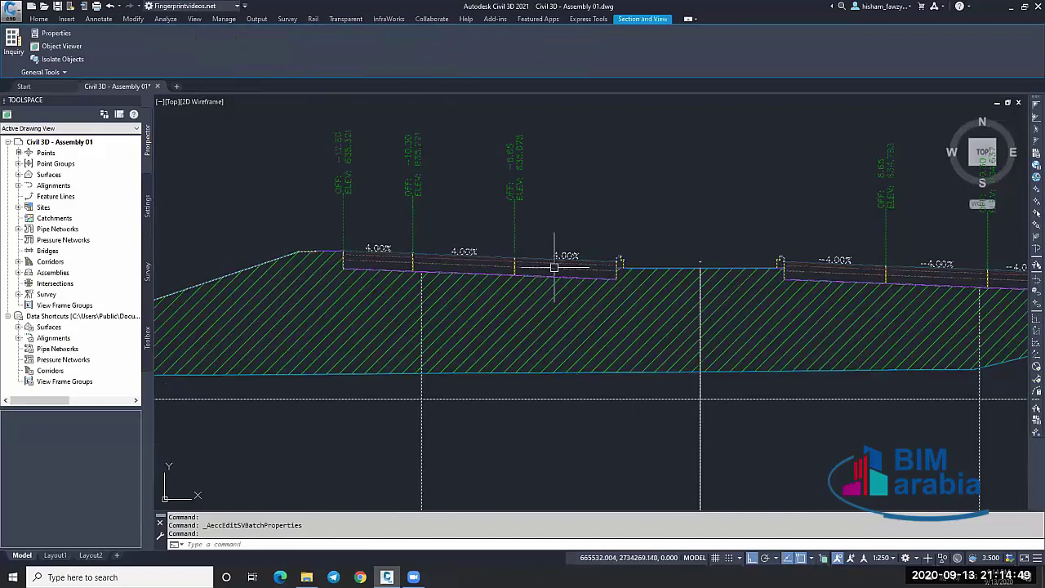
key(Escape)
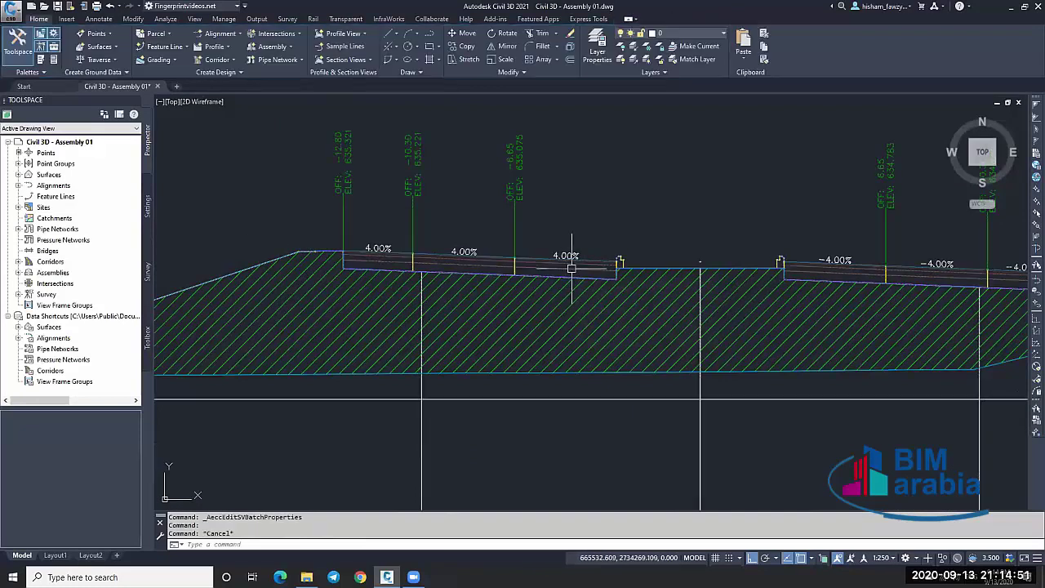
click(519, 269)
key(Escape)
Select the section view and reopen Section View Group Properties for Section View Group 3.
scroll(519, 268, up, 5)
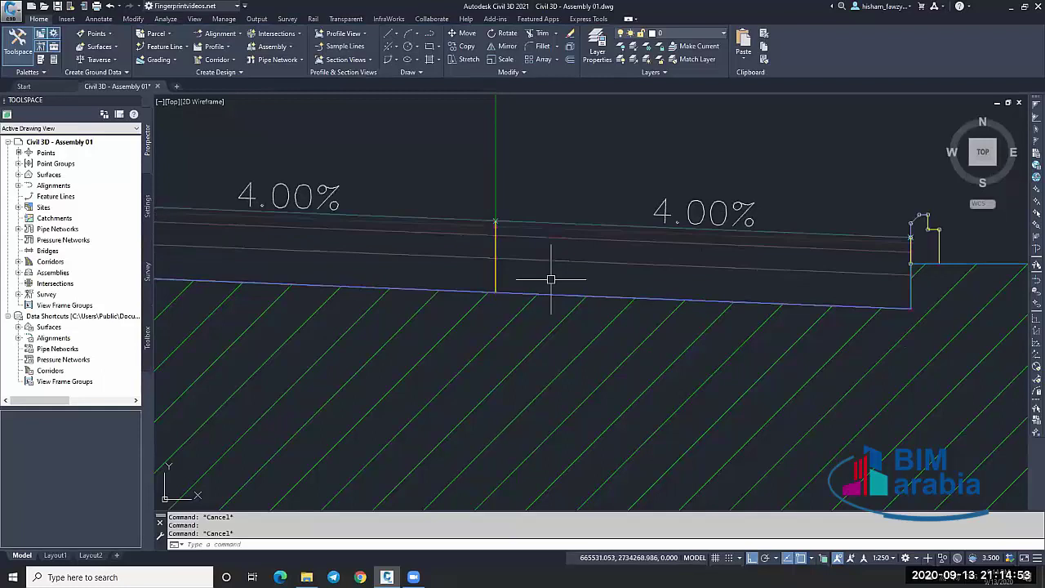
scroll(548, 275, down, 3)
scroll(539, 265, down, 3)
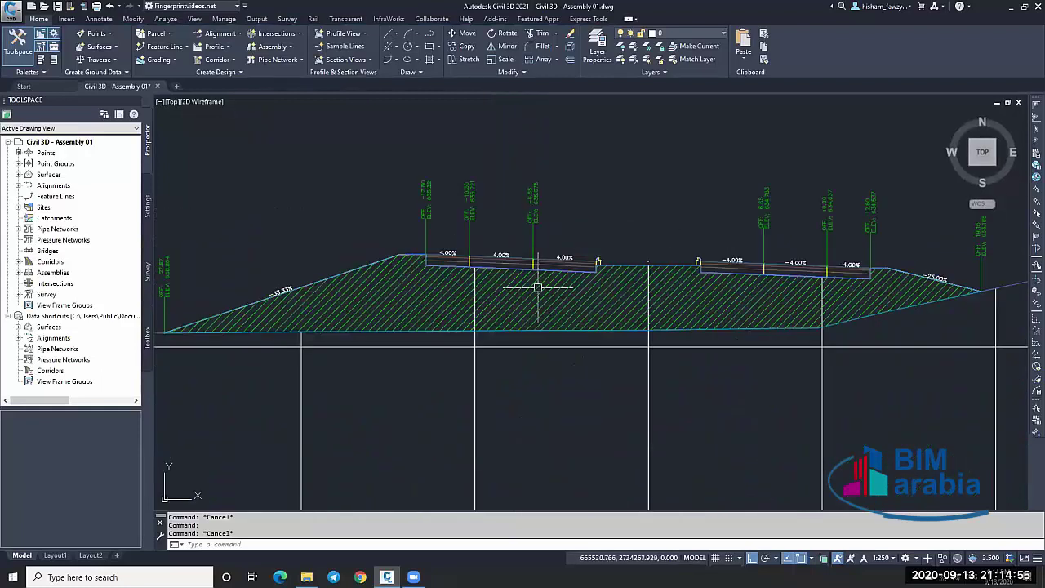
click(637, 342)
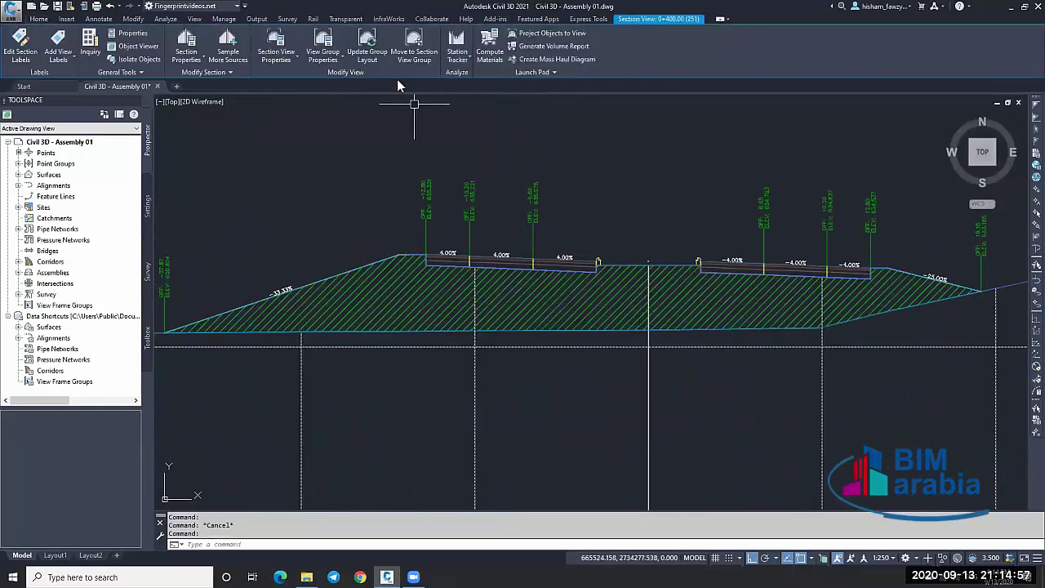
click(323, 45)
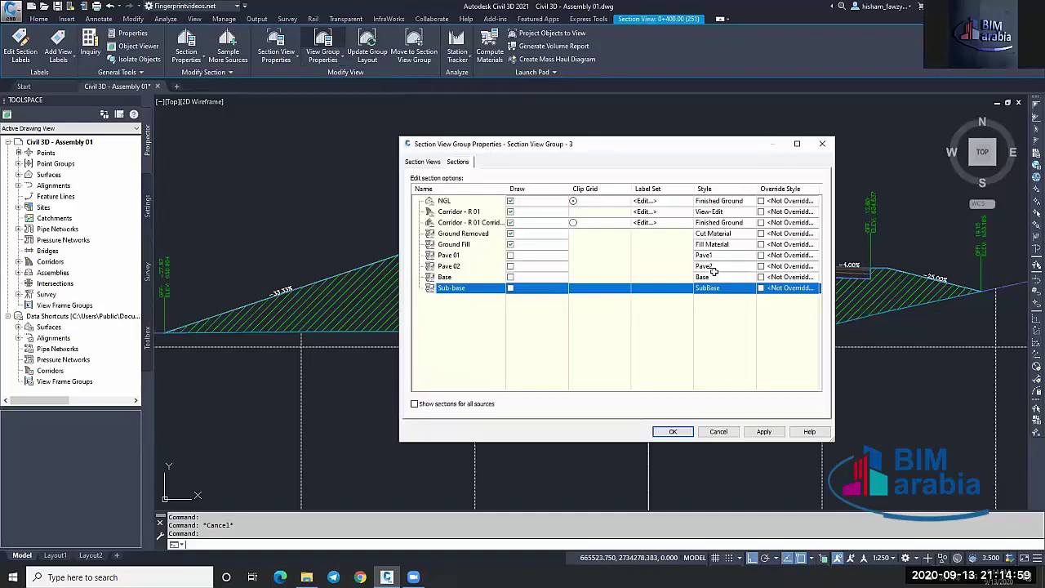
Turn Draw back on for Pave 01, Pave 02, Base and Sub-base.
click(510, 255)
click(510, 266)
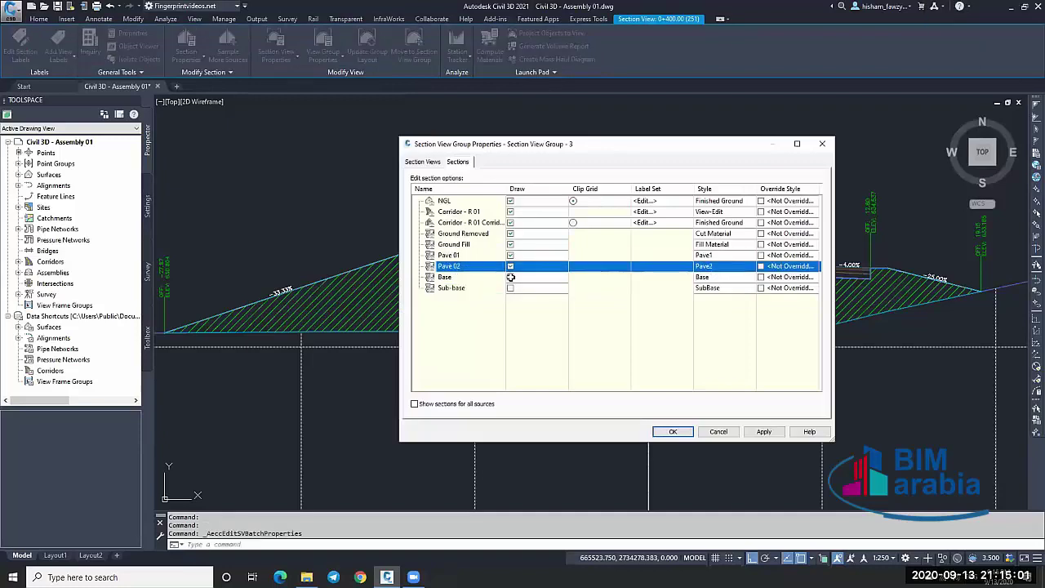
click(510, 276)
click(510, 288)
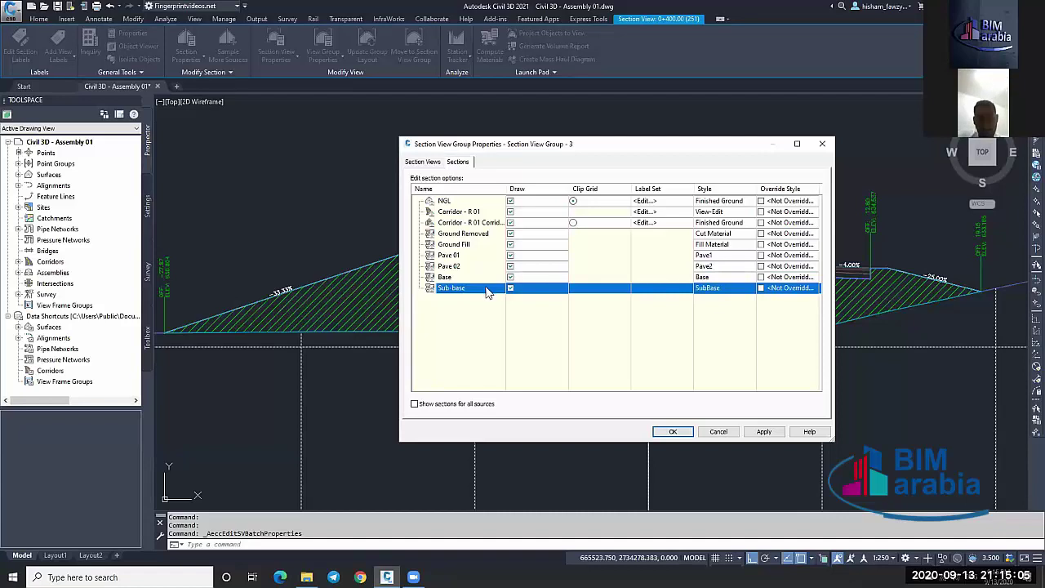
Set the Sub-base section style to Gravel and close the group properties.
click(715, 287)
click(570, 203)
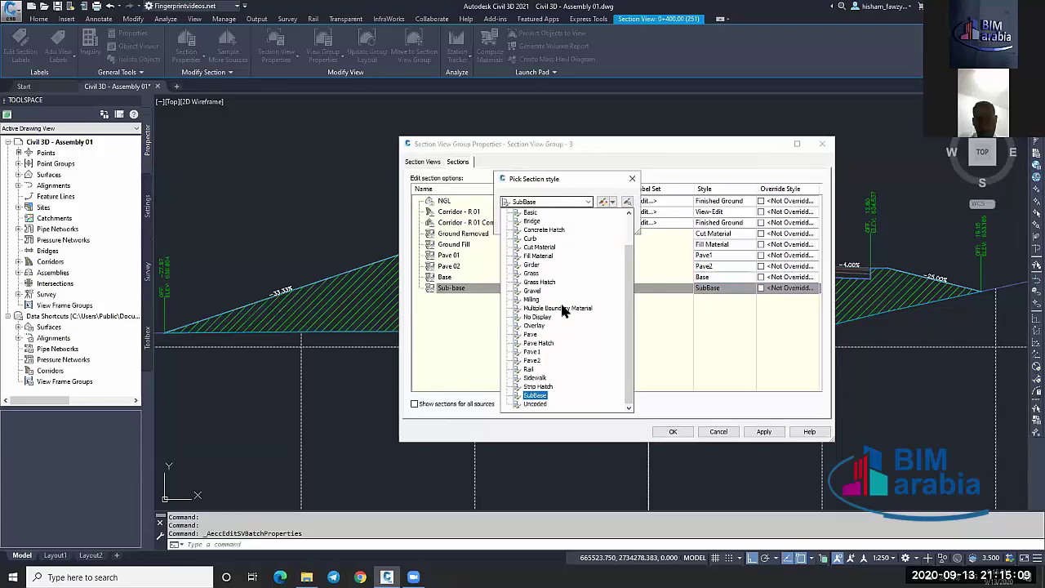
click(528, 294)
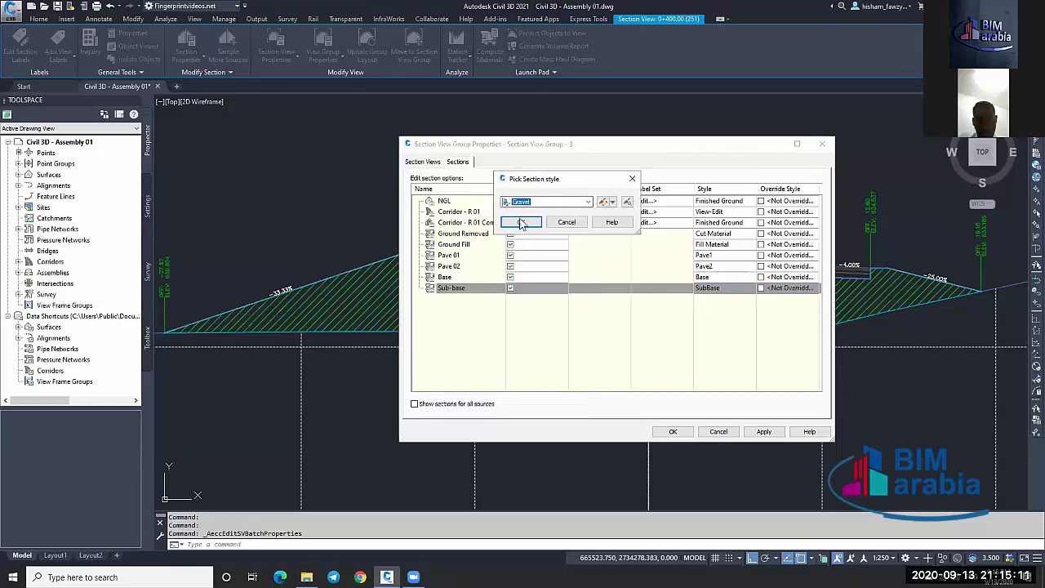
click(521, 222)
click(672, 431)
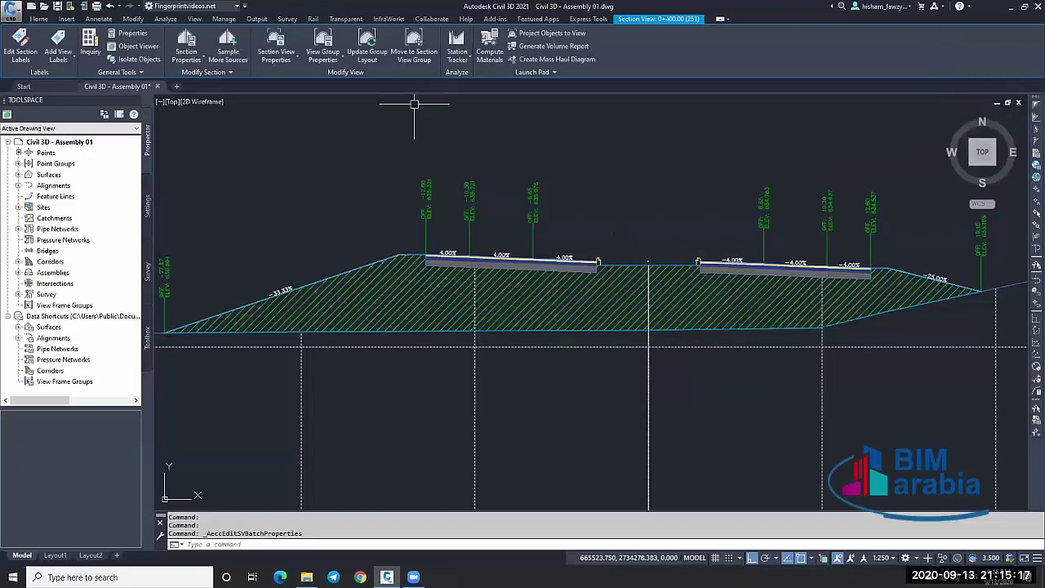
Select the grey sub-base shape and edit its Gravel shape style.
scroll(604, 265, up, 10)
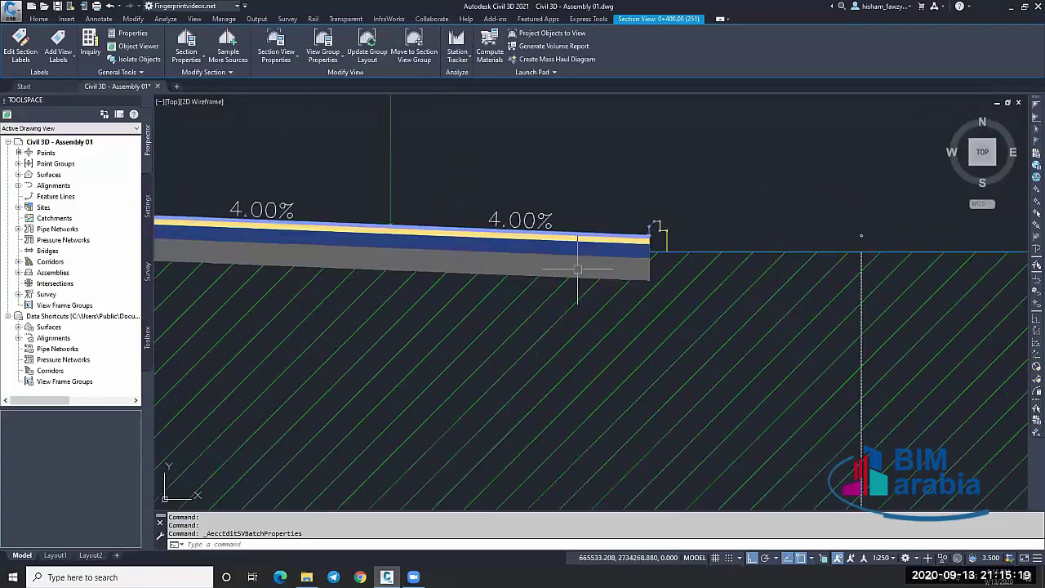
key(Escape)
scroll(585, 286, down, 8)
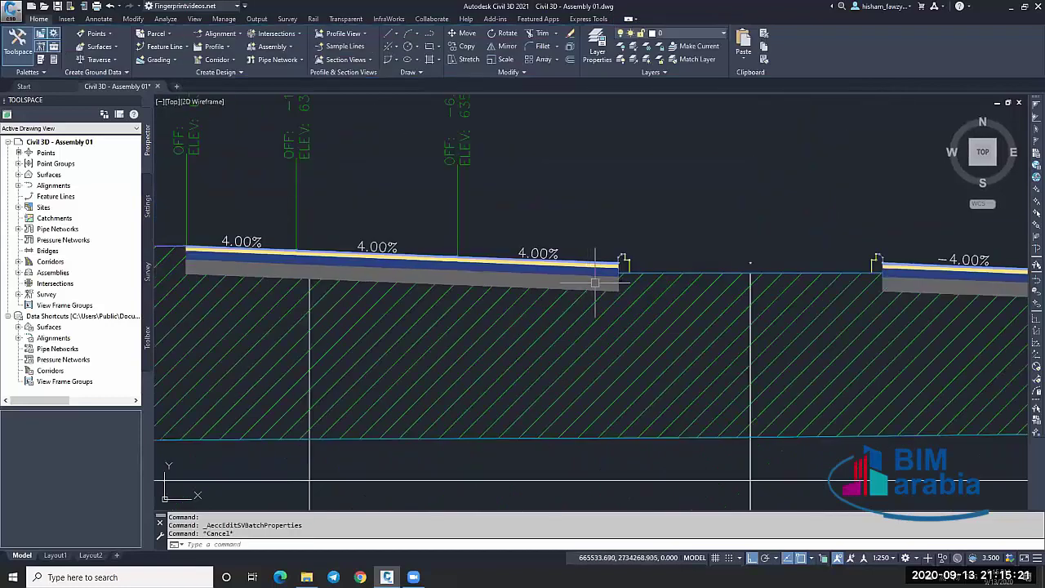
scroll(592, 282, up, 6)
mouse_move(598, 279)
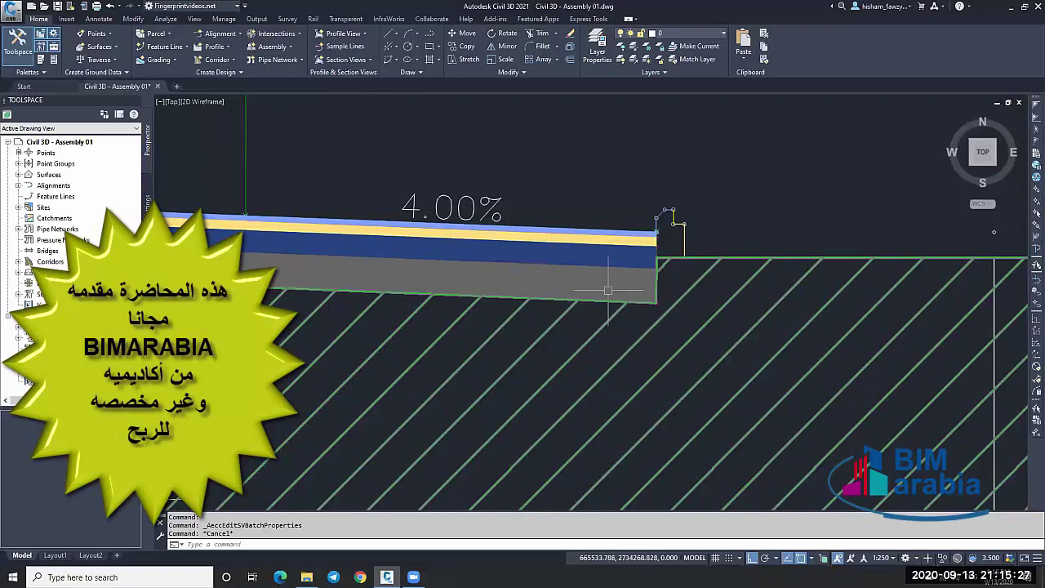
click(608, 290)
right_click(608, 290)
click(658, 409)
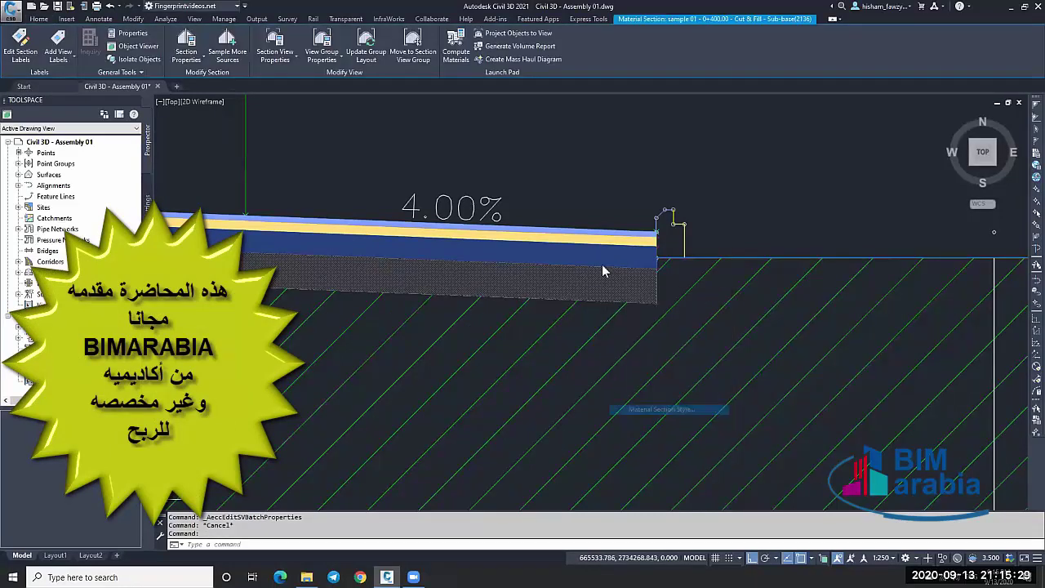
For the Section view direction, set the Shape Area Fill hatch pattern to GRAVEL.
click(572, 302)
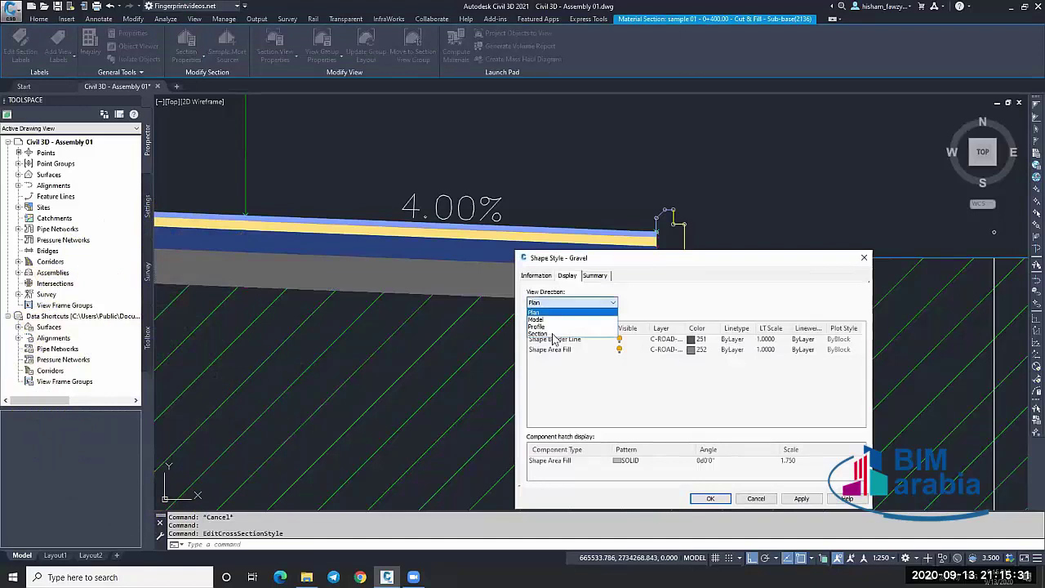
click(555, 338)
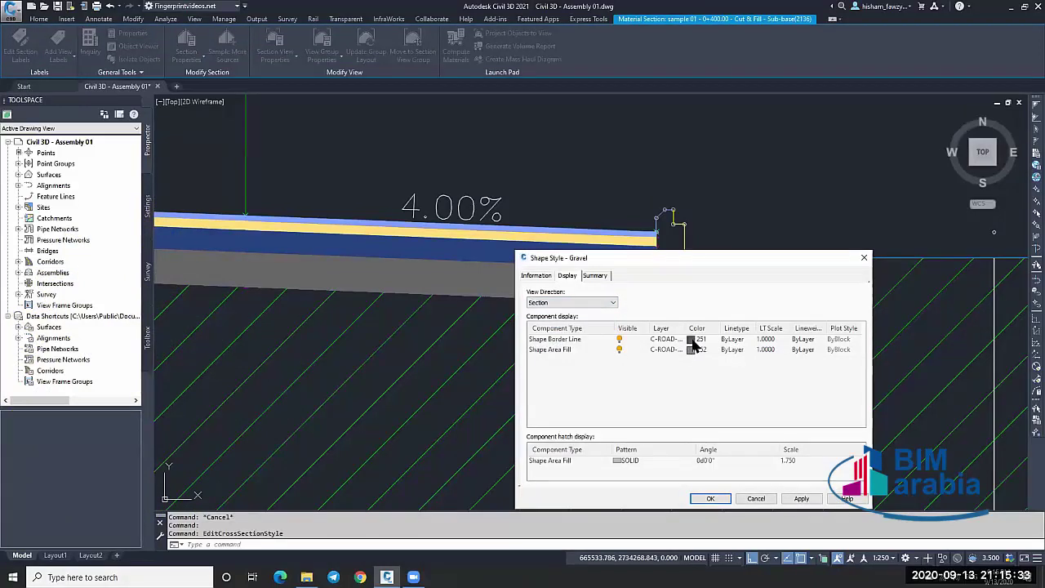
click(623, 462)
click(622, 462)
click(774, 371)
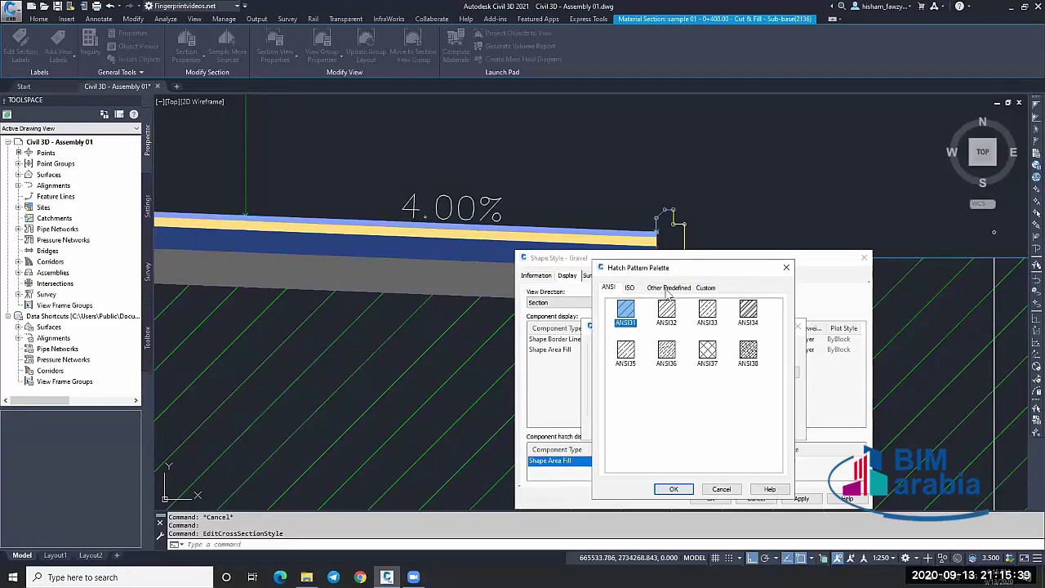
click(668, 288)
scroll(669, 353, down, 5)
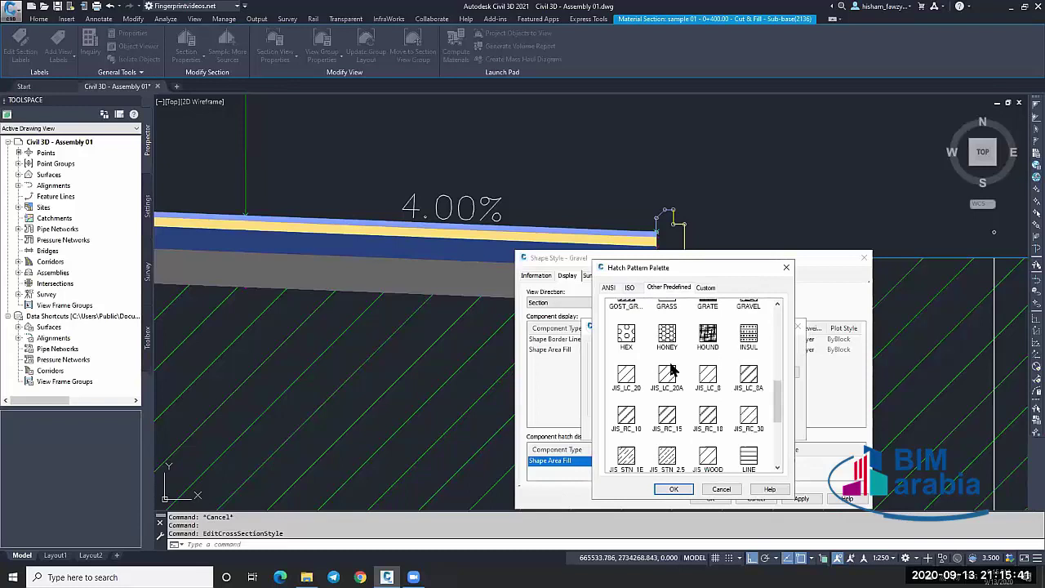
click(746, 415)
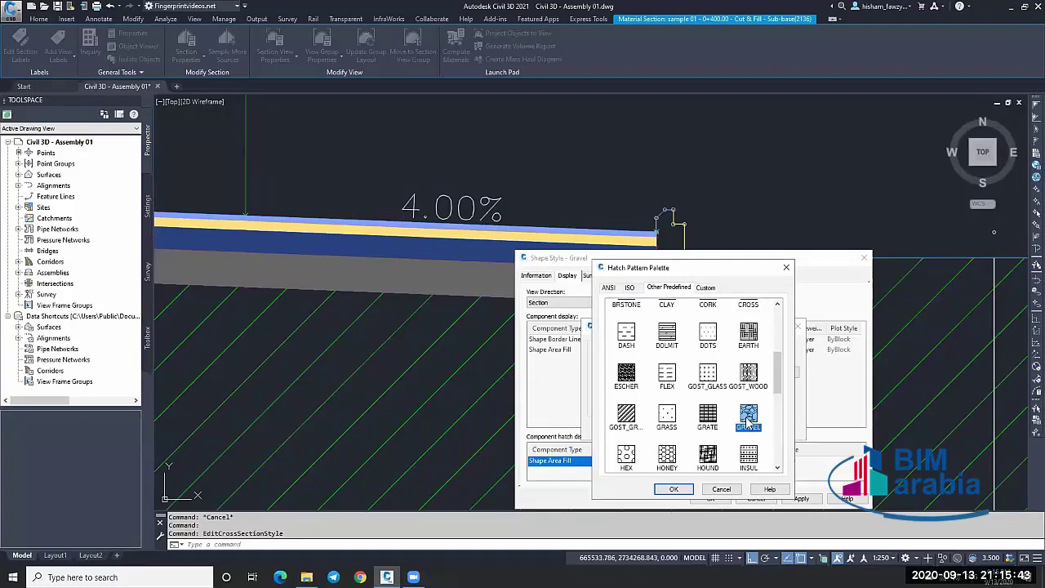
click(674, 488)
click(669, 428)
Change the GRAVEL hatch scale from 1.750 to 0.25 and apply the style.
click(795, 460)
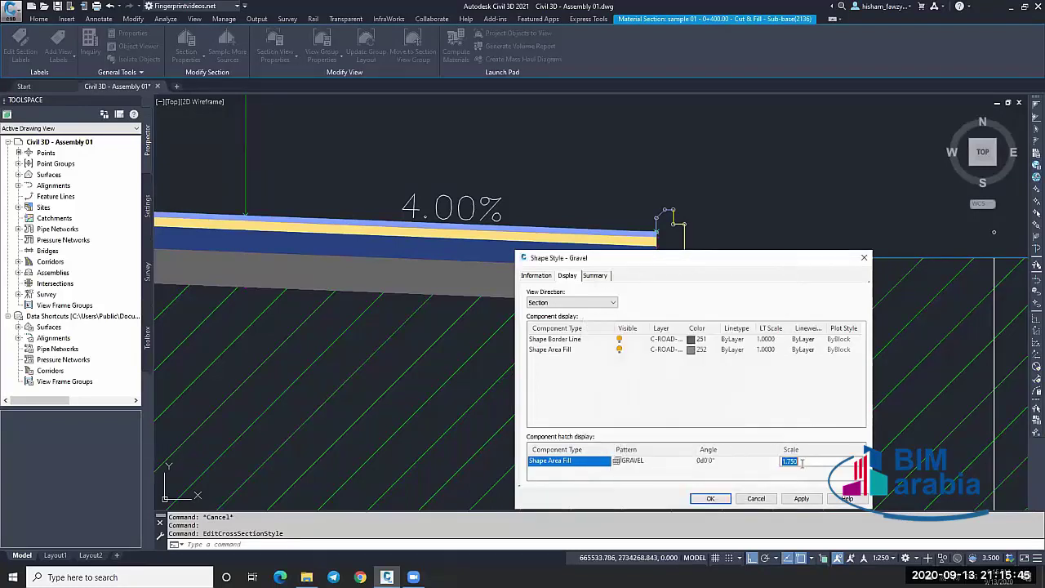
key(BackSpace)
text(.25)
click(711, 498)
scroll(572, 269, down, 3)
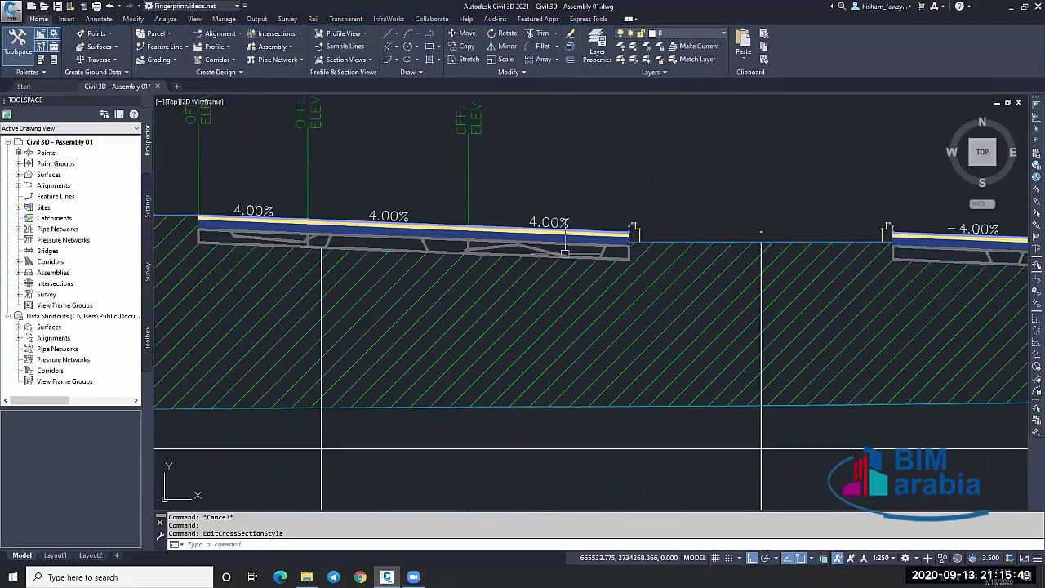
click(555, 256)
right_click(555, 256)
In the Gravel style's Section view direction, change the area fill hatch scale to 0.05.
click(621, 375)
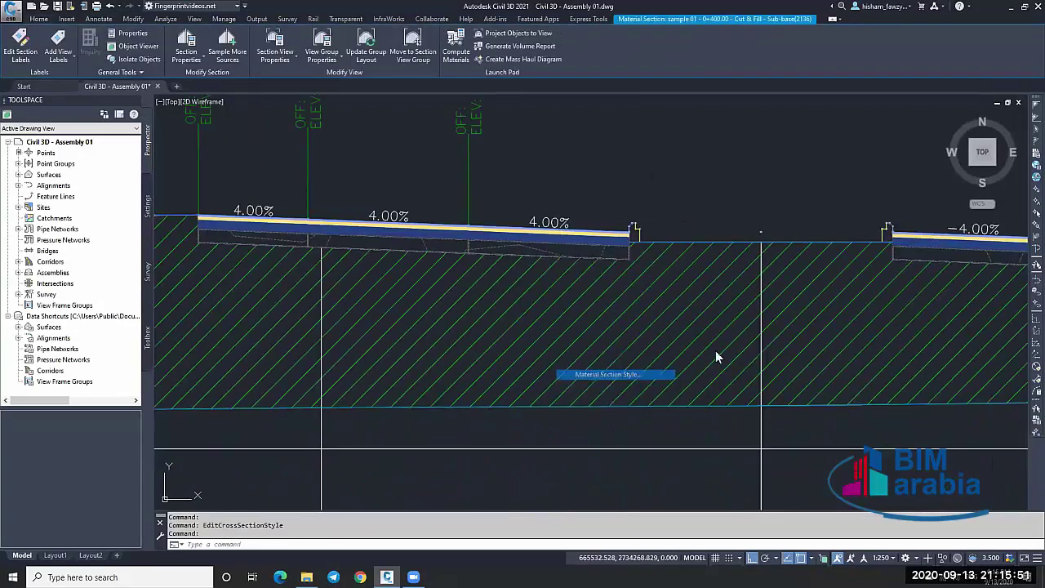
click(612, 303)
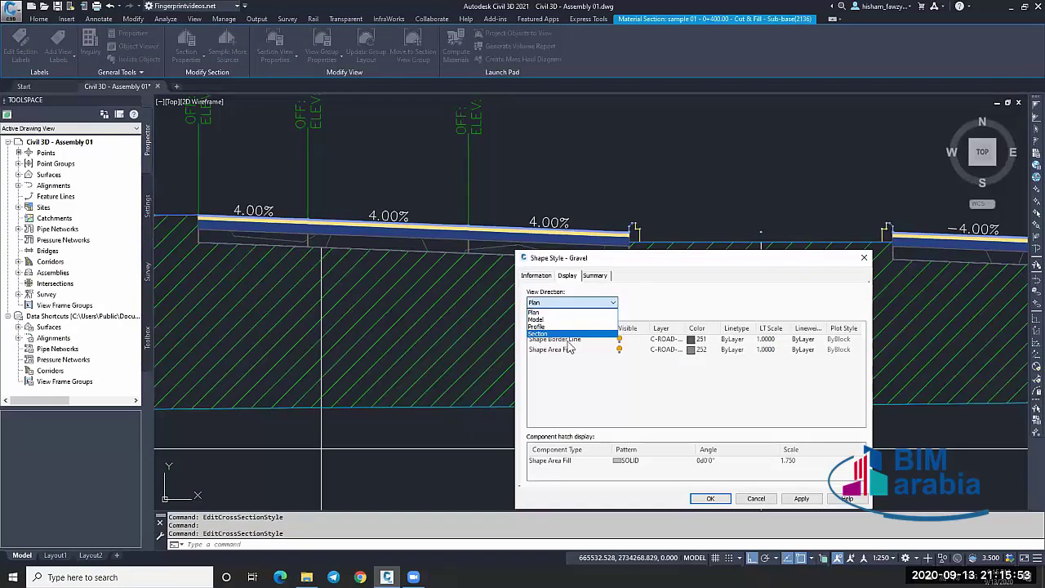
click(567, 334)
double_click(817, 460)
key(BackSpace)
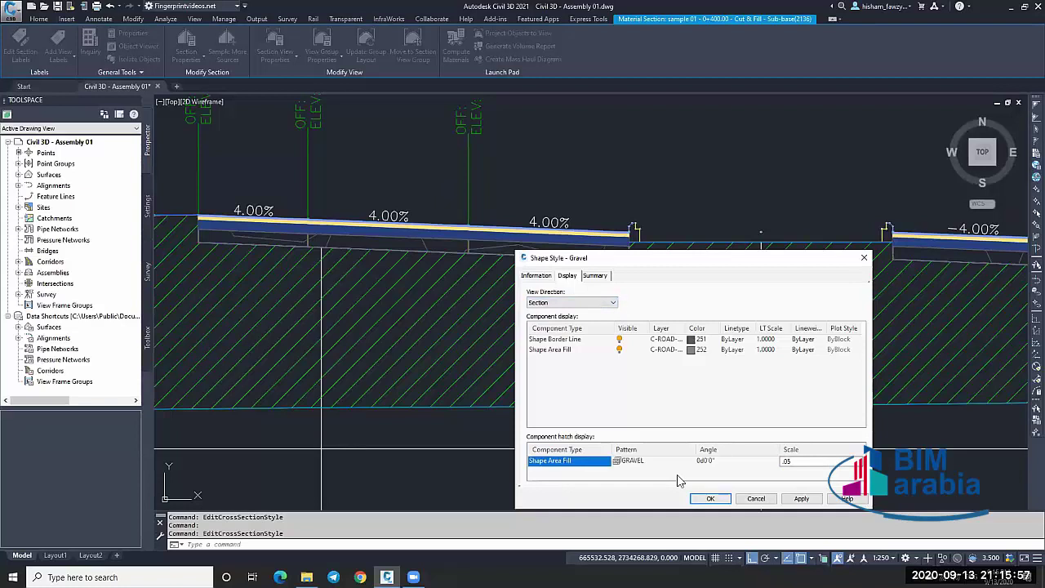
click(704, 498)
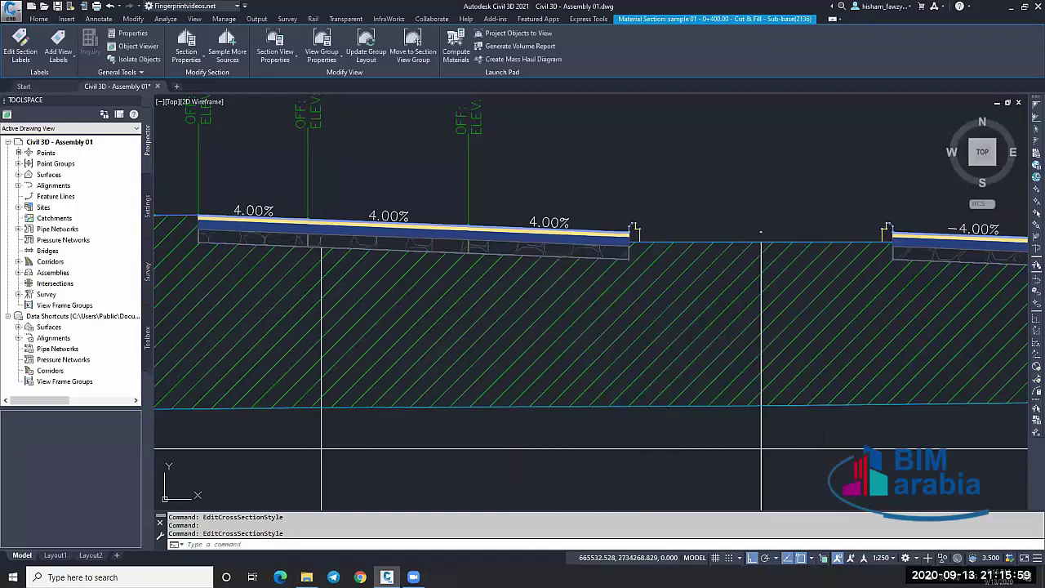
Clear the selections and zoom to review the finer gravel hatch.
key(Escape)
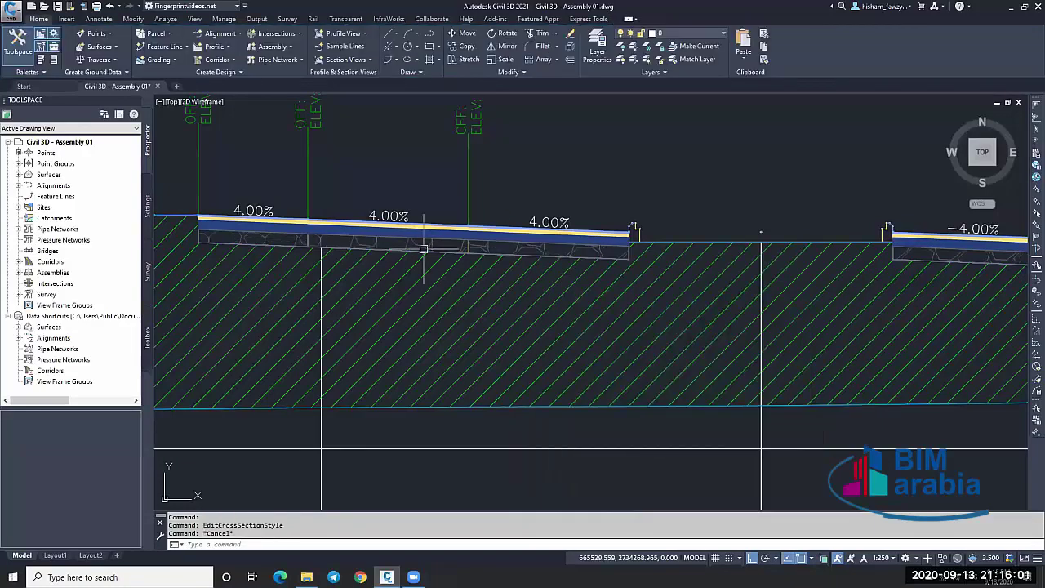
scroll(424, 248, up, 5)
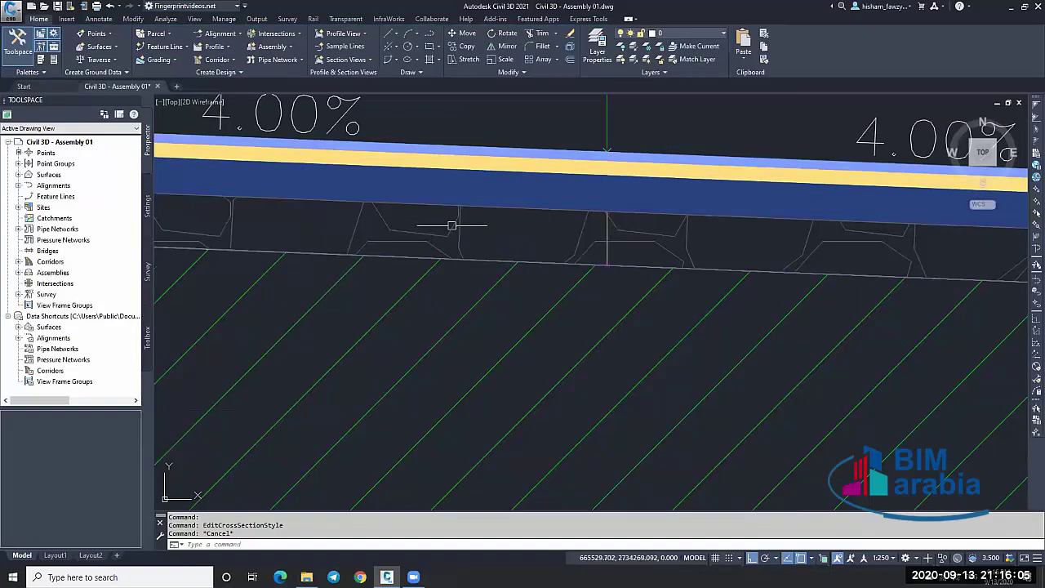
scroll(501, 224, down, 5)
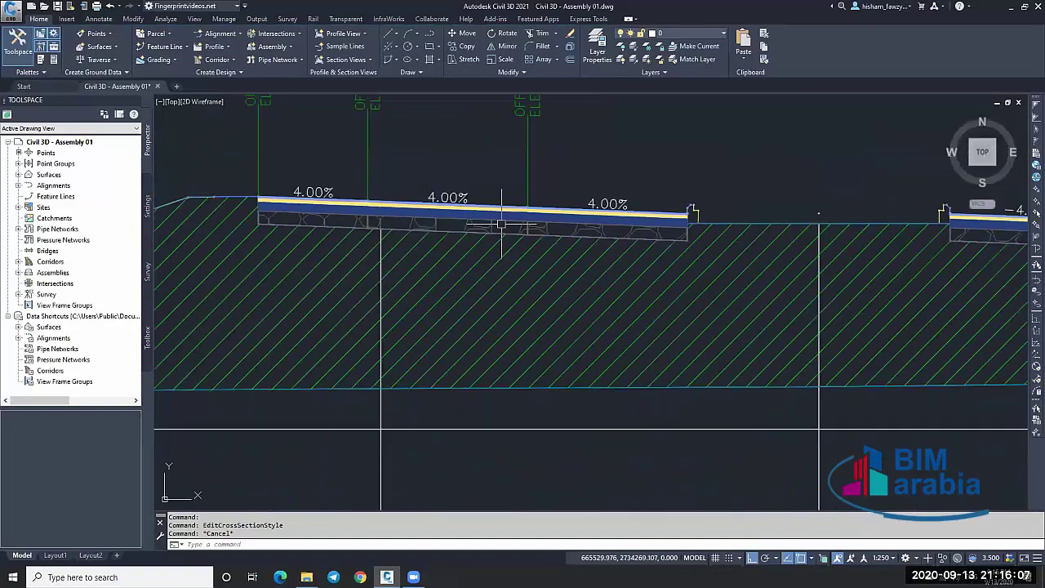
key(Escape)
key(Escape)
scroll(675, 167, down, 8)
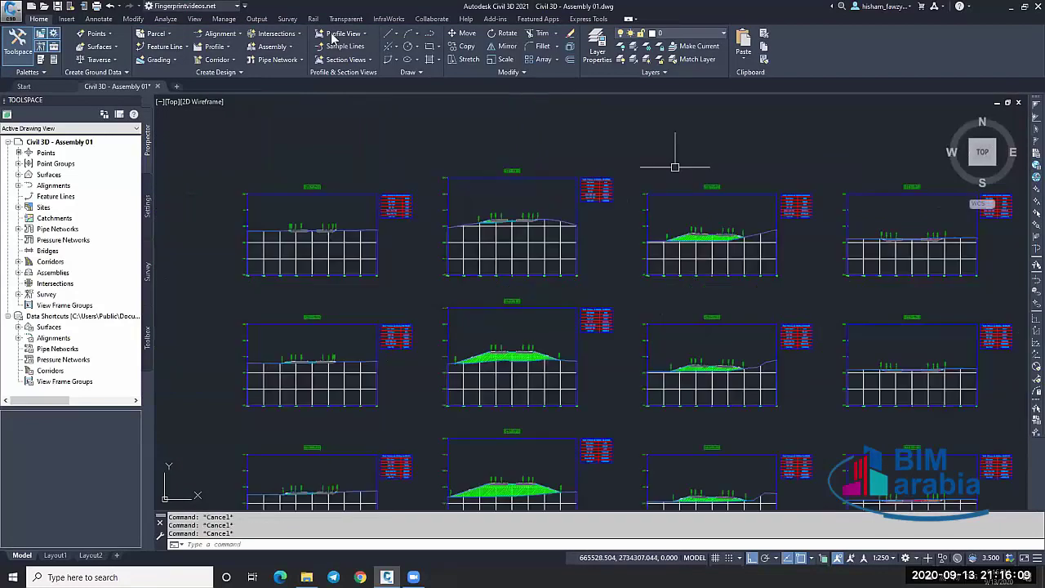
Add a Material volume table for Pave 01, Pave 02, Base and Sub-base, excluding Ground Fill.
scroll(501, 305, up, 4)
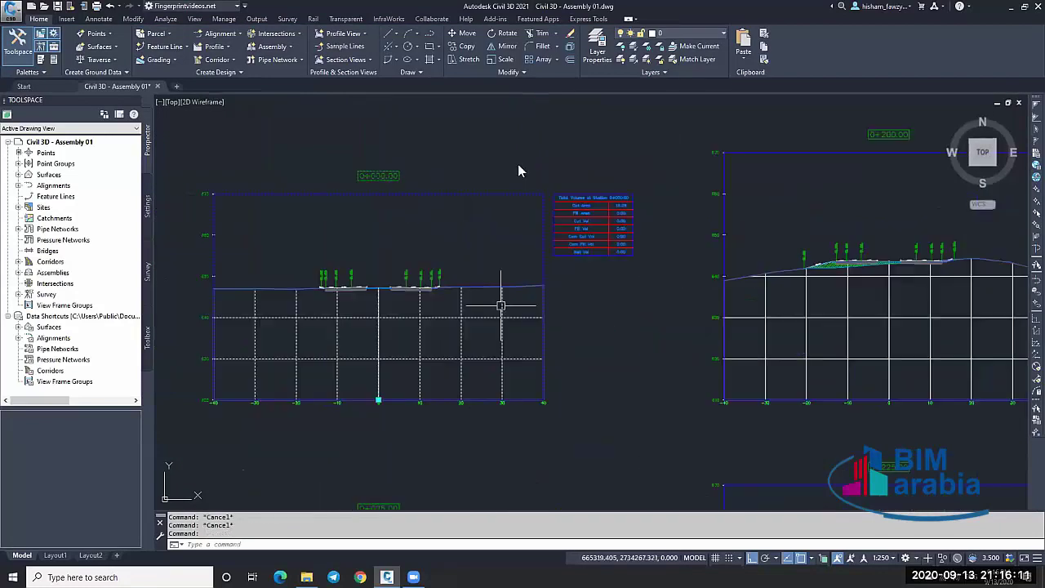
double_click(469, 169)
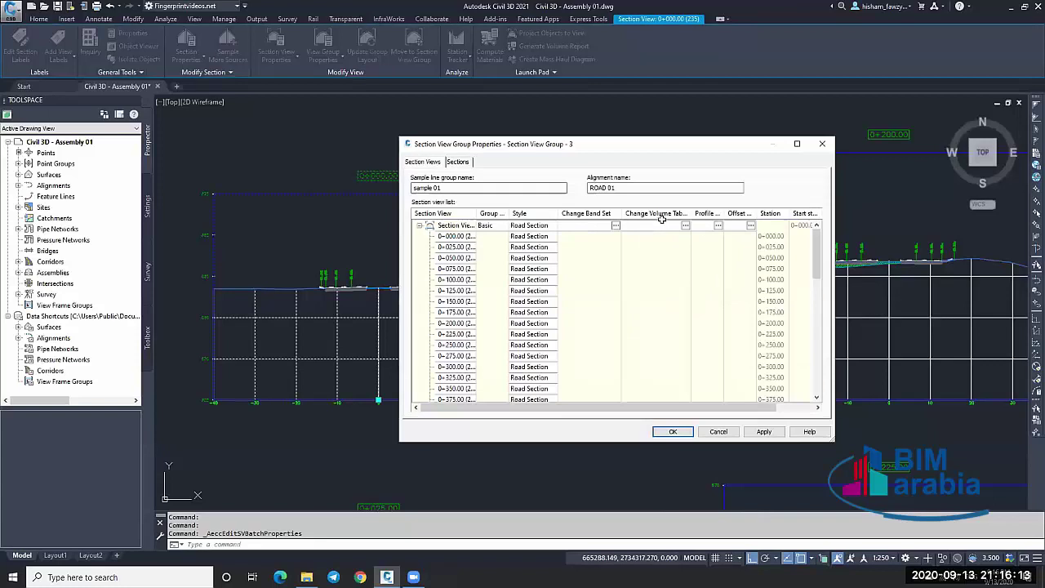
key(ctrl+Tab)
click(685, 224)
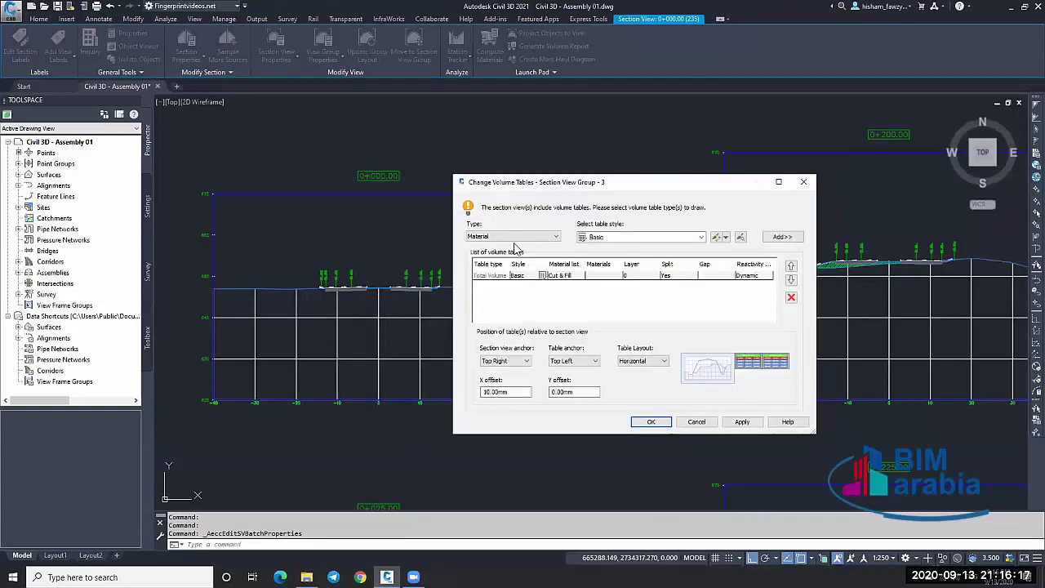
click(785, 237)
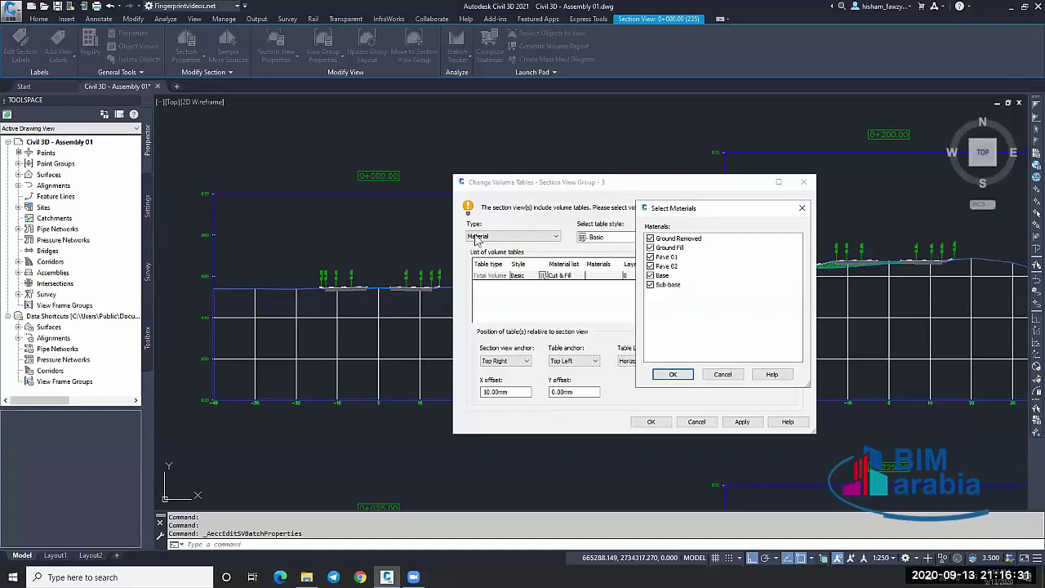
click(650, 247)
click(671, 376)
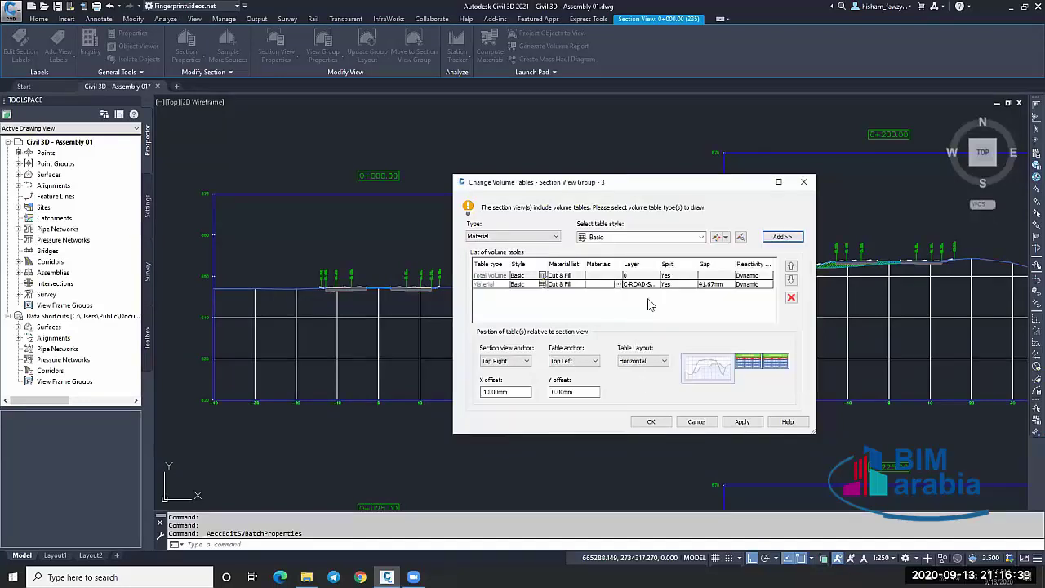
click(651, 421)
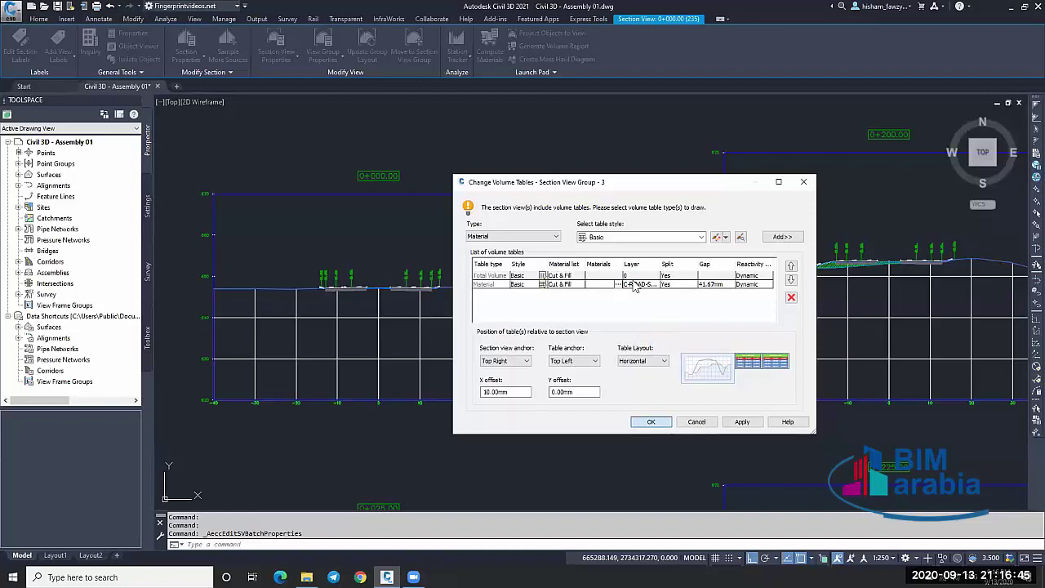
click(657, 422)
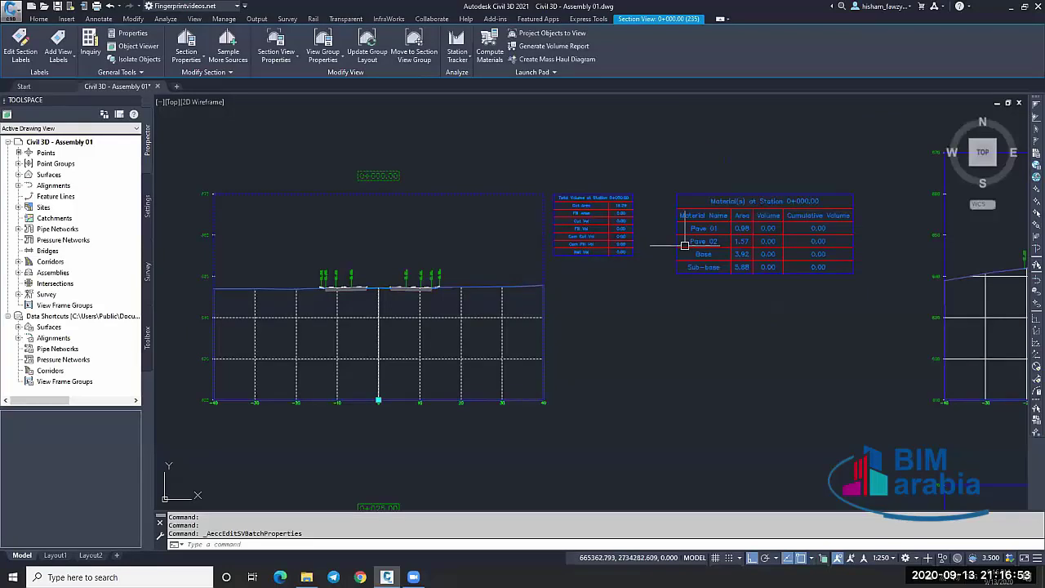
scroll(817, 219, up, 4)
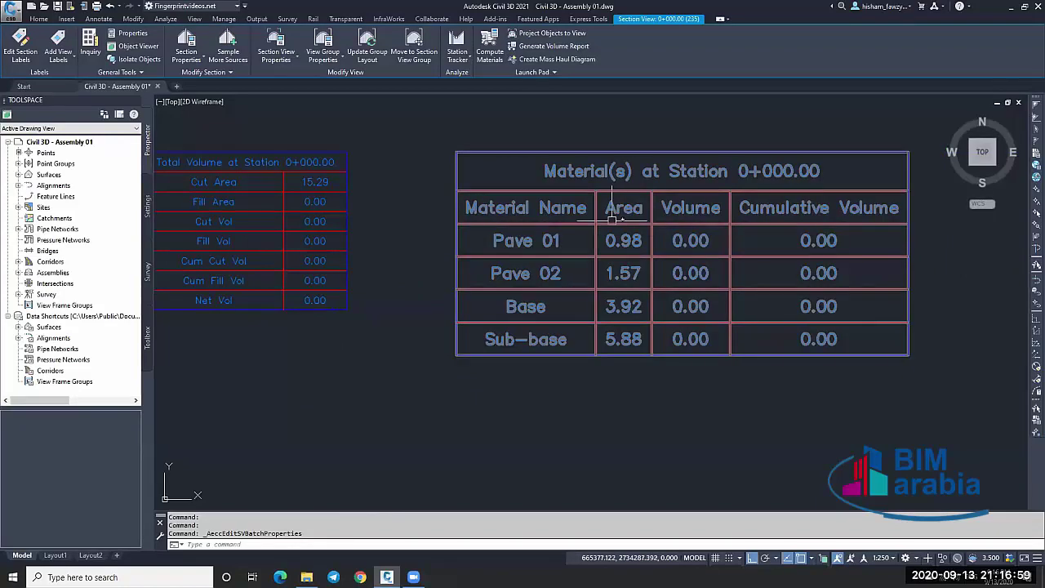
scroll(610, 218, down, 8)
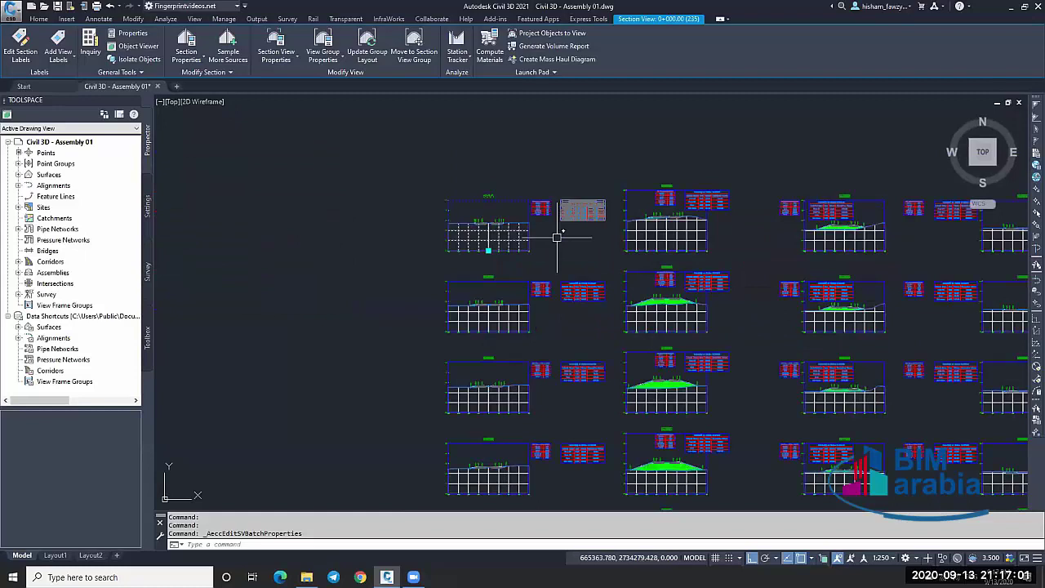
scroll(544, 299, up, 3)
scroll(632, 216, up, 6)
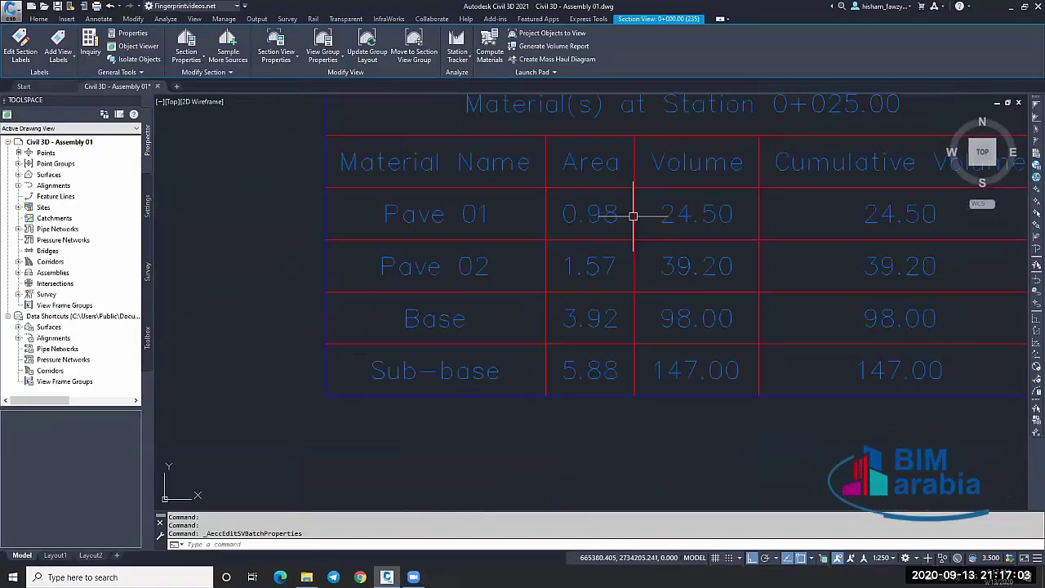
scroll(733, 232, down, 2)
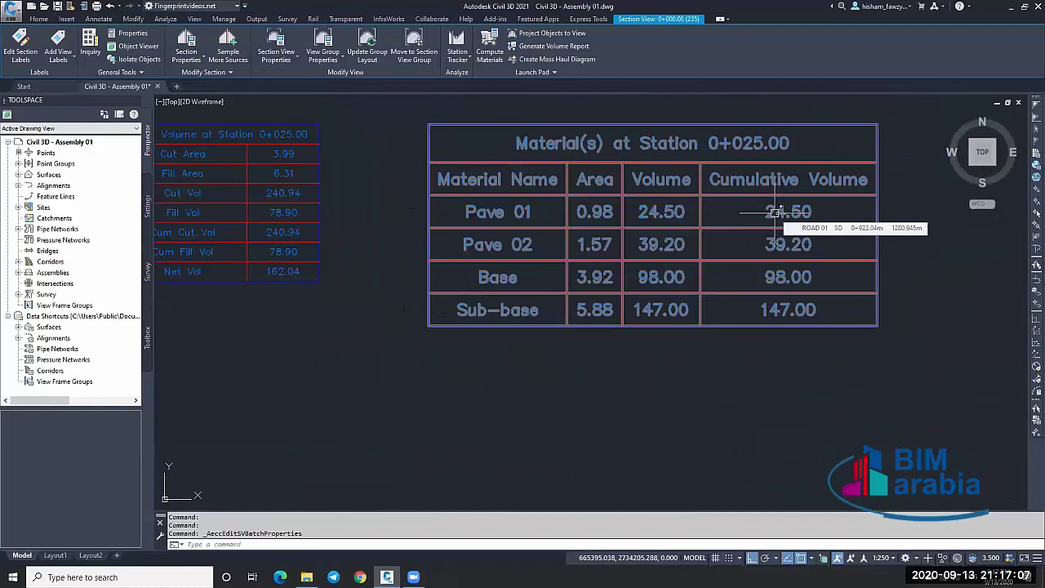
scroll(666, 233, down, 2)
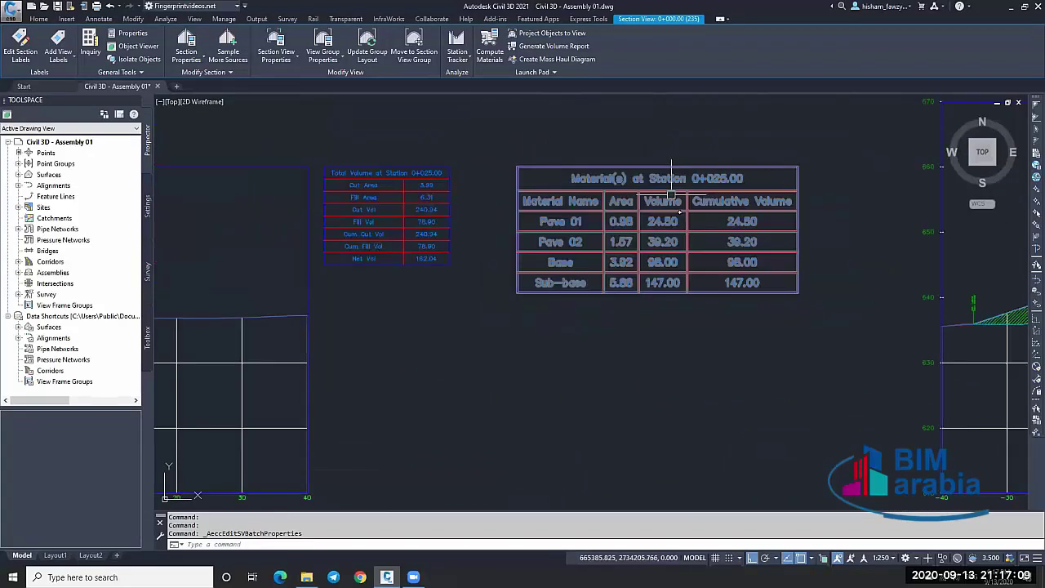
scroll(670, 229, down, 5)
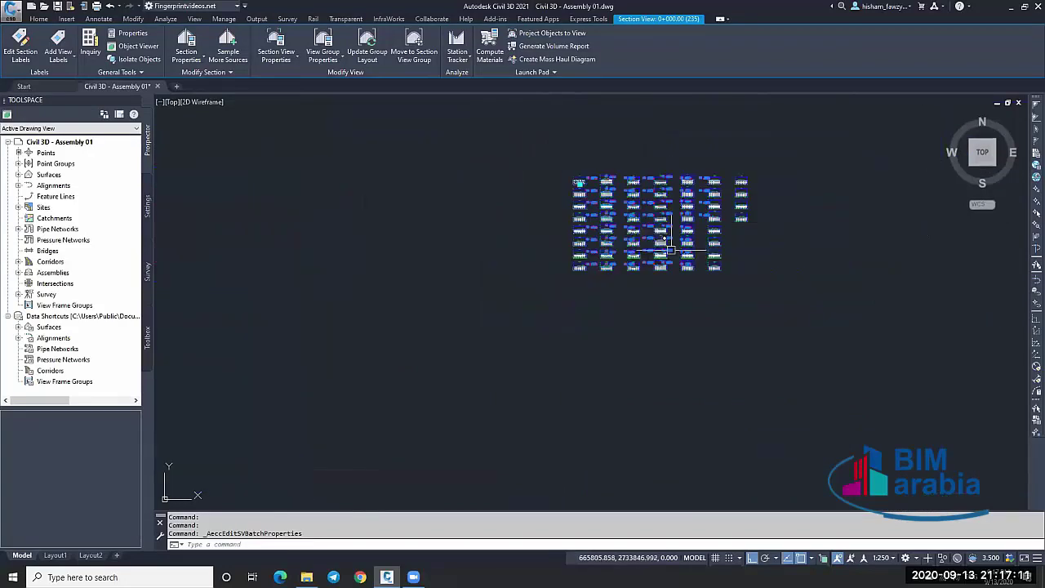
scroll(594, 217, up, 3)
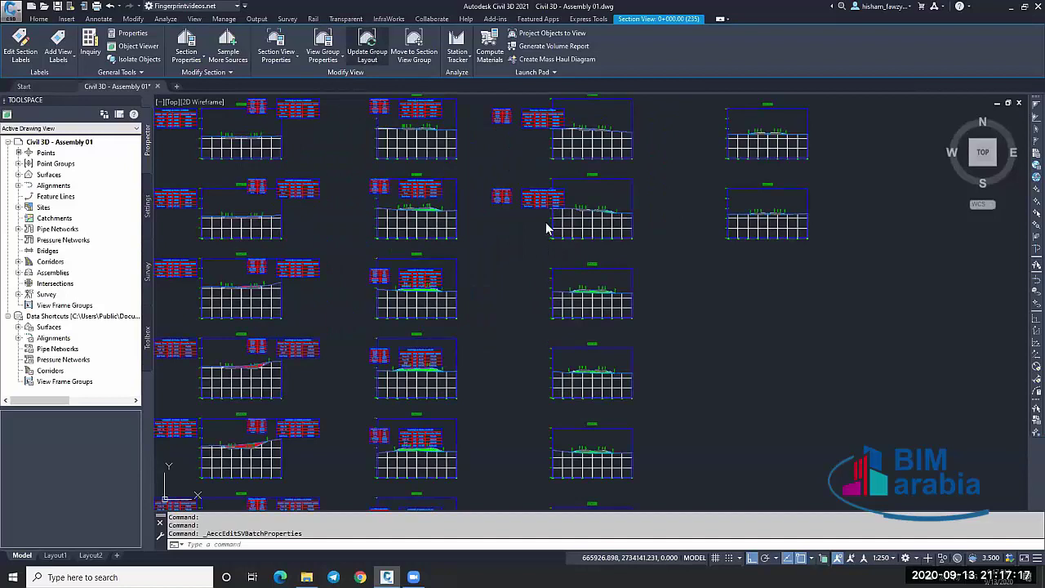
Update the section view group layout, then zoom in to check the tables clear each view.
click(395, 67)
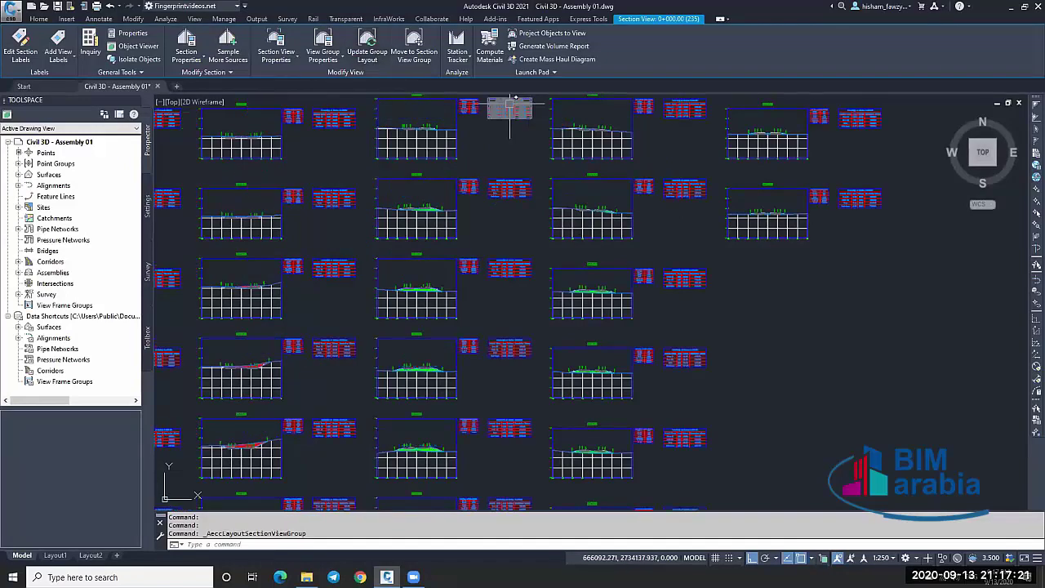
scroll(510, 104, down, 3)
scroll(505, 111, up, 5)
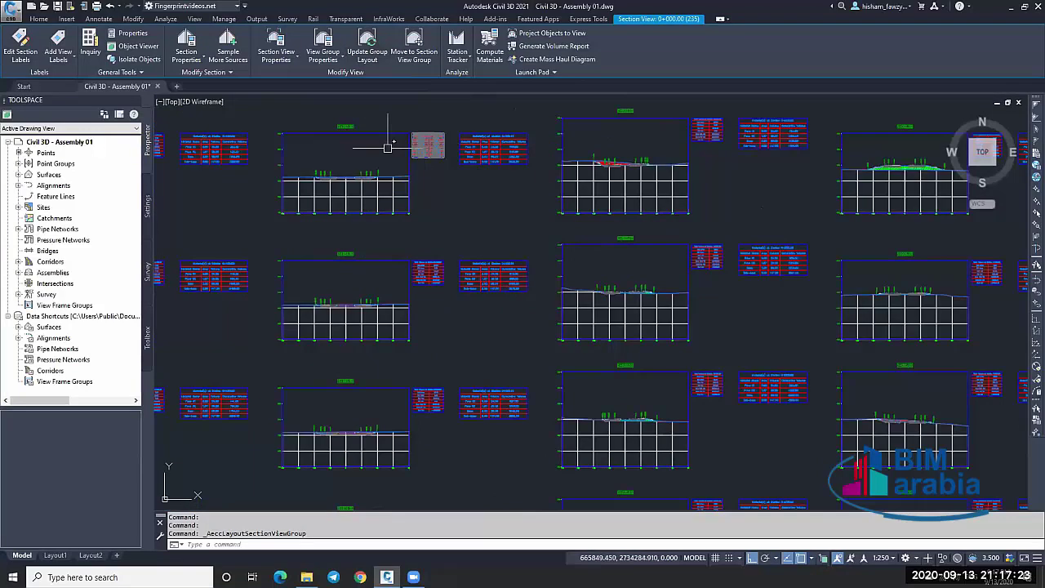
scroll(495, 140, up, 2)
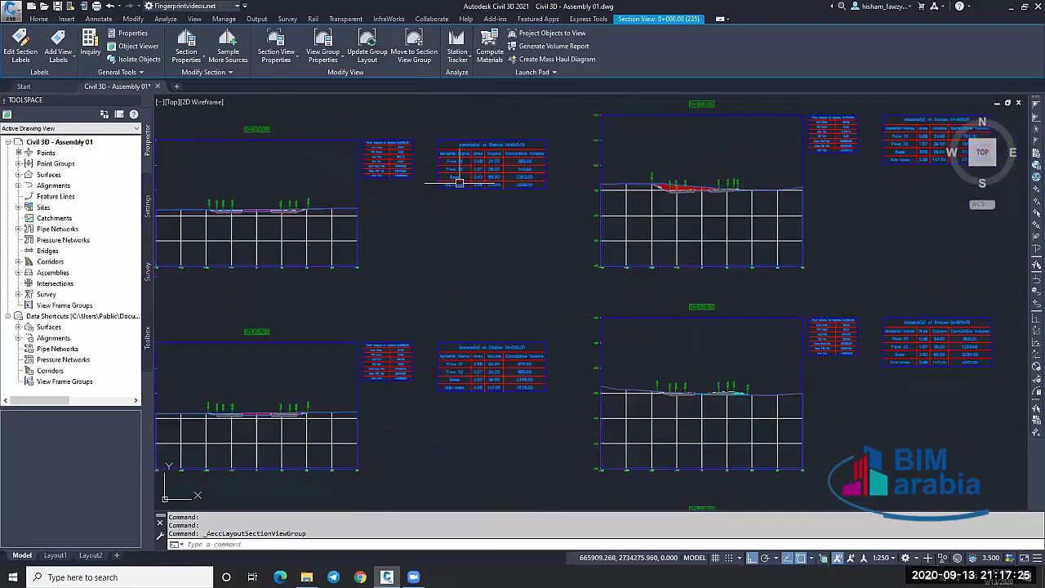
scroll(488, 162, up, 3)
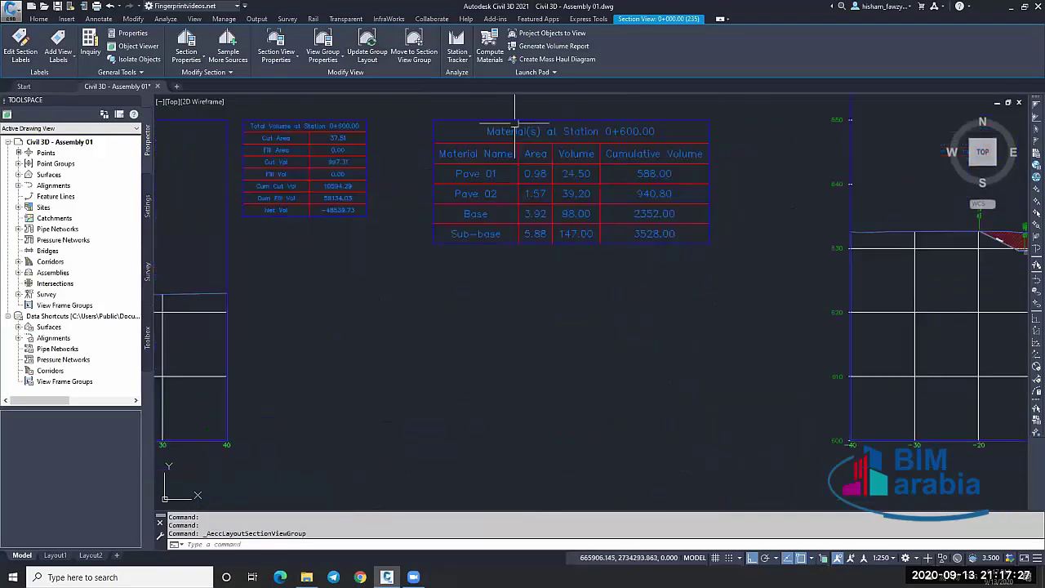
key(Escape)
Set the 0+600.00 material table's style title and header text height to 2.5.
click(506, 147)
right_click(507, 148)
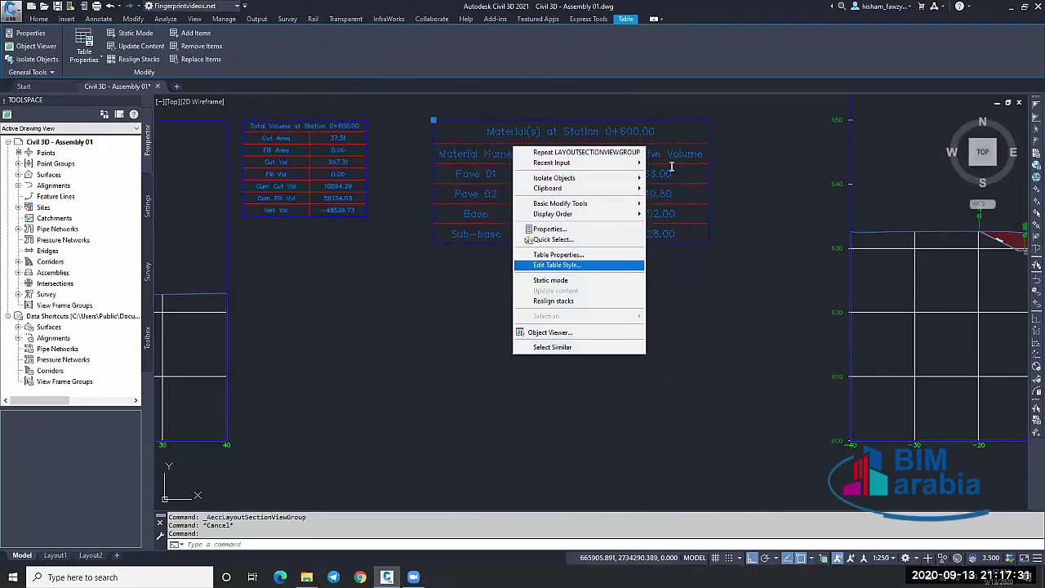
click(557, 264)
double_click(665, 165)
text(2)
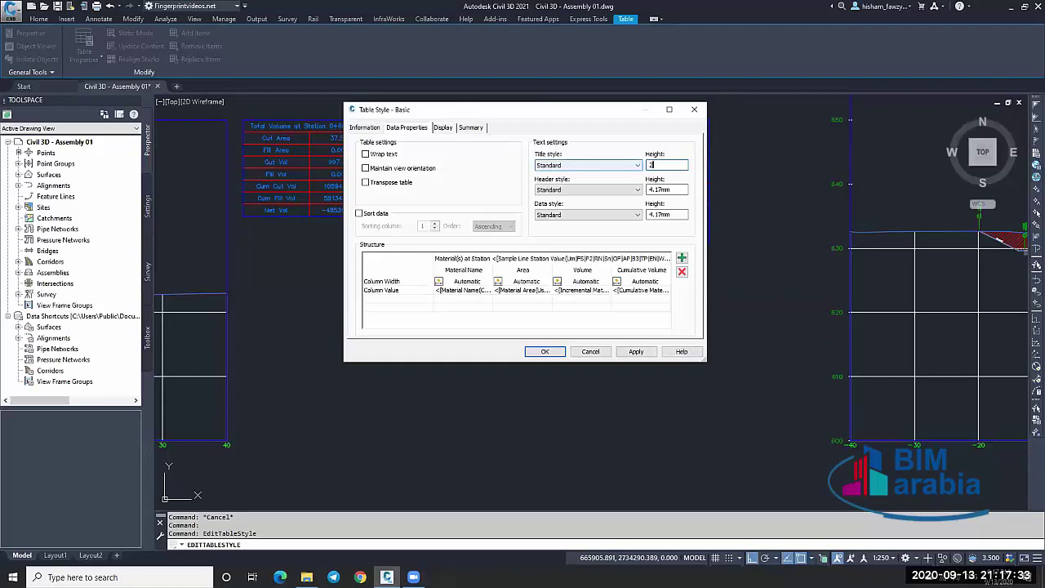
text(.5)
drag(681, 189, 647, 190)
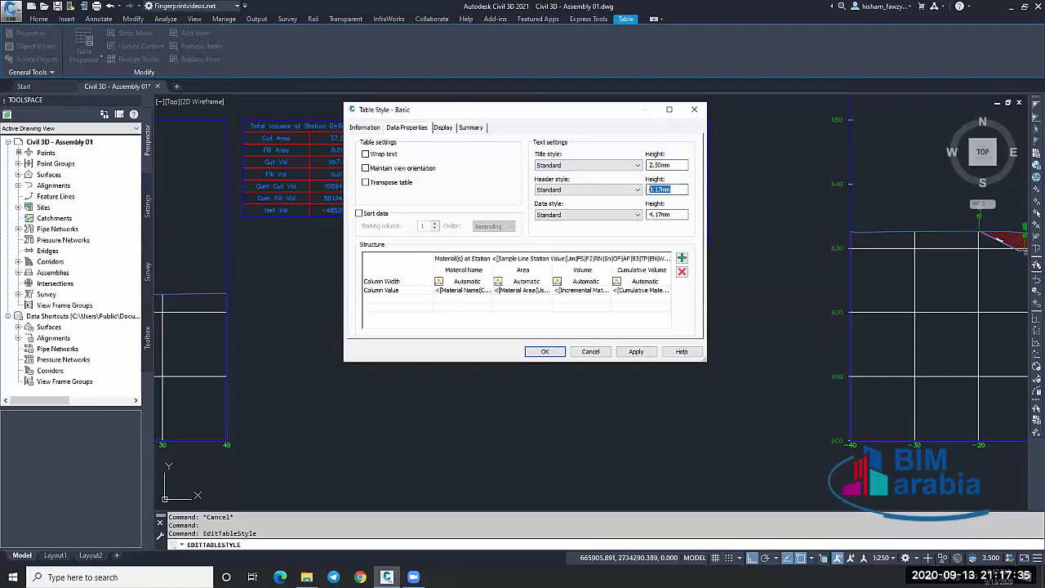
text(2.5)
click(544, 351)
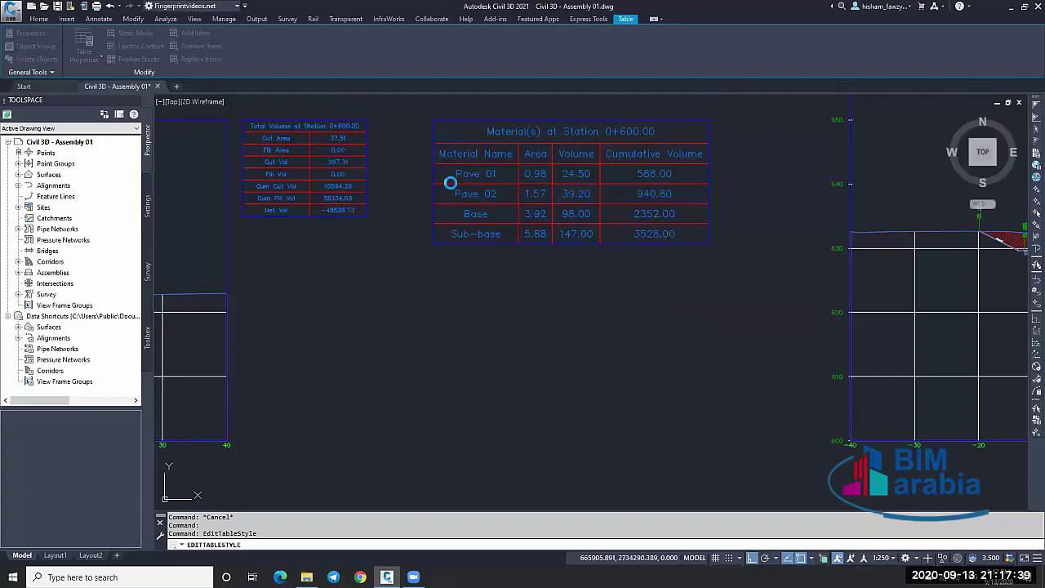
key(Escape)
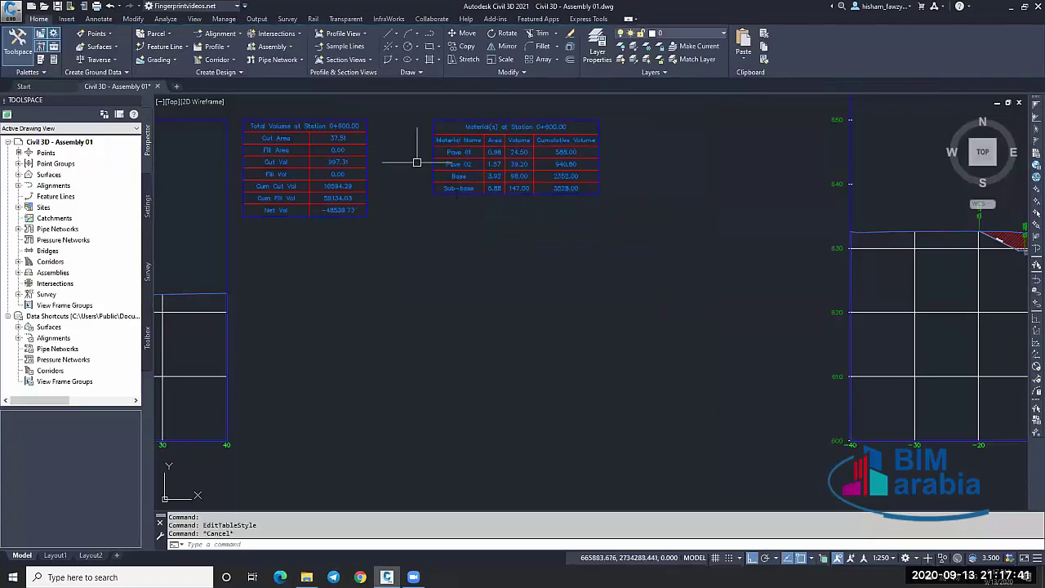
Select the 0+600.00 section view and open the group's volume table settings.
scroll(456, 166, down, 2)
scroll(428, 148, up, 4)
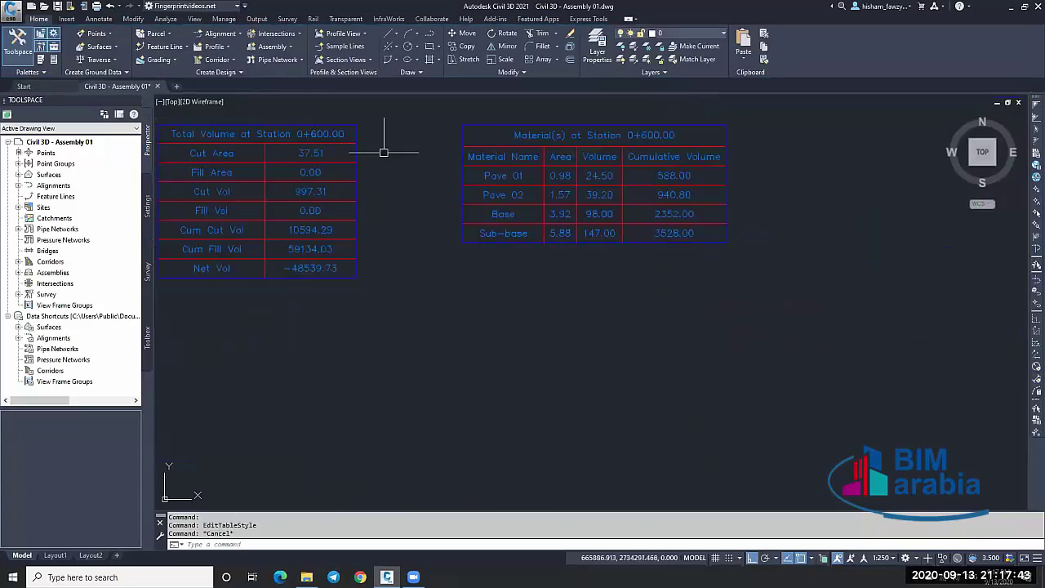
scroll(405, 169, down, 2)
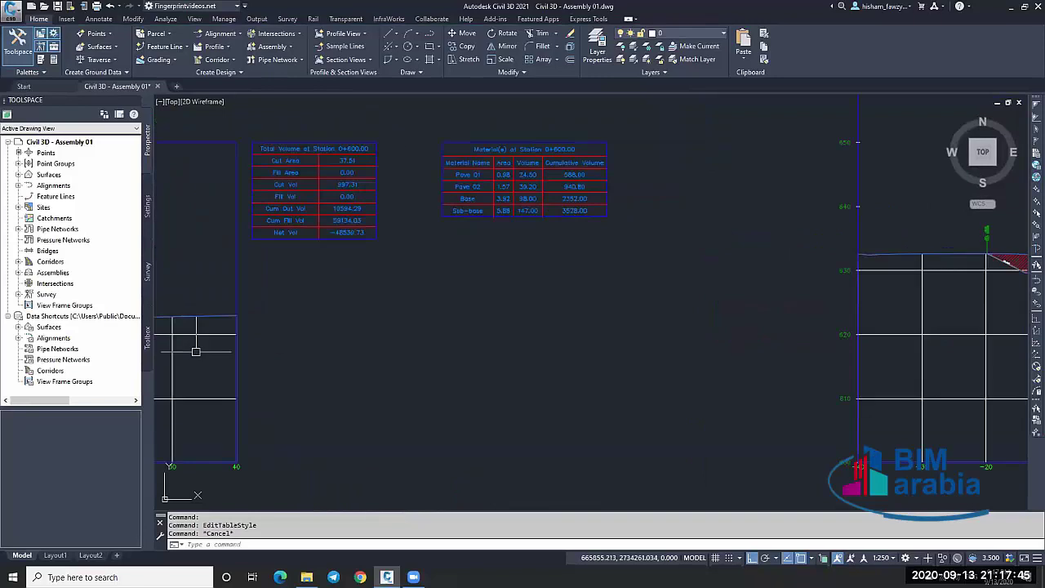
click(201, 335)
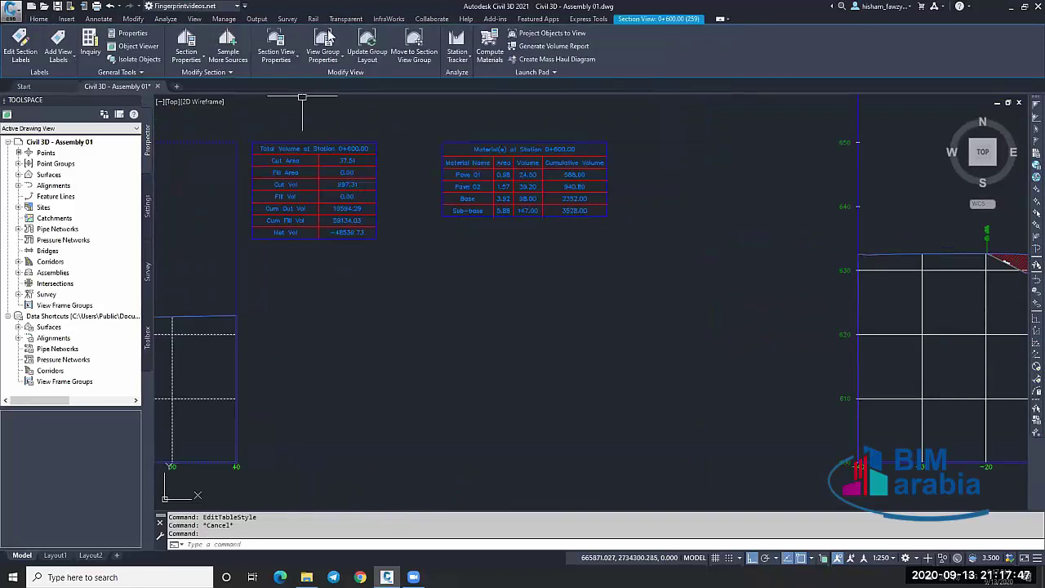
click(327, 41)
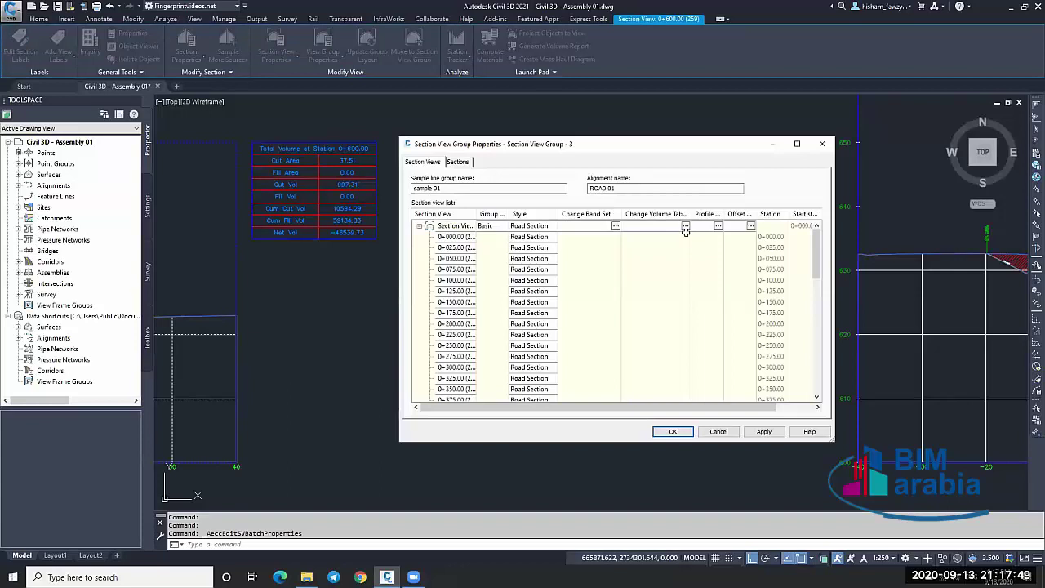
key(Escape)
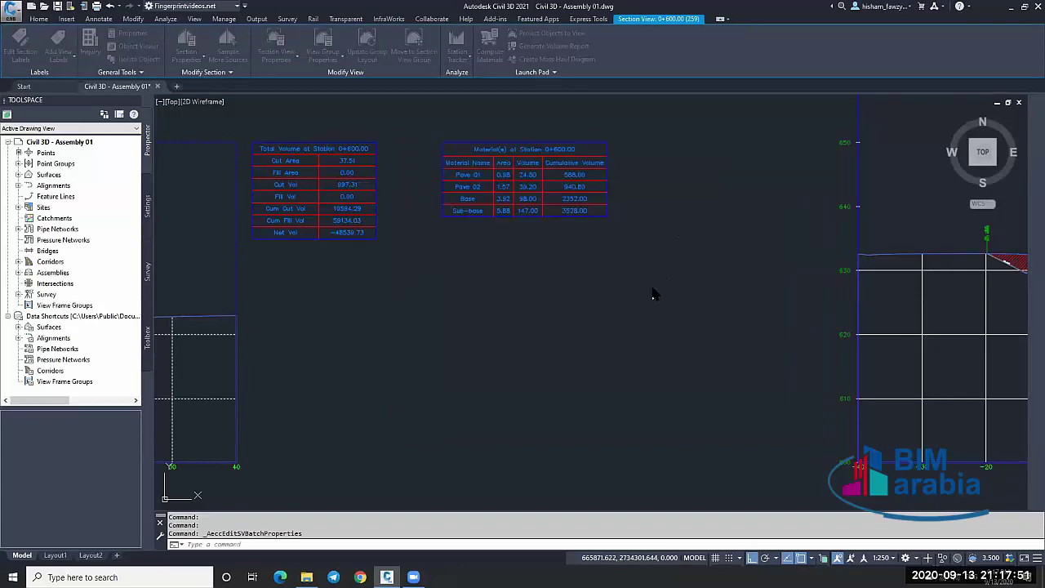
Set the Material volume table's gap to 5 mm and confirm both dialogs.
click(712, 284)
click(712, 284)
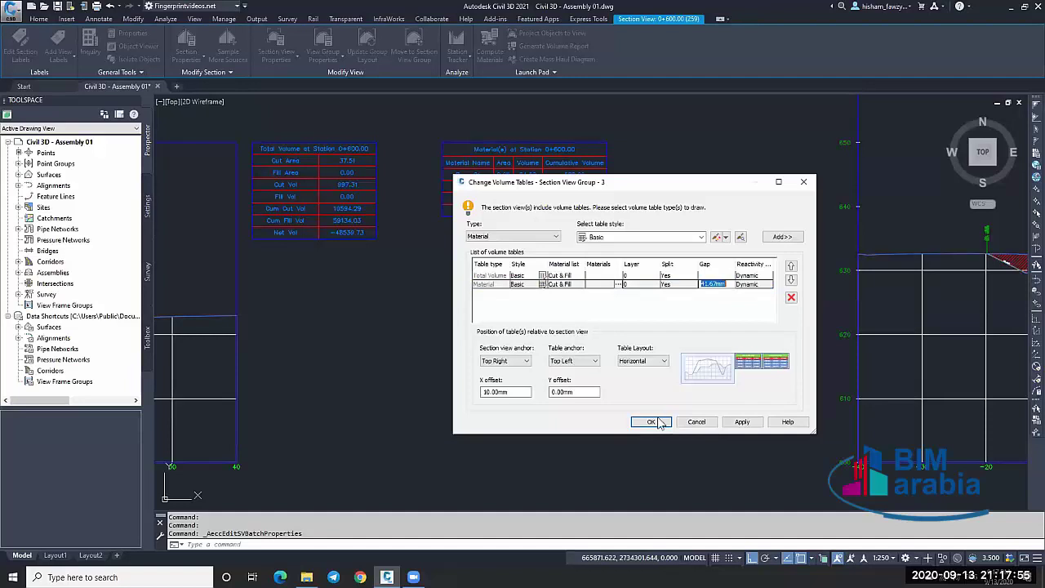
text(5)
key(Return)
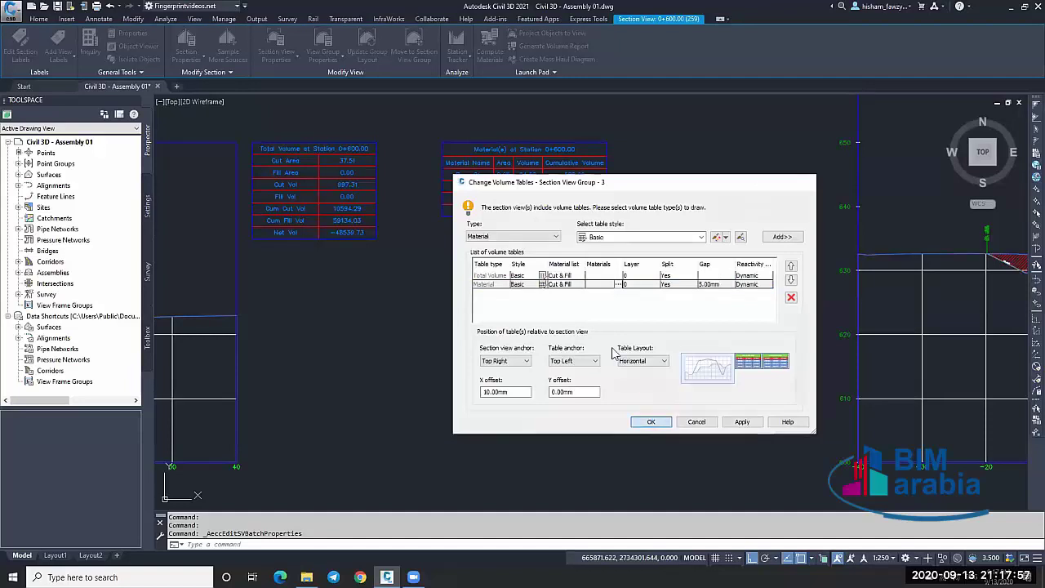
click(651, 421)
key(Return)
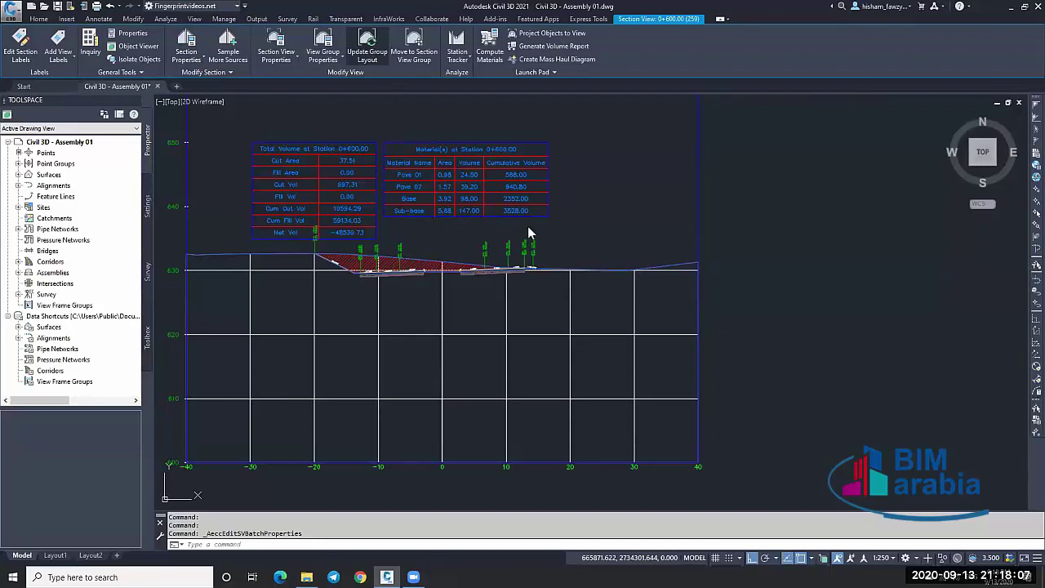
Update the section view group layout and inspect each section's total-volume and Pave, Base, Sub-base tables.
click(367, 51)
scroll(639, 216, down, 10)
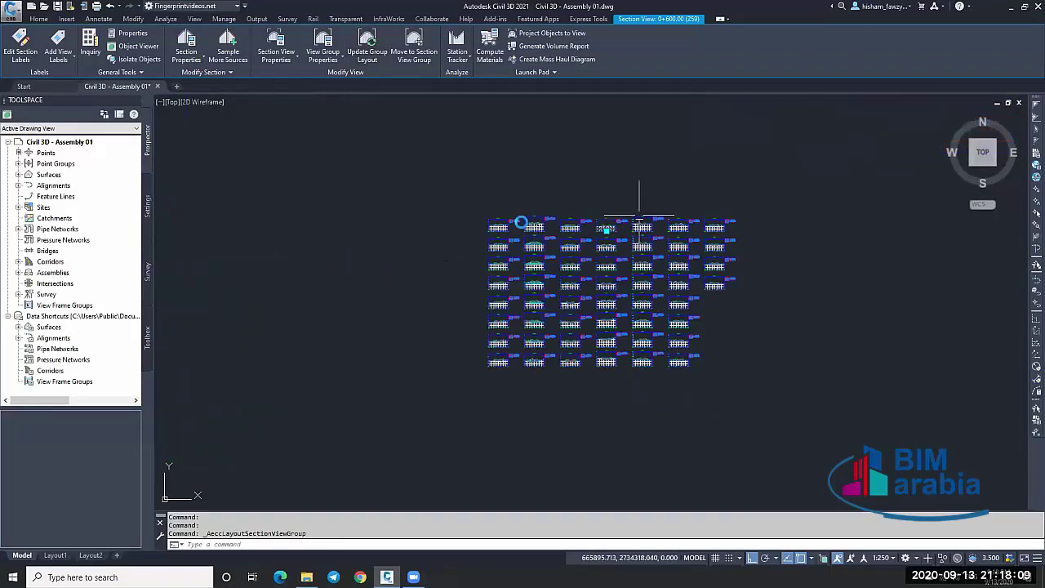
scroll(471, 205, up, 10)
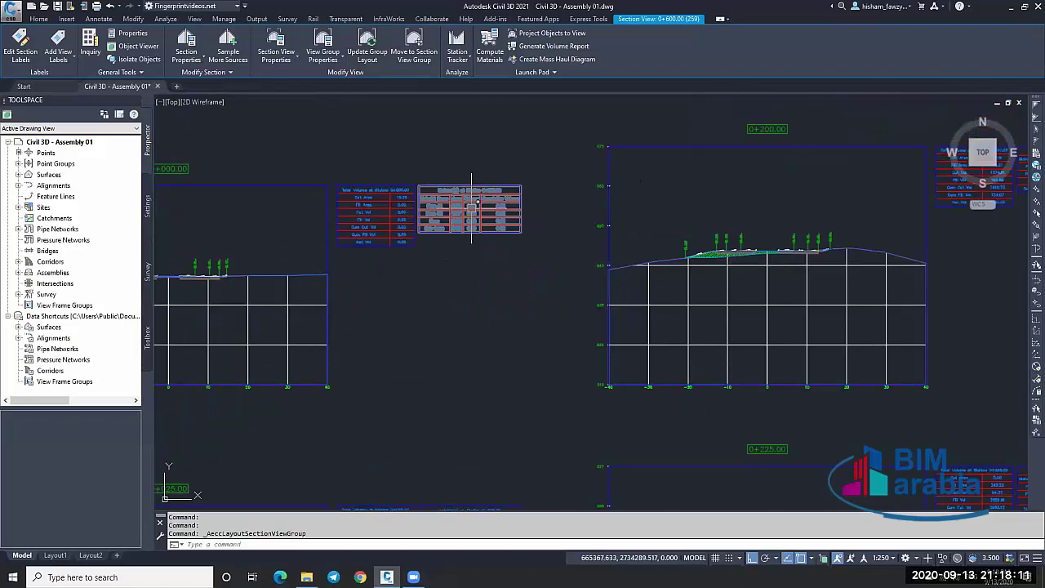
scroll(392, 196, up, 4)
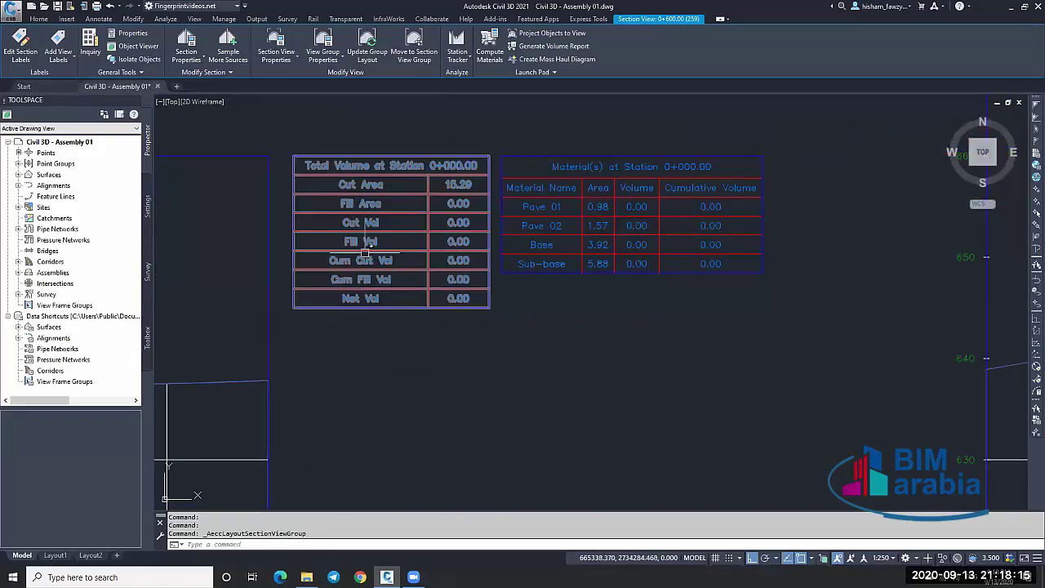
scroll(590, 215, down, 10)
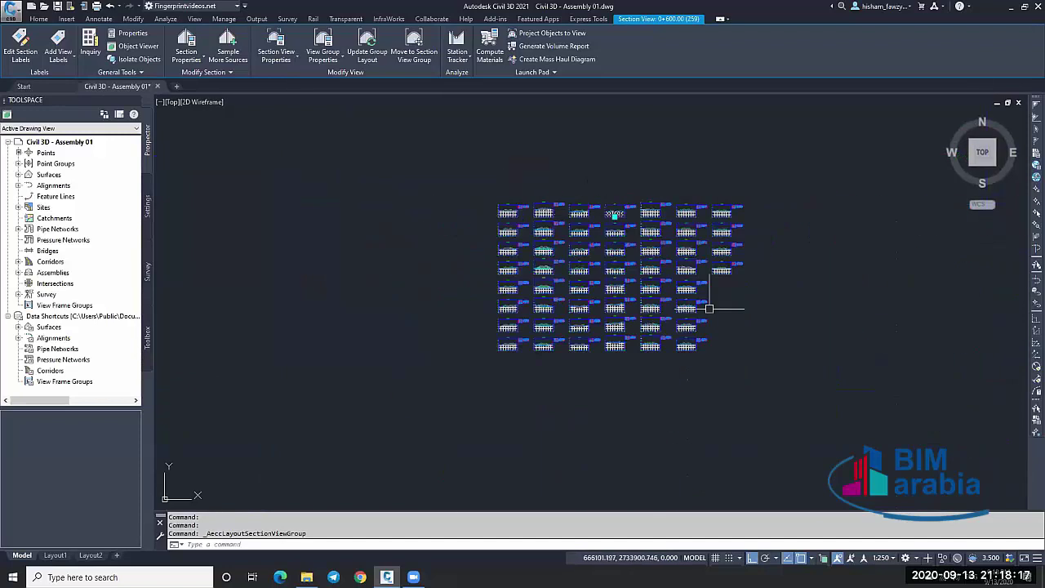
scroll(708, 309, up, 10)
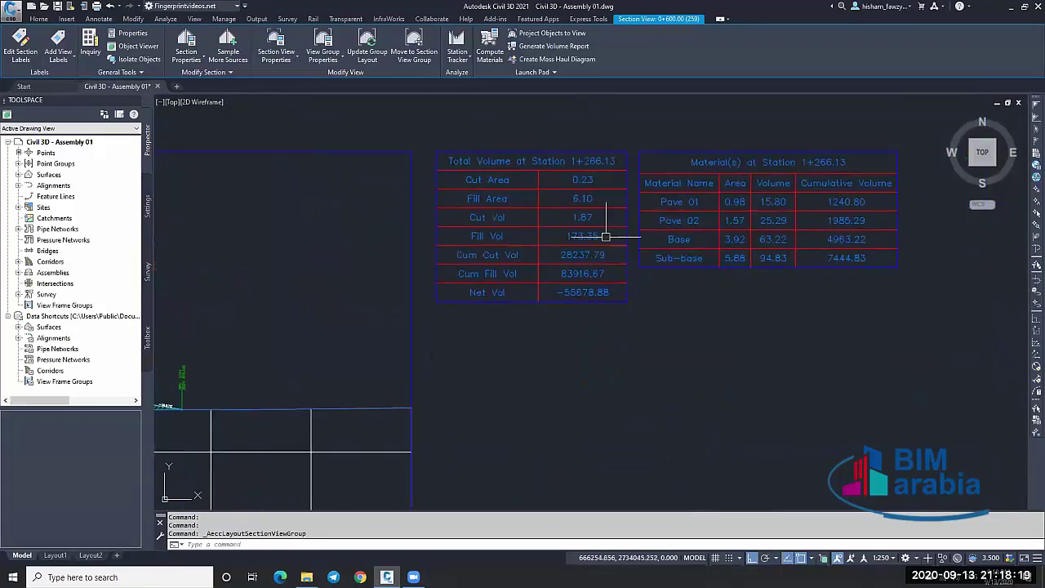
scroll(606, 236, up, 3)
scroll(538, 270, up, 1)
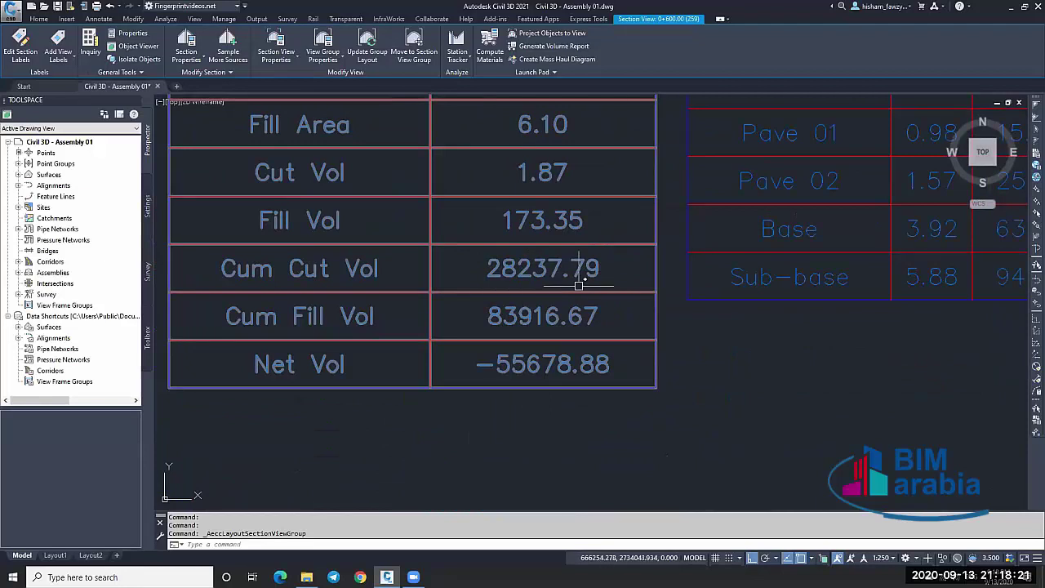
scroll(520, 293, down, 1)
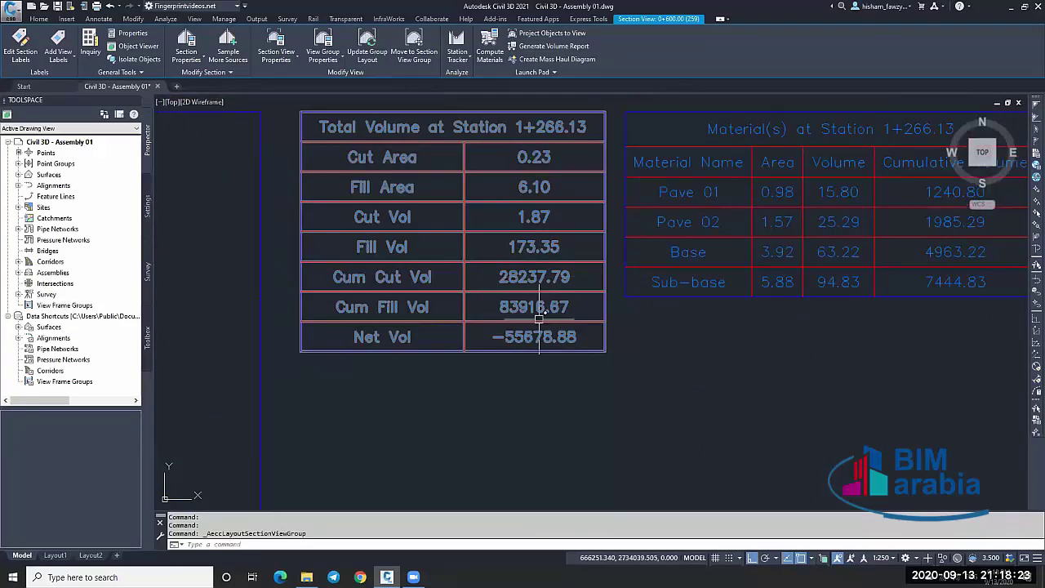
scroll(634, 269, down, 5)
scroll(607, 259, up, 7)
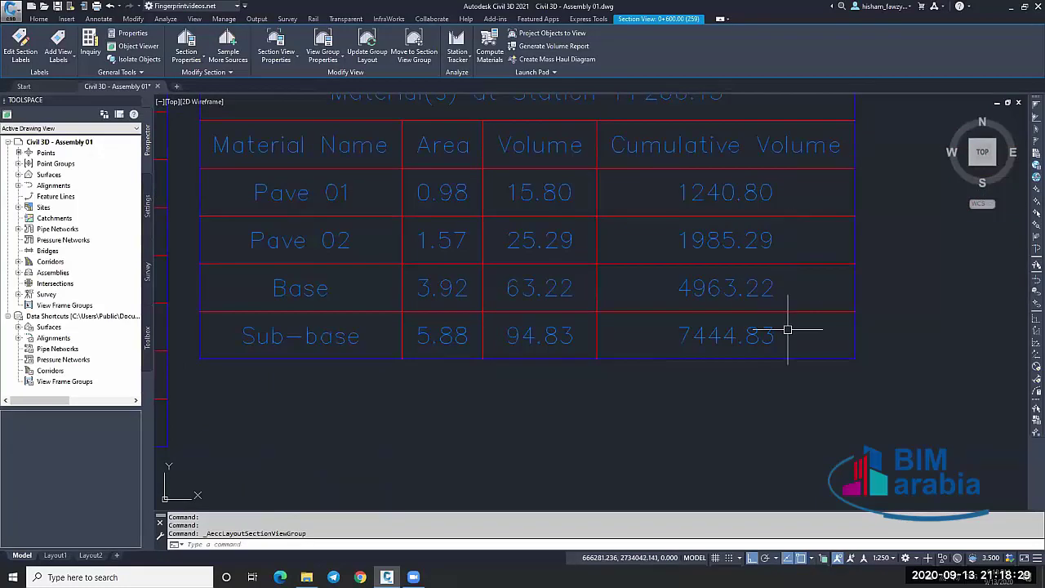
scroll(770, 327, down, 5)
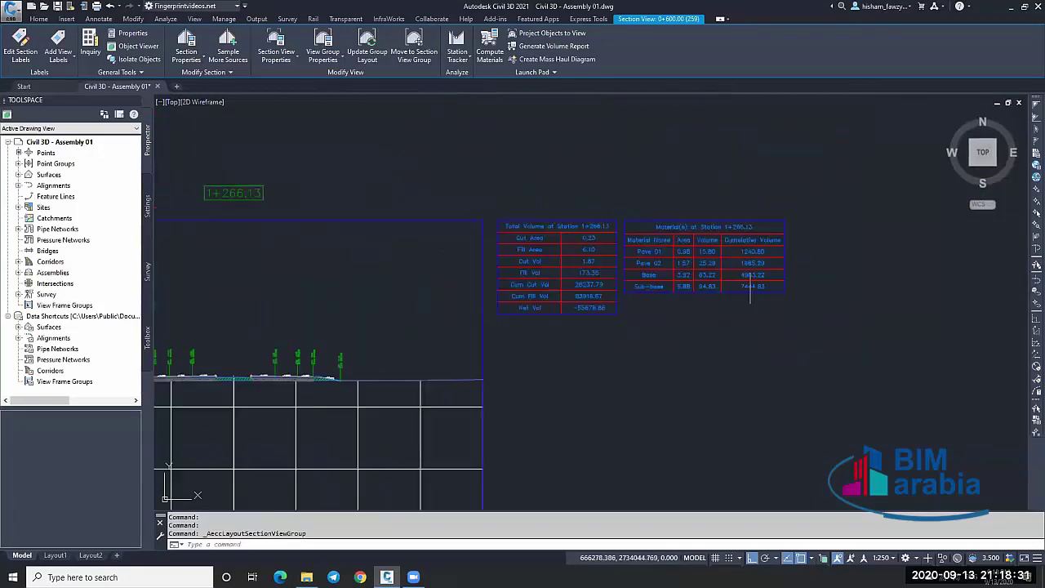
scroll(637, 250, up, 2)
scroll(592, 237, down, 3)
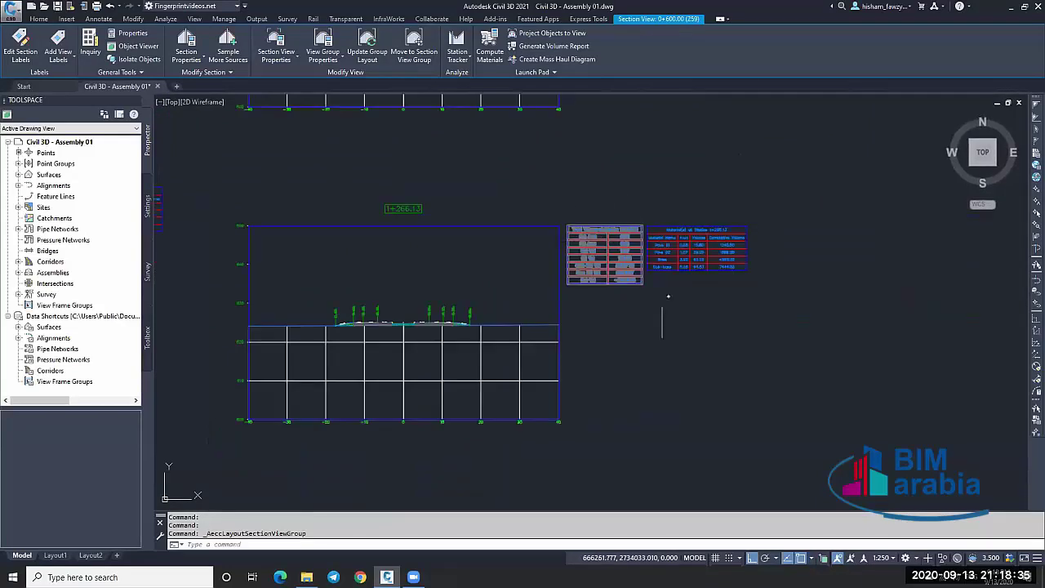
scroll(485, 283, up, 1)
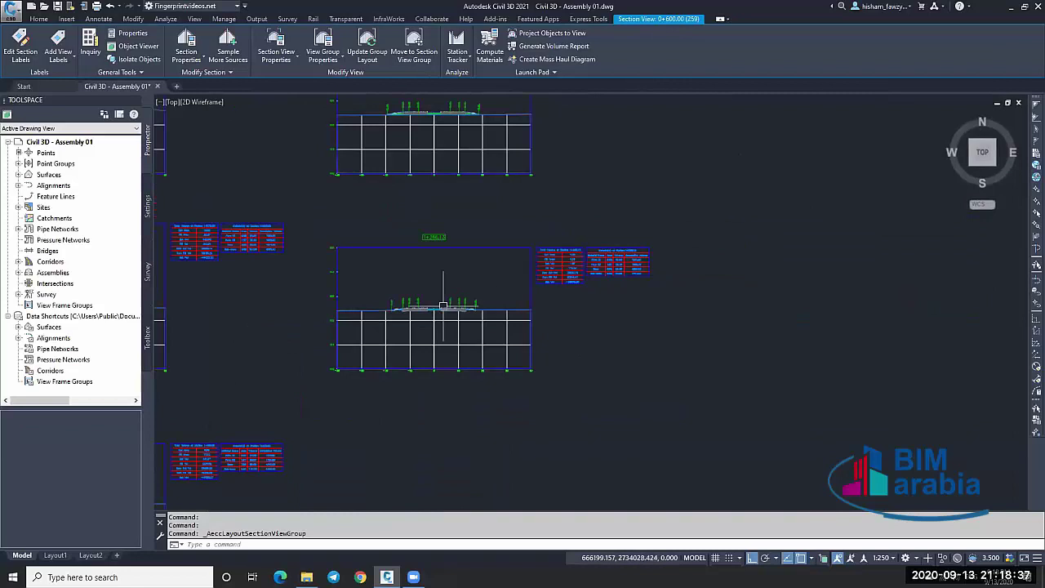
scroll(443, 303, up, 5)
scroll(571, 287, down, 4)
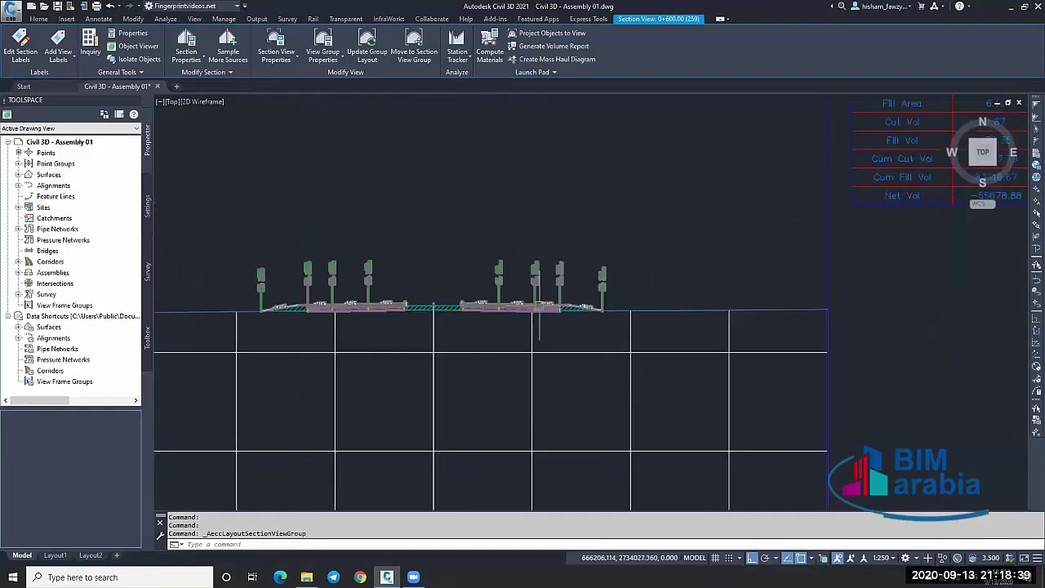
scroll(632, 294, up, 4)
scroll(640, 270, down, 5)
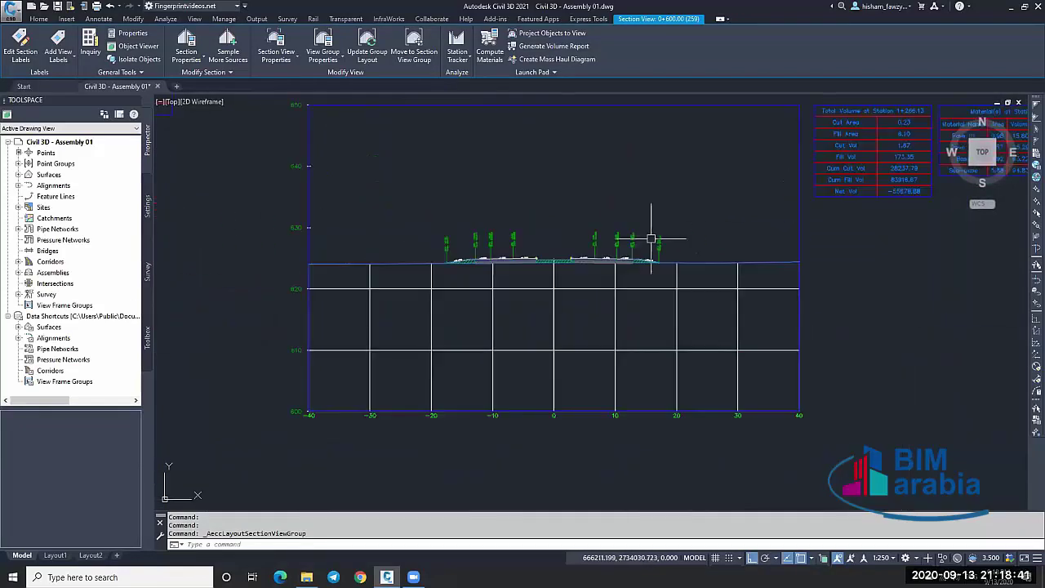
scroll(630, 225, up, 2)
scroll(629, 224, down, 2)
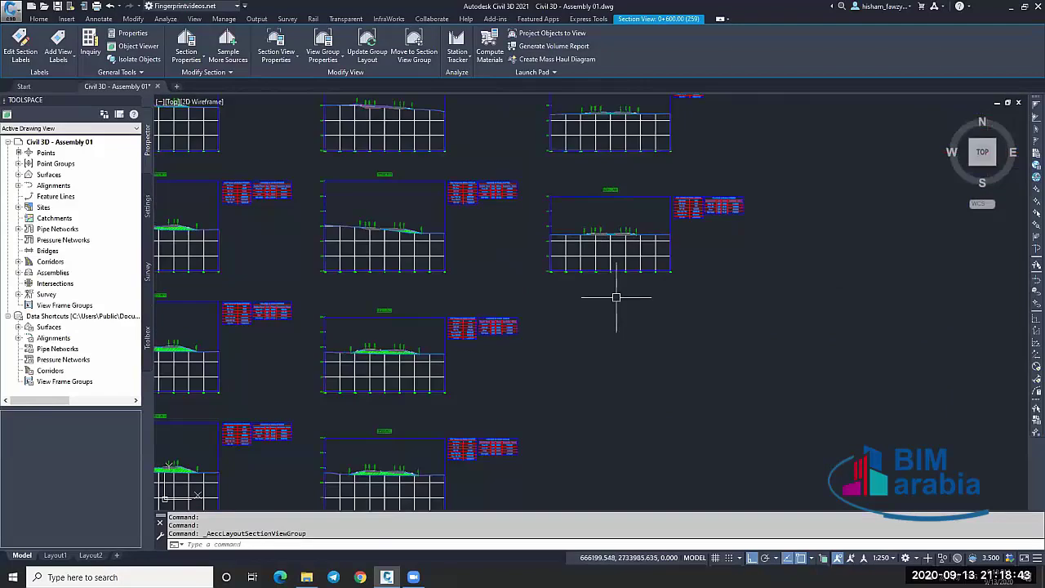
scroll(653, 282, down, 2)
scroll(612, 244, up, 1)
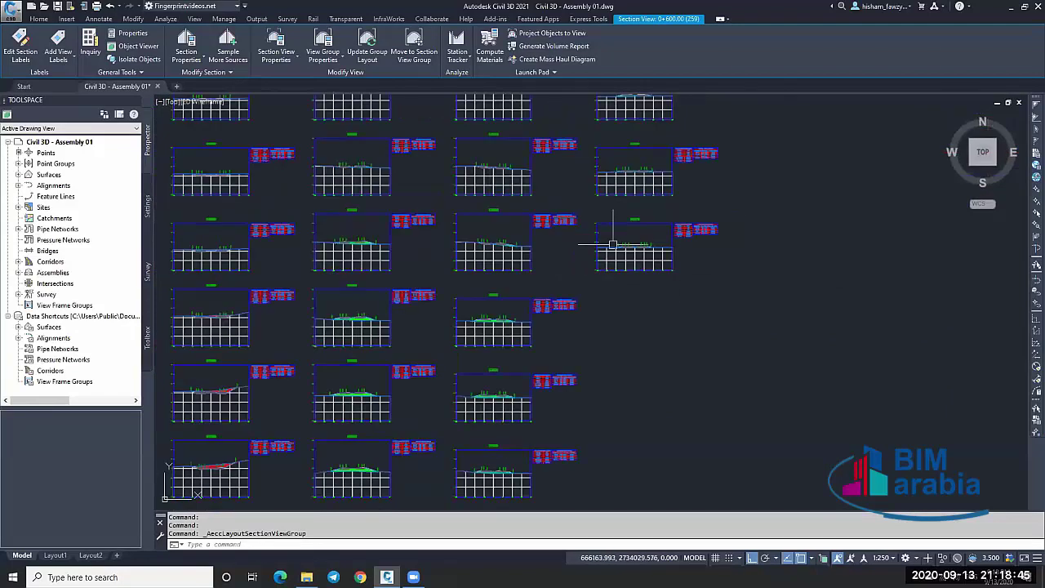
scroll(612, 243, down, 6)
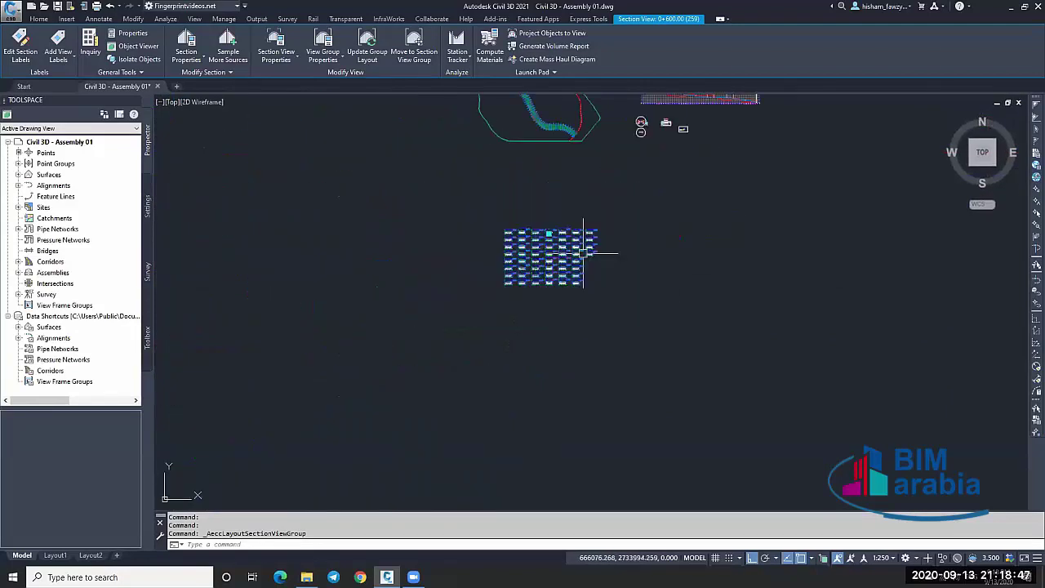
scroll(594, 224, up, 3)
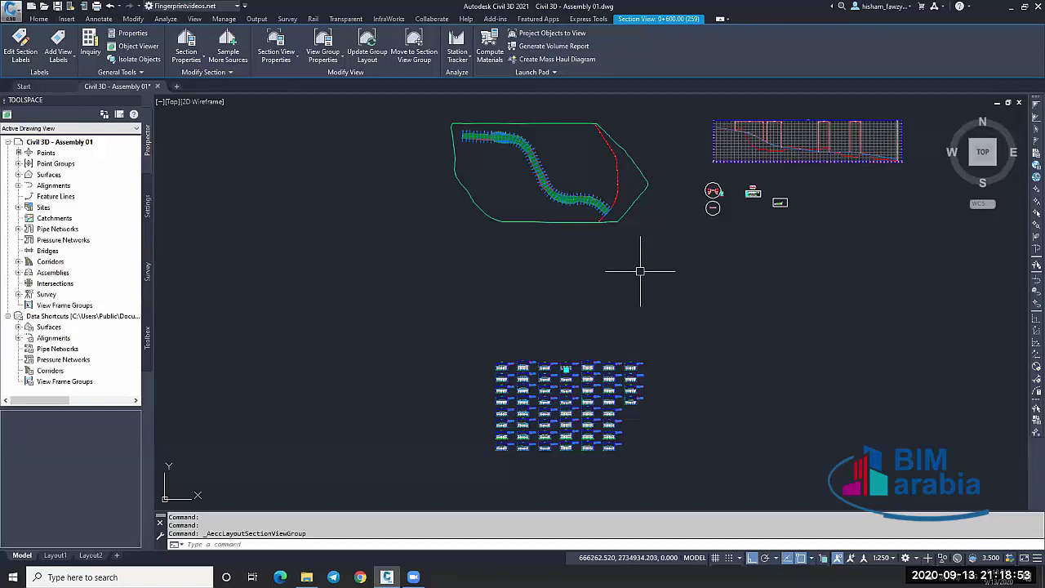
scroll(563, 363, up, 3)
scroll(557, 289, down, 2)
key(Escape)
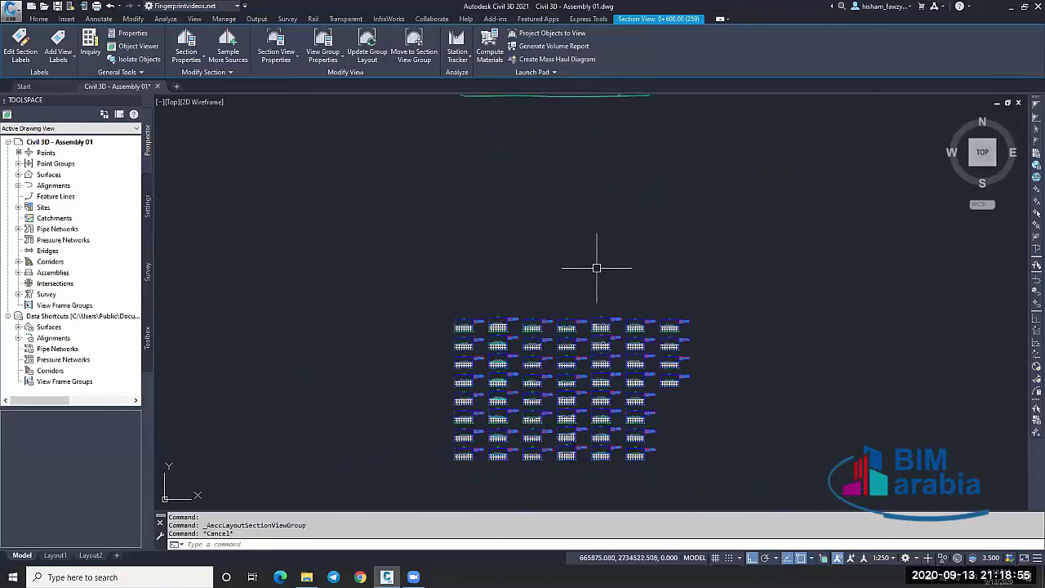
mouse_move(306, 577)
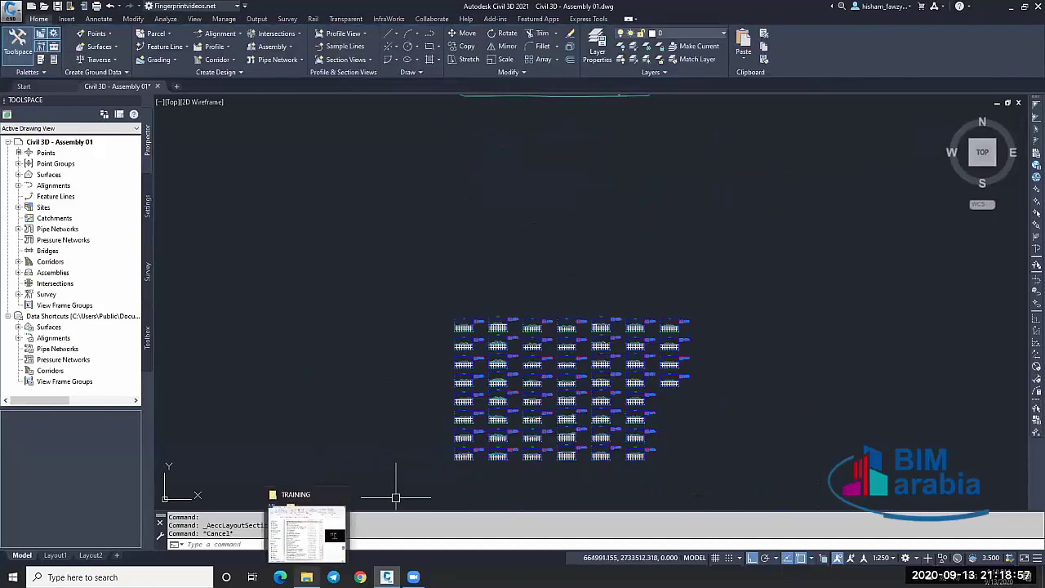
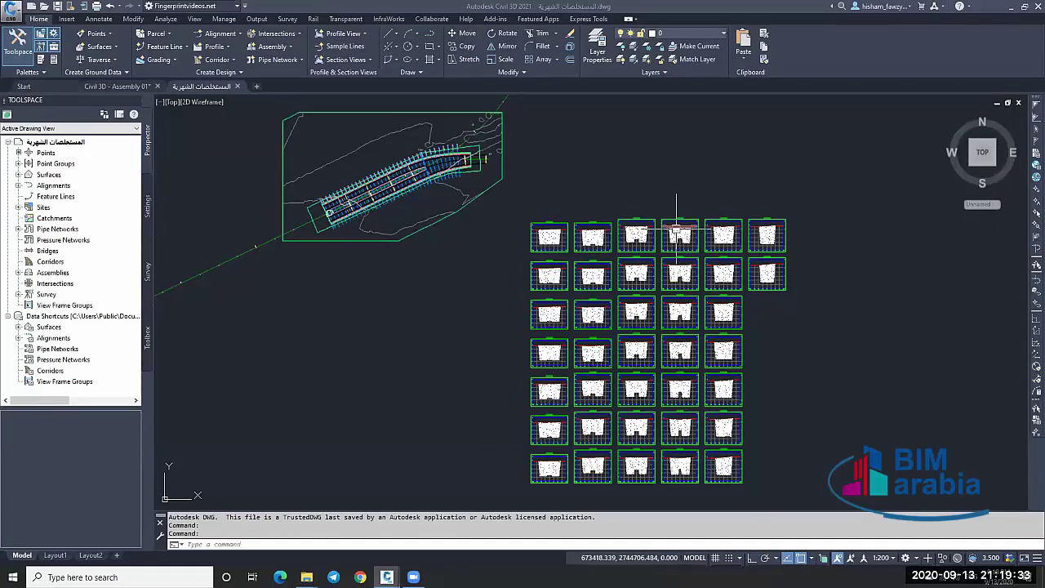
Select the LINE-6 TIN surface beside the section grid and view it in Object Viewer.
scroll(676, 232, down, 2)
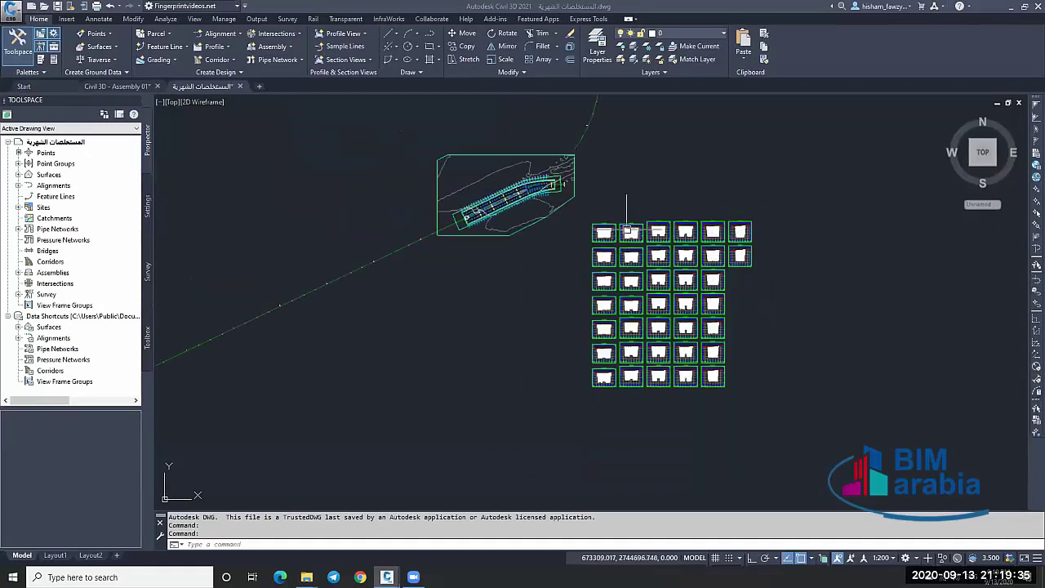
scroll(661, 292, up, 2)
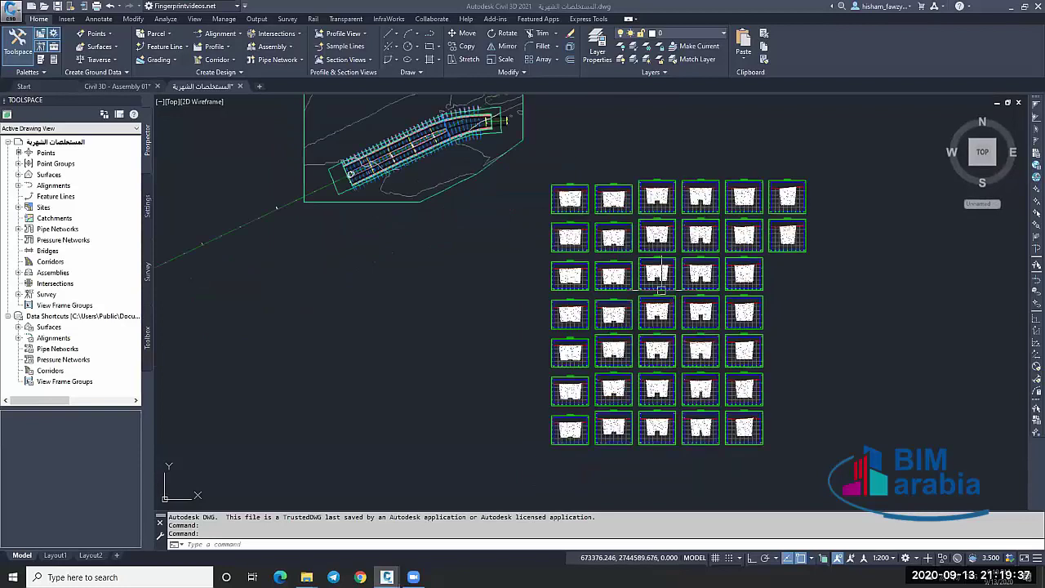
scroll(661, 290, up, 2)
scroll(662, 290, up, 3)
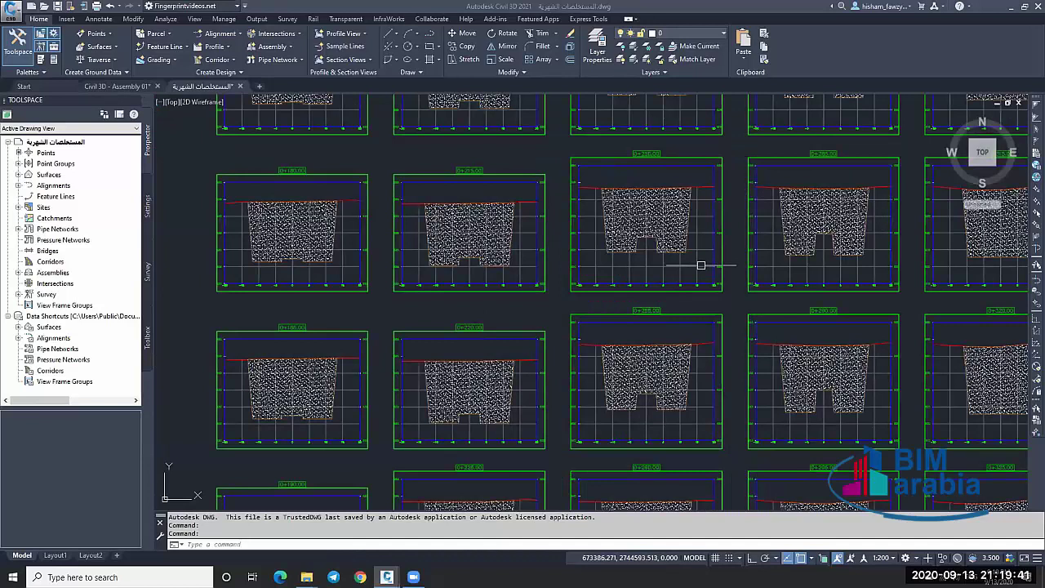
scroll(701, 264, down, 2)
scroll(695, 264, down, 4)
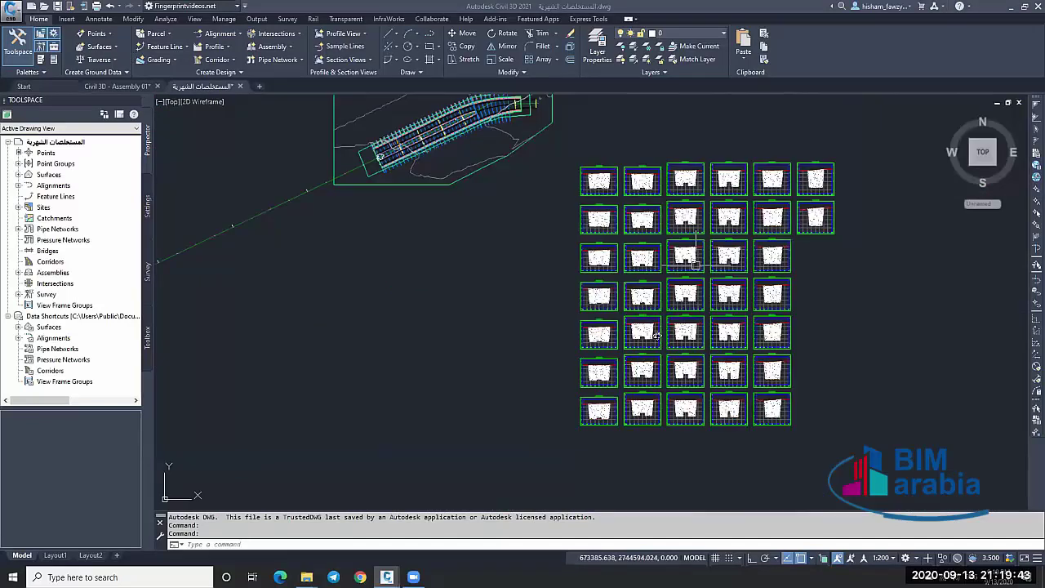
scroll(661, 269, down, 2)
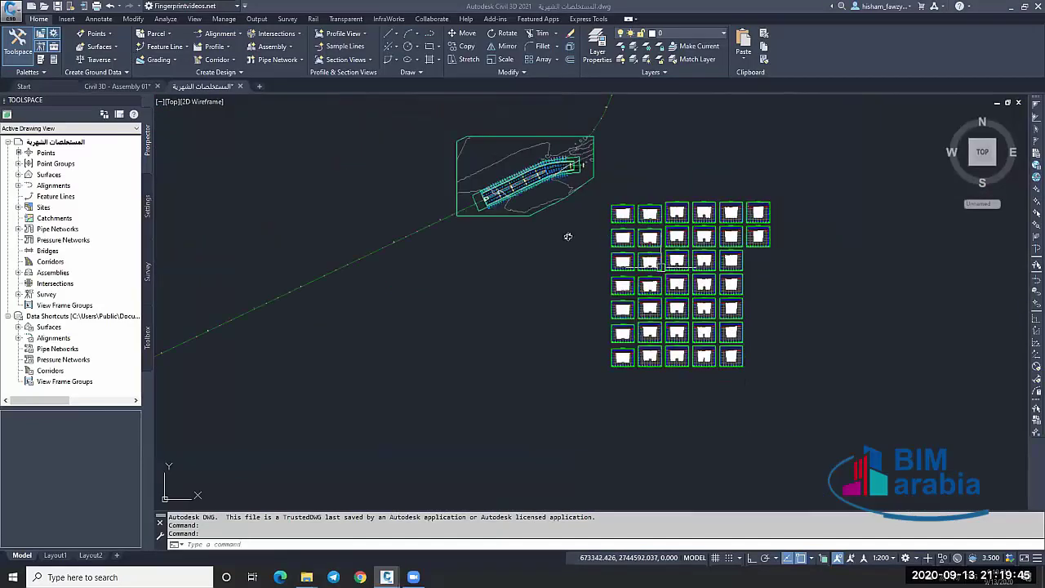
click(542, 293)
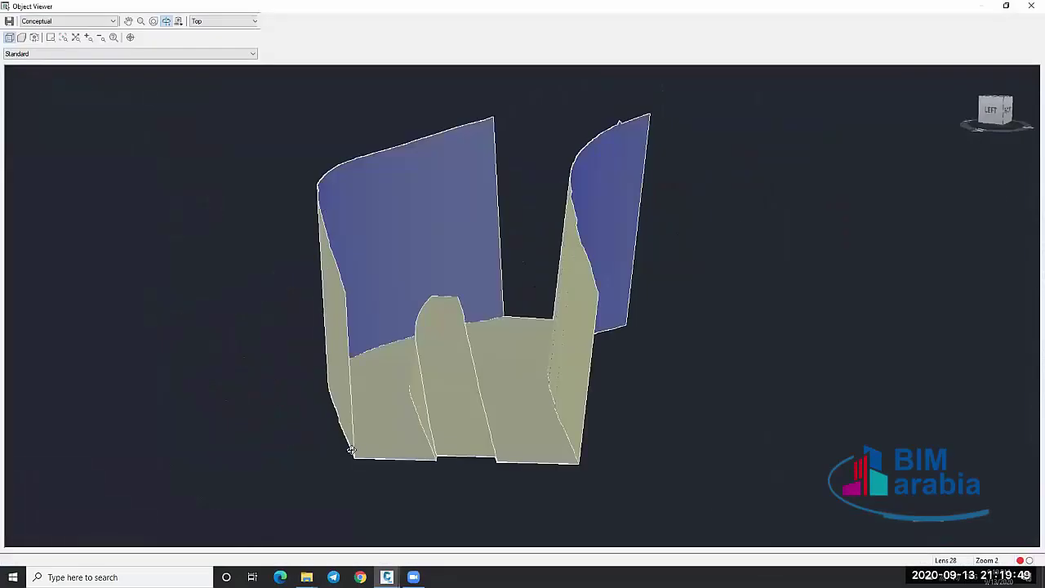
Orbit LINE-6 to low oblique and frontal angles, then exit Object Viewer to plan.
drag(490, 342, 478, 356)
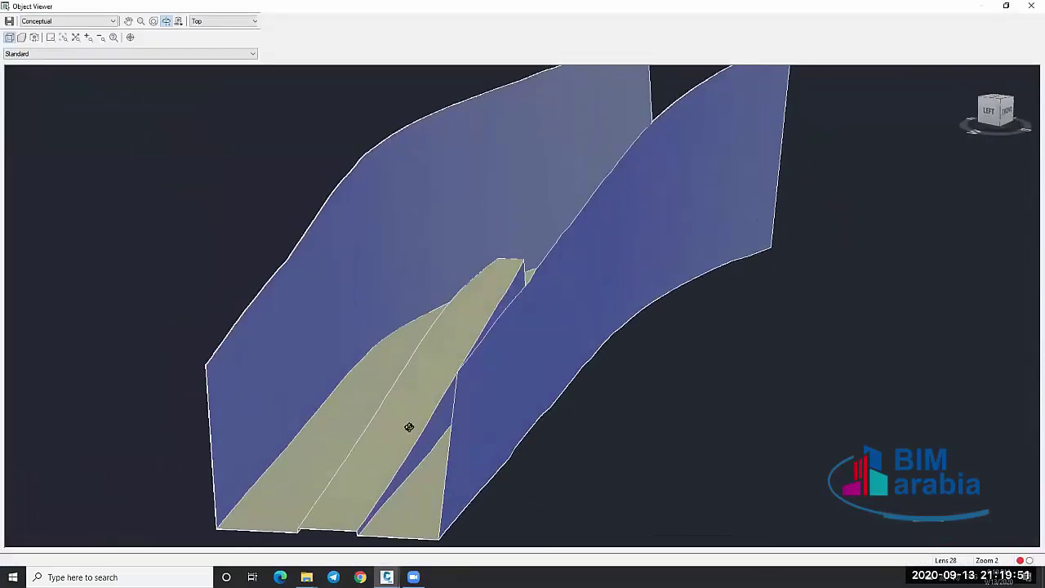
drag(409, 427, 487, 419)
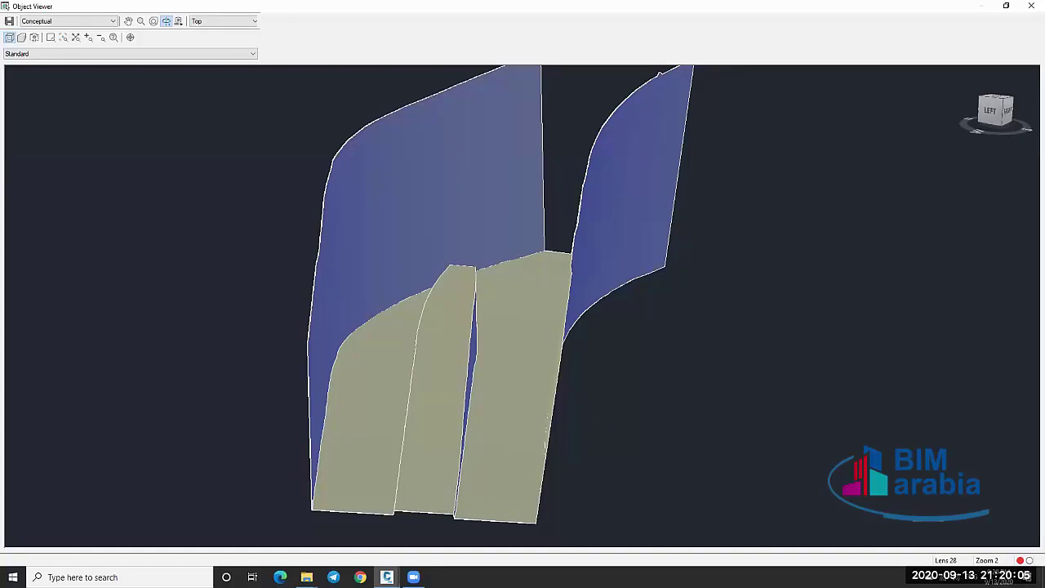
key(Escape)
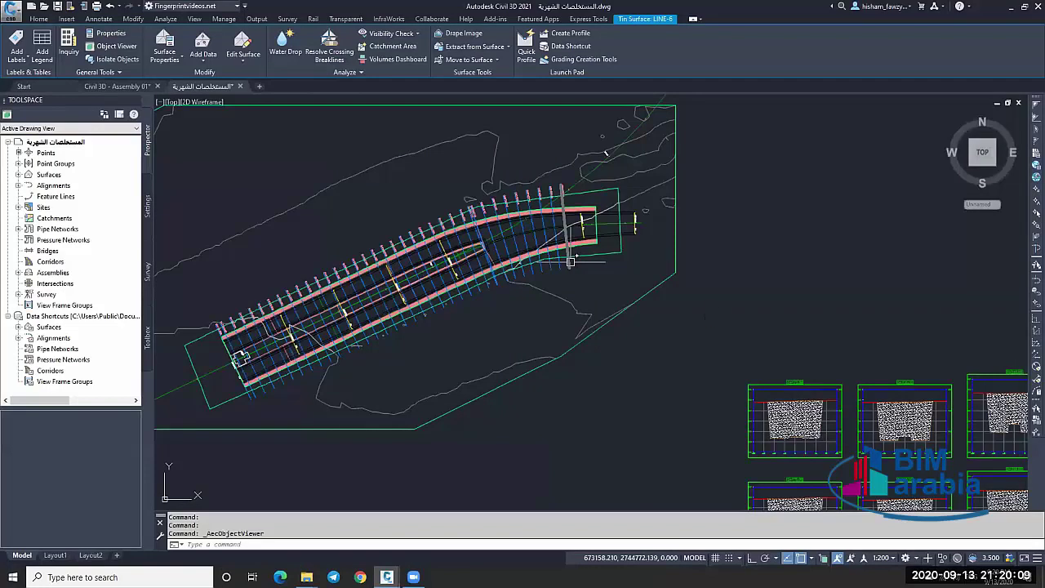
Turn off Shape Border Line visibility in the cut material's Shape Style - Basic.
key(Escape)
scroll(571, 262, down, 2)
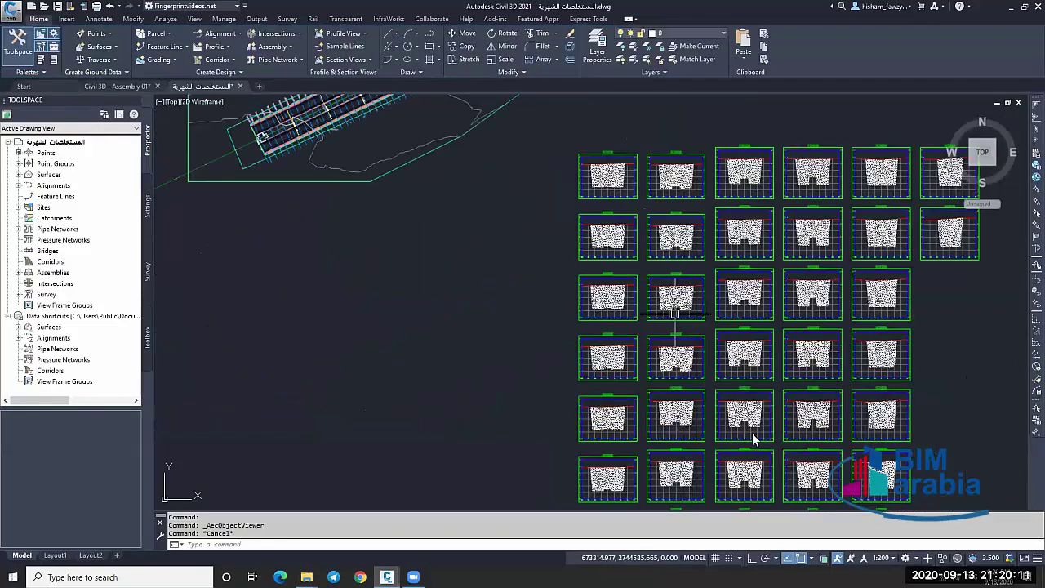
double_click(616, 348)
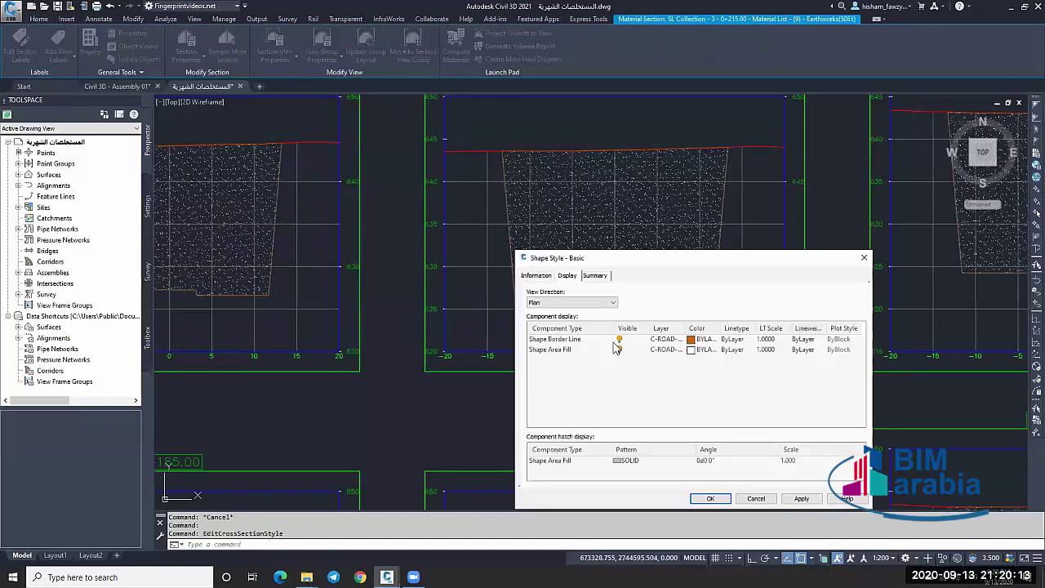
click(618, 340)
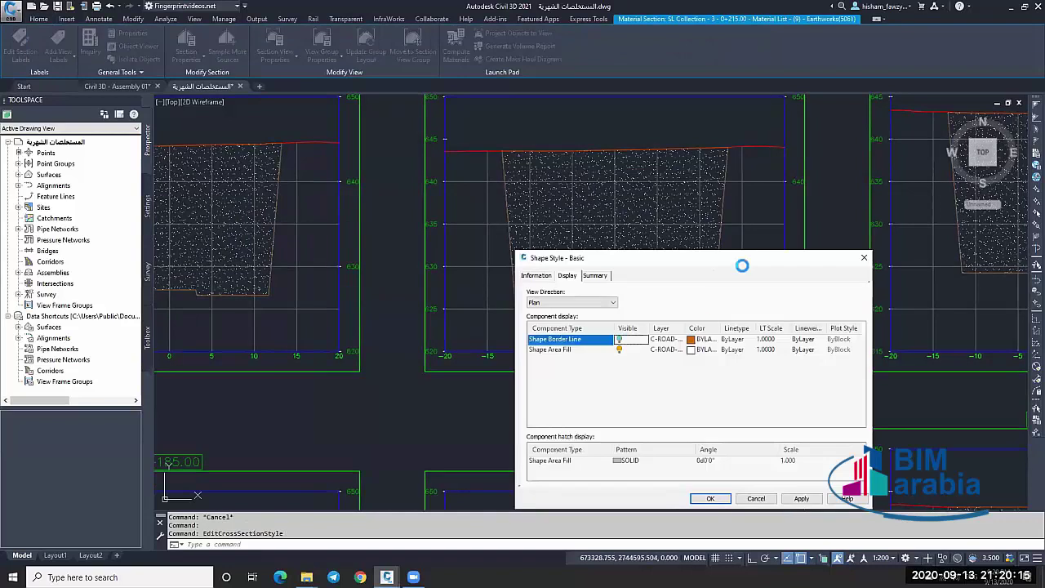
click(710, 498)
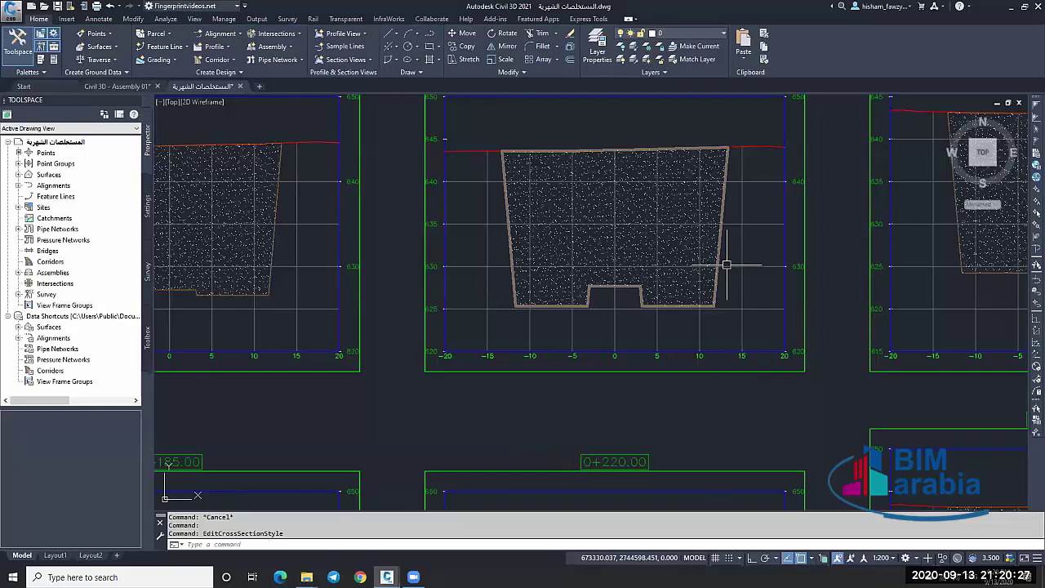
key(Escape)
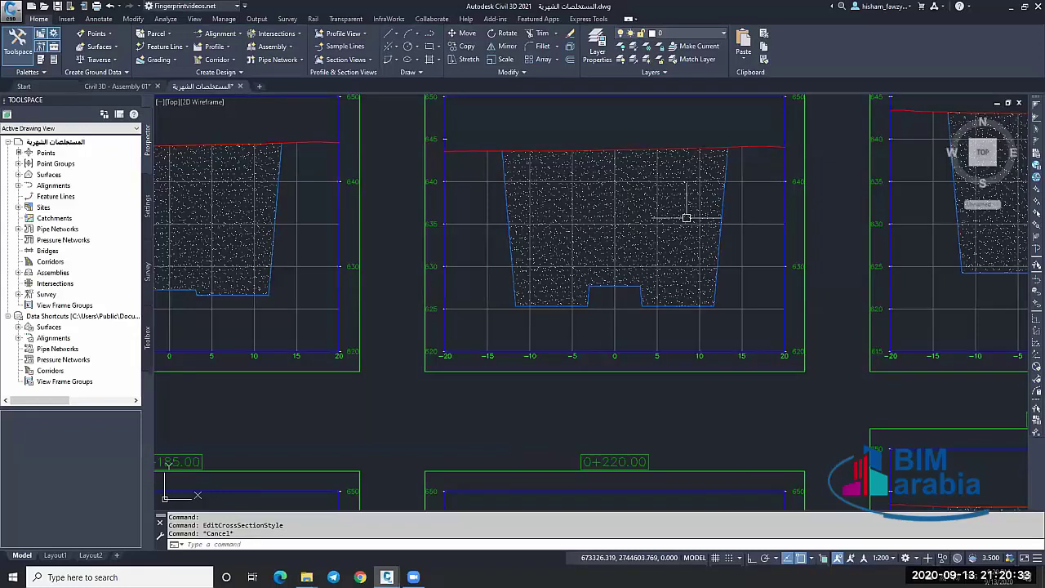
middle_drag(686, 218, 698, 220)
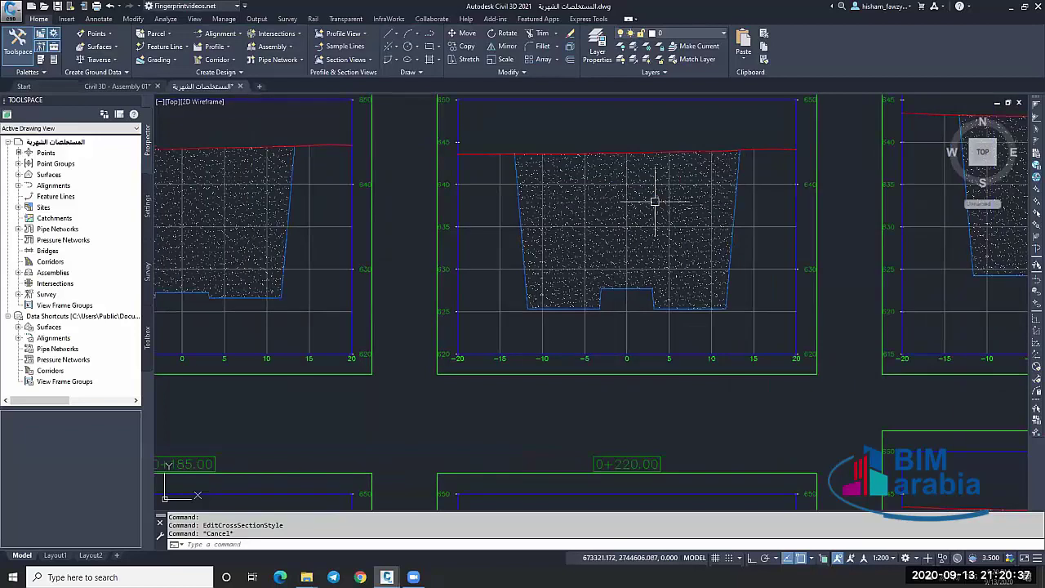
scroll(655, 201, down, 5)
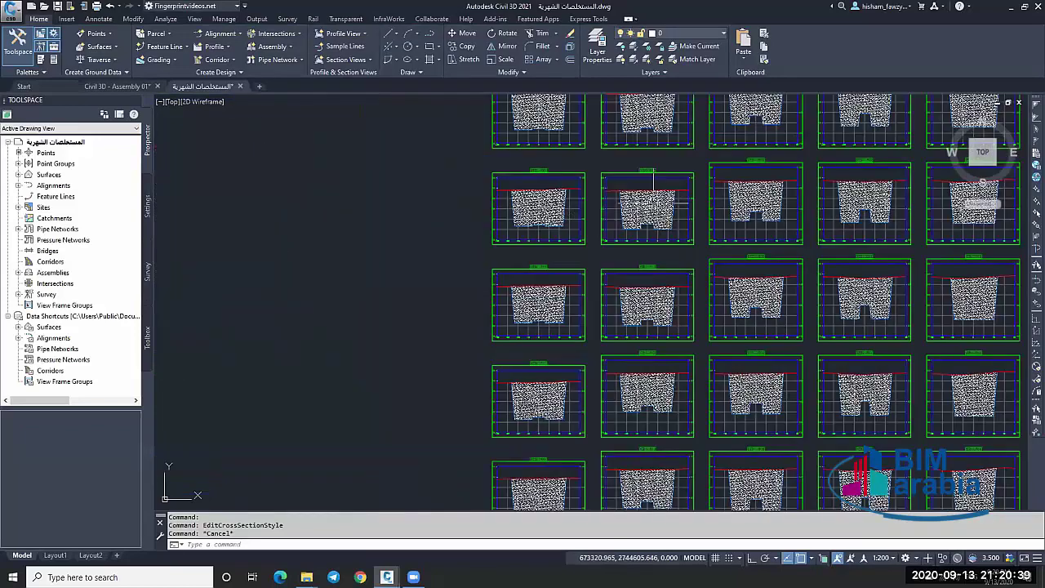
Place an unsplit Cut and Fill total volume table for Material List - (9) beside the sections.
scroll(653, 193, down, 6)
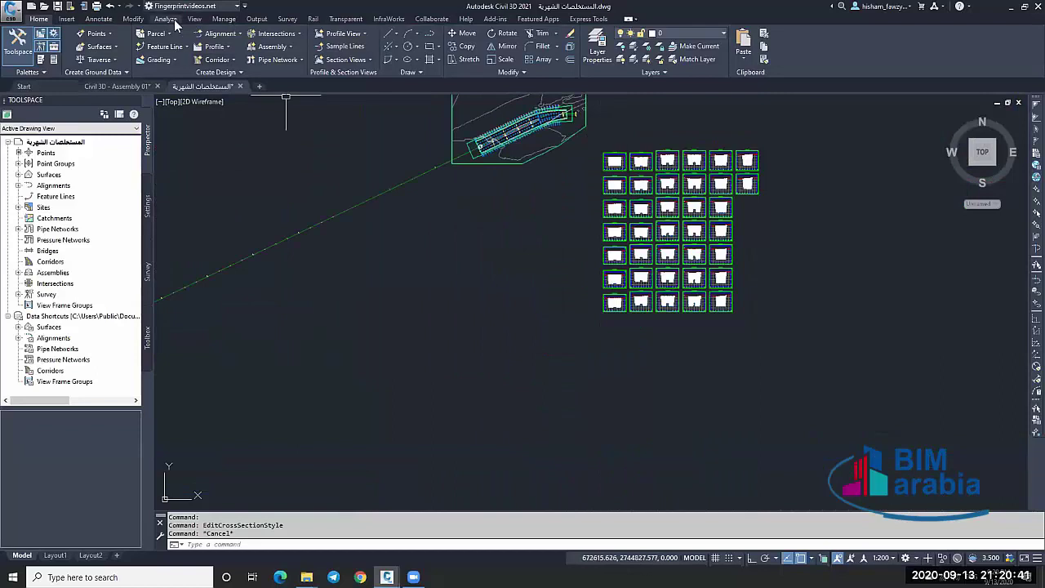
click(171, 19)
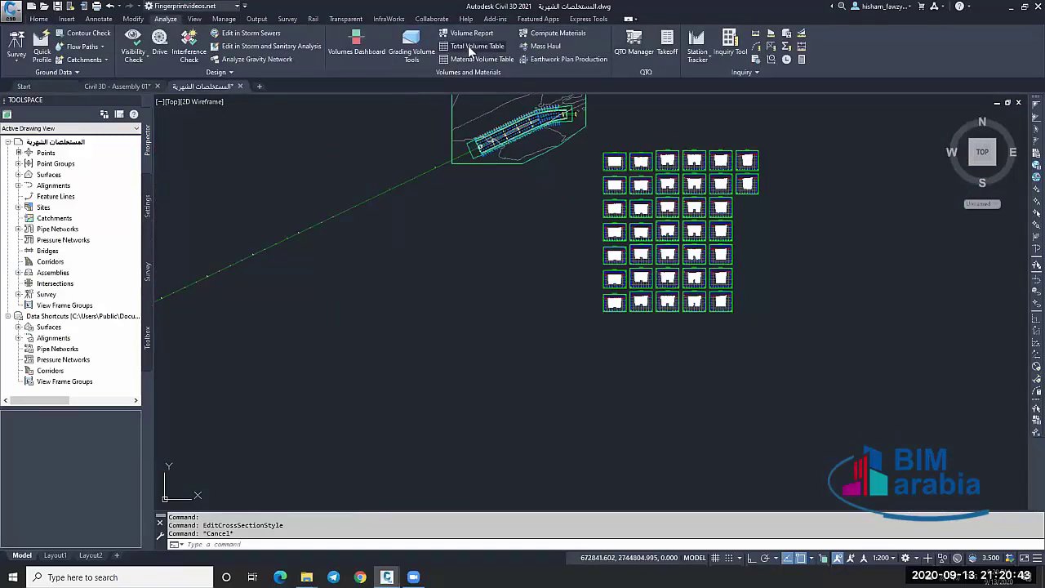
click(469, 46)
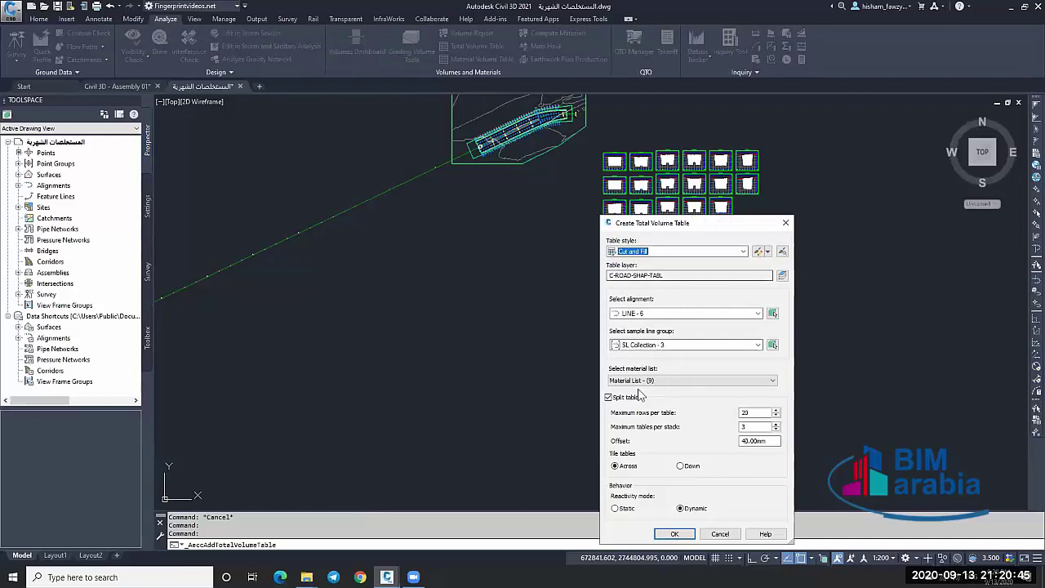
click(662, 381)
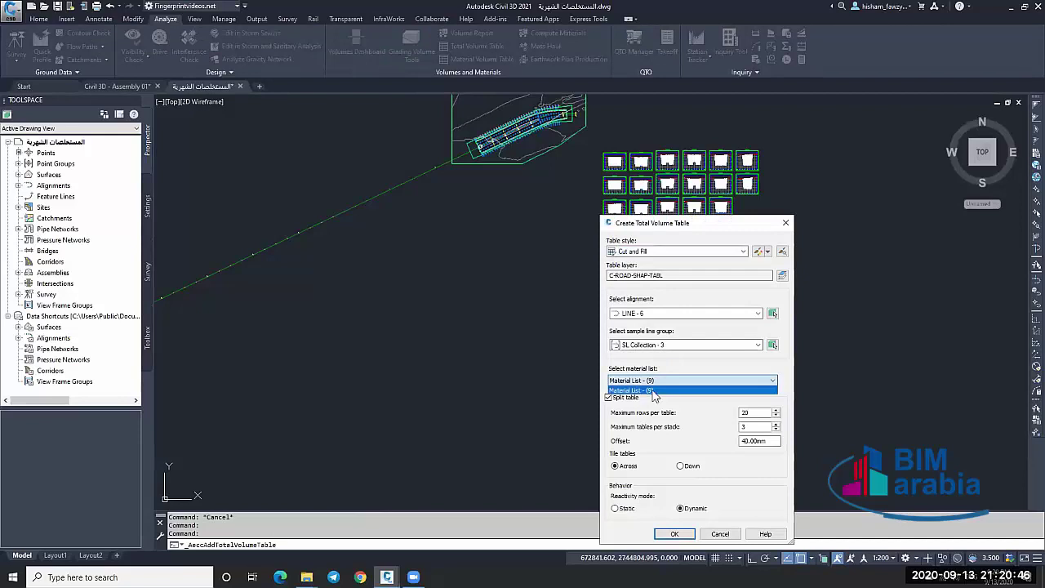
click(626, 400)
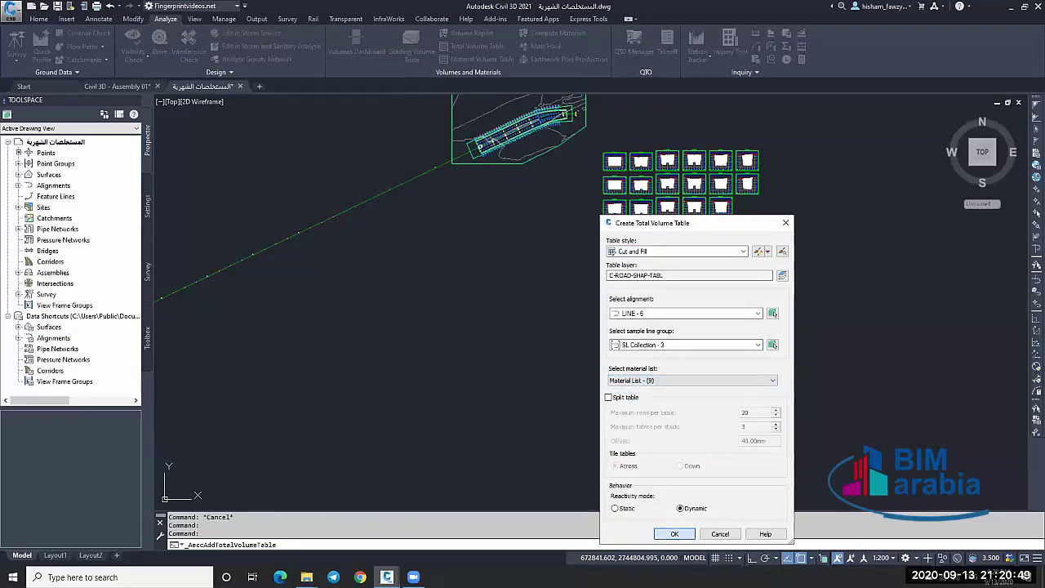
key(Return)
click(731, 95)
scroll(730, 261, up, 5)
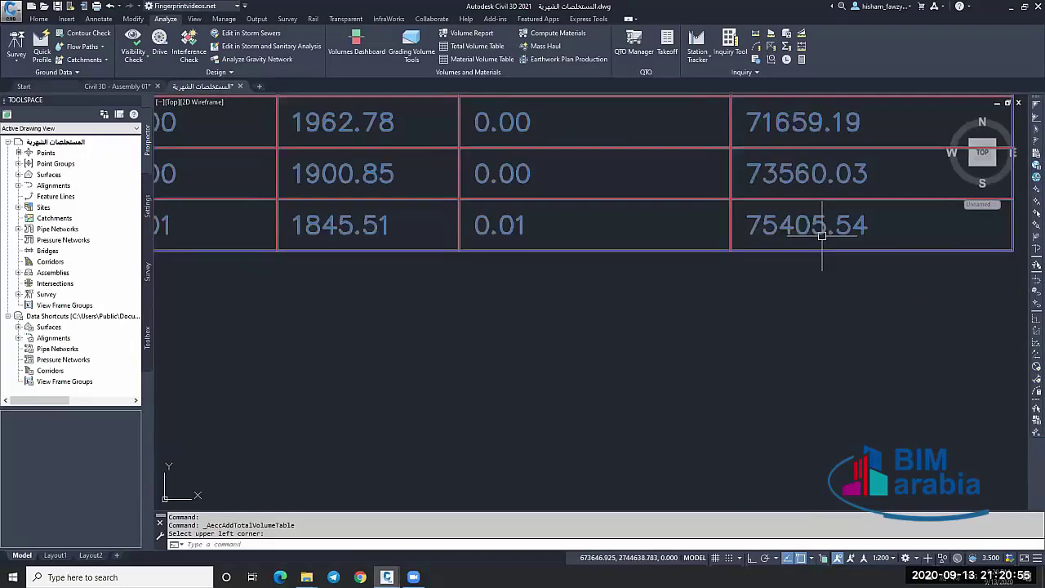
scroll(821, 235, down, 5)
scroll(805, 139, up, 3)
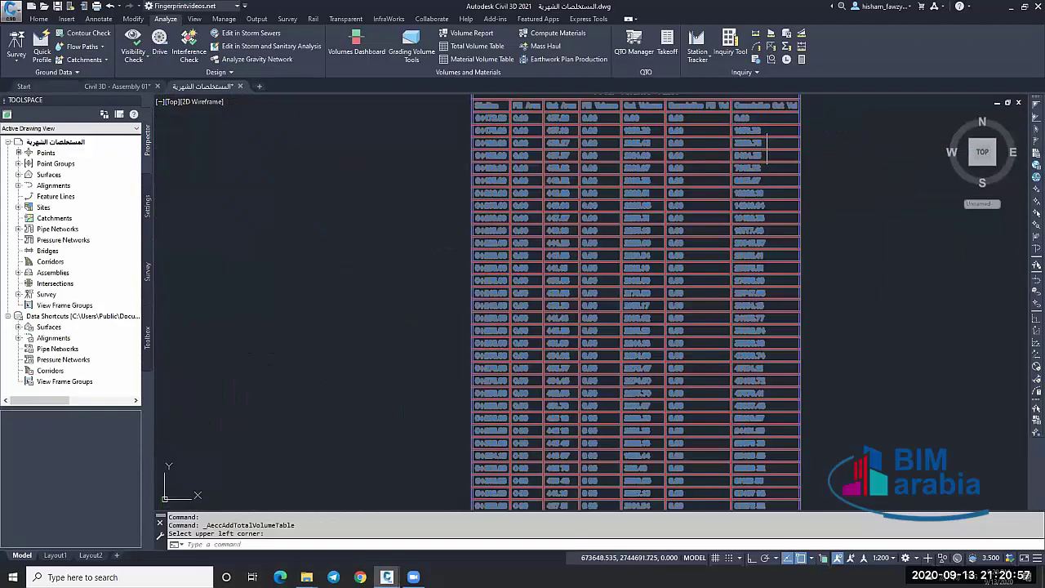
scroll(626, 191, down, 10)
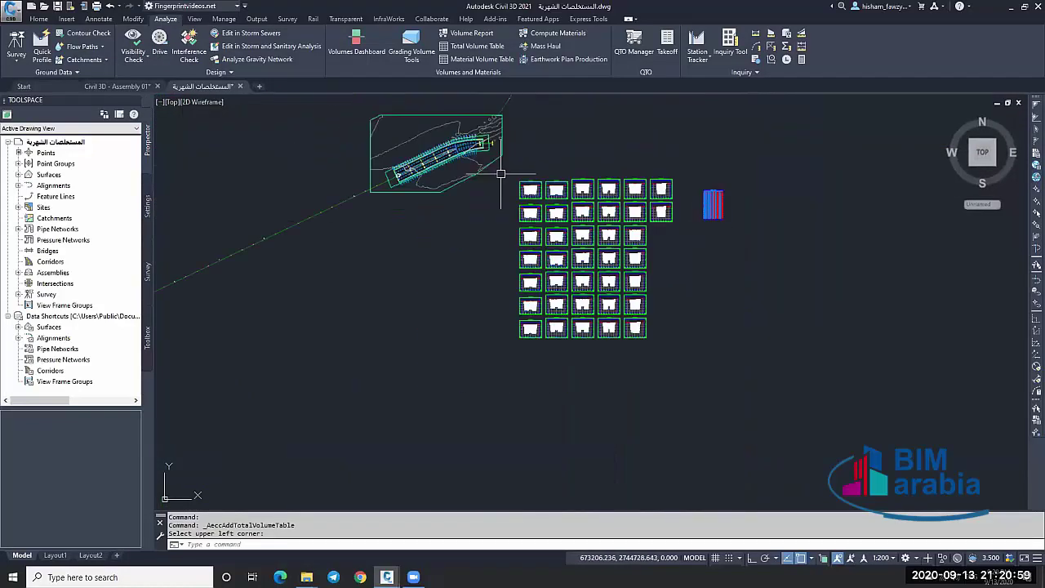
scroll(501, 174, up, 4)
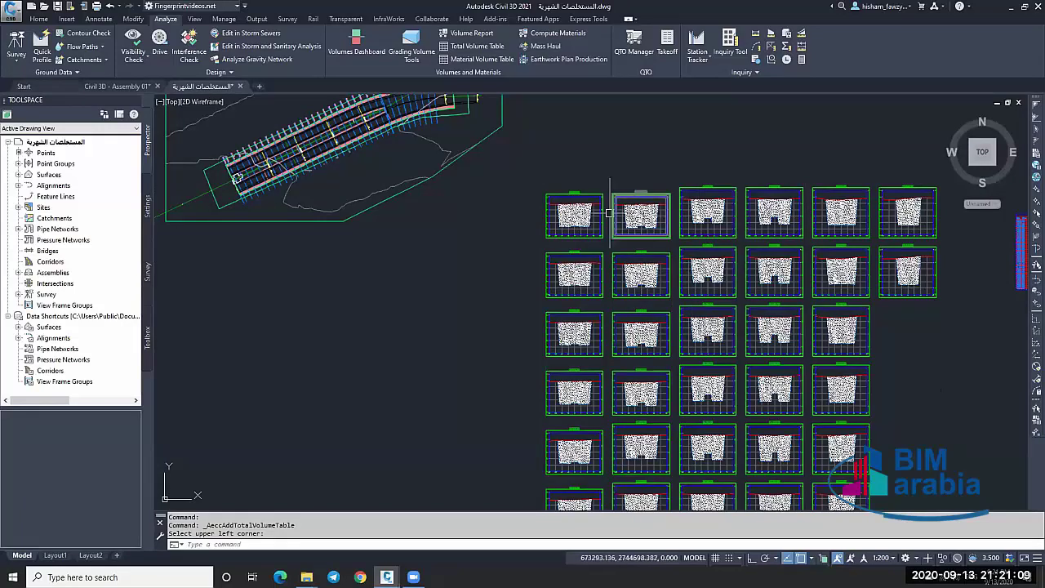
Select the Month 01 surface in the surfaces list and cancel the pending table command.
middle_drag(131, 130, 193, 155)
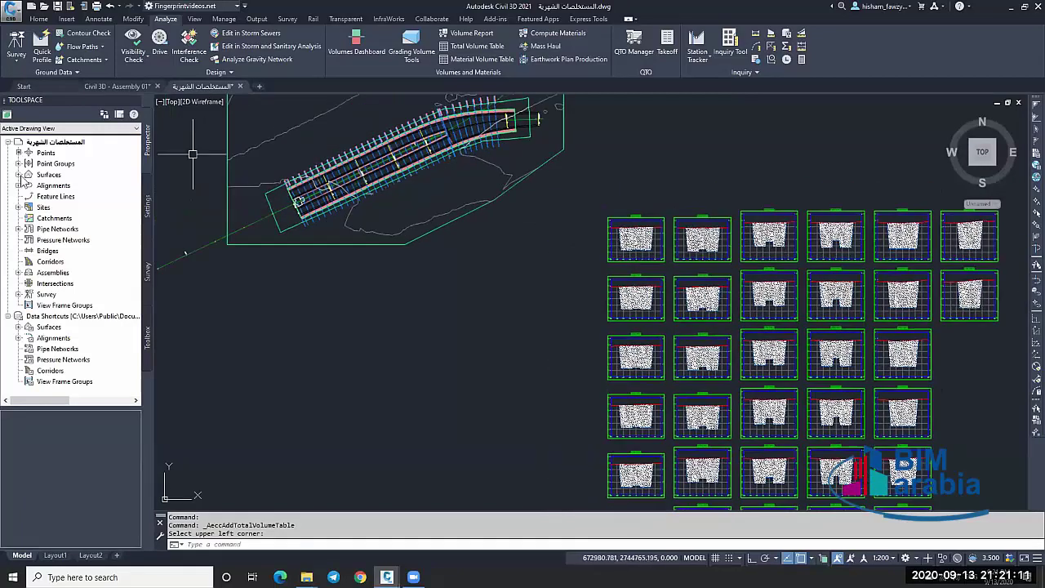
click(18, 175)
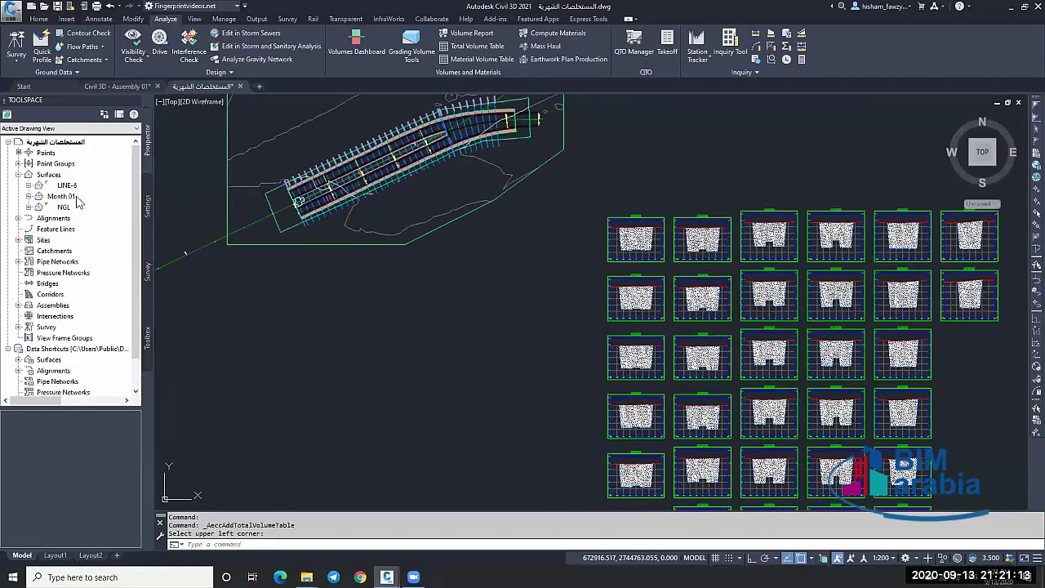
click(116, 197)
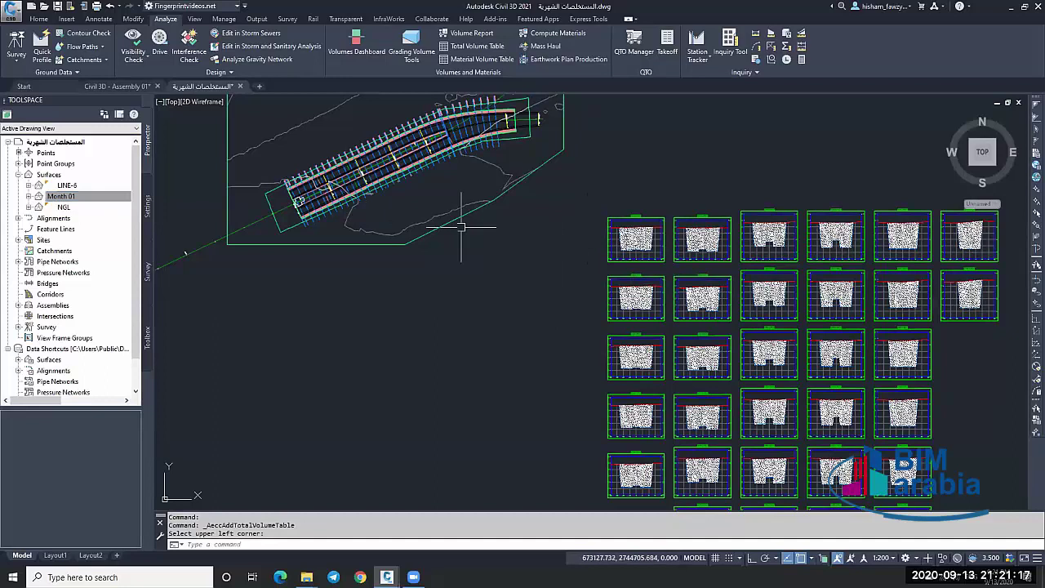
click(130, 216)
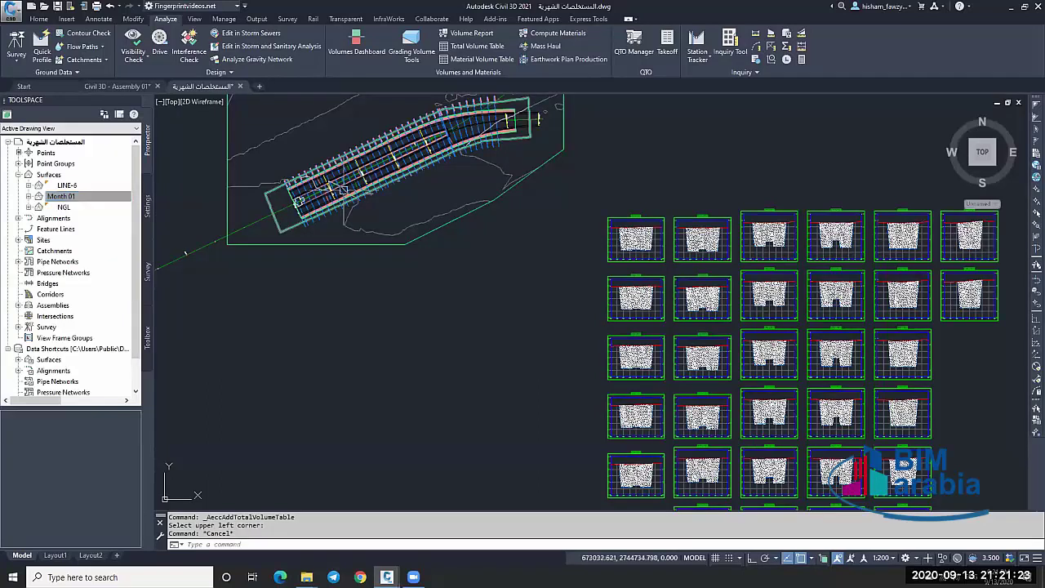
Select the section view at station 0+172.59.
middle_drag(506, 146, 503, 176)
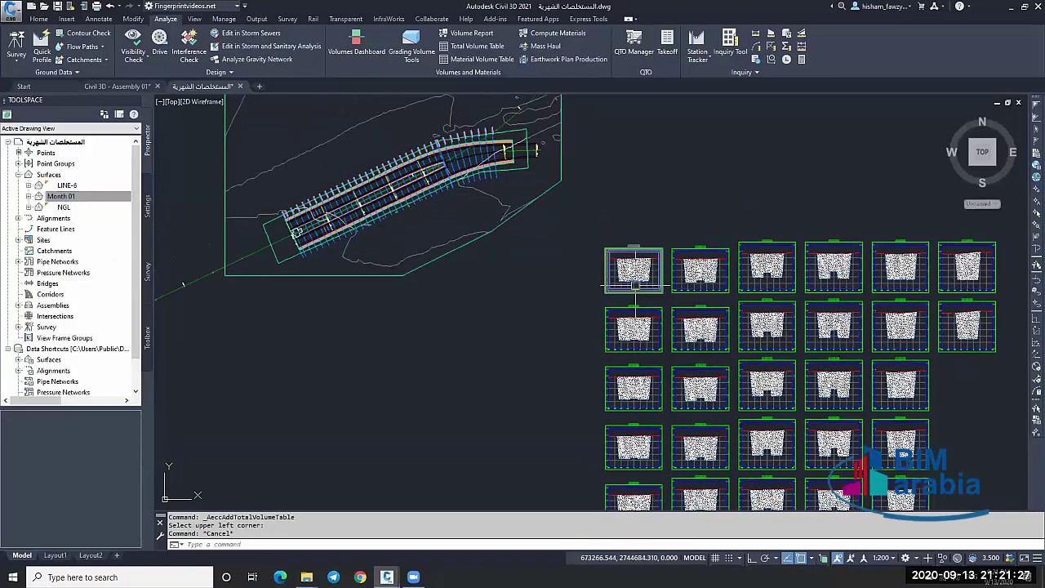
scroll(473, 181, up, 5)
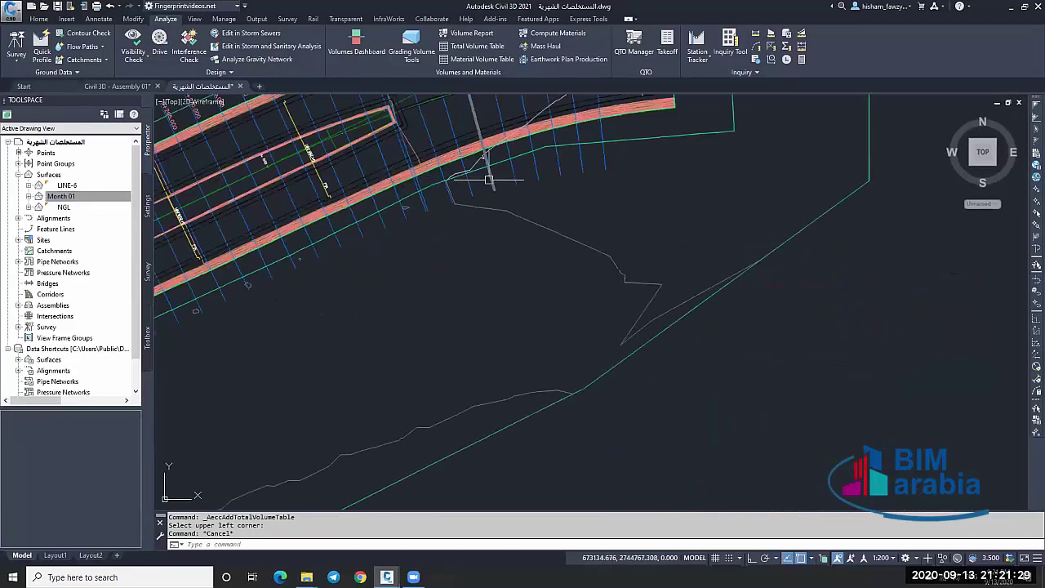
scroll(486, 181, down, 5)
scroll(694, 347, up, 4)
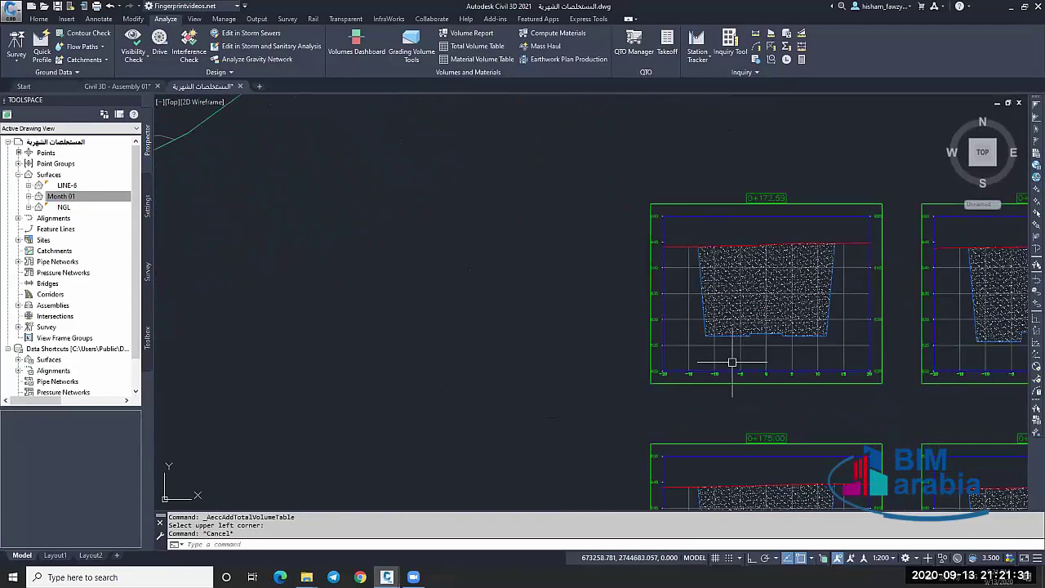
click(737, 359)
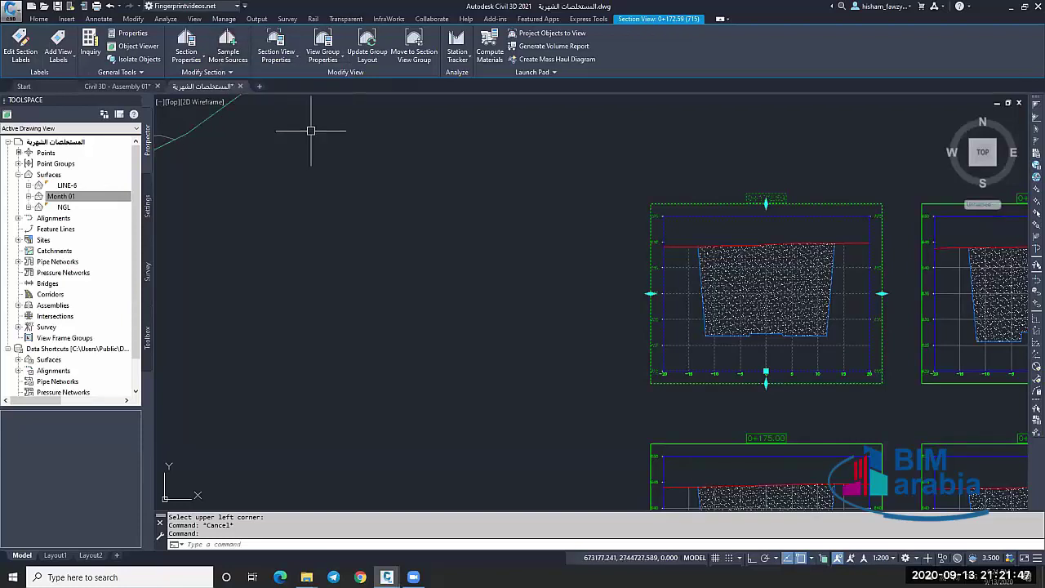
Add Month 01 to the sampled sources with MONTHLY BILL section style.
click(231, 62)
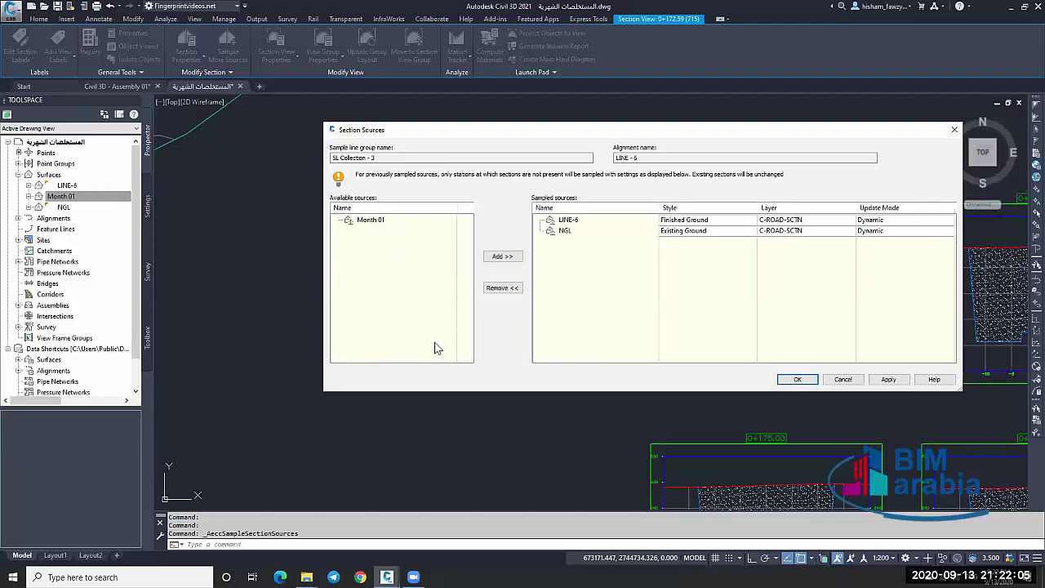
click(364, 222)
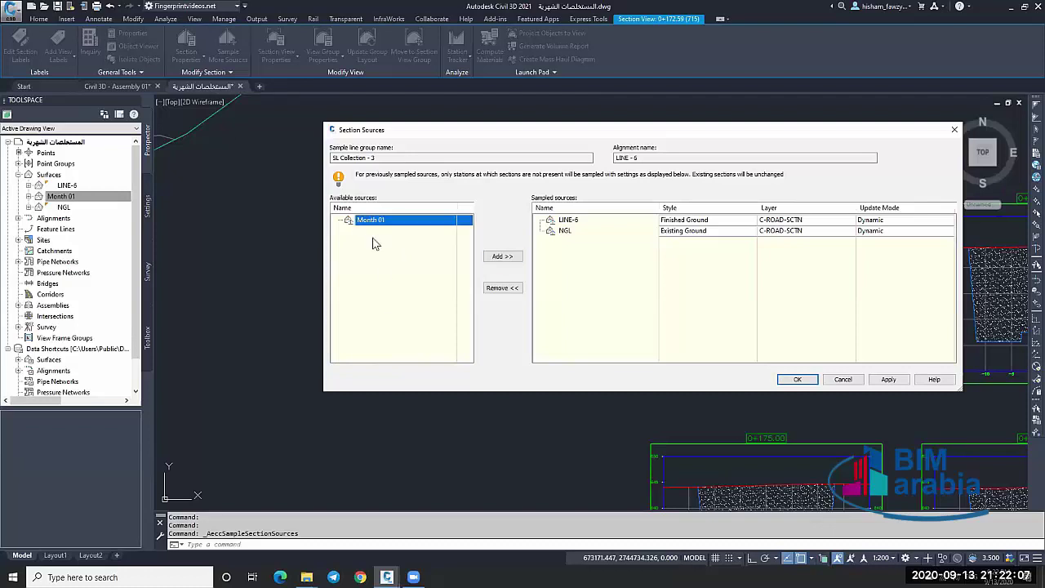
click(502, 258)
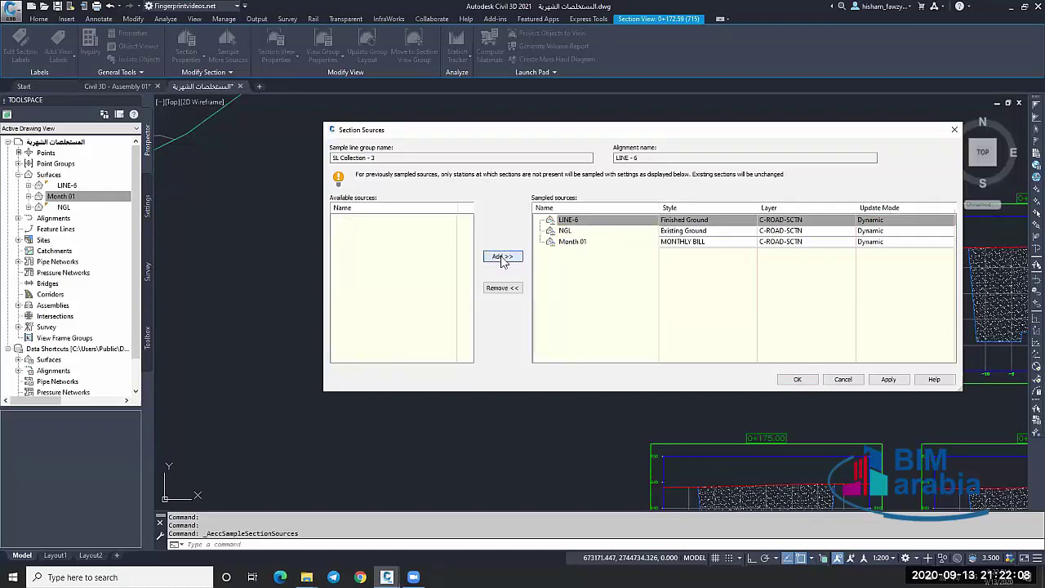
click(583, 232)
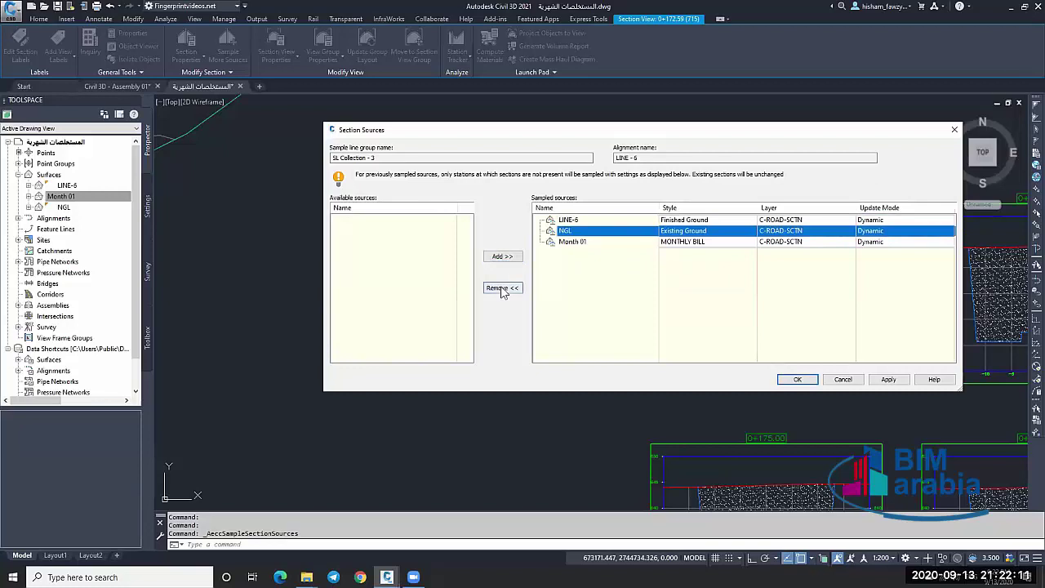
click(582, 243)
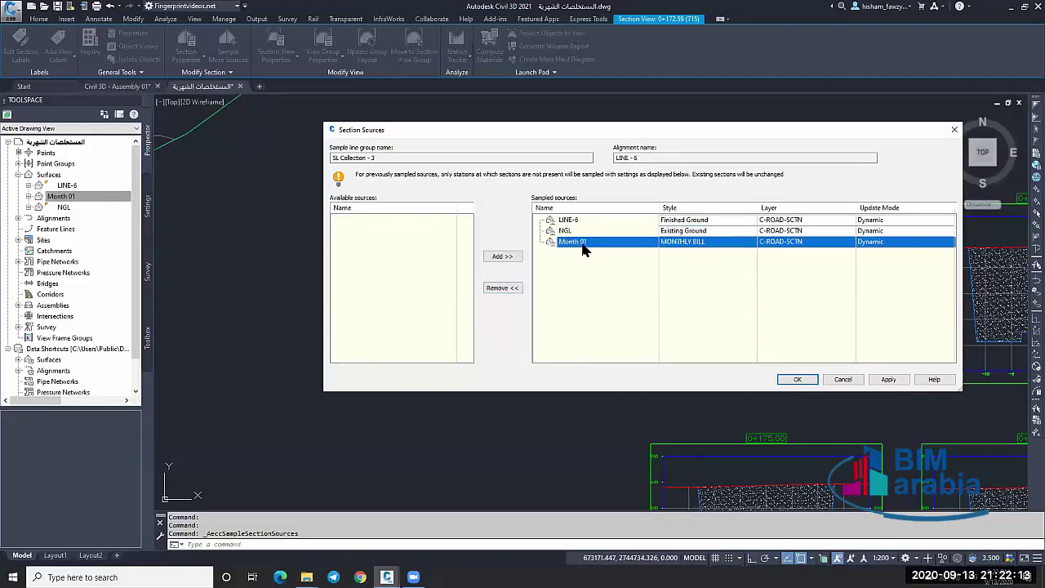
click(713, 242)
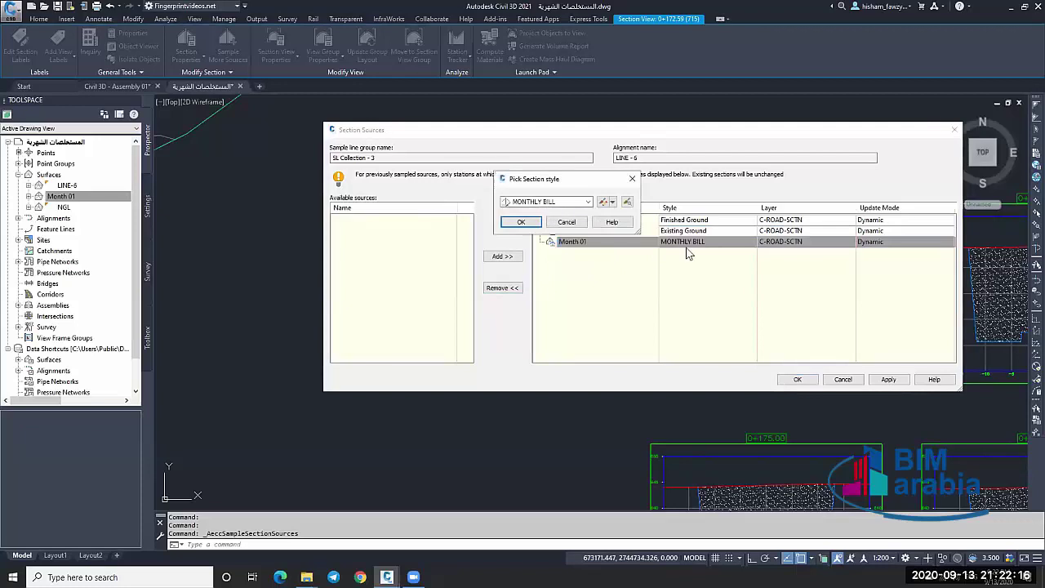
click(521, 223)
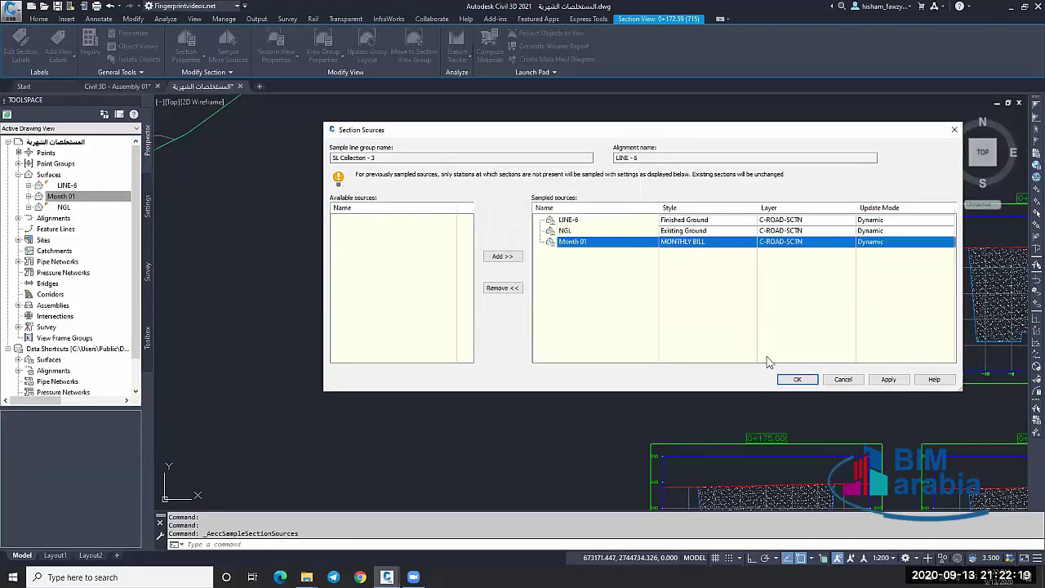
click(796, 381)
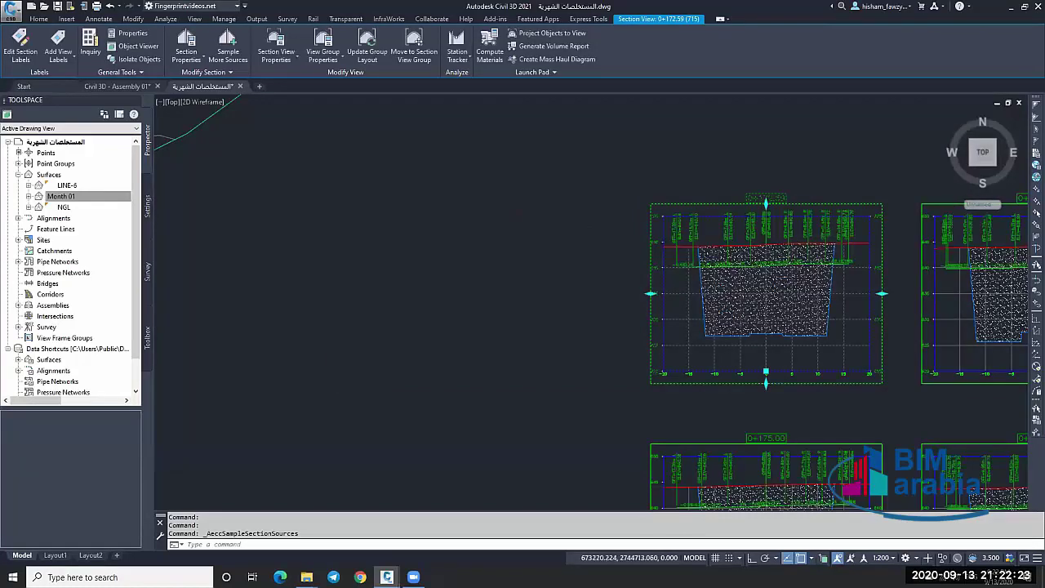
Select the section view at station 0+175.00.
scroll(572, 214, down, 2)
scroll(572, 215, down, 2)
scroll(675, 302, up, 8)
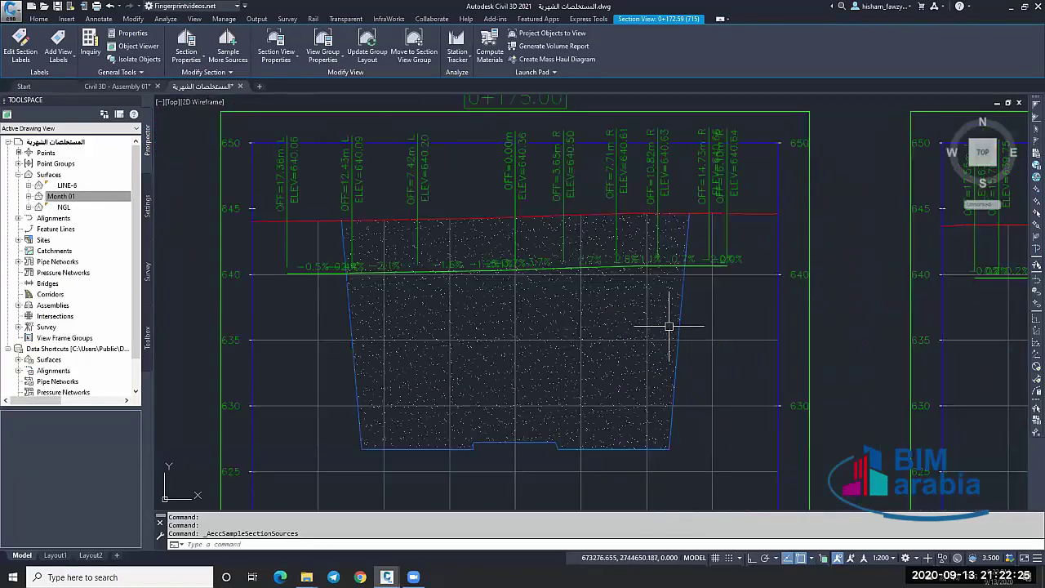
scroll(719, 302, down, 6)
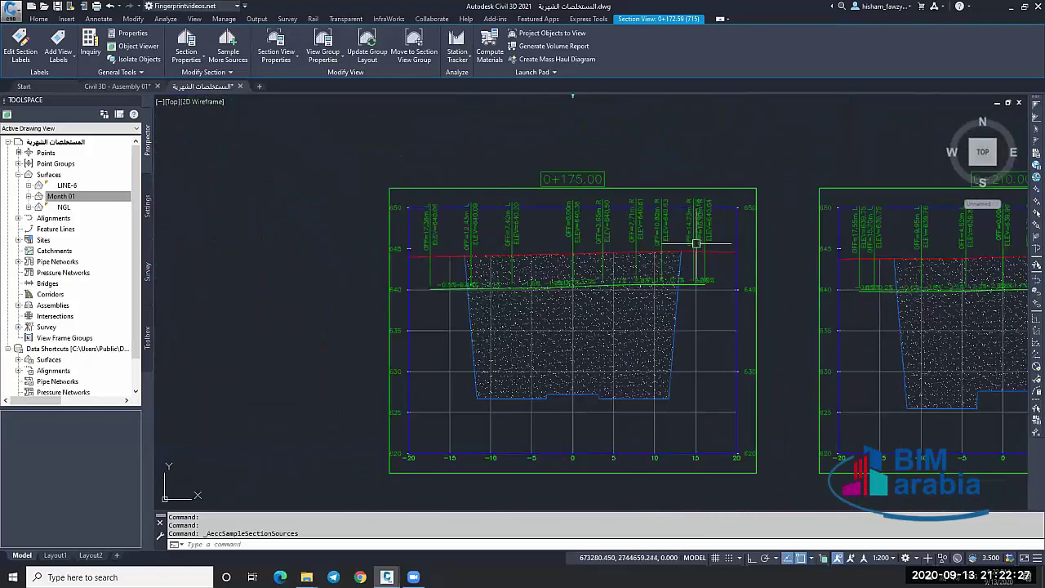
click(698, 303)
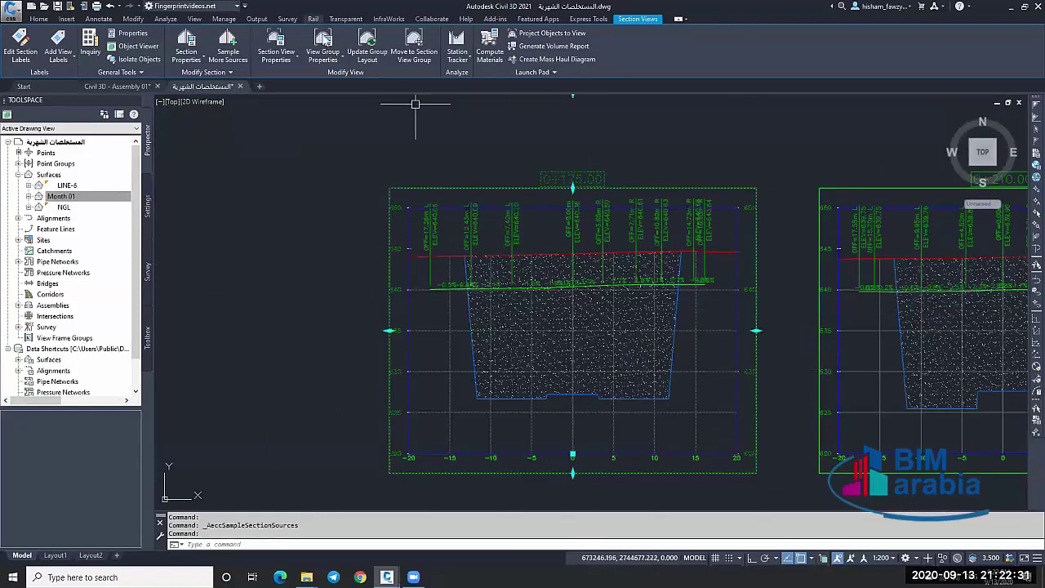
In the section view group's Sections tab, set Month 01's label set to _No Labels.
click(324, 44)
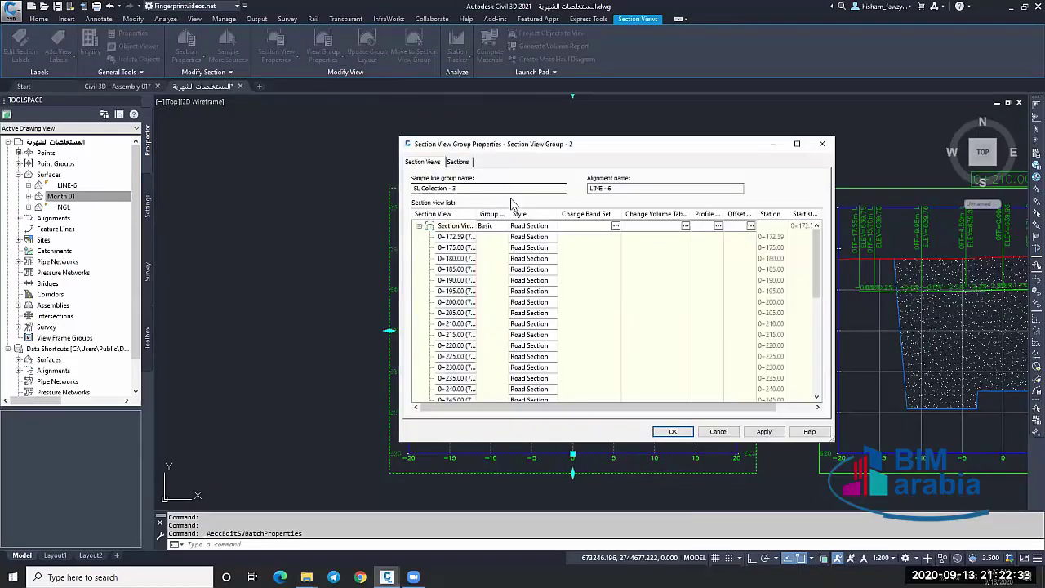
click(459, 163)
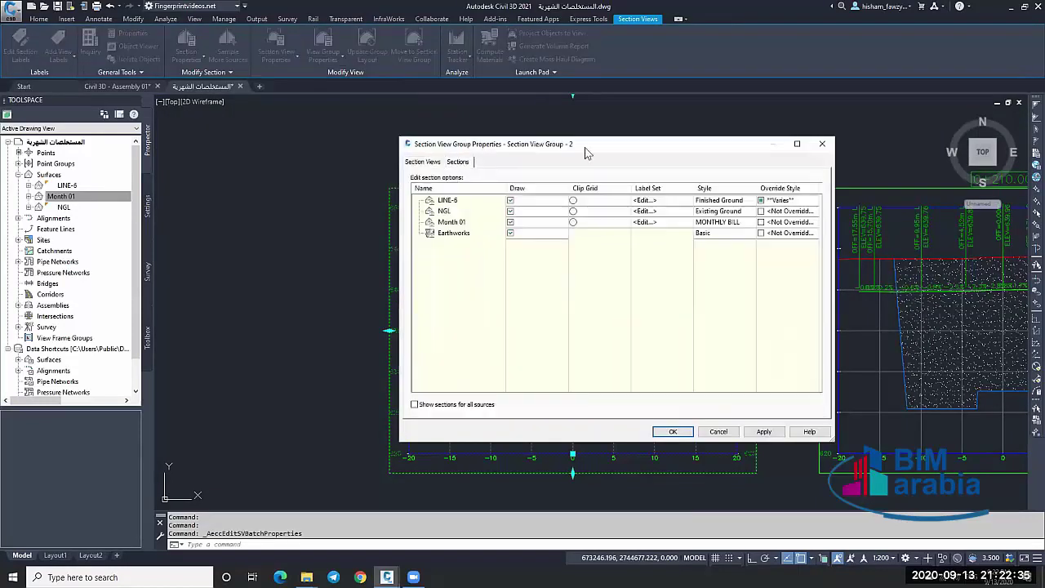
drag(504, 147, 184, 140)
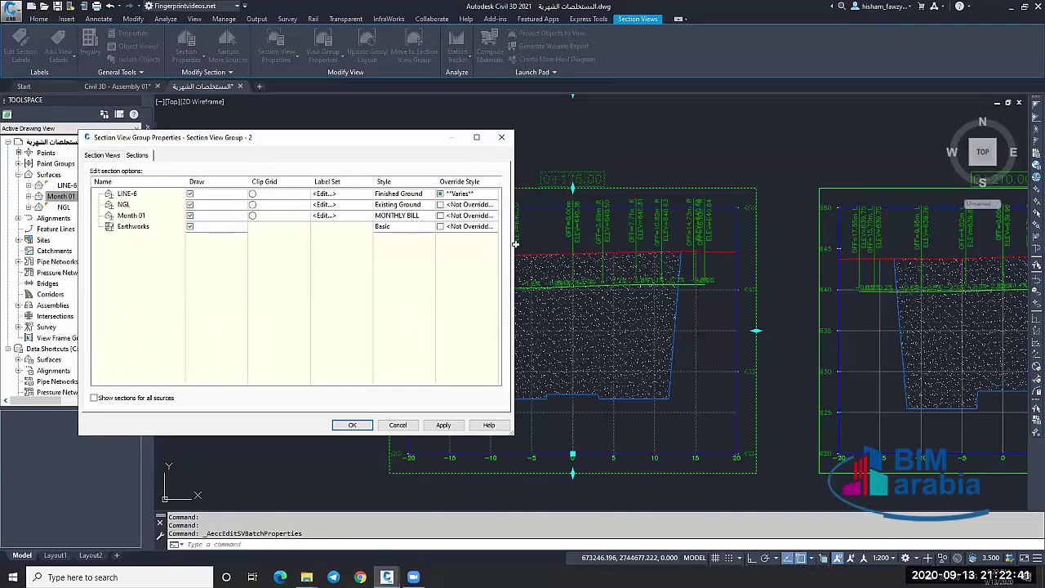
click(344, 216)
click(554, 203)
click(537, 215)
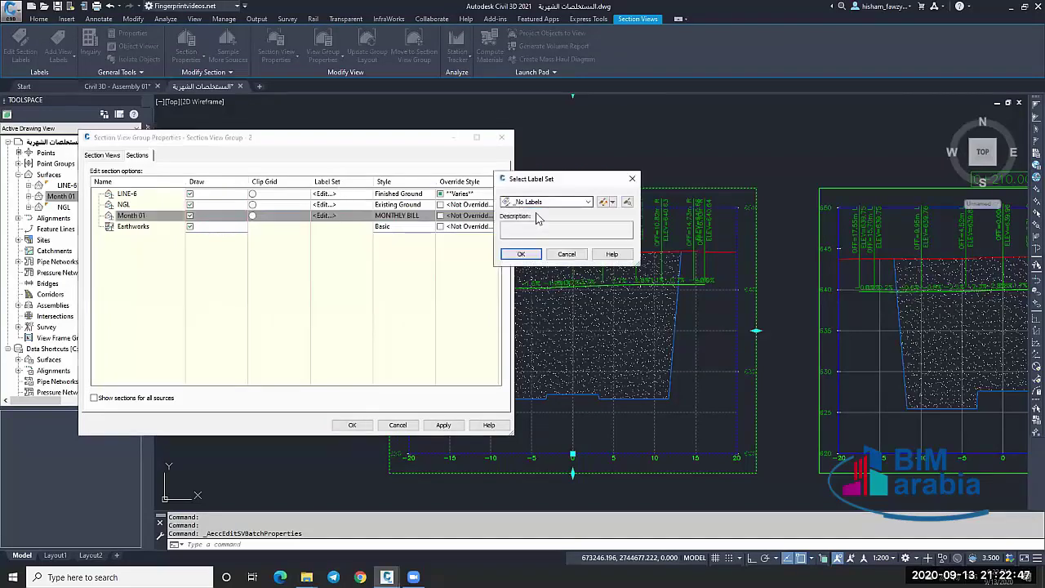
click(520, 254)
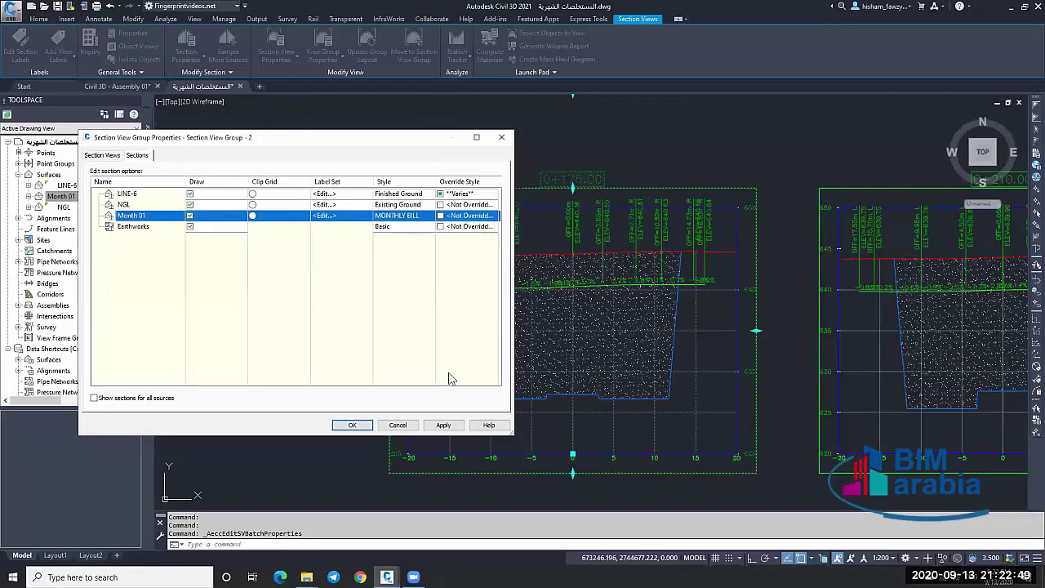
click(443, 426)
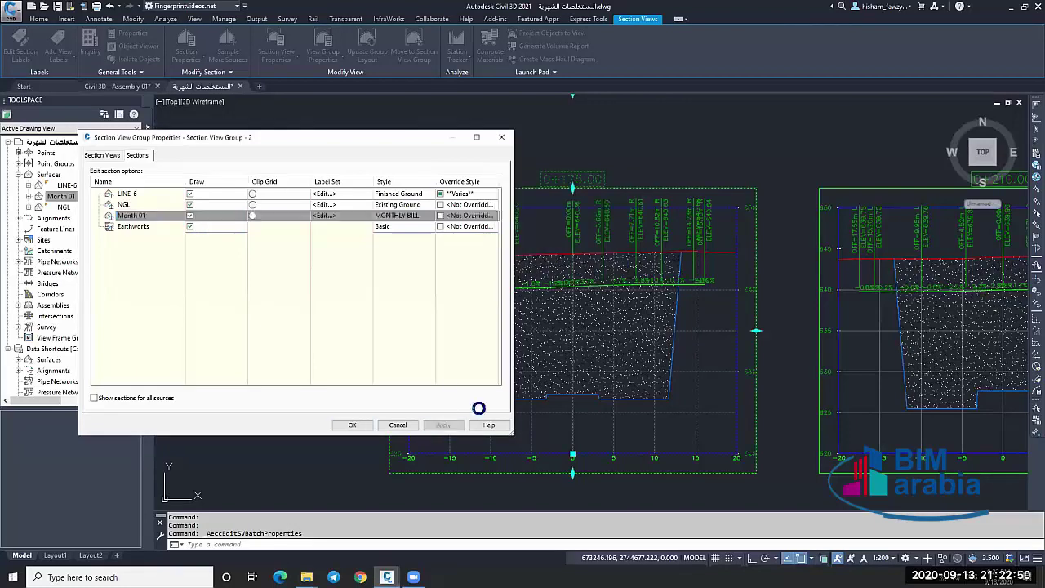
click(347, 426)
click(704, 285)
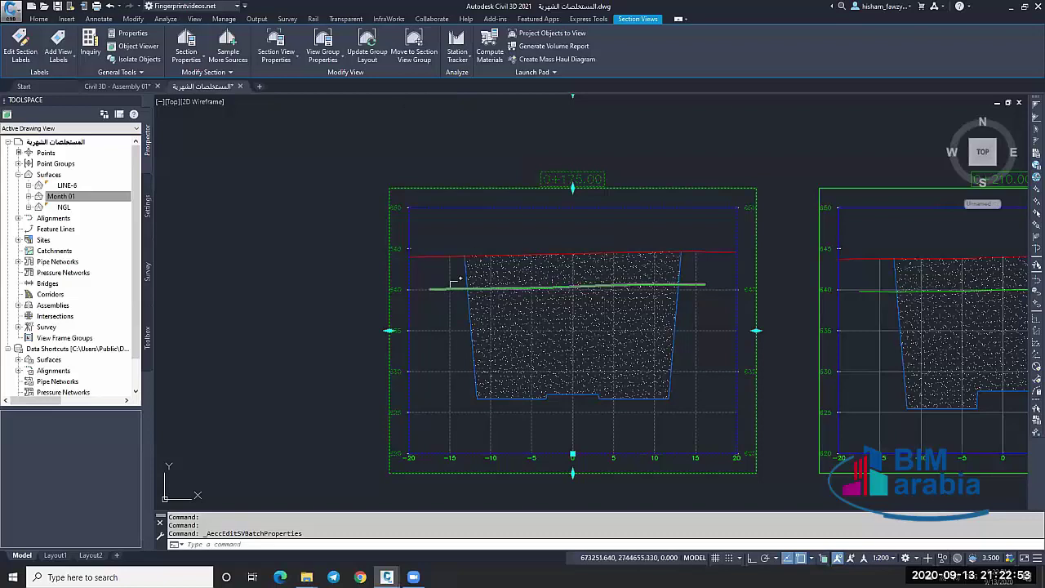
key(Escape)
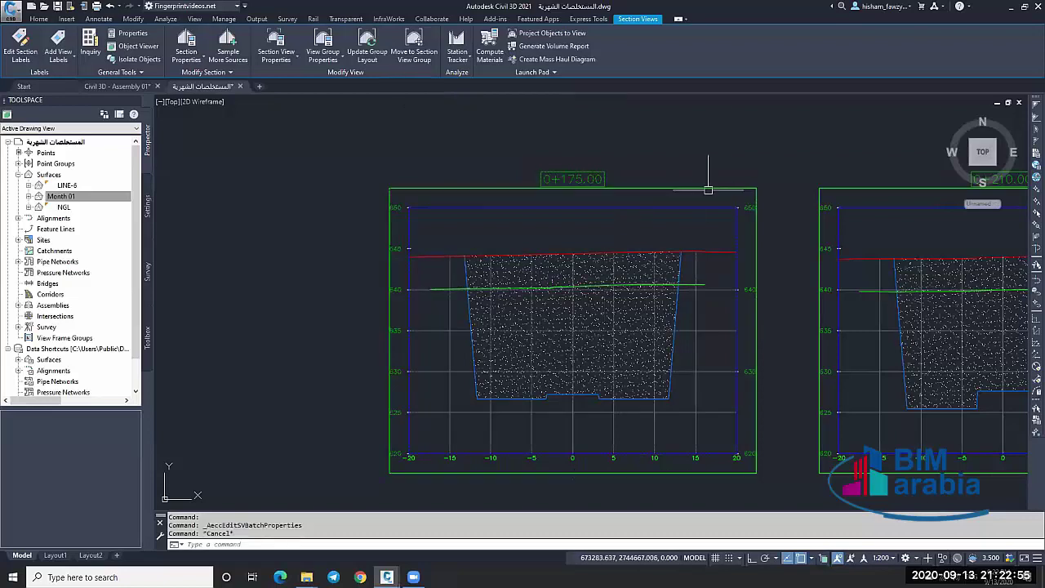
click(705, 191)
right_click(698, 197)
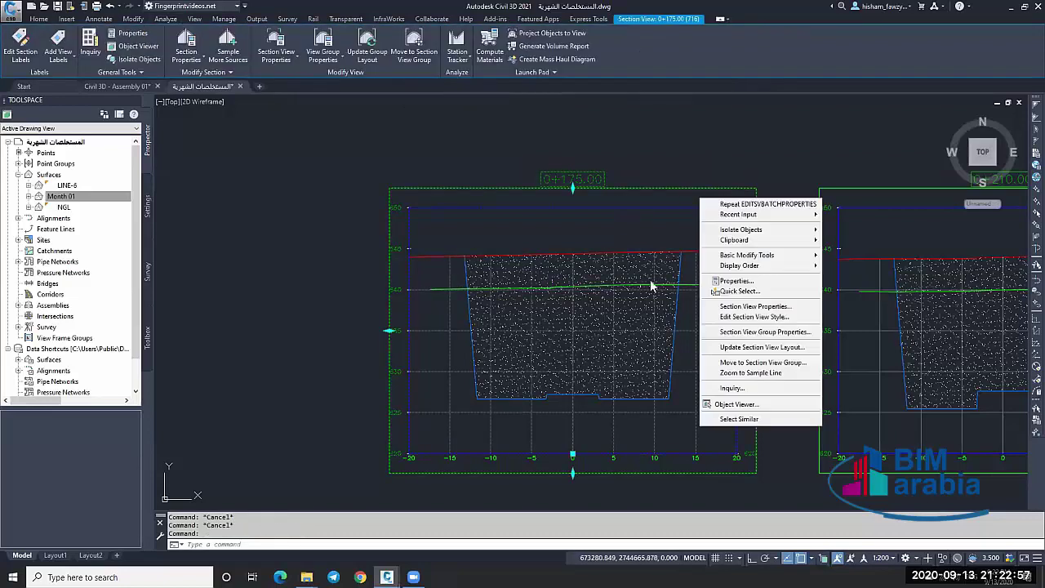
click(764, 331)
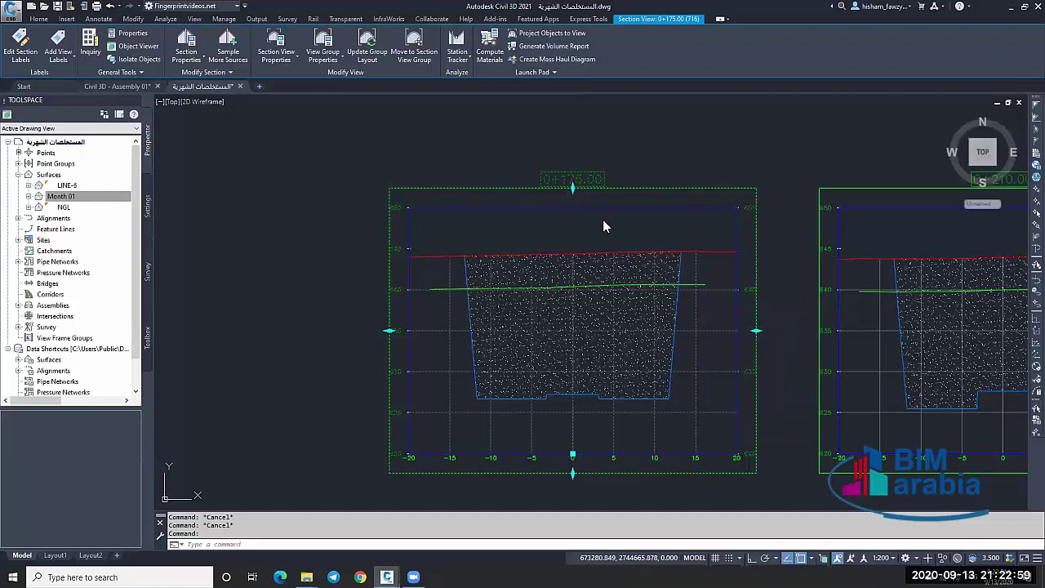
scroll(563, 295, down, 3)
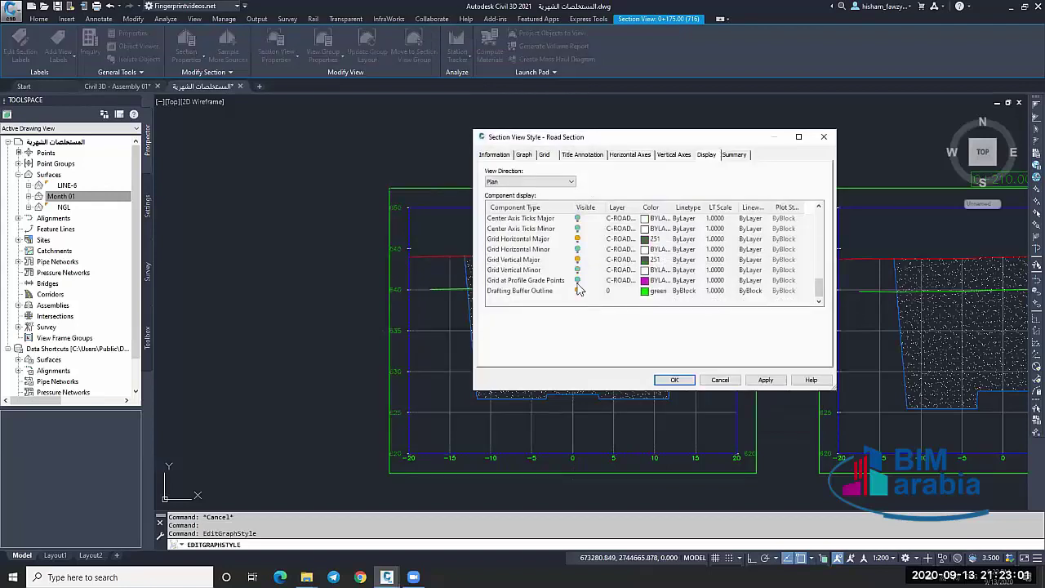
click(578, 291)
click(674, 380)
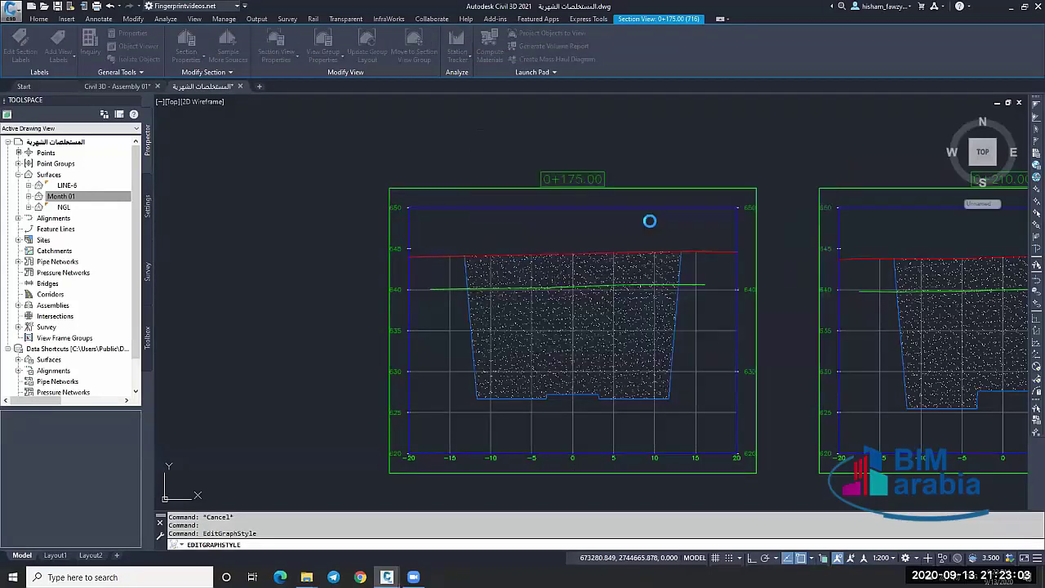
key(Escape)
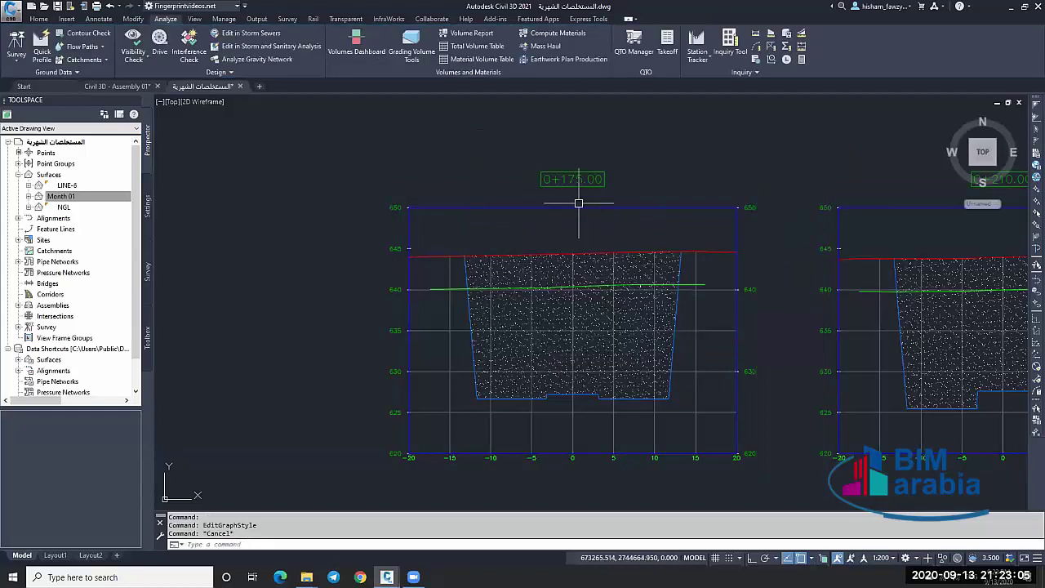
scroll(577, 204, down, 5)
scroll(587, 122, up, 5)
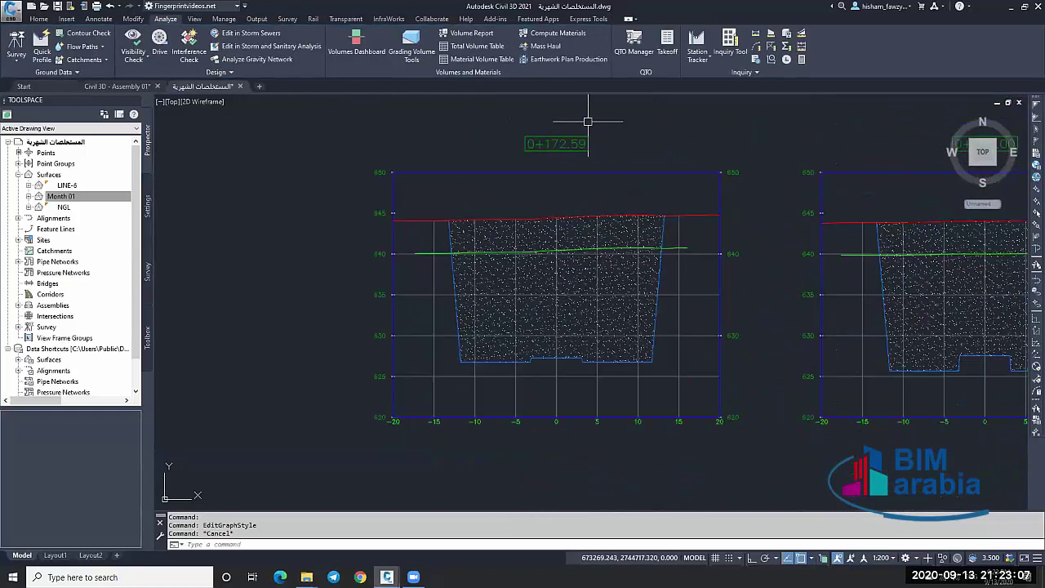
scroll(637, 219, up, 2)
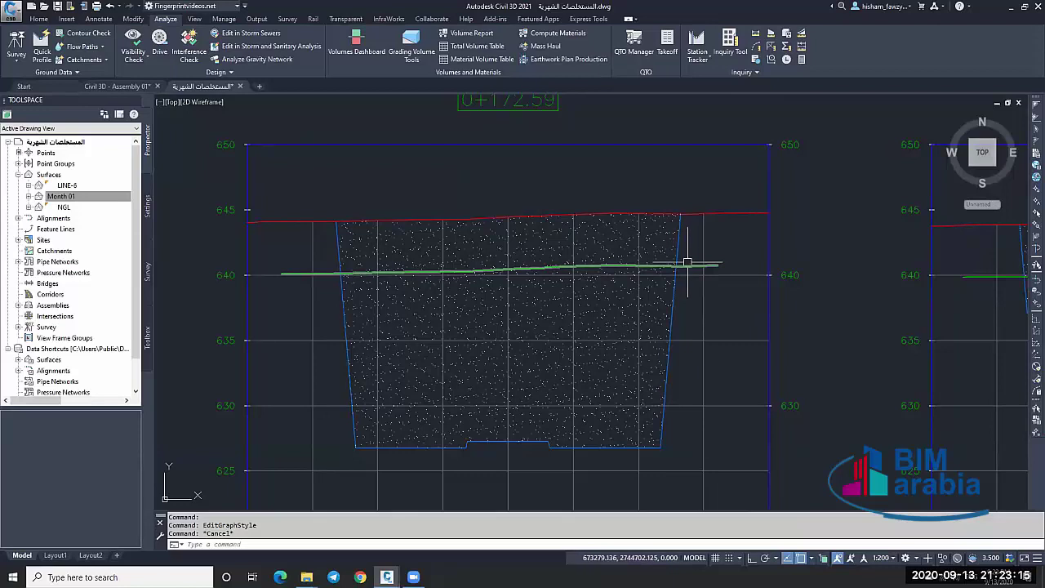
scroll(683, 267, down, 4)
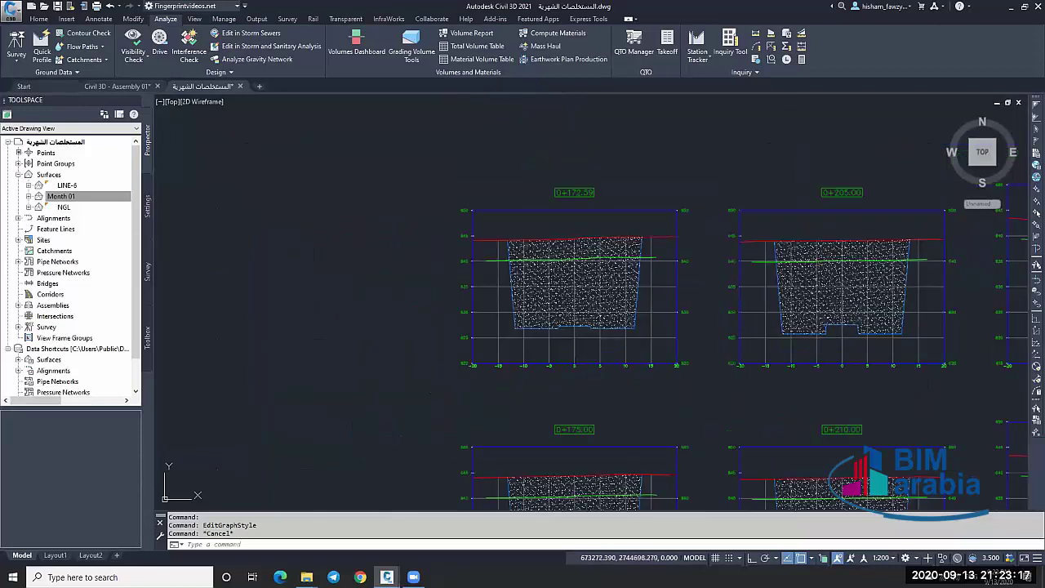
scroll(555, 262, up, 5)
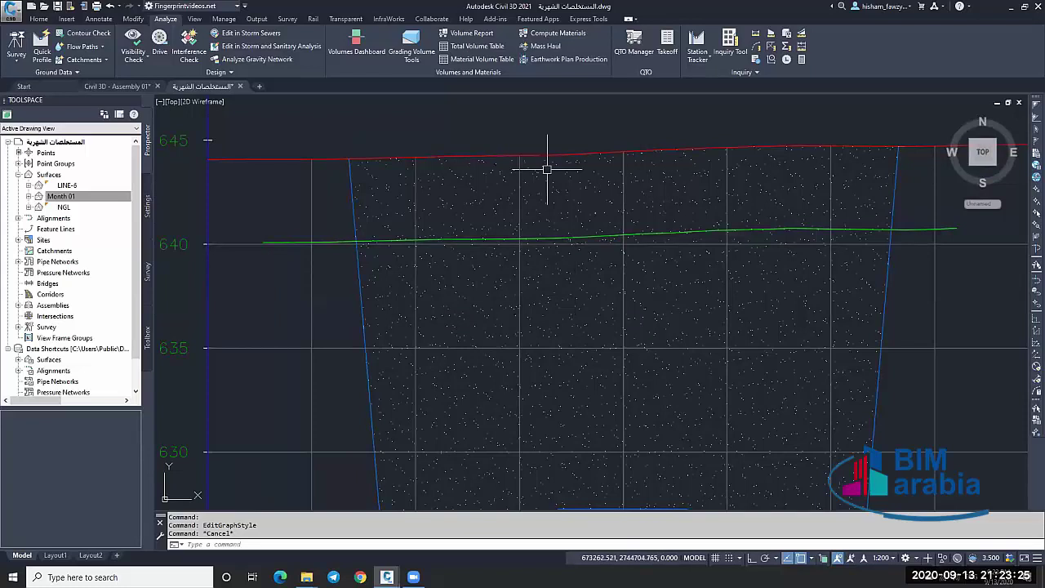
scroll(554, 208, down, 2)
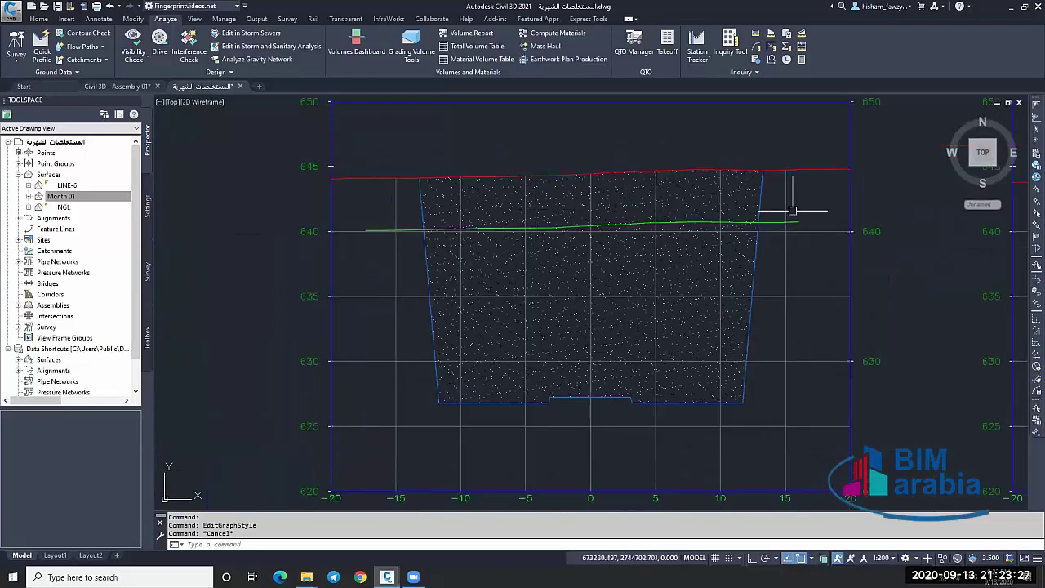
scroll(788, 214, up, 2)
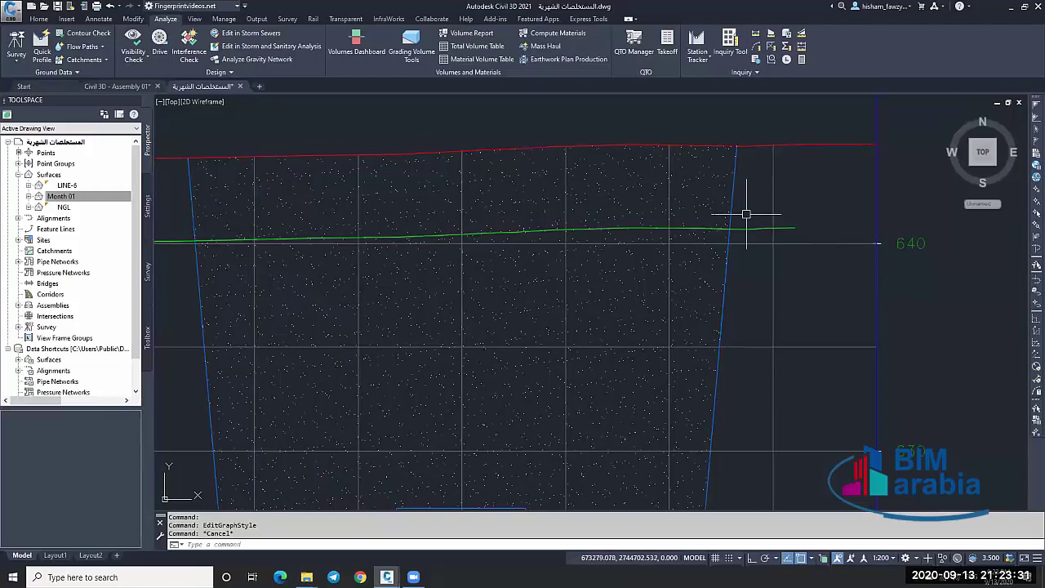
mouse_move(746, 214)
scroll(737, 160, down, 2)
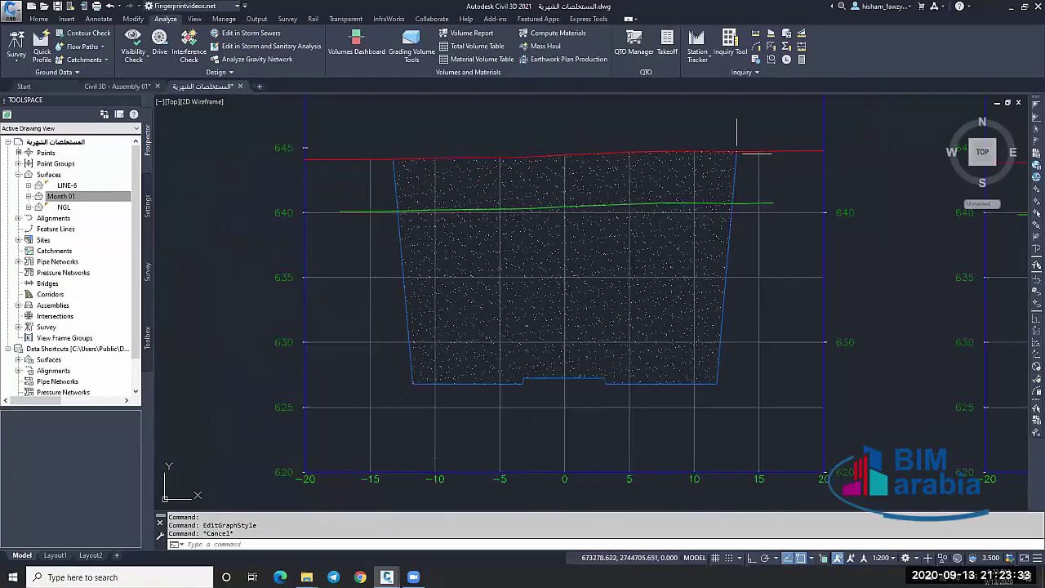
scroll(737, 198, up, 5)
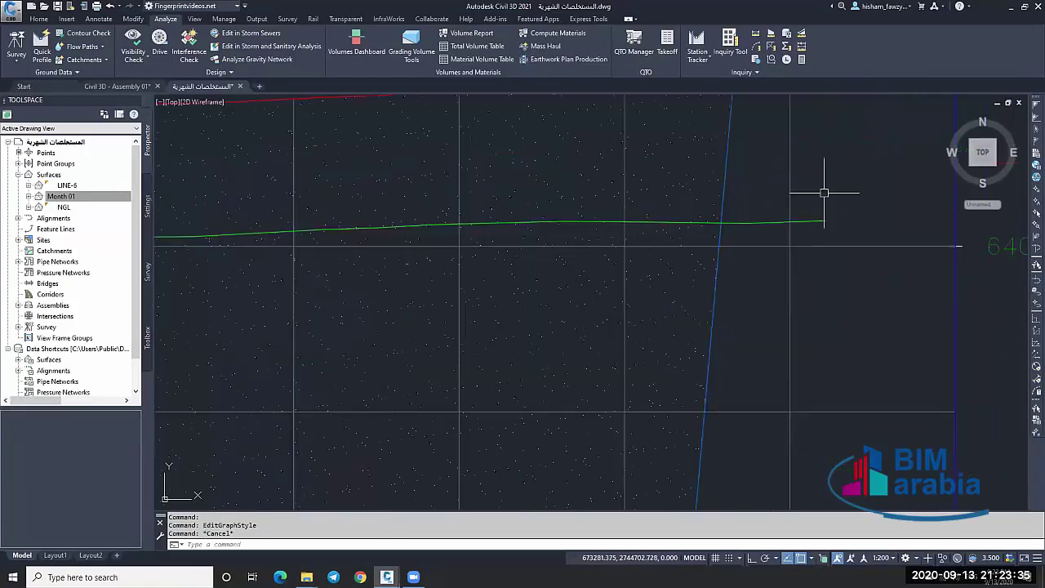
scroll(812, 209, down, 8)
scroll(812, 205, up, 2)
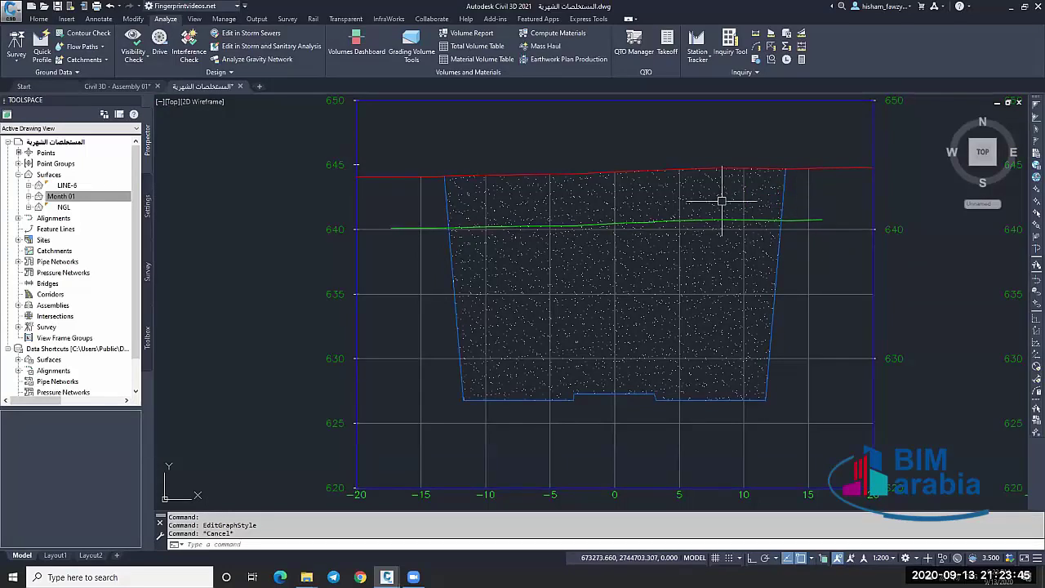
click(65, 198)
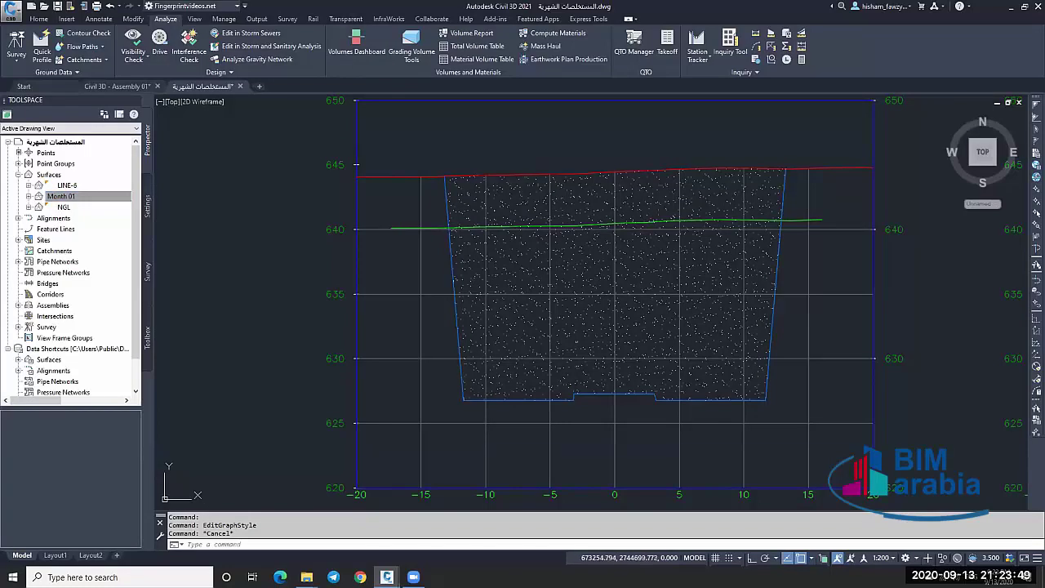
click(443, 177)
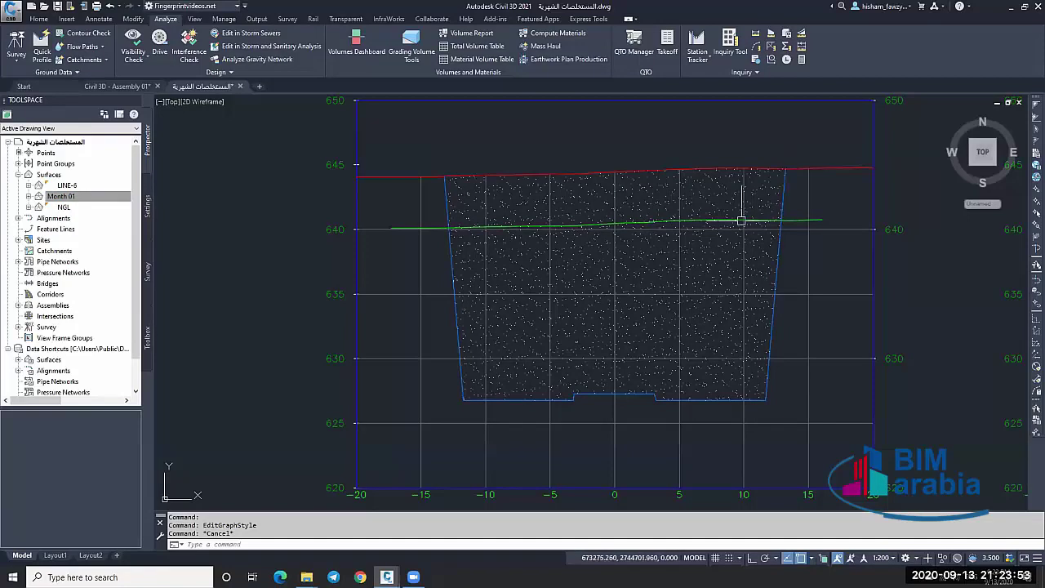
mouse_move(726, 243)
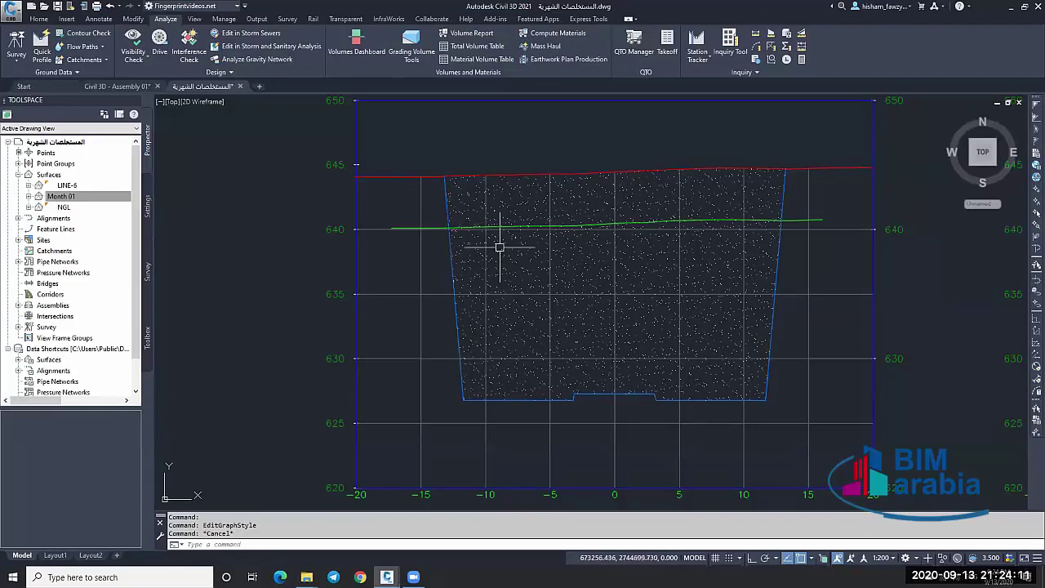
scroll(694, 256, down, 4)
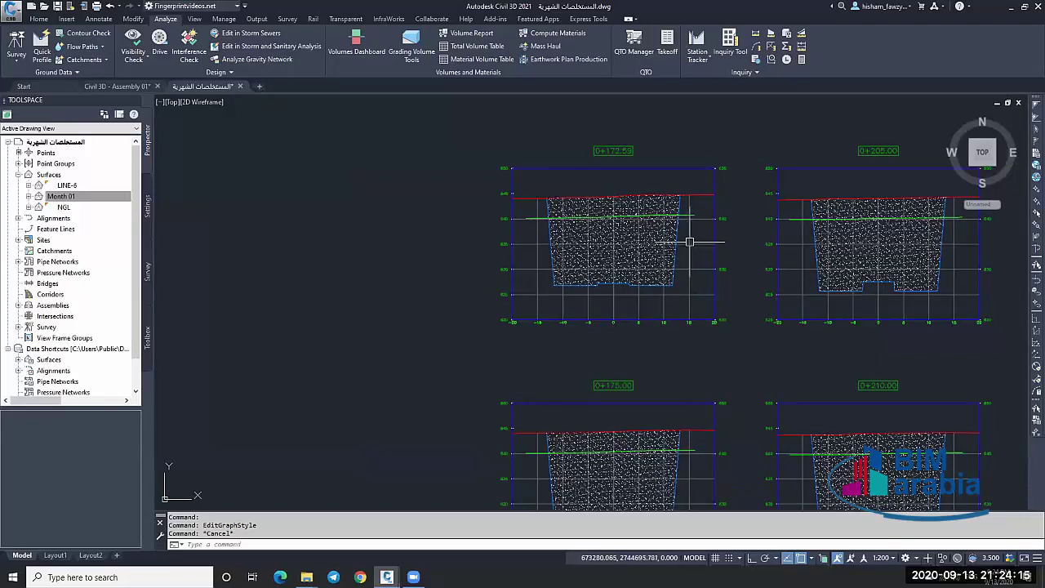
In Compute Materials, rename the material list to Cut & Fill.
click(690, 242)
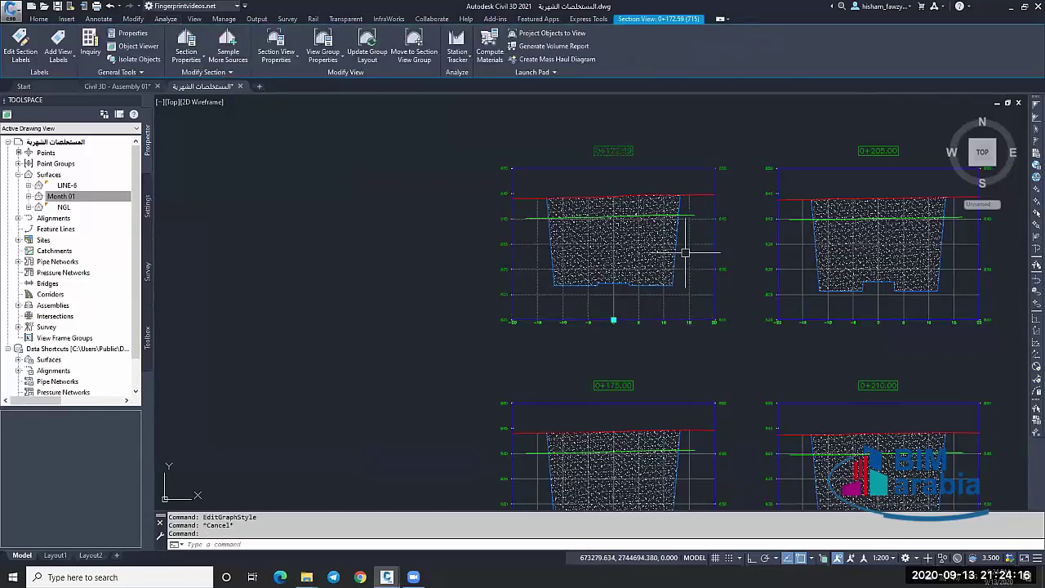
click(492, 41)
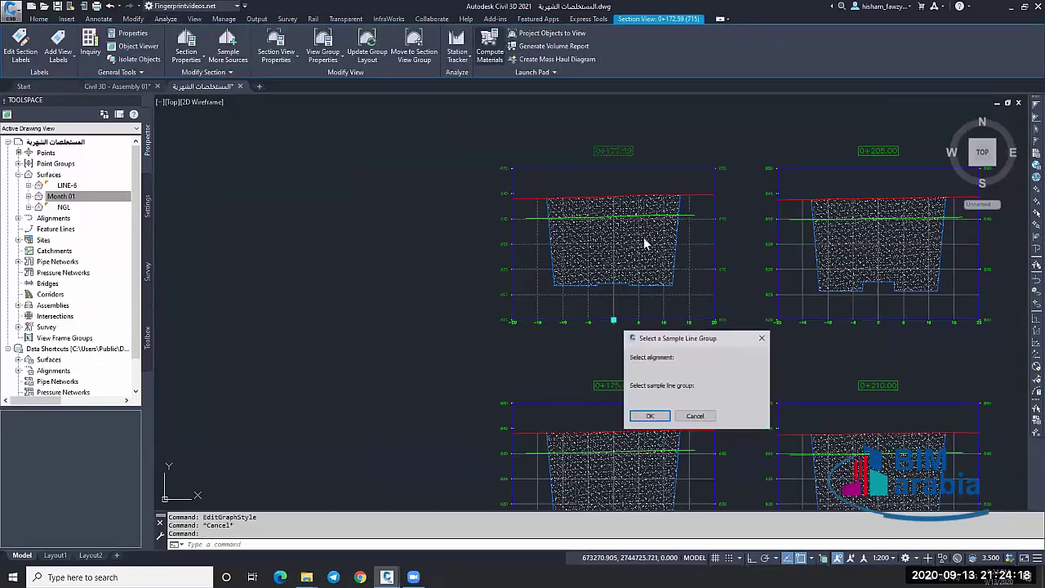
click(650, 416)
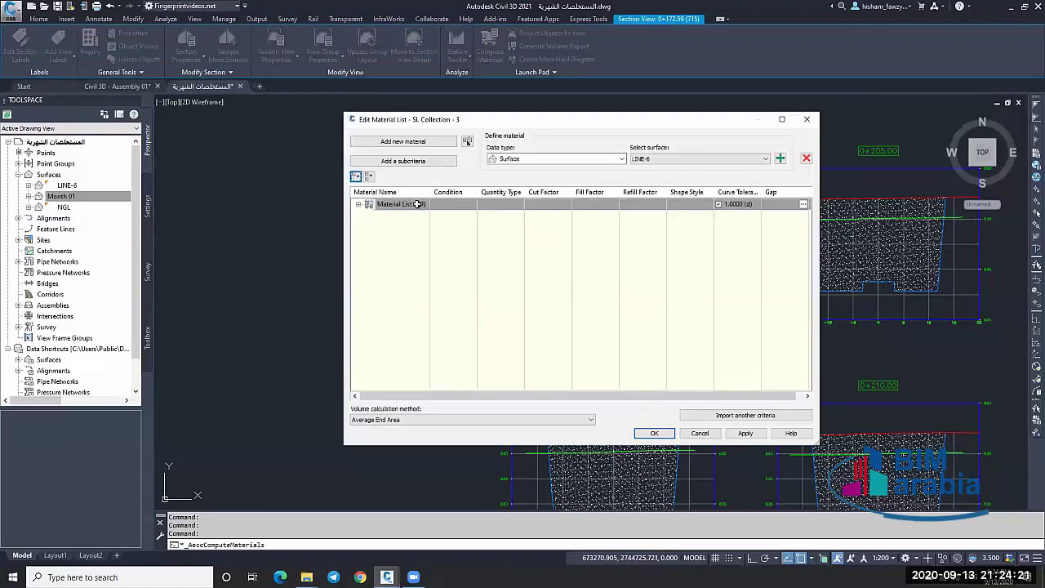
click(417, 204)
text(Cu)
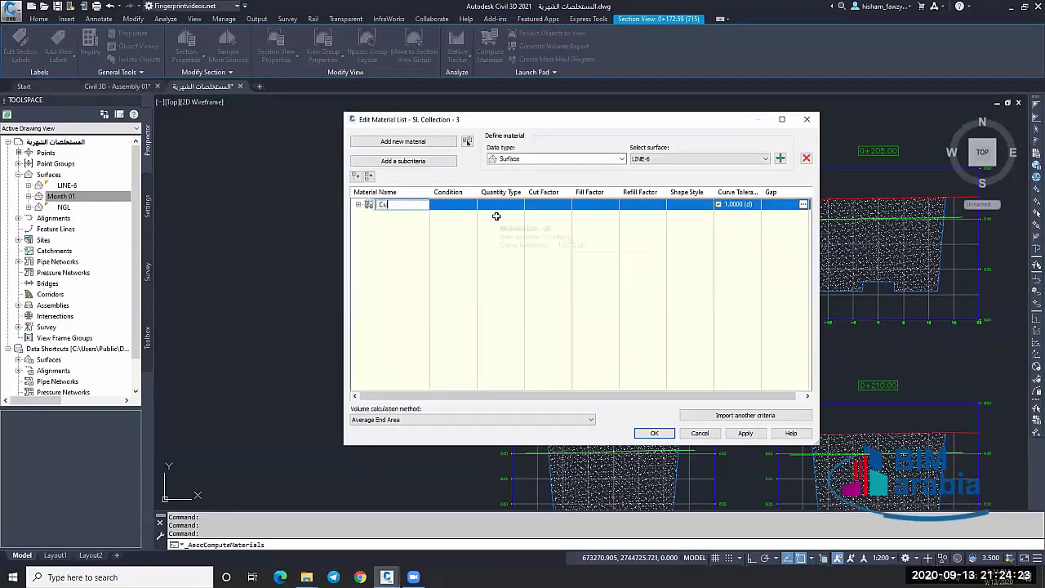
text(t & Fill)
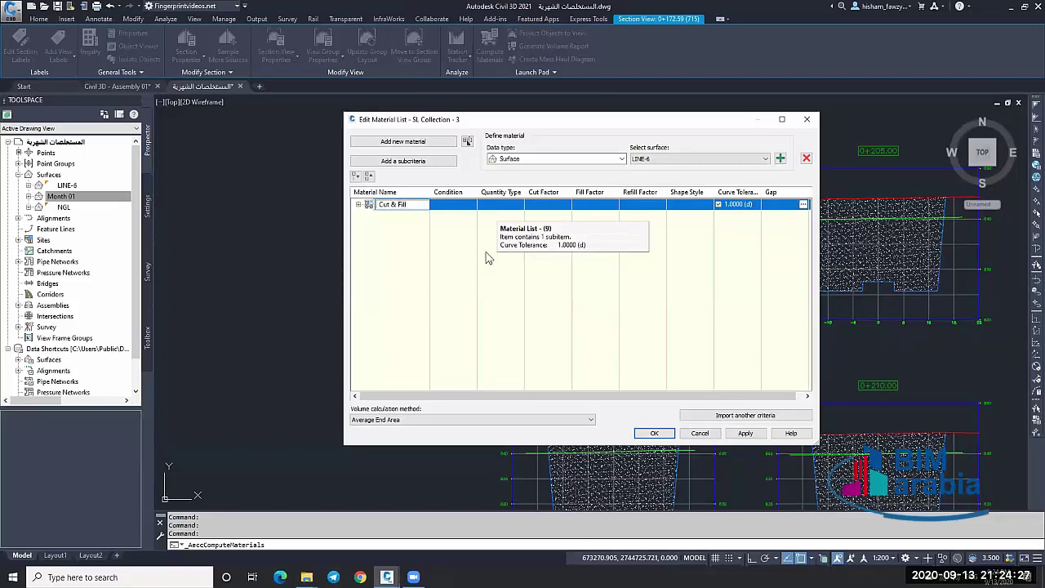
key(Return)
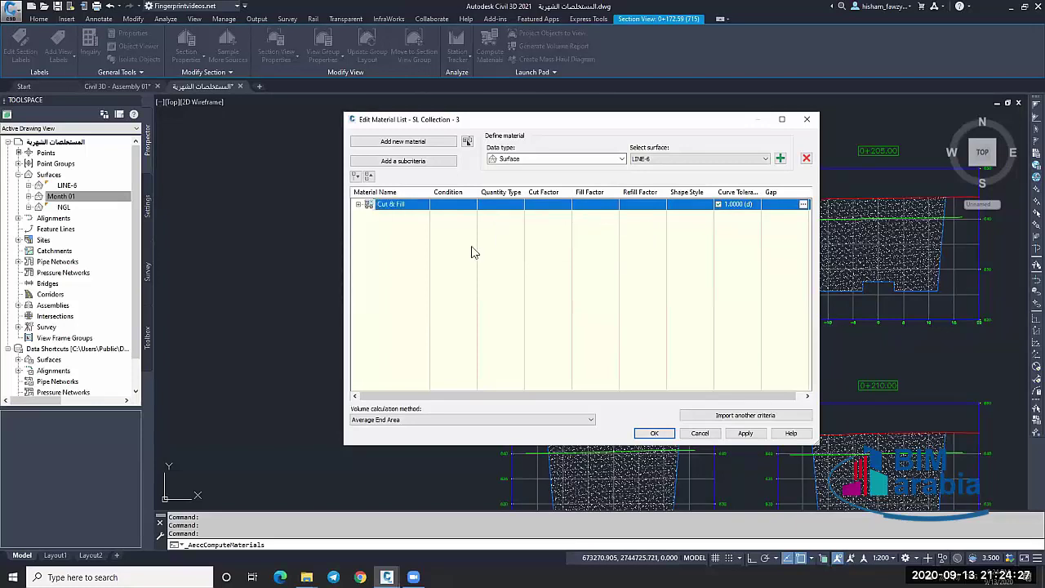
Add Month 01 as a surface in the Earthworks material and set its condition.
click(358, 205)
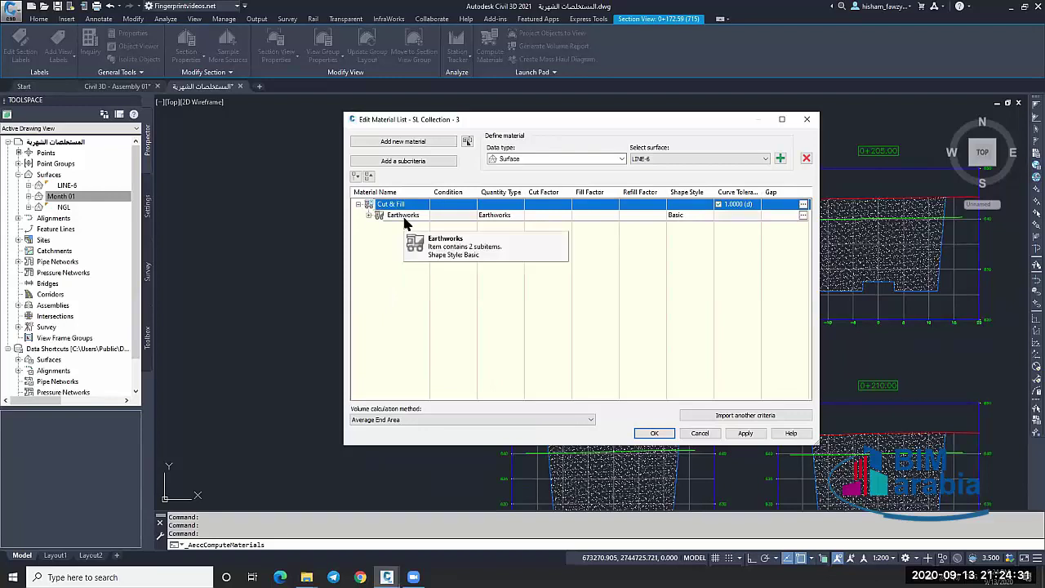
click(368, 215)
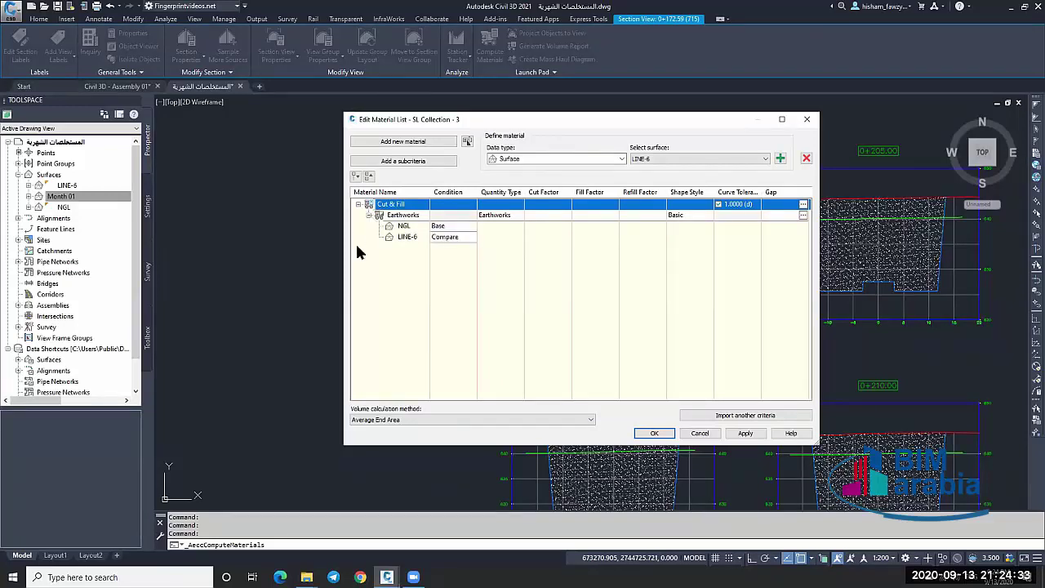
click(409, 226)
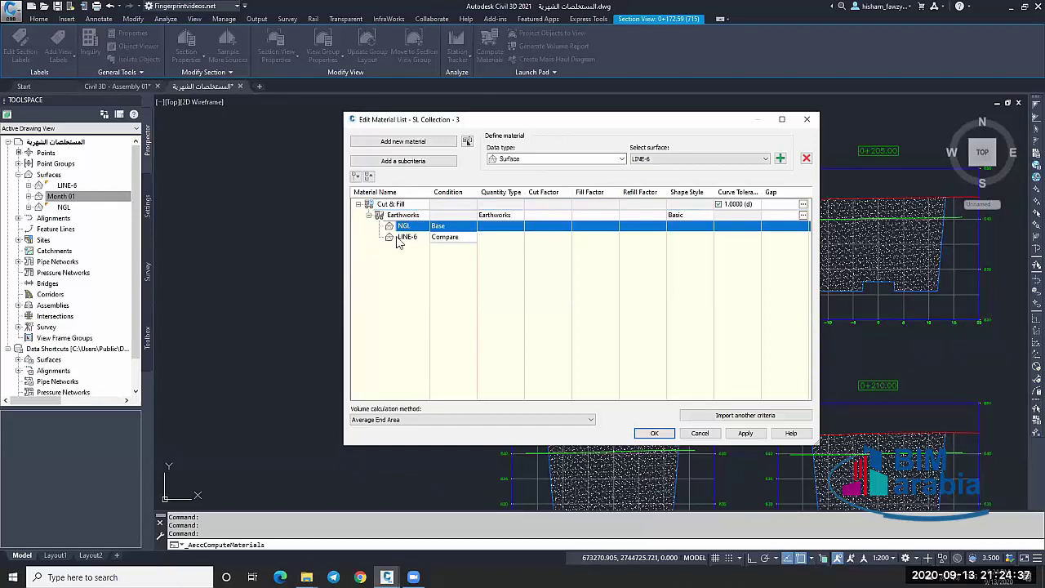
click(447, 237)
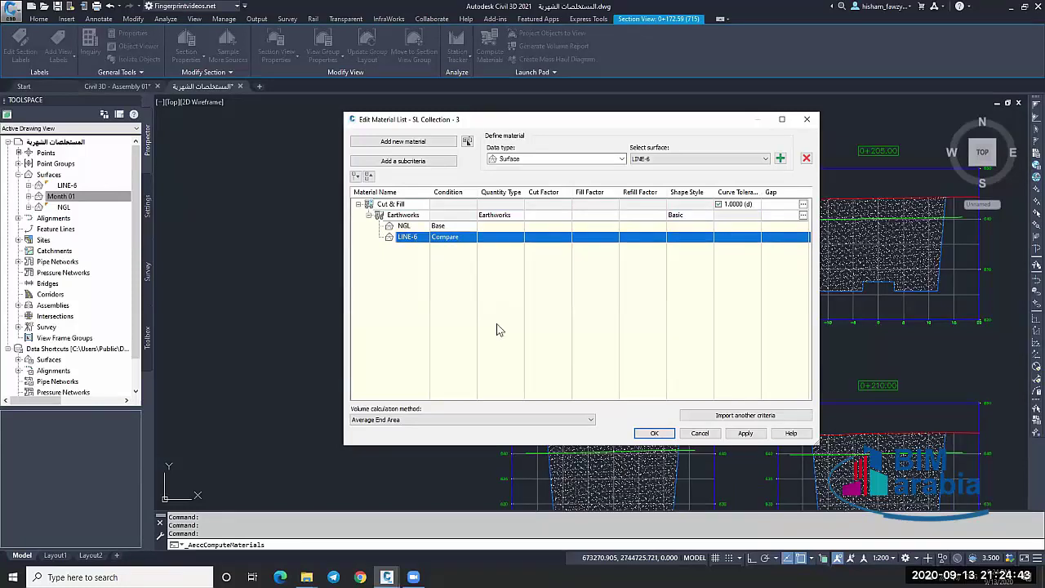
click(745, 160)
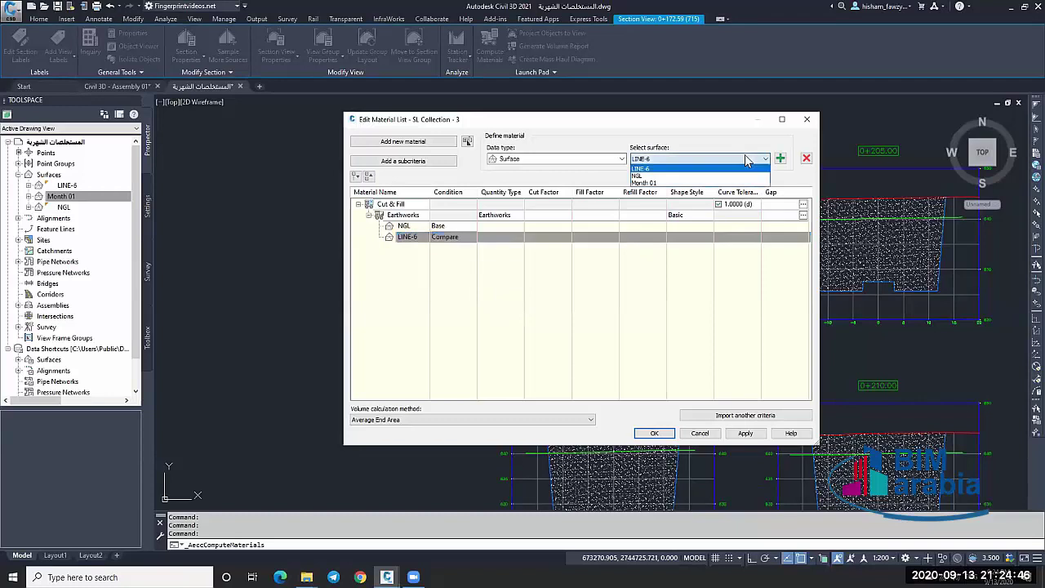
click(651, 183)
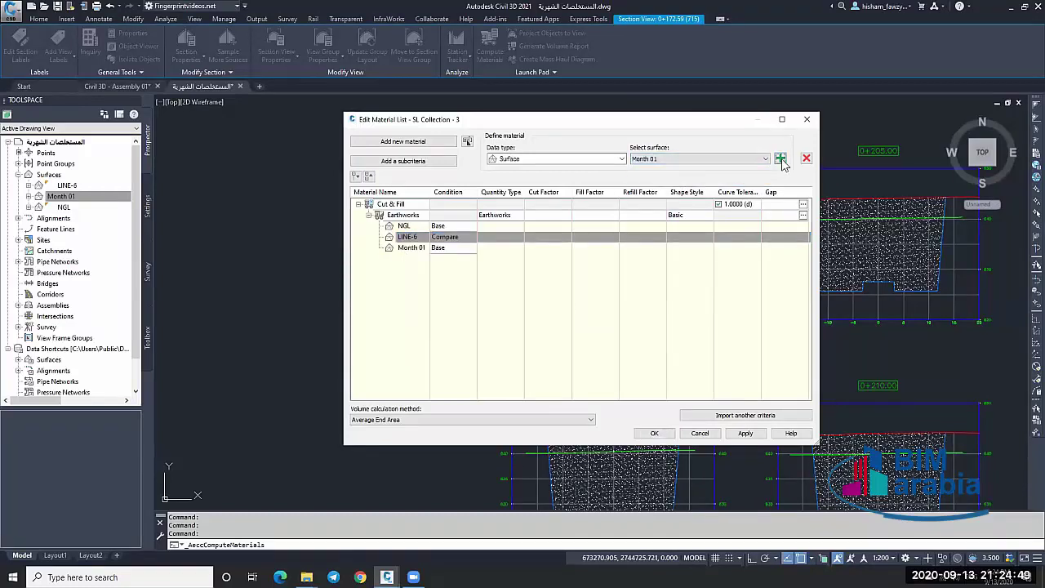
click(400, 249)
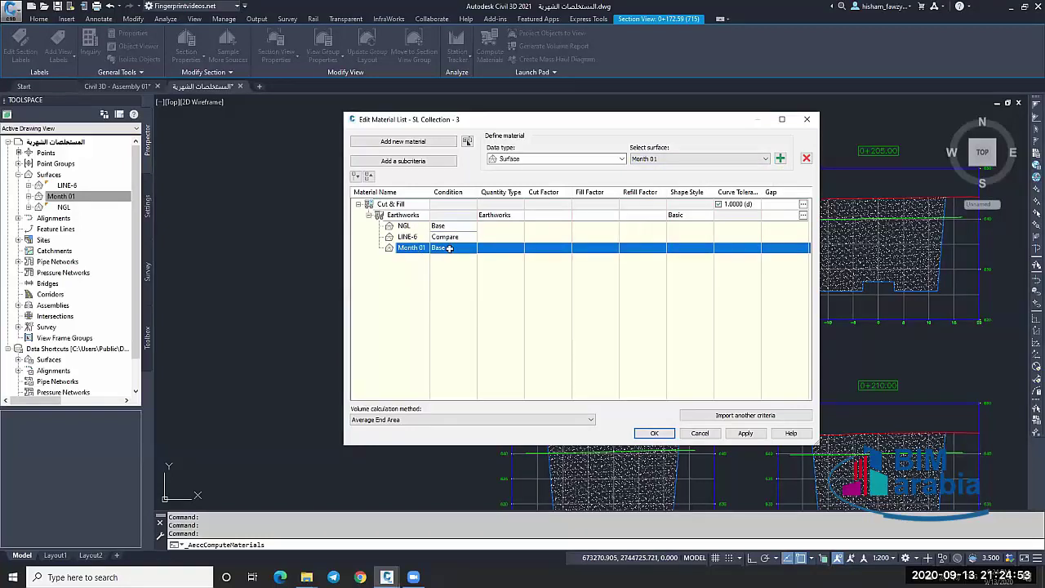
click(452, 249)
click(654, 434)
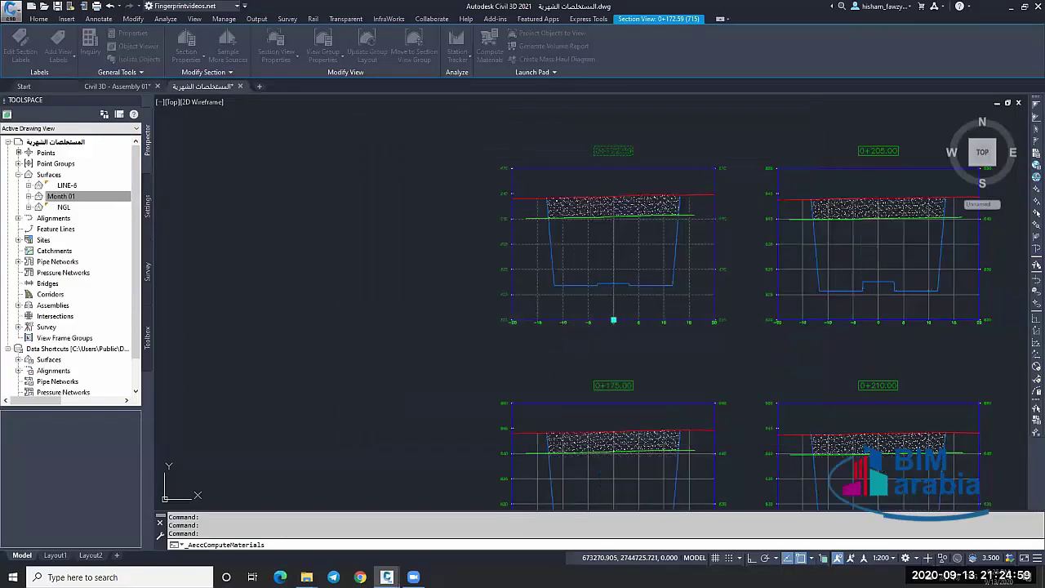
scroll(622, 196, up, 2)
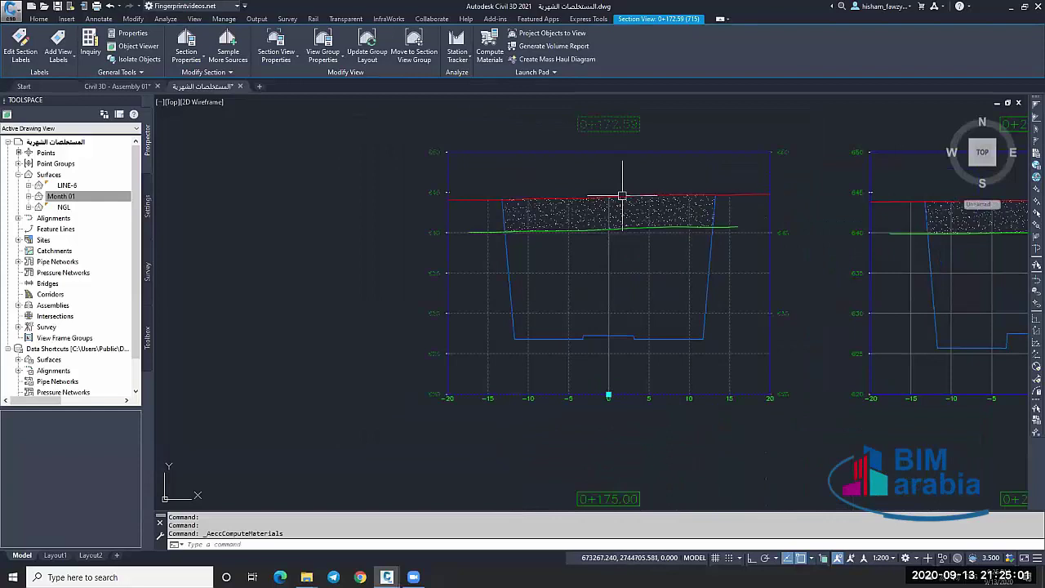
key(Escape)
scroll(711, 203, up, 2)
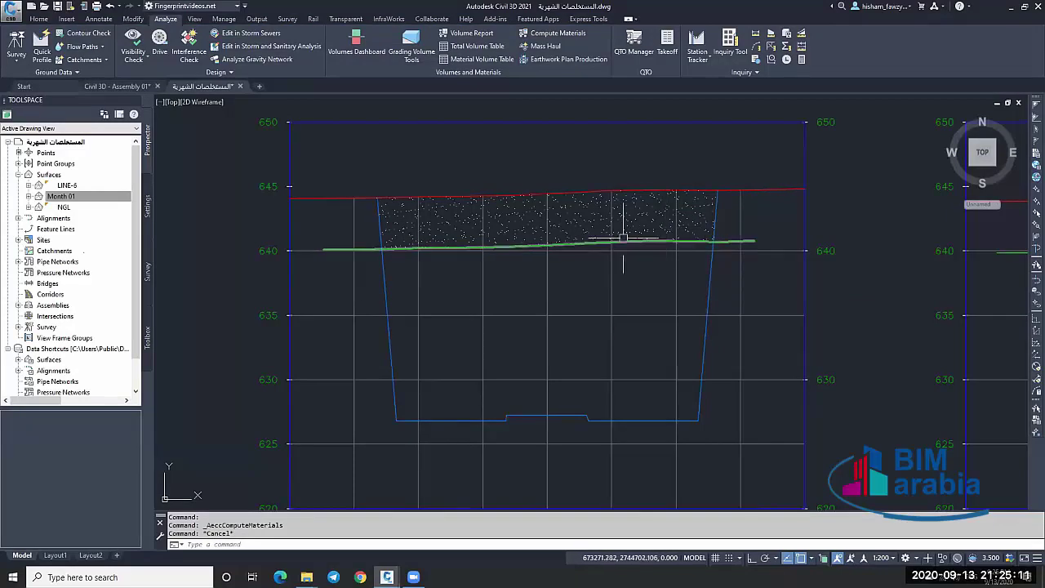
scroll(718, 236, up, 4)
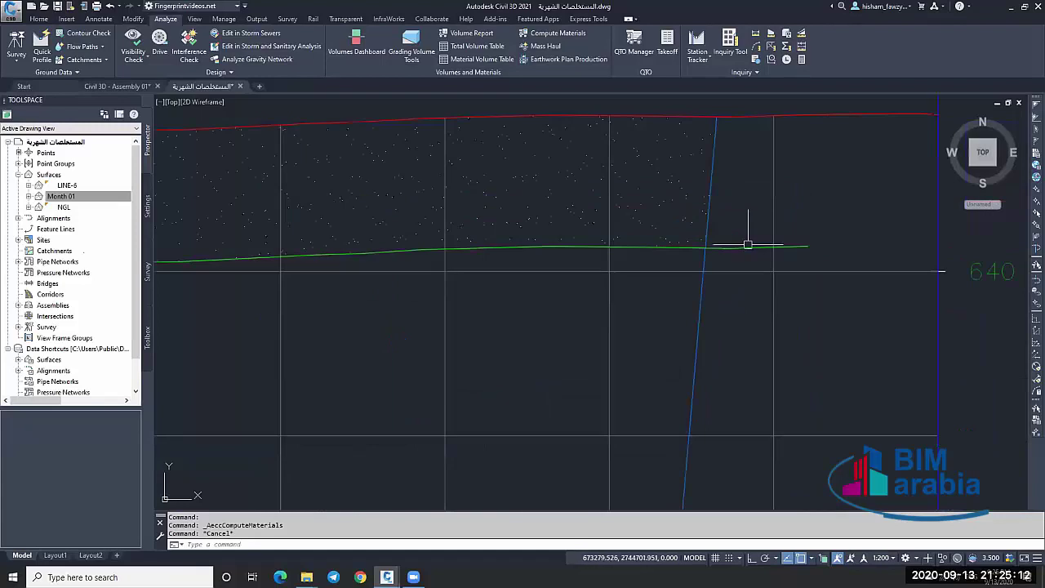
text(l)
key(Return)
click(808, 245)
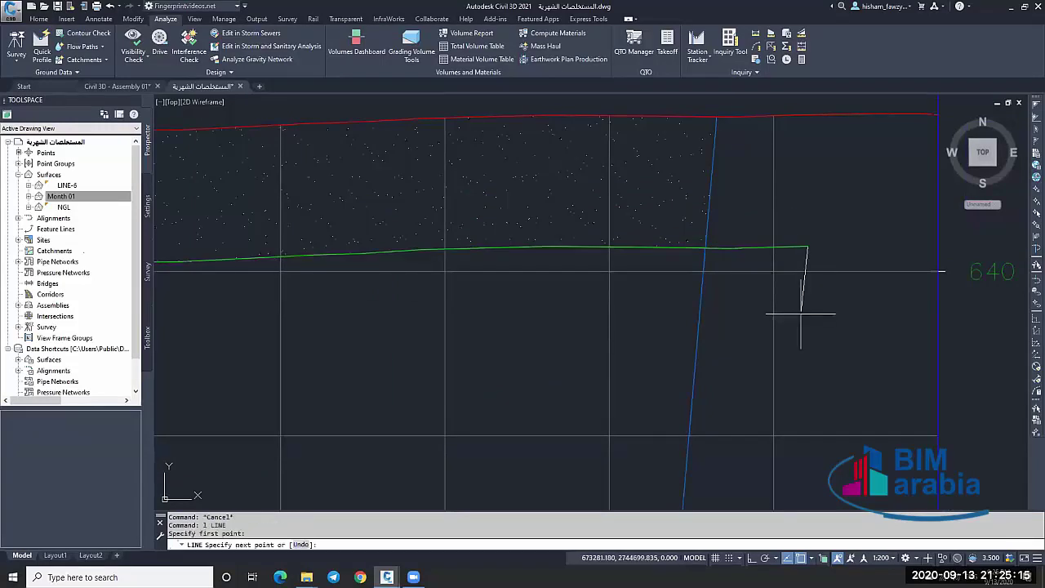
scroll(801, 313, down, 2)
key(F8)
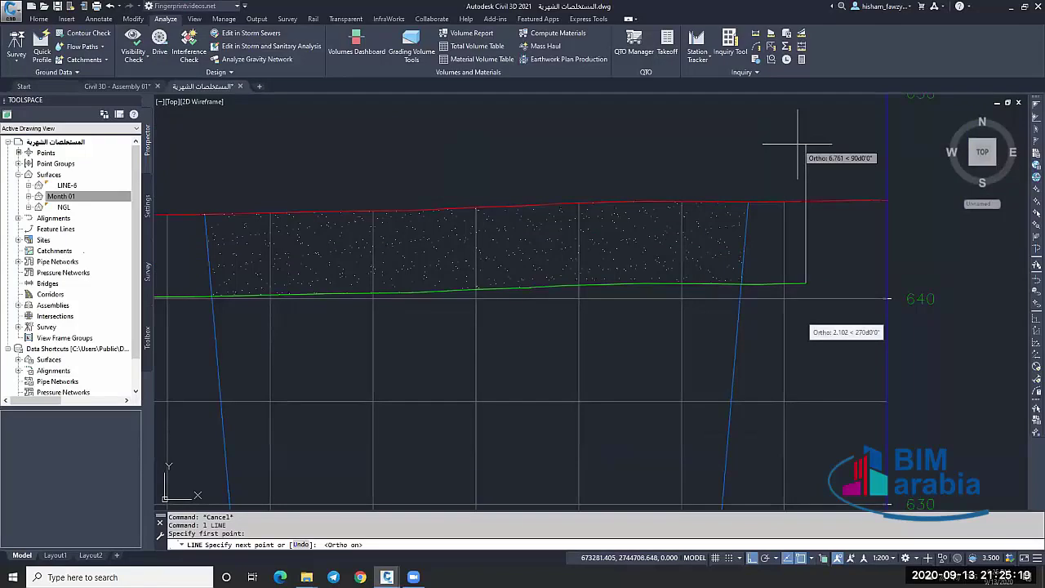
key(Escape)
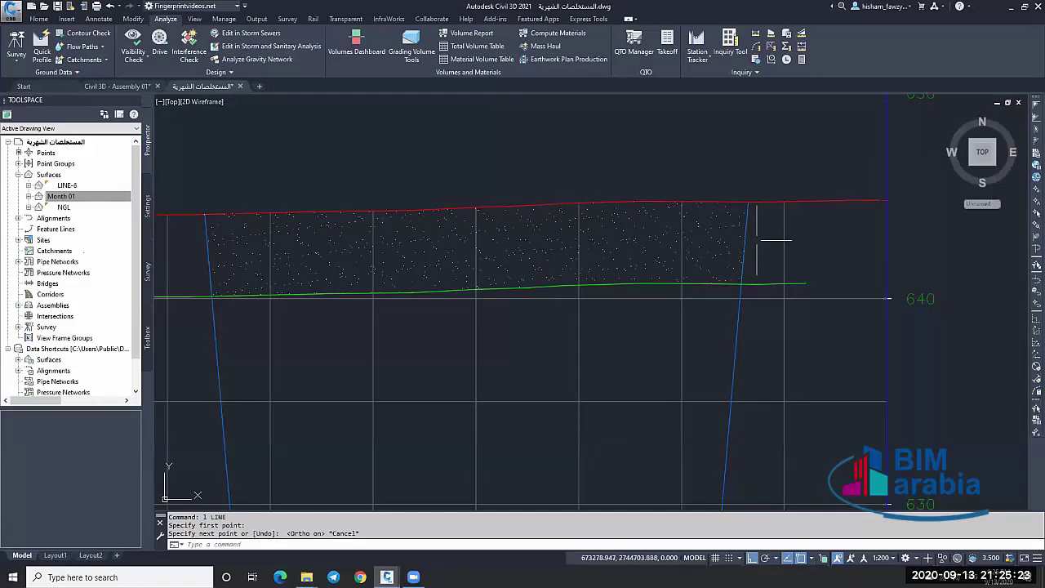
scroll(774, 240, down, 2)
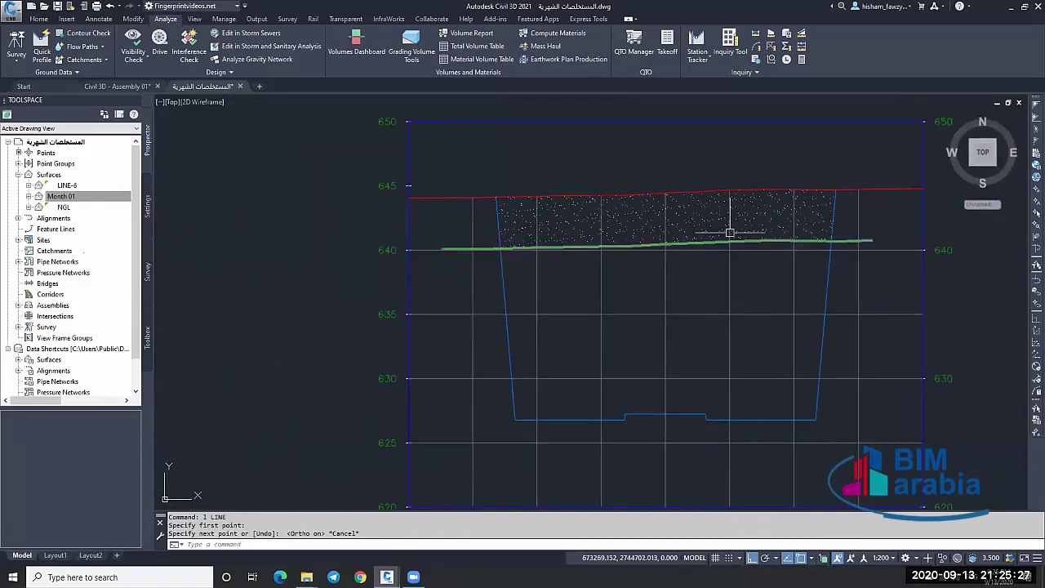
scroll(567, 200, down, 4)
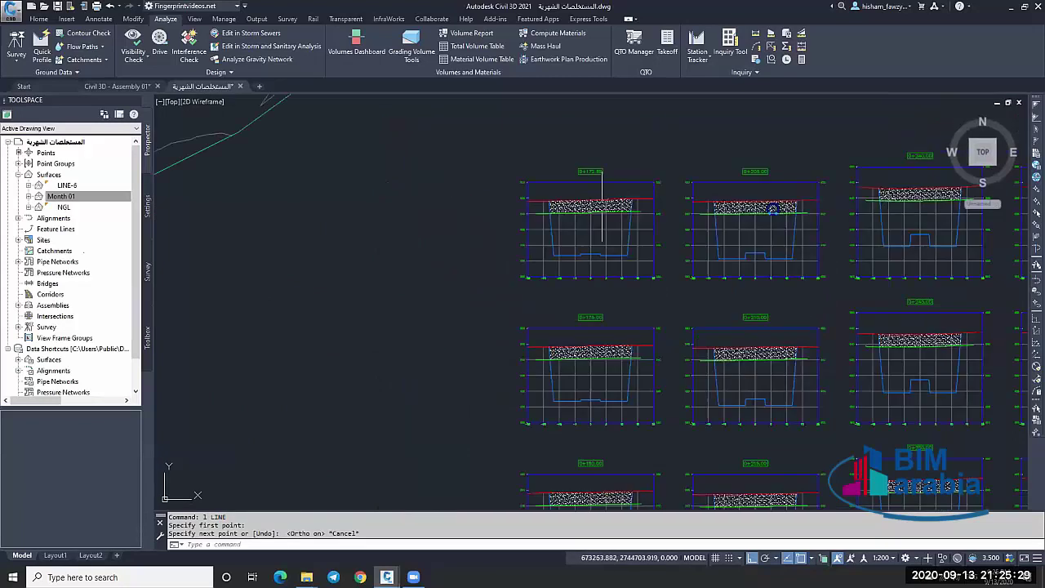
scroll(760, 205, up, 4)
scroll(632, 205, down, 6)
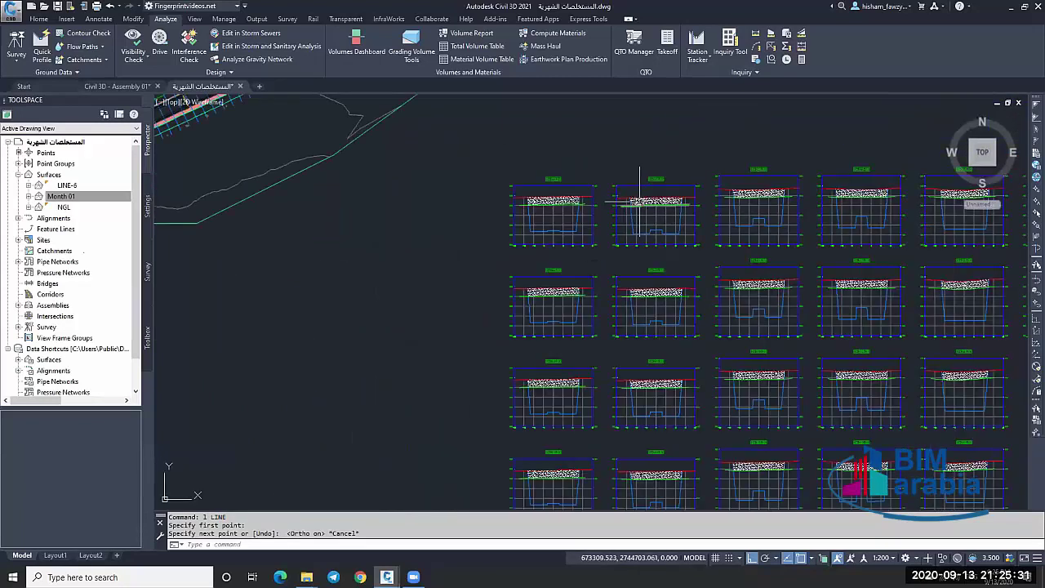
scroll(640, 200, up, 9)
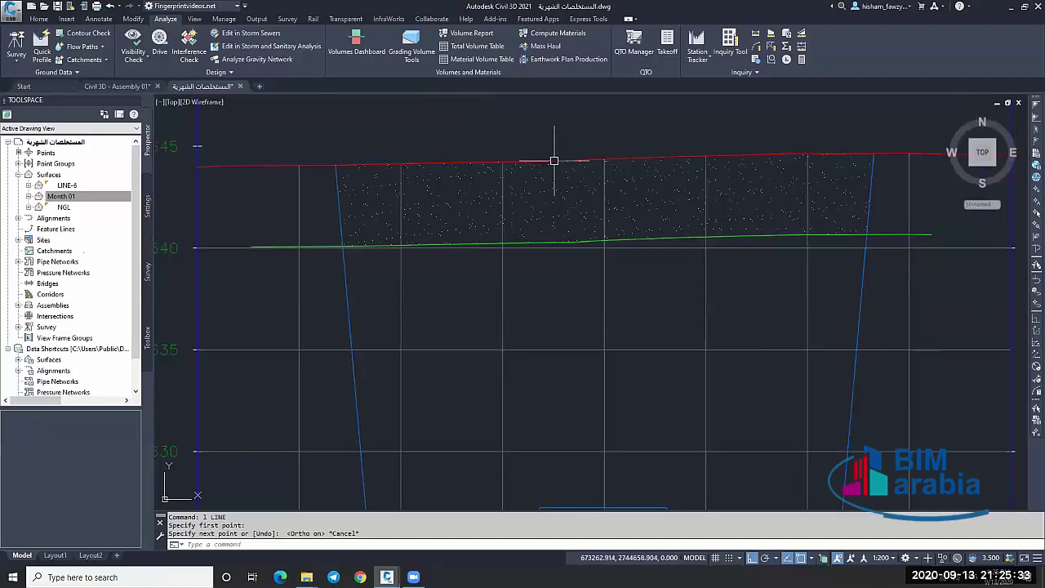
click(870, 201)
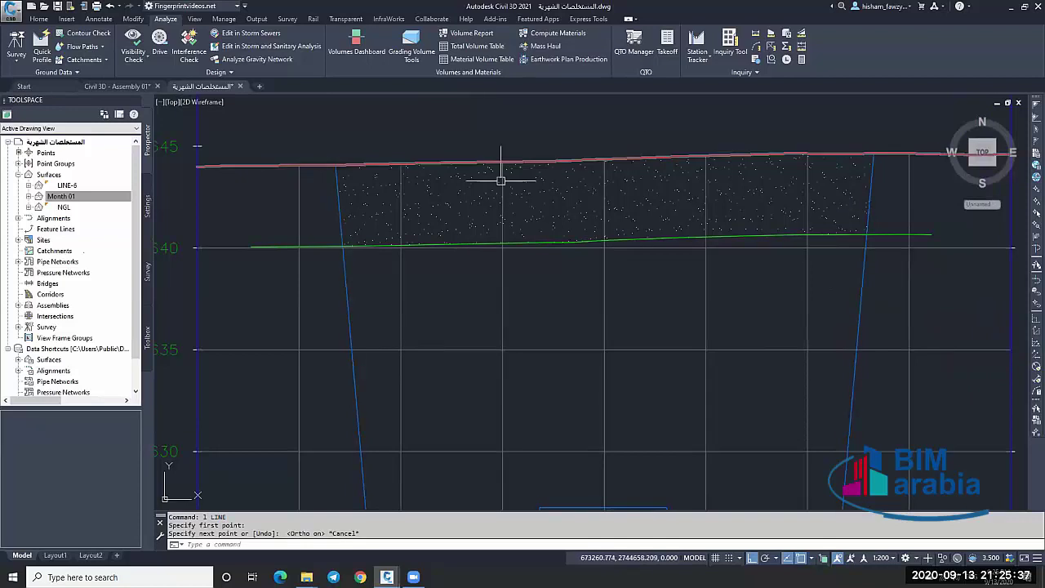
scroll(575, 187, down, 5)
scroll(653, 192, up, 4)
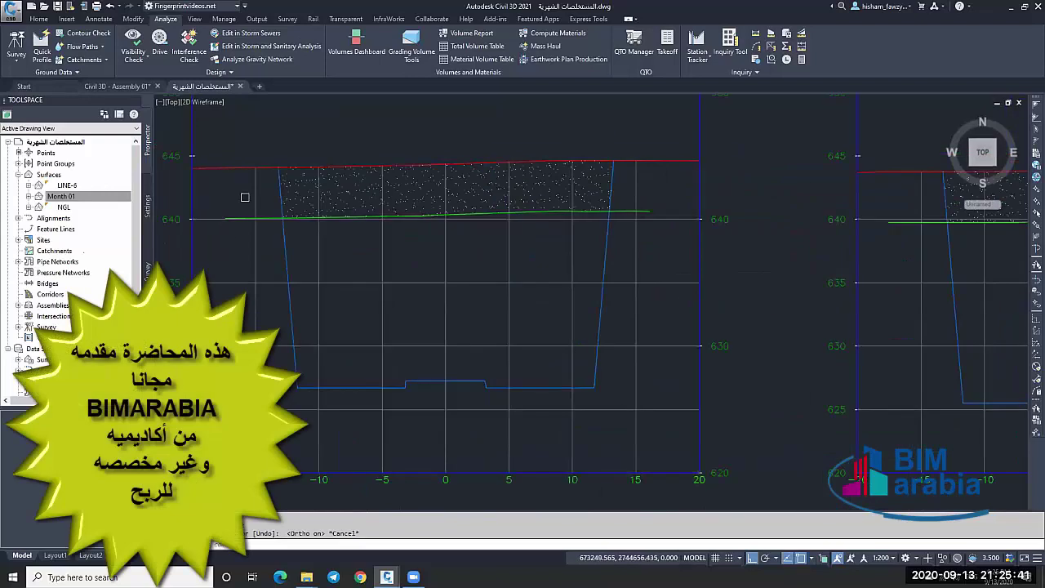
scroll(422, 151, down, 4)
scroll(483, 145, down, 2)
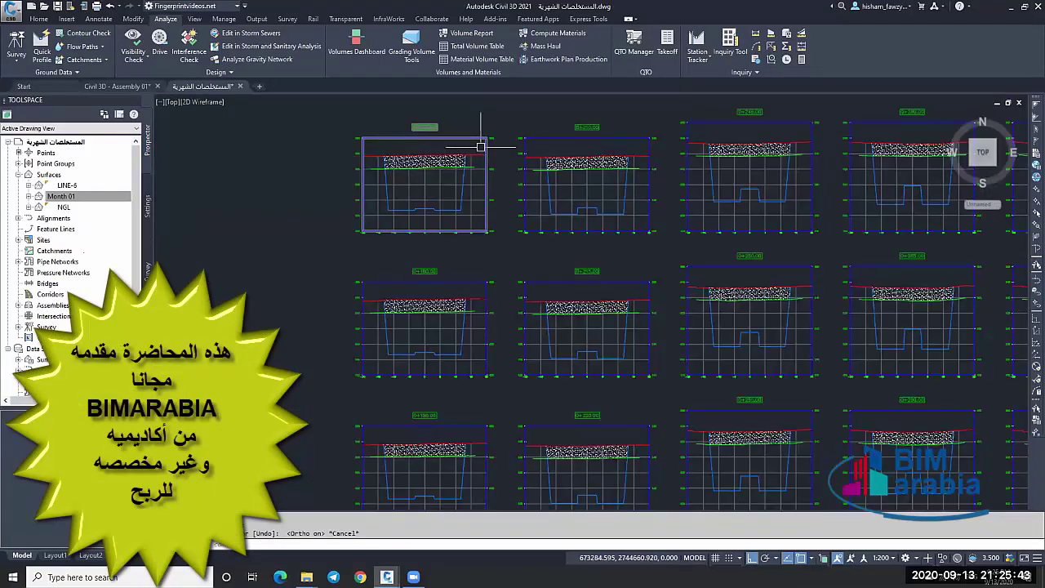
scroll(507, 155, down, 3)
scroll(628, 161, up, 8)
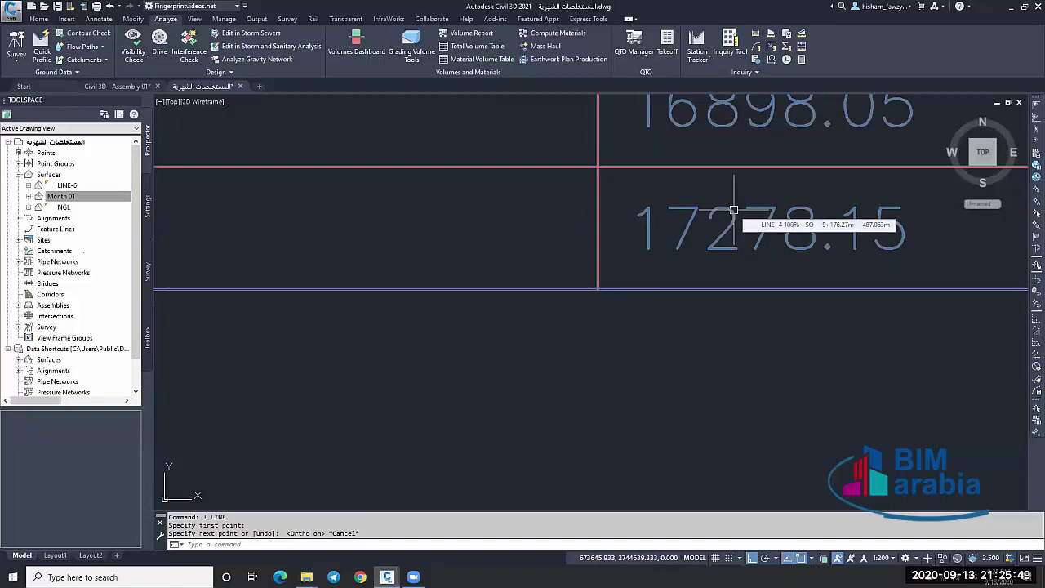
scroll(729, 207, down, 4)
scroll(730, 206, down, 5)
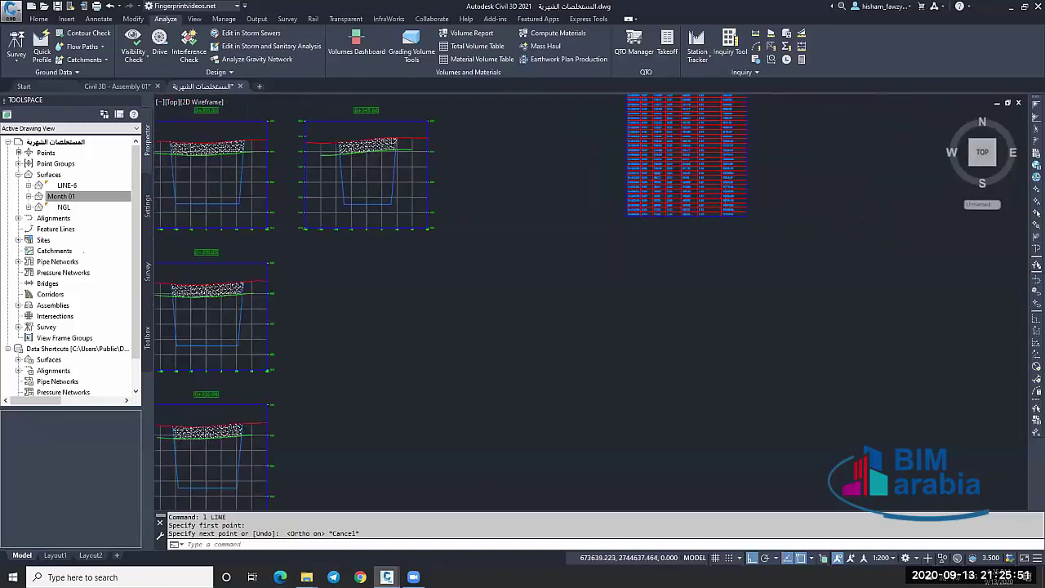
scroll(714, 218, down, 3)
scroll(506, 245, up, 6)
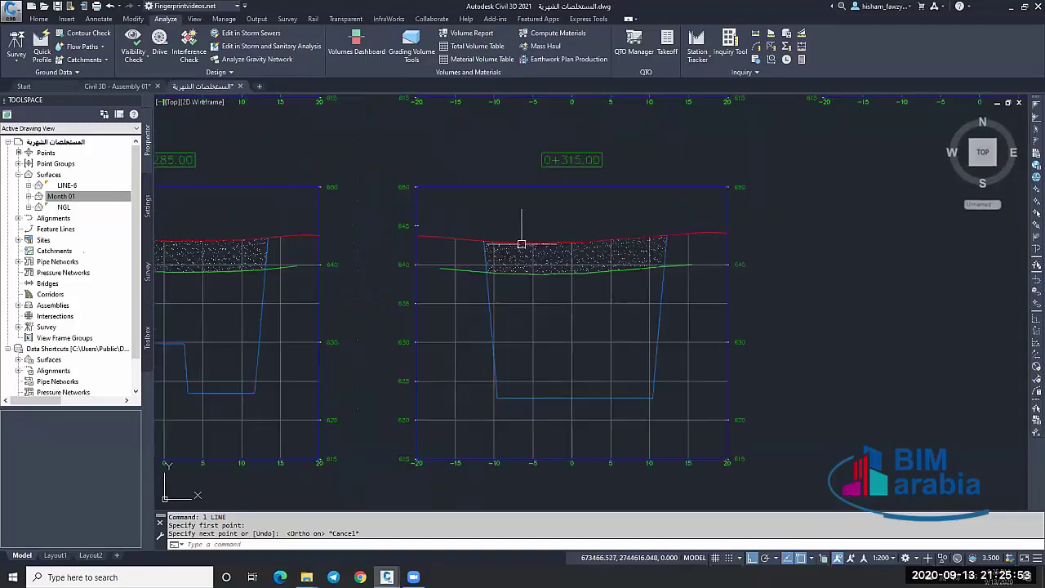
scroll(571, 245, down, 6)
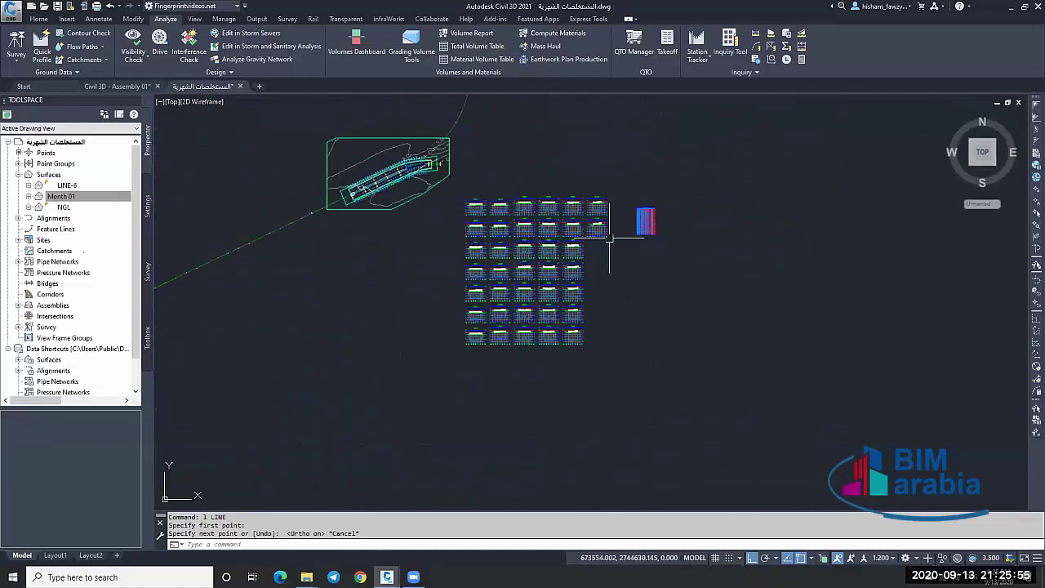
scroll(658, 215, up, 3)
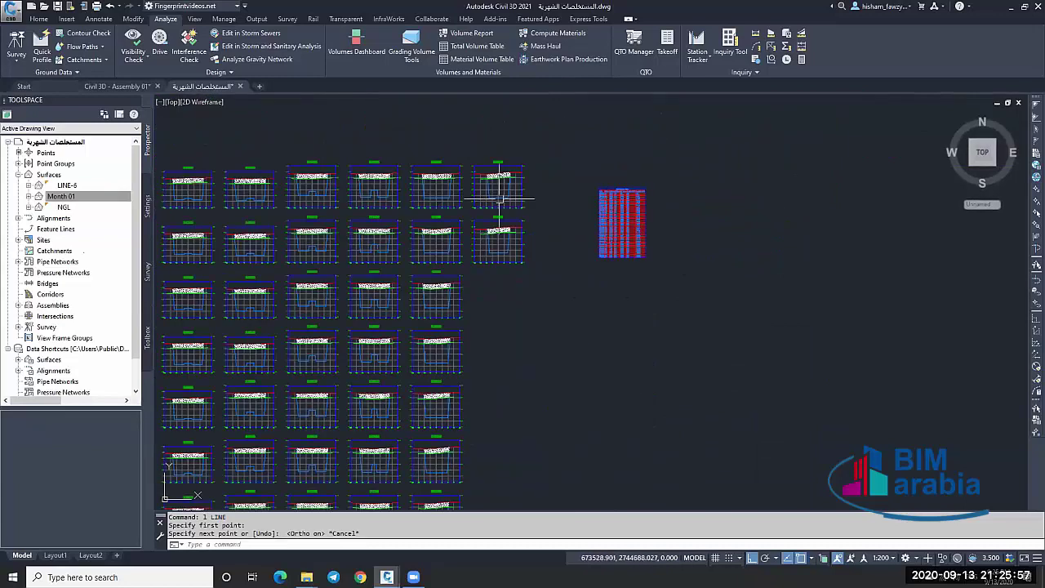
key(Escape)
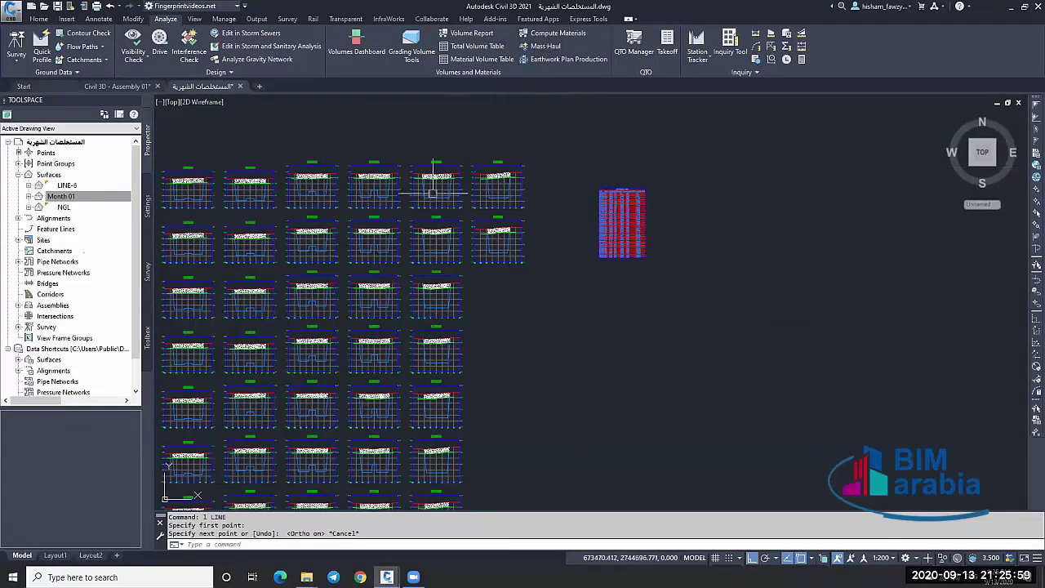
scroll(457, 194, up, 5)
In Compute Materials, delete the Month 01 row from the Earthworks material.
click(458, 194)
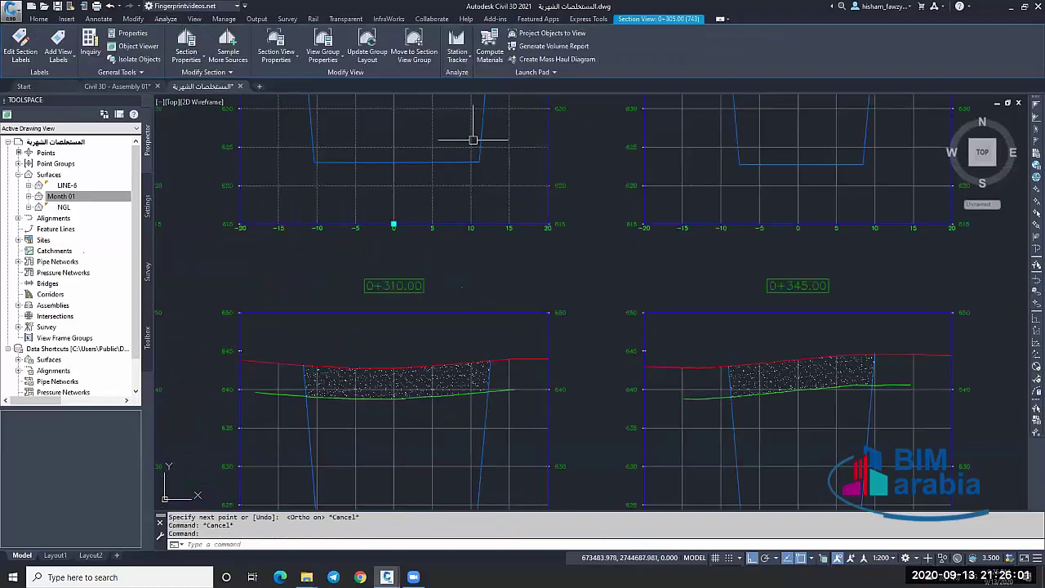
click(490, 45)
click(648, 416)
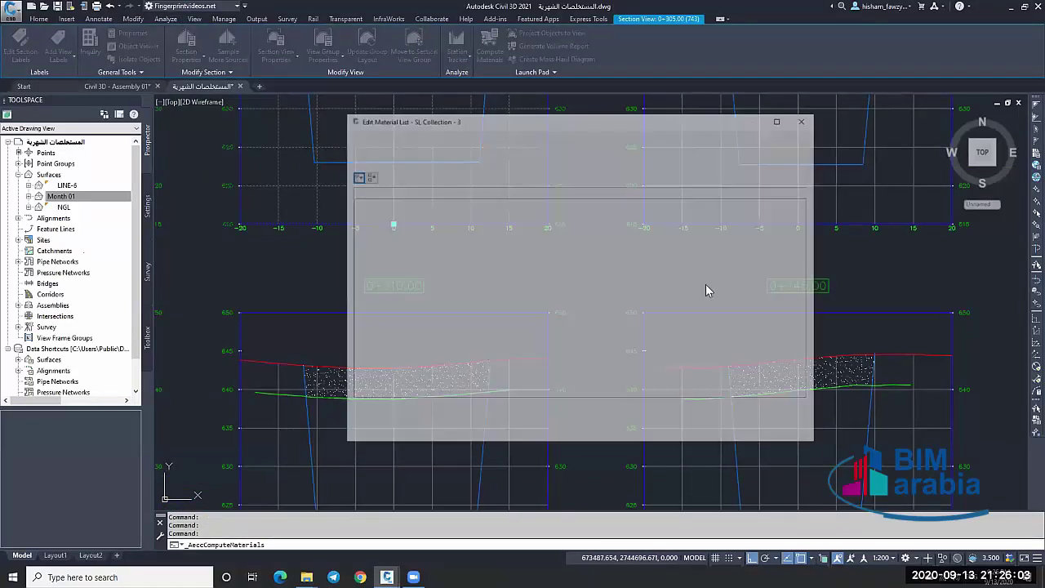
click(370, 203)
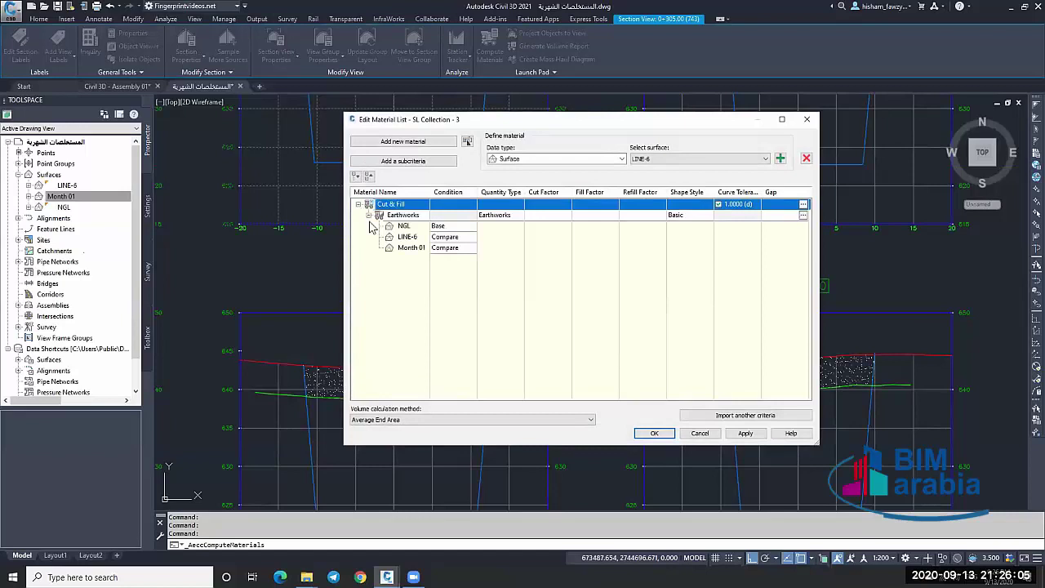
click(408, 248)
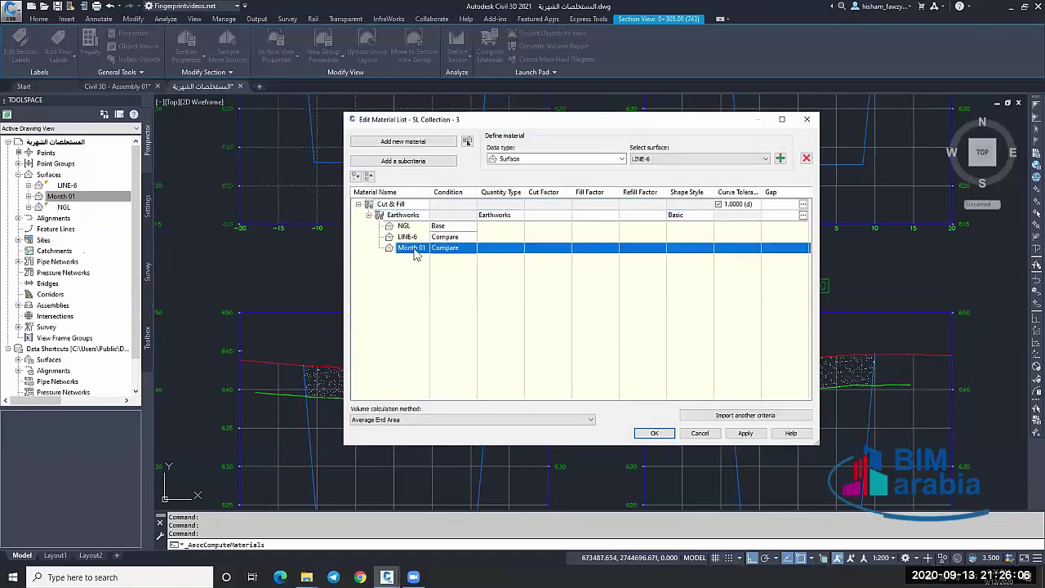
click(805, 159)
click(655, 433)
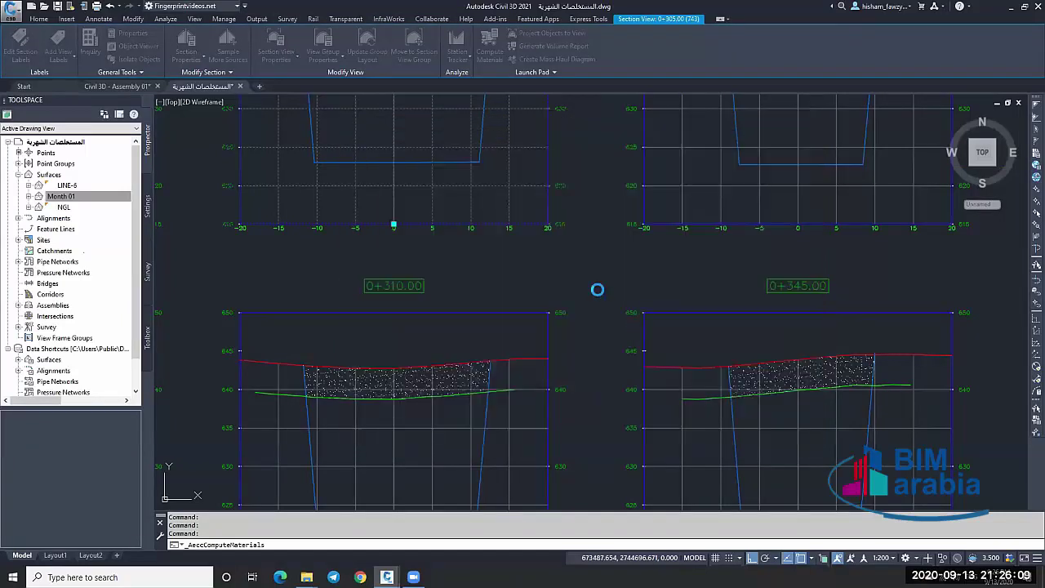
Cancel leftover commands and zoom around to check the full-channel hatching.
scroll(575, 220, down, 8)
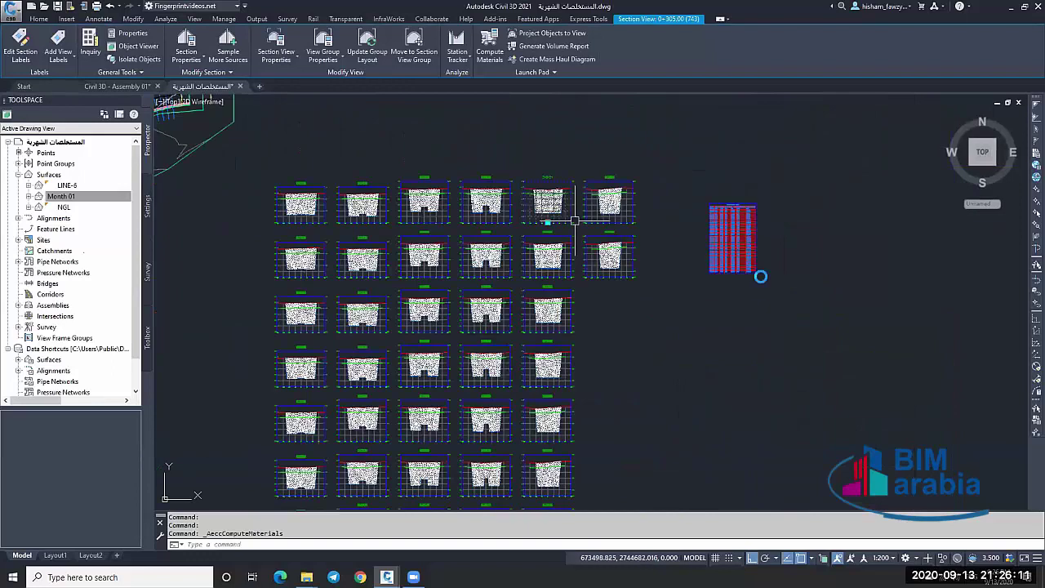
key(Escape)
scroll(711, 249, up, 10)
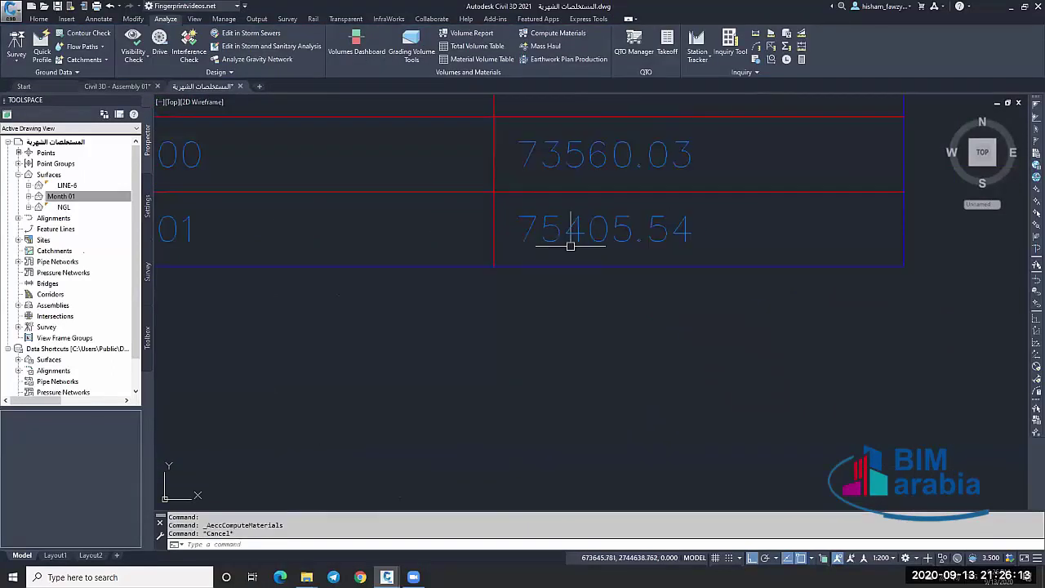
scroll(711, 232, down, 6)
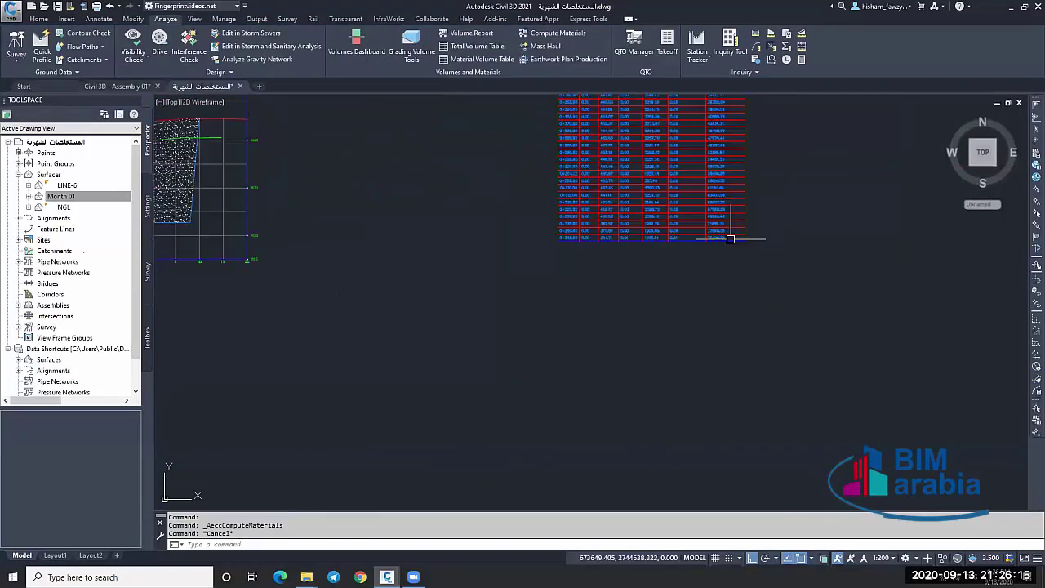
scroll(710, 241, down, 2)
scroll(698, 243, down, 2)
key(Escape)
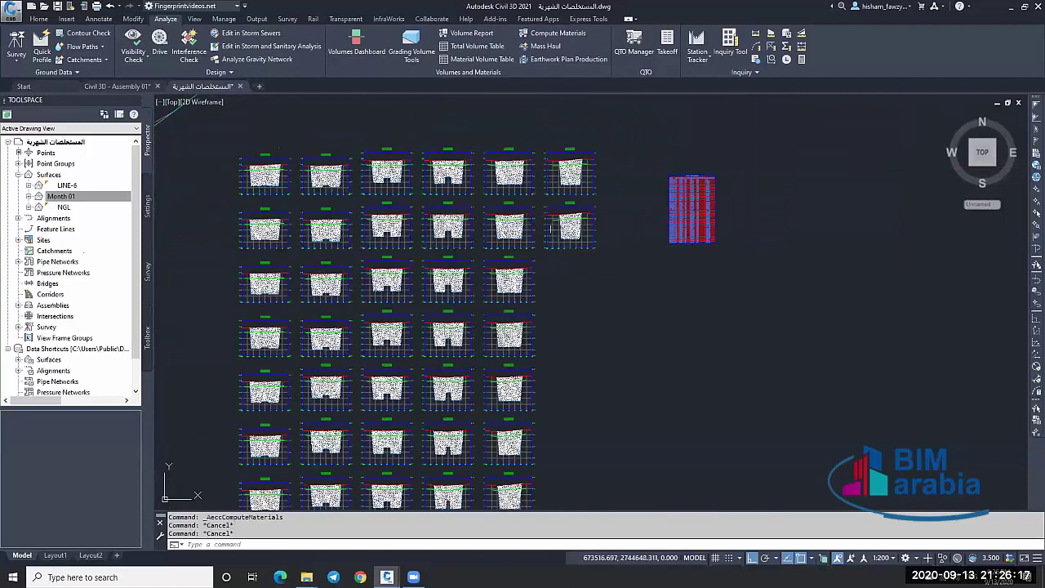
scroll(693, 187, up, 10)
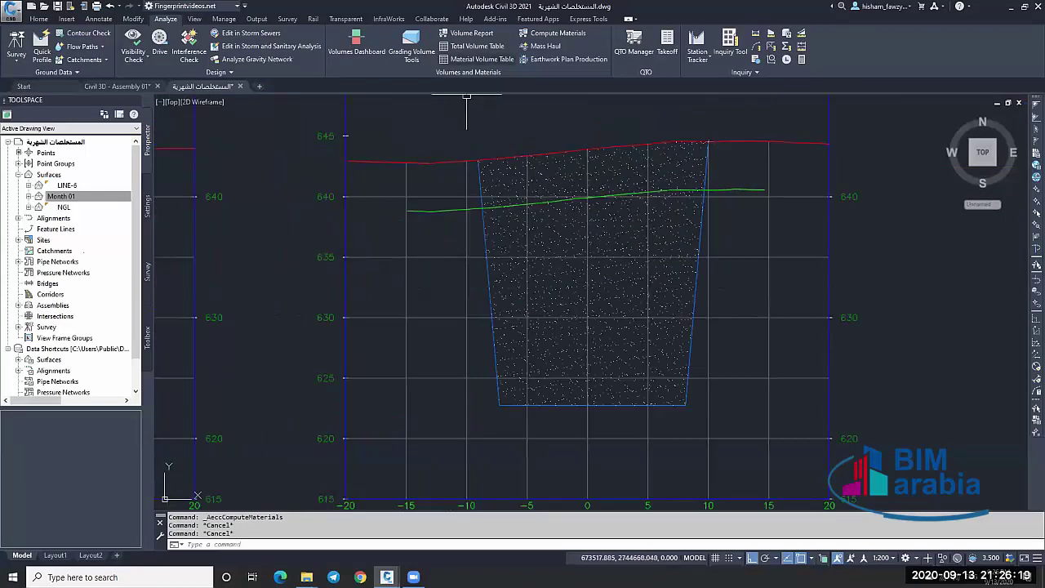
In Compute Materials for the 0+345 section view, pick Month 01 for the Earthworks material.
click(447, 155)
click(490, 50)
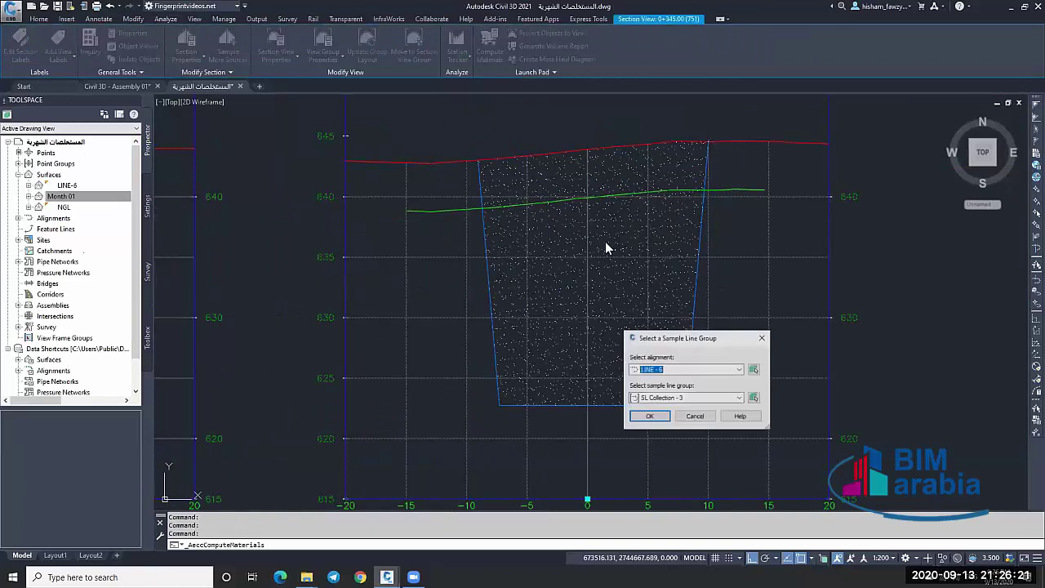
click(649, 416)
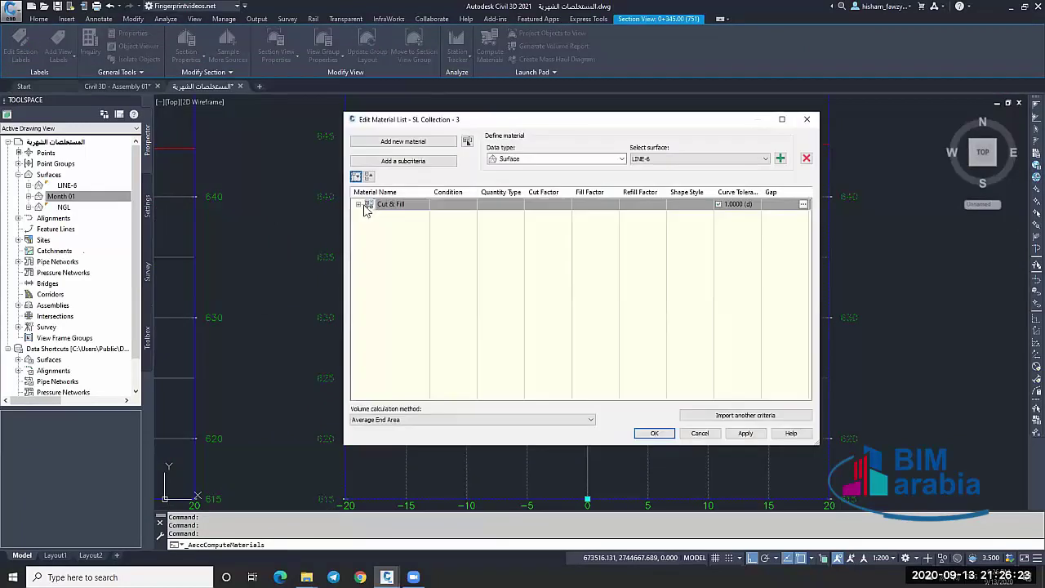
click(359, 204)
click(369, 215)
click(426, 214)
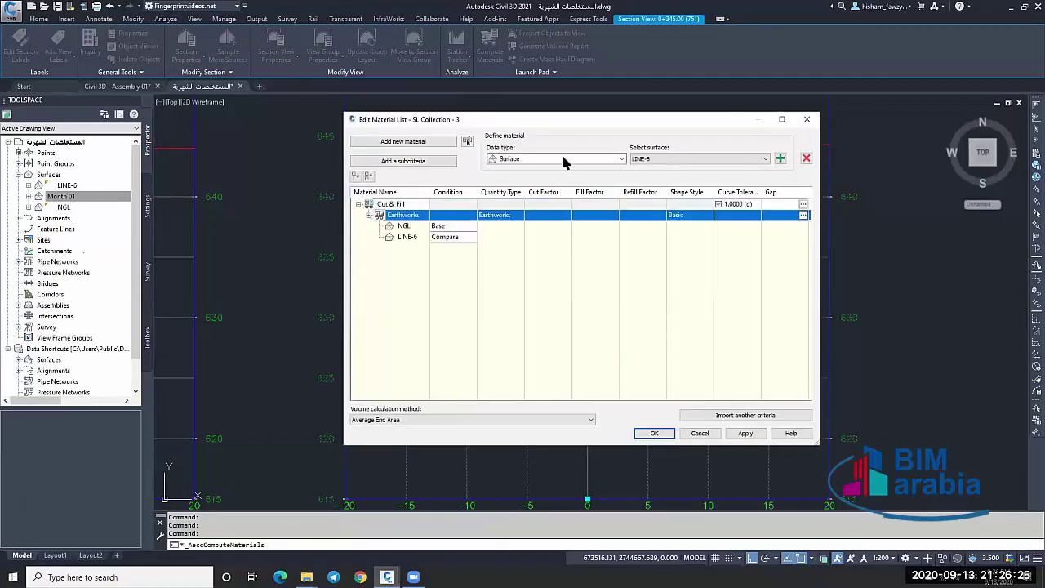
click(672, 160)
click(748, 181)
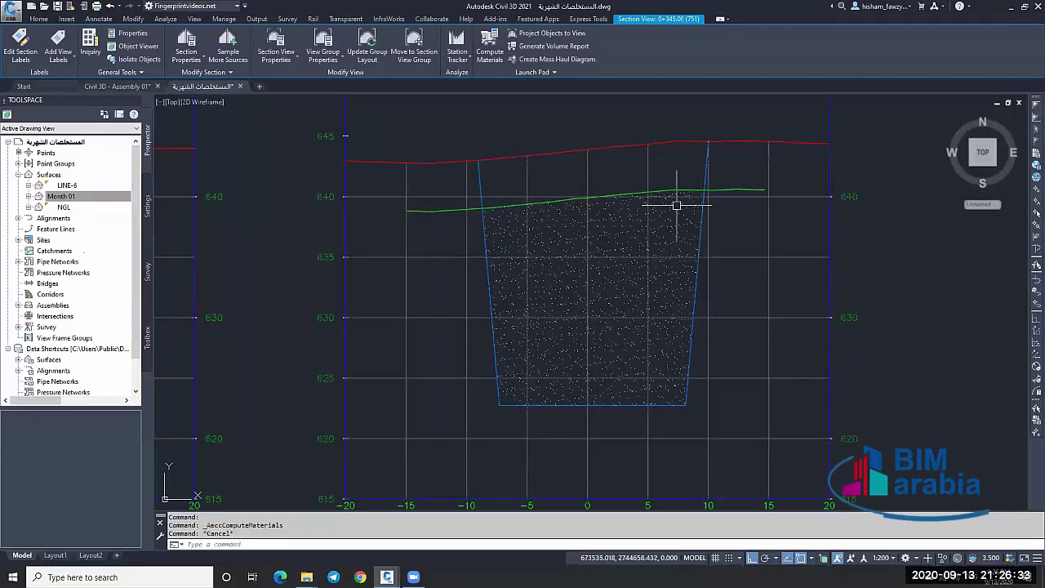
Clear the selection and zoom through the section views to review the hatching.
key(Escape)
scroll(645, 218, down, 5)
scroll(644, 218, down, 2)
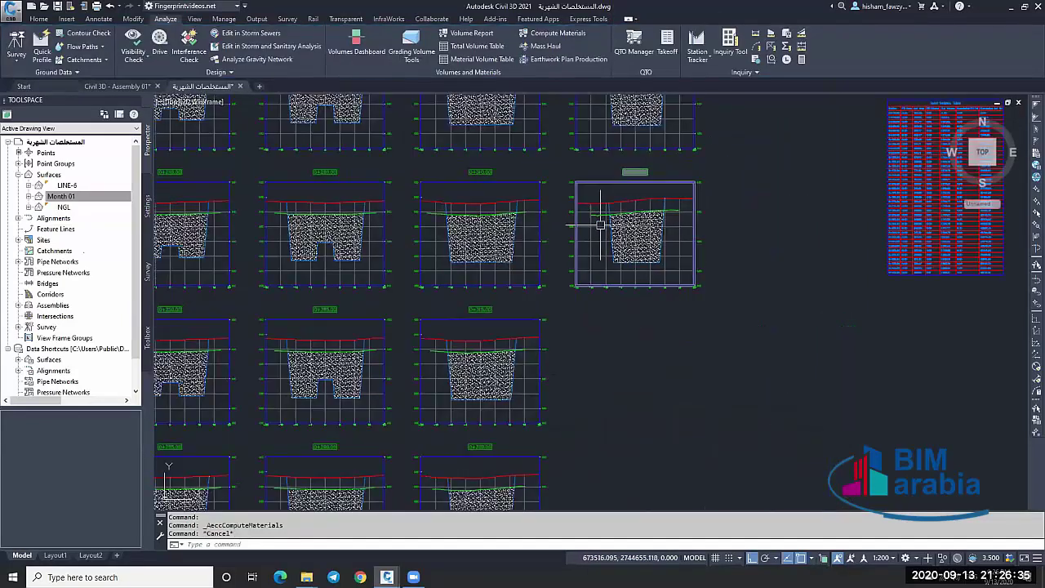
scroll(611, 227, up, 7)
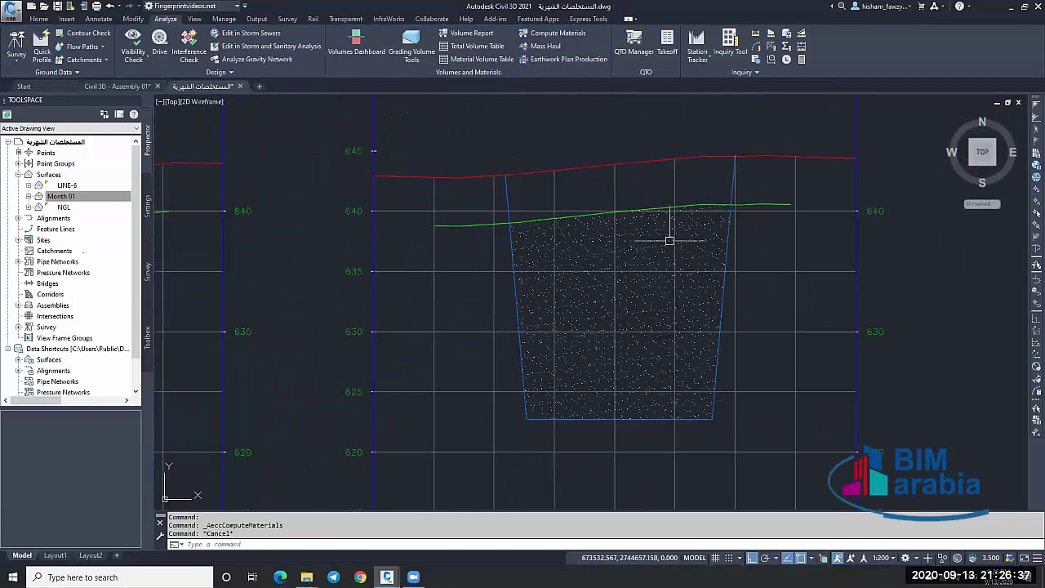
scroll(677, 213, down, 2)
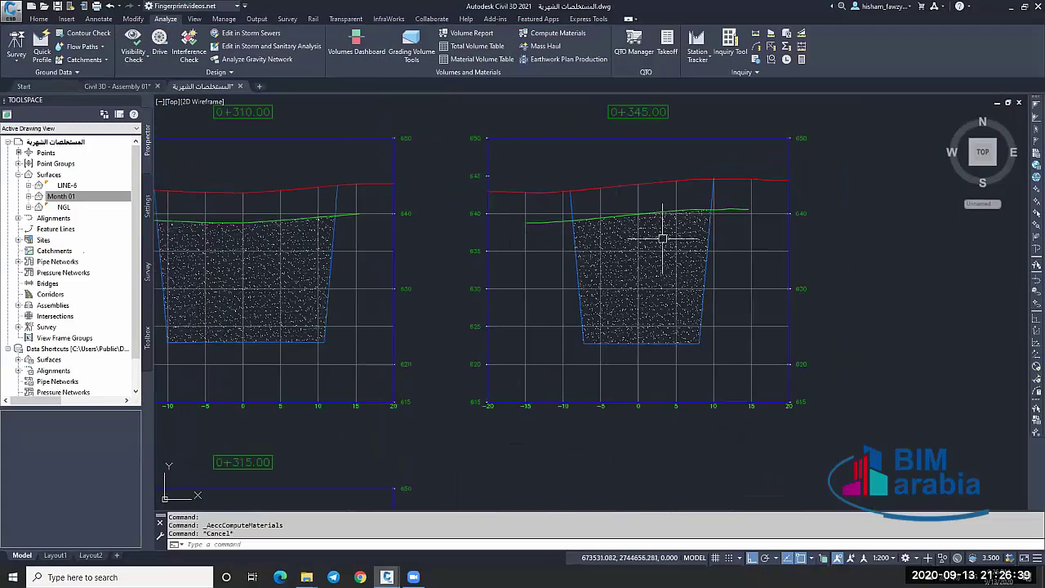
scroll(652, 205, up, 3)
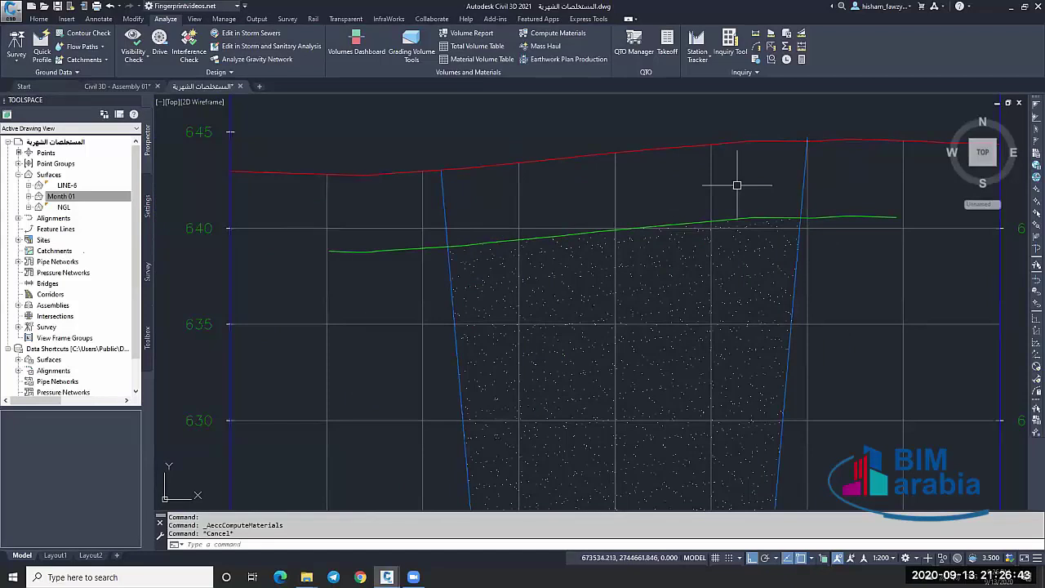
scroll(653, 204, down, 4)
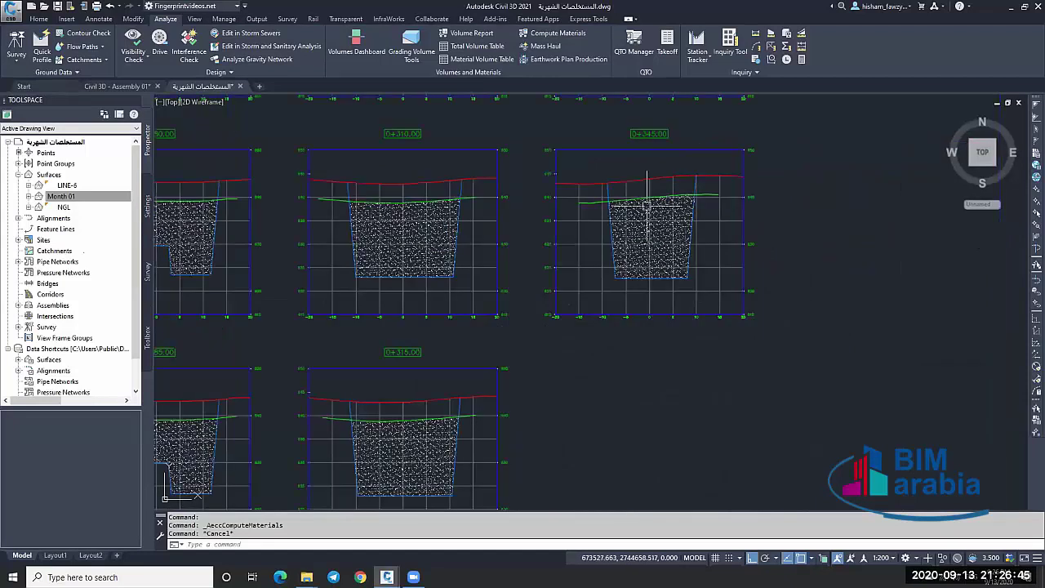
scroll(675, 199, up, 3)
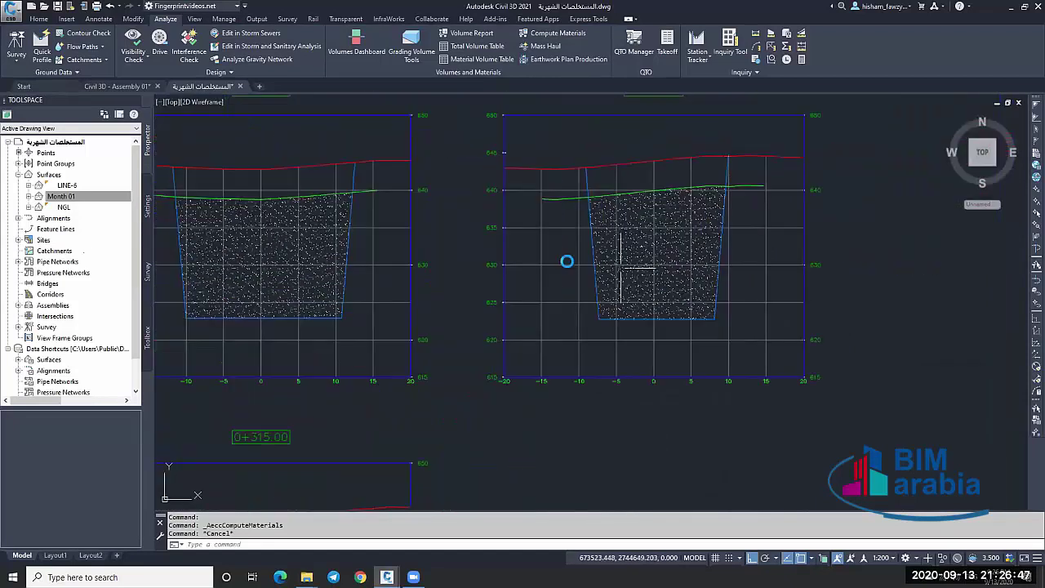
scroll(700, 275, down, 4)
scroll(804, 284, up, 5)
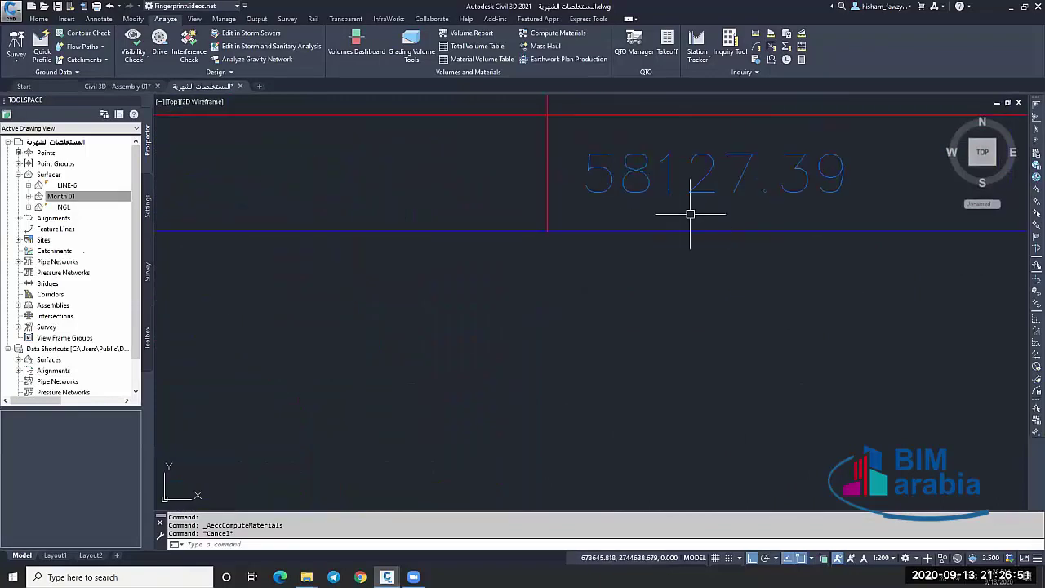
scroll(700, 250, down, 6)
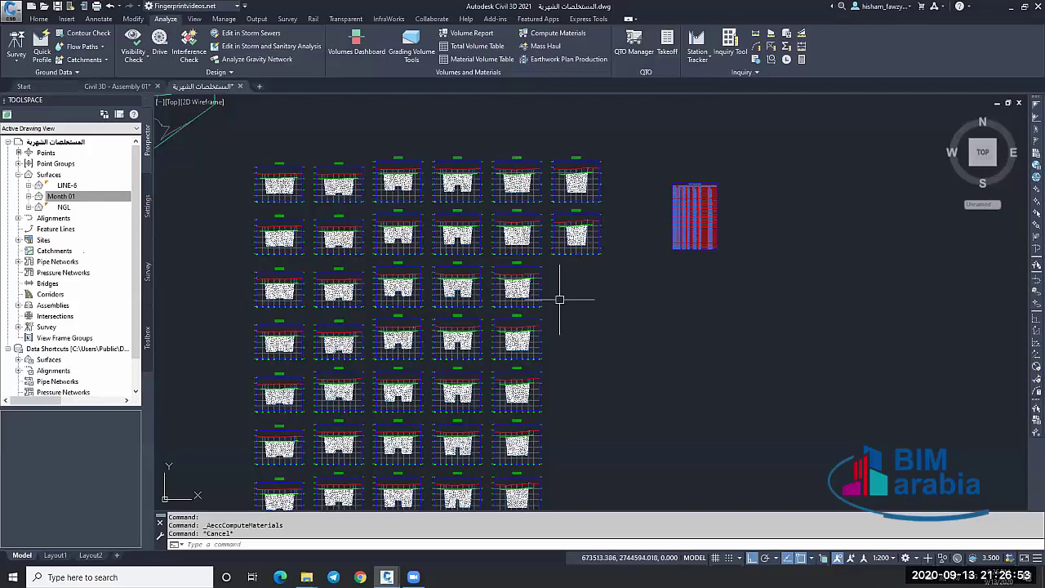
scroll(556, 226, up, 5)
scroll(556, 225, up, 4)
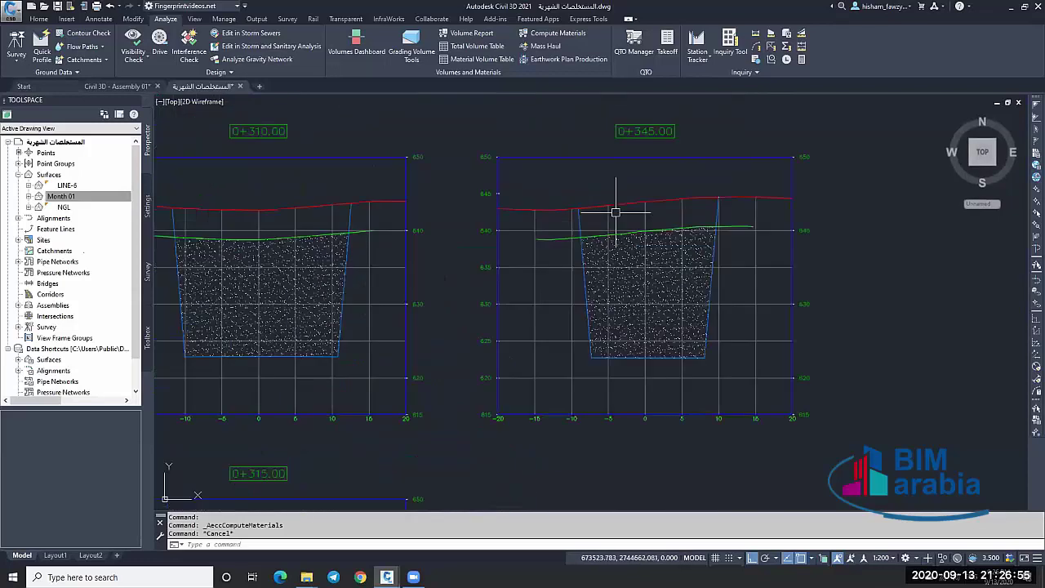
key(Escape)
Recompute materials and set Month 01's condition to Compare in the Cut & Fill Earthworks material.
click(601, 218)
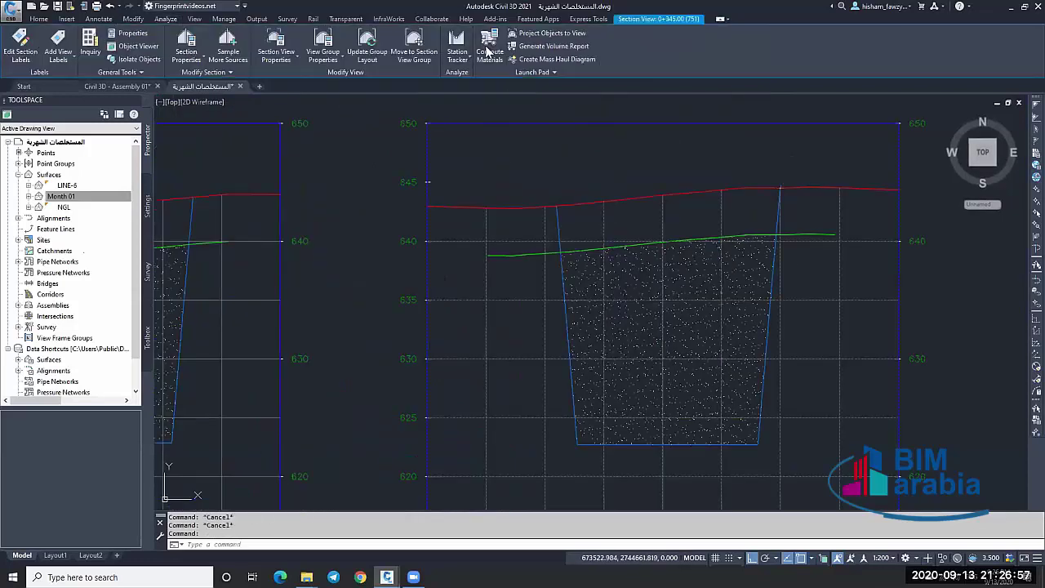
click(490, 45)
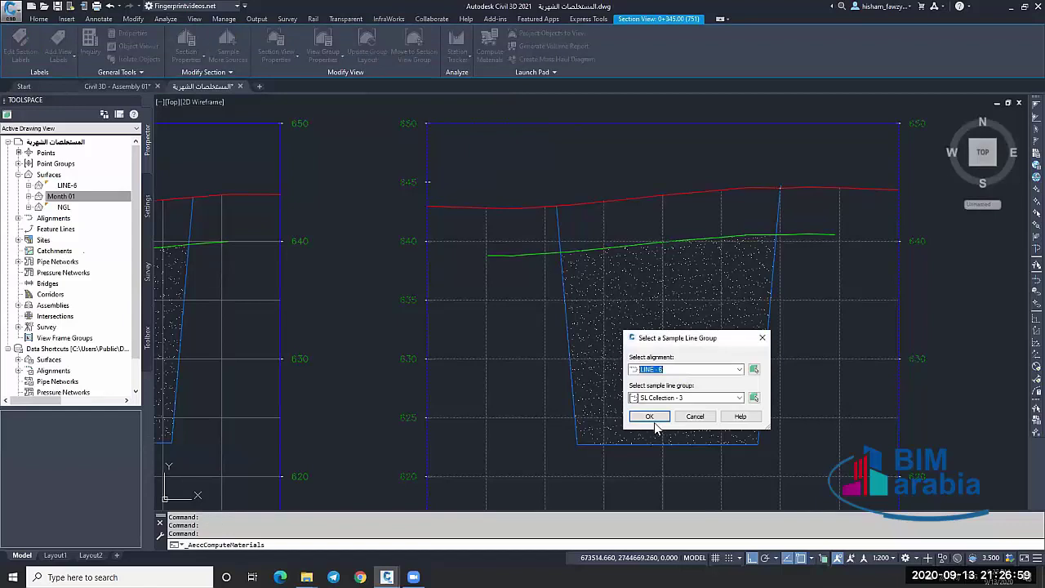
click(652, 419)
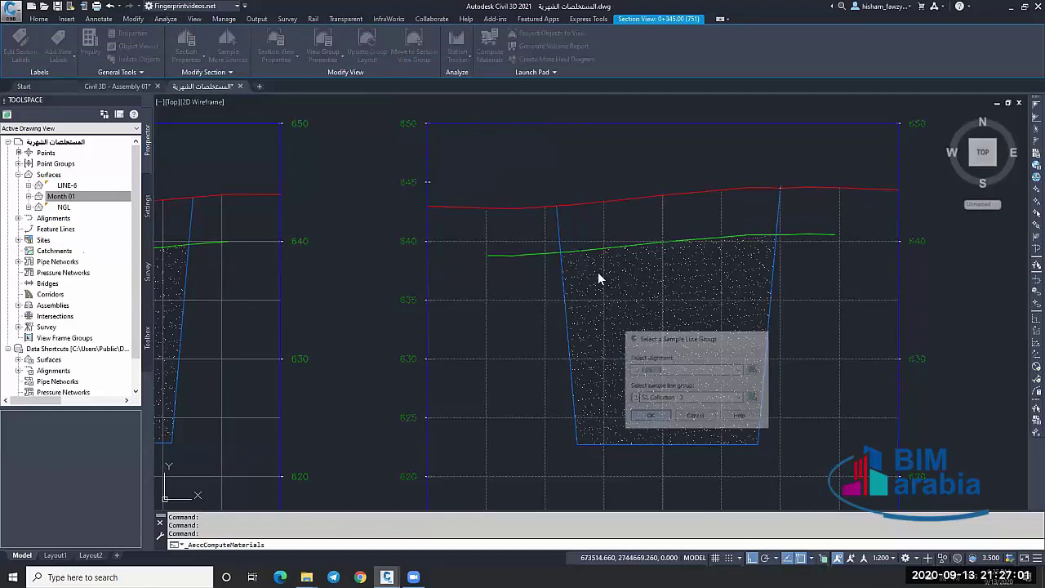
click(357, 205)
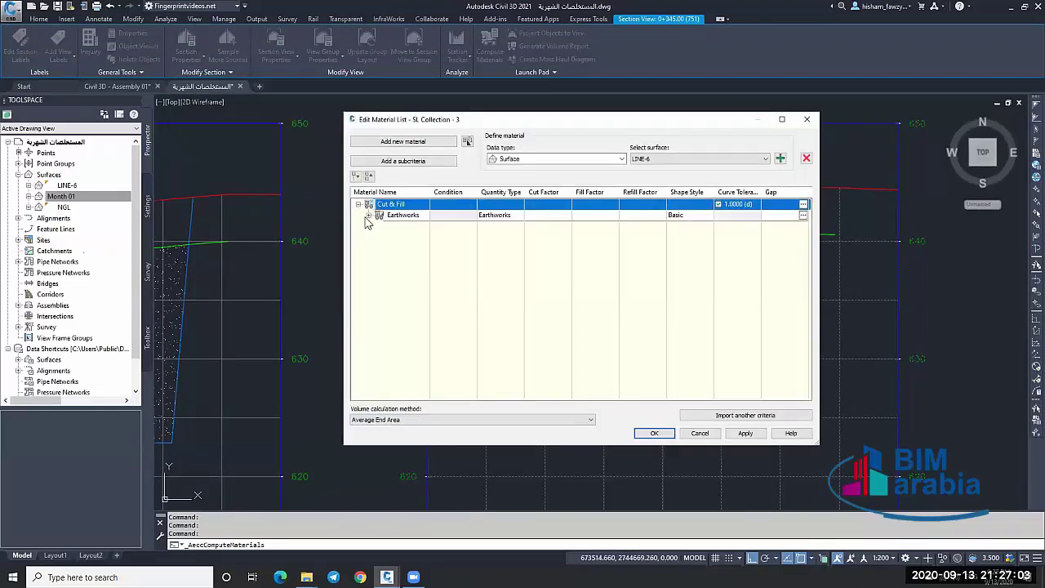
click(368, 215)
click(439, 249)
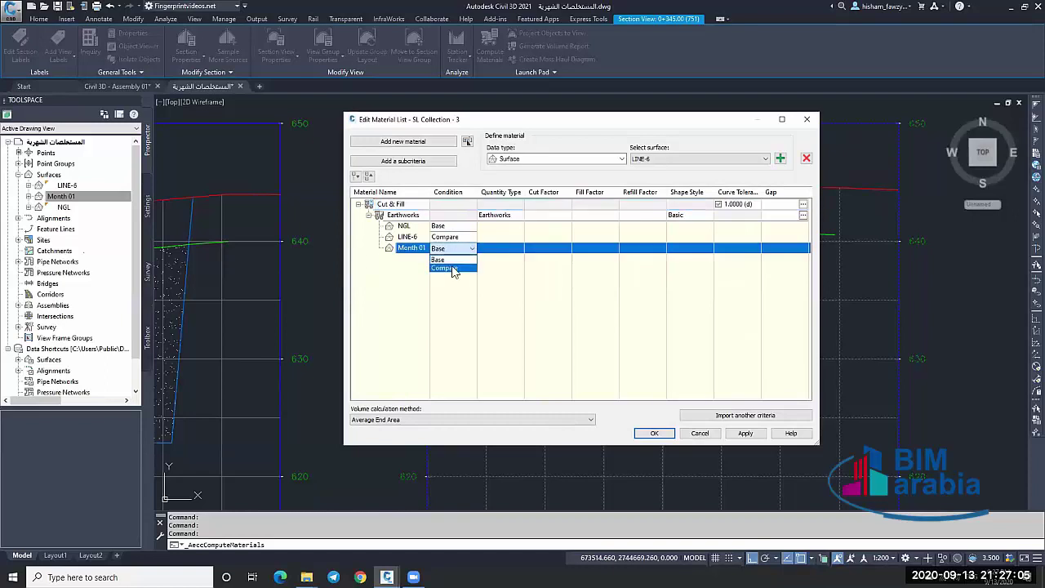
click(453, 269)
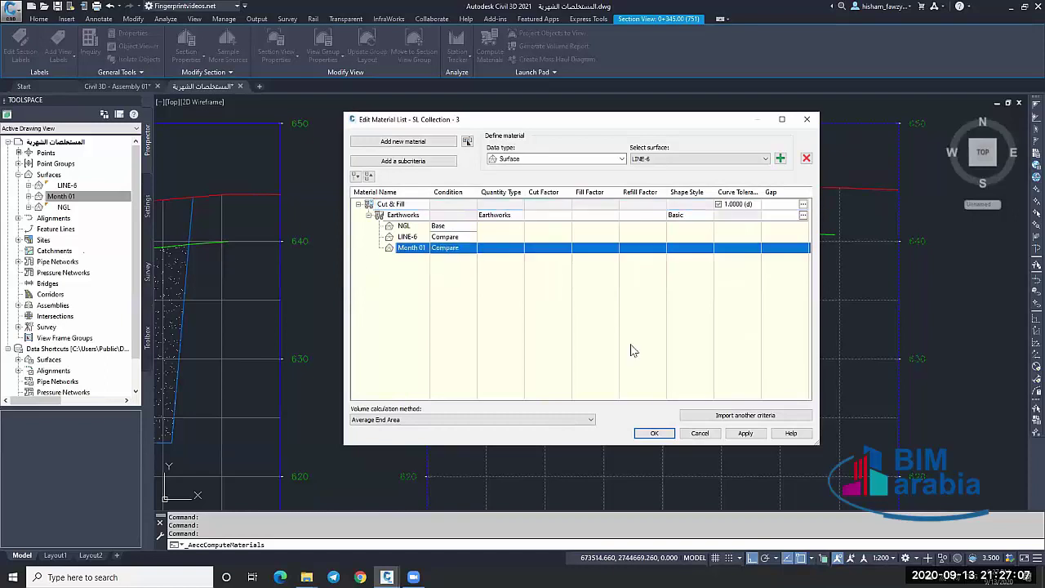
click(654, 433)
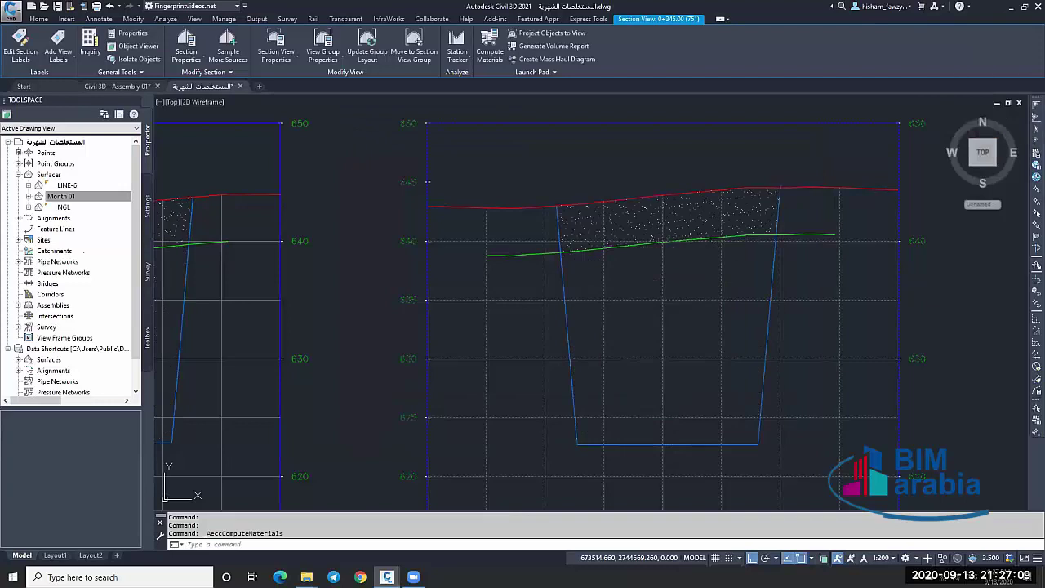
key(Escape)
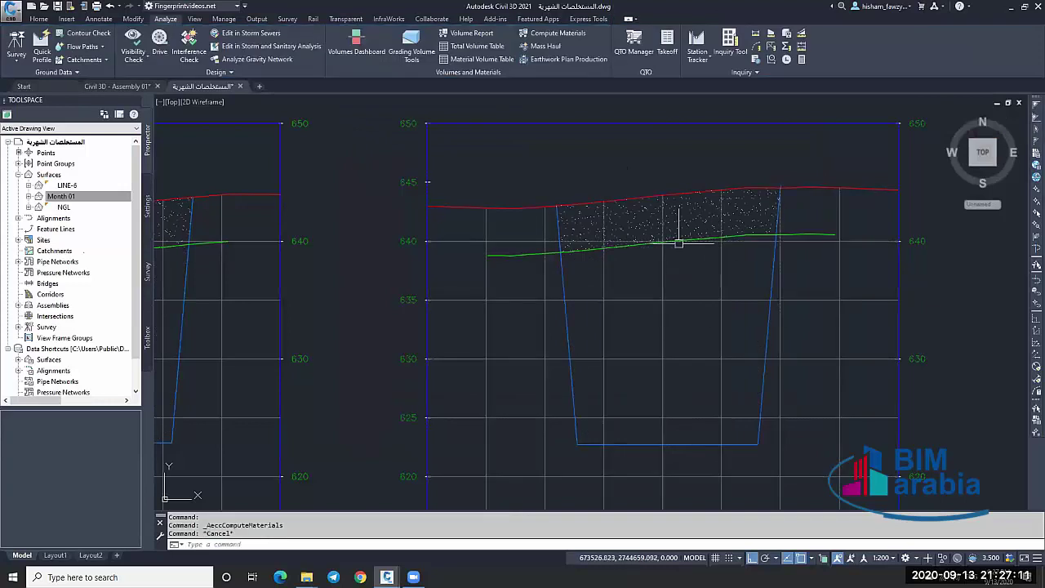
scroll(503, 256, down, 6)
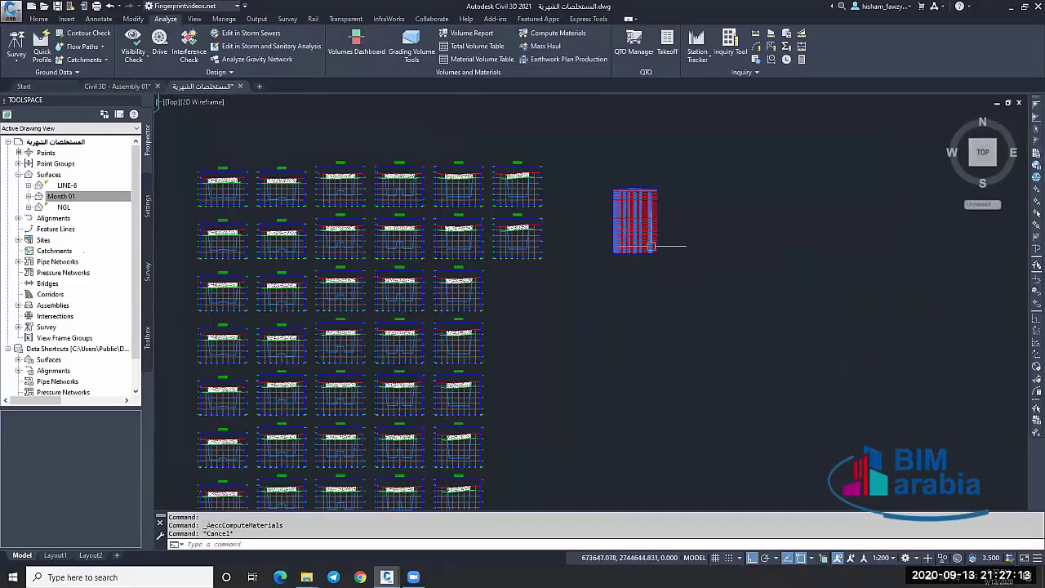
scroll(639, 315, up, 6)
scroll(639, 314, down, 6)
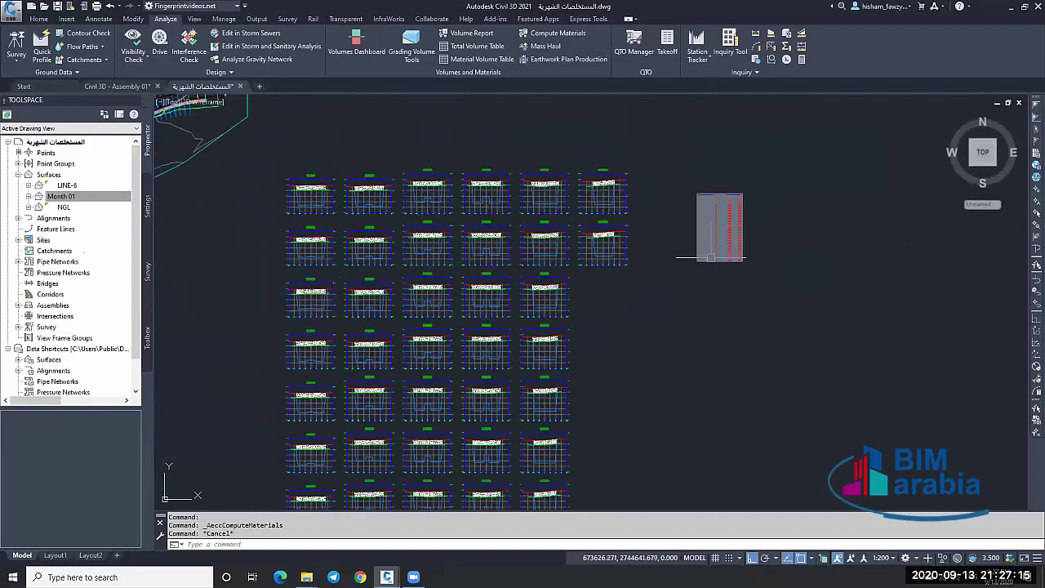
key(Escape)
scroll(578, 243, up, 4)
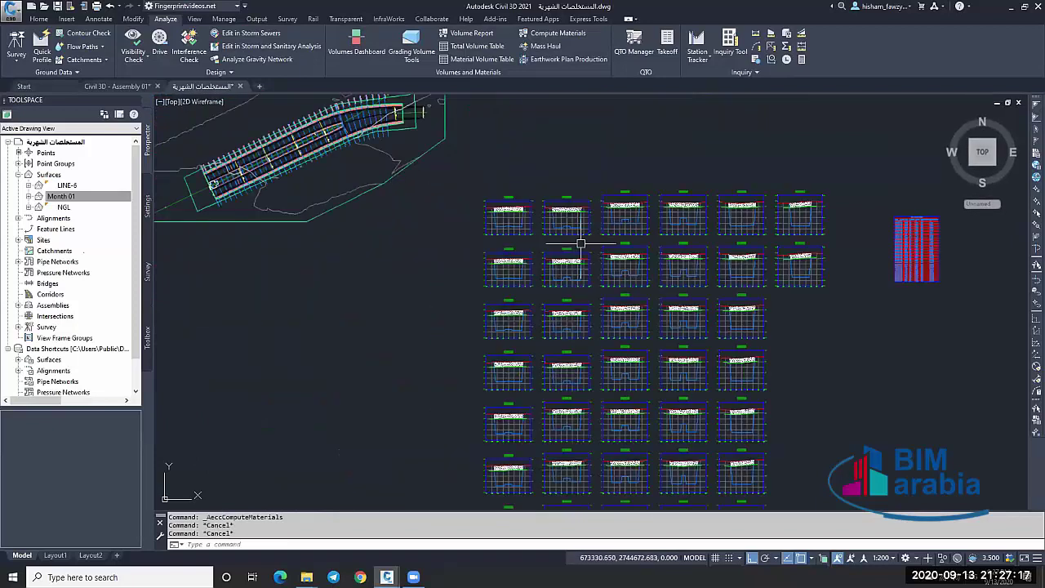
middle_drag(580, 243, 612, 212)
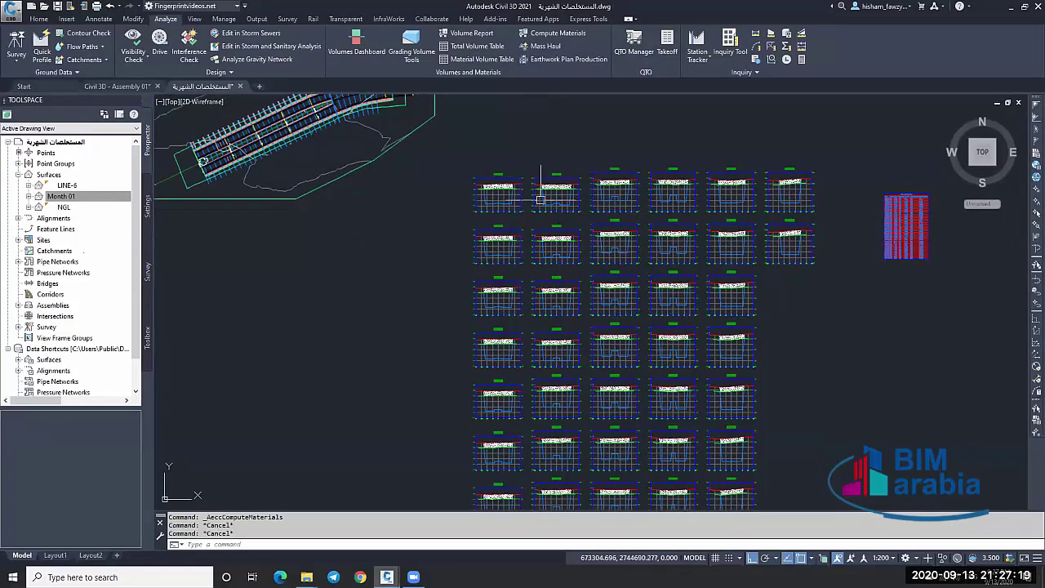
scroll(545, 189, up, 2)
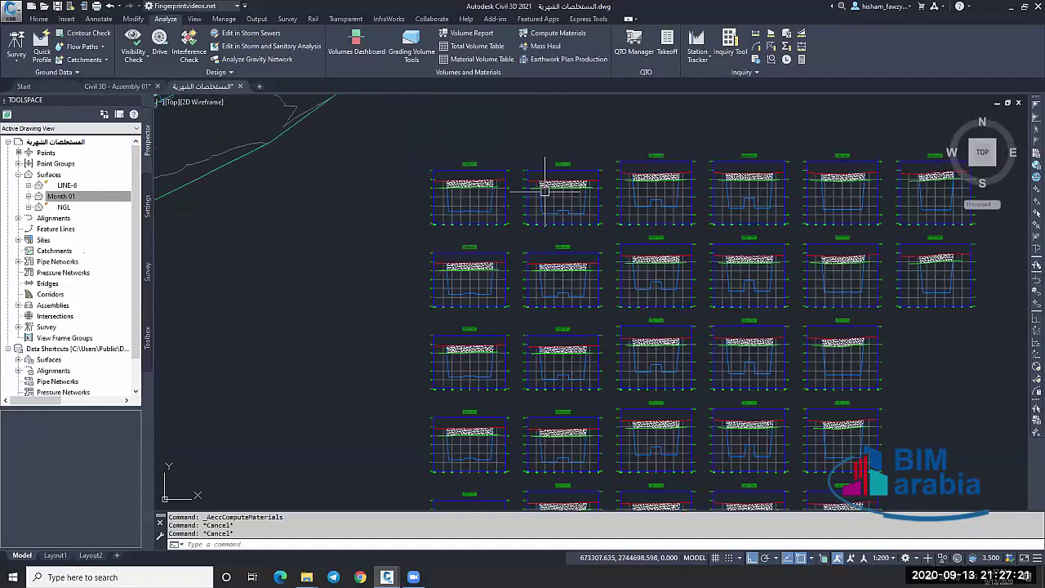
scroll(544, 189, up, 2)
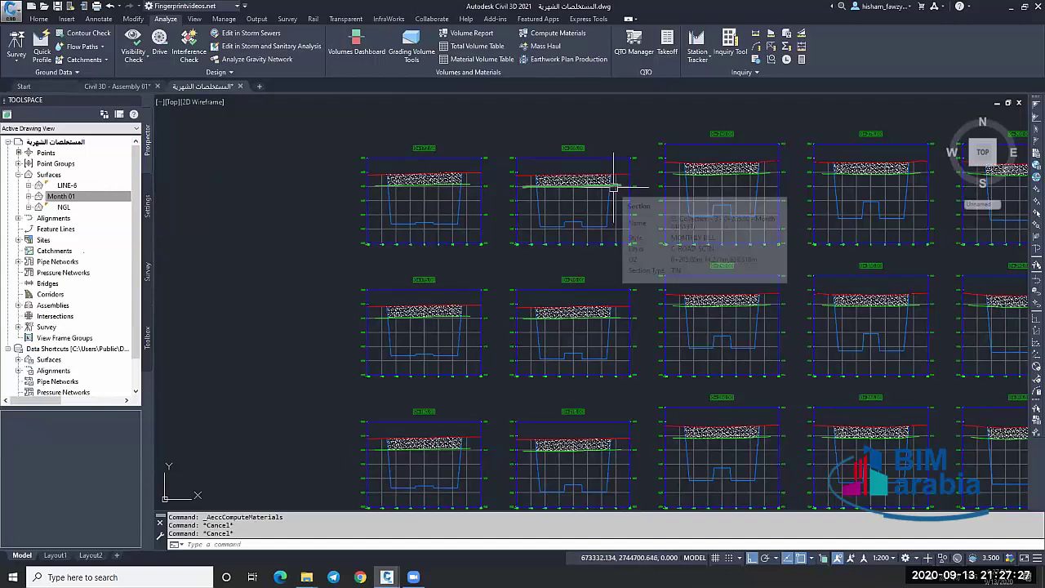
scroll(608, 186, up, 6)
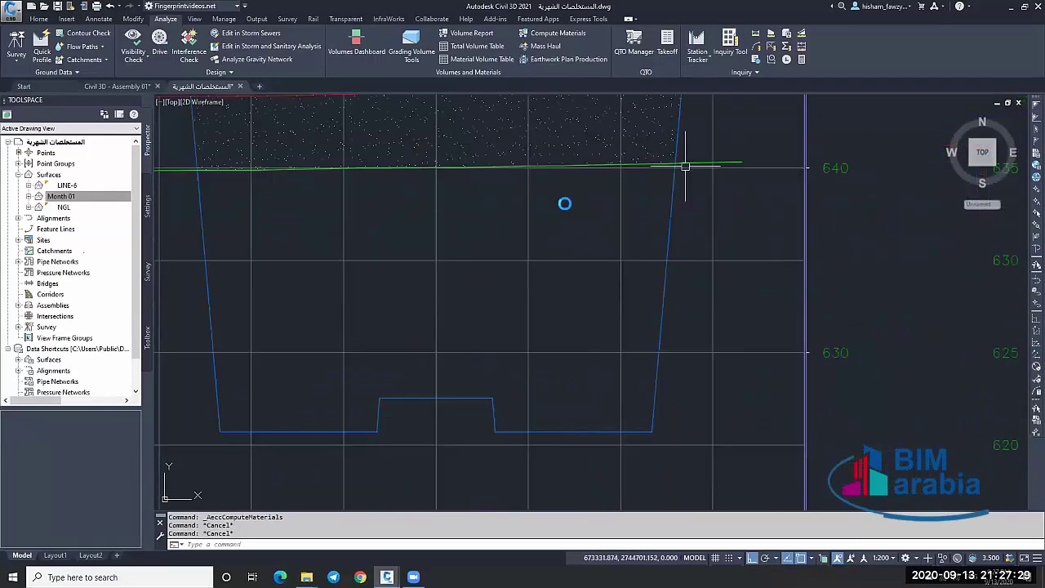
scroll(563, 187, down, 5)
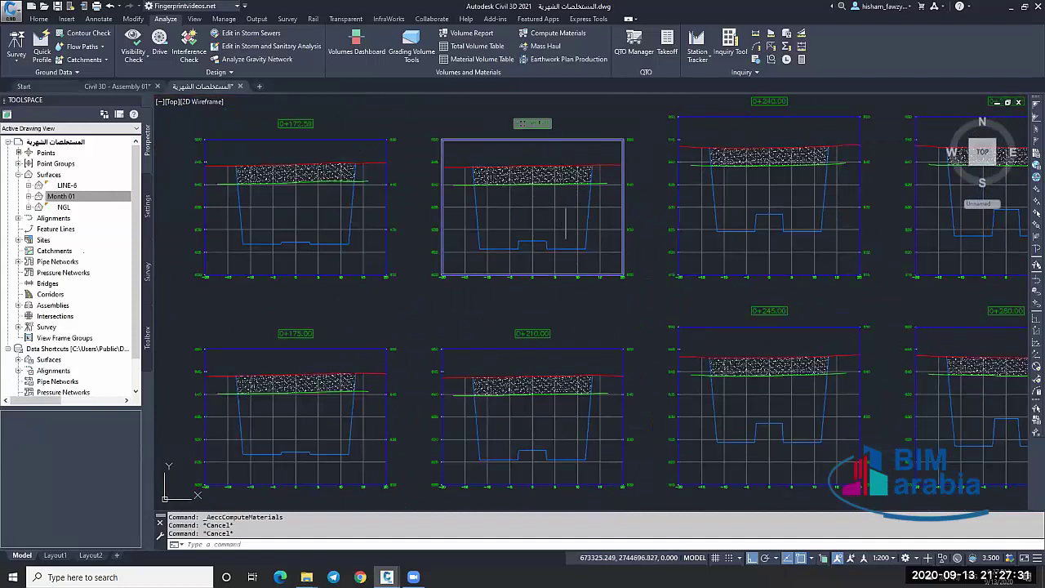
scroll(563, 192, down, 4)
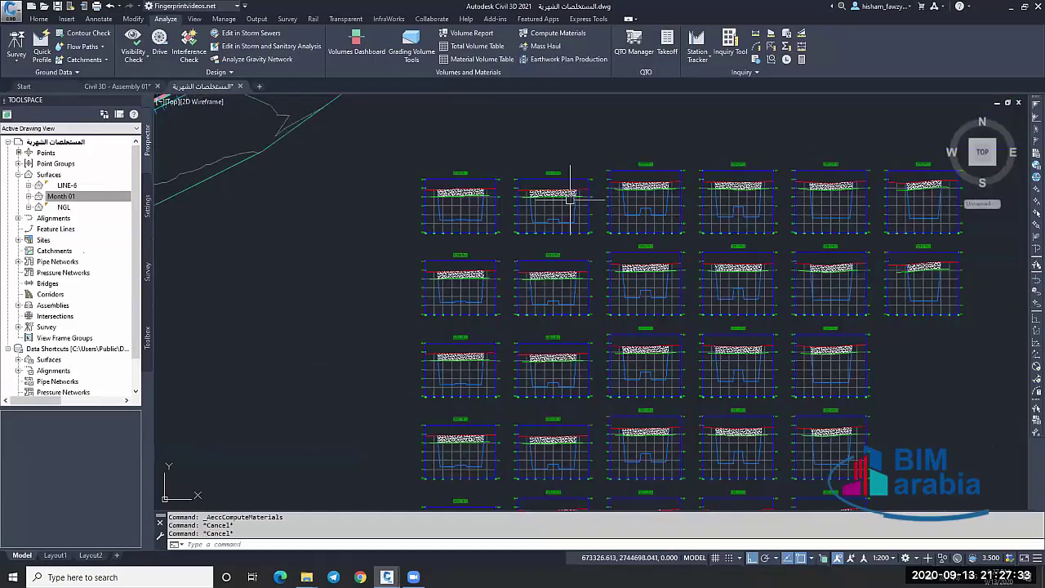
scroll(572, 194, up, 4)
Rerun Compute Materials for the sample line group and import another Earthworks takeoff criteria.
scroll(572, 188, down, 3)
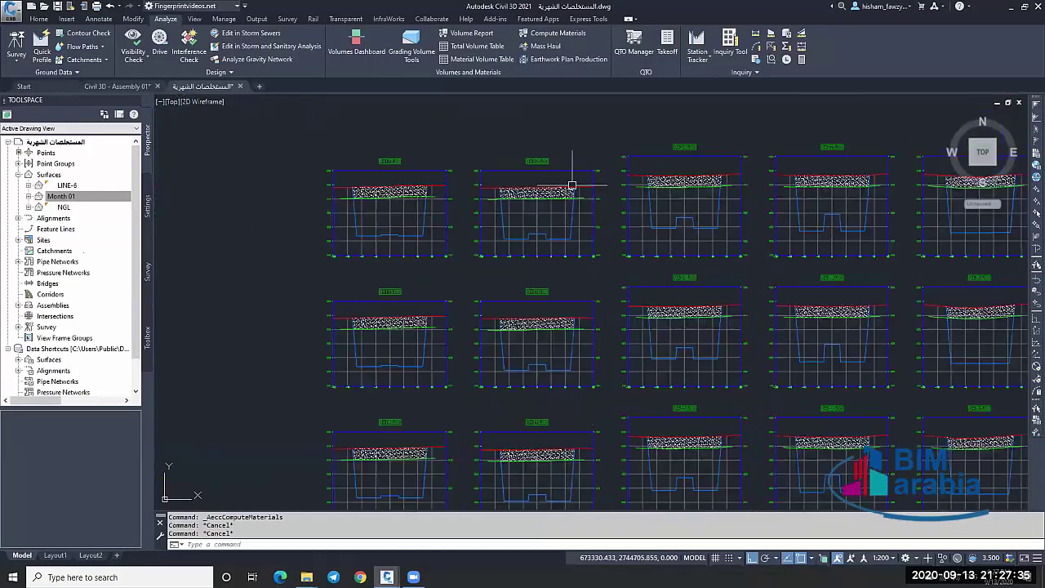
scroll(531, 193, up, 3)
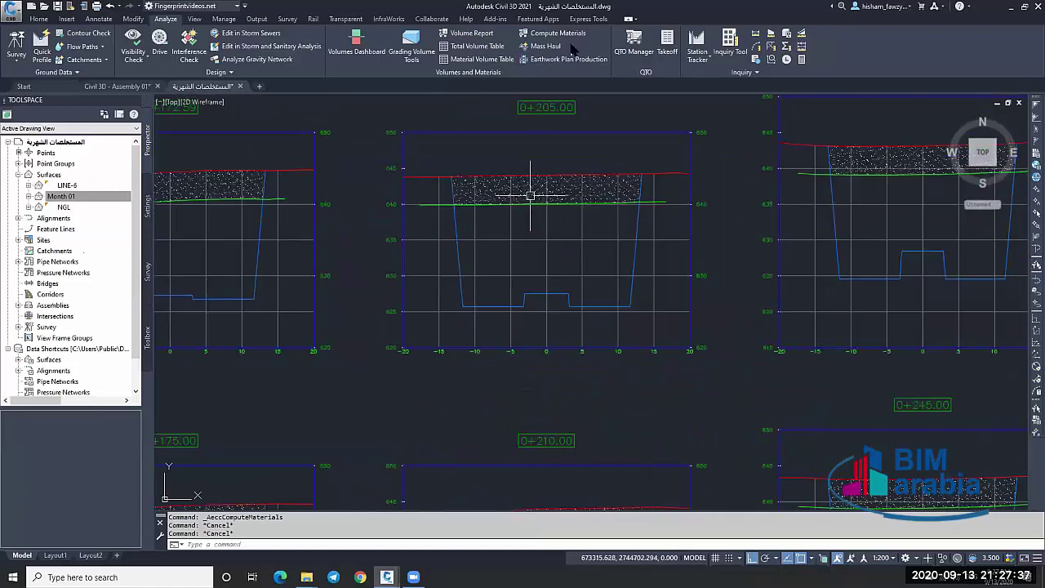
key(Return)
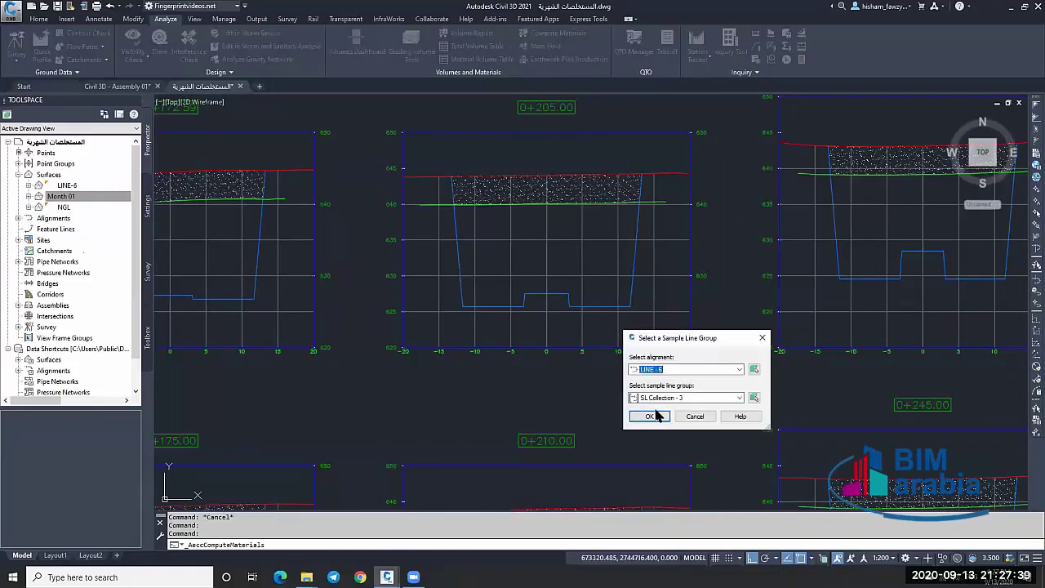
click(650, 418)
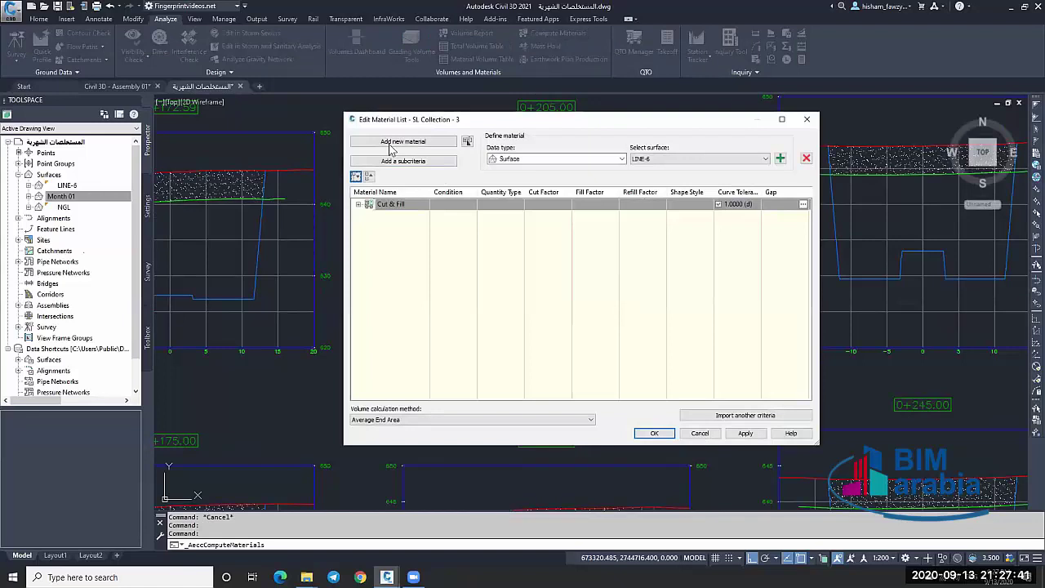
click(751, 415)
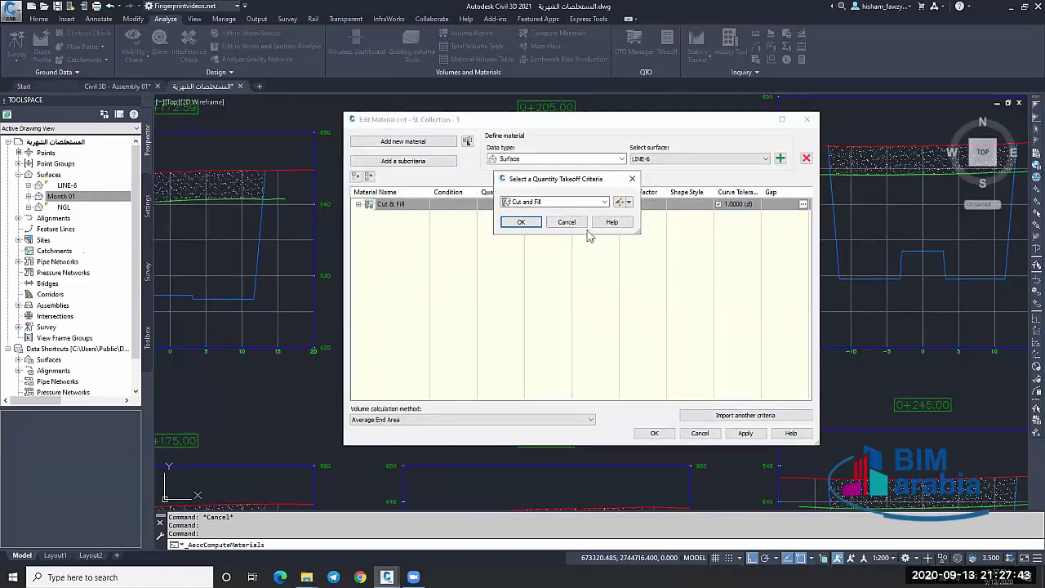
click(566, 204)
click(535, 218)
click(521, 222)
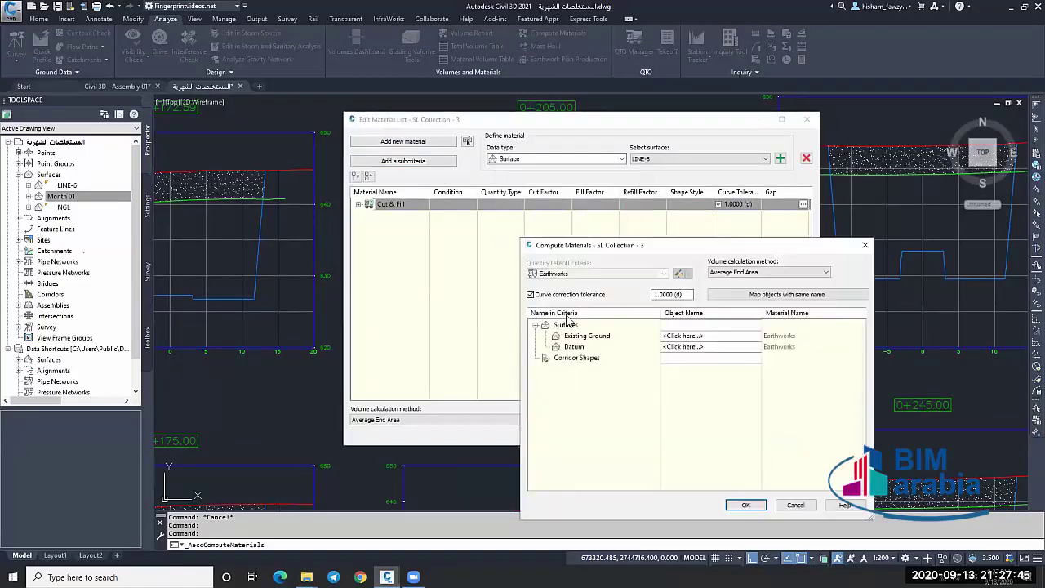
Map the criteria's Existing Ground to NGL and Datum to Month 01.
click(686, 336)
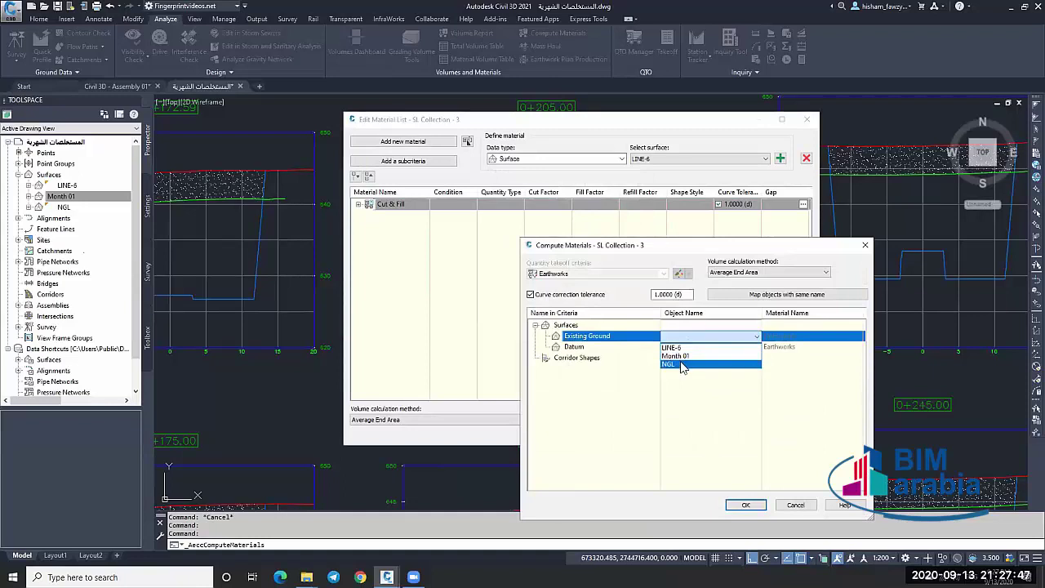
click(677, 364)
click(698, 347)
click(693, 356)
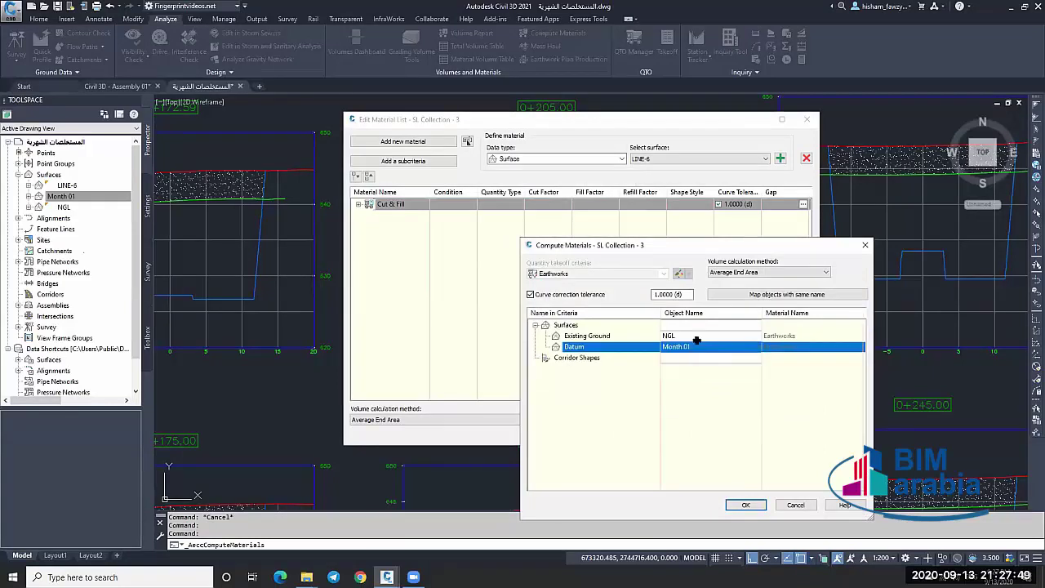
click(744, 505)
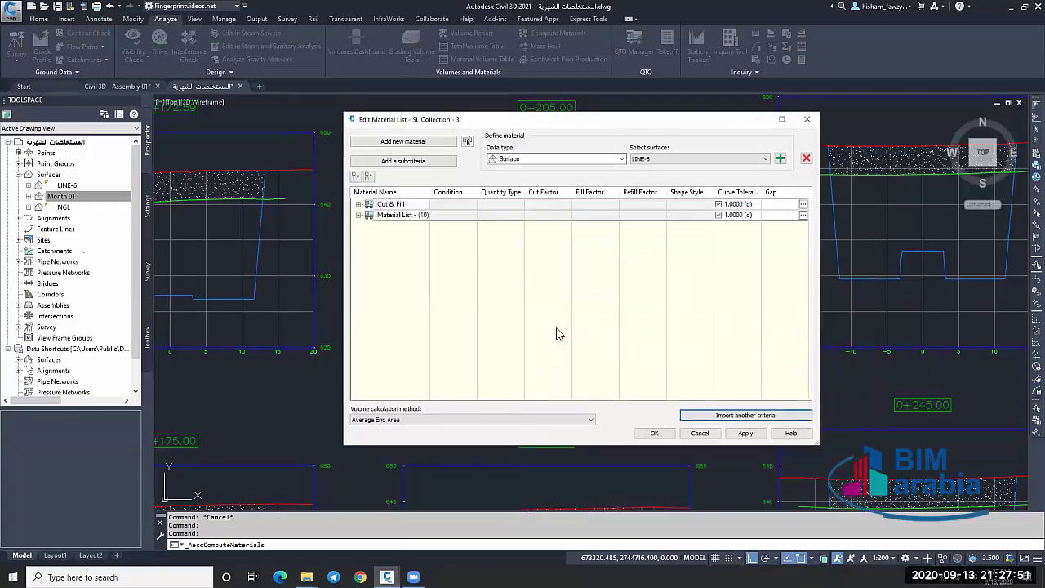
Rename the new material list to 'All' and apply the material lists.
click(409, 215)
click(413, 215)
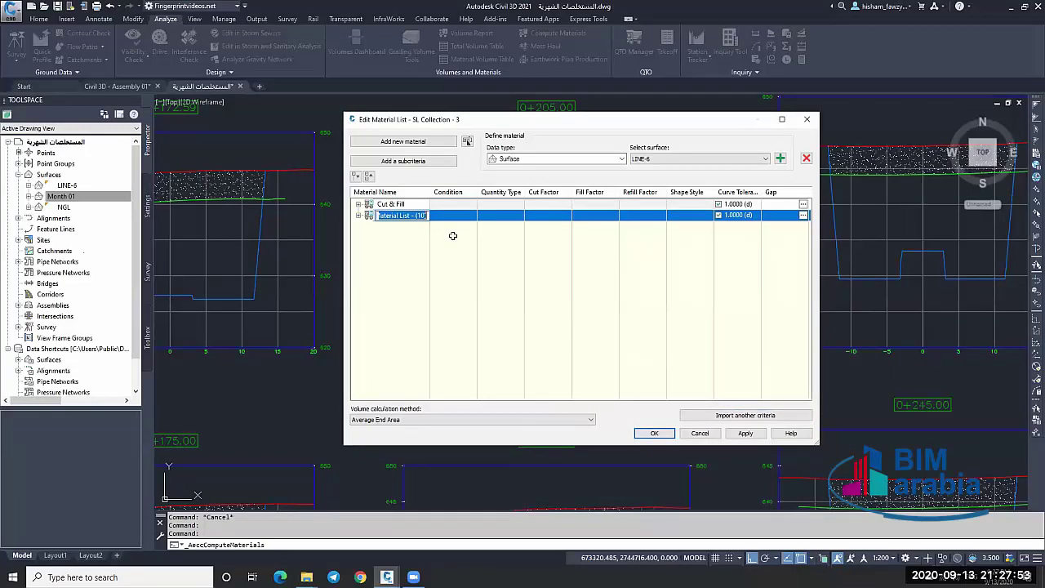
text(All)
key(Return)
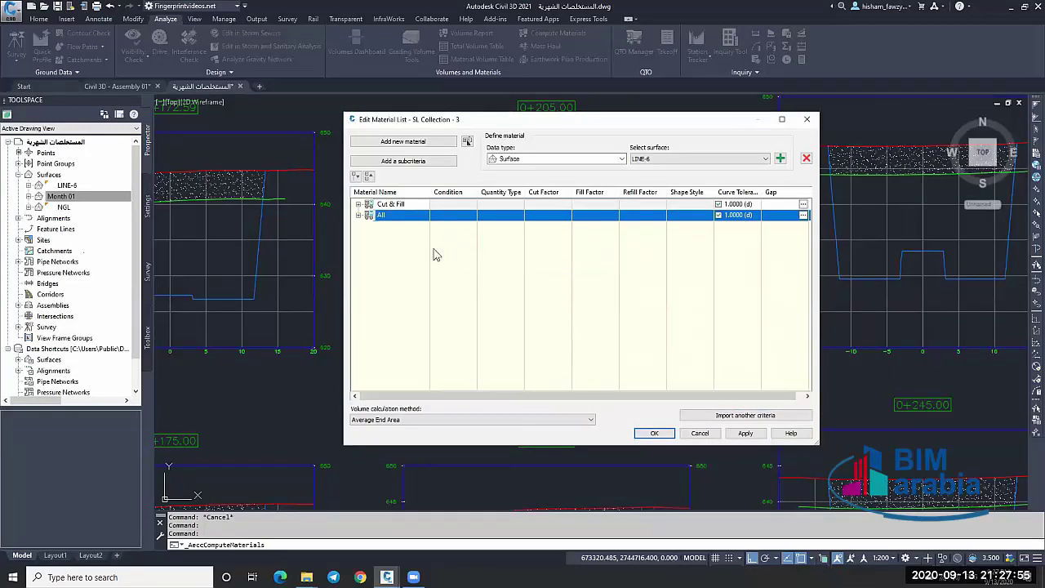
click(651, 434)
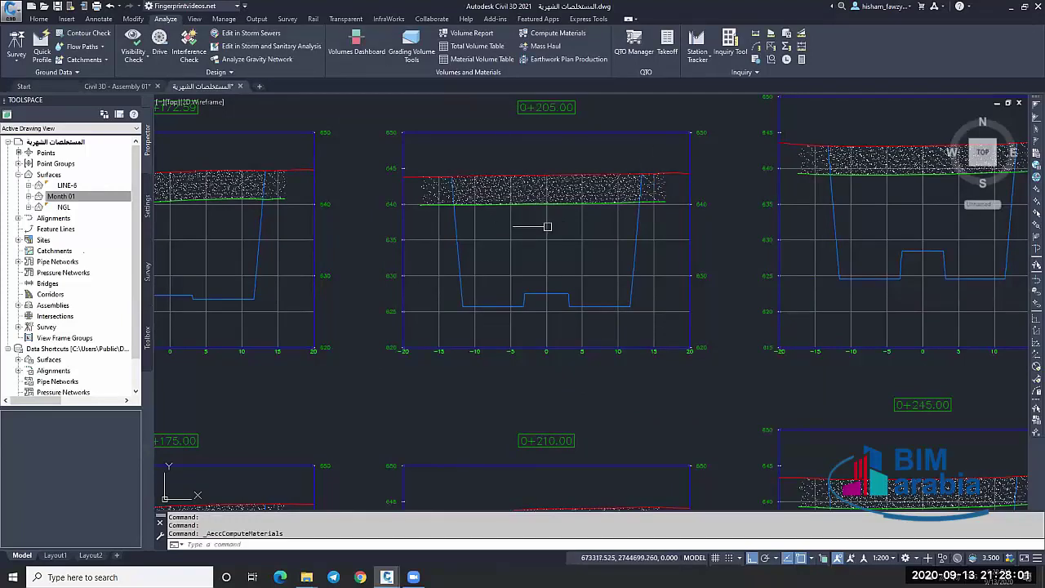
Select the 0+205.00 section view and open the section view group properties.
scroll(419, 175, up, 6)
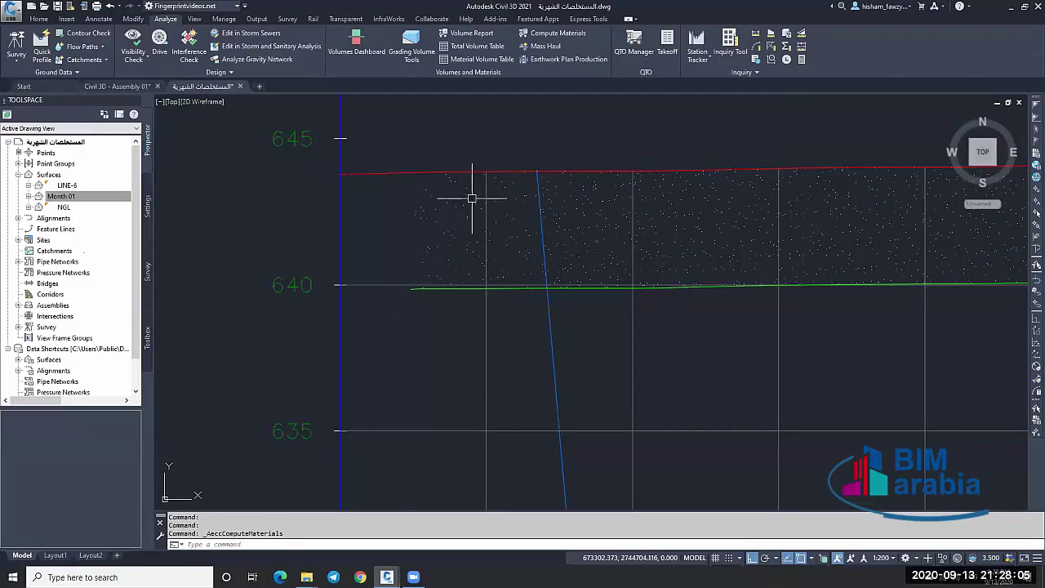
scroll(472, 198, down, 6)
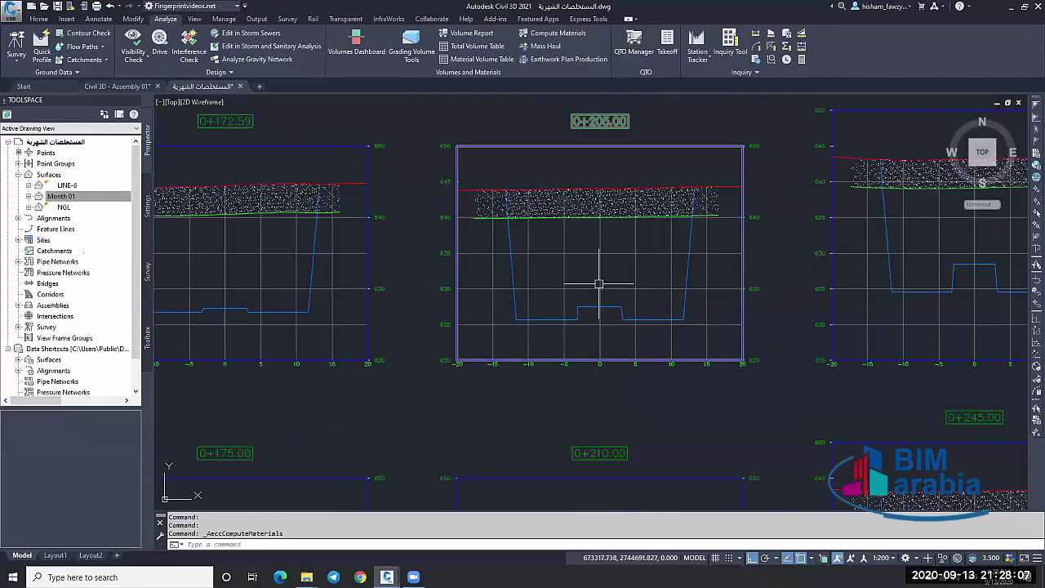
click(598, 284)
click(323, 45)
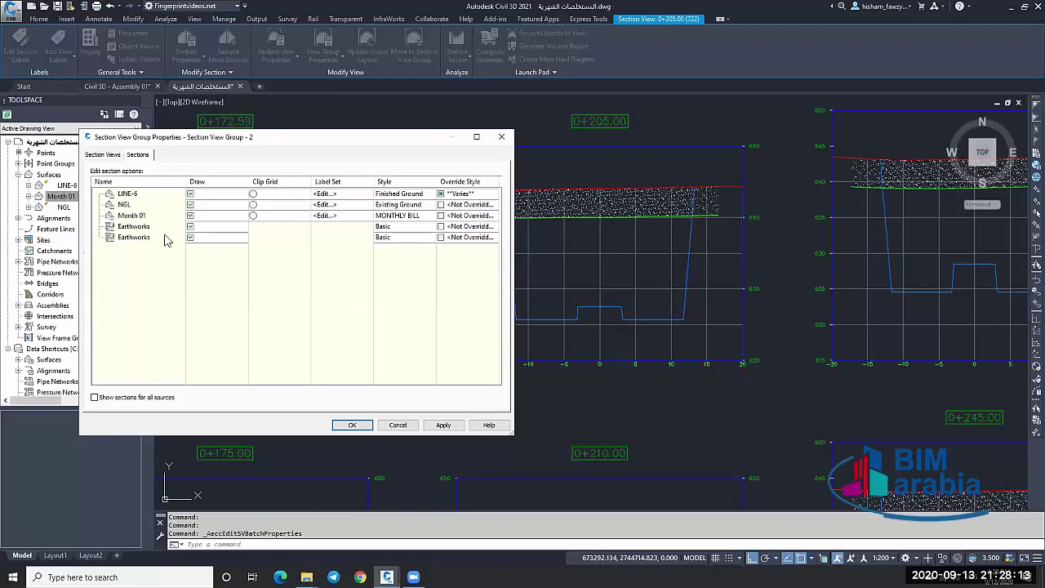
Set the first Earthworks section's style to Cut Material and apply it to the group.
click(125, 227)
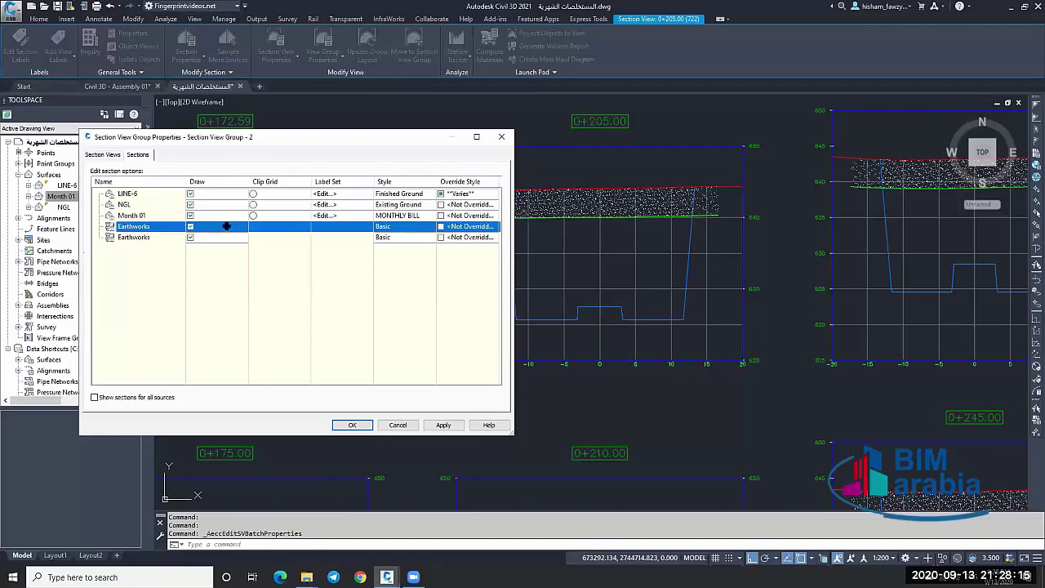
click(383, 225)
click(555, 202)
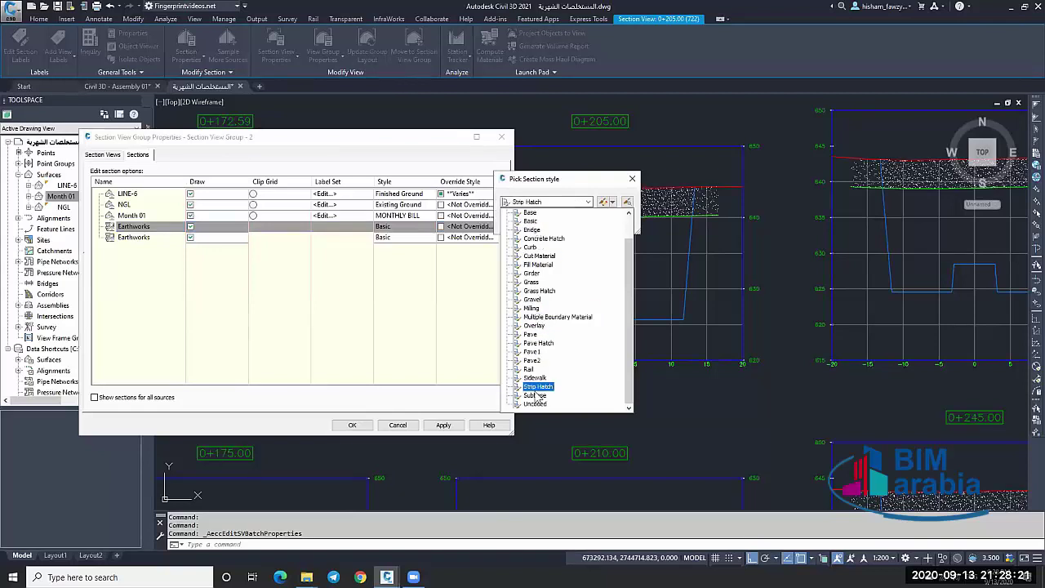
click(534, 255)
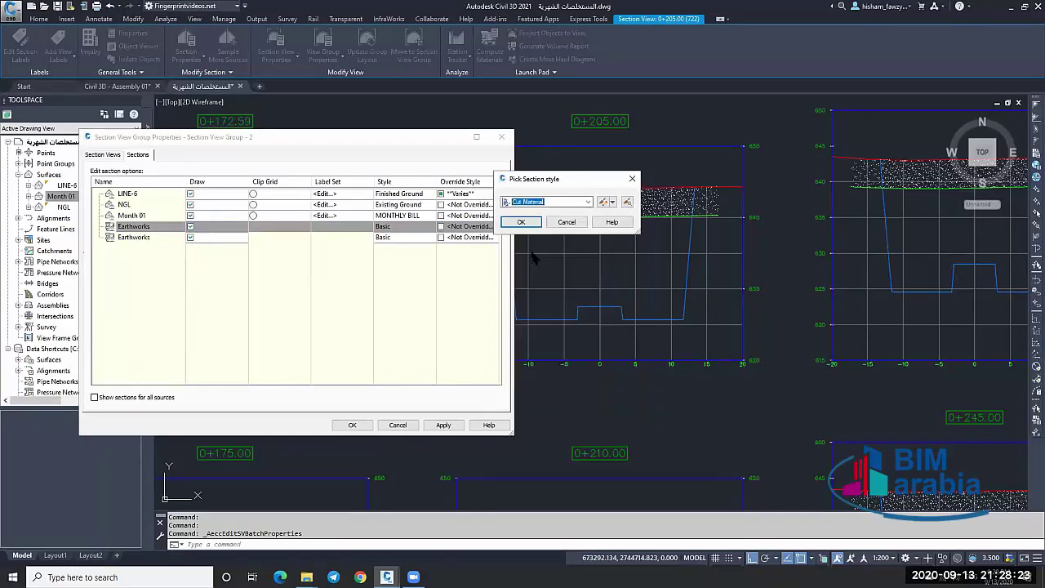
click(545, 223)
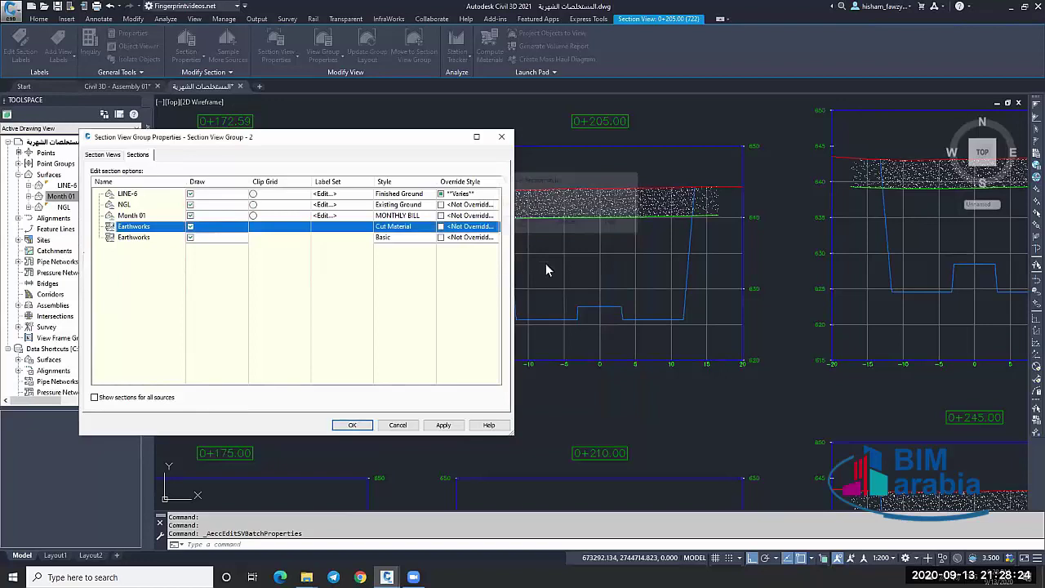
click(351, 425)
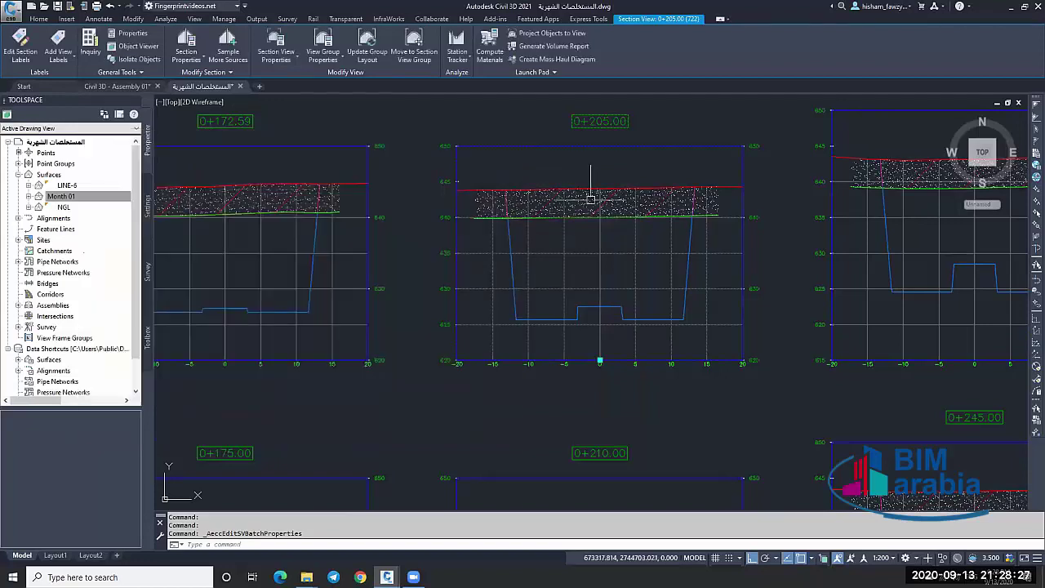
Select the hatched material in a section view to inspect it, then deselect it.
scroll(591, 200, up, 4)
key(Escape)
click(622, 200)
scroll(620, 214, up, 5)
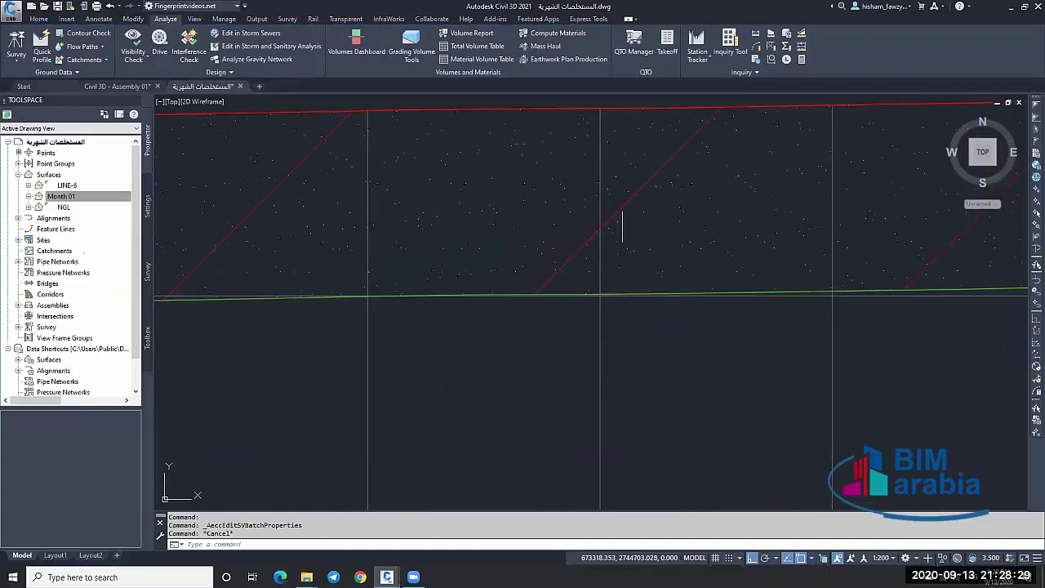
scroll(667, 230, down, 10)
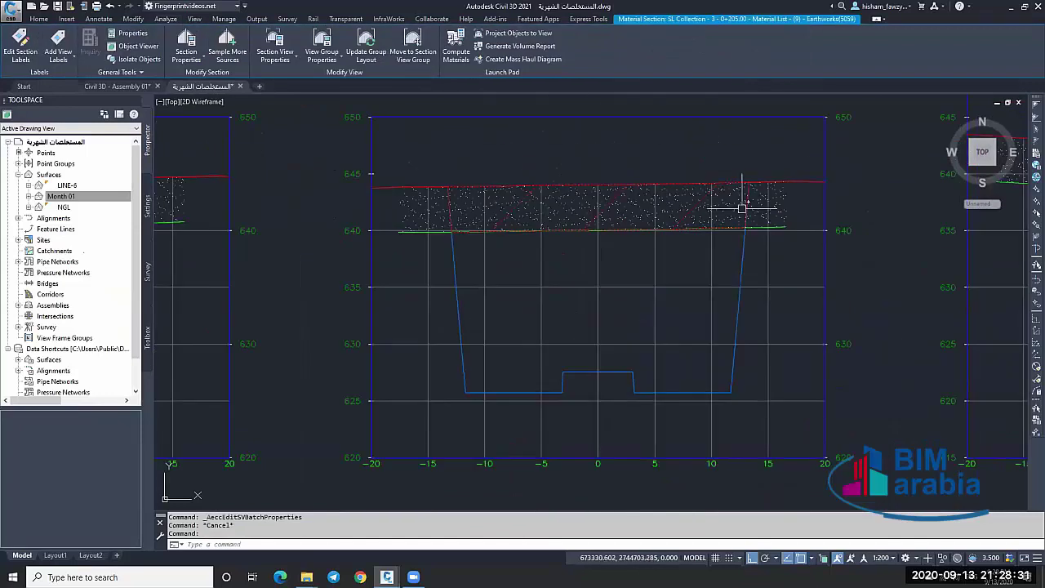
key(Escape)
scroll(445, 204, down, 2)
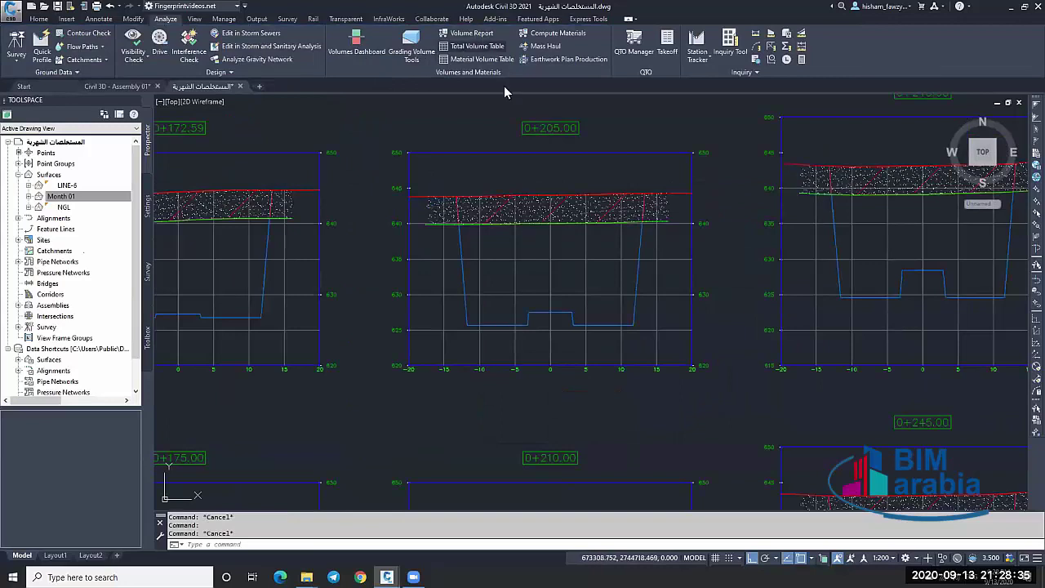
Create a total volume table using the All material list, placed right of the first table.
click(477, 46)
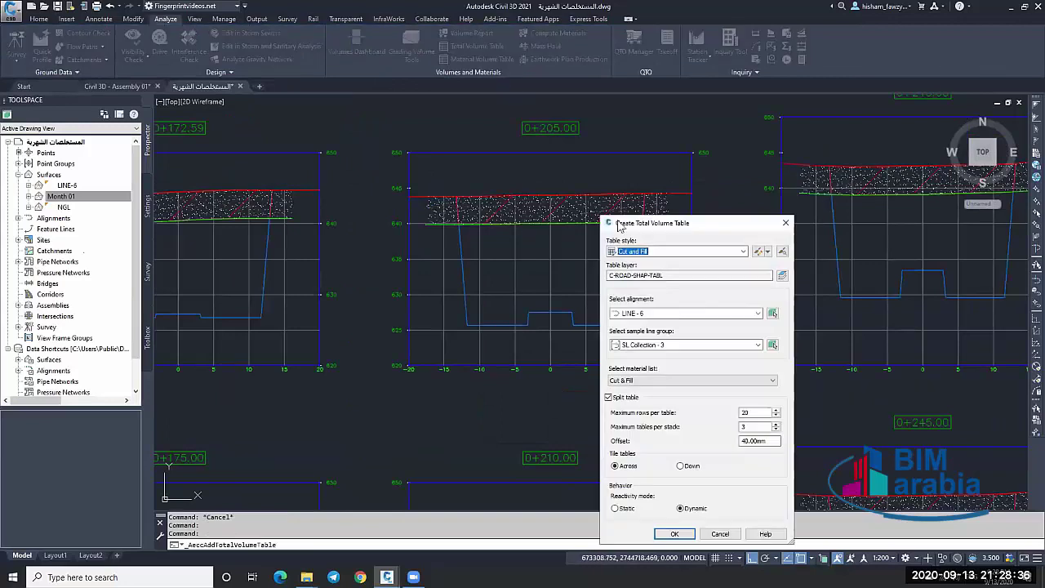
click(654, 382)
click(630, 395)
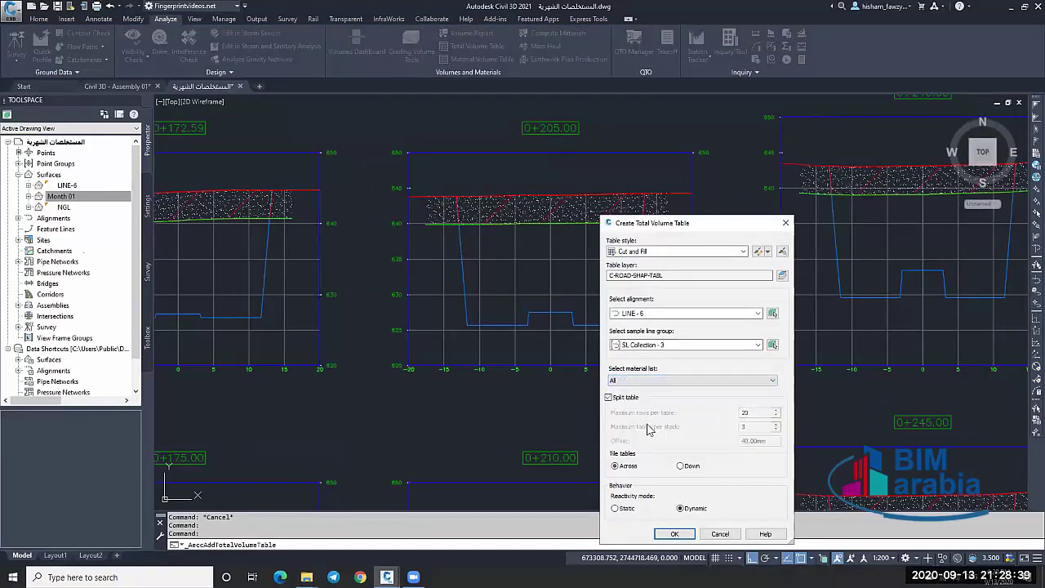
click(674, 533)
scroll(743, 204, down, 6)
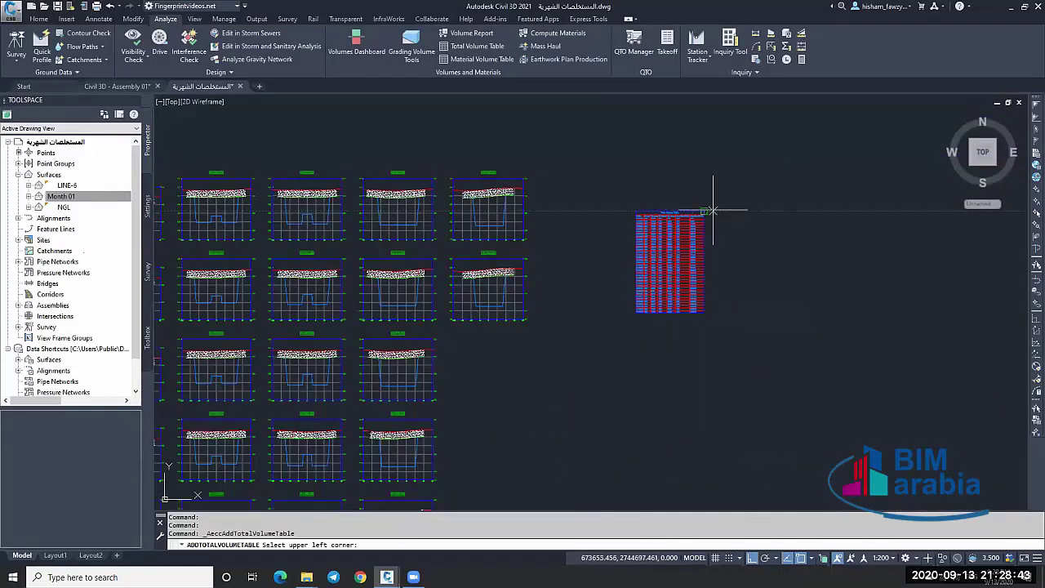
click(741, 210)
key(Escape)
Zoom around the drawing to review the section views and both volume tables.
scroll(793, 315, up, 5)
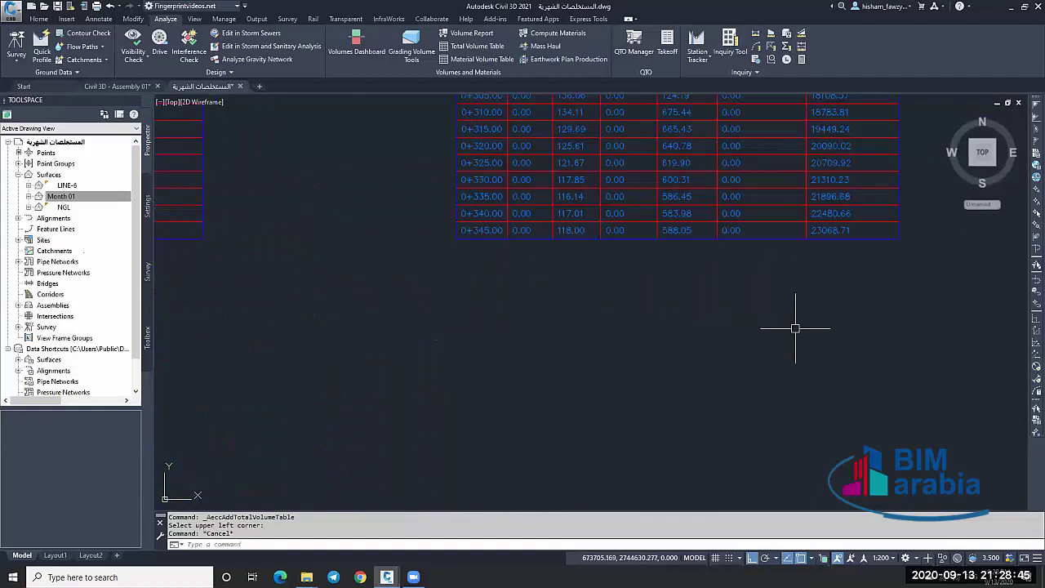
scroll(863, 226, up, 3)
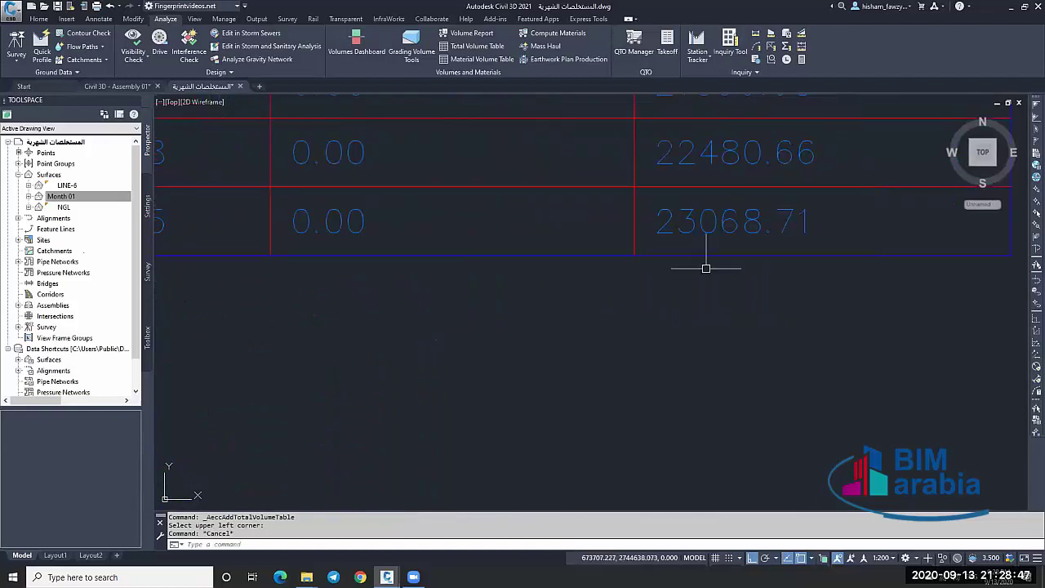
scroll(782, 236, down, 7)
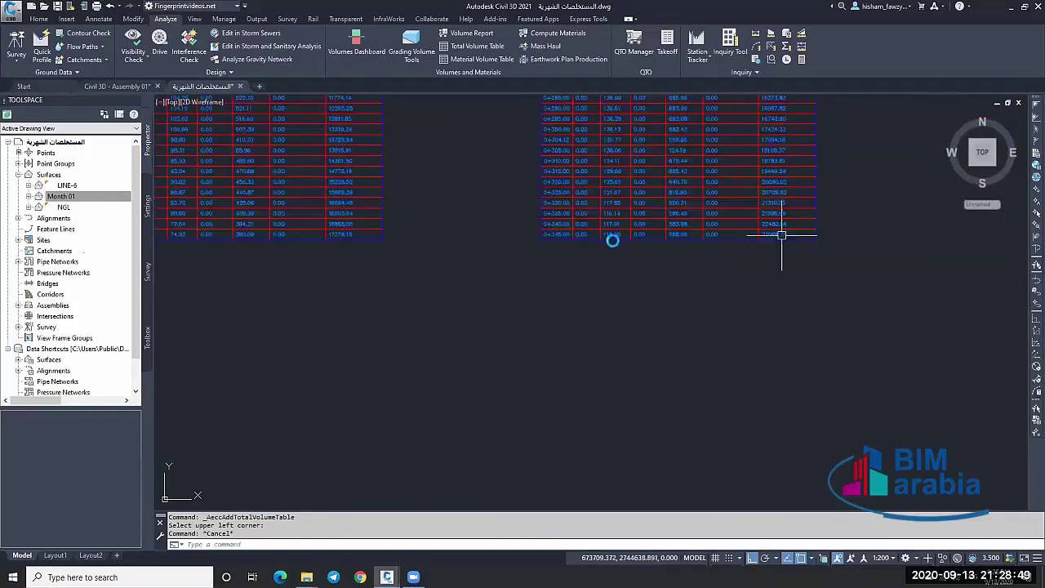
scroll(782, 236, down, 2)
scroll(772, 236, down, 2)
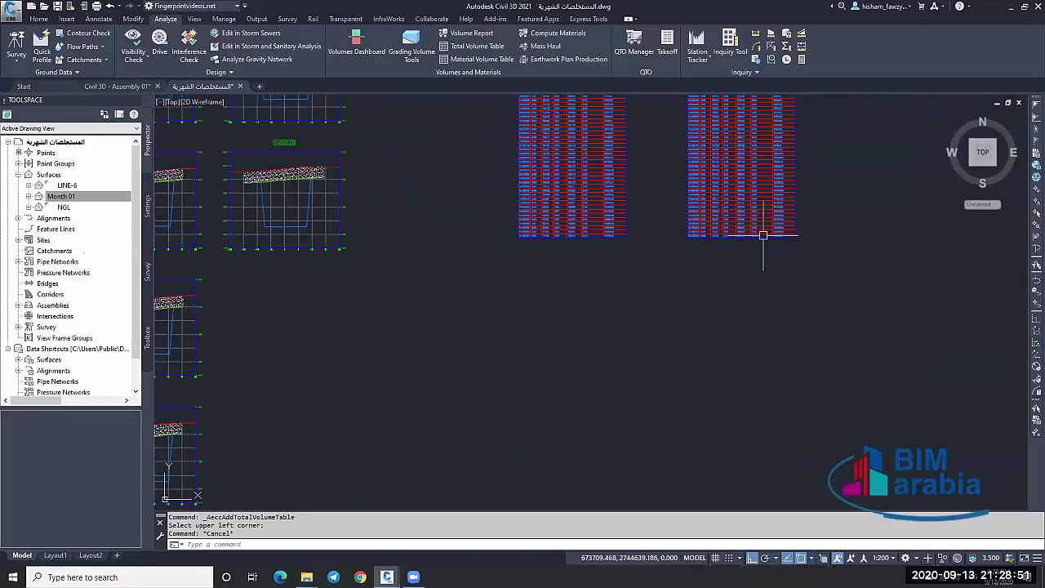
scroll(608, 229, up, 2)
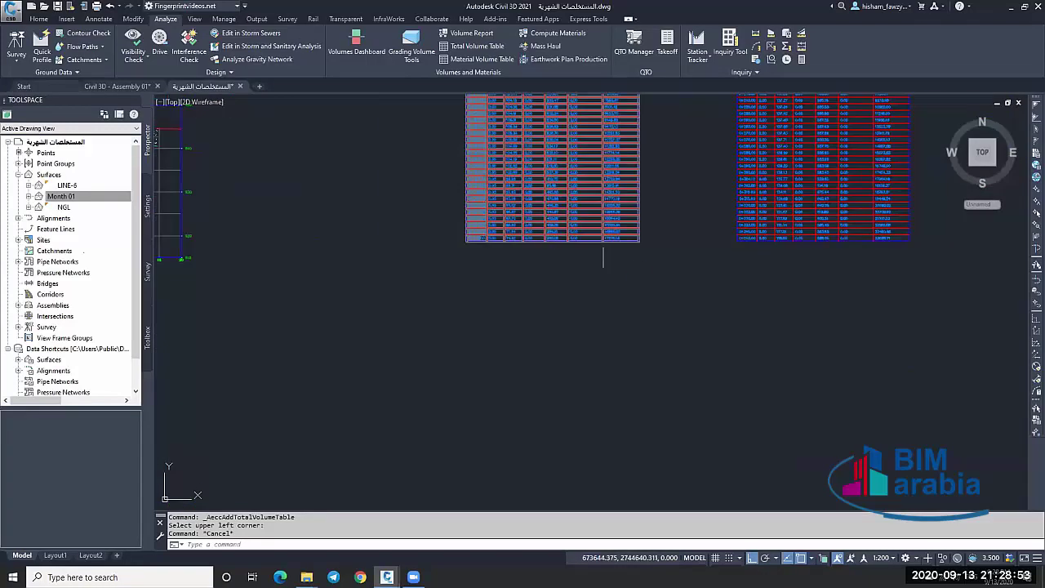
scroll(604, 257, up, 5)
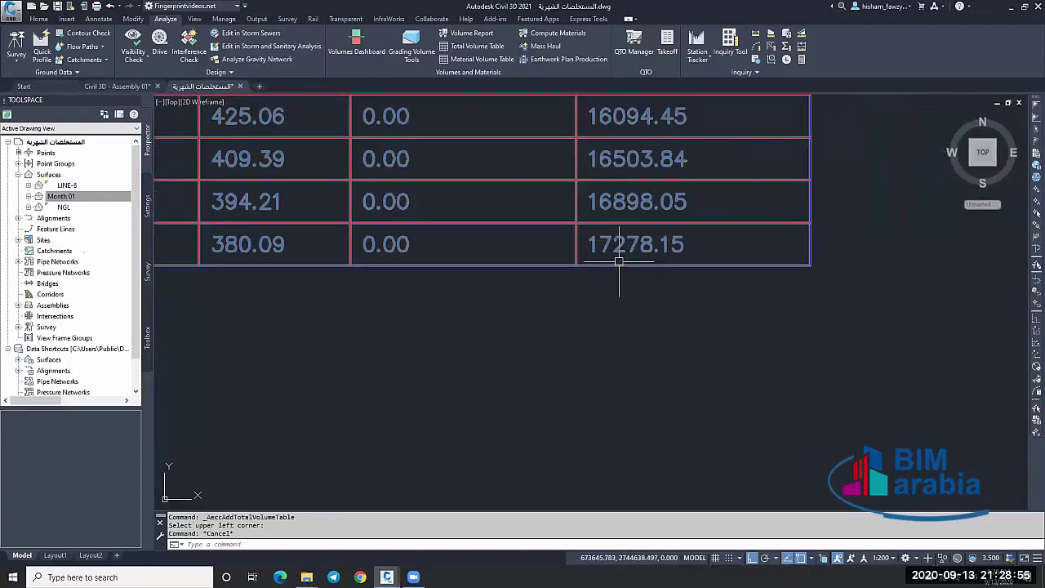
scroll(619, 261, down, 5)
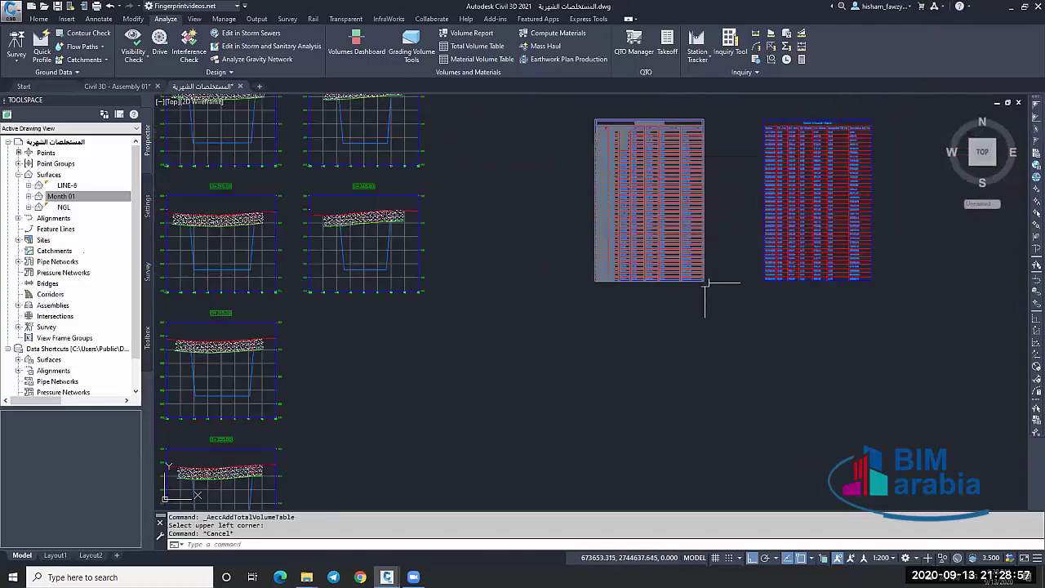
scroll(705, 283, down, 2)
scroll(645, 253, up, 5)
scroll(800, 260, down, 1)
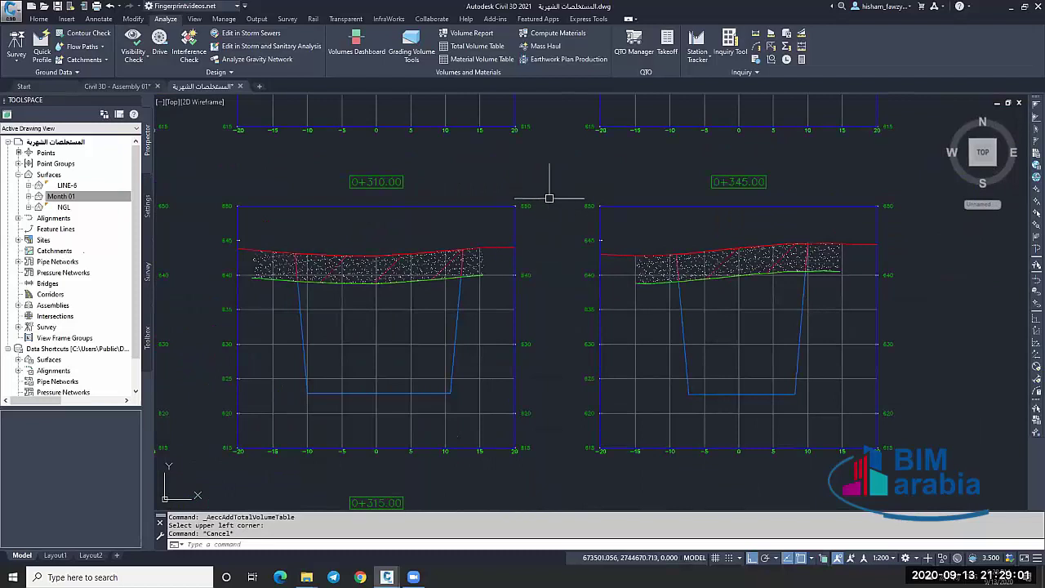
scroll(544, 193, down, 3)
scroll(542, 203, down, 2)
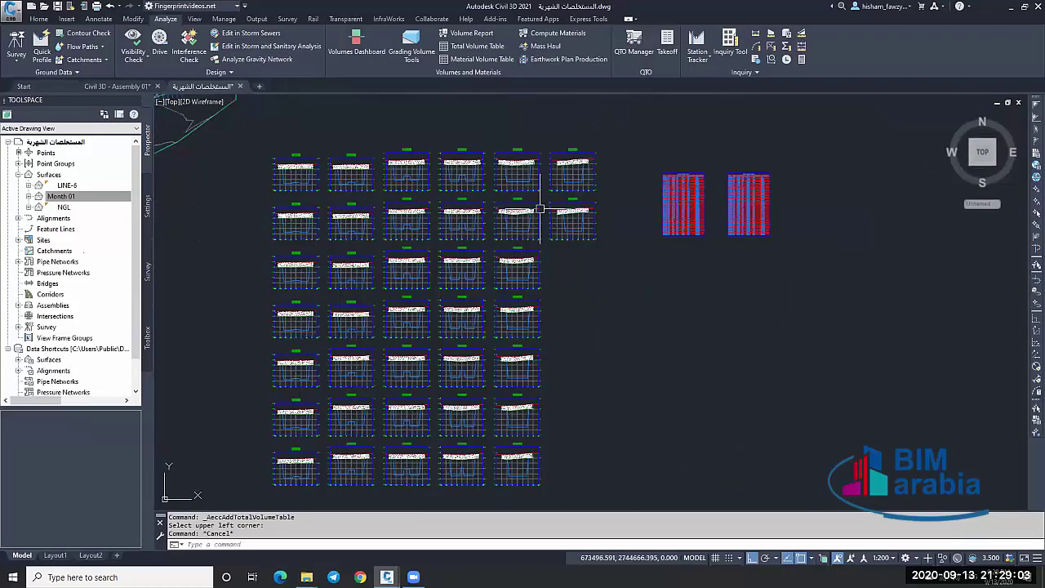
scroll(539, 211, down, 2)
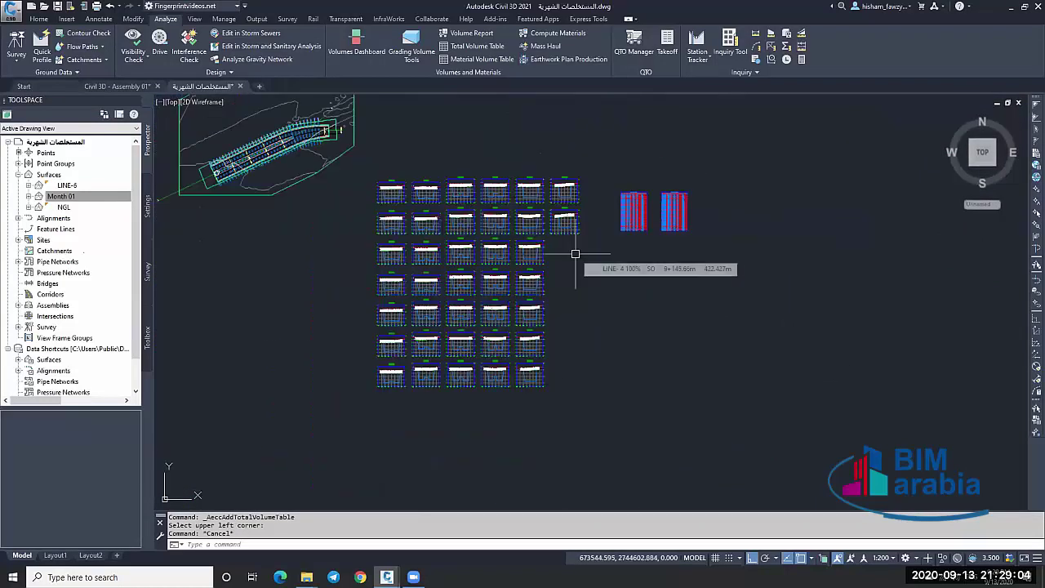
Create a new TIN surface named Month 02 from the Prospector Surfaces collection.
click(64, 196)
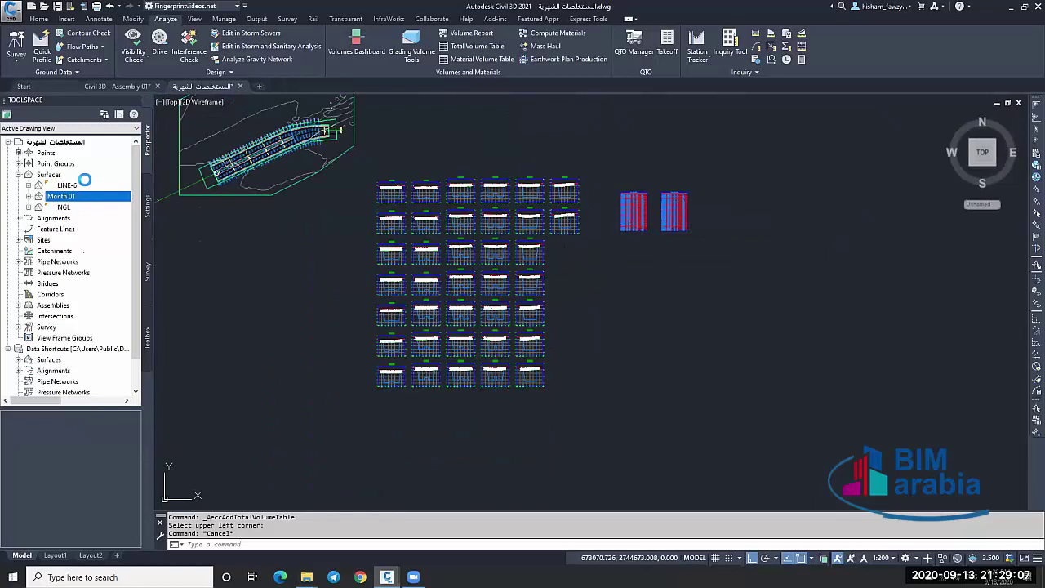
right_click(80, 175)
key(Down)
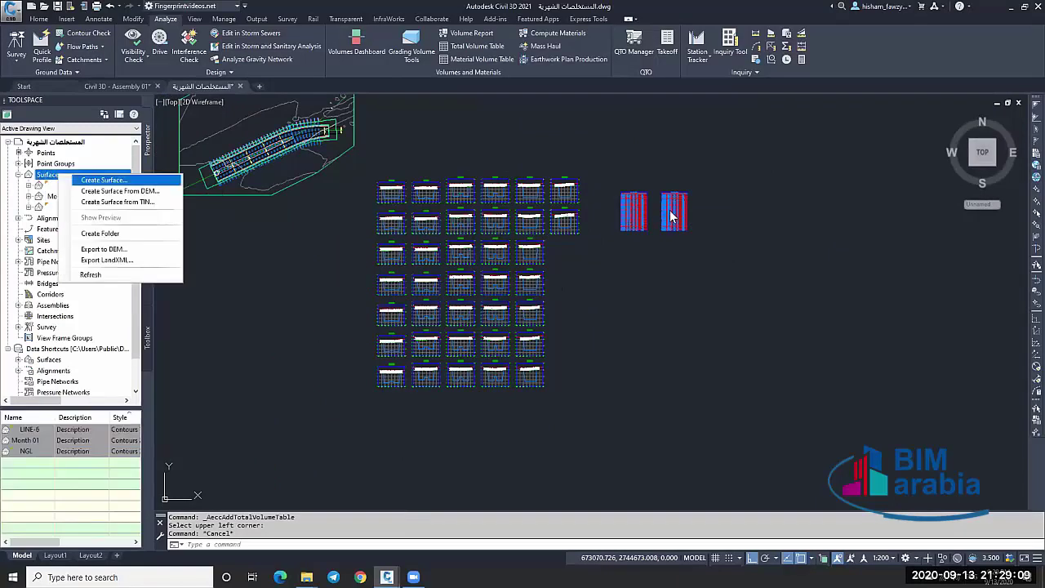
key(Return)
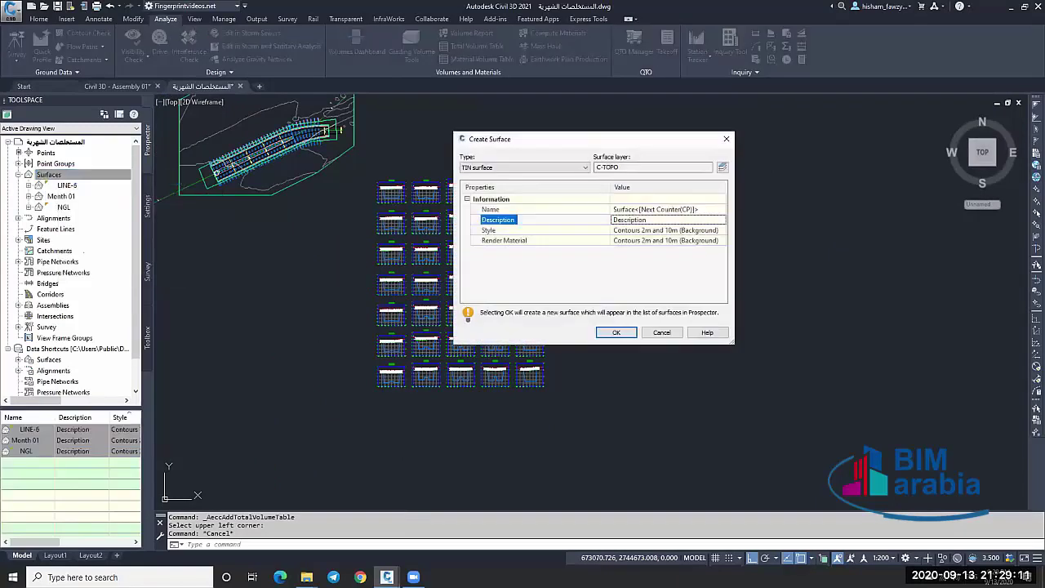
key(Up)
text(Mo)
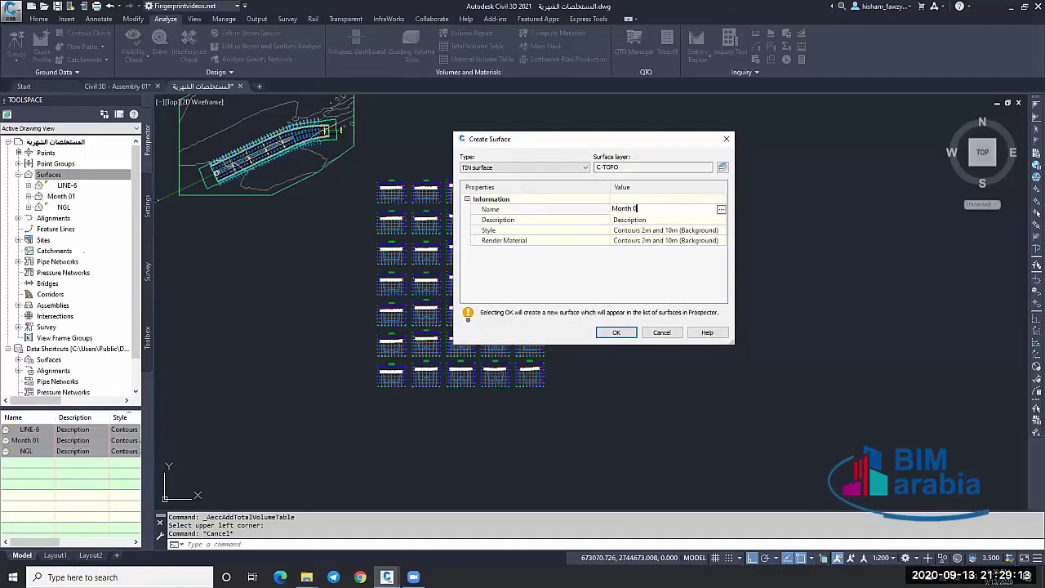
click(625, 332)
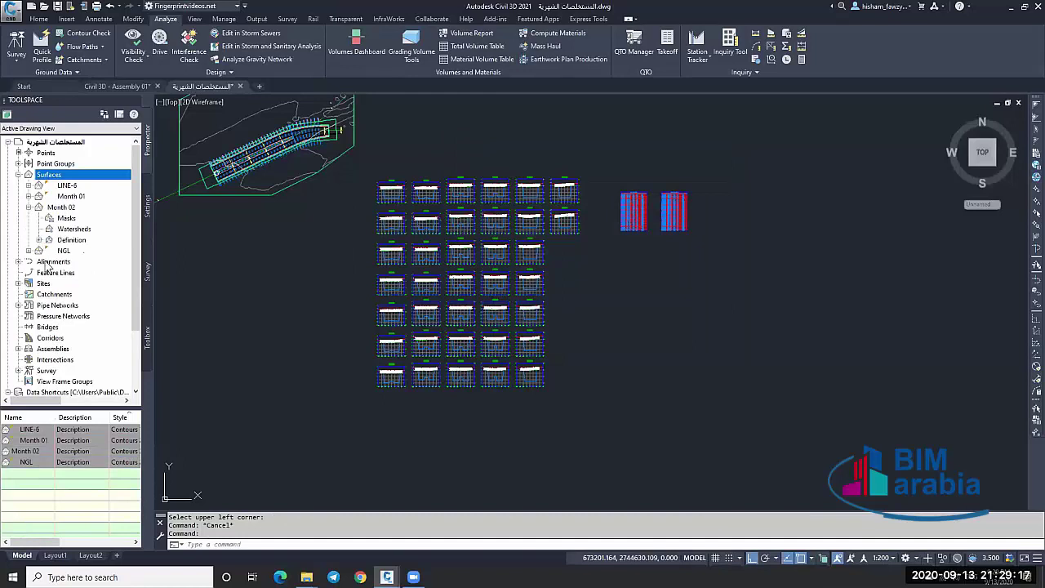
click(38, 240)
Paste the Month 01 surface into Month 02's edits.
right_click(78, 305)
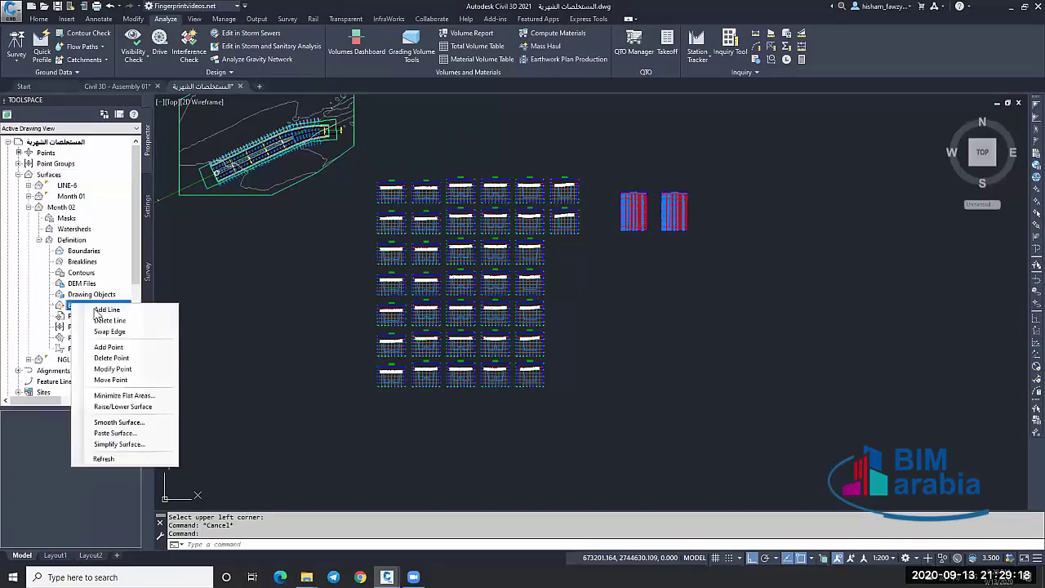
click(114, 432)
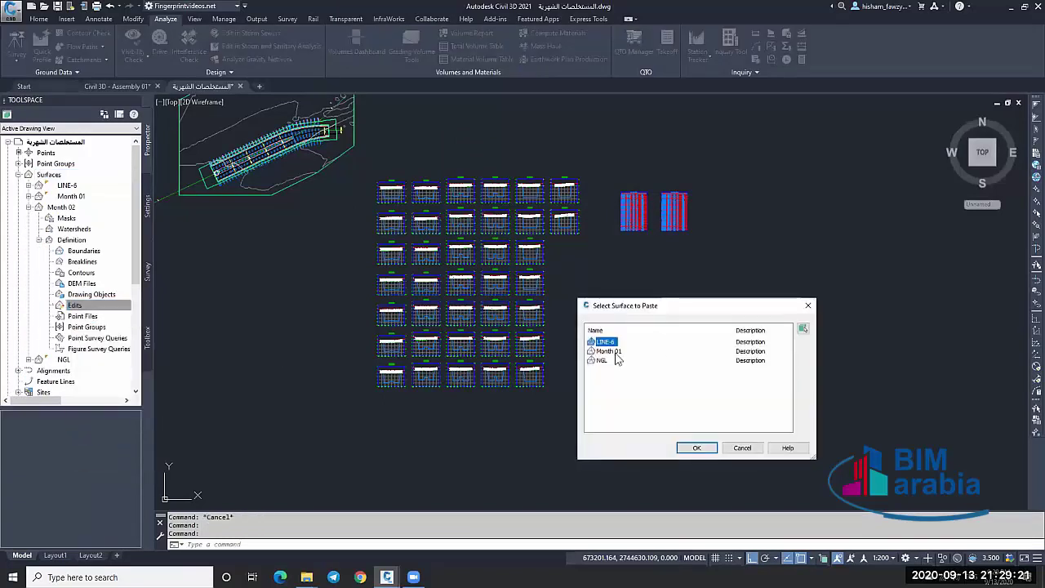
click(683, 448)
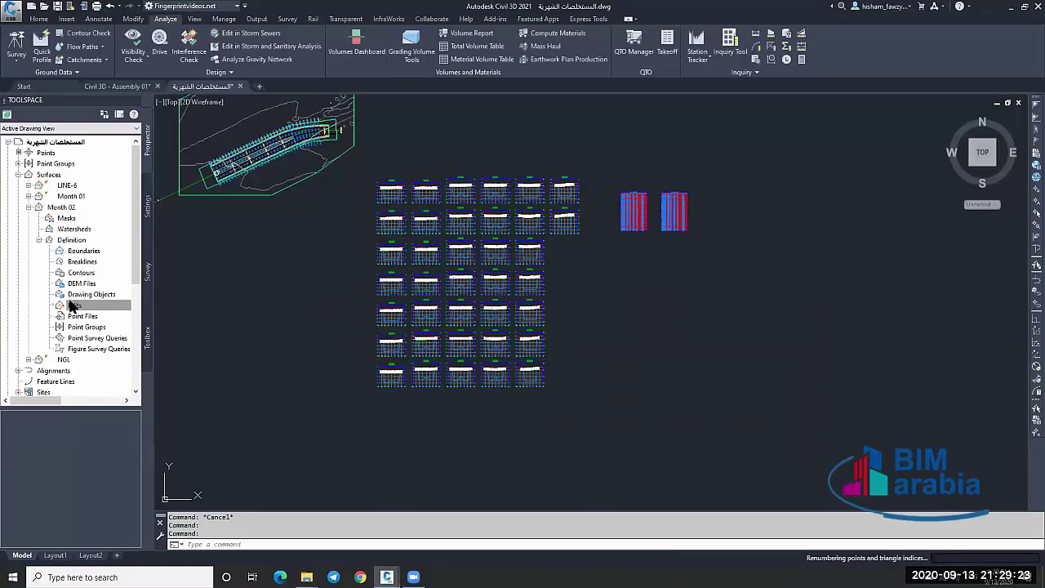
Lower the whole Month 02 surface by 3 (-3).
click(77, 305)
right_click(78, 305)
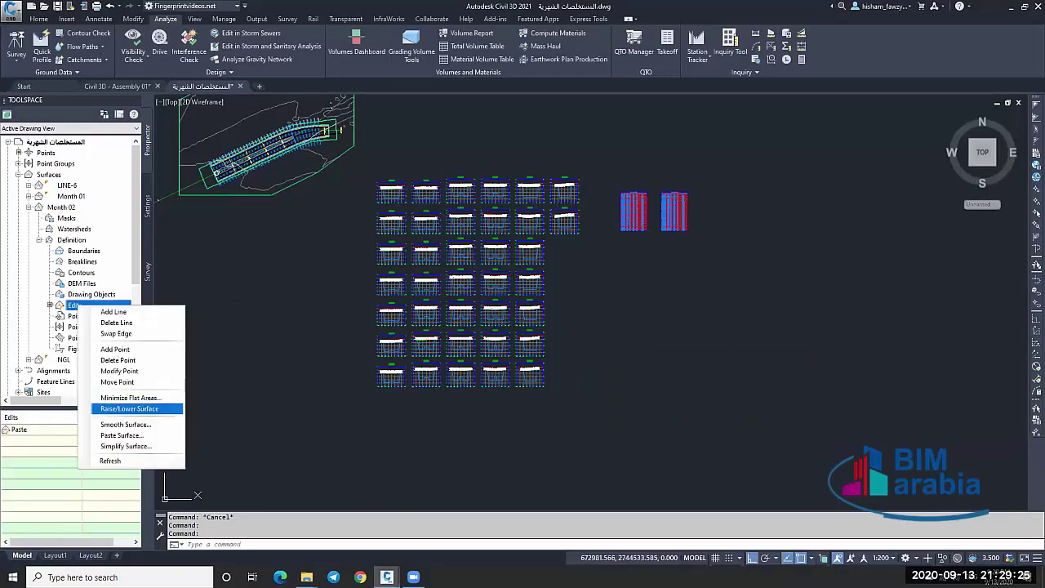
click(129, 408)
text(-)
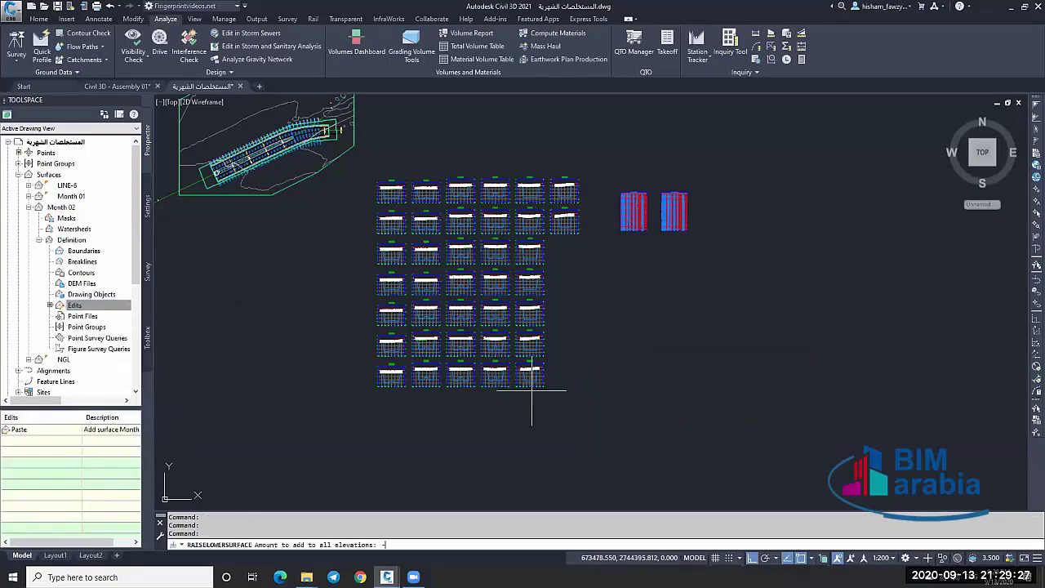
text(3)
key(Return)
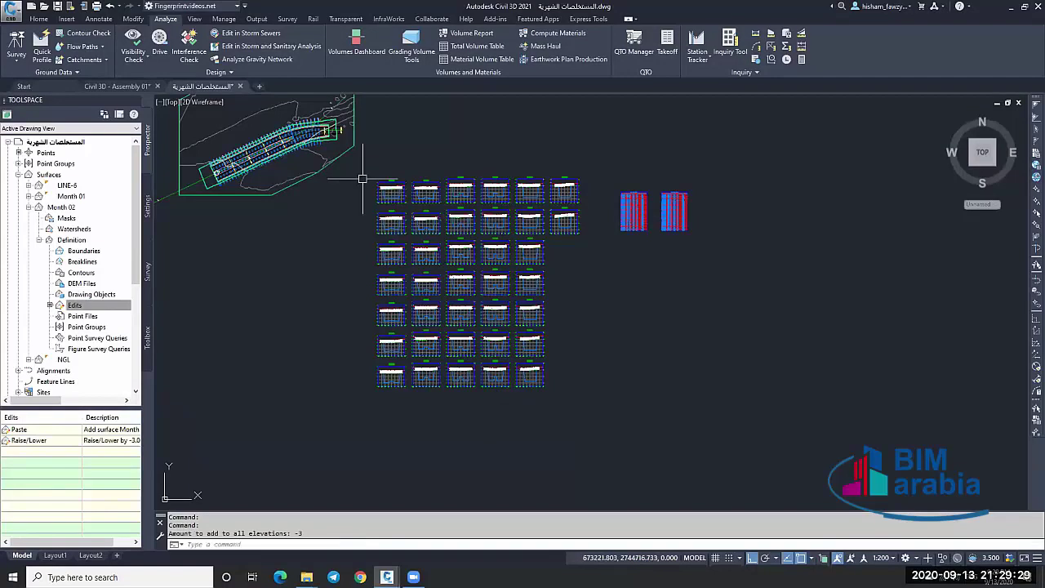
Clear the selection and select a section view to check the result.
scroll(362, 178, up, 4)
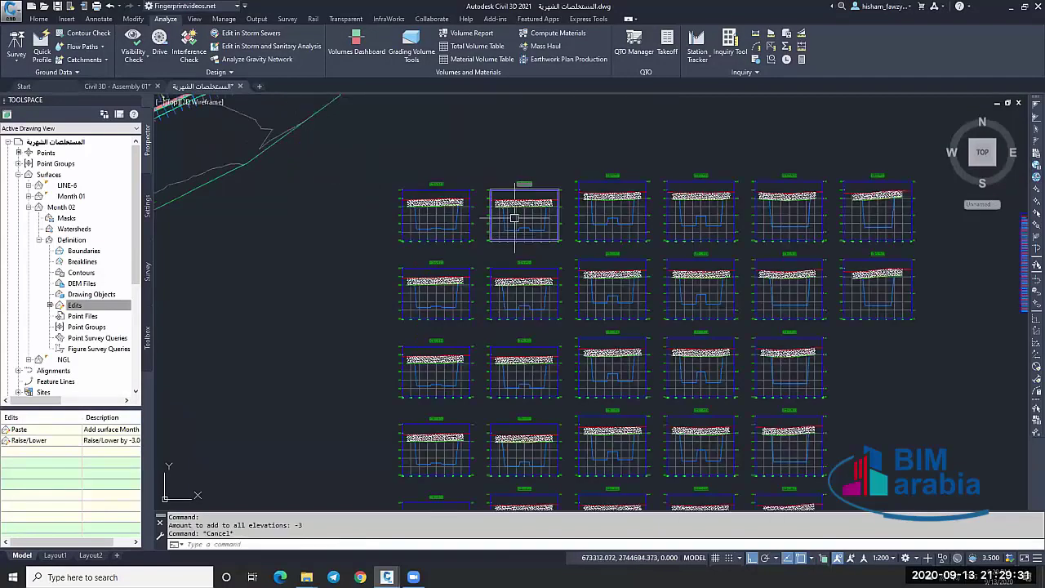
key(Escape)
click(544, 229)
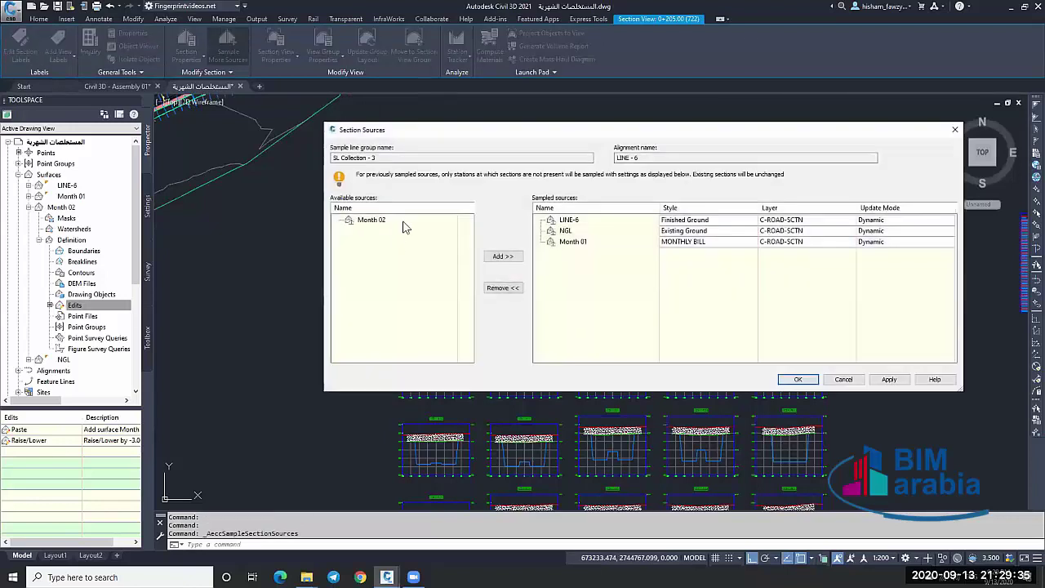
Add Month 02 to the sampled section sources with the MONTHLY BILL style.
click(363, 221)
click(503, 256)
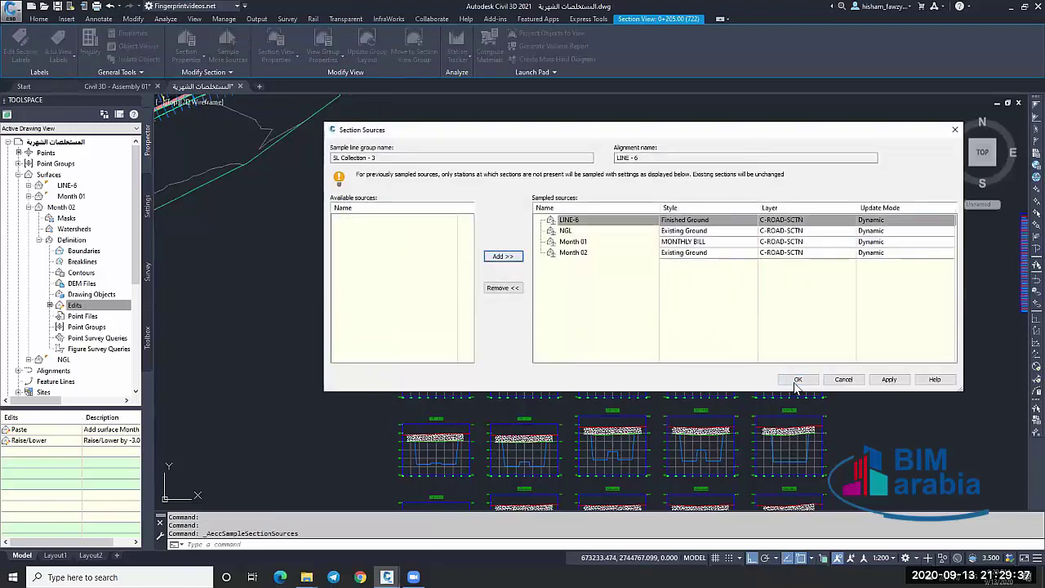
click(712, 253)
click(587, 202)
click(552, 229)
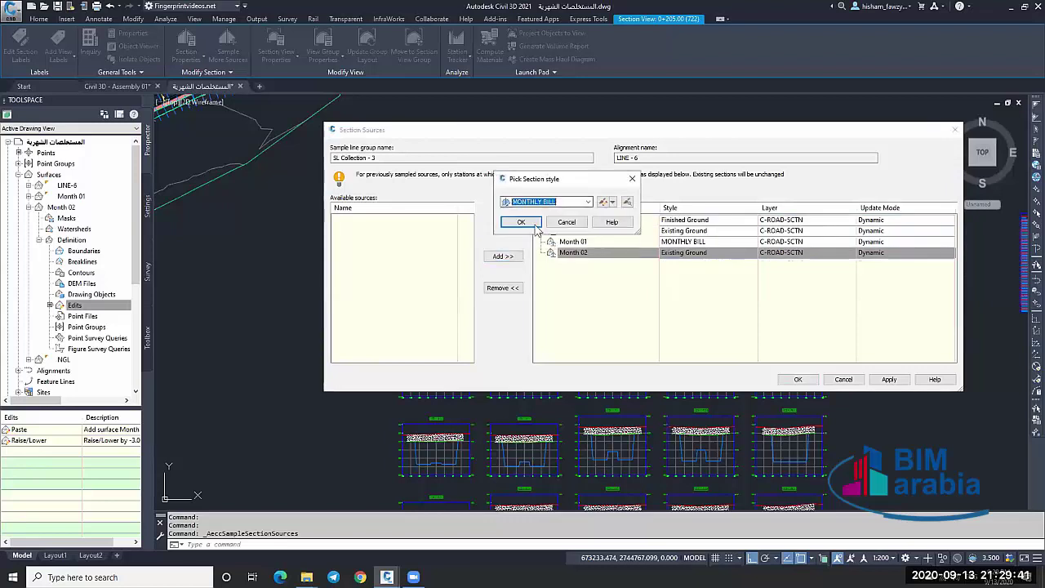
key(Return)
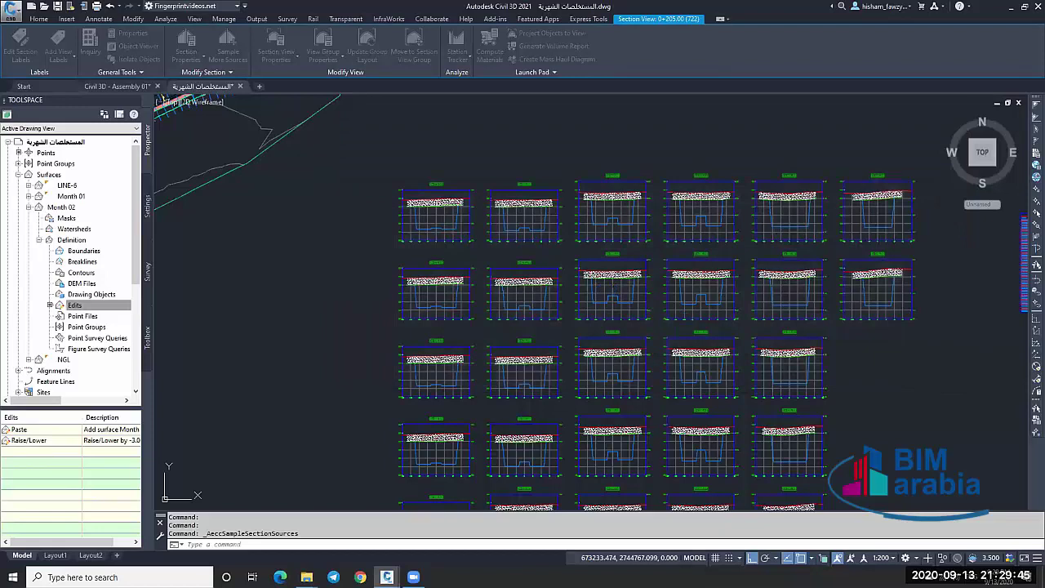
Set Month 02's section label set to _No Labels for the 0+245.00 section view group.
scroll(623, 280, up, 6)
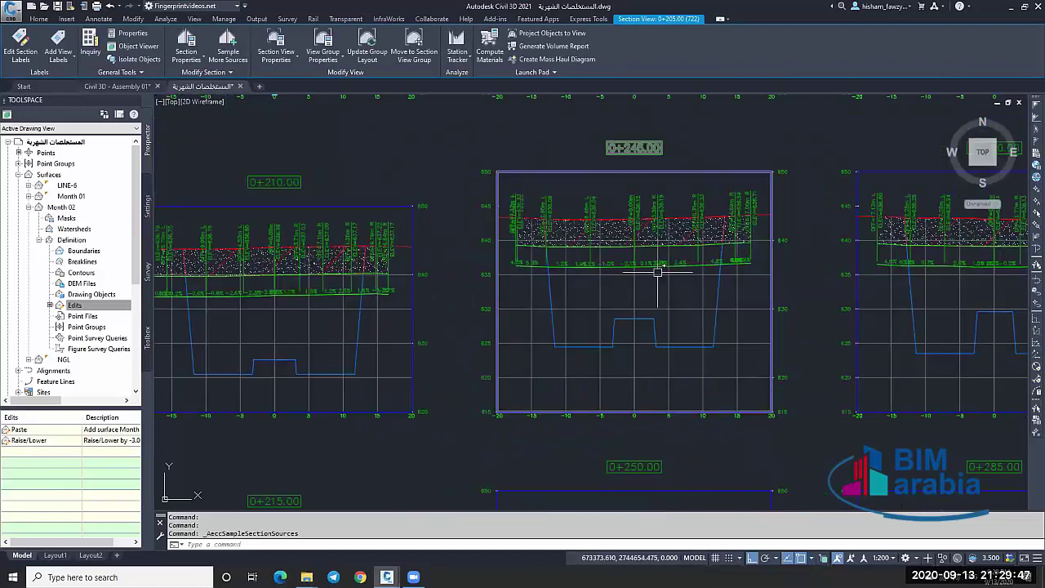
click(755, 265)
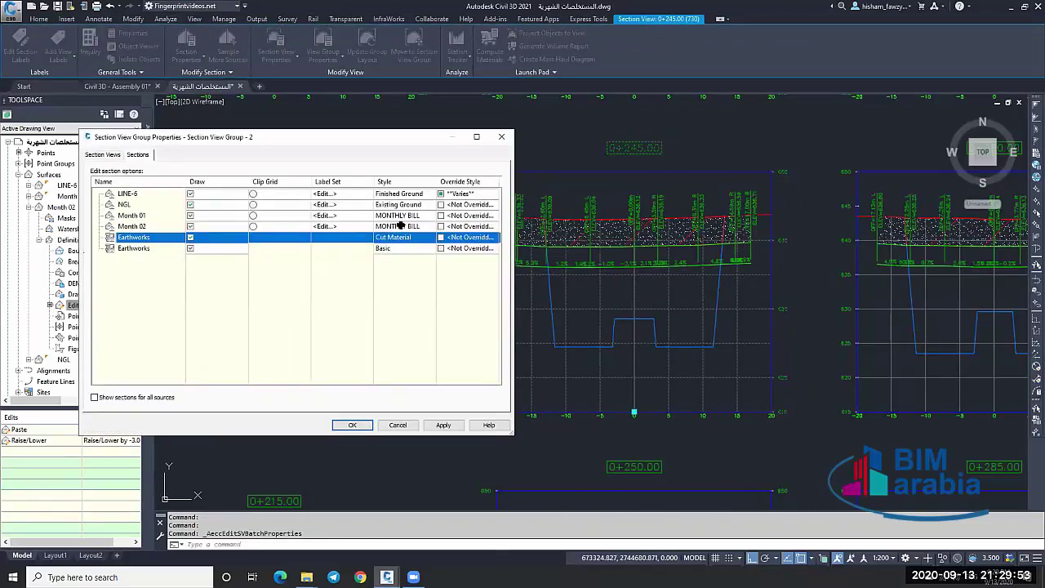
click(354, 226)
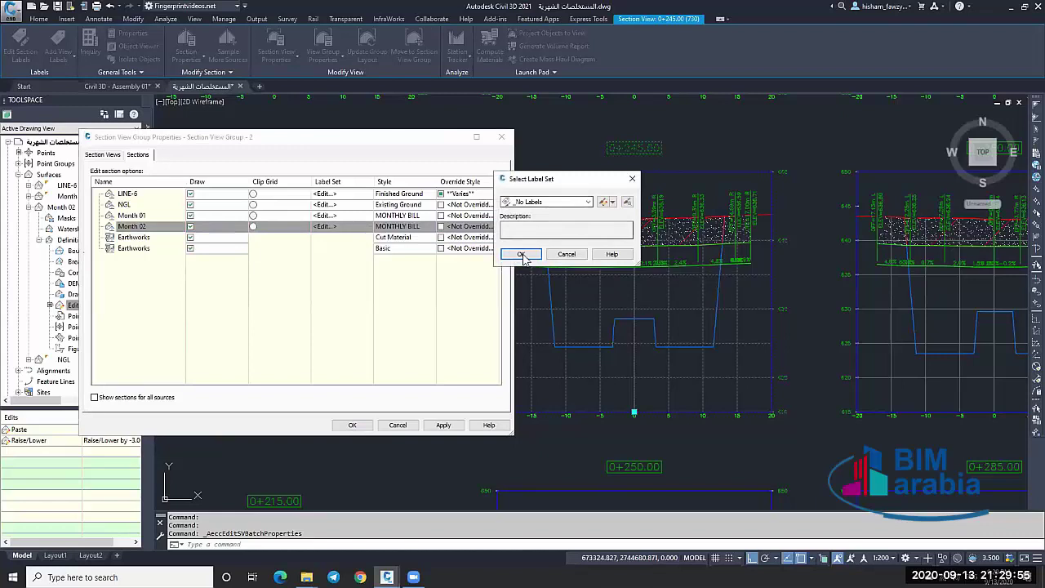
click(521, 253)
click(352, 424)
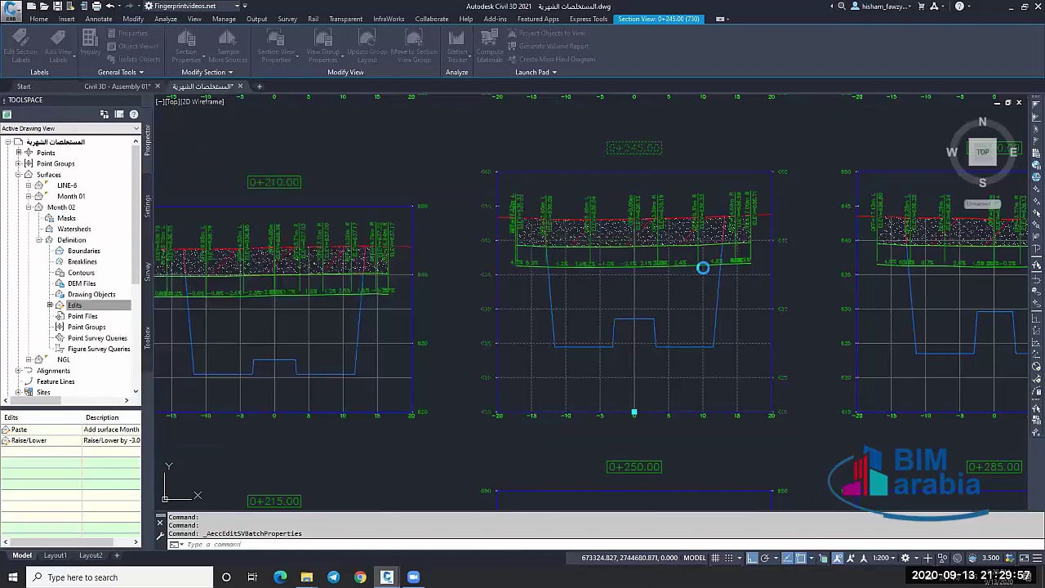
key(Escape)
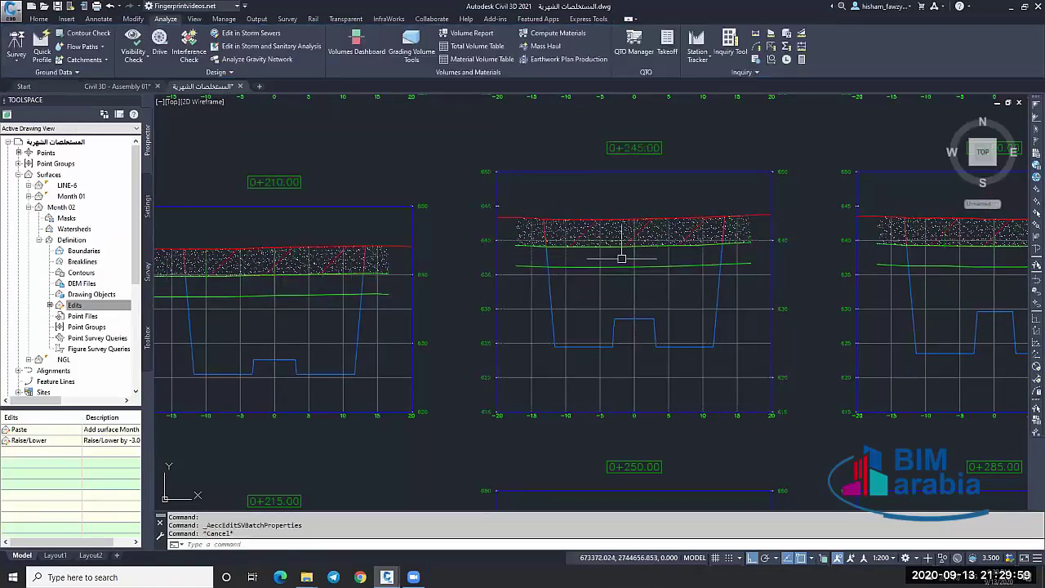
Reselect the 0+245.00 section view, starting and cancelling Compute Materials.
scroll(621, 258, up, 4)
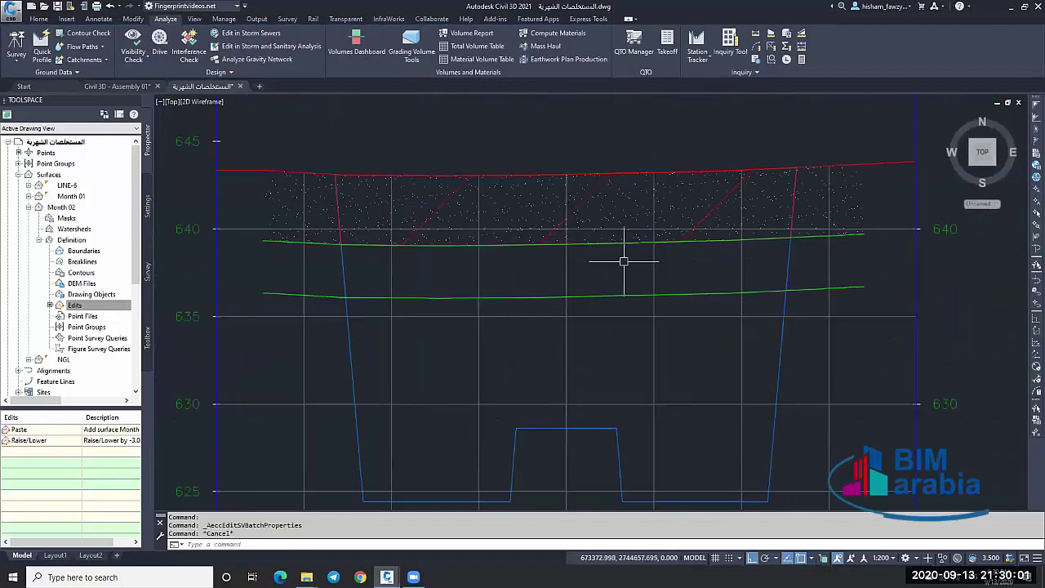
scroll(624, 261, down, 5)
scroll(635, 261, up, 5)
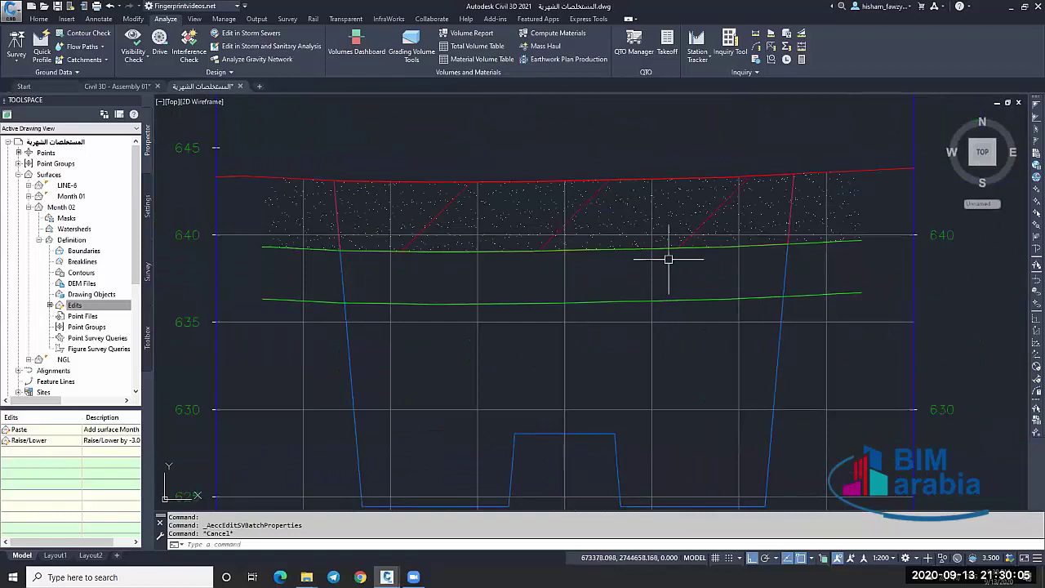
scroll(630, 262, down, 2)
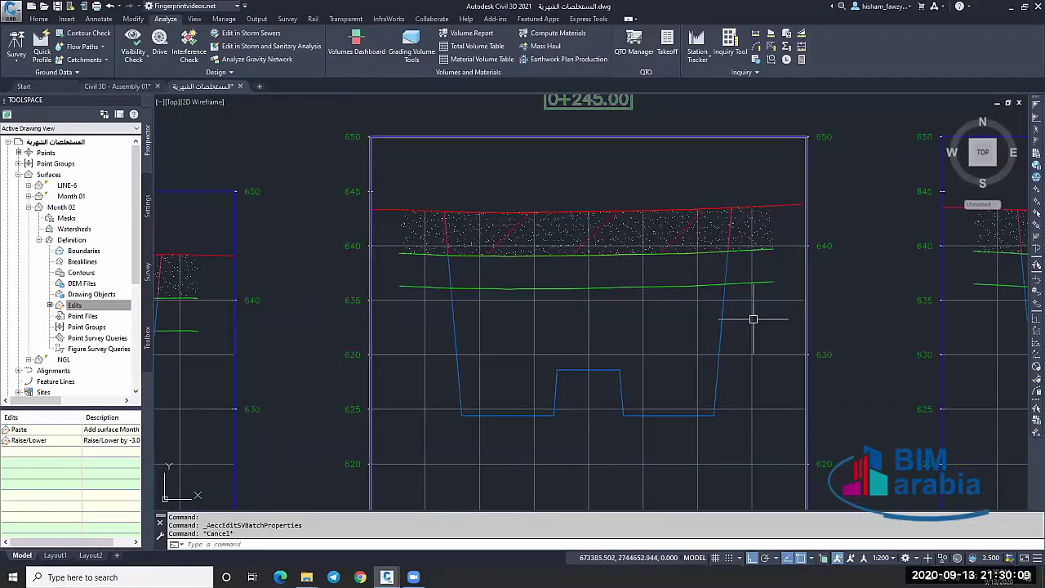
click(754, 290)
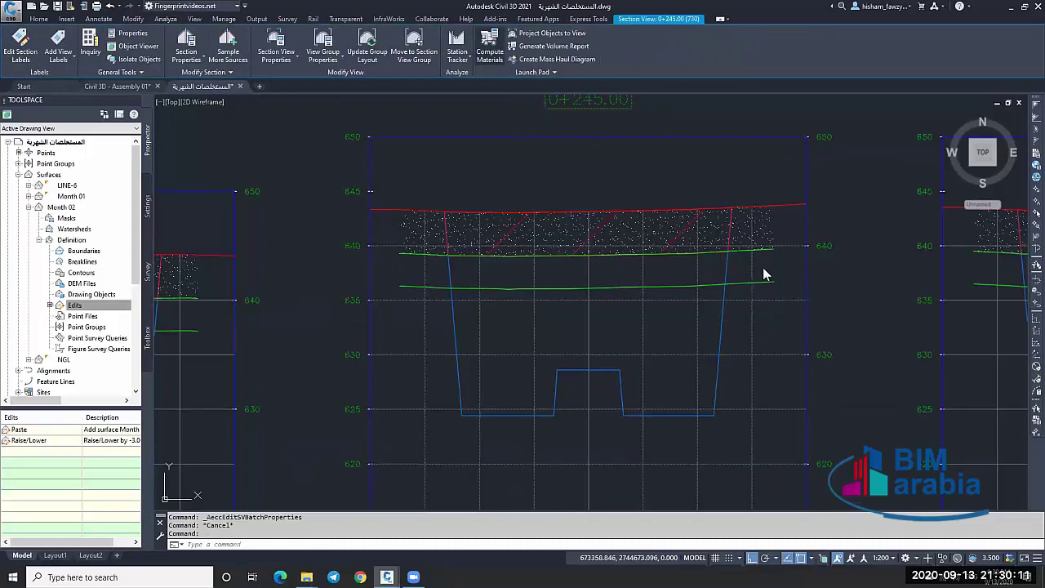
click(489, 50)
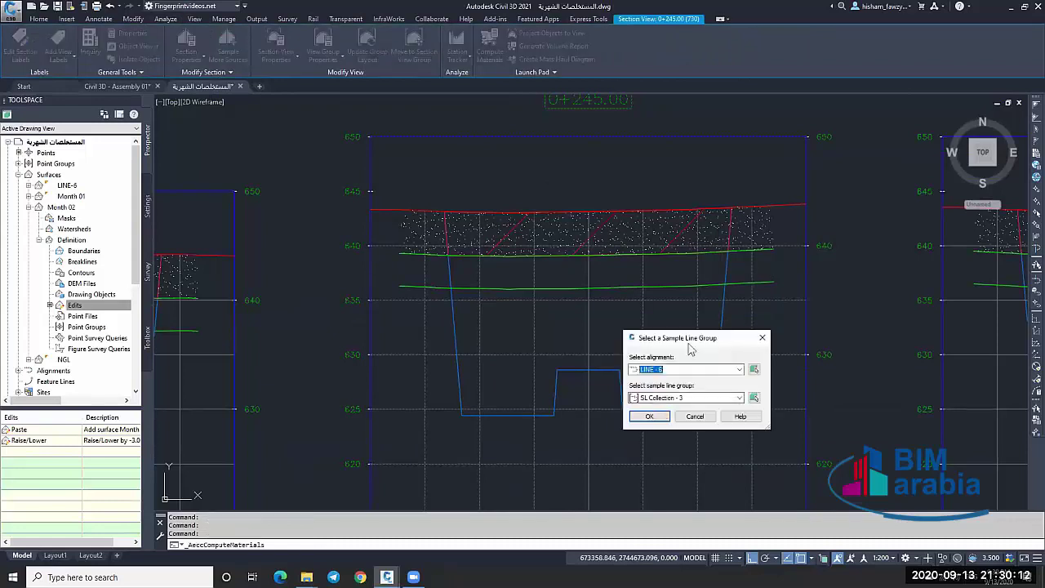
click(692, 417)
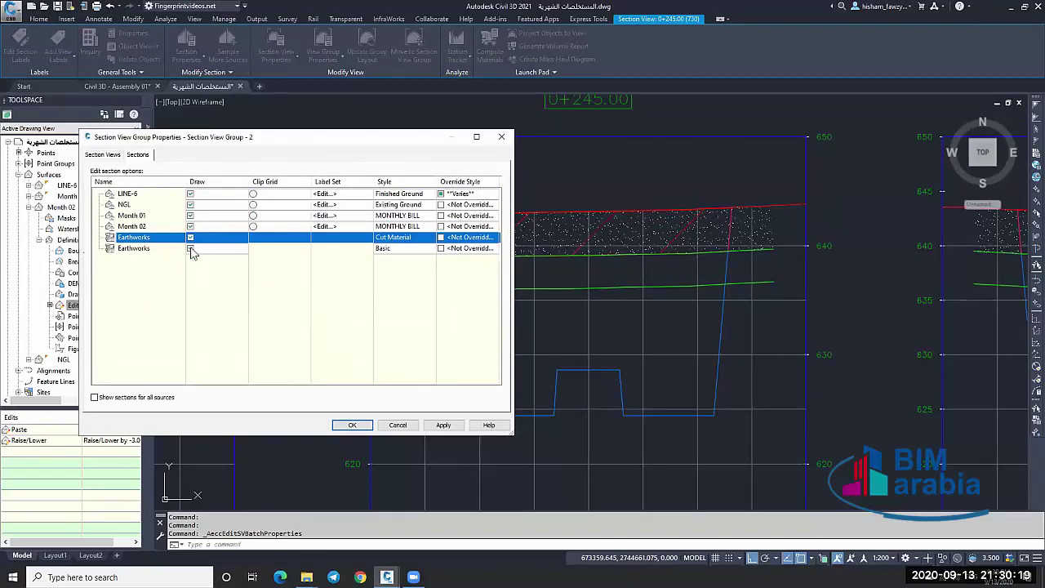
Turn off drawing of the second Earthworks section and close the group settings.
click(190, 249)
click(445, 424)
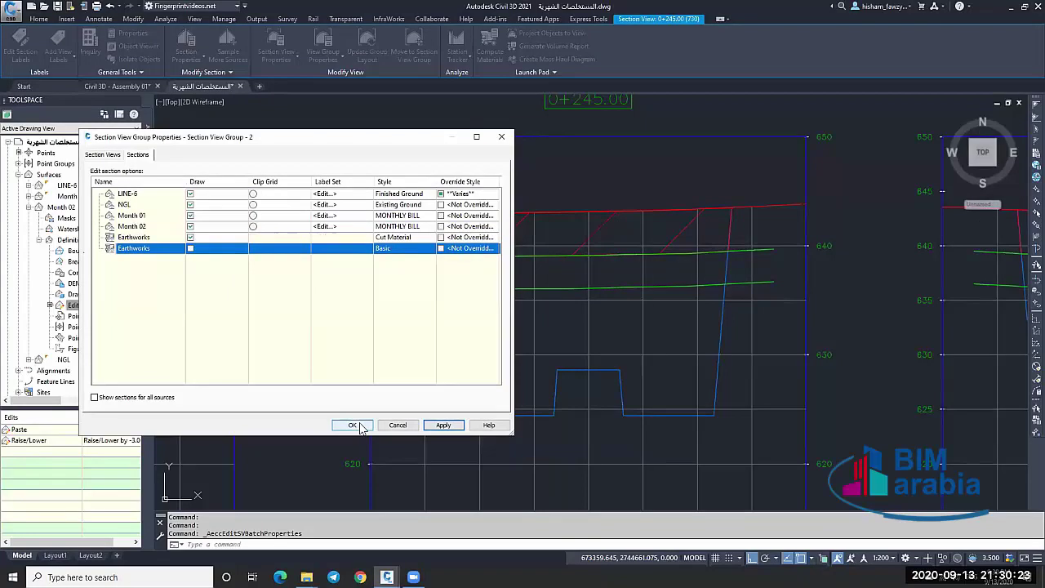
click(352, 425)
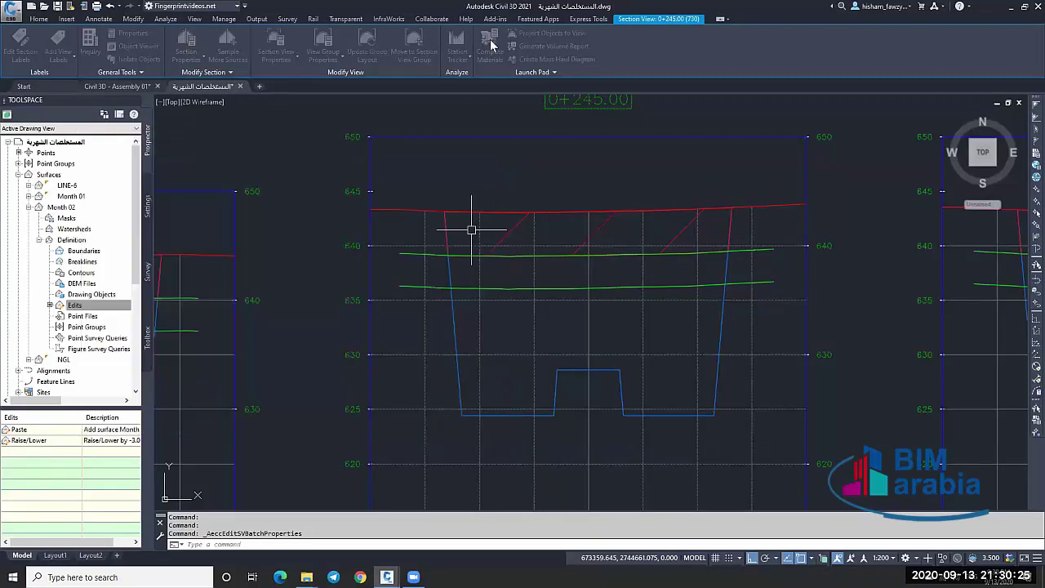
Select the material section and briefly view the Volumes Dashboard.
click(600, 225)
click(166, 19)
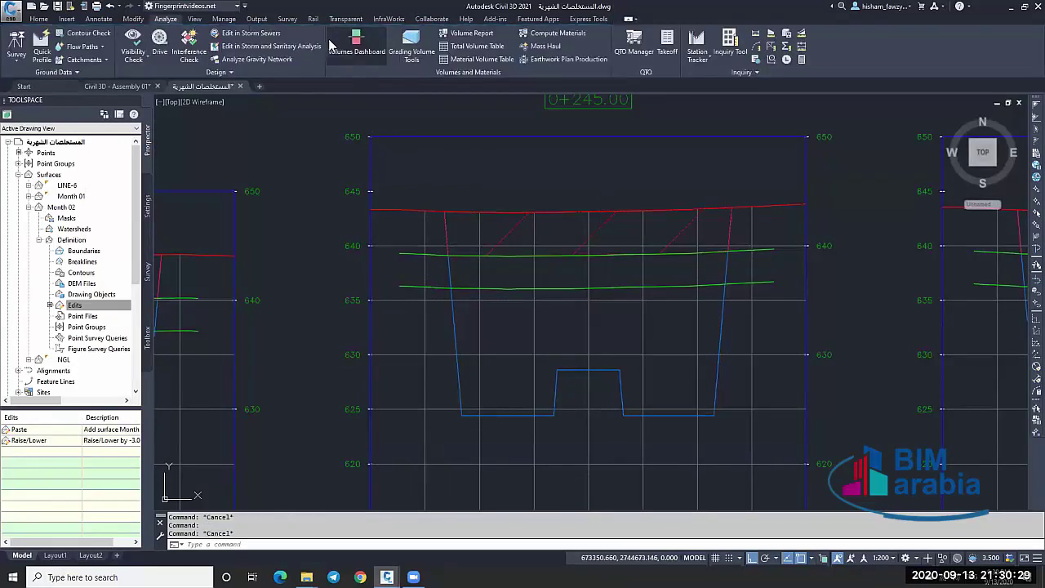
click(356, 41)
click(725, 121)
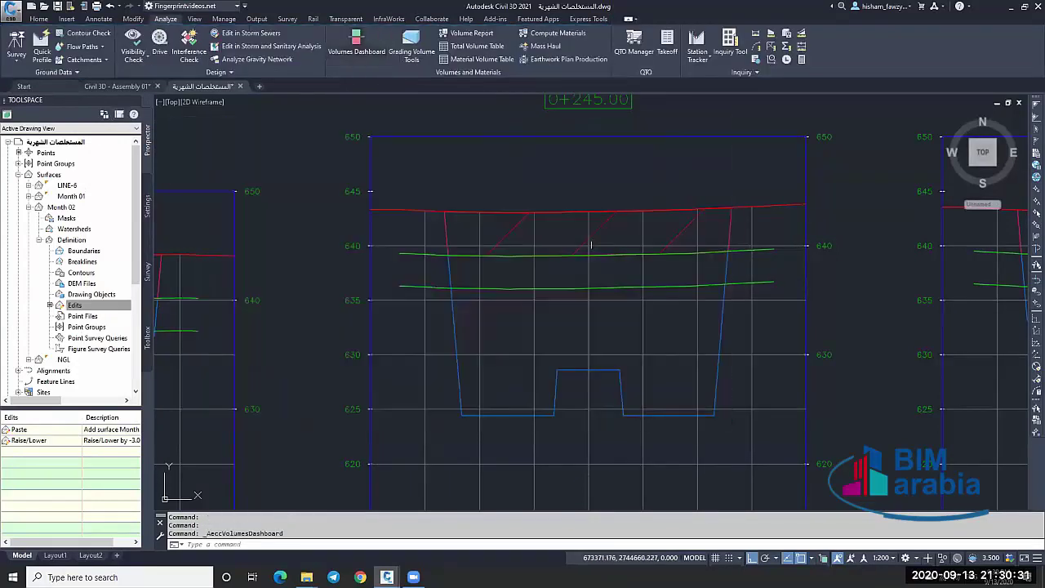
Change the remaining Earthworks section's style to Basic and apply it to the section views.
double_click(400, 151)
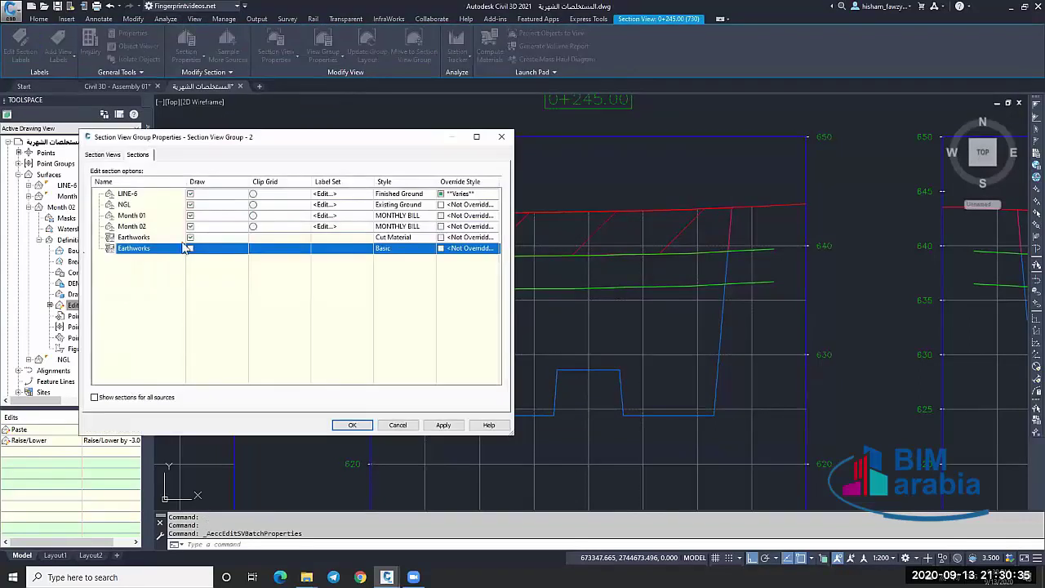
click(395, 236)
click(548, 204)
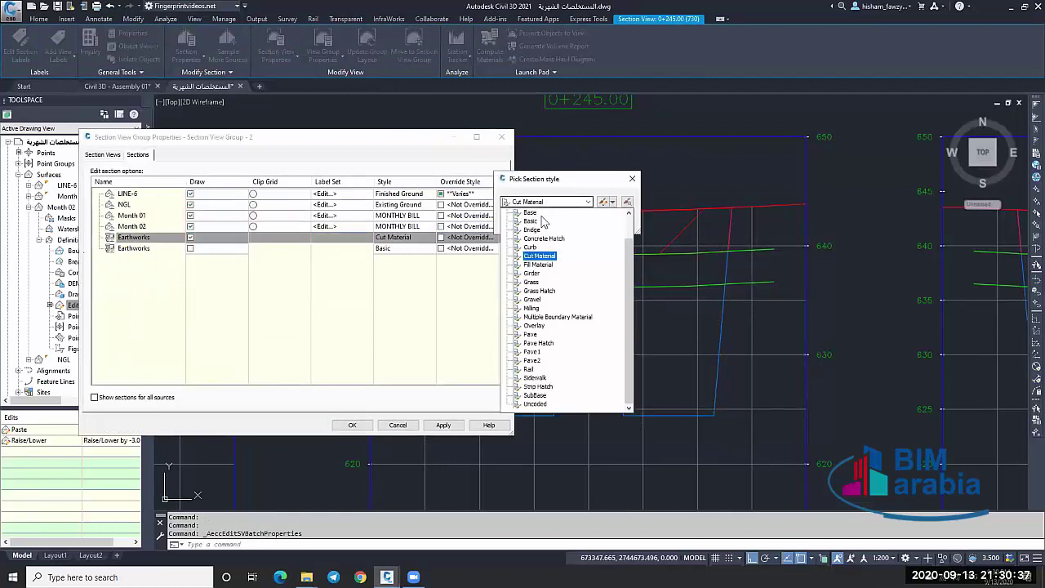
click(540, 221)
click(557, 222)
click(444, 425)
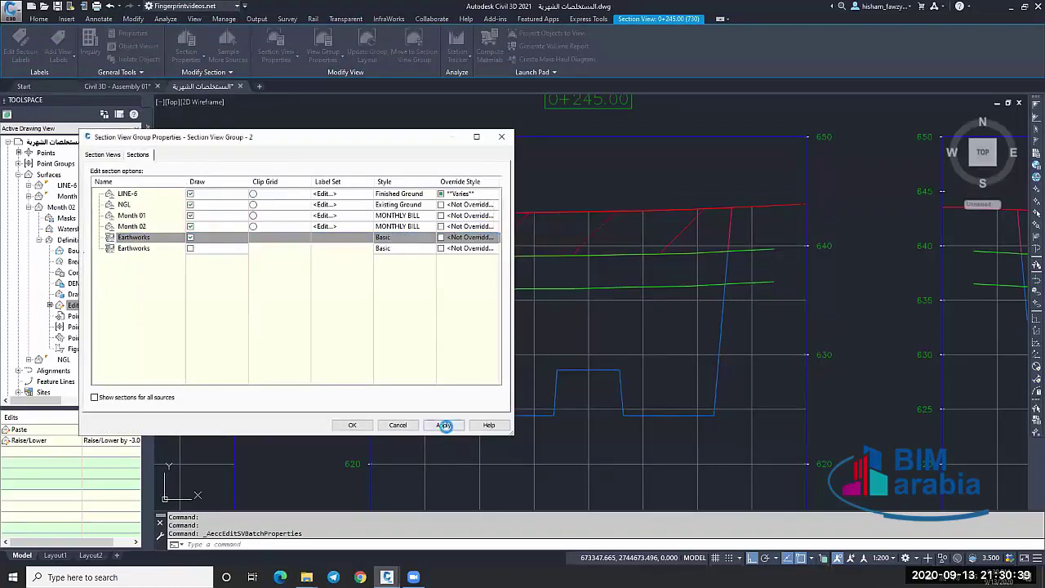
click(349, 425)
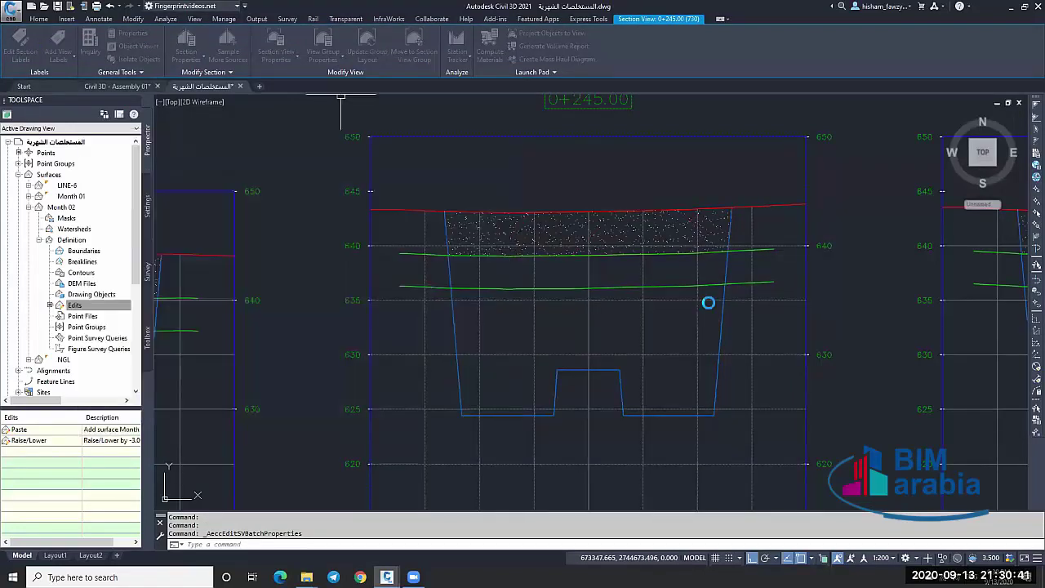
key(Escape)
key(Escape)
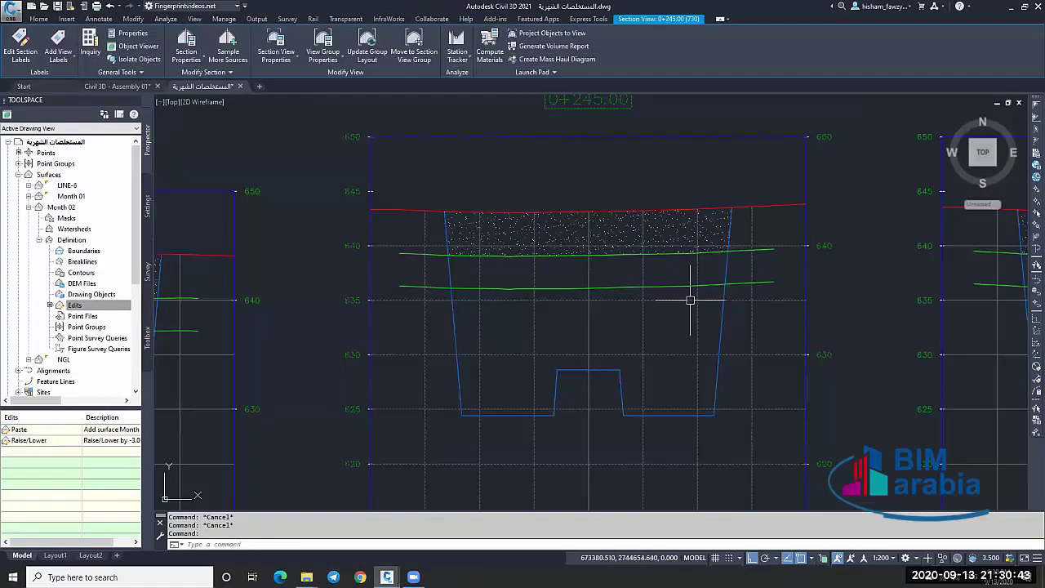
Add the Month 02 surface to the Earthworks material for SL Collection - 3.
click(492, 54)
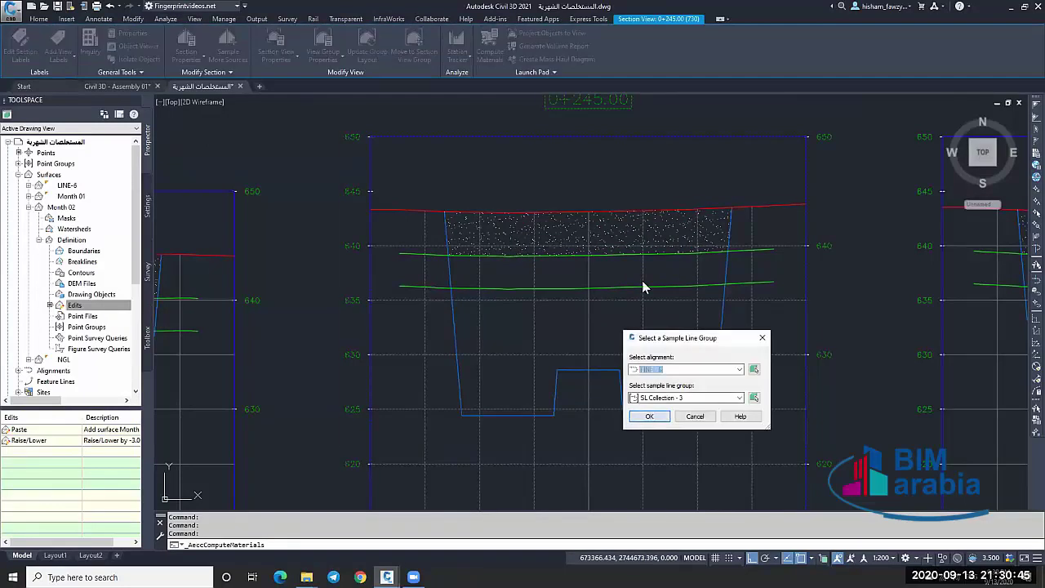
key(Return)
click(358, 204)
click(369, 215)
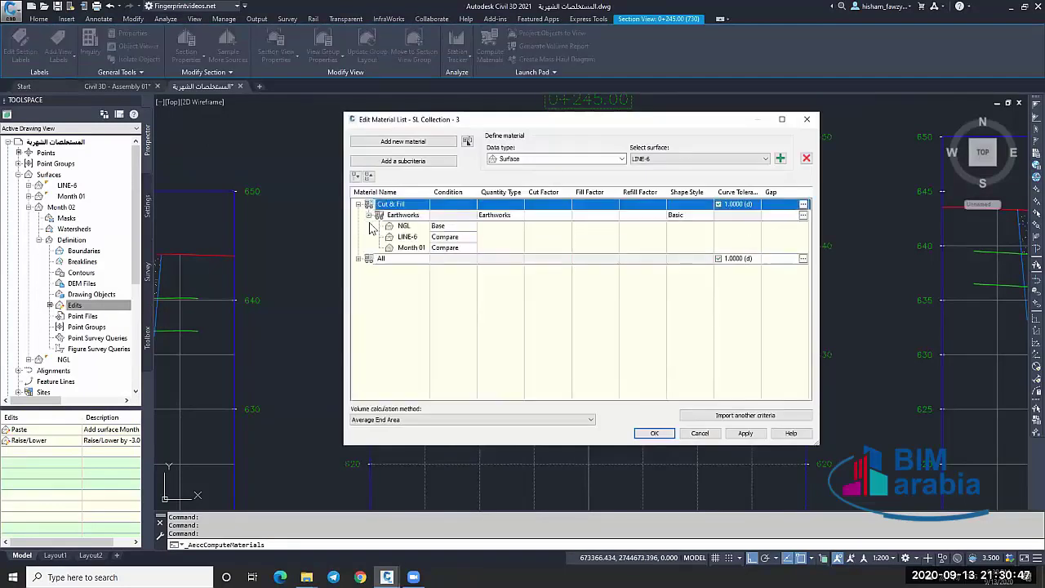
click(471, 216)
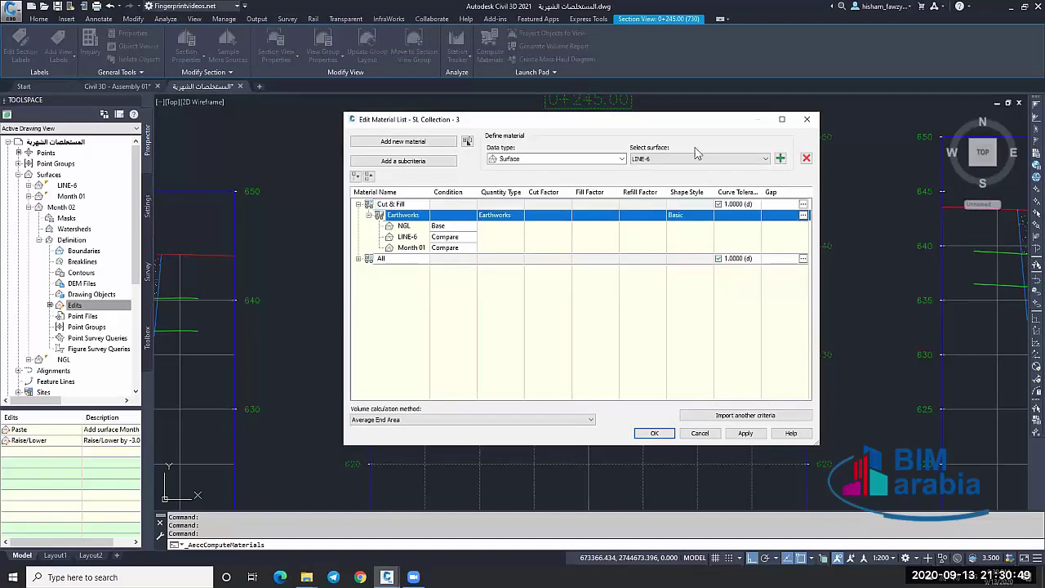
click(699, 157)
click(739, 189)
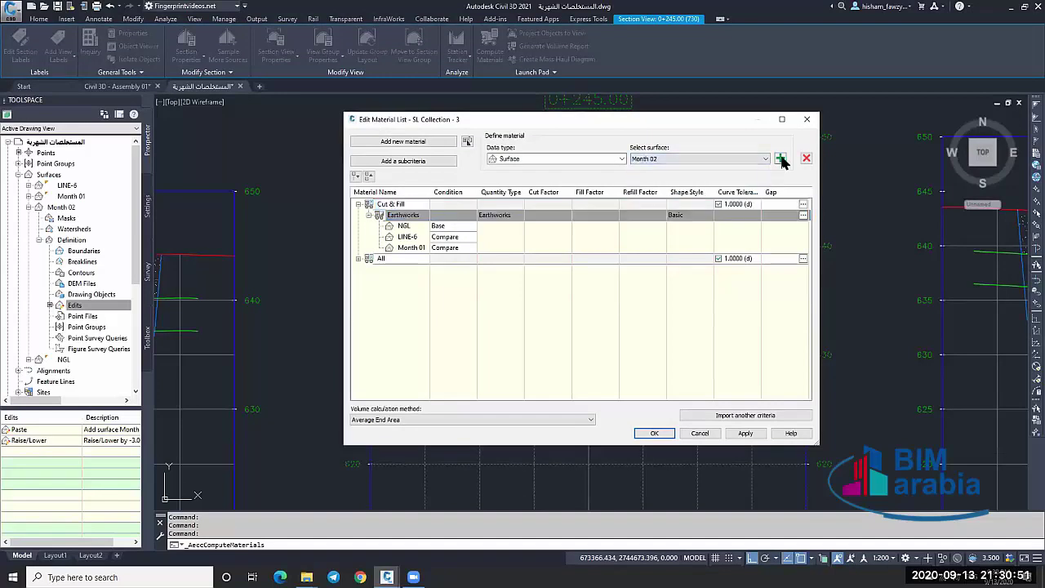
click(779, 158)
Set Month 02's condition to Compare, apply it, and inspect the section views.
click(451, 259)
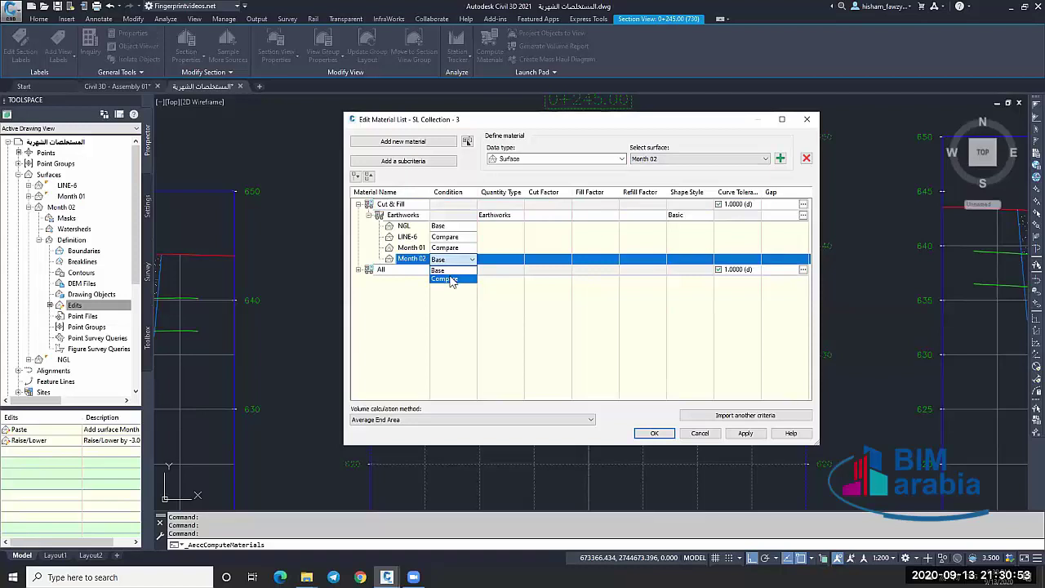
click(445, 279)
click(654, 433)
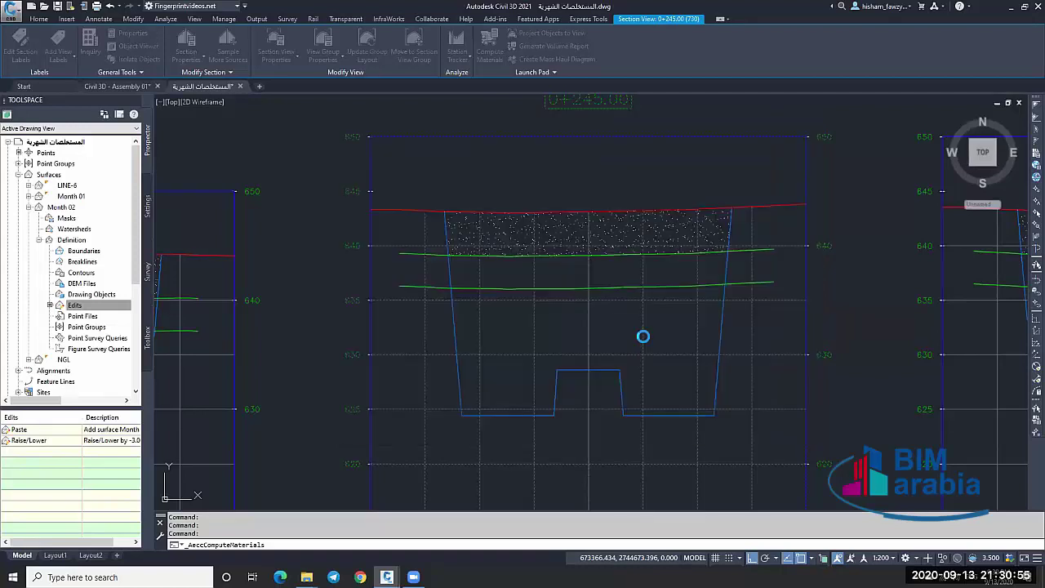
scroll(645, 317, down, 5)
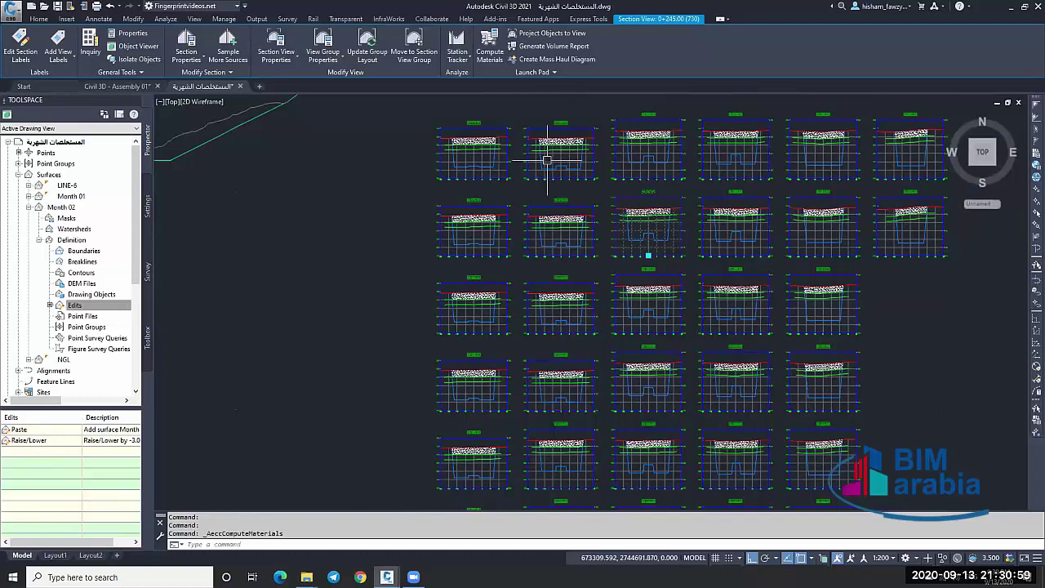
scroll(547, 159, up, 4)
key(Escape)
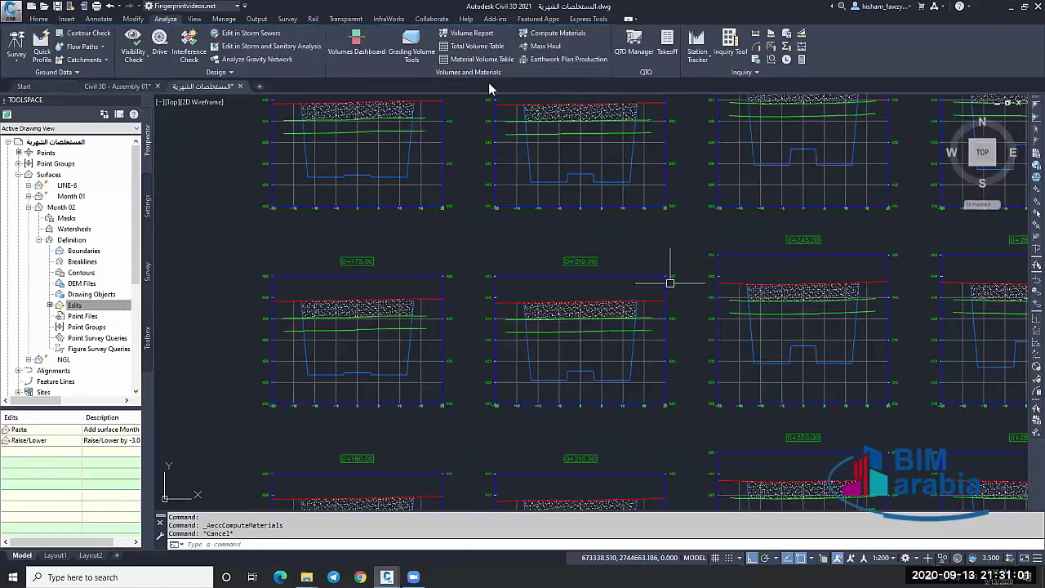
scroll(820, 308, up, 4)
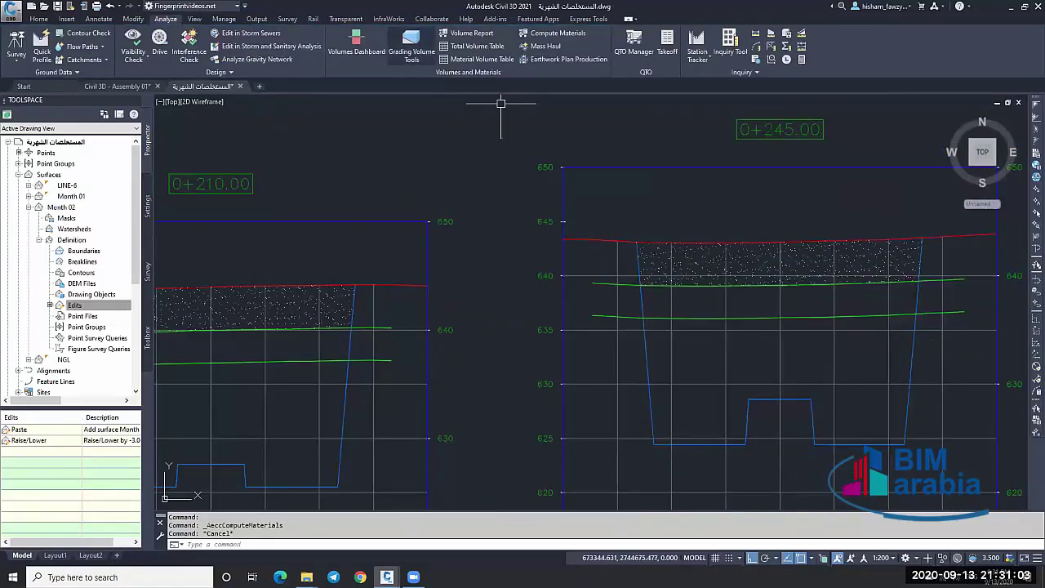
key(Escape)
Recompute materials from section view 0+245.00 with Month 02's condition changed to Base.
click(620, 258)
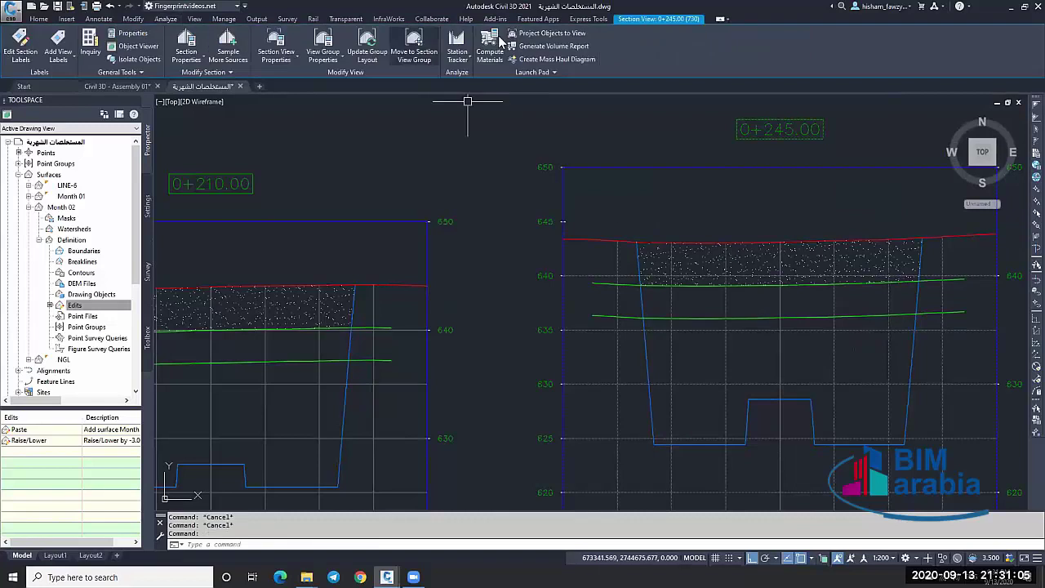
click(490, 45)
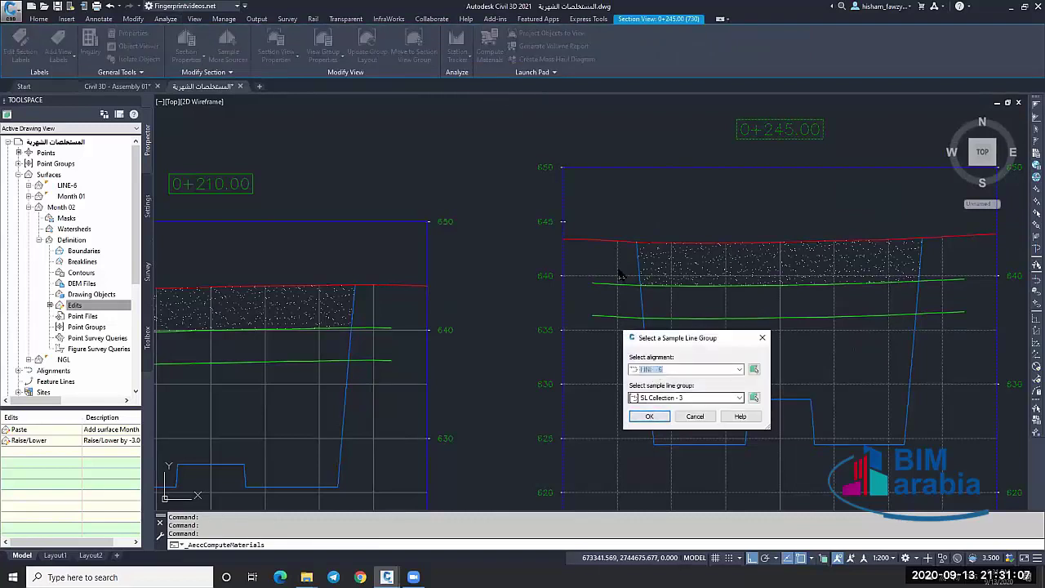
key(Return)
click(359, 203)
click(368, 214)
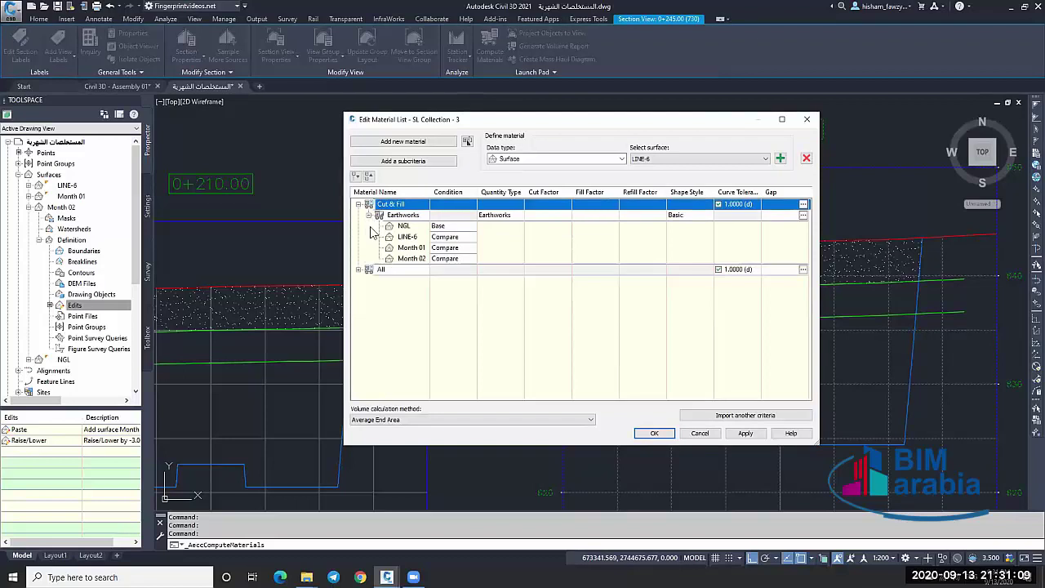
click(453, 258)
click(449, 269)
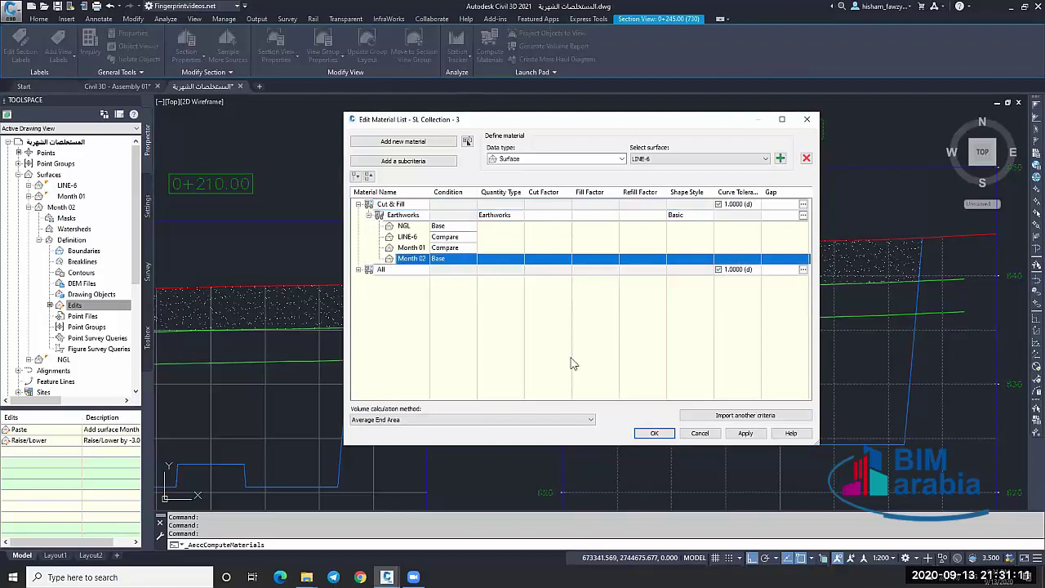
click(655, 433)
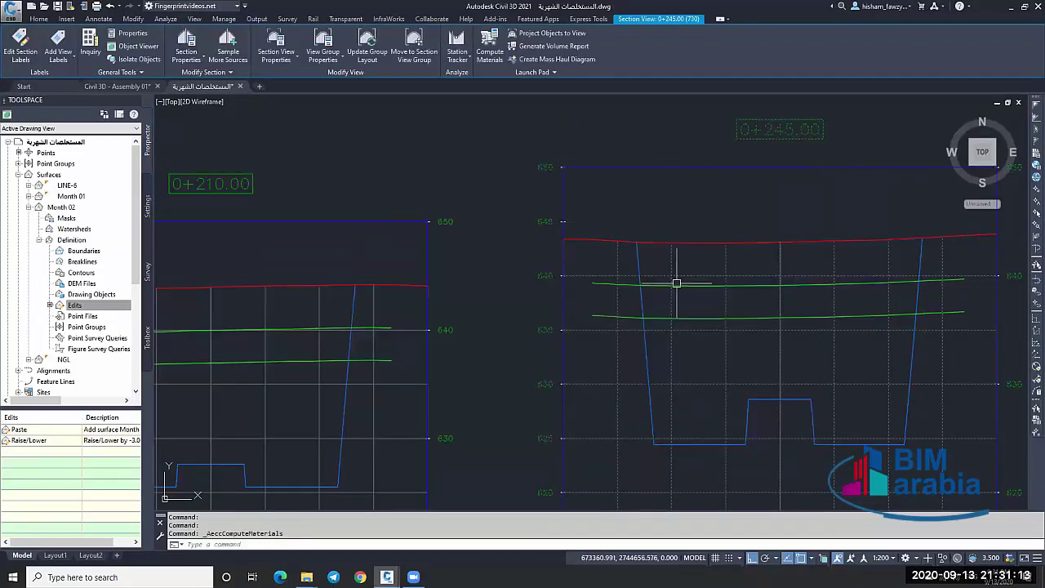
scroll(676, 283, down, 5)
scroll(667, 289, down, 2)
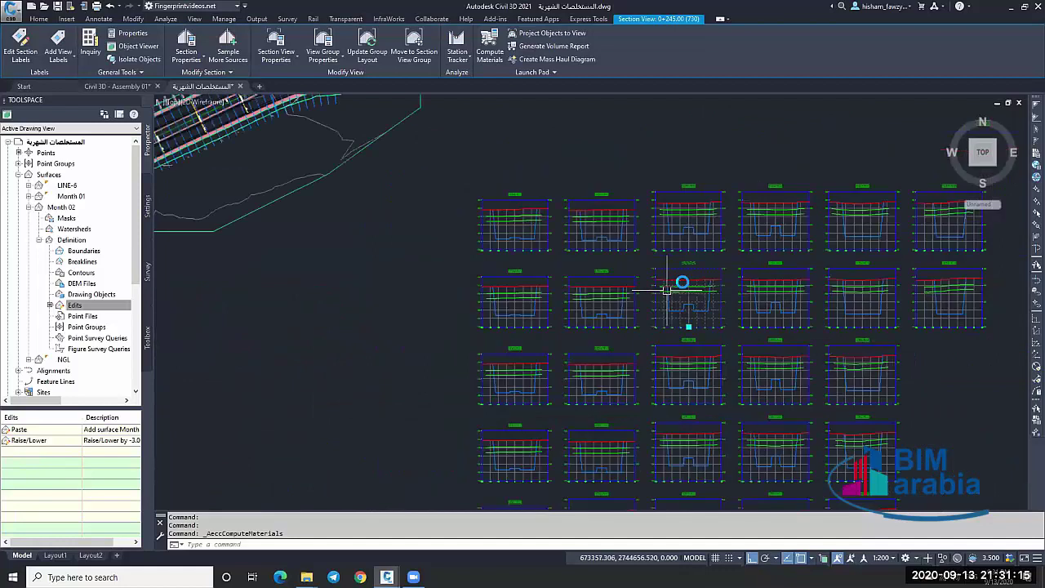
scroll(667, 289, down, 2)
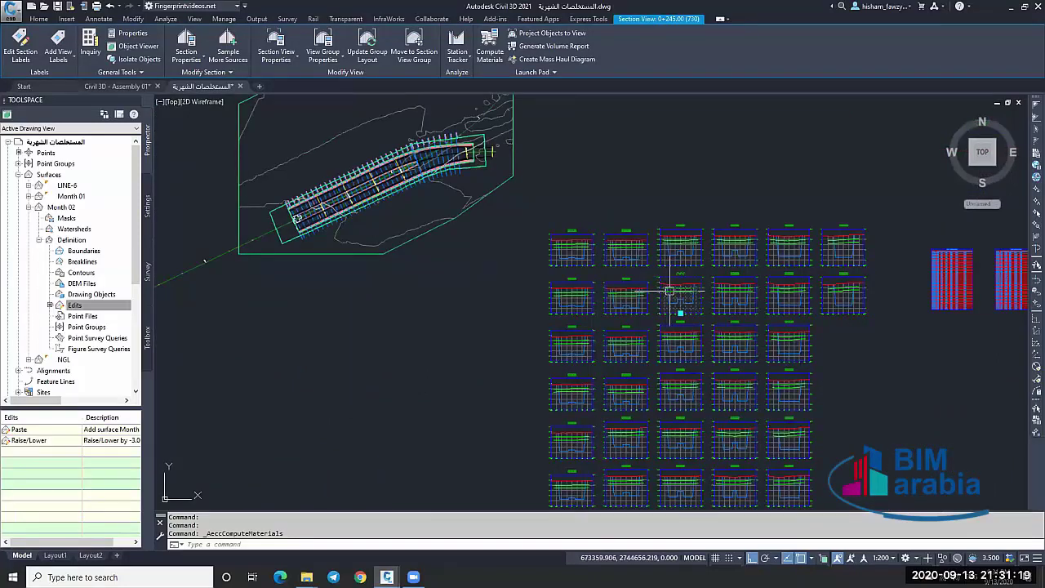
scroll(670, 291, up, 2)
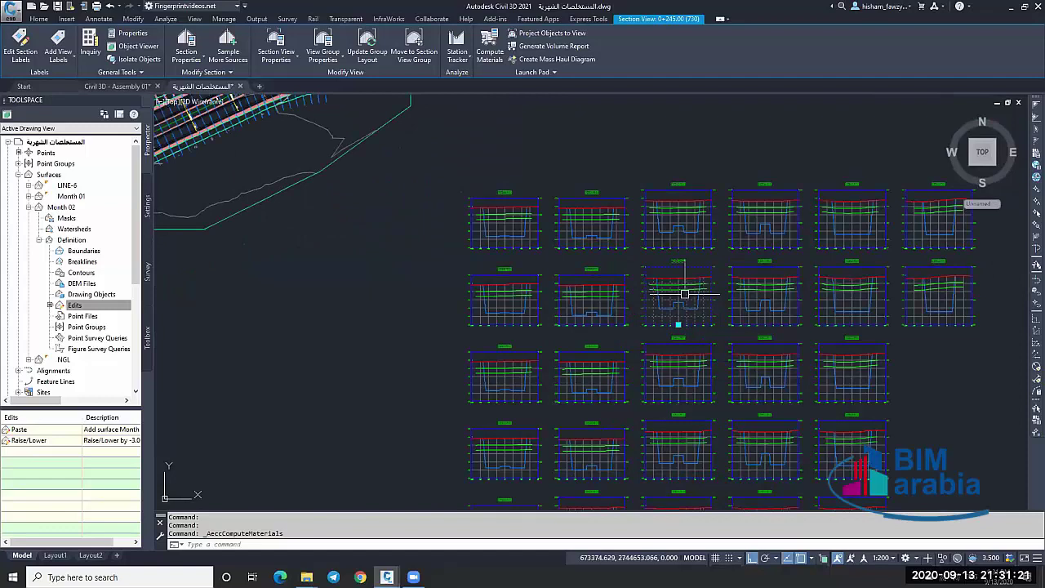
scroll(684, 294, up, 5)
key(Escape)
key(Escape)
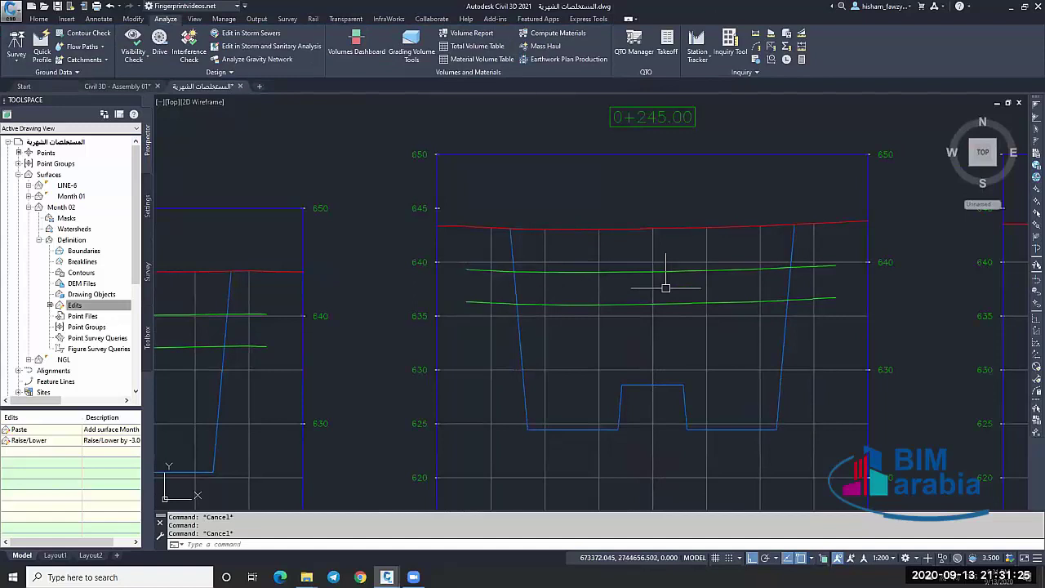
key(Escape)
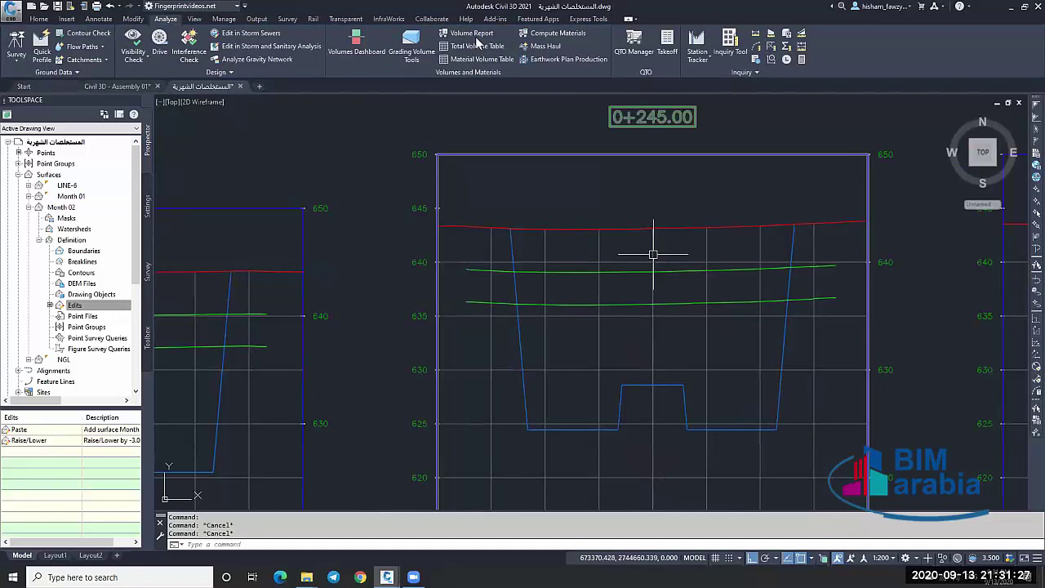
click(653, 254)
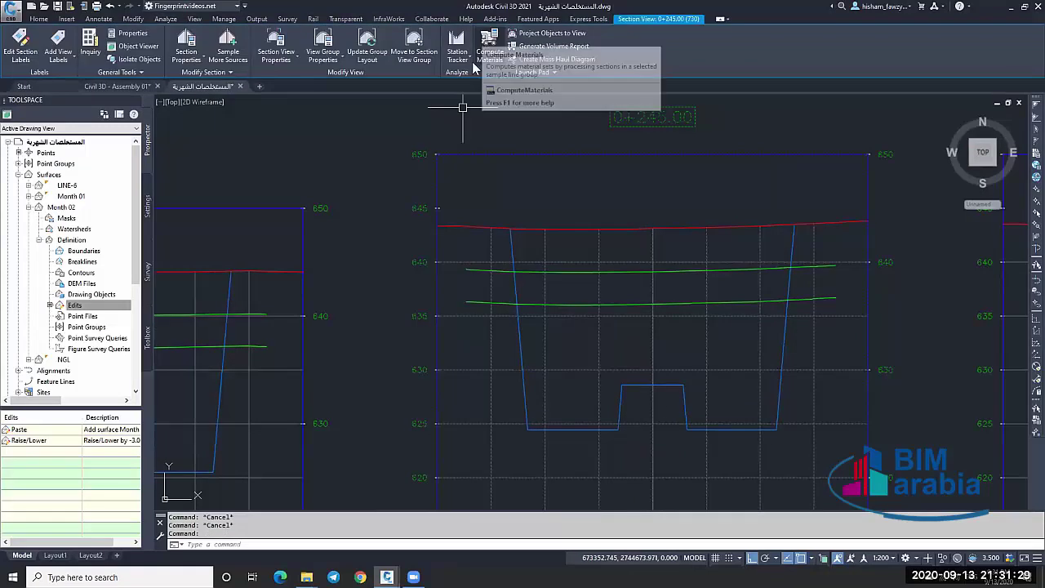
Work on the Month 01 row among the Earthworks material surfaces.
click(490, 51)
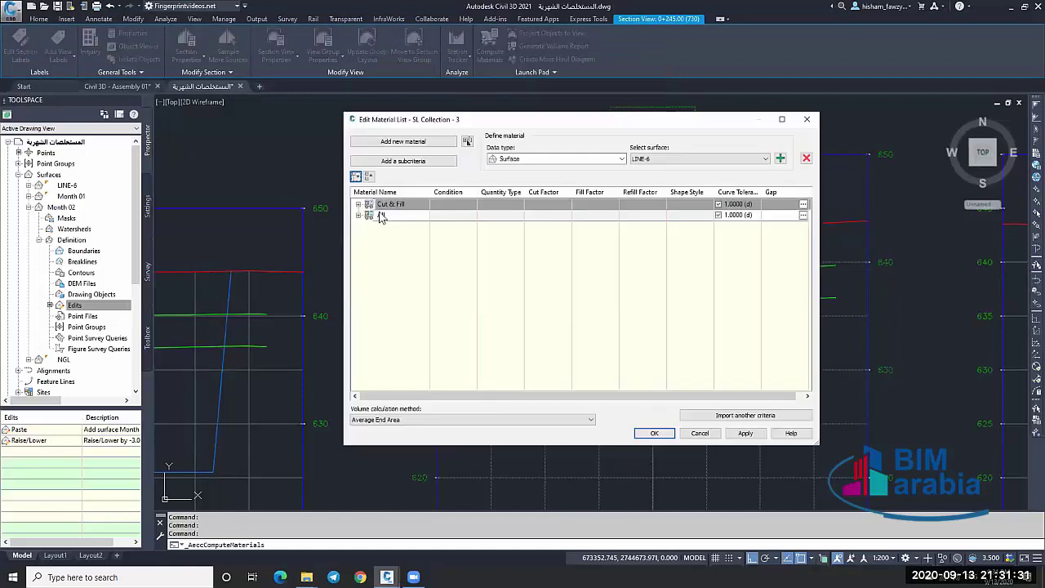
click(358, 204)
click(368, 215)
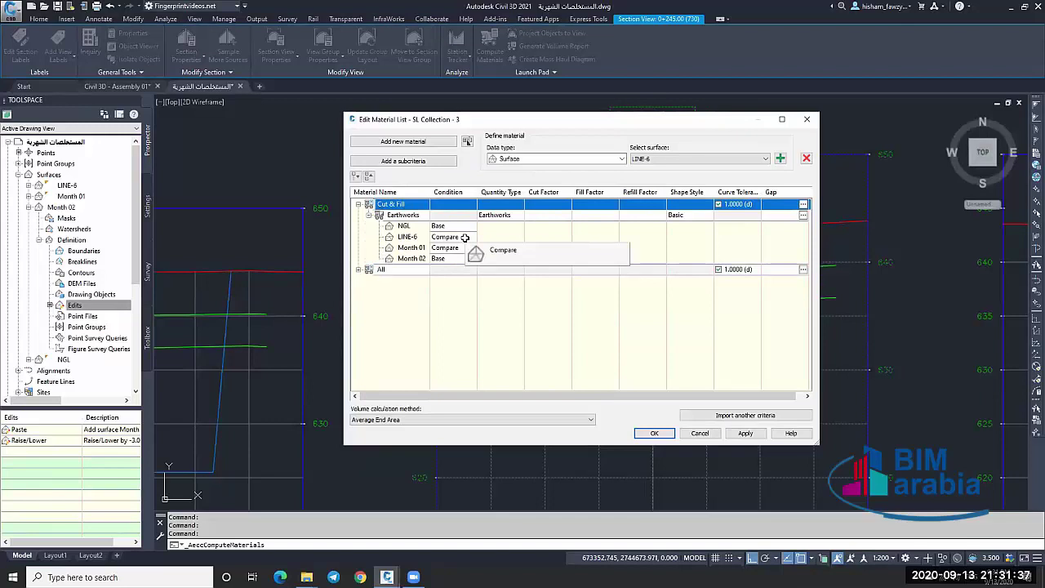
click(462, 249)
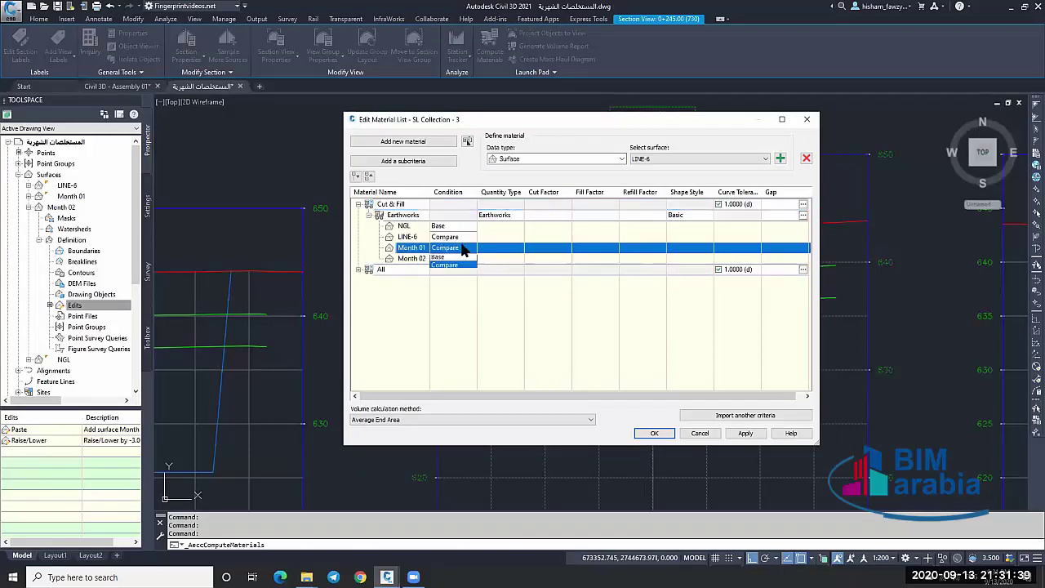
click(462, 249)
click(738, 433)
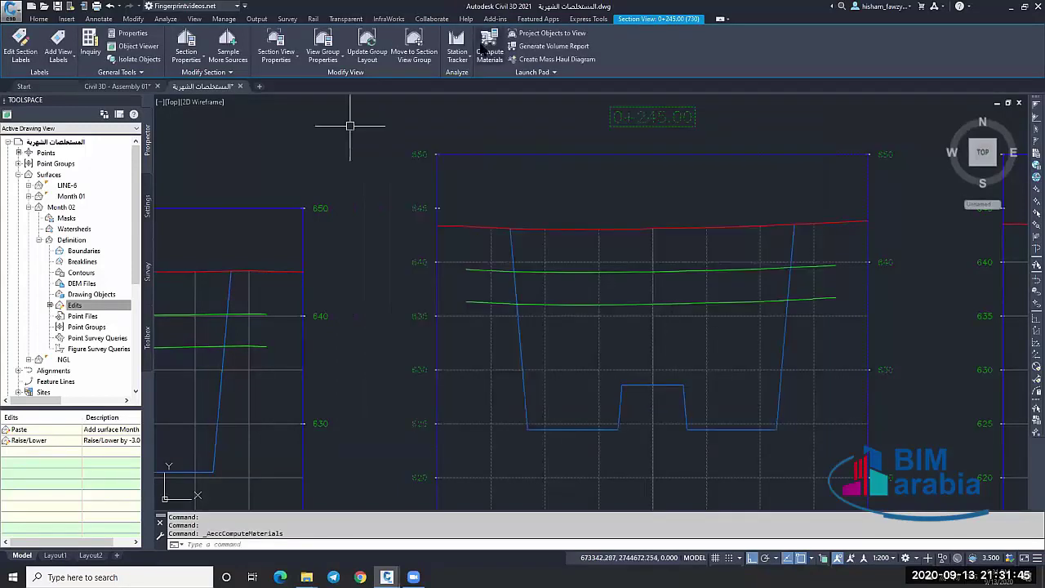
Rerun Compute Materials, delete Month 01 from Earthworks, and set LINE-6 back to Compare.
key(Return)
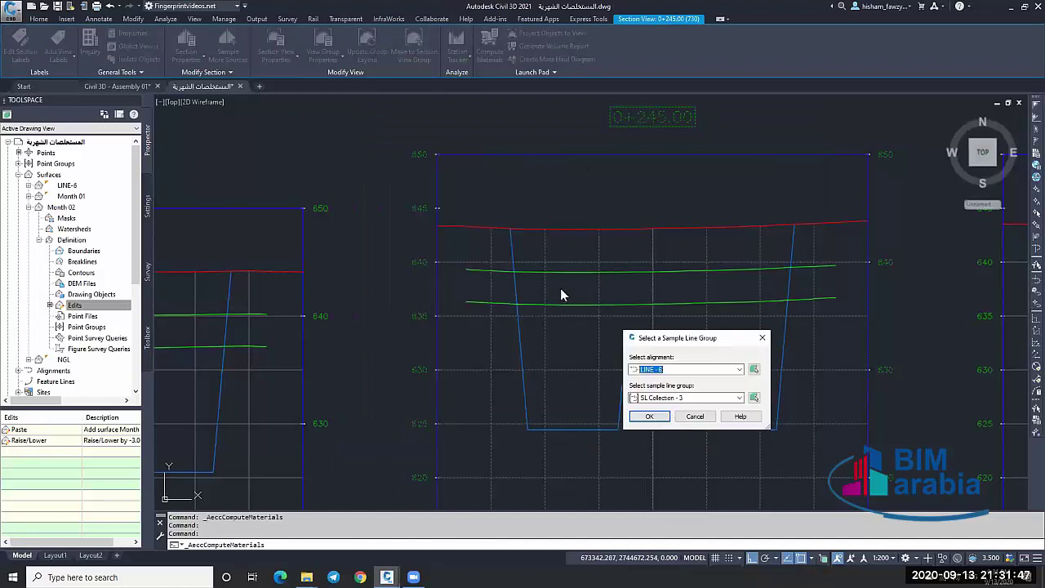
key(Return)
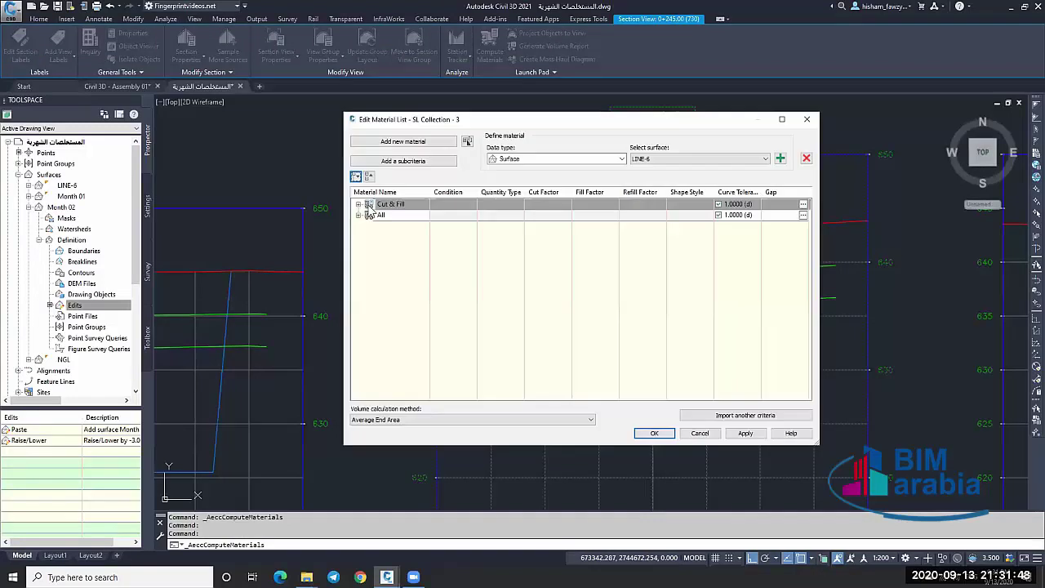
click(414, 248)
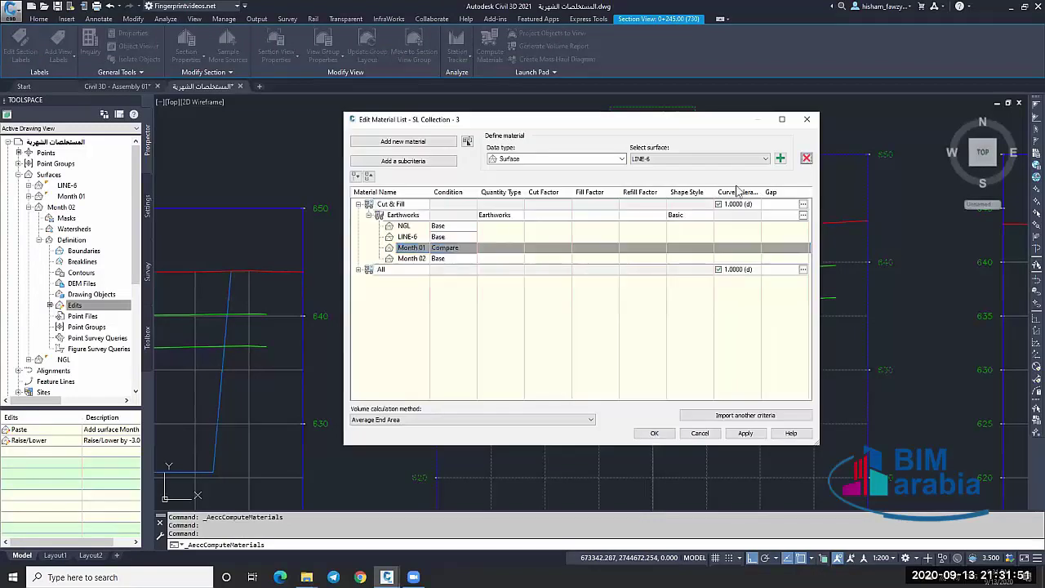
key(Delete)
click(453, 237)
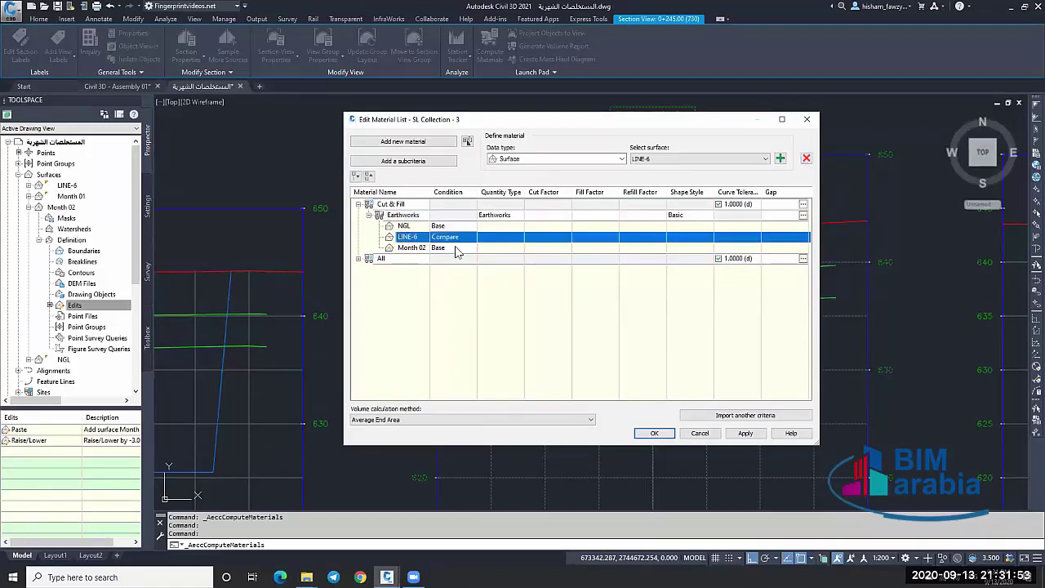
click(453, 259)
click(657, 434)
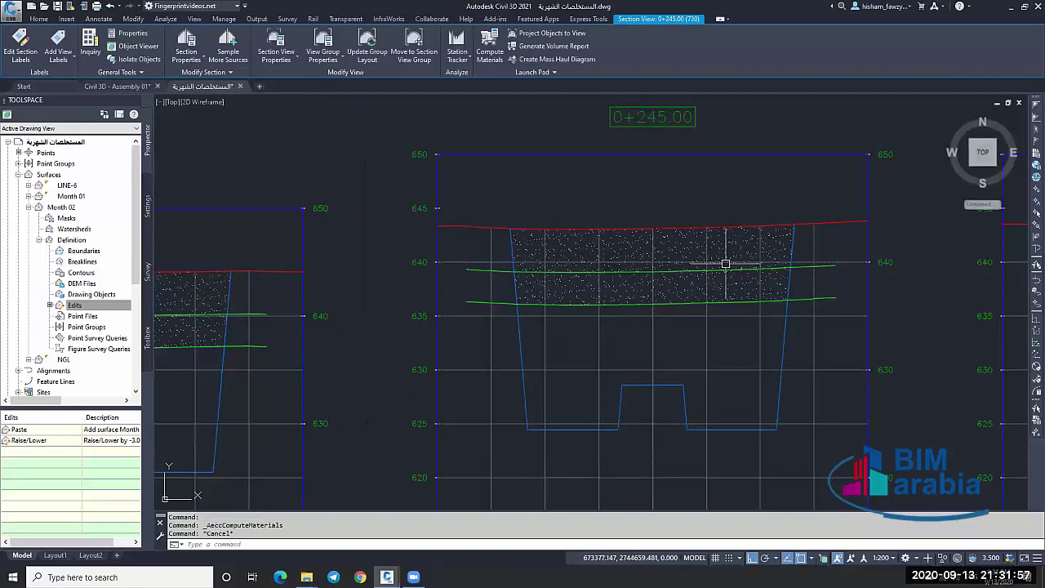
scroll(725, 264, down, 3)
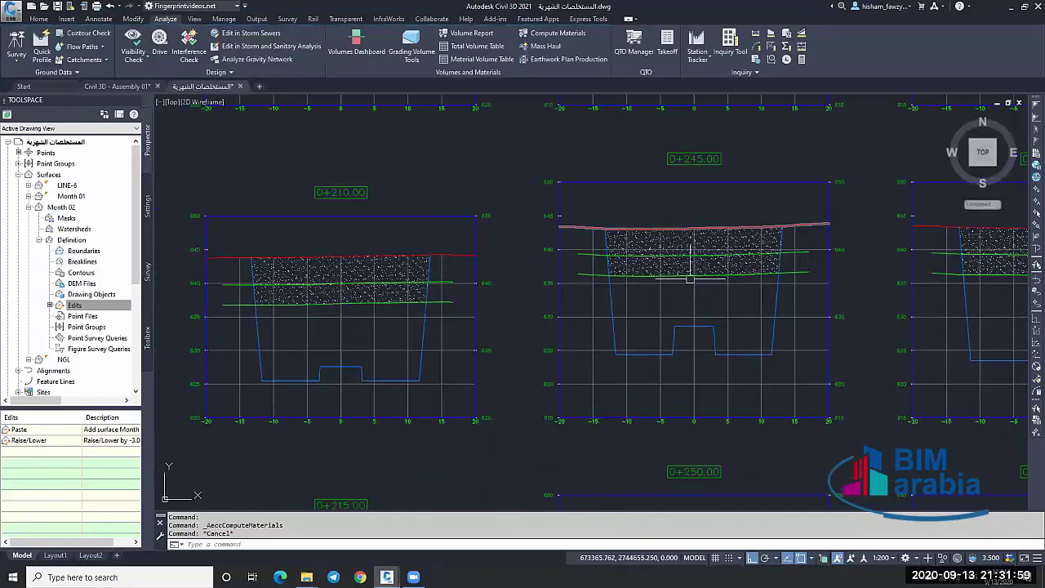
scroll(668, 264, up, 3)
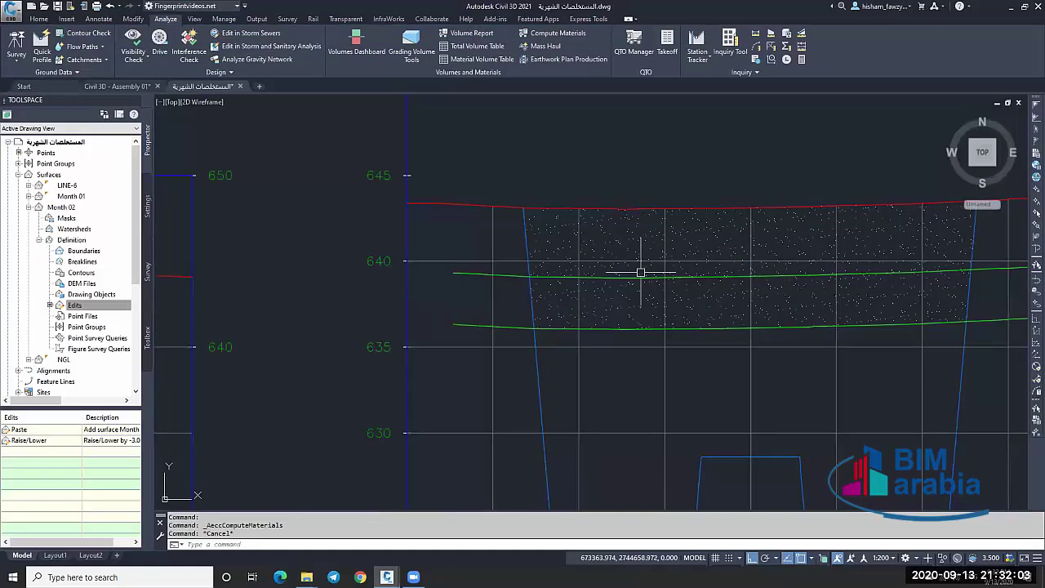
scroll(641, 272, down, 6)
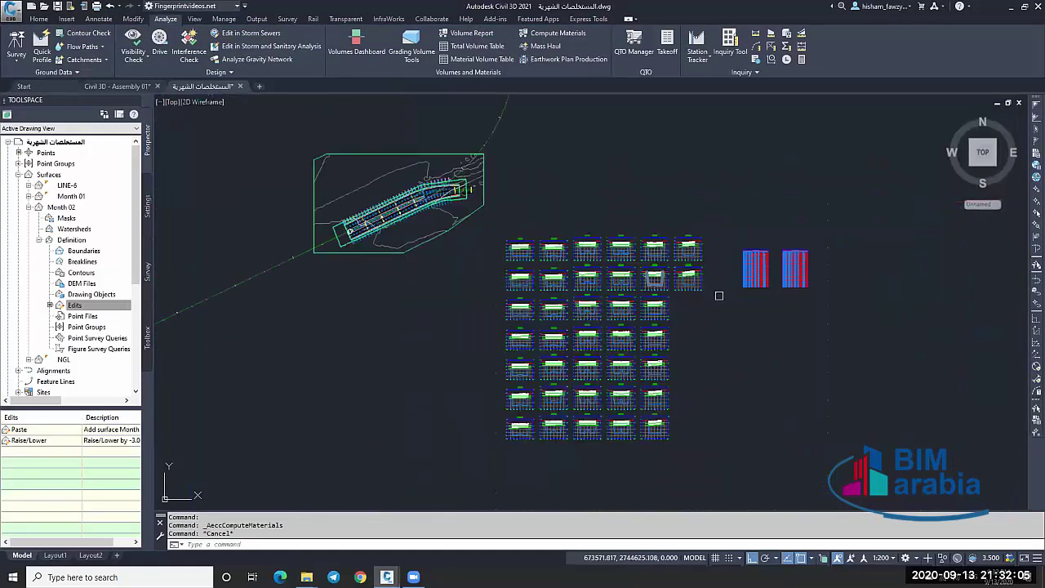
scroll(729, 294, up, 2)
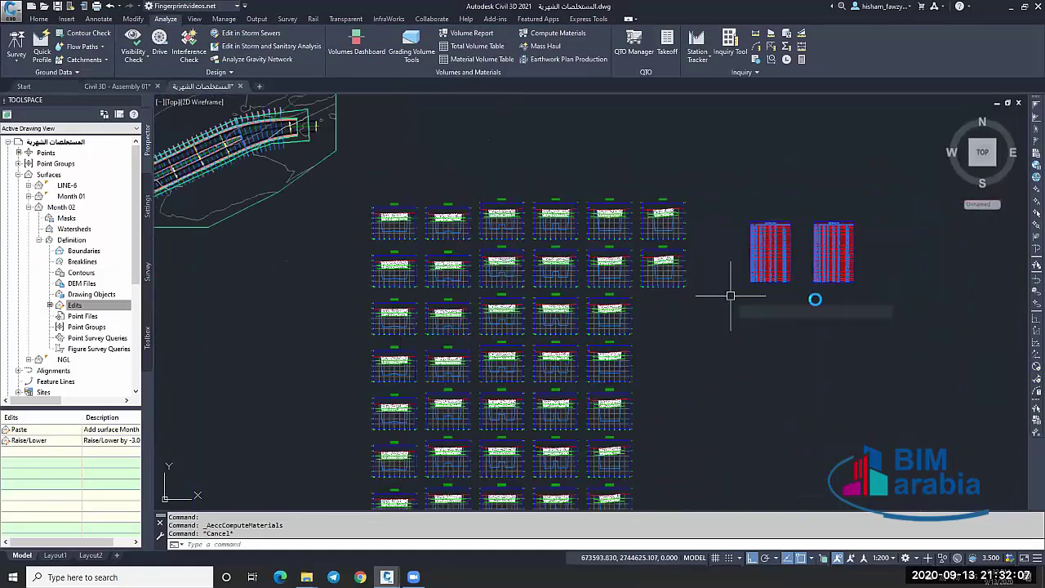
scroll(800, 293, up, 3)
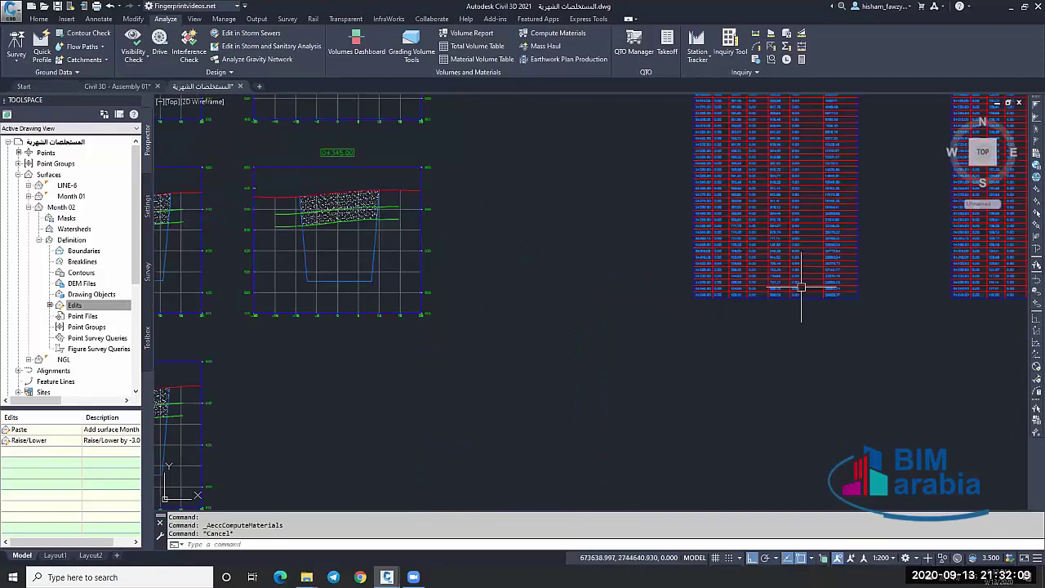
scroll(801, 288, down, 4)
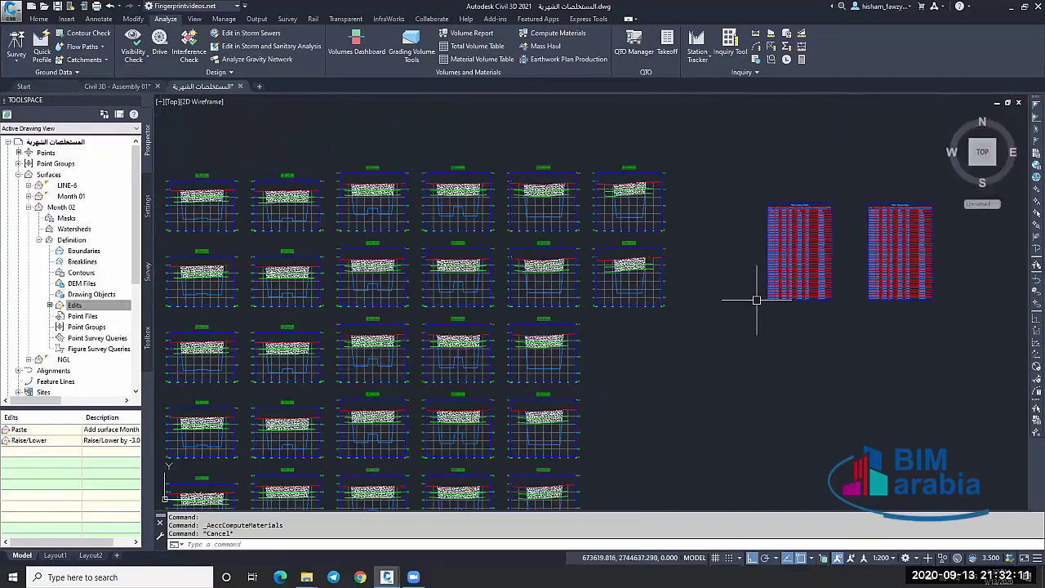
scroll(606, 256, up, 1)
scroll(713, 292, up, 4)
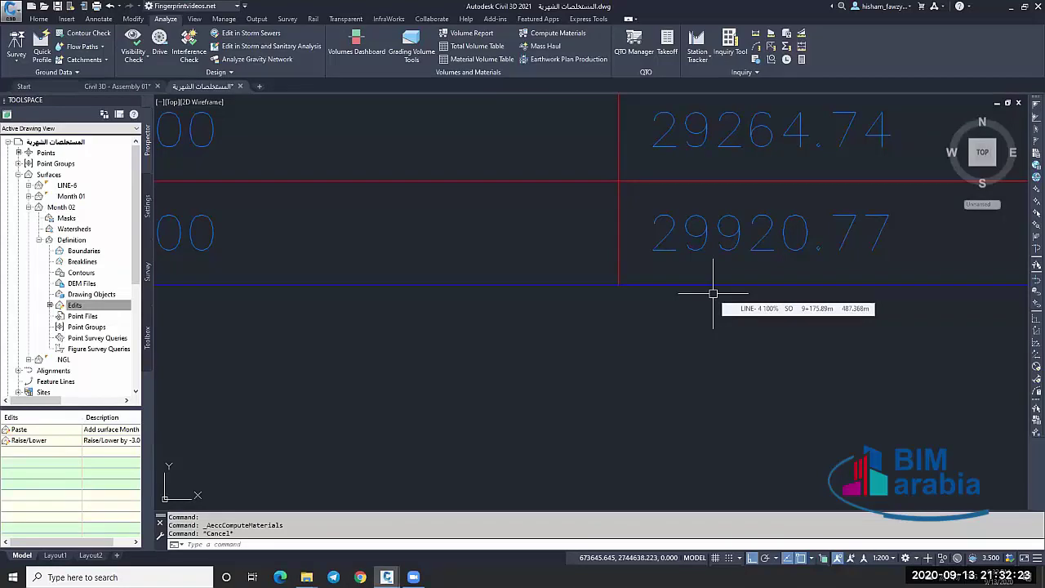
scroll(712, 293, down, 5)
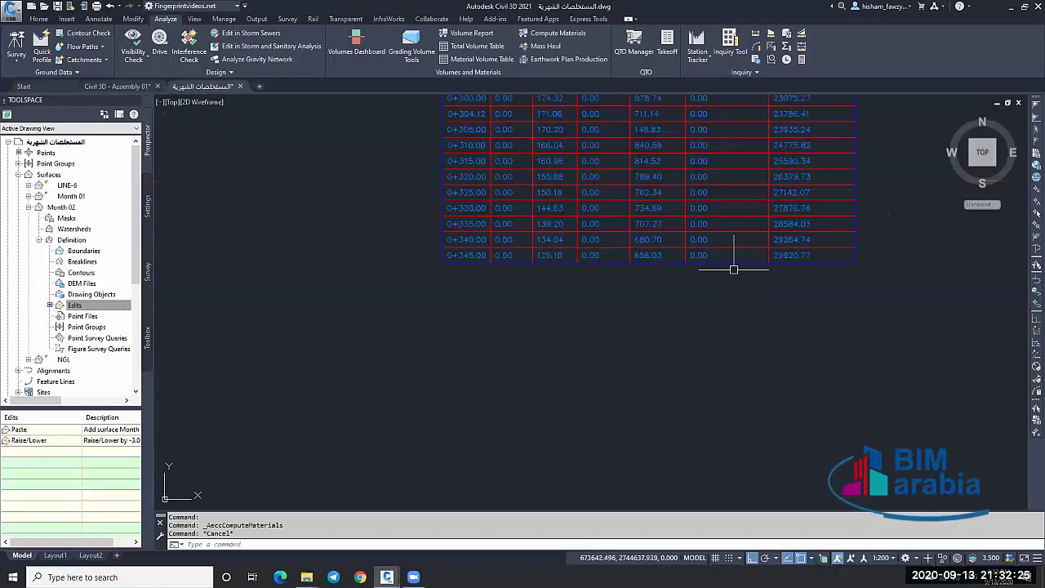
scroll(733, 270, down, 8)
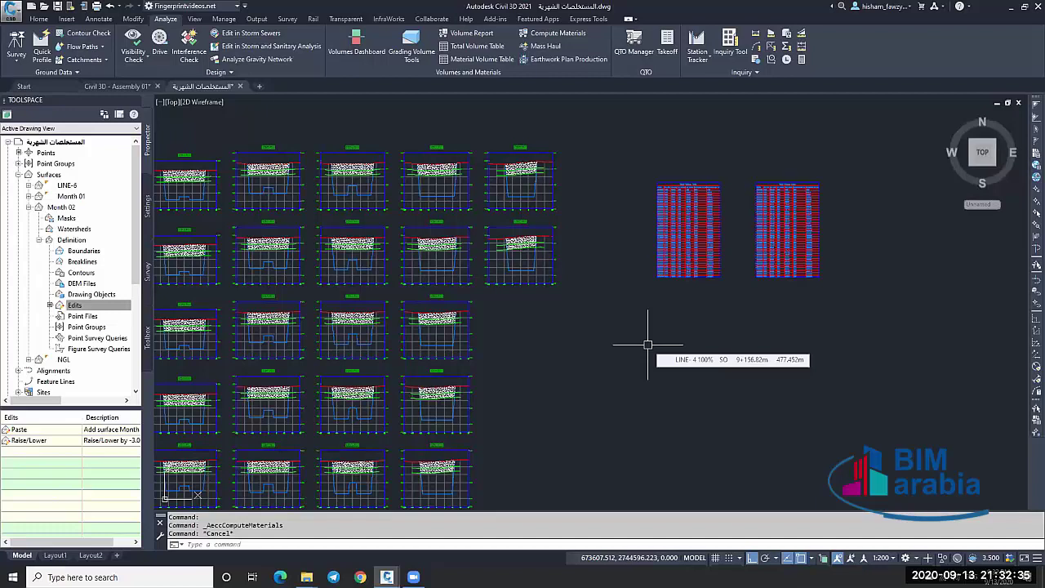
scroll(677, 265, up, 10)
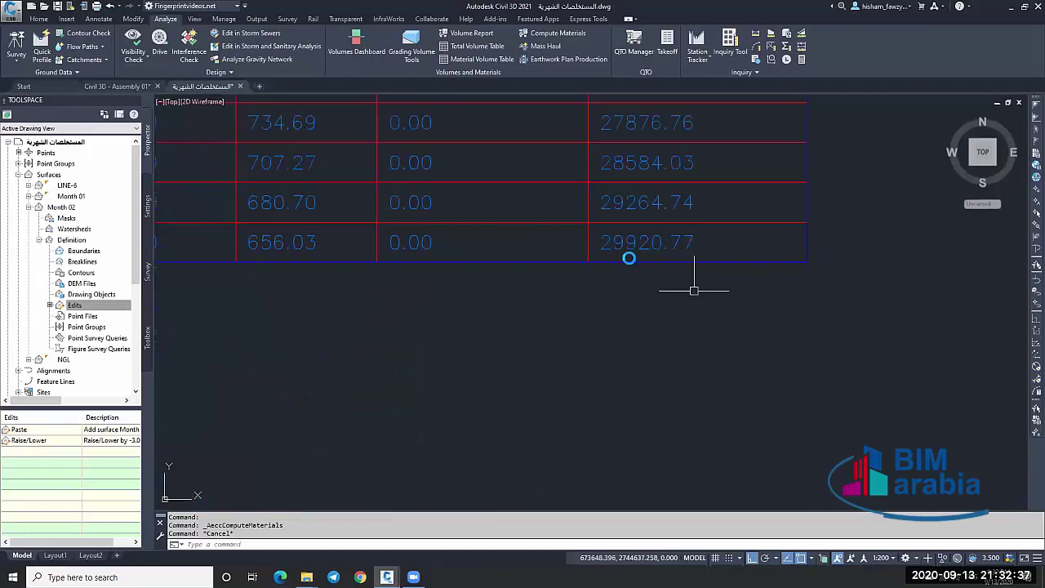
scroll(640, 252, up, 2)
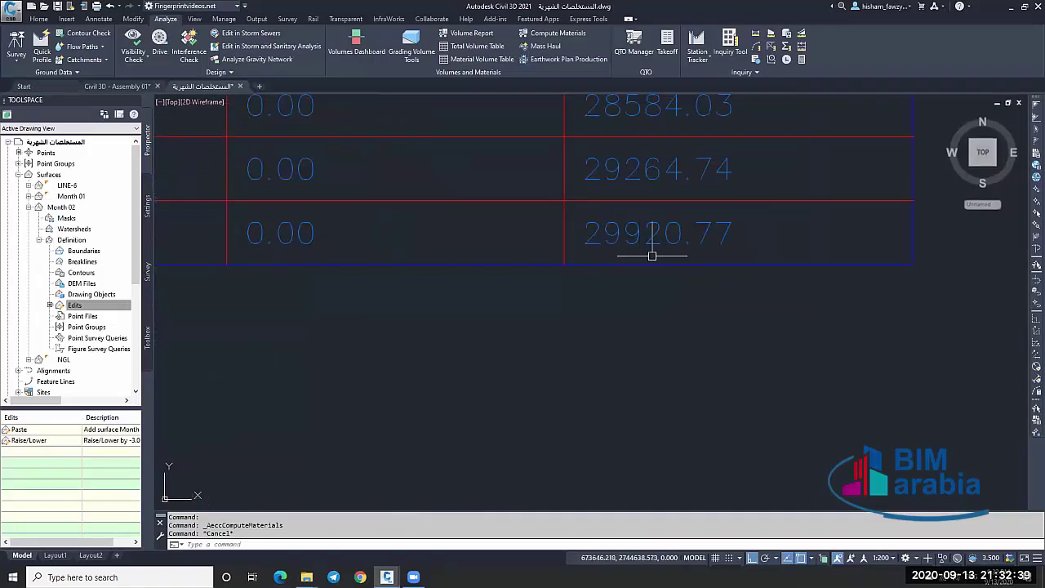
scroll(652, 256, down, 12)
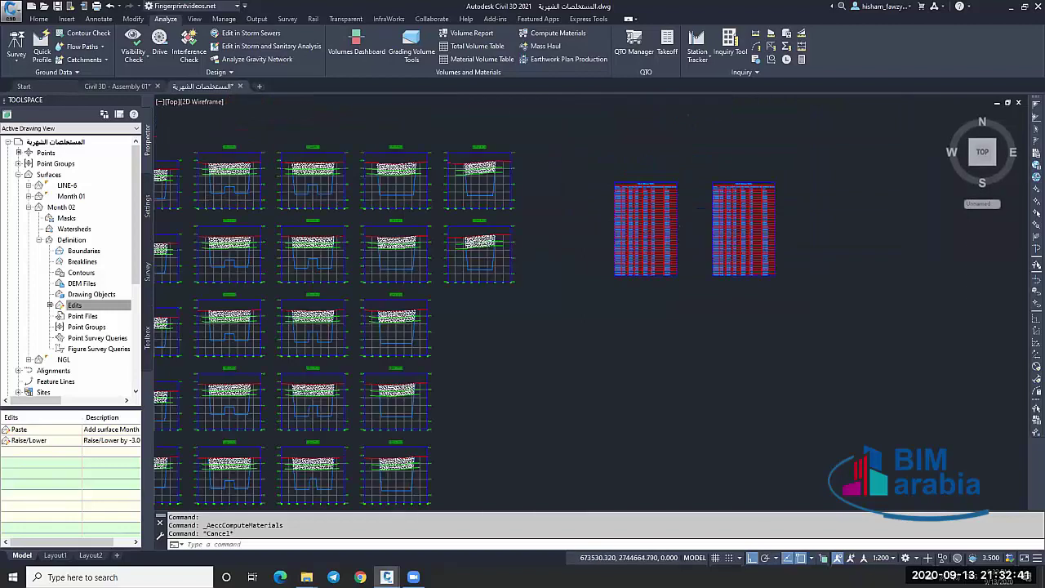
scroll(456, 206, up, 2)
scroll(527, 278, down, 4)
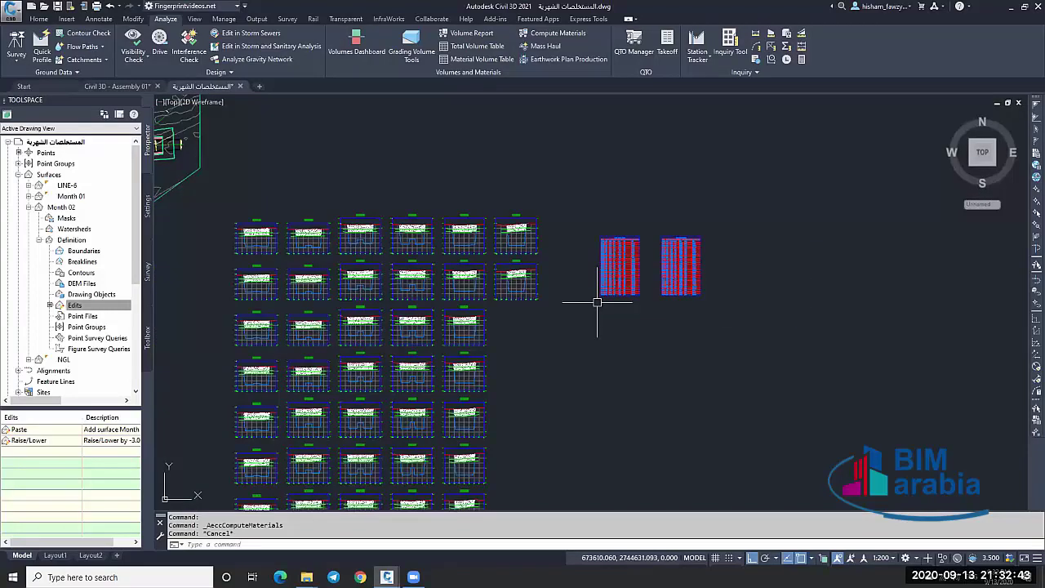
scroll(597, 302, up, 2)
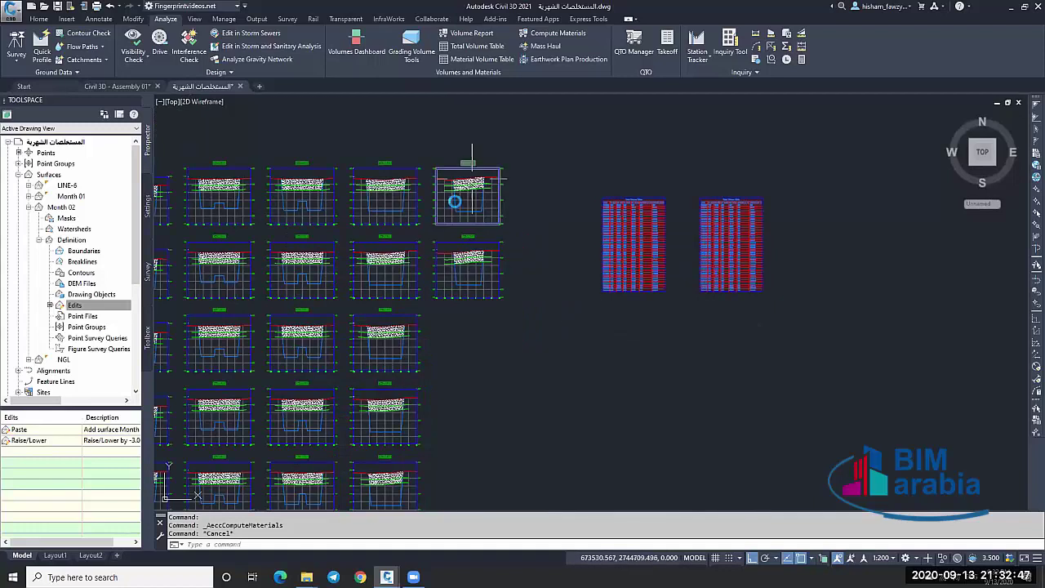
scroll(454, 201, up, 2)
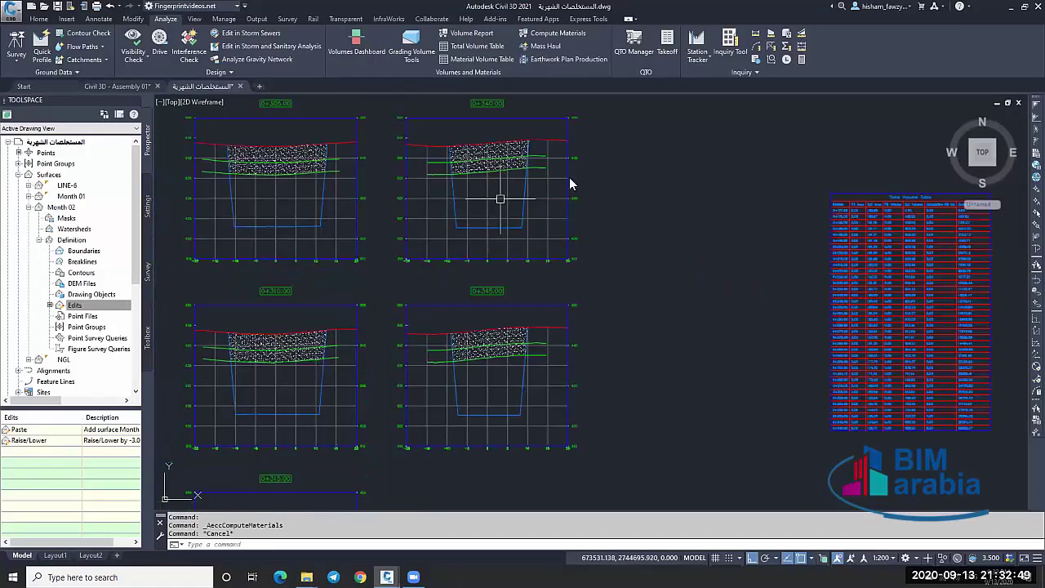
For section view 0+340 and SL Collection - 3, add Month 01 to Earthworks and set NGL to Compare.
key(Return)
click(499, 198)
key(Return)
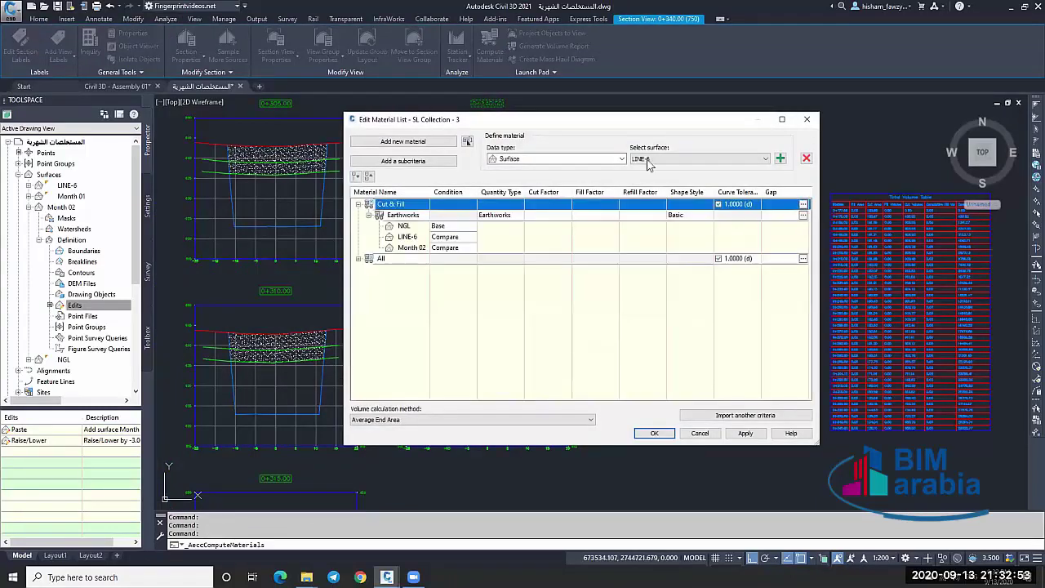
click(725, 159)
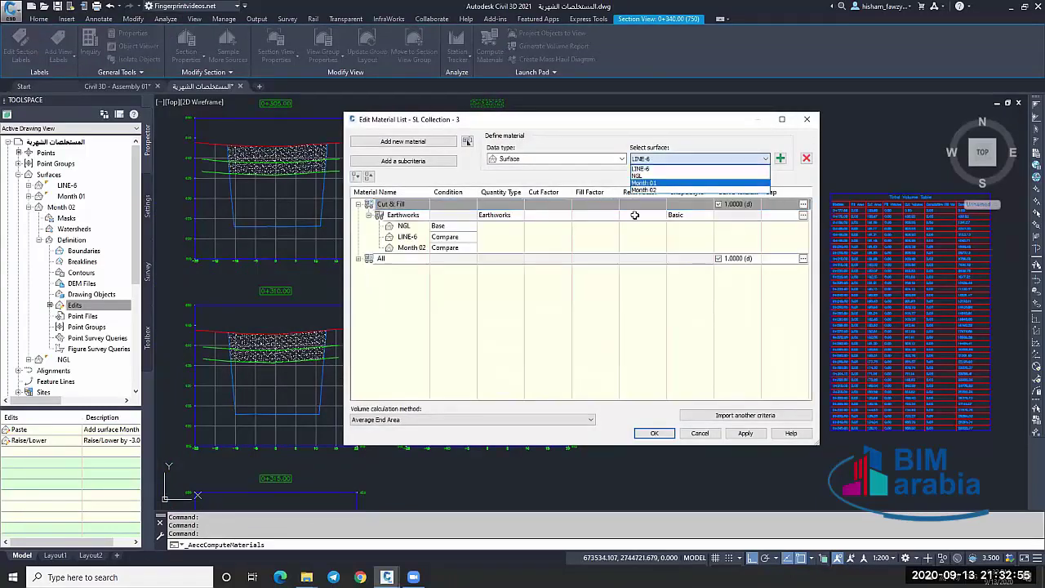
click(759, 183)
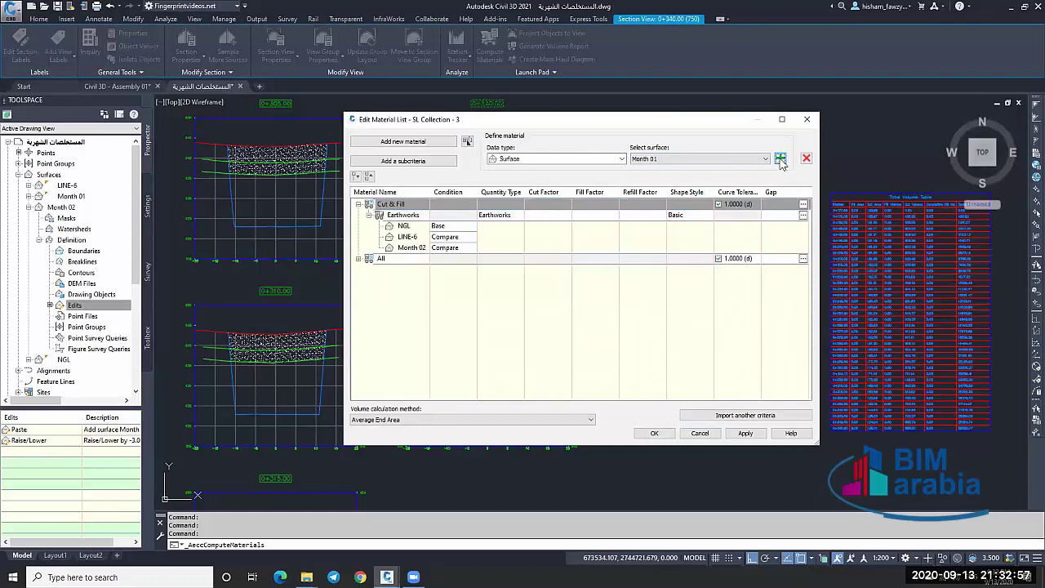
click(548, 217)
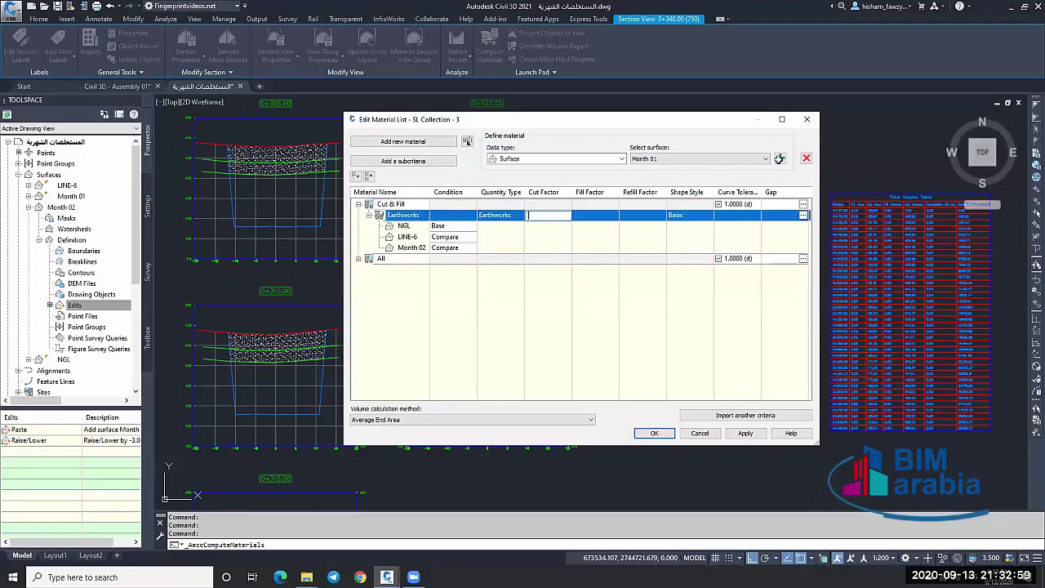
click(464, 229)
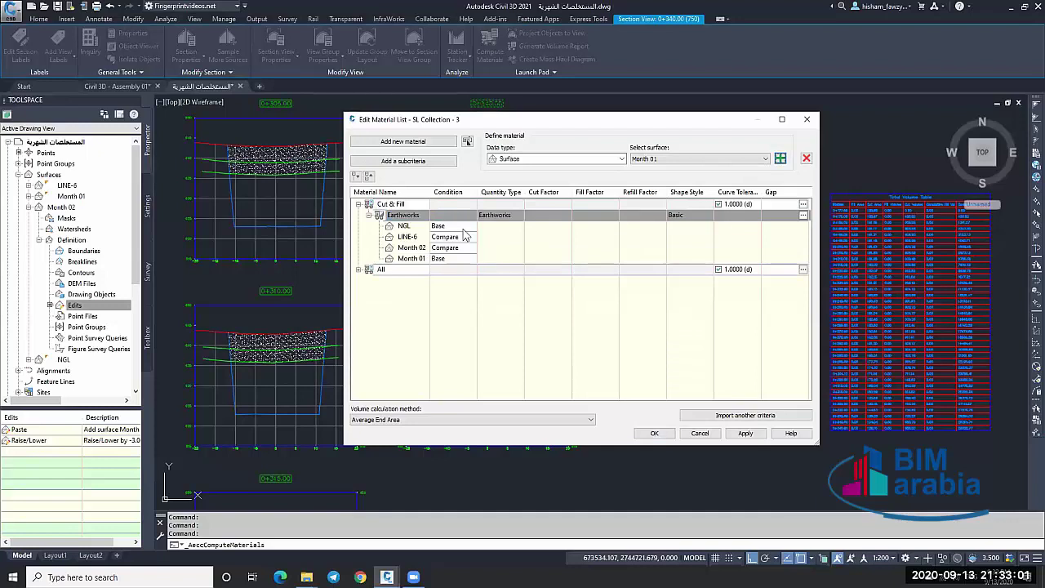
click(463, 227)
click(458, 247)
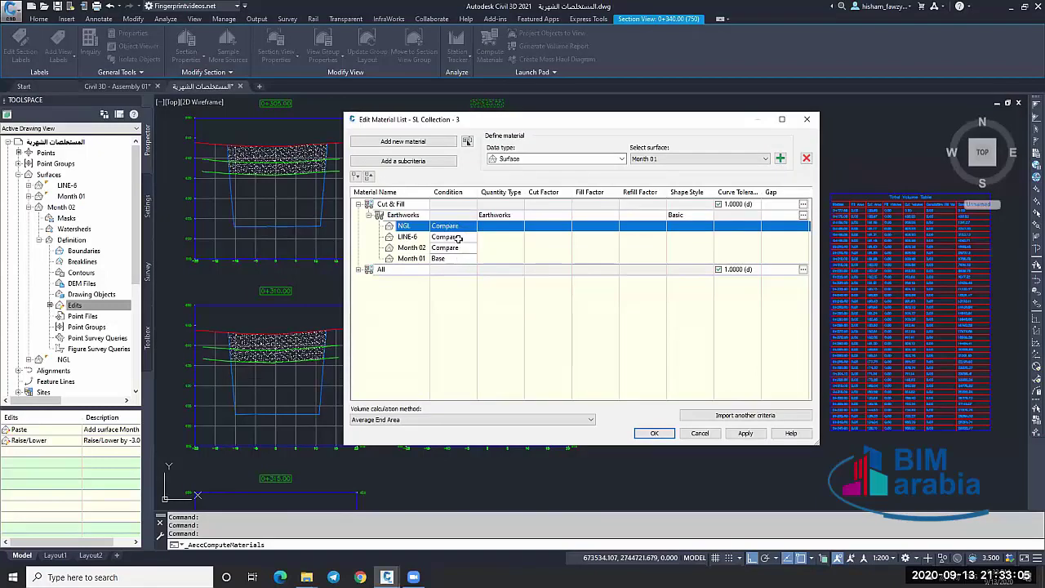
click(654, 432)
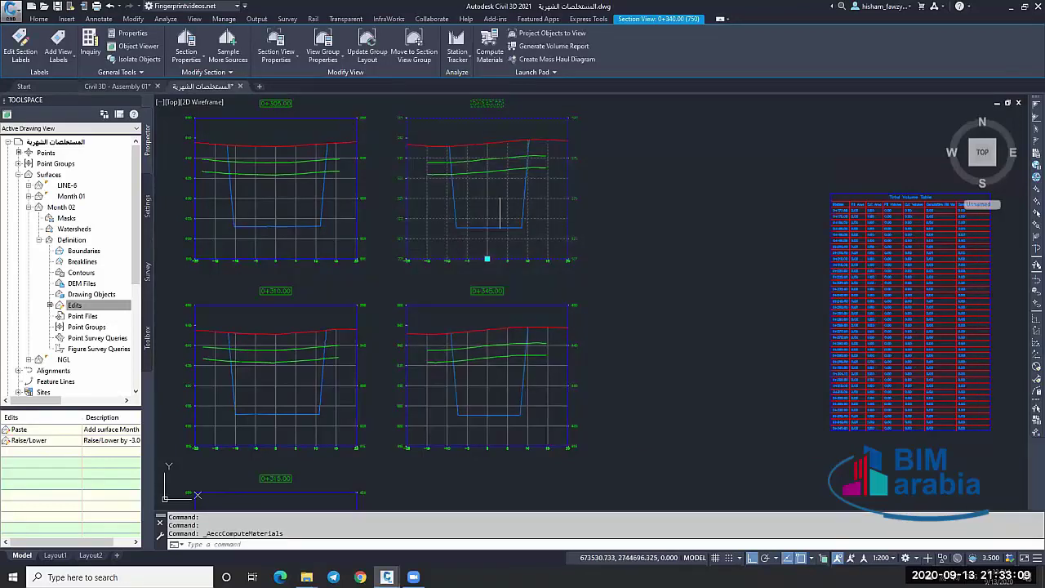
Recompute materials and remove the Month 01 surface from the Earthworks material.
click(490, 46)
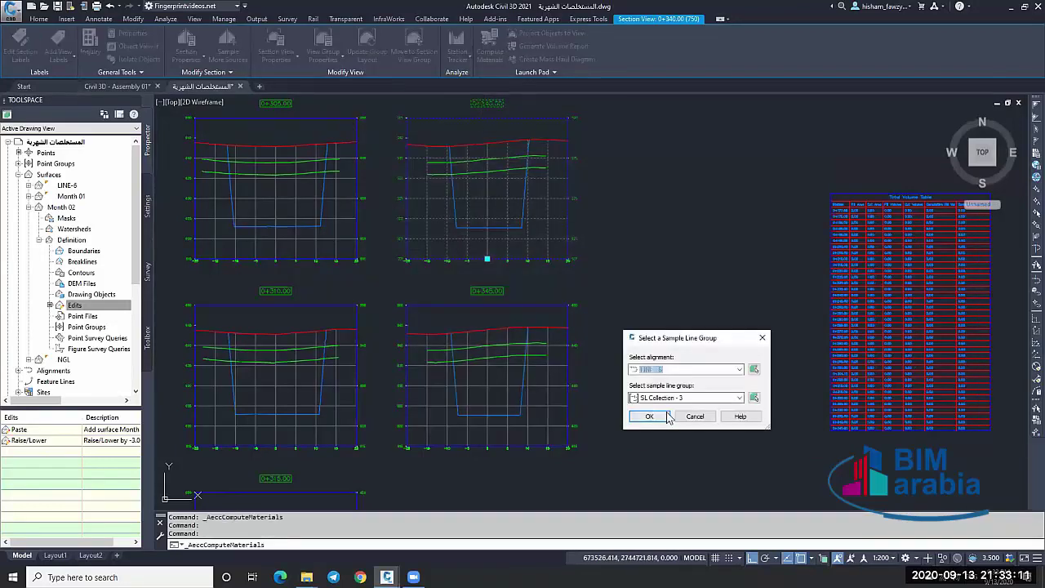
click(649, 417)
click(358, 204)
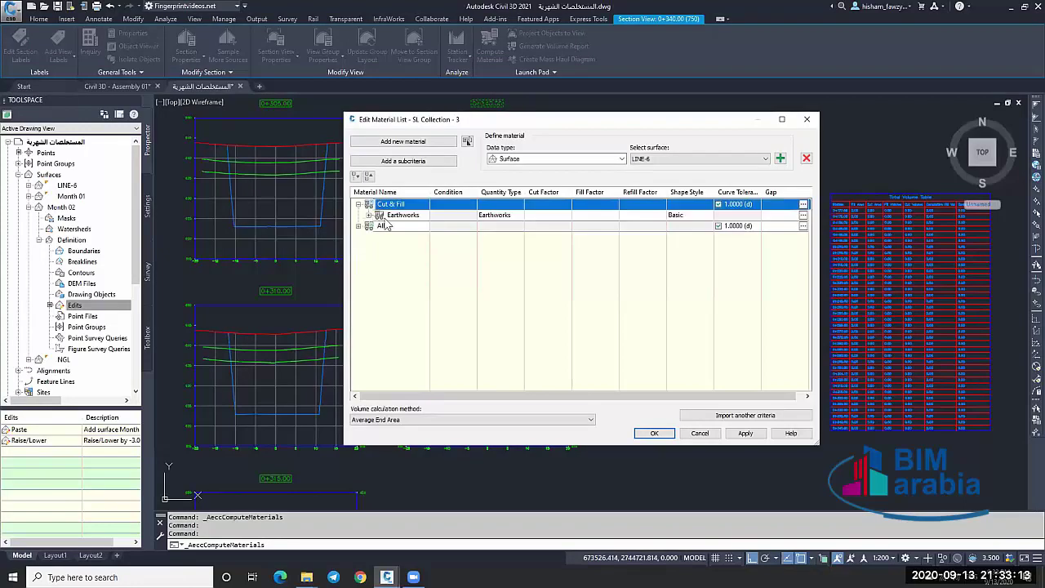
click(368, 215)
click(406, 259)
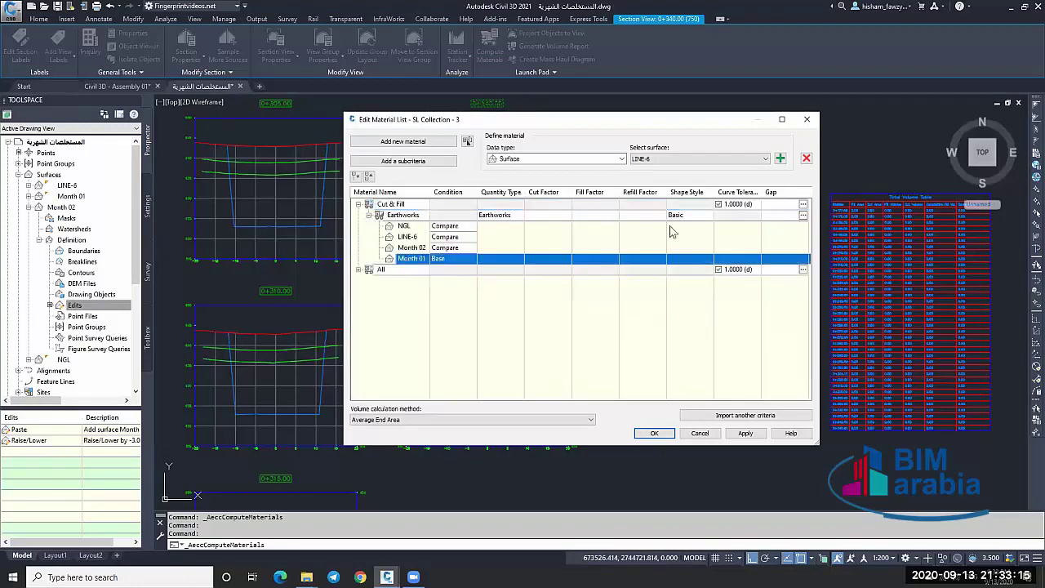
click(806, 159)
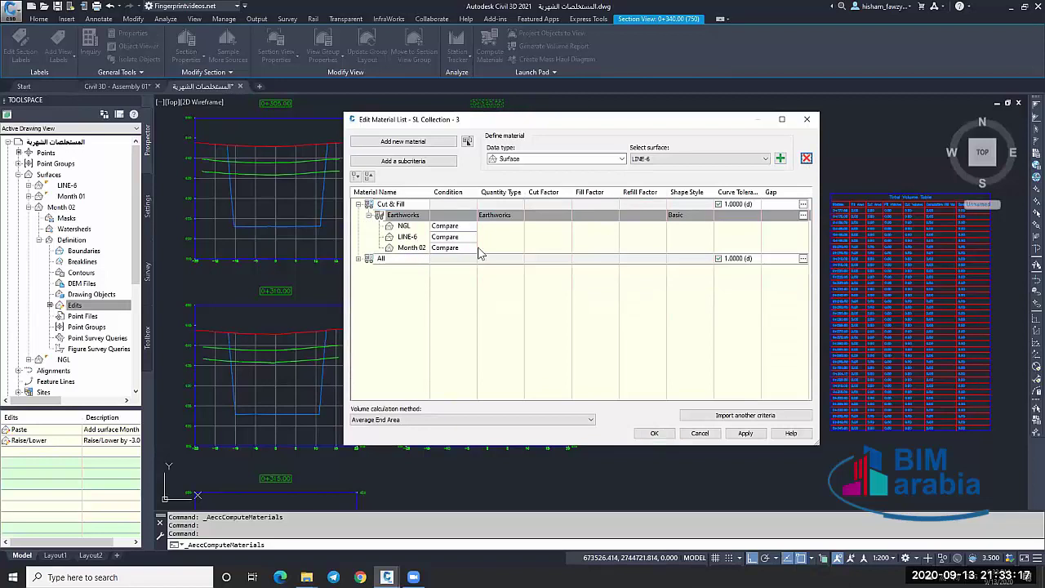
Set NGL's condition back to Base, check the LINE-6 and Month 02 entries, and apply.
click(410, 248)
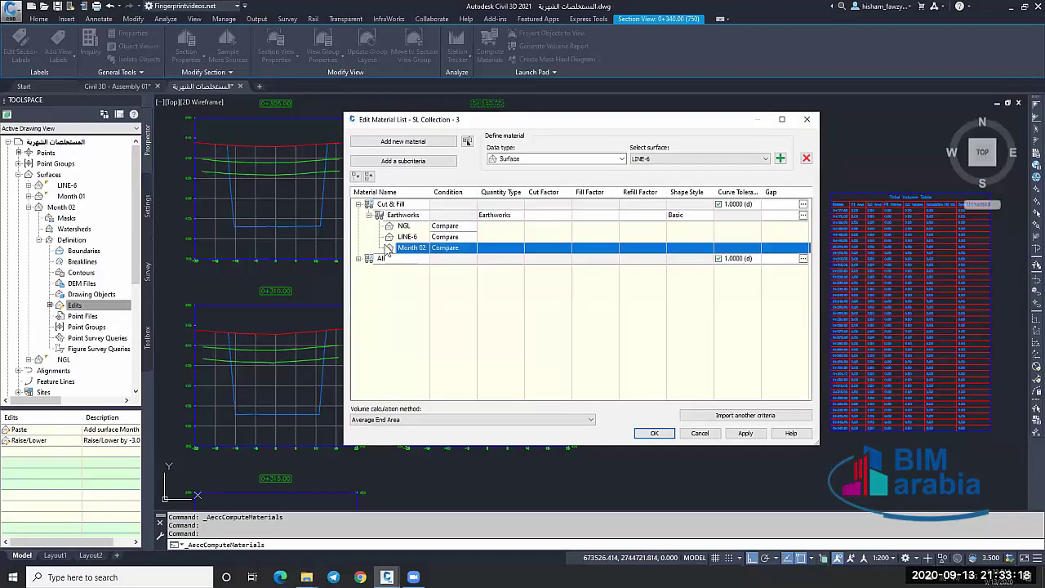
click(457, 226)
click(457, 238)
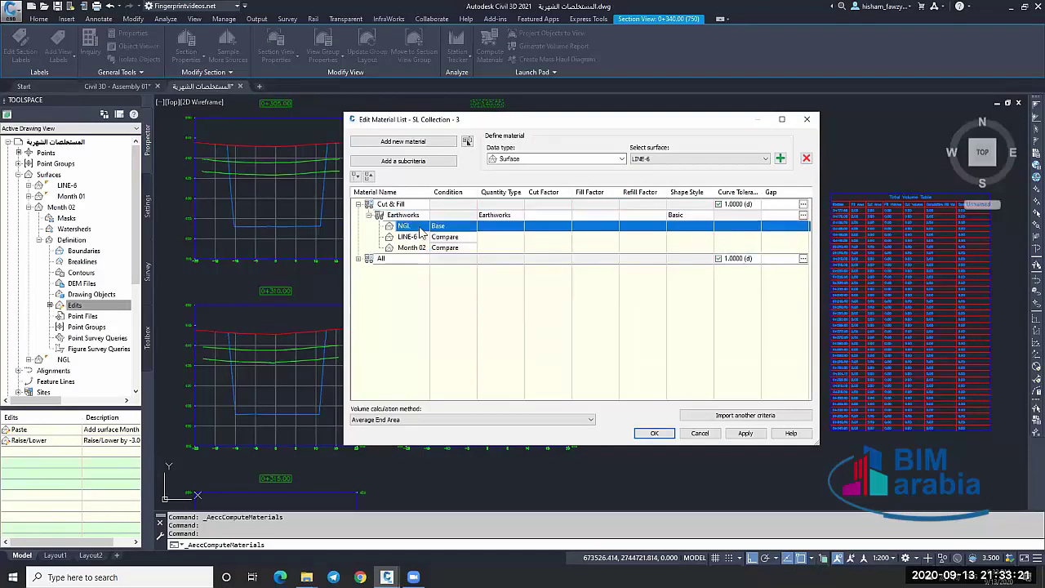
click(420, 233)
click(412, 240)
click(413, 237)
click(453, 248)
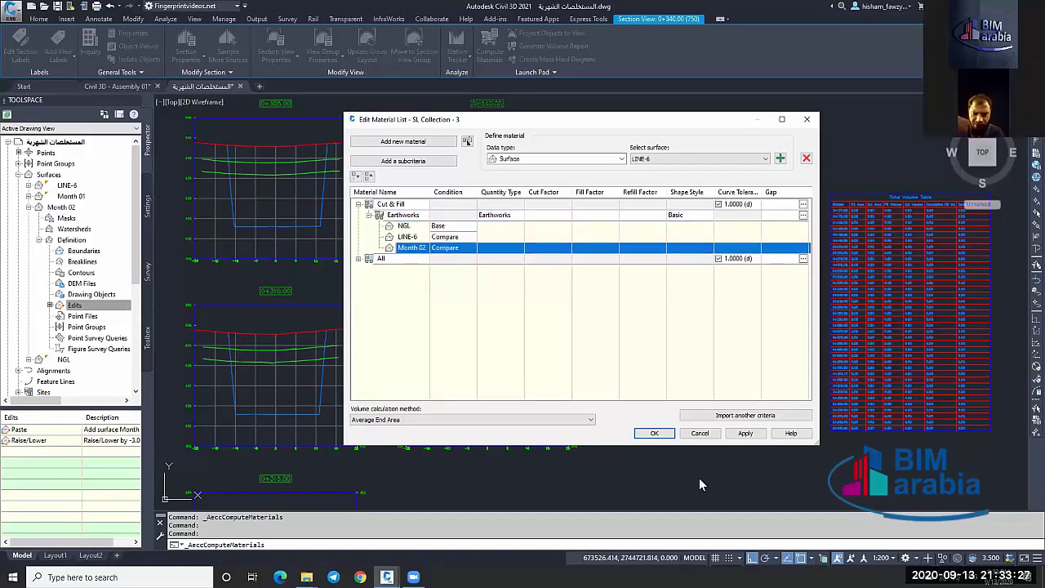
click(654, 432)
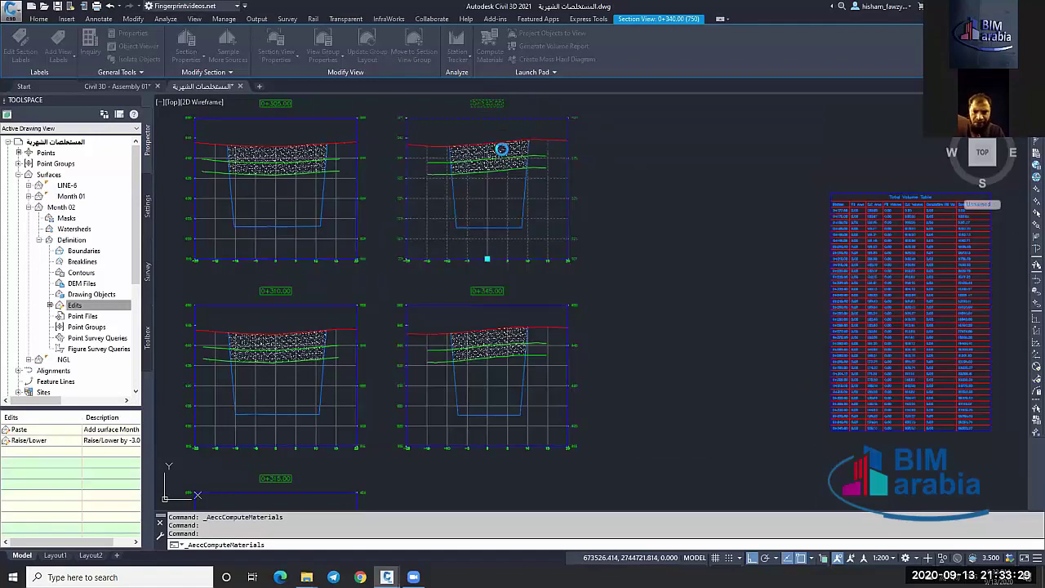
key(Escape)
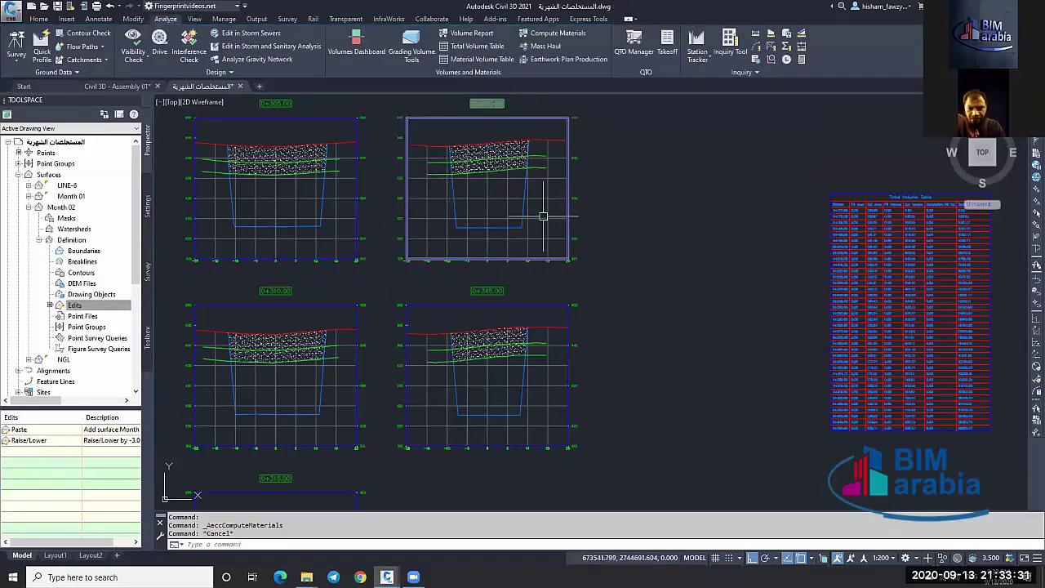
scroll(543, 216, down, 2)
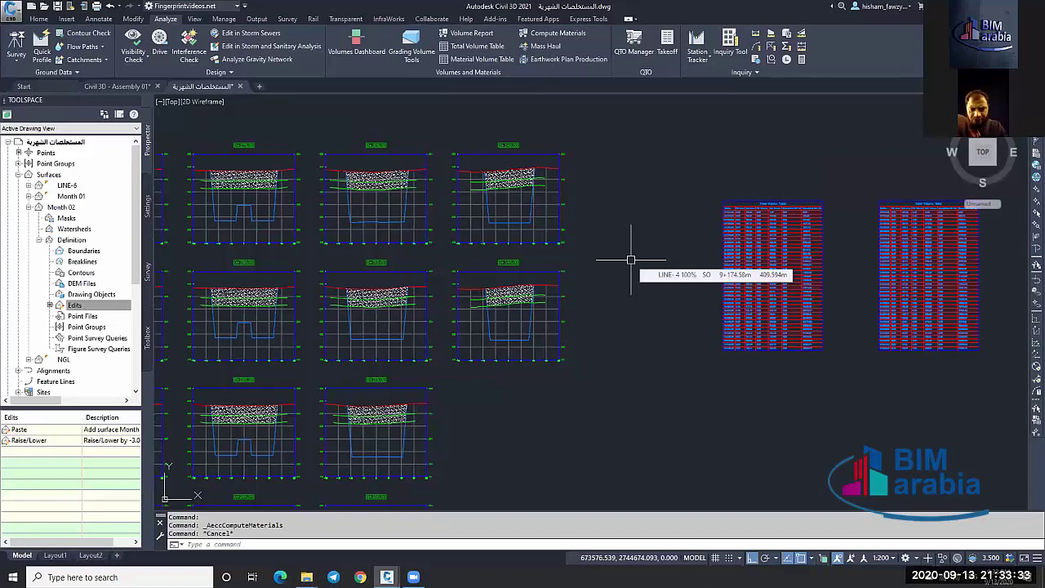
scroll(600, 222, down, 2)
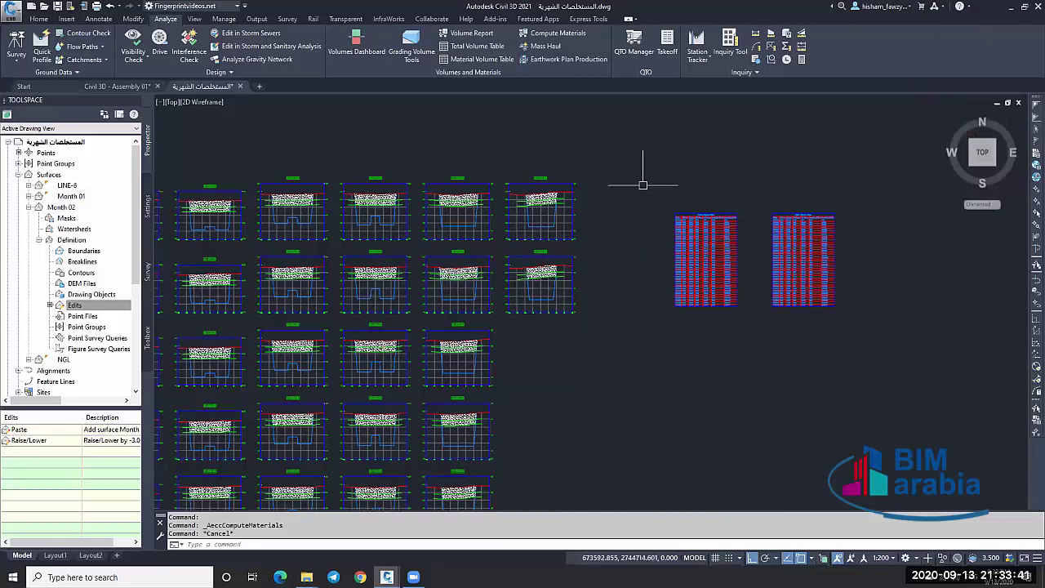
scroll(617, 200, down, 3)
scroll(606, 211, down, 2)
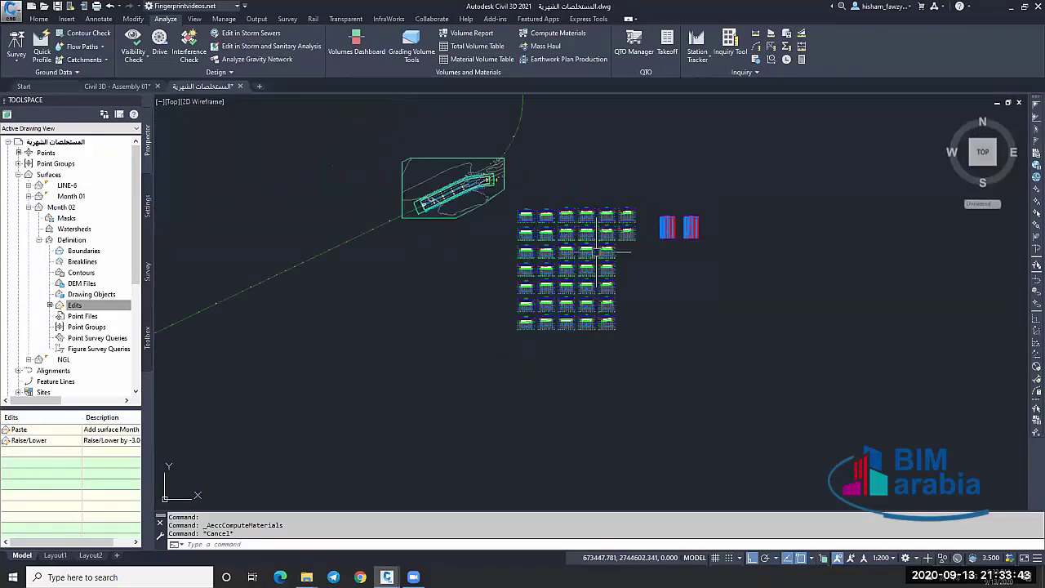
scroll(611, 211, up, 4)
scroll(613, 212, up, 5)
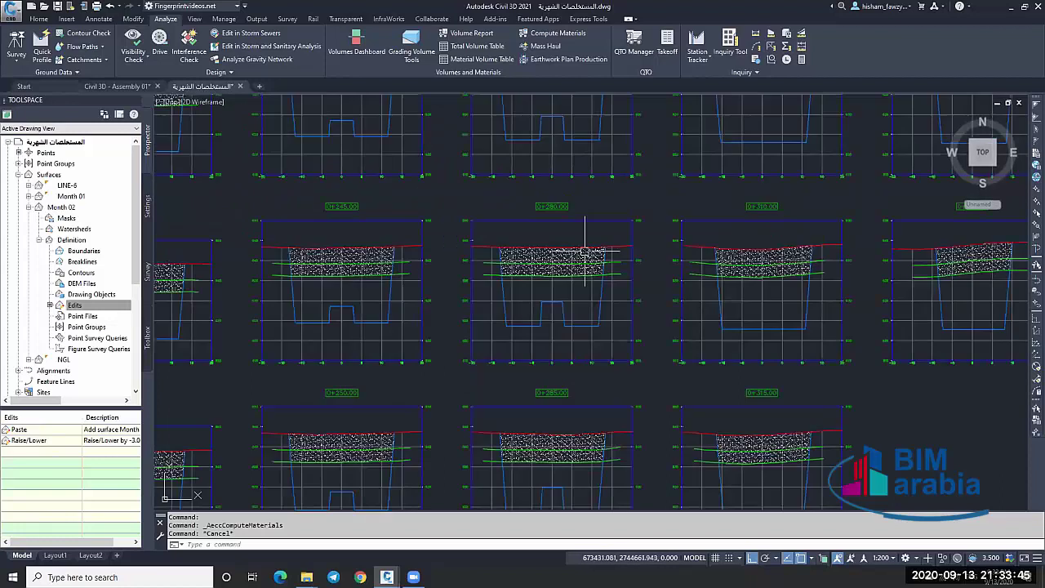
scroll(584, 253, down, 8)
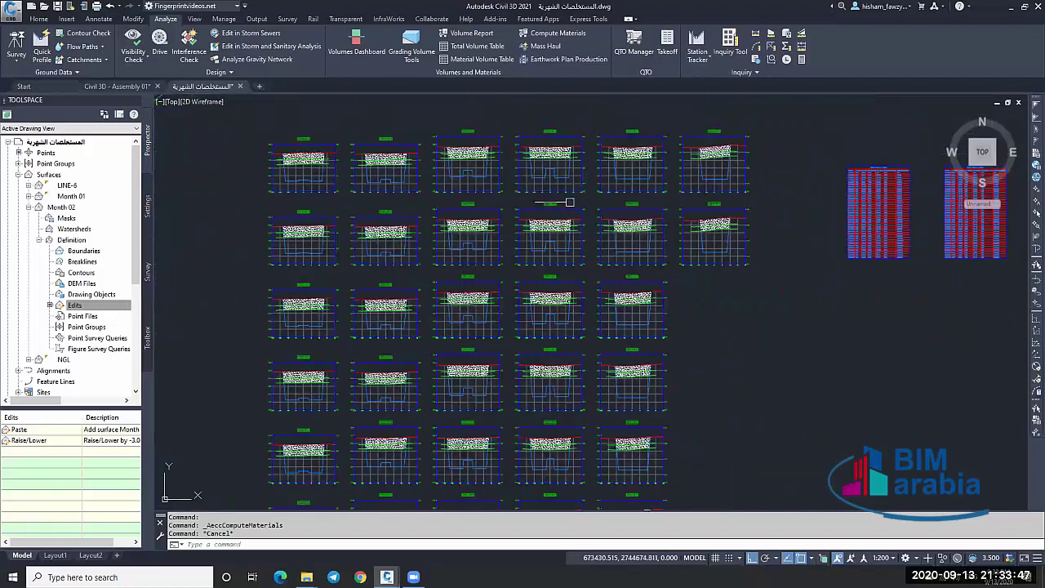
scroll(568, 213, up, 2)
scroll(586, 190, down, 2)
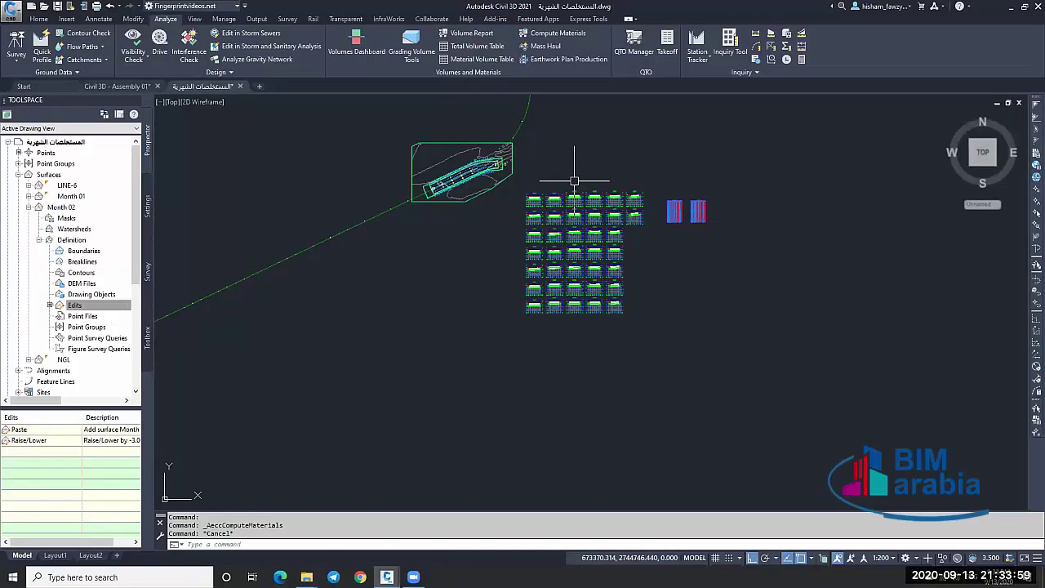
scroll(388, 139, down, 3)
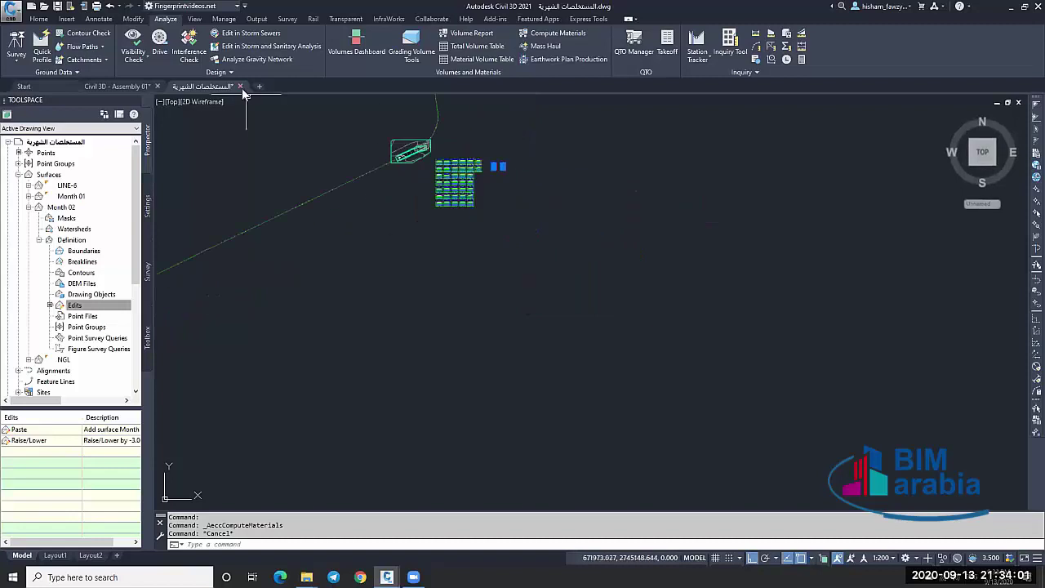
Close the monthly earthworks drawing and view the Civil 3D - Assembly 01 drawing.
click(563, 314)
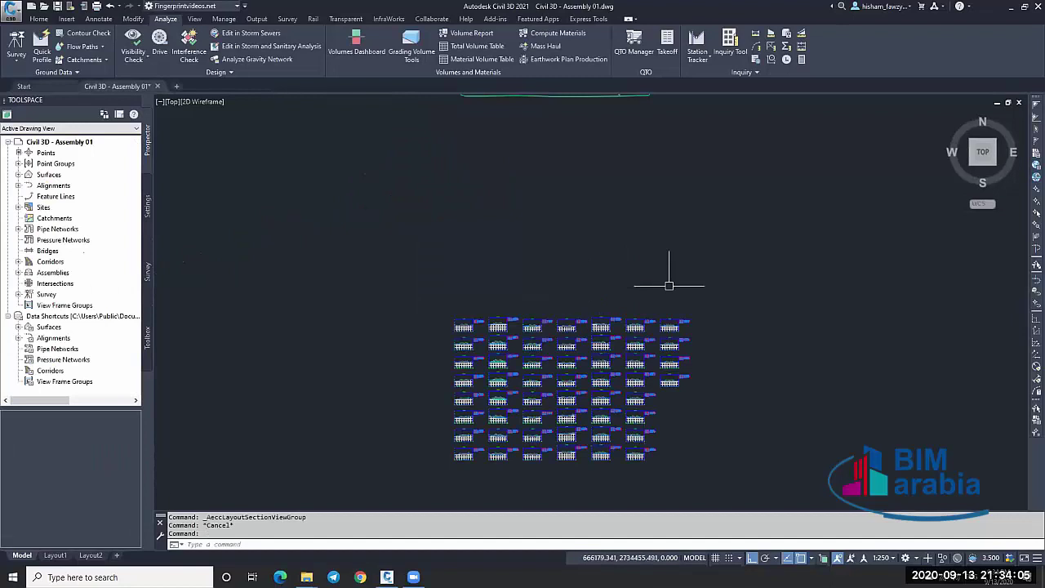
scroll(667, 280, down, 4)
scroll(678, 237, up, 4)
scroll(702, 253, down, 3)
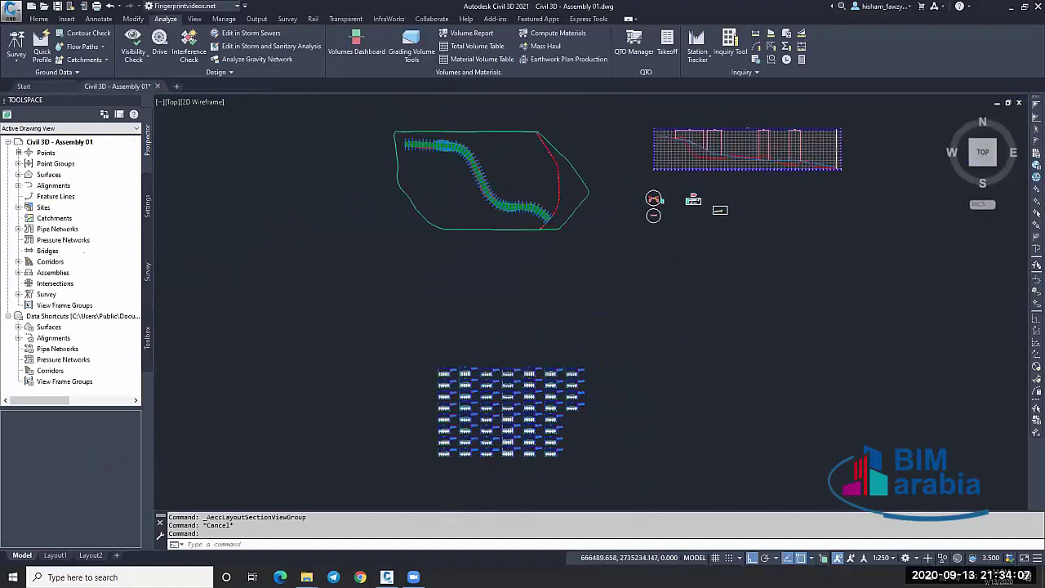
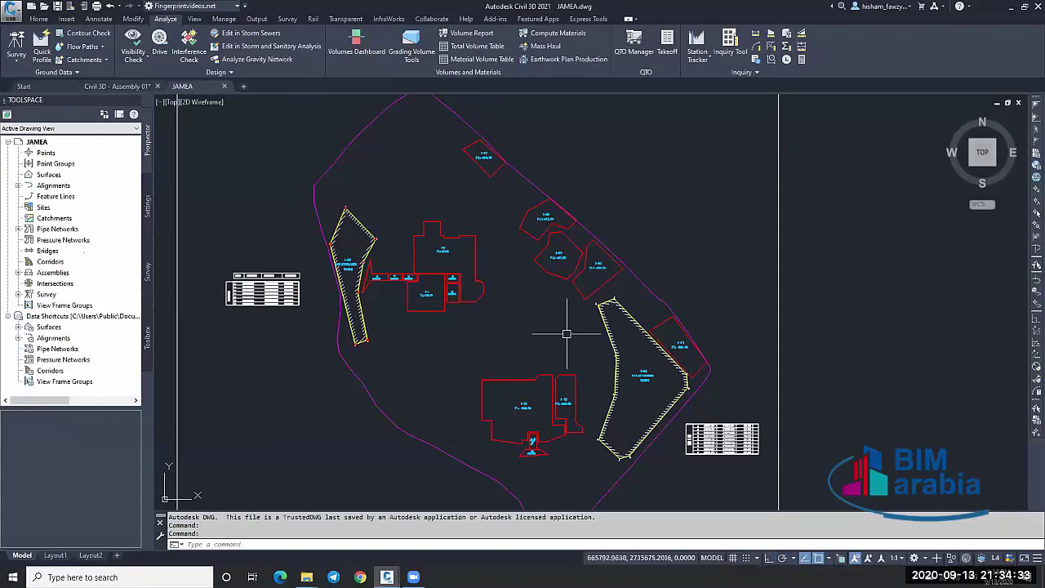
Window-select the P-28, P-29, P-5 and P-25 pad outlines with their labels.
scroll(583, 267, up, 5)
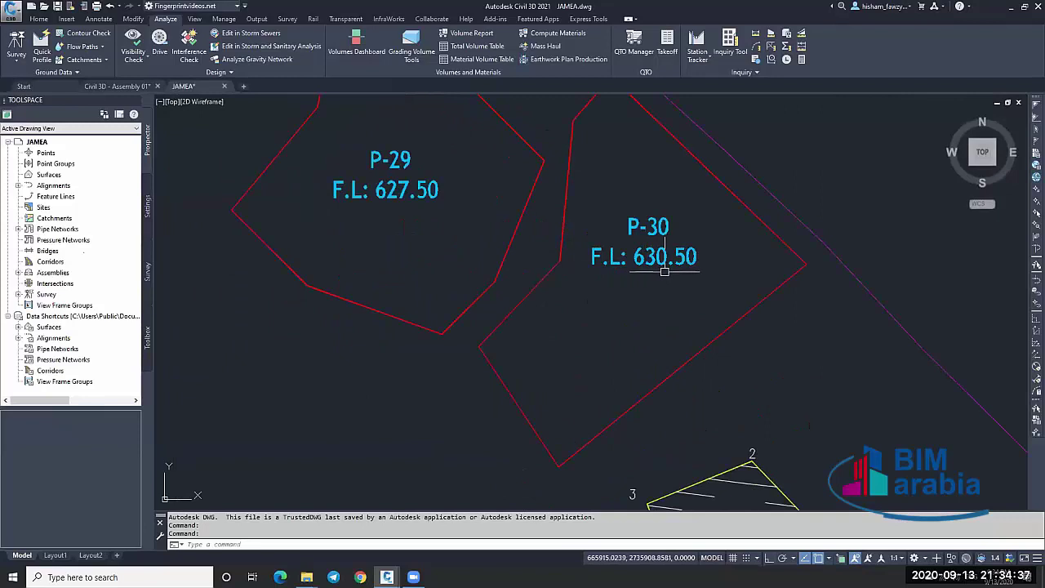
scroll(665, 271, down, 4)
scroll(595, 251, up, 4)
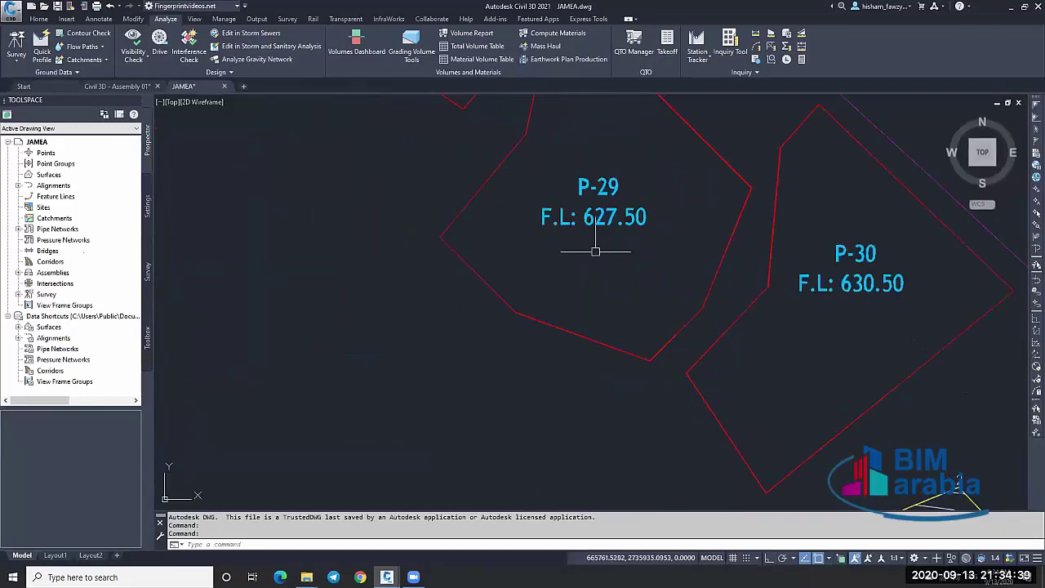
scroll(620, 233, down, 4)
scroll(718, 212, down, 3)
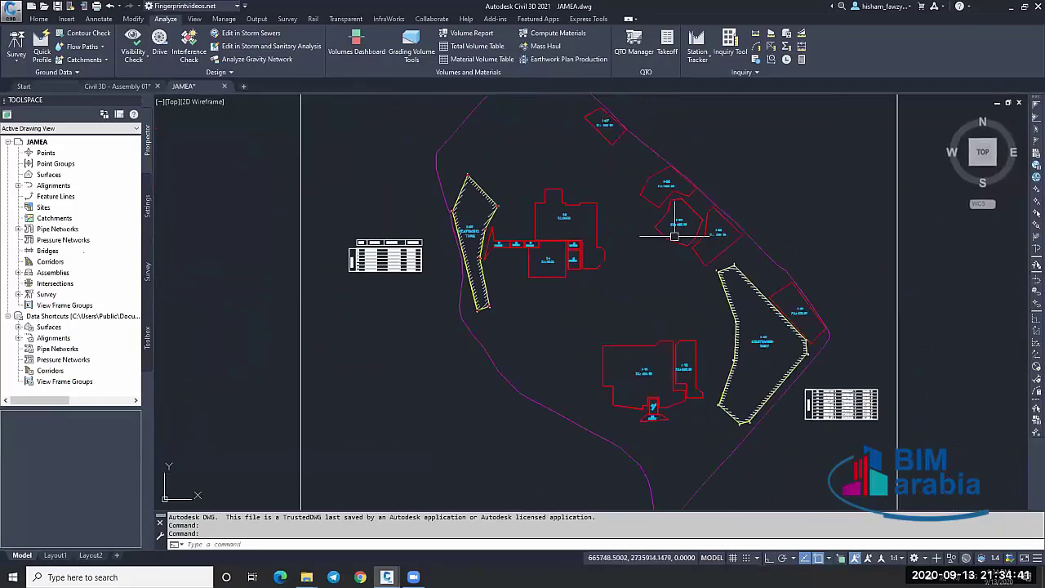
scroll(351, 257, up, 2)
scroll(535, 182, down, 4)
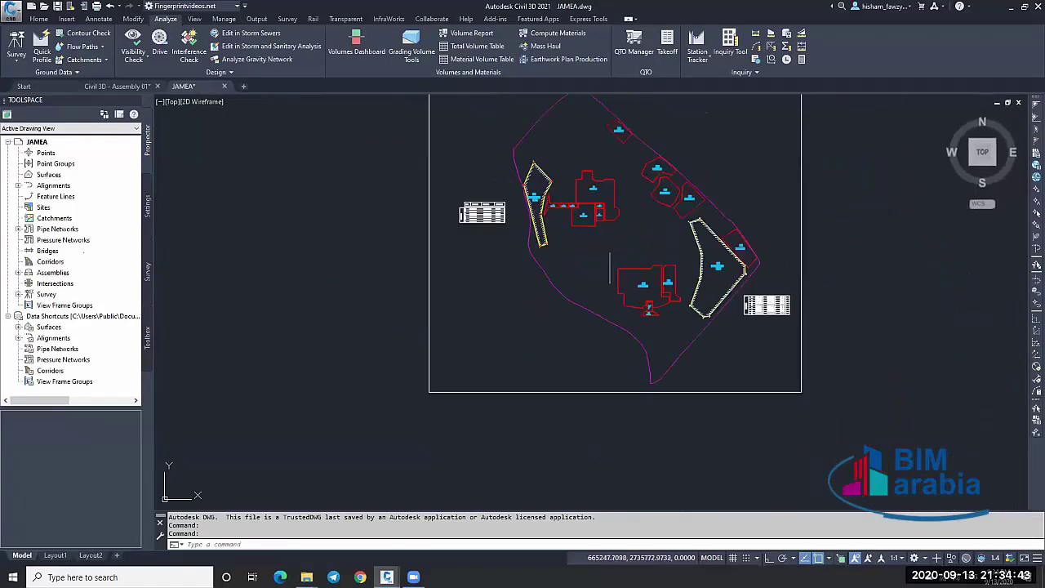
scroll(485, 214, up, 6)
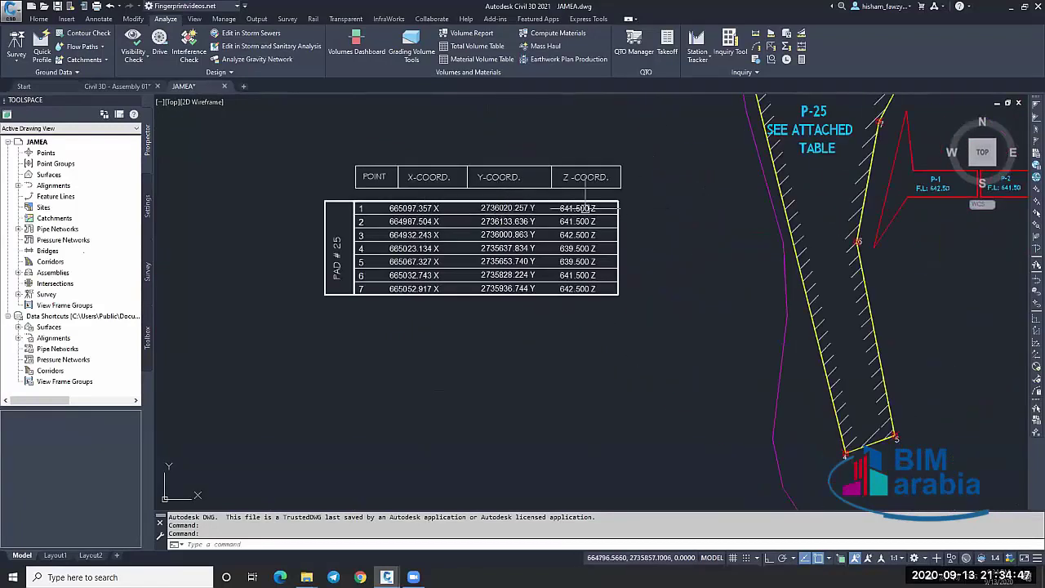
scroll(617, 240, down, 2)
scroll(727, 211, down, 6)
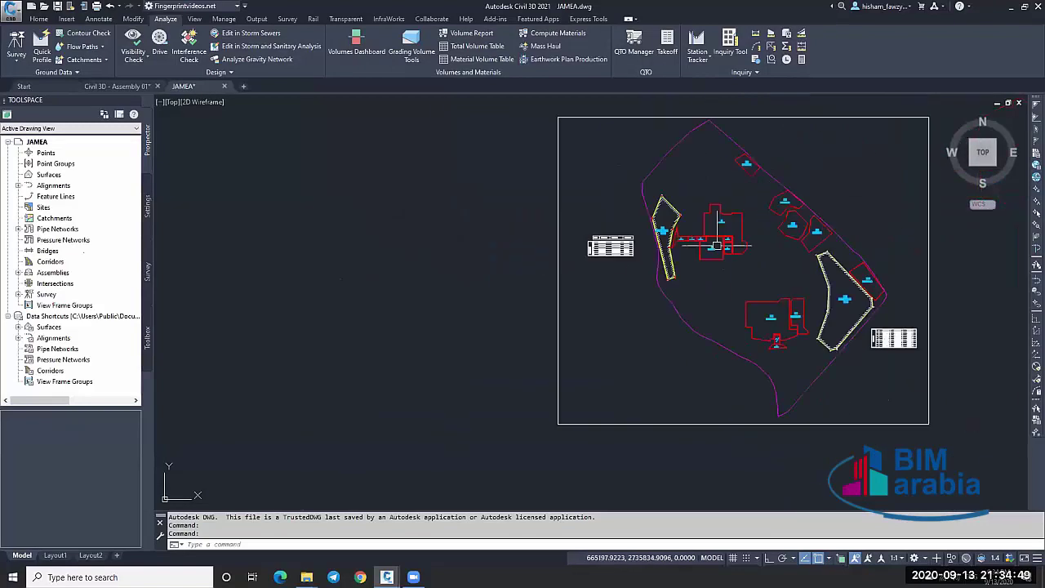
scroll(769, 224, up, 2)
scroll(770, 223, up, 2)
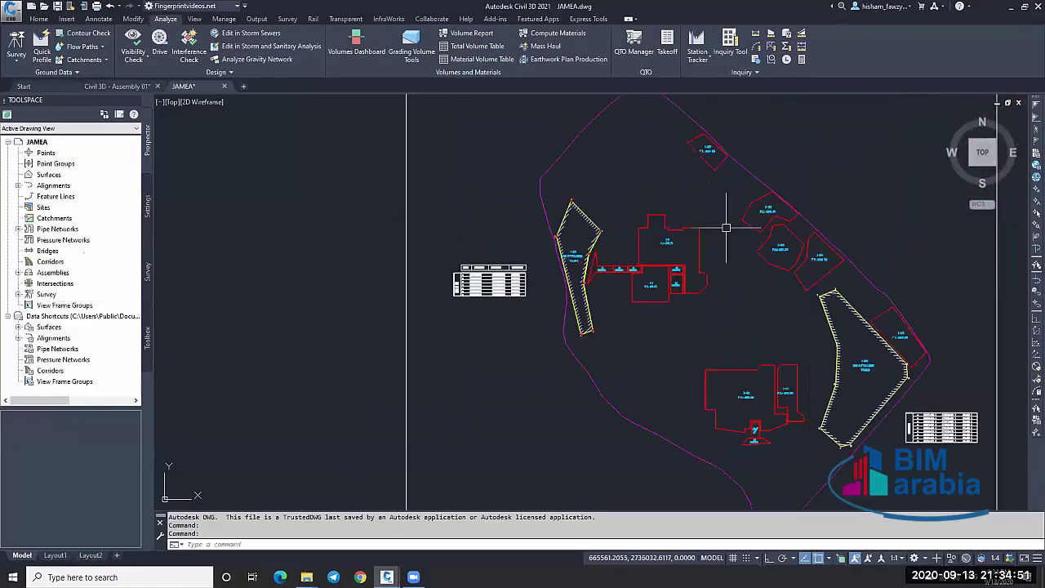
scroll(739, 237, up, 3)
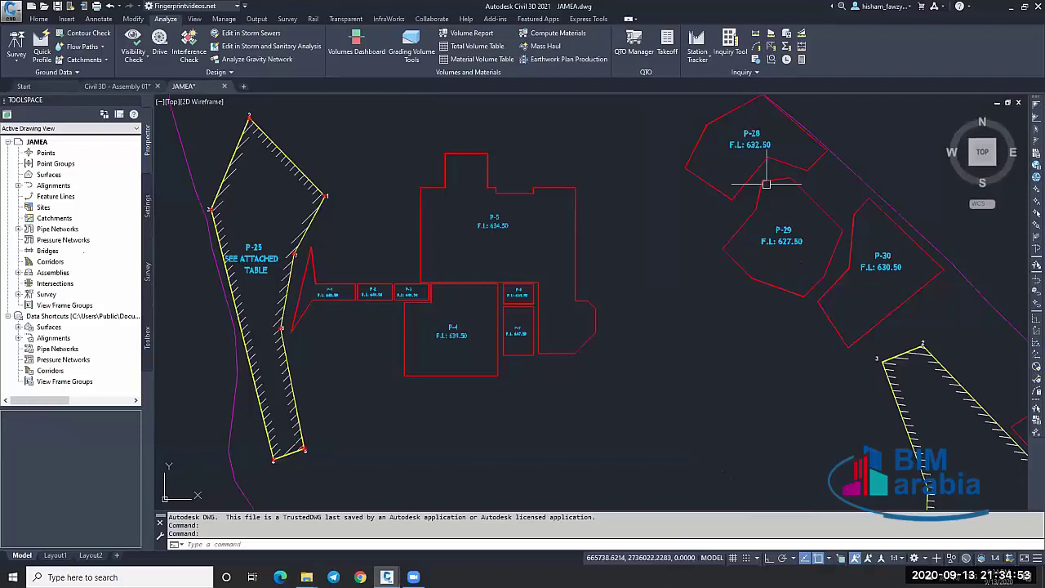
click(773, 129)
click(722, 235)
click(602, 157)
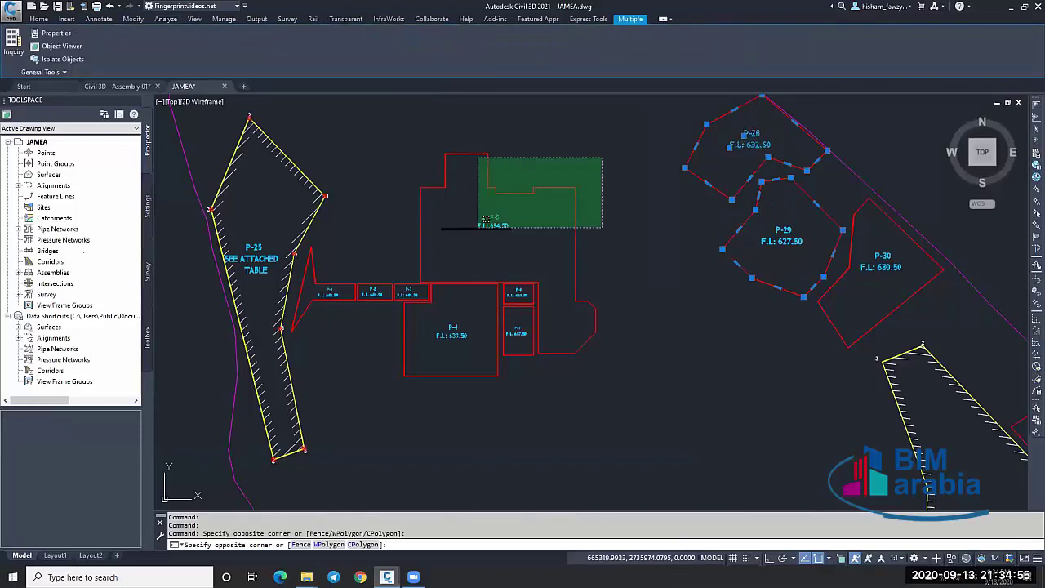
click(481, 224)
scroll(430, 173, down, 2)
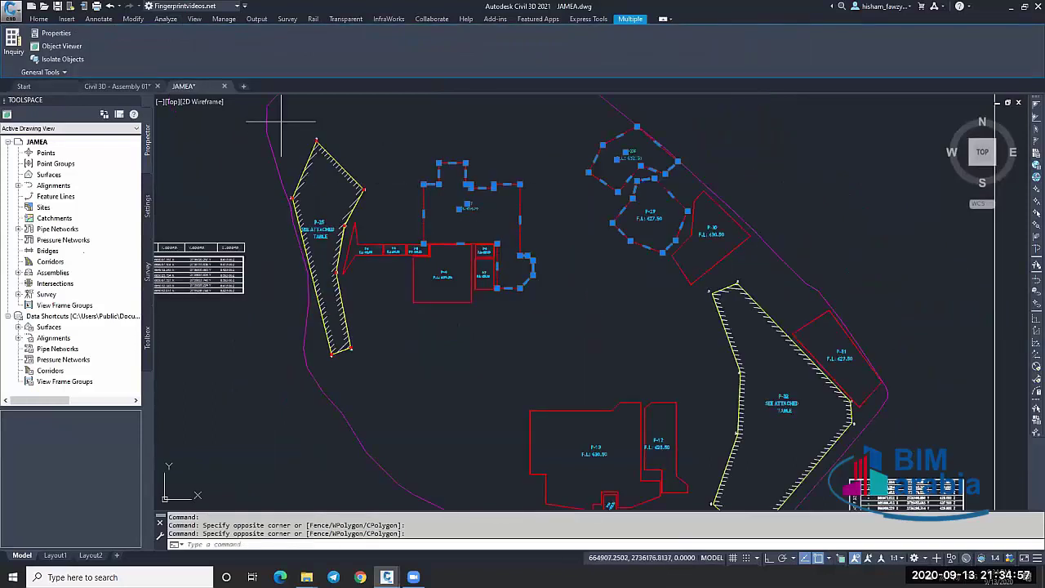
click(280, 121)
click(395, 374)
Copy the 29 selected objects to the clipboard.
scroll(362, 243, up, 3)
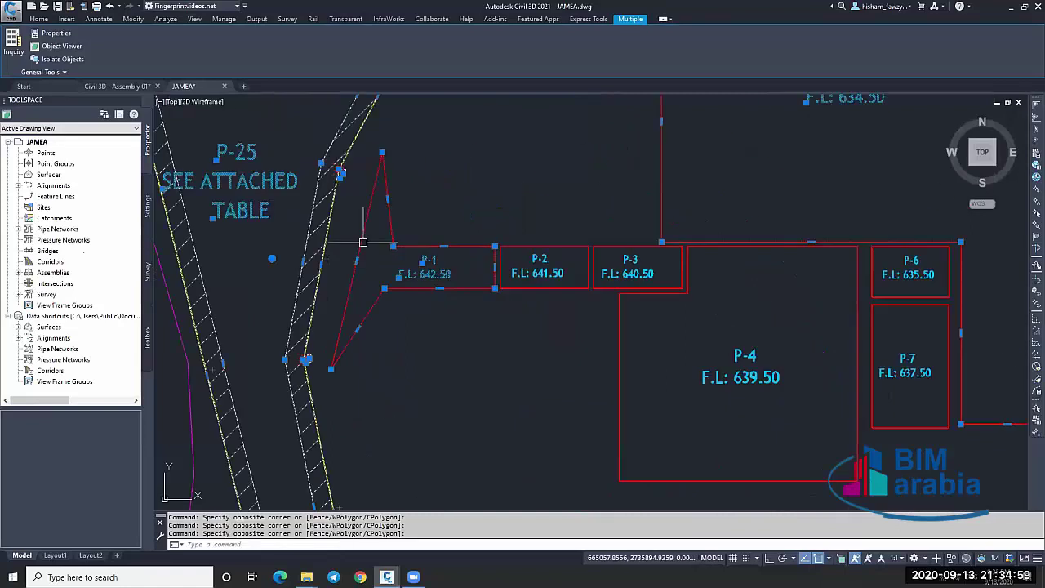
scroll(568, 245, down, 4)
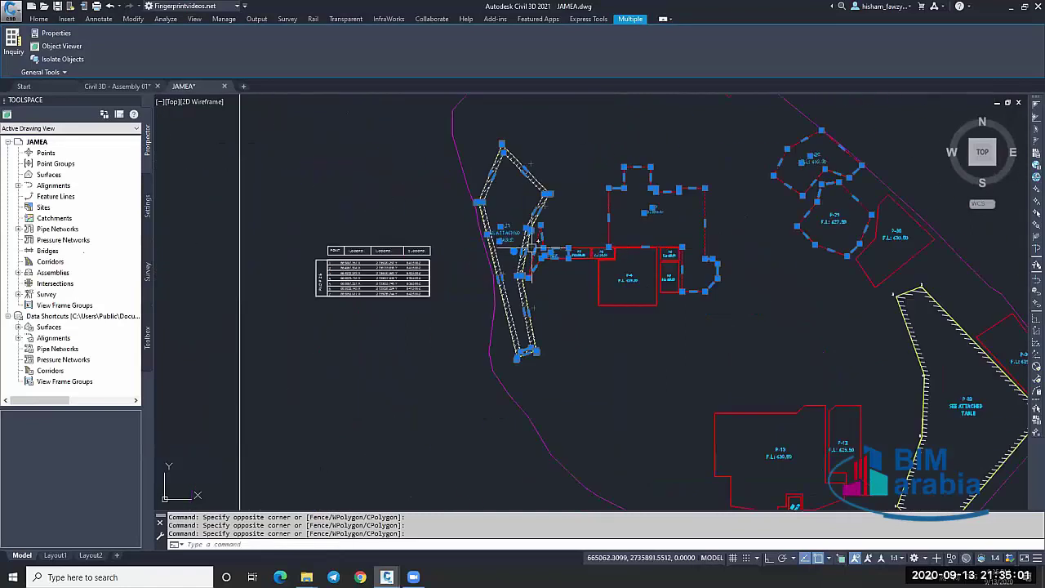
scroll(602, 267, up, 2)
scroll(588, 261, down, 2)
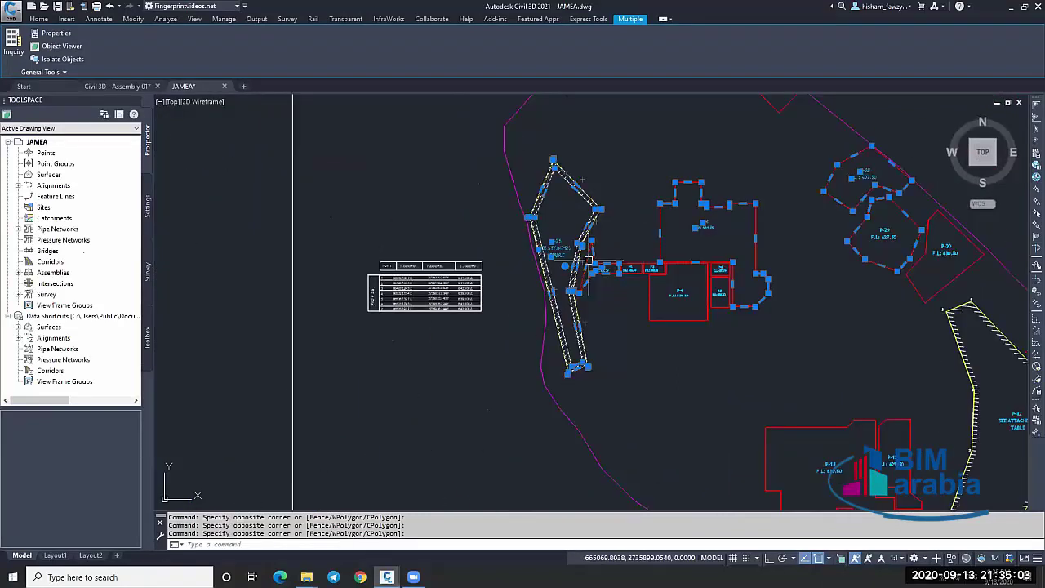
scroll(531, 294, up, 4)
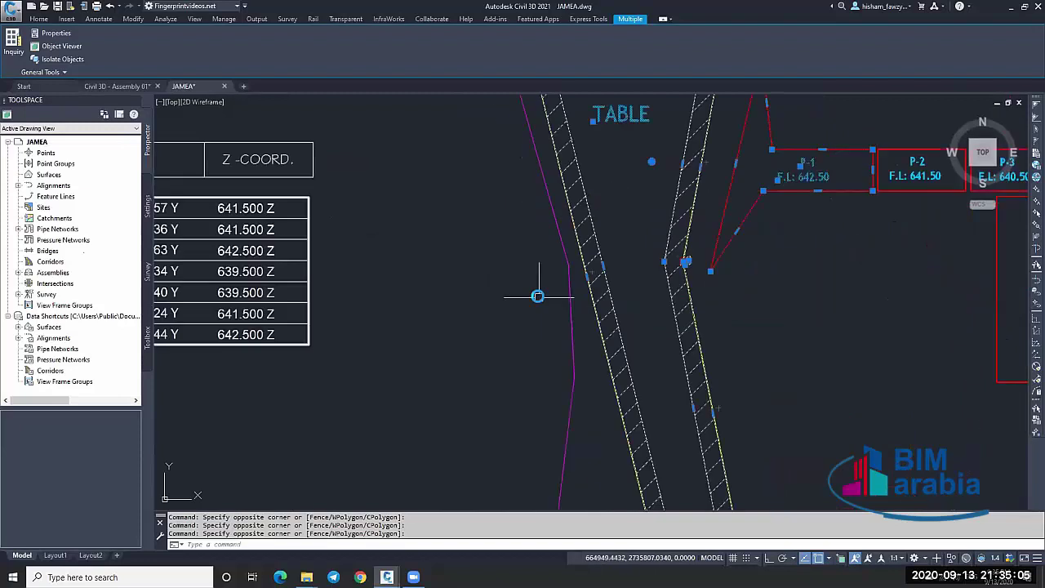
scroll(539, 297, down, 1)
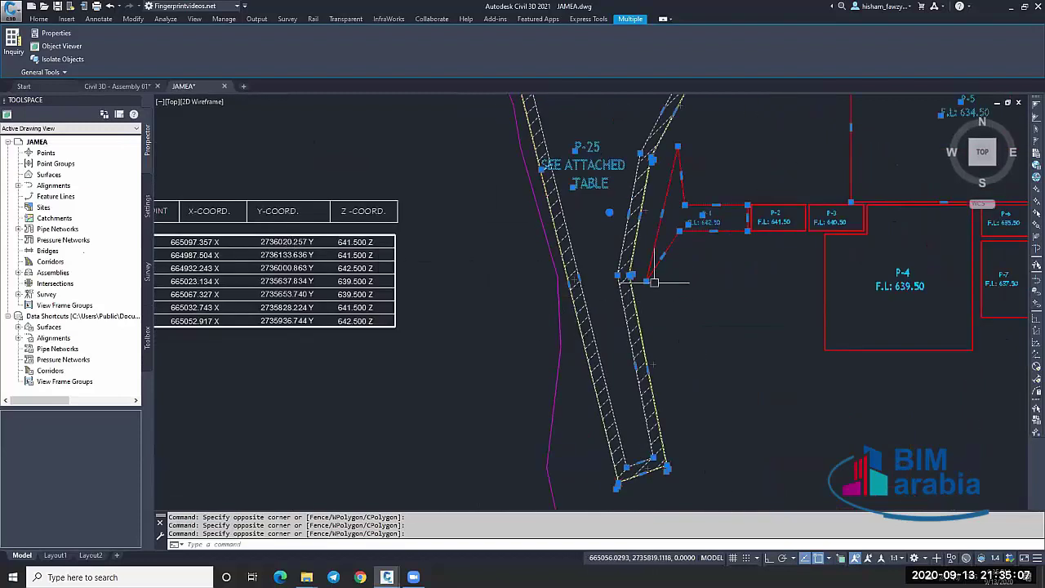
scroll(645, 277, up, 5)
scroll(569, 265, down, 12)
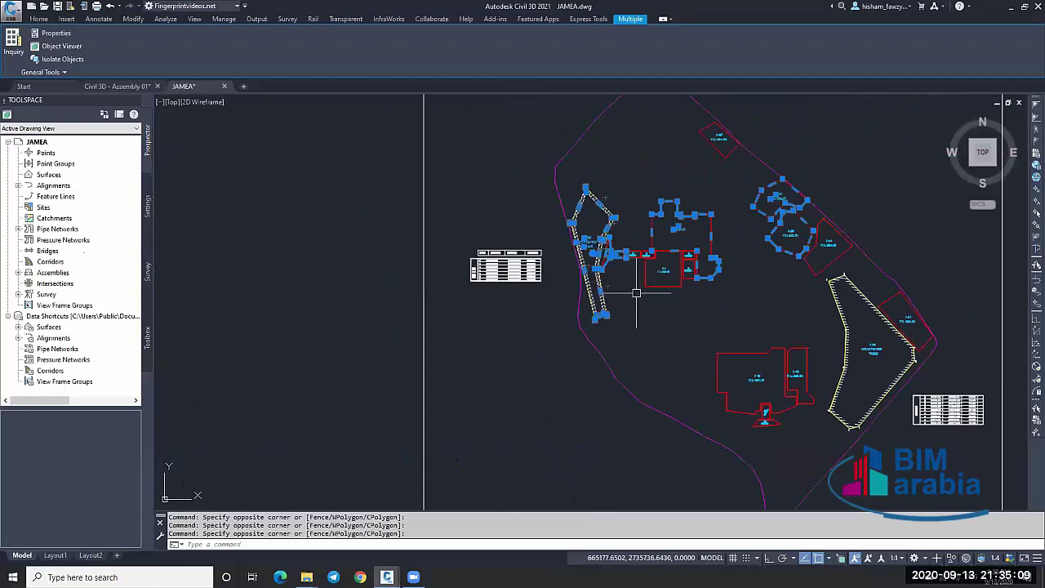
key(ctrl+c)
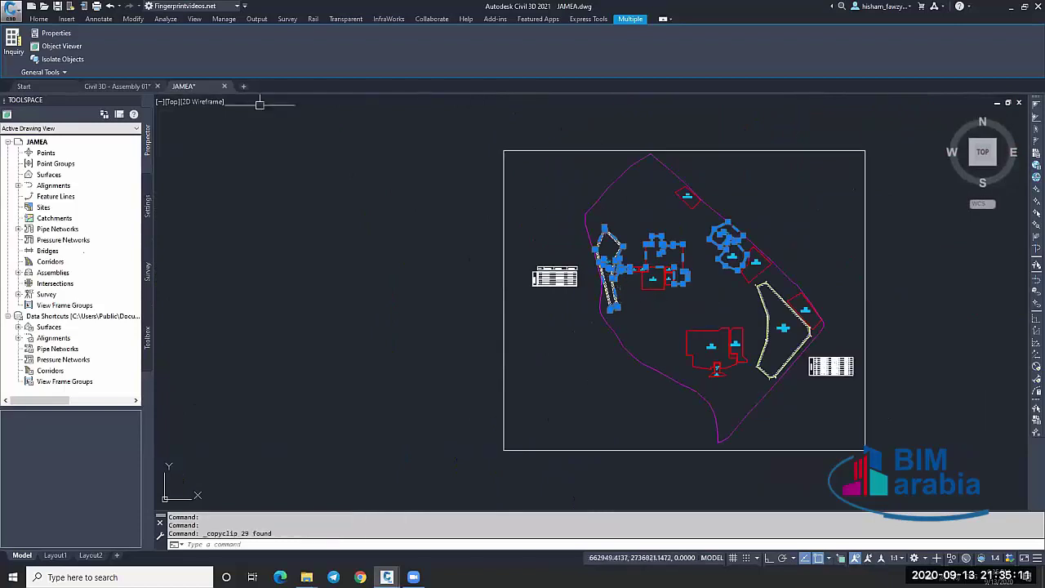
Start a new drawing and paste the copied pads at their original coordinates.
click(244, 87)
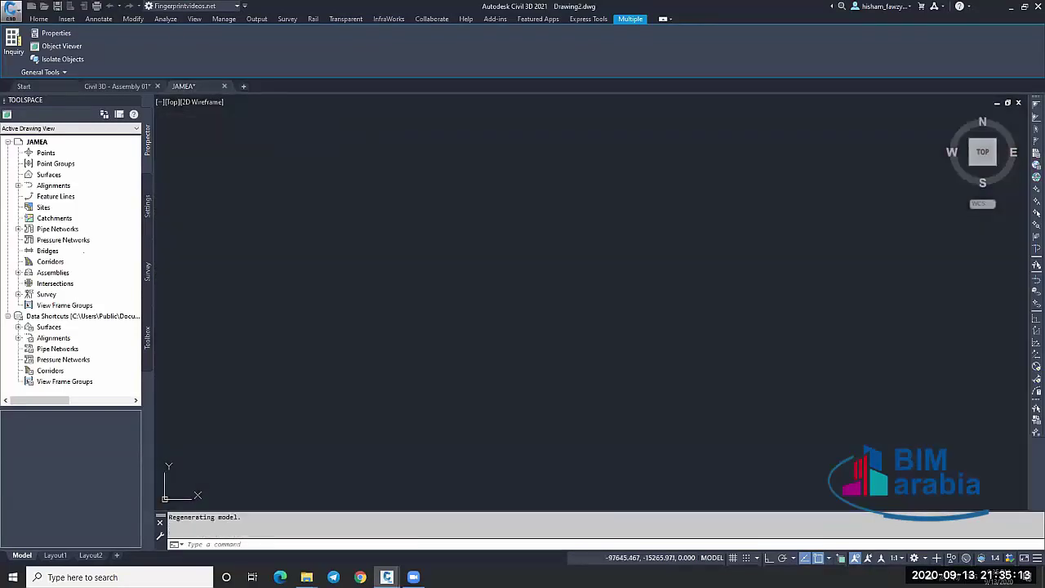
click(38, 19)
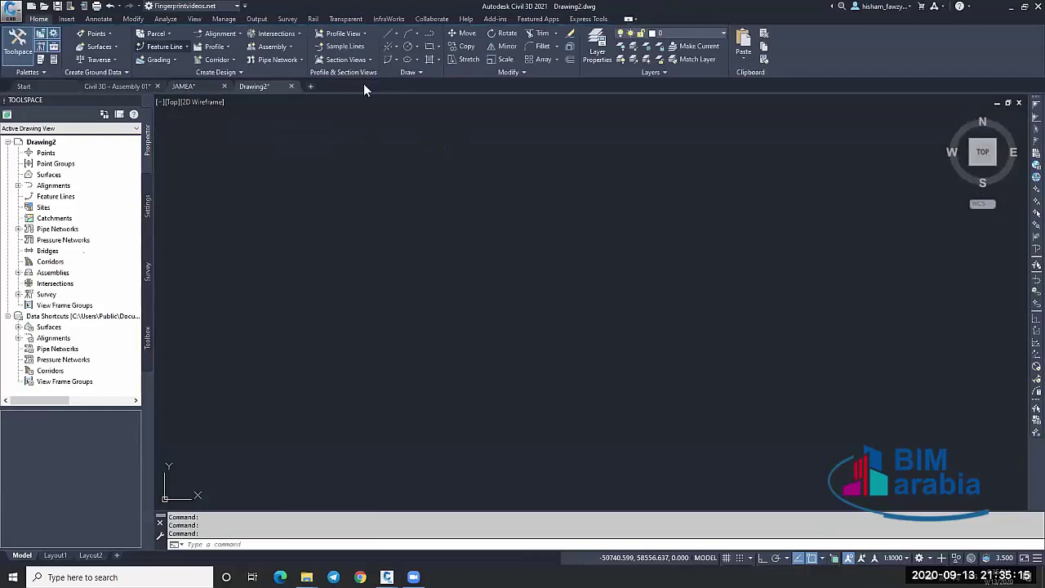
click(743, 52)
click(779, 142)
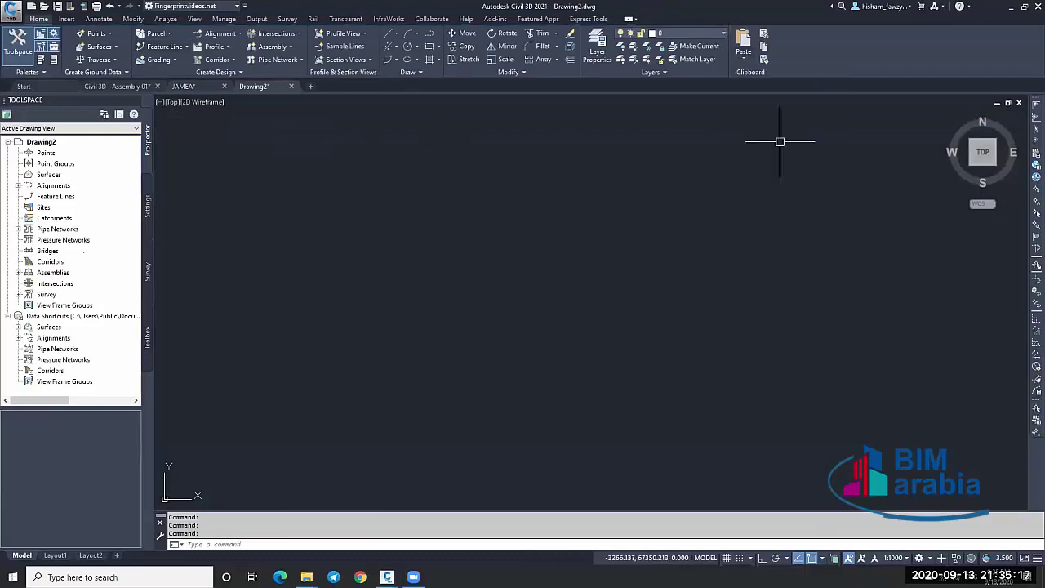
middle_click(592, 252)
scroll(593, 252, down, 3)
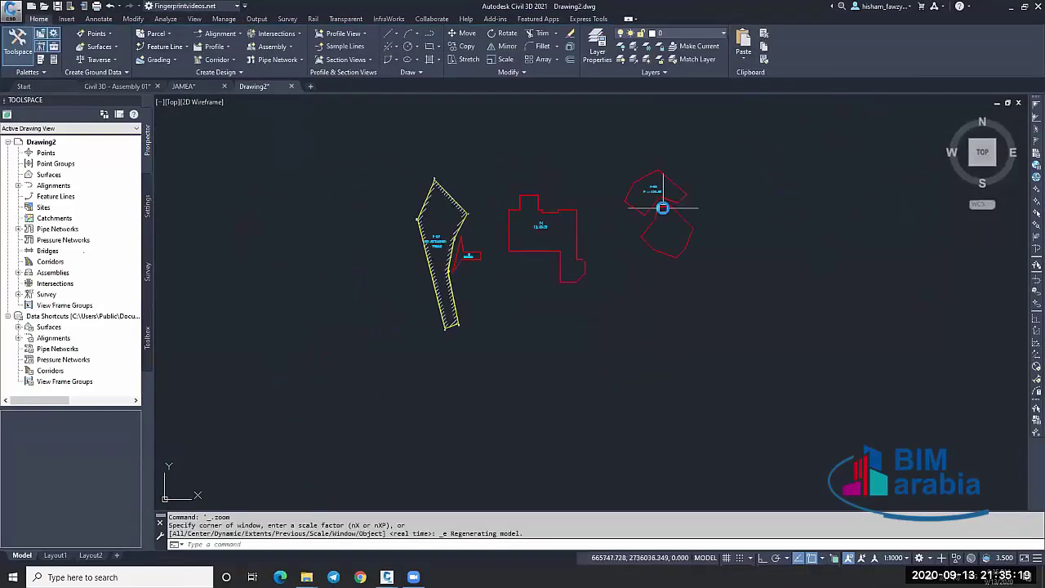
scroll(665, 204, up, 3)
scroll(529, 213, down, 5)
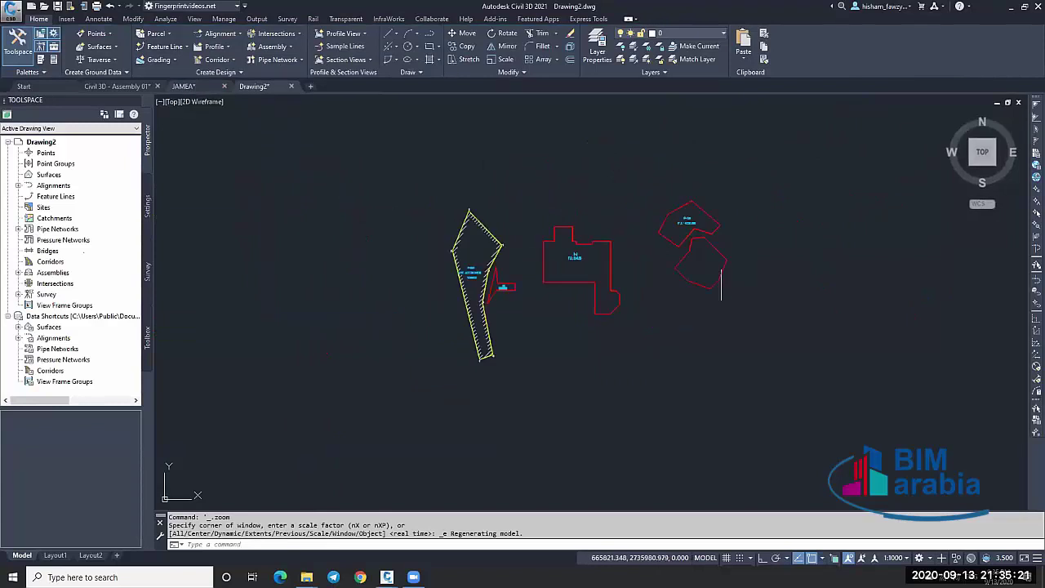
In the JAMEA drawing, copy the central building outline and its label.
click(182, 86)
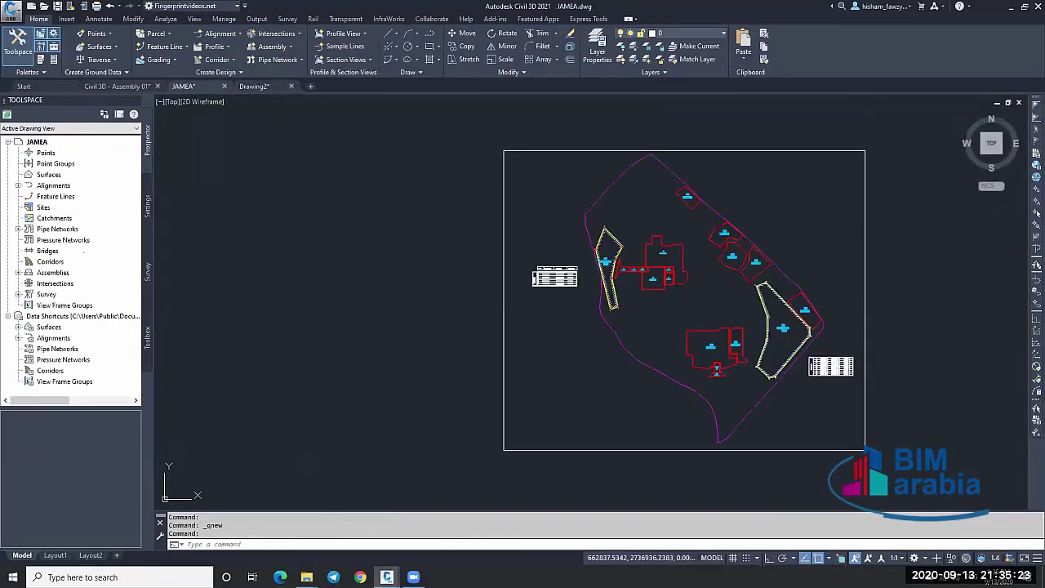
scroll(759, 249, up, 3)
click(771, 253)
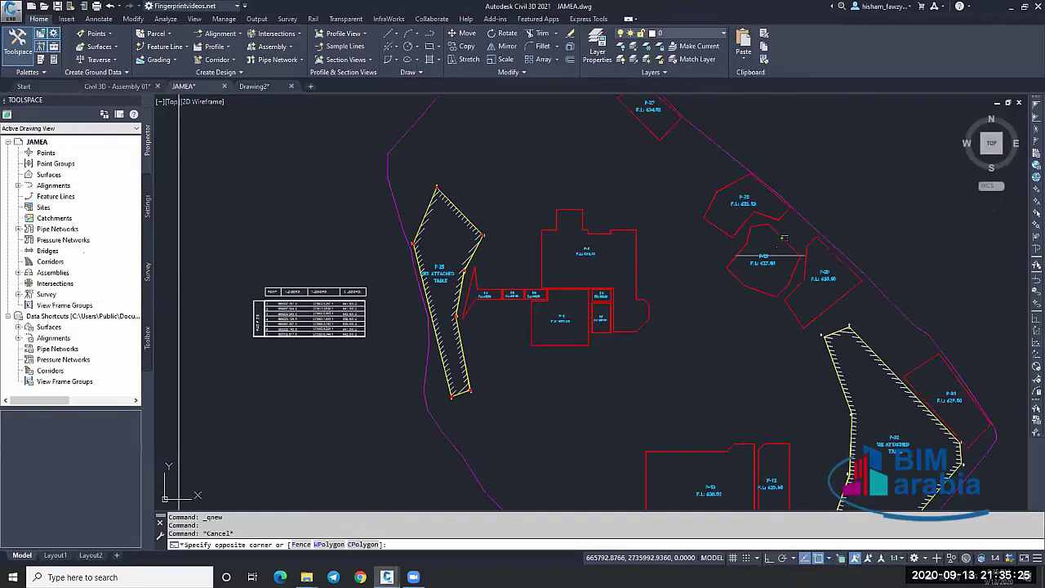
click(731, 269)
click(705, 291)
click(556, 208)
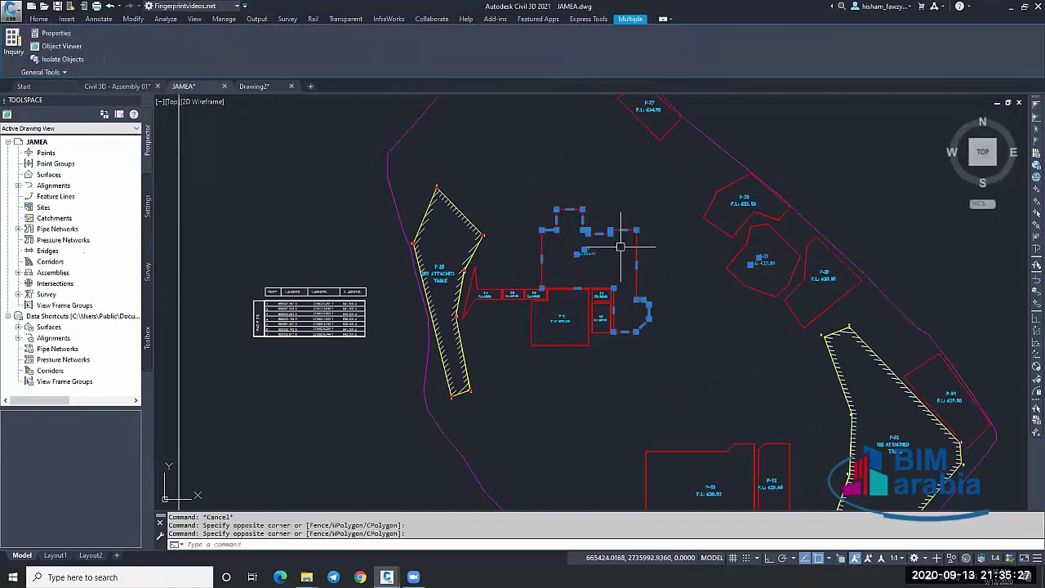
key(ctrl+c)
Erase the existing central building from Drawing2.
click(276, 87)
middle_click(571, 270)
middle_click(572, 270)
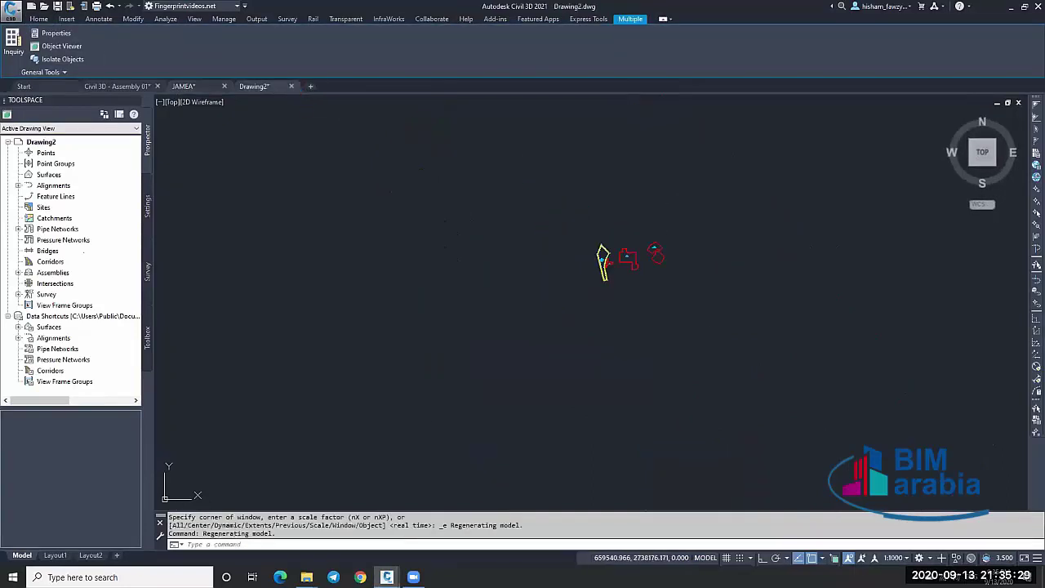
click(689, 234)
click(666, 269)
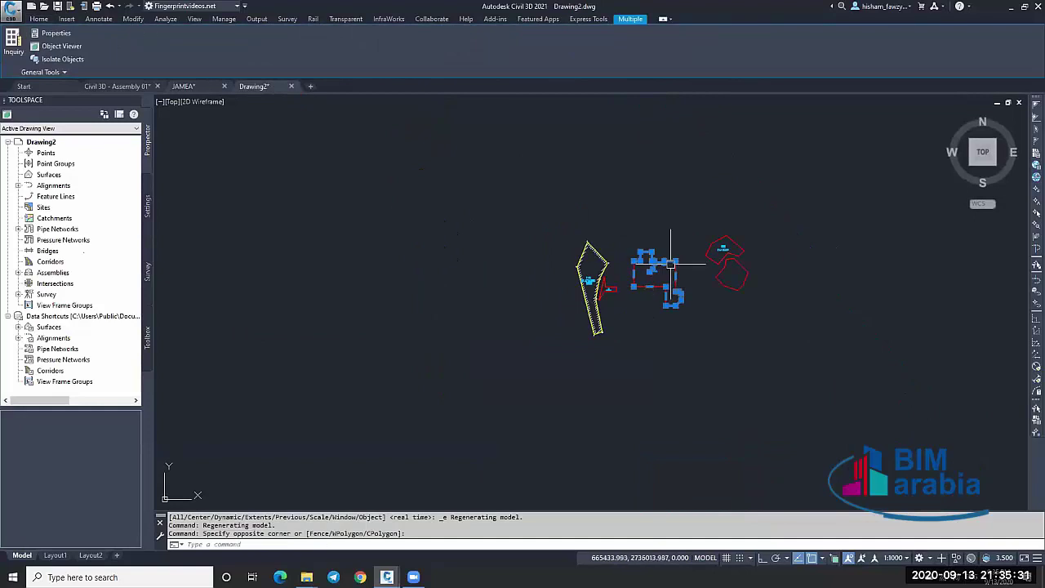
text(e)
key(Return)
Paste the central building into Drawing2 at its original coordinates and re-centre the view.
click(743, 56)
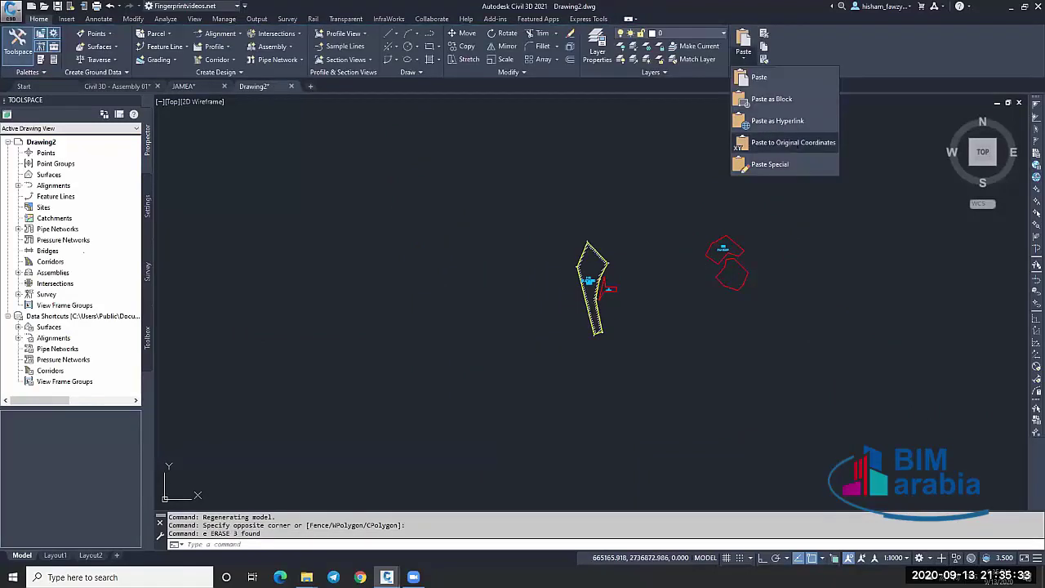
click(792, 142)
key(Escape)
scroll(789, 220, up, 4)
scroll(789, 219, down, 2)
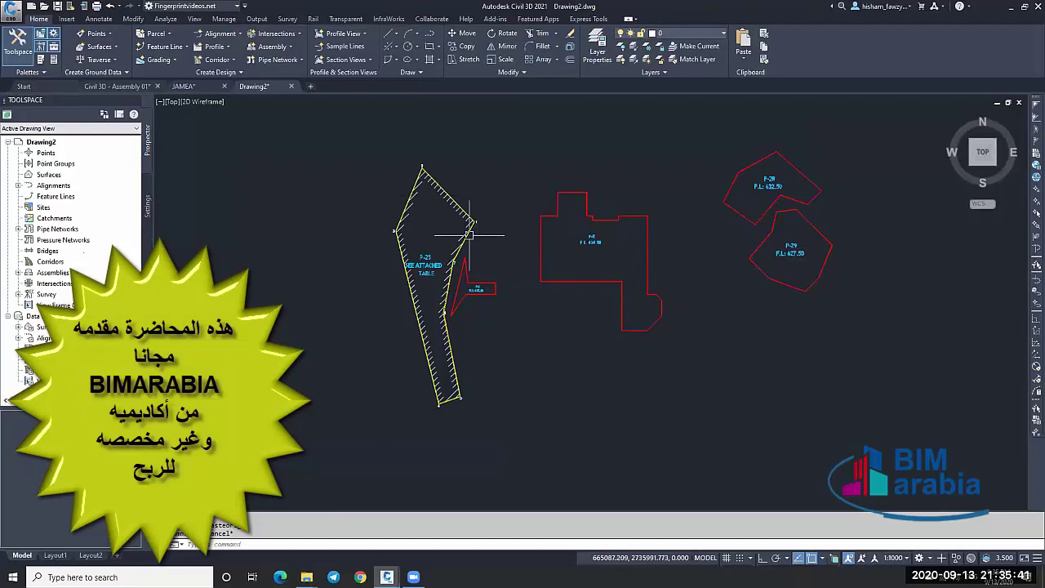
scroll(470, 235, down, 4)
mouse_move(635, 315)
middle_down()
mouse_move(672, 299)
mouse_move(711, 261)
middle_up()
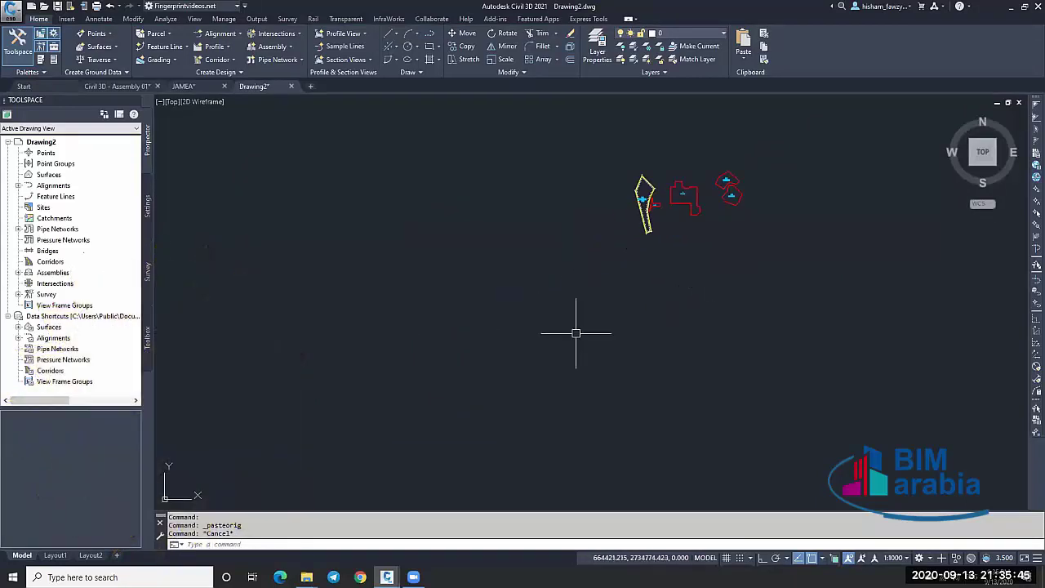
Draw a large rectangle from two picked corners.
key(Return)
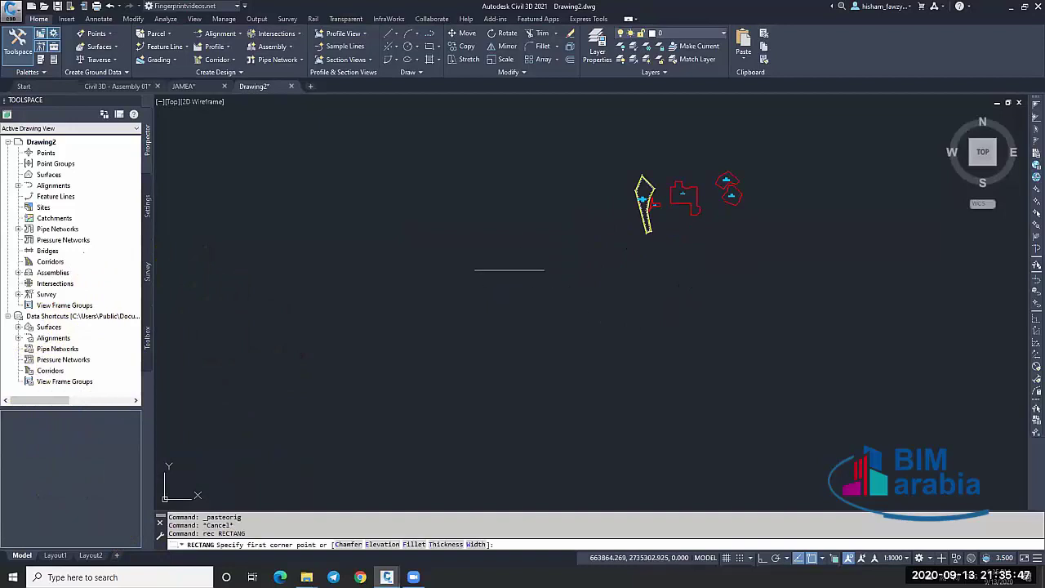
click(504, 268)
click(588, 326)
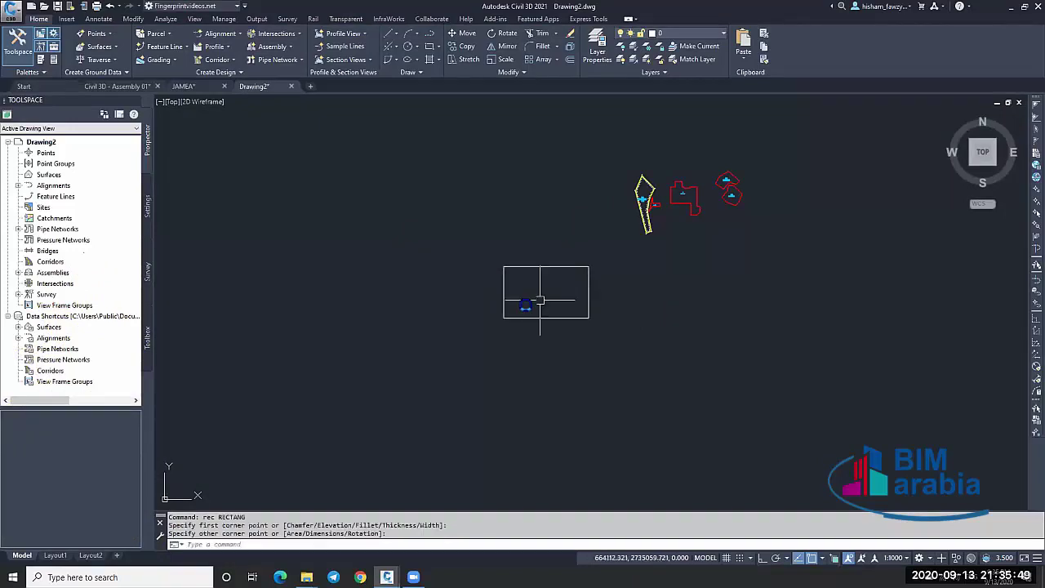
scroll(524, 310, up, 5)
middle_drag(627, 237, 678, 263)
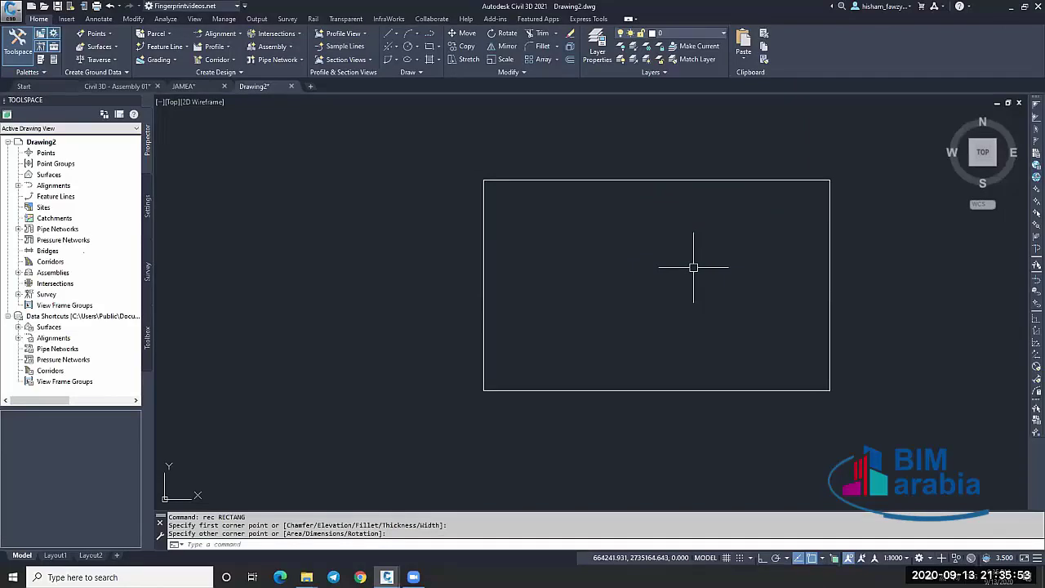
Draw a smaller rectangle with REC inside the upper-left part of the large one.
text(rec)
key(Return)
click(554, 199)
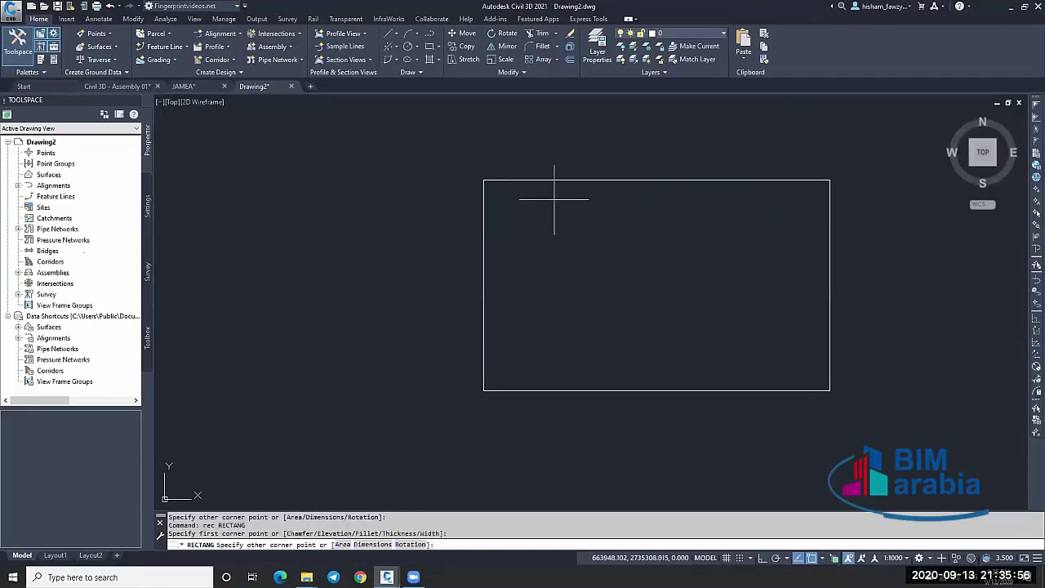
click(643, 275)
click(644, 230)
Set the inner rectangle's colour to Green and the outer rectangle's to Red.
key(ctrl+1)
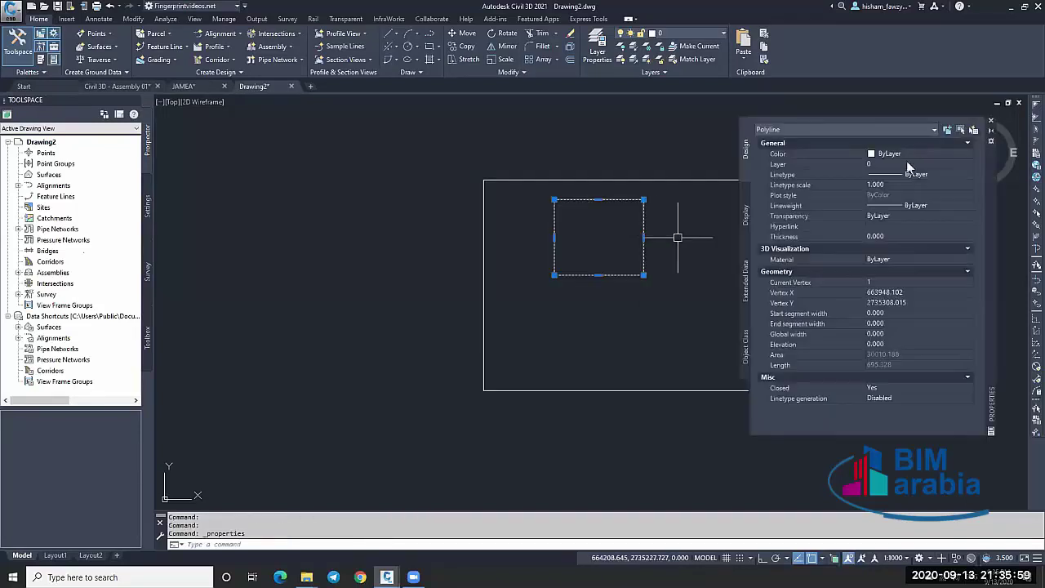
click(920, 152)
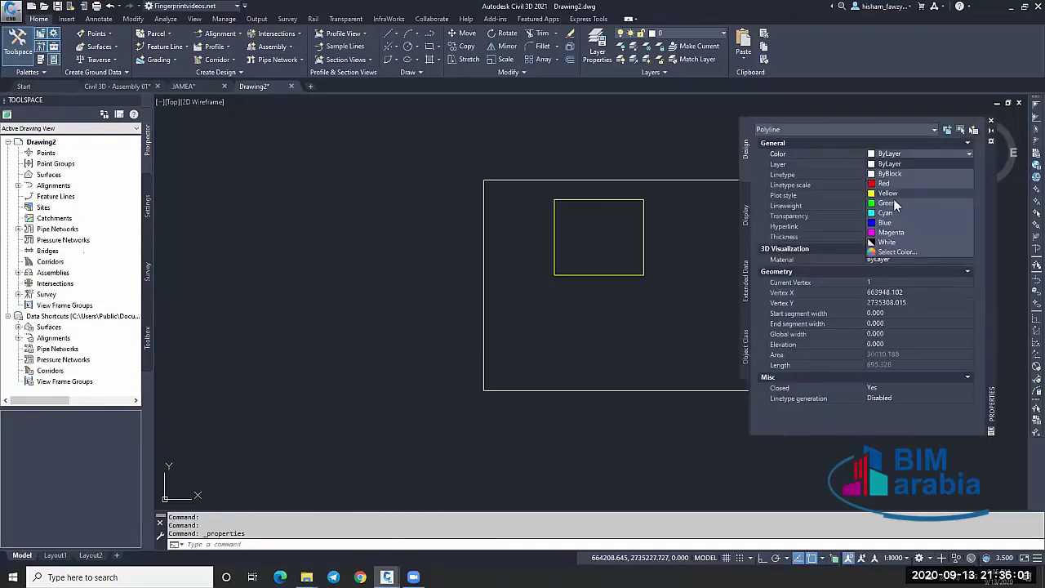
click(885, 203)
key(Escape)
click(690, 180)
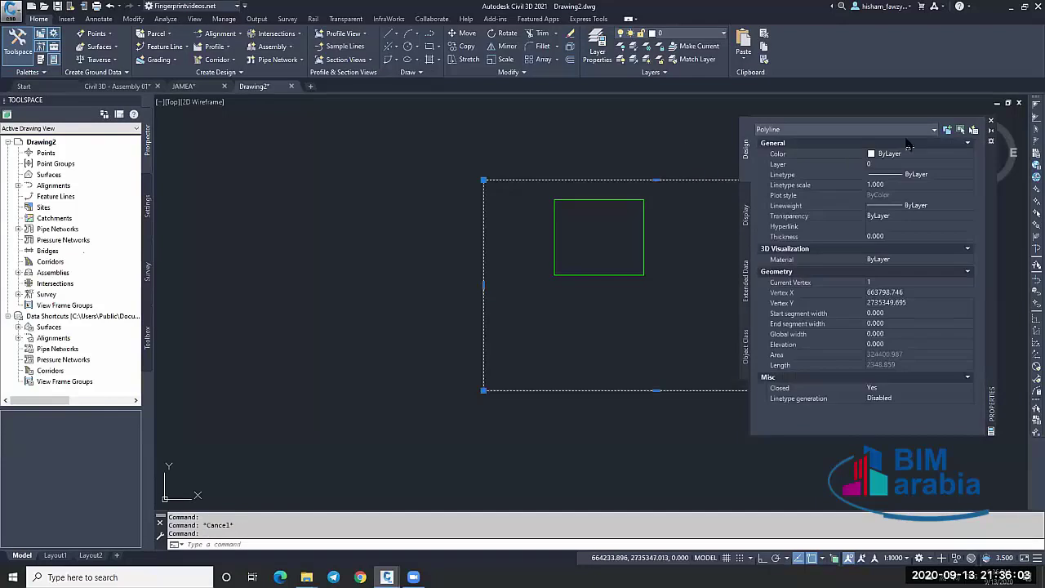
click(913, 149)
click(909, 177)
key(Escape)
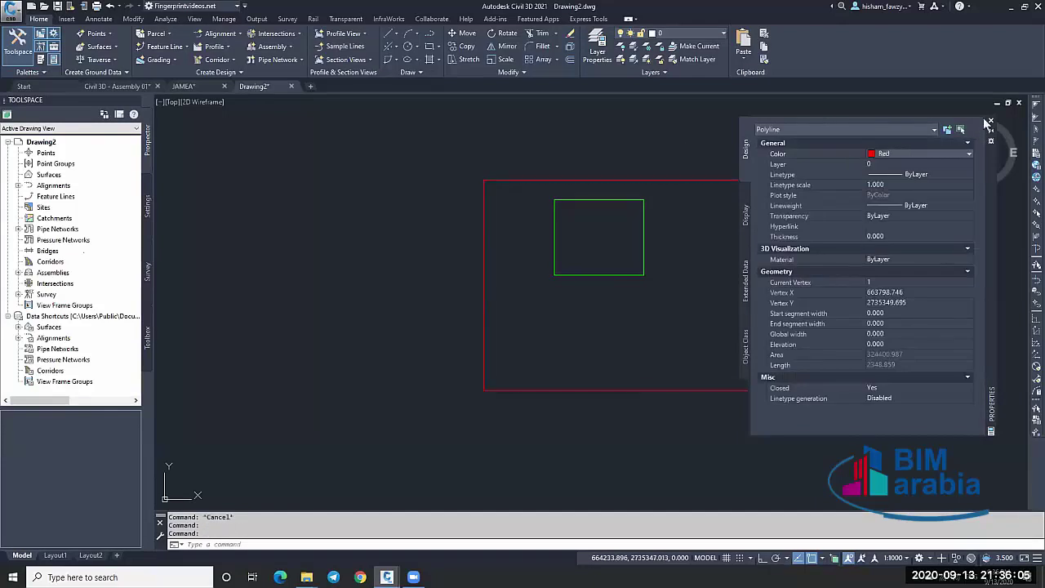
click(989, 121)
Give the inner green rectangle a polyline width of 5 using PEDIT.
double_click(644, 242)
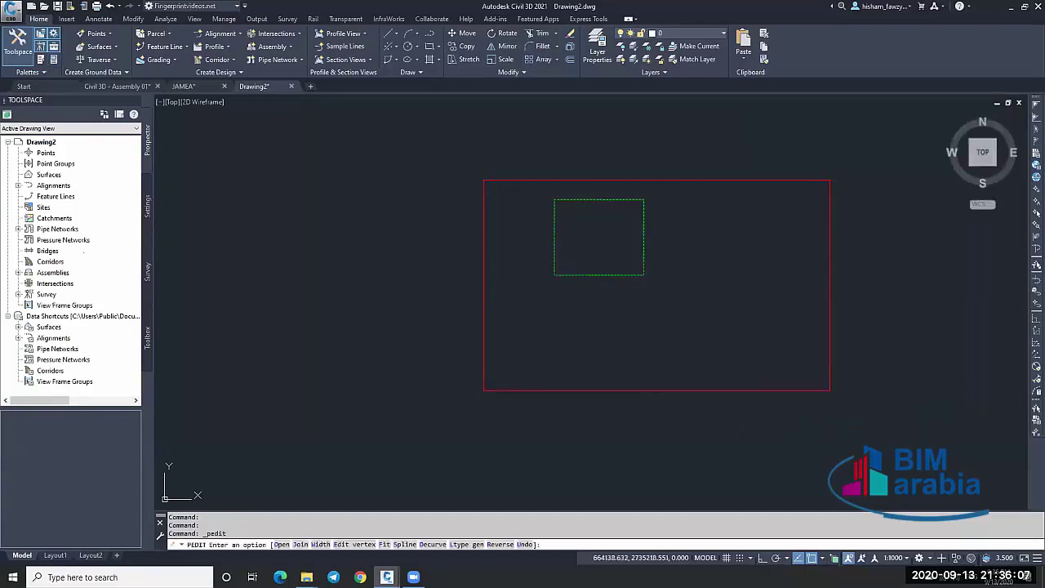
text(w)
key(Return)
text(1)
key(Return)
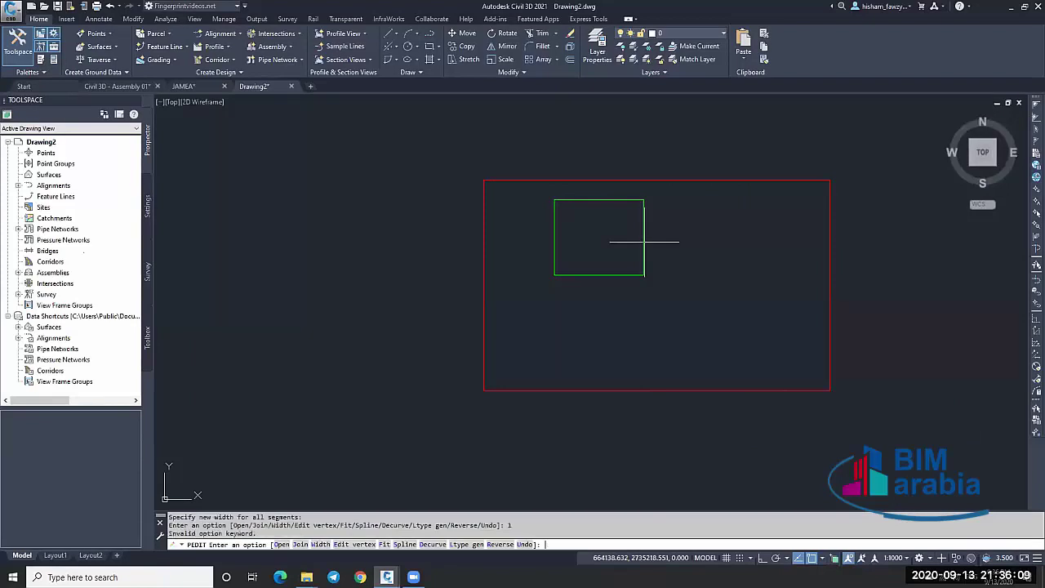
key(Escape)
click(644, 242)
double_click(644, 242)
text(w)
key(Return)
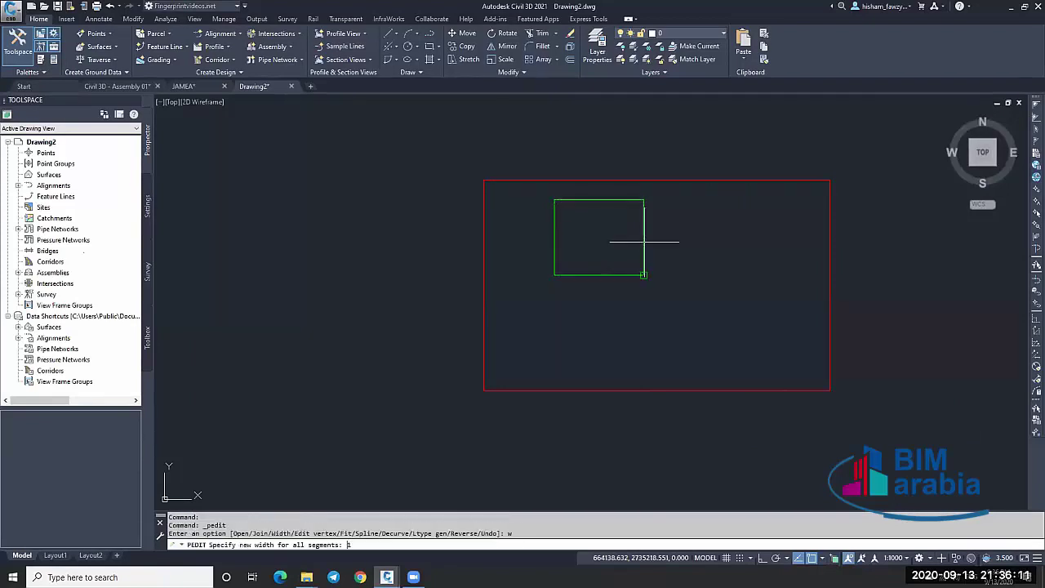
text(1)
key(Return)
text(w)
key(Return)
text(5)
key(Return)
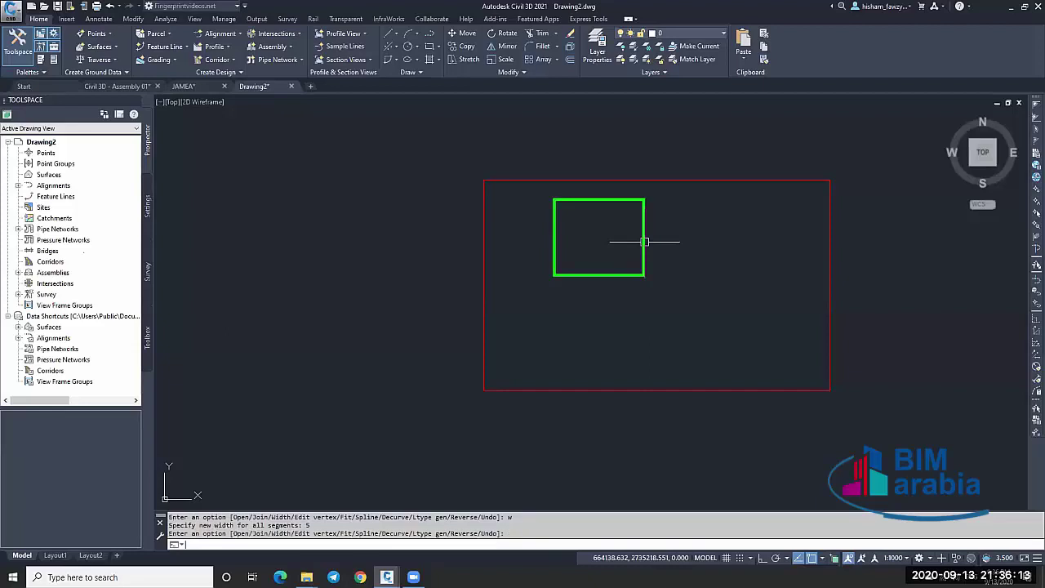
key(Escape)
Give the outer red rectangle a polyline width of 5 using PEDIT.
double_click(677, 178)
text(w)
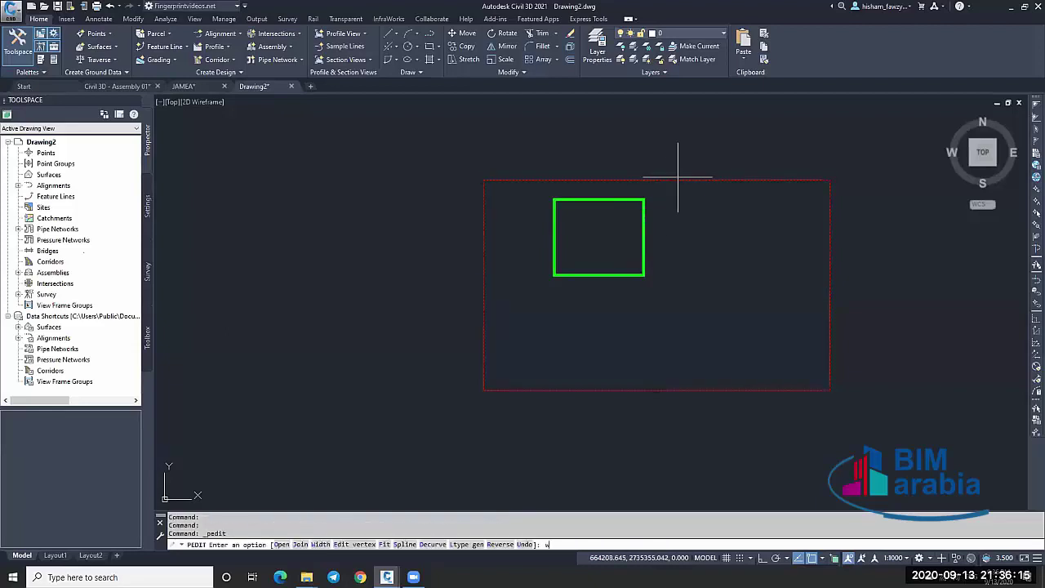
key(Return)
text(5)
key(Return)
key(Escape)
scroll(643, 217, down, 2)
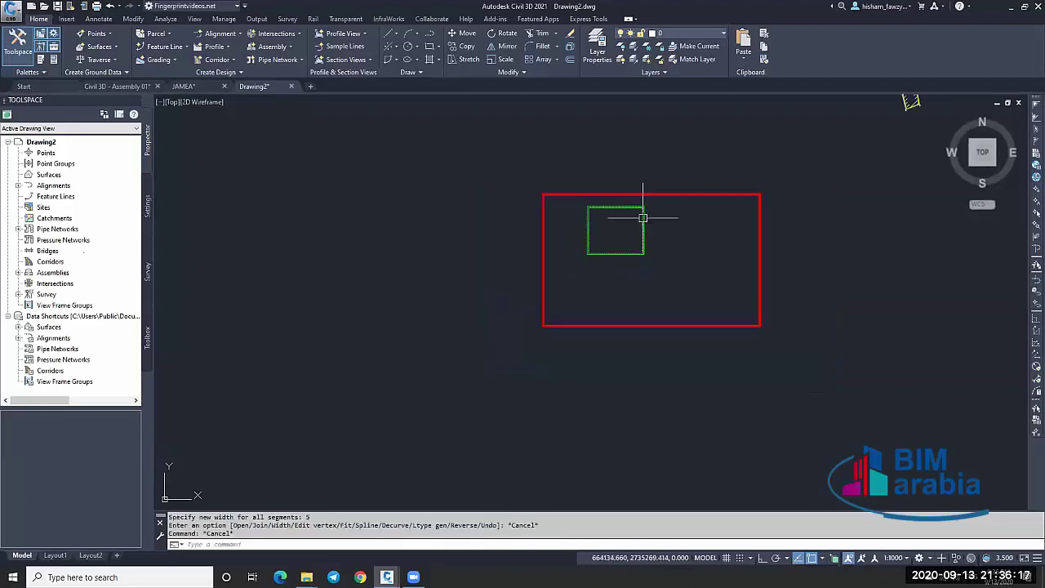
scroll(644, 217, up, 3)
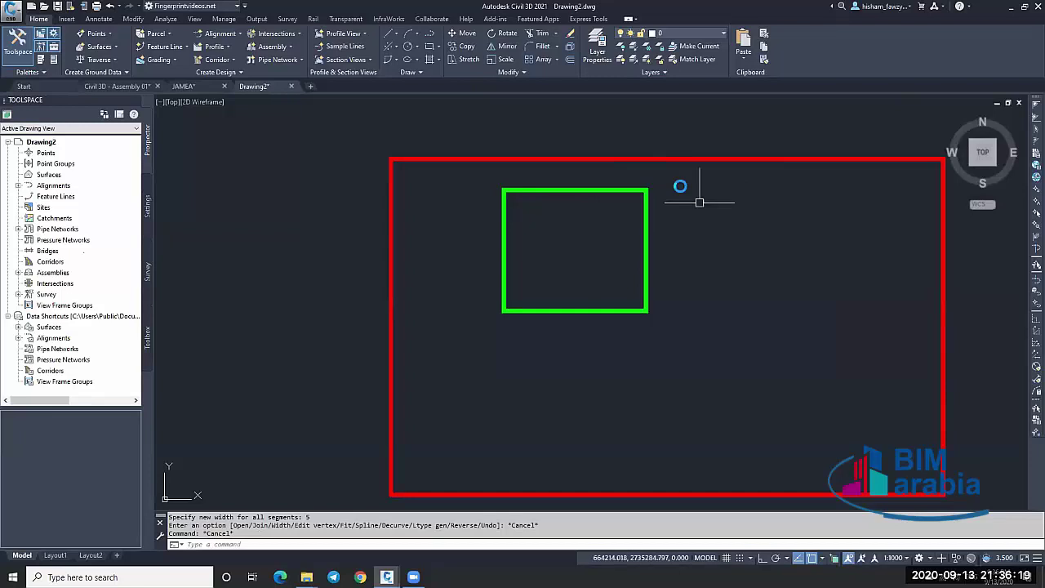
middle_drag(699, 202, 660, 159)
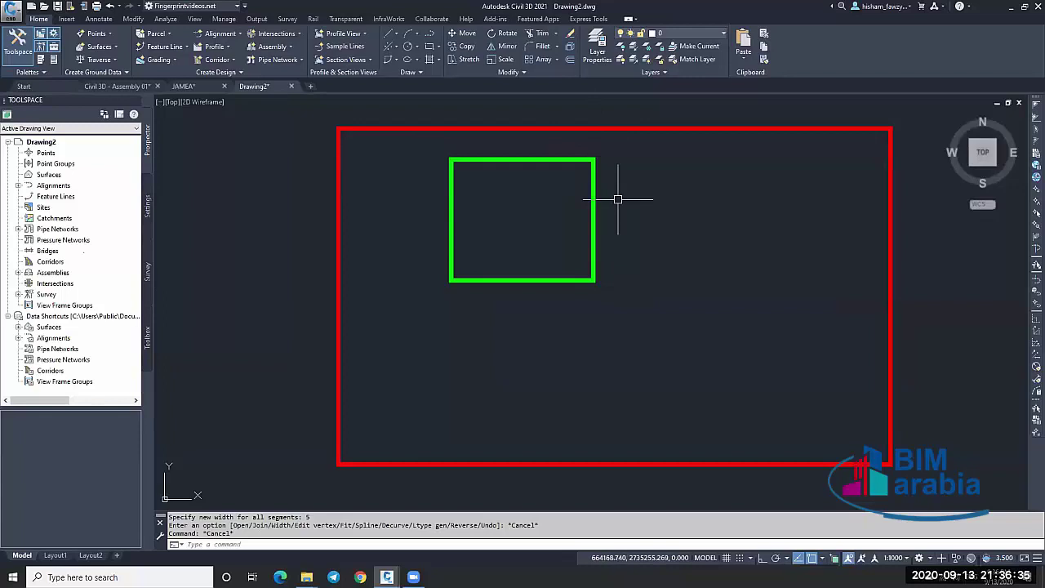
scroll(621, 196, down, 1)
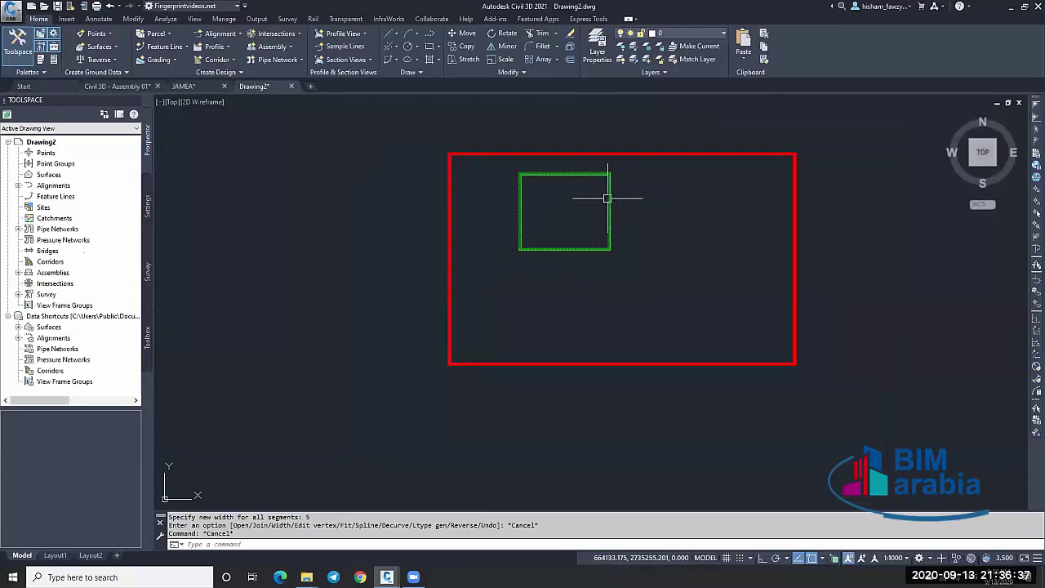
scroll(596, 201, up, 2)
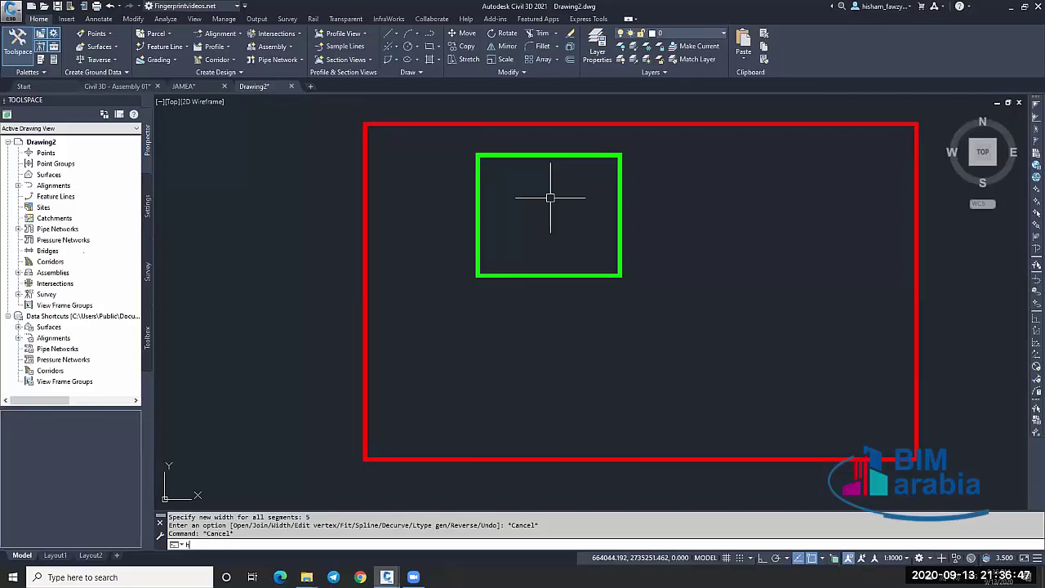
key(Return)
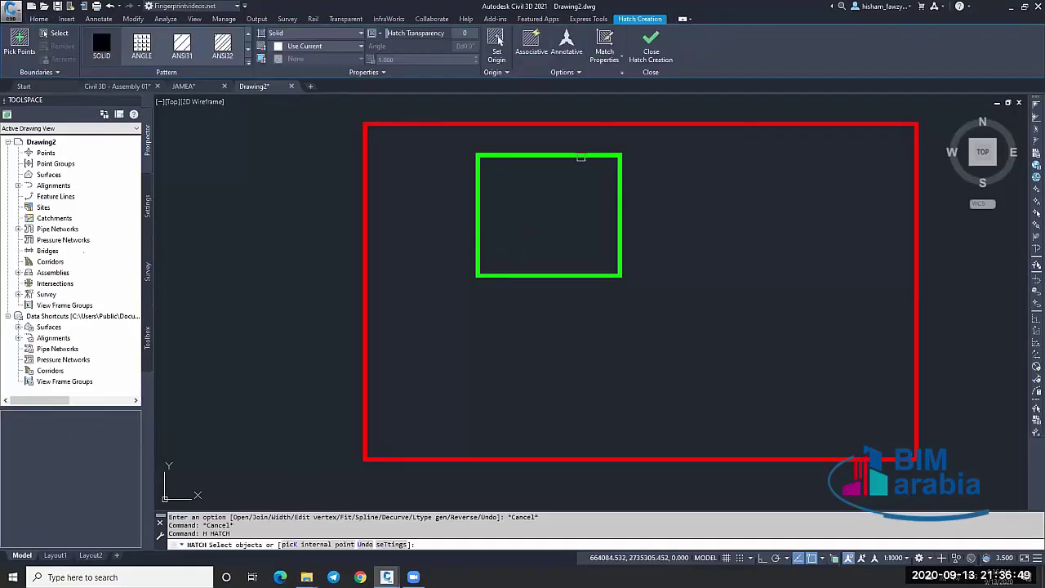
click(578, 155)
click(182, 47)
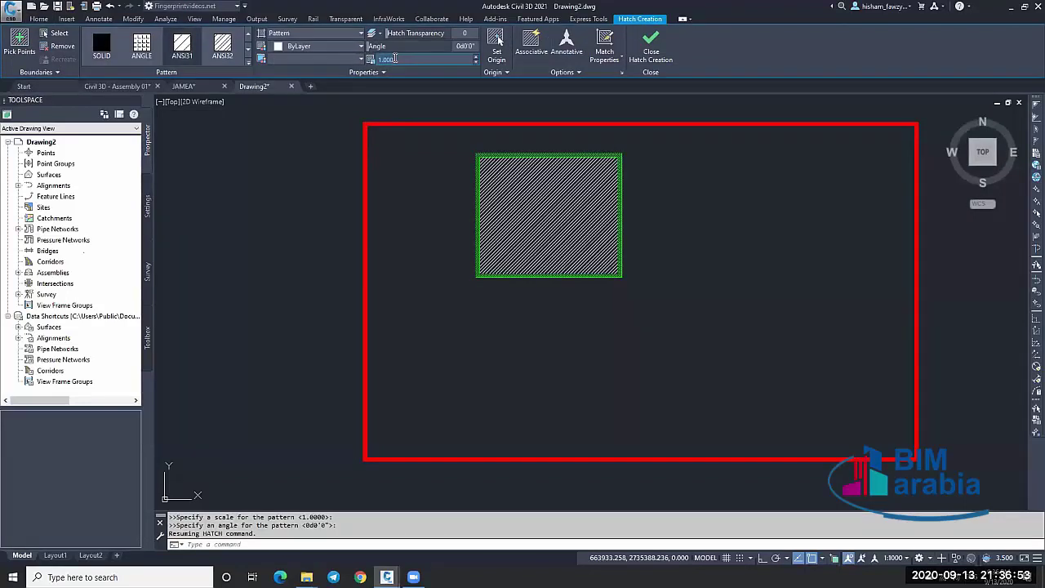
text(5)
key(Return)
key(Escape)
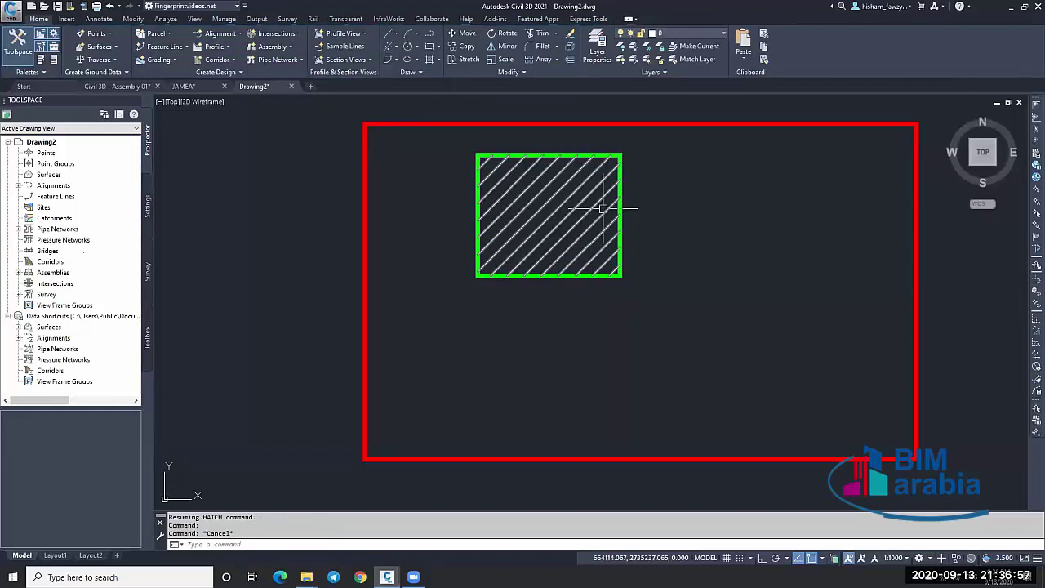
scroll(584, 181, up, 2)
scroll(617, 199, down, 2)
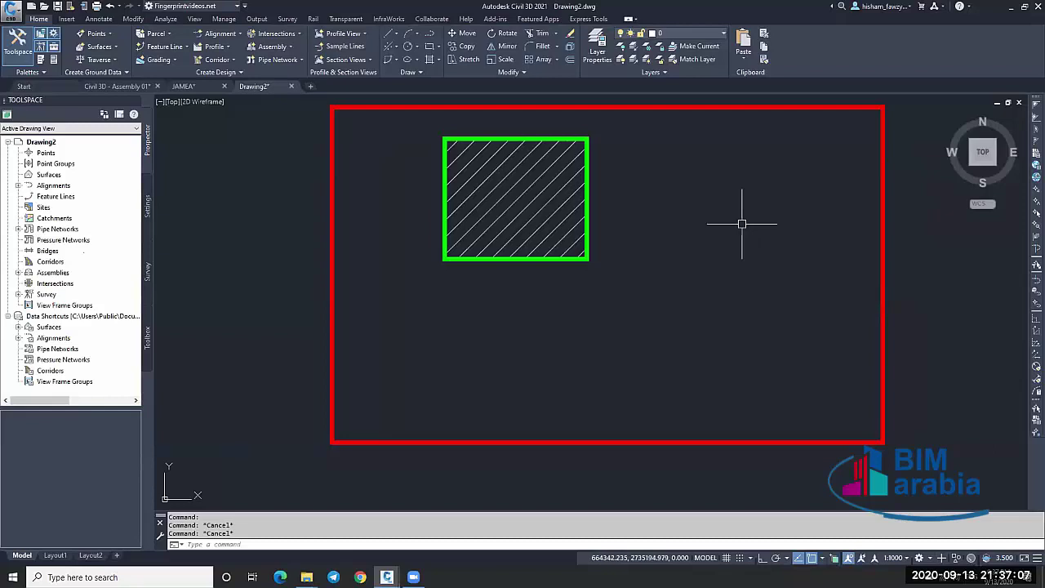
scroll(618, 222, down, 2)
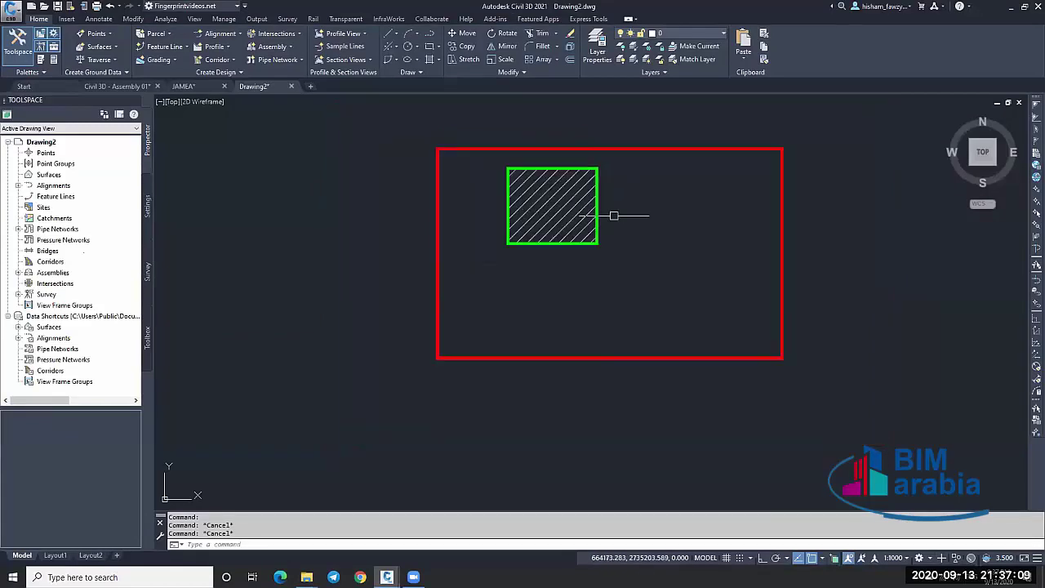
scroll(595, 190, up, 2)
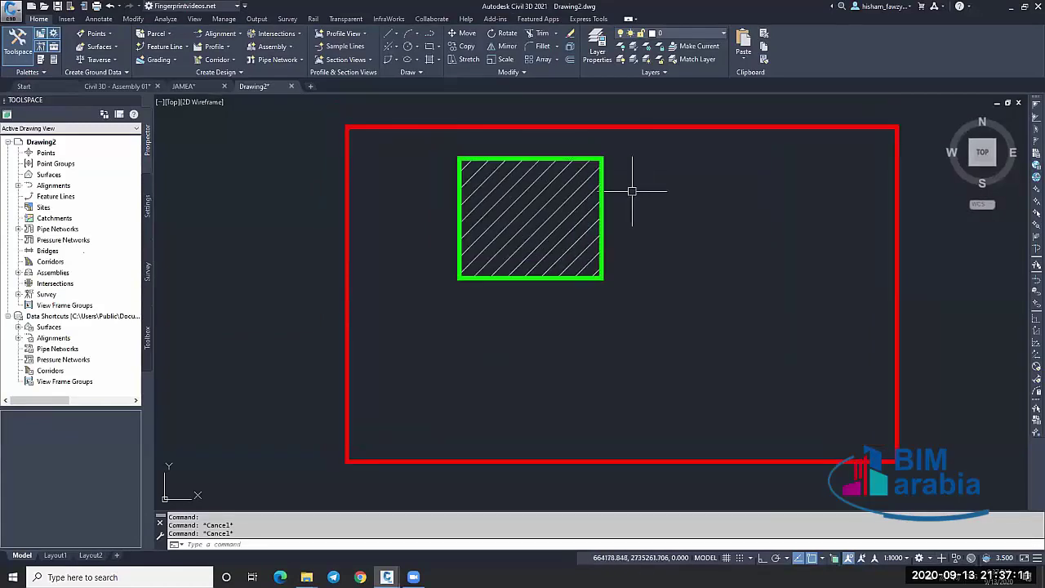
click(576, 157)
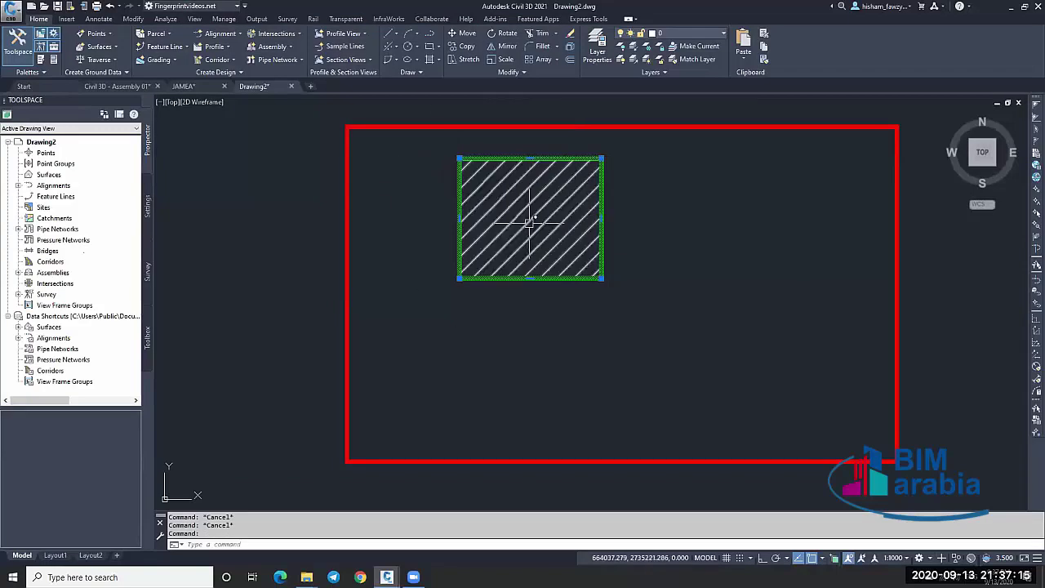
key(Escape)
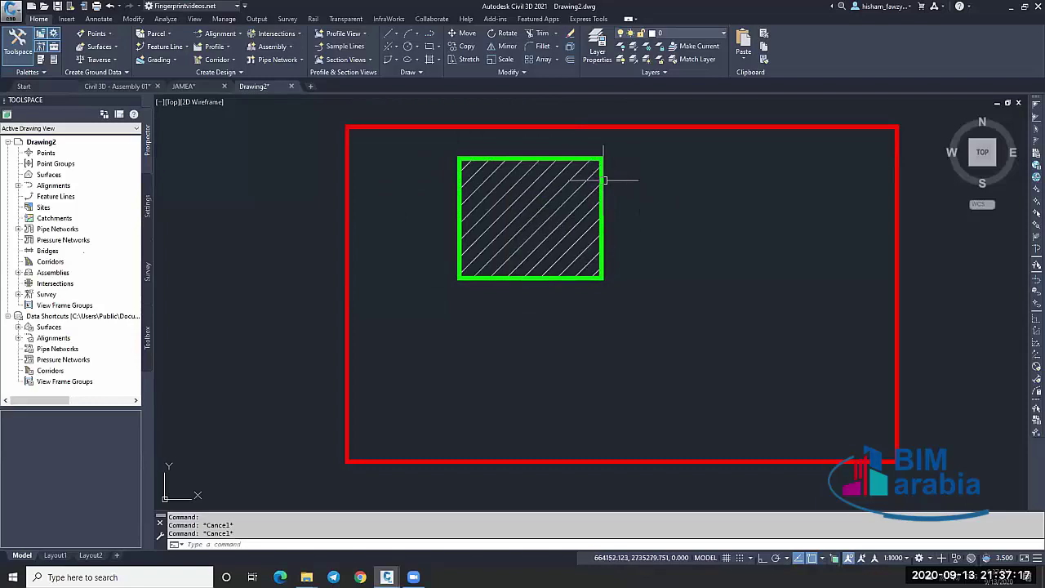
click(575, 179)
text(e)
Erase the old hatch, then begin and cancel a stretch of the green square.
key(Return)
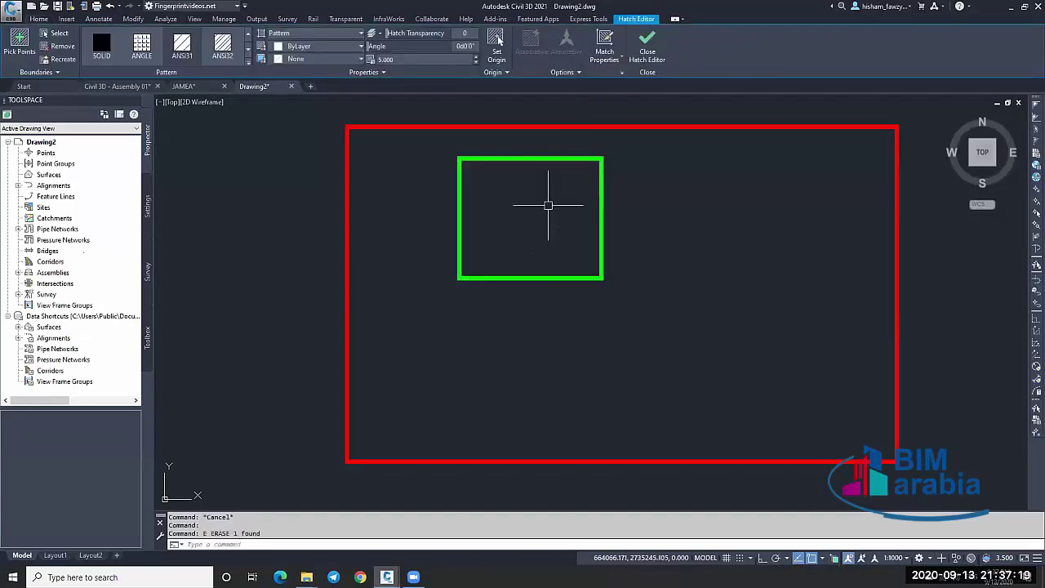
scroll(571, 204, down, 5)
click(558, 224)
text(s)
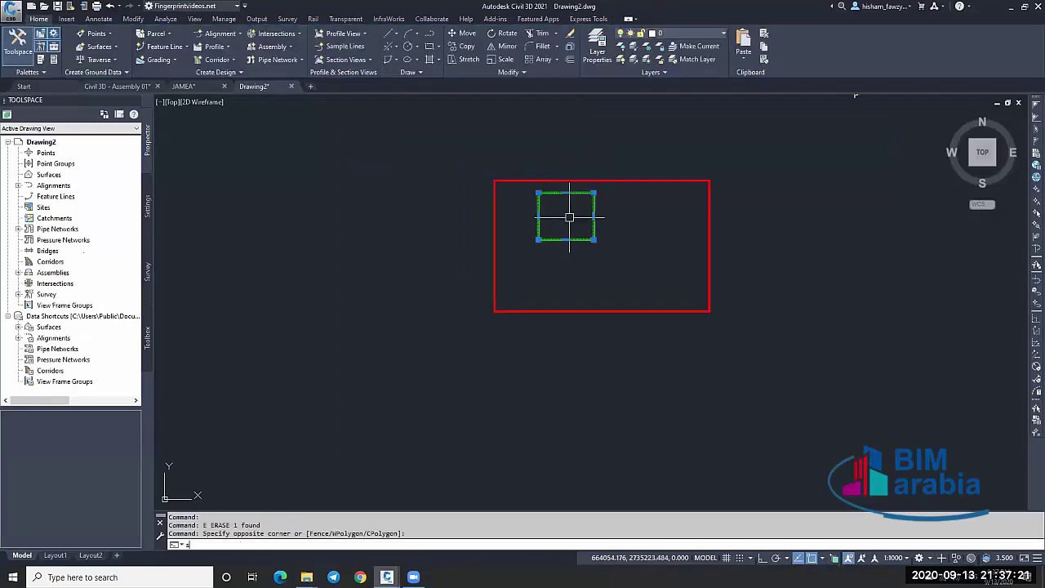
key(Return)
click(570, 217)
key(Escape)
key(Escape)
Select the green square and start scaling it, then cancel the scale.
click(619, 217)
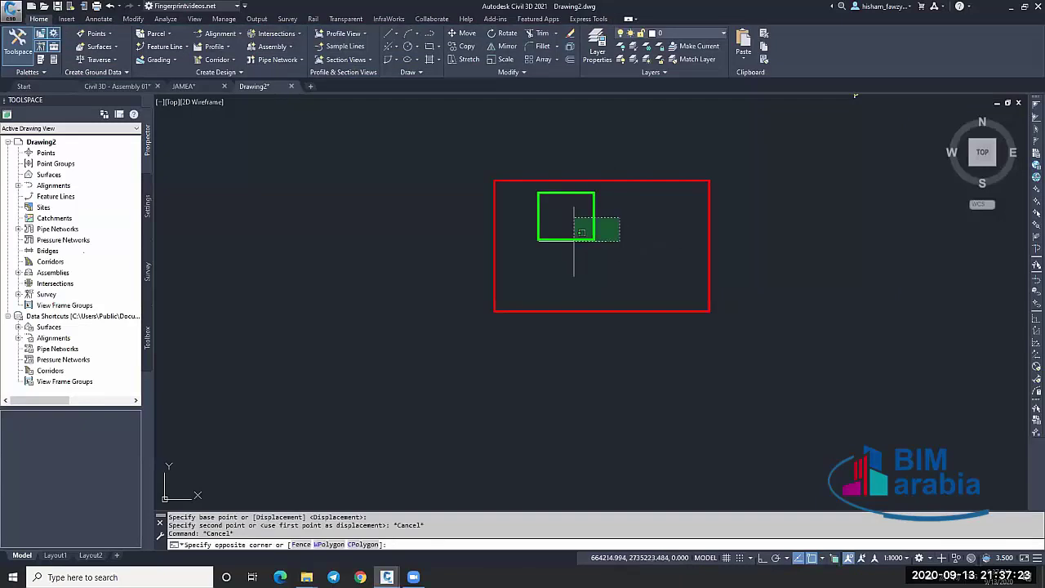
click(570, 243)
text(sc)
key(Return)
click(594, 220)
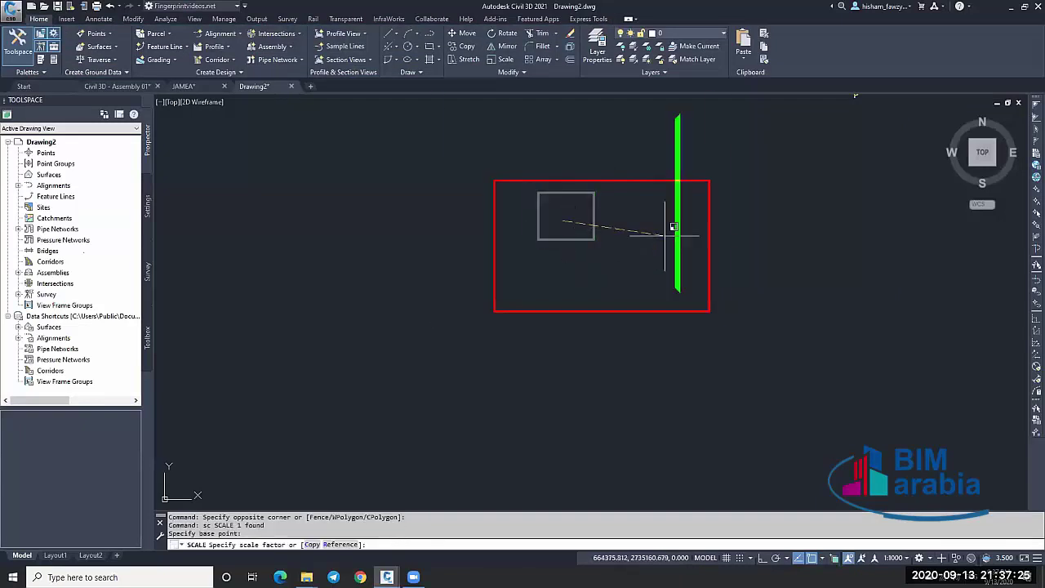
scroll(702, 240, down, 5)
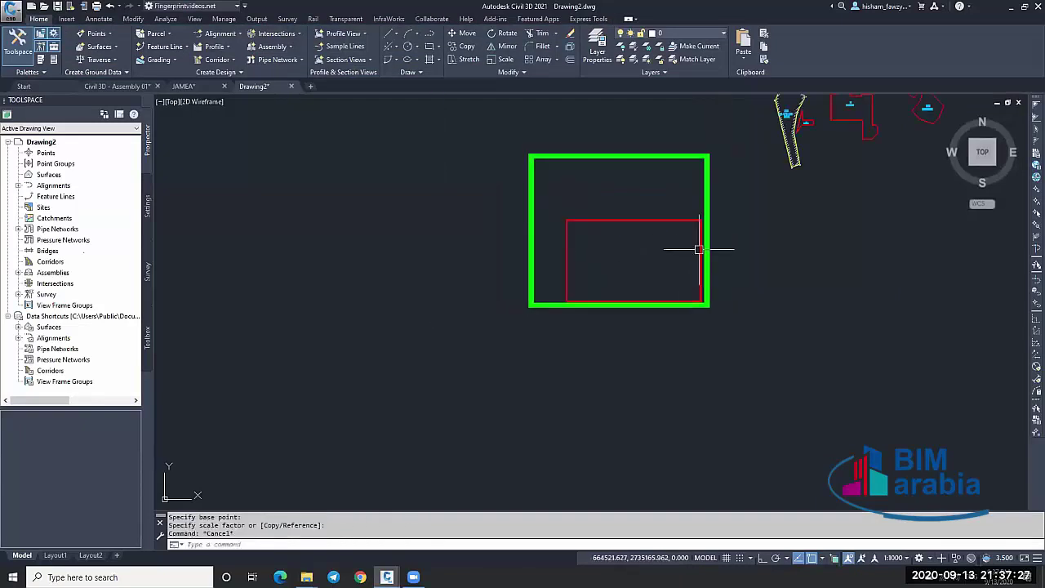
key(Escape)
Move the red rectangle up and left, well inside the green square.
click(682, 199)
click(665, 233)
text(m)
key(Return)
click(751, 303)
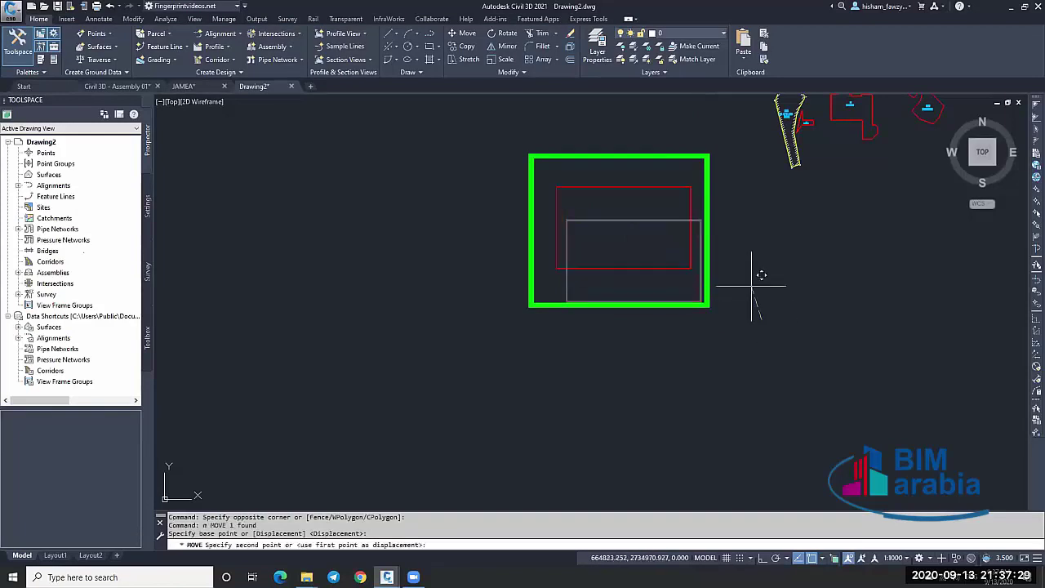
click(736, 264)
key(Escape)
scroll(629, 251, up, 2)
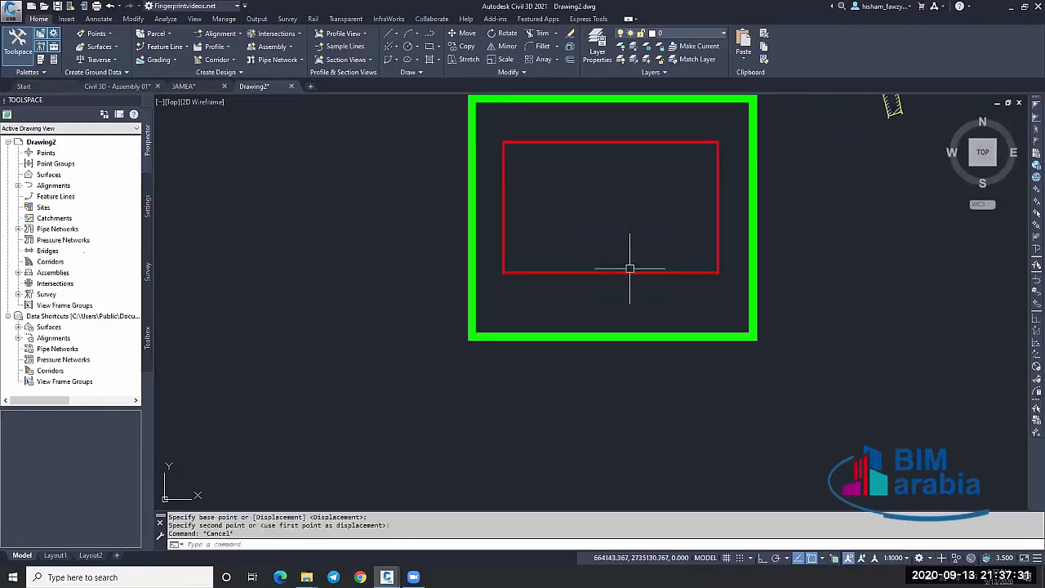
Fill the red rectangle with a diagonal-line hatch.
text(h)
key(Return)
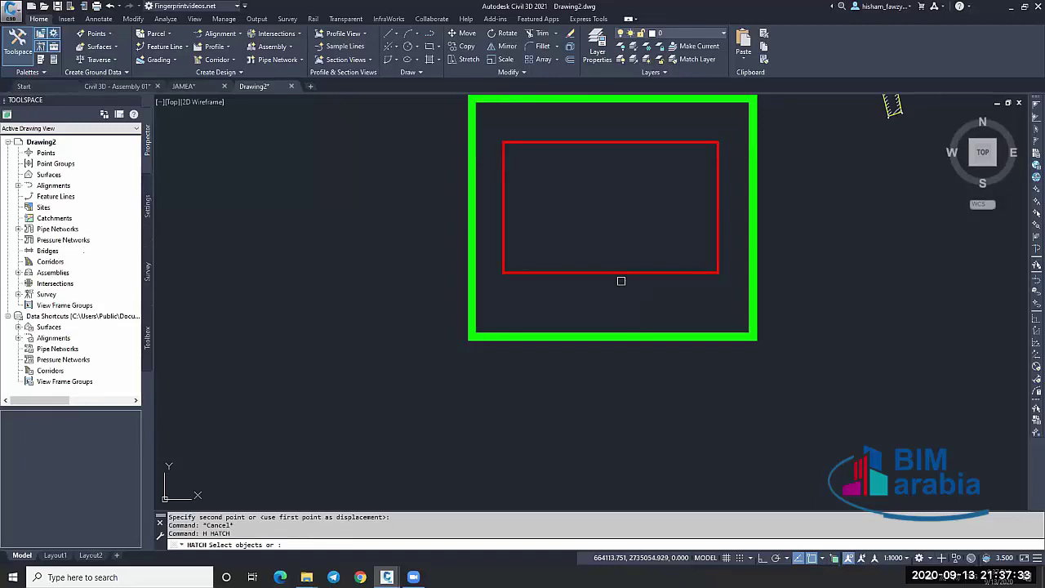
click(627, 269)
key(Return)
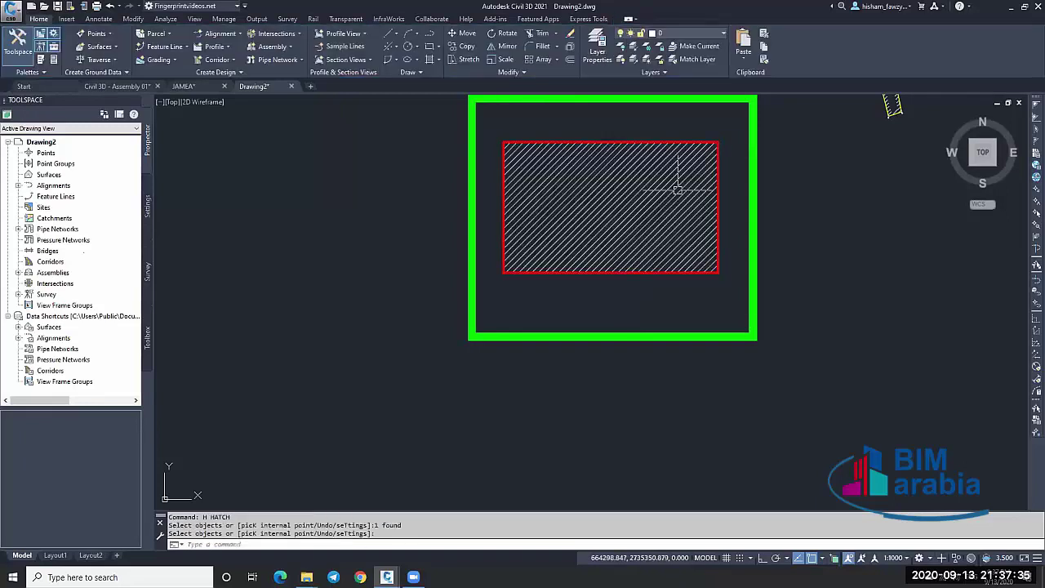
middle_drag(682, 184, 690, 224)
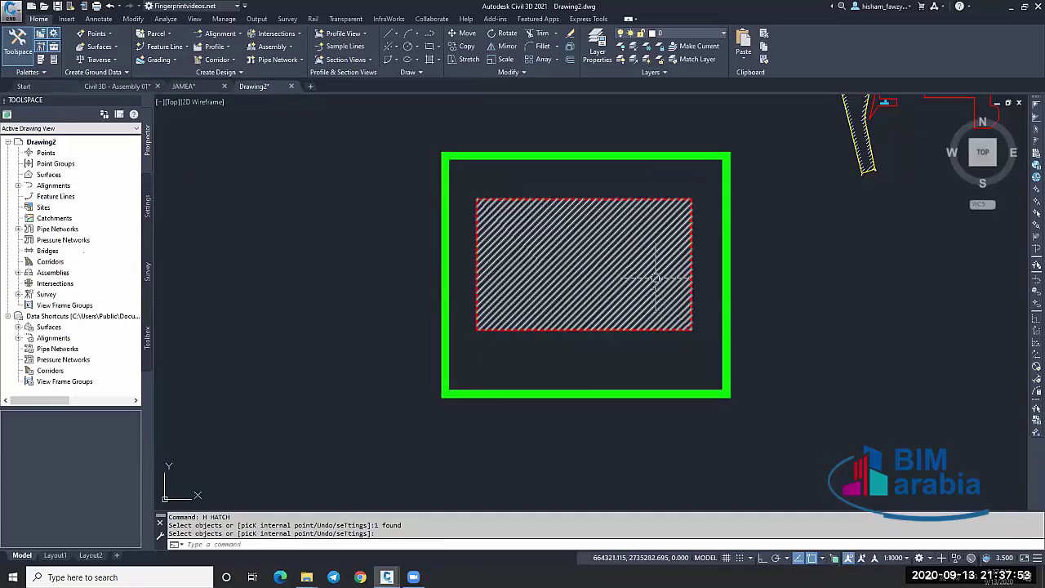
Erase the hatch inside the red rectangle.
key(Return)
click(630, 205)
text(e)
key(Return)
Move the red rectangle down-left so it overlaps the green square's lower-left corner.
click(618, 190)
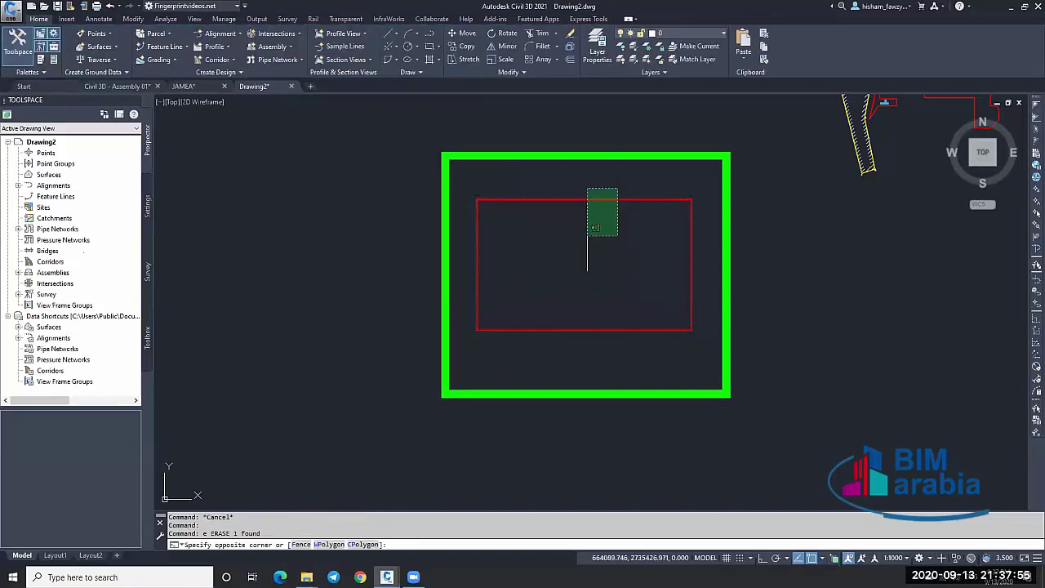
click(587, 235)
text(m)
key(Return)
click(826, 267)
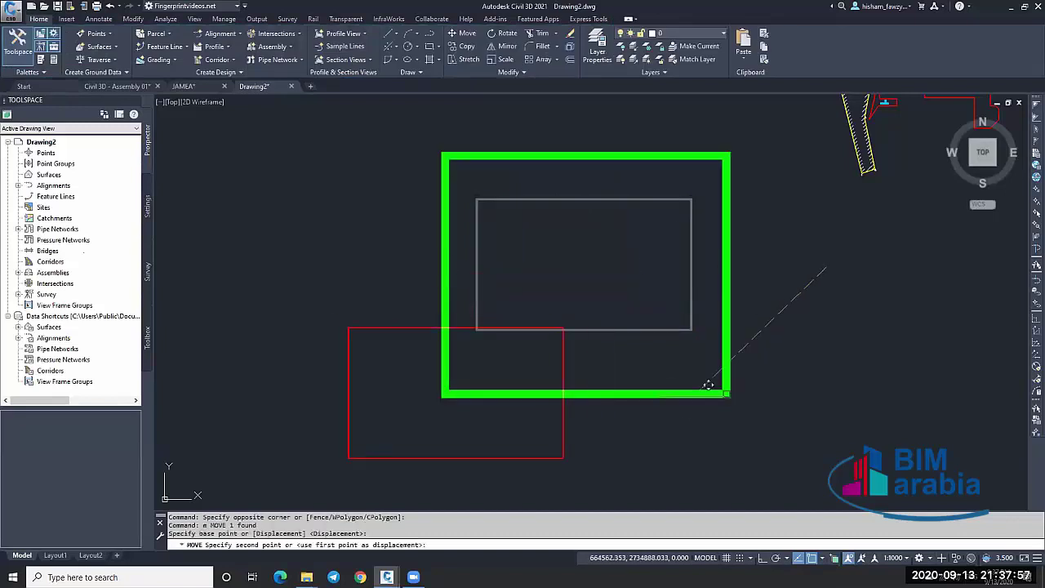
key(Escape)
middle_drag(618, 313, 704, 261)
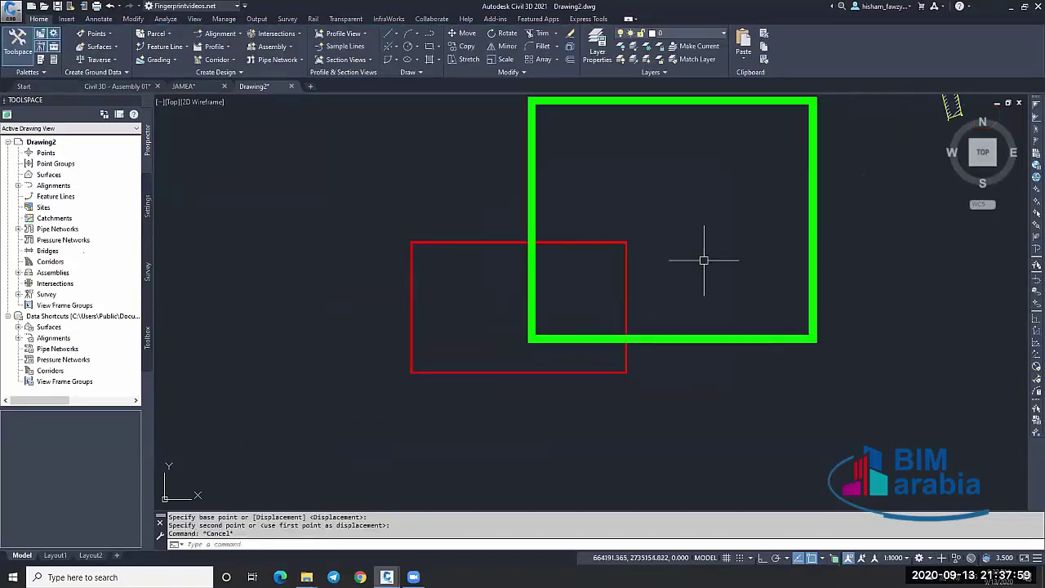
scroll(555, 283, down, 2)
scroll(555, 283, up, 4)
scroll(486, 375, down, 2)
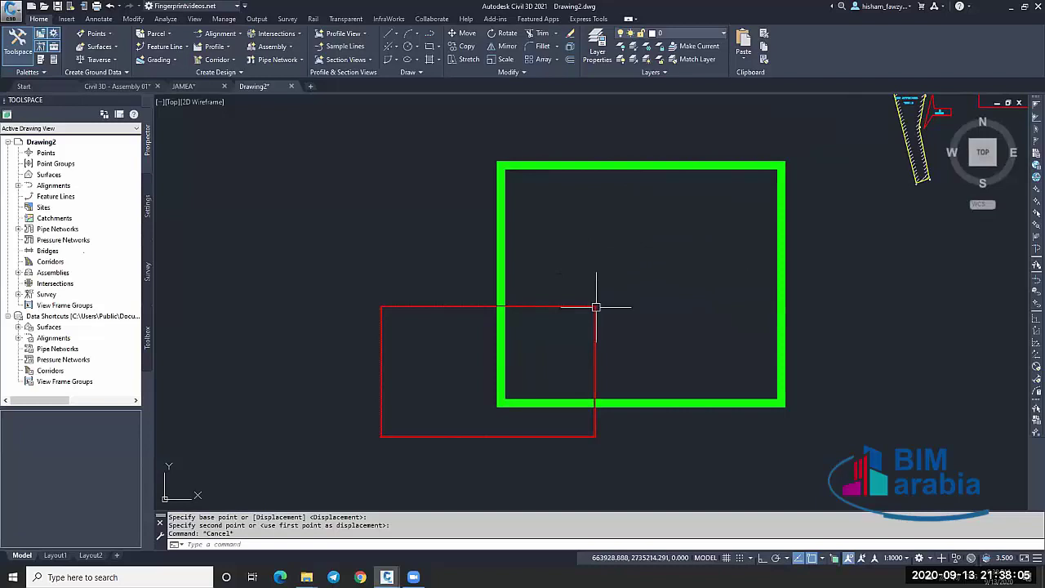
Test-hatch the overlap area of the two shapes.
text(h)
key(Return)
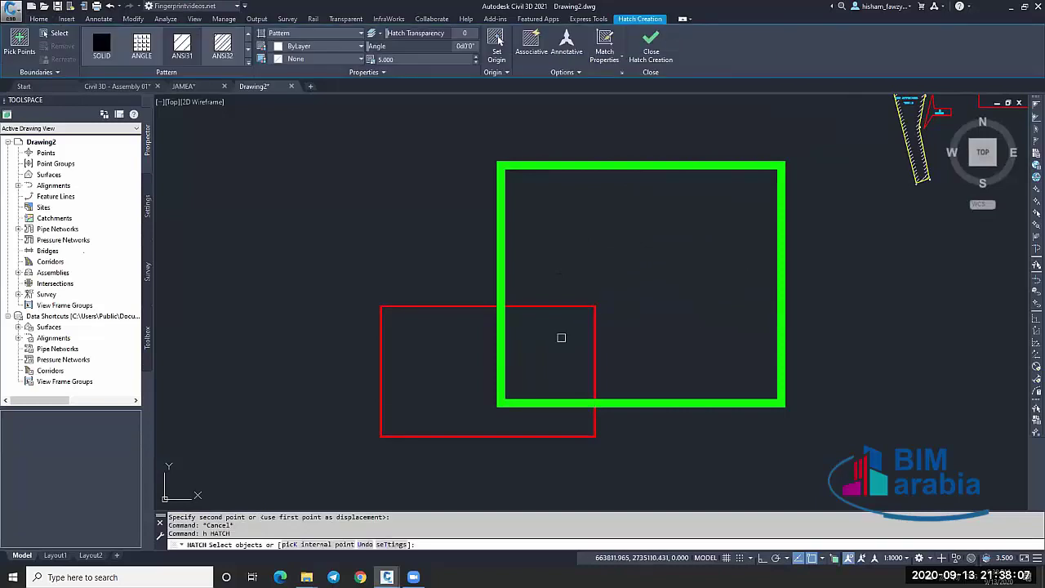
click(561, 337)
key(Return)
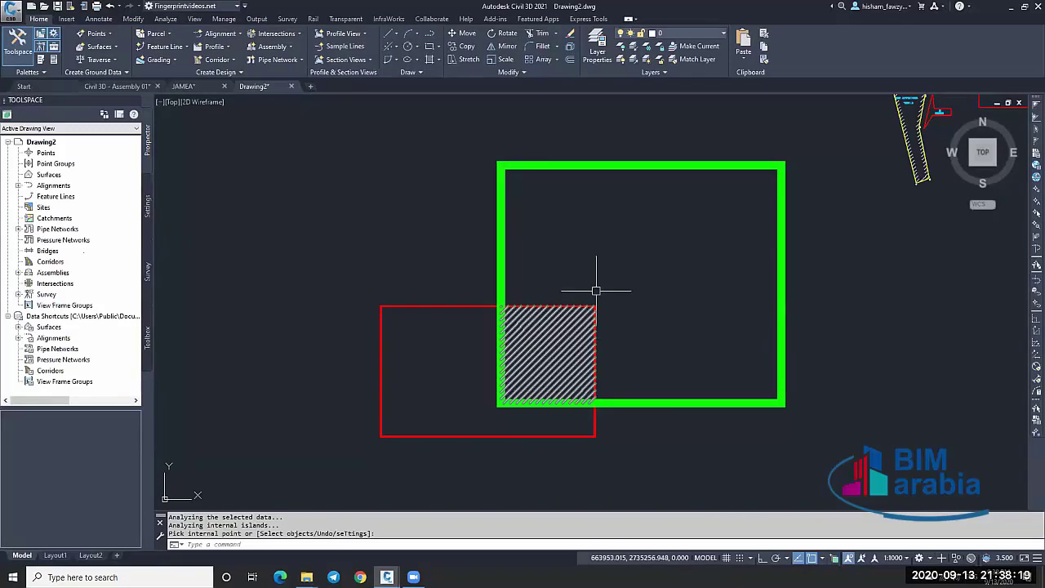
Erase the overlap hatch, leaving both outlines unfilled.
key(Return)
click(571, 326)
text(e)
key(Return)
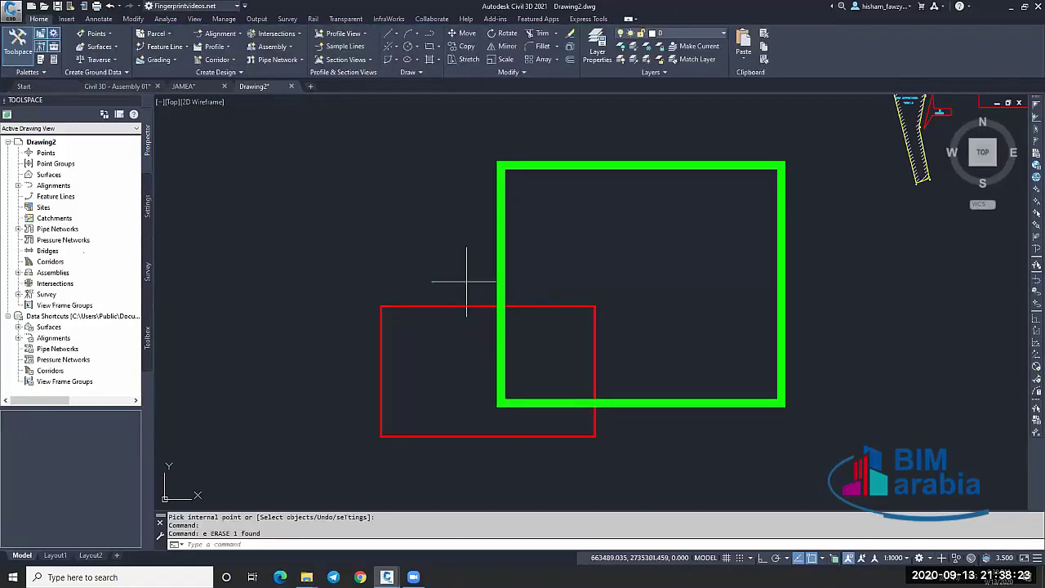
Move the red rectangle to the left of the green square.
click(466, 281)
click(390, 377)
text(m)
key(Return)
click(716, 365)
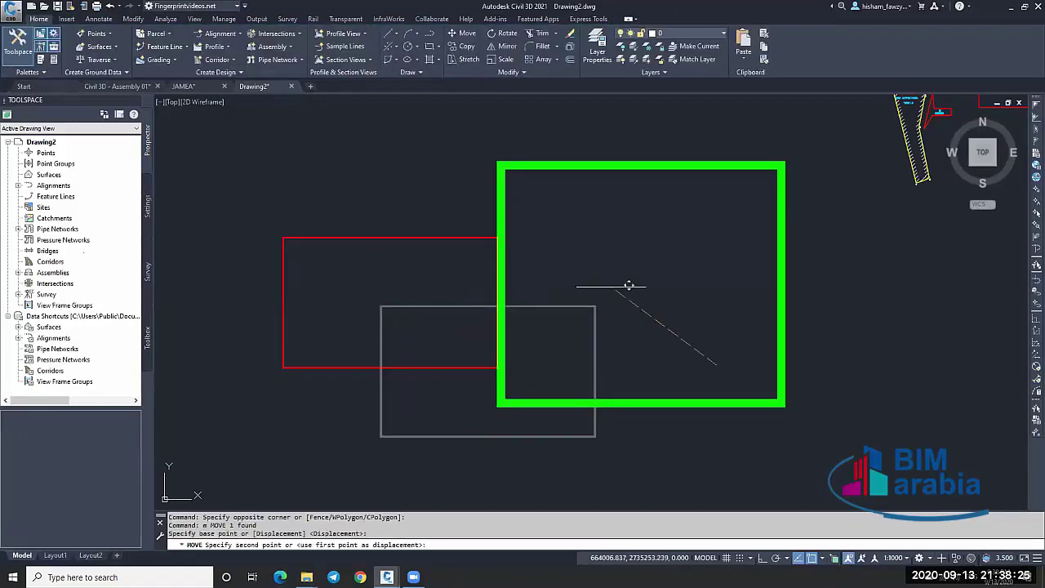
click(578, 260)
key(Escape)
middle_drag(604, 270, 678, 285)
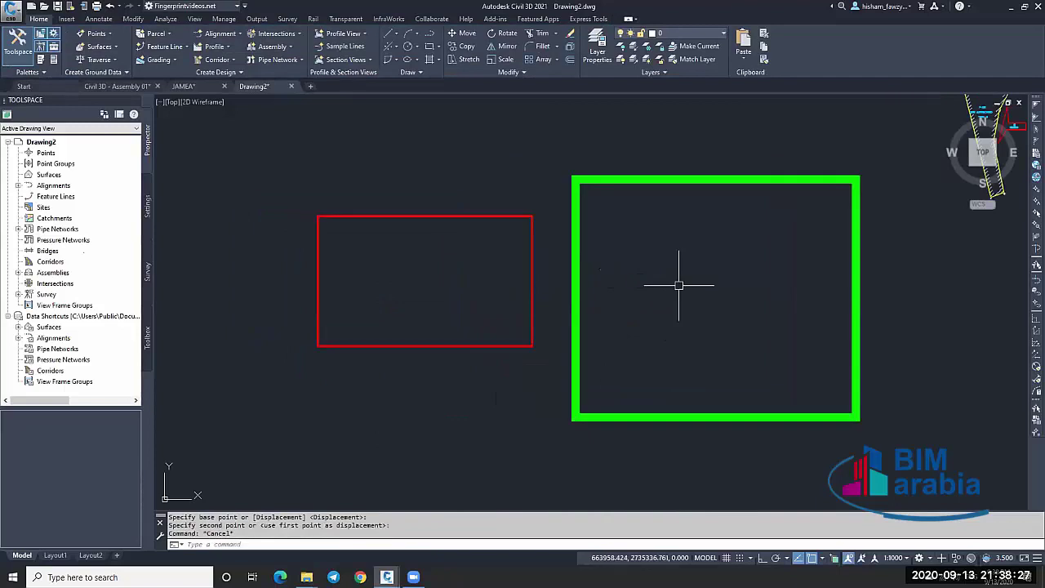
key(Escape)
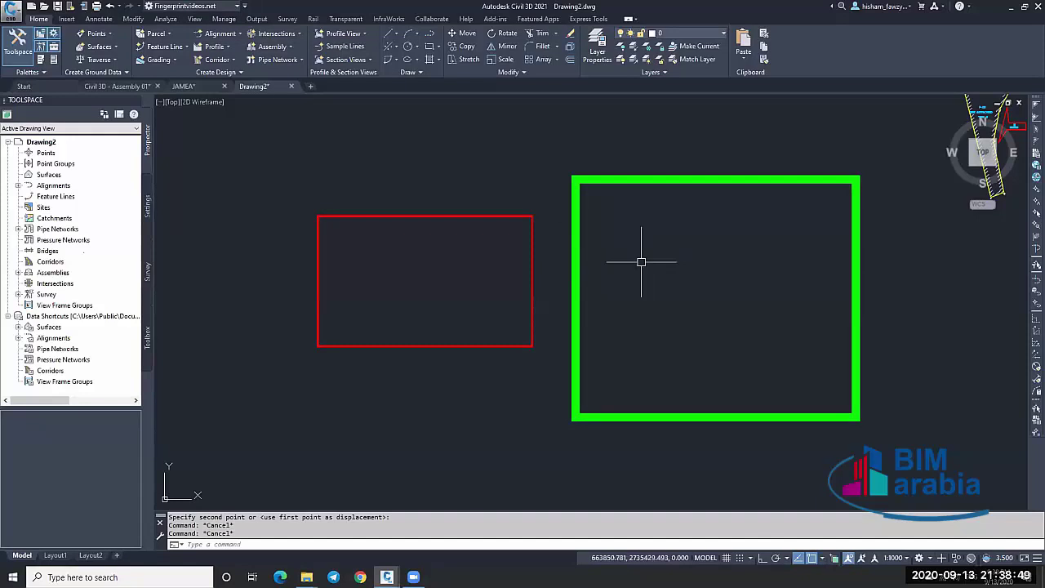
Try repositioning the red rectangle by its top-left corner, then cancel the move.
drag(544, 256, 510, 272)
text(m)
key(Return)
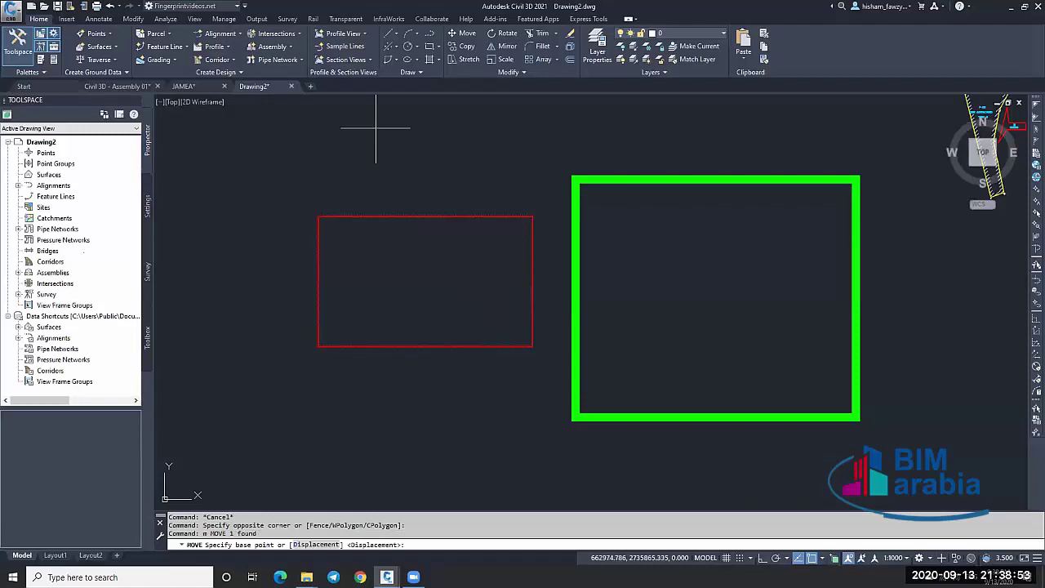
click(273, 128)
click(345, 310)
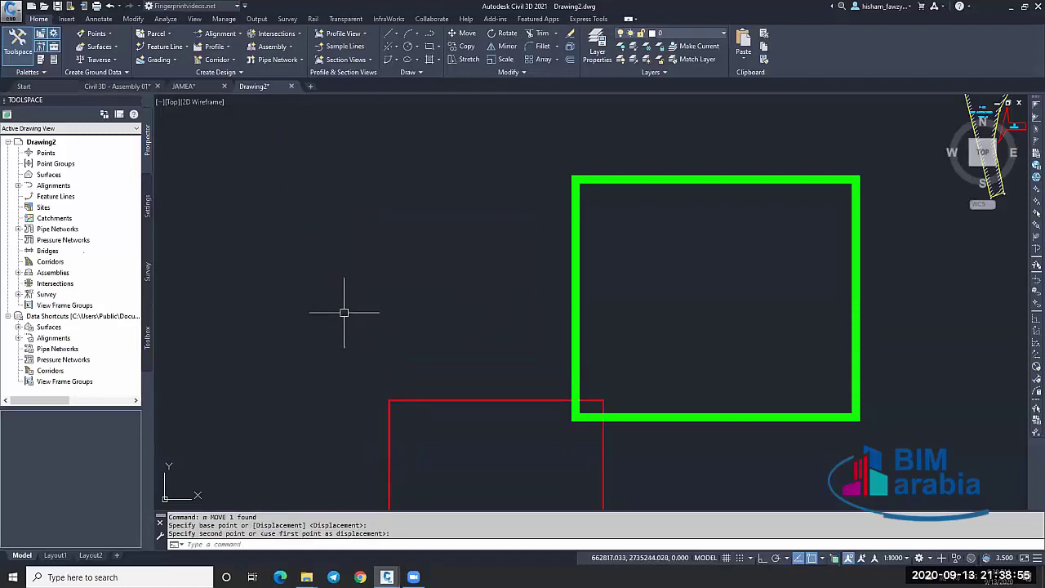
scroll(578, 392, up, 4)
scroll(578, 392, down, 2)
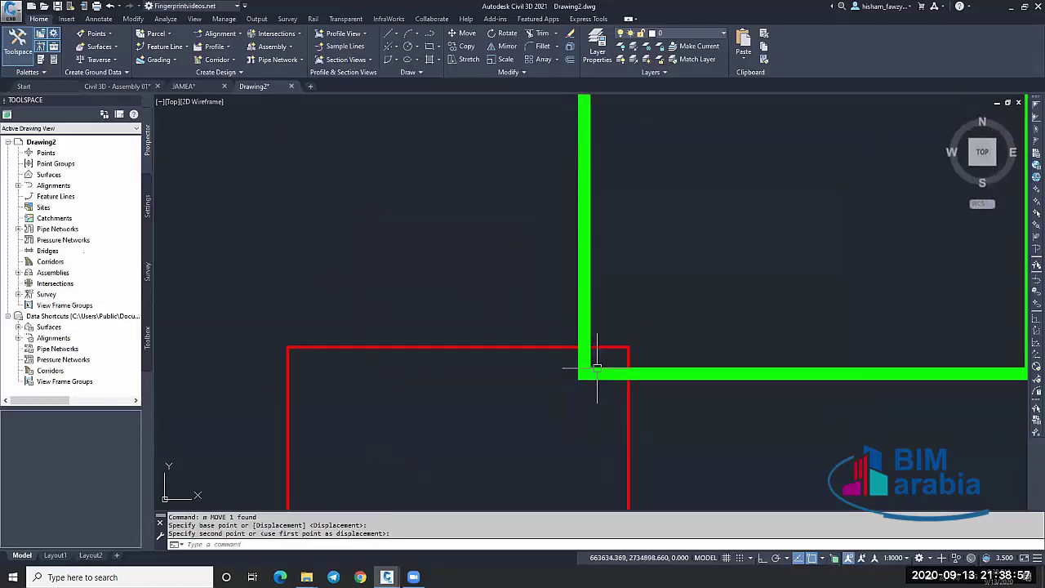
scroll(592, 368, up, 2)
scroll(617, 312, down, 2)
scroll(602, 350, up, 2)
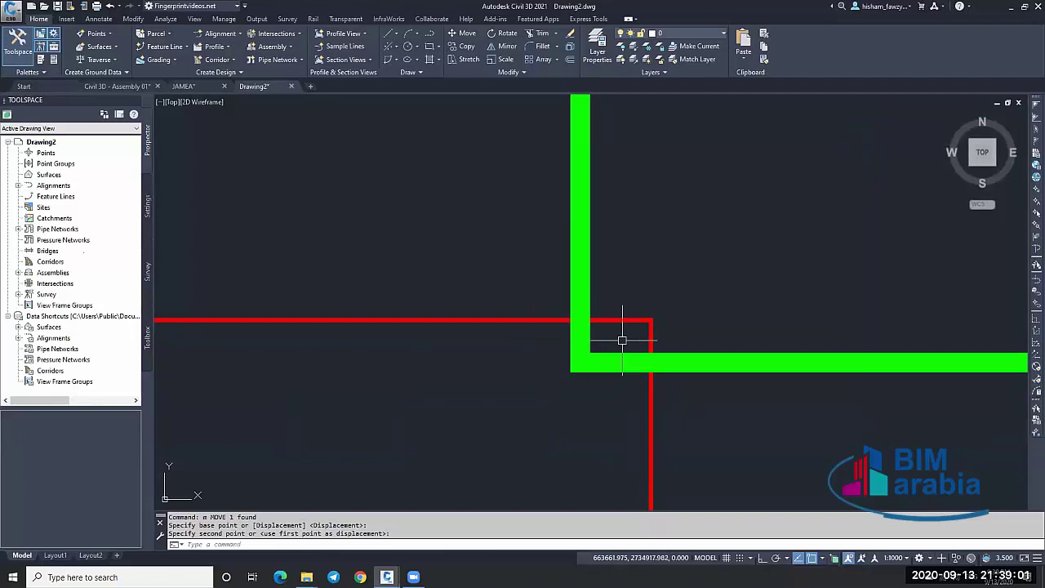
scroll(620, 269, down, 5)
key(Escape)
Move the red rectangle beside the green square and window-select both rectangles.
click(590, 328)
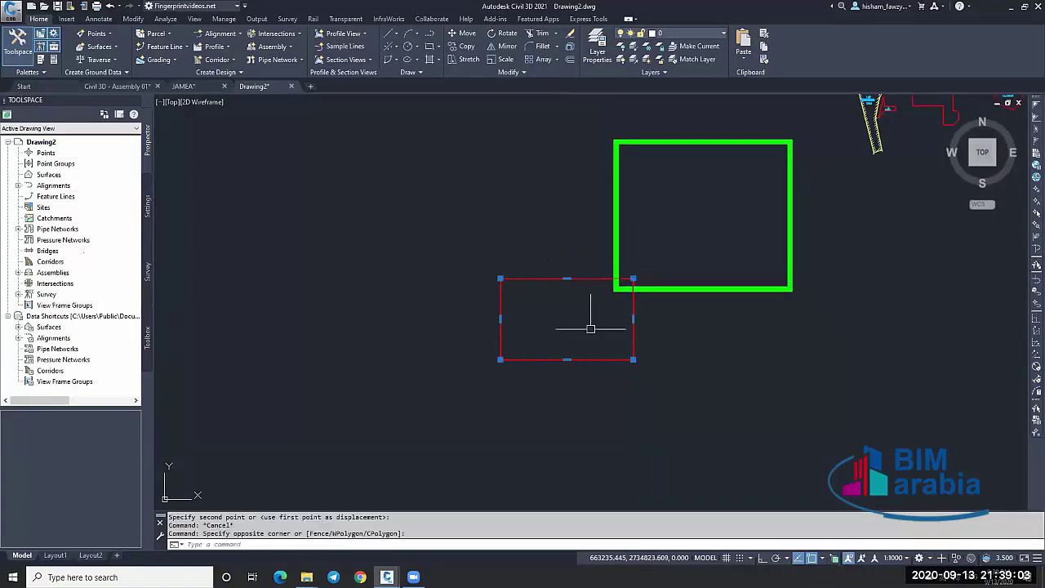
text(m)
key(Return)
click(739, 415)
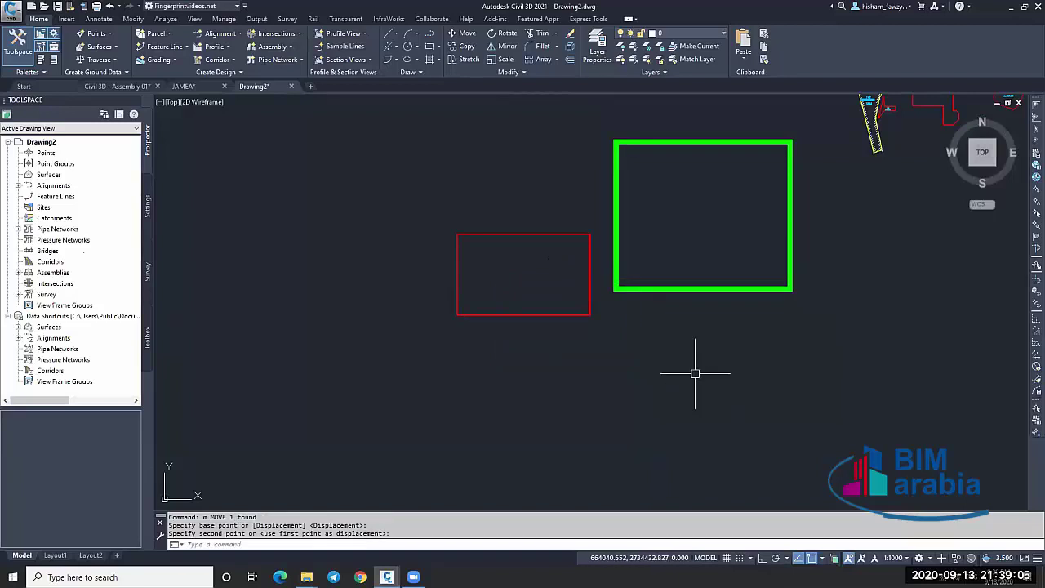
key(Escape)
click(645, 242)
click(574, 274)
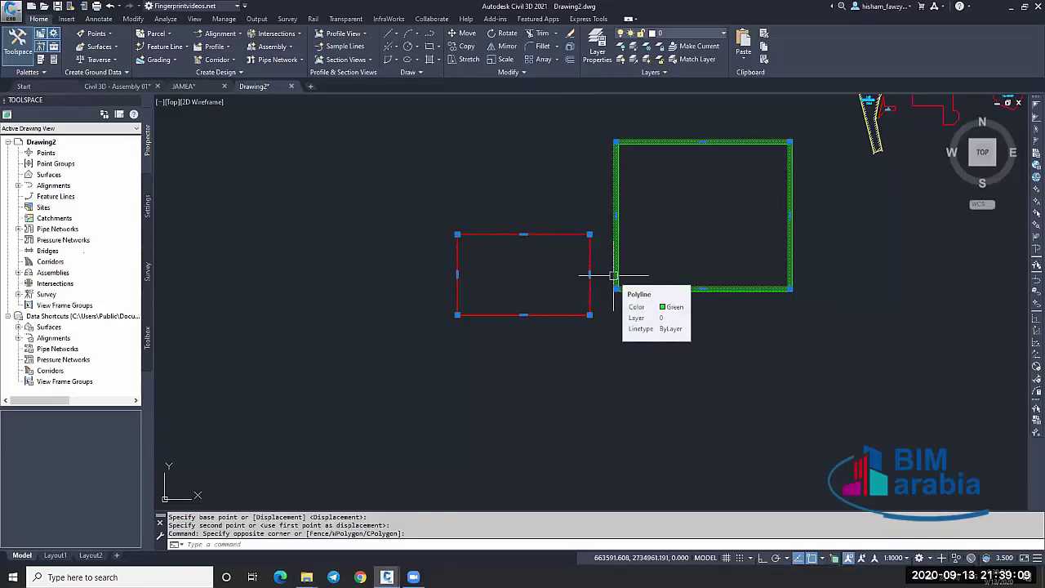
Erase both selected rectangles and zoom toward the P-28 pad.
text(e)
key(Return)
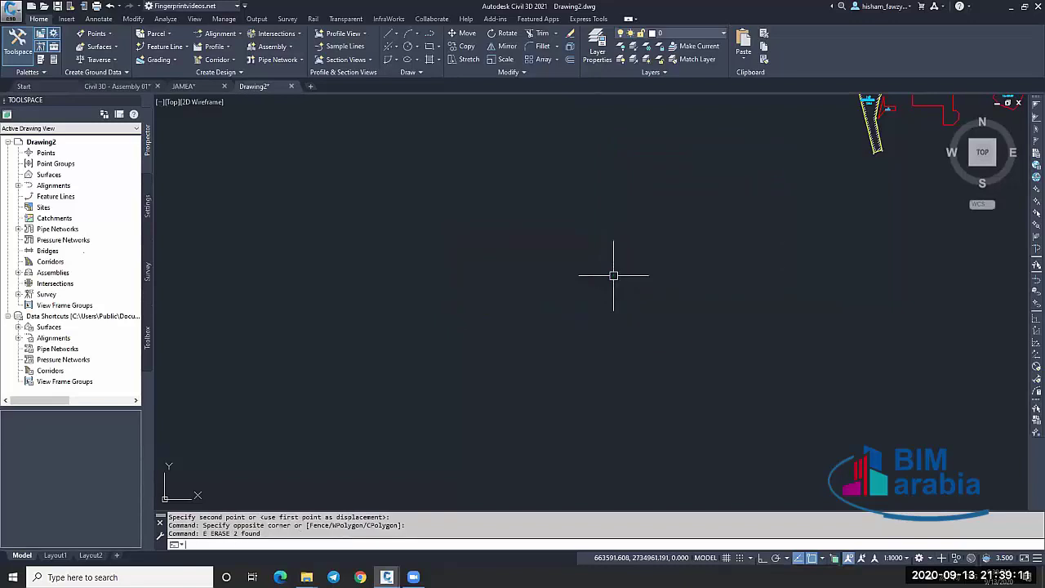
scroll(613, 275, down, 3)
scroll(694, 224, up, 5)
key(Escape)
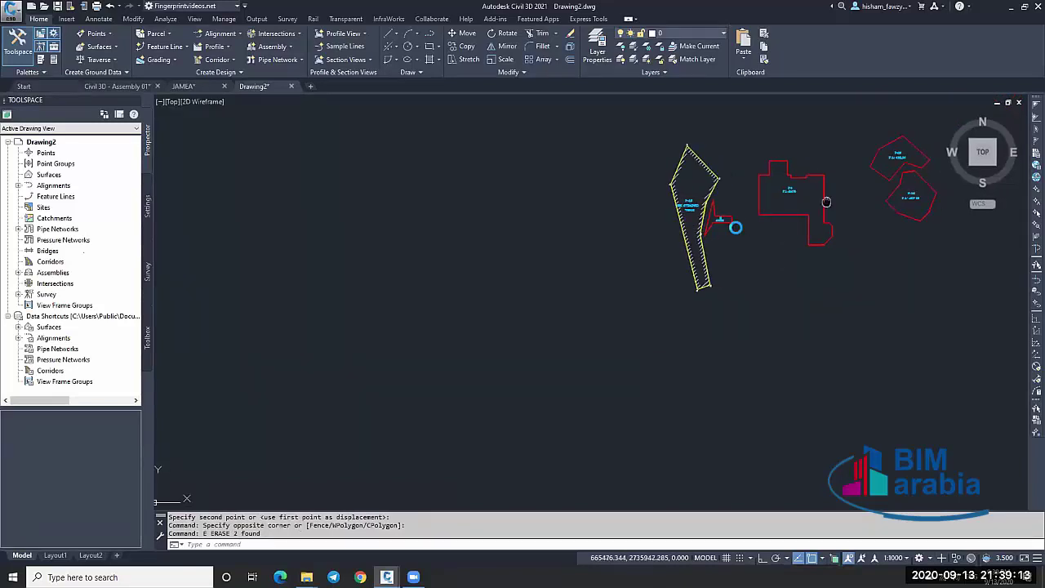
scroll(746, 205, up, 2)
scroll(719, 219, up, 1)
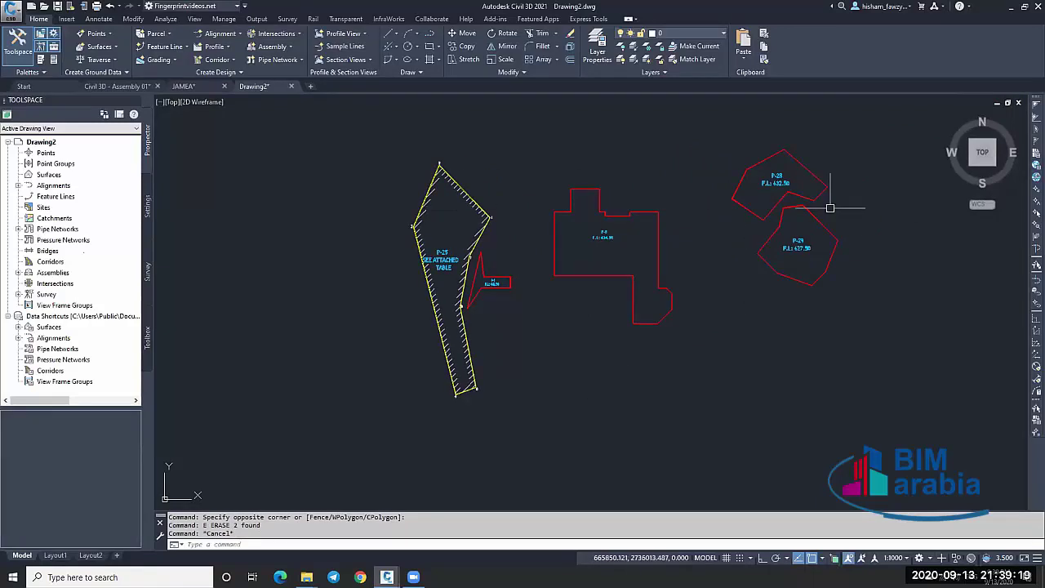
key(Escape)
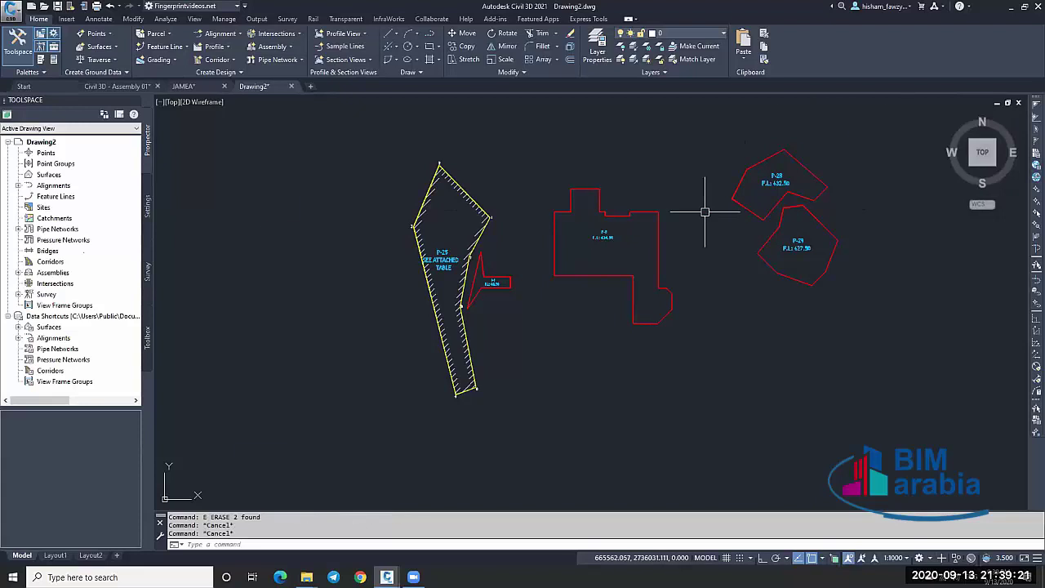
scroll(729, 211, up, 5)
scroll(678, 224, down, 3)
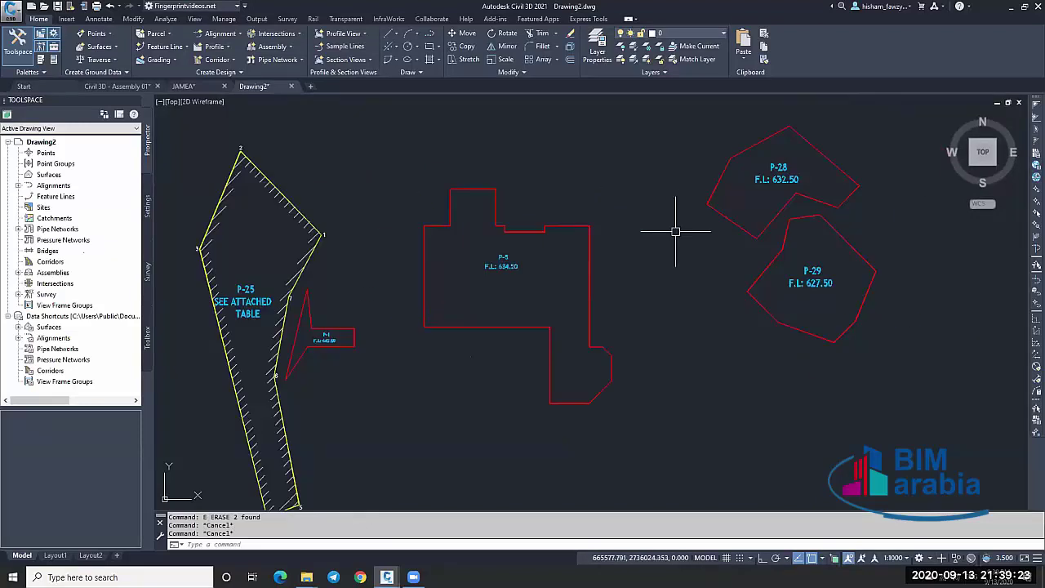
scroll(752, 211, down, 2)
scroll(739, 218, up, 2)
Show Properties for the P-28 boundary polyline (area 15756.976, length 551.331).
click(738, 221)
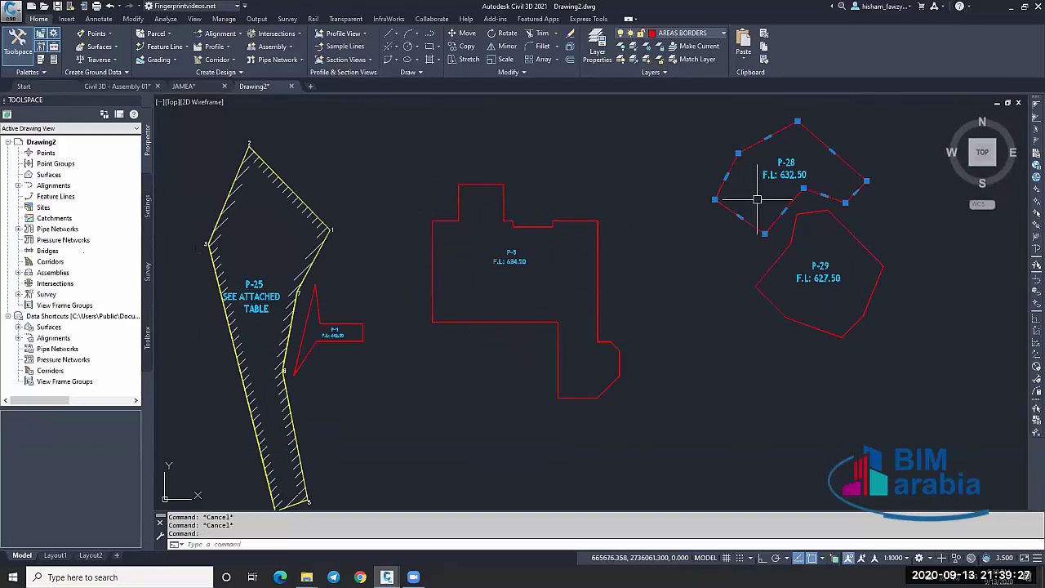
scroll(750, 189, up, 5)
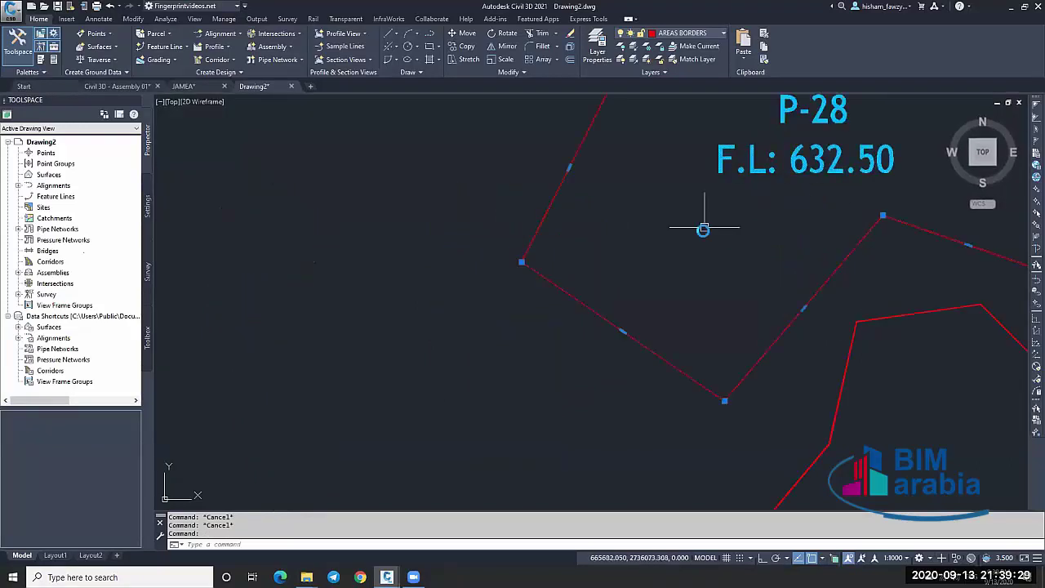
scroll(700, 232, down, 5)
scroll(742, 237, up, 4)
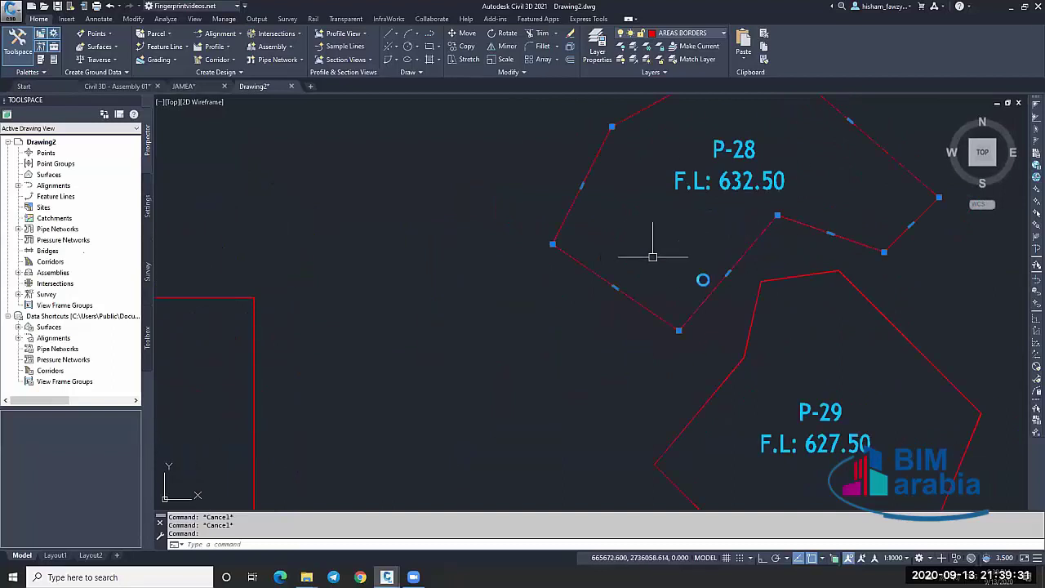
scroll(652, 256, down, 4)
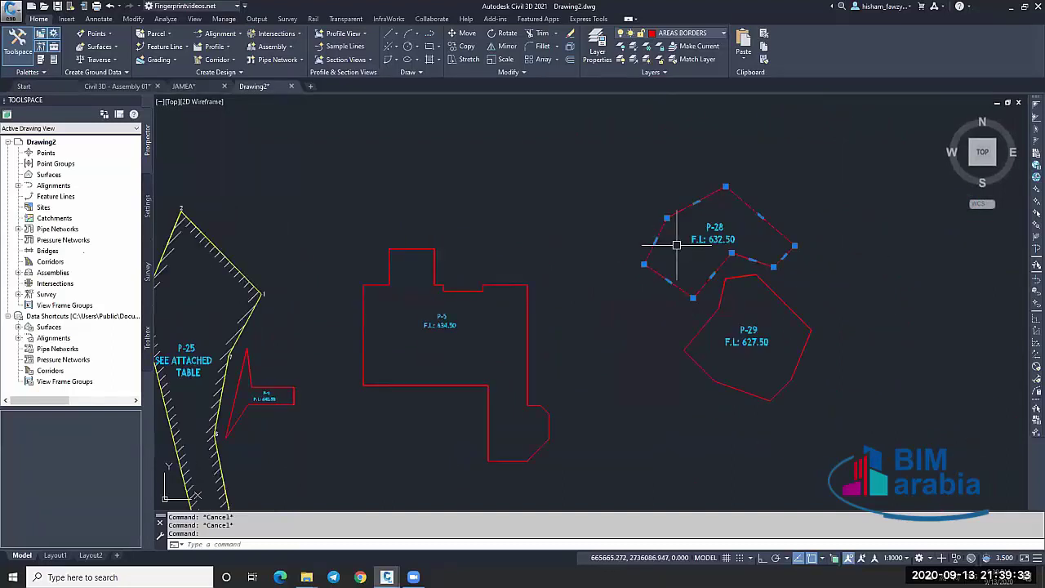
key(ctrl+1)
Set the P-28 pad outline's elevation to 632.5.
drag(994, 252, 556, 231)
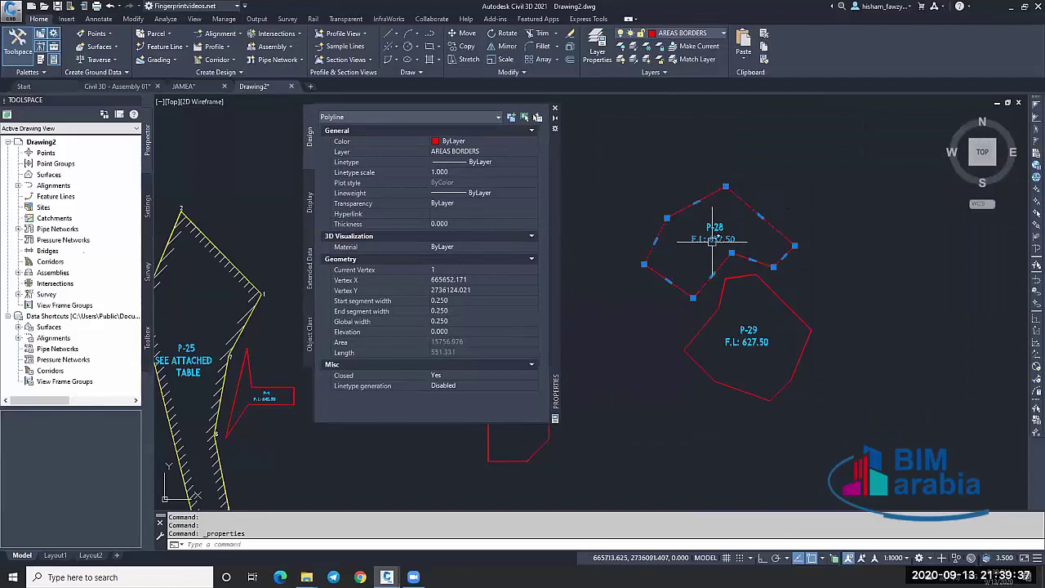
click(480, 330)
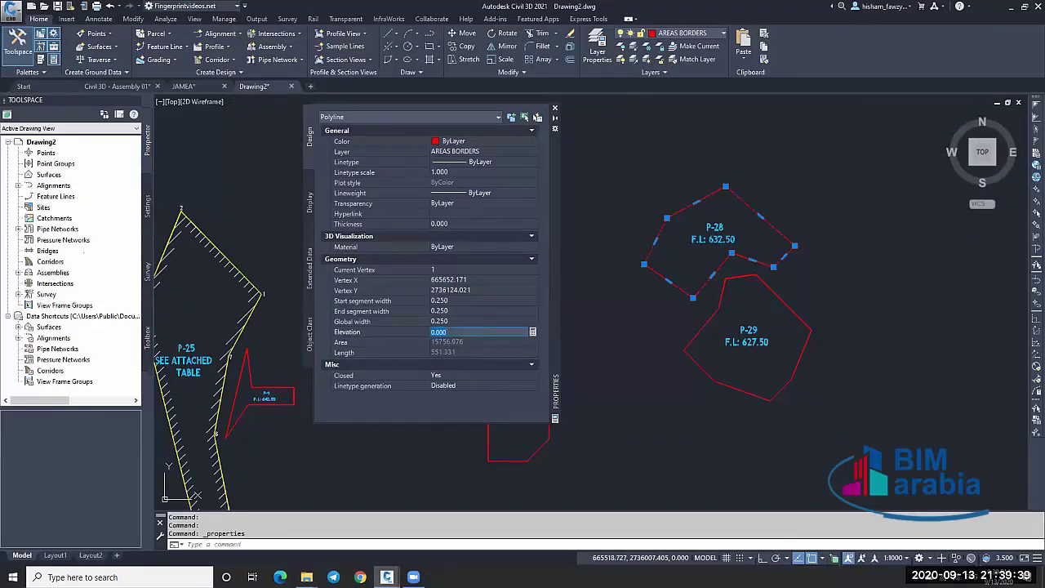
text(632.5)
key(Return)
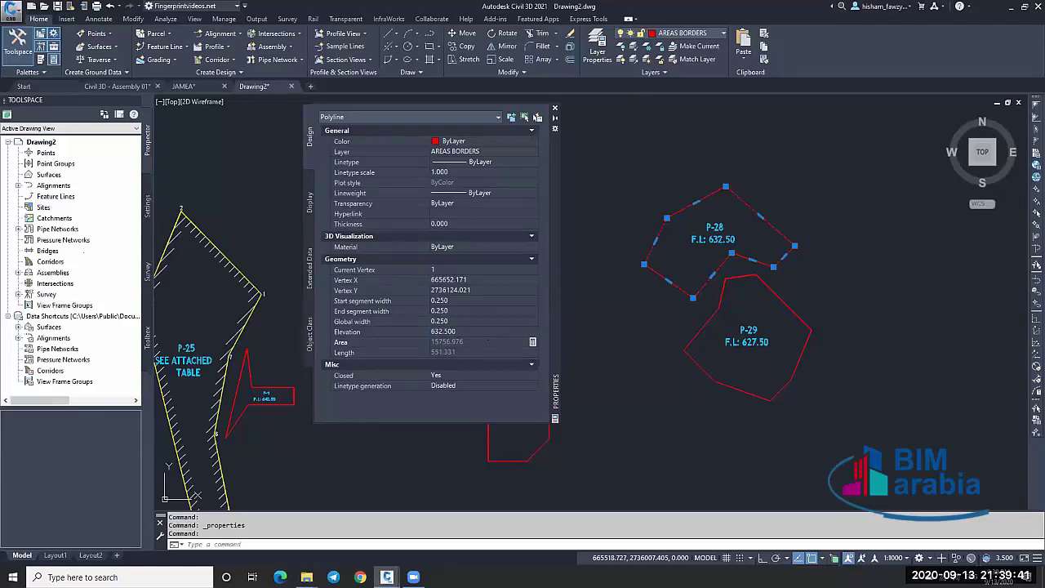
key(Escape)
Set the P-29 pad outline's elevation to 627.5.
click(771, 291)
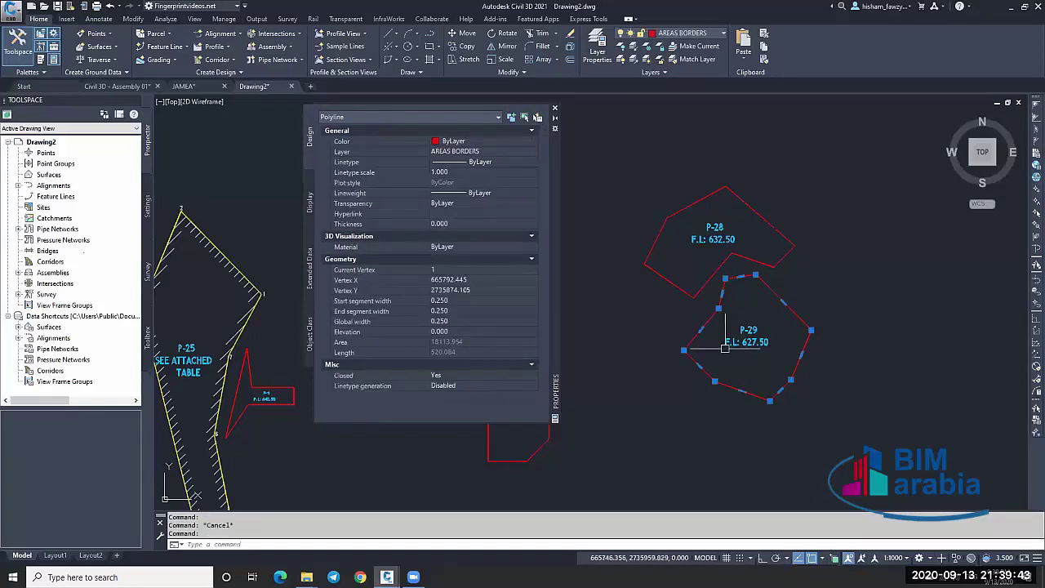
click(482, 331)
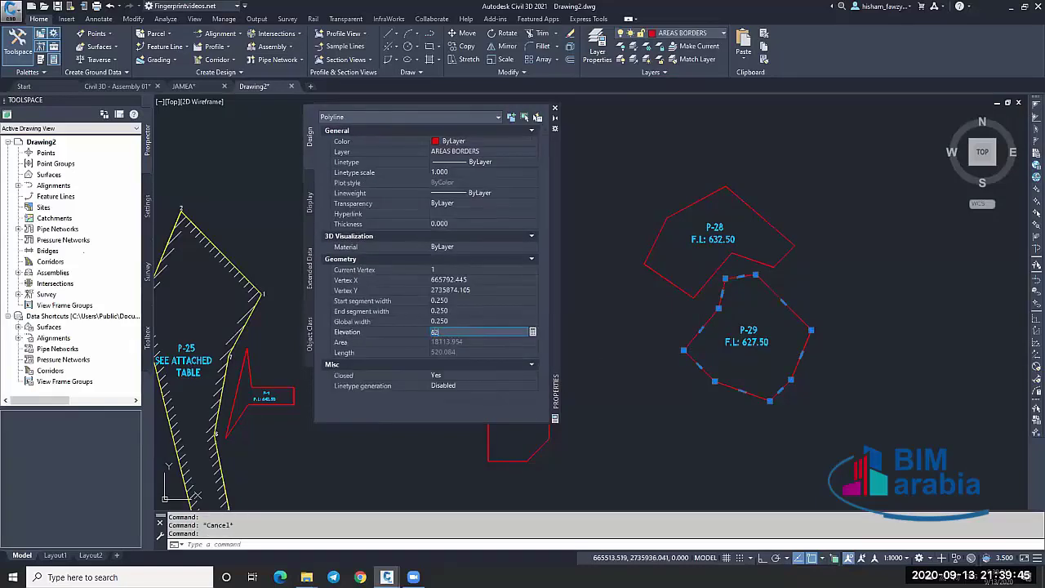
key(Return)
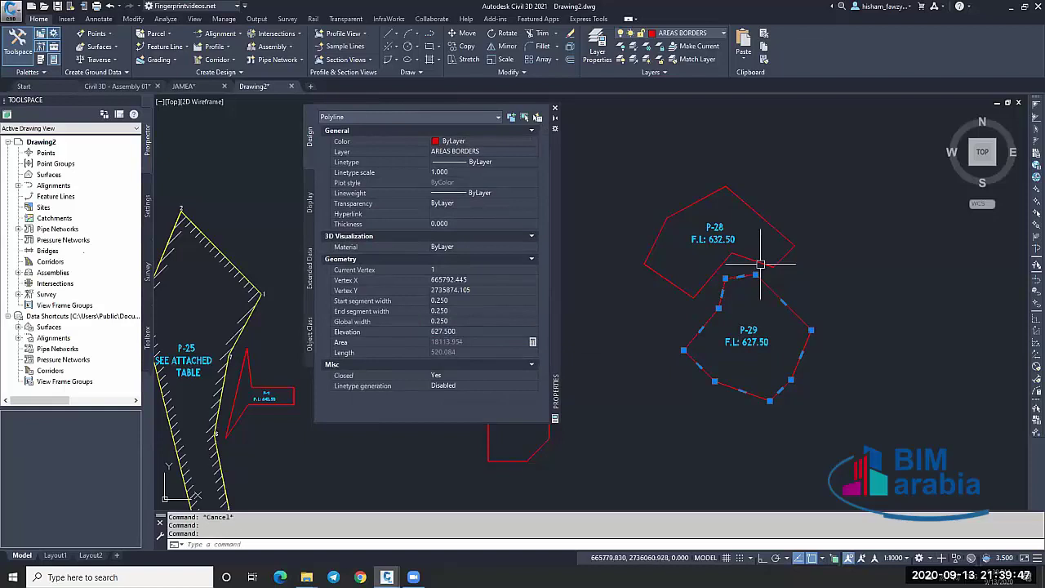
scroll(735, 265, down, 3)
scroll(686, 277, up, 3)
key(Escape)
Set the P-5 pad outline's elevation to 634.50.
click(594, 290)
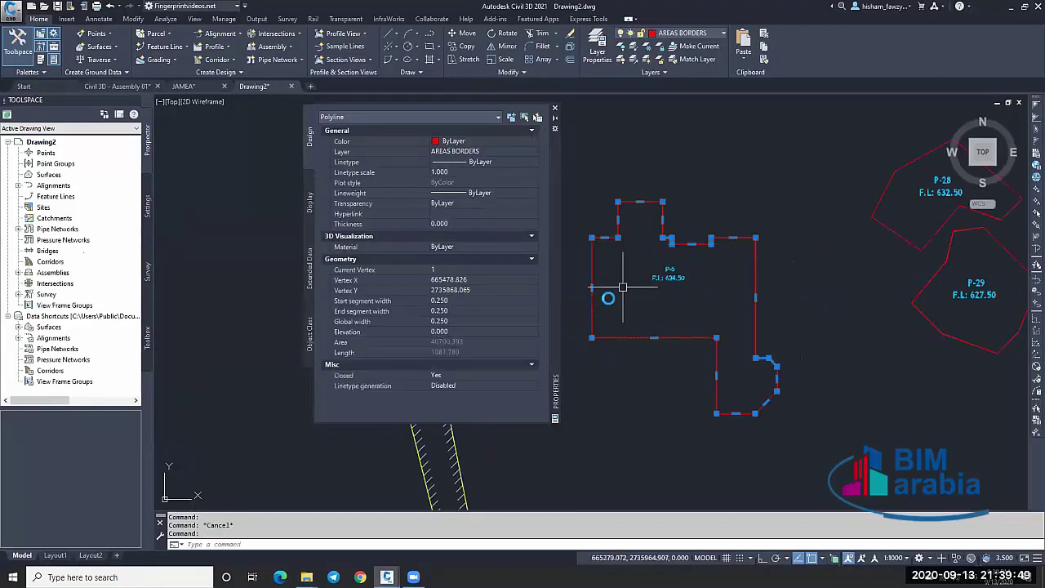
scroll(572, 298, up, 3)
click(465, 333)
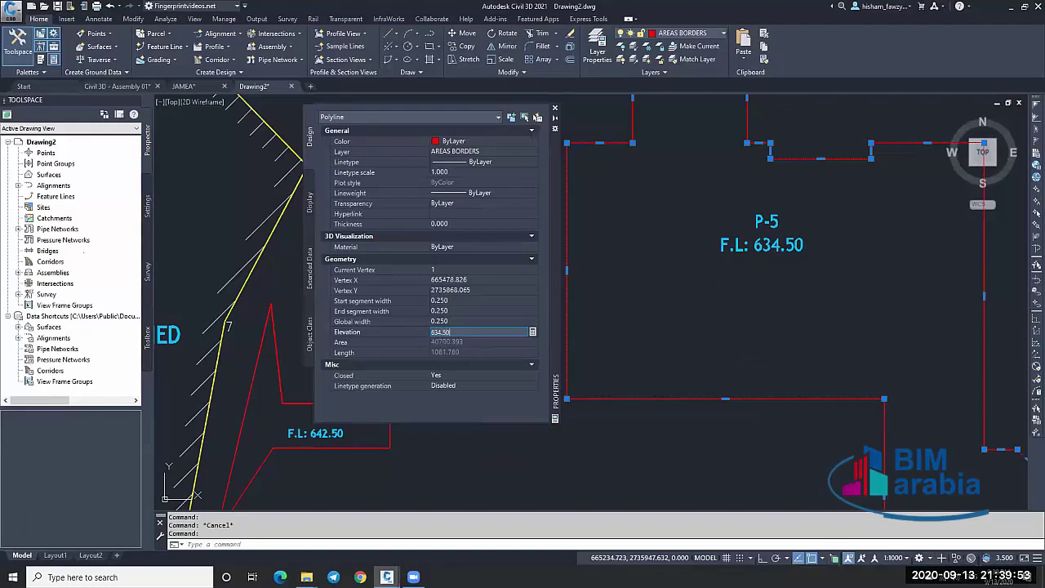
text(634.50)
key(Return)
scroll(839, 292, down, 5)
key(Escape)
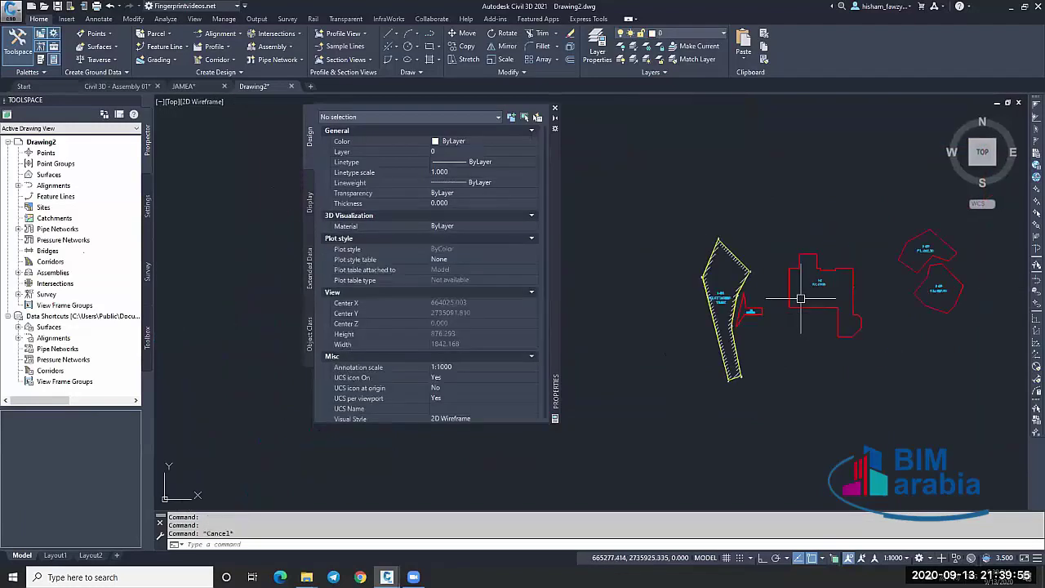
scroll(817, 292, up, 2)
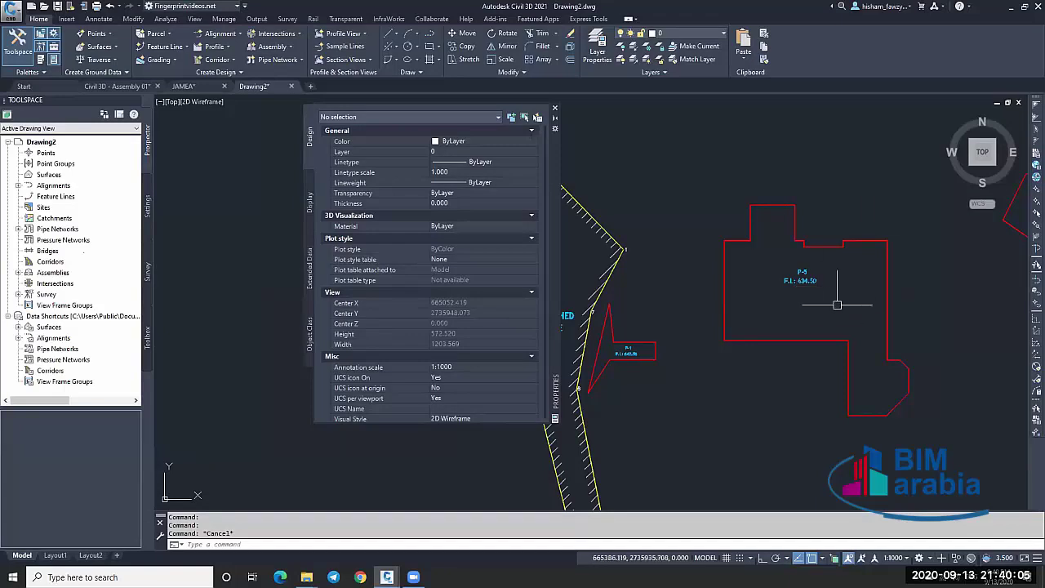
Set the P-1 pad outline's elevation to 642.50 and close the Properties palette.
middle_drag(854, 296, 857, 243)
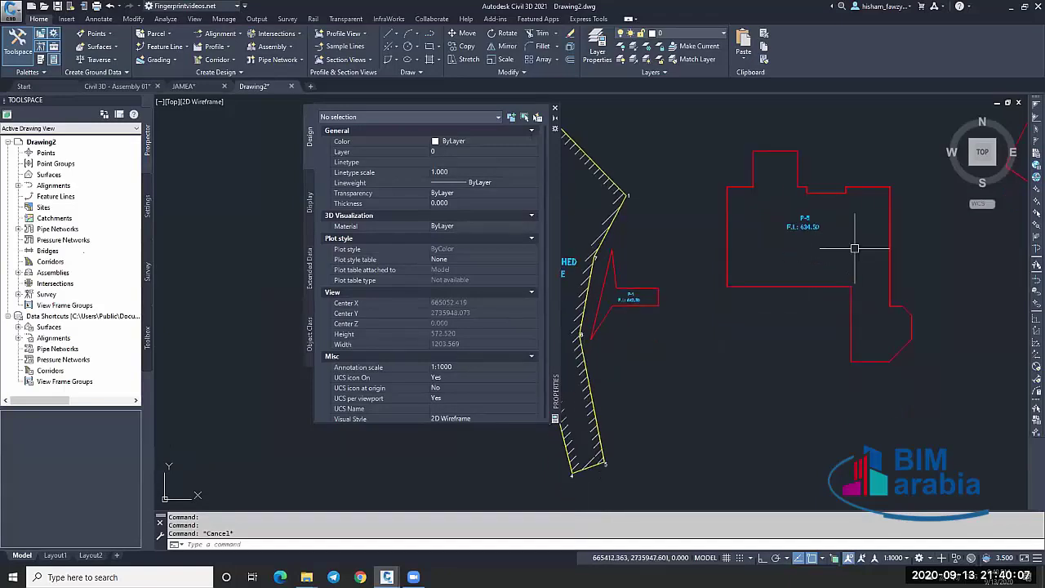
scroll(611, 290, up, 2)
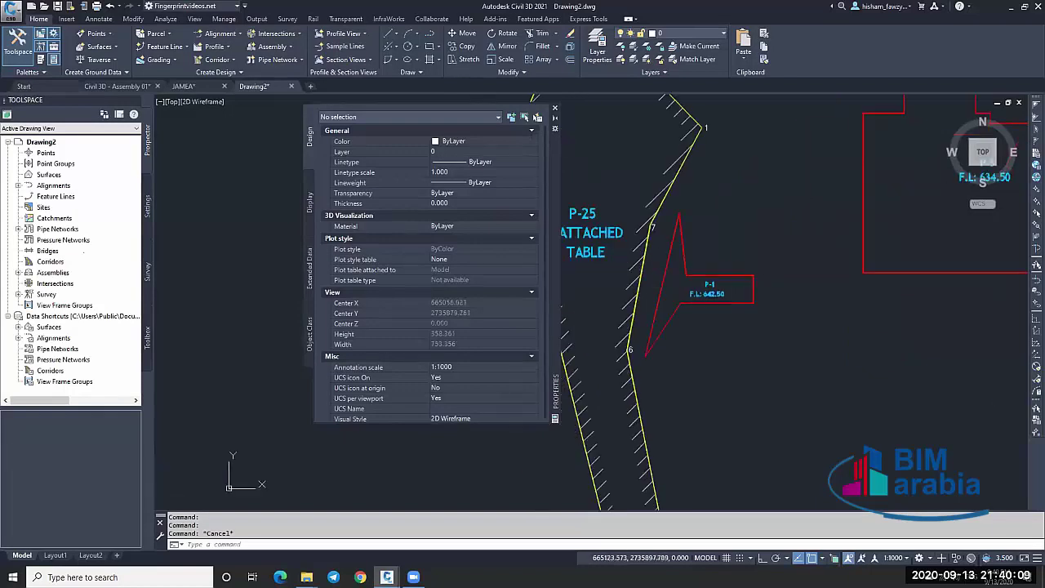
click(729, 280)
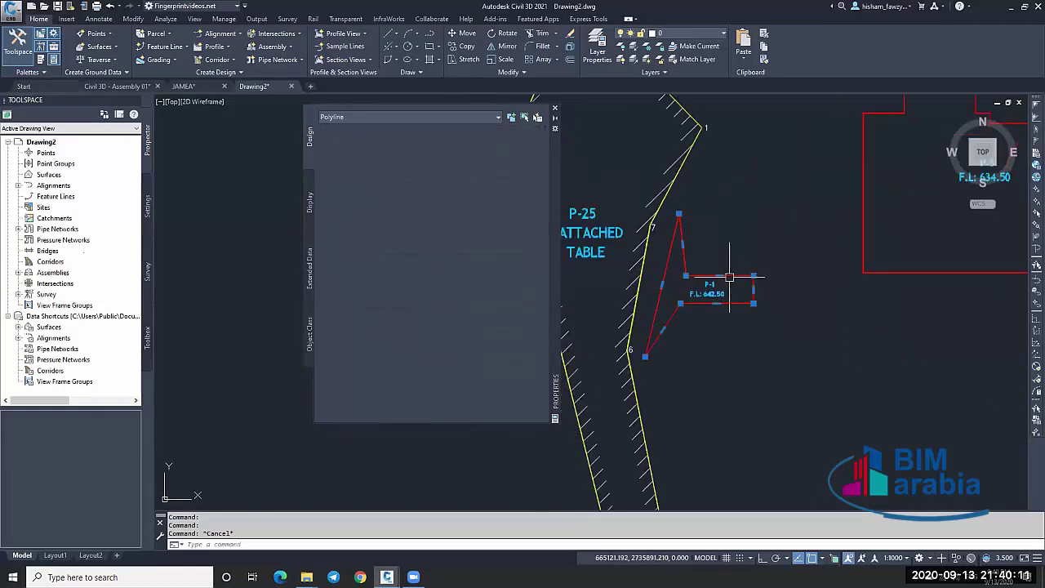
scroll(691, 294, up, 2)
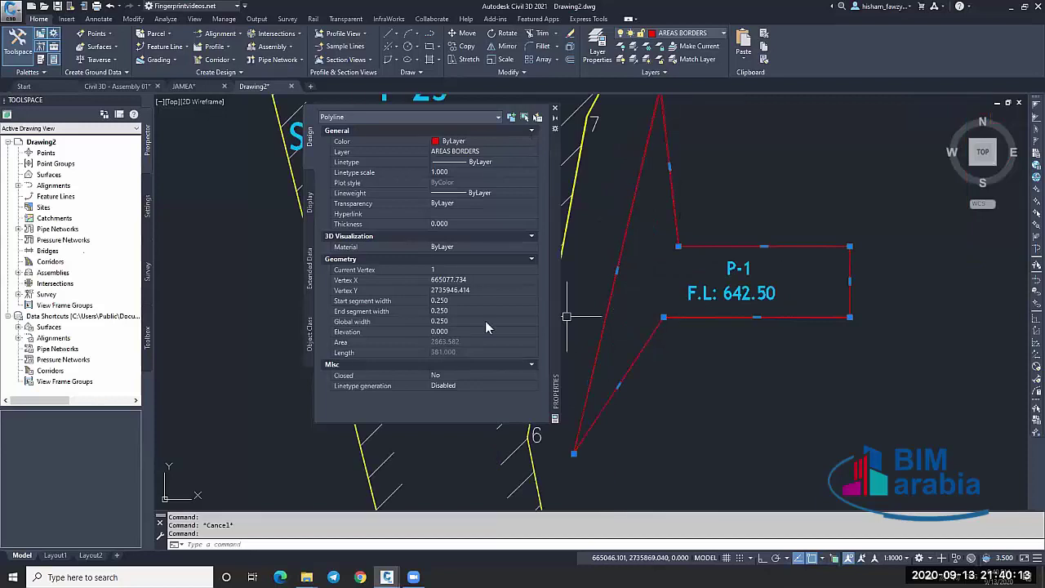
click(473, 329)
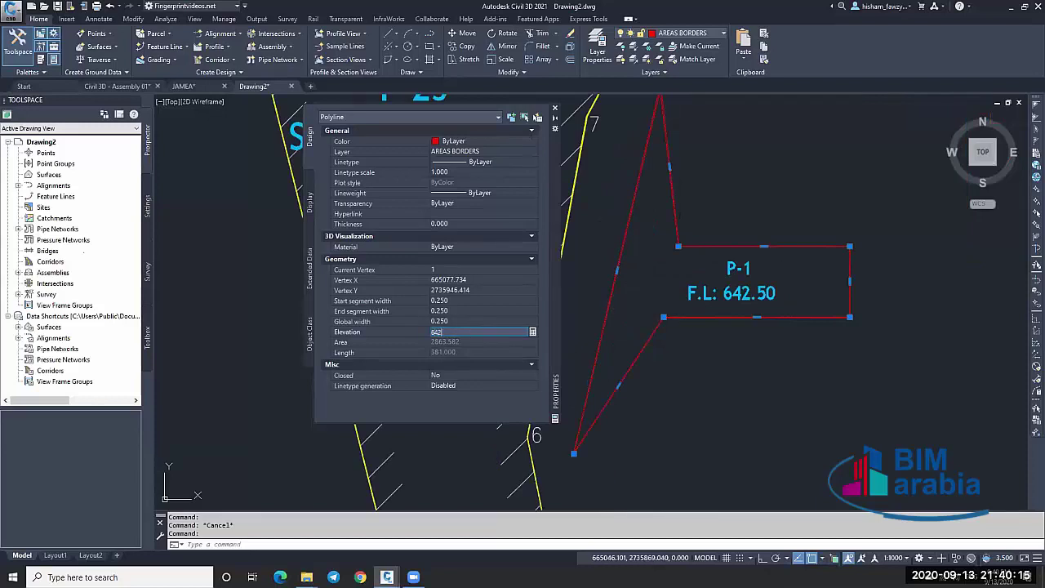
text(642.50)
key(Return)
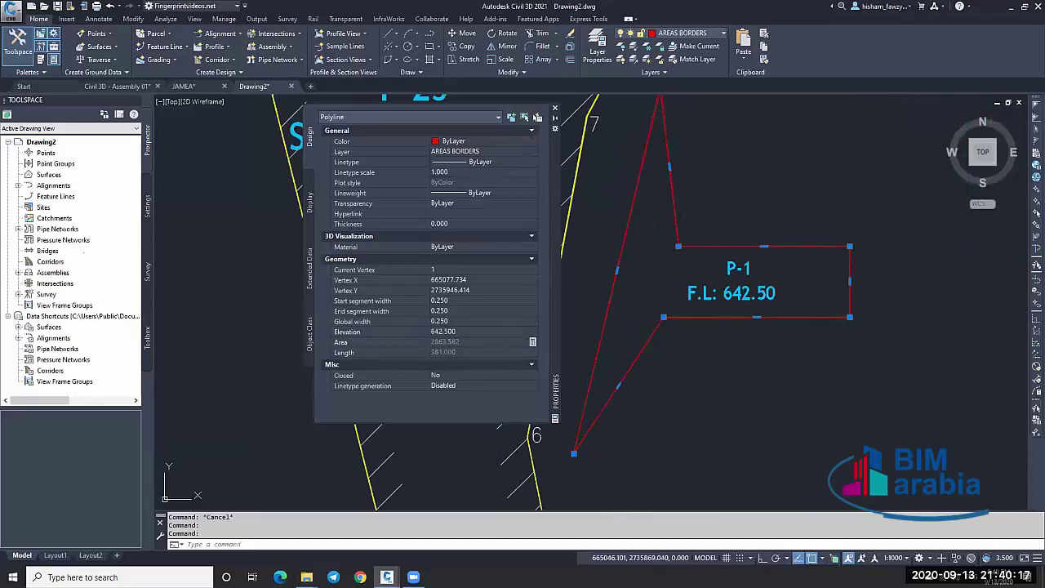
click(555, 109)
scroll(601, 208, down, 4)
key(Escape)
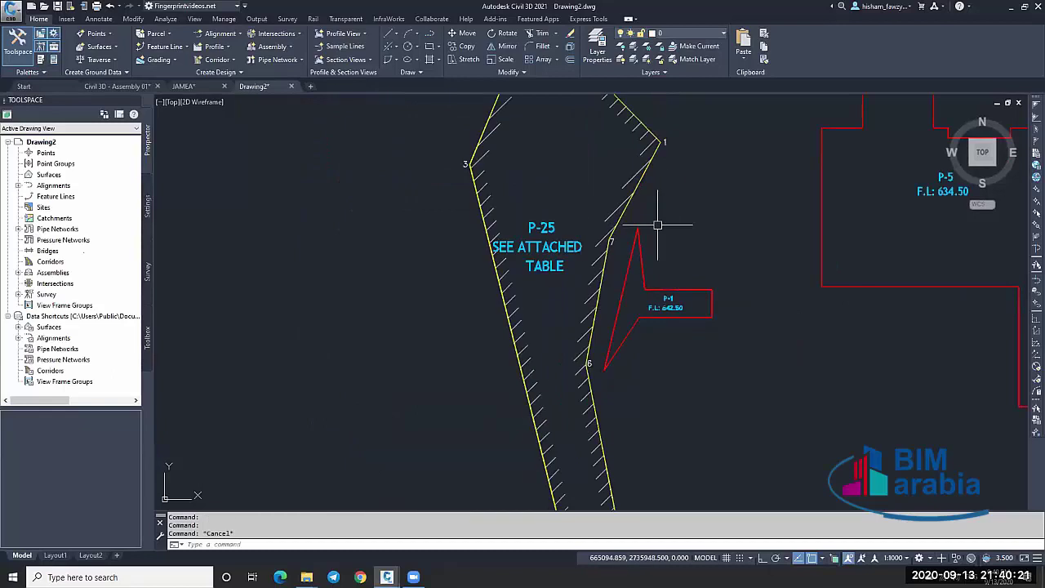
Erase the P-25 hatched boundaries and their label.
click(646, 174)
click(608, 189)
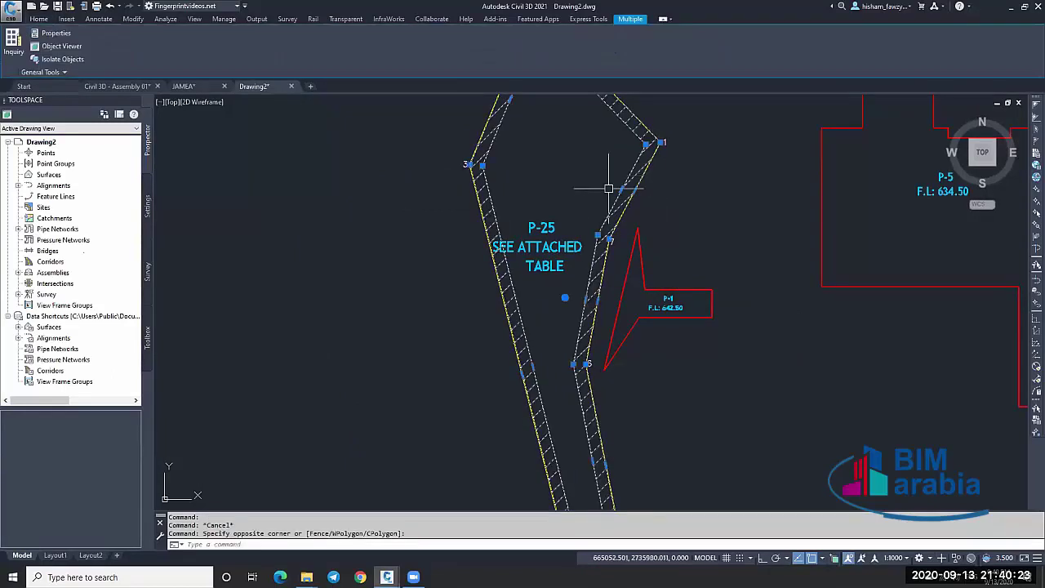
click(575, 195)
click(544, 280)
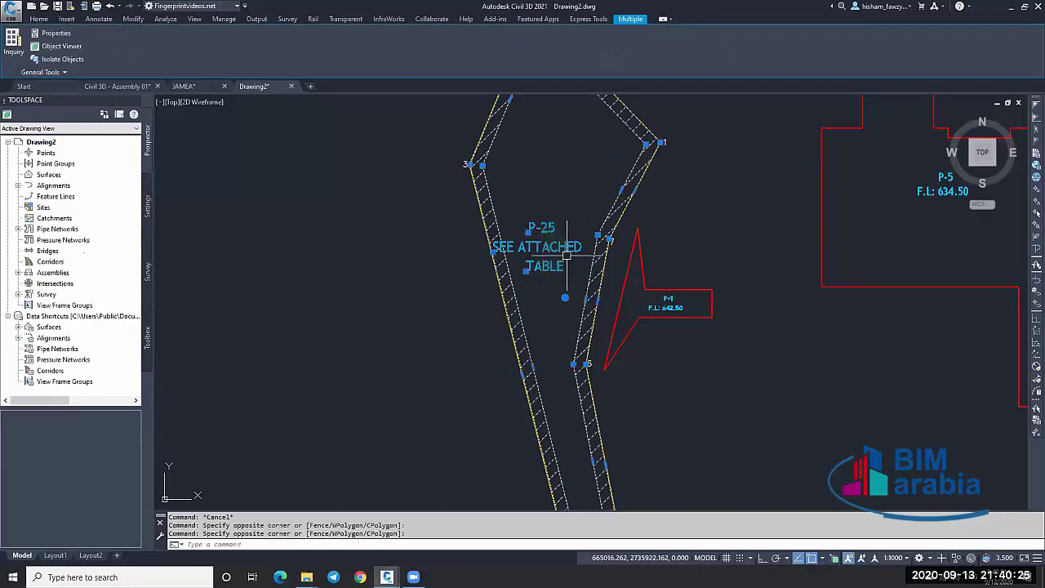
key(Return)
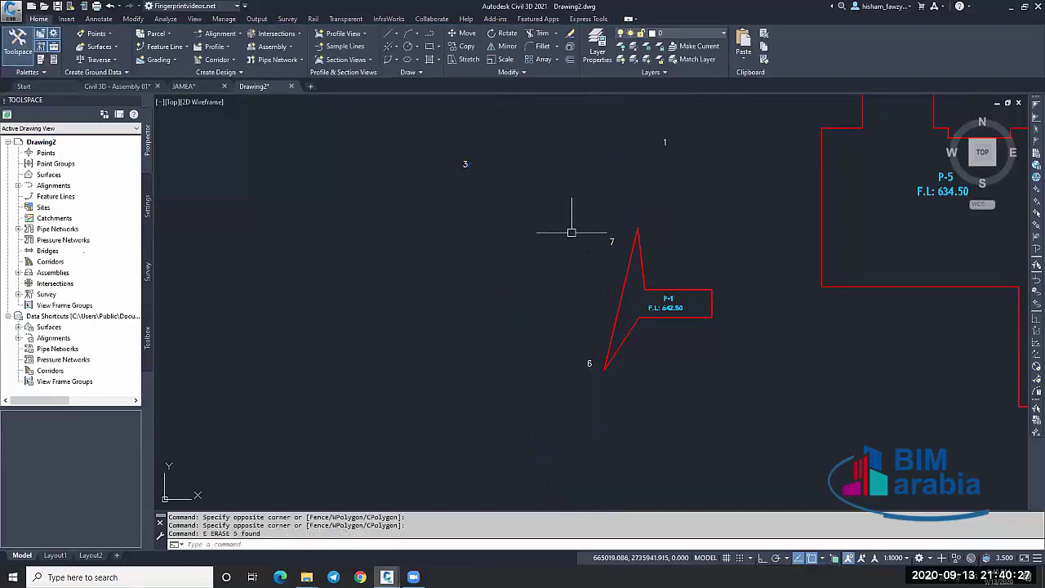
scroll(571, 224, down, 2)
scroll(566, 200, up, 1)
scroll(624, 190, up, 4)
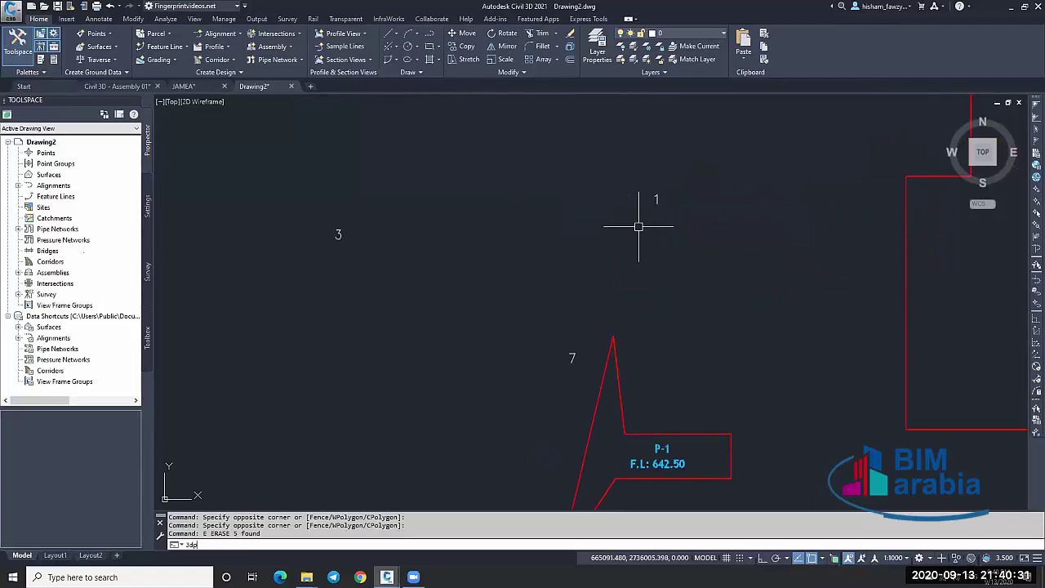
Start a 3D polyline at point 1 and run it through points 2 and 3.
key(Return)
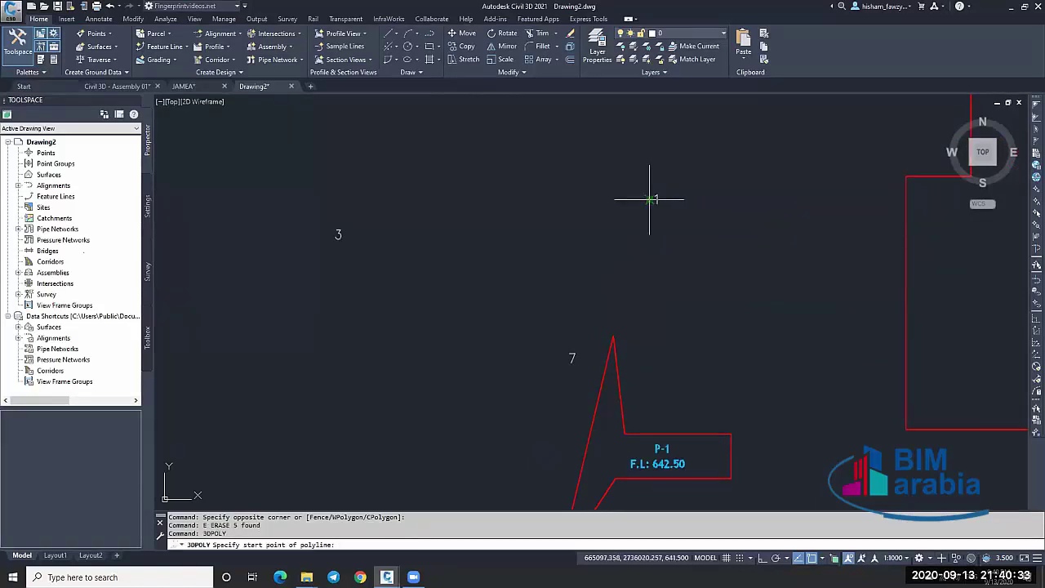
click(651, 198)
scroll(646, 256, down, 3)
scroll(563, 163, up, 5)
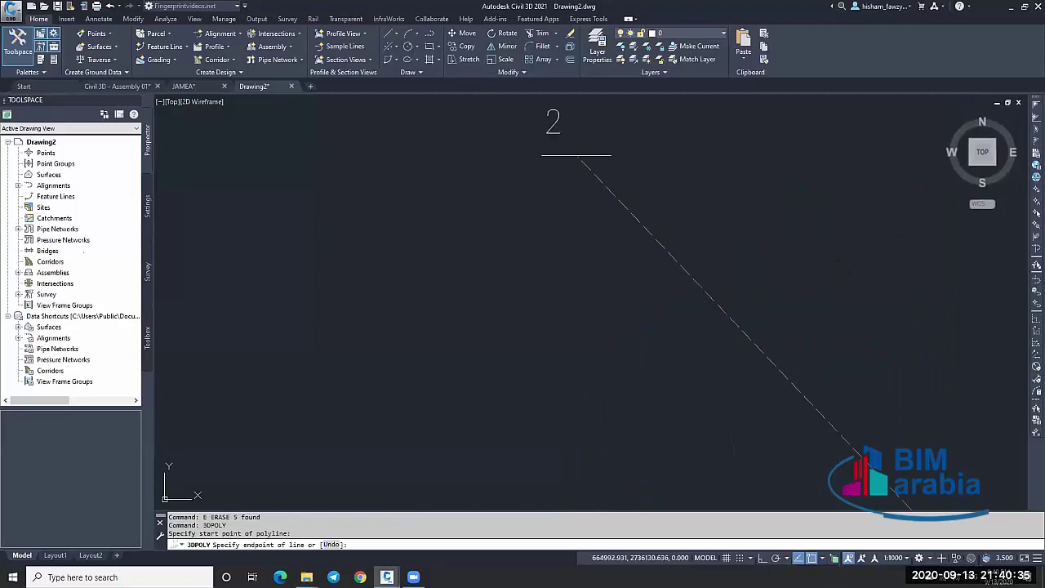
click(553, 143)
scroll(611, 182, down, 3)
scroll(535, 297, up, 5)
click(497, 297)
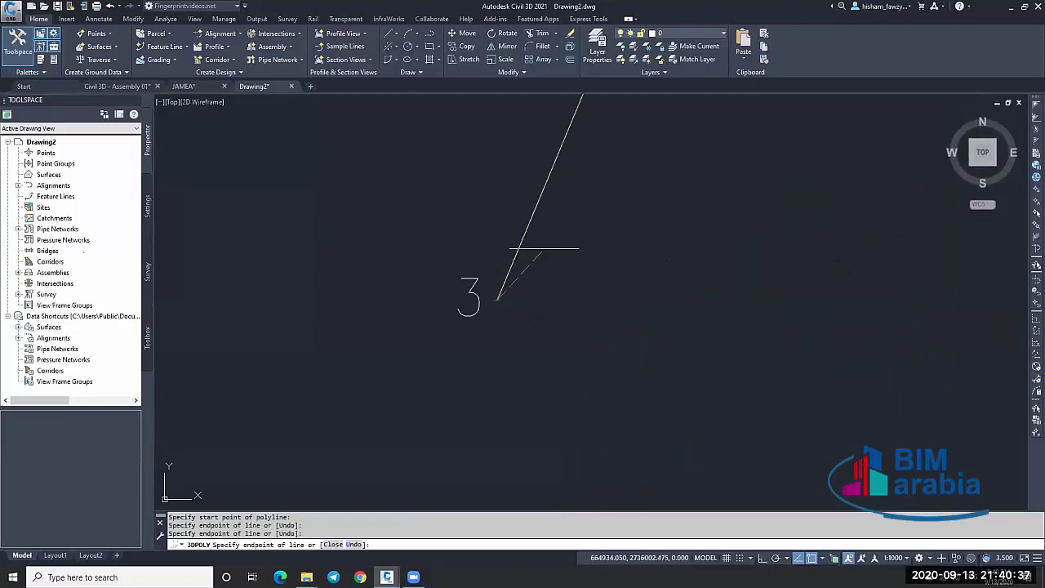
scroll(544, 248, down, 3)
scroll(658, 459, up, 5)
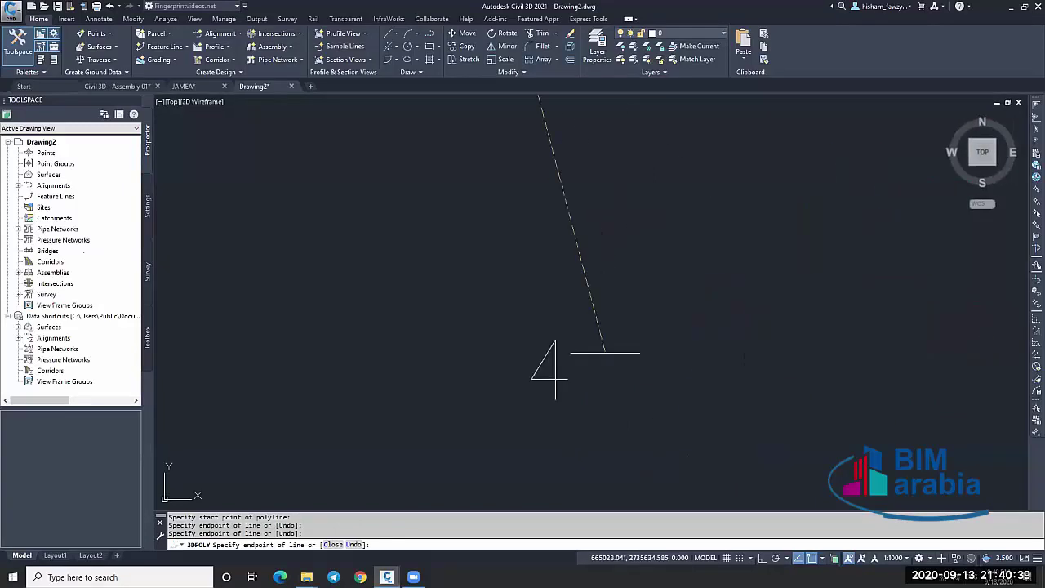
Continue the 3D polyline through points 4, 5 and 6, then close it to point 1.
click(553, 320)
scroll(541, 350, down, 3)
scroll(702, 300, up, 5)
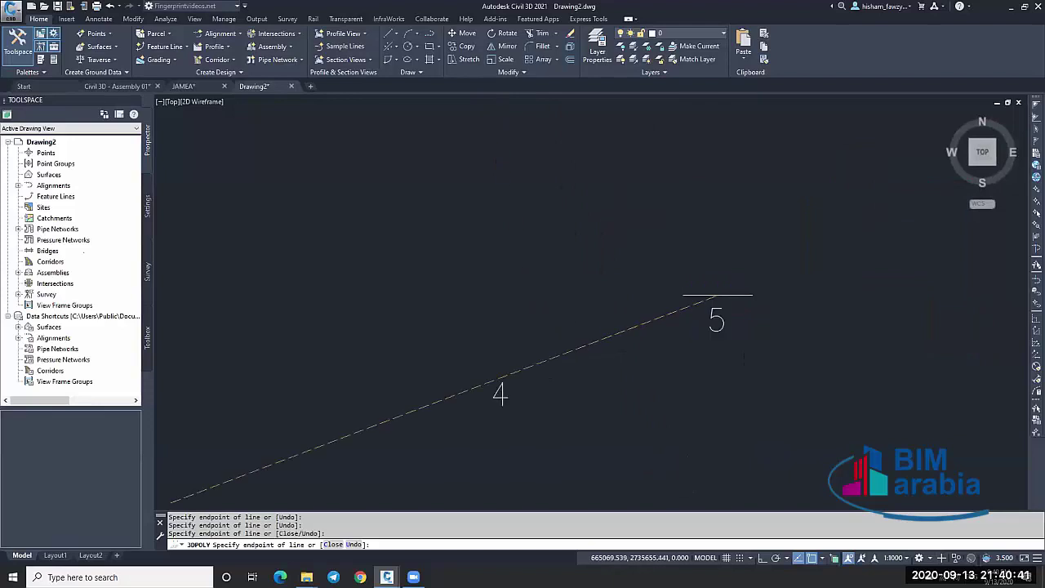
click(710, 302)
scroll(667, 380, down, 4)
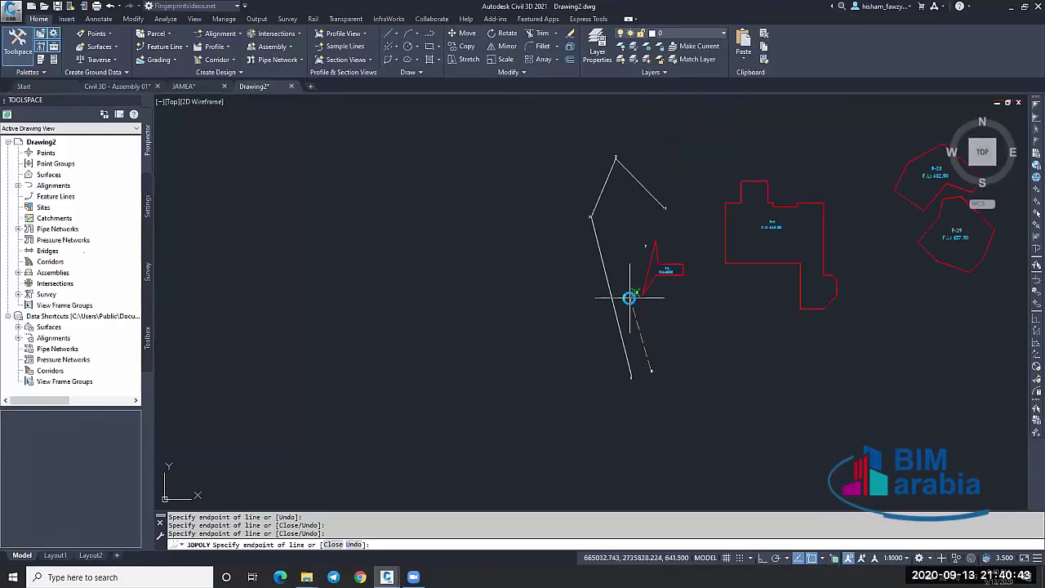
scroll(641, 288, up, 5)
click(796, 157)
scroll(629, 385, down, 4)
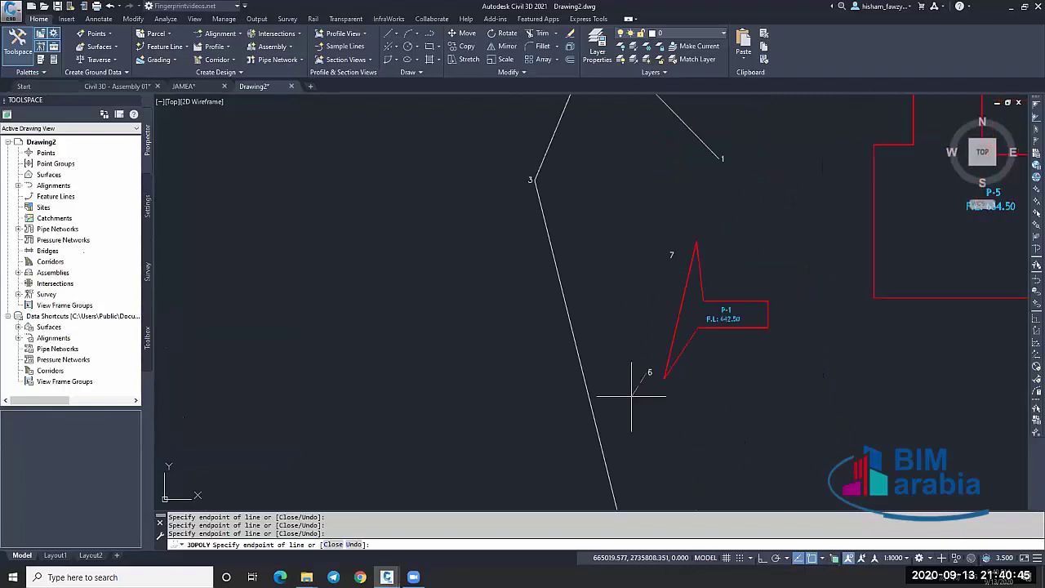
scroll(645, 253, up, 5)
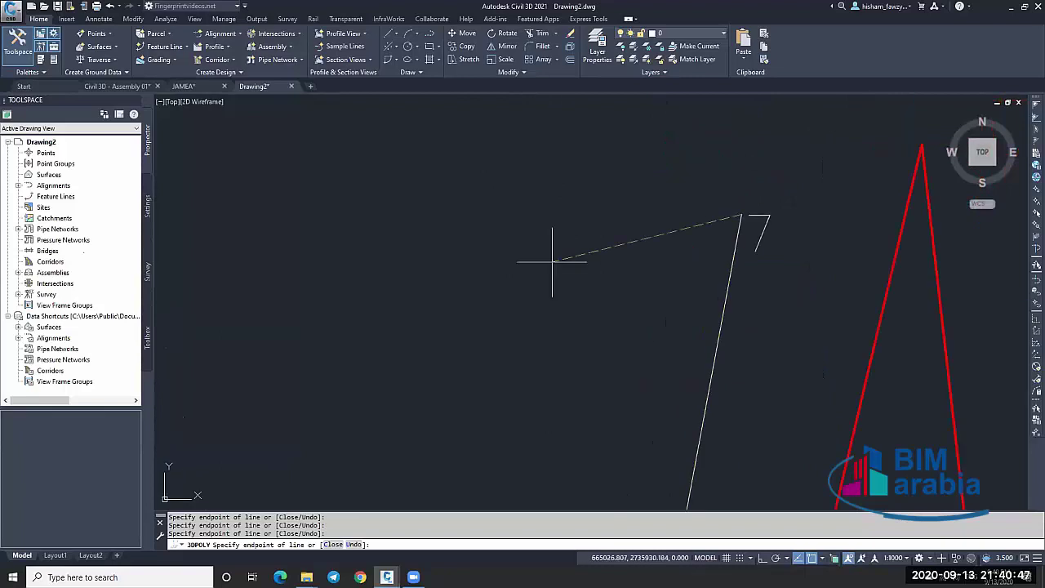
scroll(552, 261, down, 5)
text(c)
key(Return)
key(Escape)
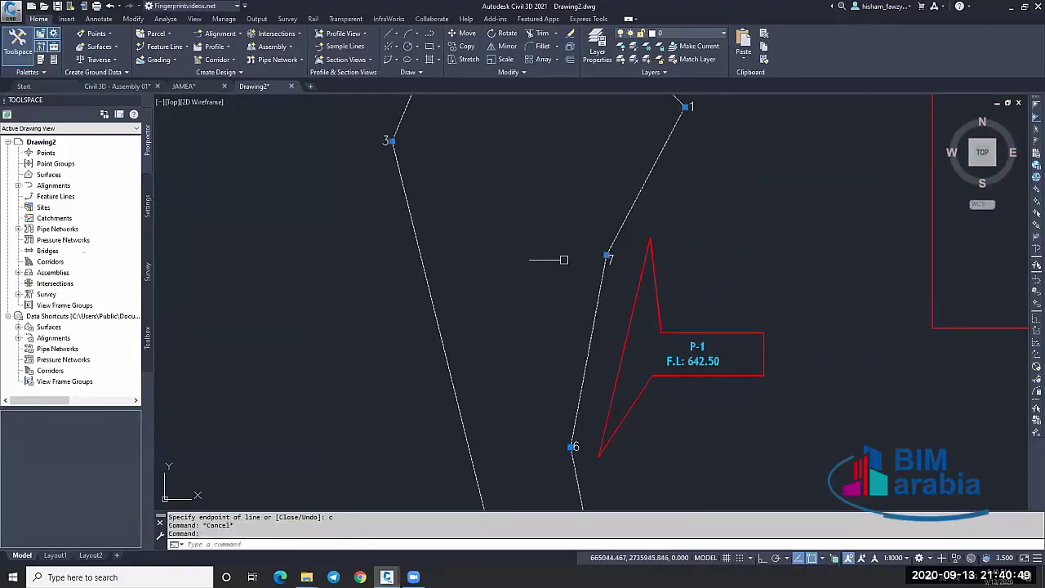
scroll(564, 260, down, 5)
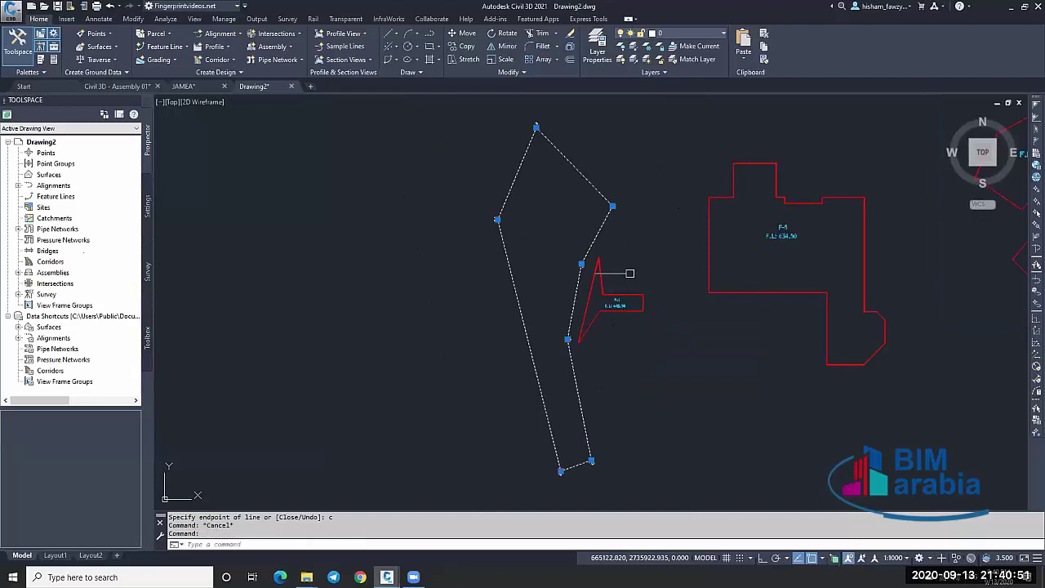
key(ctrl+1)
click(471, 291)
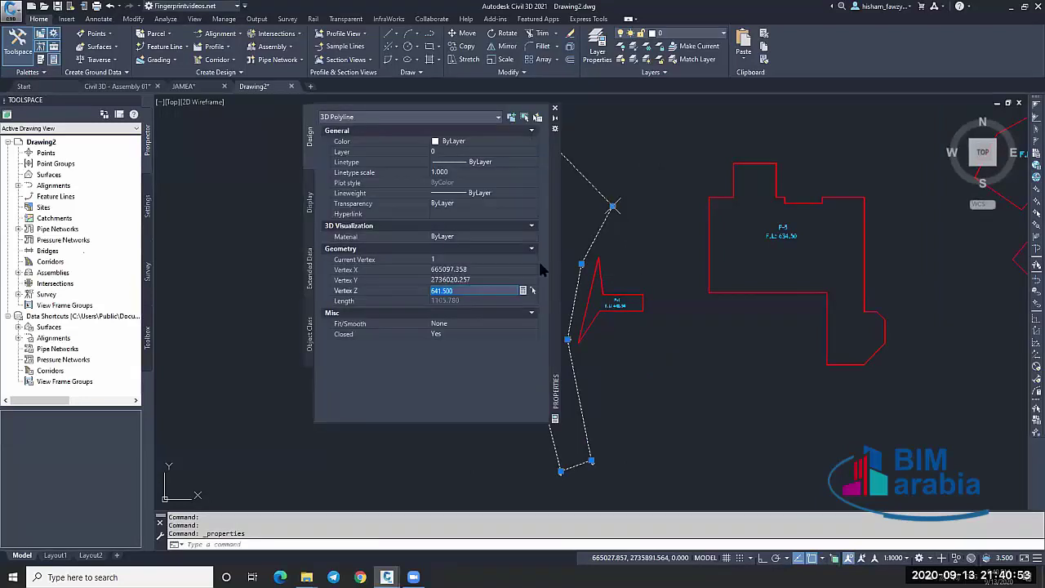
click(536, 259)
click(533, 257)
click(533, 257)
click(533, 257)
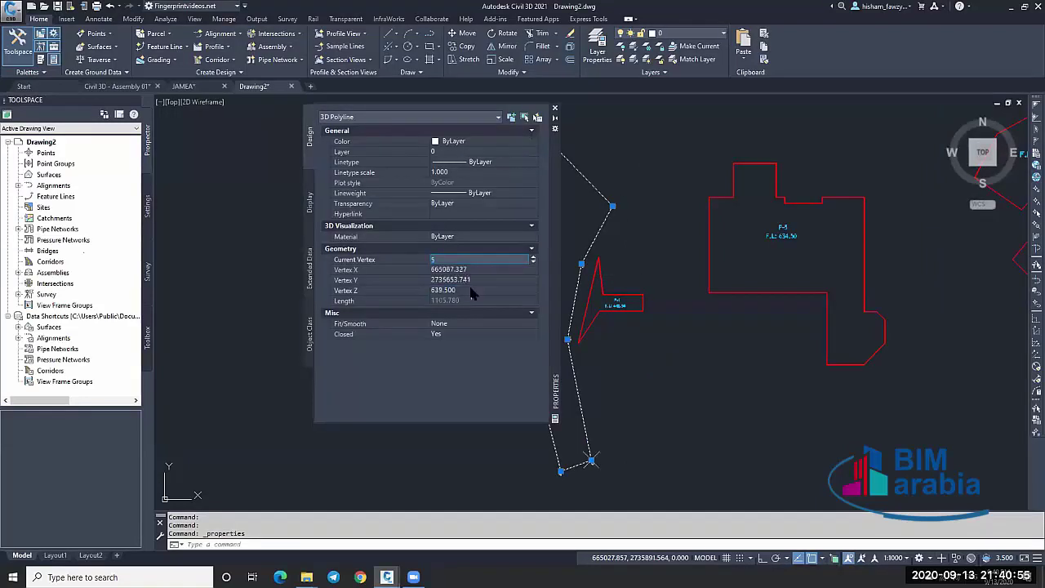
click(554, 108)
key(Escape)
key(Escape)
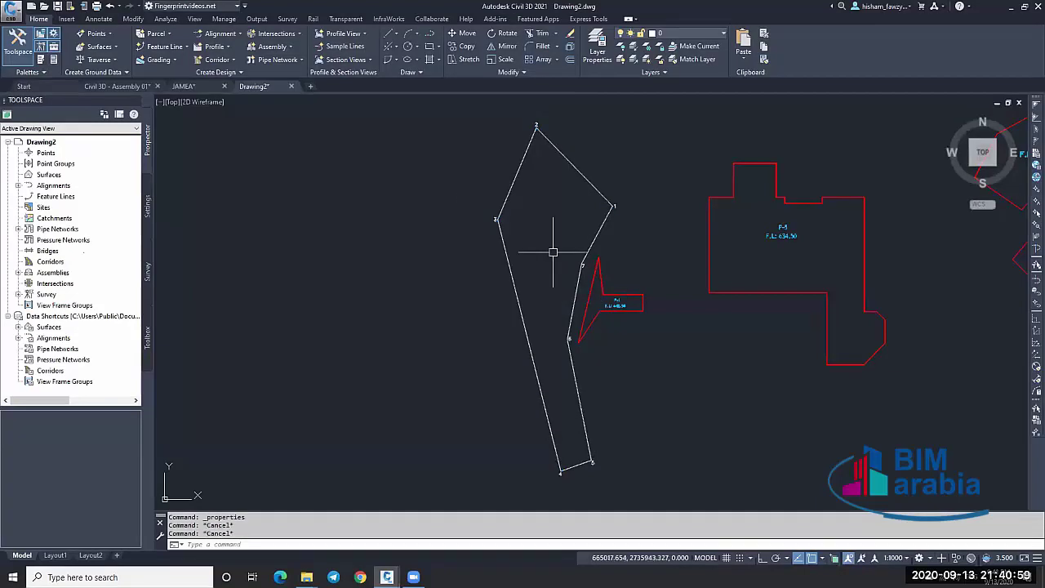
click(455, 182)
Erase the P-1, P-5, two right-side and leftover pad labels with window selections.
click(596, 367)
text(e)
key(Return)
scroll(518, 265, down, 4)
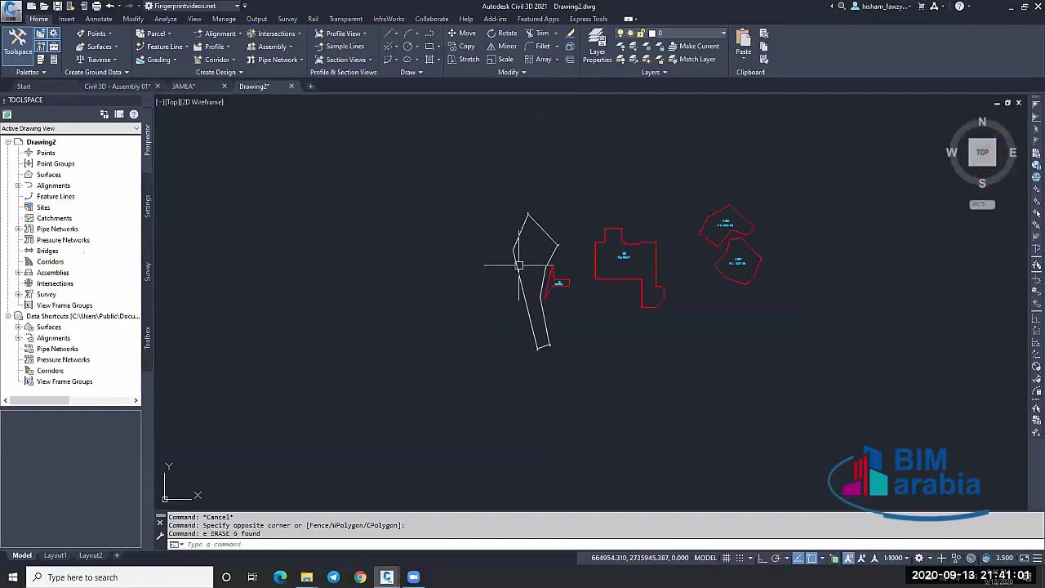
click(493, 239)
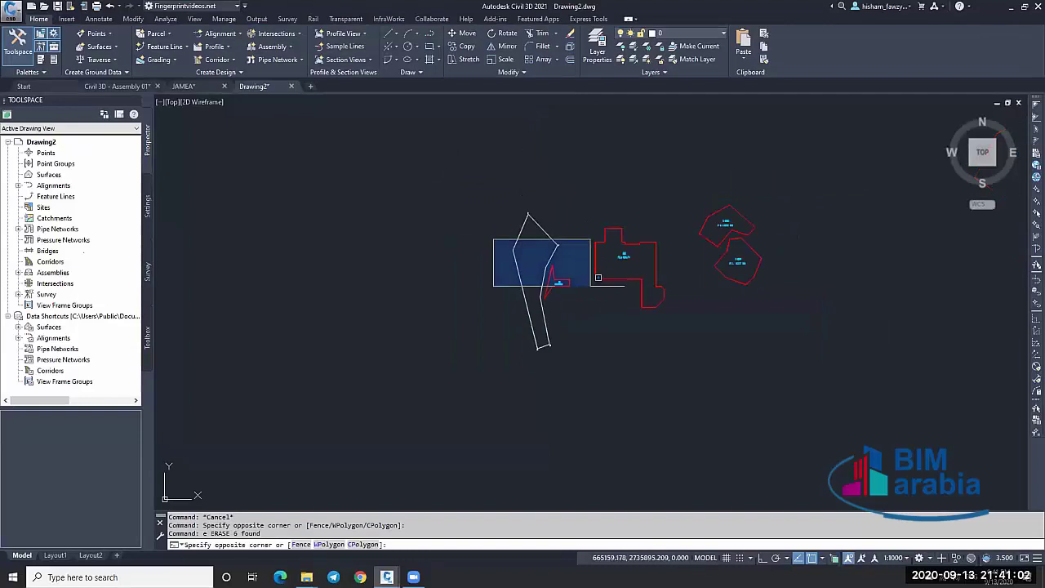
click(665, 286)
text(e)
key(Return)
click(681, 206)
click(768, 270)
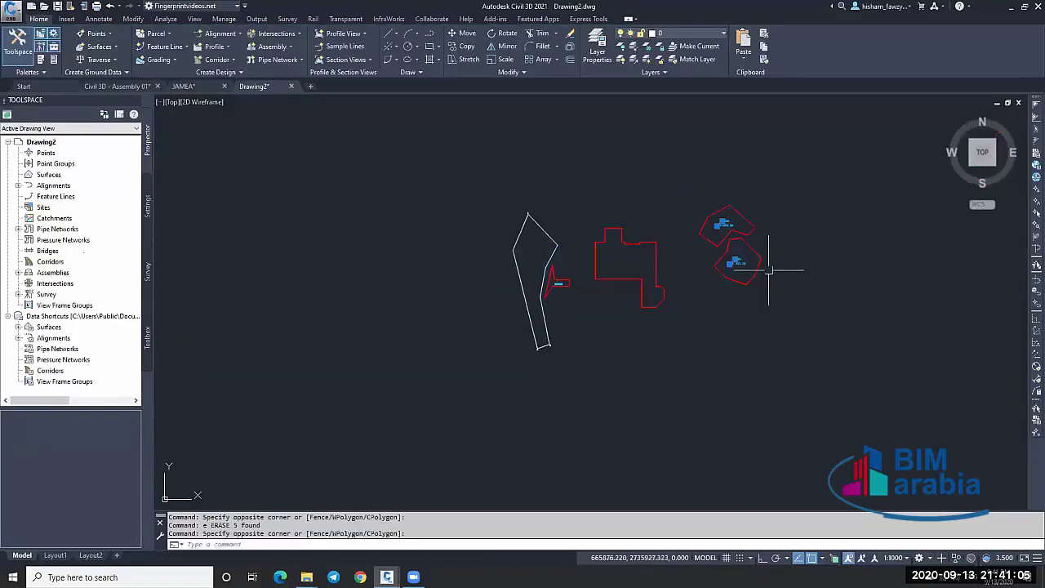
text(e)
key(Return)
click(485, 184)
click(572, 256)
text(e)
key(Return)
Erase the objects near the polyline's bottom and the remaining F.L: 642.50 label.
click(492, 313)
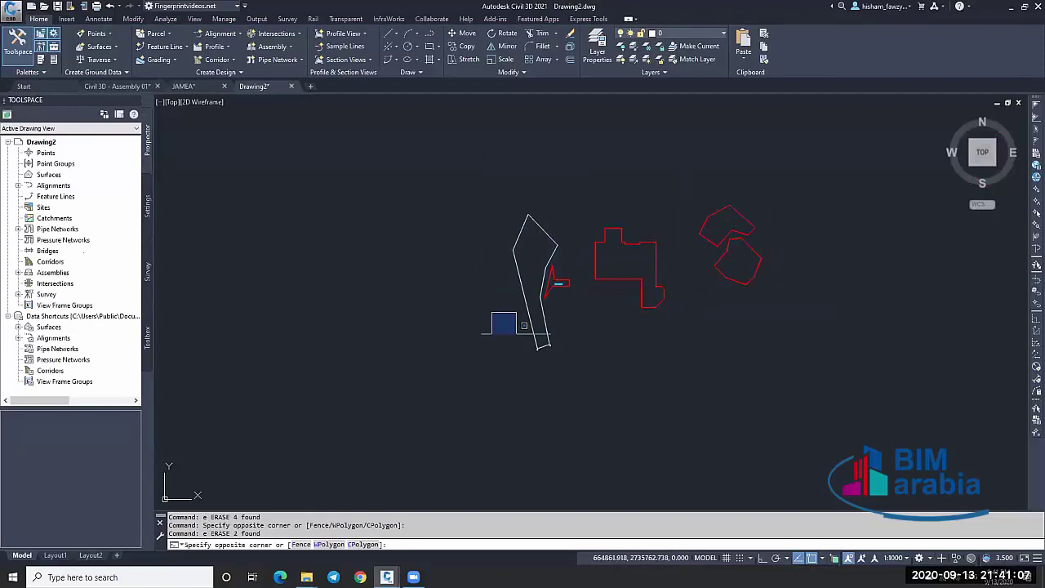
click(580, 387)
text(e)
key(Return)
scroll(561, 282, up, 5)
text(ee)
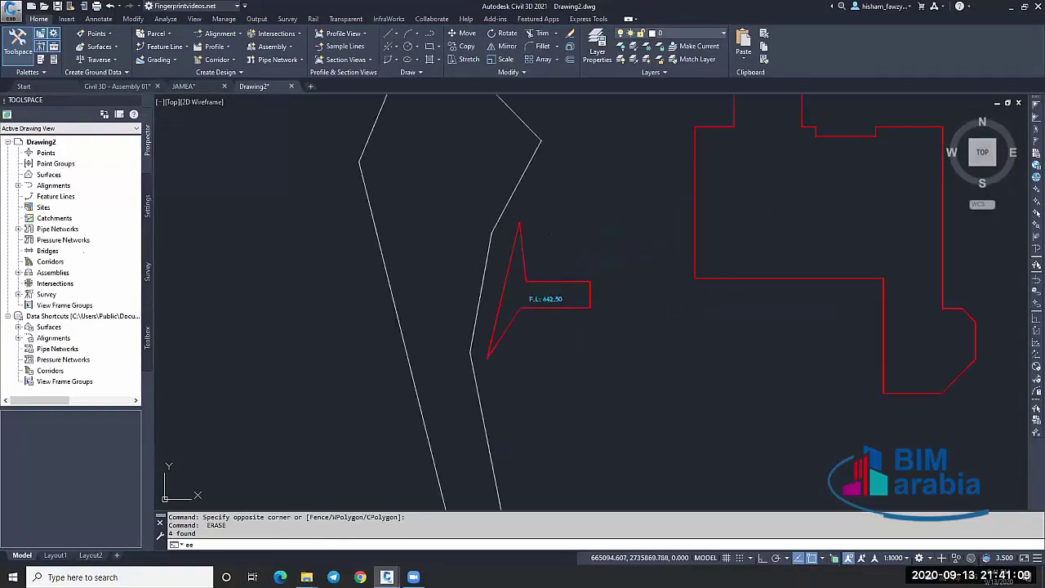
key(Return)
scroll(595, 329, down, 5)
scroll(571, 302, up, 6)
click(601, 301)
text(e)
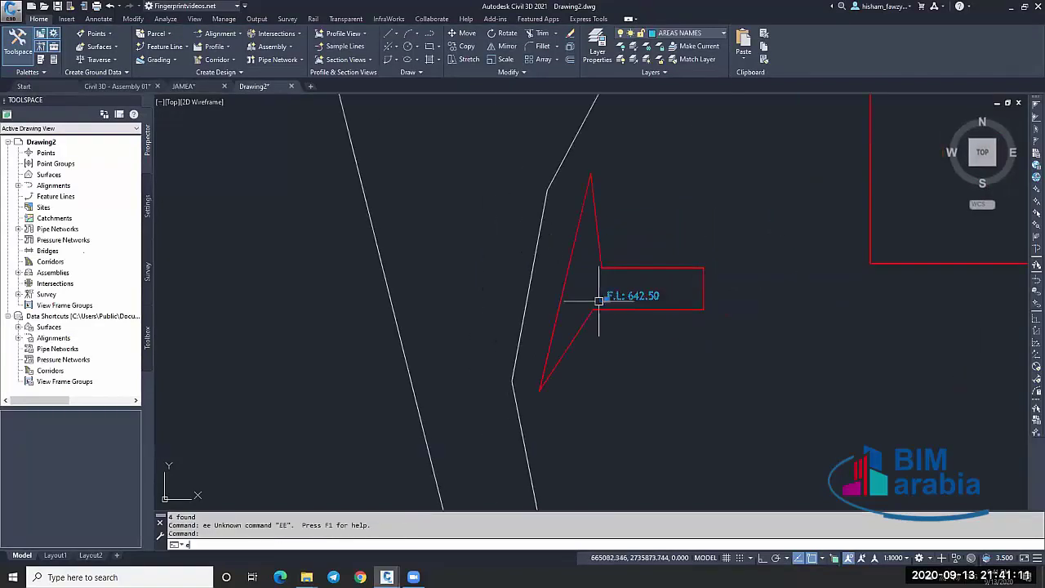
key(Return)
scroll(600, 294, down, 8)
key(Escape)
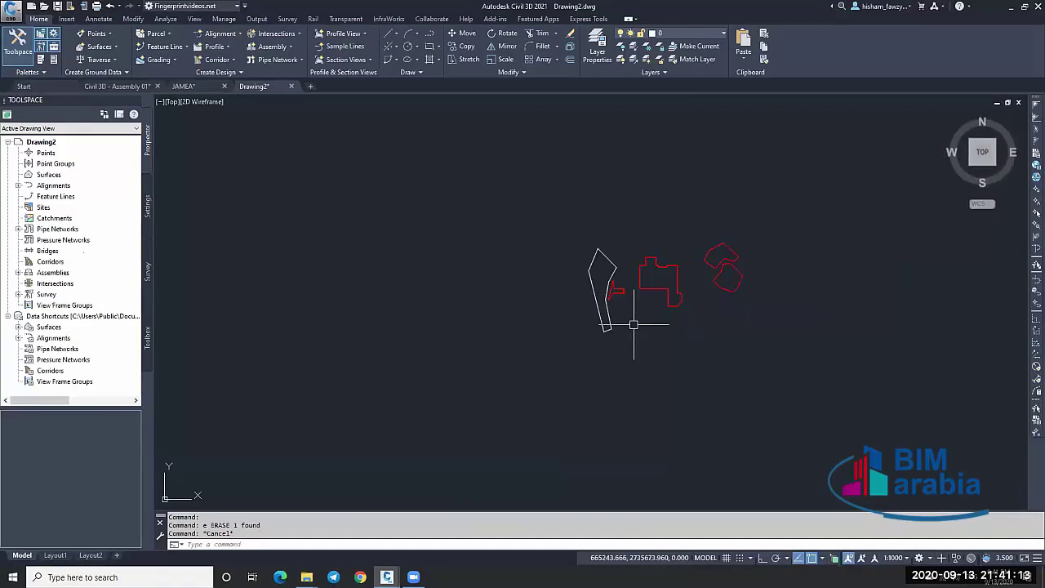
Start a new surface from Surfaces in Prospector and edit its name.
right_click(81, 175)
click(123, 181)
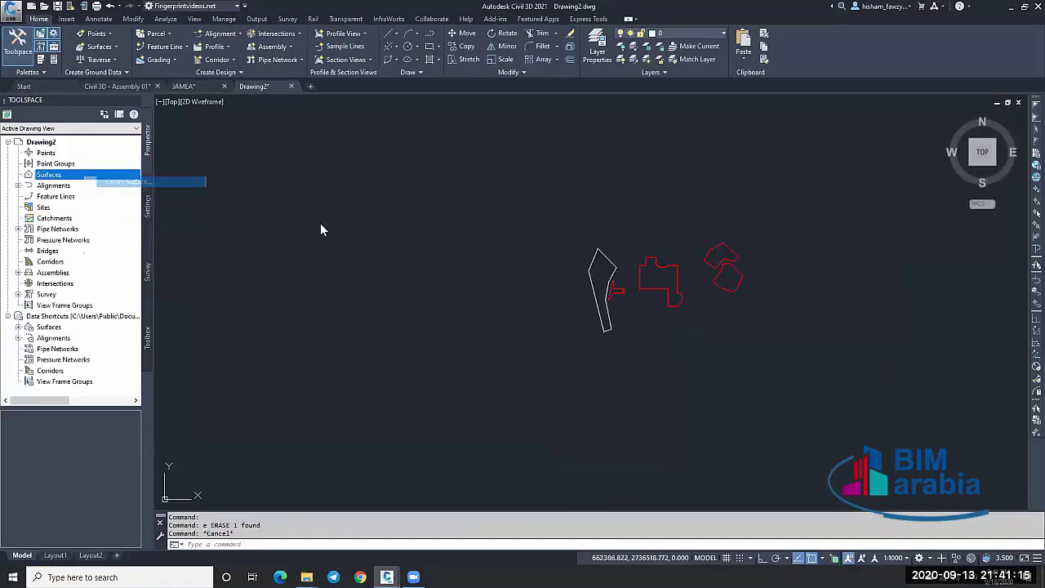
click(652, 209)
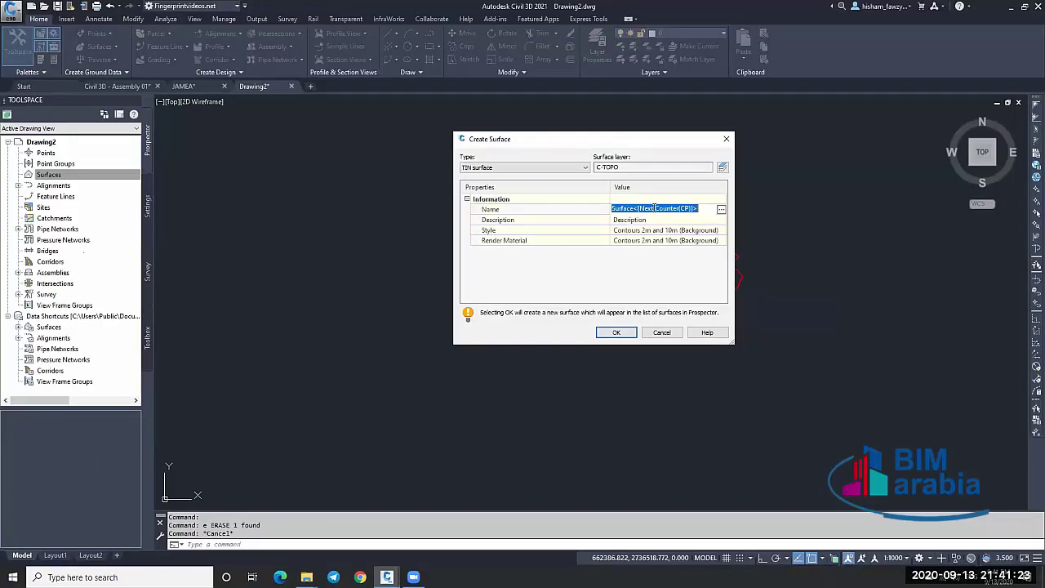
Create the TIN surface named Design and expand its Definition in Prospector.
text(Design)
click(616, 333)
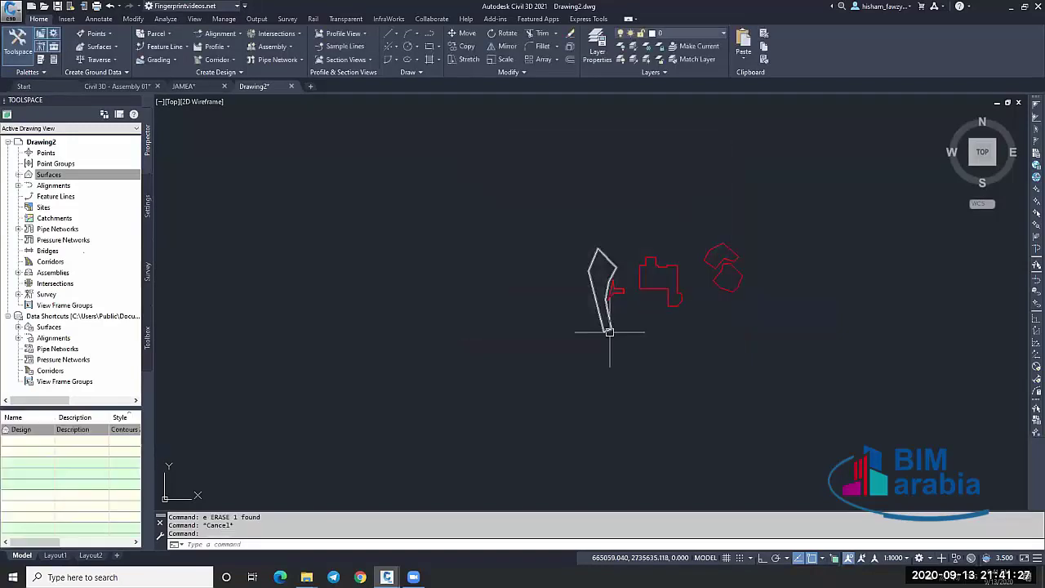
click(18, 175)
click(29, 185)
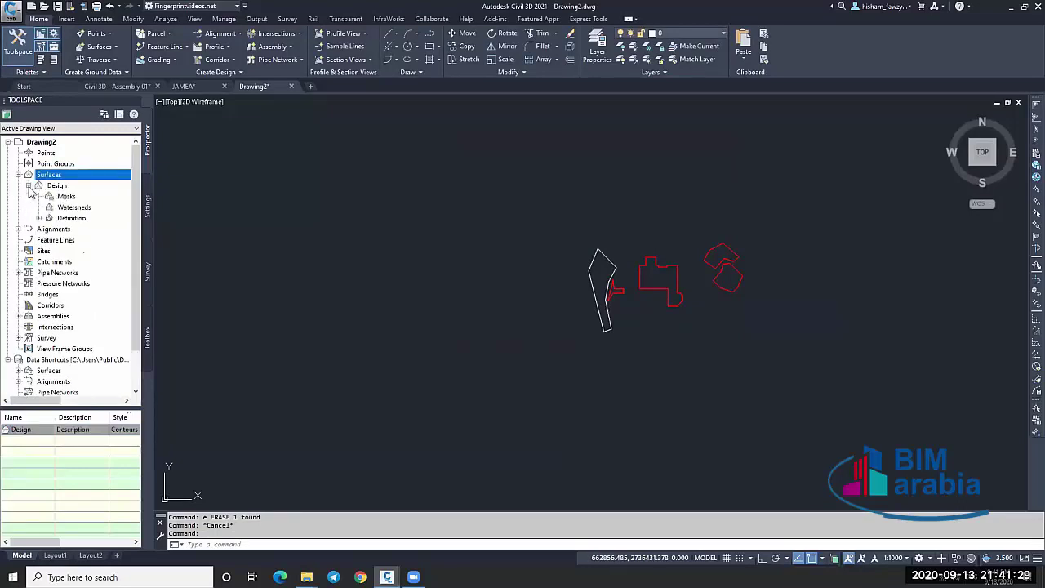
click(39, 218)
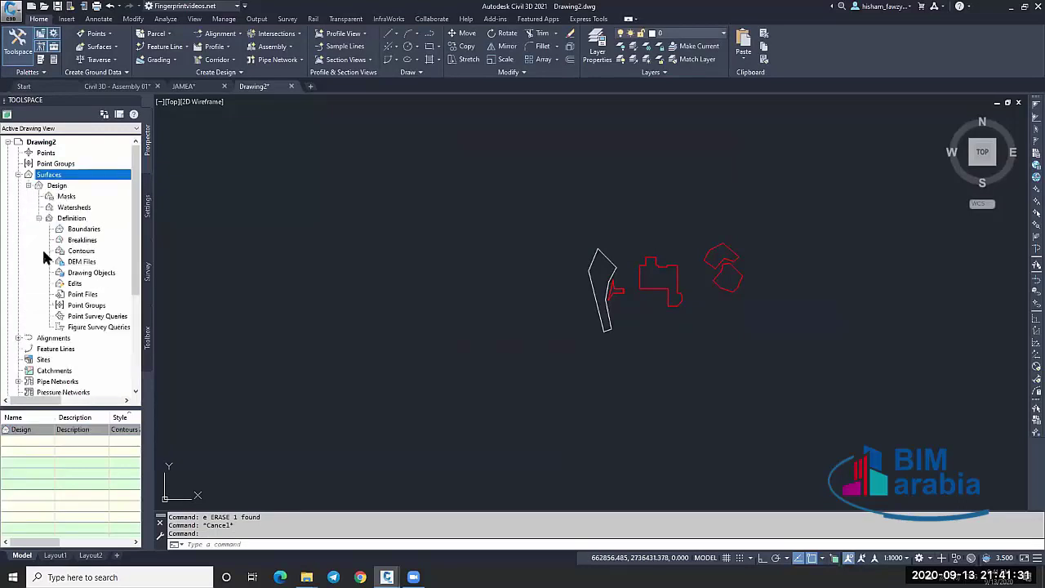
Add breaklines to the Design surface, accepting the default breakline settings.
right_click(81, 240)
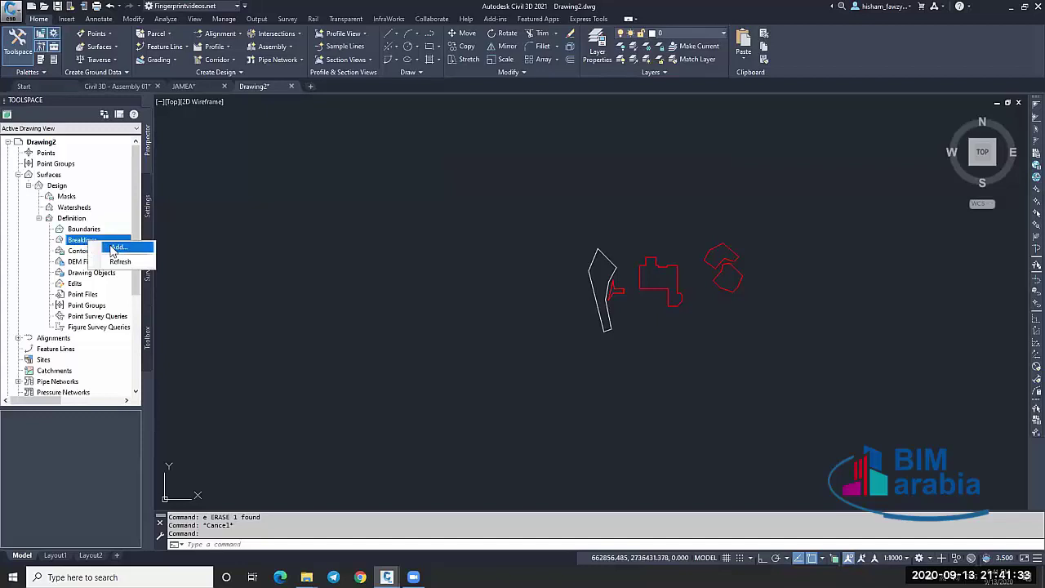
click(117, 247)
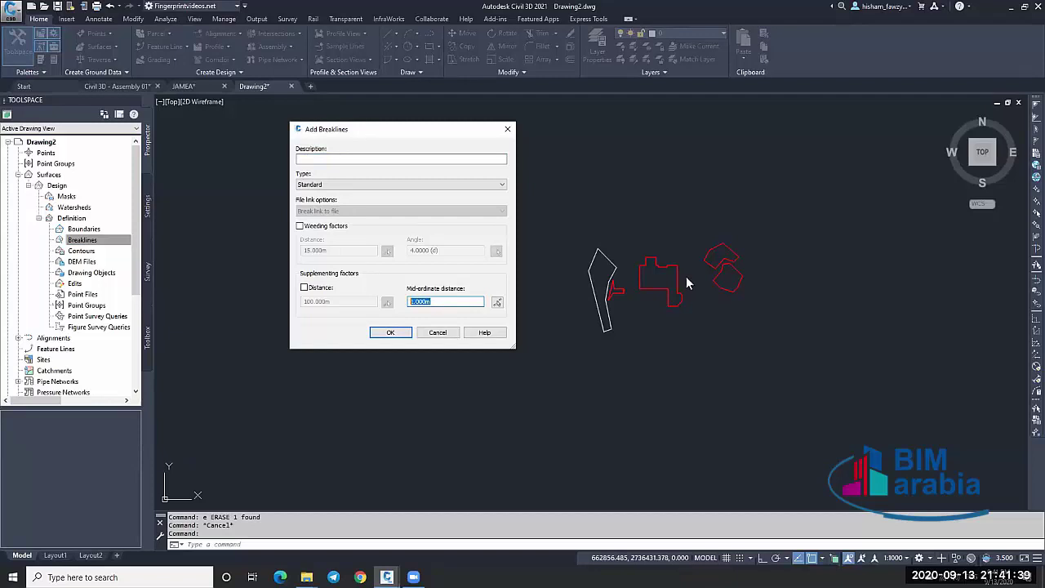
click(390, 333)
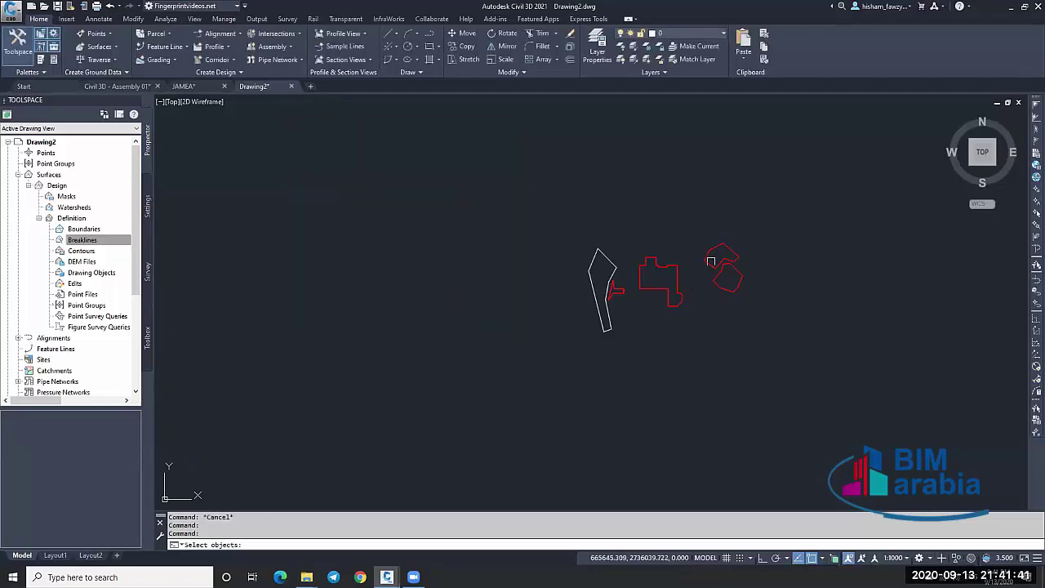
Crossing-select the five pad polylines as Design surface breaklines.
click(777, 210)
click(542, 353)
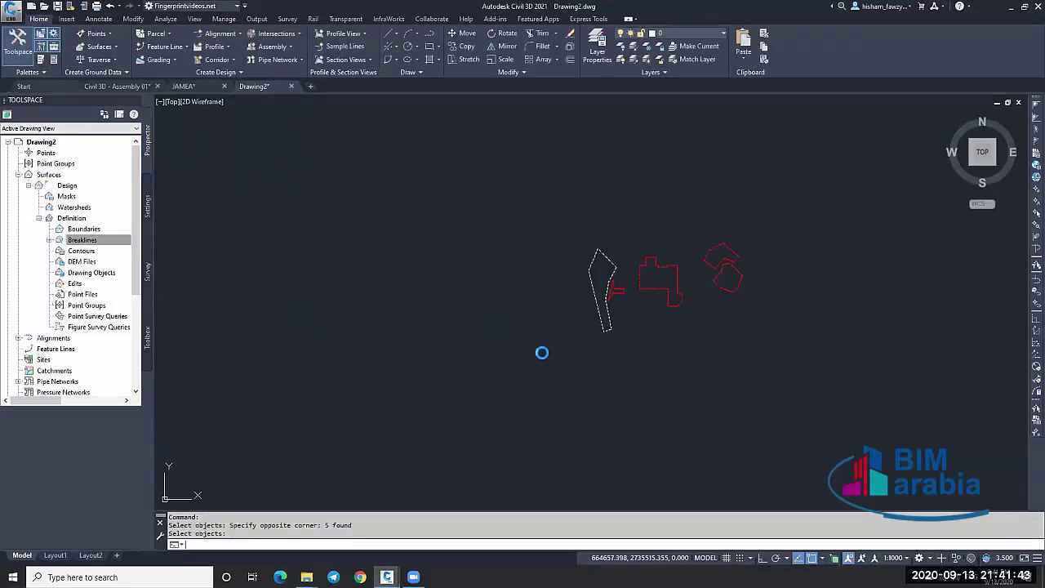
key(Return)
scroll(625, 299, up, 4)
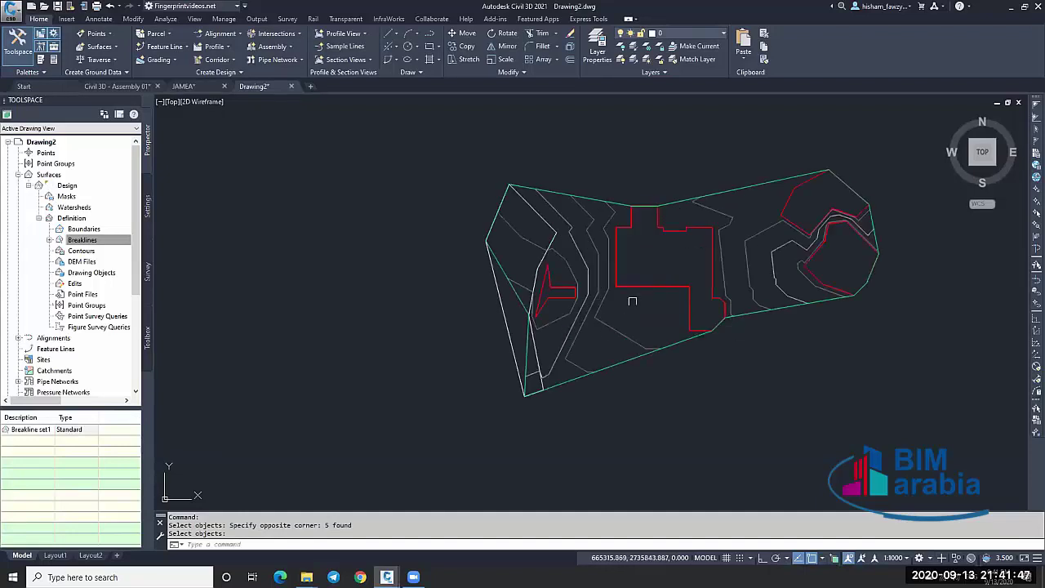
Select the Design surface alone and orbit it in a 3D preview to check it.
click(543, 283)
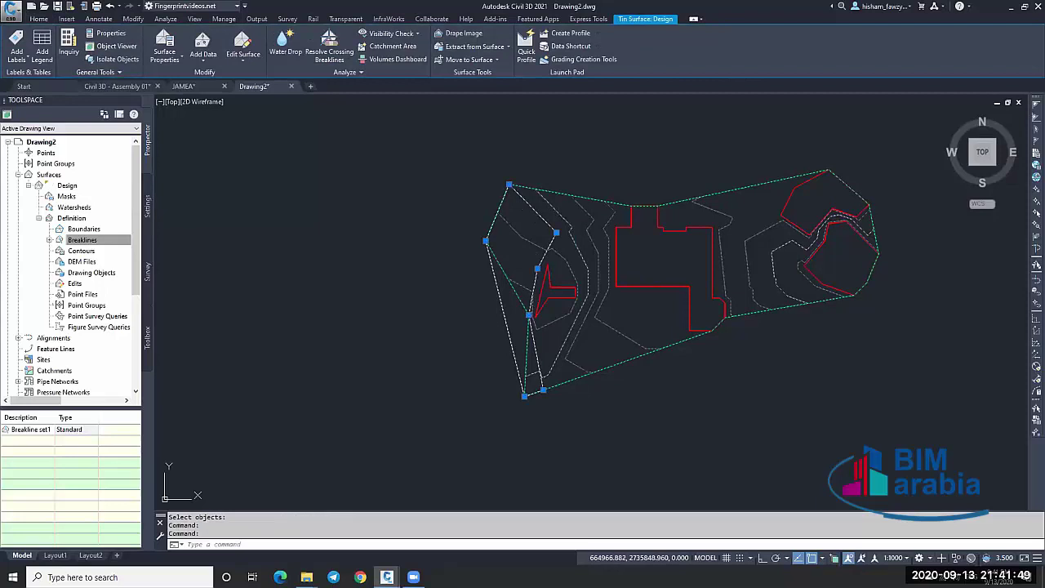
click(531, 281)
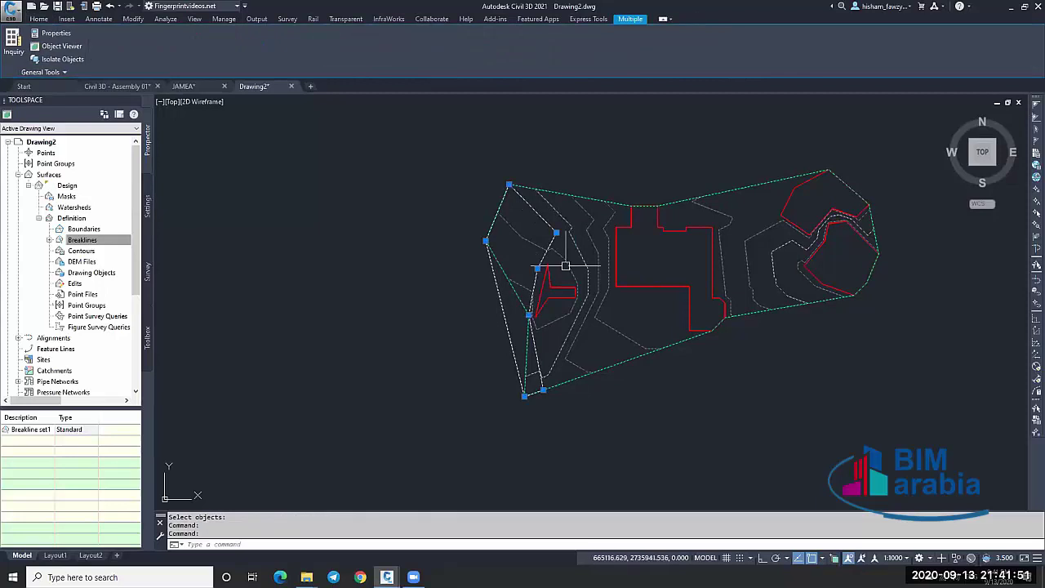
key(Escape)
click(718, 265)
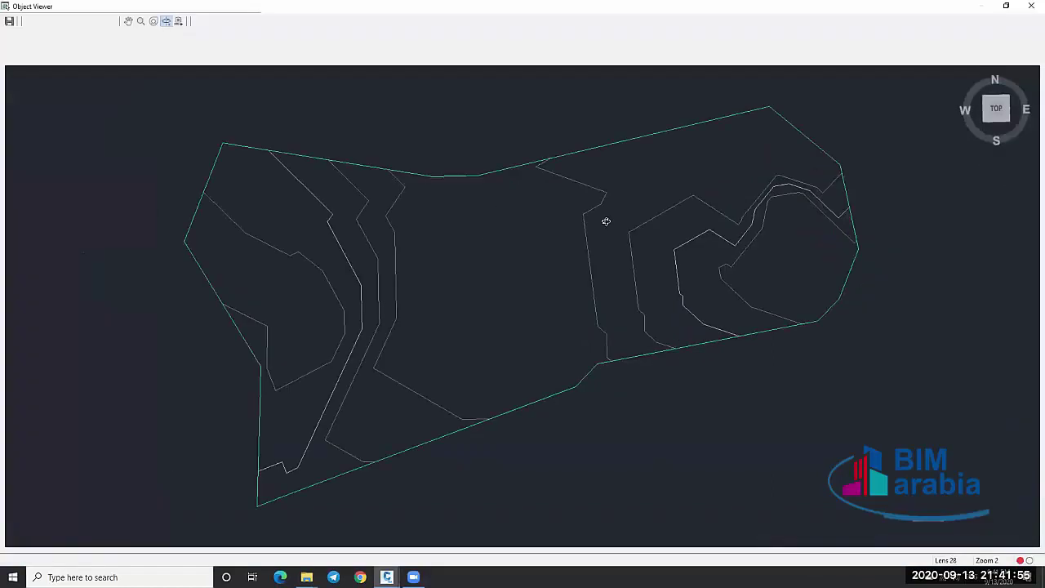
drag(543, 223, 530, 290)
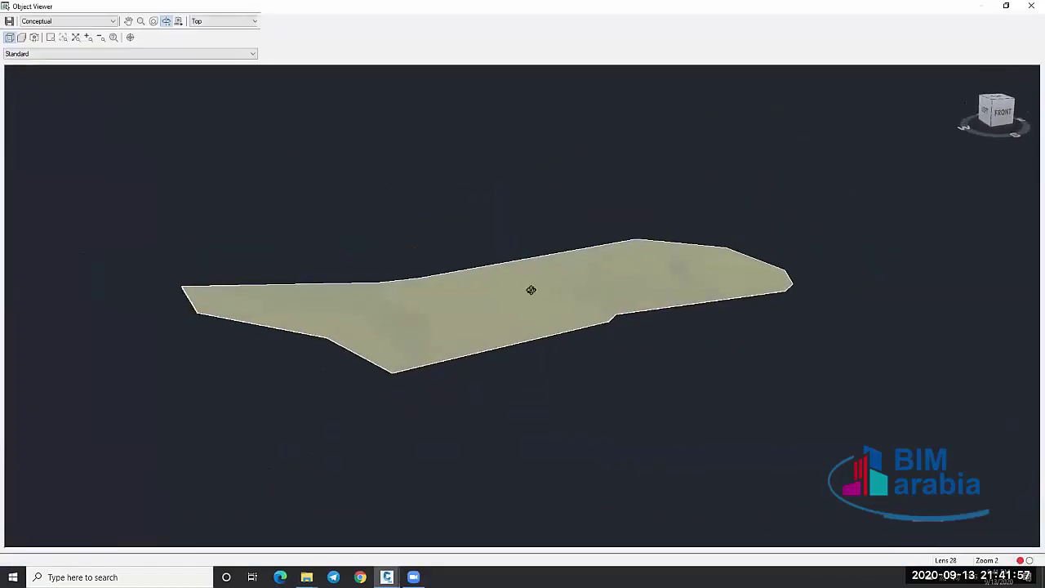
key(Escape)
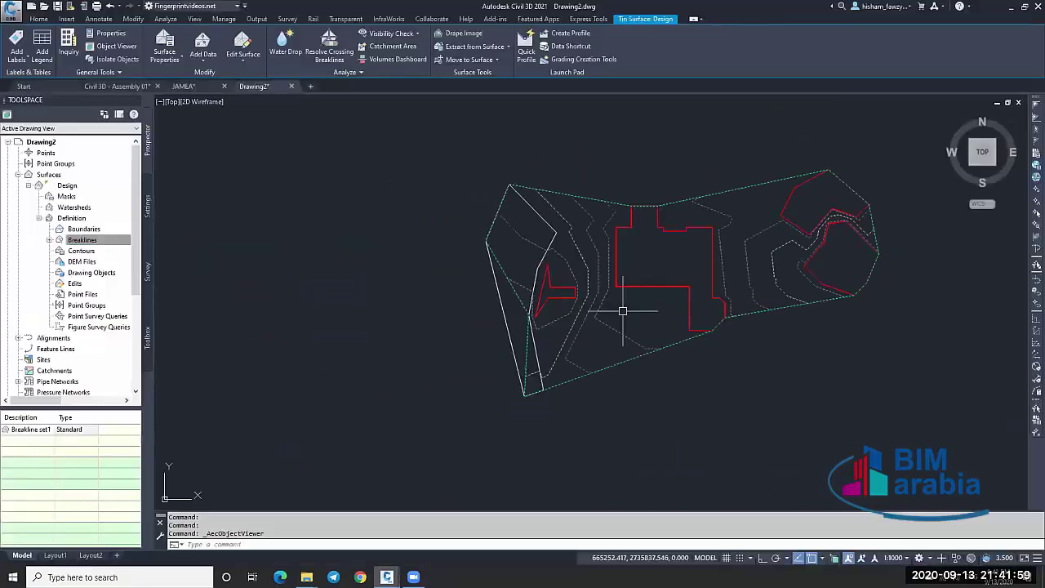
key(Escape)
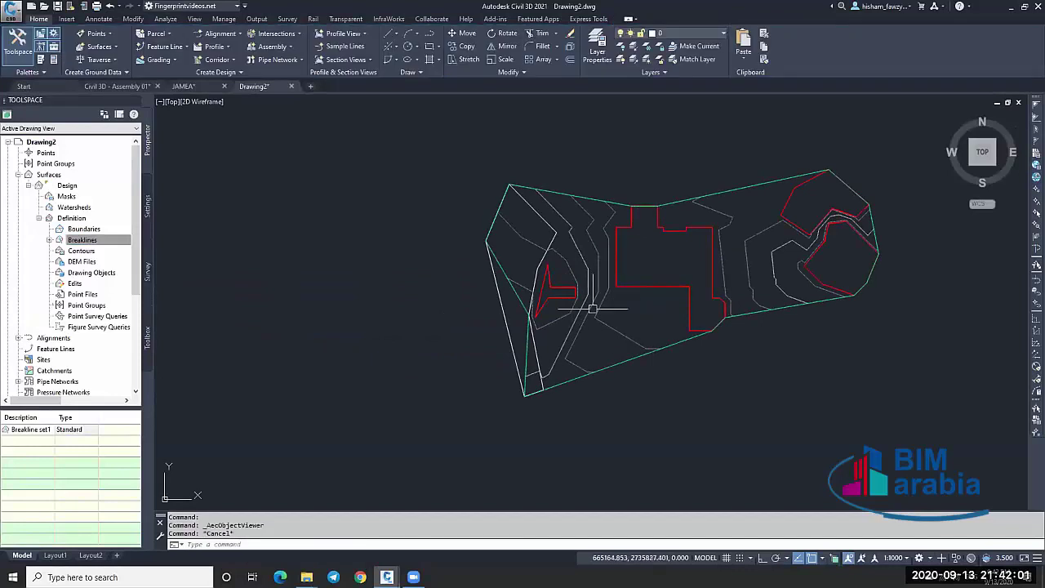
Turn on Triangles in the Design surface style's display settings.
click(604, 321)
right_click(609, 322)
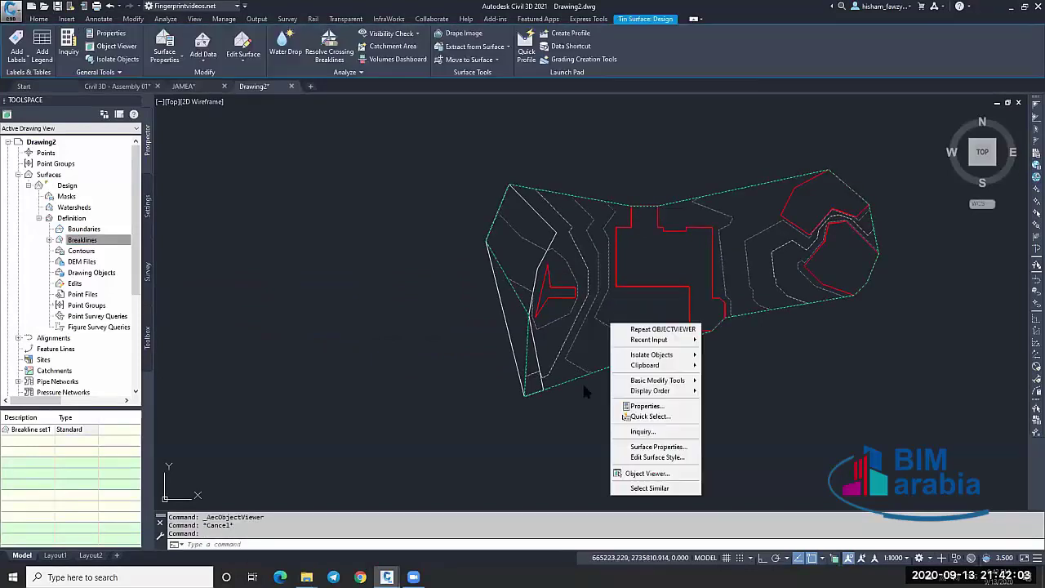
click(658, 458)
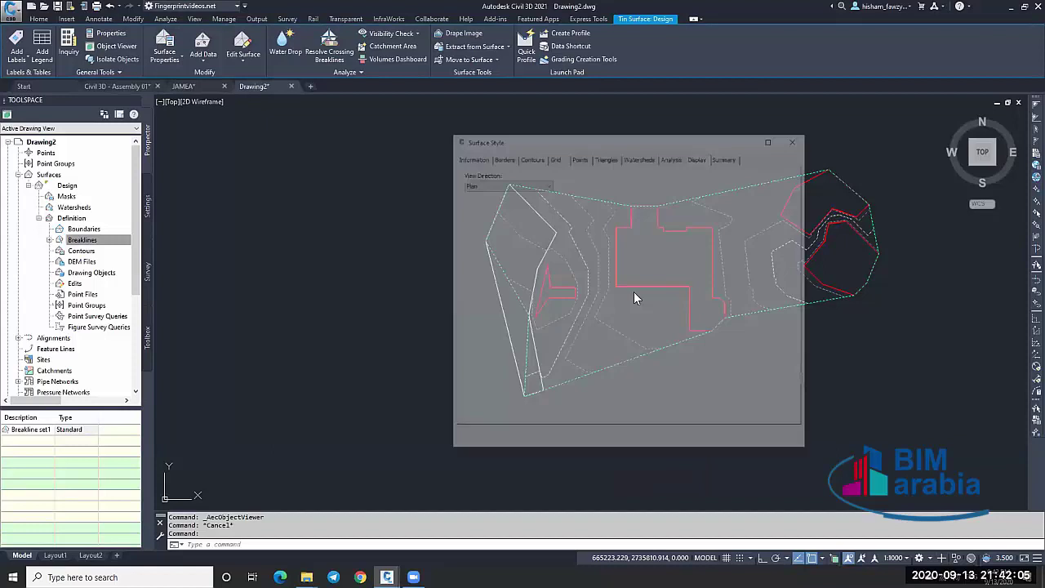
click(552, 233)
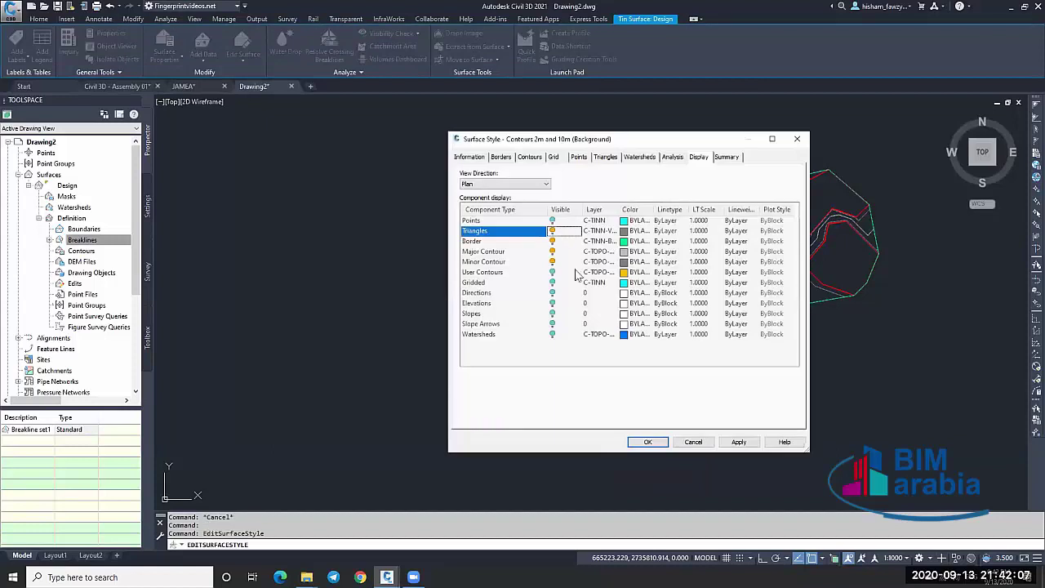
click(650, 441)
key(Escape)
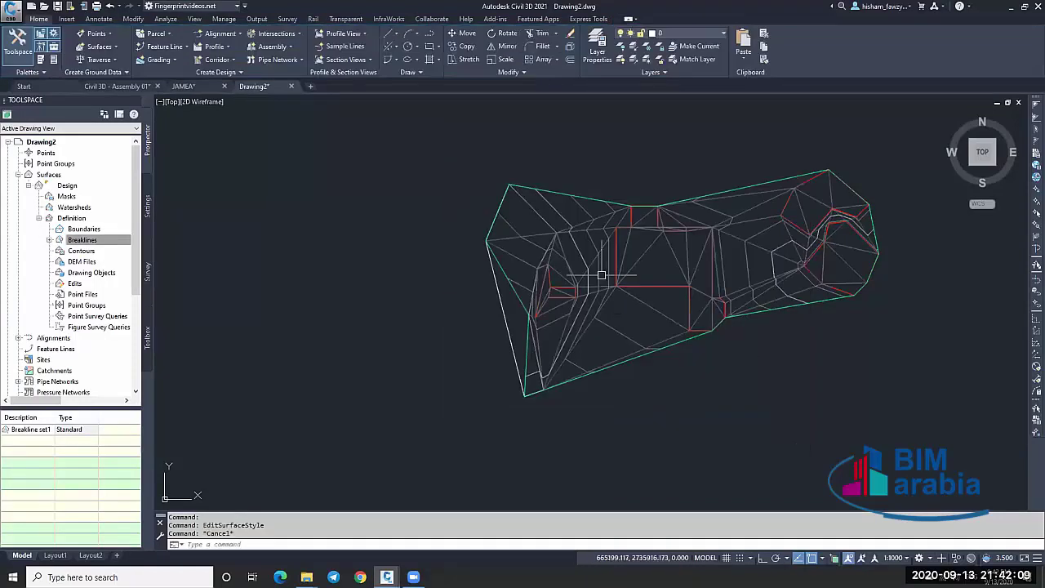
Run draw order on the TIN surface and pick it to check its layer.
scroll(628, 260, up, 5)
click(646, 241)
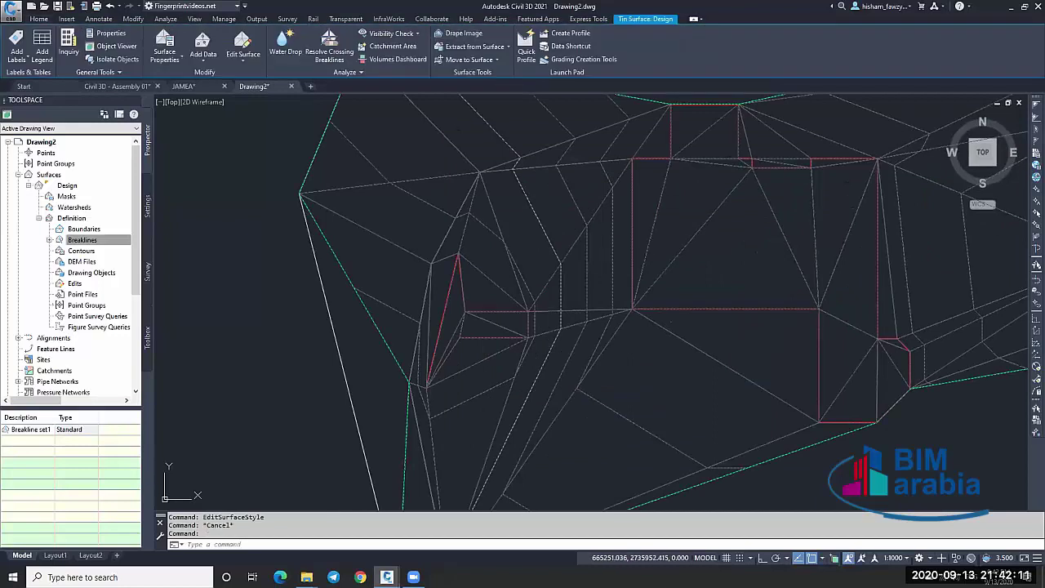
text(dr)
key(Return)
scroll(582, 237, down, 4)
key(Escape)
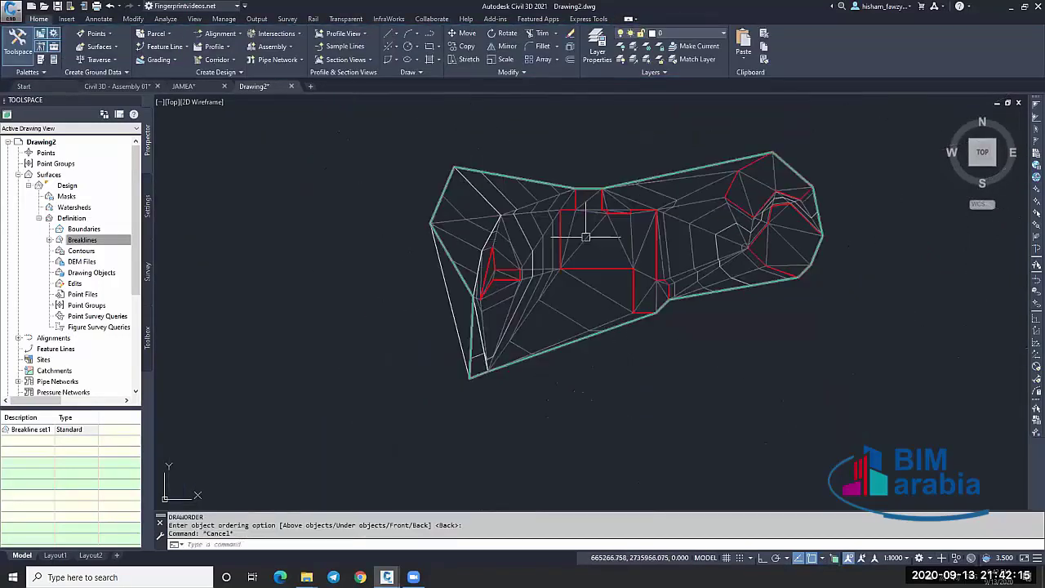
click(765, 211)
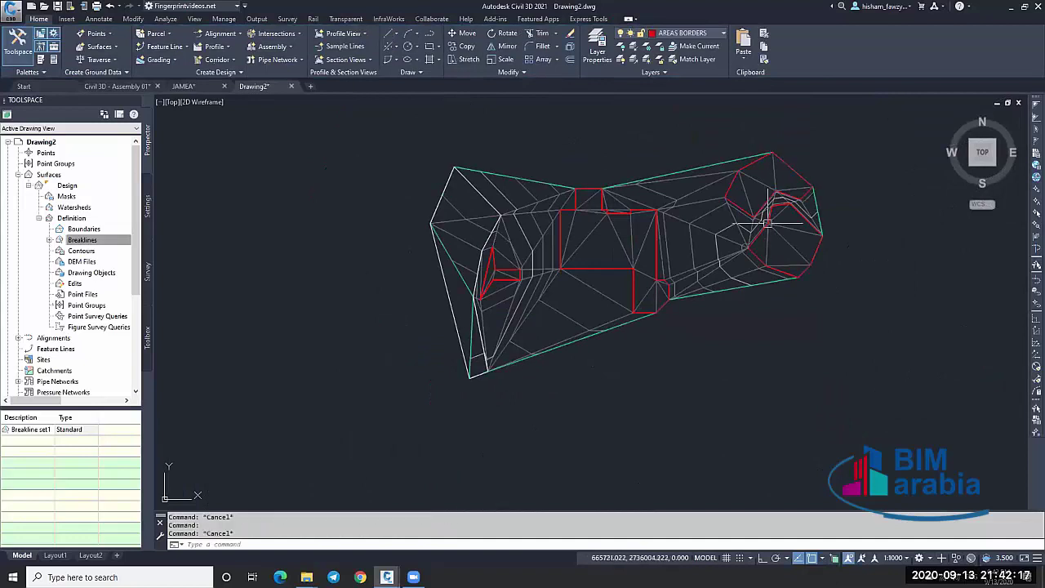
key(Escape)
scroll(712, 258, up, 3)
scroll(690, 256, down, 3)
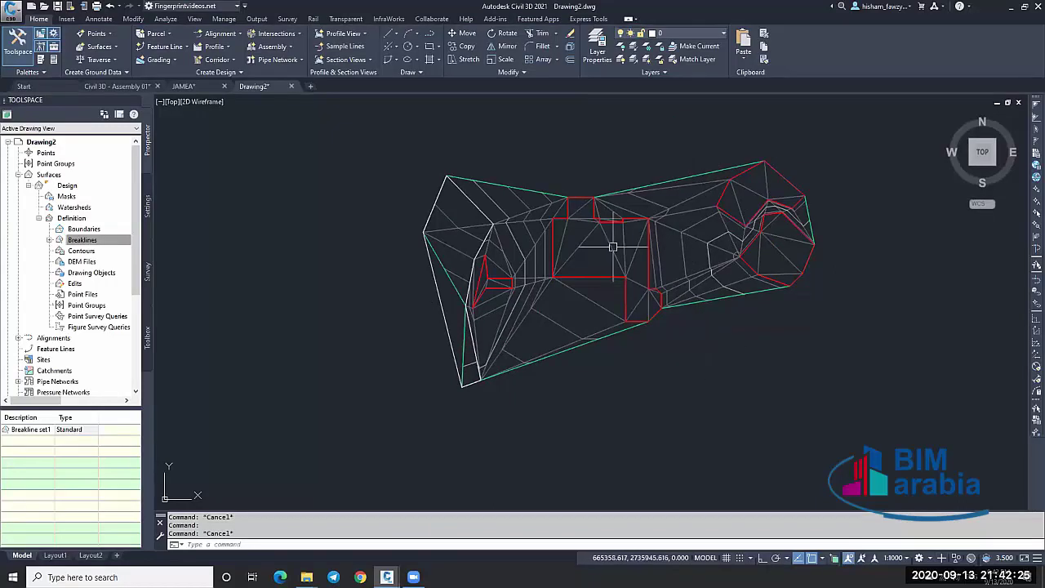
Start a rectangle with its first corner above-left of the surface.
scroll(761, 207, up, 2)
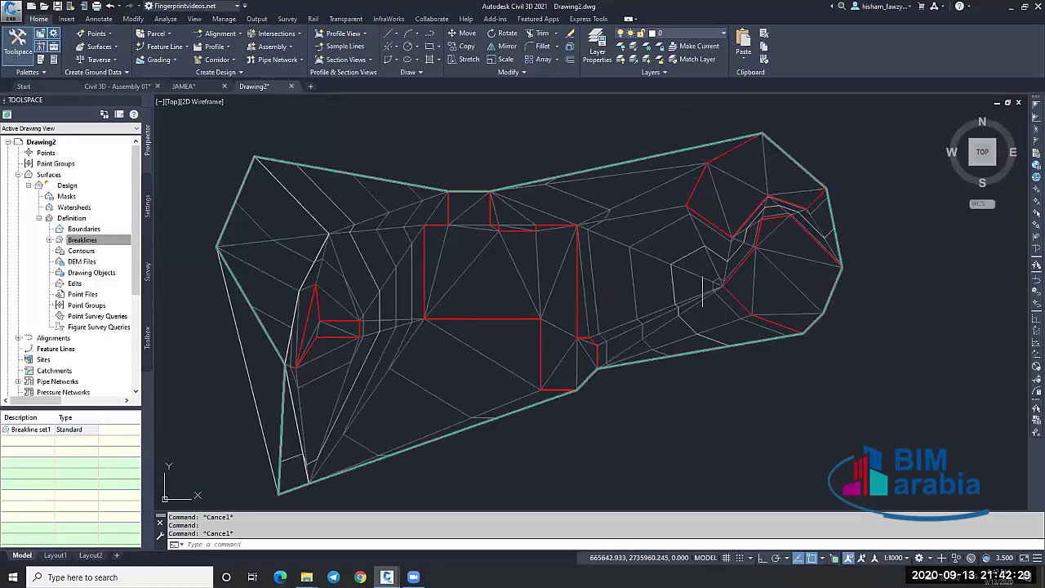
scroll(709, 247, down, 4)
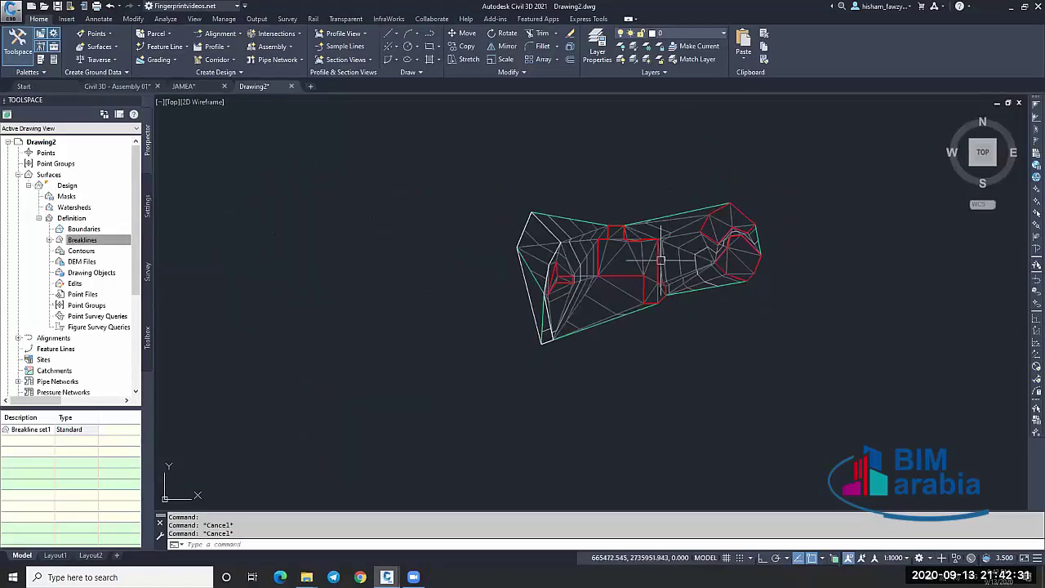
scroll(645, 249, up, 5)
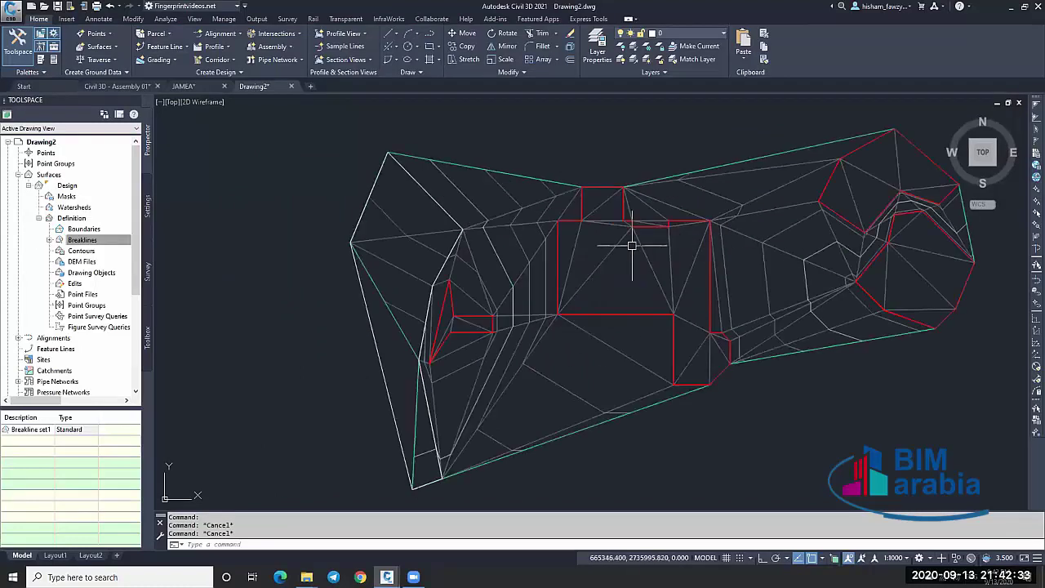
scroll(734, 188, down, 3)
scroll(733, 186, down, 2)
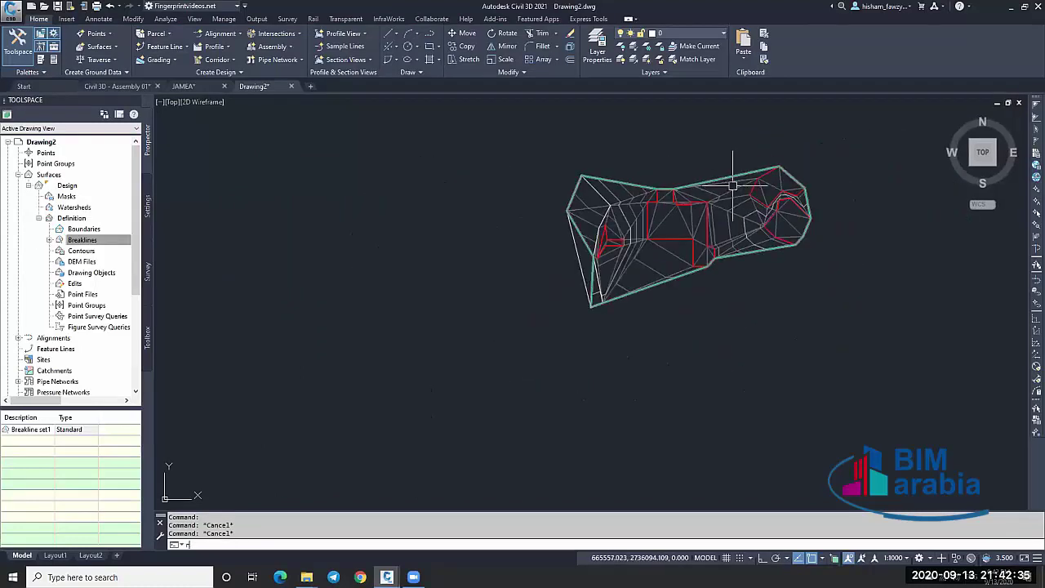
text(ec)
key(Return)
click(500, 102)
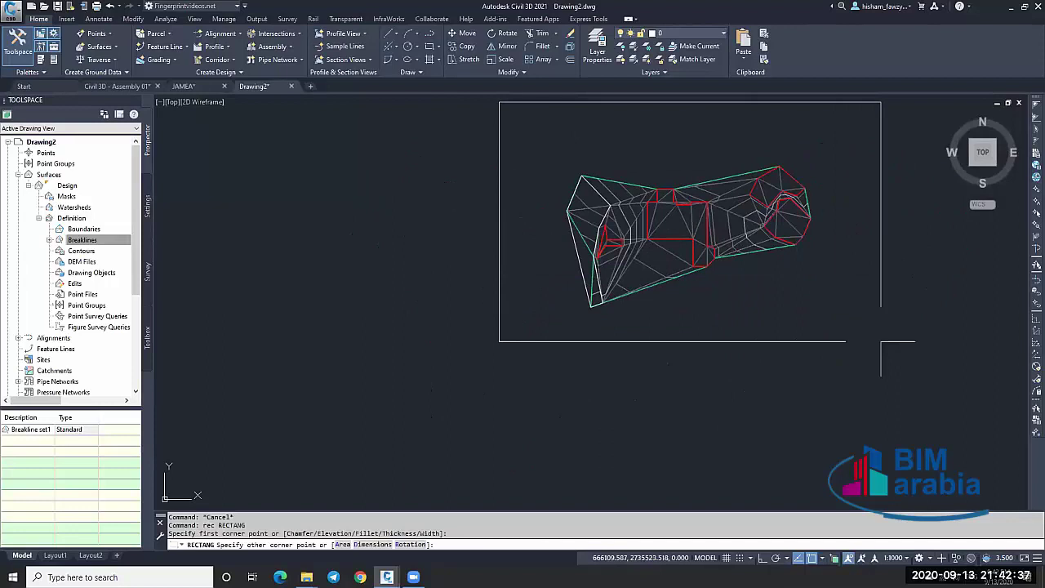
Place the rectangle's opposite corner so it encloses the whole surface.
click(882, 384)
key(Escape)
scroll(584, 255, up, 3)
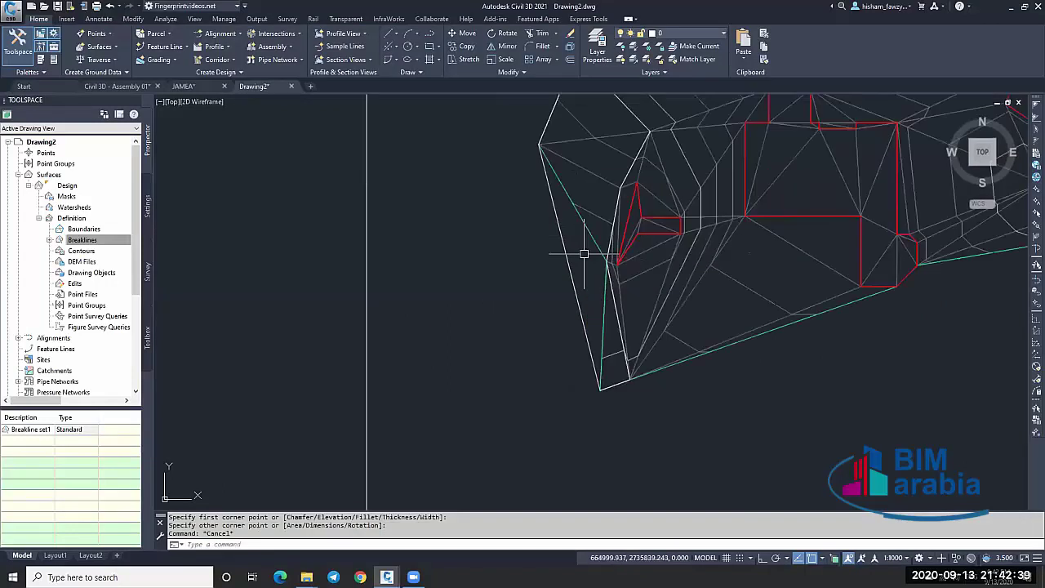
key(Escape)
Add a surface line along the Design surface's left edge via Edit Surface.
click(607, 288)
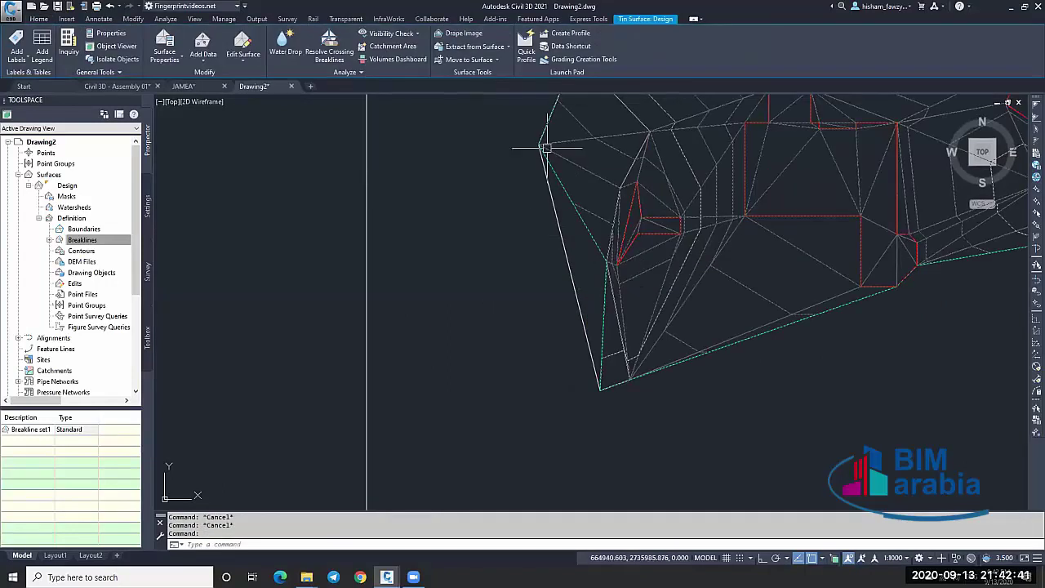
click(242, 51)
click(255, 73)
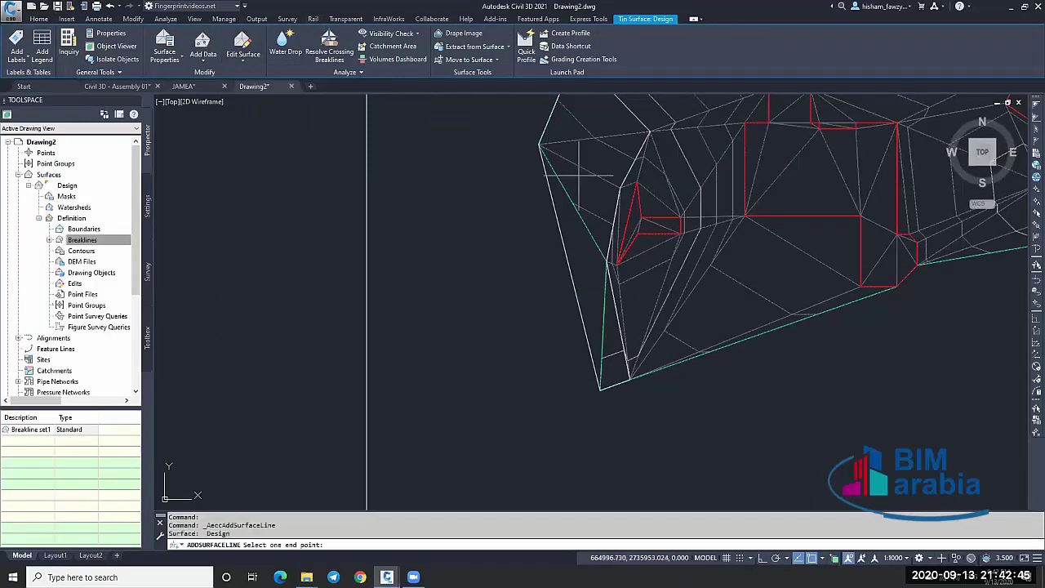
click(538, 145)
click(600, 390)
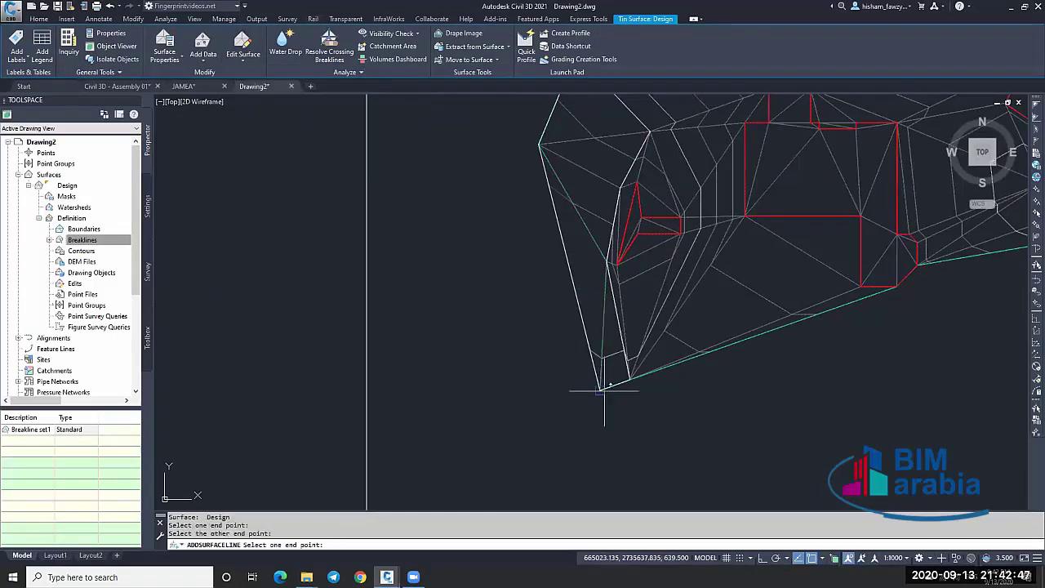
key(Escape)
key(Escape)
scroll(587, 249, down, 5)
click(560, 233)
key(Escape)
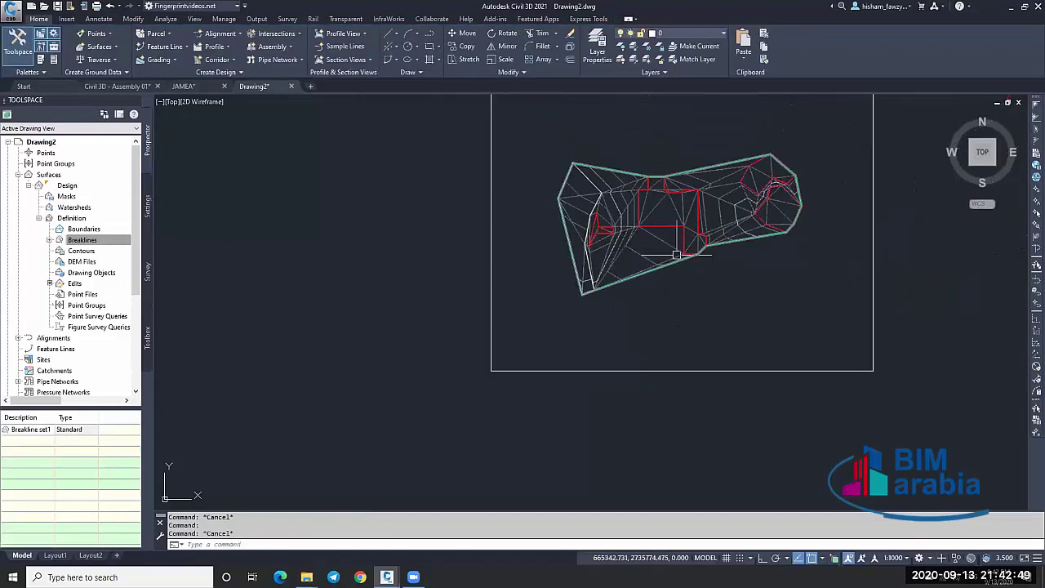
scroll(649, 222, up, 5)
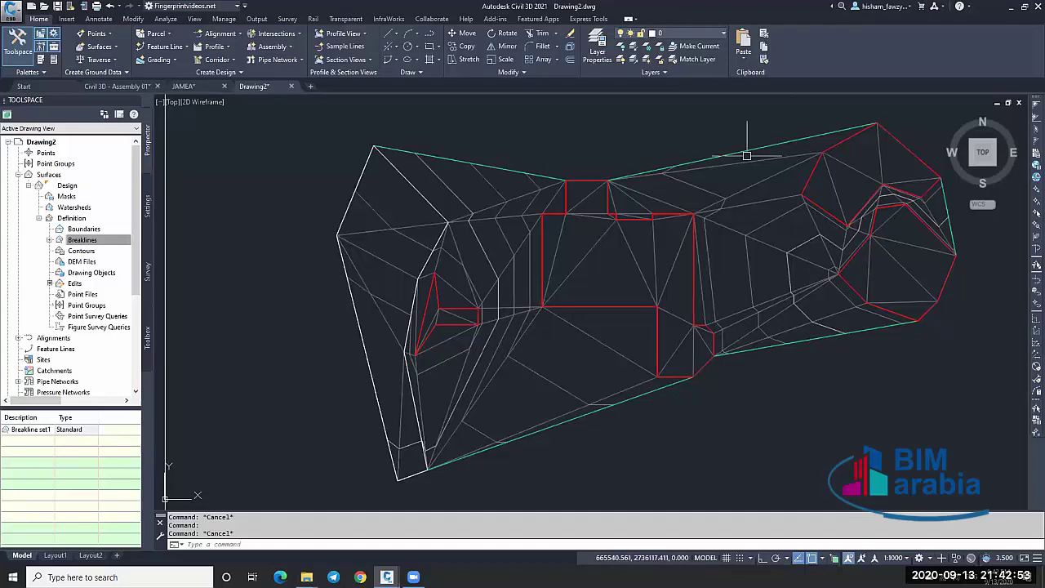
scroll(719, 165, down, 5)
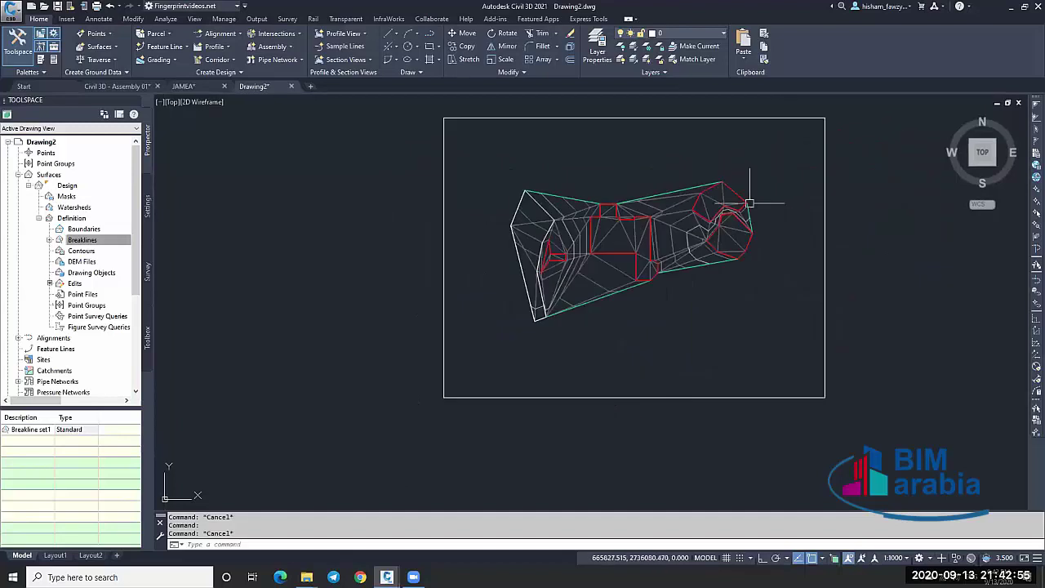
Copy the rectangle frame to the clipboard and switch to the survey drawing.
click(828, 159)
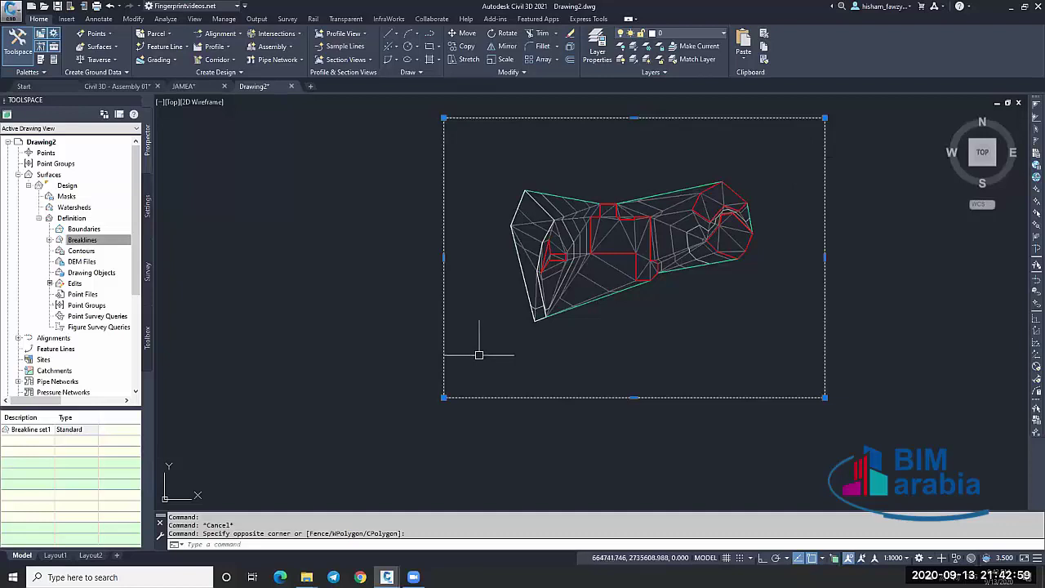
key(Escape)
key(Escape)
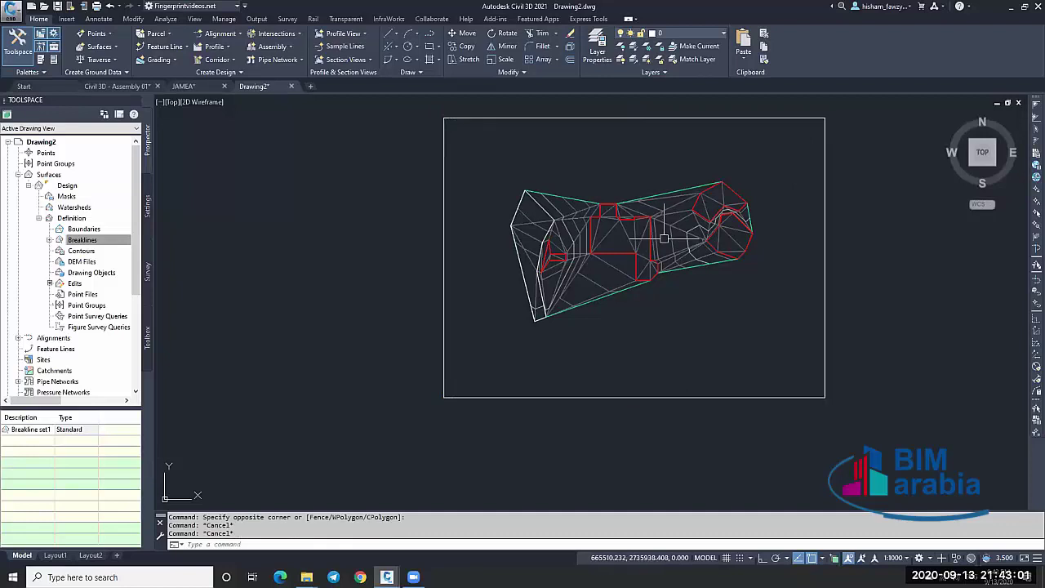
click(652, 245)
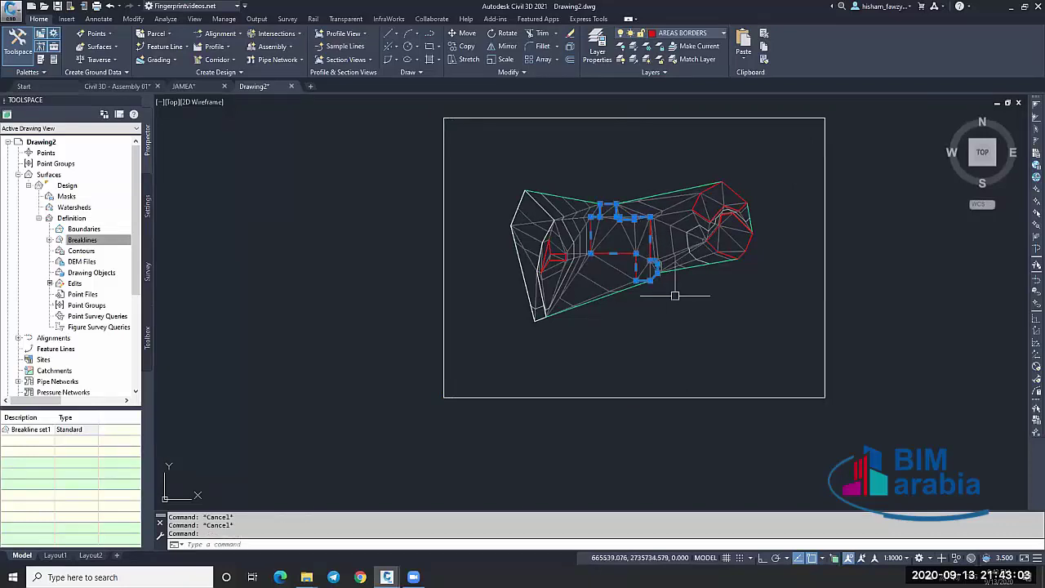
key(Escape)
click(823, 186)
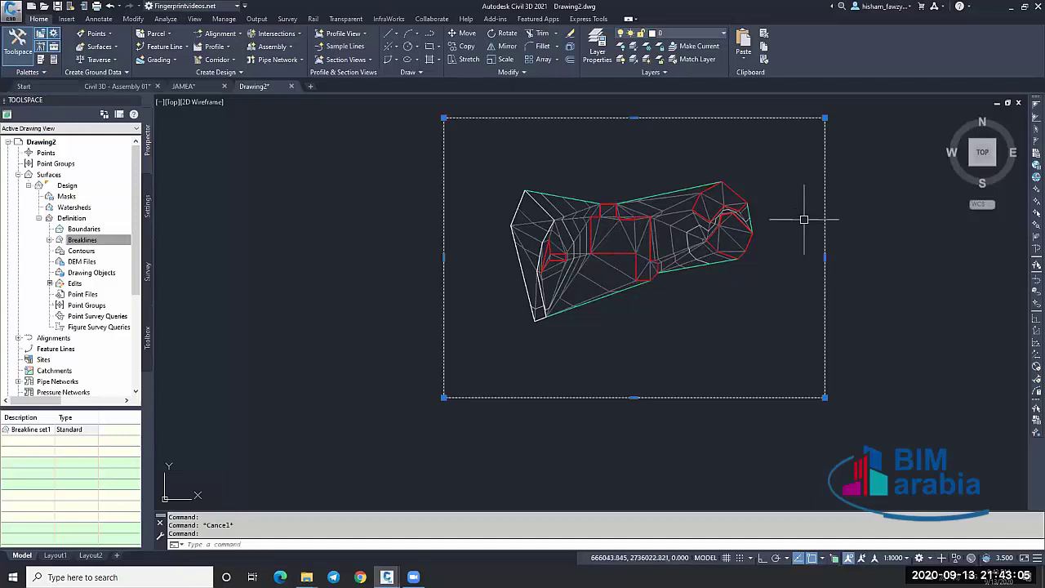
key(ctrl+c)
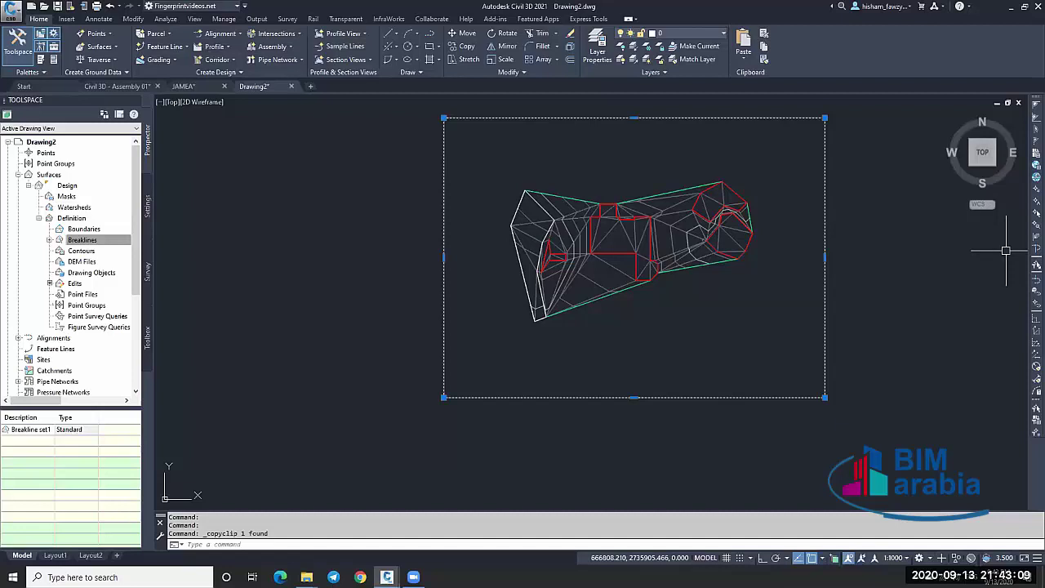
key(alt+Tab)
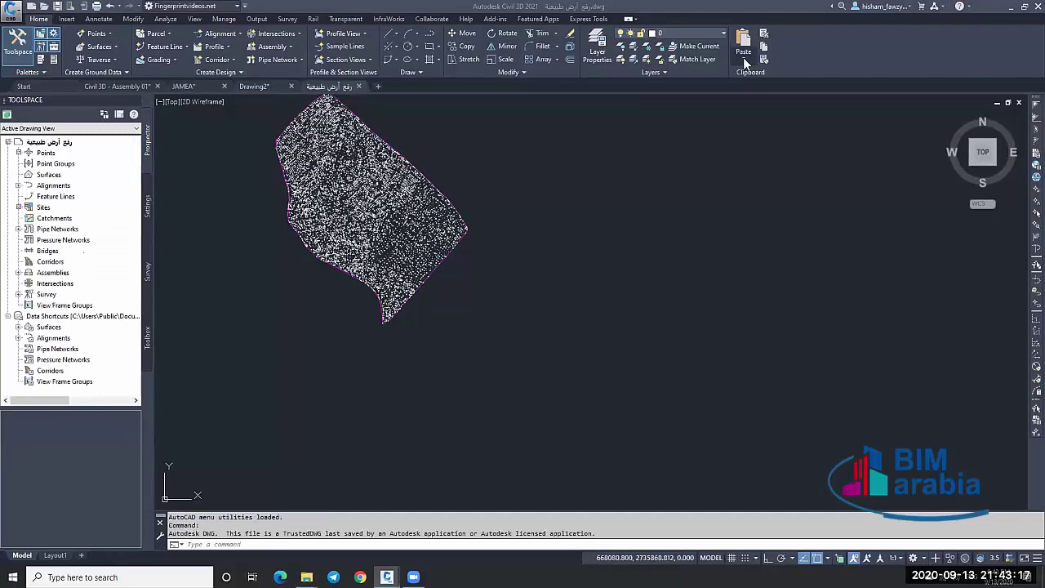
Paste the frame rectangle at original coordinates in the survey drawing.
click(743, 57)
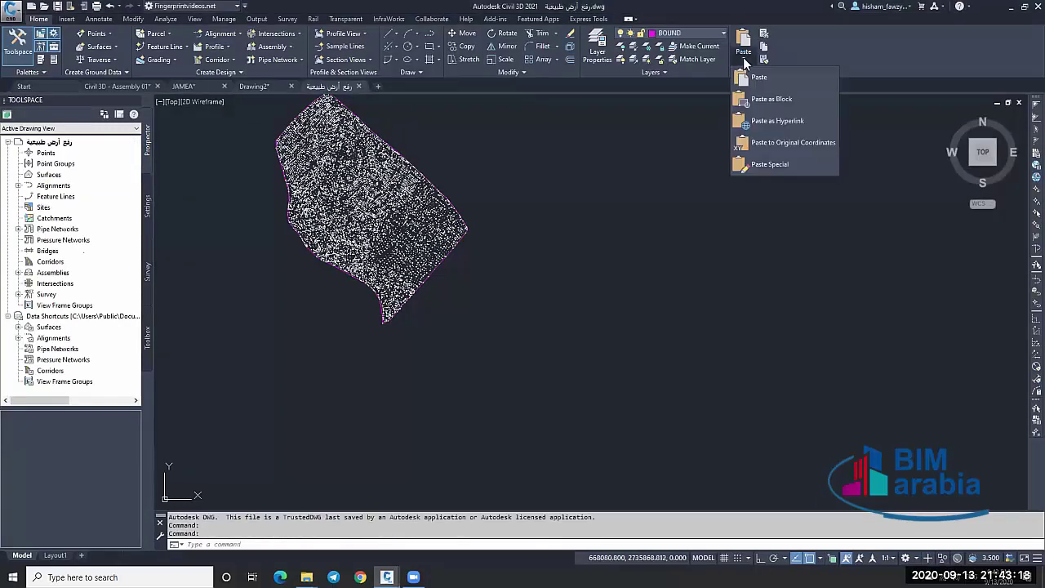
click(784, 144)
key(Escape)
middle_drag(304, 117, 436, 152)
Erase the survey points lying above and below the rectangle.
click(380, 122)
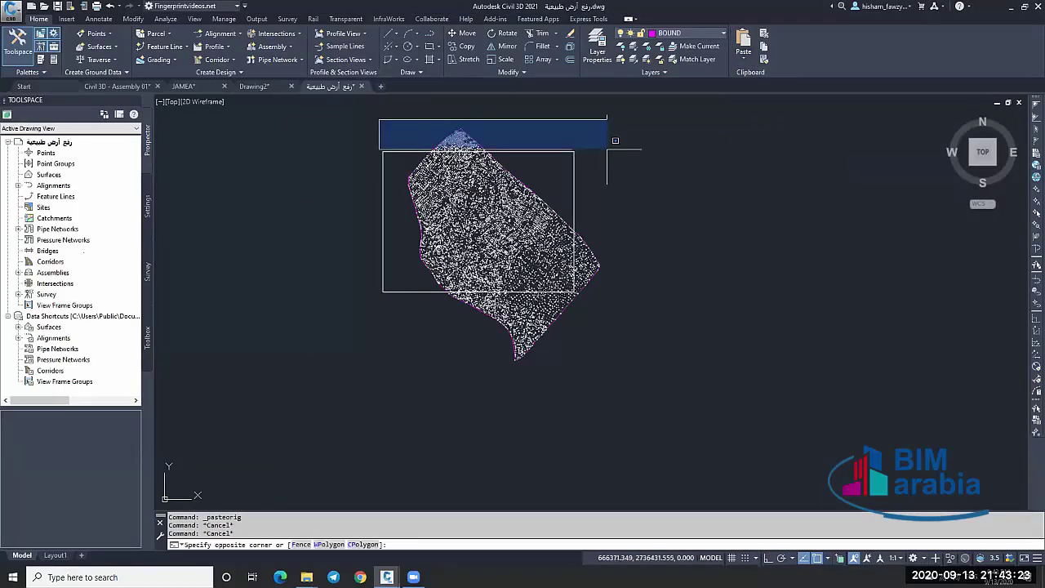
click(612, 145)
text(e)
key(Return)
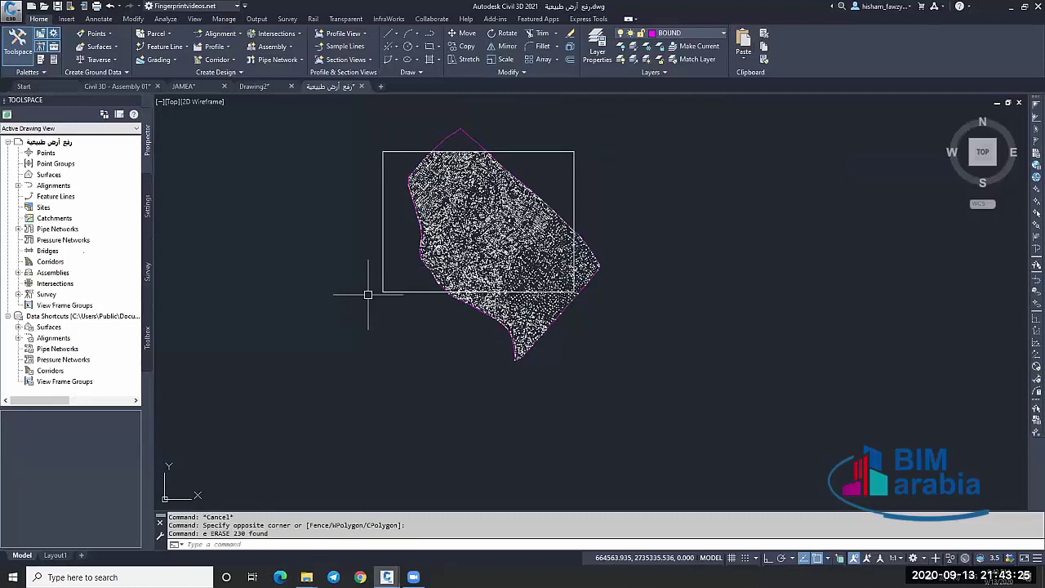
click(370, 293)
click(817, 374)
text(e)
key(Return)
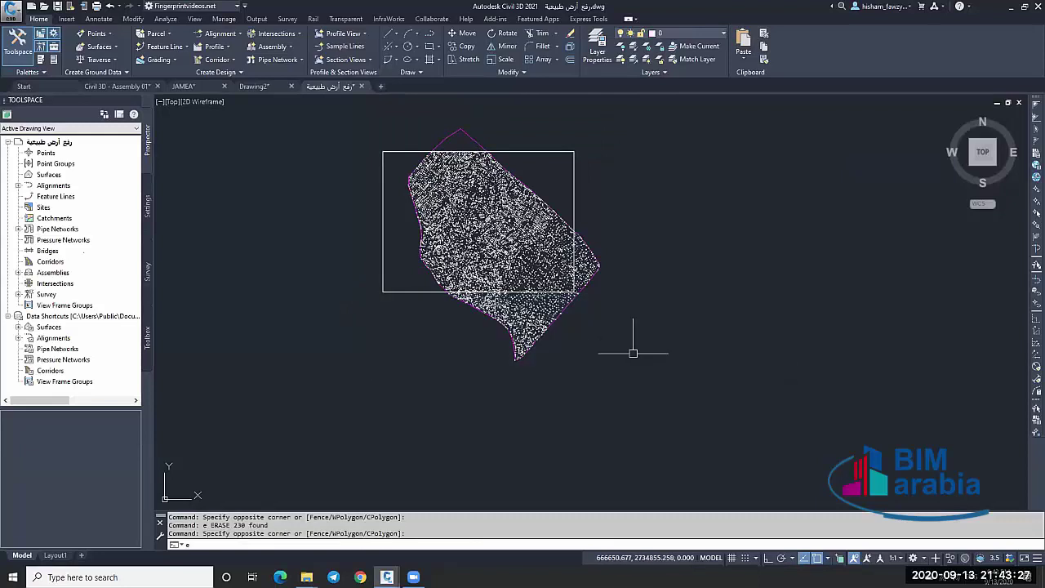
Erase the boundary rectangle and the magenta outline around the points.
click(575, 136)
click(661, 343)
click(574, 182)
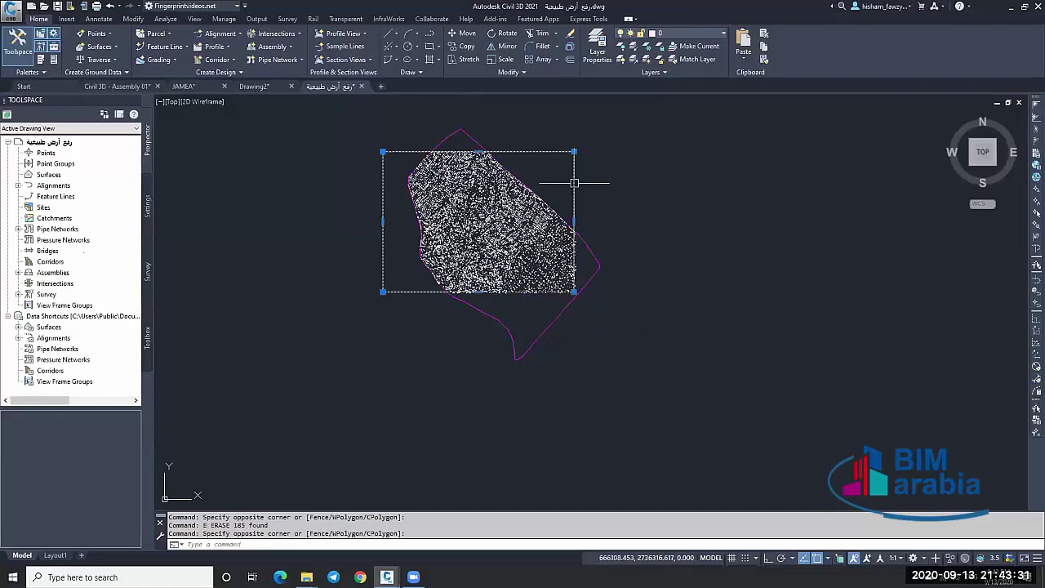
text(e)
key(Return)
click(616, 250)
click(593, 291)
text(e)
key(Return)
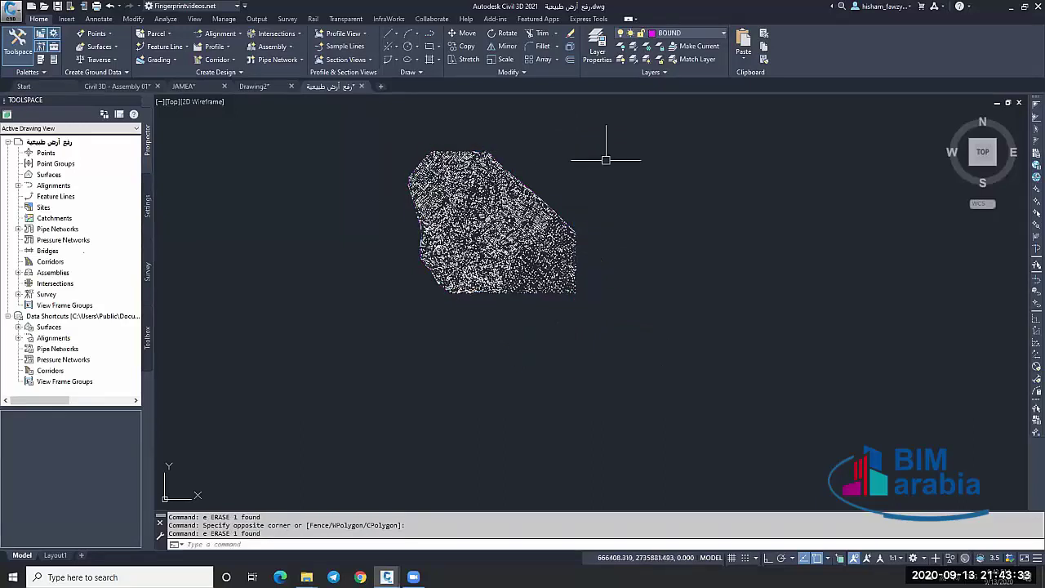
Copy the whole point cloud and paste it into Drawing2 at original coordinates.
click(349, 351)
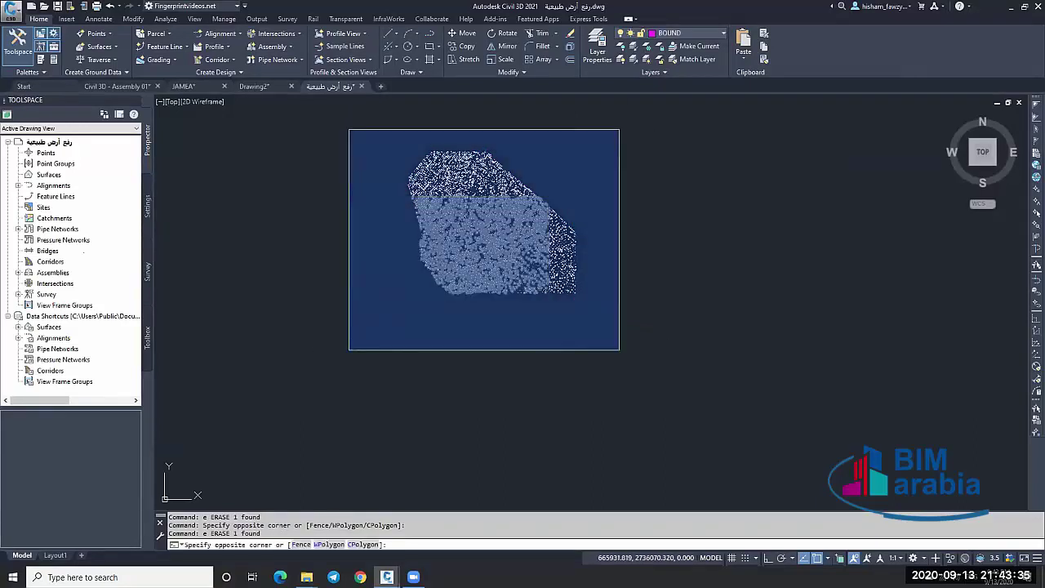
click(618, 133)
key(ctrl+c)
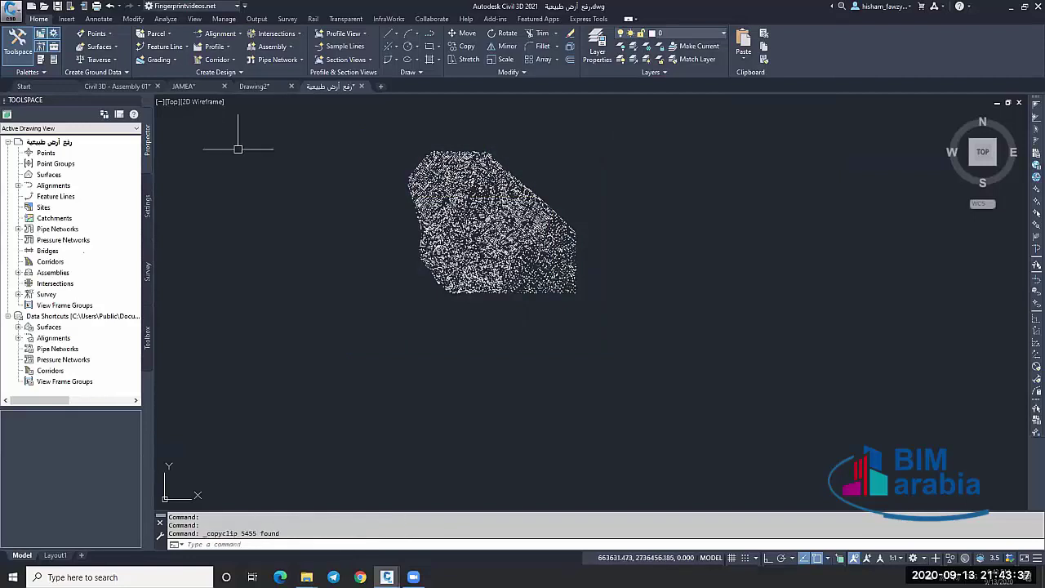
click(254, 86)
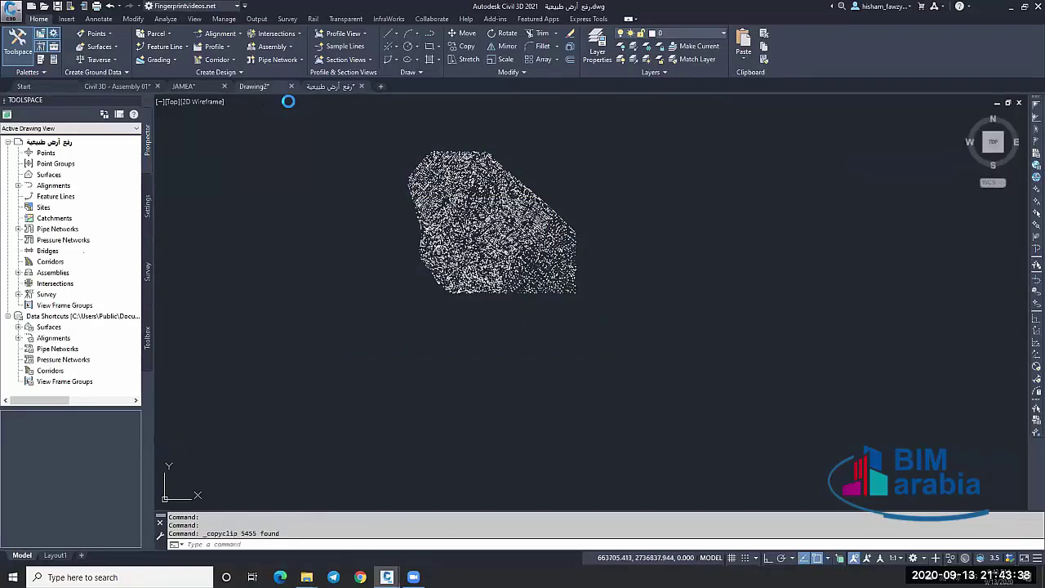
click(742, 61)
click(786, 139)
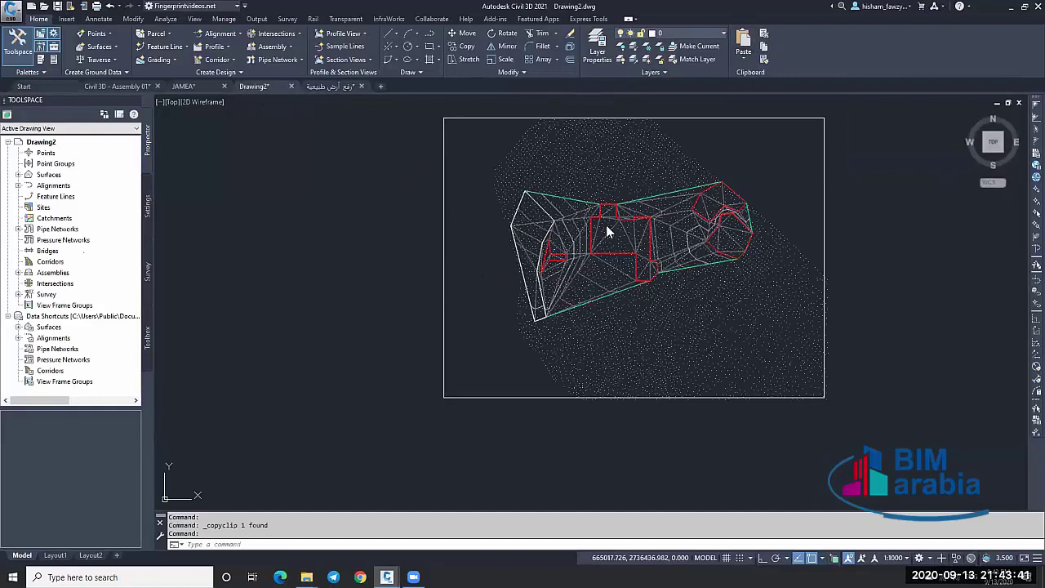
Erase the pasted rectangle boundary in Drawing2.
scroll(660, 205, down, 2)
click(823, 156)
click(759, 171)
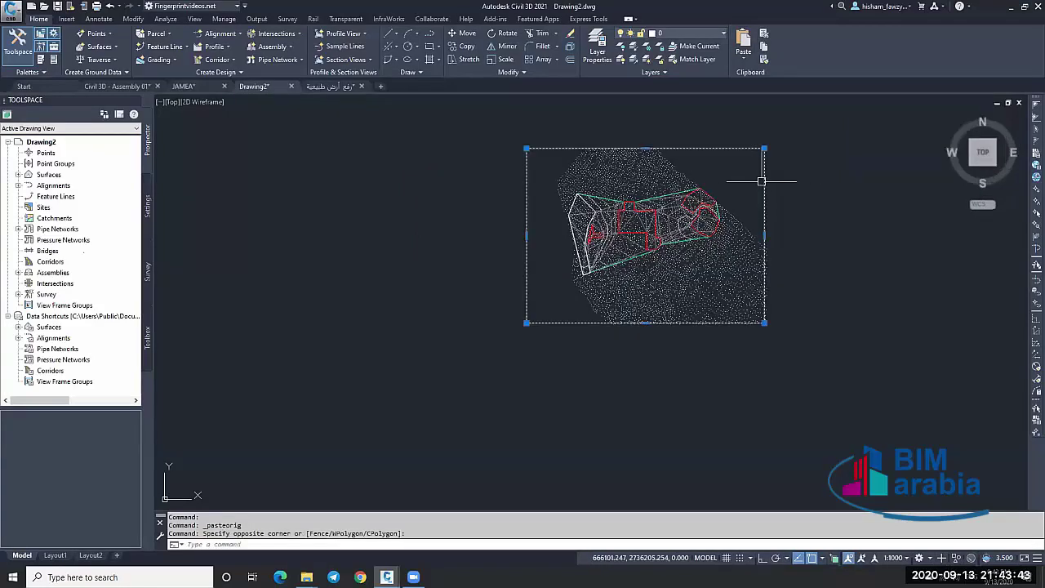
text(e)
key(Return)
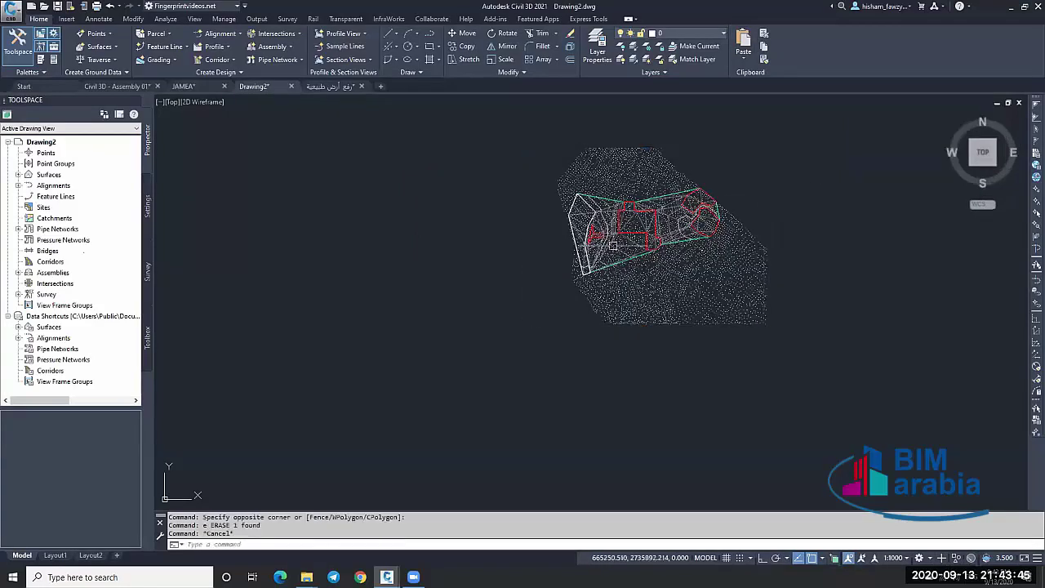
right_click(60, 175)
Create a new TIN surface named NGL.
click(87, 184)
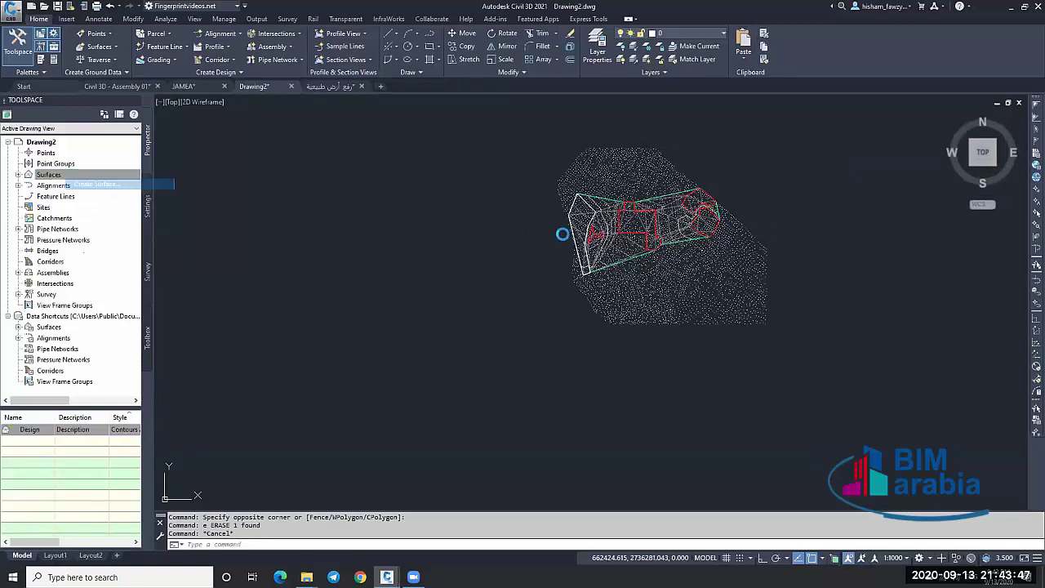
click(641, 209)
text(e)
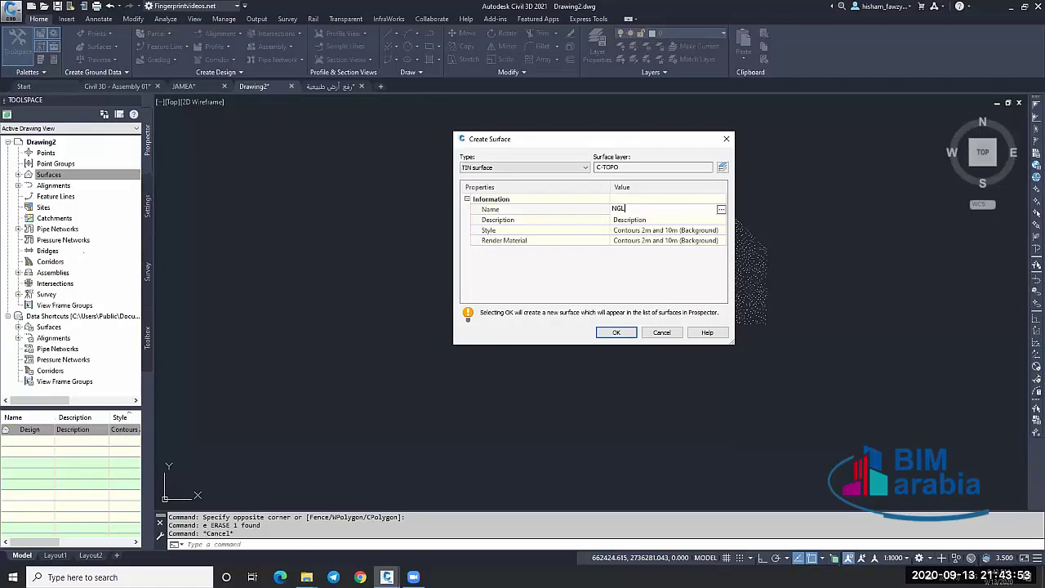
click(617, 333)
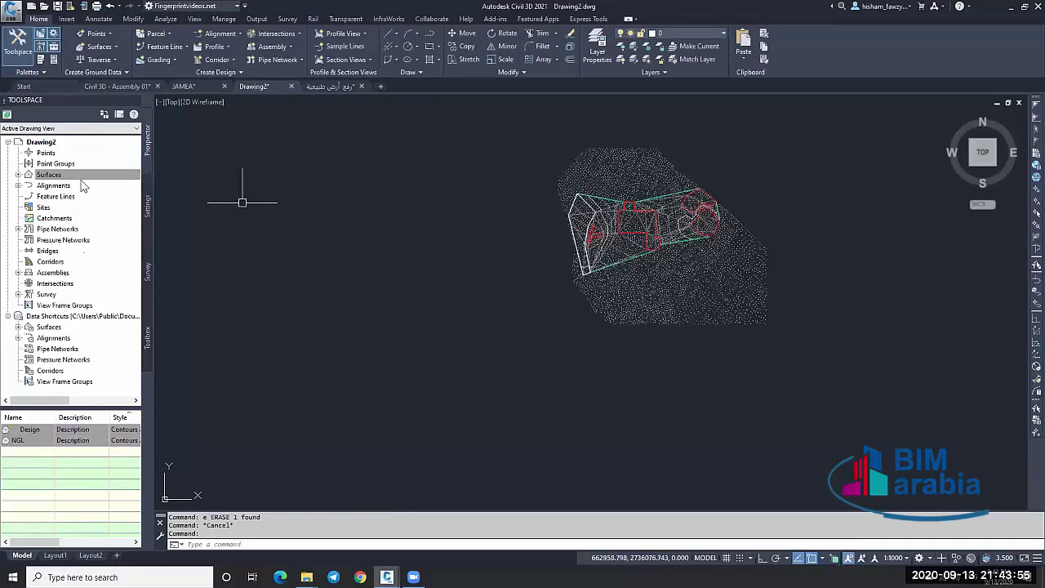
Add all 5454 pasted survey points to the NGL definition as drawing objects.
click(18, 174)
click(28, 196)
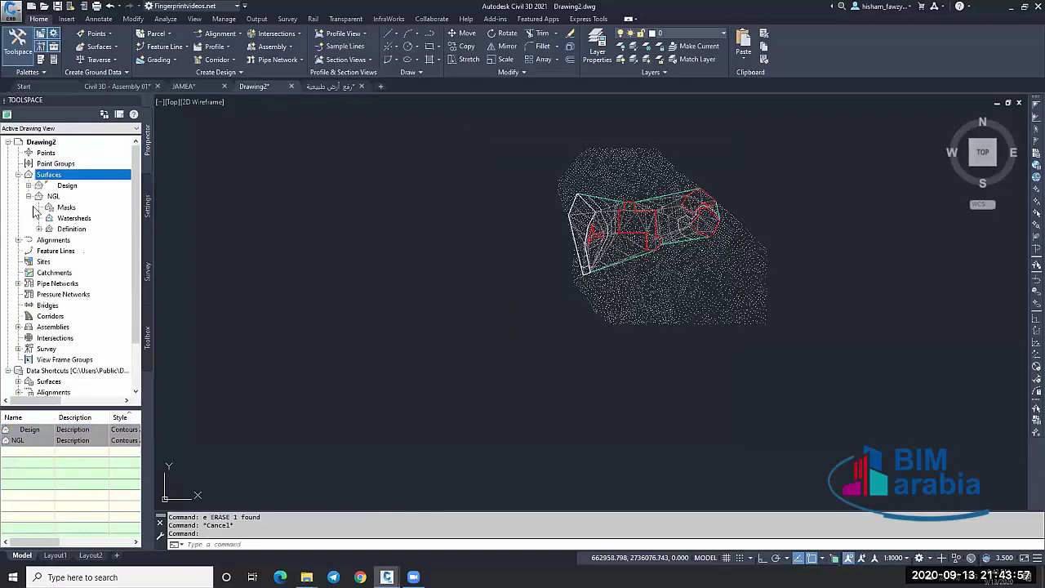
click(39, 229)
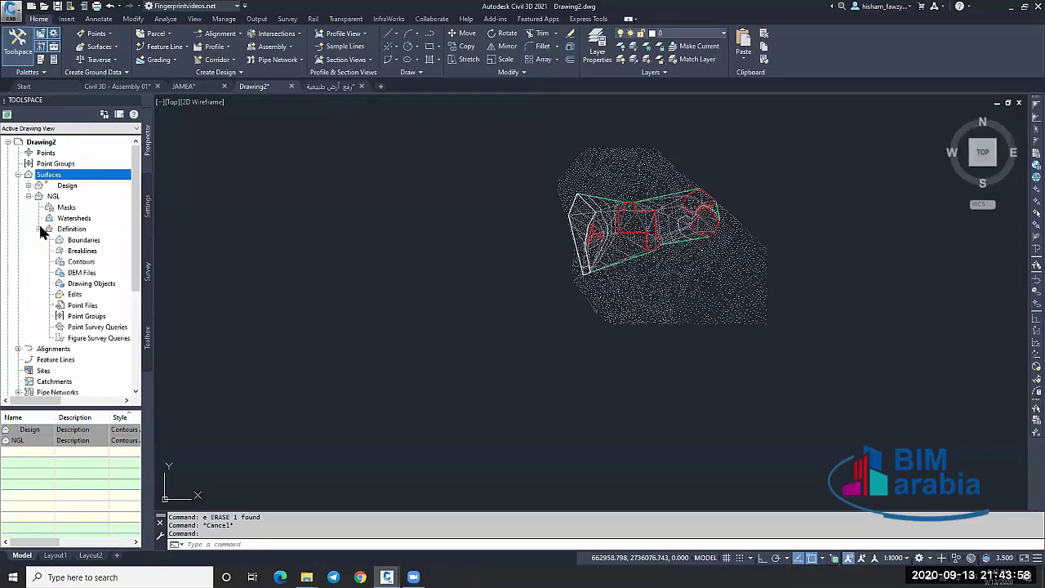
right_click(96, 284)
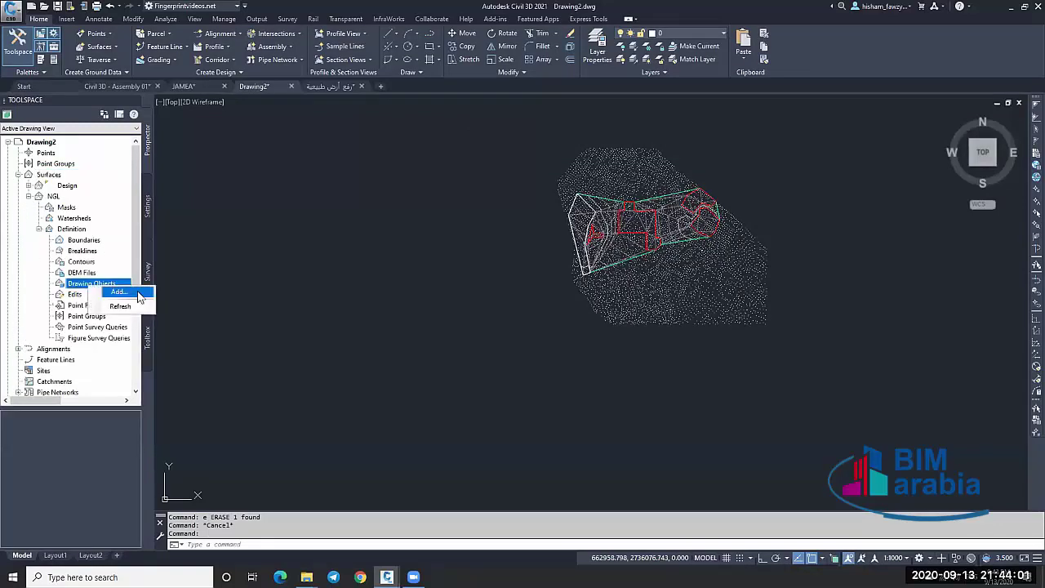
click(119, 291)
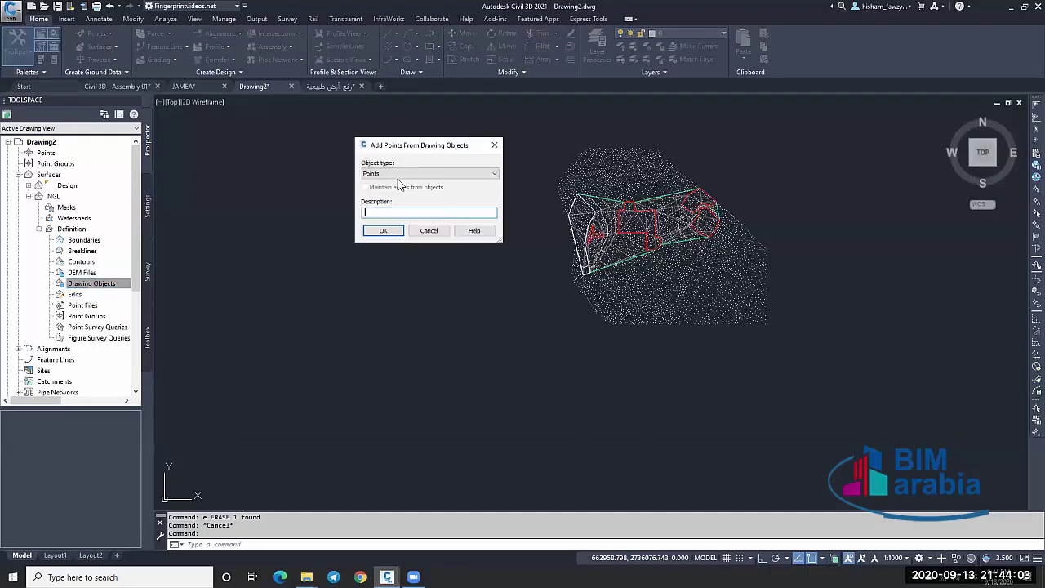
click(396, 174)
click(374, 178)
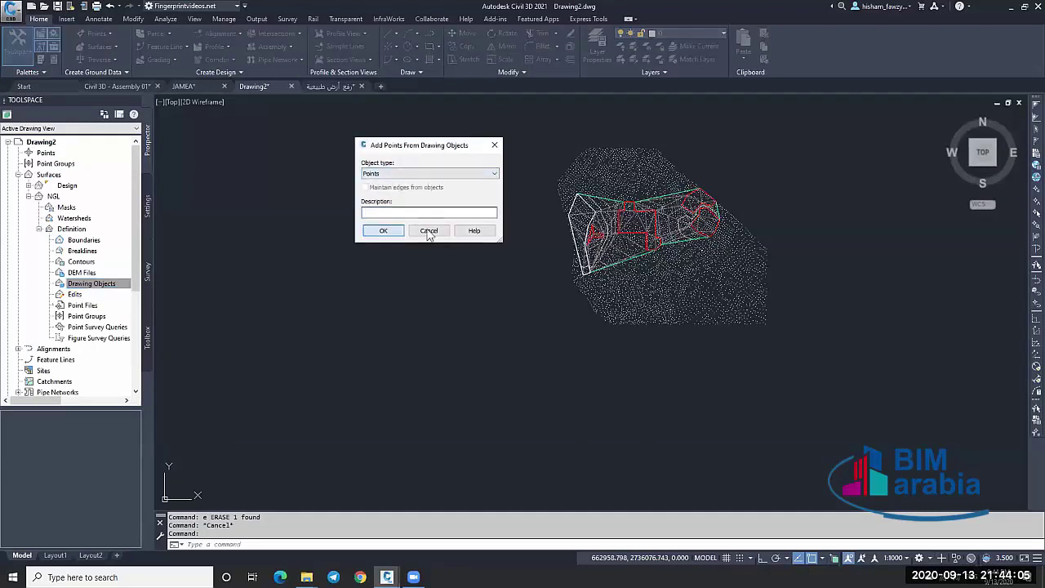
click(383, 230)
click(506, 115)
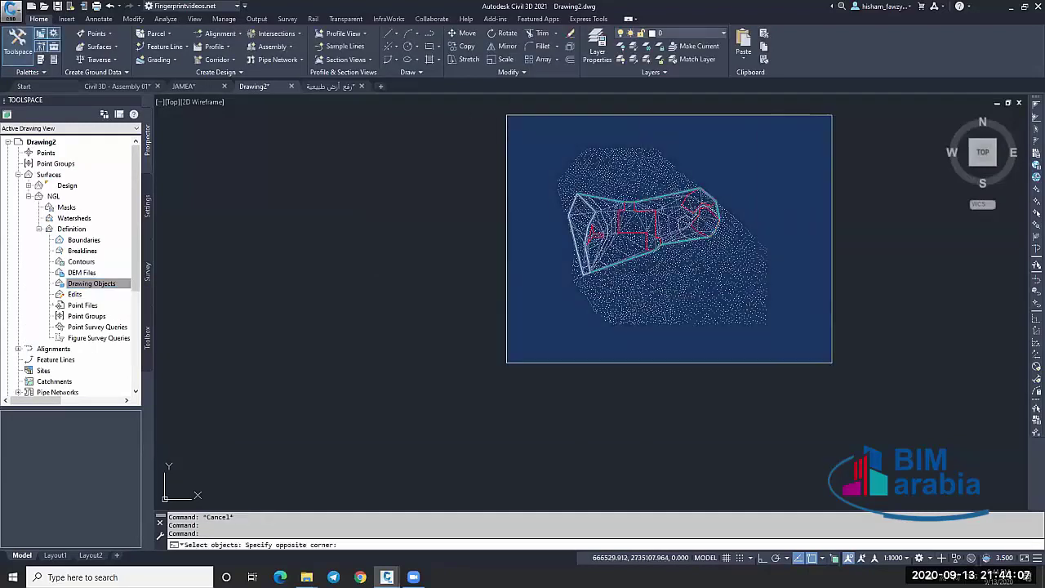
click(837, 367)
key(Return)
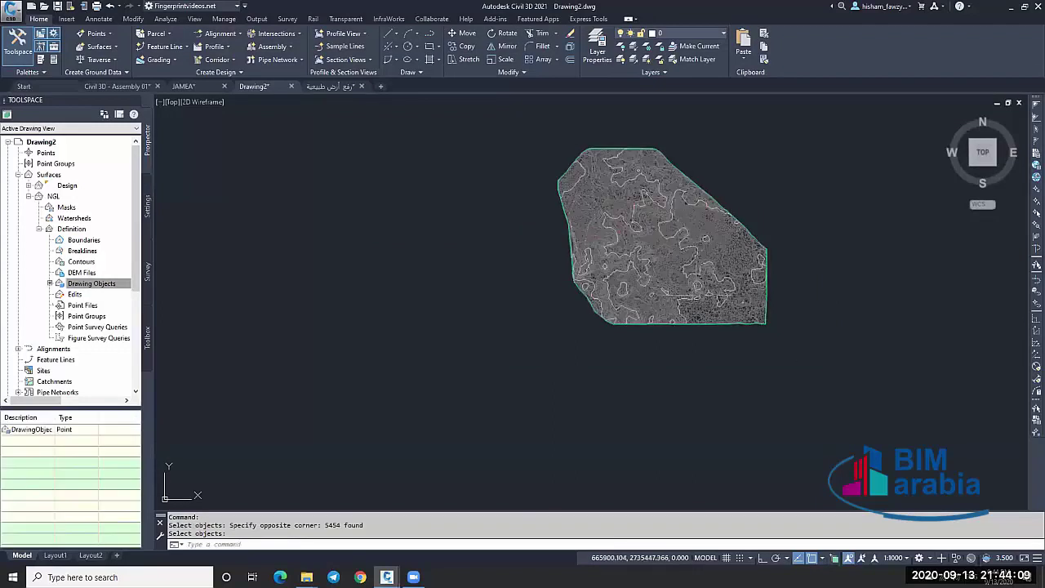
Zoom in on the NGL triangulation and open the surface's properties for a close check.
scroll(692, 270, up, 2)
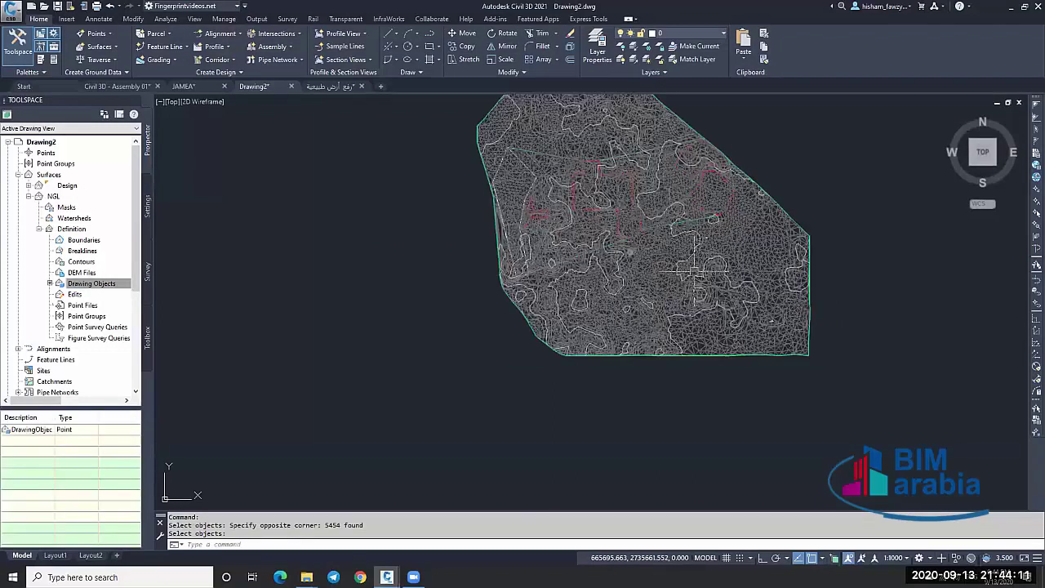
scroll(692, 270, up, 5)
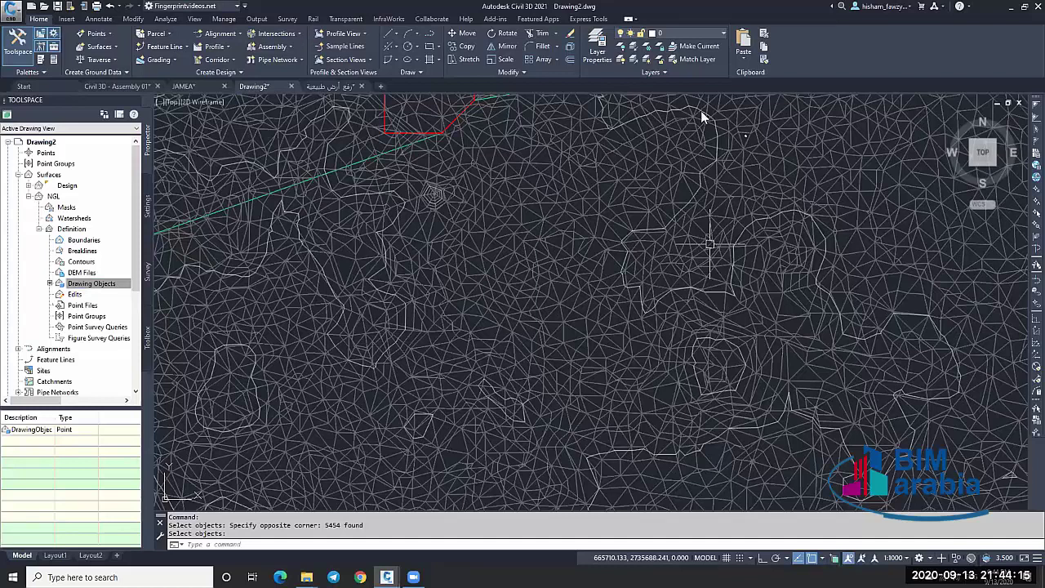
click(749, 276)
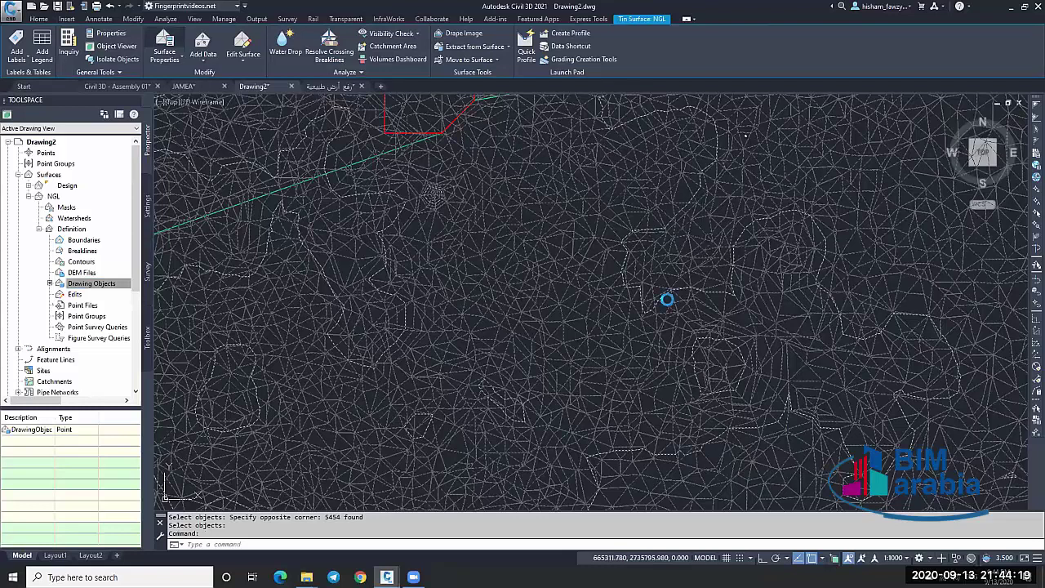
key(Escape)
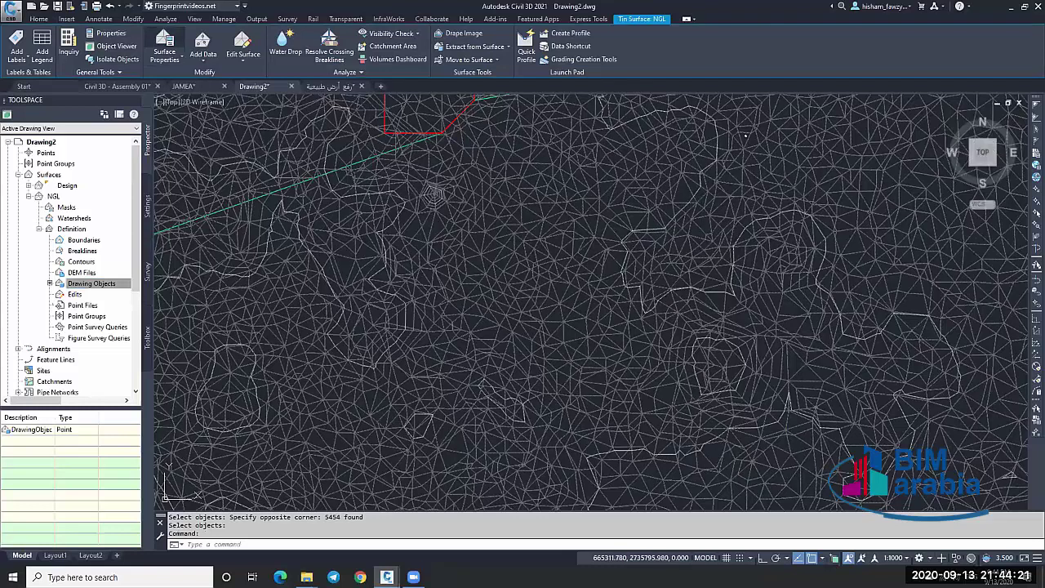
double_click(825, 284)
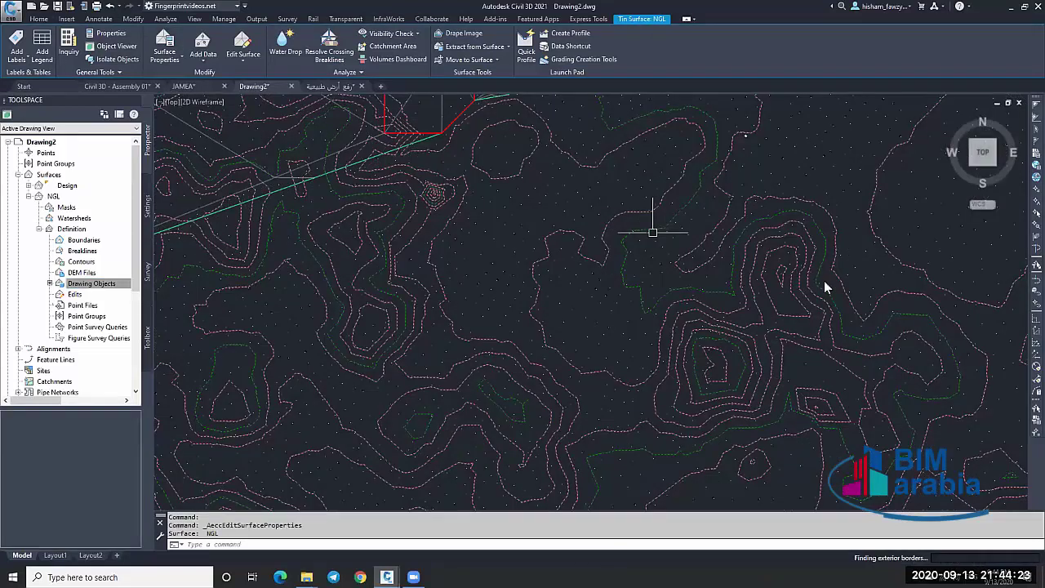
key(Escape)
key(Escape)
click(865, 374)
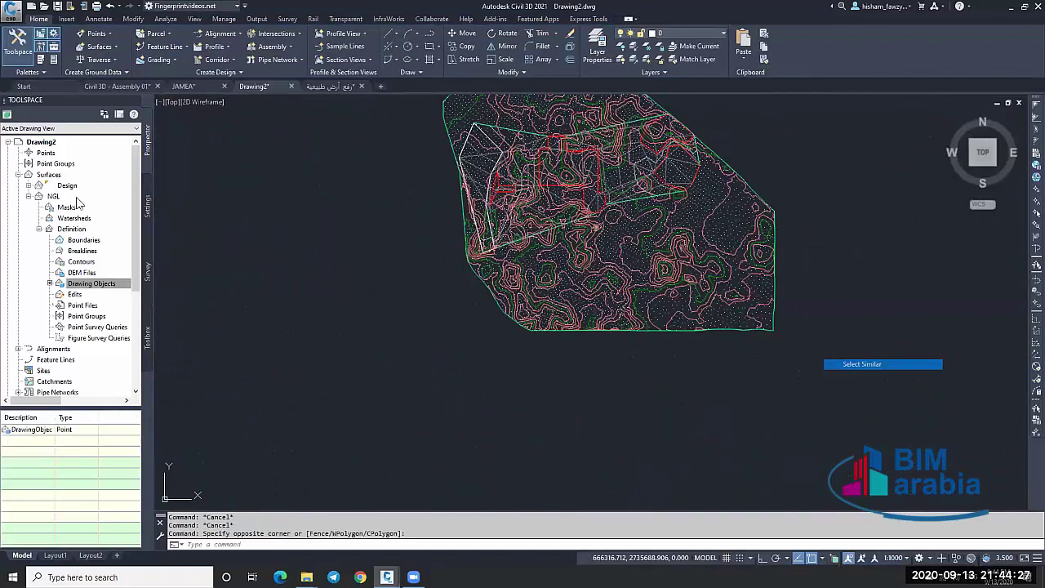
Select all the similar pasted survey points for removal.
click(28, 196)
right_click(51, 197)
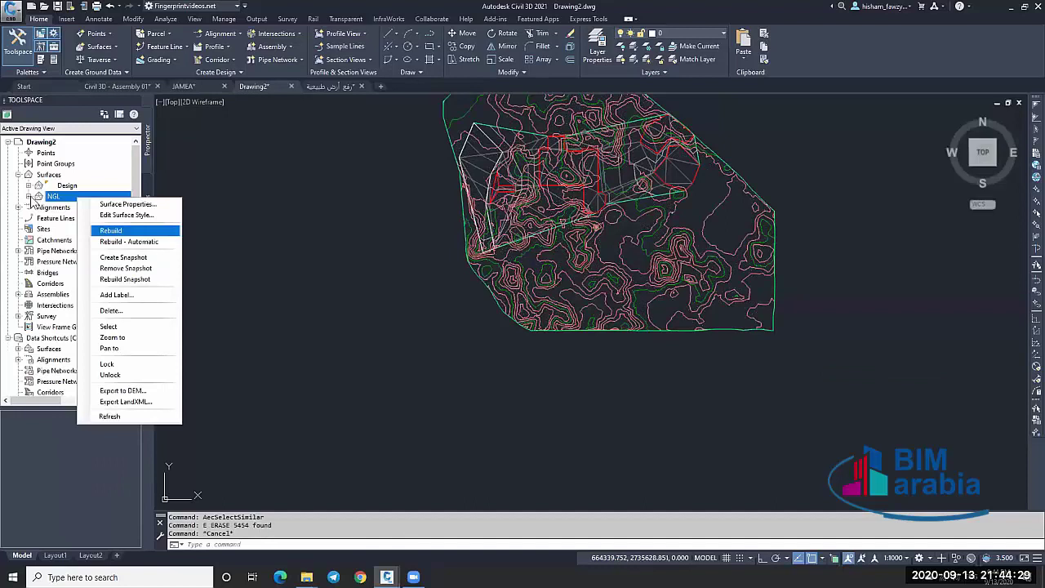
key(Escape)
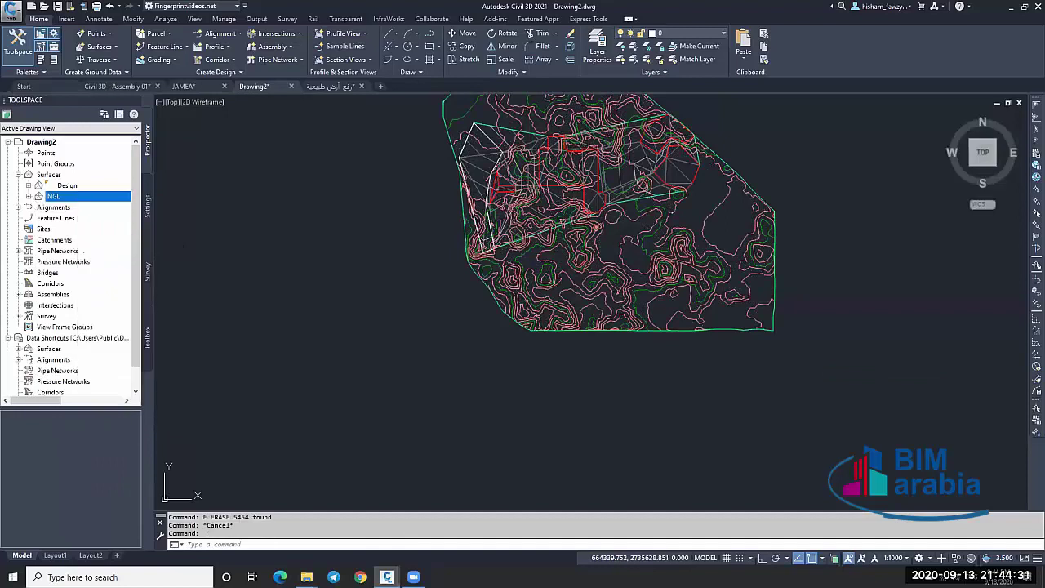
key(Escape)
middle_drag(643, 208, 678, 253)
Set the NGL surface style to Border Only in its Surface Properties.
click(474, 214)
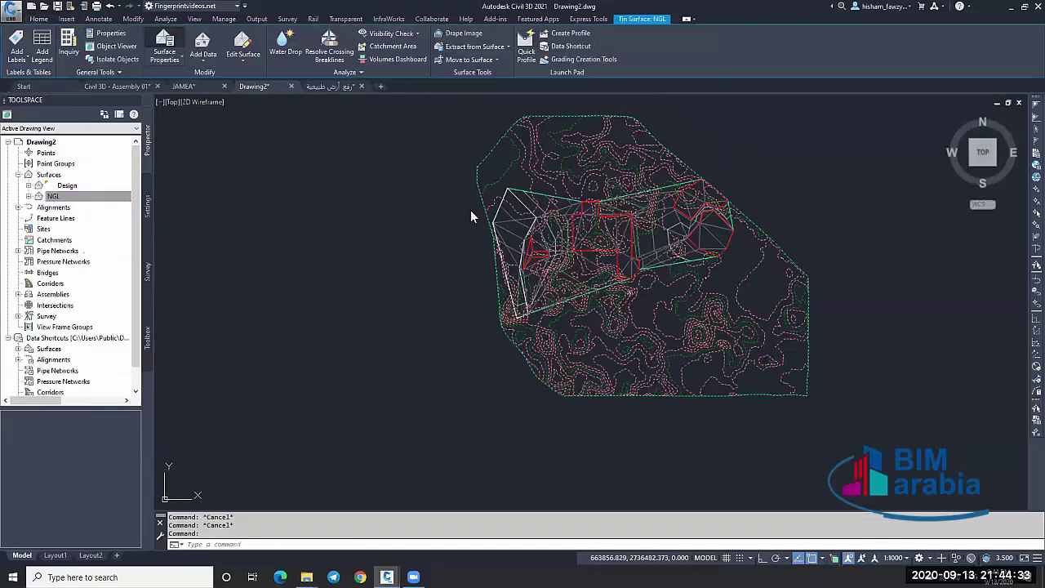
double_click(595, 300)
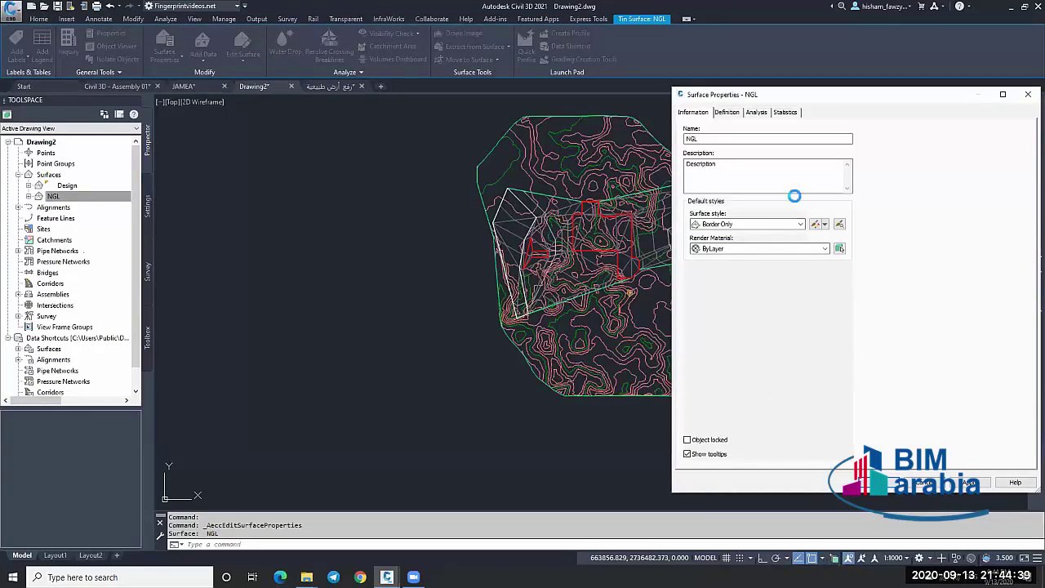
key(Escape)
scroll(840, 234, up, 5)
scroll(446, 366, down, 2)
scroll(730, 296, down, 2)
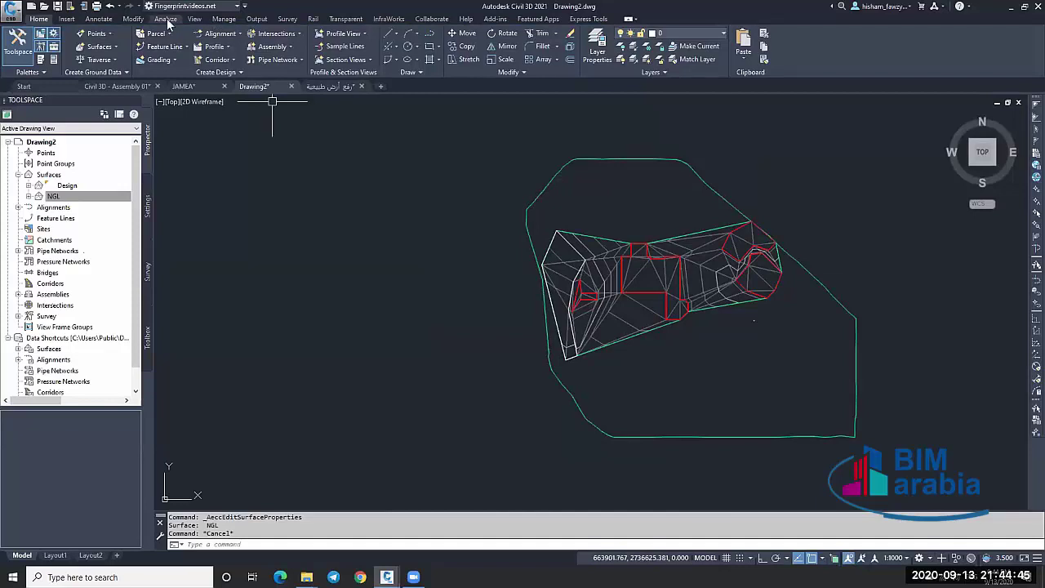
Cancel the new surface creation and open the Volumes Dashboard from the Analyze tab.
click(165, 20)
right_click(40, 175)
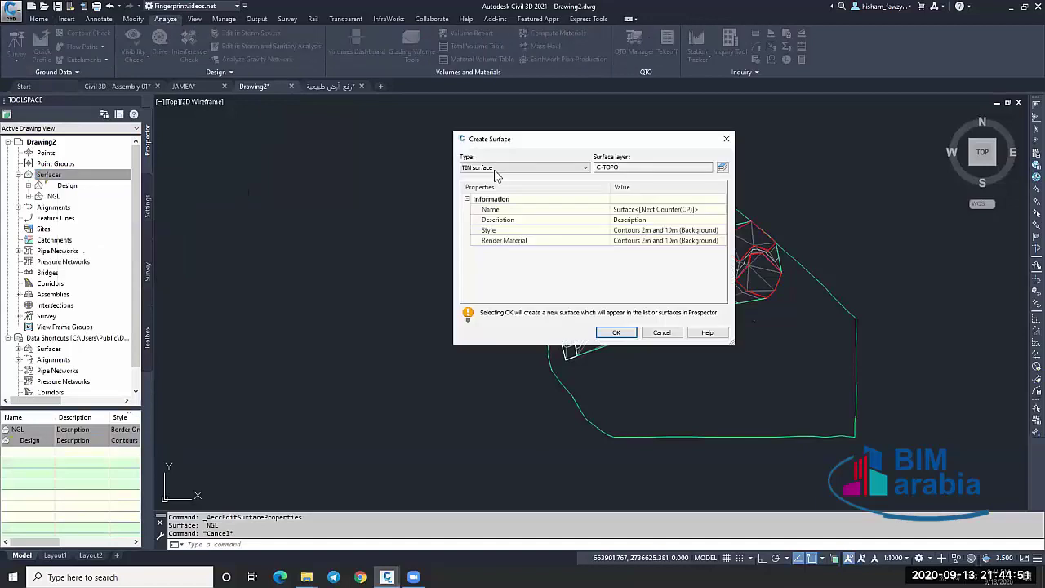
click(498, 169)
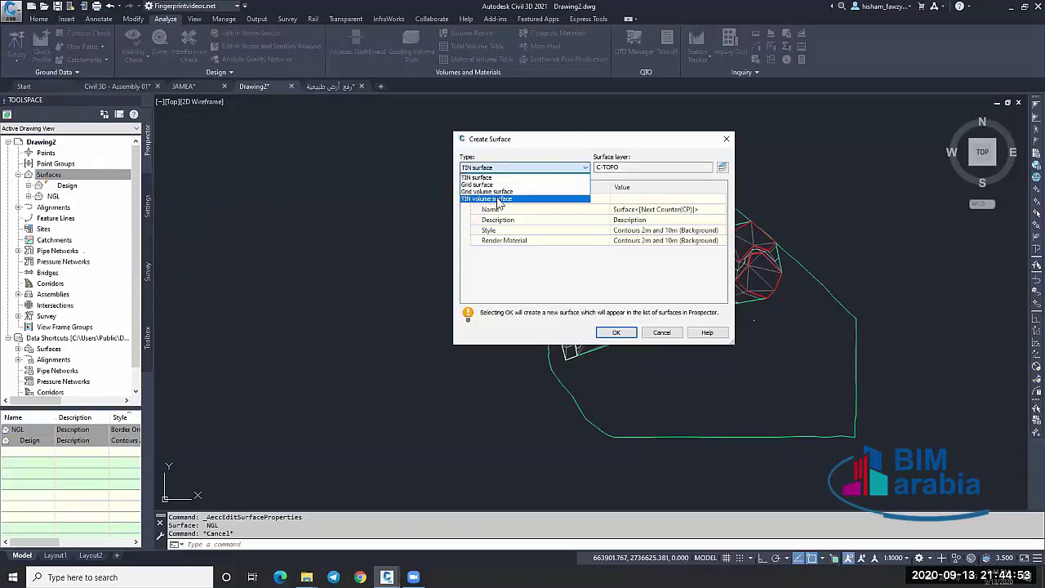
key(Escape)
key(Escape)
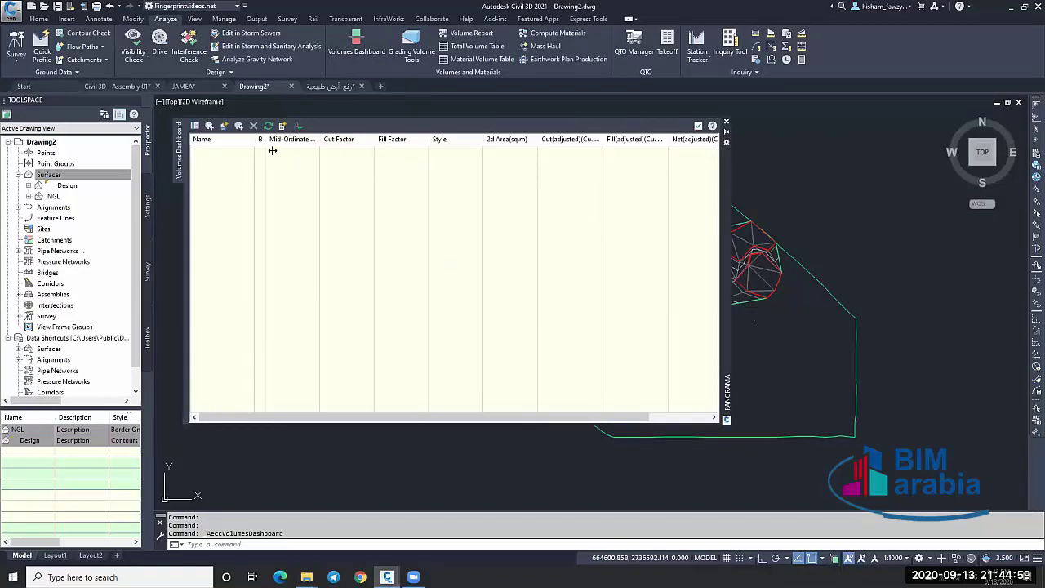
Start a new TIN volume surface, keeping the fill factor at 1.000.
click(221, 128)
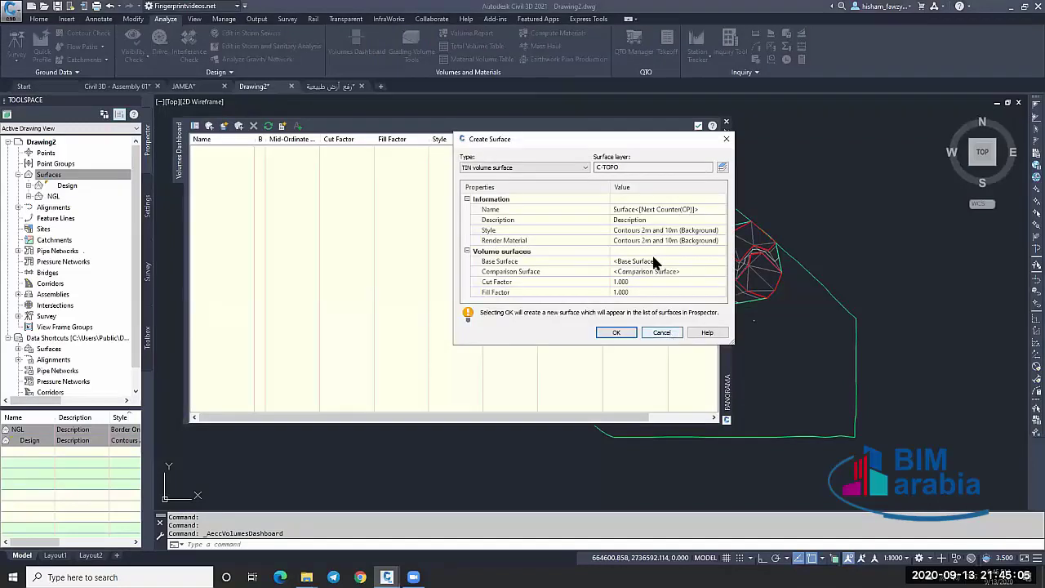
click(525, 167)
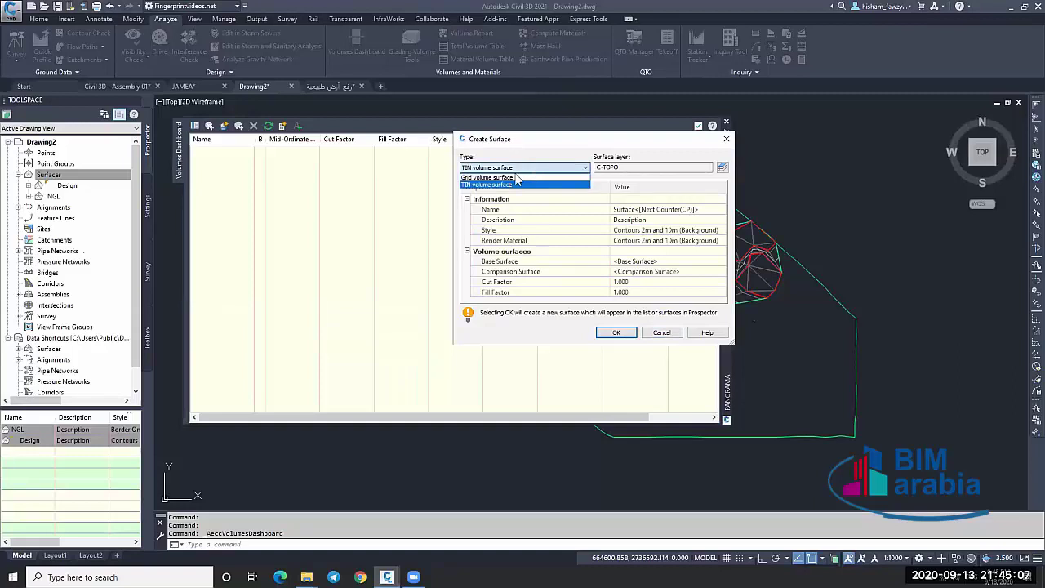
click(626, 220)
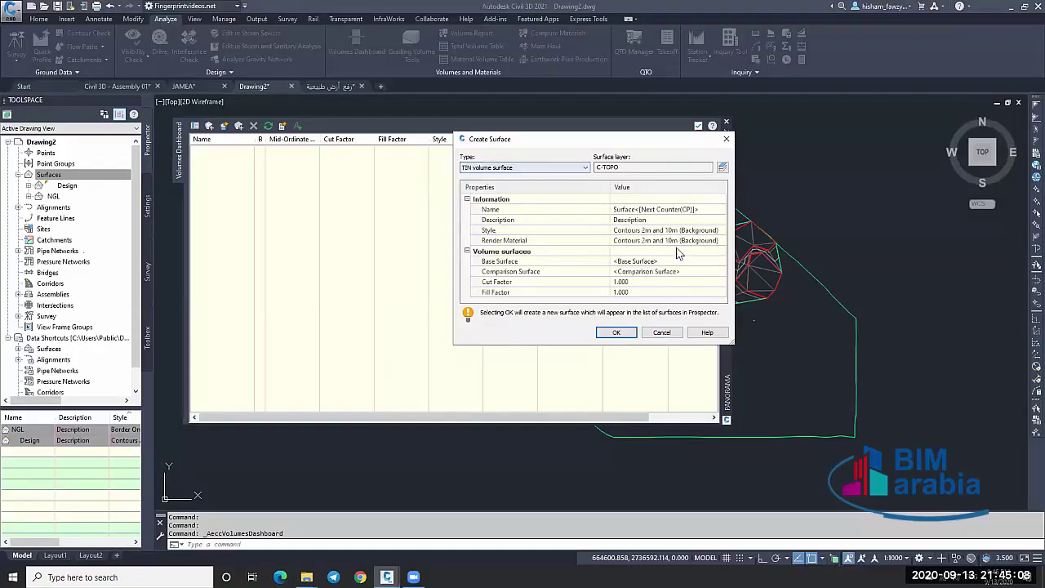
click(552, 265)
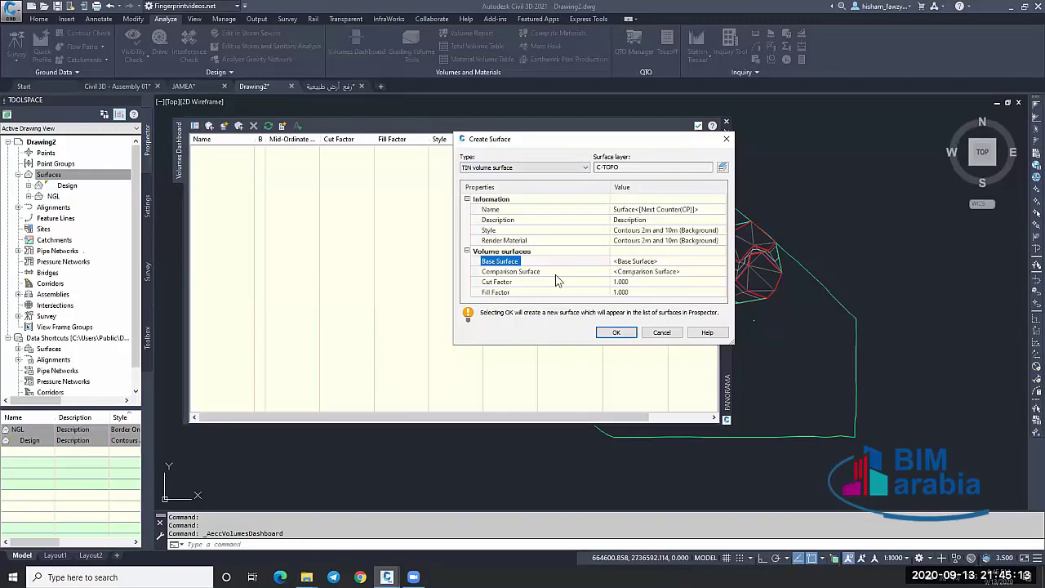
click(574, 272)
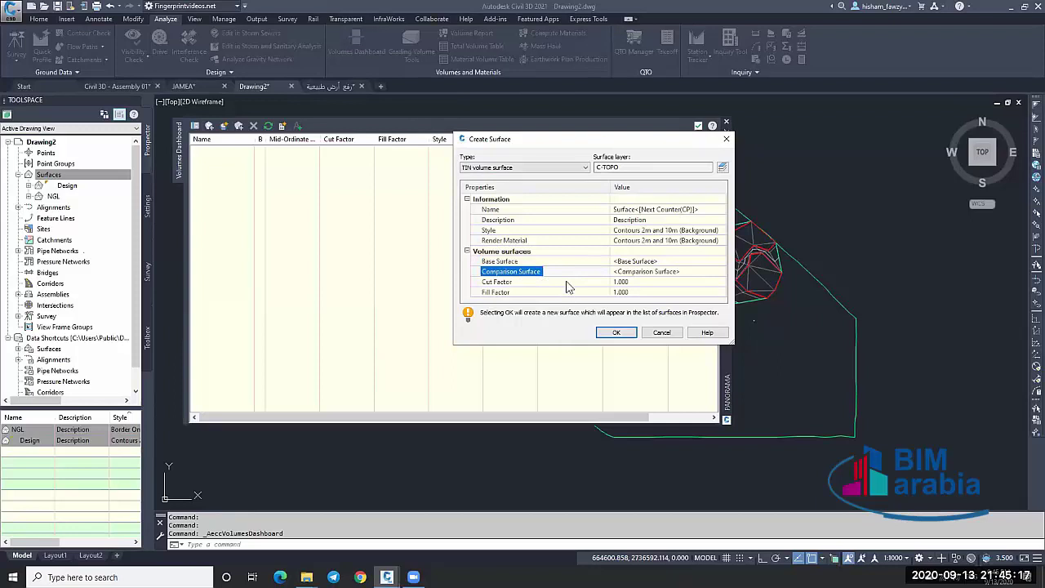
click(569, 283)
click(604, 292)
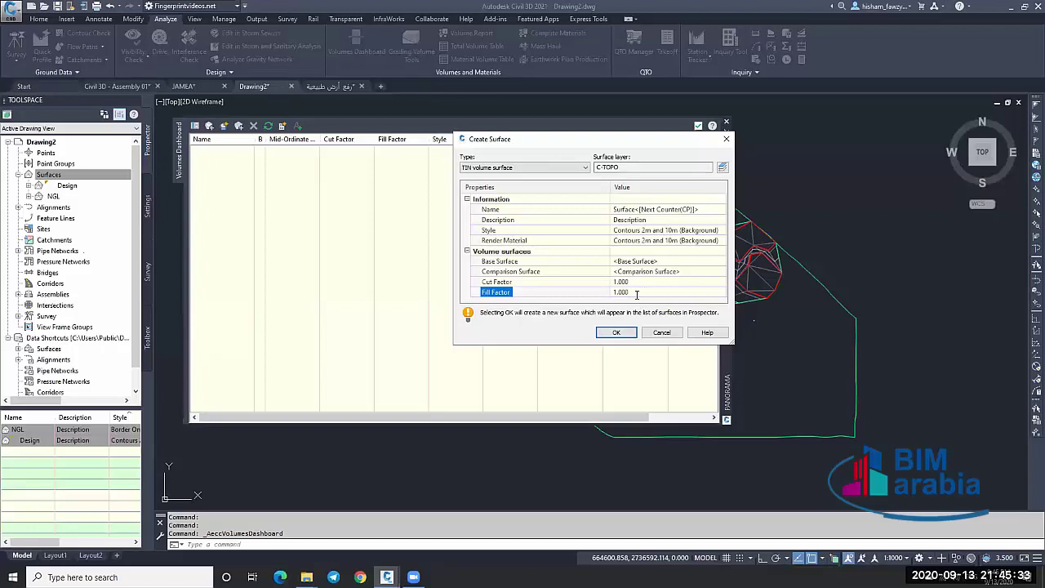
click(636, 293)
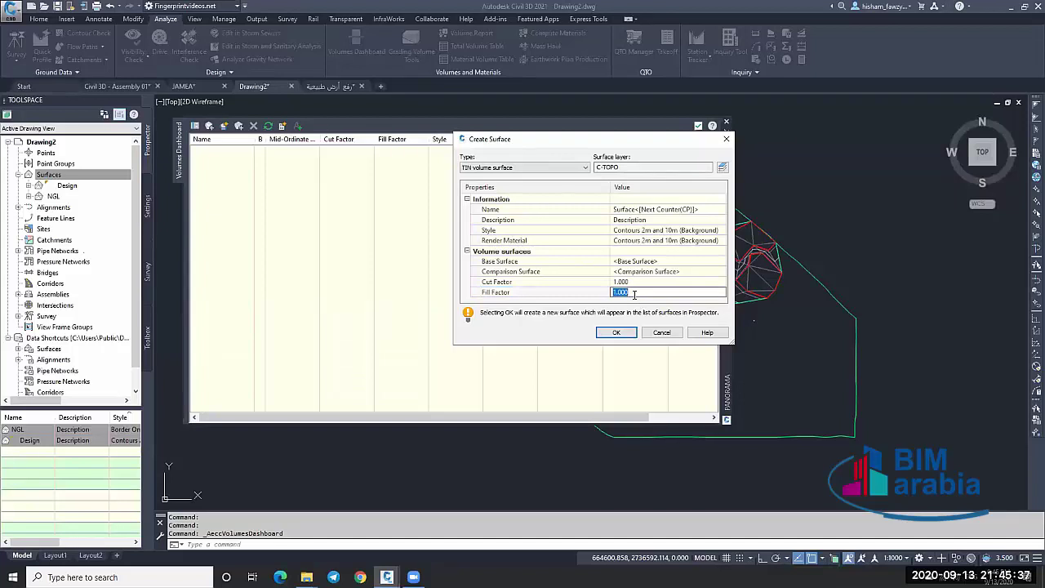
key(Return)
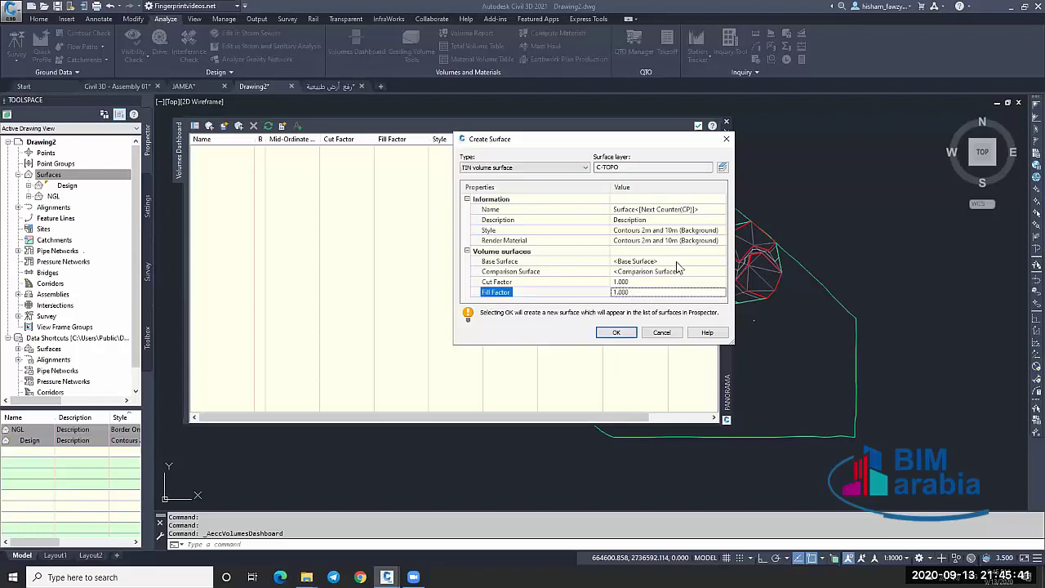
Set NGL as base and Design as comparison surface, creating Surface1 (cut 967322.31, fill 243076.93).
click(633, 260)
click(721, 260)
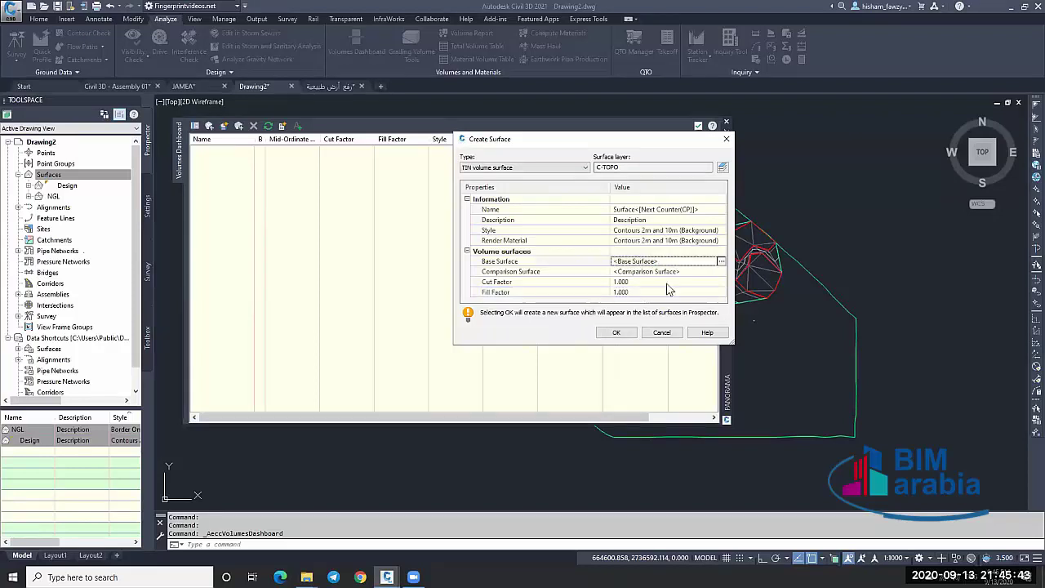
click(605, 351)
click(690, 450)
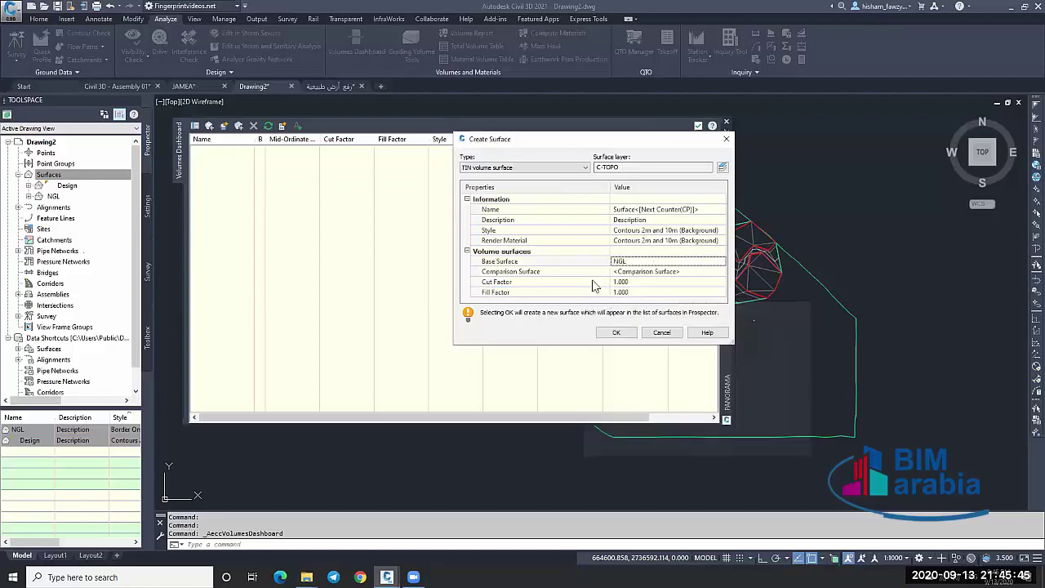
click(702, 272)
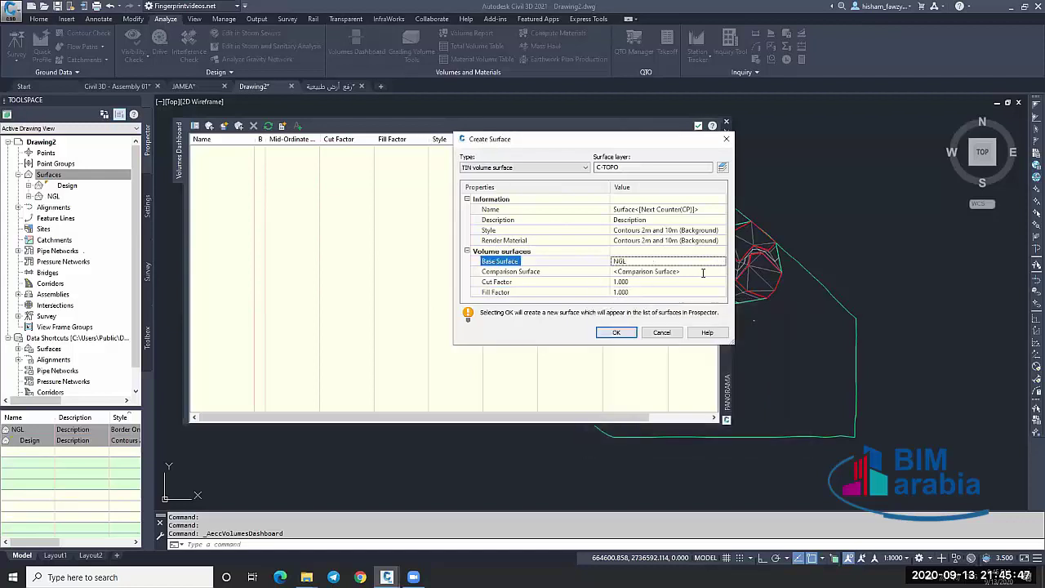
click(721, 271)
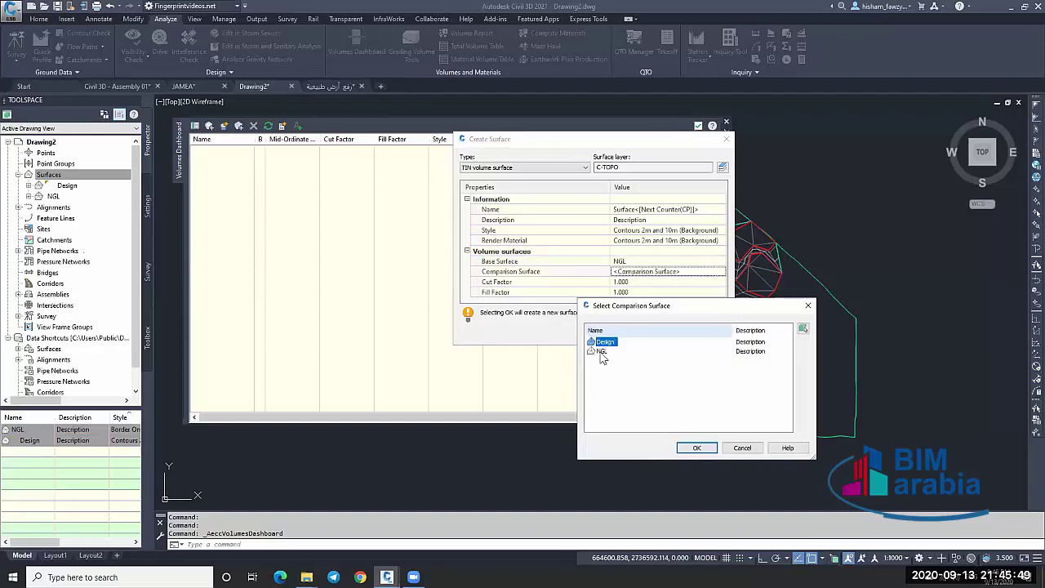
click(696, 447)
click(624, 332)
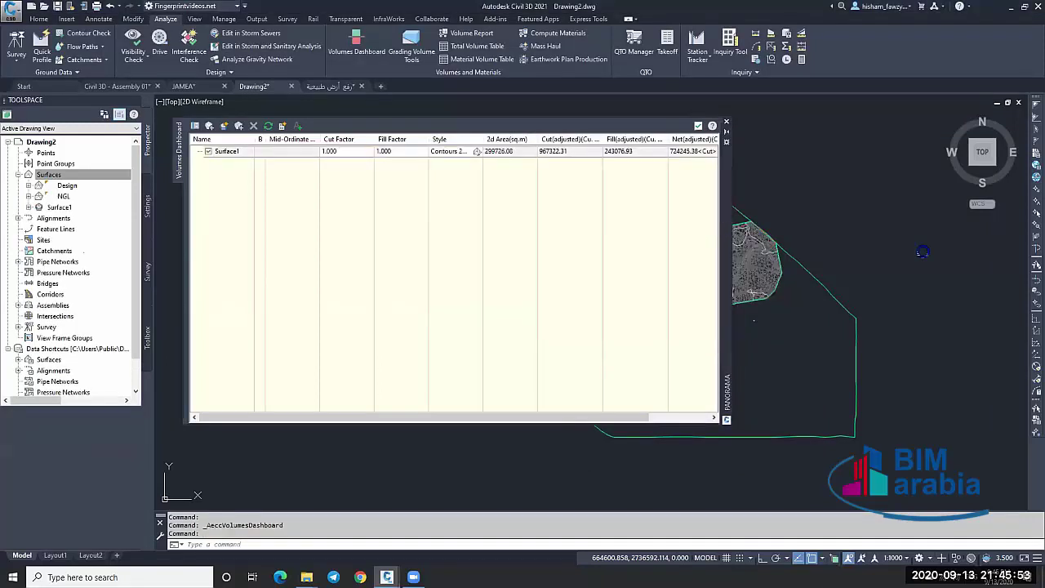
Select the Surface1 mesh in the drawing and run the draw order command (DR).
scroll(865, 254, down, 2)
scroll(865, 255, up, 5)
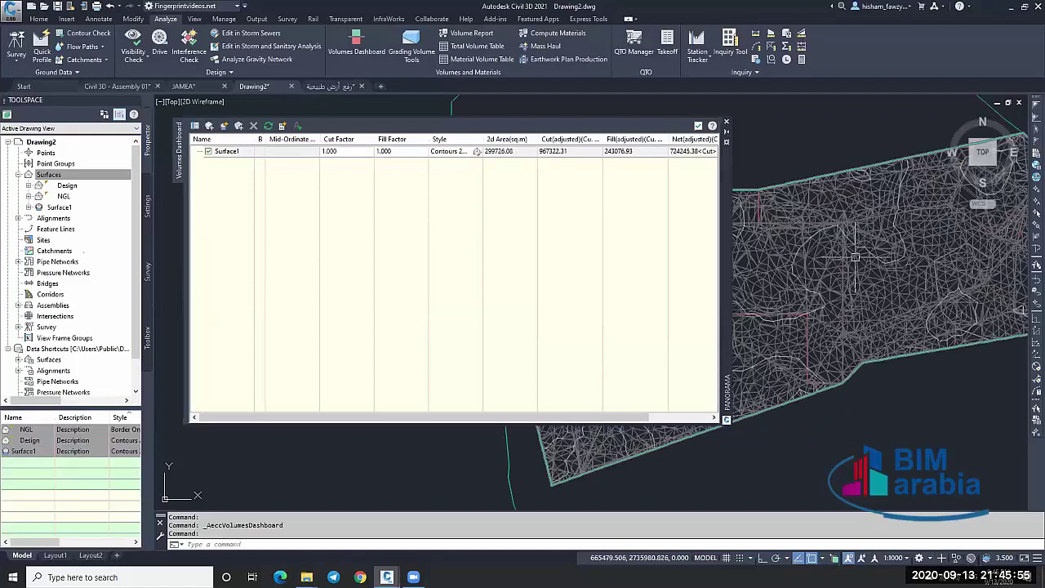
key(Escape)
click(857, 267)
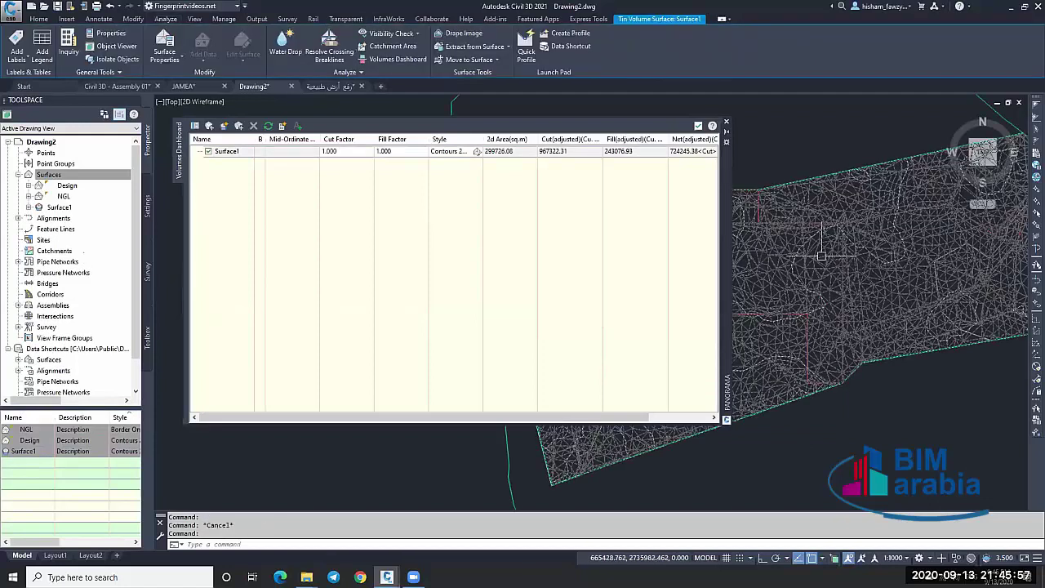
scroll(849, 231, down, 4)
key(Escape)
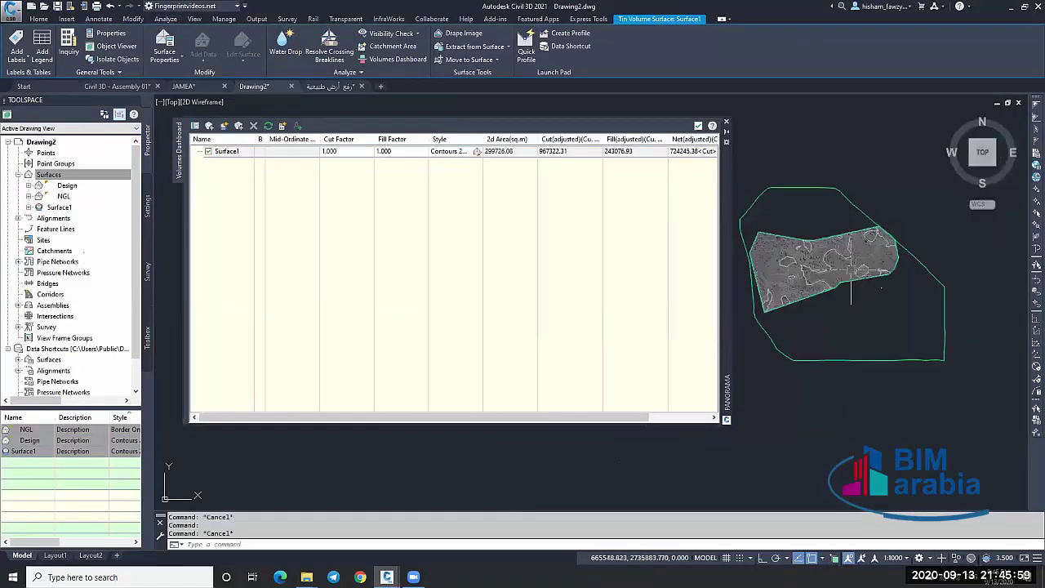
scroll(855, 261, up, 6)
click(861, 253)
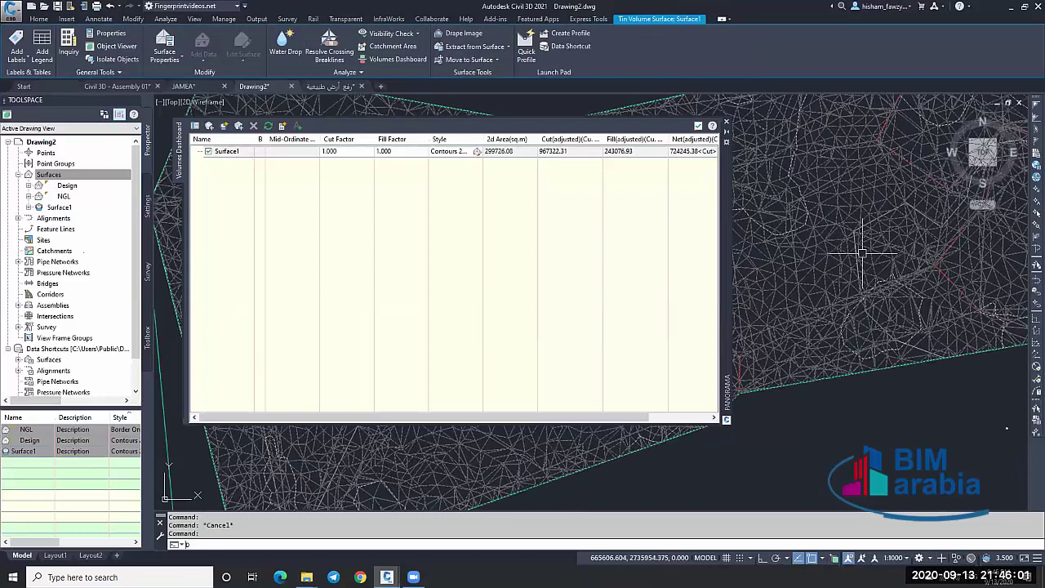
scroll(921, 259, down, 6)
text(dr)
key(Return)
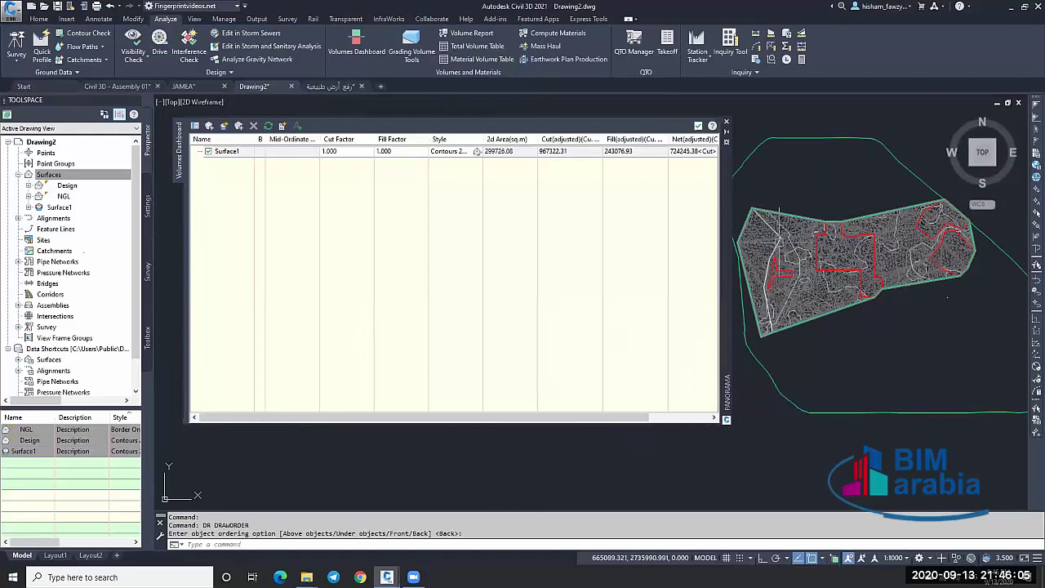
Change the closed 3D boundary polyline's colour from ByLayer to Red.
key(Escape)
click(773, 244)
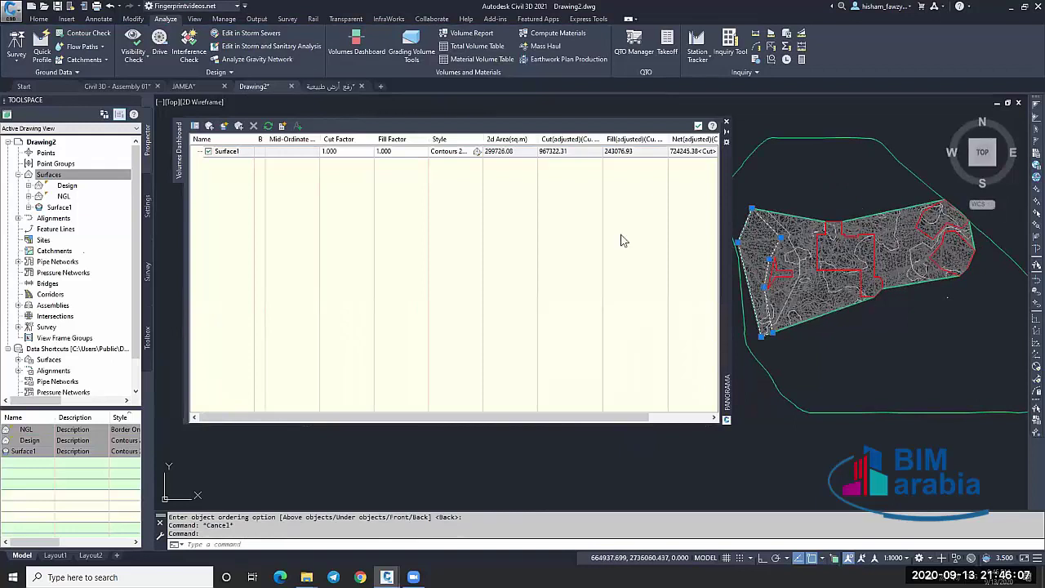
key(ctrl+1)
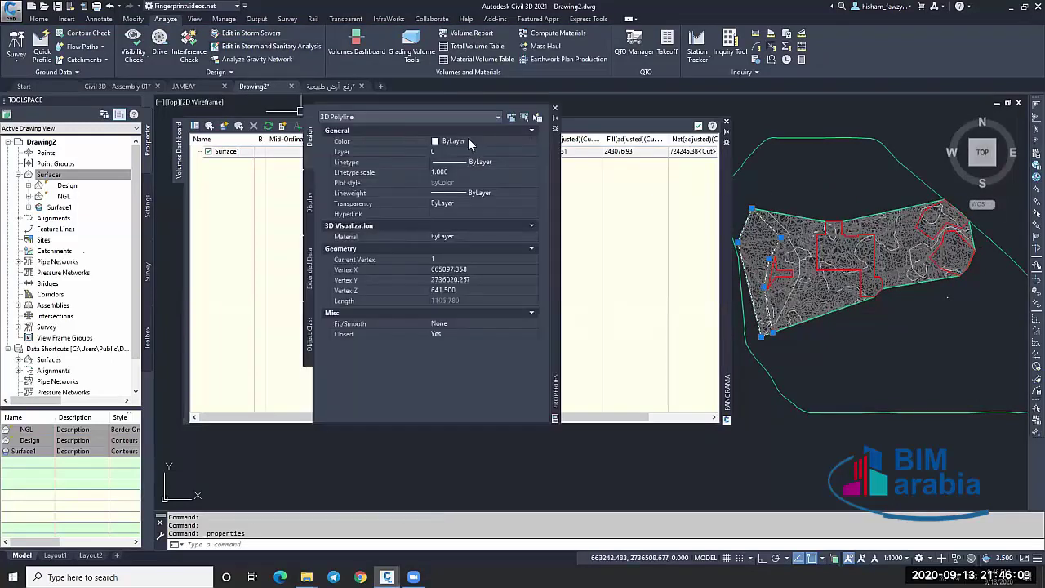
click(468, 141)
click(451, 171)
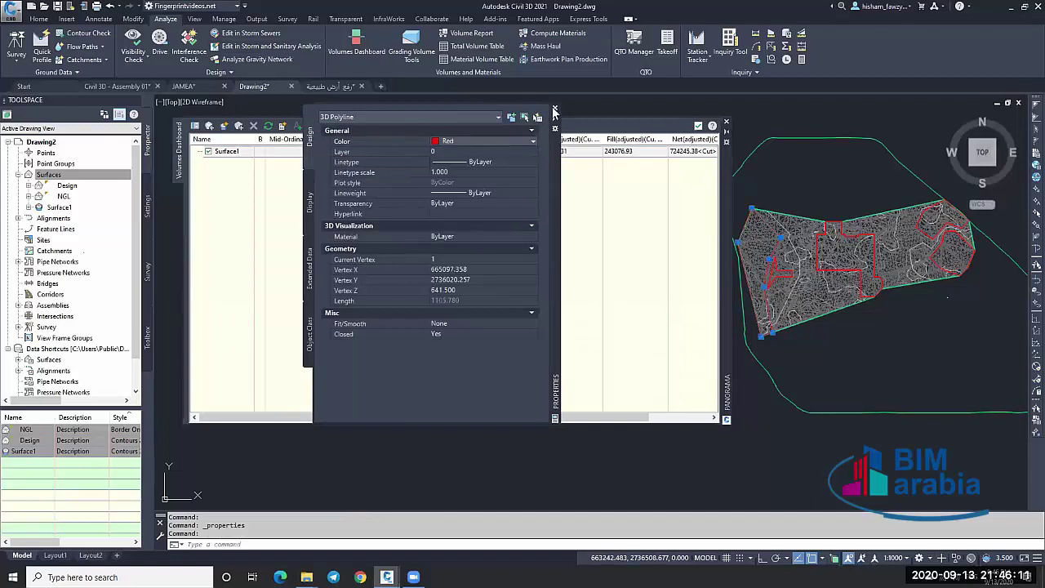
click(554, 107)
key(Escape)
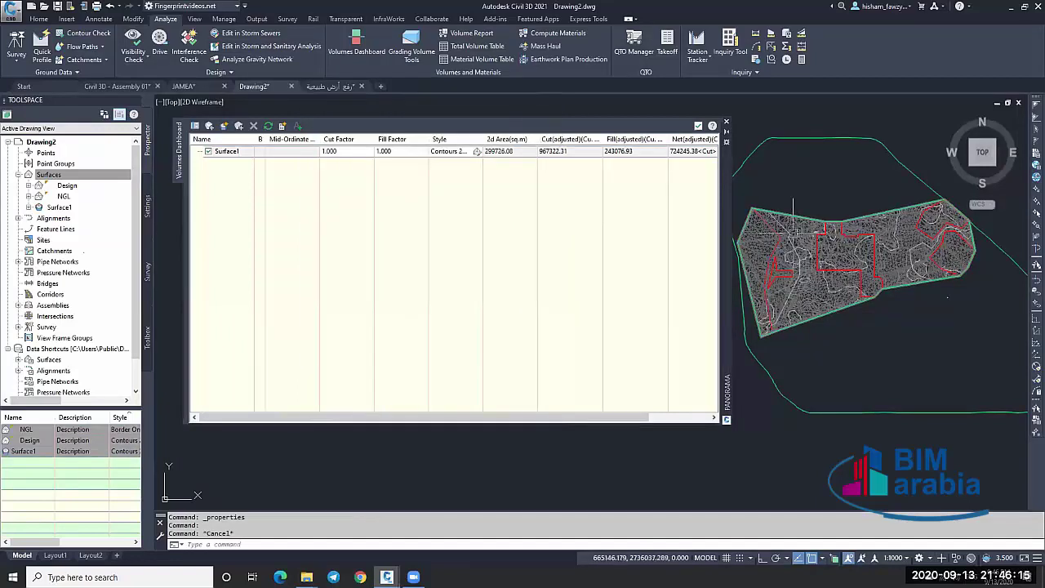
scroll(828, 221, down, 2)
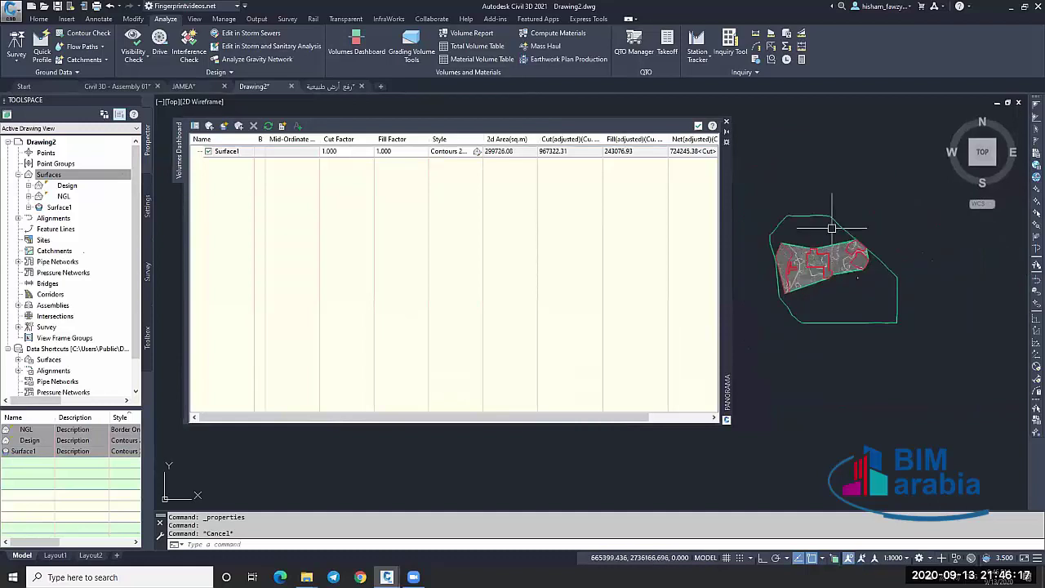
scroll(836, 256, up, 5)
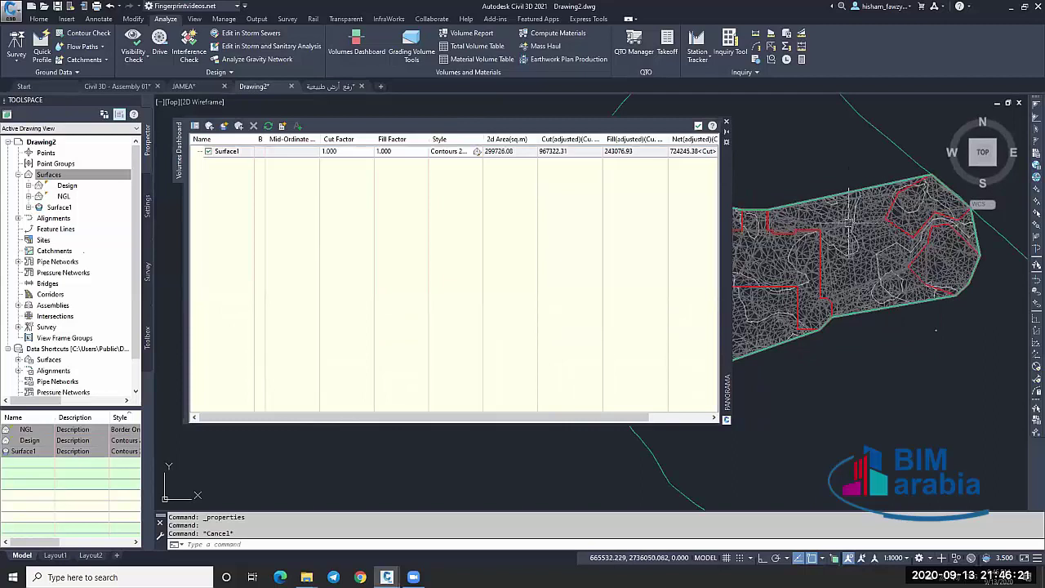
Give Surface1 the _No Display surface style.
right_click(78, 207)
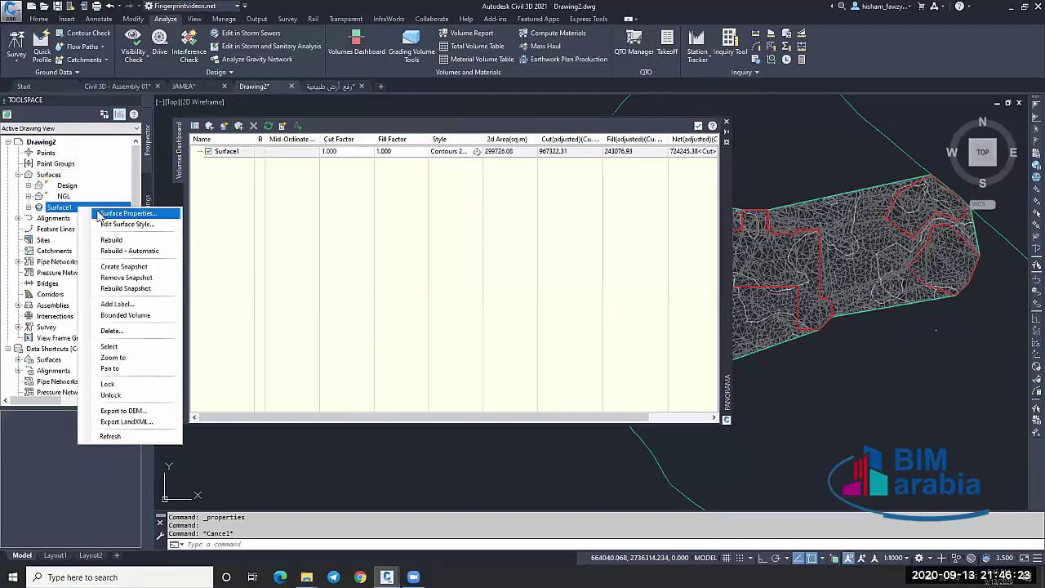
click(625, 248)
click(739, 223)
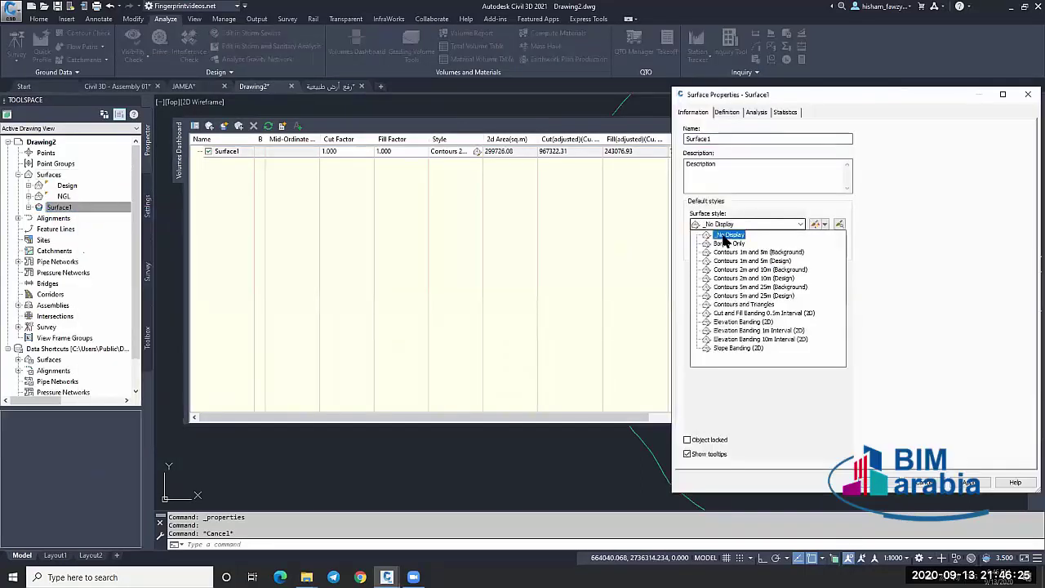
click(731, 235)
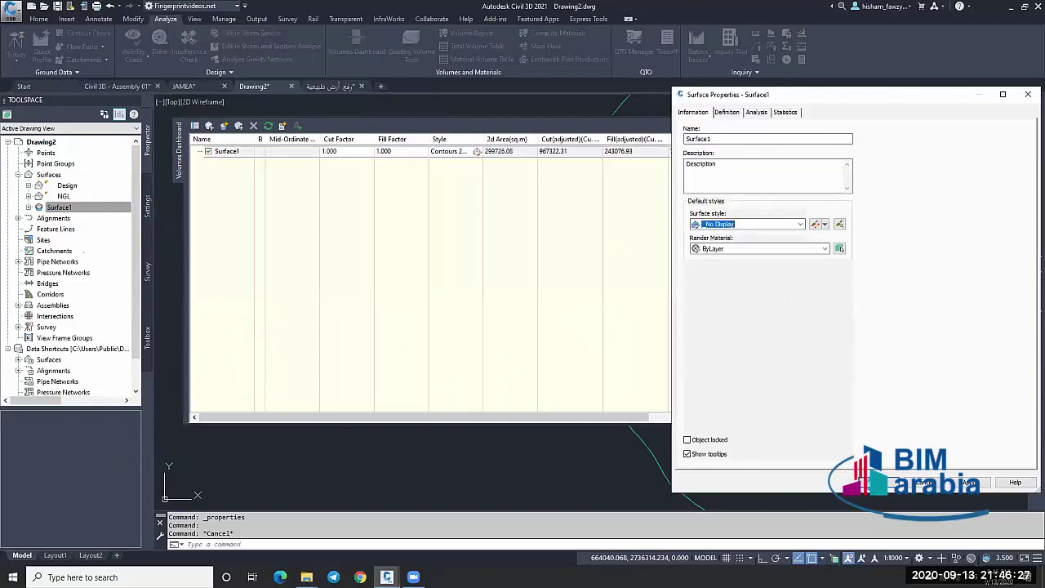
click(925, 482)
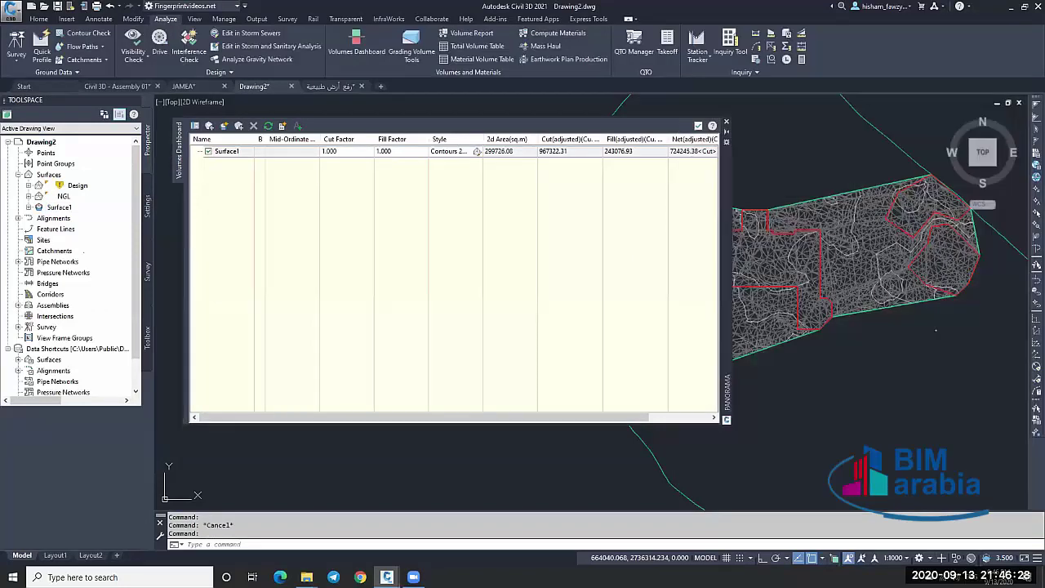
Select the Design surface and start a Delete Line edit, then cancel it.
click(853, 241)
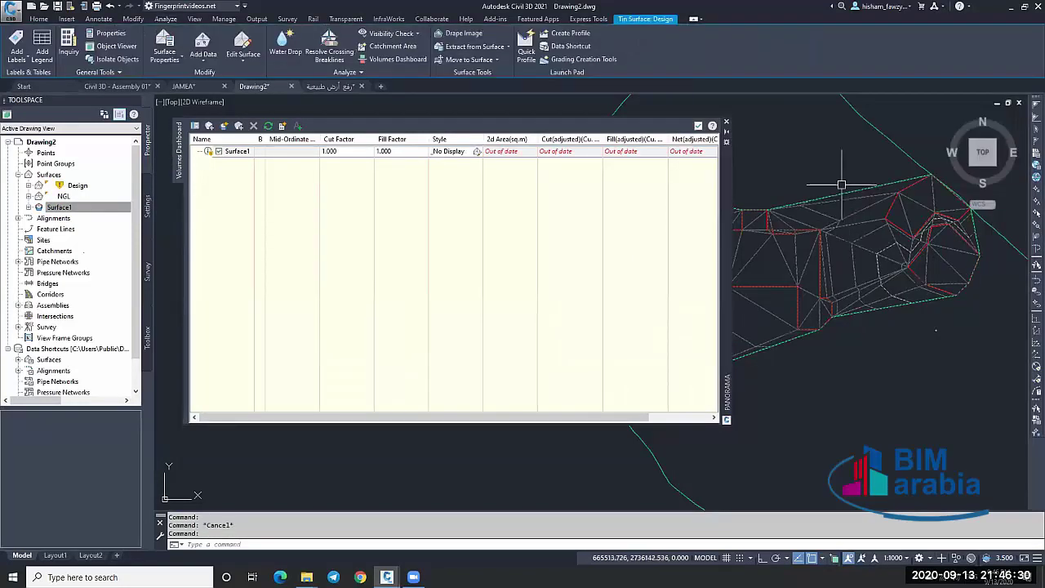
click(241, 59)
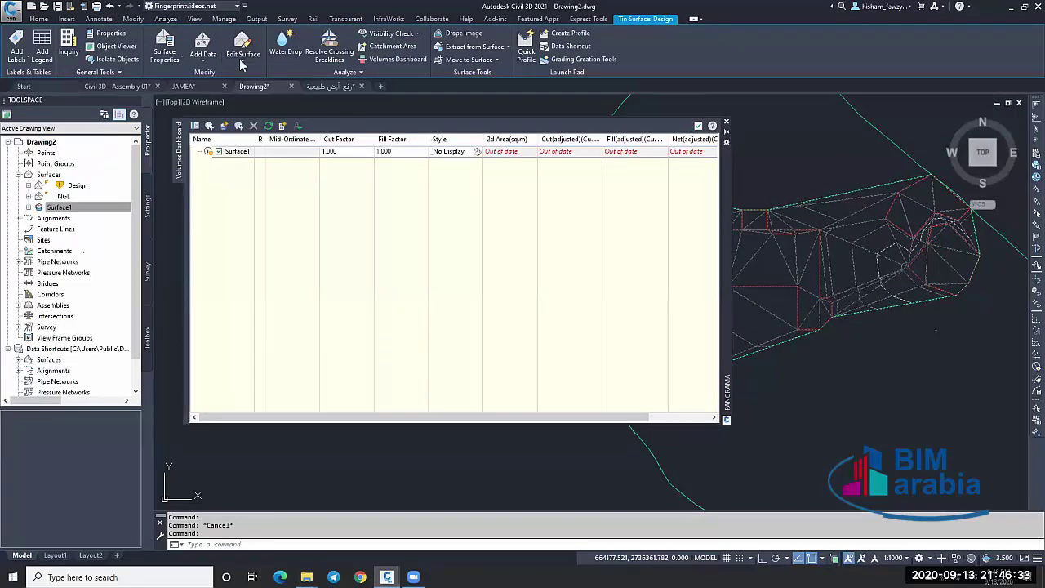
click(242, 59)
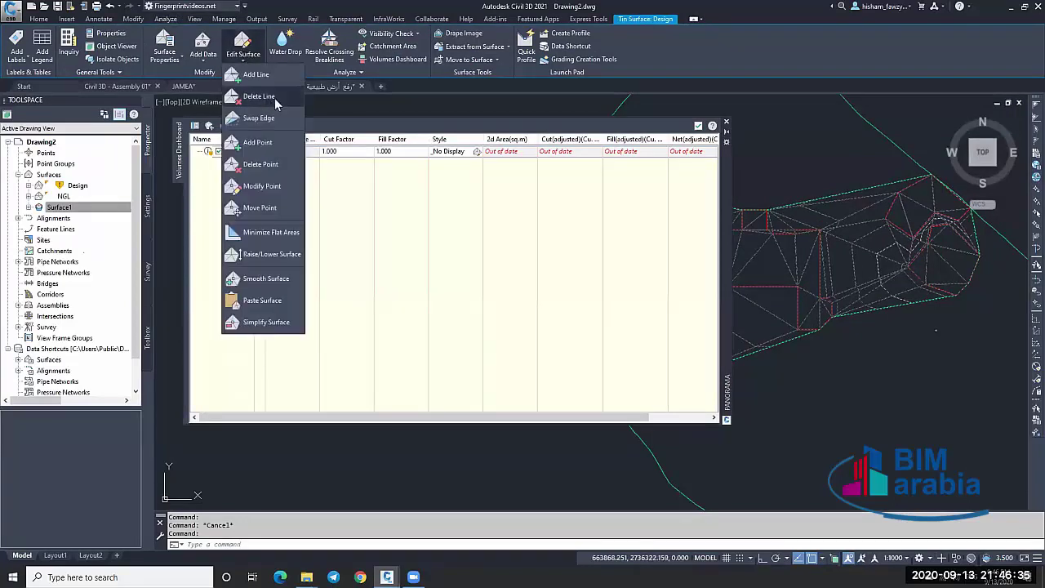
click(259, 97)
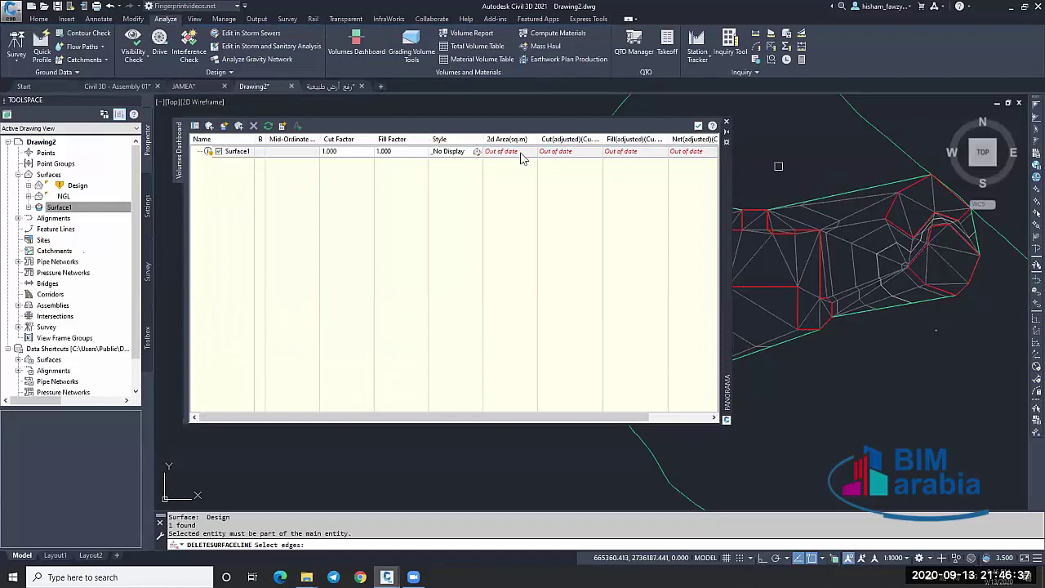
key(Escape)
scroll(808, 245, down, 3)
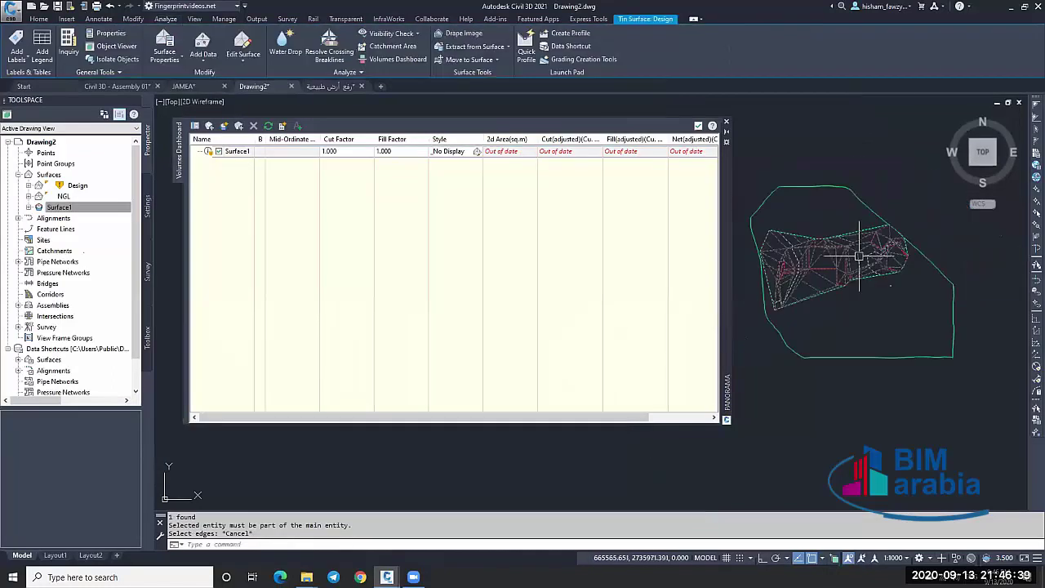
scroll(844, 205, up, 5)
key(Escape)
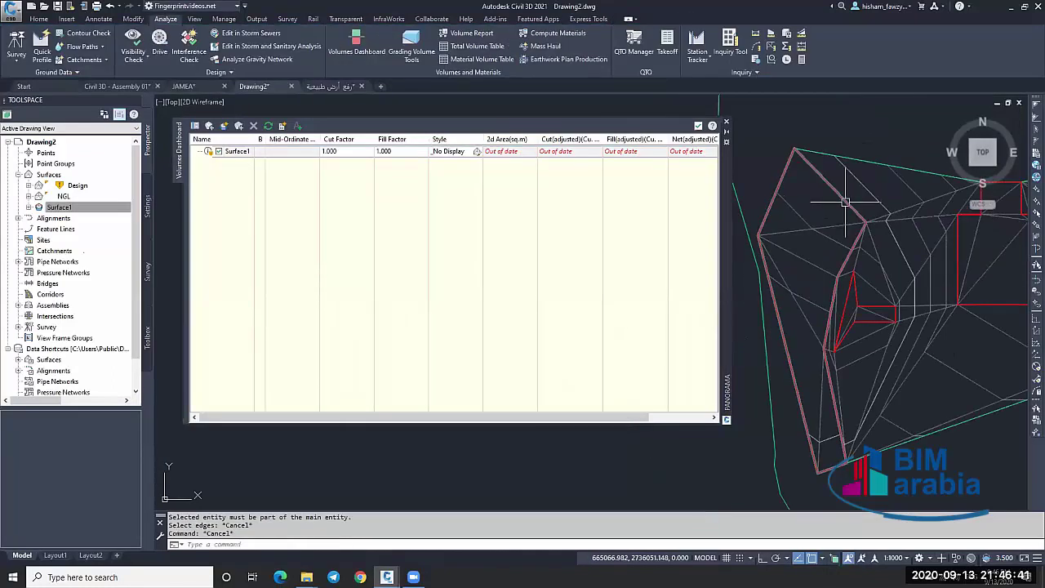
Rebuild Design and then Surface1, giving cut 967322.31 and fill 243076.93.
click(59, 207)
click(74, 186)
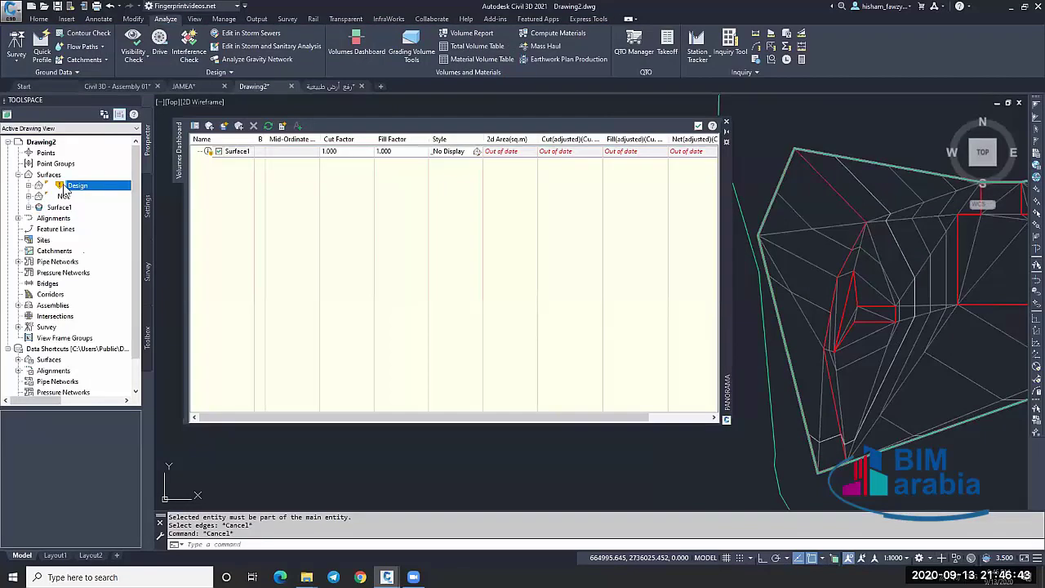
right_click(71, 189)
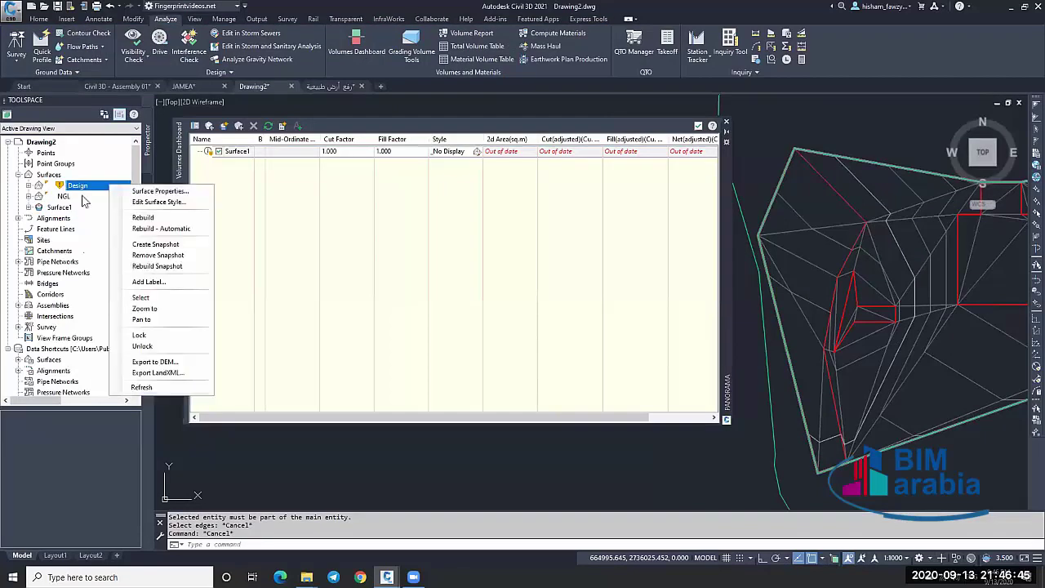
click(140, 218)
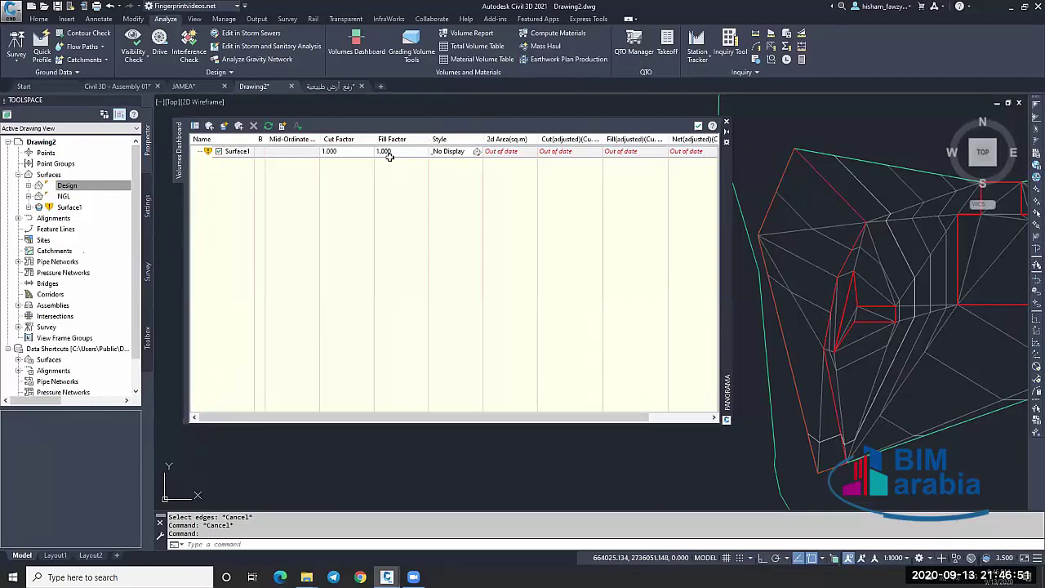
click(96, 213)
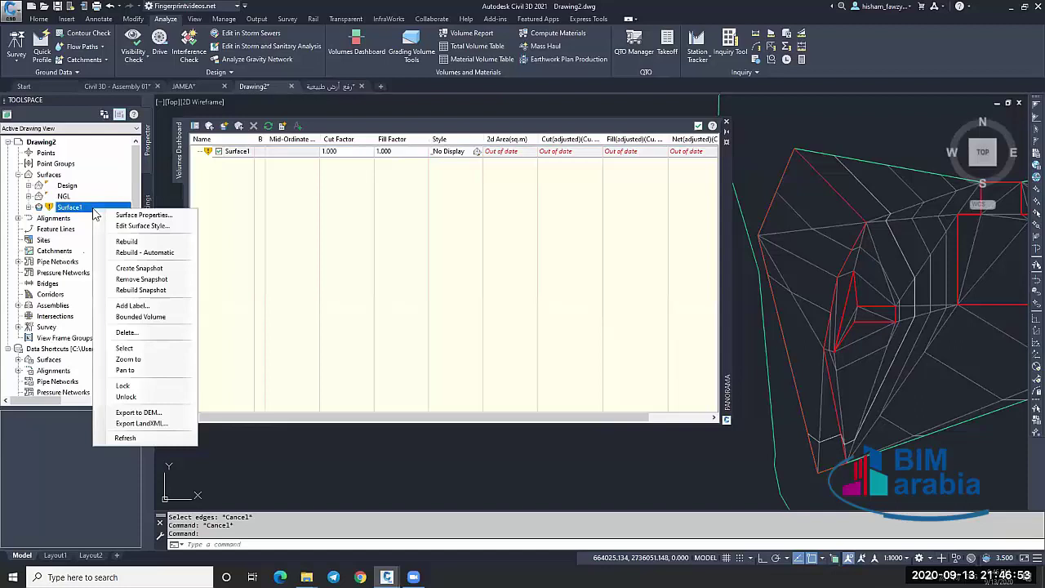
click(127, 242)
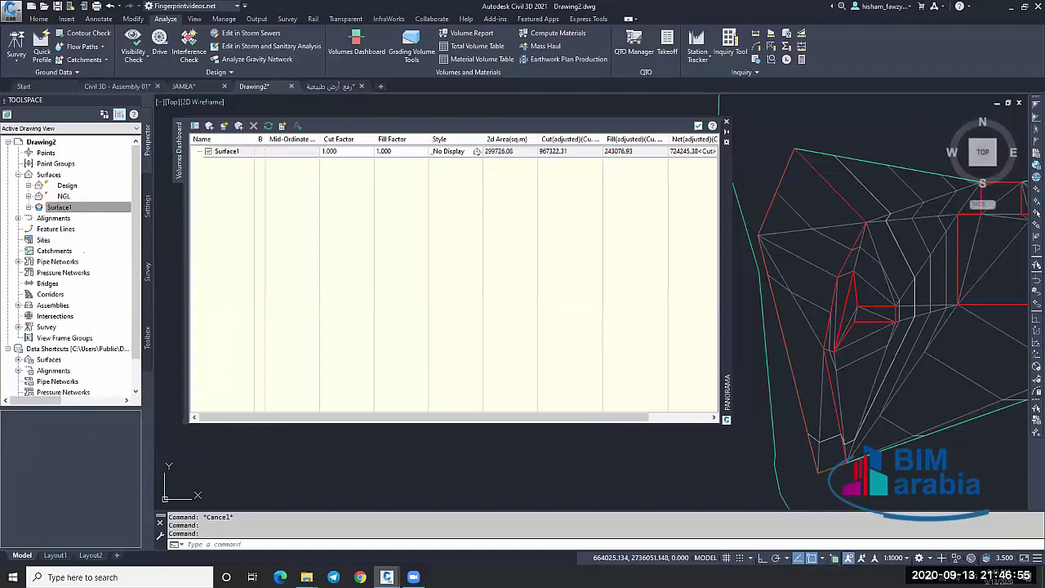
scroll(865, 204, down, 5)
Fence-delete the 20 triangle edges linking the Design pads.
click(865, 198)
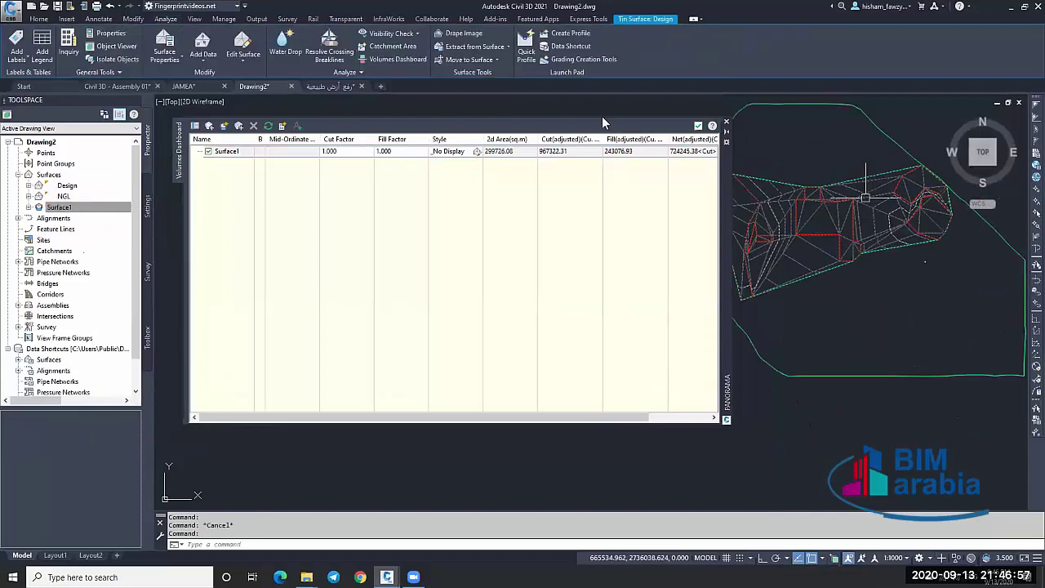
click(243, 48)
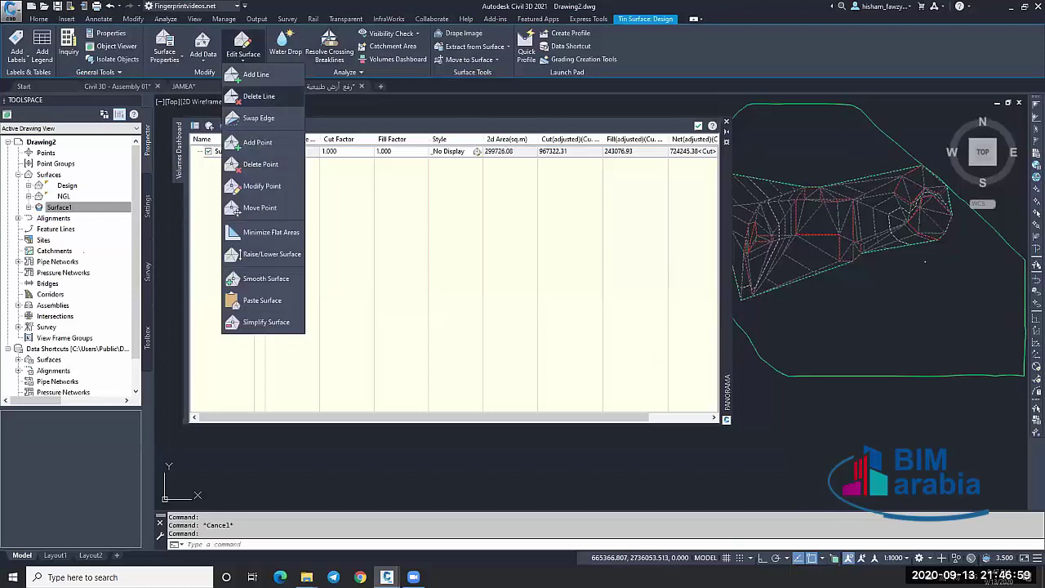
click(253, 96)
text(f)
key(Return)
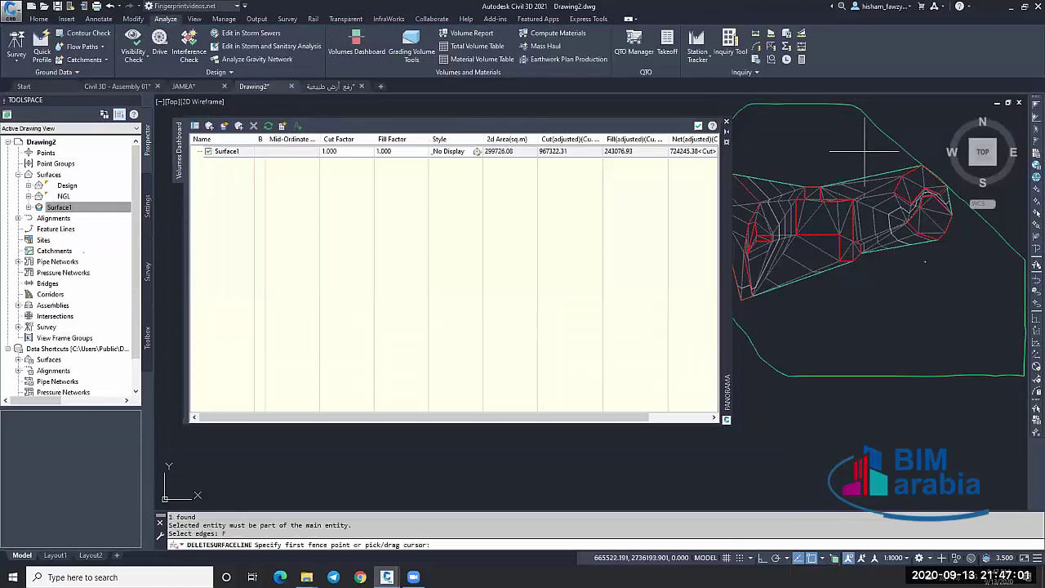
click(864, 145)
click(904, 277)
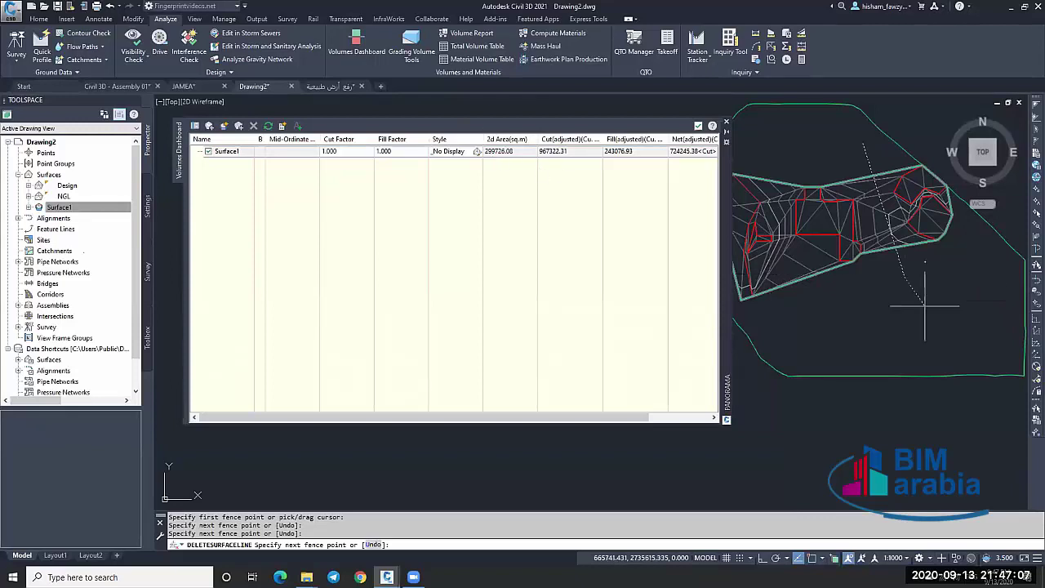
key(Return)
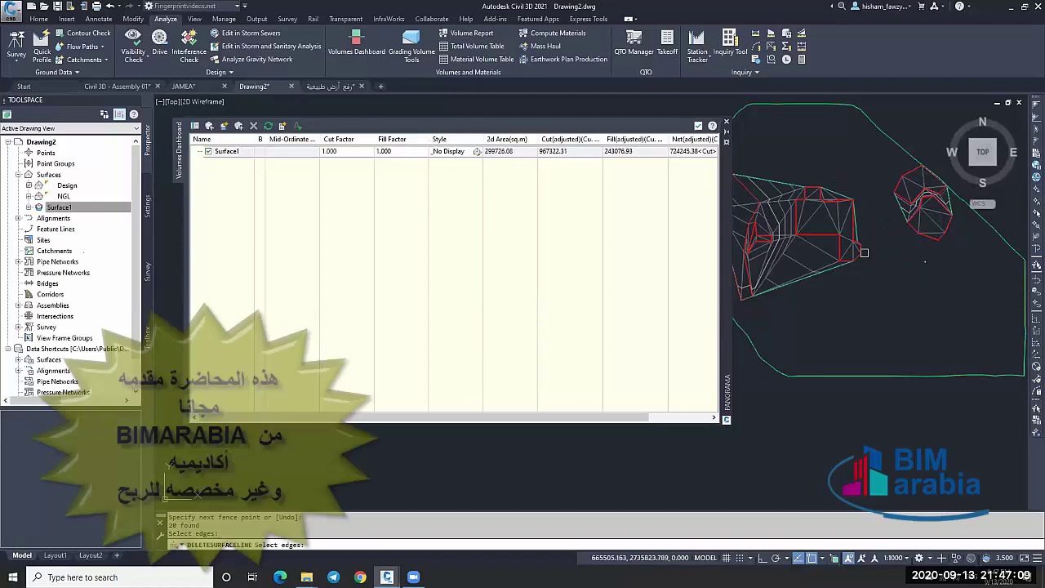
key(Return)
Rebuild Design and Surface1, updating volumes to cut 882965.79, fill 130409.74, net 752556.04.
click(96, 207)
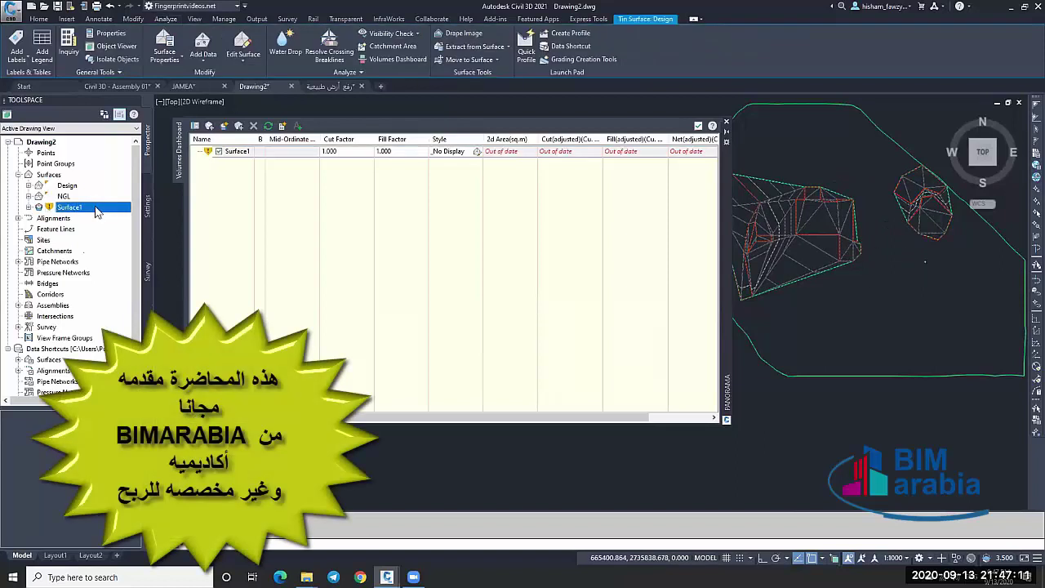
right_click(94, 209)
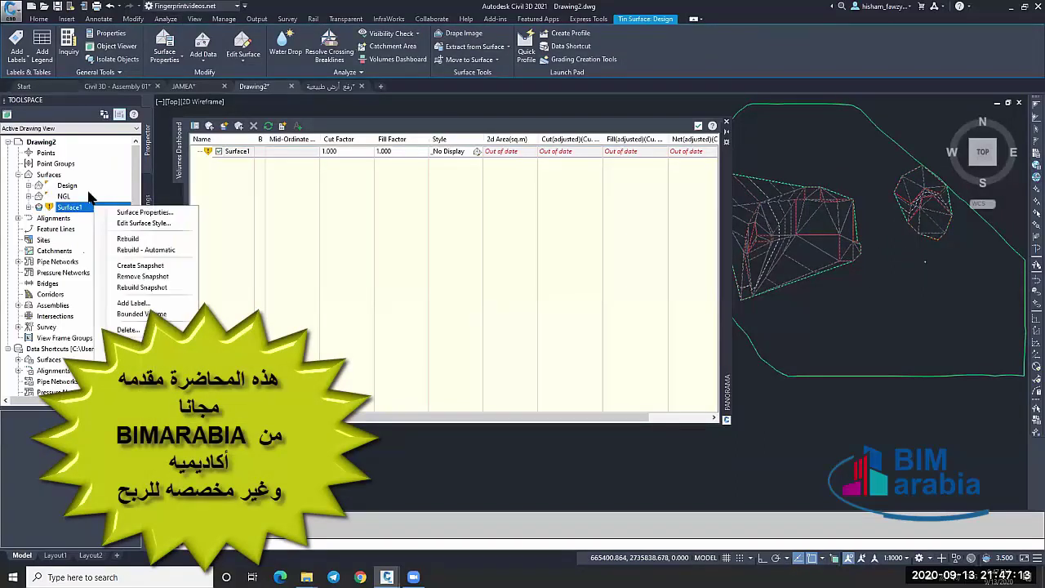
click(87, 188)
right_click(87, 190)
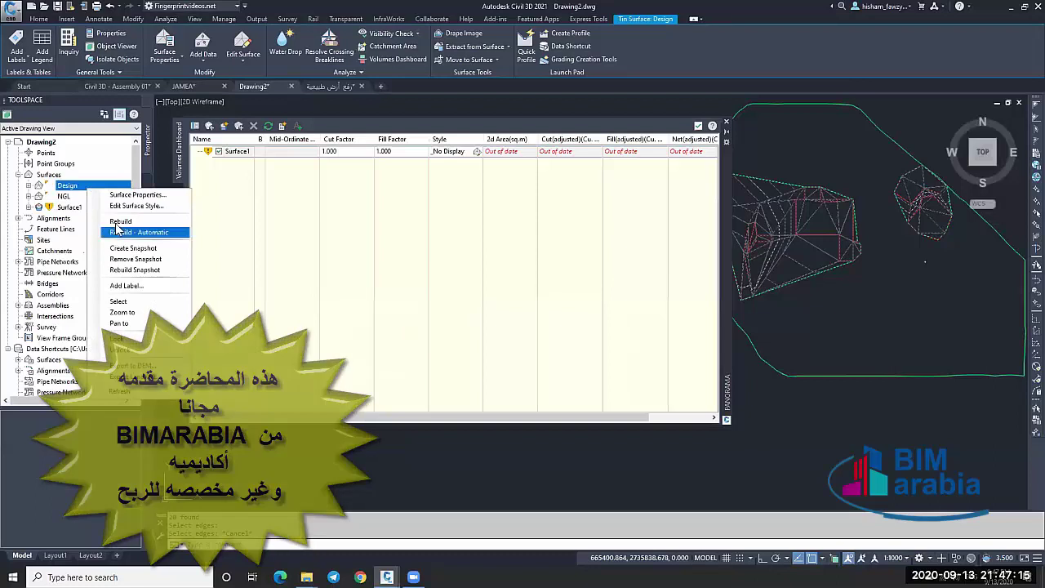
click(96, 207)
right_click(98, 207)
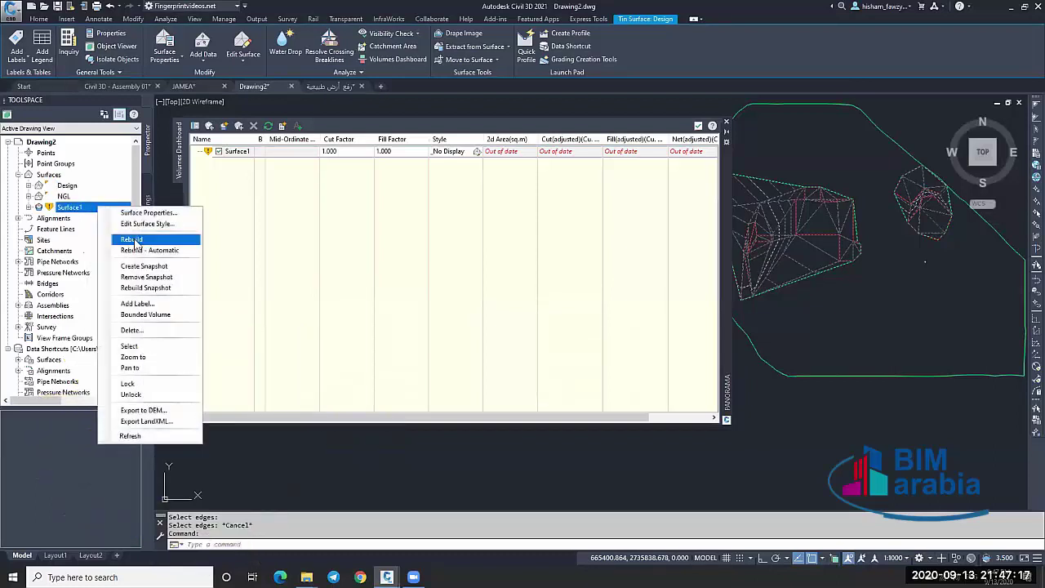
click(131, 239)
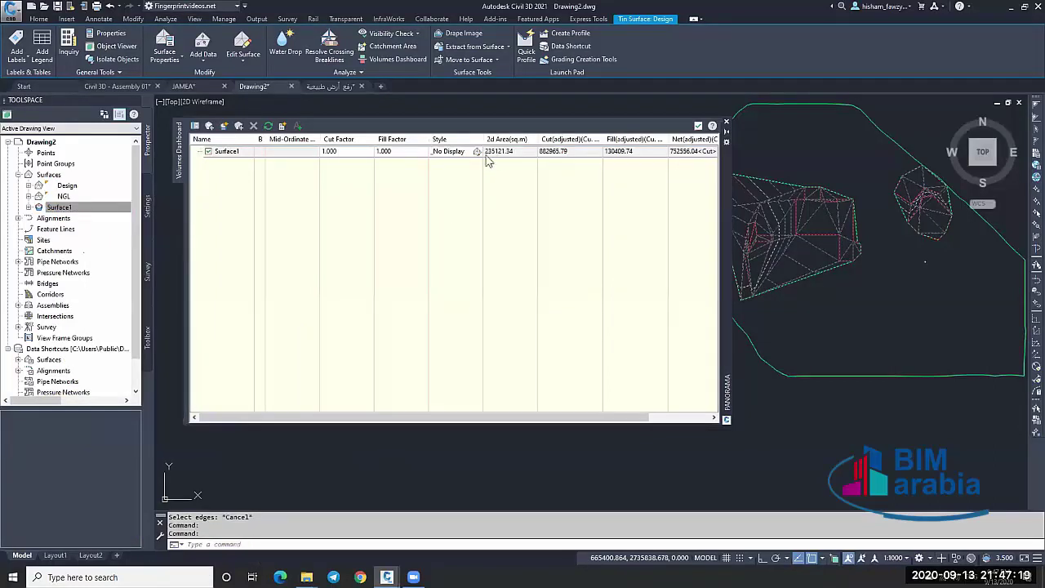
key(Escape)
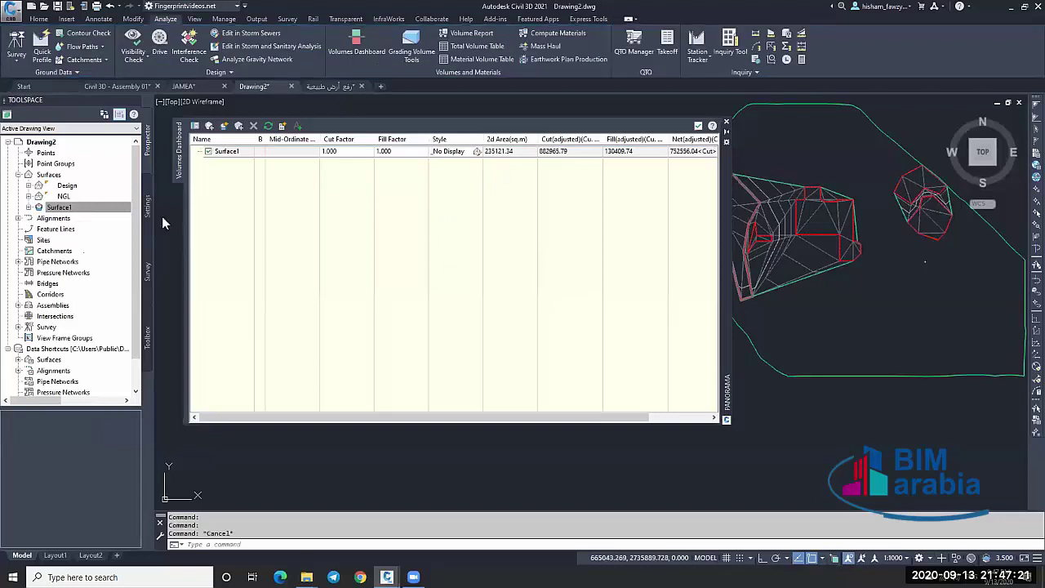
Reveal the cut/fill bar graph and narrow the Volumes Dashboard palette.
click(93, 209)
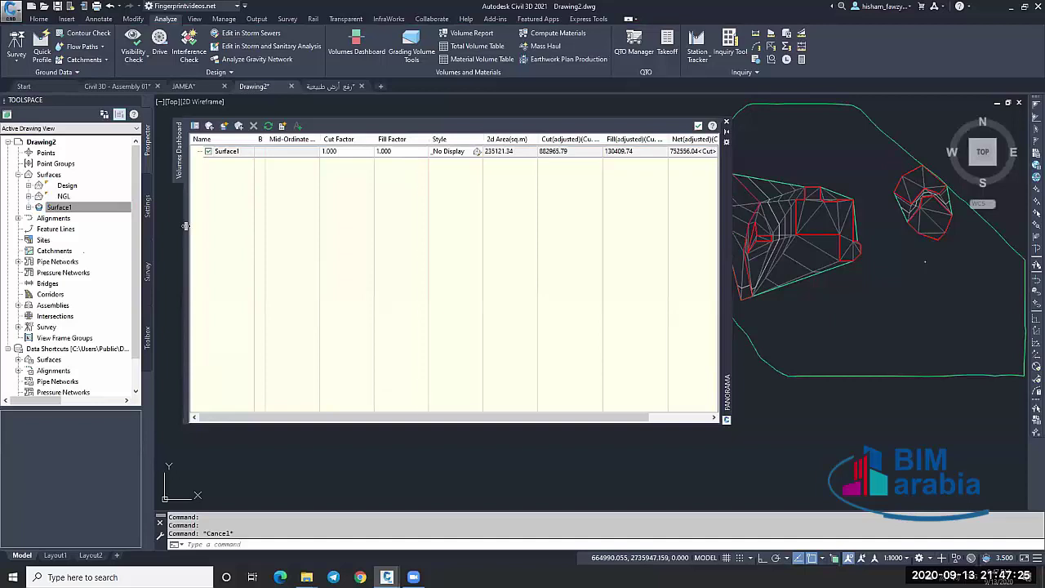
mouse_move(186, 226)
mouse_down()
mouse_move(428, 242)
mouse_move(280, 214)
mouse_move(203, 217)
mouse_up()
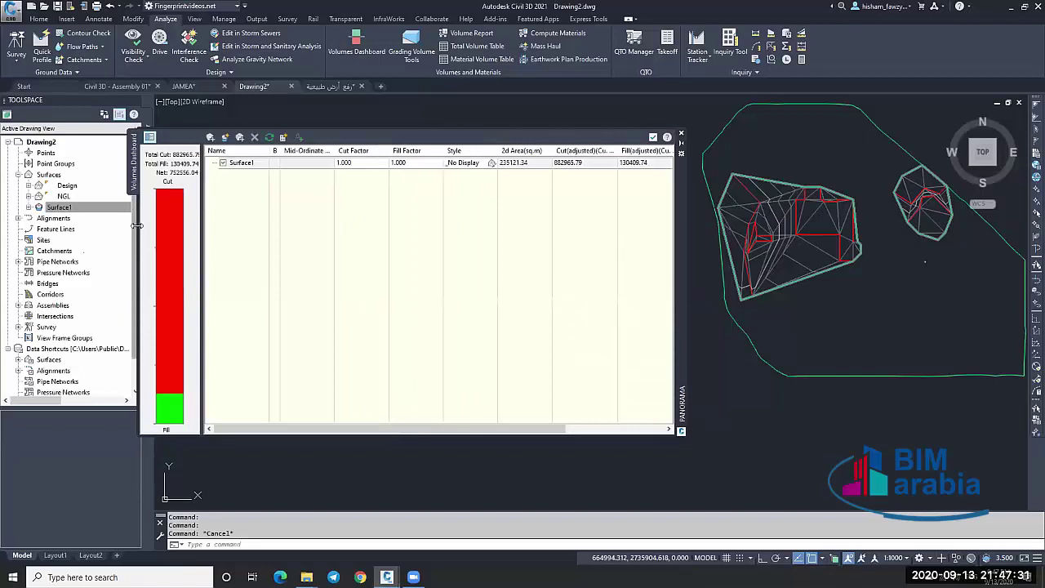
drag(137, 226, 501, 236)
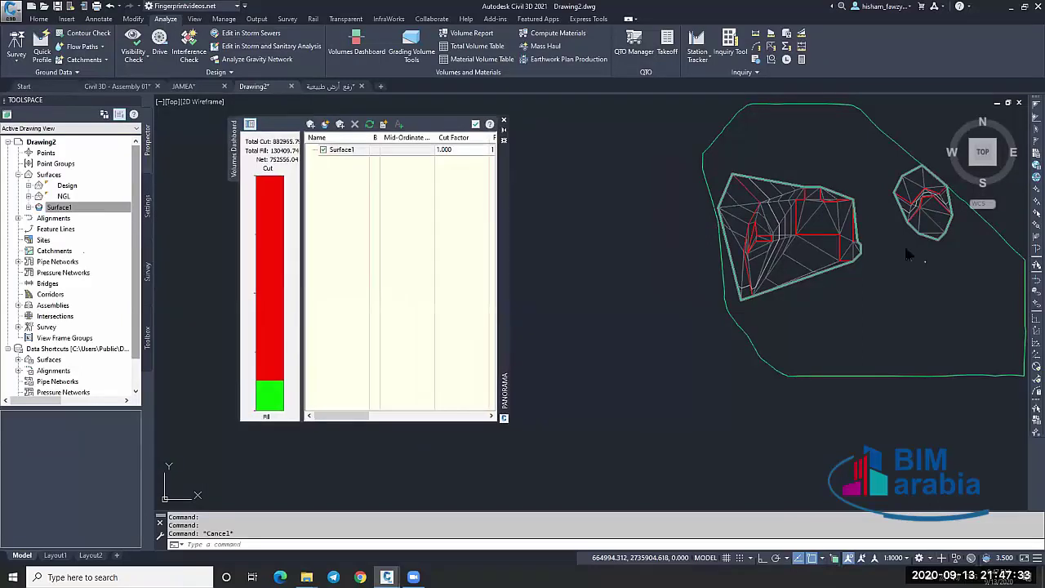
Set Surface1's surface style to Contours and Triangles.
right_click(81, 213)
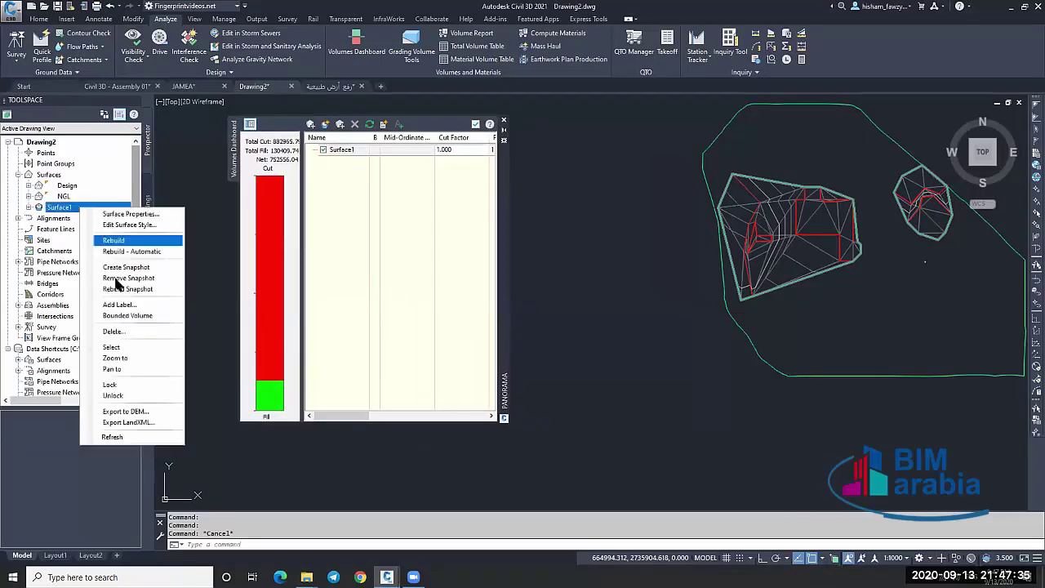
click(110, 316)
scroll(680, 262, up, 3)
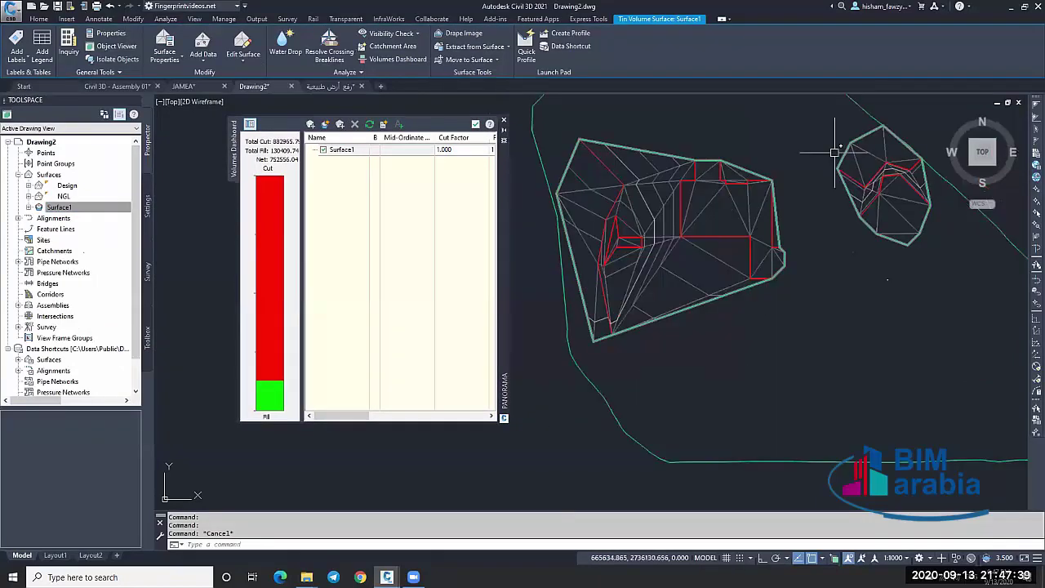
double_click(707, 253)
click(758, 228)
click(747, 309)
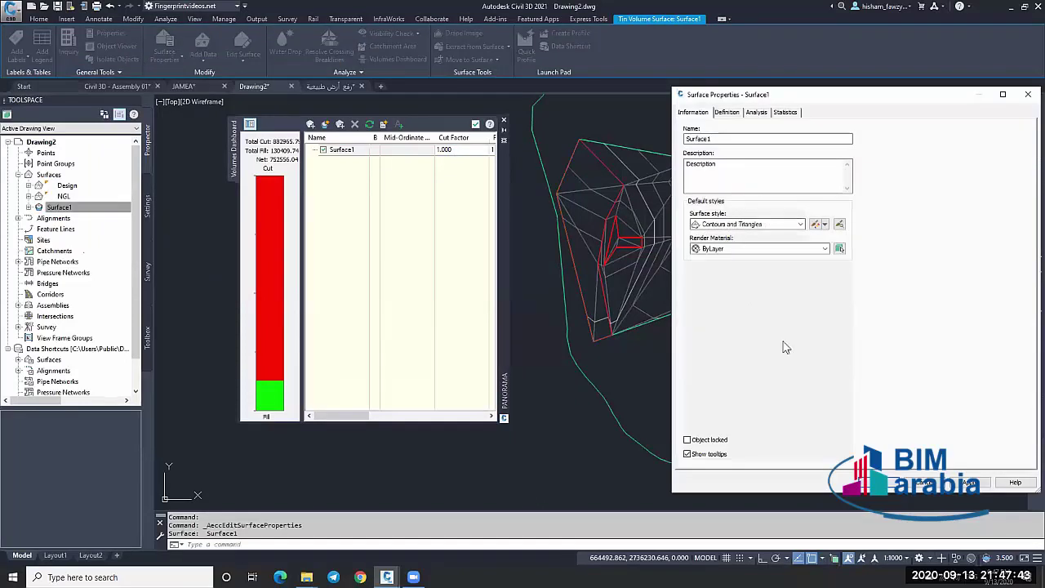
key(Return)
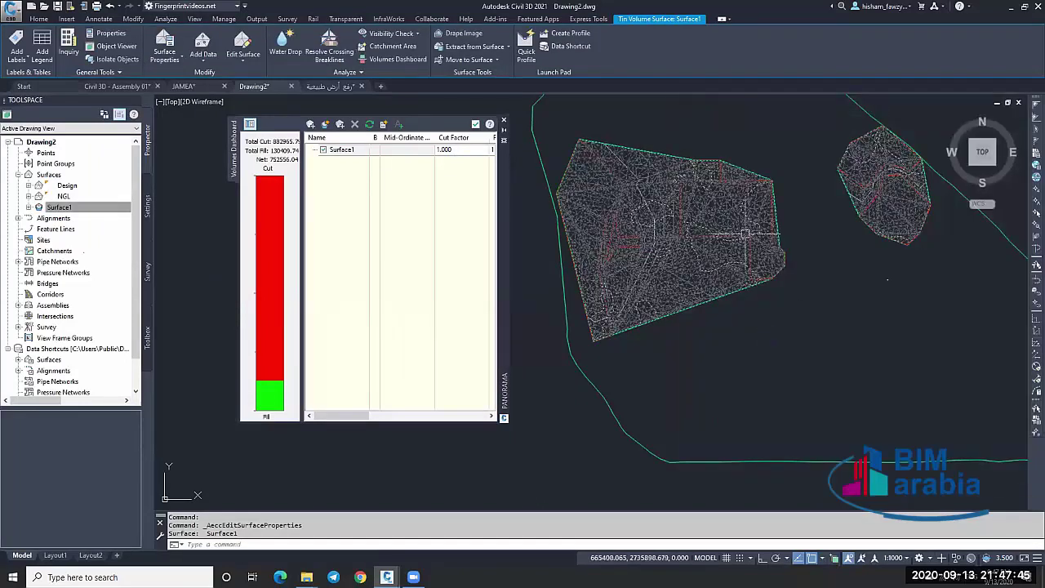
key(Escape)
click(653, 176)
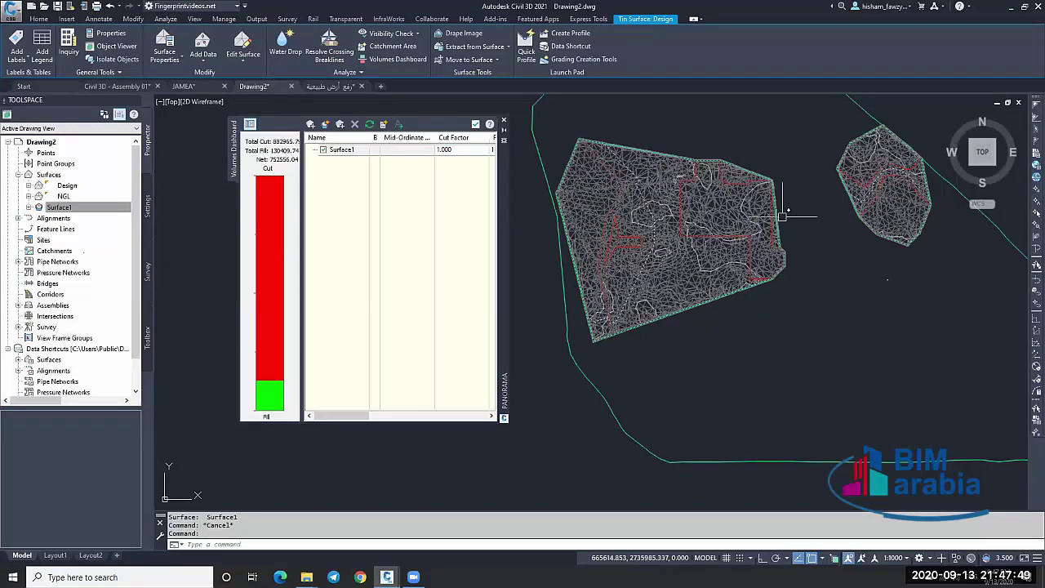
key(Escape)
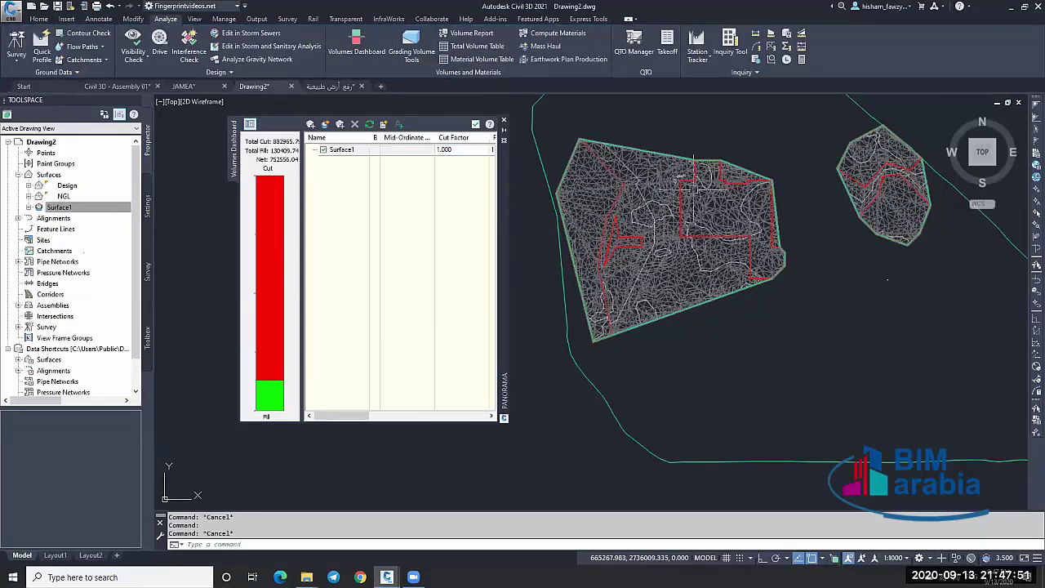
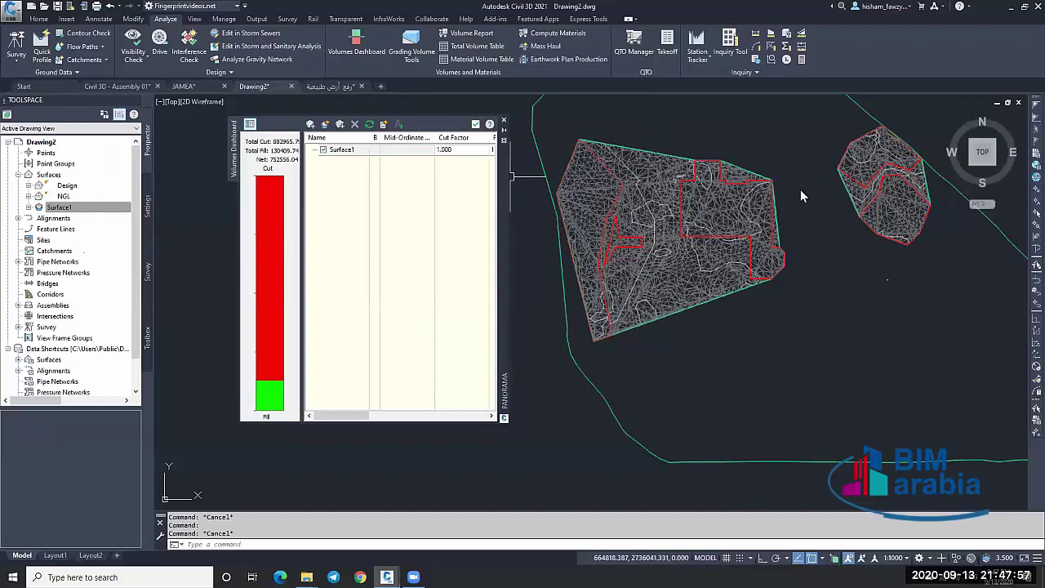
Dock the Volumes Dashboard at the left, narrow it to fit, and select Surface1.
mouse_move(613, 237)
mouse_down()
mouse_move(588, 224)
mouse_move(250, 229)
mouse_up()
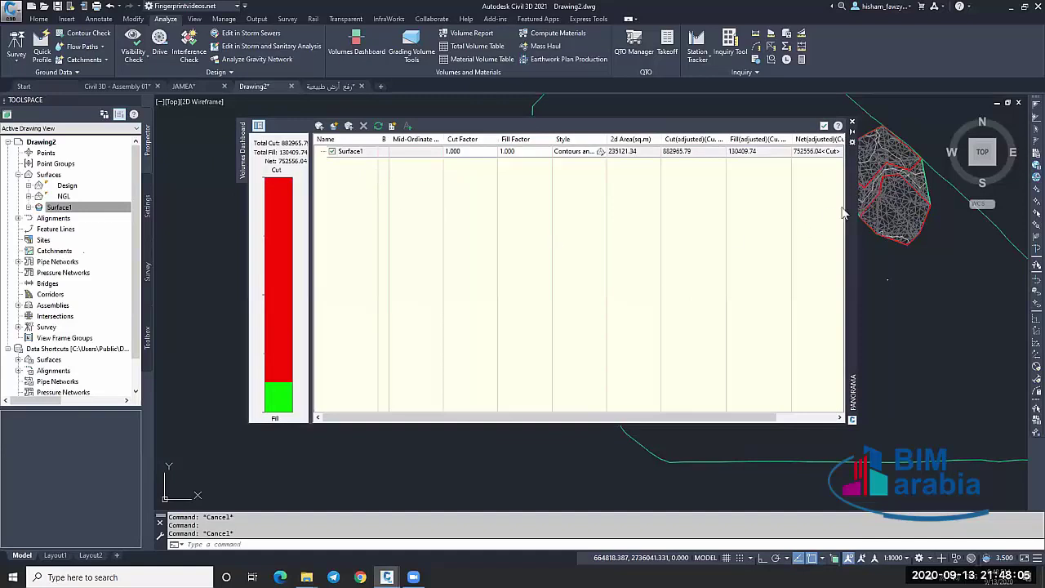
drag(845, 214, 618, 215)
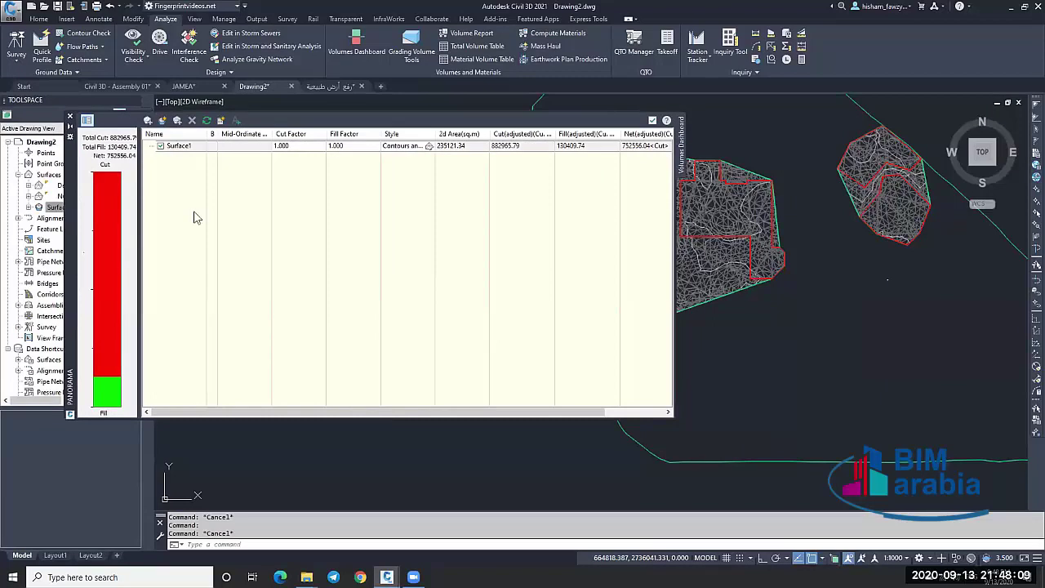
drag(676, 233, 500, 234)
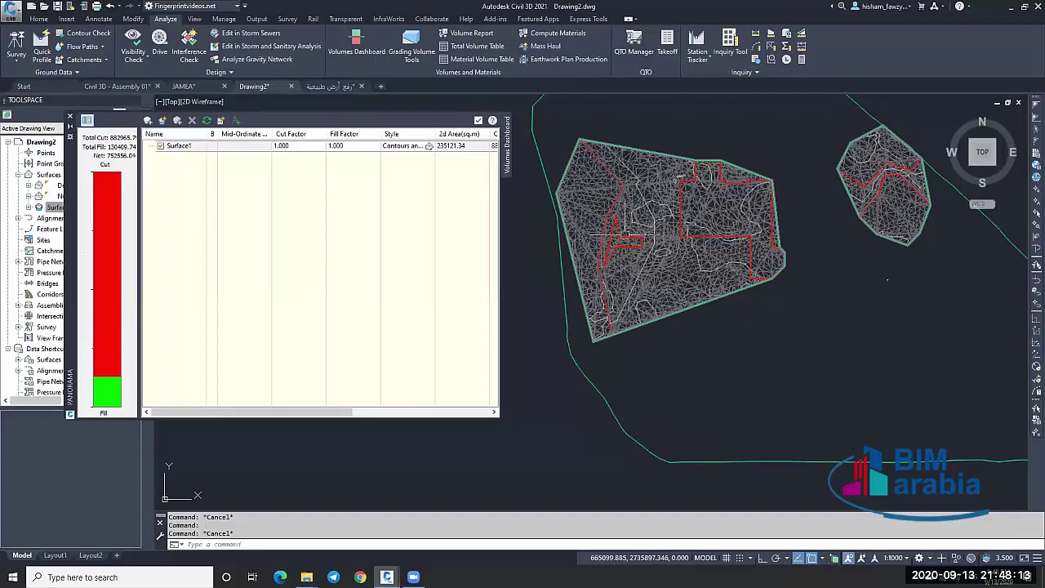
click(258, 147)
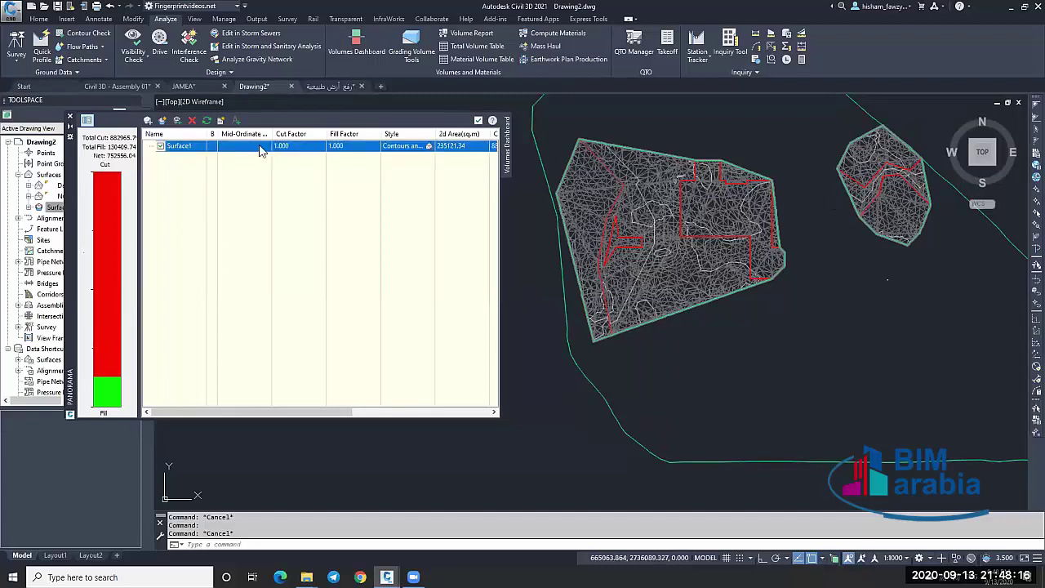
Add a bounded volume under Surface1 from the first boundary polyline and name it A1.
click(177, 121)
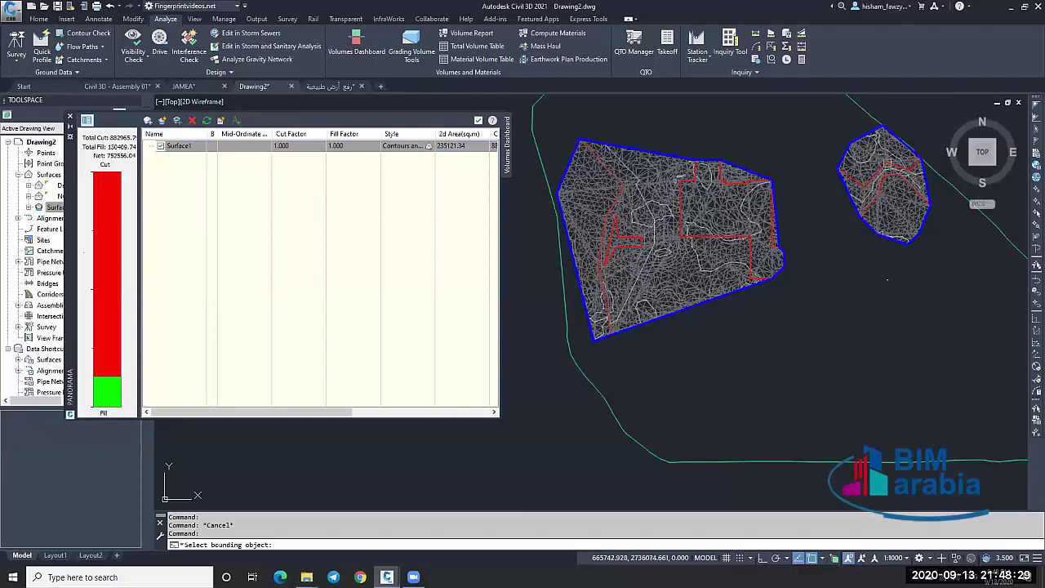
click(875, 167)
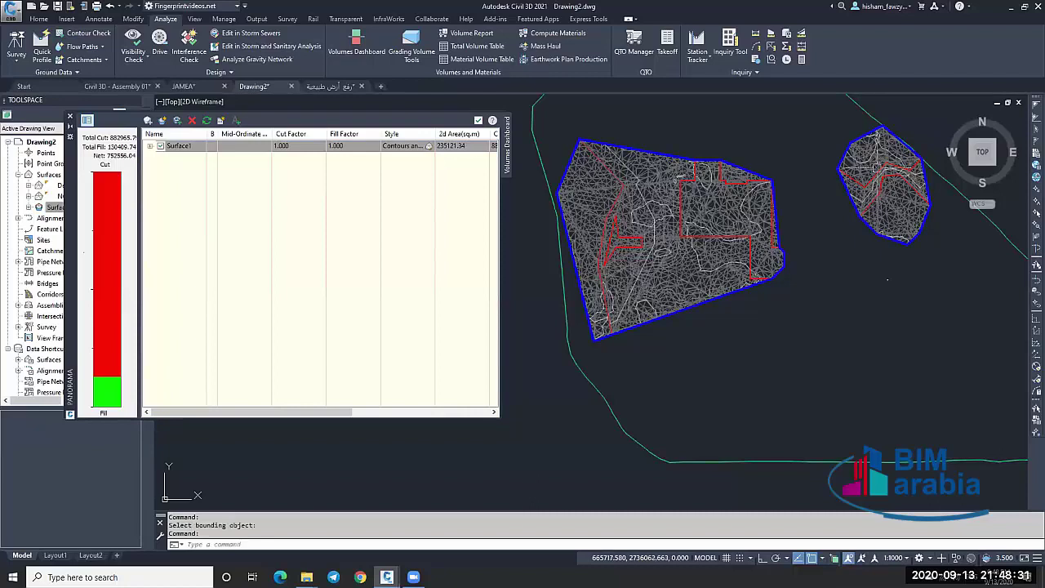
click(150, 147)
click(192, 156)
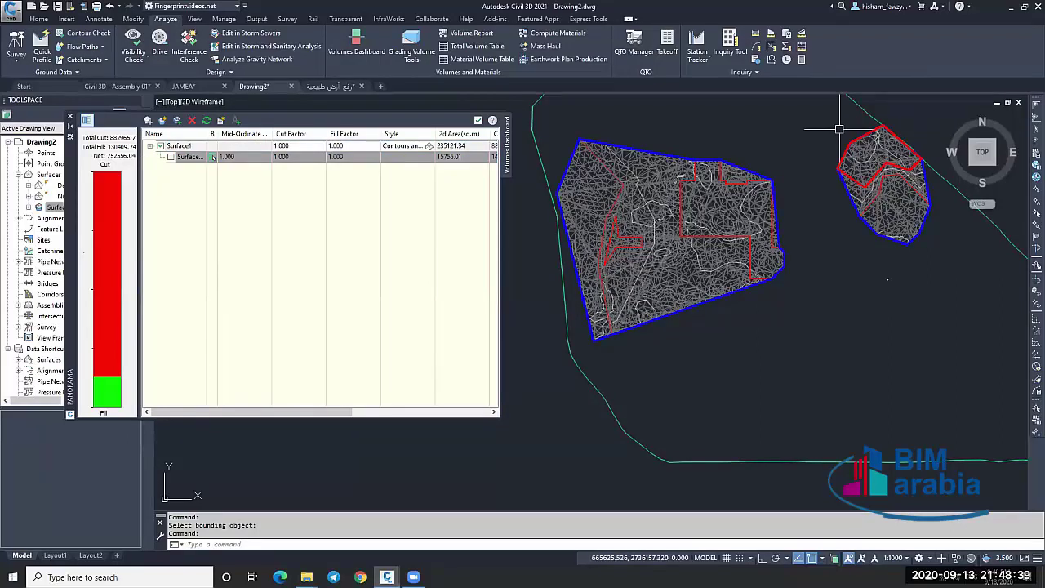
scroll(353, 411, right, 3)
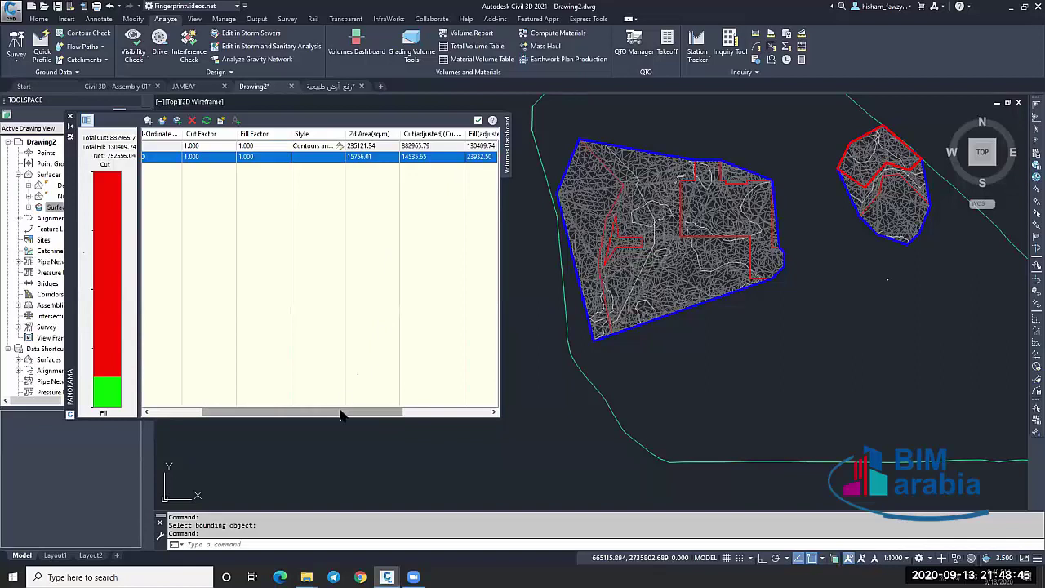
drag(341, 414, 286, 414)
click(191, 157)
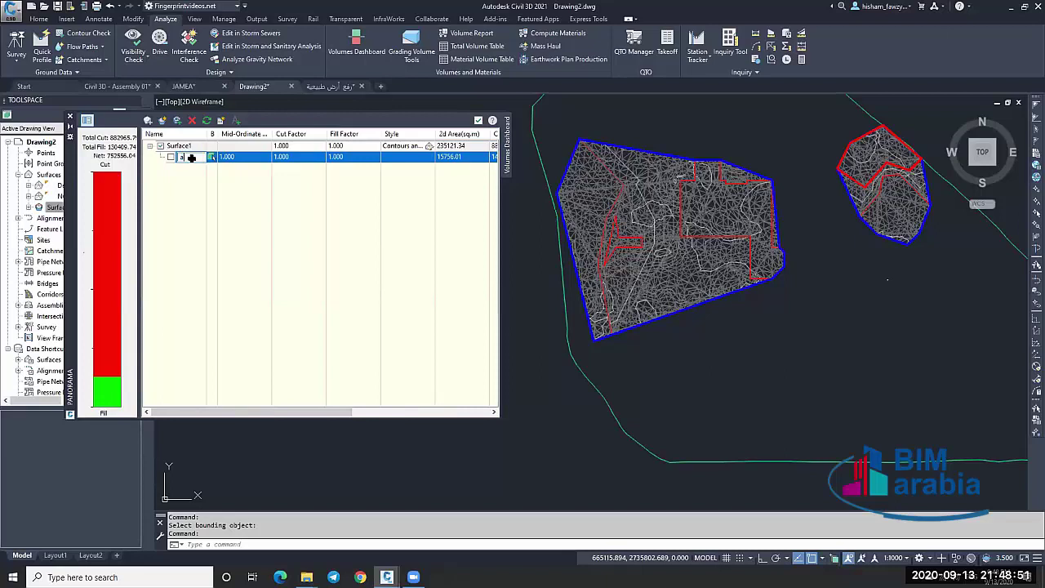
text(A1)
key(Return)
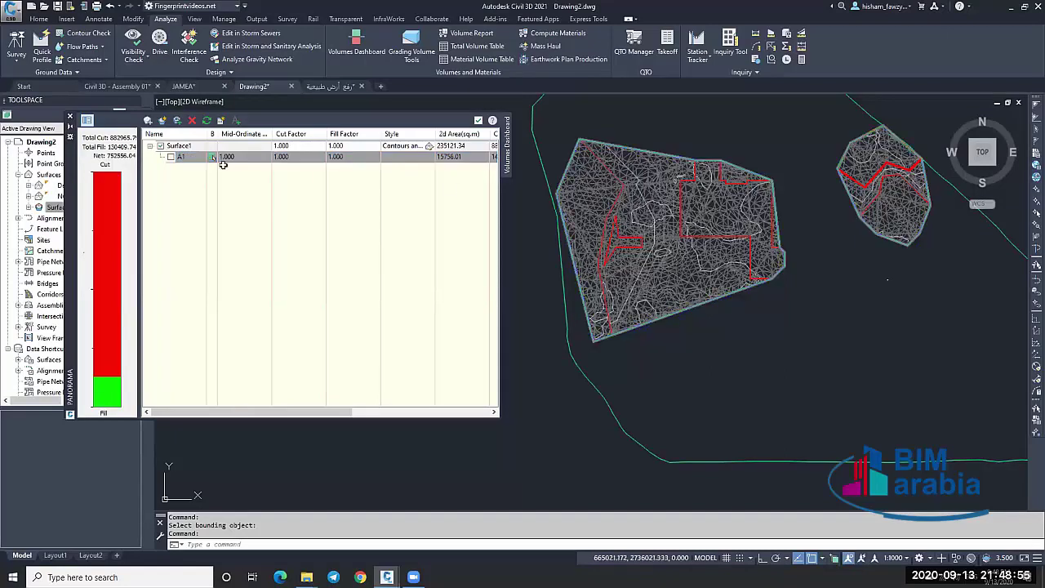
Add a second bounded volume from the next boundary polyline and name it A2.
click(196, 147)
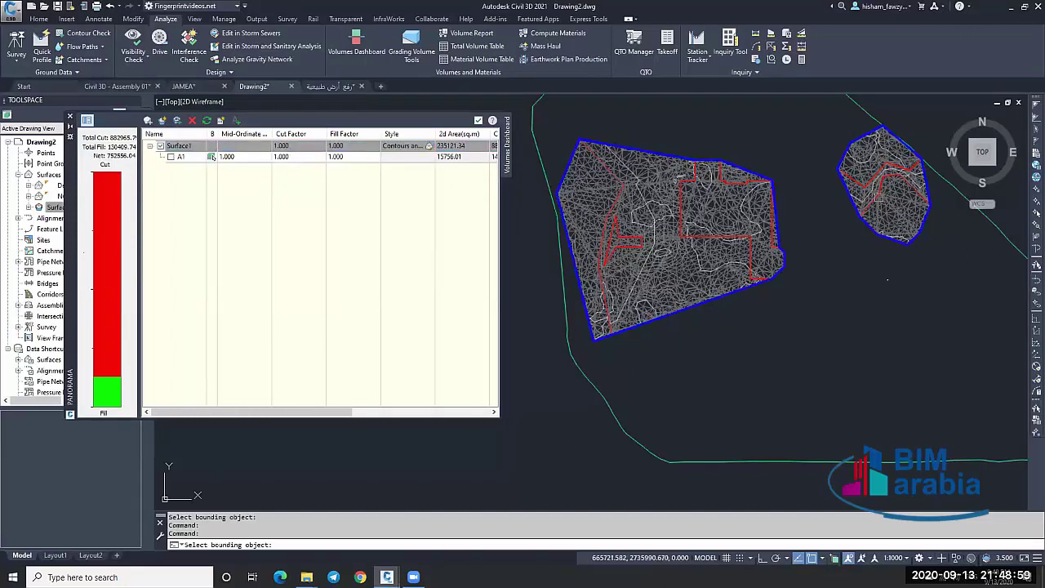
click(880, 214)
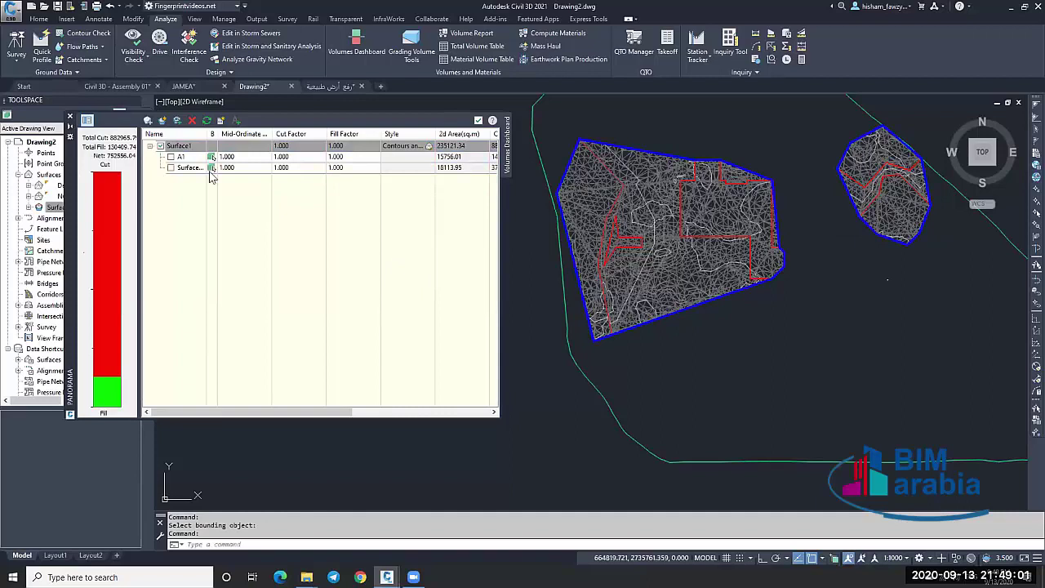
click(193, 167)
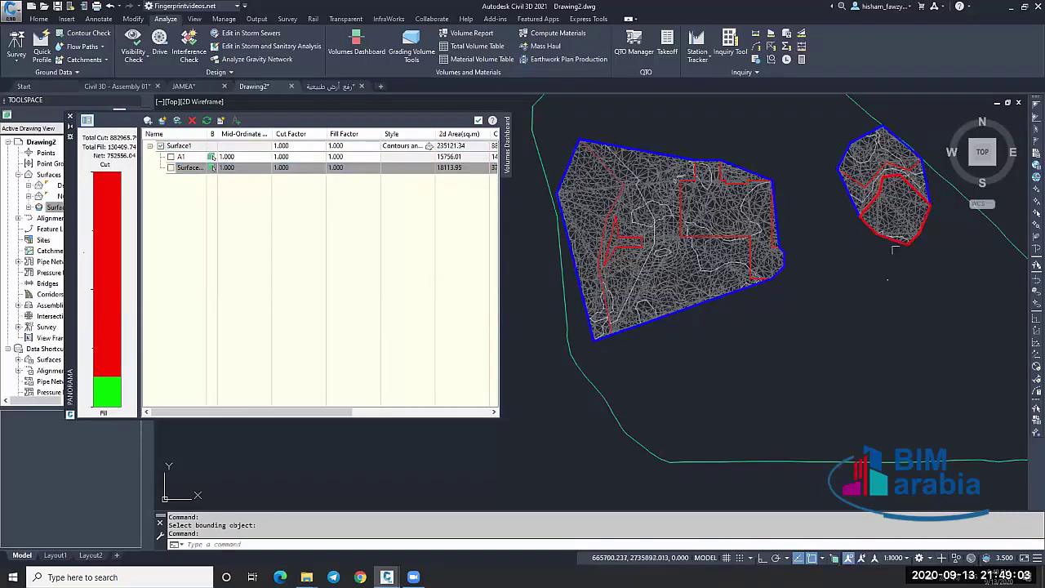
click(193, 168)
text(A)
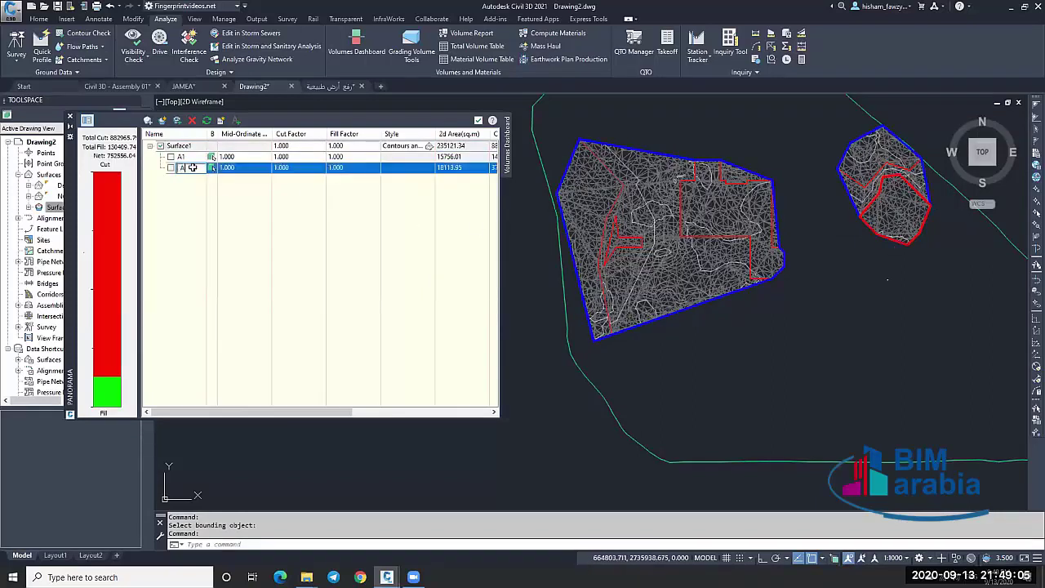
text(2)
key(Return)
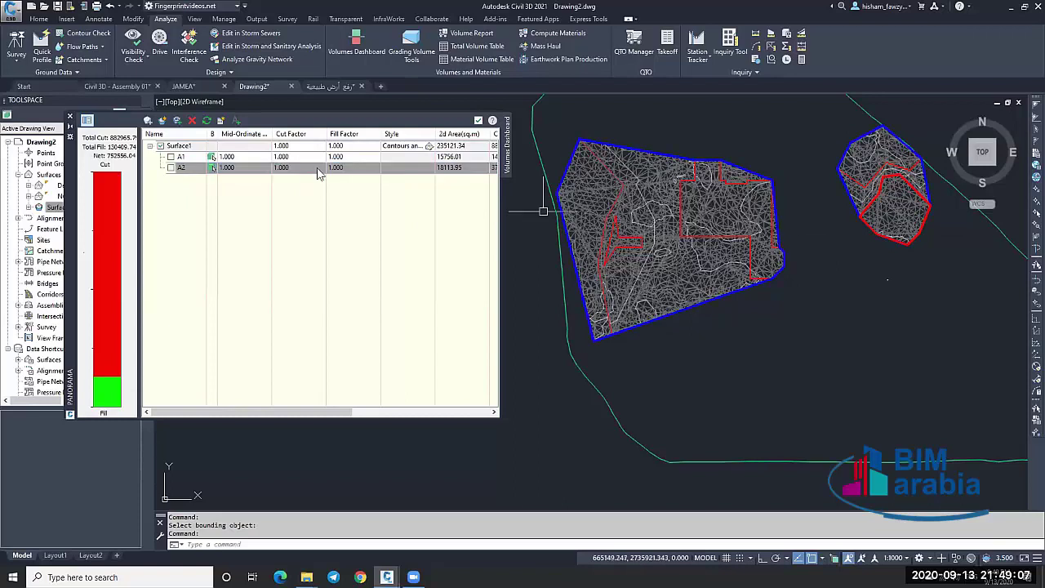
Add a third bounded volume named A3 and exclude Surface1 from the totals.
click(167, 120)
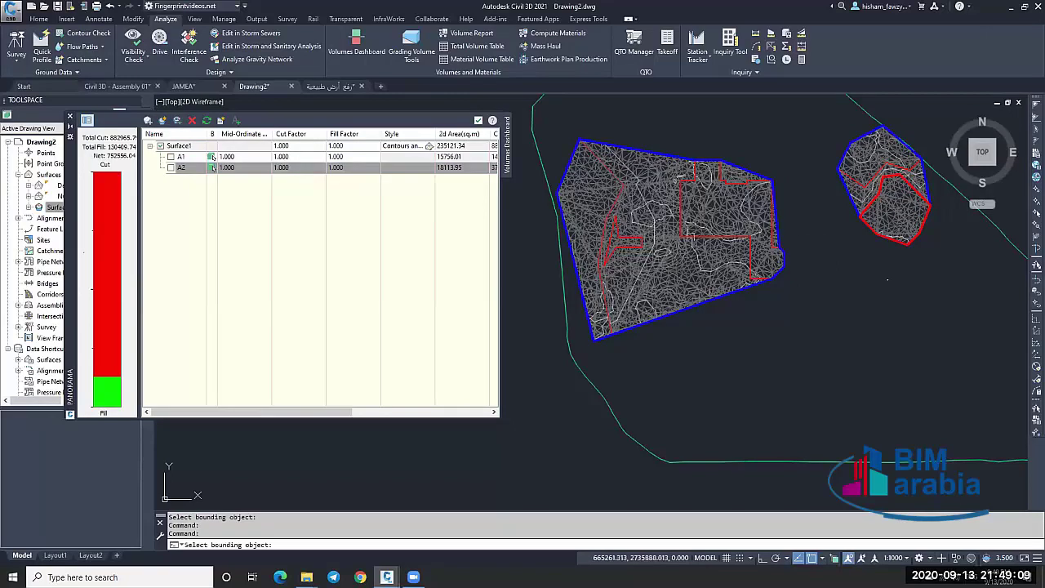
click(690, 237)
click(190, 178)
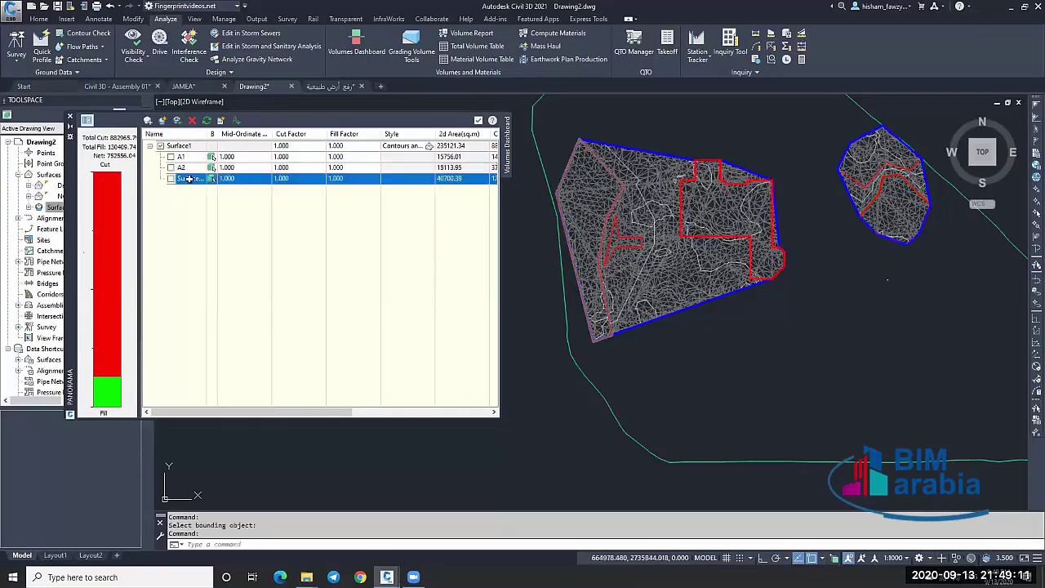
text(A3)
key(Return)
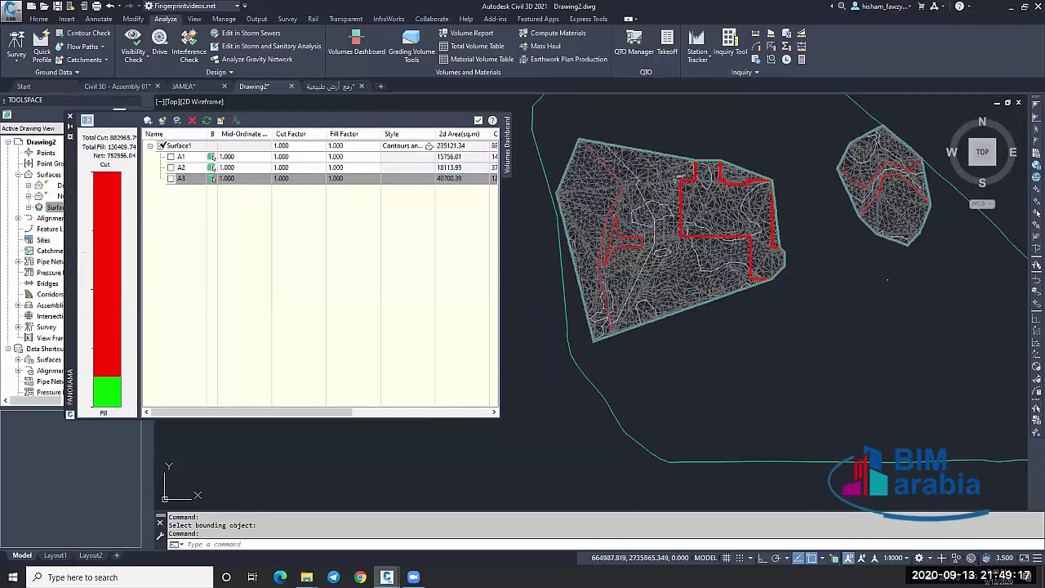
click(179, 145)
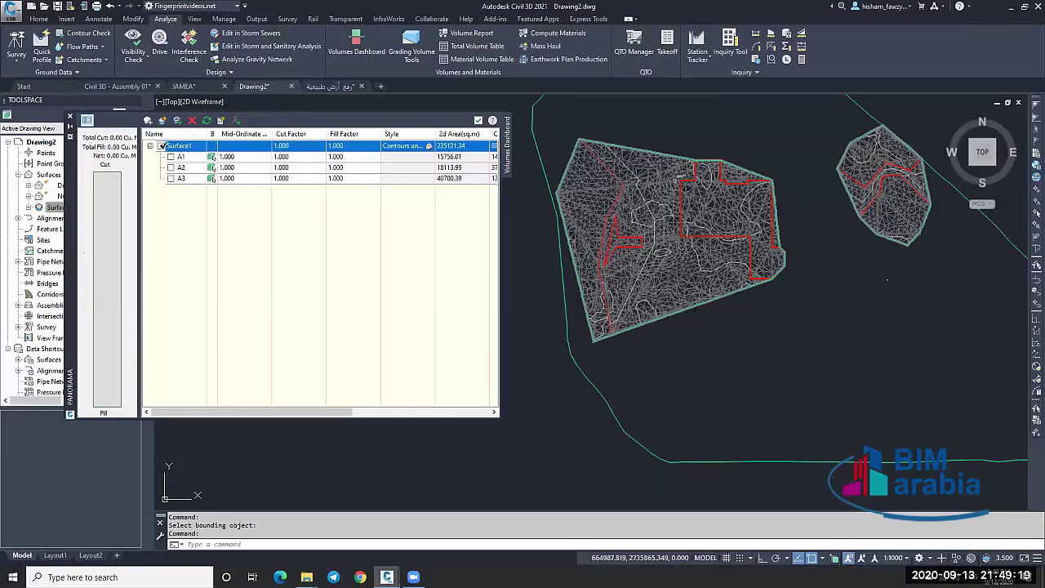
Include only areas A1, A2 and A3 in the volume totals.
click(172, 156)
click(170, 167)
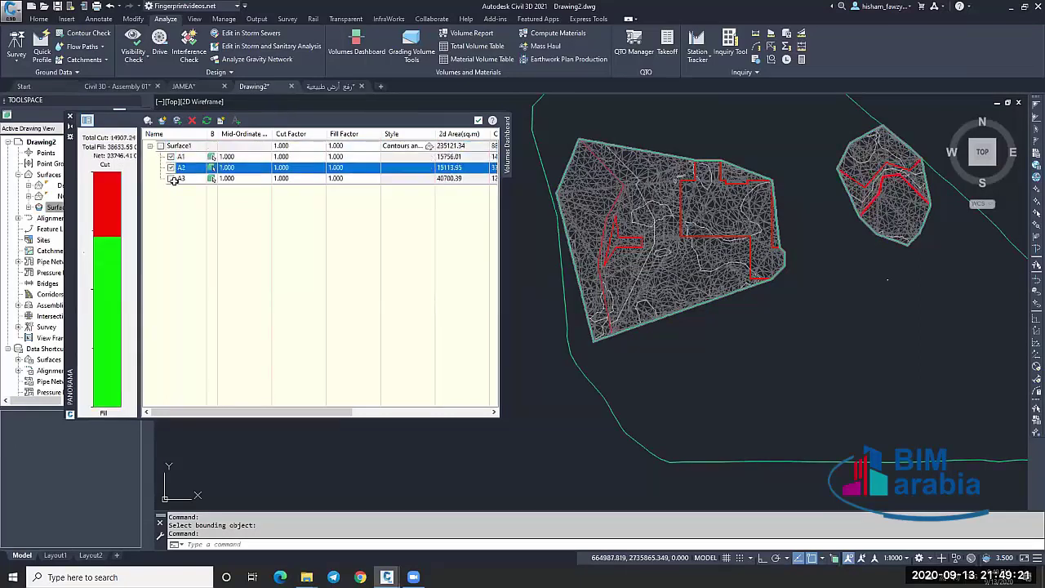
click(171, 178)
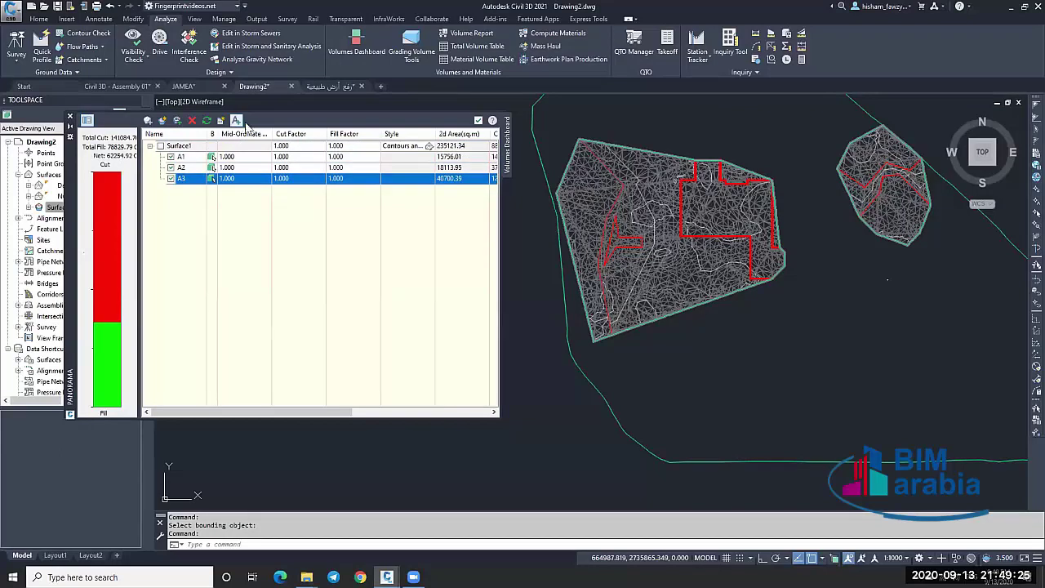
Place the Cut/Fill Summary table (141084.70 cut, 78829.79 fill) in the drawing.
click(236, 121)
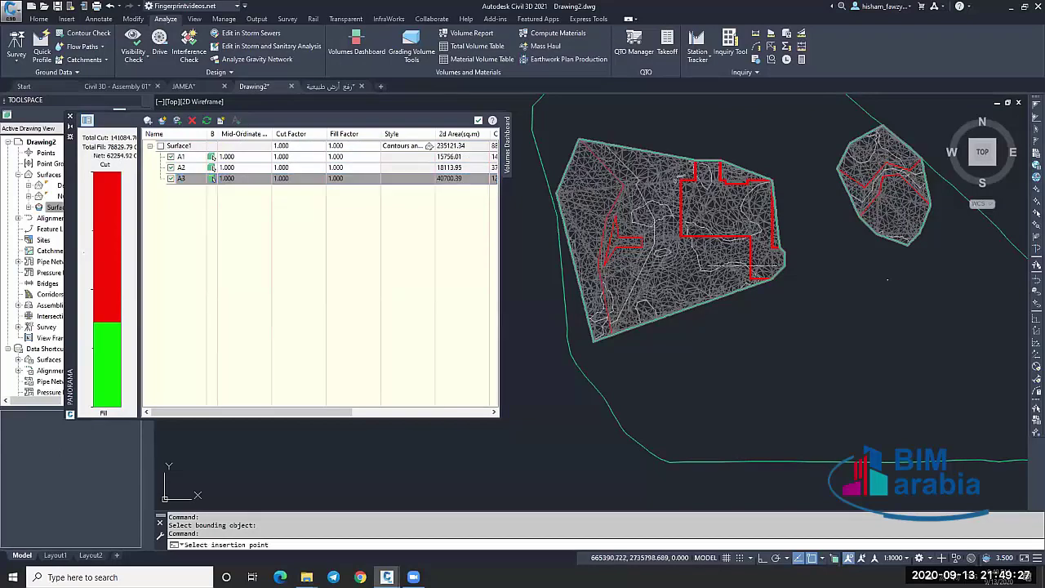
scroll(723, 245, down, 3)
click(723, 302)
scroll(723, 302, down, 3)
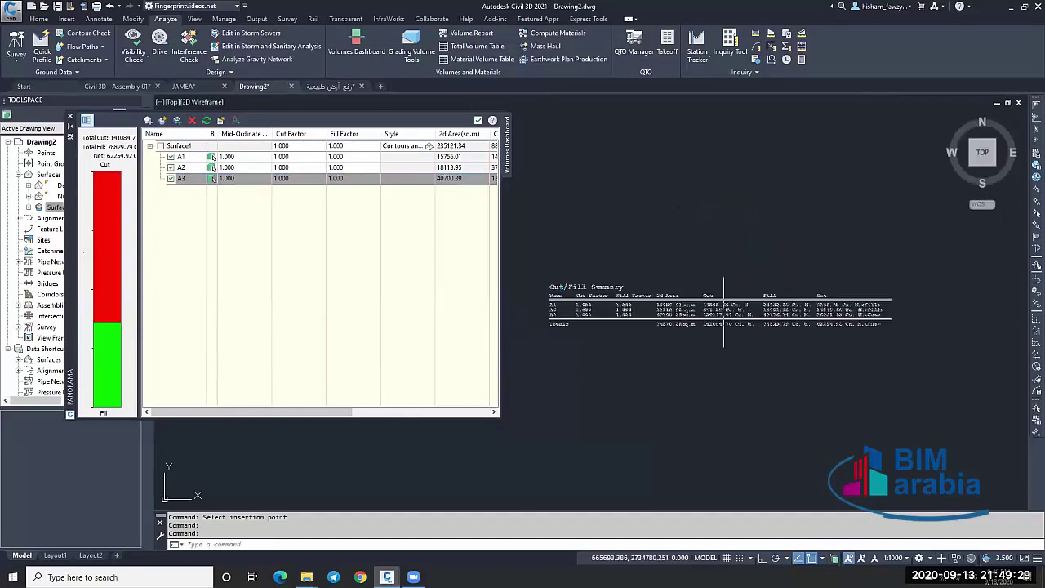
scroll(549, 289, up, 4)
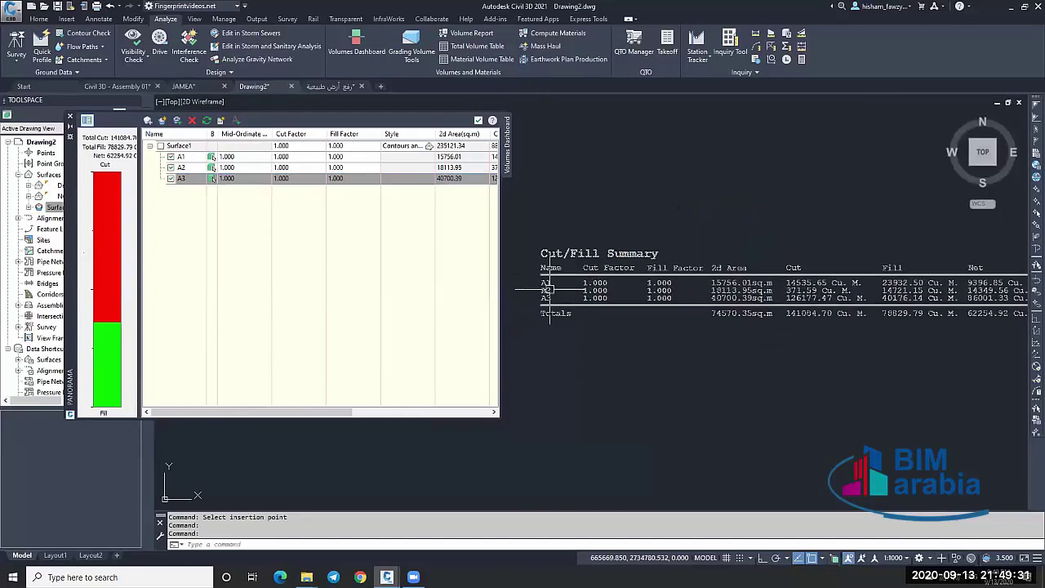
scroll(549, 289, up, 3)
scroll(534, 273, down, 1)
scroll(790, 255, up, 1)
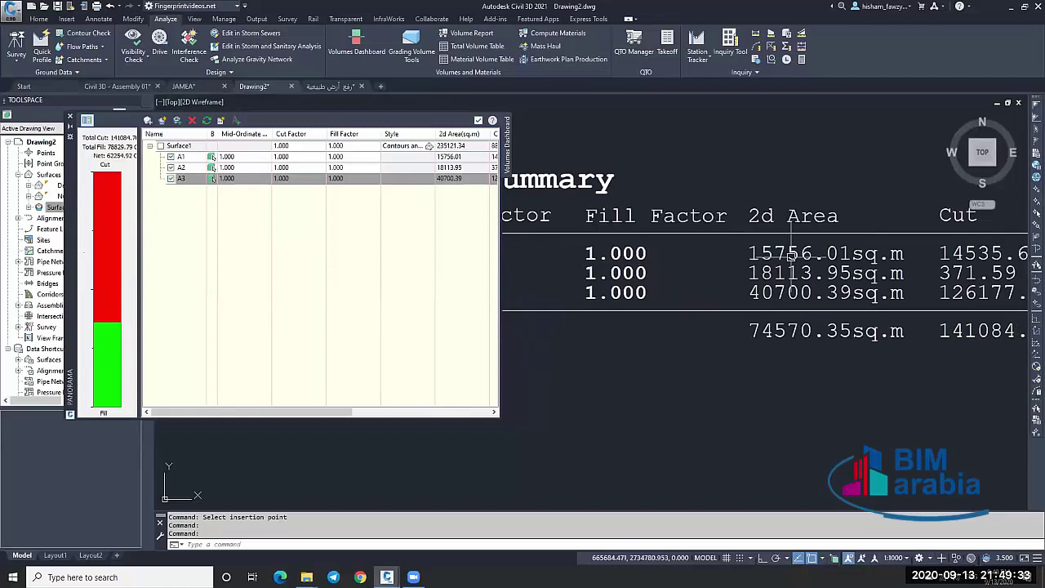
scroll(790, 256, down, 4)
scroll(864, 249, up, 1)
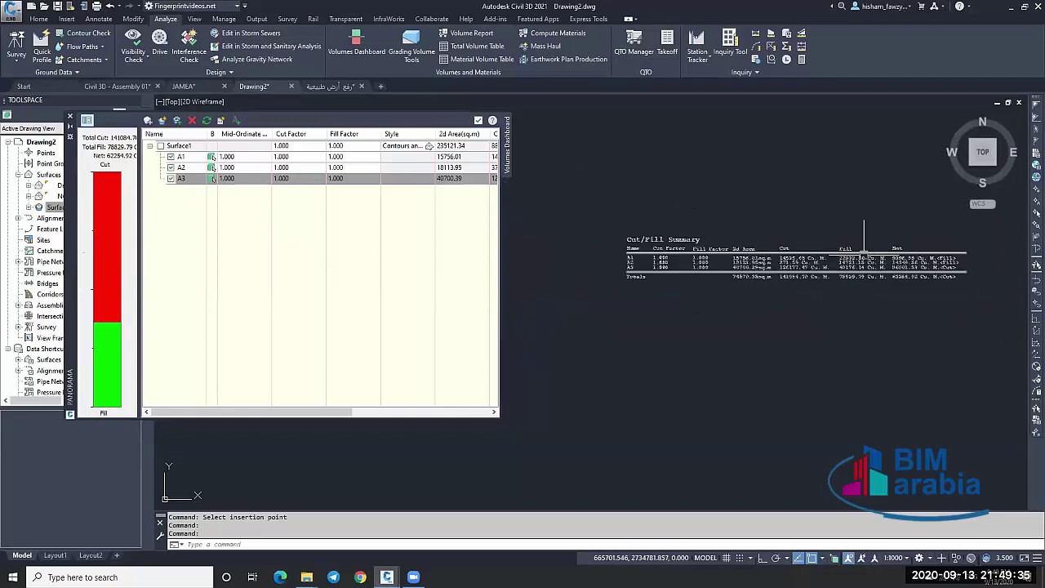
scroll(864, 249, up, 2)
scroll(864, 249, down, 2)
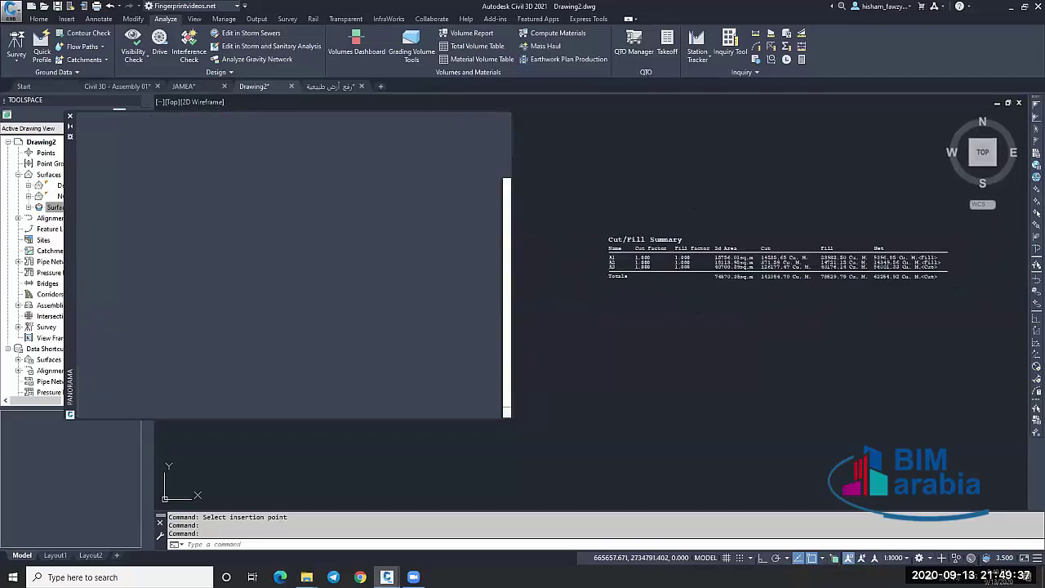
scroll(674, 350, down, 5)
scroll(711, 292, down, 3)
Cancel the pending insertion and inspect Surface1's options and its outline in the drawing.
scroll(676, 149, up, 1)
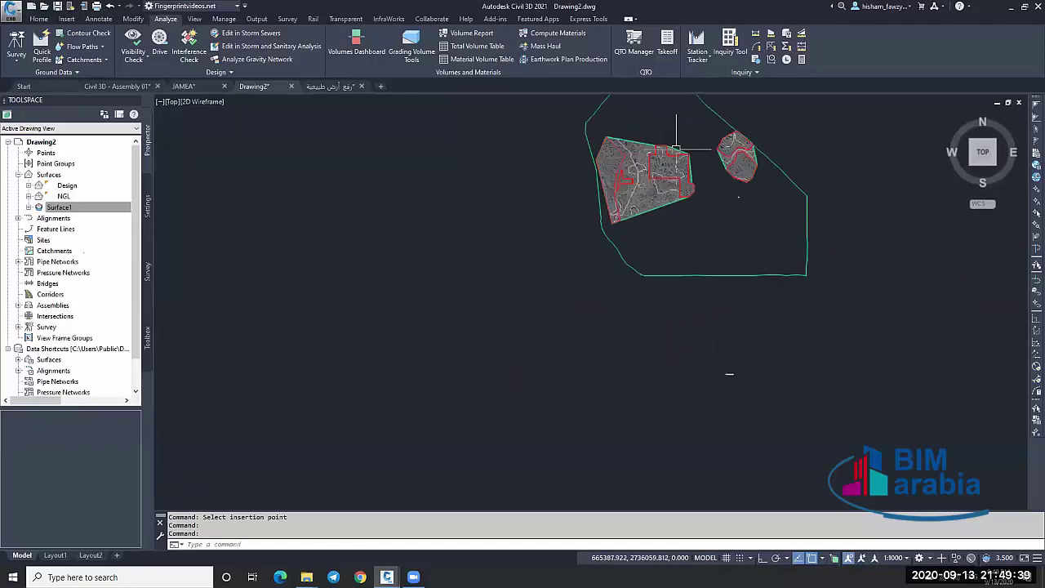
scroll(676, 150, up, 5)
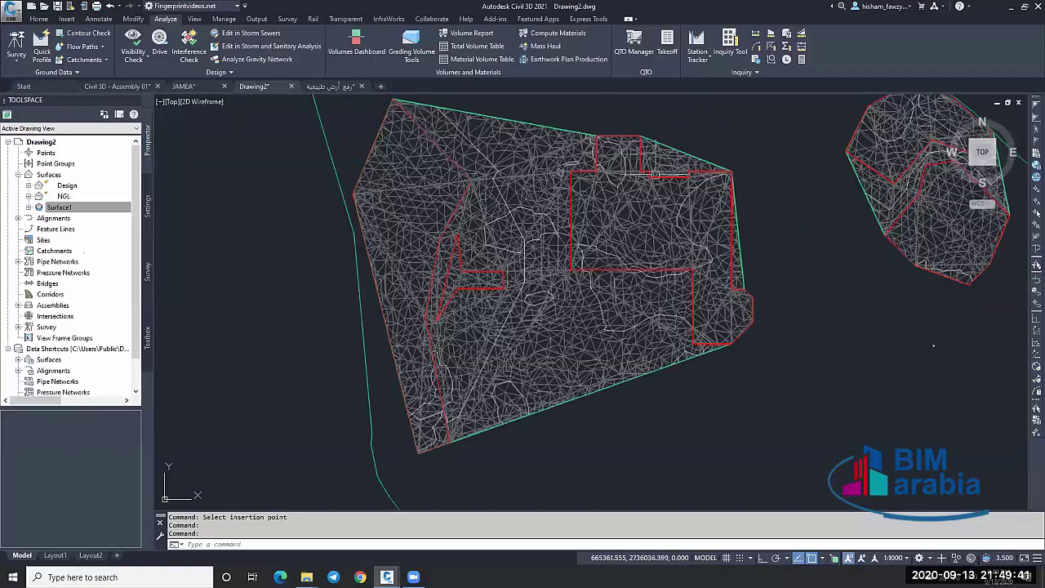
key(Escape)
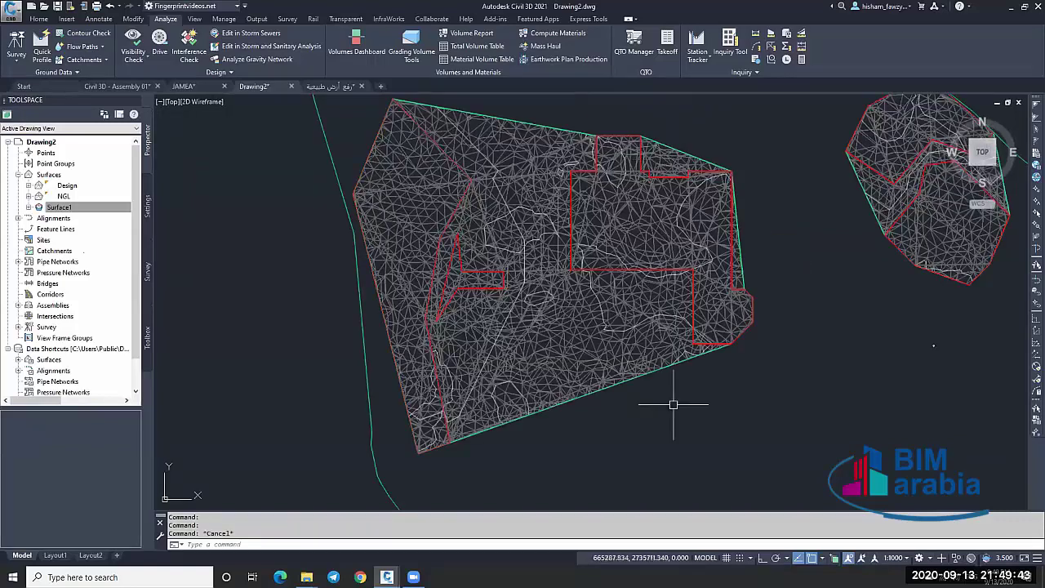
key(Escape)
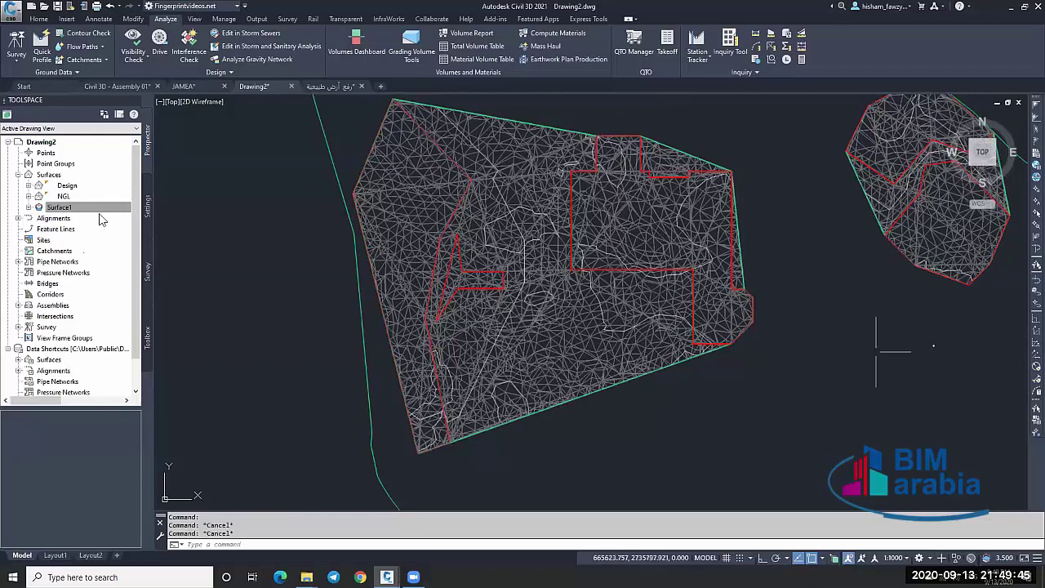
right_click(99, 217)
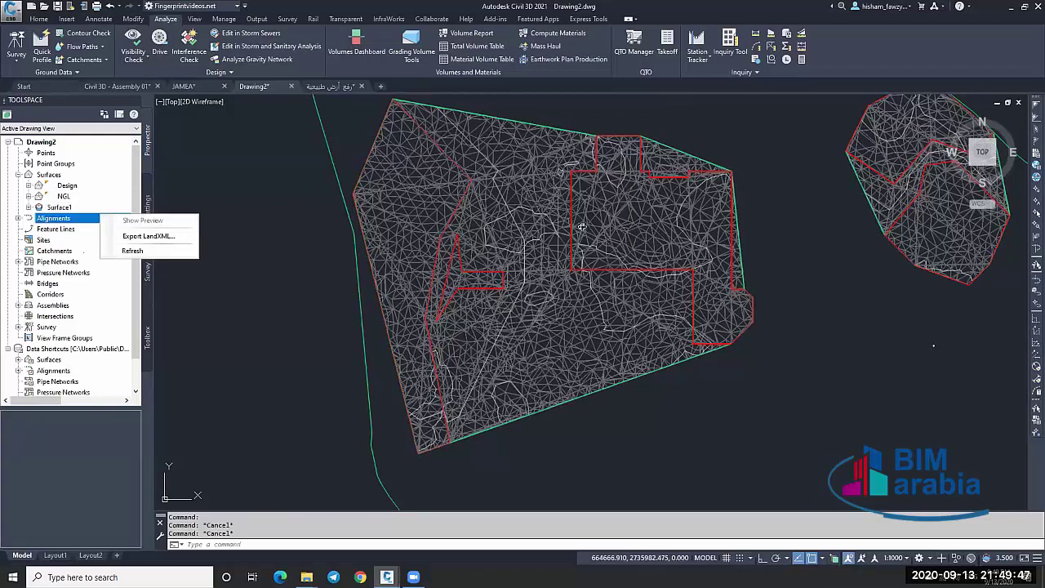
right_click(123, 207)
key(Escape)
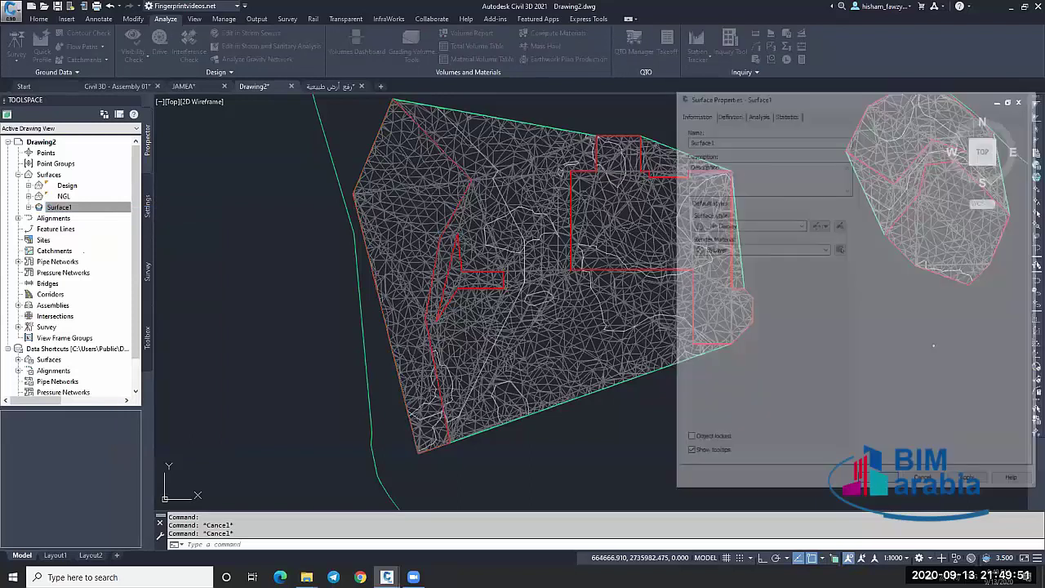
scroll(672, 280, down, 2)
click(641, 232)
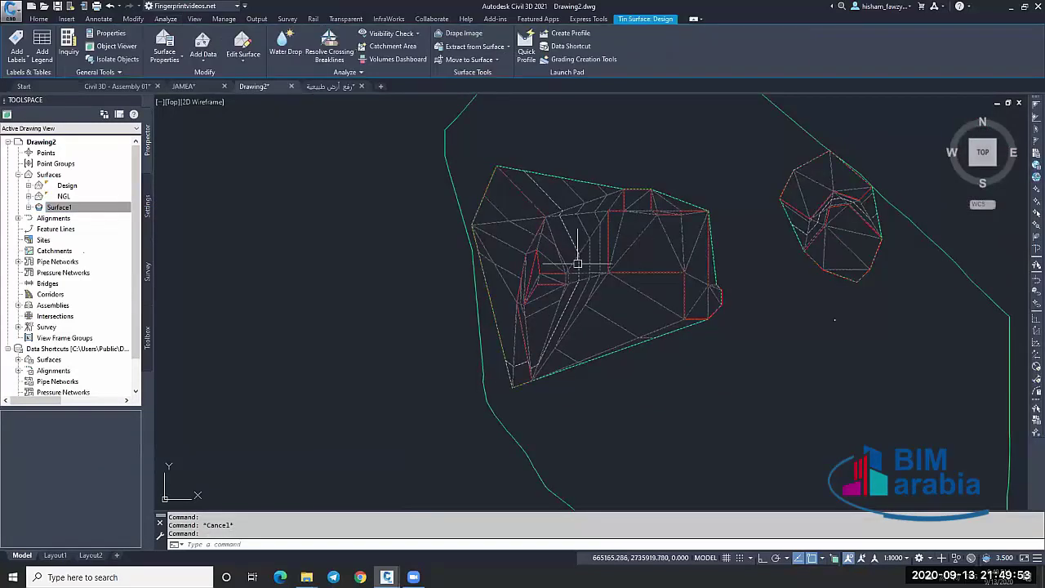
key(Escape)
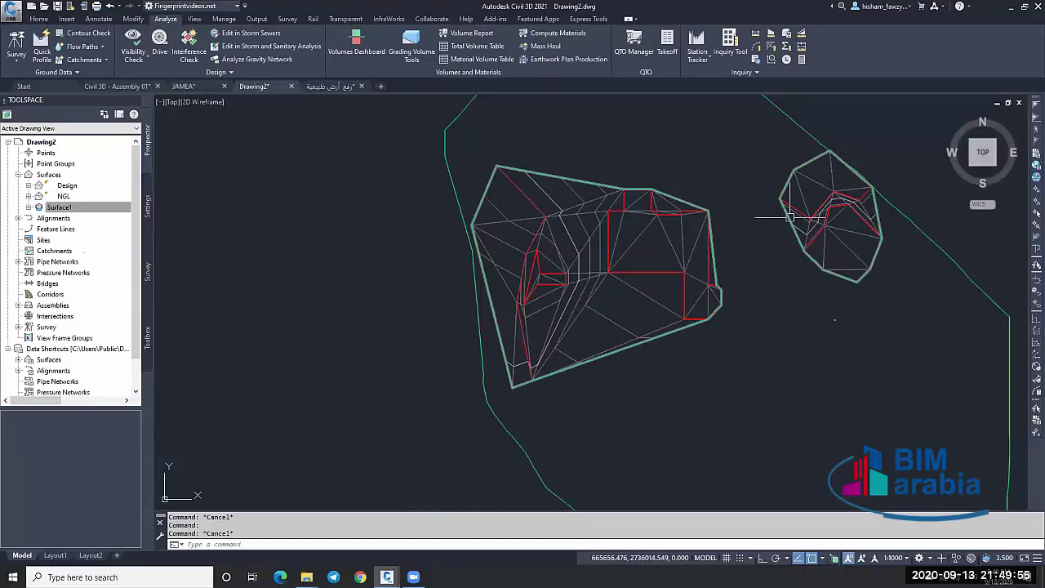
Reopen the Volumes Dashboard for Surface1, showing 141084.70 cut and 78829.79 fill.
scroll(734, 233, down, 4)
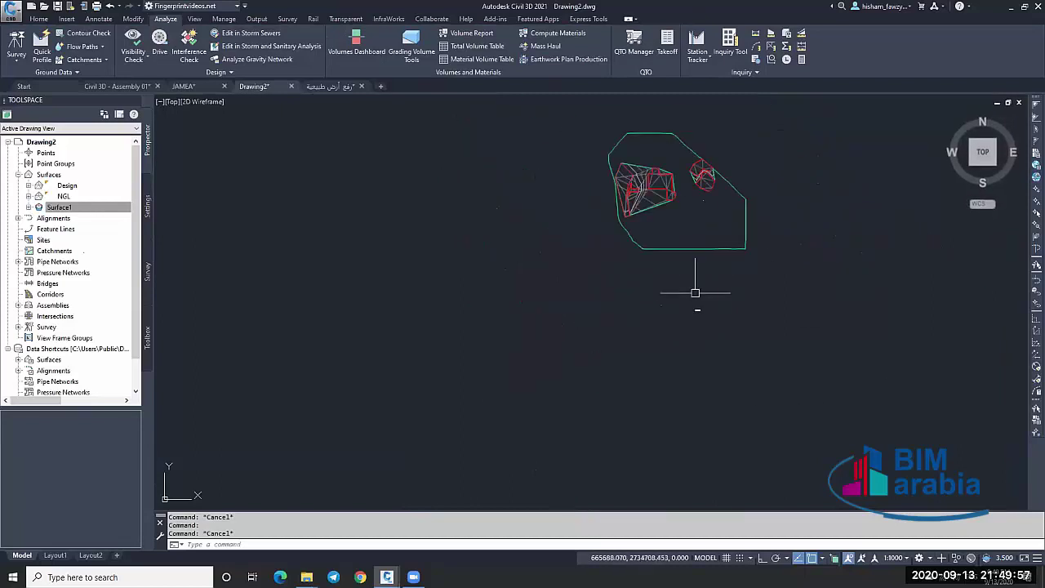
scroll(696, 192, up, 6)
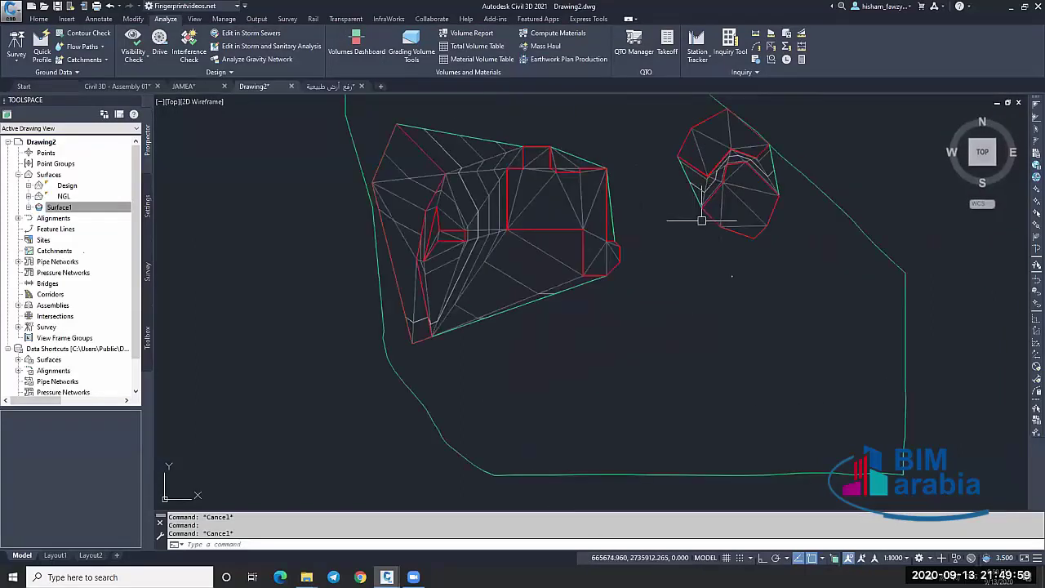
scroll(586, 236, down, 2)
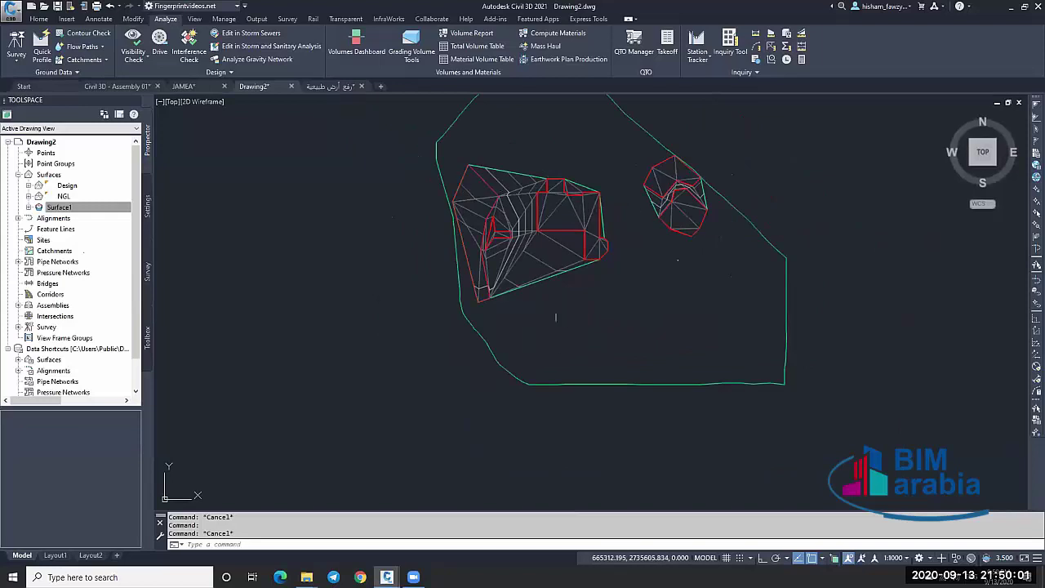
scroll(521, 214, up, 4)
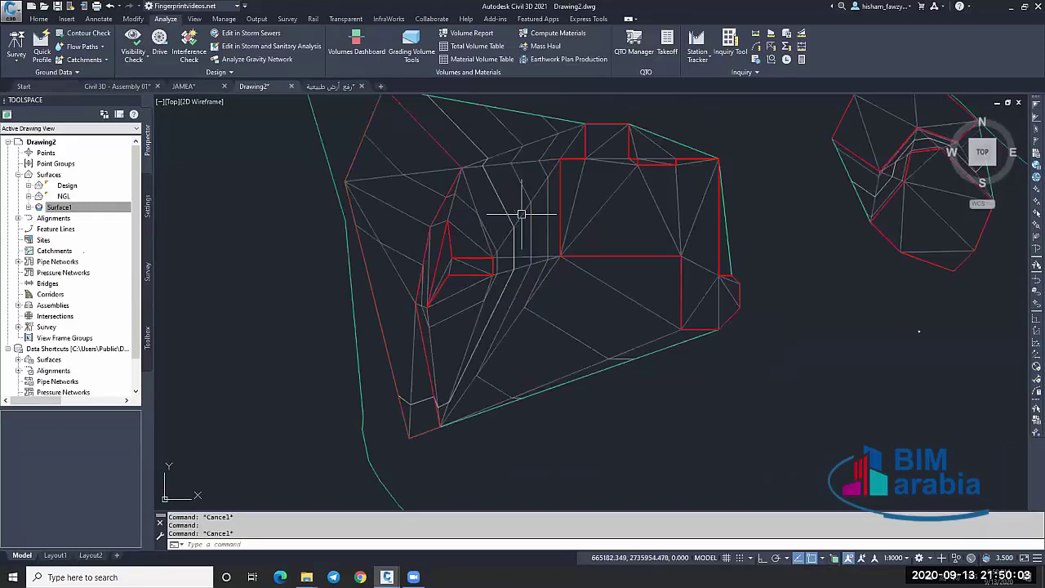
scroll(526, 204, down, 2)
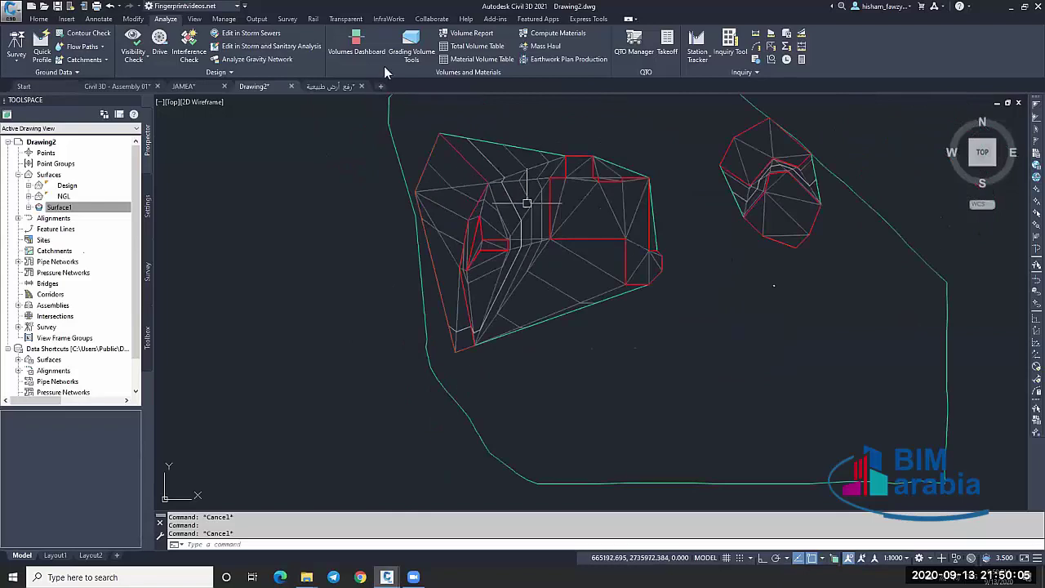
click(356, 45)
click(218, 147)
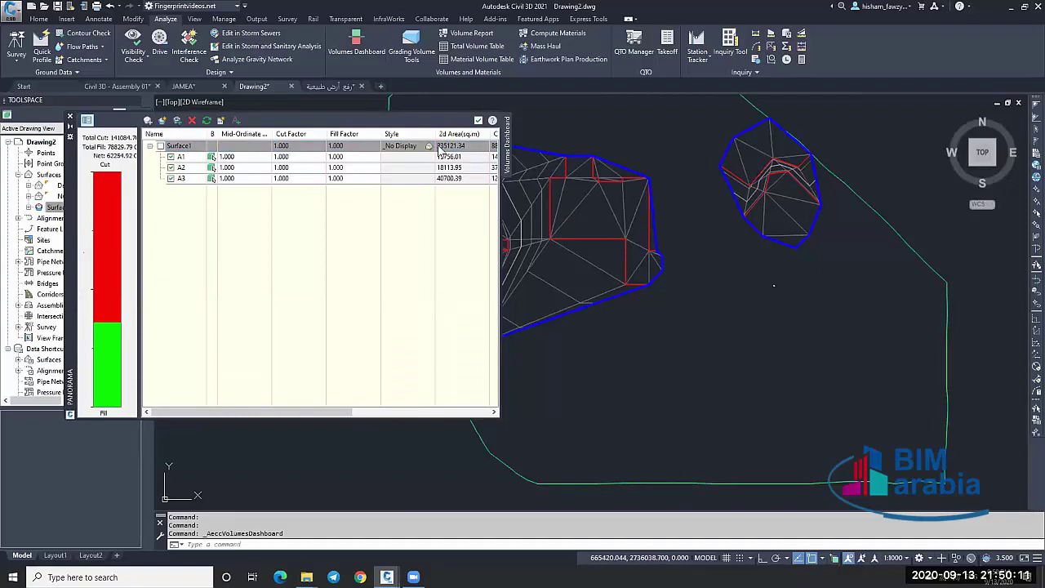
Check the A2 and A3 entries, then close the Volumes Dashboard.
click(248, 169)
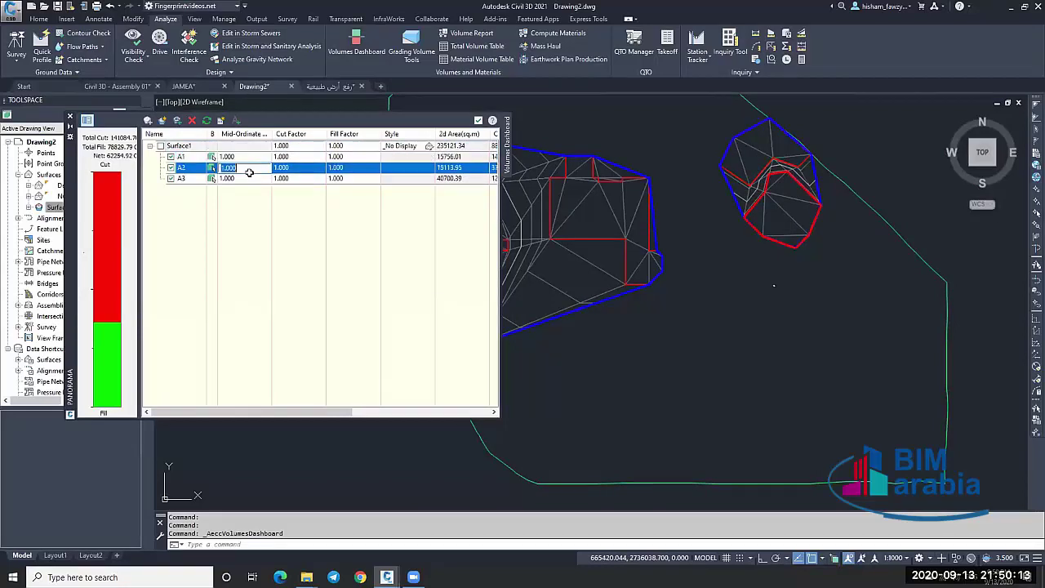
click(251, 178)
click(477, 120)
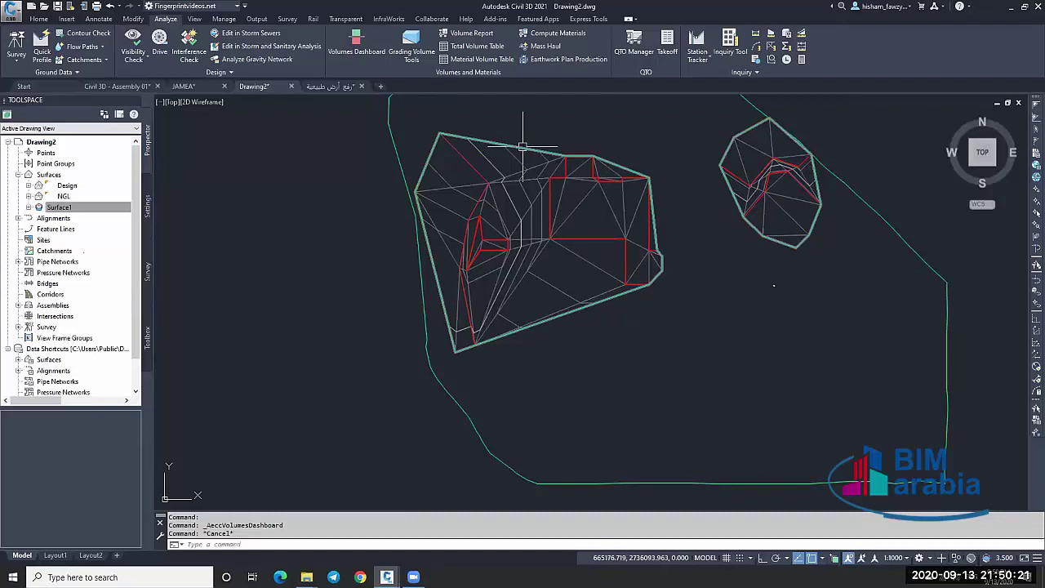
Switch to the JAMEA drawing and inspect the plot F.L. labels.
click(211, 86)
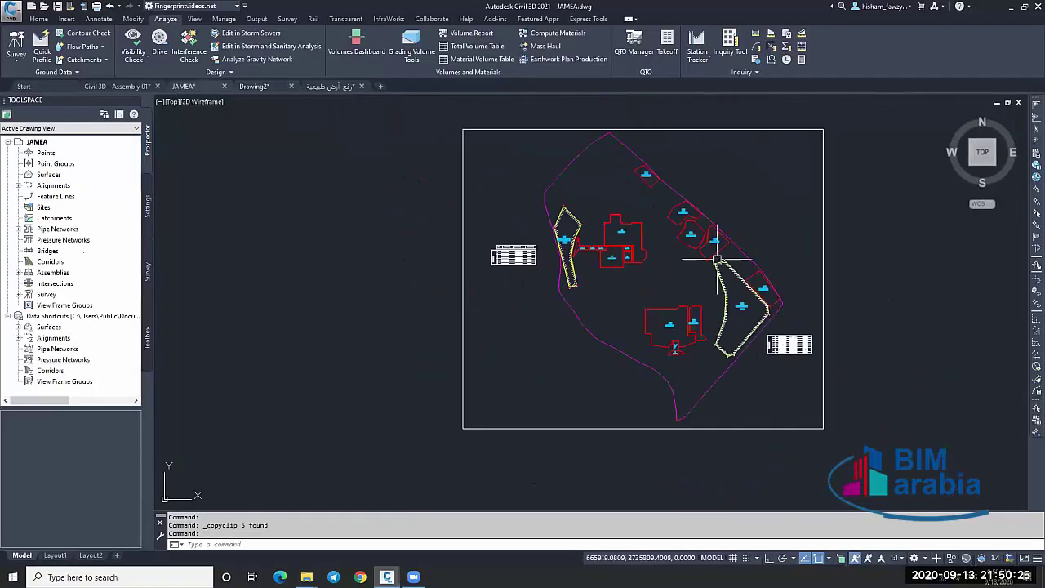
scroll(717, 259, up, 8)
scroll(674, 215, down, 2)
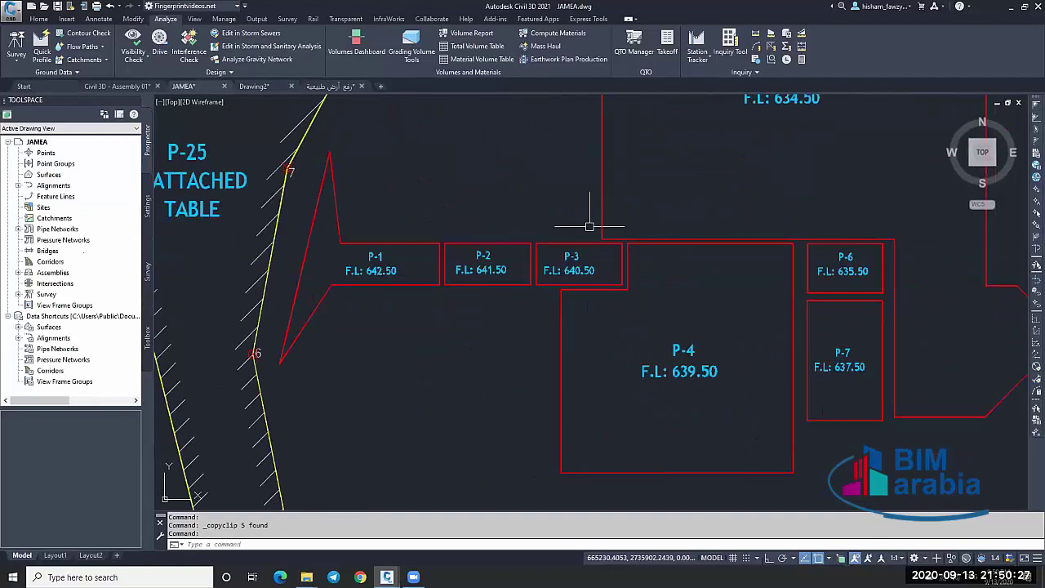
scroll(610, 242, up, 4)
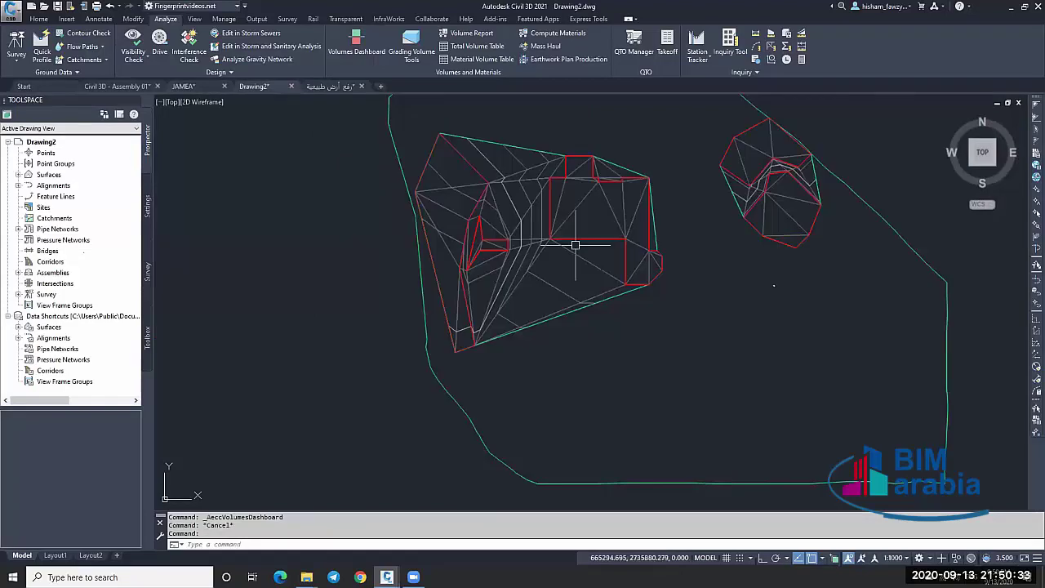
mouse_move(583, 245)
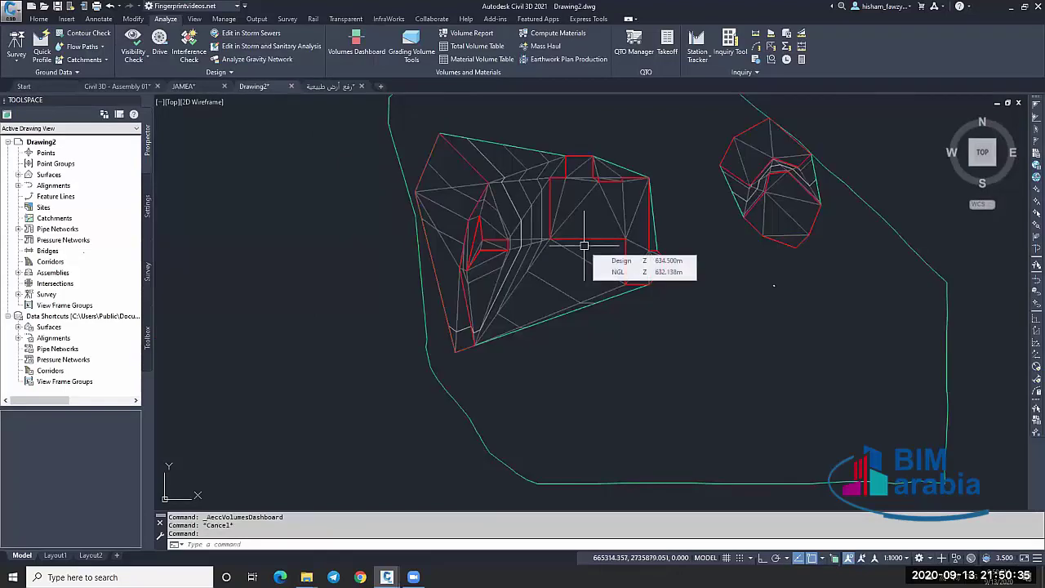
Add Boundary1, an Outer boundary, to the Design surface by picking the boundary polyline.
key(Escape)
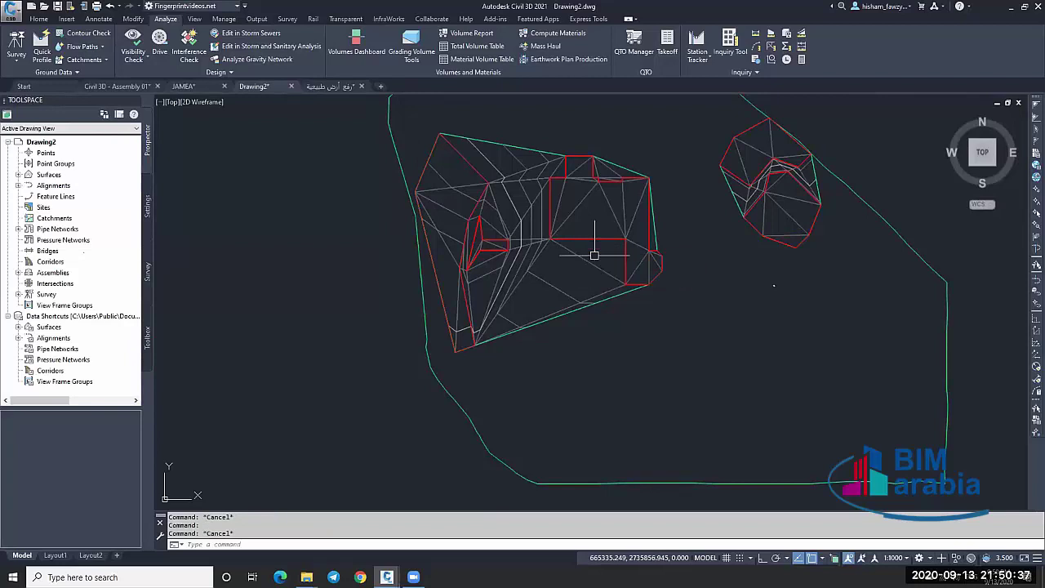
click(18, 174)
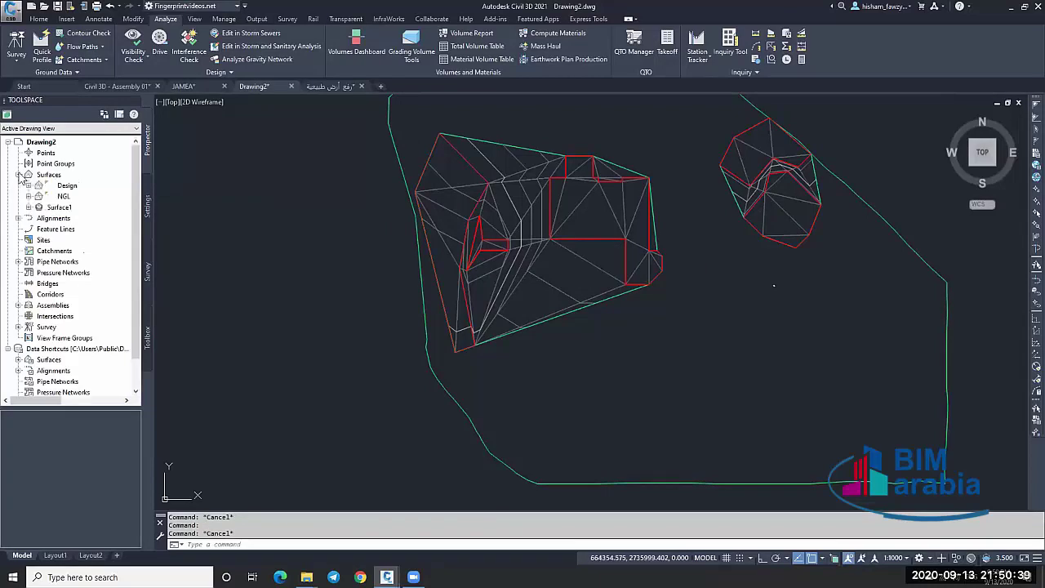
click(67, 186)
click(28, 186)
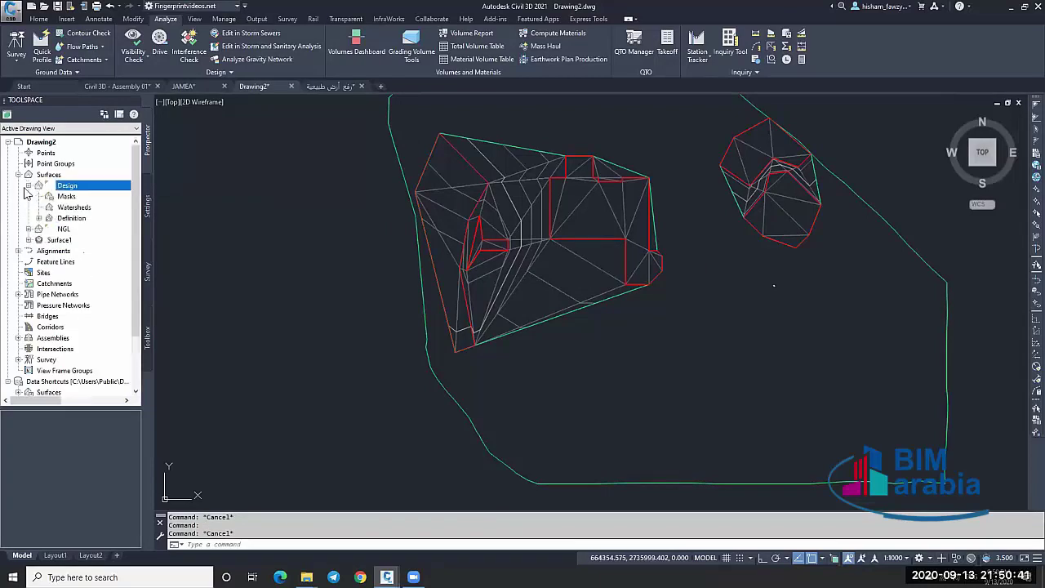
click(38, 218)
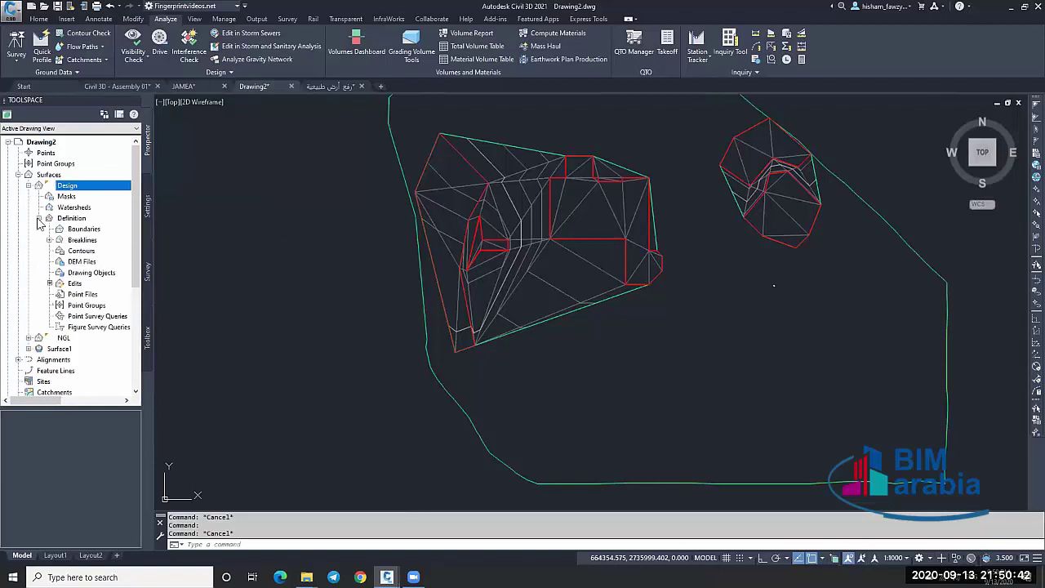
right_click(90, 236)
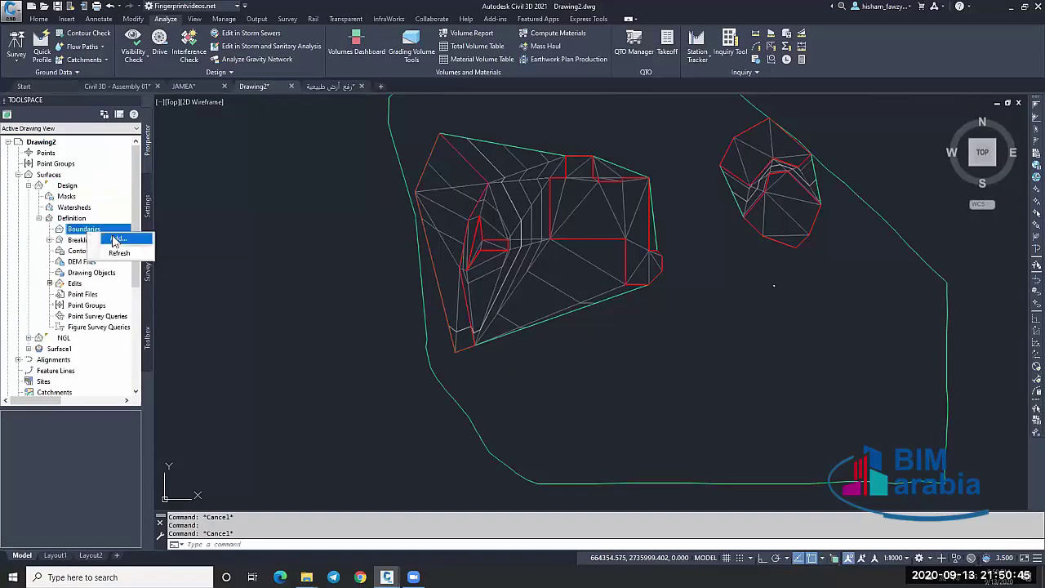
click(114, 241)
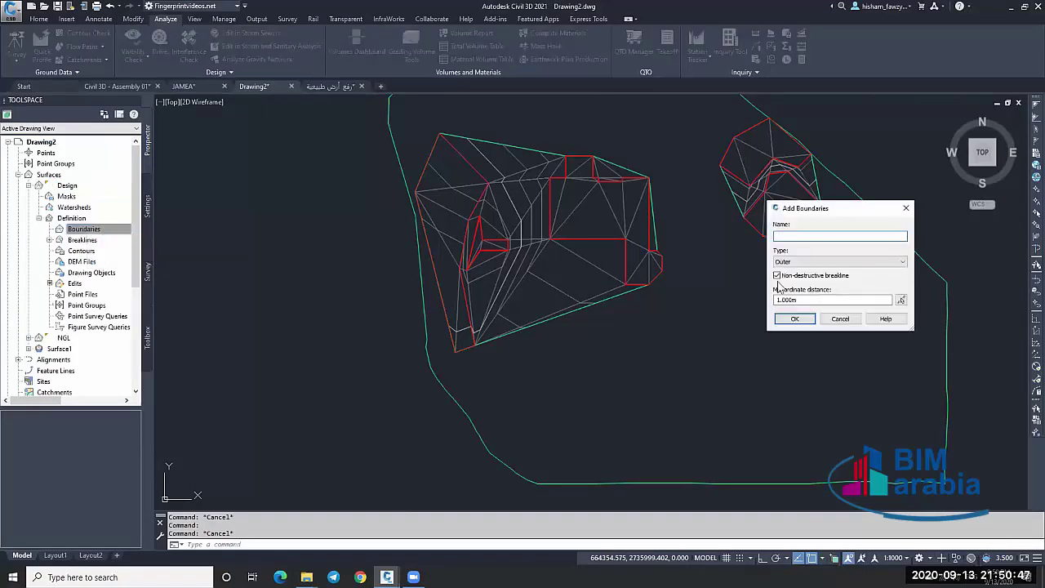
click(794, 318)
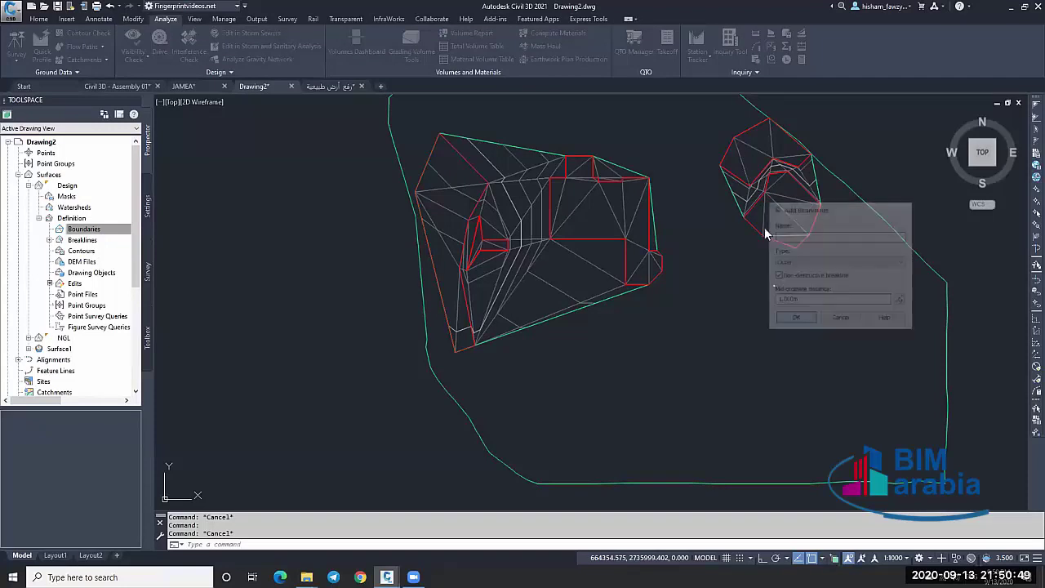
click(759, 170)
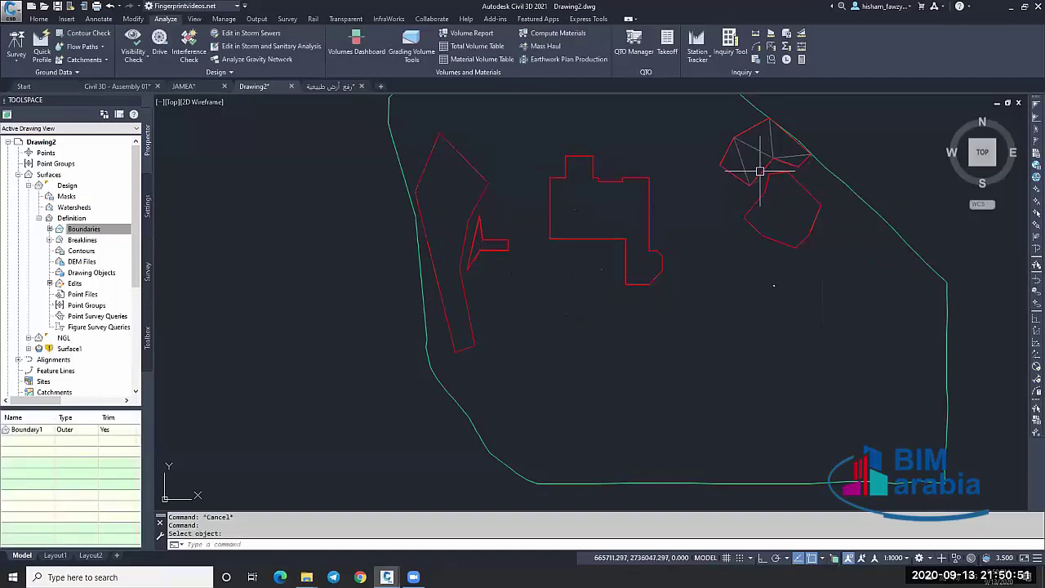
key(Escape)
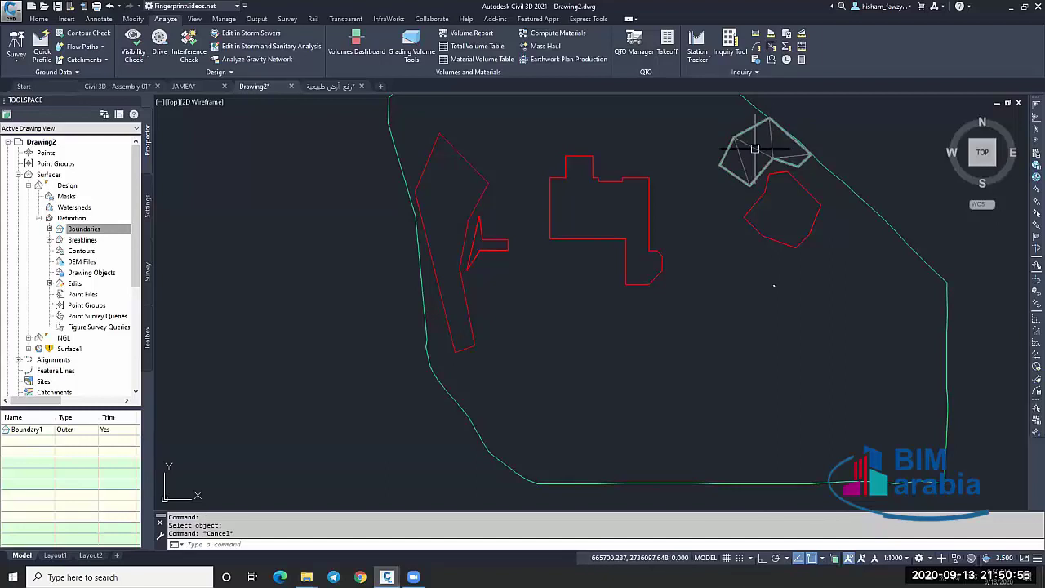
key(Escape)
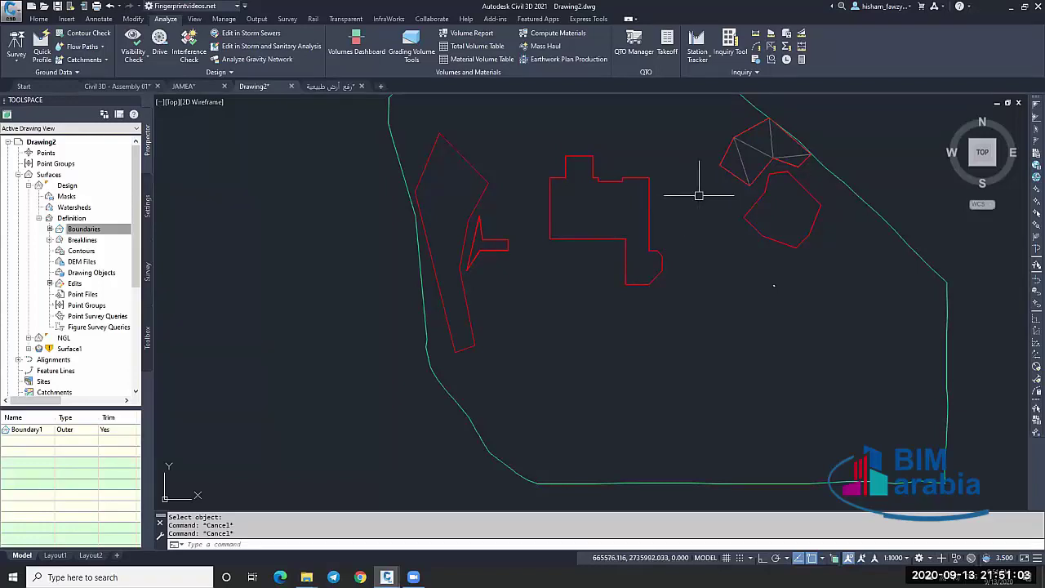
click(95, 230)
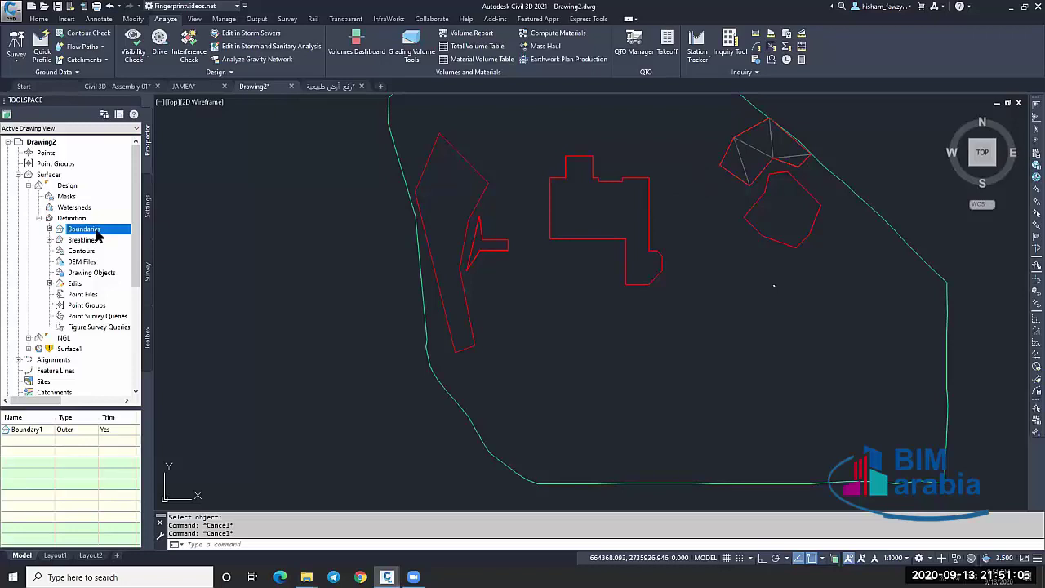
Add Boundary2 as a Show boundary to the Design surface from the red pad polygons.
right_click(97, 234)
click(126, 237)
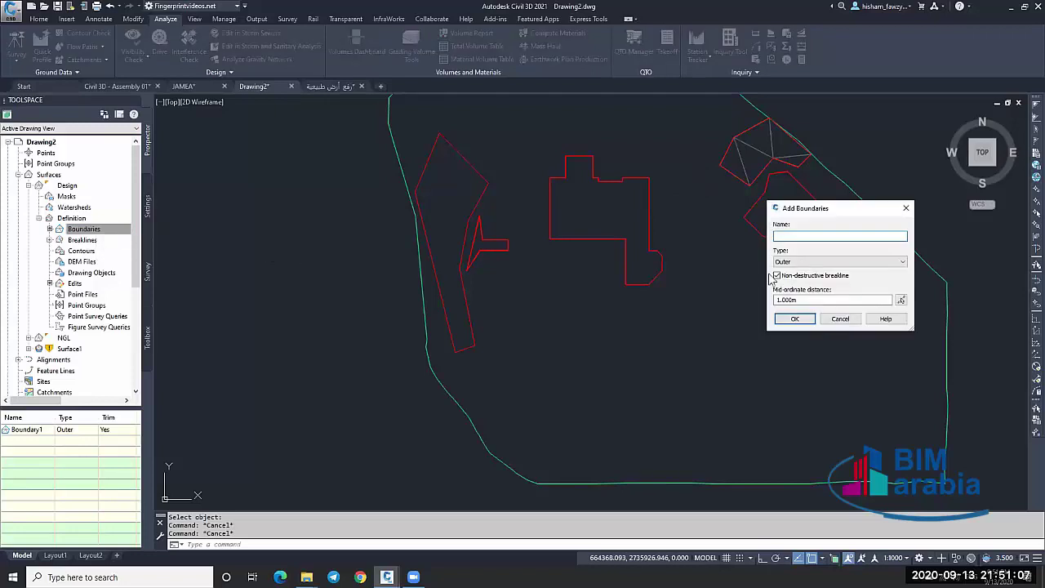
click(803, 262)
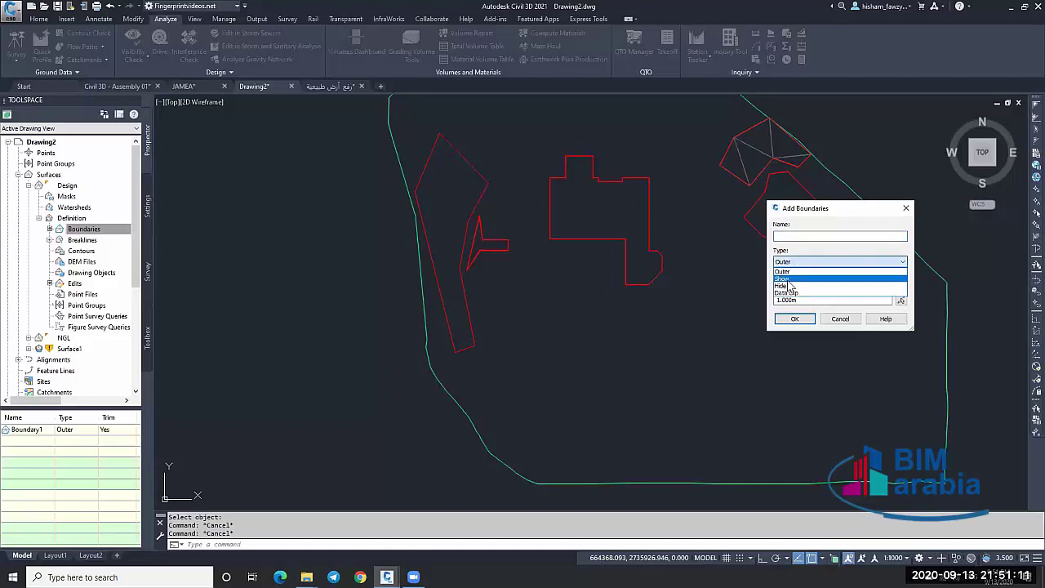
click(788, 279)
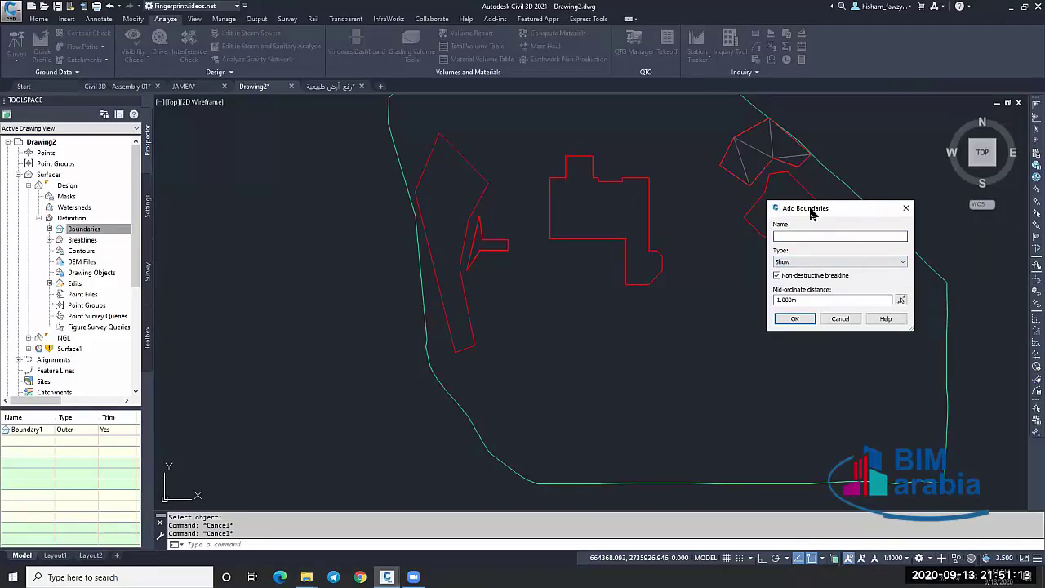
drag(810, 214, 238, 186)
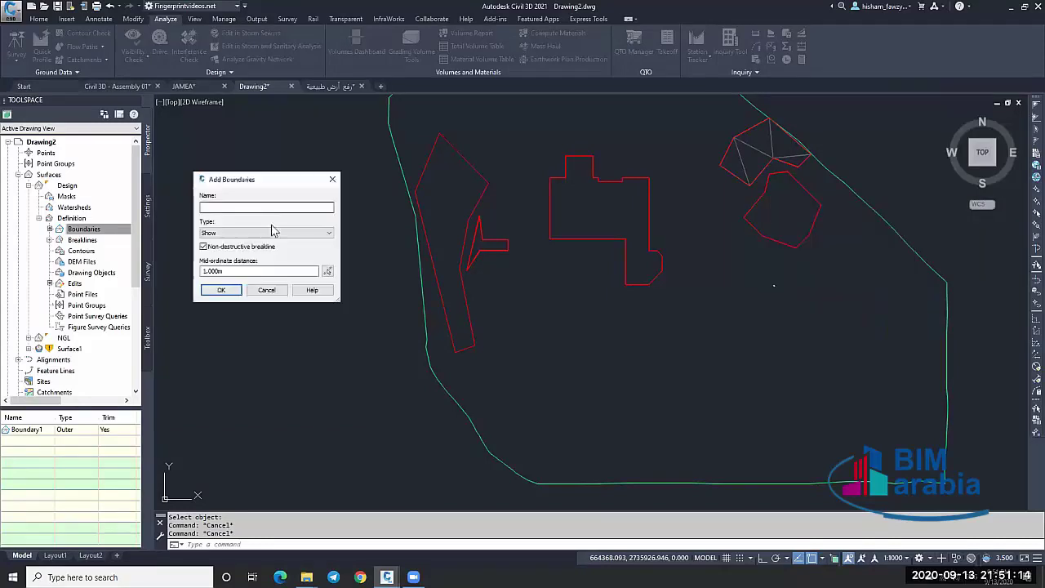
click(232, 294)
click(770, 234)
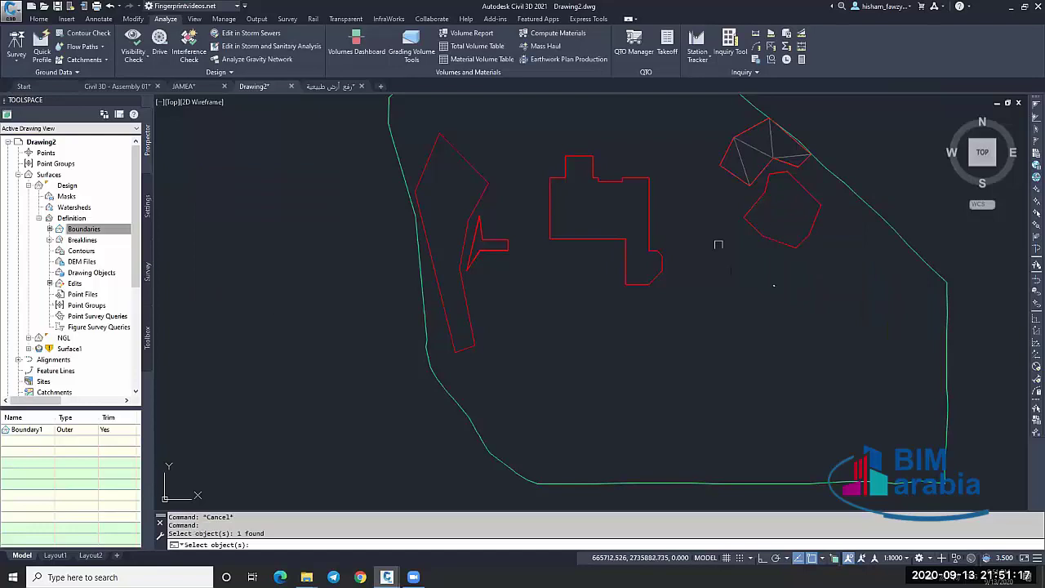
click(650, 229)
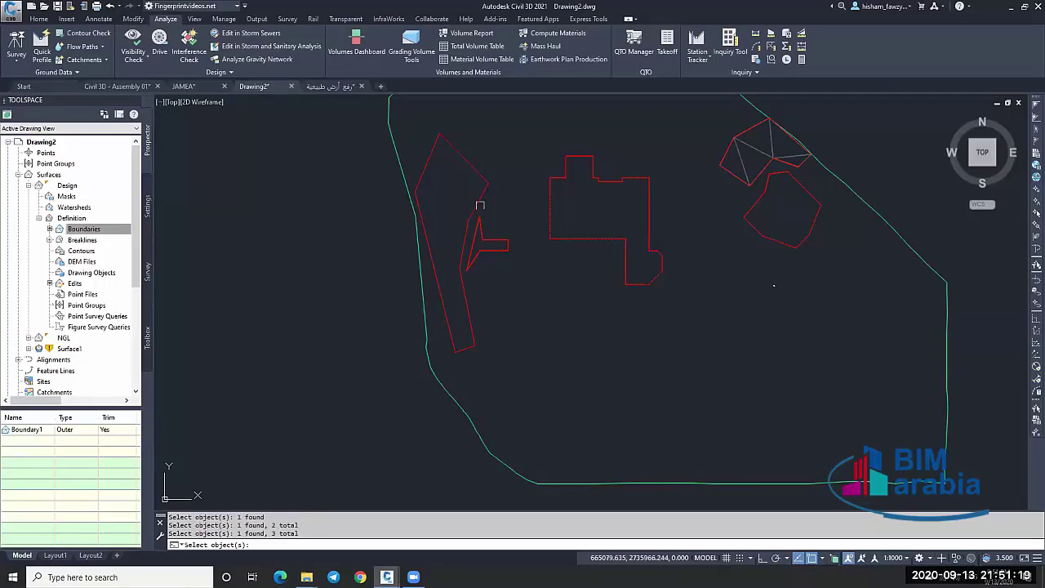
key(Return)
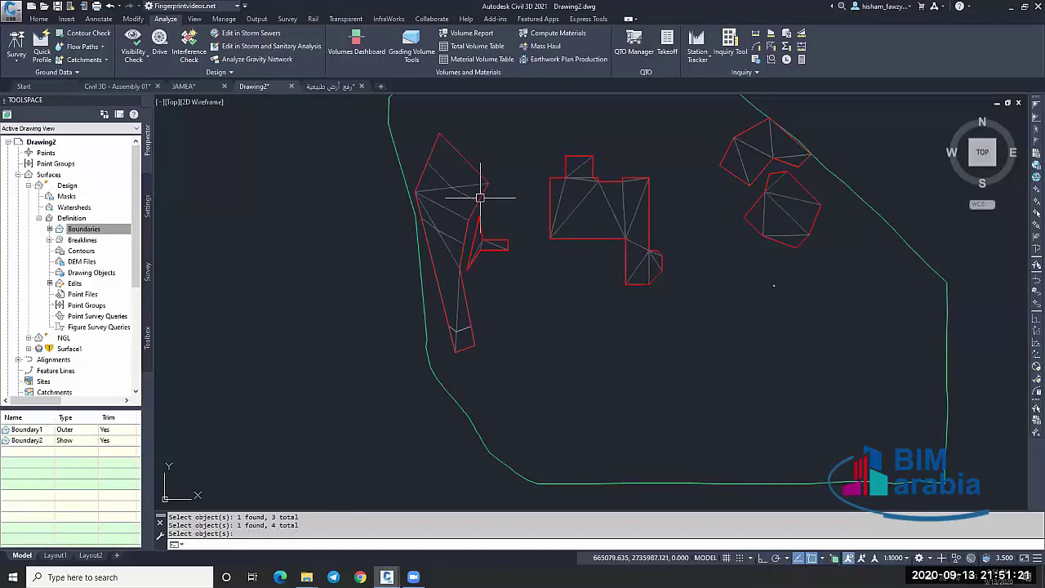
key(Return)
click(567, 204)
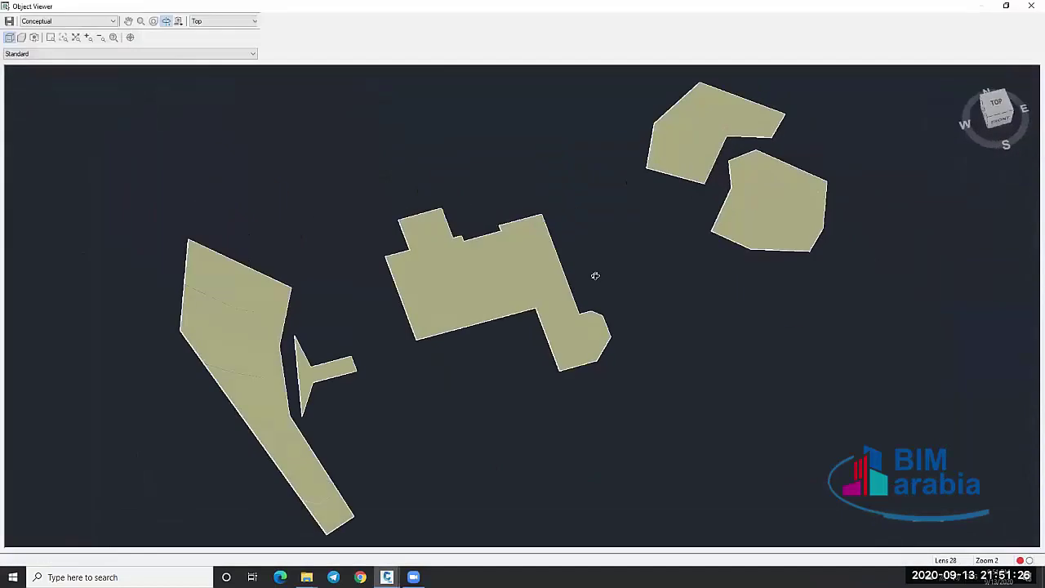
drag(595, 275, 580, 227)
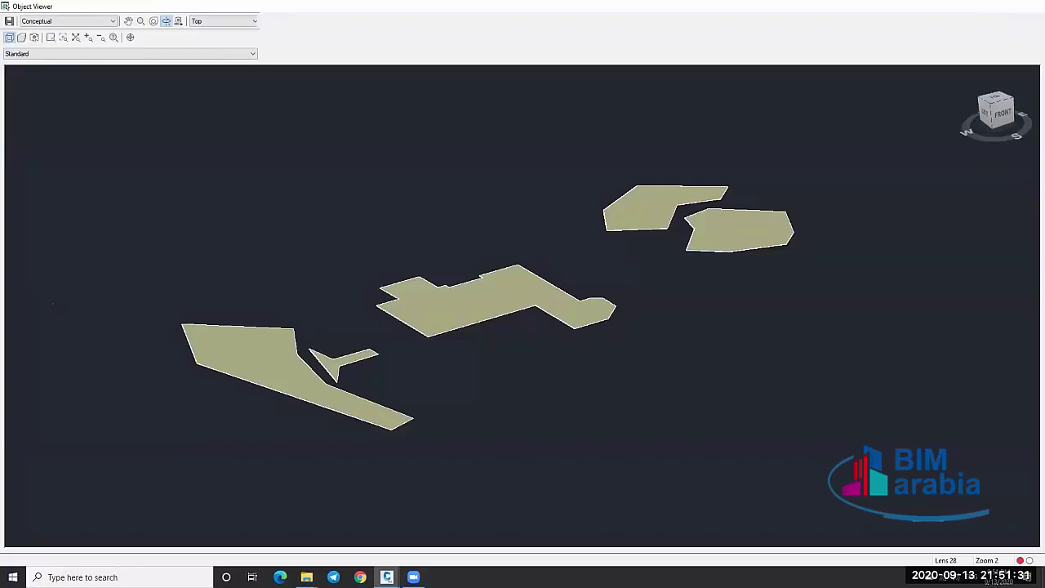
key(Escape)
key(Escape)
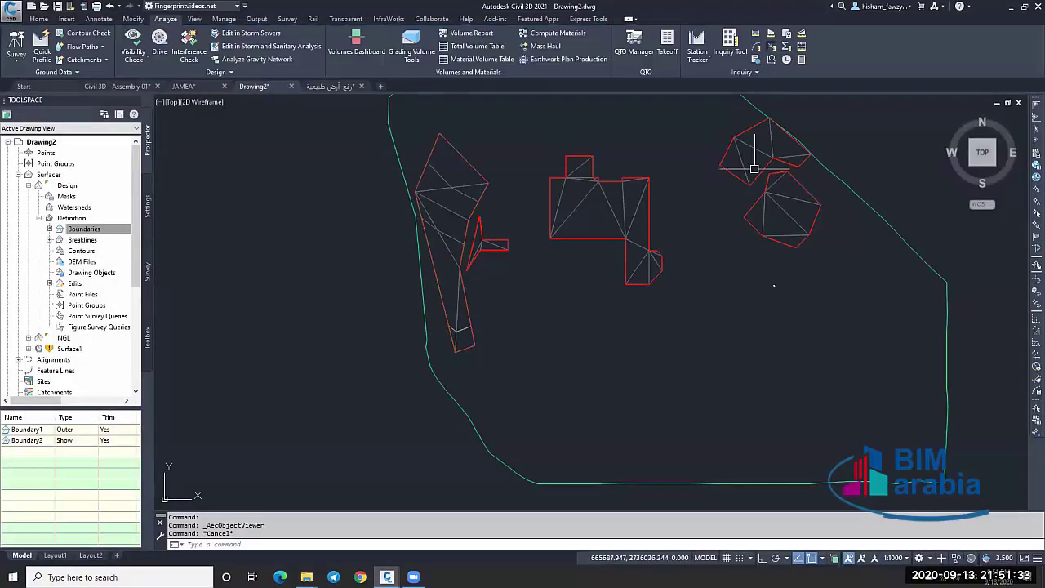
scroll(786, 145, up, 2)
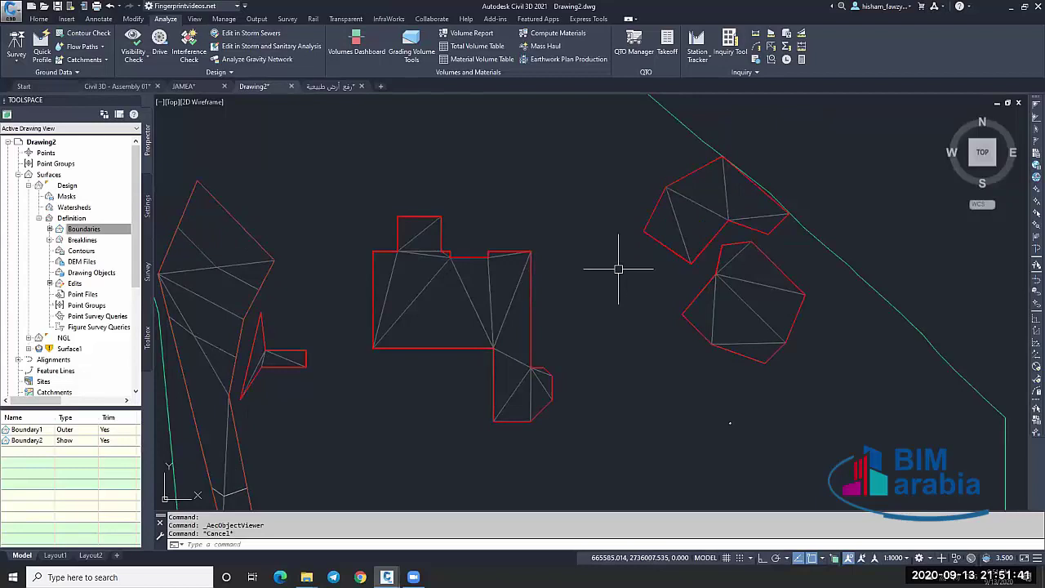
scroll(618, 269, down, 4)
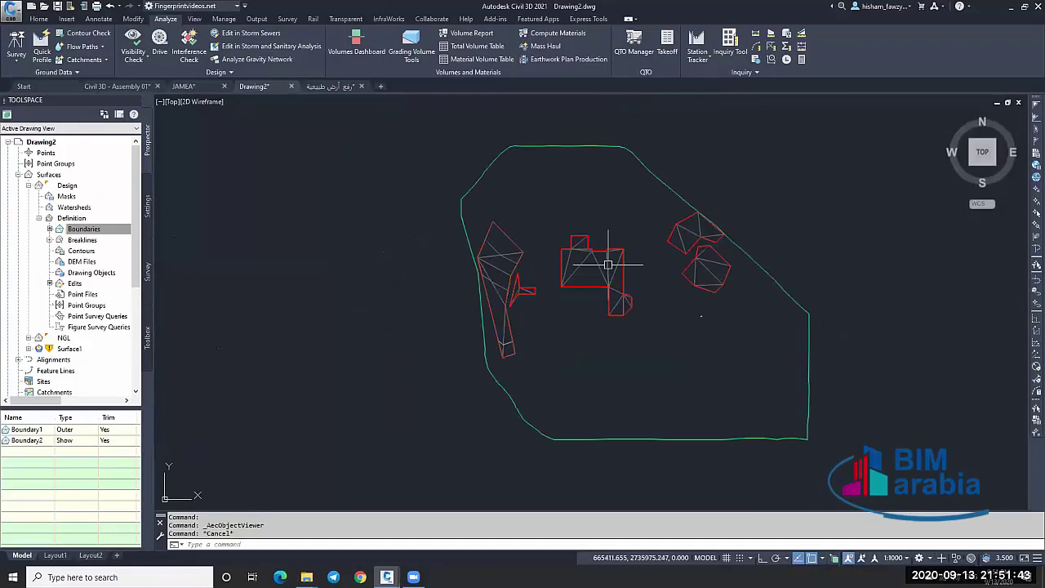
scroll(703, 286, up, 4)
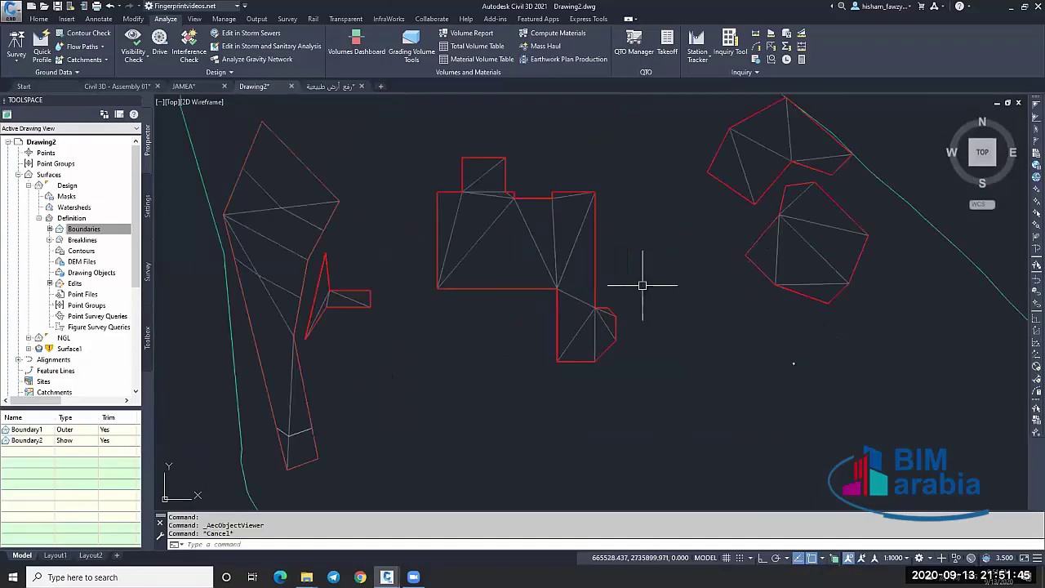
scroll(758, 247, up, 2)
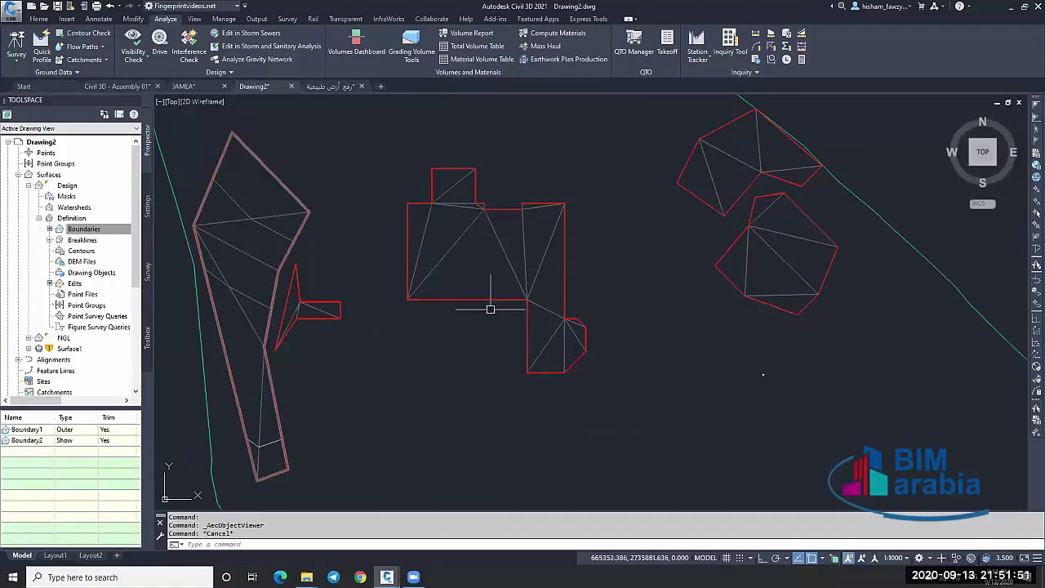
scroll(366, 229, down, 2)
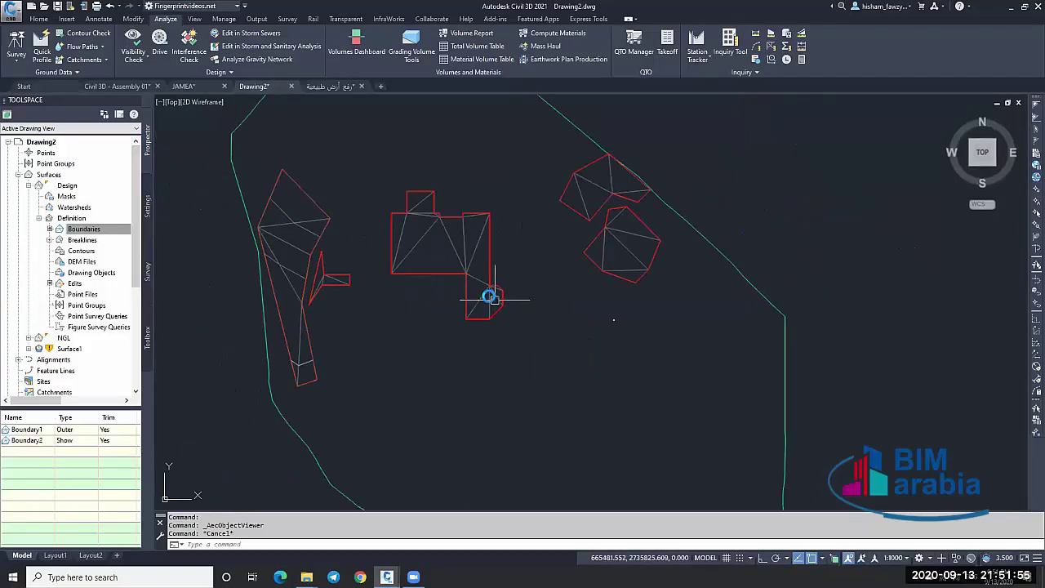
scroll(496, 290, up, 4)
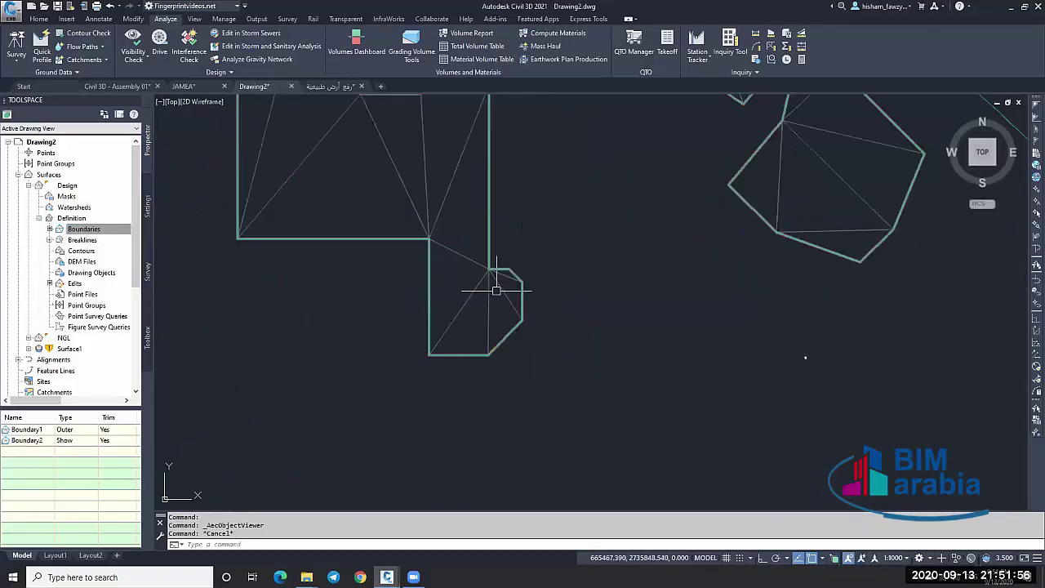
Rebuild Surface1 and check its volume areas in the Volumes Dashboard.
right_click(88, 349)
click(146, 144)
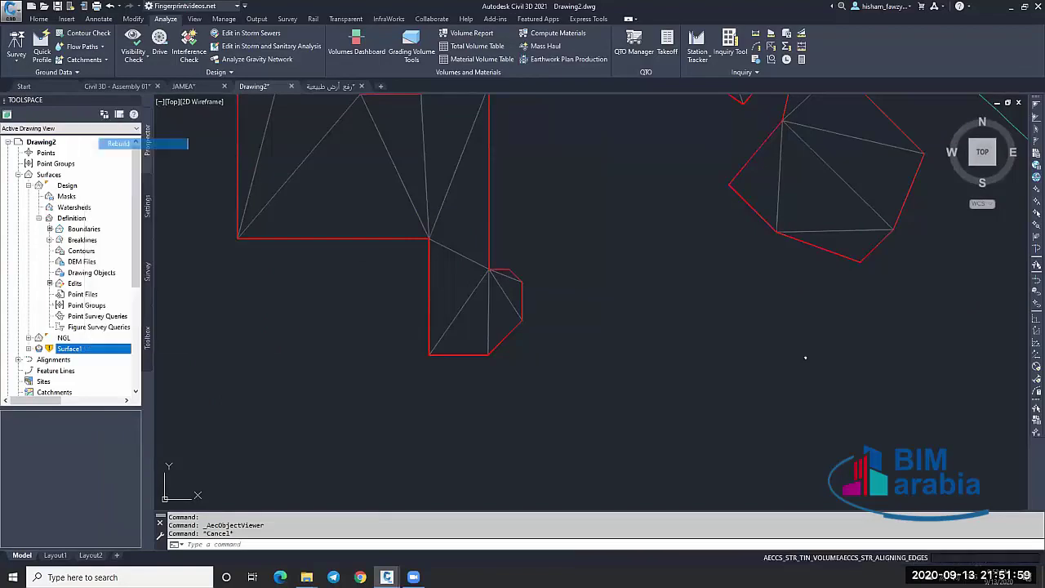
scroll(354, 303, down, 5)
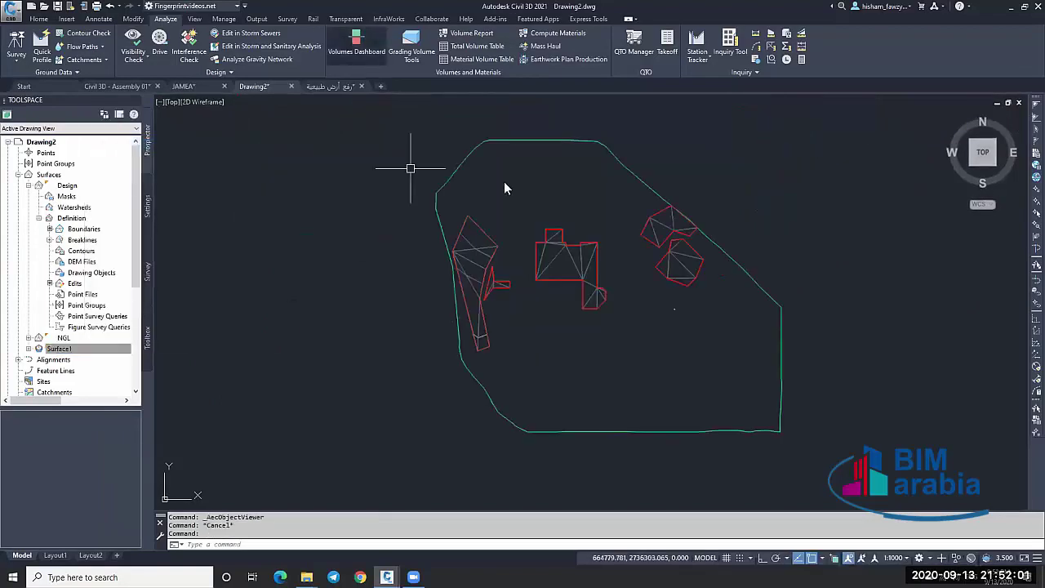
click(356, 41)
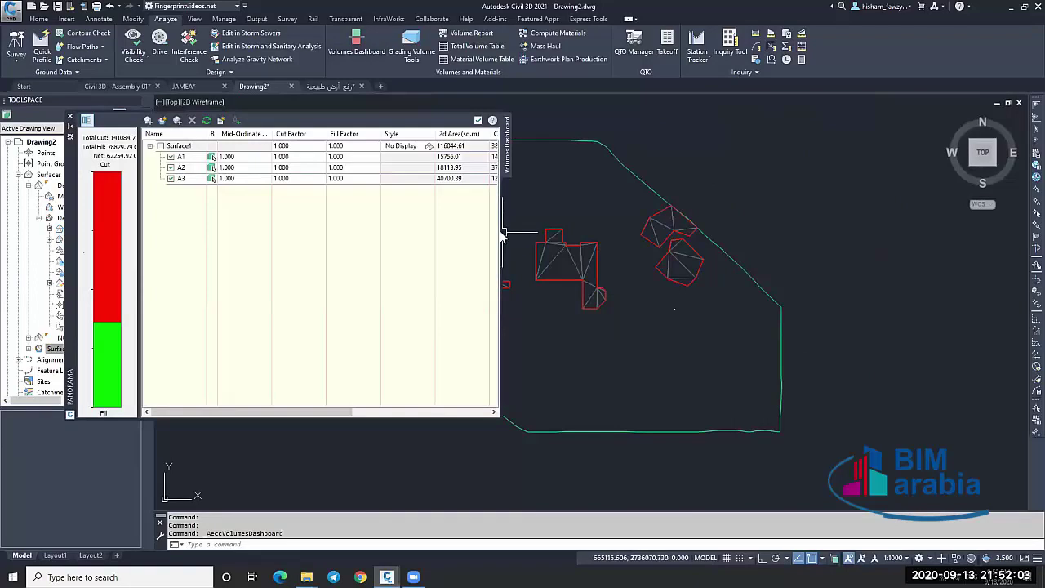
click(244, 147)
scroll(770, 240, down, 2)
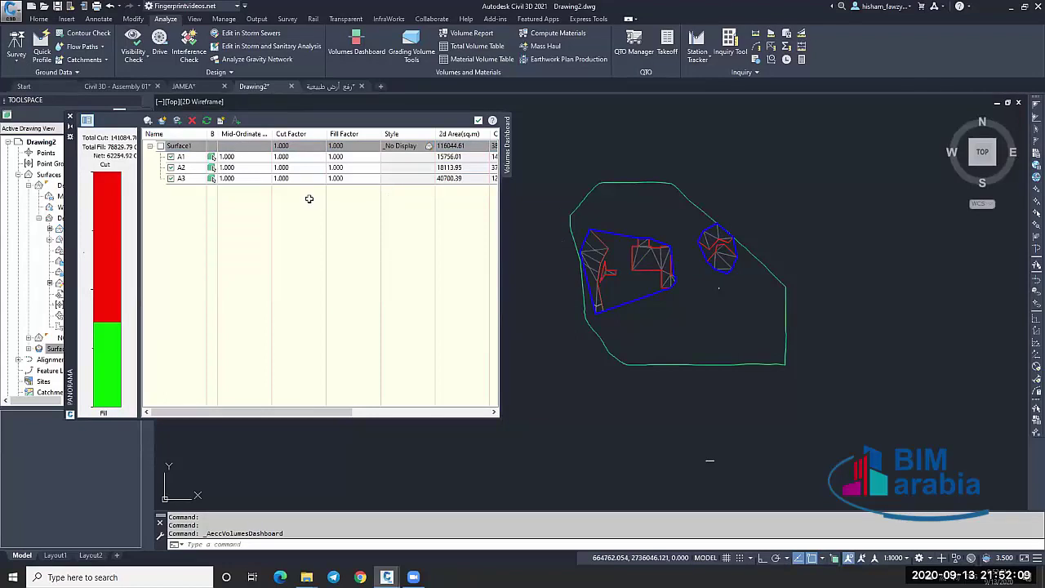
click(478, 120)
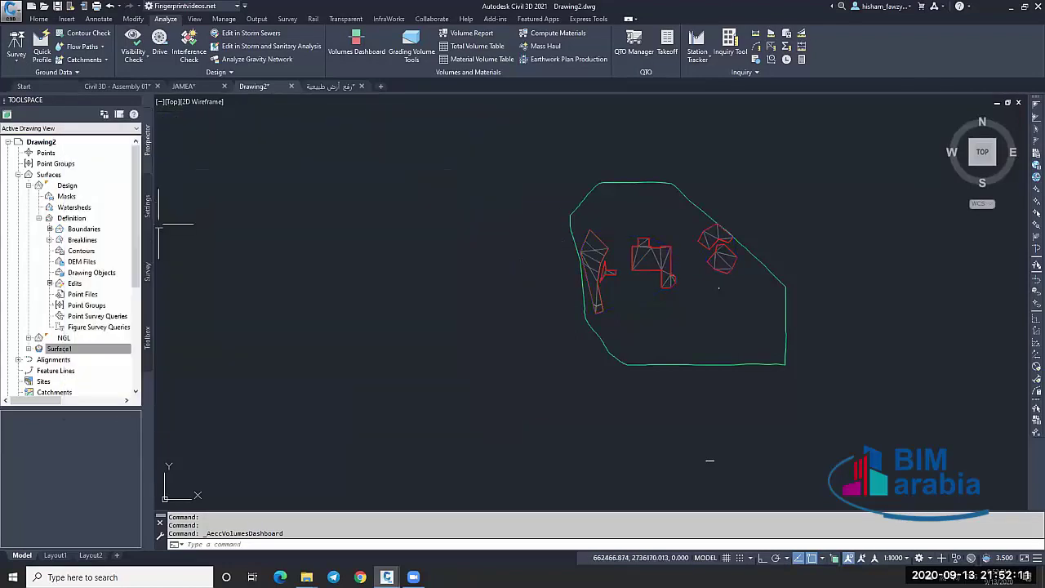
Set Surface1's surface style to Contours and Triangles.
click(29, 186)
right_click(69, 209)
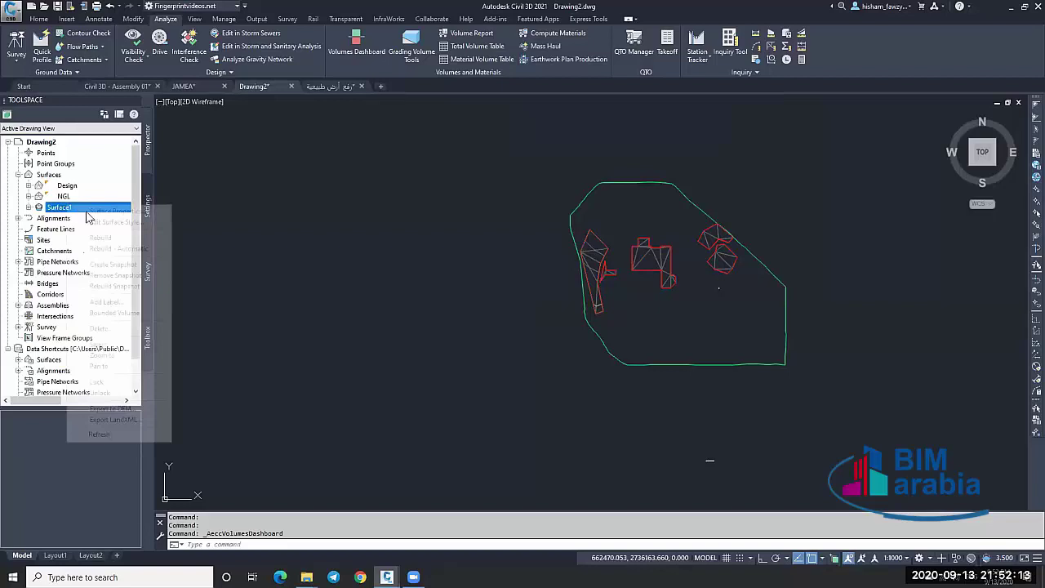
click(106, 302)
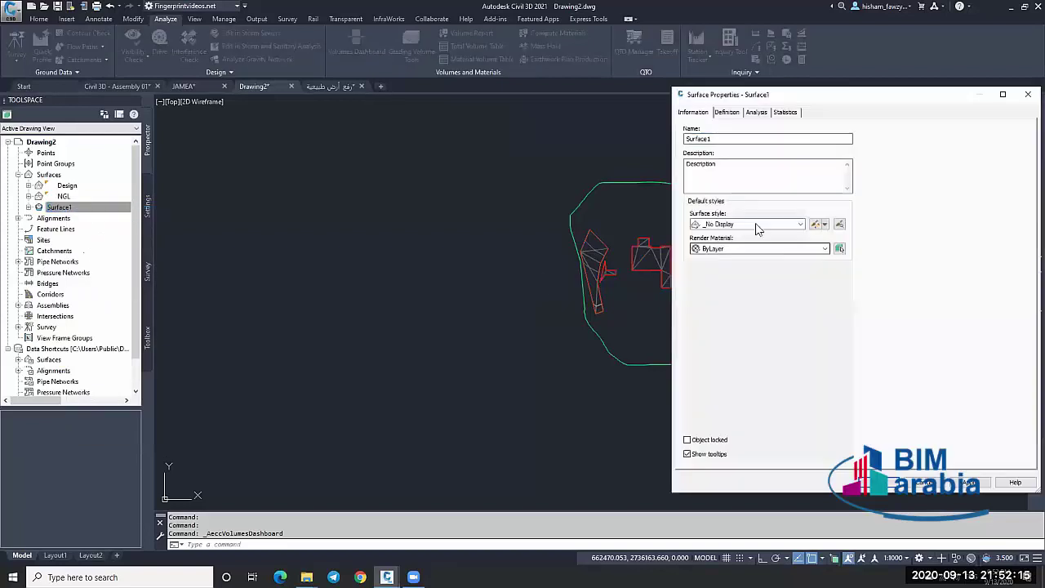
click(757, 224)
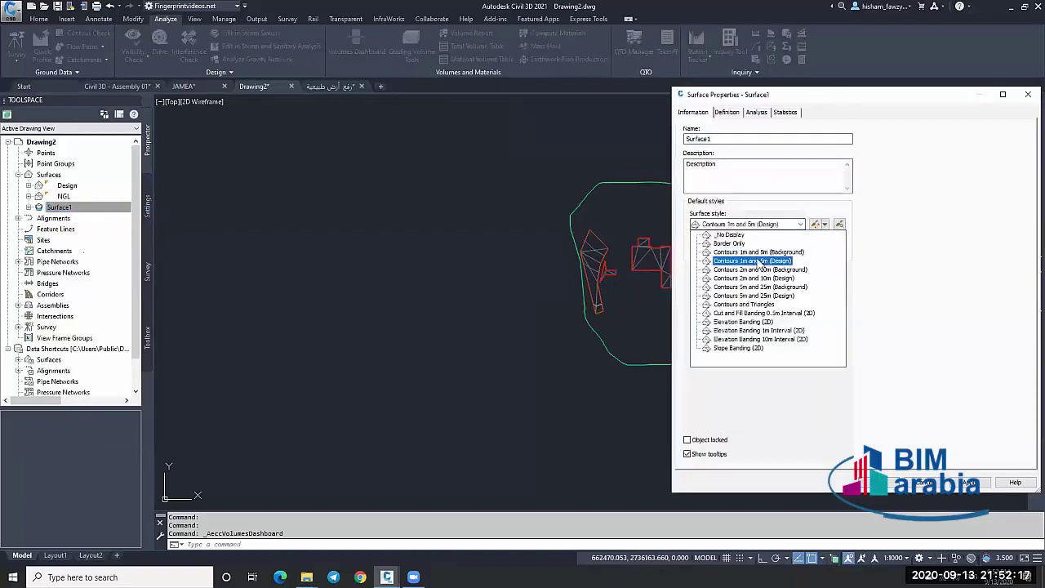
click(744, 304)
click(972, 485)
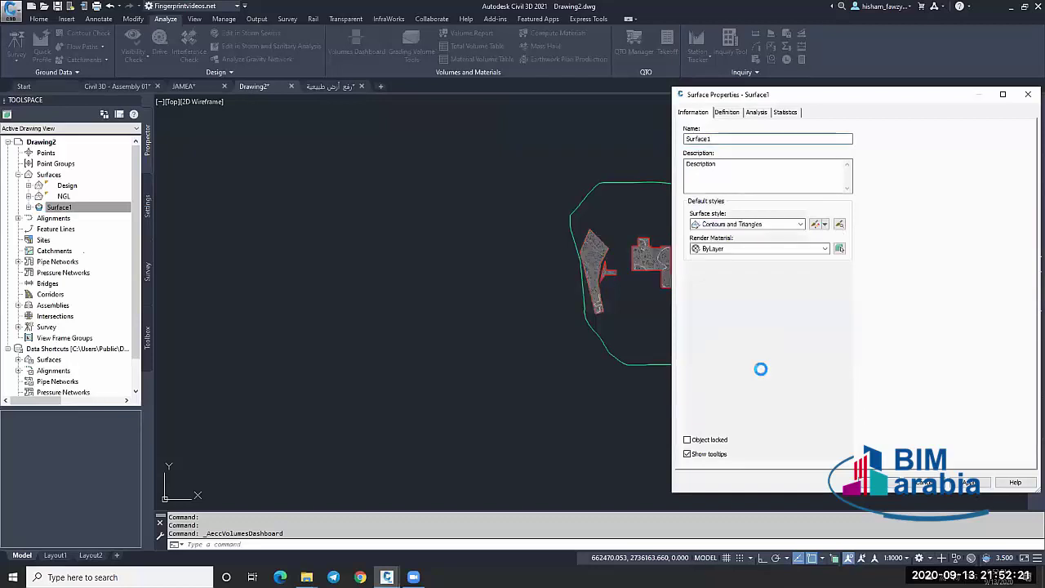
key(Return)
scroll(632, 237, up, 5)
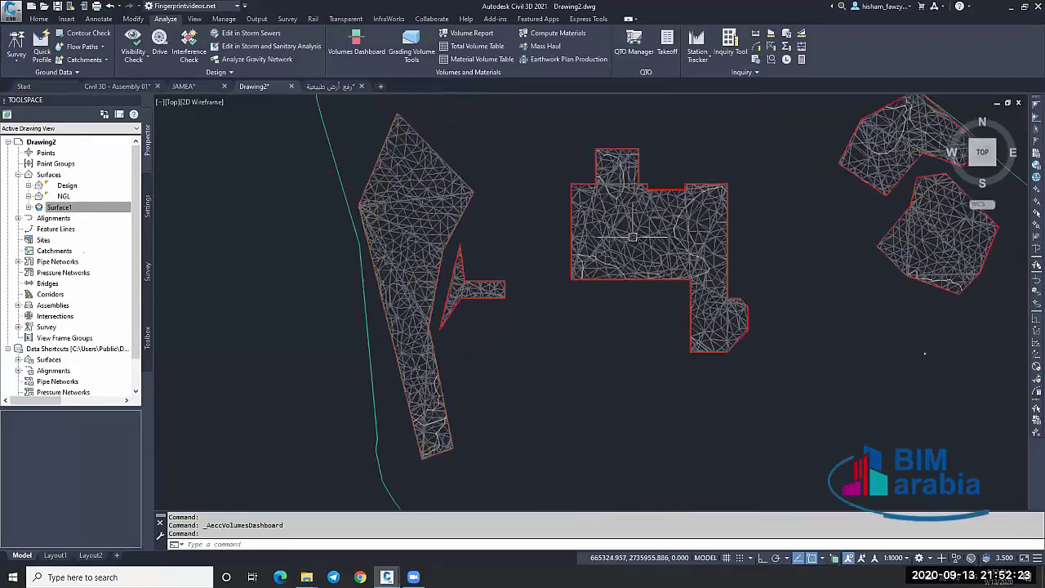
scroll(632, 237, up, 1)
scroll(652, 194, down, 1)
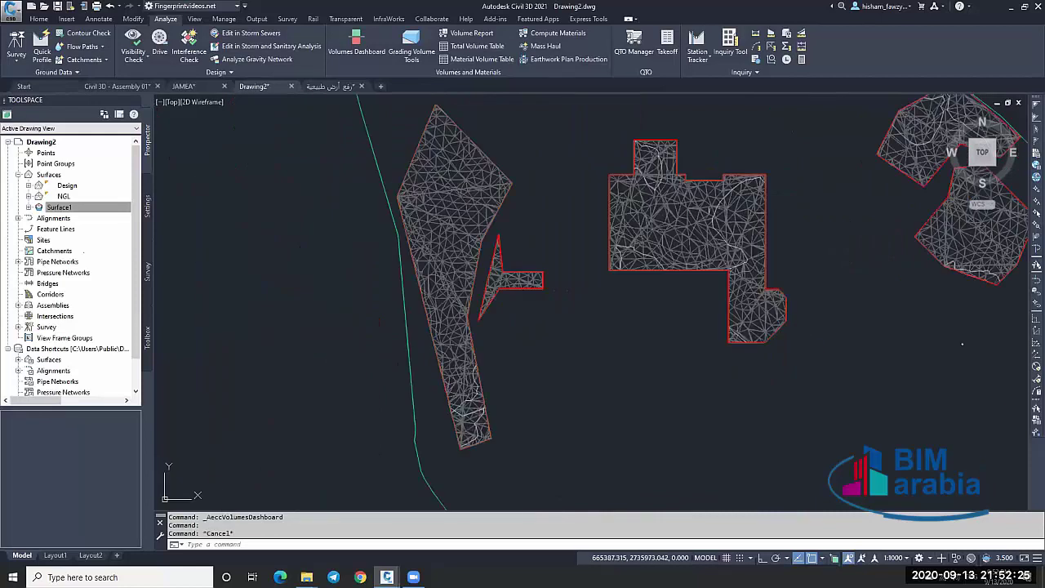
mouse_move(565, 242)
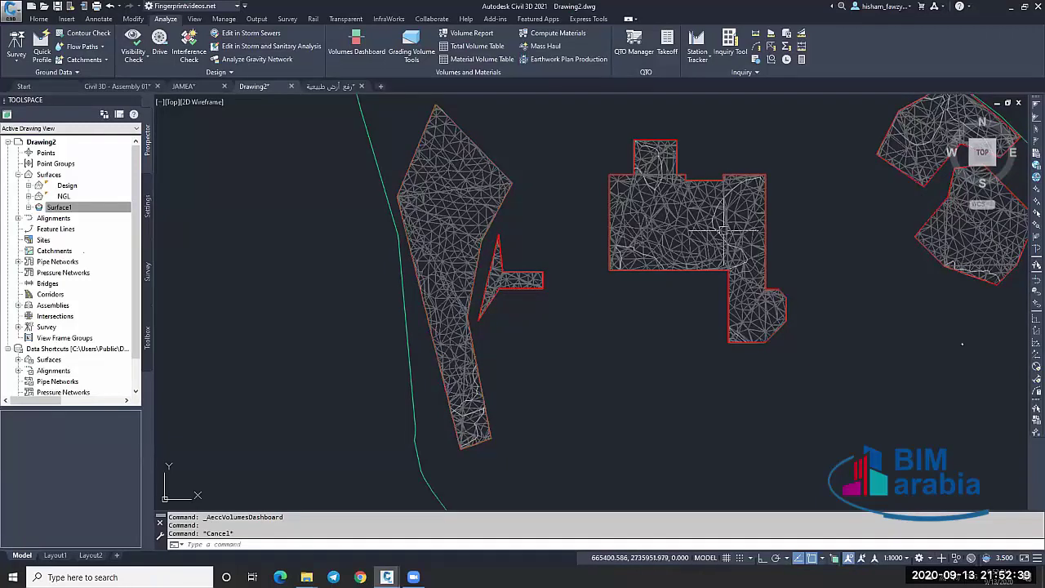
scroll(679, 220, down, 2)
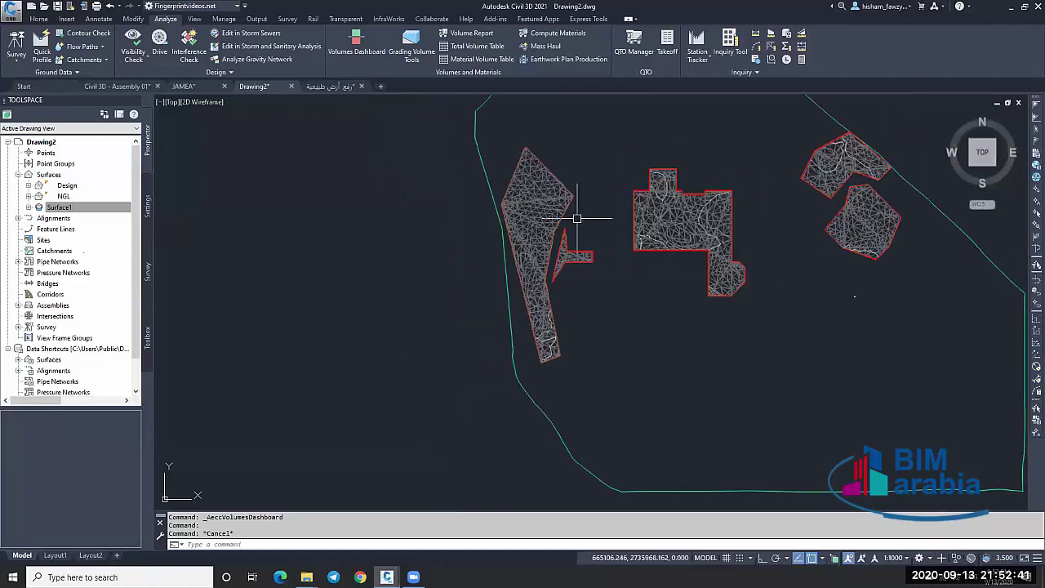
scroll(576, 219, up, 5)
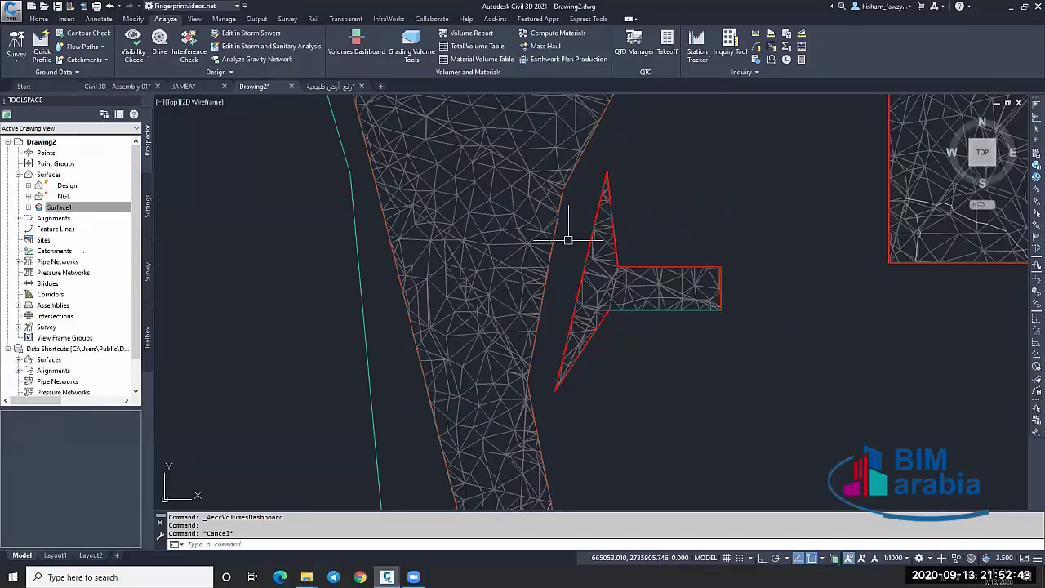
scroll(568, 240, up, 5)
scroll(474, 221, down, 7)
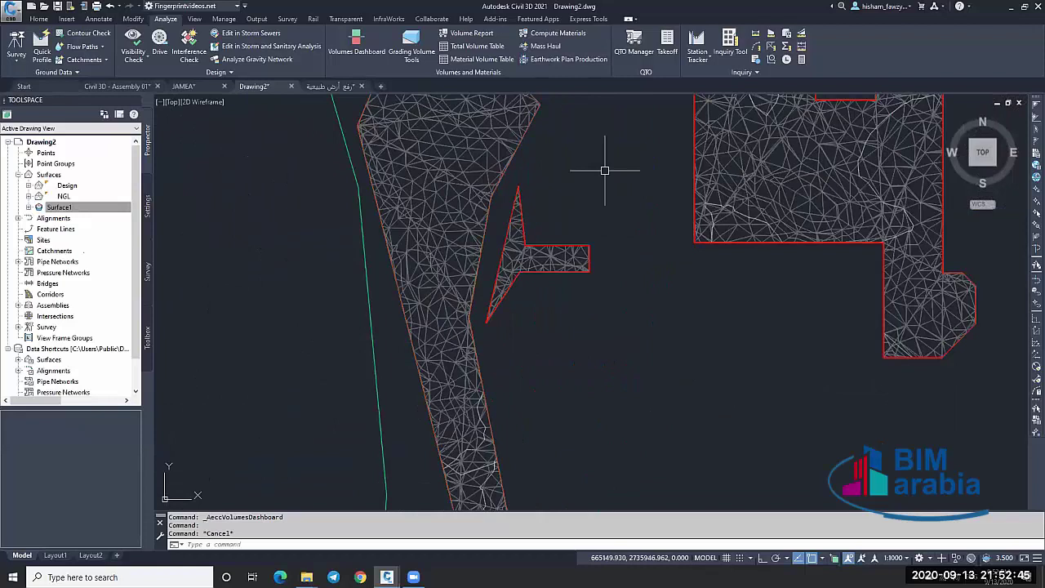
scroll(627, 276, down, 2)
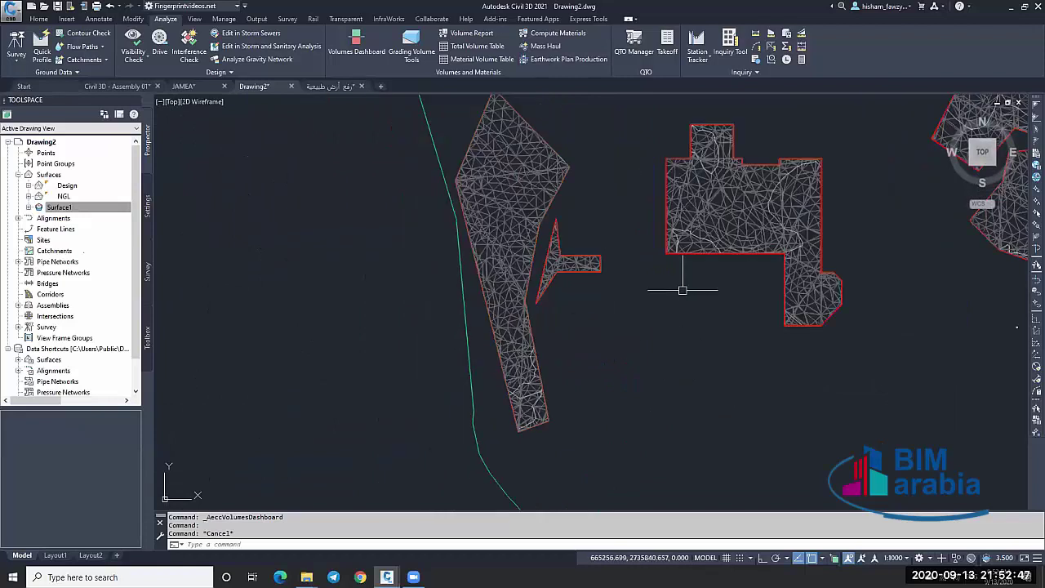
scroll(682, 289, down, 2)
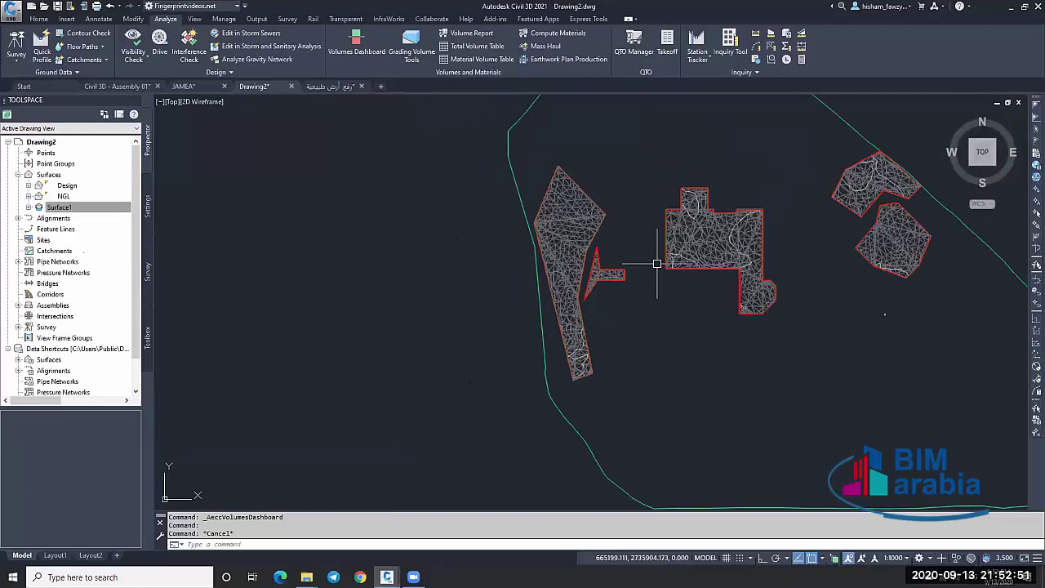
click(356, 43)
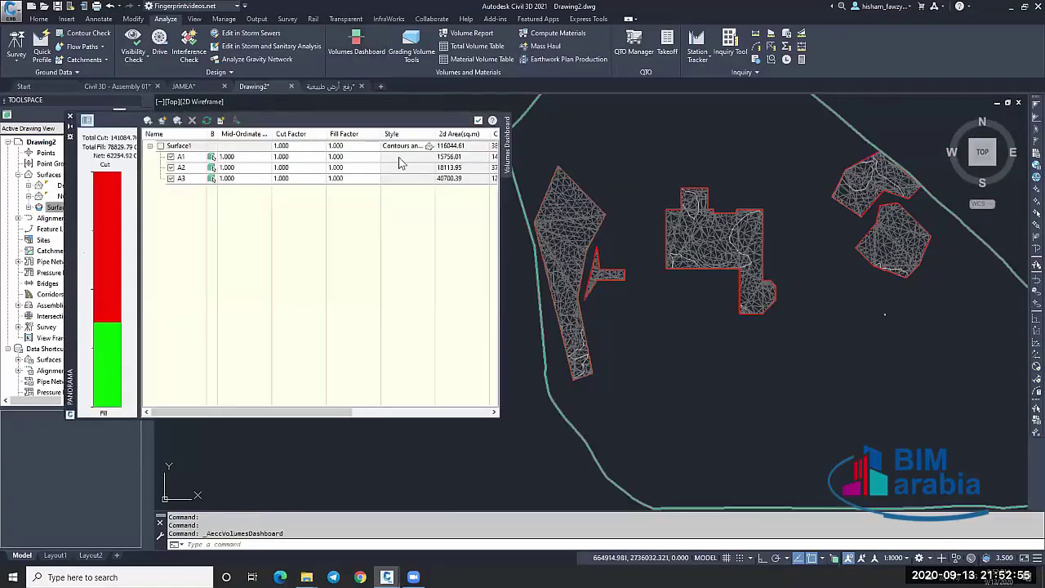
click(400, 156)
click(401, 167)
click(404, 178)
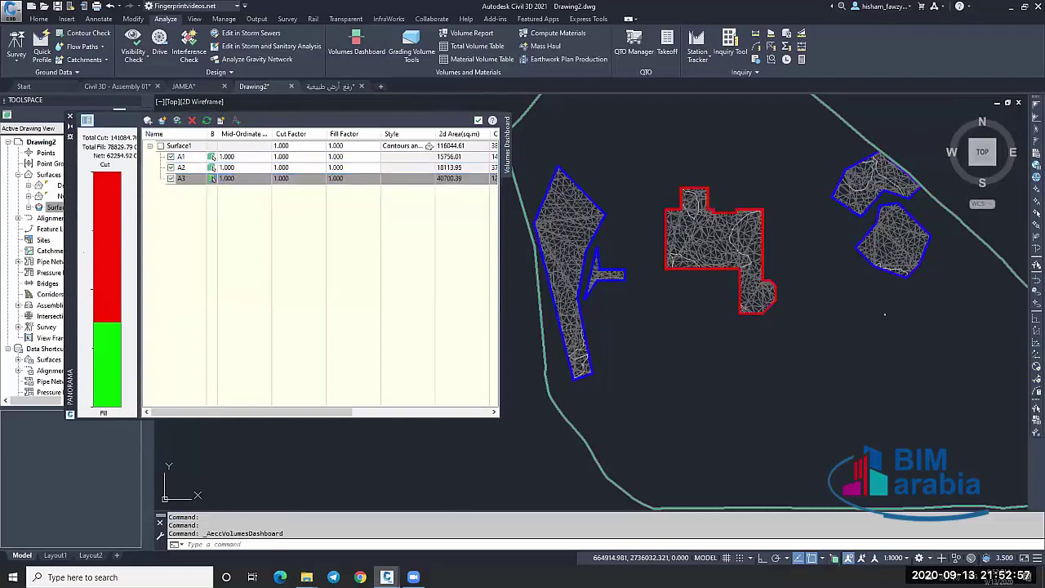
click(397, 168)
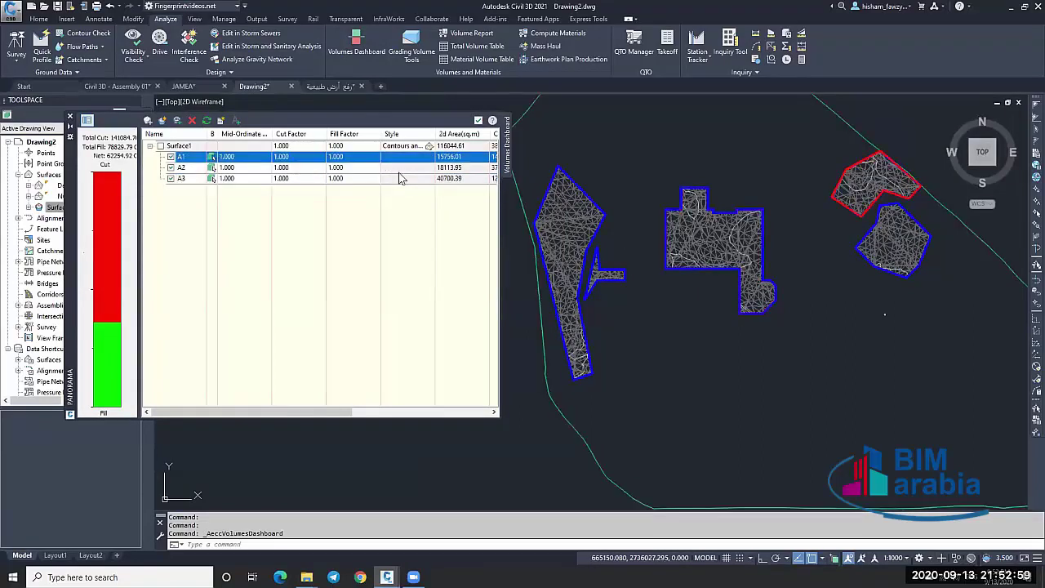
click(402, 178)
click(478, 120)
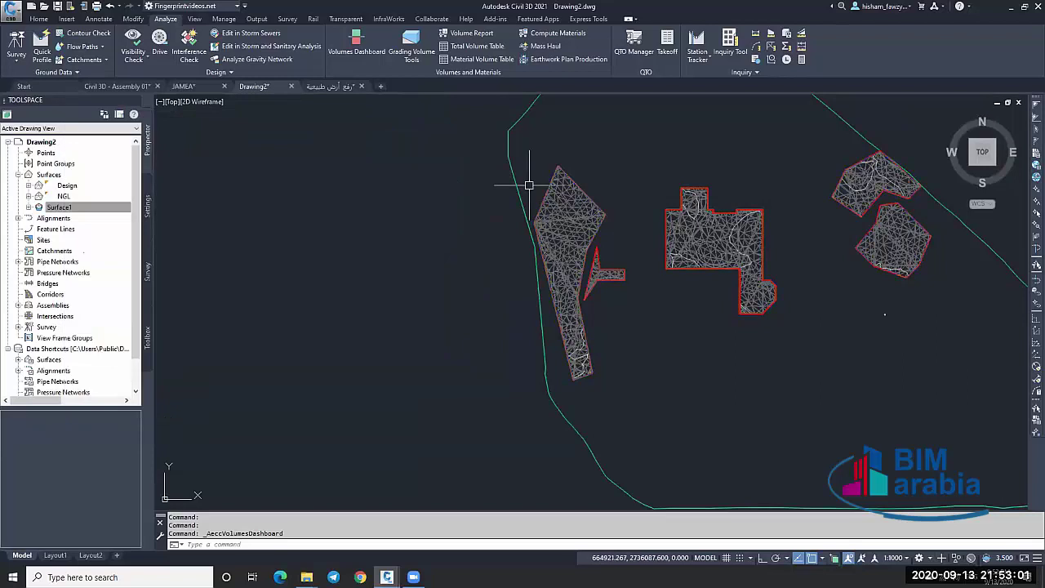
key(Escape)
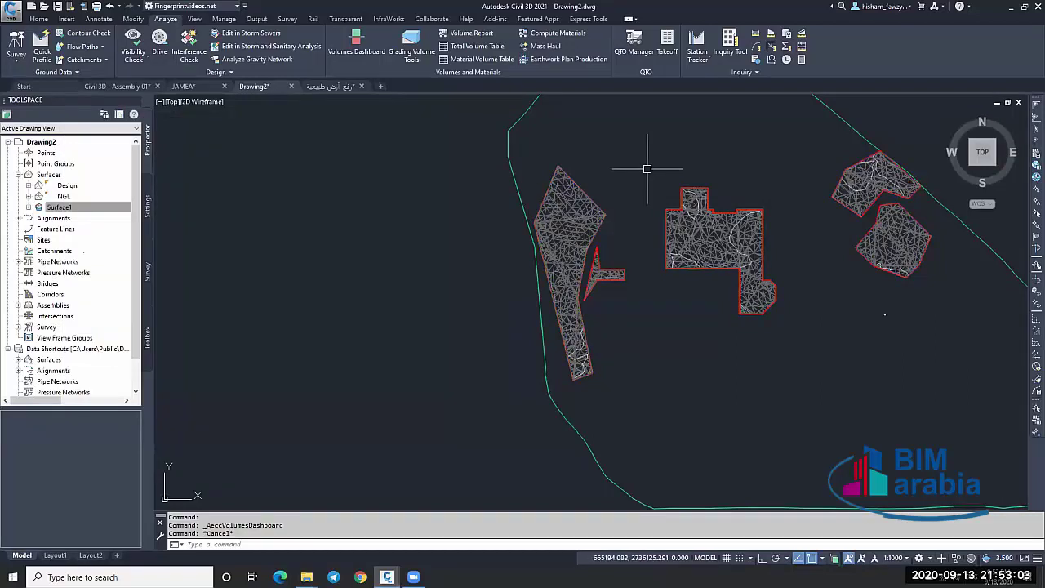
Expand the Design surface's Boundaries in Prospector and view Boundary1 in the drawing.
scroll(646, 169, down, 3)
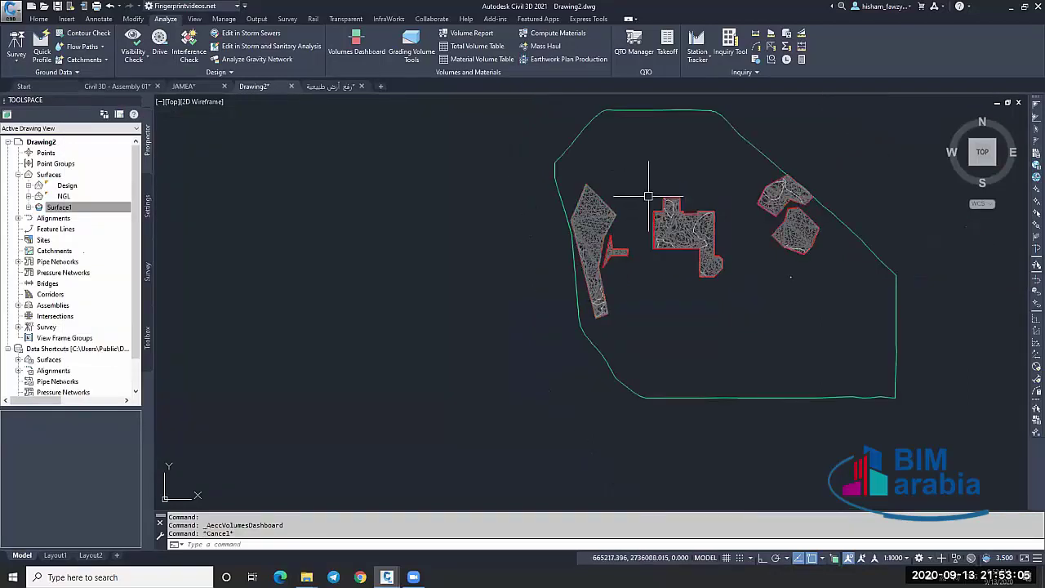
scroll(717, 207, up, 3)
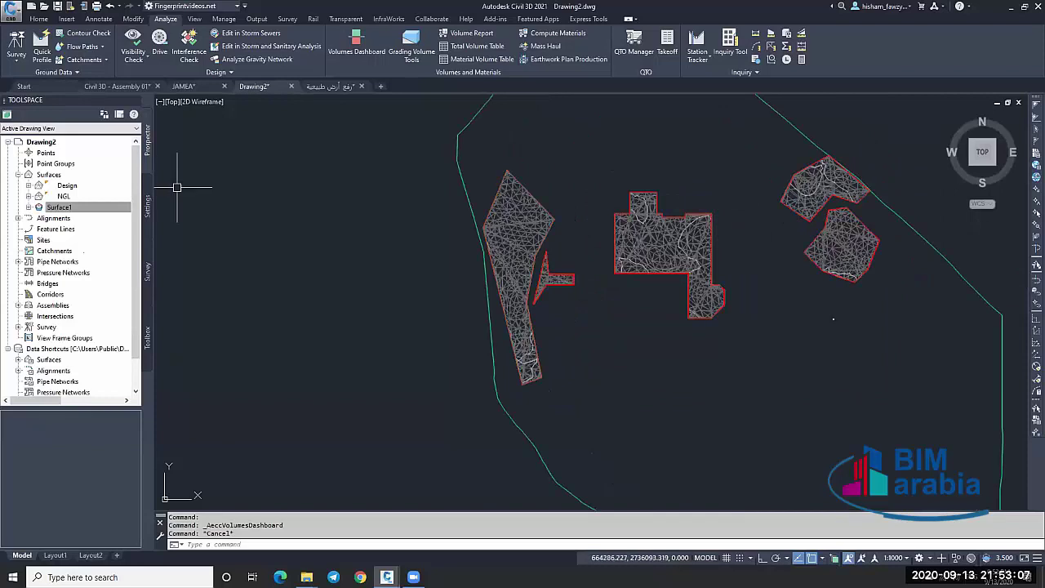
click(28, 185)
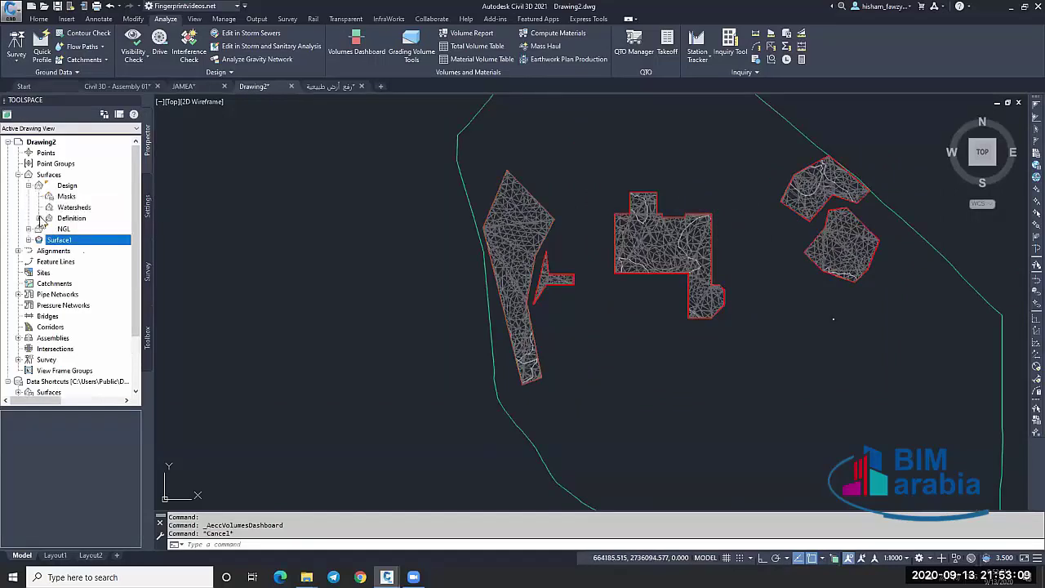
click(40, 219)
click(90, 231)
right_click(94, 235)
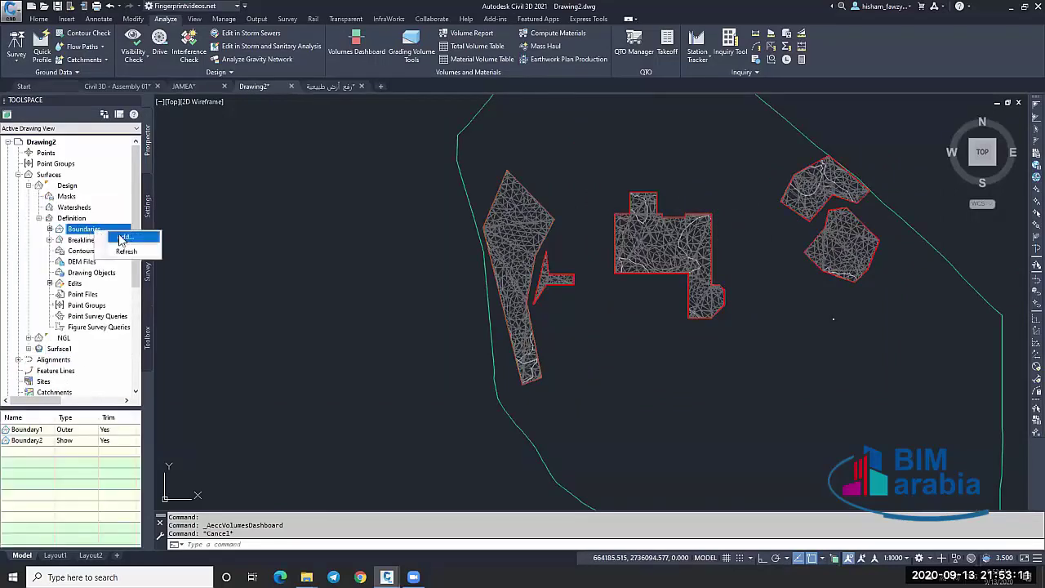
click(82, 430)
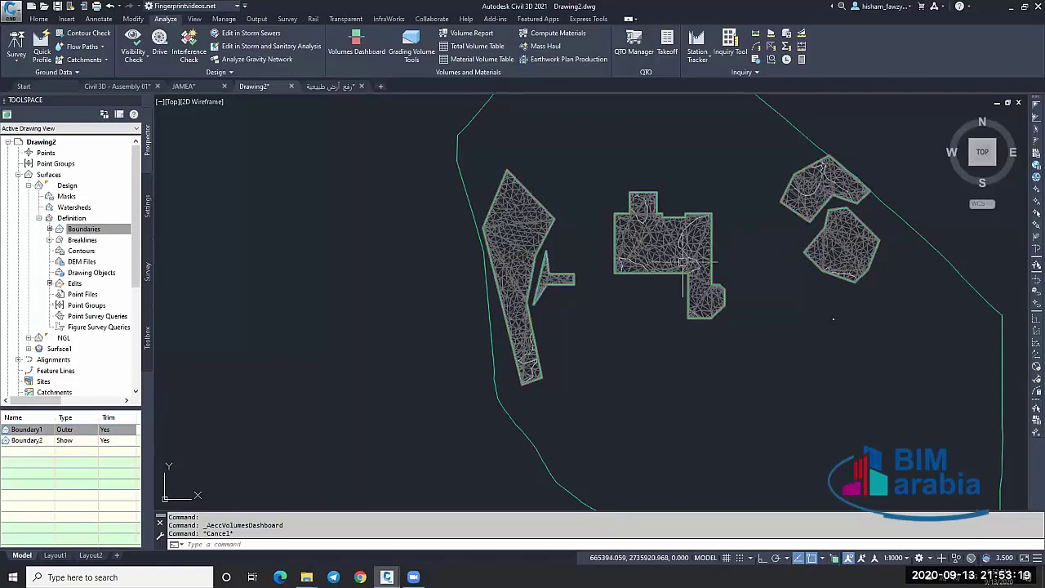
key(Escape)
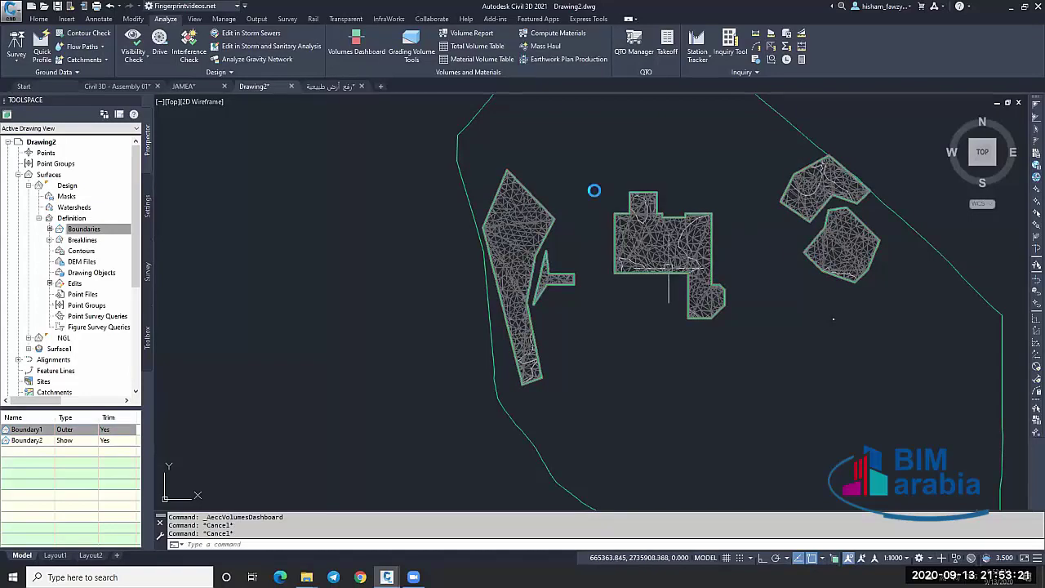
Reopen the Volumes Dashboard and select area A2 to generate the cut/fill report.
scroll(595, 191, down, 4)
scroll(594, 182, up, 4)
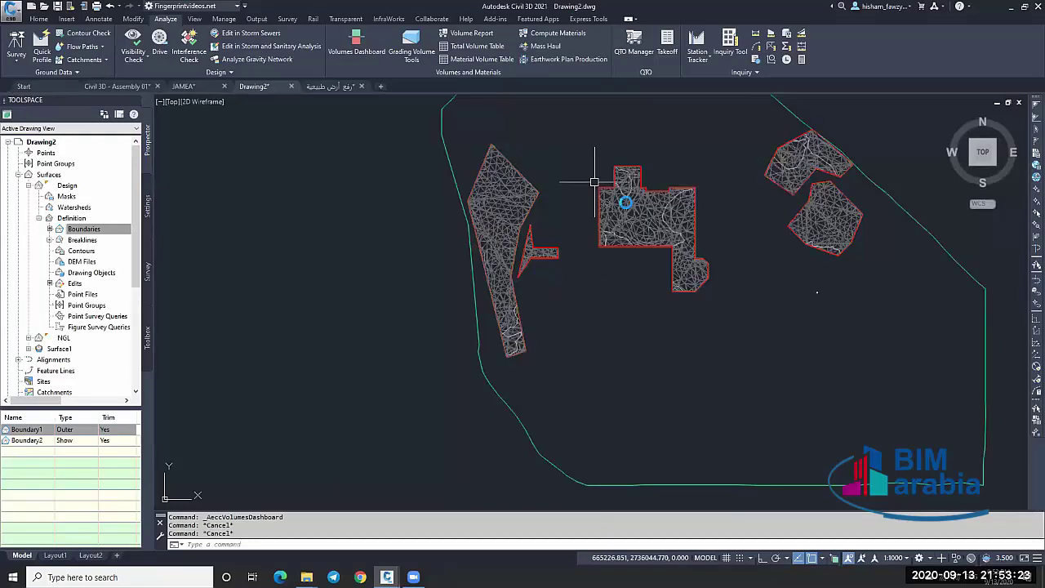
scroll(596, 186, down, 4)
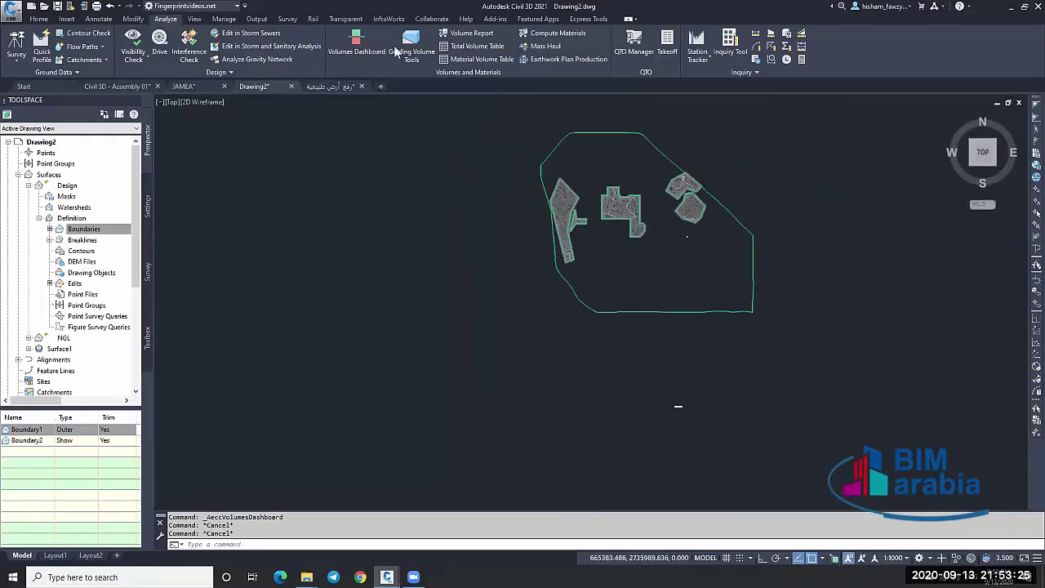
scroll(628, 203, up, 3)
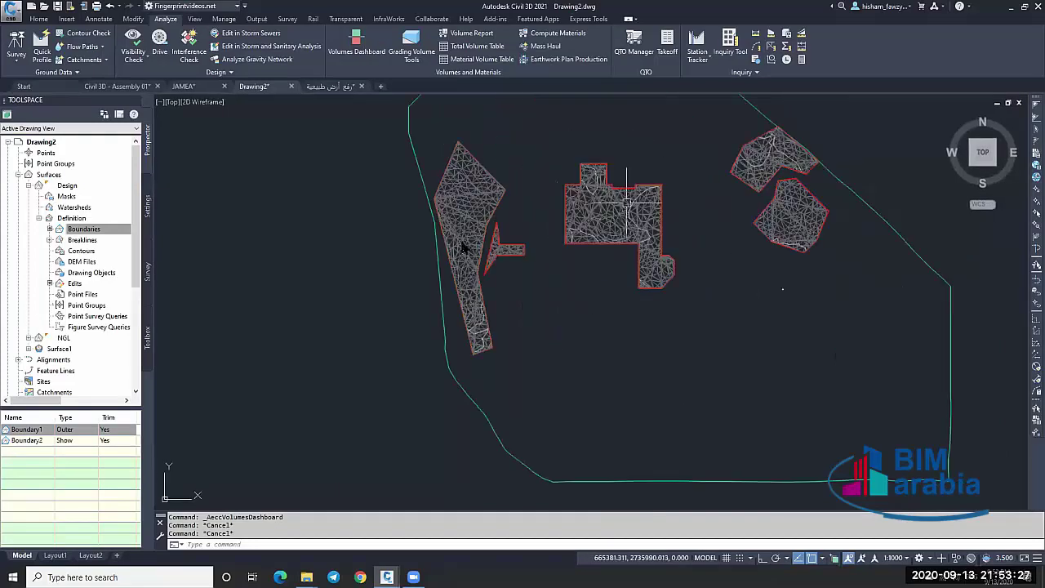
scroll(629, 202, up, 3)
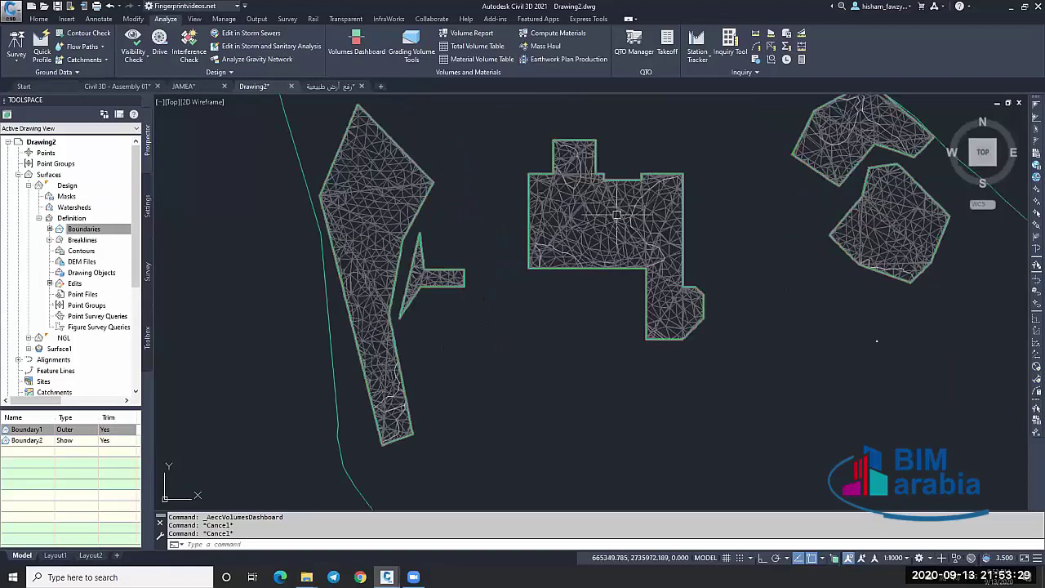
scroll(644, 217, down, 2)
key(Return)
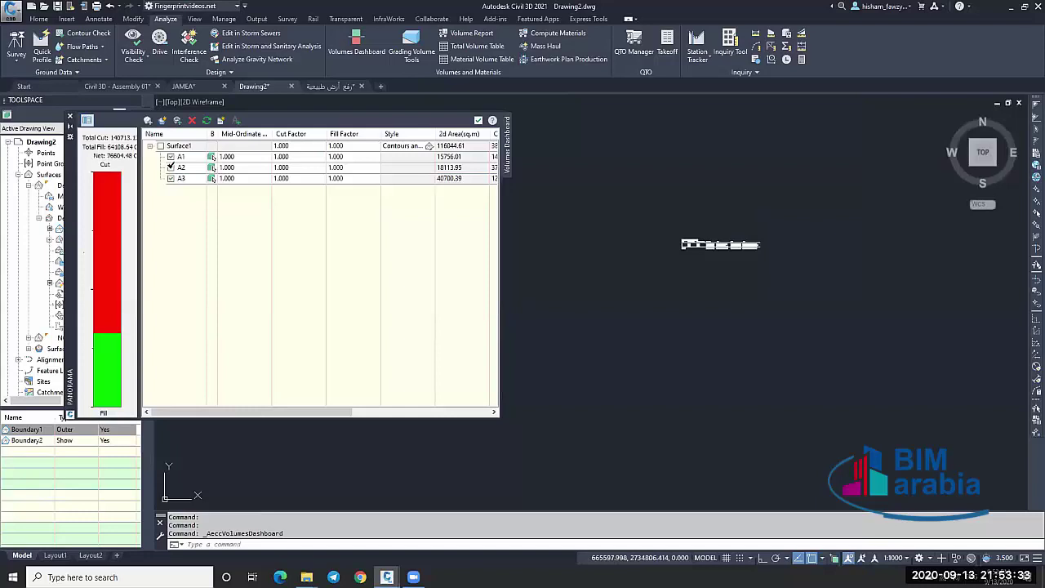
click(174, 168)
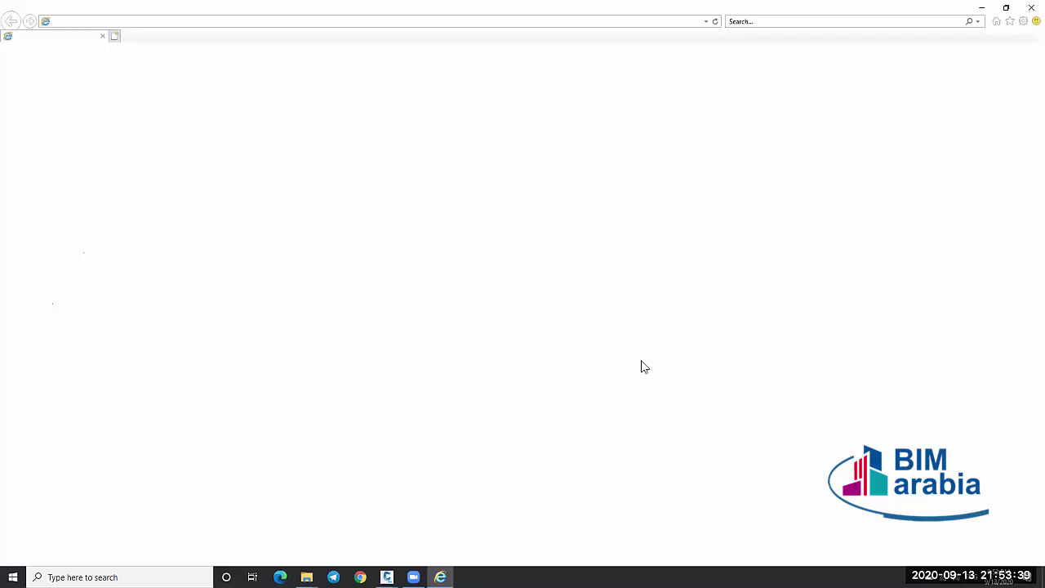
Review the A1–A3 Cut/Fill Report in Internet Explorer, then close the browser.
key(Escape)
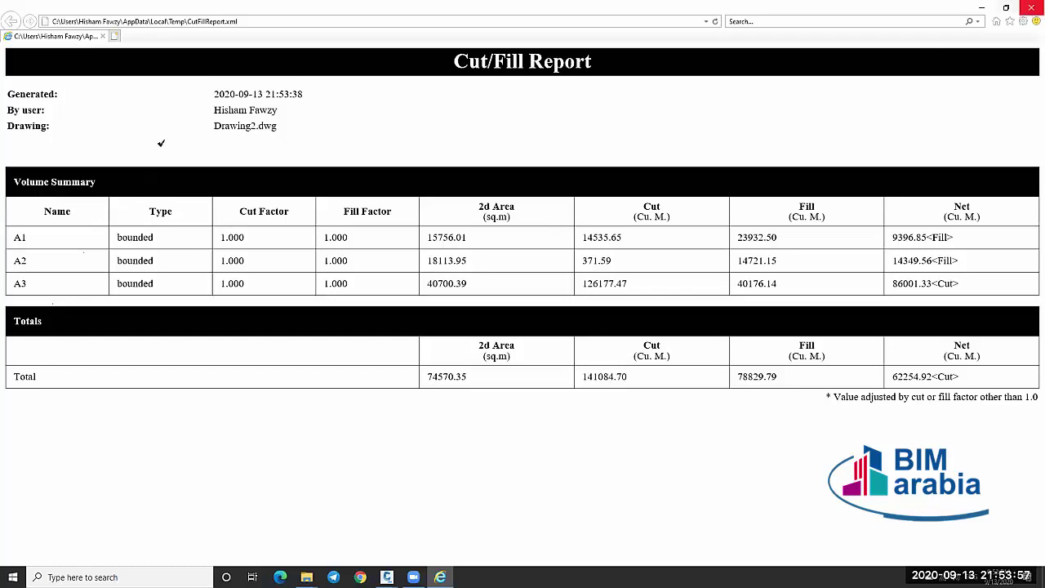
click(1031, 7)
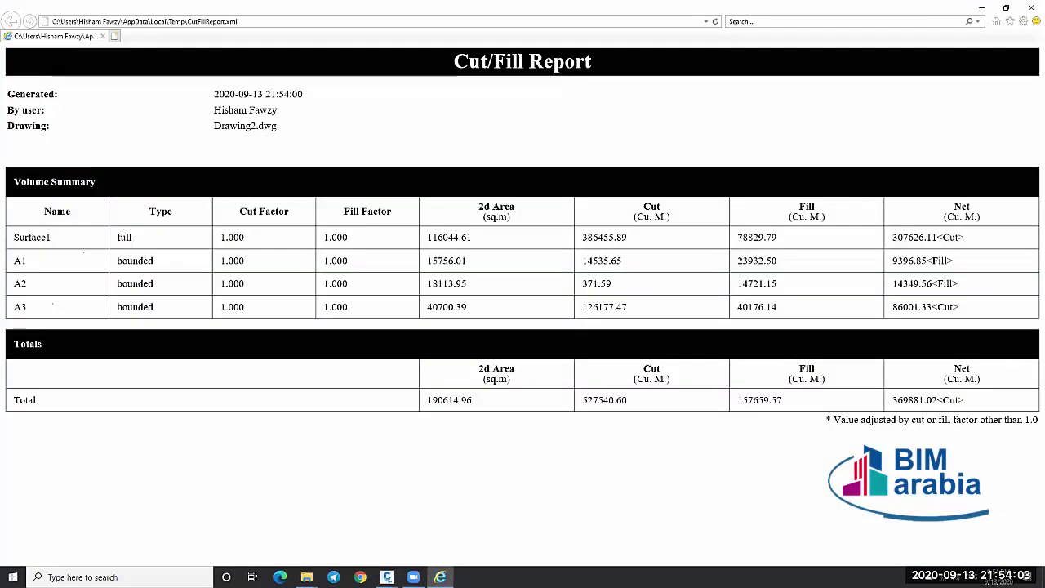
key(alt+F4)
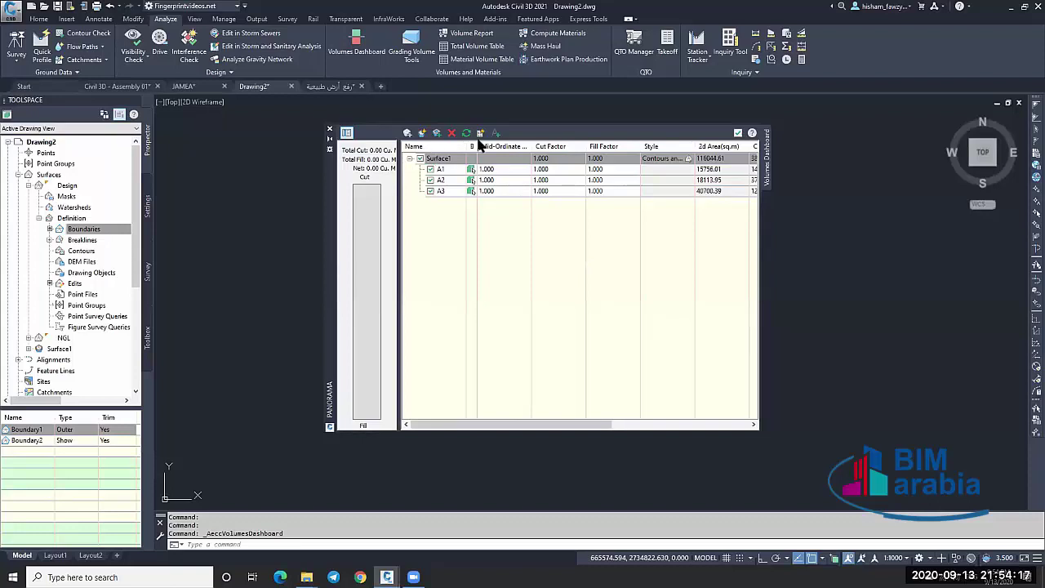
Close the Volumes Dashboard and clear the selection highlighting.
drag(333, 176, 425, 197)
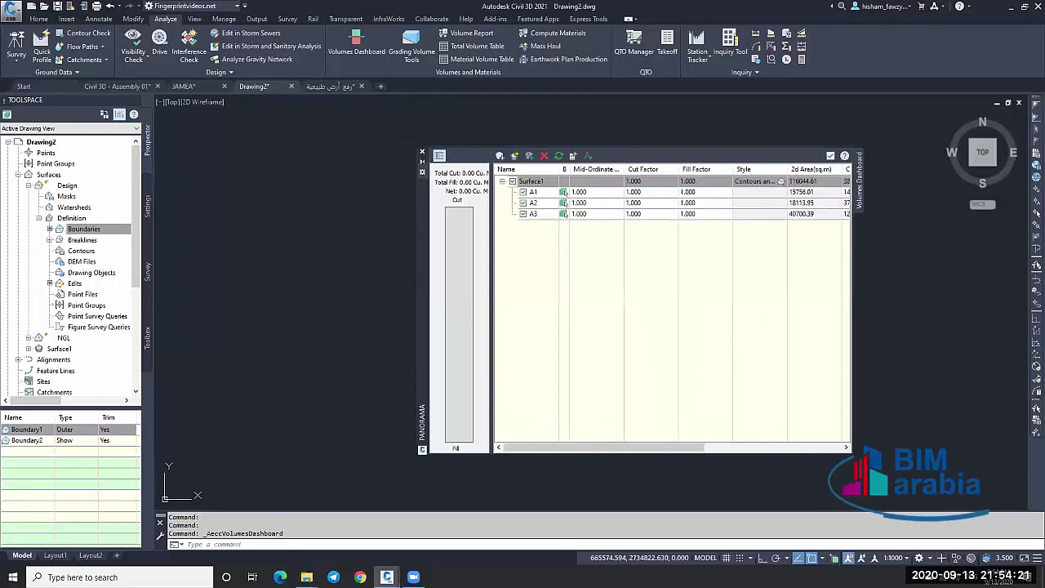
key(Escape)
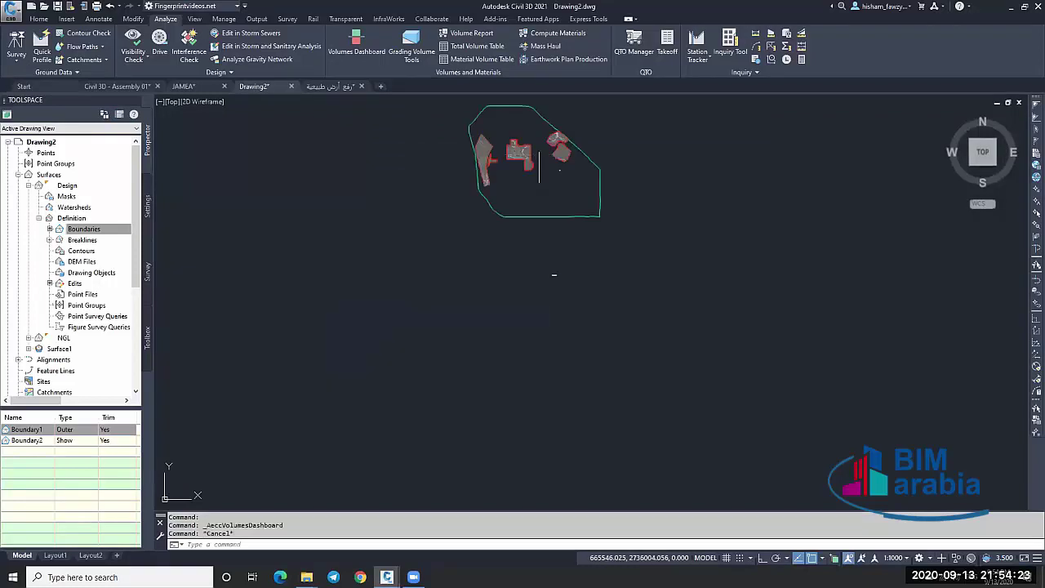
scroll(538, 167, up, 8)
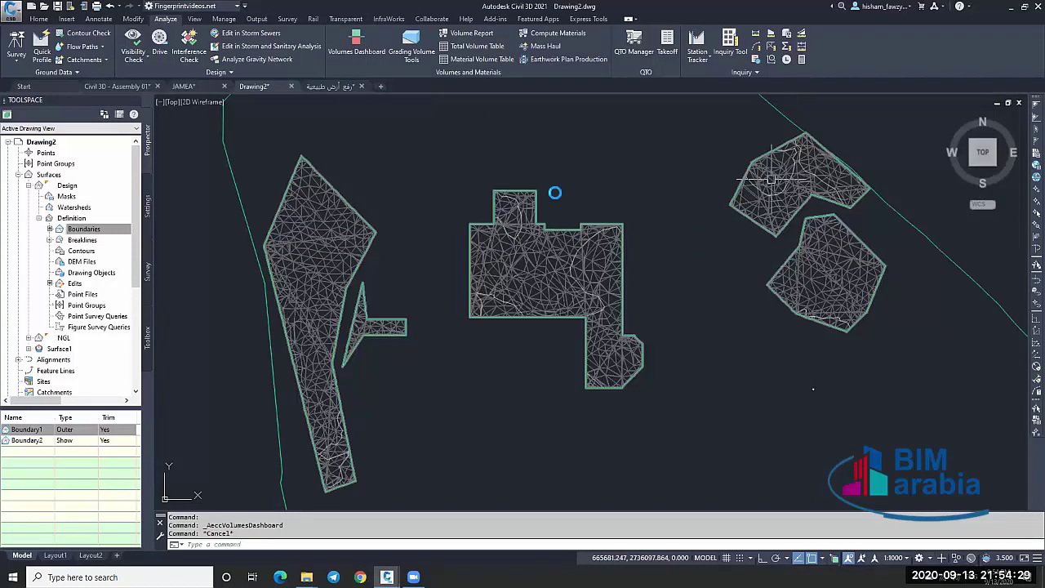
key(Escape)
scroll(493, 201, down, 2)
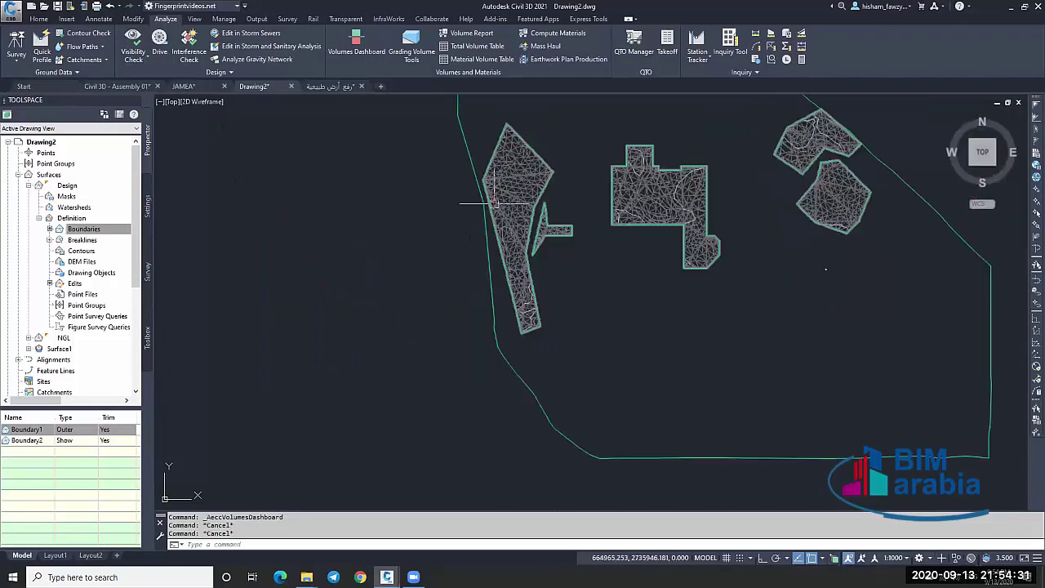
Delete the Surface1 volume surface from the Prospector surface list.
middle_drag(493, 202, 467, 226)
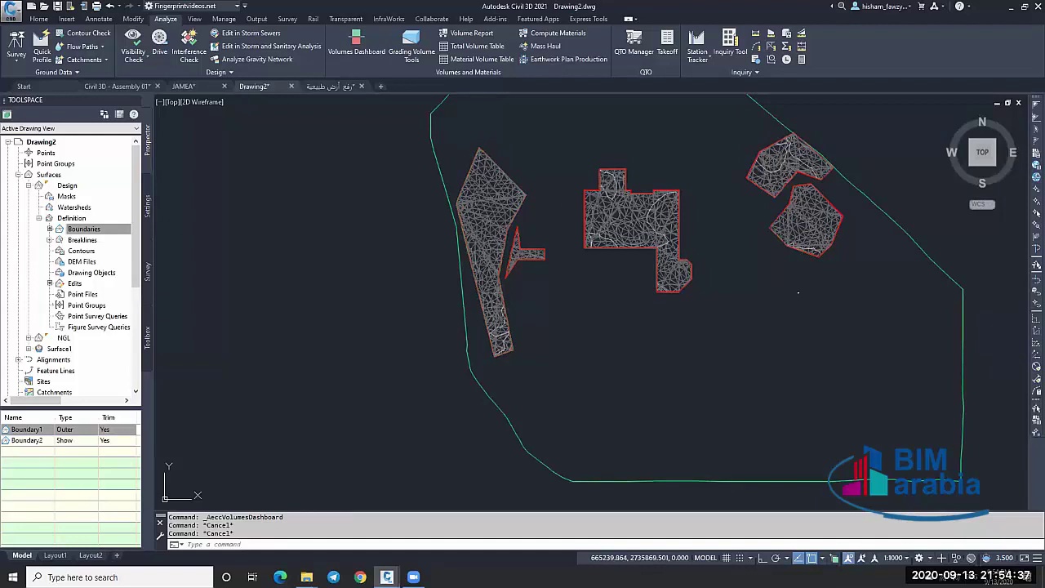
scroll(529, 145, down, 4)
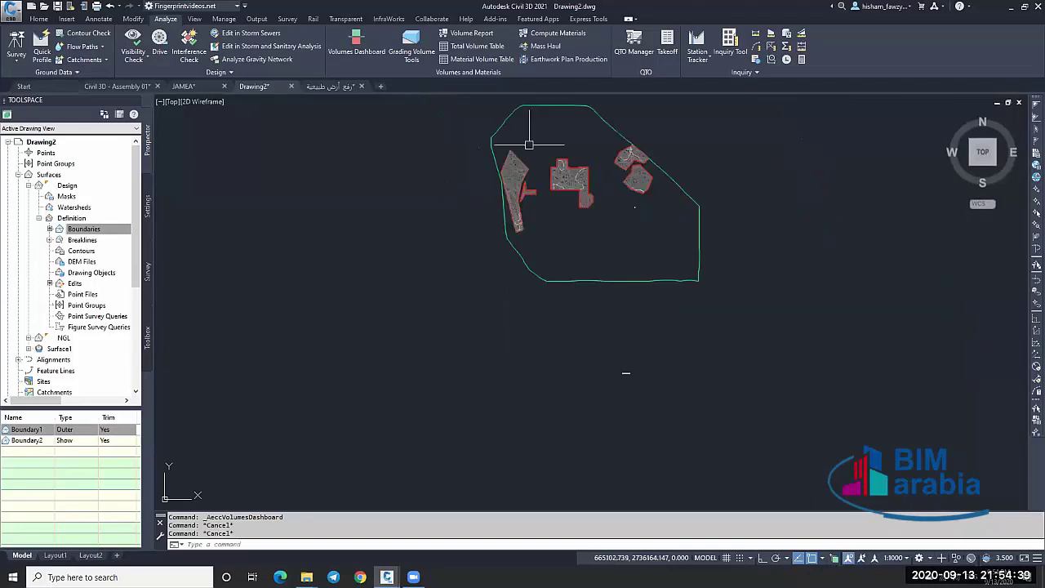
double_click(67, 185)
right_click(65, 208)
click(130, 333)
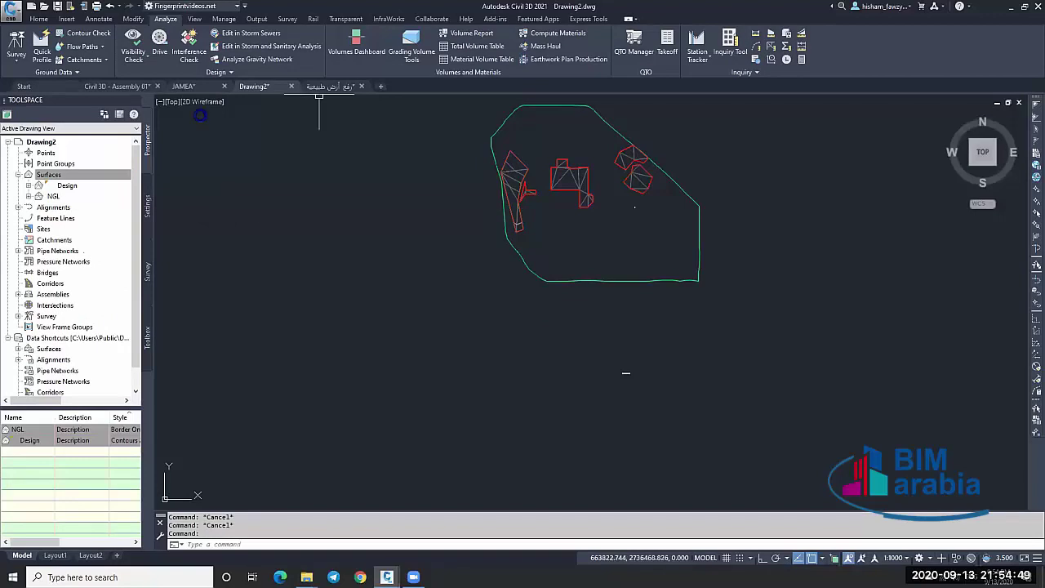
Return to Drawing2 from Assembly 01 and type VOLUME at the command line to list volume commands.
click(117, 86)
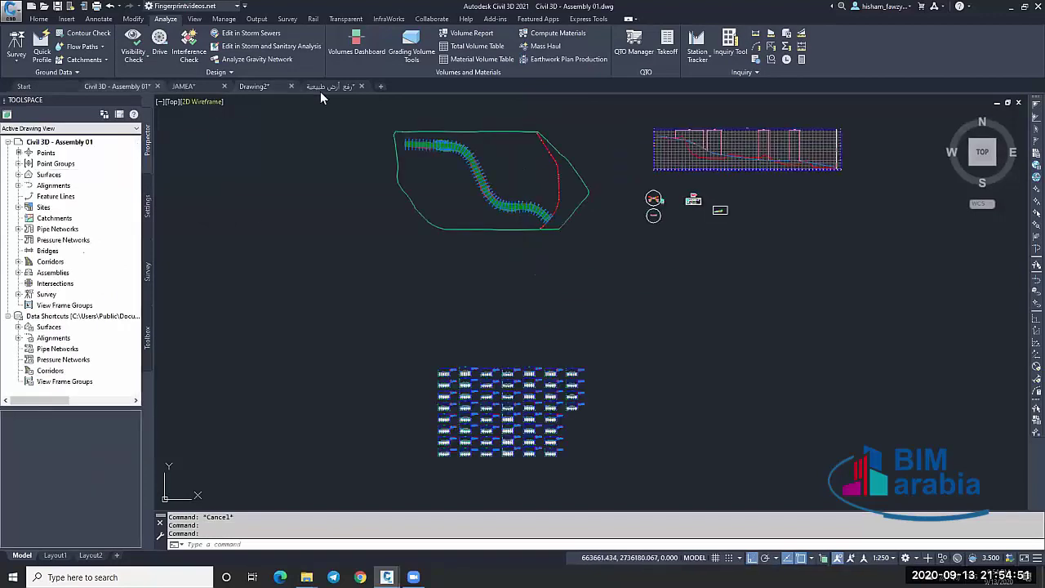
click(254, 86)
scroll(439, 192, down, 4)
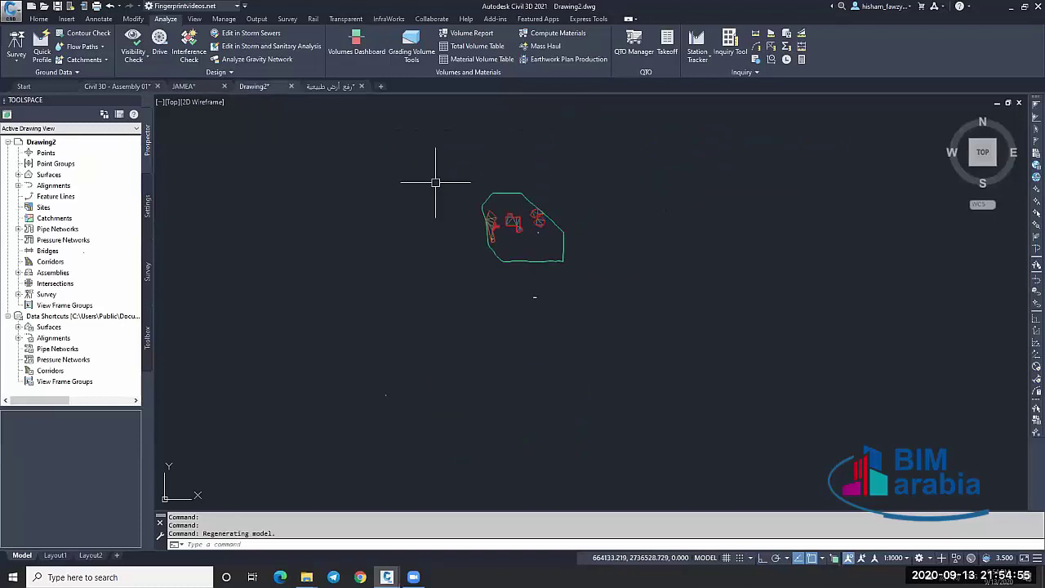
scroll(506, 229, up, 8)
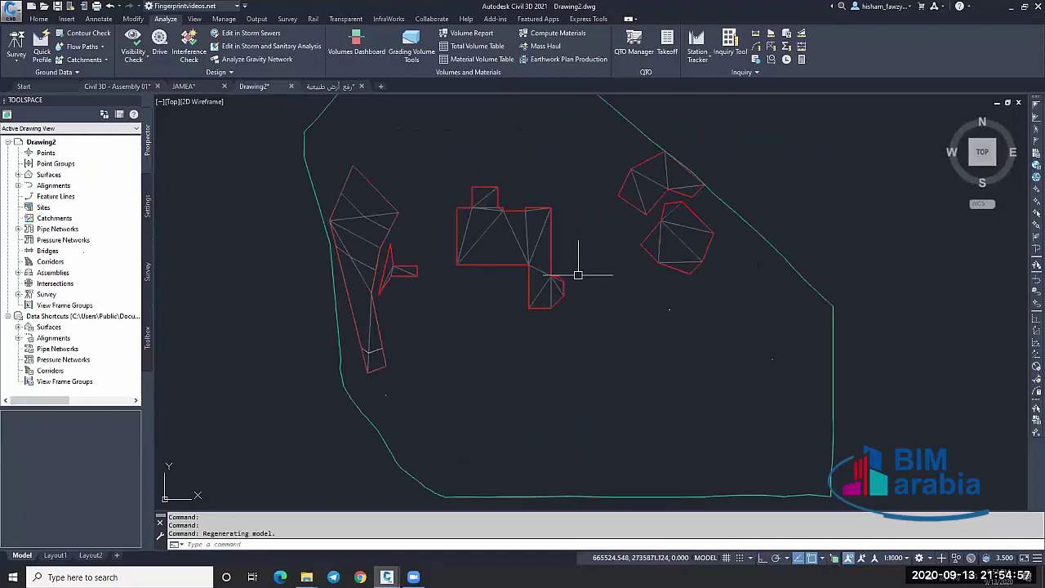
middle_drag(577, 274, 664, 269)
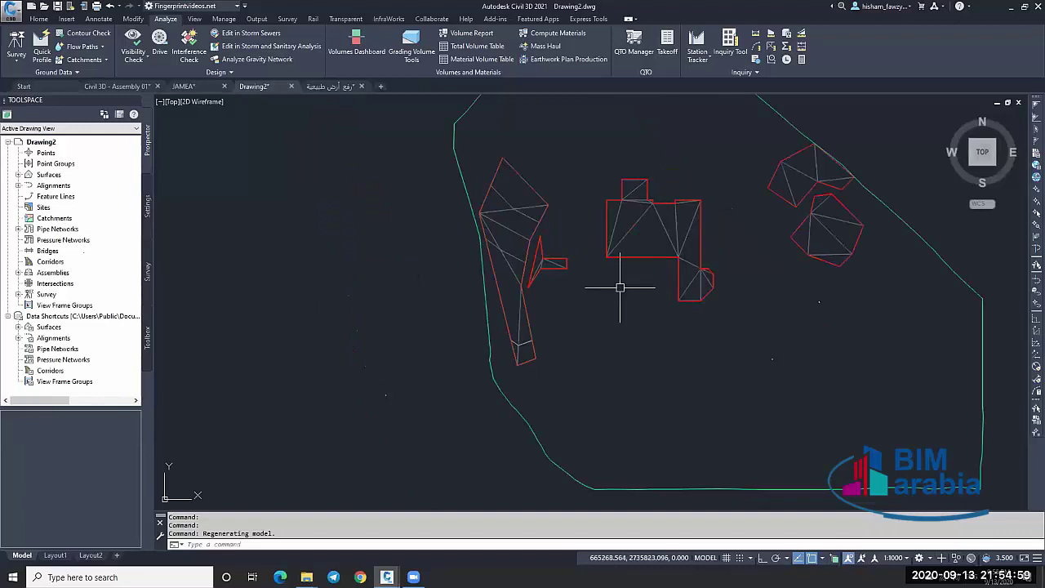
scroll(547, 293, down, 2)
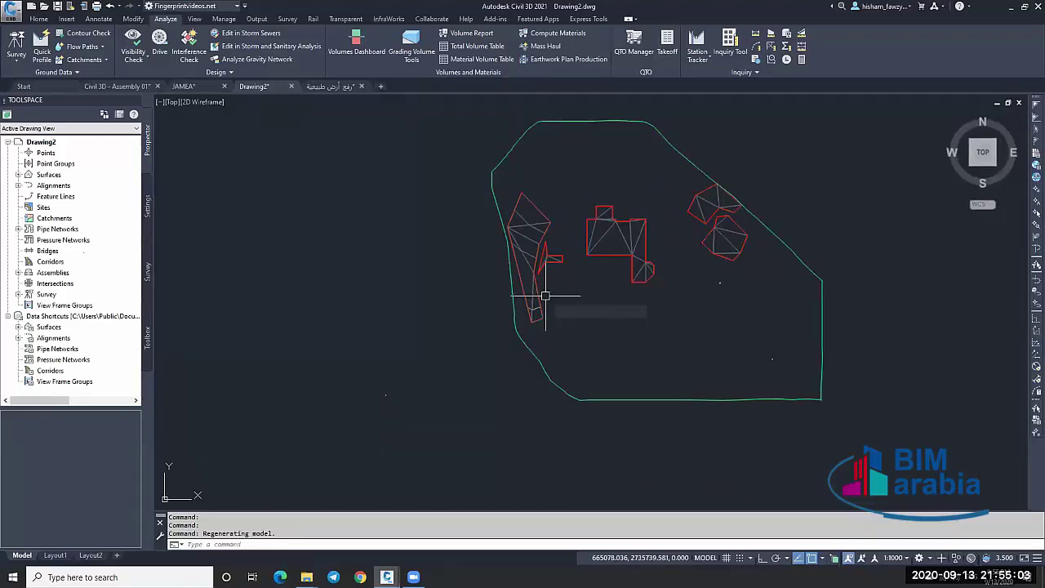
click(302, 543)
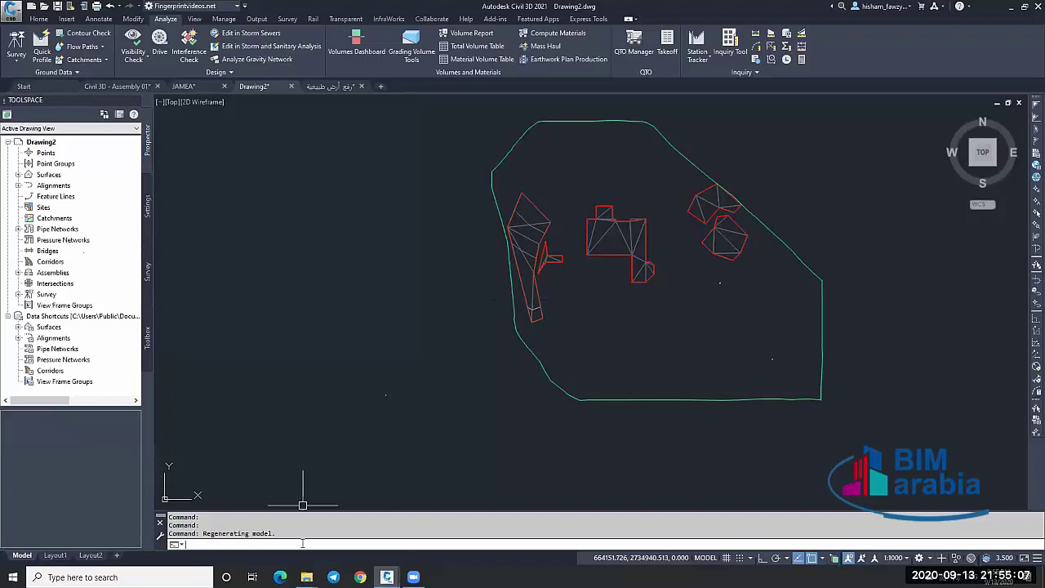
text(VOLUME)
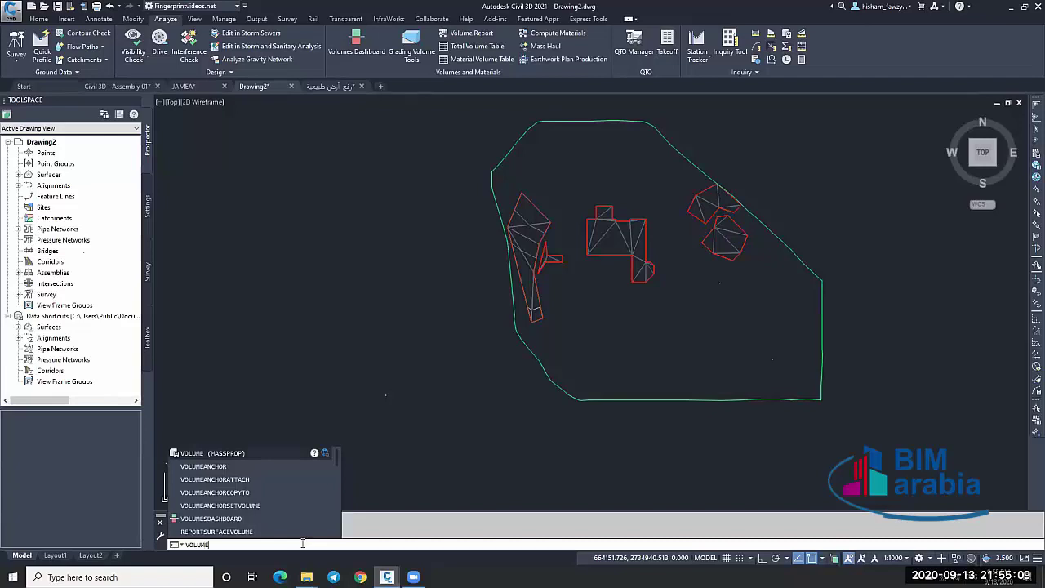
Run REPORTSURFACEVOLUME, add a surface pair with Design as base surface, then close the dashboard.
click(247, 532)
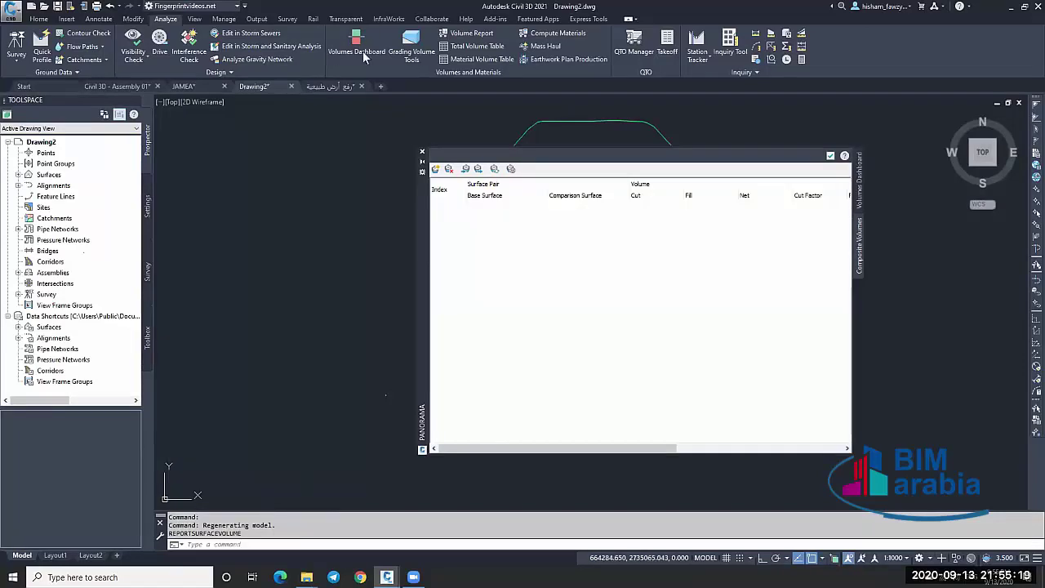
click(501, 198)
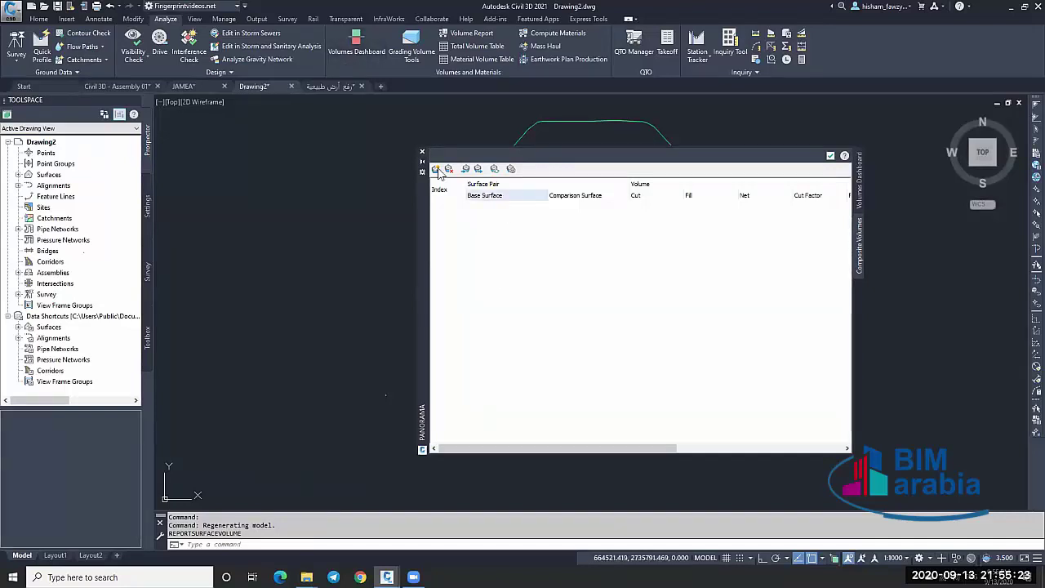
click(436, 169)
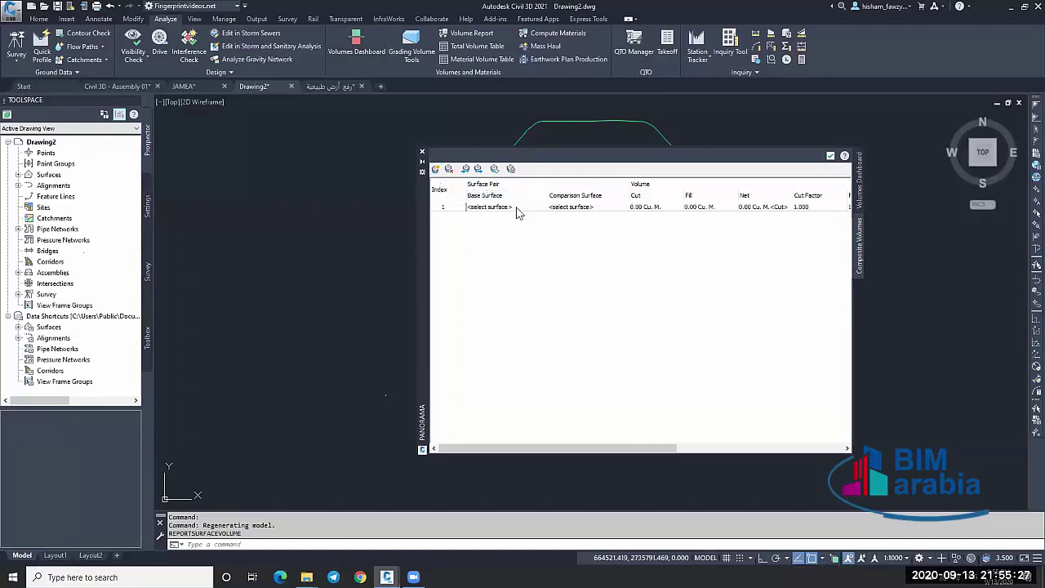
click(517, 208)
click(516, 208)
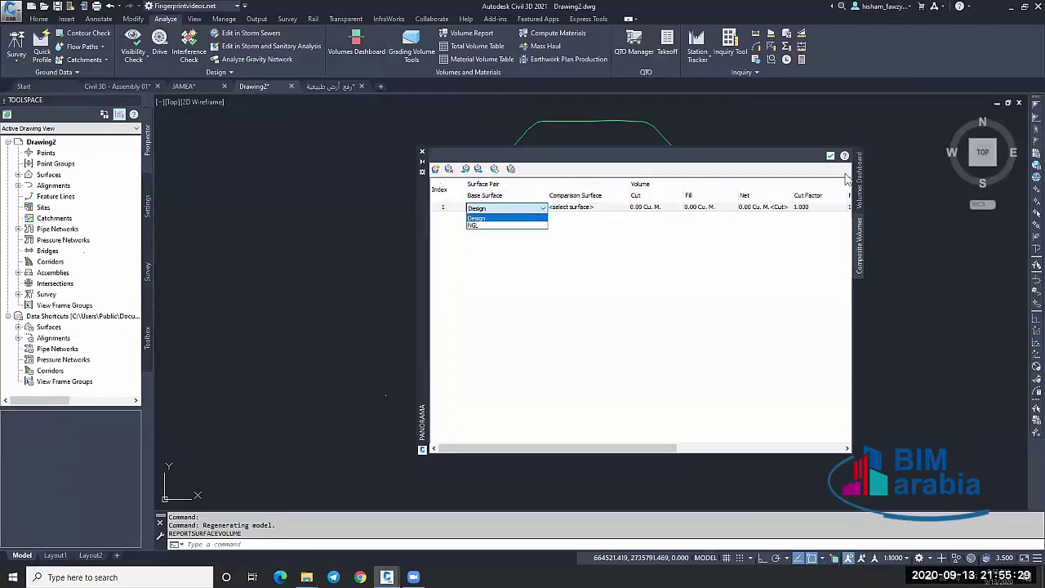
click(584, 253)
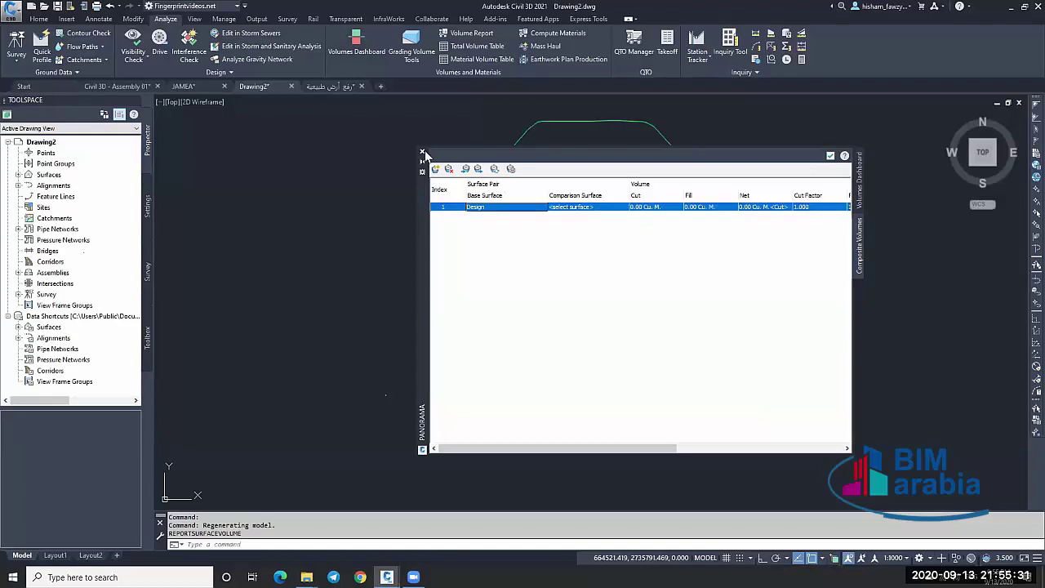
click(422, 152)
click(606, 234)
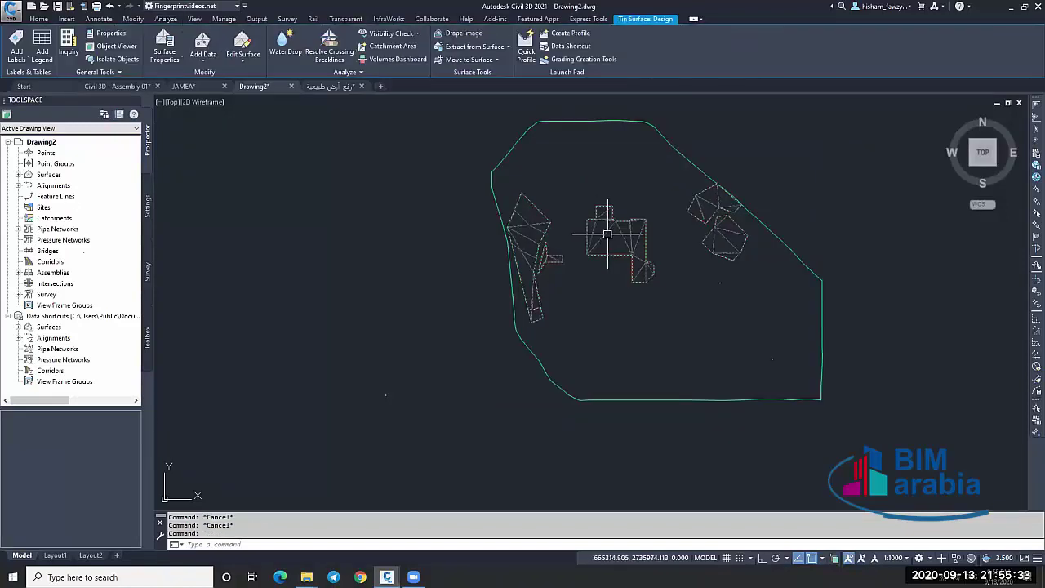
Erase the Design surface and create a new TIN surface named D1.
text(e)
key(Return)
double_click(59, 177)
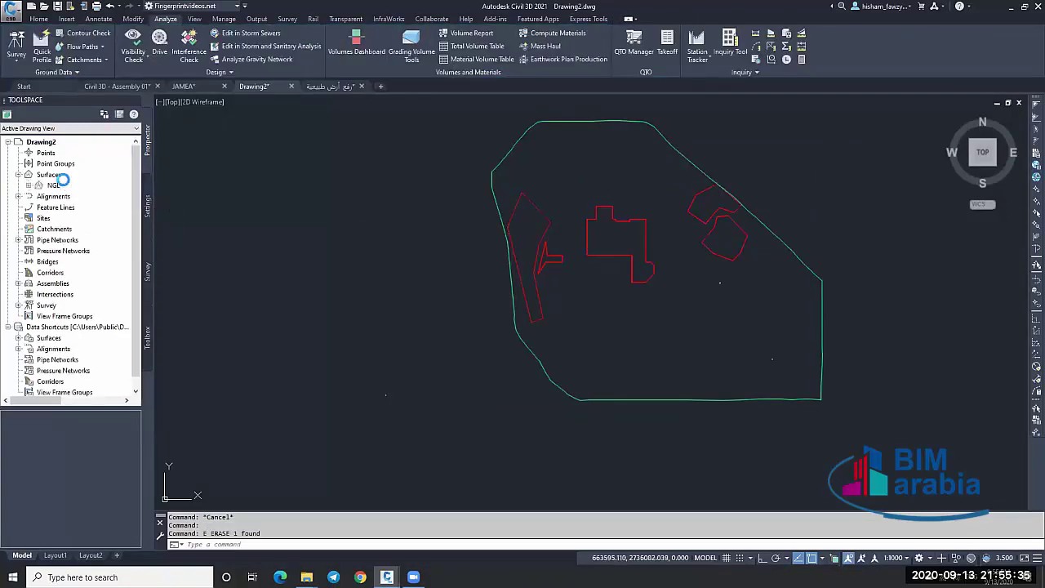
right_click(62, 180)
key(Return)
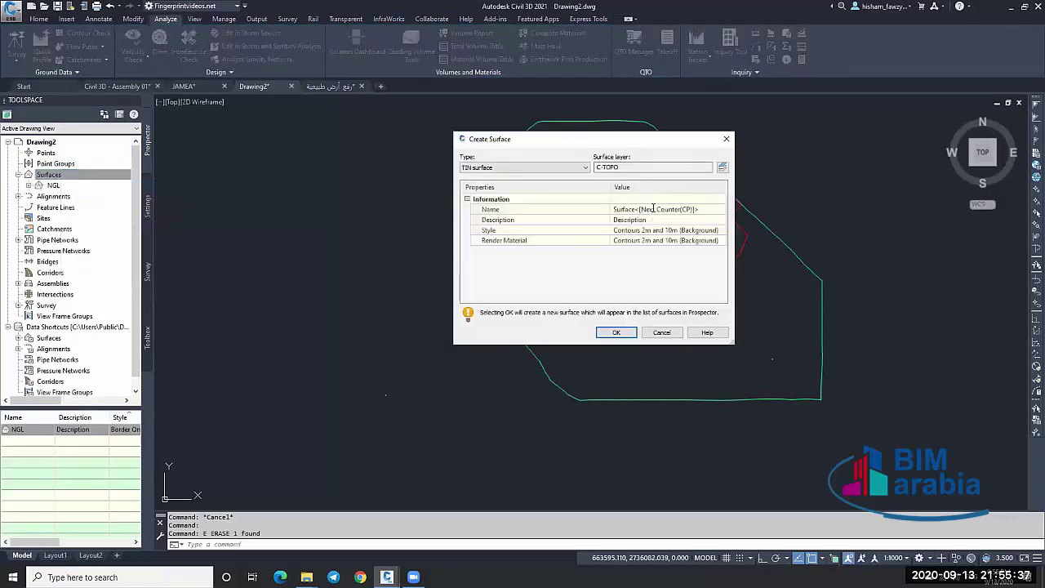
click(652, 208)
text(D1)
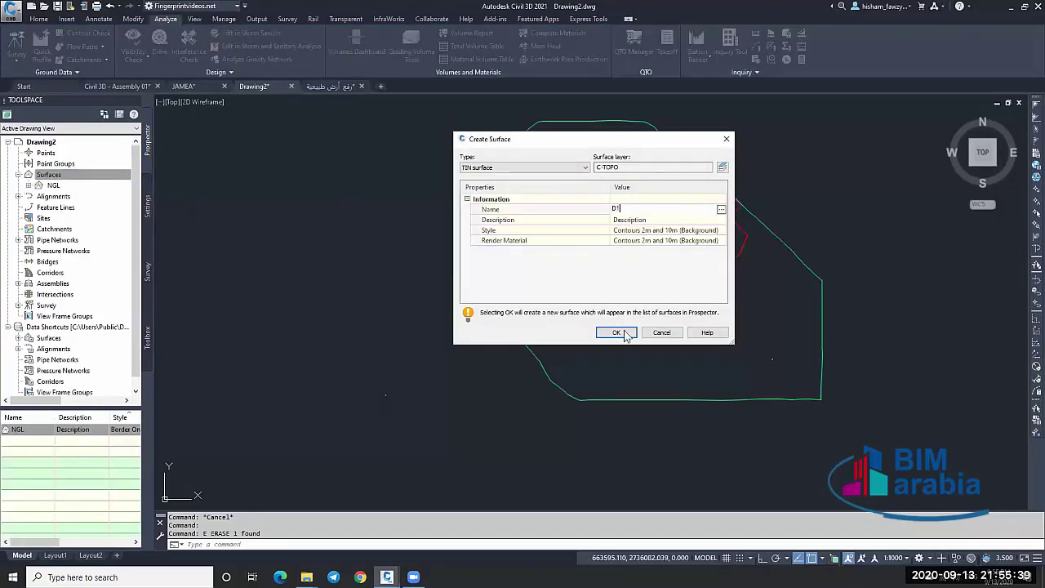
click(627, 333)
Create a second TIN surface named D2.
right_click(67, 178)
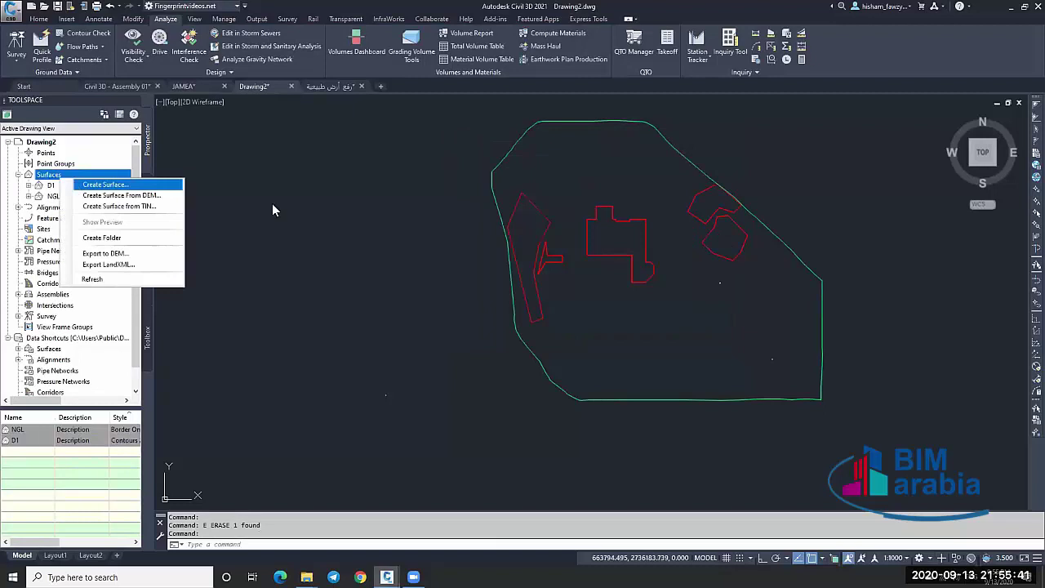
key(Return)
click(645, 209)
text(D2)
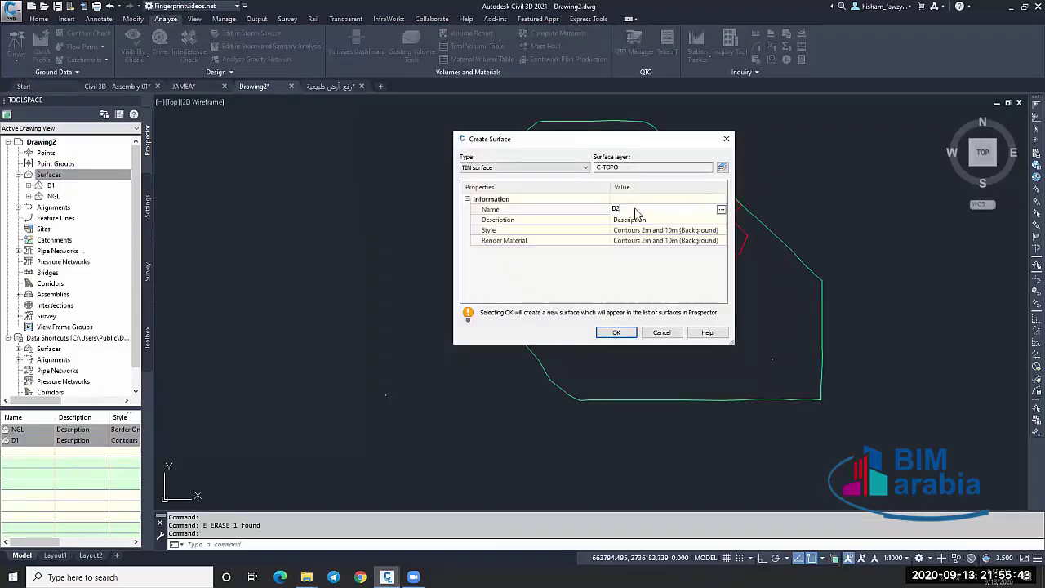
key(Return)
Create a third surface with default settings and rename Surface2 to D3.
right_click(111, 177)
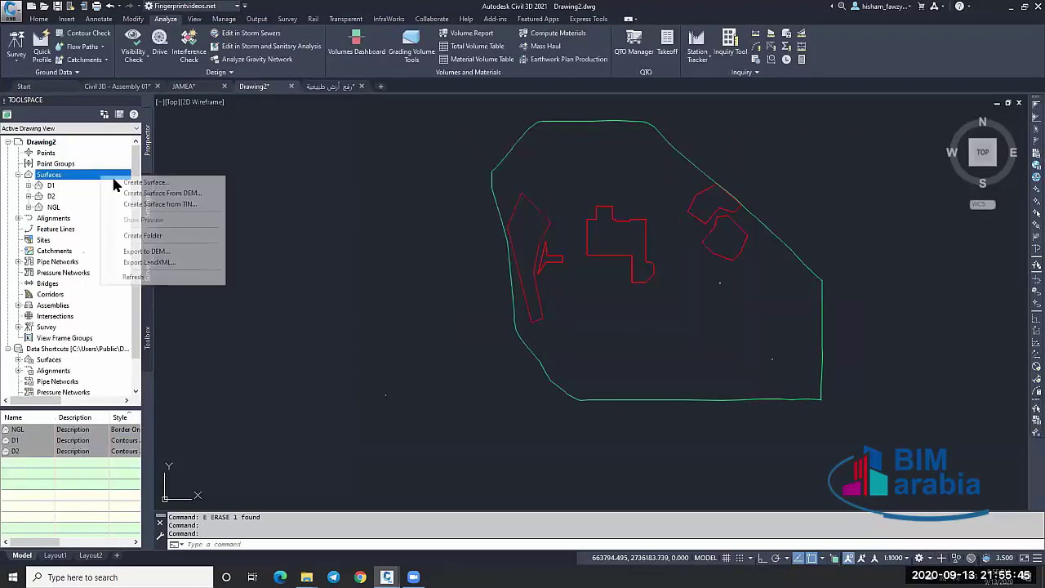
key(Return)
click(616, 332)
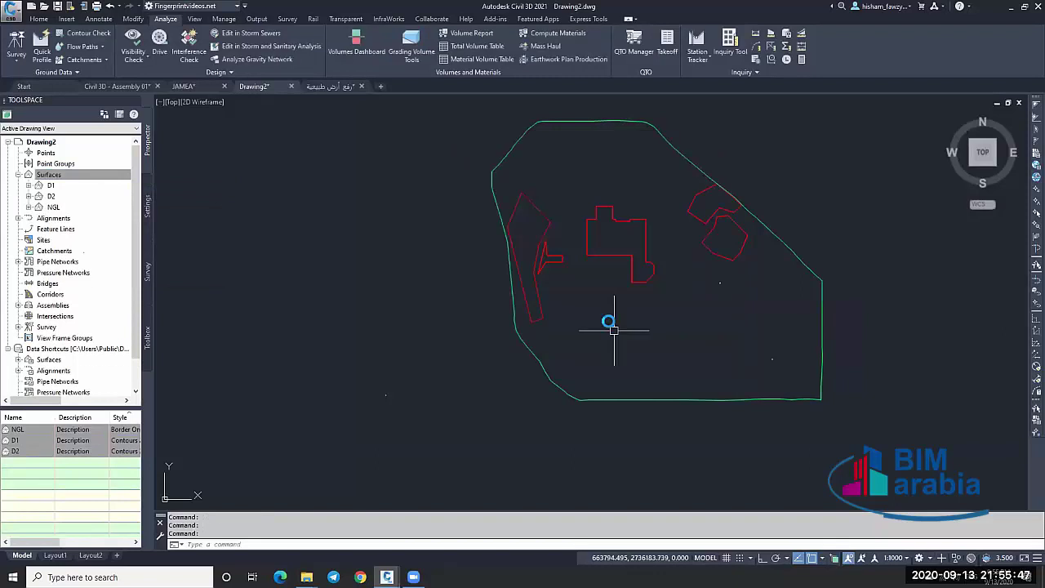
right_click(82, 218)
click(155, 218)
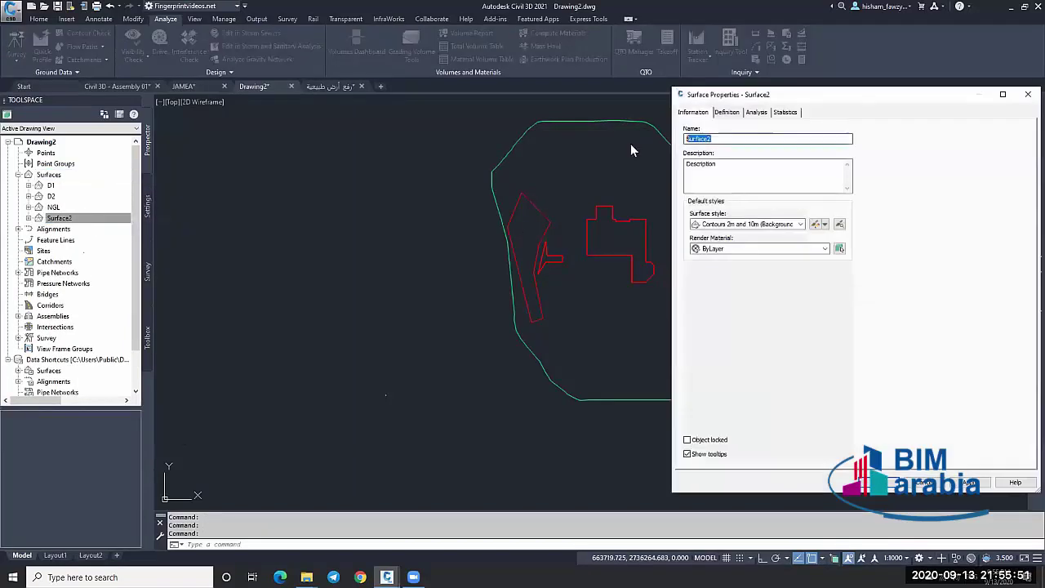
text(D3)
key(Return)
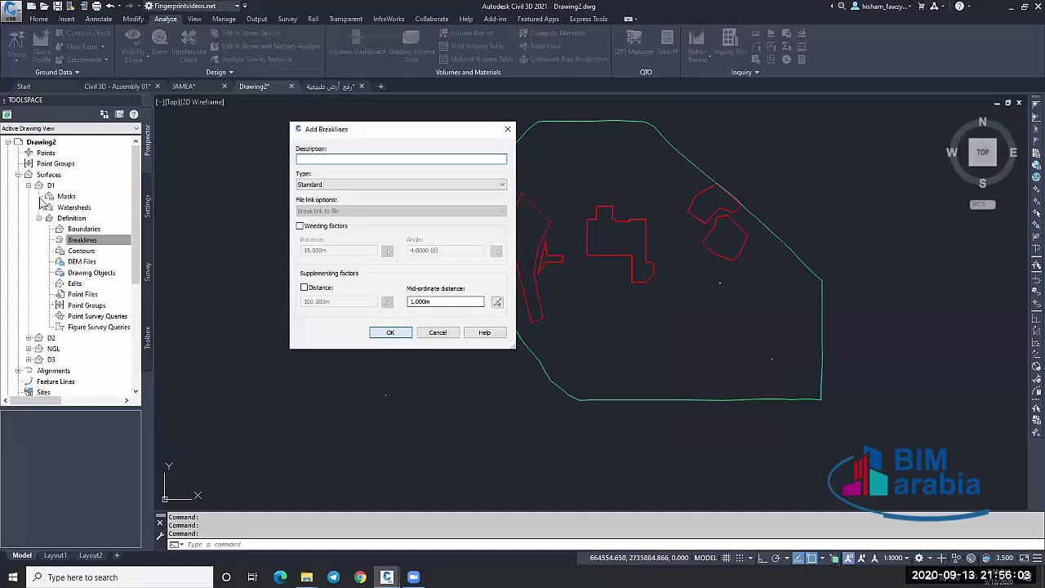
Finish D1's breakline and add the upper right pad outline as a breakline to D2.
key(Return)
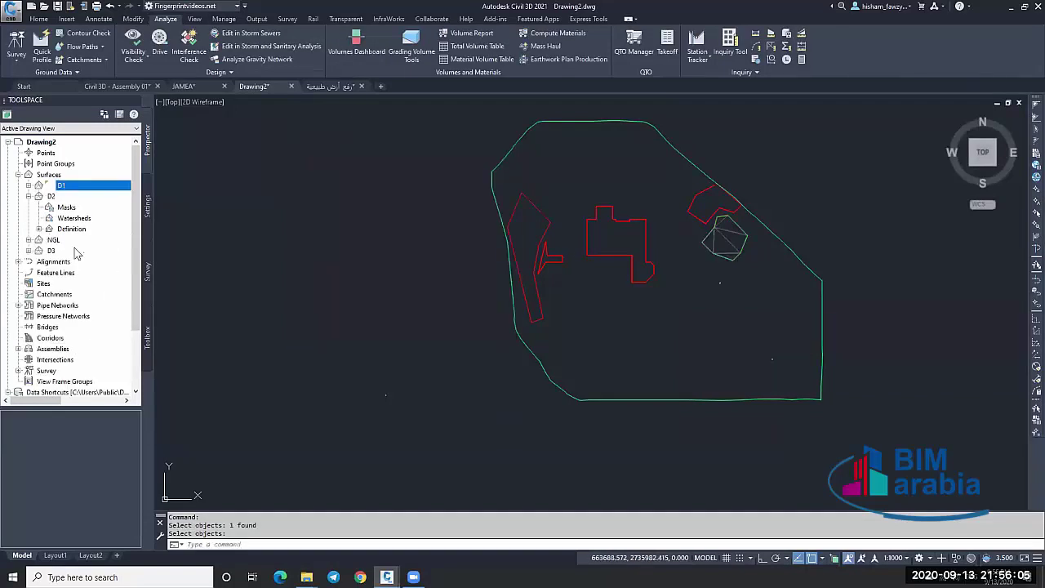
right_click(79, 251)
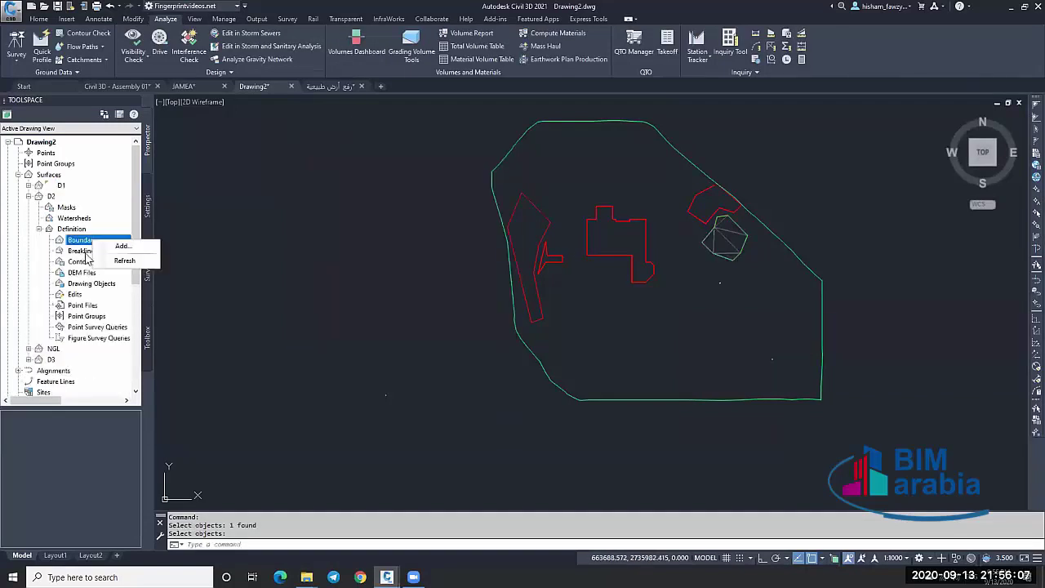
click(138, 263)
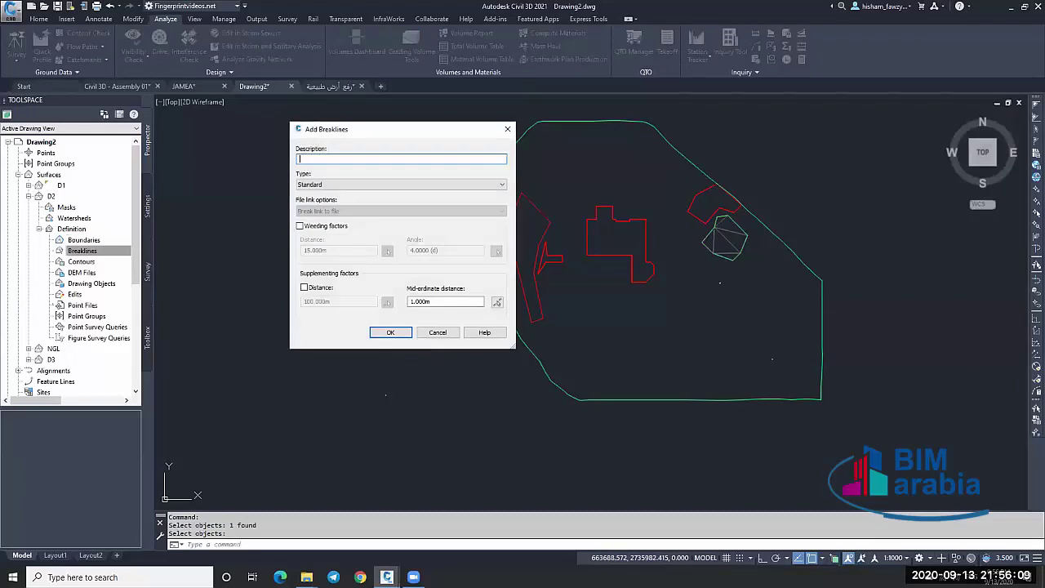
click(391, 332)
click(692, 216)
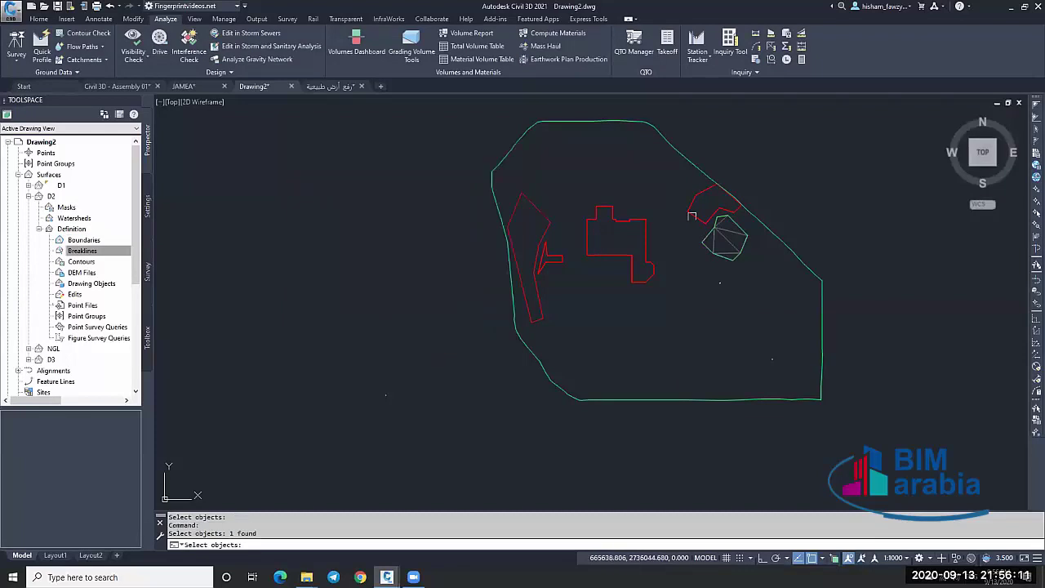
key(Return)
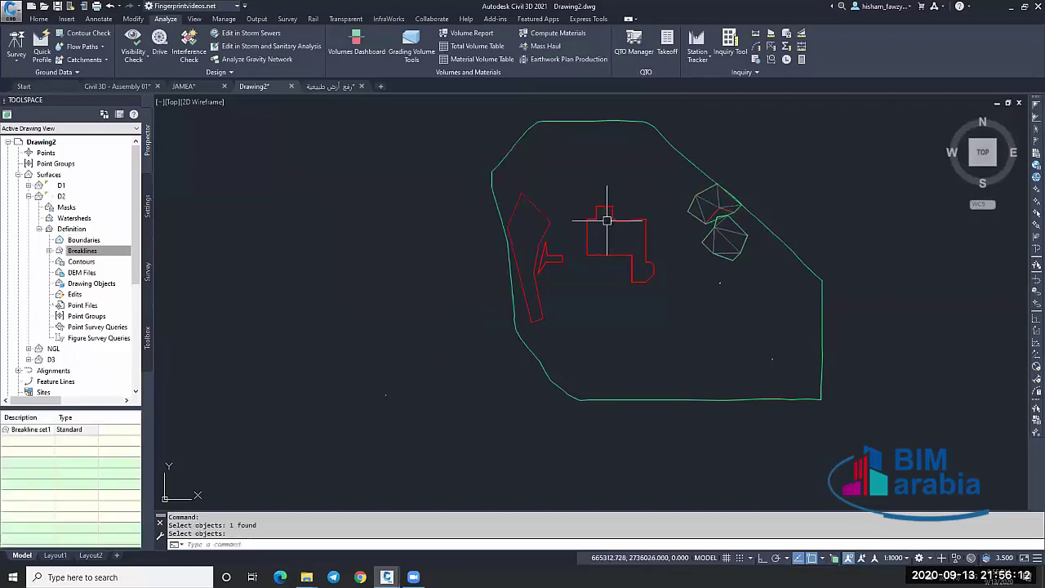
Change the draw order of surface D2 using DR.
click(86, 251)
scroll(715, 209, up, 4)
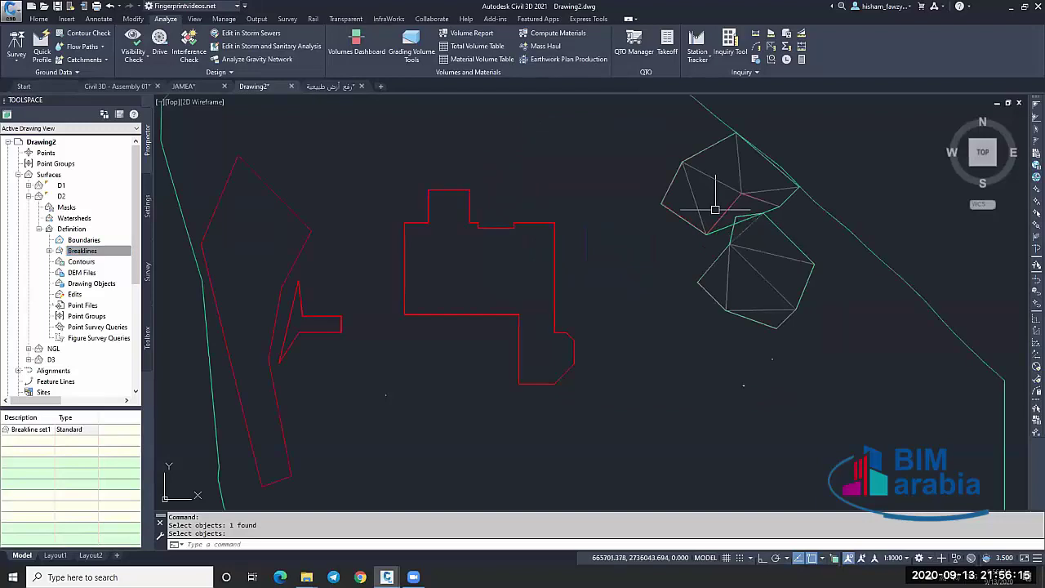
click(719, 191)
text(dr)
key(Return)
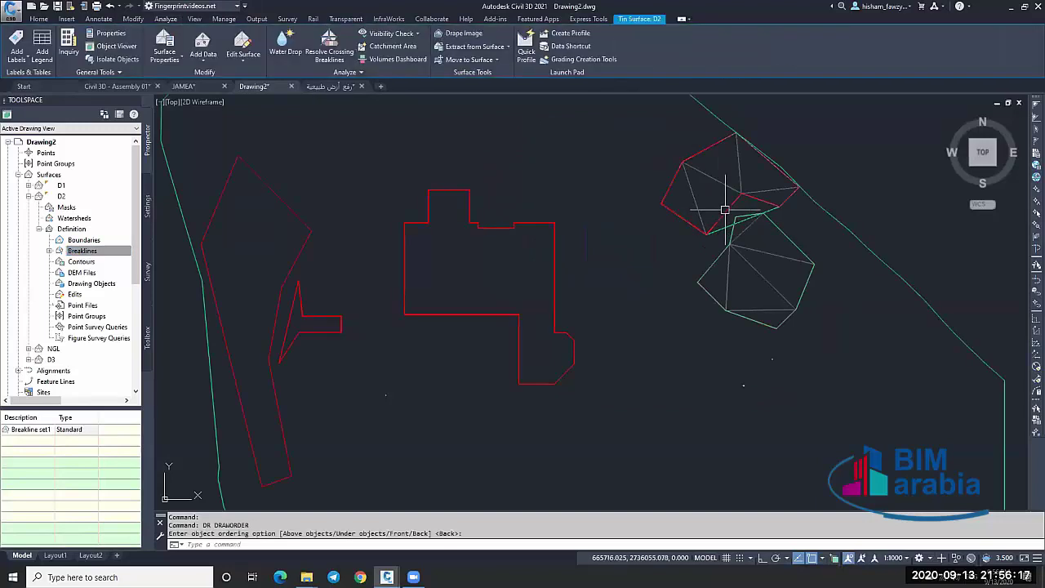
key(Return)
click(99, 253)
Add a show boundary, Boundary1, to D2 and expand D3's definition.
double_click(98, 240)
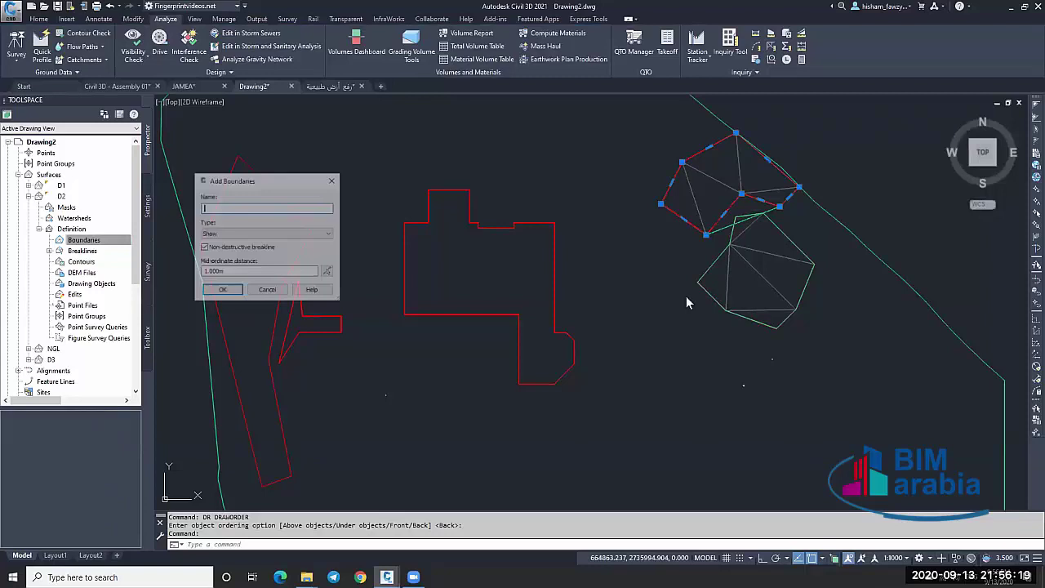
click(223, 290)
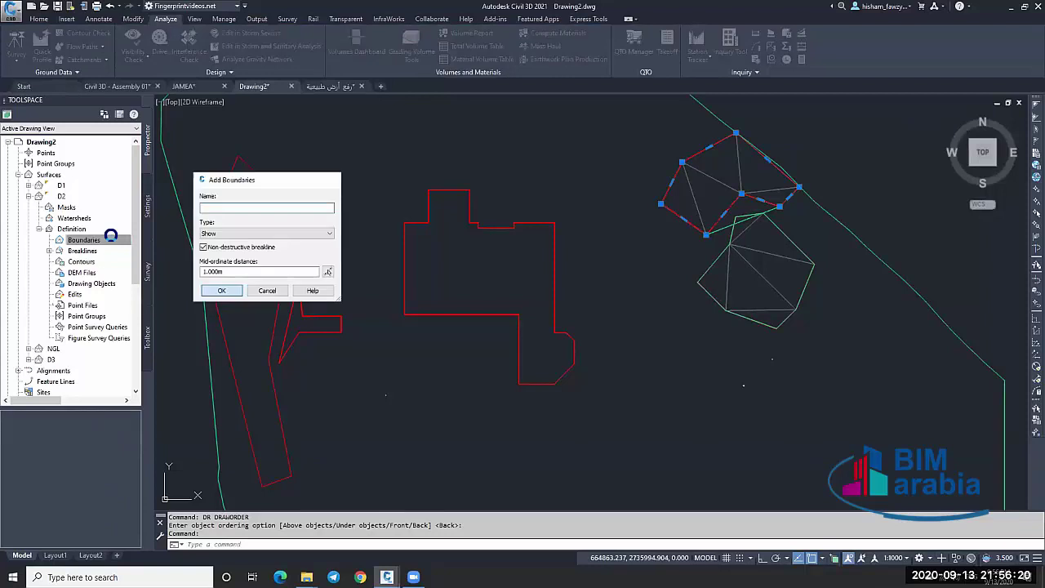
click(28, 196)
click(28, 218)
click(38, 250)
Add the long left-hand pad outline as a breakline to surface D3.
click(84, 261)
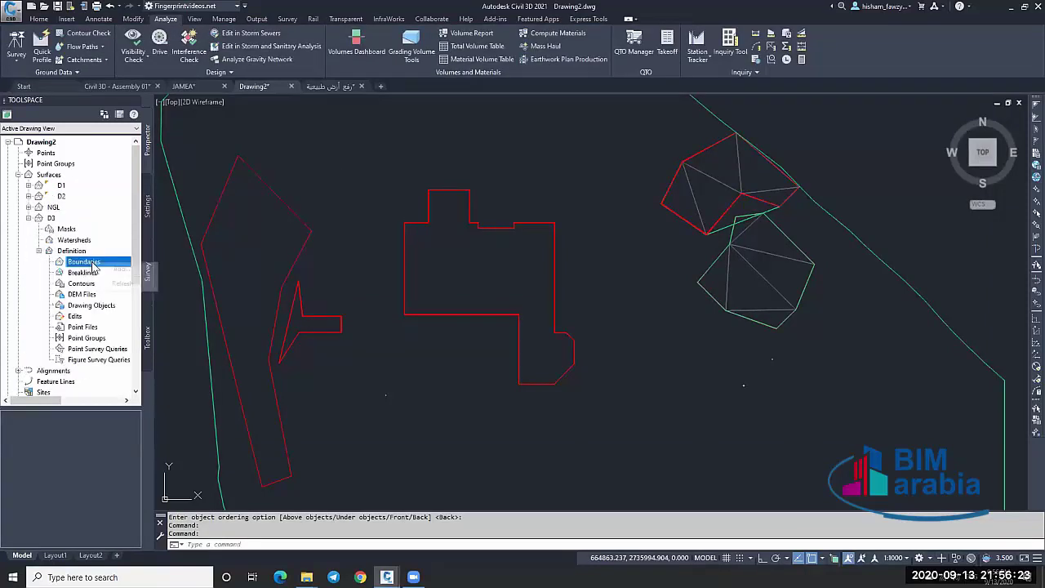
right_click(82, 273)
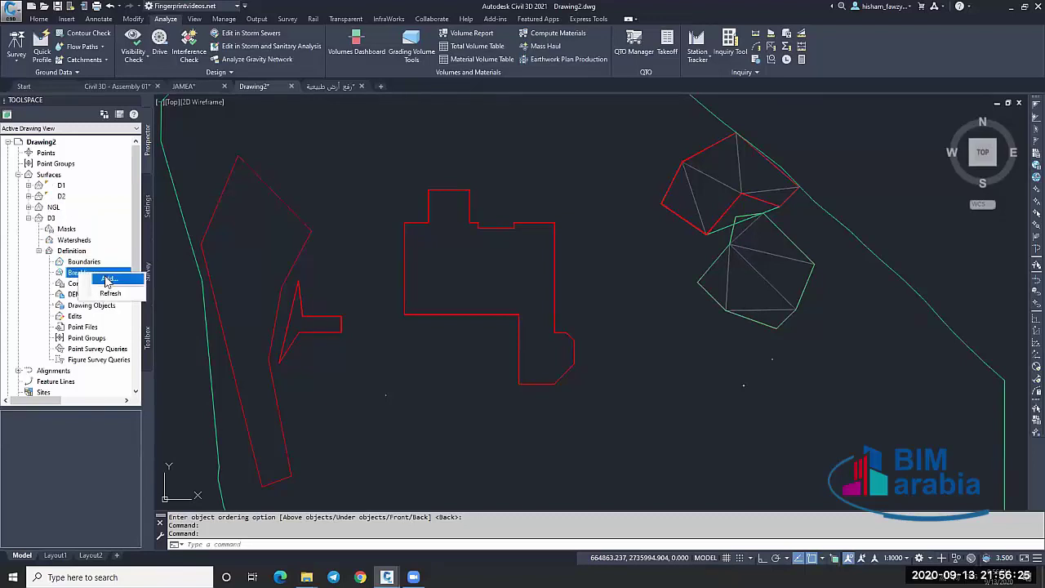
click(110, 280)
click(380, 335)
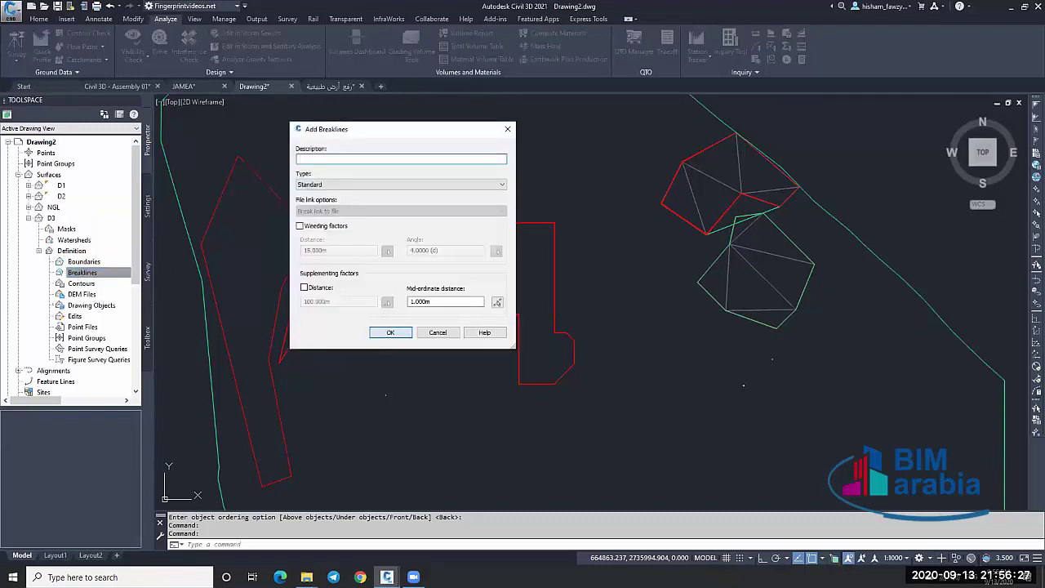
click(292, 213)
key(Return)
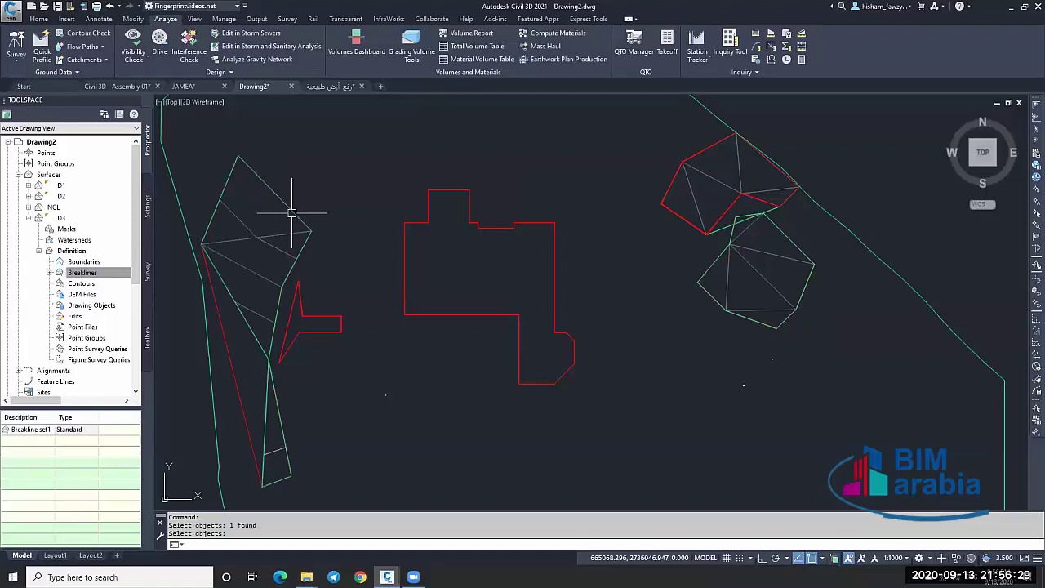
Add a surface line across the lower end of D3 between two picked points.
click(248, 274)
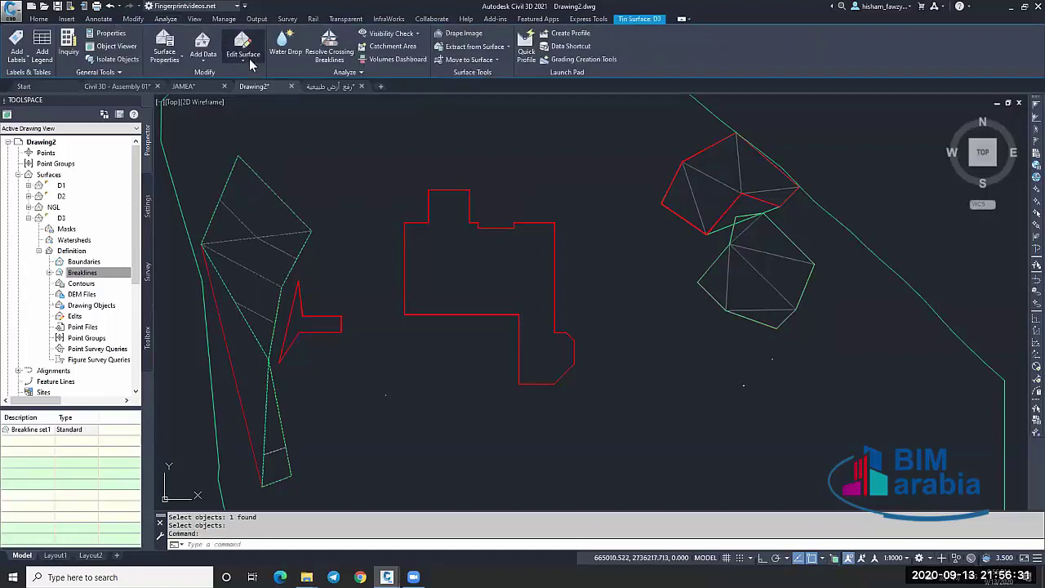
click(243, 56)
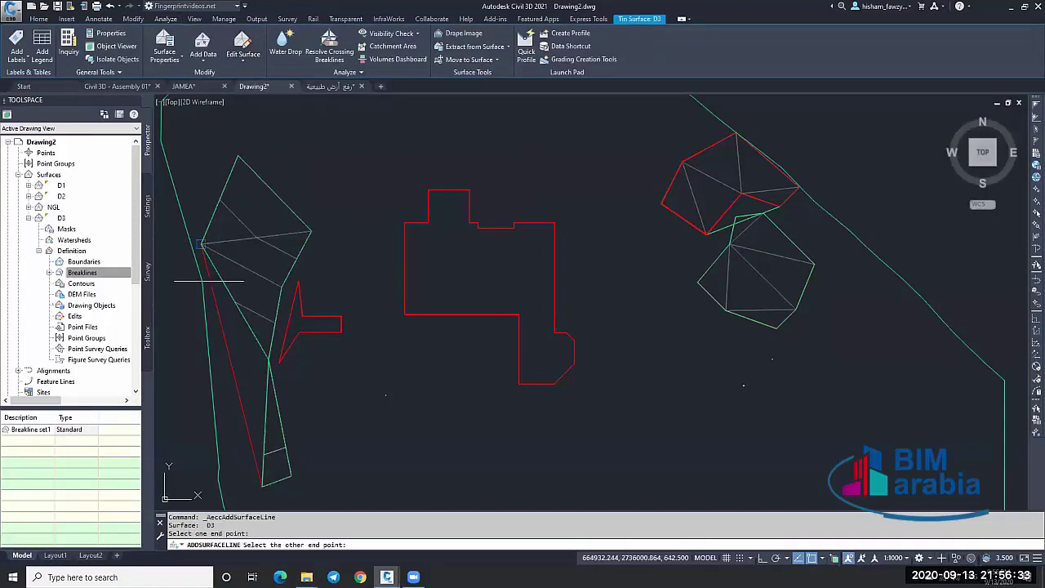
click(245, 420)
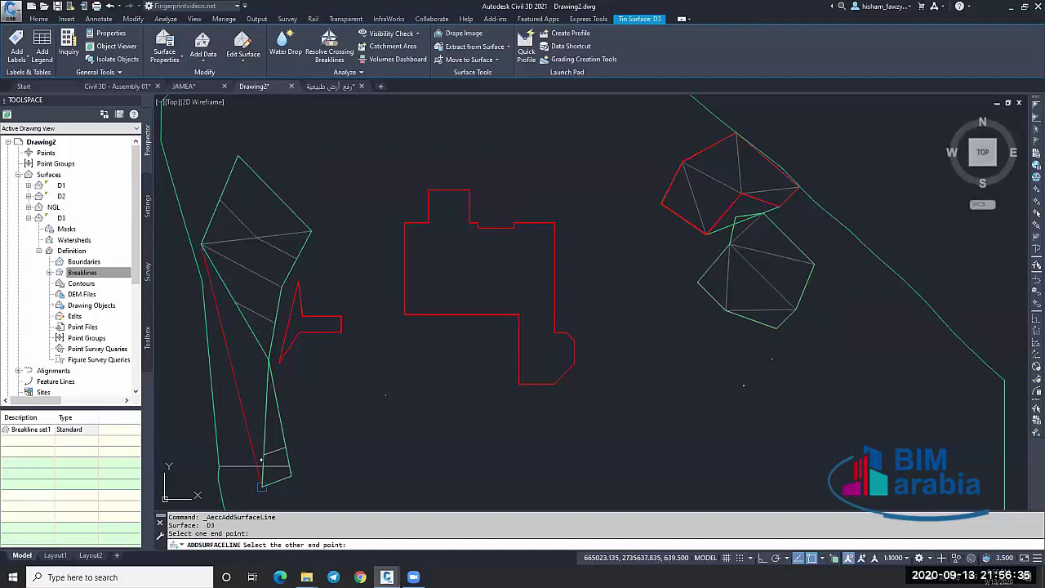
click(261, 487)
key(Escape)
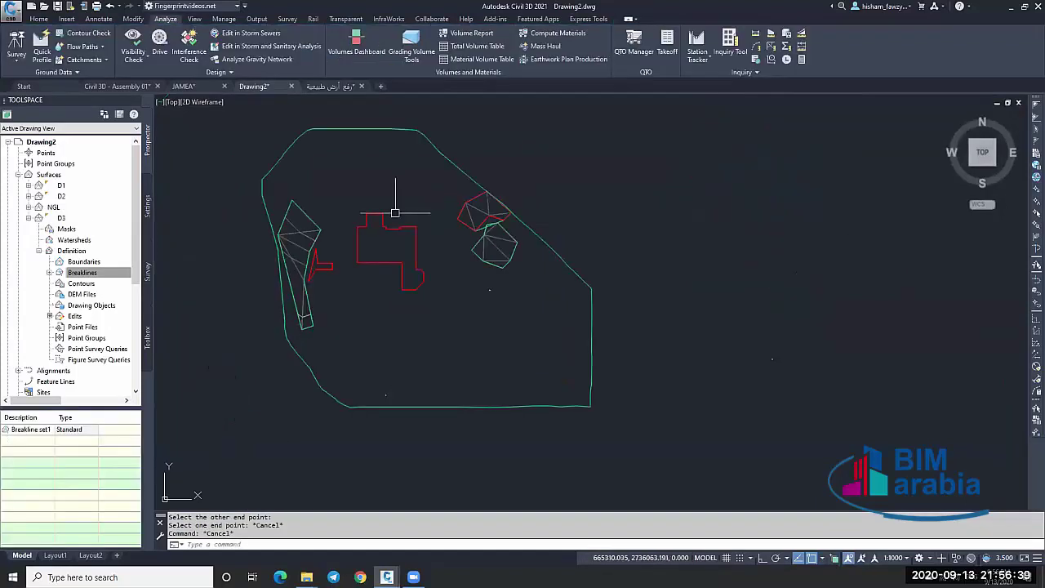
middle_drag(444, 209, 551, 191)
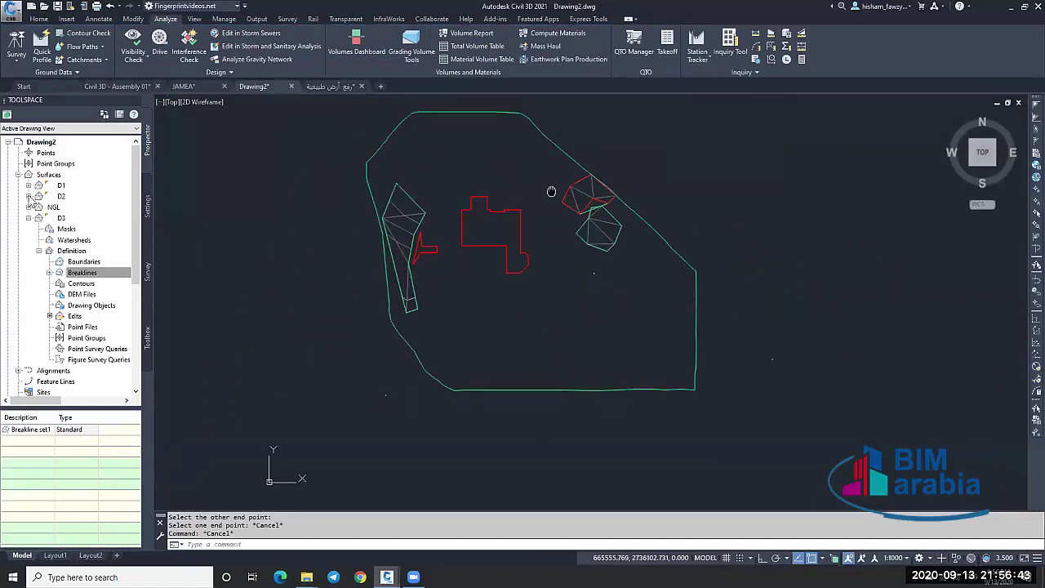
Start deleting surface edges with a two-point fence selection.
click(78, 244)
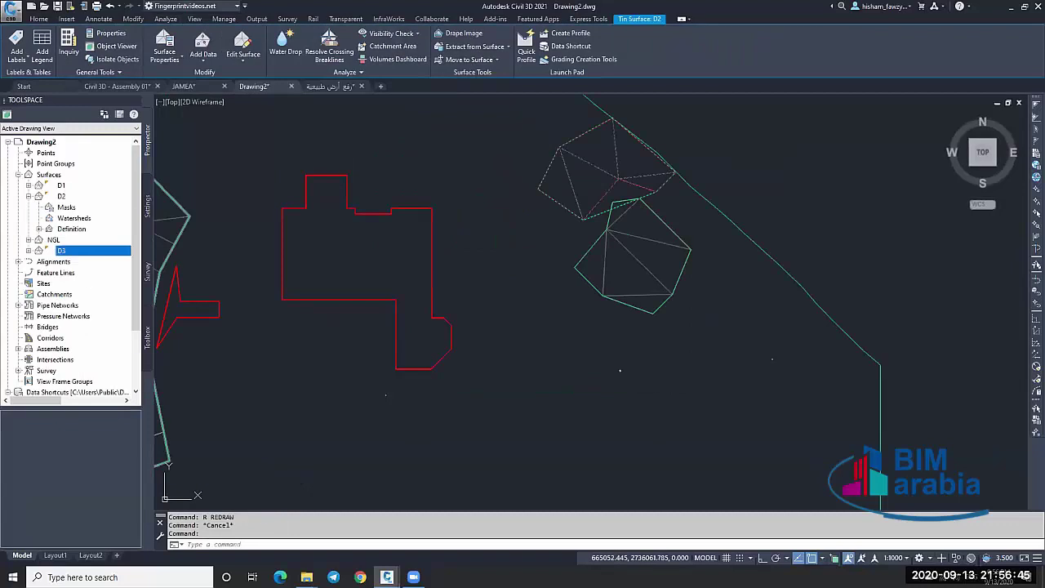
click(38, 228)
click(83, 240)
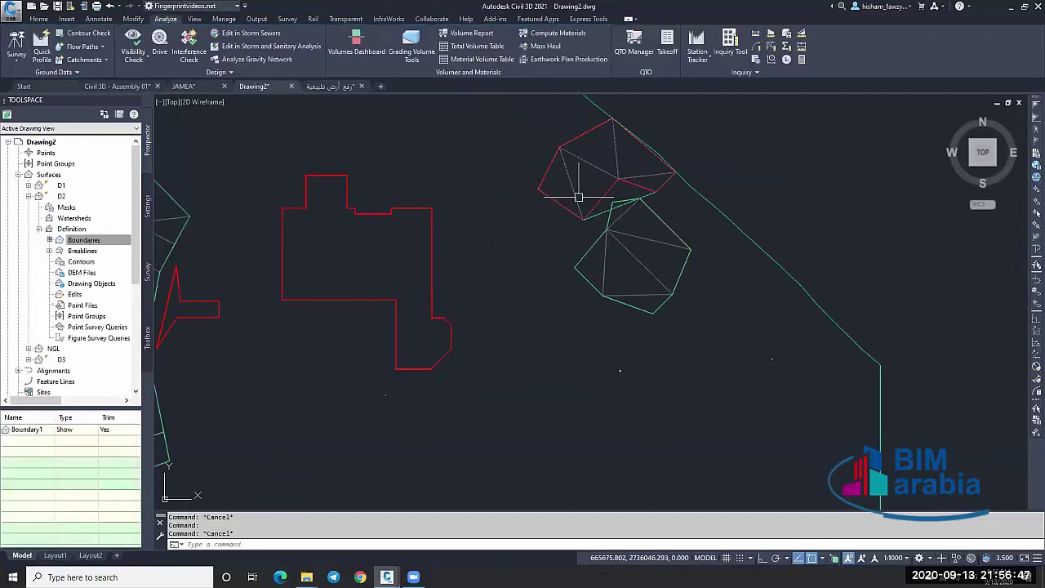
click(243, 54)
click(259, 97)
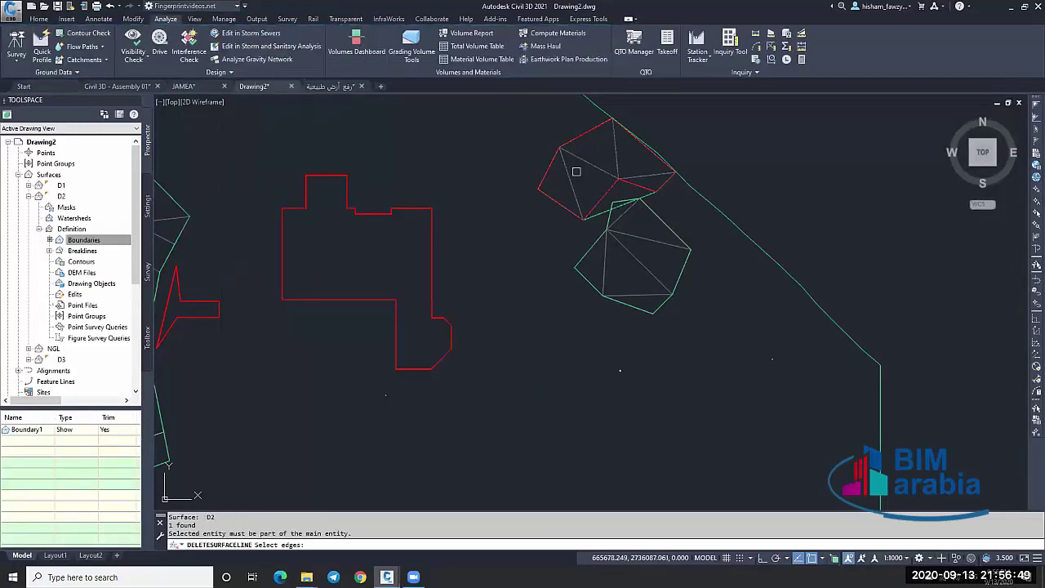
text(F)
key(Return)
click(627, 189)
click(636, 245)
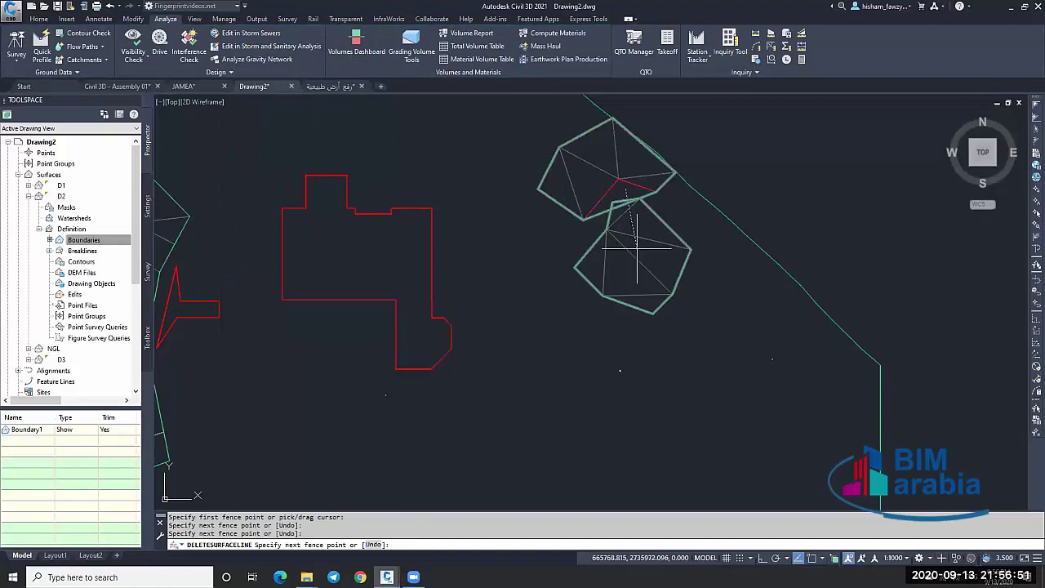
key(Return)
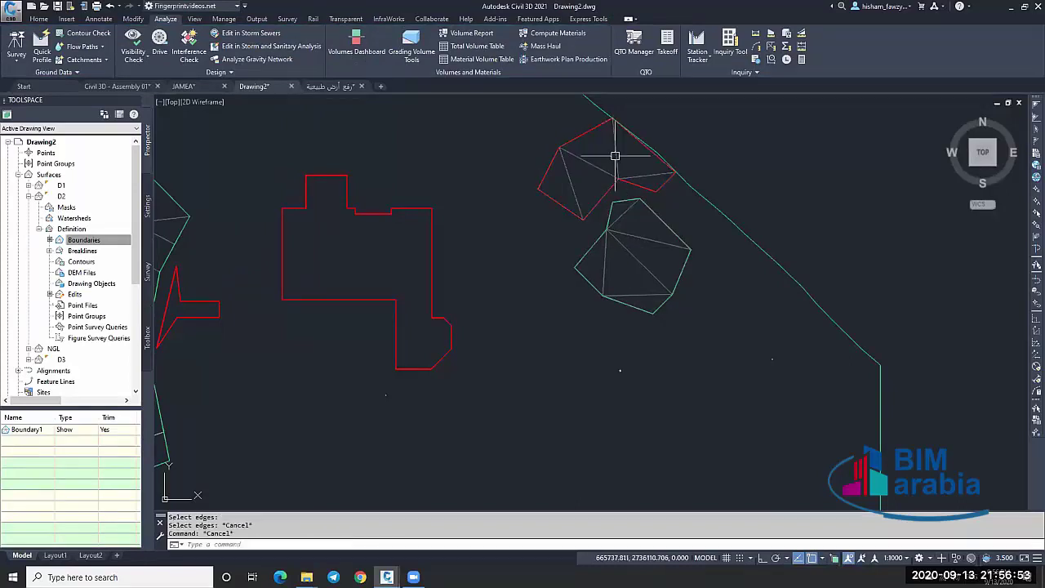
Select the upper, lower and left design surfaces together.
click(615, 155)
click(634, 236)
scroll(634, 236, down, 2)
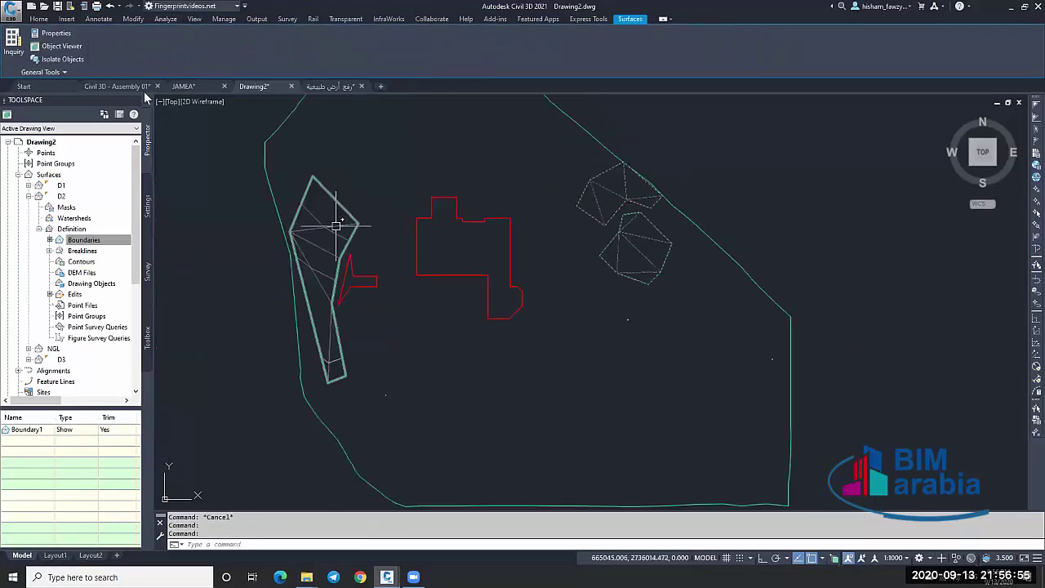
click(335, 225)
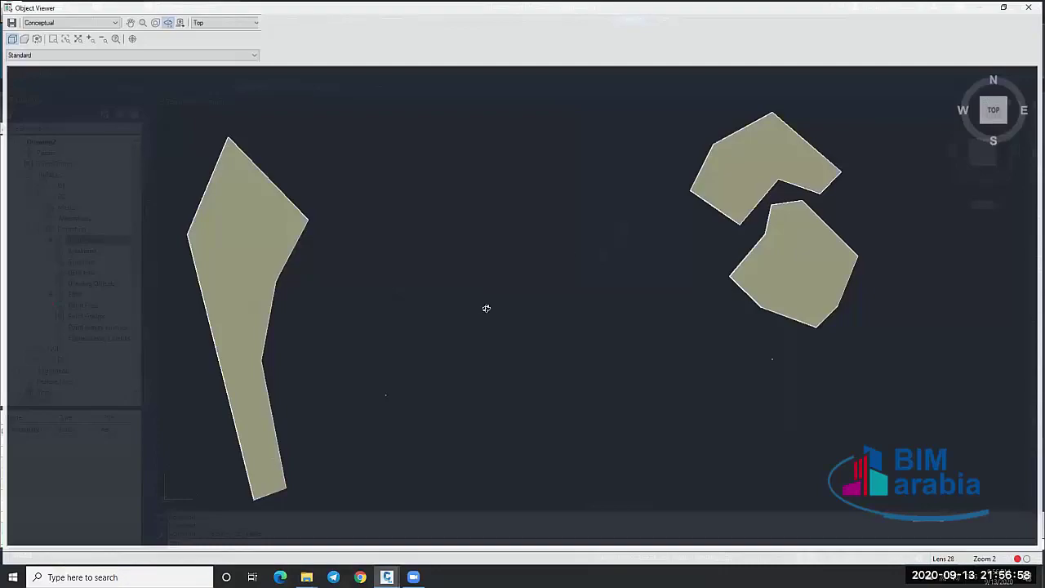
Orbit the D1, D2 and D3 surfaces in 3D, then close the viewer and clear the selection.
drag(485, 306, 568, 251)
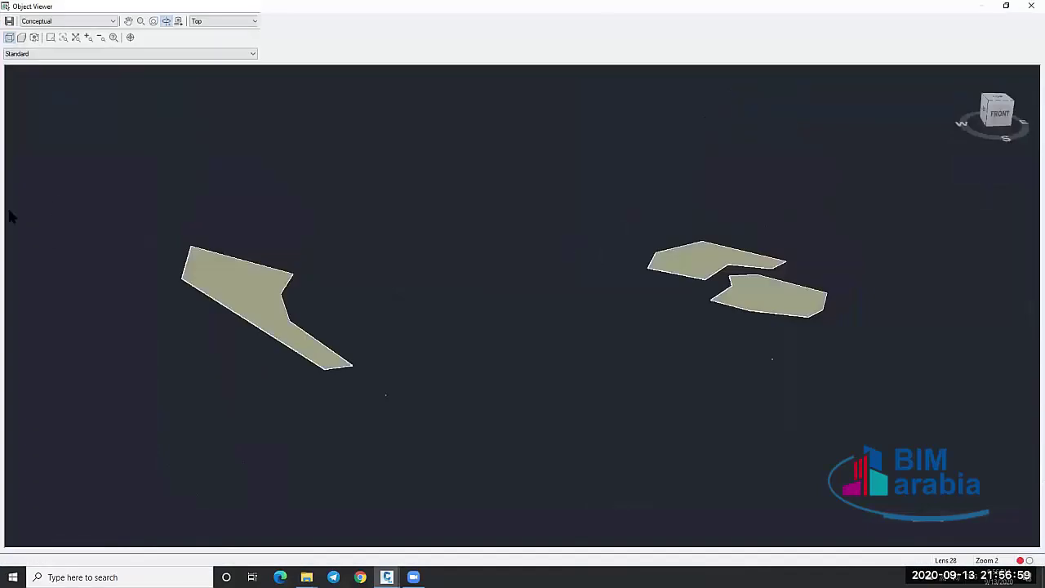
key(Escape)
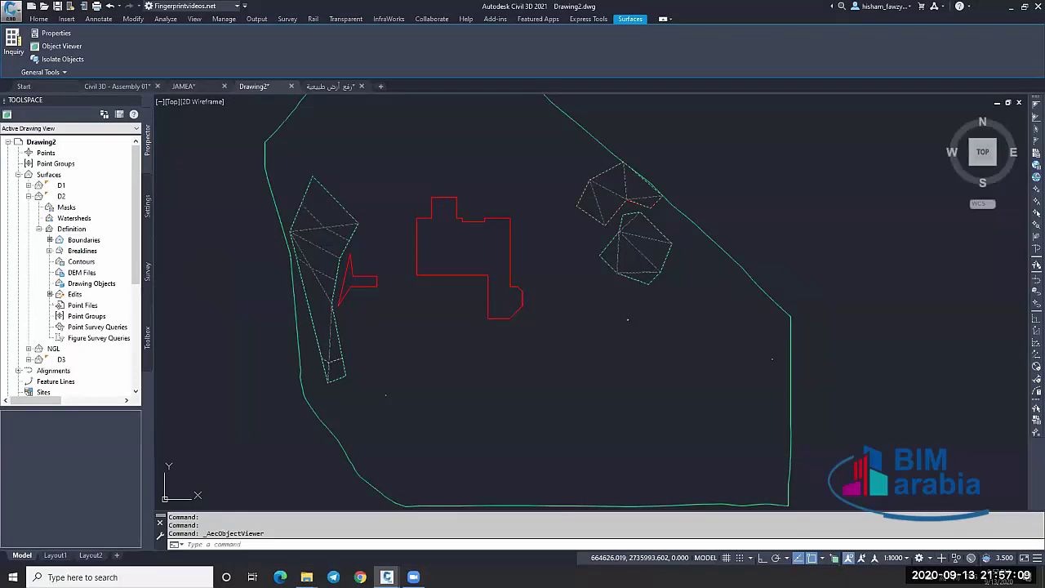
key(Escape)
middle_drag(427, 228, 512, 240)
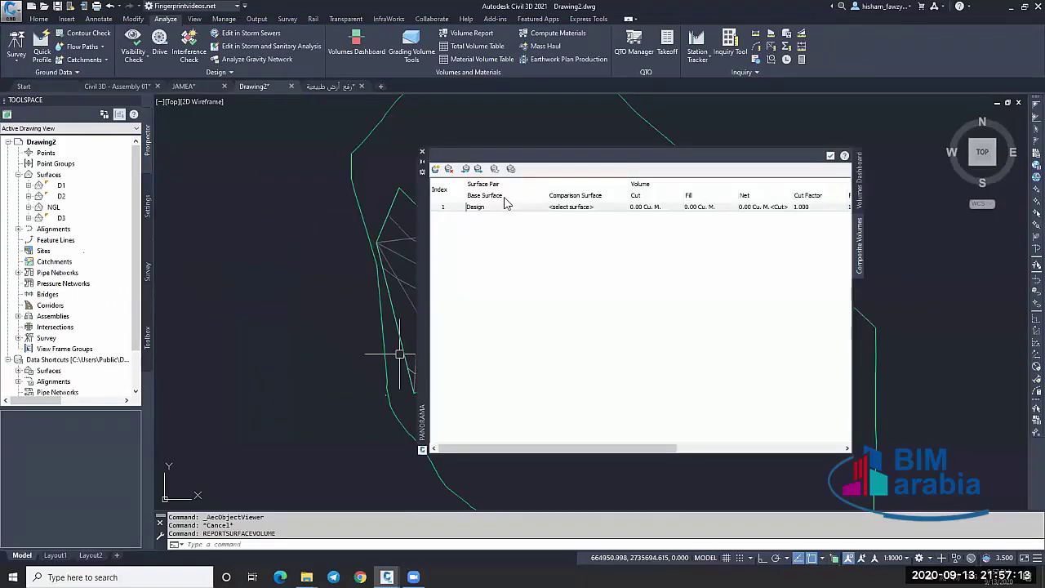
Set NGL as base surface and try D1, D2, then D3 as comparison surfaces.
click(478, 211)
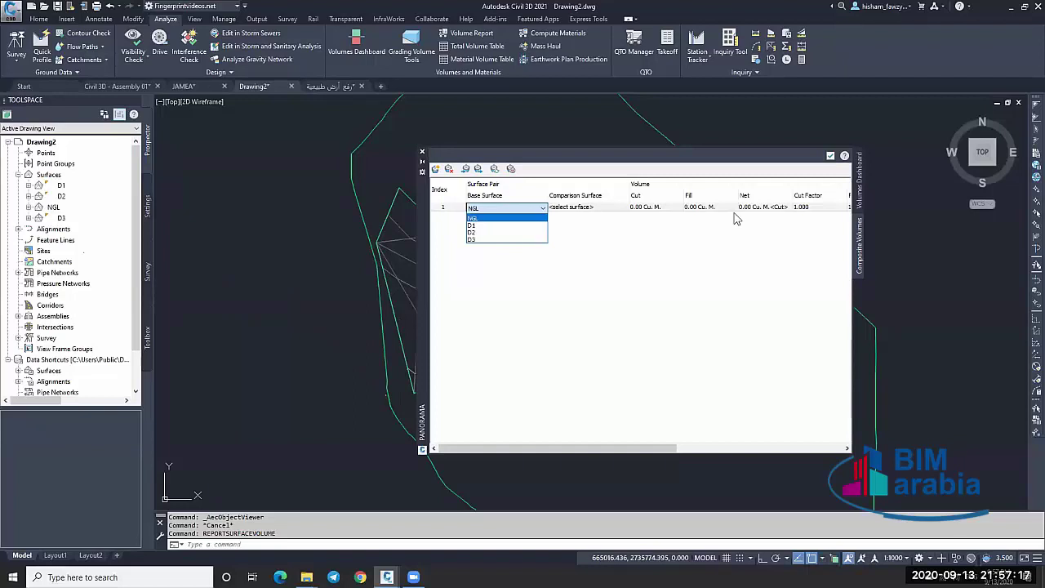
key(Tab)
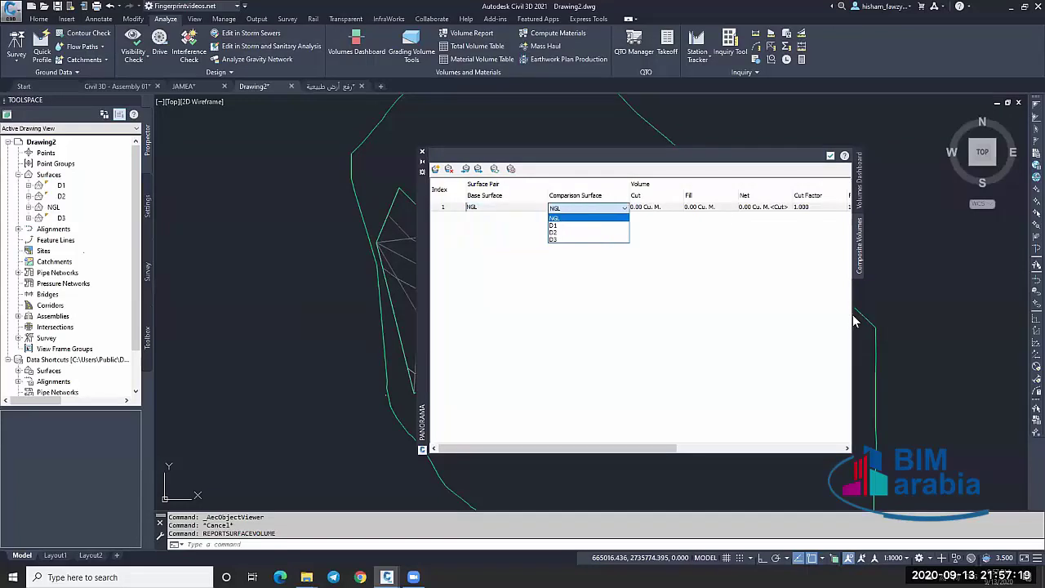
key(Return)
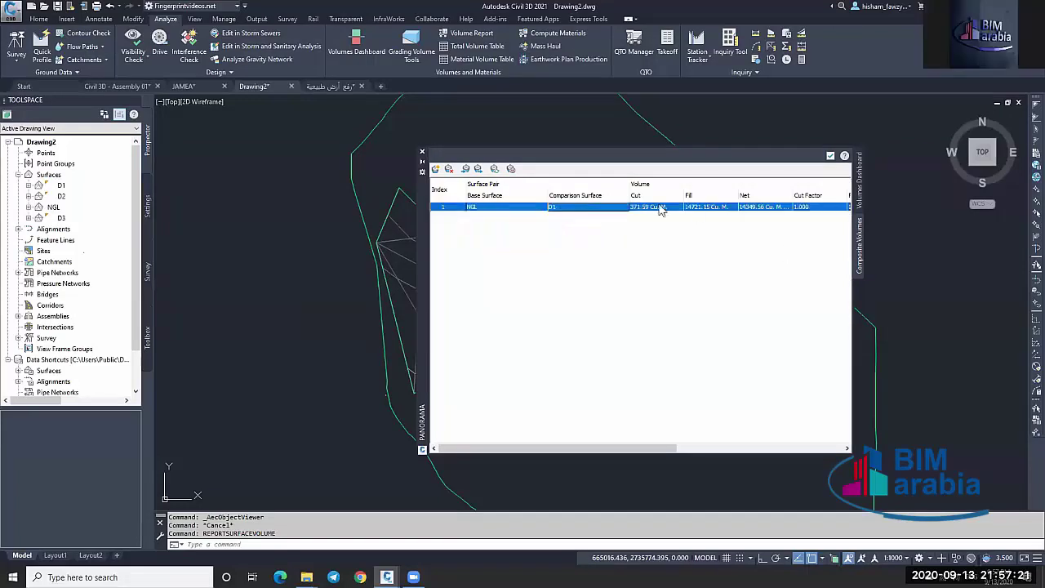
click(576, 214)
click(651, 214)
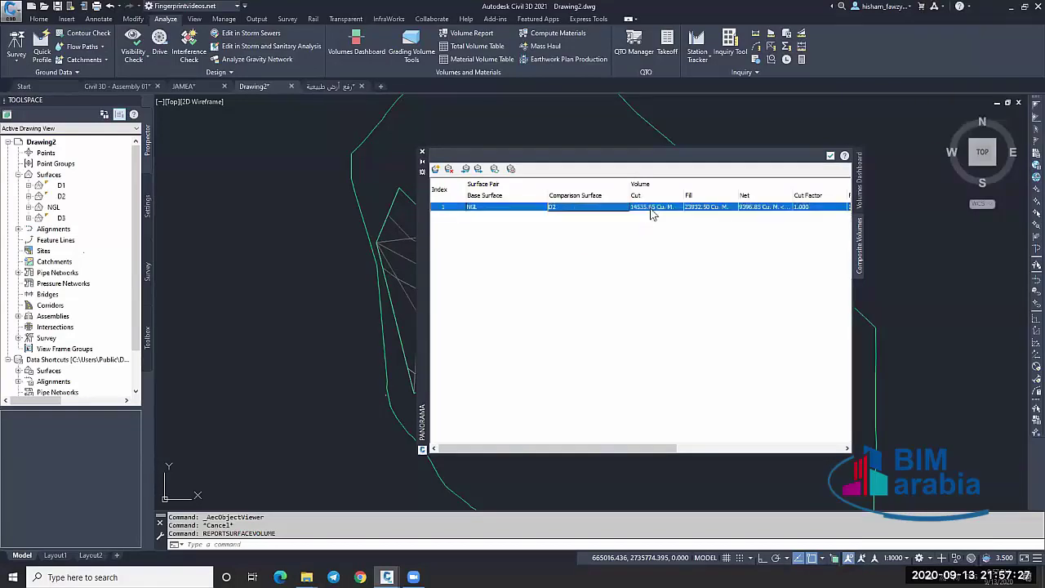
click(574, 216)
click(561, 233)
click(686, 213)
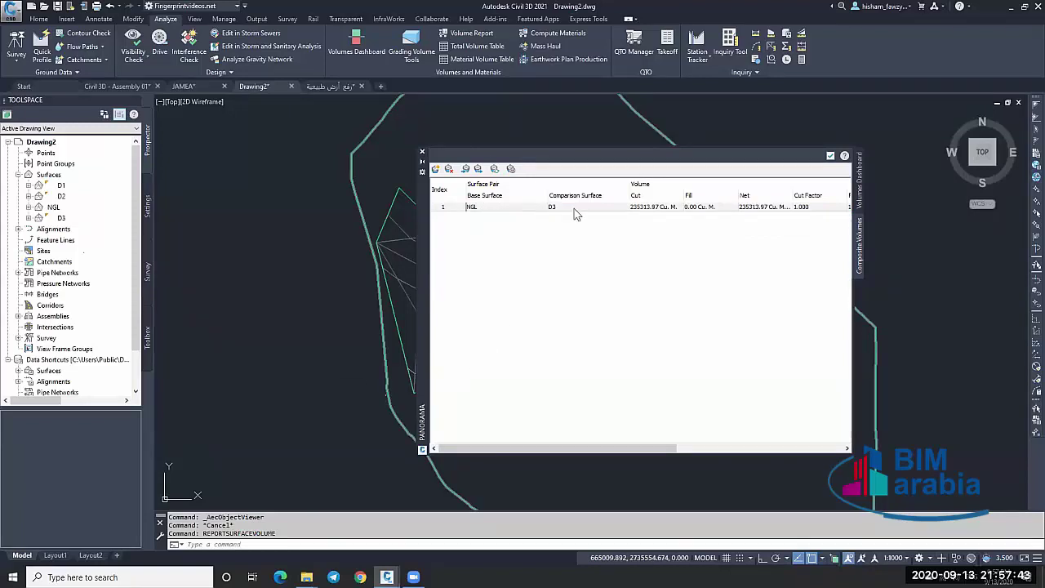
Change the volume pair to D1 as base compared against D2.
click(506, 209)
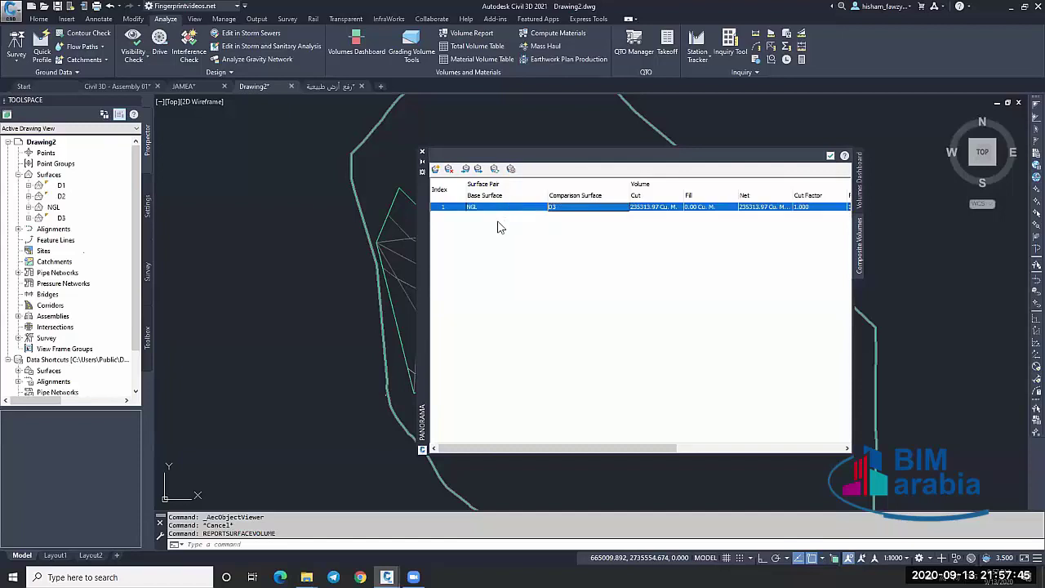
key(Down)
key(Return)
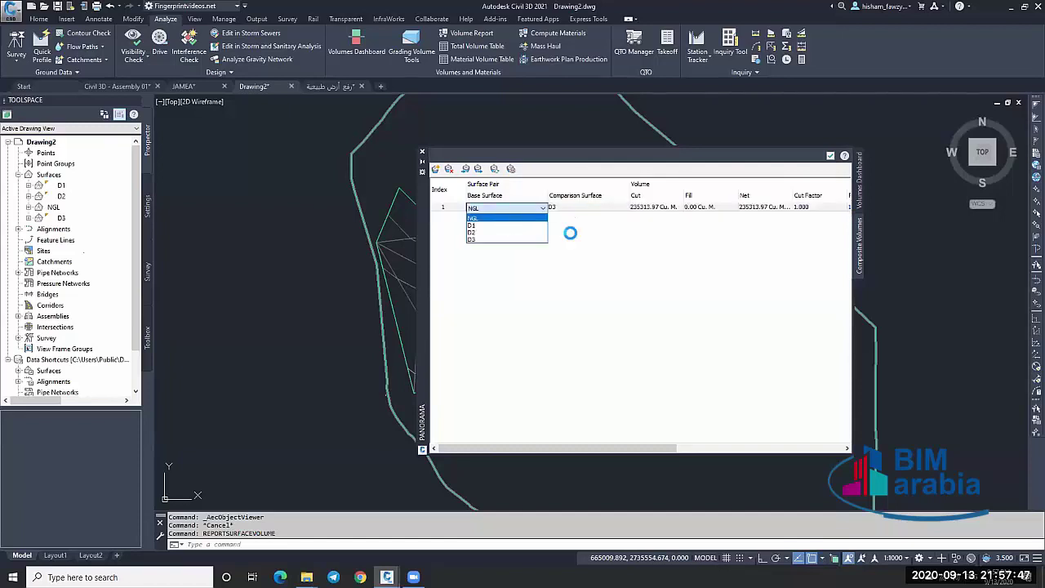
key(Down)
key(Return)
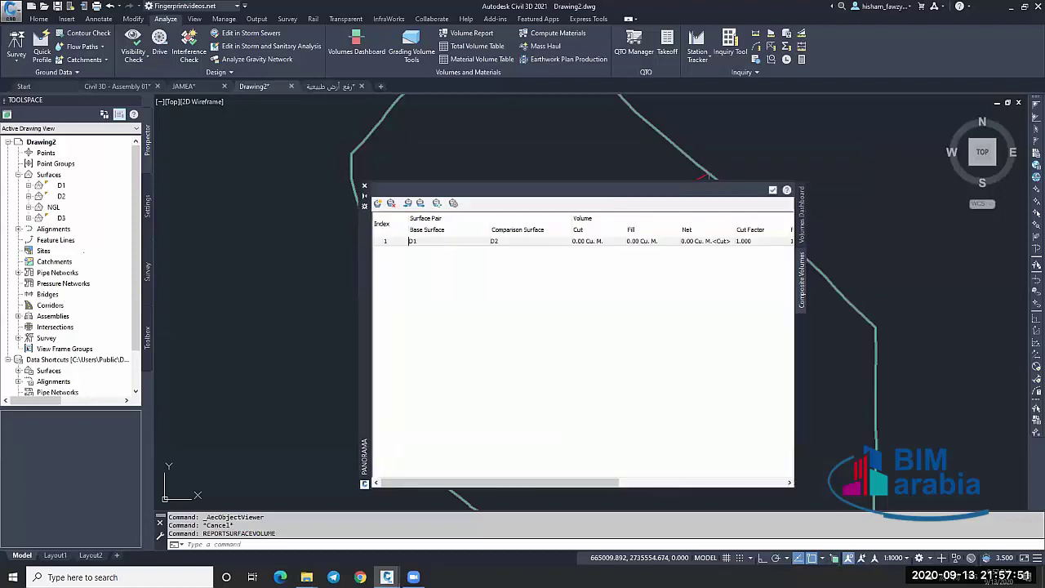
Compare NGL against D1, giving 371.59 cut, 14721.15 fill and 14349.56 net.
click(267, 249)
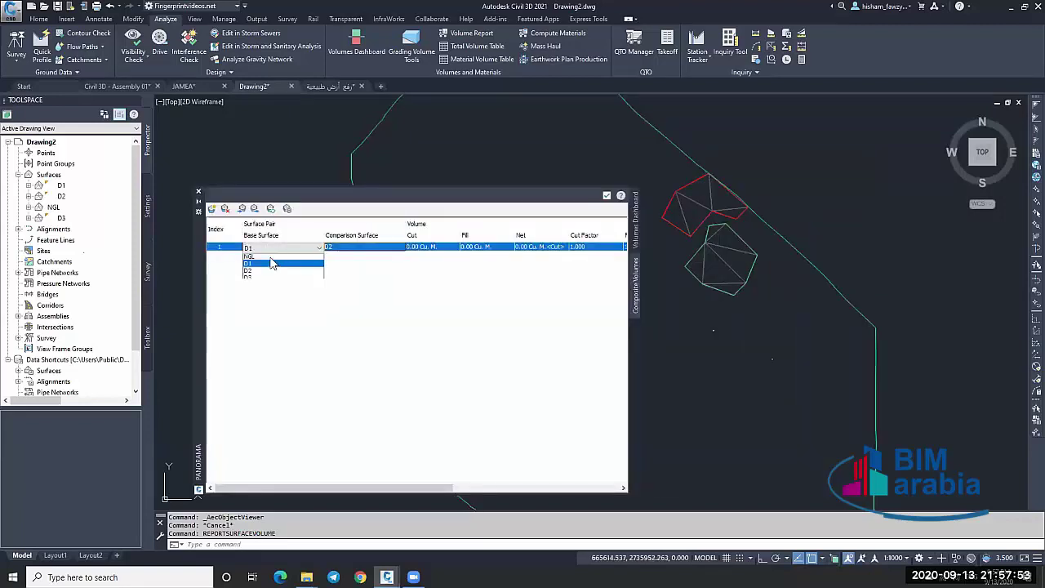
click(435, 247)
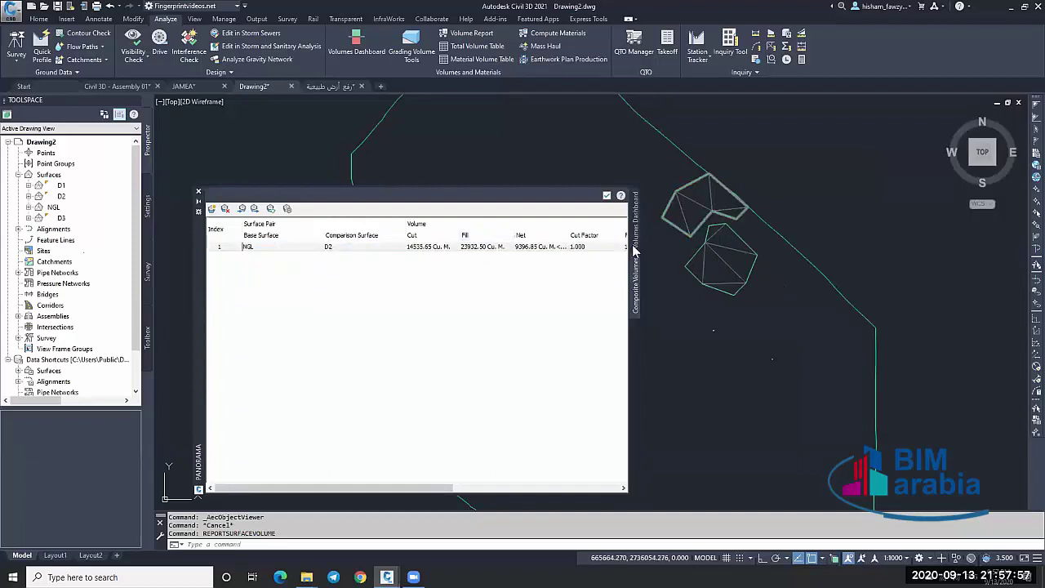
click(381, 247)
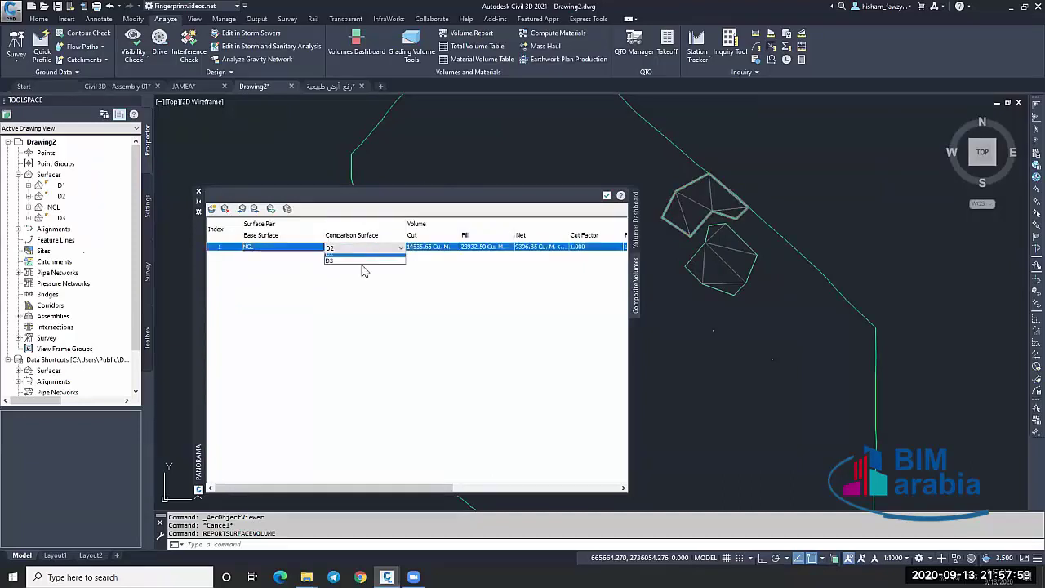
click(357, 267)
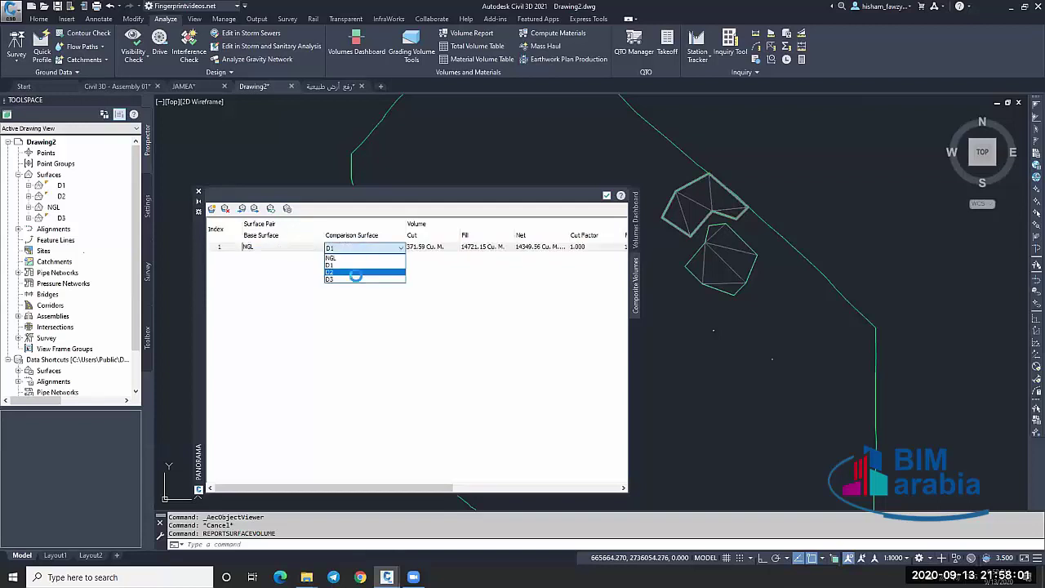
click(357, 278)
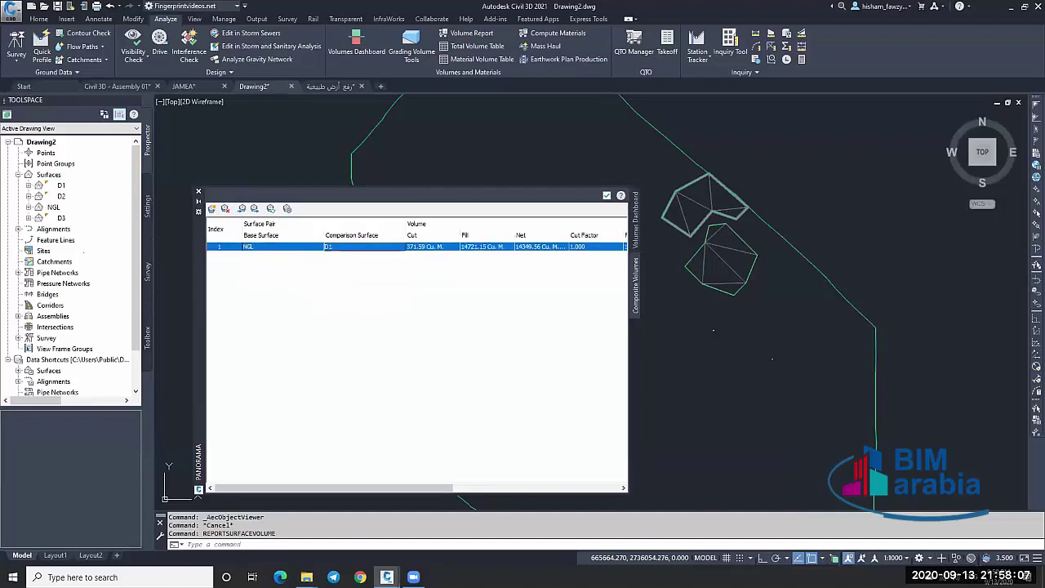
Zoom into the Cut/Fill Summary table to check the NGL/D1 volumes.
scroll(828, 237, down, 3)
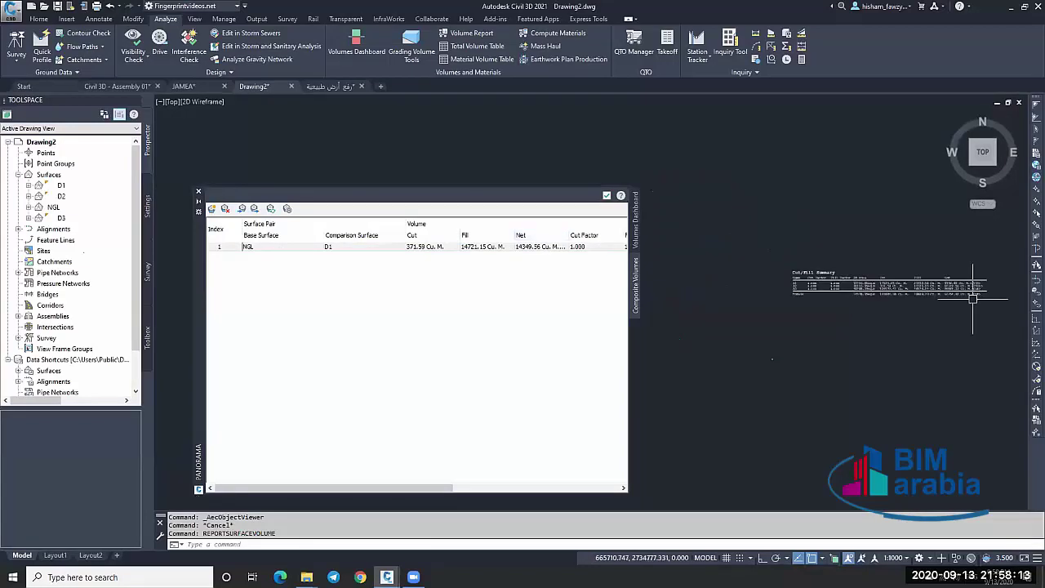
scroll(972, 299, up, 5)
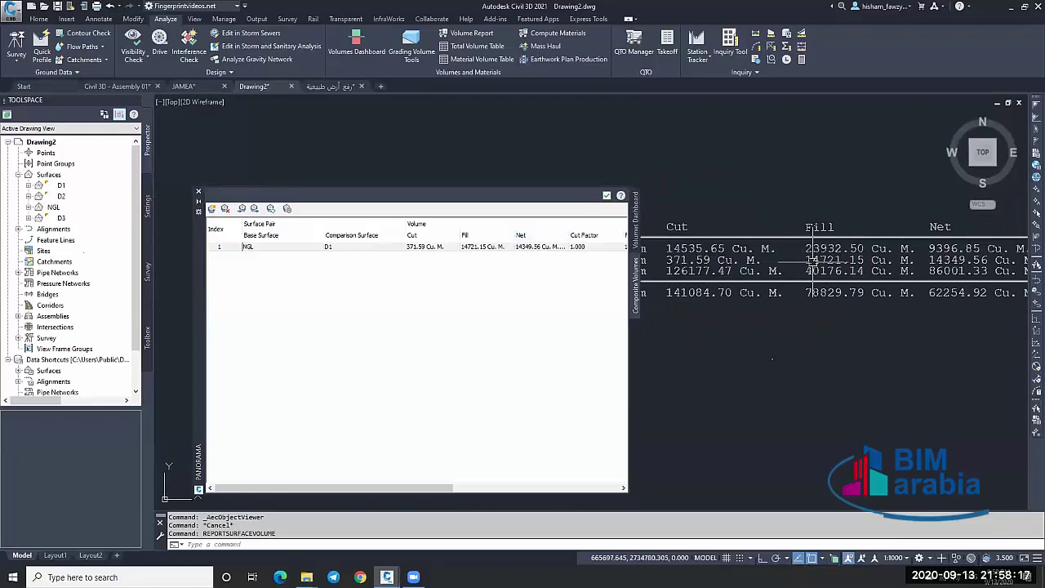
scroll(848, 263, up, 2)
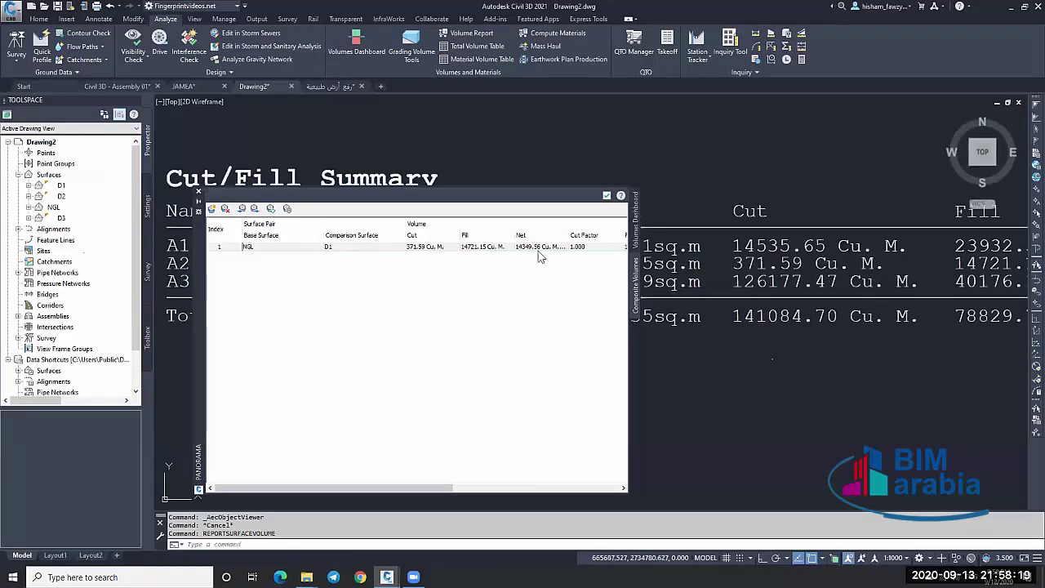
click(263, 246)
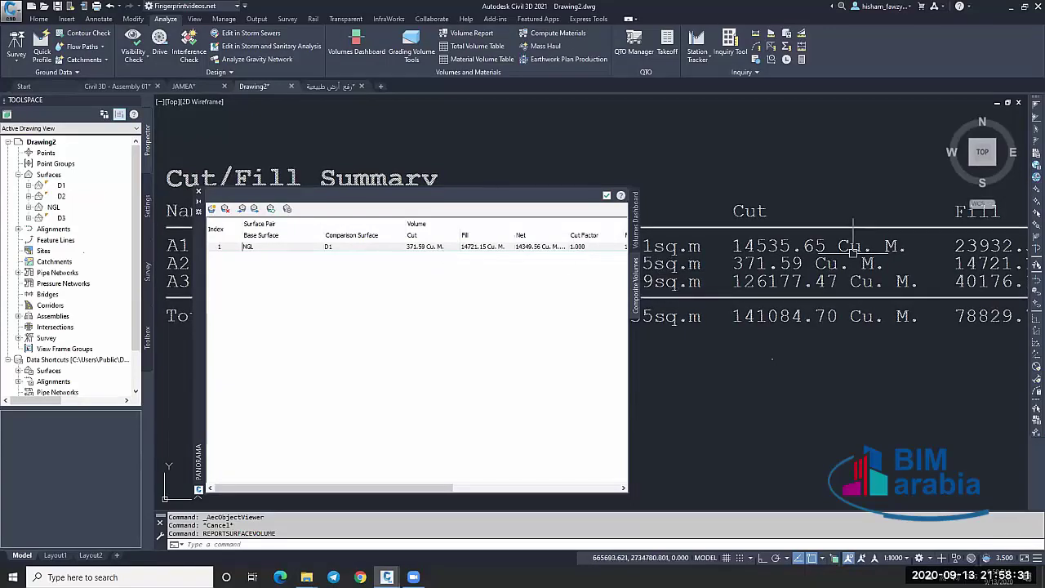
scroll(743, 259, down, 2)
scroll(903, 250, up, 2)
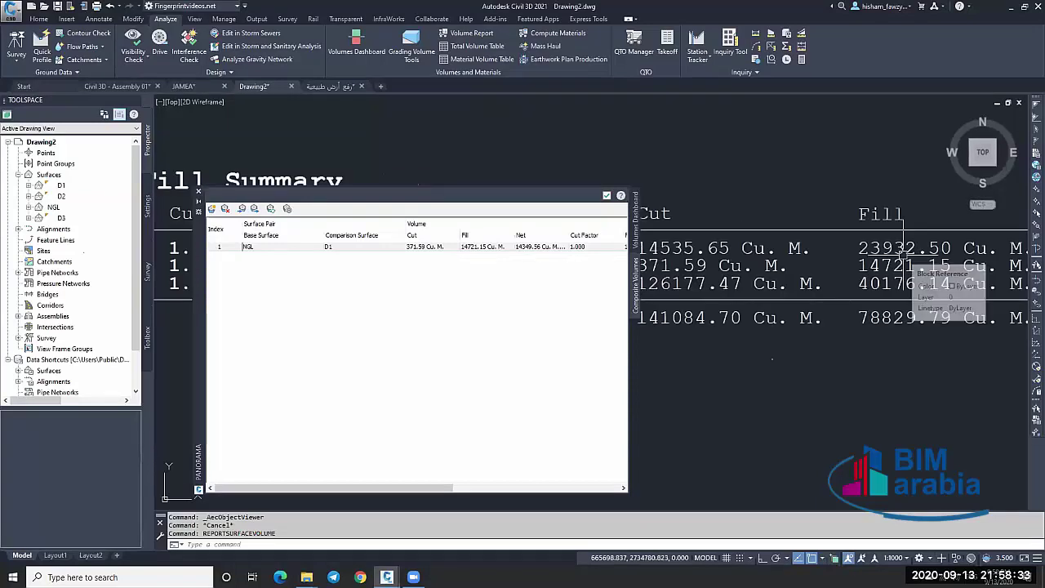
scroll(902, 253, down, 3)
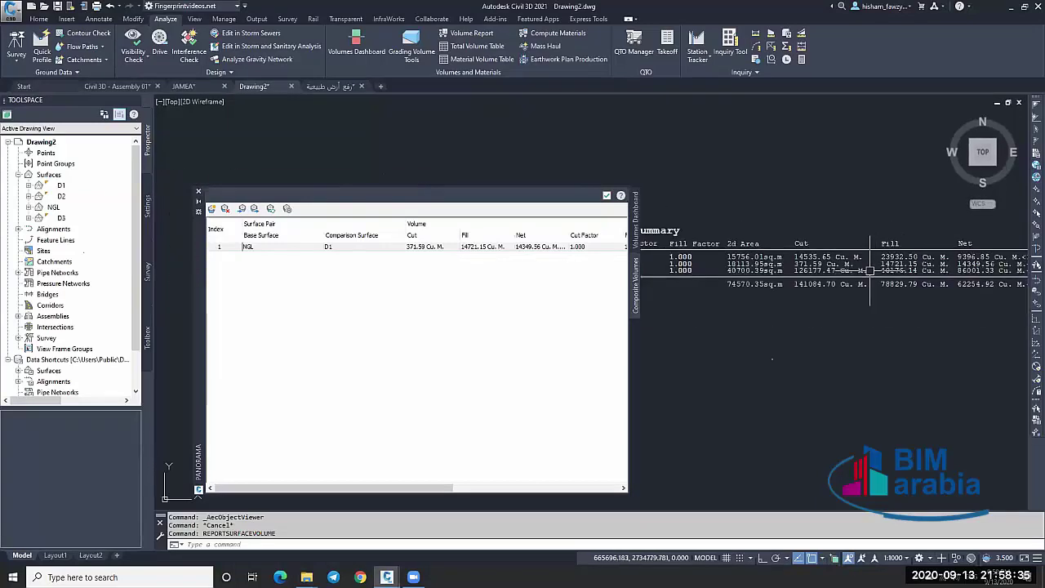
scroll(870, 270, up, 3)
scroll(870, 271, down, 1)
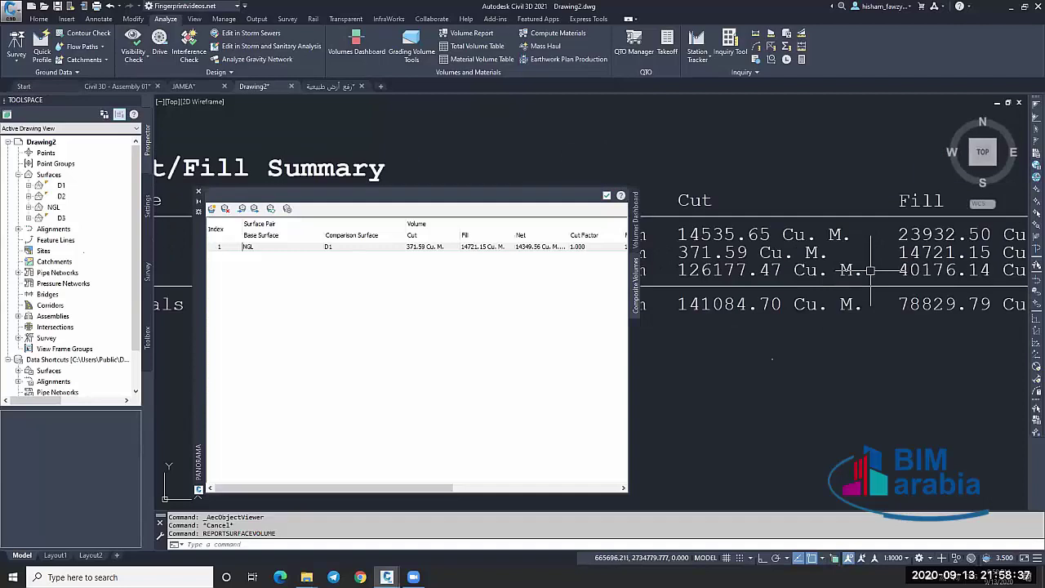
middle_drag(870, 271, 845, 266)
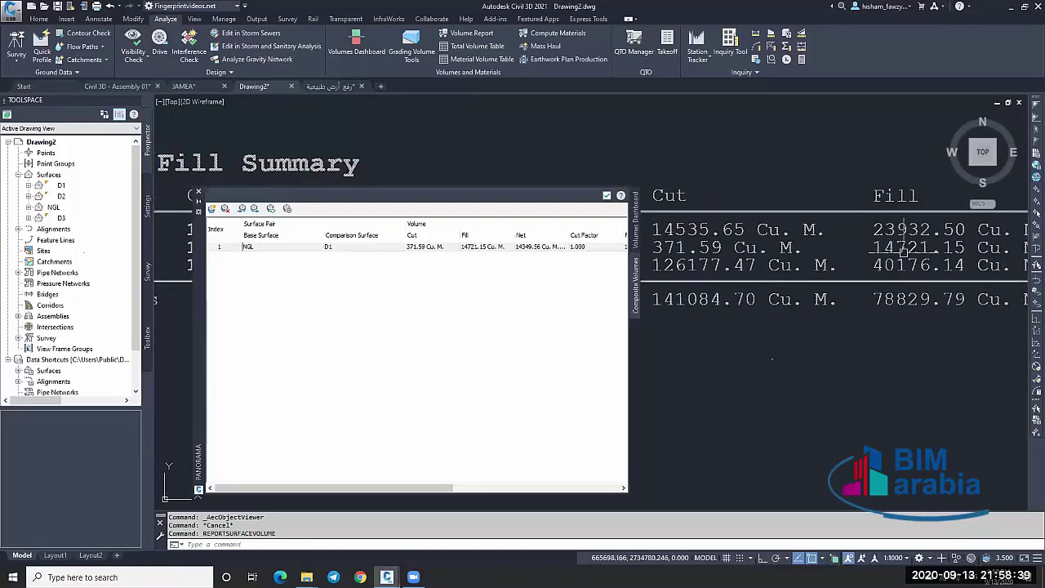
Compare NGL against D2, then D3, giving 235313.97 cut and 0.00 fill.
click(362, 248)
click(365, 272)
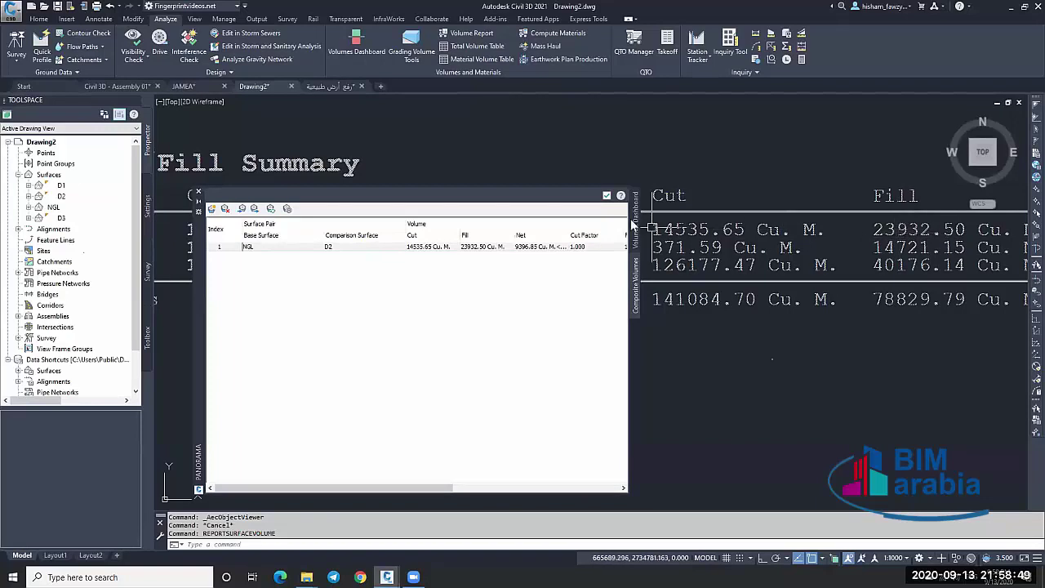
click(390, 247)
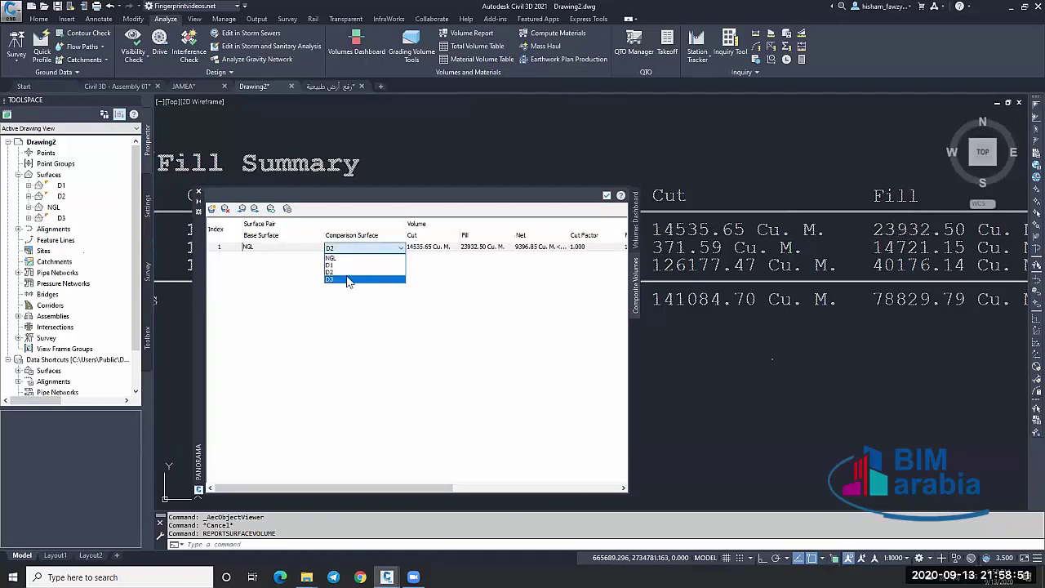
click(349, 280)
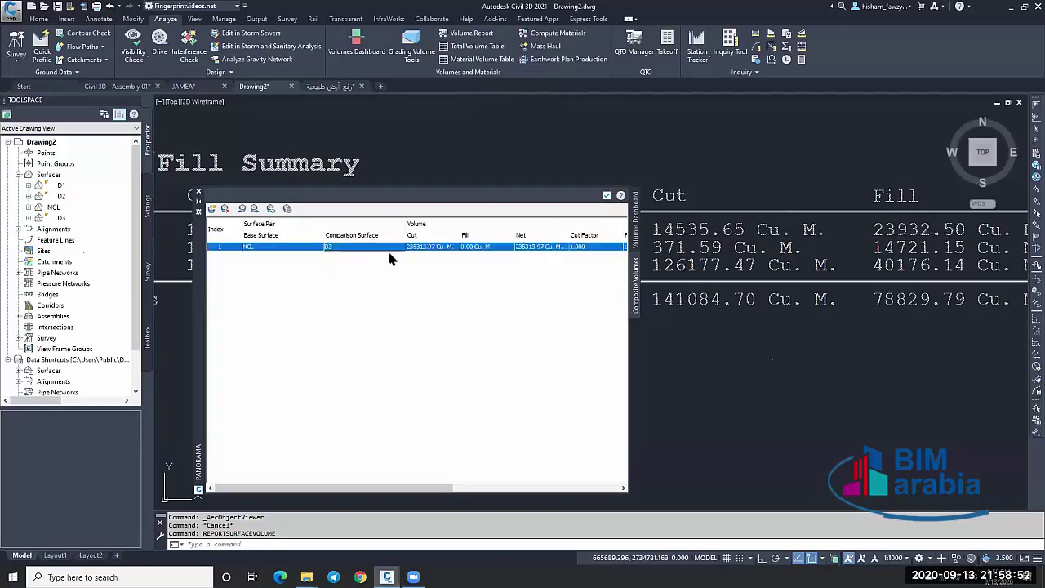
Close the Volumes Dashboard and cancel the pending command.
click(606, 197)
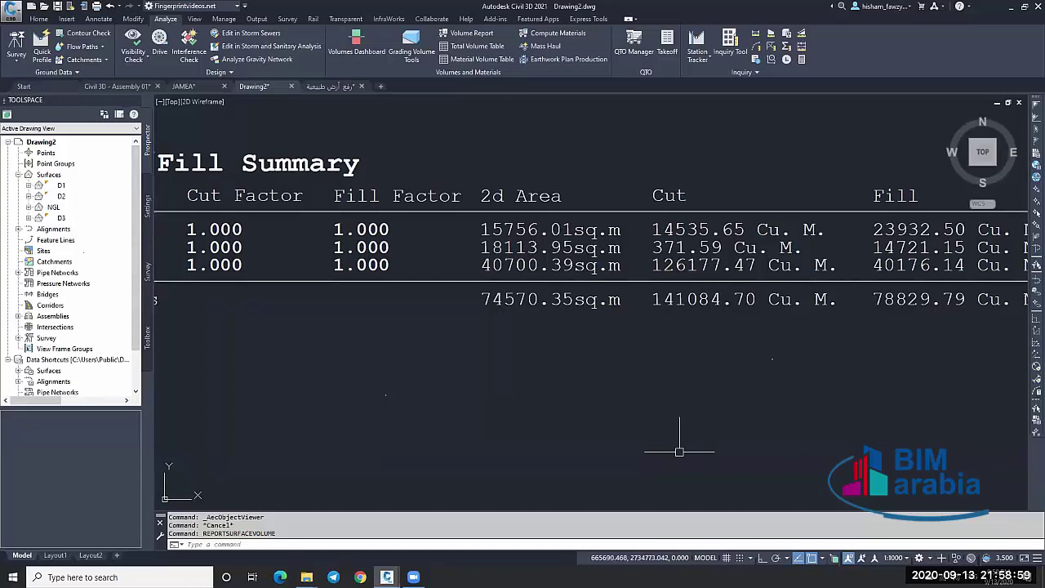
scroll(645, 349, down, 6)
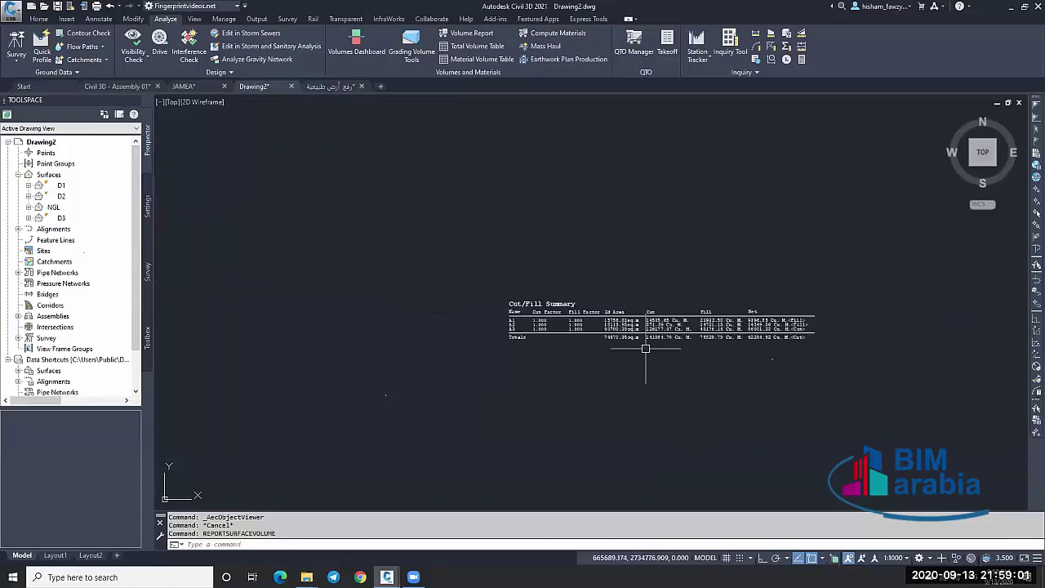
scroll(645, 349, down, 4)
key(Escape)
Zoom and pan until the NGL, D1 and D3 surfaces are in view.
scroll(740, 237, up, 7)
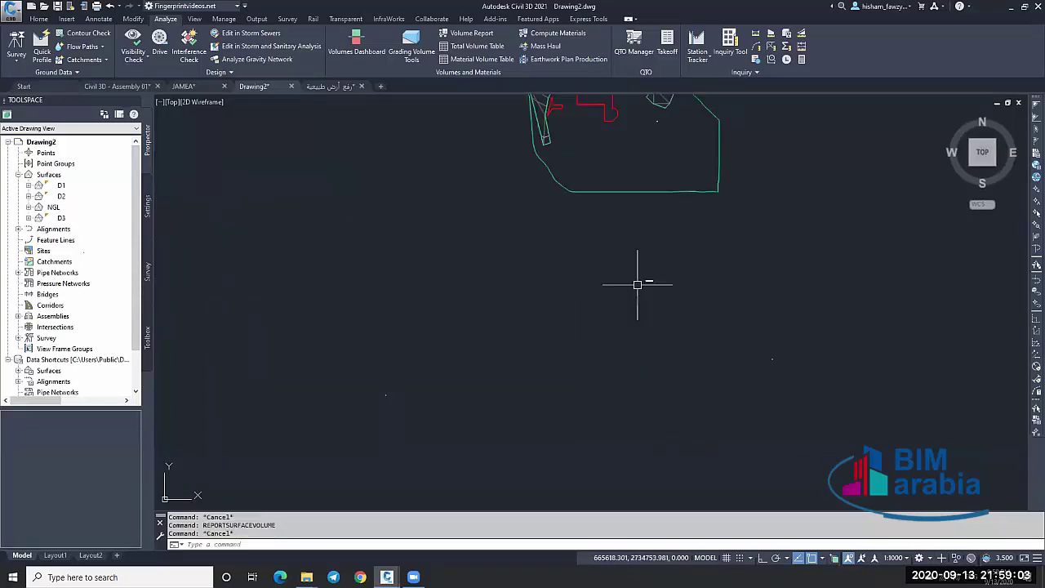
scroll(637, 284, down, 4)
scroll(603, 243, up, 6)
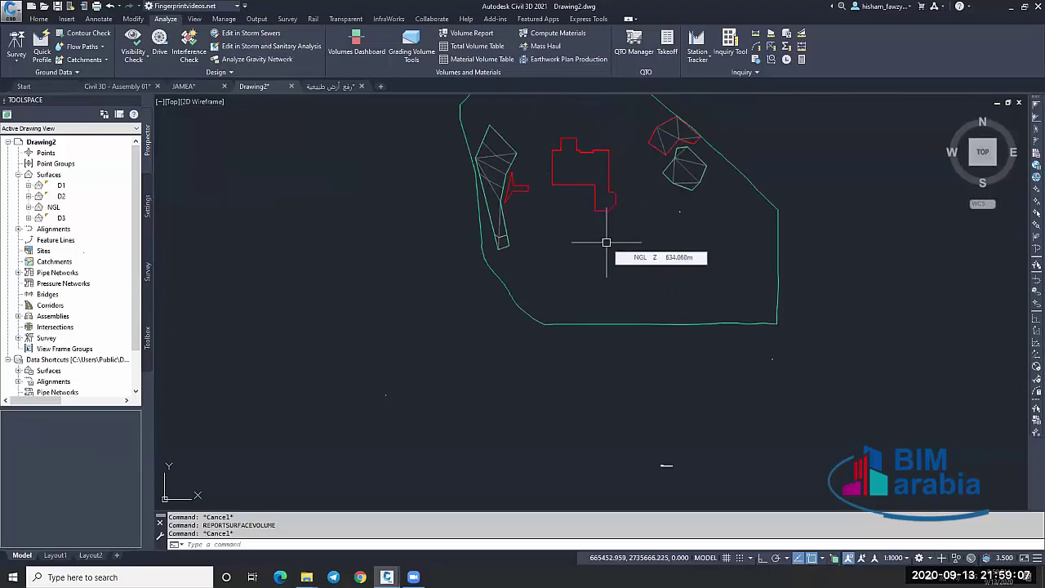
scroll(533, 145, up, 2)
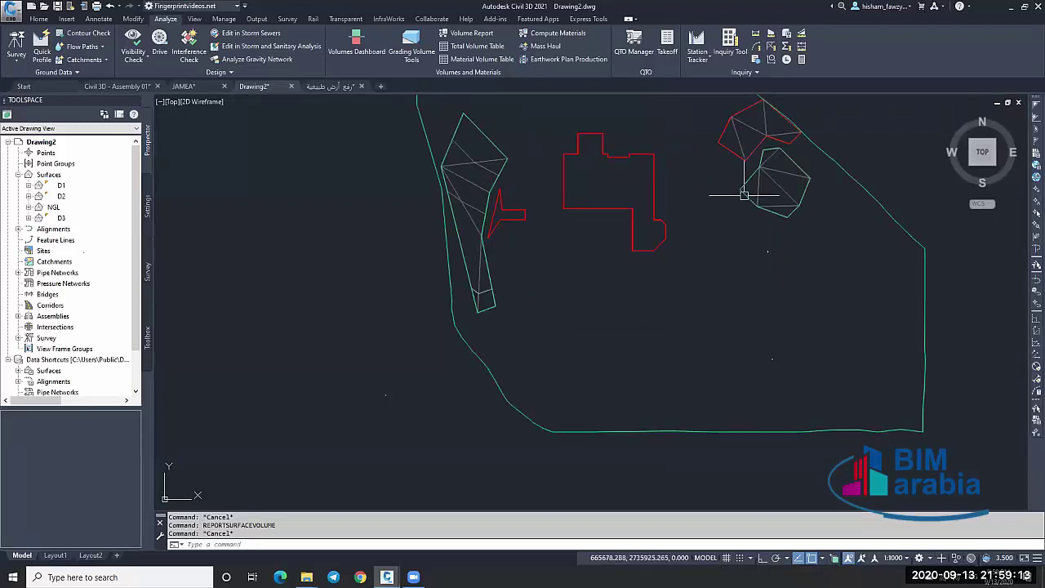
scroll(771, 159, up, 6)
scroll(742, 174, down, 3)
scroll(751, 182, up, 5)
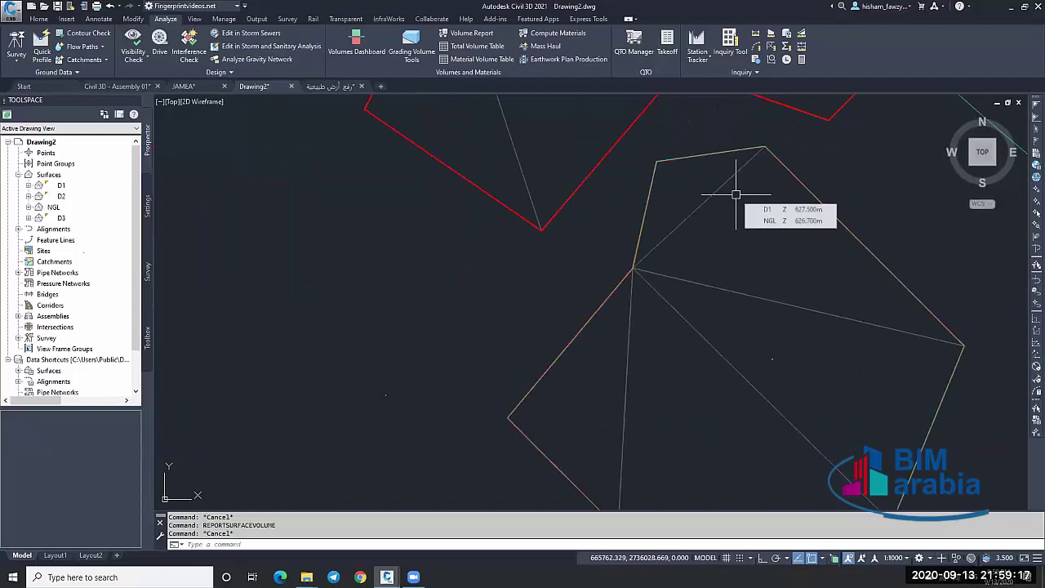
scroll(743, 212, down, 2)
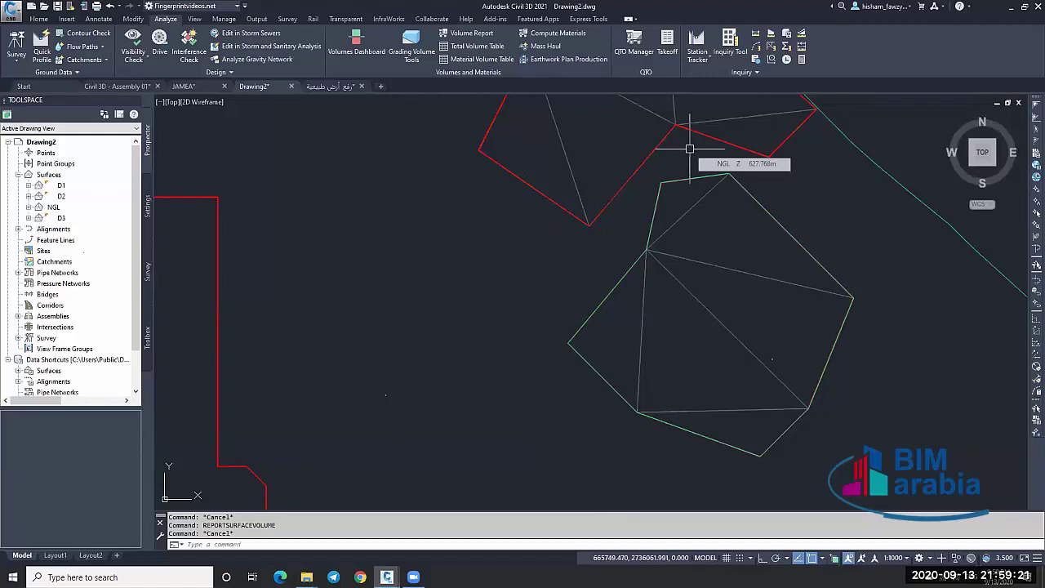
scroll(702, 253, down, 4)
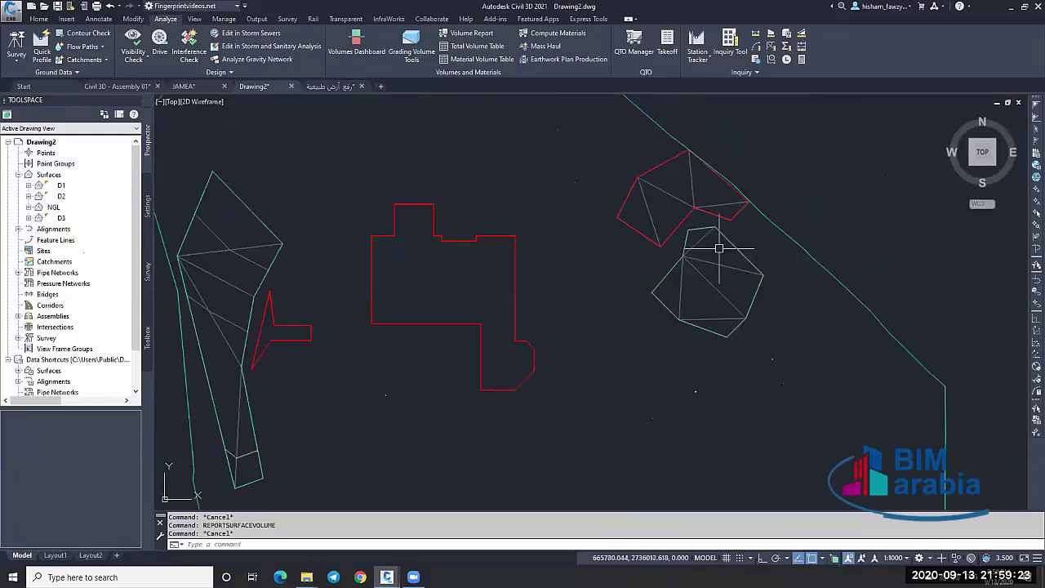
Draw a straight polyline from above to below the pentagon surface with PL.
text(pl)
key(Return)
click(699, 218)
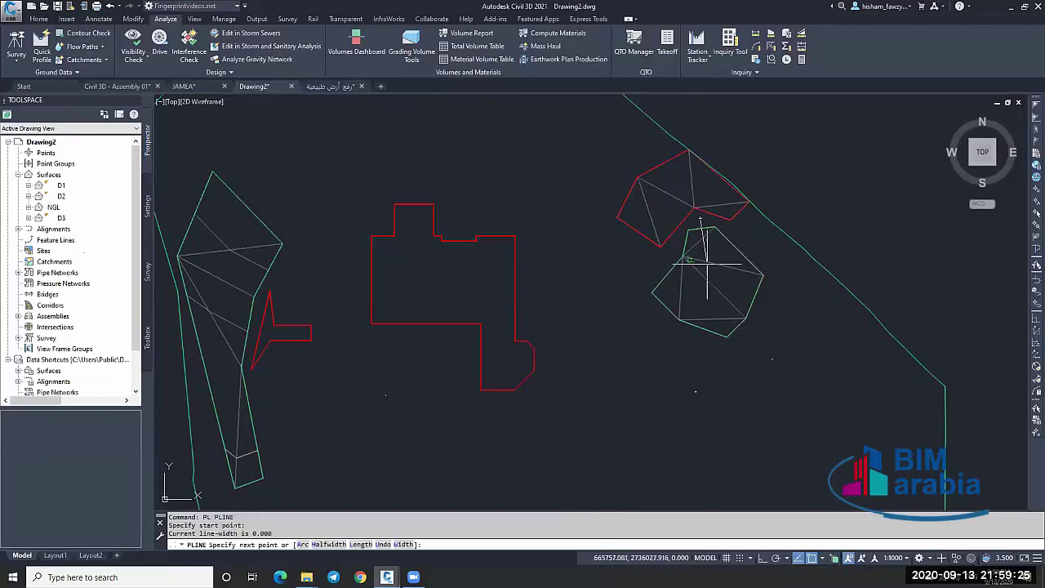
click(720, 368)
key(Escape)
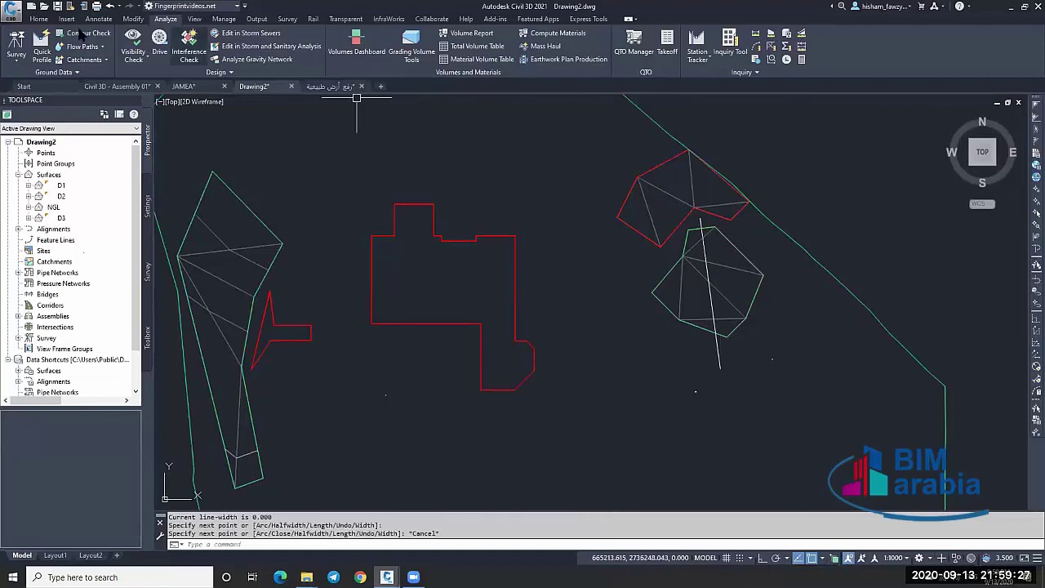
Try to start Create Alignment from Objects, then cancel an accidental stretch of the line.
click(39, 19)
click(231, 35)
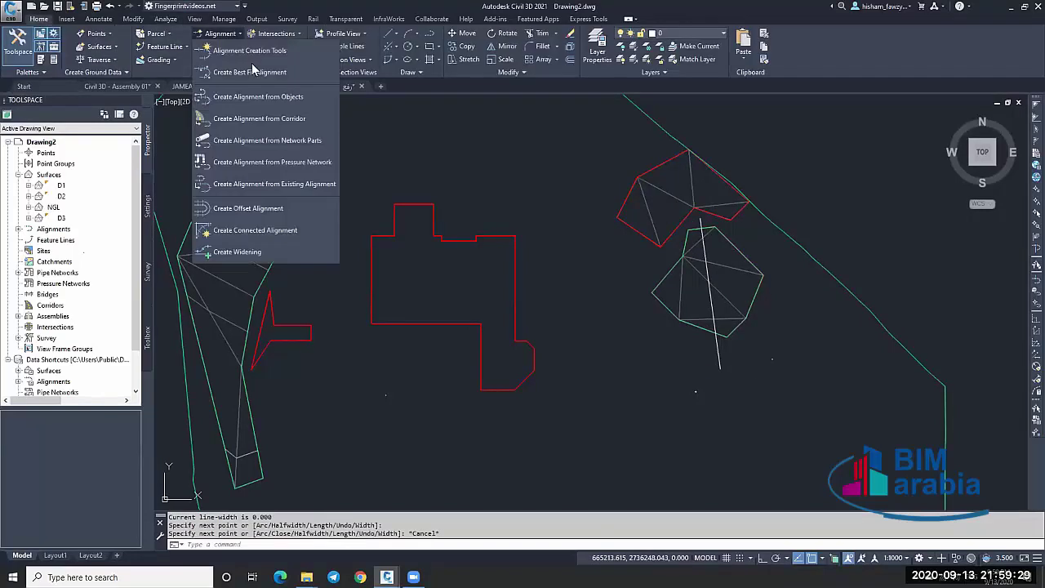
click(291, 97)
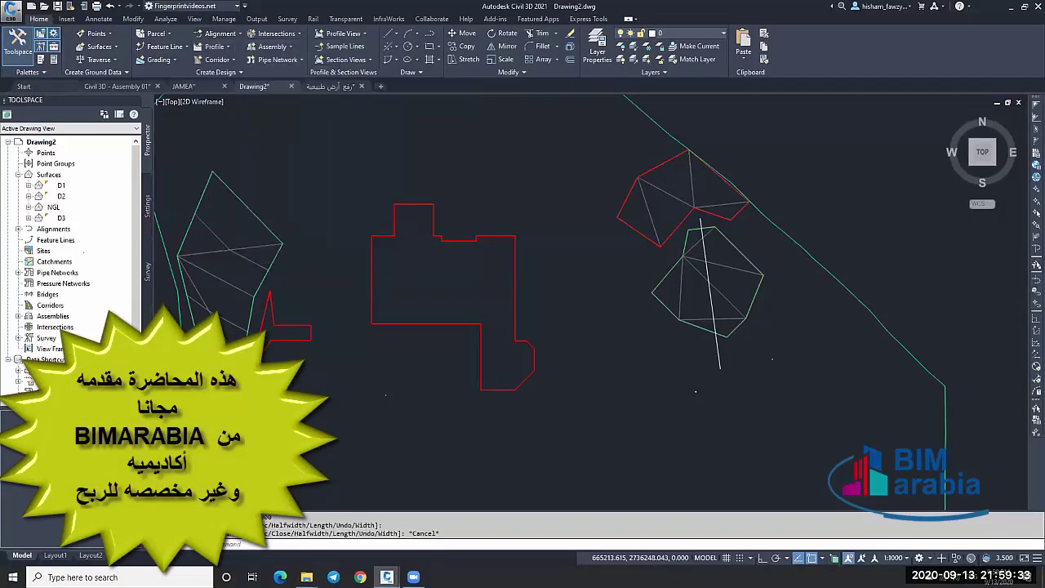
scroll(719, 368, up, 4)
click(719, 367)
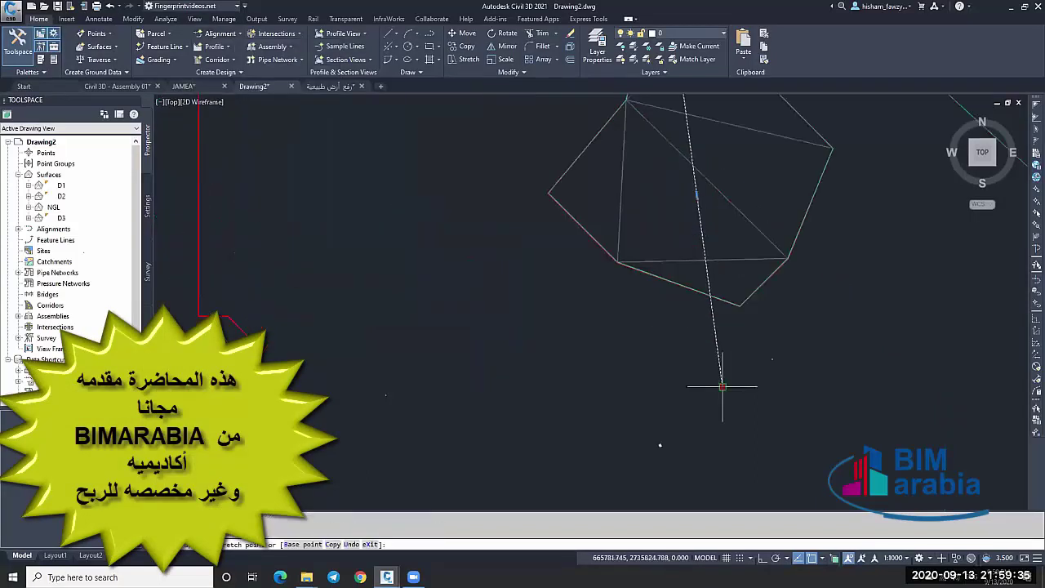
scroll(747, 335, down, 4)
key(Escape)
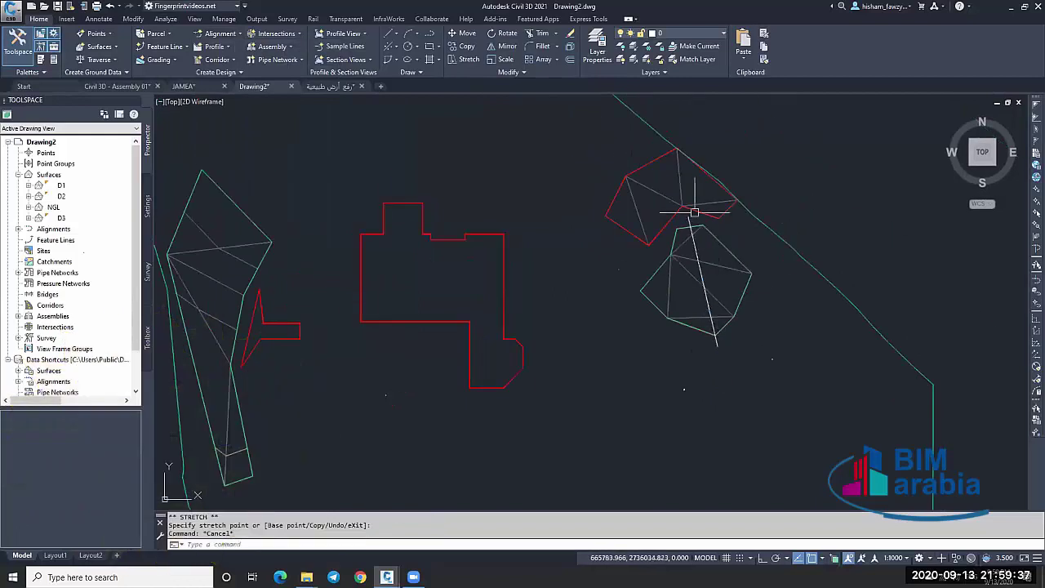
Create an alignment from the drawn line, accepting its direction and default settings.
click(222, 34)
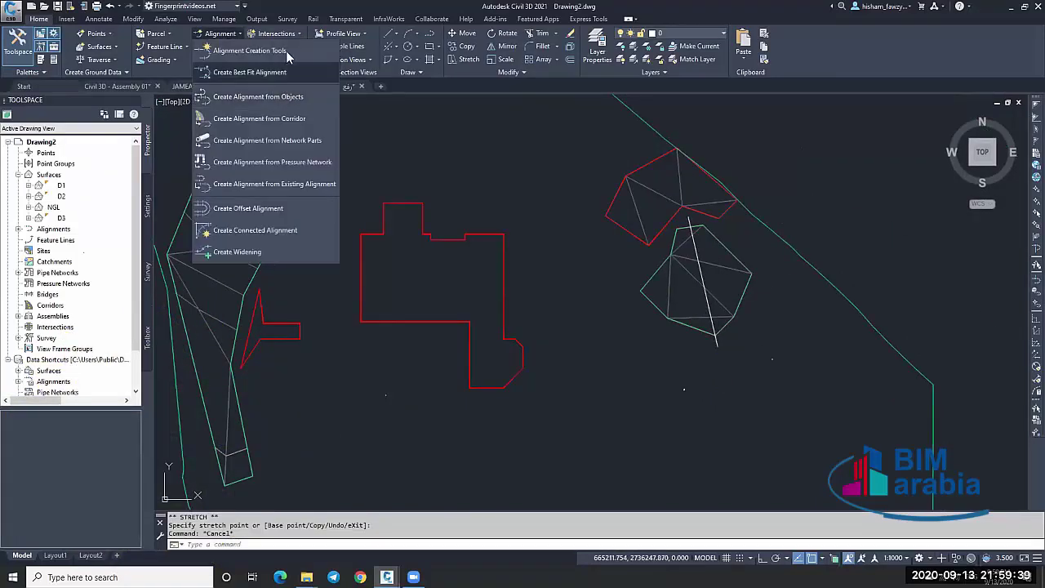
click(291, 96)
click(709, 305)
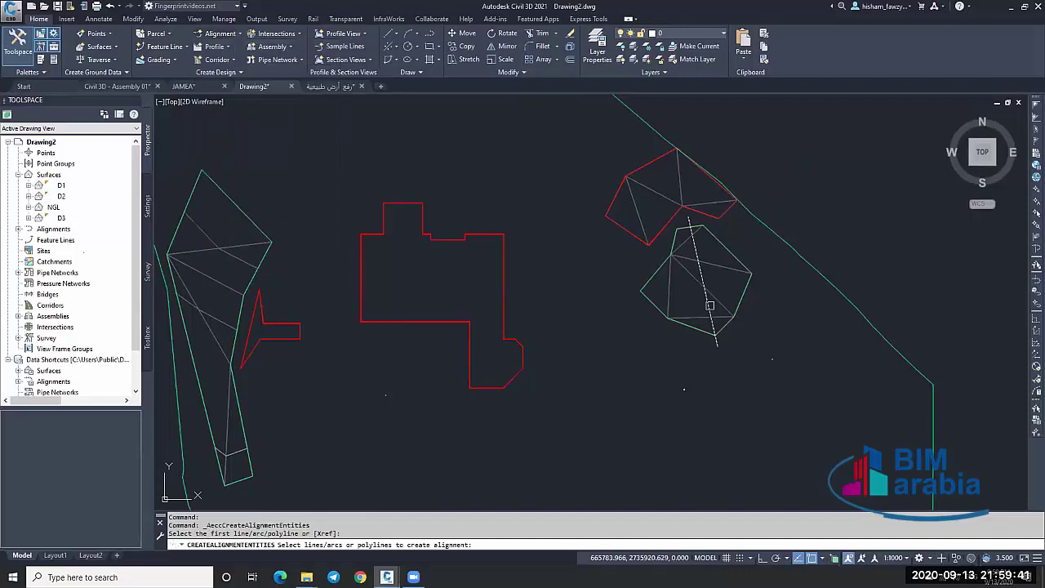
key(Return)
key(Return)
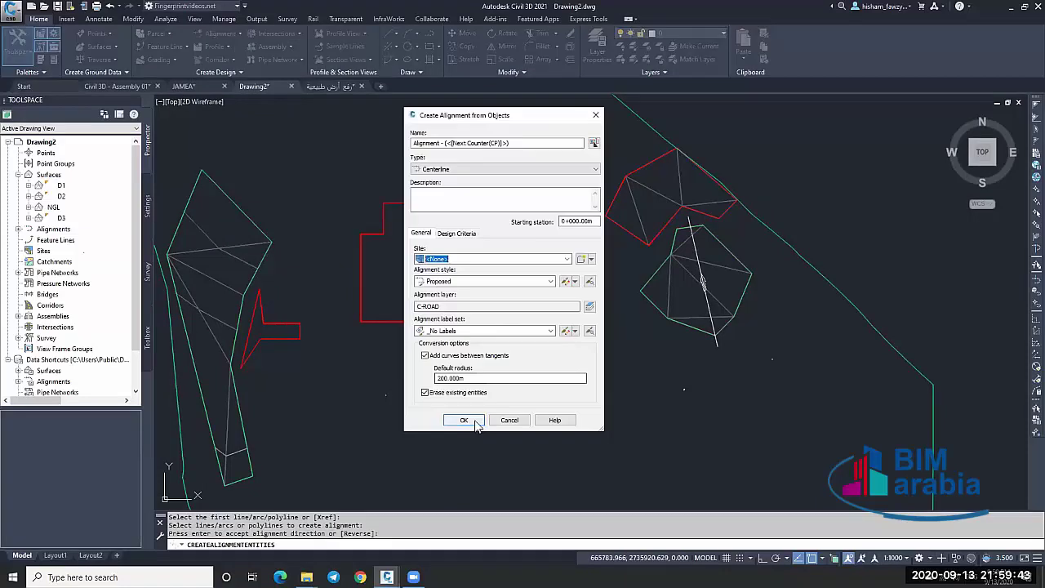
click(463, 421)
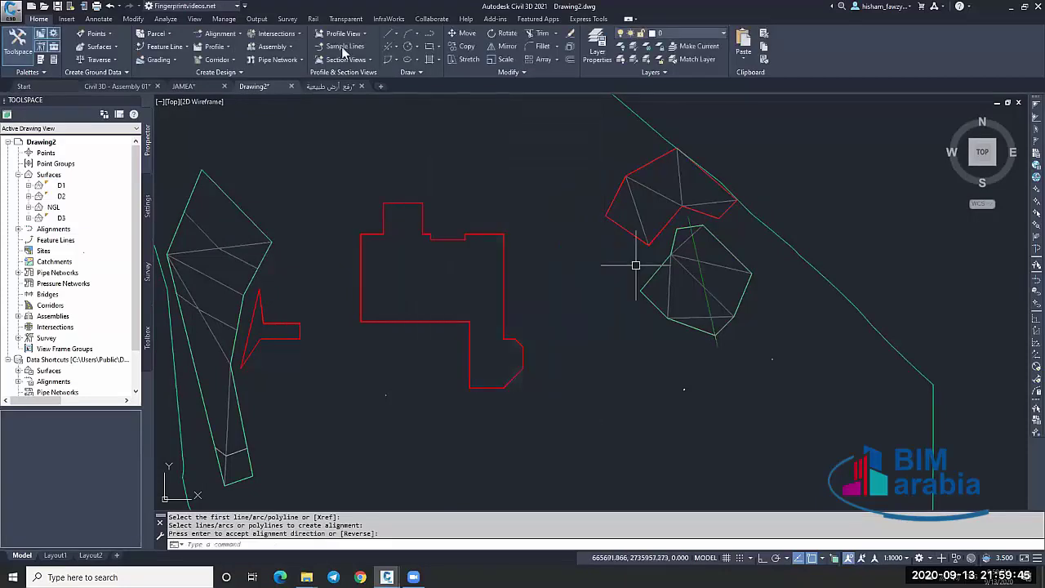
click(343, 49)
Accept Alignment - (1) and the default sample line group, choosing By range of stations.
key(Return)
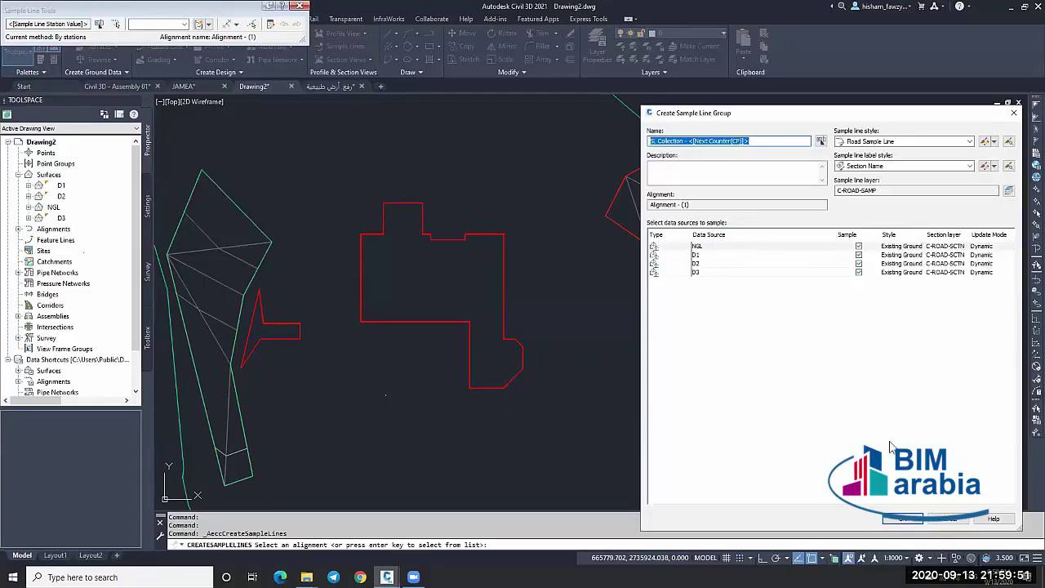
click(890, 518)
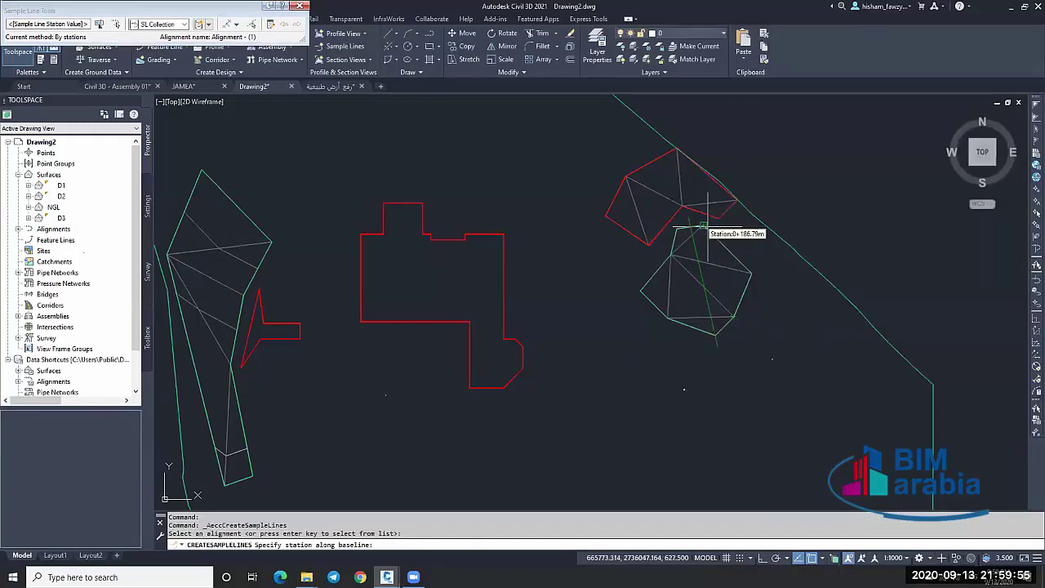
click(231, 23)
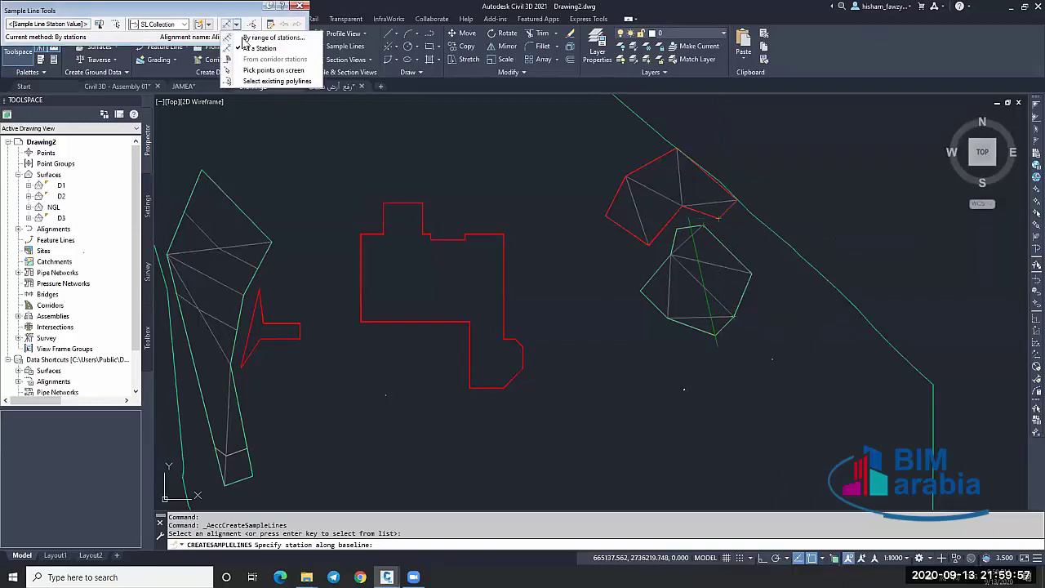
click(269, 31)
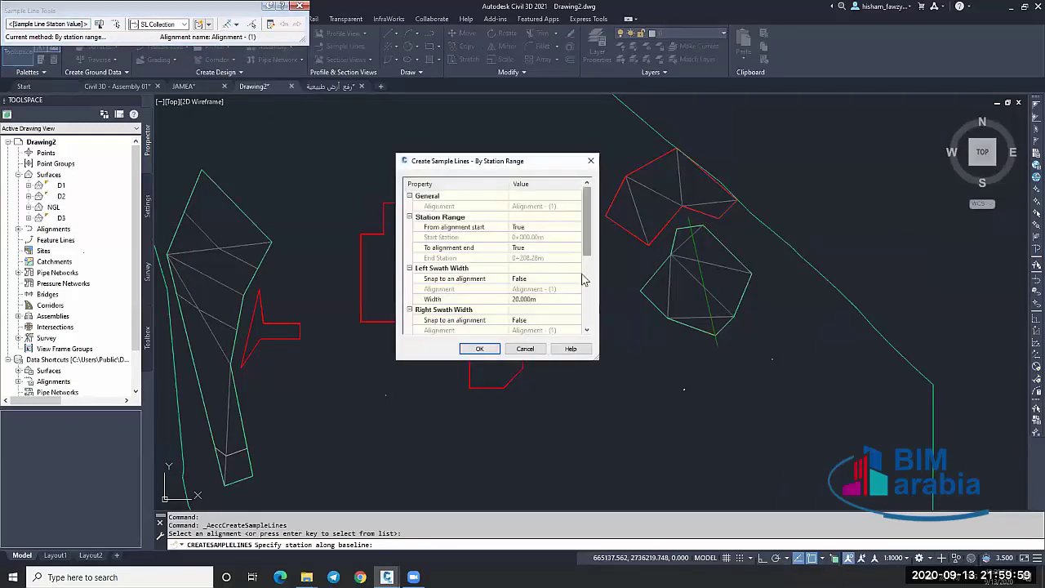
Set Increment Along Tangents to 10 and add sample lines at range start and end.
scroll(562, 294, down, 4)
click(543, 268)
text(10)
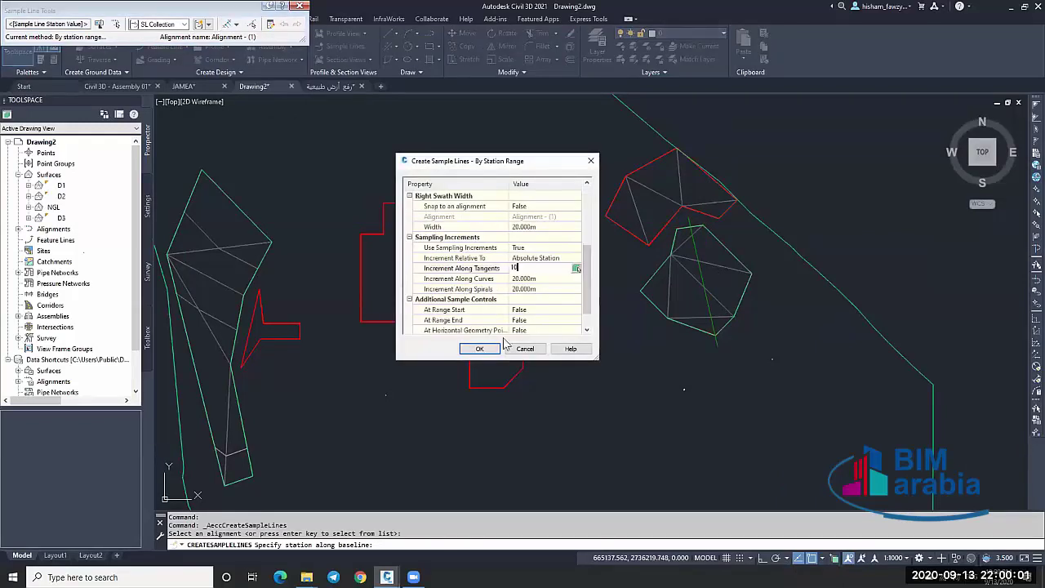
click(539, 310)
click(541, 329)
click(534, 318)
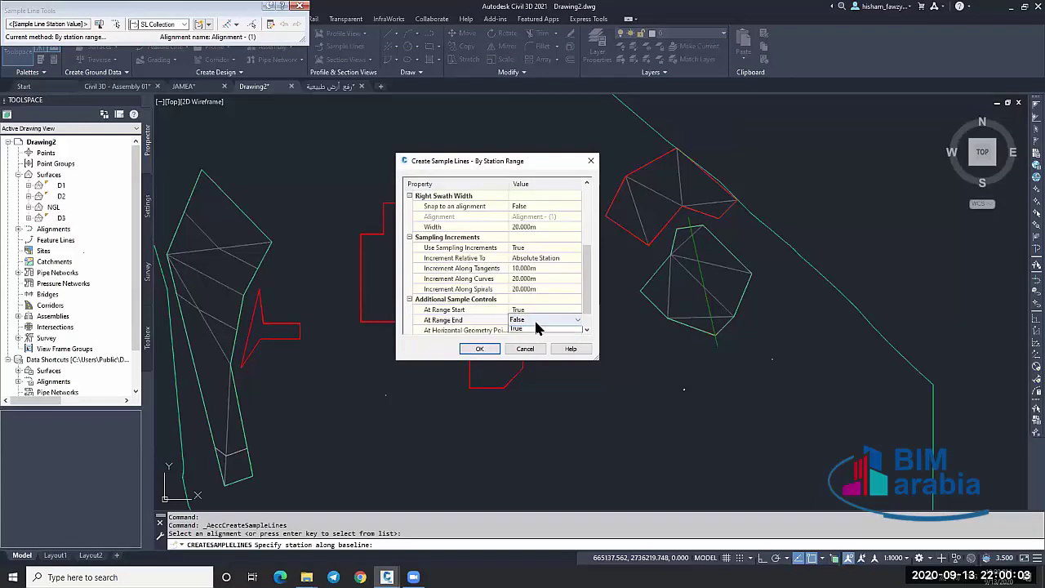
click(533, 319)
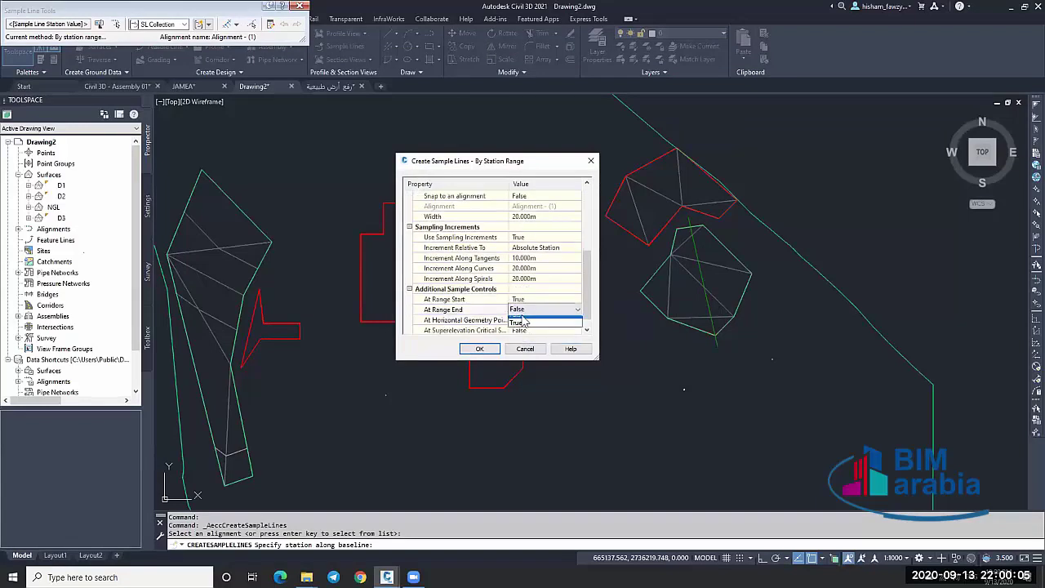
click(520, 329)
click(479, 348)
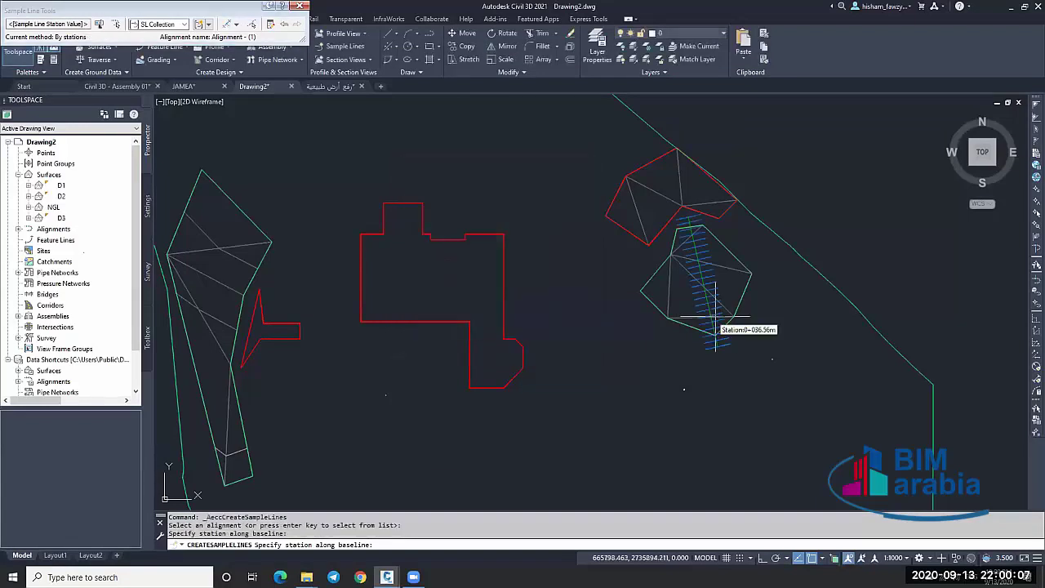
Finish placing sample lines and inspect one of the new lines.
scroll(723, 310, up, 2)
scroll(723, 304, up, 2)
key(Escape)
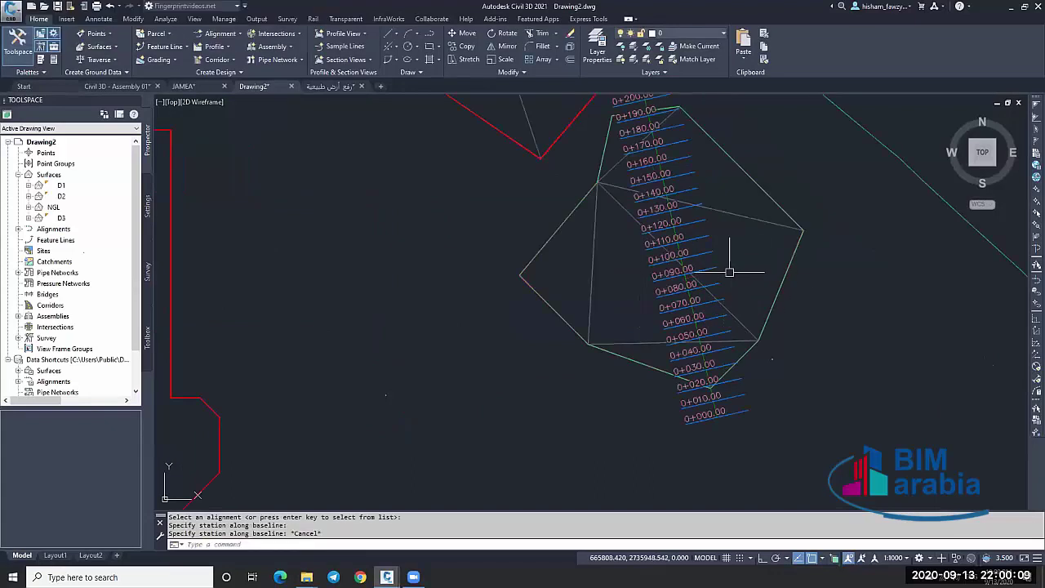
click(699, 255)
scroll(690, 286, down, 3)
key(Escape)
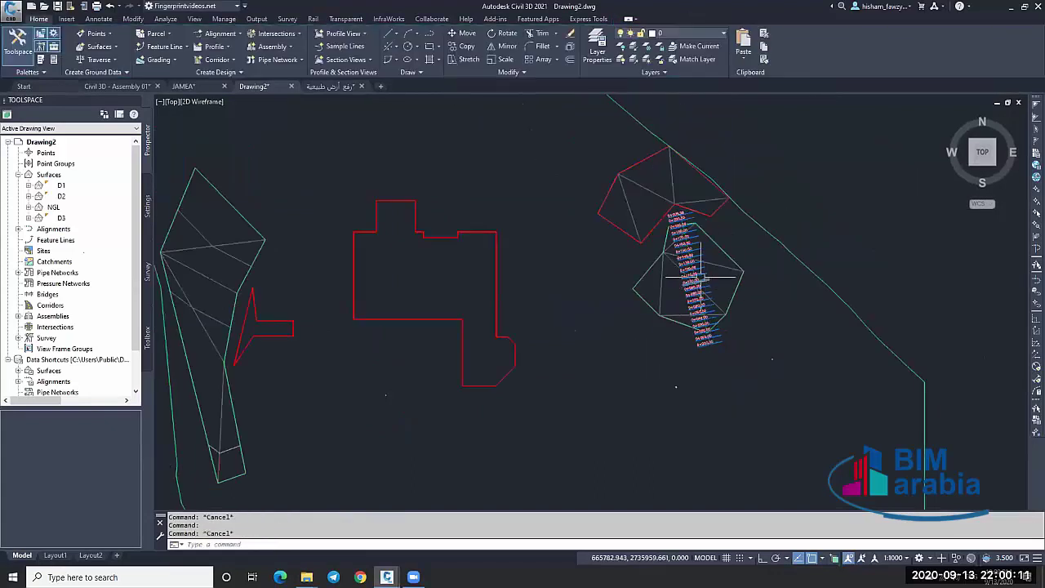
scroll(710, 270, up, 2)
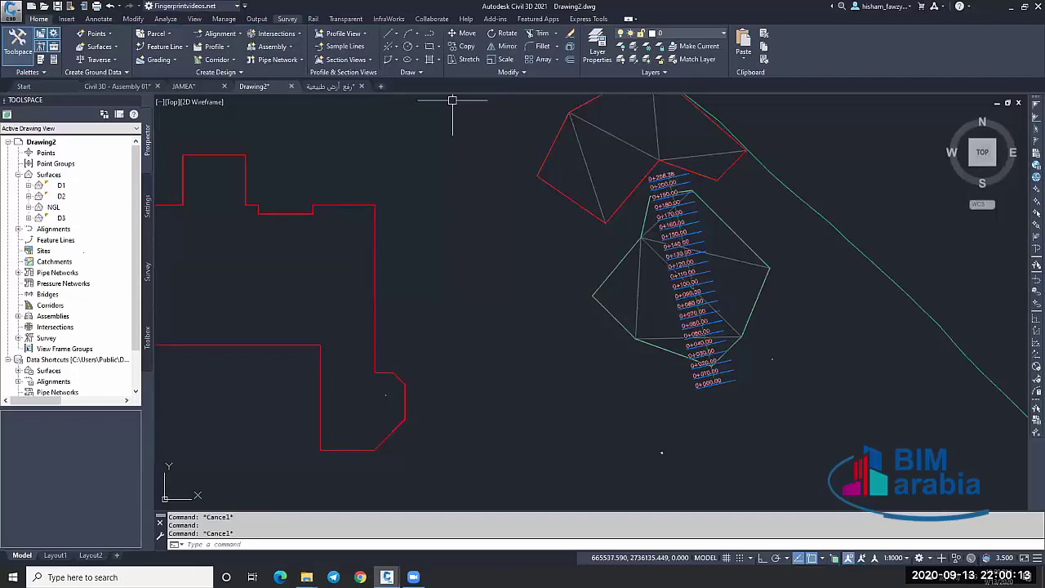
Open the Sample Line Group Properties and select sample line rows 1 through 22.
click(698, 283)
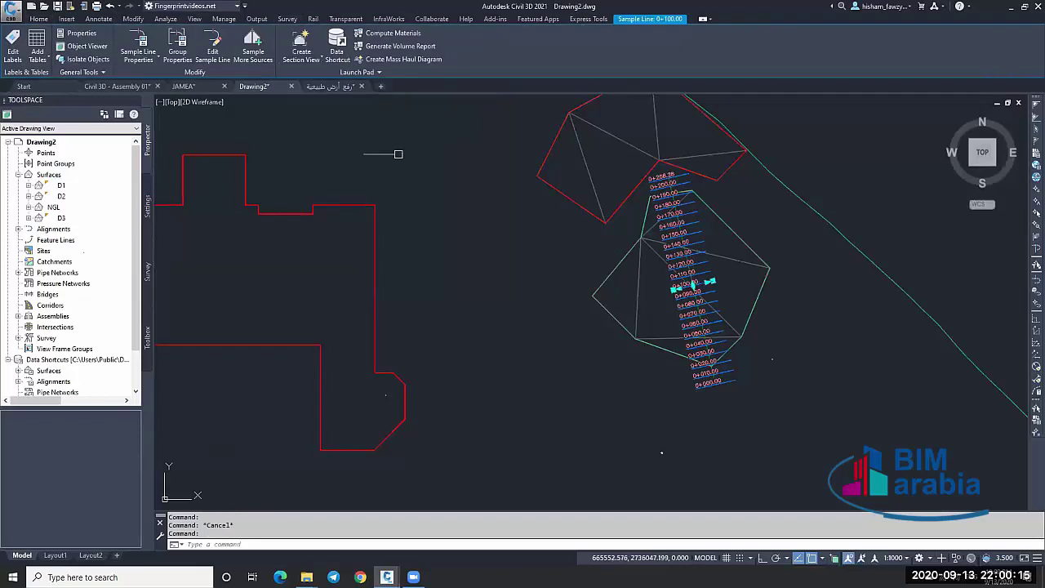
click(187, 41)
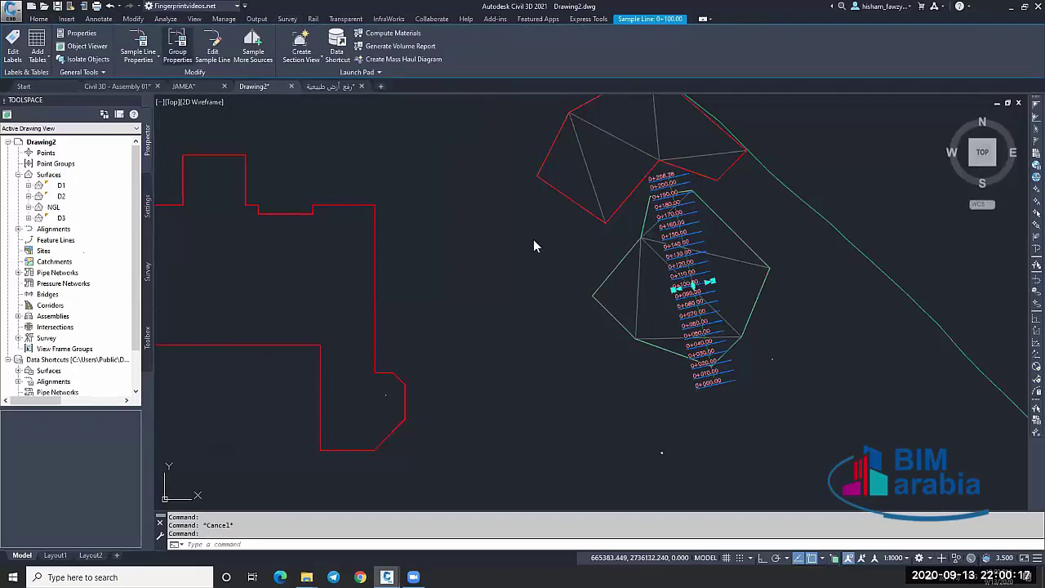
scroll(612, 327, down, 3)
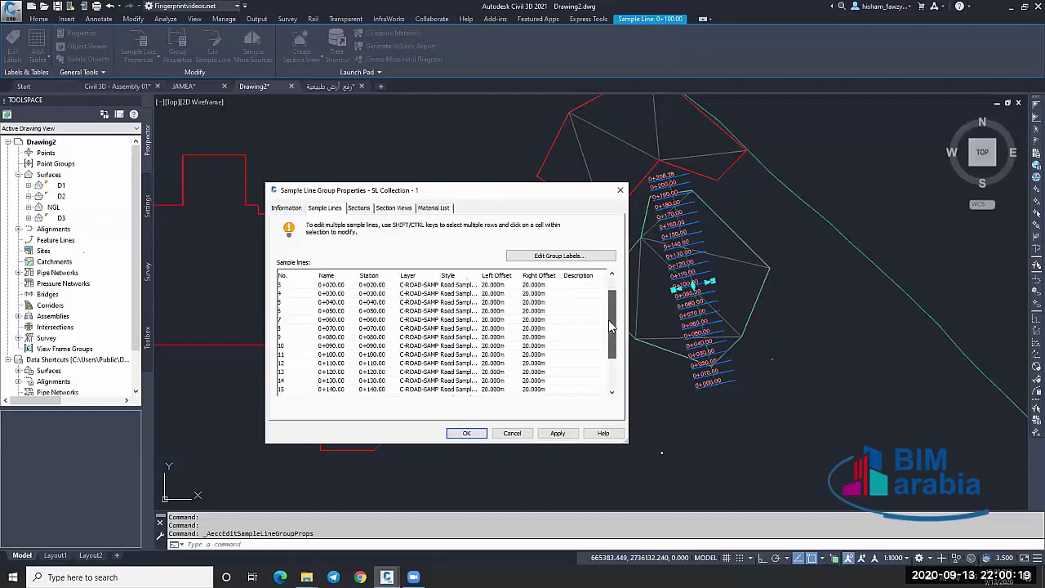
scroll(372, 335, up, 3)
click(372, 287)
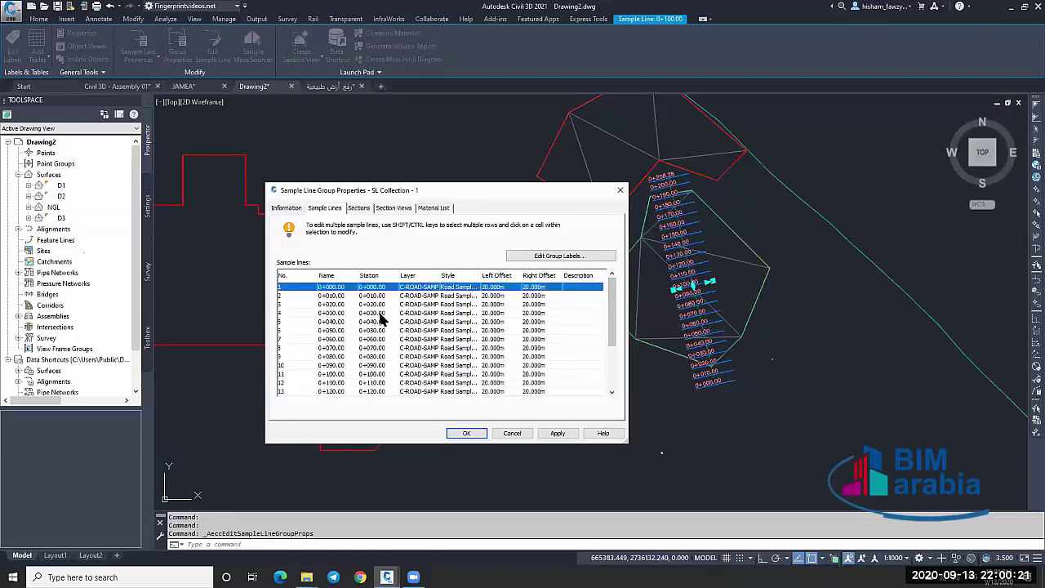
scroll(369, 308, down, 3)
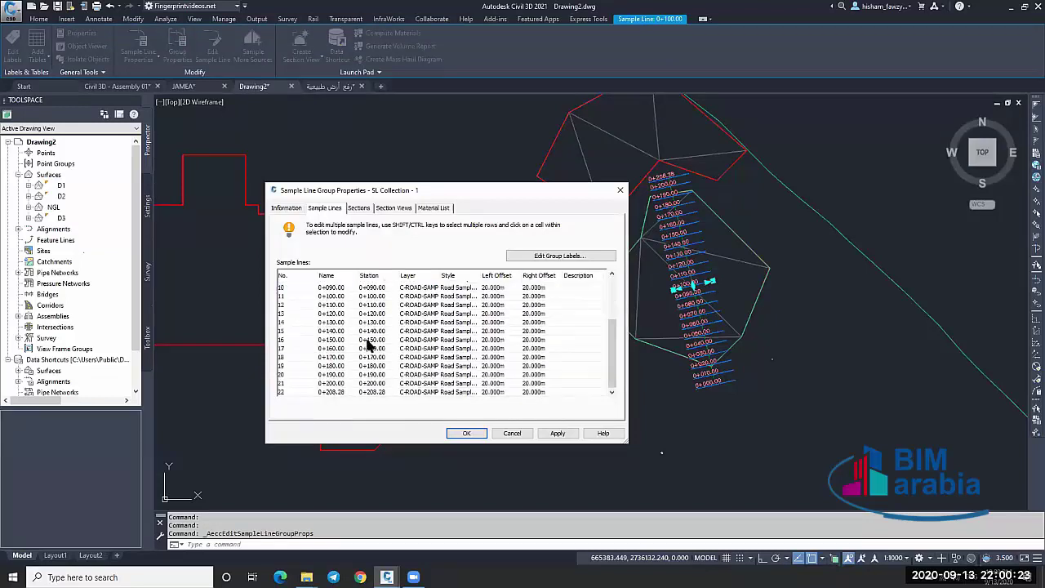
shift+click(335, 393)
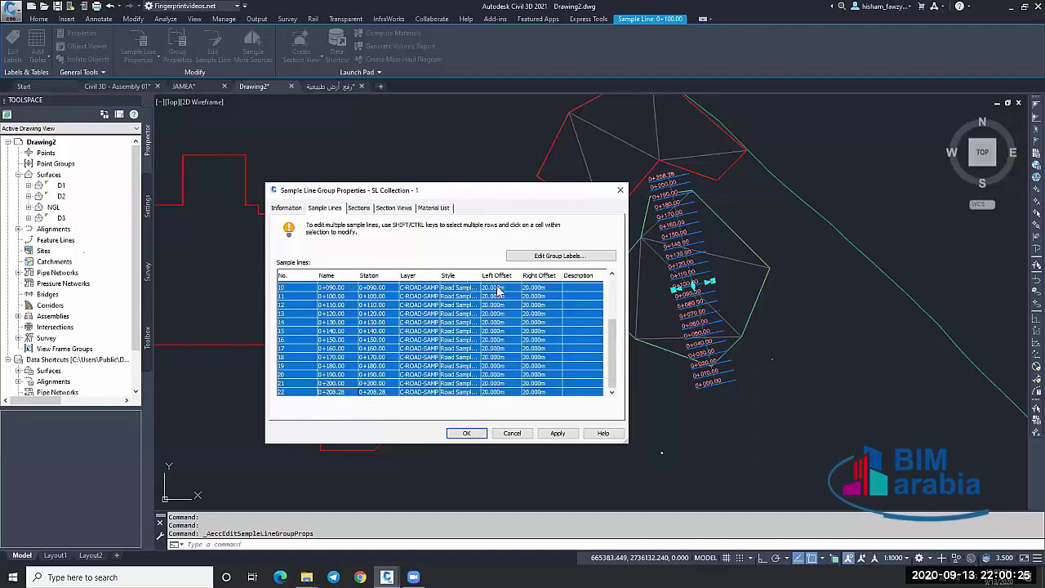
Set Left and Right Offset to 100 for all rows, apply, and clear the selection.
click(494, 287)
text(100)
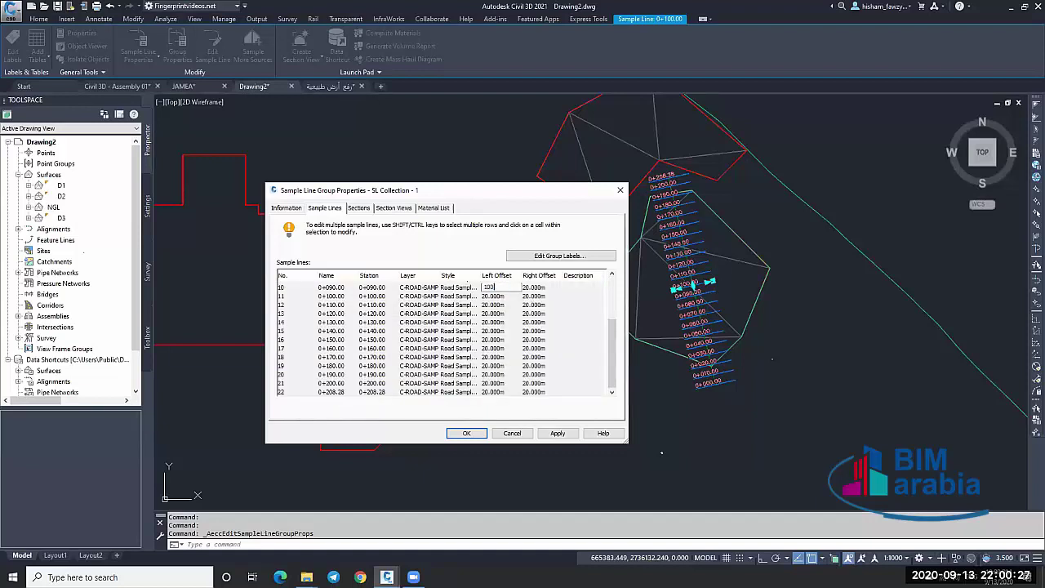
key(Tab)
text(1)
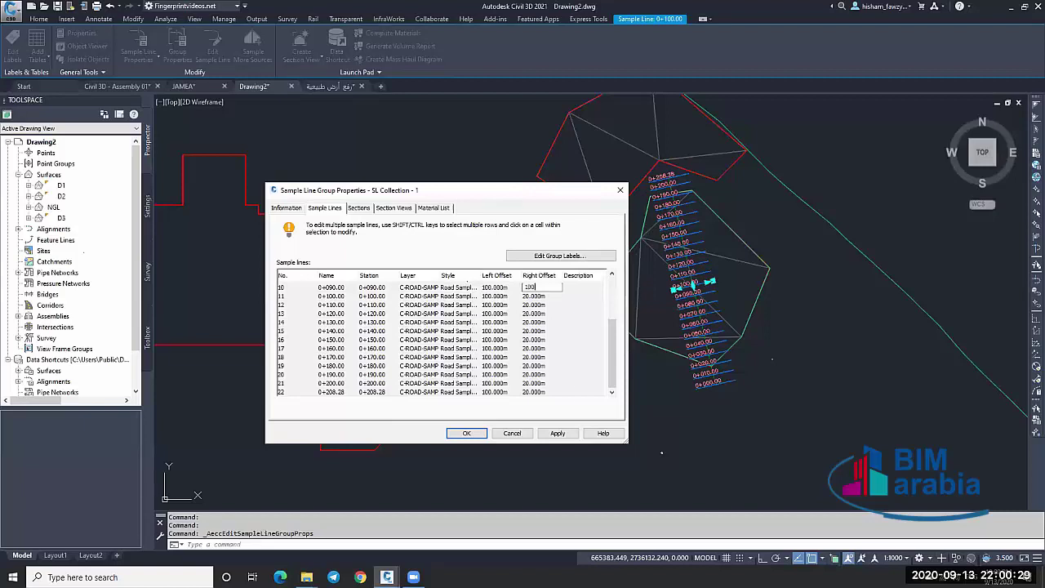
click(572, 433)
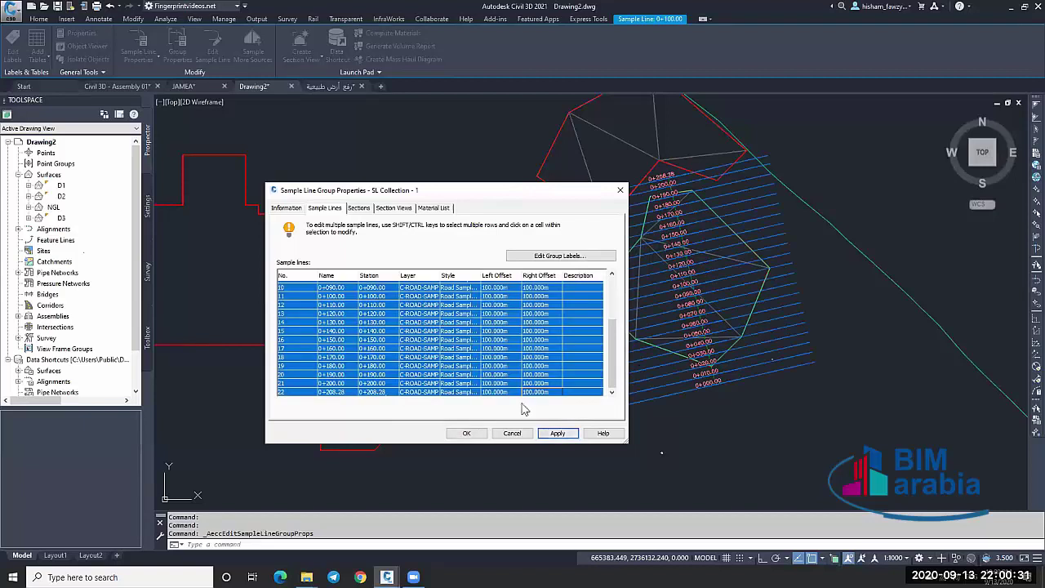
click(465, 433)
key(Escape)
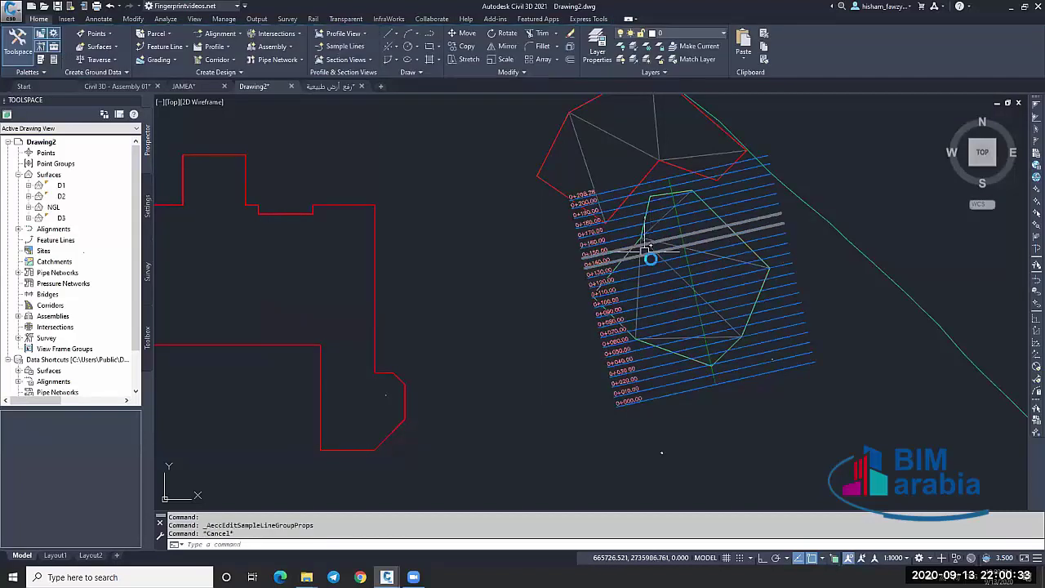
scroll(694, 278, down, 4)
scroll(676, 297, up, 4)
key(Escape)
Create multiple section views in a Draft grid placed to the right of the site.
click(676, 297)
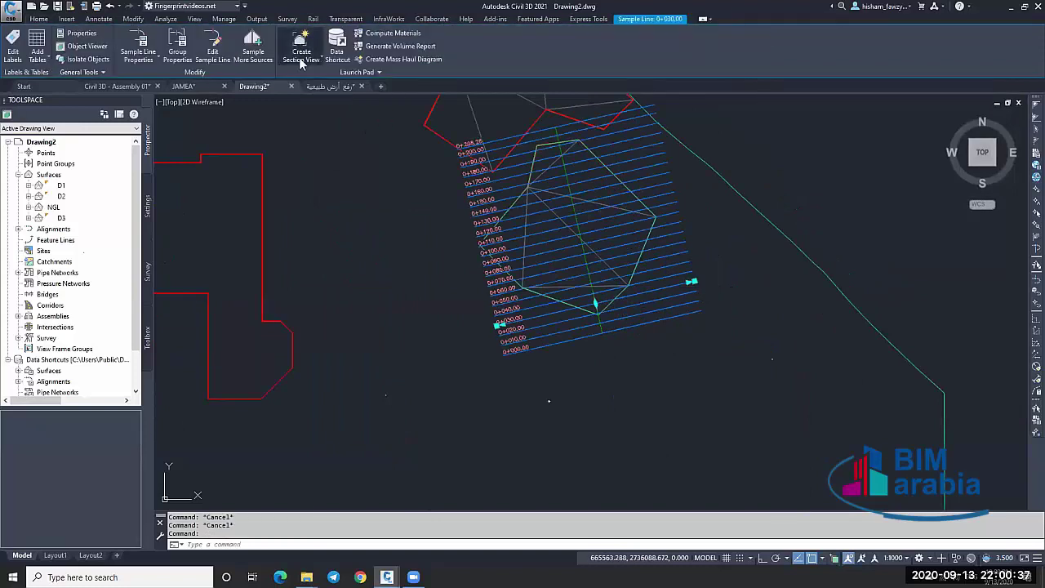
click(302, 56)
click(329, 99)
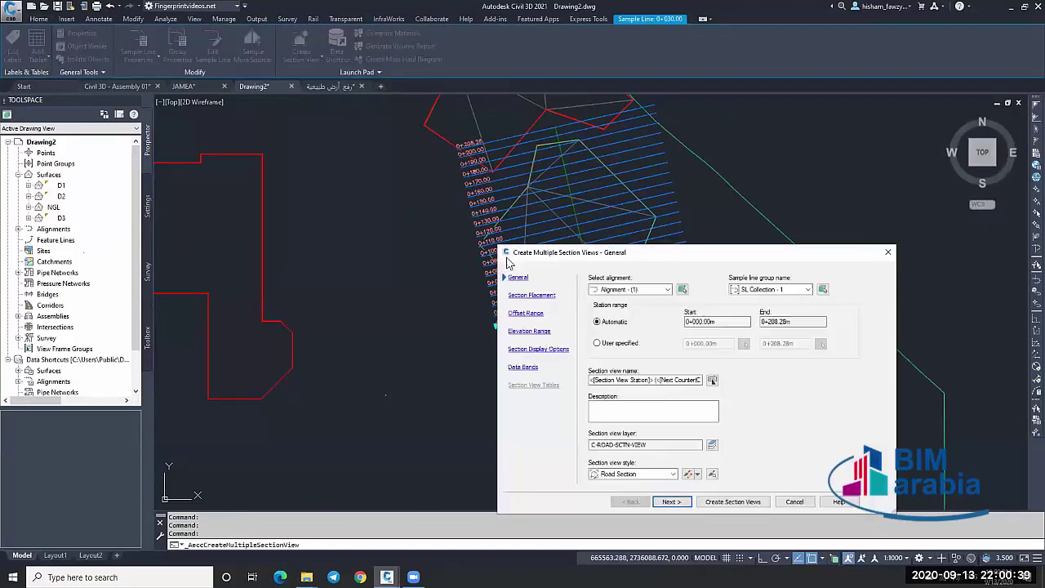
click(532, 294)
click(600, 345)
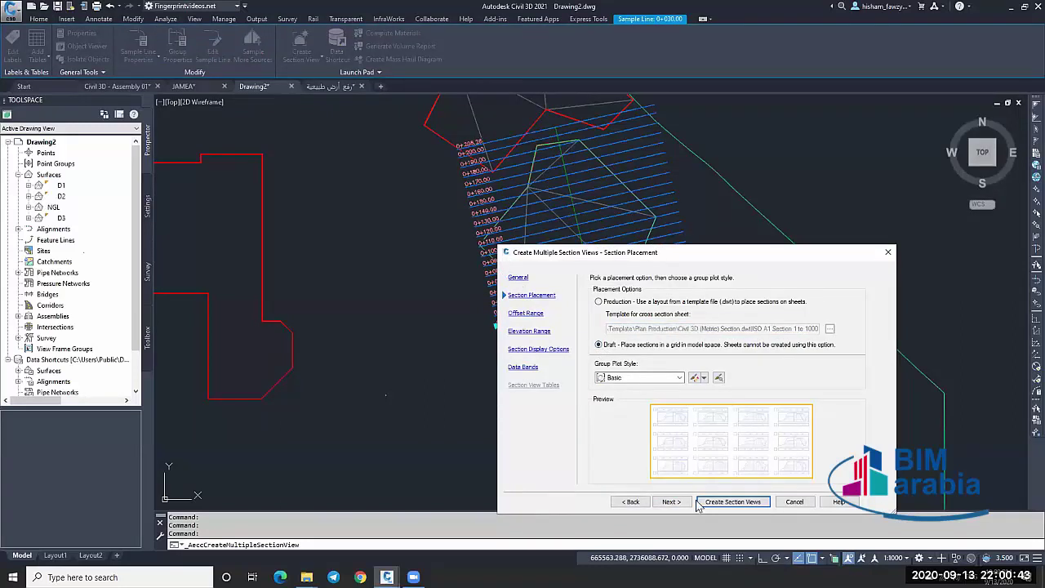
click(732, 501)
scroll(437, 208, down, 2)
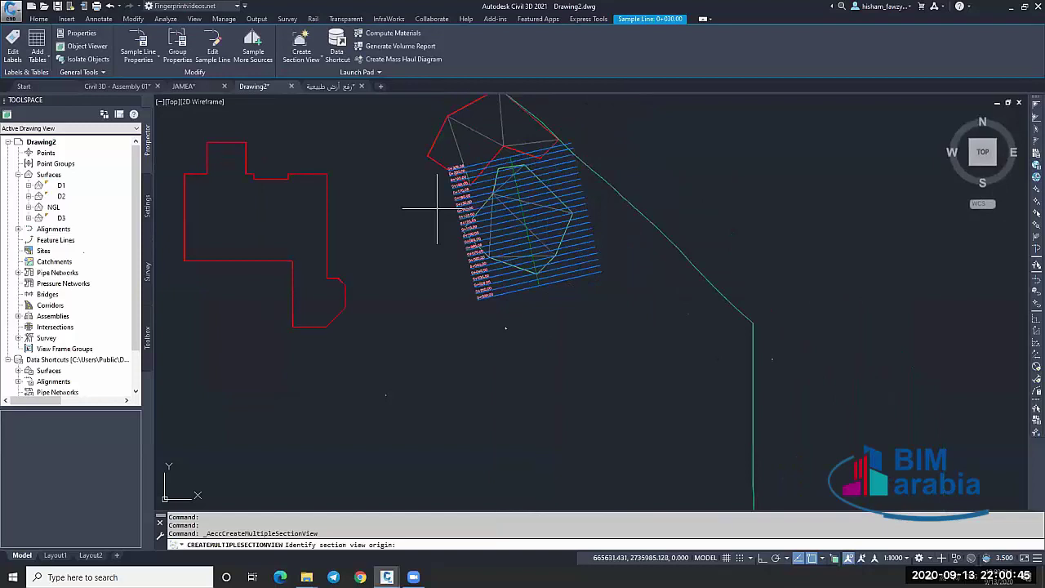
scroll(436, 208, down, 3)
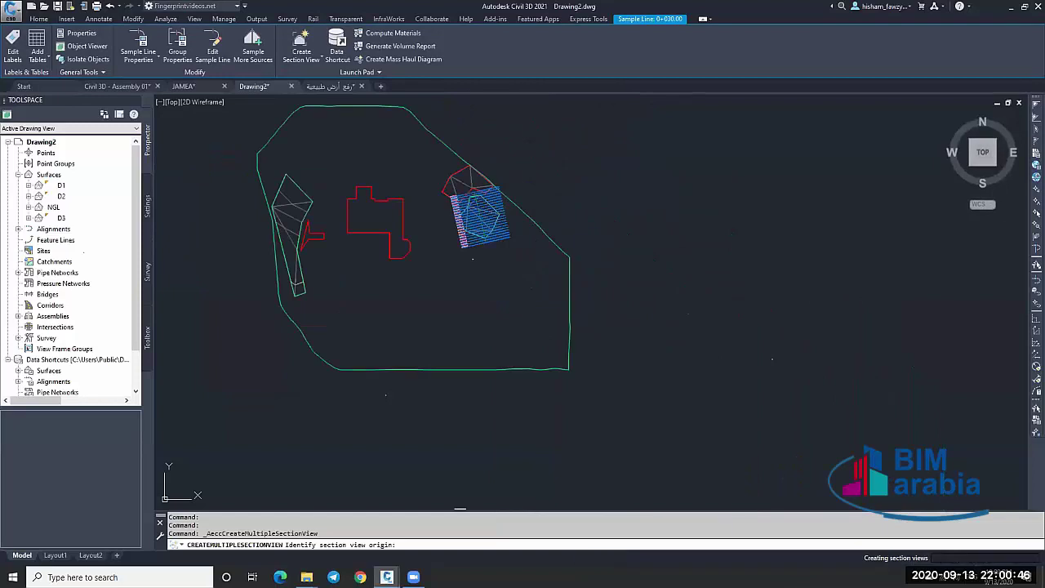
click(682, 176)
key(Escape)
scroll(653, 195, up, 5)
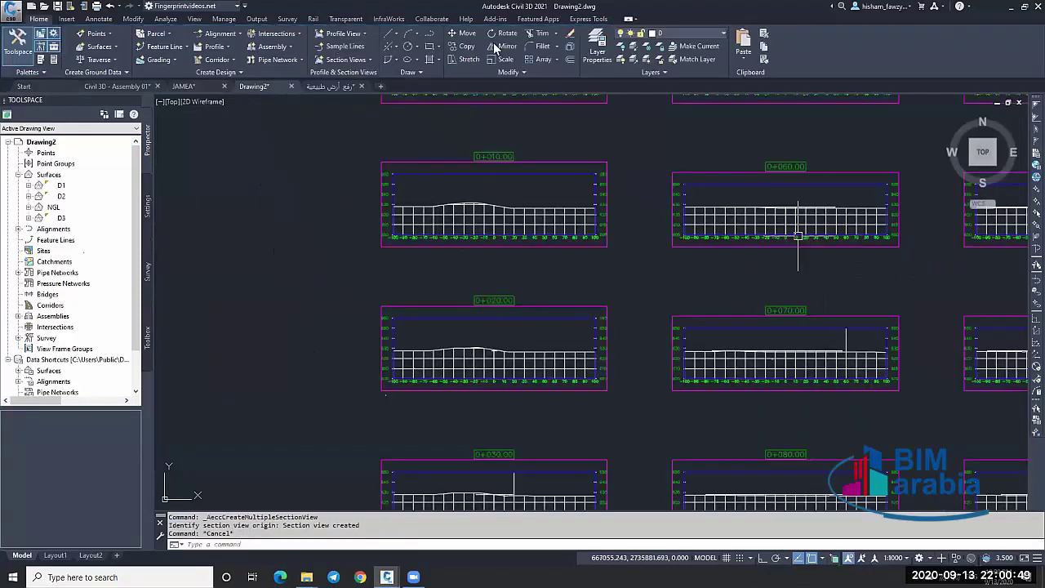
scroll(796, 216, up, 4)
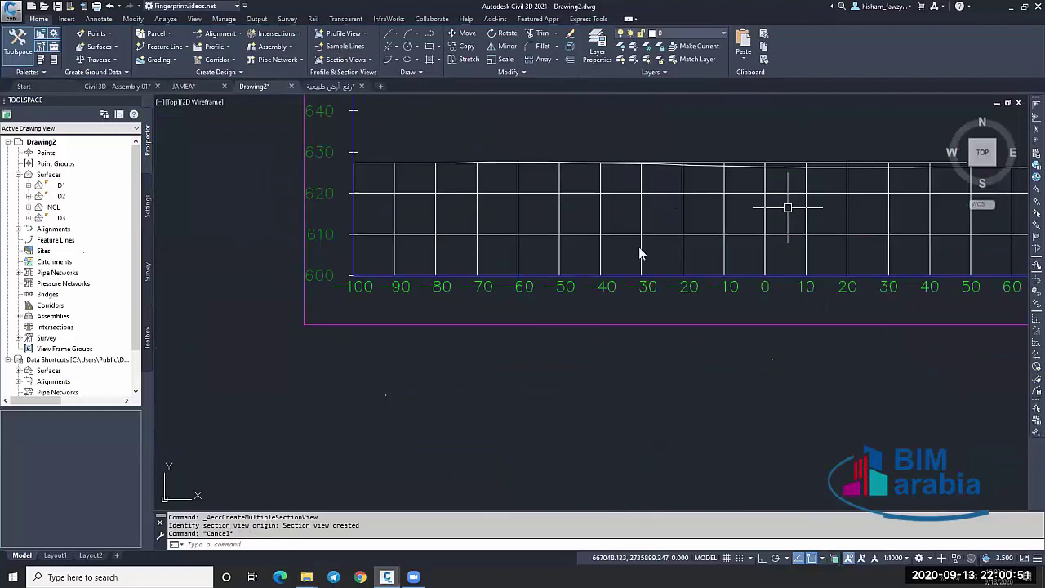
scroll(622, 310, up, 2)
Compute materials with EG set to NGL and DATUM set to D2.
click(649, 416)
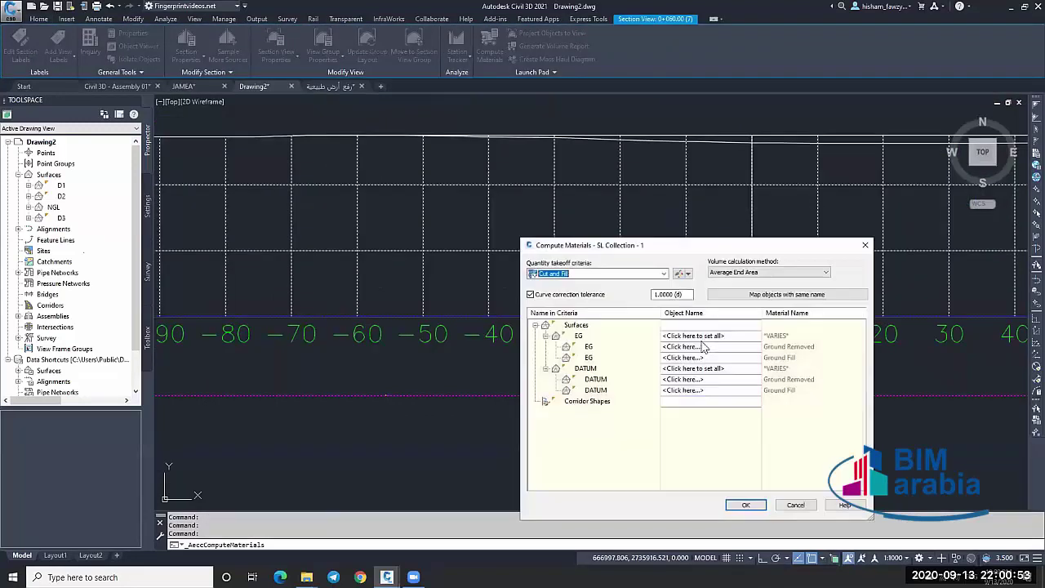
click(690, 337)
click(698, 368)
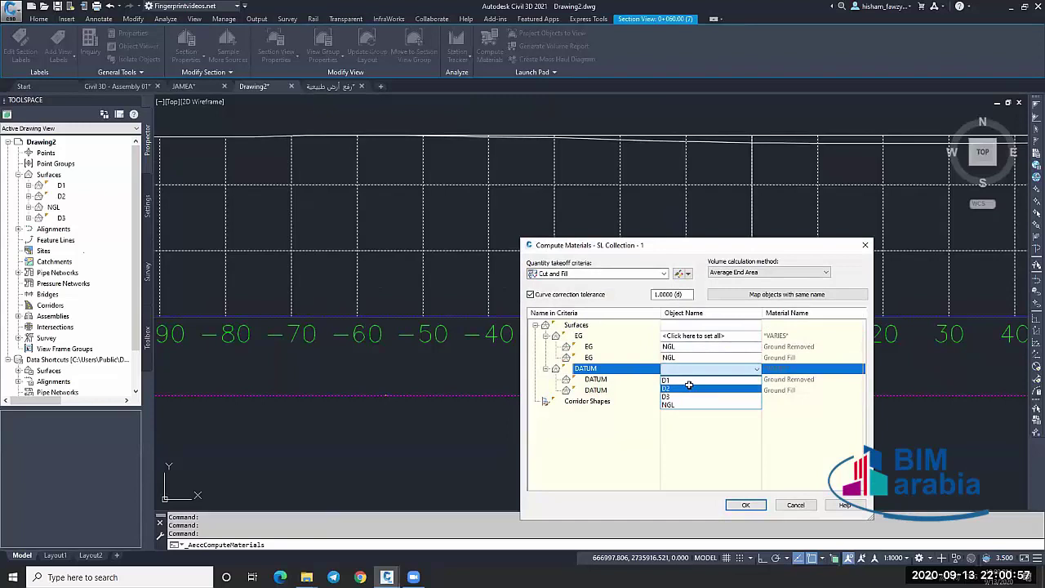
click(689, 387)
click(745, 505)
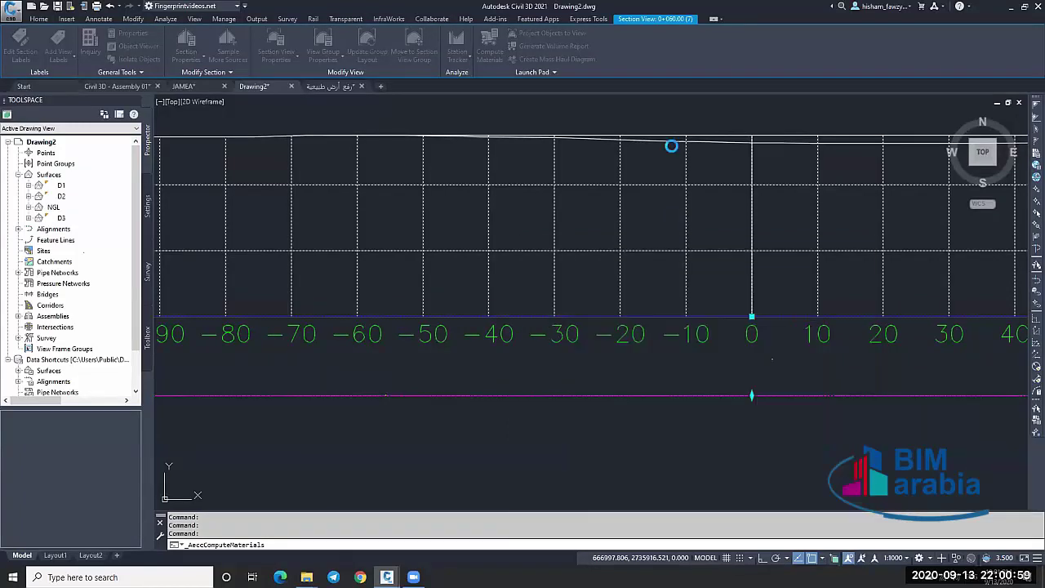
scroll(610, 222, down, 5)
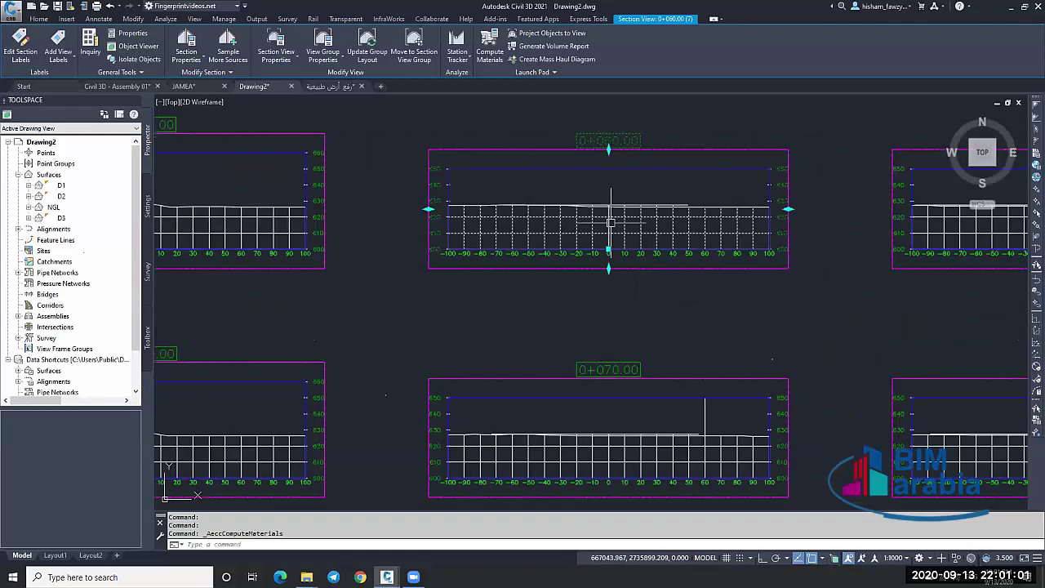
scroll(613, 222, down, 2)
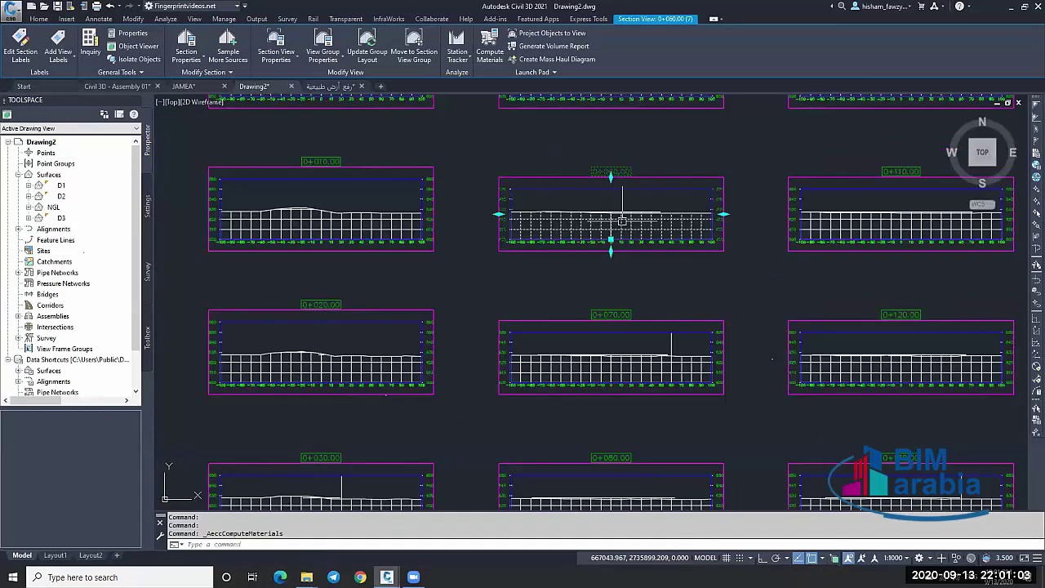
scroll(622, 221, down, 2)
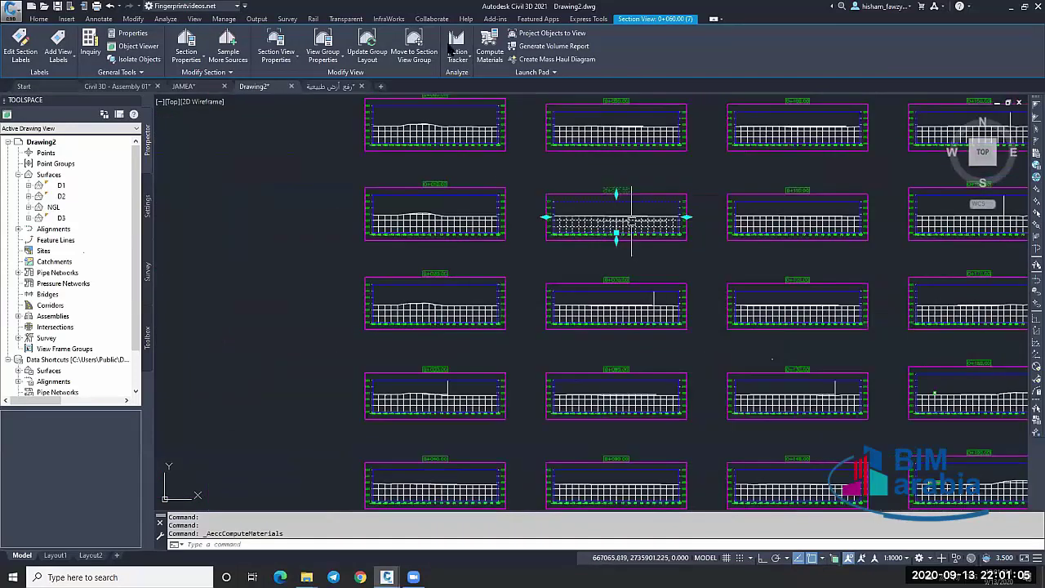
scroll(656, 413, up, 2)
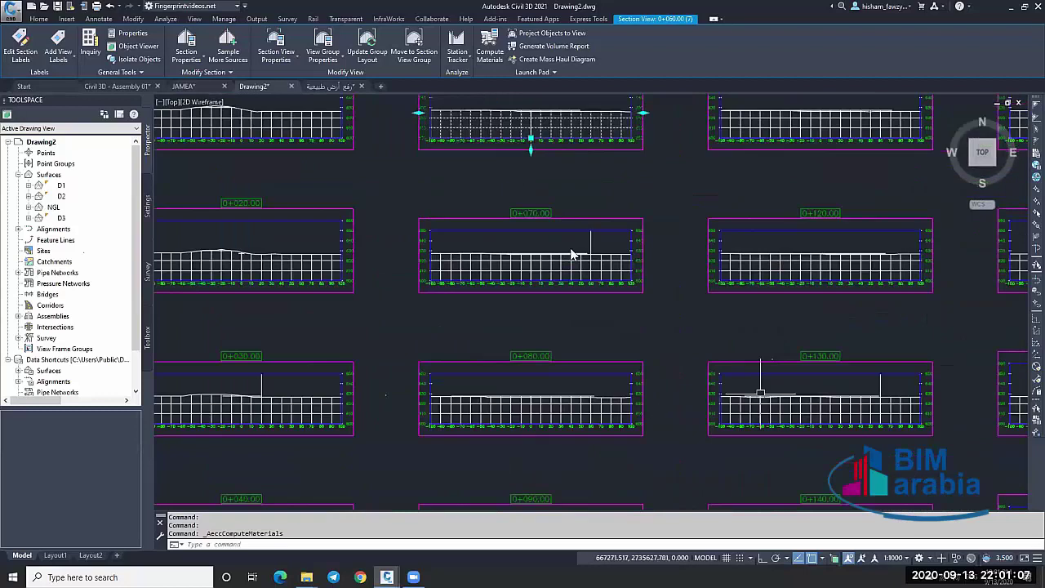
scroll(412, 214, up, 2)
scroll(362, 210, down, 2)
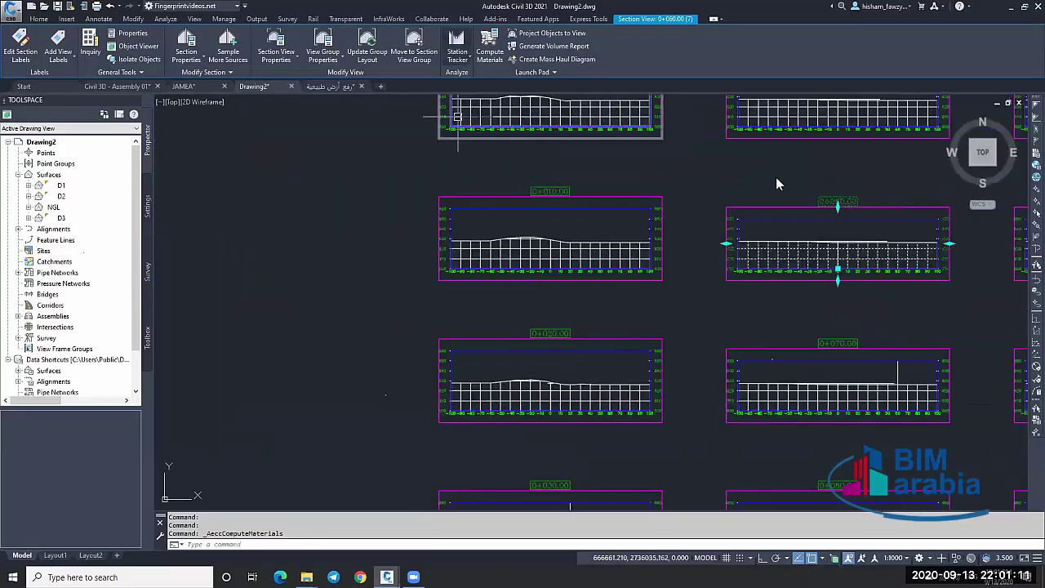
Set Ground Removal to NGL Below/D1 Above and Ground Fill to NGL Above/D1 Below.
key(Return)
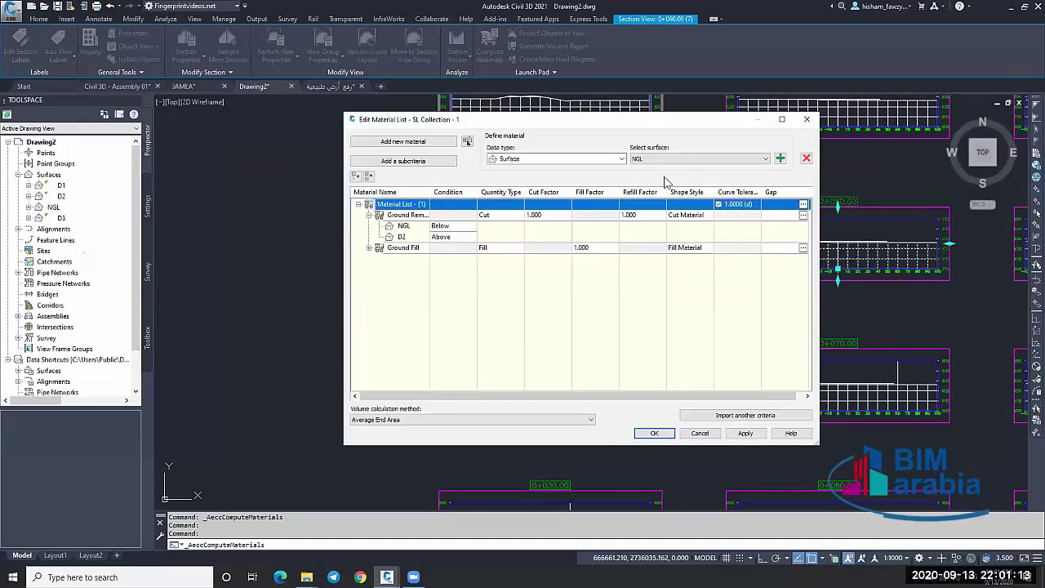
click(508, 214)
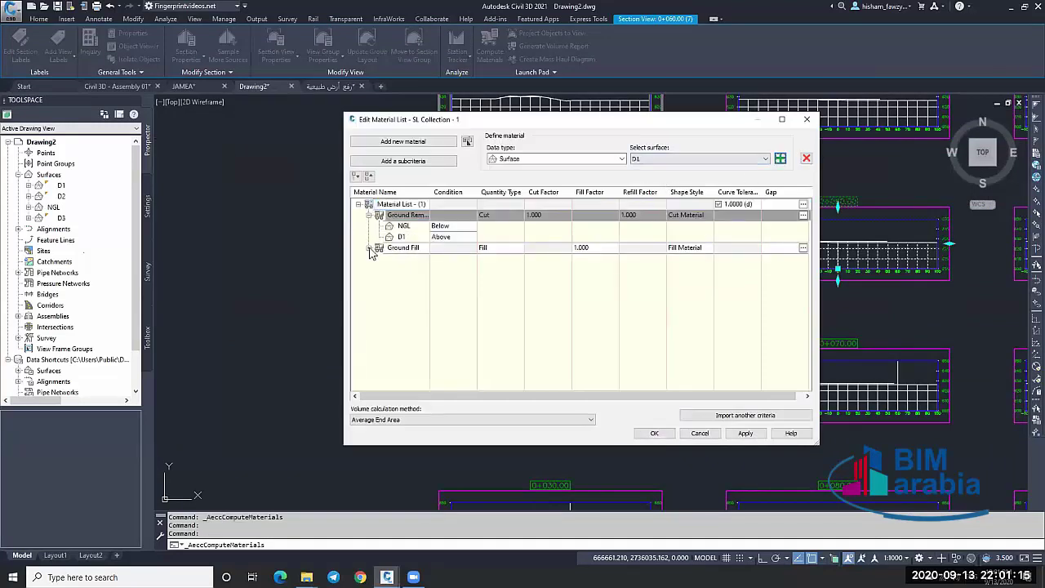
click(409, 247)
click(780, 158)
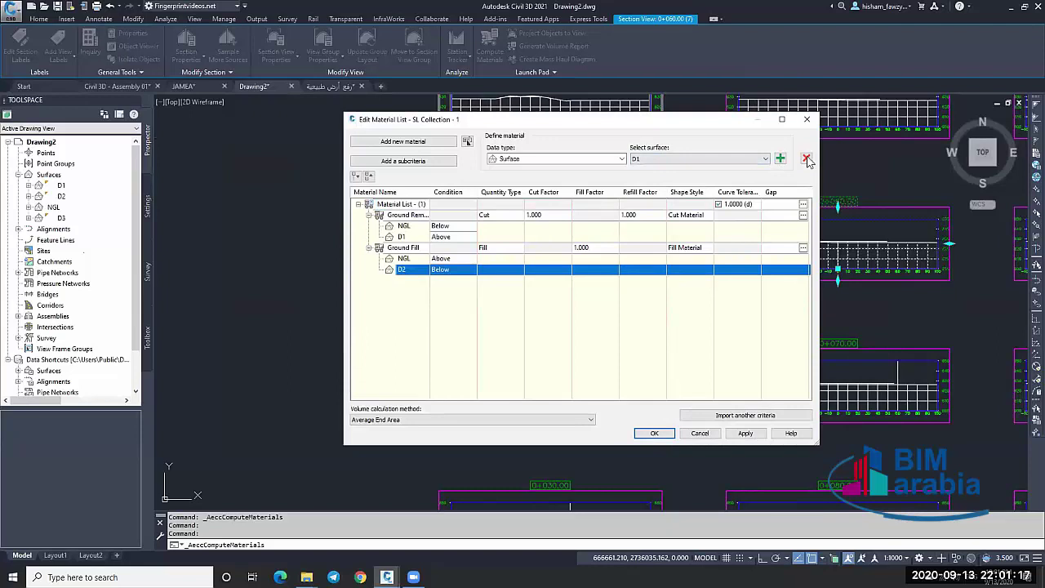
click(726, 160)
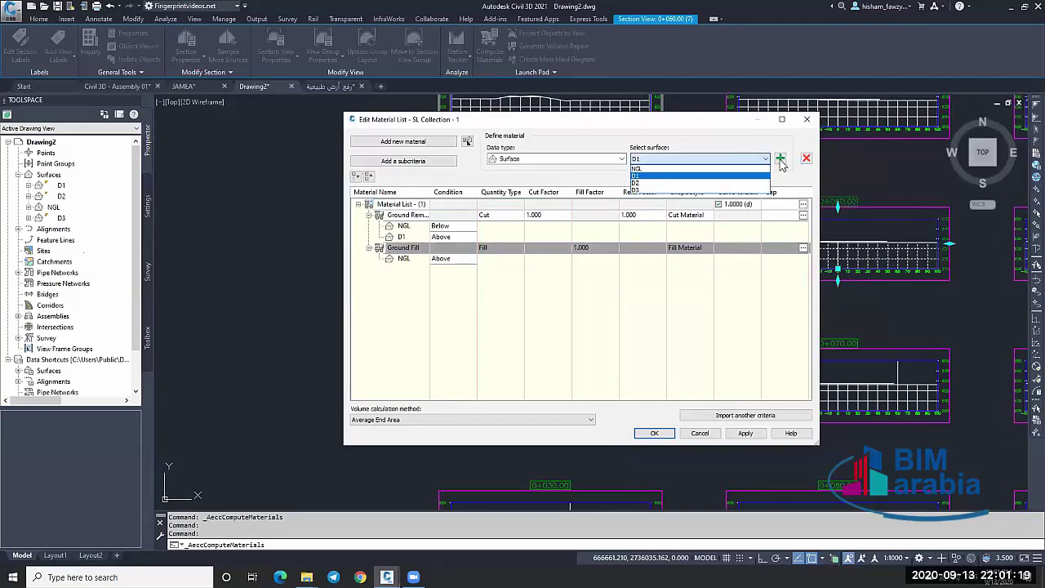
click(780, 159)
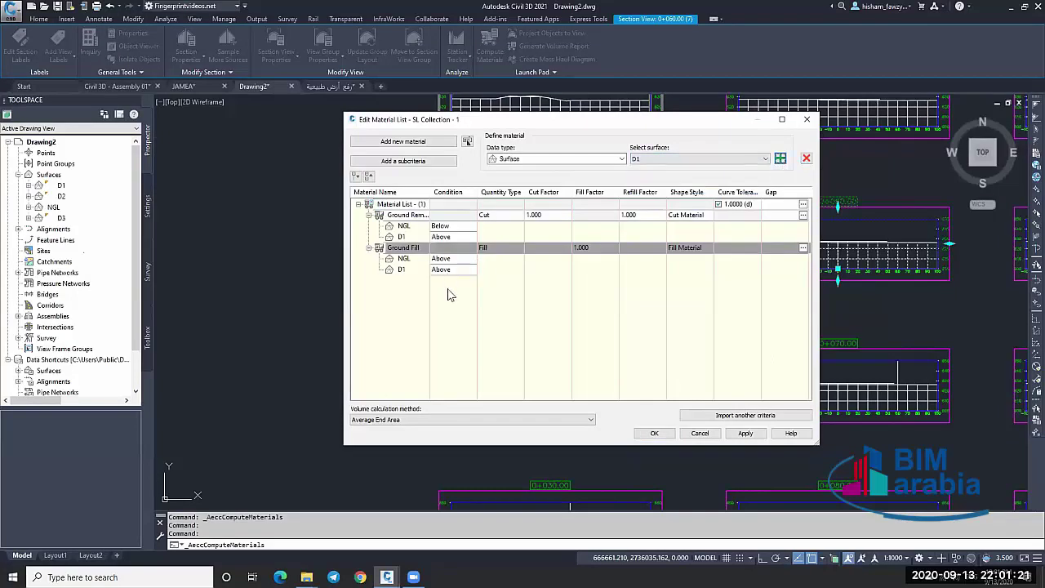
click(448, 270)
click(592, 352)
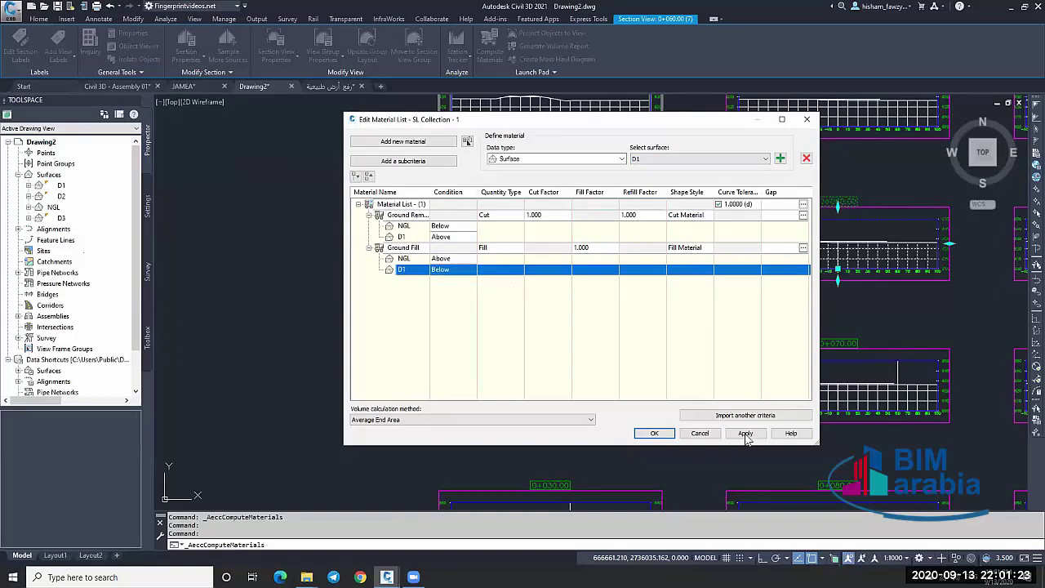
click(655, 433)
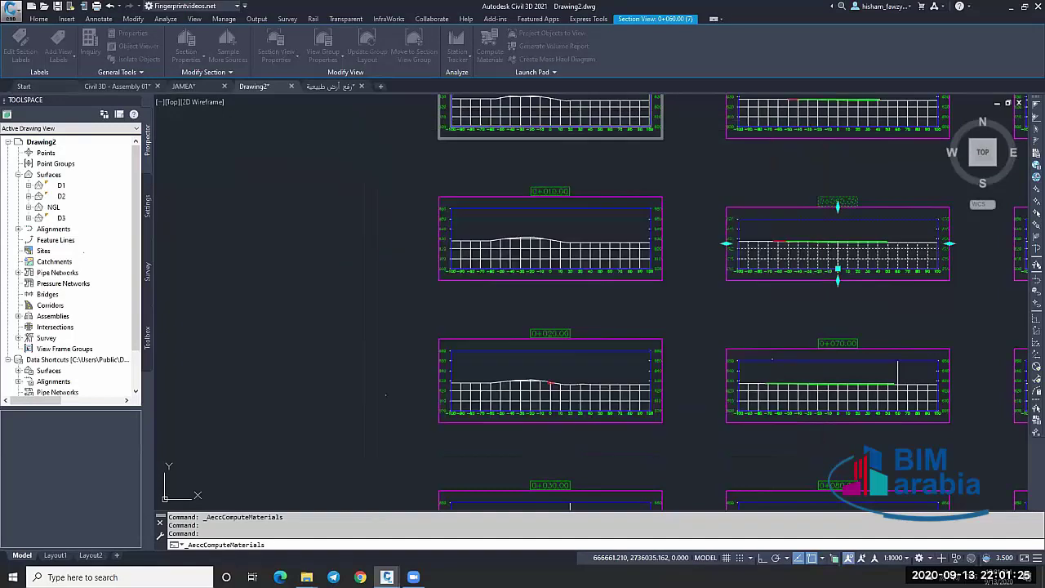
Zoom through the section views to review the new cut and fill shading.
key(Escape)
scroll(815, 238, up, 6)
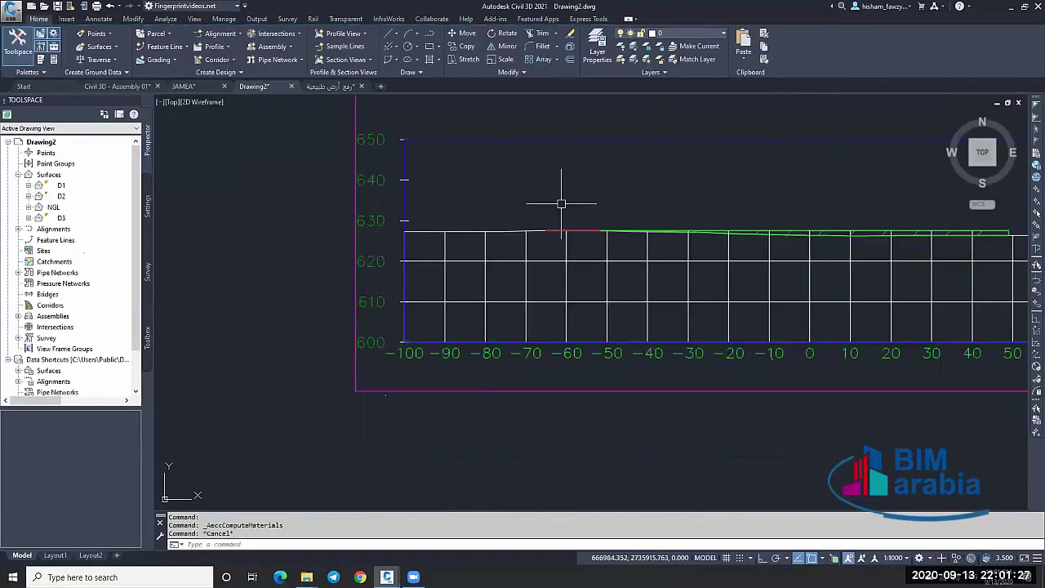
scroll(522, 201, down, 7)
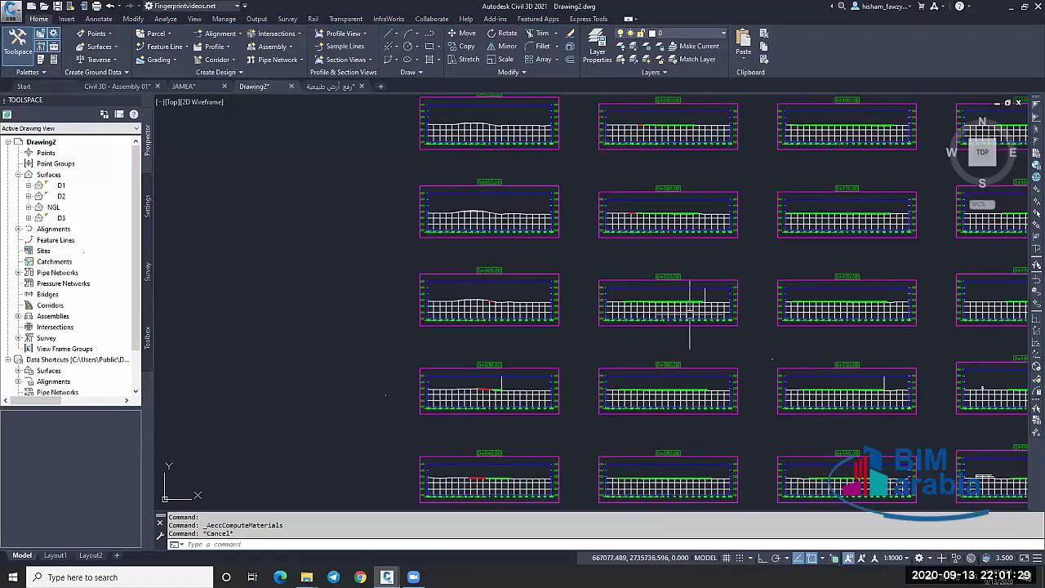
scroll(690, 312, down, 2)
scroll(462, 106, down, 5)
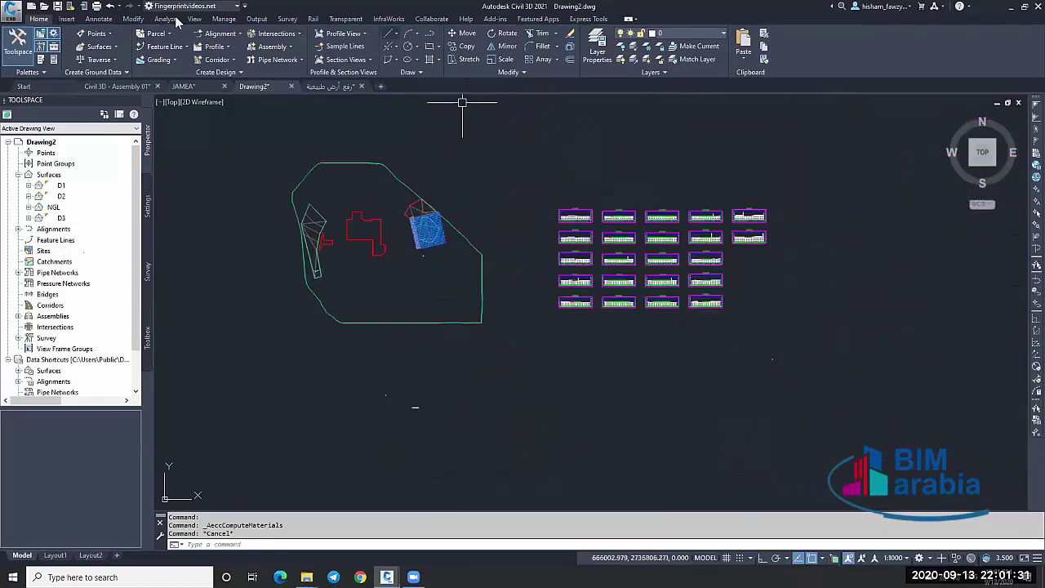
Create a Total Volume Table with default settings beside the section views.
click(167, 19)
click(469, 45)
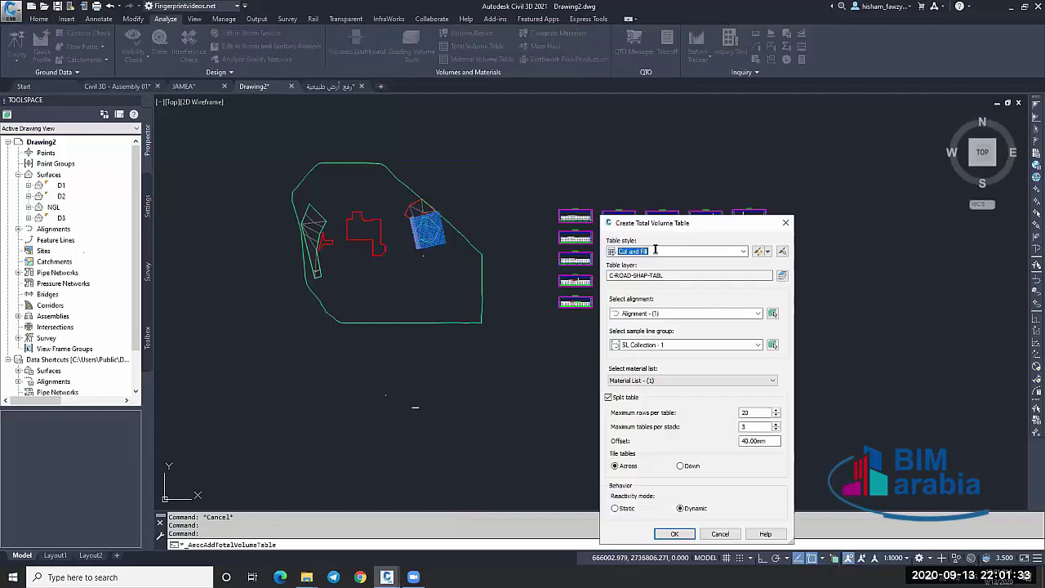
click(674, 533)
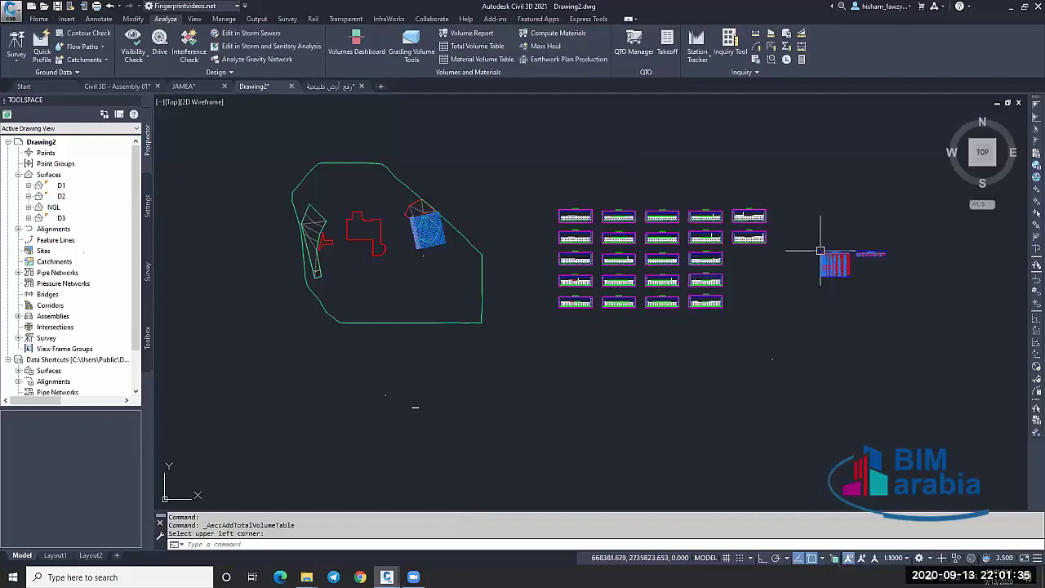
scroll(820, 250, up, 5)
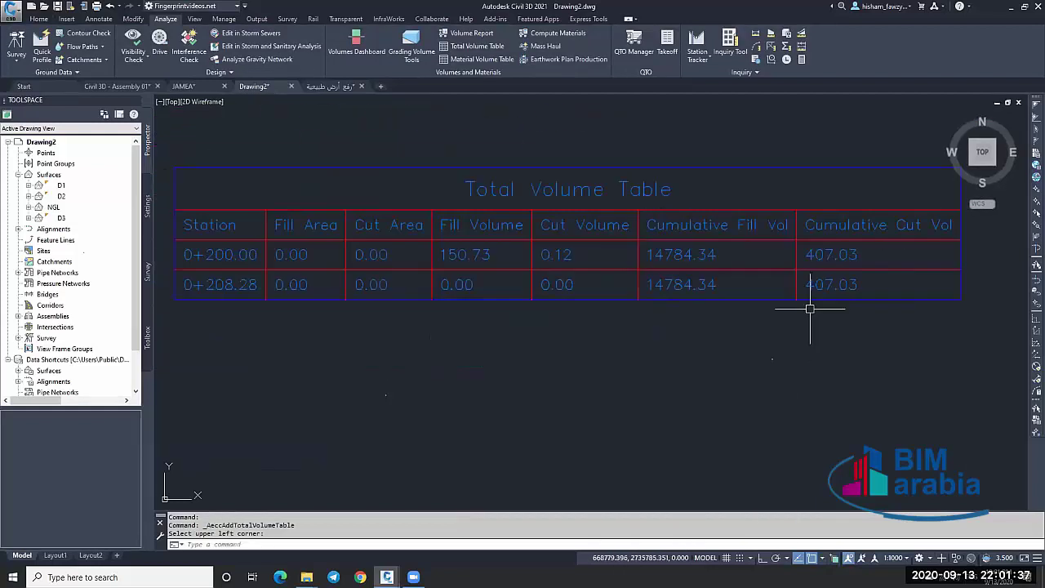
scroll(653, 269, up, 2)
scroll(783, 285, up, 2)
Review the table's per-station cut, fill and cumulative volumes, then start REPORTSURFACEVOLUME.
scroll(805, 303, down, 5)
scroll(805, 303, up, 6)
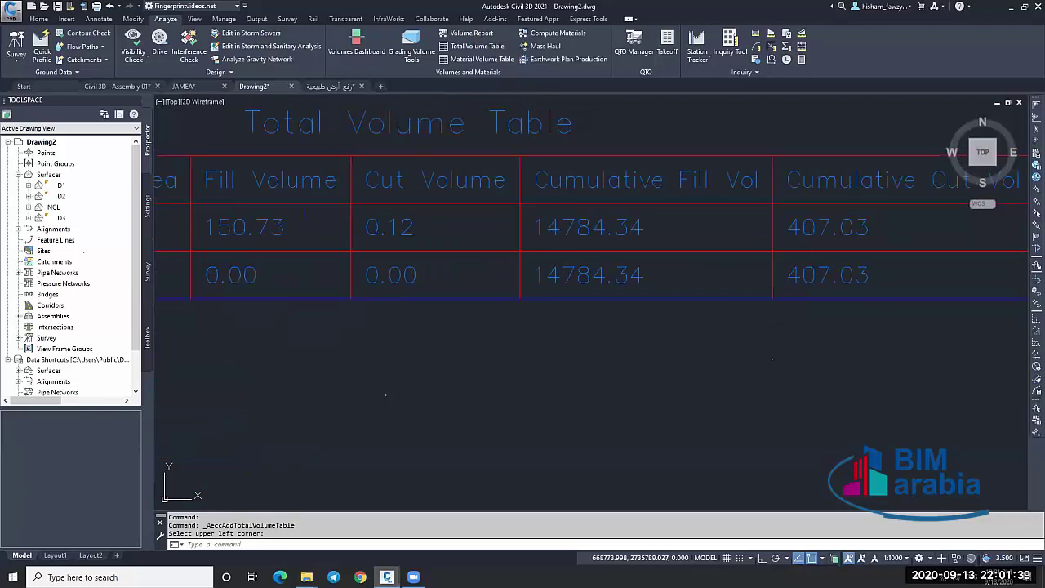
scroll(739, 277, down, 4)
scroll(595, 275, up, 5)
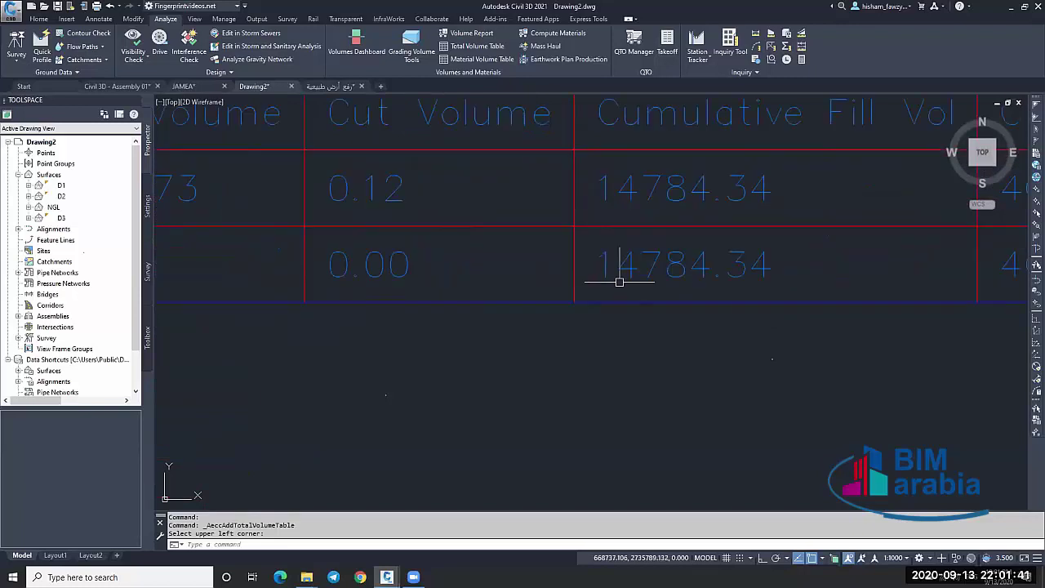
scroll(620, 282, down, 8)
scroll(523, 247, up, 4)
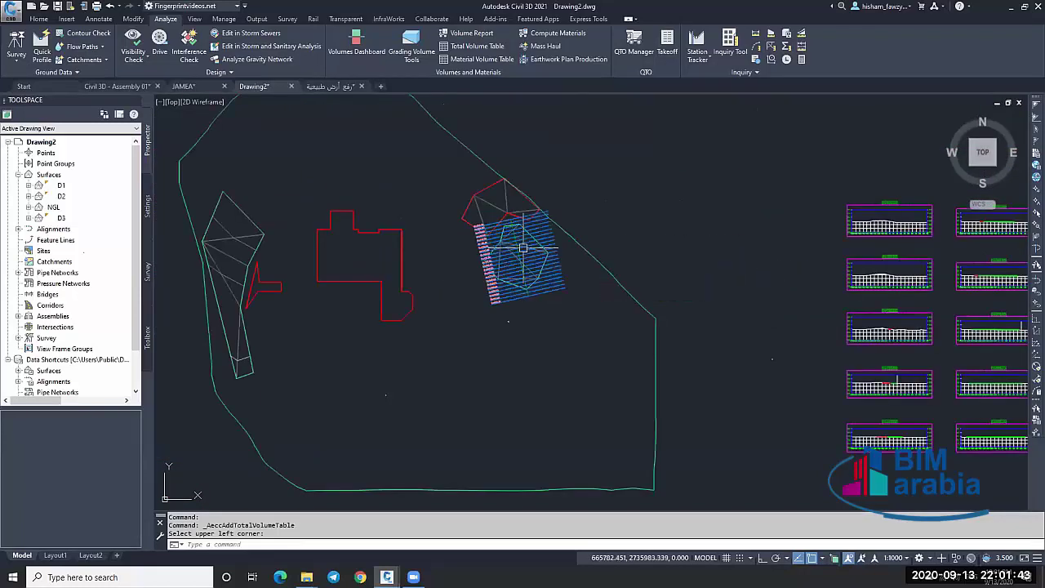
scroll(559, 227, down, 2)
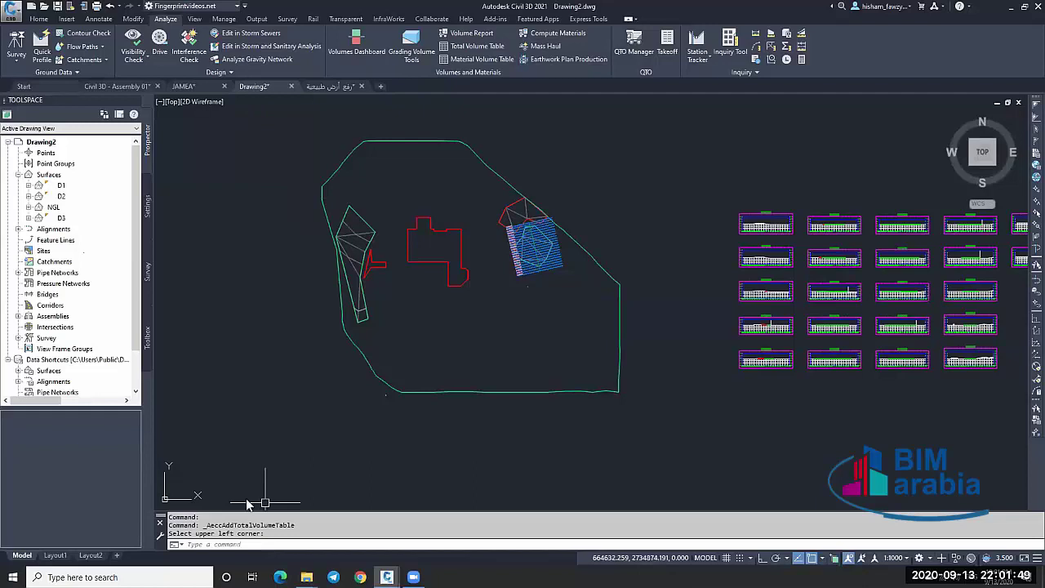
text(R)
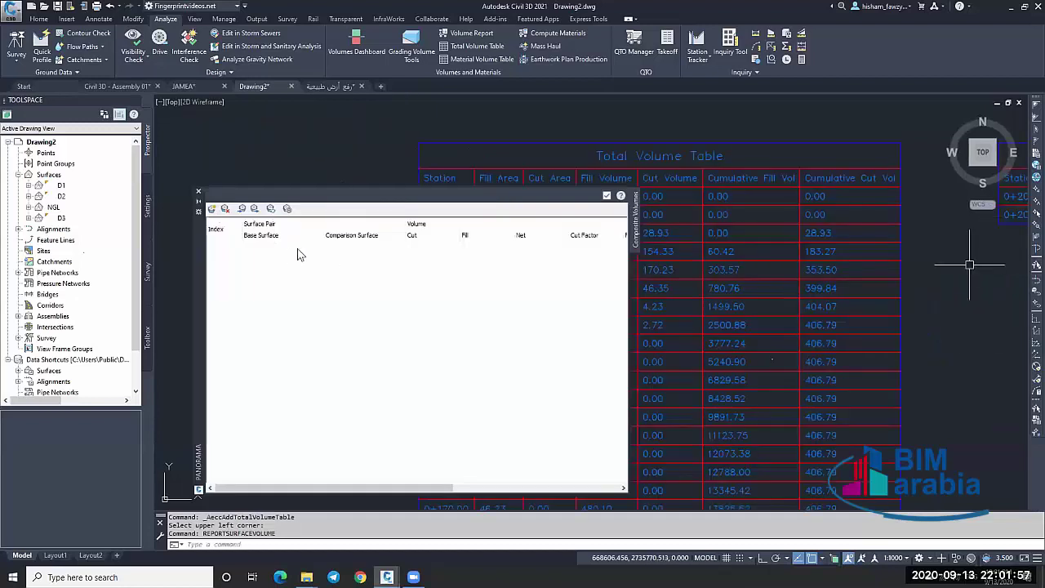
Add a composite volume row comparing base NGL with D1: cut 371.59, fill 14721.15 m³.
click(282, 264)
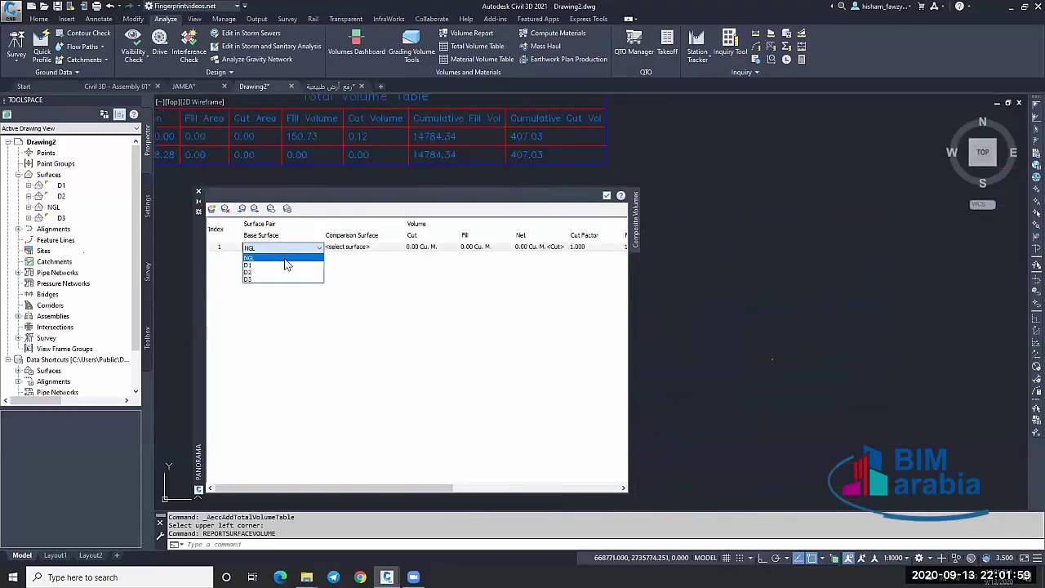
click(363, 249)
click(368, 248)
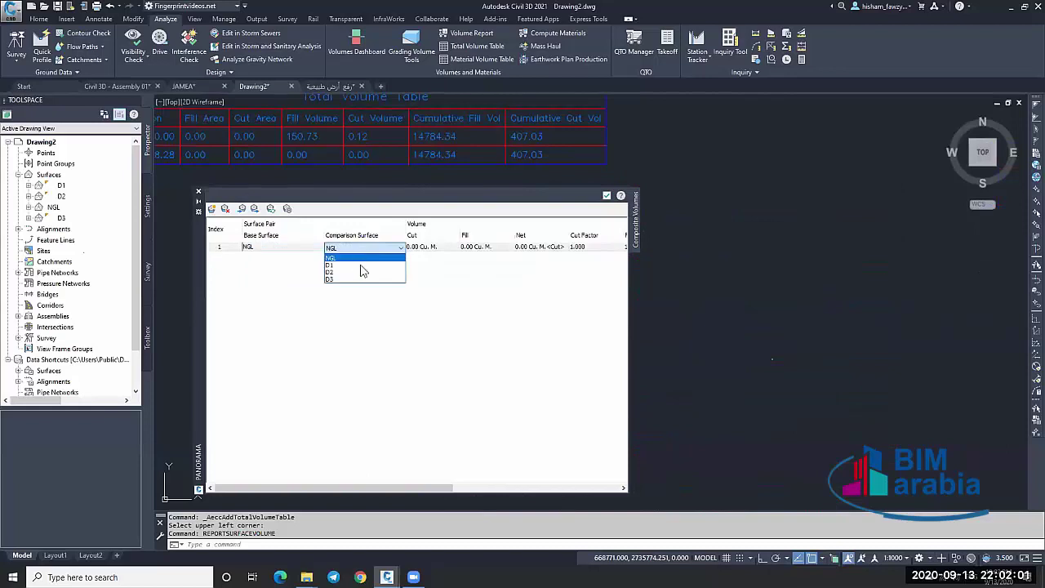
click(433, 265)
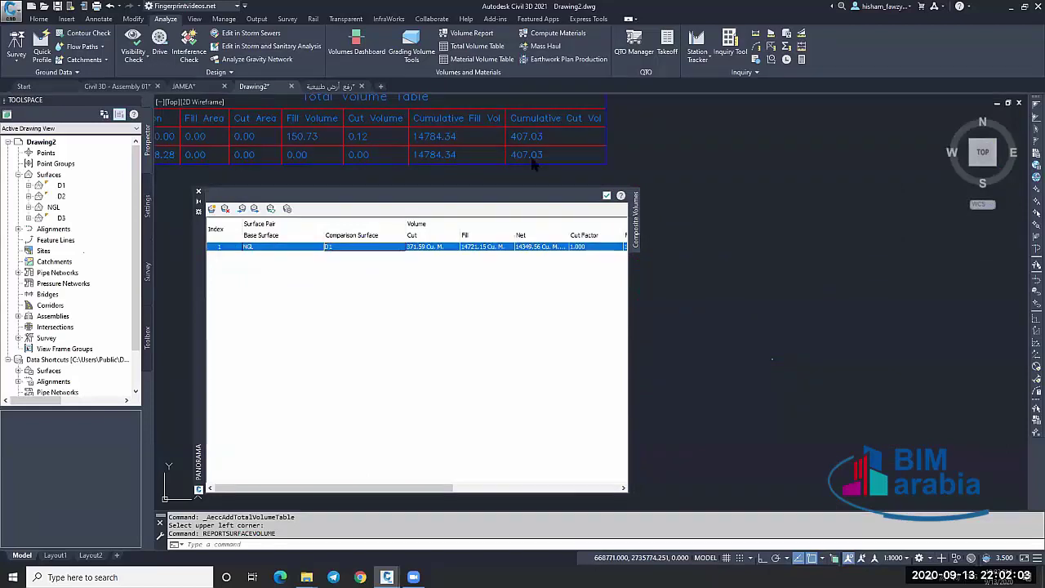
click(428, 251)
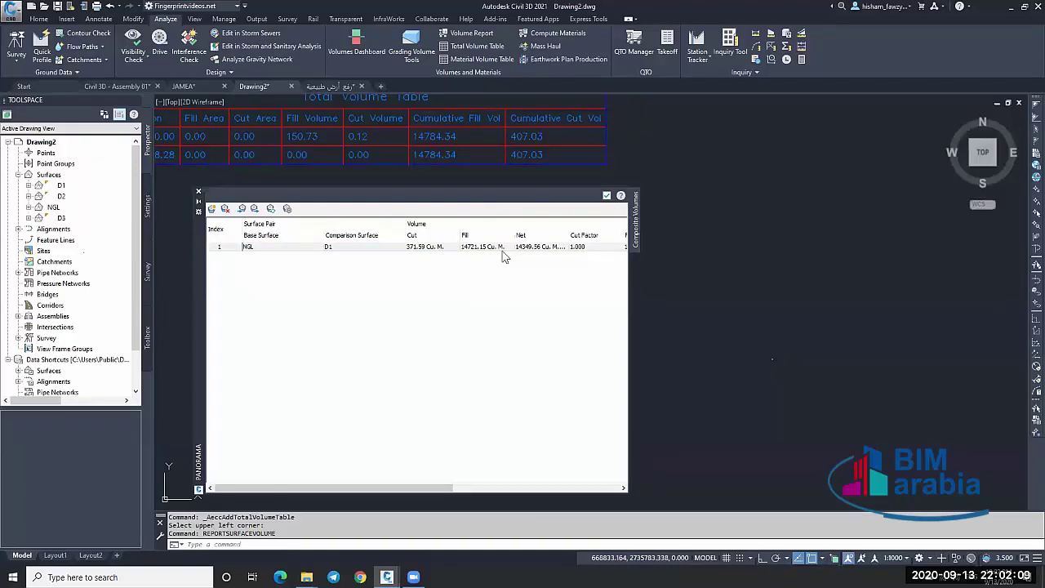
Close the Volumes Dashboard and return to Drawing2.
click(606, 195)
scroll(816, 286, down, 4)
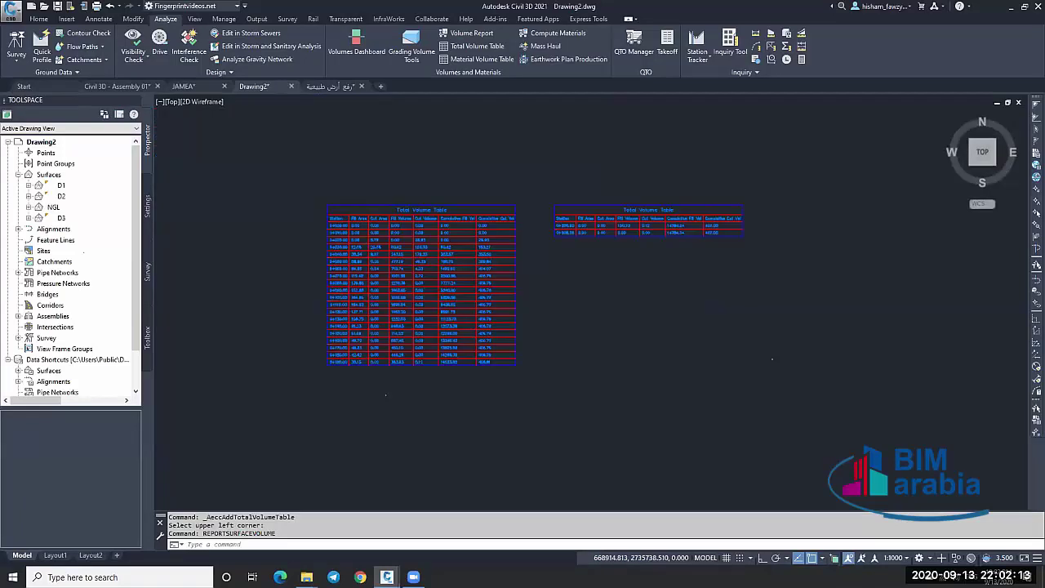
scroll(889, 277, down, 8)
click(646, 229)
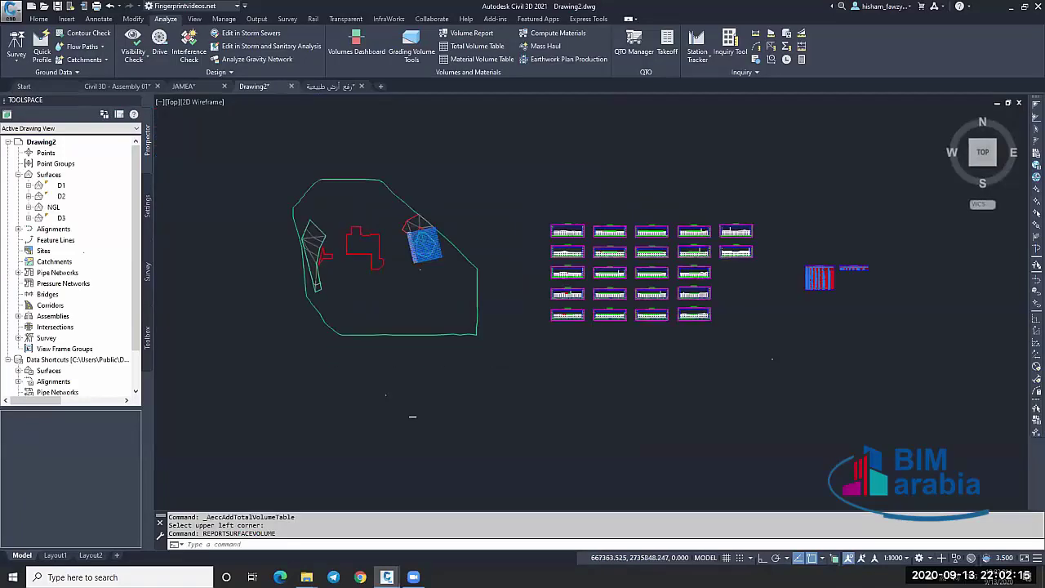
Cancel the active command and zoom around Drawing2.
key(Escape)
scroll(576, 246, up, 8)
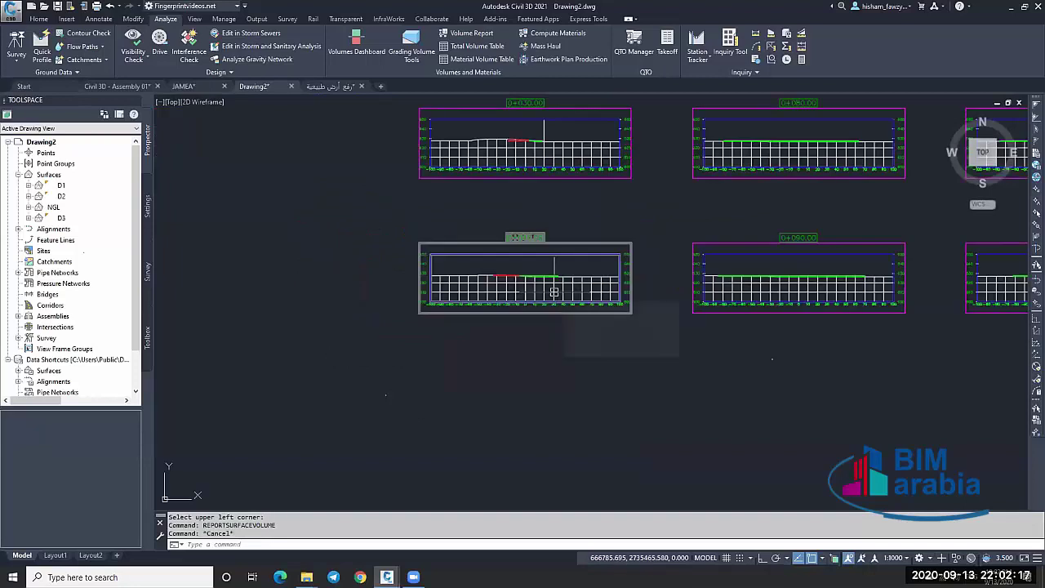
scroll(403, 211, down, 6)
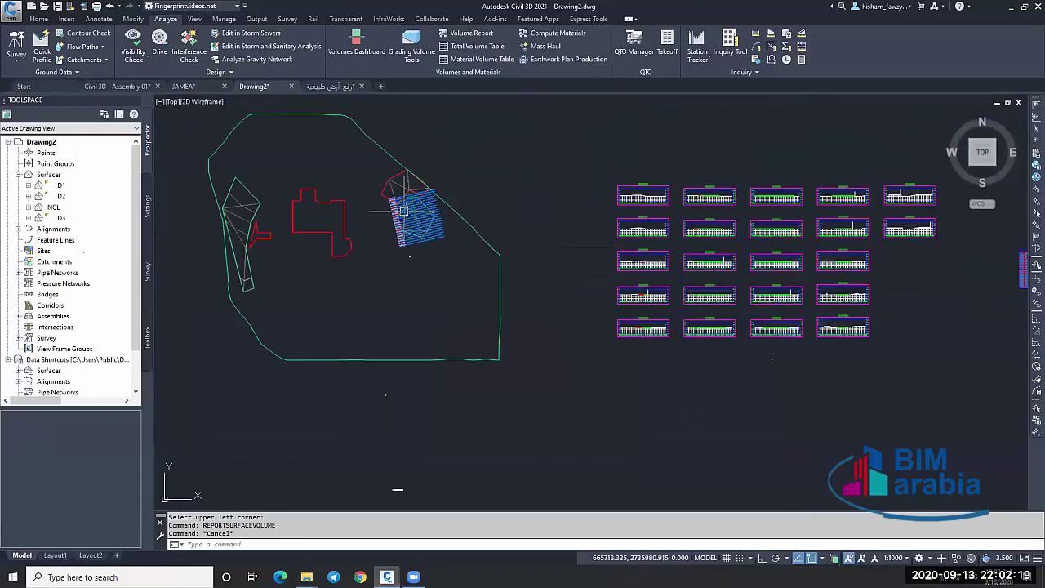
scroll(403, 211, up, 6)
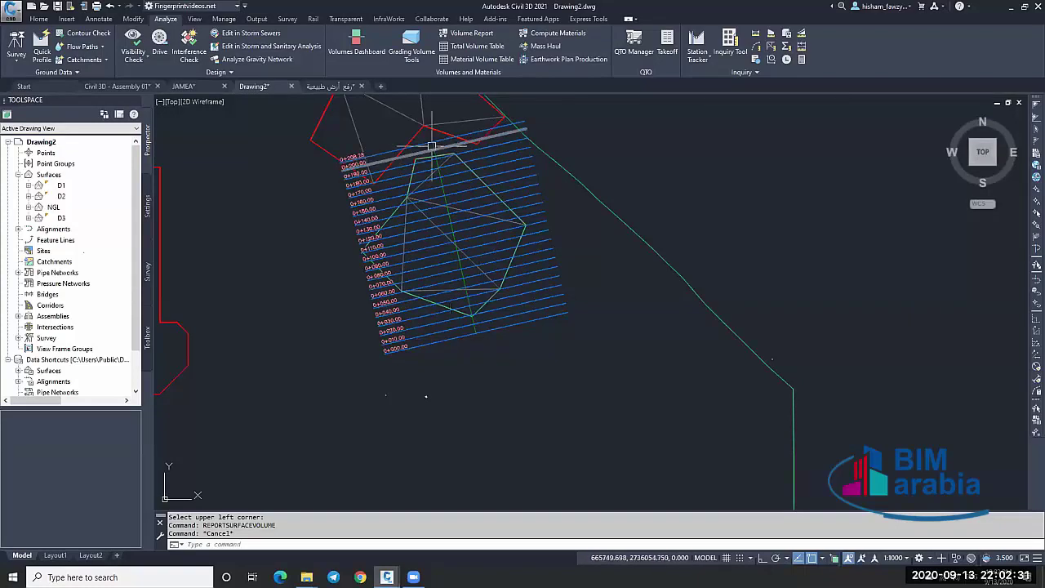
scroll(431, 145, up, 3)
Switch to the رفع أرض طبيعية drawing and bring the 07. Volumes\02 File Explorer window forward.
mouse_move(439, 162)
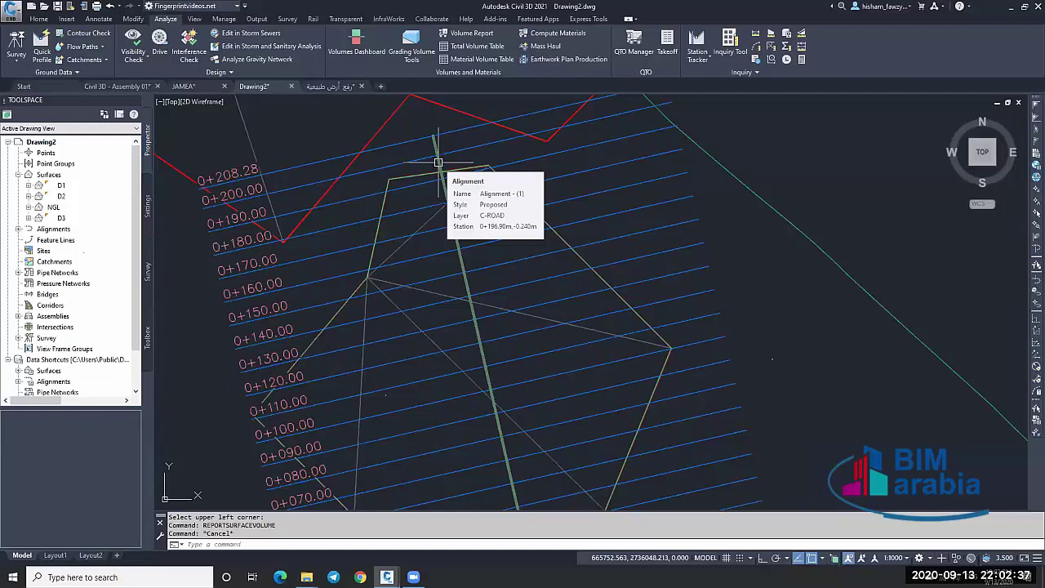
scroll(438, 162, down, 6)
scroll(489, 157, down, 5)
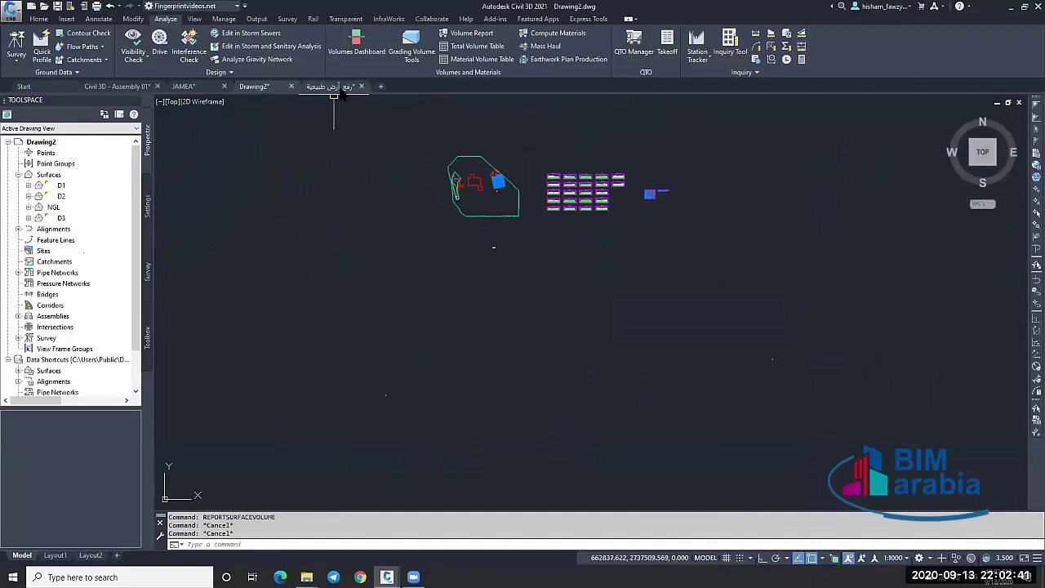
click(345, 89)
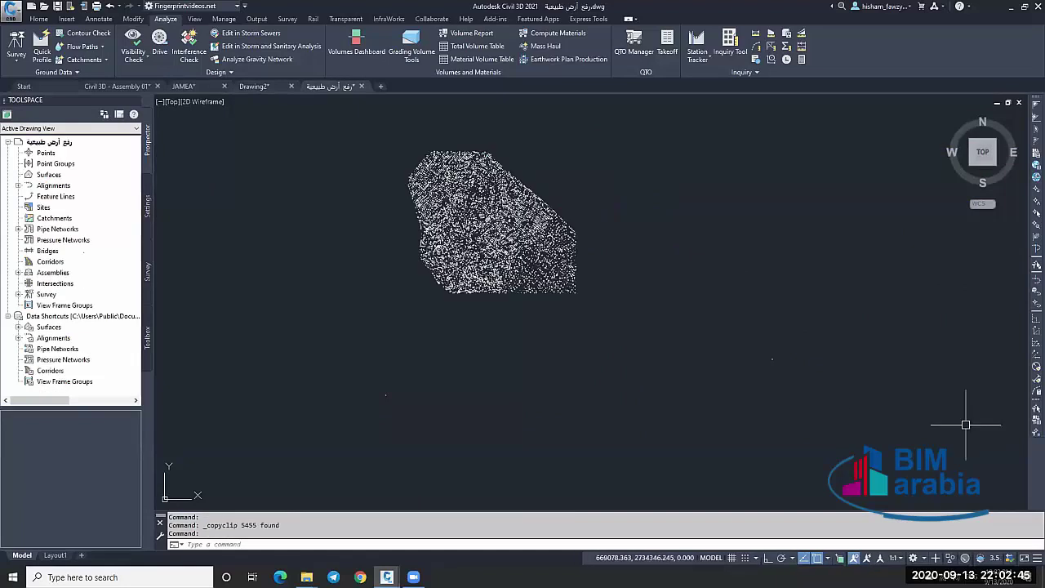
key(alt+Tab)
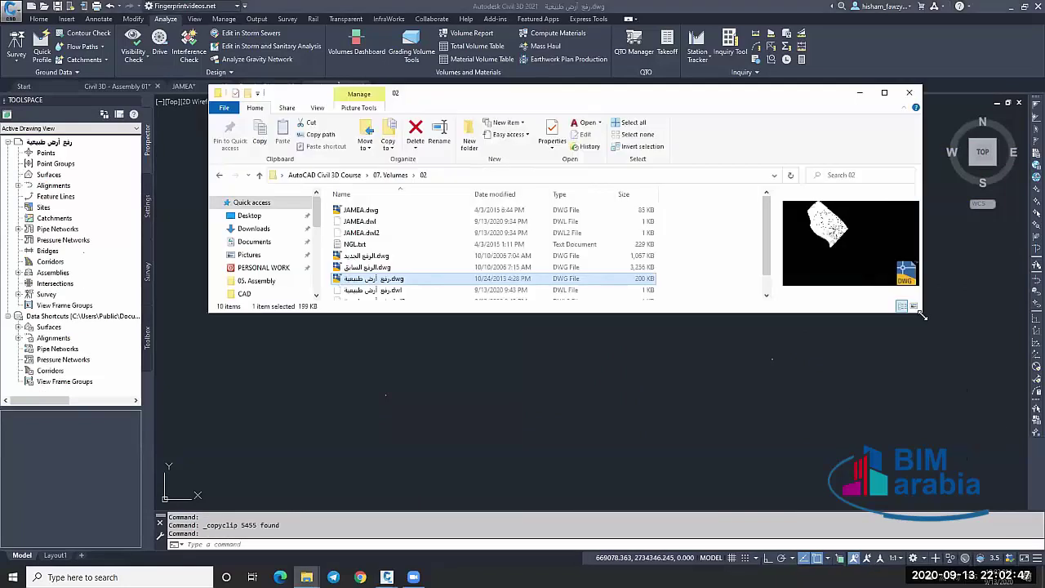
Preview الرفع الجديد.dwg, الرفع السابق.dwg and JAMEA.dwg in the 02 folder, then minimize Explorer.
drag(922, 316, 924, 473)
click(368, 255)
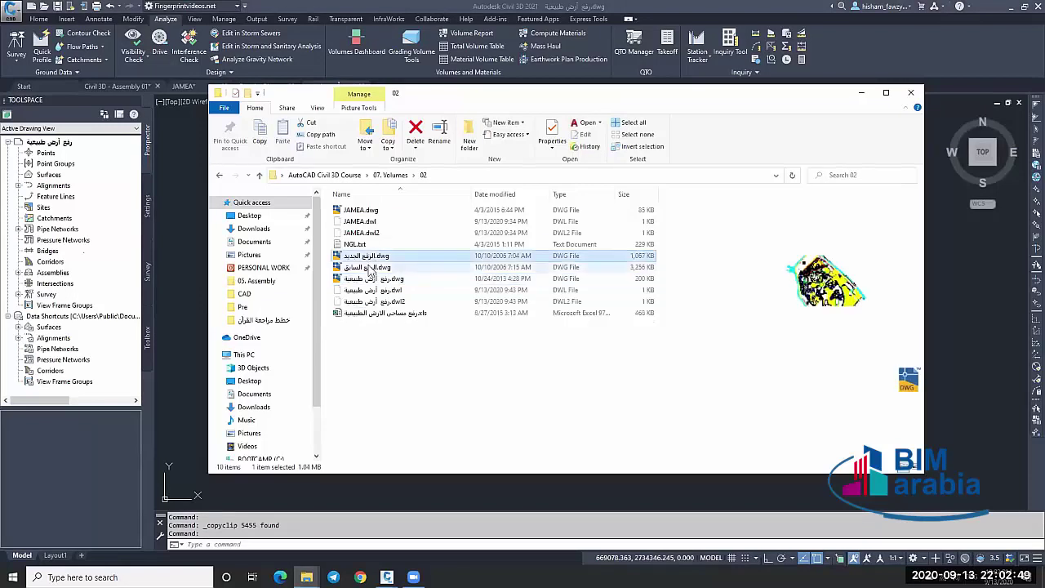
click(369, 268)
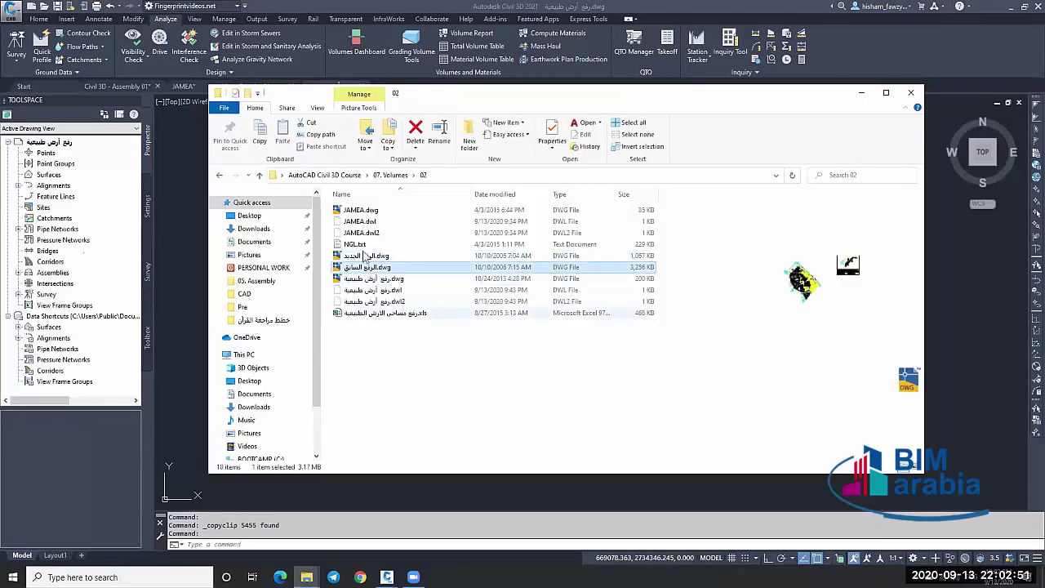
click(367, 210)
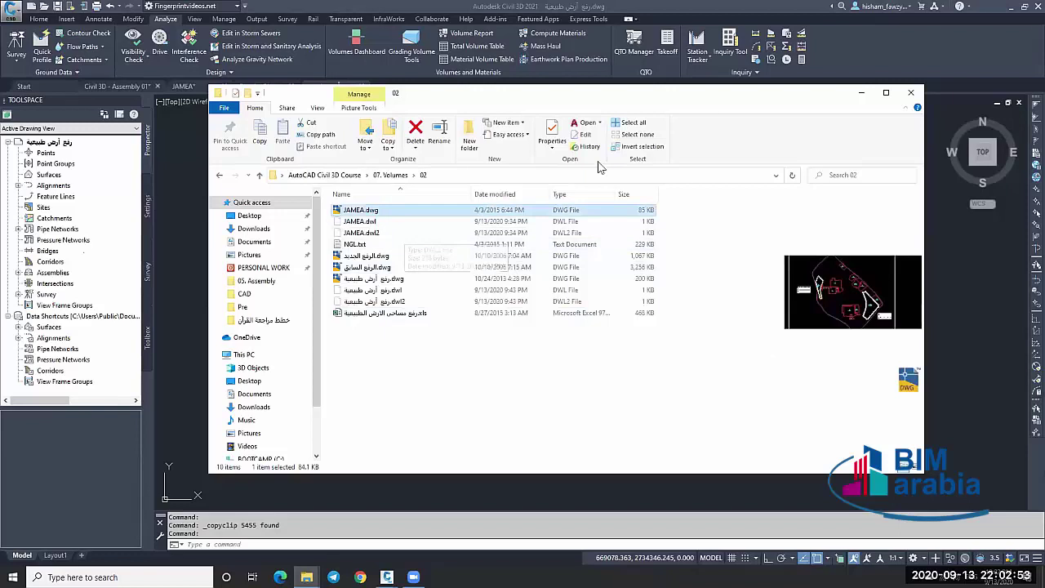
click(860, 93)
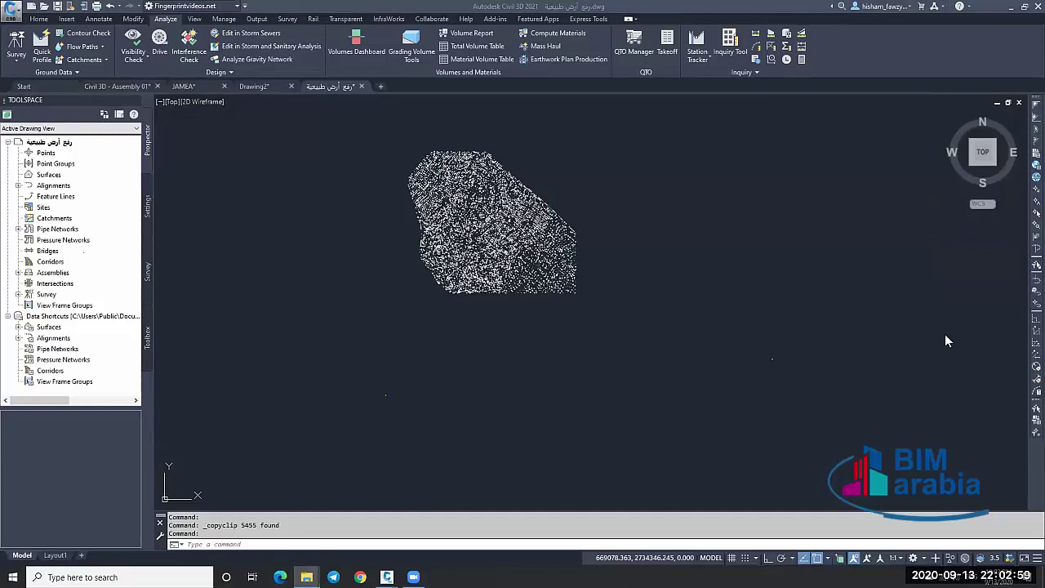
Close رفع أرض طبيعية, then Drawing2 and JAMEA discarding their changes, keeping Assembly 01 open.
key(Escape)
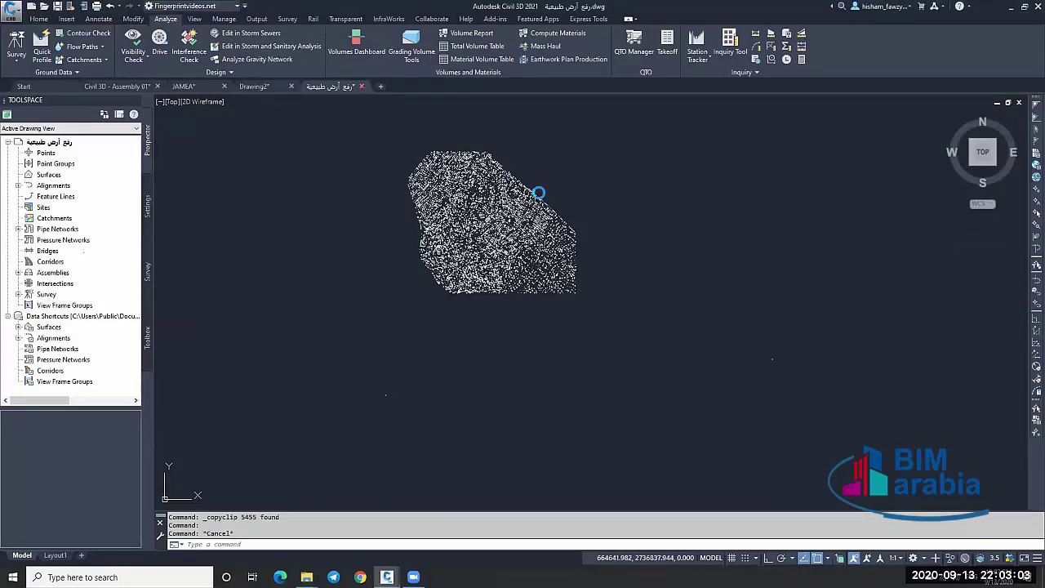
click(545, 312)
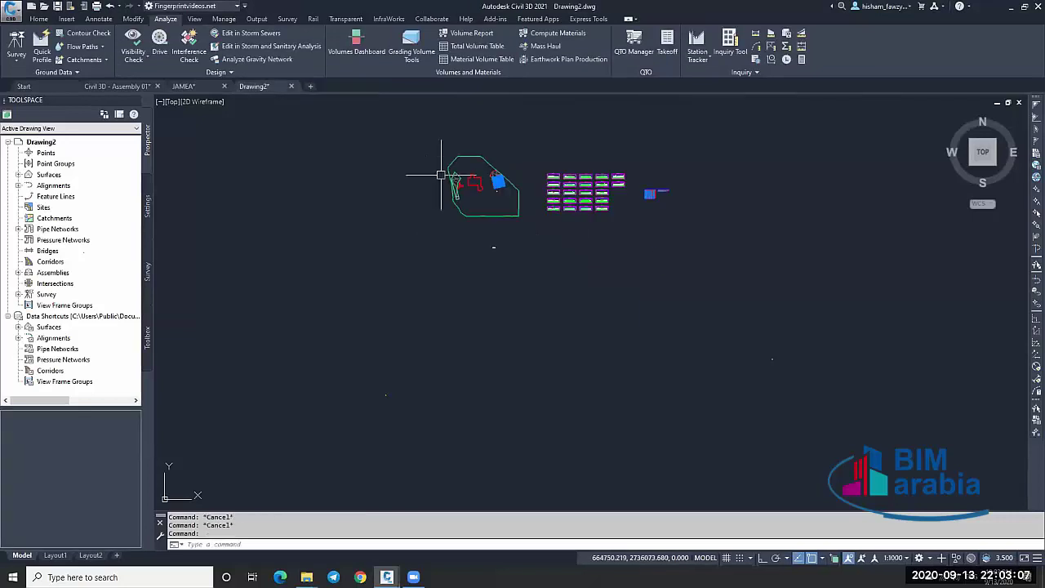
click(292, 87)
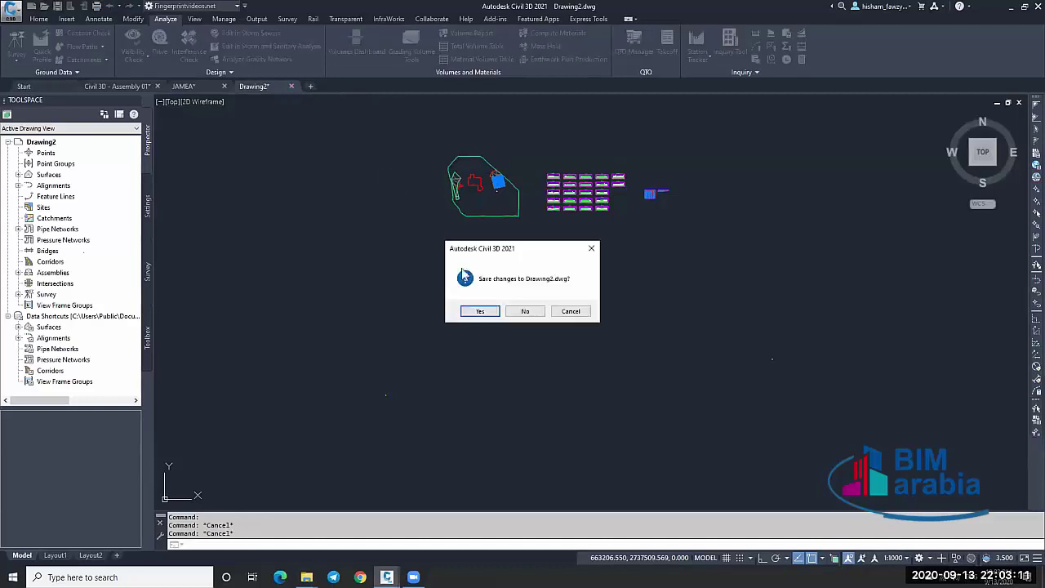
click(525, 311)
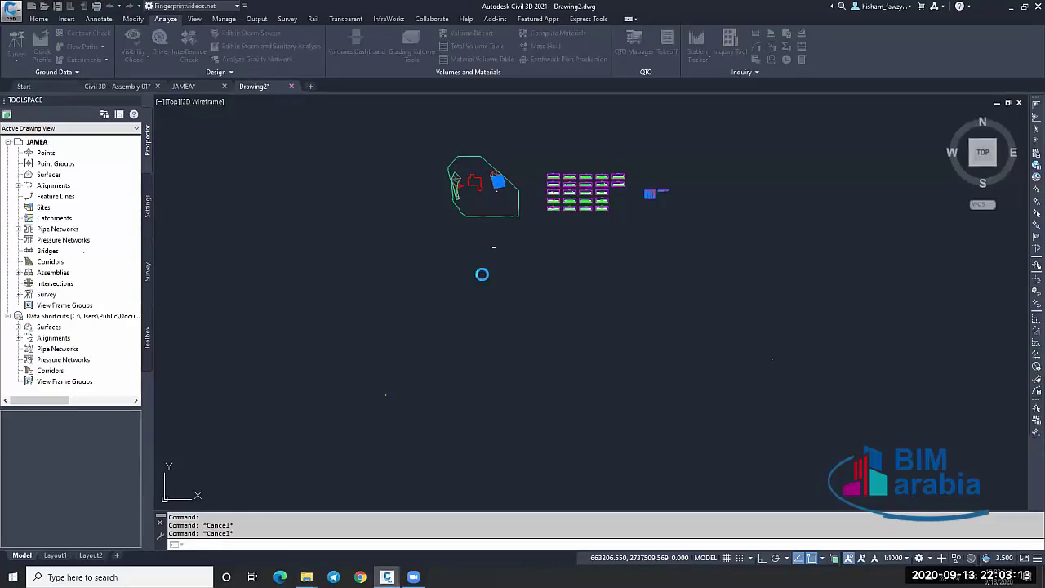
click(223, 86)
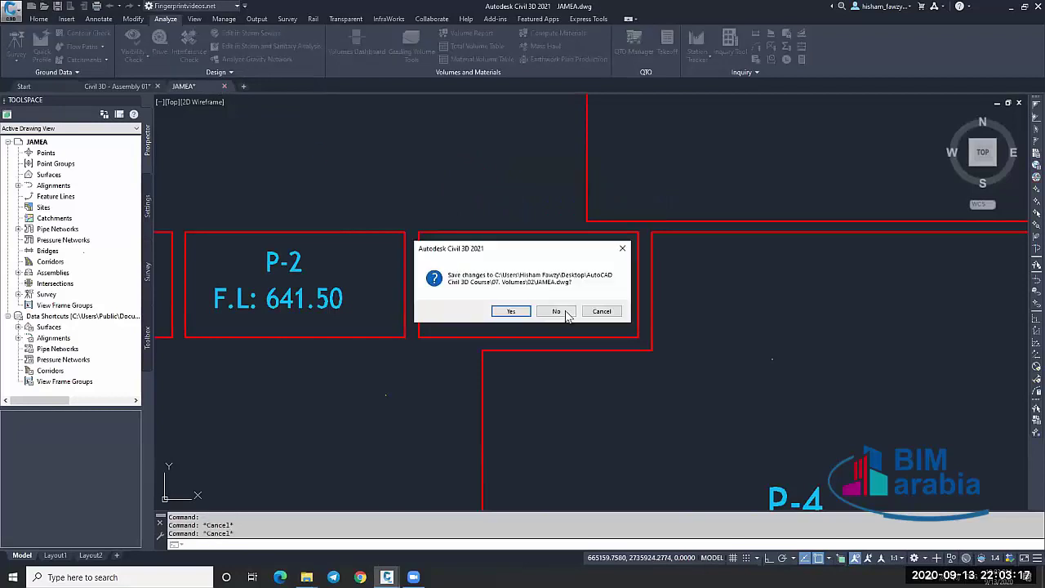
click(565, 314)
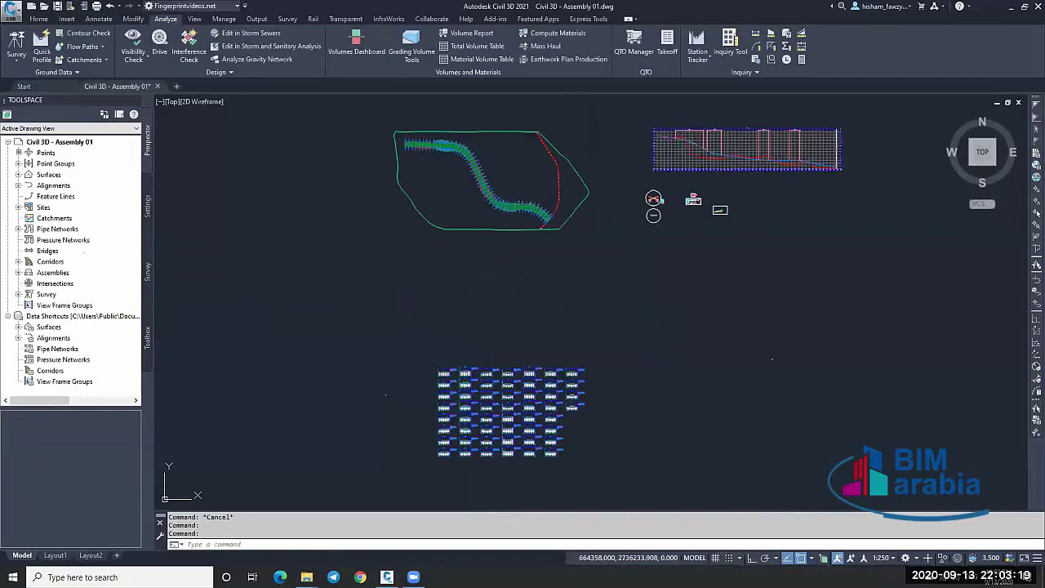
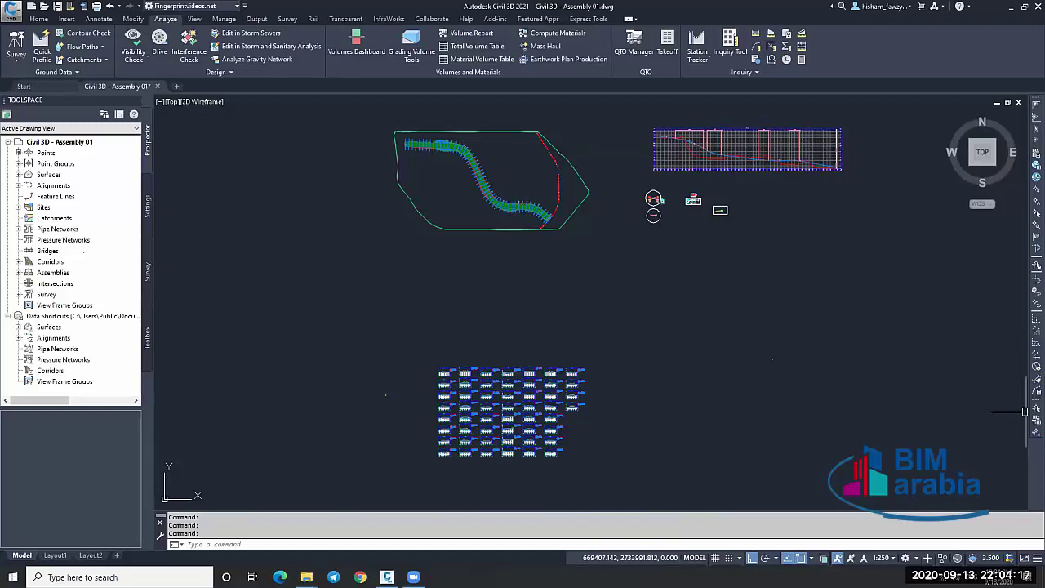
Expand the Surfaces list in Prospector to show Corridor - Bottom, NGL and Vol.
click(666, 255)
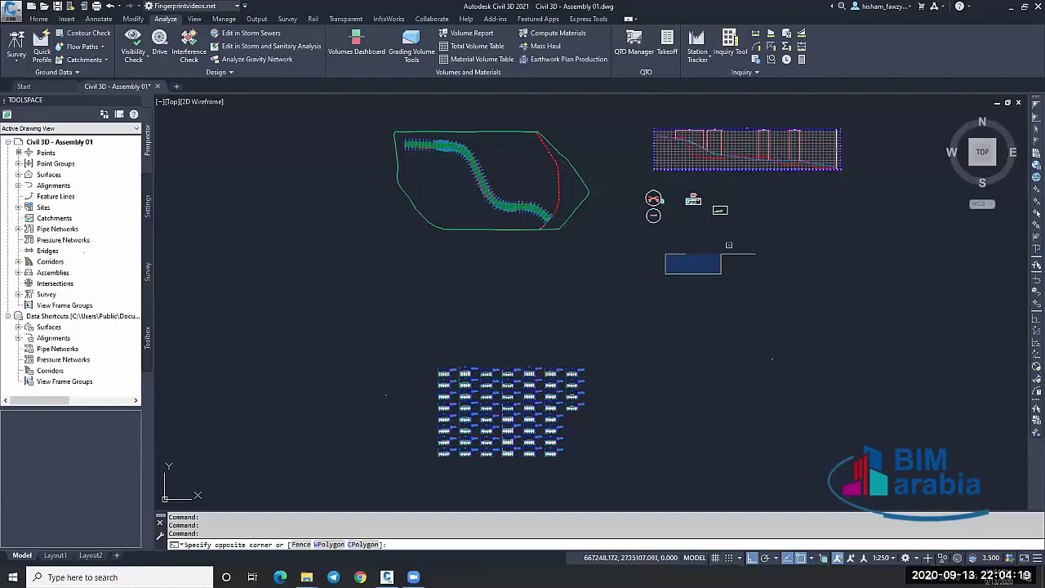
key(Escape)
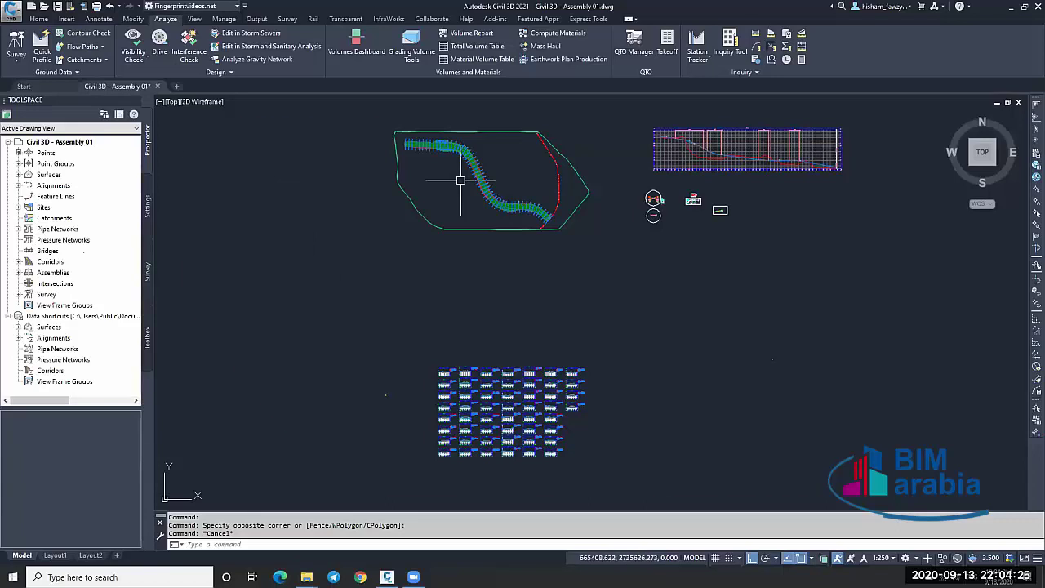
scroll(460, 180, up, 5)
scroll(474, 173, up, 5)
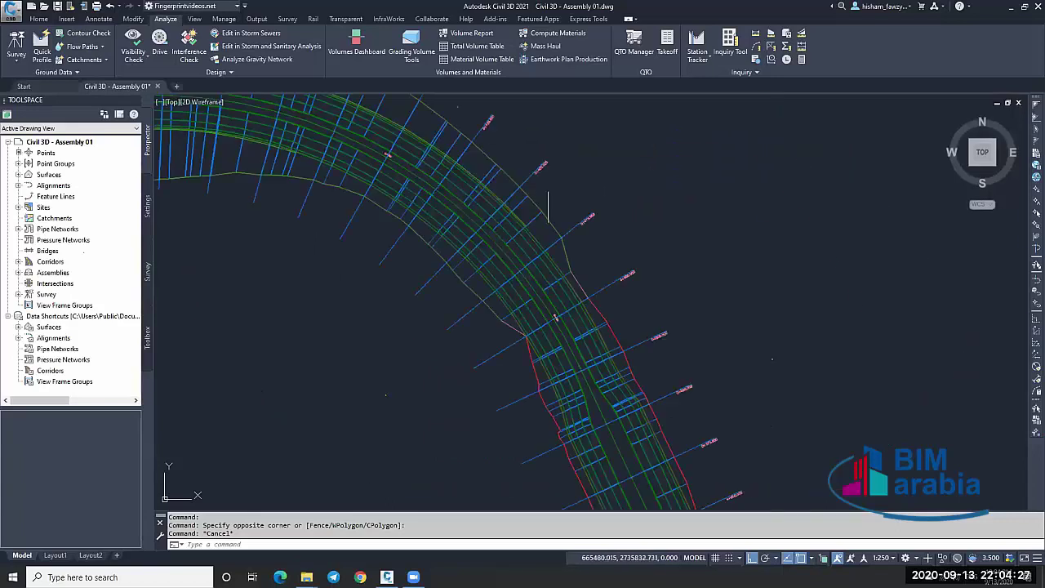
scroll(549, 206, down, 10)
scroll(582, 257, up, 6)
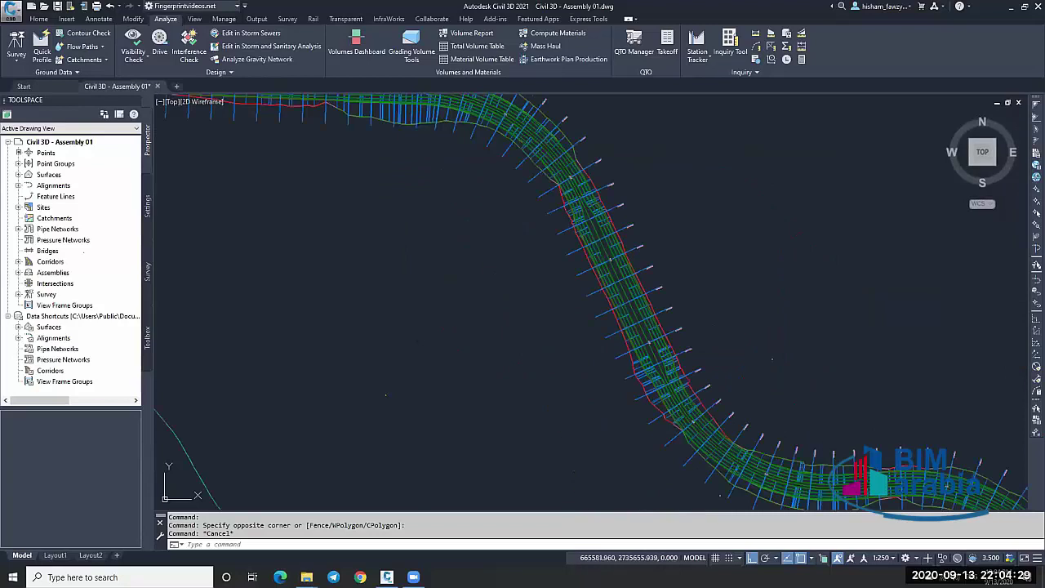
scroll(683, 291, down, 8)
click(19, 175)
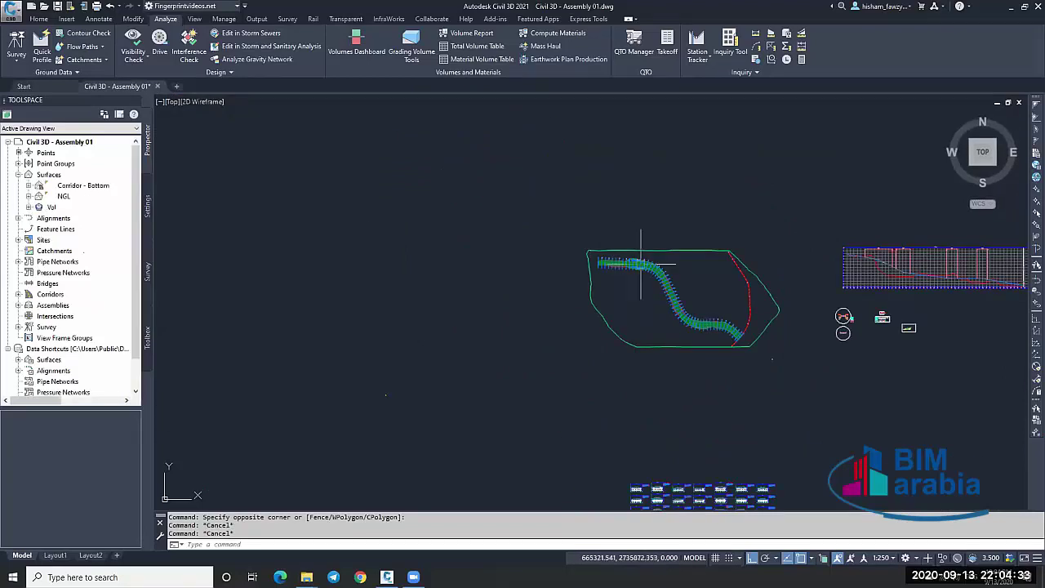
Zoom in and select corridor R-01 to work on its settings.
scroll(661, 268, up, 8)
key(Escape)
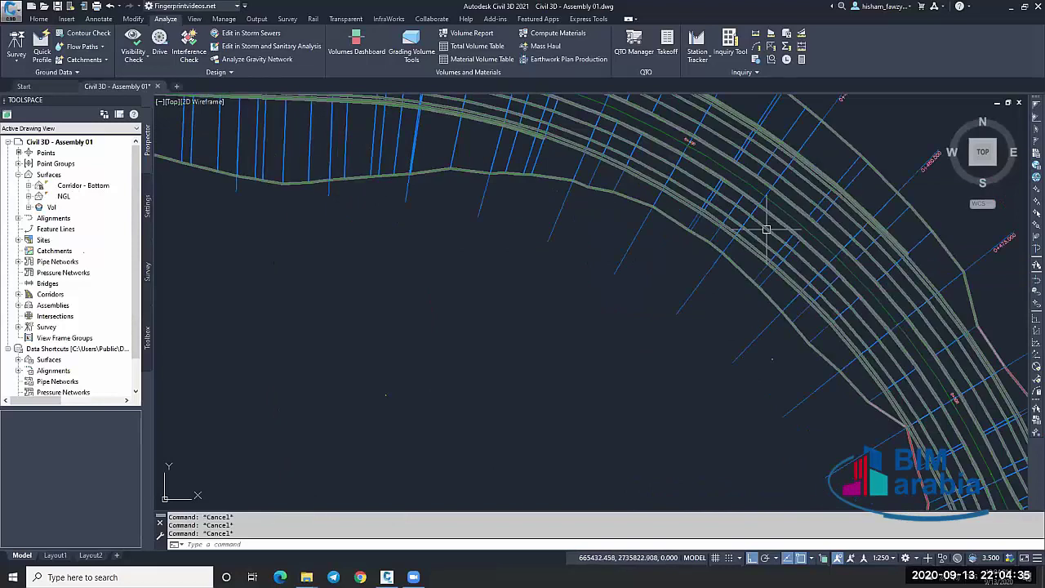
click(766, 229)
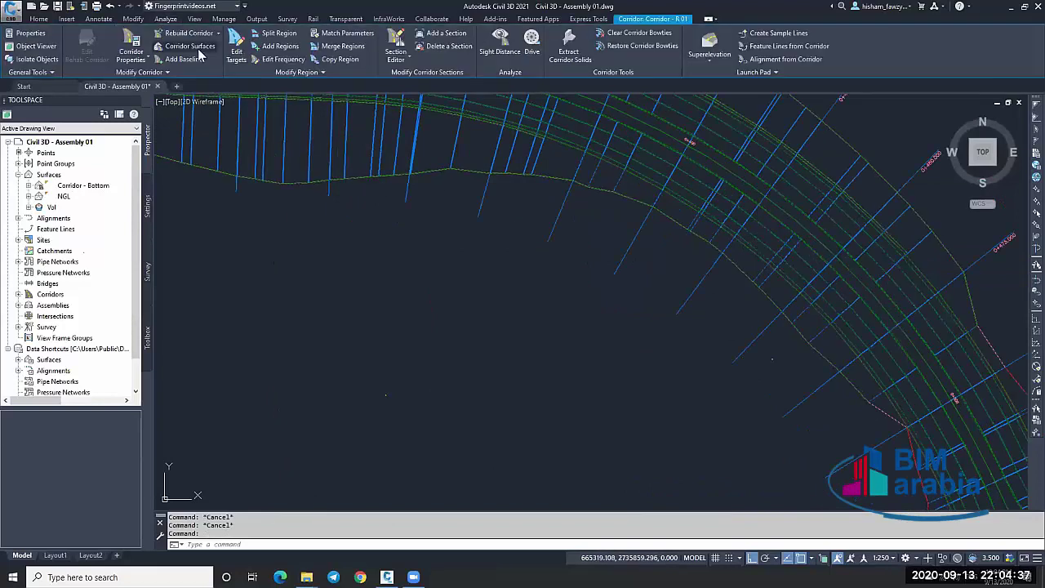
Add a new corridor surface named Corridor - TOP.
click(194, 46)
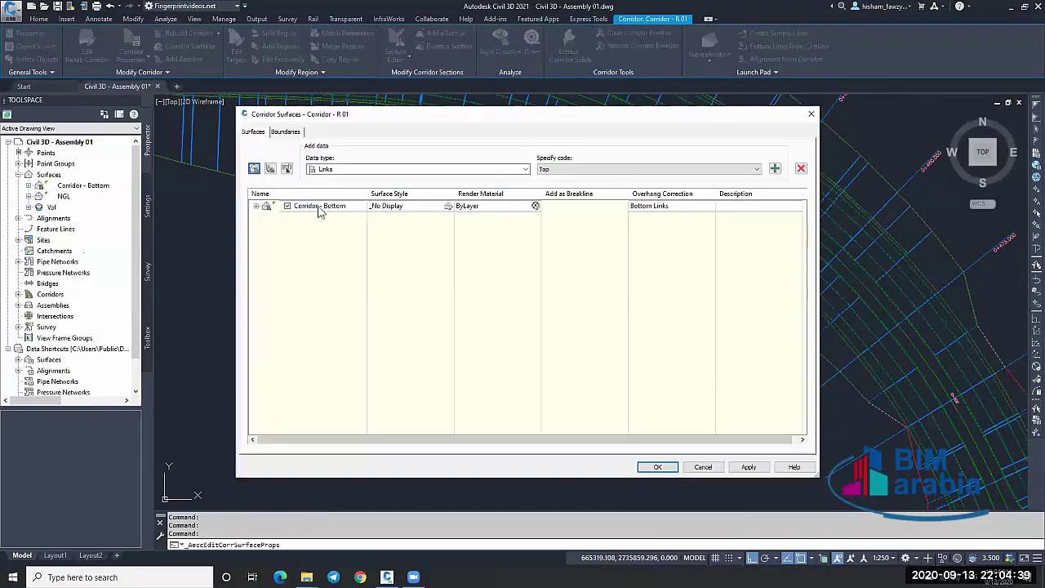
click(254, 168)
click(331, 216)
click(331, 216)
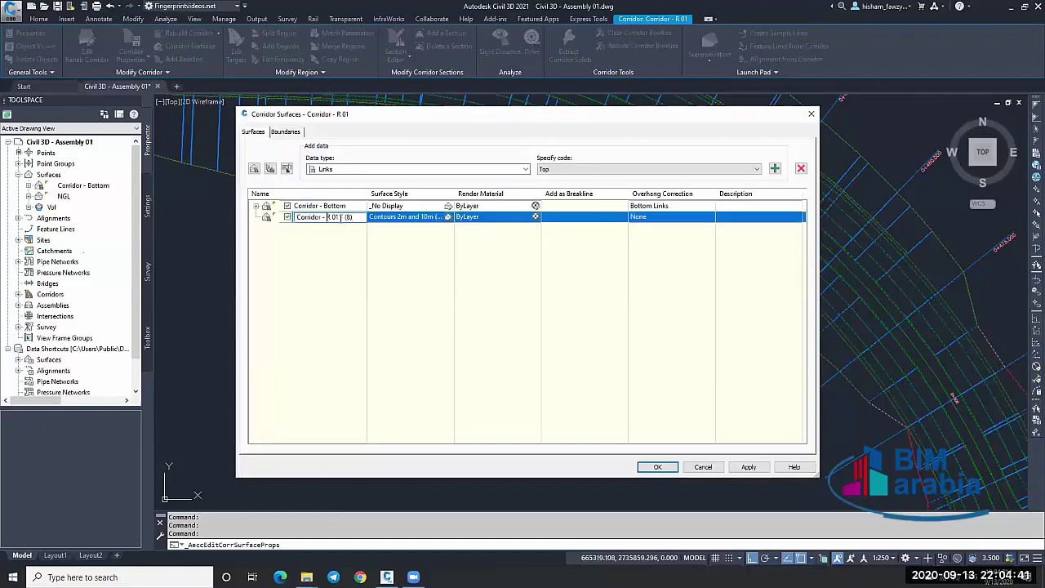
key(shift+End)
text(TOP)
key(Return)
Add the Top links as a breakline with overhang correction set to Top Links.
click(774, 168)
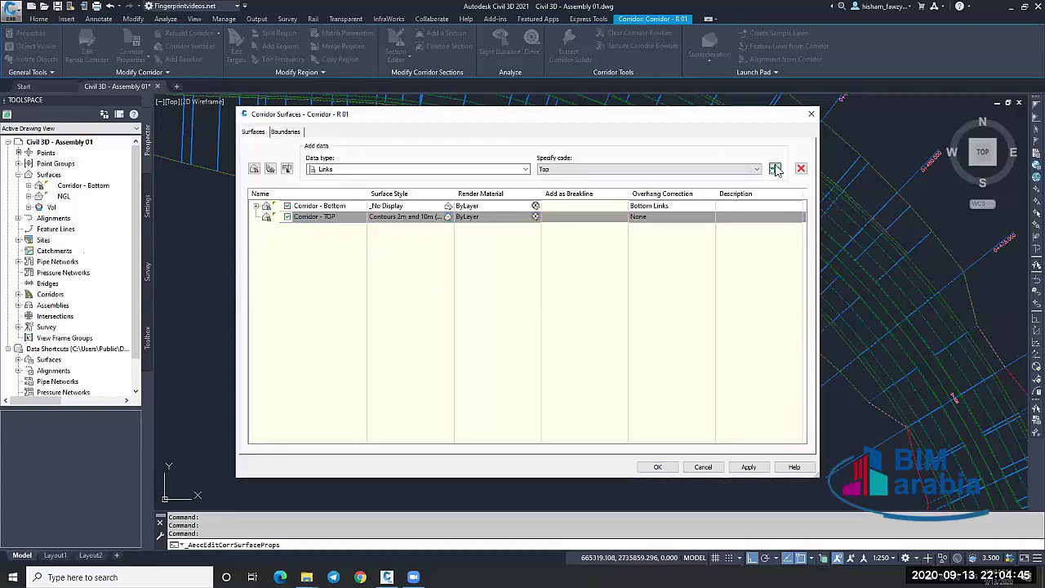
click(661, 216)
click(645, 235)
click(545, 228)
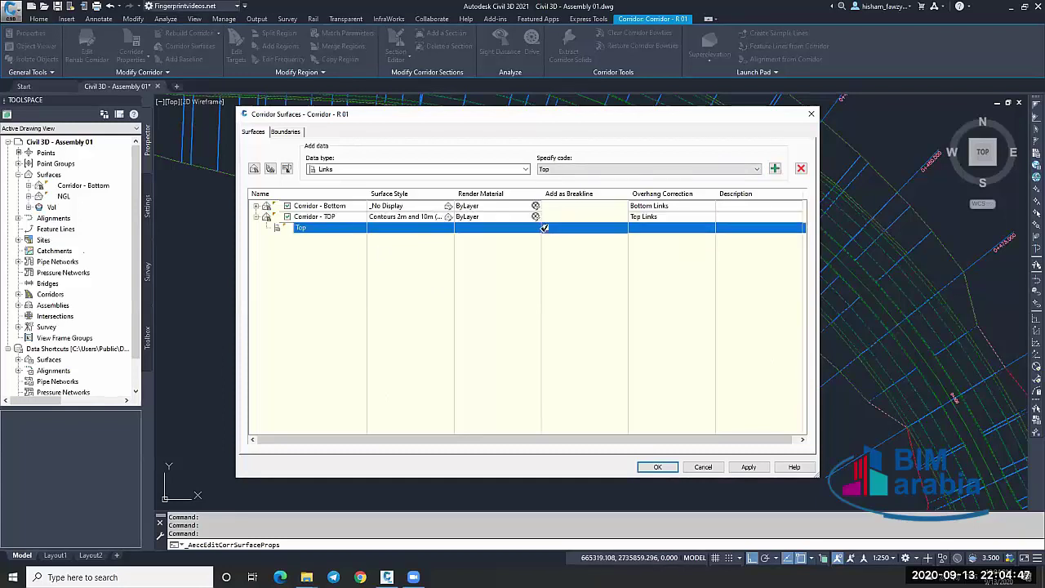
Give Corridor - TOP a corridor shrinkwrap boundary, apply, and rebuild the corridor.
click(287, 131)
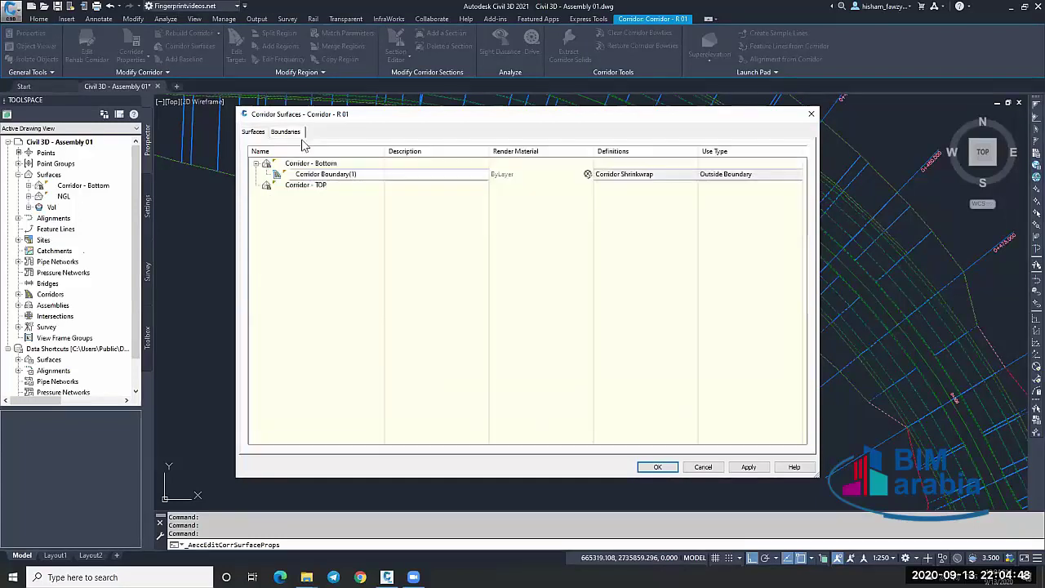
right_click(323, 196)
right_click(336, 185)
click(384, 189)
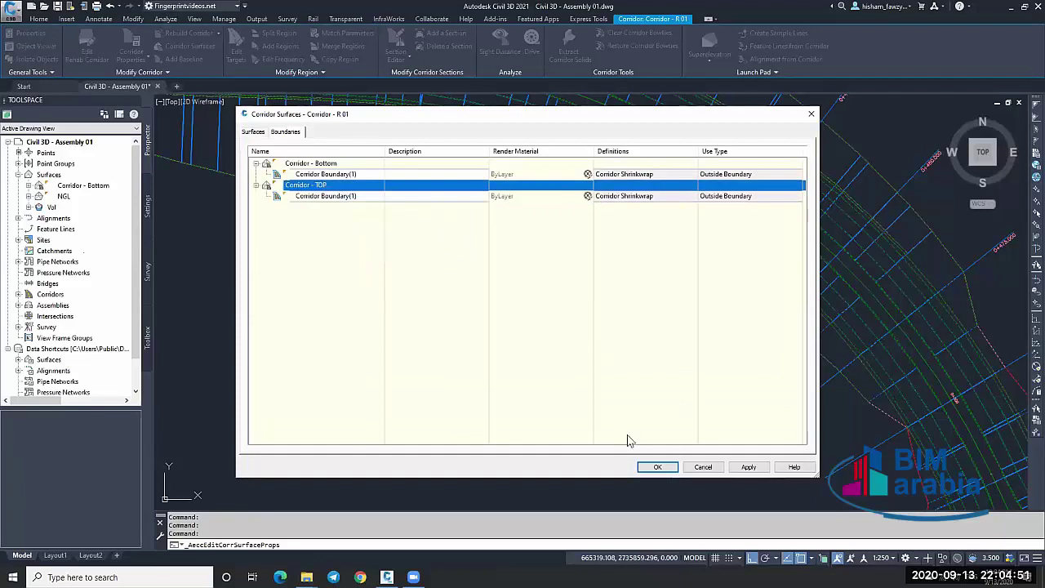
click(657, 470)
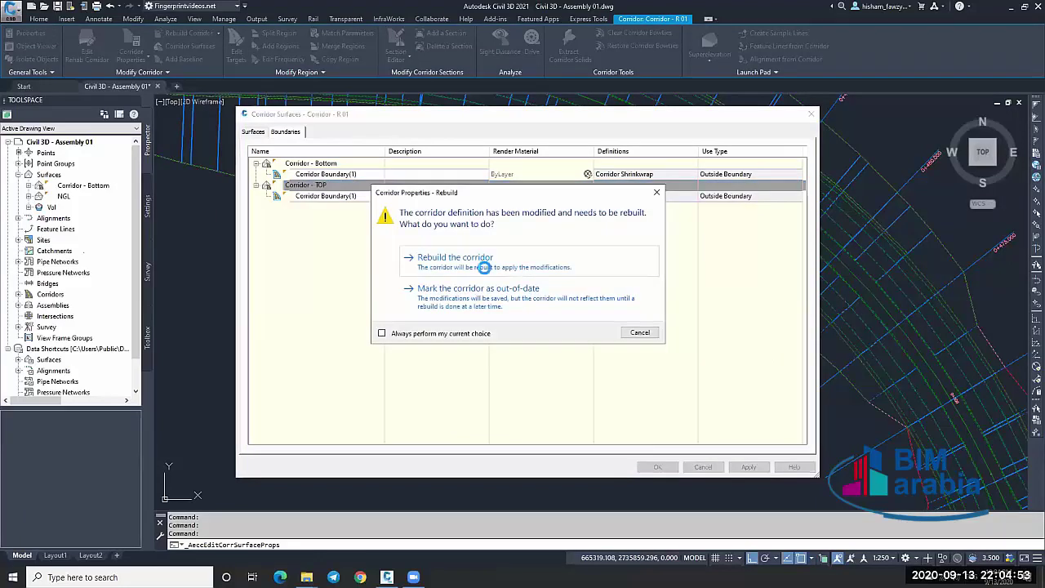
click(612, 264)
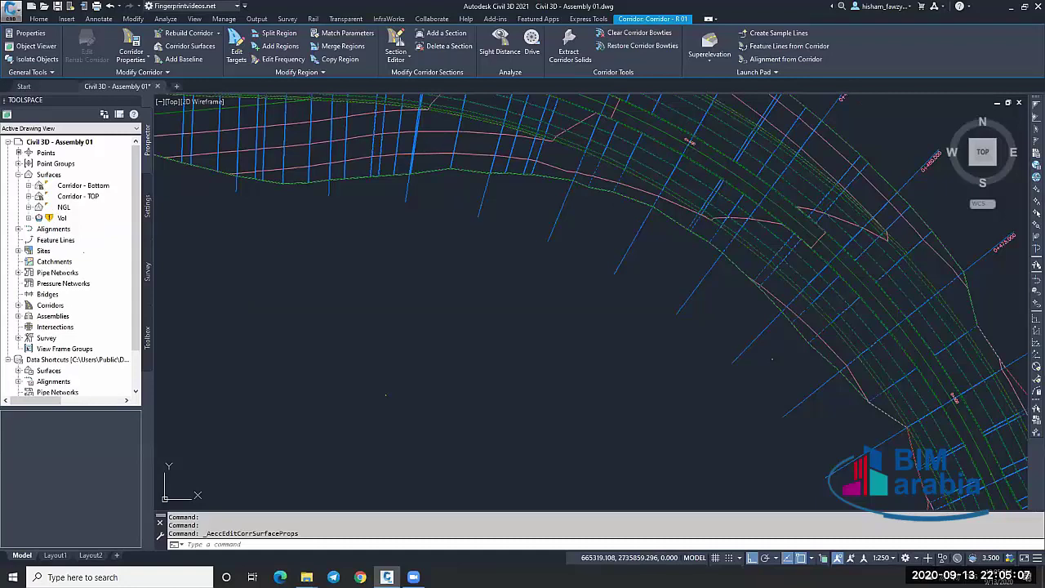
key(Escape)
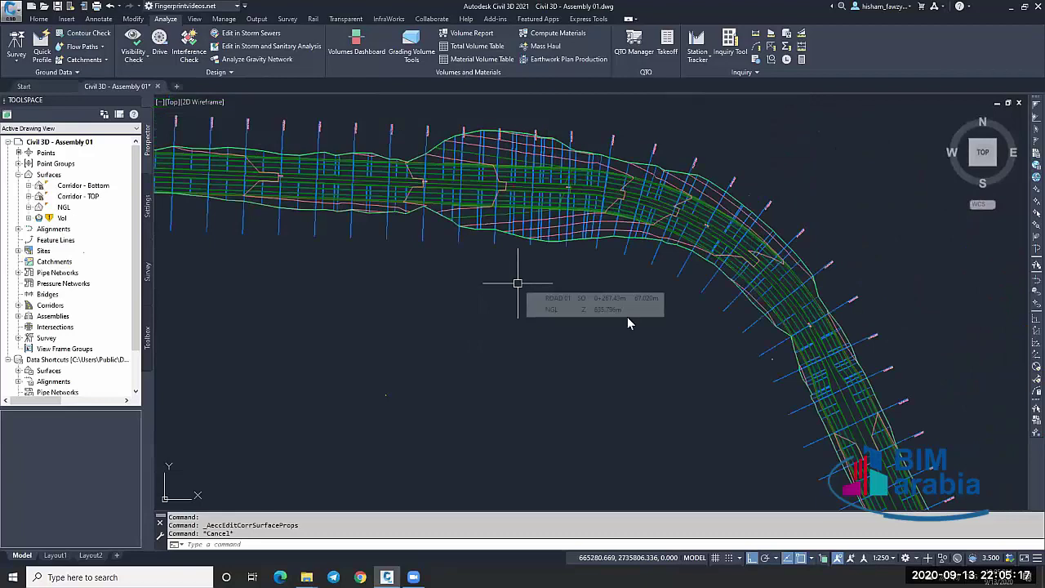
Create a TIN surface named الدمج and expand its Definition node.
click(49, 175)
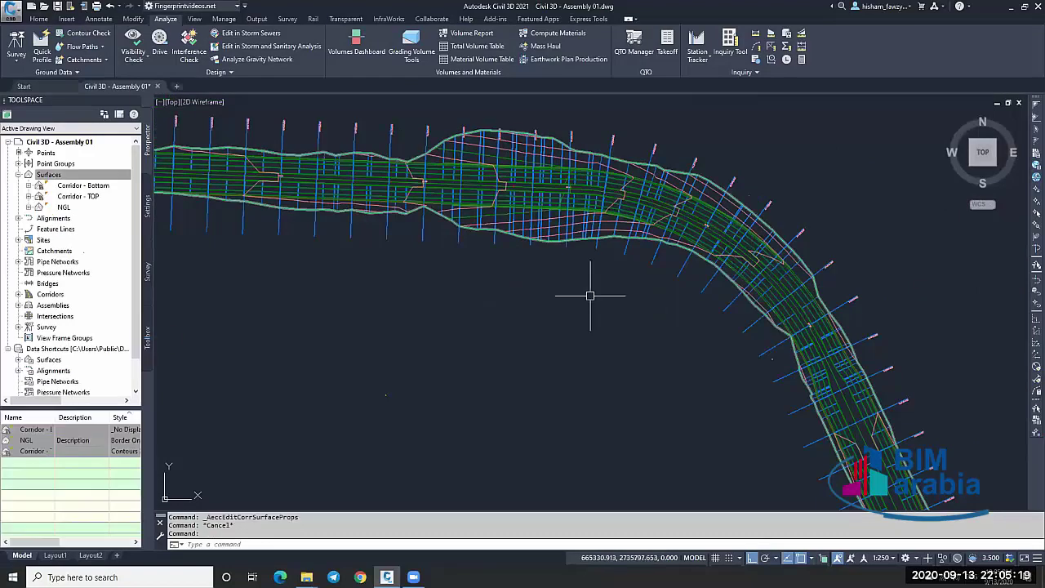
right_click(55, 174)
click(111, 178)
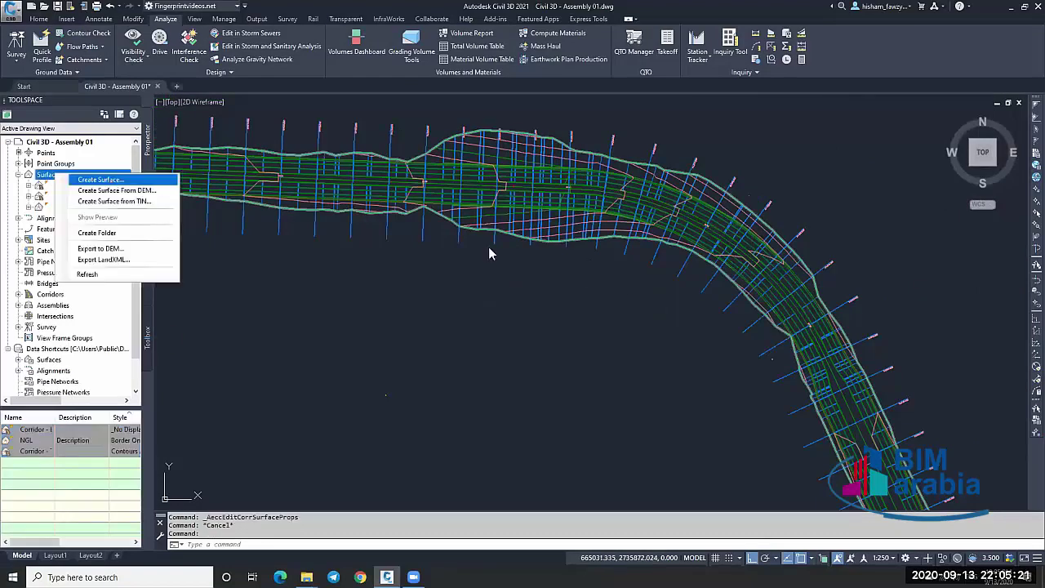
click(661, 210)
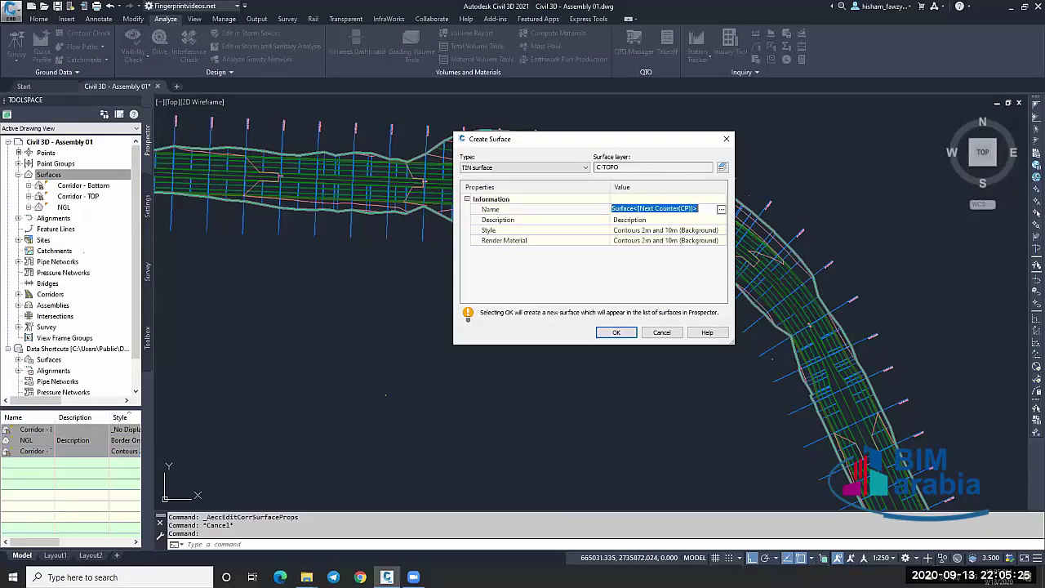
text(ال)
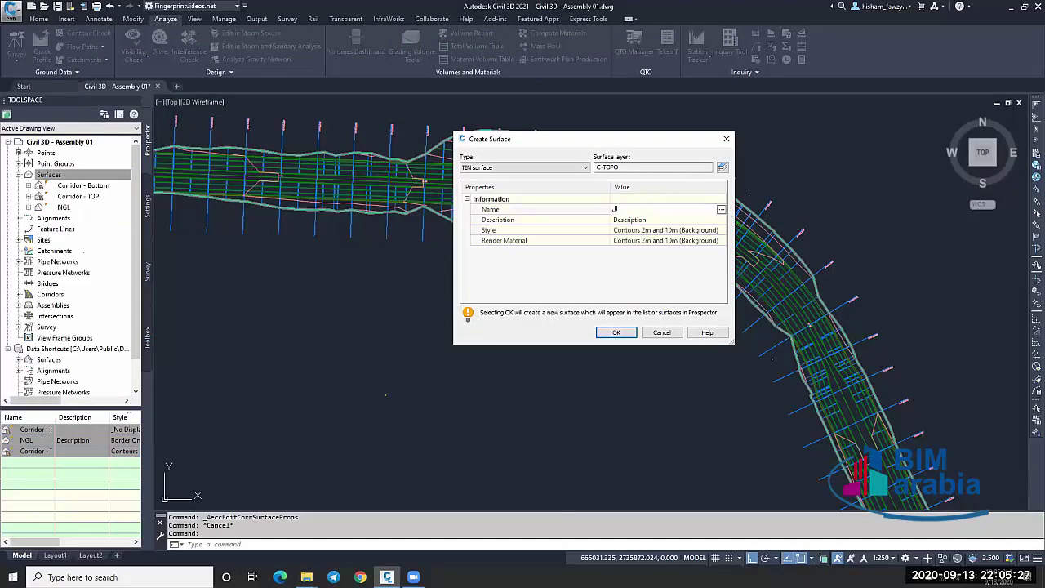
text(دمج)
key(Return)
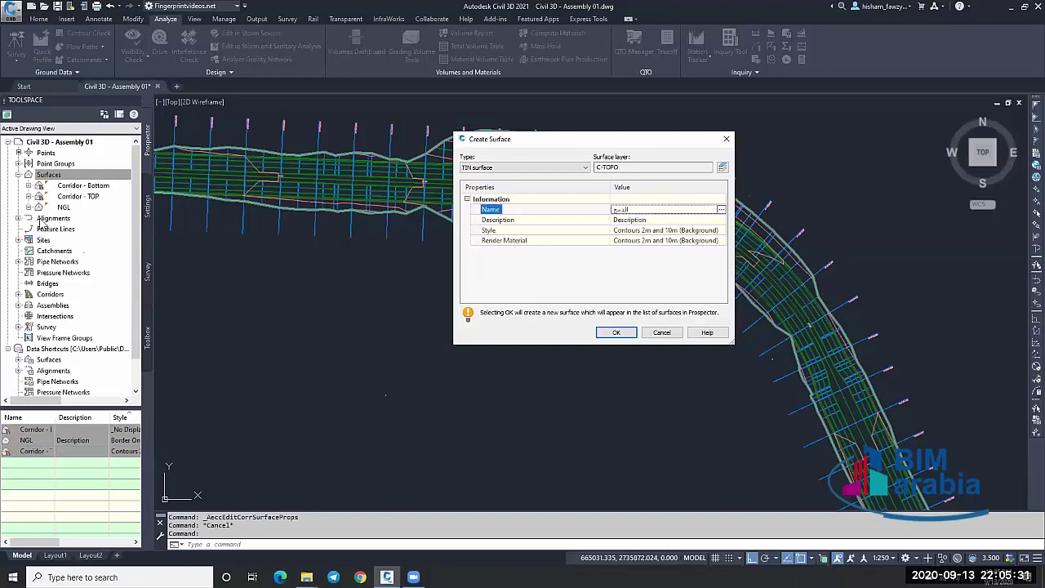
key(Return)
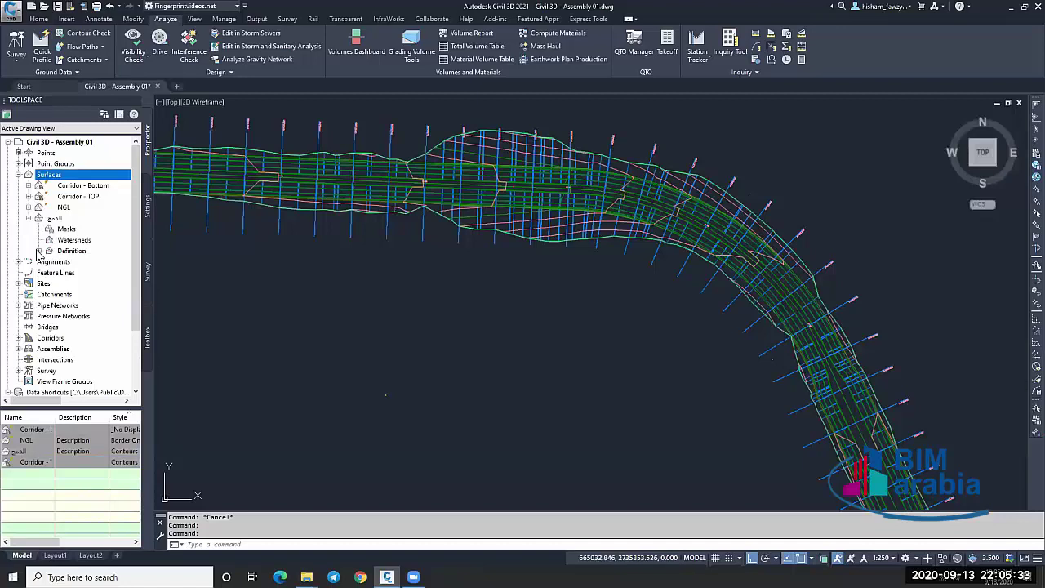
click(39, 250)
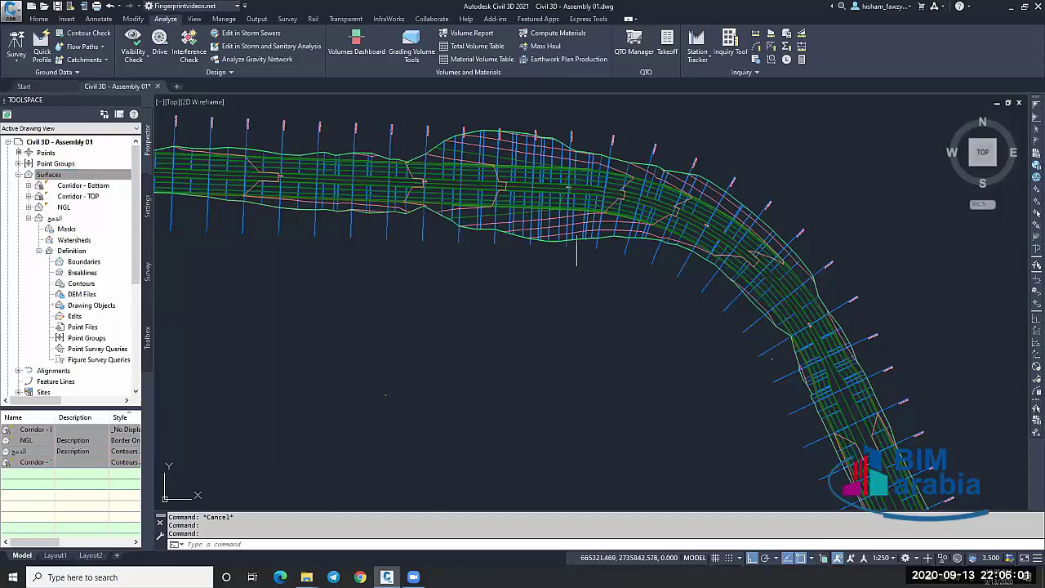
Use the Two: Vertical viewport configuration and make the right viewport active.
scroll(577, 245, down, 2)
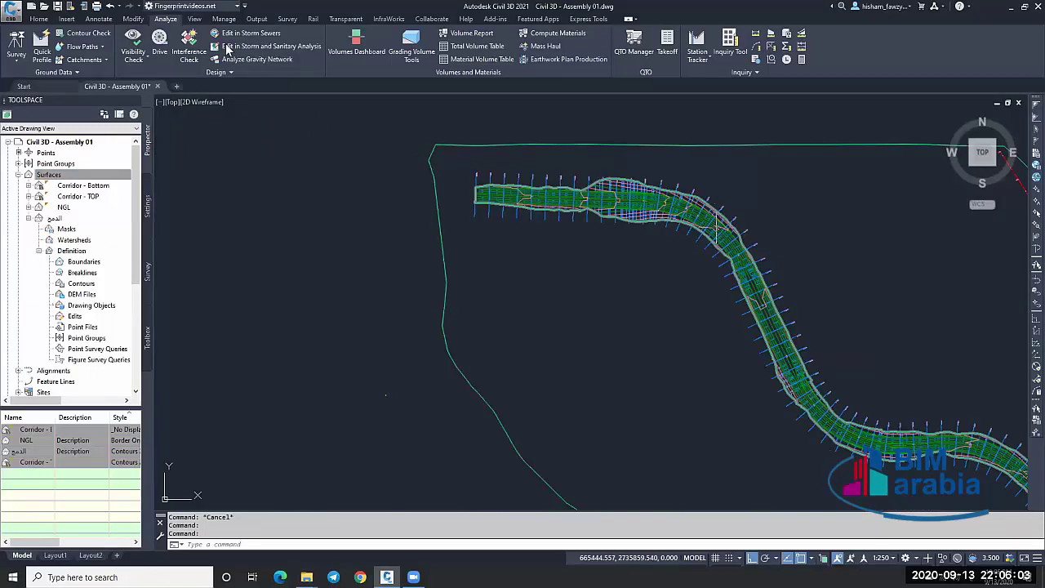
click(194, 19)
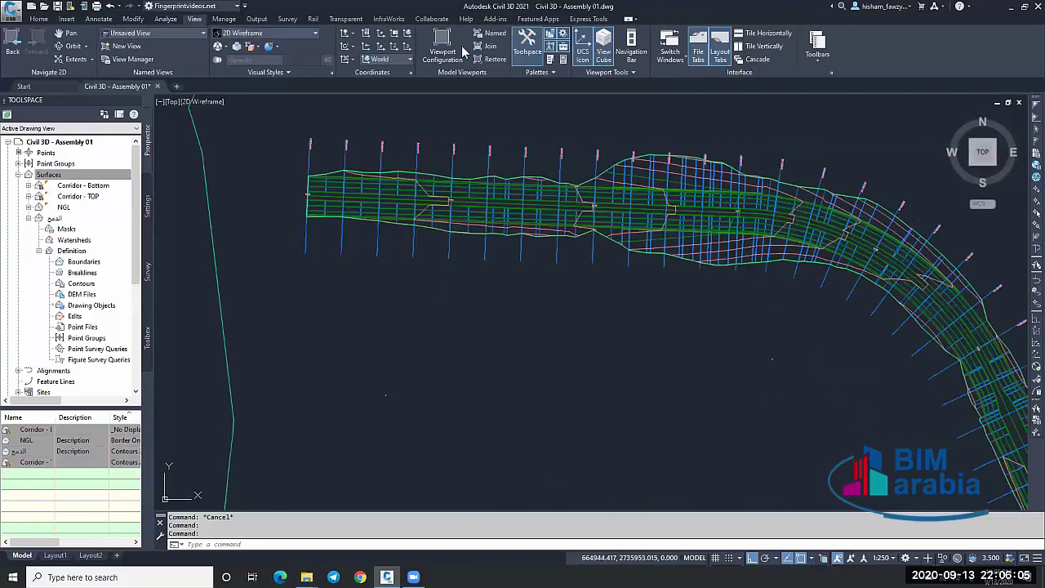
click(457, 57)
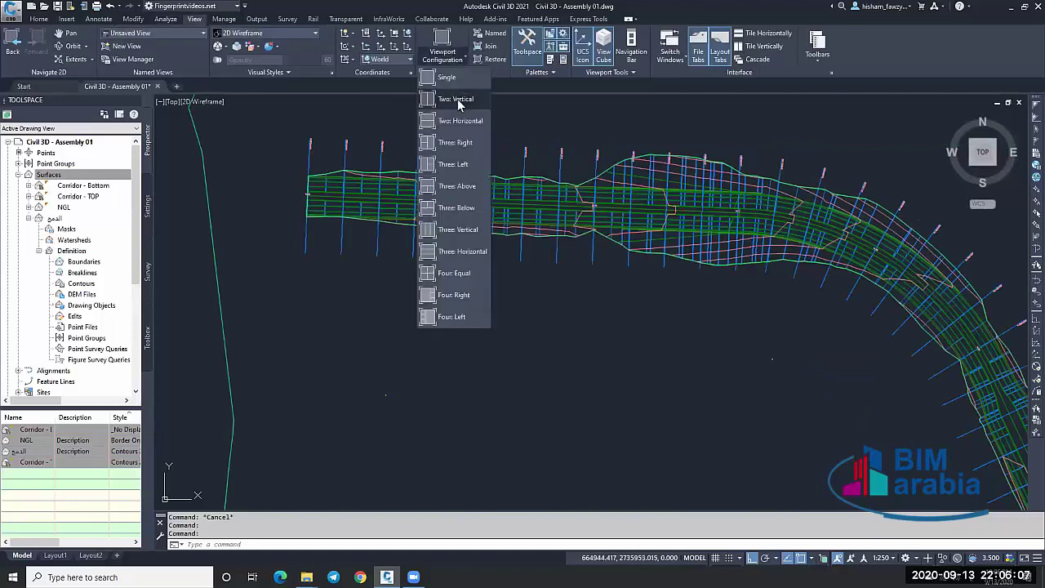
click(458, 100)
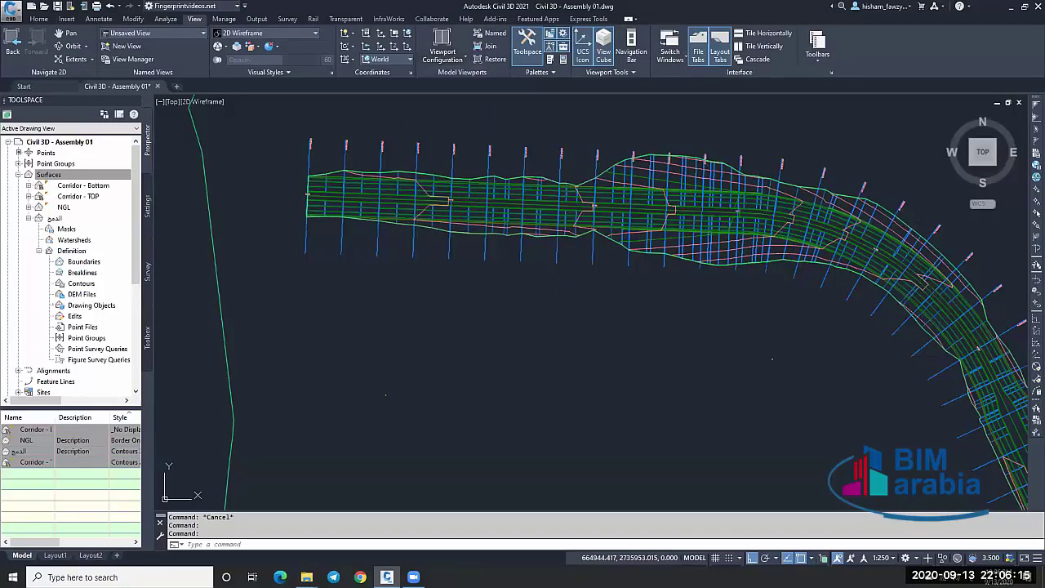
click(770, 221)
scroll(762, 237, down, 5)
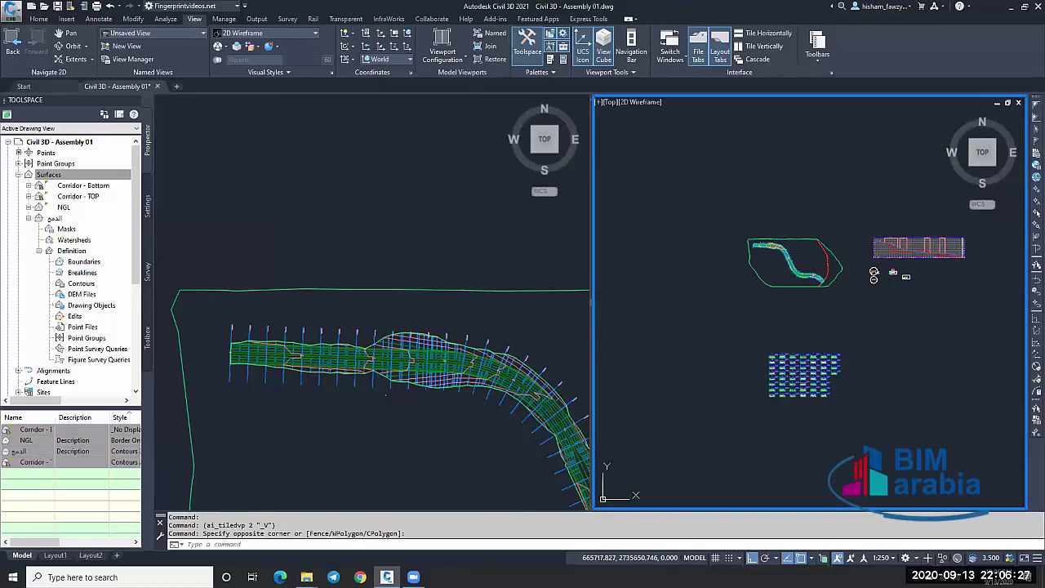
Orbit the right viewport into a southwest isometric 3D view of the model.
shift+middle_drag(873, 274, 856, 316)
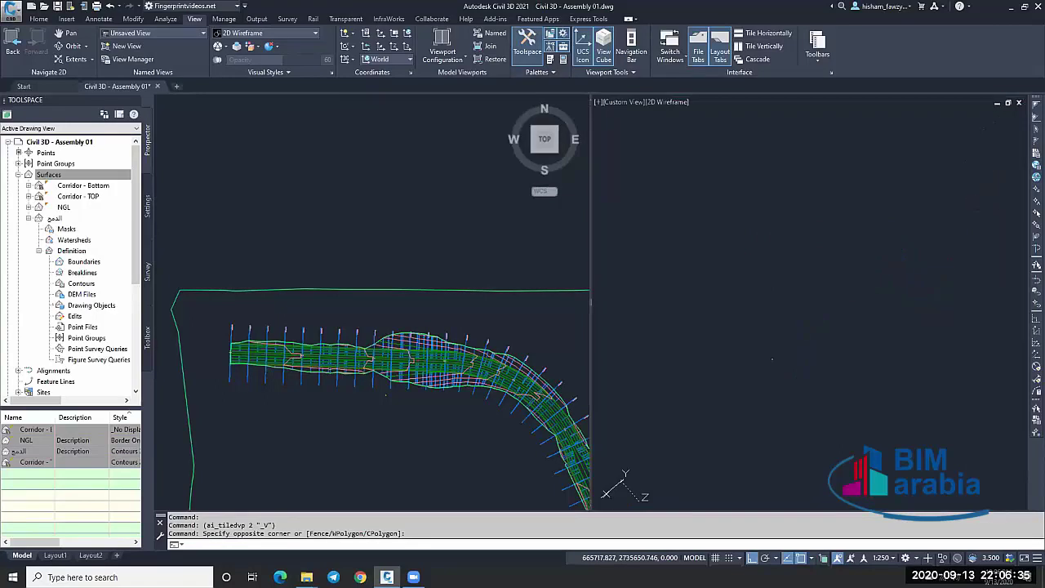
click(984, 171)
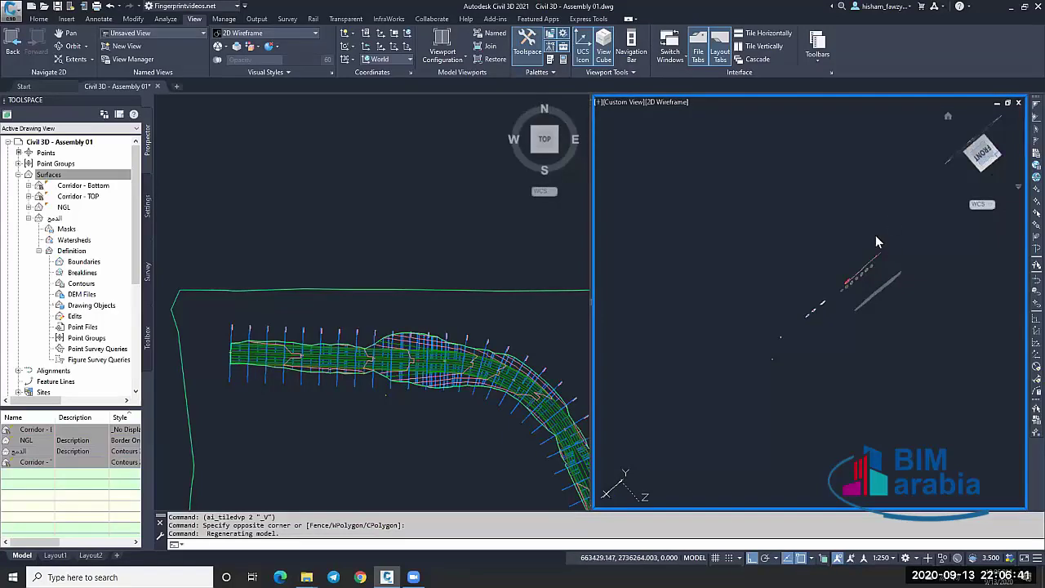
shift+middle_drag(875, 238, 846, 298)
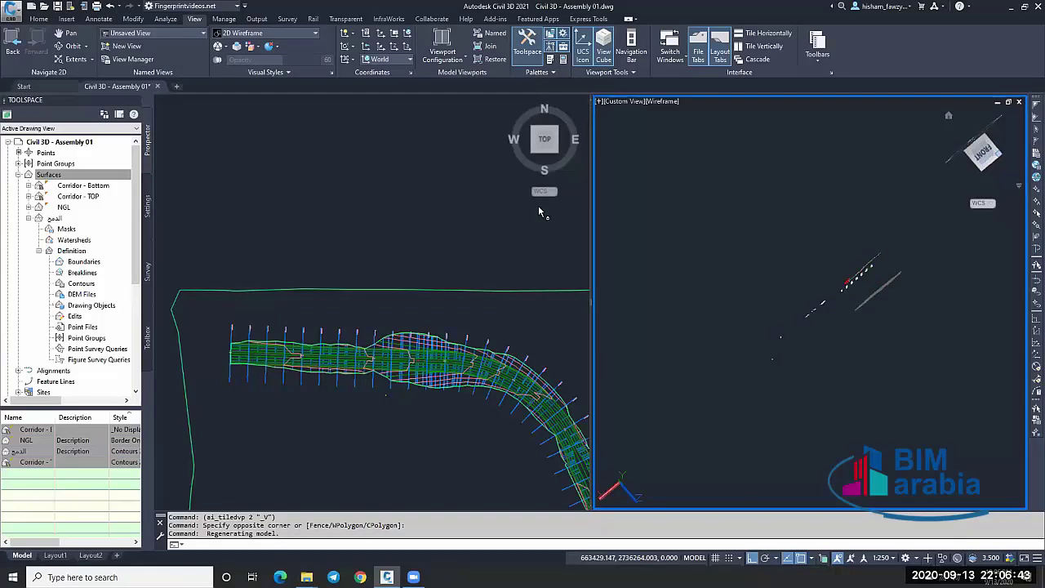
key(ctrl+z)
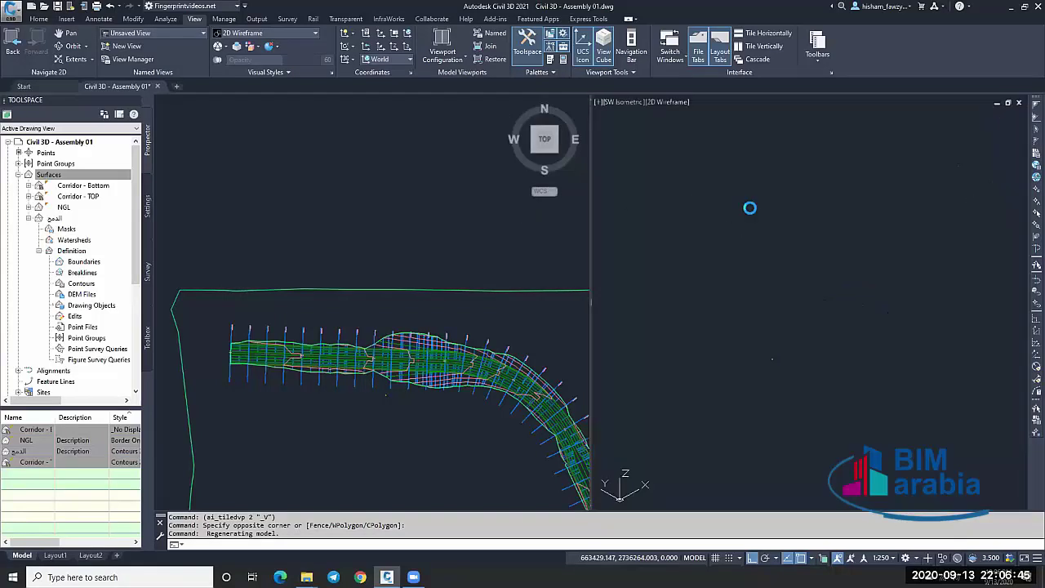
click(785, 314)
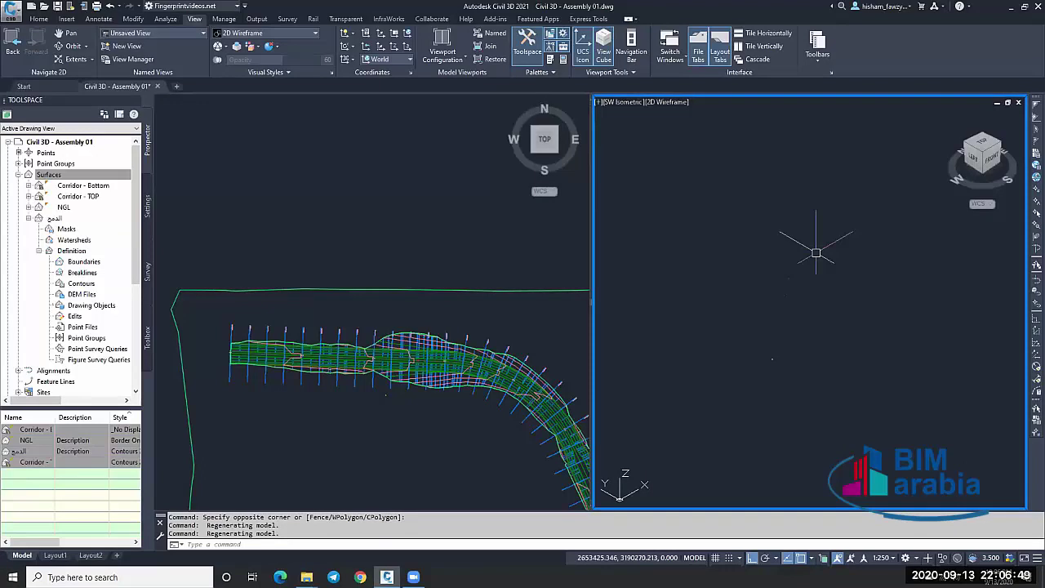
scroll(816, 253, down, 1)
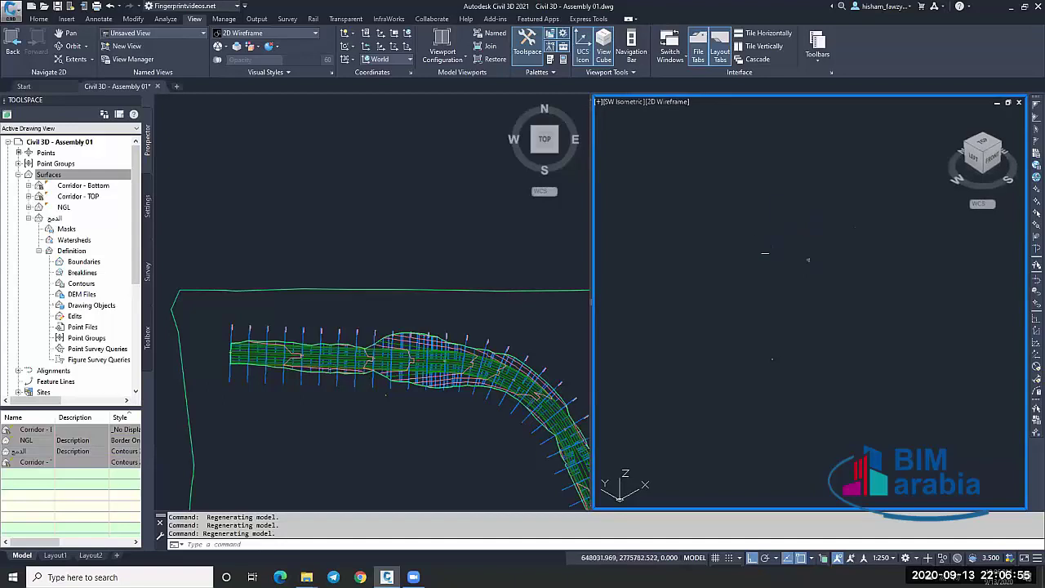
shift+middle_drag(870, 287, 745, 233)
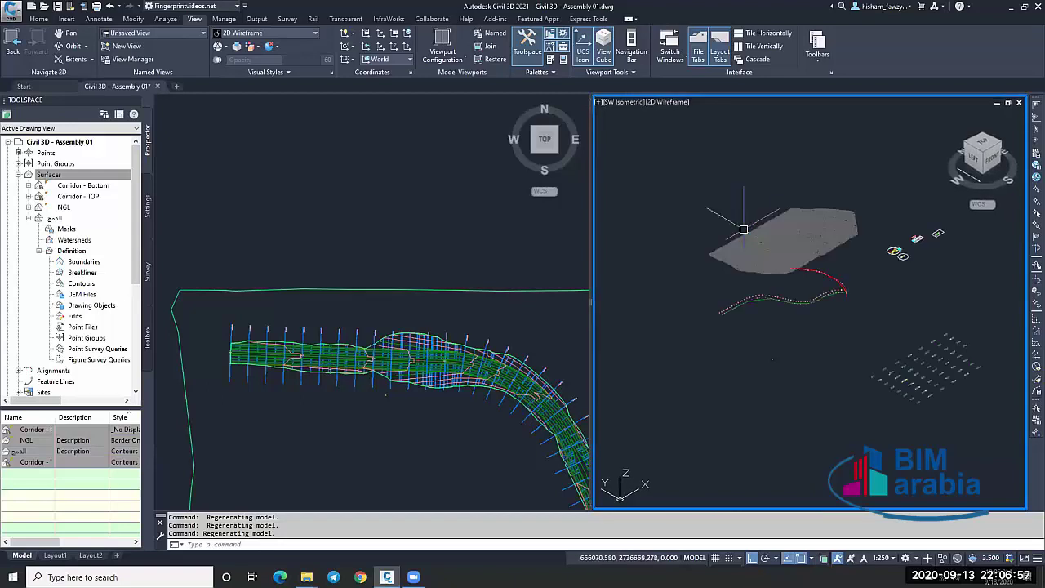
scroll(743, 229, up, 5)
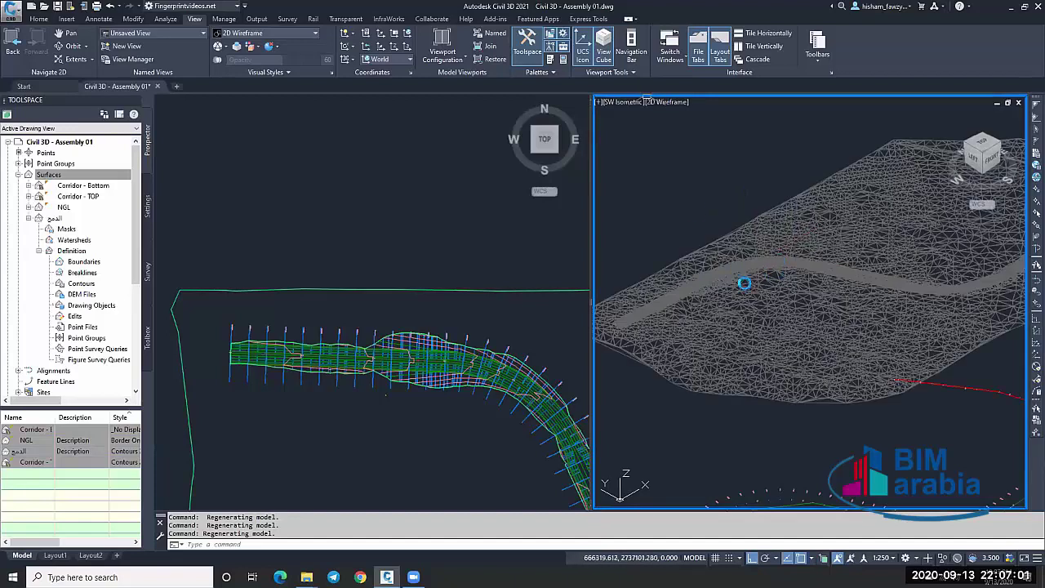
Apply the Conceptual visual style to the right viewport.
click(666, 101)
click(693, 211)
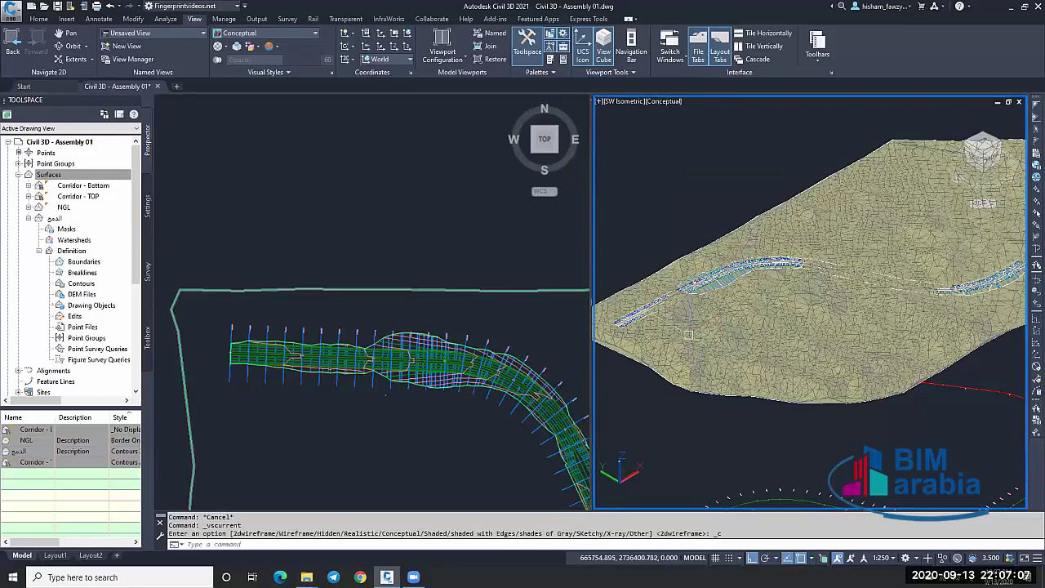
scroll(662, 334, up, 3)
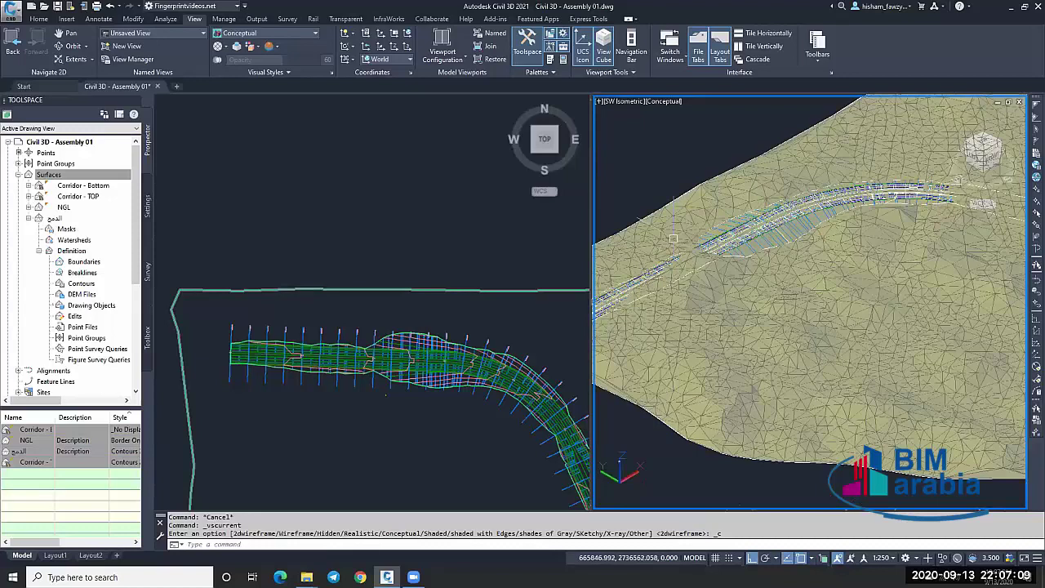
scroll(678, 165, up, 2)
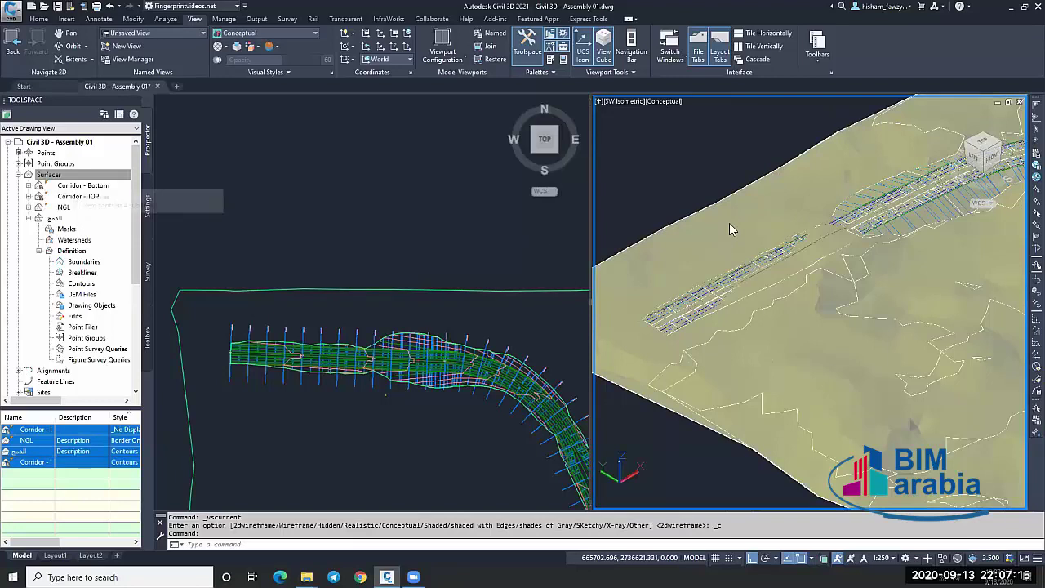
Review the surface styles of Corridor - Bottom and Corridor - TOP.
double_click(83, 186)
click(800, 224)
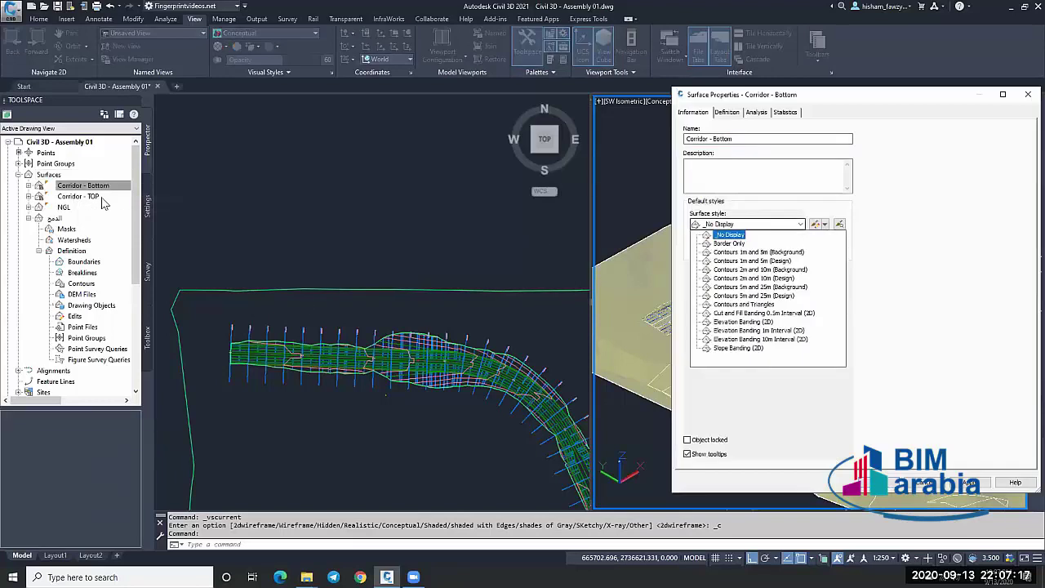
key(Return)
key(Return)
right_click(82, 197)
key(Escape)
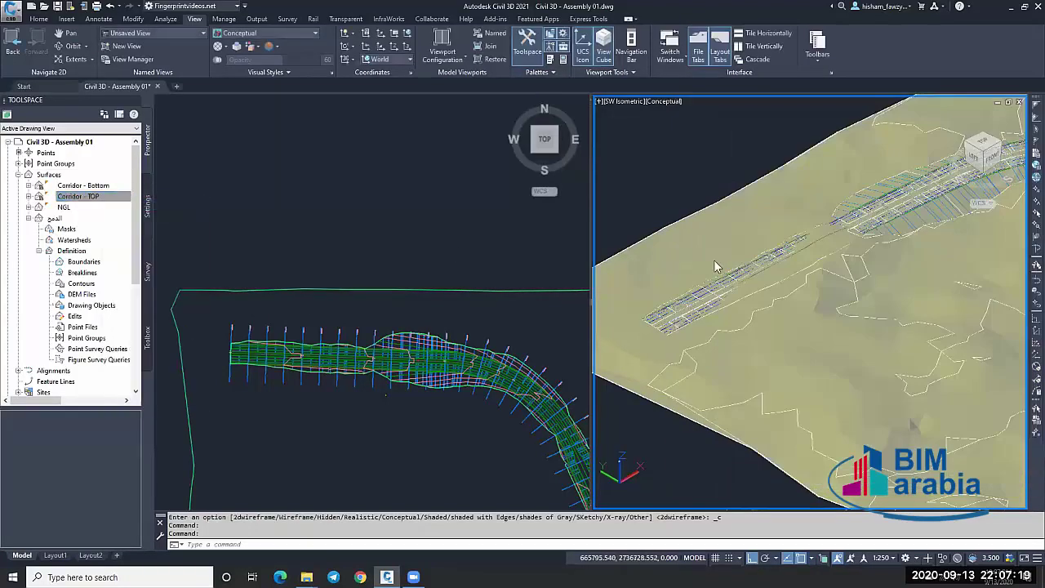
key(Escape)
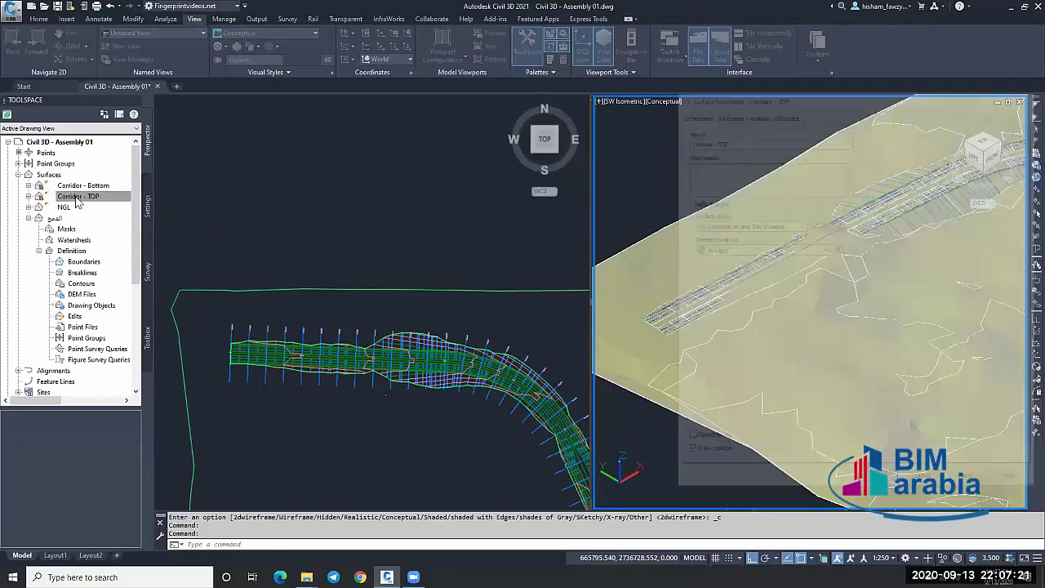
click(68, 200)
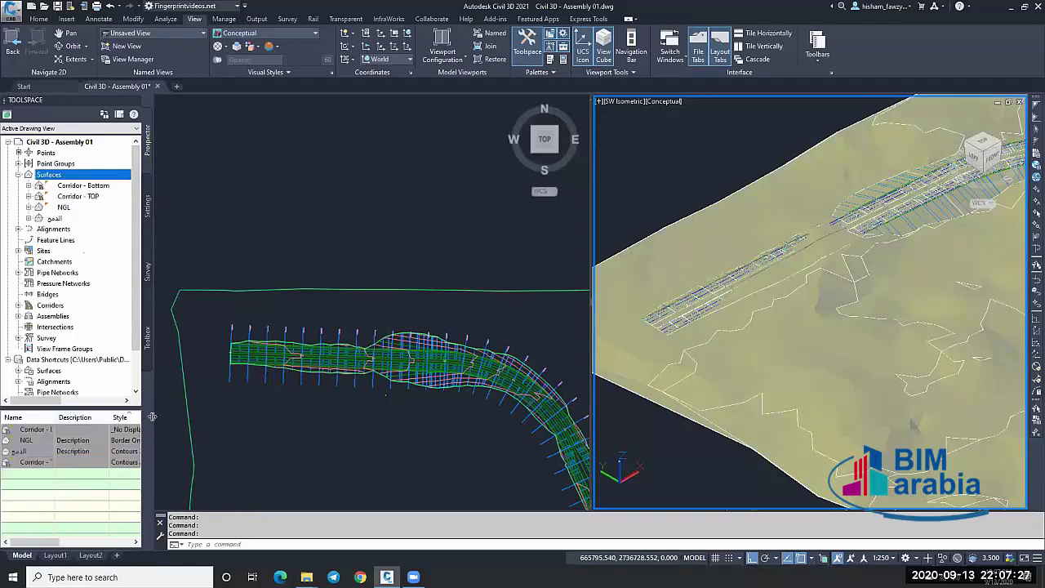
Set the style of every listed surface to _No Display.
drag(135, 241, 227, 245)
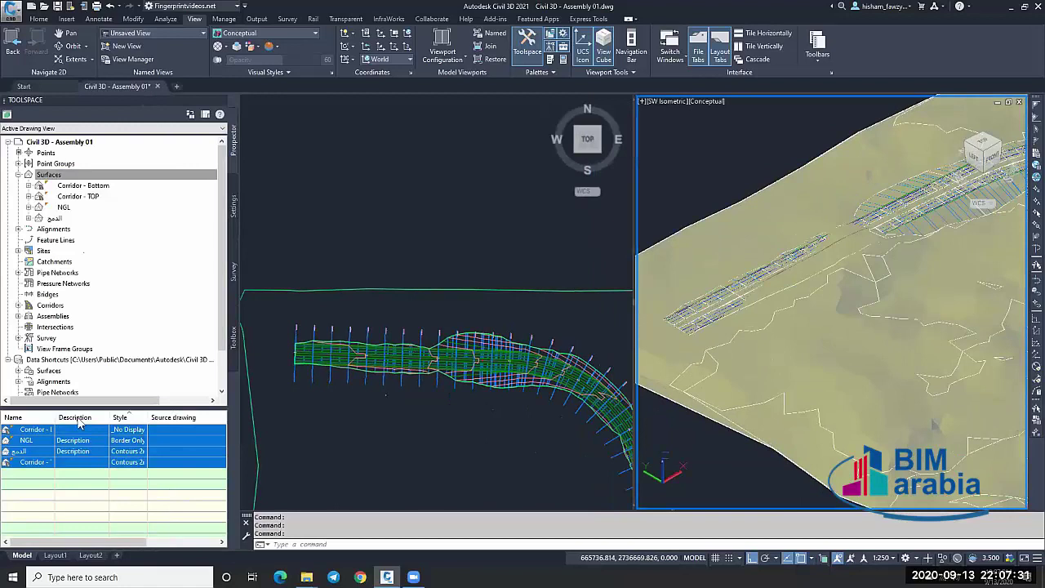
right_click(132, 422)
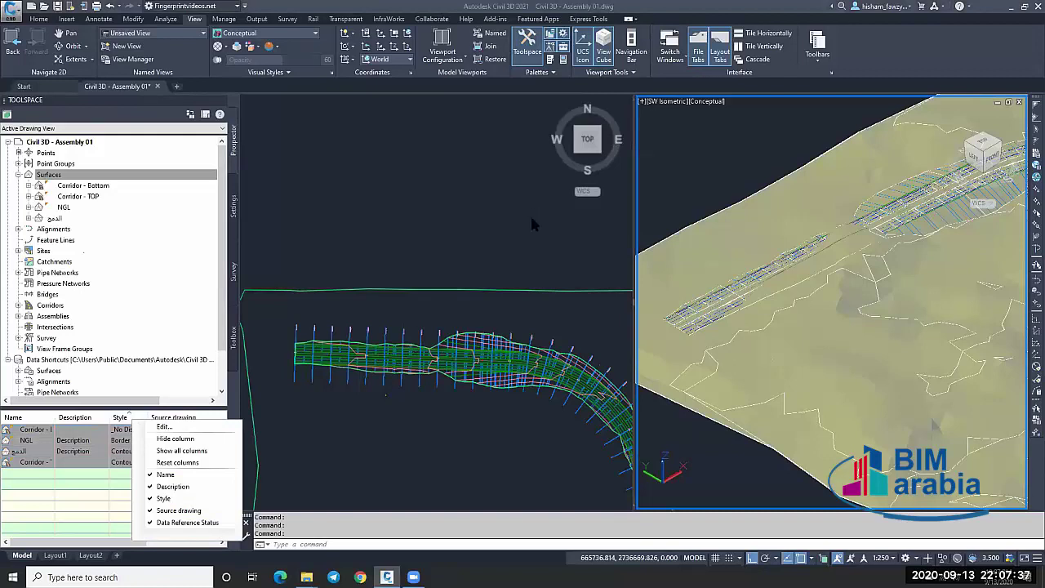
key(Return)
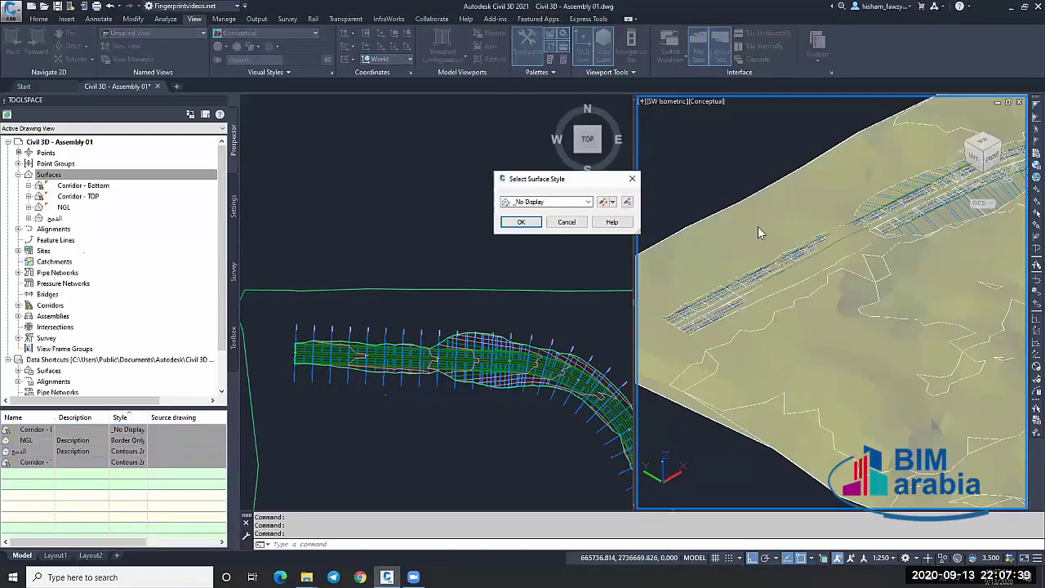
click(587, 201)
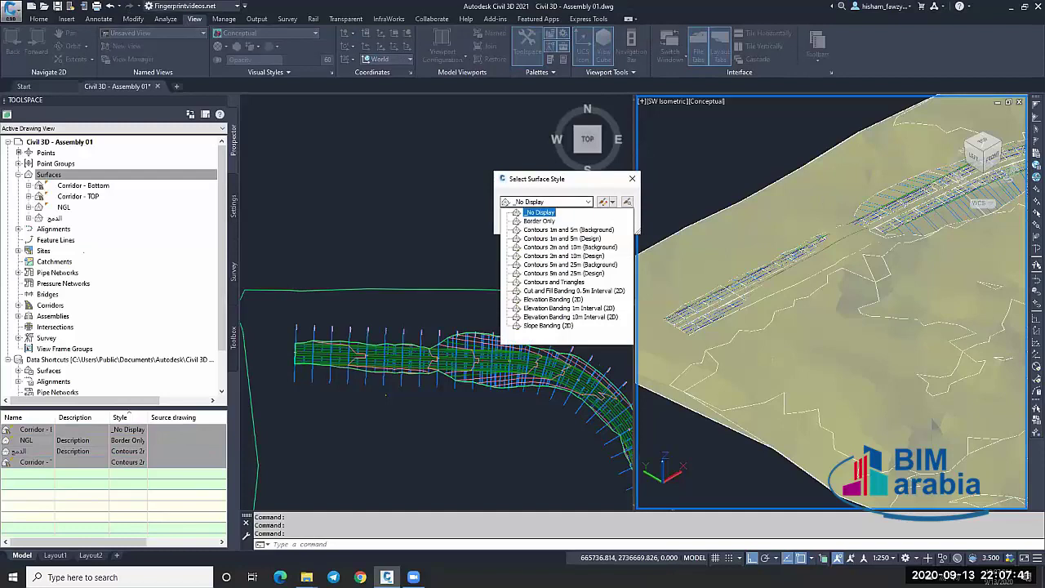
click(531, 212)
key(Return)
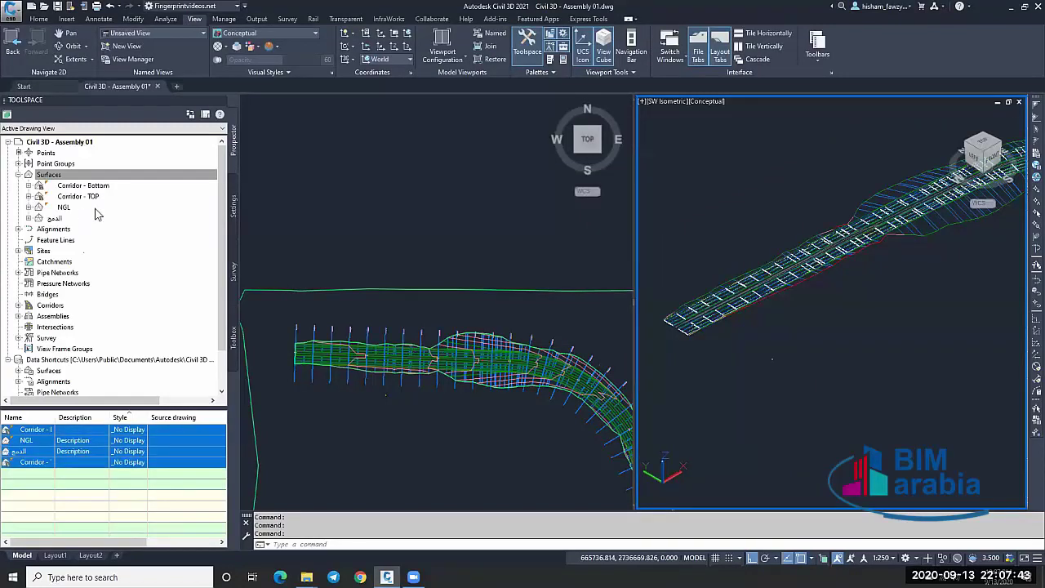
Give the NGL surface the Border Only style and check the shaded view.
right_click(96, 208)
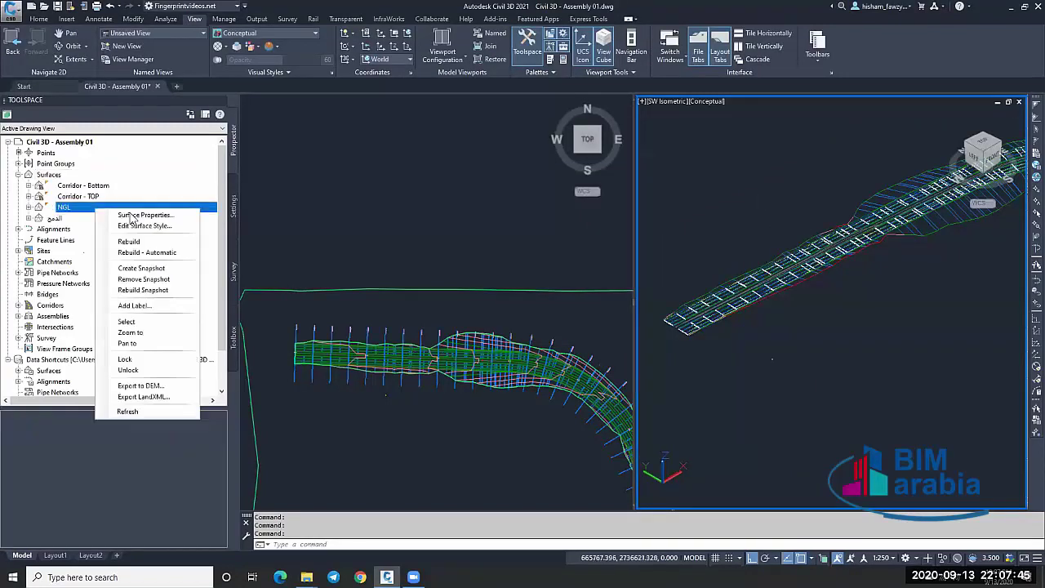
key(Escape)
right_click(98, 209)
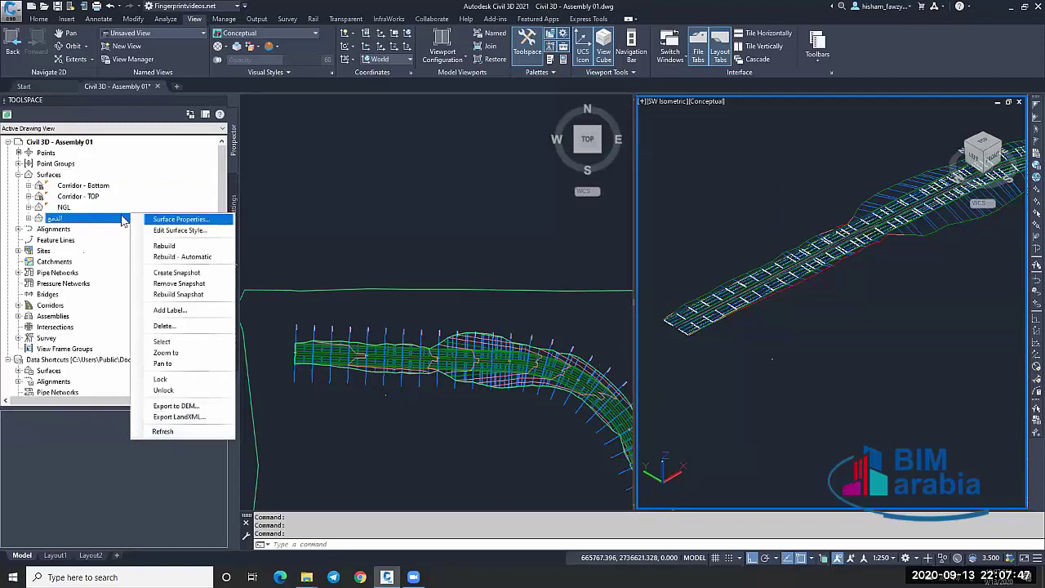
click(48, 175)
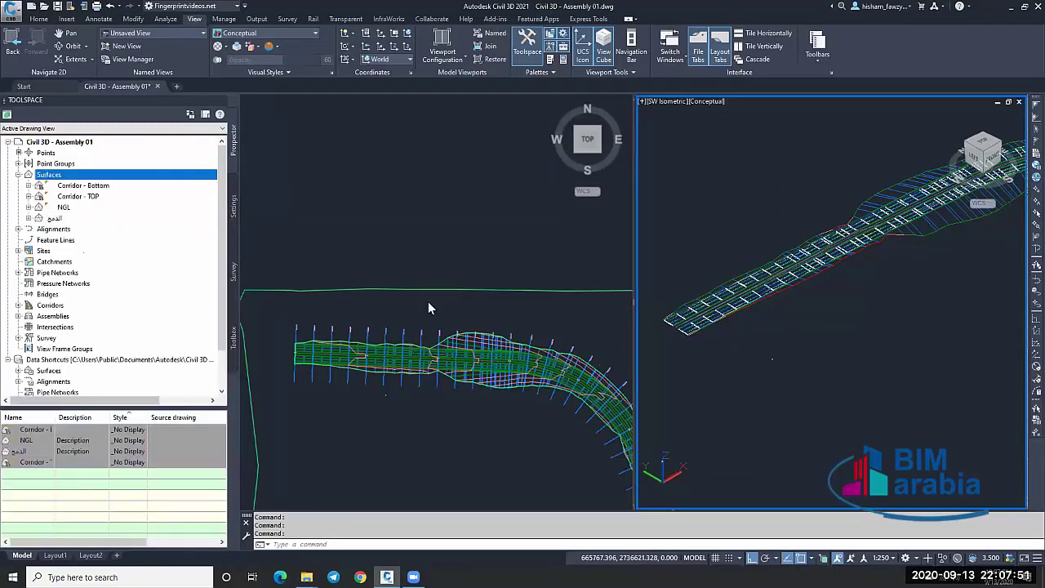
click(128, 440)
click(545, 202)
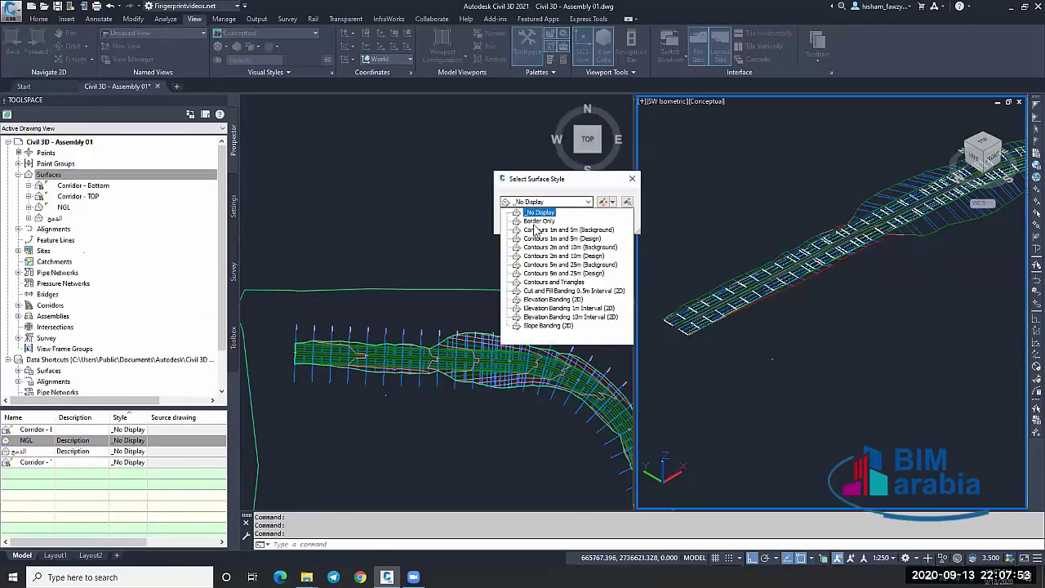
click(537, 220)
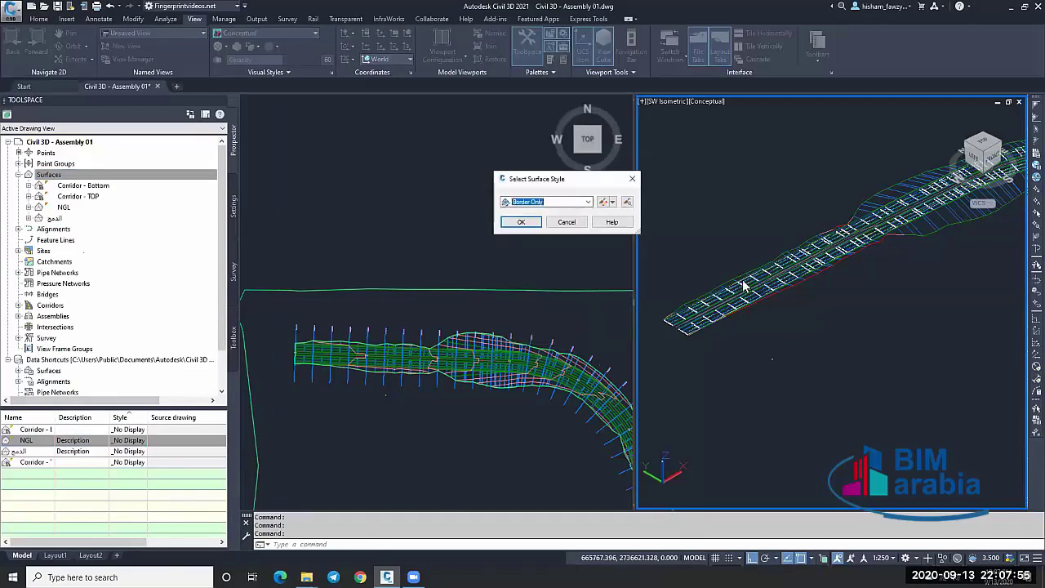
key(Return)
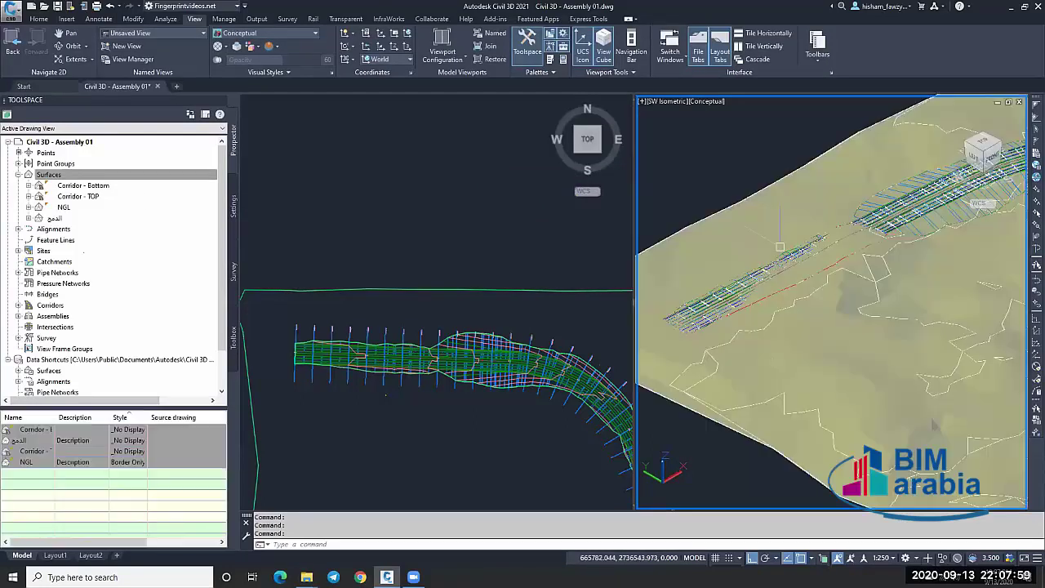
scroll(791, 231, up, 2)
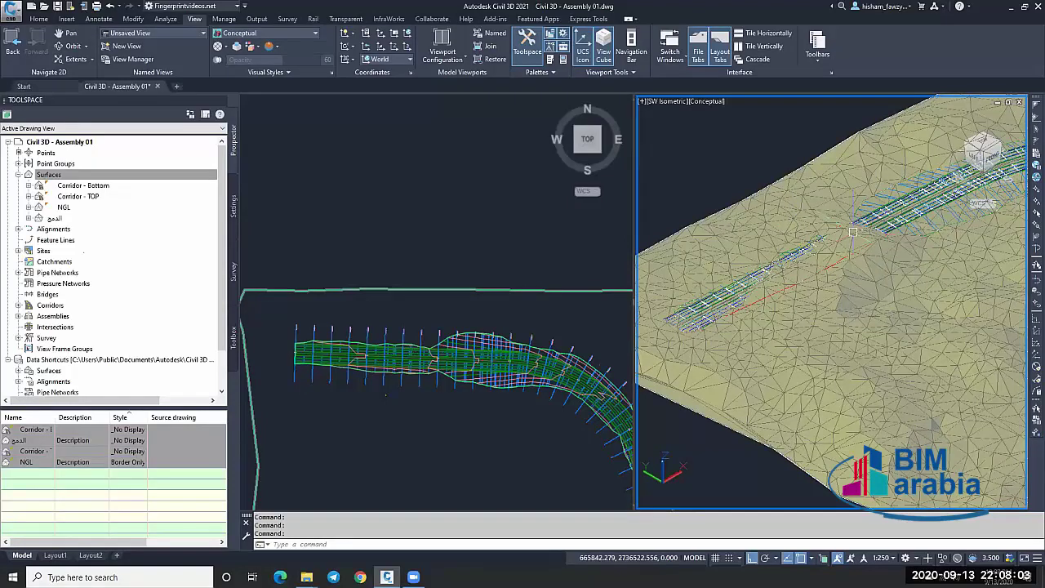
scroll(853, 232, up, 1)
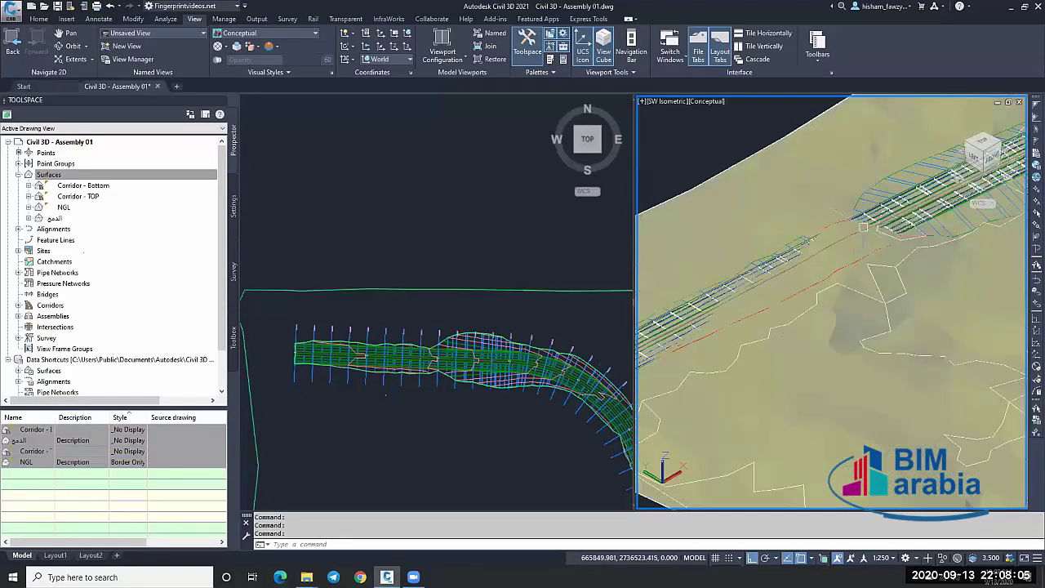
scroll(863, 227, down, 2)
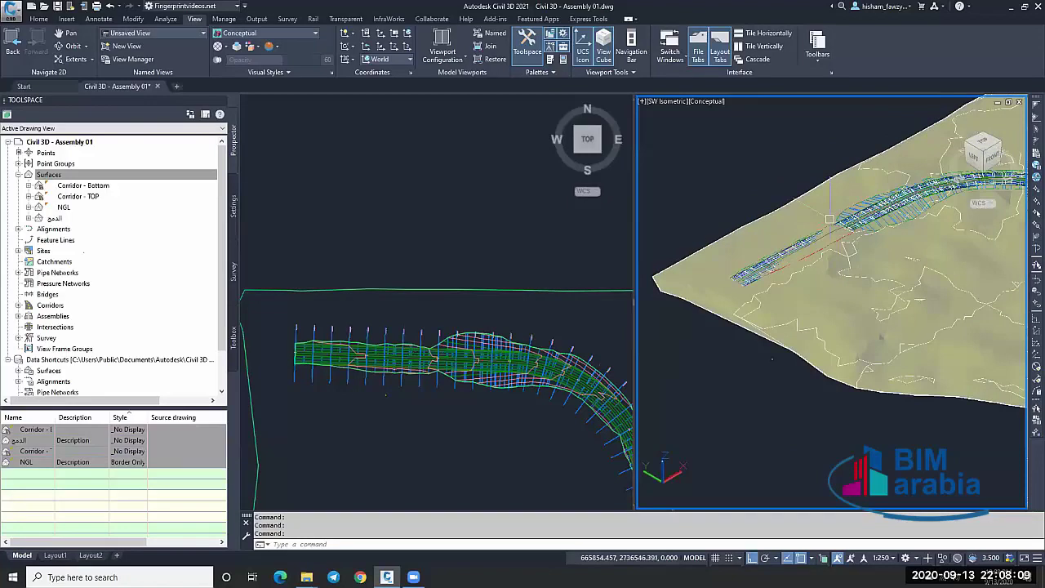
scroll(830, 217, up, 1)
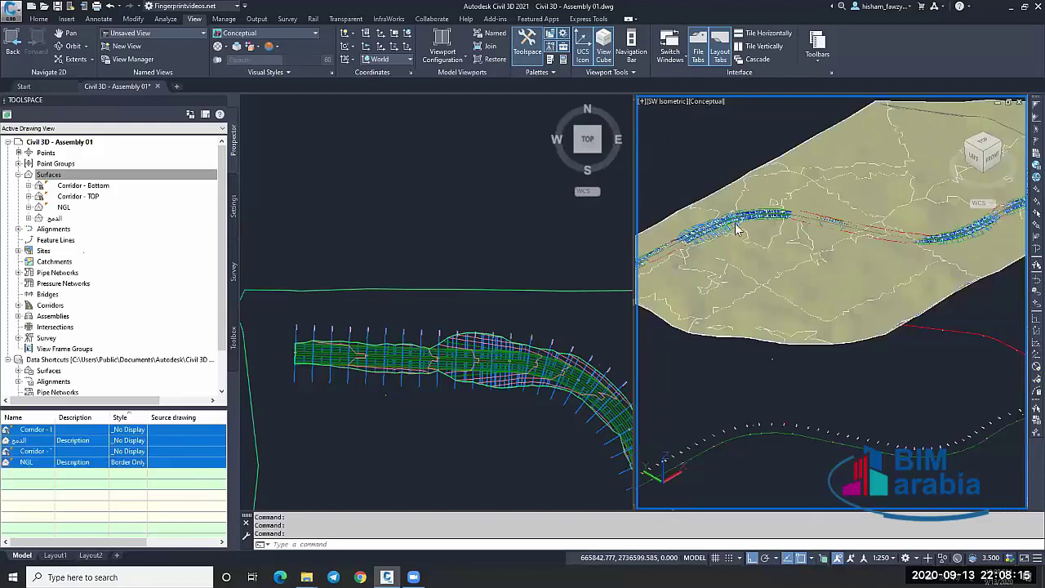
right_click(134, 226)
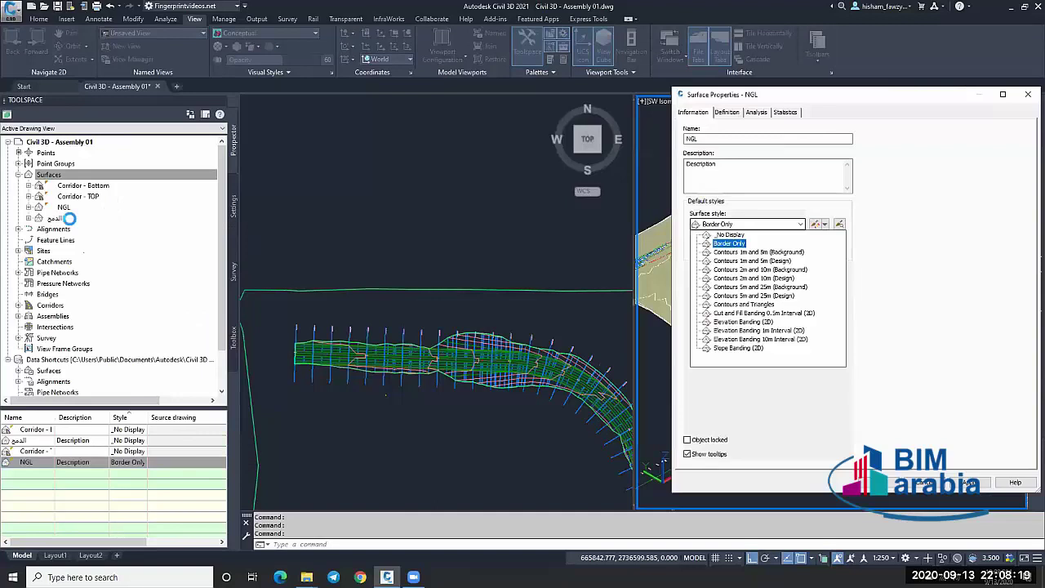
key(Return)
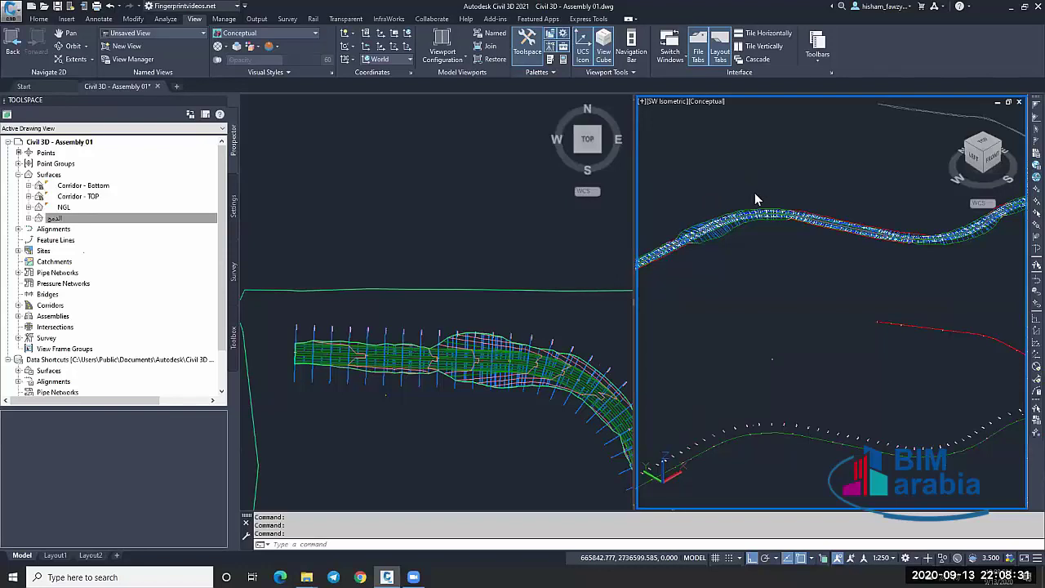
click(757, 188)
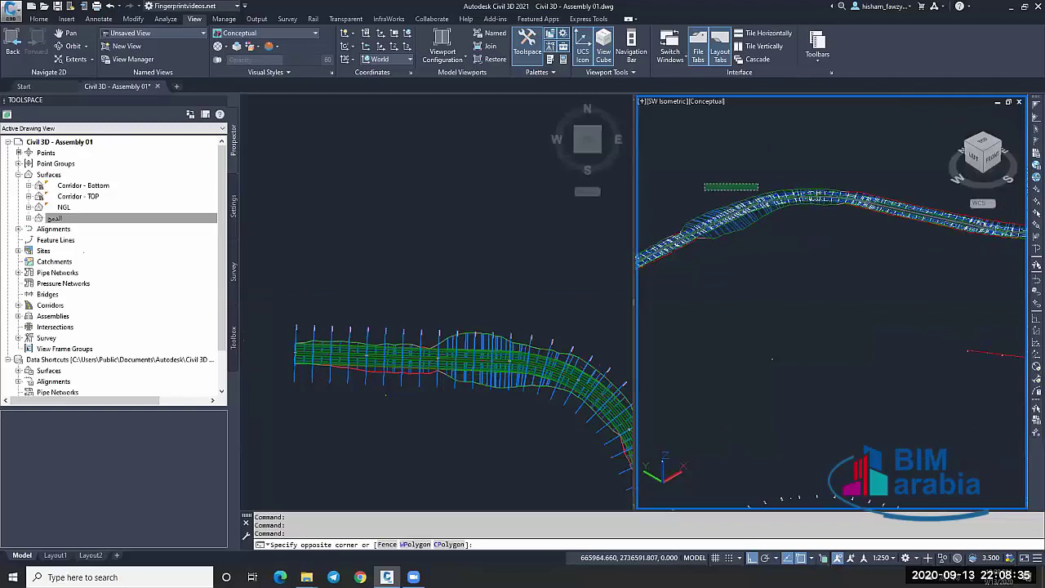
click(774, 177)
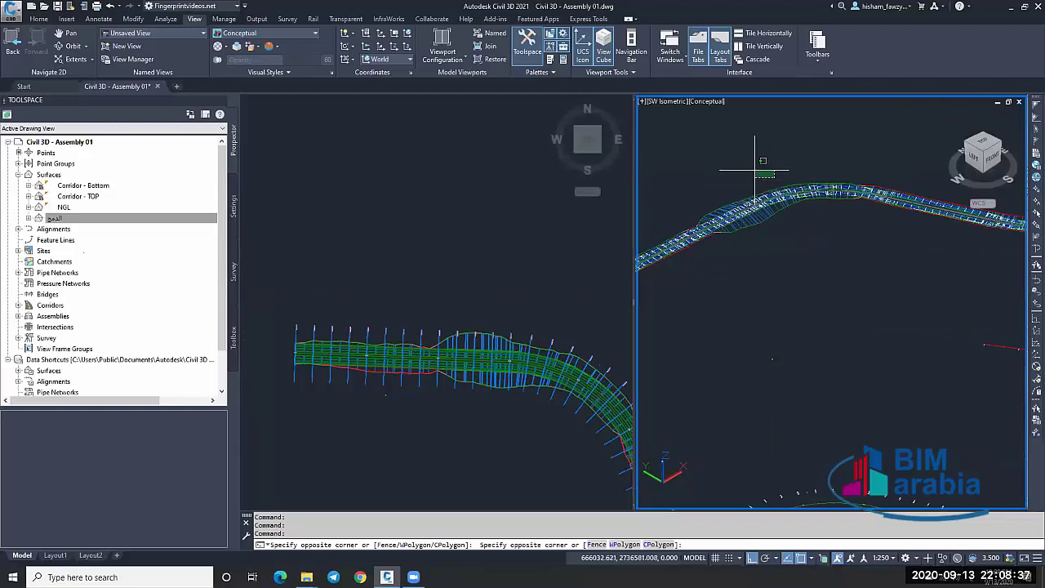
click(766, 167)
shift+middle_drag(767, 167, 811, 185)
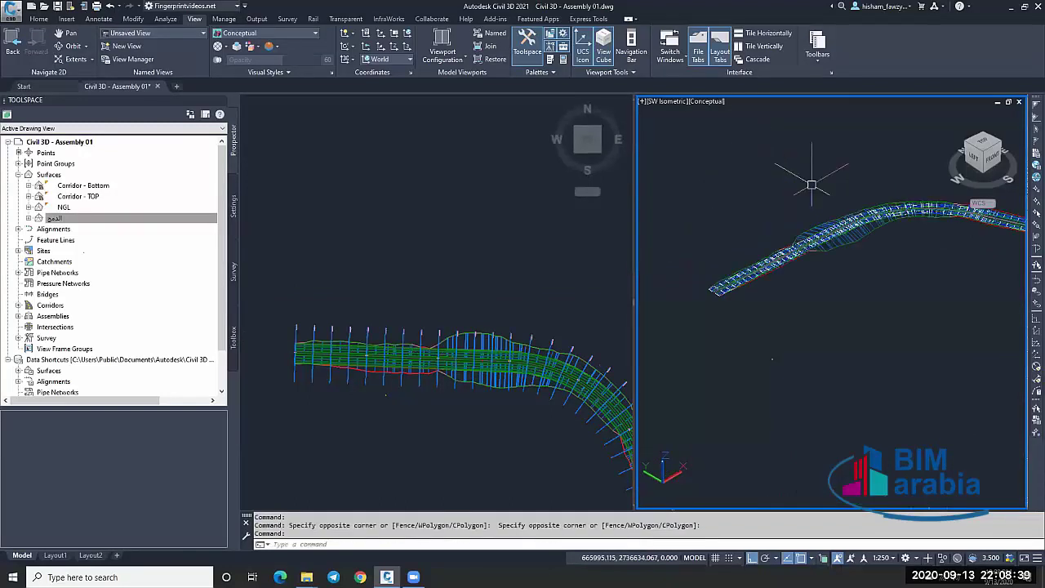
Paste the NGL surface into the الدمج surface's Edits.
click(41, 219)
click(29, 218)
click(39, 251)
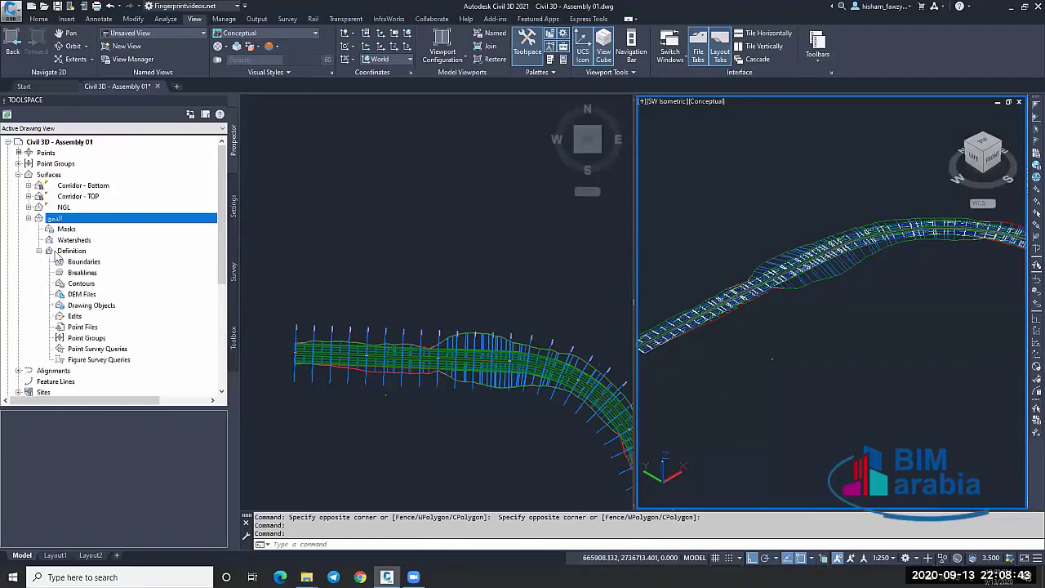
click(98, 316)
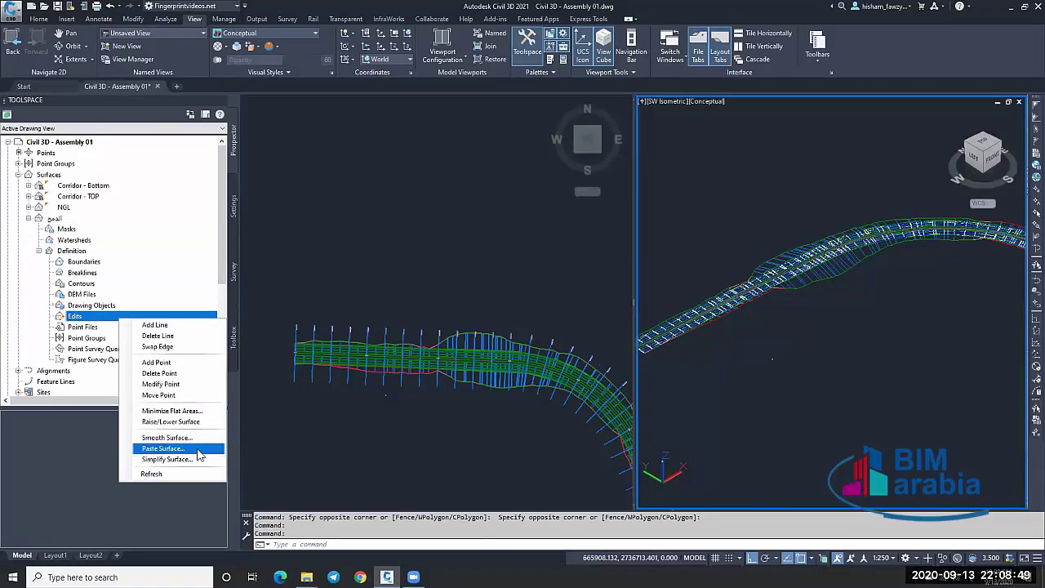
click(197, 449)
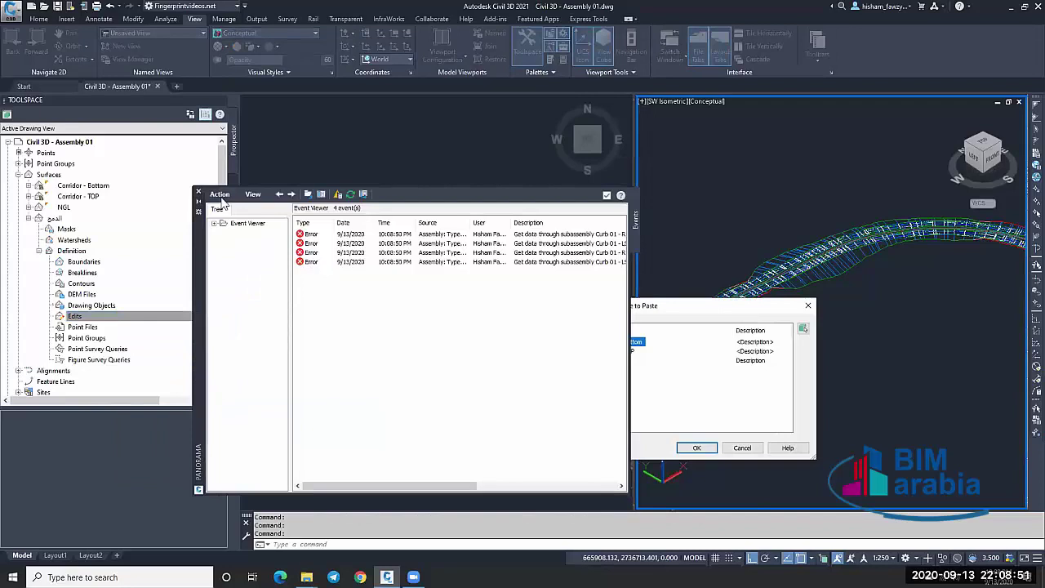
click(691, 310)
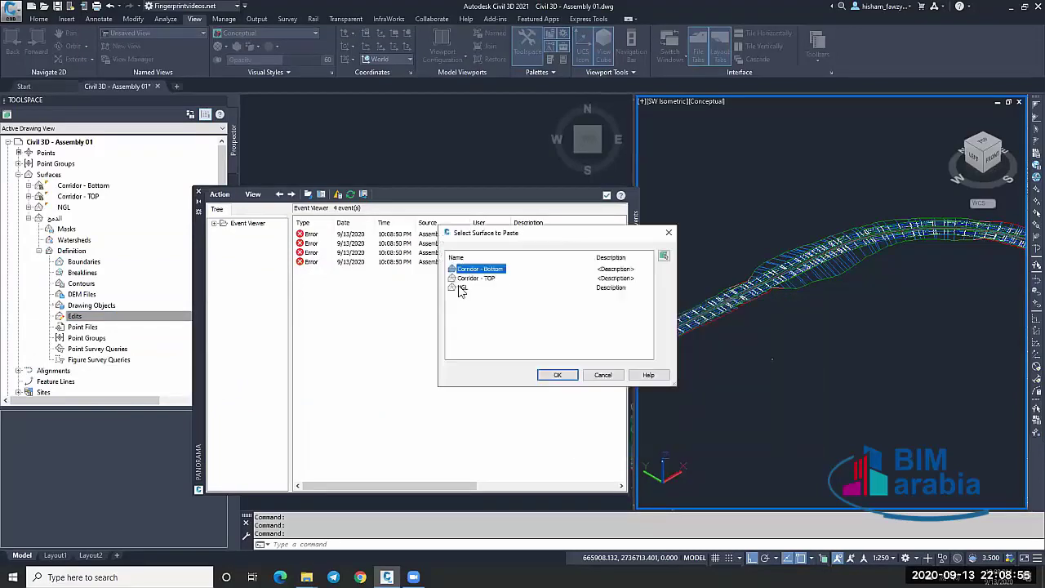
key(Down)
key(Down)
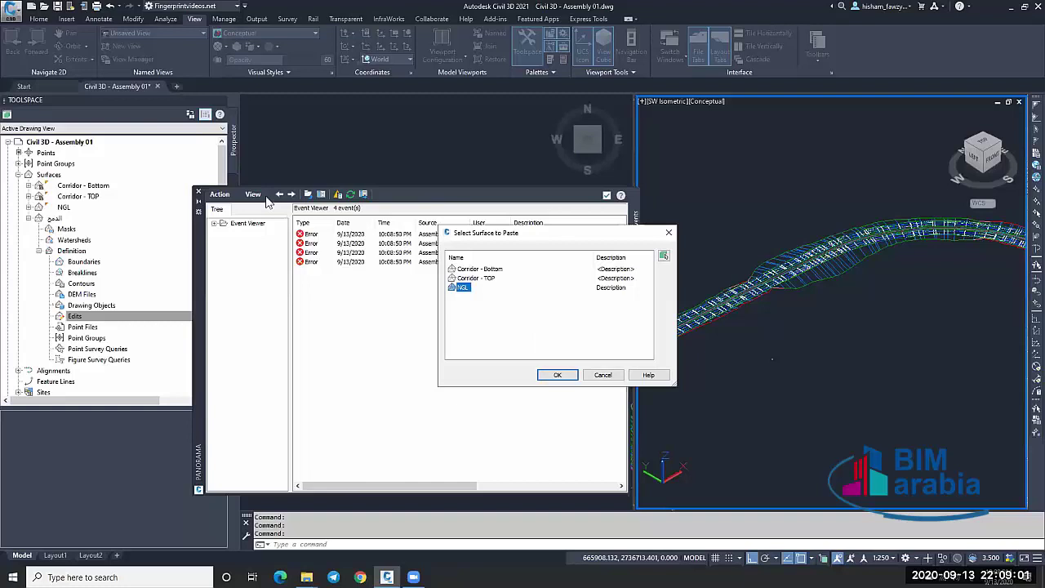
click(231, 196)
click(245, 232)
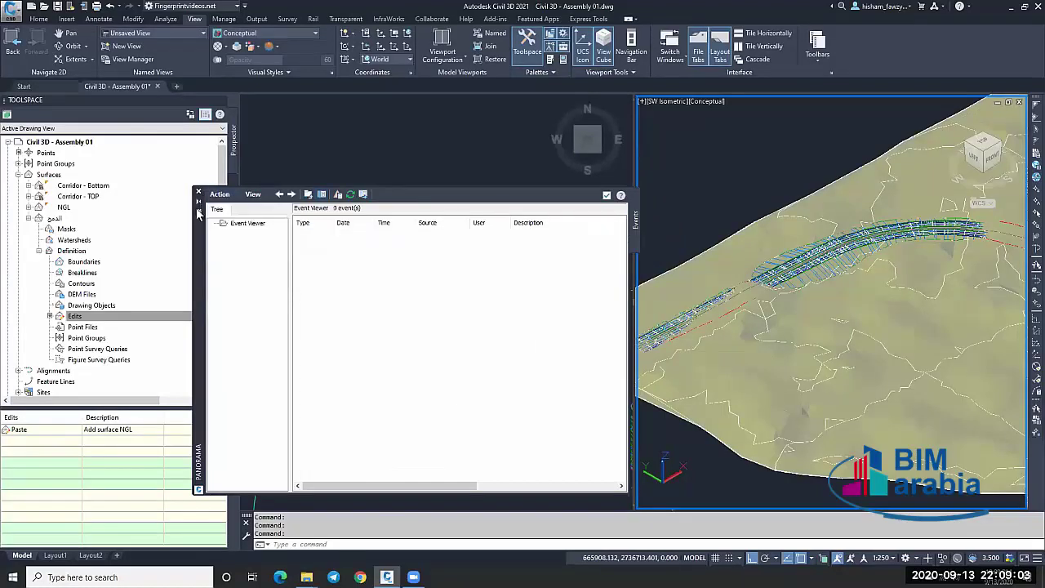
click(199, 192)
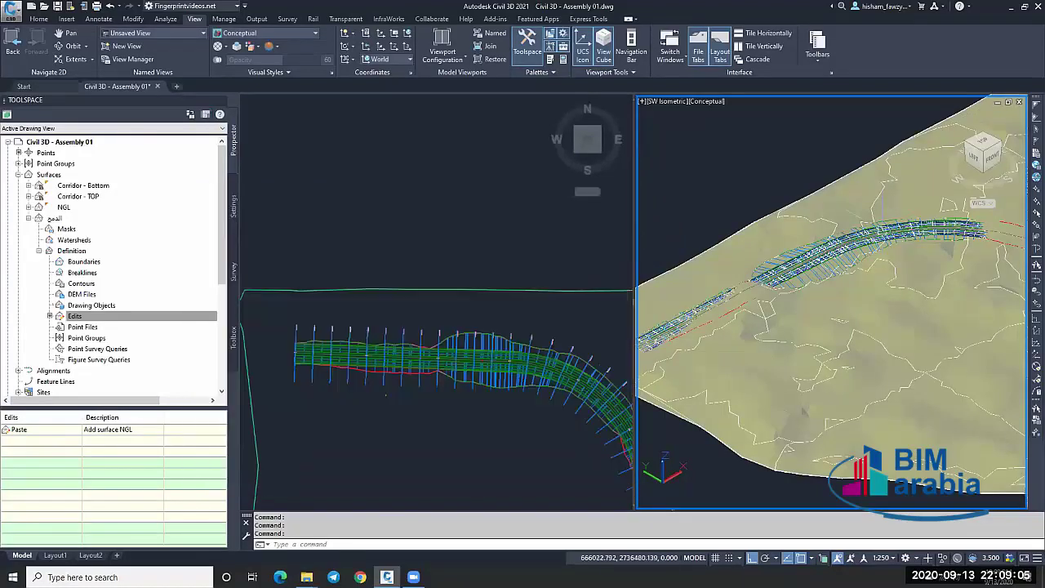
Paste Corridor - TOP into the الدمج surface as well.
click(186, 320)
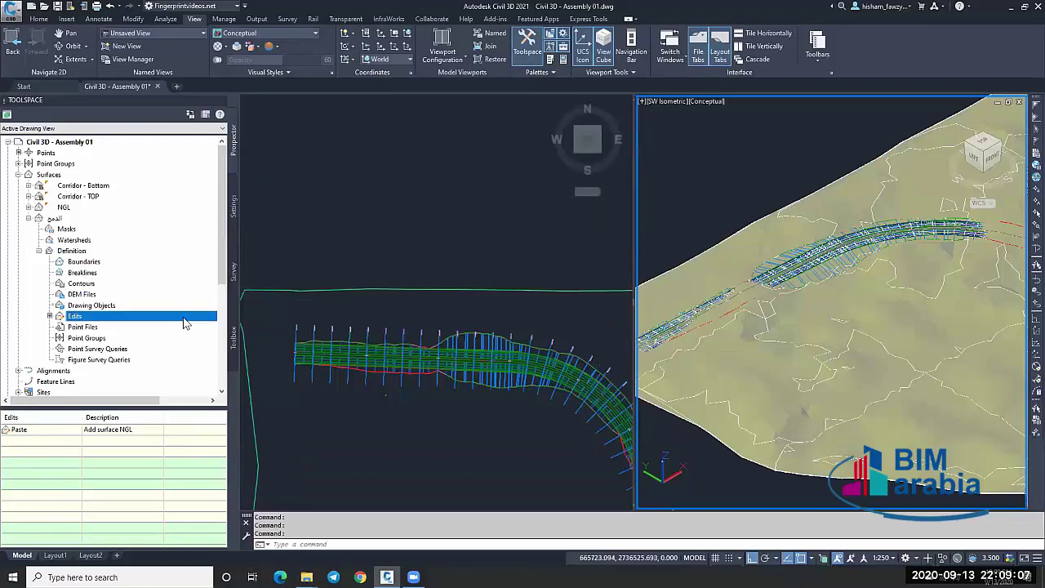
right_click(185, 322)
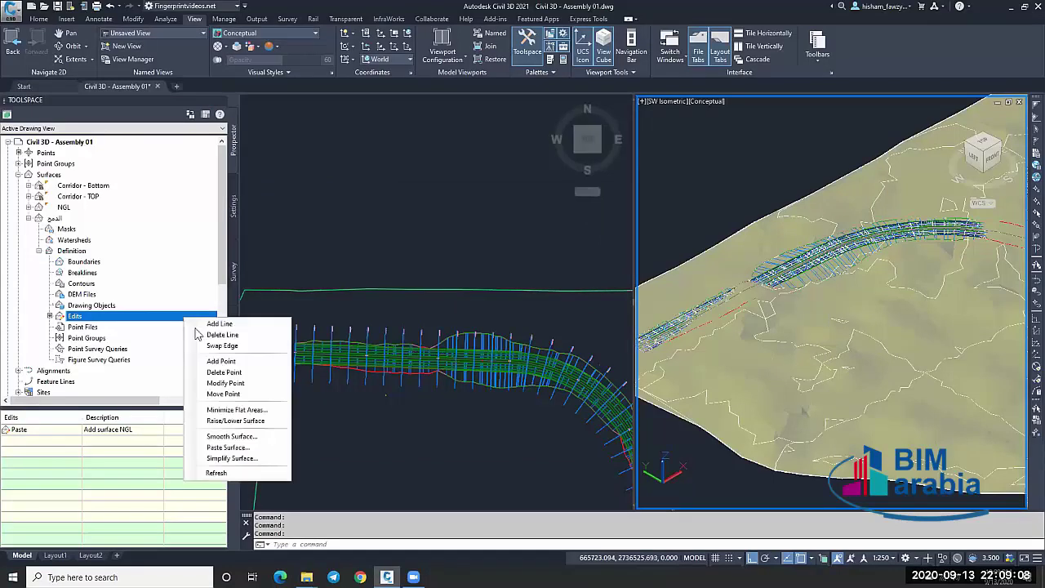
click(228, 447)
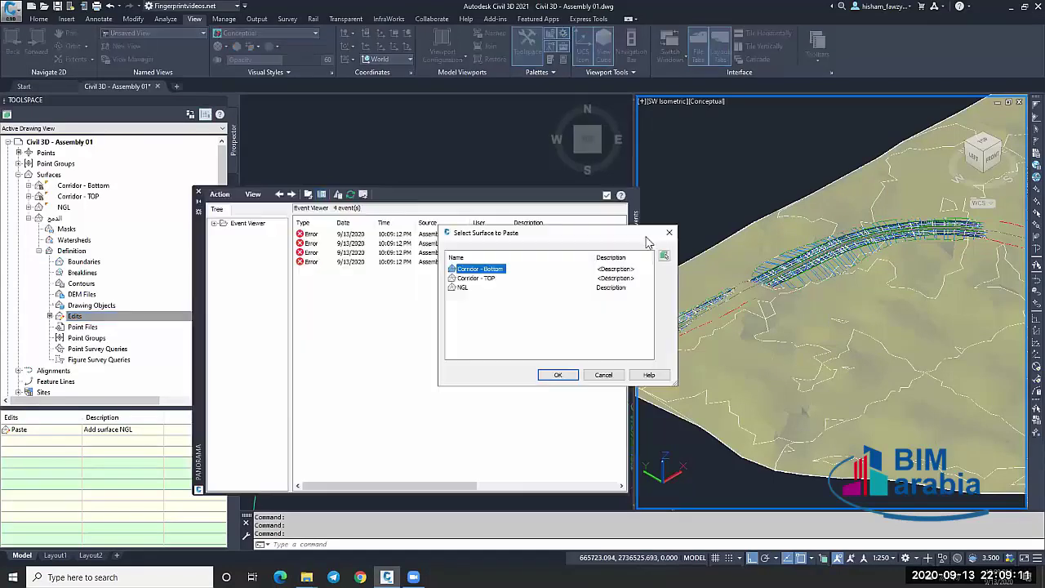
click(562, 262)
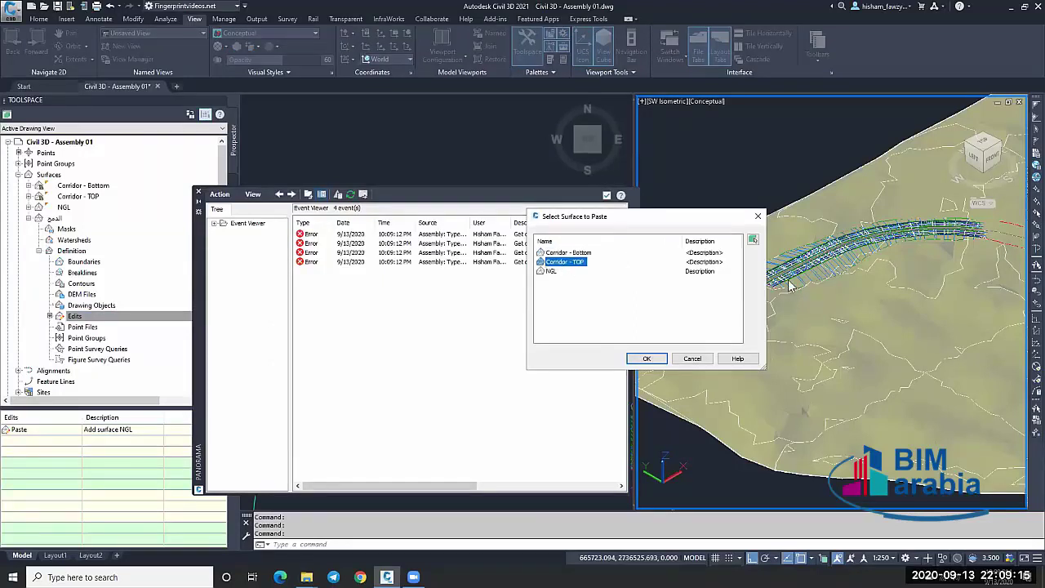
key(Return)
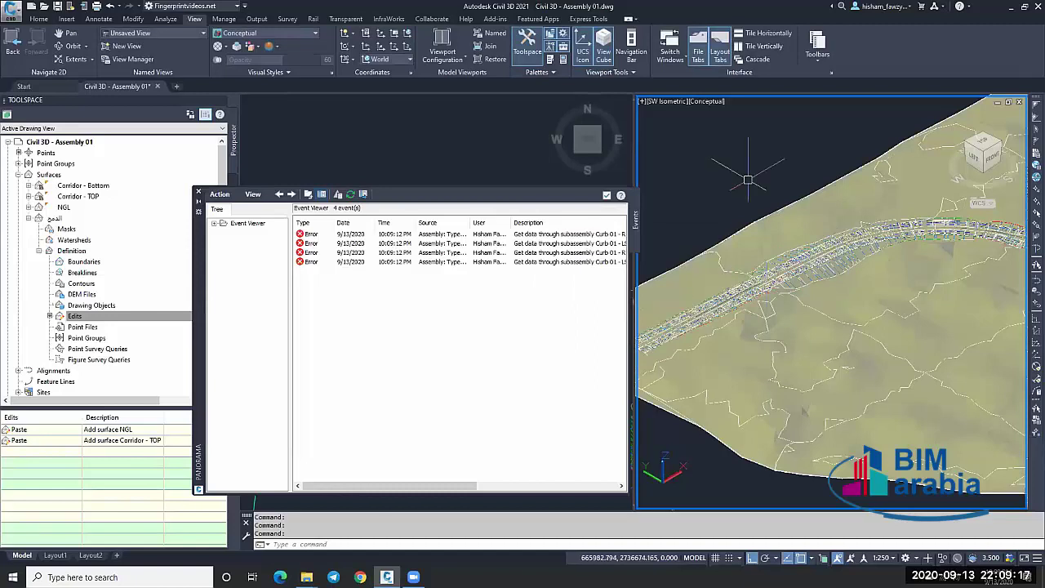
key(Escape)
key(Escape)
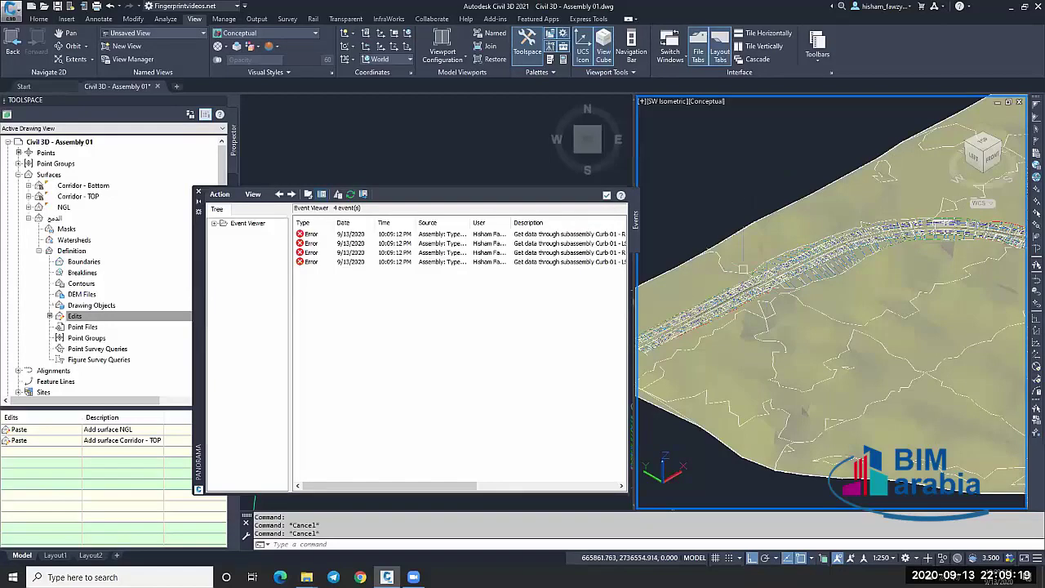
Zoom and orbit the 3D viewport to inspect where the corridor meets the terrain, then activate the plan view.
scroll(743, 268, up, 3)
key(Escape)
scroll(808, 302, up, 3)
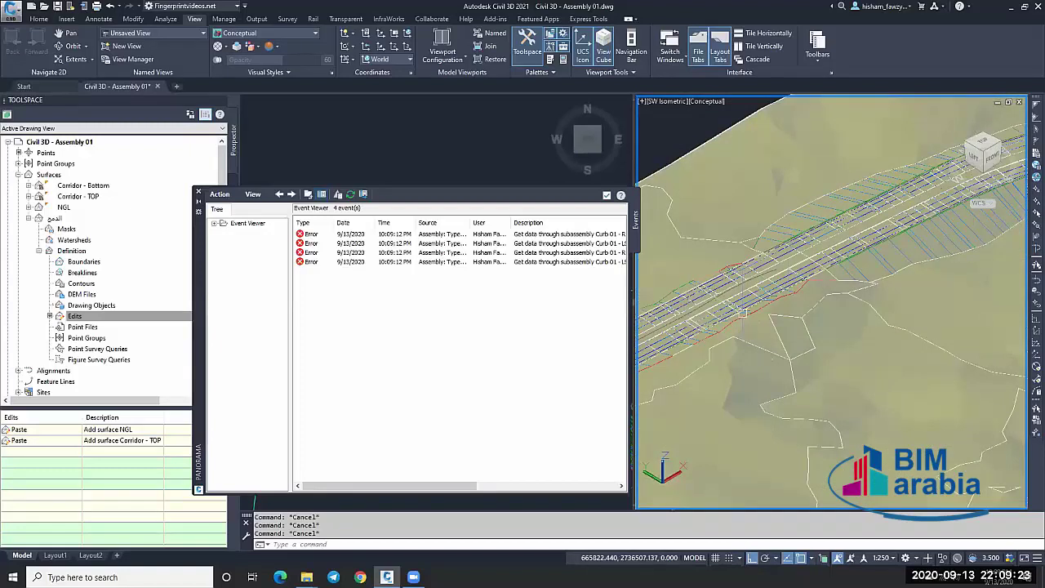
scroll(742, 313, up, 2)
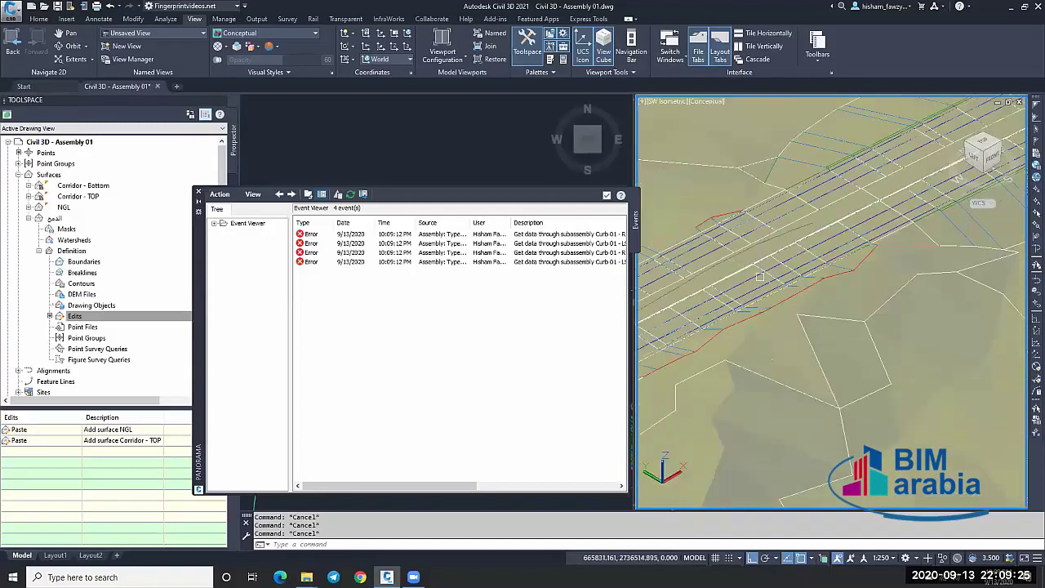
scroll(759, 277, down, 3)
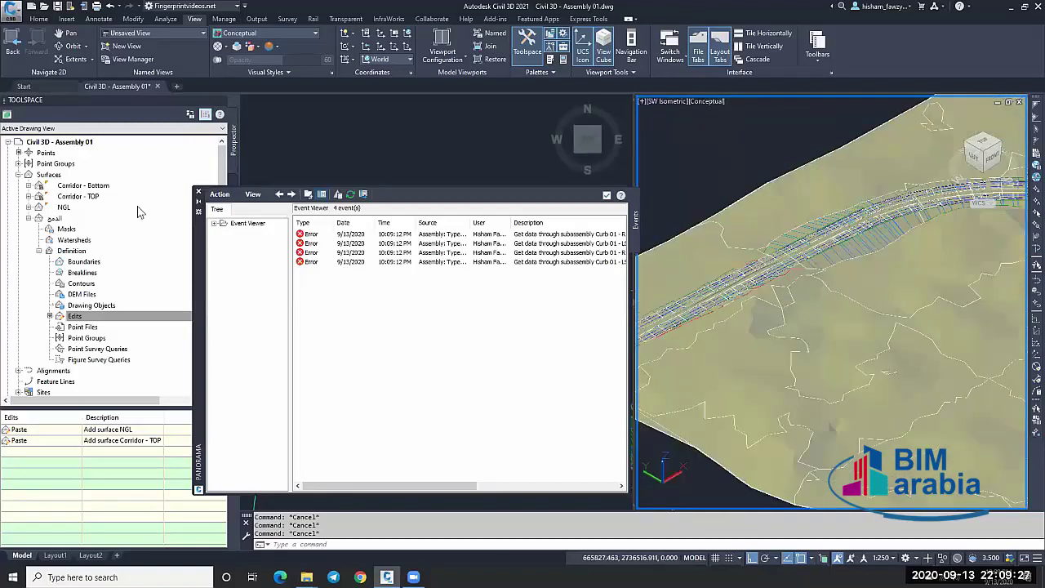
double_click(54, 218)
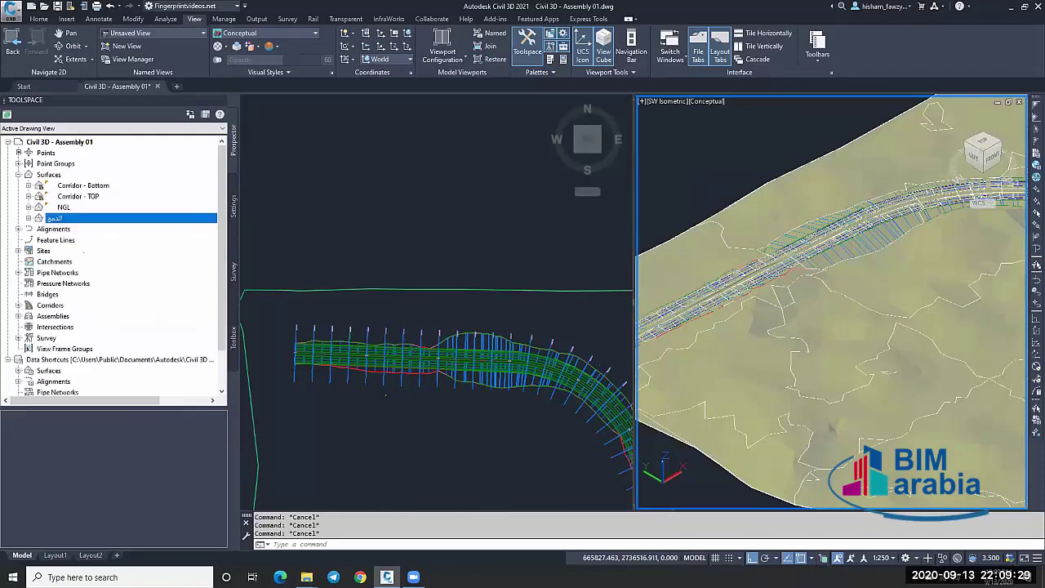
shift+middle_drag(694, 279, 726, 293)
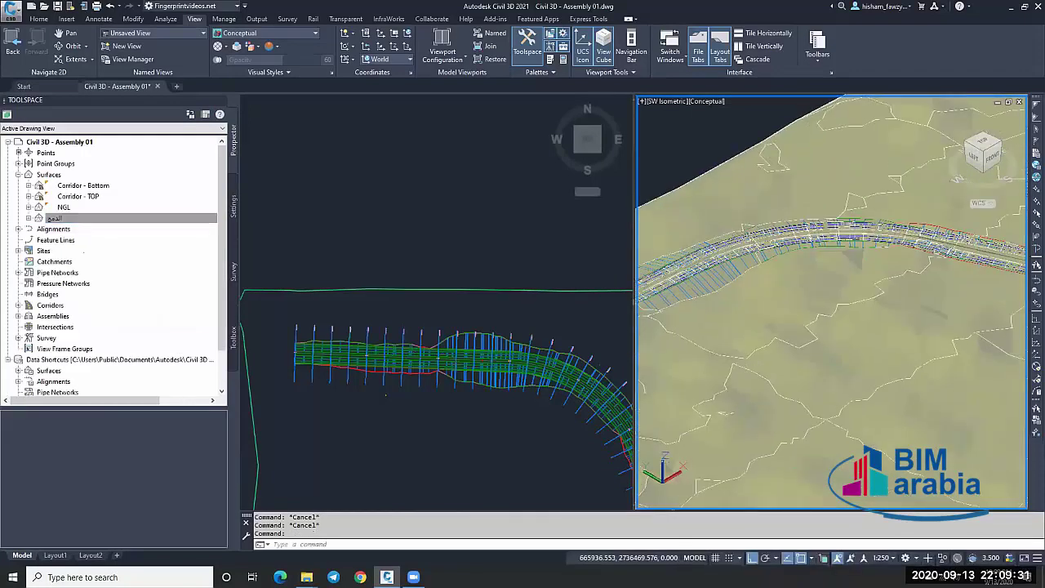
scroll(931, 248, up, 5)
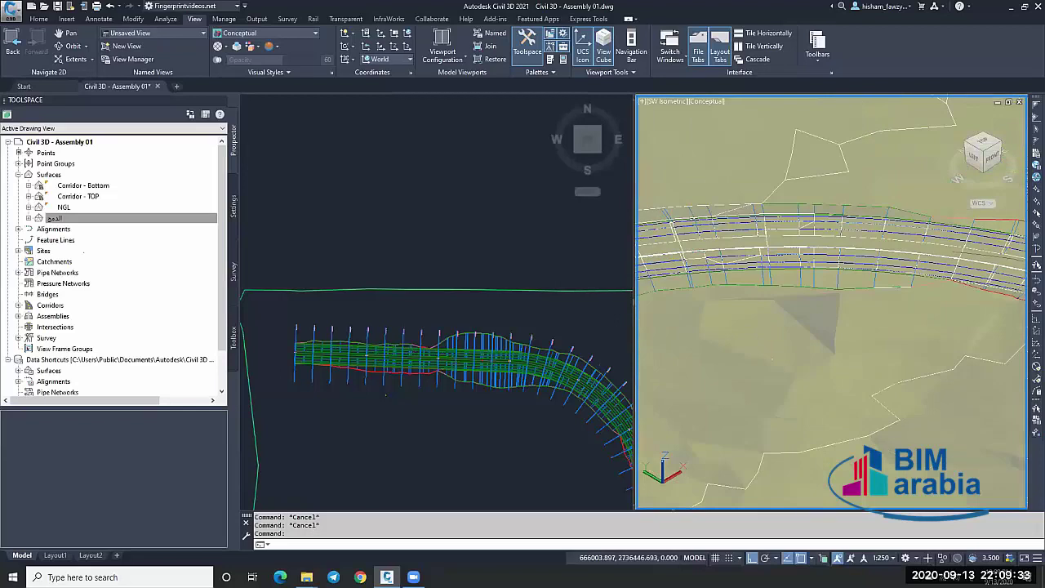
shift+middle_drag(931, 249, 693, 136)
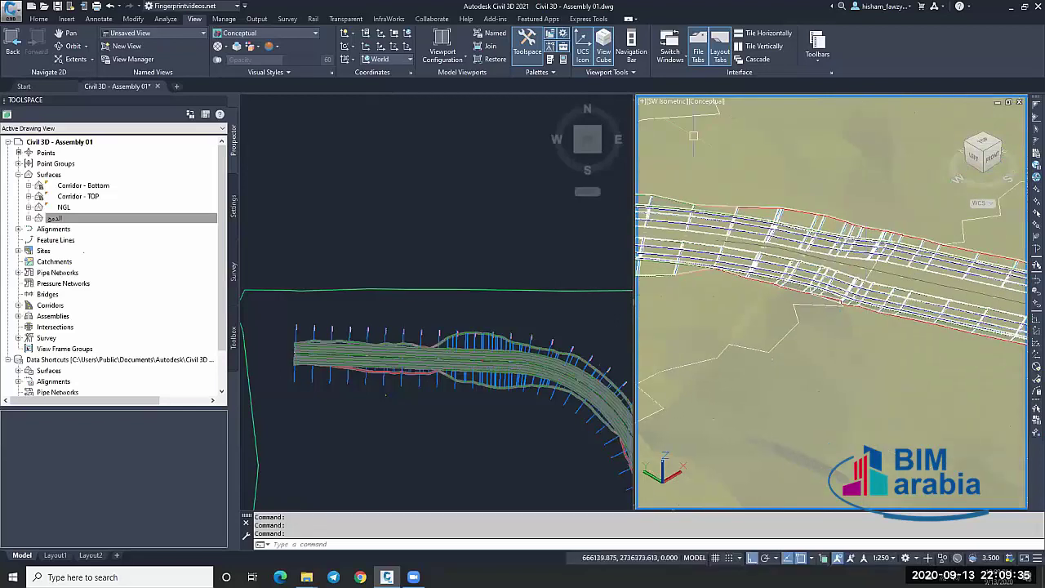
click(537, 182)
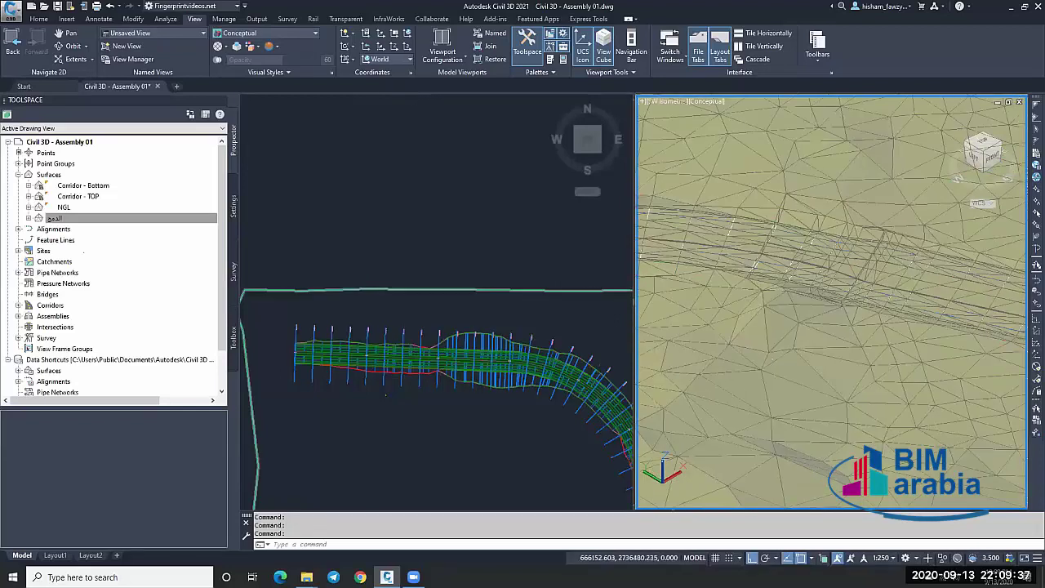
click(440, 59)
Return to a single viewport and open the الدمج surface in the Object Viewer.
click(855, 318)
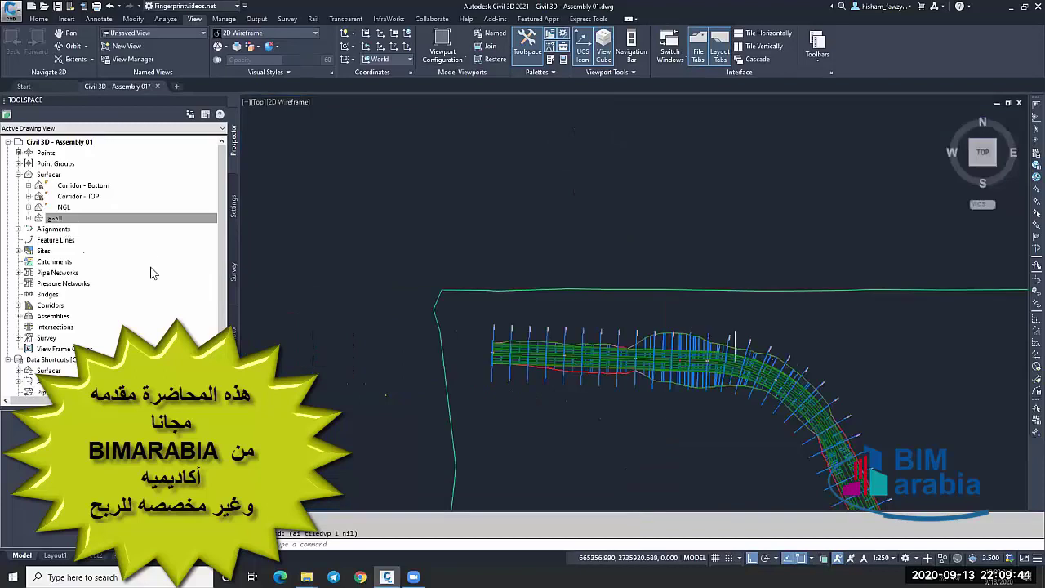
right_click(98, 218)
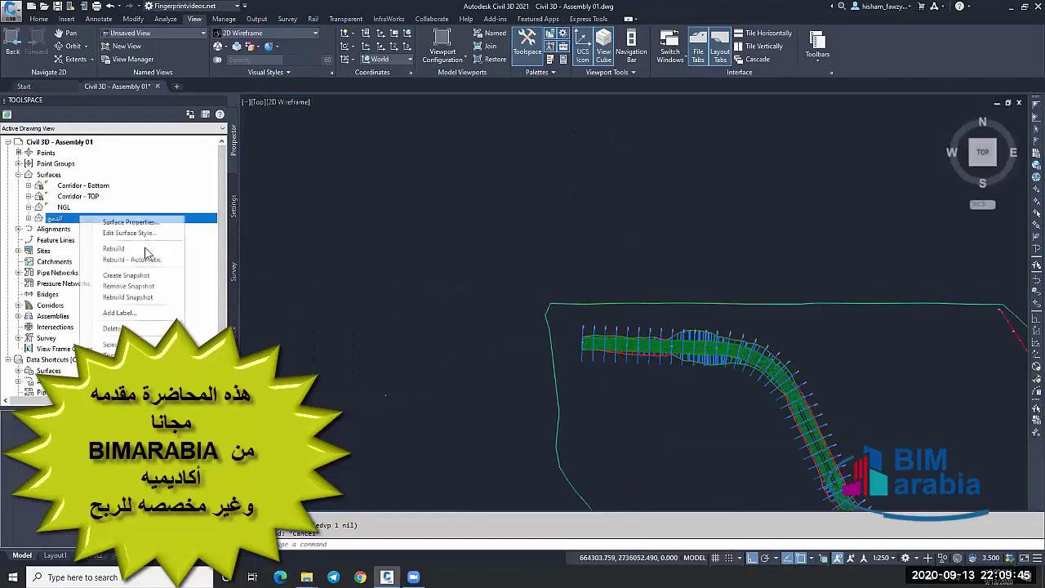
click(106, 344)
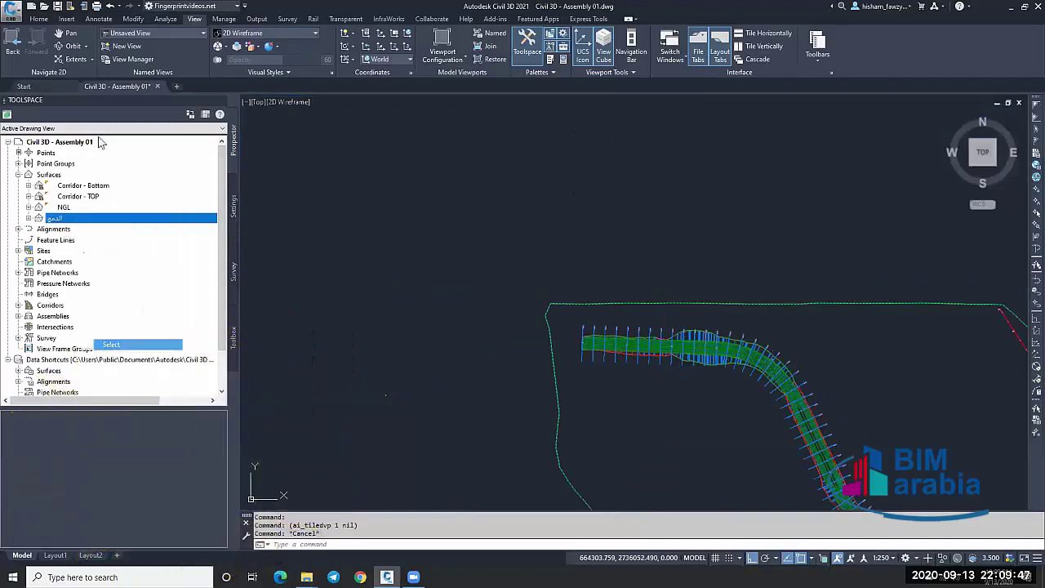
click(112, 46)
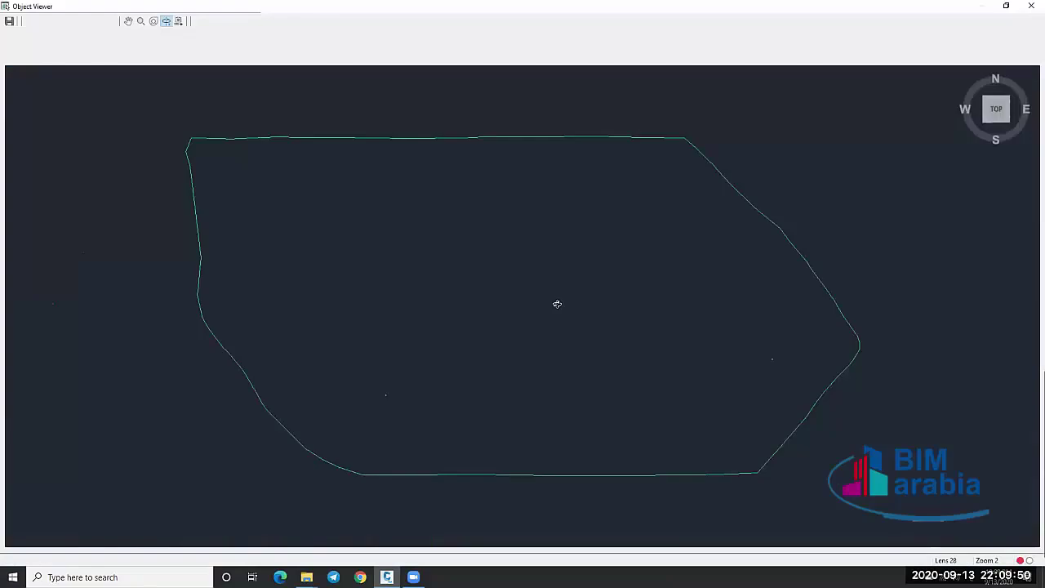
Orbit and zoom around the road curve to inspect the corridor cut into the terrain.
drag(558, 303, 380, 323)
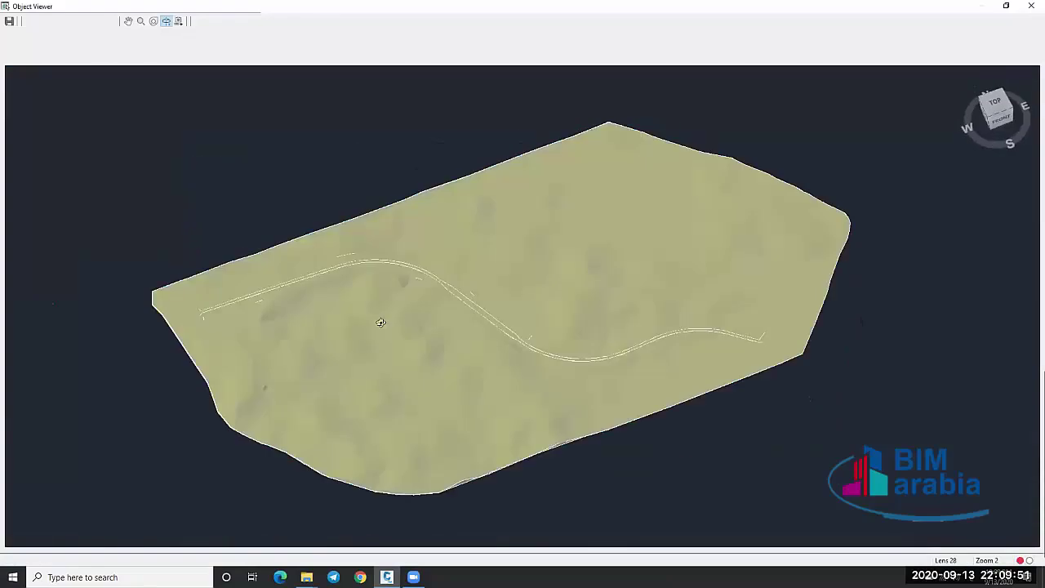
drag(532, 377, 674, 321)
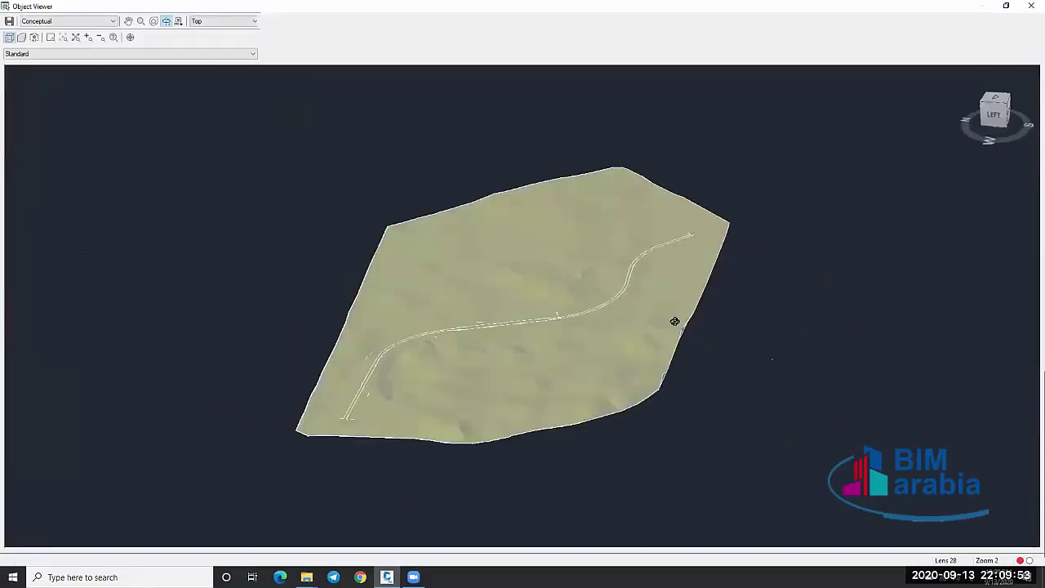
scroll(674, 321, up, 6)
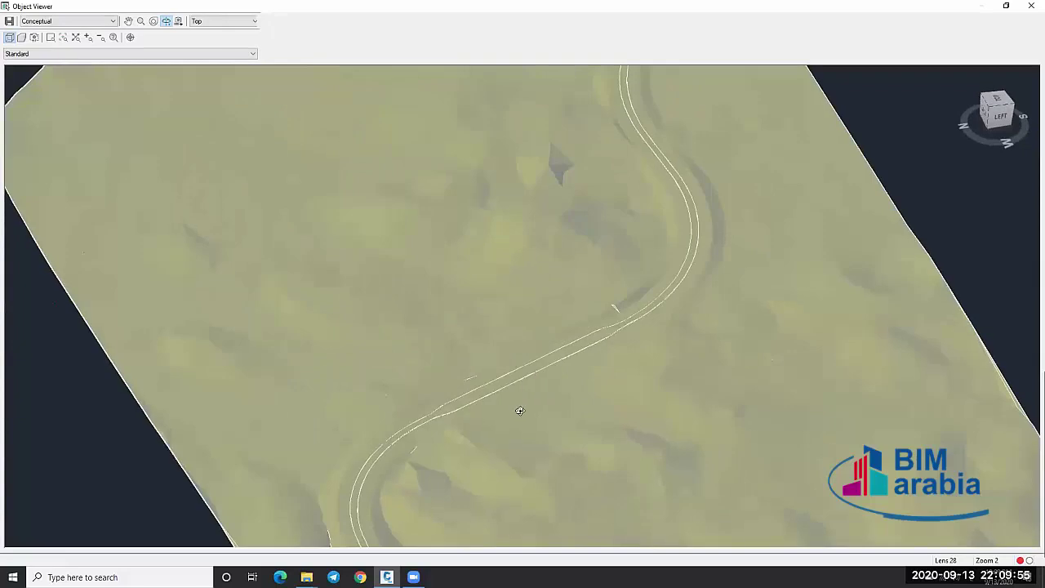
drag(520, 410, 565, 415)
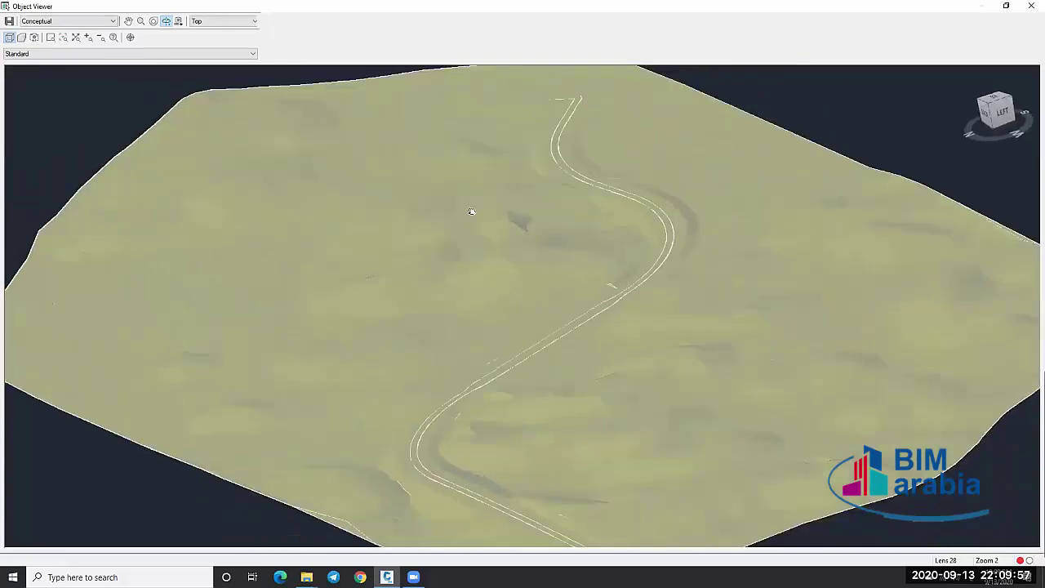
drag(471, 211, 415, 221)
scroll(572, 260, up, 5)
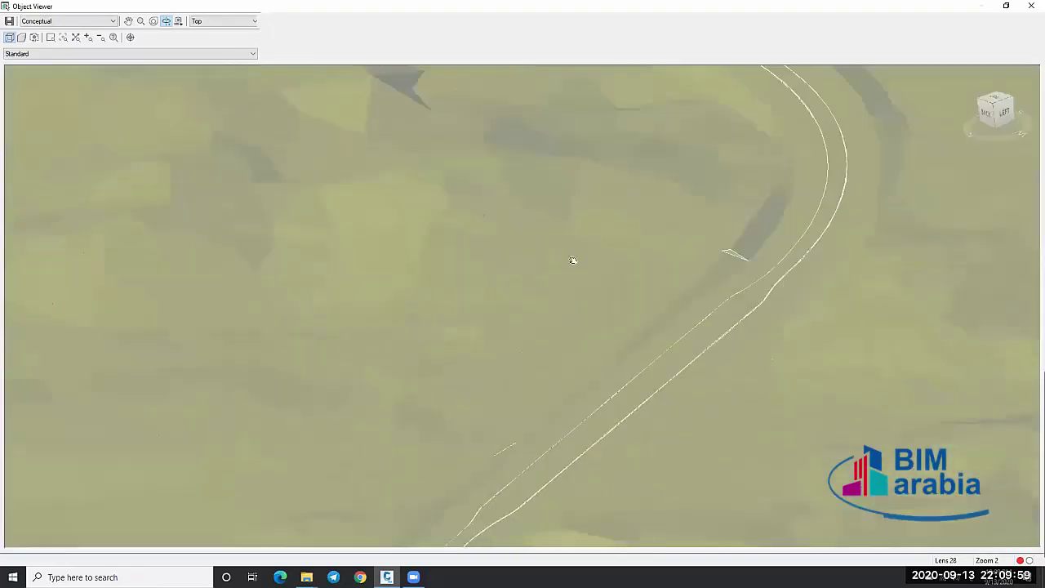
drag(572, 259, 346, 298)
drag(672, 121, 514, 287)
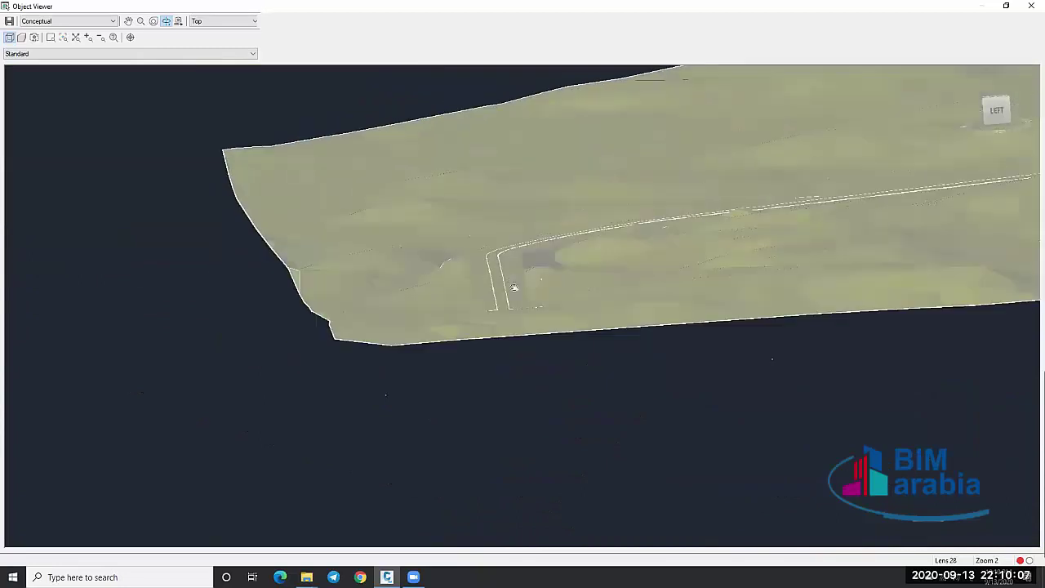
scroll(492, 253, up, 2)
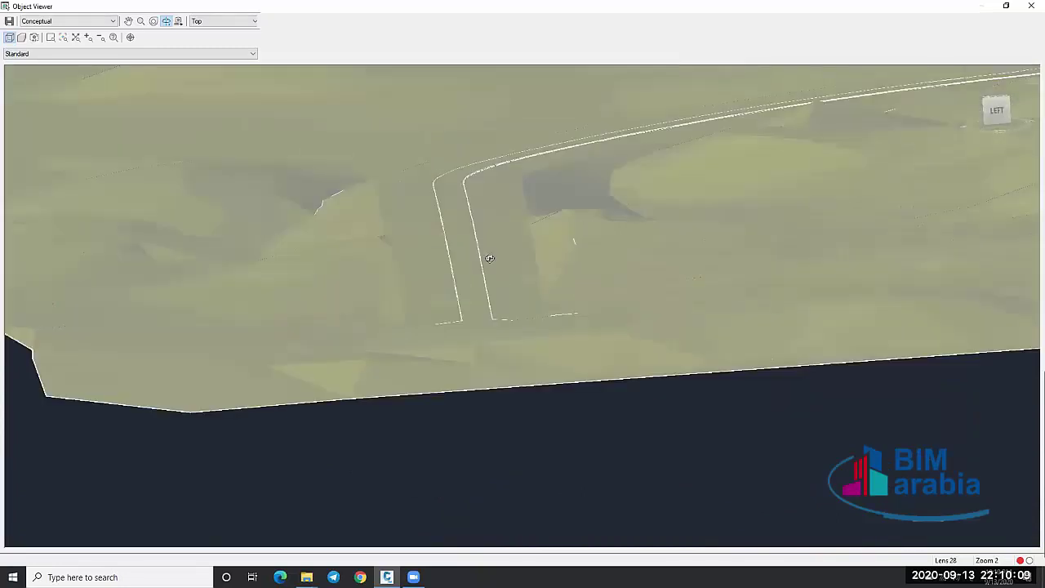
scroll(564, 188, up, 2)
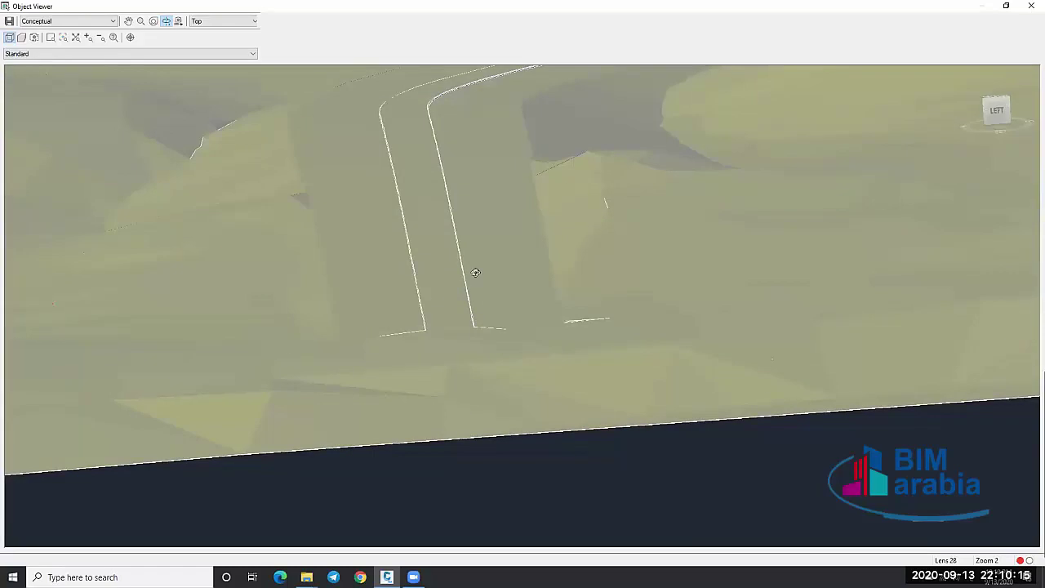
drag(510, 346, 580, 304)
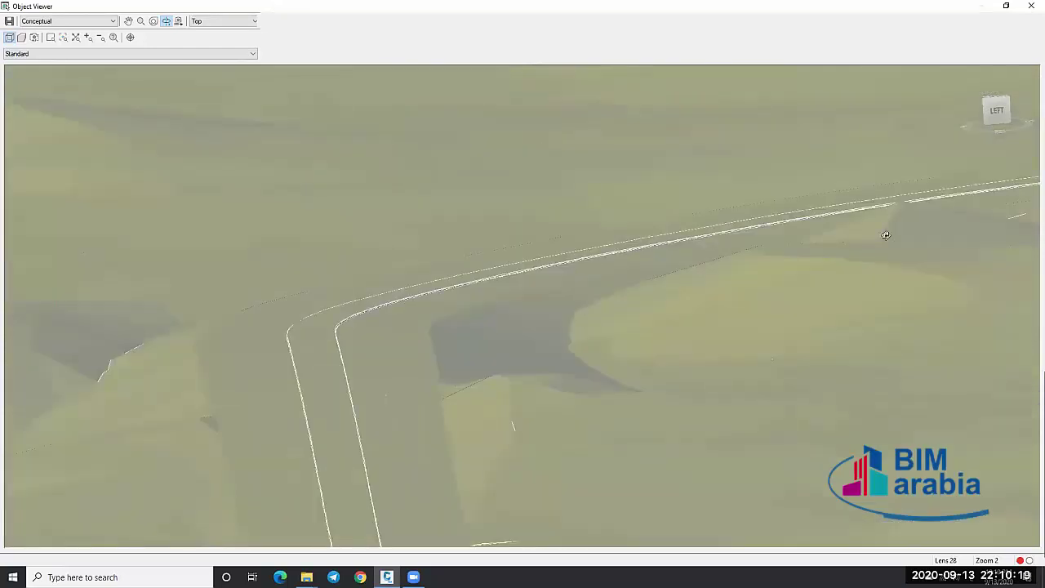
drag(280, 373, 427, 348)
drag(534, 337, 566, 310)
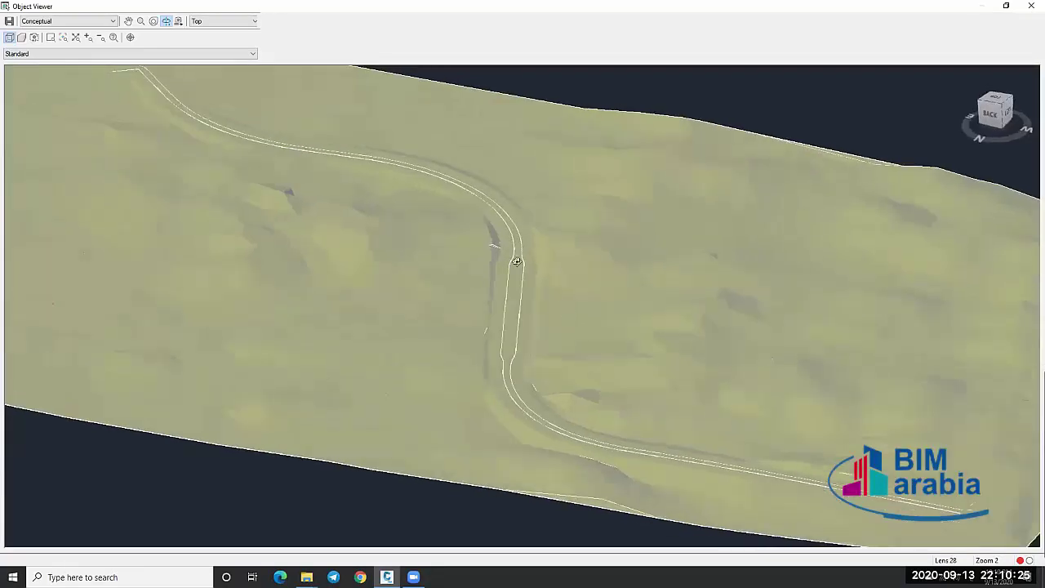
scroll(503, 237, up, 3)
drag(665, 253, 725, 238)
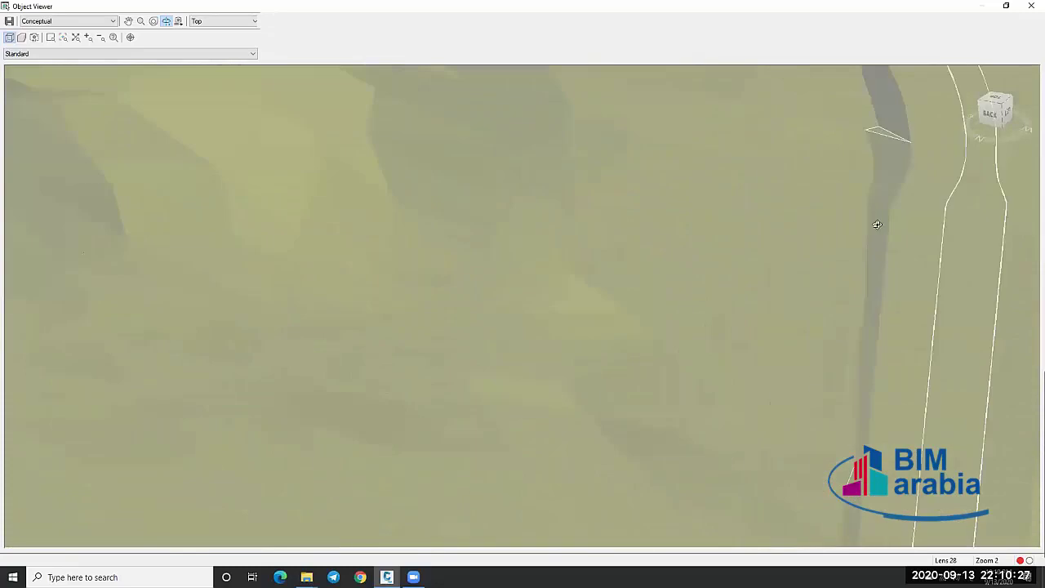
drag(876, 225, 547, 359)
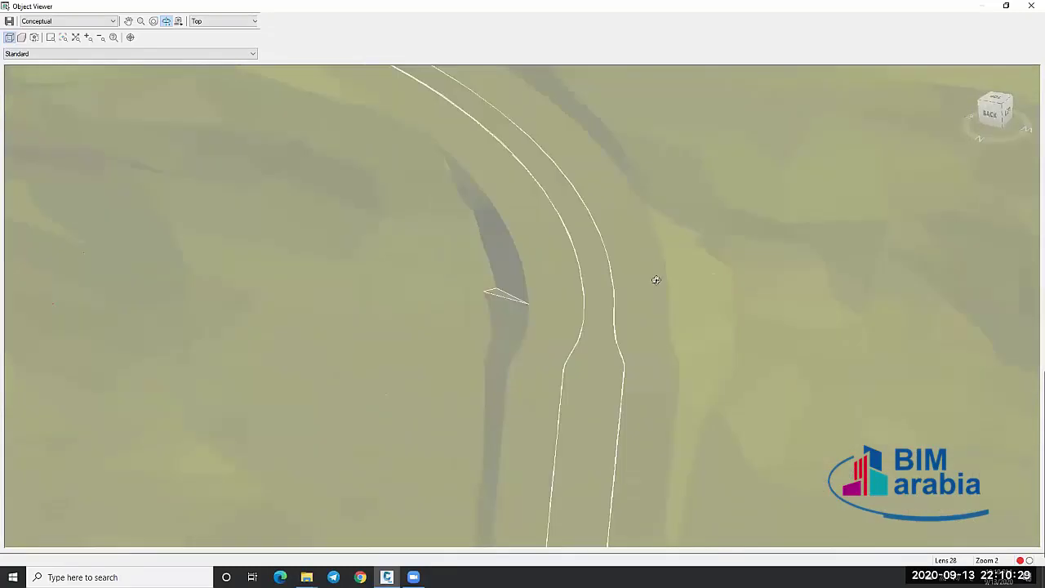
scroll(625, 319, down, 2)
scroll(612, 281, down, 5)
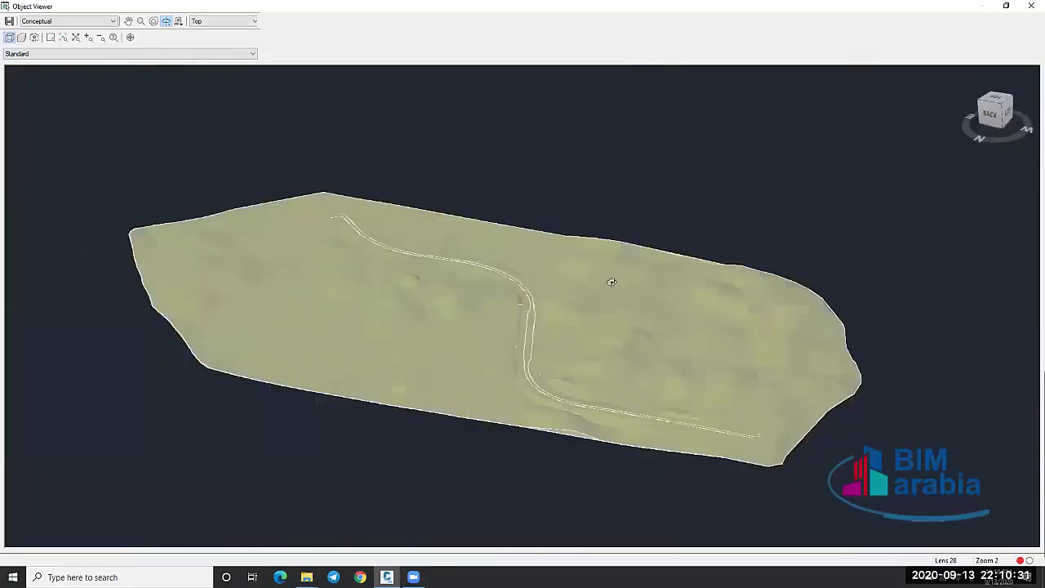
scroll(525, 332, up, 2)
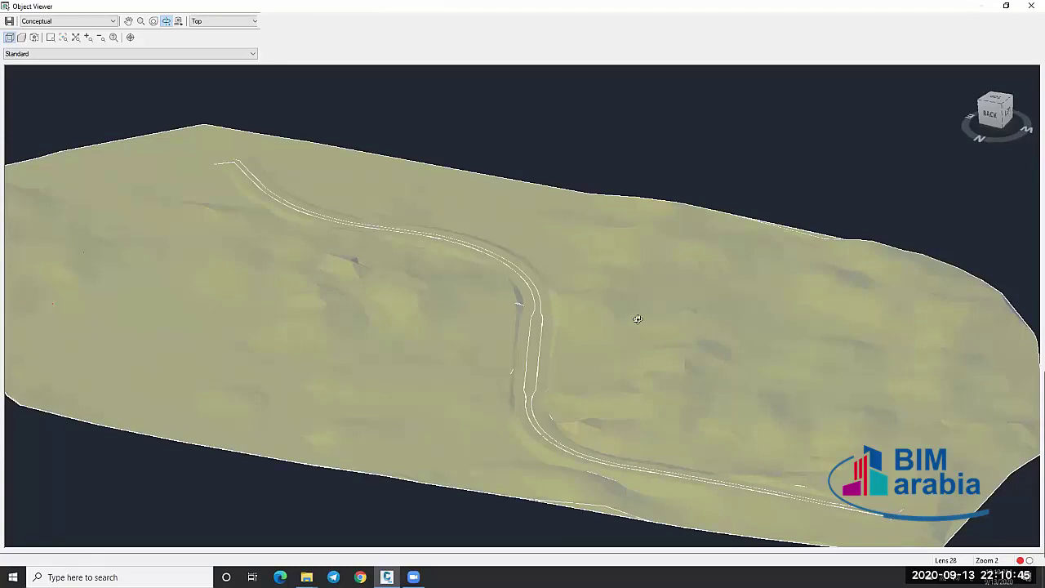
Close the 3D viewer, zoom the plan, and highlight the الدمج and NGL surfaces from Prospector.
key(Escape)
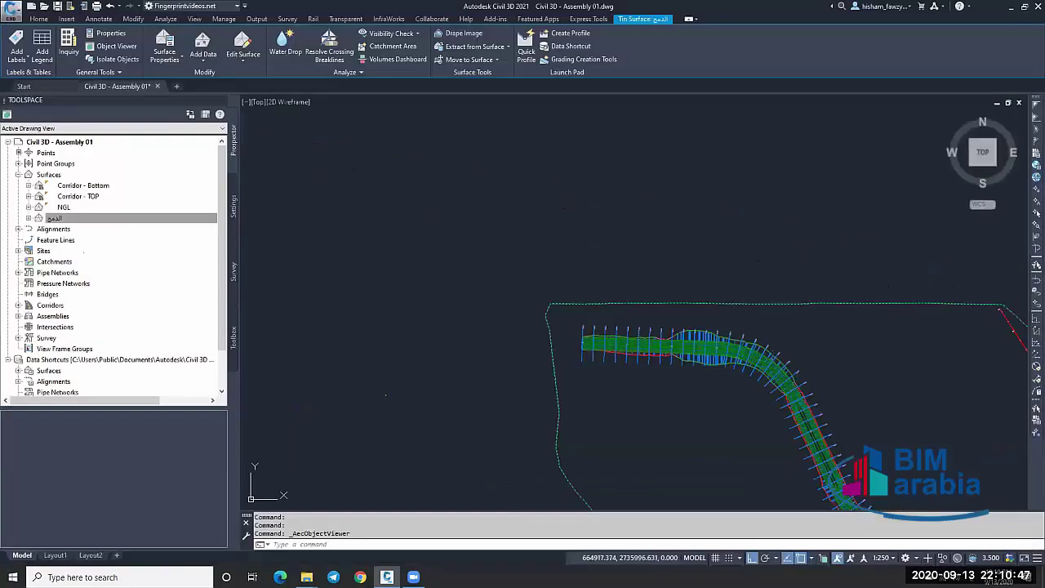
scroll(690, 341, up, 2)
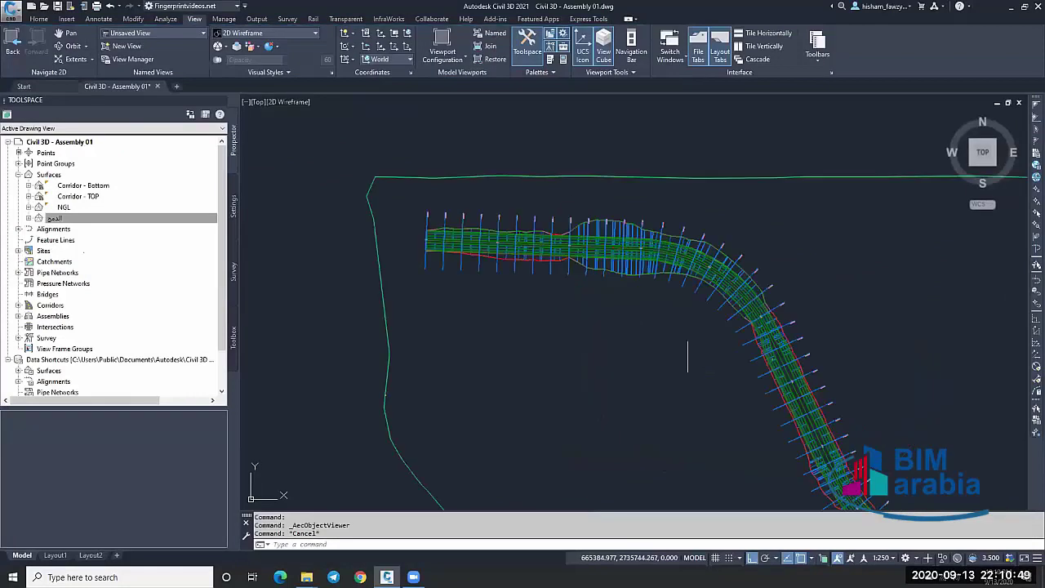
scroll(605, 261, up, 3)
scroll(606, 261, up, 2)
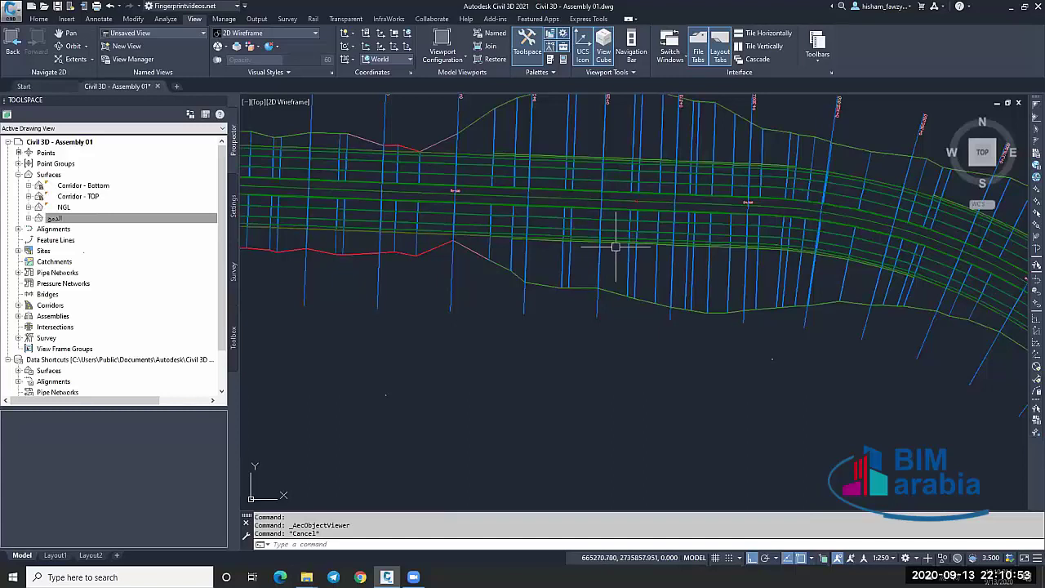
scroll(616, 247, down, 1)
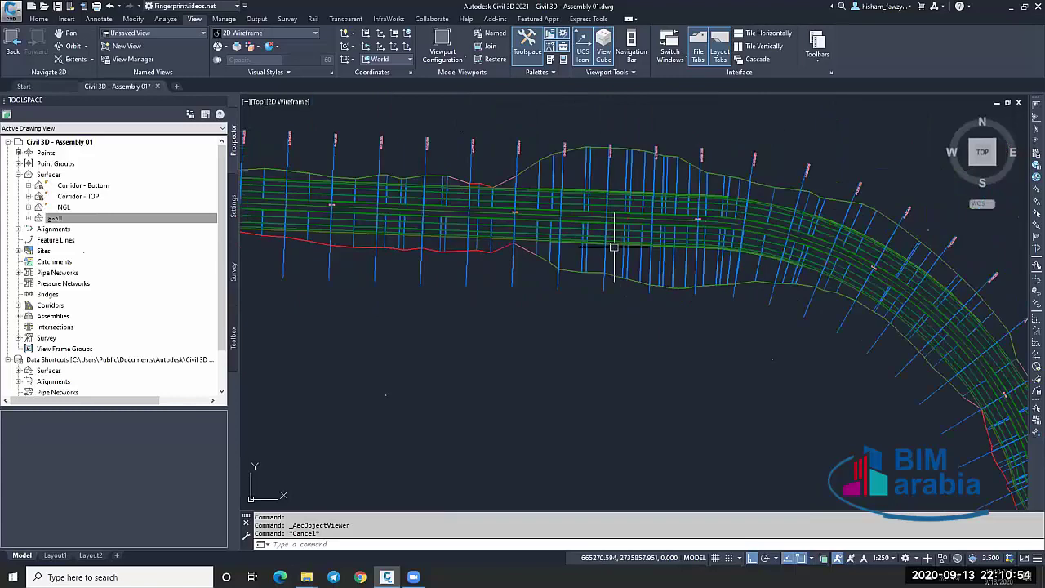
click(107, 221)
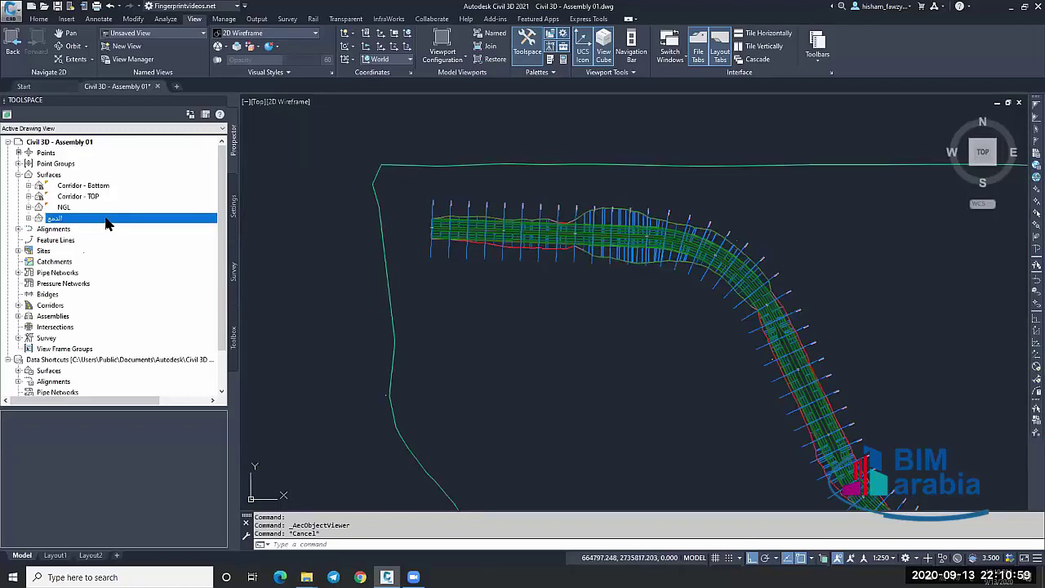
click(86, 206)
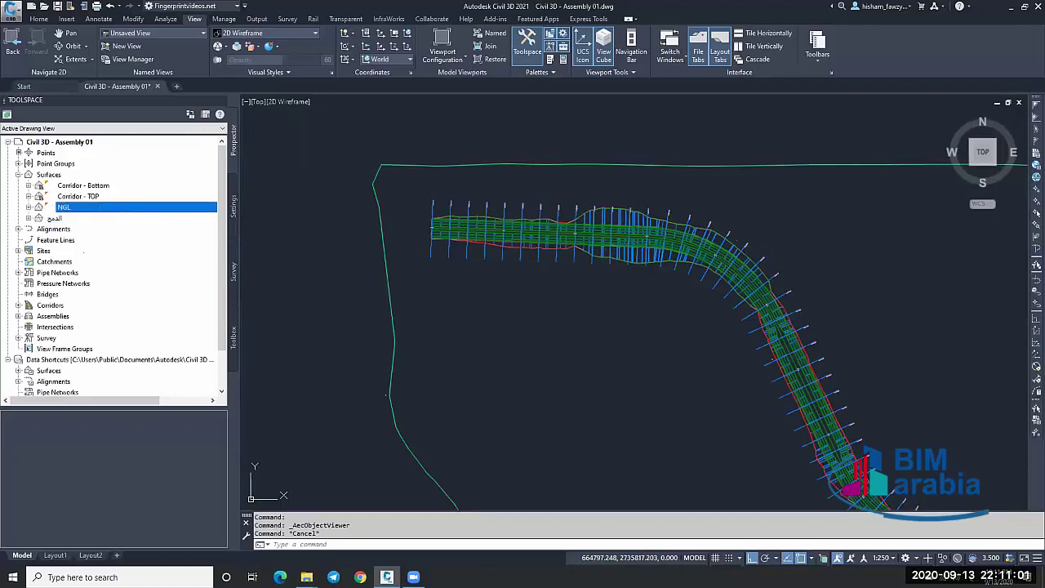
click(88, 219)
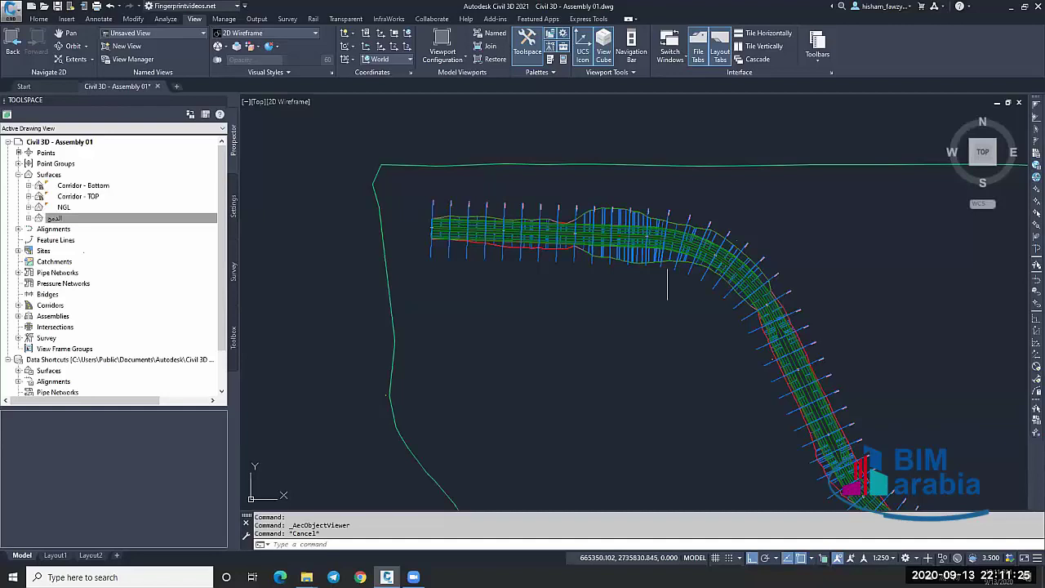
Zoom around the plan, submit the mistyped command قك, then cancel it.
scroll(669, 261, down, 4)
scroll(665, 266, up, 2)
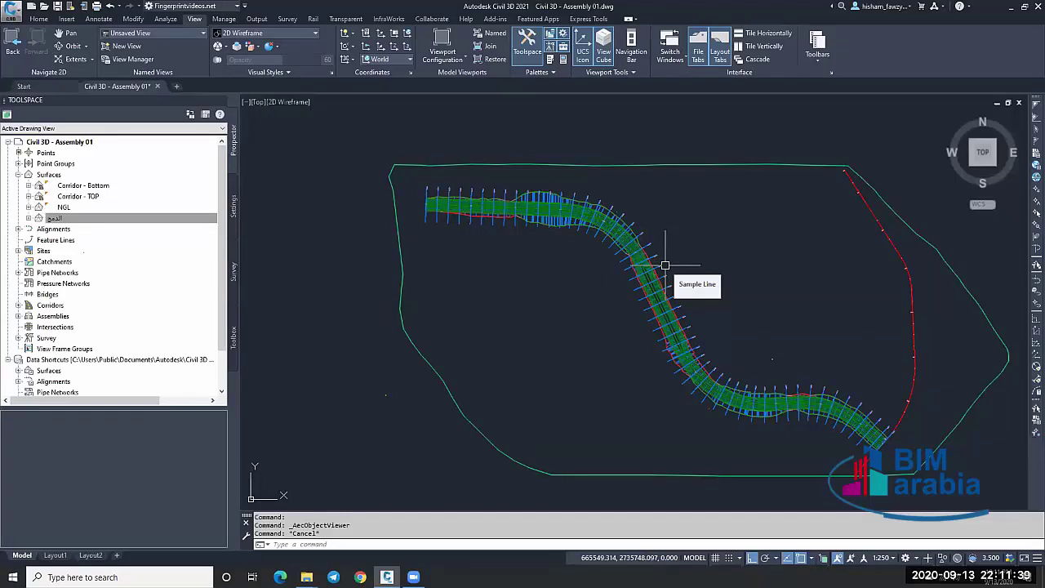
scroll(730, 259, down, 5)
scroll(746, 259, up, 2)
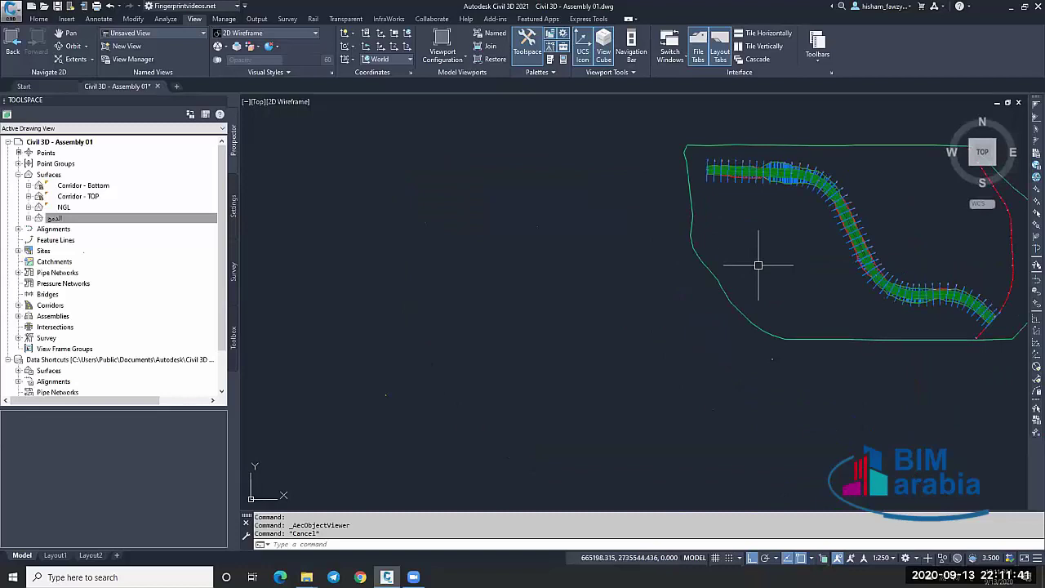
text(قك)
key(Return)
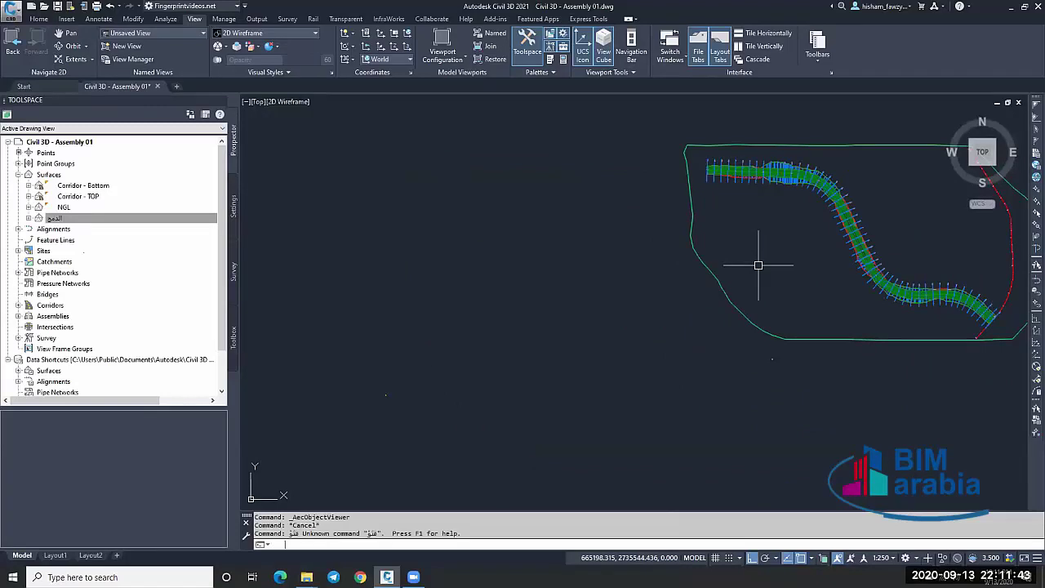
scroll(758, 265, up, 8)
key(Escape)
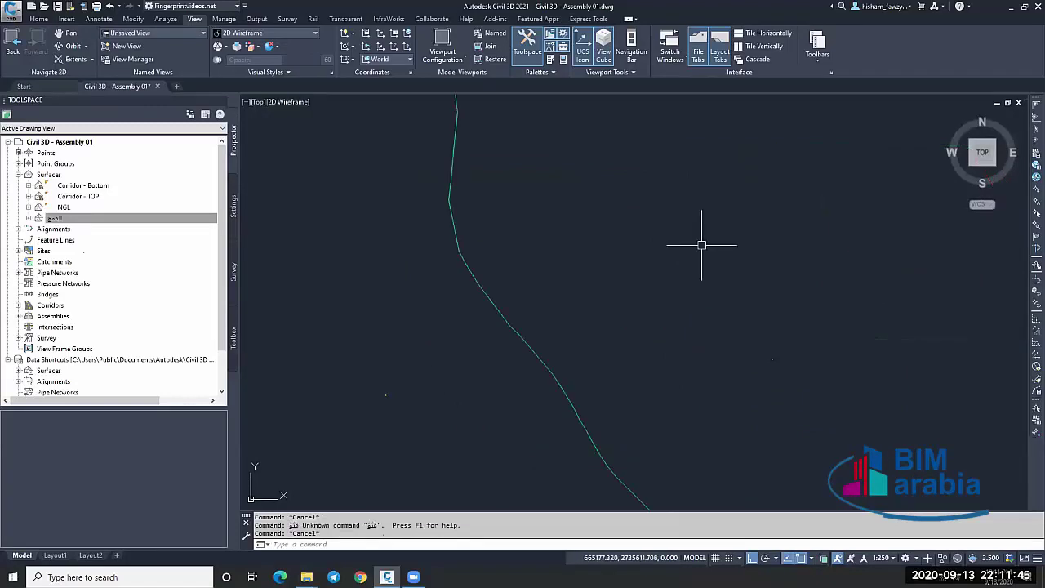
key(Escape)
Draw a rectangle with REC near the boundary's left edge, then pan the corridor into view.
text(rec)
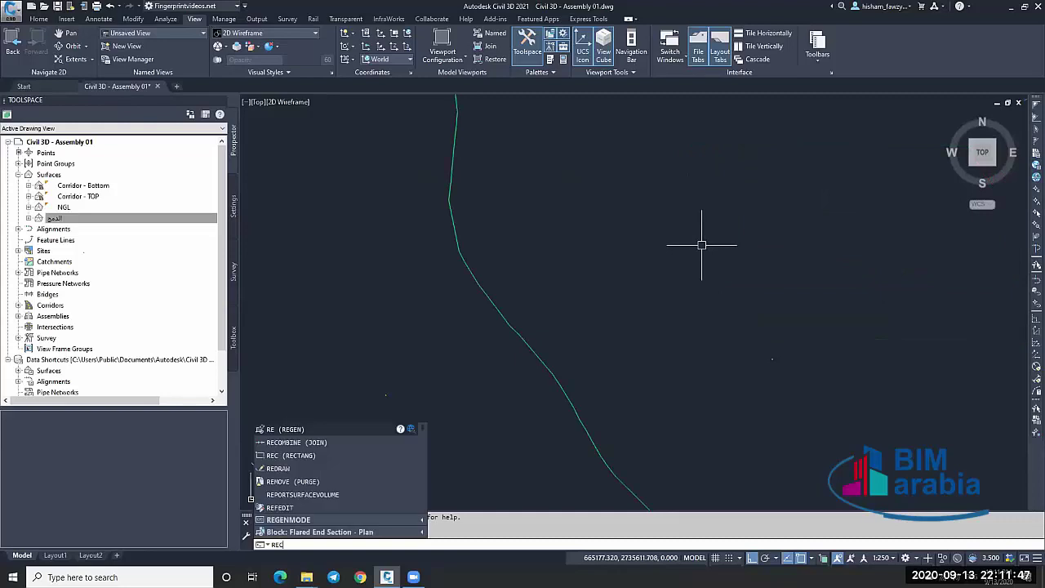
key(Return)
click(678, 173)
click(897, 350)
key(Escape)
scroll(645, 228, down, 2)
middle_drag(747, 213, 669, 204)
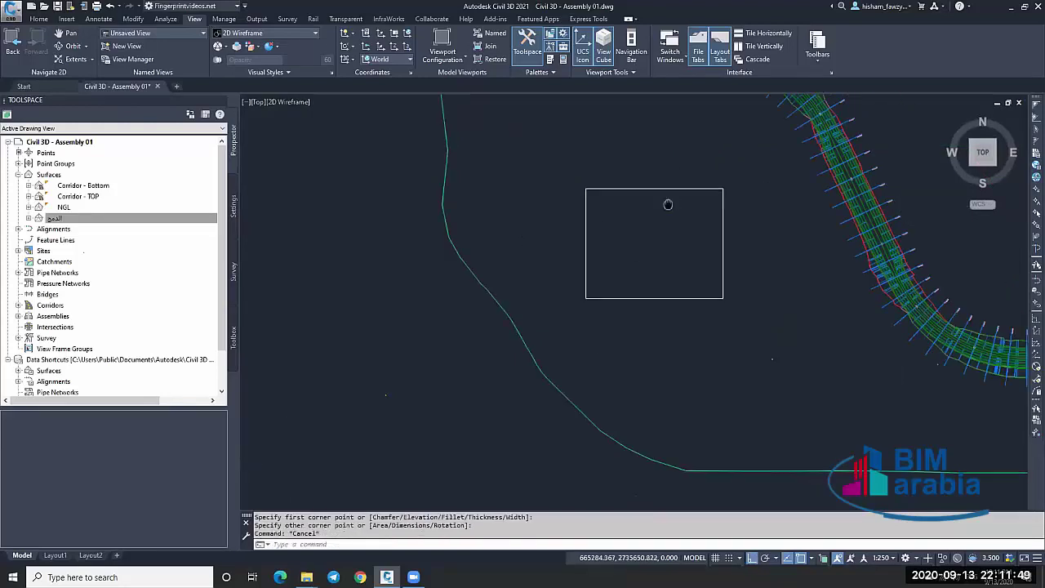
Convert the rectangle into a feature line with an assigned elevation of 630, then select it.
click(39, 18)
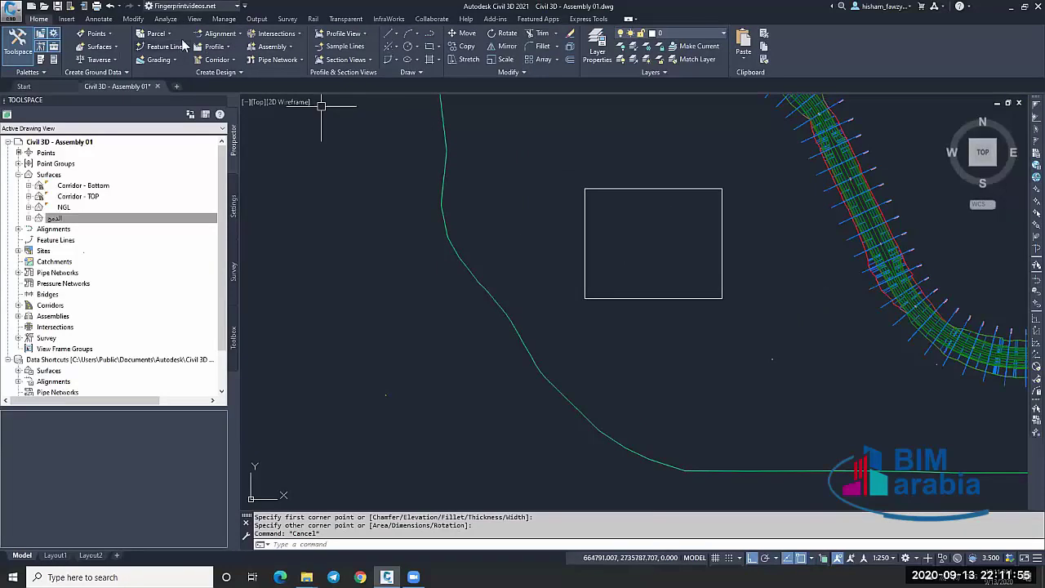
click(187, 46)
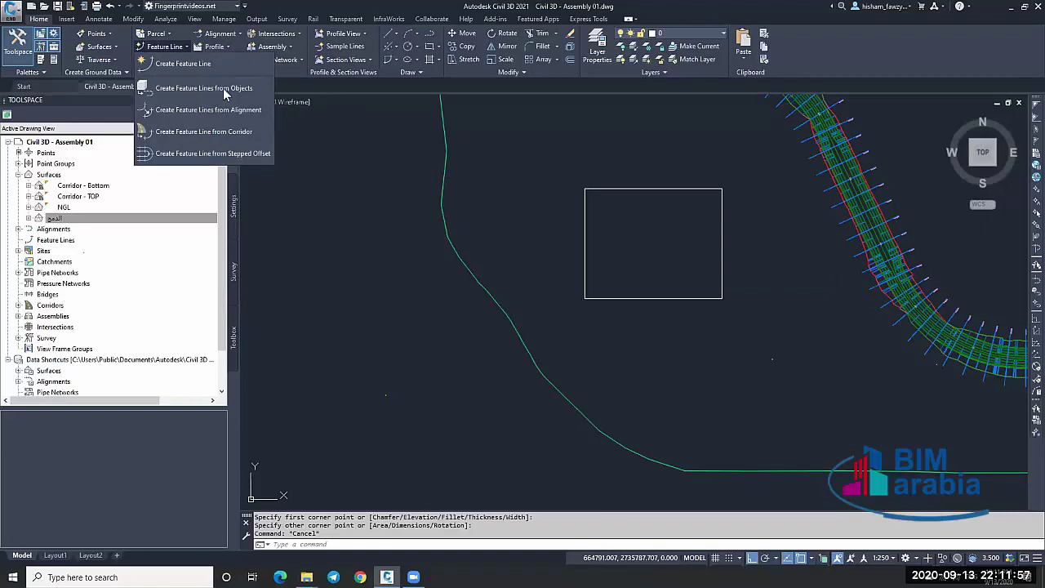
click(204, 87)
click(612, 188)
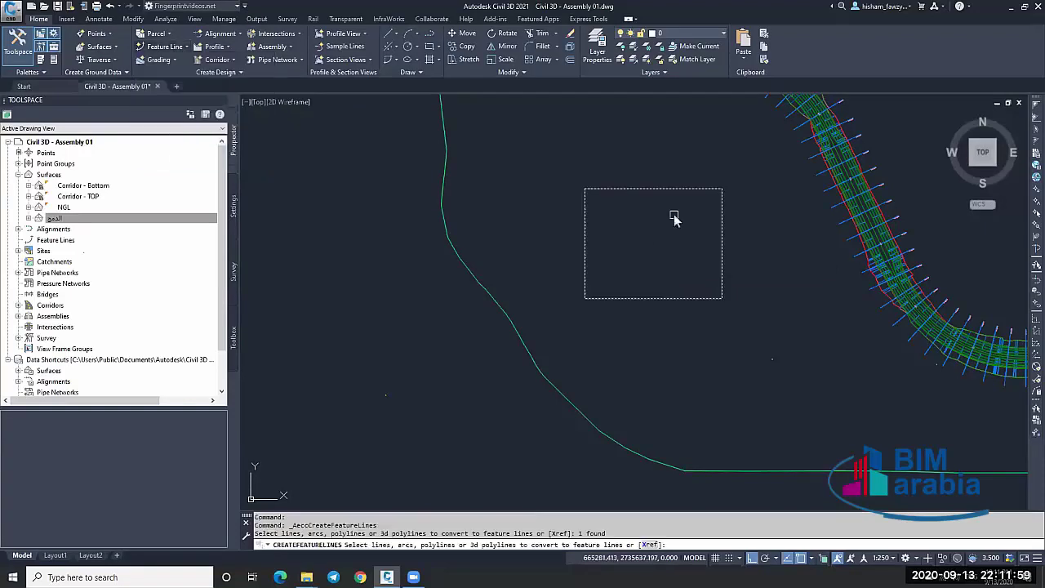
key(Return)
click(724, 397)
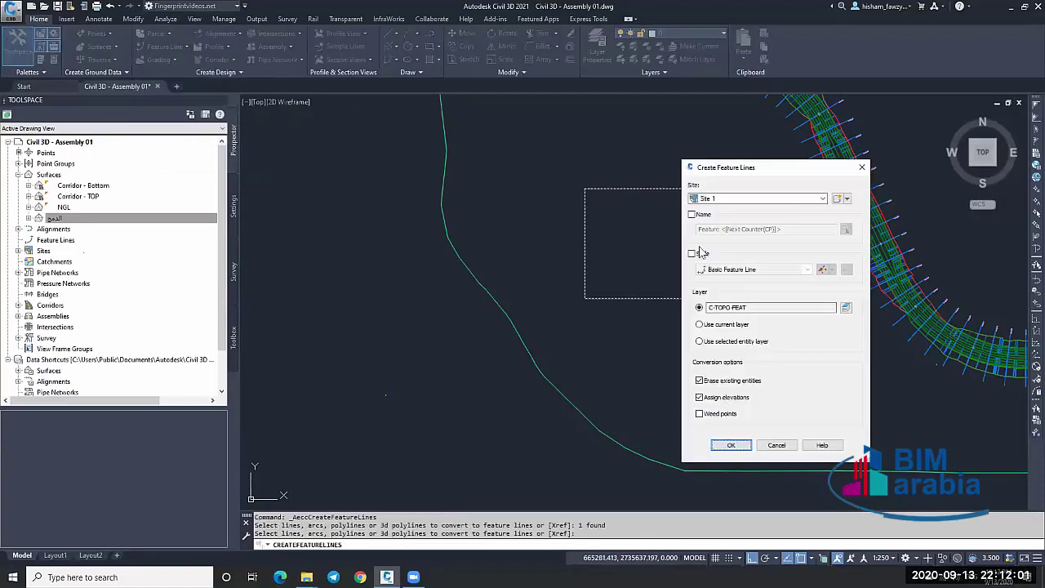
click(731, 445)
click(637, 338)
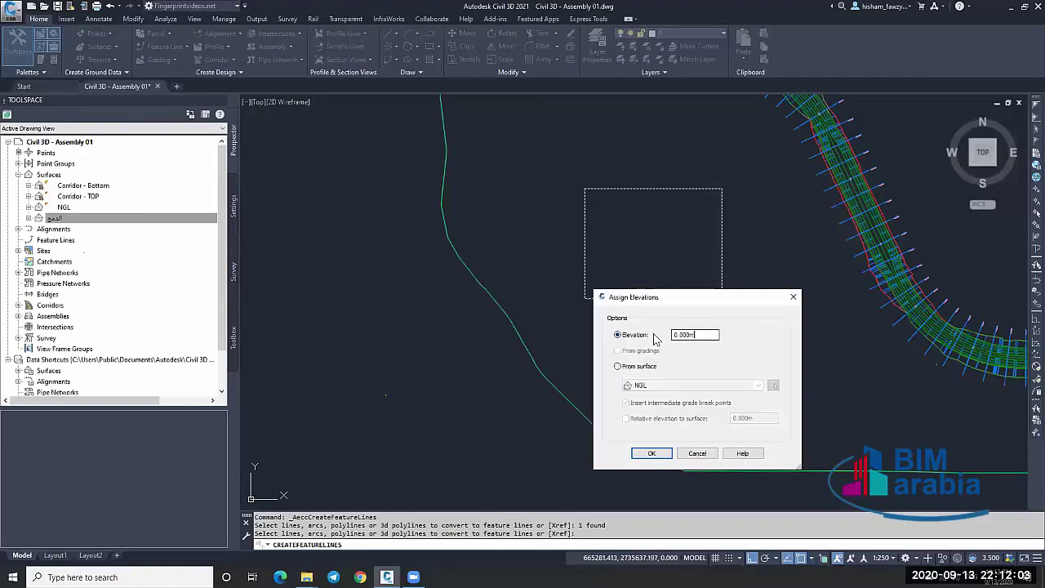
text(630)
click(651, 453)
key(Escape)
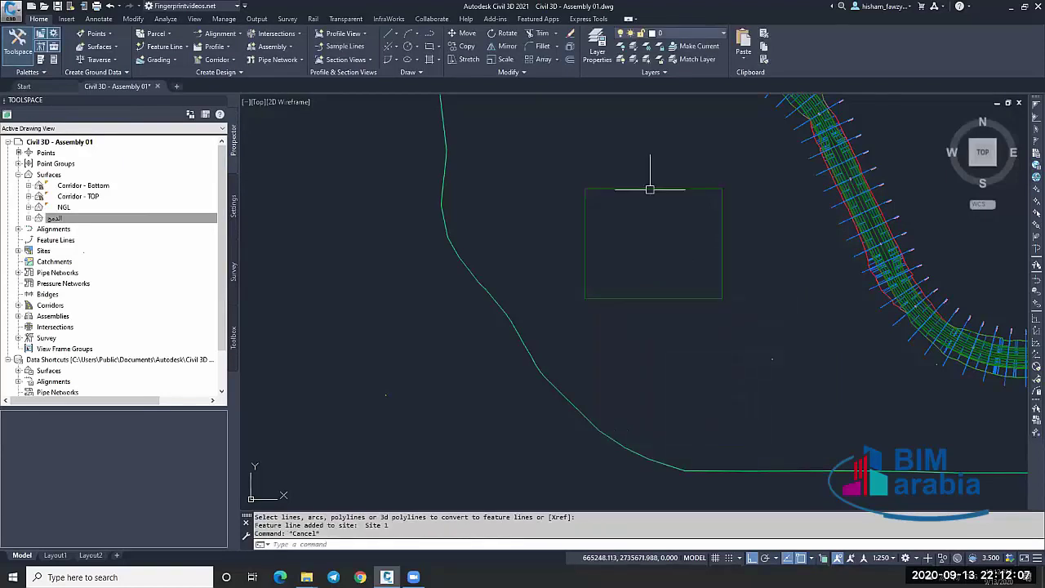
click(650, 189)
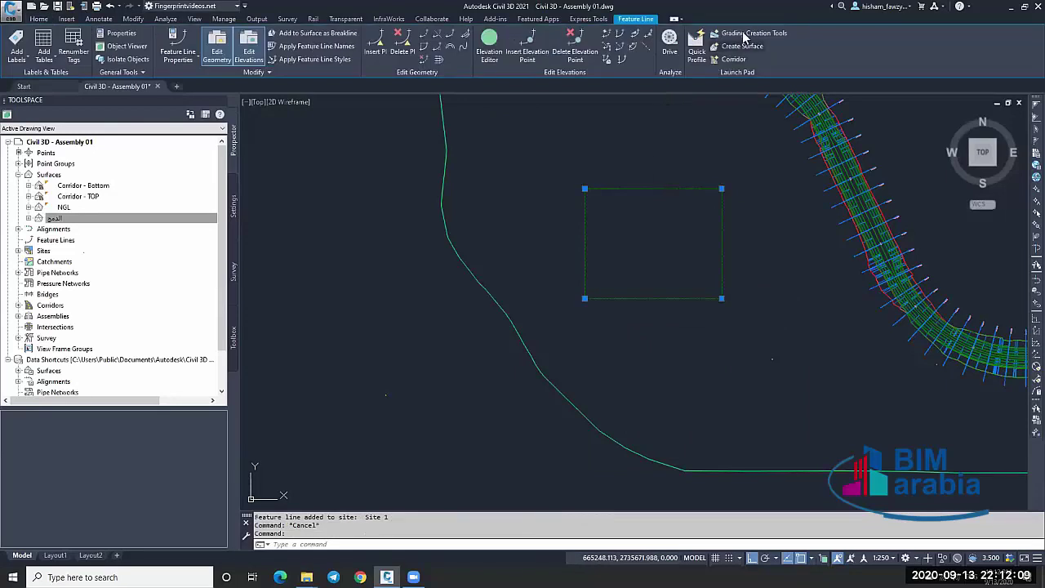
Create Grading Group 1 with automatic surface creation and NGL volume base, using Grade to Surface criteria.
click(752, 33)
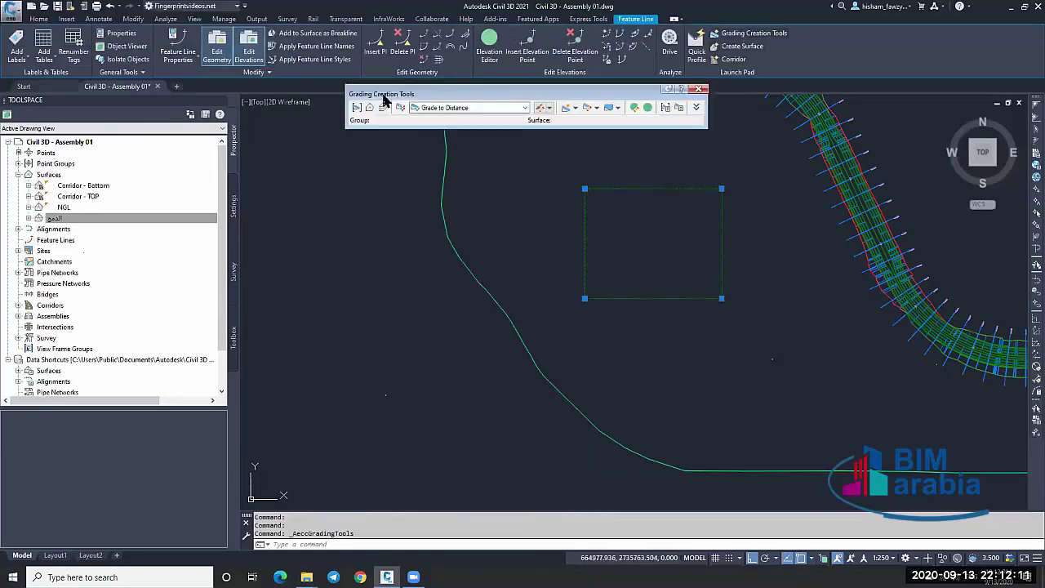
click(360, 109)
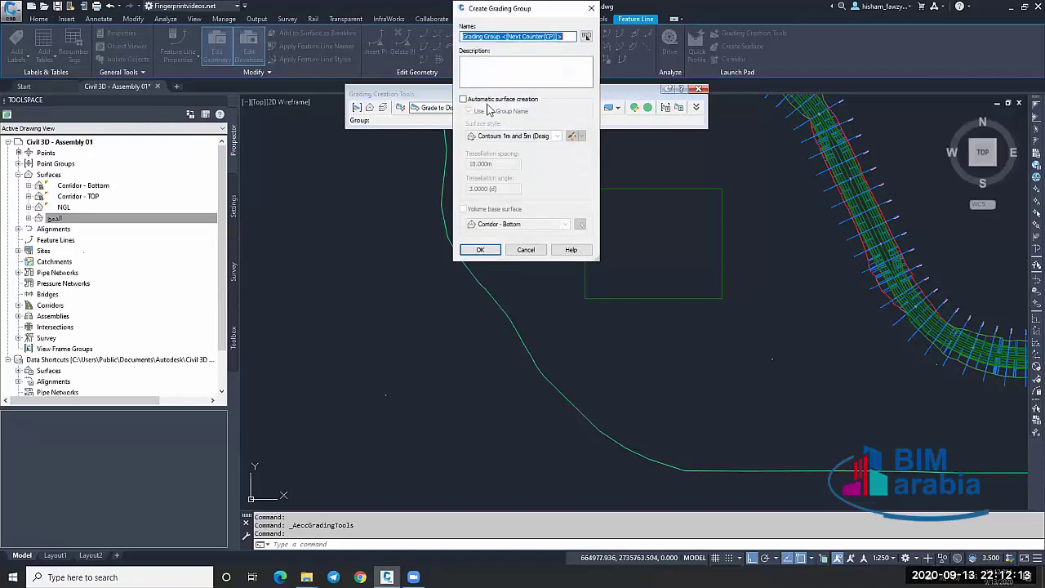
click(463, 99)
click(463, 209)
click(565, 223)
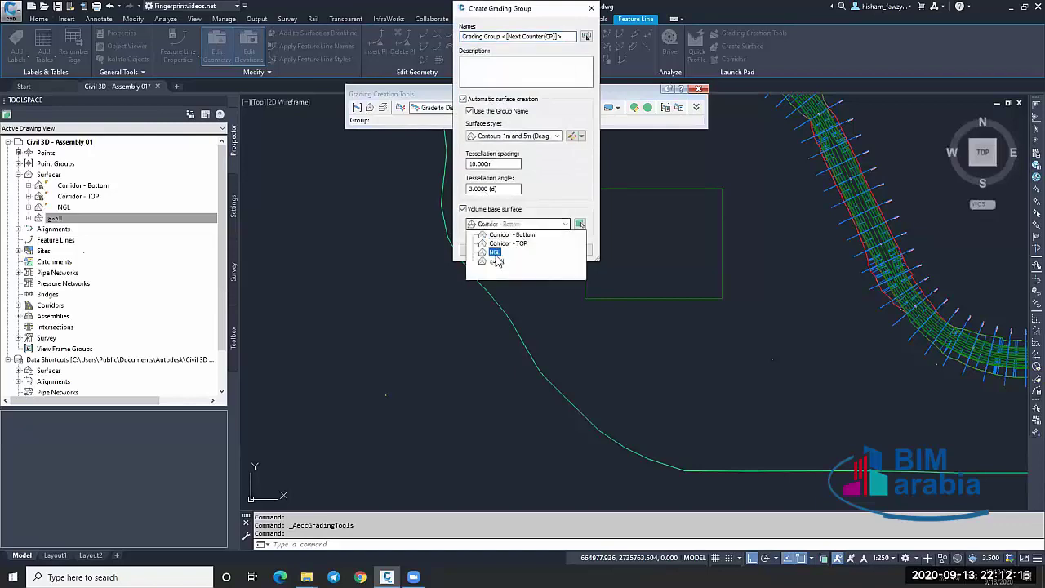
click(491, 249)
click(482, 250)
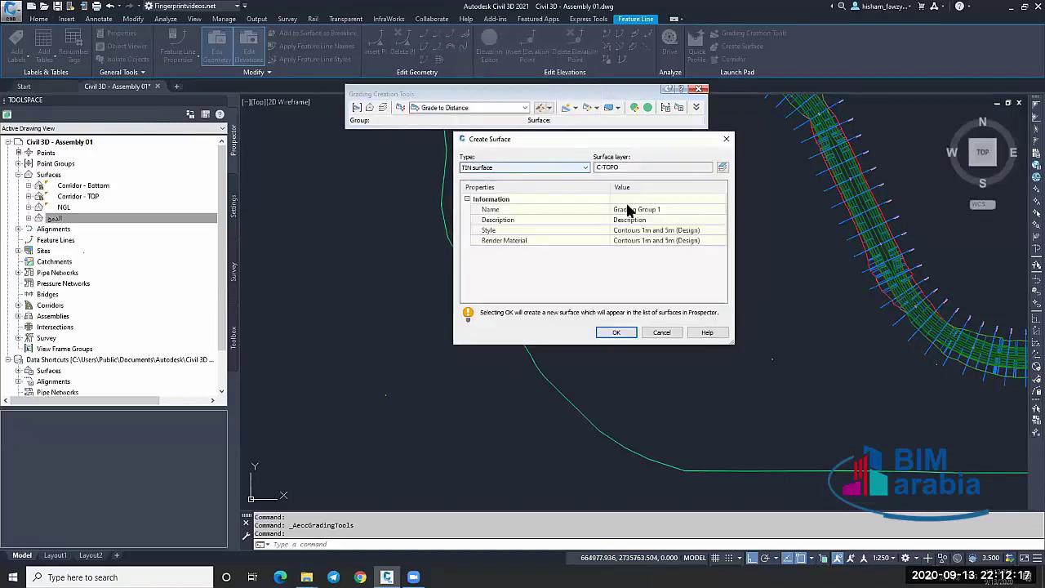
click(616, 332)
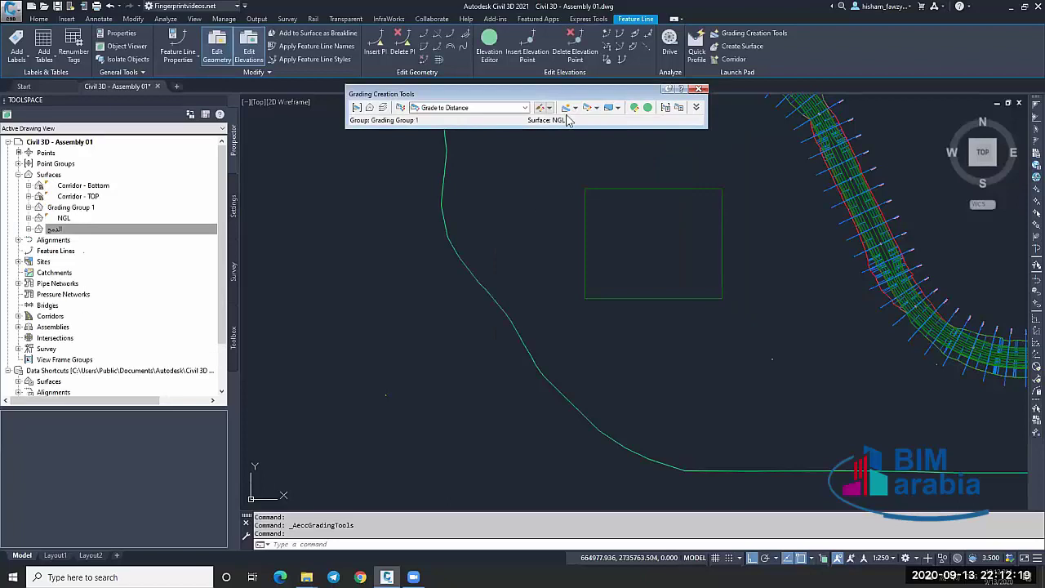
click(526, 109)
click(474, 145)
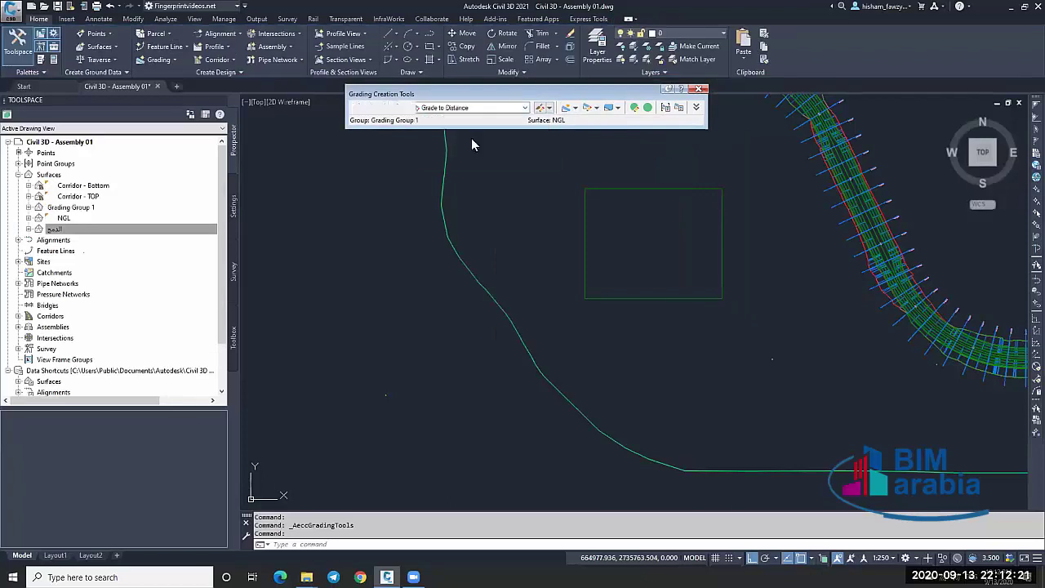
click(564, 107)
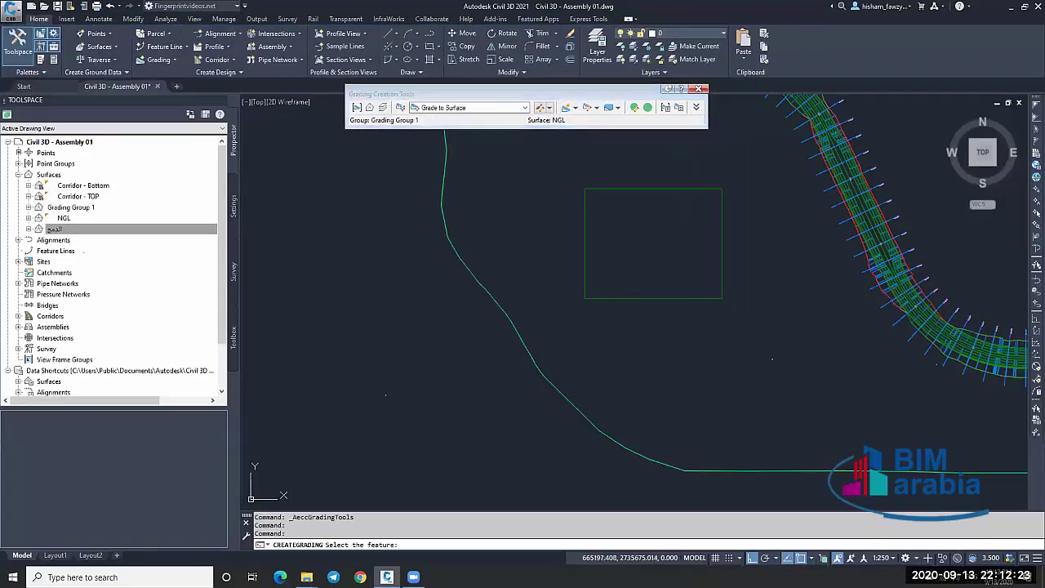
Grade the rectangle's outer side along its entire length at 4:1 cut and fill slopes.
click(619, 190)
click(620, 161)
key(Return)
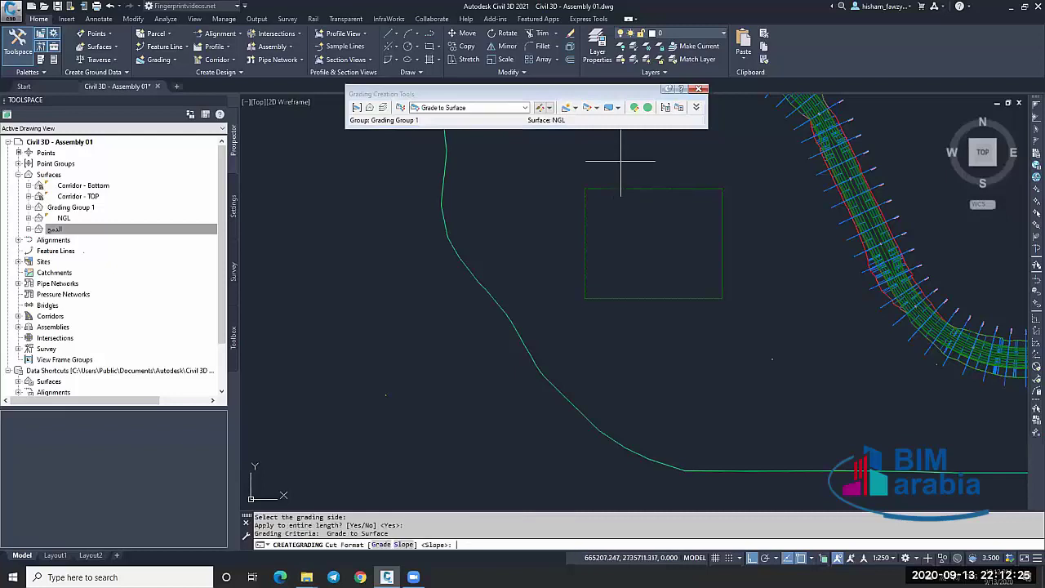
key(Return)
key(Return)
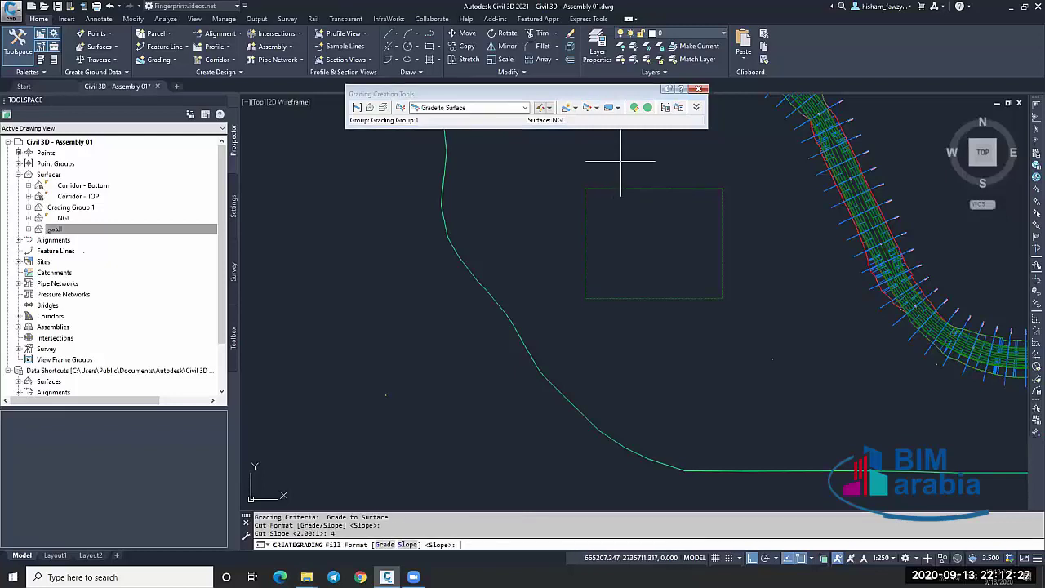
key(Return)
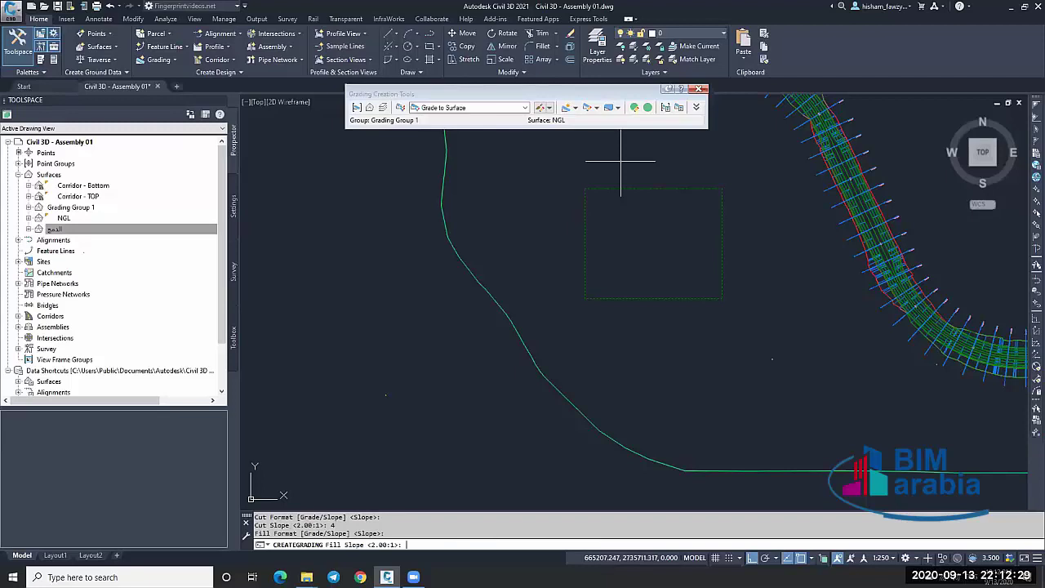
key(Return)
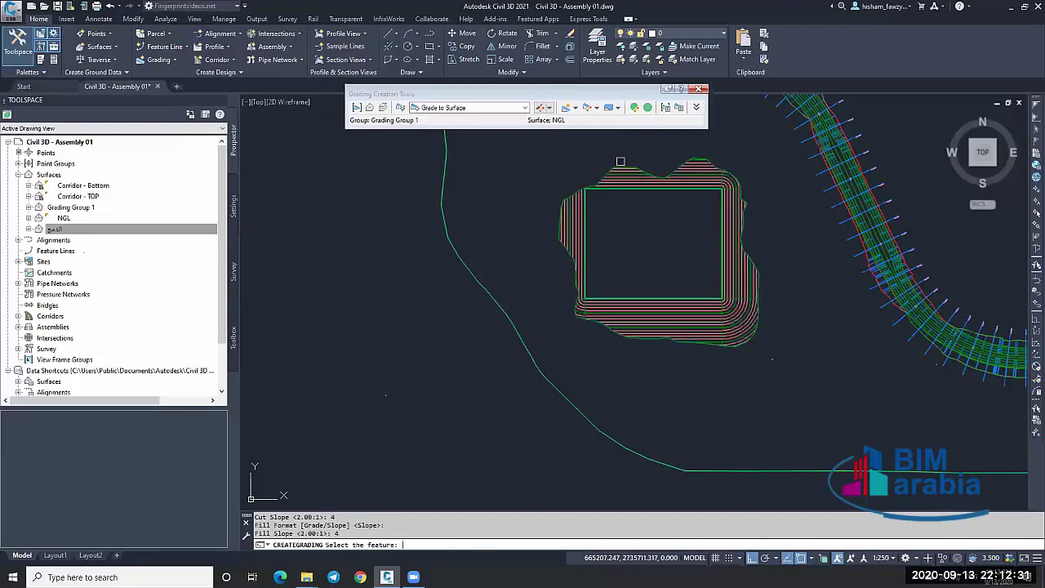
Start the Create Infill tool and cancel it.
click(597, 108)
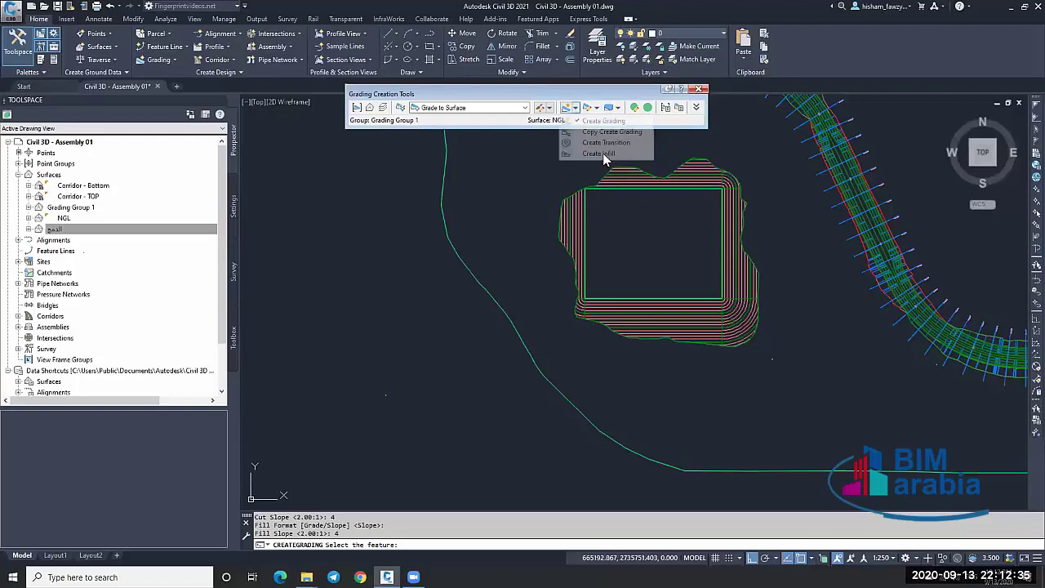
click(600, 156)
key(Escape)
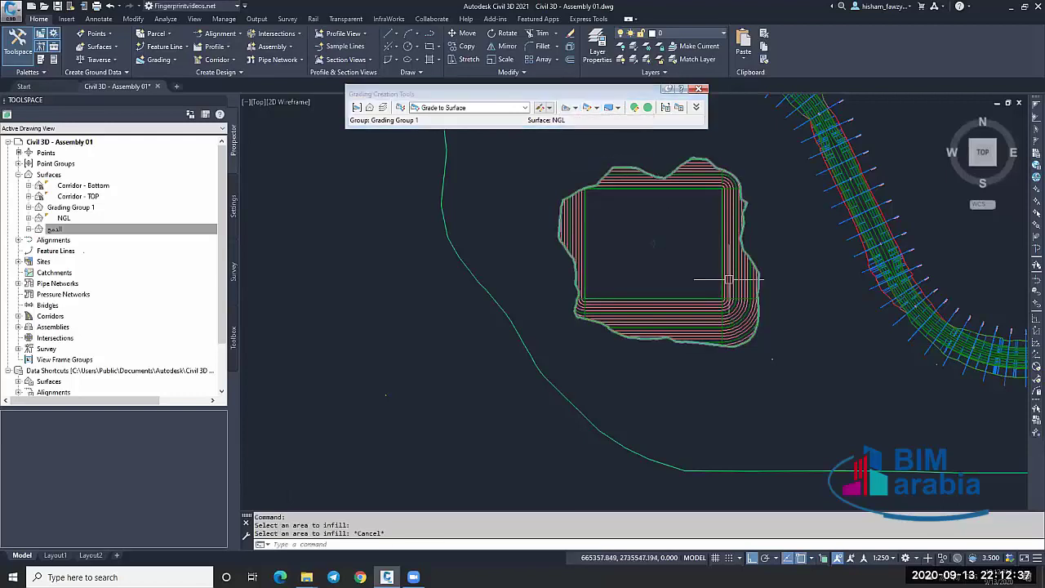
scroll(729, 278, up, 5)
click(737, 260)
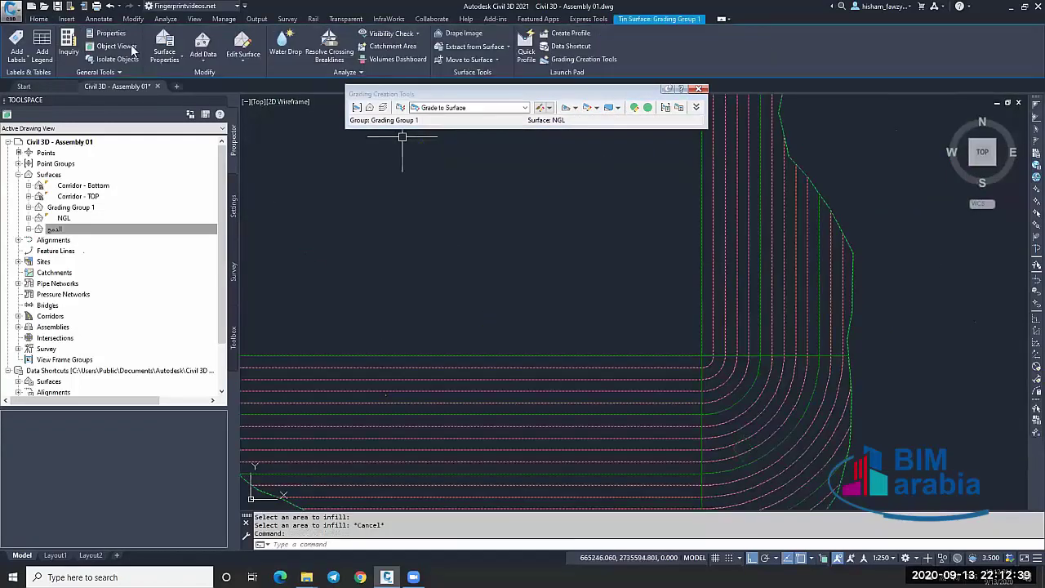
right_click(648, 321)
click(650, 227)
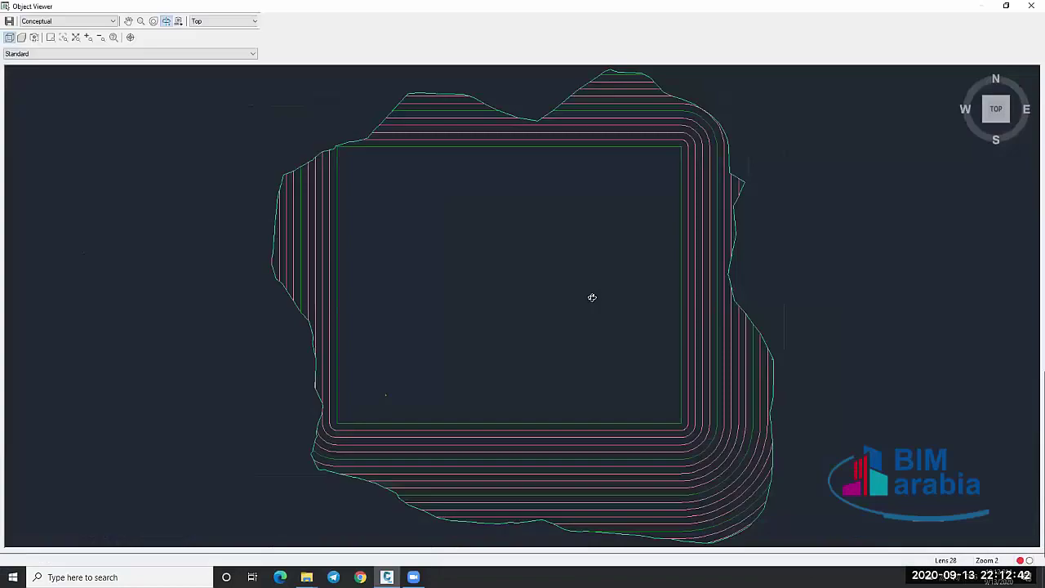
drag(592, 297, 627, 277)
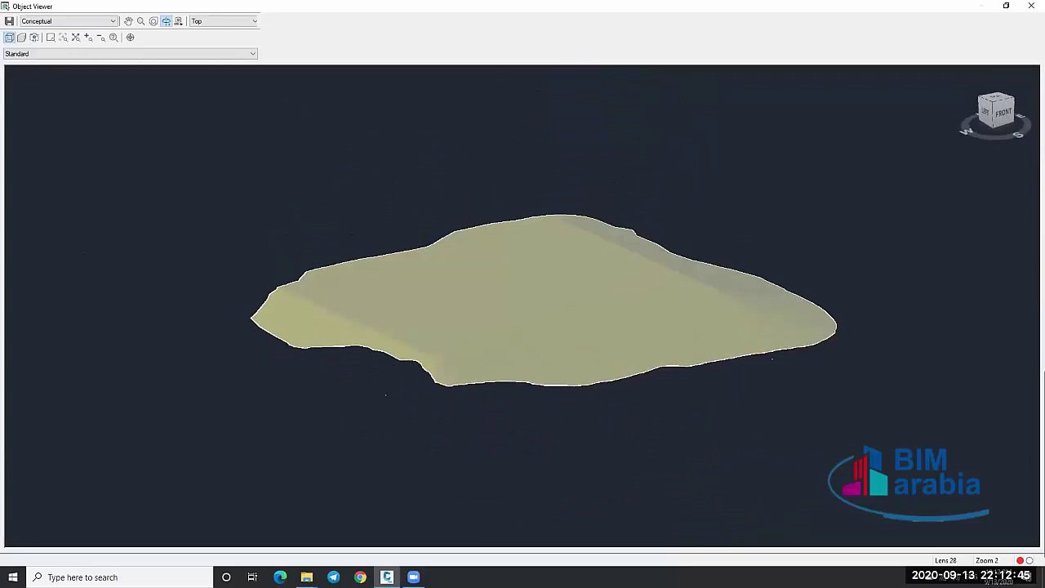
click(1030, 6)
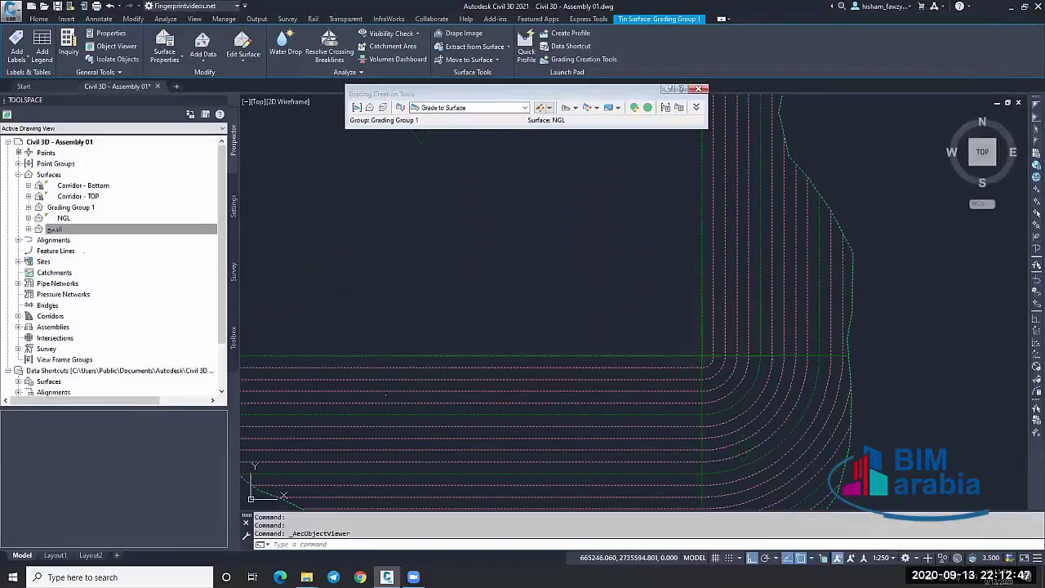
scroll(688, 276, down, 3)
scroll(704, 308, up, 3)
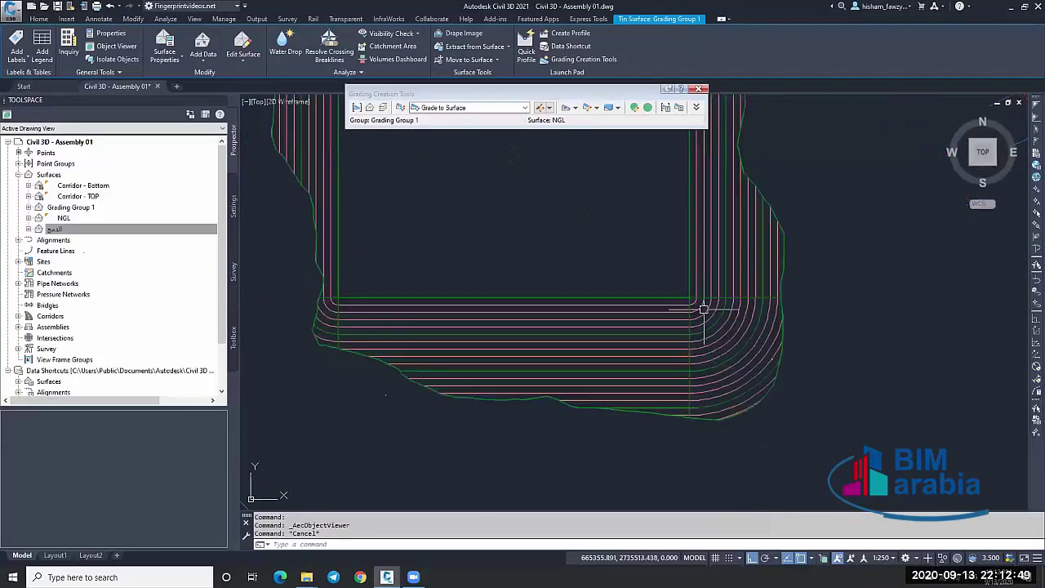
scroll(704, 308, up, 2)
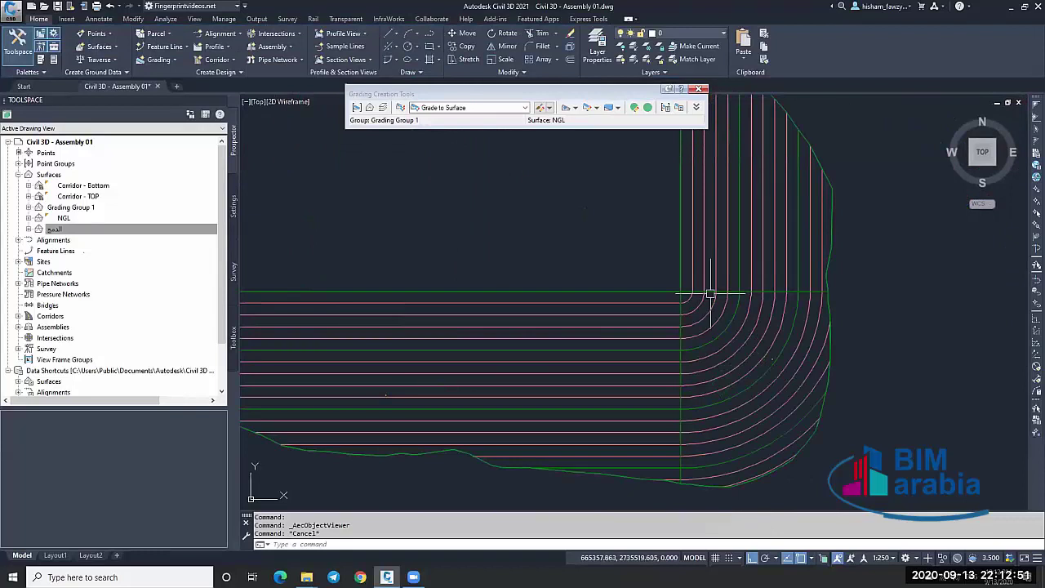
click(710, 294)
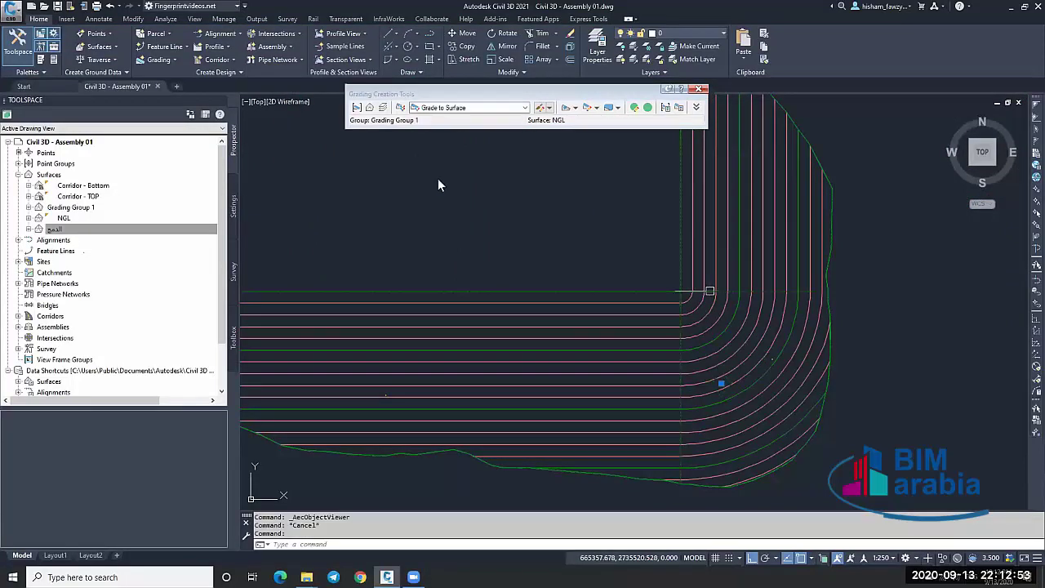
scroll(713, 301, up, 3)
Check the corner grading's properties, then Grading Group 1's volumes and information, closing both without changes.
double_click(408, 224)
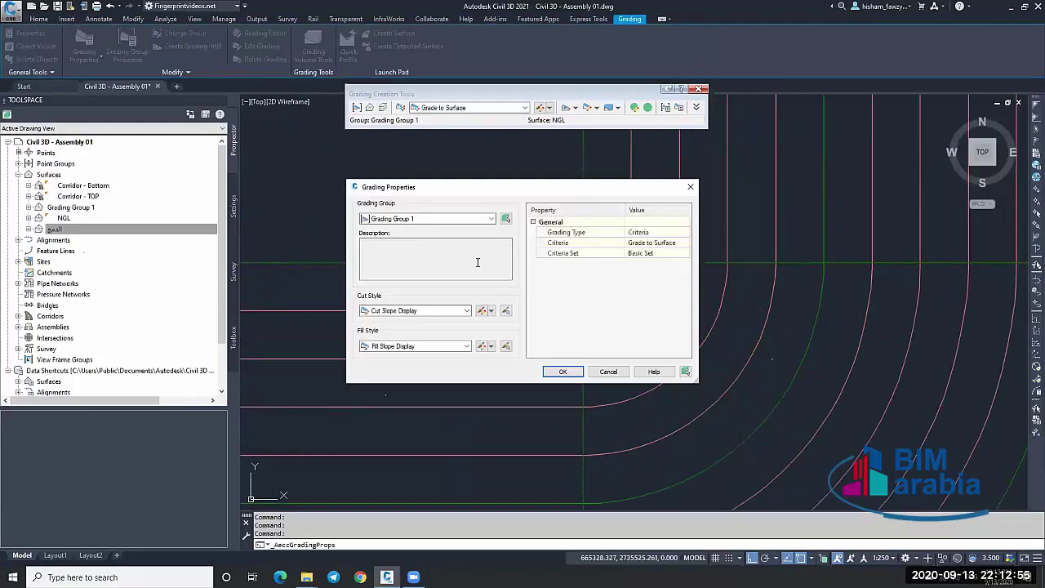
click(562, 371)
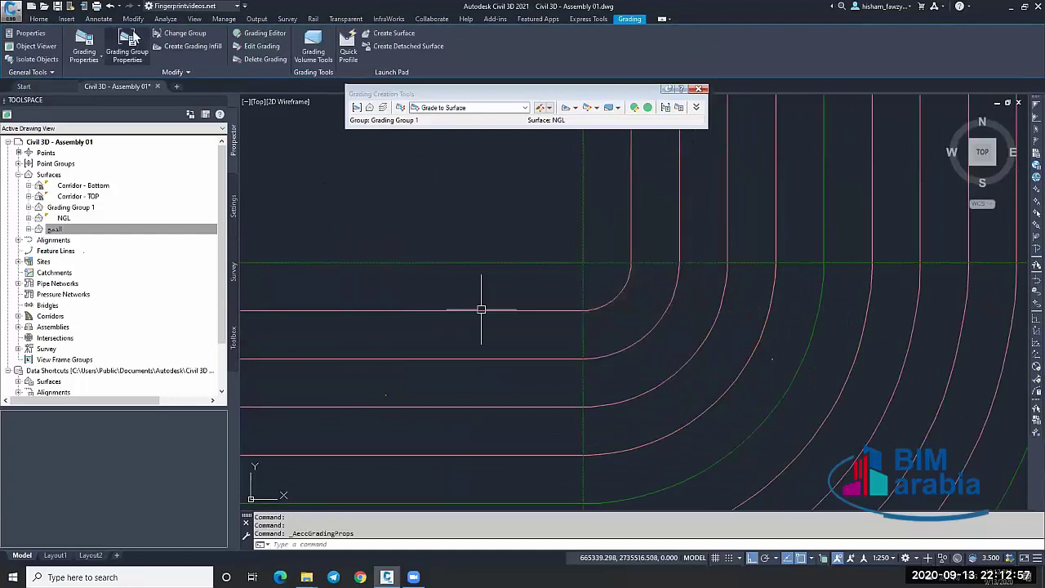
click(402, 175)
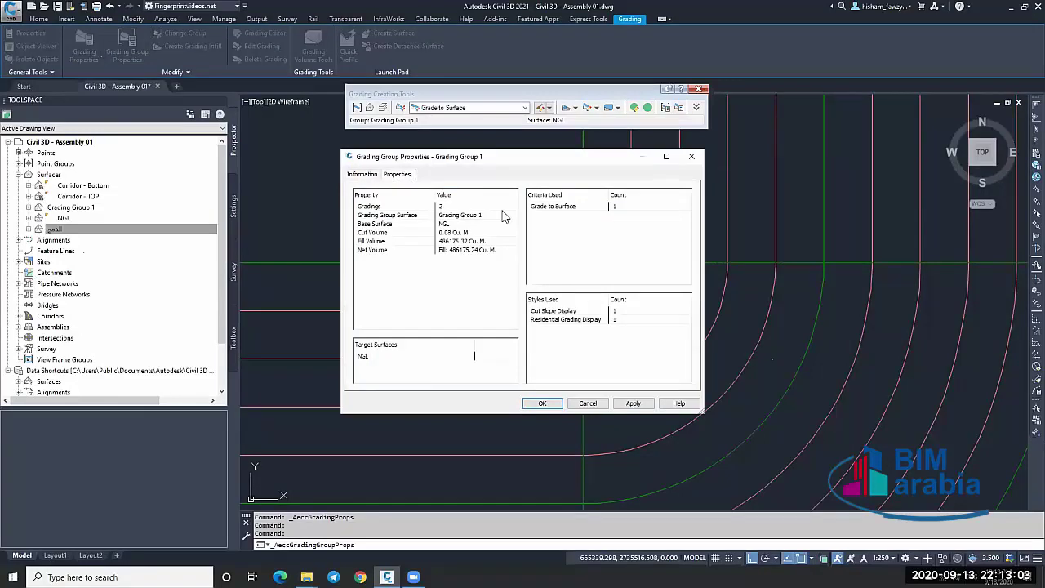
click(365, 175)
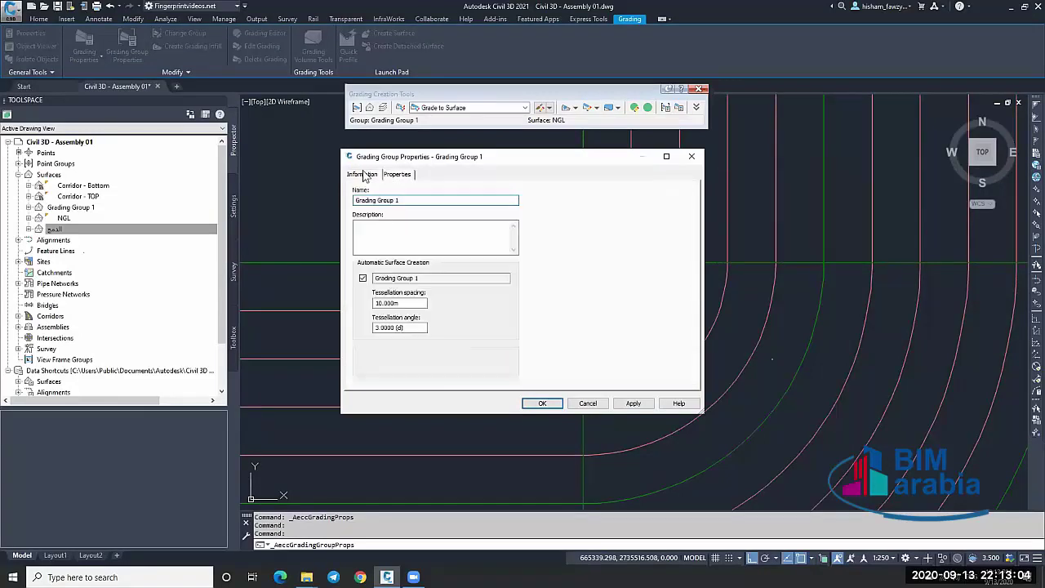
click(594, 403)
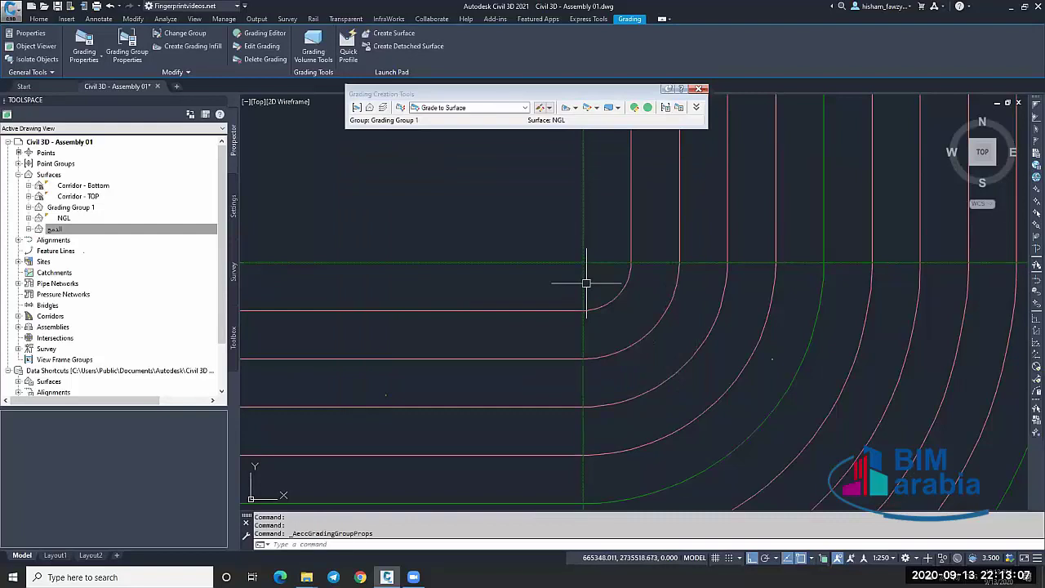
In the Grading Editor, set the cut slope to 2.00:1 and the fill slope to 1.00:1.
click(275, 34)
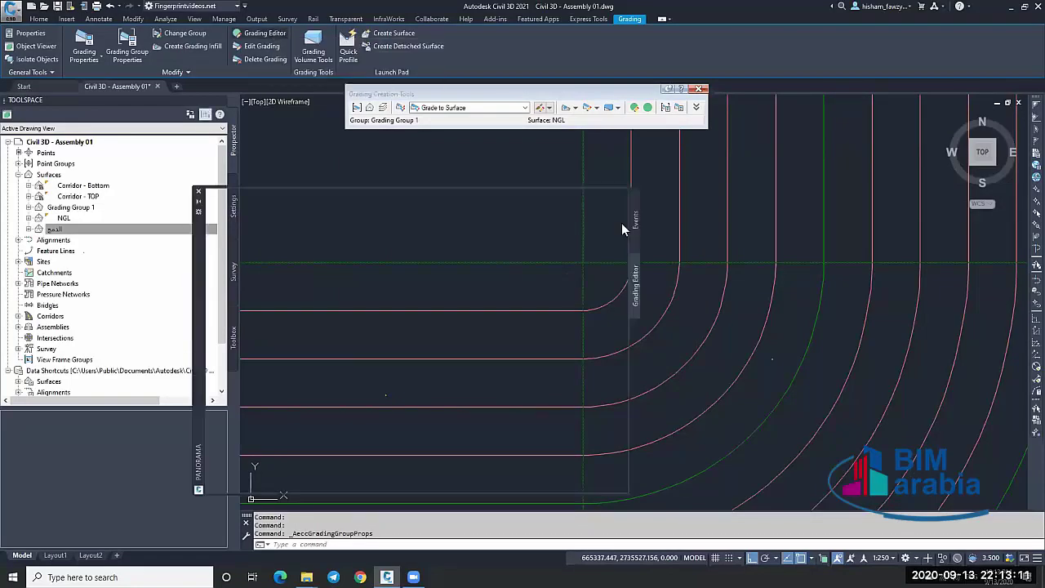
click(391, 308)
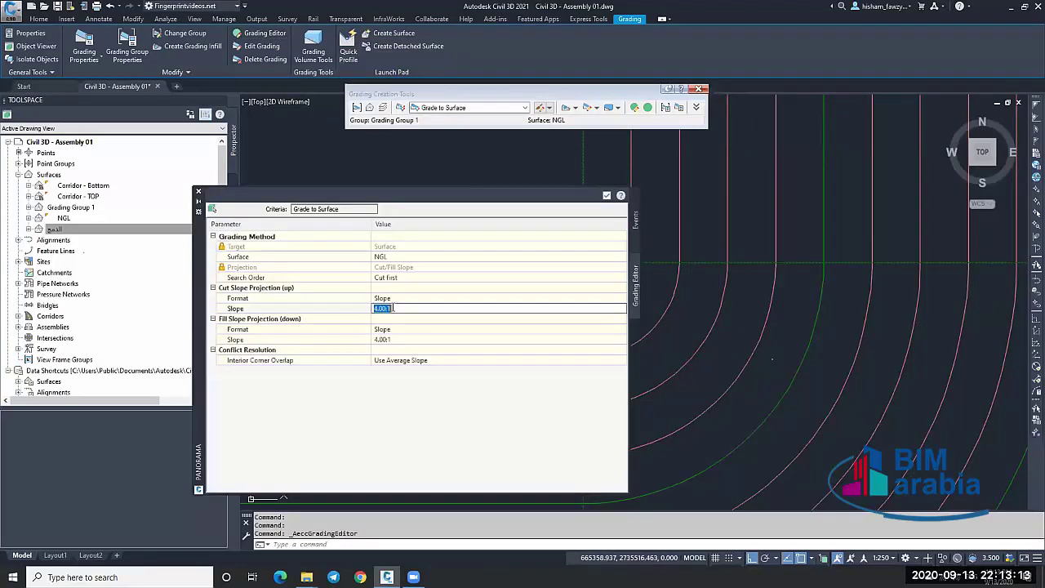
click(408, 339)
click(403, 310)
text(2)
click(408, 338)
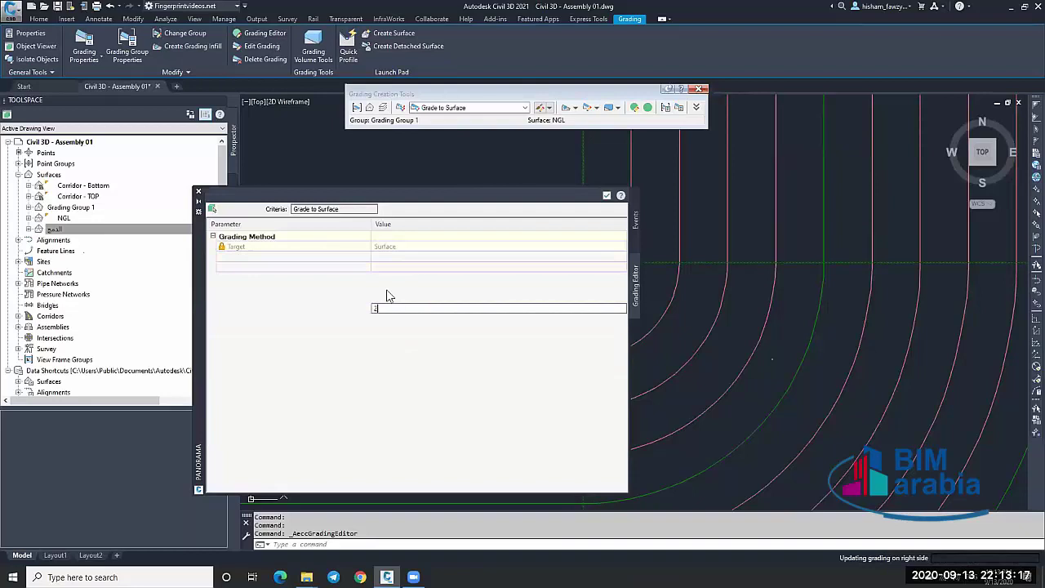
scroll(787, 272, down, 5)
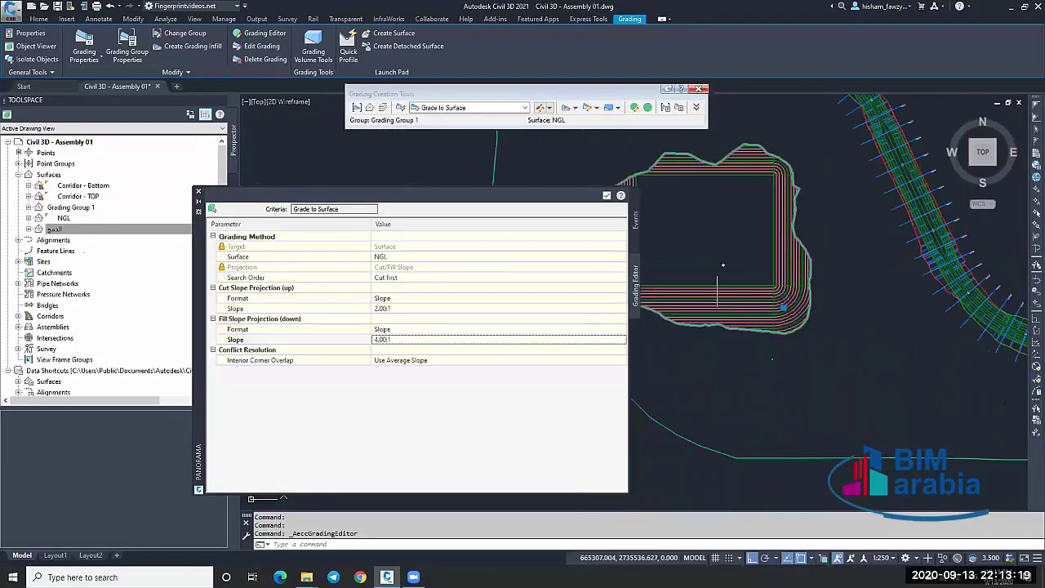
click(395, 339)
text(1)
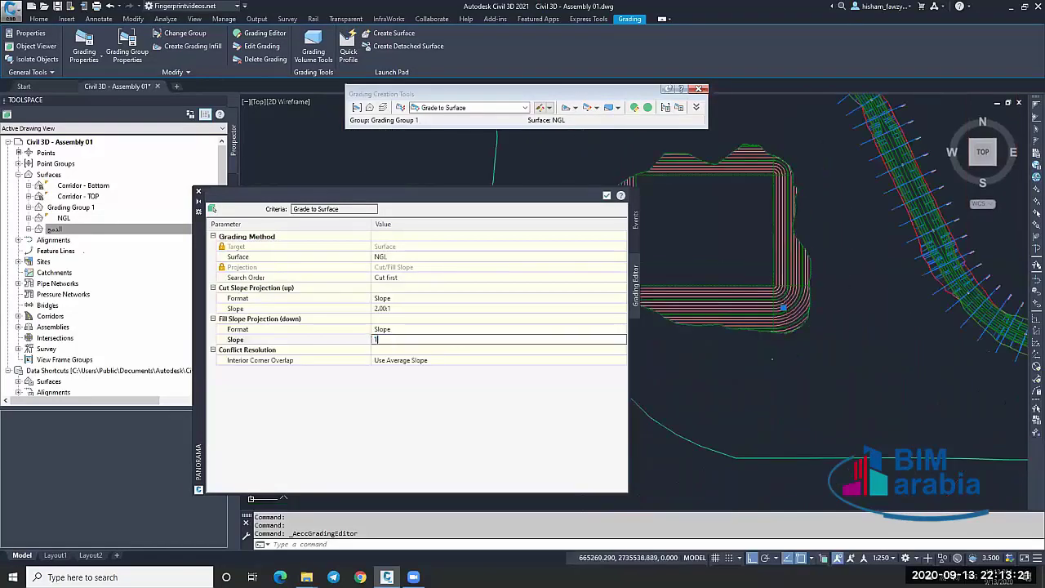
key(Return)
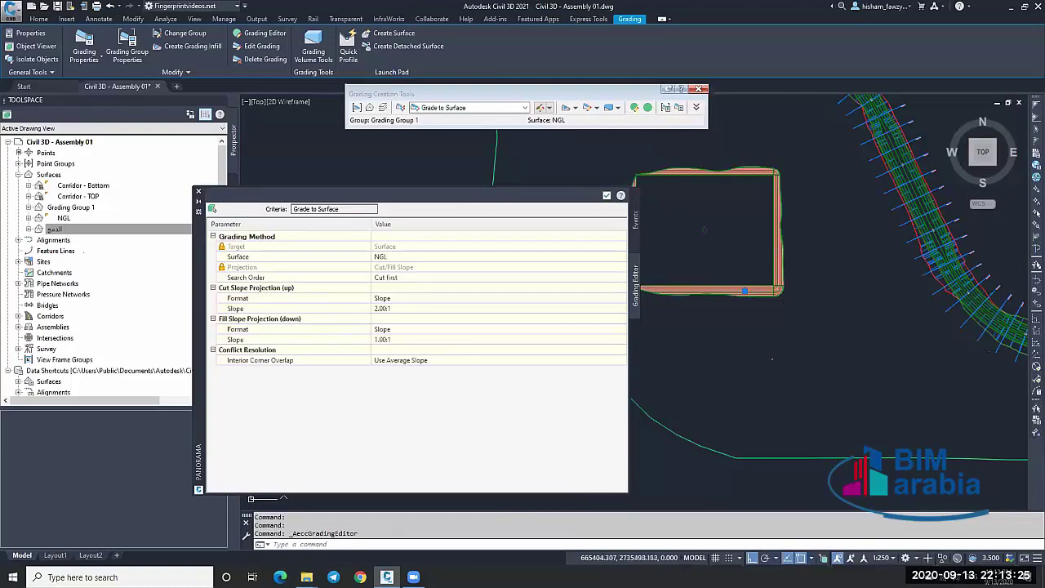
Keep Slope as the cut format, then close the Grading Editor and Event Viewer.
scroll(788, 299, up, 10)
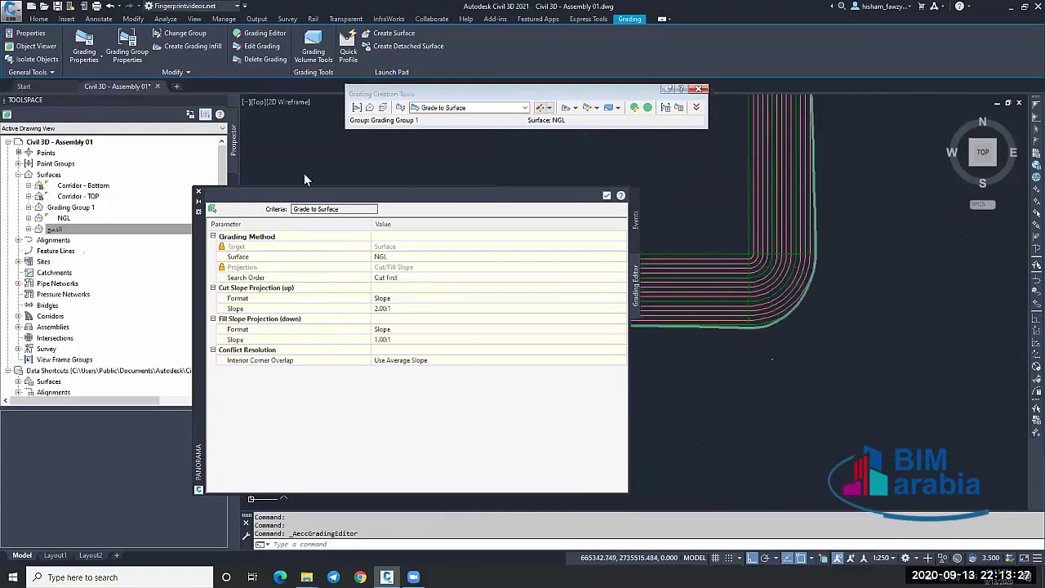
click(389, 310)
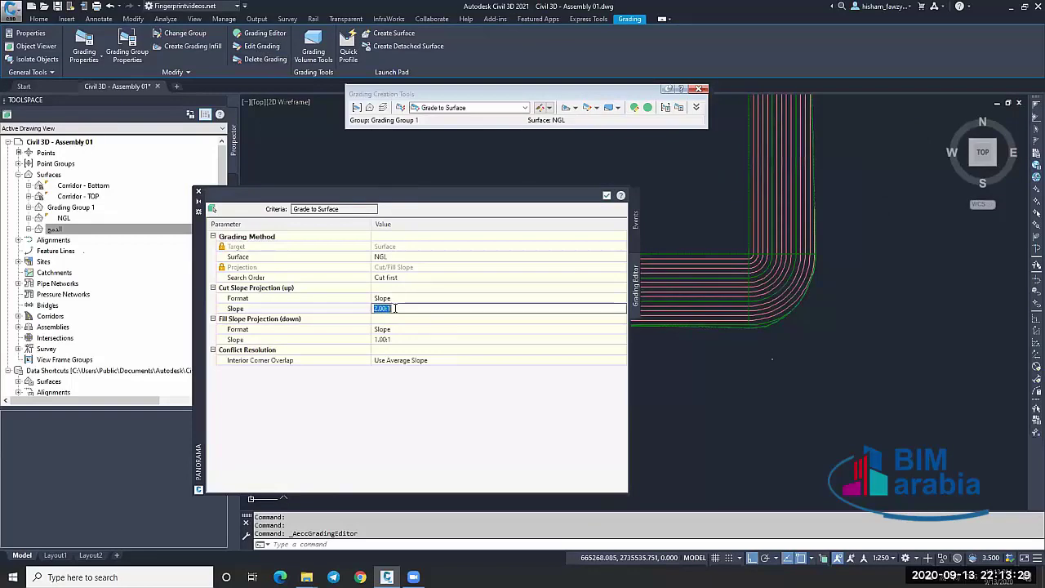
click(401, 302)
click(403, 301)
click(404, 308)
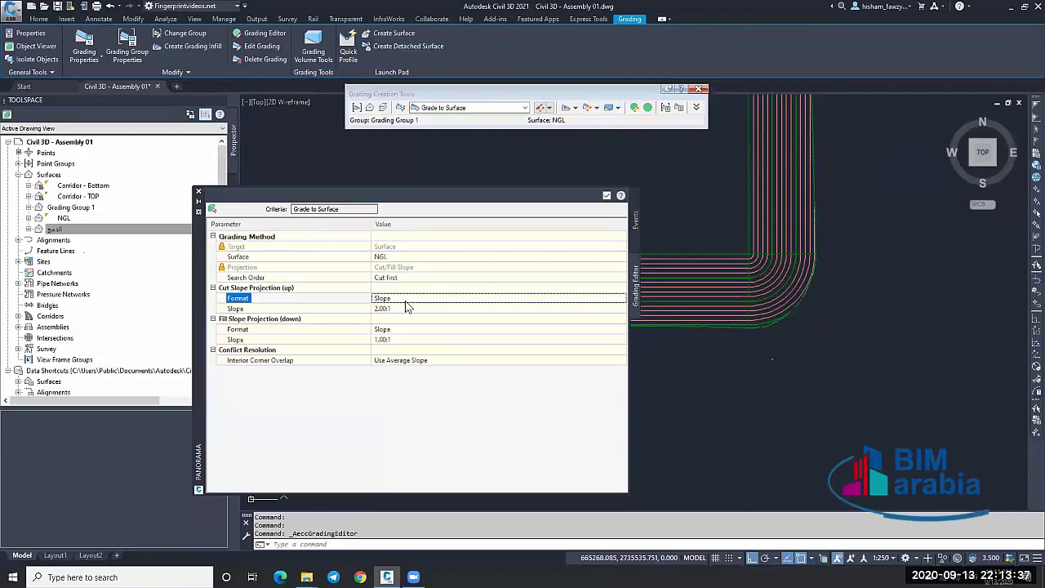
click(607, 198)
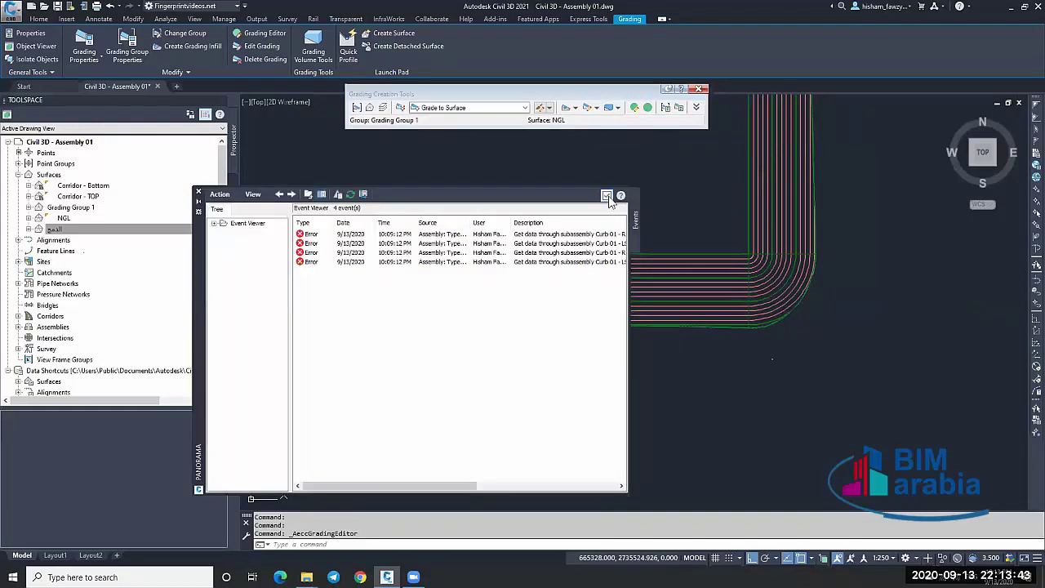
click(609, 198)
scroll(653, 259, down, 2)
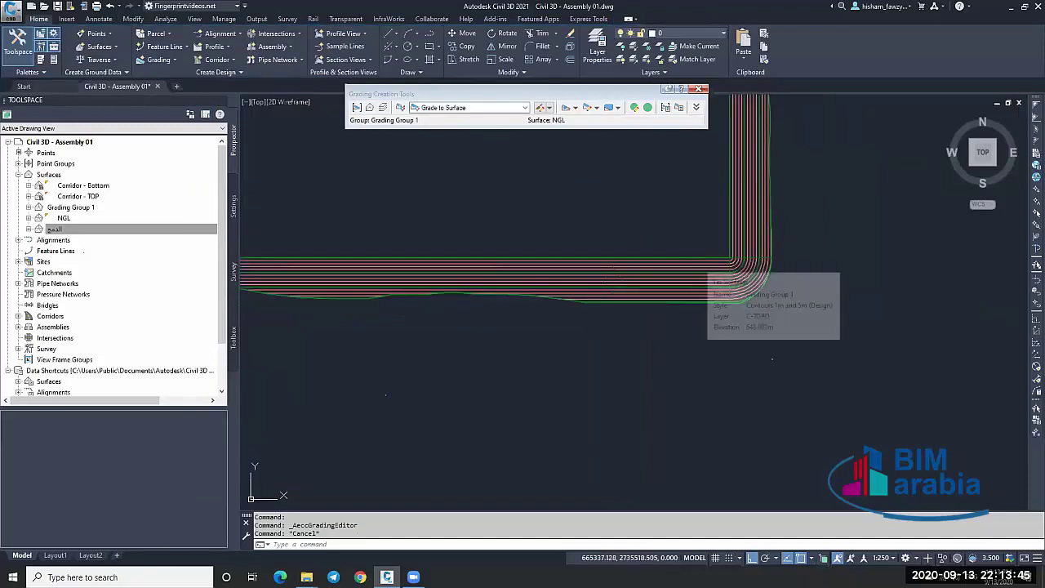
Undo the previous grading twice and cancel the active command.
key(ctrl+z)
key(ctrl+z)
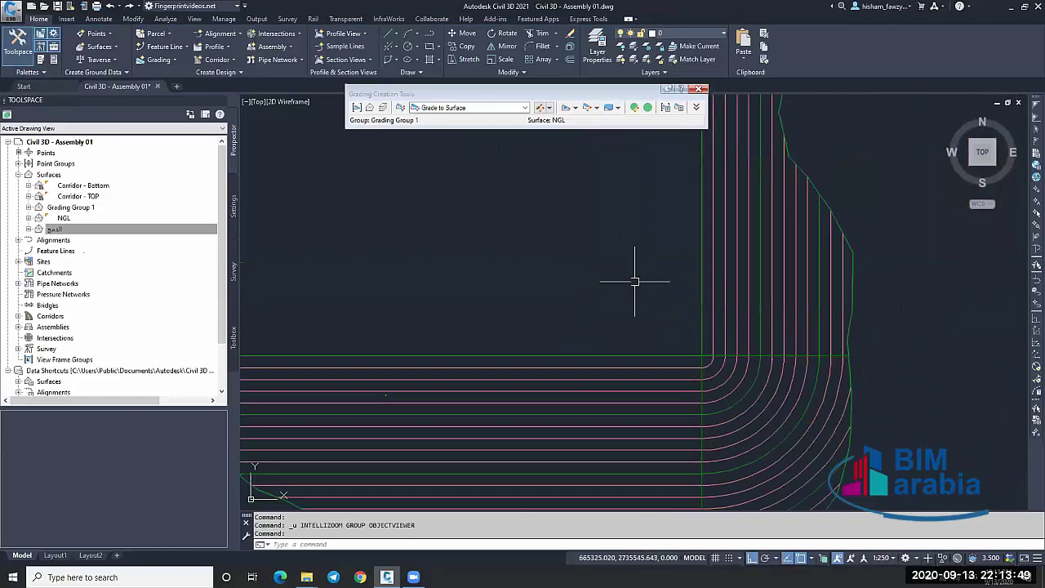
key(ctrl+z)
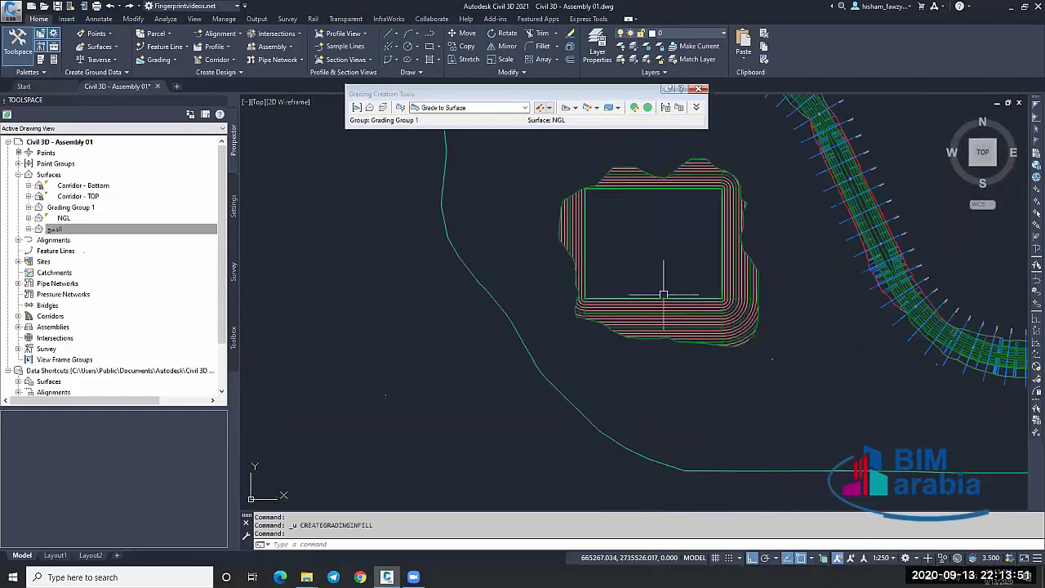
key(Escape)
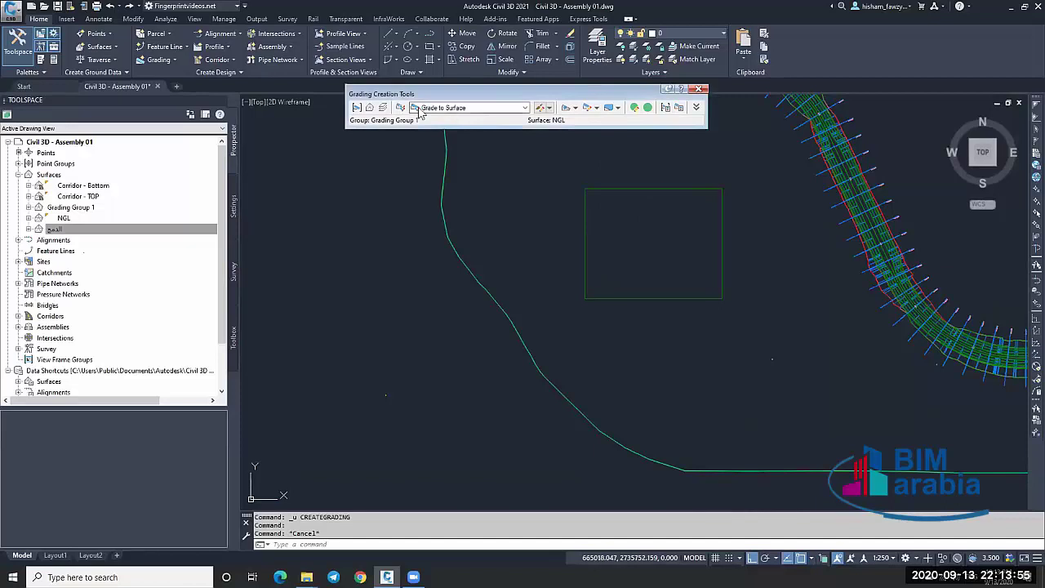
Begin a new outside grading on the rectangle feature line, answering N to entire length.
click(550, 108)
click(616, 133)
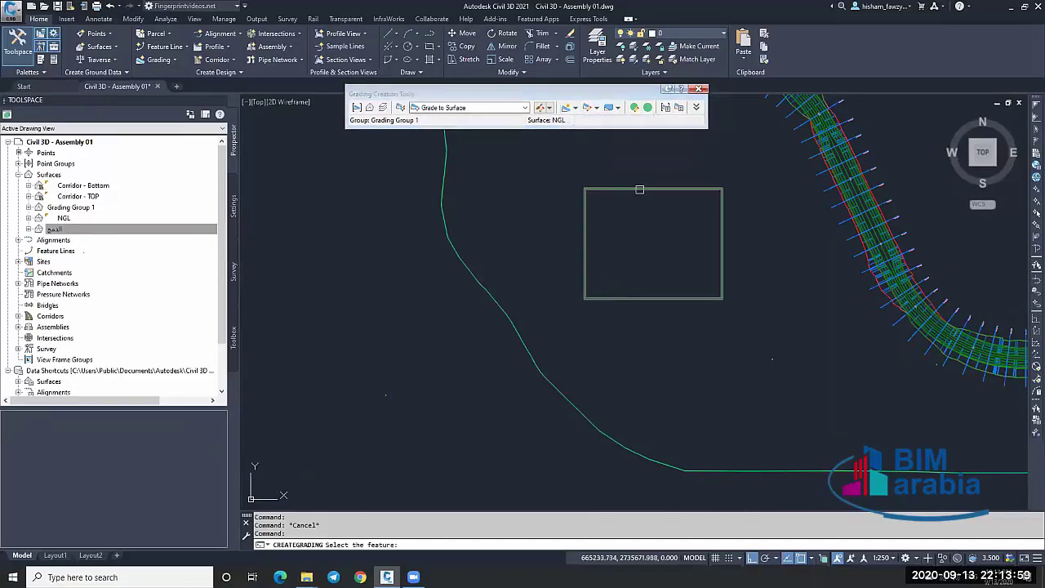
click(639, 189)
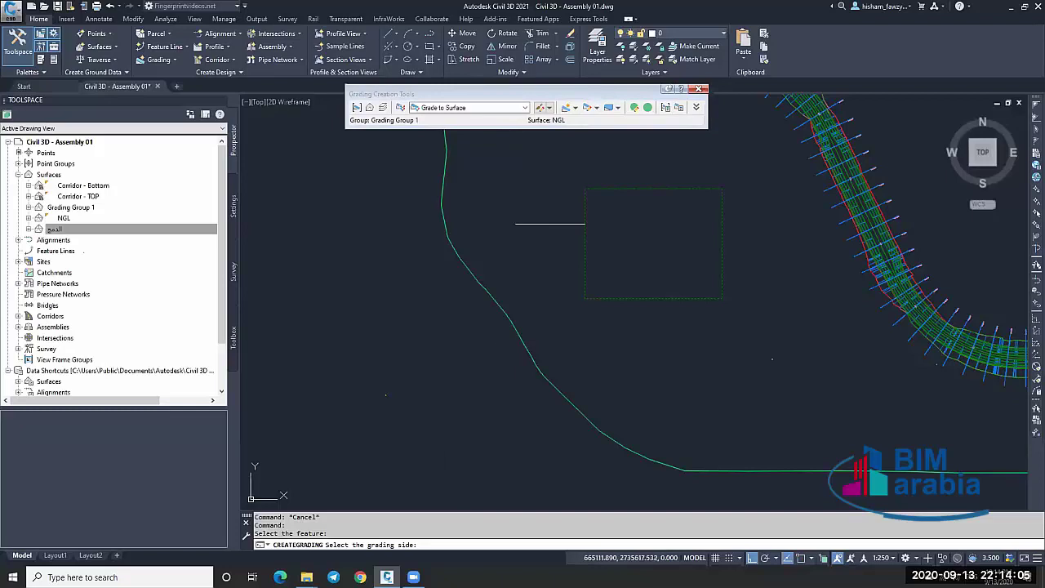
click(546, 212)
text(N)
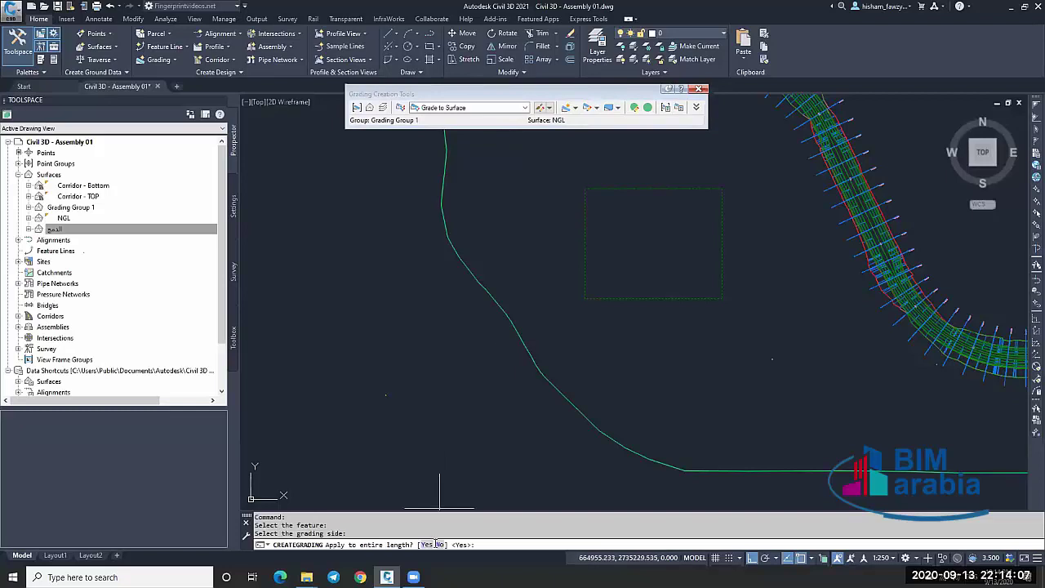
key(Return)
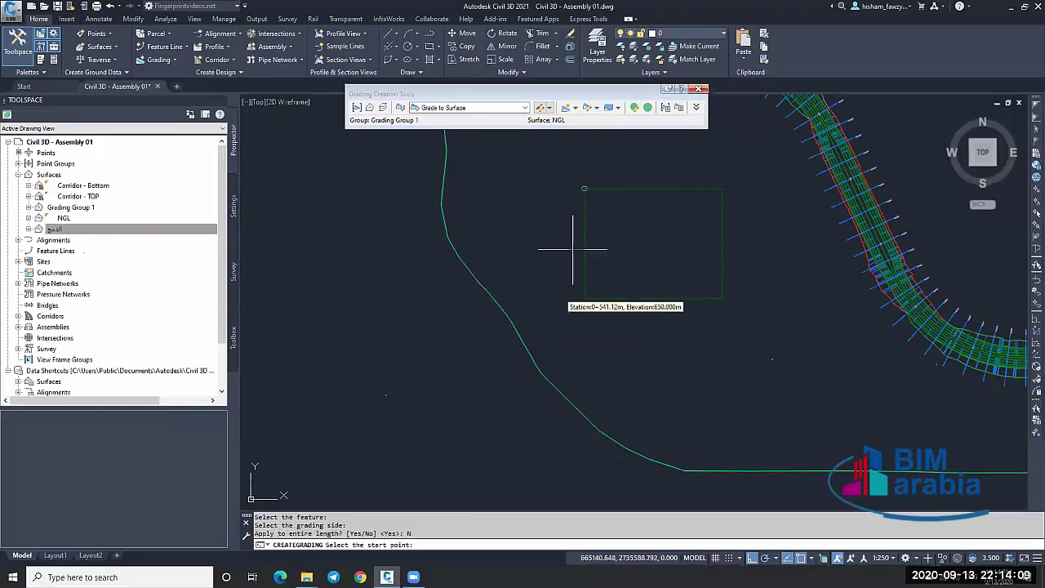
Grade from station 0+534.76m to 0+252.19m with 2.00:1 cut and fill slopes.
click(586, 291)
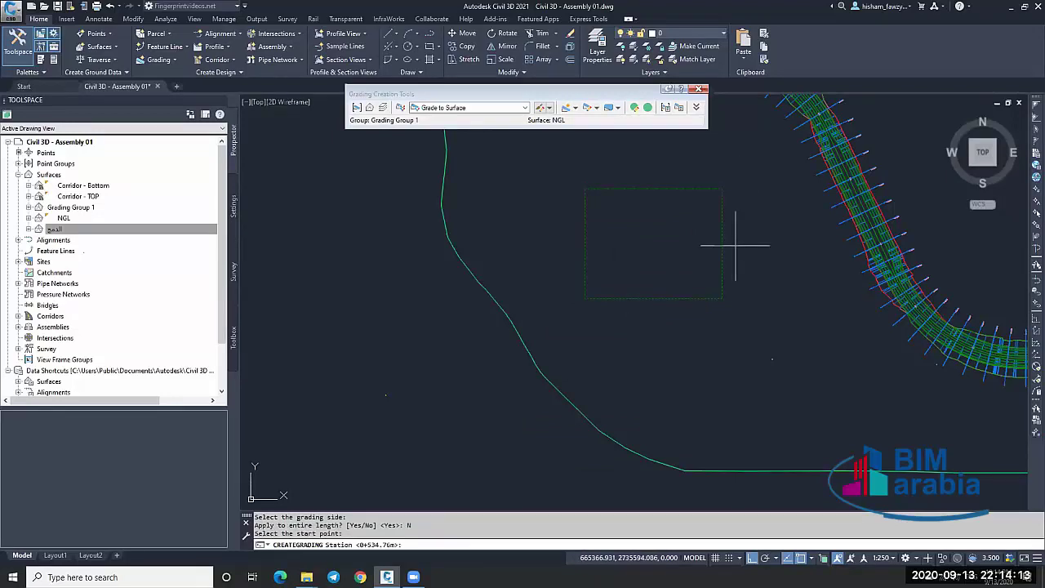
key(Return)
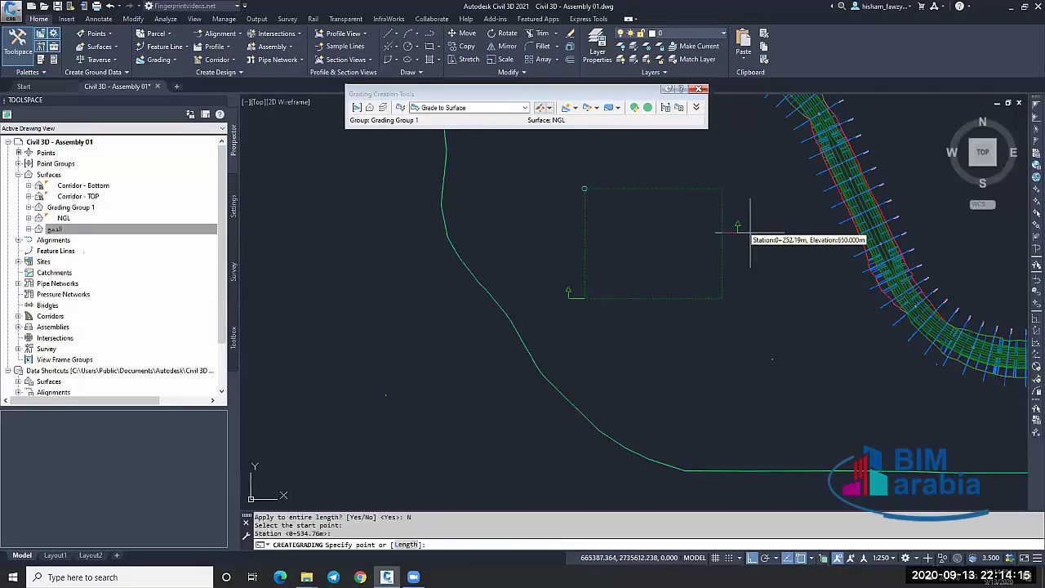
click(749, 232)
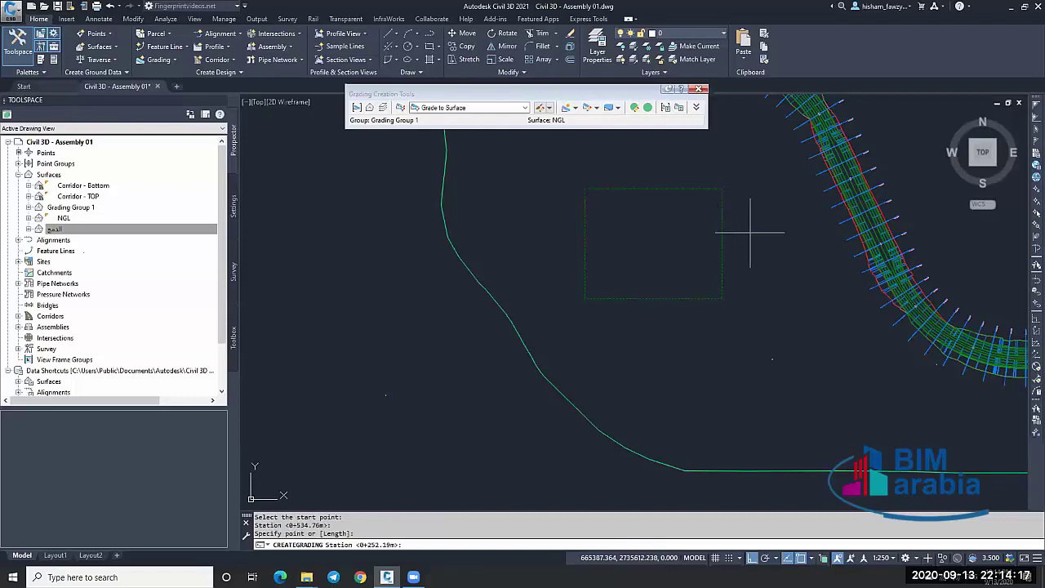
key(Return)
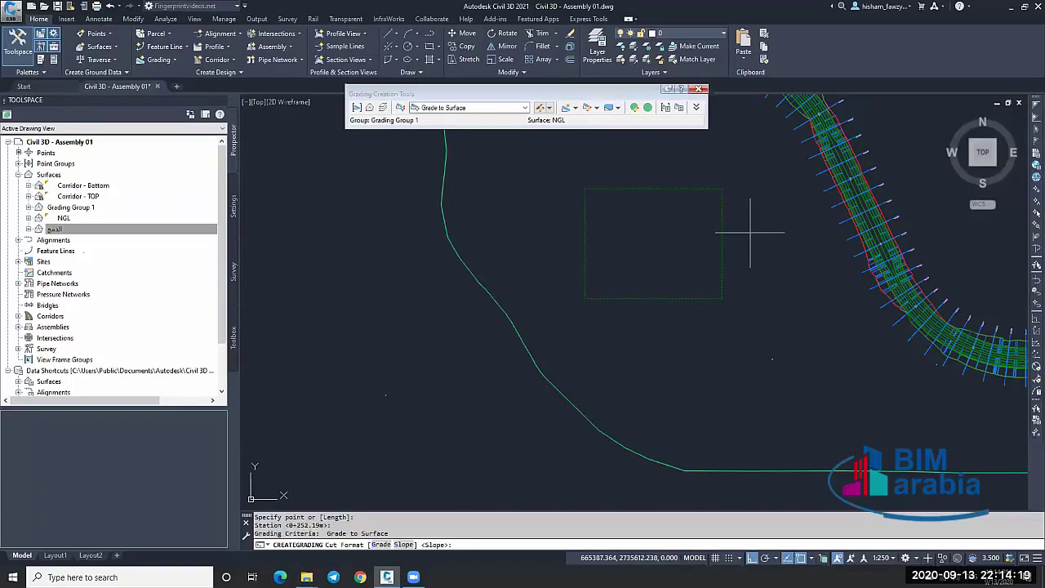
key(Return)
key(Return)
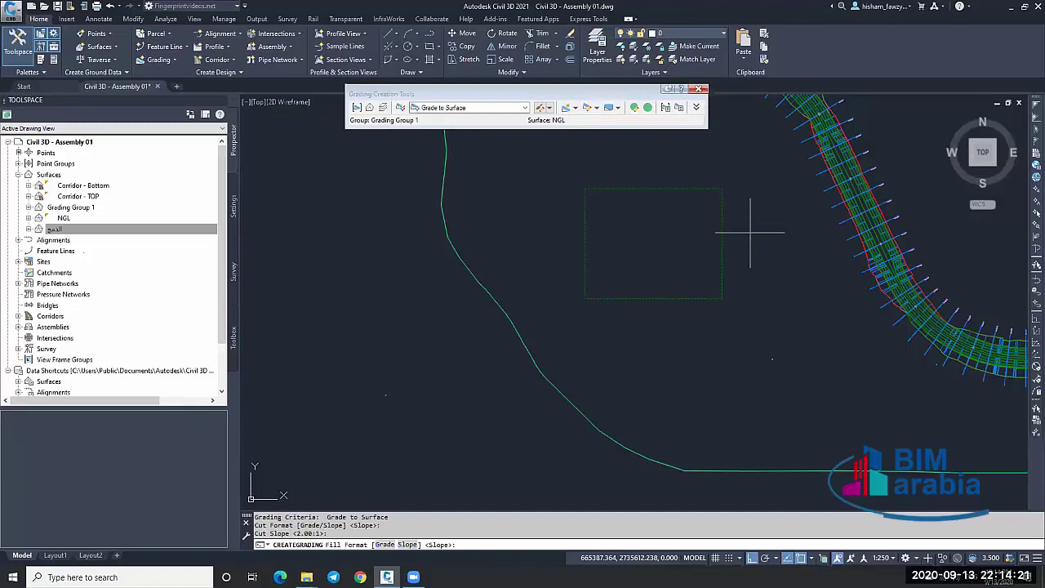
key(Return)
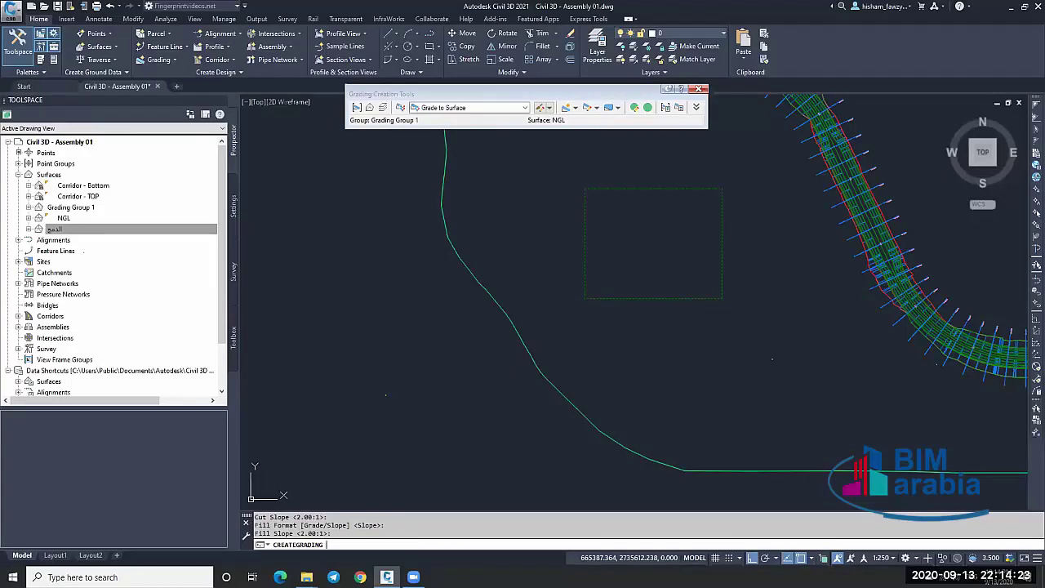
key(Return)
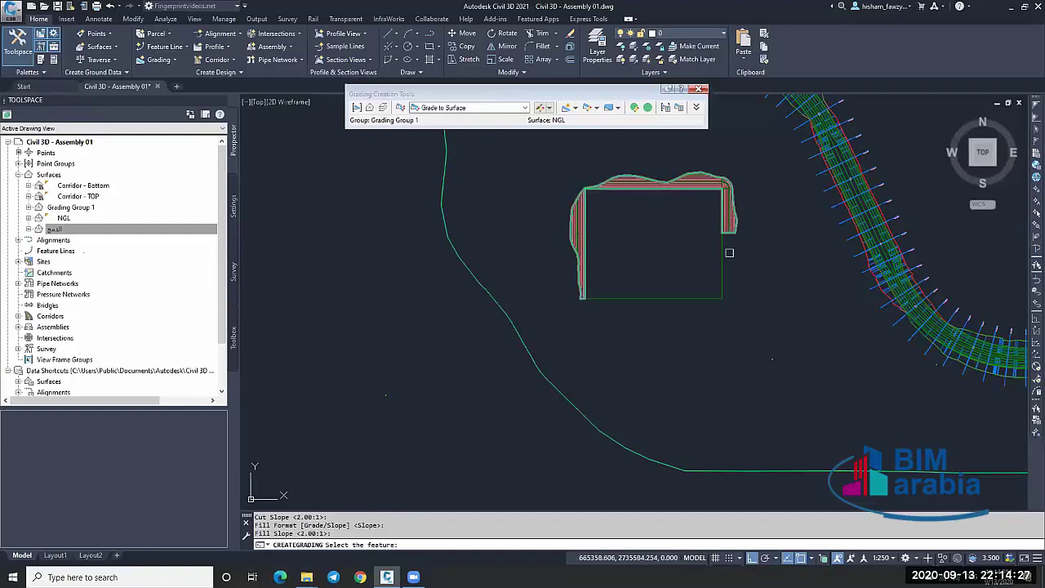
Grade the next outside section of the rectangle from station 0+267.75m to 0+482.54m.
click(723, 243)
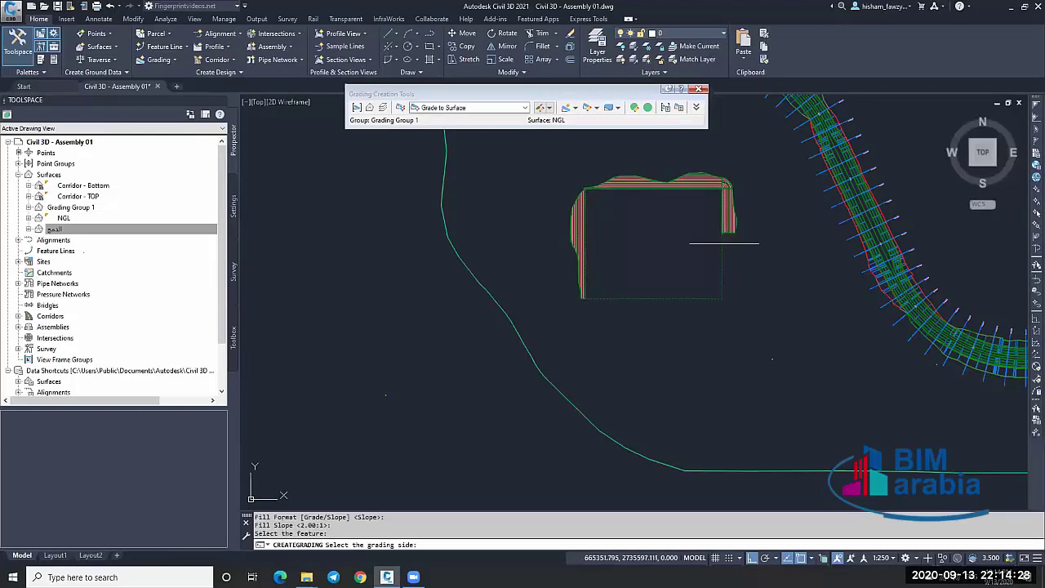
click(757, 285)
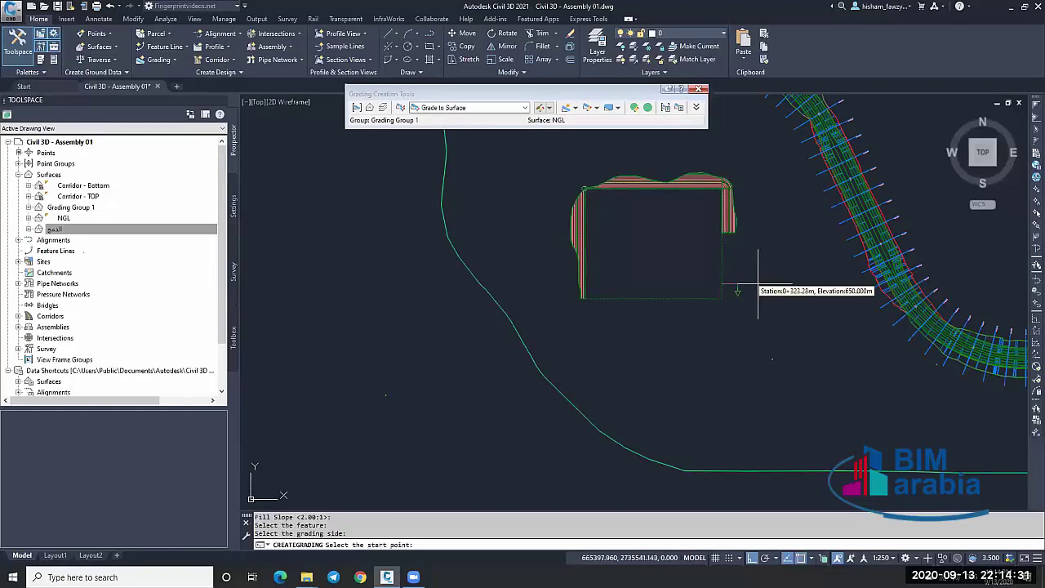
scroll(739, 294, up, 4)
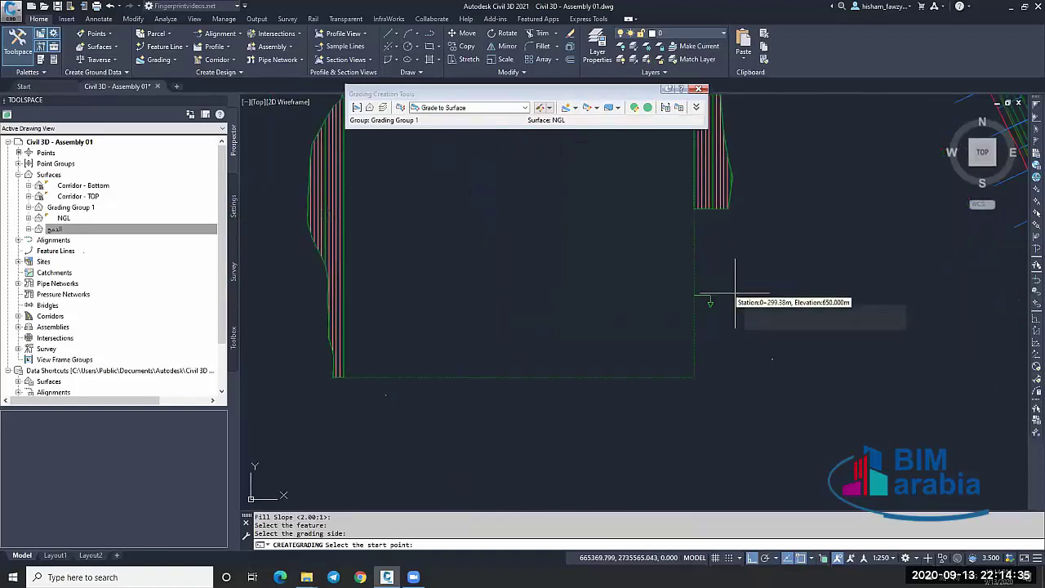
click(737, 246)
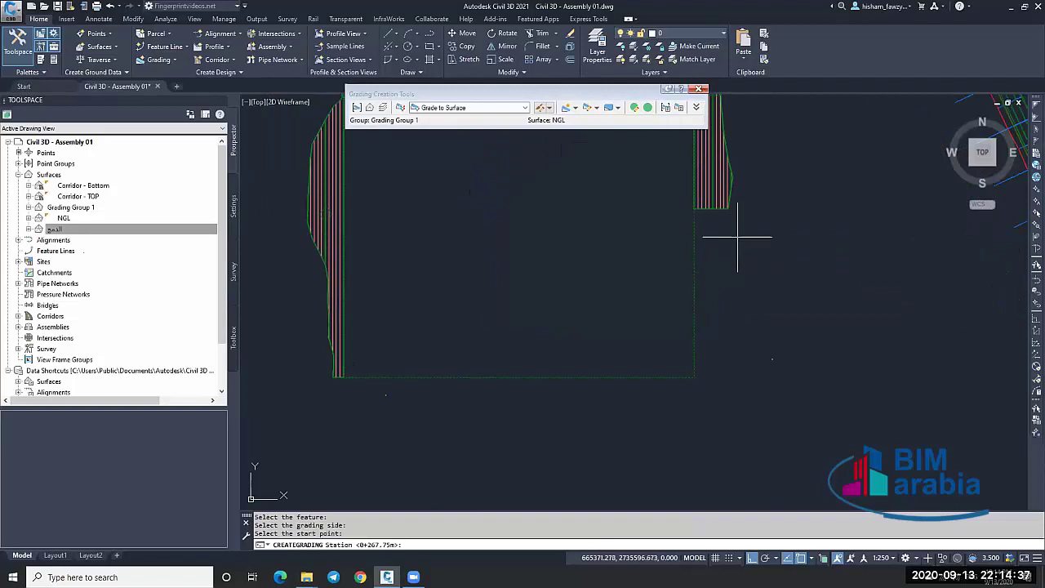
key(Return)
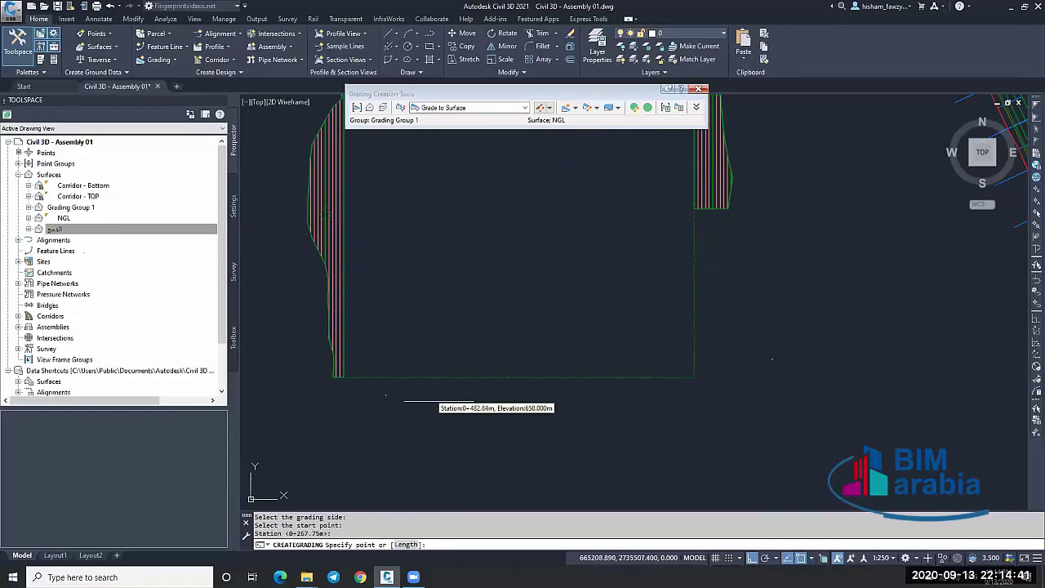
click(439, 401)
key(Return)
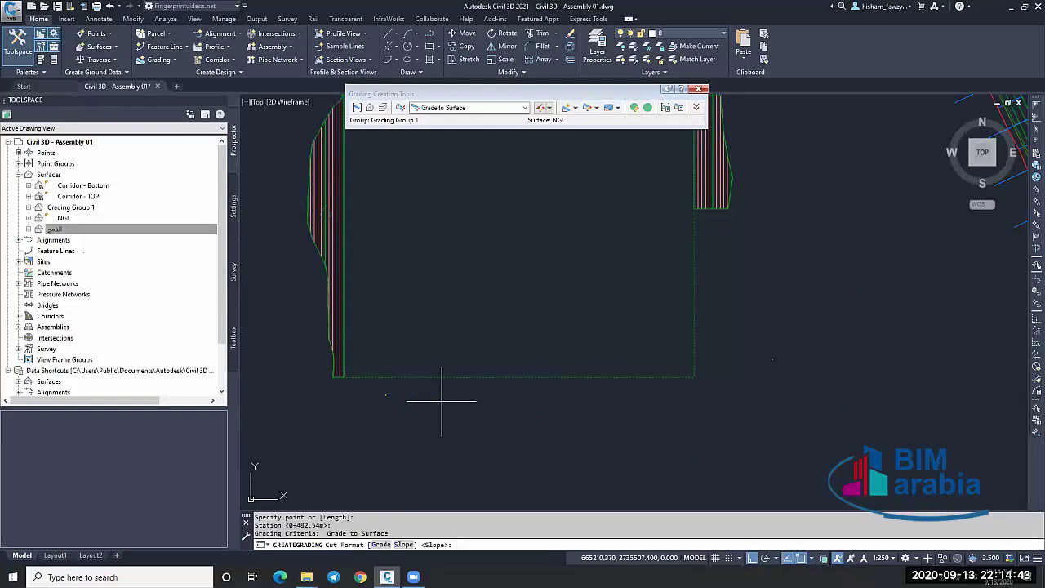
Give this section 5:1 cut and fill slopes, end the command, and select the new grading.
key(Return)
key(Return)
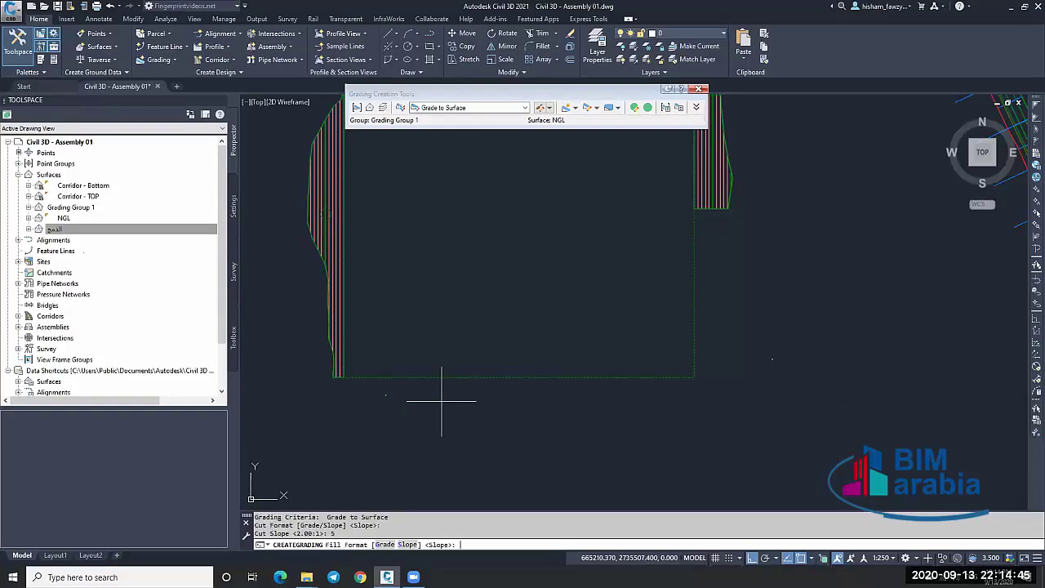
key(Return)
text(5)
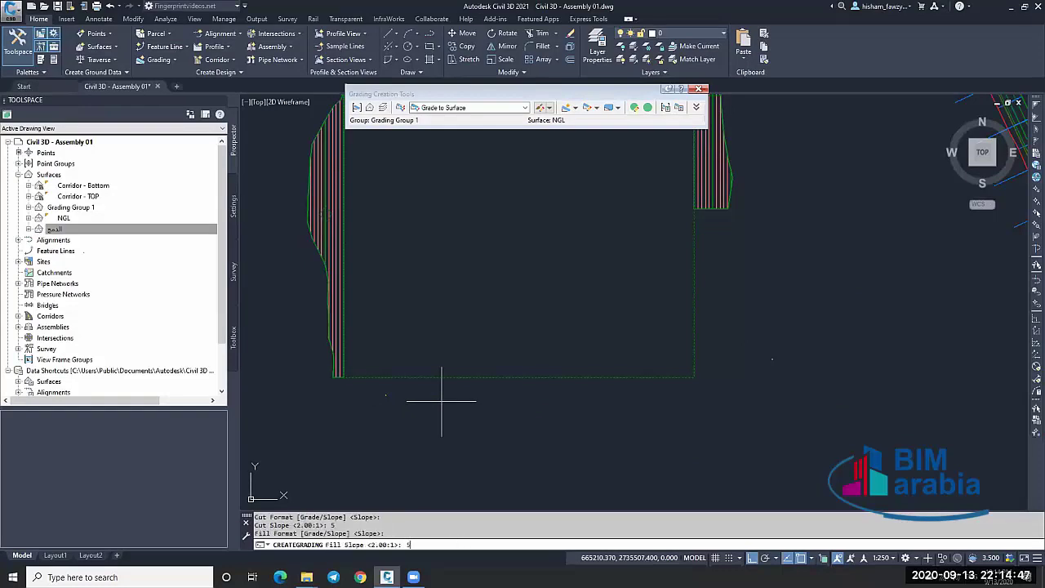
key(Return)
scroll(681, 316, down, 2)
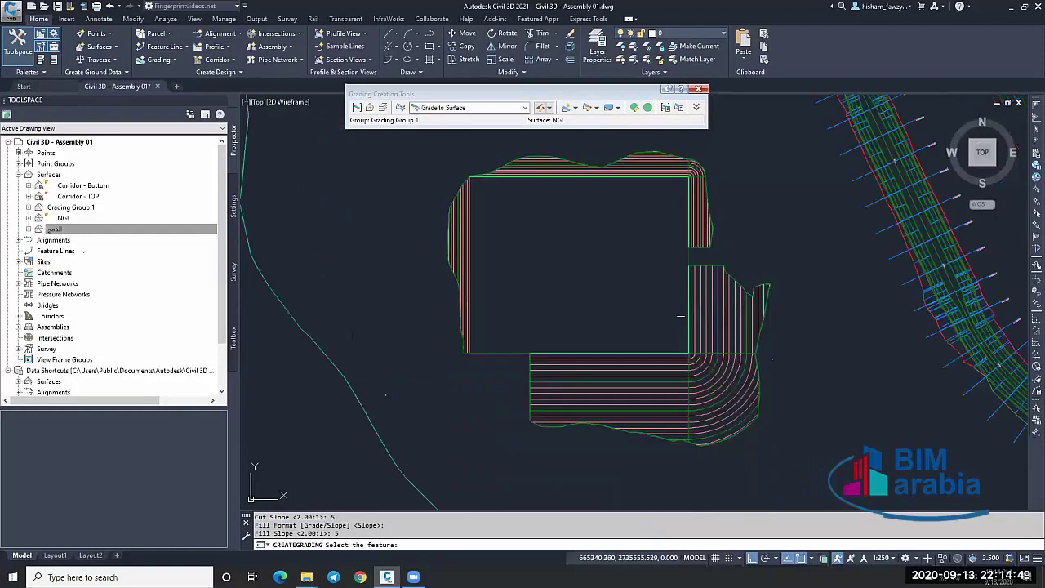
scroll(680, 316, down, 2)
scroll(674, 295, up, 3)
key(Escape)
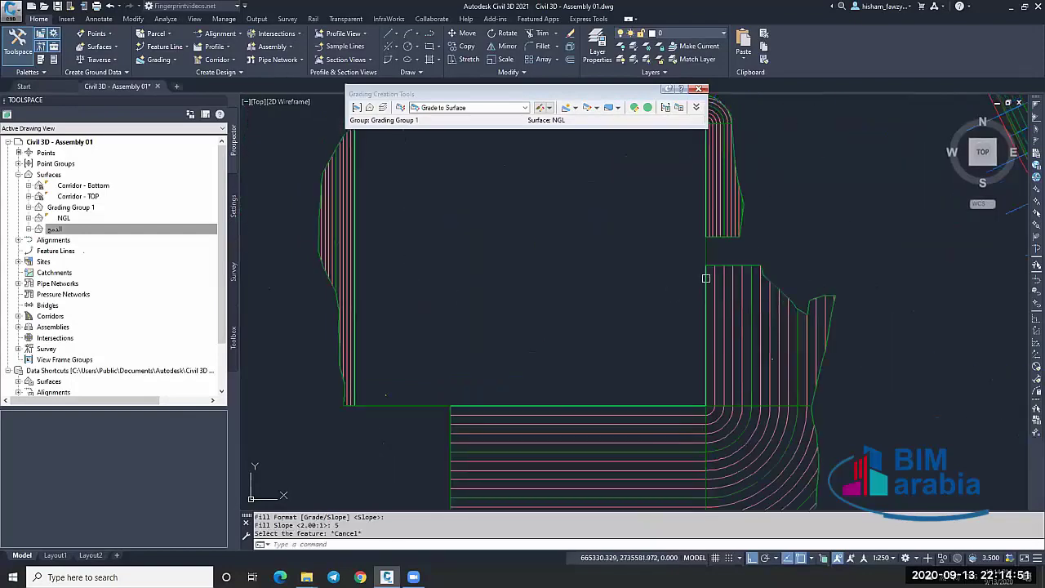
scroll(714, 282, down, 2)
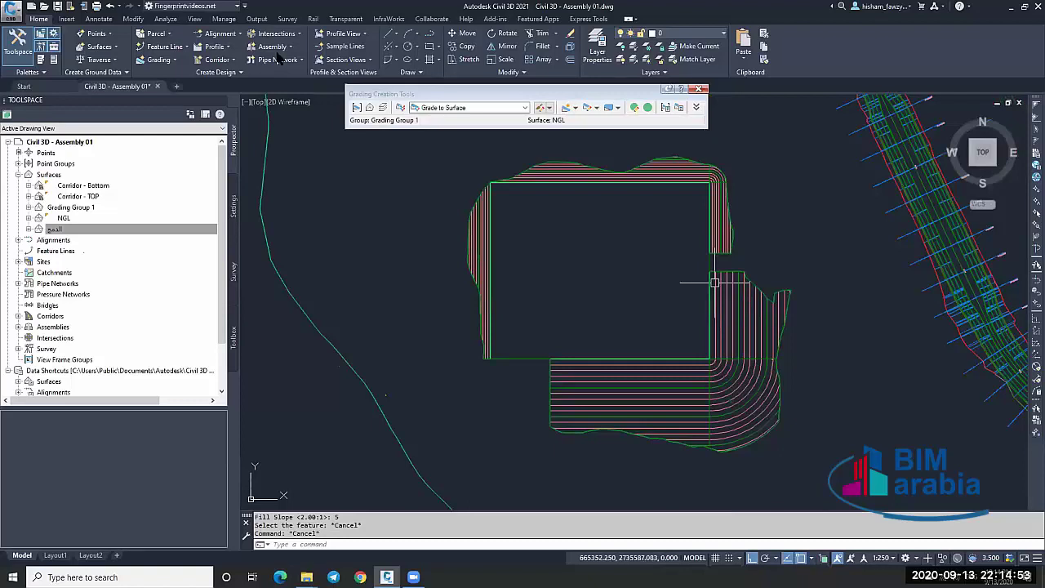
scroll(413, 184, up, 2)
click(439, 205)
scroll(439, 205, down, 1)
Set the lower-right grading's cut and fill slopes to 1:1 in the Grading Editor.
double_click(421, 270)
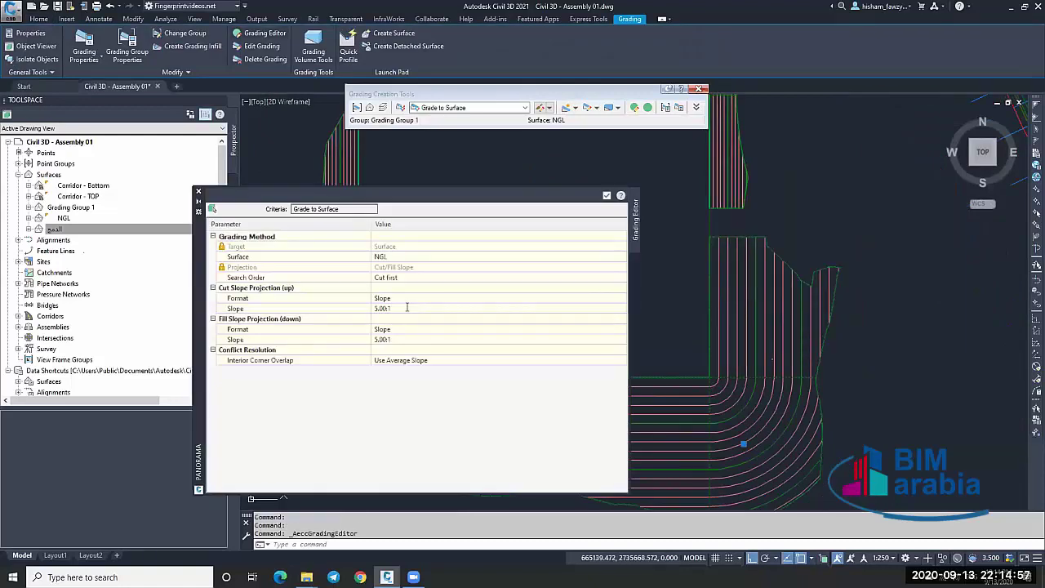
click(407, 308)
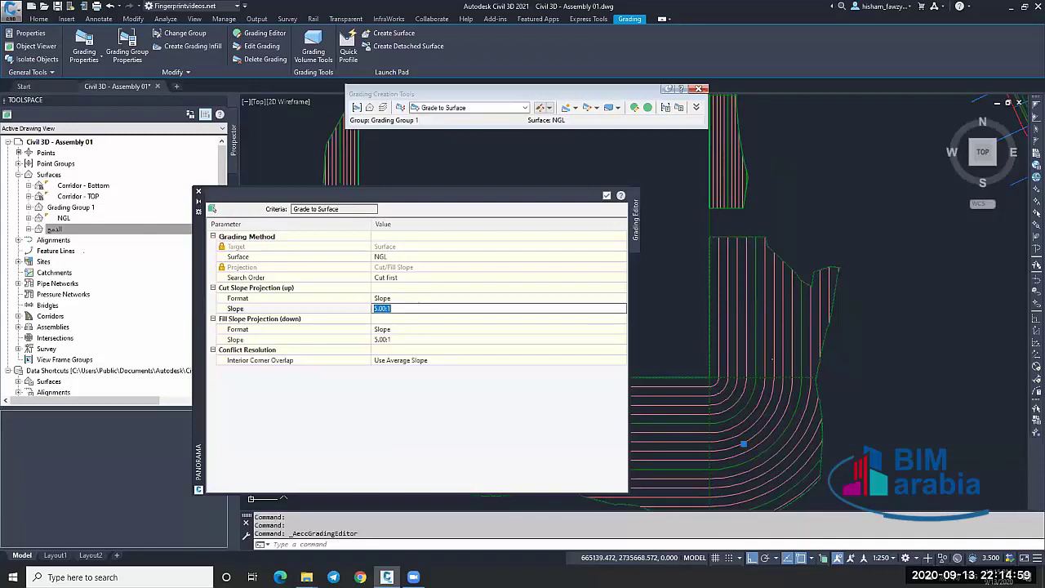
text(1)
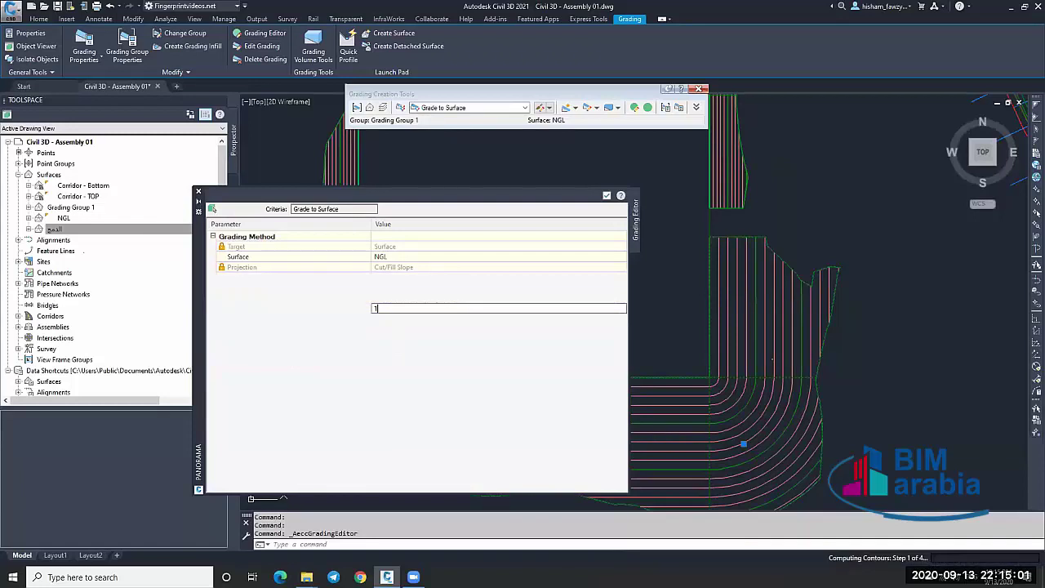
click(351, 340)
text(1)
key(Return)
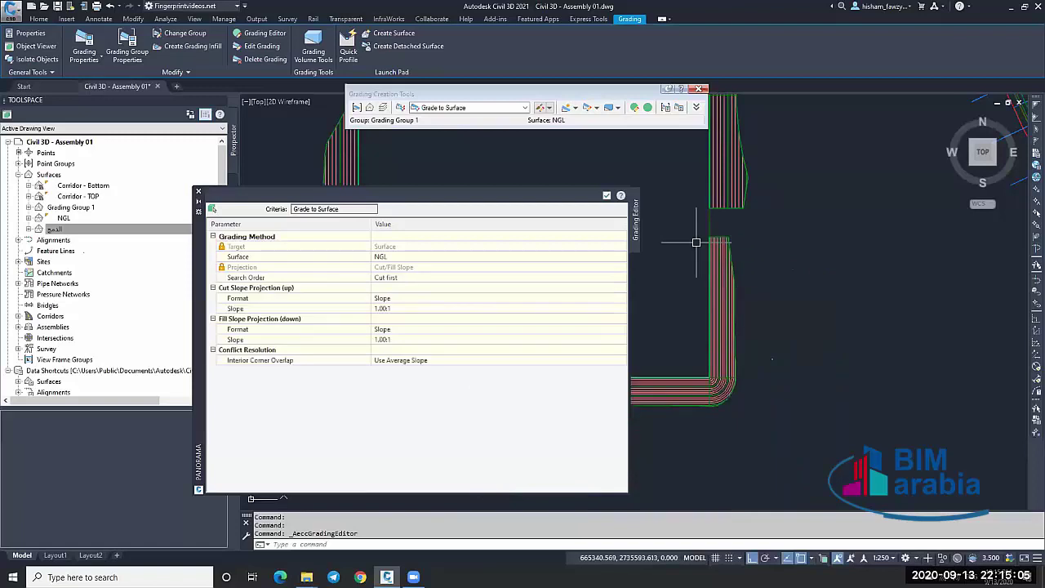
scroll(711, 177, up, 2)
scroll(702, 210, down, 2)
Clear the selection, pick the corner grading, and close the Grading Editor panel.
key(Escape)
scroll(702, 211, up, 3)
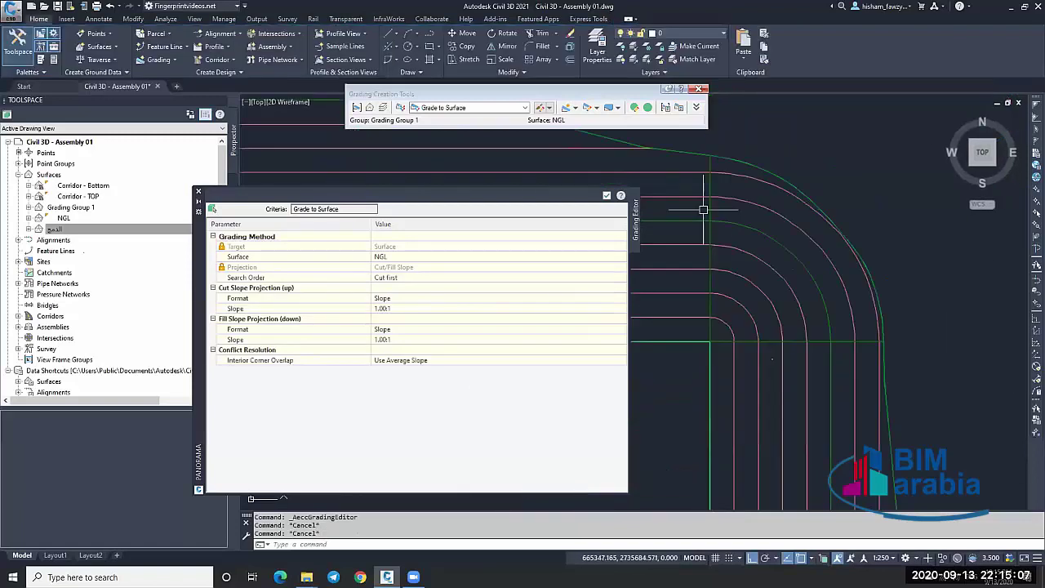
click(809, 194)
key(Escape)
click(809, 194)
scroll(809, 196, down, 4)
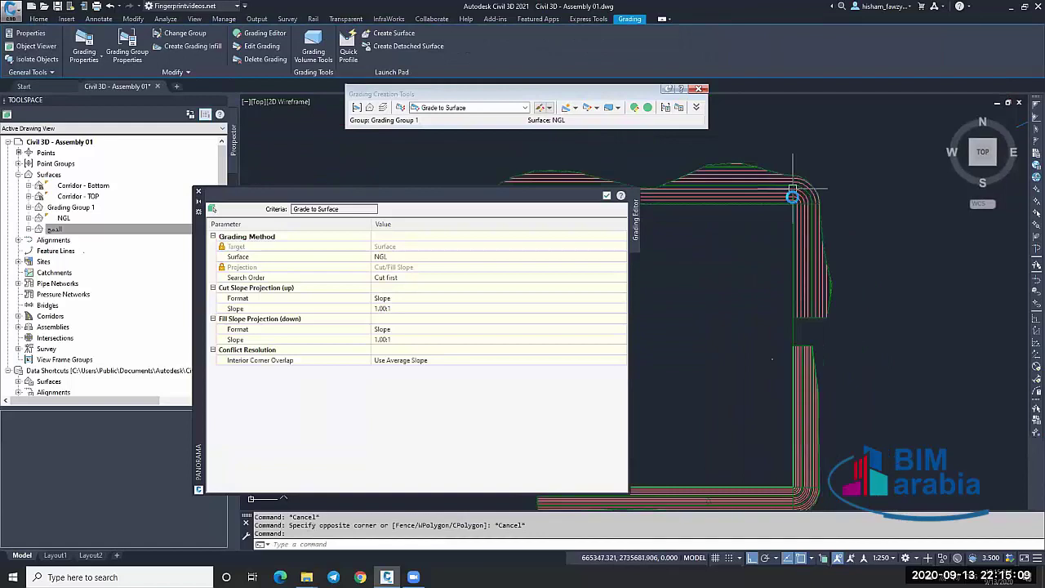
click(606, 196)
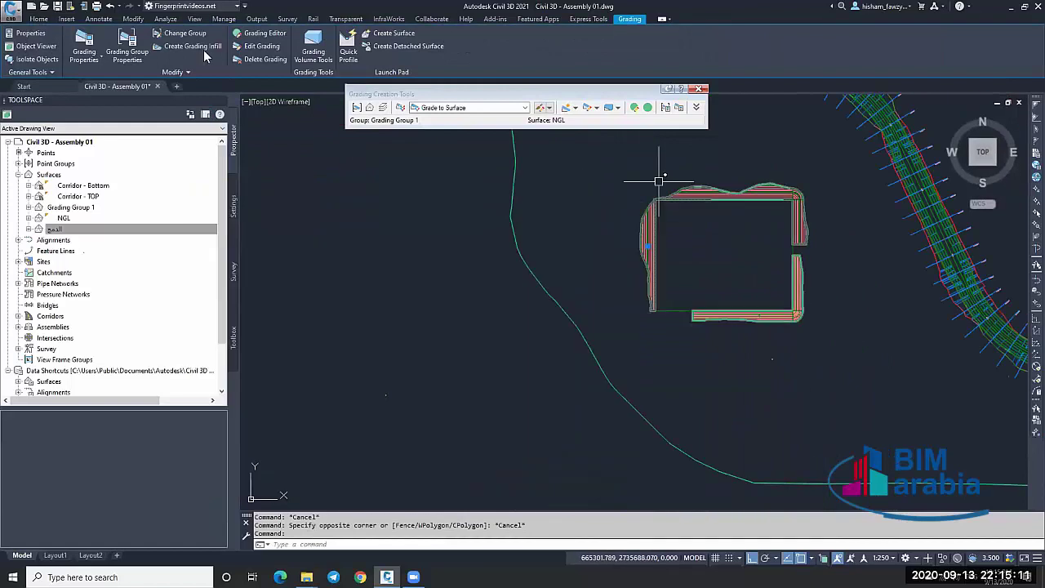
Select the top-right 2:1 grading and reopen the Grading Editor for it.
scroll(788, 196, up, 5)
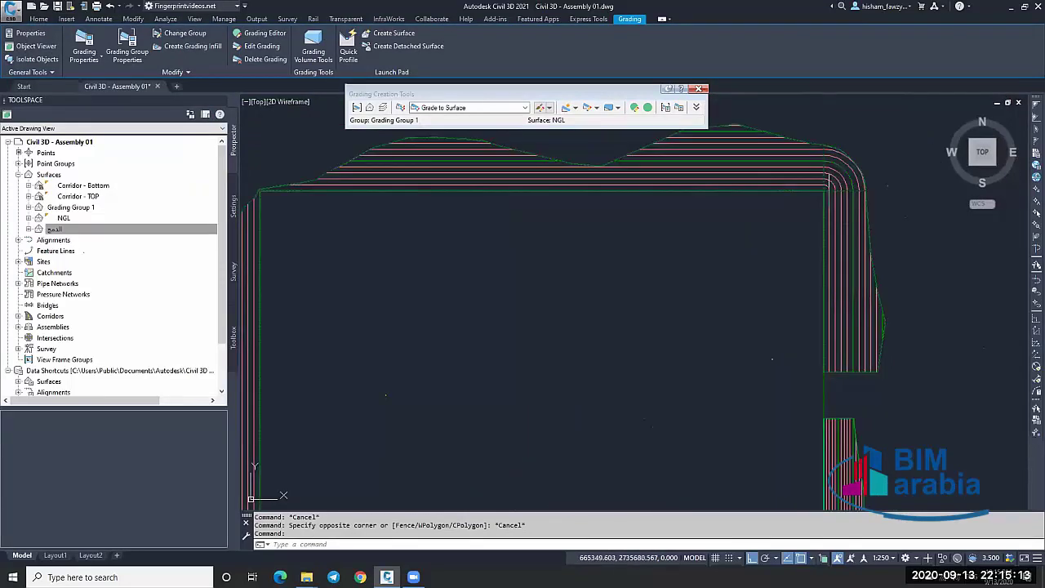
scroll(828, 217, down, 3)
scroll(811, 347, up, 5)
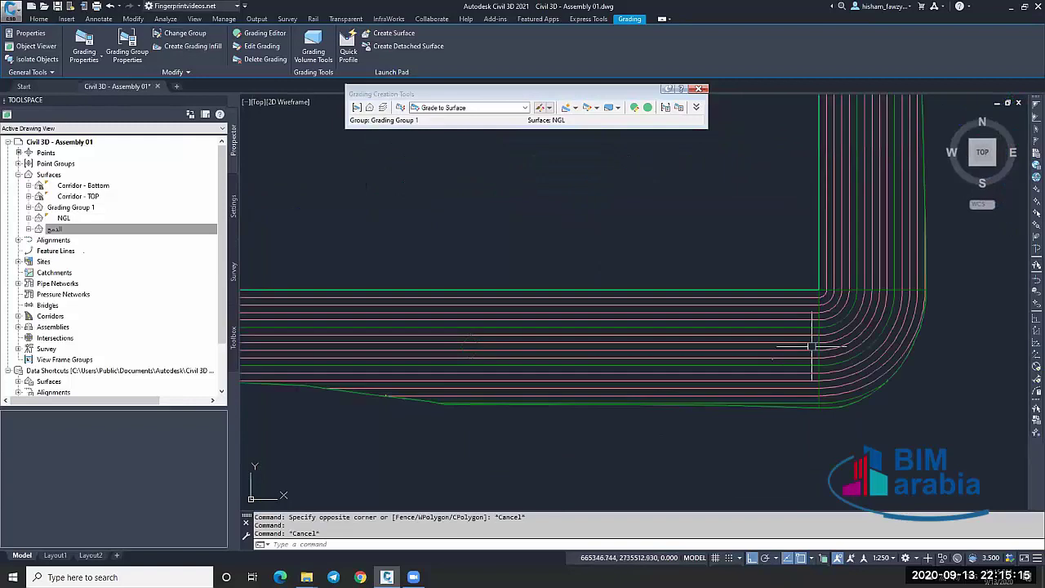
click(820, 333)
scroll(784, 236, down, 6)
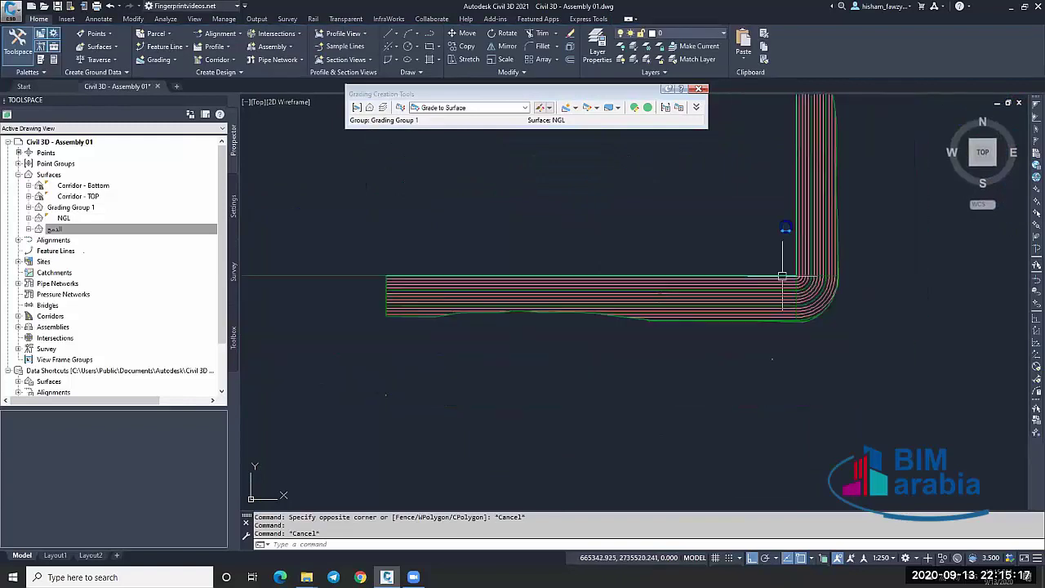
scroll(791, 120, up, 4)
scroll(790, 120, up, 2)
click(790, 120)
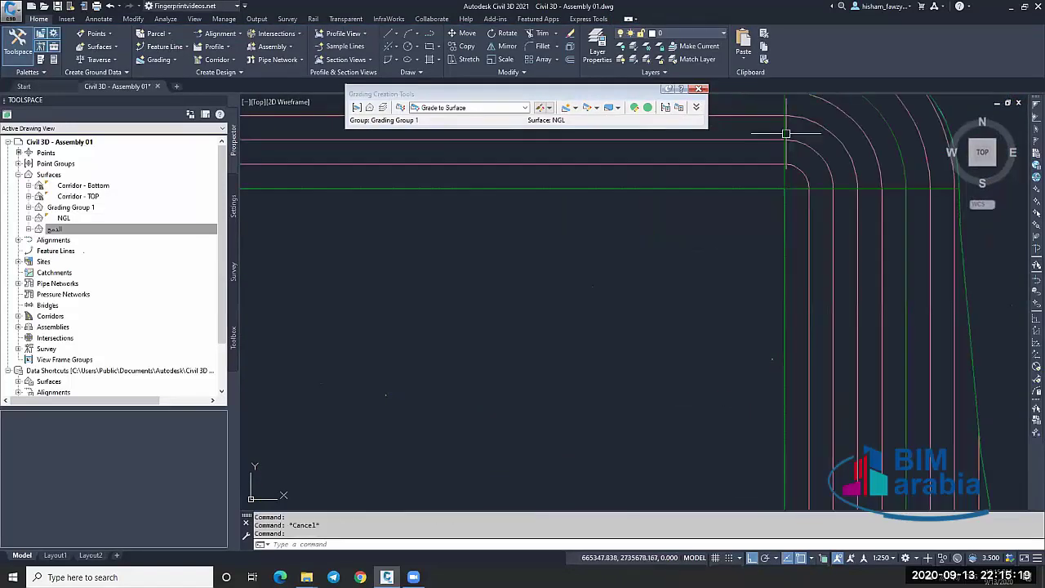
click(263, 33)
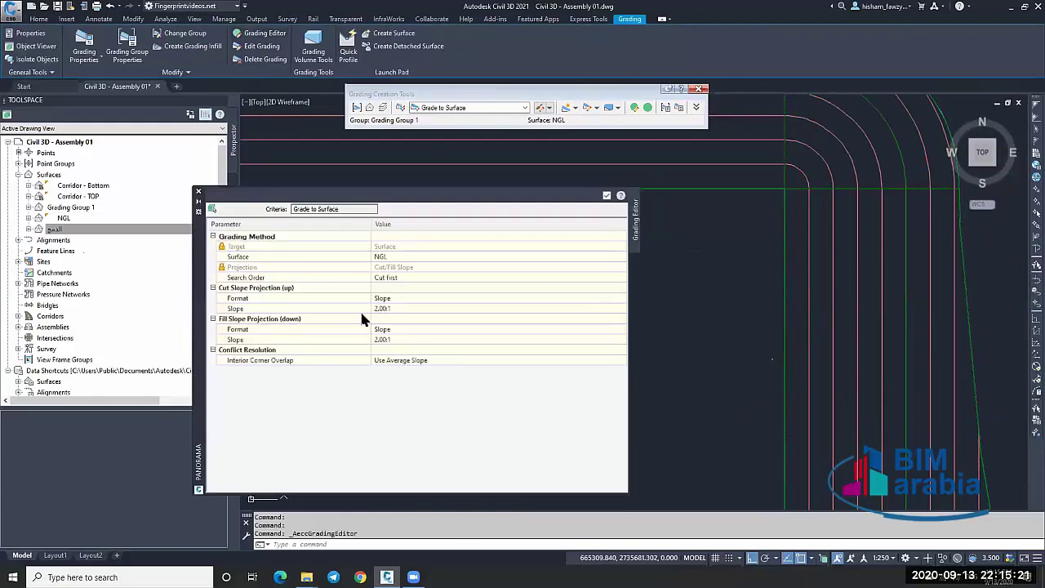
Set the grading's cut slope and fill slope to 4:1 and close the Grading Editor panel.
click(382, 308)
text(4)
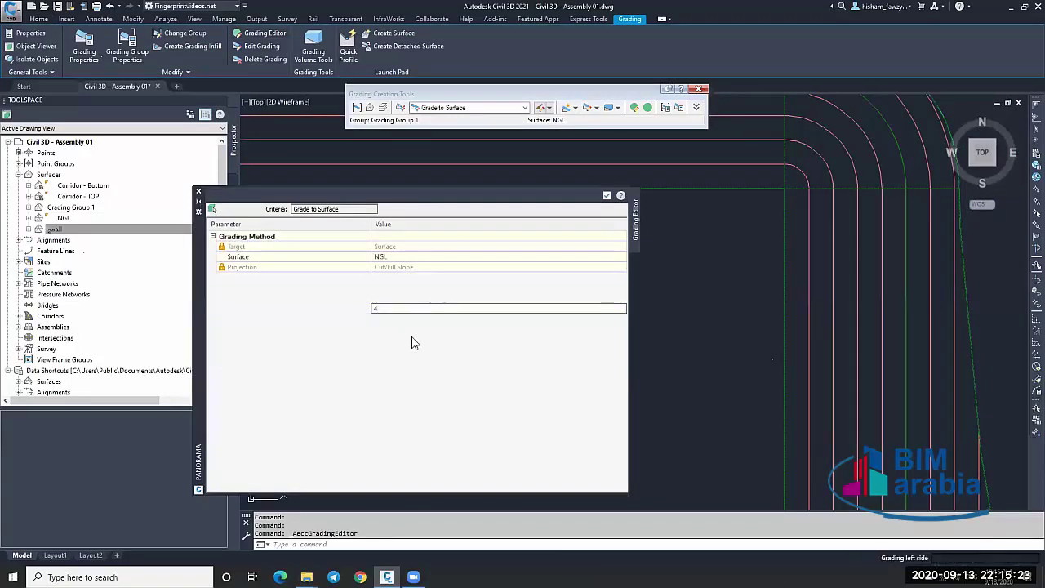
click(383, 339)
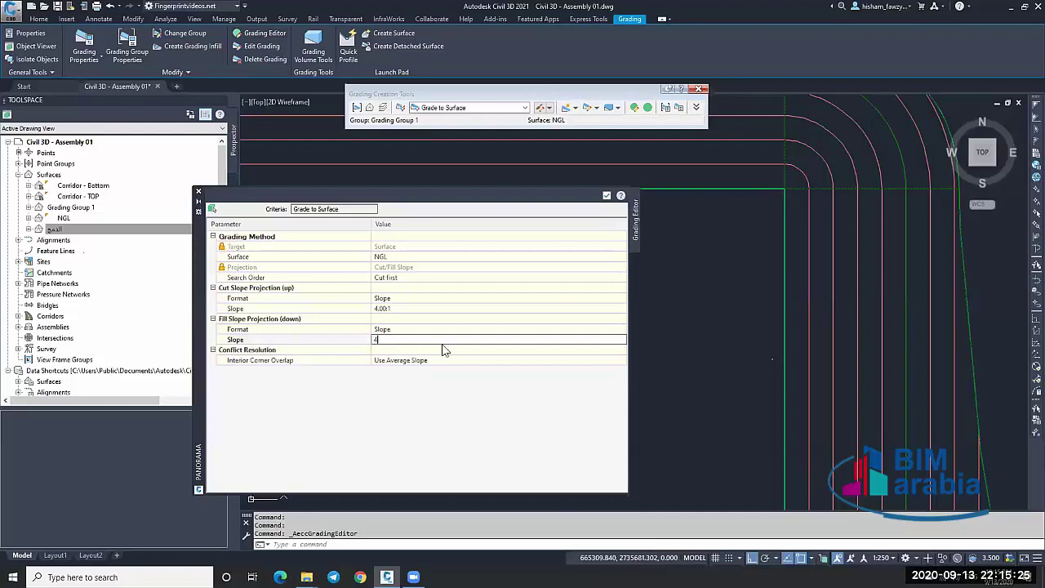
text(4)
key(Return)
click(607, 195)
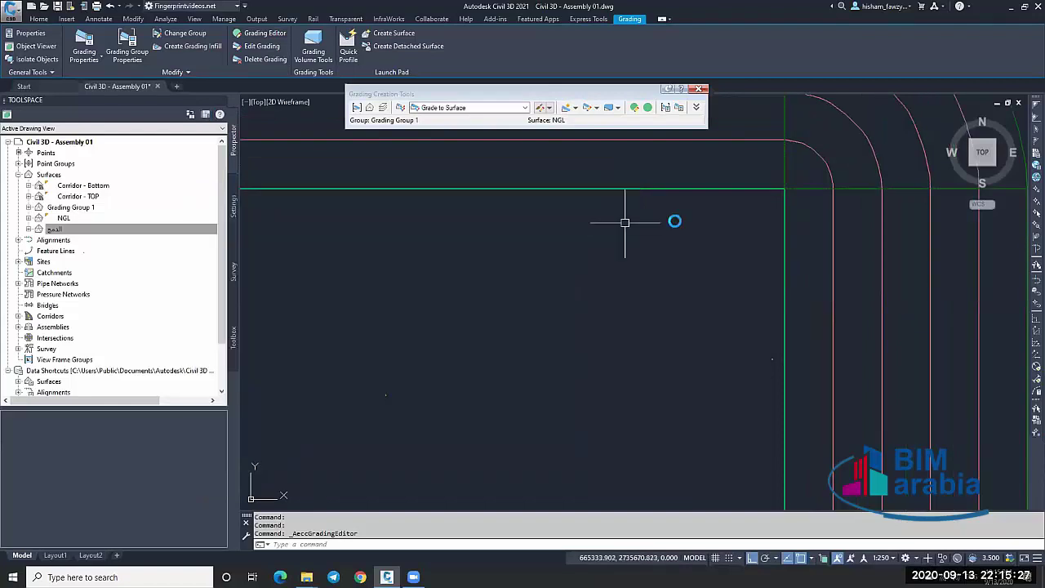
Clear the selection, zoom around the regraded pad and select the top-right grading.
scroll(625, 222, down, 5)
key(Escape)
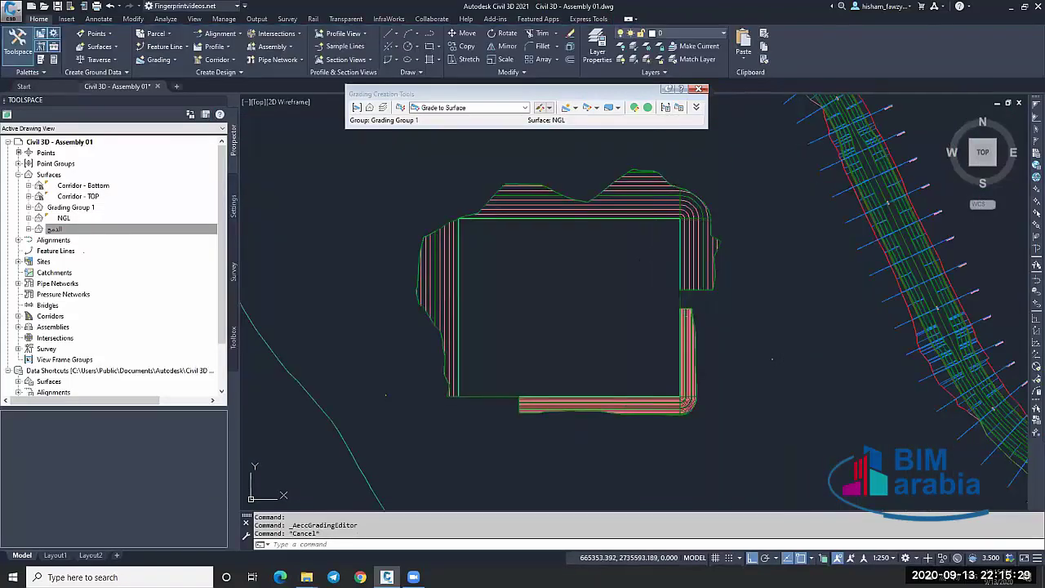
scroll(687, 304, up, 7)
scroll(687, 286, down, 7)
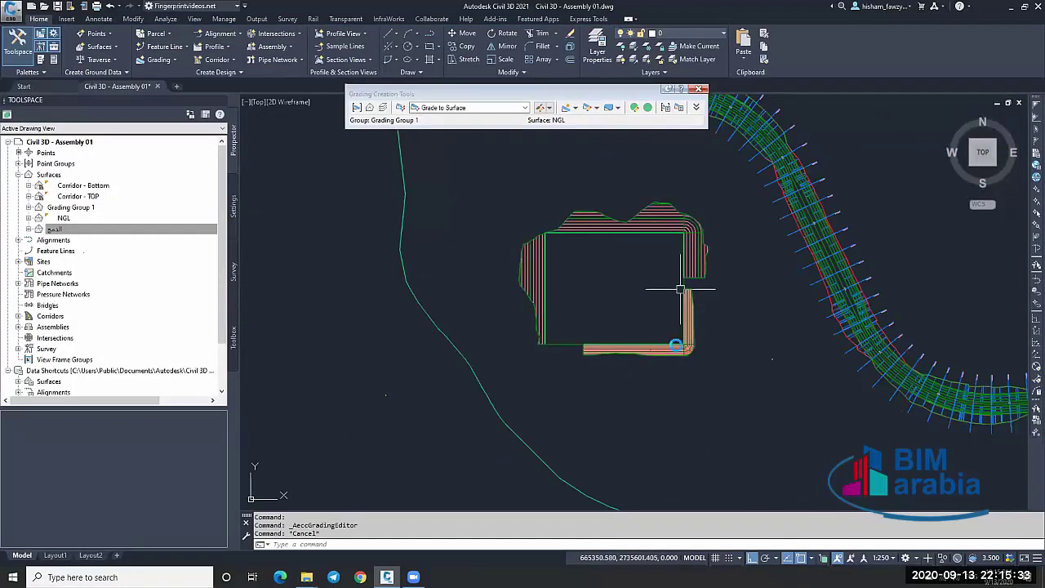
scroll(682, 346, up, 4)
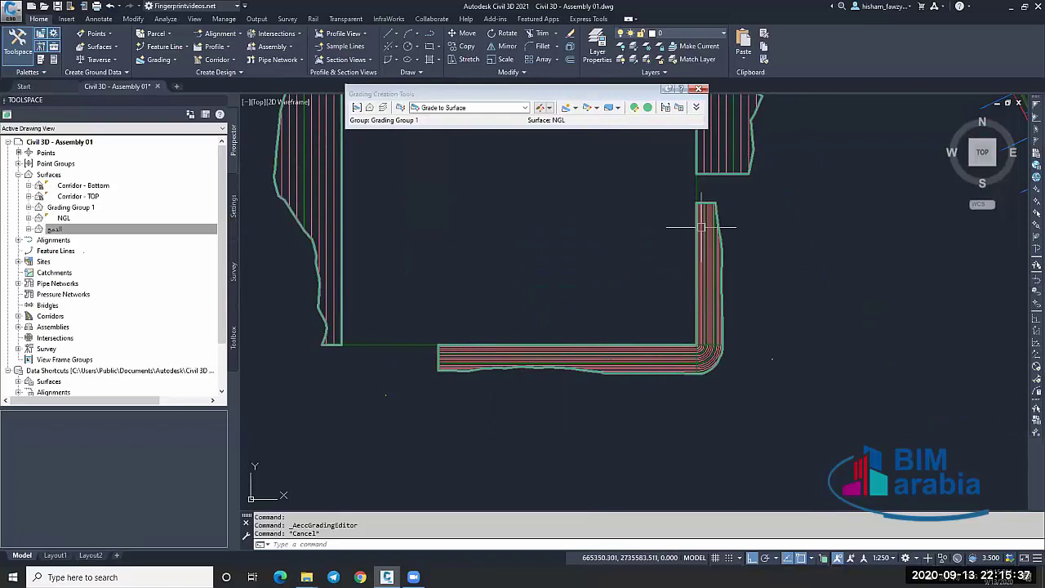
mouse_move(703, 215)
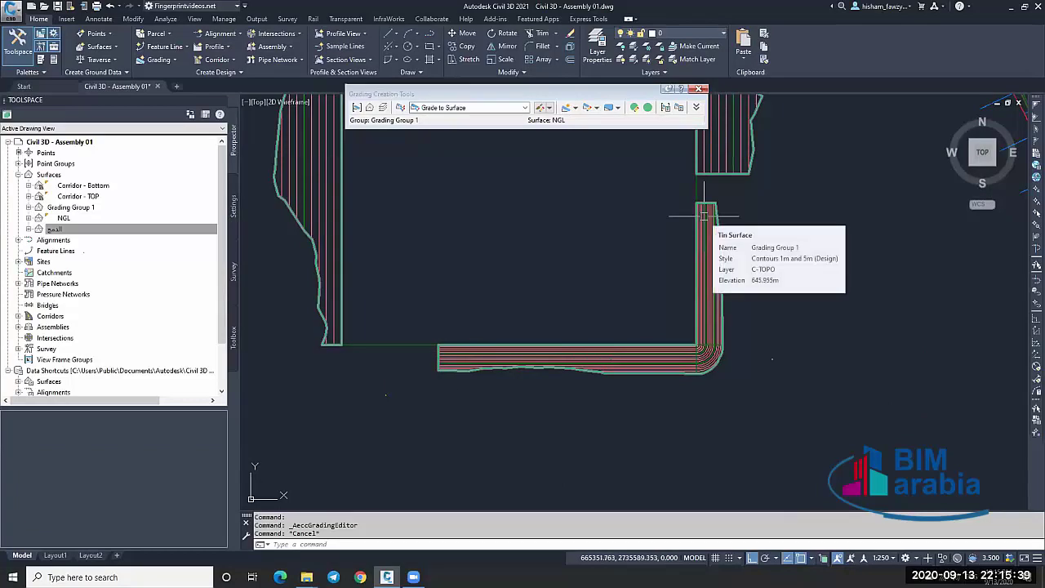
scroll(704, 216, down, 4)
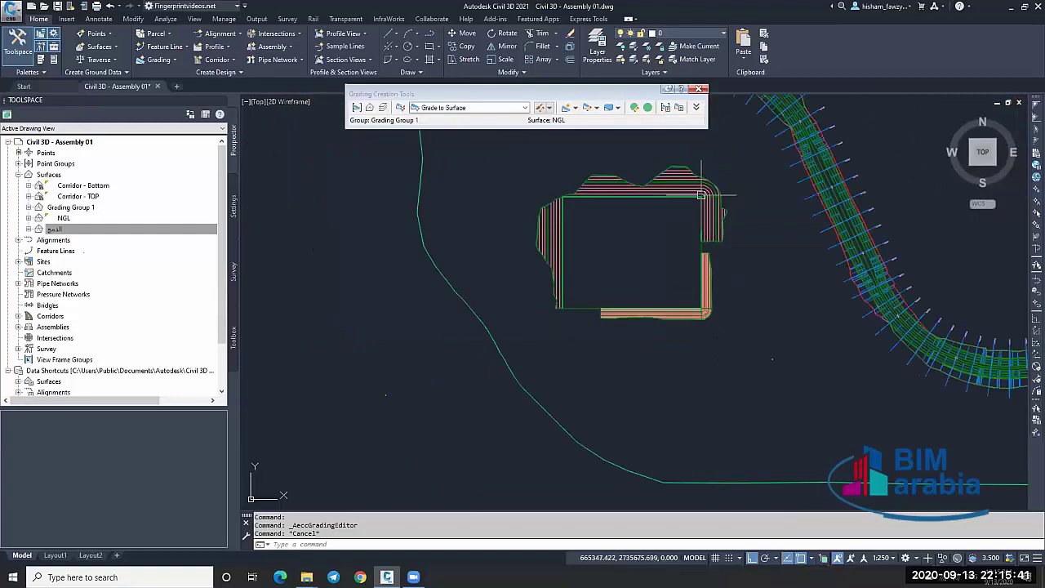
scroll(707, 209, up, 10)
click(725, 229)
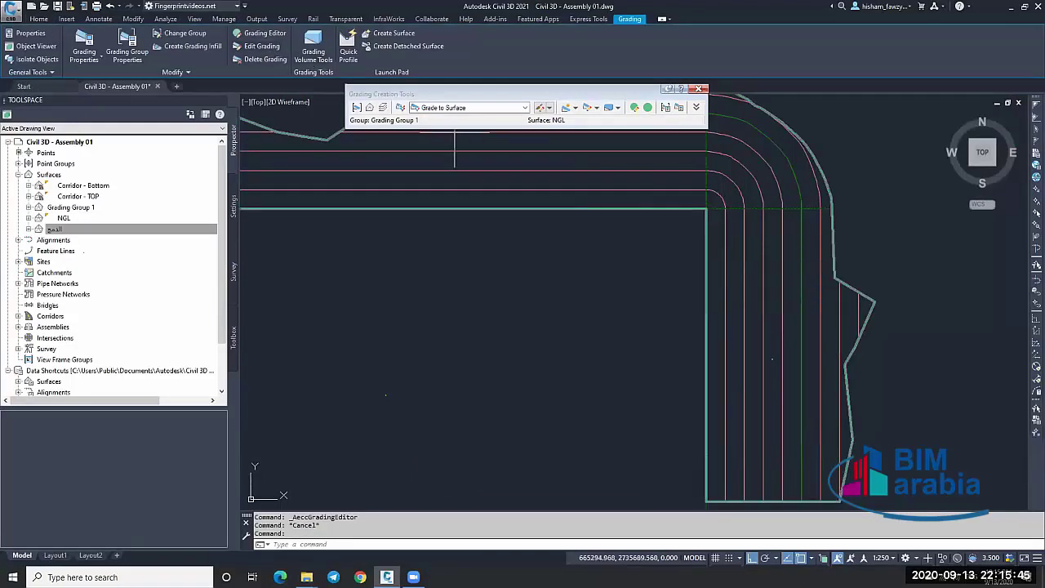
Start a slope edit on the selected grading, then cancel it.
click(548, 186)
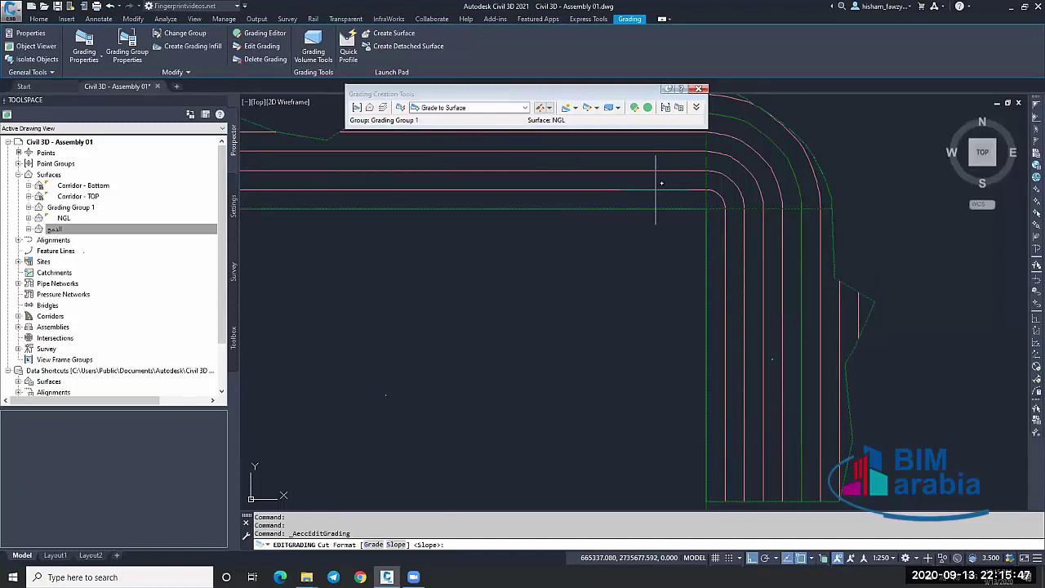
key(Return)
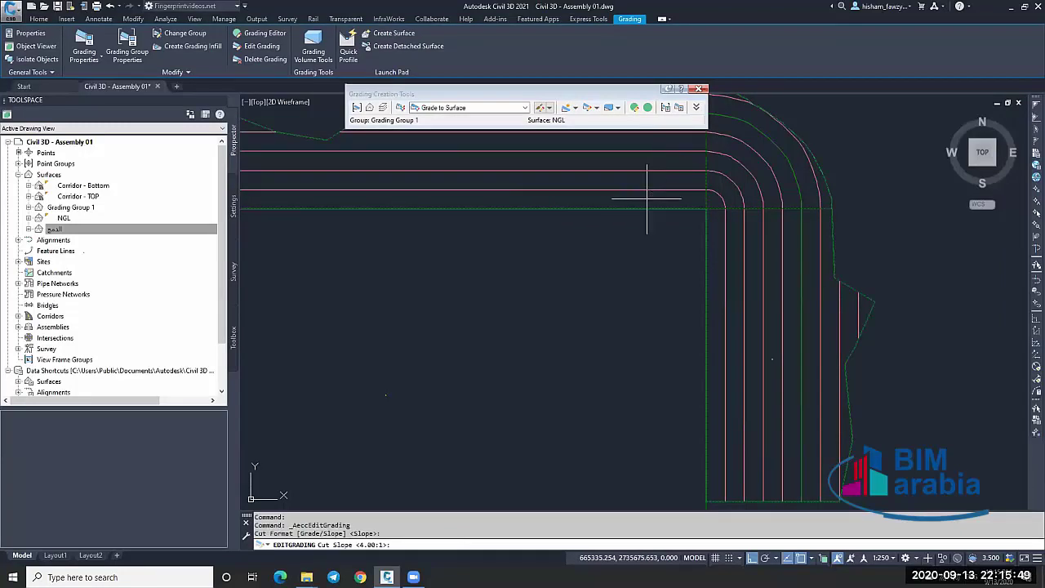
key(Escape)
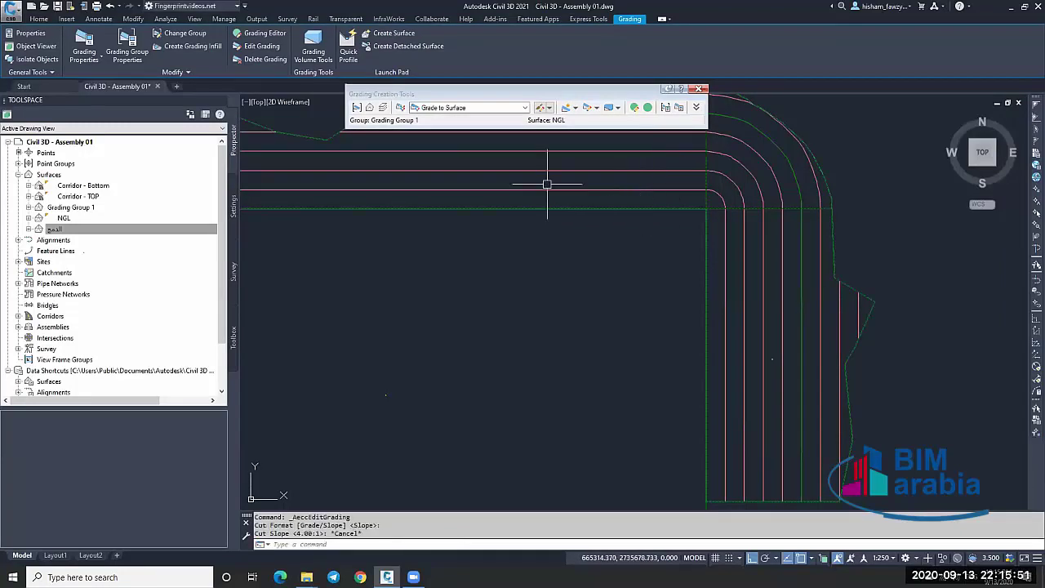
mouse_move(547, 184)
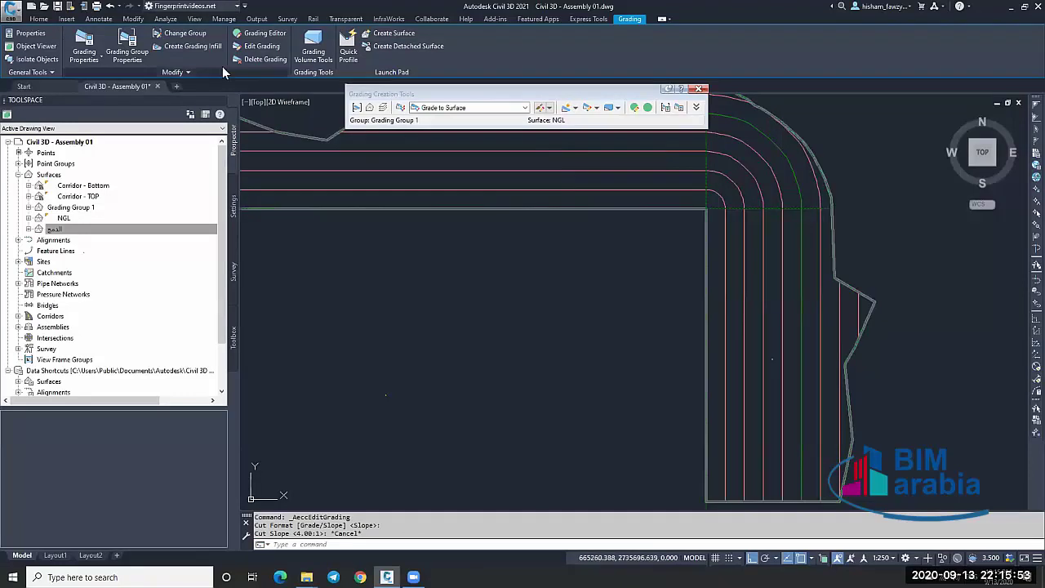
Open the Grading Volume Tools from the extra modify options, then close them.
click(196, 72)
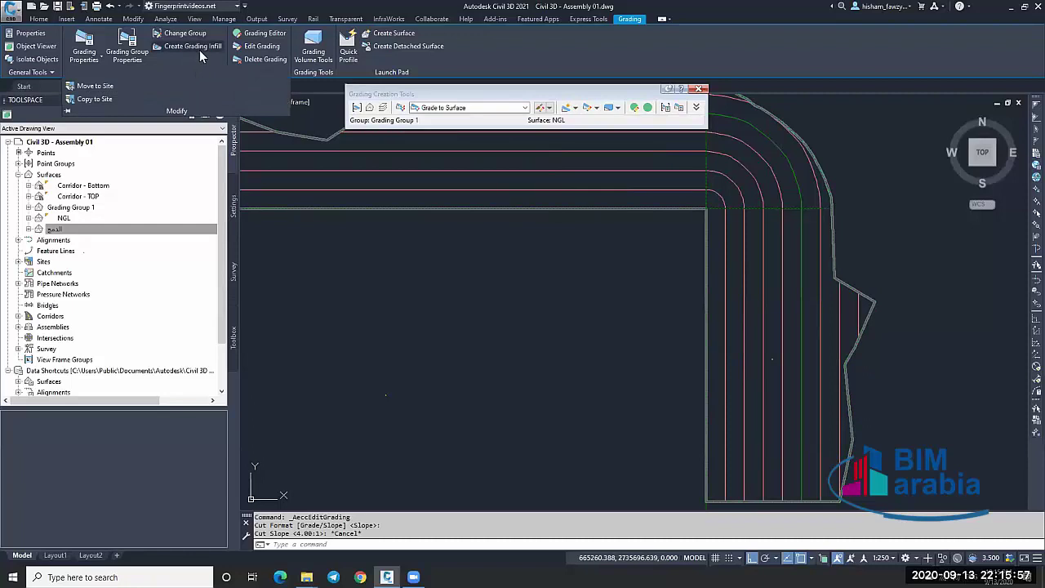
click(356, 107)
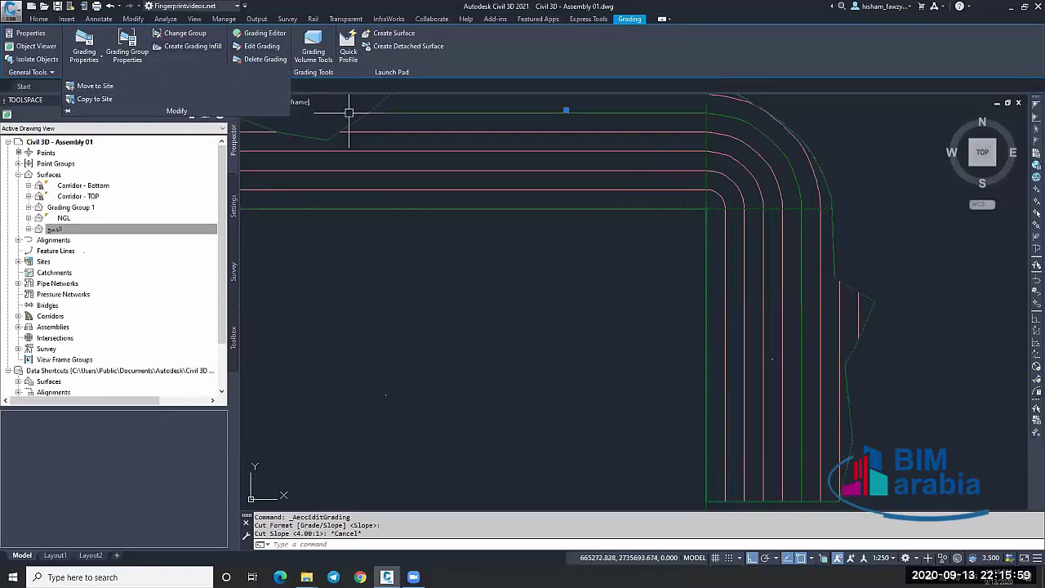
click(315, 50)
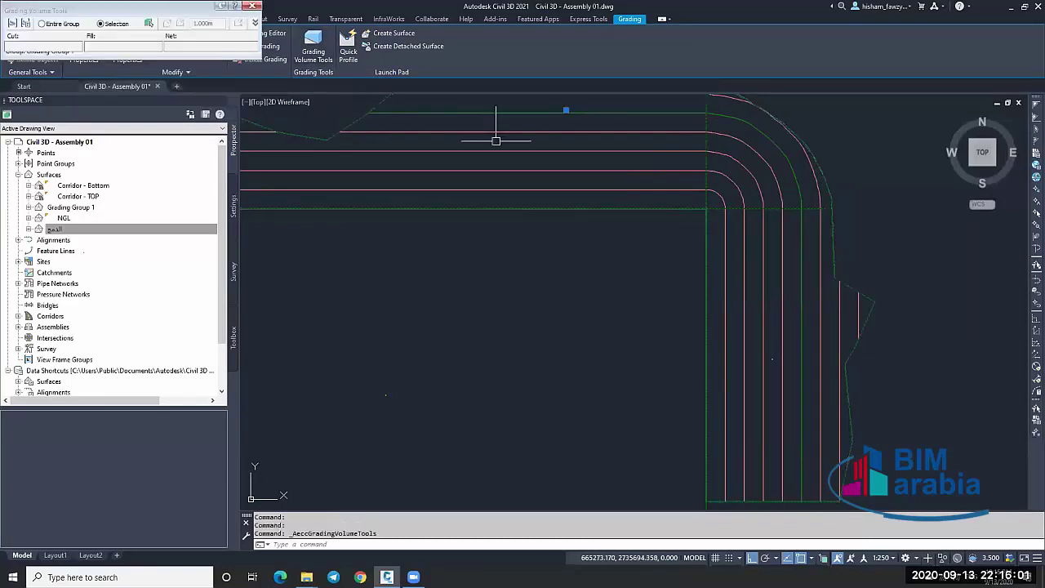
click(253, 7)
scroll(706, 187, down, 3)
key(Escape)
key(Escape)
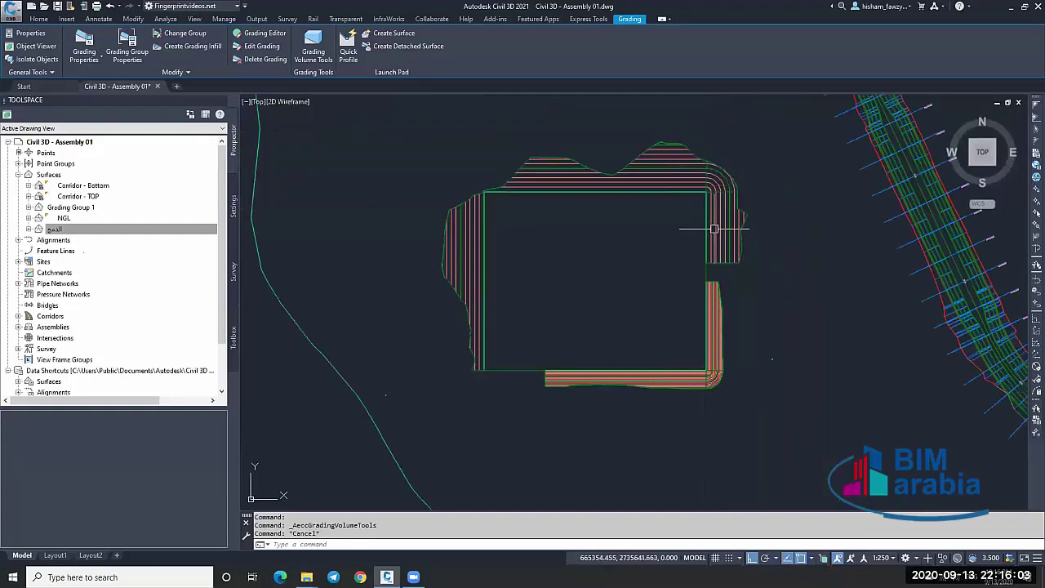
scroll(702, 310, up, 5)
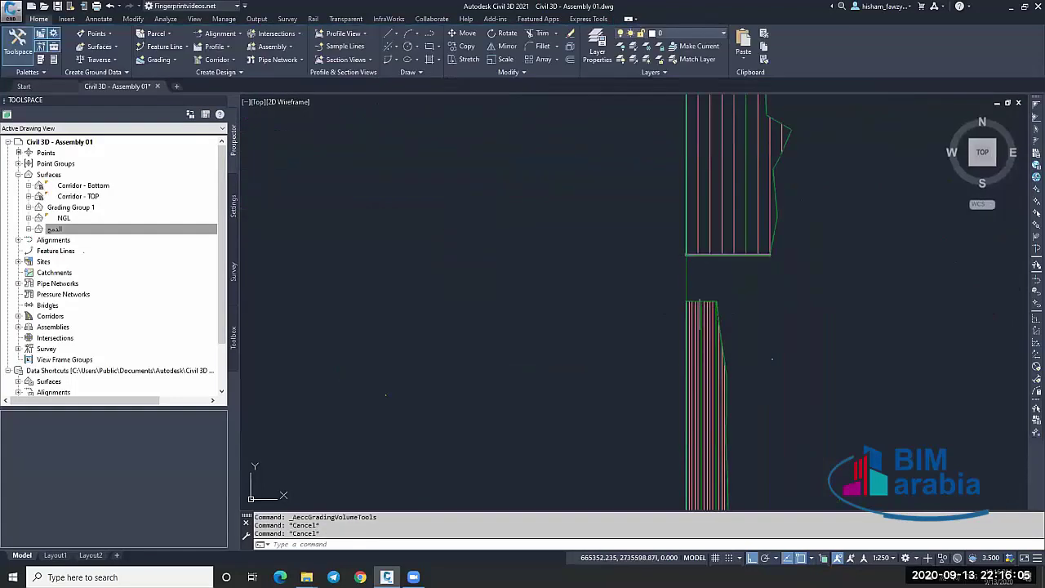
Check the grading surface and a corner grading, then open Grading Creation Tools for Grading Group 1.
click(707, 227)
scroll(706, 233, down, 5)
scroll(720, 361, up, 10)
key(Escape)
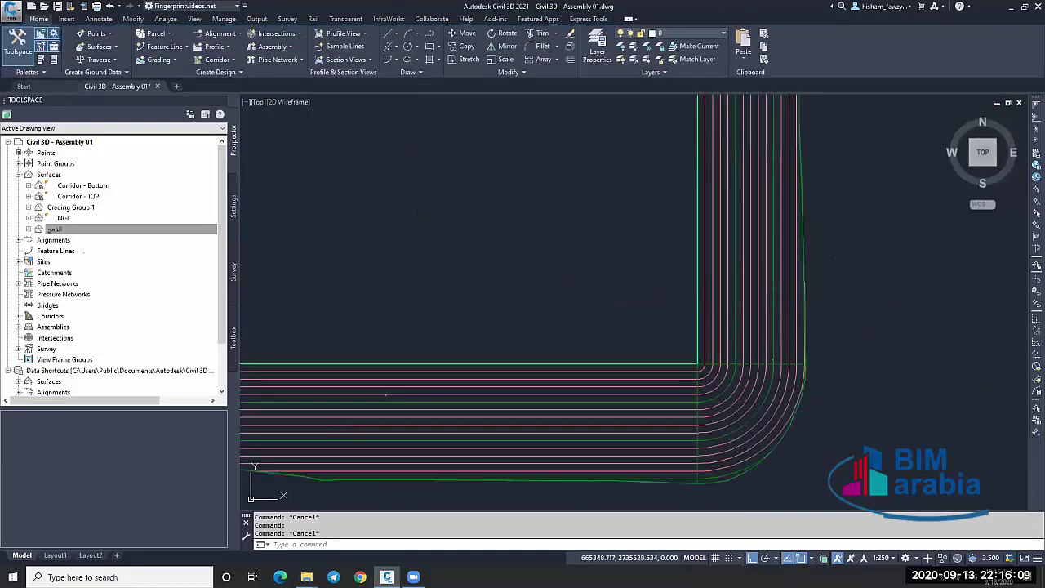
scroll(720, 361, down, 6)
click(611, 293)
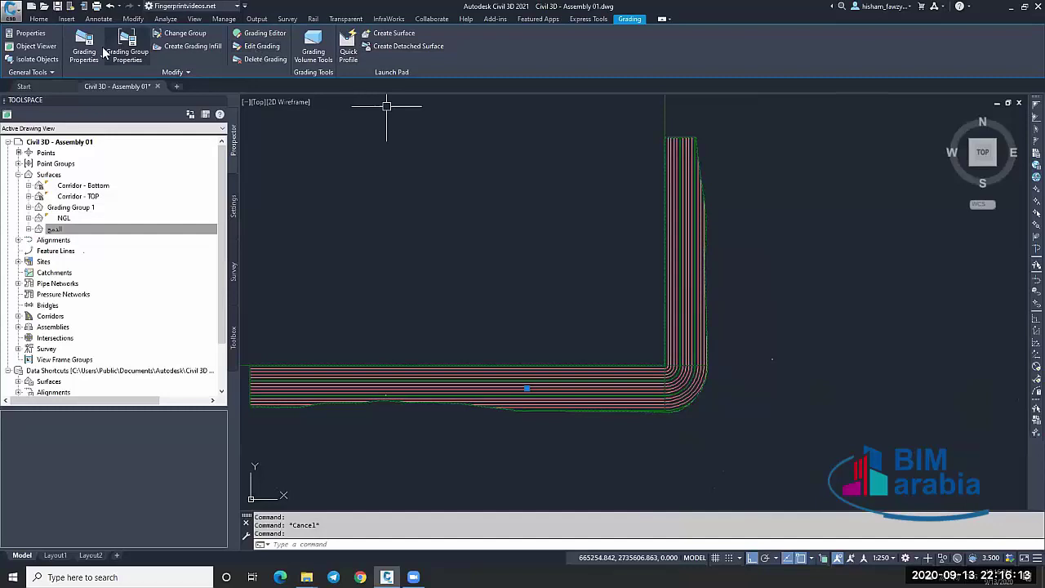
key(Escape)
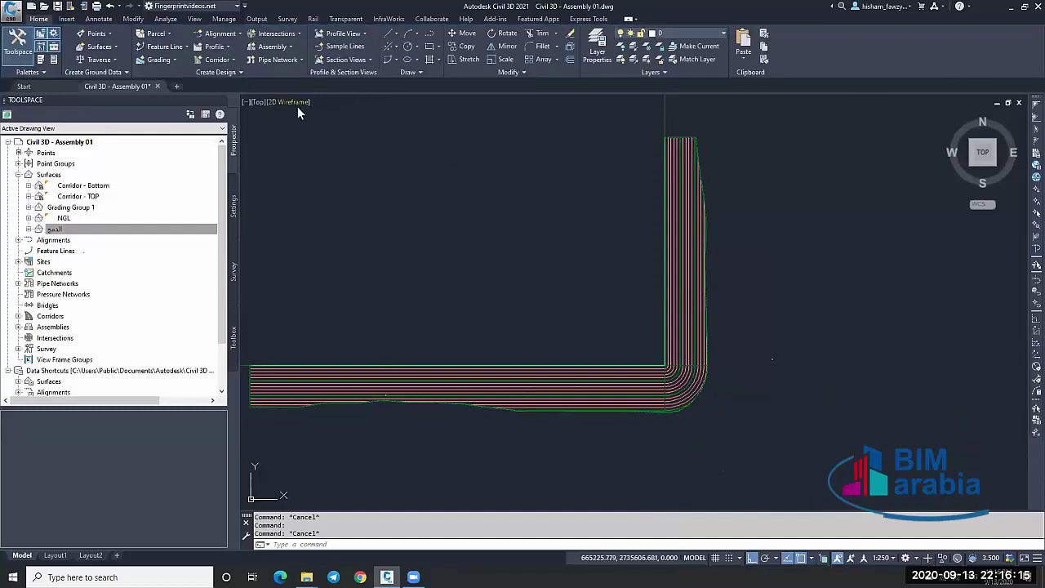
click(160, 59)
click(186, 77)
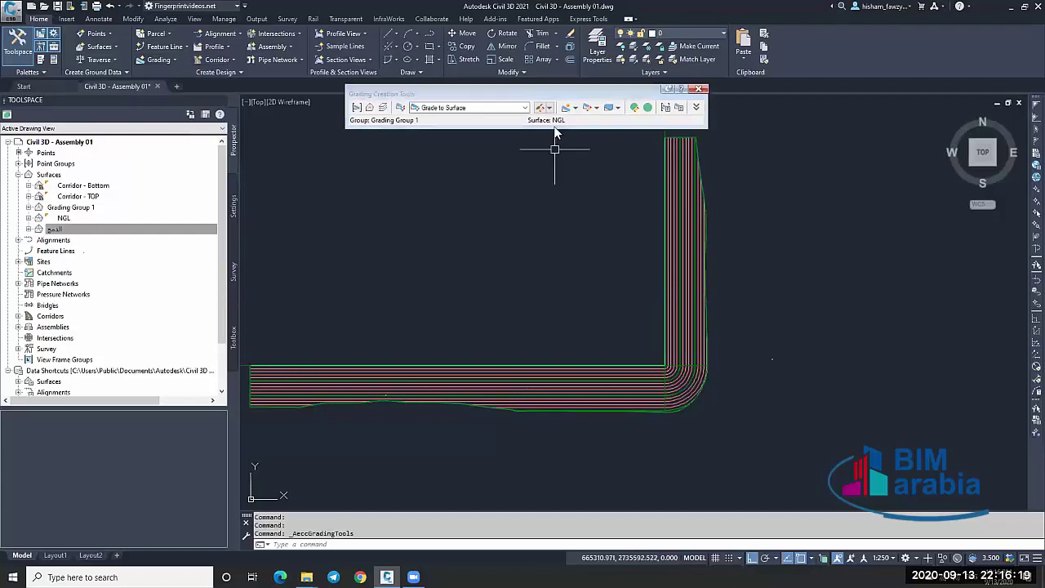
Create a transition grading in the right-side gap of the rectangle feature line.
click(575, 110)
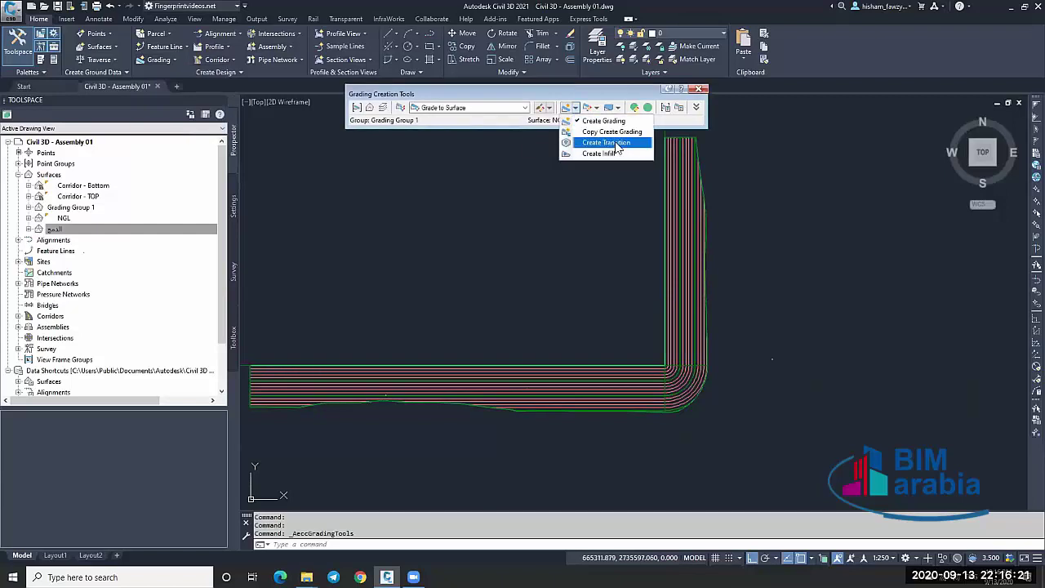
click(606, 143)
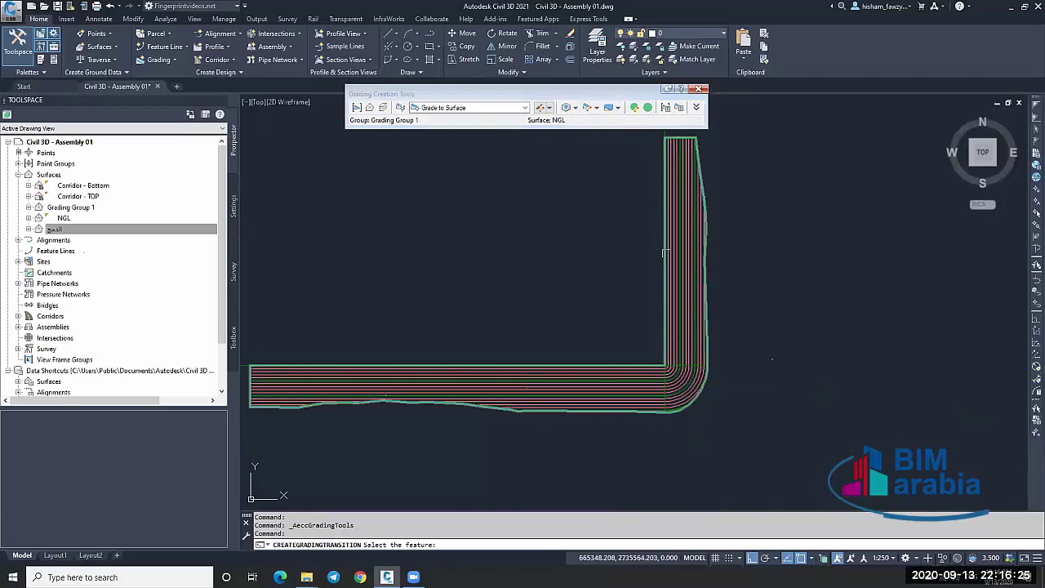
middle_drag(668, 131, 668, 212)
click(680, 204)
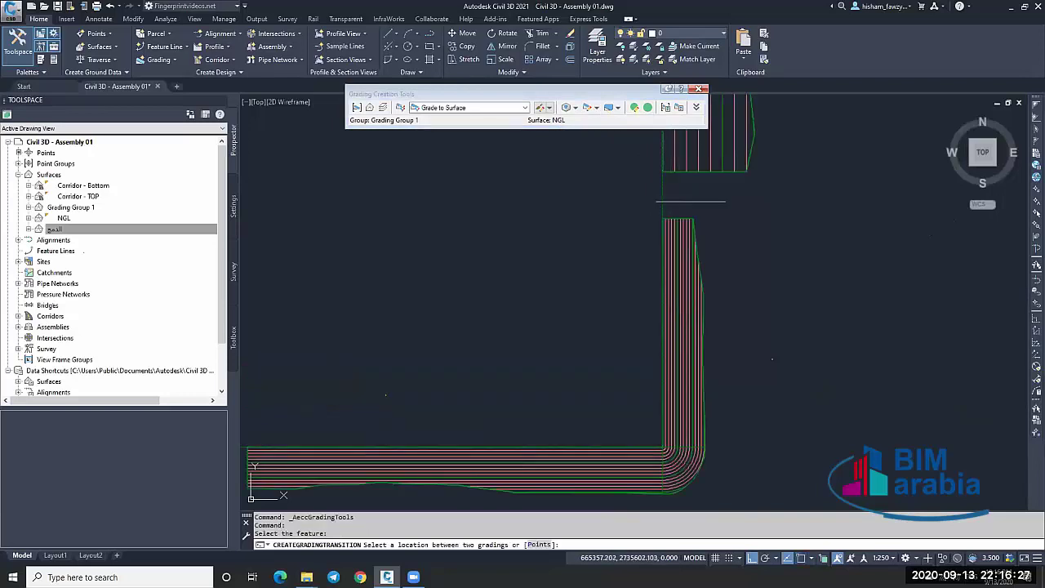
click(690, 200)
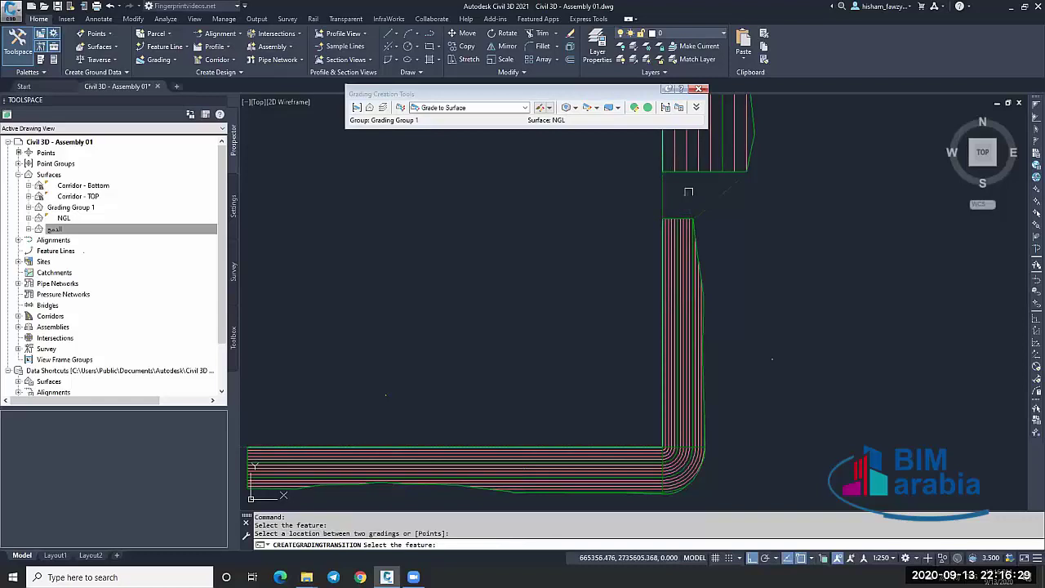
Add a second transition in the lower-left corner gap and finish the command.
scroll(706, 192, up, 4)
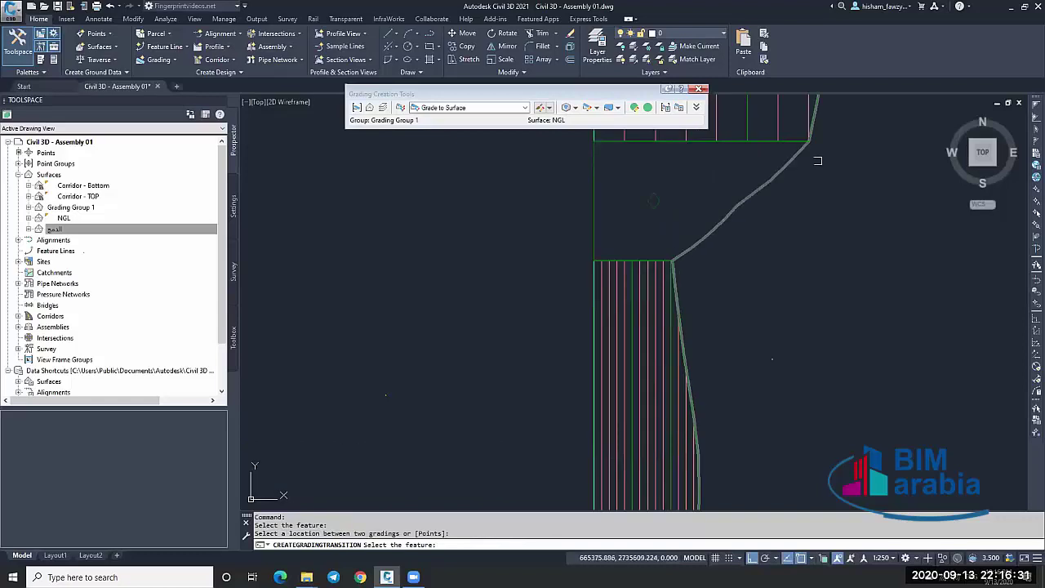
scroll(736, 203, down, 5)
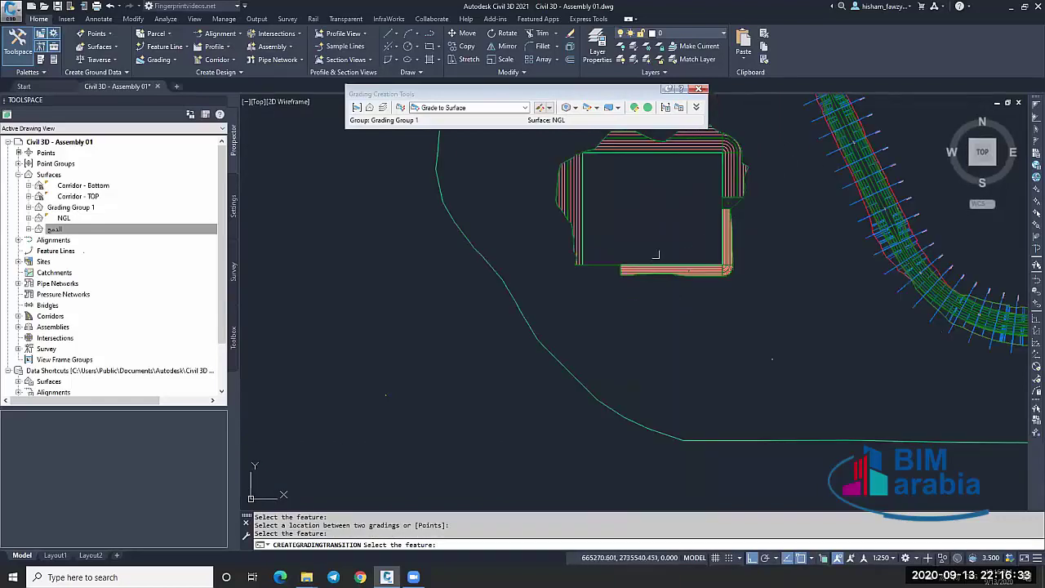
scroll(602, 274, up, 5)
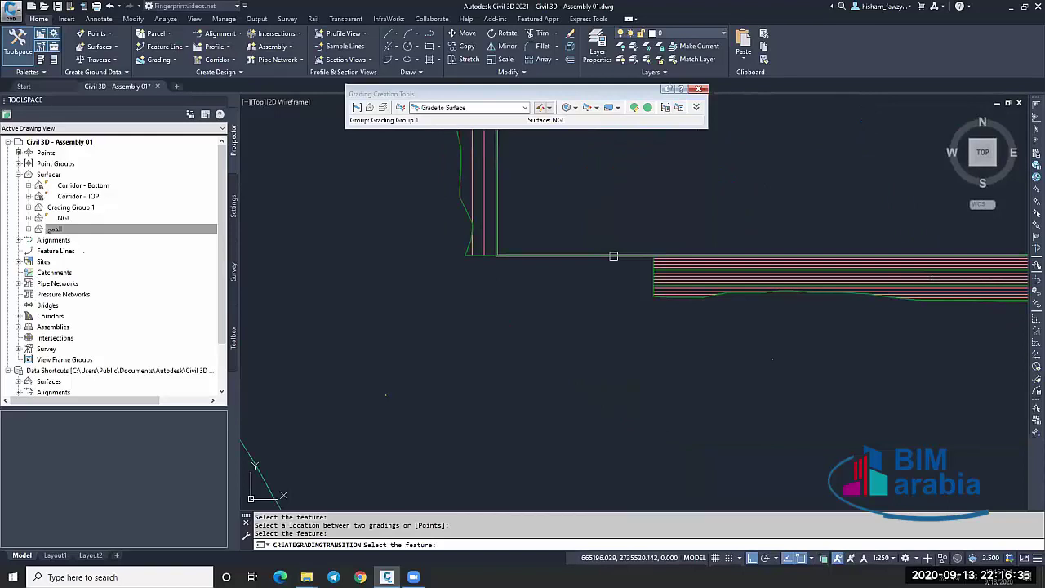
click(613, 256)
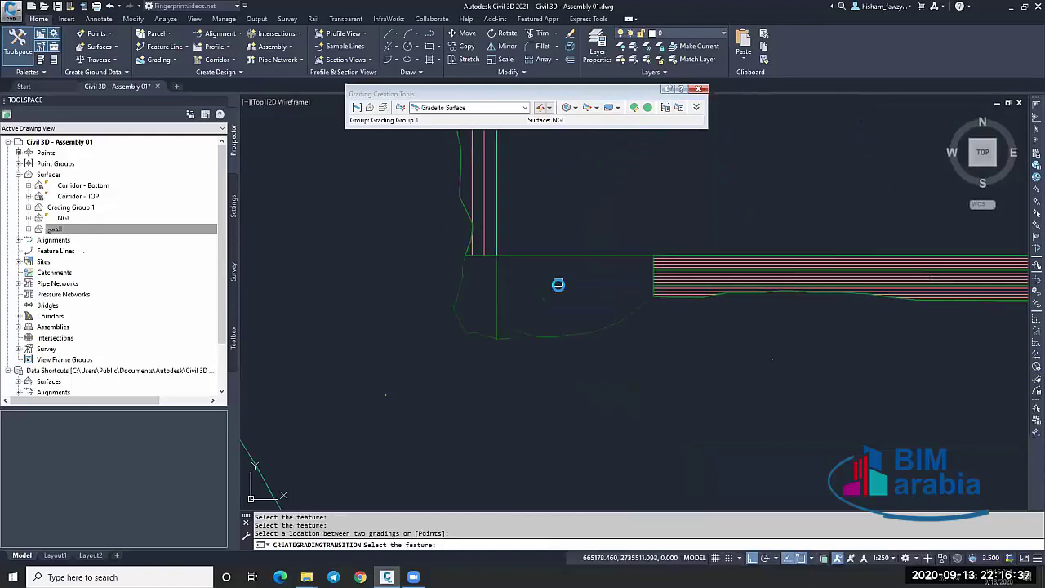
click(560, 285)
scroll(591, 288, down, 5)
scroll(558, 280, up, 6)
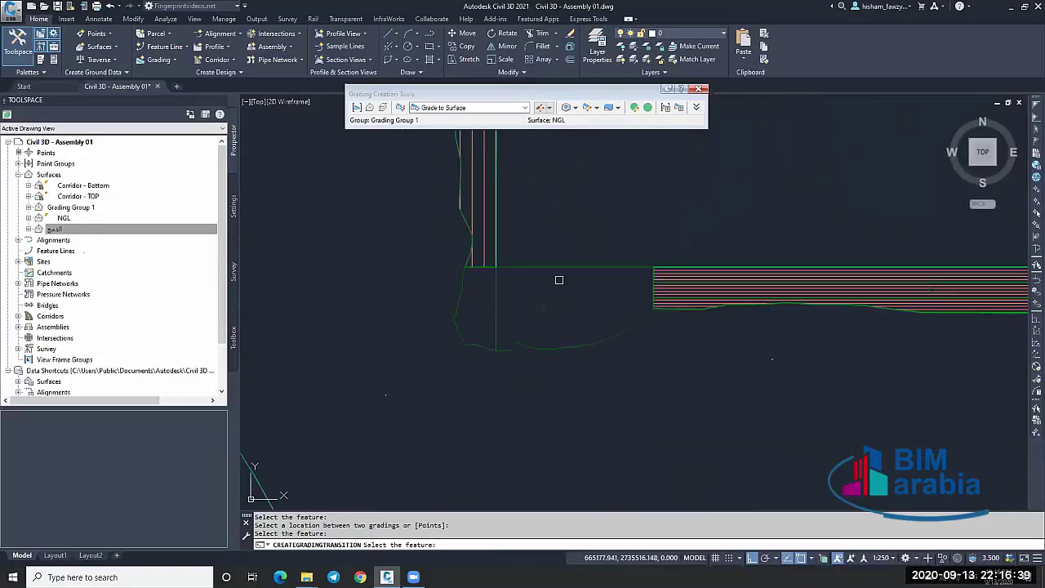
key(Escape)
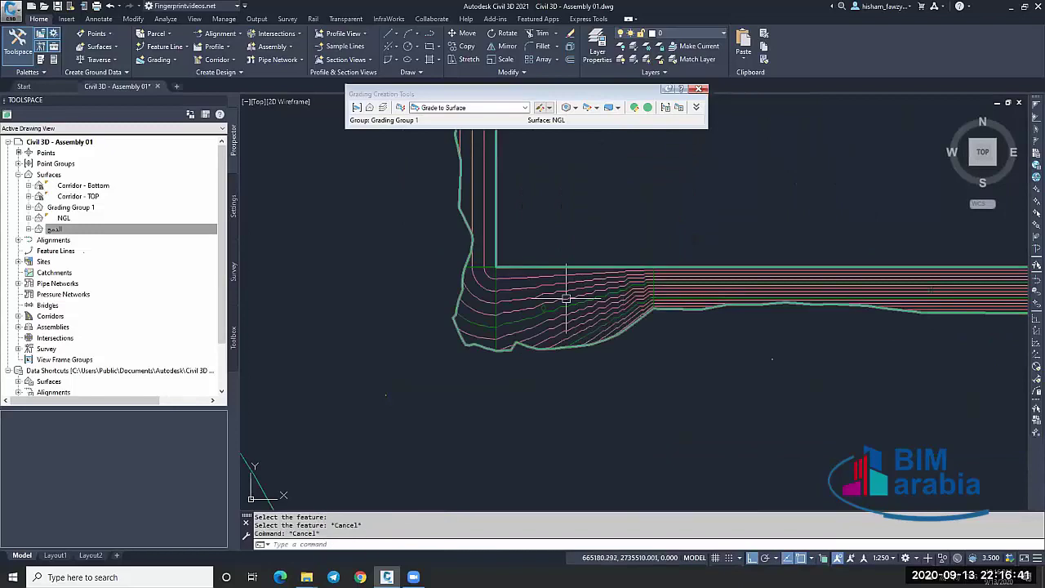
Select the grading surface and zoom to check the joined gradings.
click(566, 298)
scroll(565, 298, down, 5)
scroll(531, 315, up, 4)
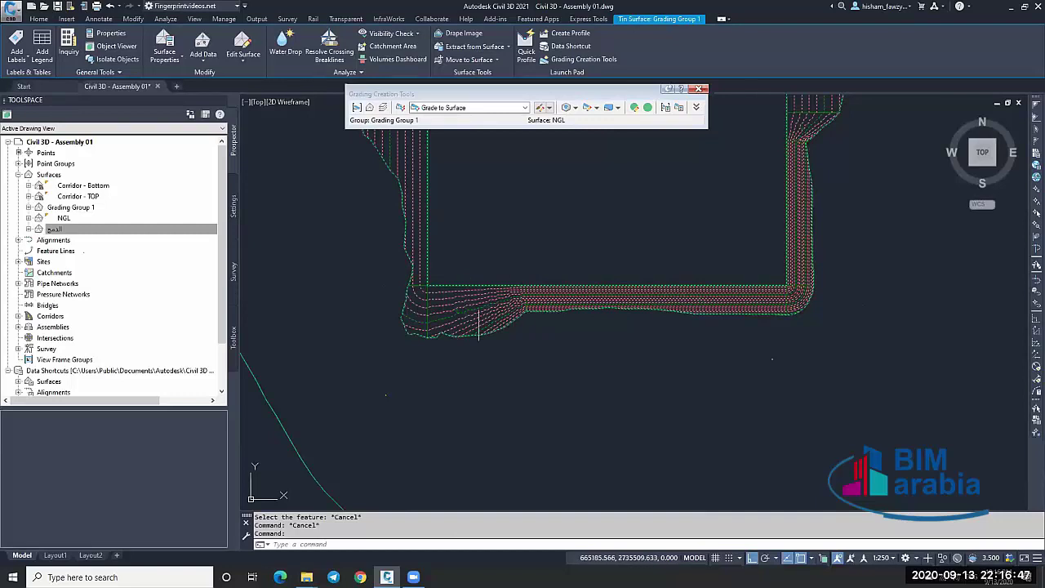
scroll(569, 325, down, 2)
scroll(709, 217, up, 5)
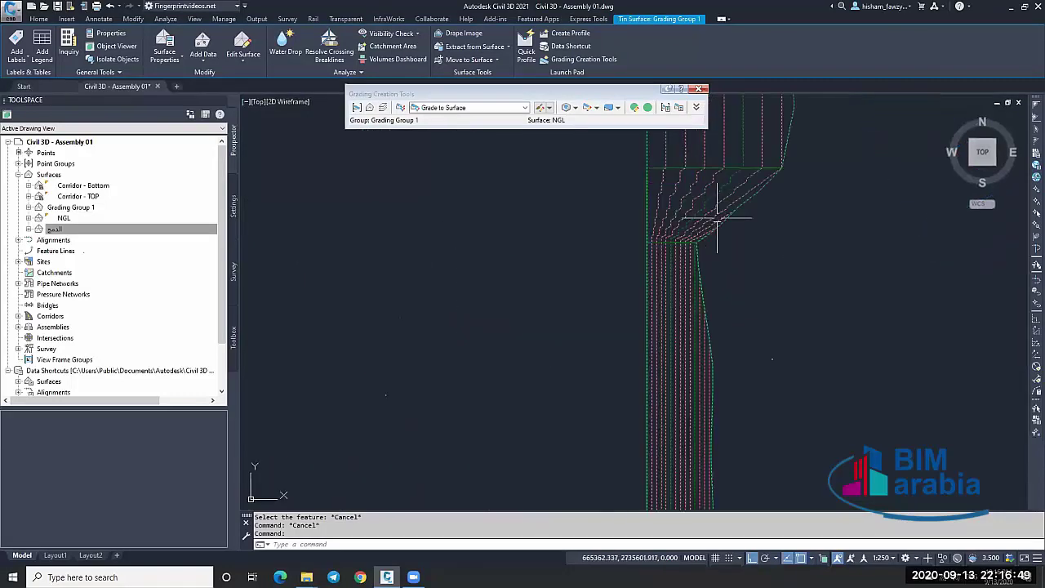
click(114, 46)
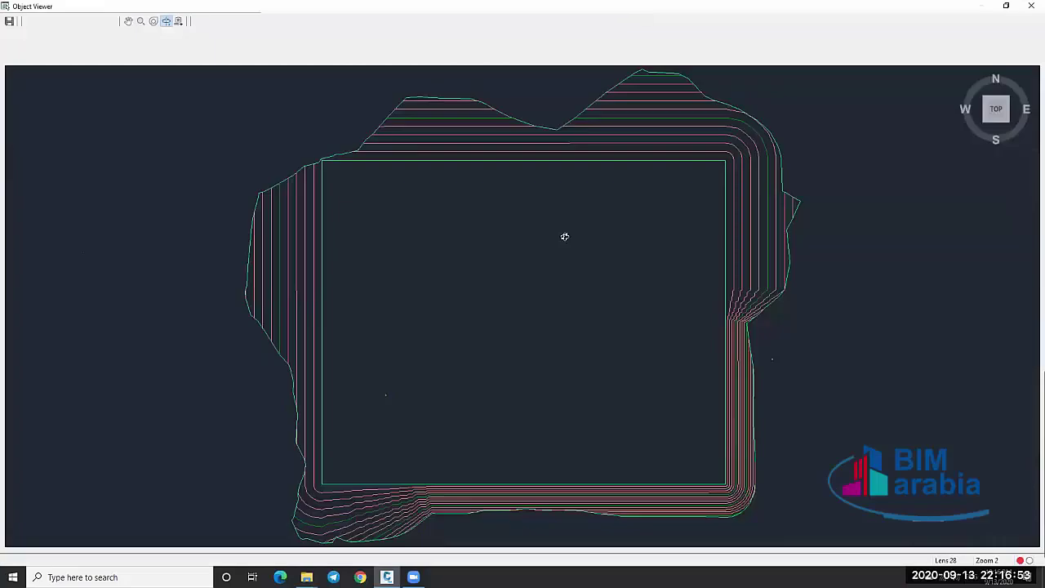
mouse_move(562, 236)
mouse_down()
mouse_move(524, 301)
mouse_move(590, 313)
mouse_move(588, 357)
mouse_move(499, 345)
mouse_move(413, 404)
mouse_move(504, 368)
mouse_move(740, 377)
mouse_up()
scroll(740, 376, up, 5)
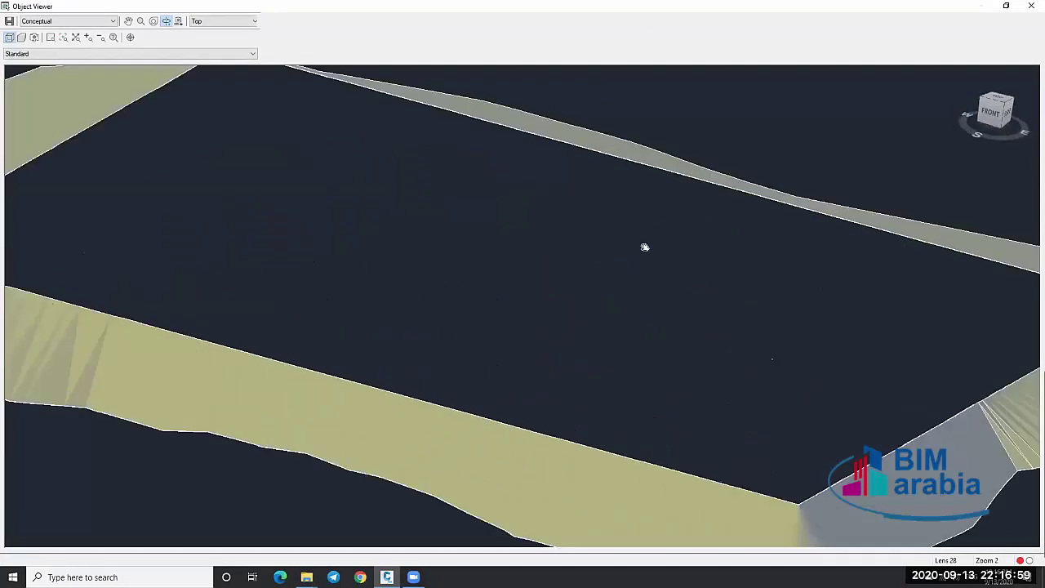
scroll(676, 199, down, 4)
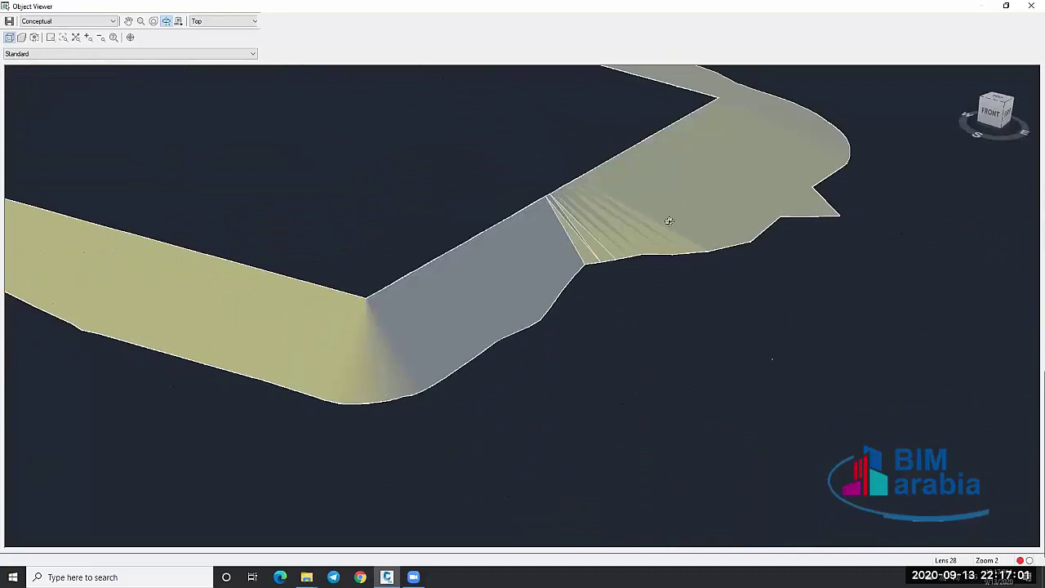
scroll(553, 231, up, 4)
scroll(556, 229, down, 2)
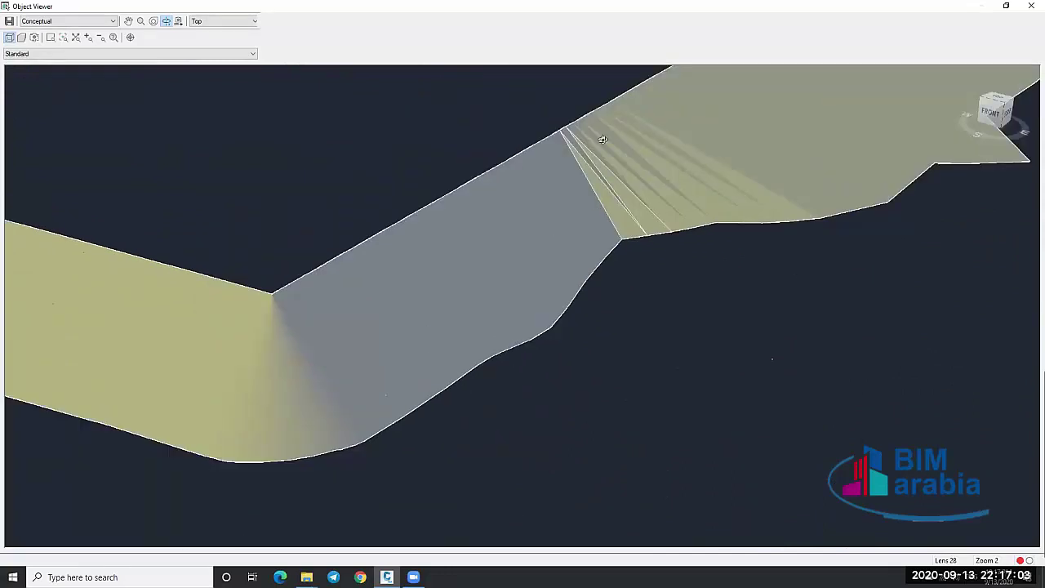
scroll(574, 159, down, 2)
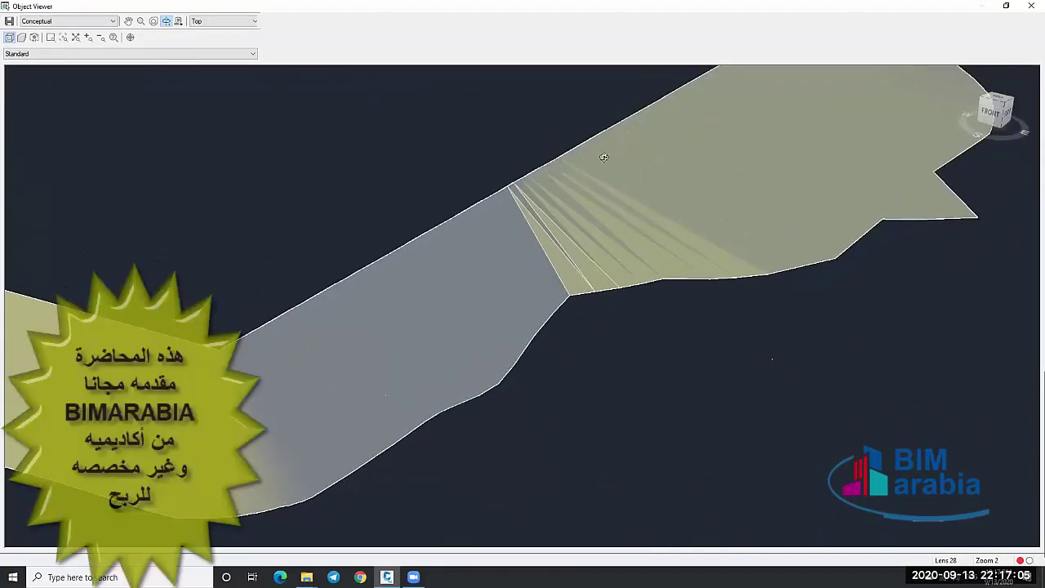
scroll(589, 204, down, 5)
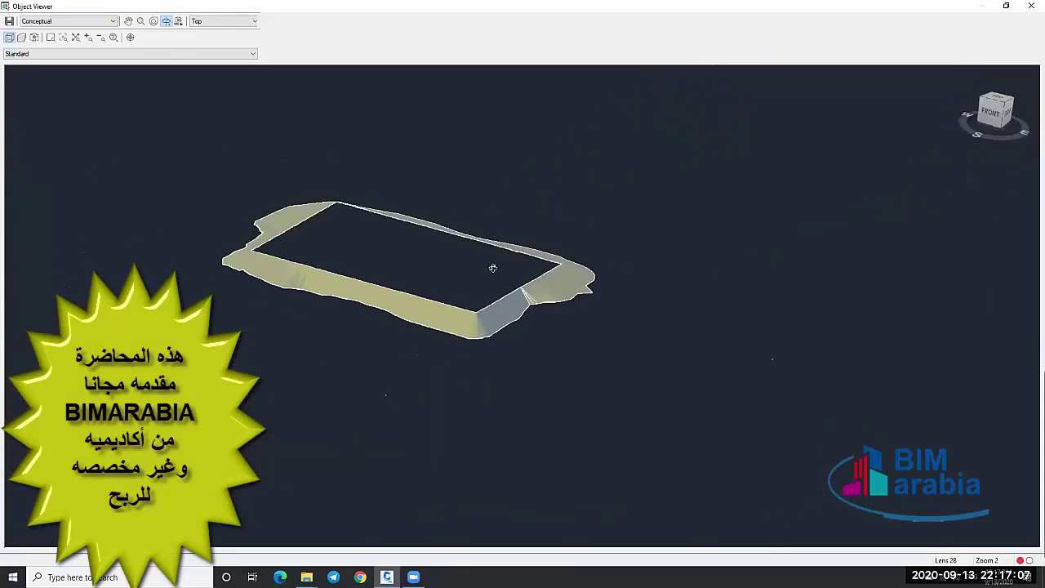
drag(492, 269, 537, 287)
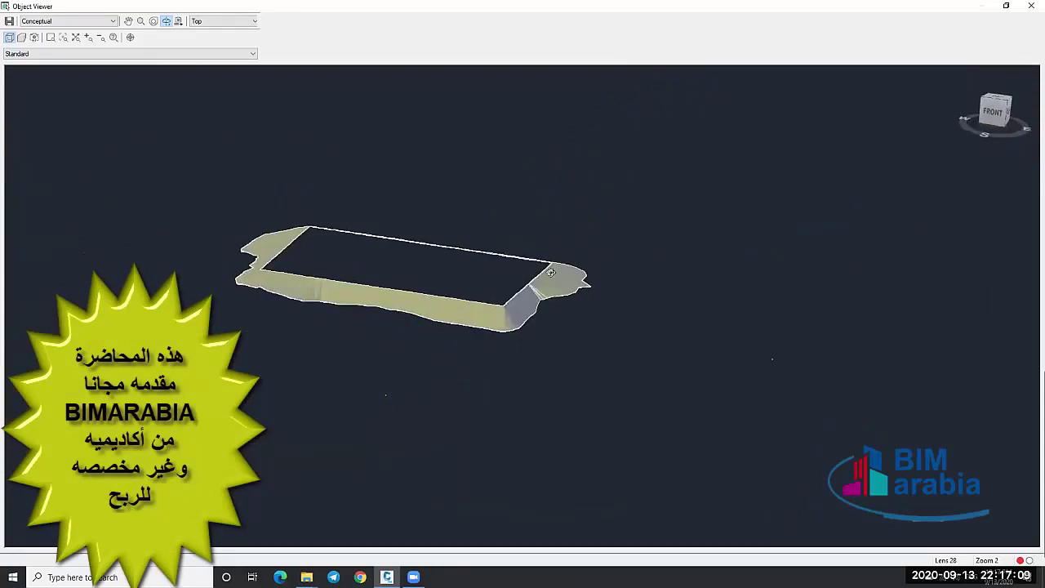
click(1031, 5)
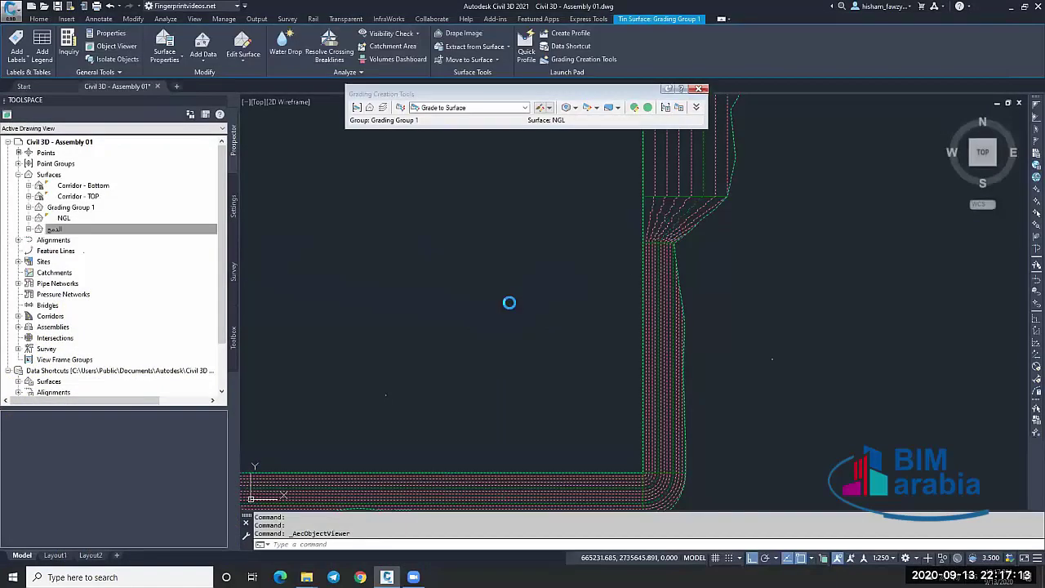
Open the Grading Editor for the corner grading, then close it again.
key(Escape)
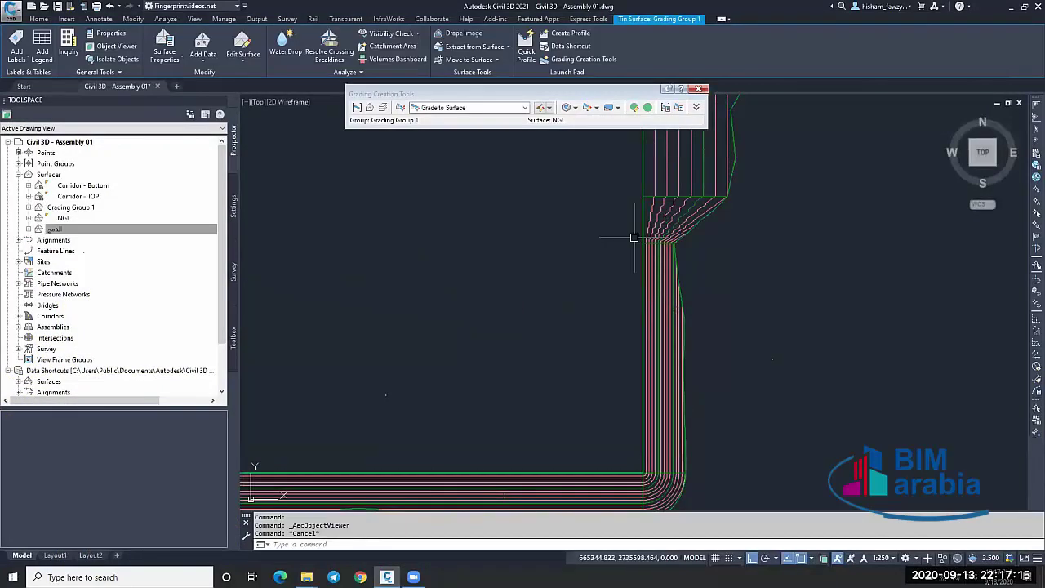
scroll(683, 211, up, 4)
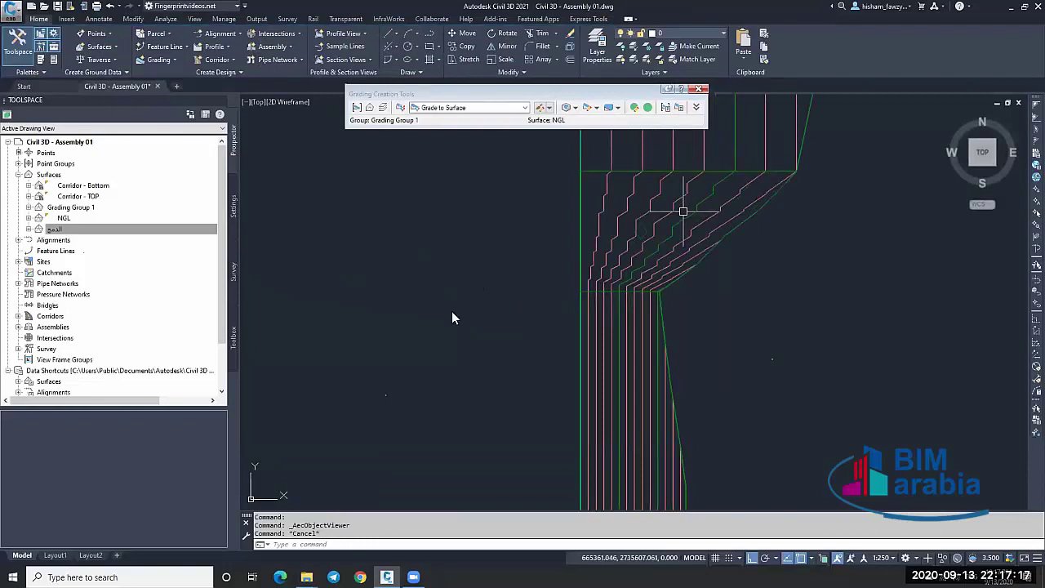
double_click(393, 309)
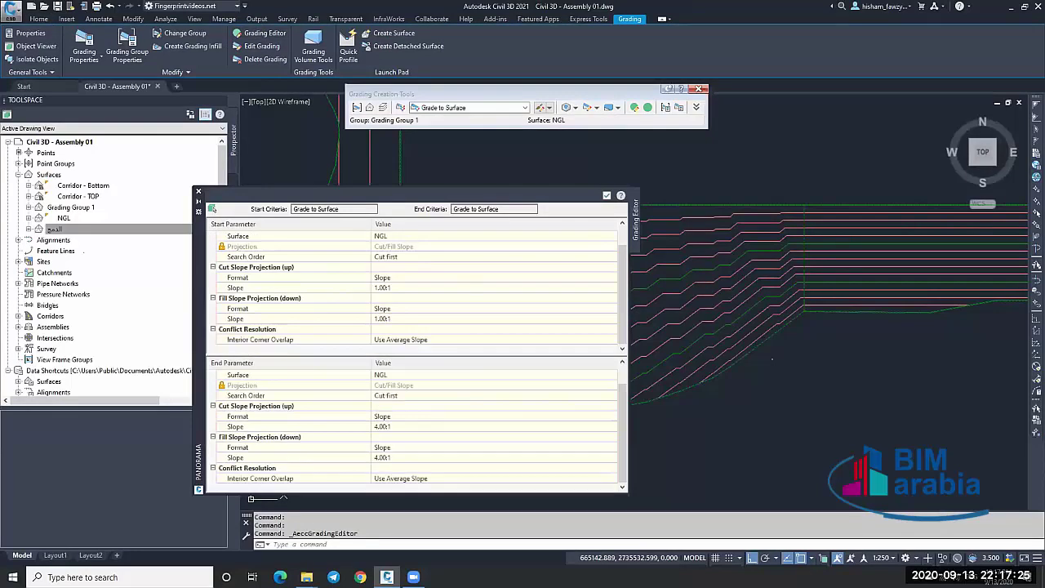
click(198, 191)
scroll(489, 298, up, 3)
scroll(467, 294, down, 1)
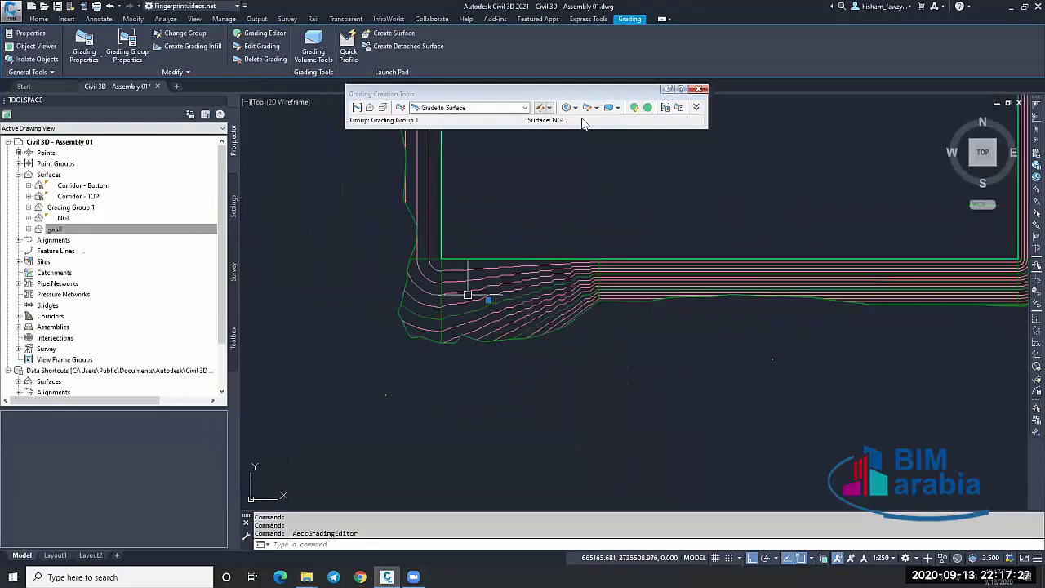
scroll(585, 136, down, 2)
key(Escape)
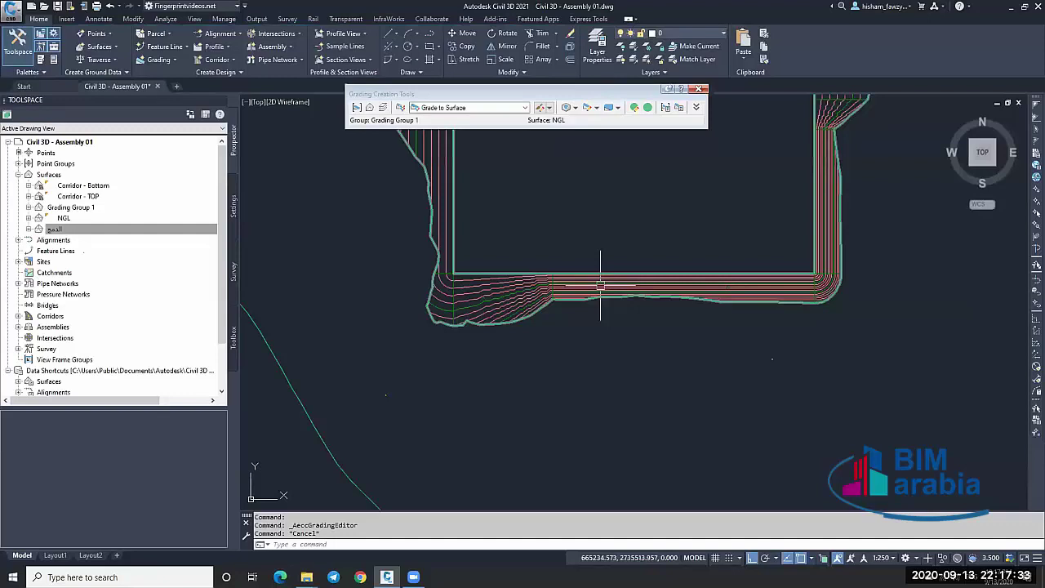
Close the Grading Creation Tools toolbar.
click(576, 107)
click(698, 88)
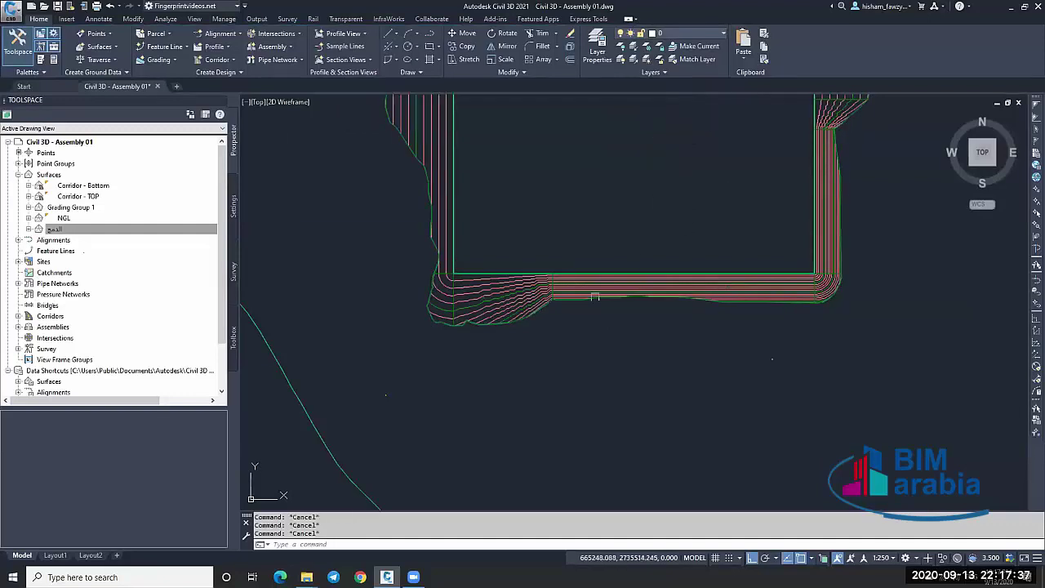
scroll(594, 296, up, 4)
scroll(544, 256, up, 1)
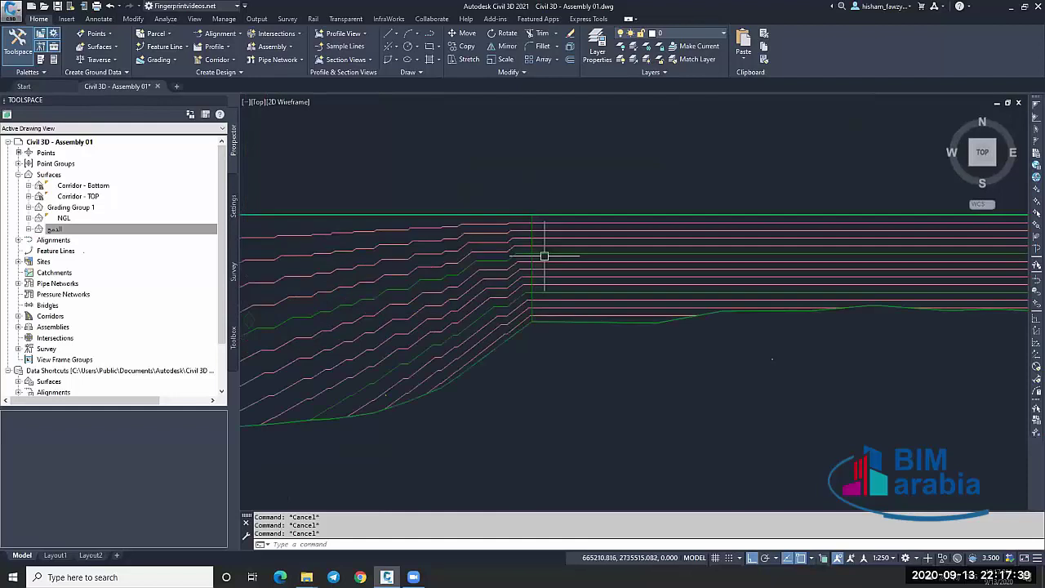
Select the corner grading lines and a grading's grip to inspect the corner transition.
click(543, 256)
scroll(532, 277, down, 2)
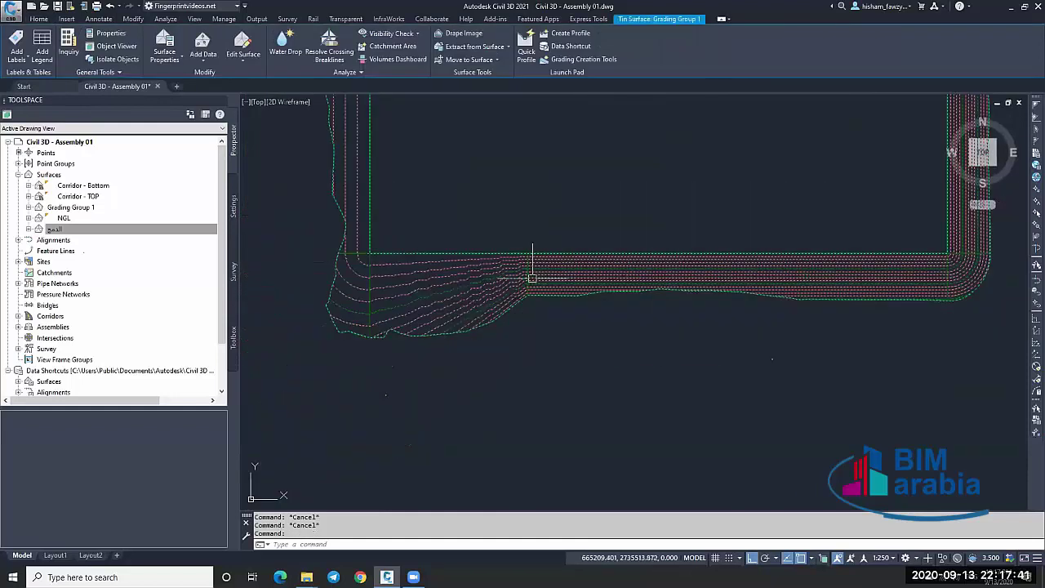
scroll(835, 282, up, 4)
key(Escape)
click(835, 283)
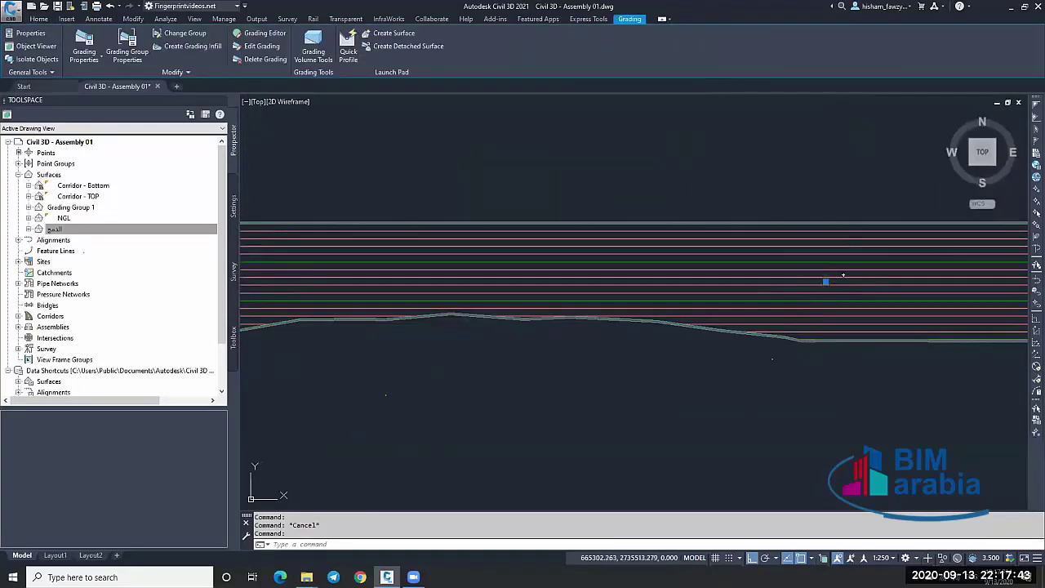
scroll(851, 282, down, 4)
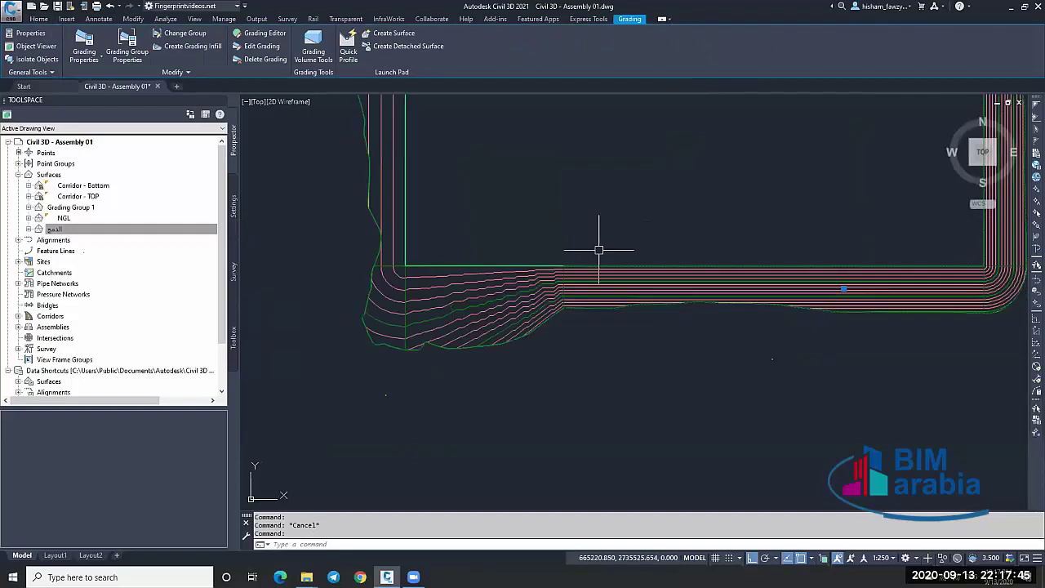
scroll(604, 230, down, 2)
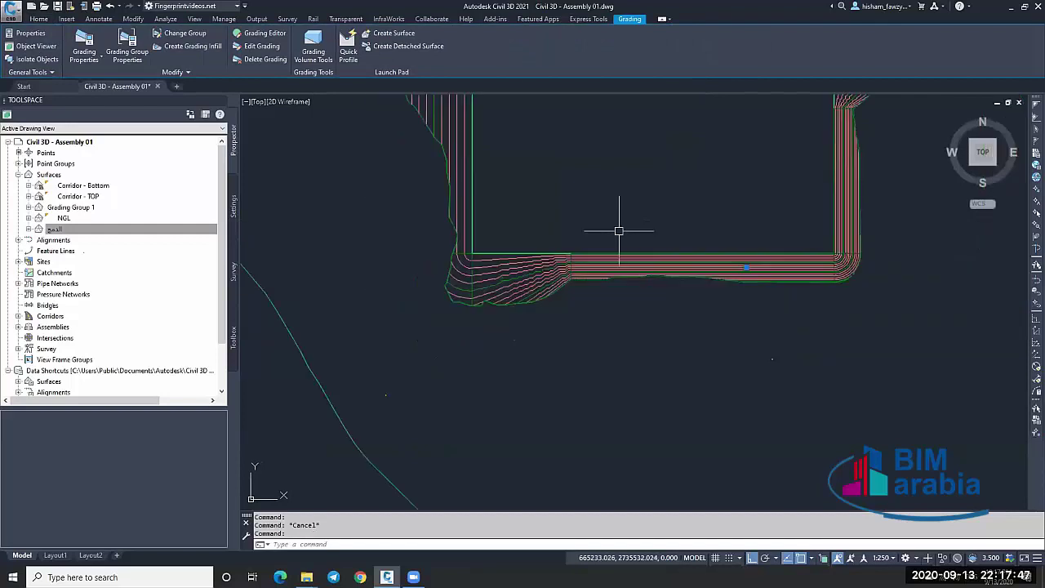
scroll(646, 232, up, 2)
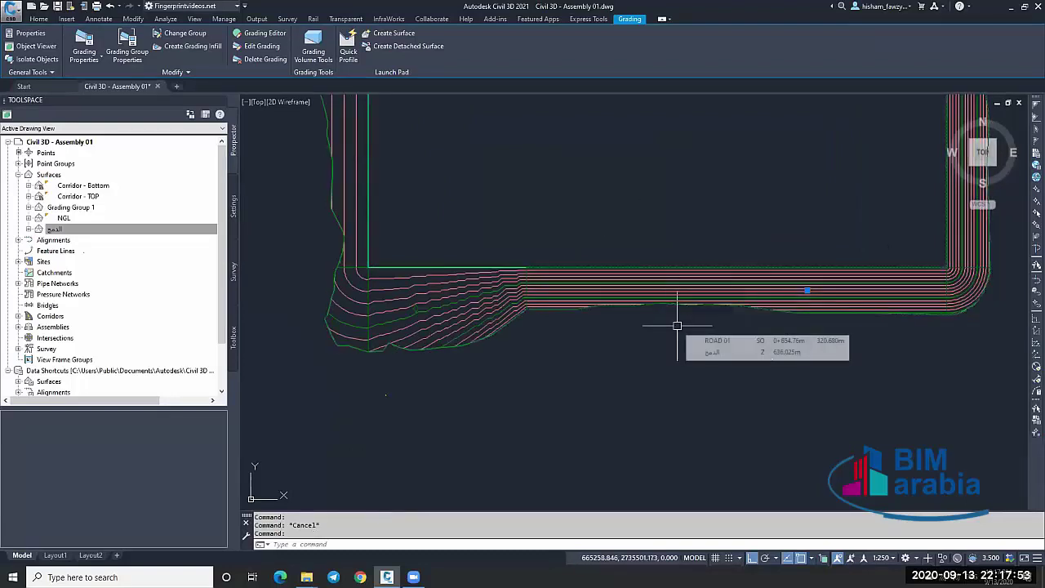
Reopen the Grading Creation Tools for Grading Group 1 on NGL and move the toolbar aside.
key(Escape)
click(160, 60)
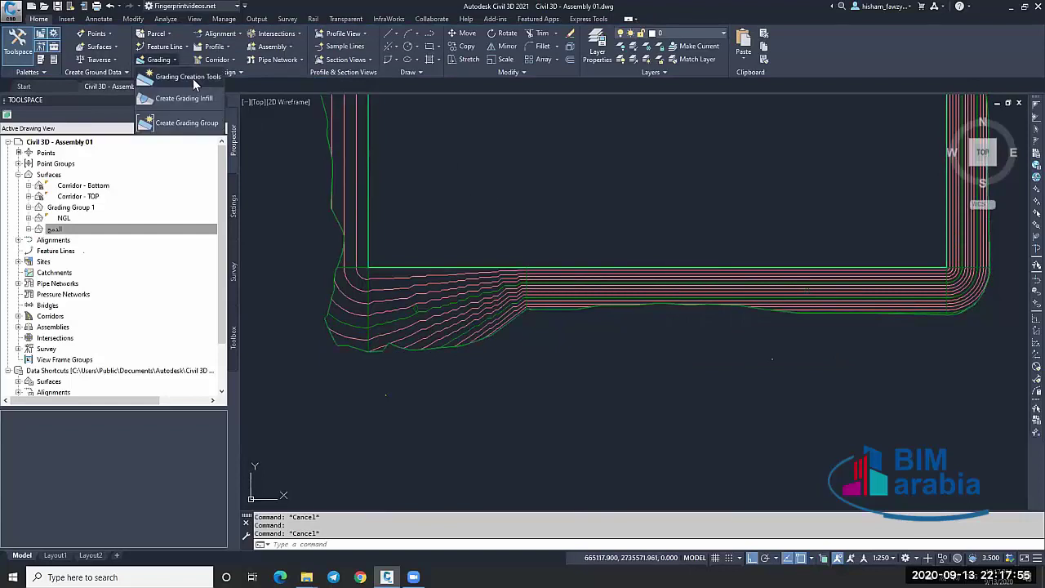
click(188, 88)
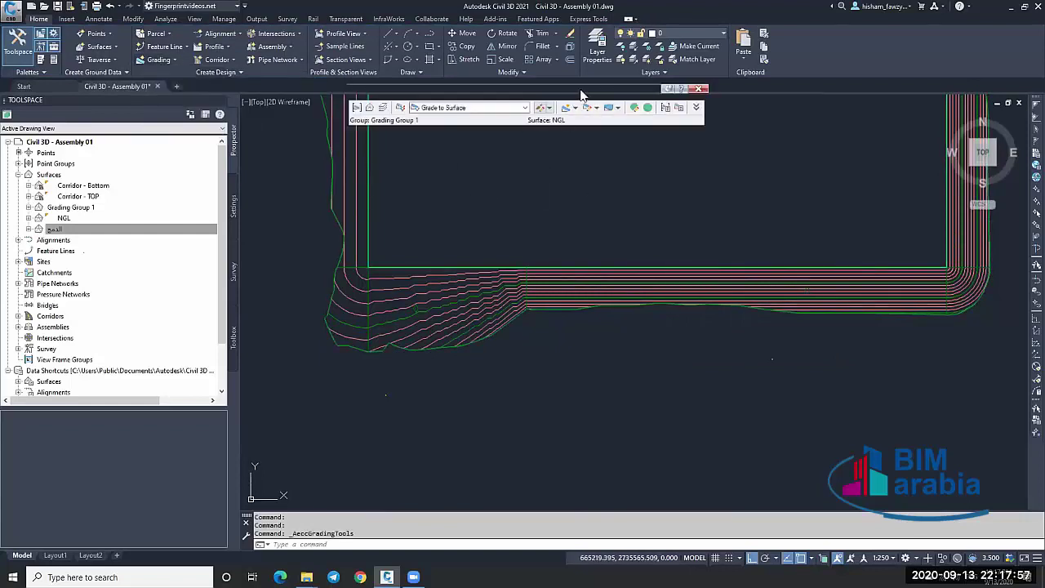
drag(581, 92, 704, 140)
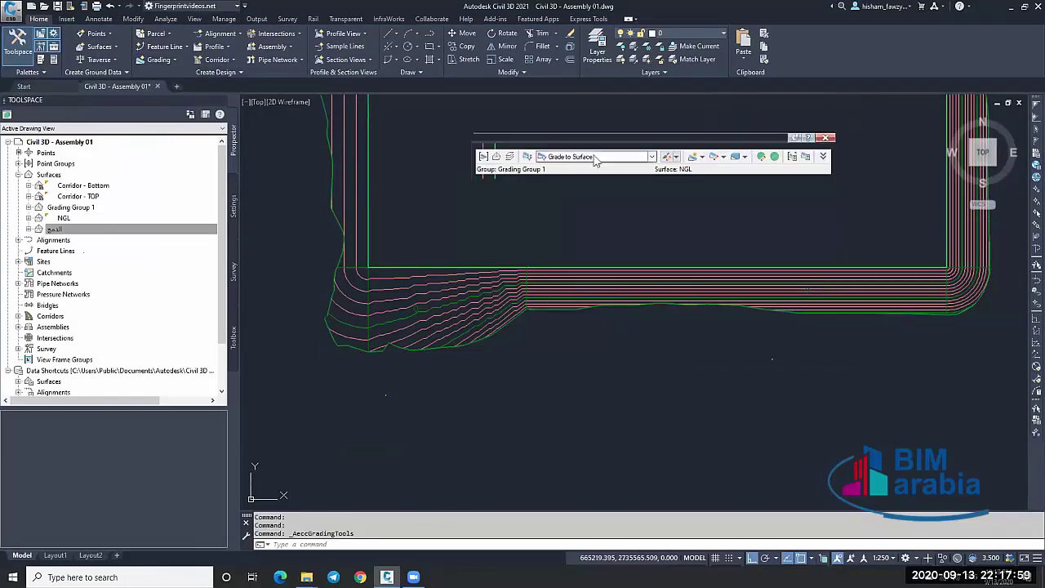
click(723, 157)
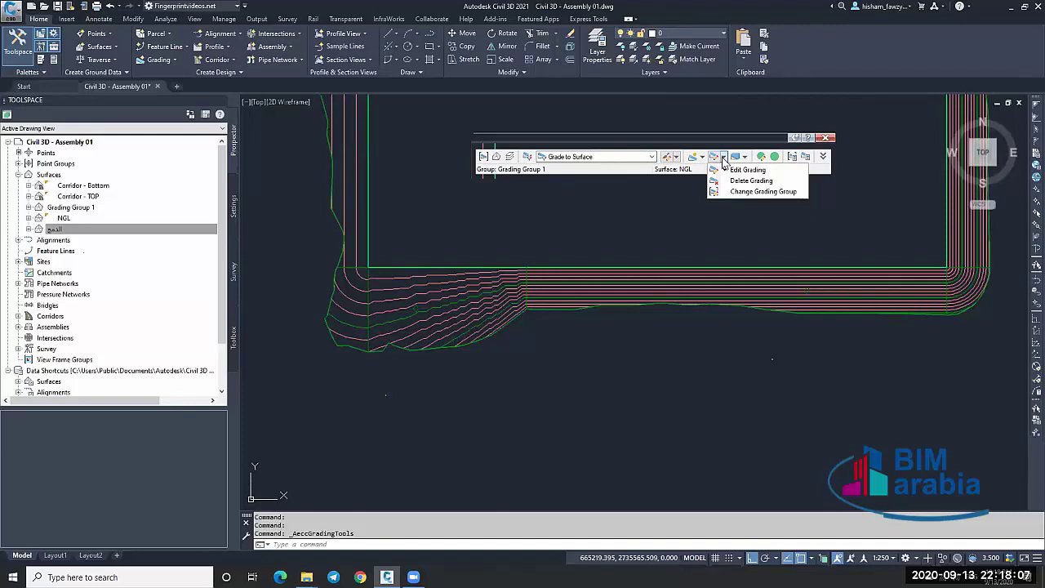
key(Escape)
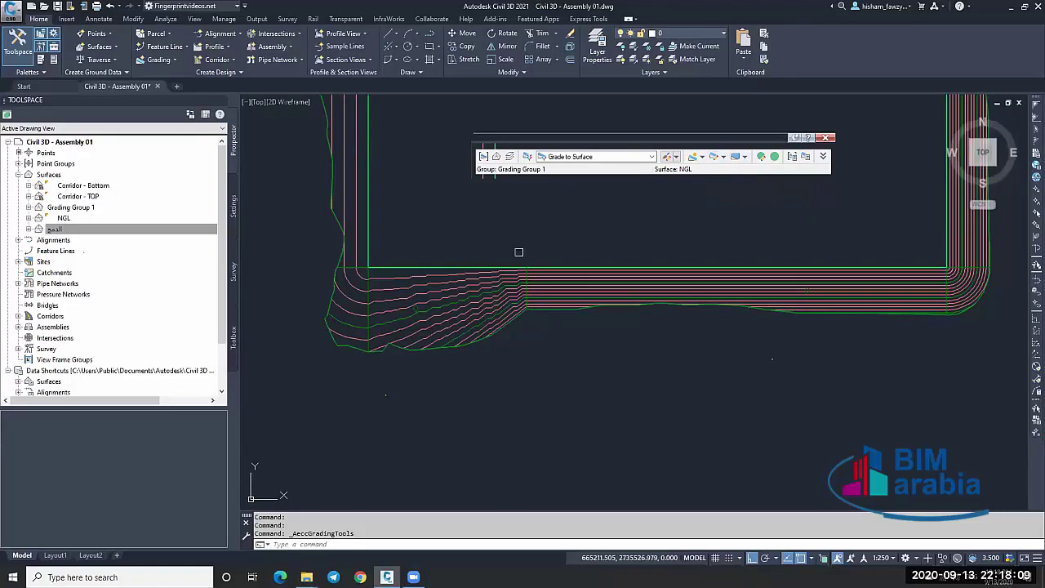
Select the whole grading and change its draw order with DR.
key(Escape)
click(431, 266)
text(DR)
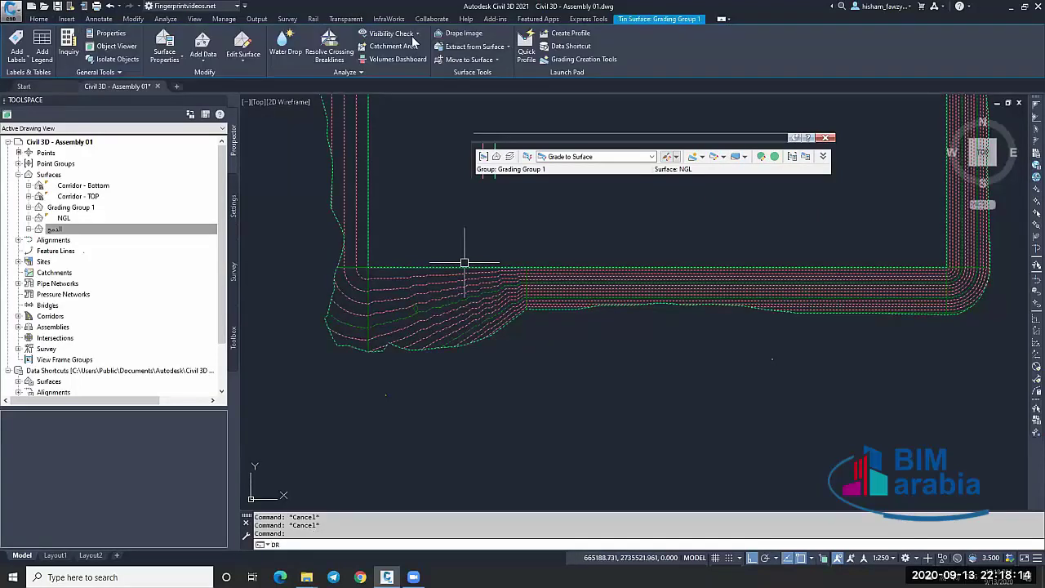
key(Return)
key(Return)
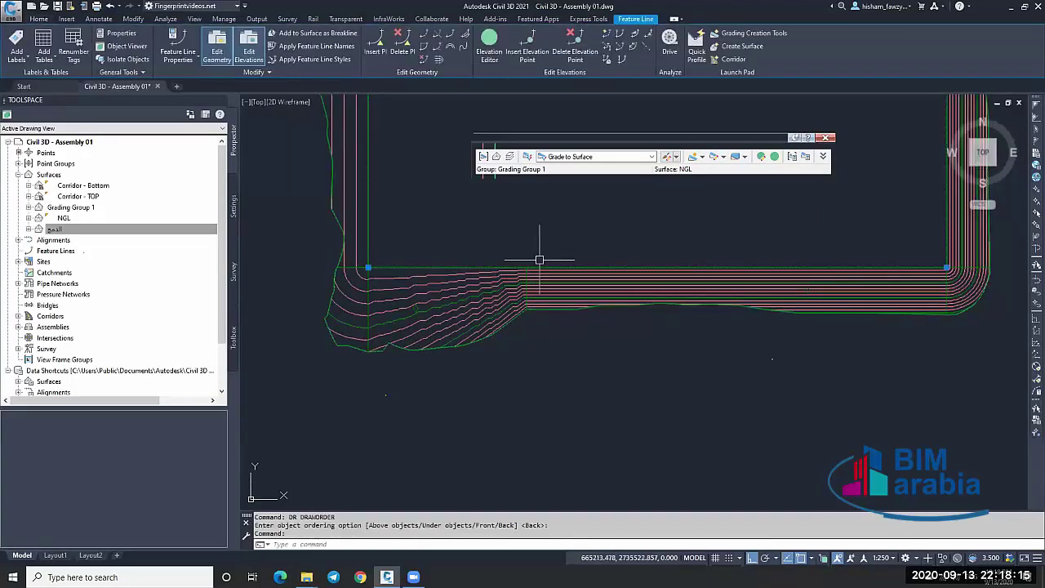
Try Break Features on the graded feature line twice, dismissing the cannot-be-broken errors.
click(425, 38)
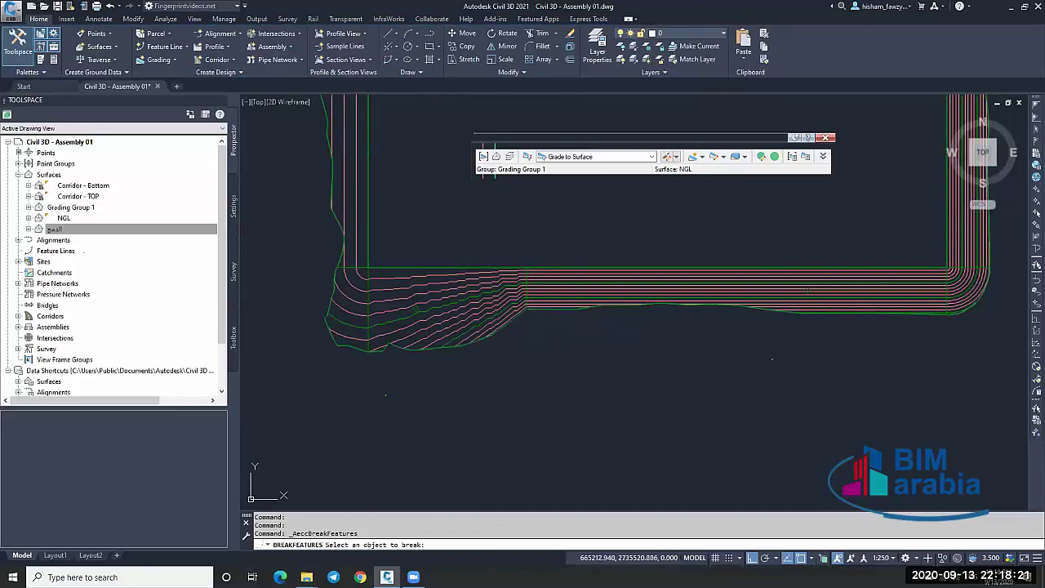
click(563, 307)
click(570, 312)
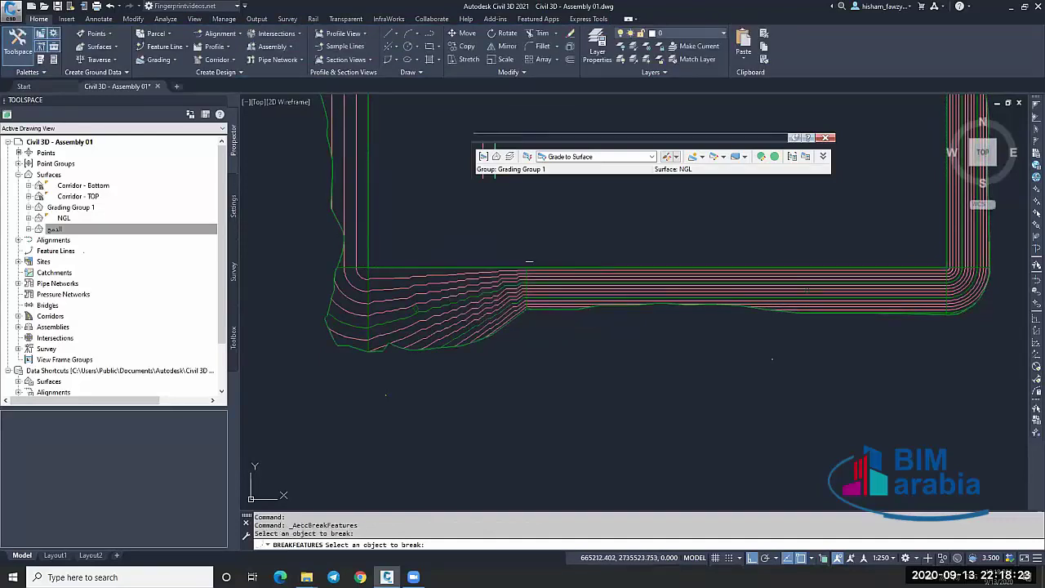
click(481, 273)
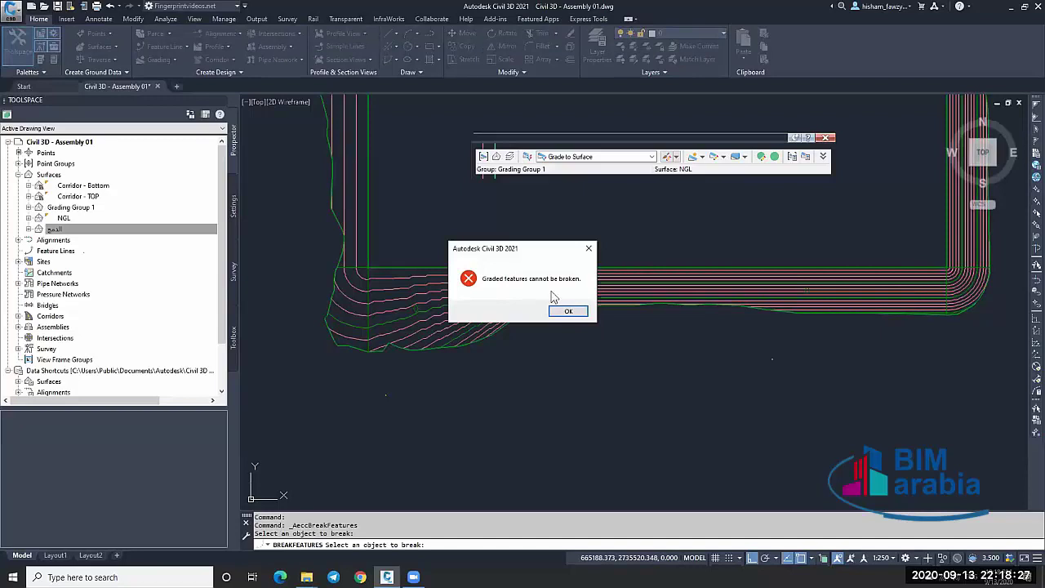
click(589, 248)
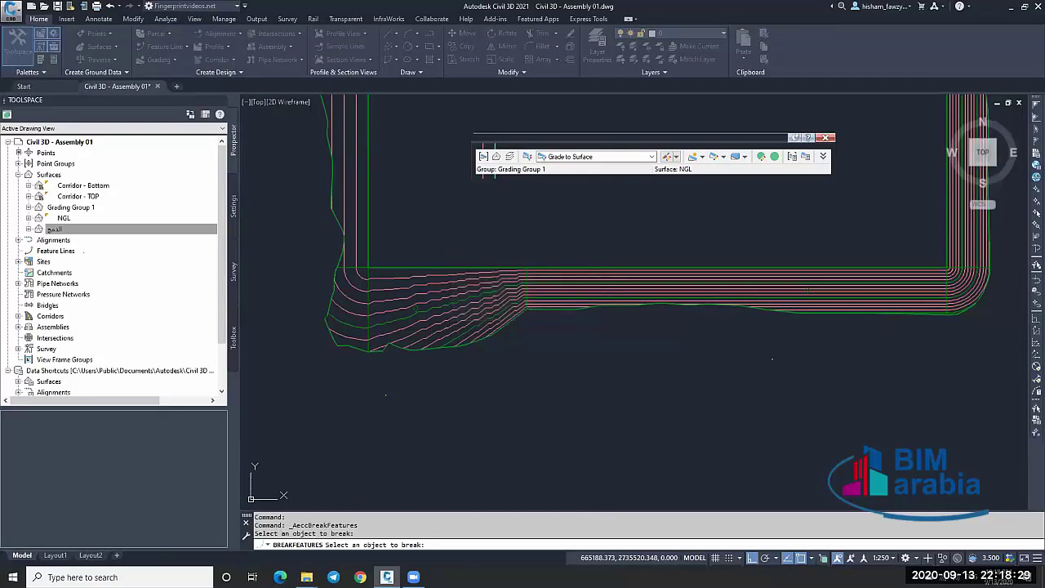
Close the Grading Creation Tools, then zoom and pan to show the whole graded rectangle.
click(827, 137)
scroll(666, 240, down, 3)
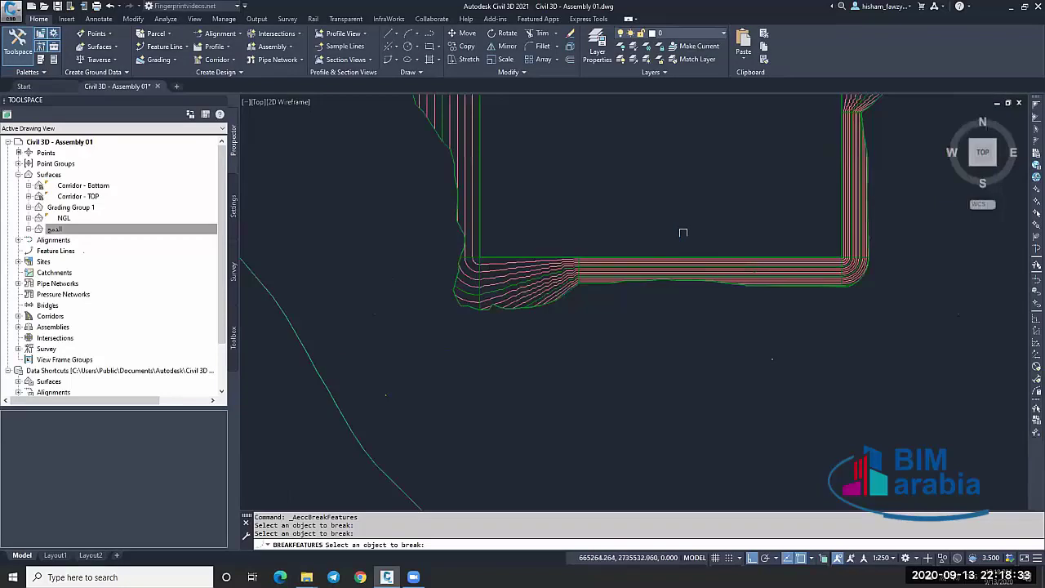
scroll(702, 213, down, 4)
key(Escape)
click(712, 112)
scroll(712, 157, up, 1)
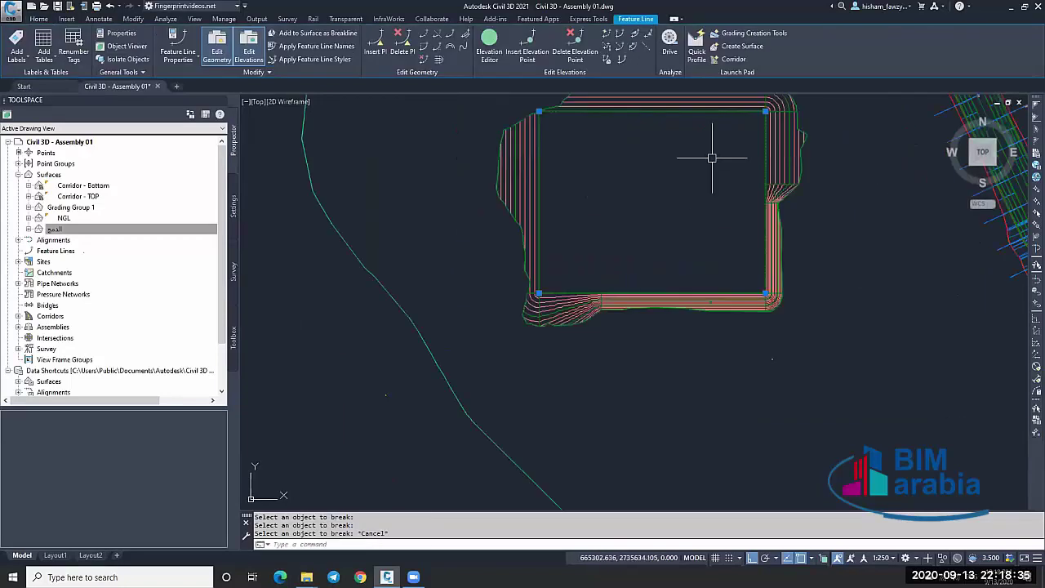
key(Escape)
key(Escape)
middle_drag(741, 144, 729, 196)
click(735, 188)
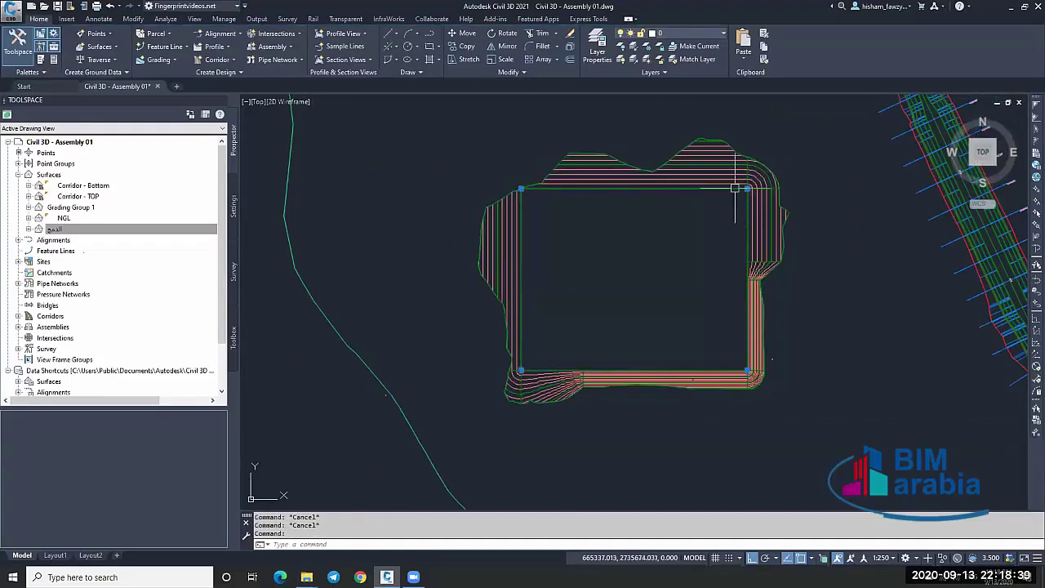
mouse_move(668, 222)
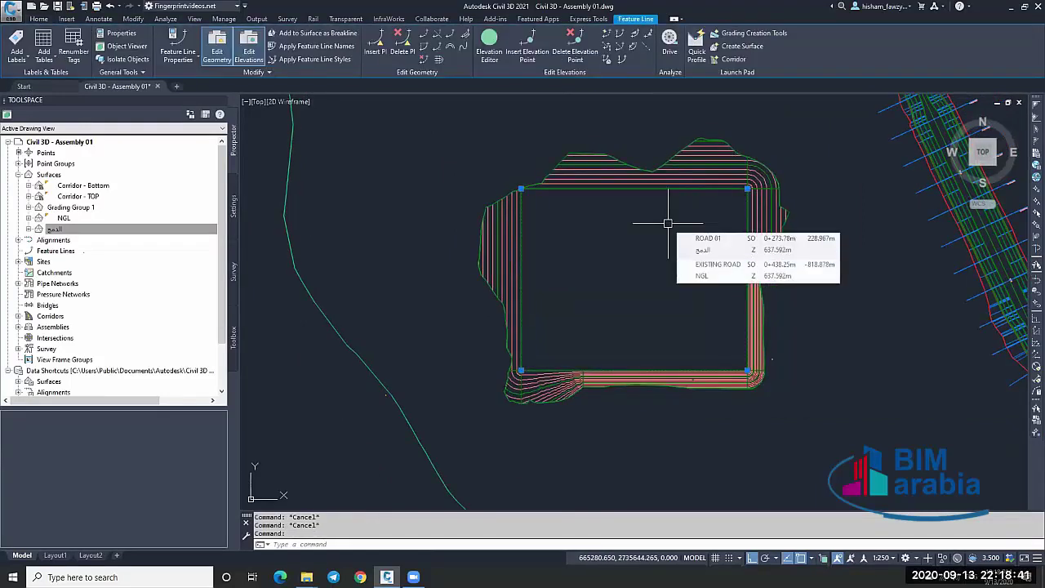
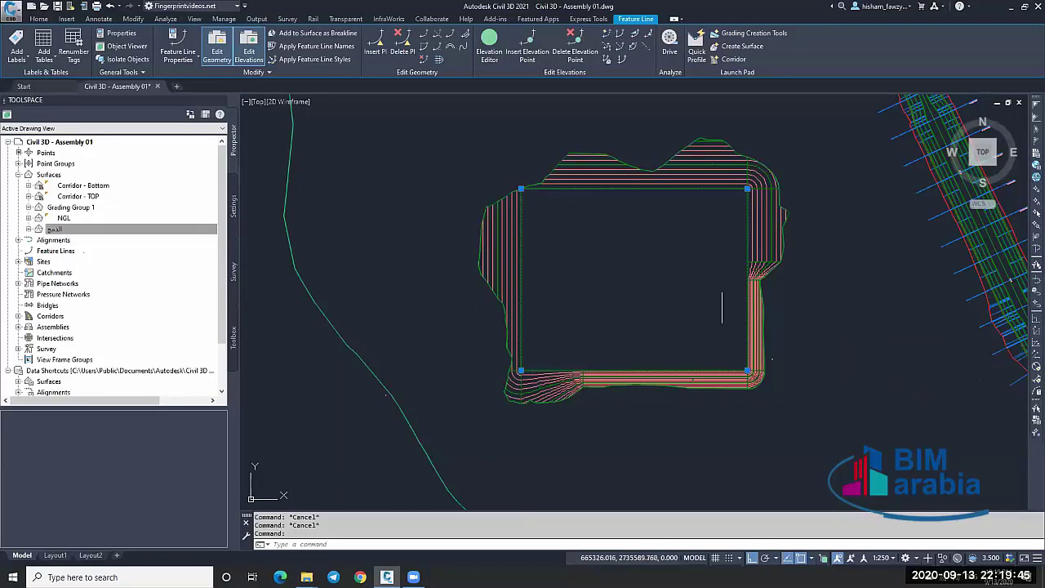
Switch to the المستخلصات الشهرية.dwg drawing, clear the selection and zoom toward the corridor corner.
mouse_move(812, 349)
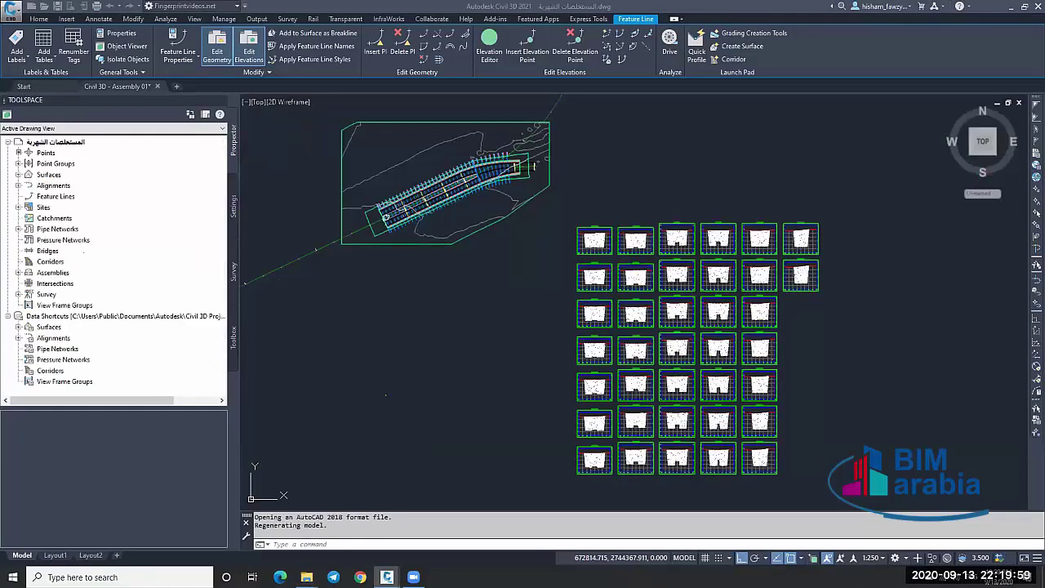
key(Escape)
scroll(553, 168, up, 4)
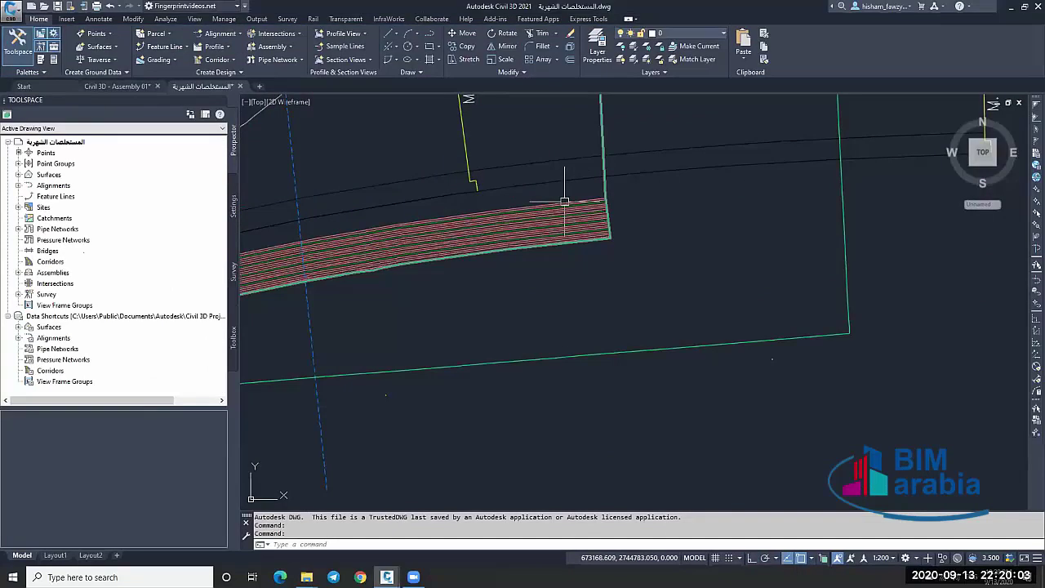
Pan along the corridor plan to its starting end, deselecting the LINE-6 surface.
click(564, 200)
middle_drag(576, 209, 766, 181)
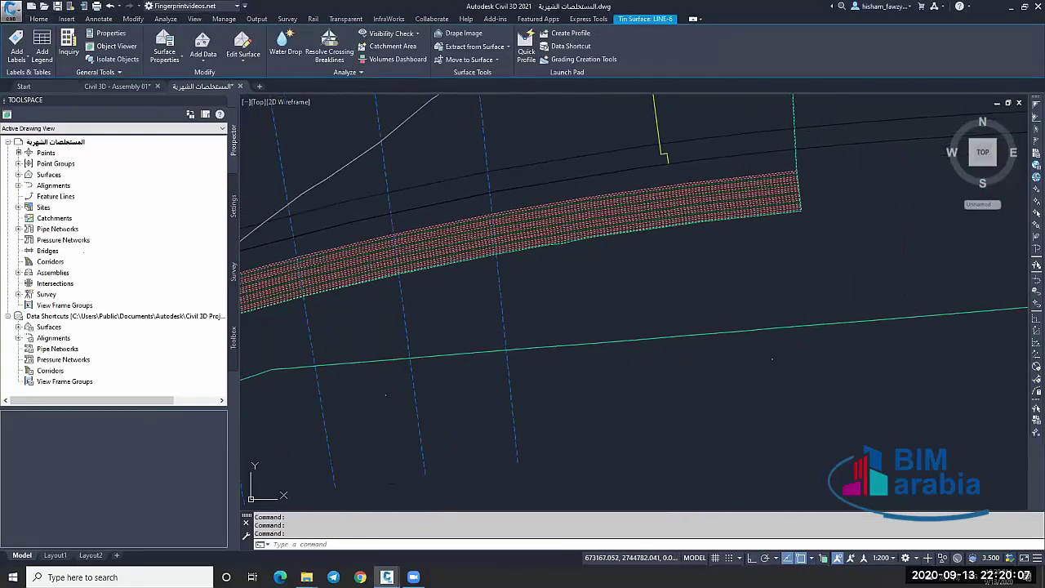
scroll(663, 202, down, 4)
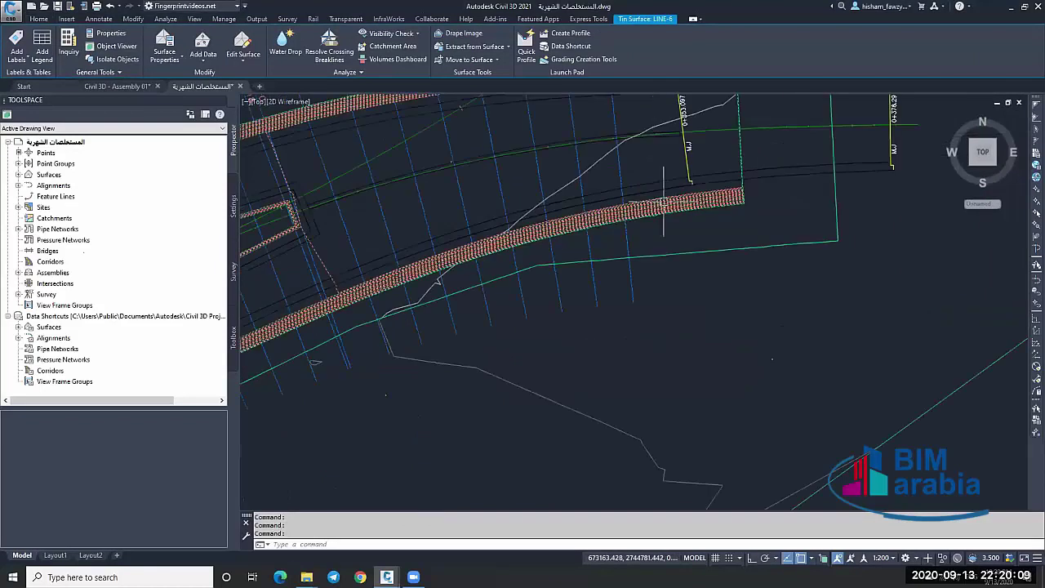
scroll(662, 201, down, 3)
key(Escape)
middle_drag(346, 329, 567, 238)
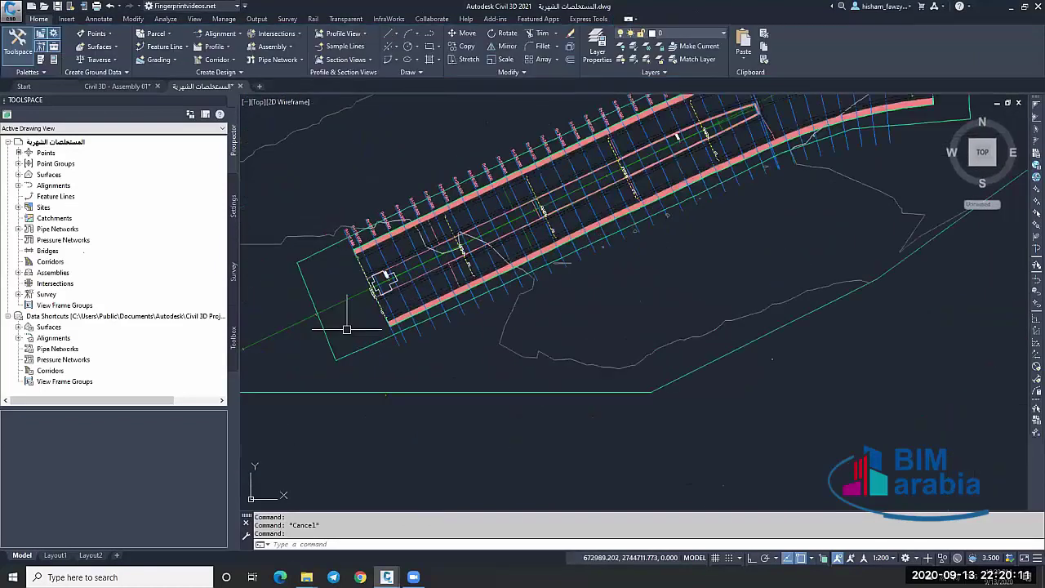
scroll(463, 302, up, 6)
key(Escape)
scroll(462, 302, down, 2)
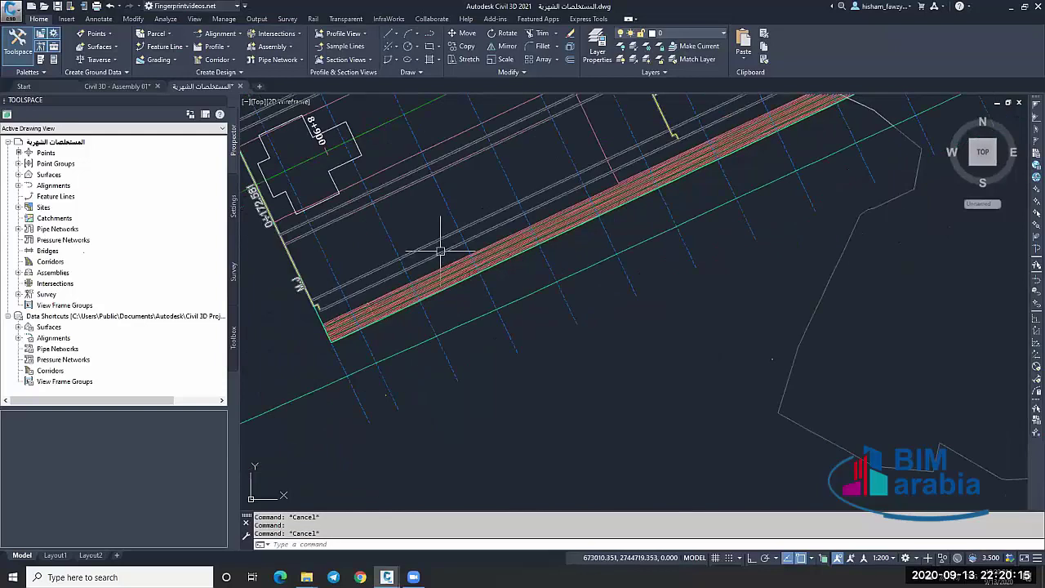
Zoom along the corridor, then pan left to the cross-section view grid and zoom into one section.
scroll(637, 292, up, 3)
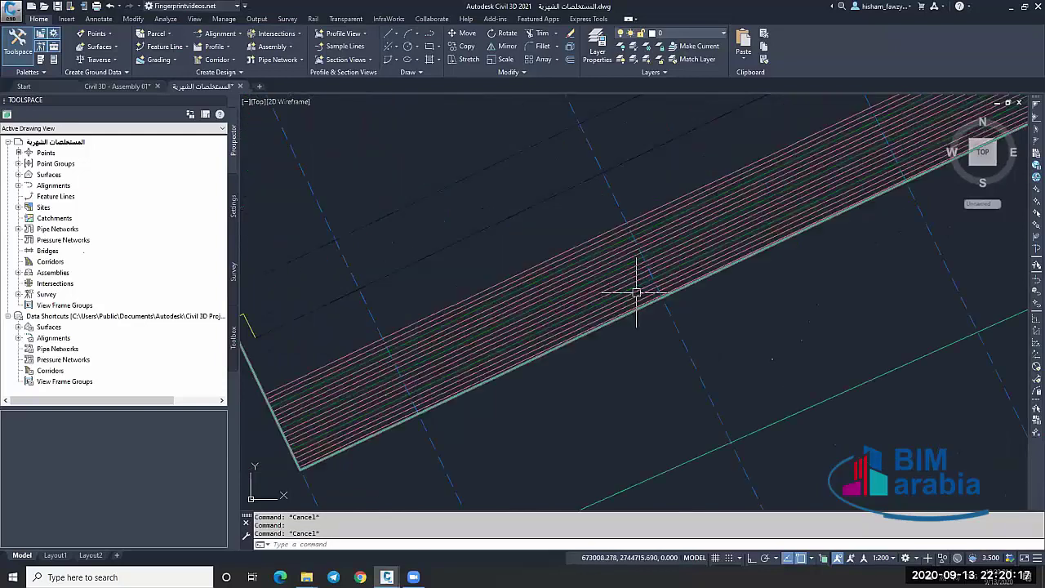
scroll(569, 201, down, 4)
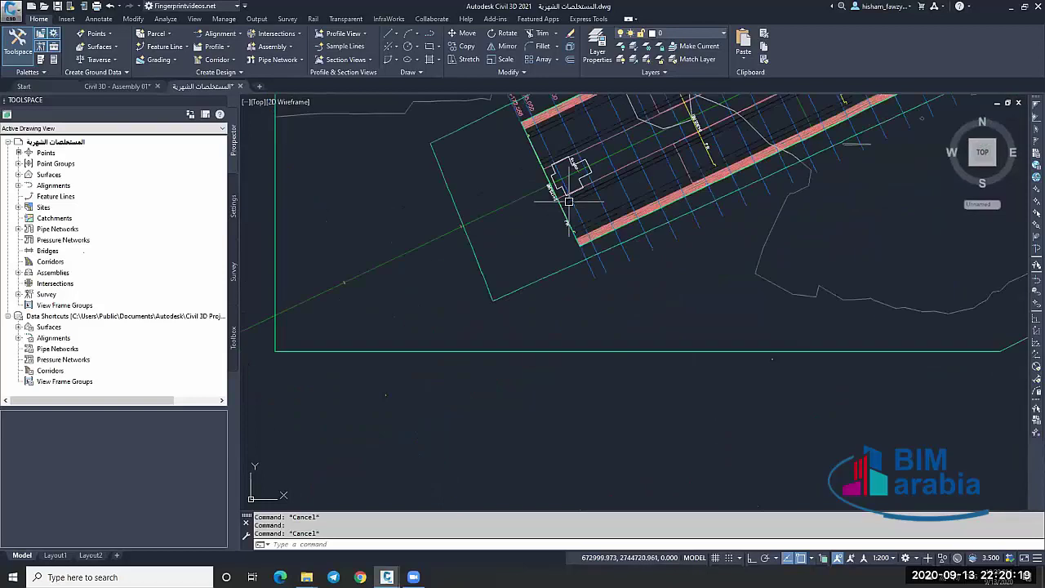
scroll(570, 217, up, 4)
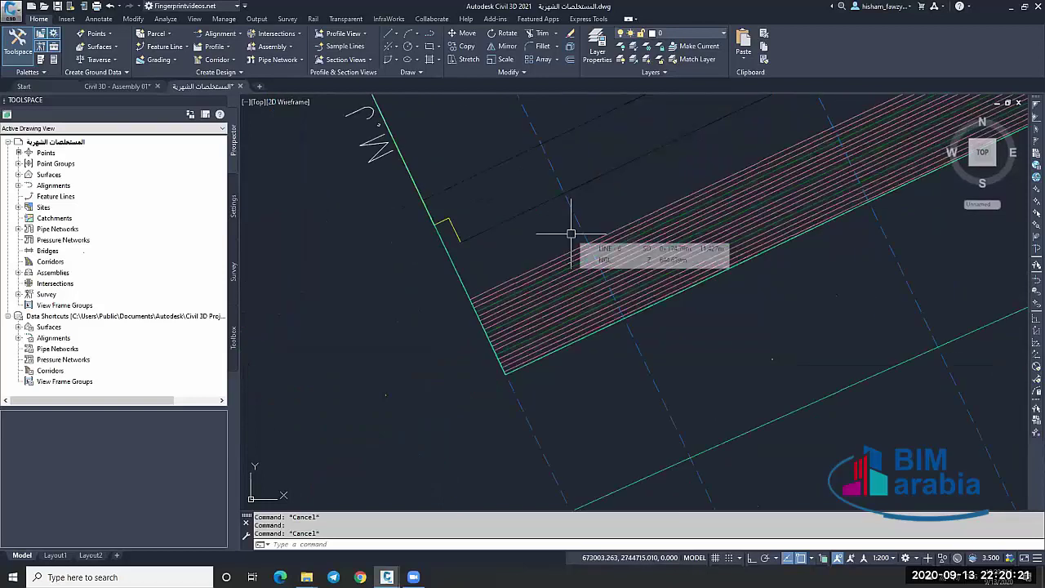
scroll(557, 233, up, 2)
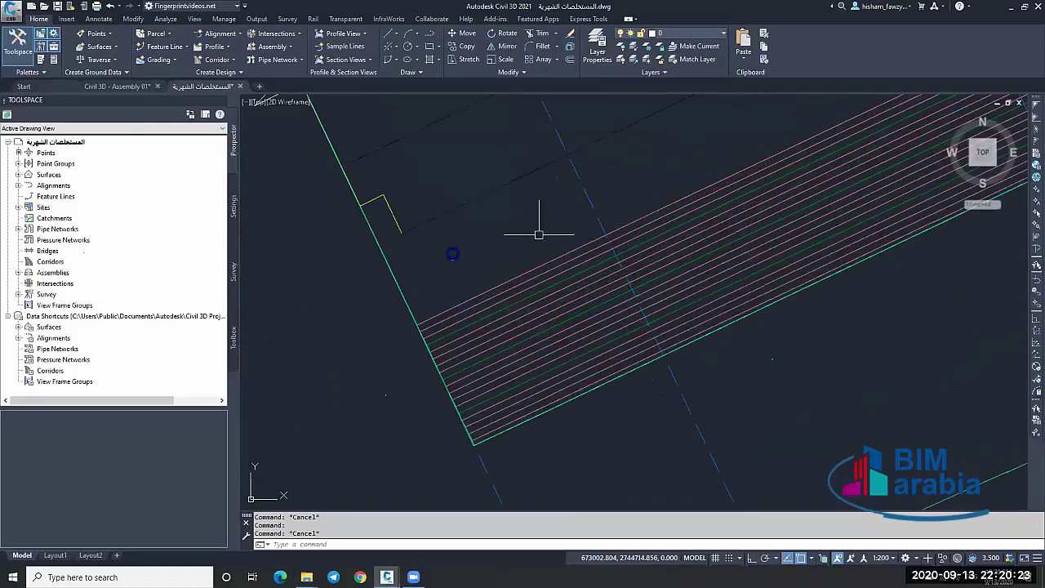
scroll(490, 257, down, 5)
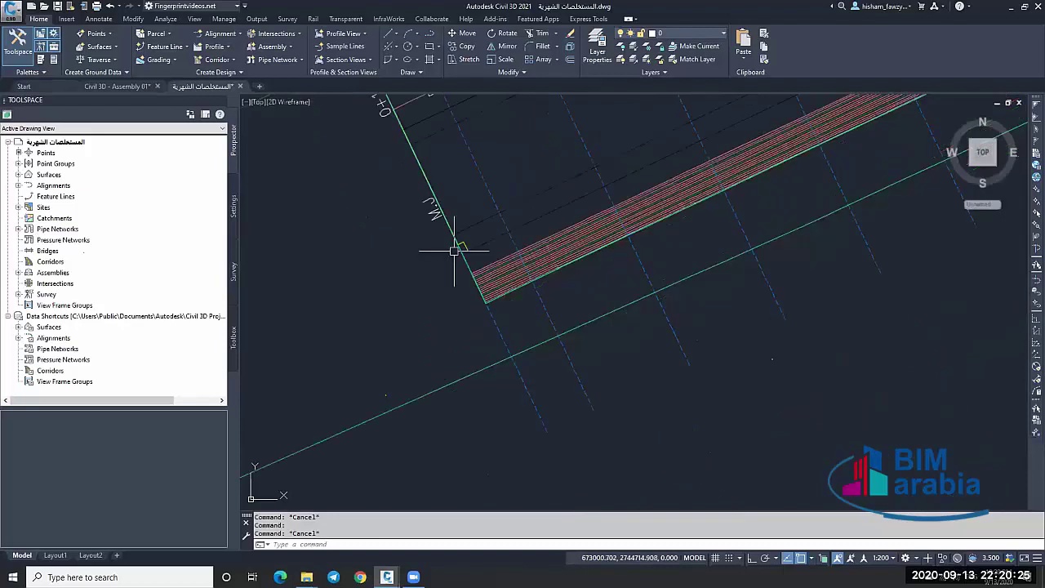
scroll(454, 251, down, 3)
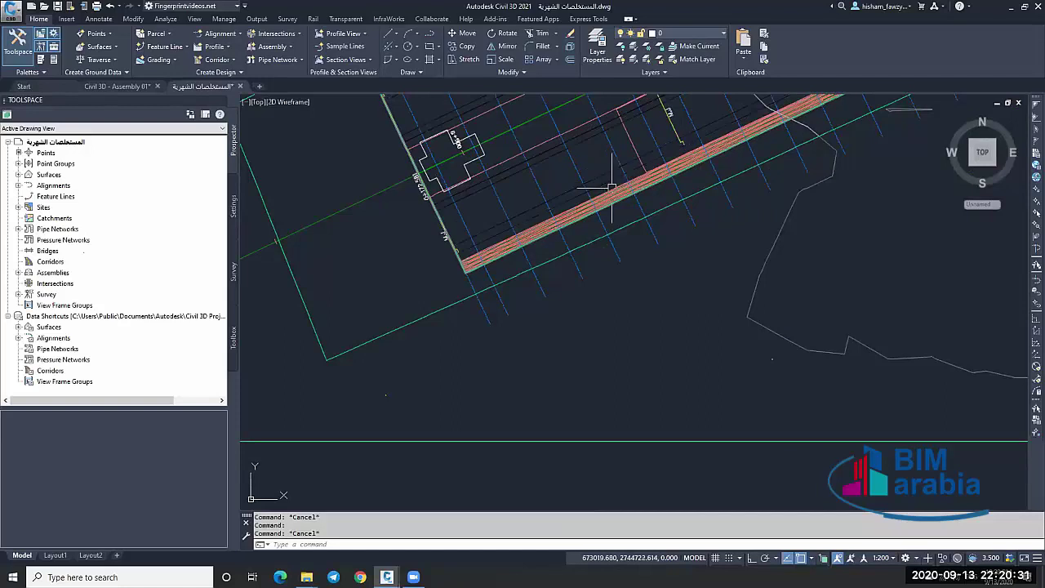
scroll(611, 188, down, 3)
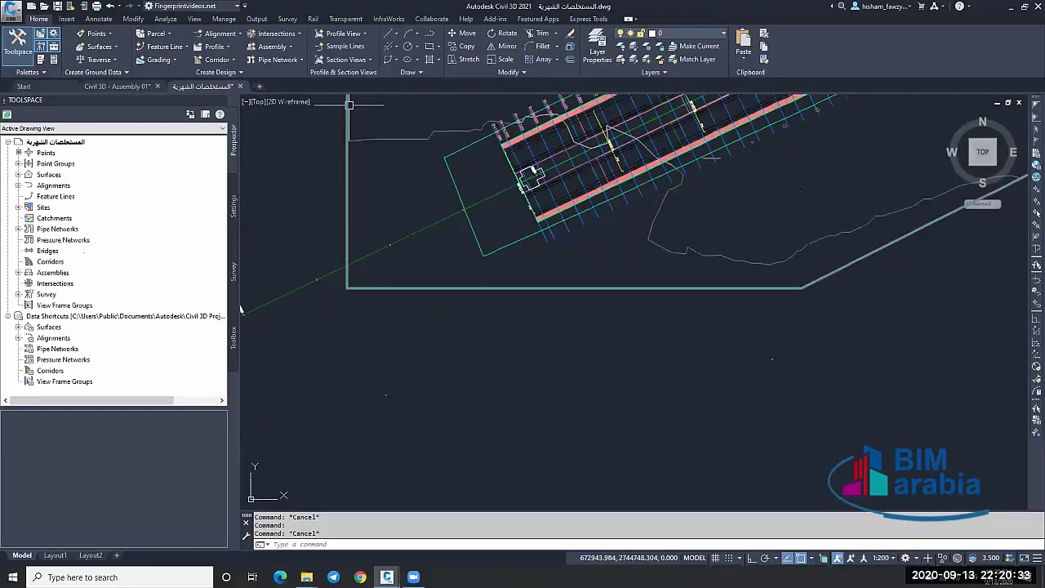
middle_drag(816, 245, 612, 245)
scroll(816, 214, up, 10)
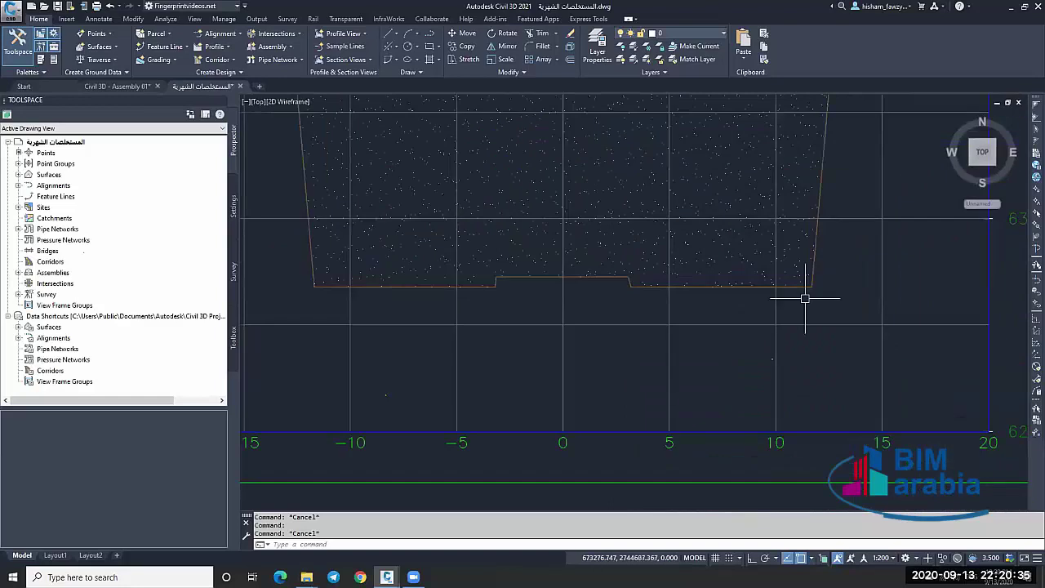
Zoom into the cross-section at station 0+172.59, then zoom back out to the corridor plan.
scroll(805, 298, up, 2)
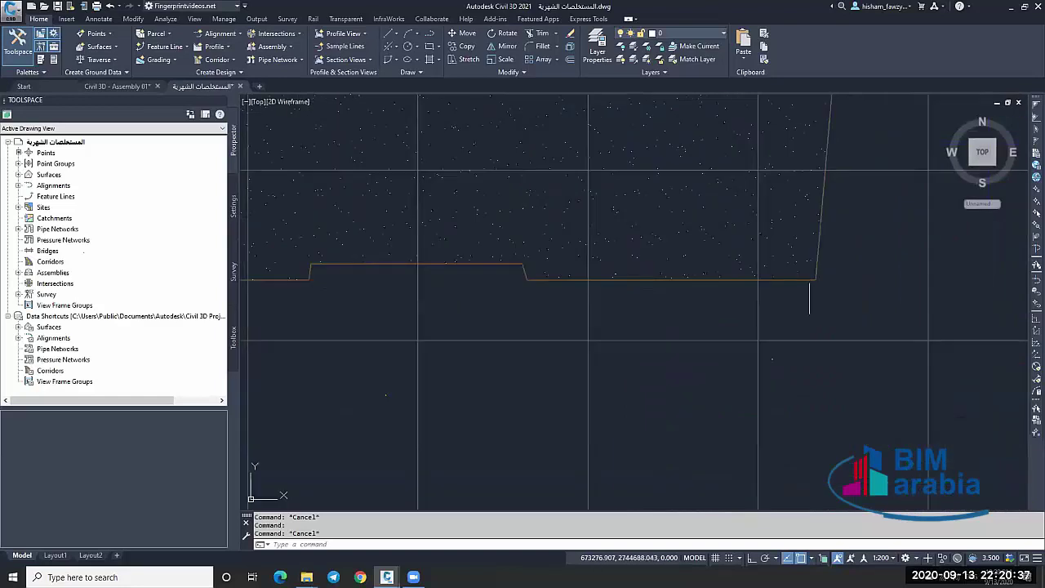
scroll(796, 213, down, 5)
scroll(719, 114, up, 3)
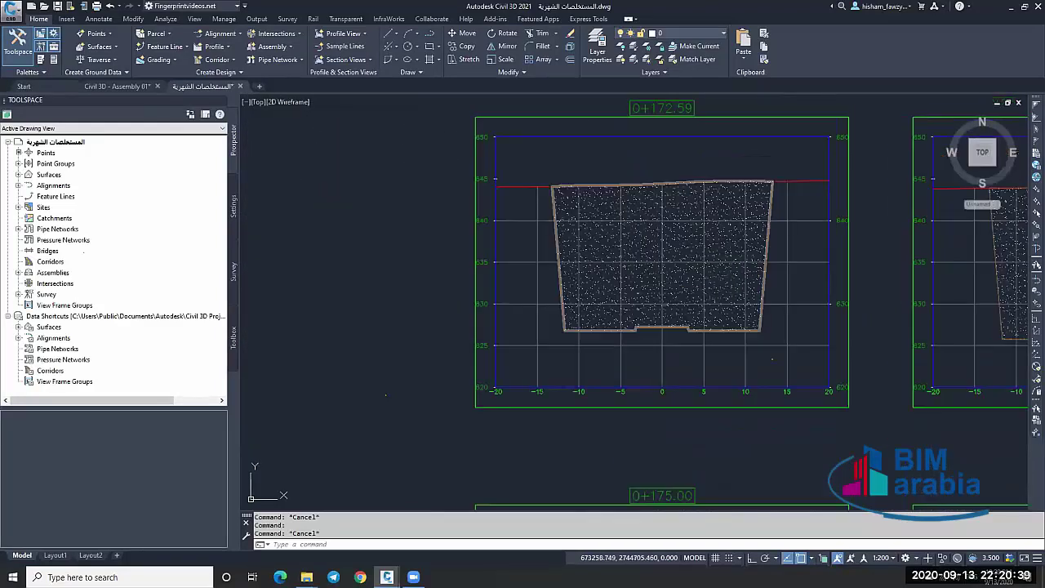
scroll(553, 182, up, 1)
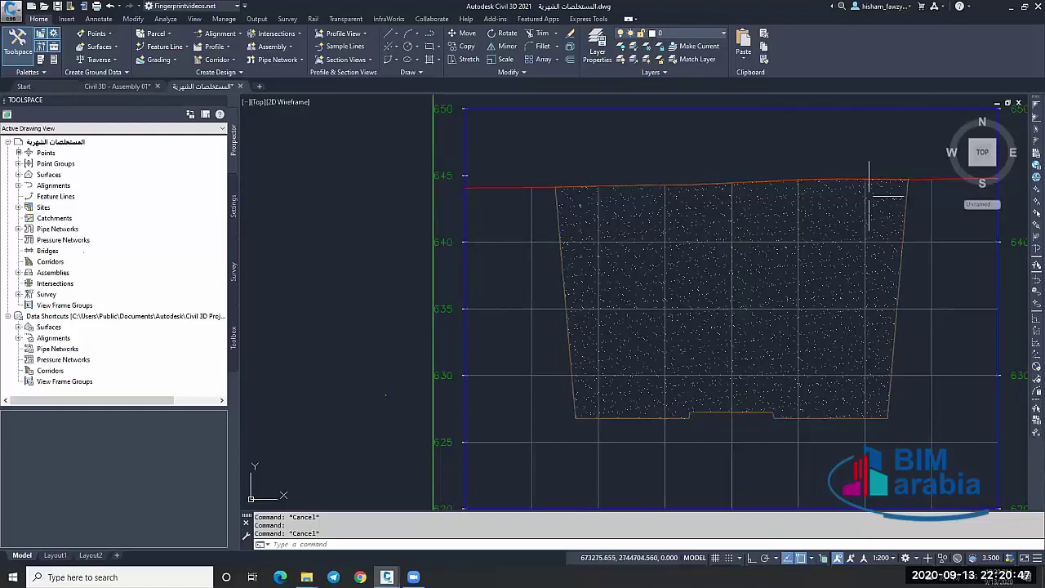
scroll(581, 196, down, 5)
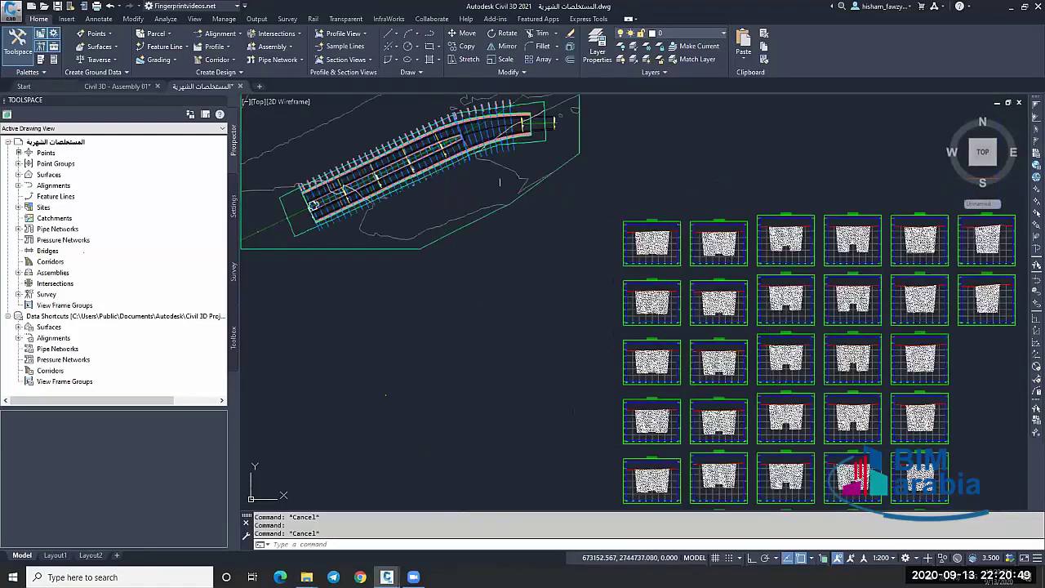
In Prospector, expand LINE-6's Definition to list its breaklines, showing Breakline set1.
click(499, 181)
scroll(499, 181, up, 4)
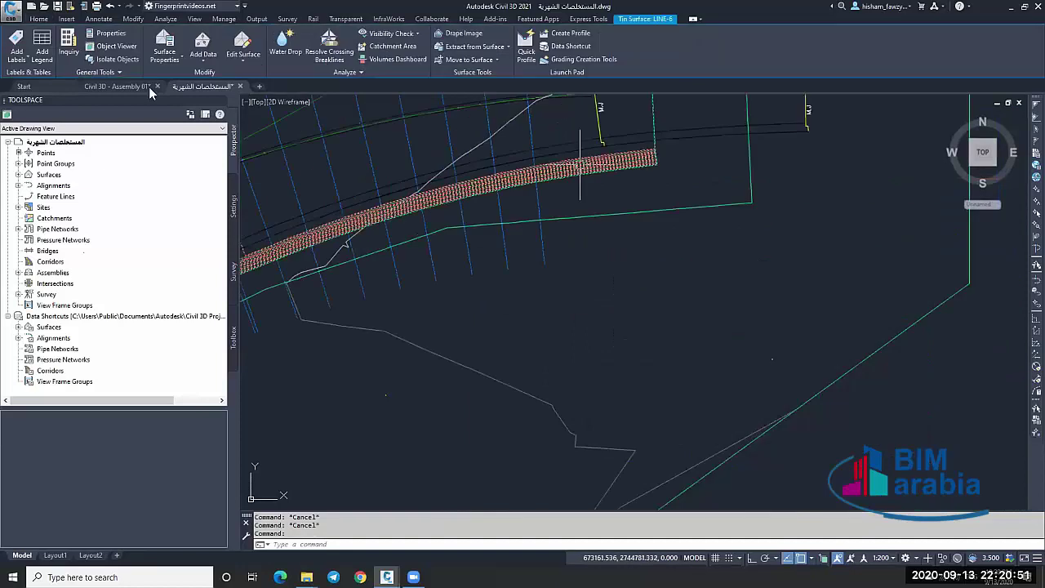
click(18, 175)
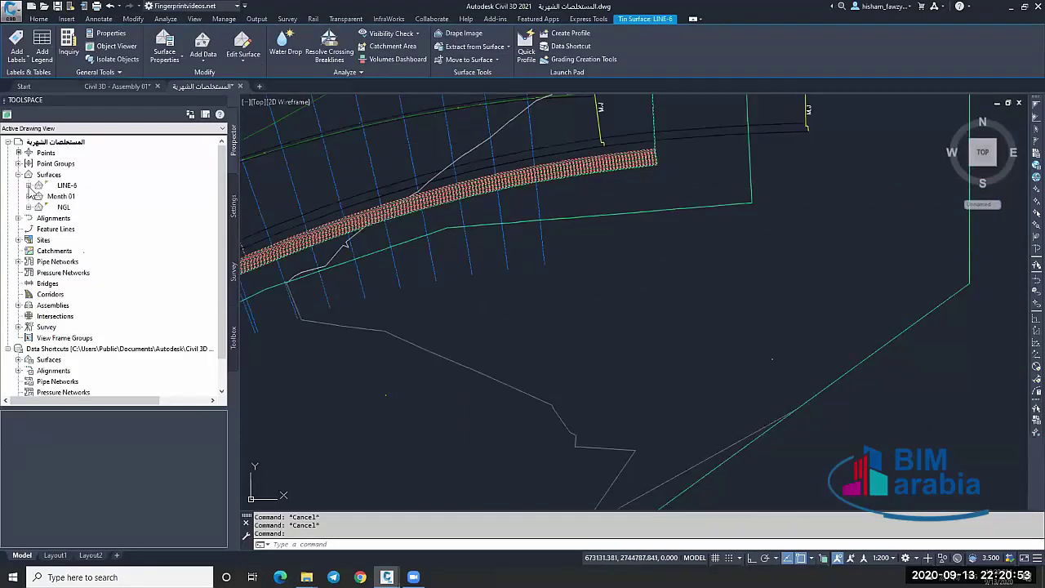
click(28, 186)
click(39, 219)
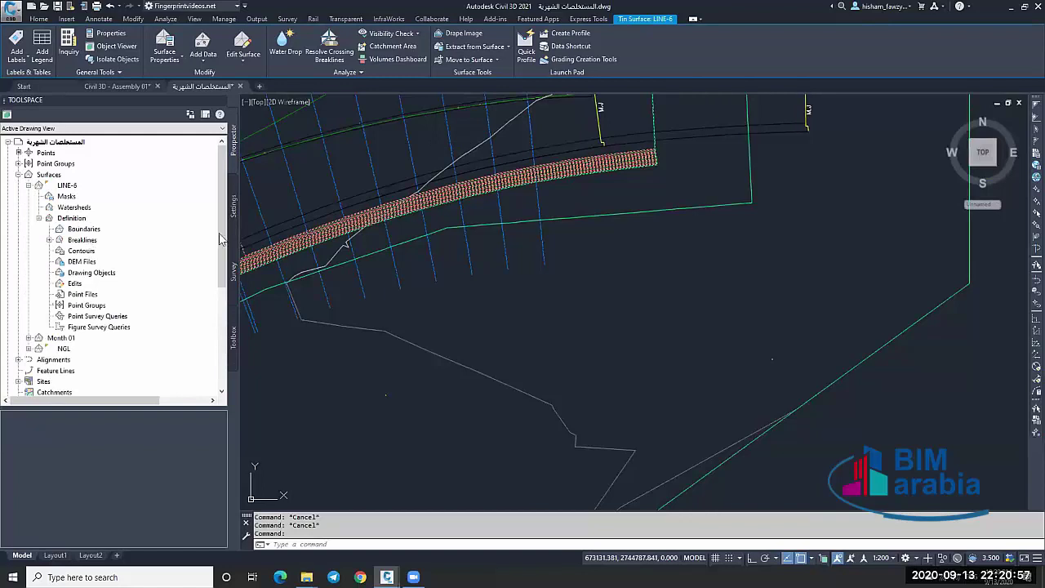
click(84, 241)
scroll(530, 172, up, 3)
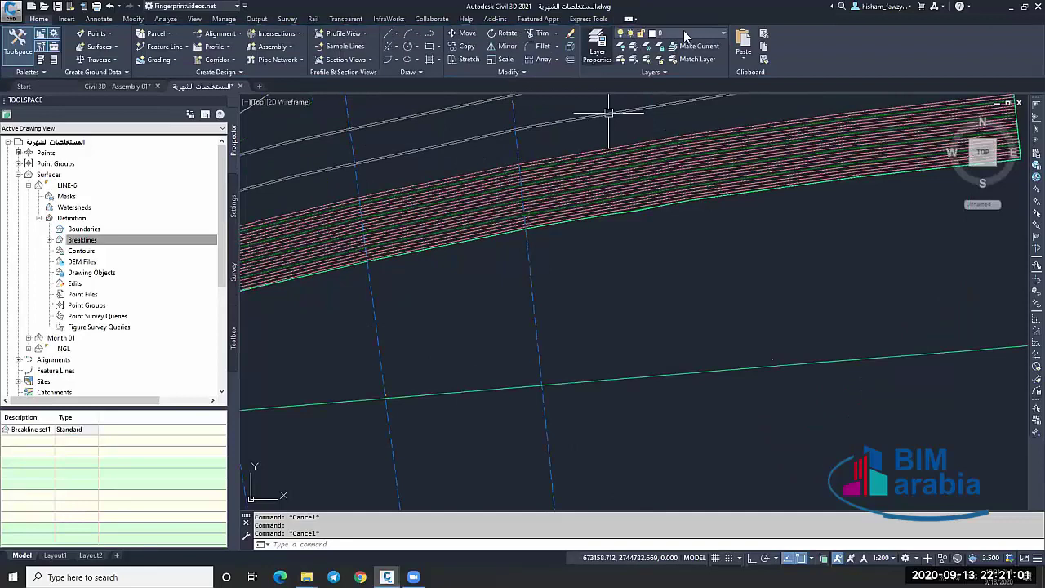
Check the Layer drop-down without changing it, then select the LINE-6 surface.
click(684, 32)
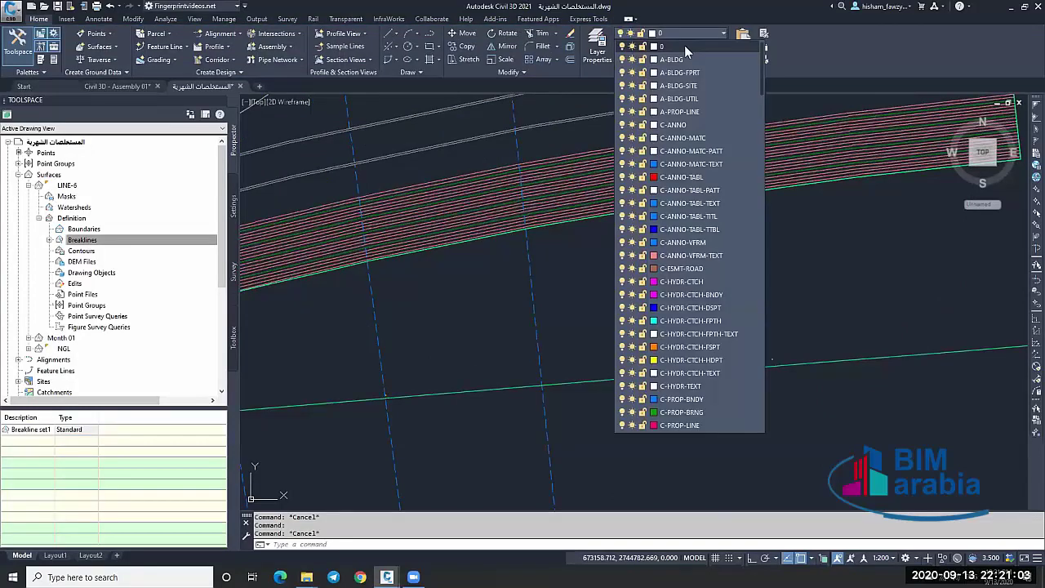
click(814, 230)
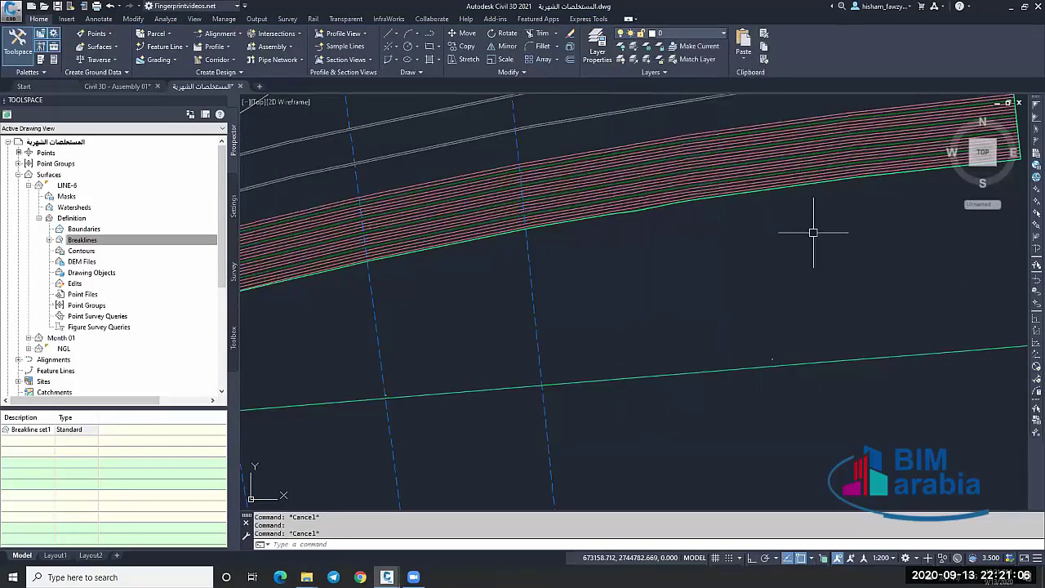
click(634, 184)
scroll(634, 185, down, 3)
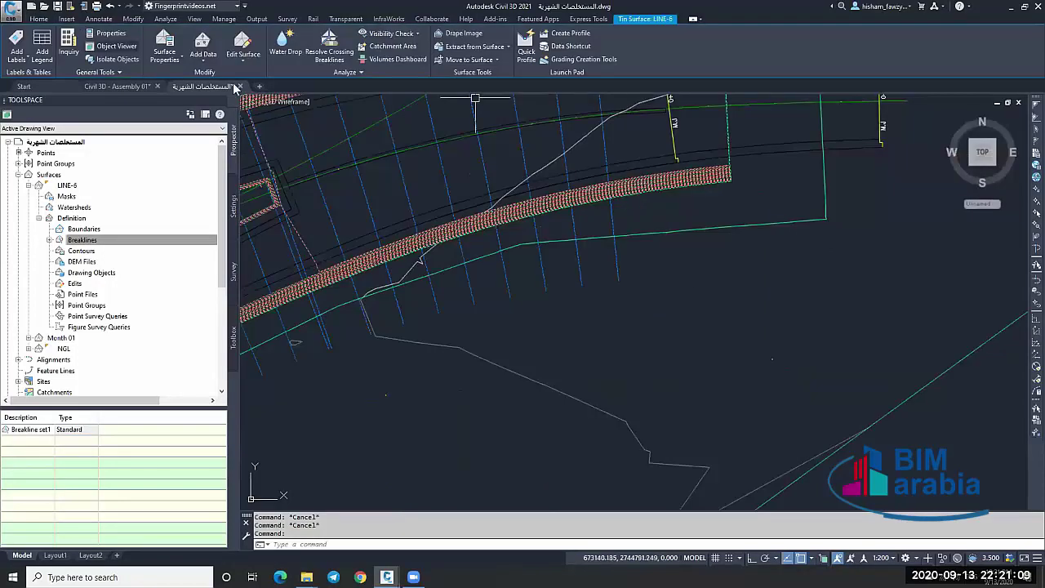
View LINE-6 in the Object Viewer, orbiting the channel, then close it and deselect.
double_click(613, 221)
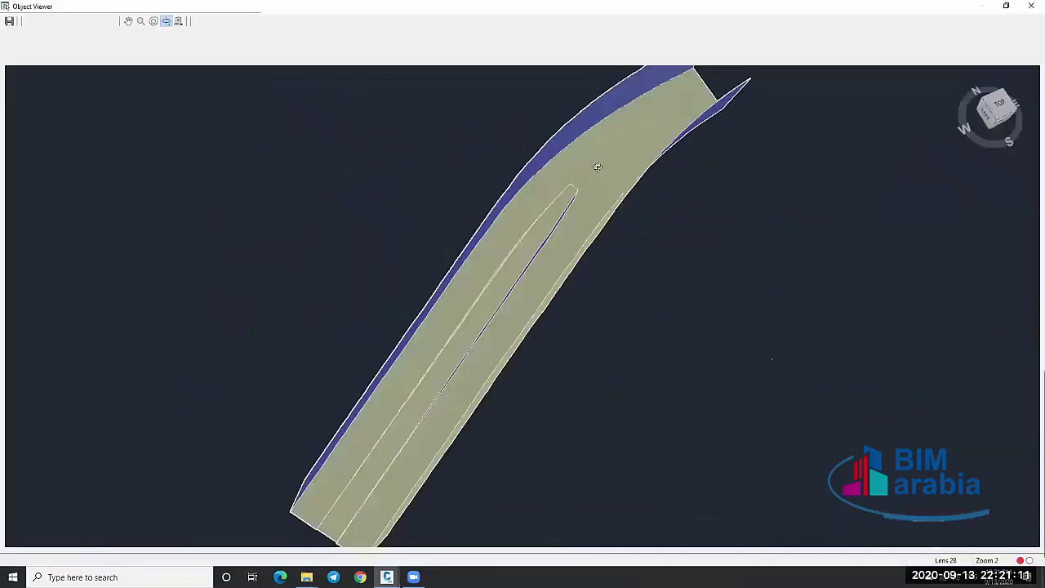
drag(592, 212, 467, 301)
scroll(491, 292, up, 3)
drag(455, 422, 418, 428)
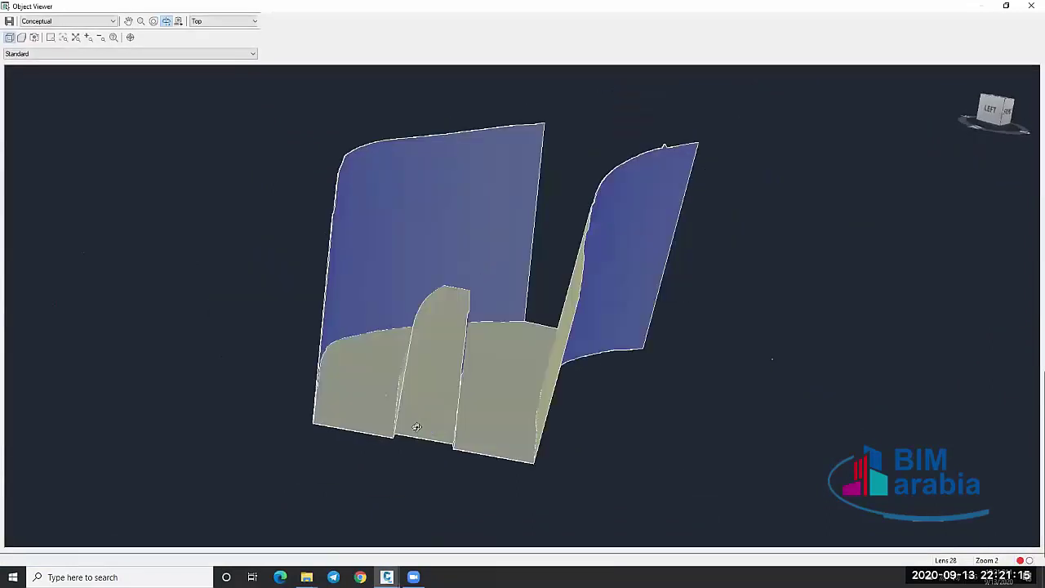
drag(406, 386, 438, 418)
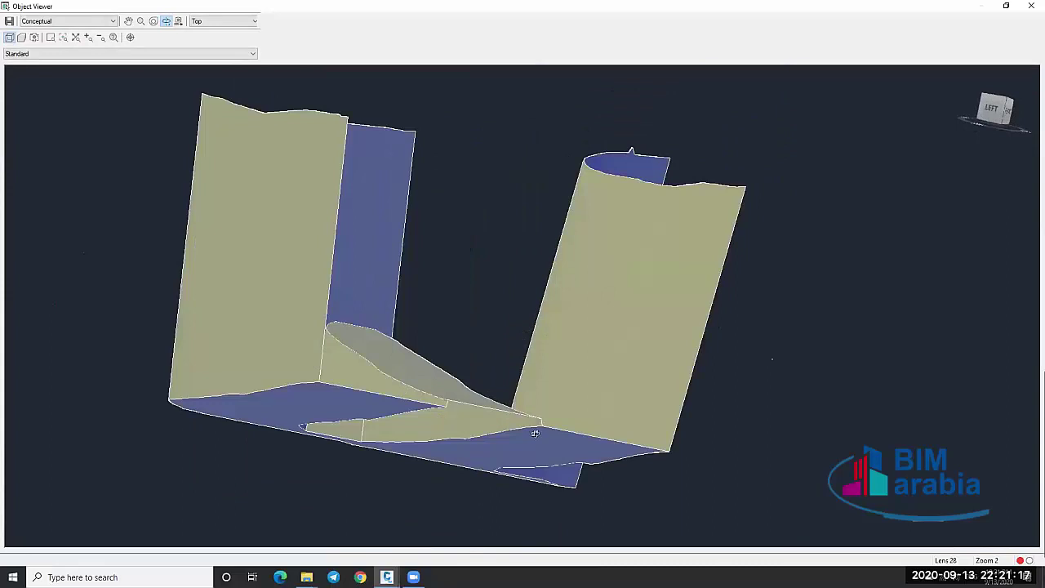
scroll(401, 313, down, 5)
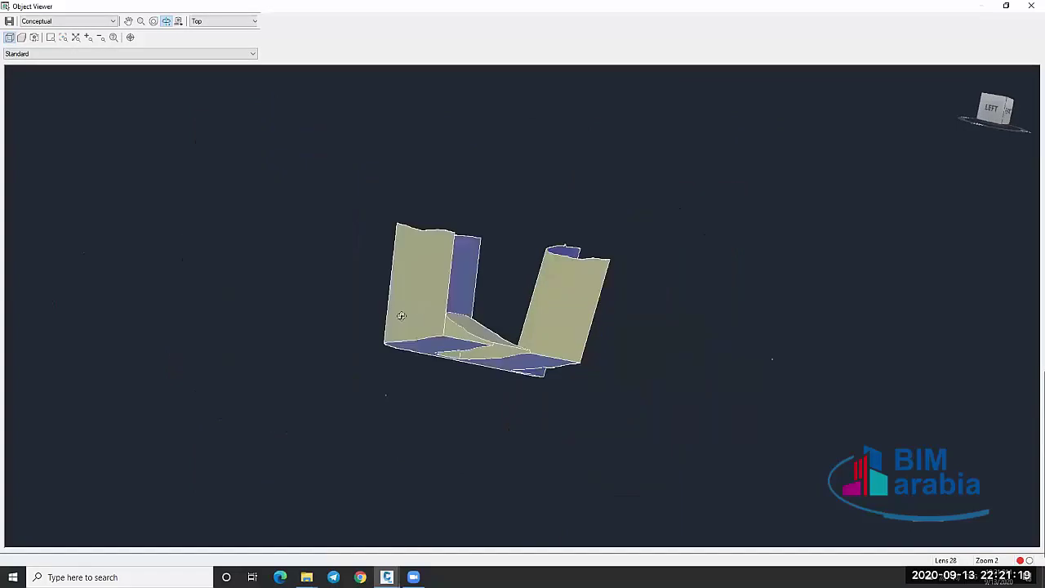
drag(511, 301, 519, 305)
scroll(519, 306, up, 5)
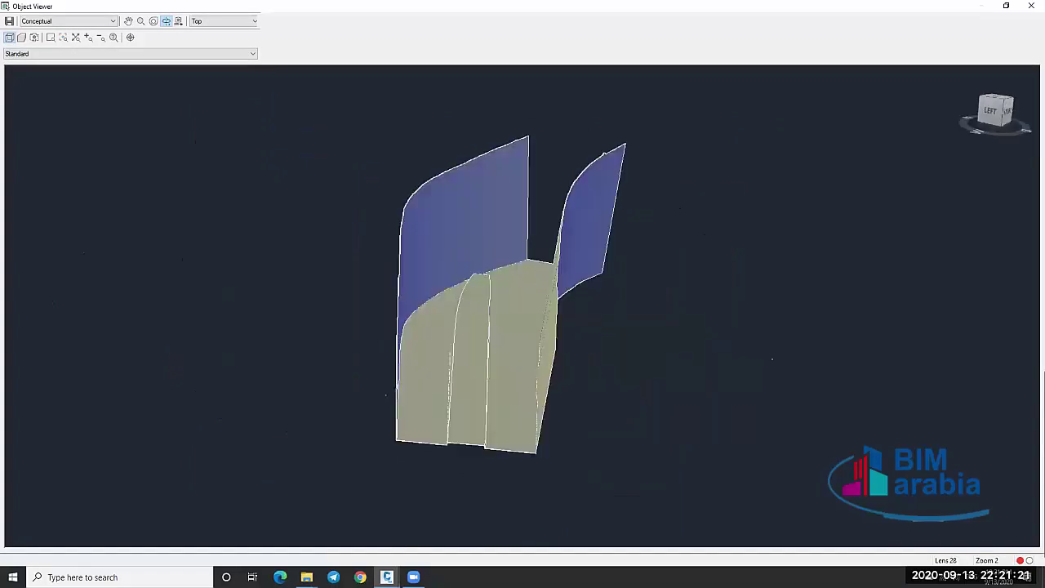
key(Escape)
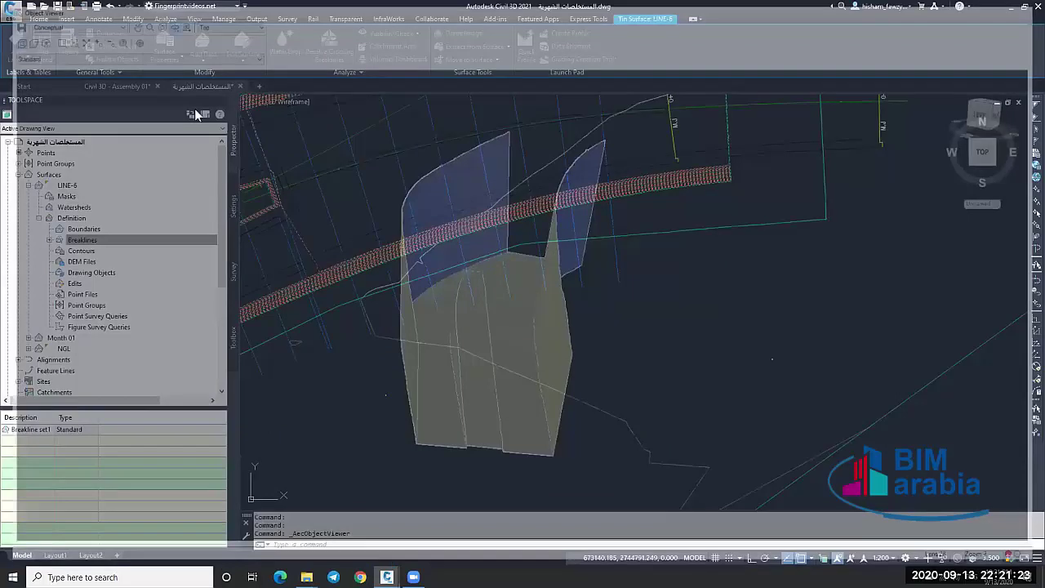
key(Escape)
key(Escape)
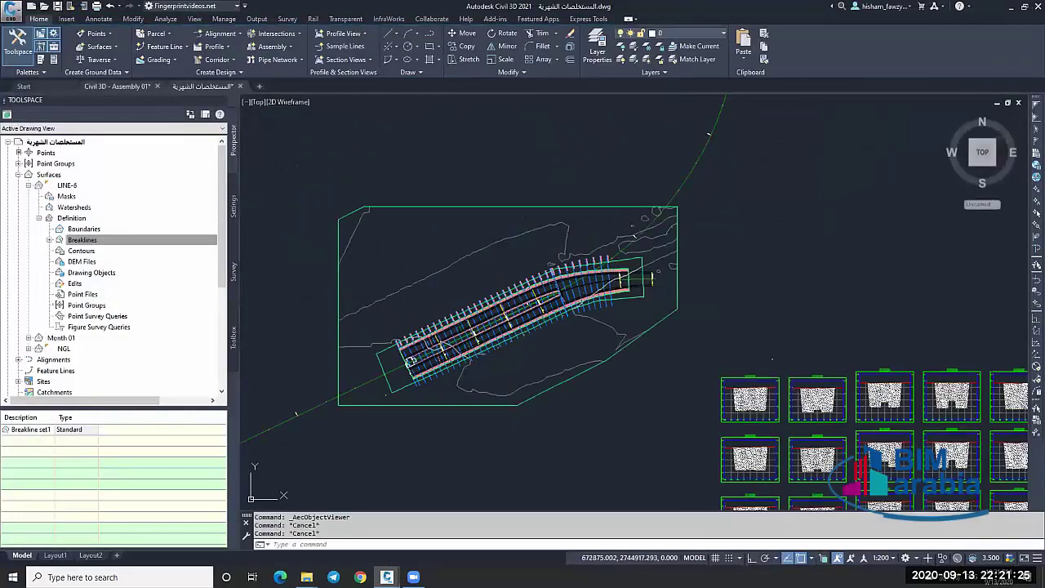
Switch with Ctrl+Tab to the Civil 3D - Assembly 01 drawing showing the graded pad.
key(ctrl+Tab)
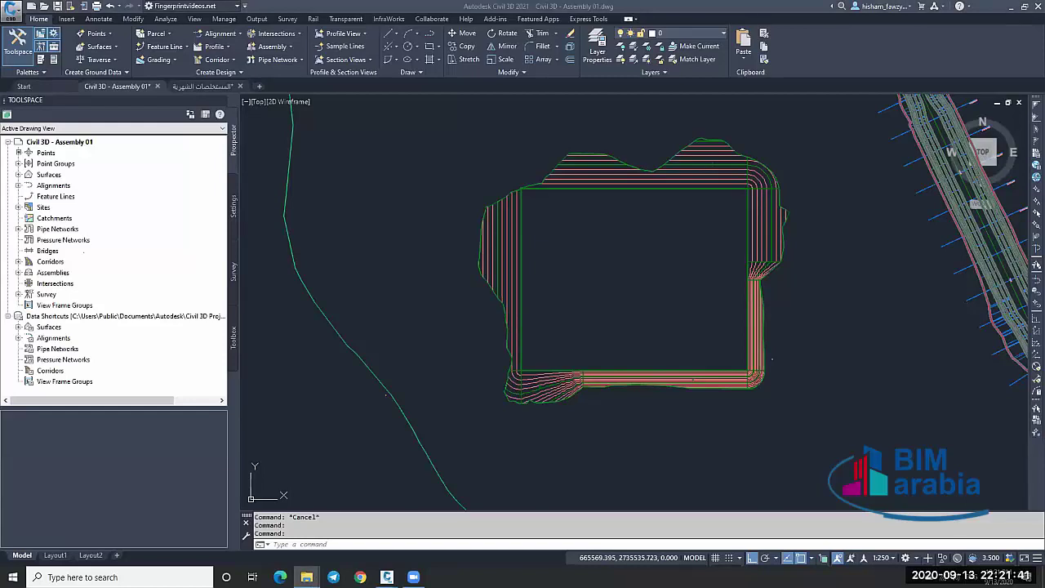
mouse_move(796, 280)
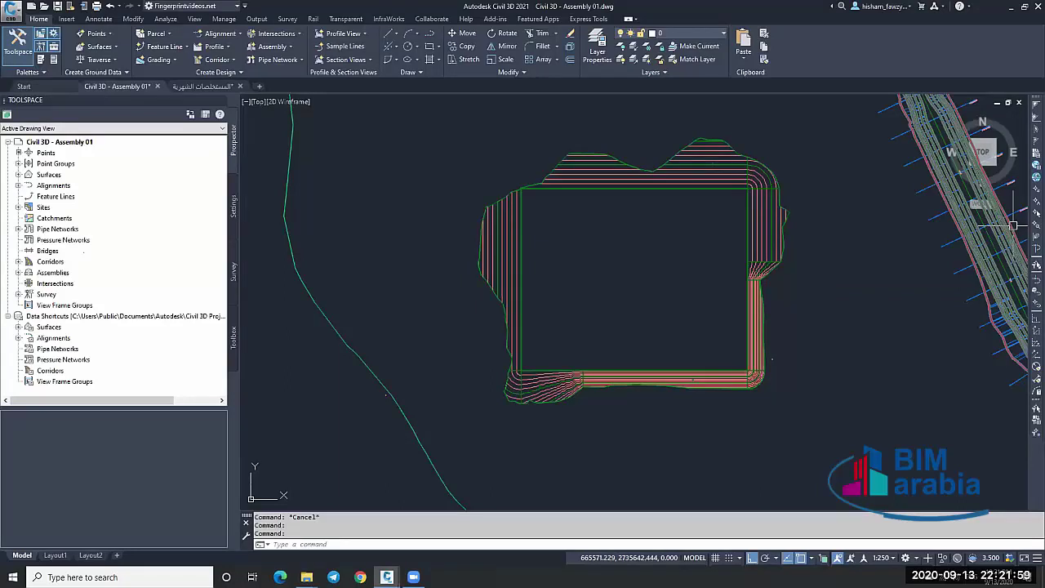
click(856, 332)
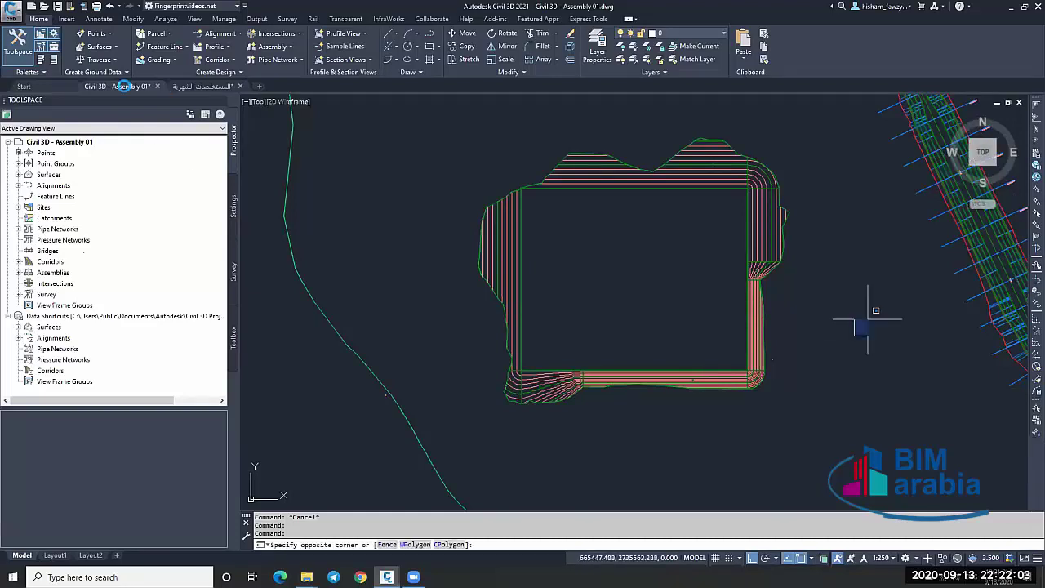
key(Escape)
scroll(865, 302, down, 2)
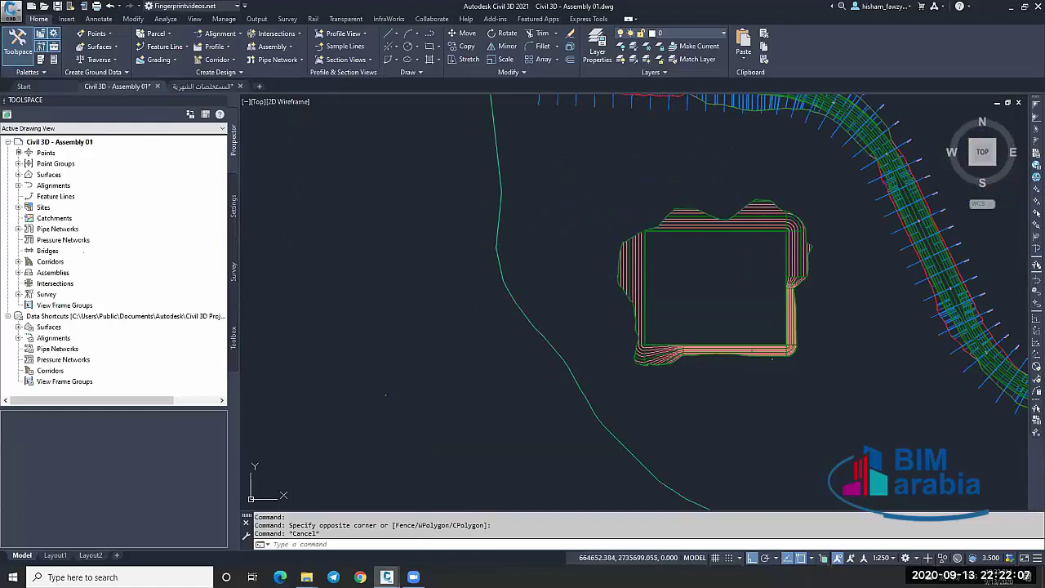
key(ctrl+Tab)
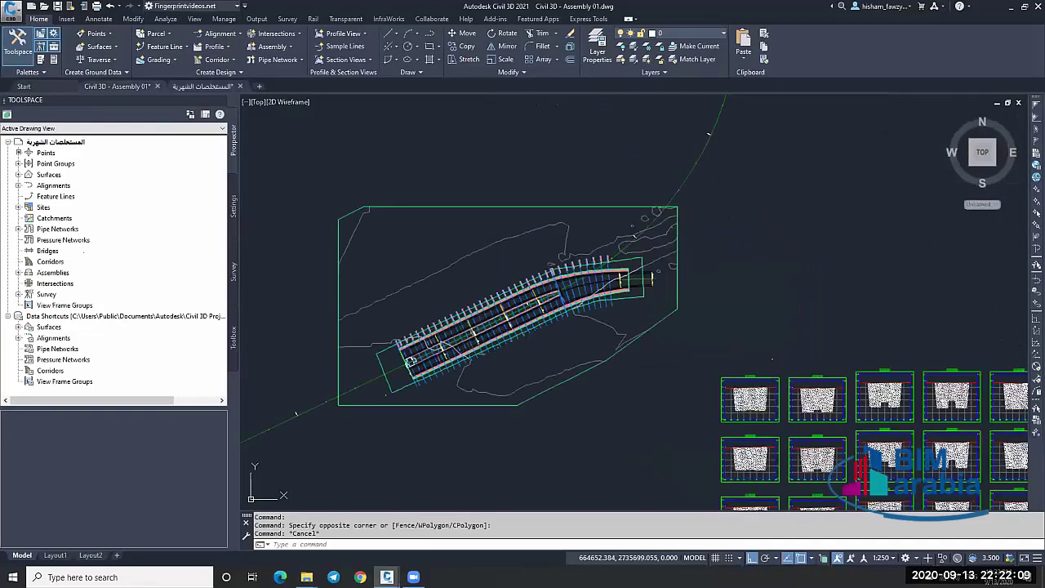
key(ctrl+Tab)
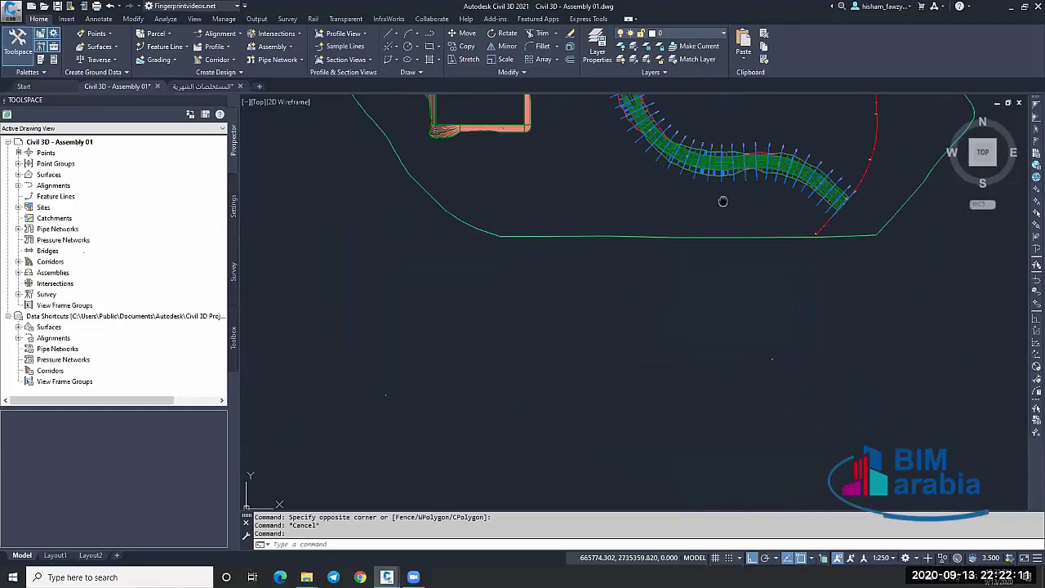
scroll(722, 201, up, 4)
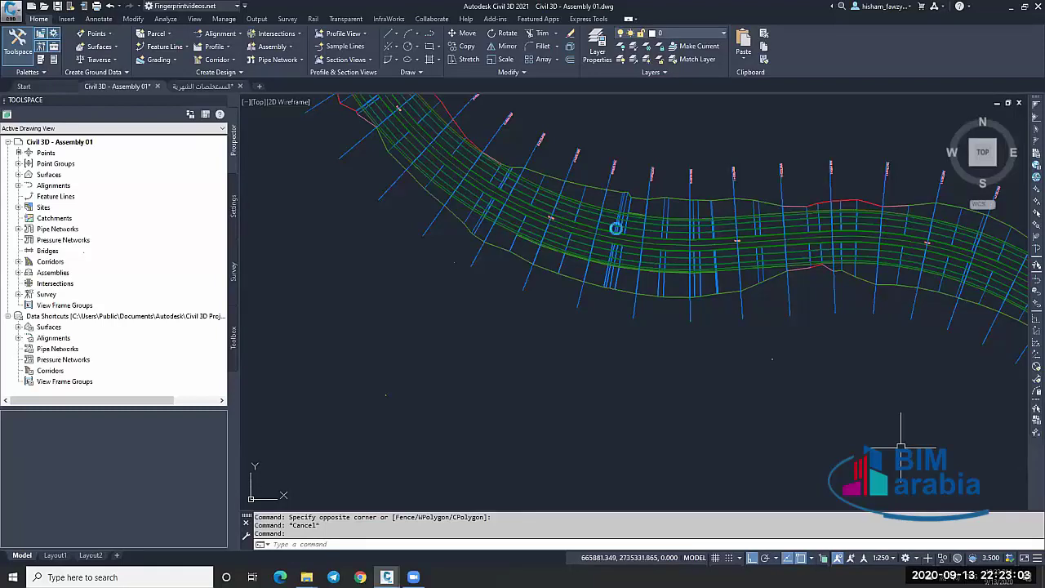
key(Escape)
scroll(901, 448, down, 6)
scroll(556, 229, up, 4)
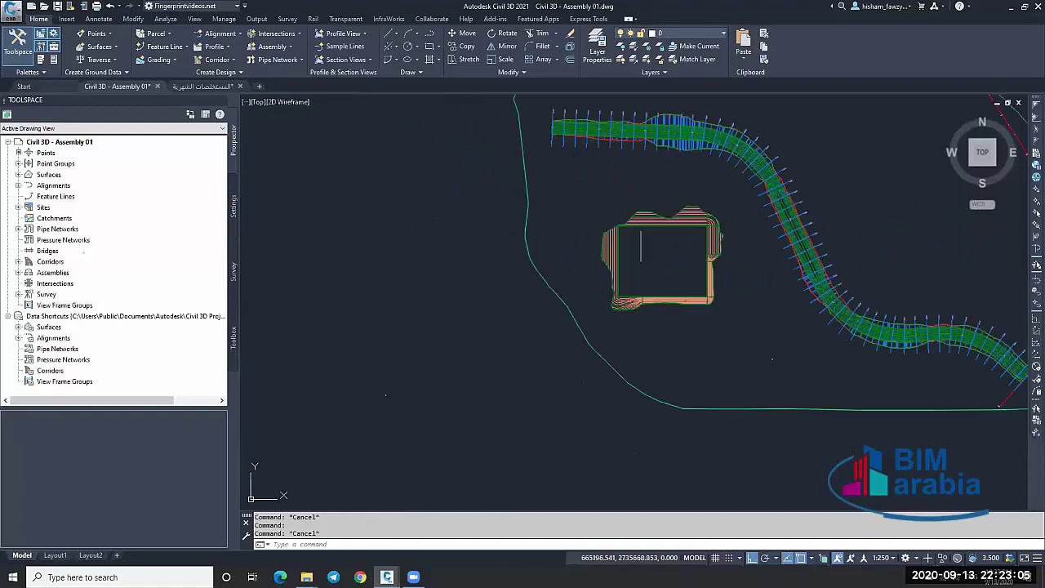
text(RE)
key(Return)
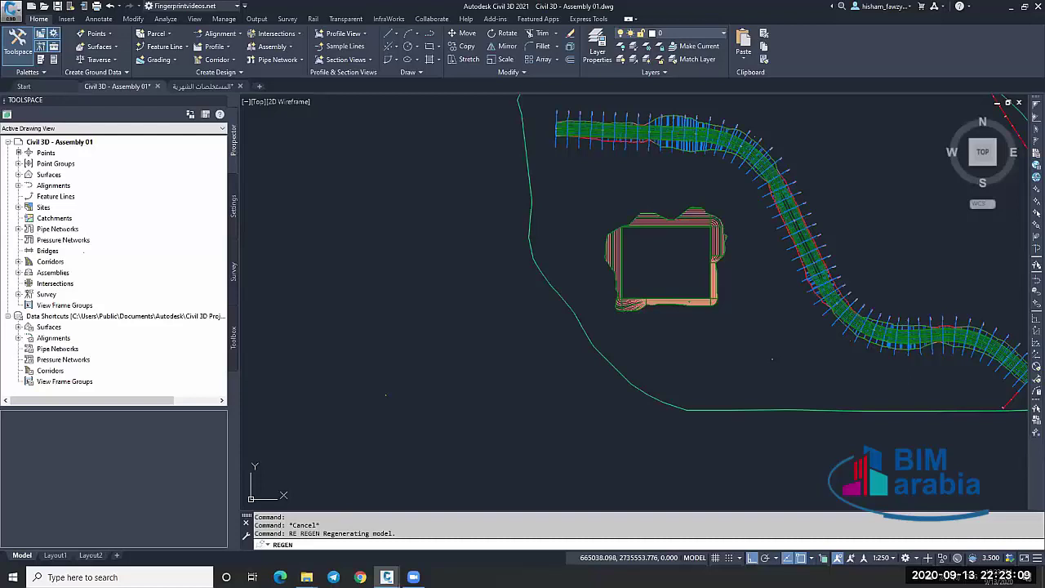
key(Escape)
scroll(679, 361, up, 2)
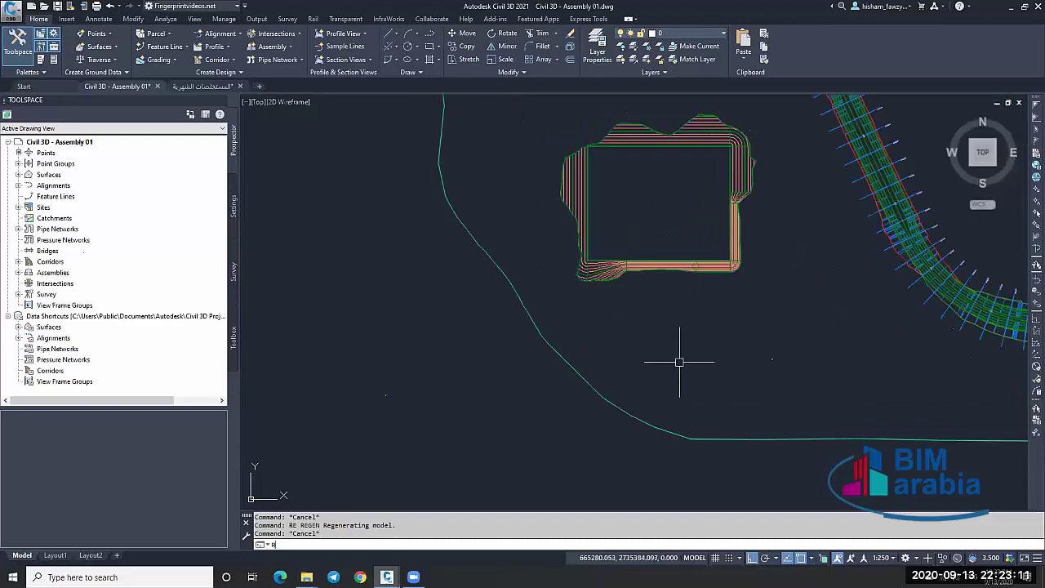
Draw a rectangle with RECTANG below the building pad.
text(REC)
key(Return)
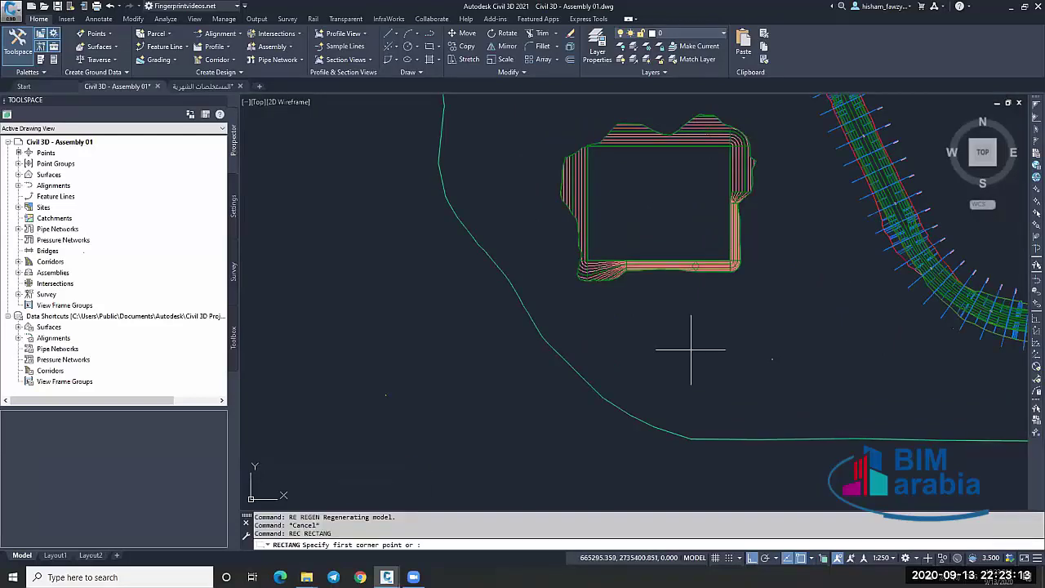
click(692, 358)
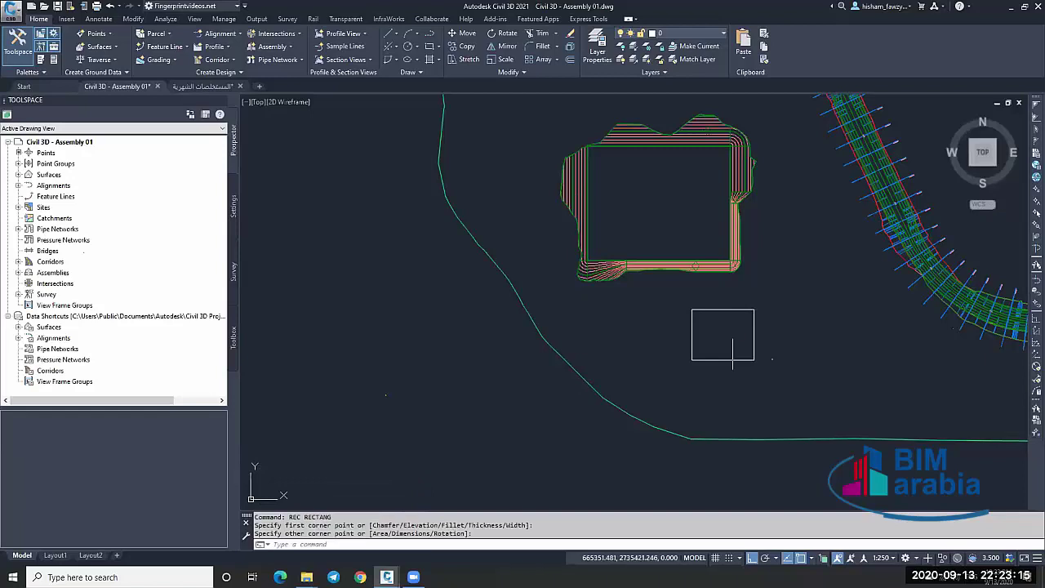
scroll(731, 334, up, 3)
key(Escape)
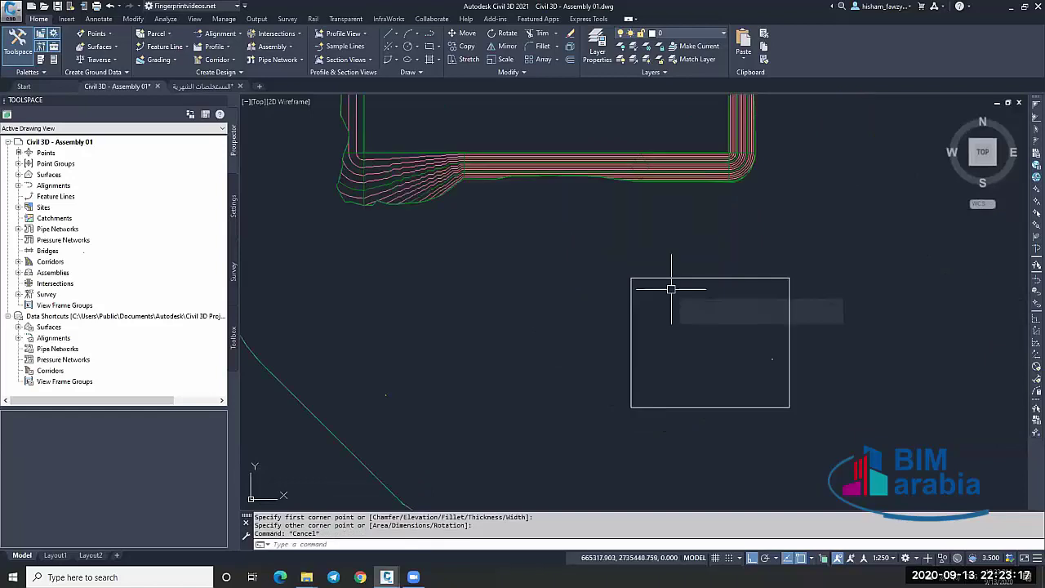
Draw a diagonal polyline with Ortho off and stretch its end onto the rectangle's top-left corner.
text(pl)
key(Return)
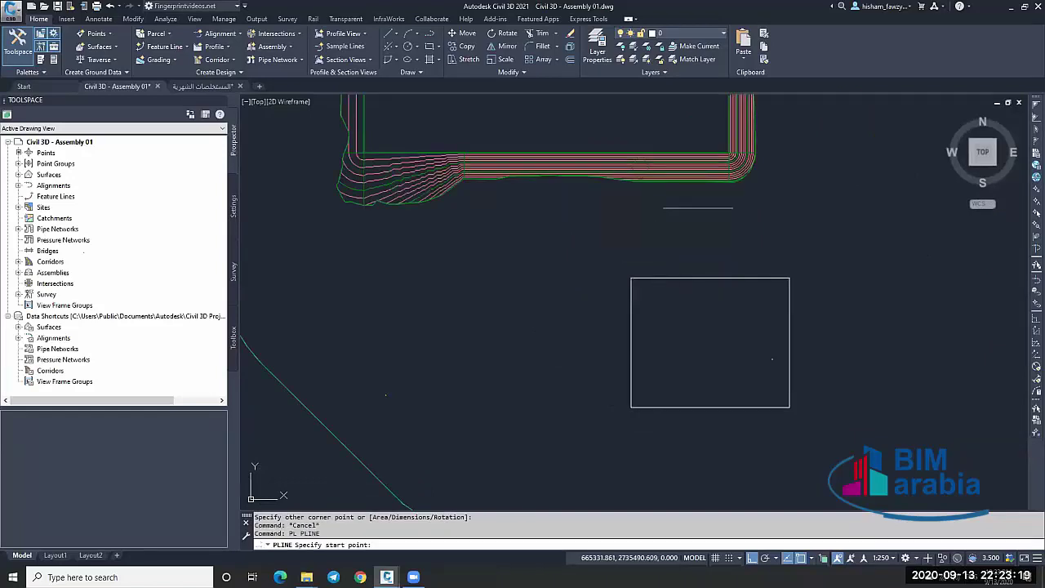
click(700, 206)
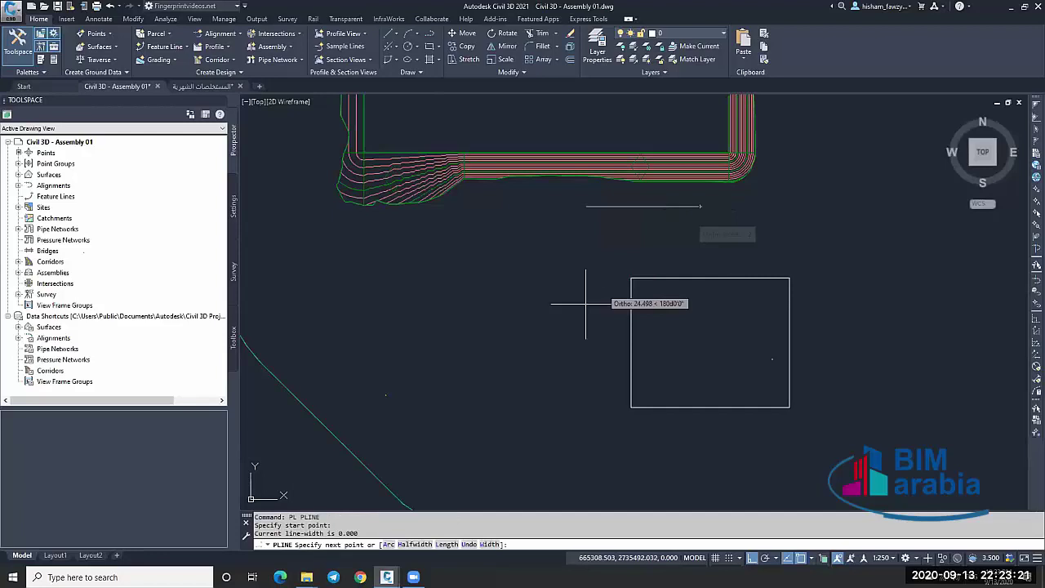
key(F8)
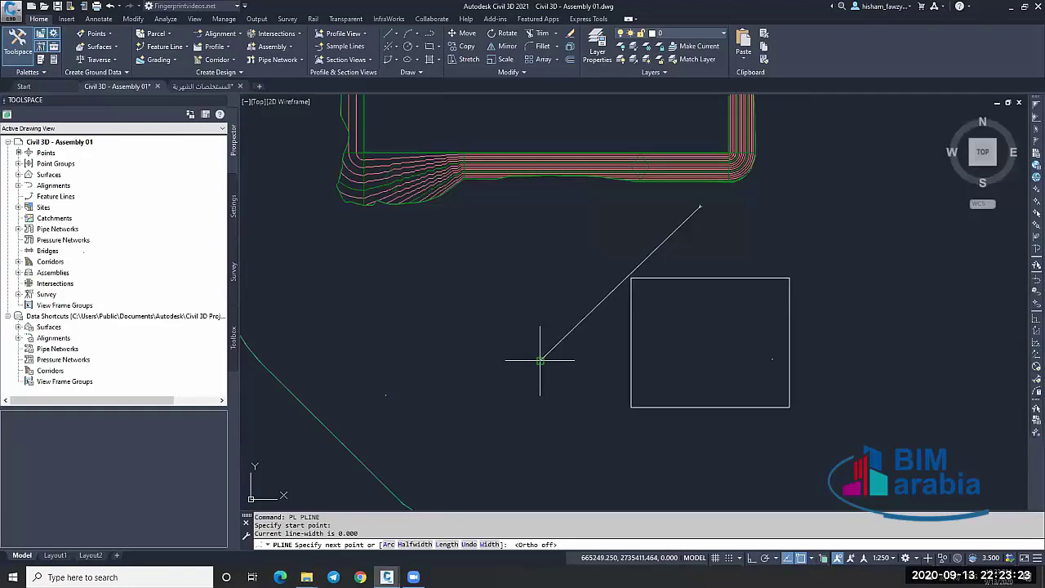
click(540, 359)
key(Escape)
scroll(623, 277, up, 3)
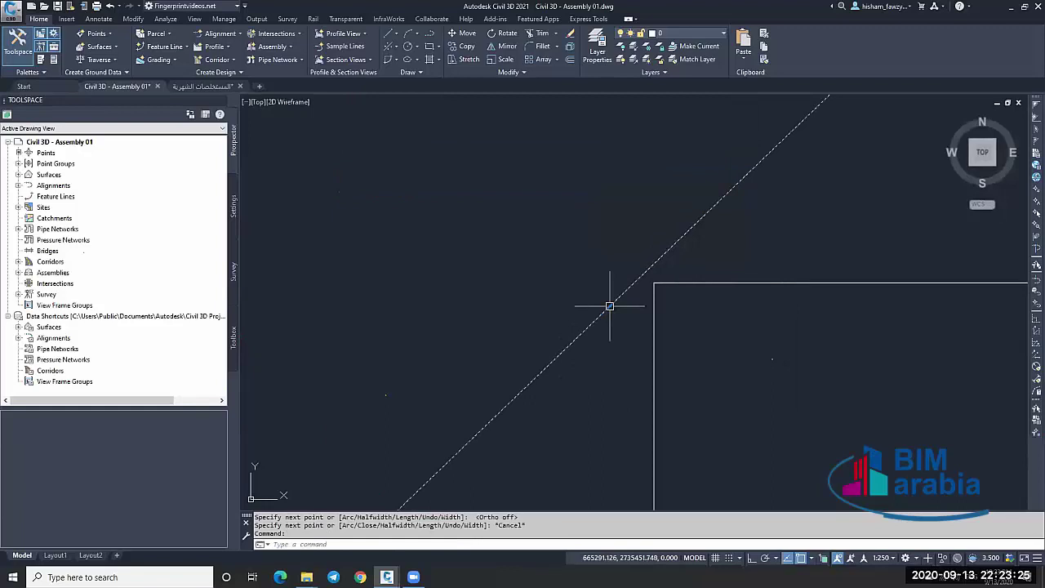
click(609, 306)
click(653, 284)
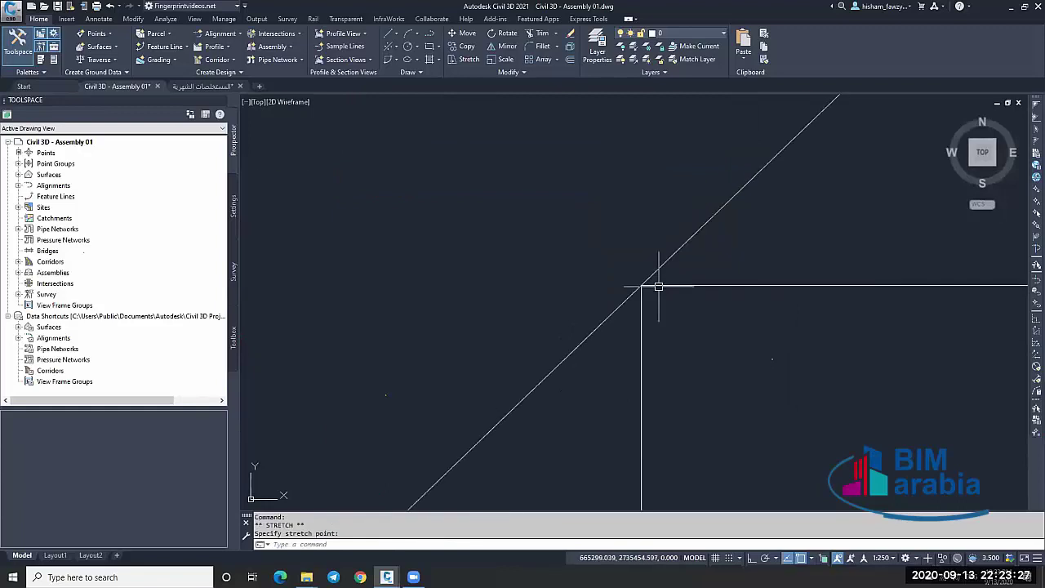
scroll(658, 286, down, 3)
scroll(707, 289, up, 3)
key(Escape)
key(Escape)
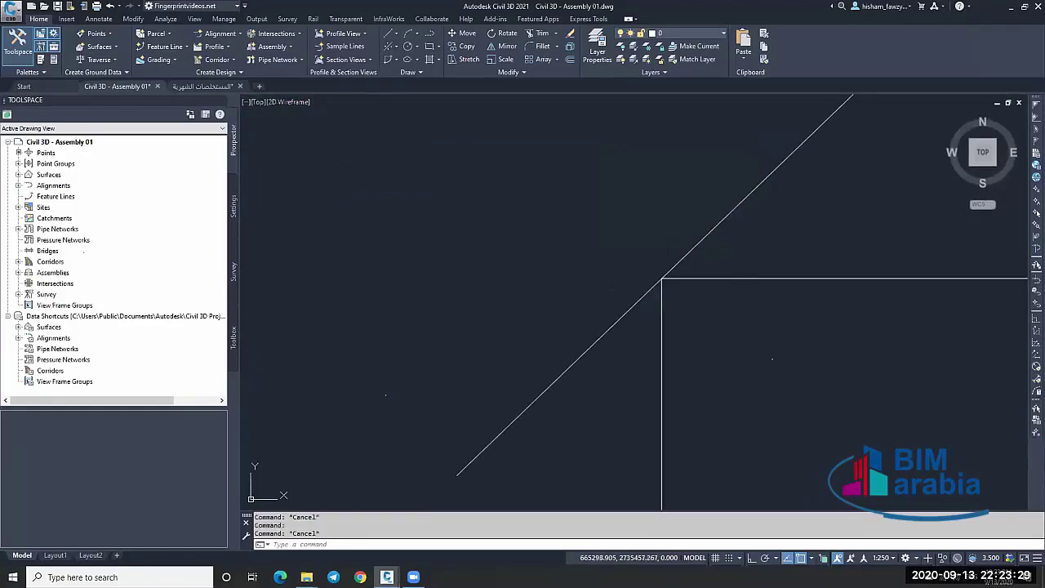
Set the diagonal polyline's Elevation to 650 in Properties.
double_click(613, 325)
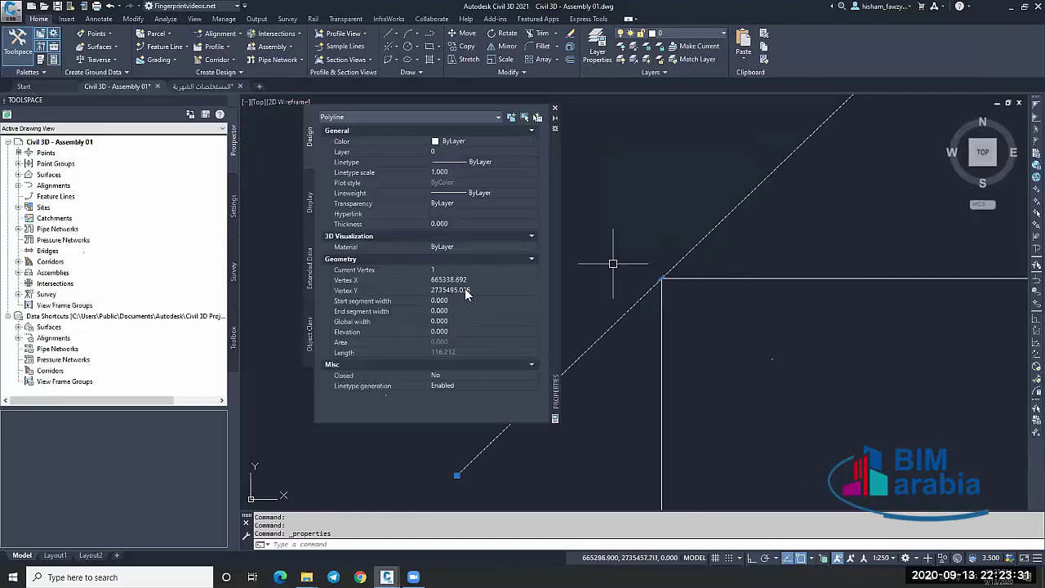
click(456, 331)
key(Return)
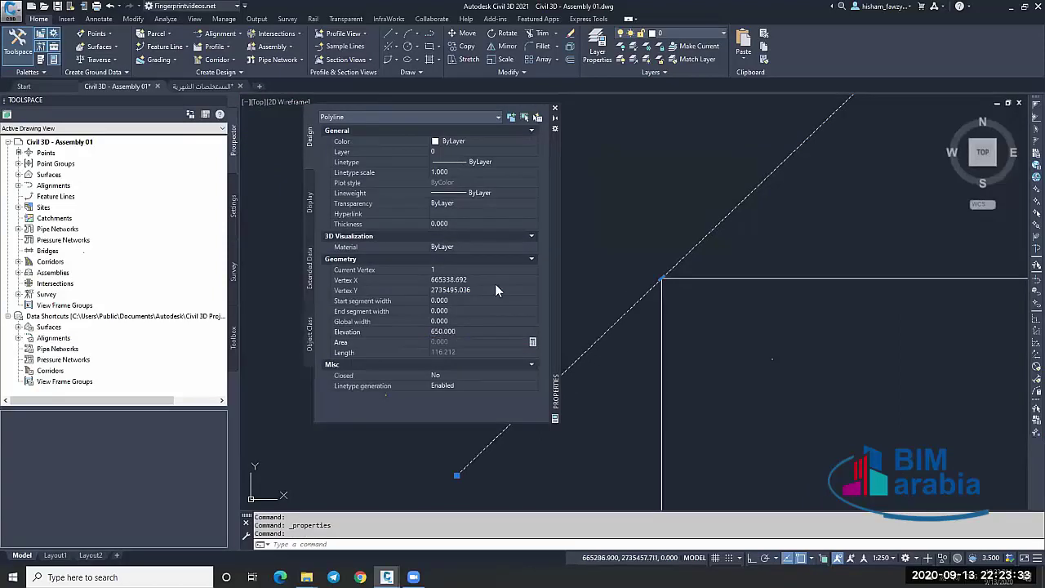
click(555, 108)
scroll(544, 203, down, 8)
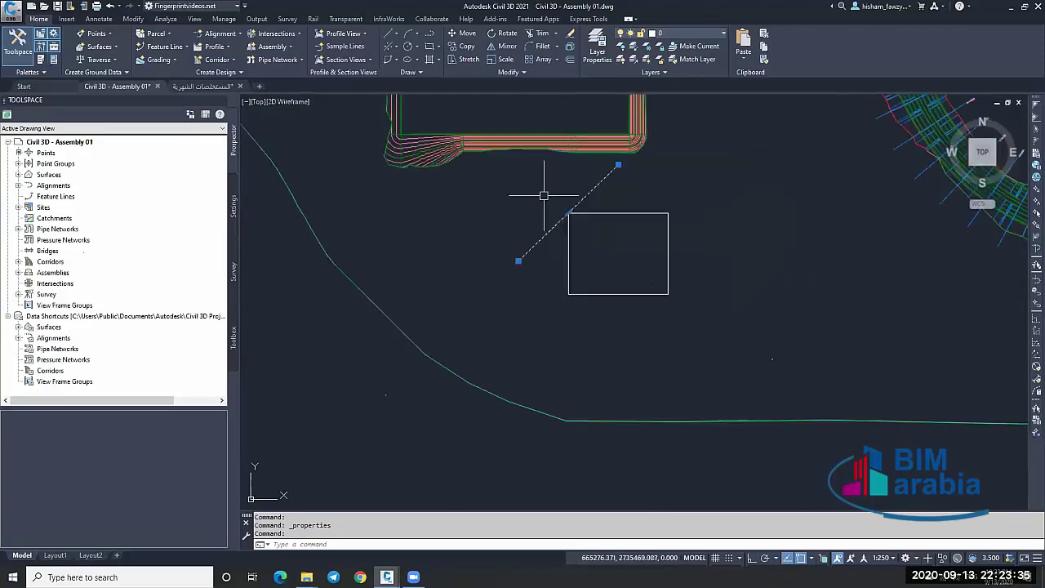
scroll(564, 201, up, 6)
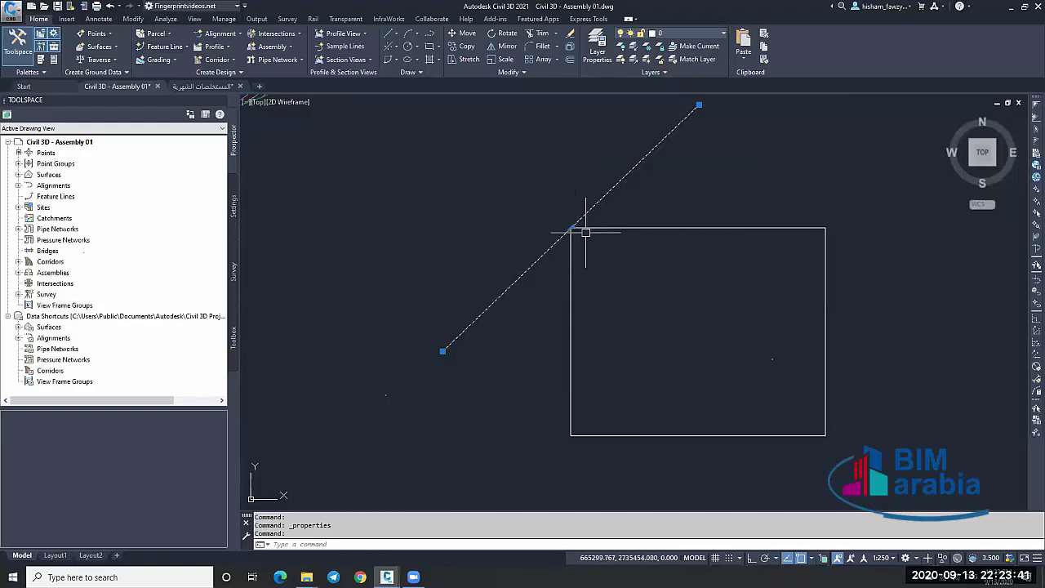
Convert the polyline into a Site 1 feature line with elevation 650 m, then select it.
click(170, 46)
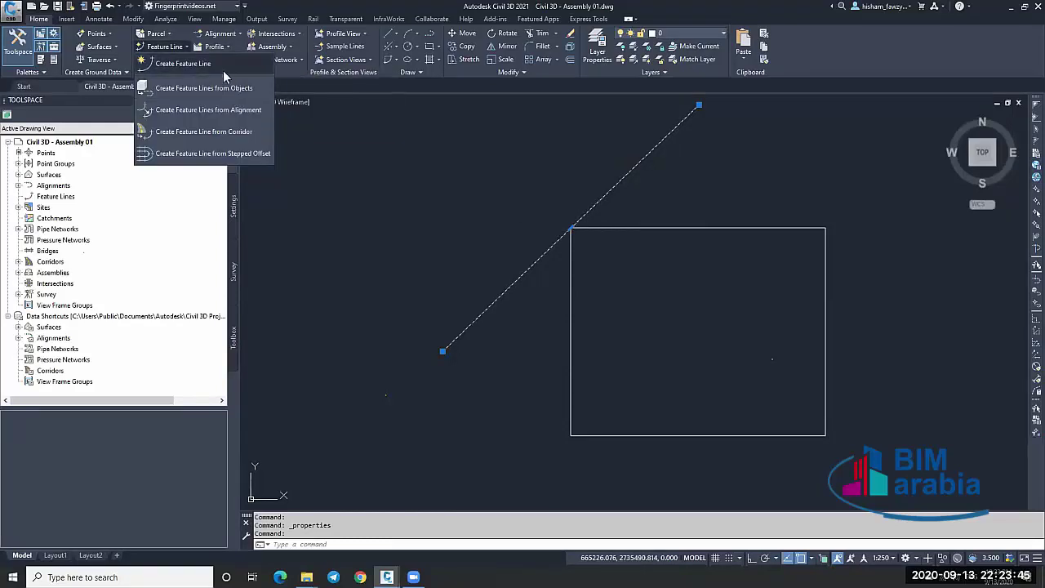
click(228, 87)
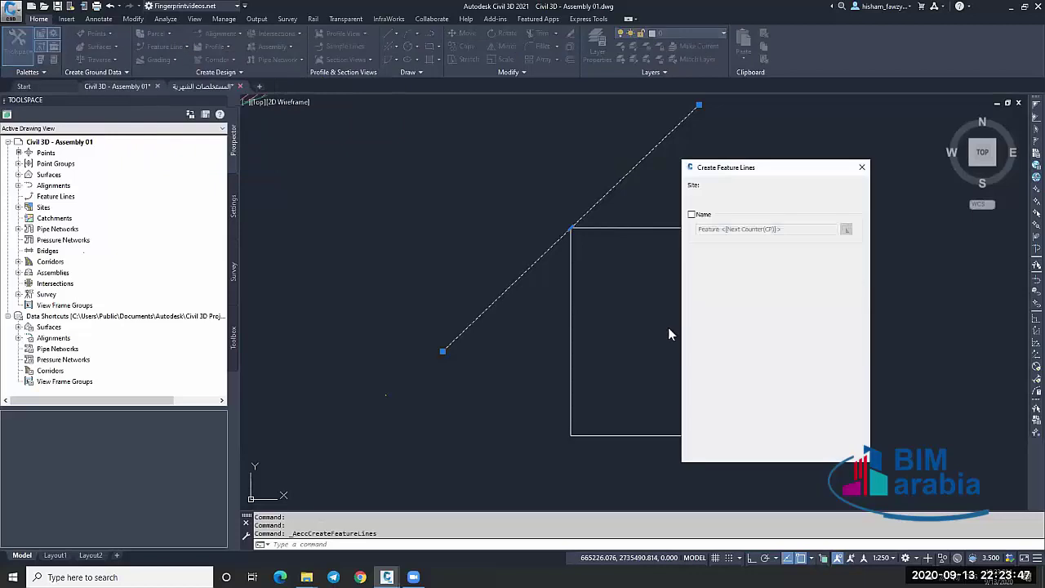
click(729, 445)
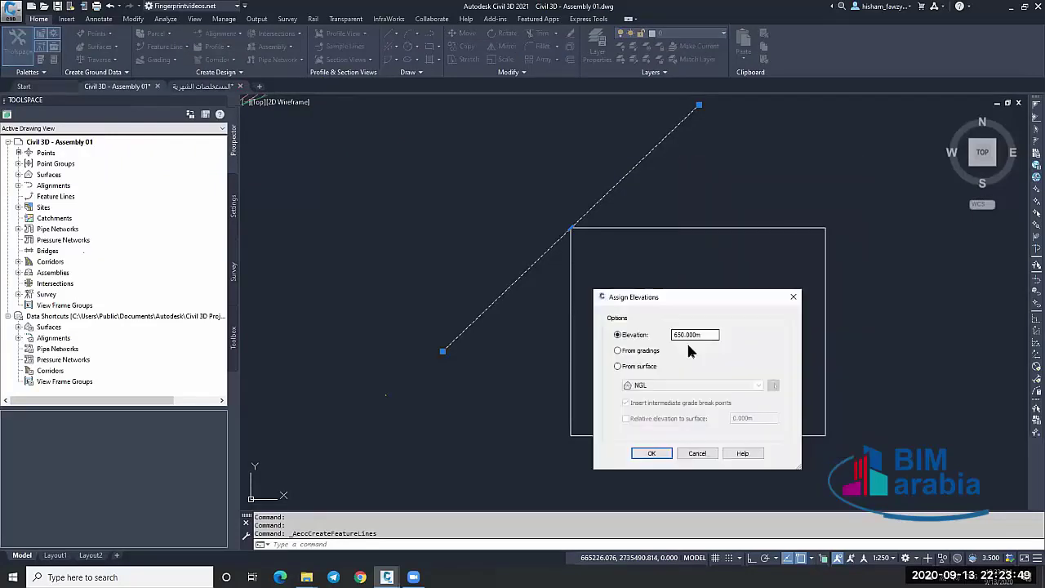
click(651, 453)
scroll(606, 266, down, 2)
key(Escape)
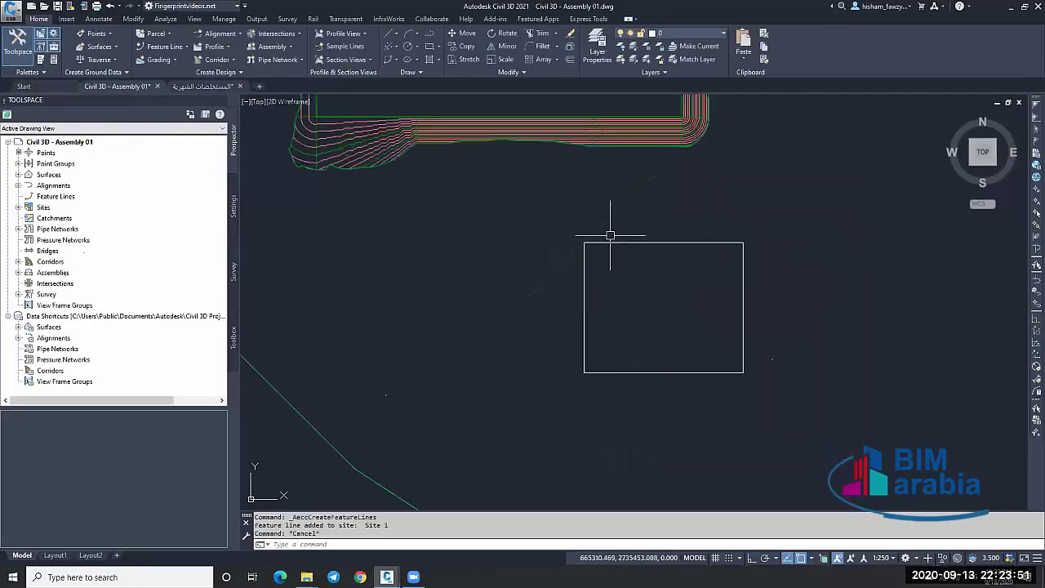
click(611, 215)
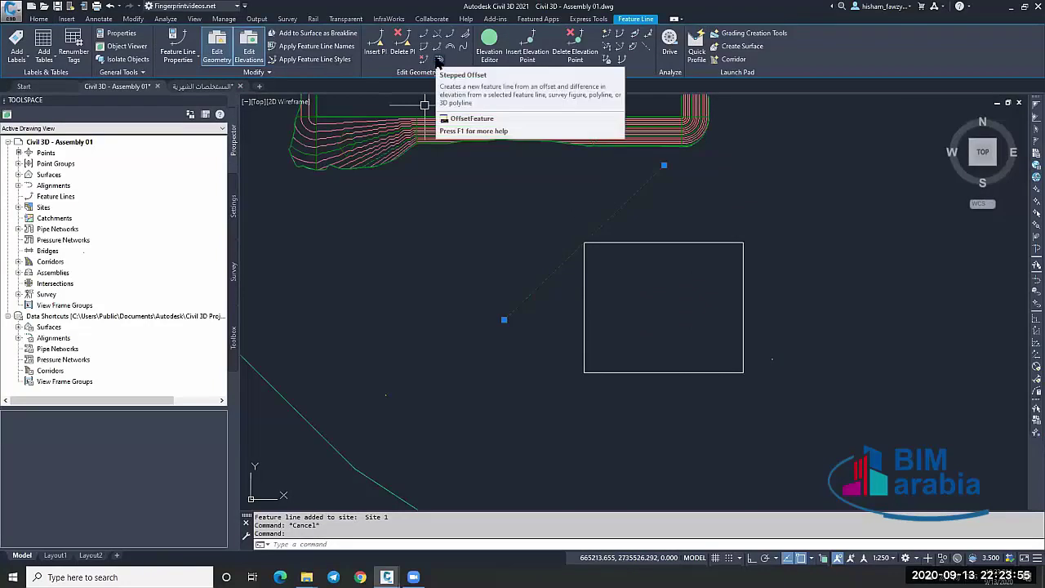
Create a stepped offset of the feature line across the rectangle with a -1 grade.
click(438, 63)
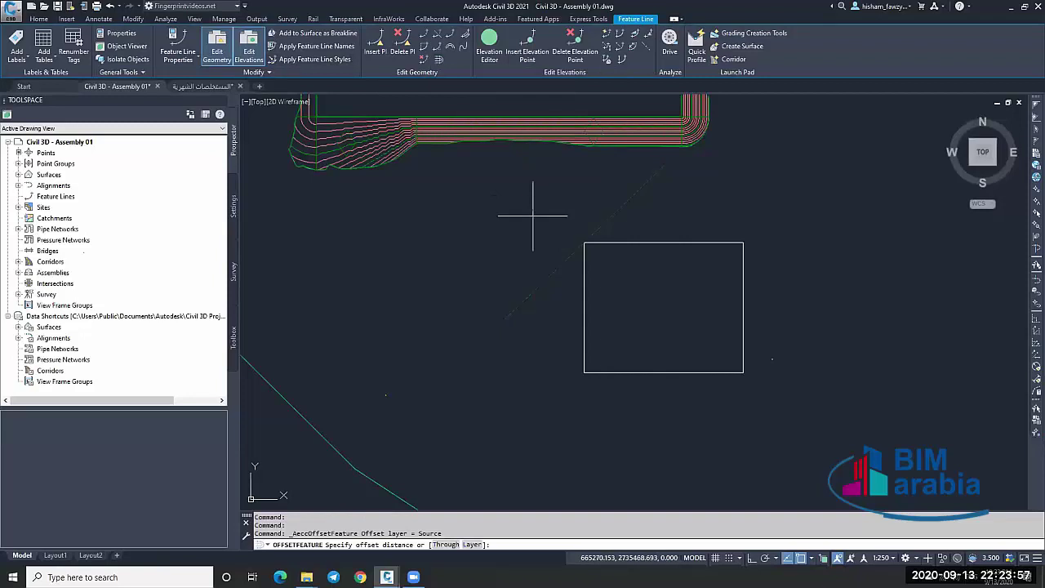
click(584, 242)
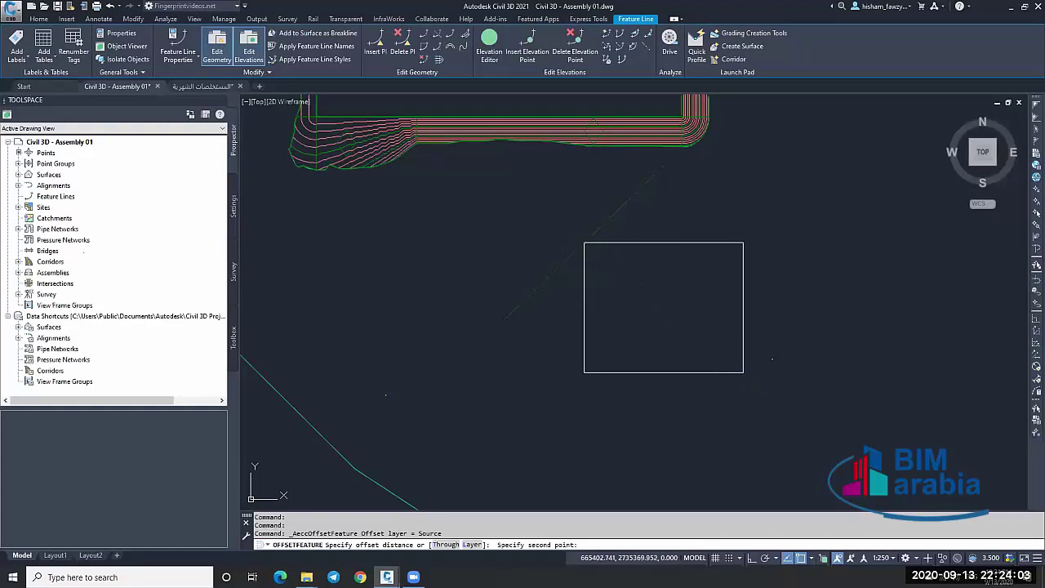
click(786, 404)
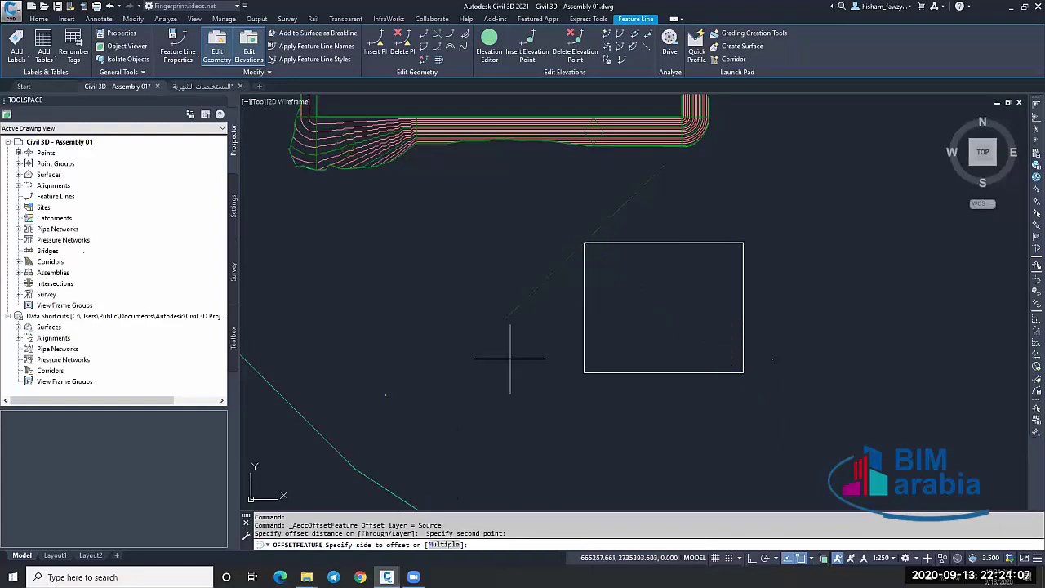
click(688, 346)
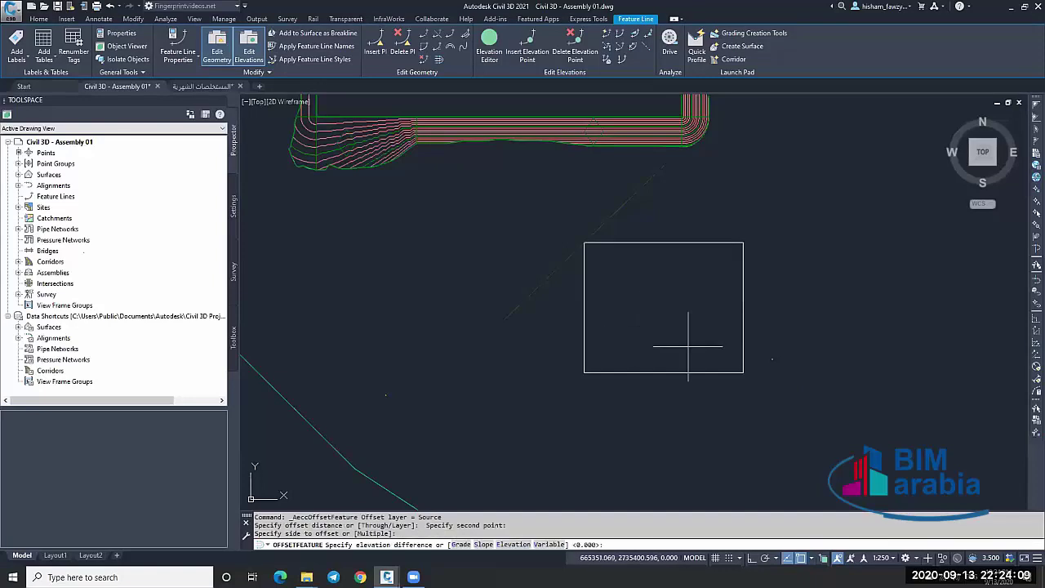
click(460, 544)
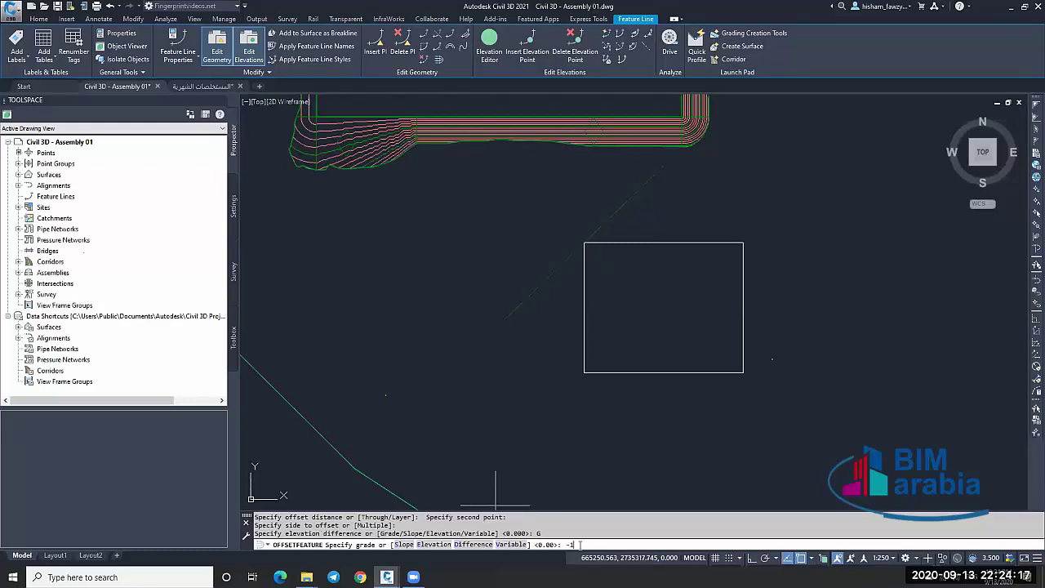
text(-1)
key(Return)
key(Escape)
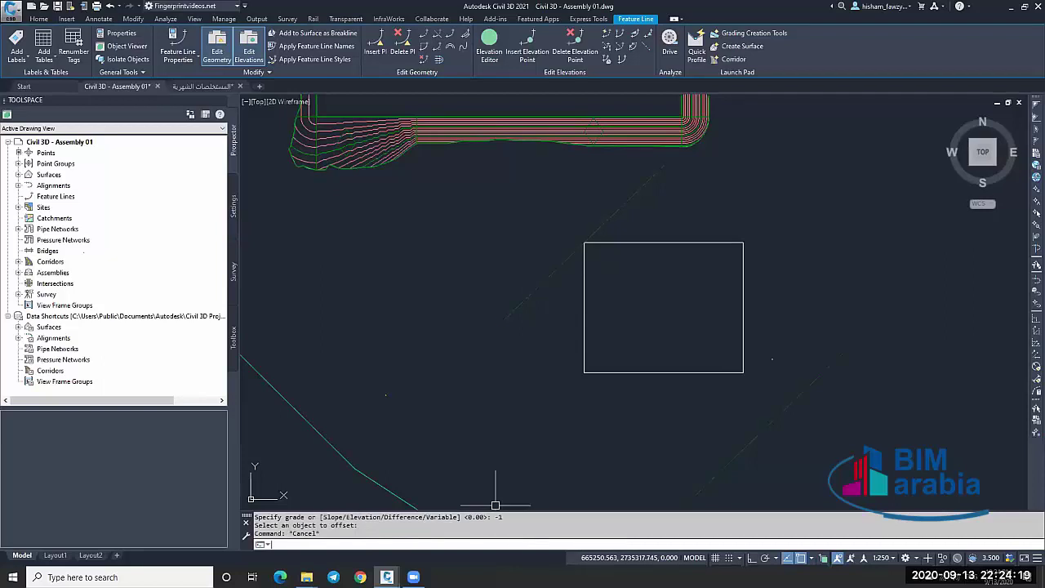
Review the new line in the Elevation Editor (648.647 m over 116.212 m), then close it.
click(812, 370)
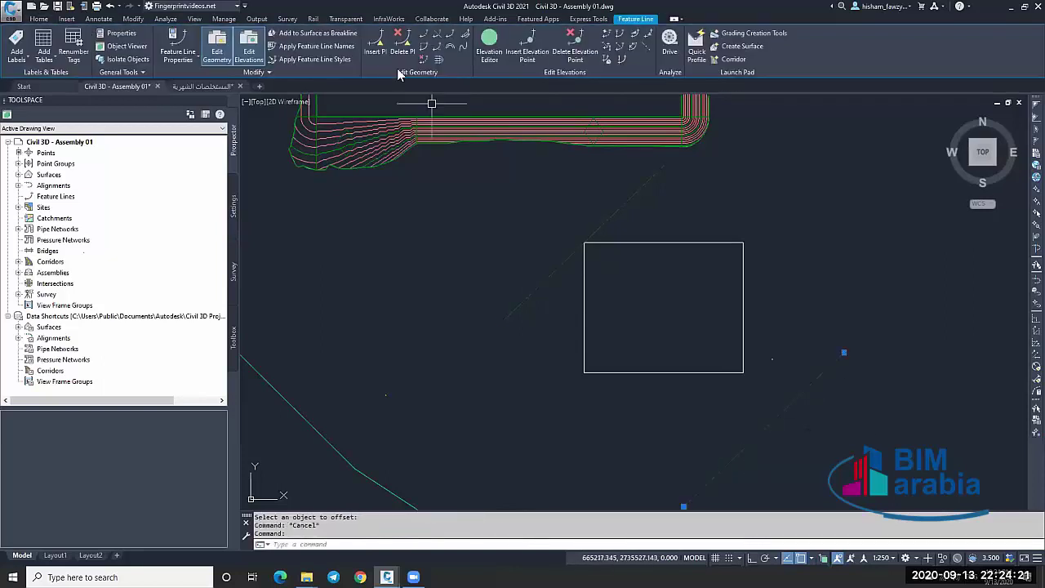
click(489, 44)
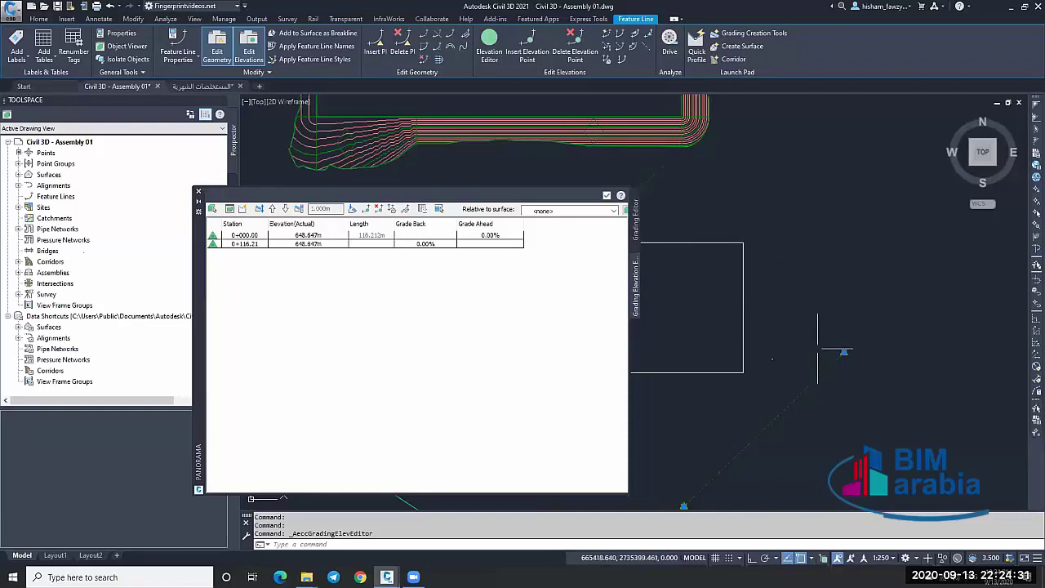
click(606, 197)
click(608, 196)
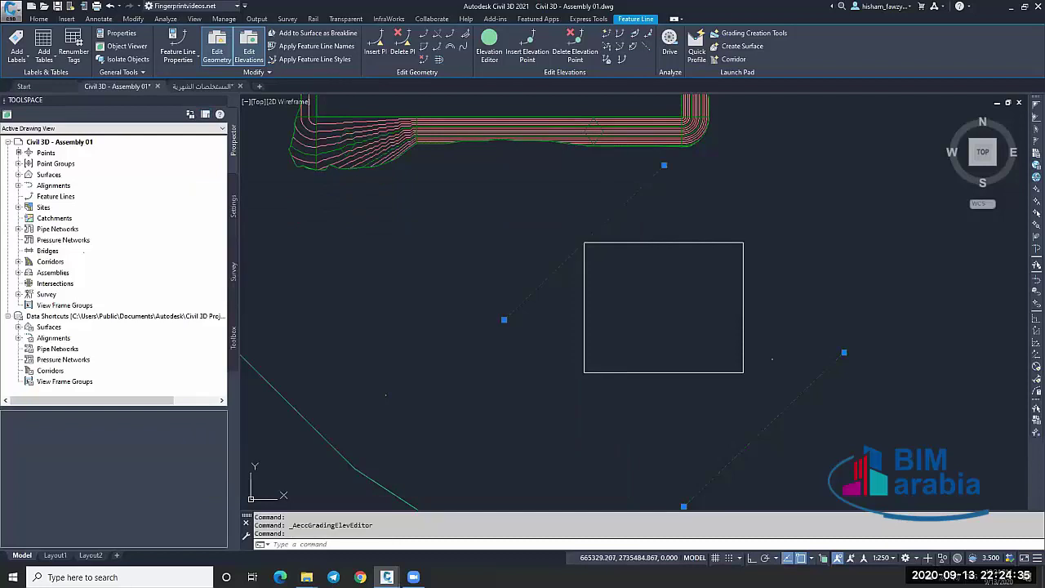
Add the feature lines as breaklines to a new TIN surface named sLOPE, then select it.
click(167, 33)
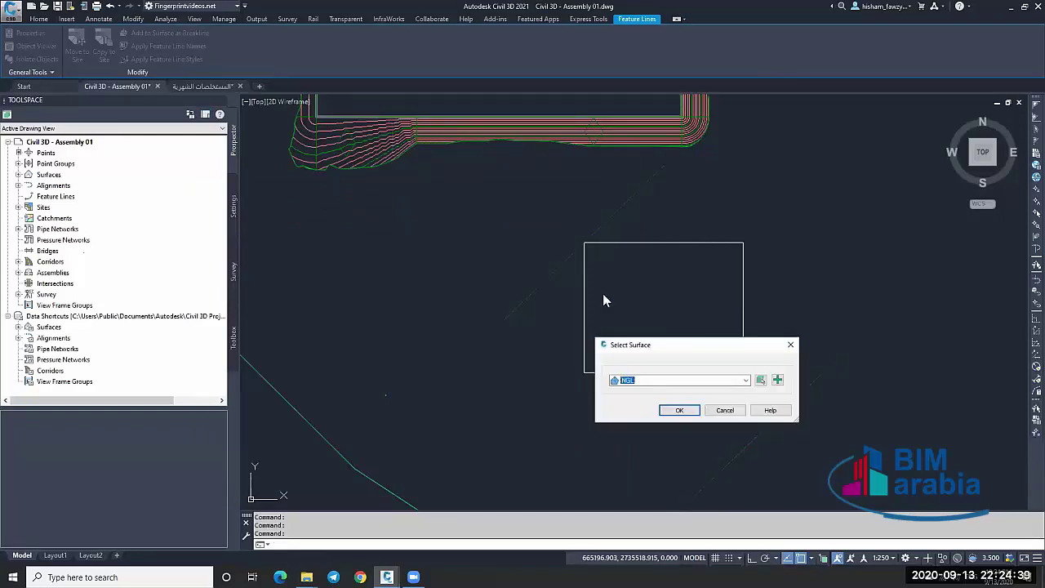
click(778, 381)
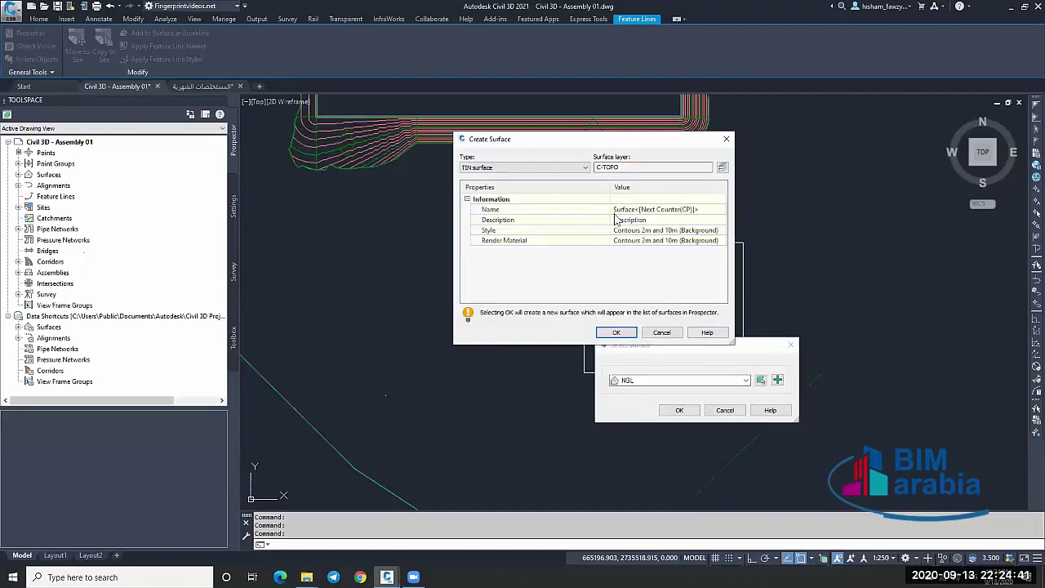
click(641, 209)
text(sLOPE)
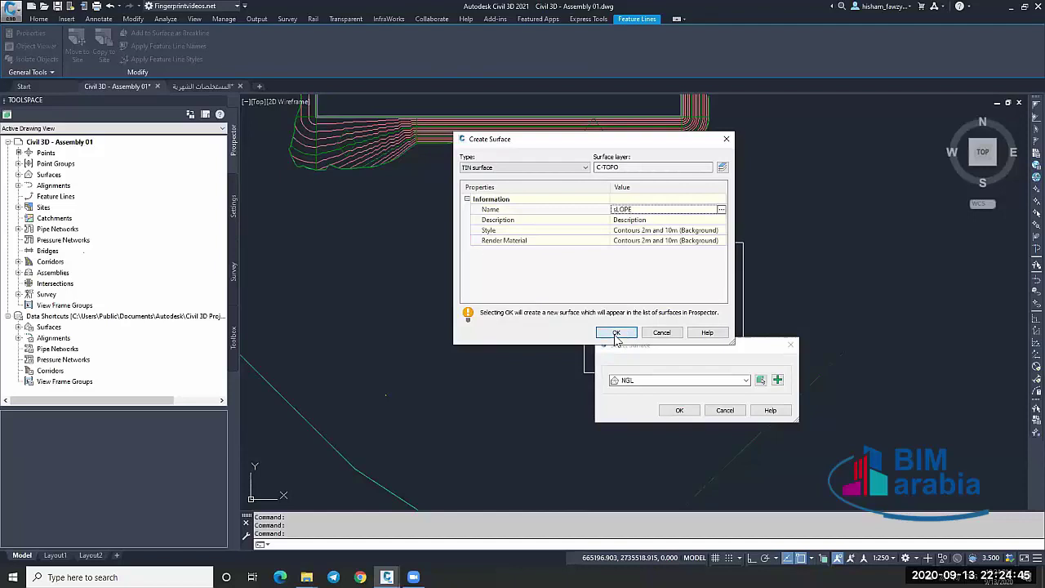
click(617, 332)
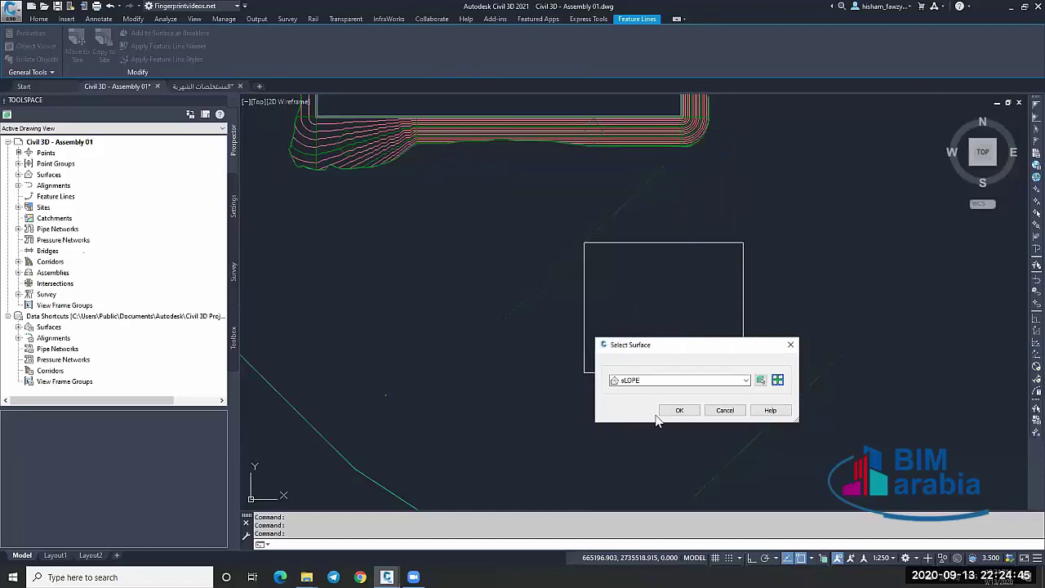
click(679, 410)
click(391, 332)
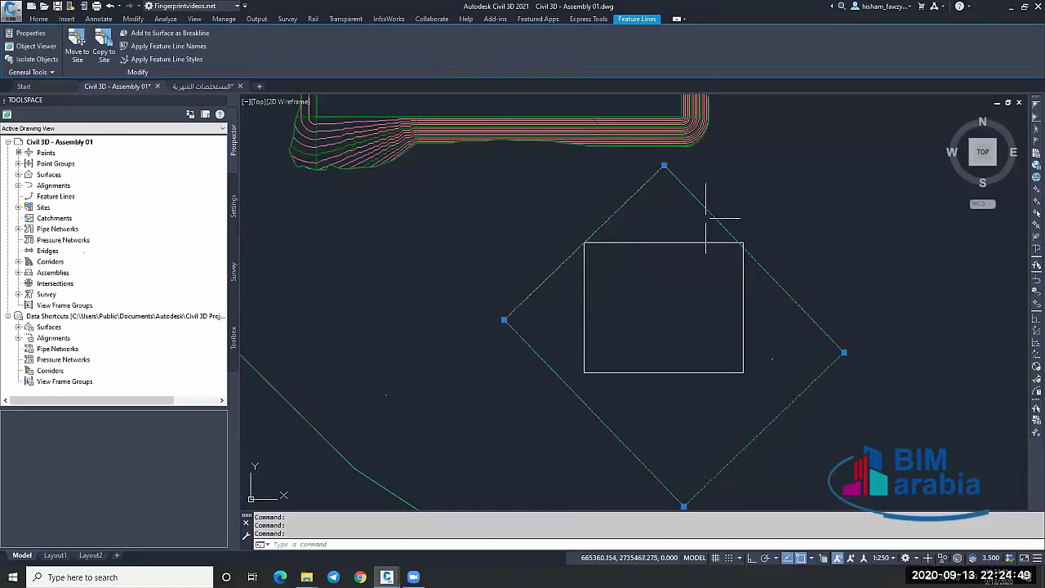
key(Escape)
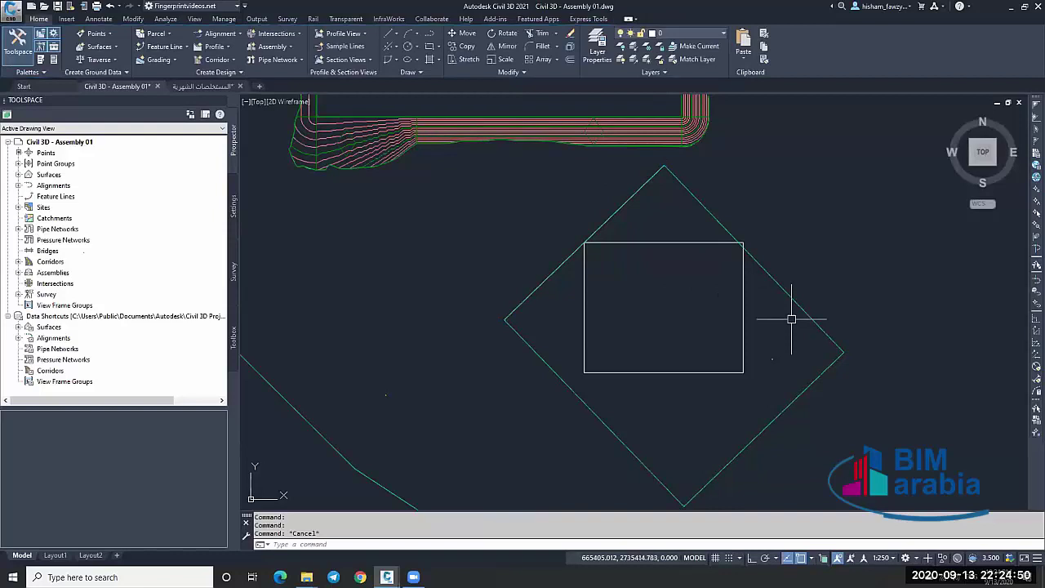
click(697, 204)
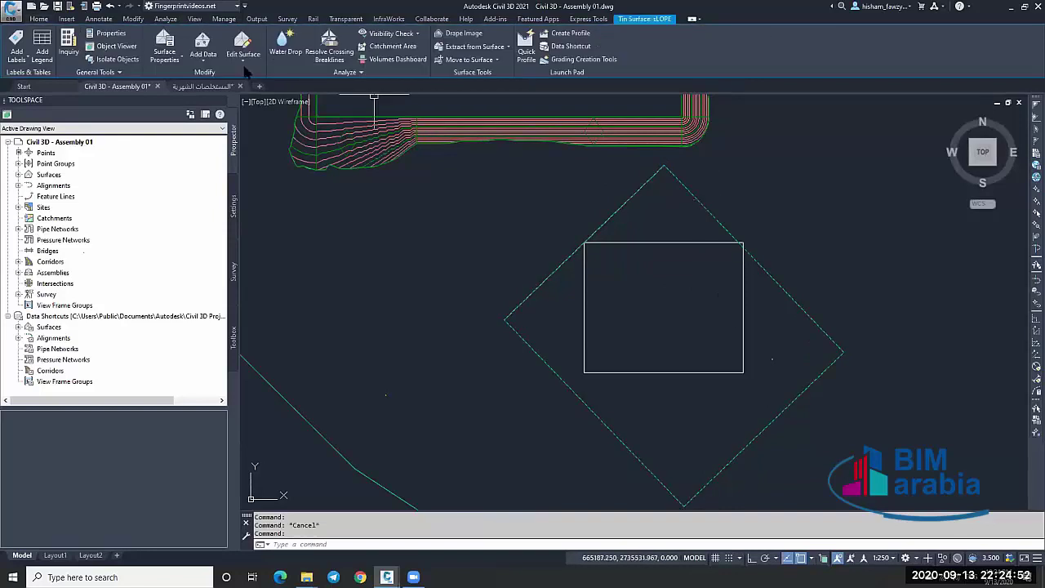
click(16, 51)
click(33, 98)
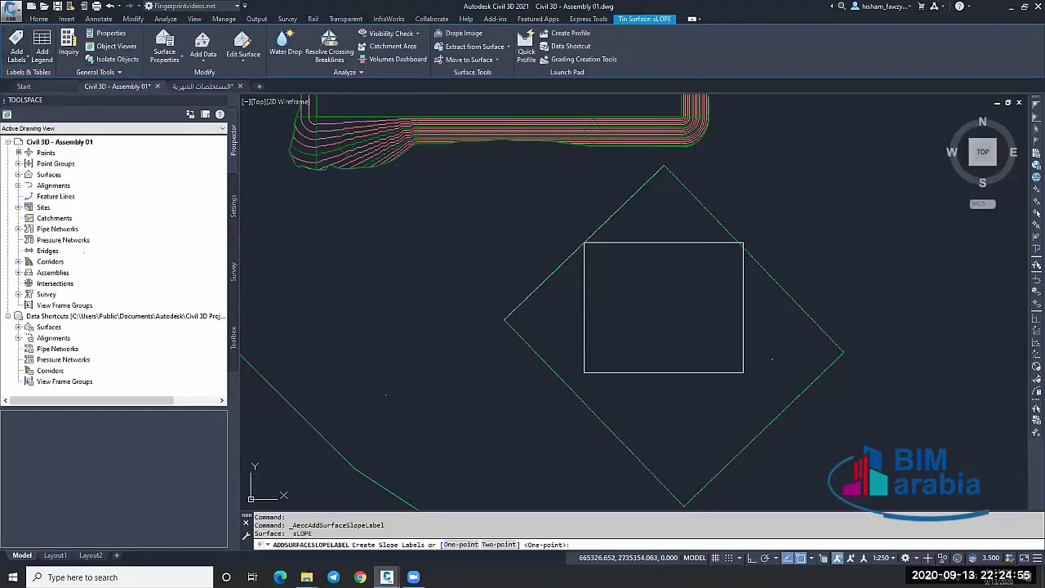
click(499, 543)
click(690, 447)
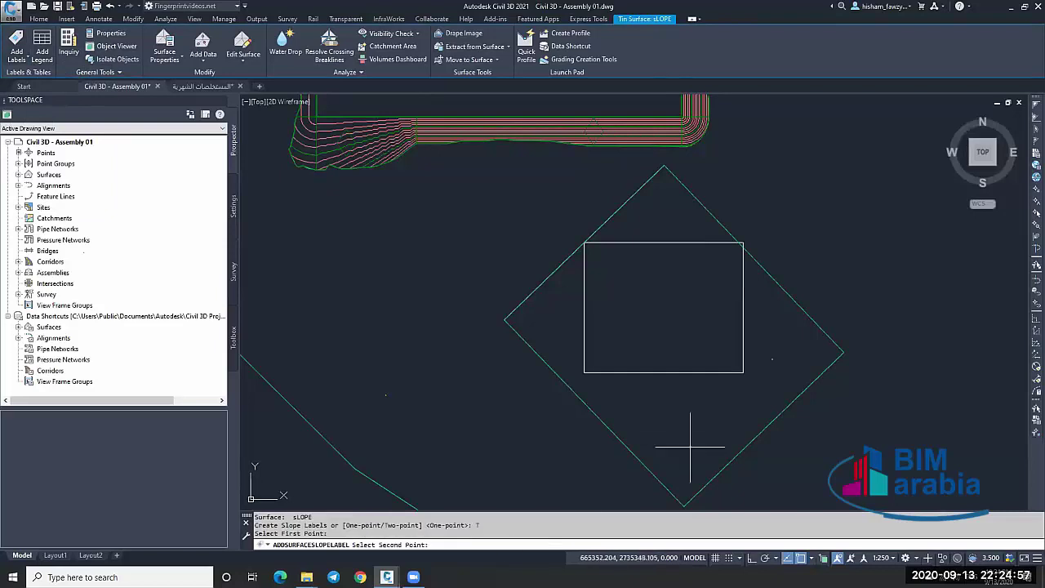
click(637, 380)
scroll(670, 425, up, 5)
key(Escape)
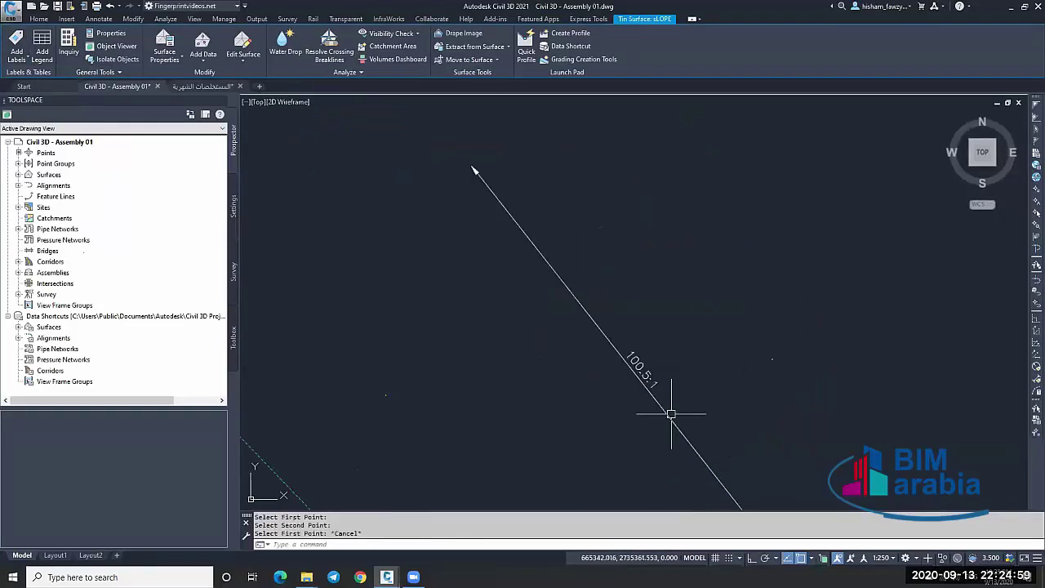
click(612, 353)
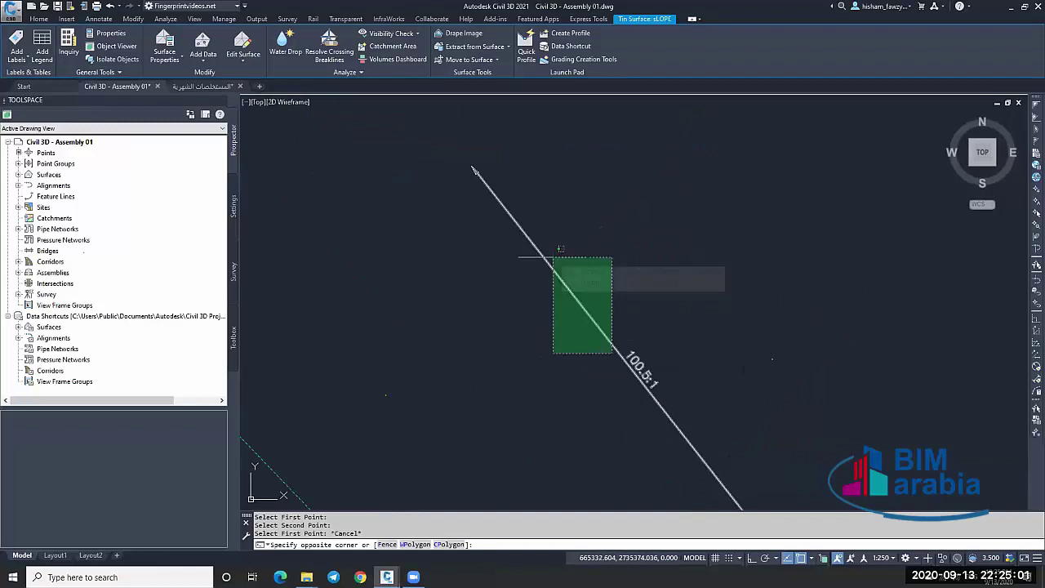
click(554, 258)
key(Escape)
double_click(546, 254)
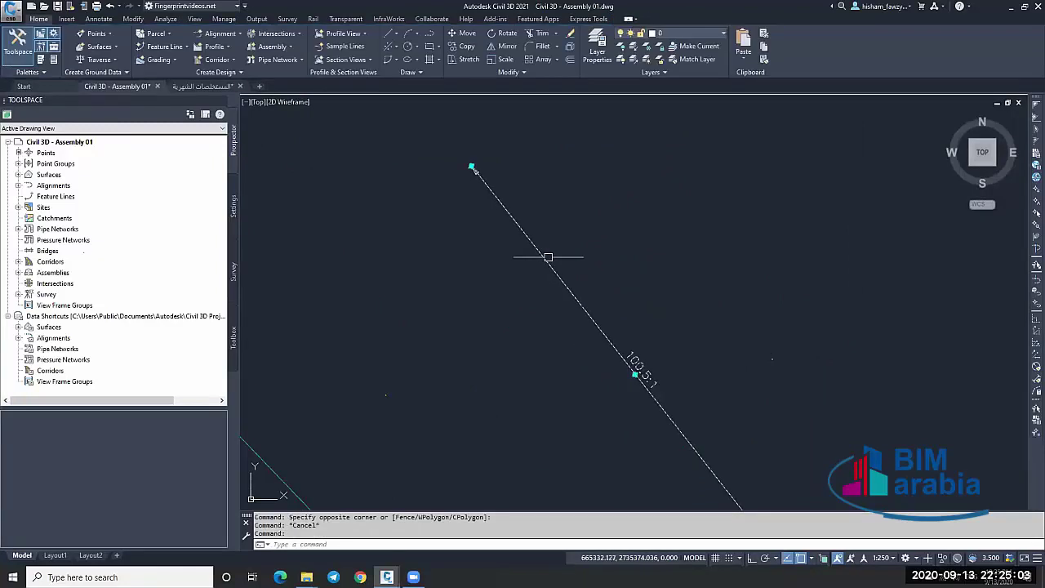
click(501, 237)
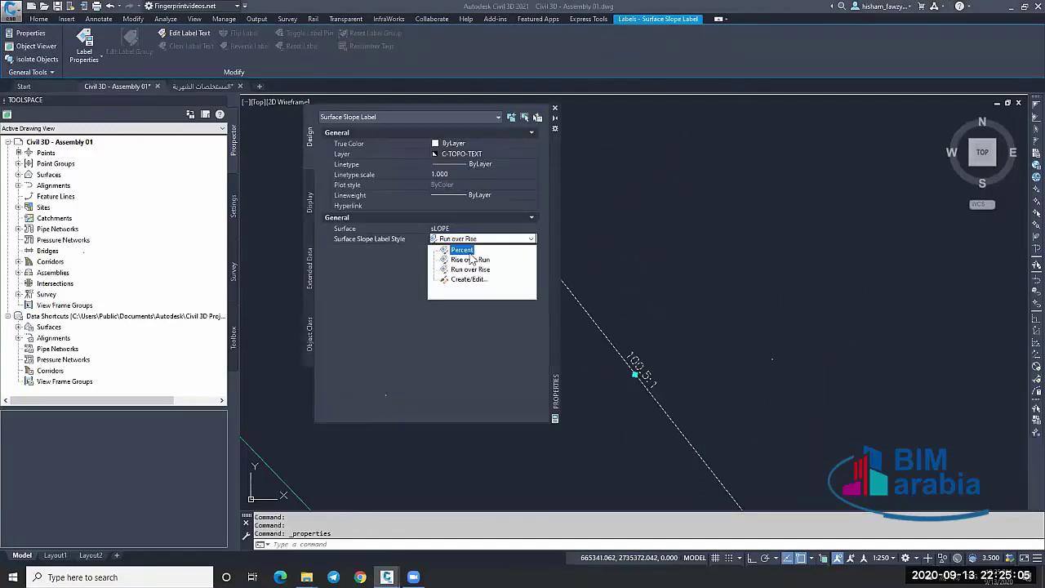
click(461, 249)
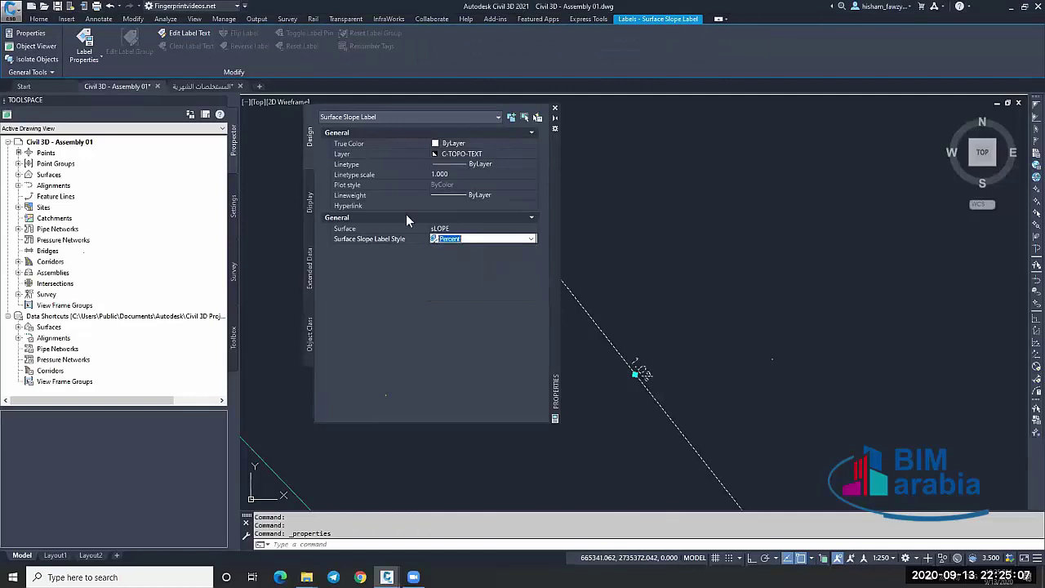
click(554, 108)
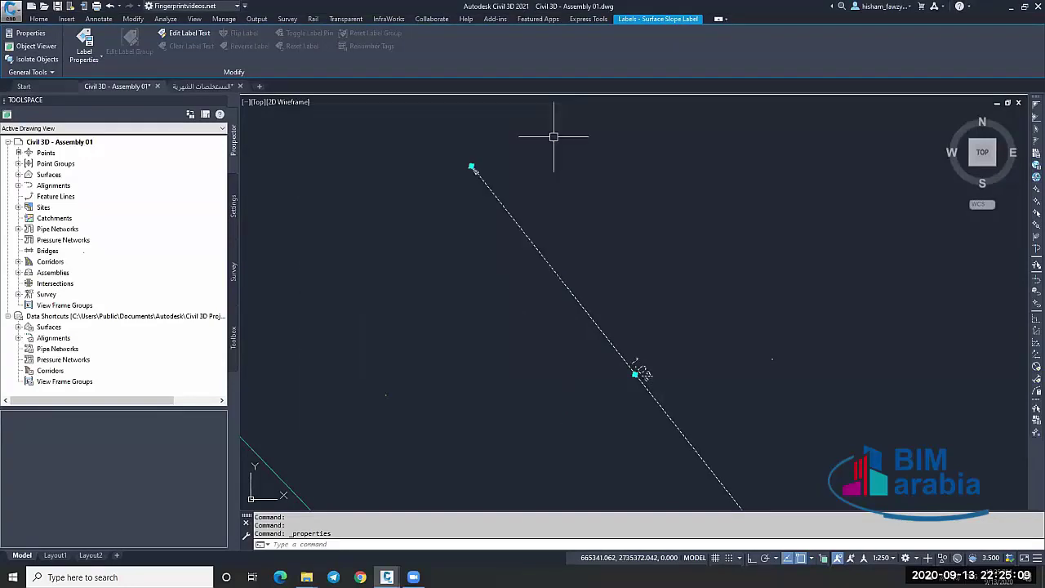
scroll(595, 305, down, 2)
key(Escape)
click(595, 305)
click(595, 305)
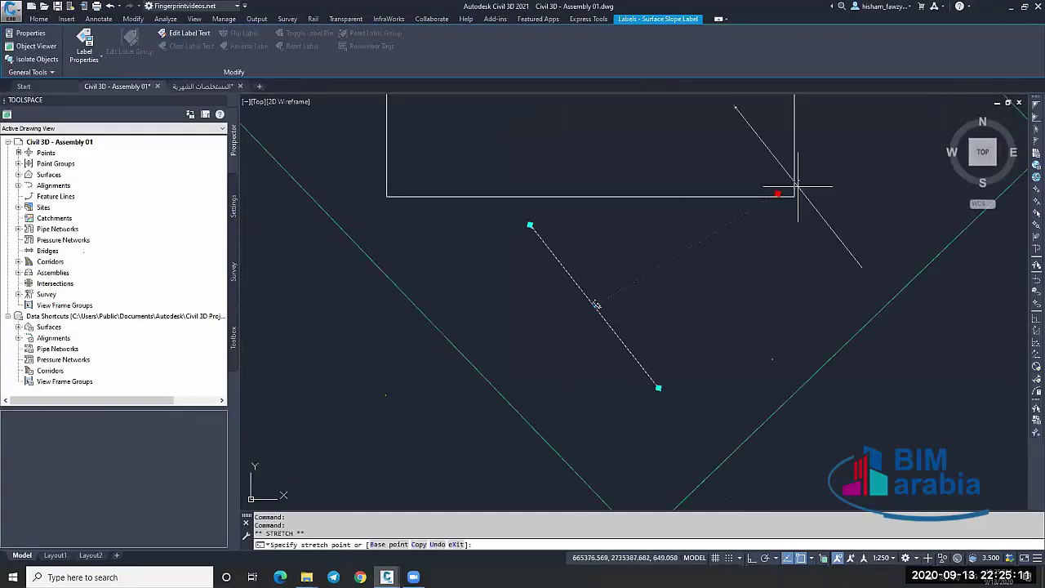
scroll(830, 149, up, 5)
scroll(735, 237, down, 5)
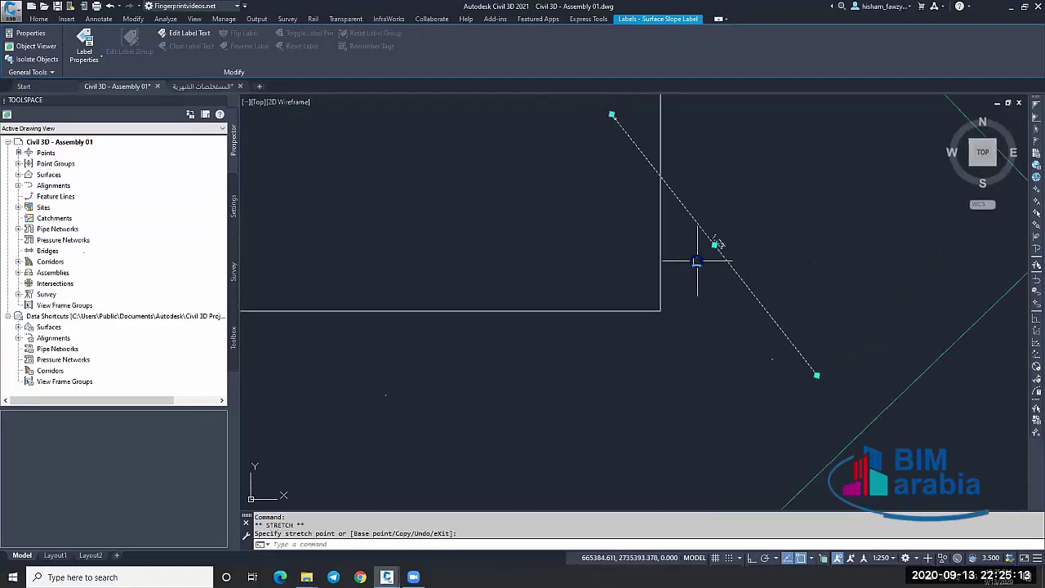
key(Escape)
key(Escape)
click(699, 242)
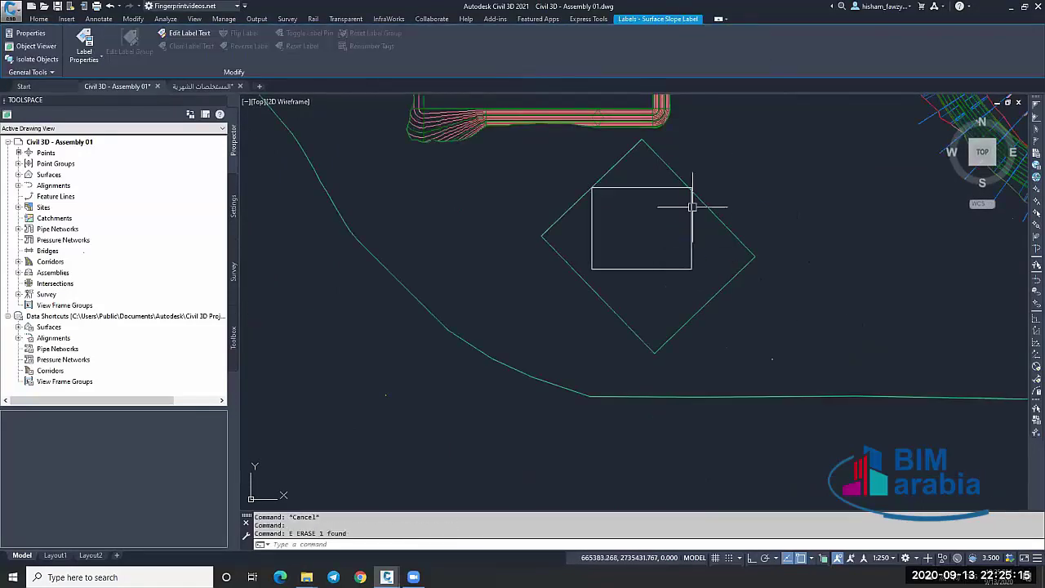
text(e)
key(Return)
scroll(691, 204, up, 2)
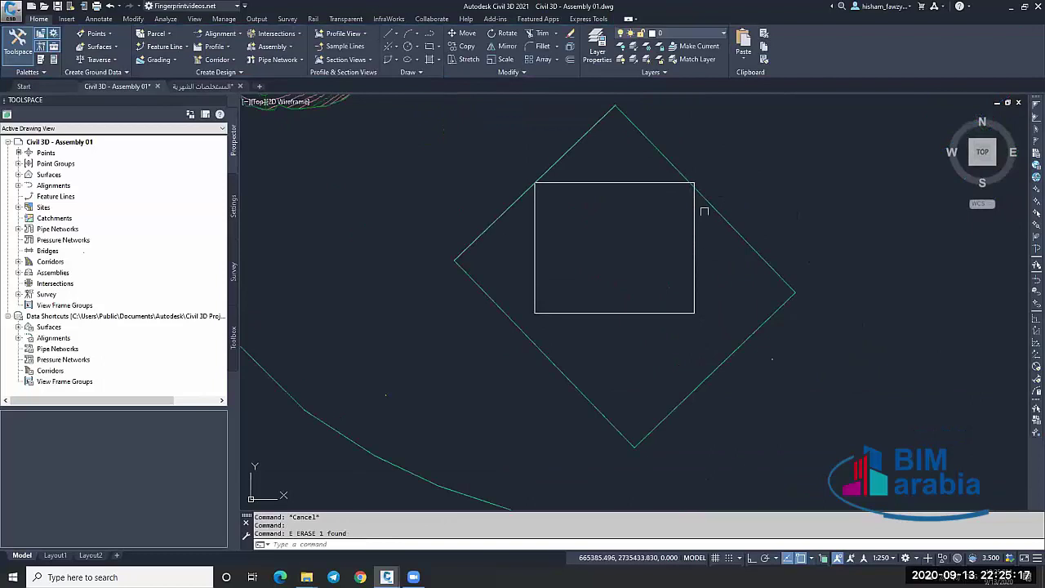
Try nudging the rectangle inside the diamond slightly lower, then cancel the move.
click(694, 214)
key(m)
key(Return)
click(653, 200)
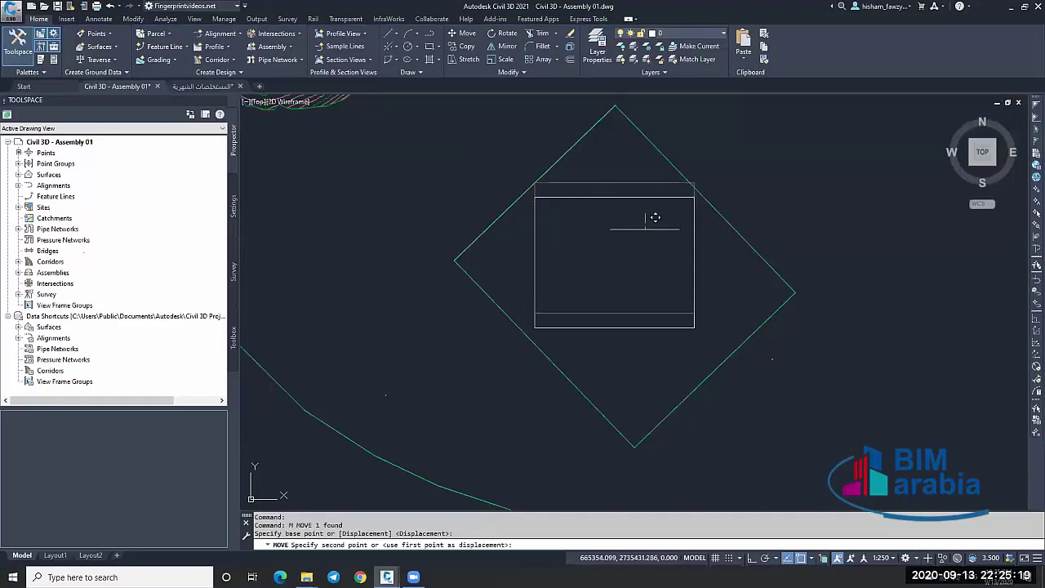
click(653, 217)
key(Escape)
key(Escape)
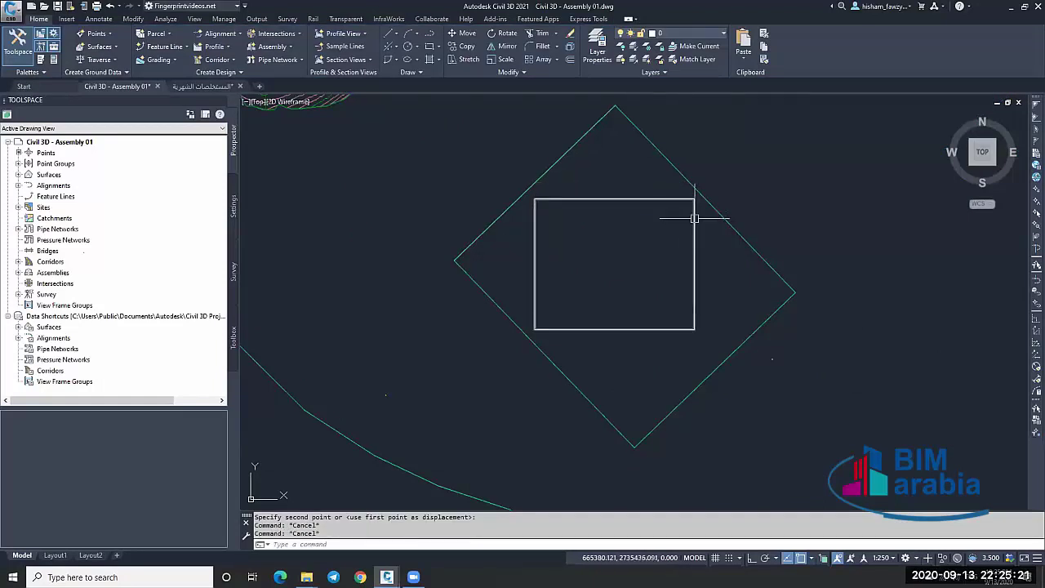
Convert the rectangle into a Site 1 feature line draped on surface sLOPE and open its Elevation Editor.
click(693, 215)
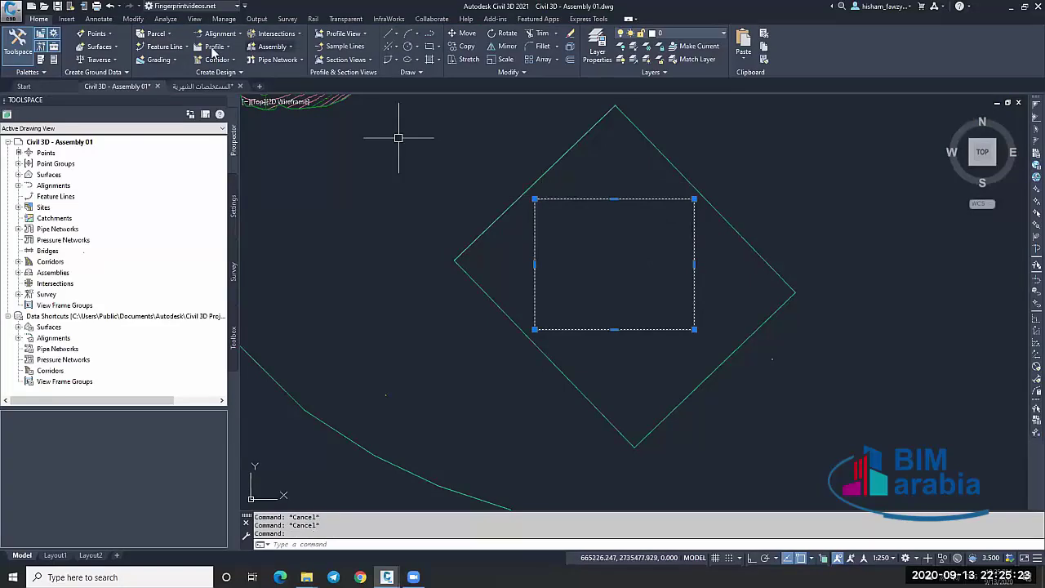
click(173, 46)
click(196, 89)
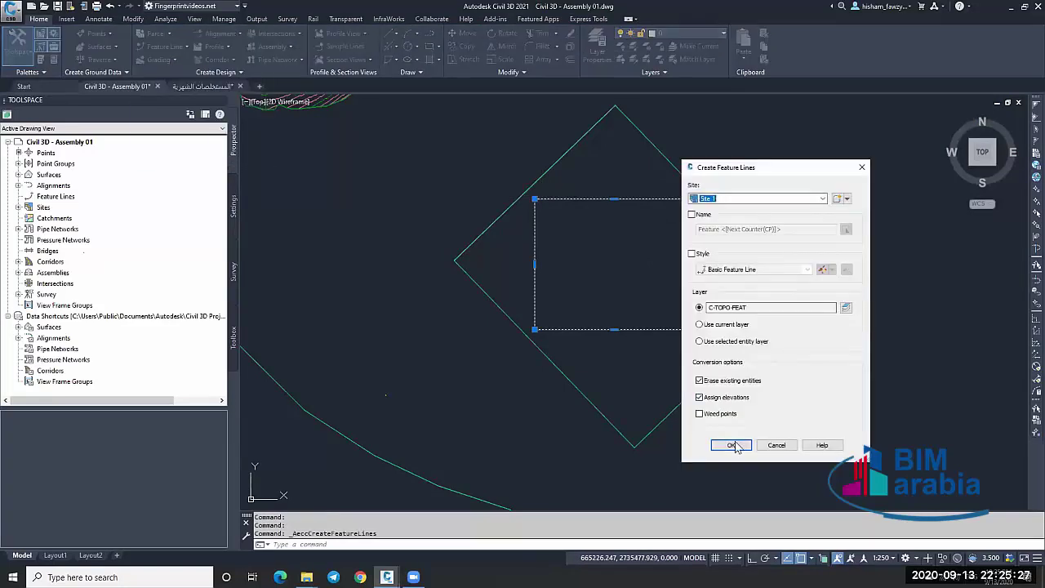
click(733, 445)
click(618, 365)
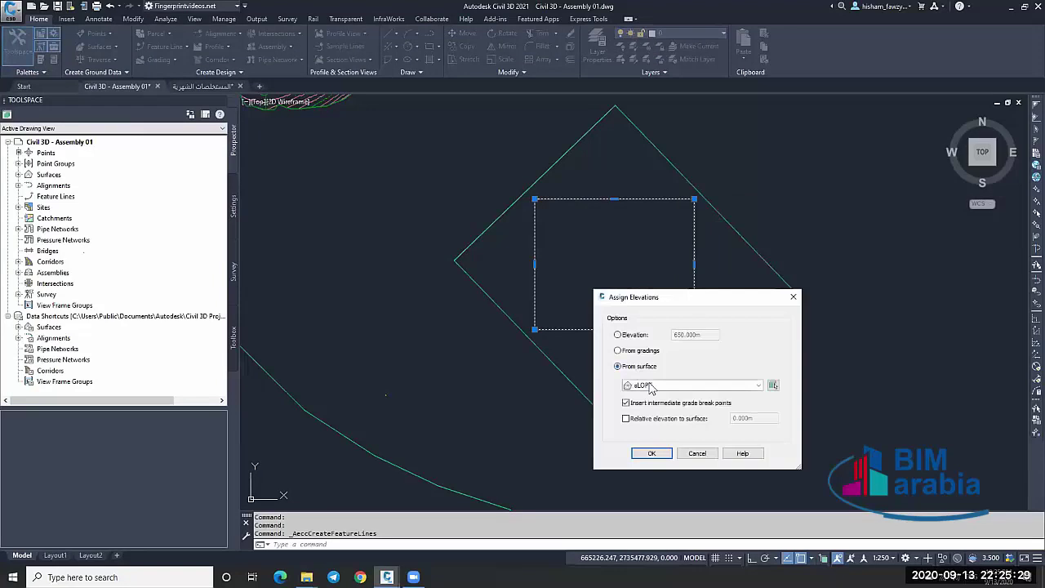
click(654, 454)
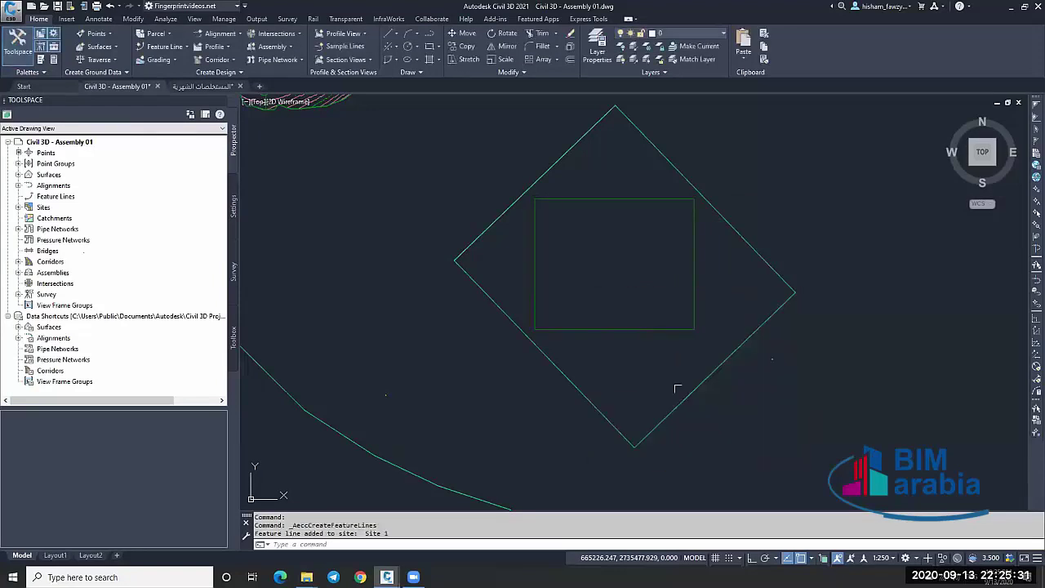
click(649, 328)
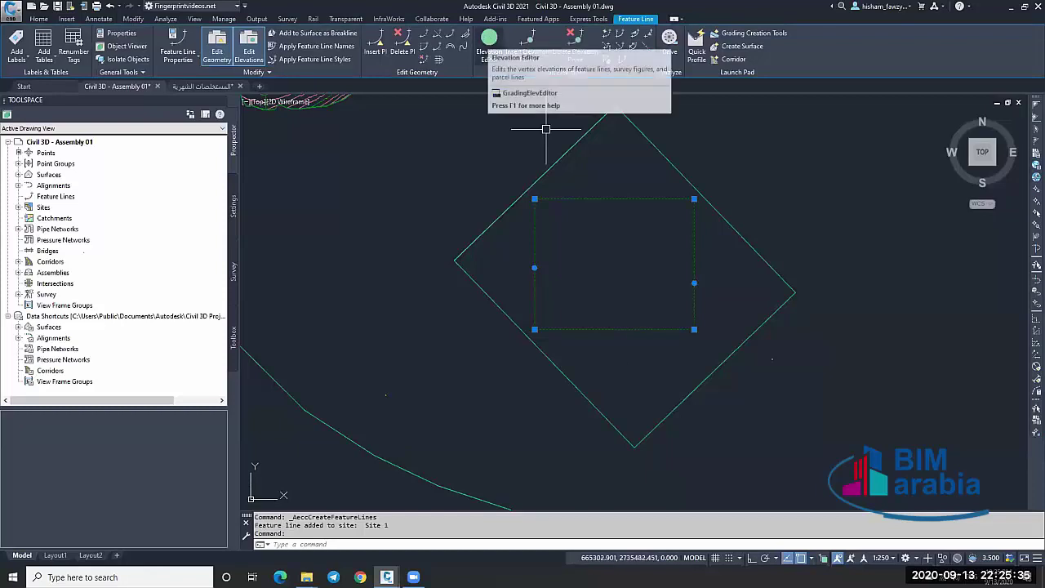
click(490, 47)
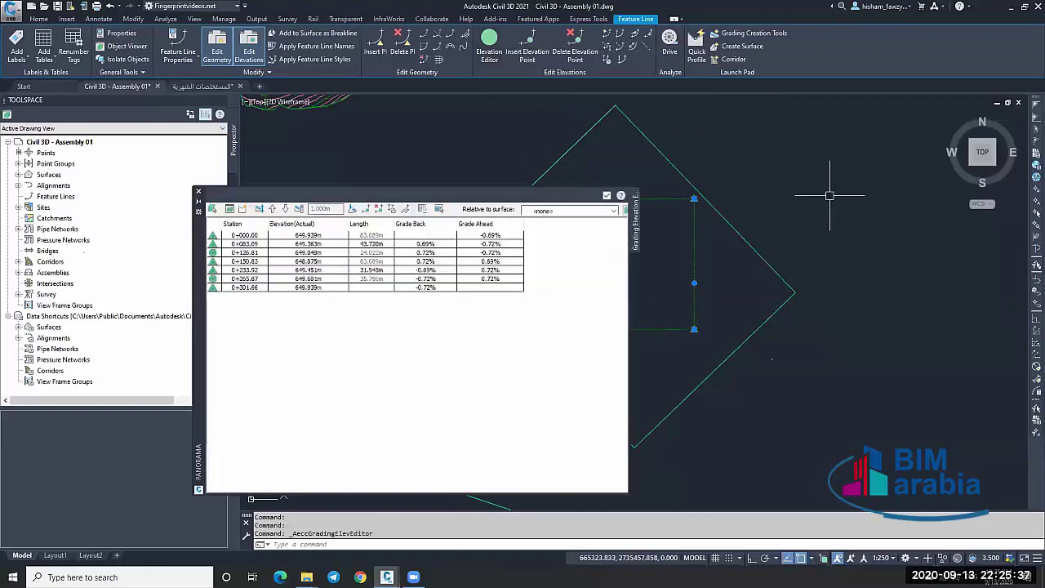
Review vertices at stations 0+000.00, 0+233.92 and 0+150.83 (grades near ±0.72%), then close the editor.
scroll(828, 198, down, 3)
scroll(724, 205, up, 1)
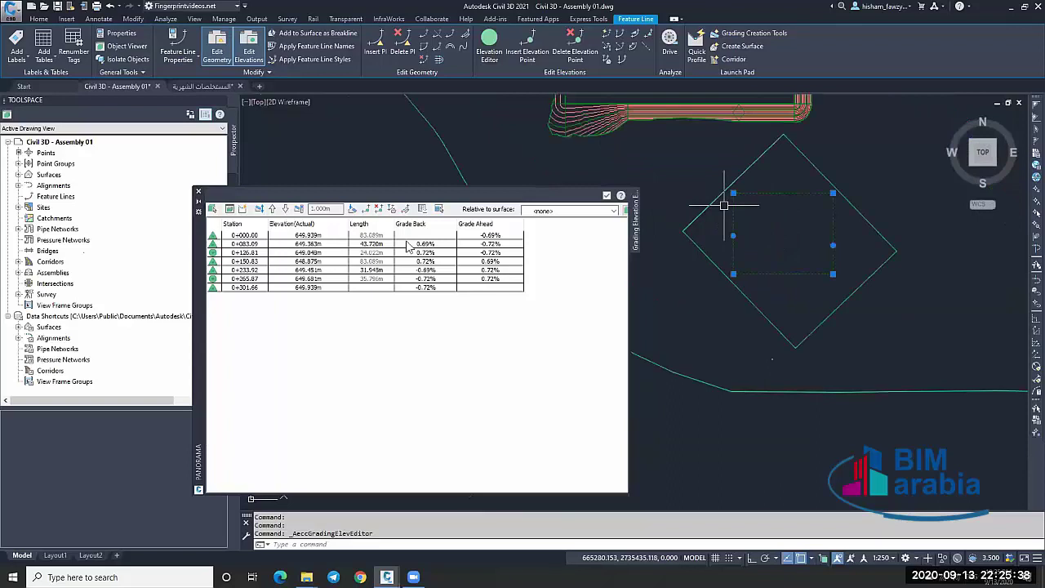
click(332, 236)
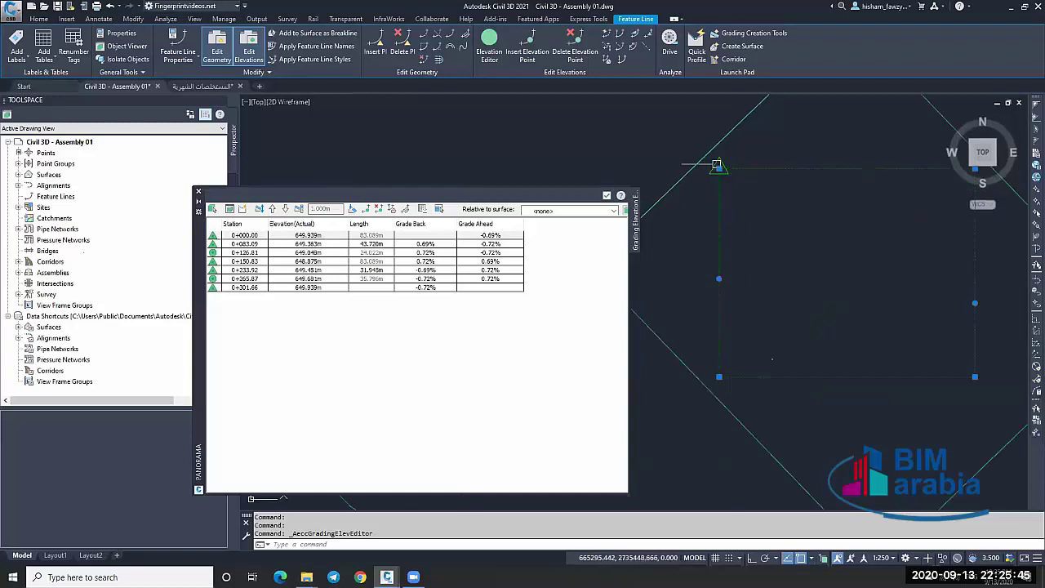
click(314, 271)
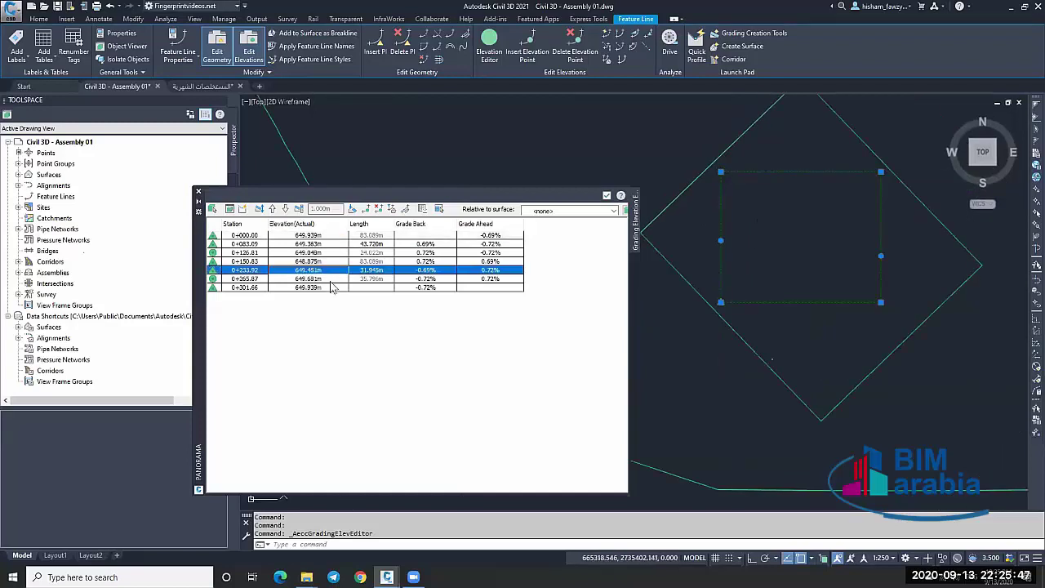
click(336, 286)
click(338, 278)
click(335, 262)
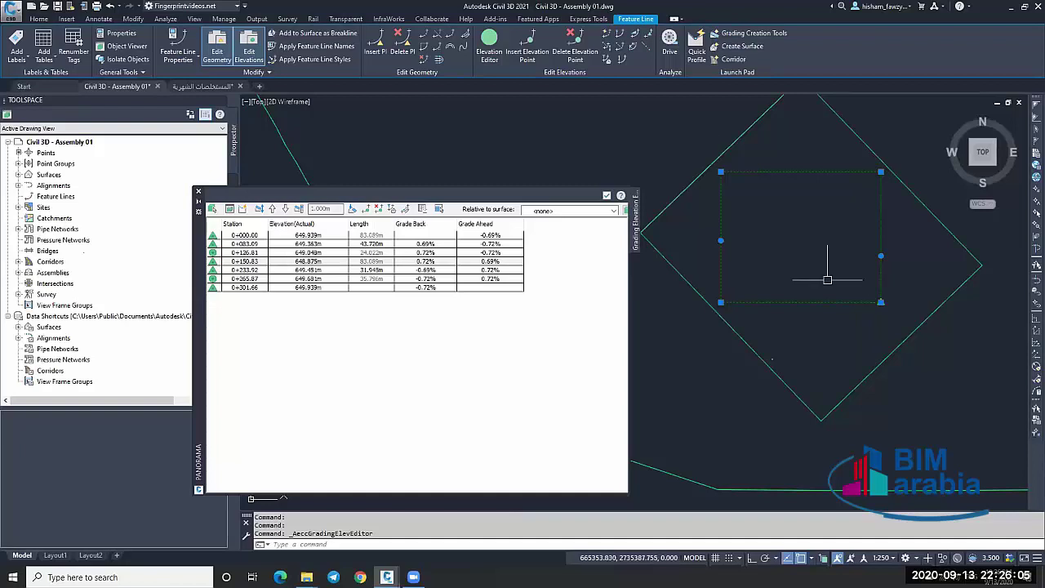
click(607, 196)
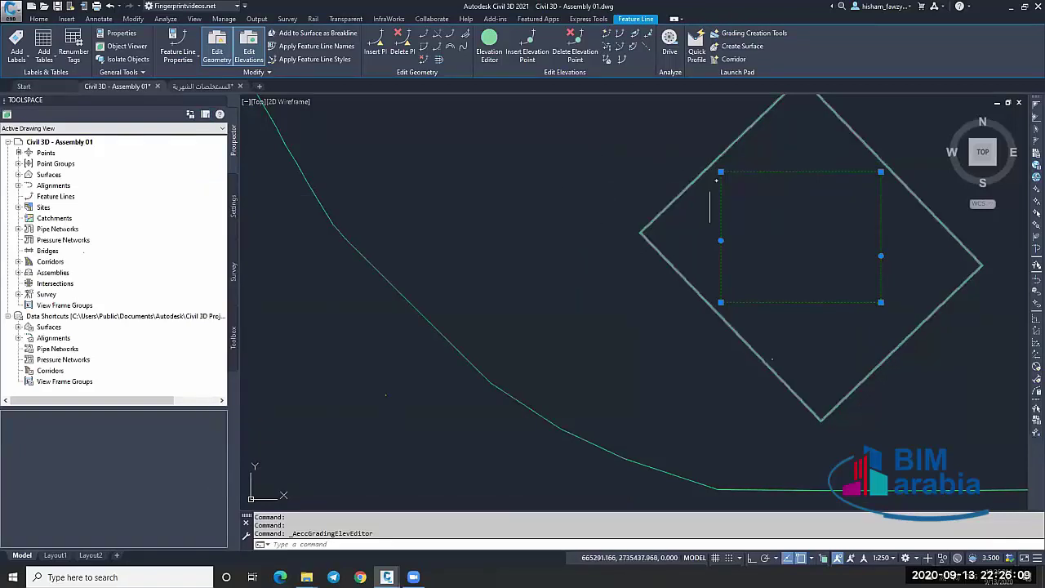
scroll(720, 183, down, 3)
scroll(690, 184, up, 3)
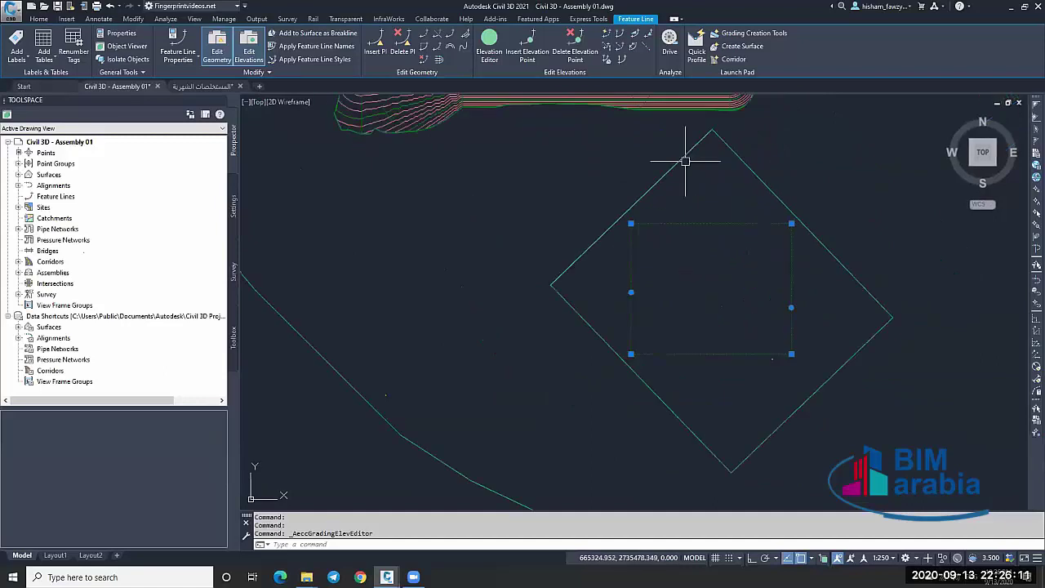
scroll(618, 154, down, 4)
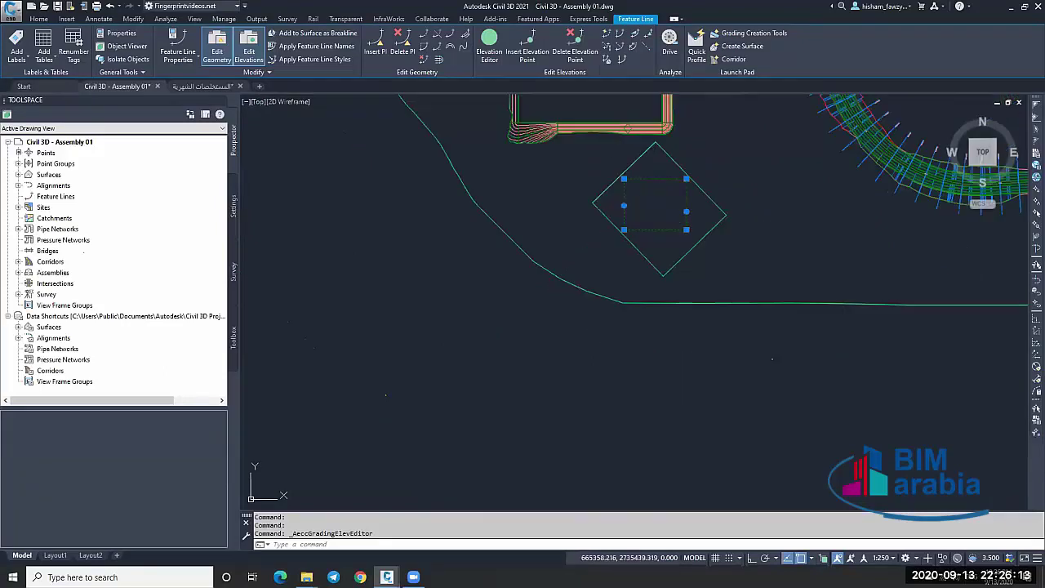
scroll(721, 229, up, 2)
scroll(700, 227, down, 2)
scroll(690, 187, up, 5)
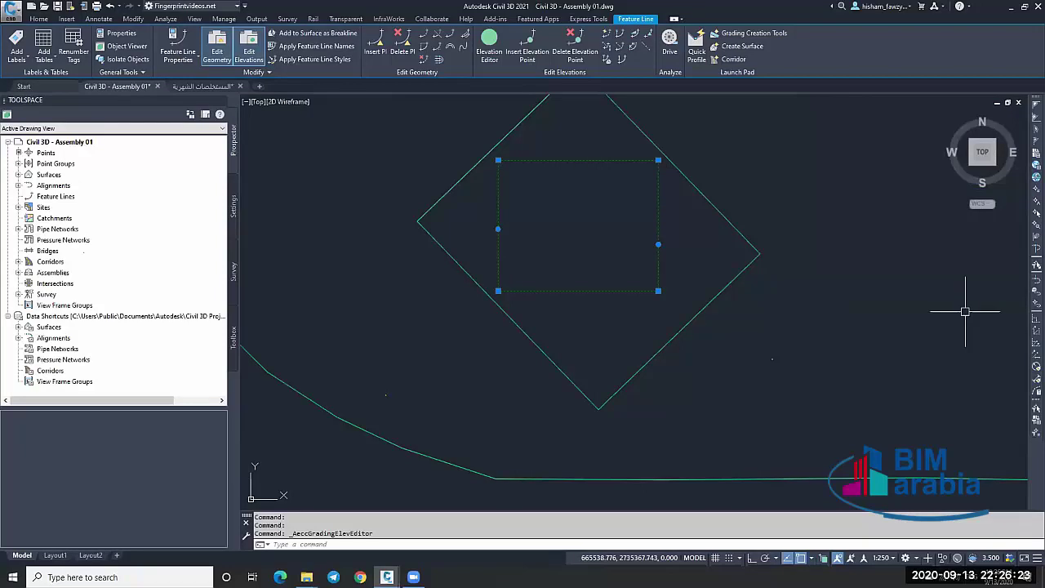
scroll(755, 355, down, 5)
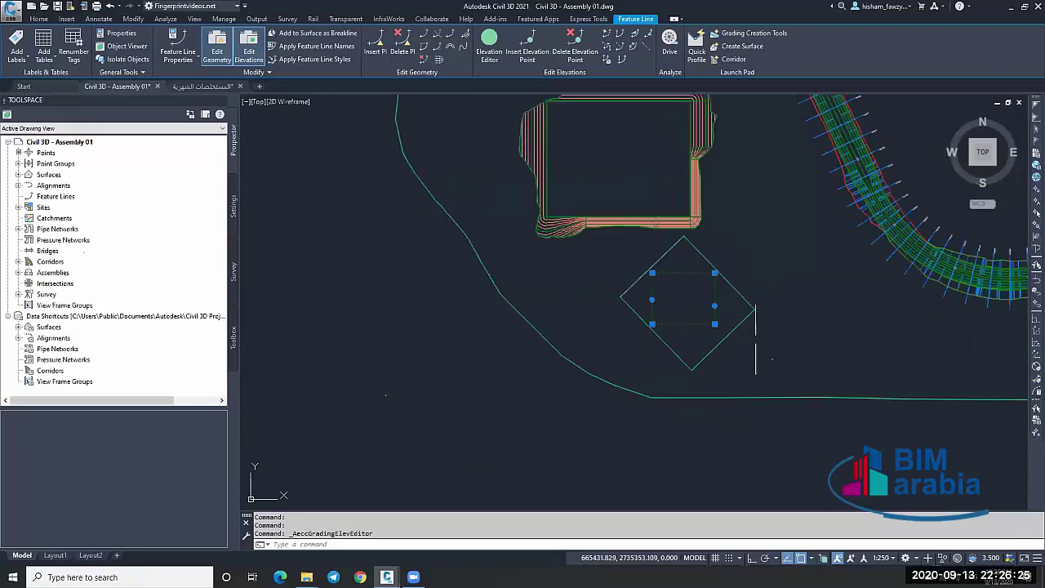
scroll(750, 327, up, 3)
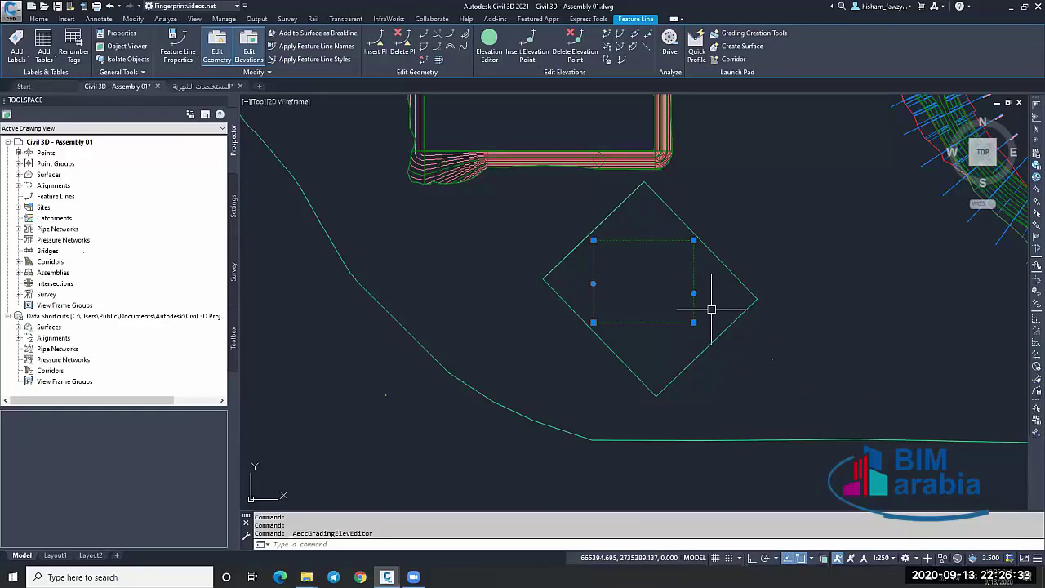
key(Escape)
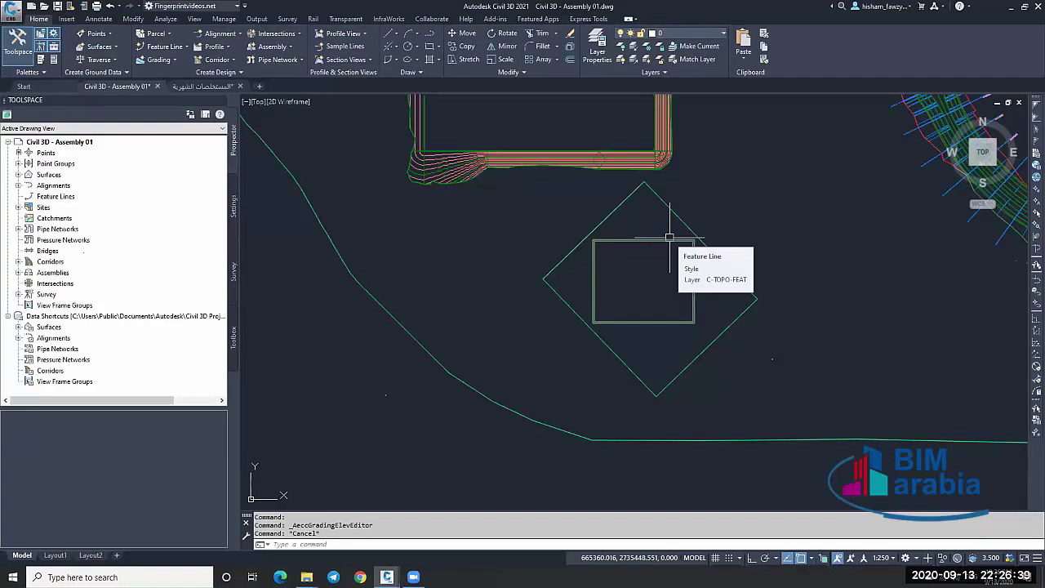
scroll(652, 244, up, 2)
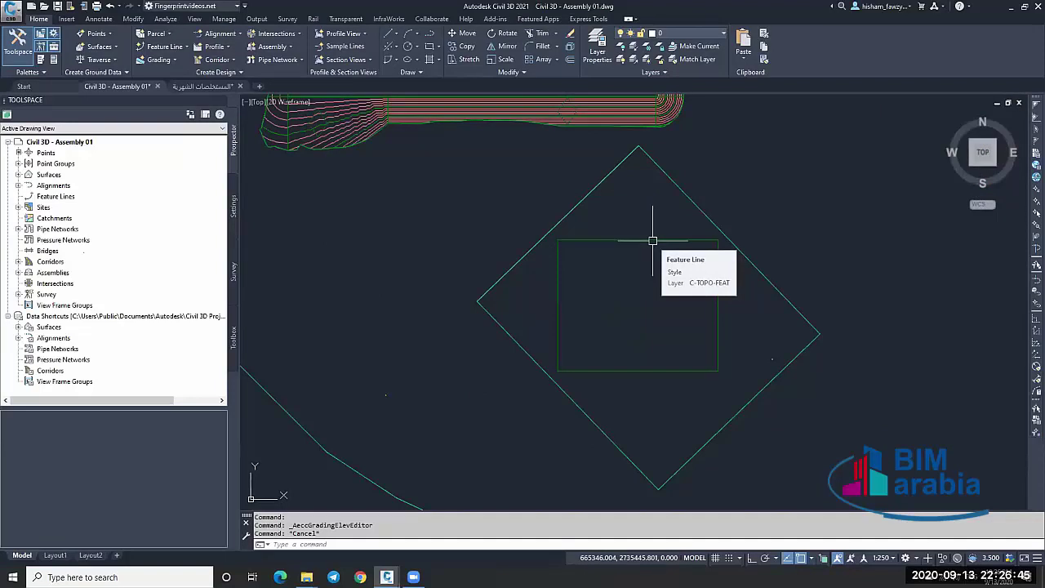
key(Escape)
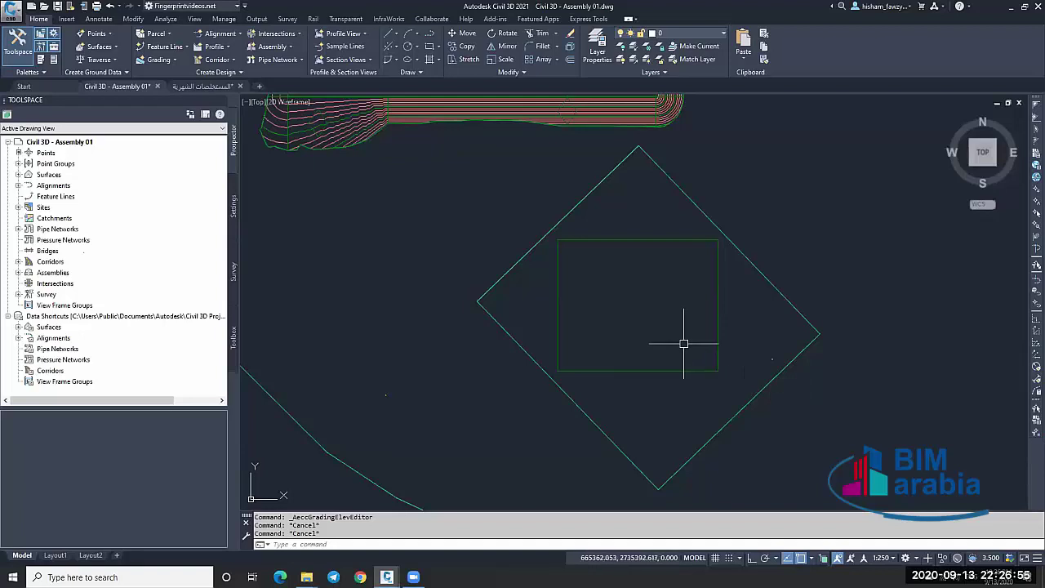
mouse_move(683, 344)
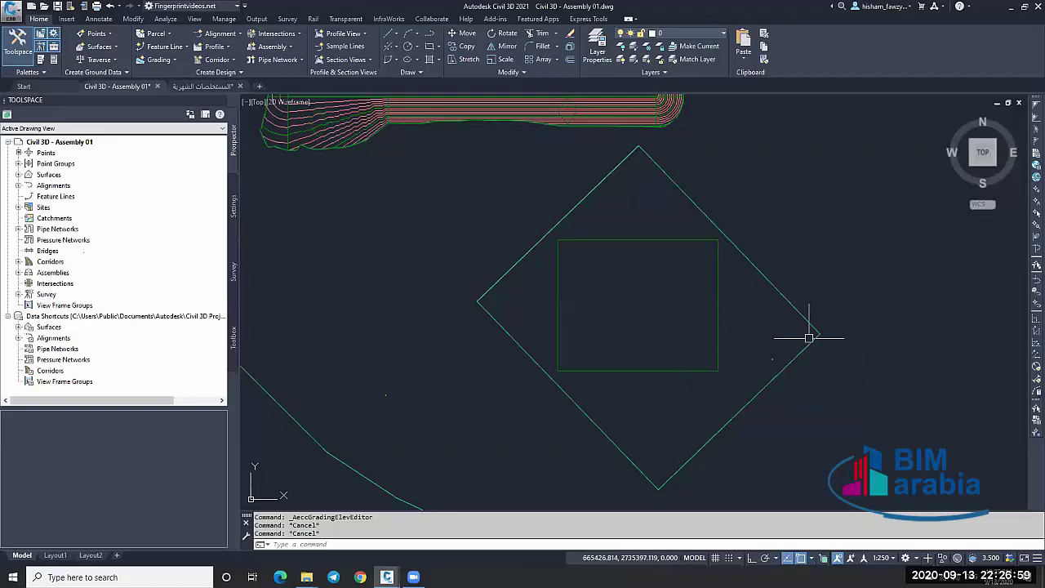
scroll(811, 376, down, 2)
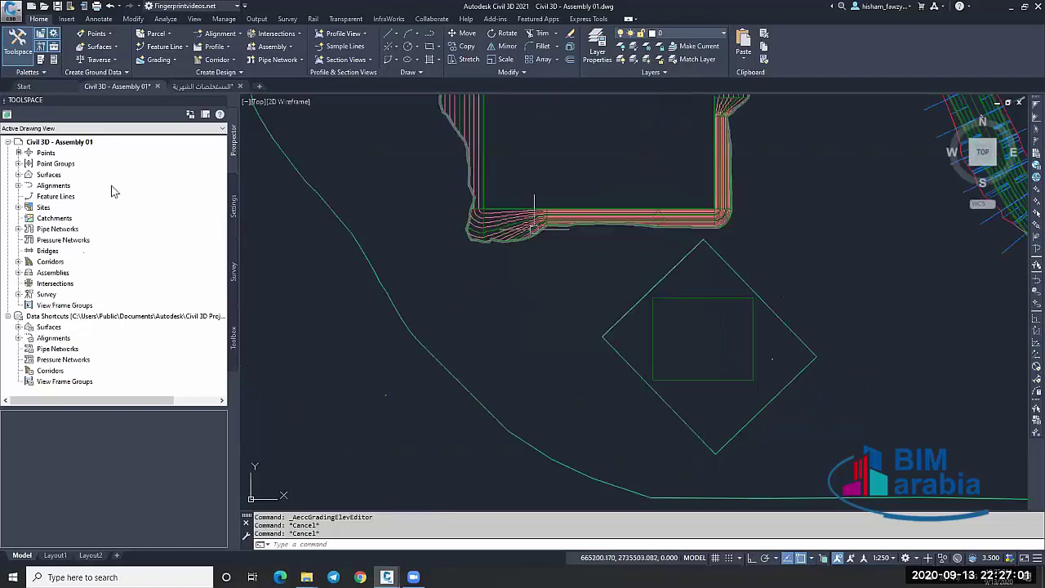
click(19, 175)
click(79, 218)
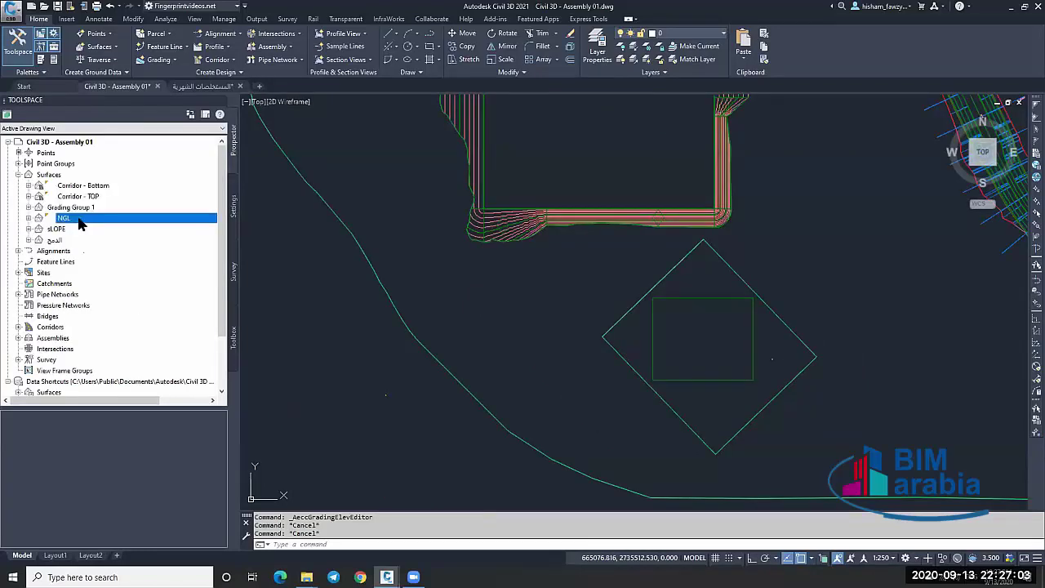
click(81, 240)
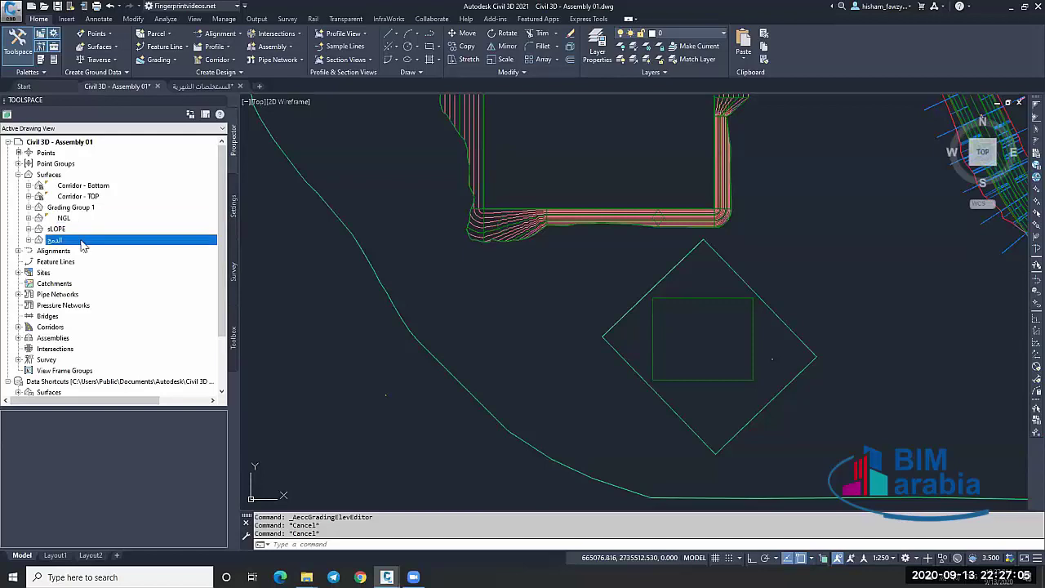
click(90, 197)
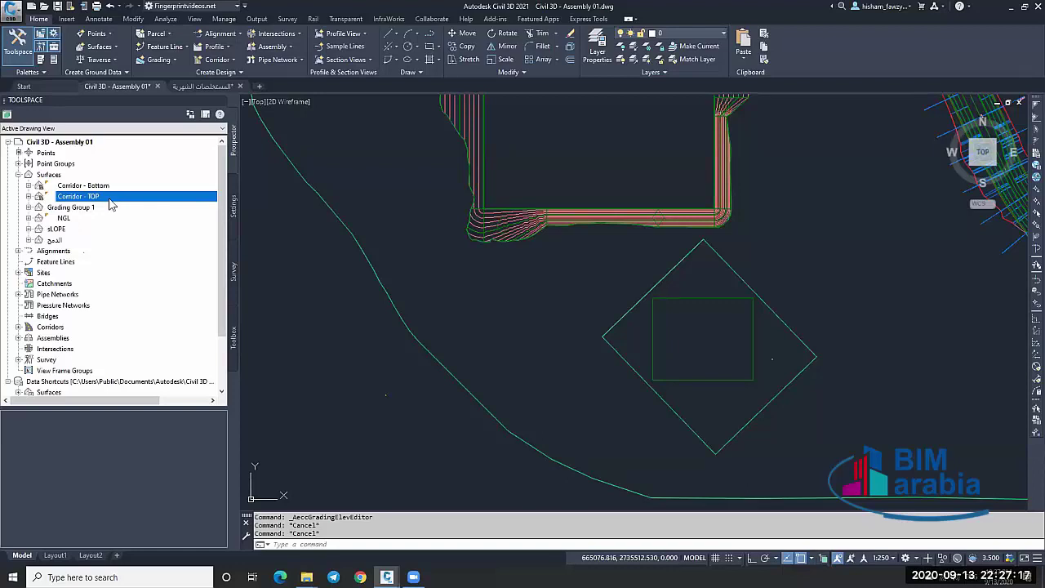
scroll(625, 262, down, 6)
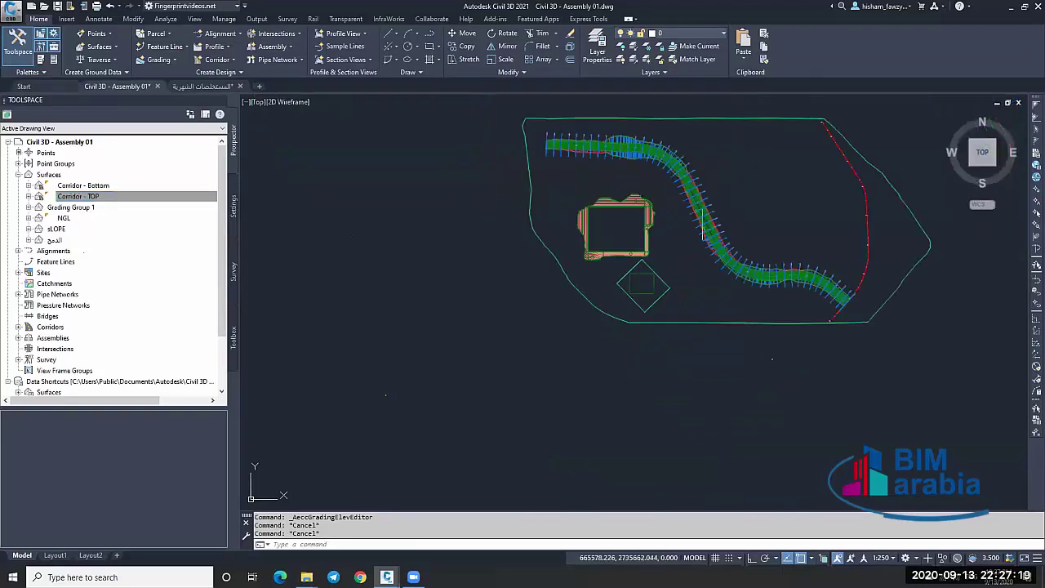
scroll(696, 200, up, 6)
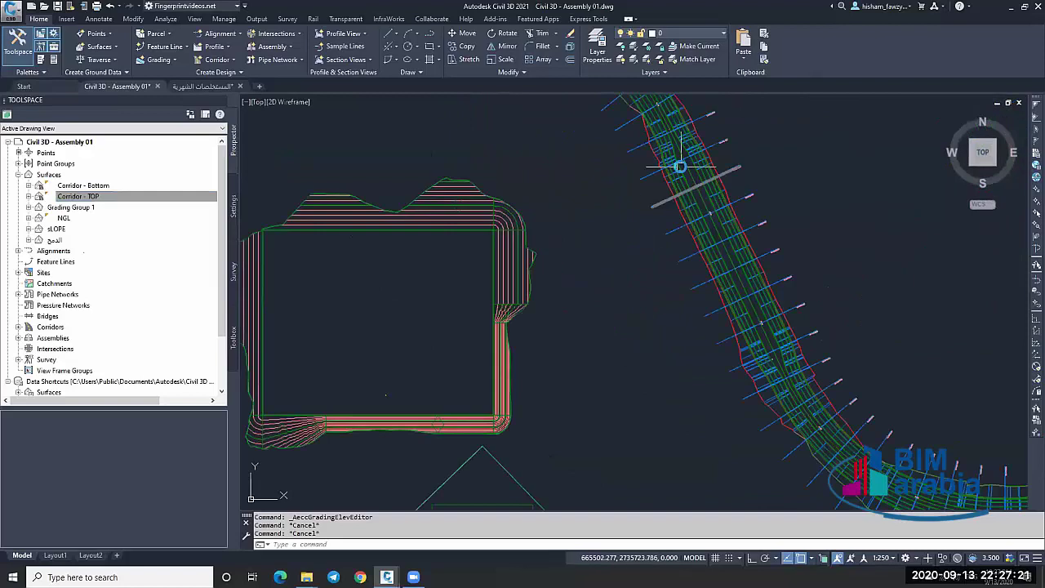
scroll(679, 166, up, 3)
scroll(564, 204, down, 3)
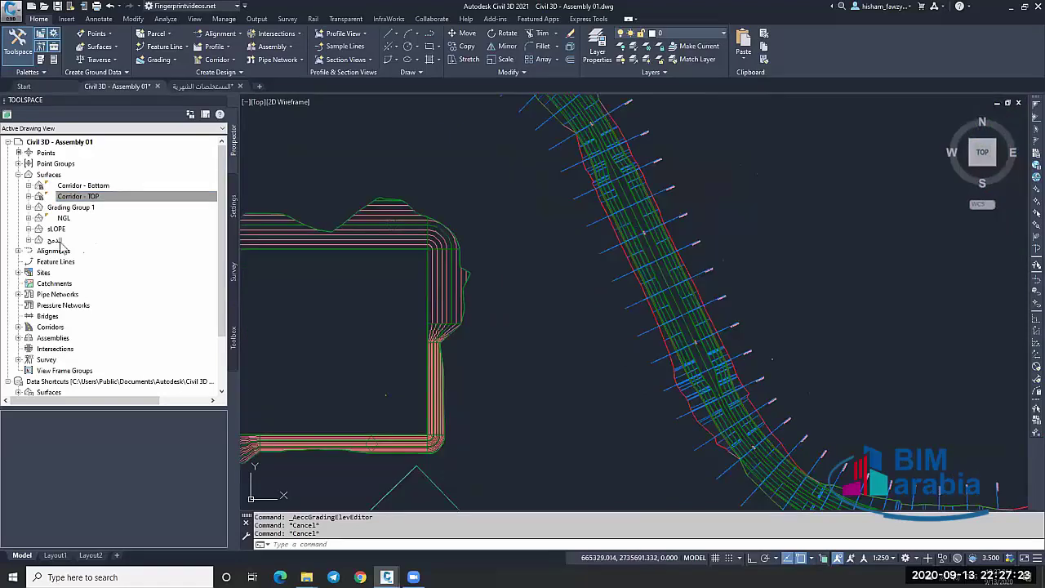
click(63, 243)
click(108, 218)
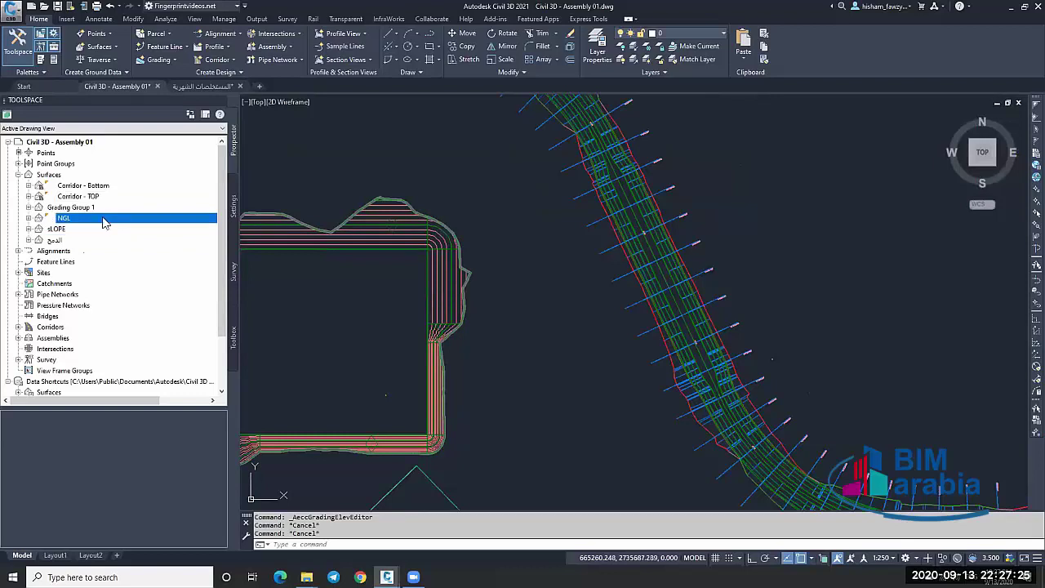
click(70, 240)
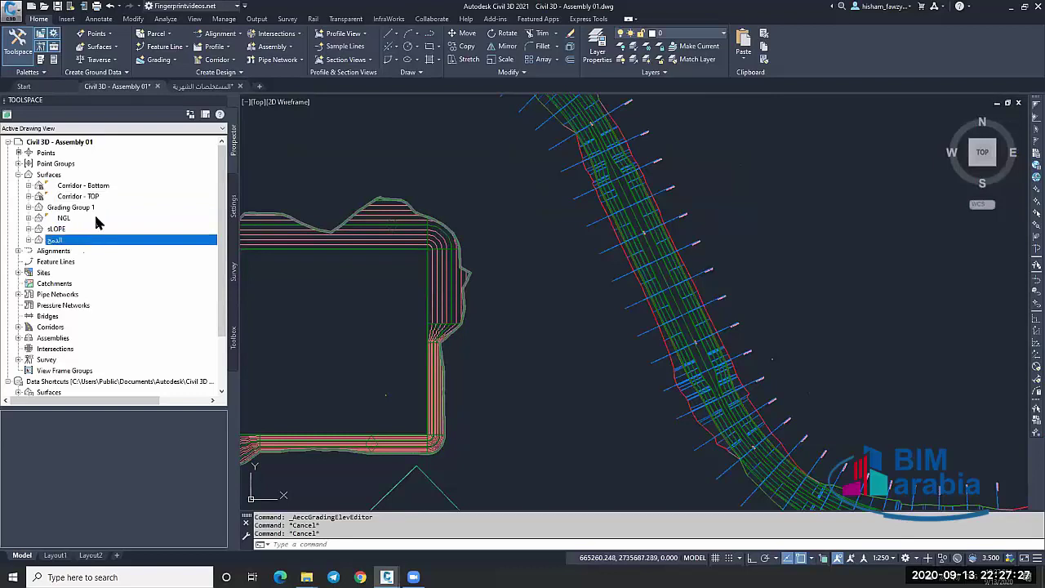
click(98, 219)
click(116, 198)
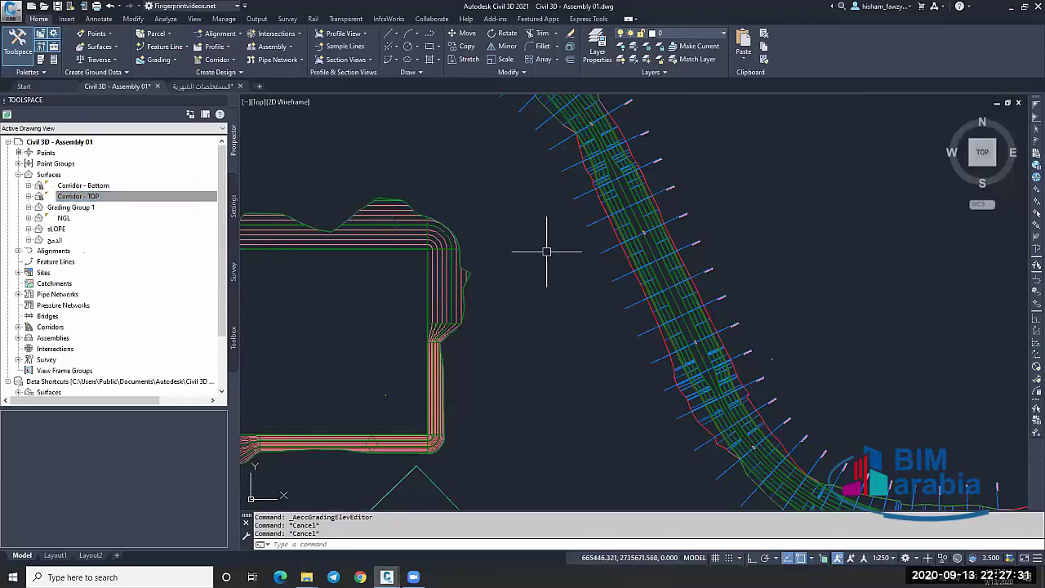
key(Escape)
click(87, 218)
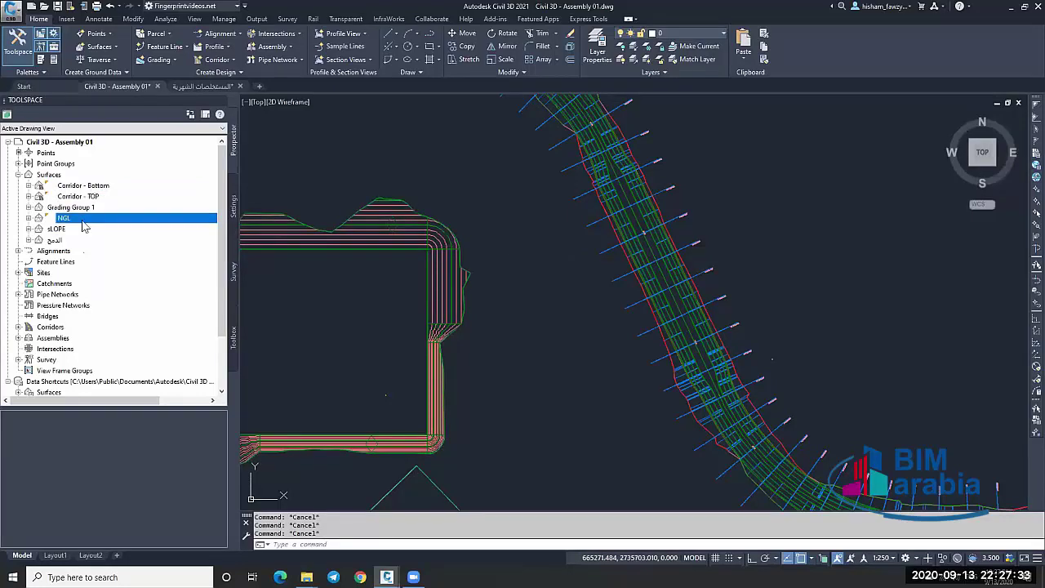
click(80, 241)
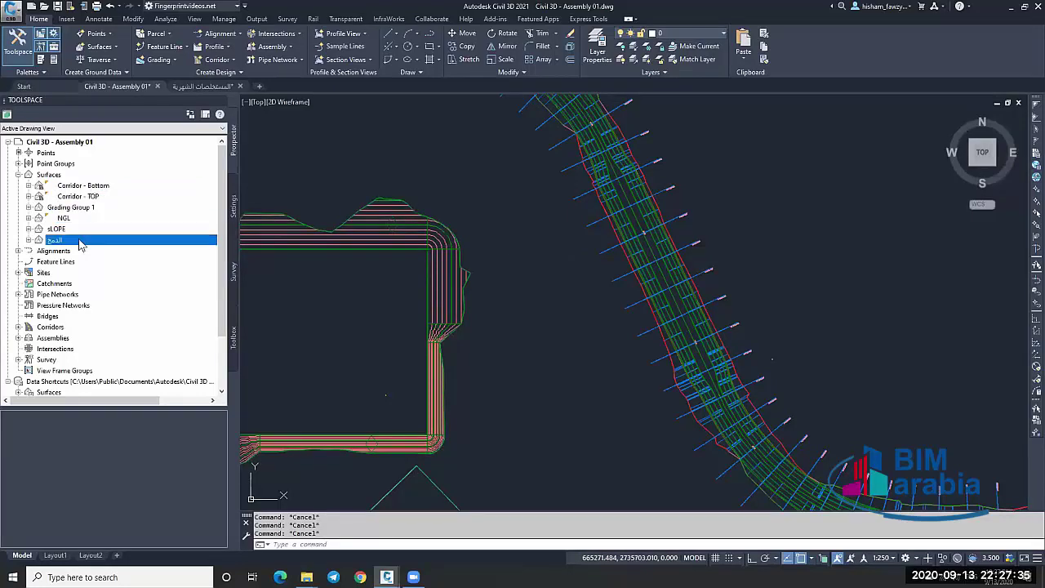
click(121, 205)
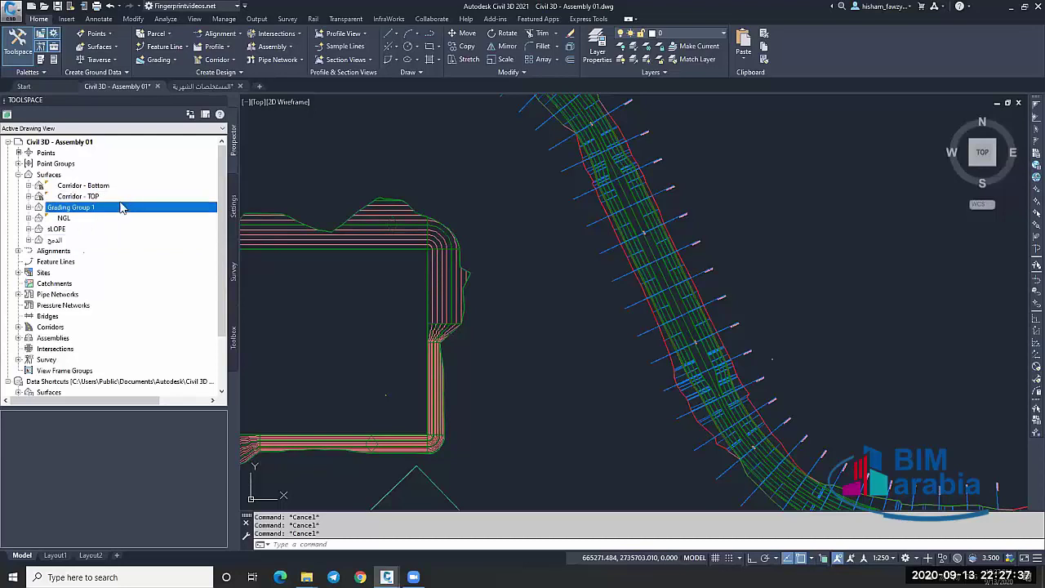
click(129, 197)
click(115, 218)
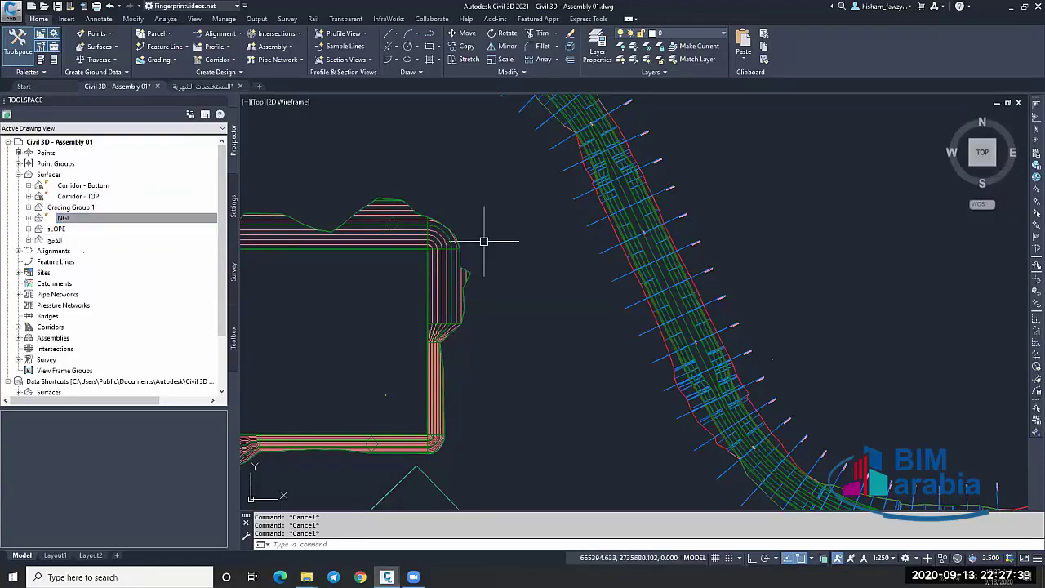
scroll(543, 254, down, 5)
Zoom in on corridor R.01's edge lines and briefly select the corridor.
scroll(518, 206, up, 6)
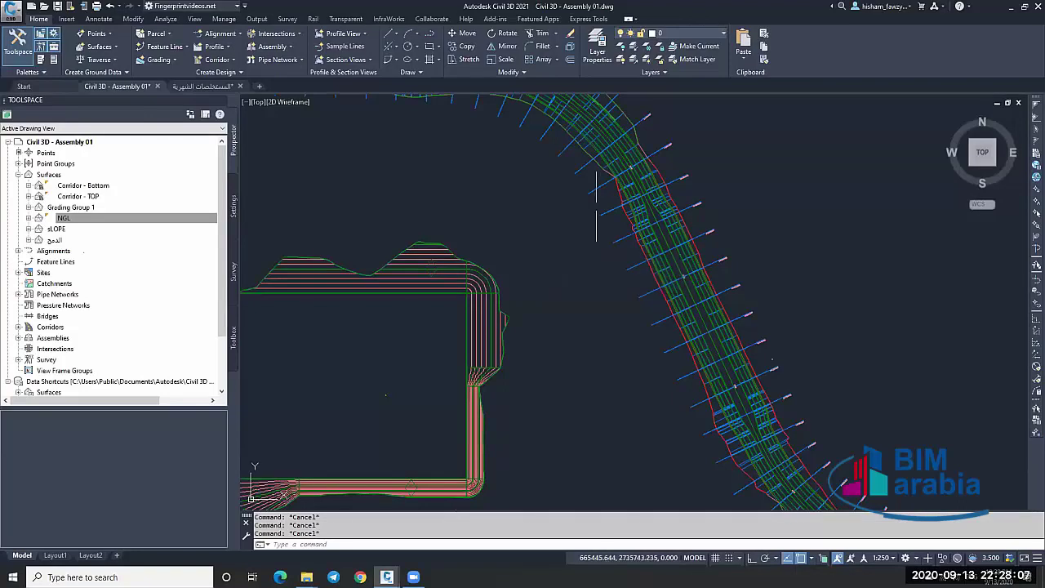
scroll(651, 192, up, 4)
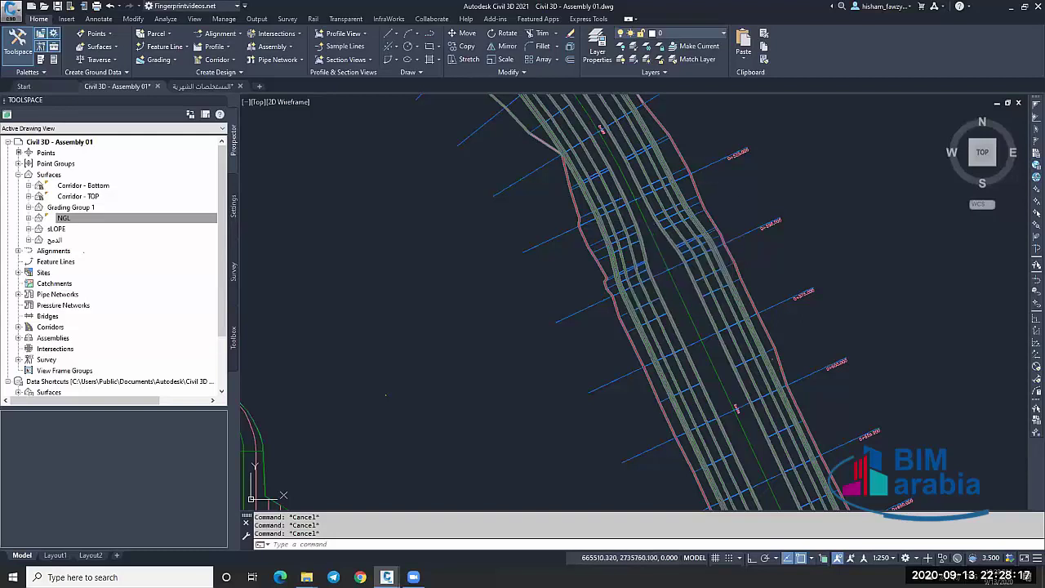
scroll(693, 245, down, 3)
scroll(712, 288, up, 5)
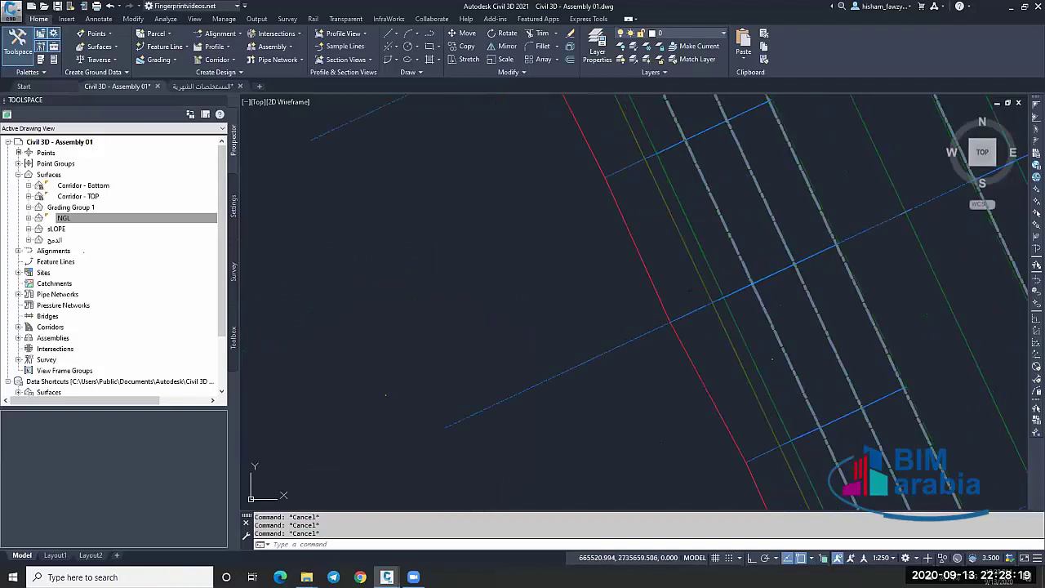
click(711, 294)
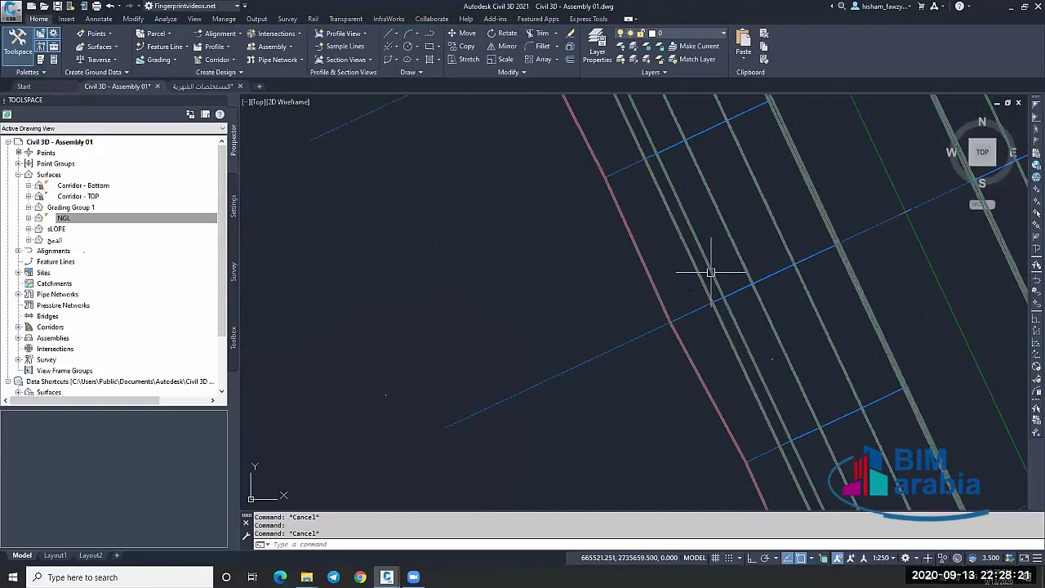
key(Escape)
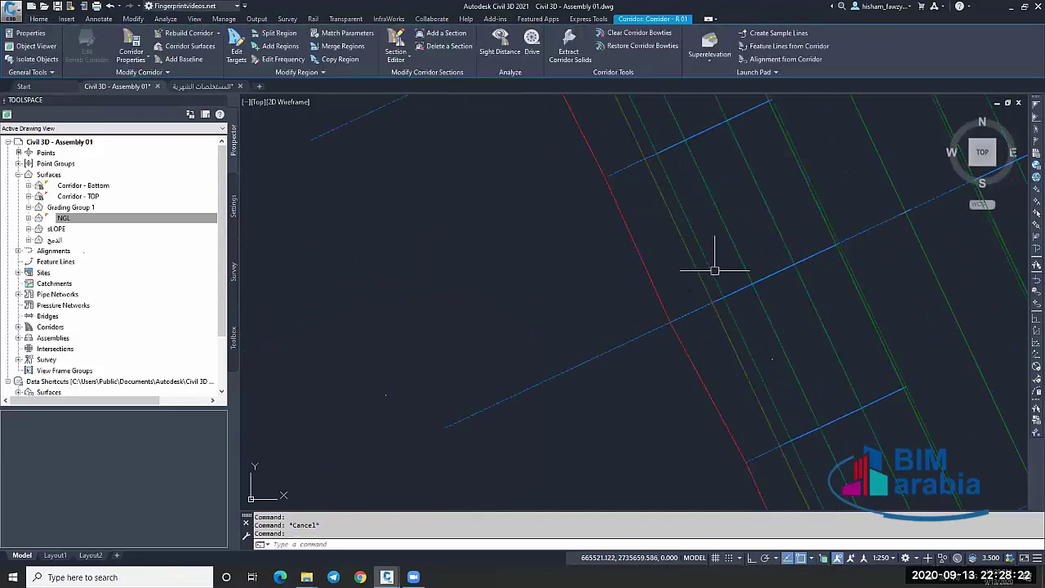
Run Feature Lines from Corridor on R.01 and leave only ETW ticked for extraction.
click(785, 47)
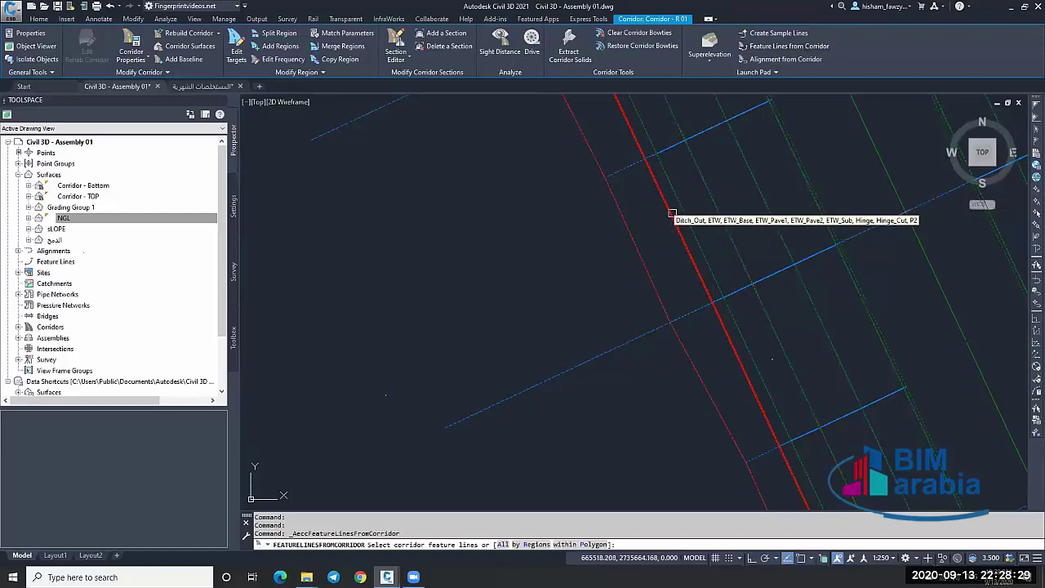
click(670, 211)
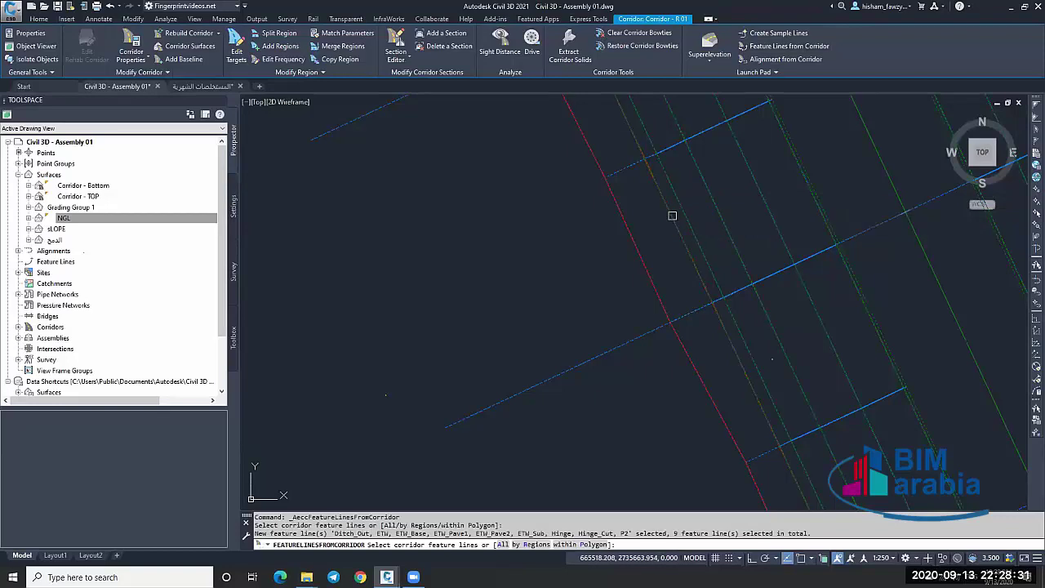
key(Return)
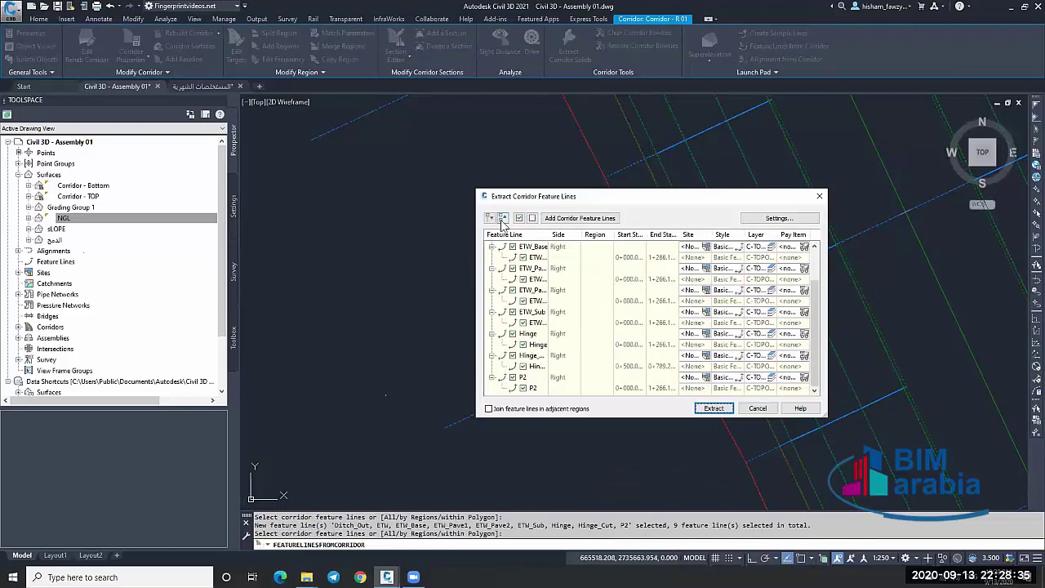
click(502, 218)
click(531, 219)
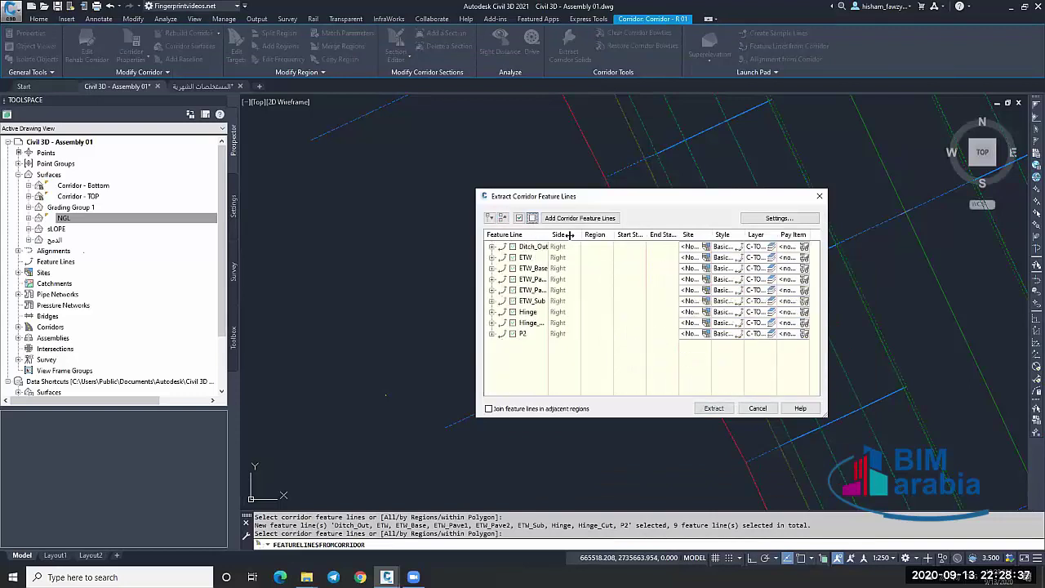
click(537, 257)
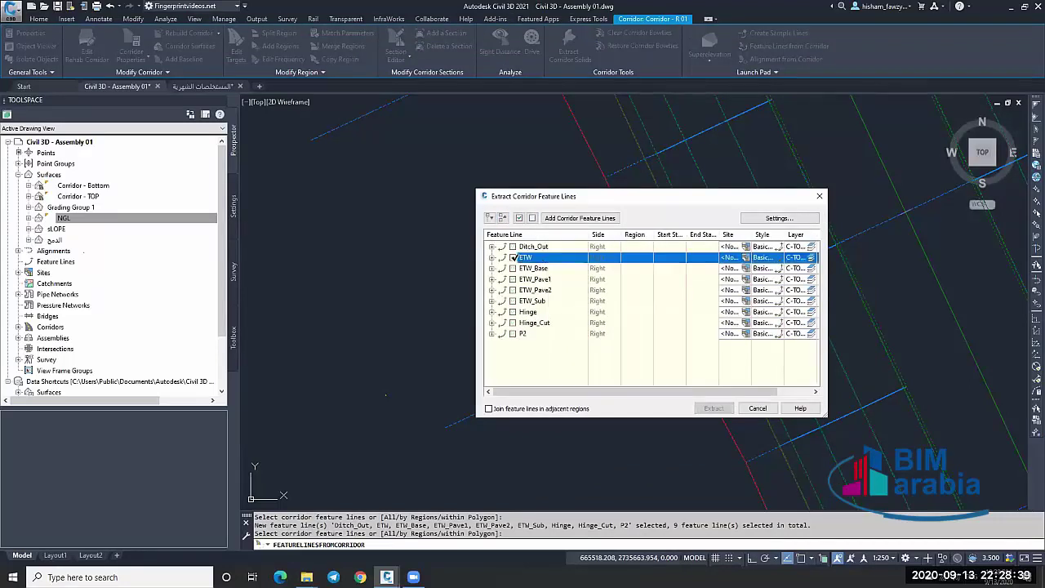
click(511, 257)
Turn off the dynamic link and extract ETW as FL - Corridor - R.01 - ETW - 1.
click(775, 218)
click(601, 257)
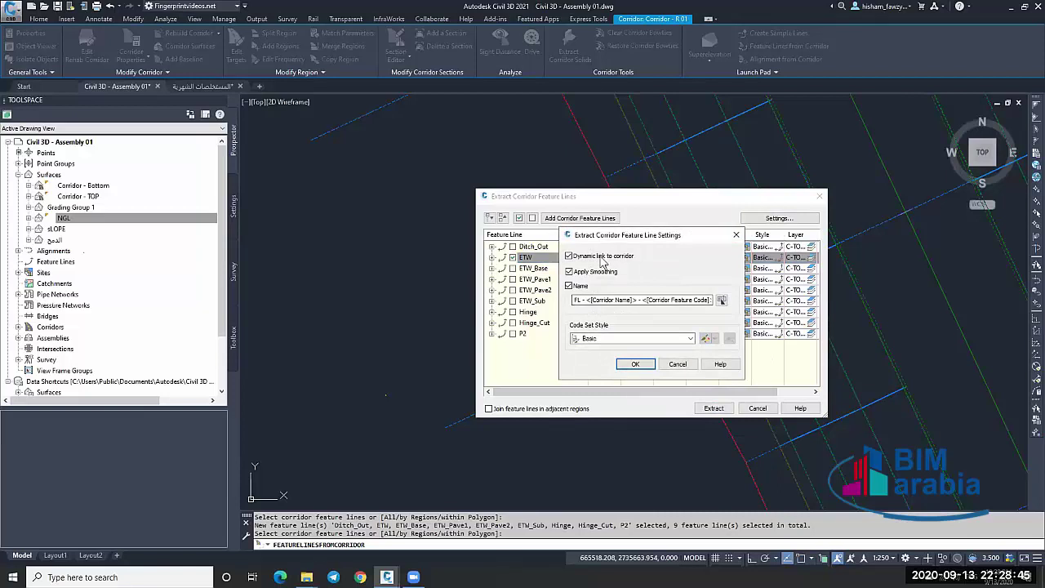
click(636, 364)
click(712, 409)
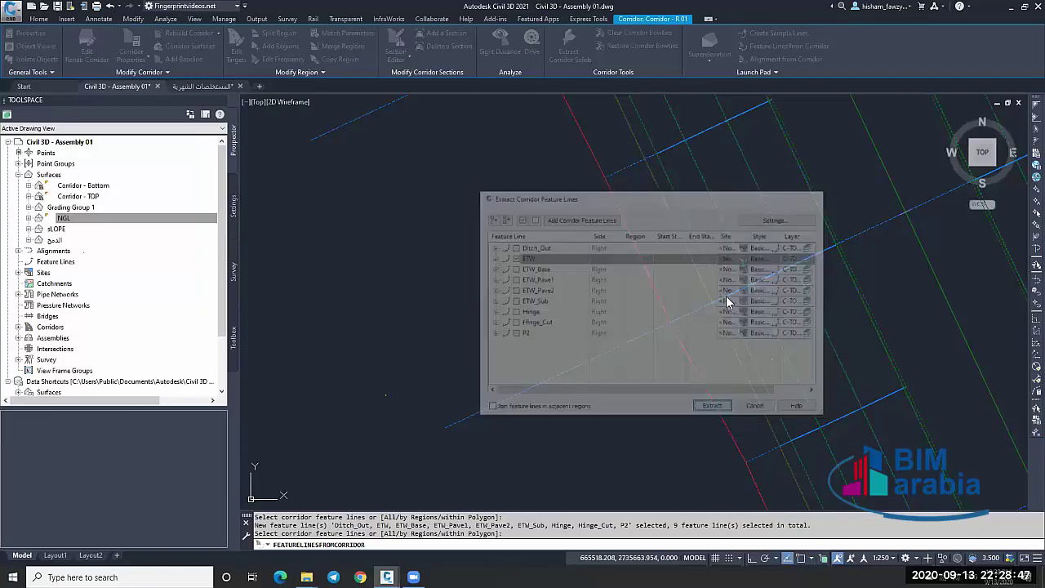
key(Escape)
click(693, 237)
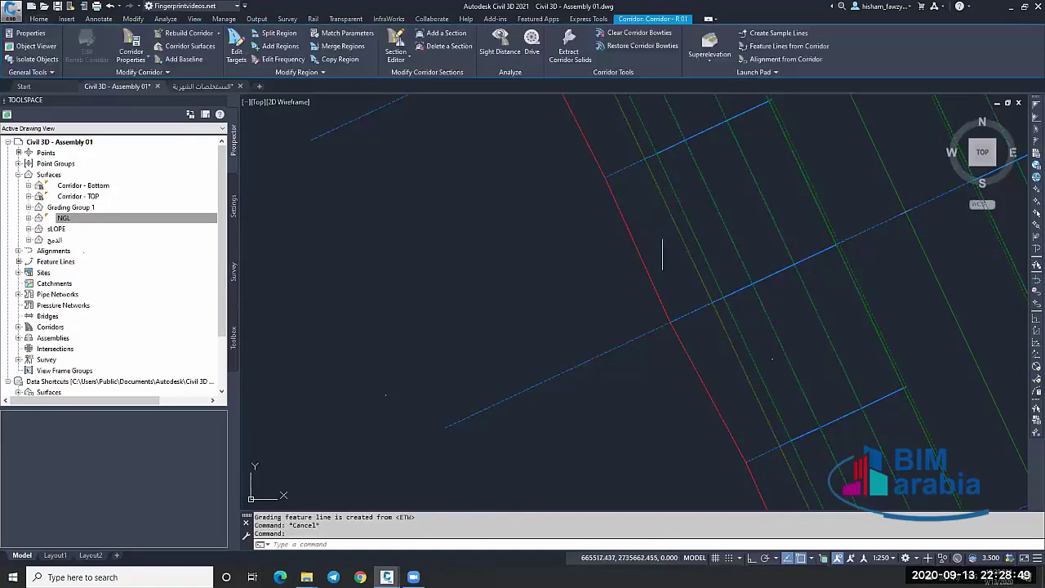
scroll(660, 233, down, 10)
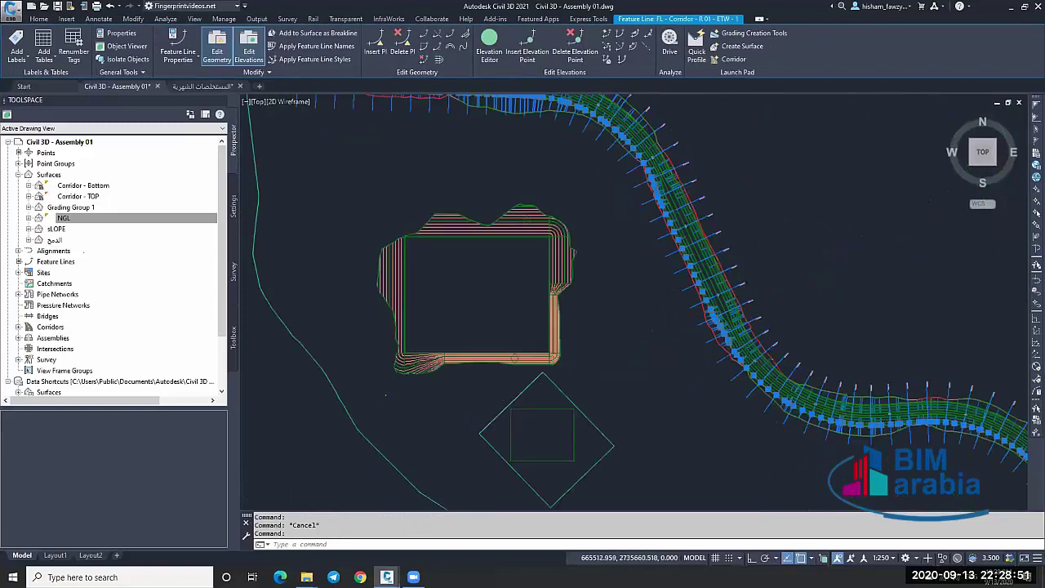
Zoom around the extracted ETW feature line along the ROAD 01 corridor edge and clear the selection.
scroll(700, 318, up, 5)
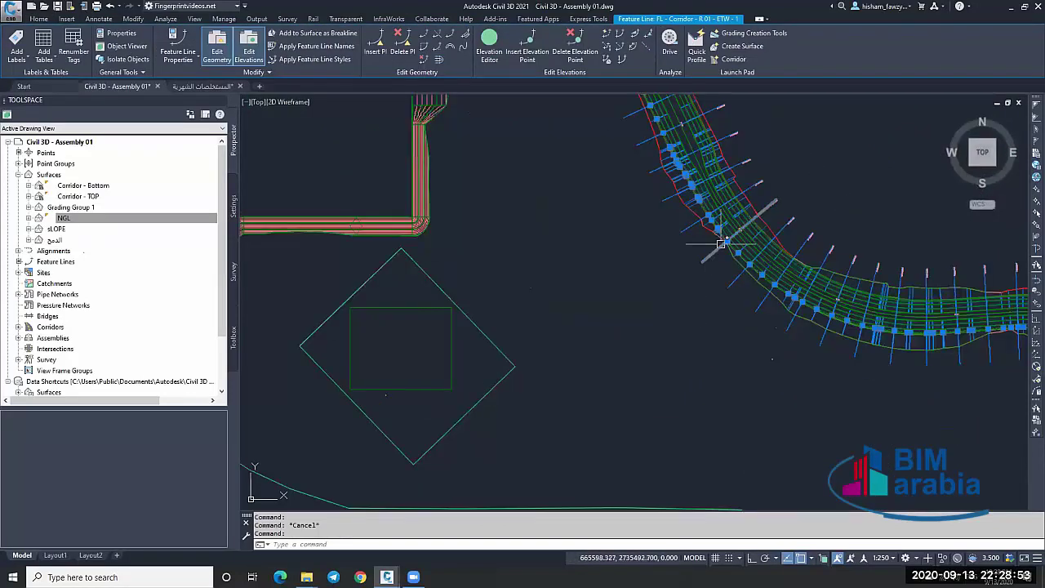
scroll(725, 236, up, 3)
scroll(728, 232, up, 4)
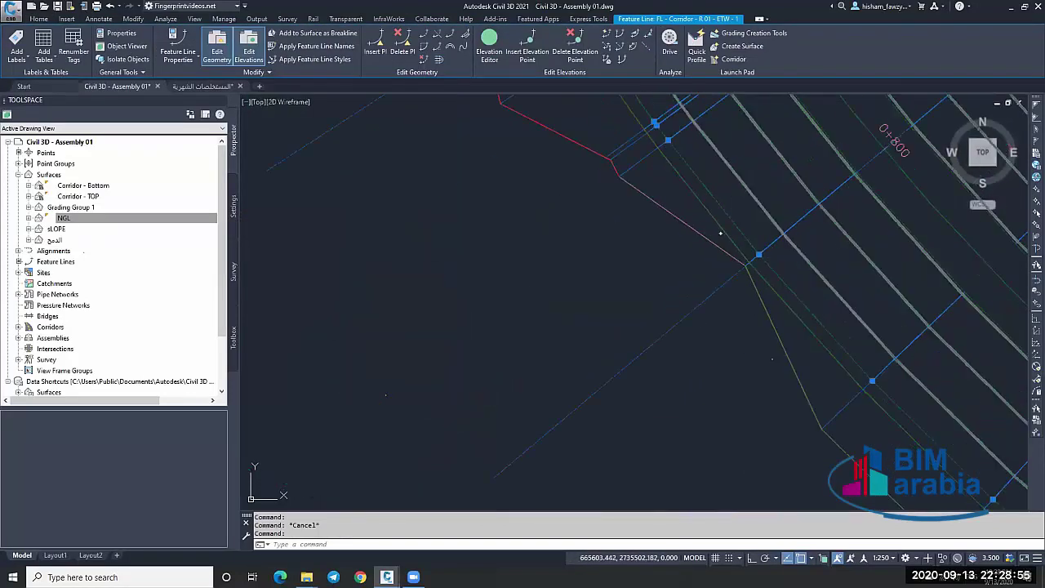
scroll(709, 235, down, 3)
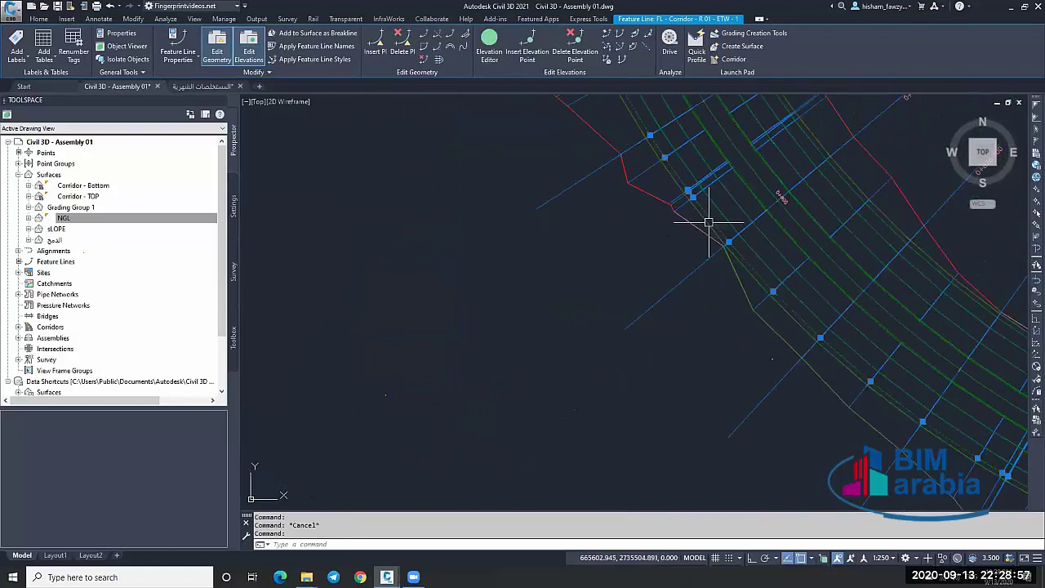
scroll(665, 273, down, 3)
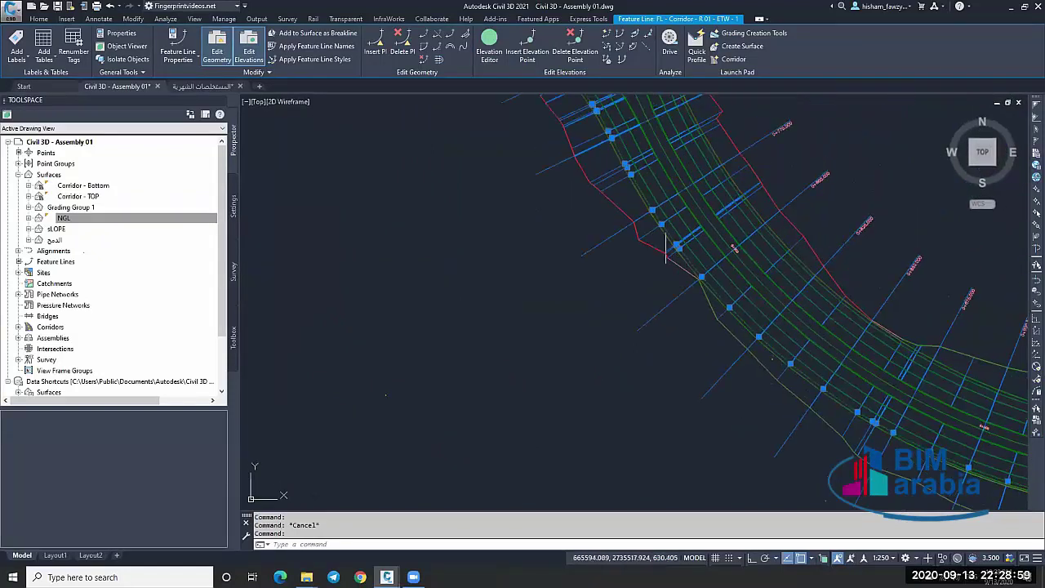
scroll(772, 158, up, 5)
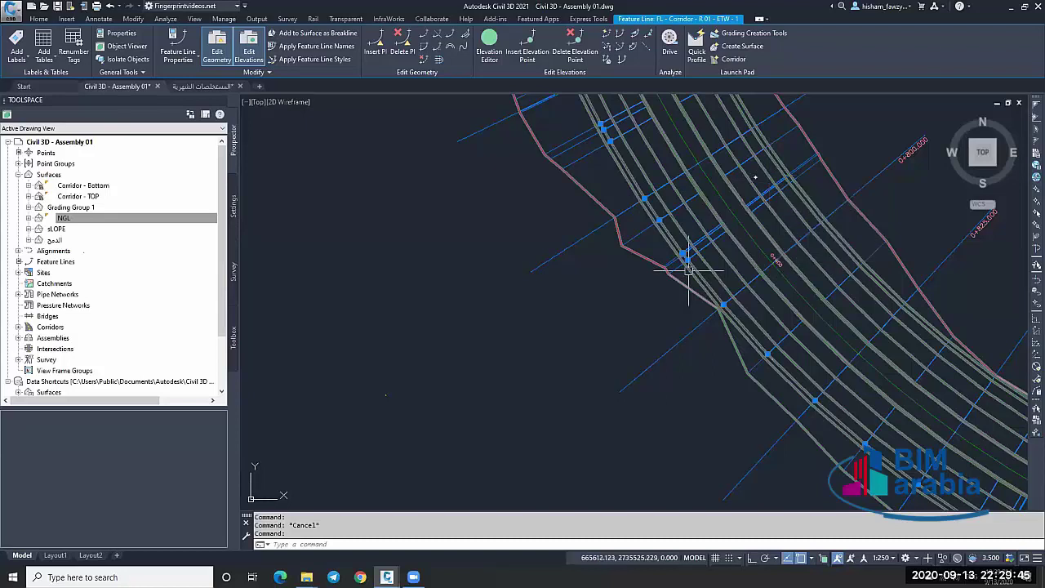
scroll(669, 229, up, 4)
key(Escape)
scroll(669, 231, down, 2)
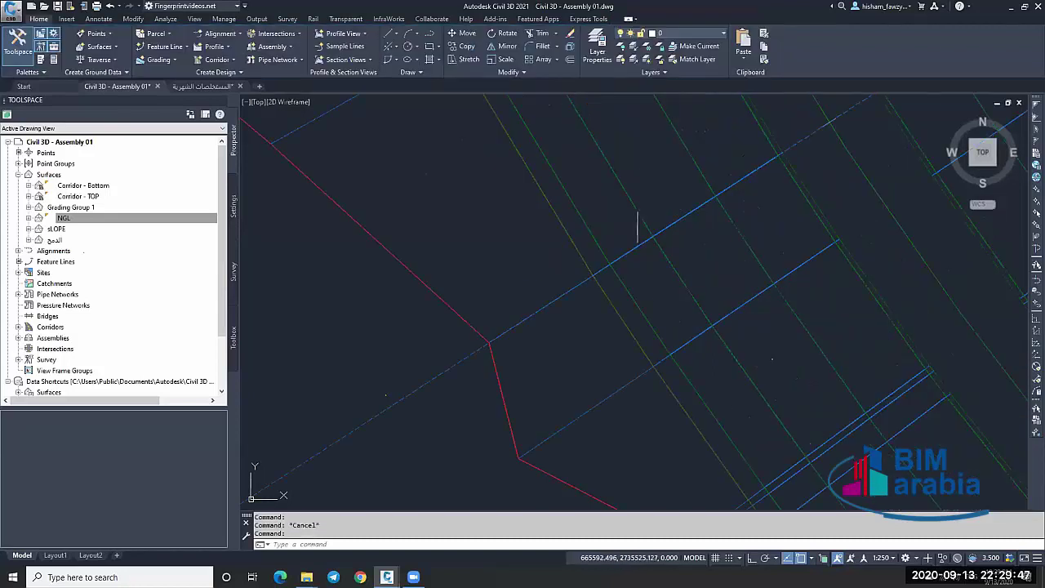
Select the corridor and then the extracted ETW feature line near stations 0+775–0+825 to compare them.
click(638, 229)
scroll(648, 261, down, 2)
key(Escape)
click(651, 282)
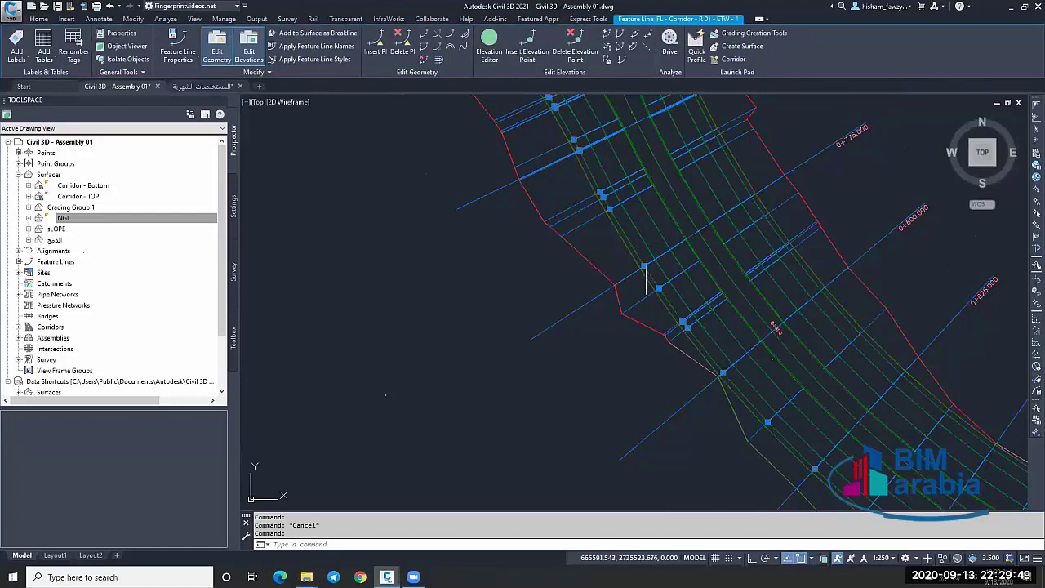
click(642, 230)
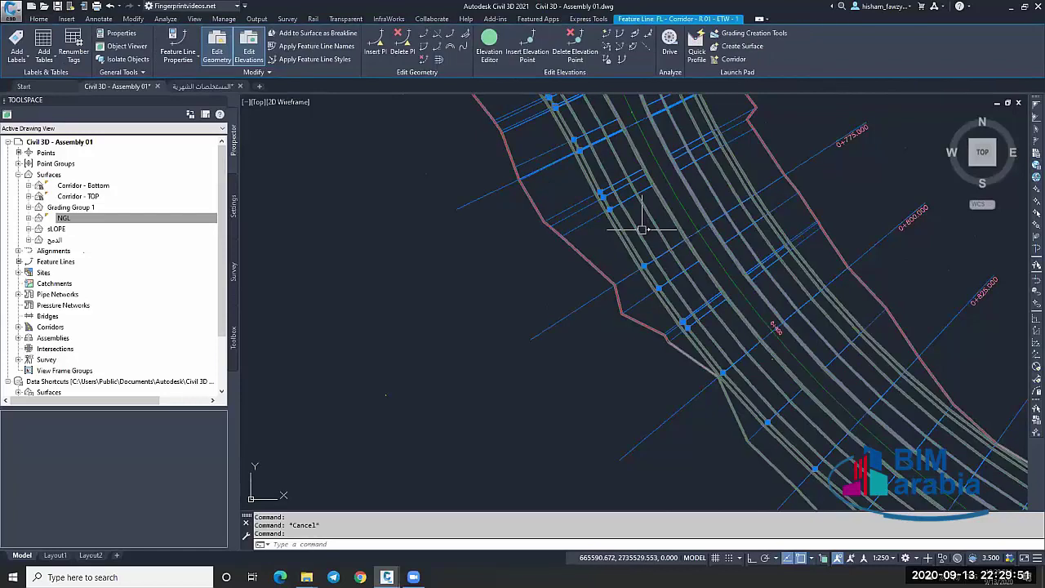
key(Escape)
click(628, 245)
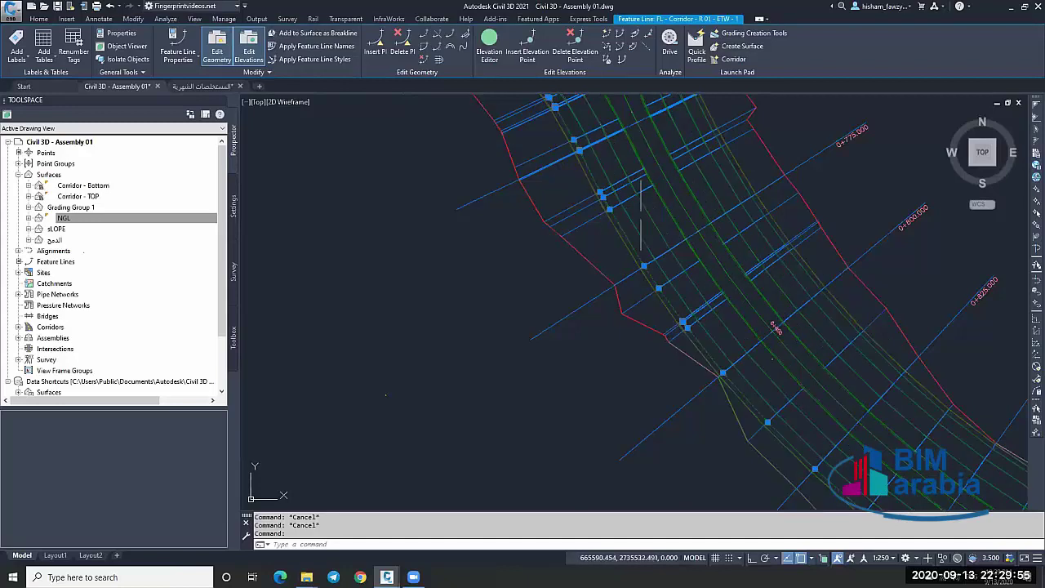
mouse_move(639, 209)
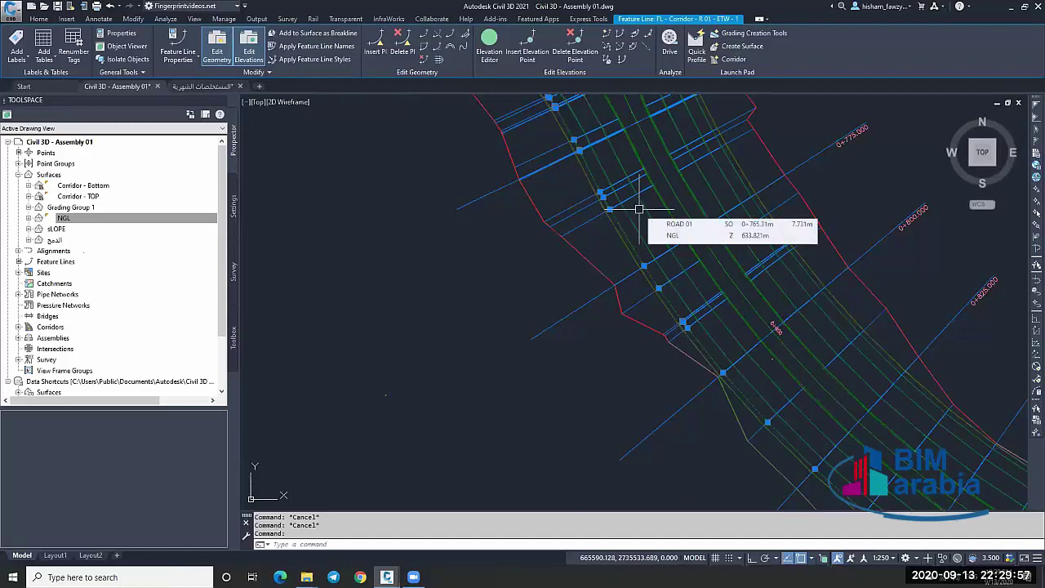
key(Escape)
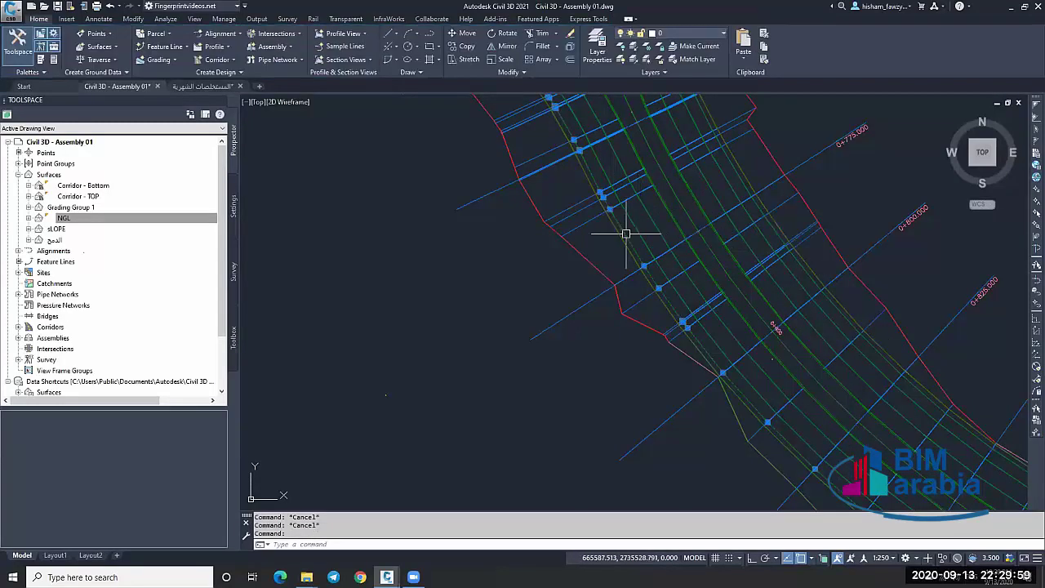
Deselect and read ROAD 01 station 0+793: الدمج surface 630.765 m, NGL 630.695 m.
key(Escape)
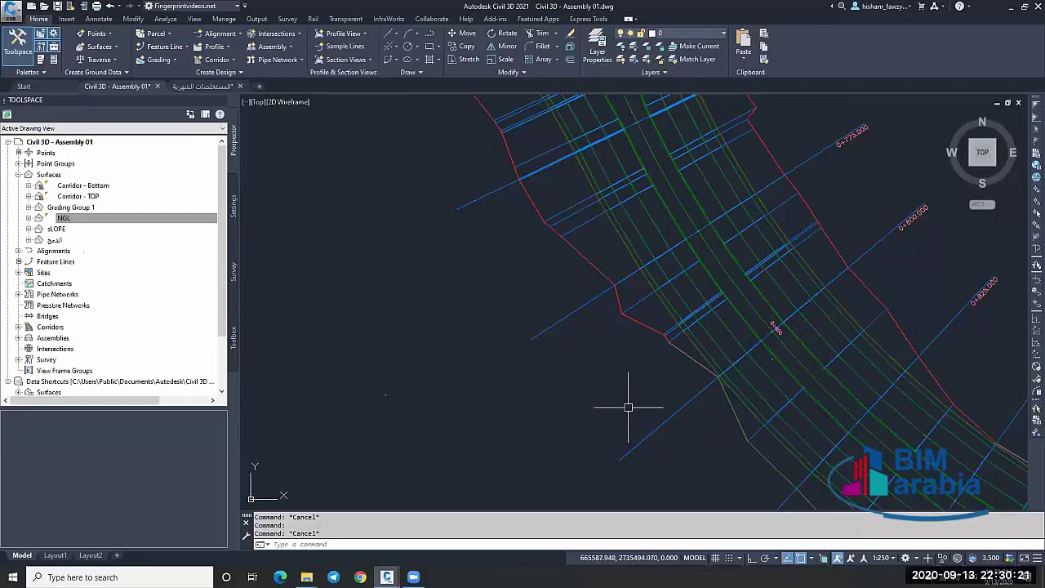
mouse_move(629, 410)
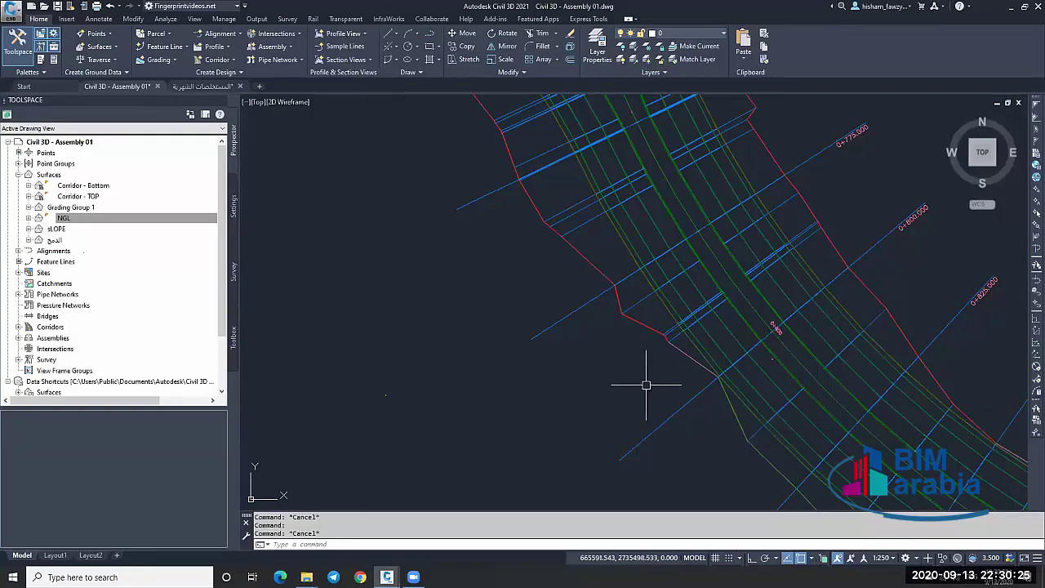
mouse_move(662, 373)
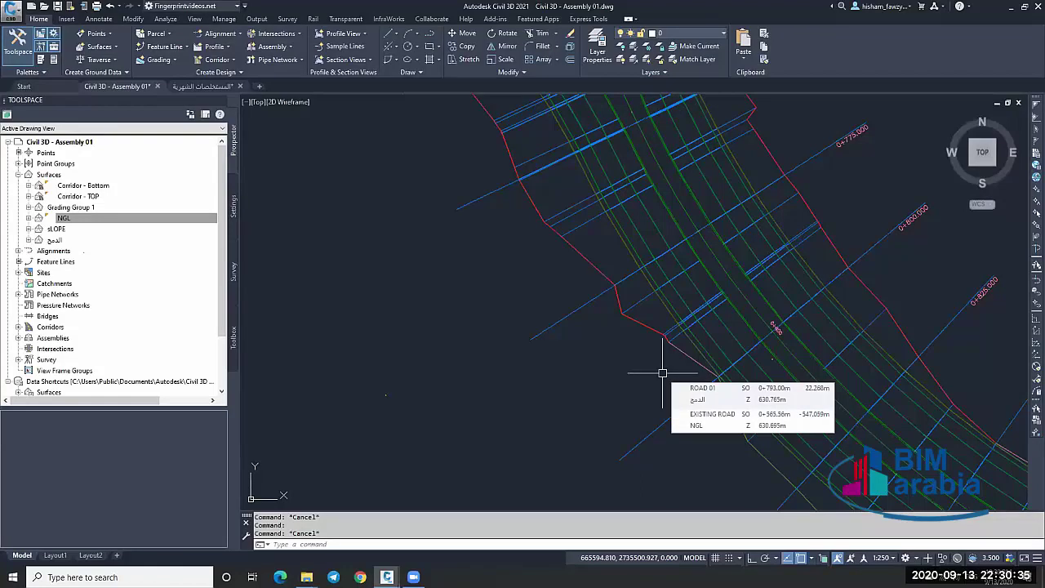
Zoom to the HIGH PT/PVI curve label (K 50.00, LVC 195.69) and switch Toolspace to Settings.
scroll(662, 373, down, 8)
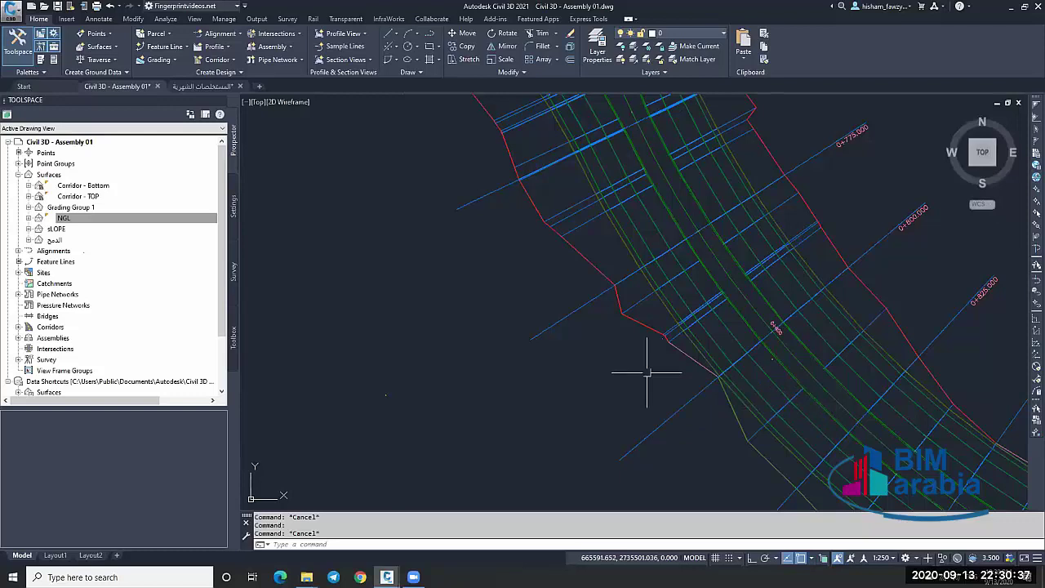
scroll(898, 277, up, 10)
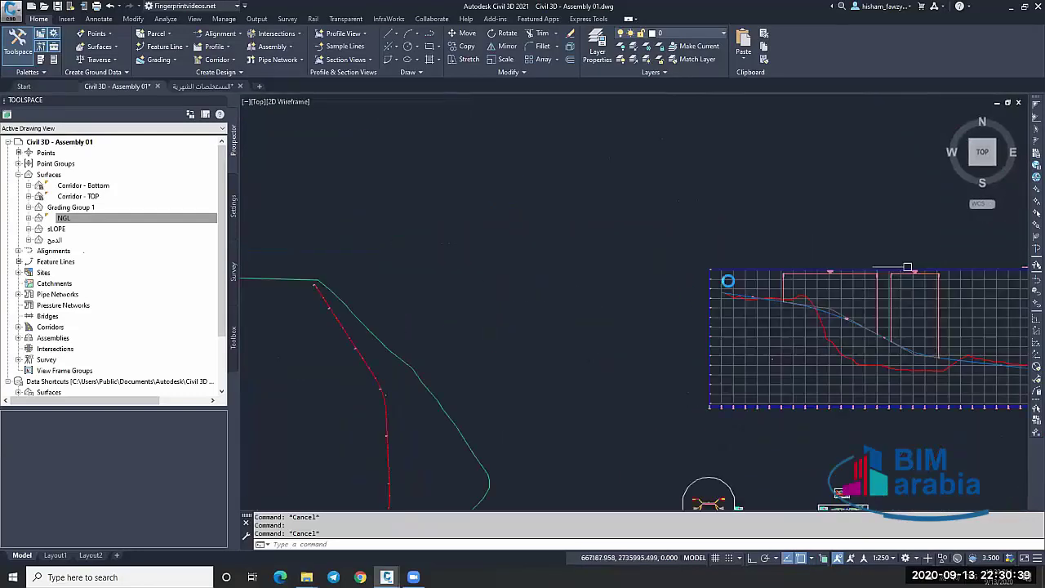
scroll(347, 196, up, 4)
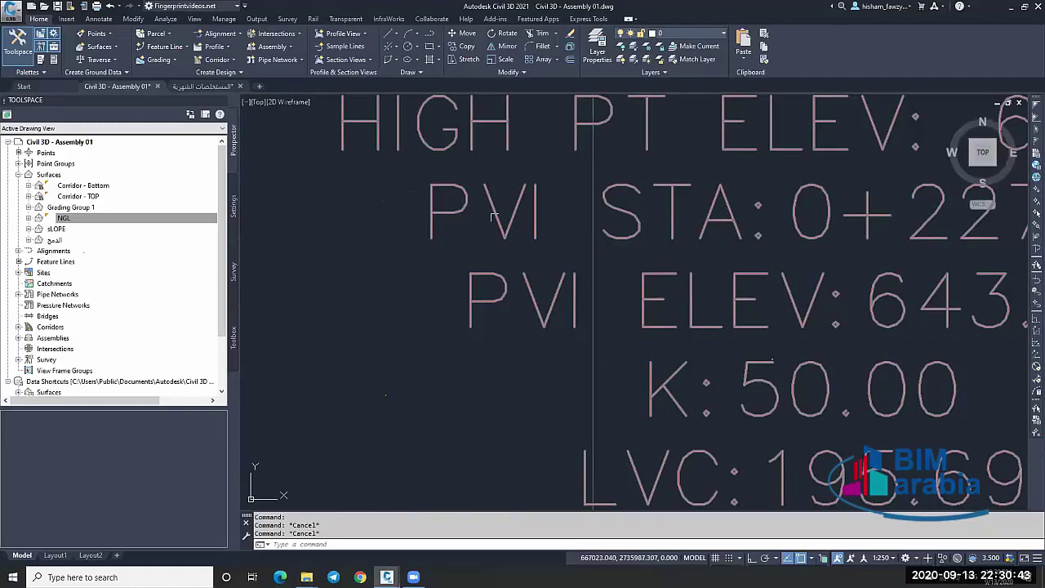
scroll(490, 216, down, 4)
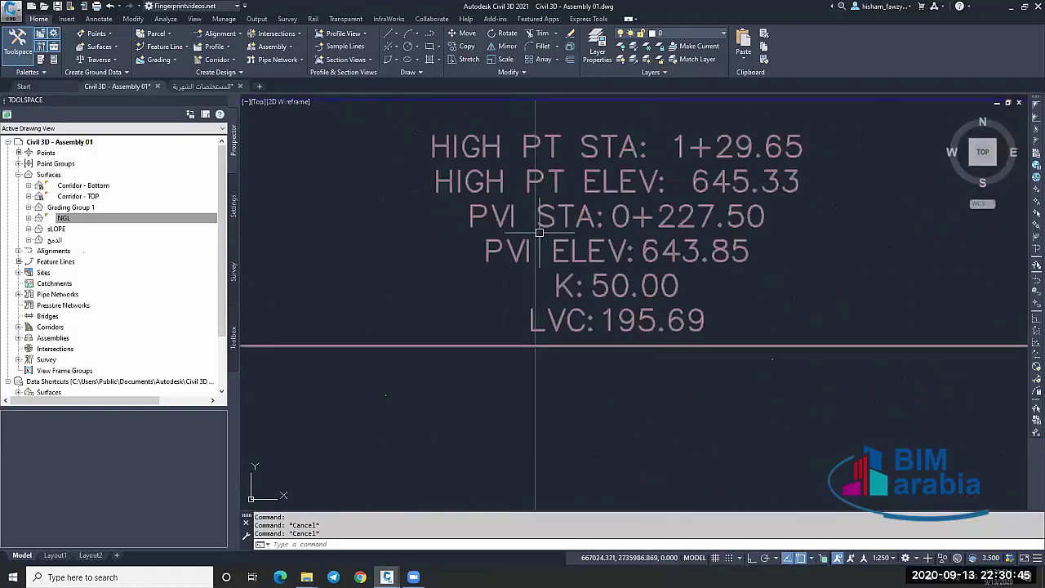
click(234, 200)
Open Assembly 01's Edit Drawing Settings, scroll the Abbreviations tab, then close it.
right_click(140, 143)
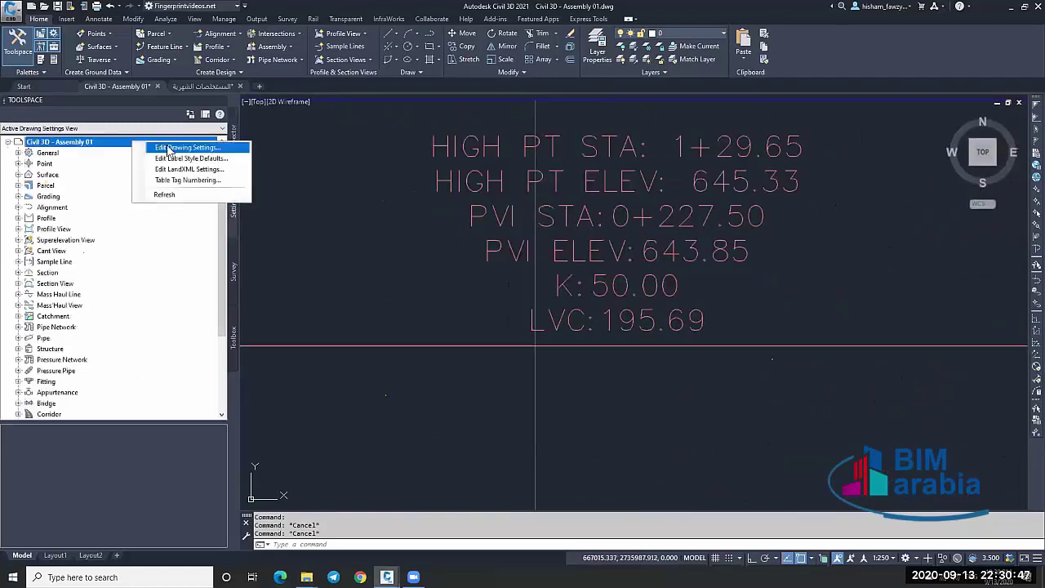
click(176, 146)
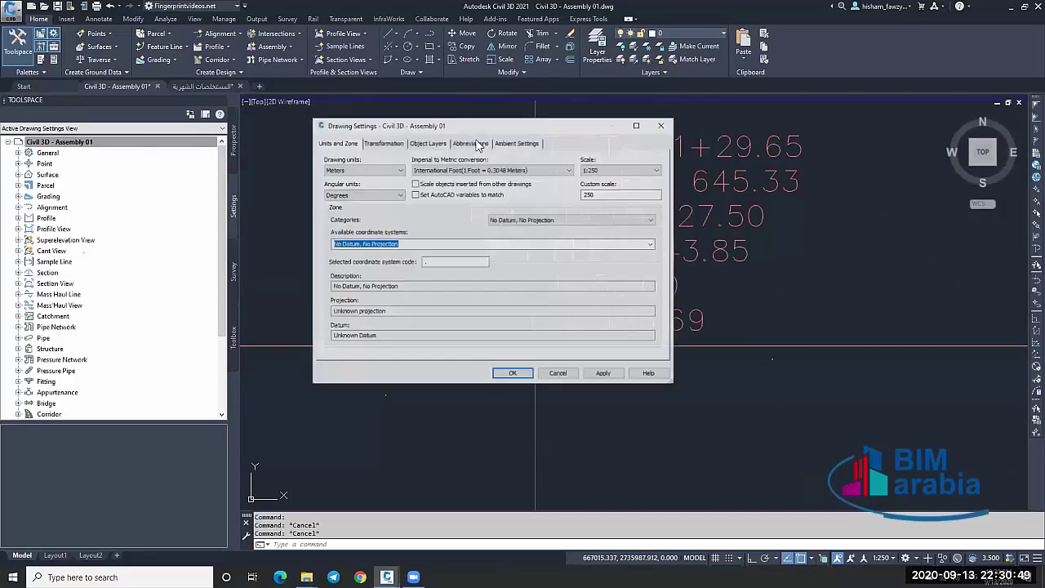
click(477, 143)
scroll(483, 246, down, 5)
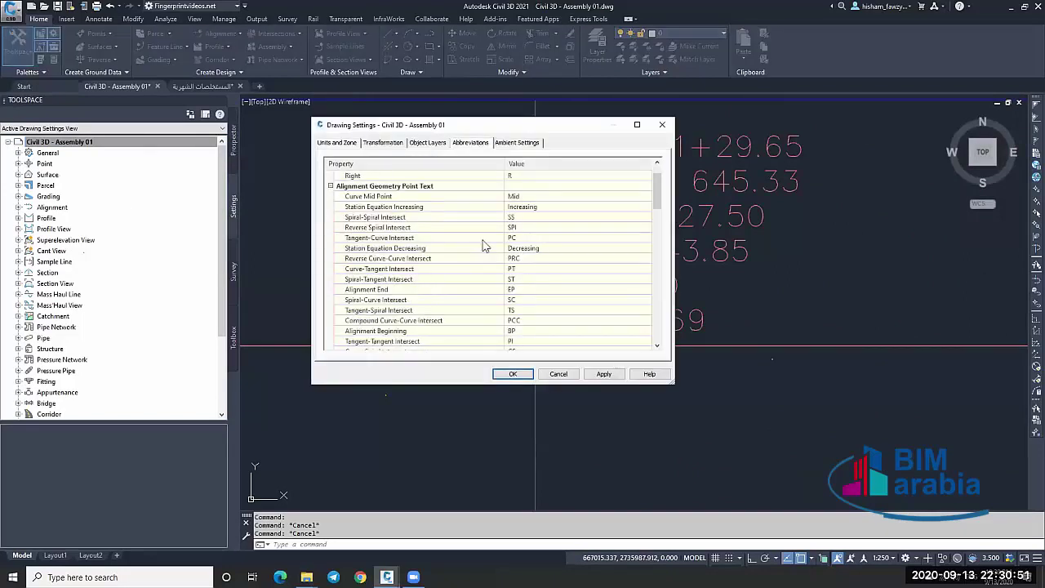
scroll(484, 246, down, 8)
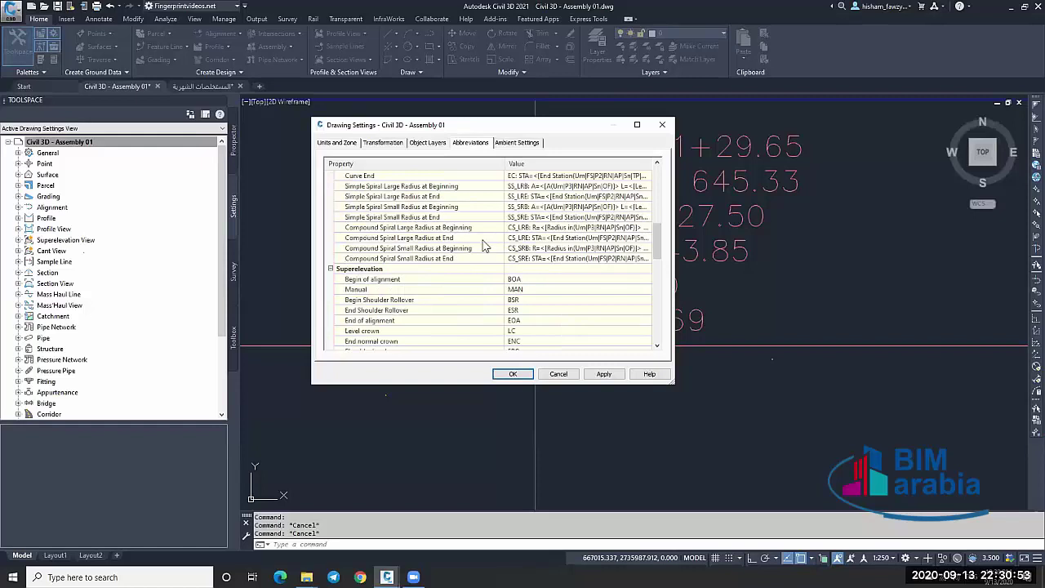
scroll(484, 247, down, 2)
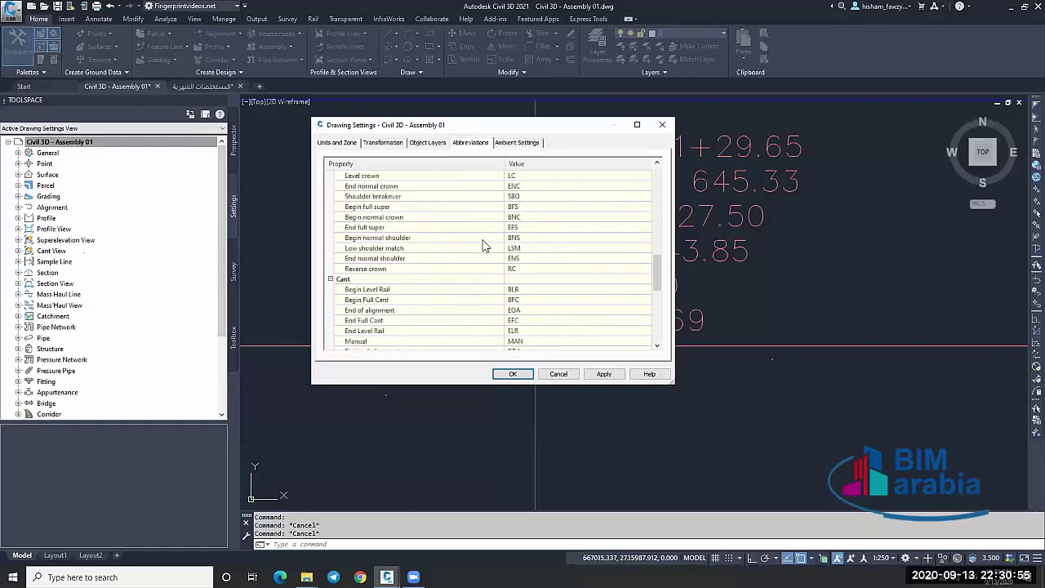
scroll(483, 247, down, 2)
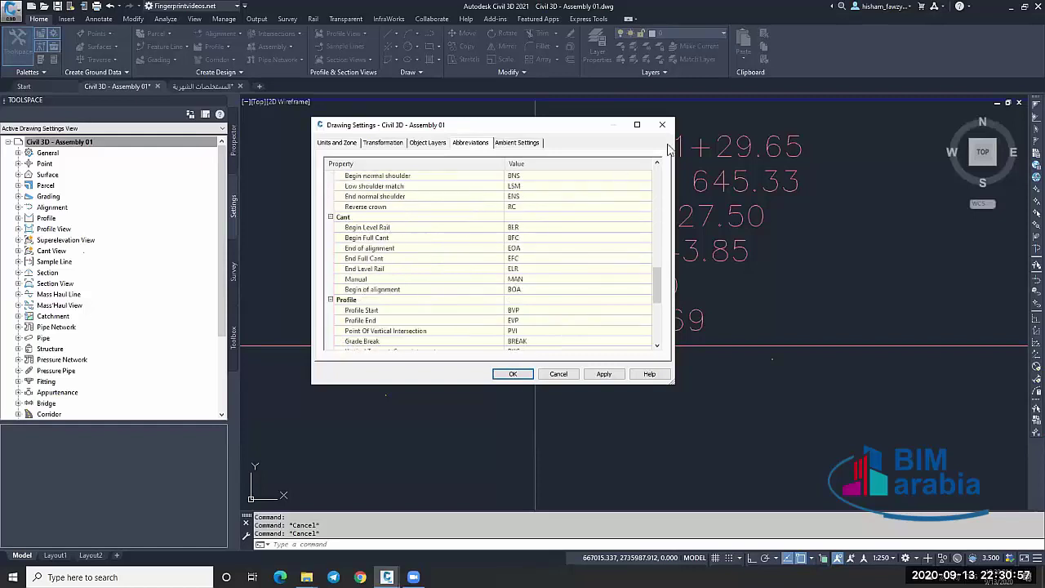
click(662, 124)
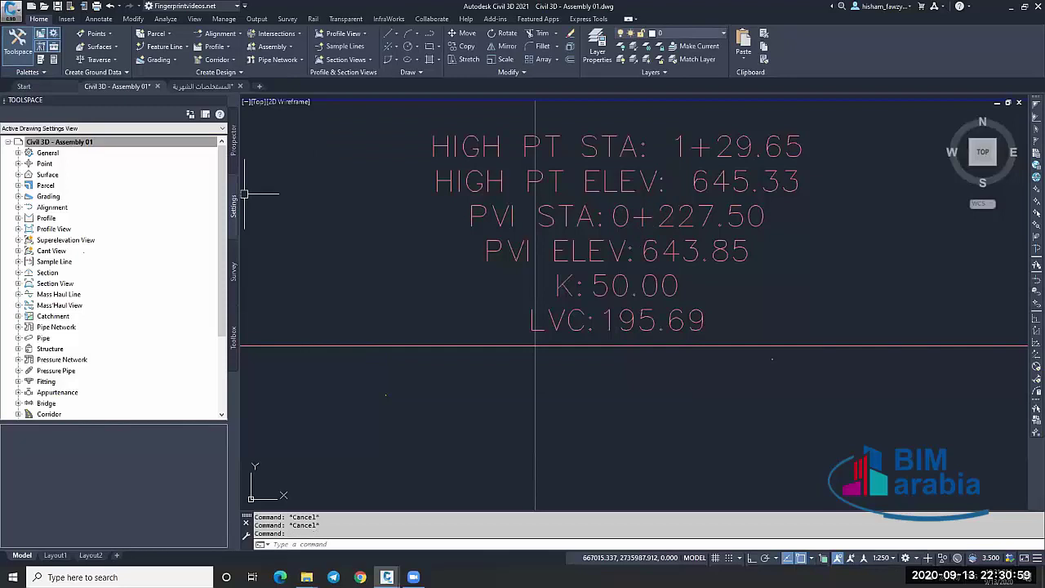
Reopen drawing settings, enlarge the dialog, confirm Point Of Vertical Intersection is PVI, and close unchanged.
right_click(101, 143)
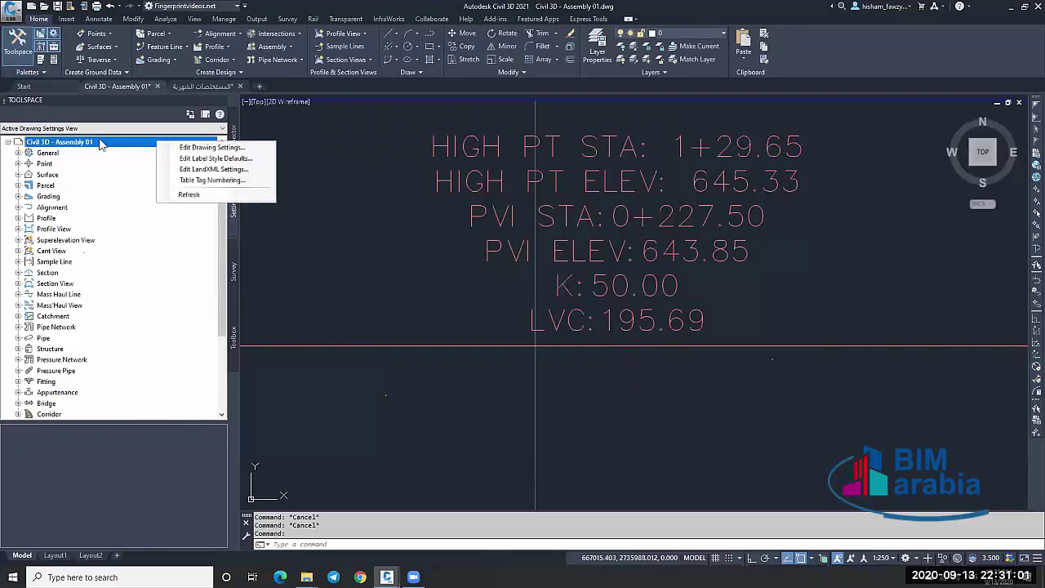
click(214, 147)
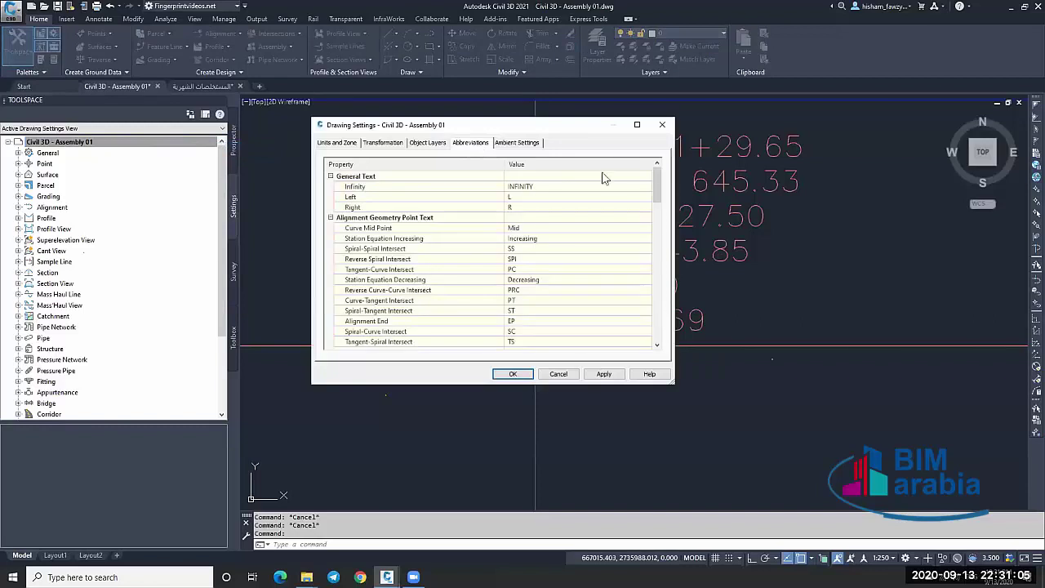
scroll(653, 195, down, 2)
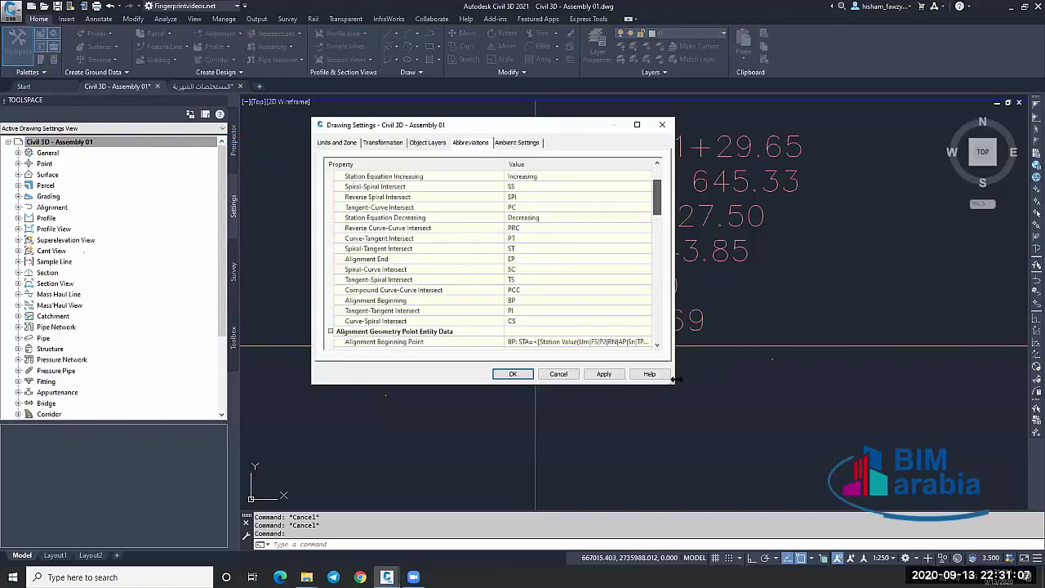
drag(671, 385, 717, 458)
drag(700, 213, 690, 403)
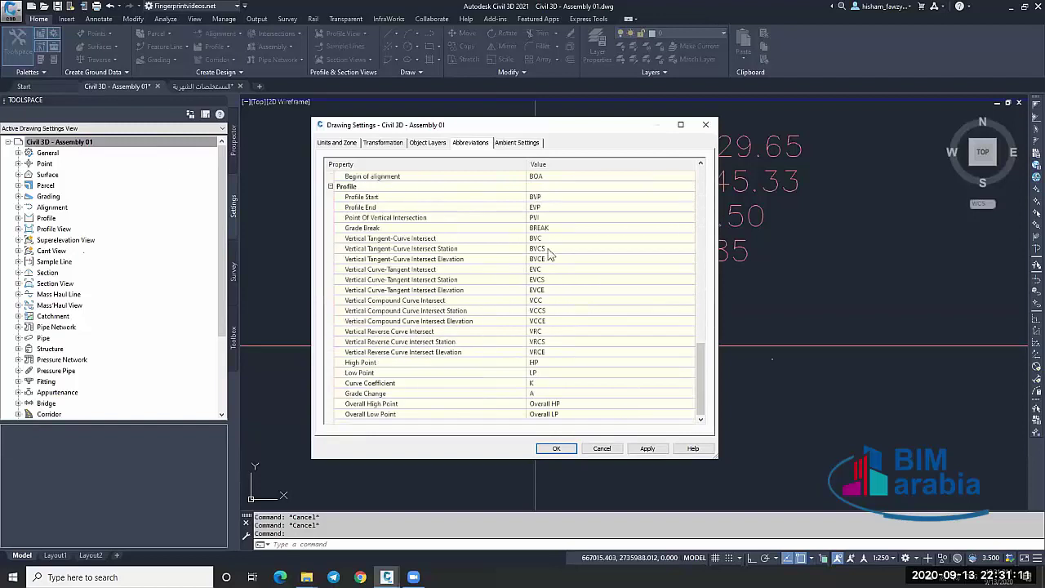
click(410, 218)
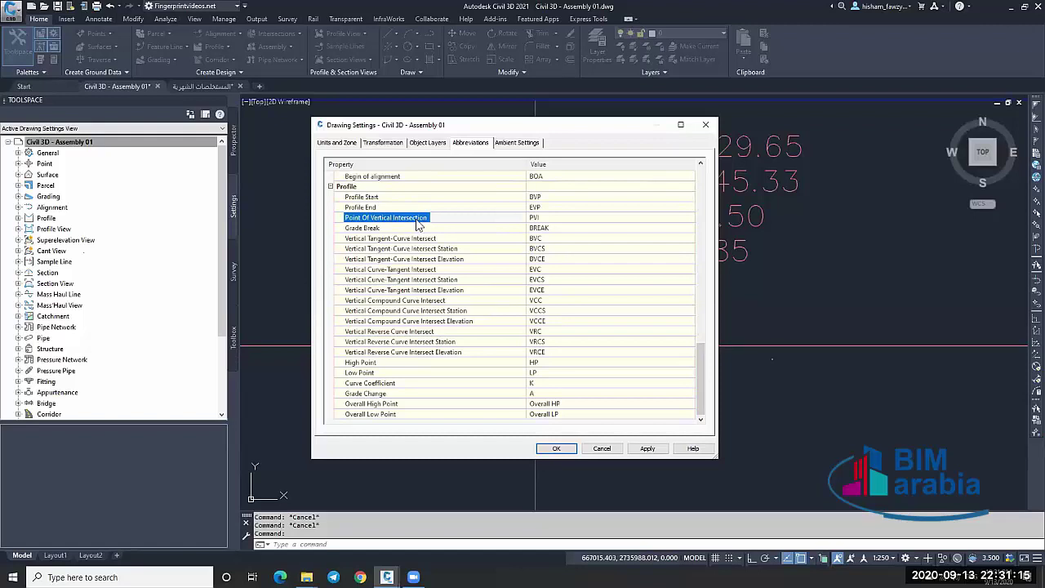
click(602, 448)
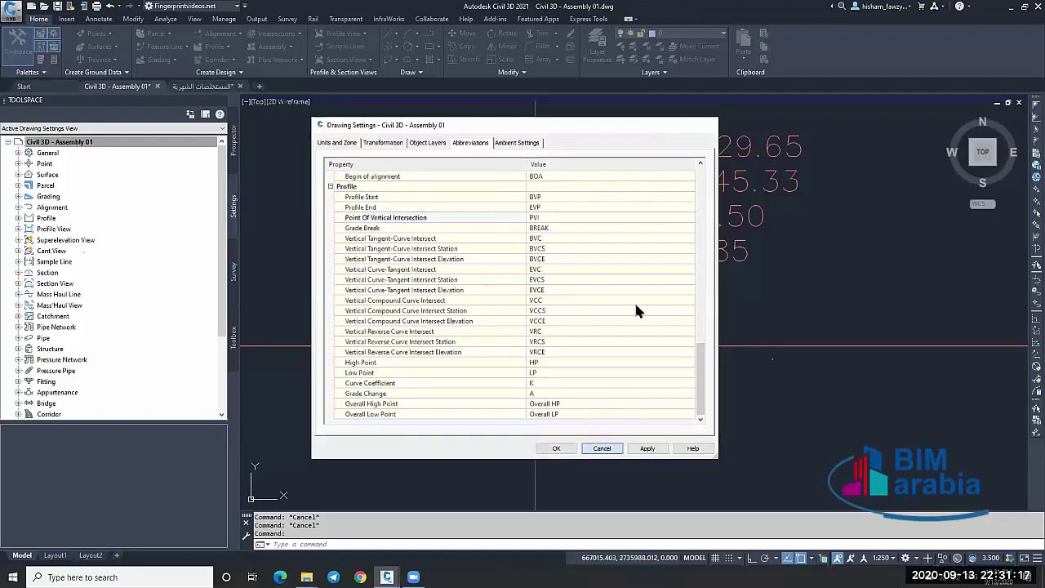
scroll(515, 351, down, 5)
Zoom over the vertical curves and select the ROAD 01-FG02 profile line.
scroll(411, 338, up, 3)
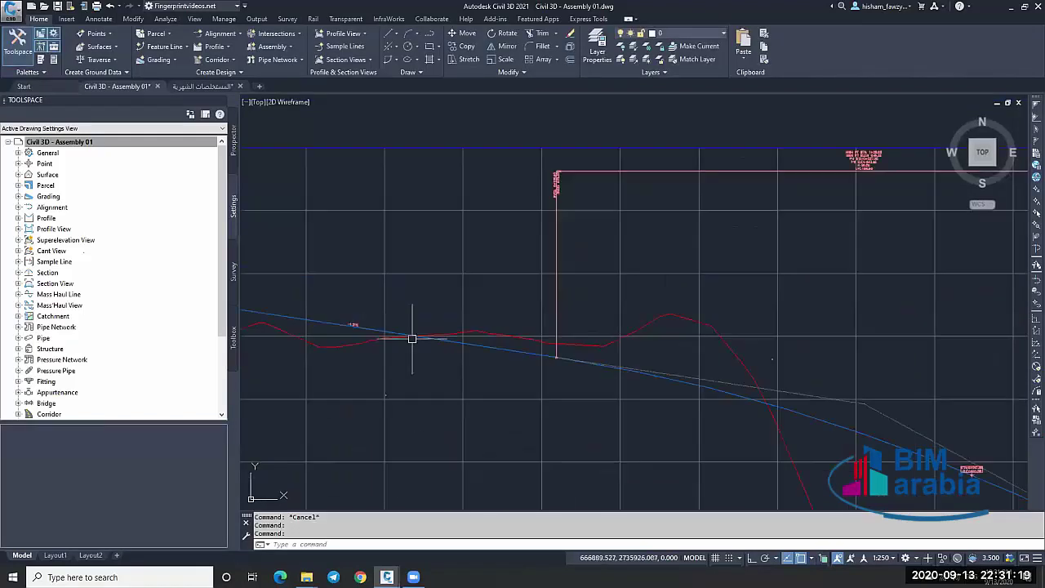
scroll(491, 264, down, 3)
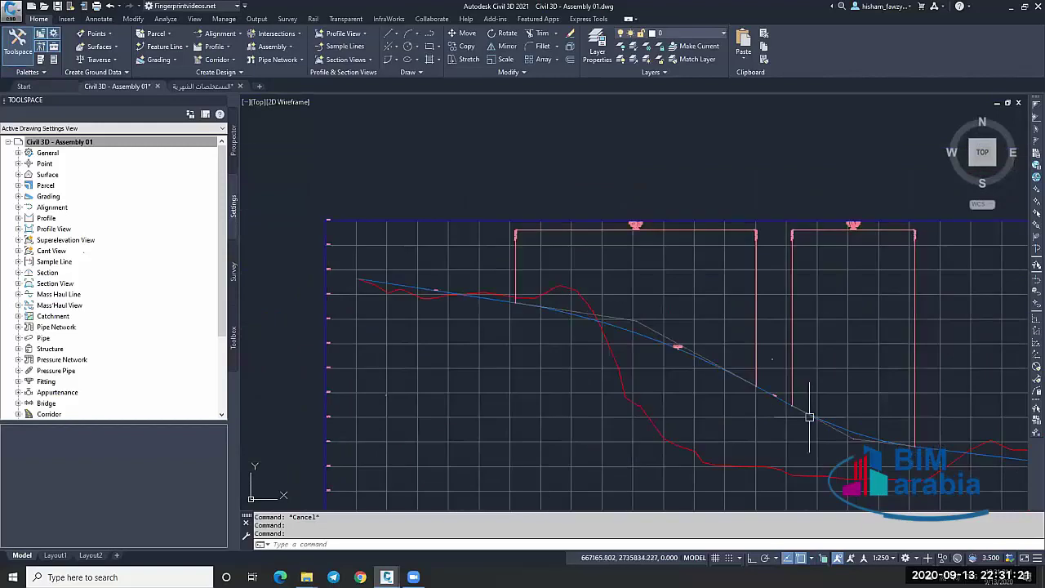
scroll(633, 317, up, 6)
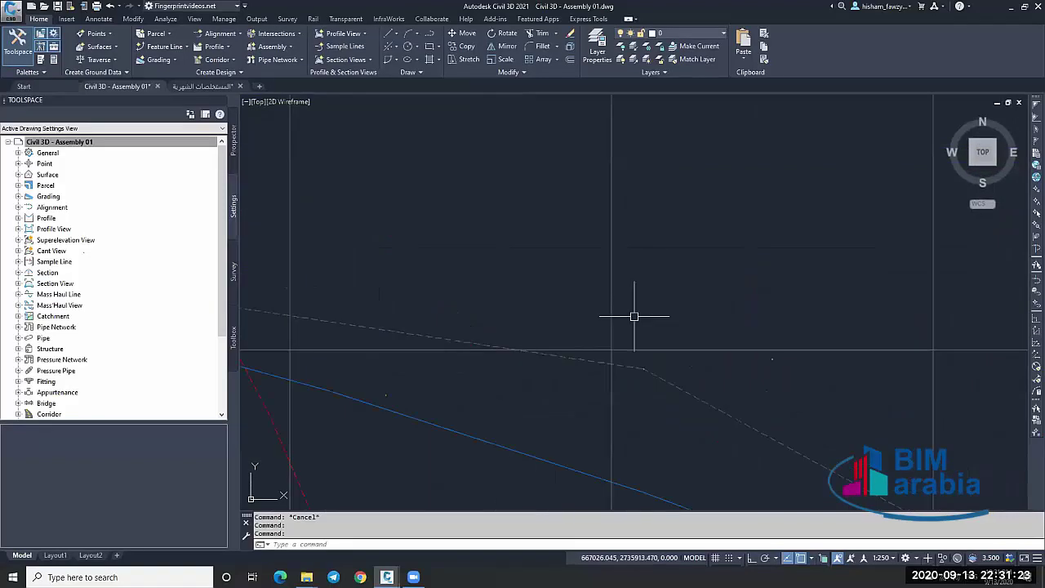
scroll(677, 327, down, 5)
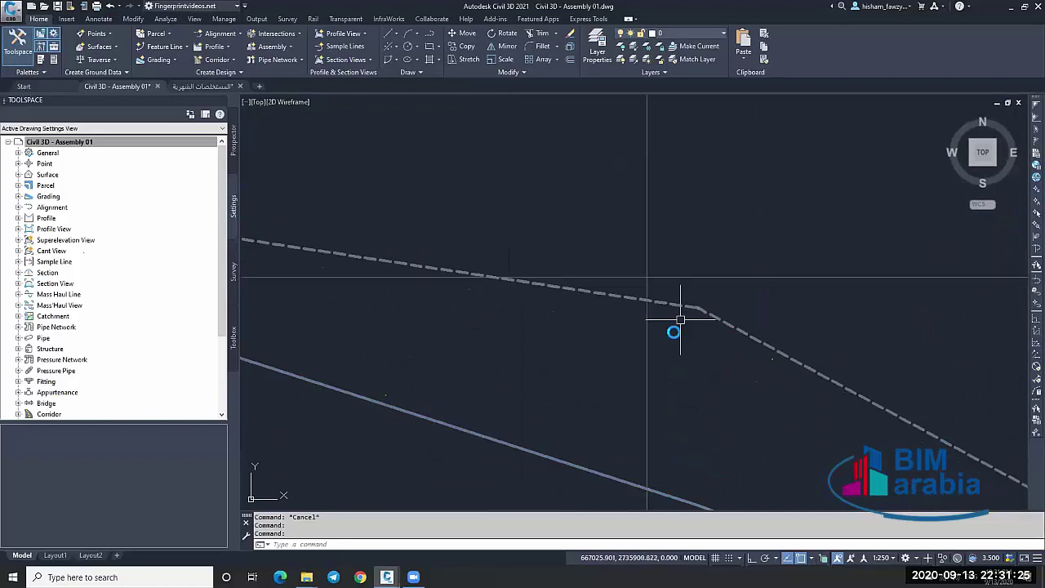
scroll(641, 326, up, 2)
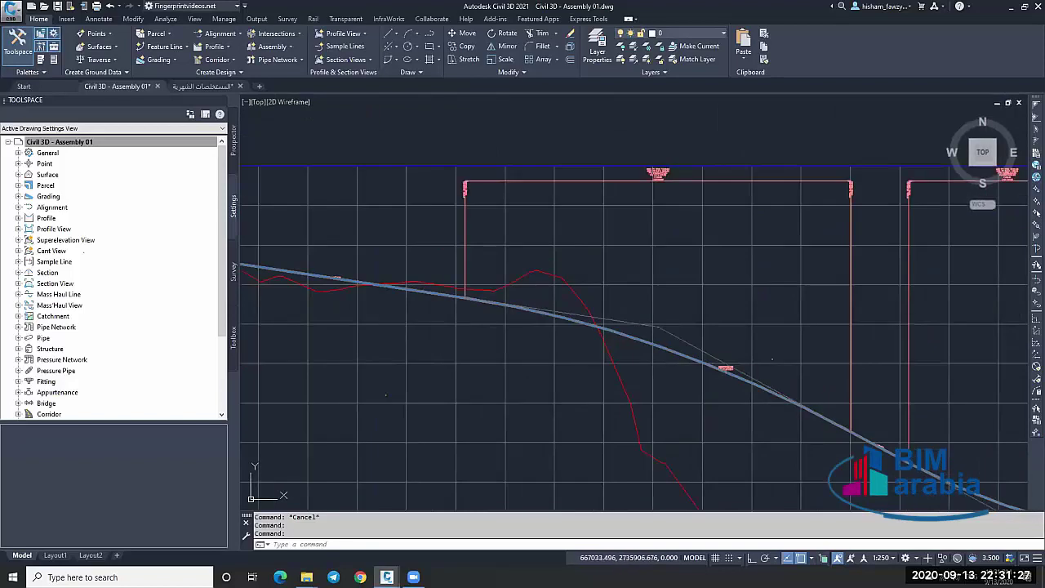
click(670, 334)
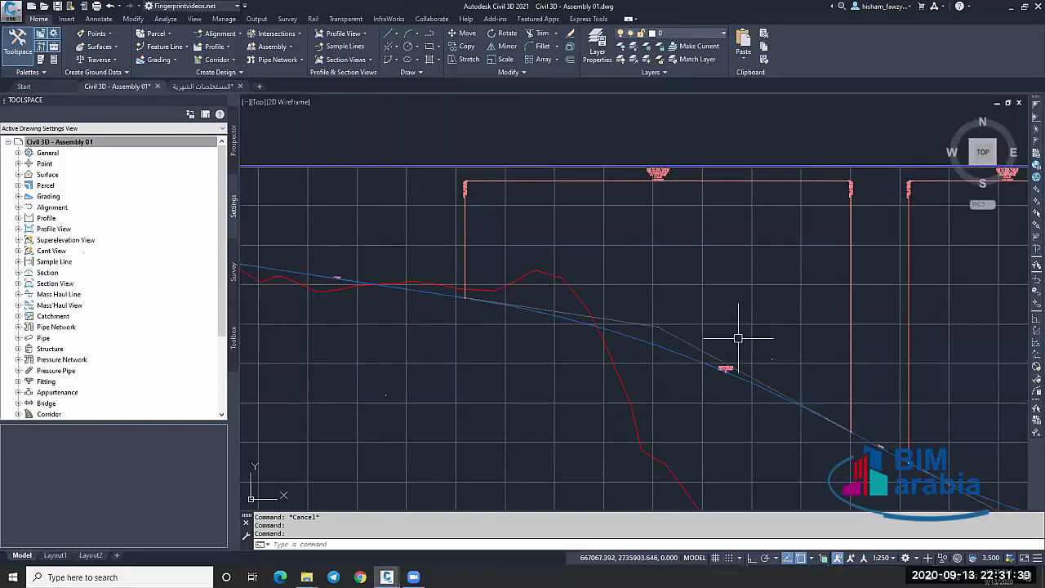
Zoom out until the whole profile view with both profiles is visible.
scroll(658, 327, up, 4)
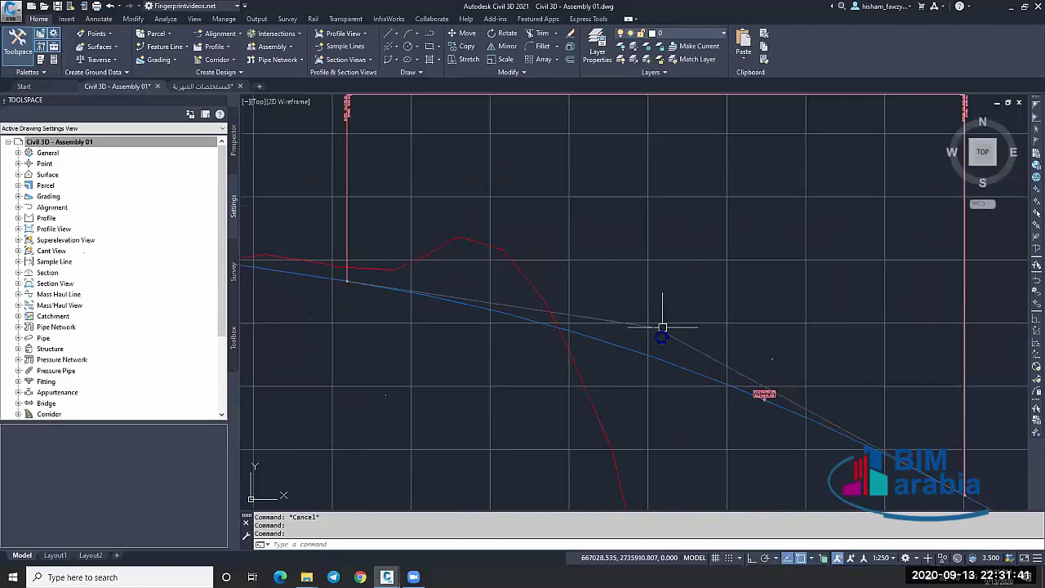
scroll(665, 269, up, 5)
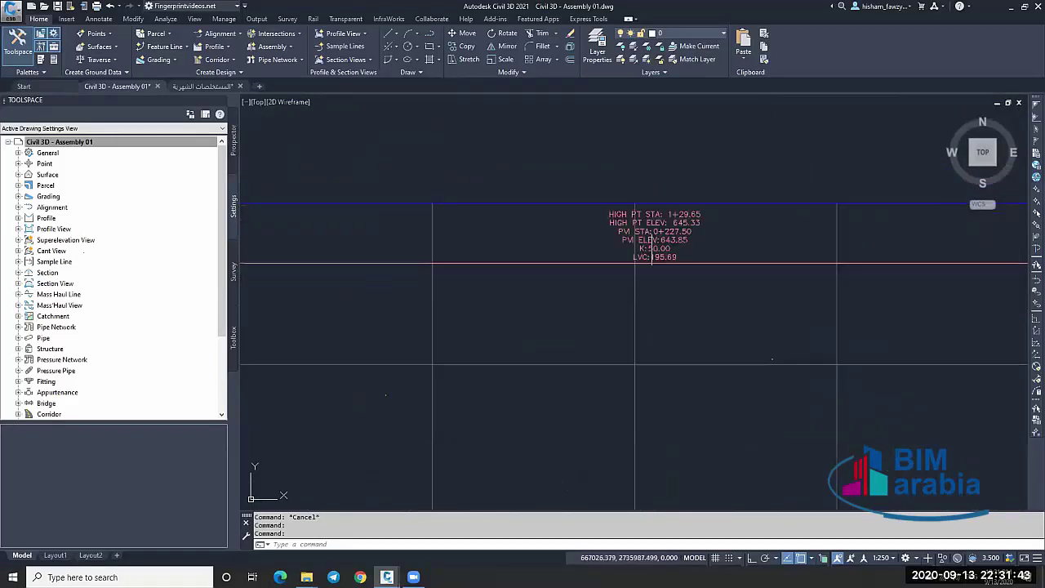
scroll(579, 241, down, 3)
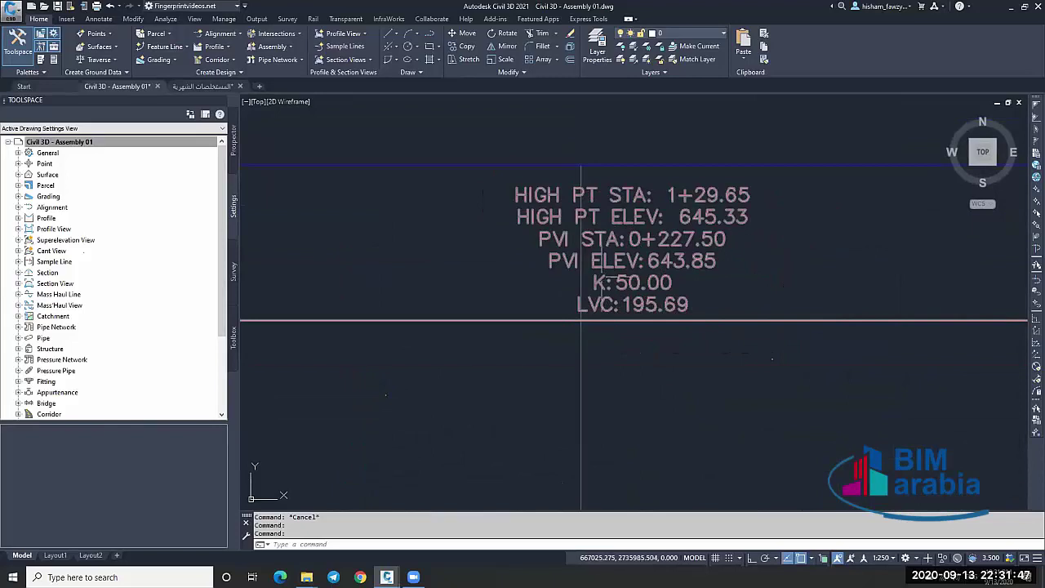
scroll(654, 261, down, 6)
scroll(654, 261, down, 4)
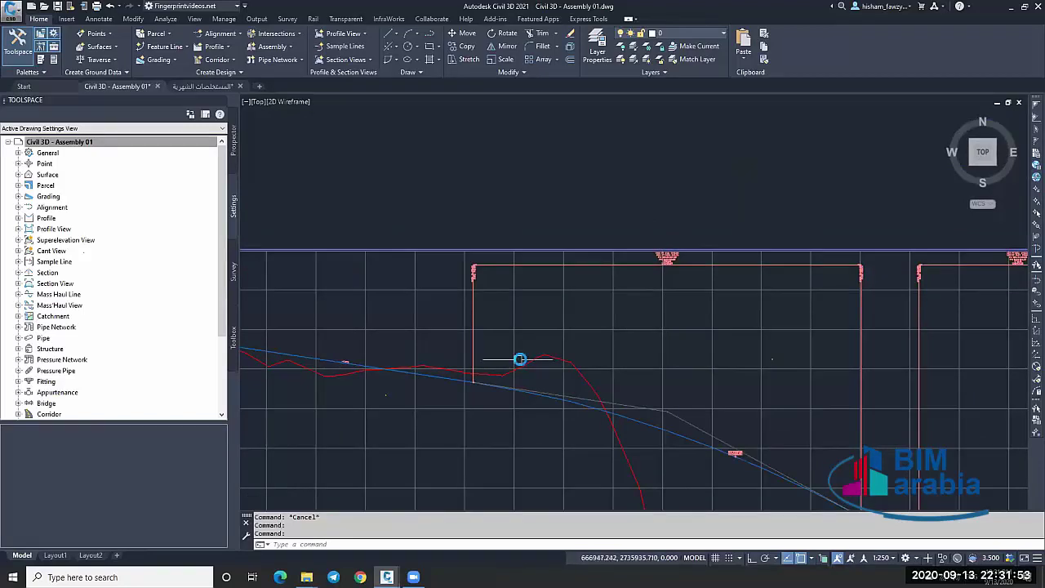
scroll(518, 357, down, 3)
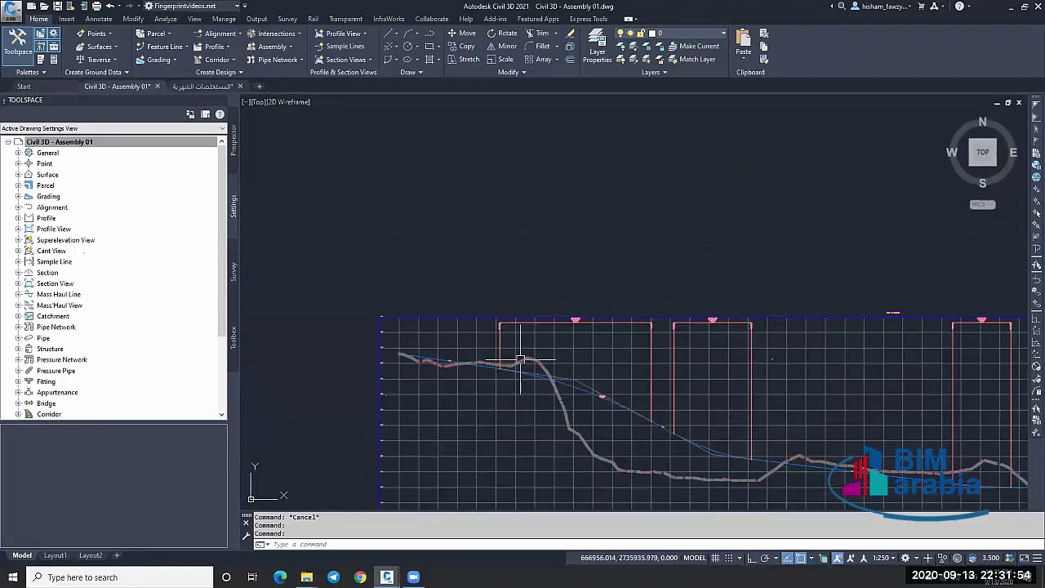
Check Profile abbreviations (Curve Coefficient K, Grade Change A) in drawing settings, then close unchanged.
right_click(146, 148)
click(188, 155)
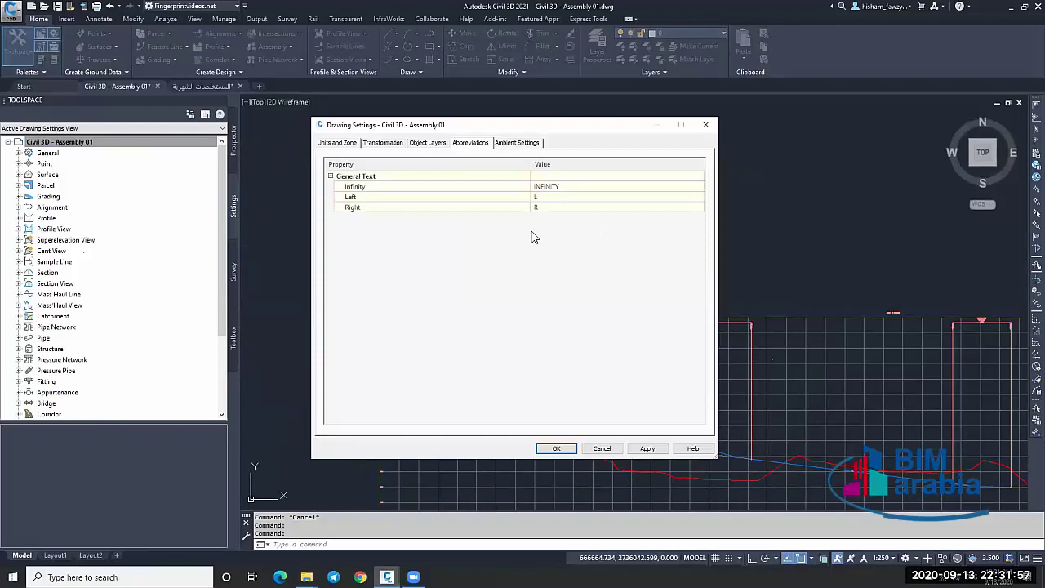
scroll(643, 321, down, 15)
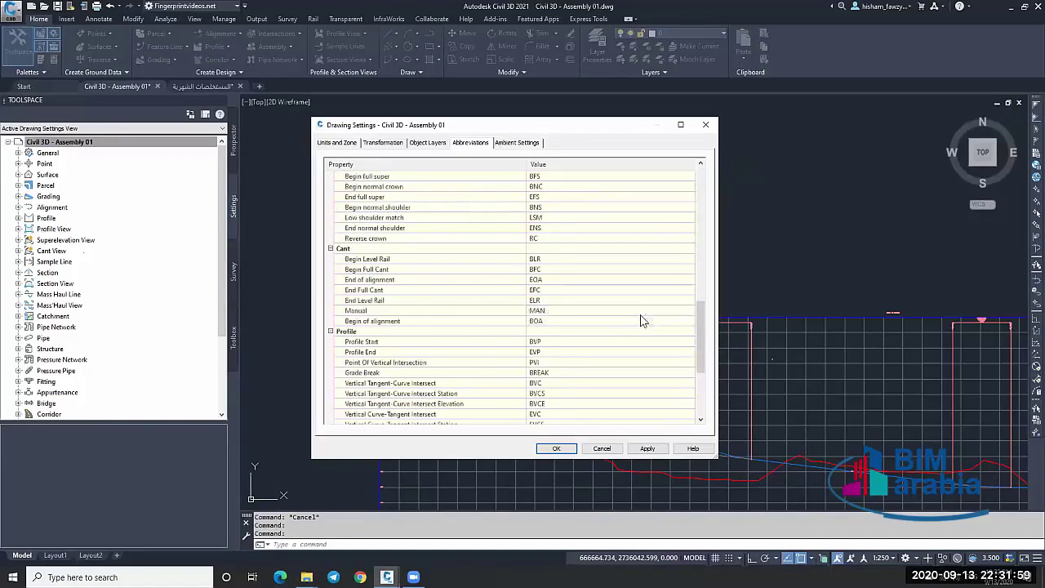
click(408, 384)
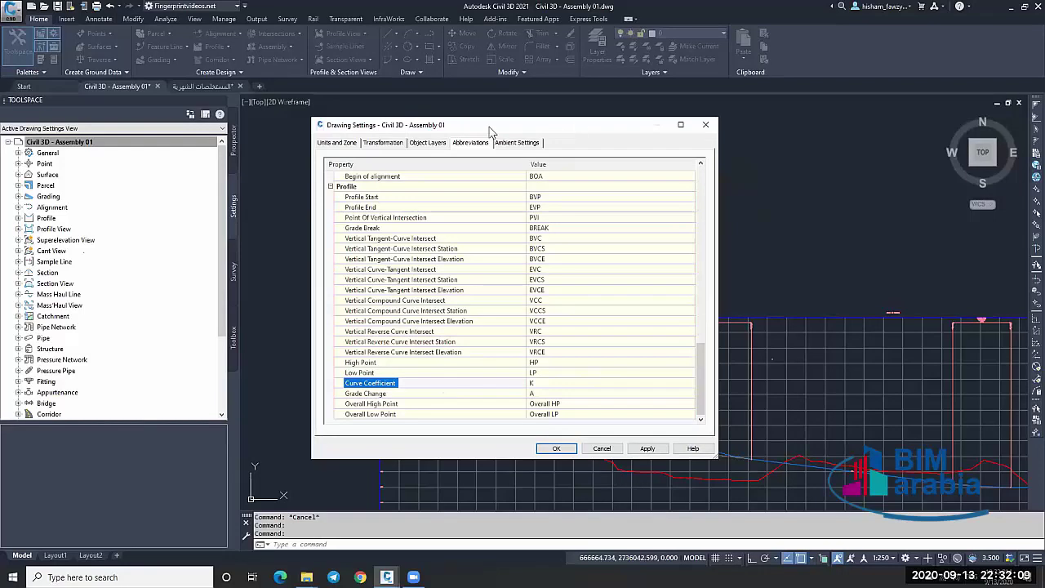
drag(489, 131, 199, 135)
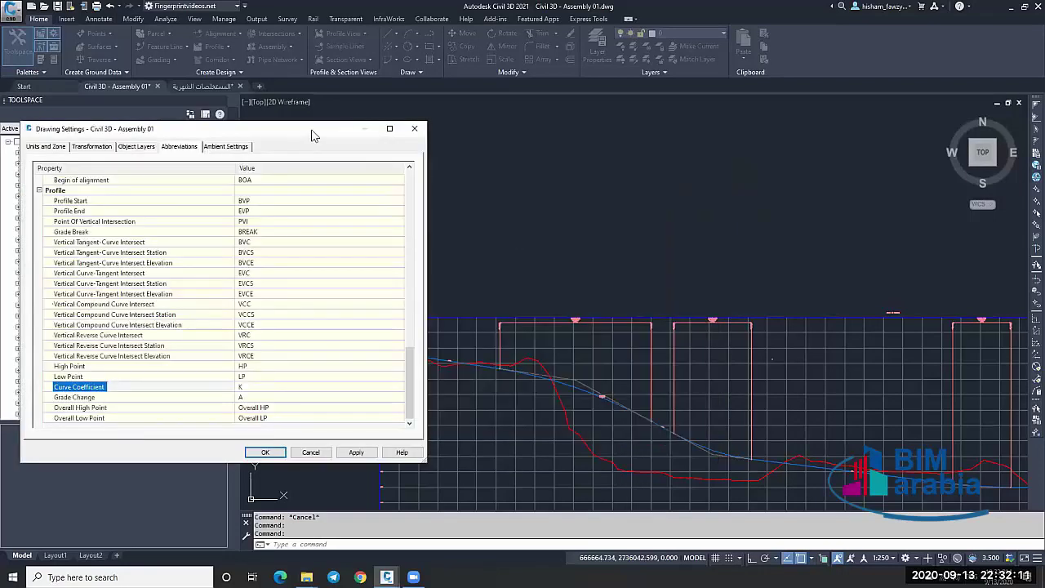
mouse_move(312, 133)
mouse_down()
mouse_move(505, 147)
mouse_move(460, 147)
mouse_move(555, 137)
mouse_up()
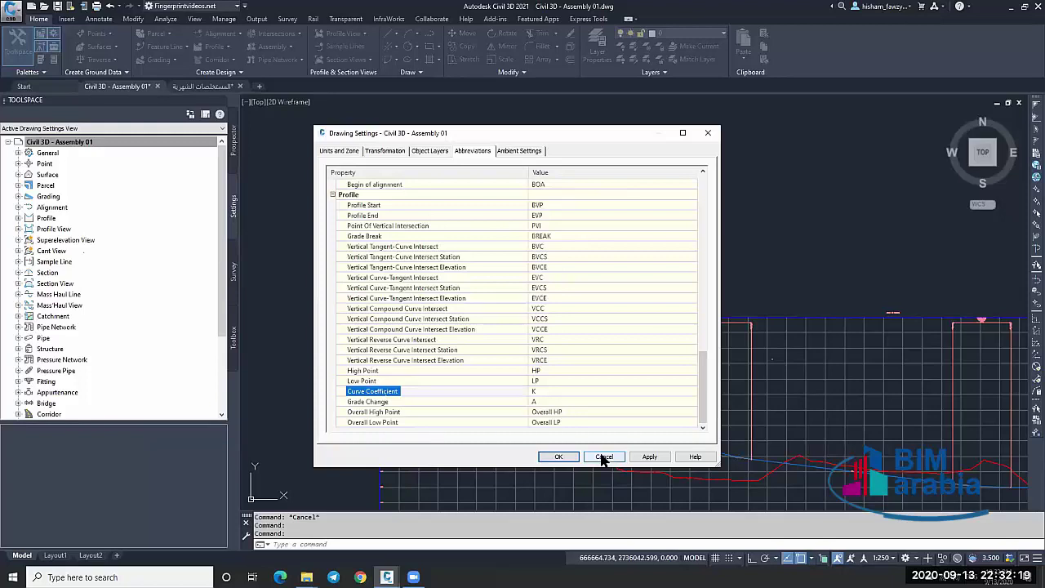
click(603, 457)
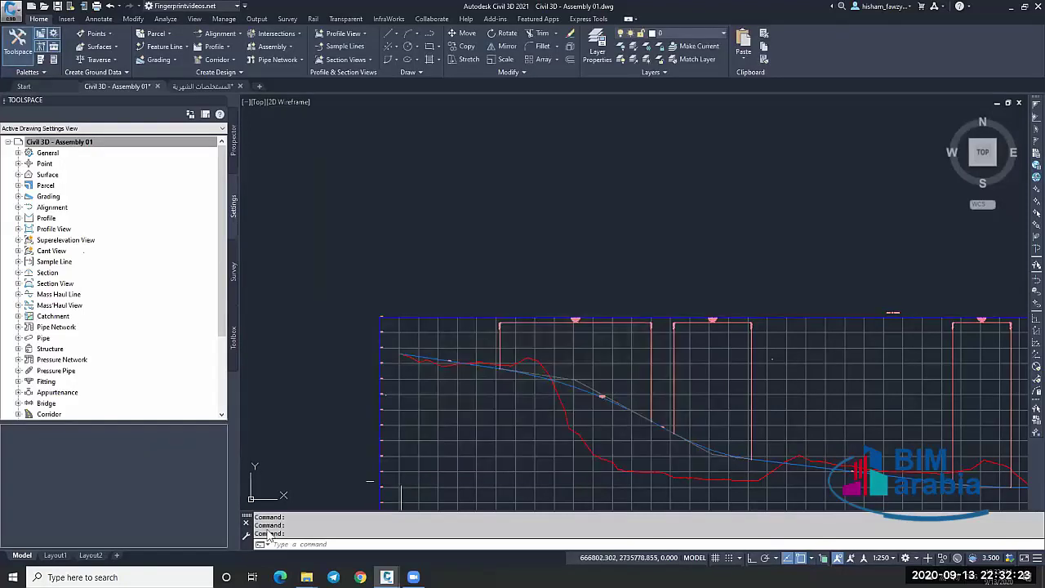
Zoom into the profile view to read the curve label: PVI 0+404.50, elevation 634.25, K 23.81, LVC 100.00.
scroll(572, 367, up, 4)
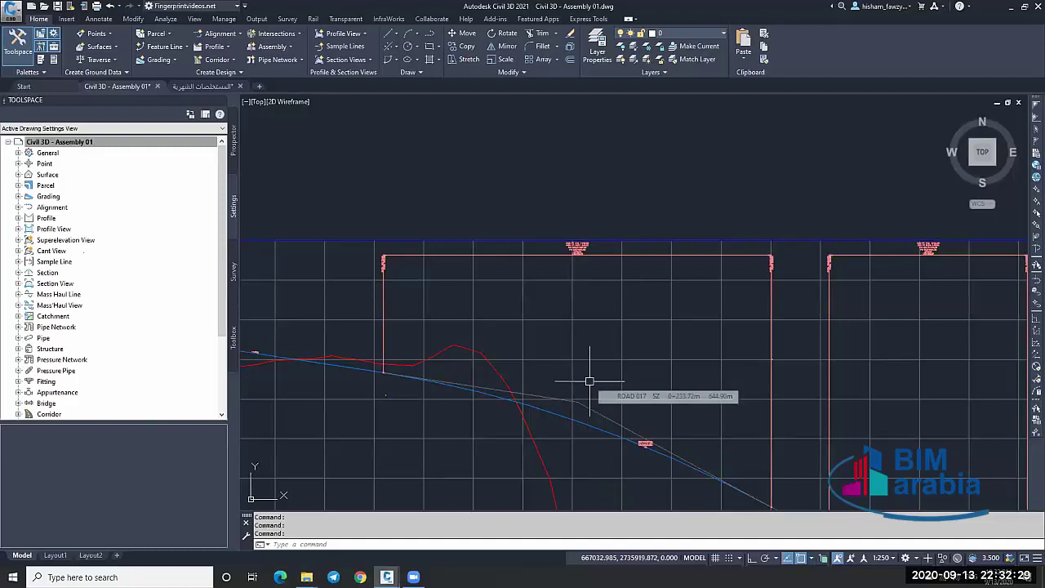
scroll(585, 316, down, 2)
scroll(542, 300, down, 2)
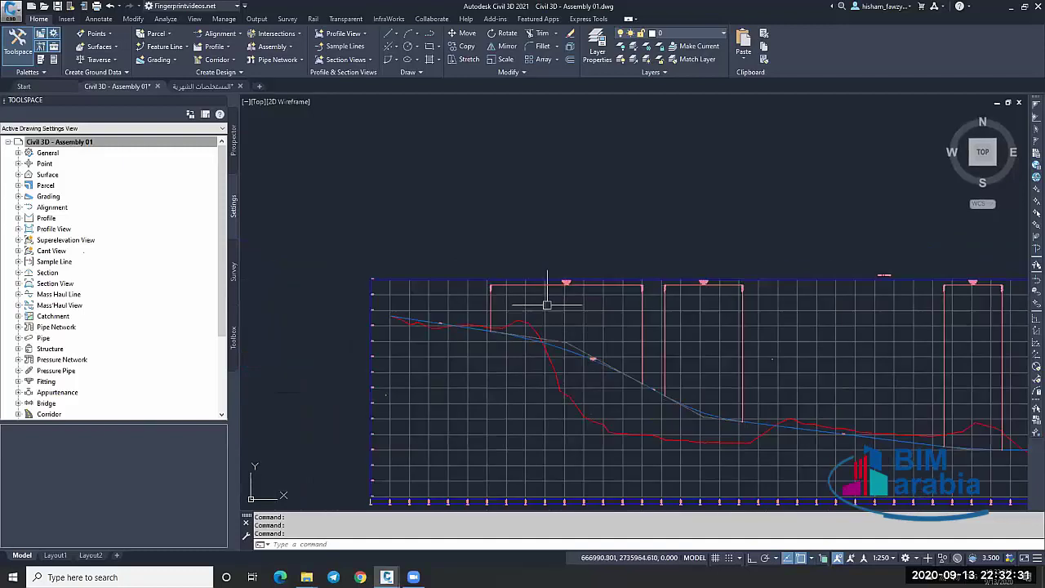
scroll(572, 364, up, 2)
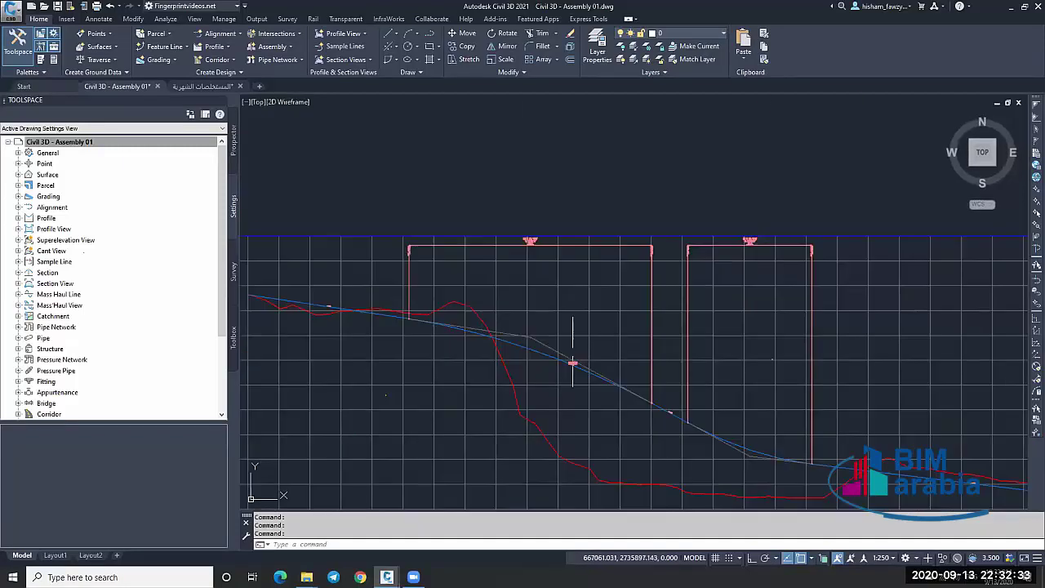
scroll(578, 351, up, 4)
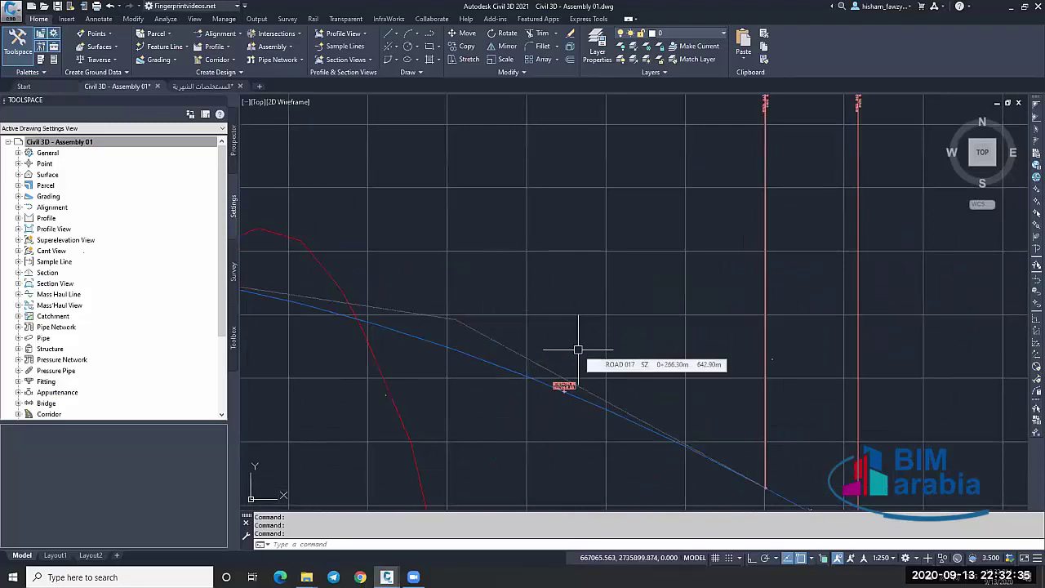
scroll(578, 351, down, 1)
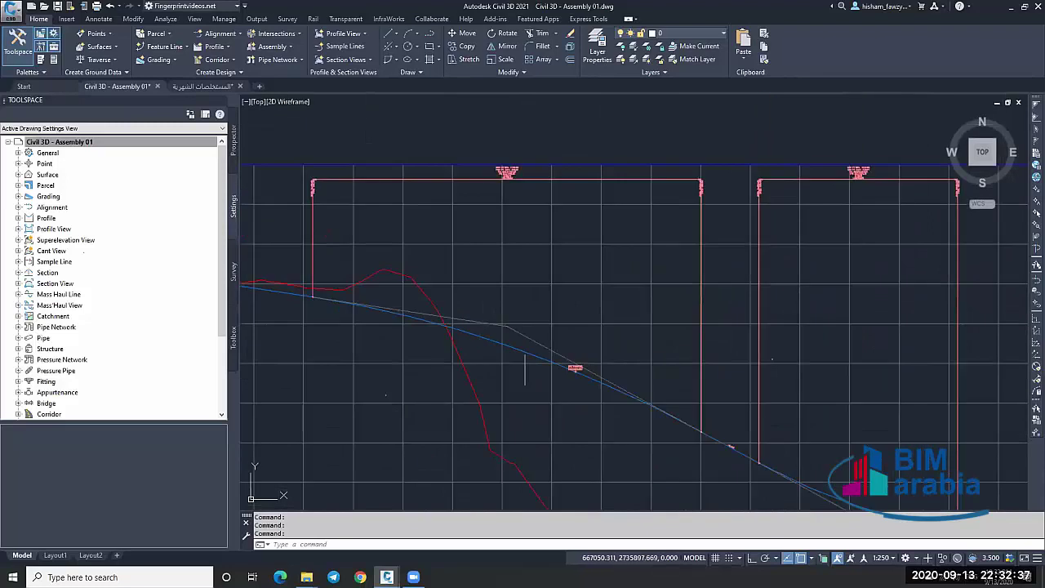
scroll(504, 170, up, 5)
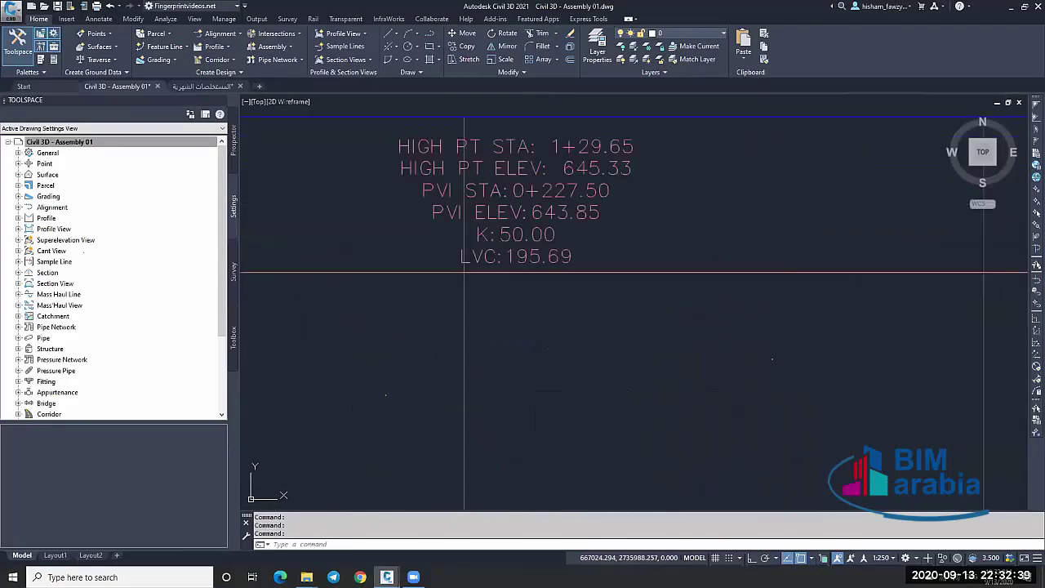
scroll(464, 333, down, 5)
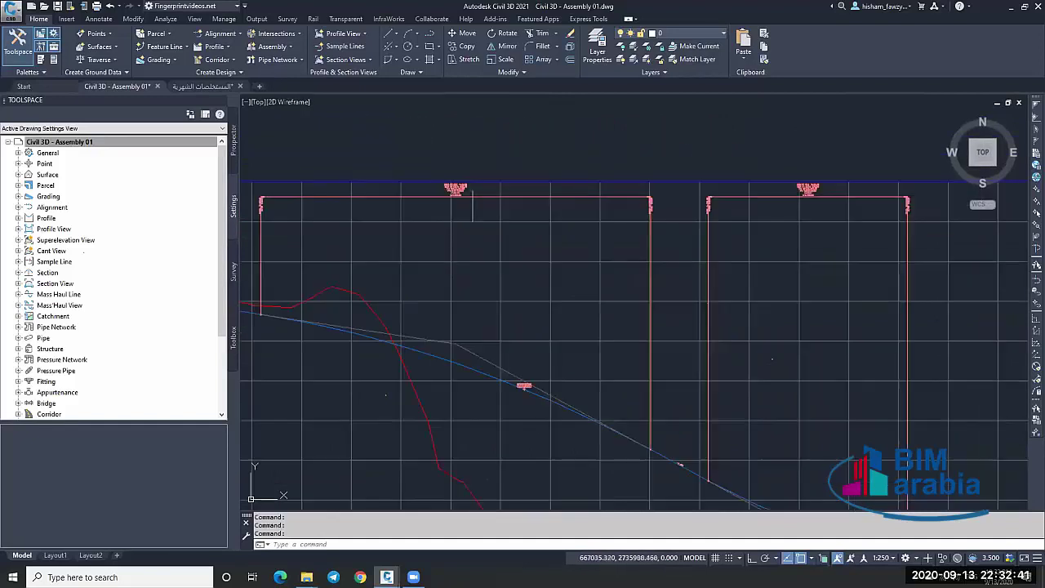
scroll(793, 297, down, 3)
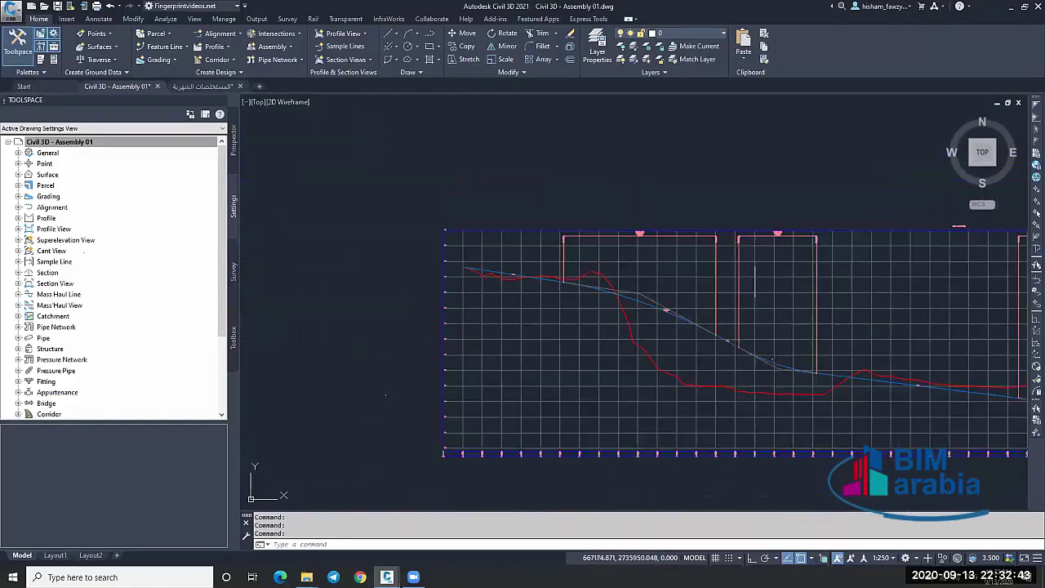
scroll(775, 321, up, 6)
scroll(750, 335, up, 5)
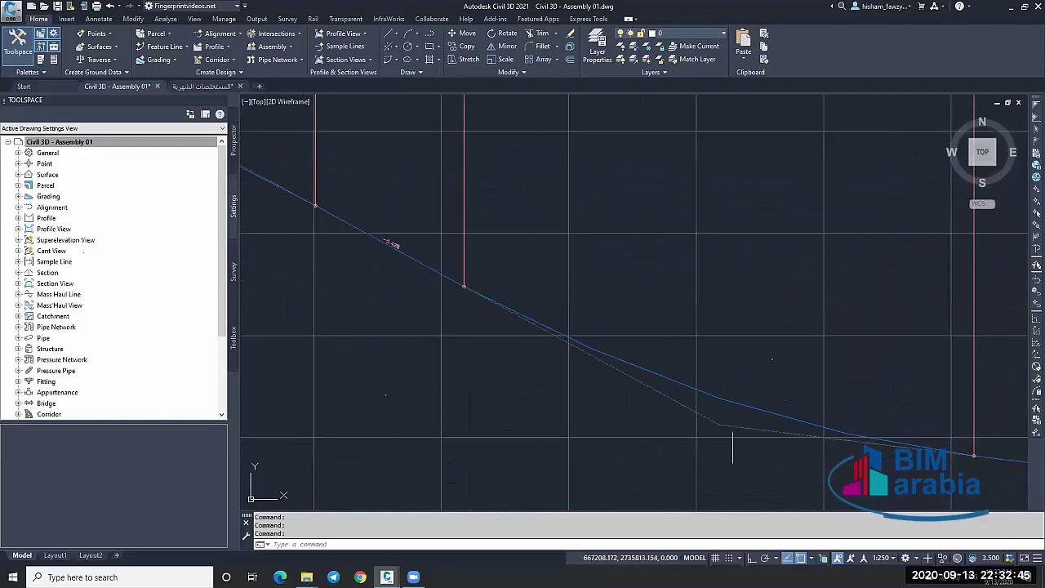
scroll(703, 160, down, 3)
scroll(707, 167, up, 5)
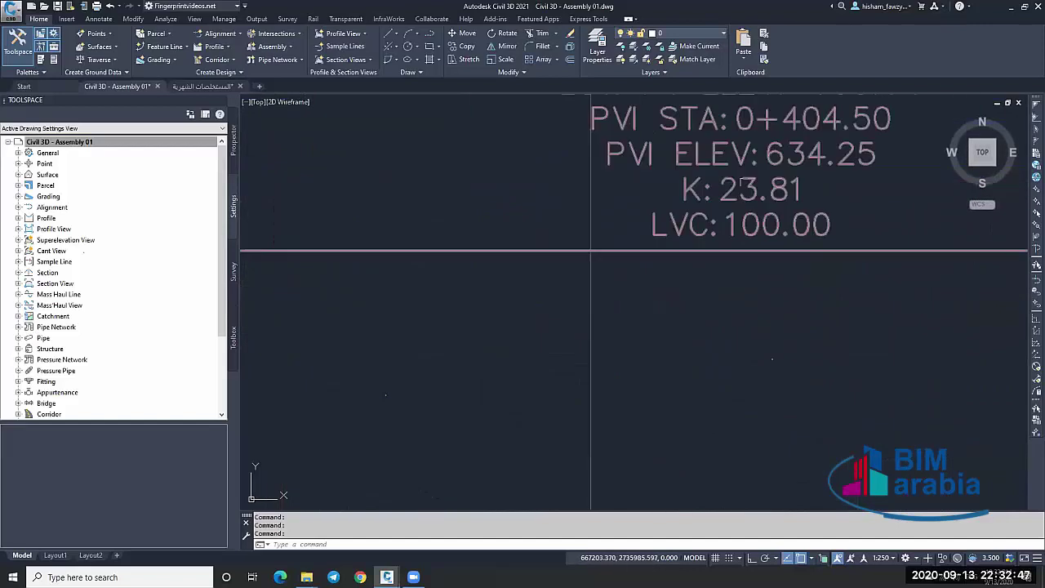
scroll(712, 178, down, 5)
scroll(717, 195, up, 5)
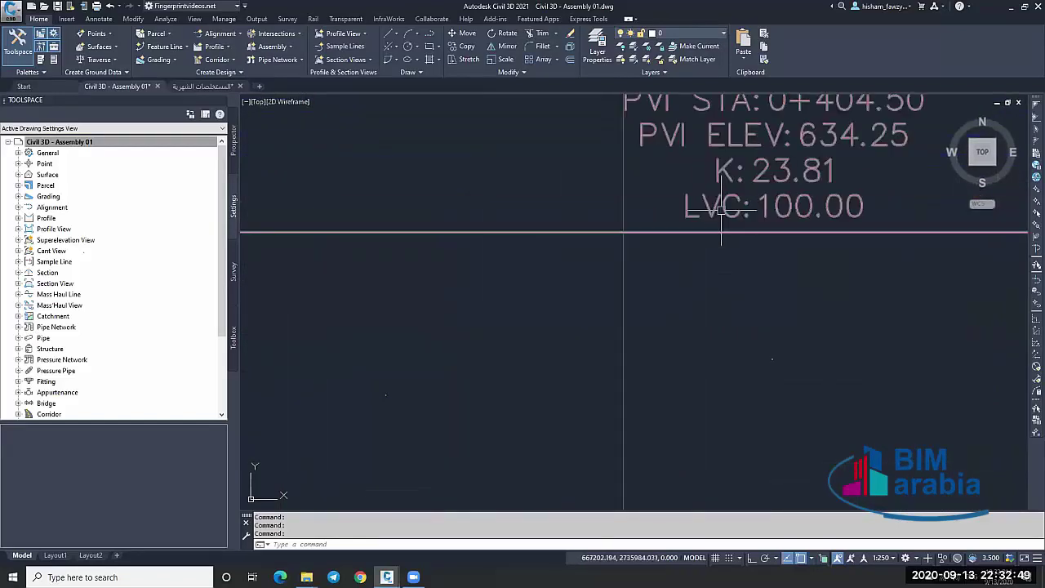
scroll(723, 192, down, 6)
scroll(548, 196, up, 6)
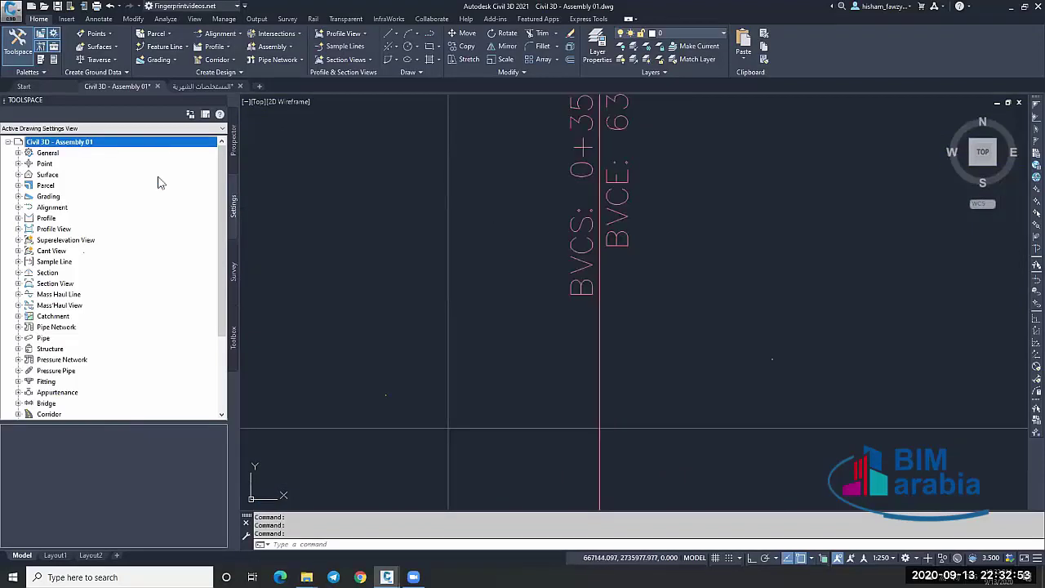
right_click(161, 145)
click(237, 146)
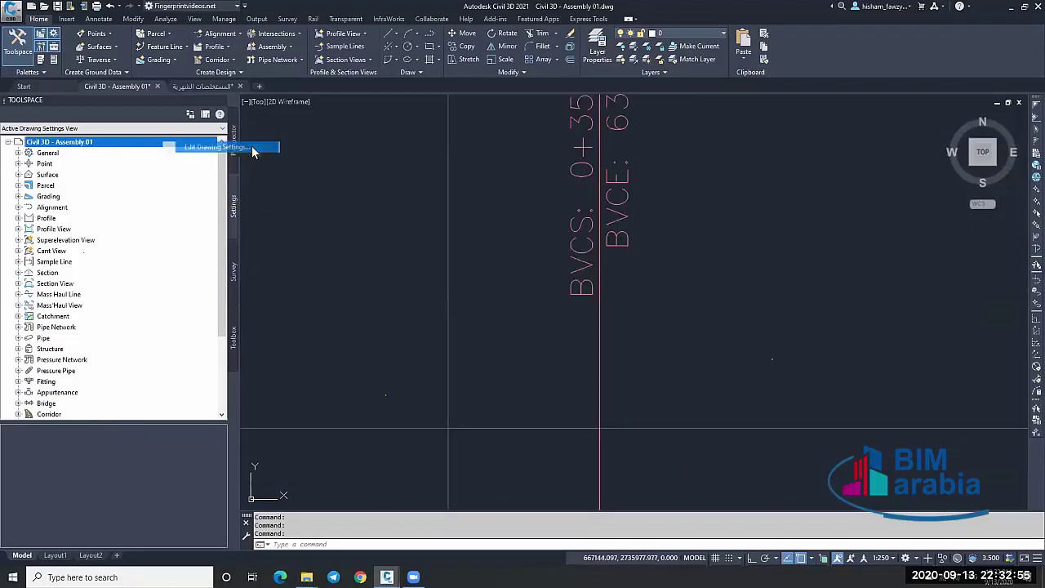
click(475, 152)
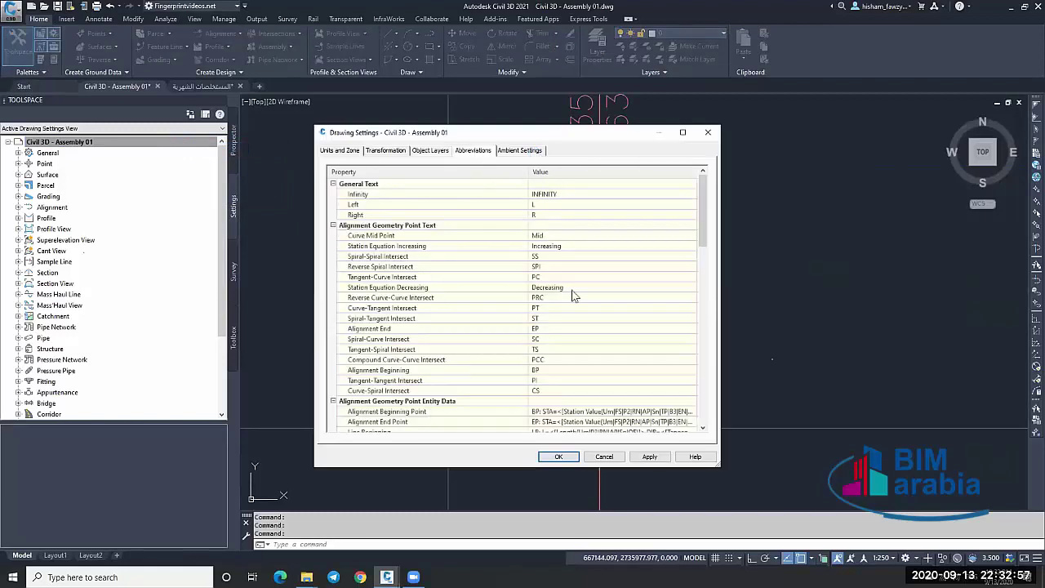
scroll(574, 295, down, 10)
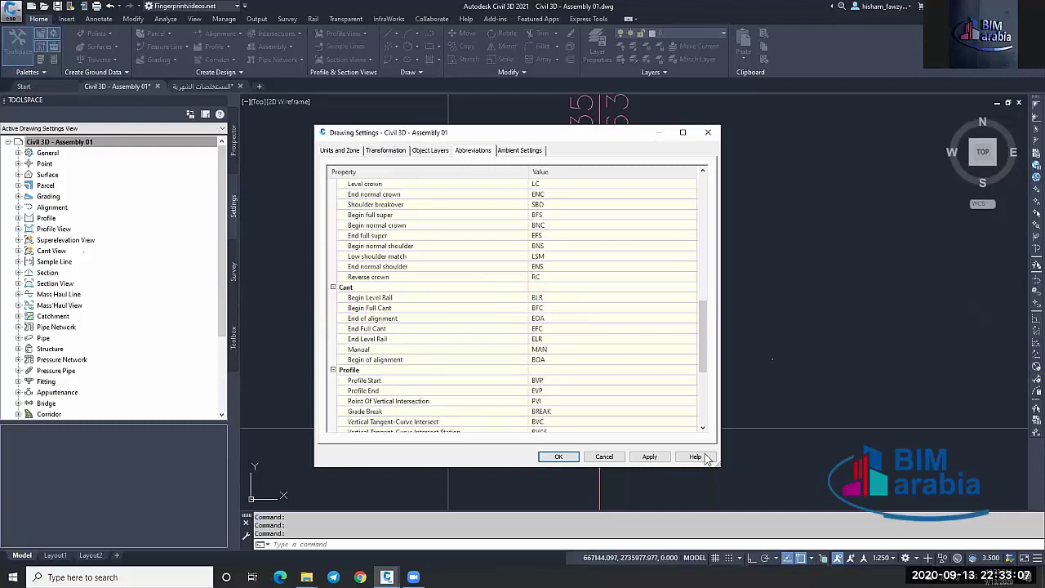
click(602, 456)
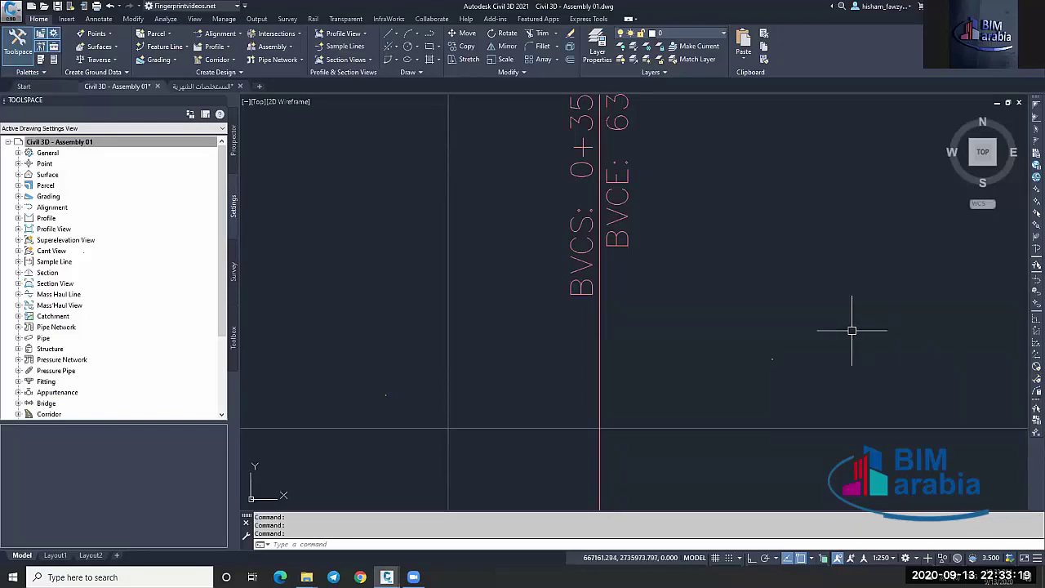
Switch the side panel to browse the drawing's objects and surfaces.
key(Escape)
scroll(772, 291, down, 6)
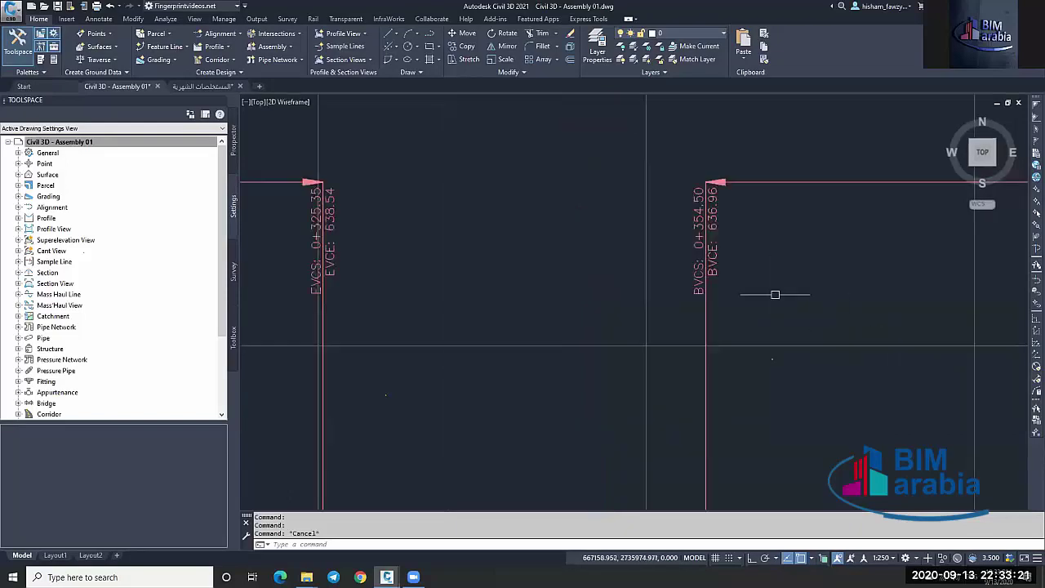
scroll(725, 260, down, 6)
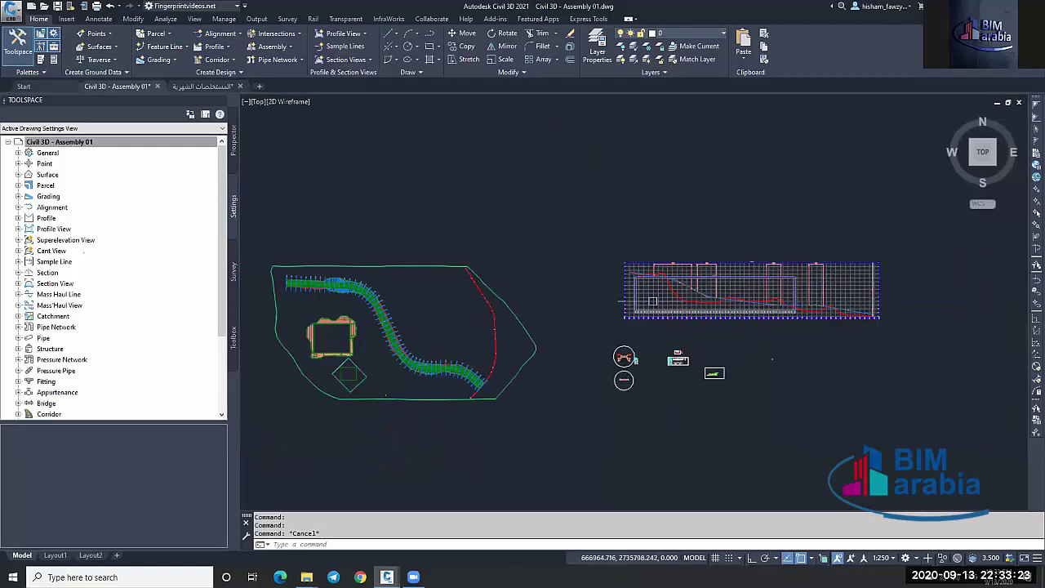
scroll(443, 304, up, 4)
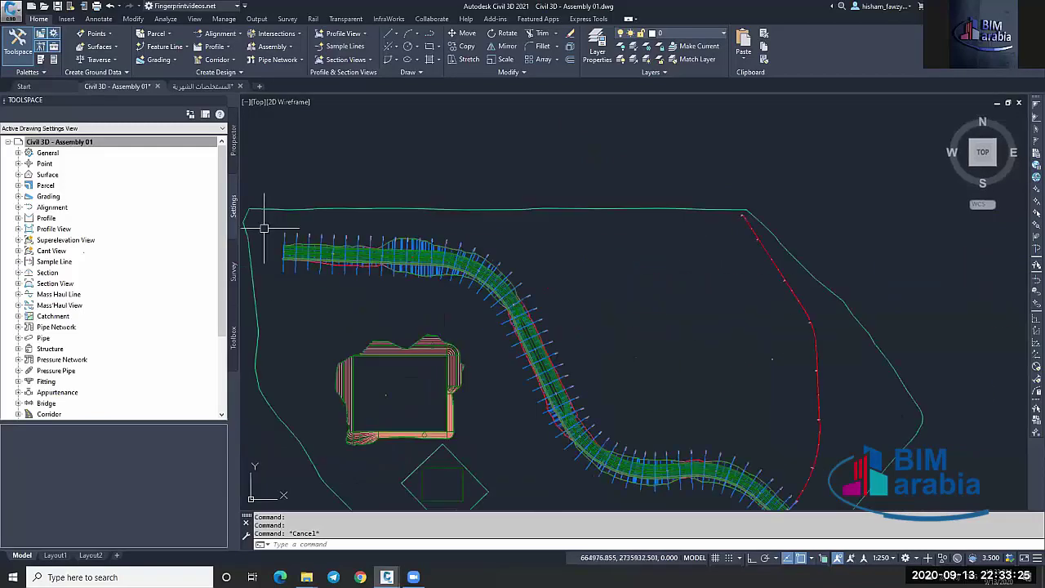
click(232, 153)
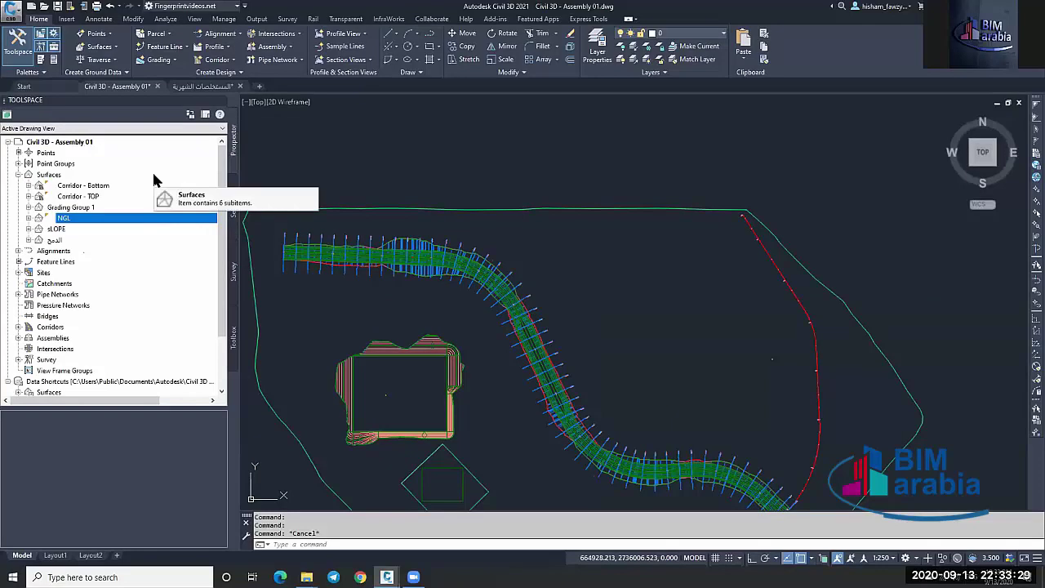
Zoom to the corridor around stations 0+625–0+675 and select the ROAD 01 alignment.
scroll(538, 226, down, 2)
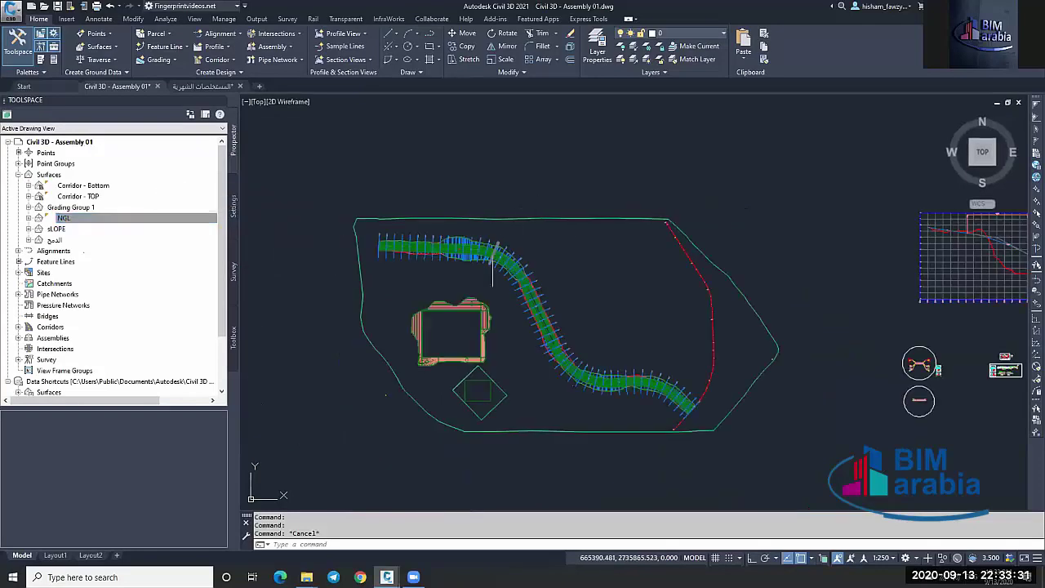
scroll(544, 233, up, 6)
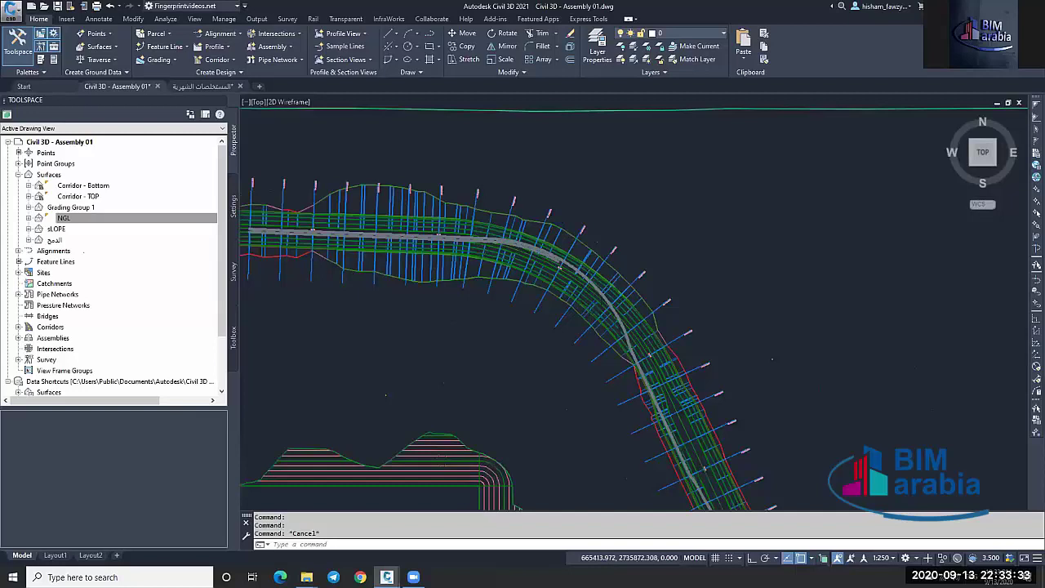
scroll(556, 217, down, 6)
key(Escape)
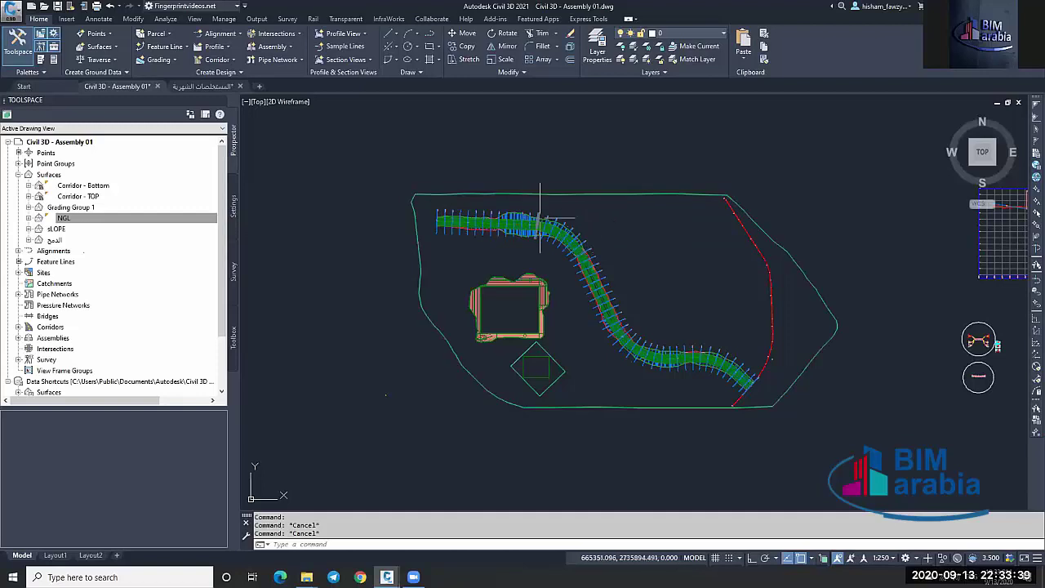
scroll(590, 227, down, 4)
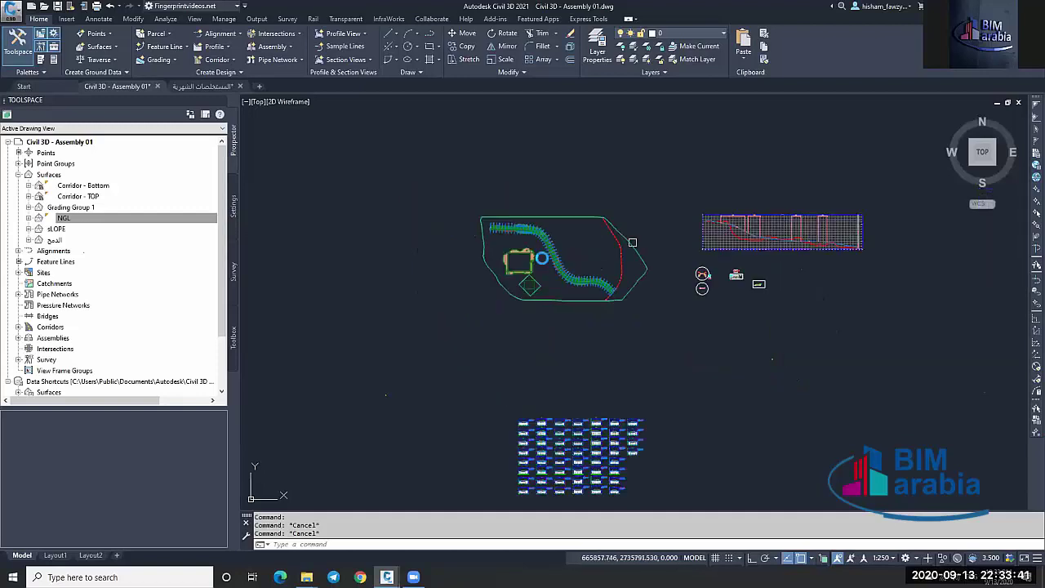
scroll(546, 212, up, 8)
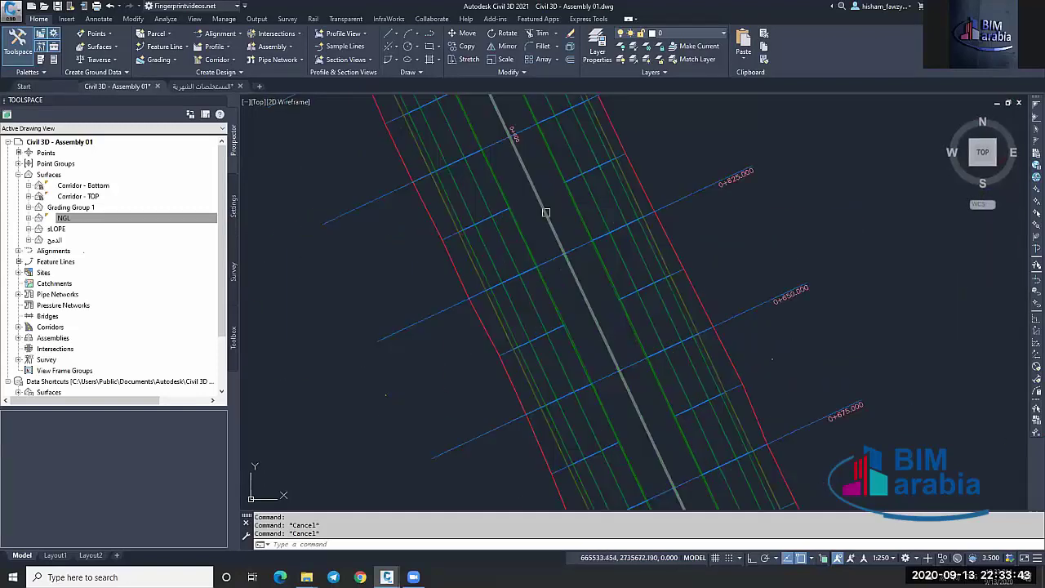
click(546, 213)
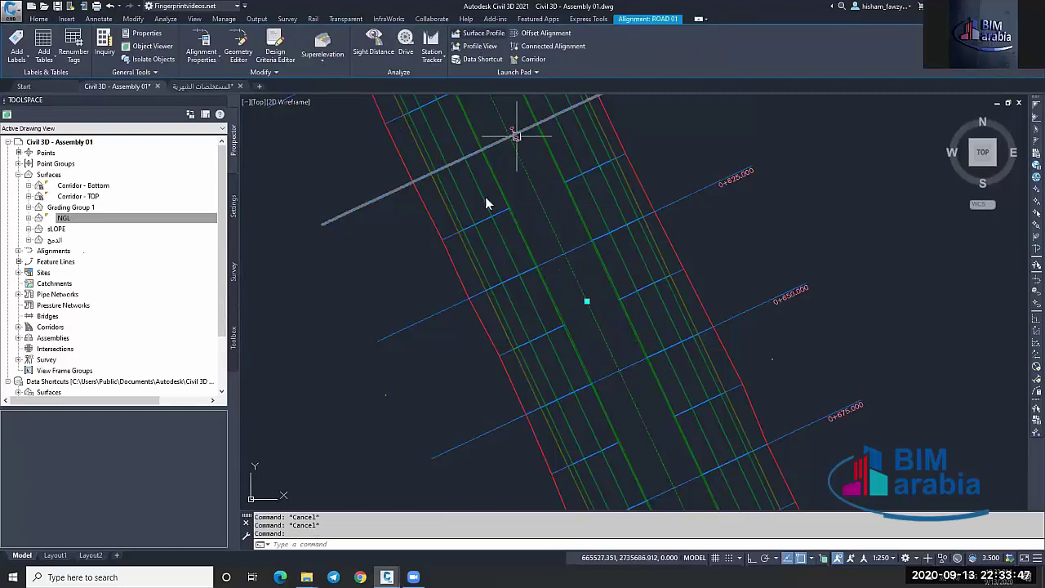
Cancel the Surface Profile command and zoom into the ROAD 01 profile view.
click(481, 33)
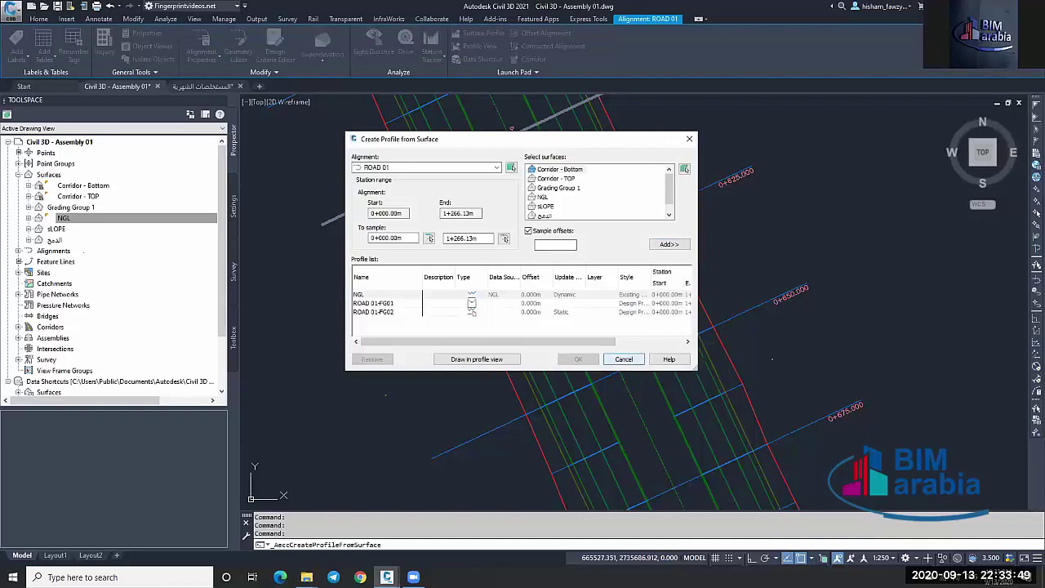
key(Escape)
scroll(453, 297, down, 3)
key(Escape)
scroll(453, 297, down, 3)
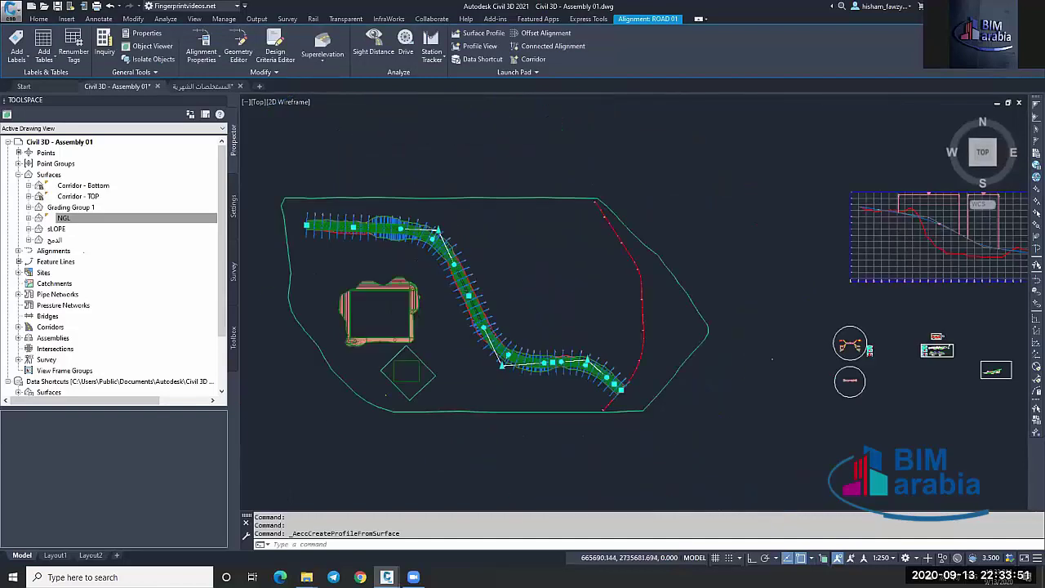
scroll(560, 292, down, 2)
scroll(676, 277, up, 8)
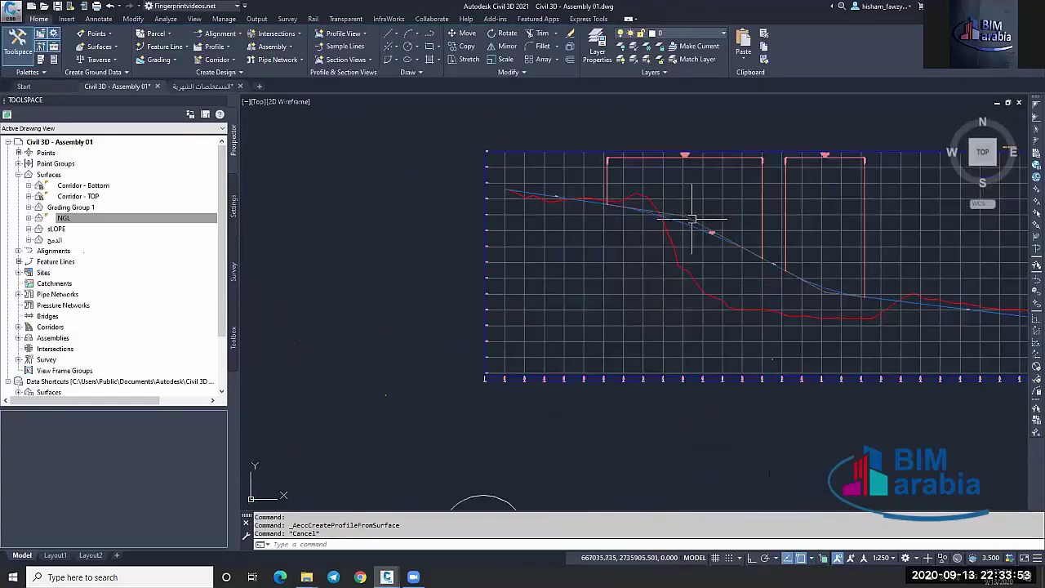
Select the FG02 design profile and compare it against the ground line.
click(637, 209)
scroll(633, 232, down, 4)
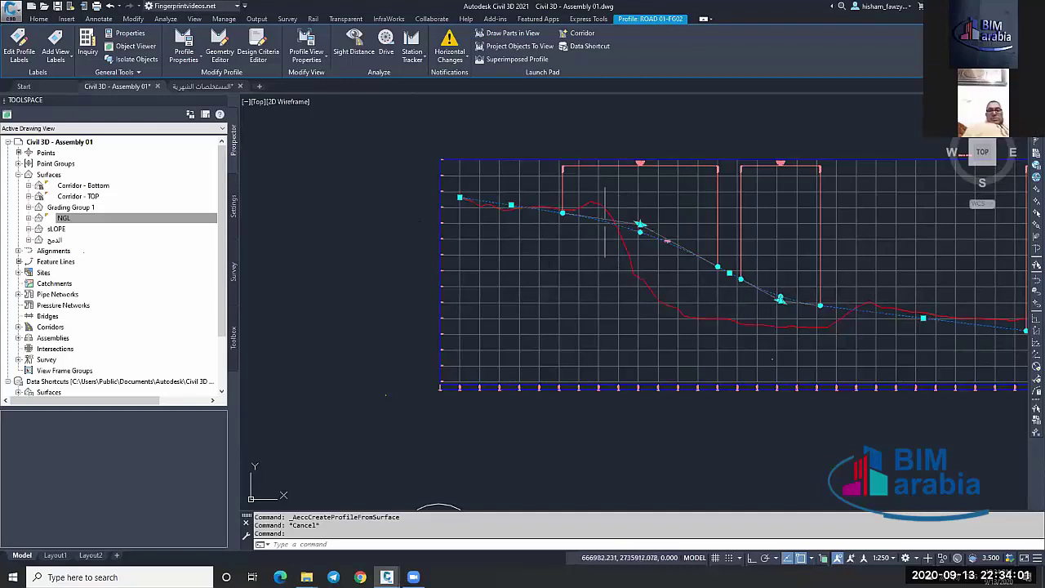
scroll(645, 229, down, 6)
scroll(612, 228, up, 4)
scroll(723, 233, up, 2)
key(Escape)
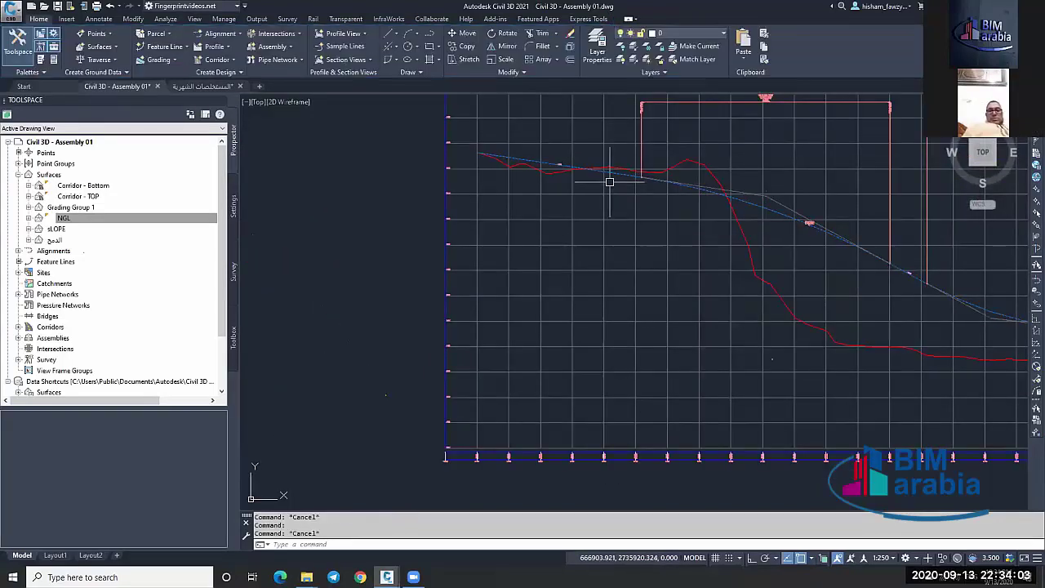
Zoom to the corridor plan around stations 0+900–0+925.
scroll(609, 180, down, 1)
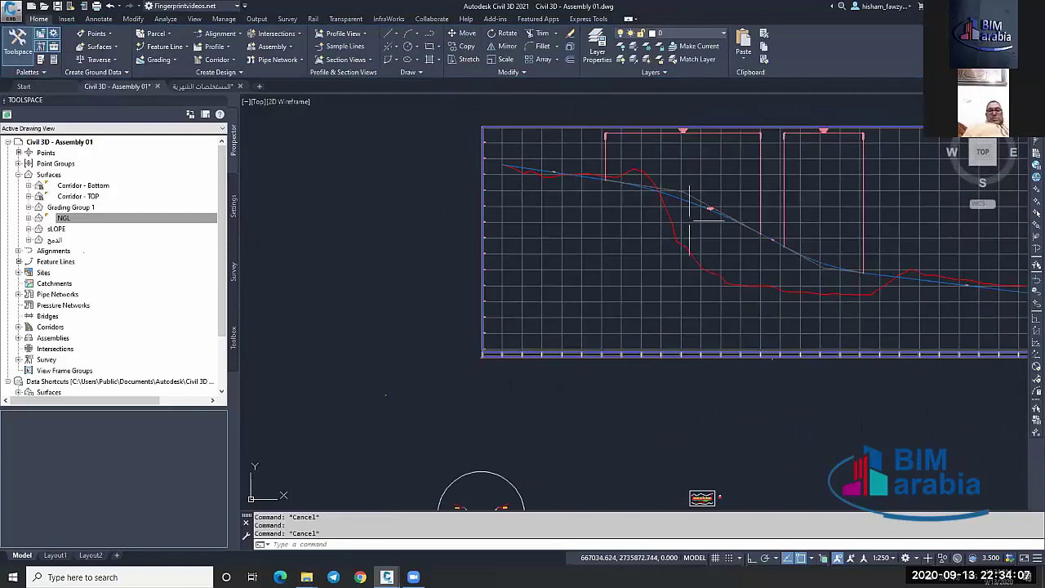
scroll(684, 221, down, 4)
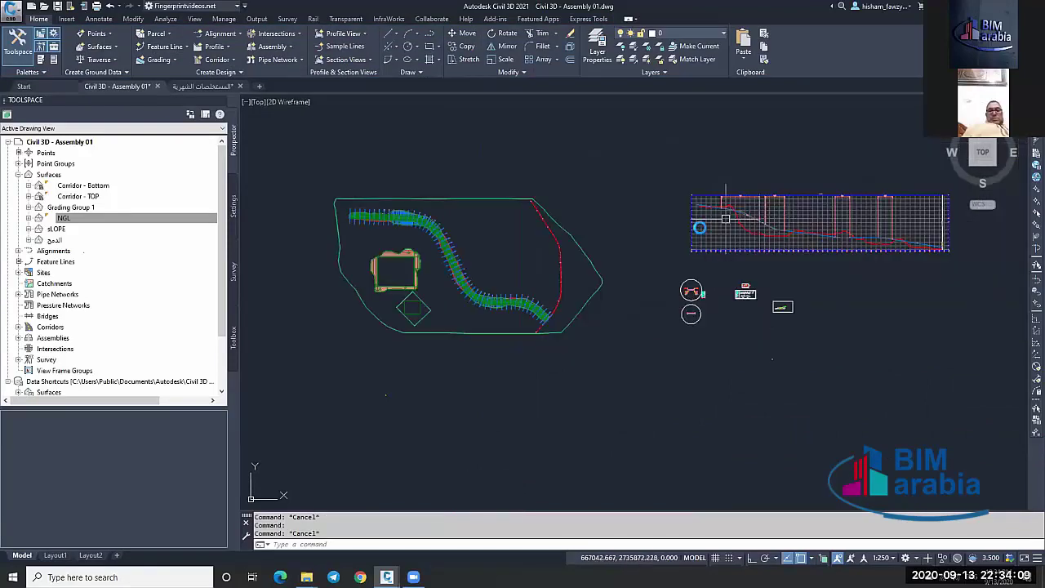
scroll(531, 270, up, 6)
scroll(559, 281, up, 5)
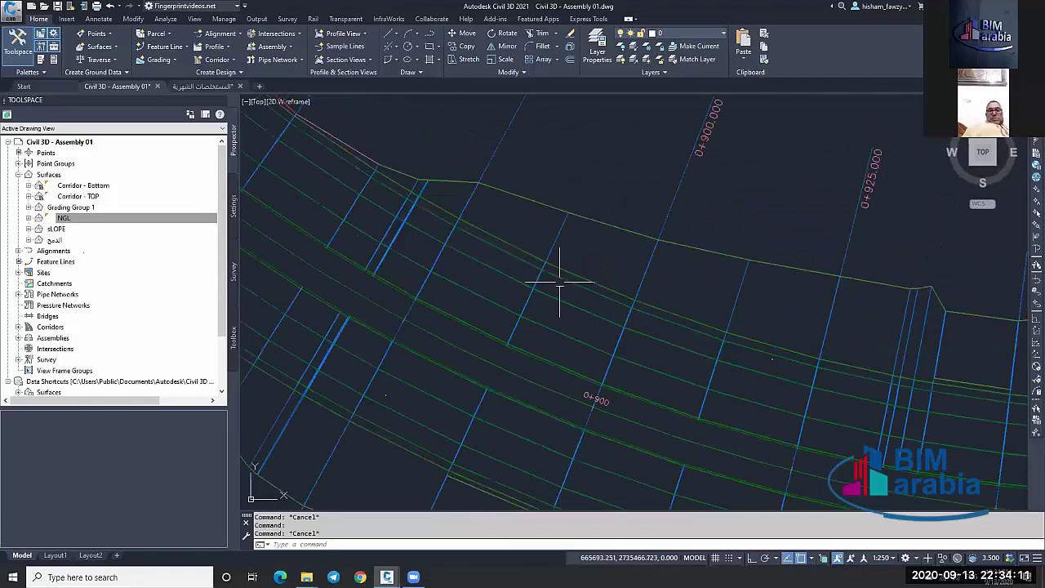
click(515, 279)
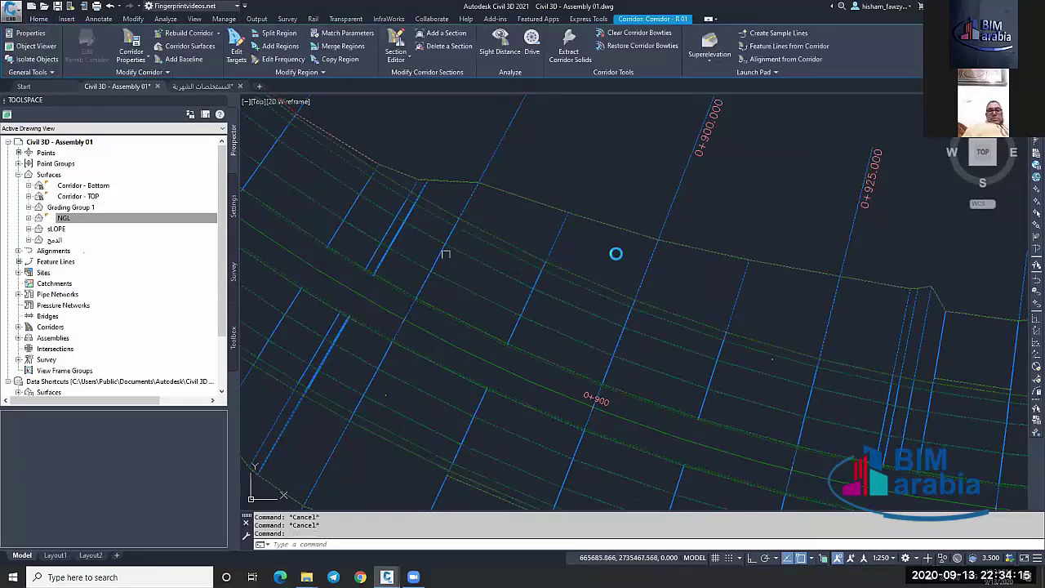
double_click(503, 181)
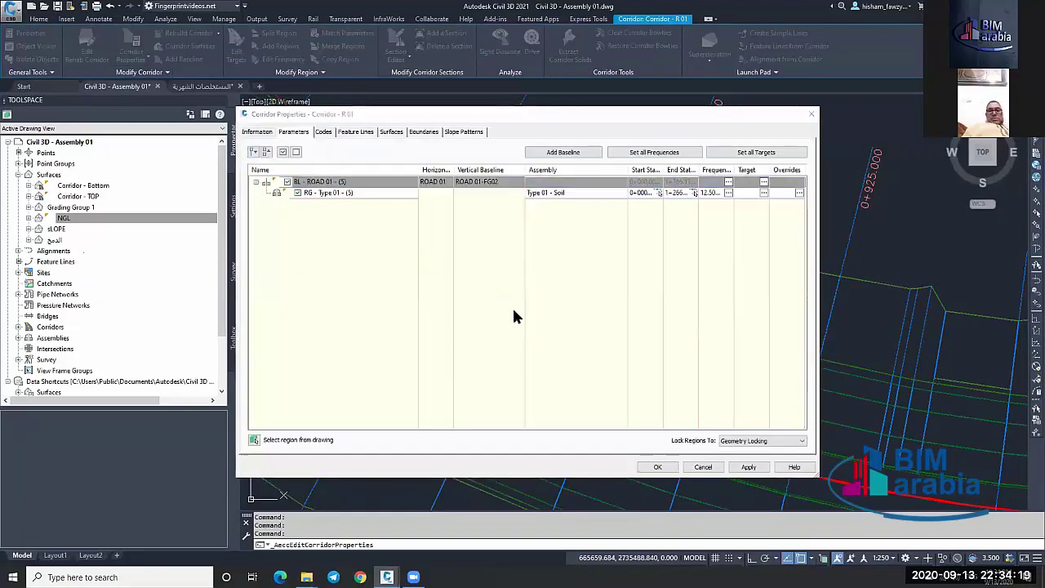
click(481, 181)
key(alt+Down)
key(Return)
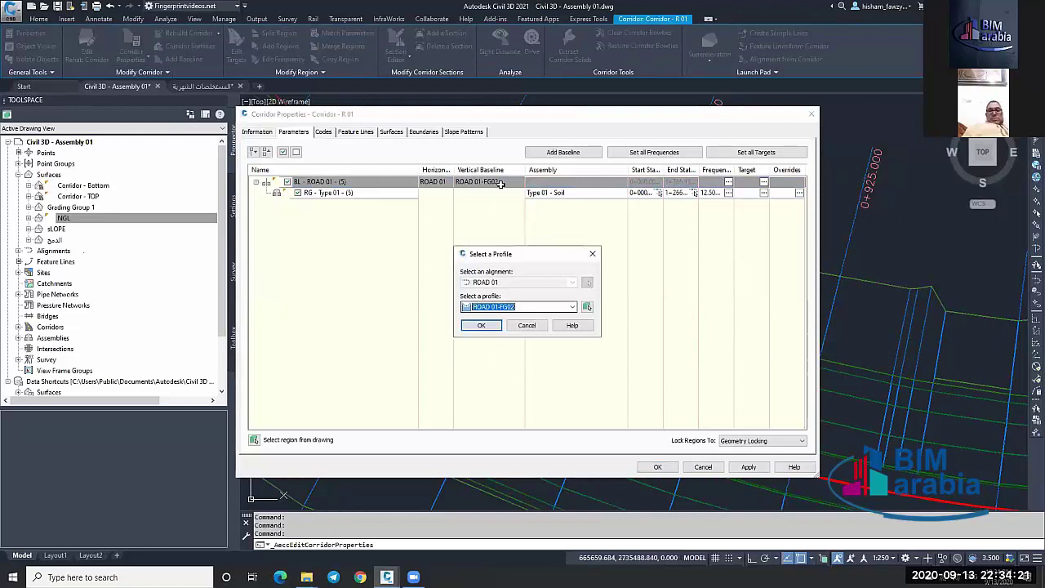
key(Return)
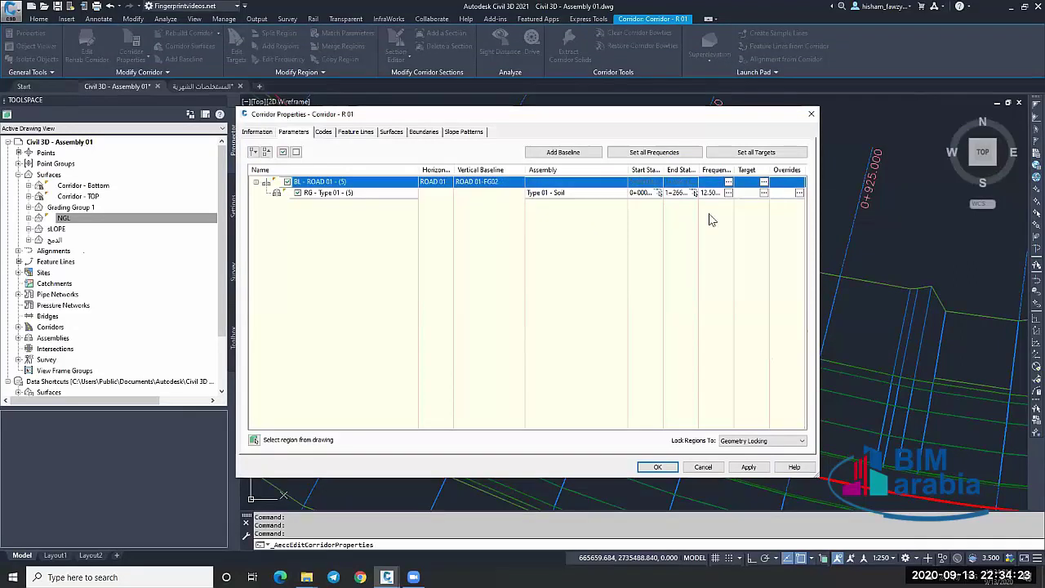
click(763, 193)
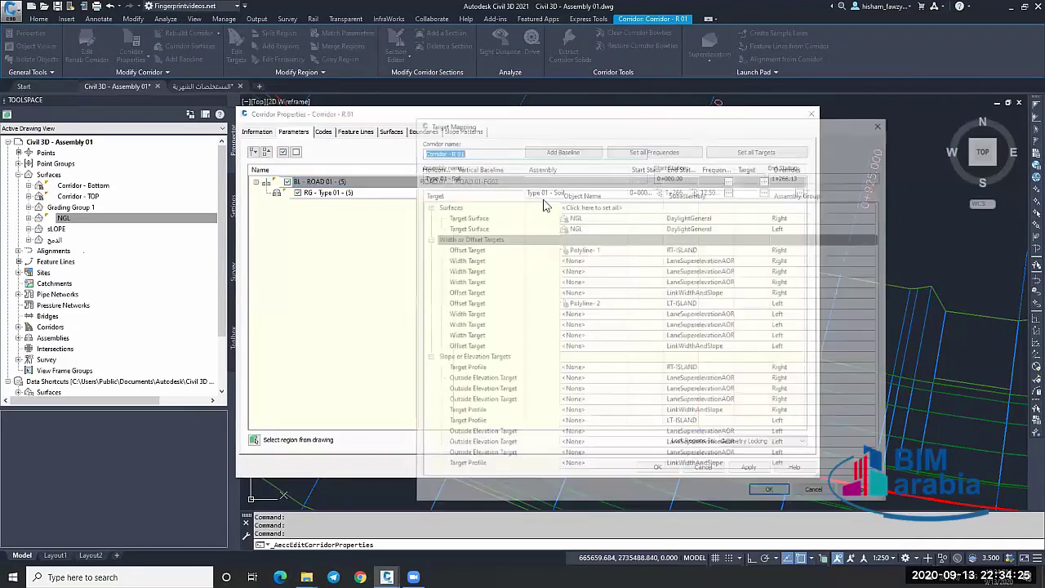
click(583, 217)
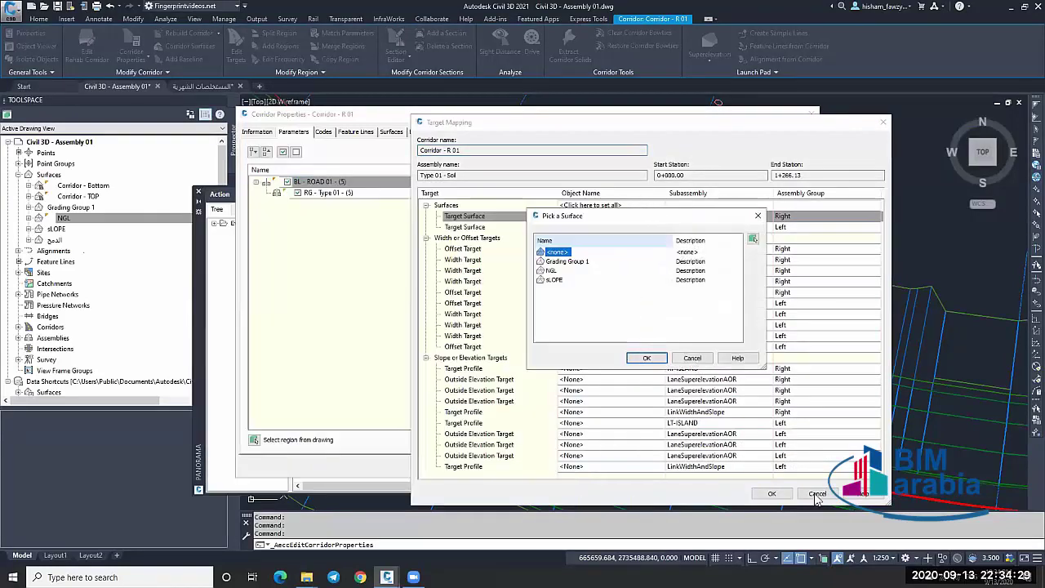
key(Escape)
key(Escape)
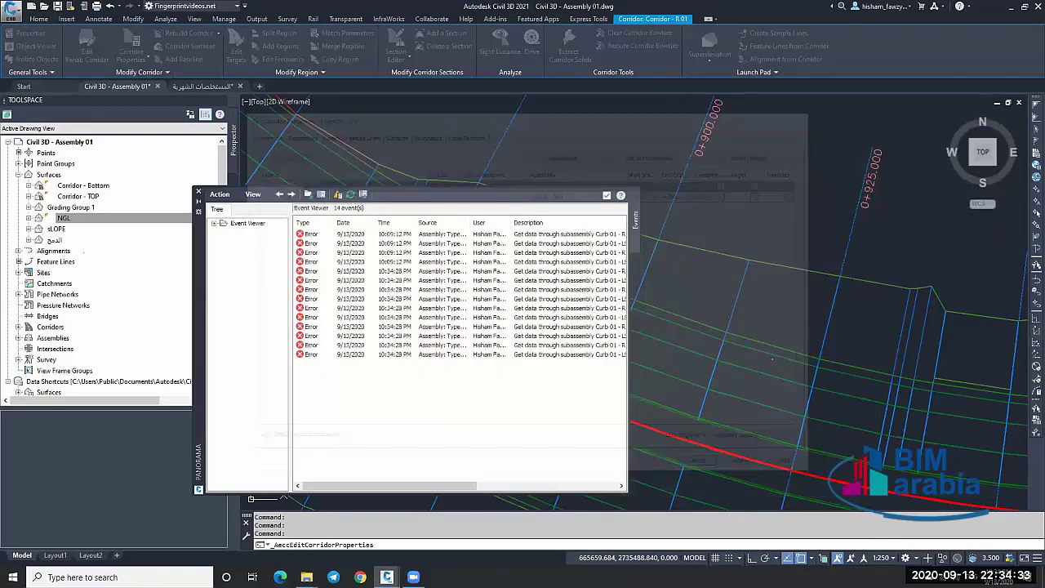
key(Escape)
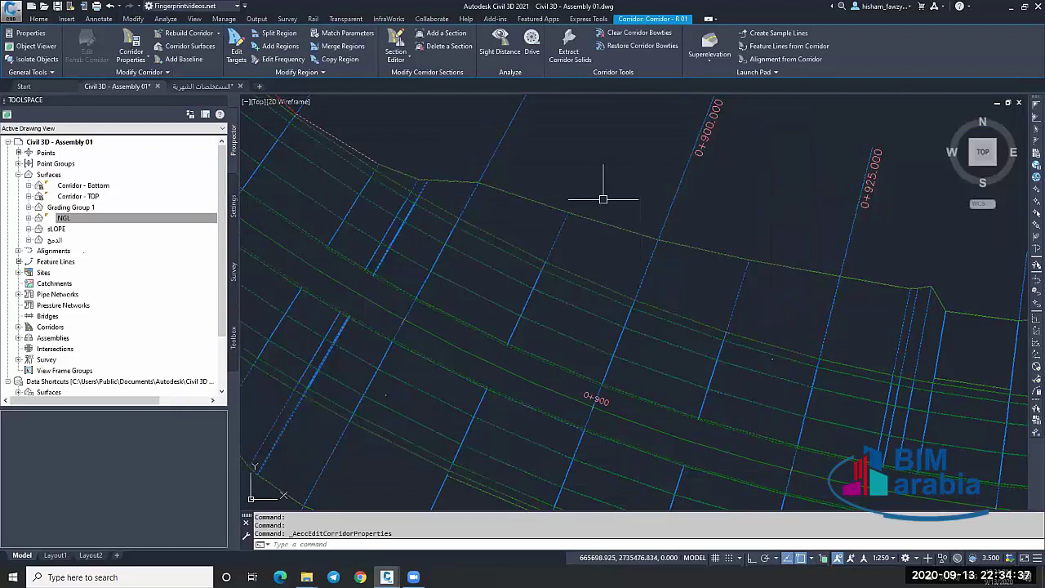
key(Escape)
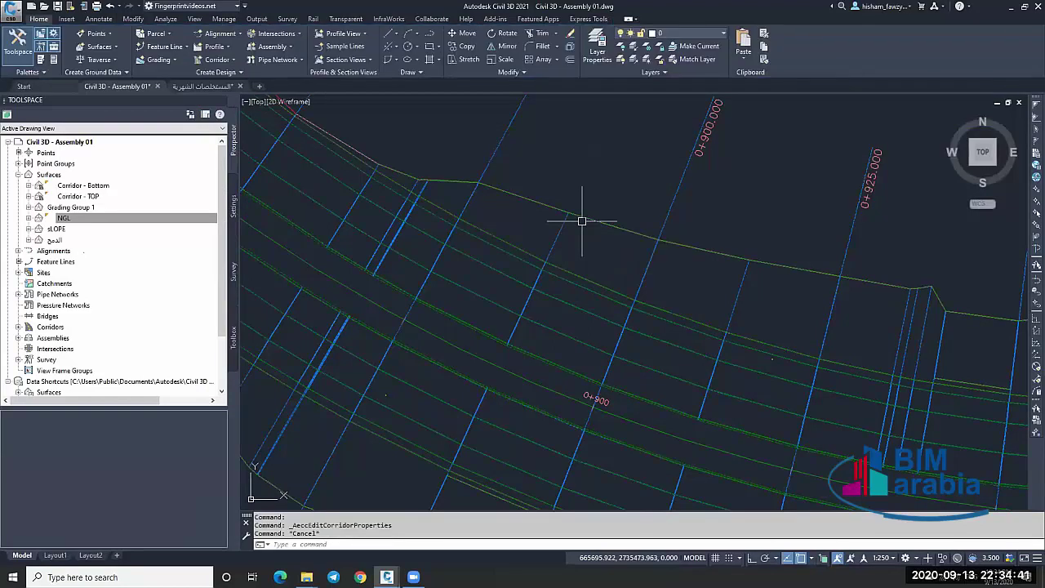
Close the المستخلصات الشهرية drawing and Assembly 01, answering each save prompt.
key(Escape)
scroll(686, 321, down, 8)
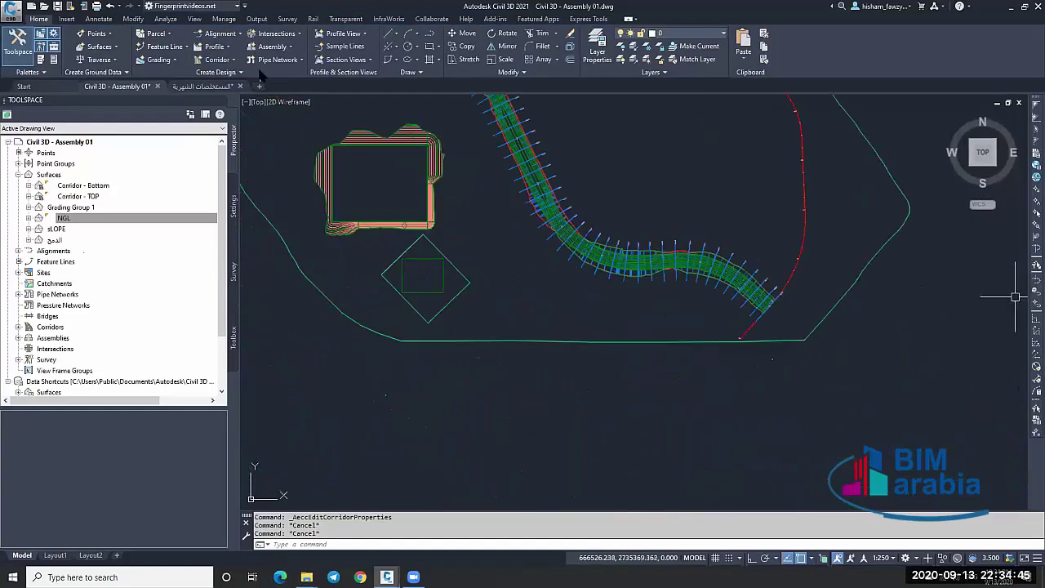
key(Escape)
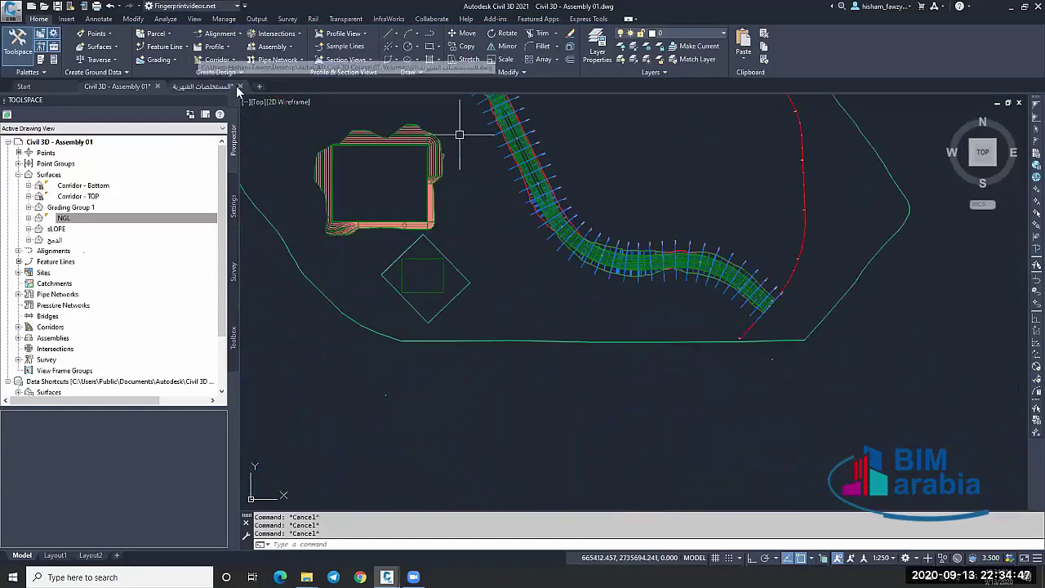
click(239, 86)
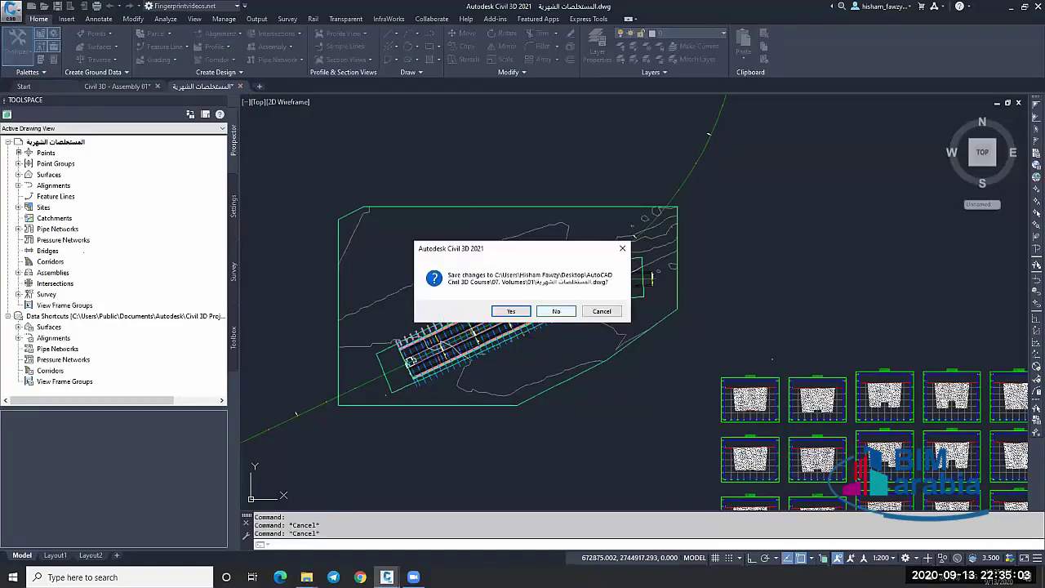
key(Return)
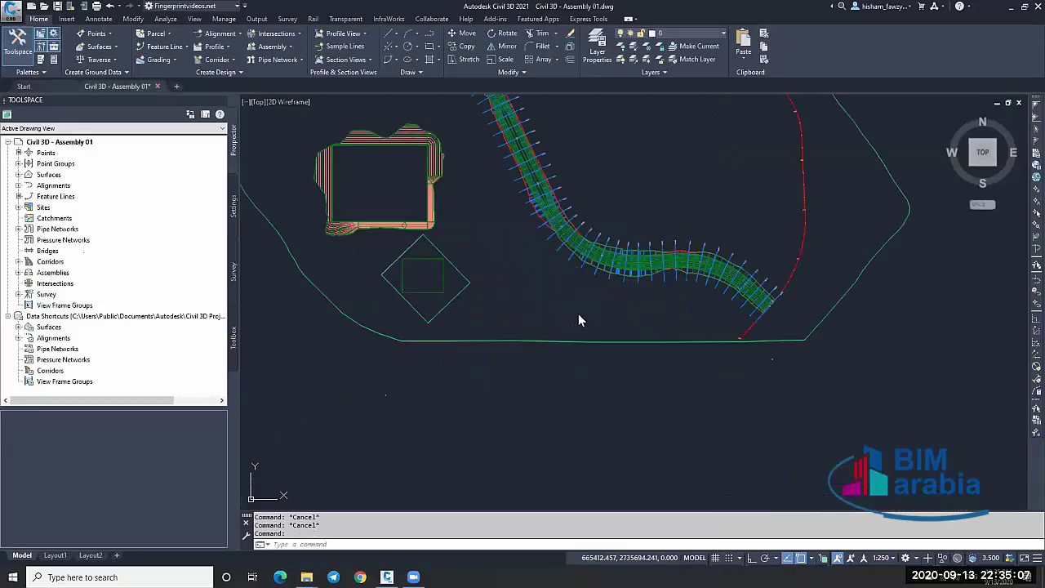
key(Return)
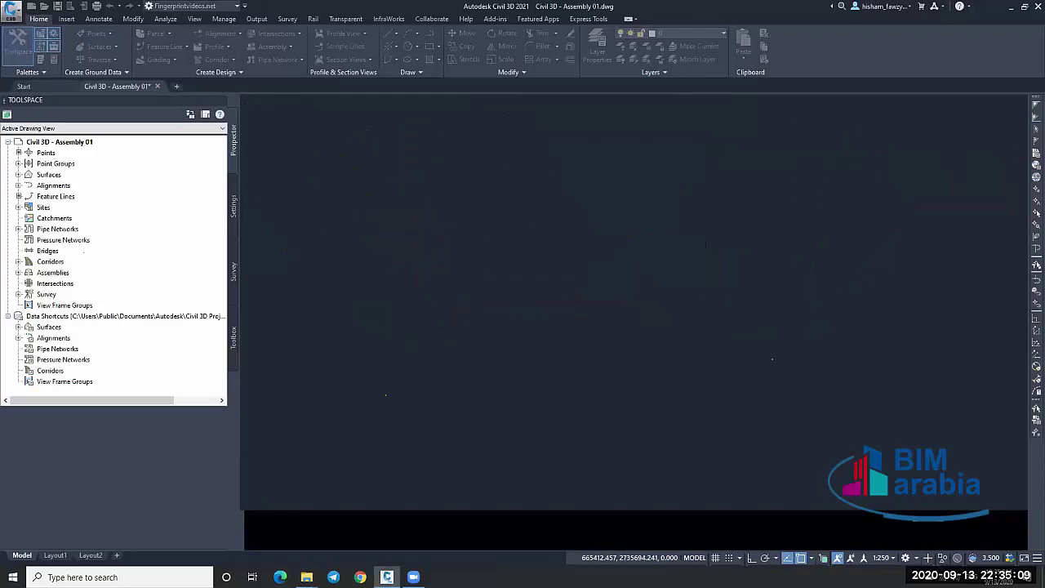
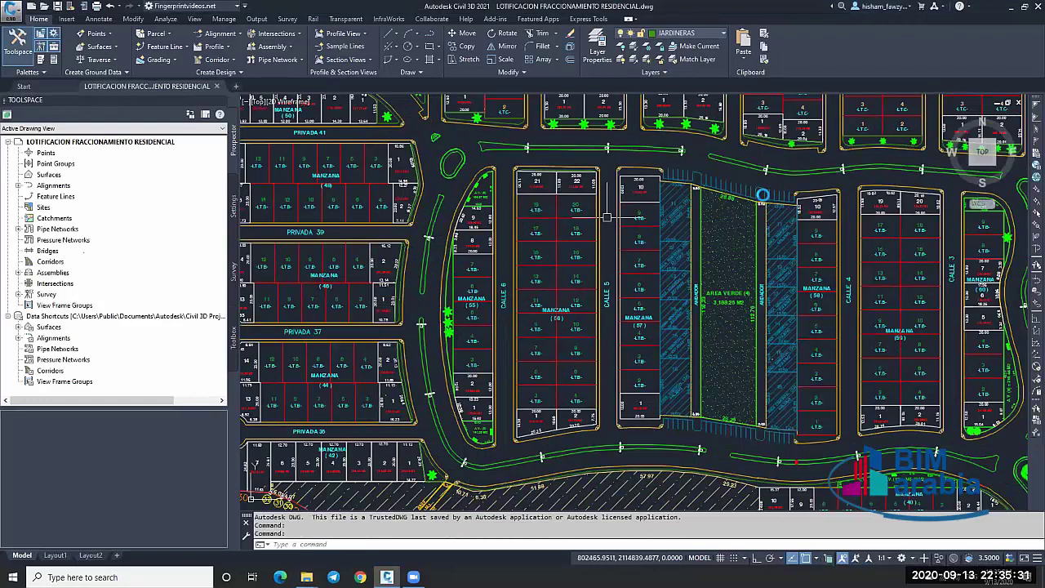
Review the residential lots, then go to File Explorer for lotizacion, planim.integ 11.dwg.
scroll(748, 193, up, 4)
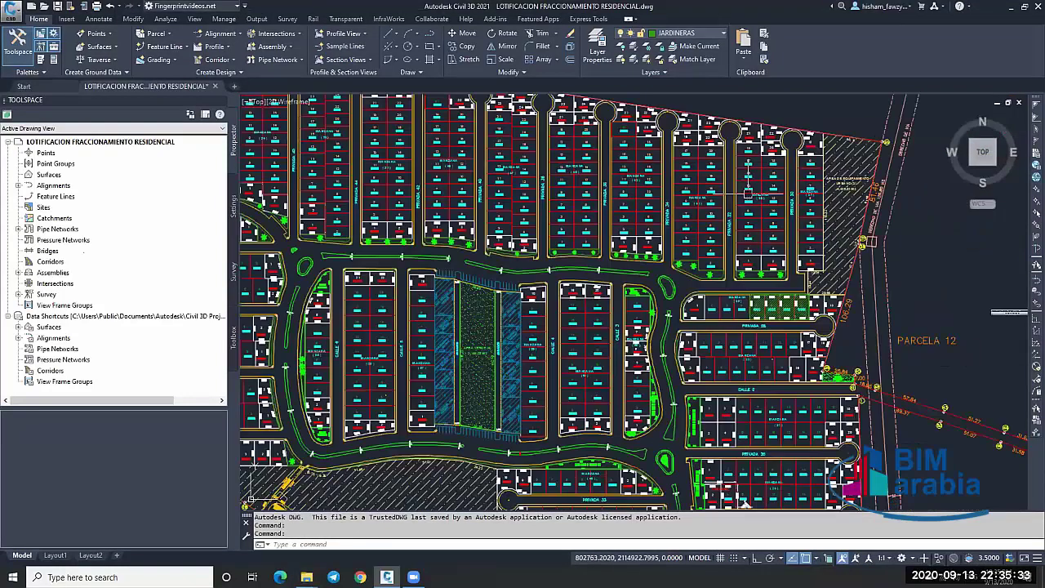
scroll(857, 155, up, 3)
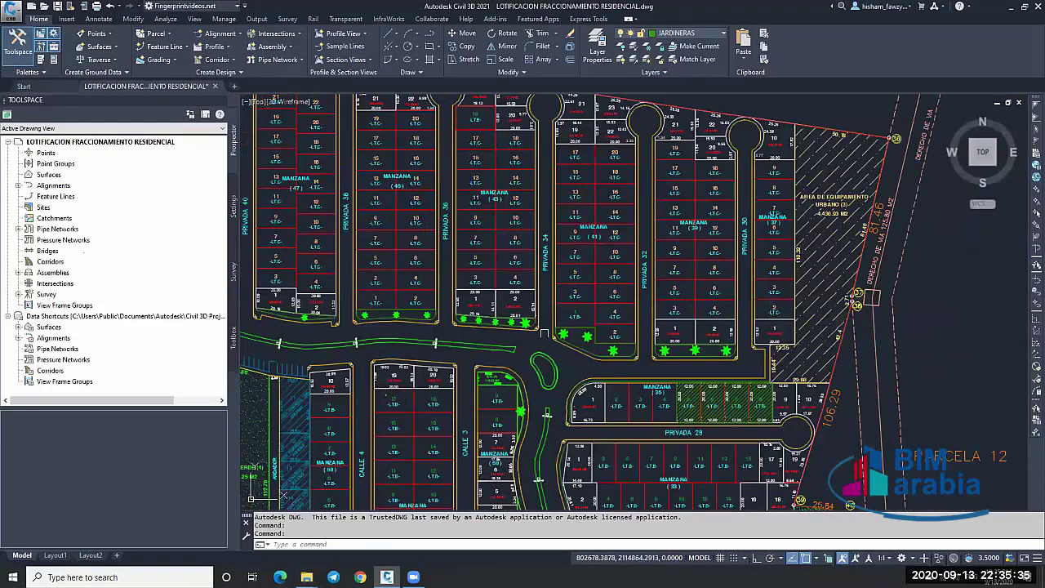
middle_drag(535, 287, 544, 343)
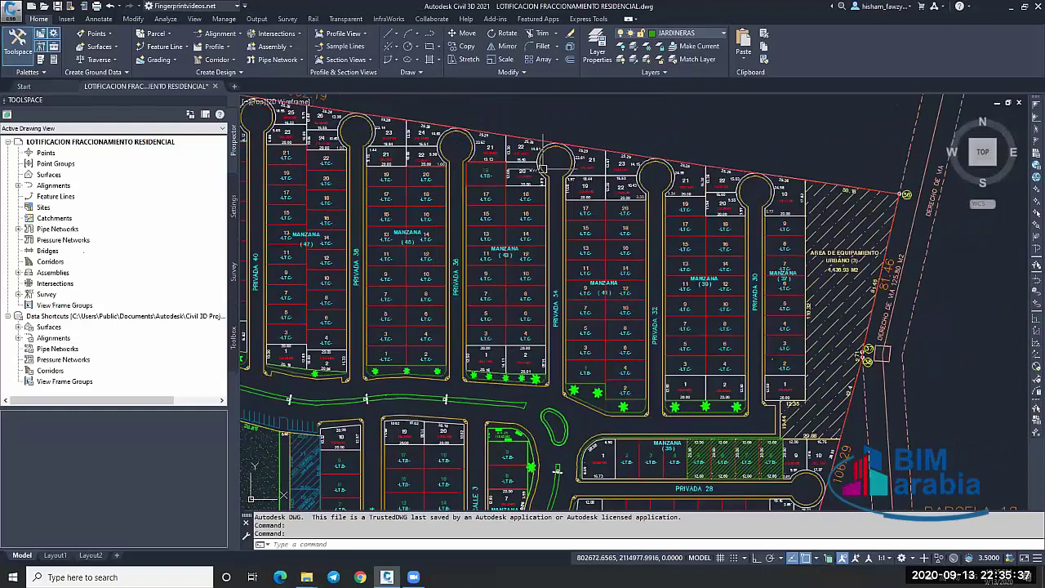
scroll(492, 336, up, 2)
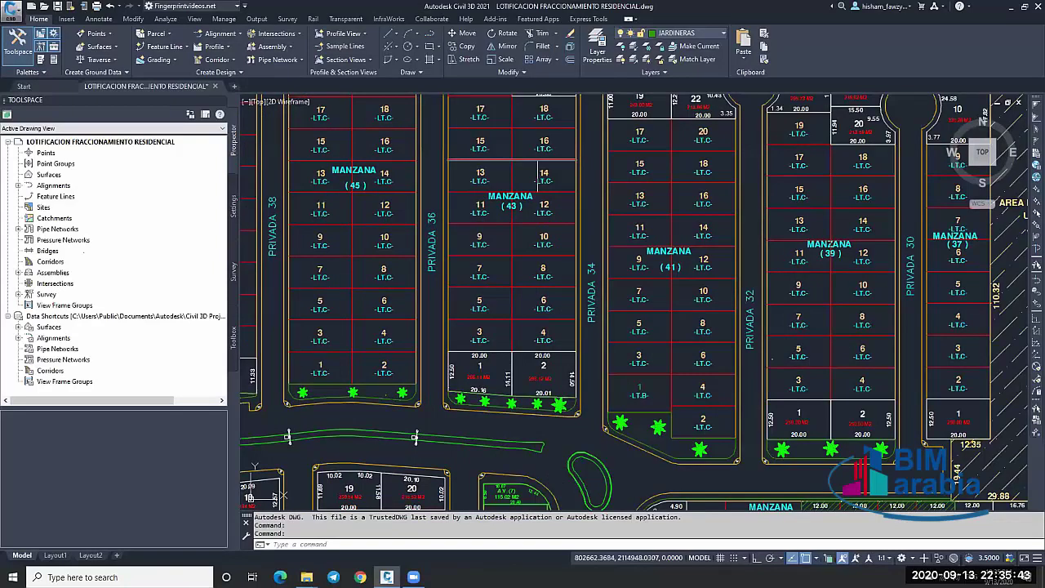
scroll(538, 173, down, 5)
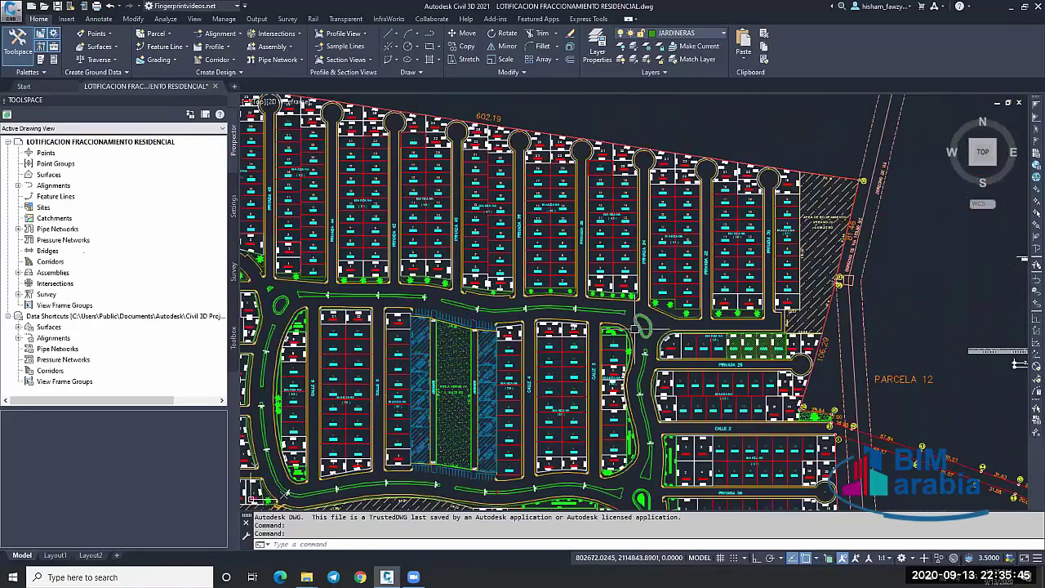
scroll(681, 245, up, 5)
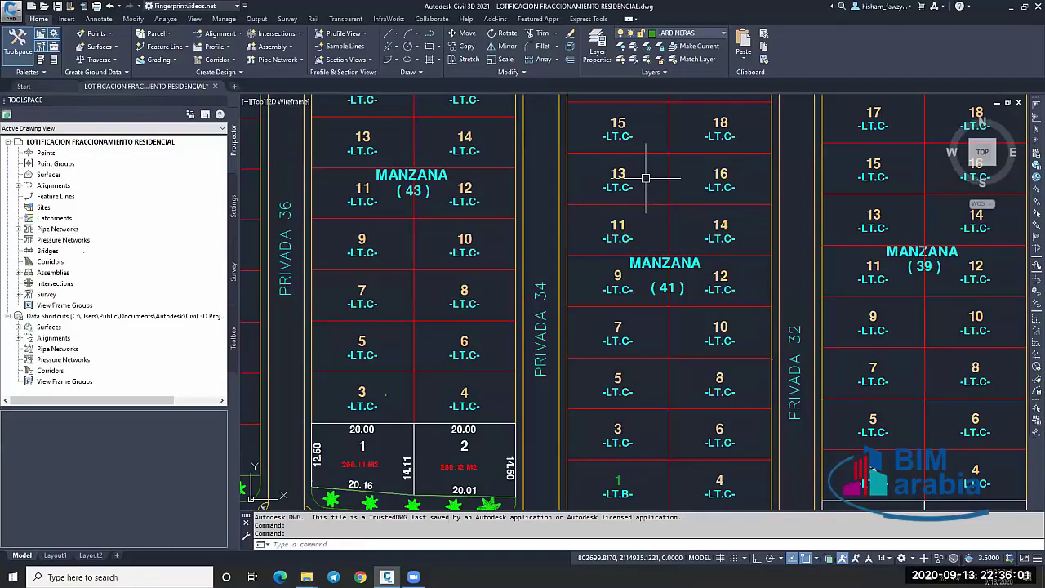
click(306, 577)
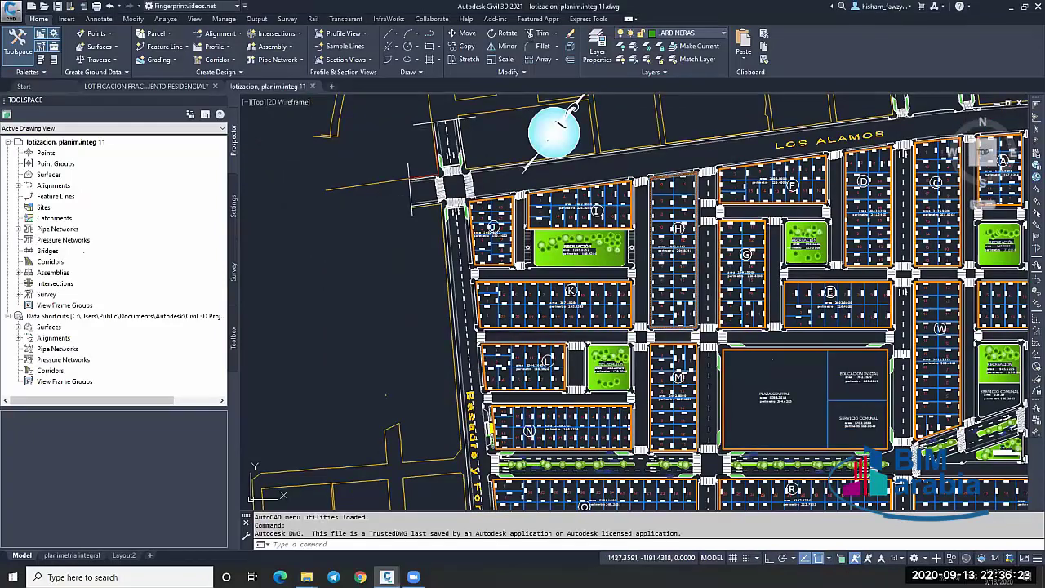
Check the layers of the lot 1 label, the 19.80 dimension and a lot boundary.
scroll(667, 320, up, 10)
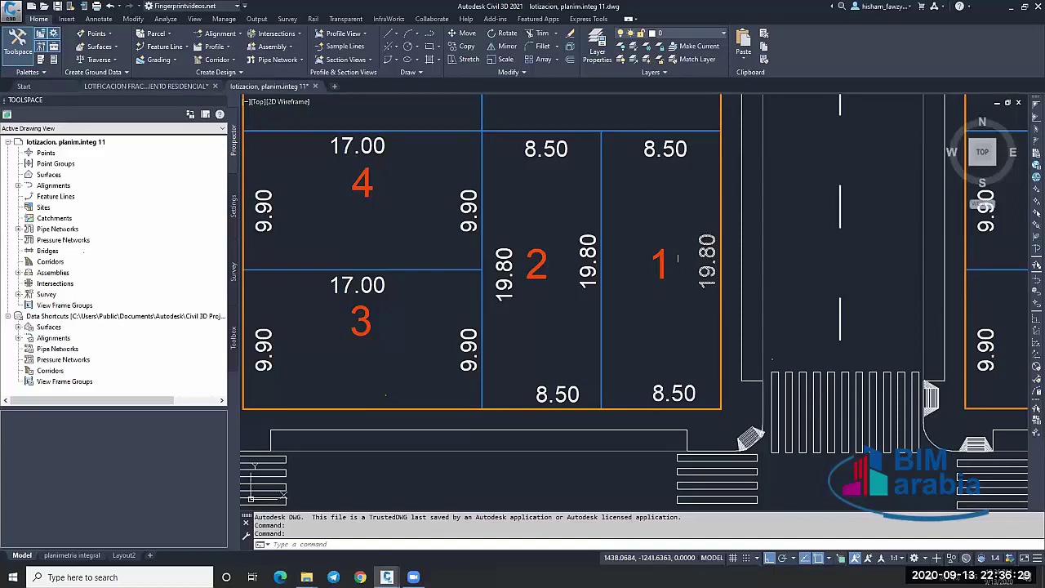
click(707, 261)
click(668, 282)
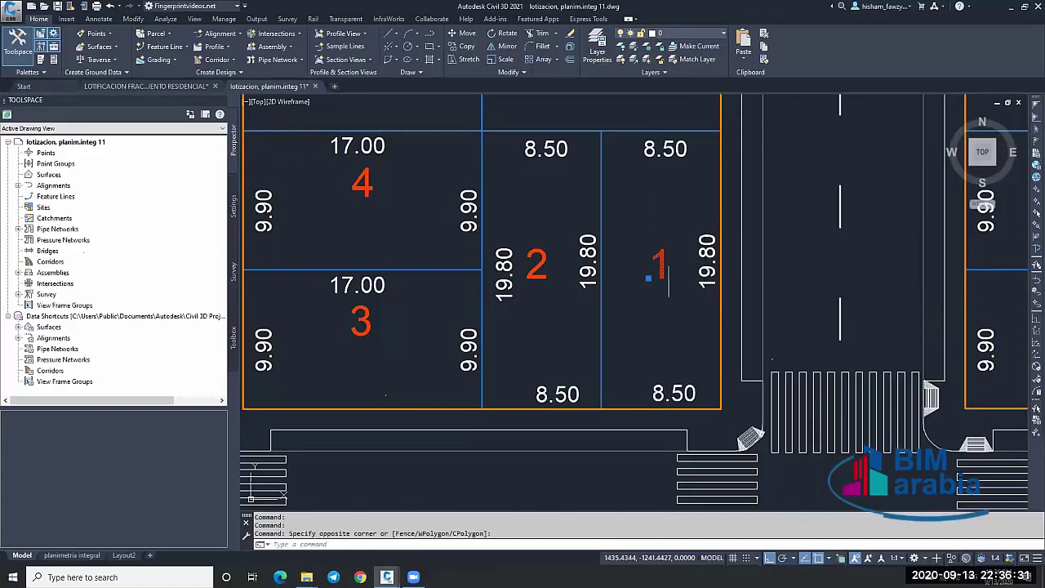
key(Escape)
click(715, 288)
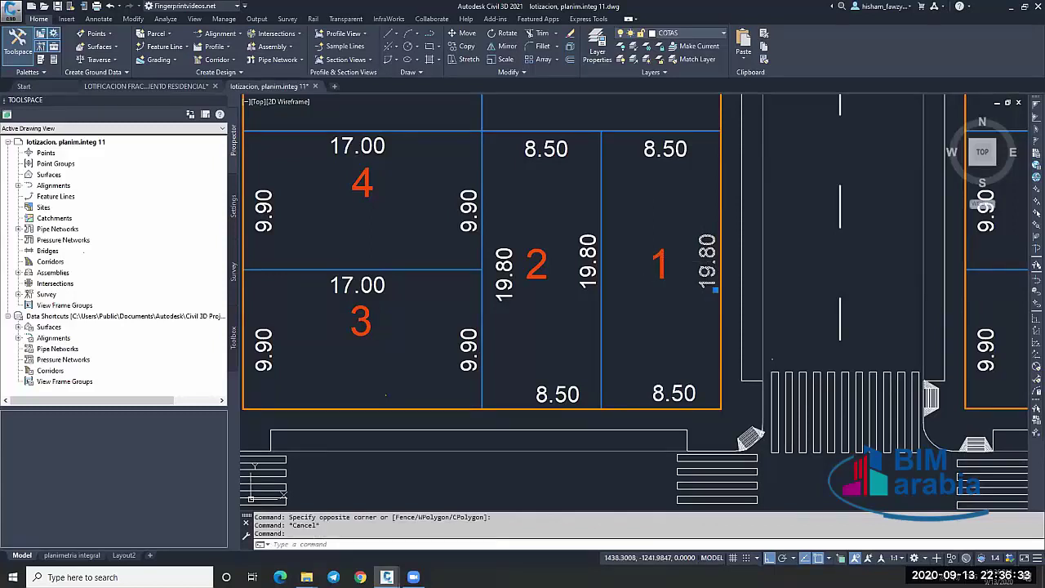
key(Escape)
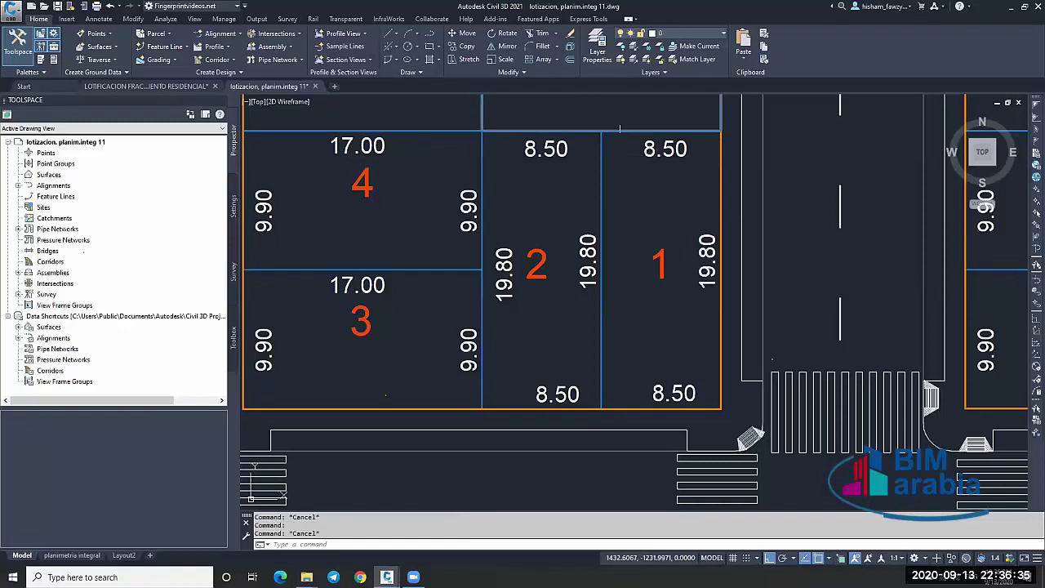
click(620, 130)
scroll(609, 230, down, 5)
scroll(620, 212, up, 4)
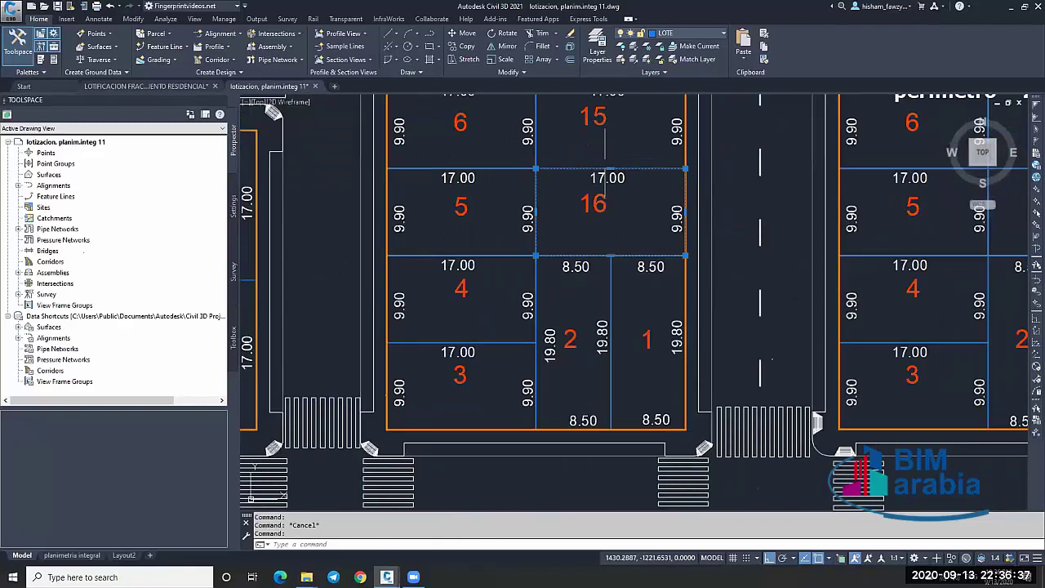
scroll(627, 212, up, 3)
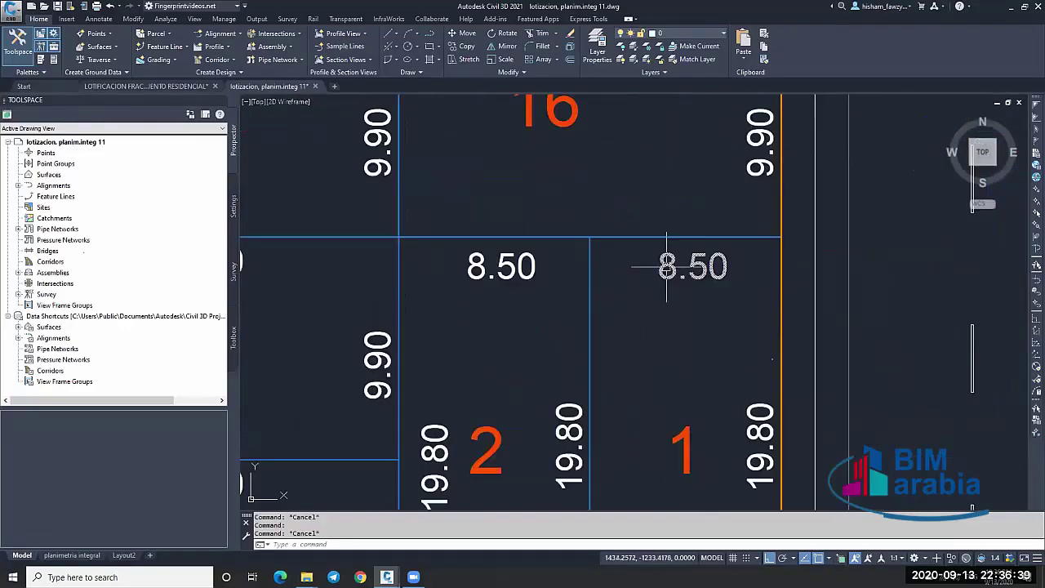
key(Escape)
Check the layers of the 8.50 dimension and lot 1 number, then start new drawing Drawing3.
scroll(632, 238, down, 1)
click(646, 257)
scroll(649, 254, up, 2)
scroll(664, 315, down, 2)
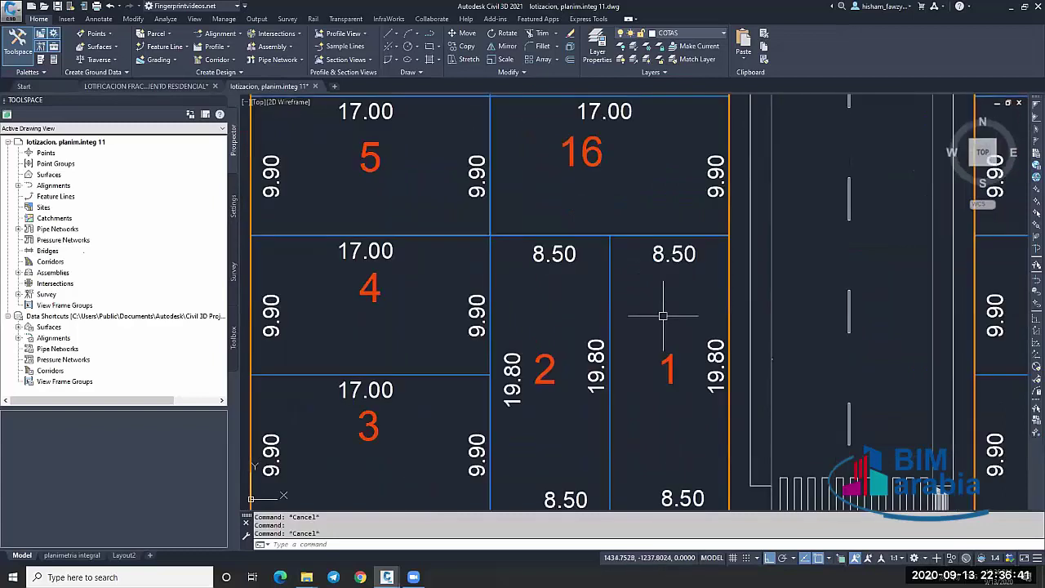
click(668, 369)
scroll(664, 256, down, 4)
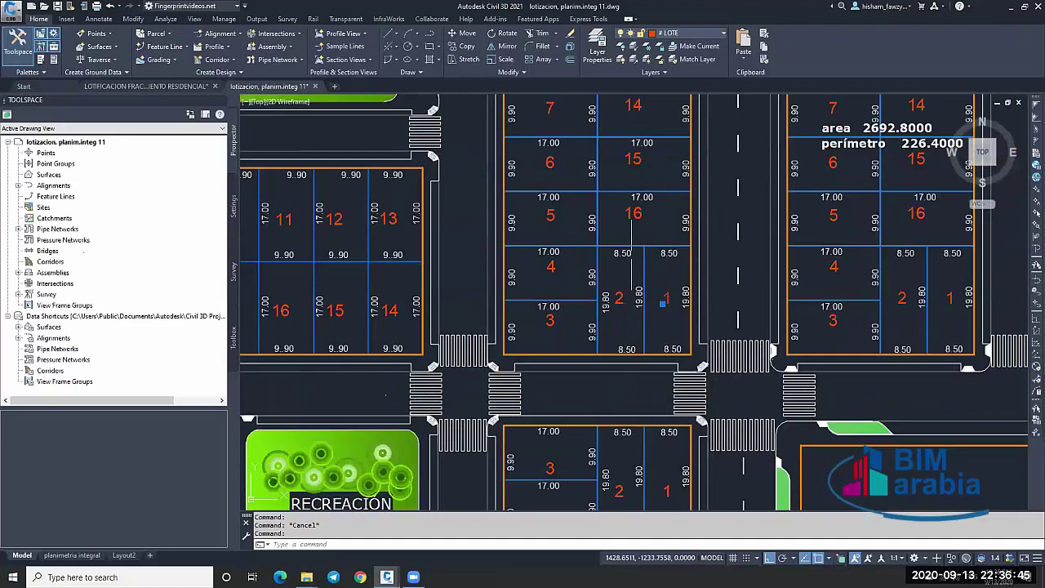
scroll(632, 280, down, 3)
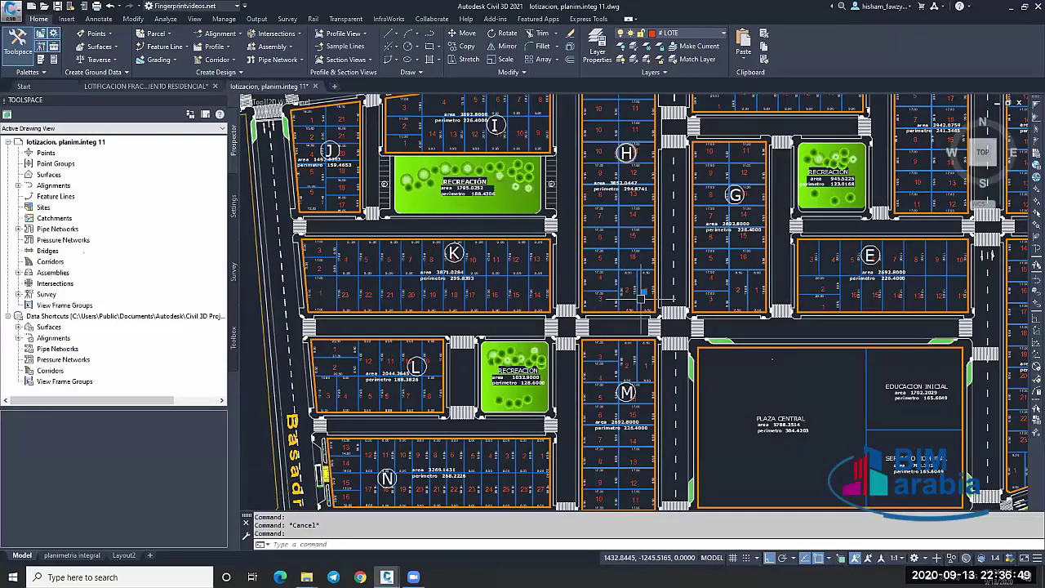
scroll(643, 296, up, 2)
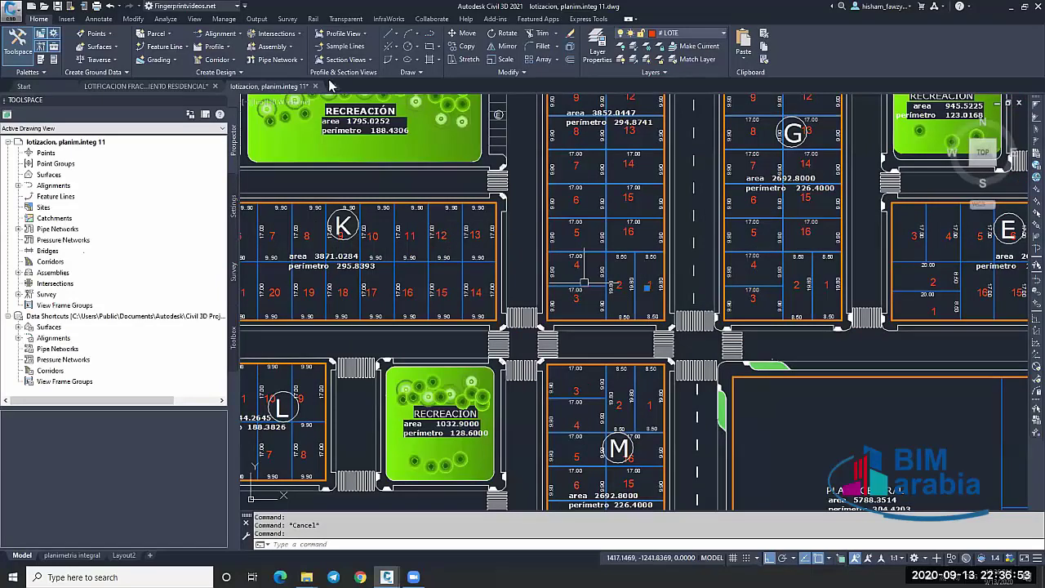
scroll(584, 282, down, 4)
key(Escape)
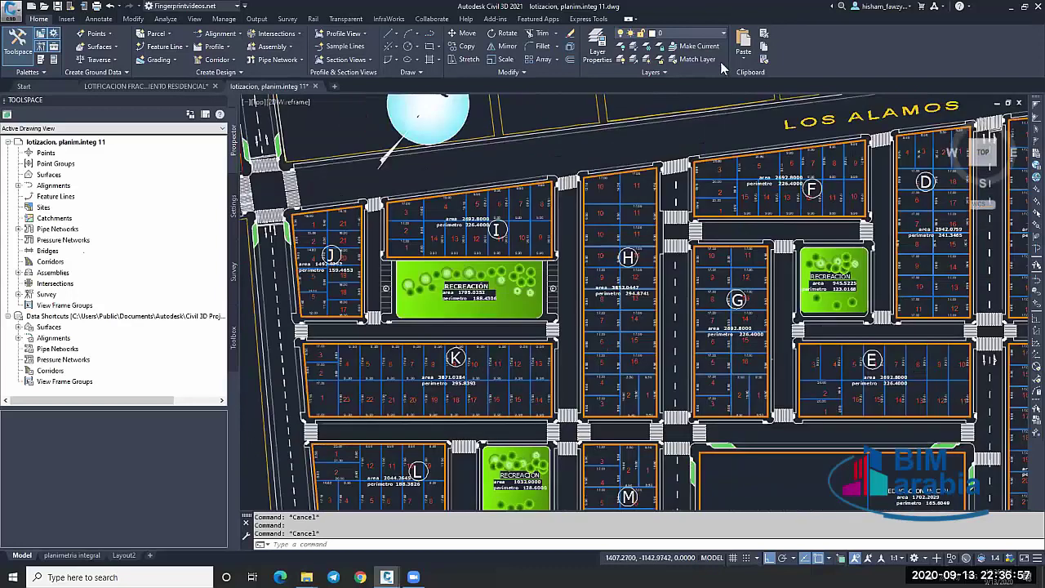
key(ctrl+n)
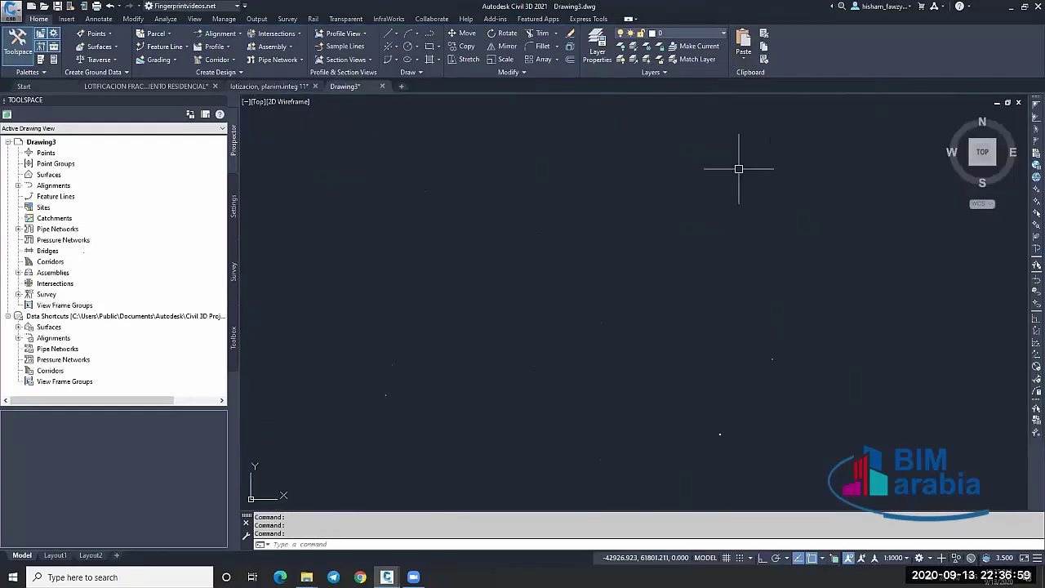
Copy the whole block H lot drawing to the right of the original.
middle_click(738, 169)
middle_click(738, 169)
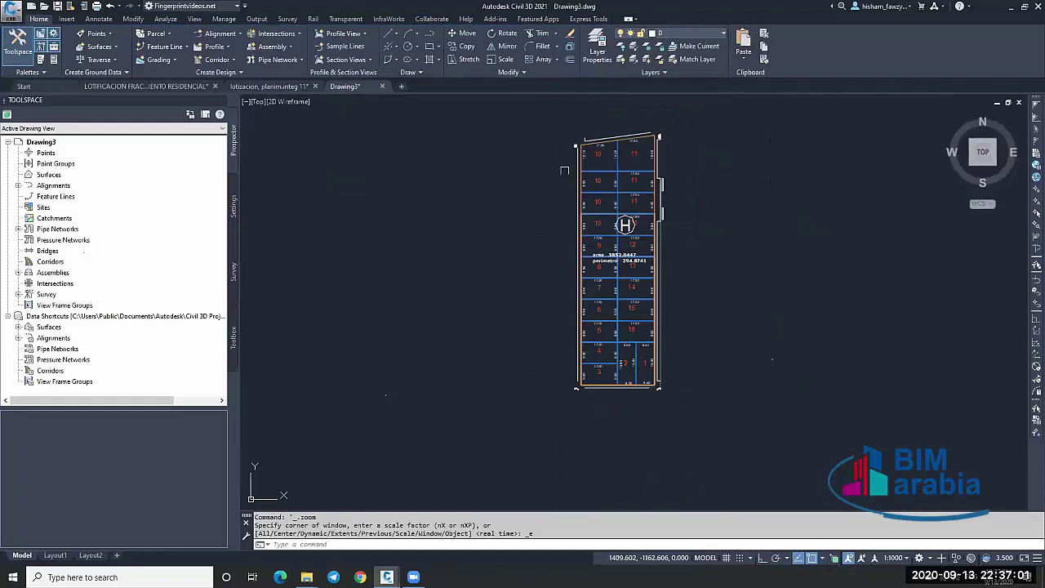
click(525, 97)
click(711, 410)
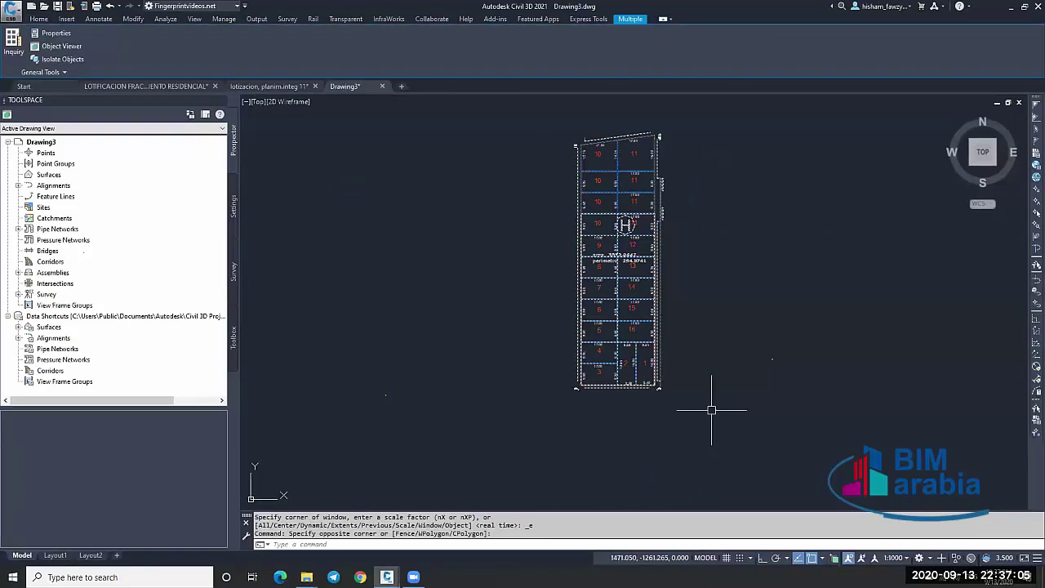
text(co)
key(Return)
click(500, 306)
click(723, 304)
key(Escape)
Erase the lines below the lots, the stray vertical line beside lot 1, and the street lines.
scroll(599, 210, up, 4)
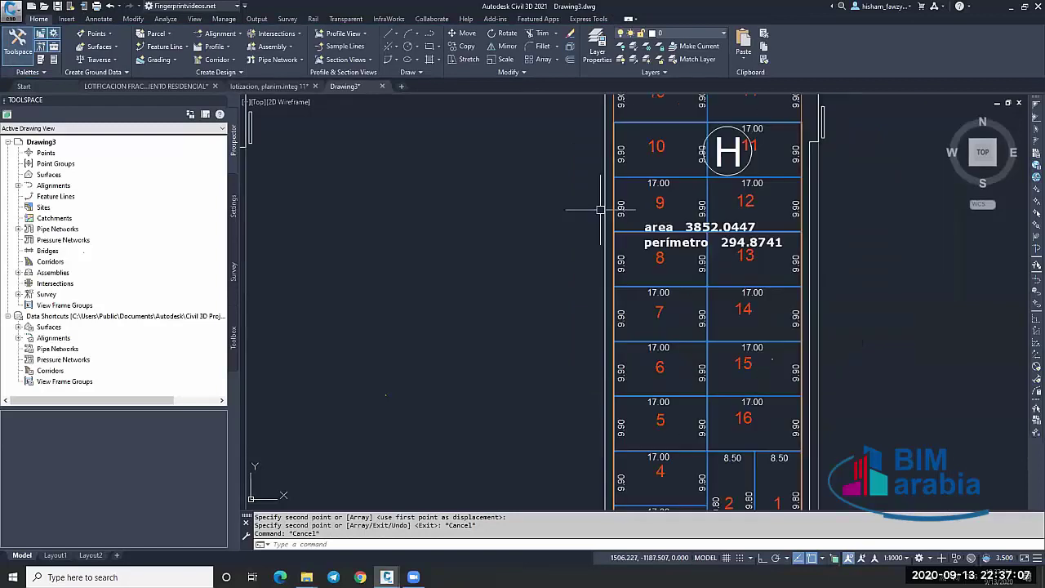
scroll(600, 210, down, 2)
scroll(636, 409, up, 4)
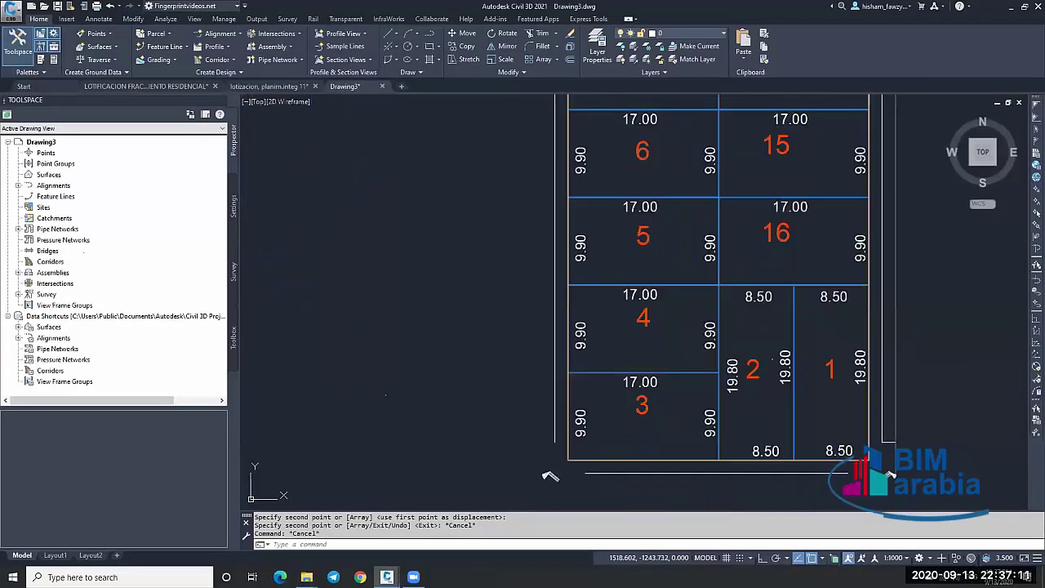
click(550, 476)
click(553, 440)
text(e)
key(Return)
click(553, 440)
text(e)
key(Return)
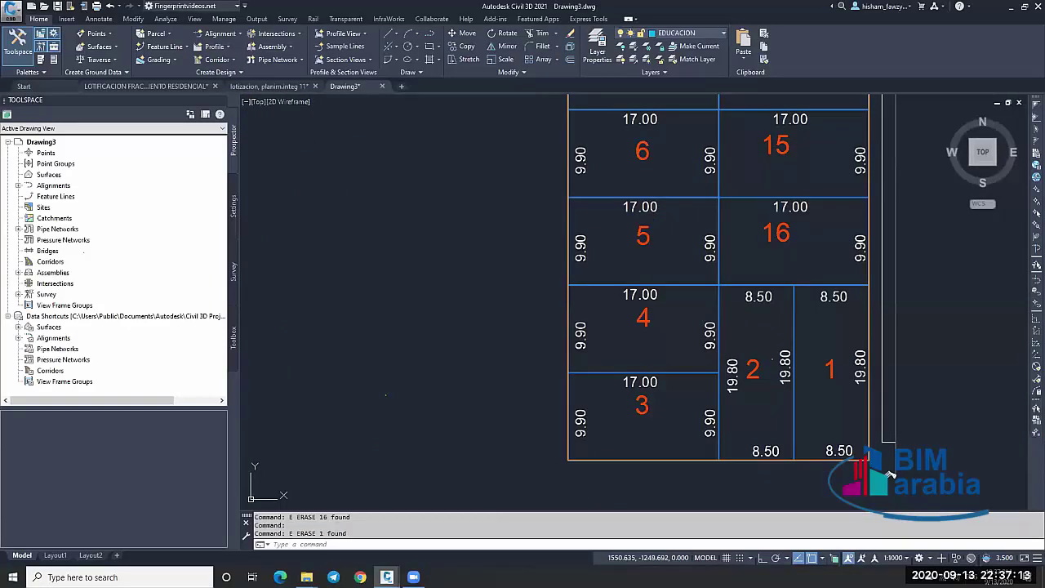
click(943, 408)
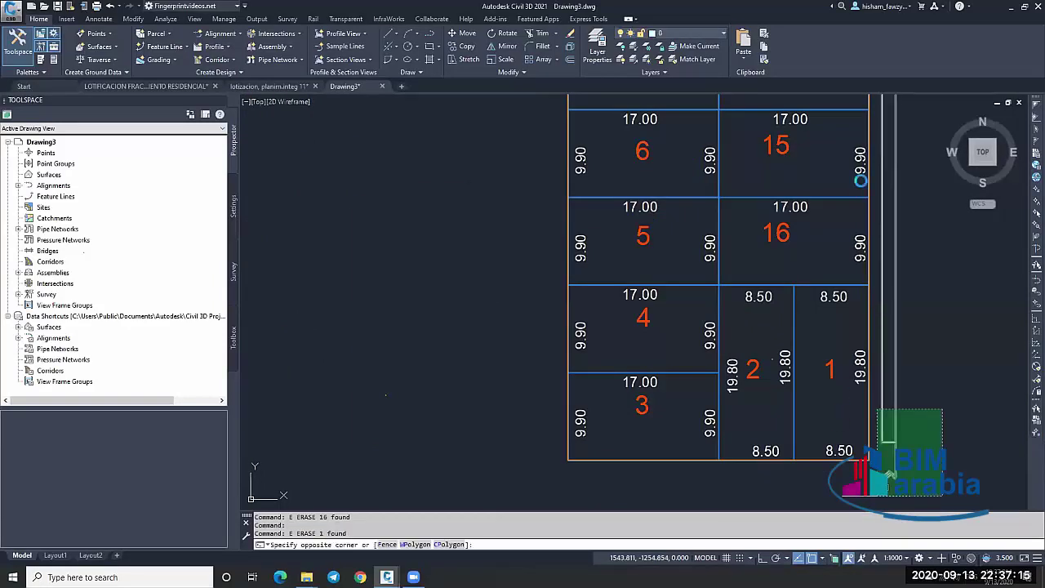
click(877, 495)
text(e)
key(Return)
Erase the green strip, the lines right of plots 9–12 and the top plot boundary.
middle_drag(746, 343, 750, 416)
click(878, 149)
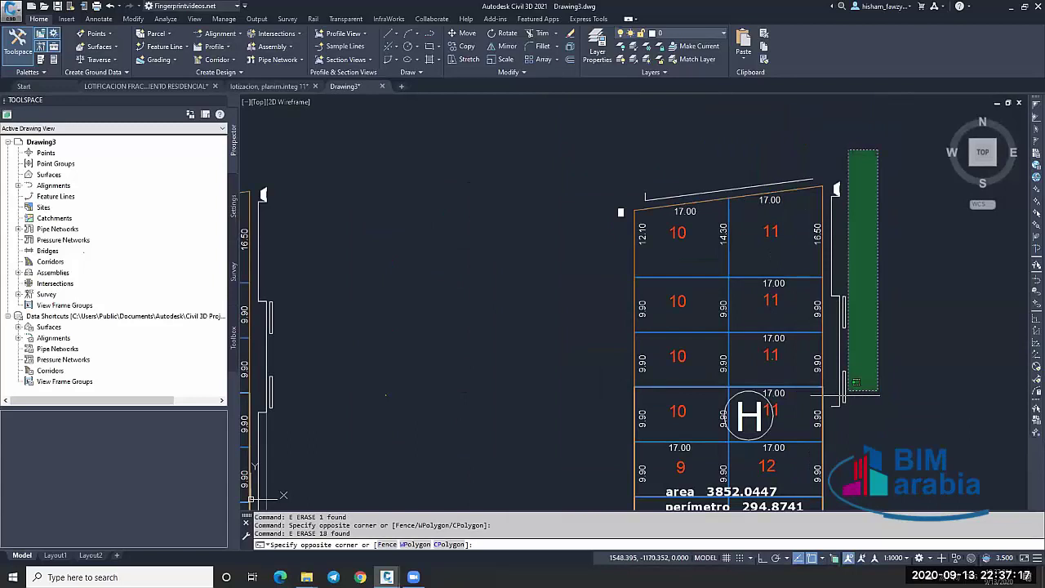
click(847, 392)
text(e)
key(Return)
click(825, 173)
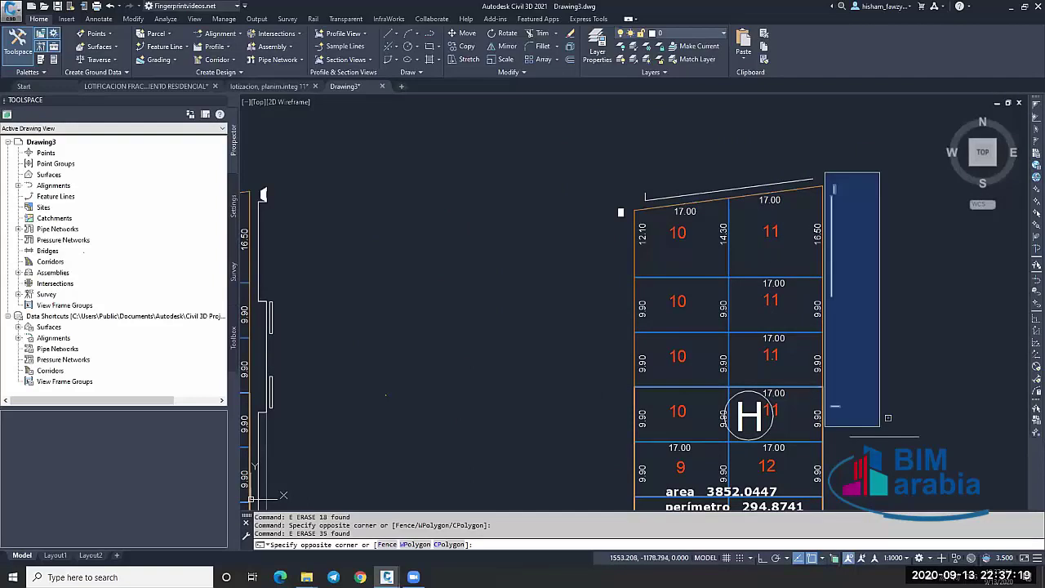
click(888, 418)
text(e)
key(Return)
click(746, 195)
text(e)
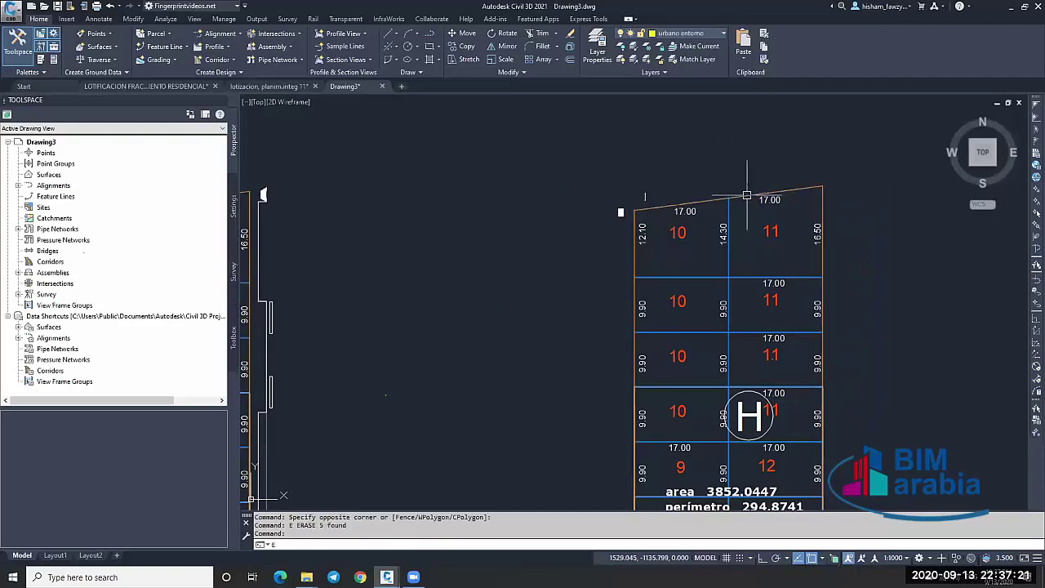
key(Return)
Erase the eleven objects of the small top block and a lot outline on the copy.
click(597, 167)
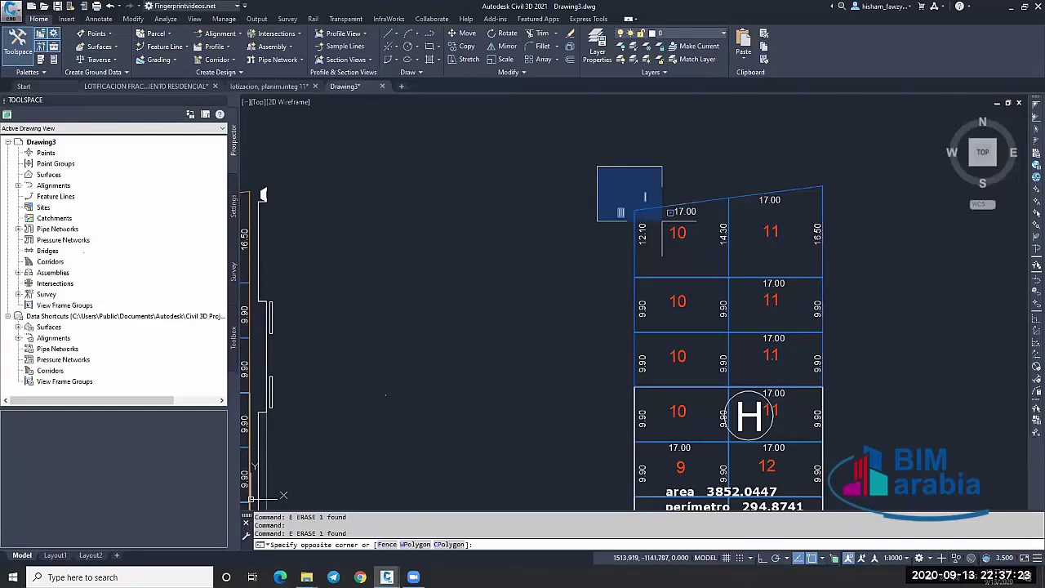
click(662, 220)
text(e)
key(Return)
click(635, 415)
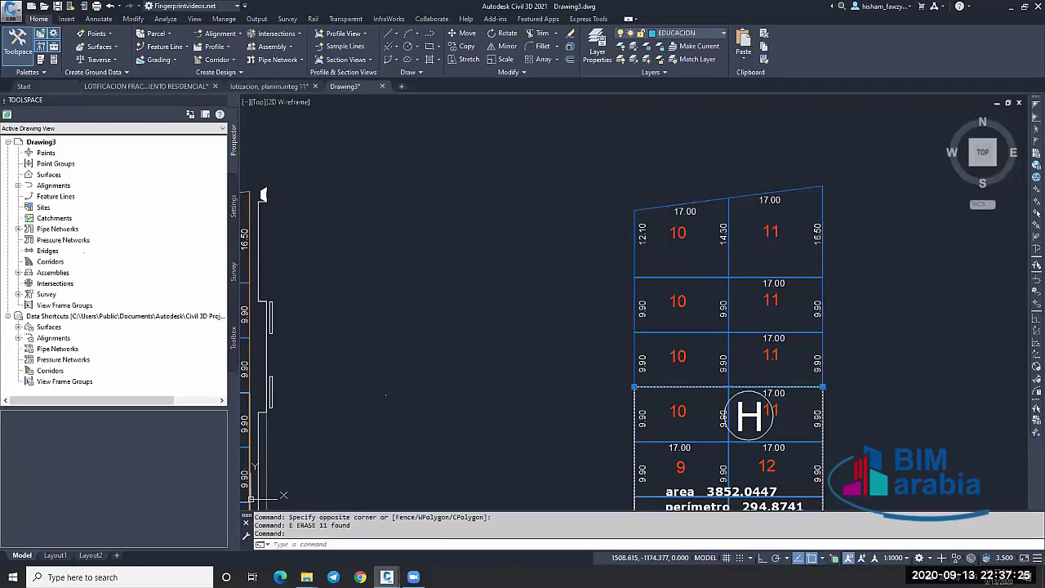
text(e)
key(Return)
Erase the area and perimeter note and the H symbol from the copied layout.
middle_drag(746, 509, 784, 310)
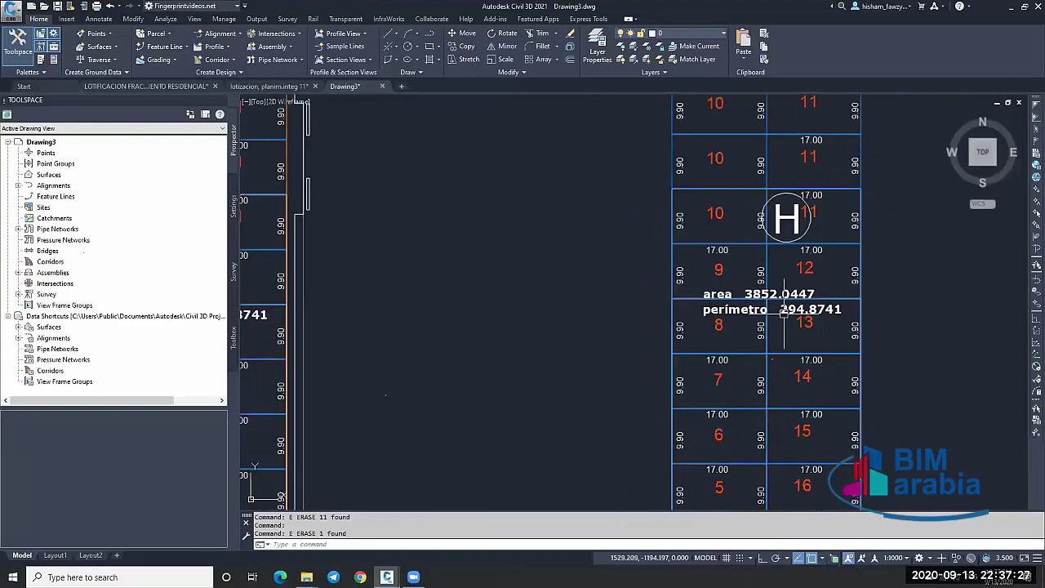
click(783, 310)
text(e)
key(Return)
click(787, 219)
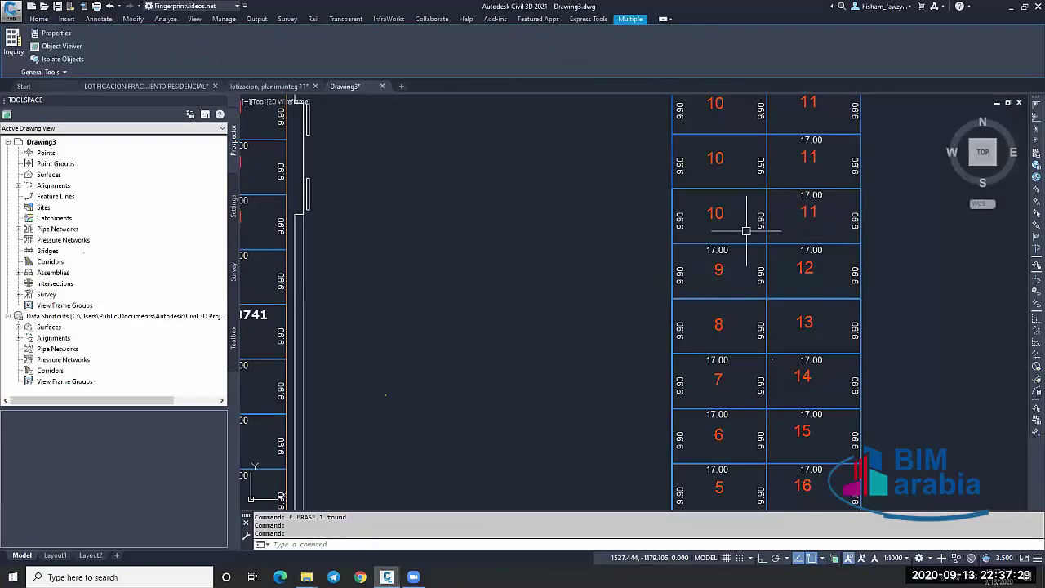
text(e)
key(Return)
scroll(746, 231, down, 4)
key(Escape)
scroll(793, 311, up, 3)
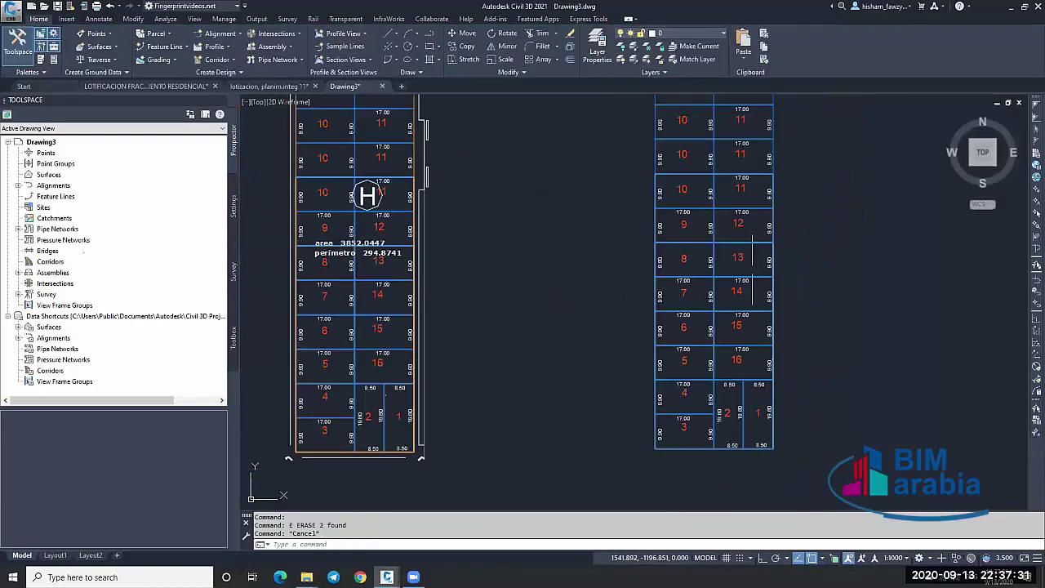
Recentre the view on both layouts and inspect the lot 1 parcel outline.
scroll(747, 265, down, 2)
scroll(750, 326, up, 2)
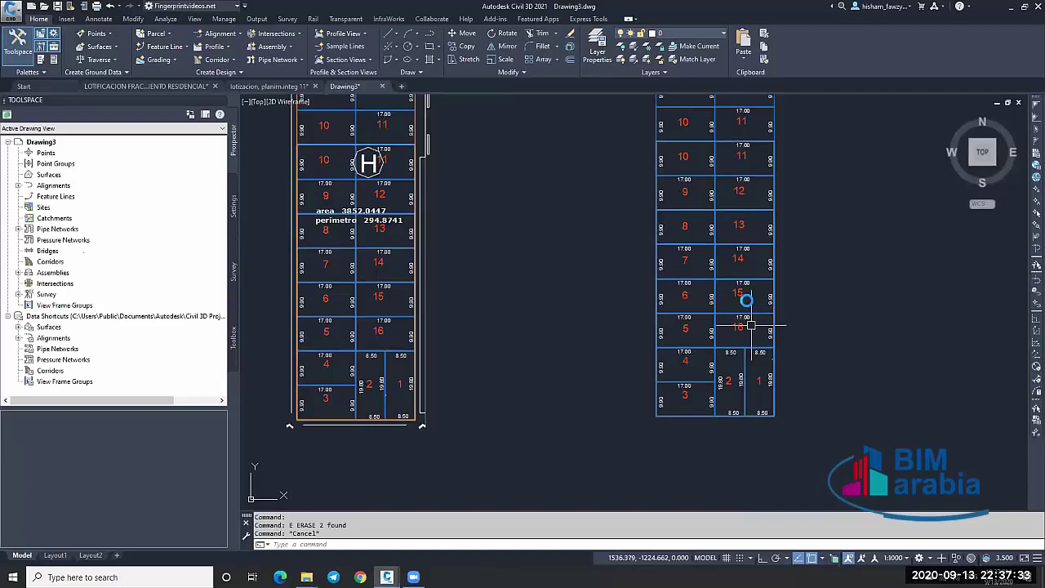
middle_drag(750, 326, 741, 353)
middle_drag(747, 299, 746, 302)
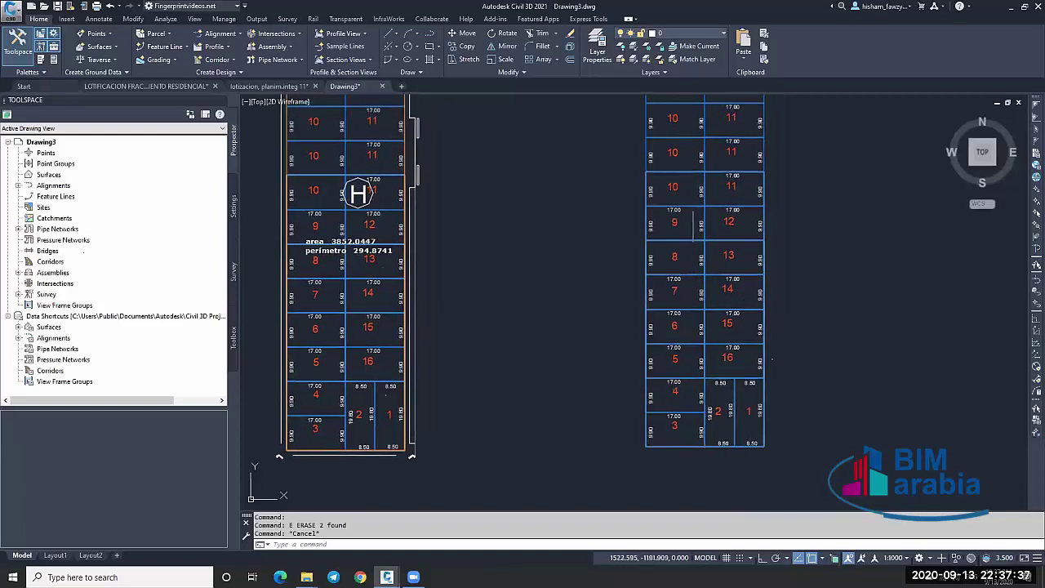
scroll(667, 232, down, 3)
scroll(666, 233, up, 2)
scroll(666, 234, up, 3)
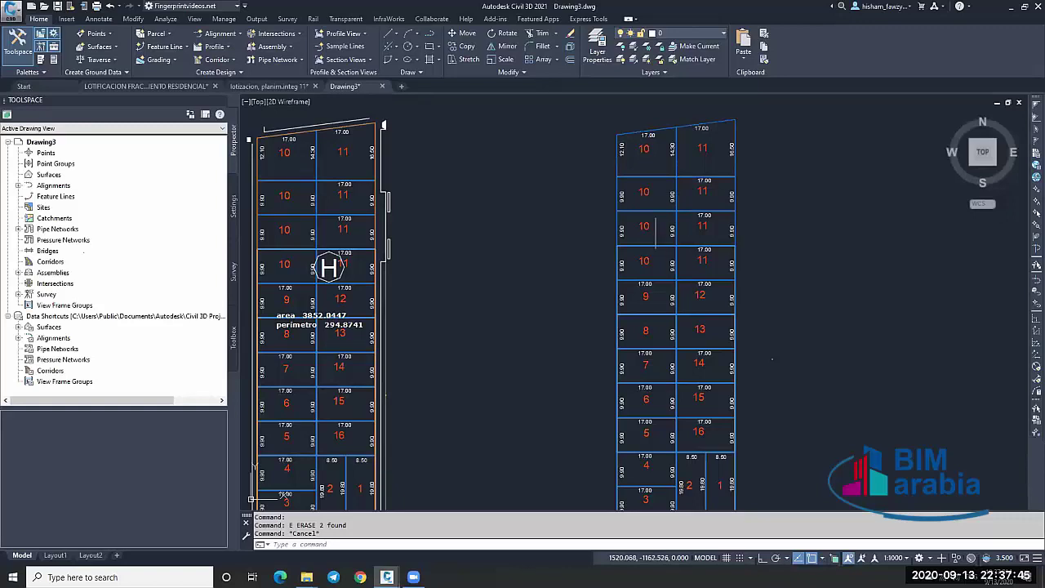
scroll(655, 231, down, 3)
scroll(661, 346, up, 5)
scroll(612, 283, down, 1)
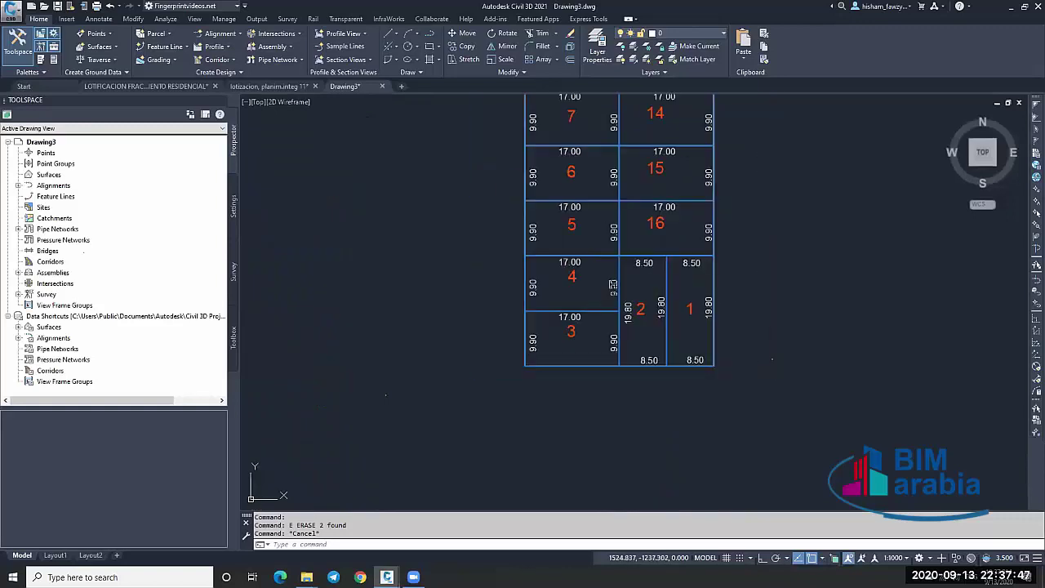
scroll(616, 326, down, 2)
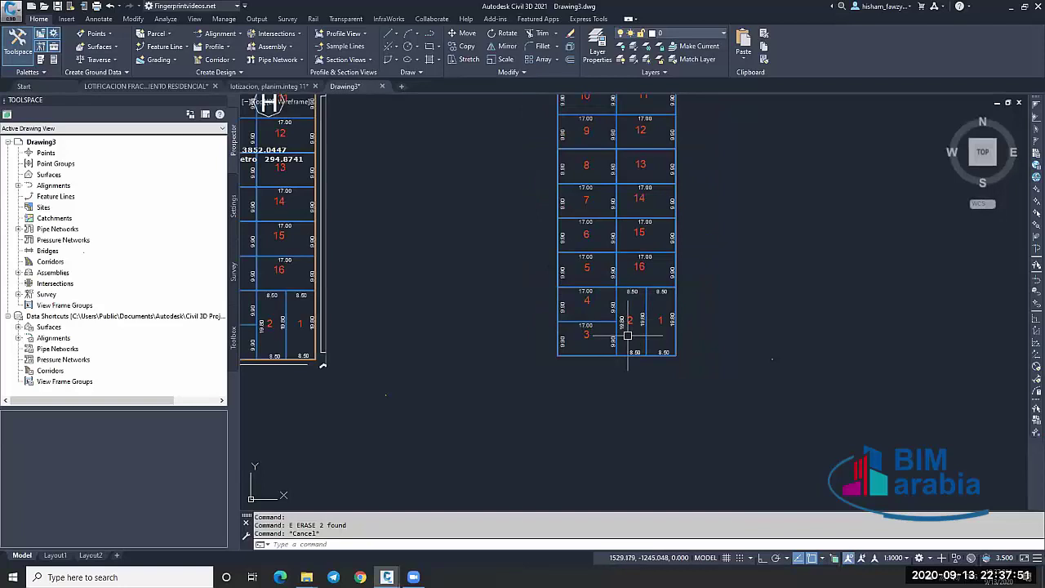
scroll(627, 335, down, 3)
scroll(630, 359, up, 4)
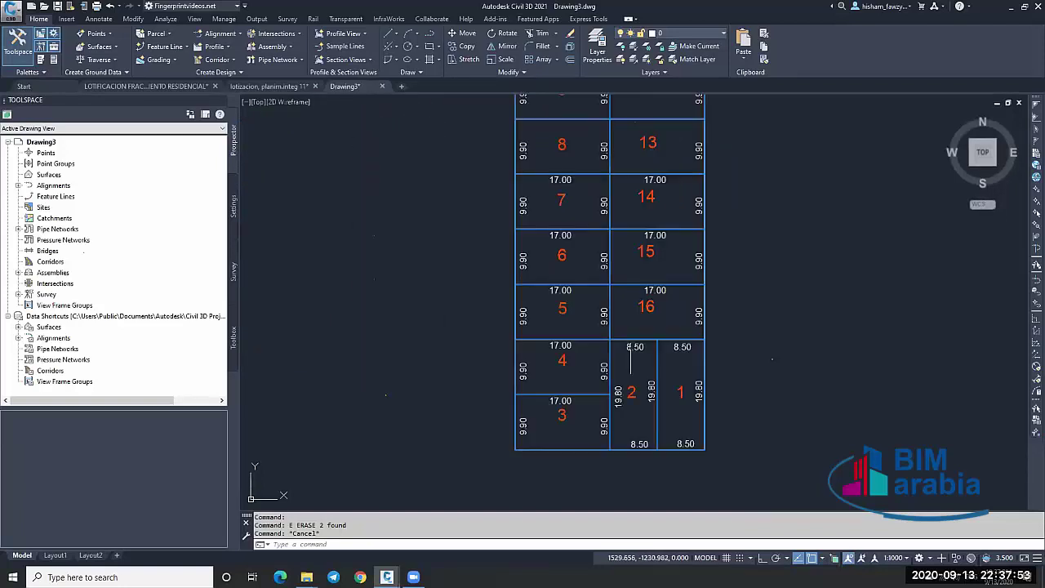
click(704, 354)
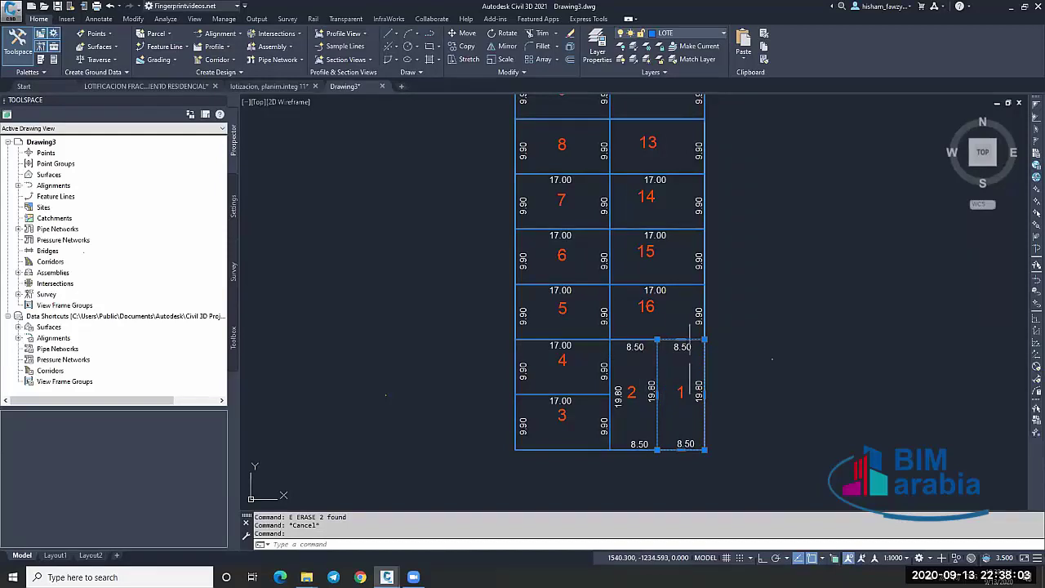
scroll(682, 357, down, 4)
key(Escape)
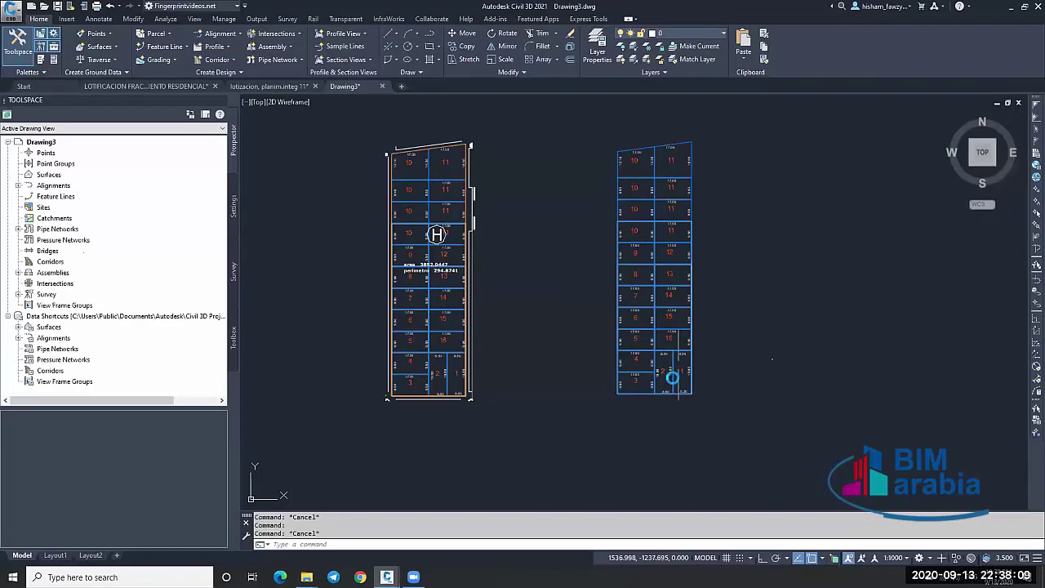
Select the lot 11 boundary on the right layout, restoring it with undo after deleting it.
scroll(672, 374, up, 2)
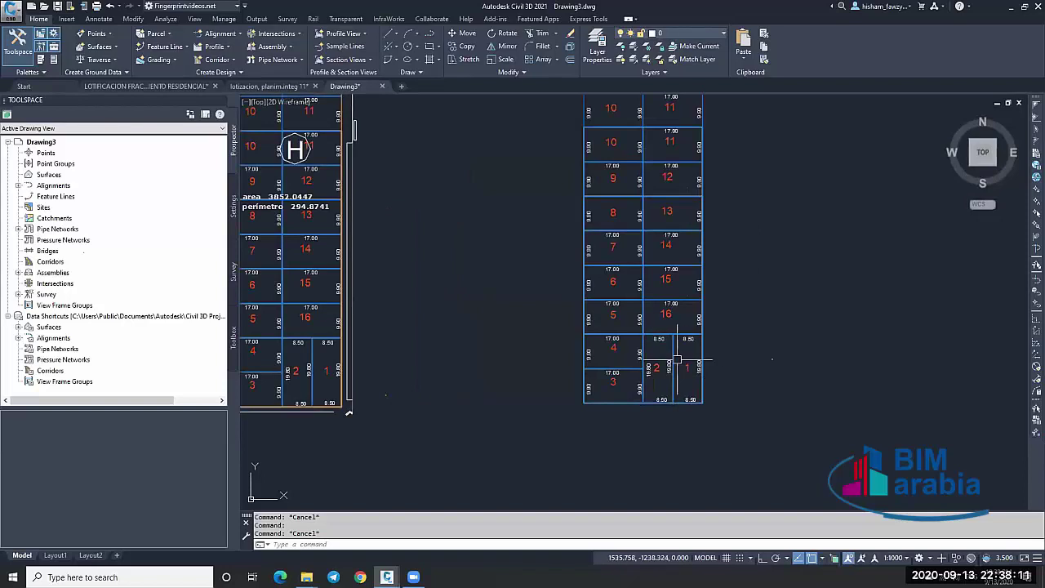
scroll(708, 356, down, 2)
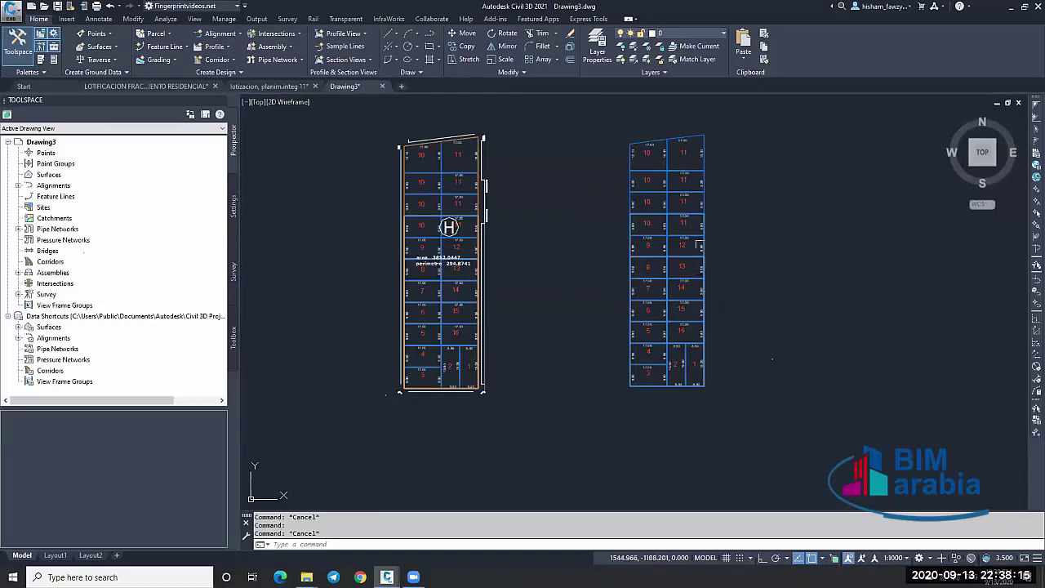
click(675, 215)
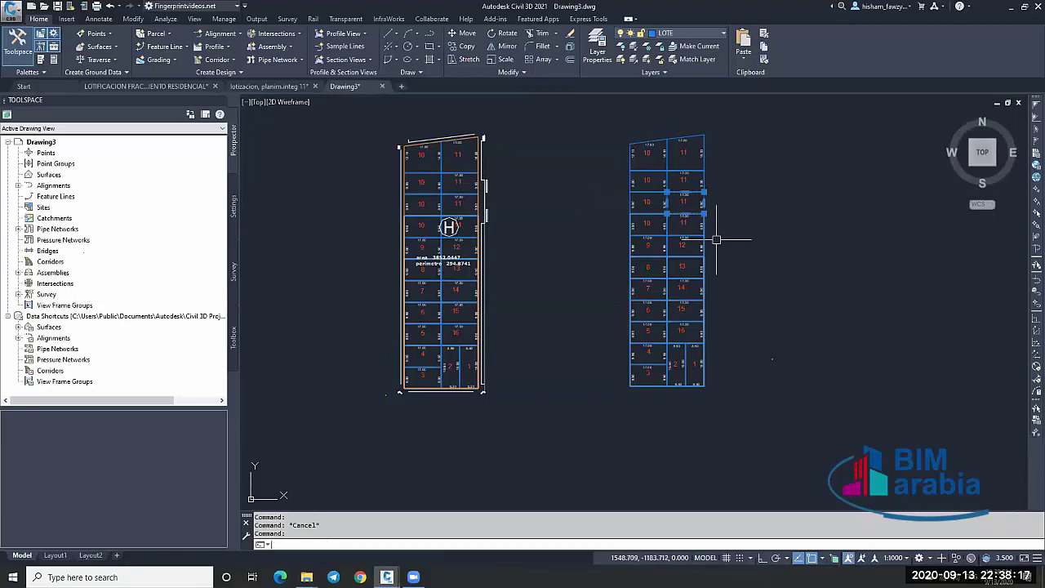
key(Delete)
key(ctrl+z)
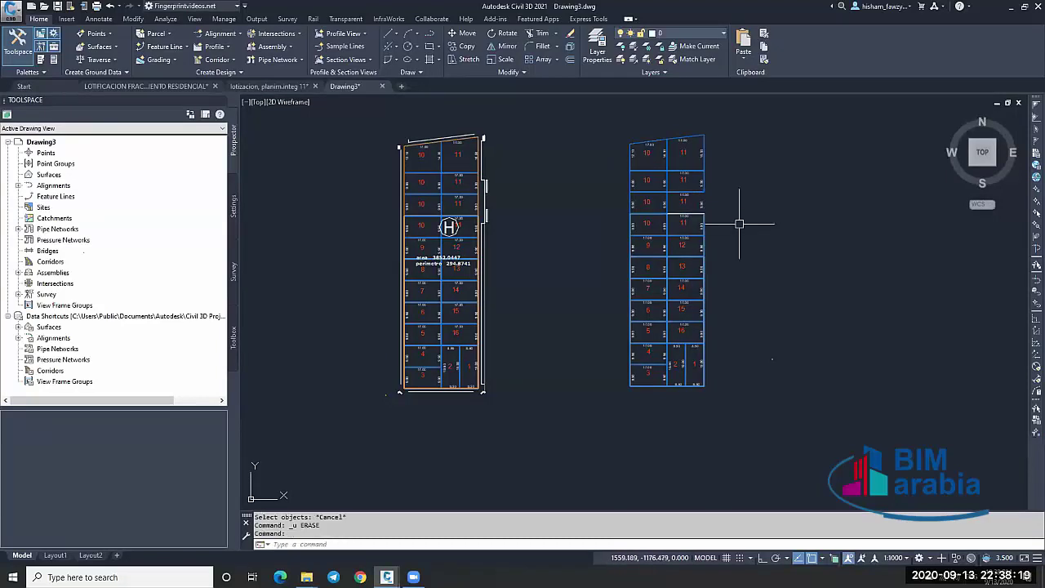
key(Escape)
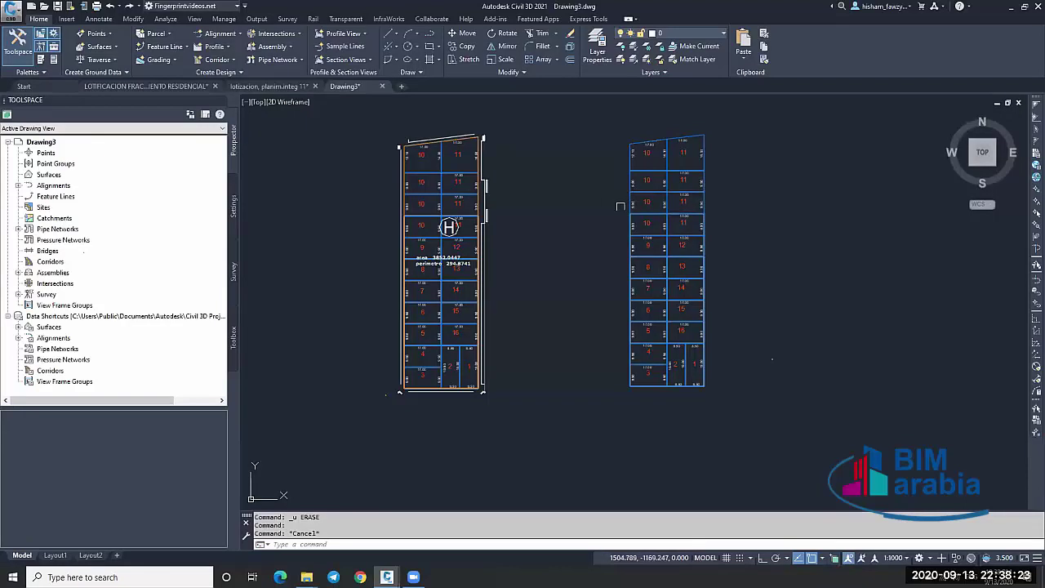
Erase the lot numbers and distance labels of the left and middle columns.
click(610, 130)
click(660, 412)
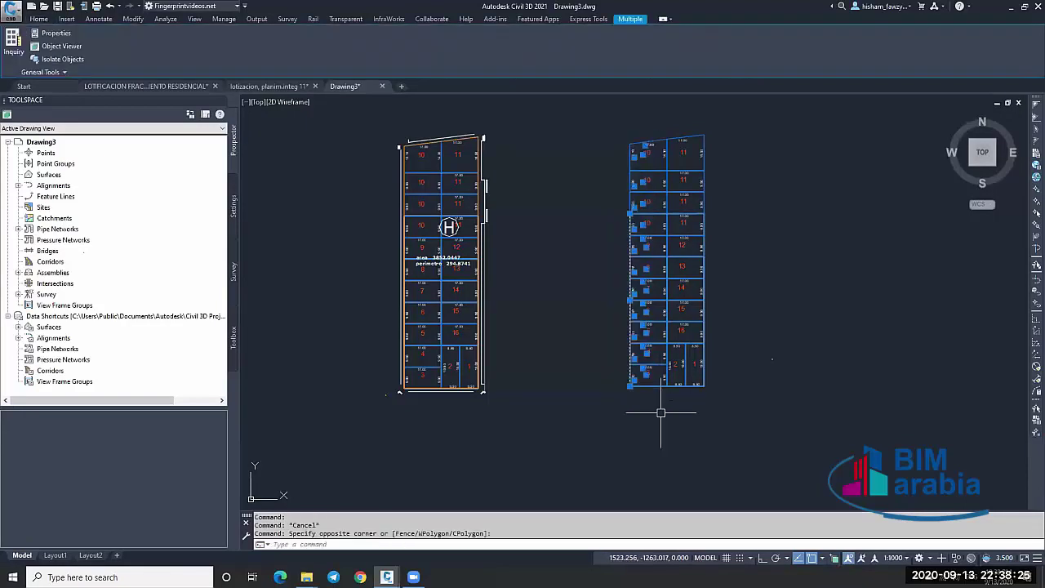
text(e)
key(Return)
click(655, 126)
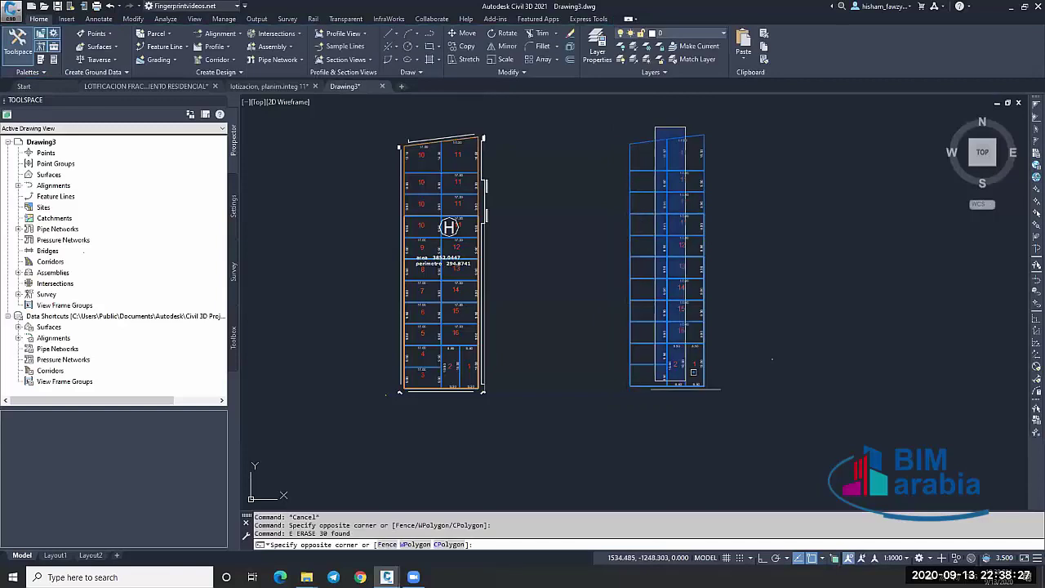
click(690, 405)
text(e)
key(Return)
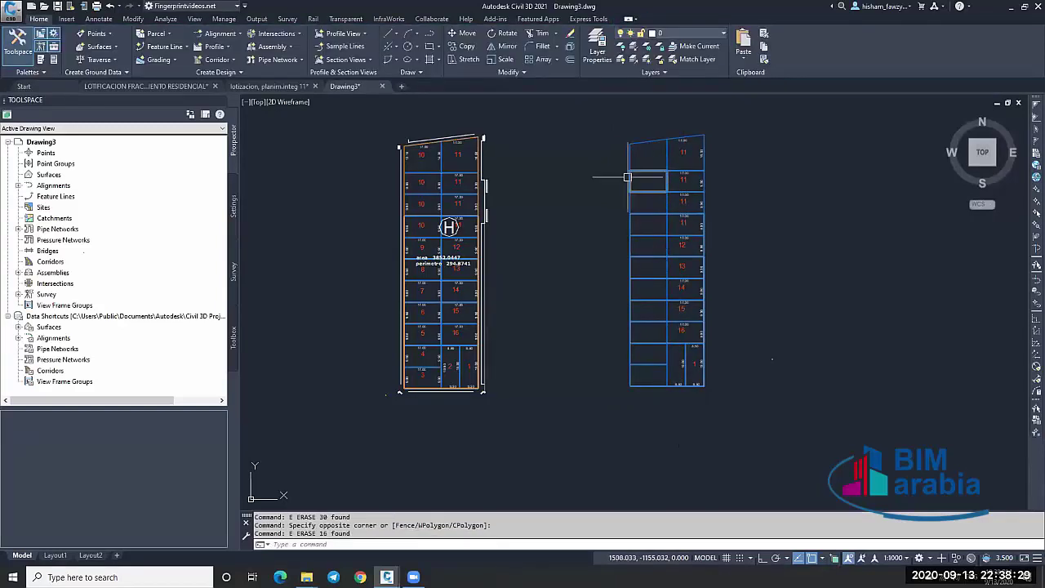
Erase the remaining lot numbers and the right column's labels, then check for leftovers.
click(672, 120)
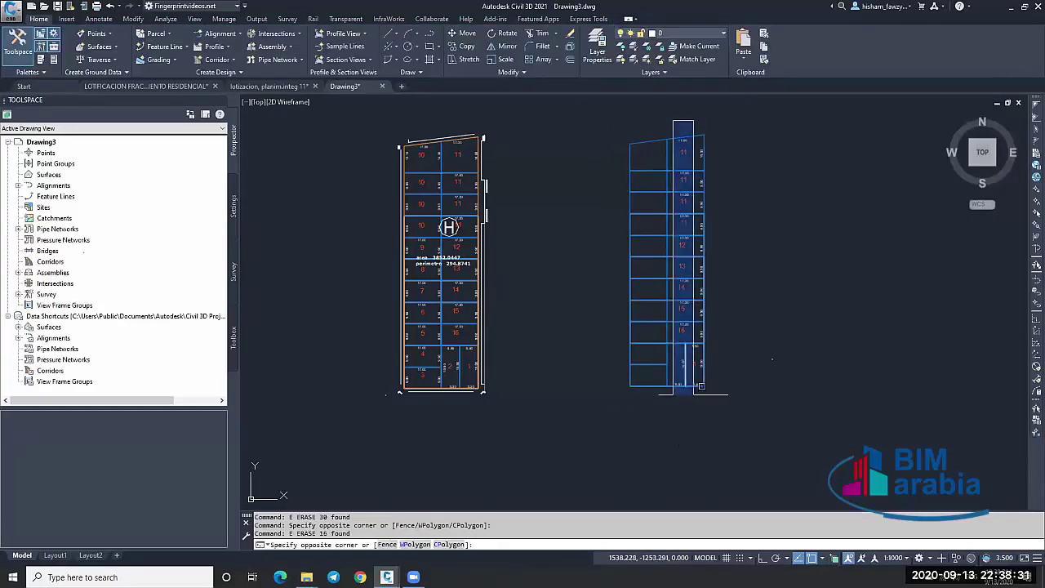
click(700, 386)
text(e)
key(Return)
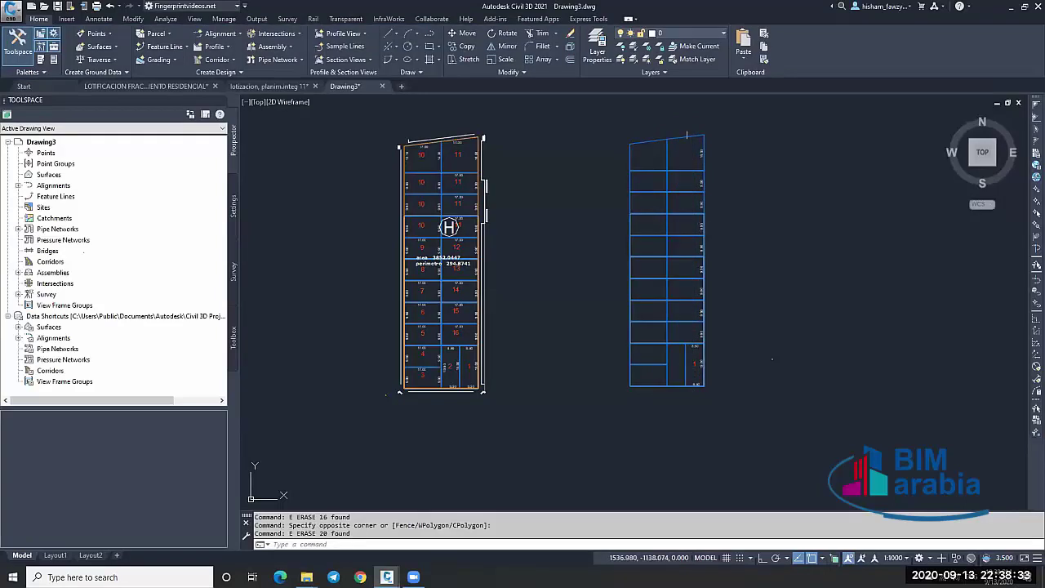
click(692, 125)
click(774, 399)
text(e)
key(Return)
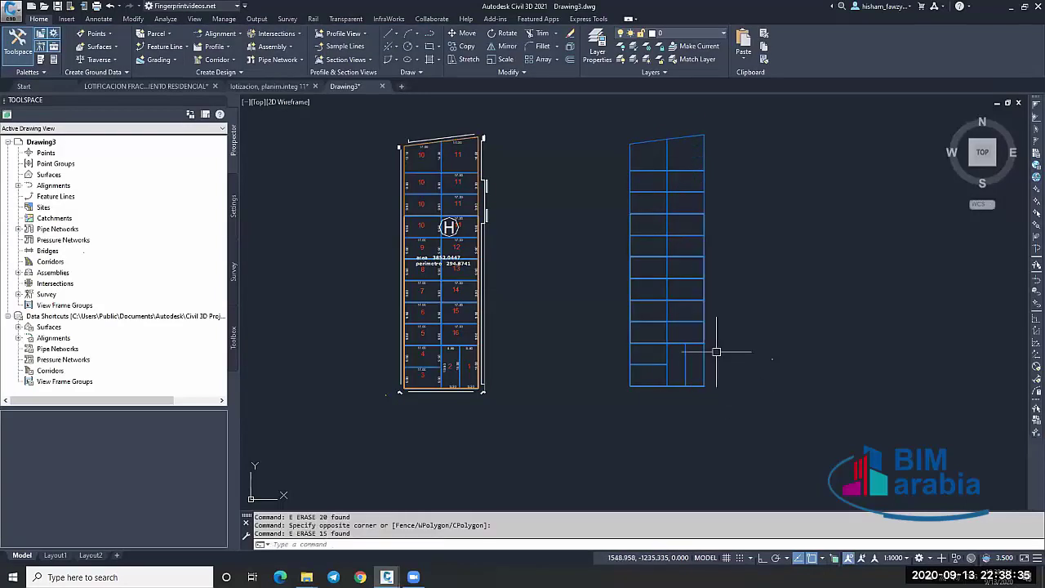
click(754, 347)
click(829, 416)
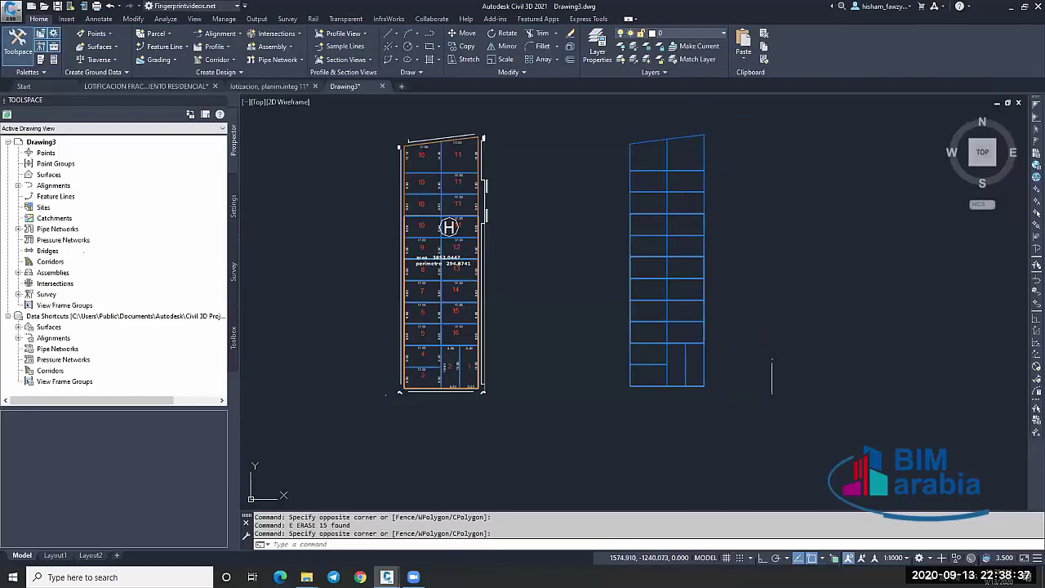
key(Escape)
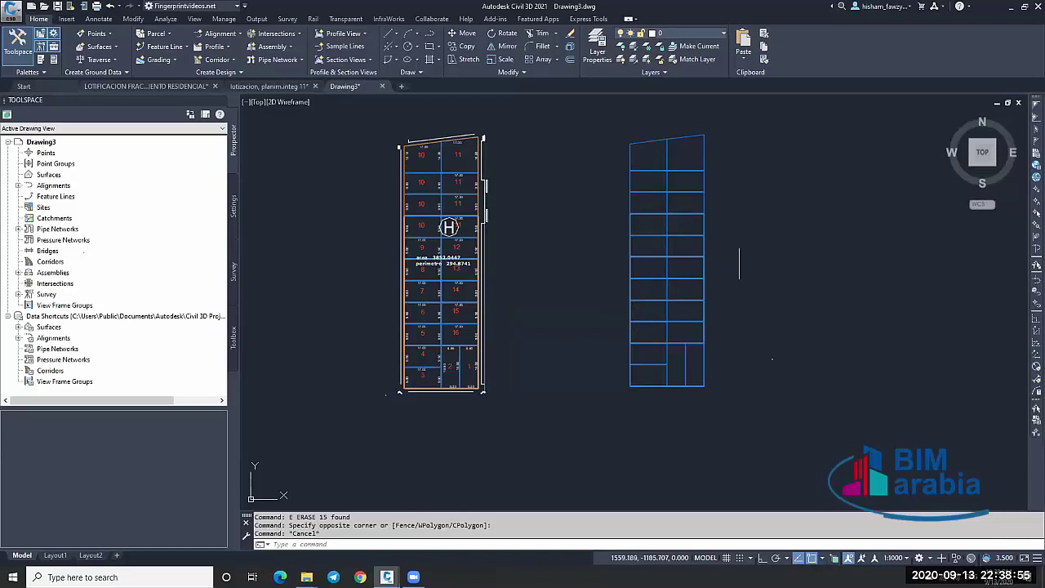
mouse_move(984, 176)
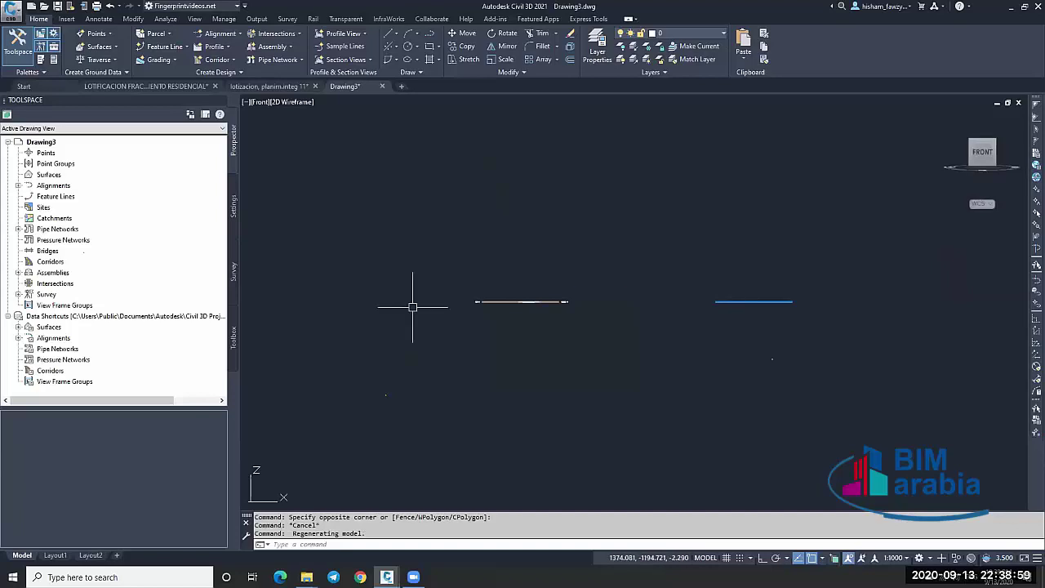
Make trial selections of the right block's lot outlines, then clear them.
scroll(523, 303, up, 4)
scroll(387, 287, down, 2)
scroll(387, 287, down, 2)
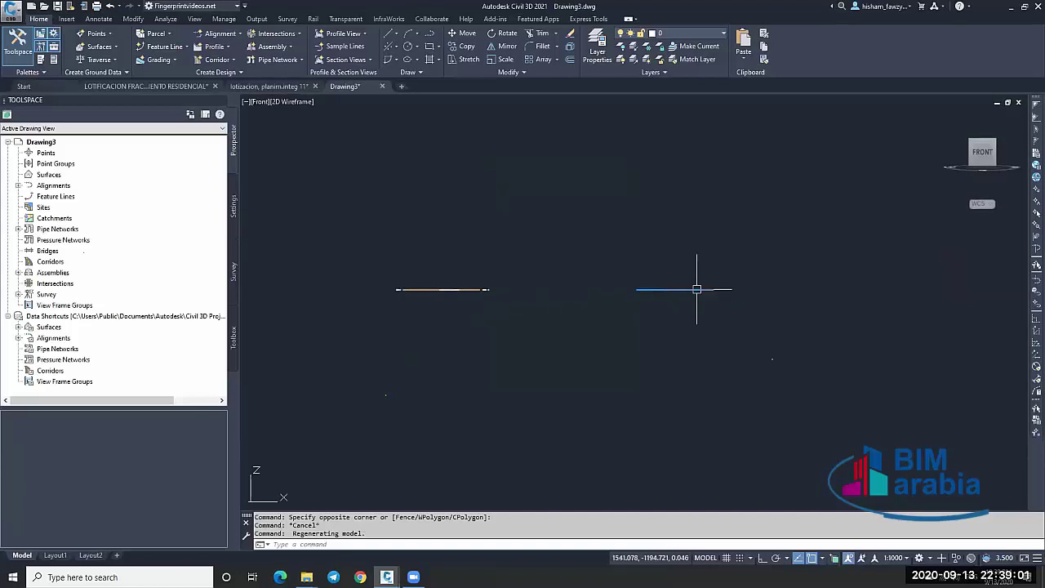
click(618, 280)
click(784, 304)
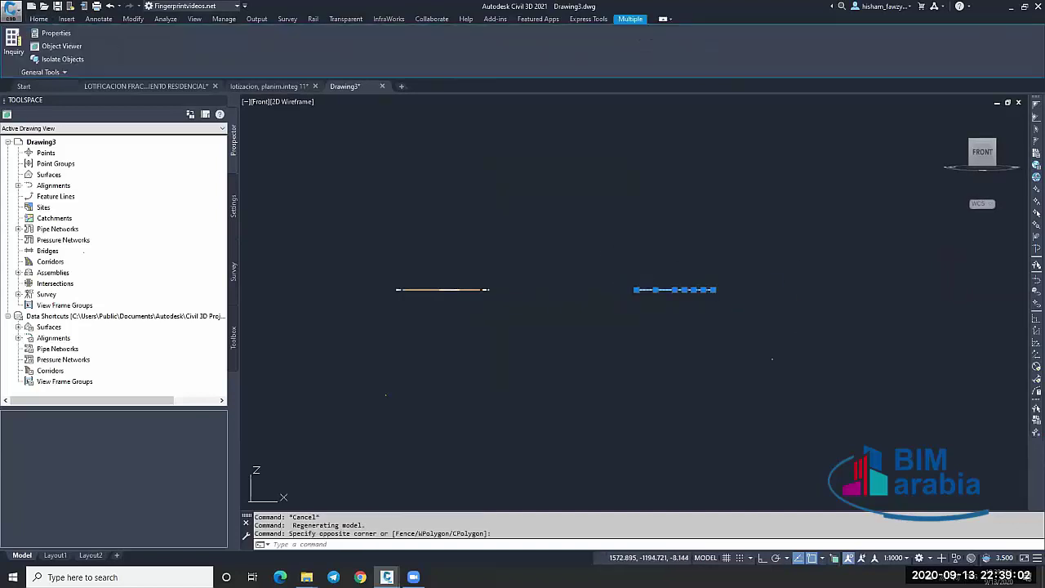
click(984, 141)
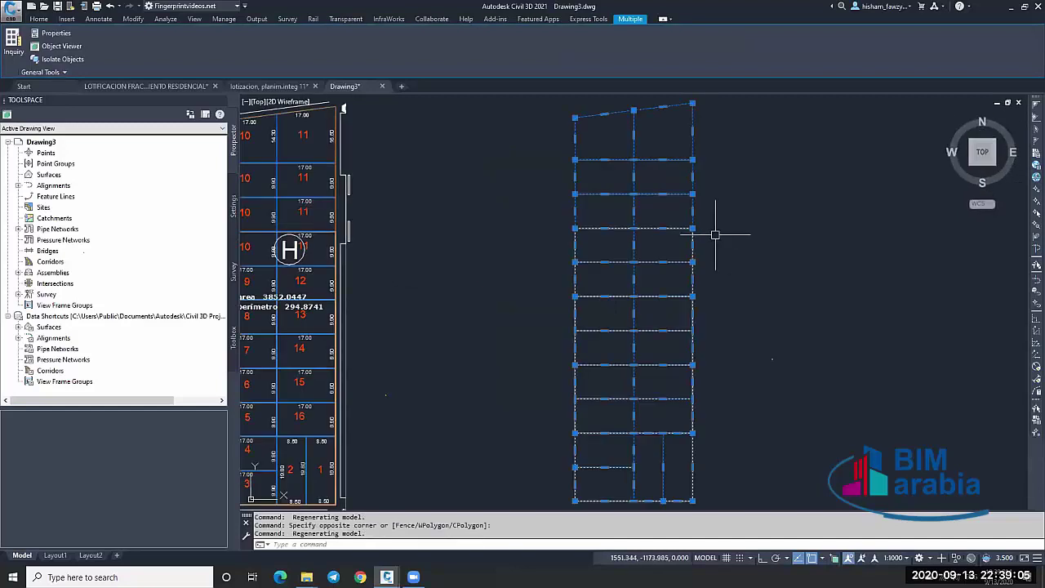
key(Escape)
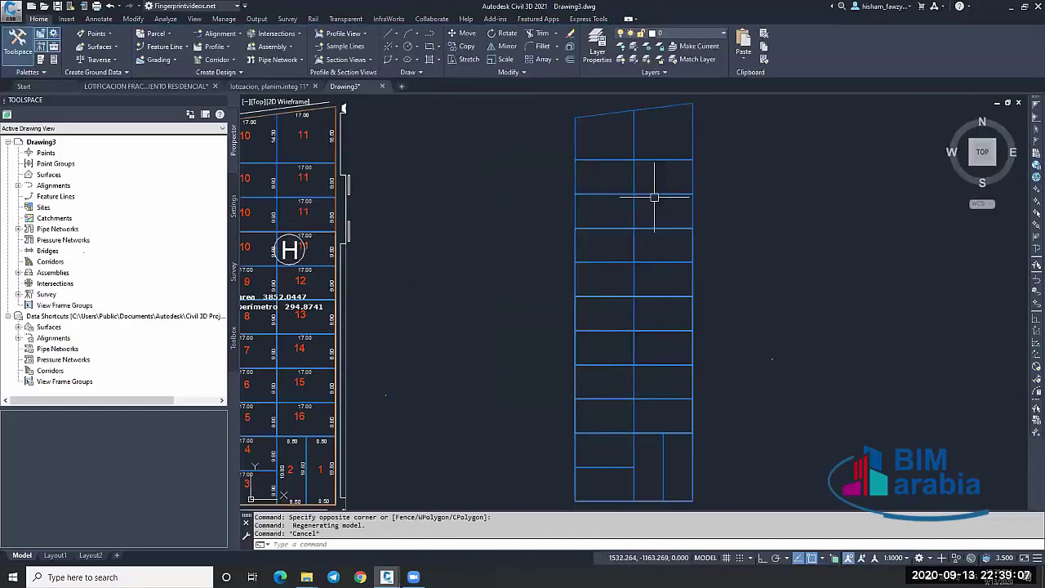
click(659, 197)
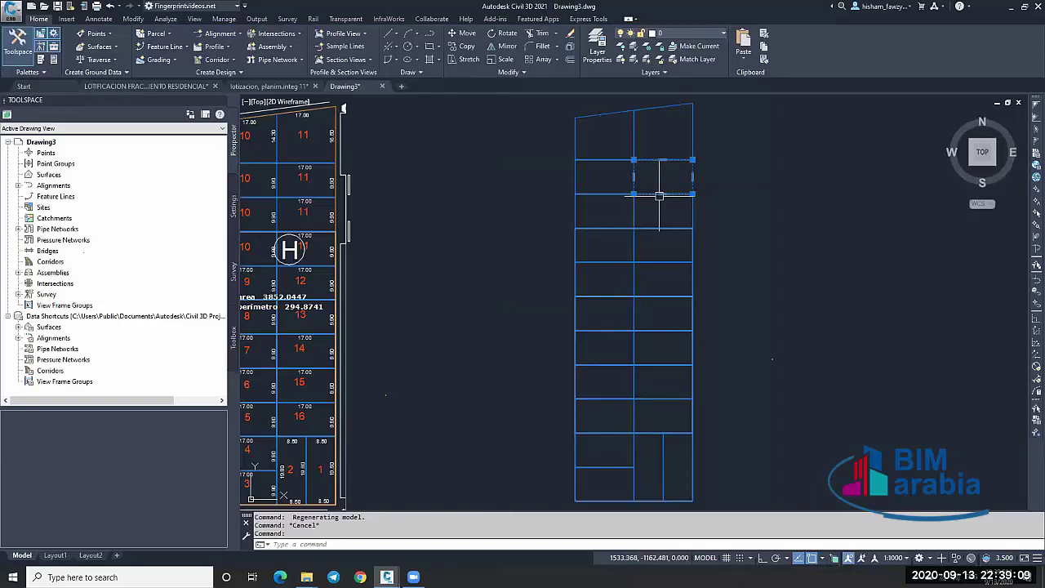
scroll(705, 193, down, 4)
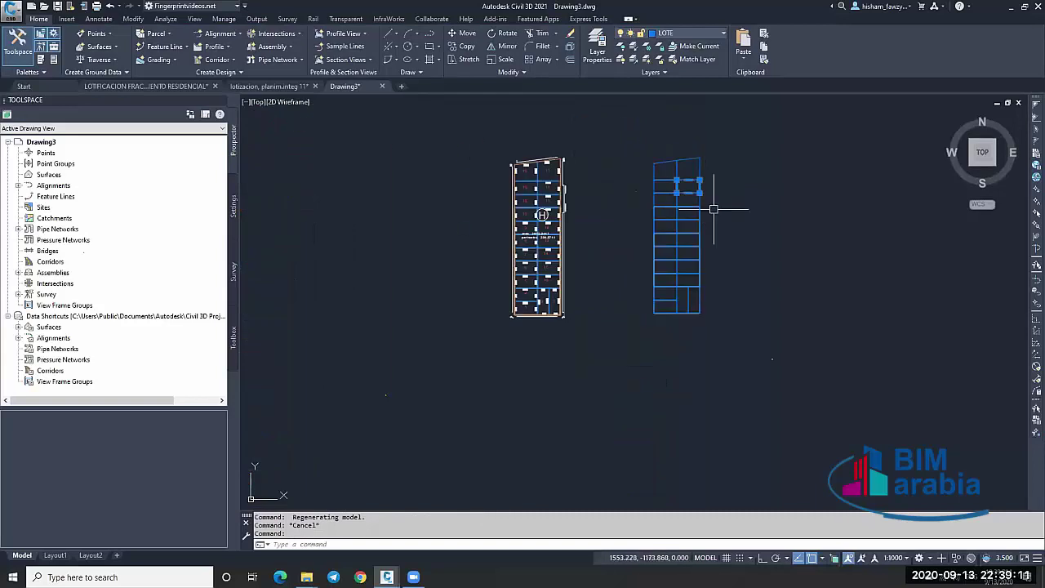
key(Escape)
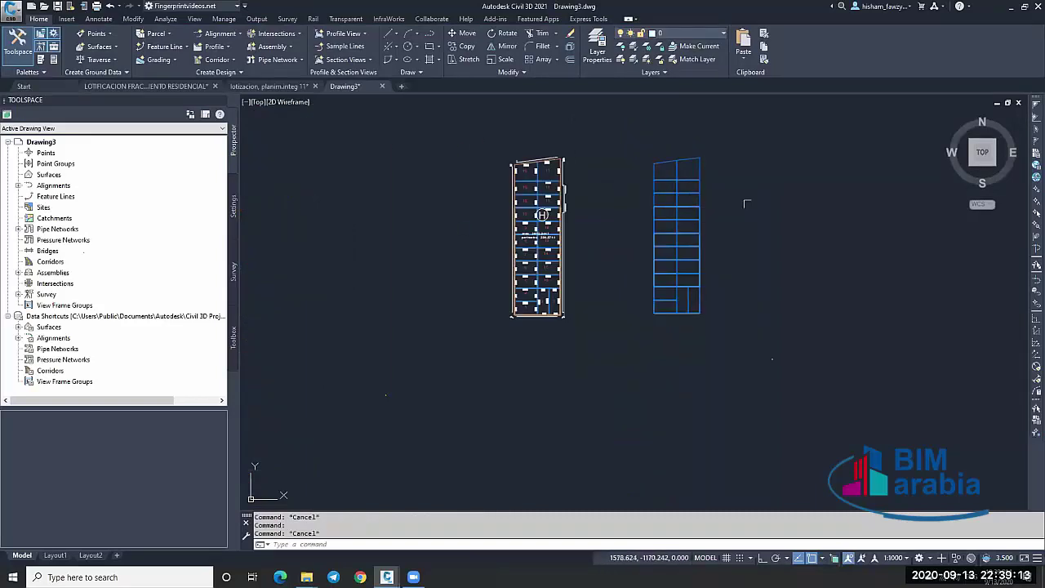
click(639, 133)
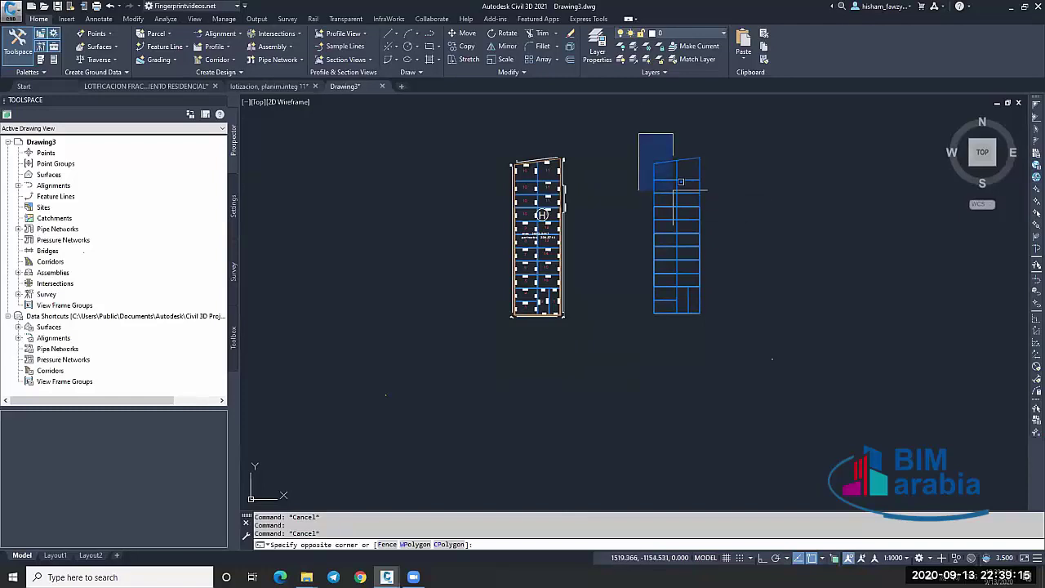
key(Escape)
Erase one lot outline of the right block with E, then undo the deletion.
click(664, 190)
scroll(678, 196, up, 5)
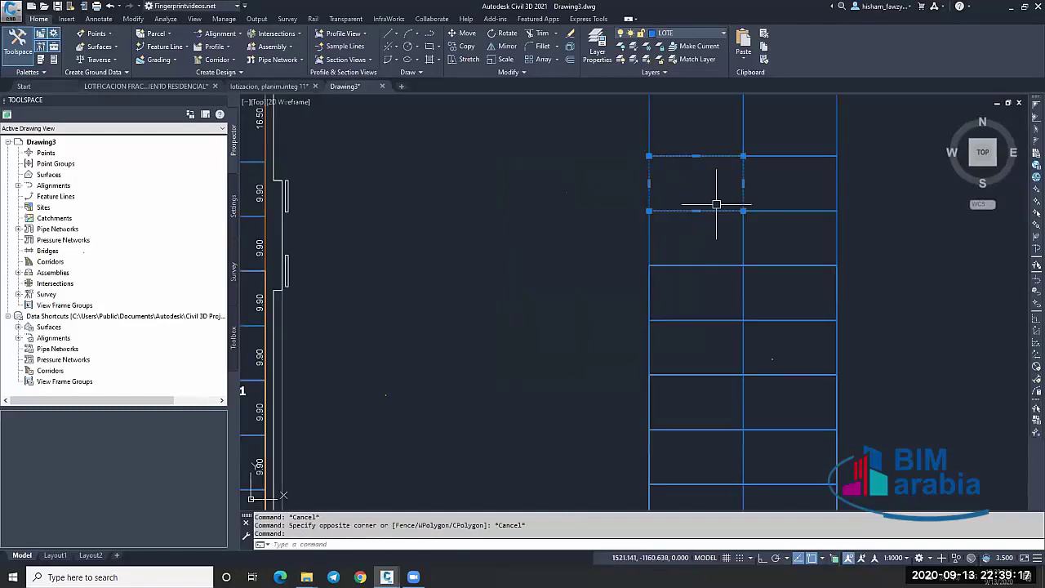
key(BackSpace)
text(E)
key(Return)
key(Escape)
click(714, 211)
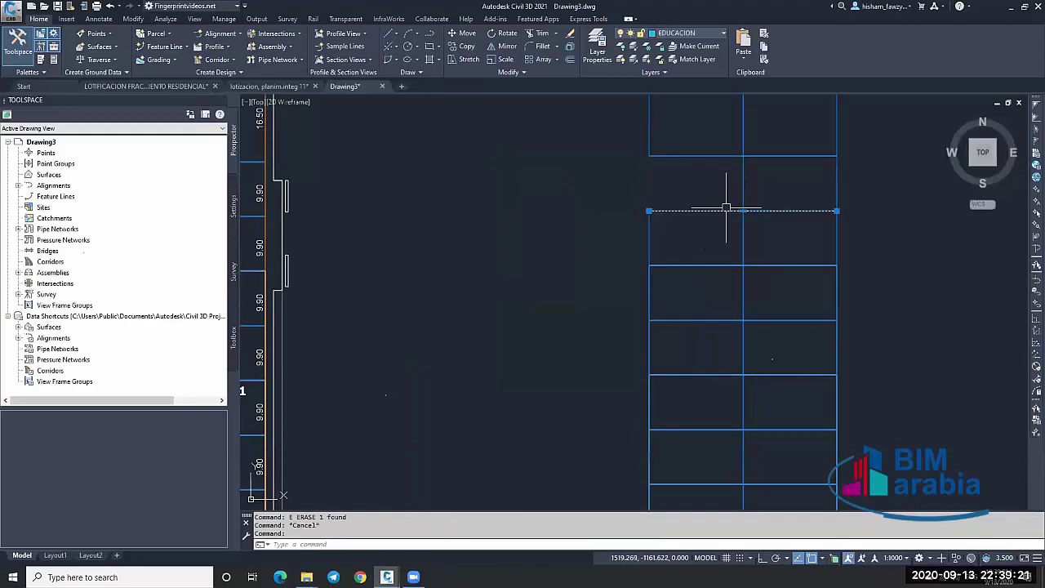
key(ctrl+z)
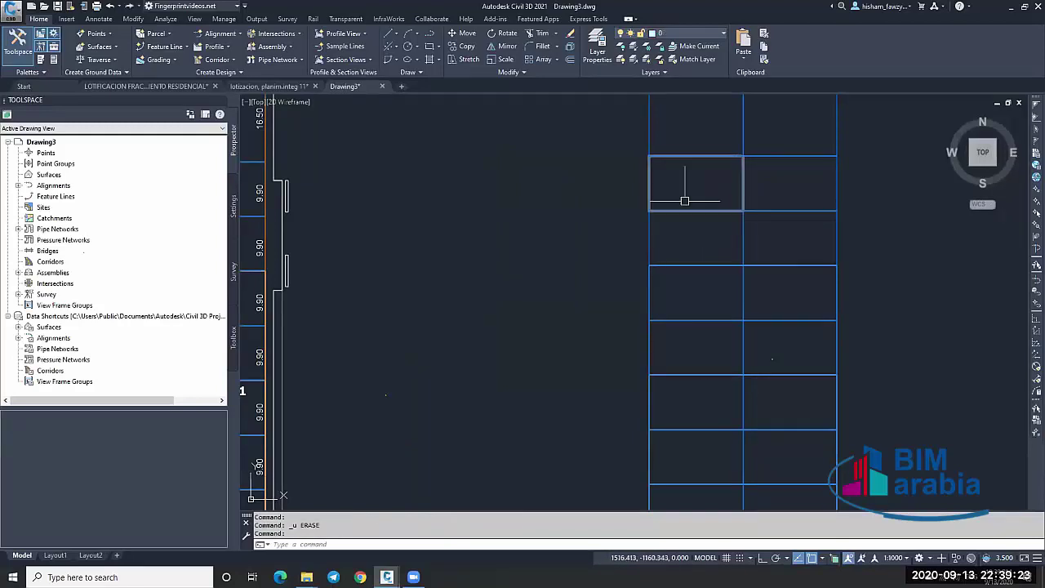
Window-select every lot outline of the right-hand block.
scroll(698, 187, down, 2)
scroll(698, 187, down, 4)
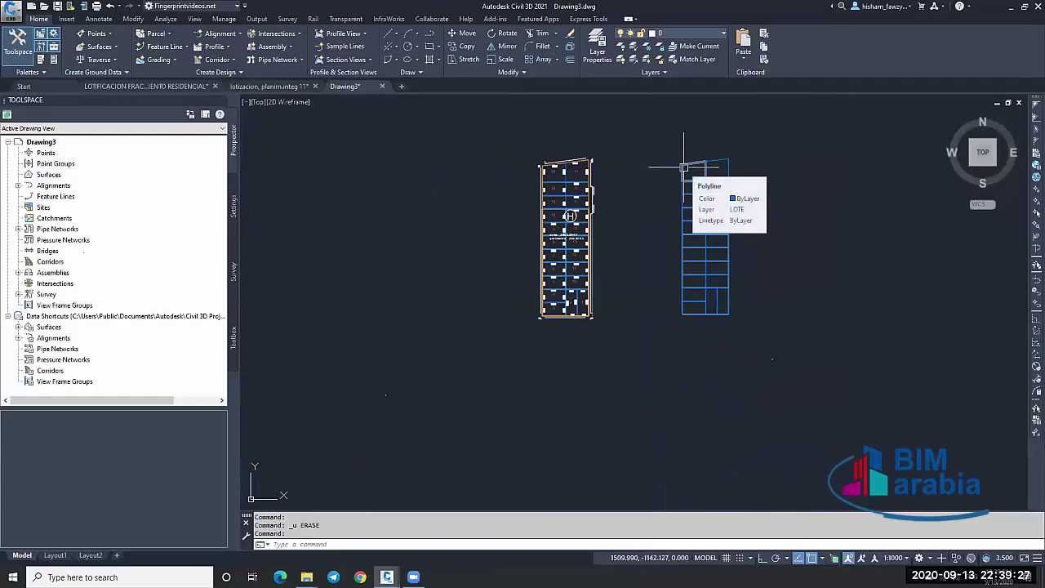
click(665, 138)
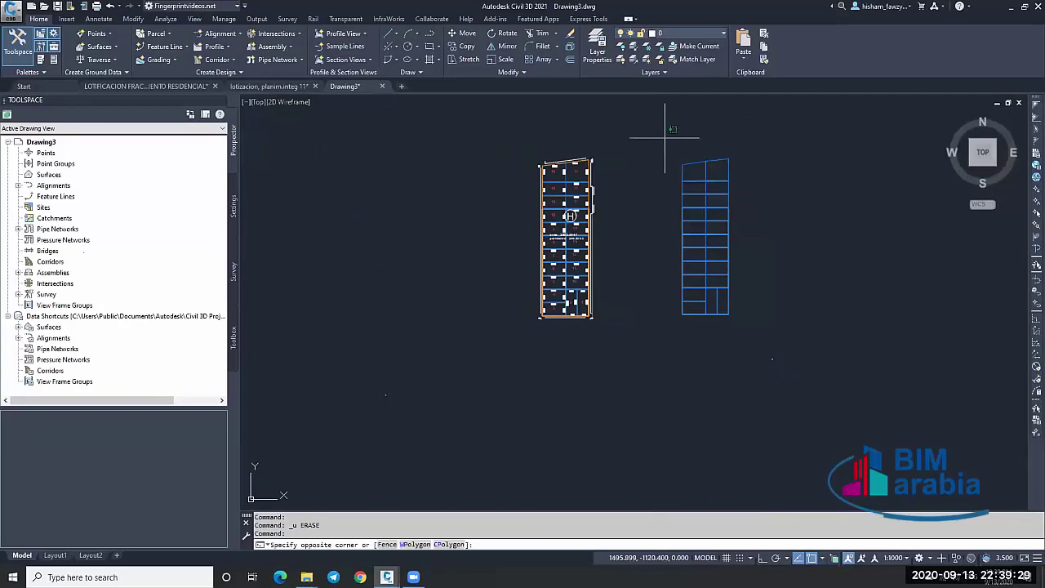
click(760, 346)
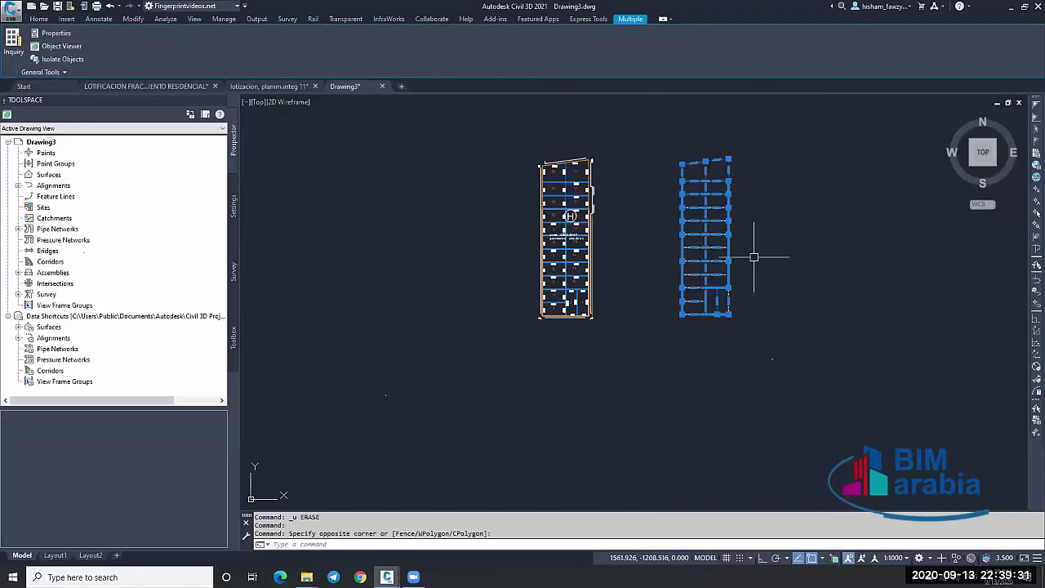
Explode the selected lot polylines into separate lines with X.
text(x)
key(Return)
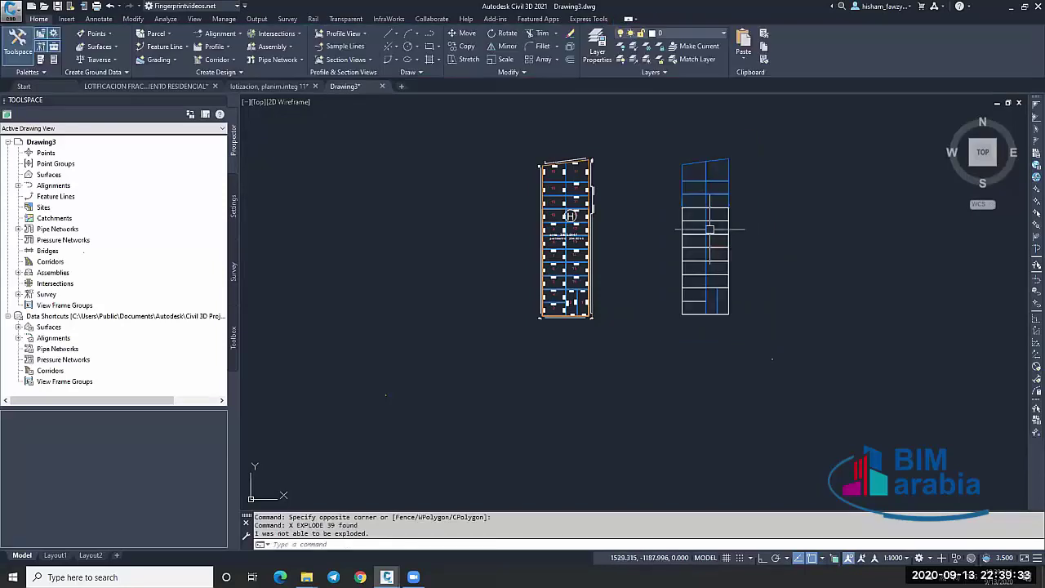
key(Escape)
key(Escape)
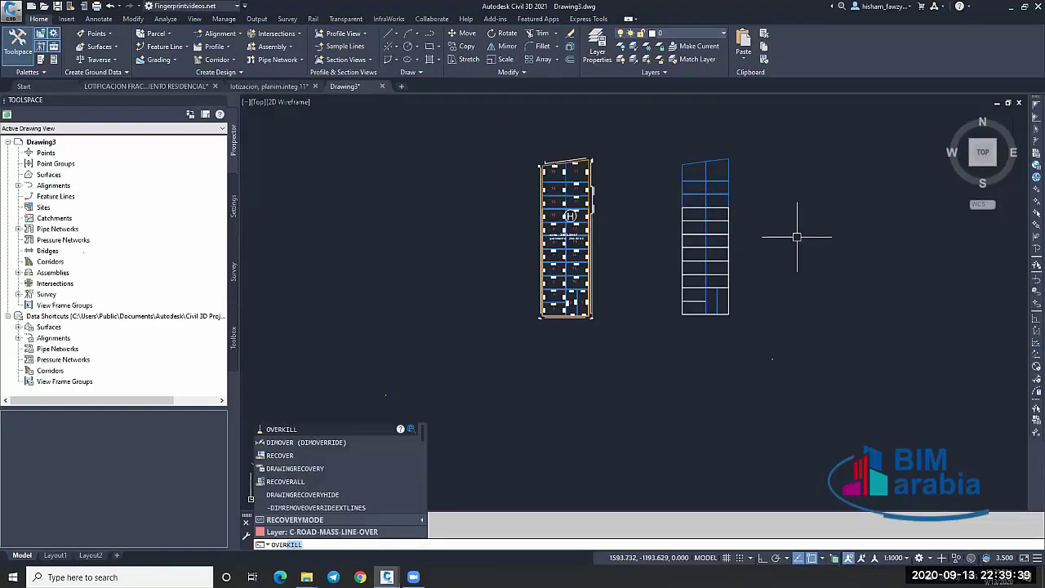
Run OVERKILL on the 111 lines with Ignore Color, removing 18 duplicates and 64 overlaps.
text(OVER)
key(Return)
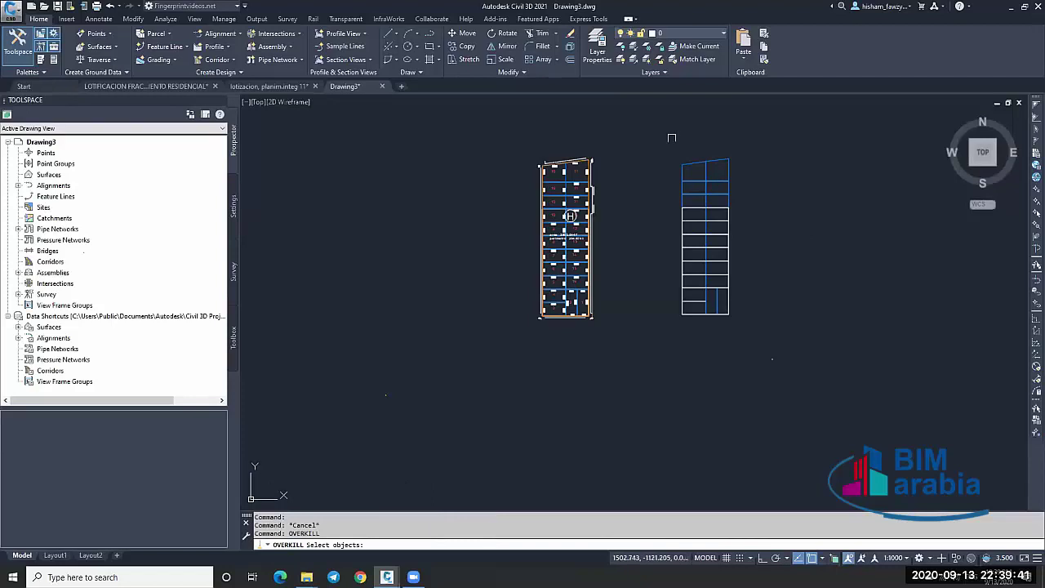
click(671, 138)
click(760, 330)
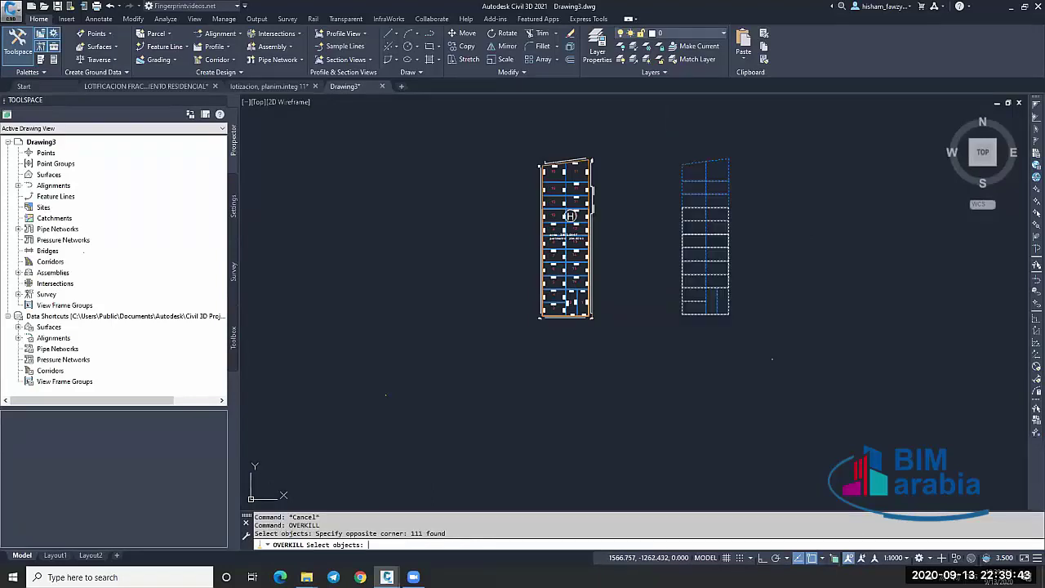
key(Return)
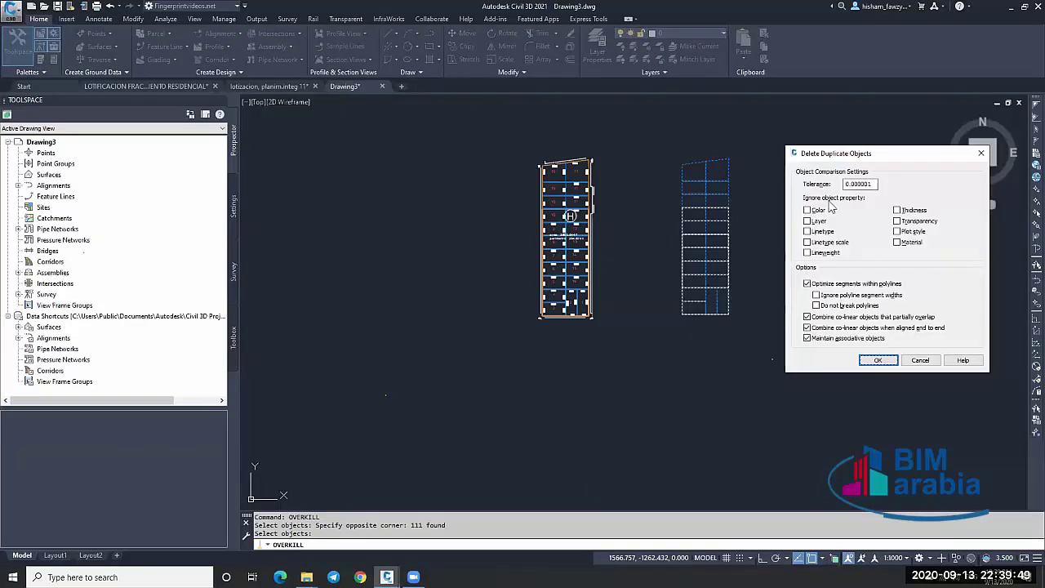
click(815, 214)
click(879, 360)
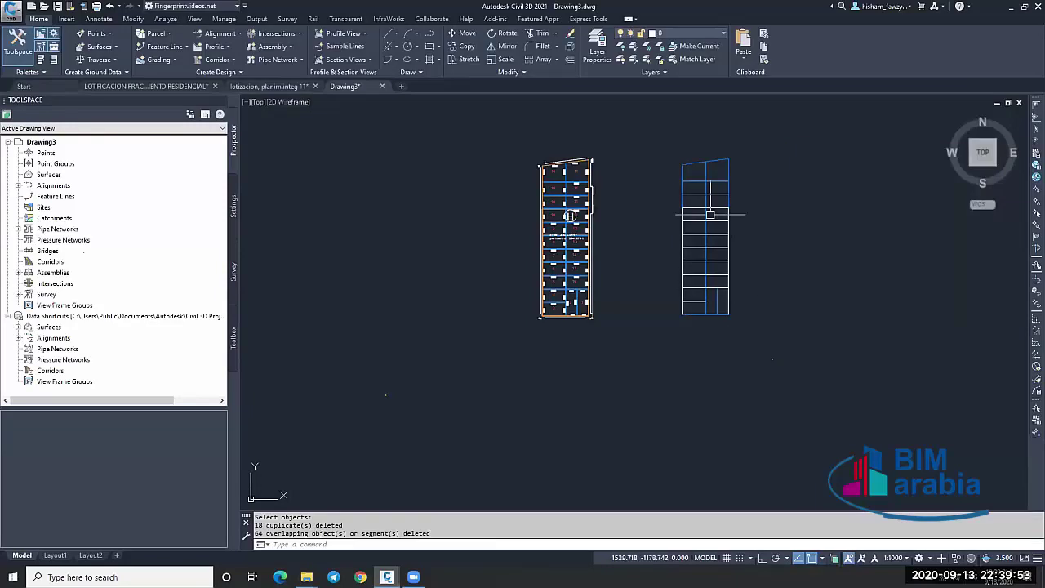
scroll(712, 208, up, 3)
Erase one block line, then undo back past the earlier duplicate cleanup.
click(752, 208)
text(e)
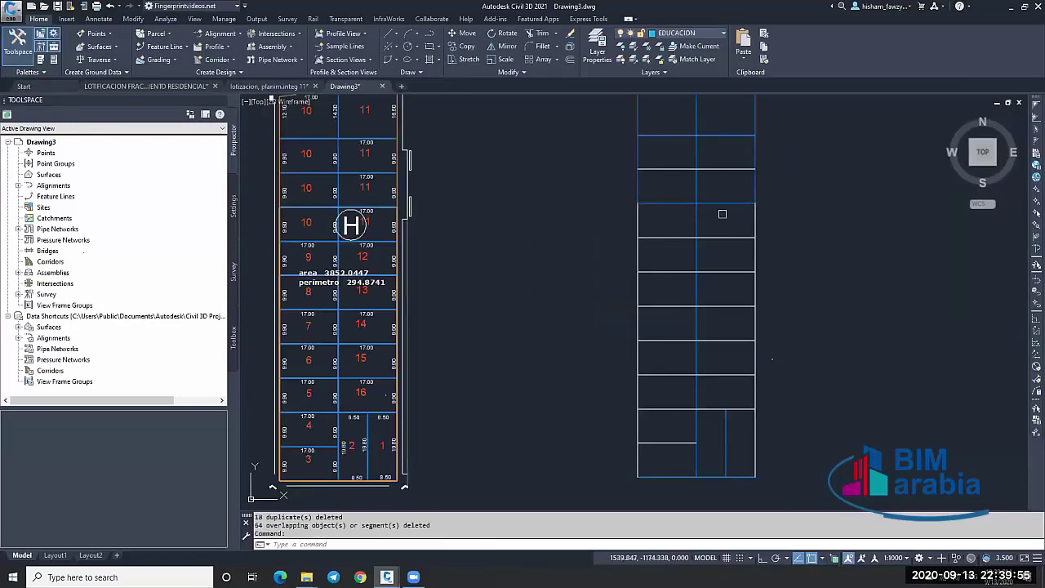
key(Return)
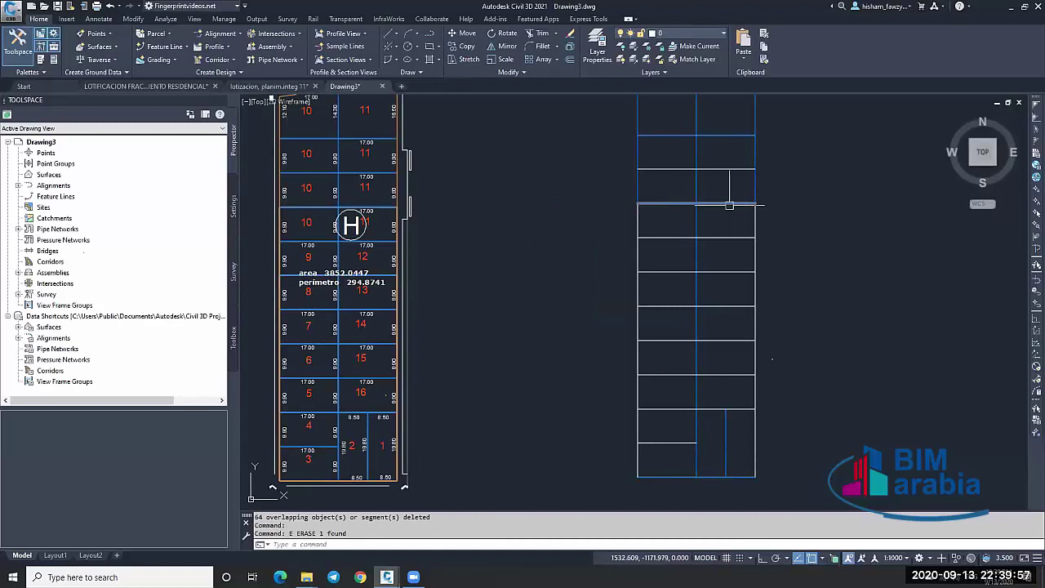
key(ctrl+z)
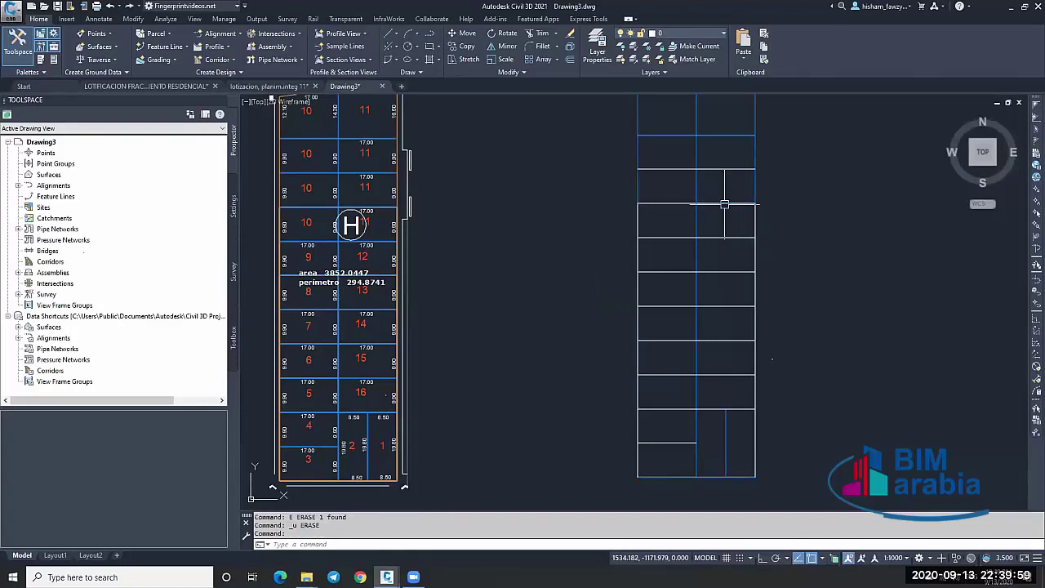
key(ctrl+z)
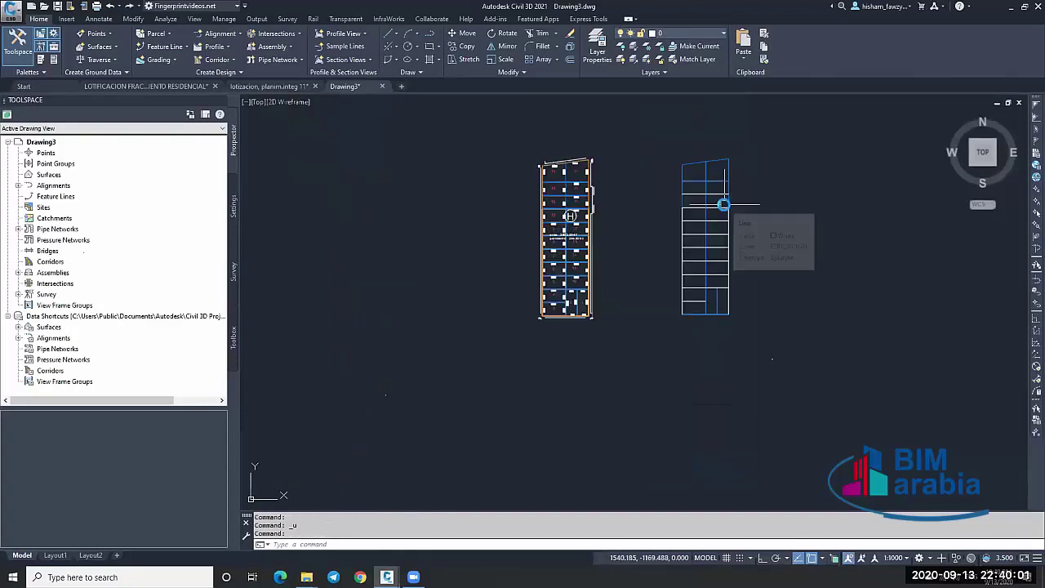
key(Escape)
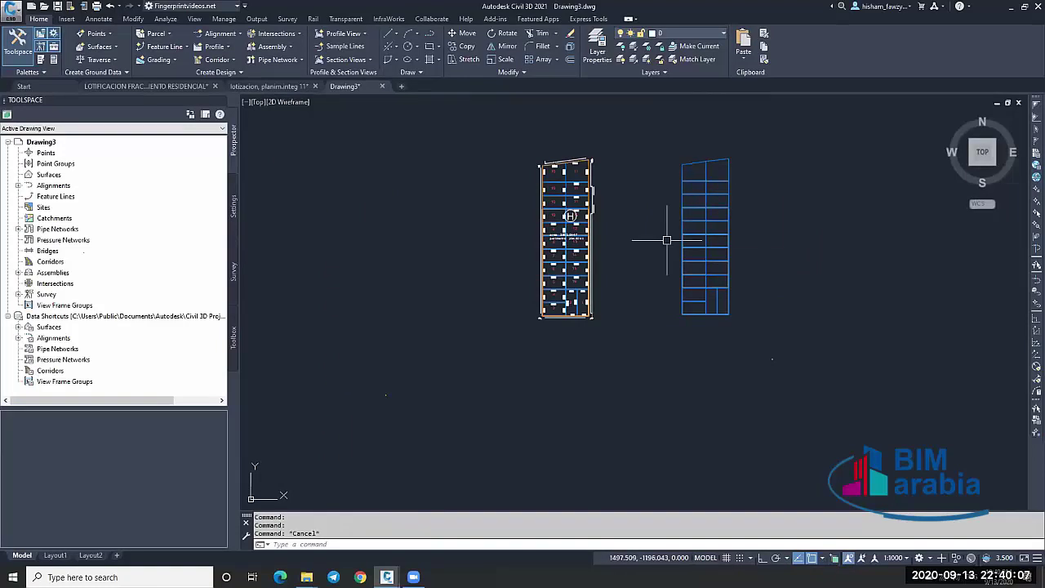
Rerun OVERKILL on the right block with Ignore Color, removing 18 duplicates and 64 overlaps.
text(ove)
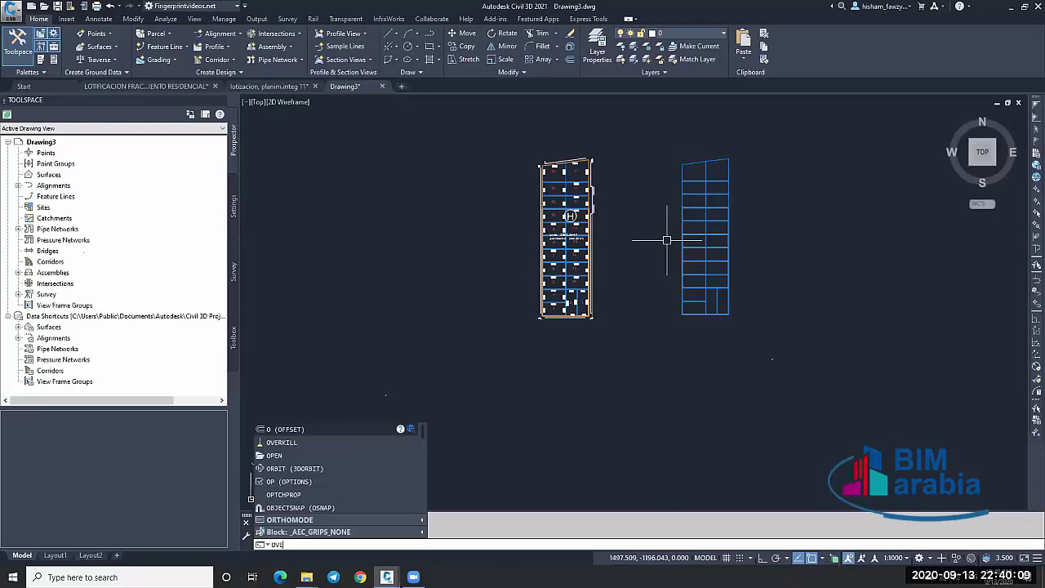
text(r)
key(Return)
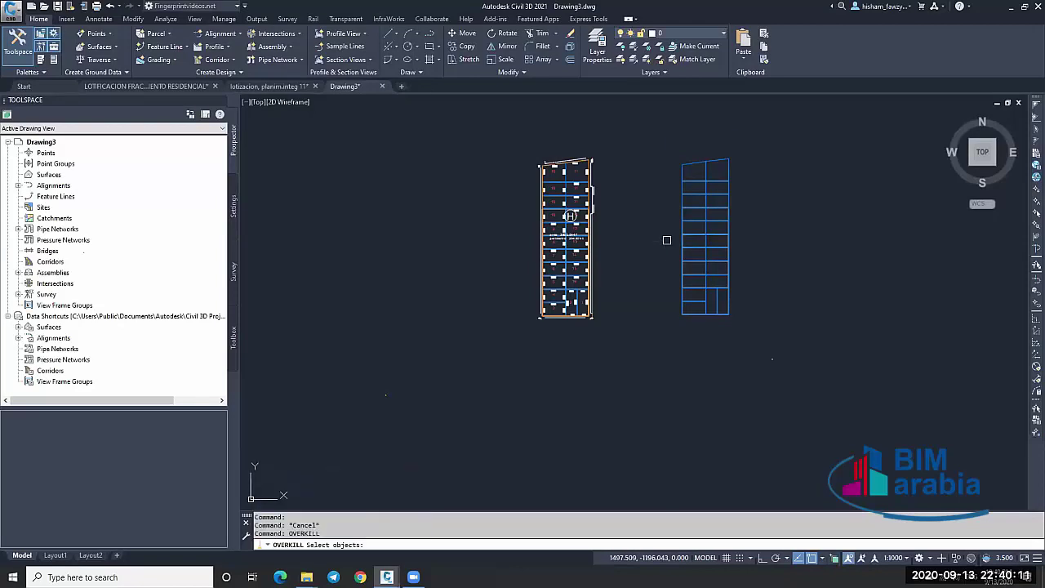
click(668, 136)
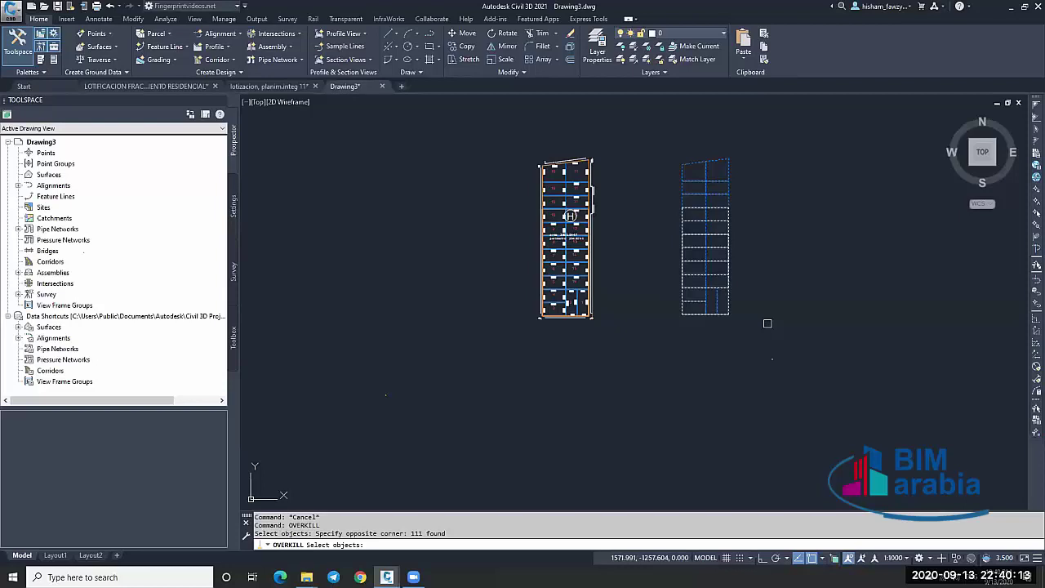
key(Return)
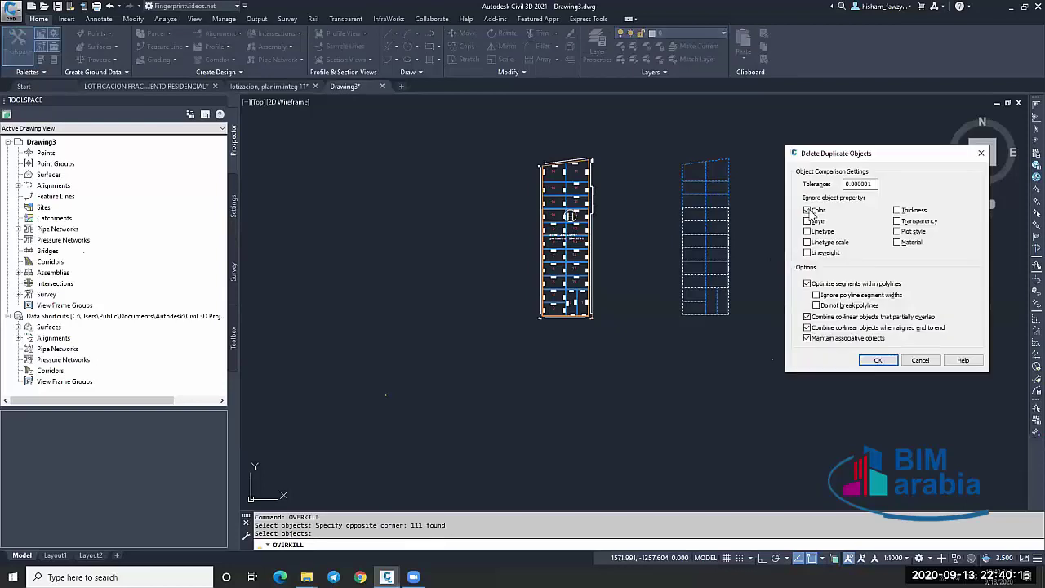
click(878, 362)
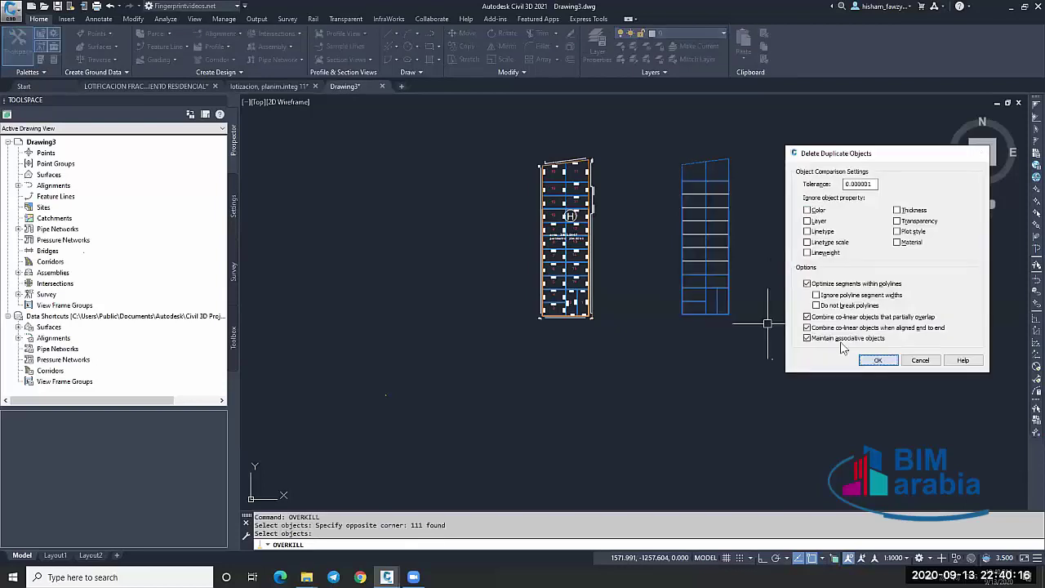
click(729, 261)
Erase the selected line and clear the remaining selections on the grid.
text(E)
key(Return)
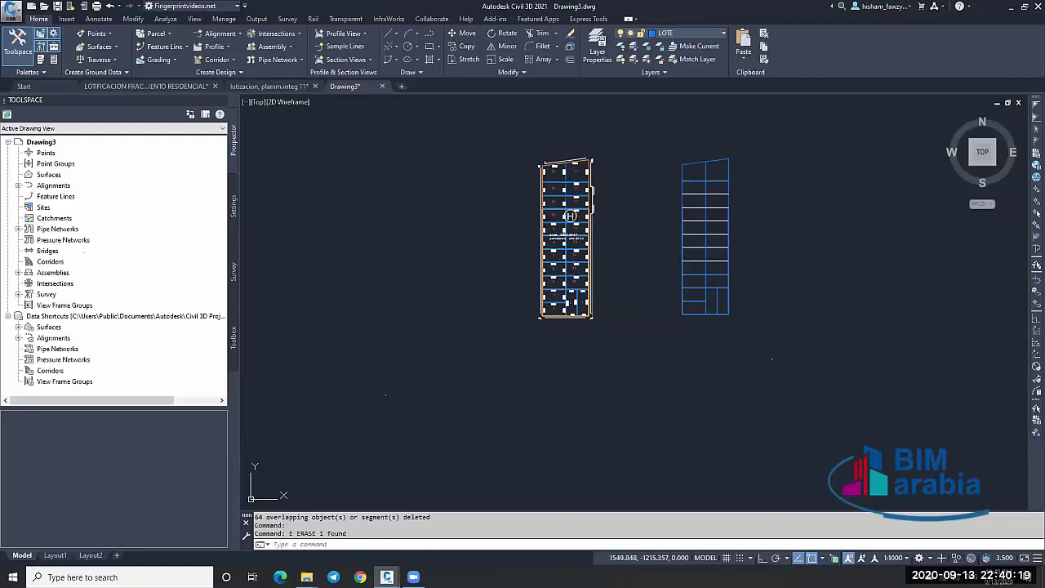
scroll(730, 261, up, 4)
key(Escape)
click(718, 258)
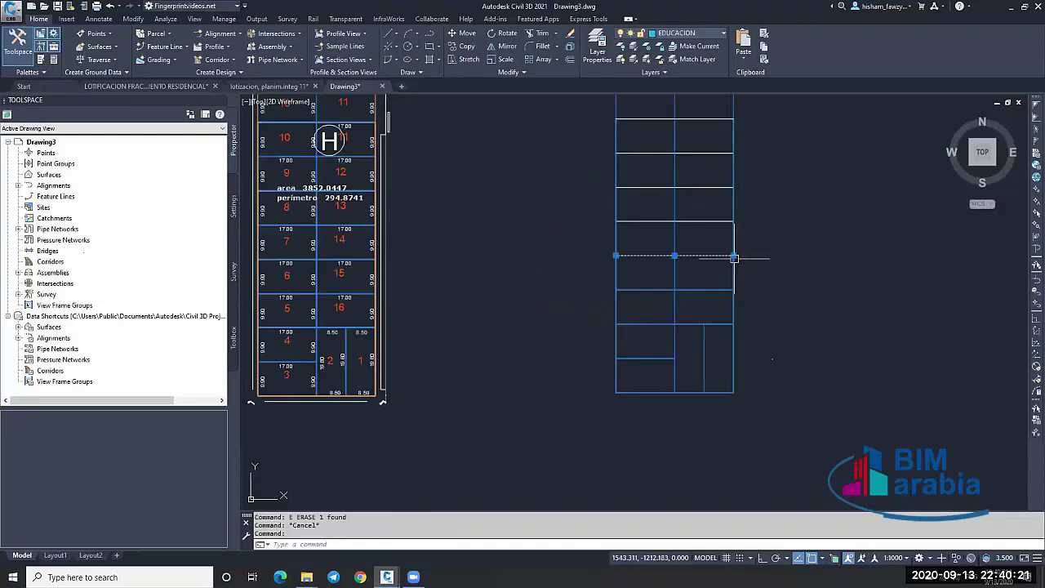
key(Escape)
scroll(719, 258, down, 2)
key(Escape)
Window-select all right-hand lot lines and move them to layer 0.
click(633, 96)
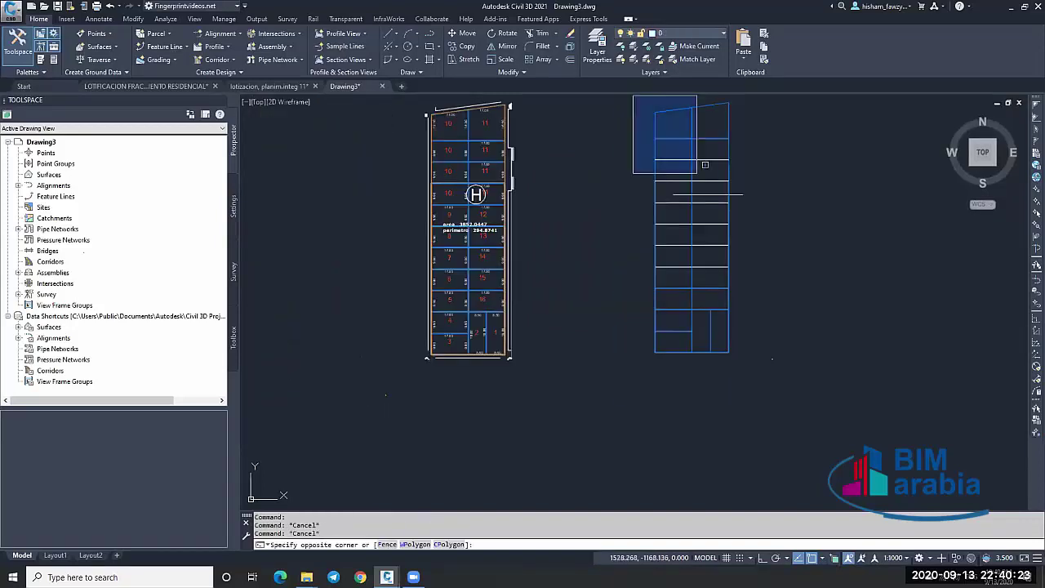
click(763, 373)
click(707, 33)
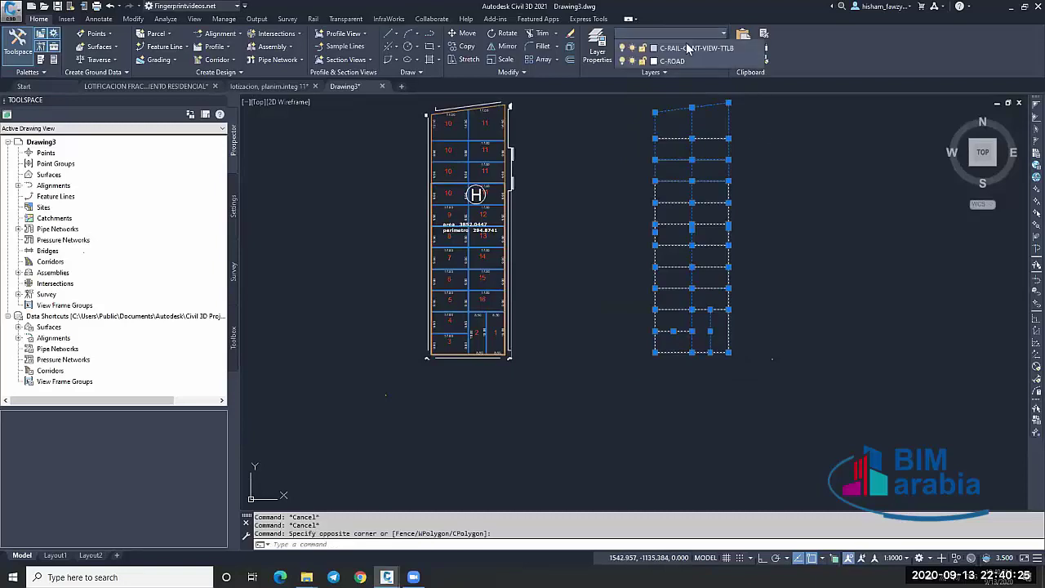
scroll(735, 77, up, 1)
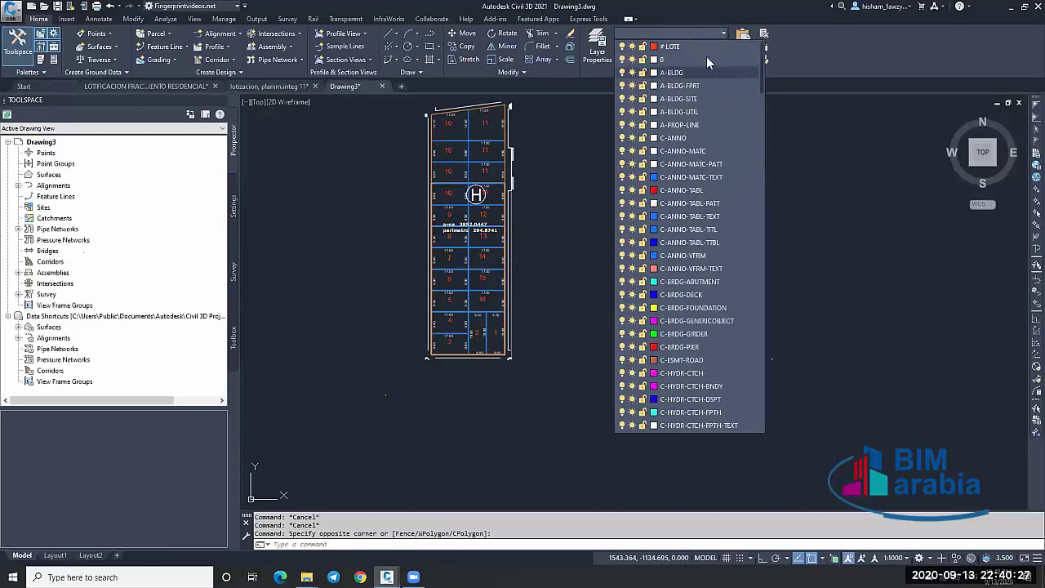
click(682, 48)
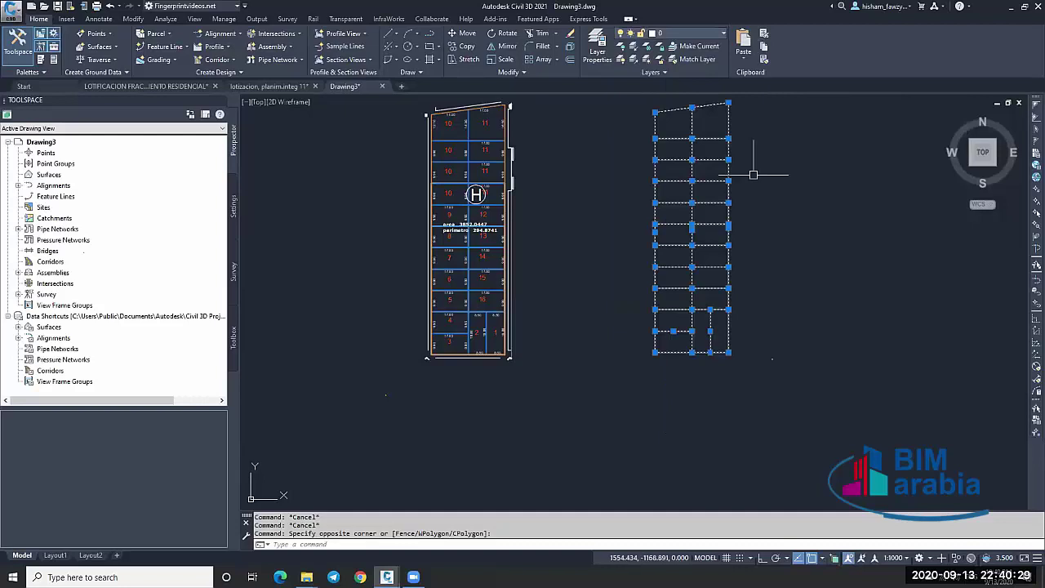
key(Escape)
Run OVERKILL on the 28 lines of the right-hand grid; nothing is removed.
text(OVER)
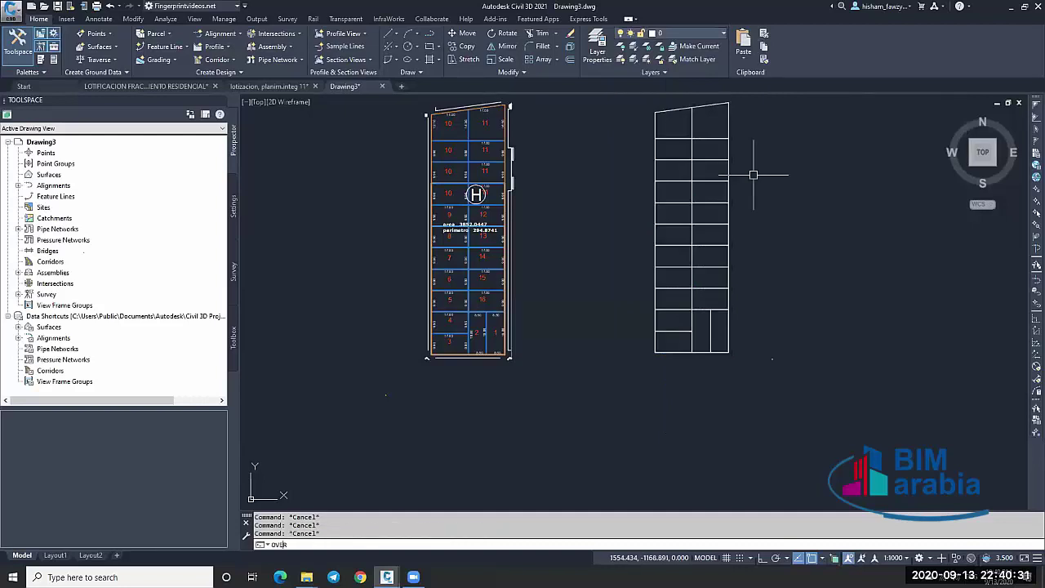
text(KILL)
key(Return)
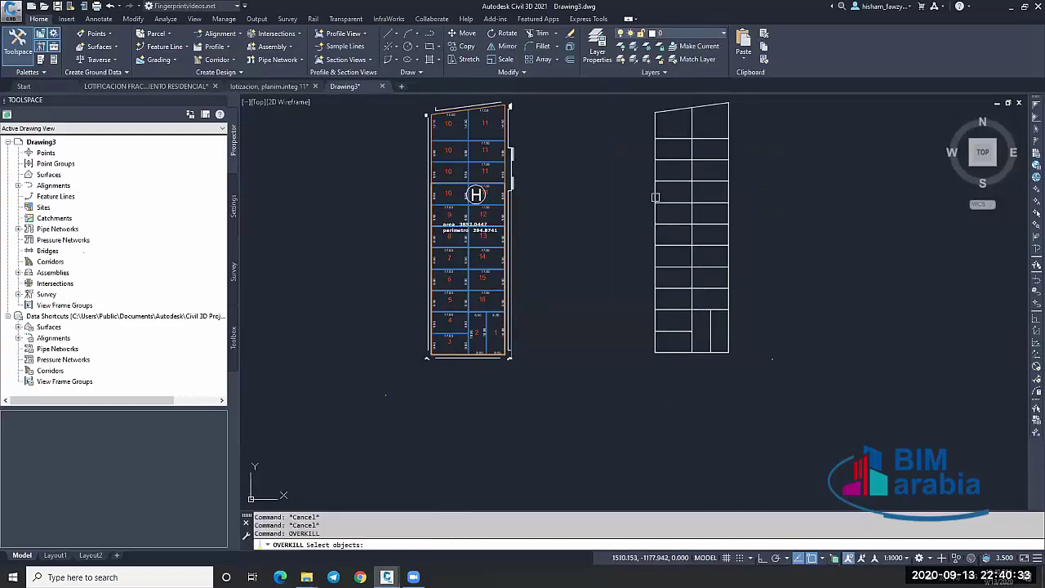
scroll(655, 197, down, 2)
click(620, 110)
click(765, 309)
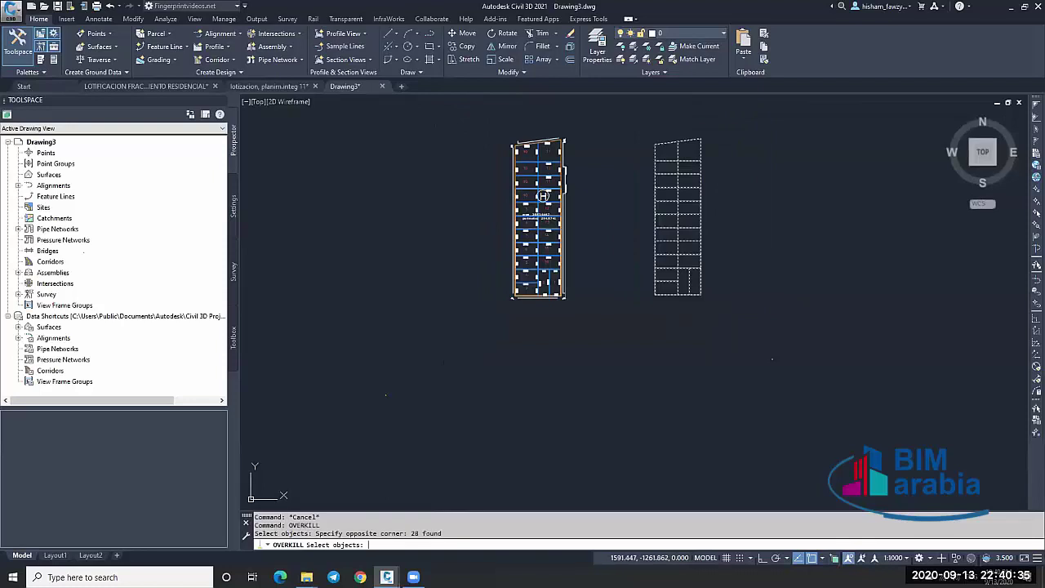
key(Return)
key(Return)
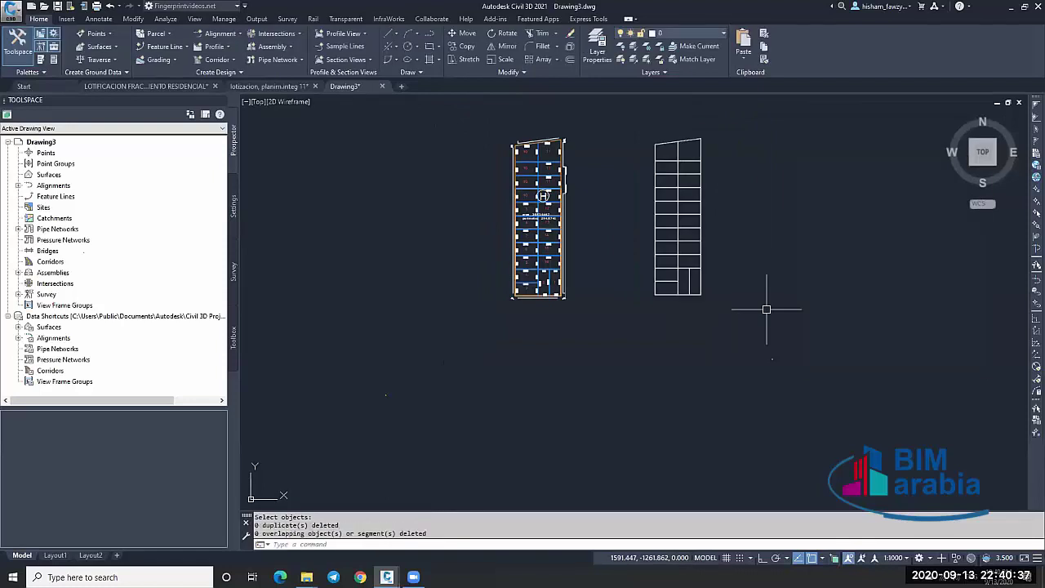
key(Escape)
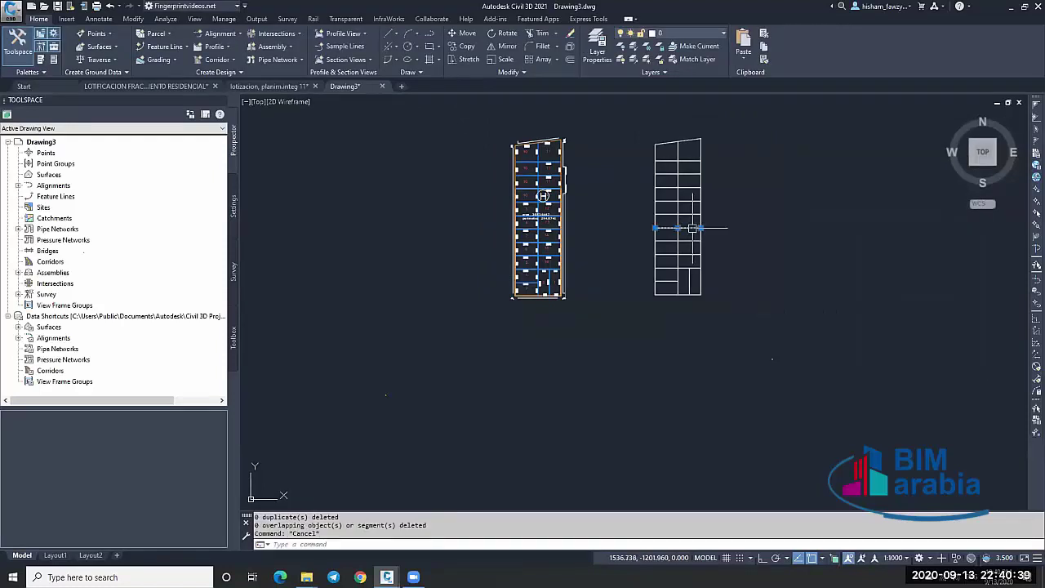
Erase one grid line, undo the erasure, and pick a horizontal grid line.
text(e)
key(Return)
click(671, 224)
scroll(671, 223, up, 8)
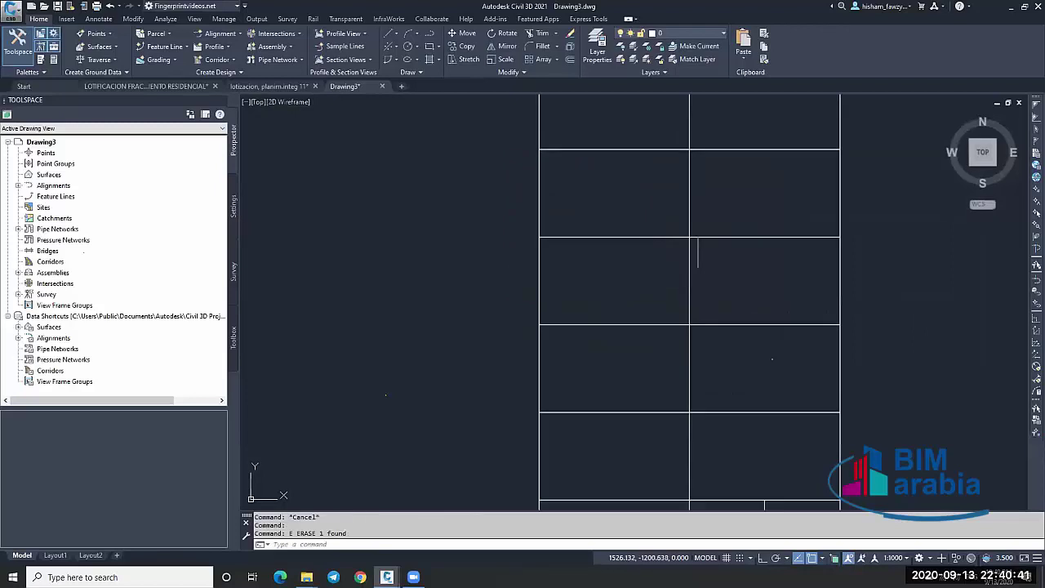
key(Return)
scroll(675, 227, down, 8)
key(ctrl+z)
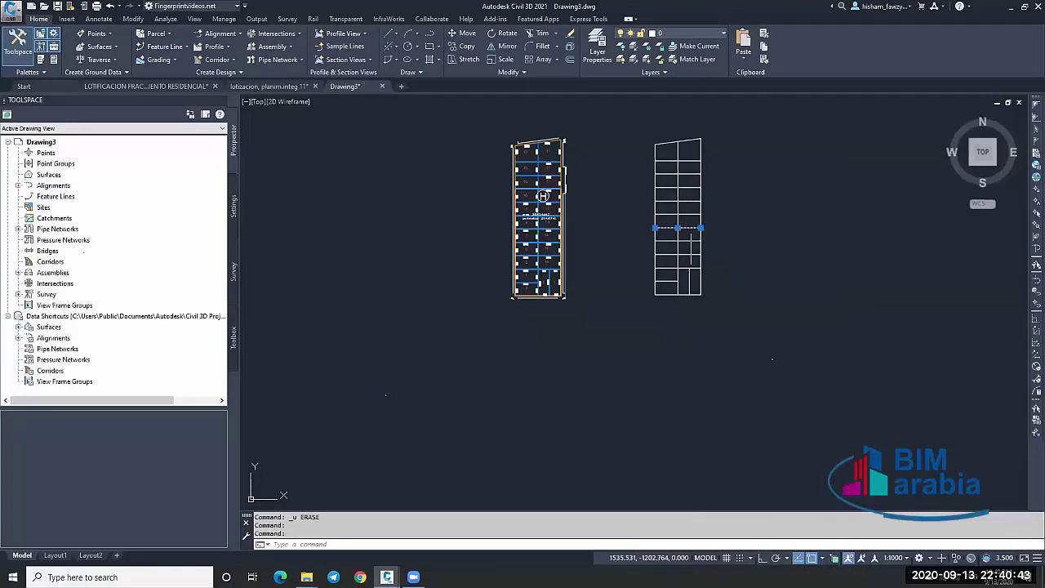
scroll(676, 227, up, 4)
scroll(678, 227, down, 4)
scroll(678, 226, up, 2)
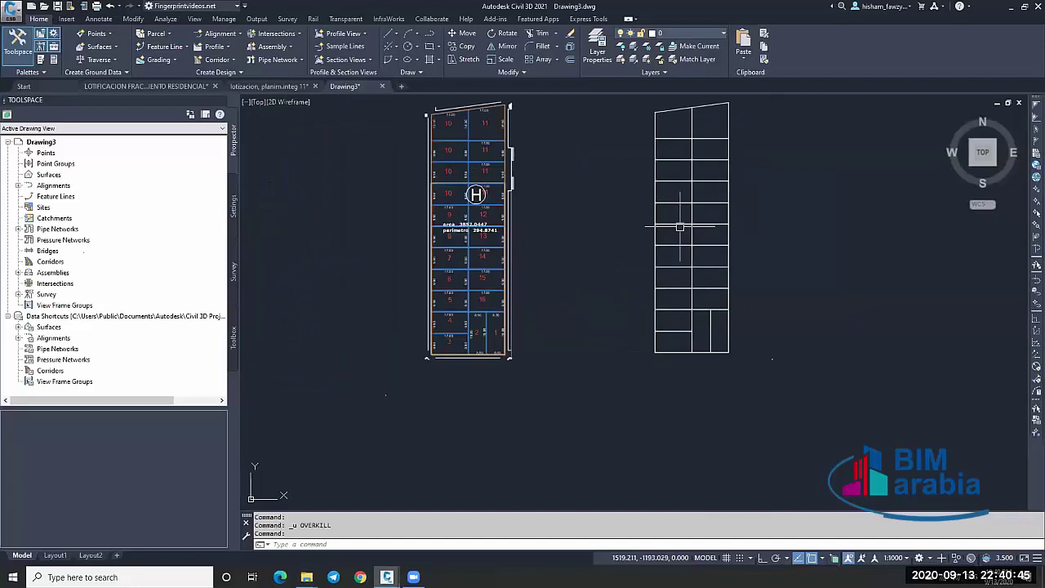
click(714, 139)
right_click(735, 163)
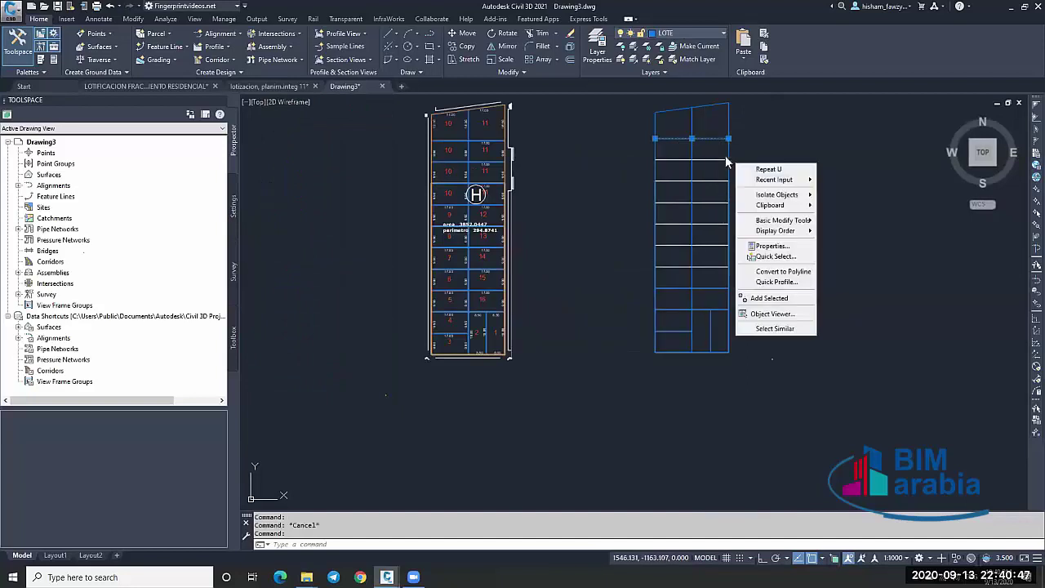
click(769, 329)
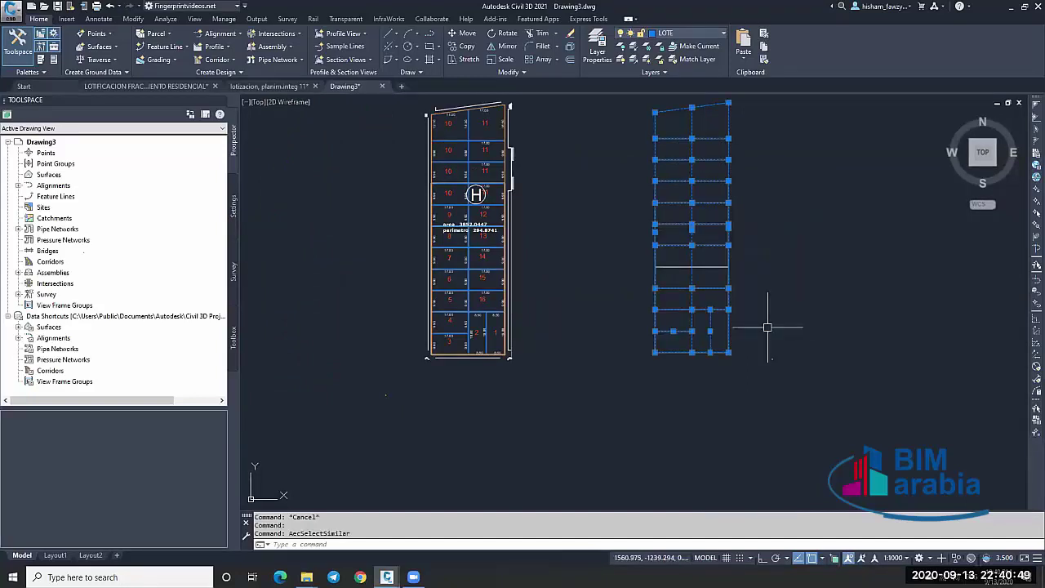
text(m)
key(Return)
click(581, 378)
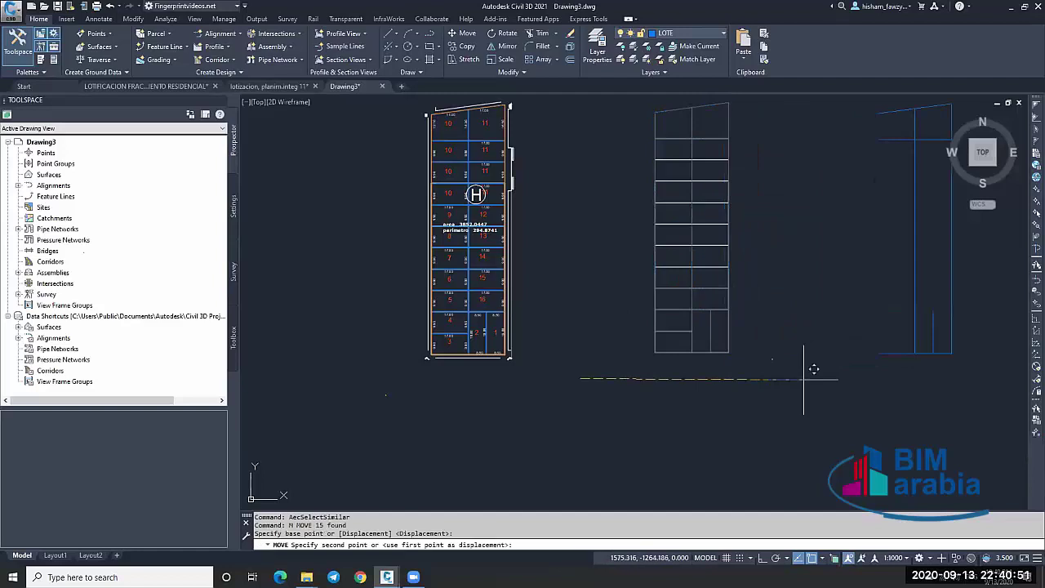
key(F8)
click(782, 383)
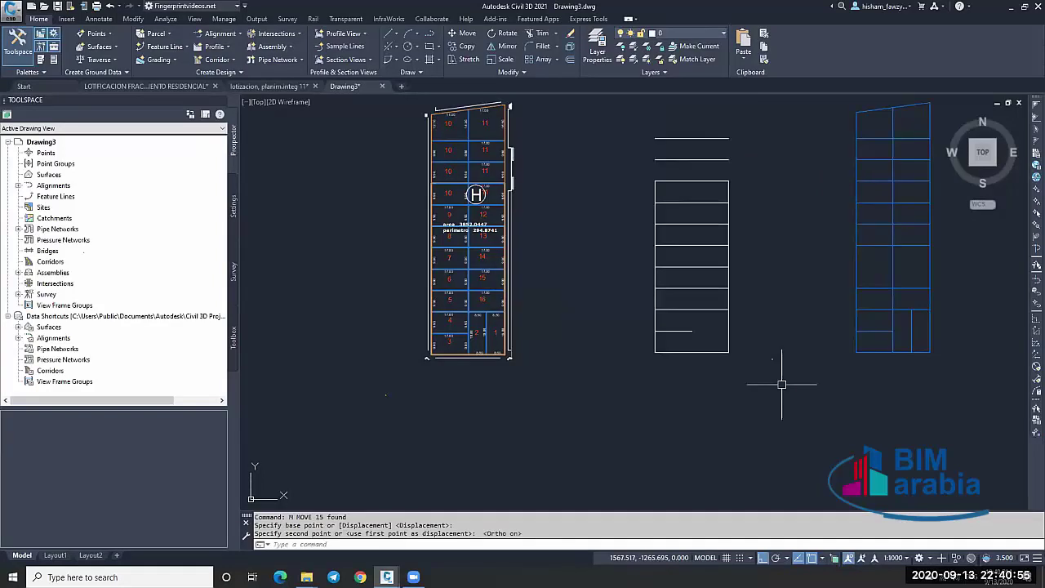
key(ctrl+z)
key(ctrl+z)
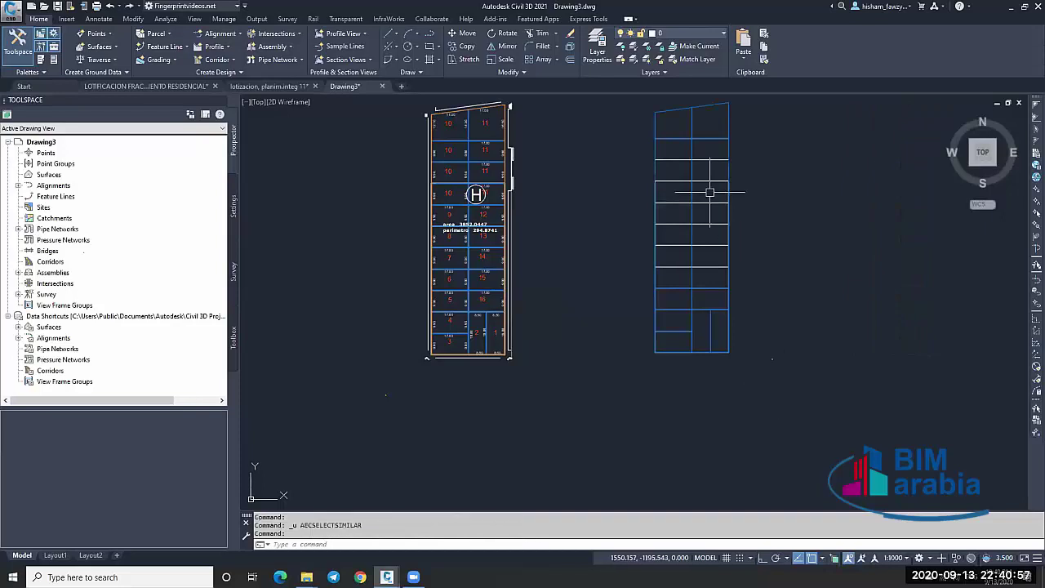
click(701, 139)
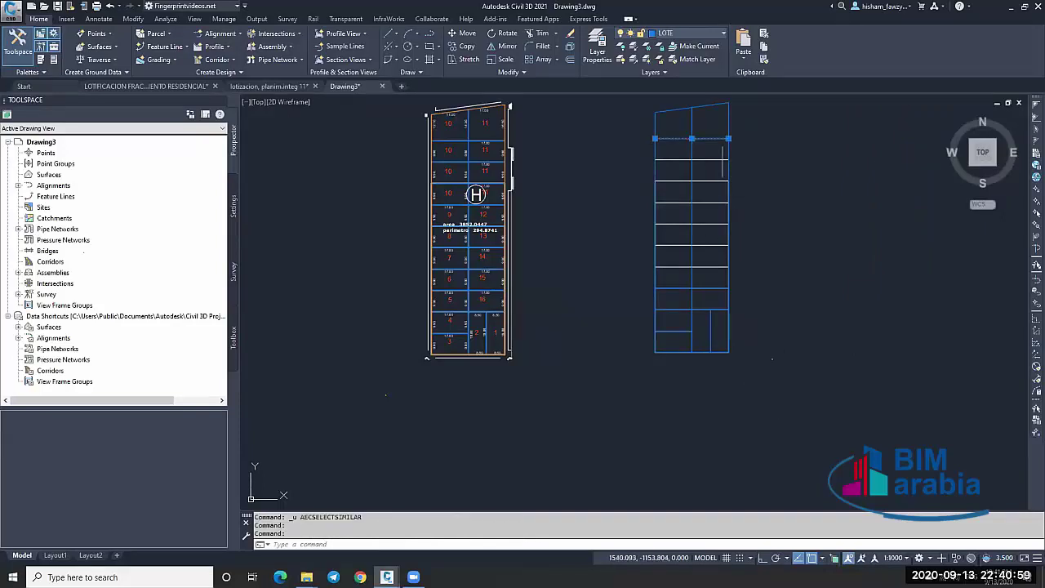
Erase the selected grid line and undo it.
scroll(687, 124, up, 4)
text(e)
key(Return)
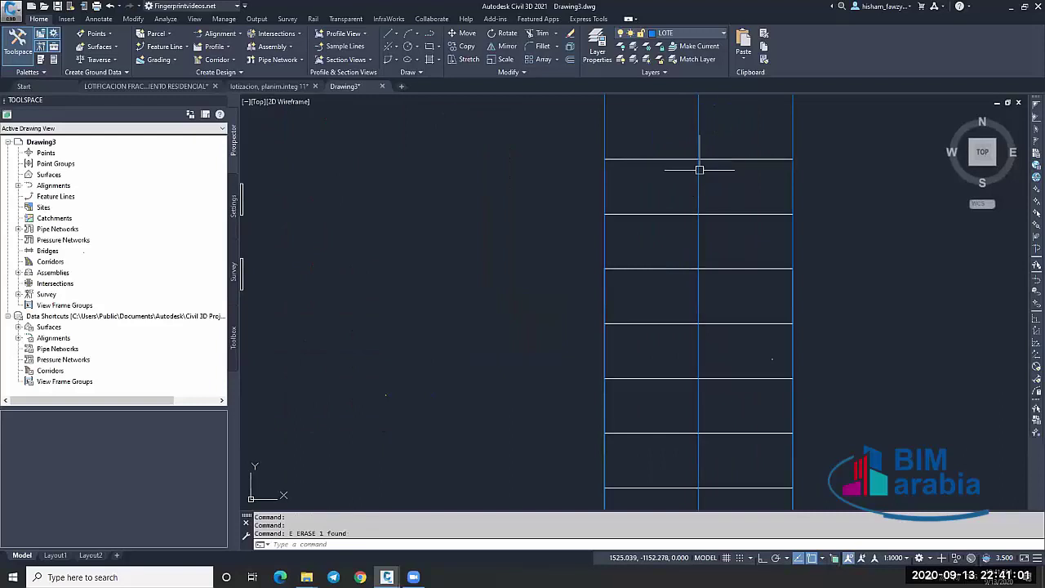
key(ctrl+z)
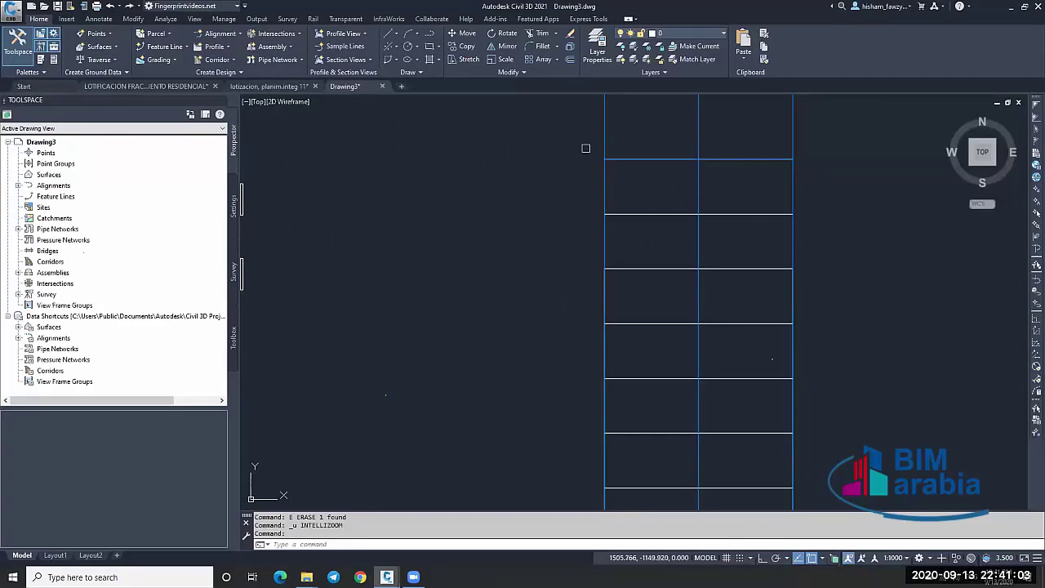
Select the grid's top line and all similar lines with Select Similar.
click(632, 159)
scroll(707, 164, down, 8)
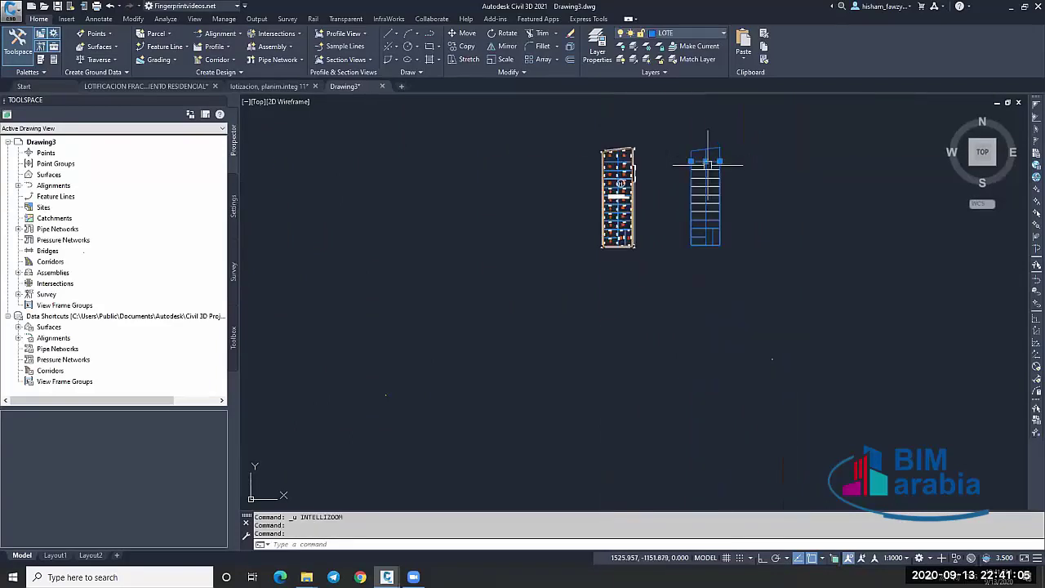
key(Escape)
scroll(708, 163, up, 8)
click(719, 153)
right_click(723, 163)
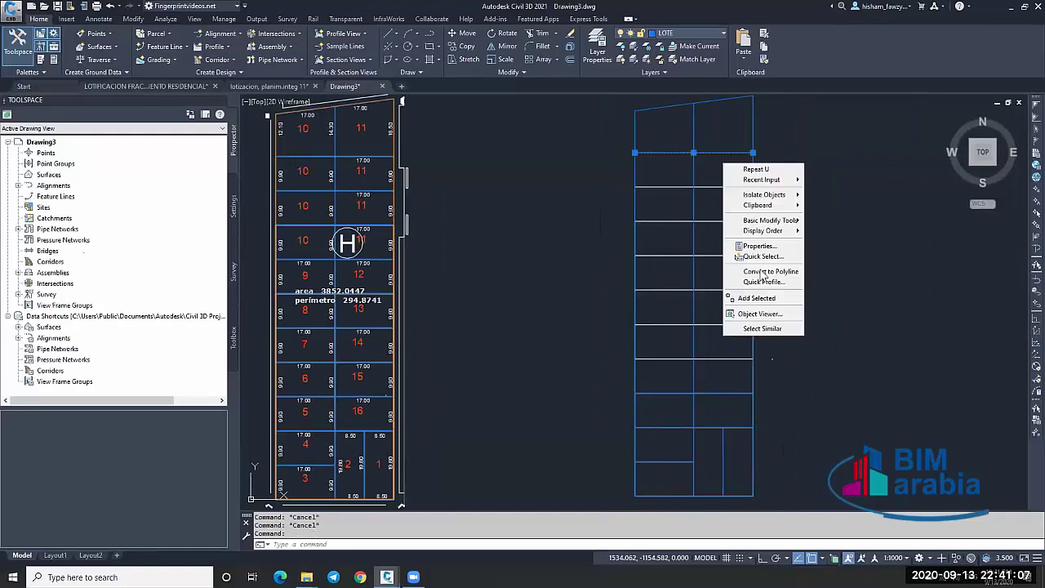
click(761, 328)
scroll(688, 227, down, 3)
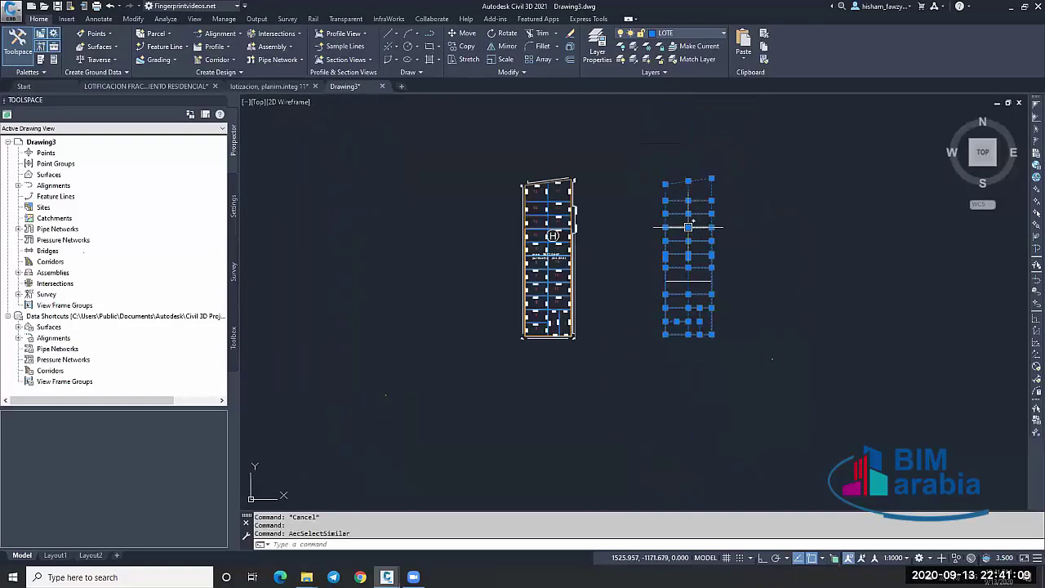
Start moving the selected lines with ortho (F8) on, then cancel the move.
text(m)
key(Return)
click(645, 156)
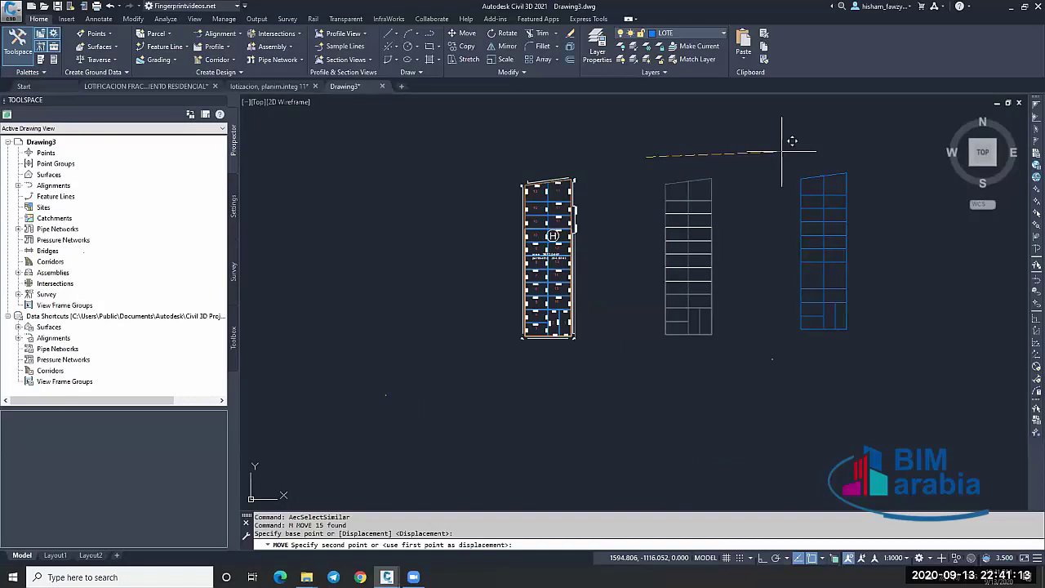
key(F8)
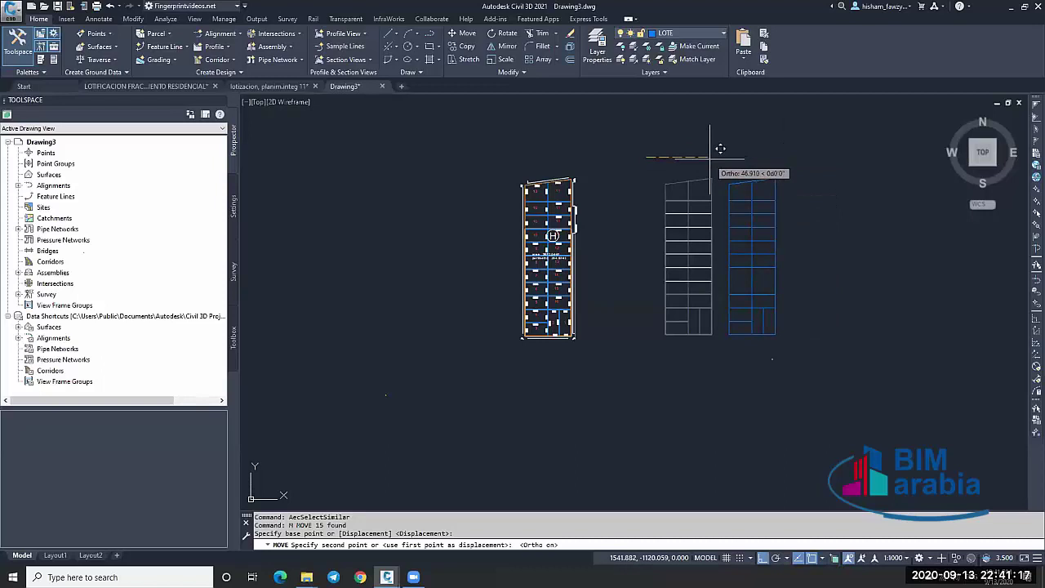
key(Escape)
key(Escape)
Erase two horizontal lines of the right-hand grid.
scroll(690, 214, up, 3)
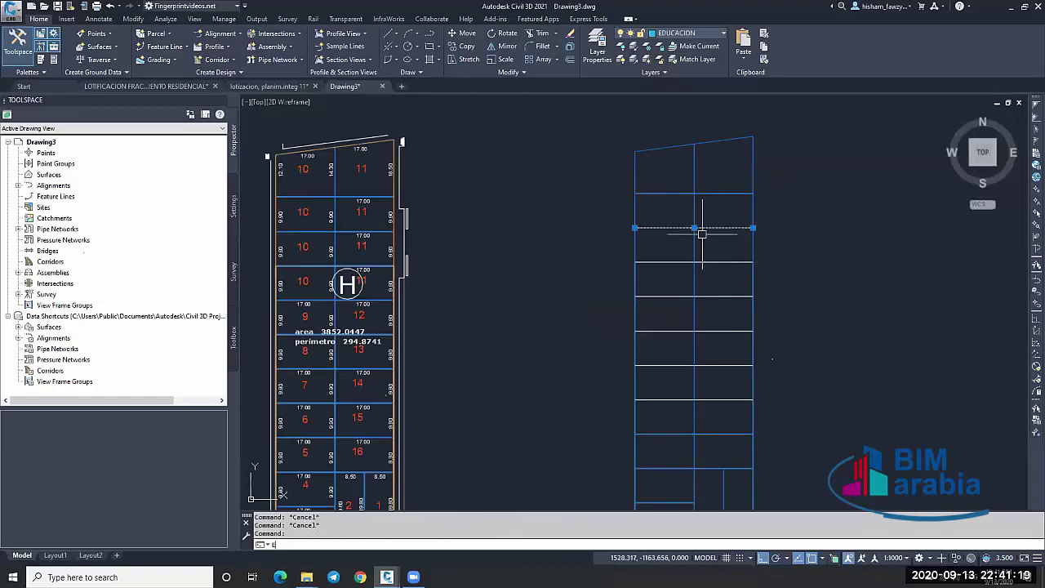
key(Return)
click(702, 261)
text(E)
key(Return)
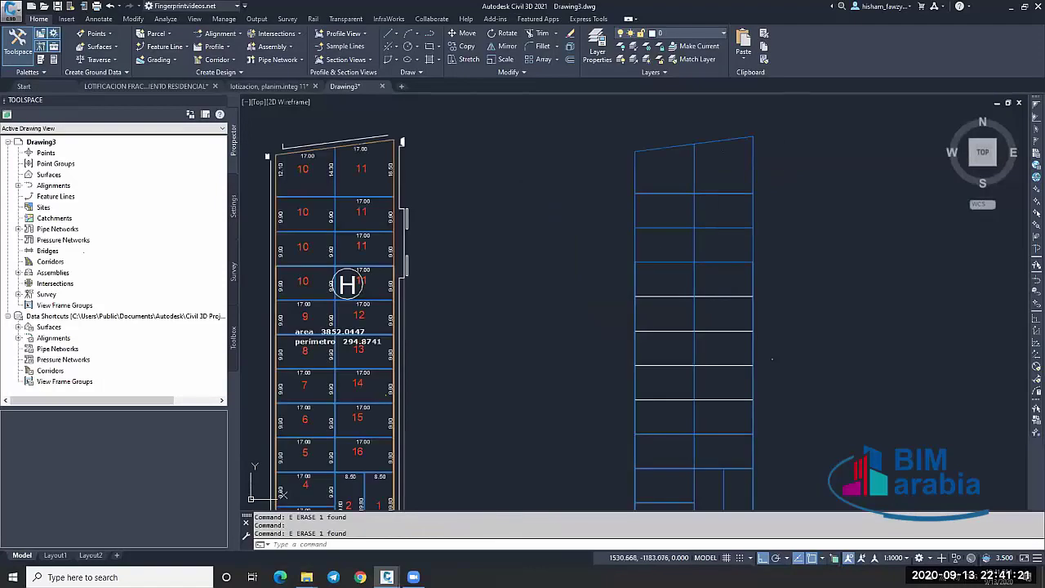
Erase a lower horizontal line and undo it, then start MATCHPROP with MA.
click(715, 331)
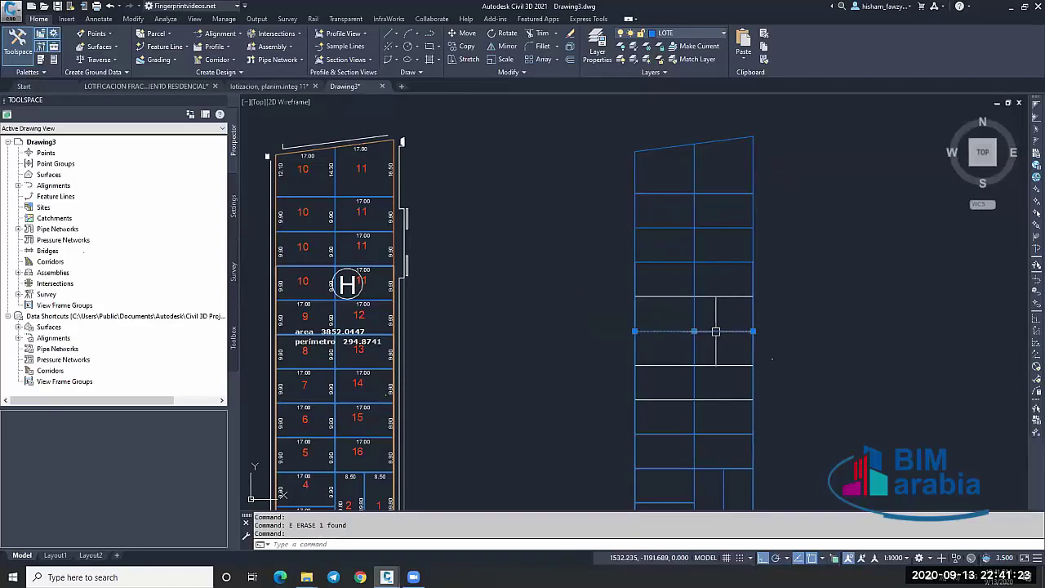
key(Escape)
click(716, 365)
key(Escape)
click(716, 400)
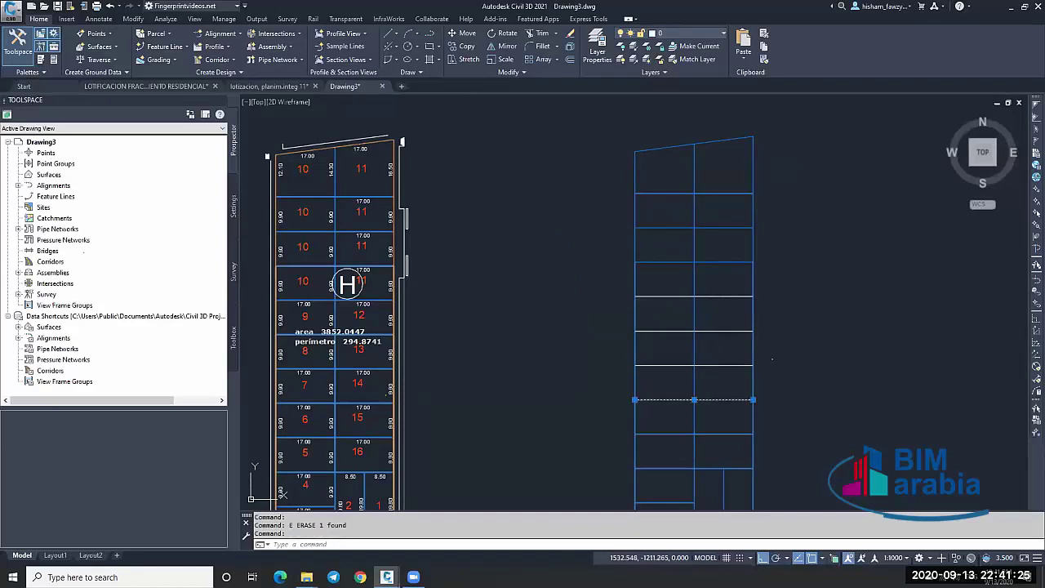
text(E)
key(Return)
key(ctrl+z)
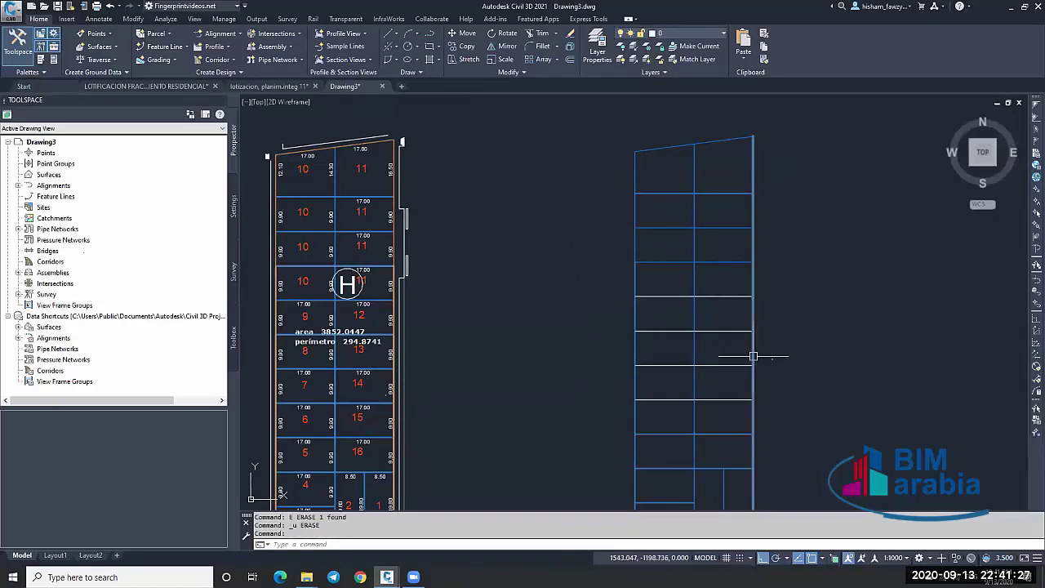
text(MA)
key(Return)
Match the right vertical line's properties onto all lines of the right layout.
click(753, 356)
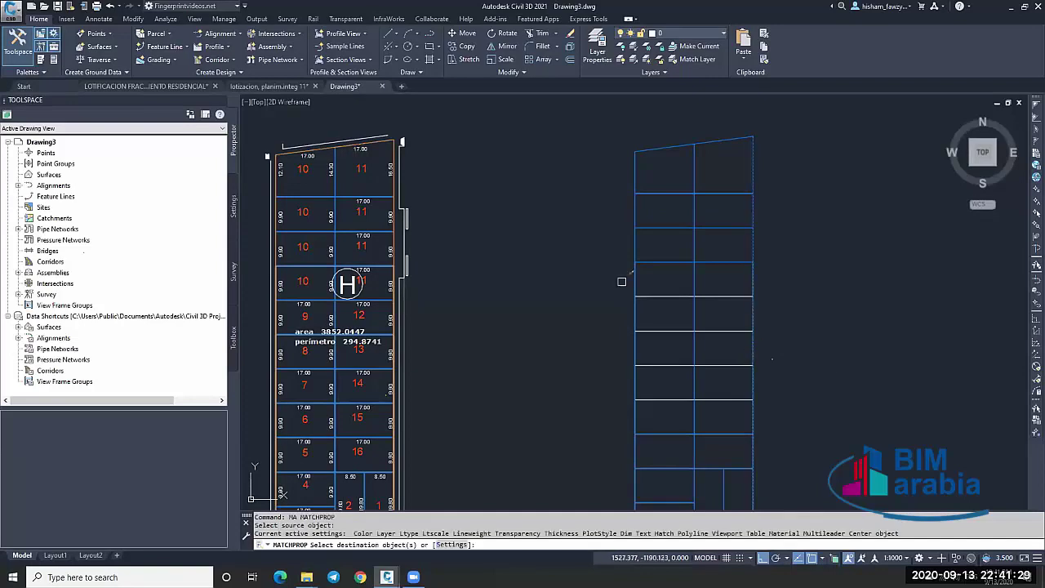
click(560, 266)
click(755, 403)
key(Escape)
Check the right layout's lines by selecting them and clearing the selection.
scroll(723, 184, down, 2)
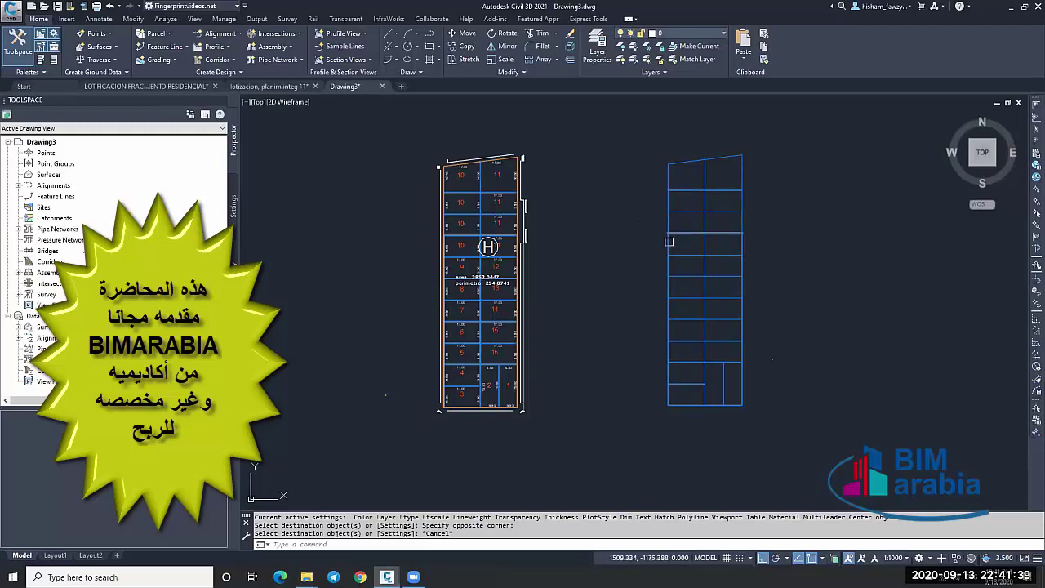
click(666, 266)
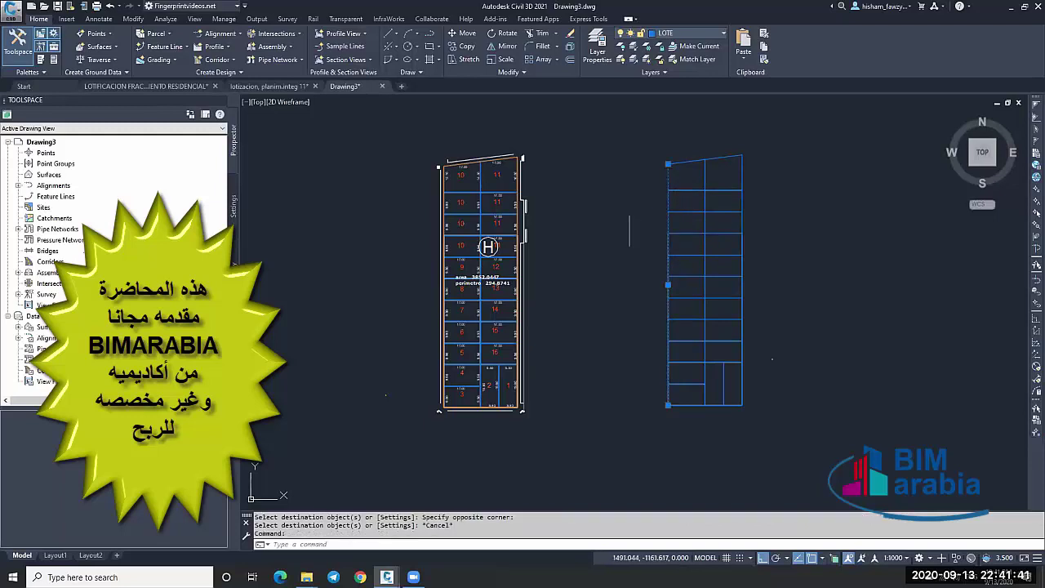
scroll(630, 205, down, 1)
key(Escape)
scroll(634, 203, up, 3)
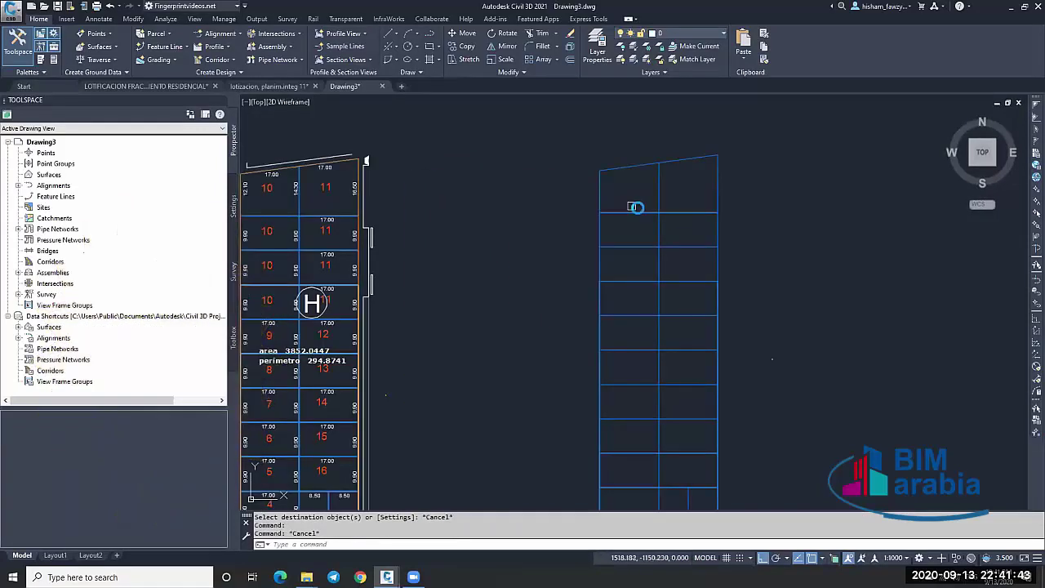
scroll(624, 214, down, 3)
scroll(604, 222, down, 1)
scroll(607, 219, up, 2)
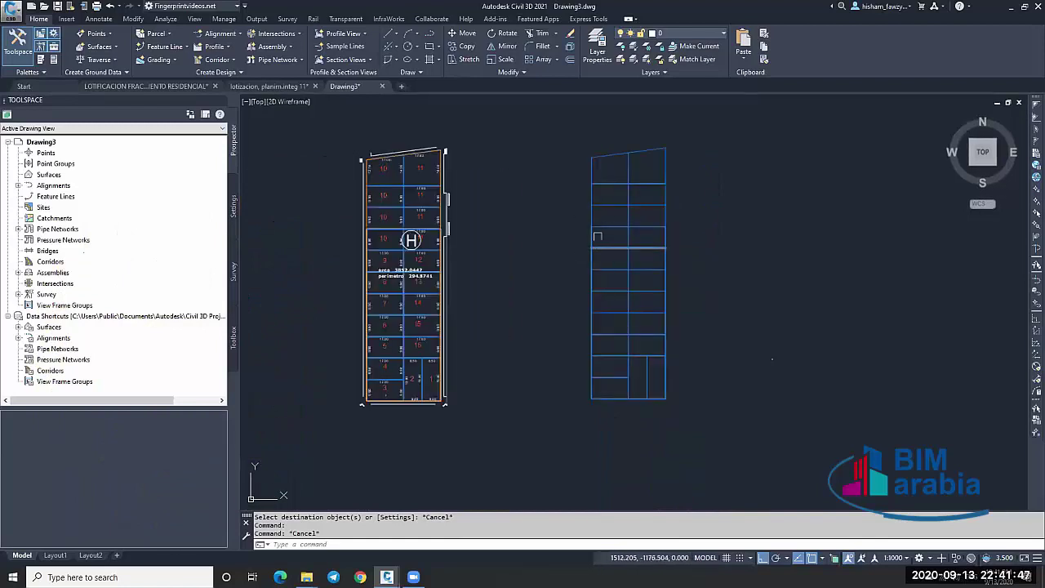
click(598, 241)
key(Escape)
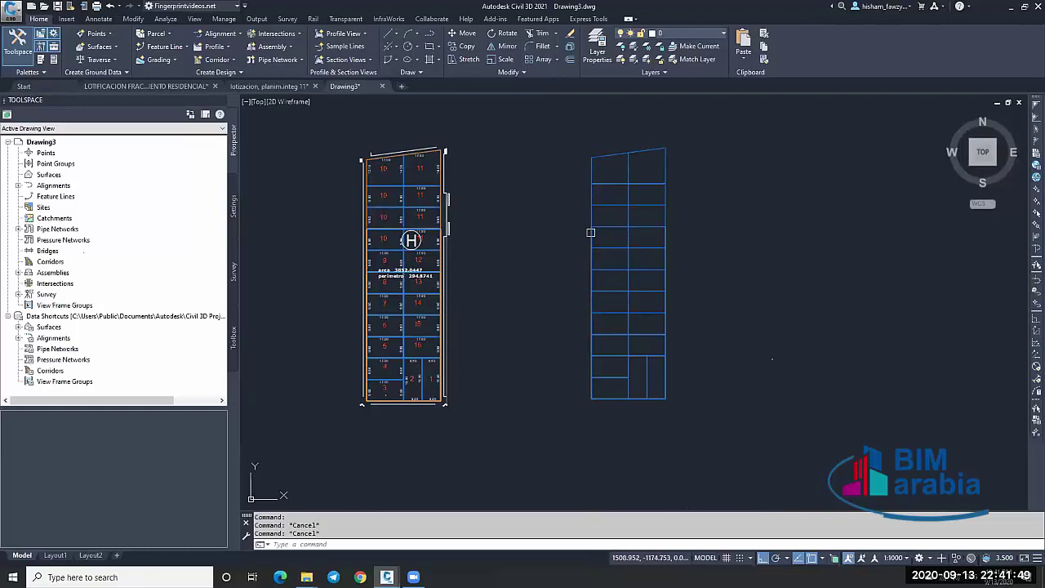
scroll(590, 233, up, 5)
scroll(571, 187, down, 3)
Select the stray line beside the lot layout and erase it.
click(565, 164)
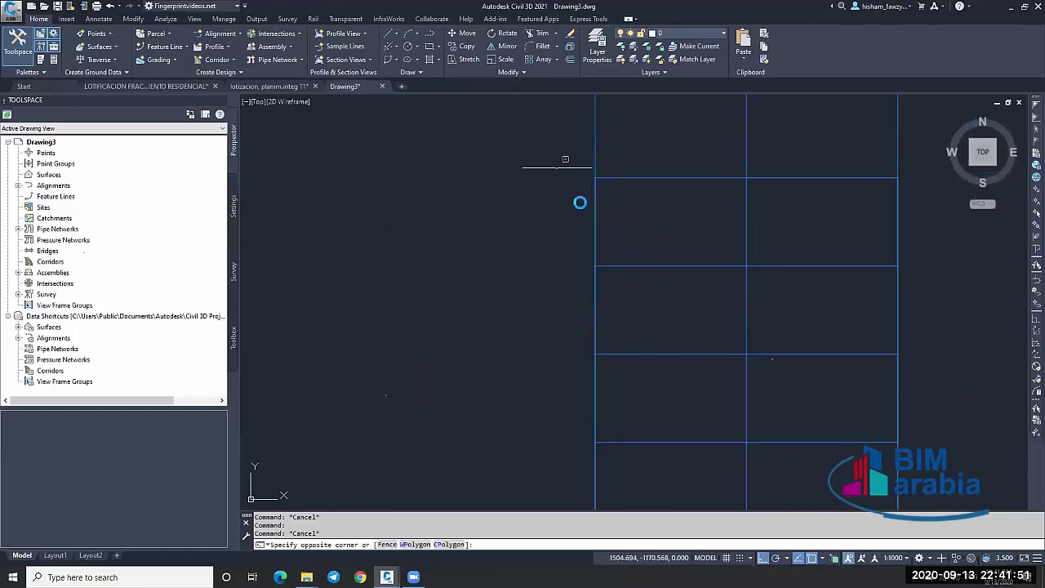
scroll(579, 202, down, 3)
click(595, 455)
click(596, 455)
click(571, 408)
text(e)
key(Return)
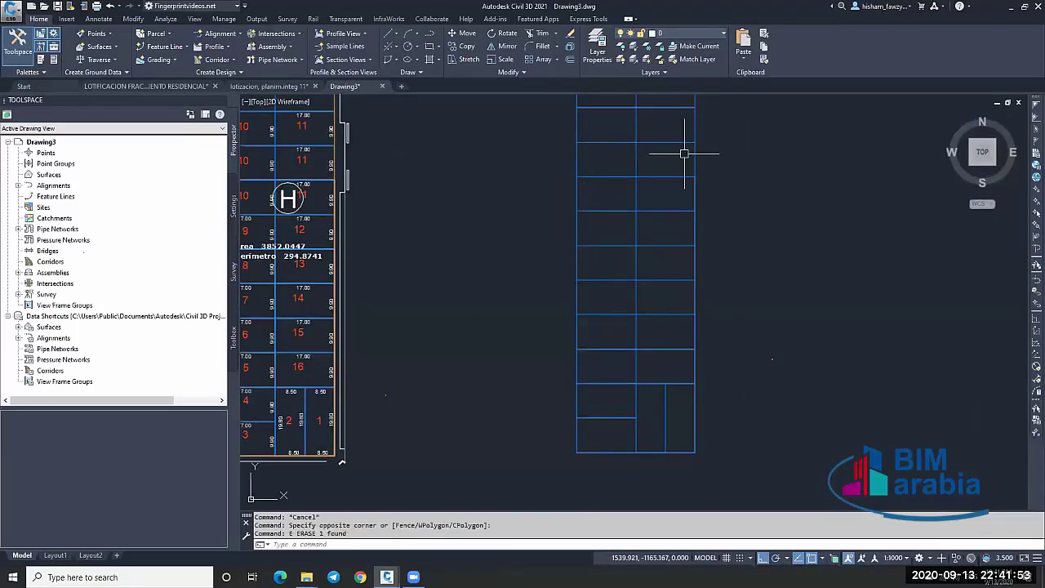
Window-select the area right of the layout, then clear the leftover selection.
click(682, 158)
click(746, 408)
scroll(709, 299, down, 5)
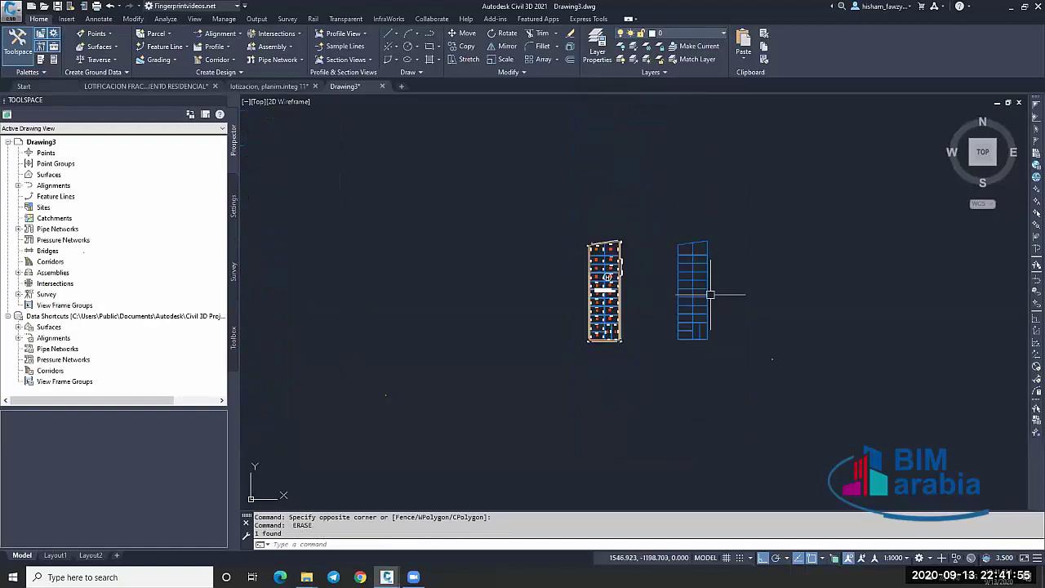
scroll(709, 295, up, 4)
key(Escape)
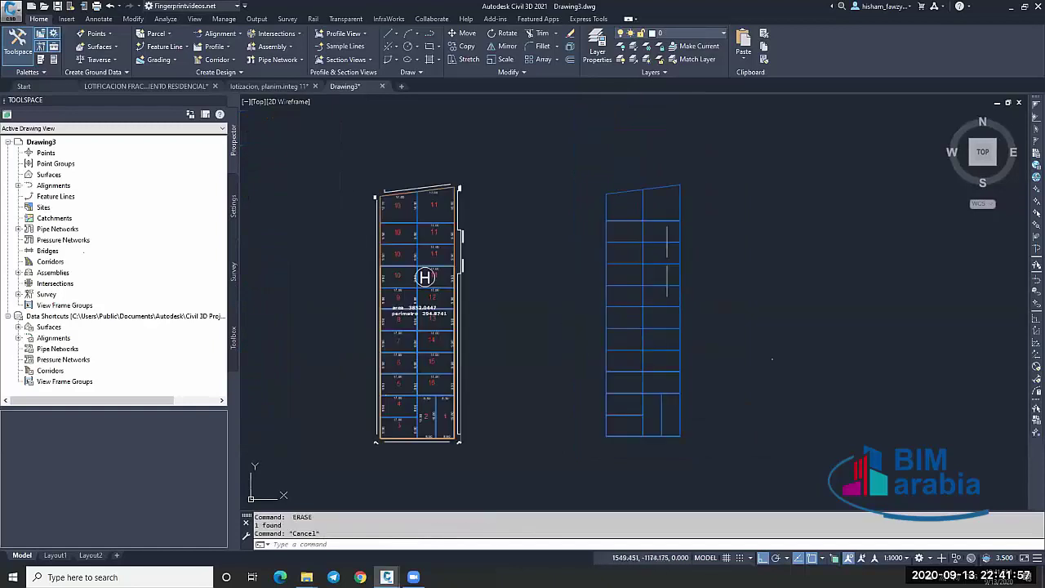
Start Create Parcel from Objects and window-select the right layout's 21 lines.
click(165, 35)
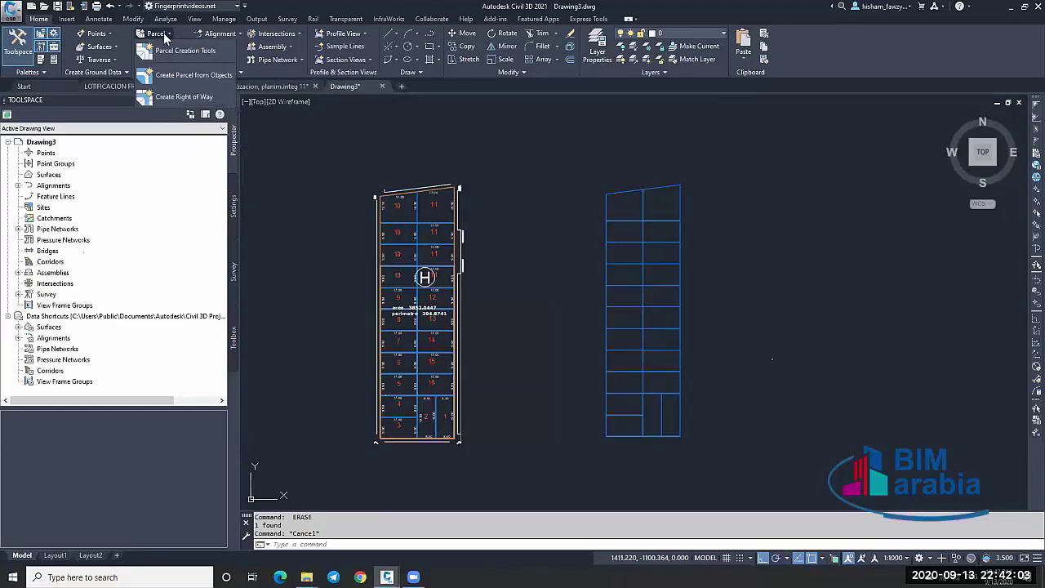
click(177, 75)
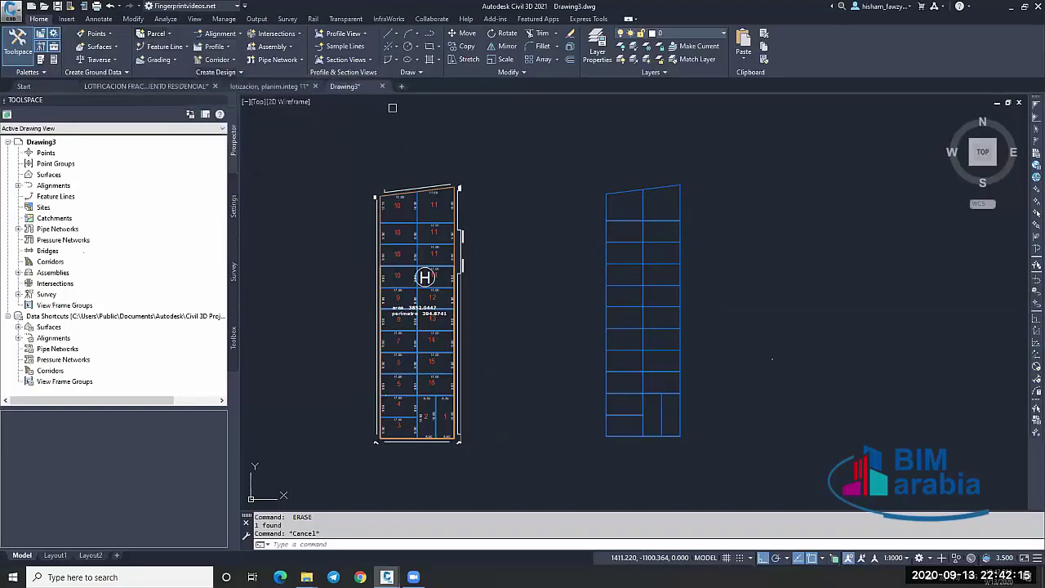
click(582, 155)
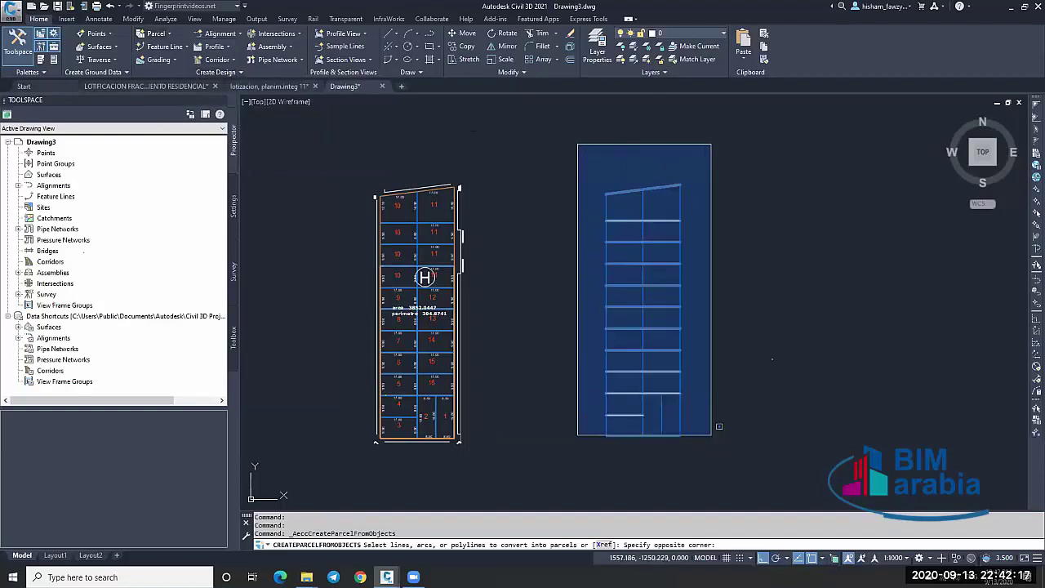
click(711, 455)
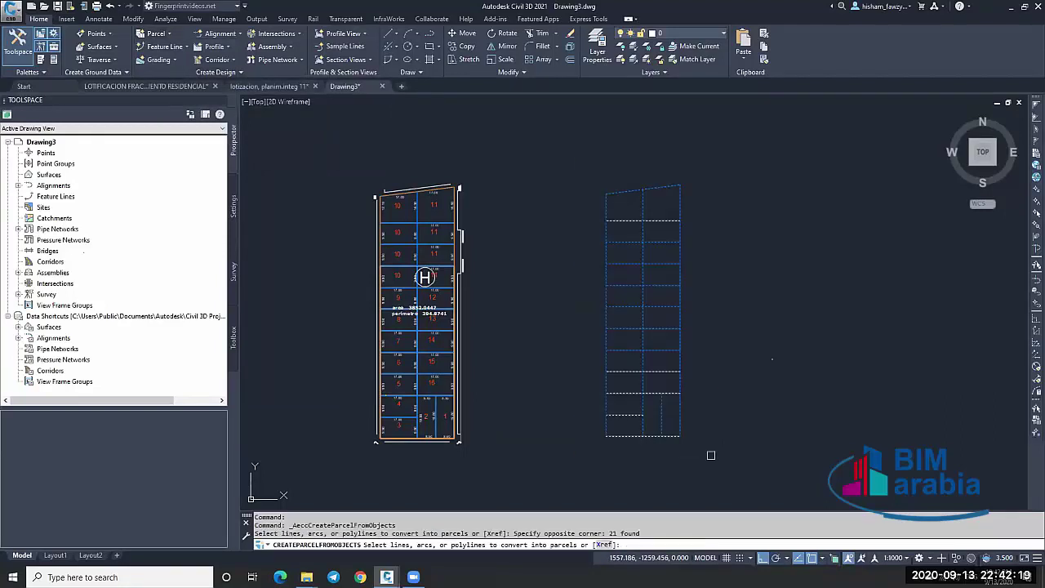
key(Return)
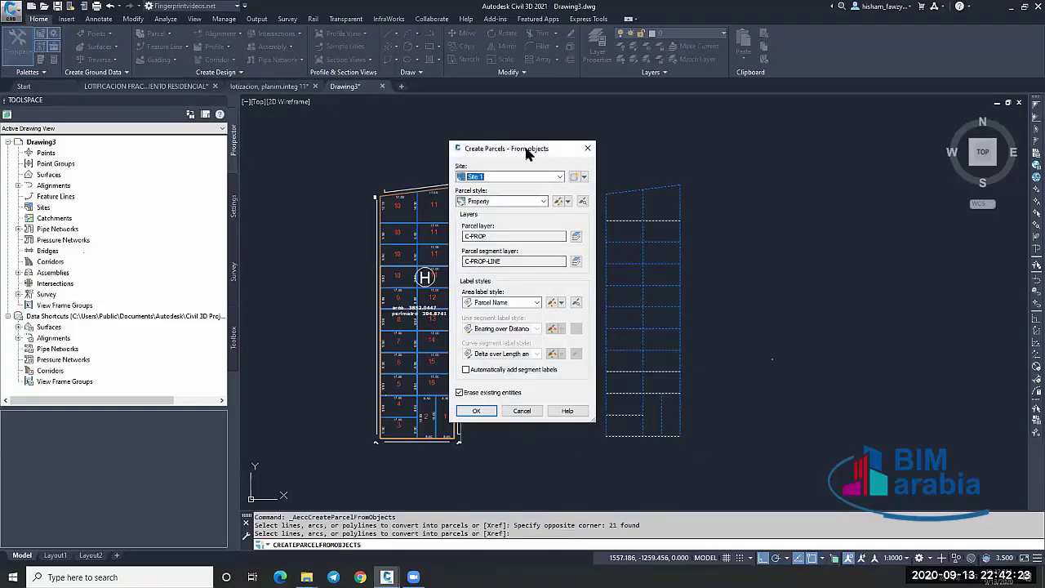
Create the right layout's parcels with Basic parcel style and Parcel Number area labels.
drag(526, 151, 829, 141)
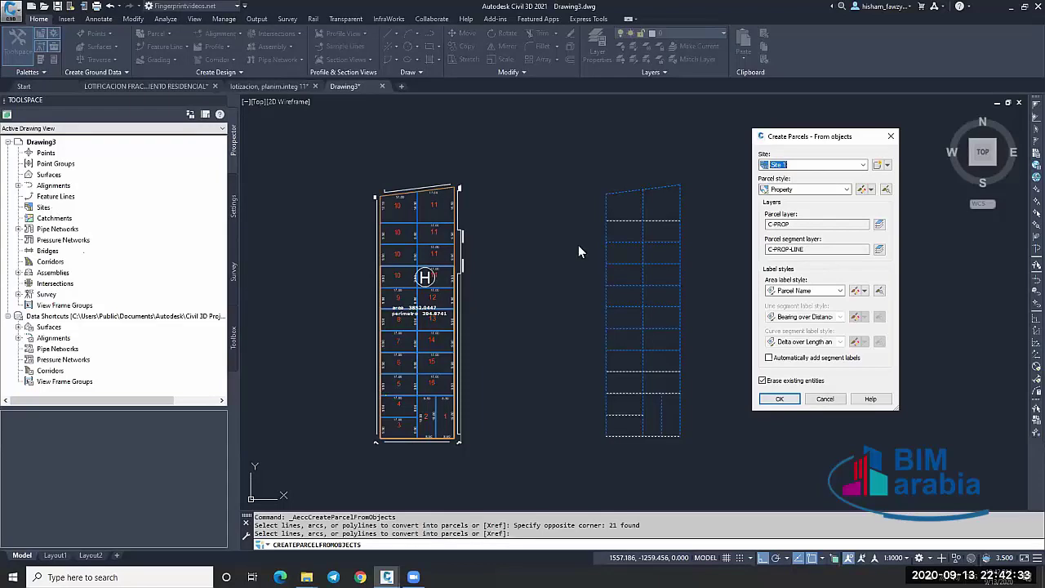
click(792, 190)
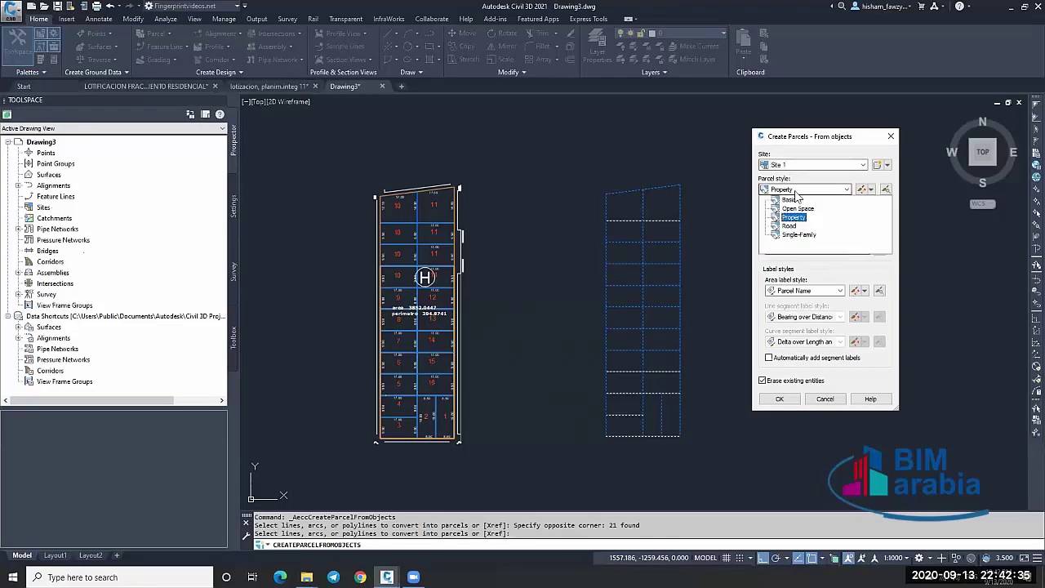
click(789, 200)
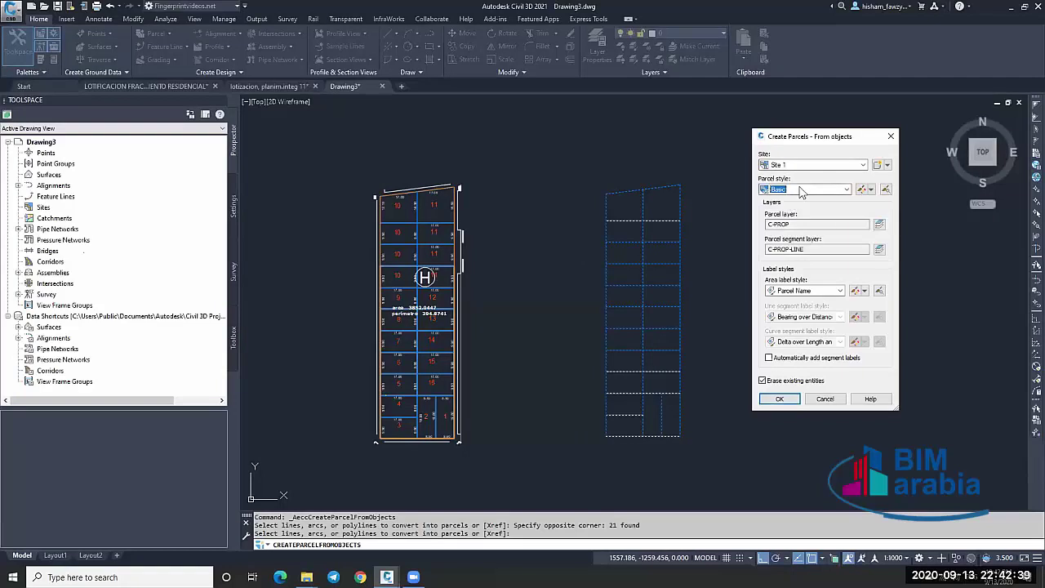
click(833, 291)
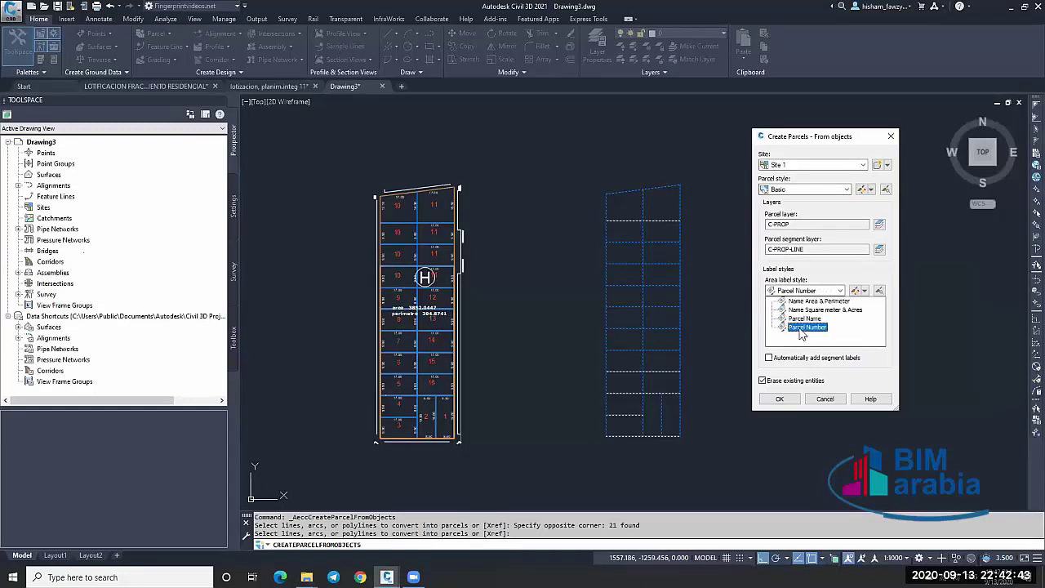
click(806, 327)
click(787, 402)
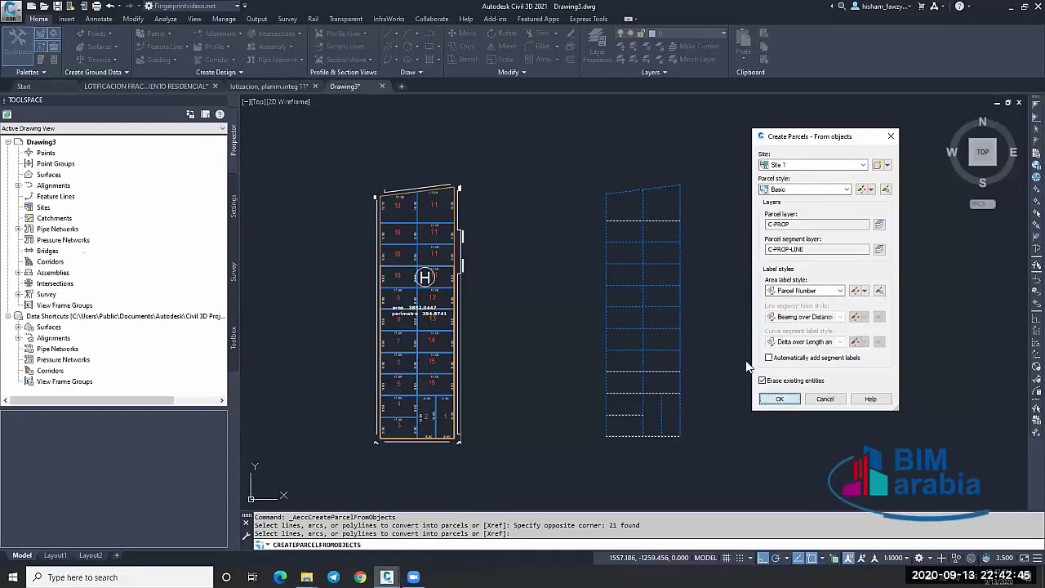
scroll(635, 423, up, 2)
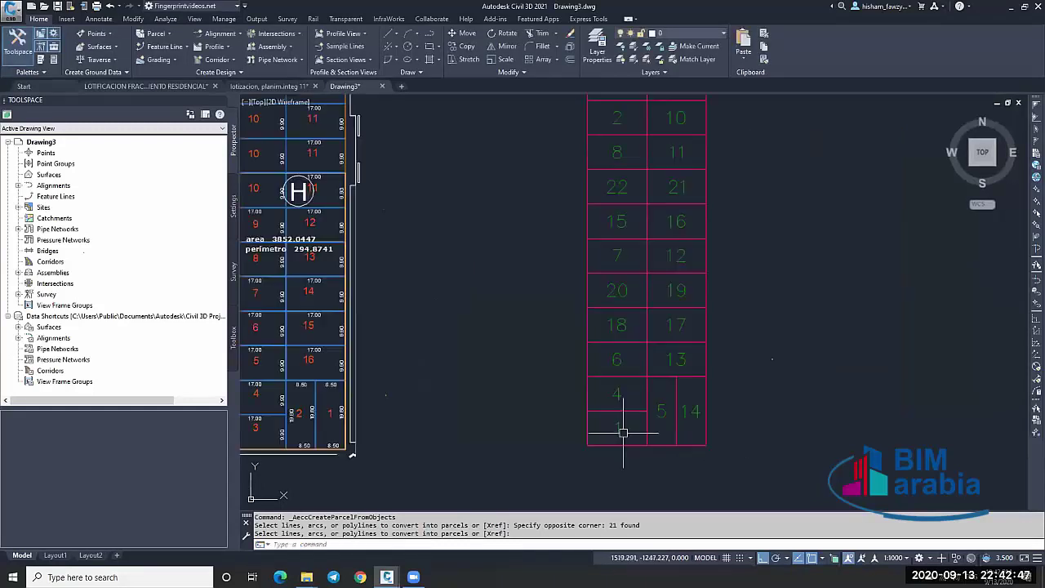
scroll(616, 382, down, 2)
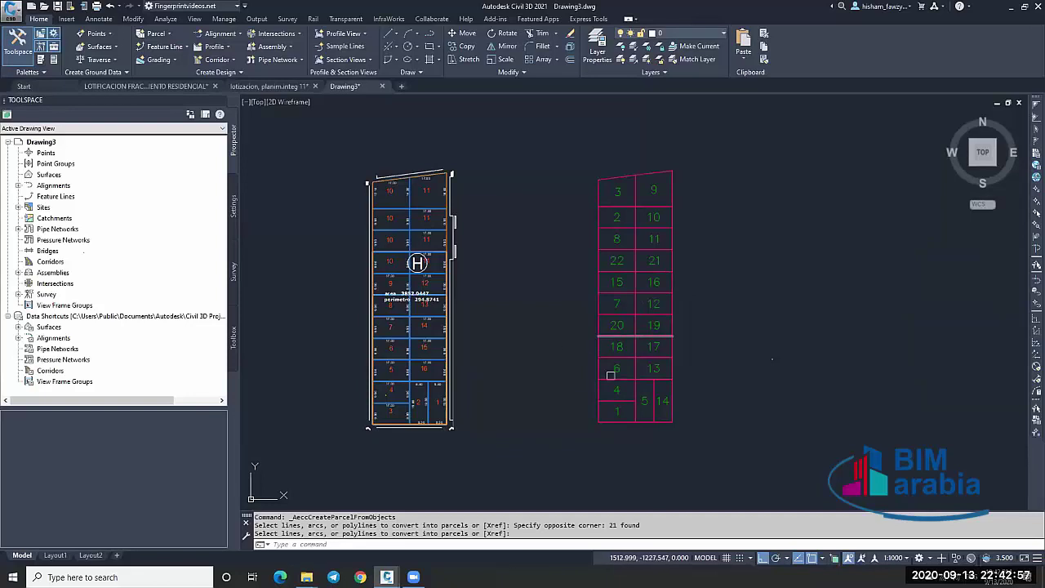
scroll(613, 413, up, 4)
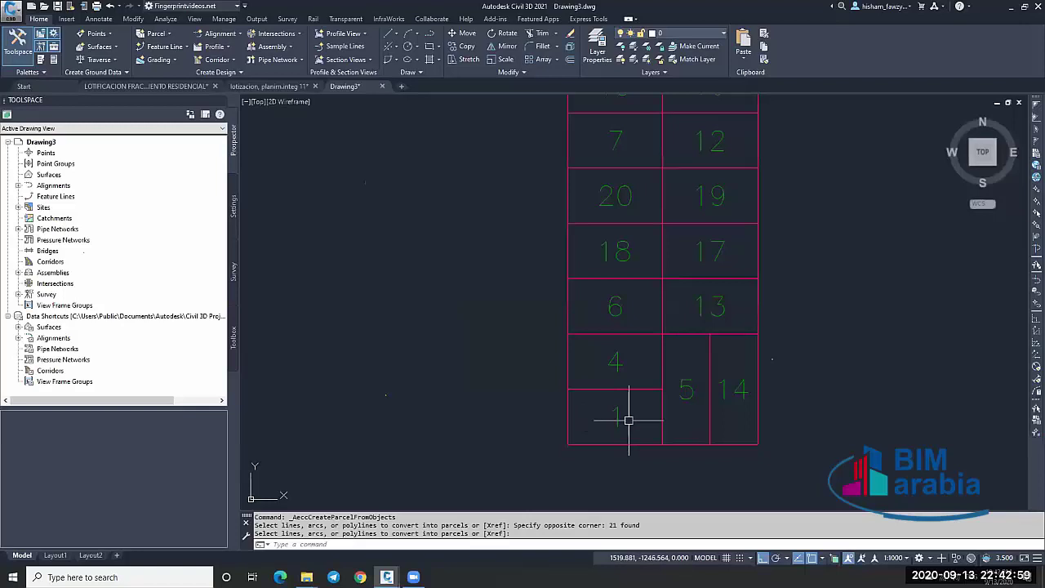
scroll(628, 420, down, 5)
scroll(493, 384, up, 3)
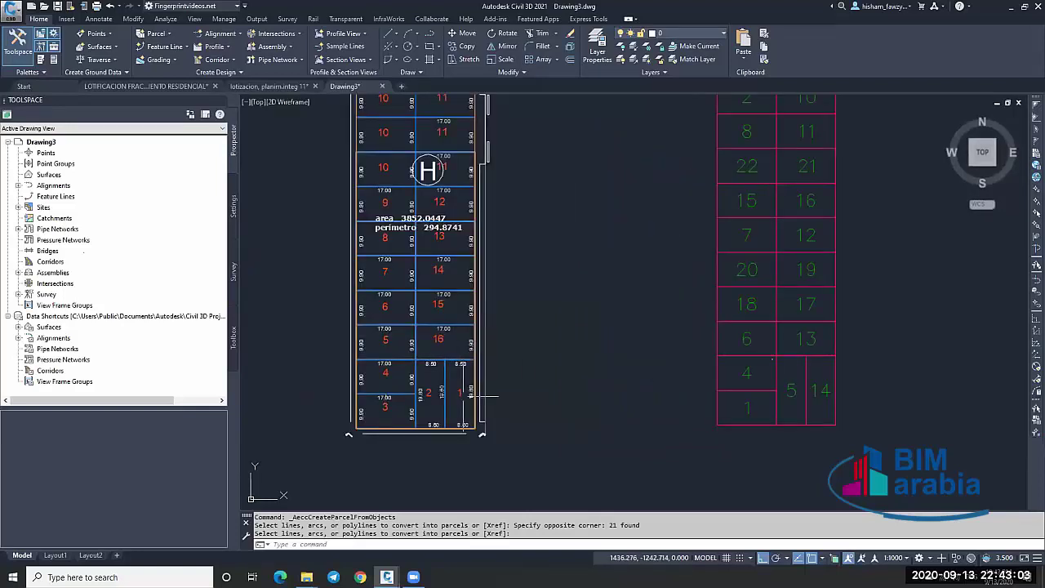
scroll(482, 396, down, 2)
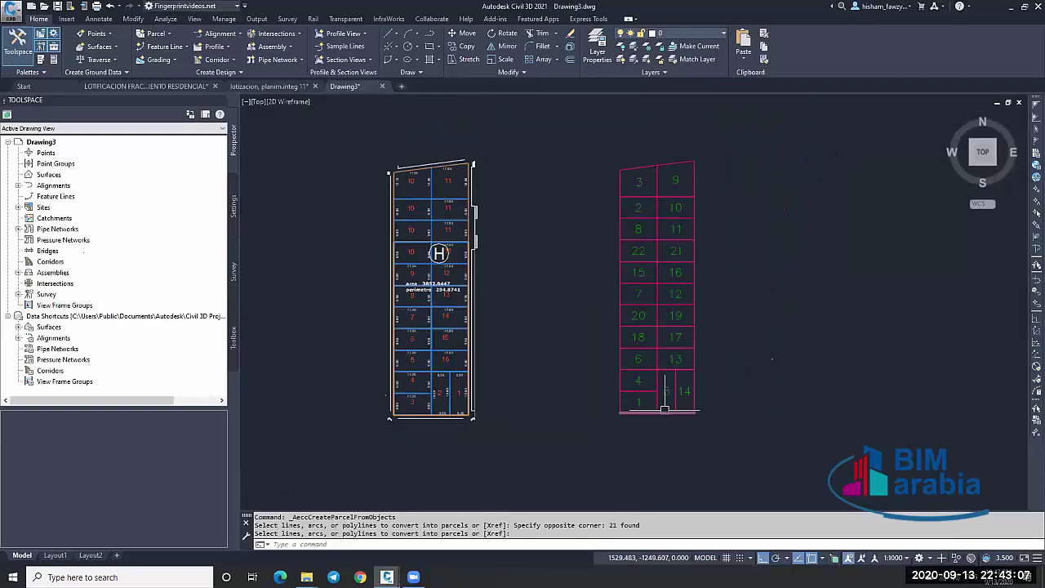
scroll(665, 408, up, 2)
Change parcel 14's area label style to Name Area & Perimeter.
click(695, 374)
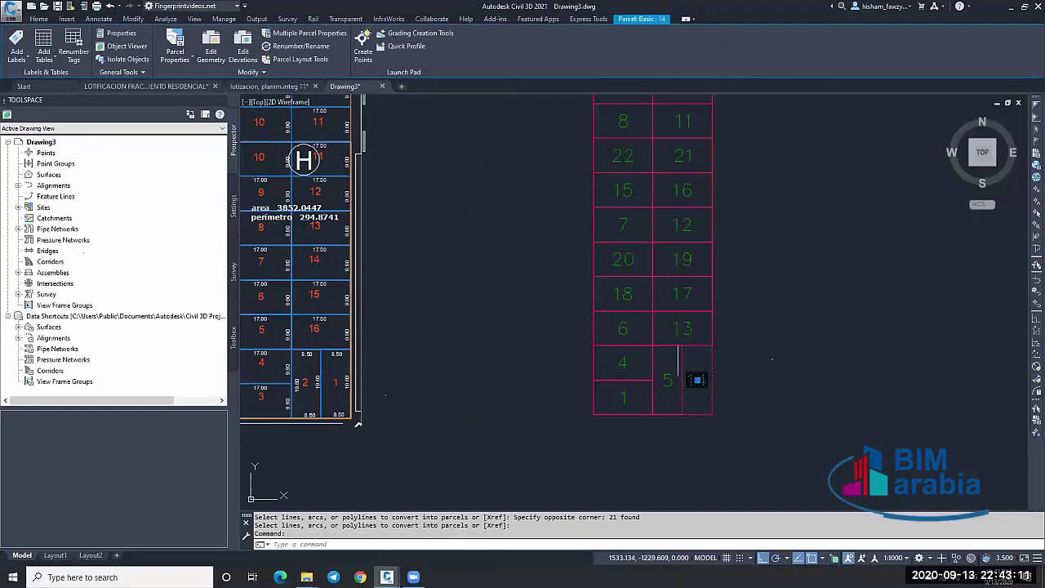
scroll(694, 386, up, 3)
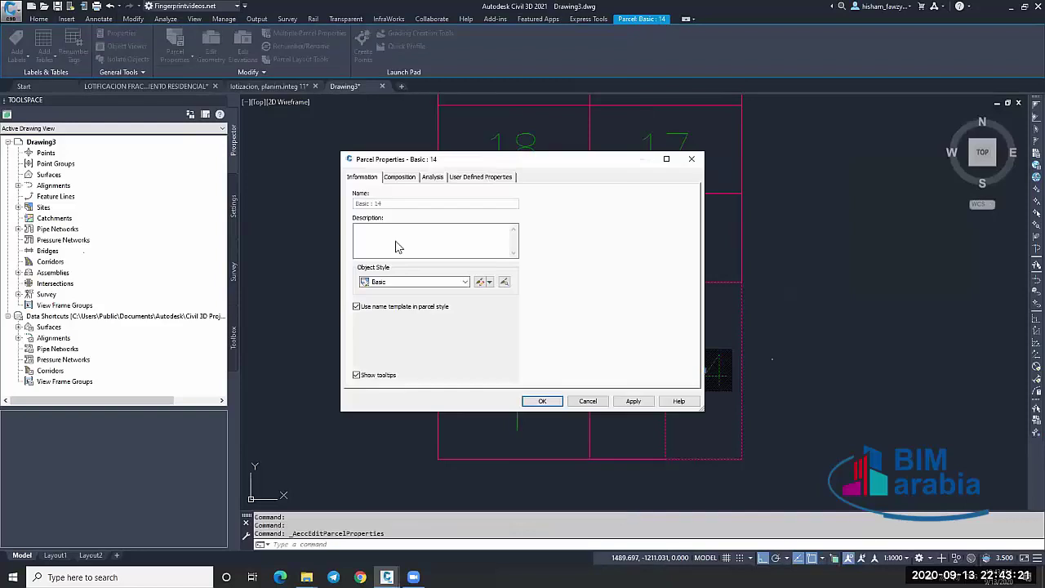
click(410, 179)
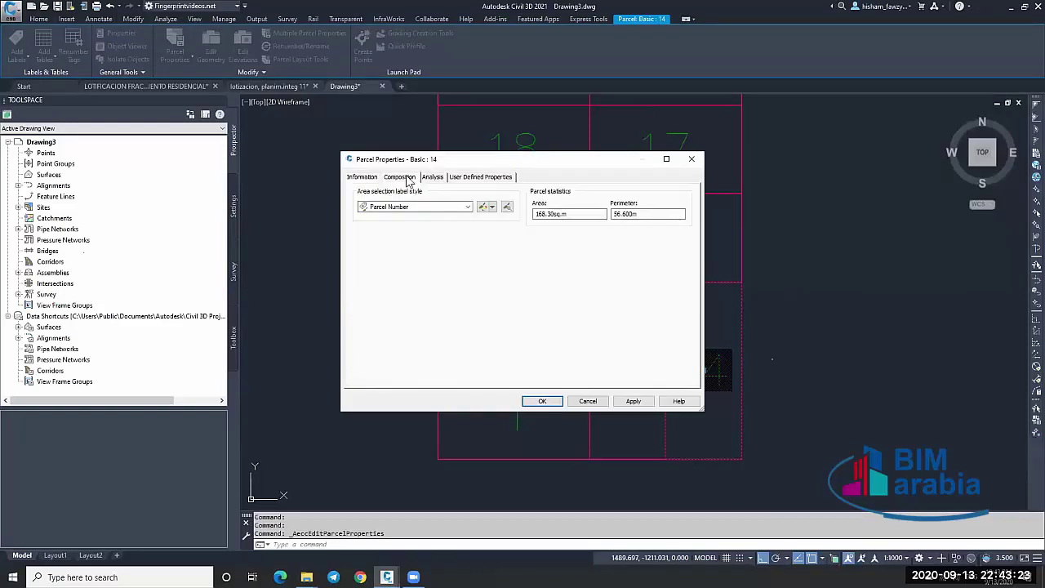
click(406, 208)
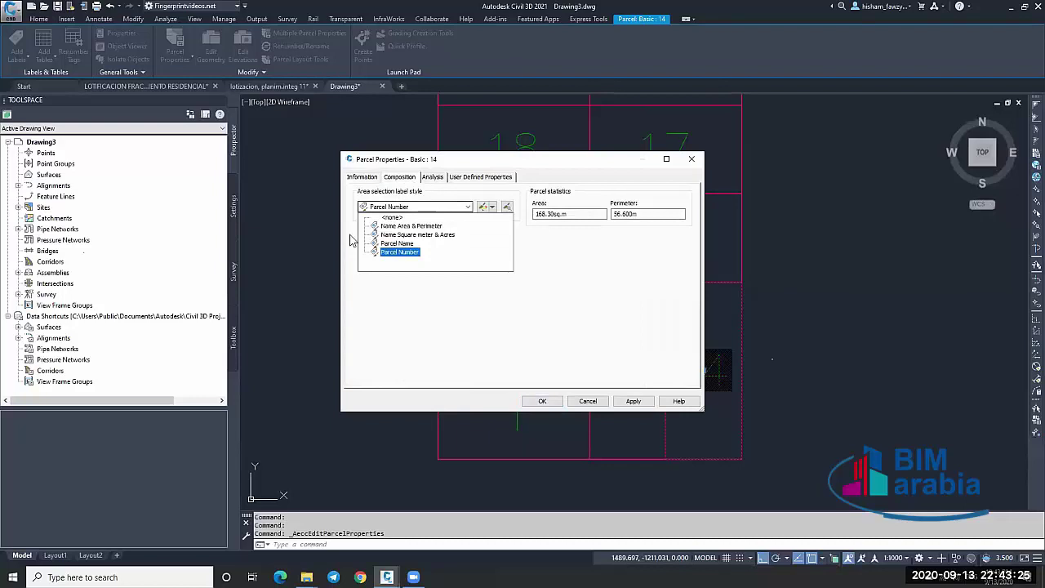
key(Up)
key(Up)
key(Up)
key(Return)
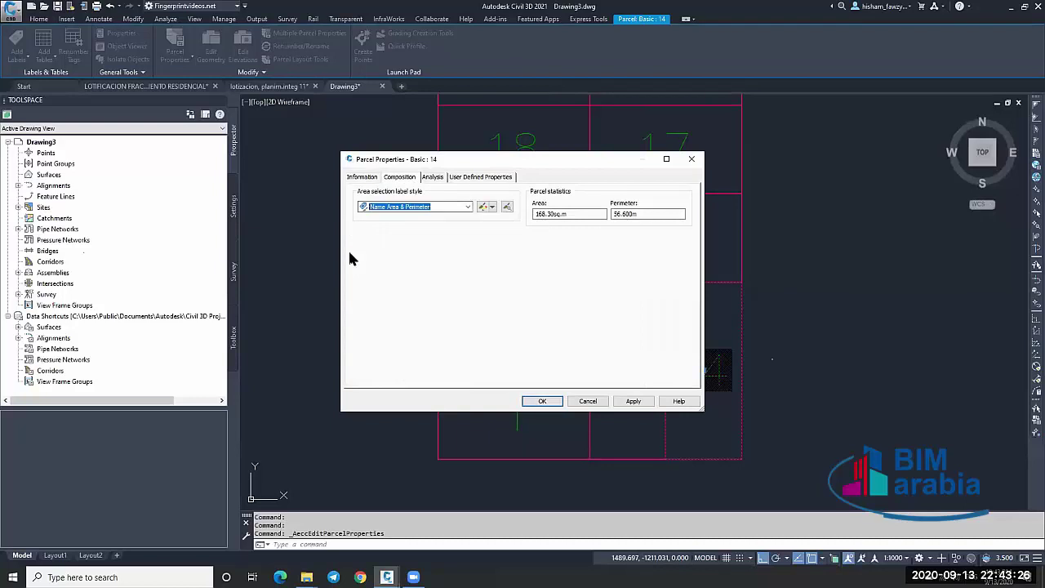
click(542, 401)
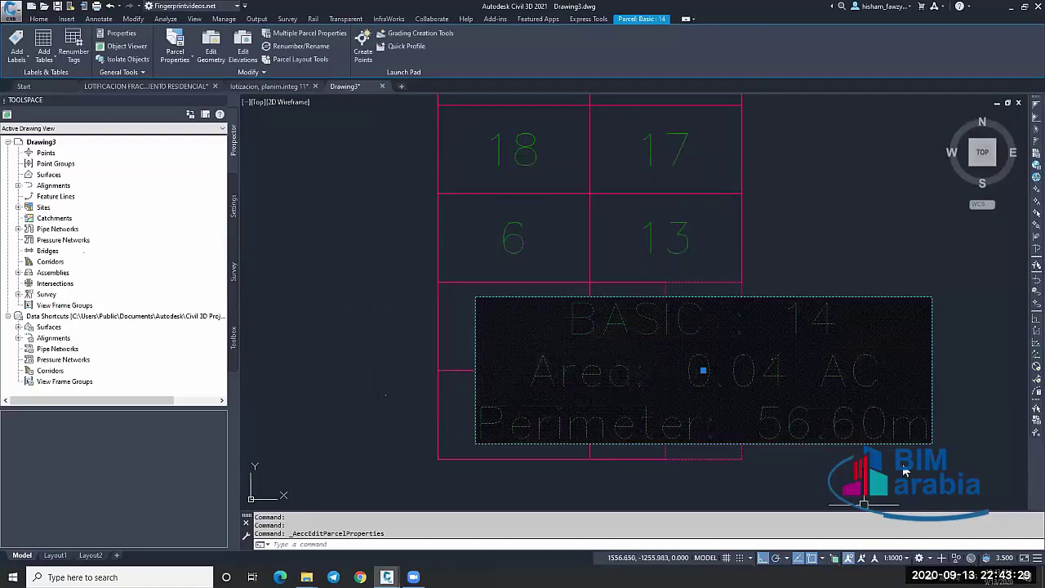
Set the drawing annotation scale to 1:100.
click(895, 557)
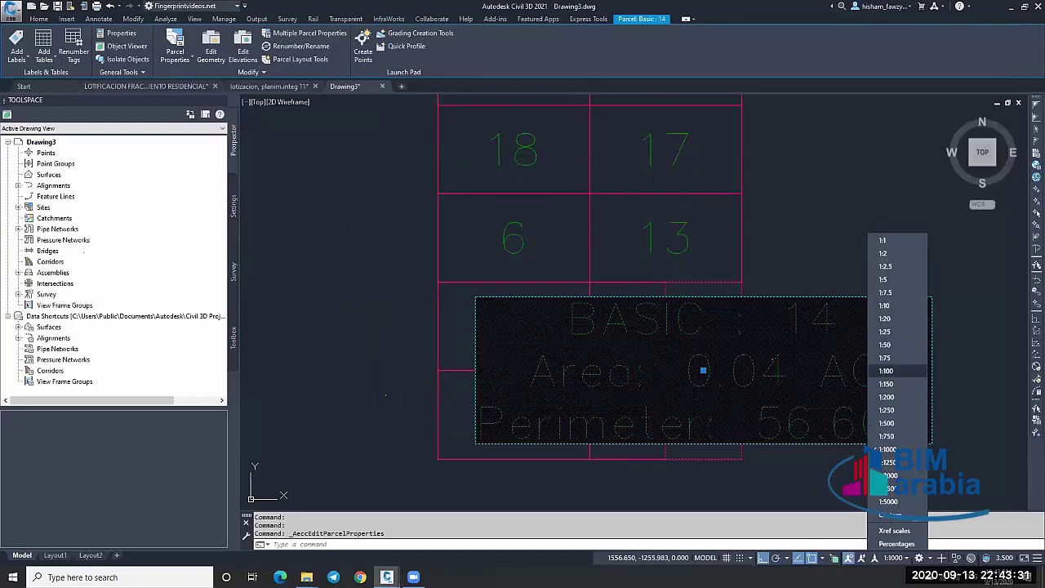
click(896, 371)
scroll(706, 383, up, 5)
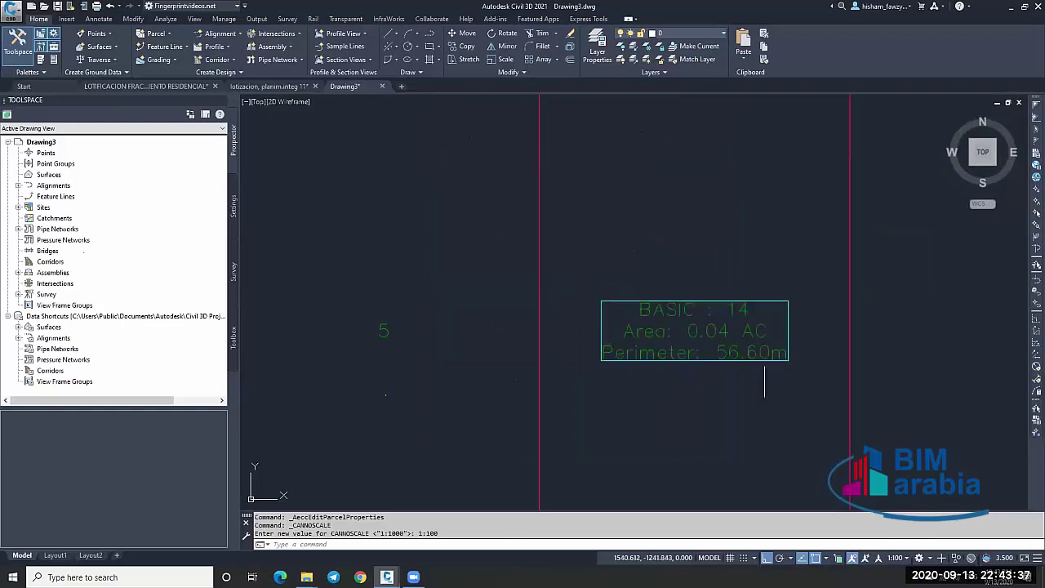
scroll(719, 351, down, 2)
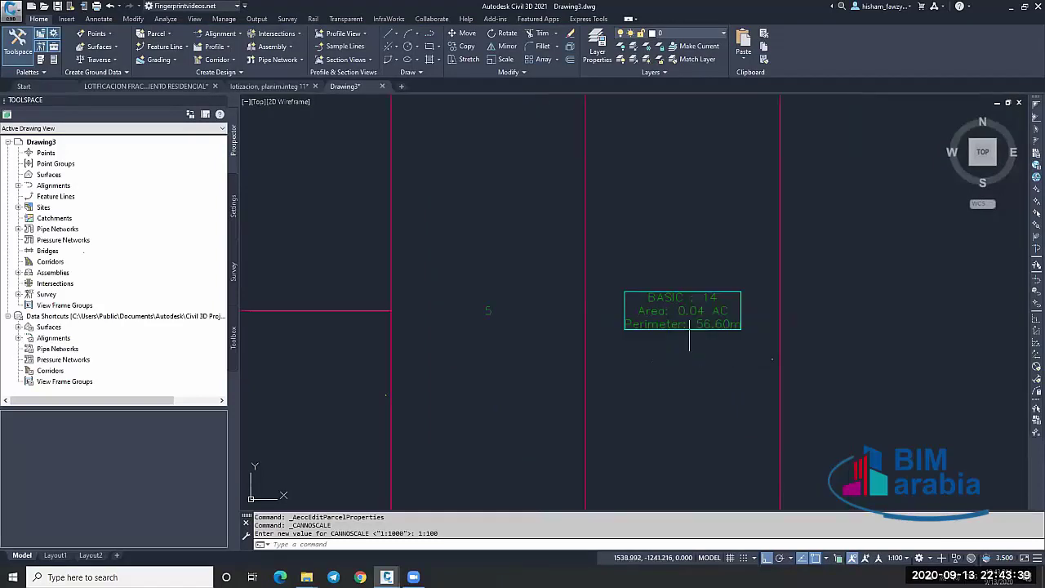
scroll(712, 317, down, 2)
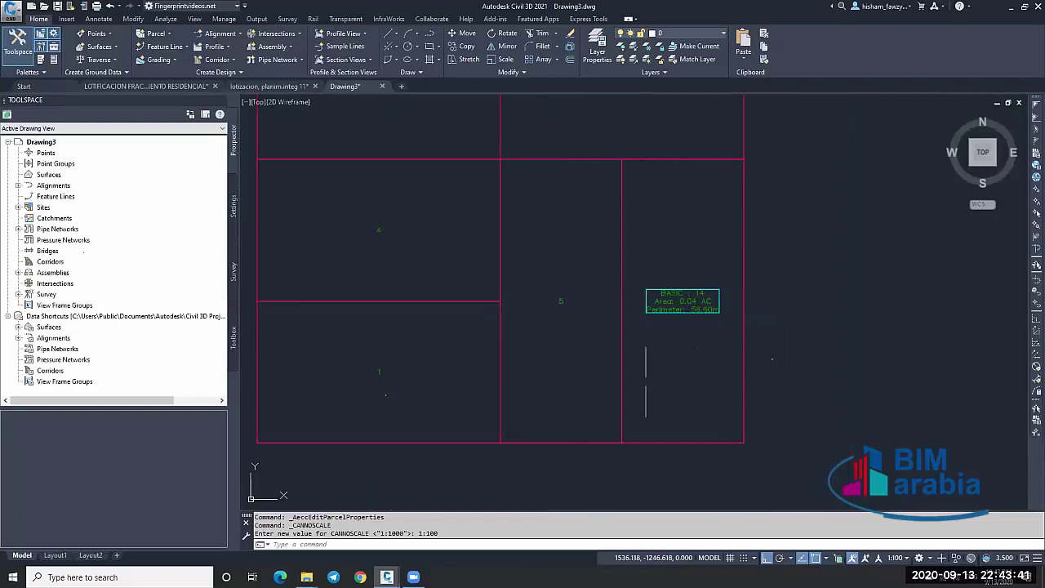
Relabel parcel 14 with the Name Square meter & Acres area label style.
click(682, 301)
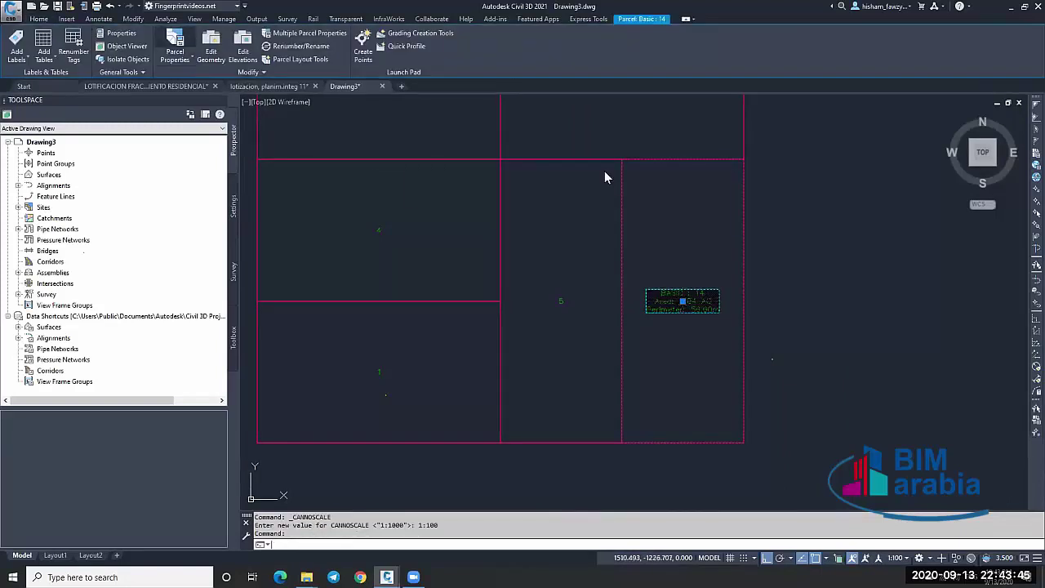
click(174, 45)
click(468, 206)
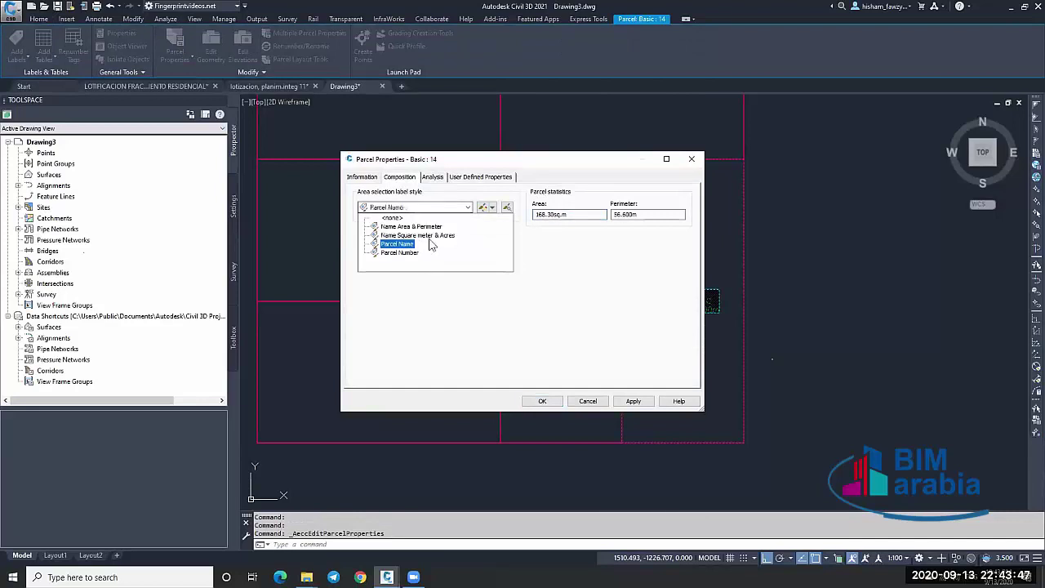
click(421, 235)
click(542, 401)
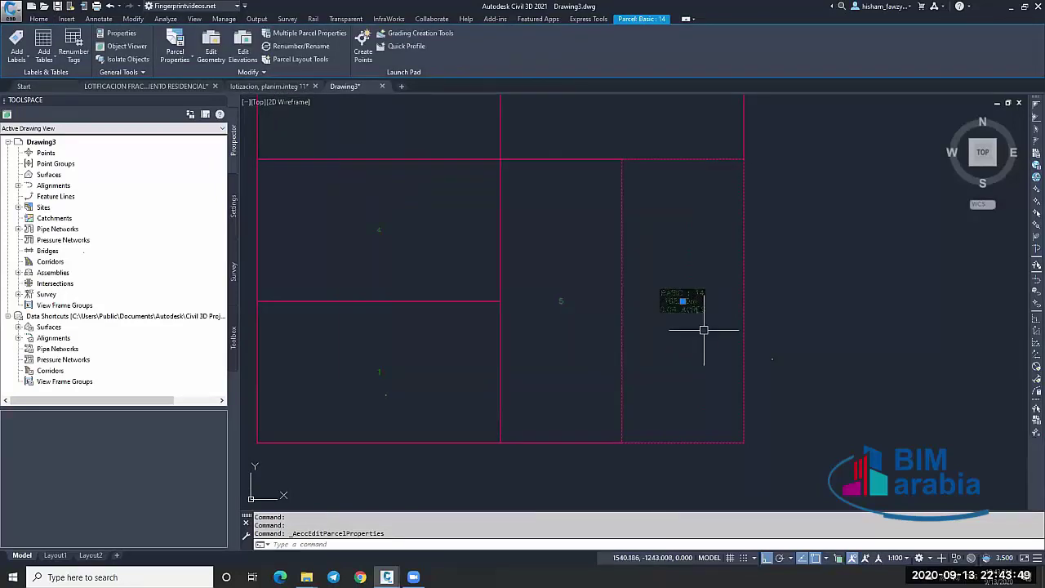
Set the drawing annotation scale to 1:200.
scroll(690, 309, up, 5)
scroll(612, 273, down, 4)
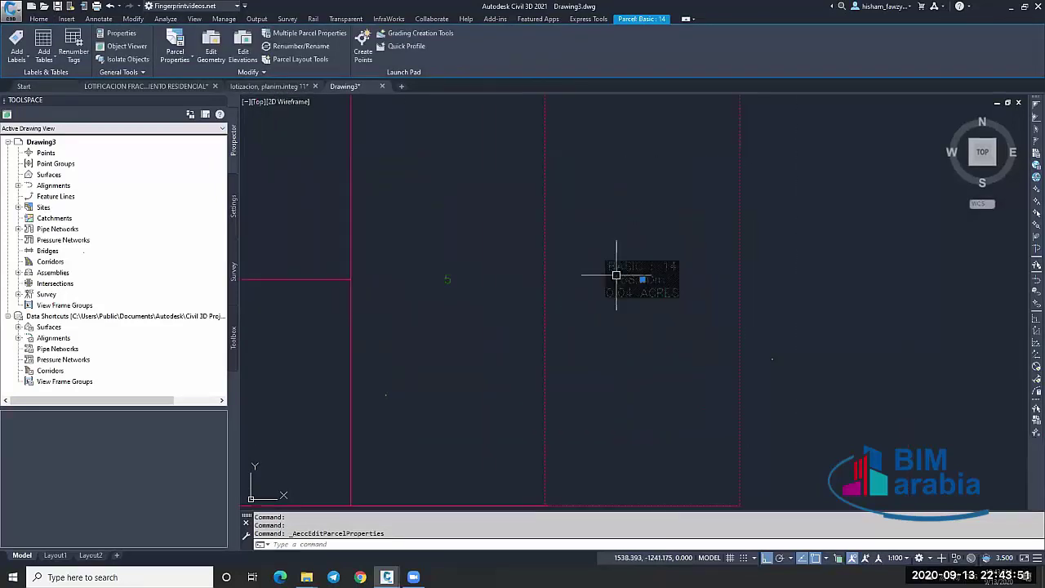
scroll(642, 279, up, 4)
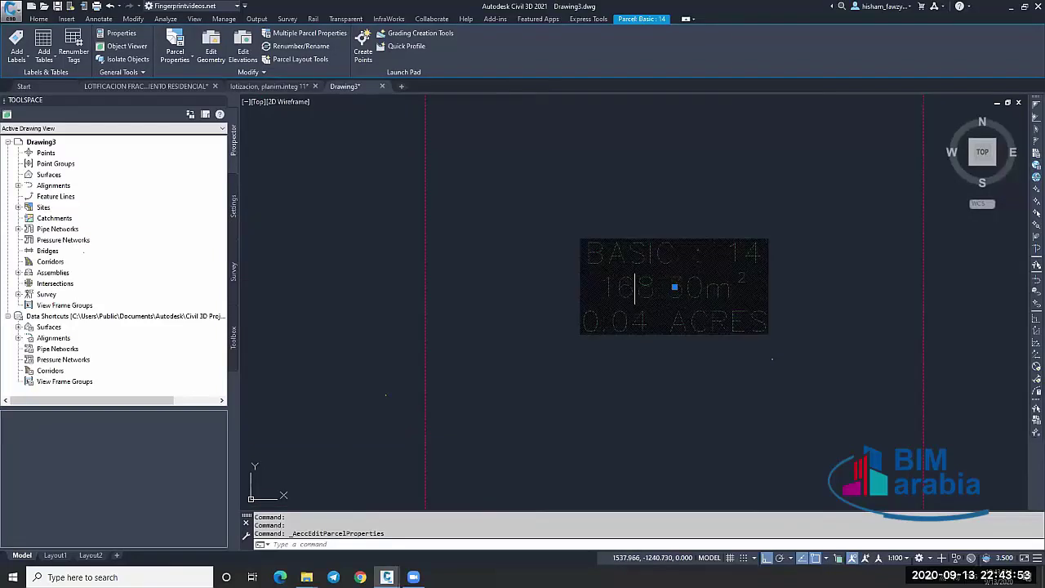
scroll(635, 288, down, 8)
scroll(686, 253, up, 2)
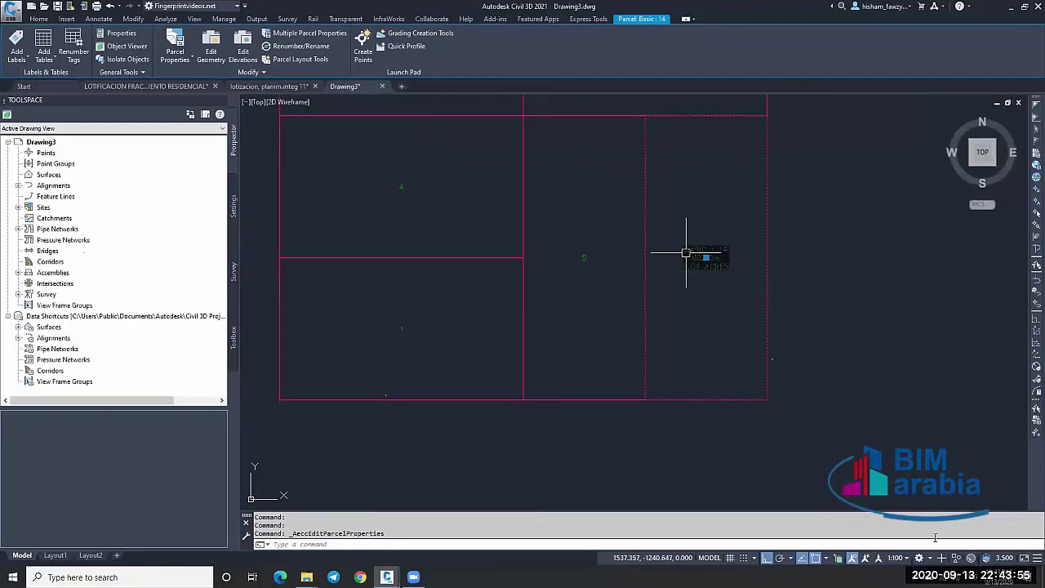
click(895, 557)
click(890, 396)
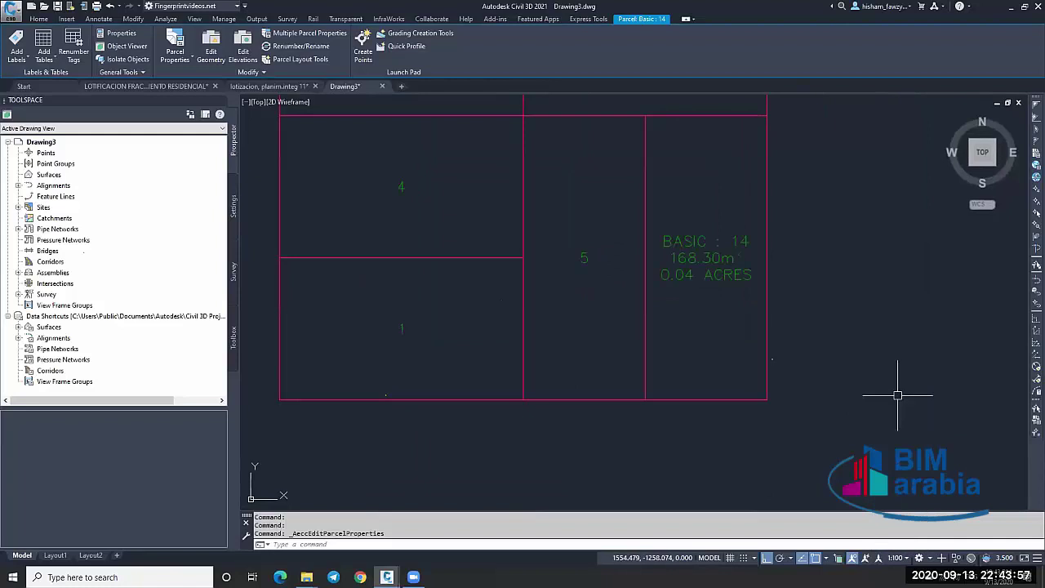
scroll(786, 303, down, 2)
scroll(775, 310, down, 4)
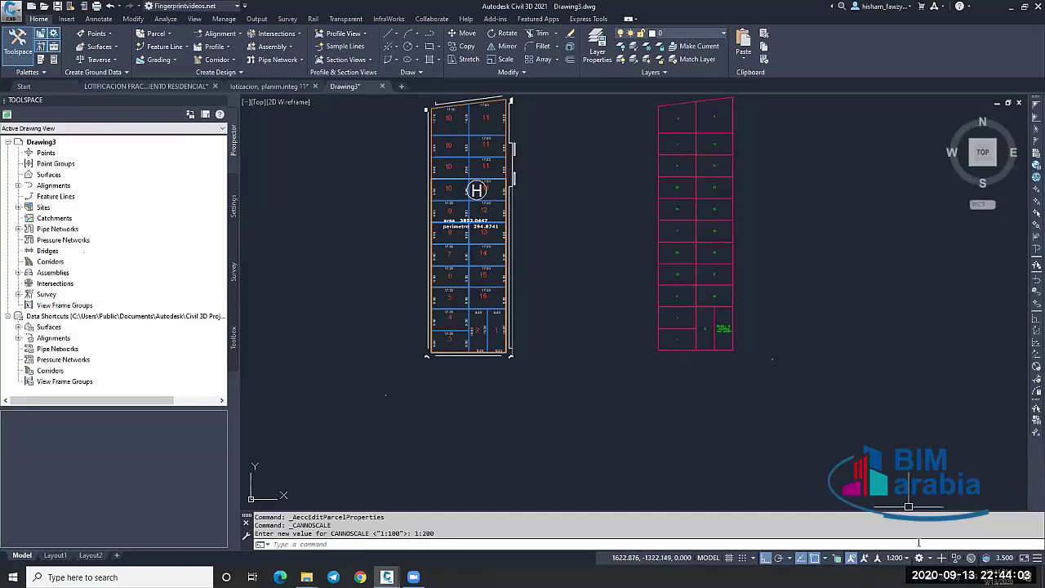
Set the drawing annotation scale to 1:500.
click(905, 558)
click(902, 422)
click(726, 321)
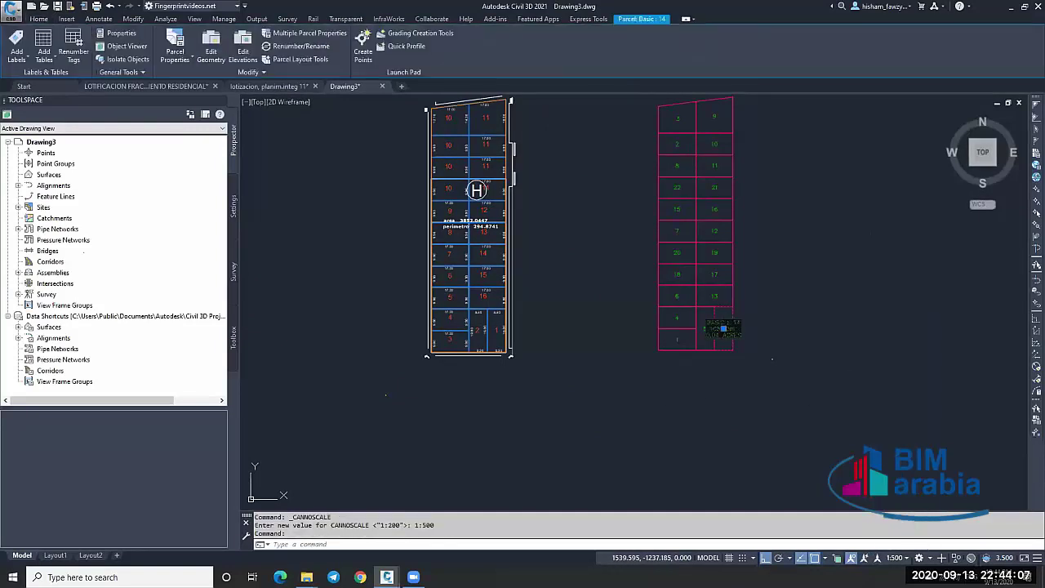
key(Escape)
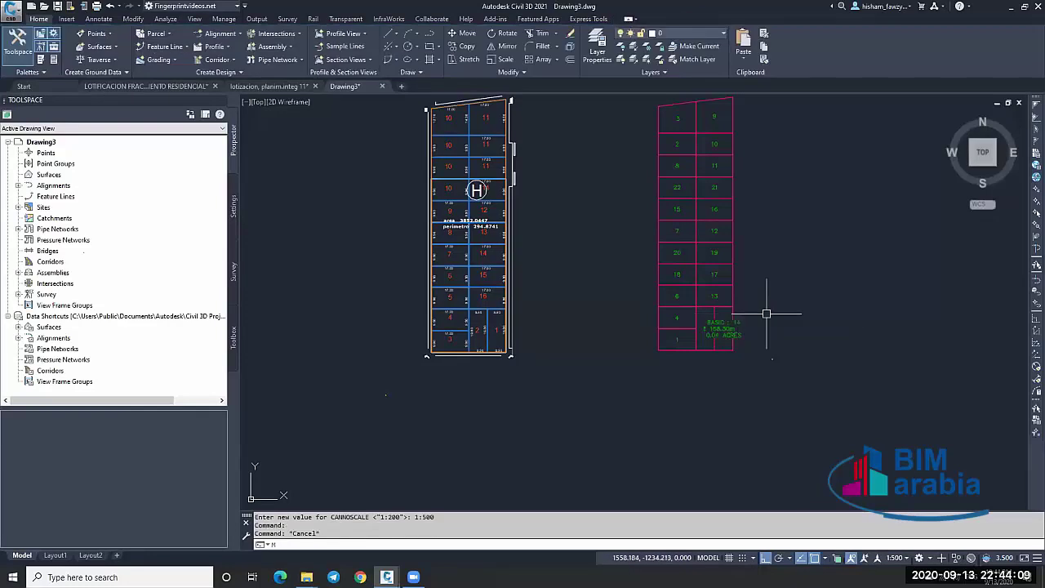
key(Escape)
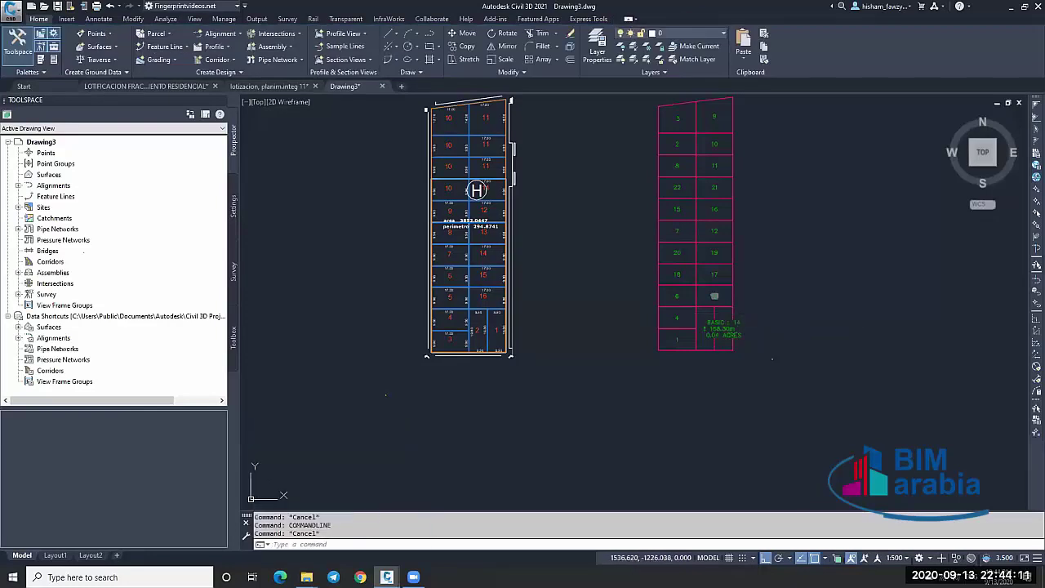
Use MATCHPROP to give parcel 14's label the plain-number style of the other lots.
text(ma)
key(Return)
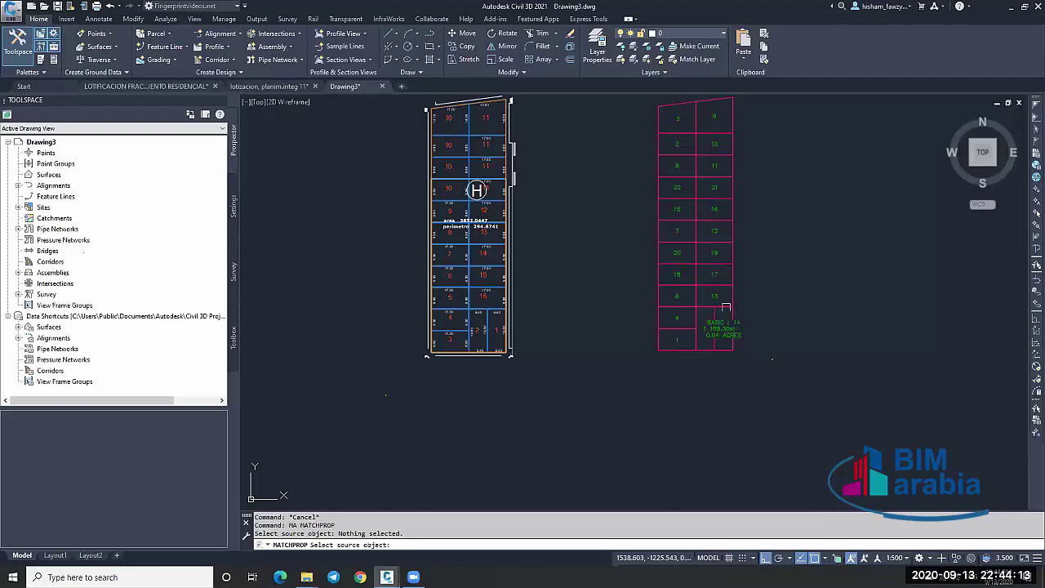
click(726, 307)
key(Escape)
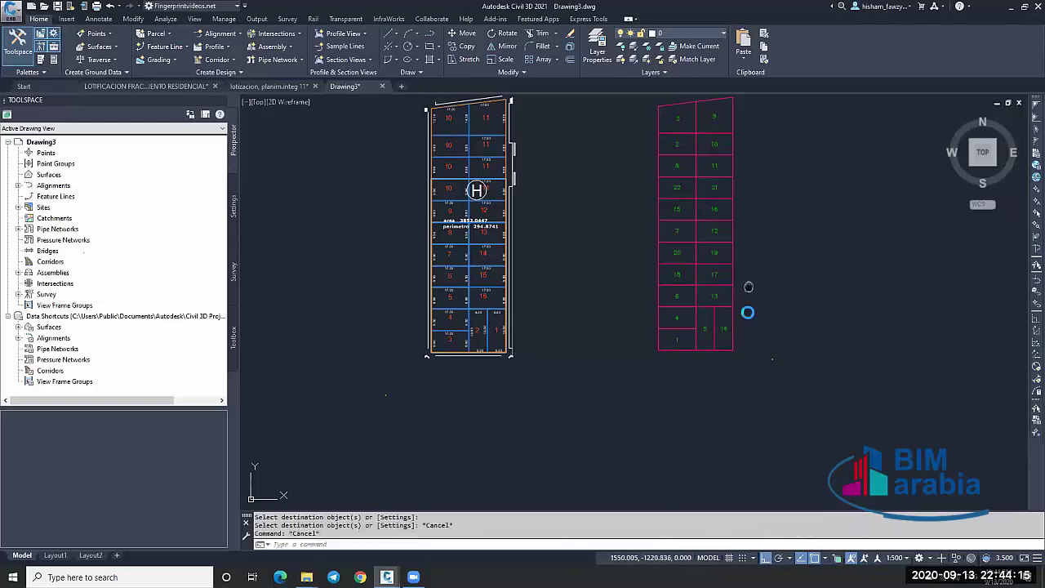
middle_drag(747, 286, 748, 319)
scroll(751, 343, up, 2)
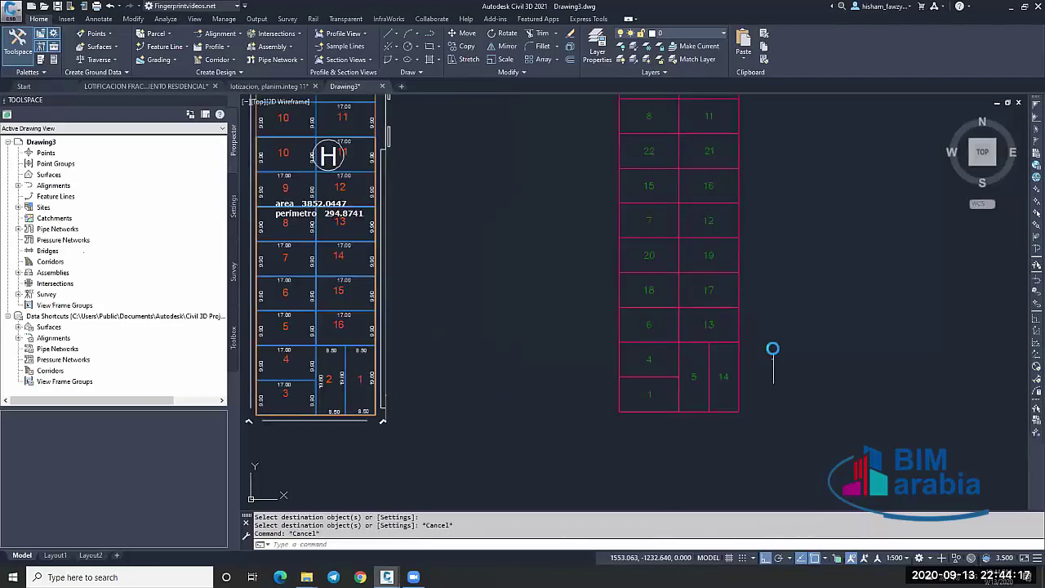
scroll(772, 349, down, 2)
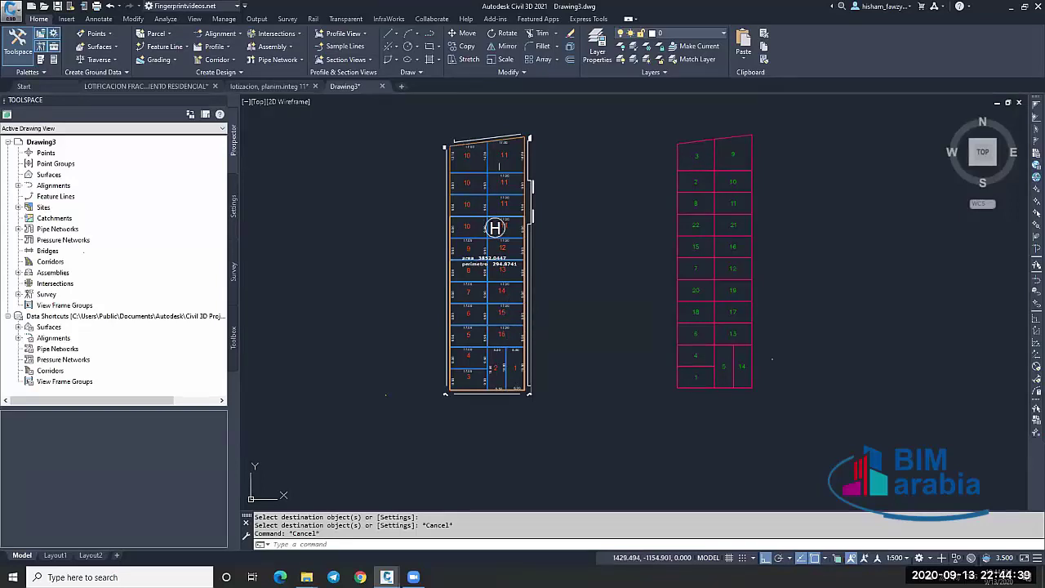
Start renumbering Site 1 parcels from parcel 14 with starting number 1, increment 1.
click(742, 366)
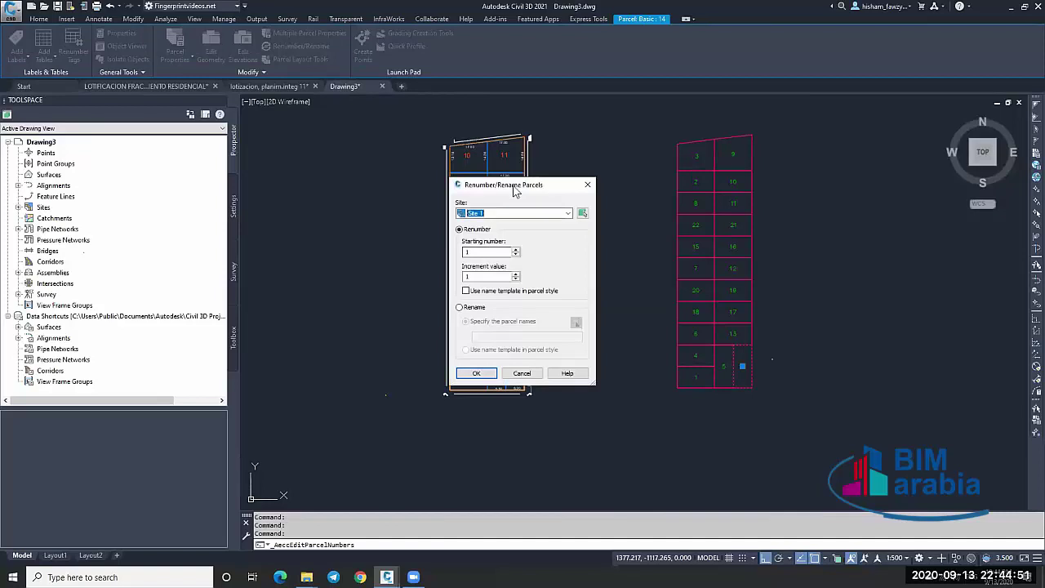
drag(514, 188, 609, 140)
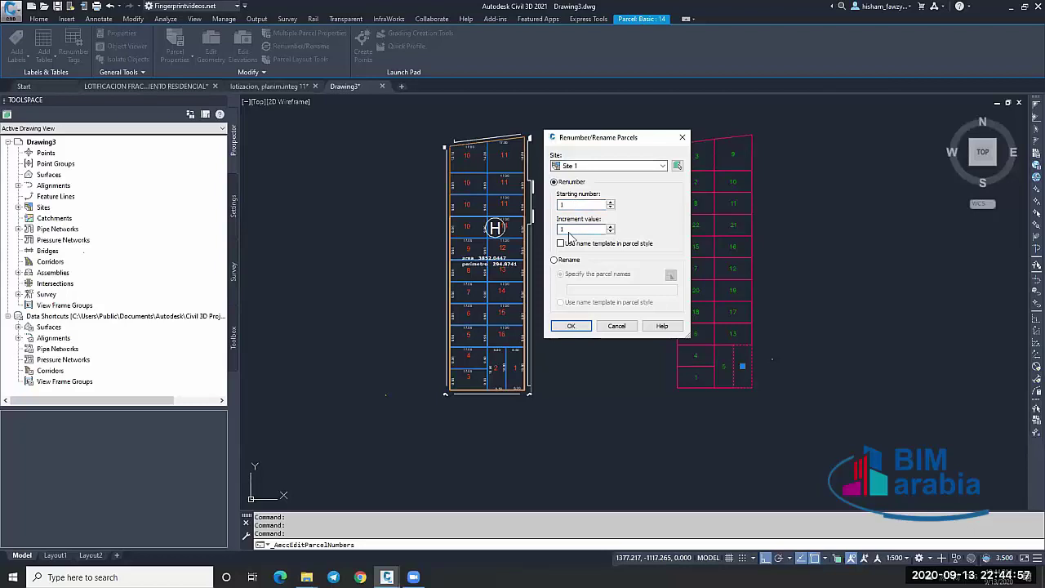
click(571, 326)
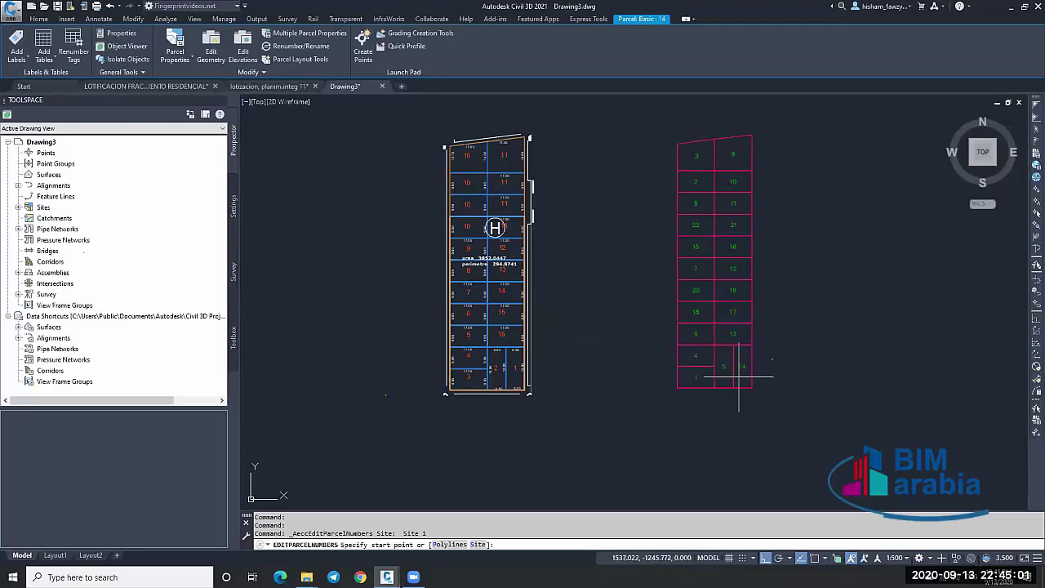
Trace a numbering path up one column and down the other to renumber the pink block.
click(741, 368)
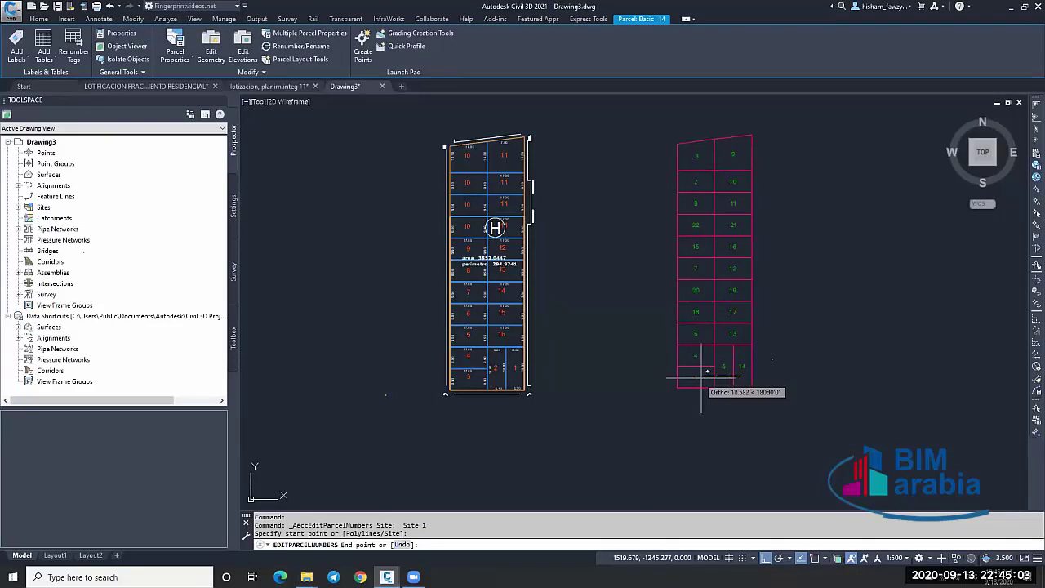
scroll(735, 375, up, 4)
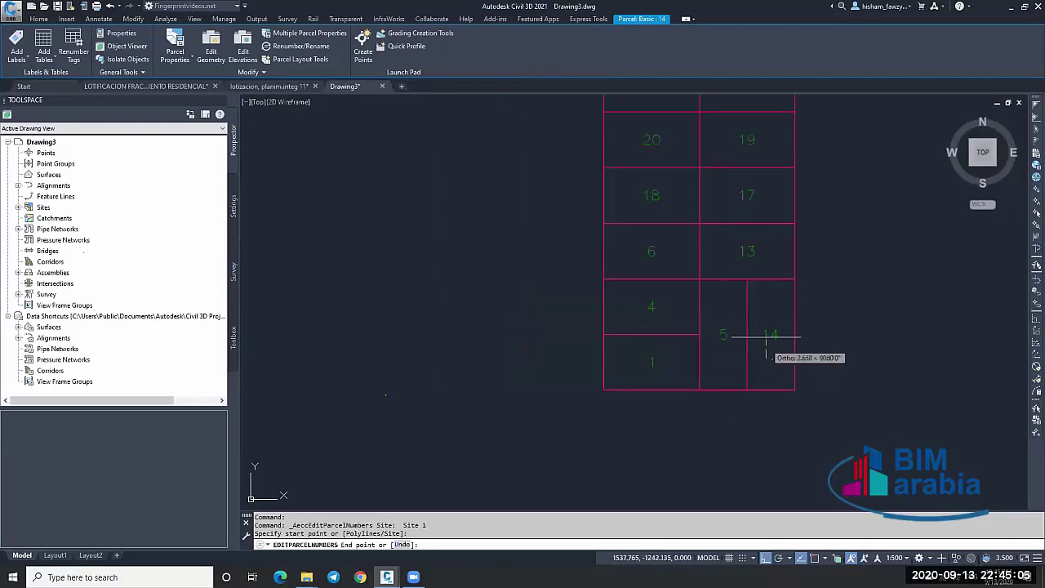
scroll(739, 353, down, 2)
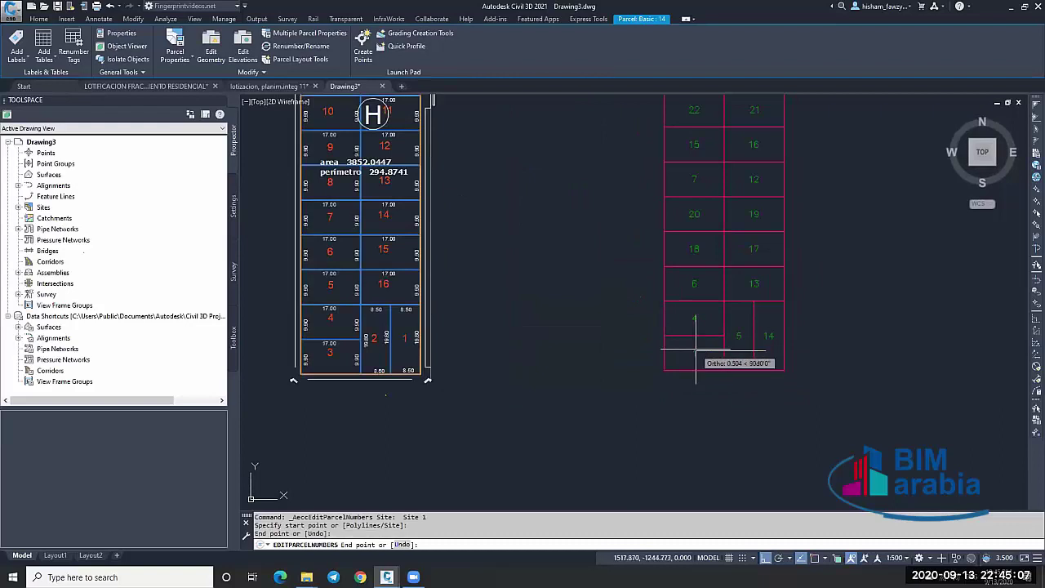
scroll(694, 352, down, 4)
scroll(694, 302, up, 3)
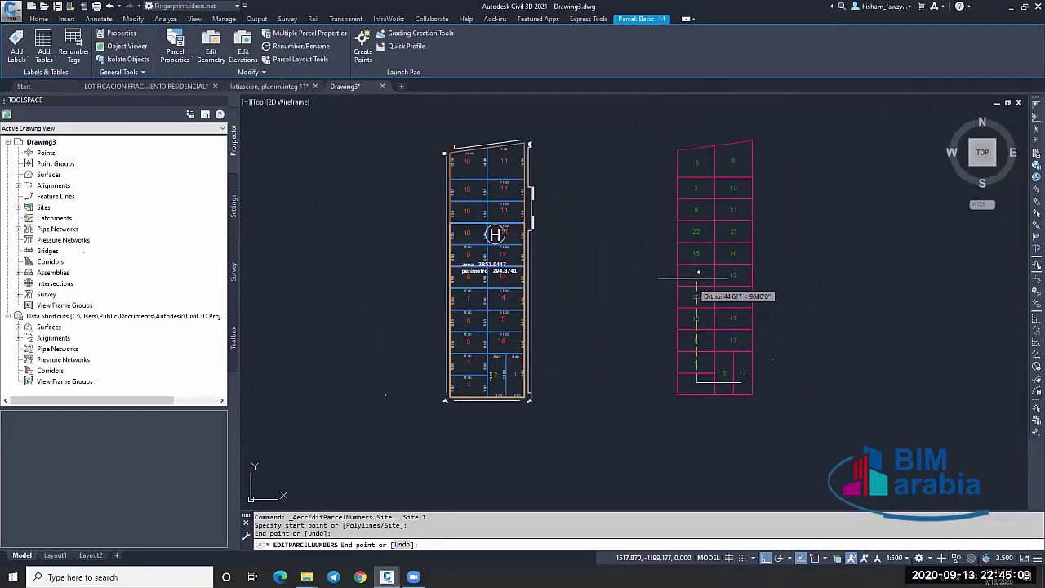
click(695, 235)
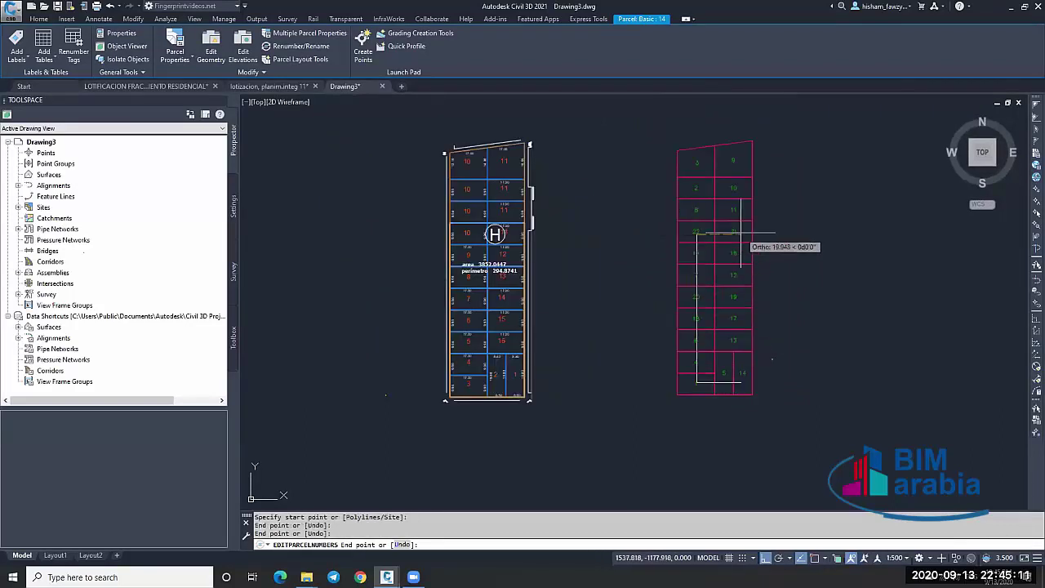
click(736, 234)
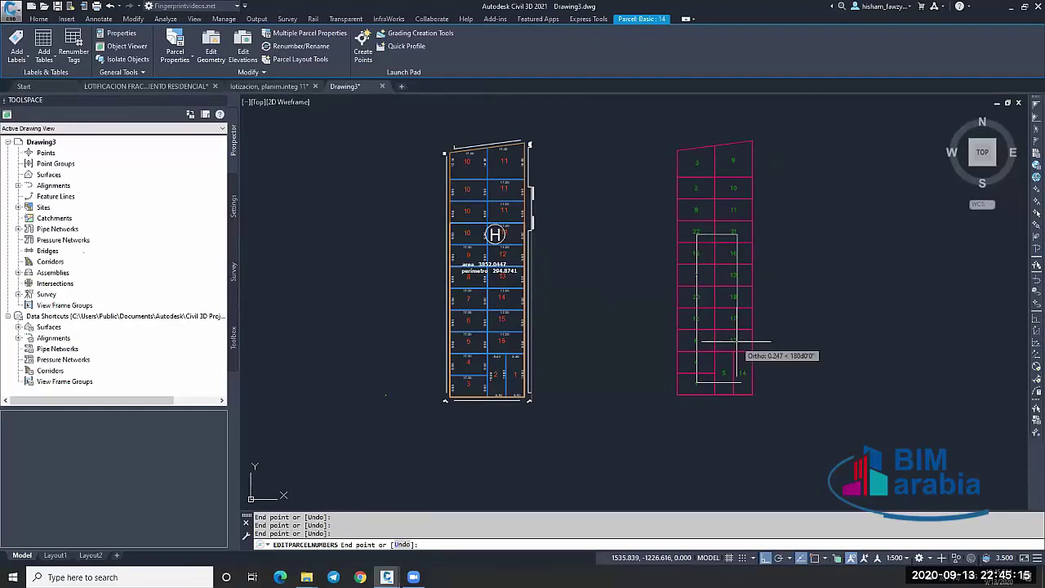
key(Return)
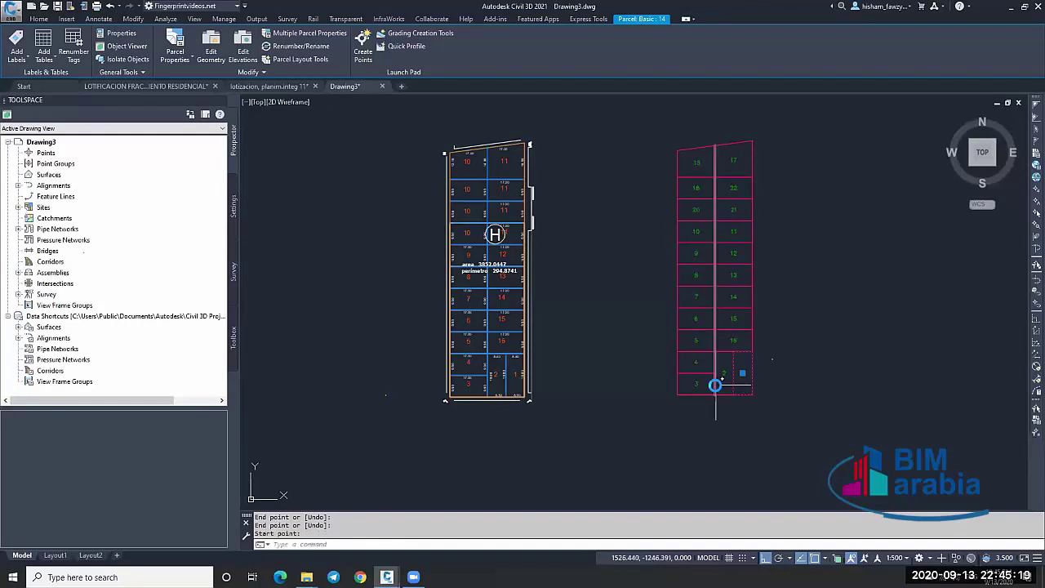
Zoom around to inspect the new parcel numbers, then reopen the Renumber/Rename settings.
scroll(715, 382, up, 2)
key(Escape)
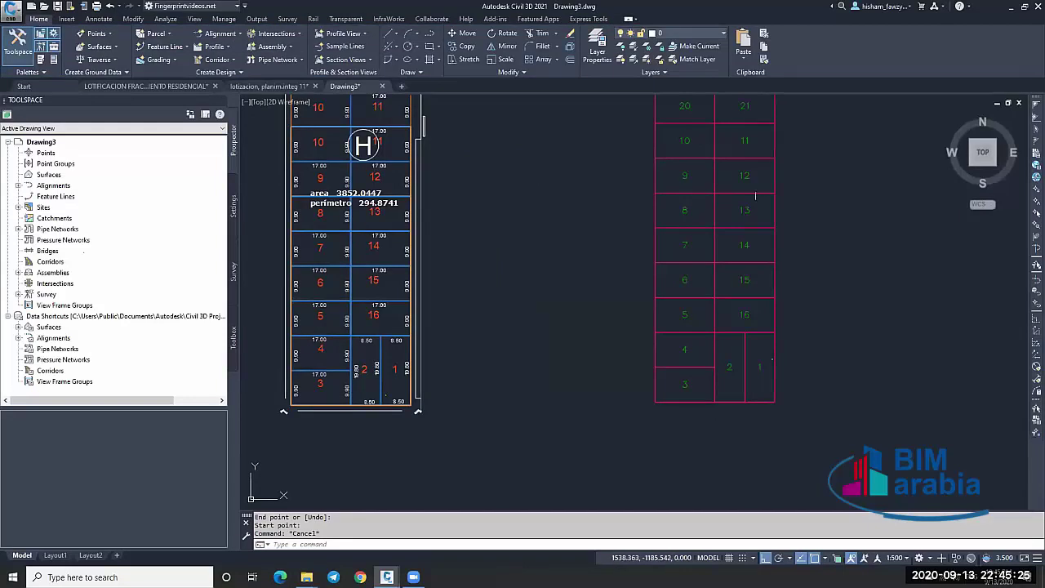
scroll(747, 306, down, 2)
scroll(737, 221, up, 2)
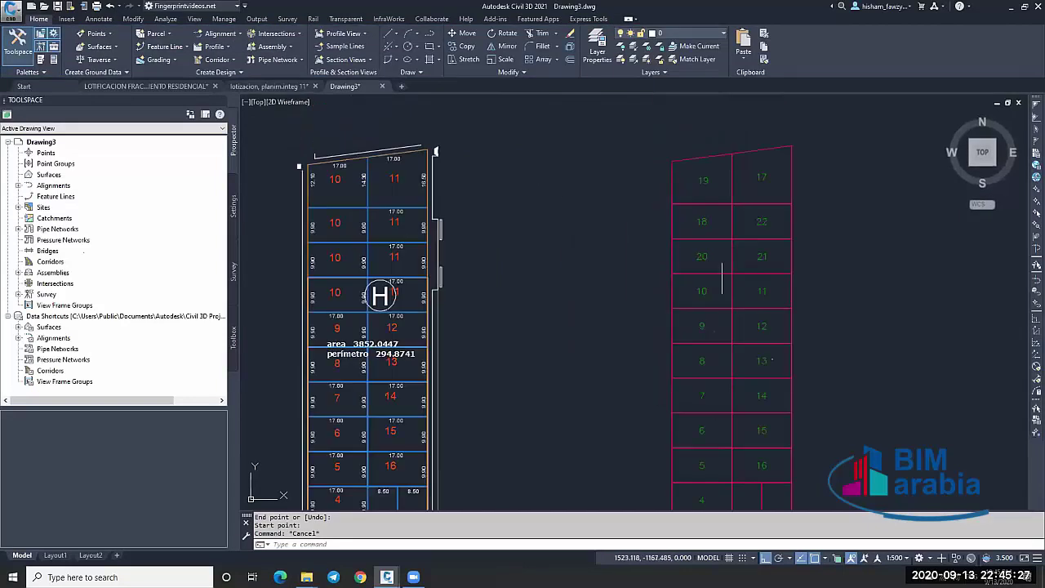
scroll(721, 203, down, 2)
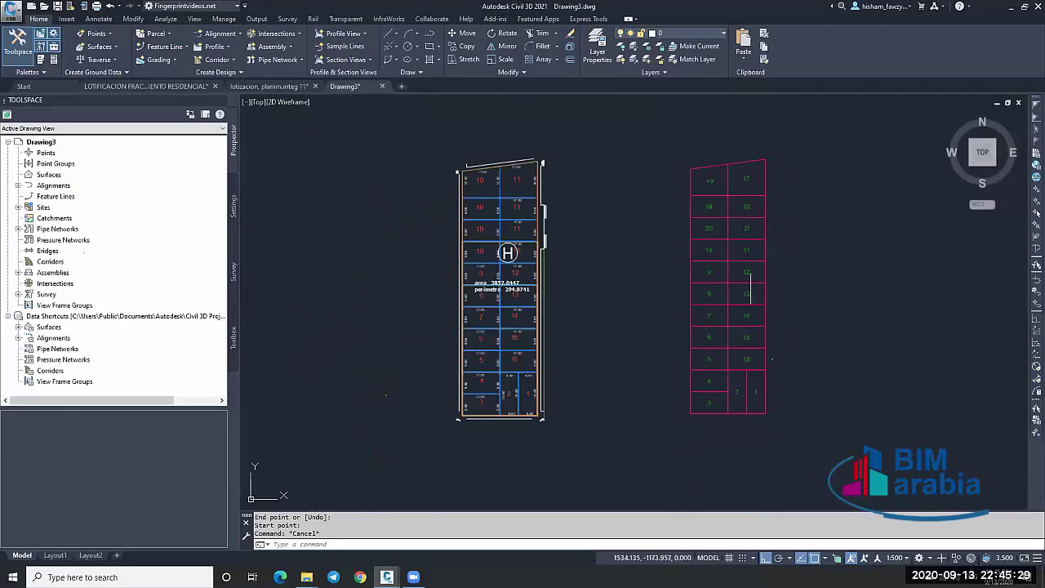
scroll(753, 334, up, 2)
scroll(751, 380, down, 1)
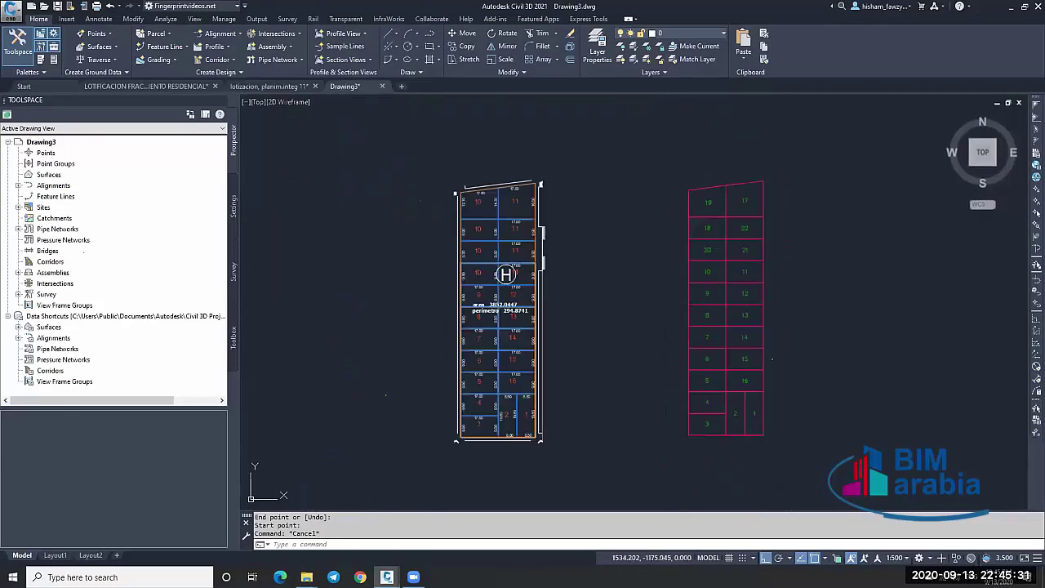
scroll(751, 177, up, 3)
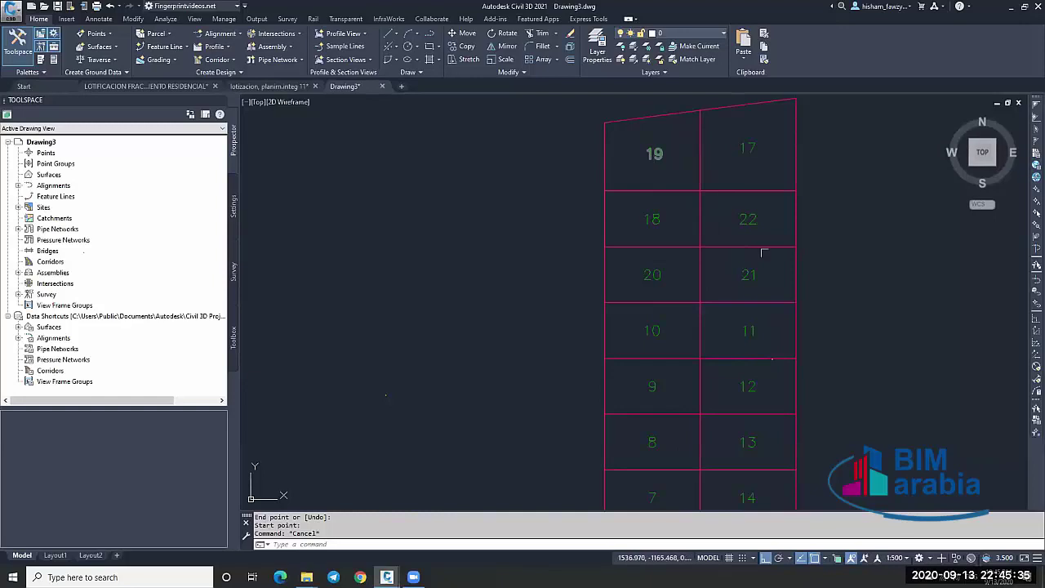
scroll(717, 172, down, 2)
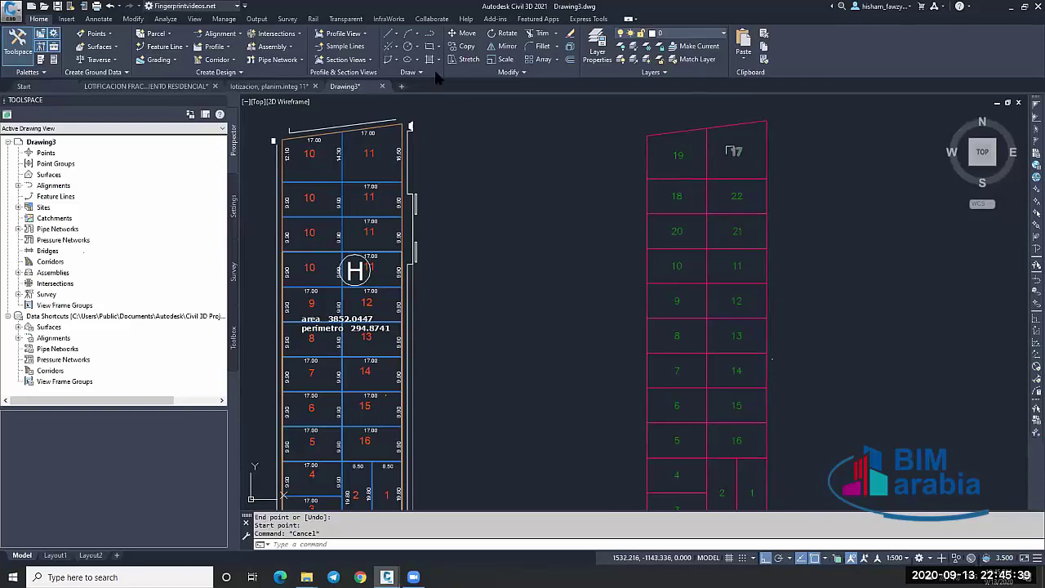
click(300, 46)
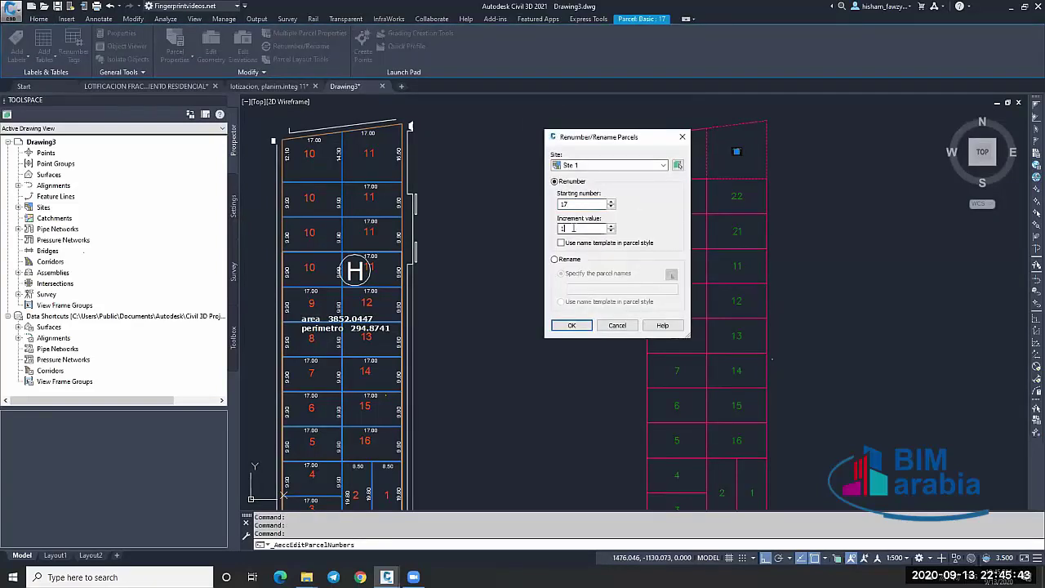
Renumber the pink block's top parcels 17–22 along a path through them.
click(572, 324)
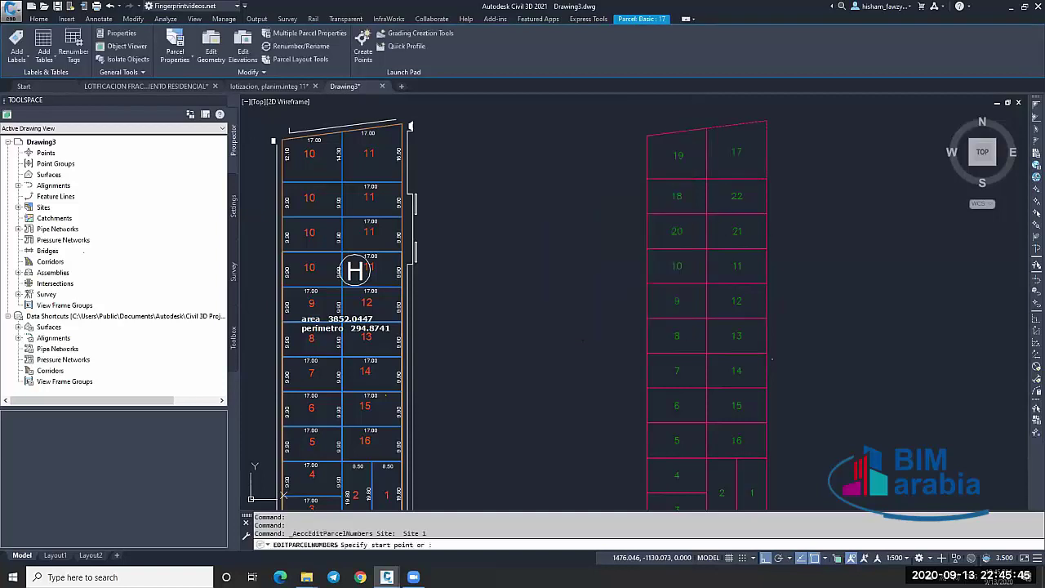
click(737, 233)
click(671, 233)
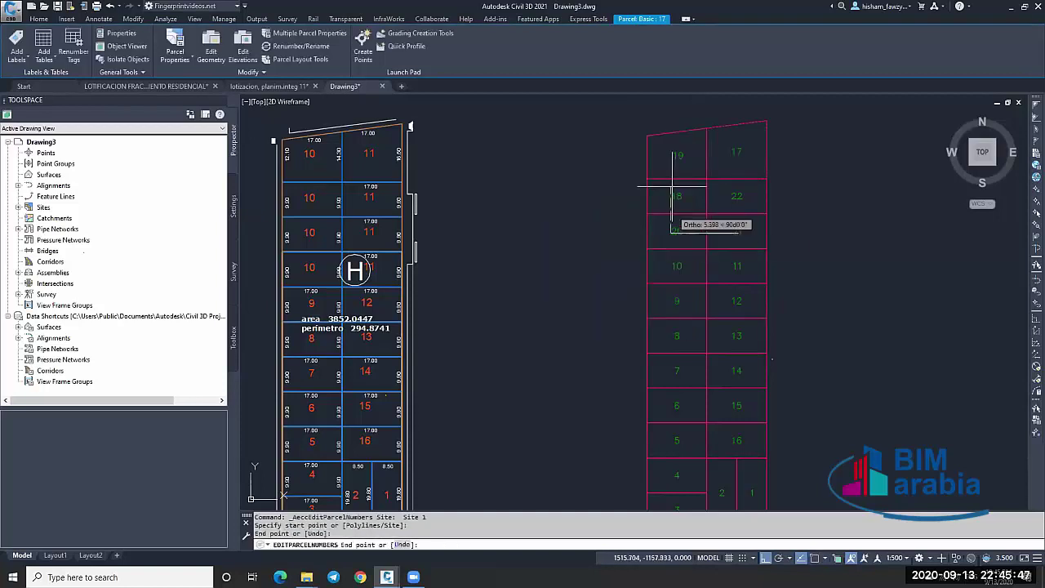
click(671, 162)
click(735, 162)
key(Return)
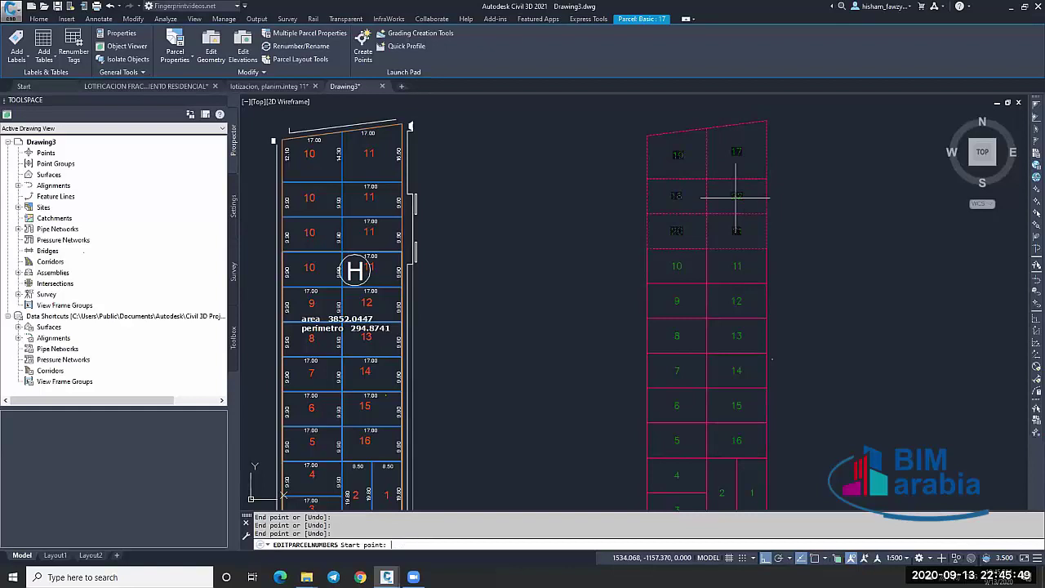
key(Escape)
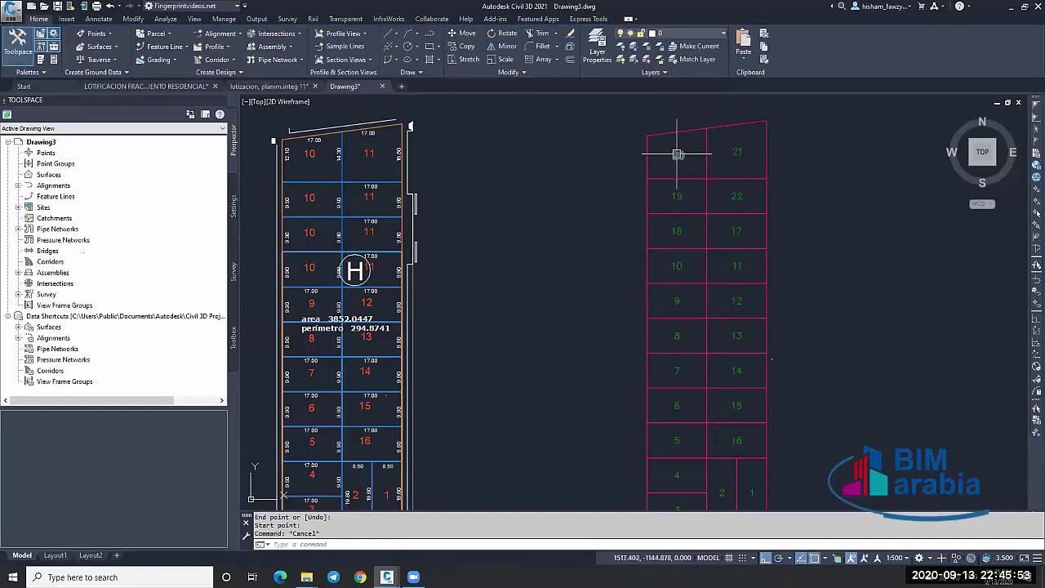
Reframe the view on both lot blocks and select parcel 2 of the pink block.
scroll(737, 196, down, 5)
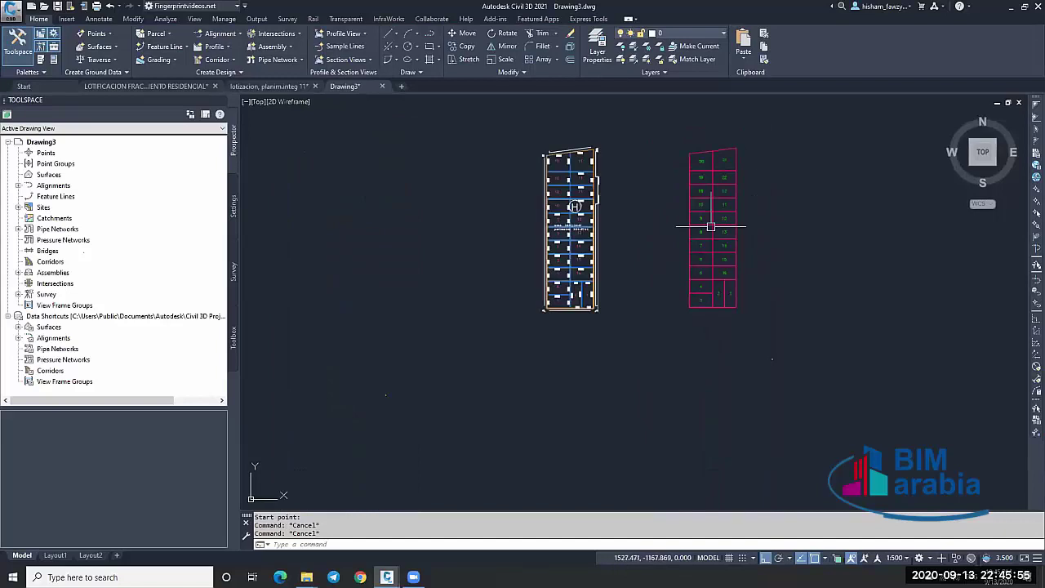
scroll(707, 226, up, 5)
scroll(723, 256, down, 3)
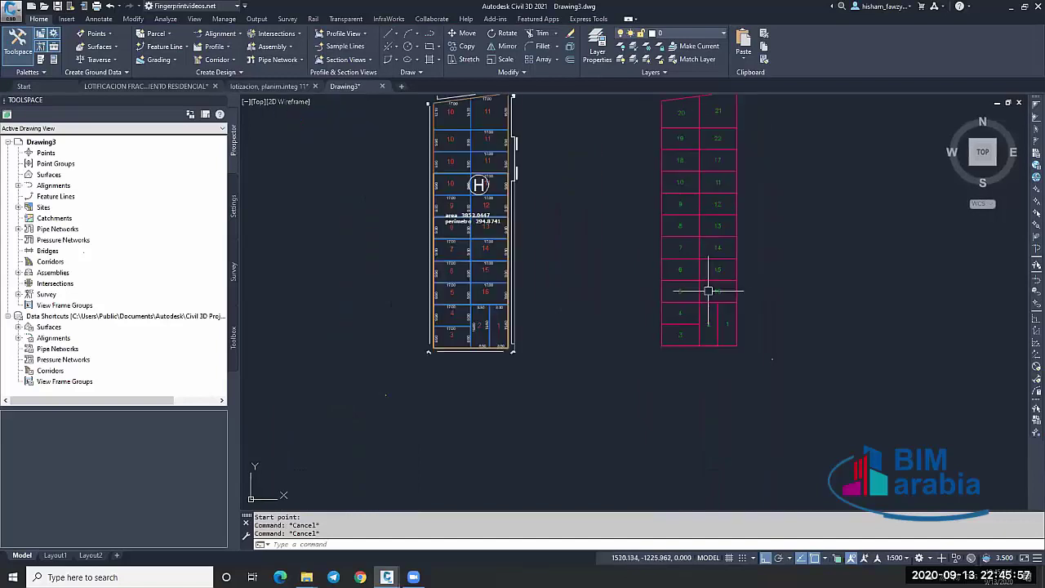
middle_drag(720, 256, 720, 299)
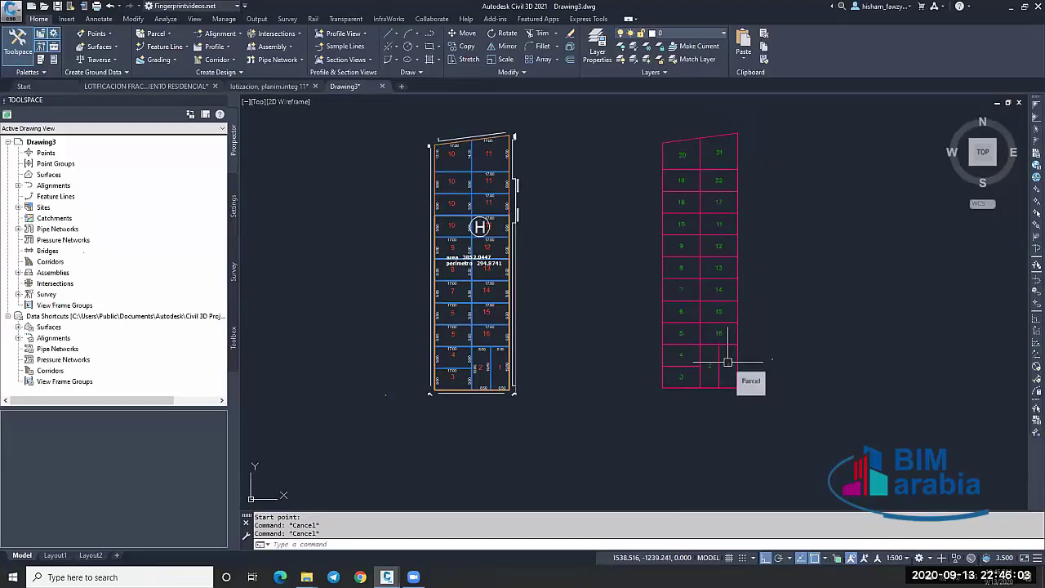
click(729, 364)
Set parcel renumbering to start at 50 with increment 1, retrying after a misplaced start point.
click(310, 47)
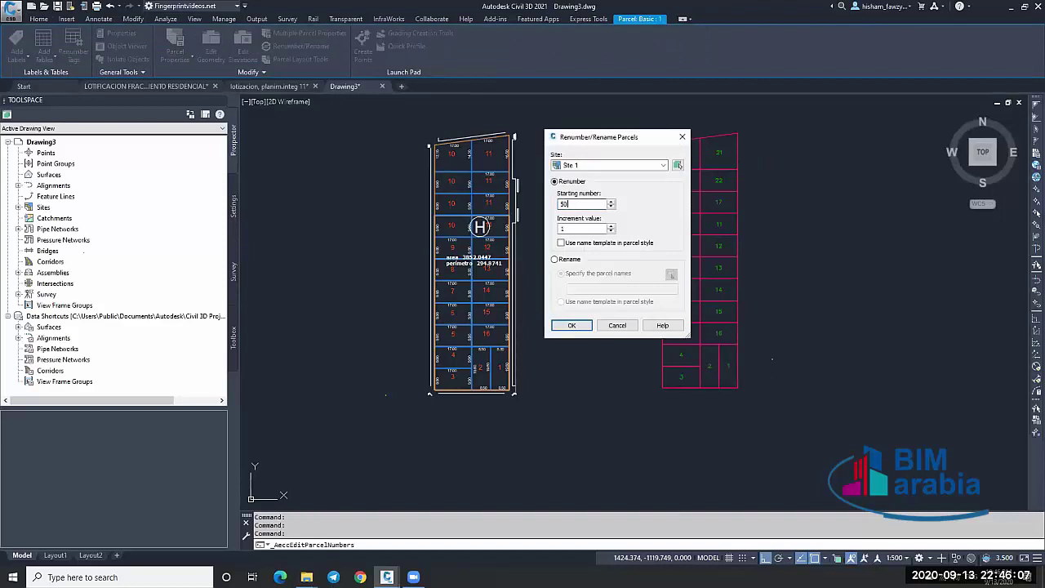
click(571, 327)
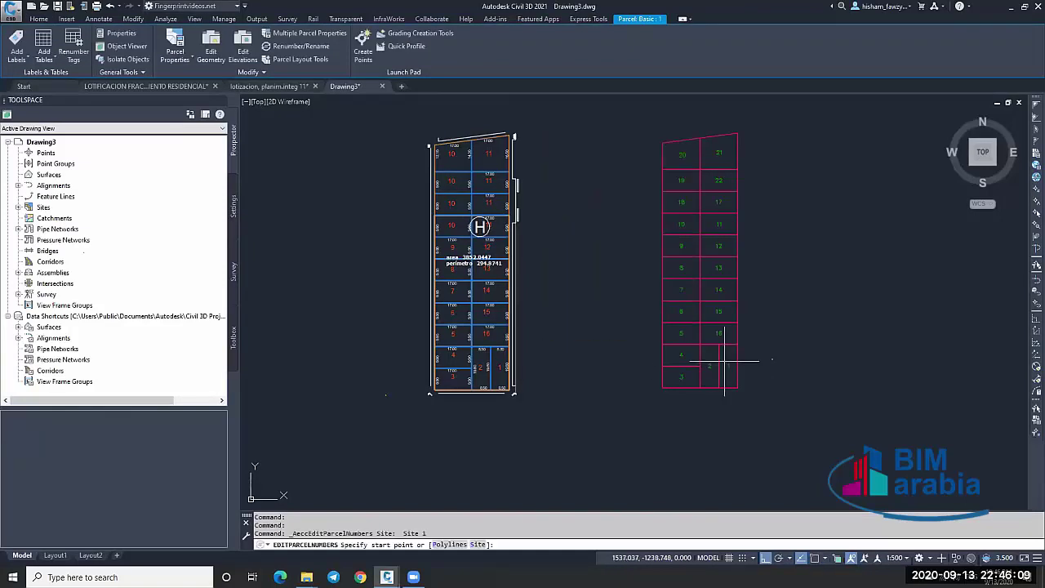
click(726, 360)
key(Escape)
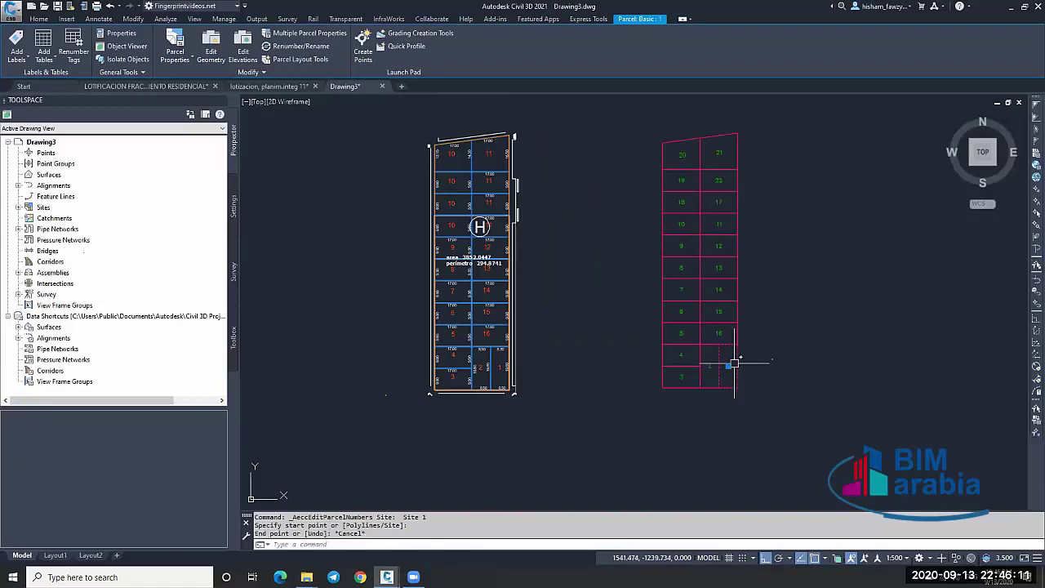
key(Return)
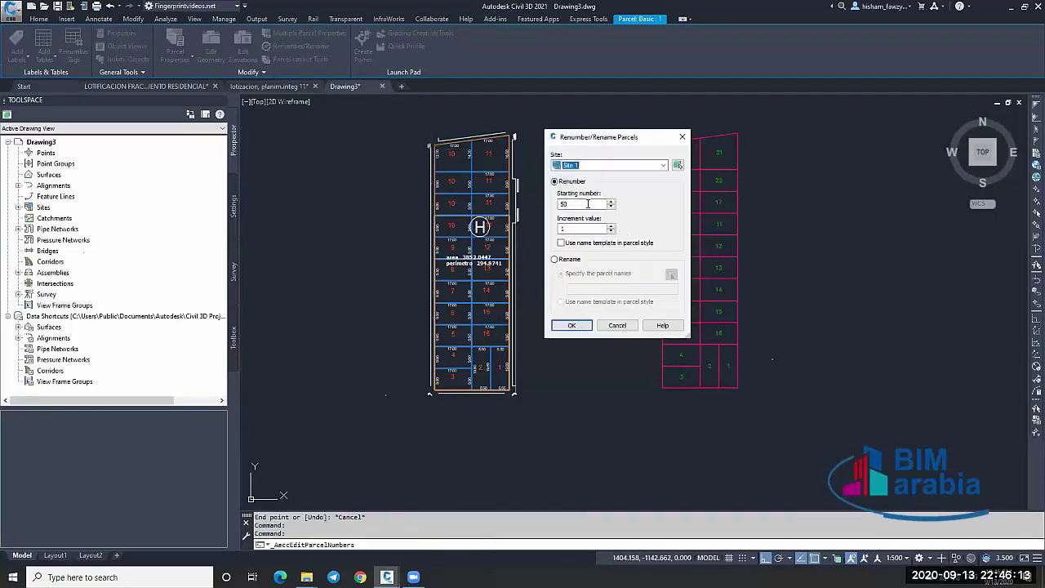
click(579, 327)
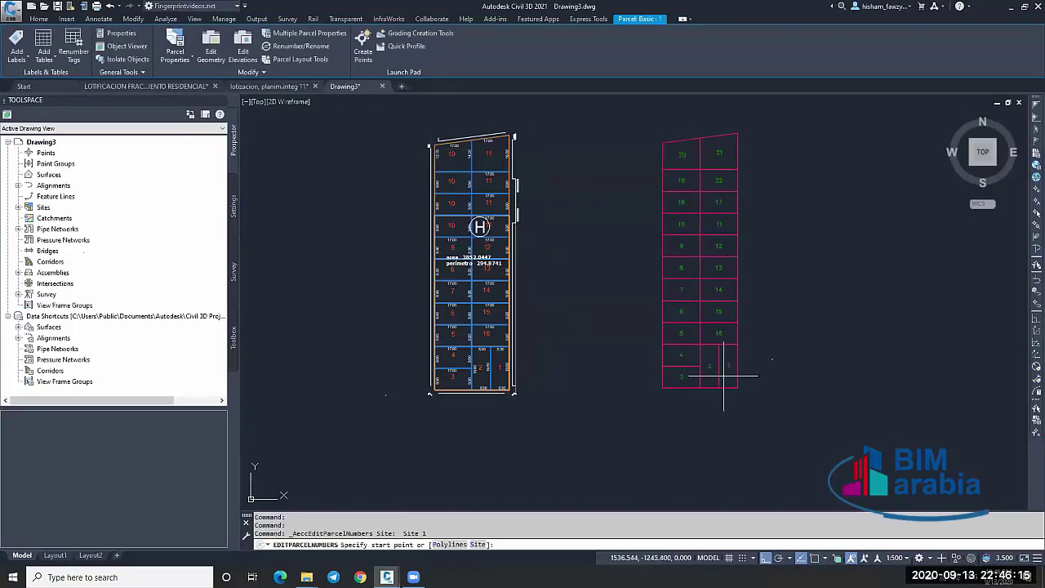
Trace from the bottom-right parcel up the left column and across, numbering parcels 50–71.
click(689, 374)
click(689, 154)
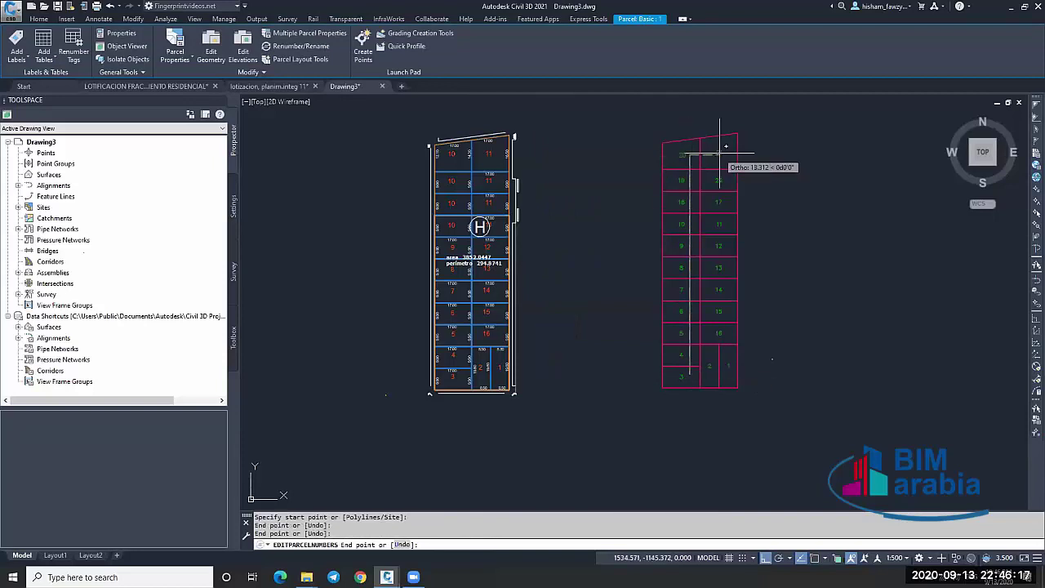
click(719, 153)
key(Return)
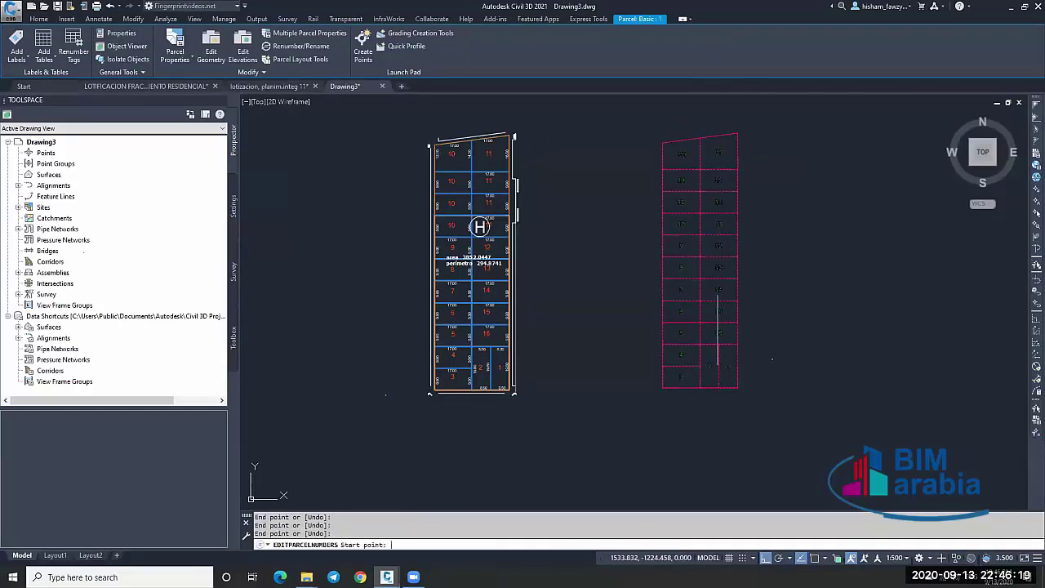
key(Escape)
key(Escape)
scroll(688, 372, up, 5)
scroll(688, 371, down, 5)
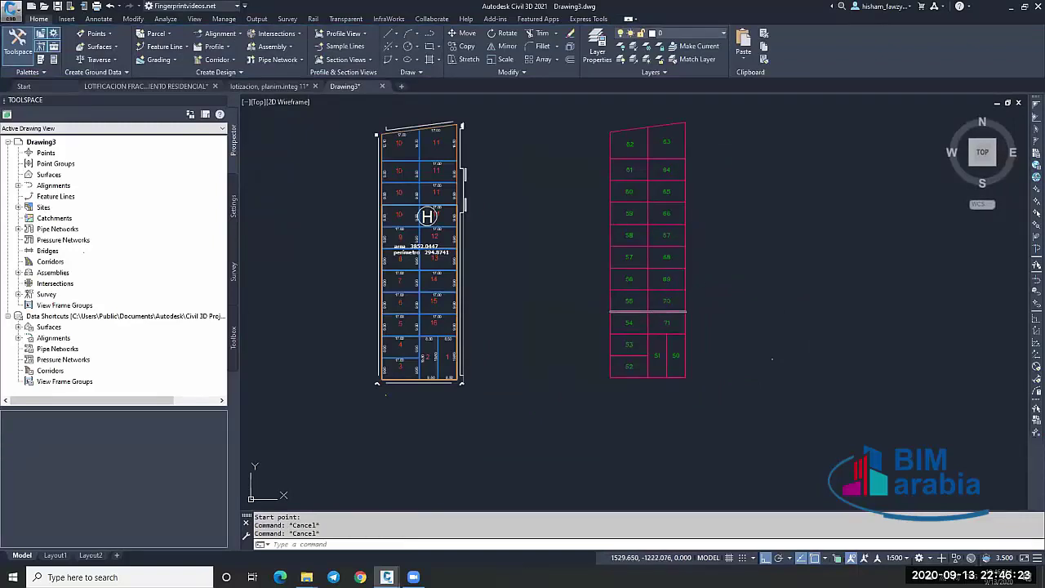
scroll(676, 331, up, 4)
scroll(699, 333, down, 4)
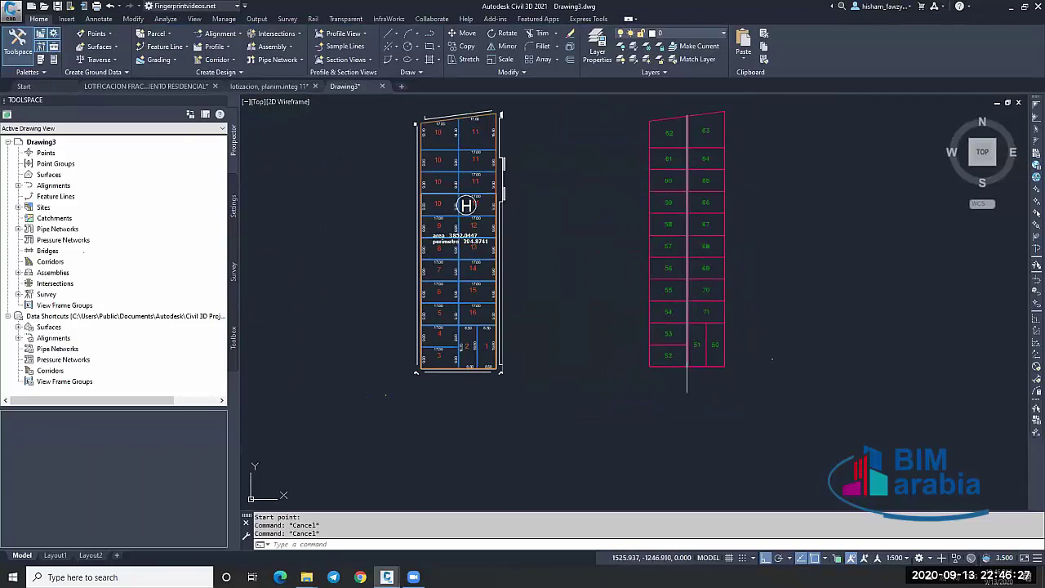
scroll(685, 358, up, 4)
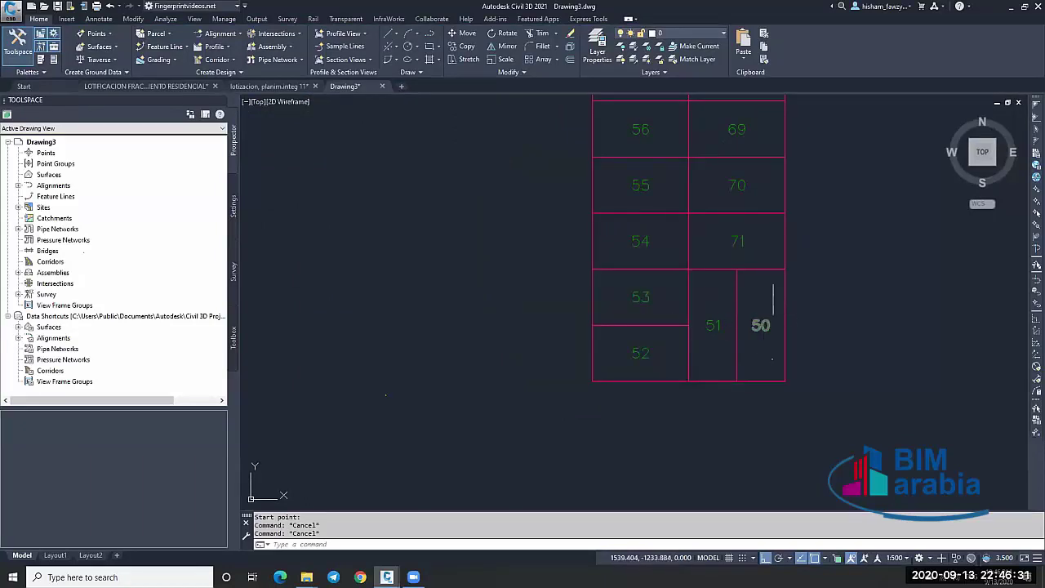
scroll(739, 295, down, 4)
scroll(515, 302, up, 6)
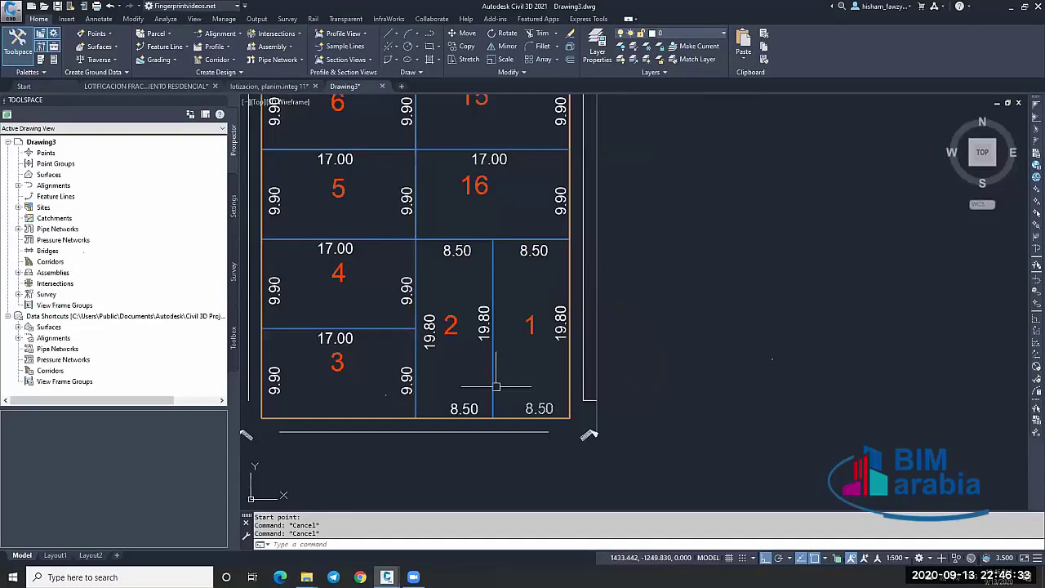
scroll(490, 326, down, 6)
scroll(734, 313, up, 5)
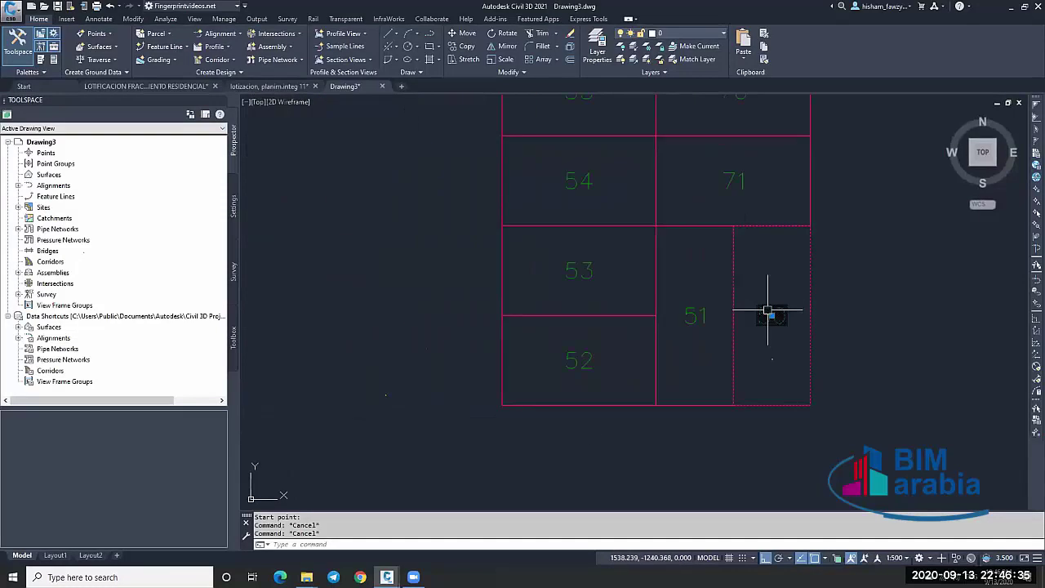
click(770, 310)
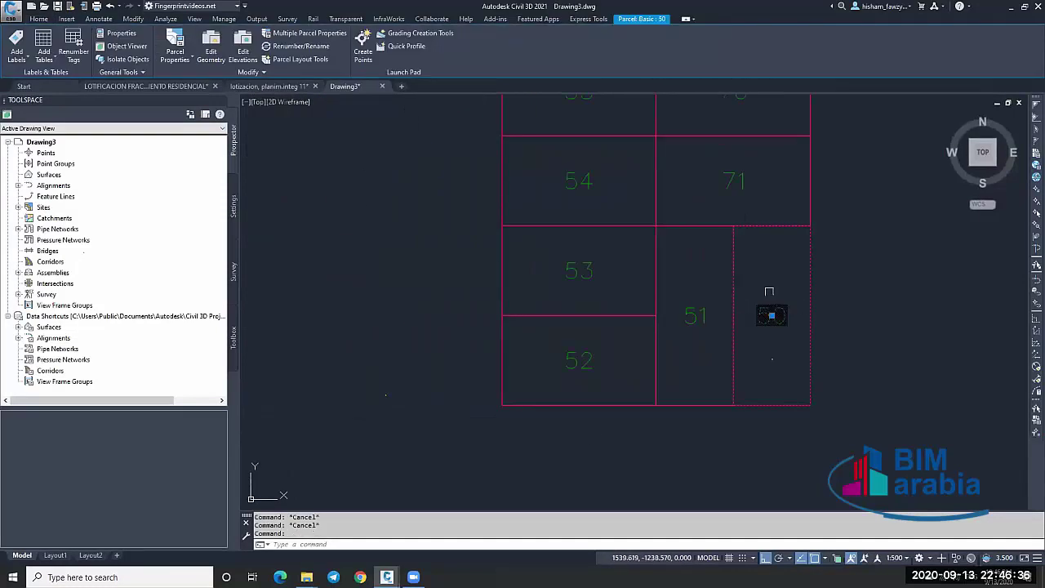
click(186, 59)
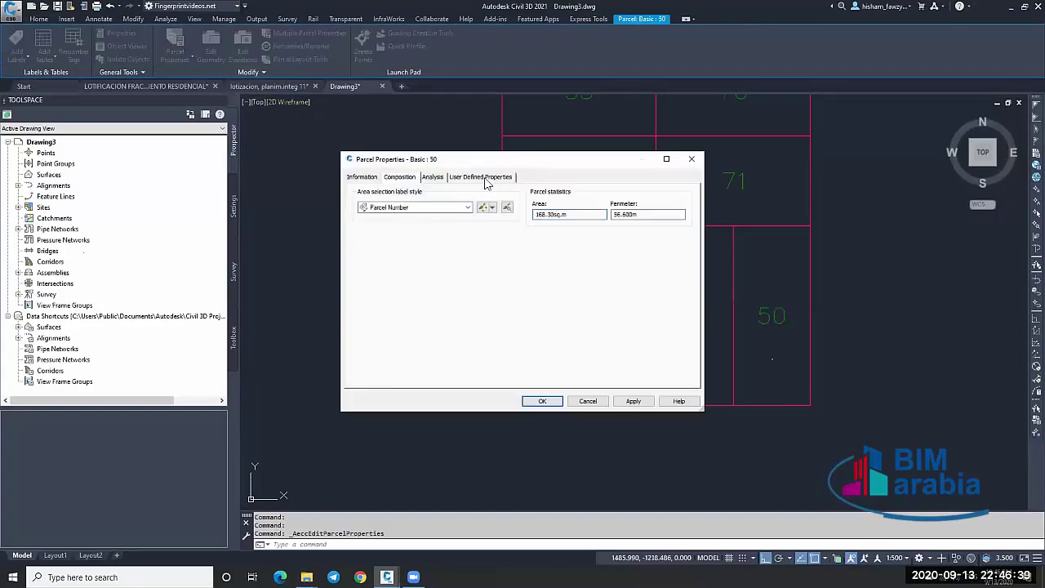
click(485, 178)
click(432, 177)
click(390, 178)
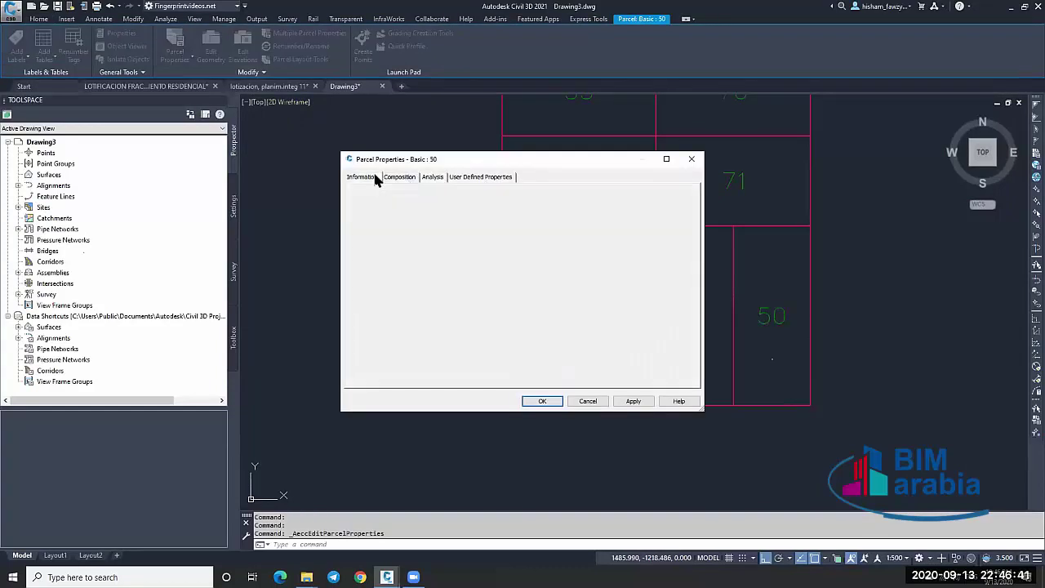
click(692, 158)
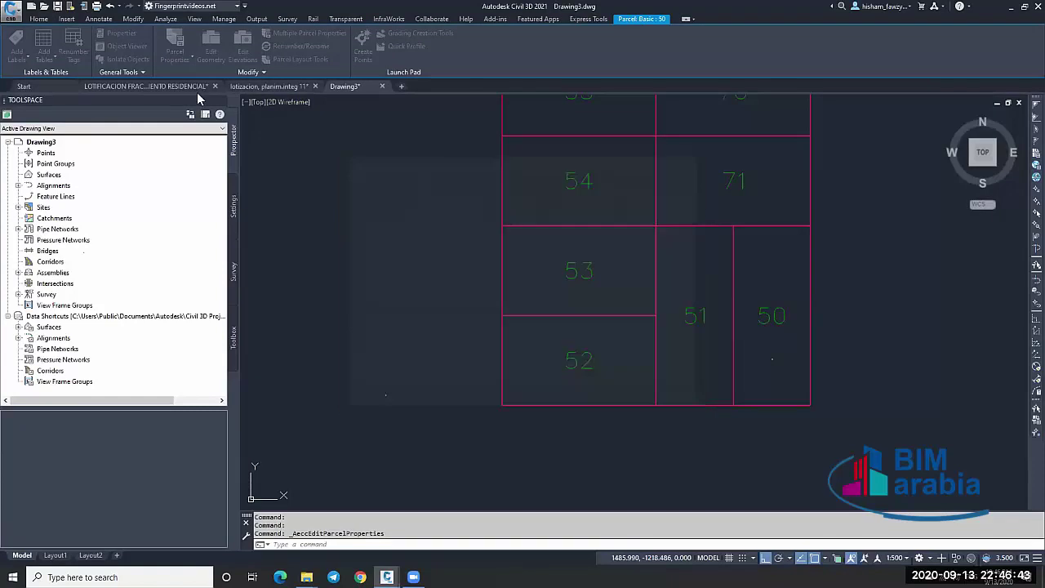
click(14, 39)
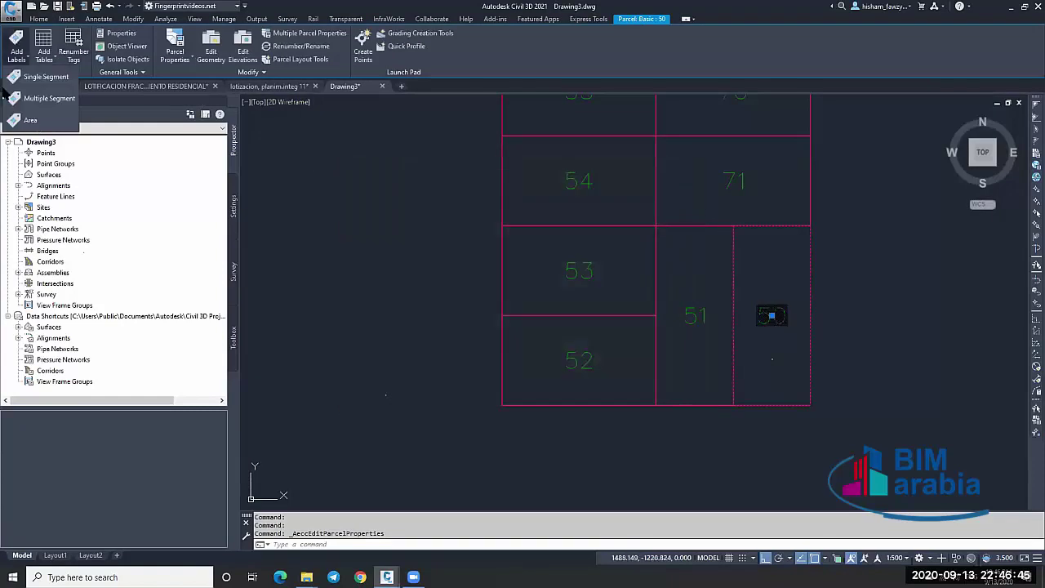
click(22, 51)
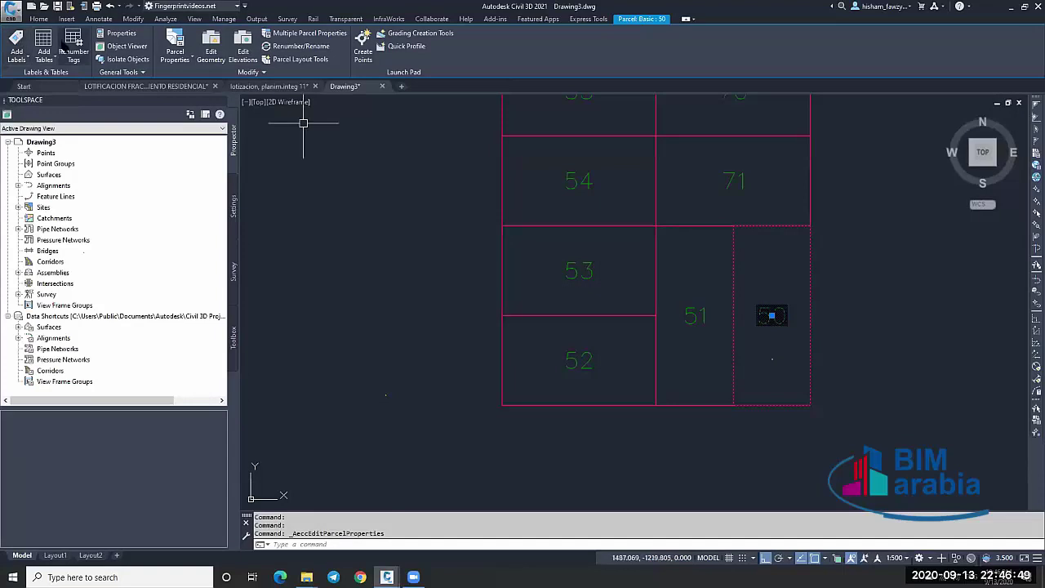
In Add Labels, set the feature to Parcel with the Distance line label style.
click(99, 18)
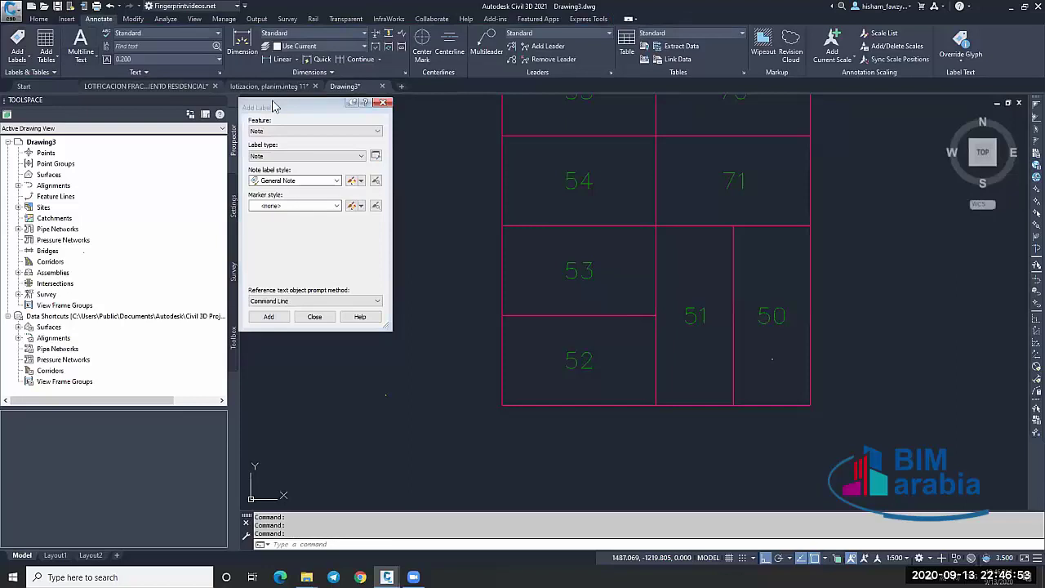
drag(273, 105, 454, 79)
click(466, 104)
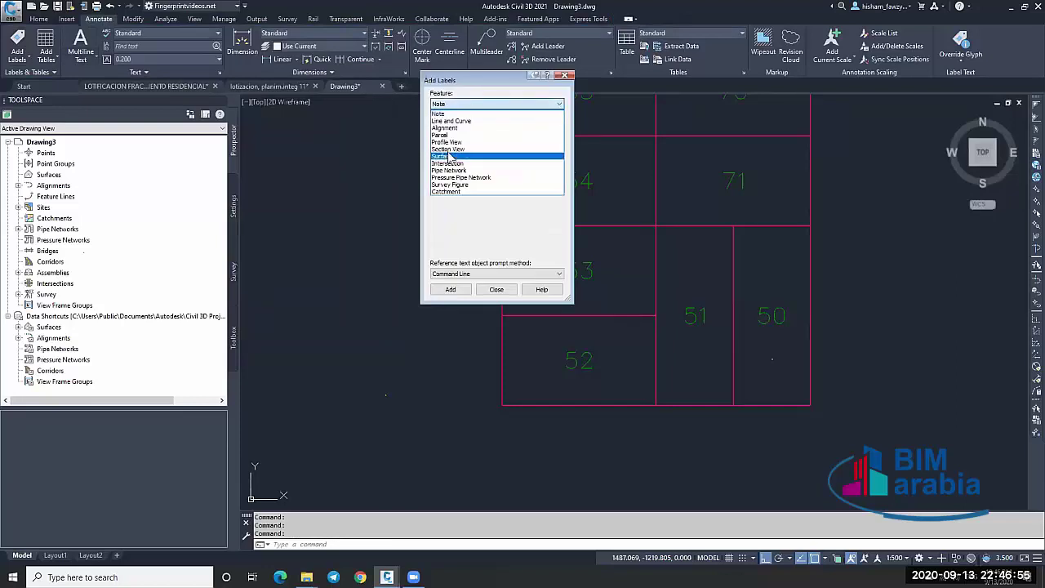
click(442, 134)
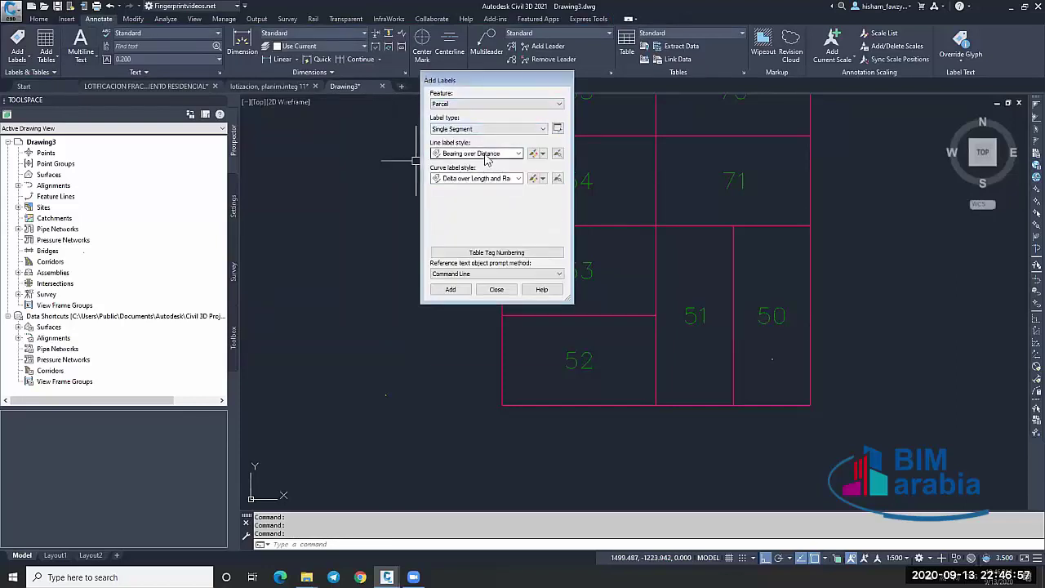
click(473, 154)
click(467, 160)
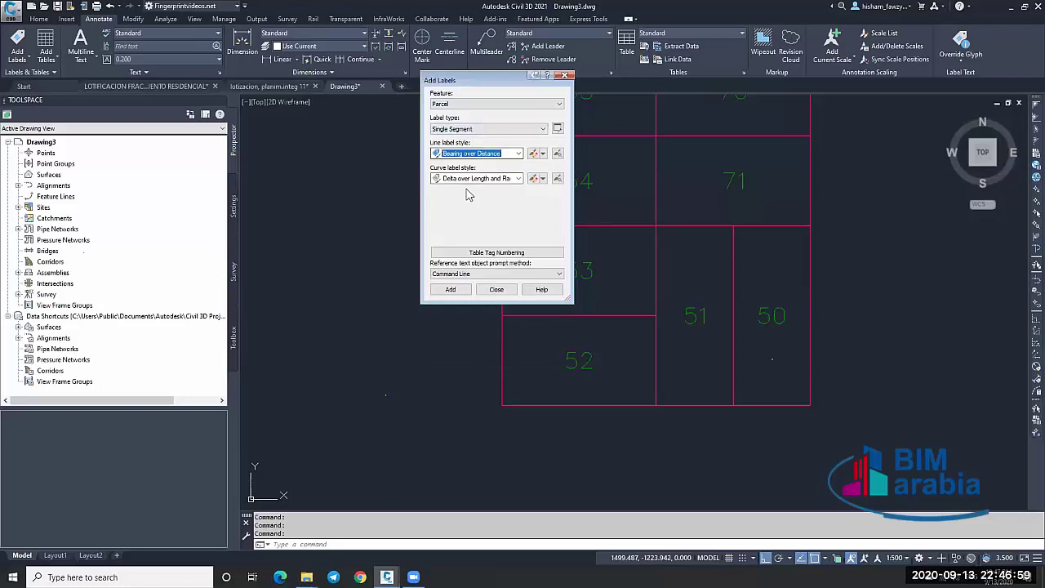
click(489, 154)
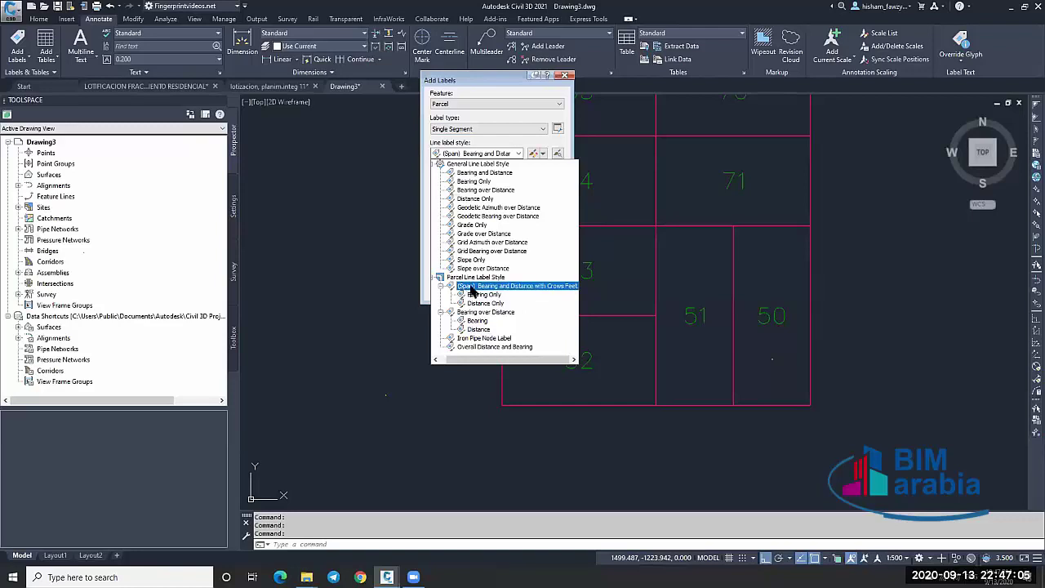
click(479, 329)
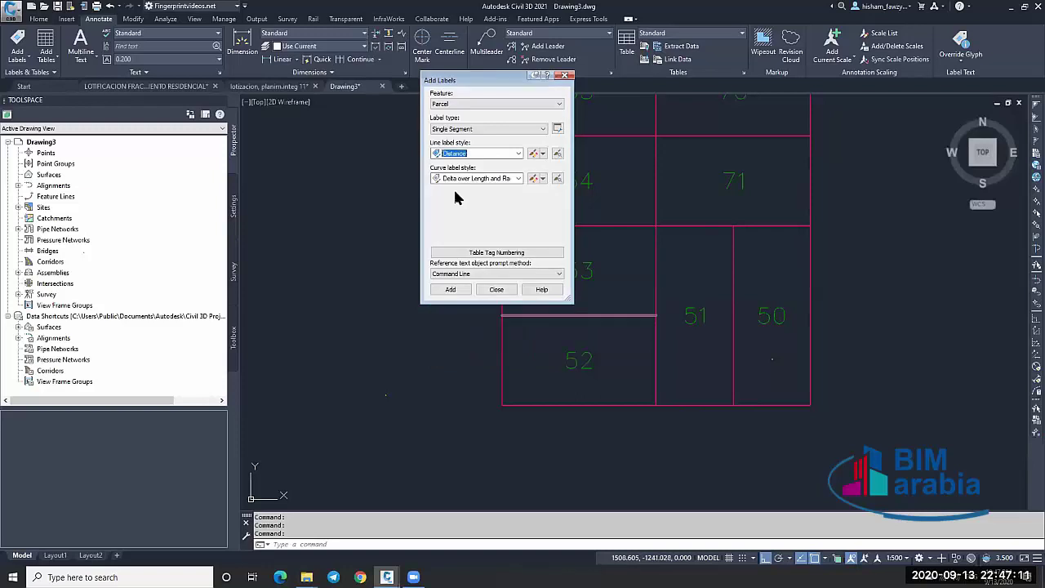
Switch to Multiple Segment labels and label parcel 50 clockwise with its 8.50m and 19.80m distances.
click(457, 129)
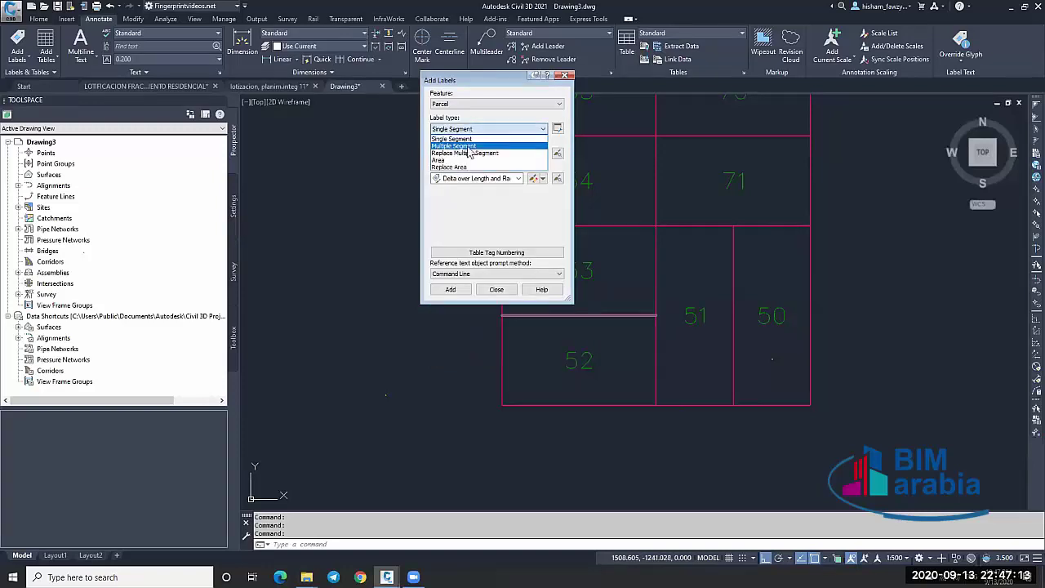
click(472, 148)
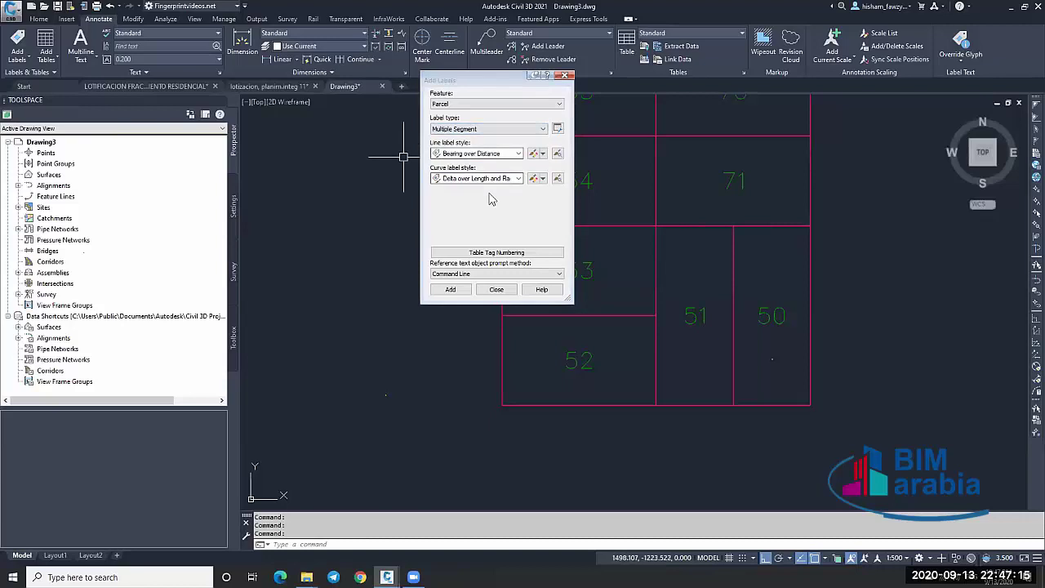
click(492, 161)
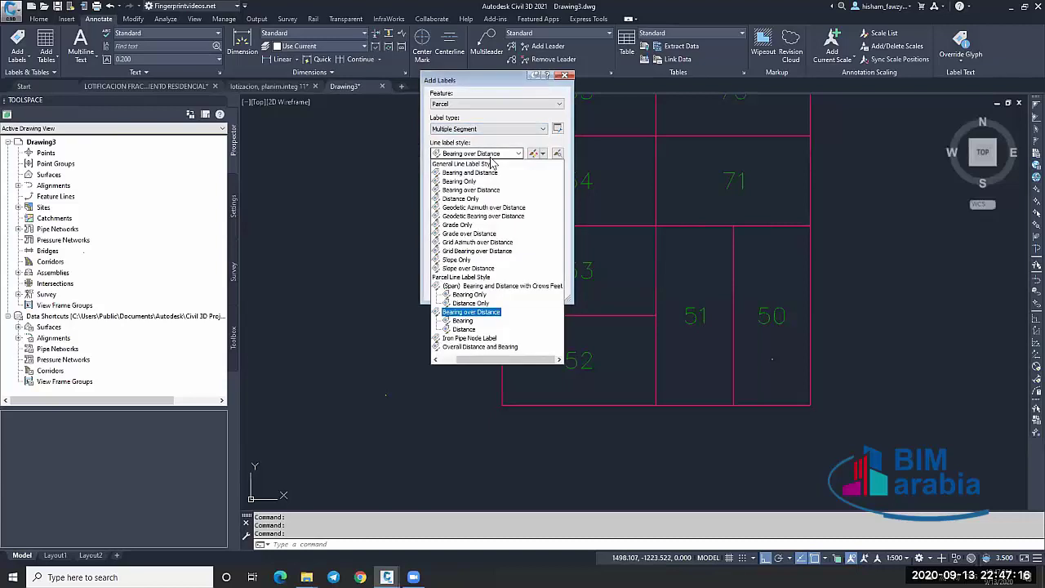
click(464, 330)
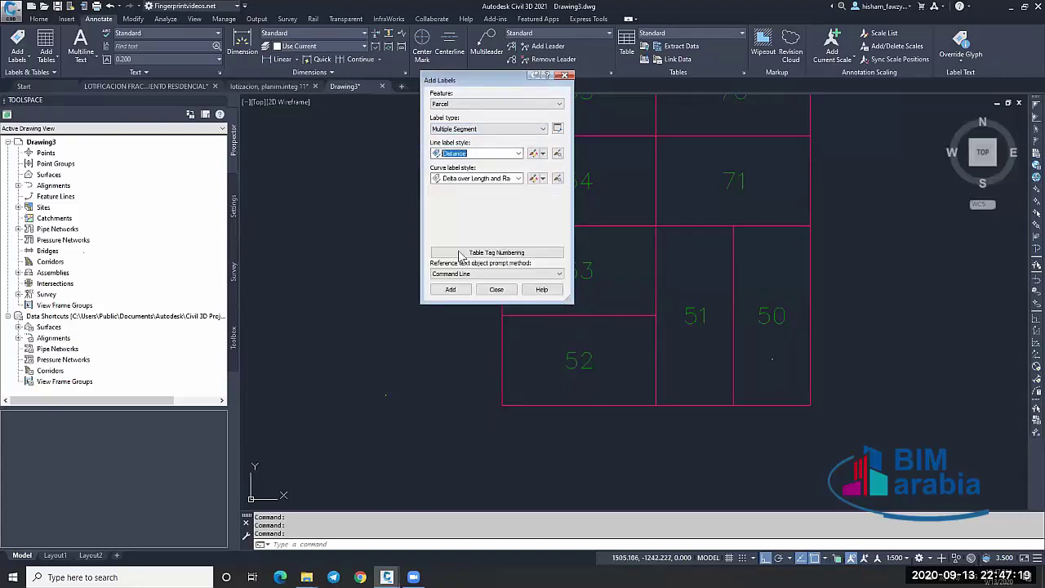
click(449, 289)
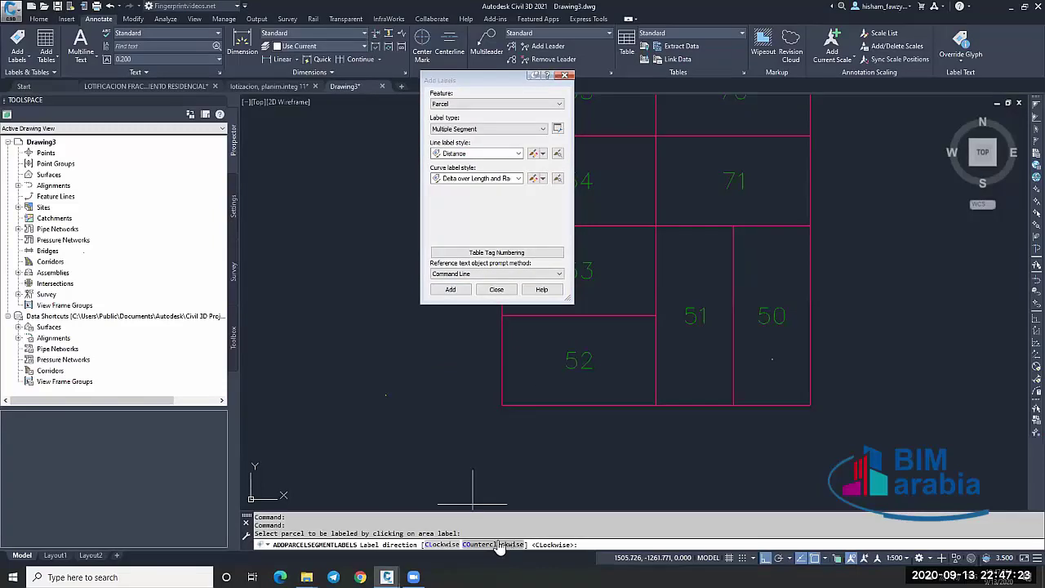
click(441, 544)
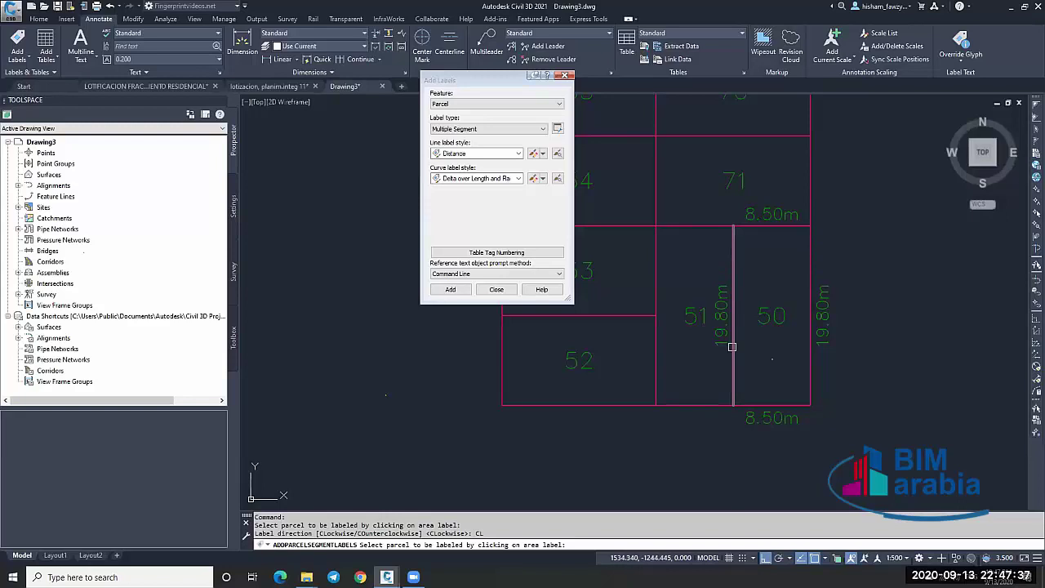
Add clockwise segment distance labels to parcels 51, 52 and 53.
scroll(772, 305, down, 2)
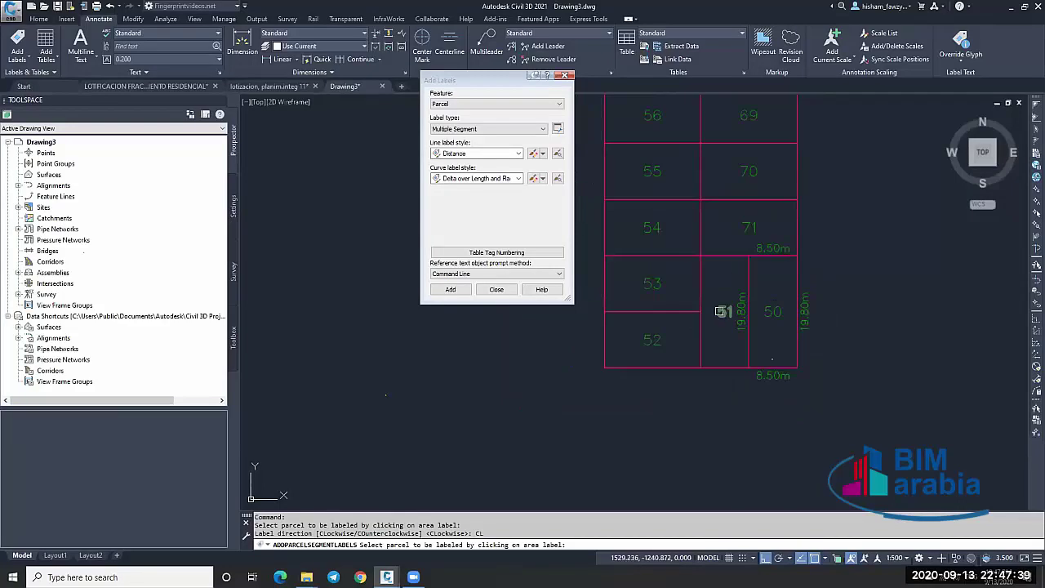
click(723, 311)
key(Return)
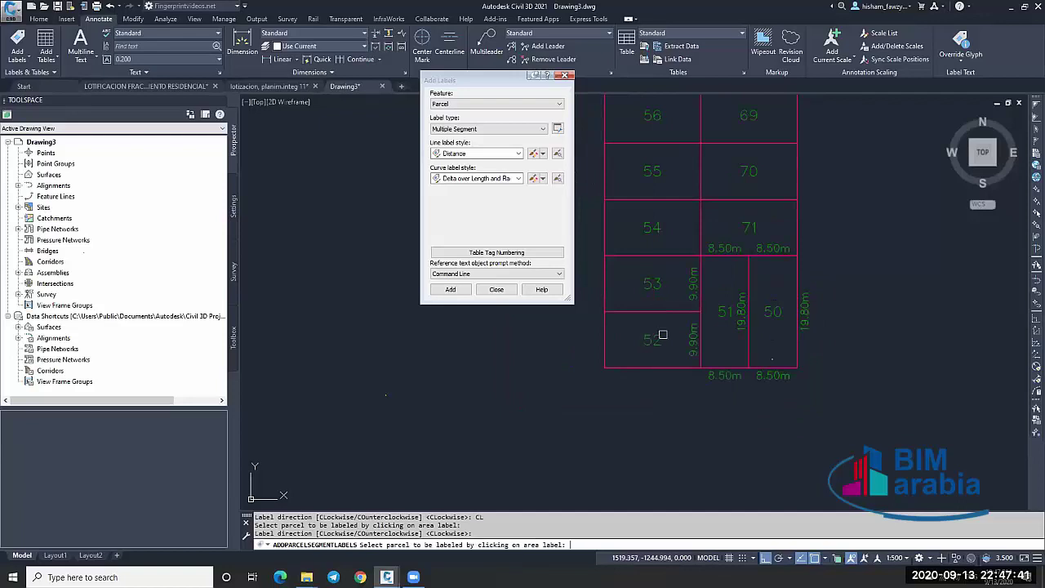
click(649, 329)
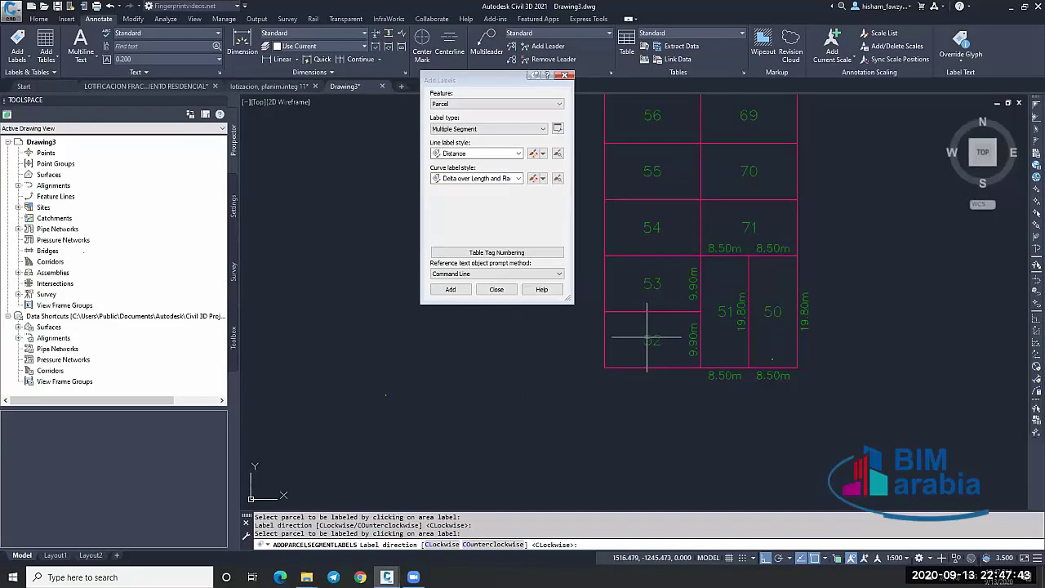
key(Return)
click(651, 284)
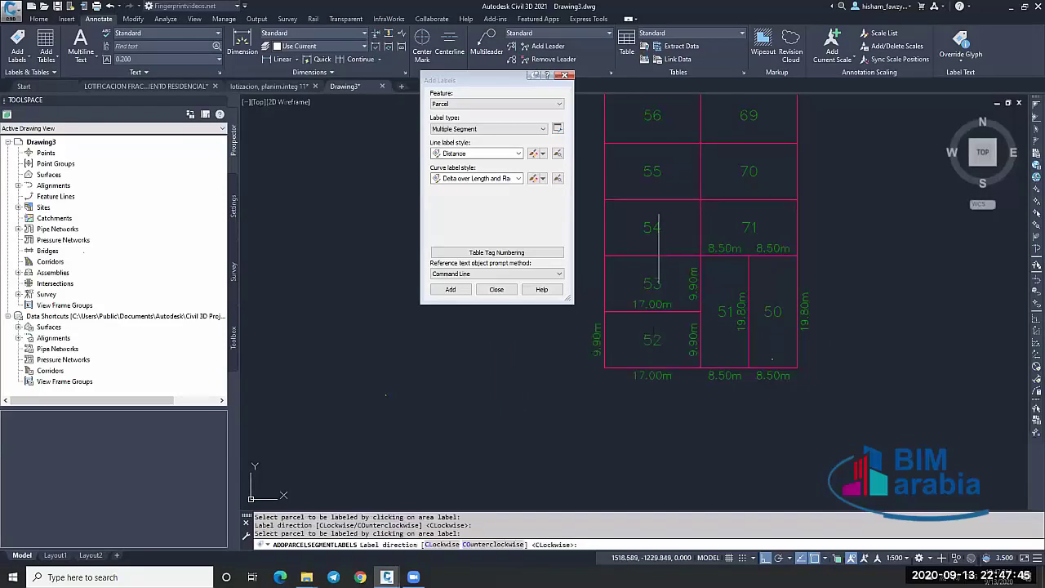
key(Return)
Label parcels 54 and 55 clockwise, then end the segment labelling command.
click(661, 230)
key(Return)
click(660, 174)
key(Return)
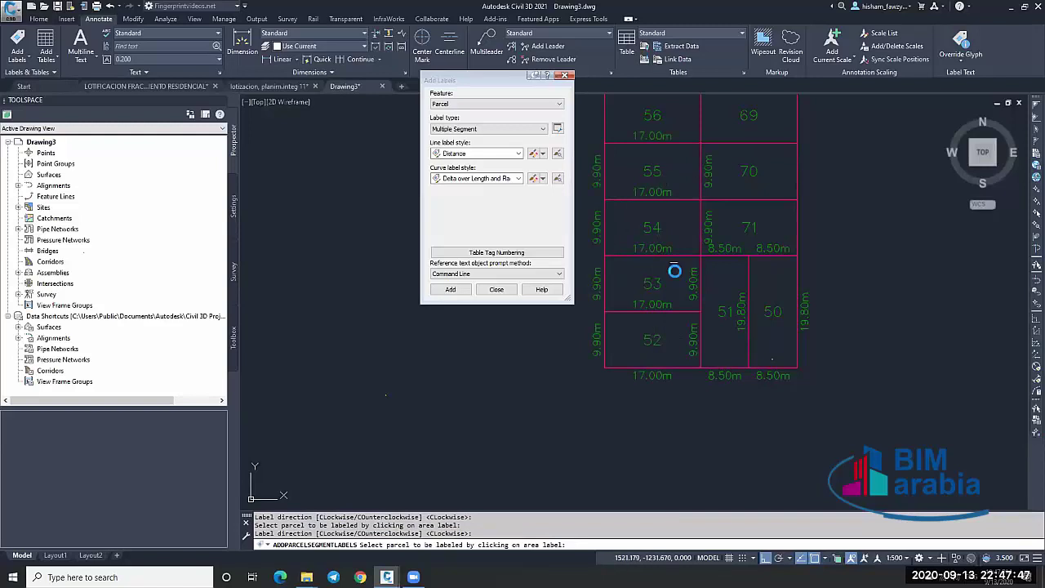
scroll(674, 271, down, 5)
scroll(682, 237, up, 3)
key(Return)
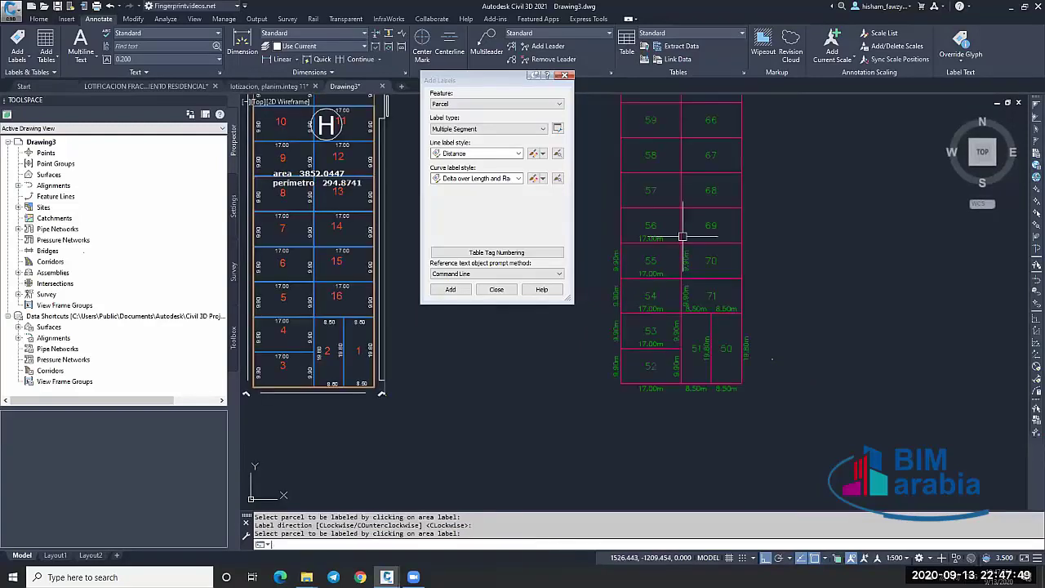
scroll(663, 359, up, 3)
key(Escape)
scroll(669, 338, down, 1)
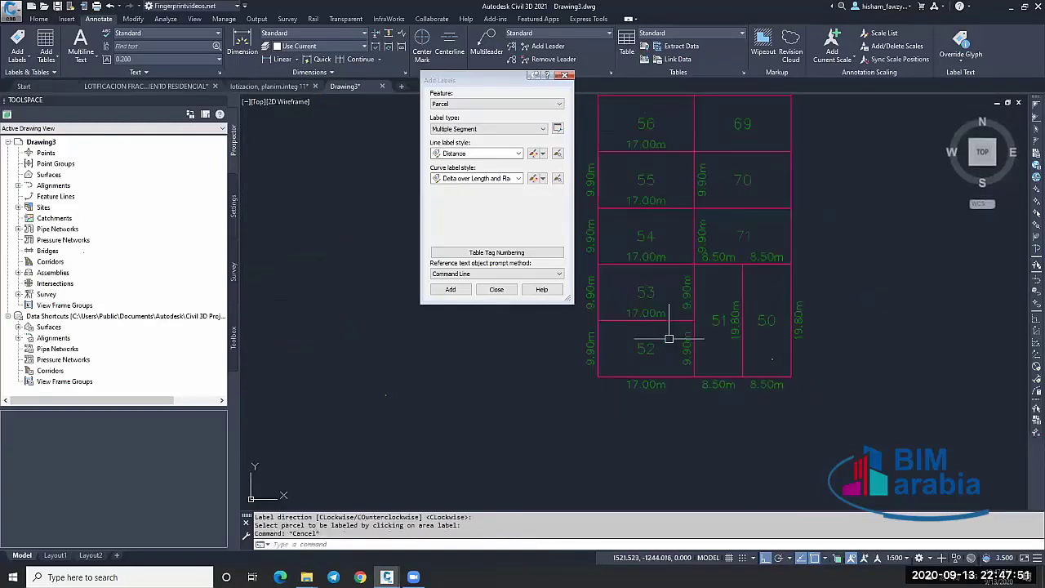
scroll(685, 351, up, 4)
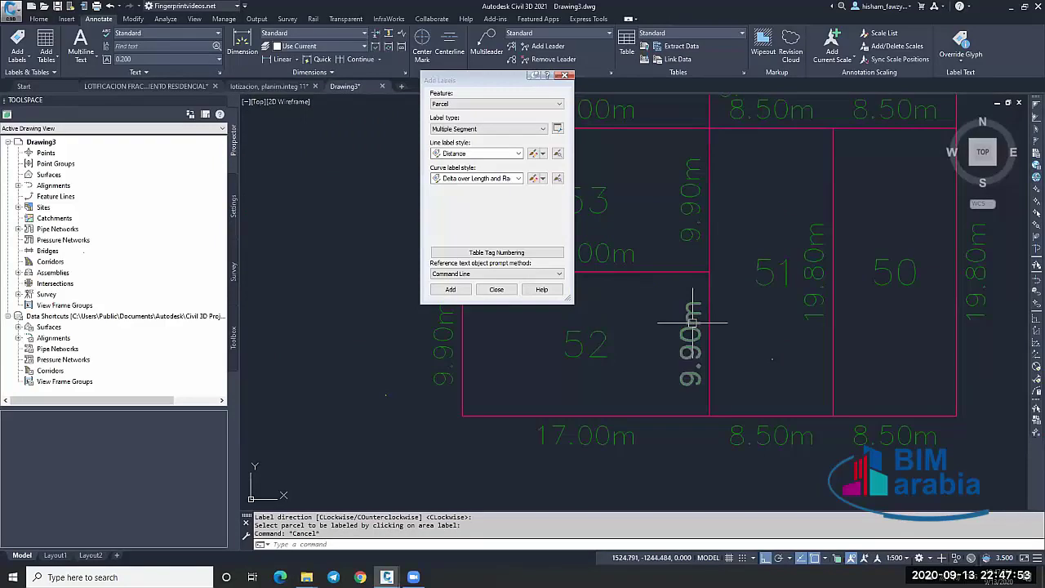
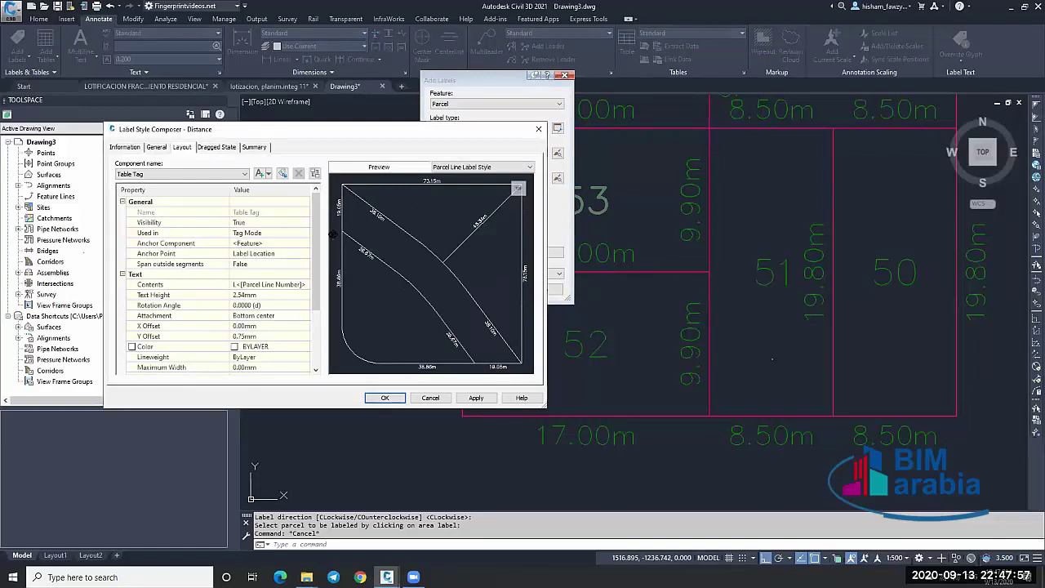
Format the Distance label component with 0.01 precision, no unit, White colour and 1.75 text height.
click(184, 174)
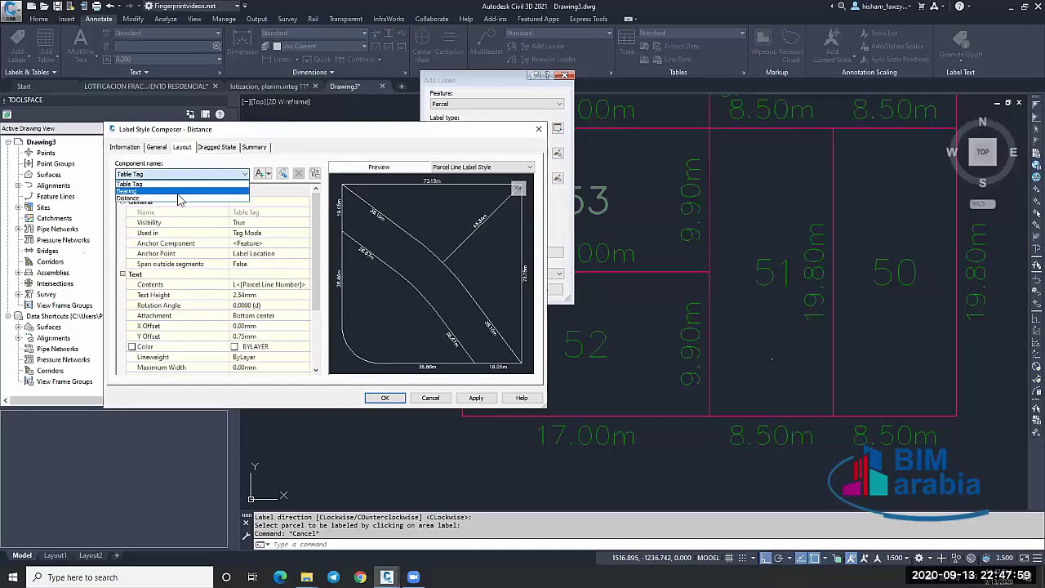
click(179, 198)
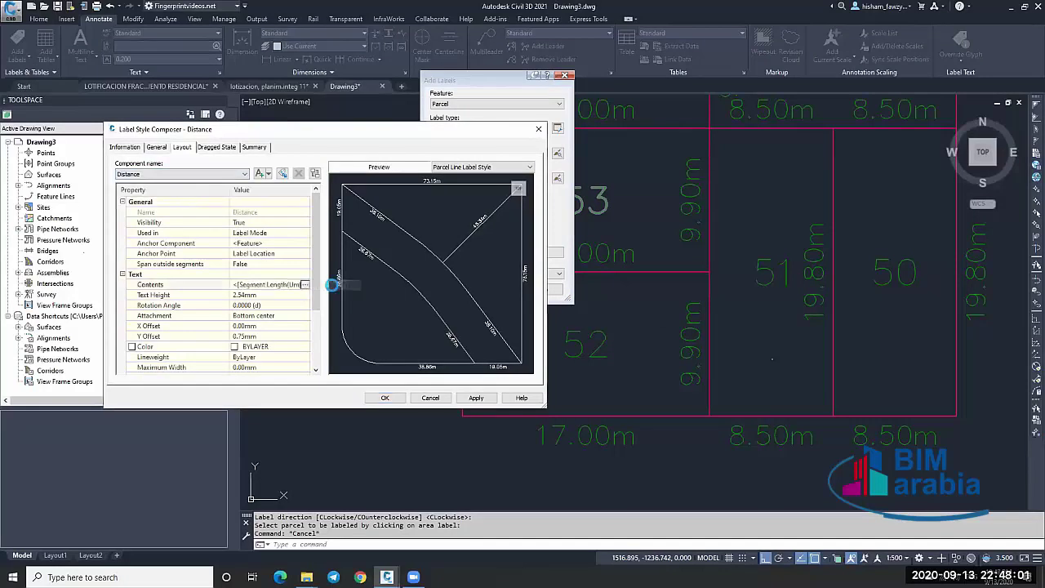
click(304, 284)
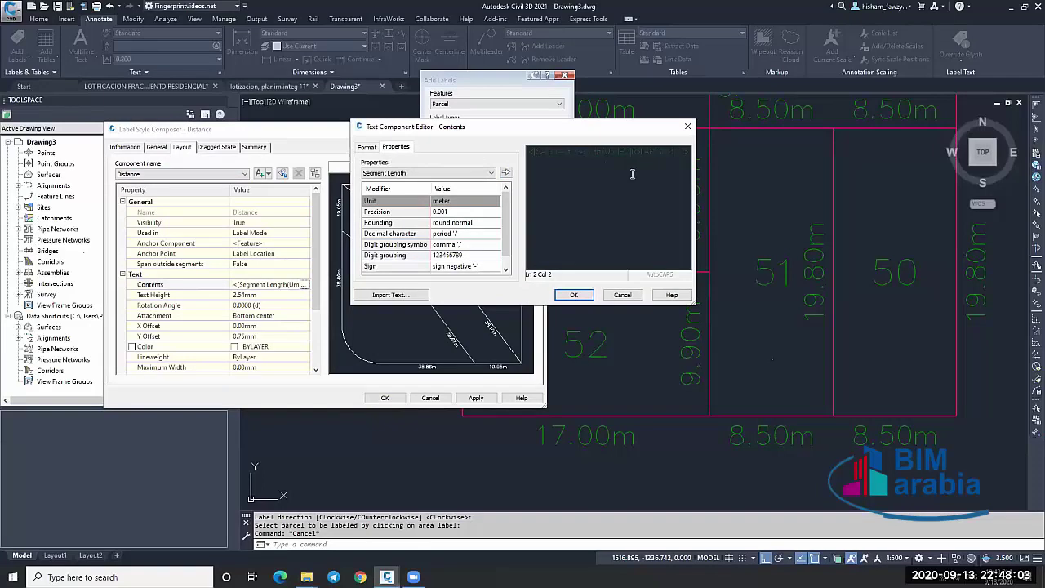
double_click(630, 153)
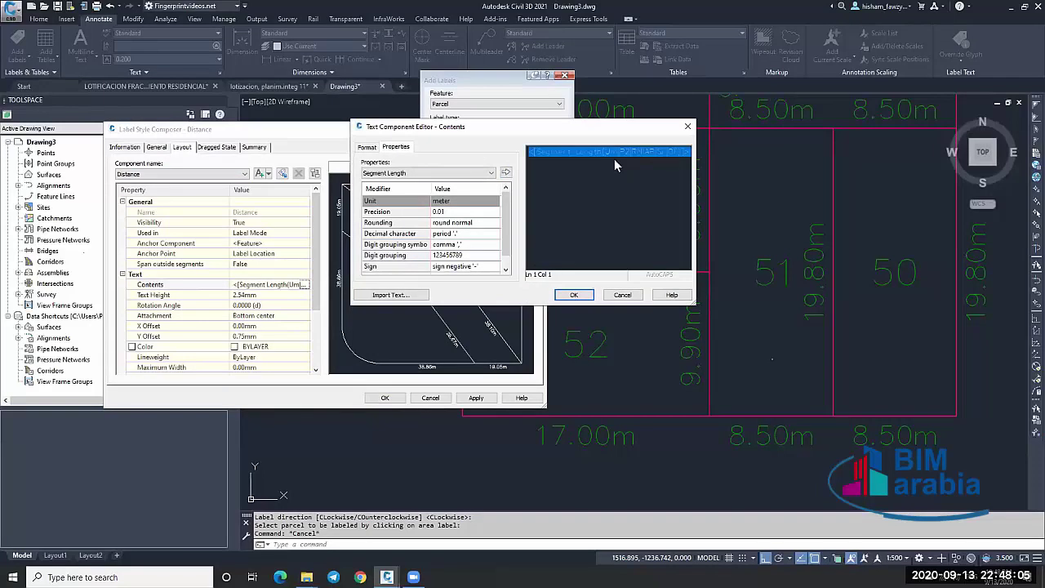
click(371, 149)
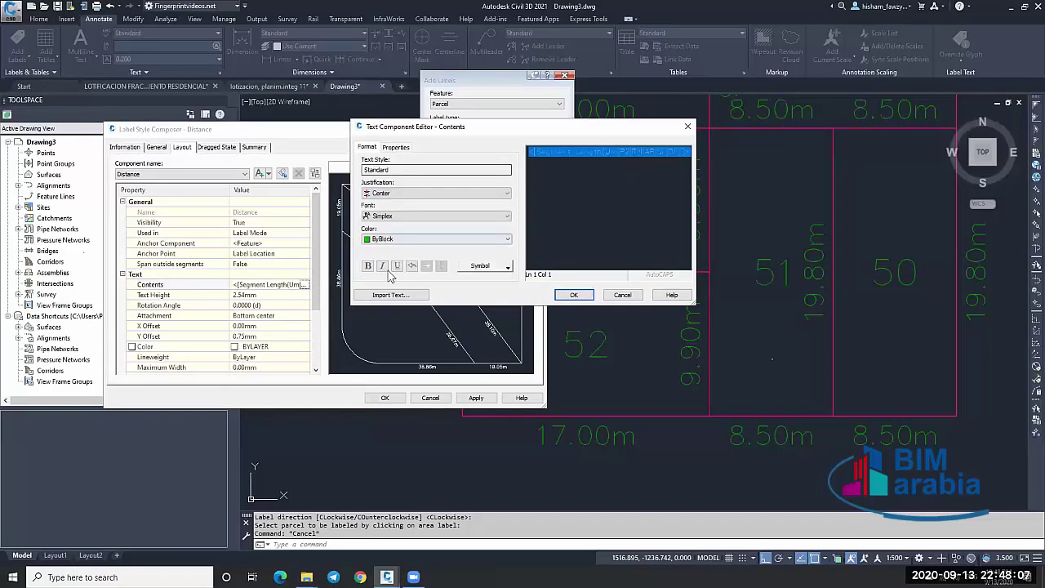
click(507, 238)
click(391, 302)
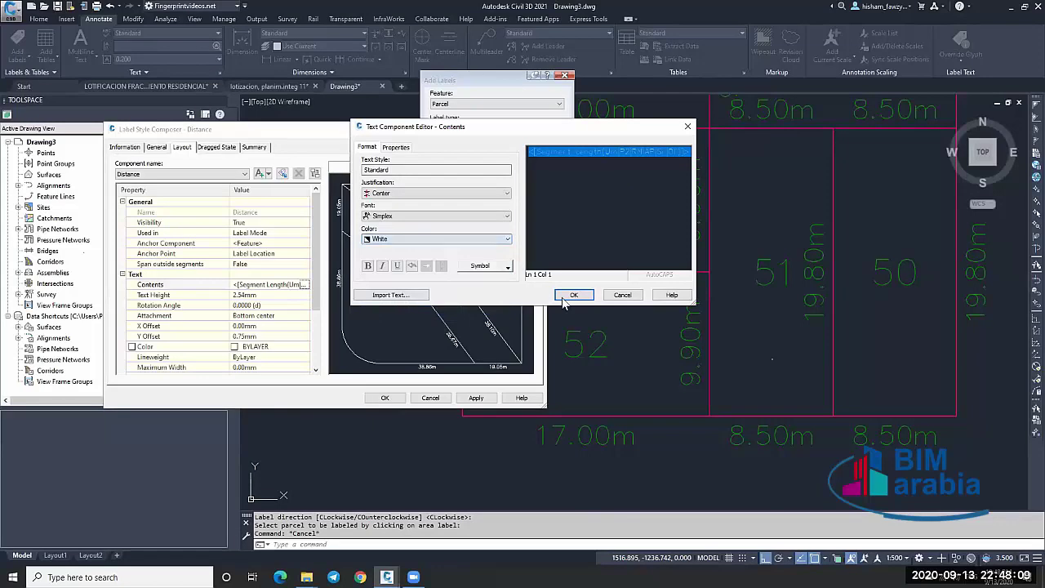
click(573, 295)
click(266, 295)
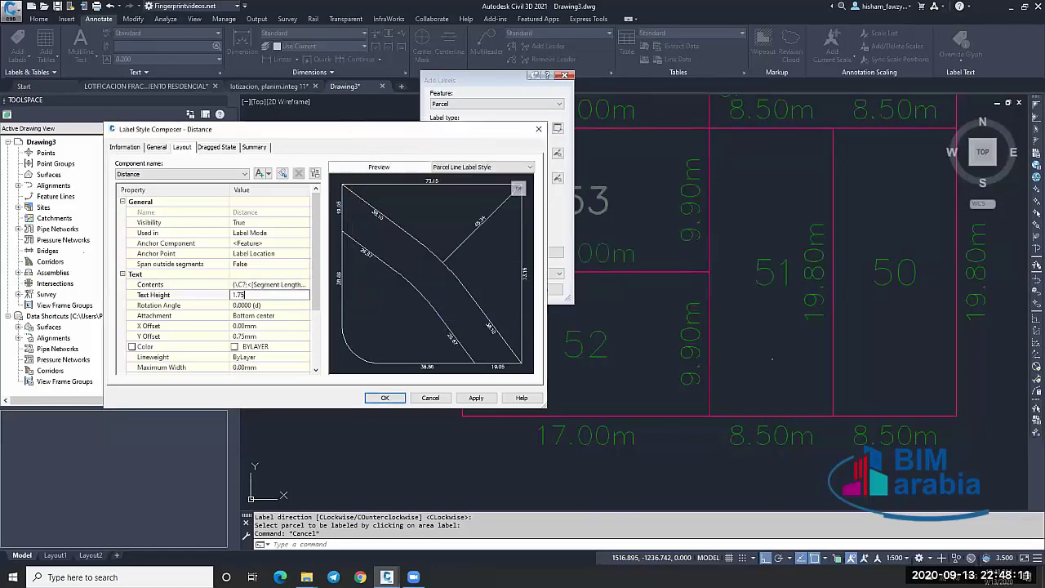
click(396, 400)
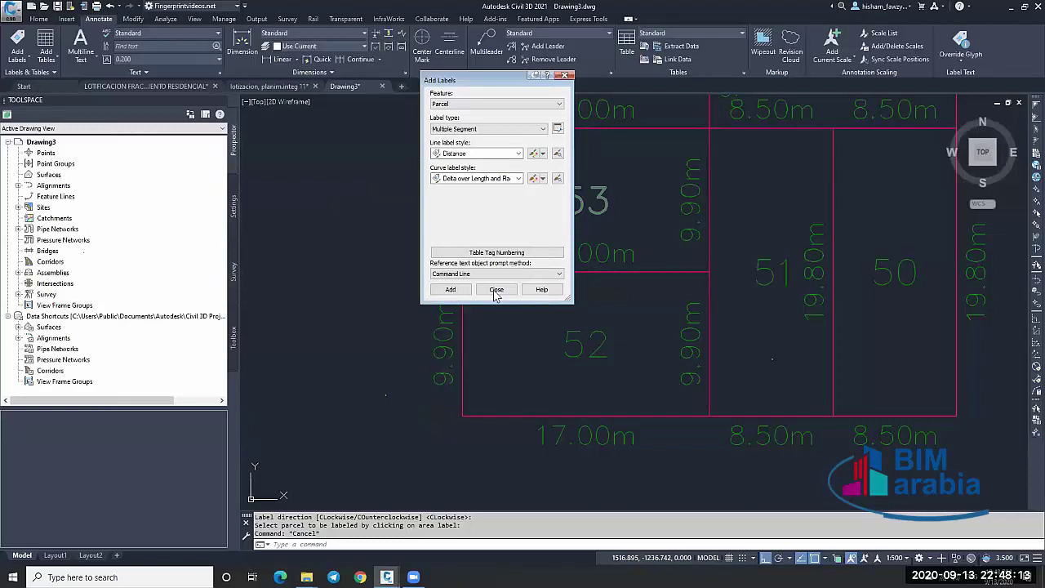
click(495, 290)
Stretch the bottom end of the line between lots 2 and 1 down below the block.
scroll(762, 299, down, 2)
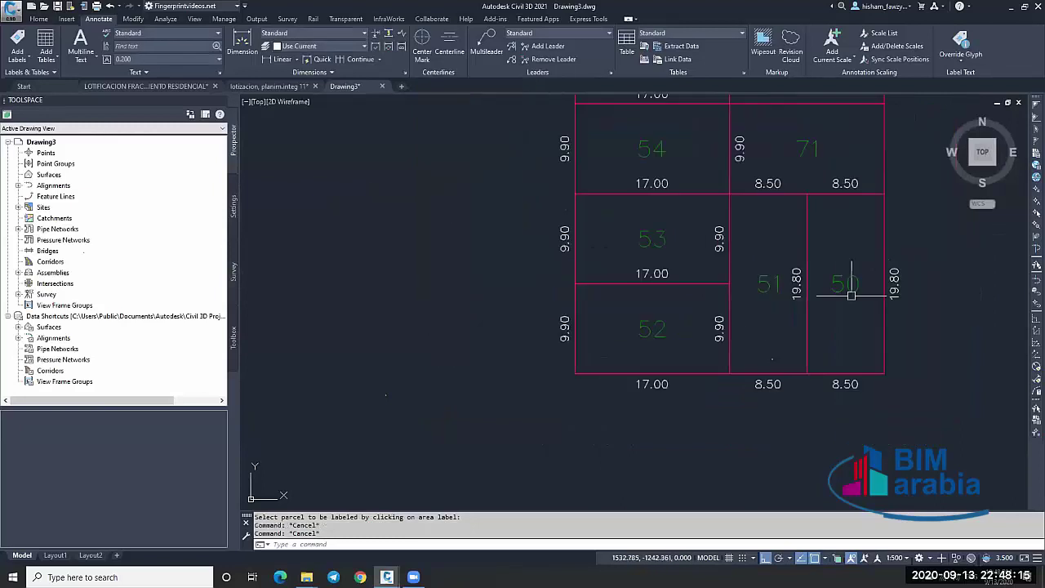
scroll(852, 294, up, 1)
scroll(833, 289, down, 4)
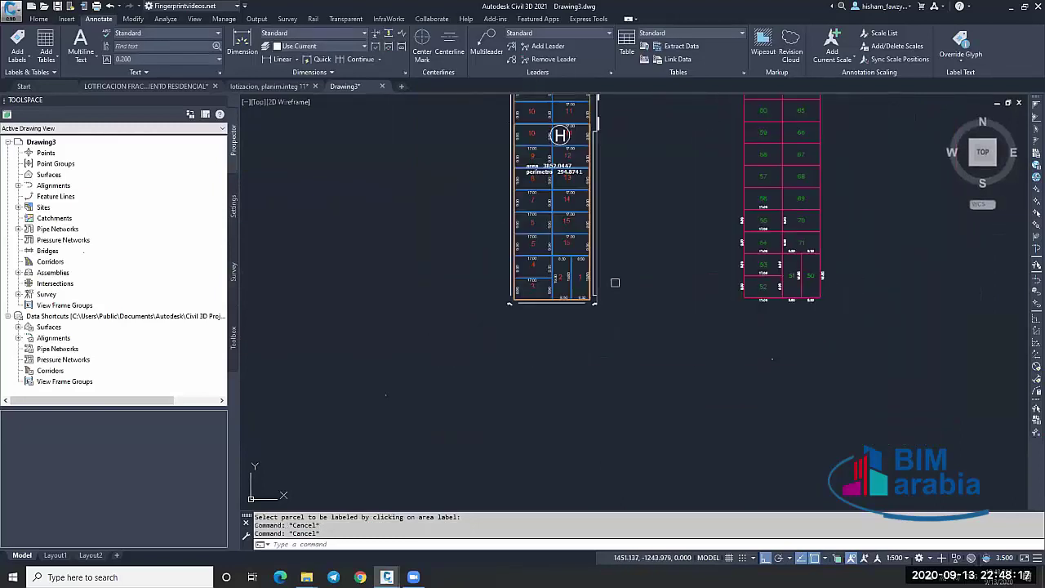
scroll(614, 282, up, 6)
key(Escape)
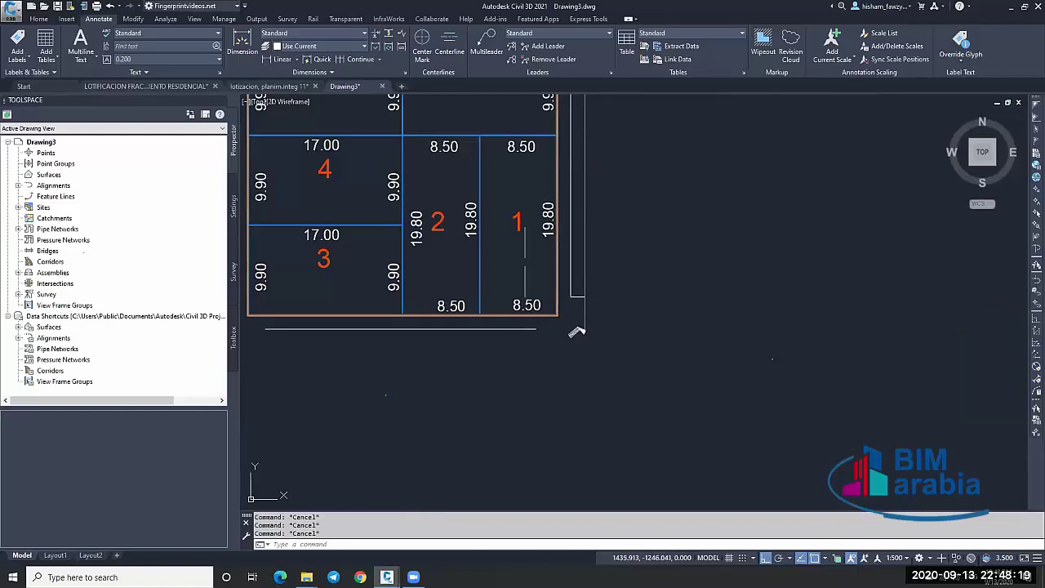
click(482, 205)
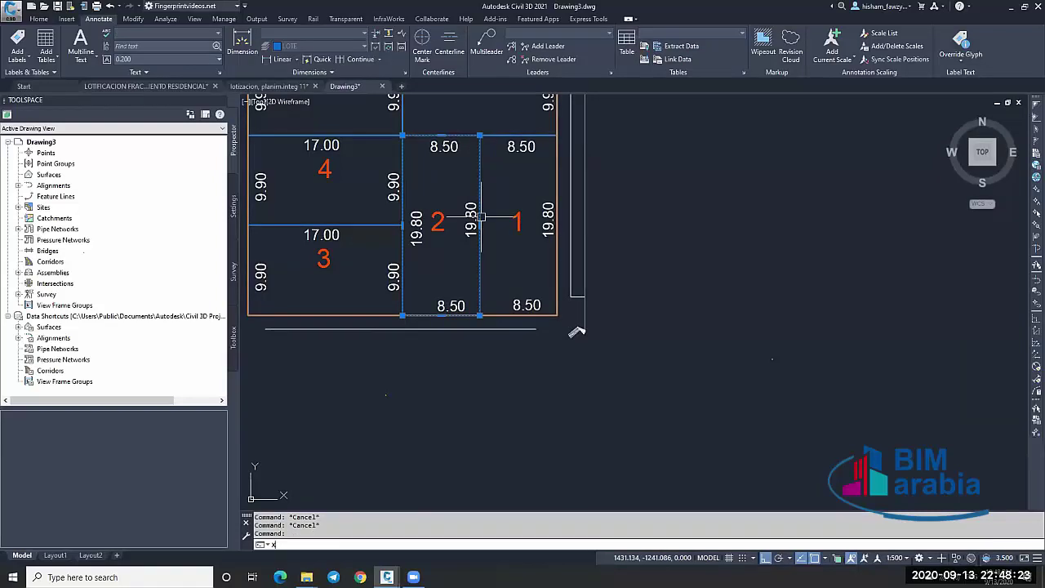
click(479, 315)
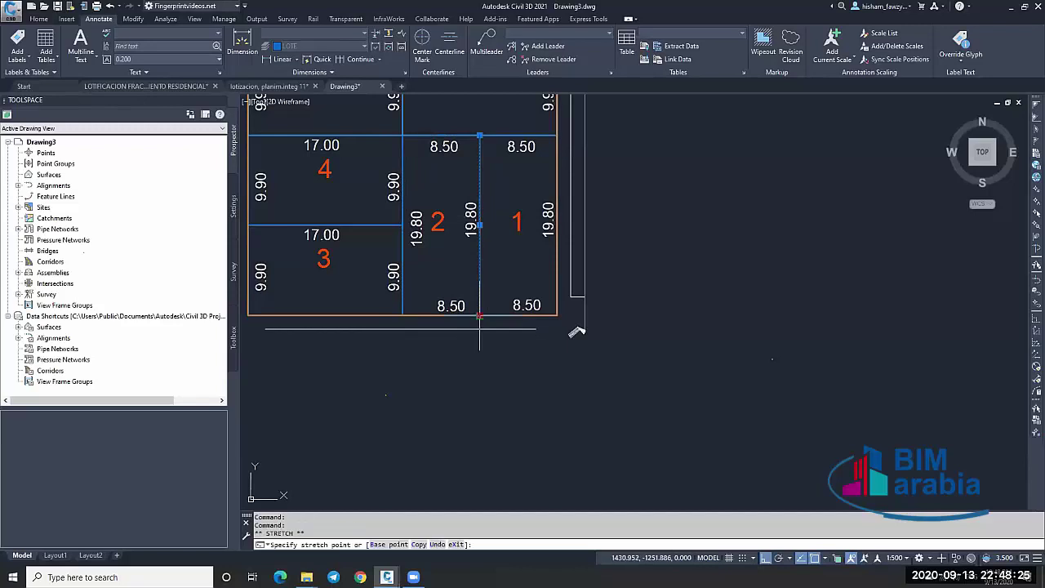
click(553, 458)
key(Escape)
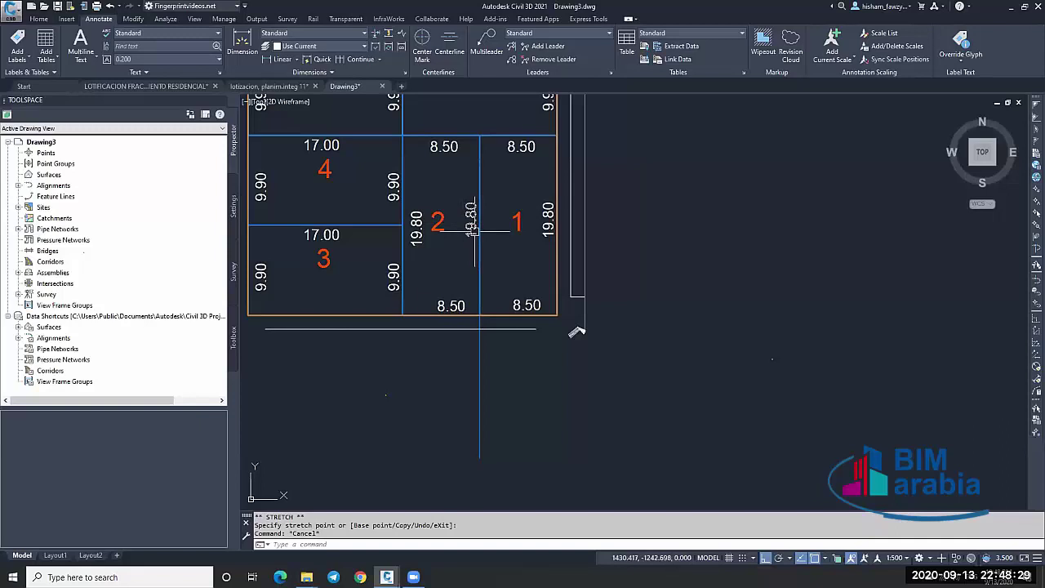
scroll(438, 224, down, 4)
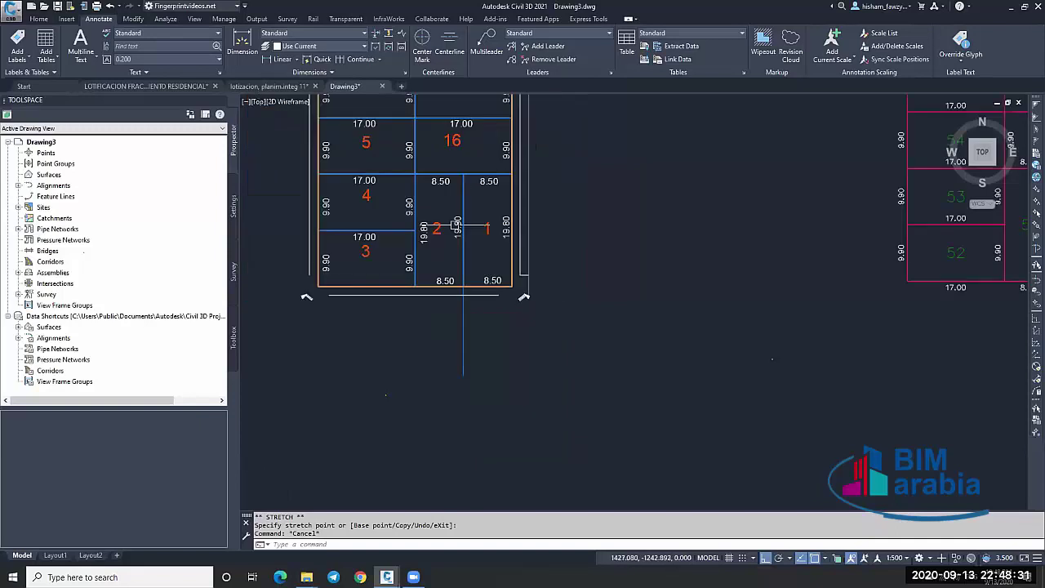
scroll(840, 255, up, 6)
Try stretching and erasing the lot 50/51 dividing line, then undo to restore it.
key(Escape)
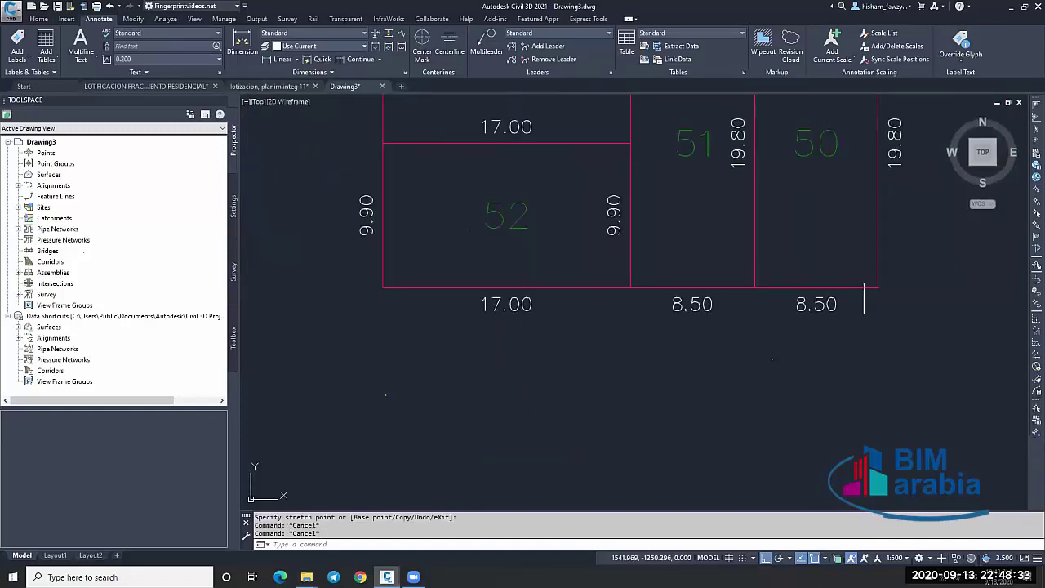
click(863, 287)
scroll(779, 275, down, 2)
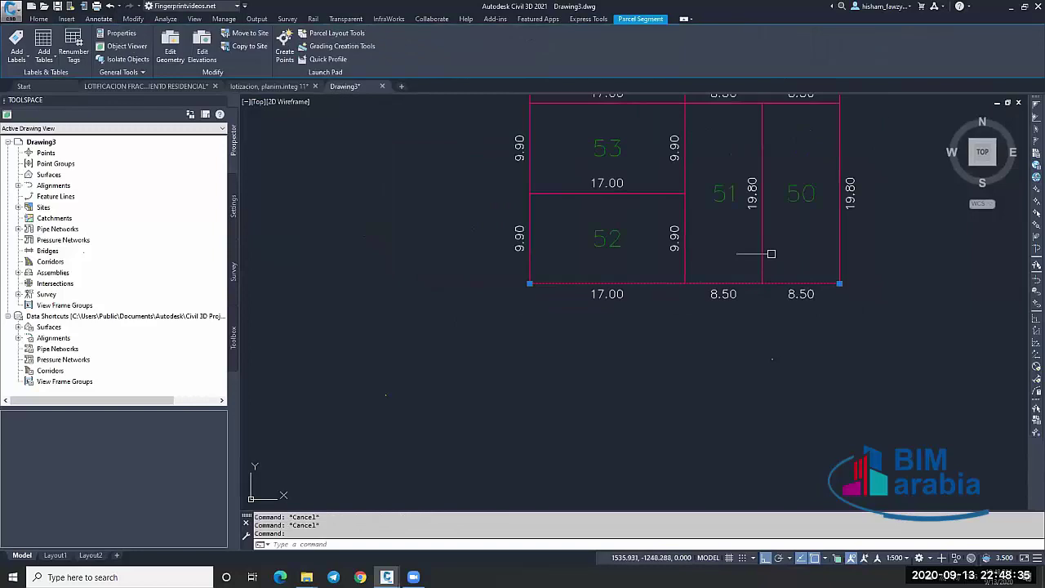
key(Escape)
click(762, 252)
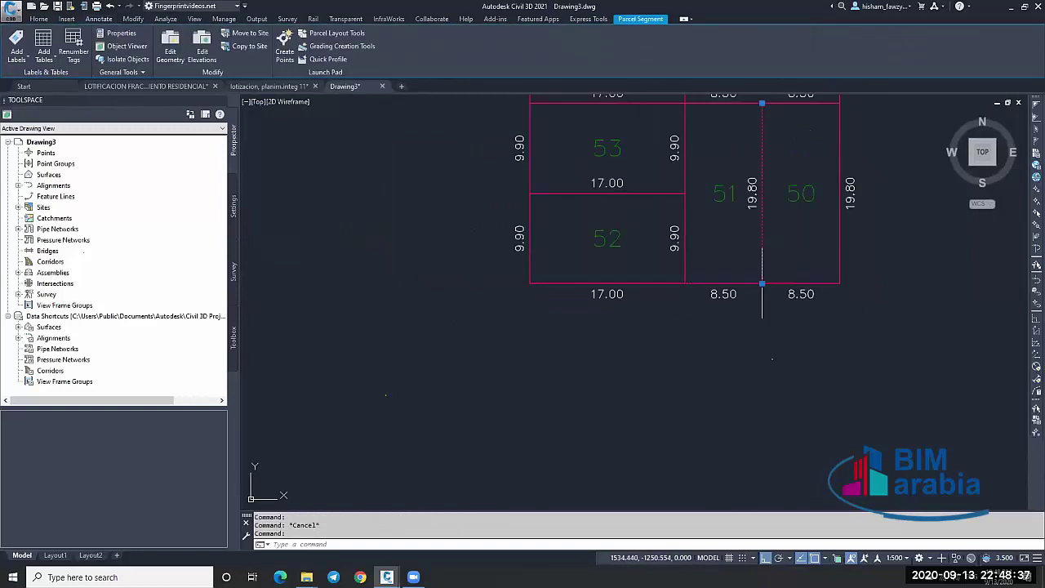
click(762, 283)
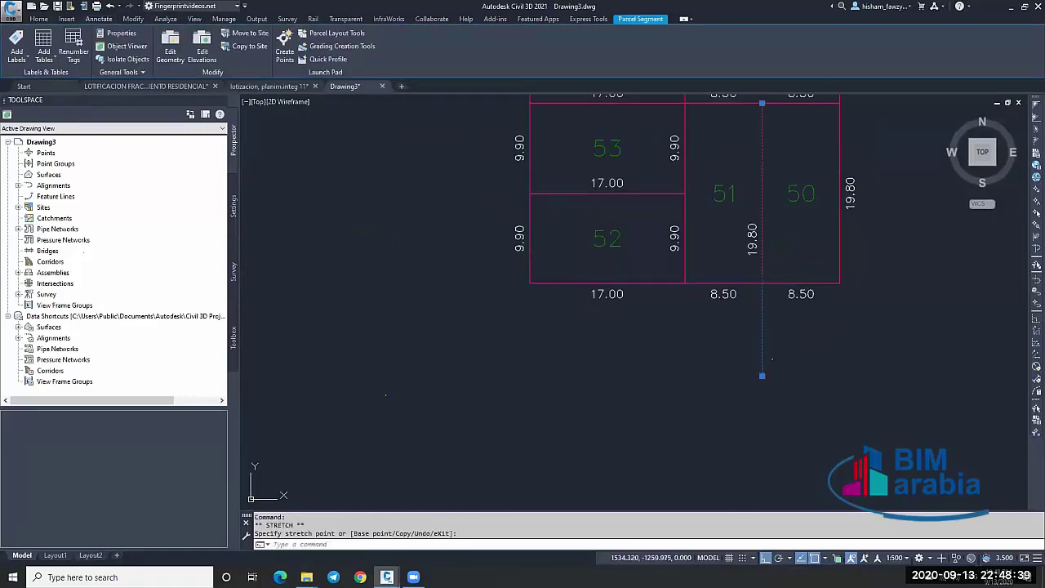
key(Escape)
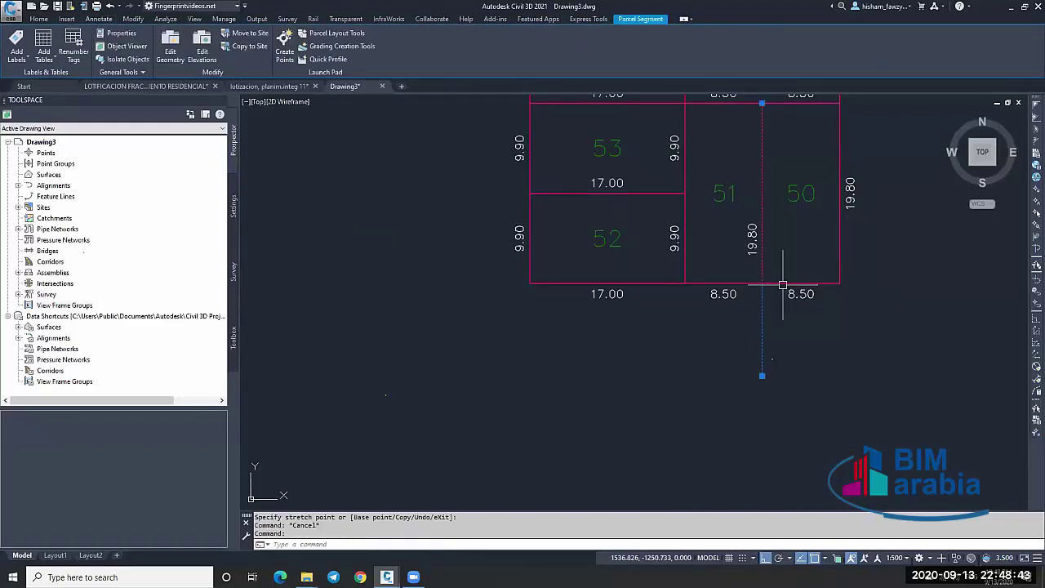
text(E)
key(Return)
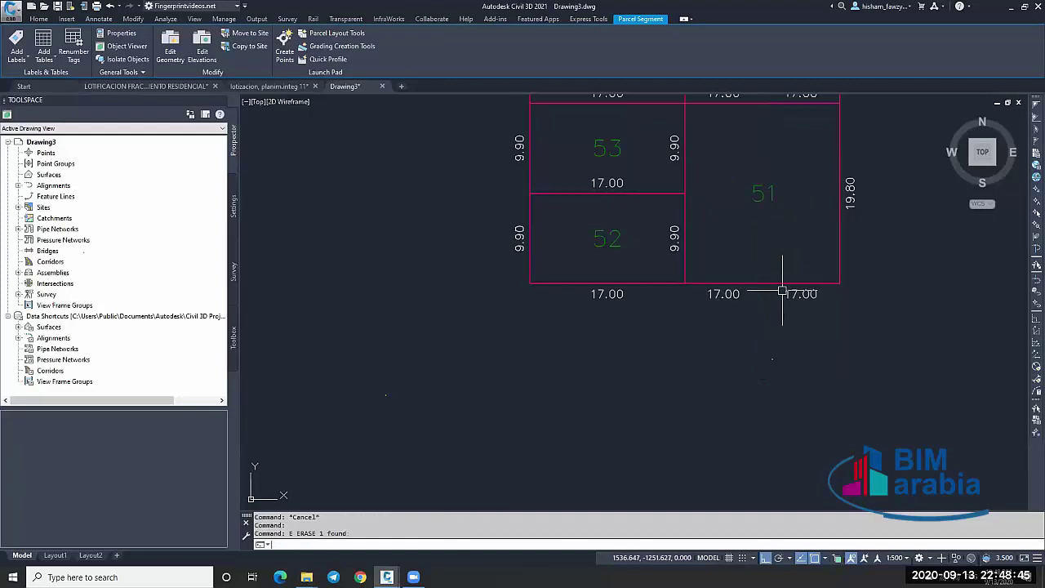
key(ctrl+z)
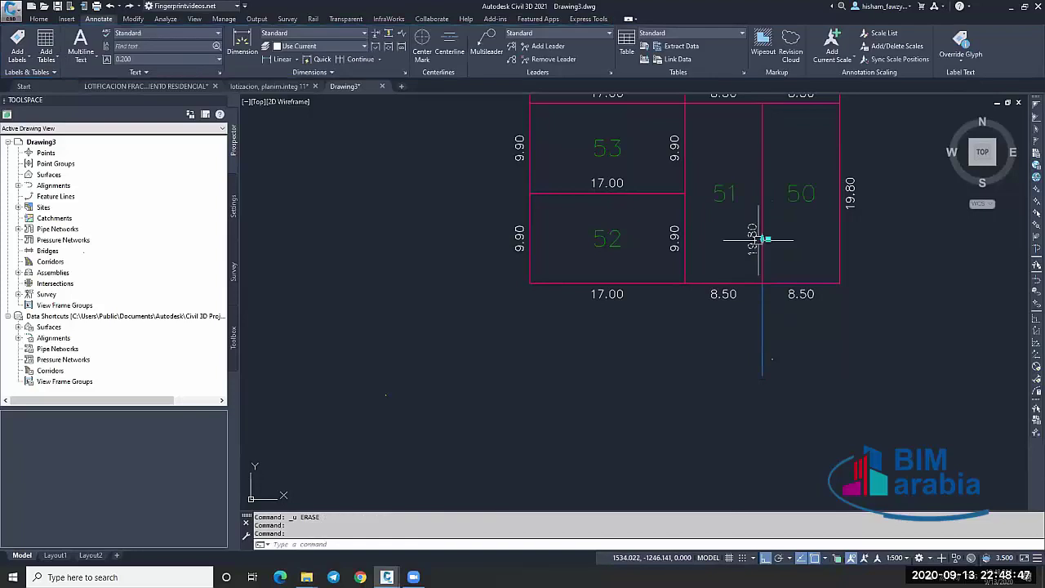
click(759, 245)
key(Escape)
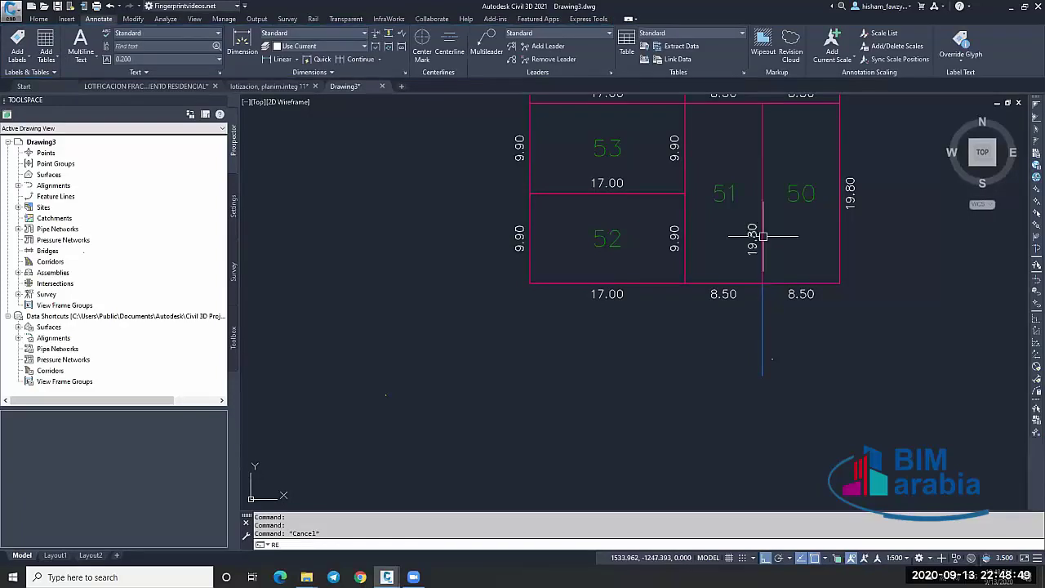
key(ctrl+z)
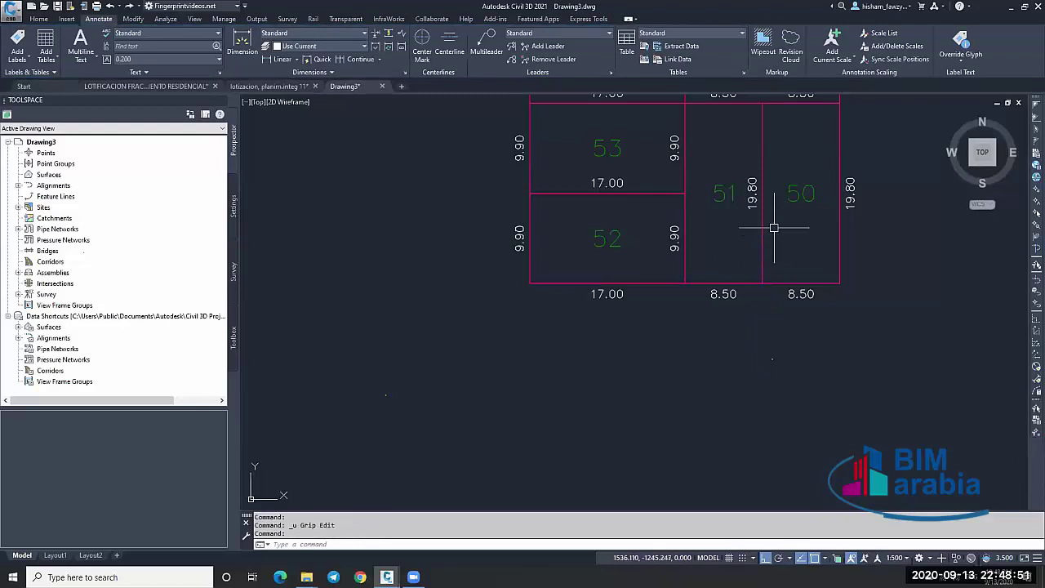
Stretch the top end of the lot 50/51 line higher, then undo the stretch.
click(761, 219)
scroll(757, 236, down, 4)
scroll(762, 187, up, 4)
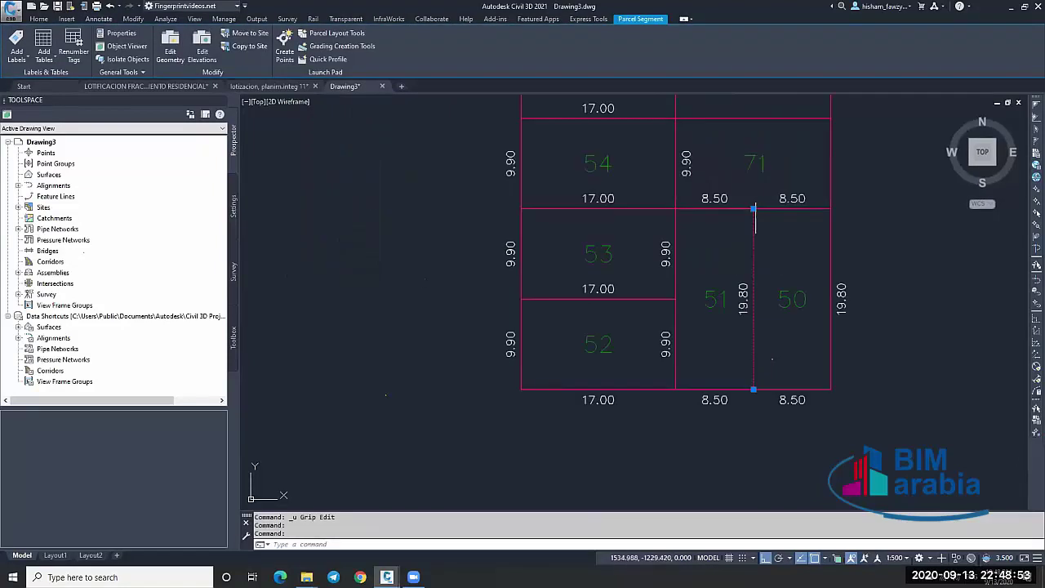
click(758, 195)
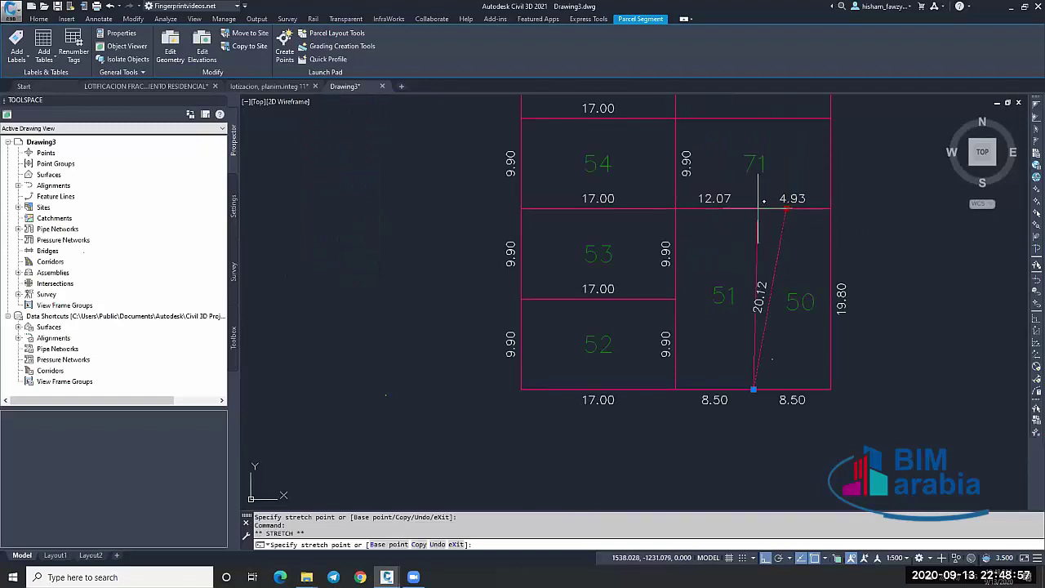
key(Escape)
key(Escape)
key(Escape)
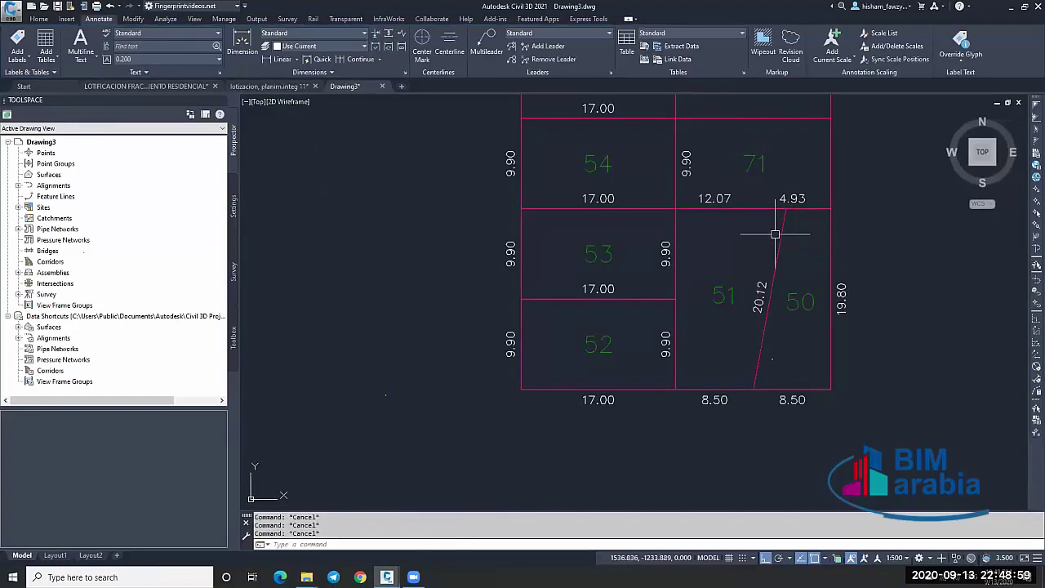
key(ctrl+z)
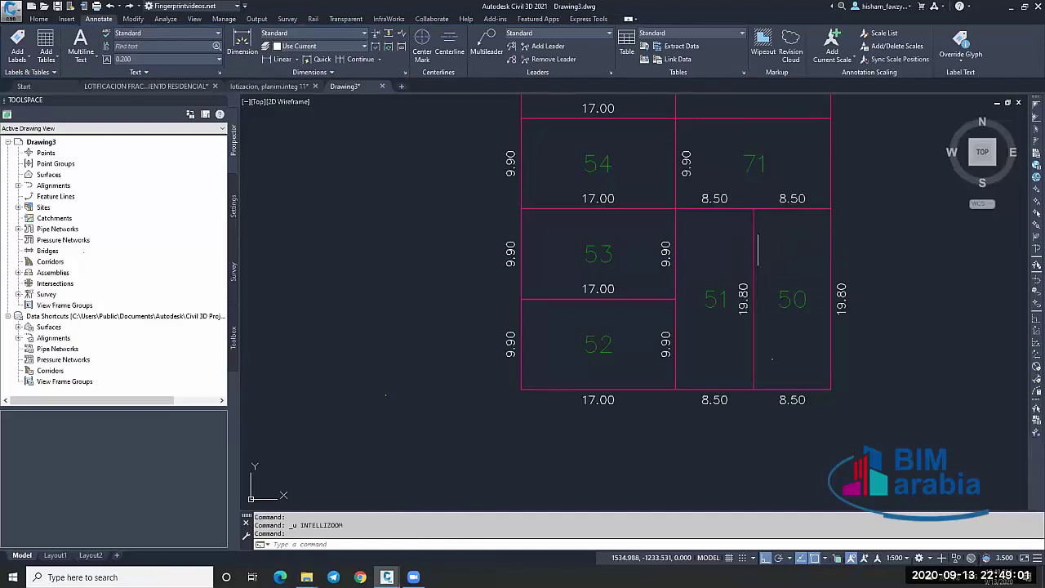
click(756, 247)
click(754, 210)
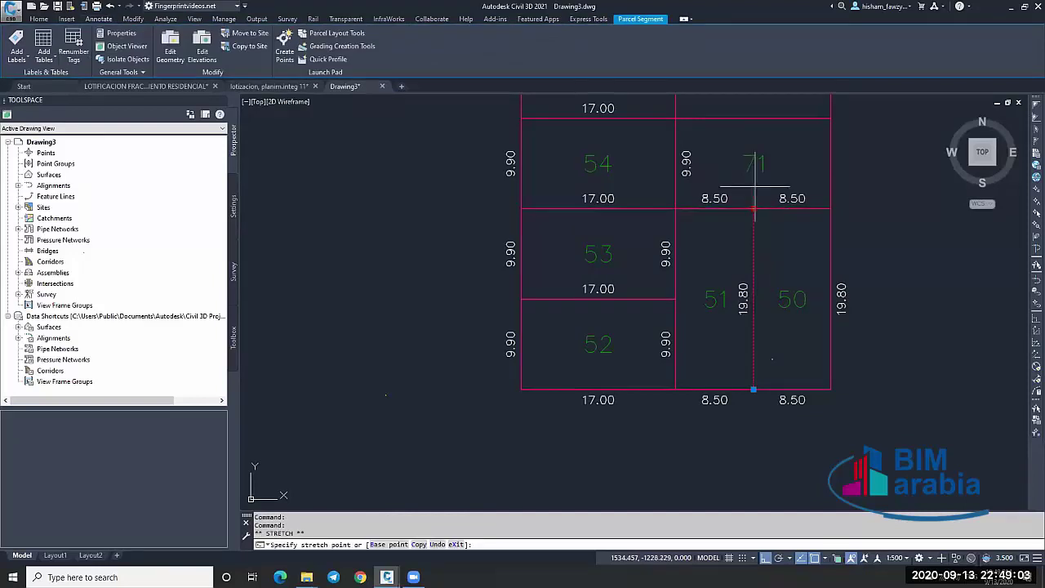
click(754, 189)
key(ctrl+z)
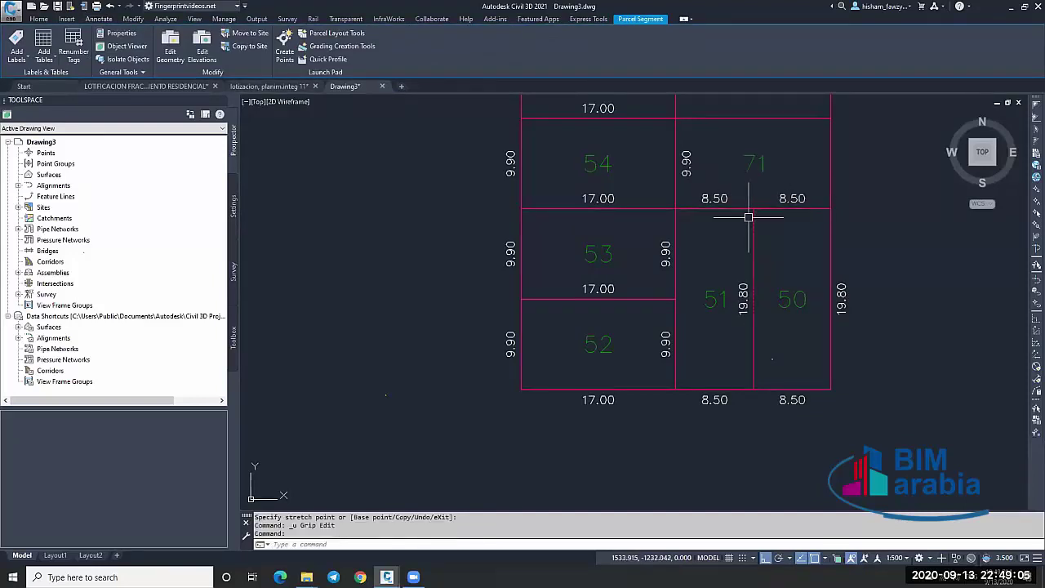
Move the top end of the lot 50/51 line sideways to test slanted and vertical positions.
click(752, 241)
click(754, 210)
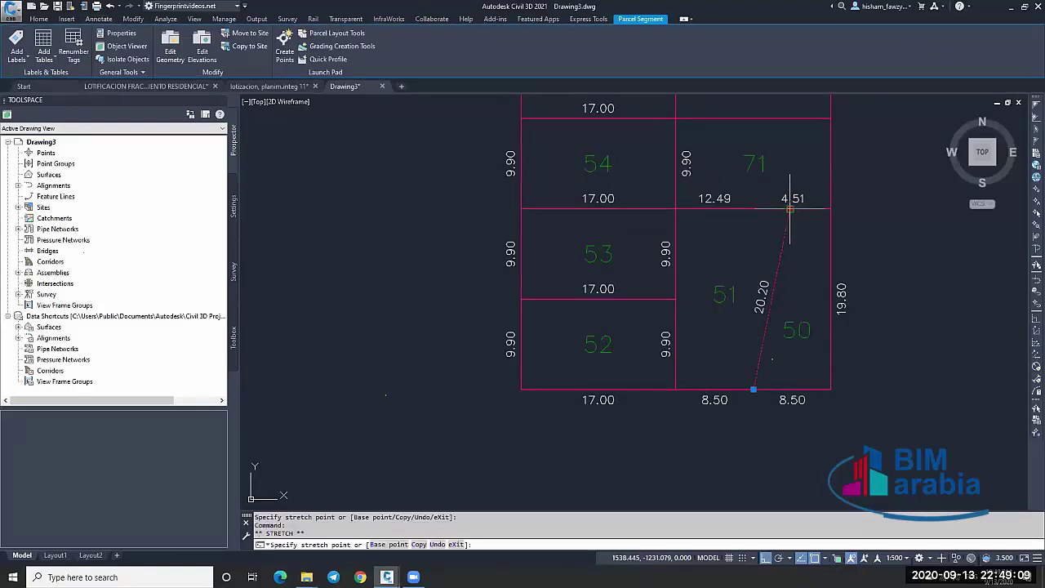
click(724, 210)
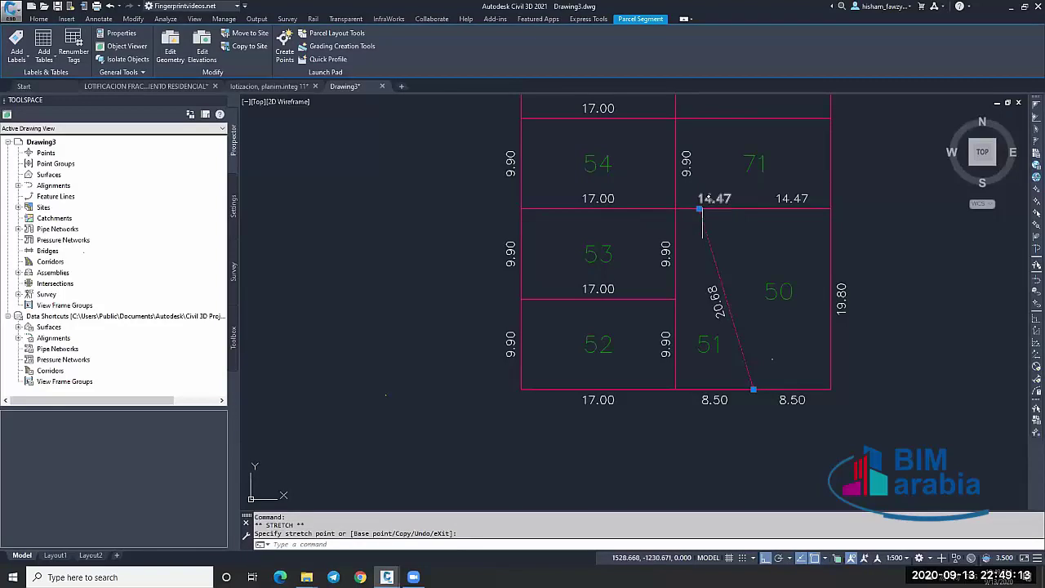
scroll(694, 217, up, 4)
scroll(694, 214, down, 4)
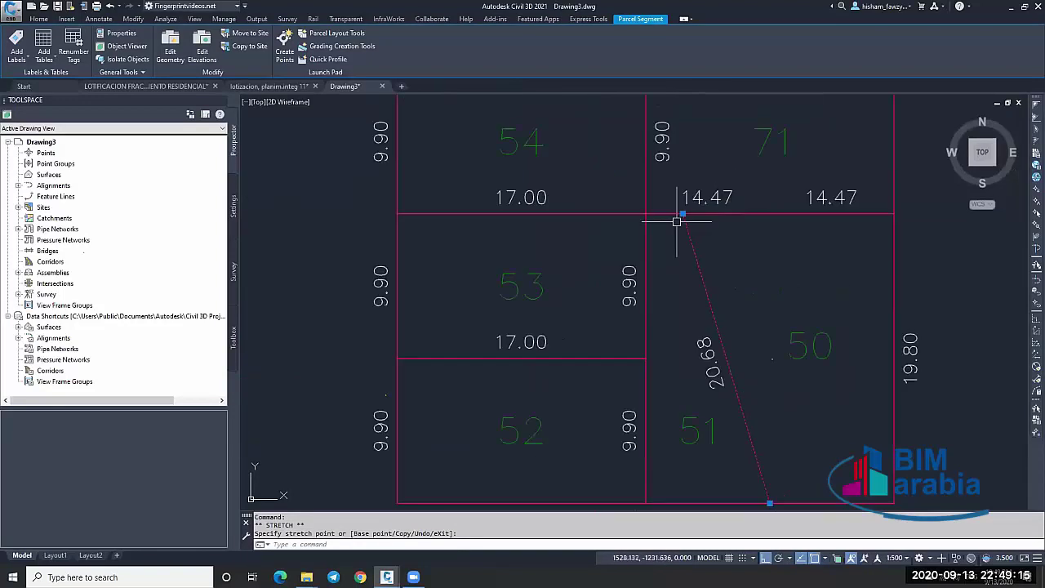
click(773, 213)
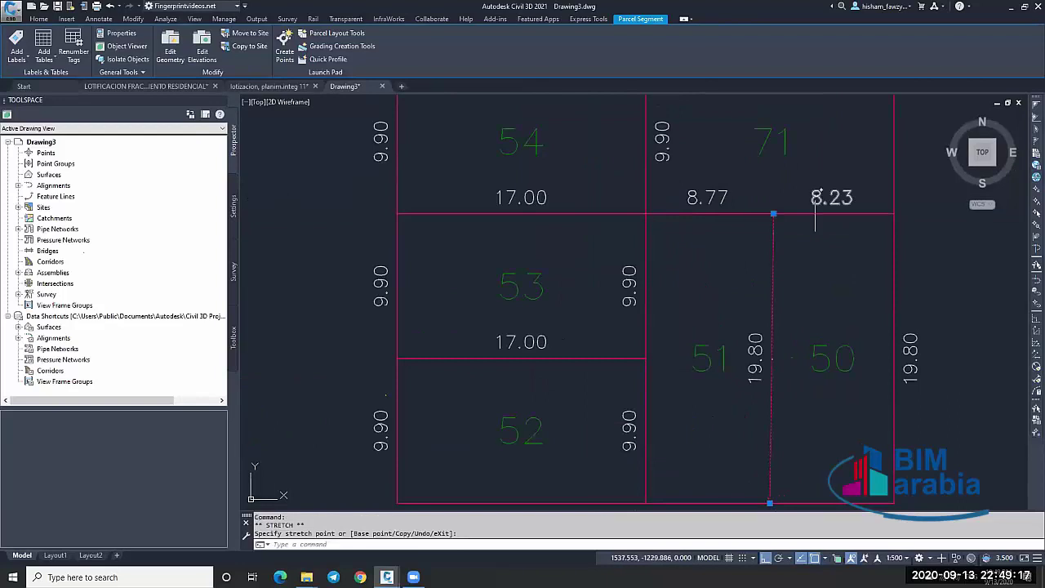
click(773, 214)
click(825, 214)
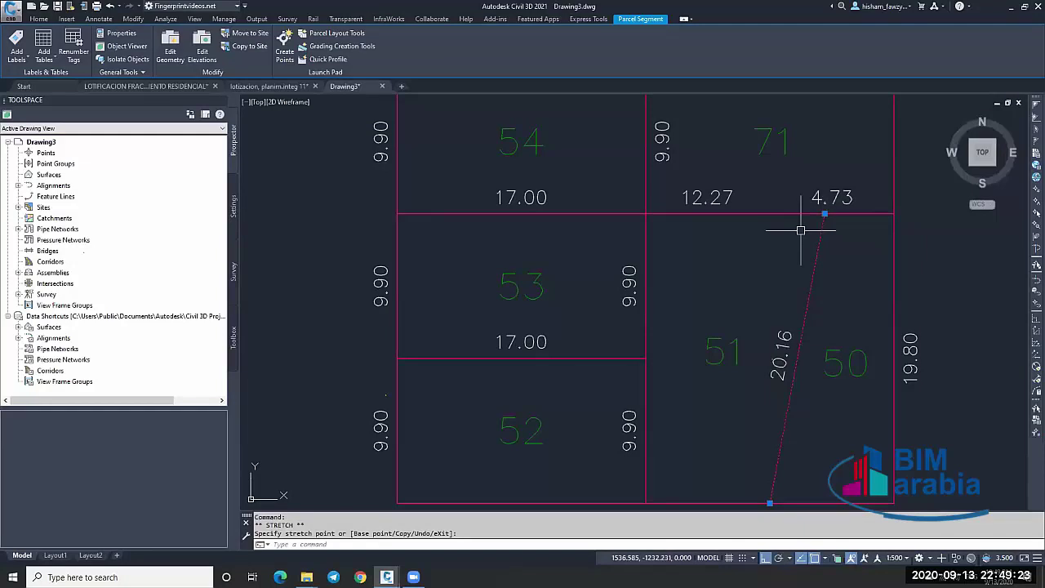
key(Escape)
key(Escape)
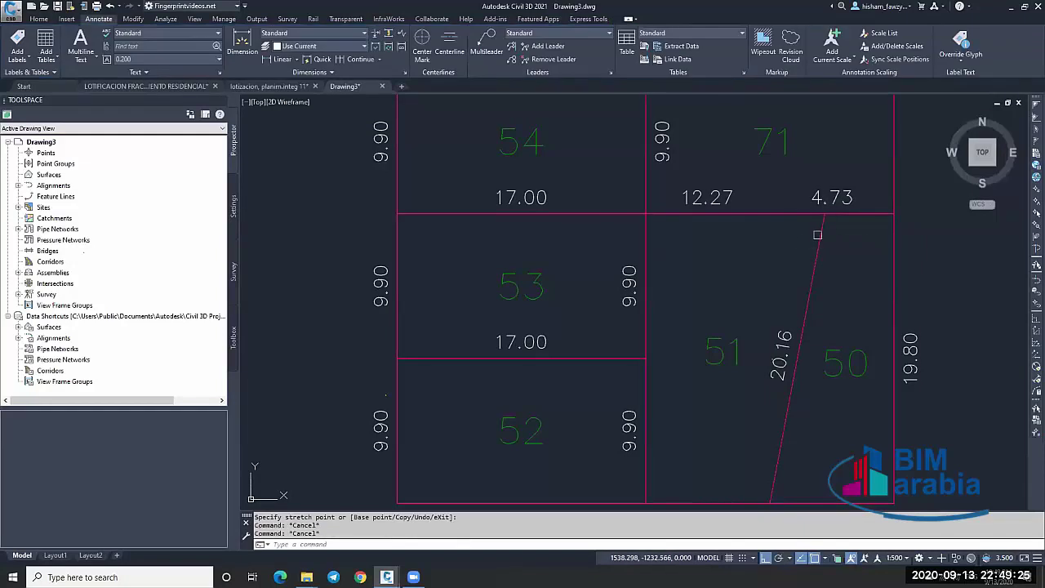
Try repositioning the left end of the line between lots 52 and 53.
scroll(758, 245, down, 4)
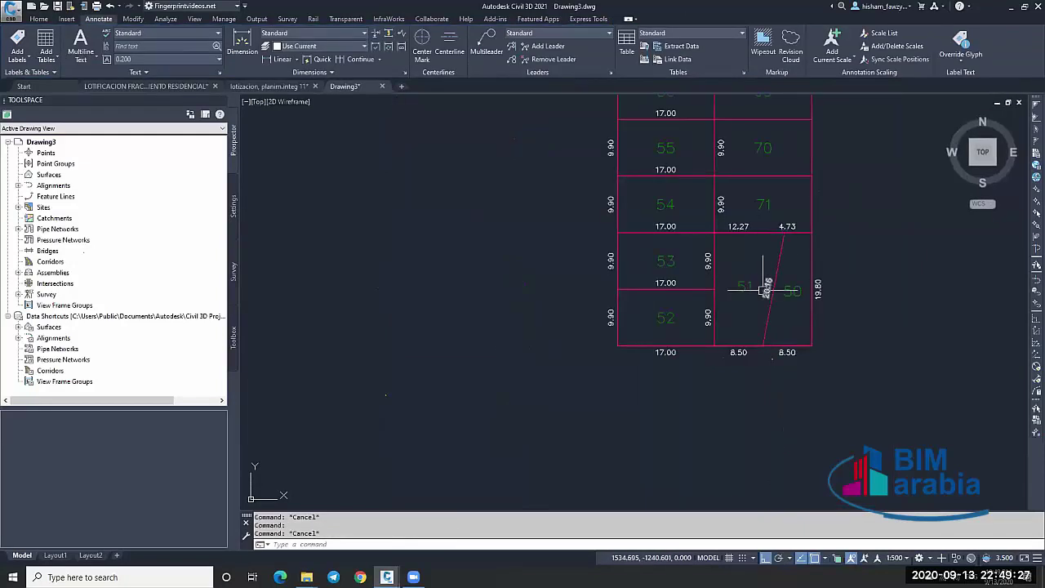
key(Escape)
click(618, 289)
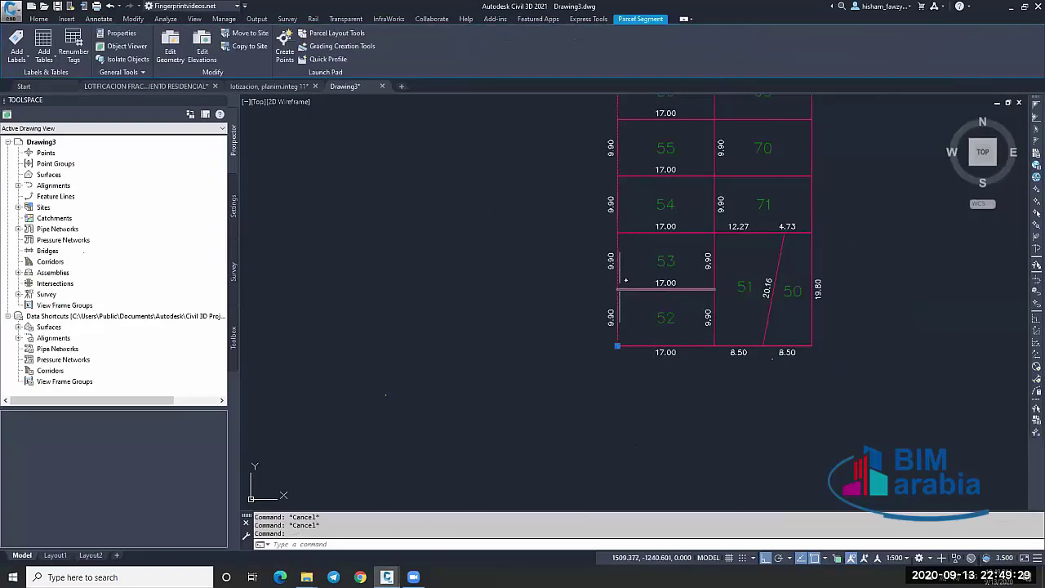
scroll(616, 288, up, 2)
click(617, 288)
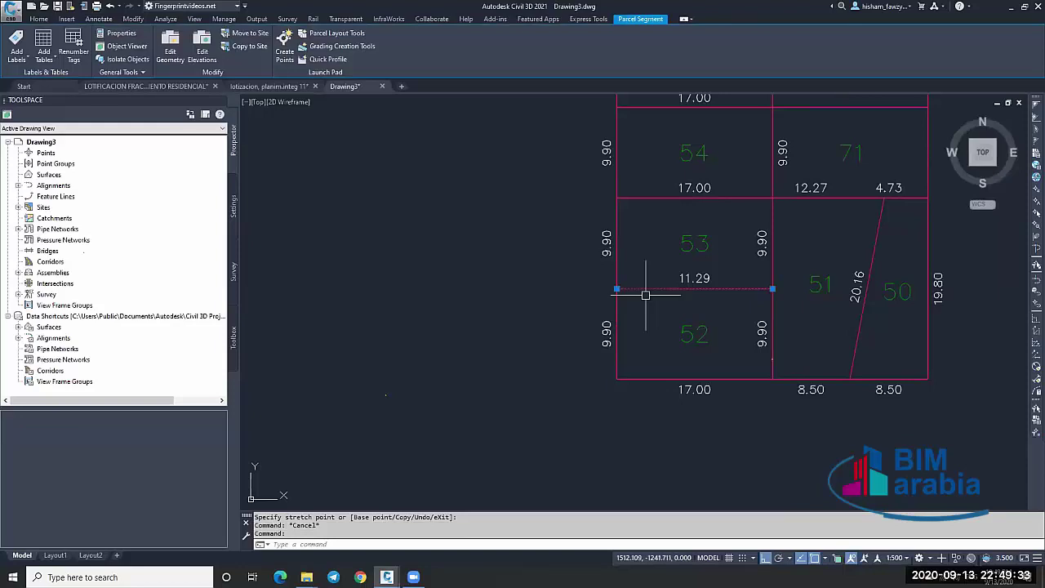
click(672, 290)
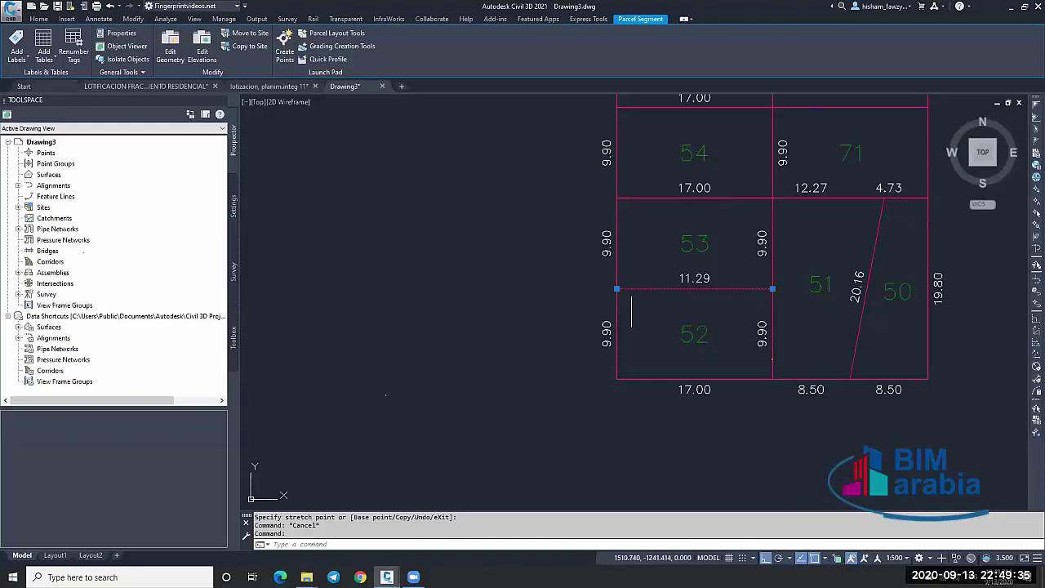
click(617, 288)
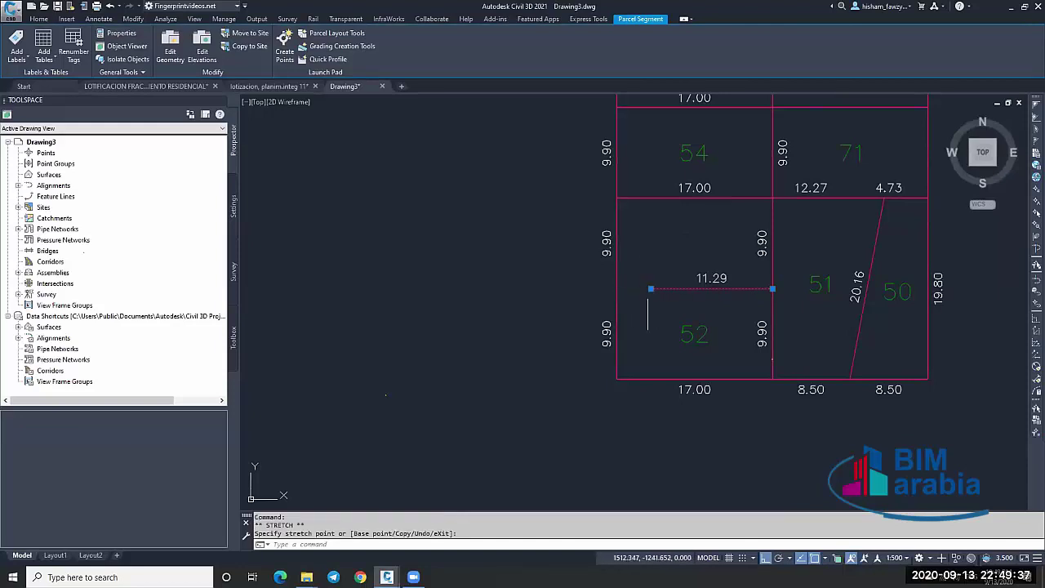
key(Escape)
key(Escape)
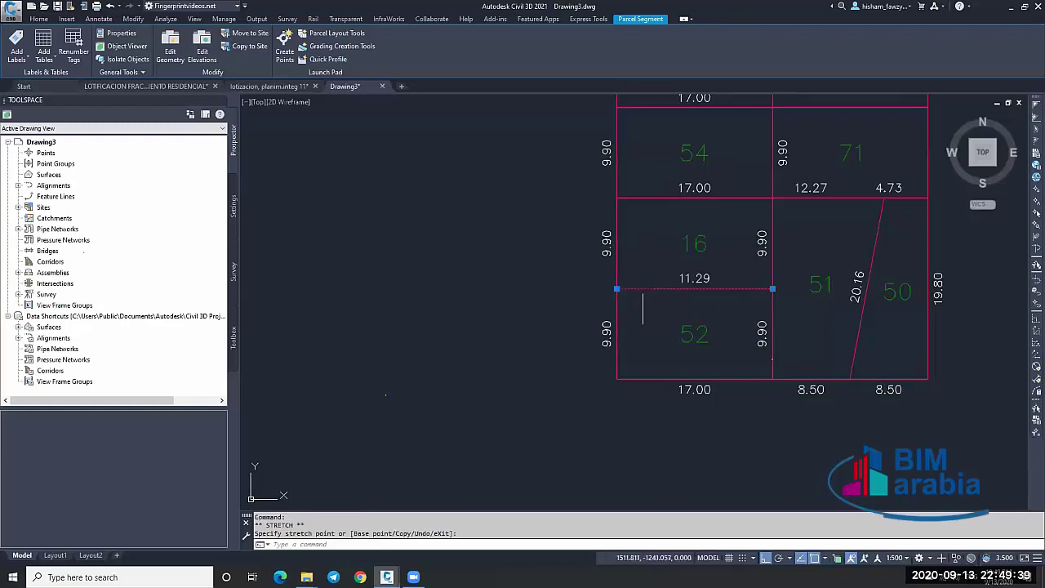
Undo the lot 53 relabel and the slanted line edit, then regenerate with RE.
key(ctrl+z)
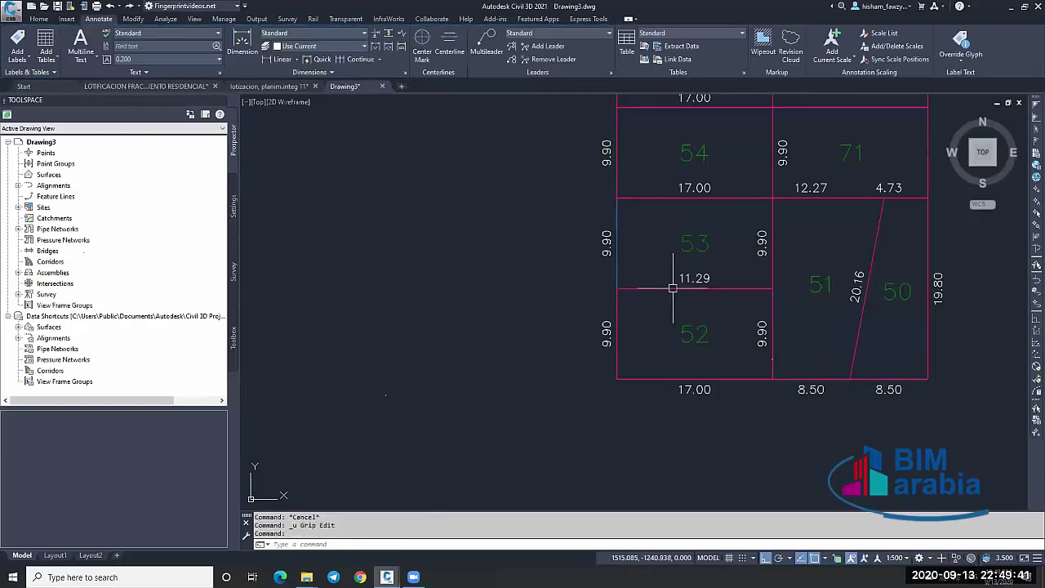
scroll(671, 290, down, 2)
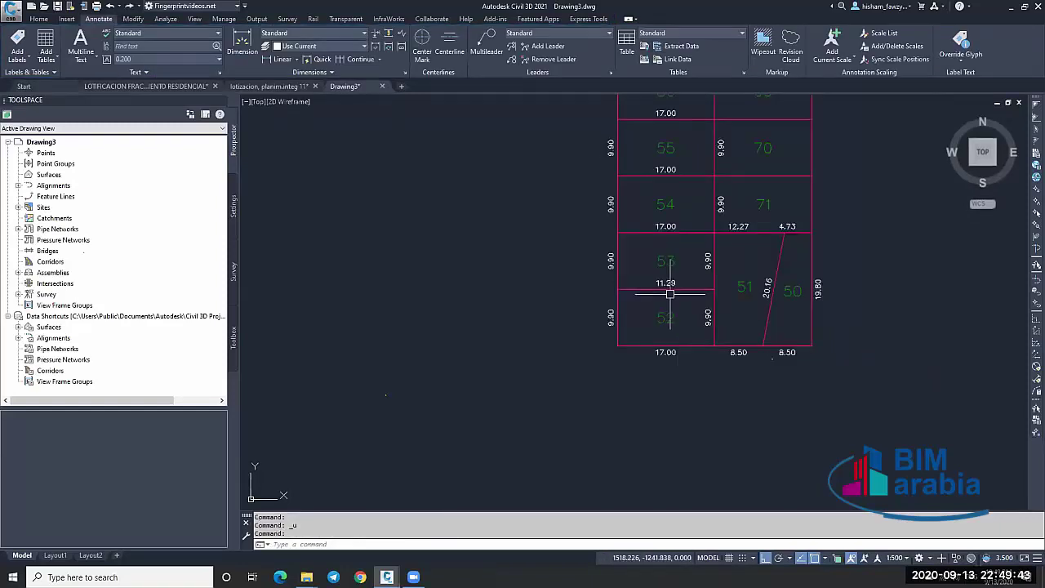
scroll(669, 293, up, 4)
key(ctrl+z)
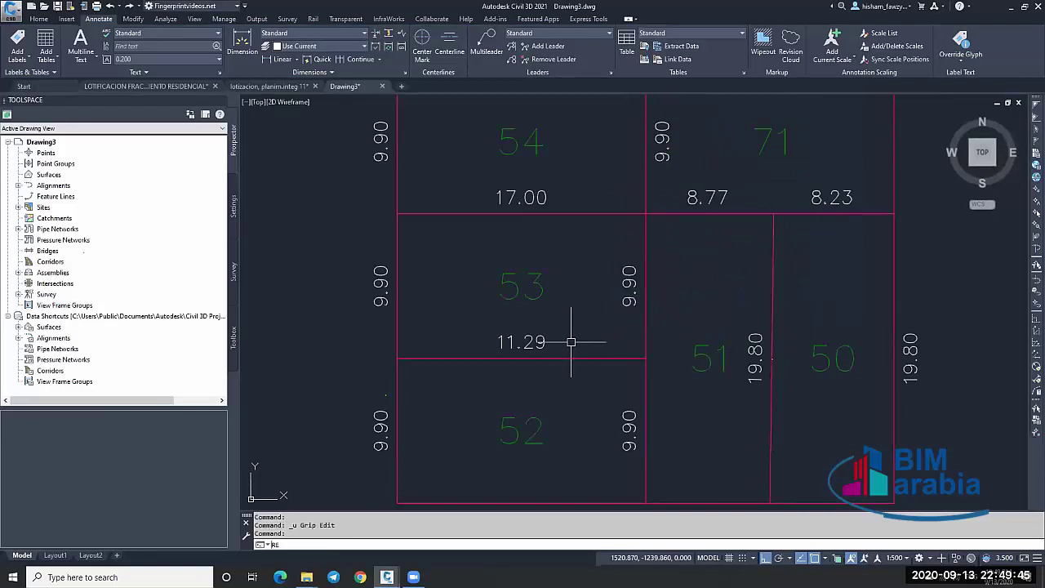
text(RE)
key(Return)
Undo the right boundary line's extension below the block and regenerate the drawing.
scroll(582, 327, down, 2)
key(Escape)
key(Escape)
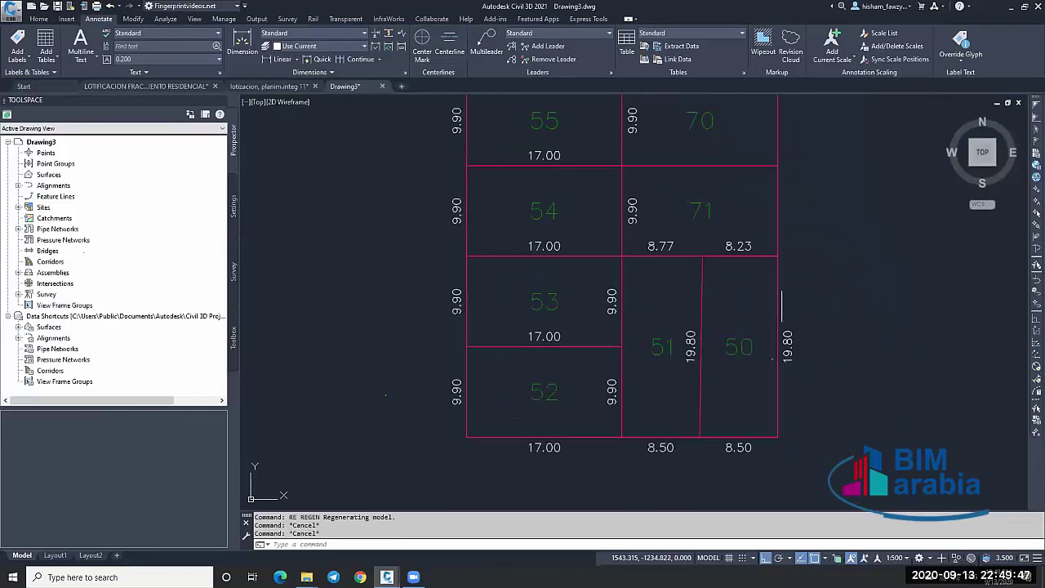
click(779, 306)
click(776, 438)
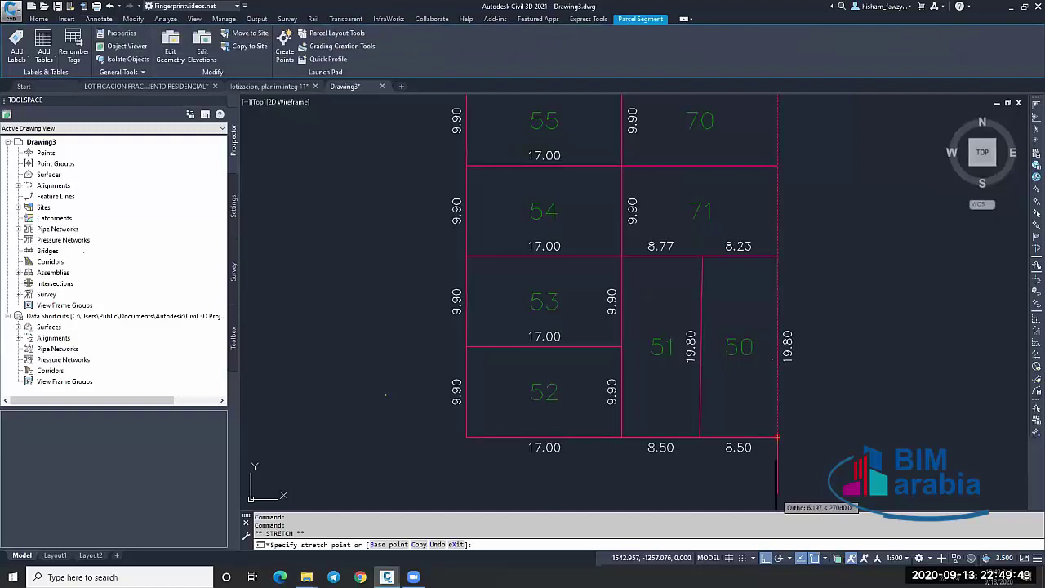
key(Escape)
key(Escape)
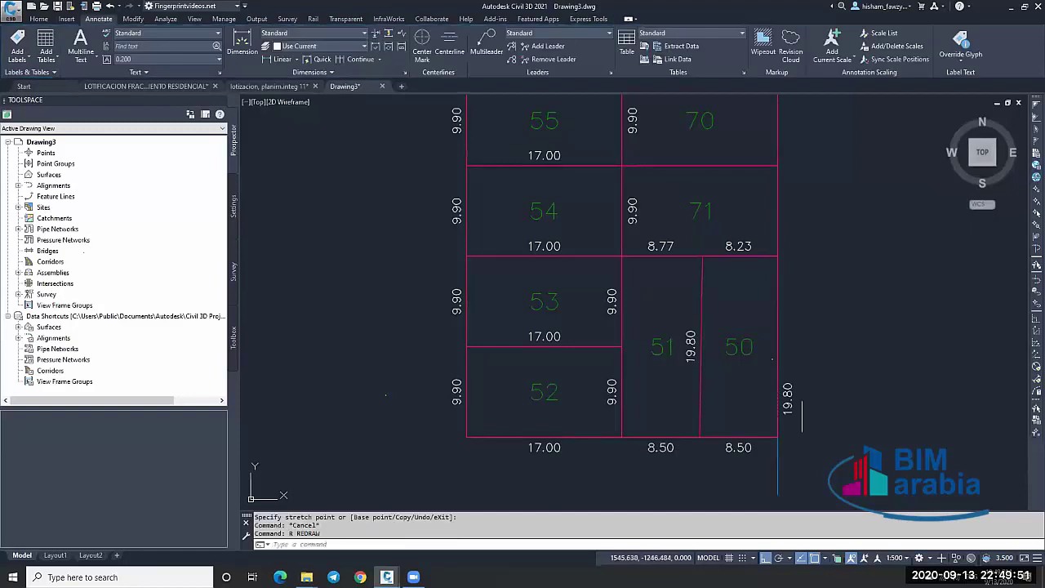
click(778, 444)
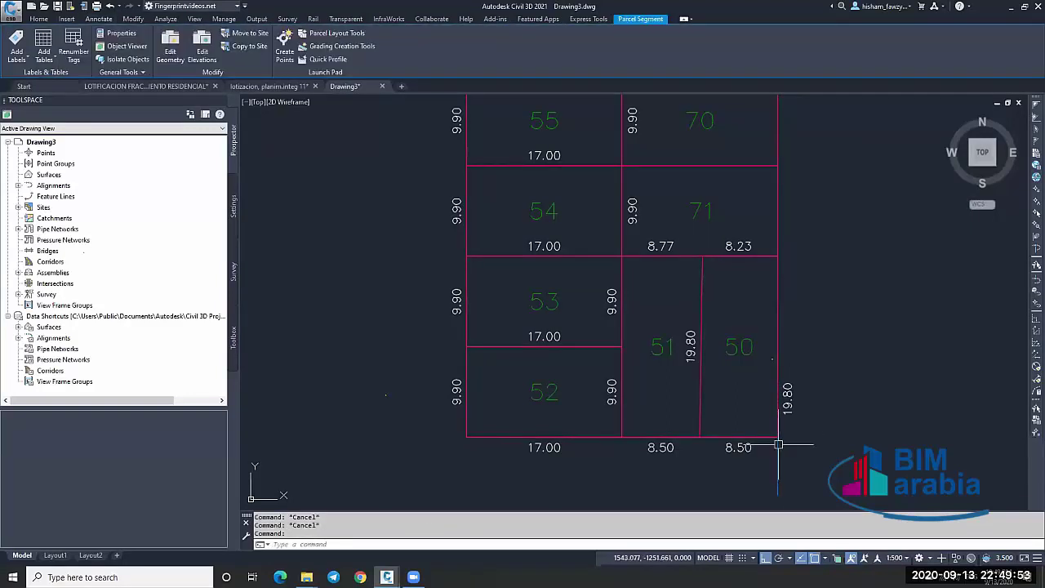
key(ctrl+z)
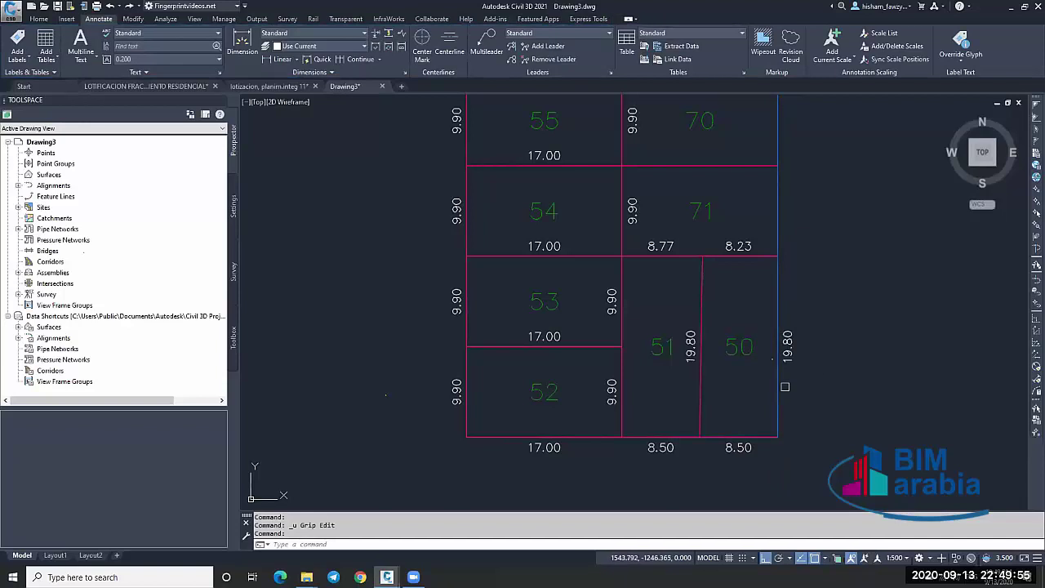
key(Return)
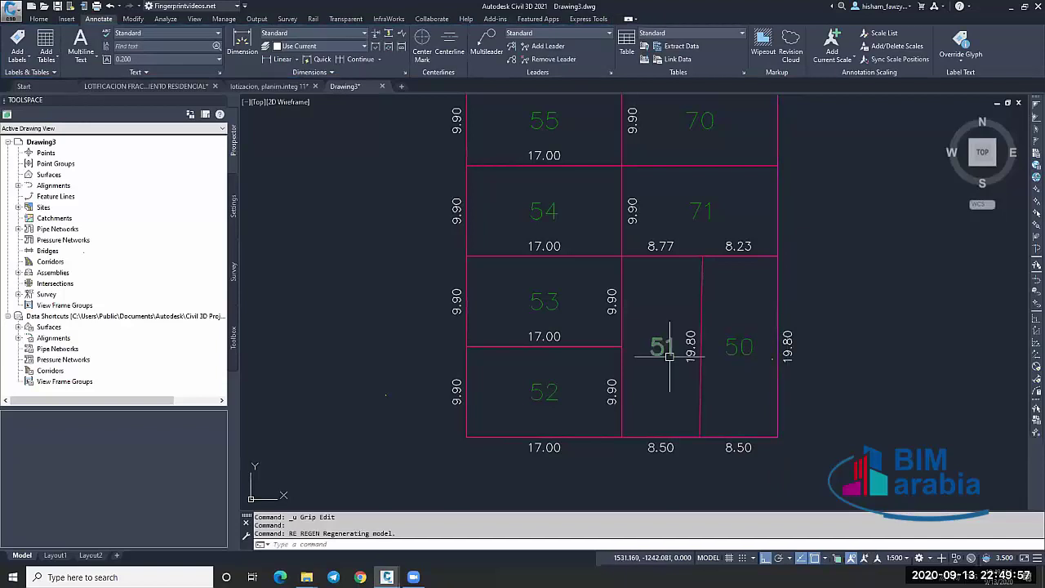
Select parcel 50 to inspect the restored lot layout.
scroll(730, 303, down, 4)
scroll(730, 295, up, 4)
scroll(711, 303, down, 2)
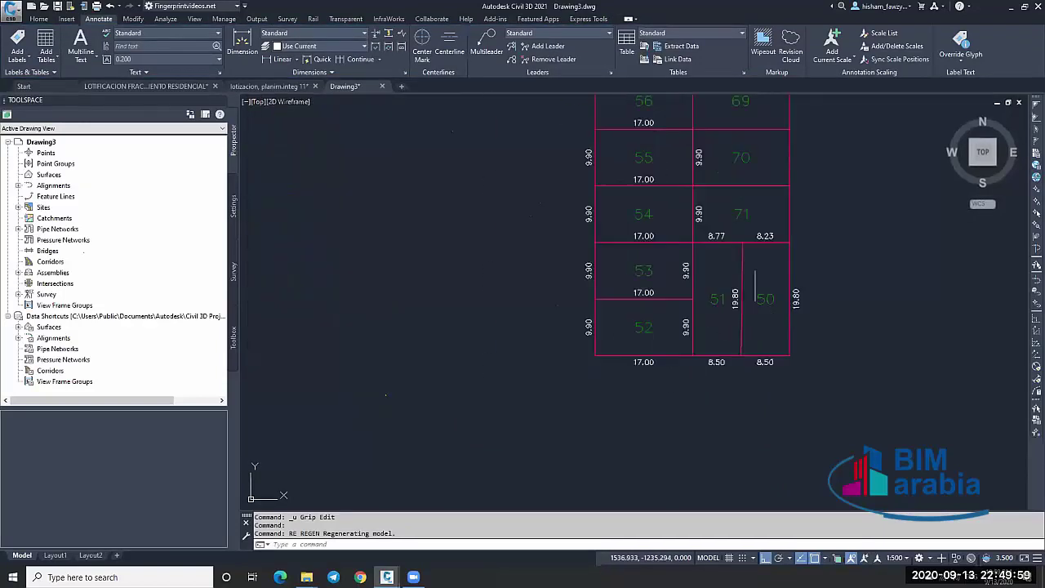
click(743, 301)
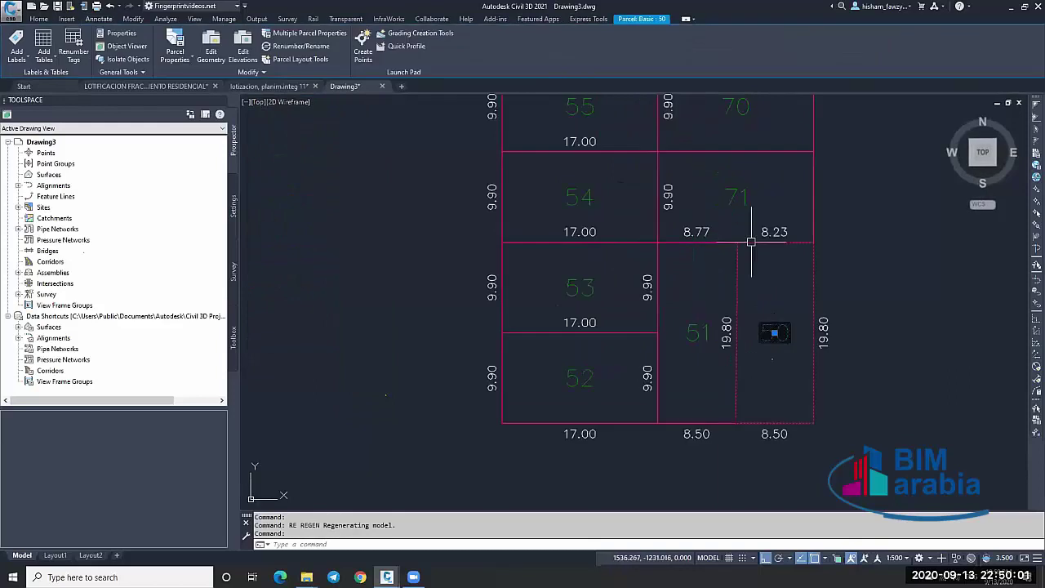
scroll(749, 238, up, 2)
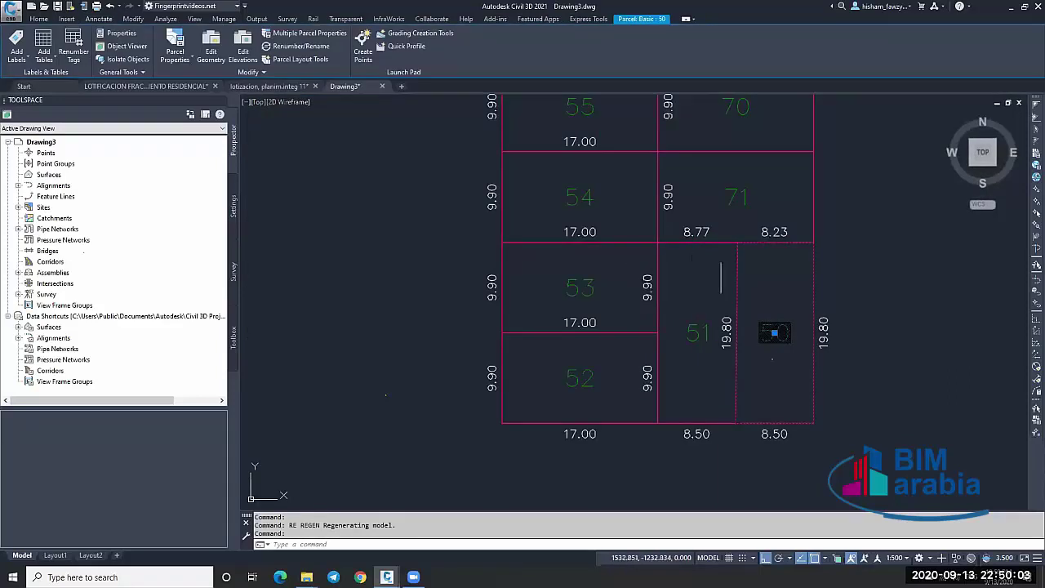
scroll(720, 281, down, 2)
scroll(667, 287, down, 6)
Draw a small square beside the lot layout with the RECTANG command.
key(Escape)
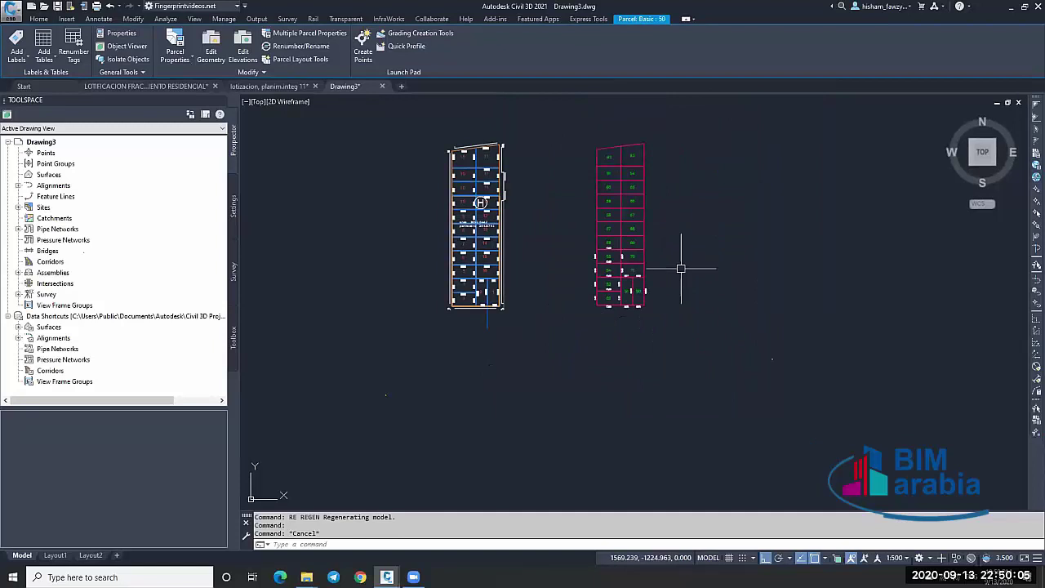
key(Escape)
text(rec)
key(Return)
click(735, 244)
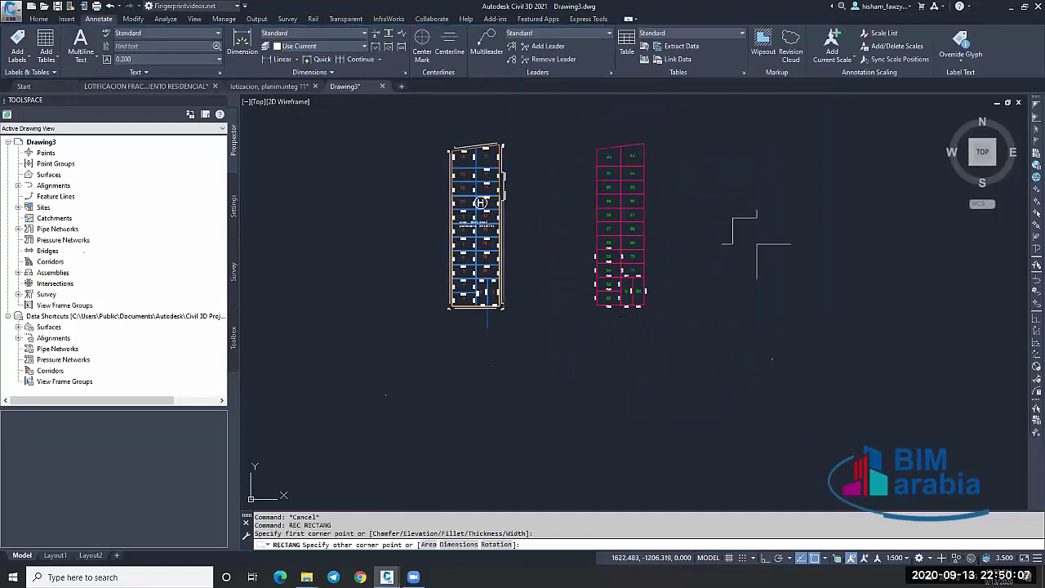
scroll(775, 232, up, 4)
key(Escape)
key(Escape)
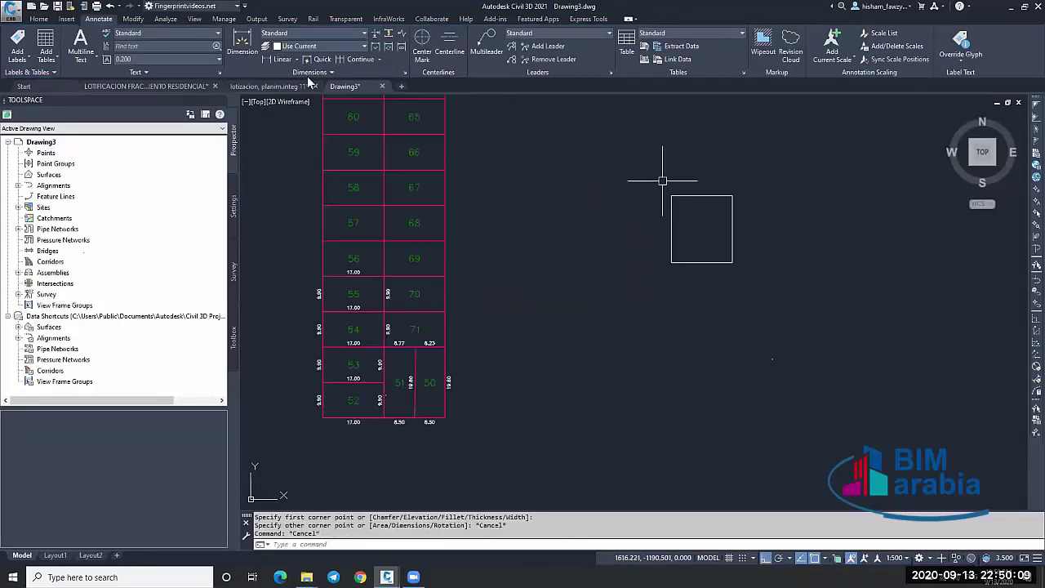
Convert the square into parcel 16 using Create Parcel from Objects.
click(42, 19)
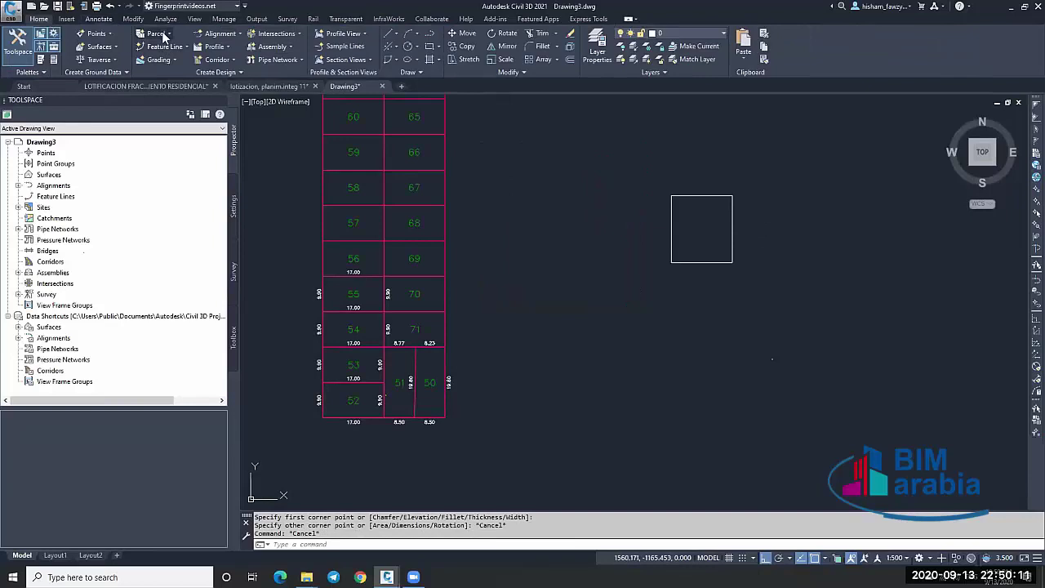
click(156, 34)
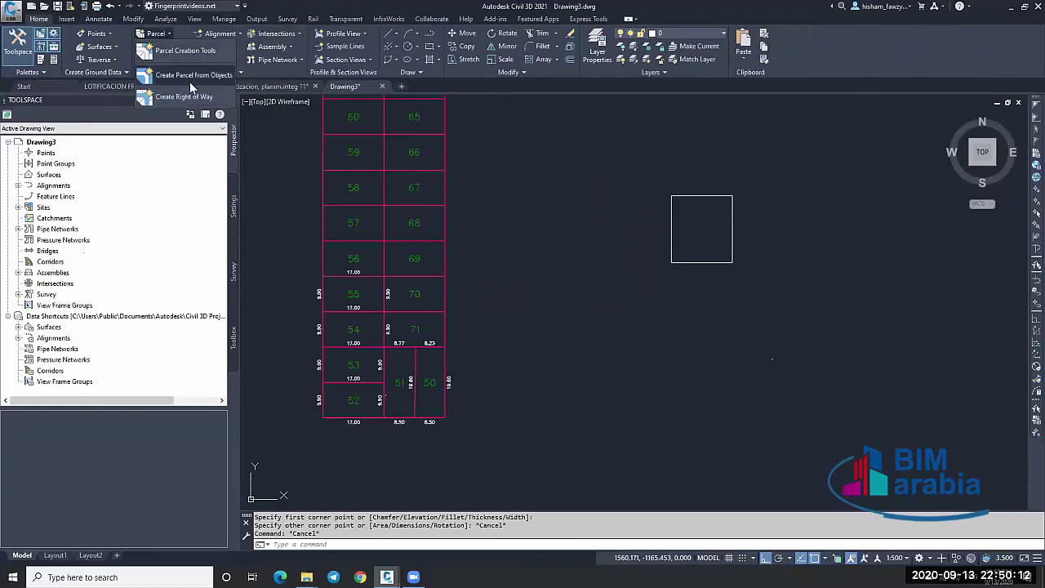
click(719, 195)
key(Return)
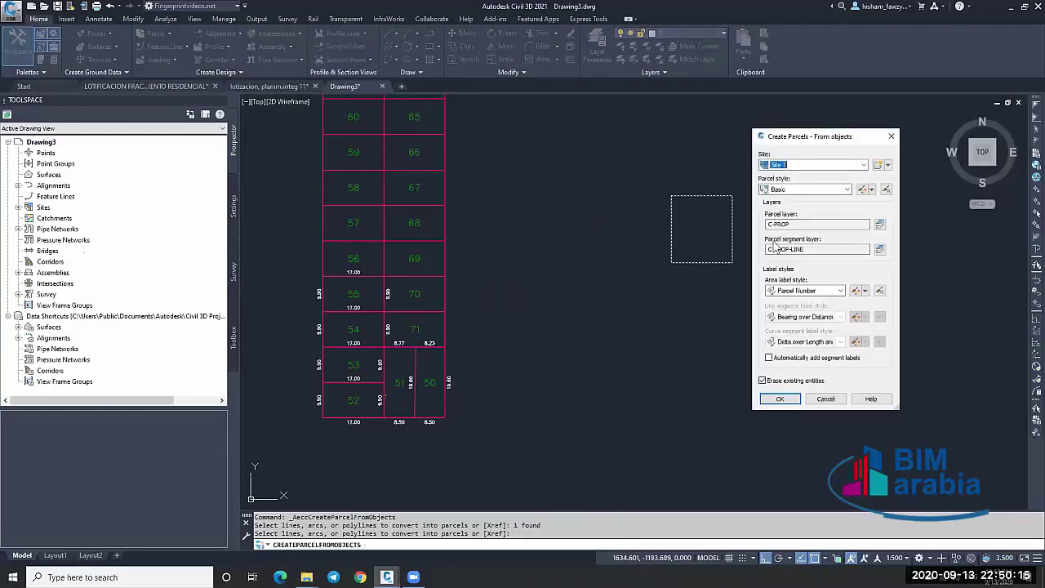
click(781, 398)
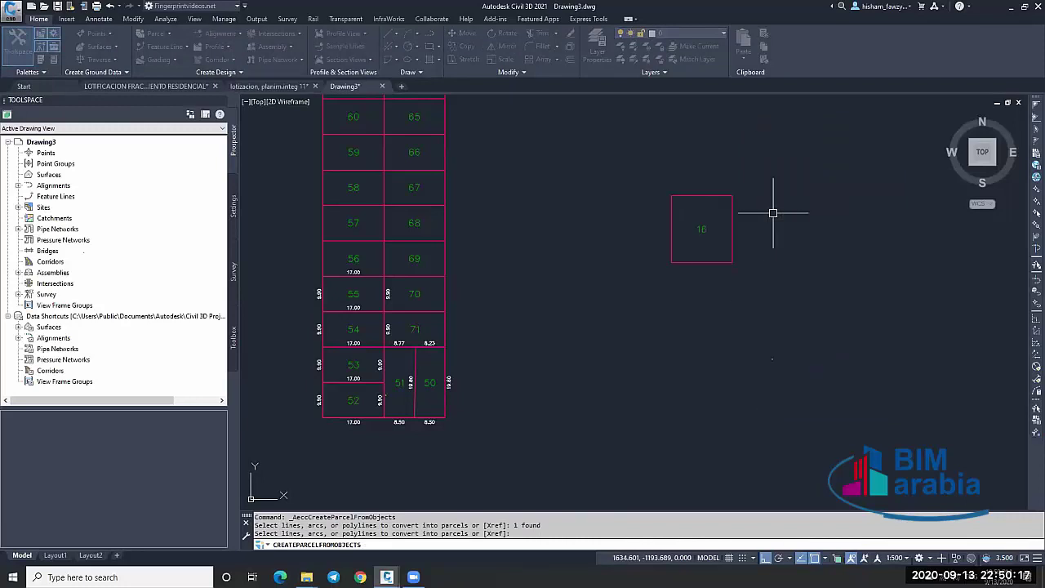
scroll(702, 233, up, 4)
scroll(714, 259, down, 3)
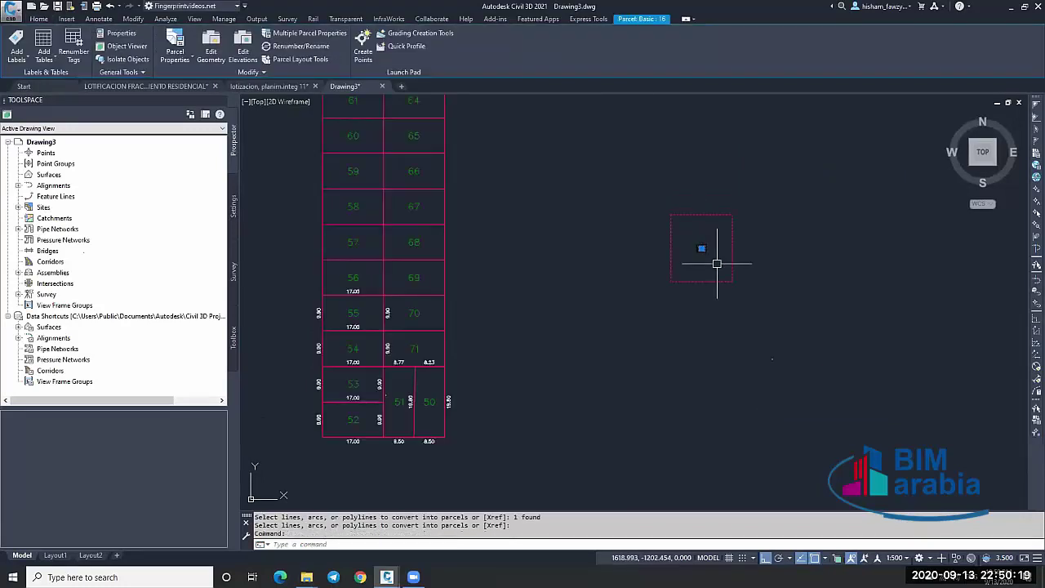
key(Escape)
click(711, 214)
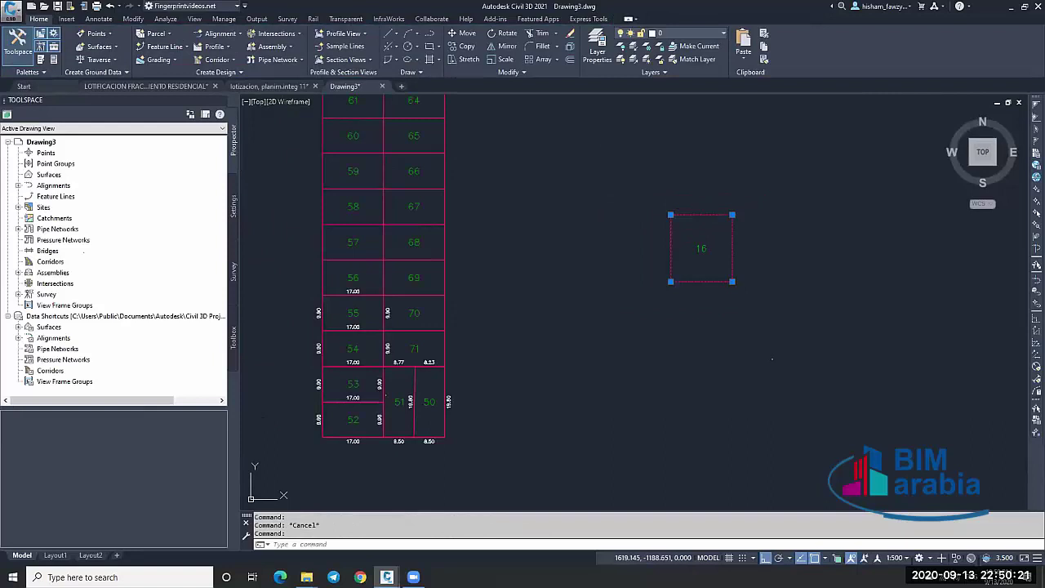
Give parcel 16 the Name Square meter & Acres area label style.
click(732, 215)
scroll(730, 245, up, 3)
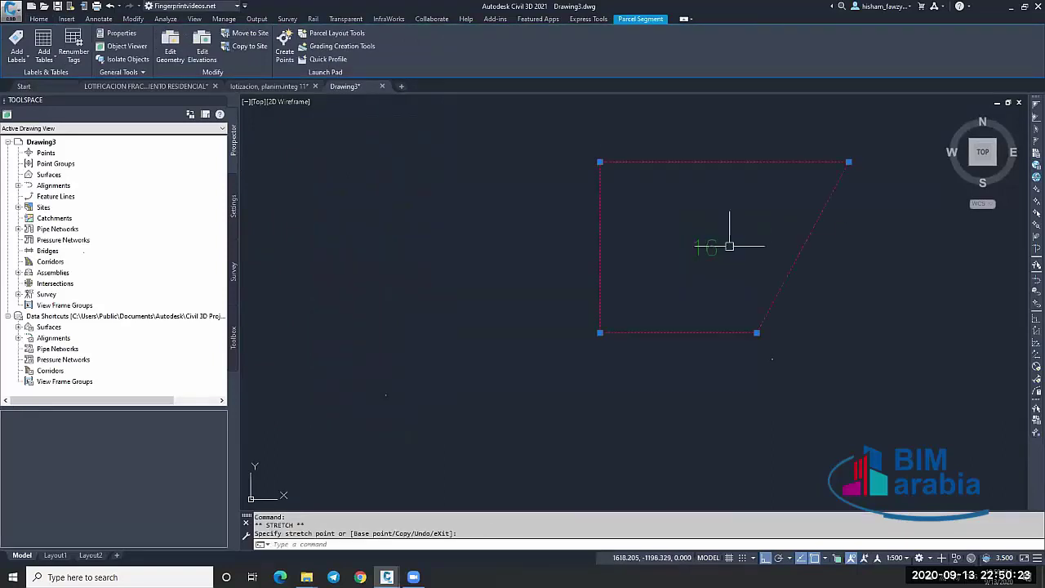
key(Escape)
click(705, 247)
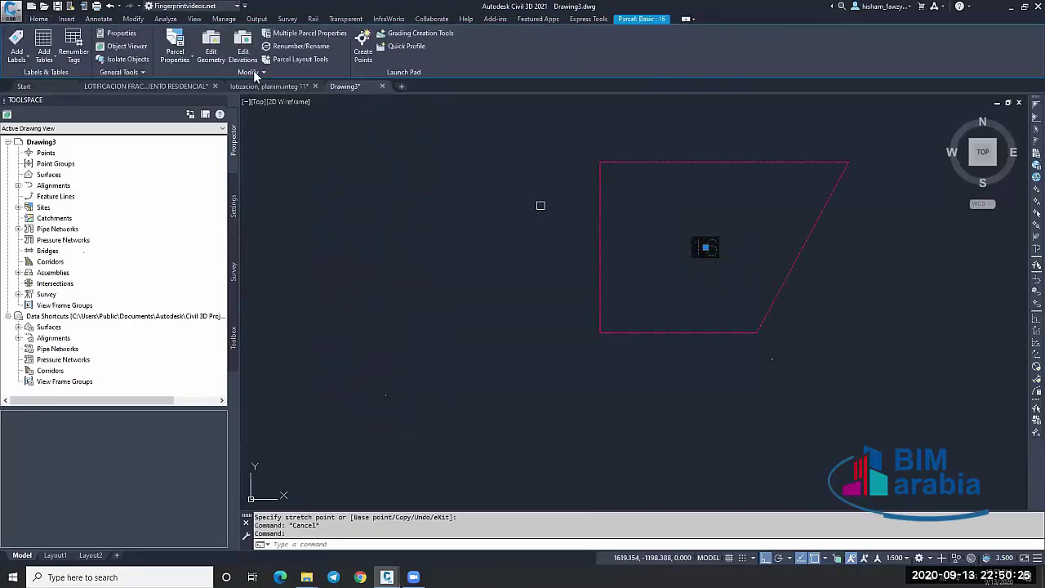
click(174, 45)
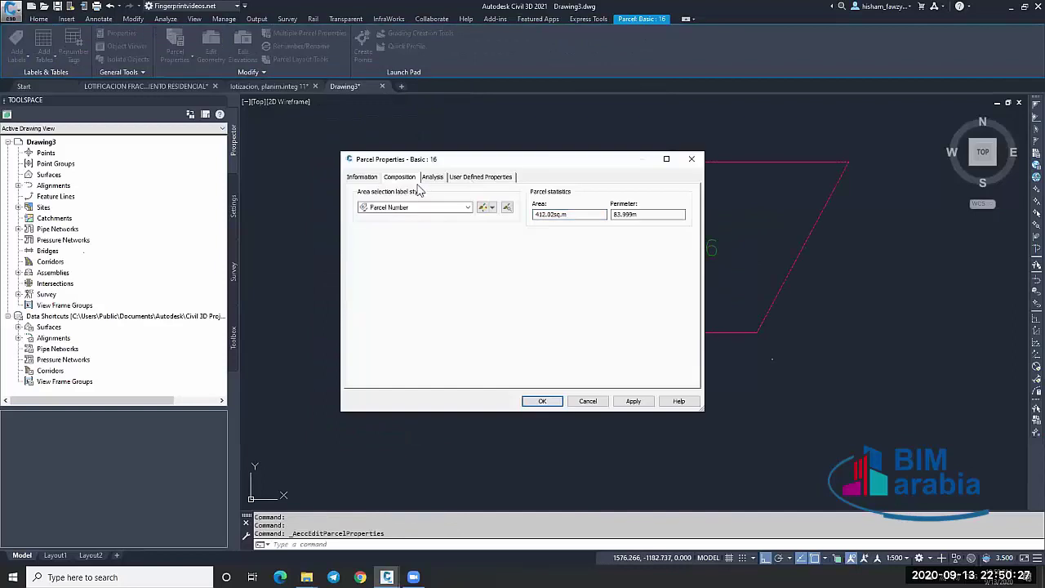
click(416, 208)
click(417, 235)
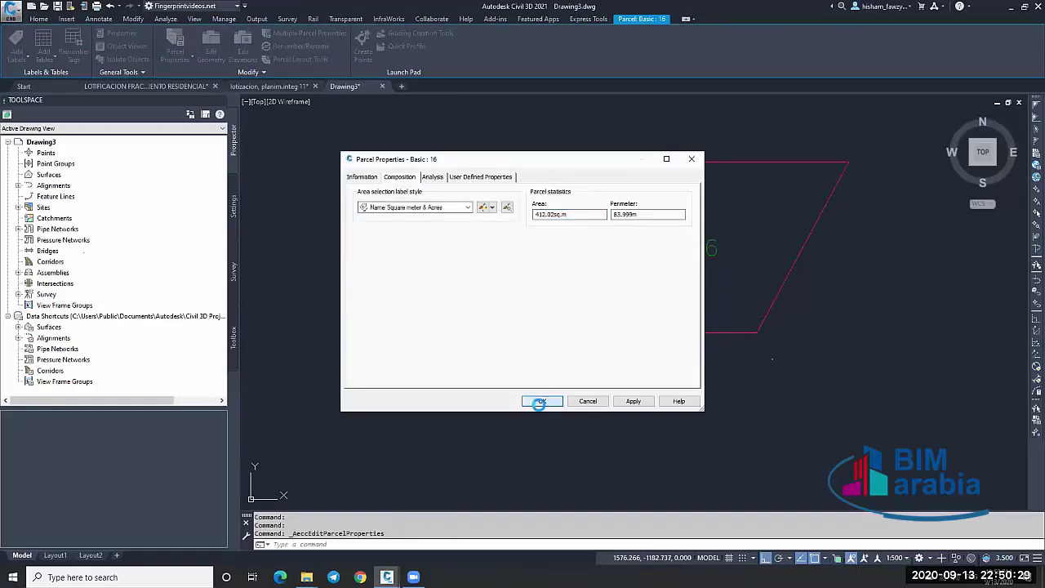
click(541, 401)
key(Escape)
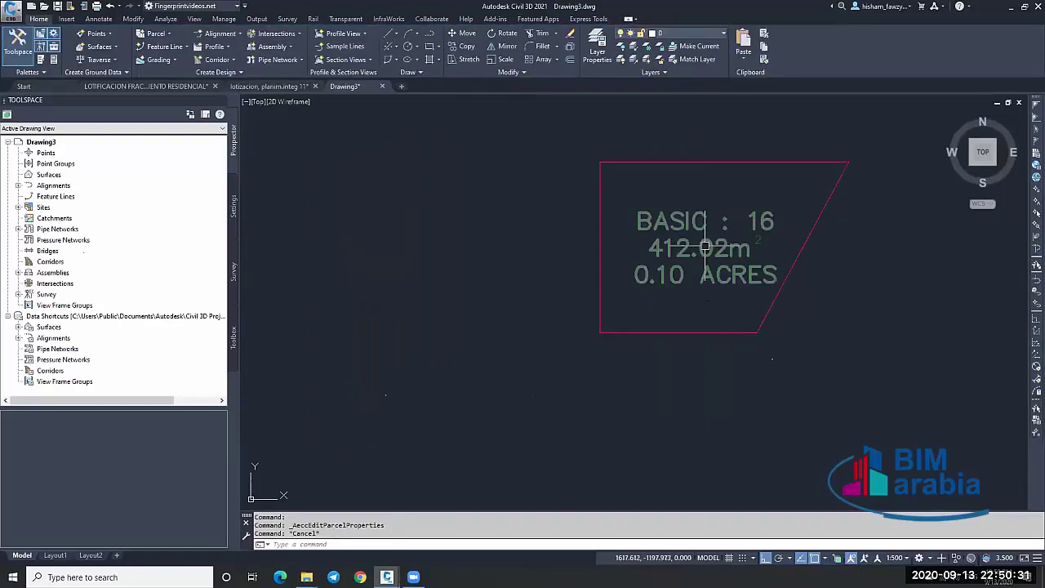
Drag parcel 16's bottom-right vertex down, enlarging it to 559.46 m².
click(756, 332)
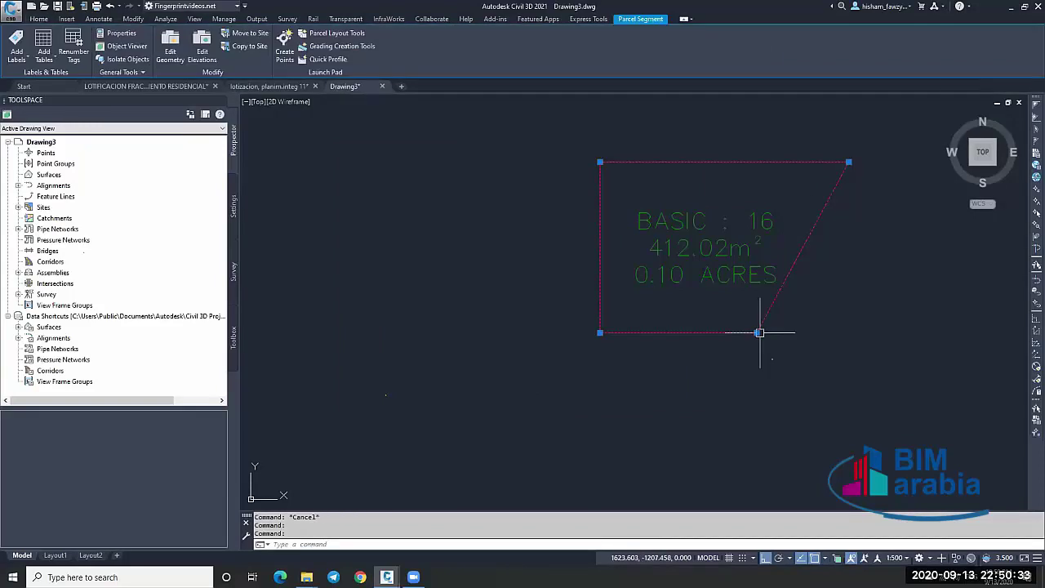
click(759, 332)
click(756, 432)
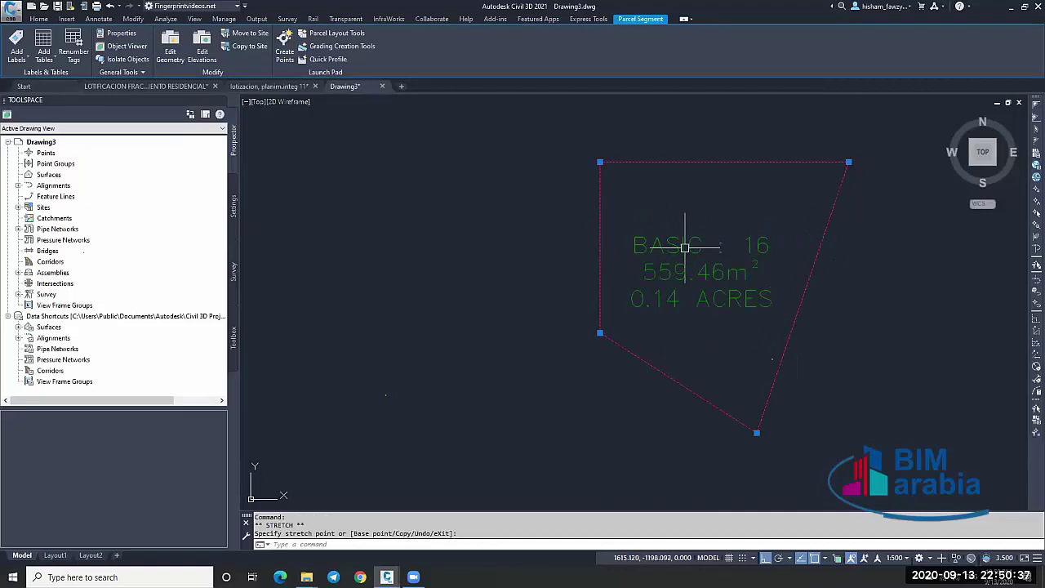
click(16, 56)
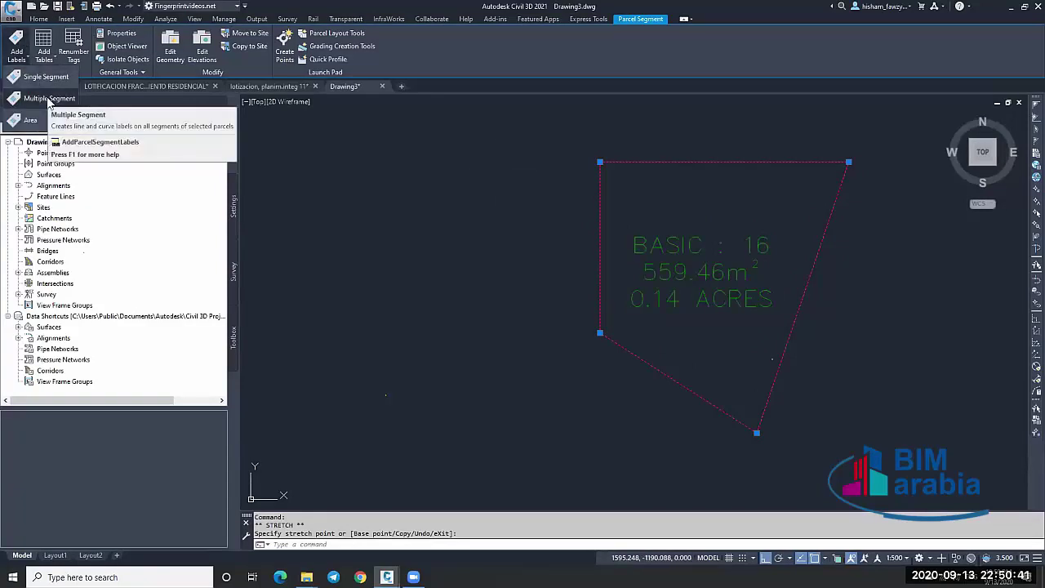
Add clockwise Multiple Segment length labels to every side of parcel 16.
click(98, 19)
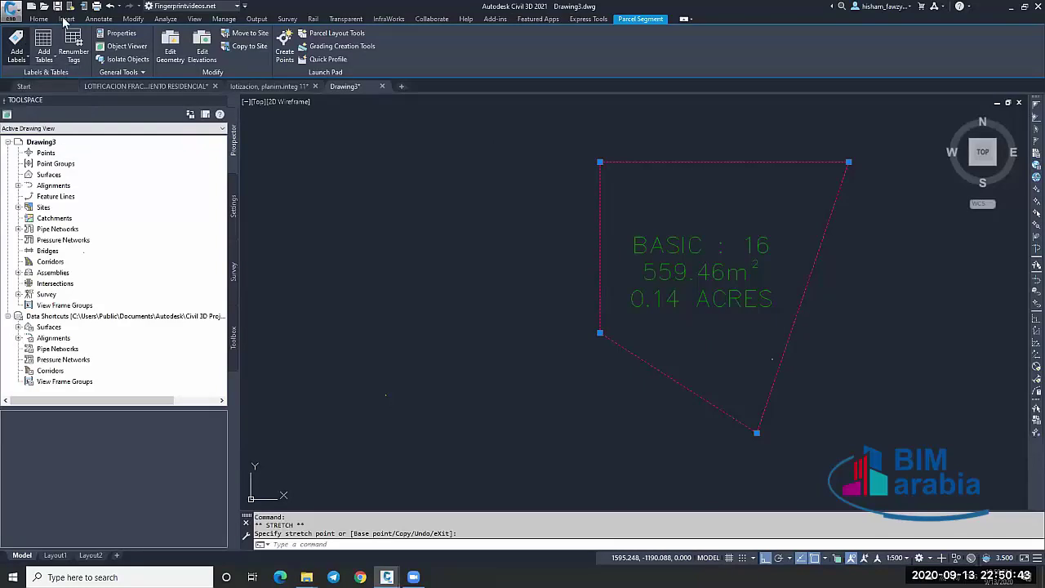
click(25, 41)
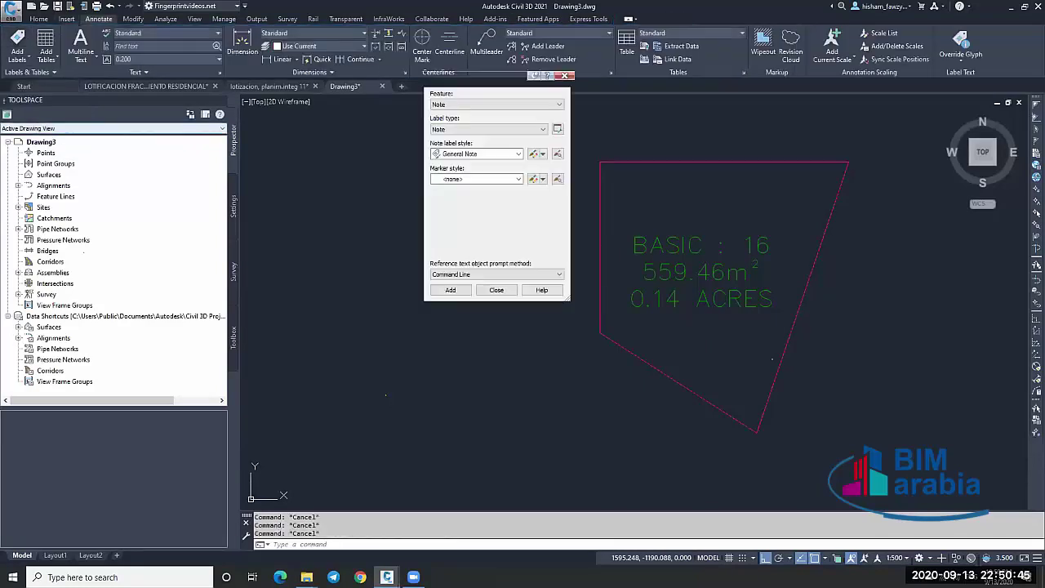
scroll(474, 105, up, 1)
click(473, 105)
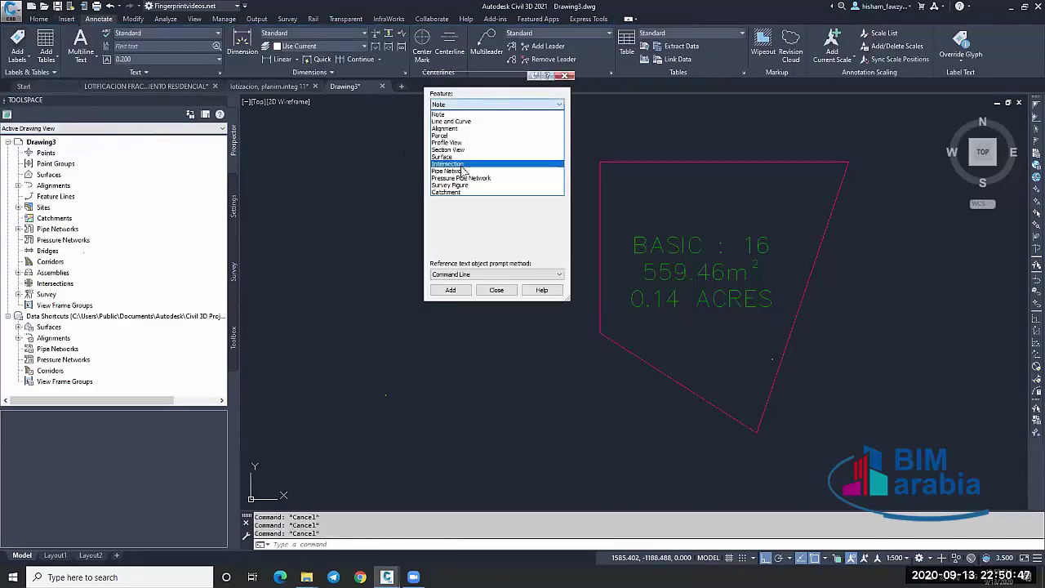
click(462, 156)
click(469, 129)
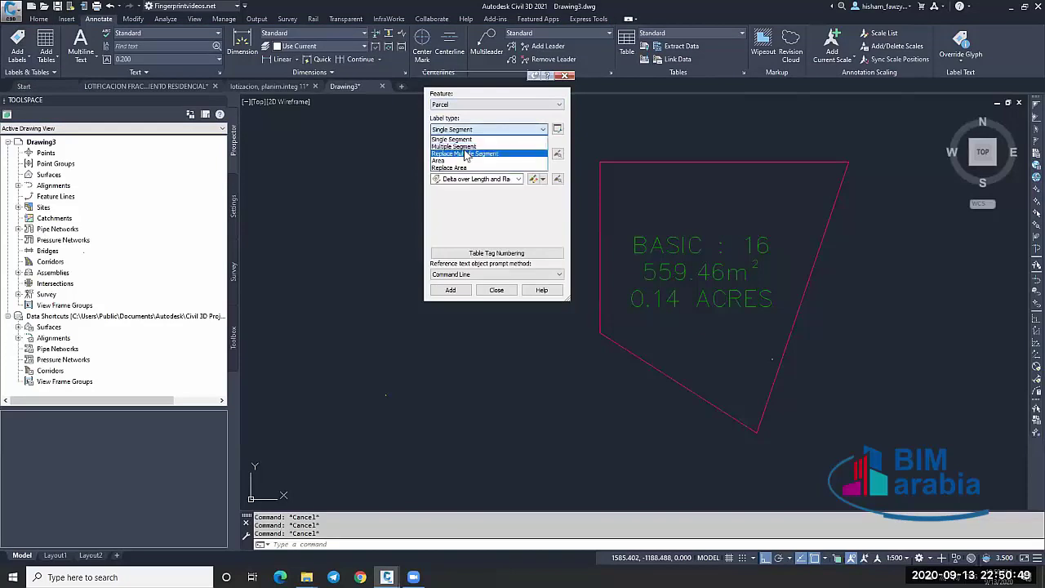
click(470, 150)
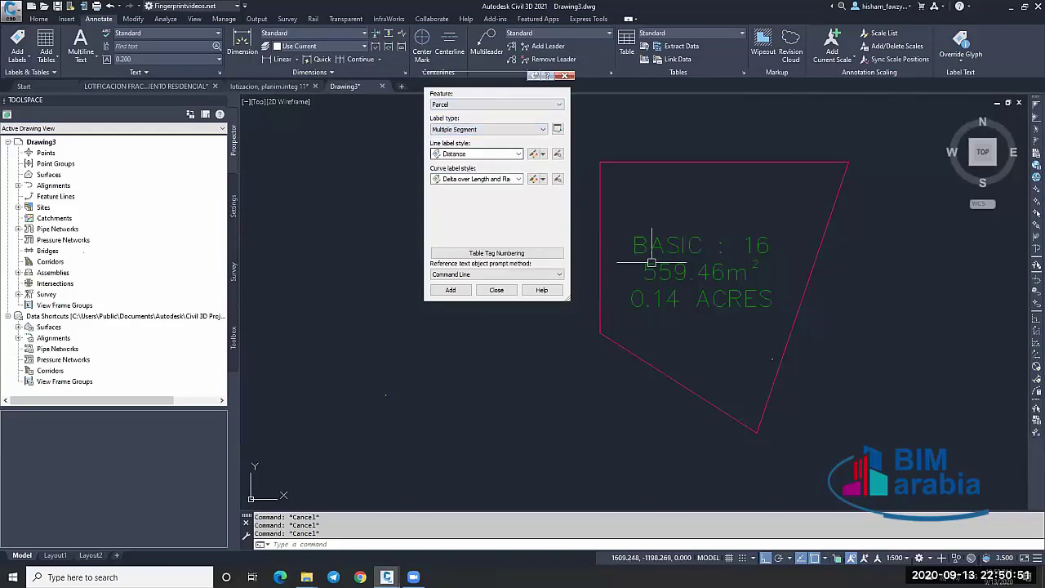
click(450, 290)
click(705, 274)
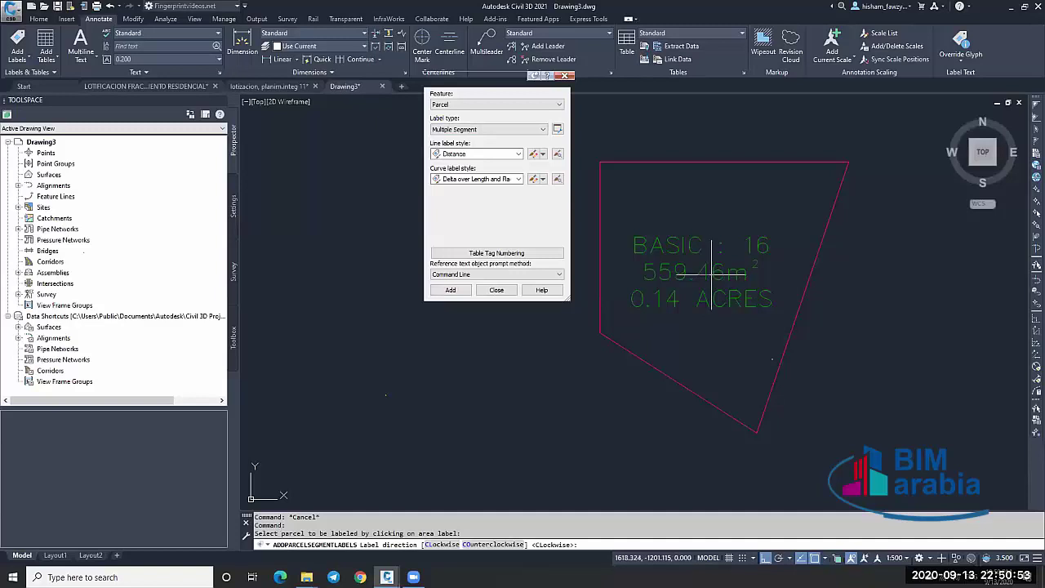
key(Return)
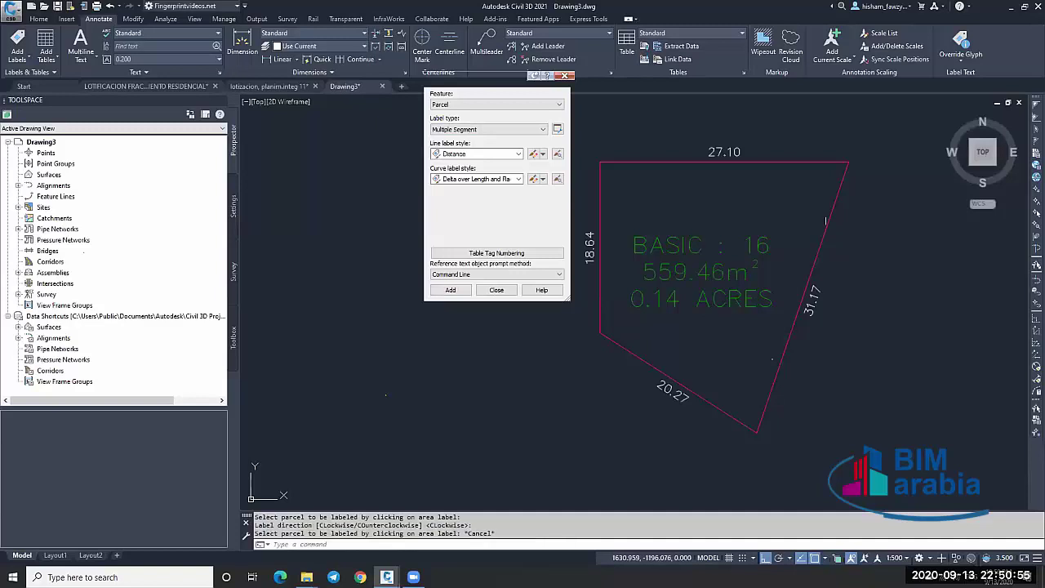
key(Escape)
Lower parcel 16's top-right and left vertices, reshaping it to 546.46 m².
click(827, 228)
click(849, 161)
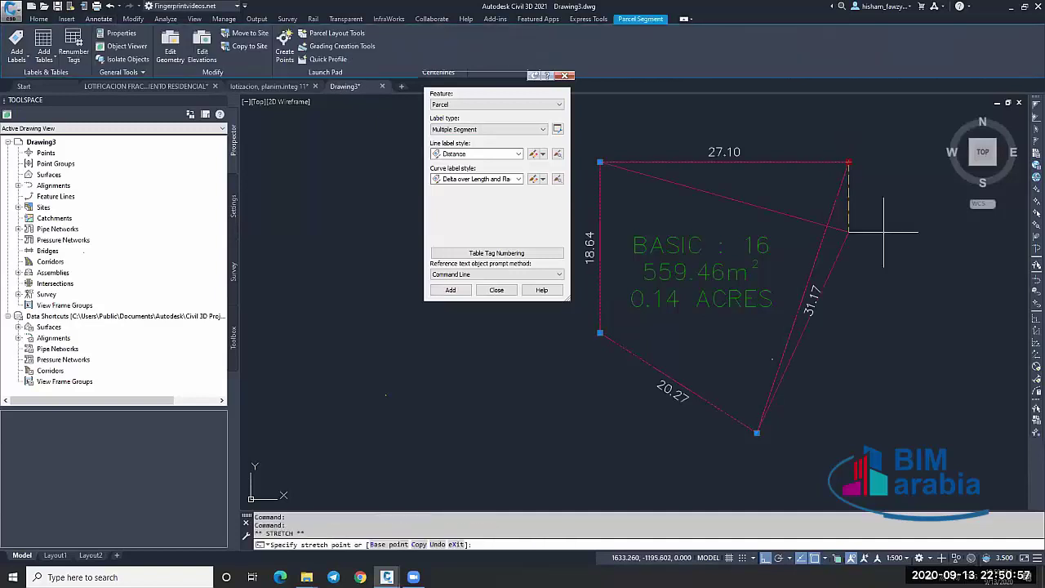
click(849, 235)
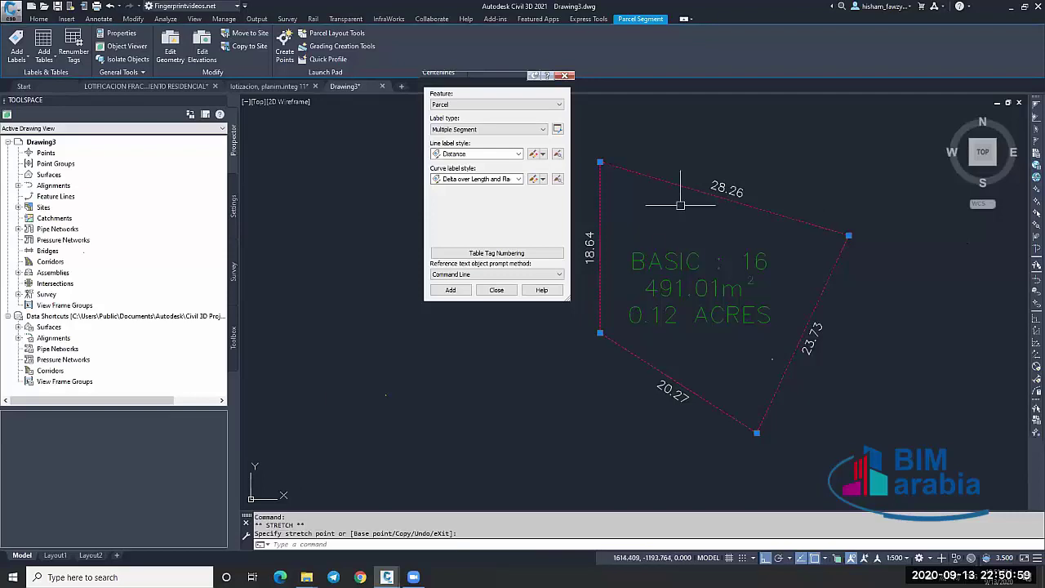
scroll(727, 233, down, 5)
scroll(688, 268, up, 5)
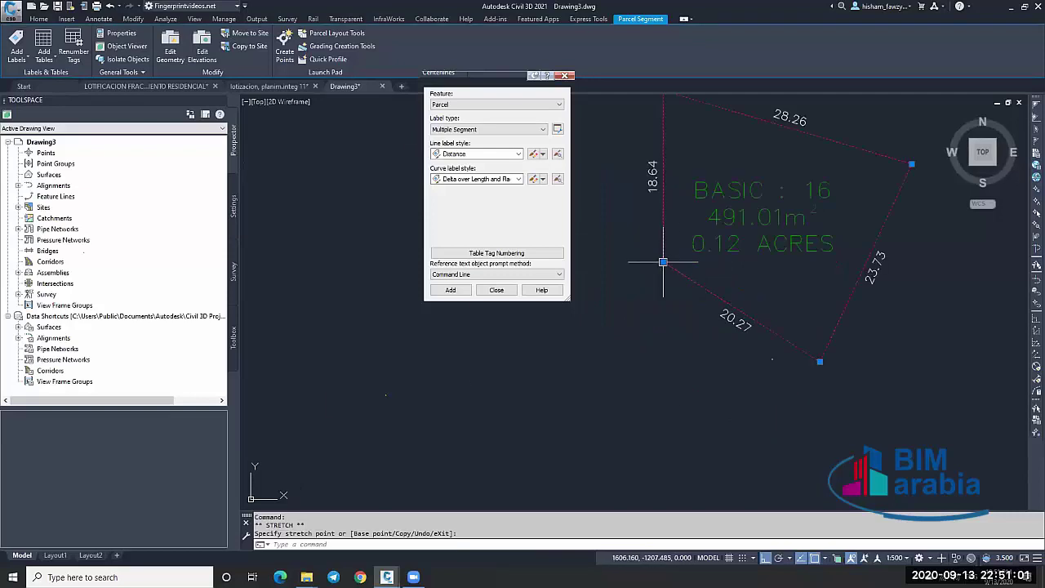
click(662, 321)
key(Escape)
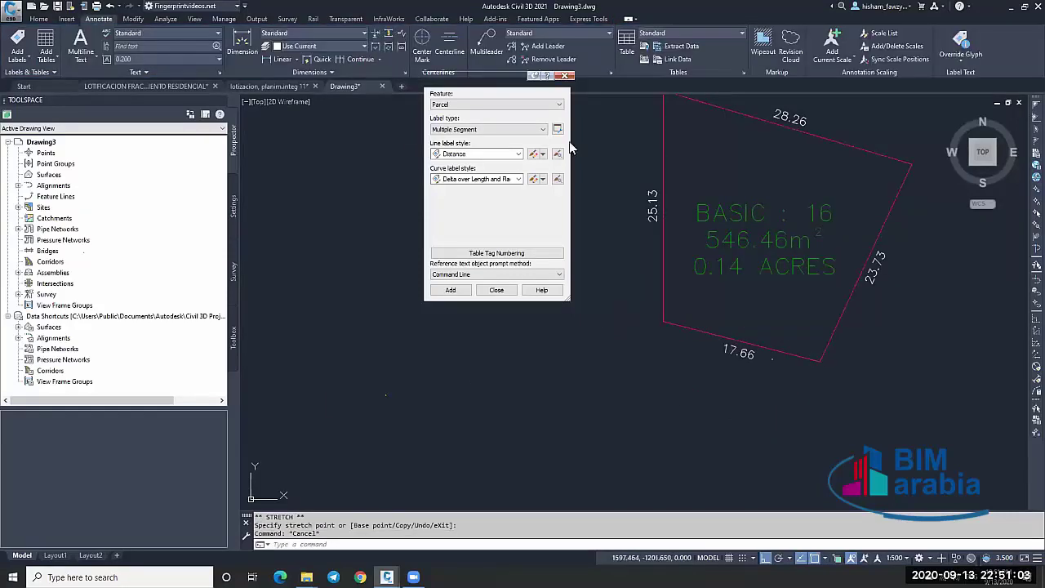
click(512, 292)
scroll(743, 261, down, 6)
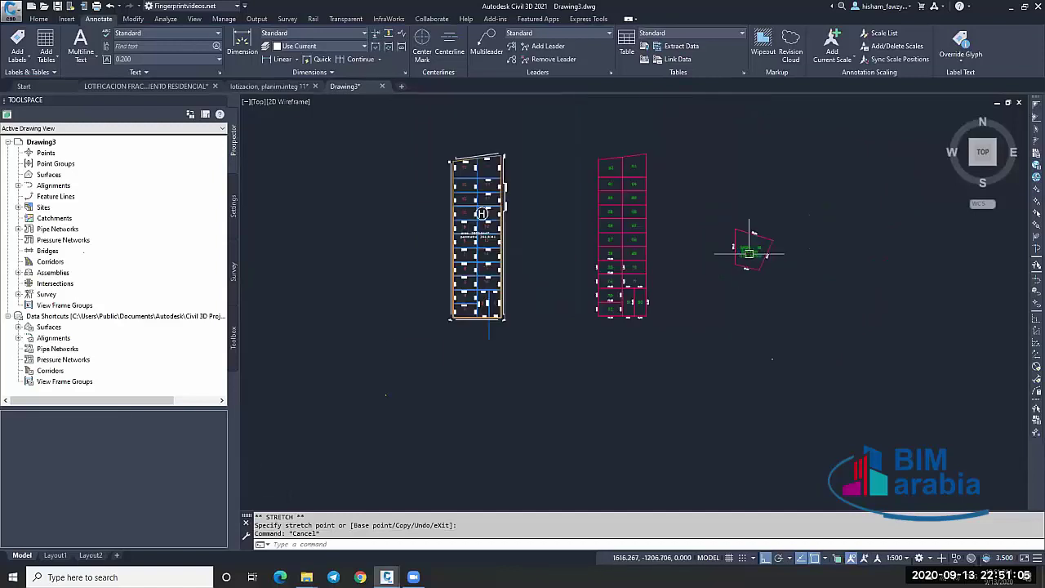
scroll(642, 251, up, 1)
scroll(642, 251, up, 4)
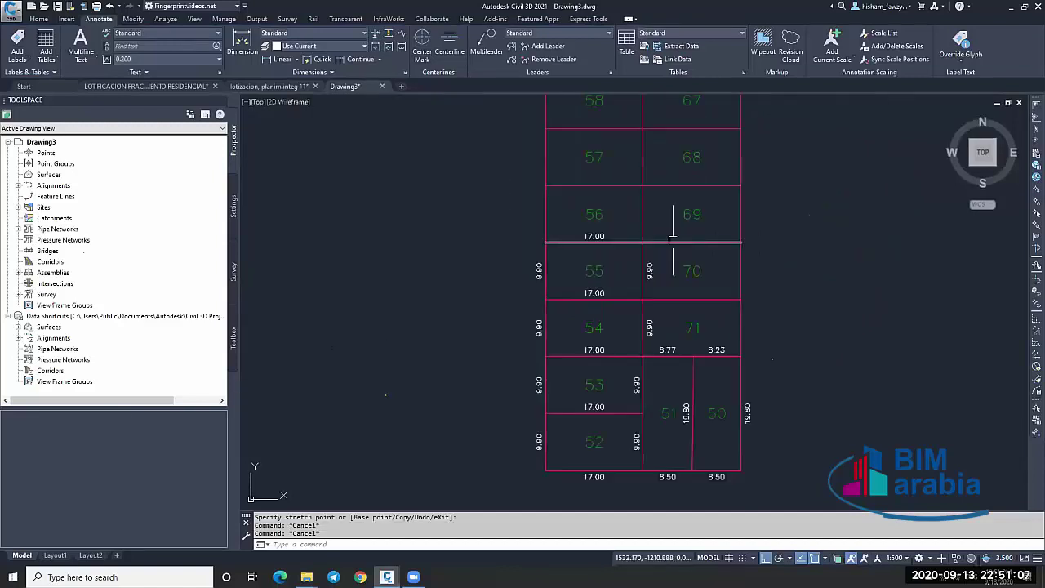
scroll(661, 242, down, 3)
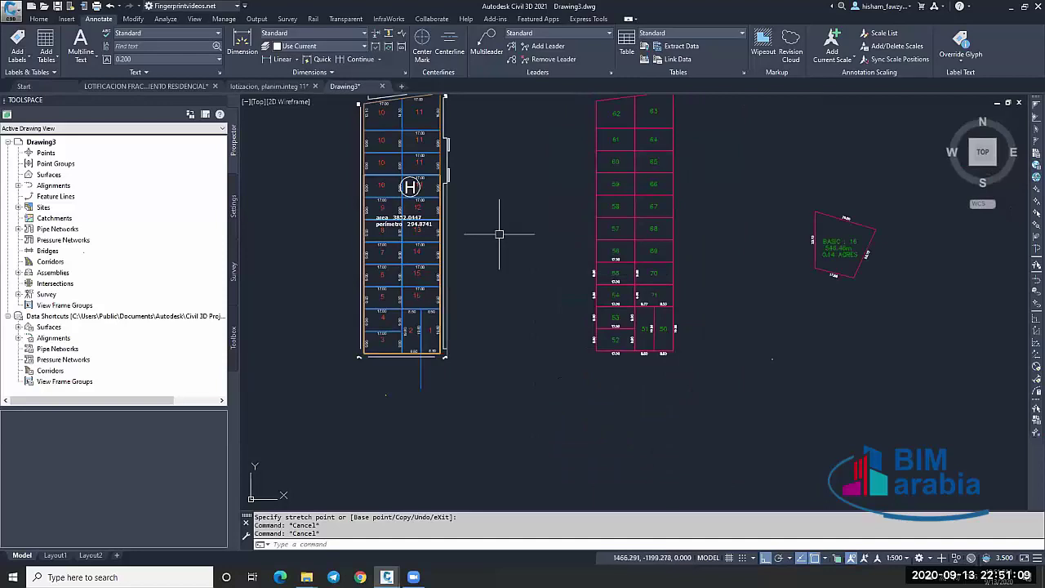
click(408, 224)
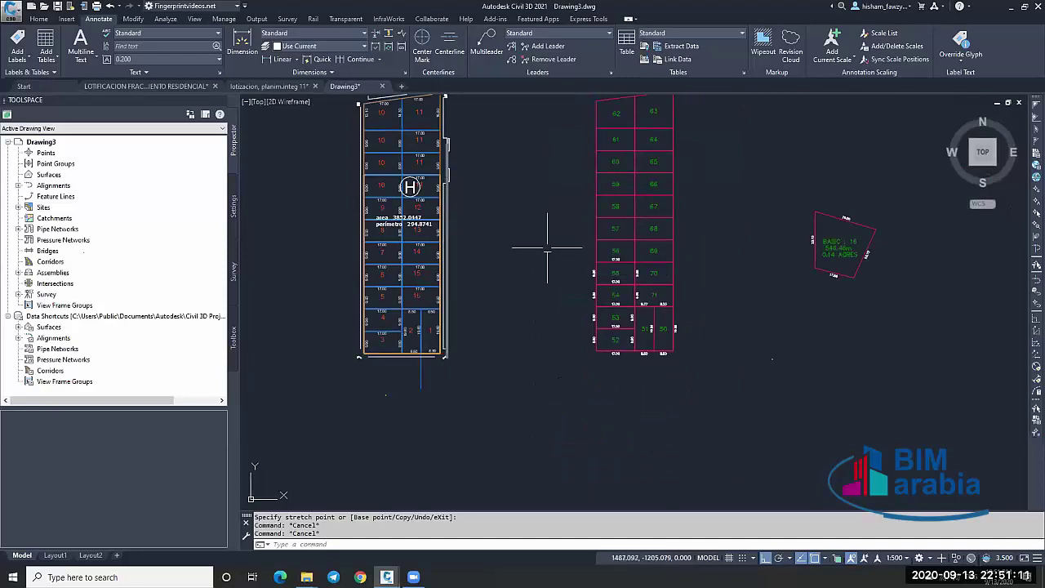
Window-select parcel 16 with its square boundary and side labels, and delete all 6 objects.
scroll(563, 245, down, 2)
scroll(645, 191, up, 2)
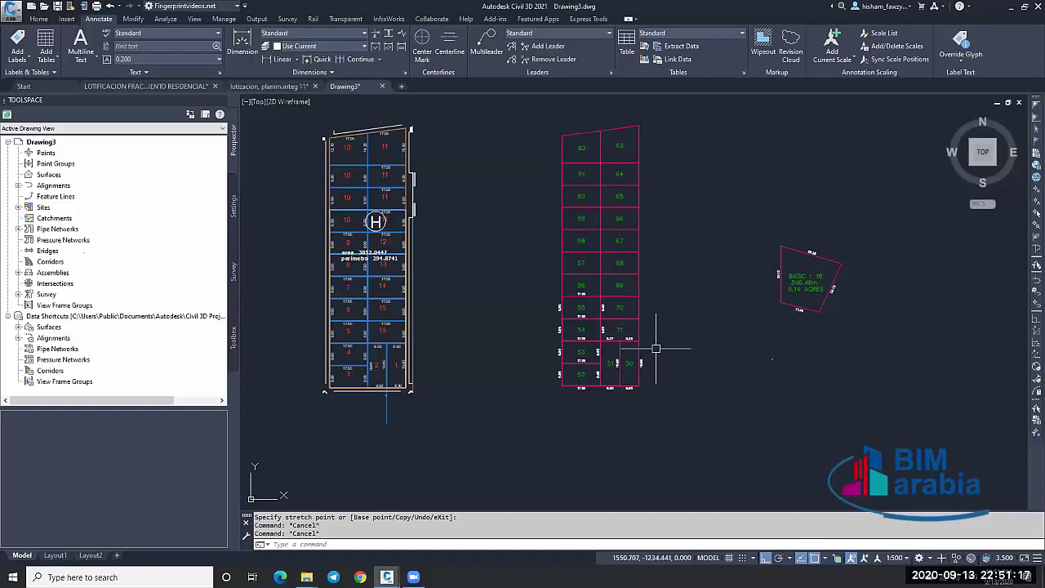
click(737, 203)
click(867, 329)
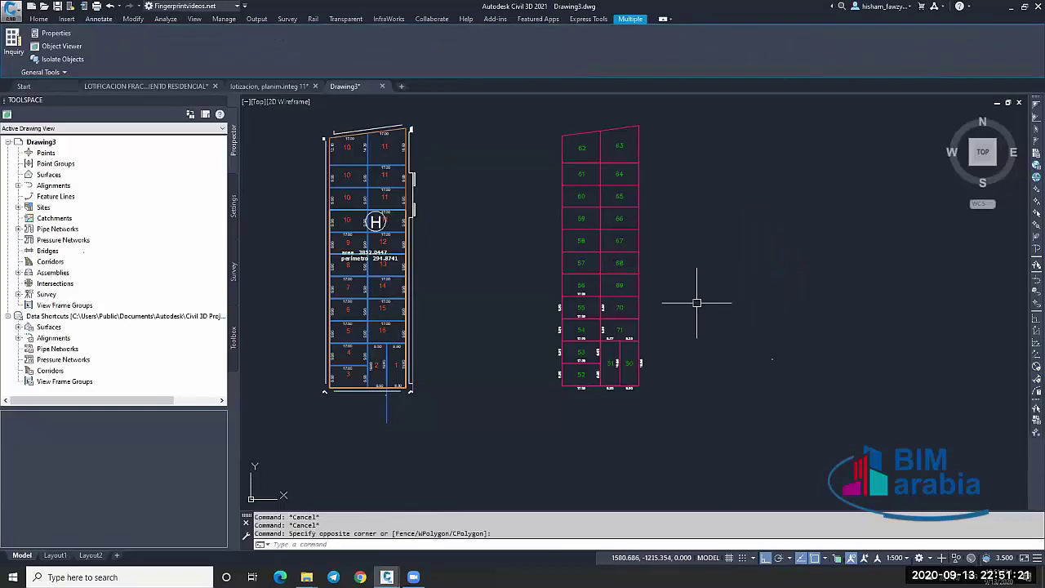
key(Delete)
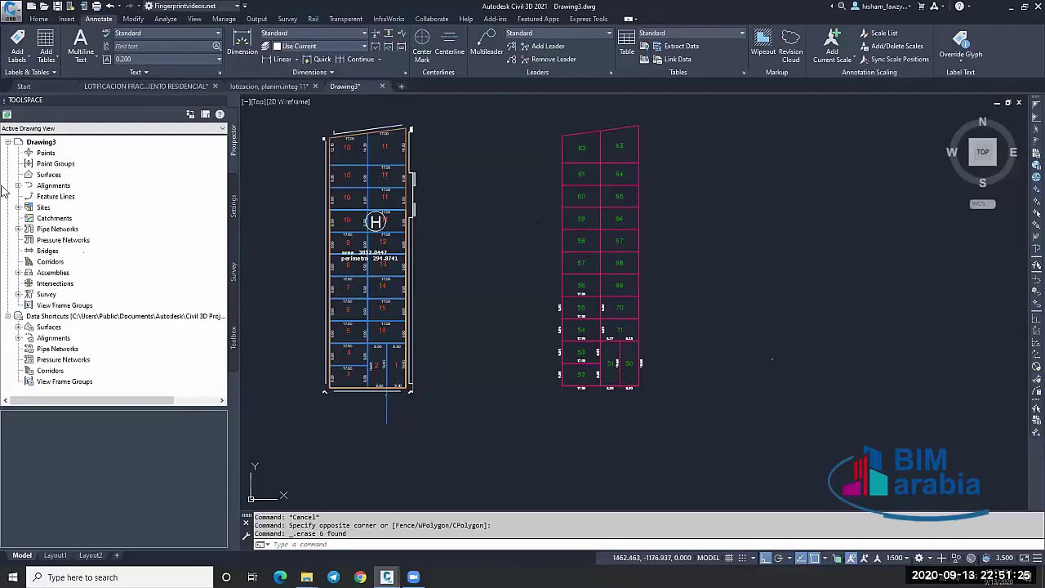
click(17, 206)
click(28, 218)
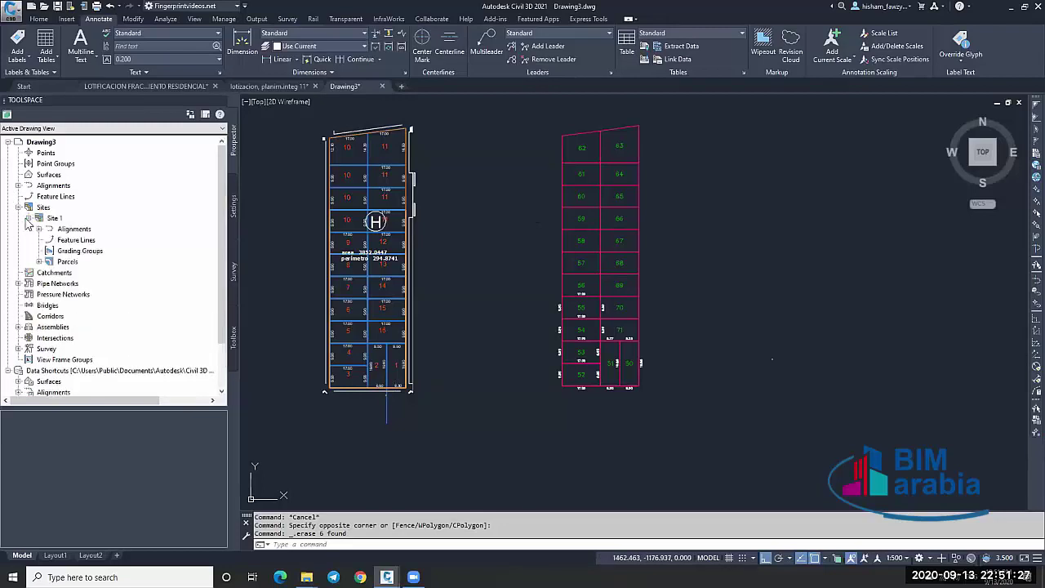
click(56, 261)
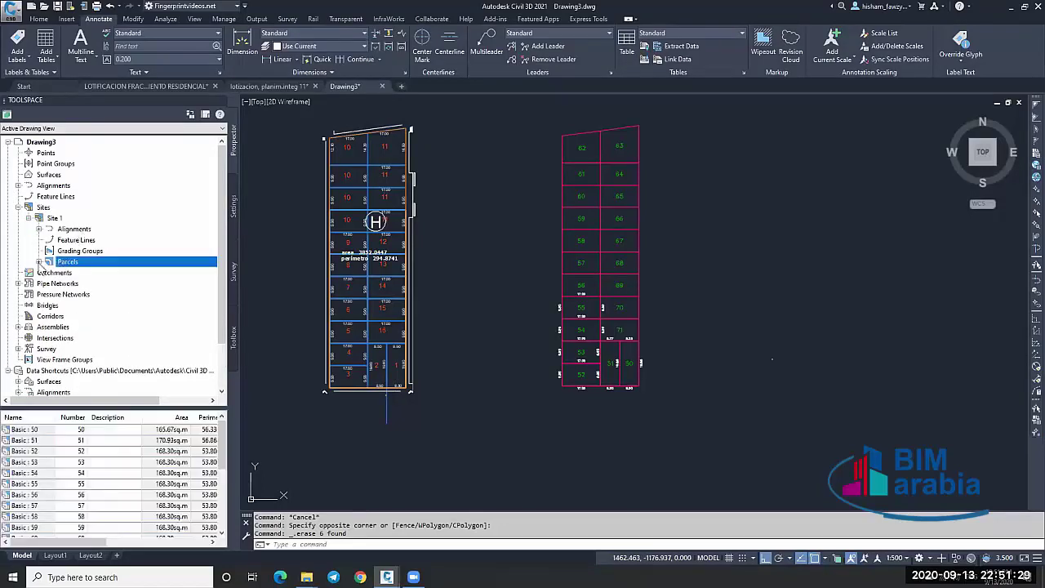
right_click(69, 266)
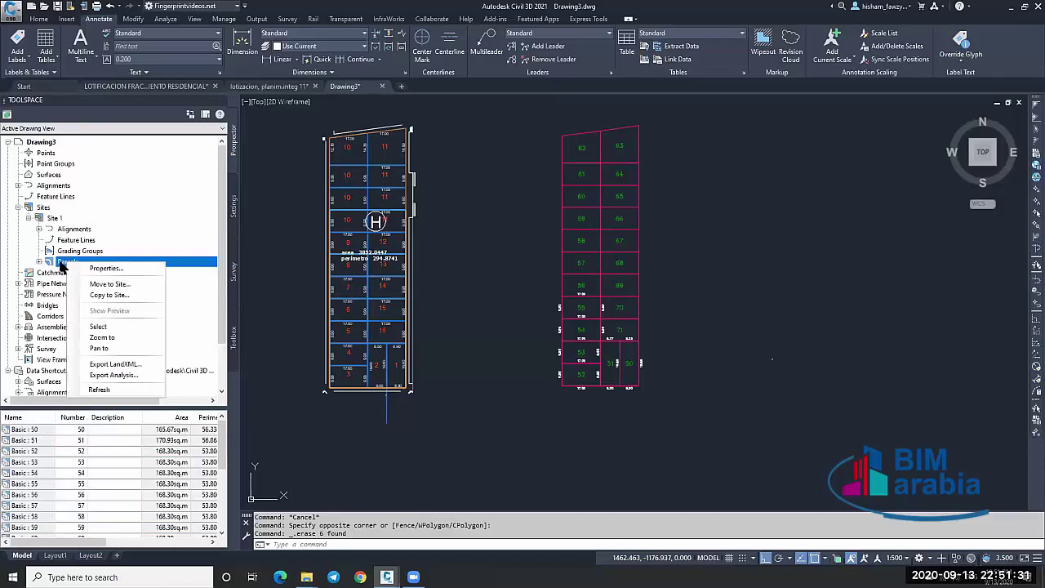
click(107, 269)
click(398, 179)
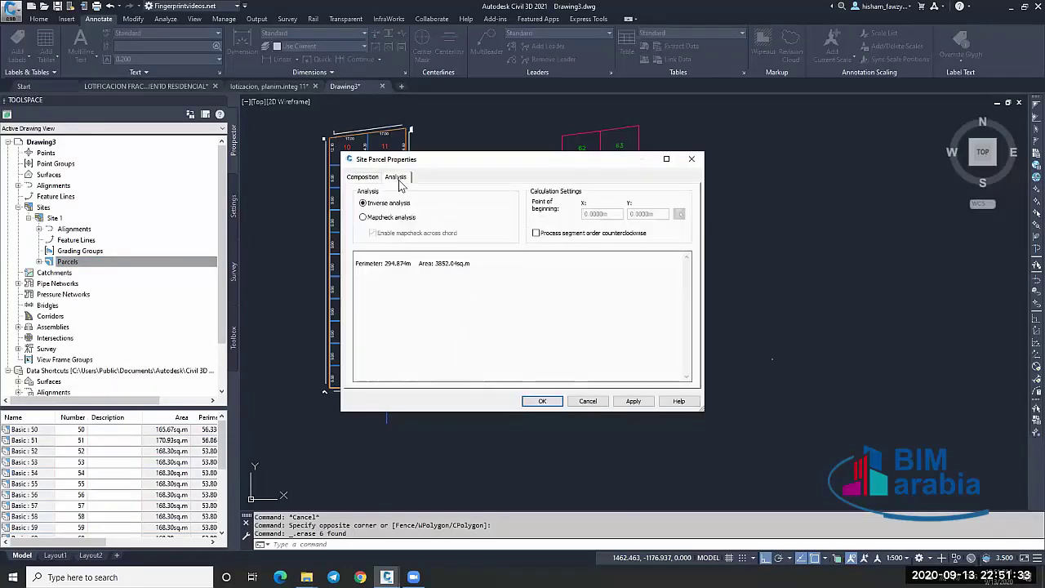
click(369, 178)
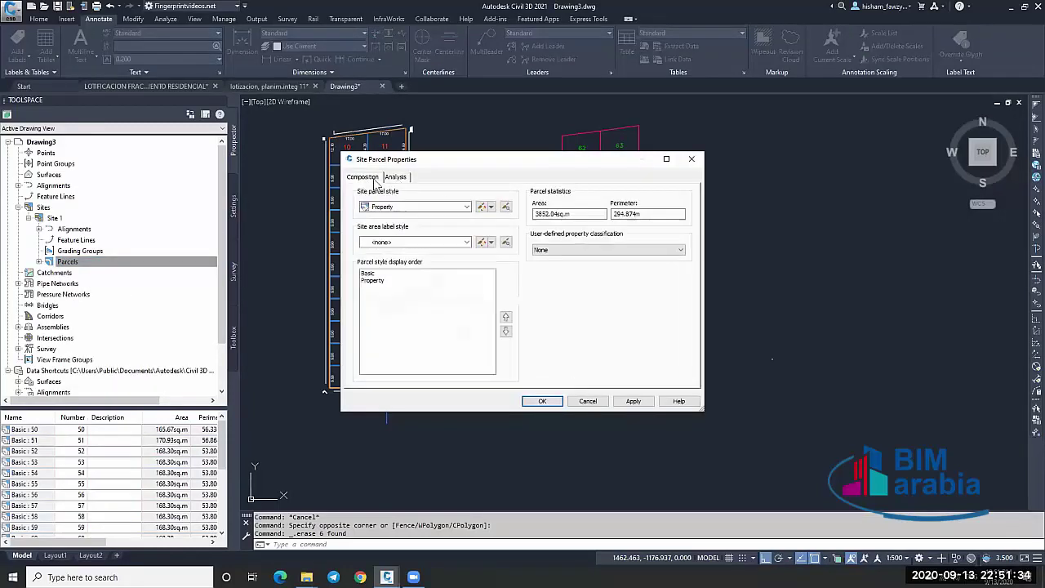
click(692, 158)
scroll(90, 308, down, 2)
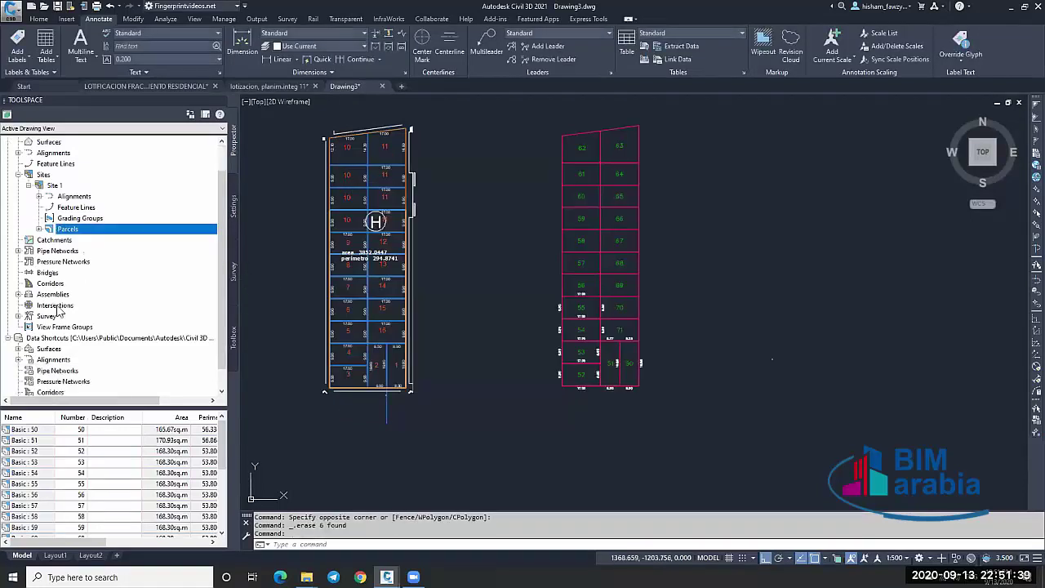
click(45, 430)
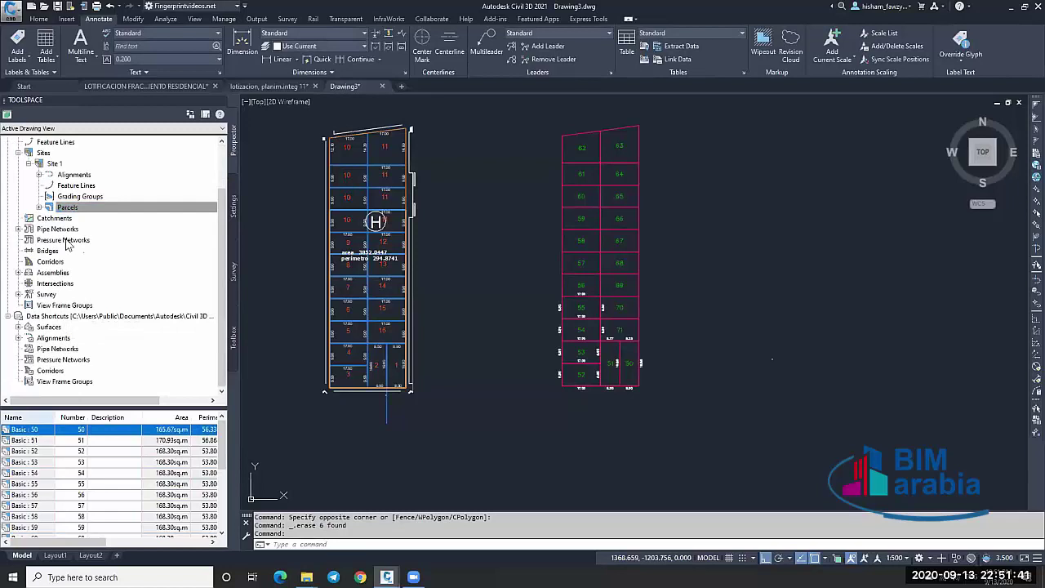
click(39, 208)
click(105, 155)
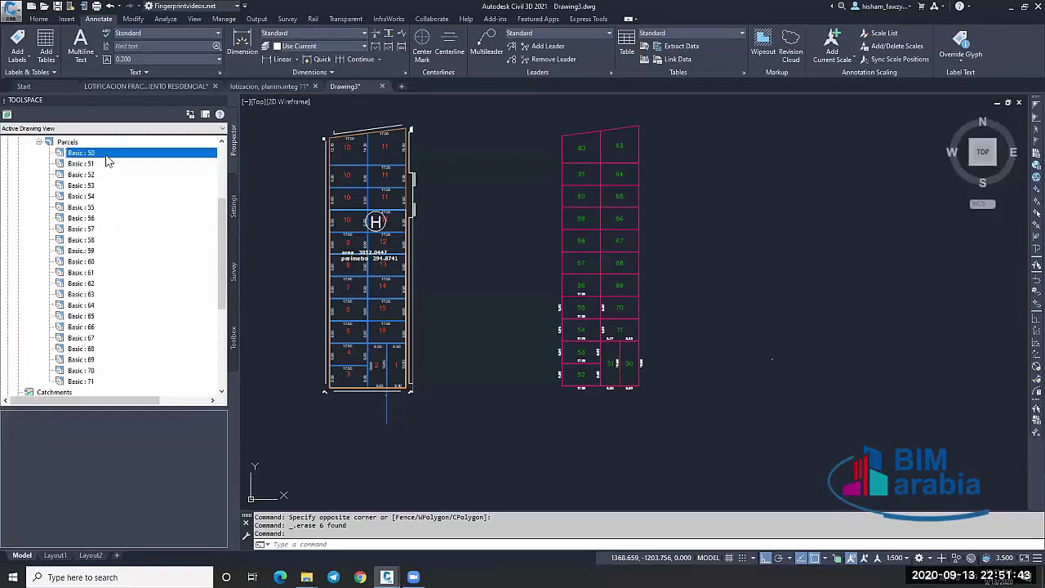
click(97, 196)
right_click(68, 143)
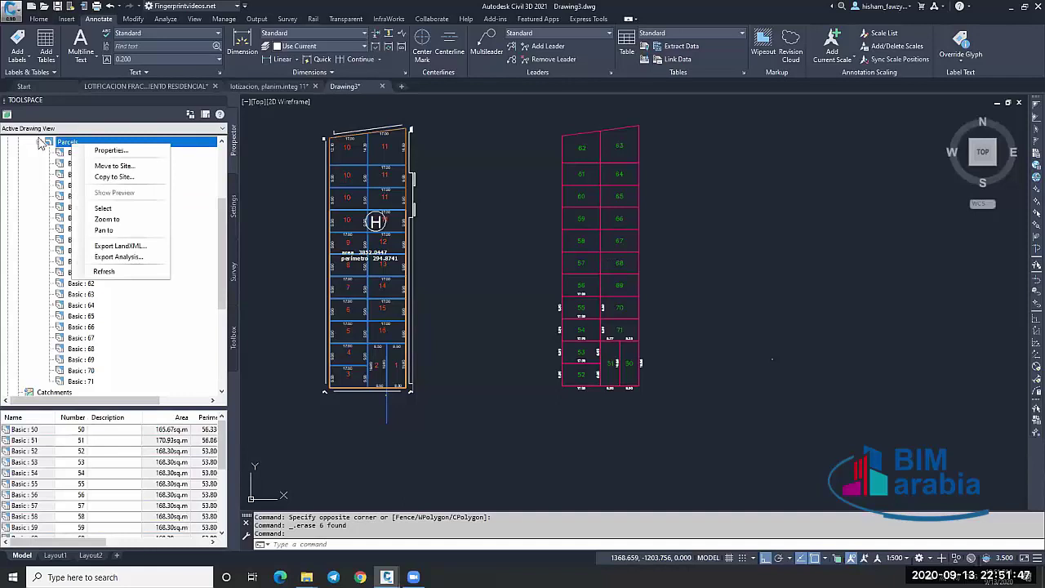
click(39, 143)
scroll(206, 258, up, 1)
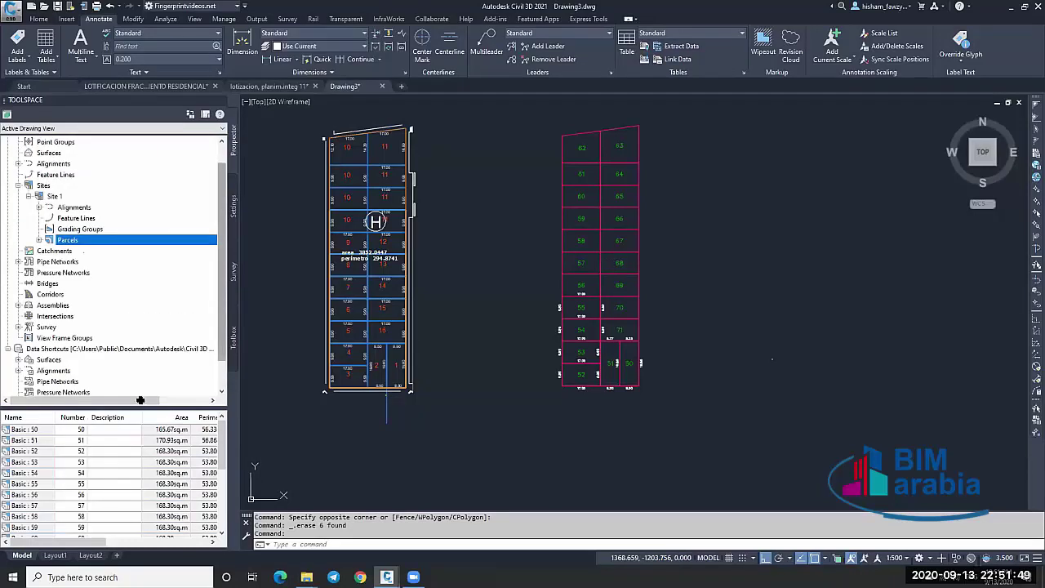
scroll(91, 457, down, 4)
scroll(92, 457, up, 4)
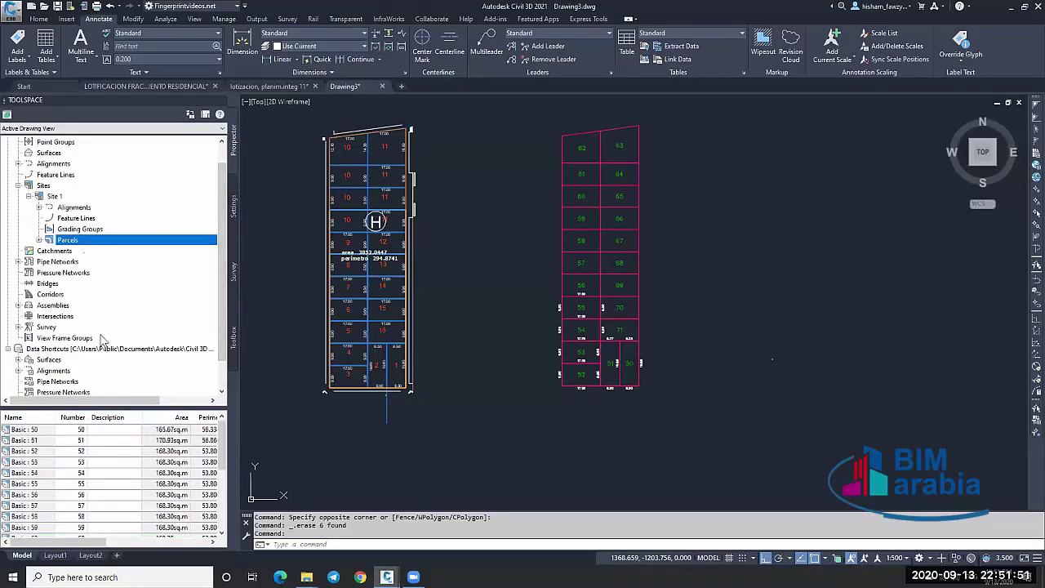
scroll(105, 358, down, 1)
scroll(101, 247, up, 2)
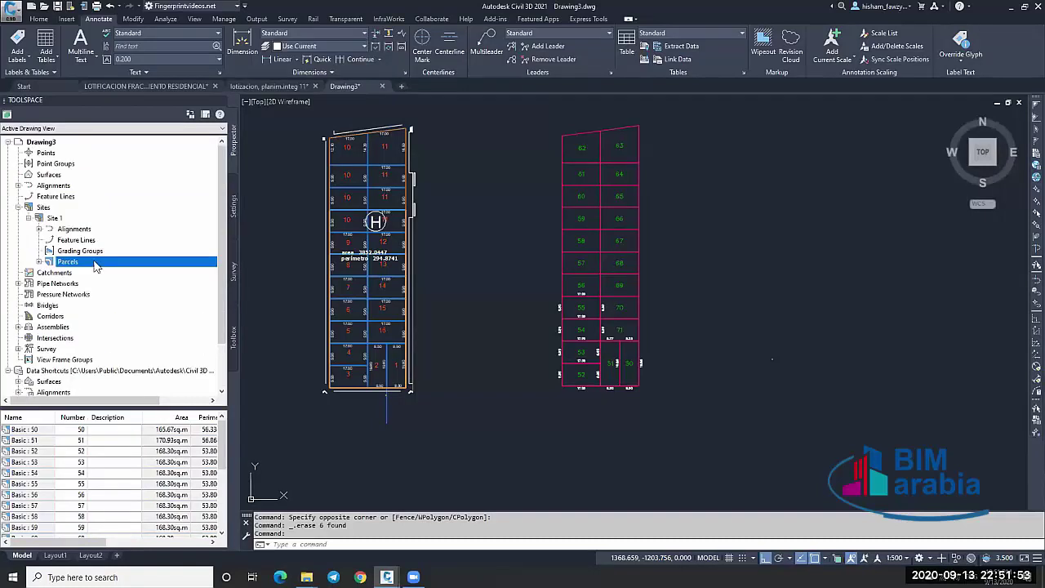
right_click(78, 217)
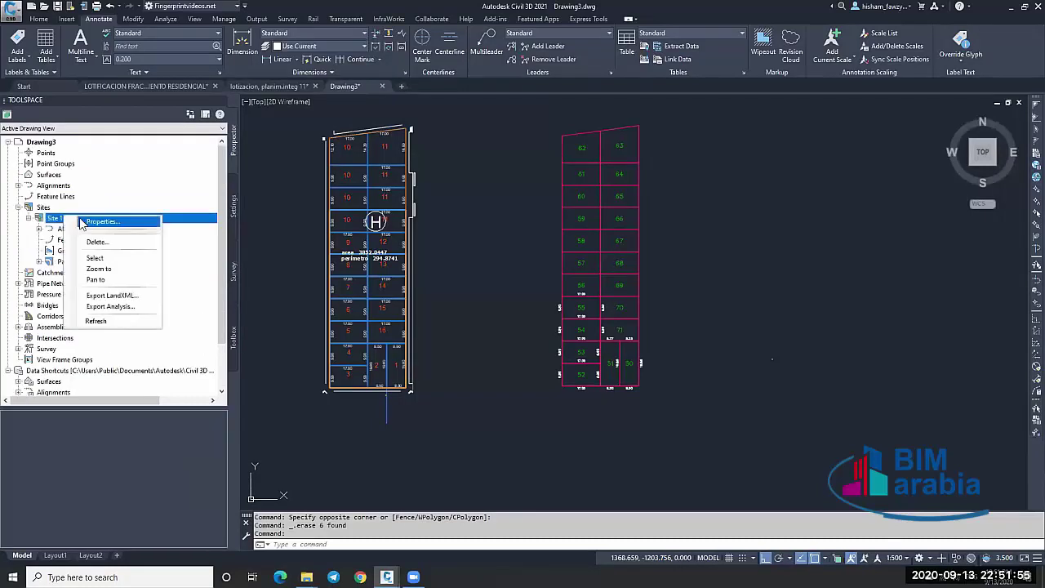
click(102, 218)
click(438, 178)
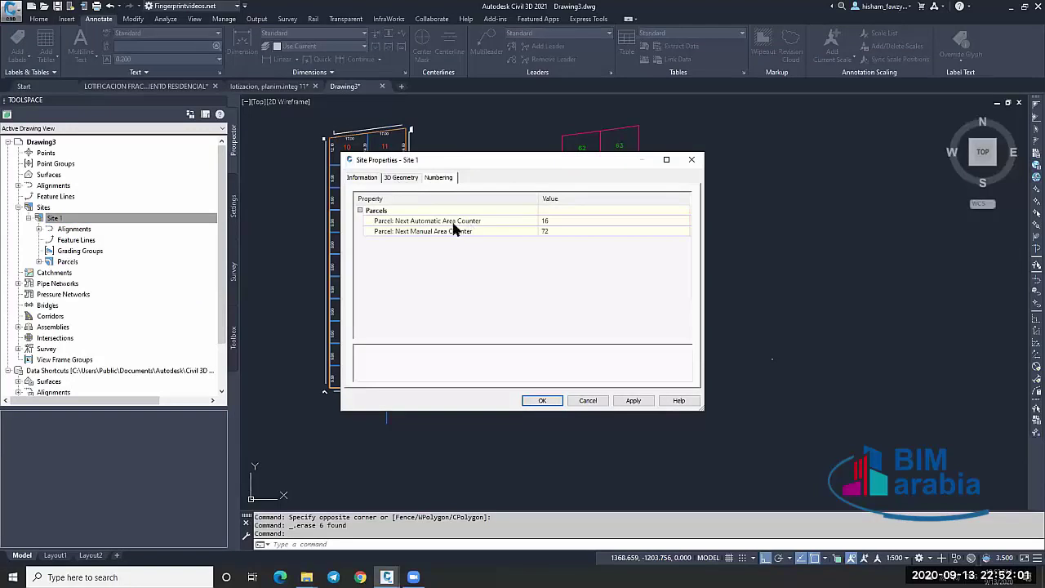
click(562, 221)
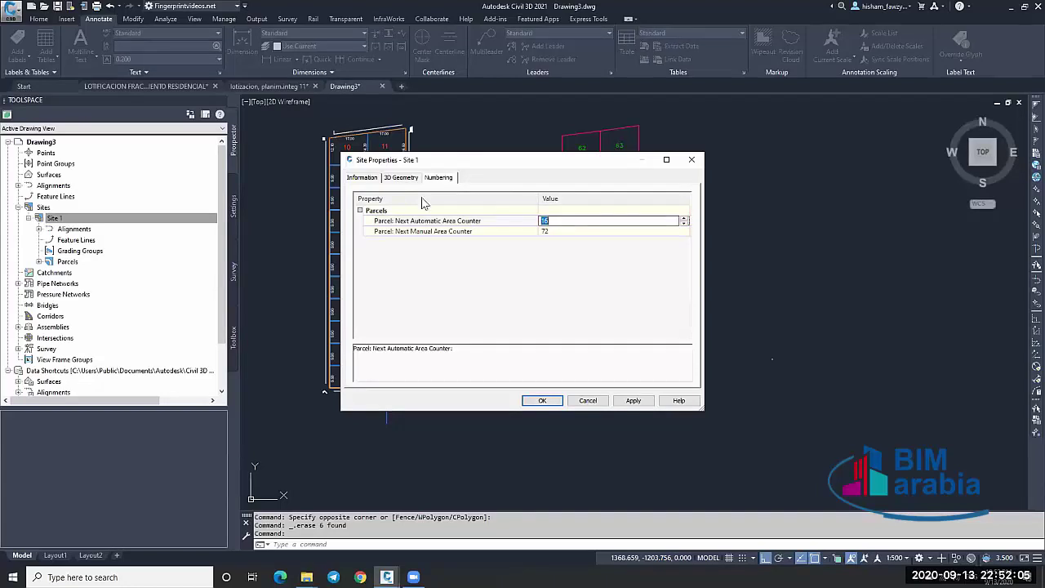
click(402, 178)
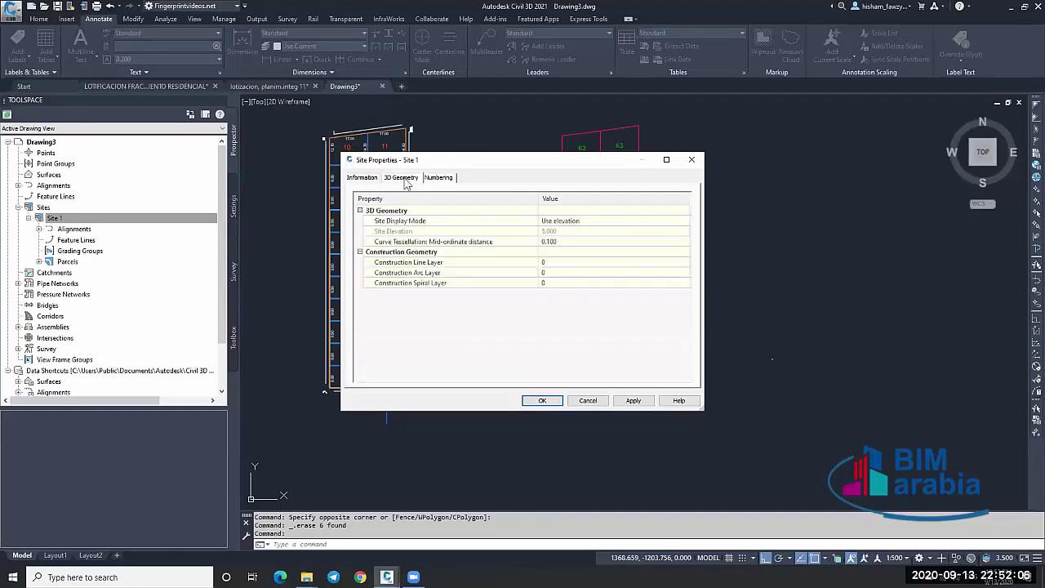
click(361, 178)
click(691, 159)
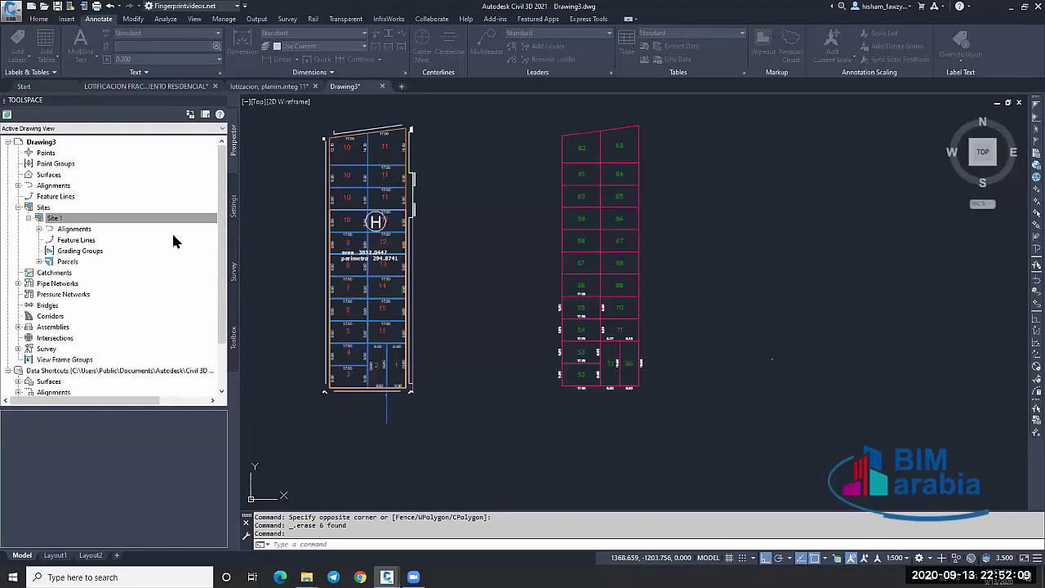
Review the Parcels collection properties (Property style, area label <none>, classification None) and cancel without changes.
right_click(83, 261)
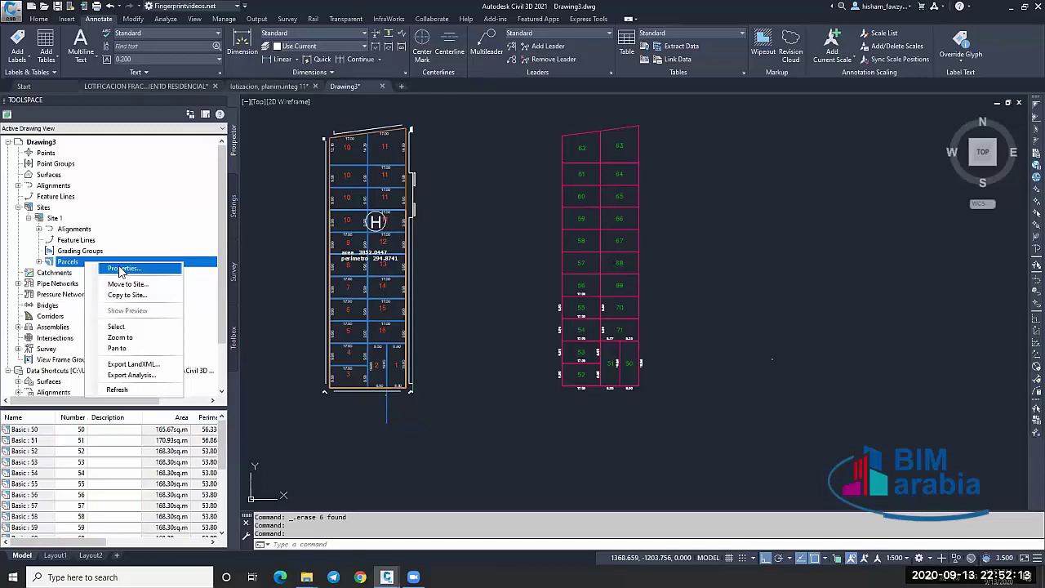
click(122, 268)
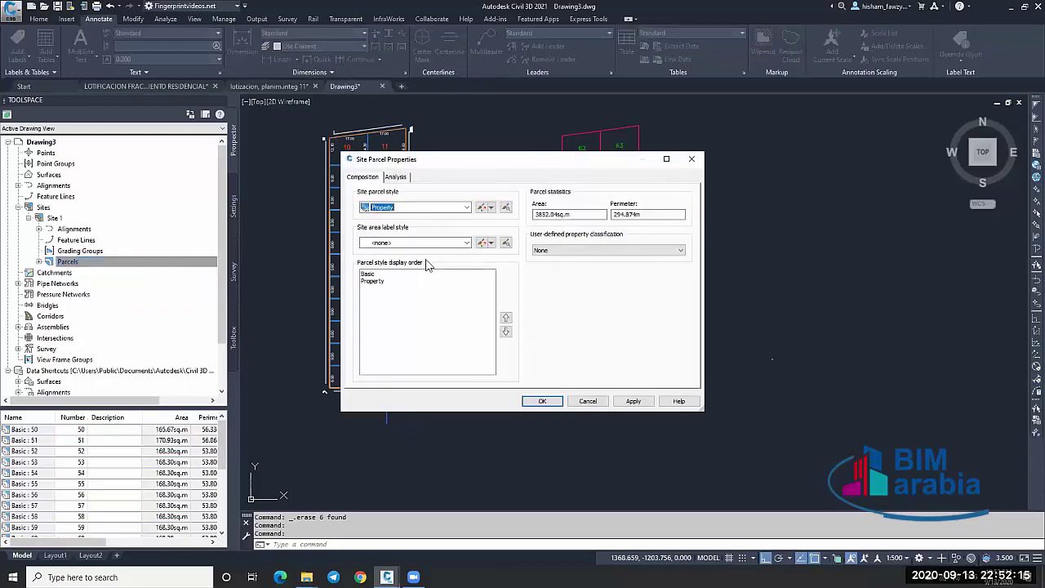
click(396, 177)
click(364, 177)
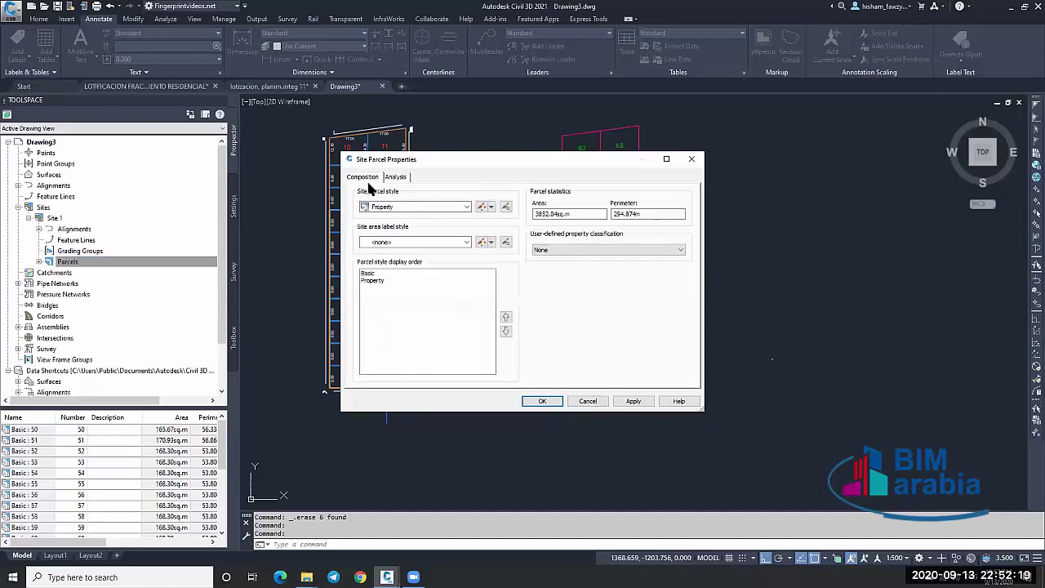
click(408, 206)
click(409, 241)
click(409, 249)
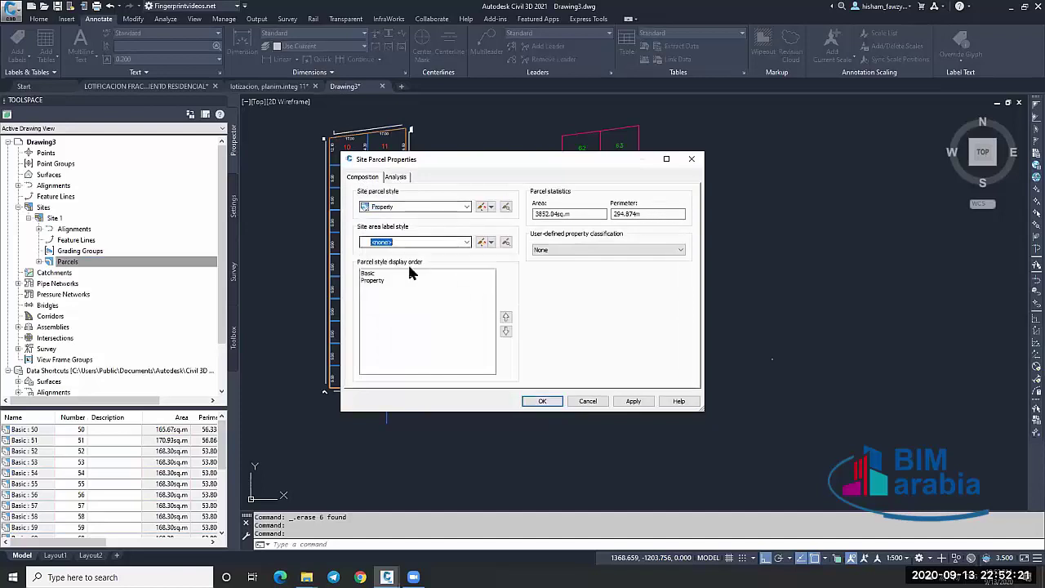
click(412, 281)
click(612, 249)
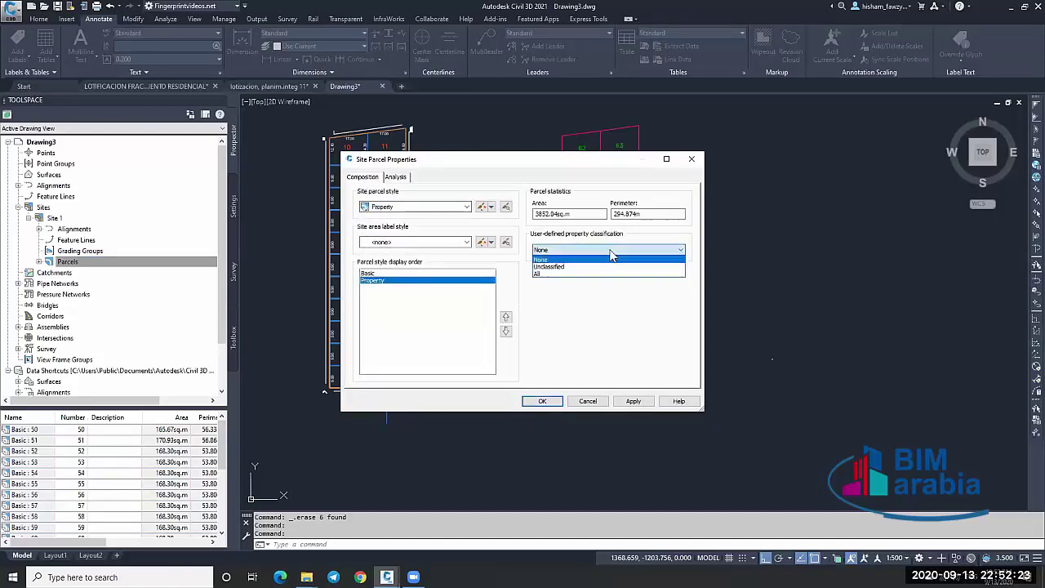
click(611, 255)
click(590, 401)
Expand the parcels list to check lot Basic : 50, then show the Toolbox utilities.
click(39, 261)
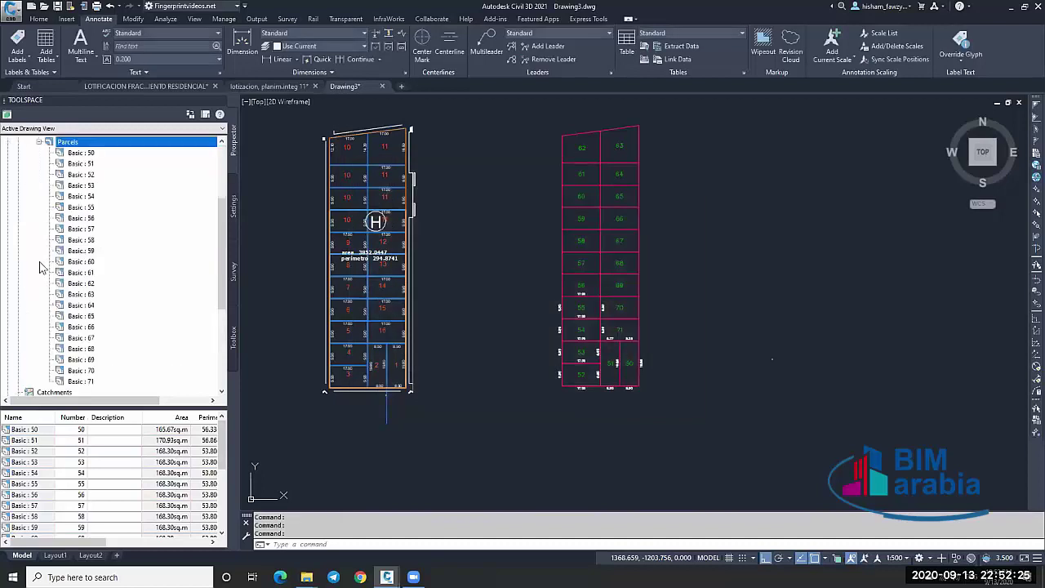
click(86, 153)
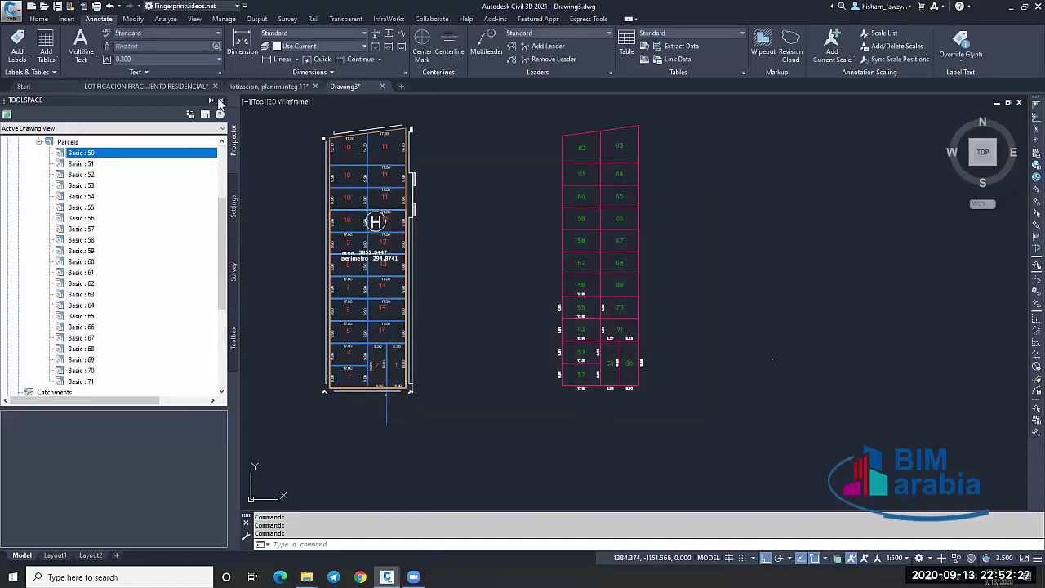
click(38, 208)
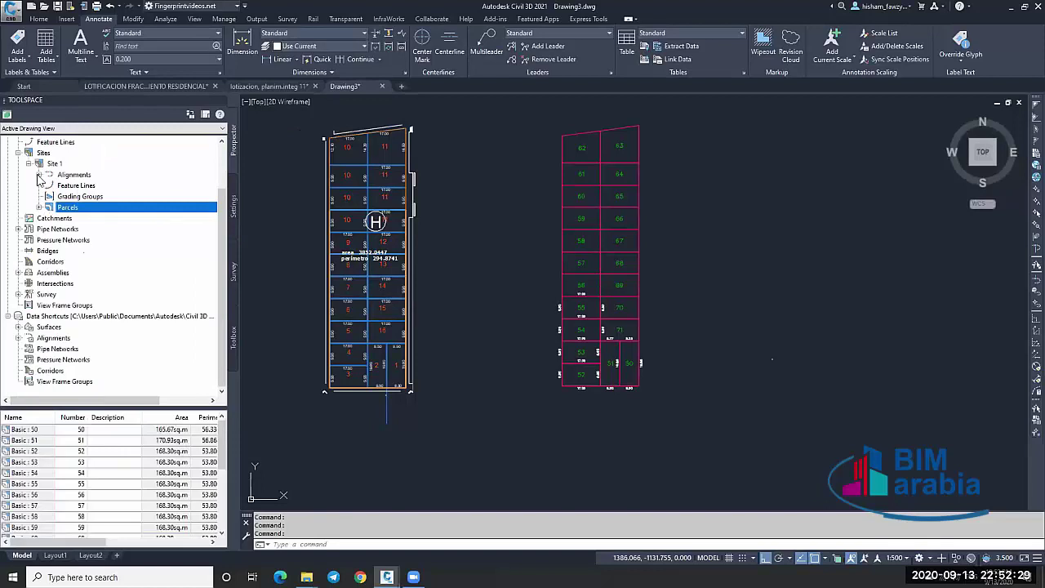
click(234, 331)
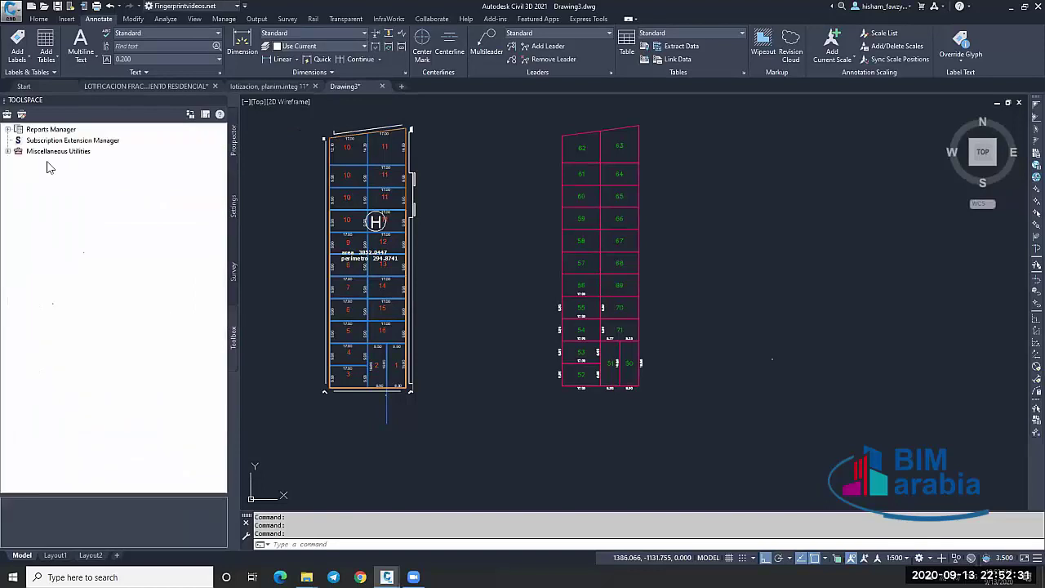
Expand Reports Manager's Parcel reports and try executing the Parcel Map Check Report.
click(7, 129)
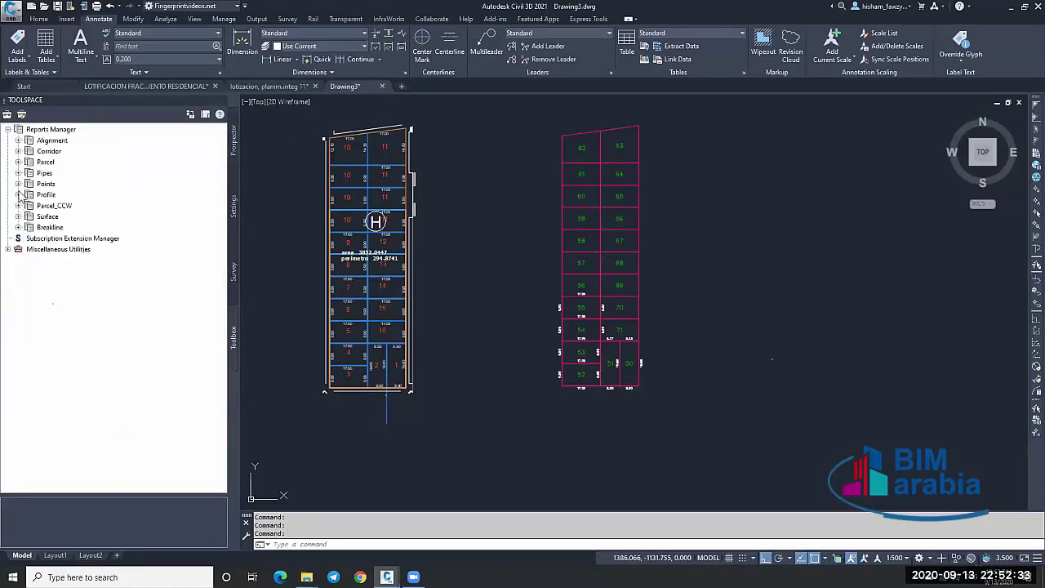
click(17, 162)
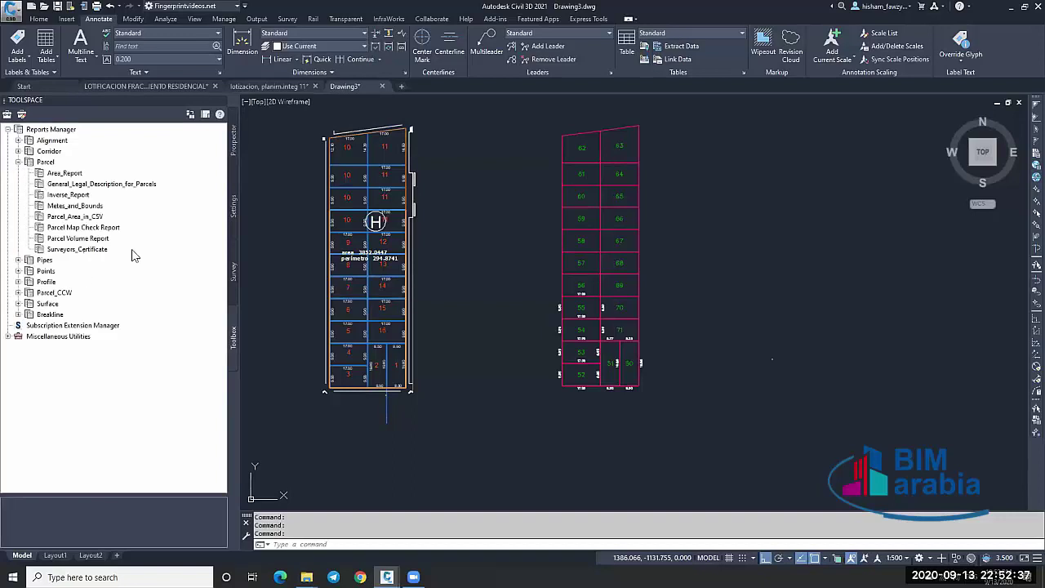
right_click(92, 228)
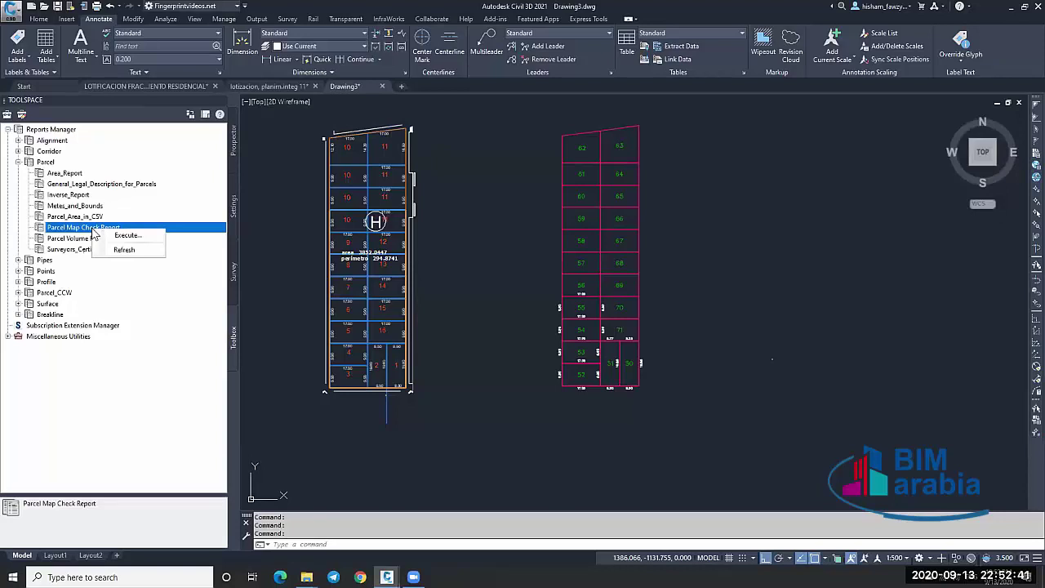
click(129, 236)
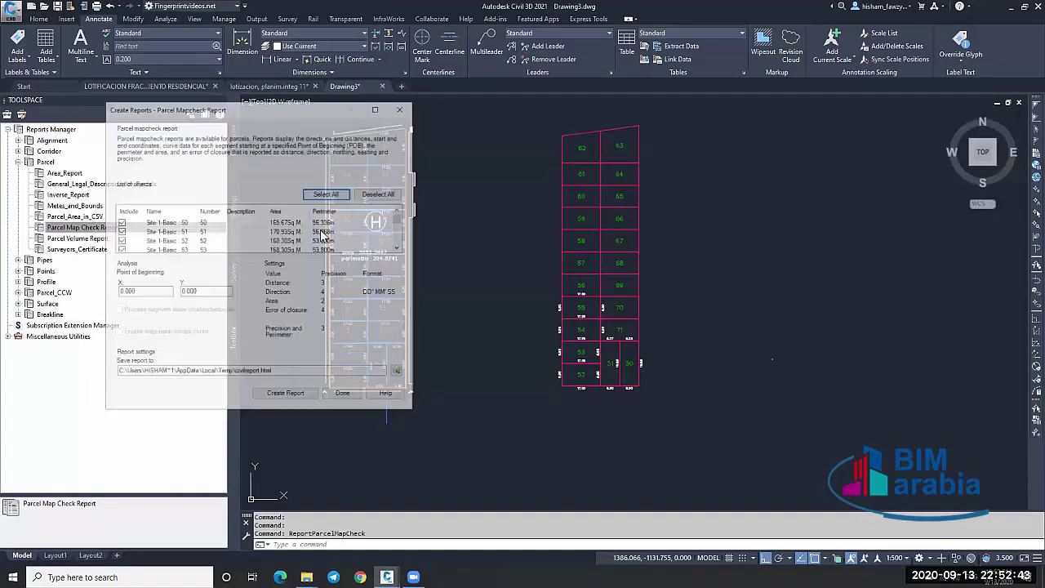
Execute Area_Report on the parcels and save the output as CivilReport.html.
right_click(78, 173)
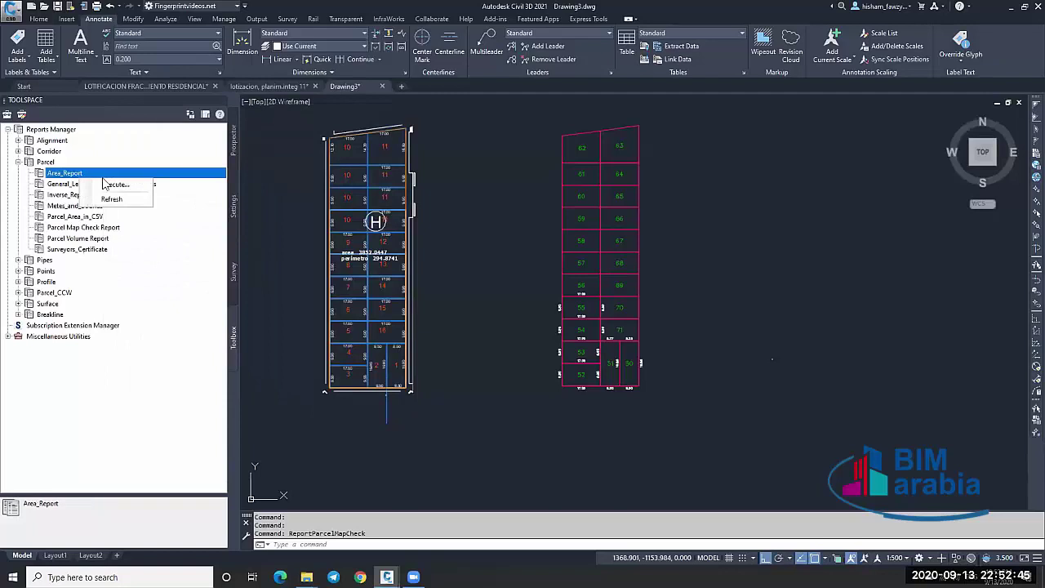
click(104, 183)
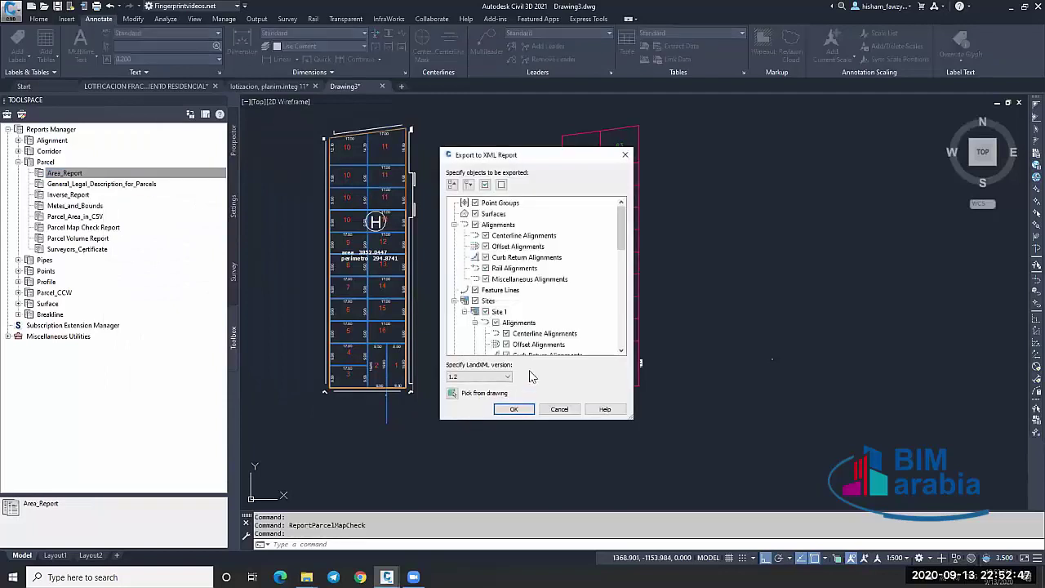
key(Return)
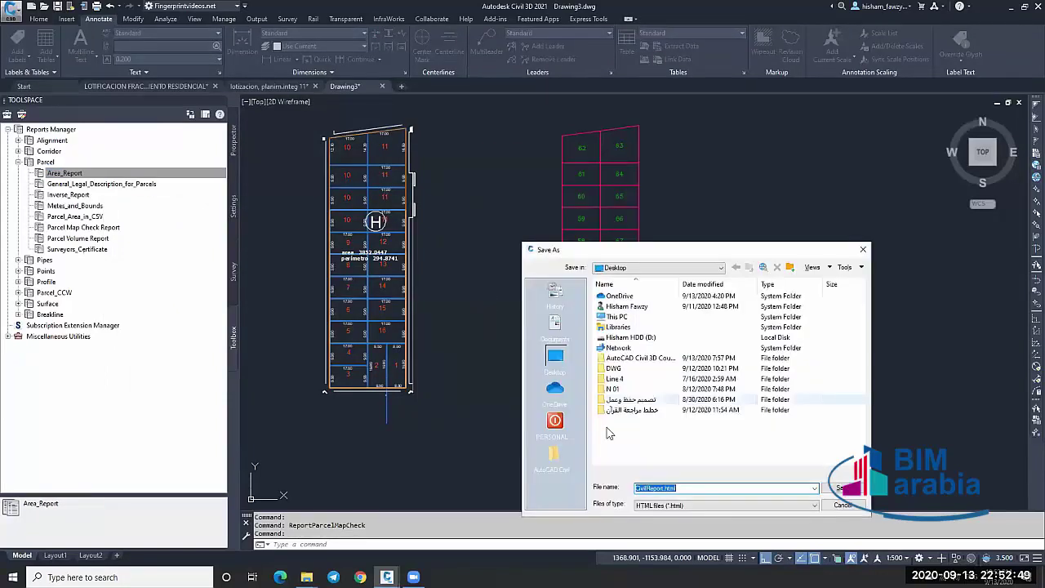
key(Return)
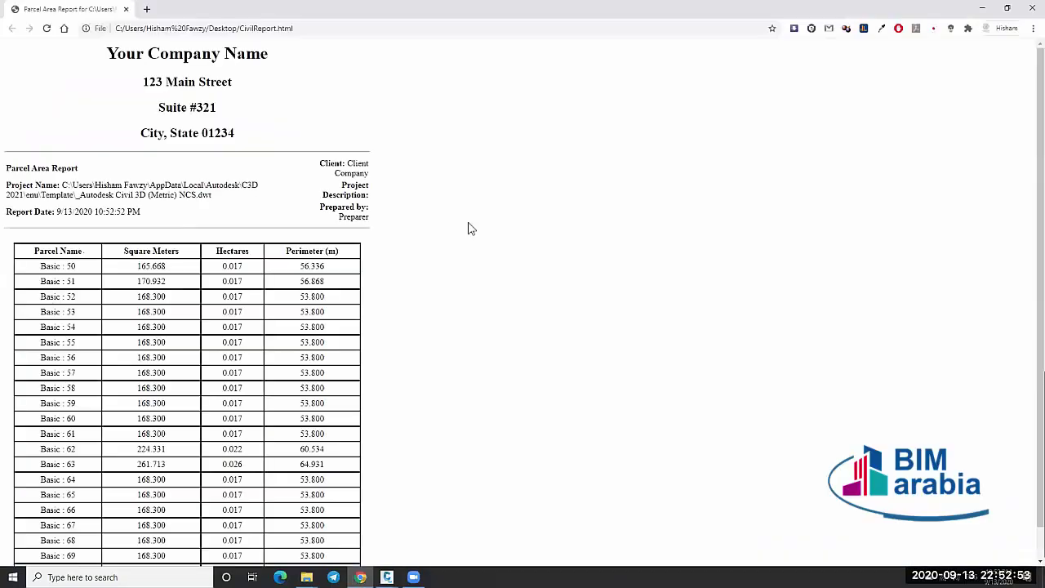
Review the report rows for parcels 51 to 71, then close the Parcel Area Report browser window.
scroll(462, 226, down, 1)
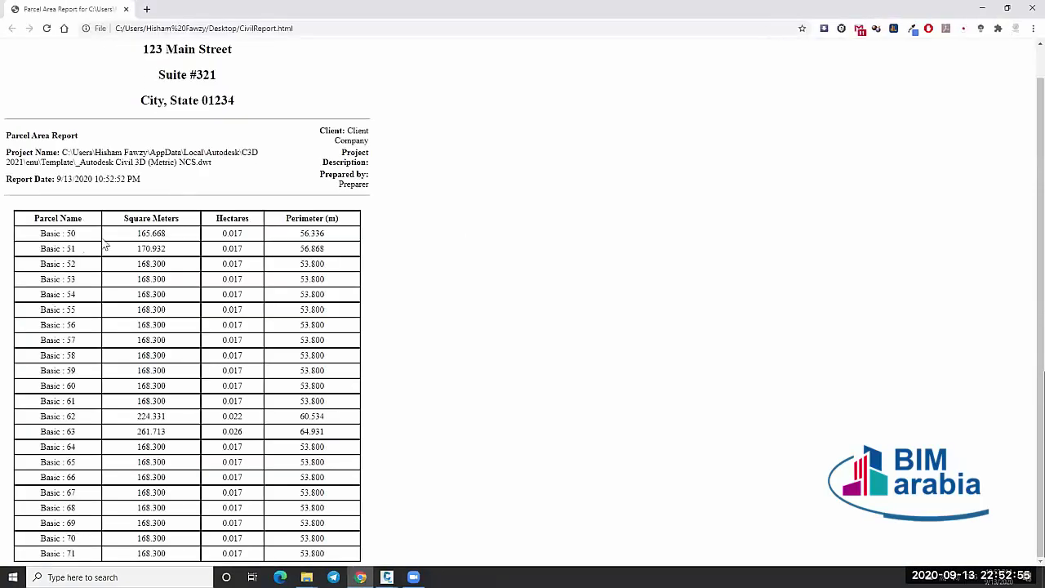
drag(100, 234, 110, 565)
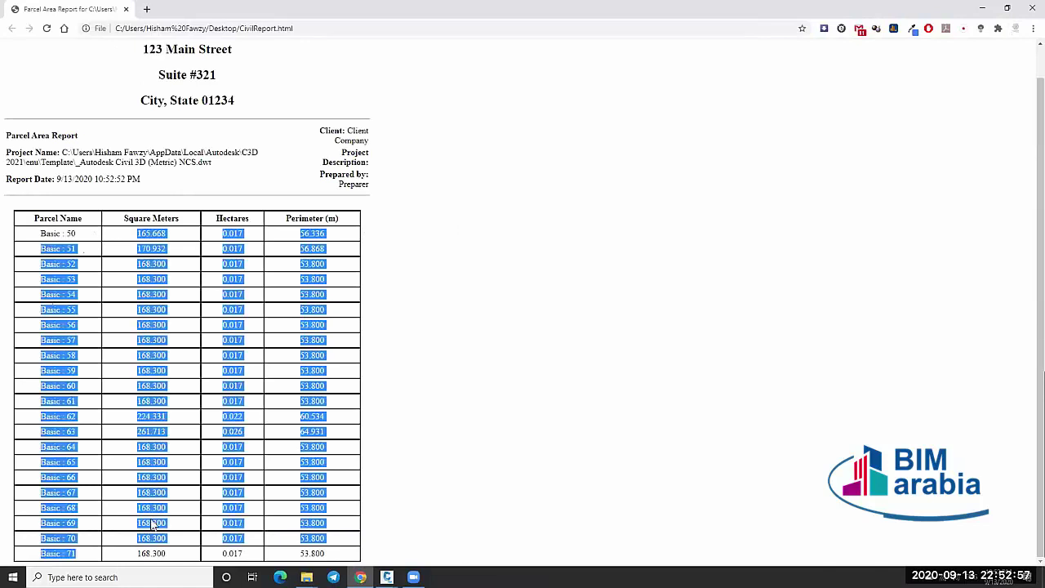
click(281, 371)
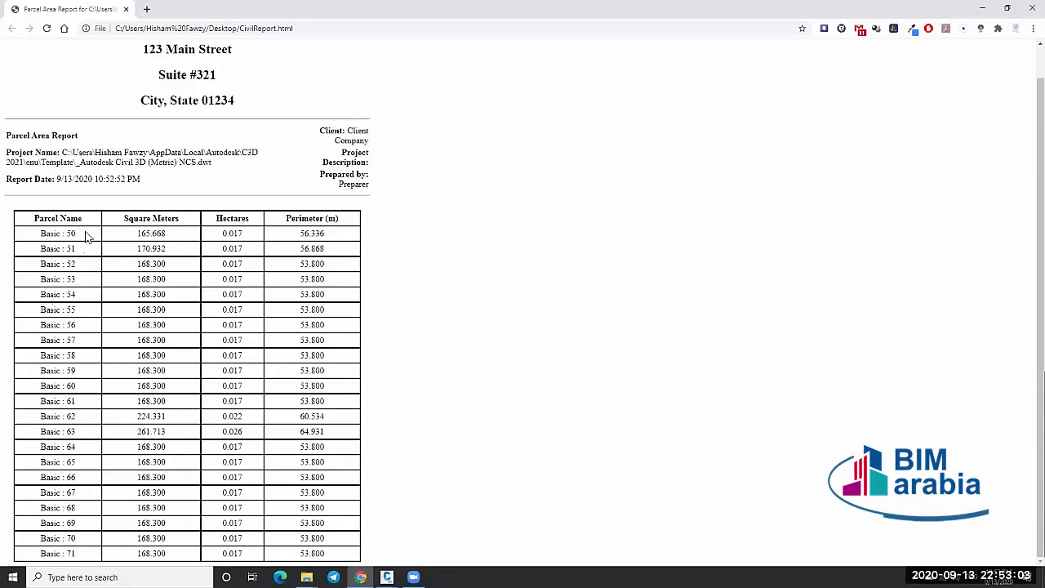
drag(88, 234, 80, 539)
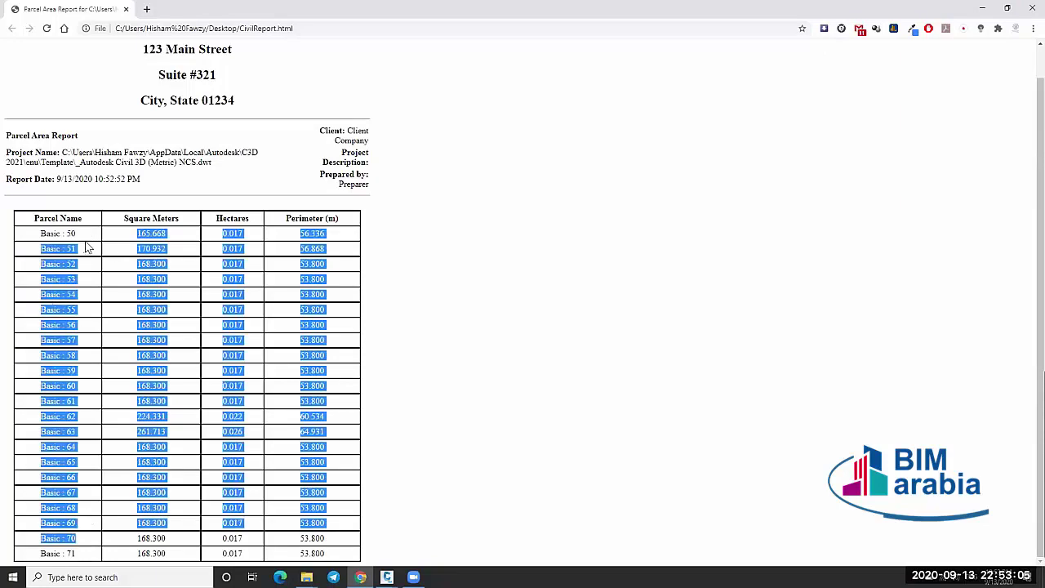
click(88, 246)
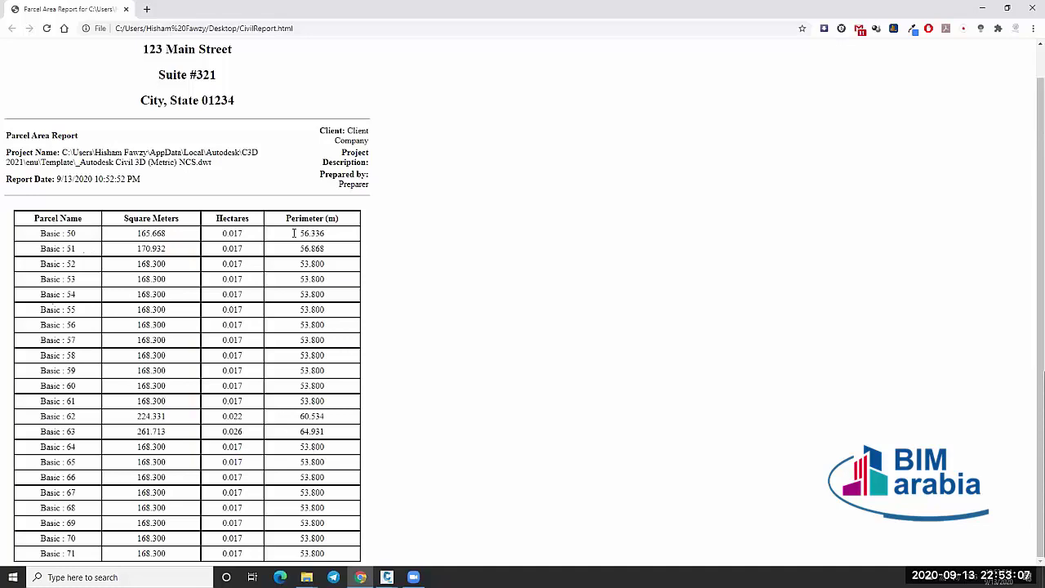
click(1031, 8)
click(504, 228)
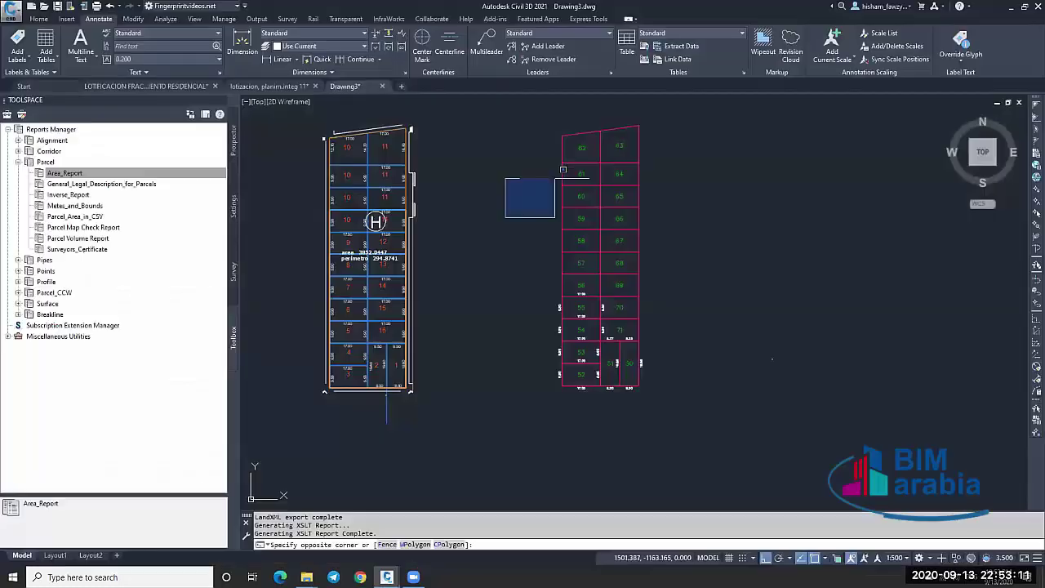
key(Escape)
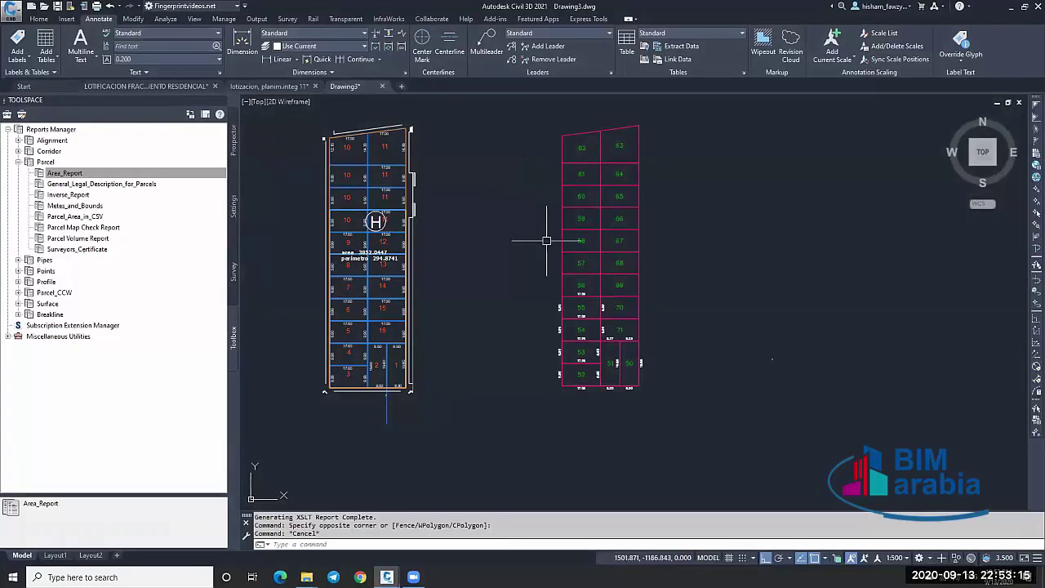
scroll(551, 343, up, 2)
scroll(558, 333, down, 2)
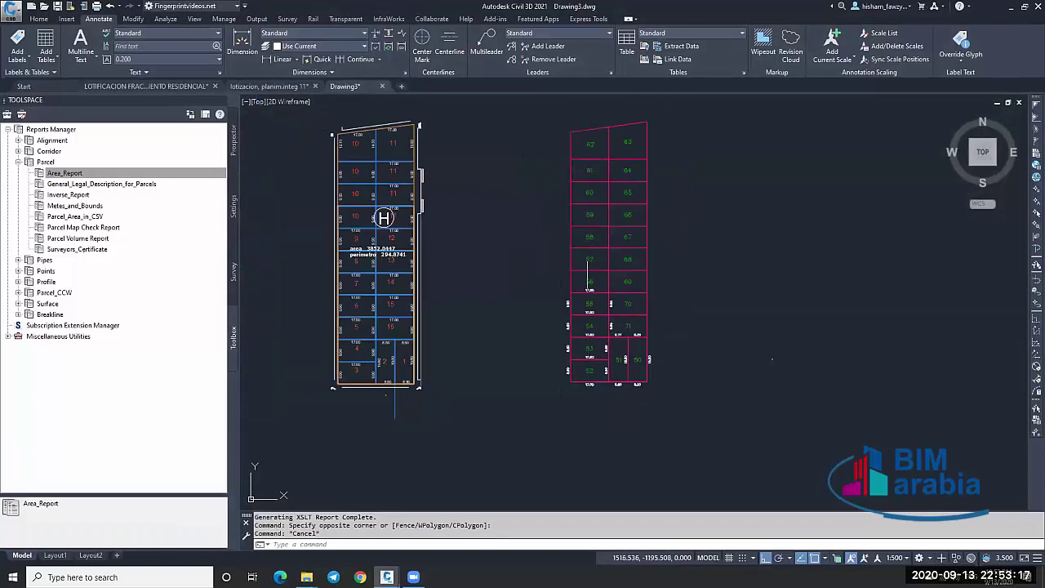
scroll(597, 412, up, 3)
scroll(770, 262, down, 4)
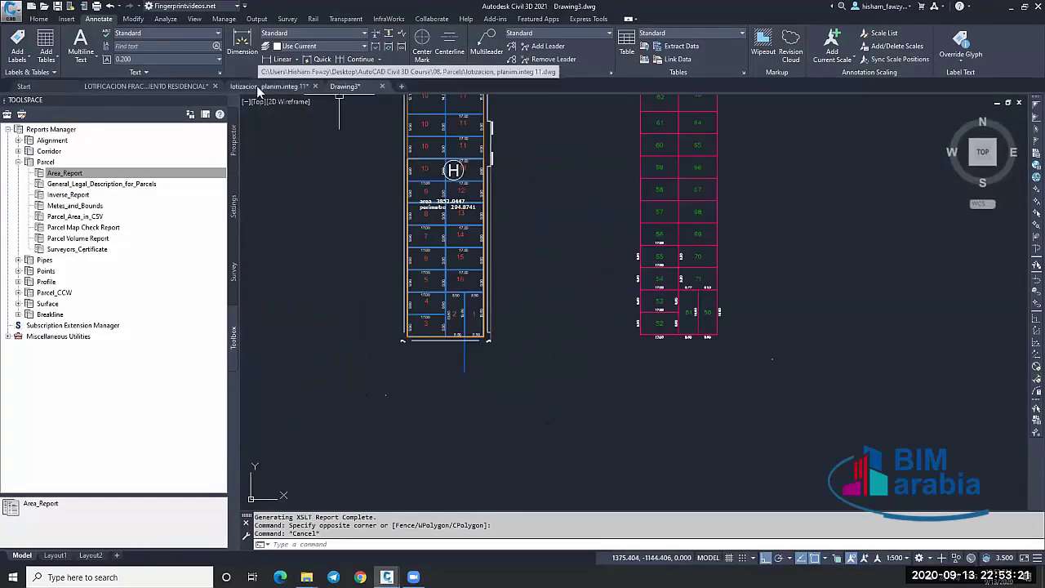
Copy the 159 selected lot objects in the LOTIFICACION FRACCIONAMIENTO RESIDENCIAL drawing, checking Drawing3 in between.
click(178, 88)
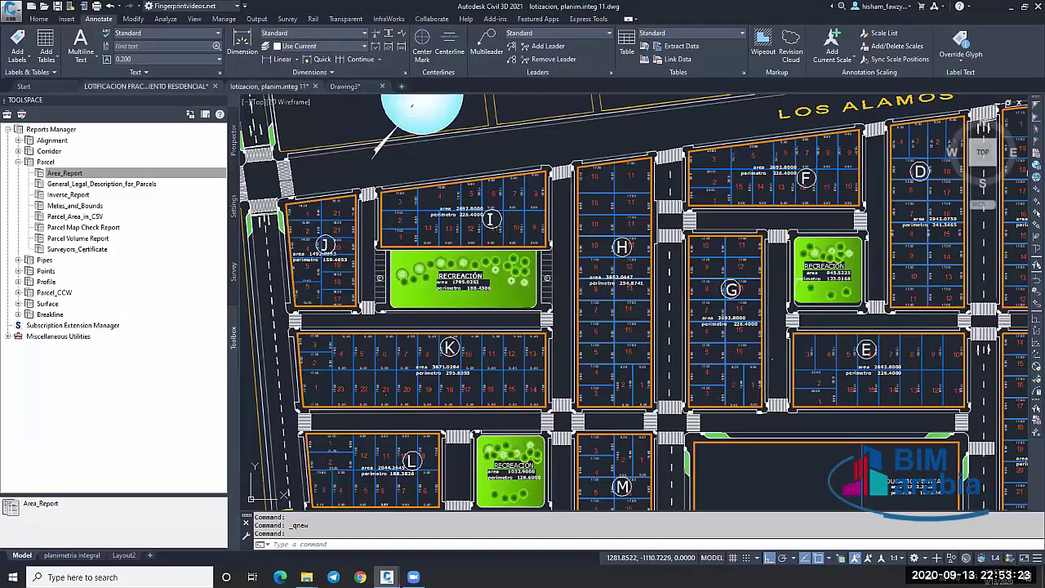
key(ctrl+Tab)
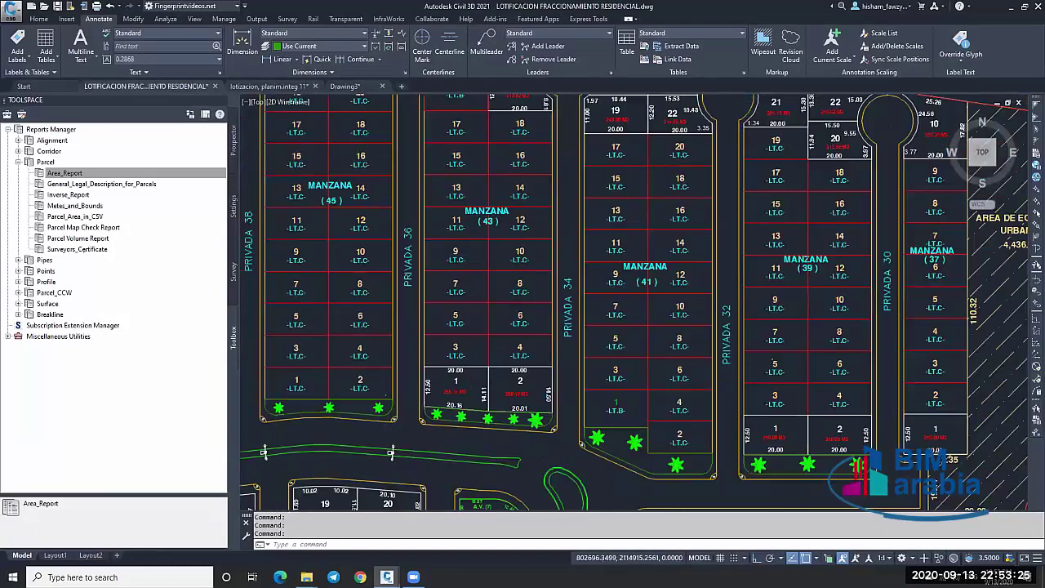
scroll(266, 459, down, 8)
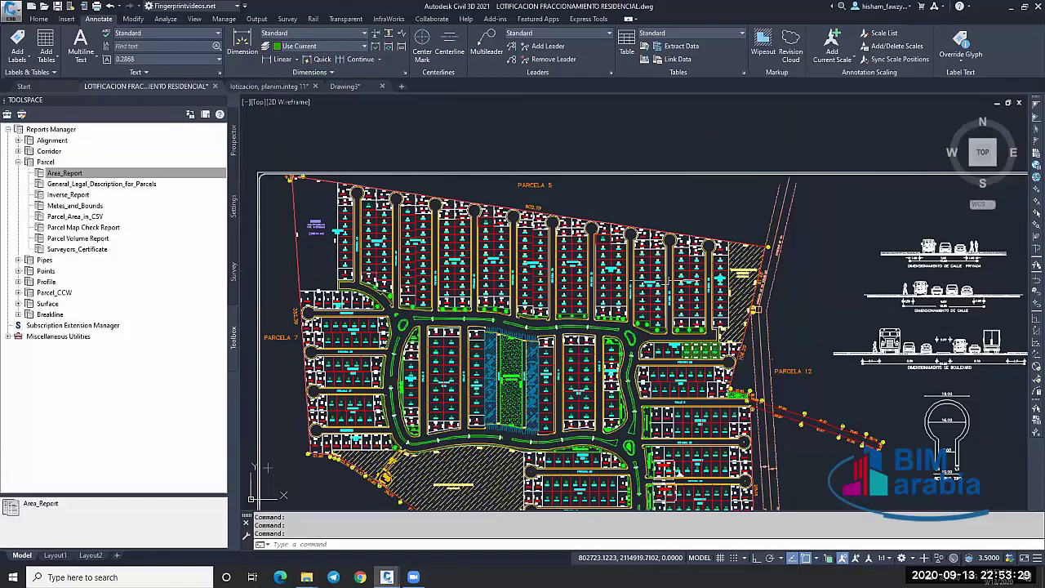
scroll(657, 253, up, 6)
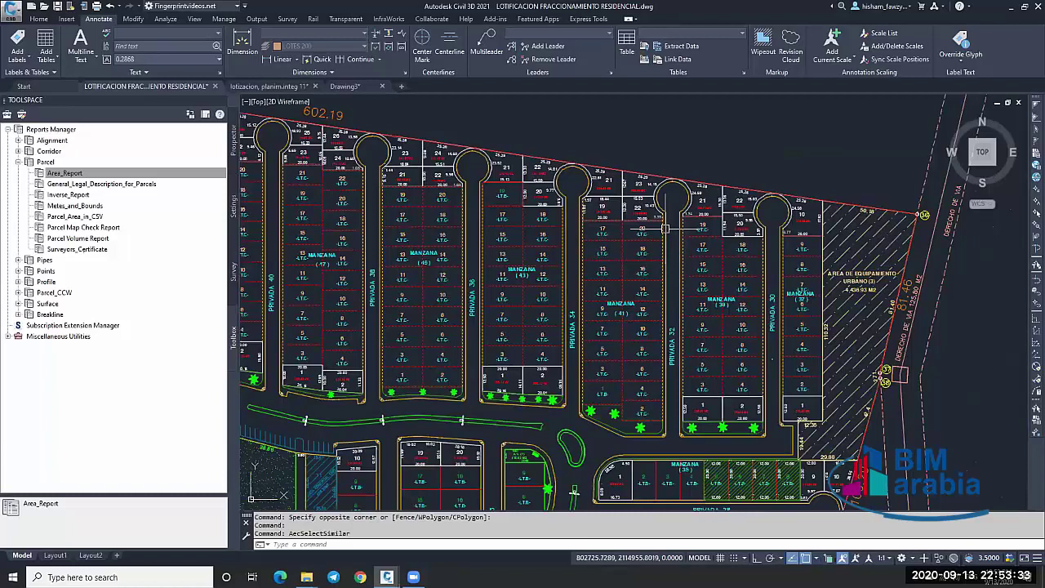
key(ctrl+c)
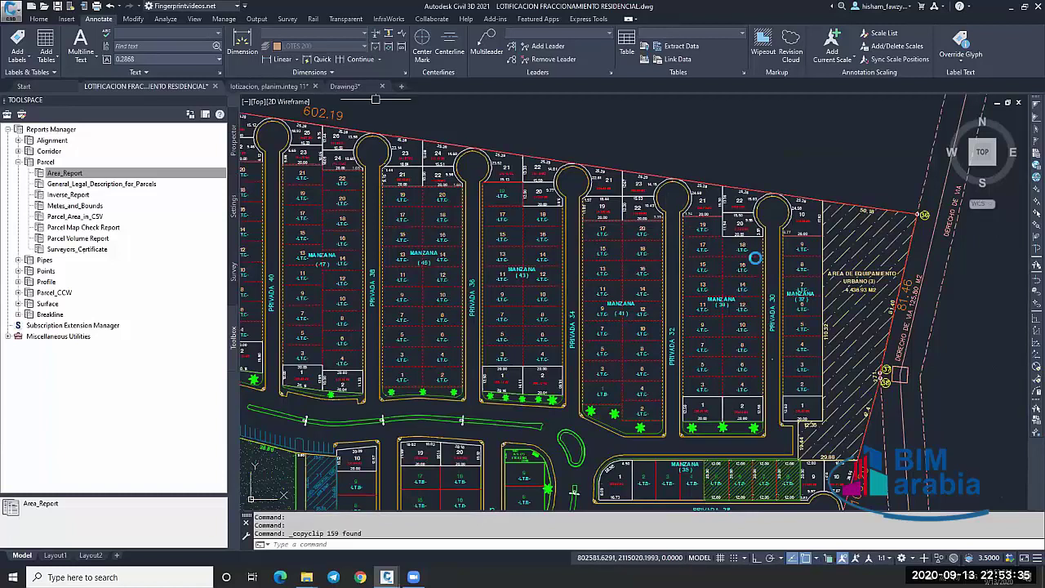
click(344, 85)
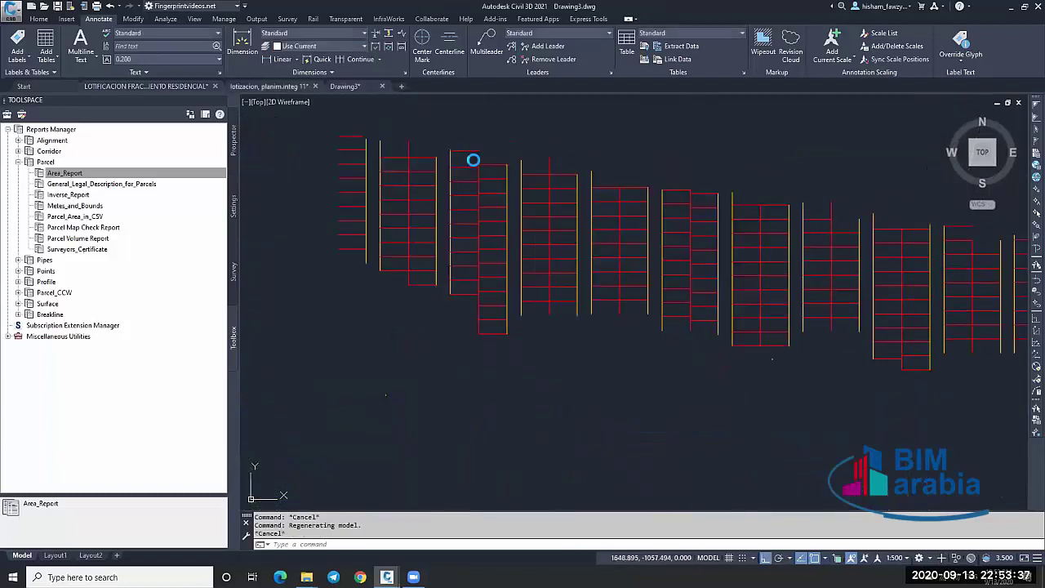
key(ctrl+shift+Tab)
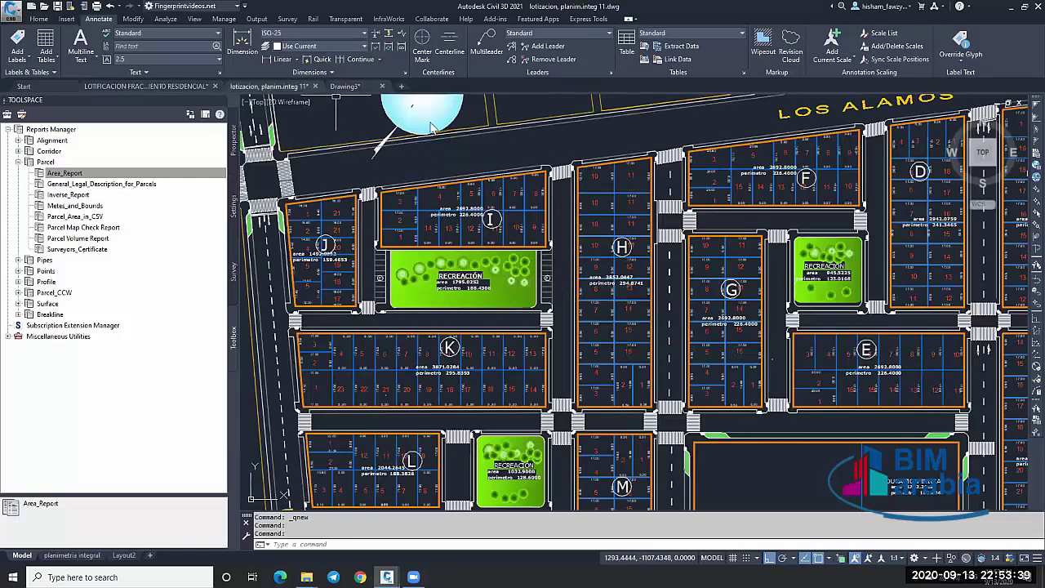
key(ctrl+shift+Tab)
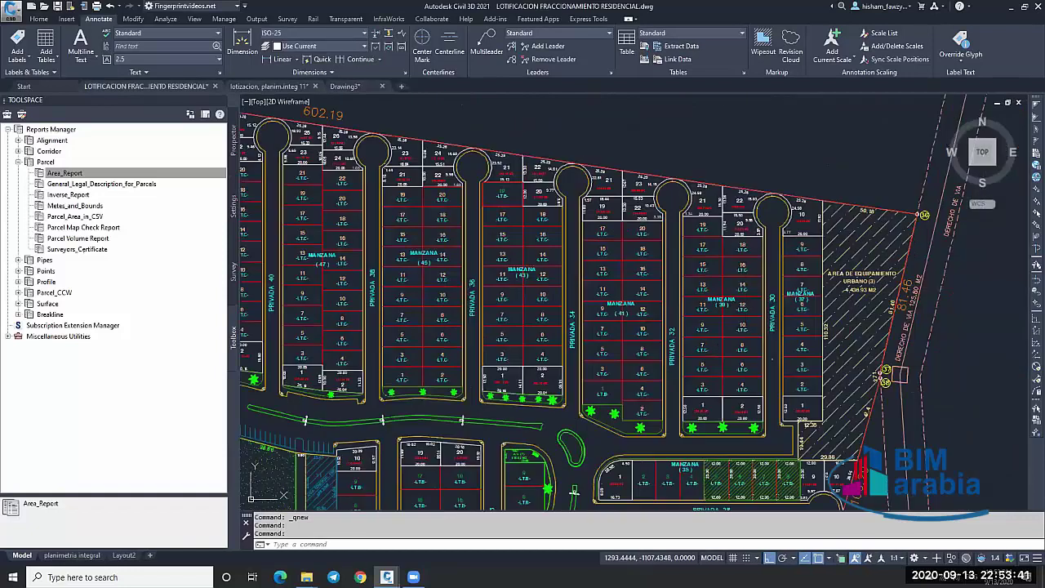
Select all outlines similar to lot 22's and paste them into Drawing3.
scroll(621, 204, up, 5)
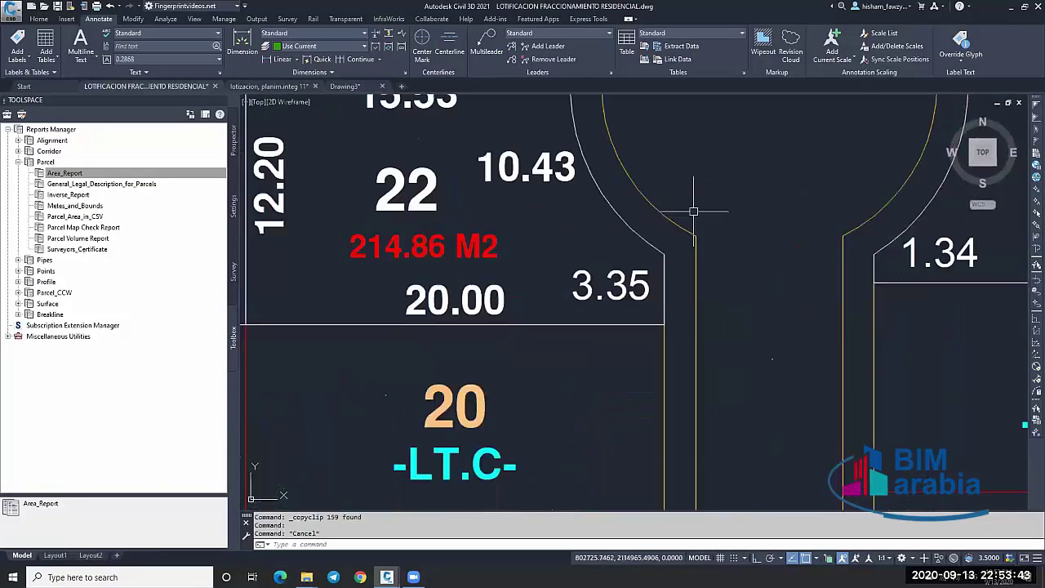
click(618, 277)
scroll(669, 291, down, 3)
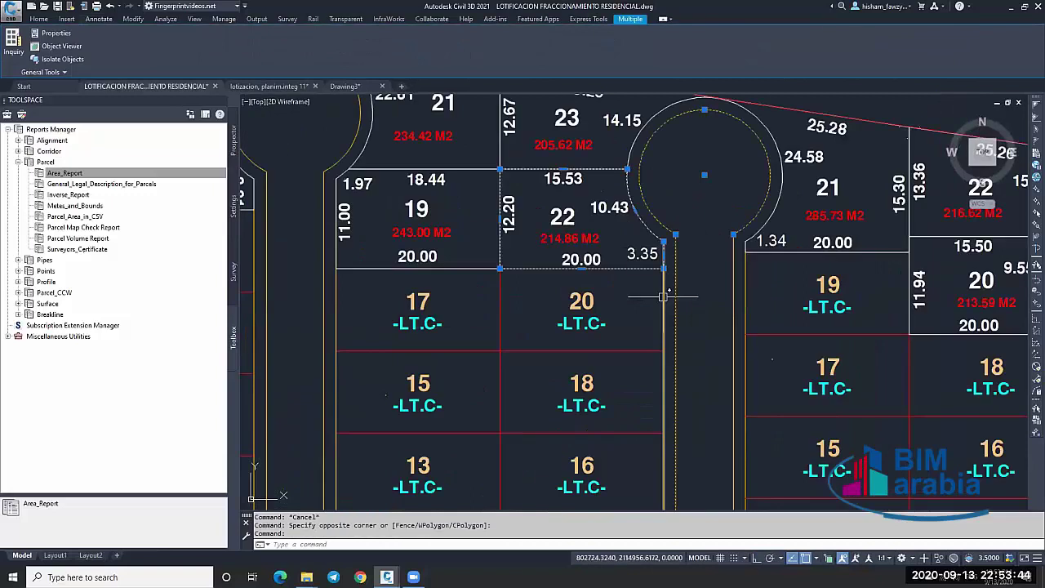
right_click(647, 353)
click(677, 457)
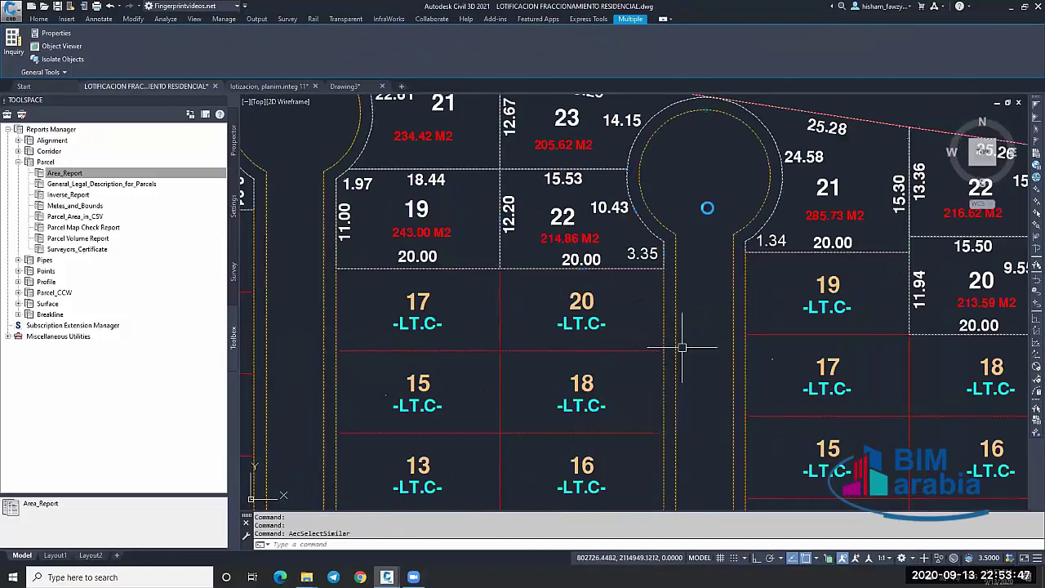
scroll(721, 193, down, 5)
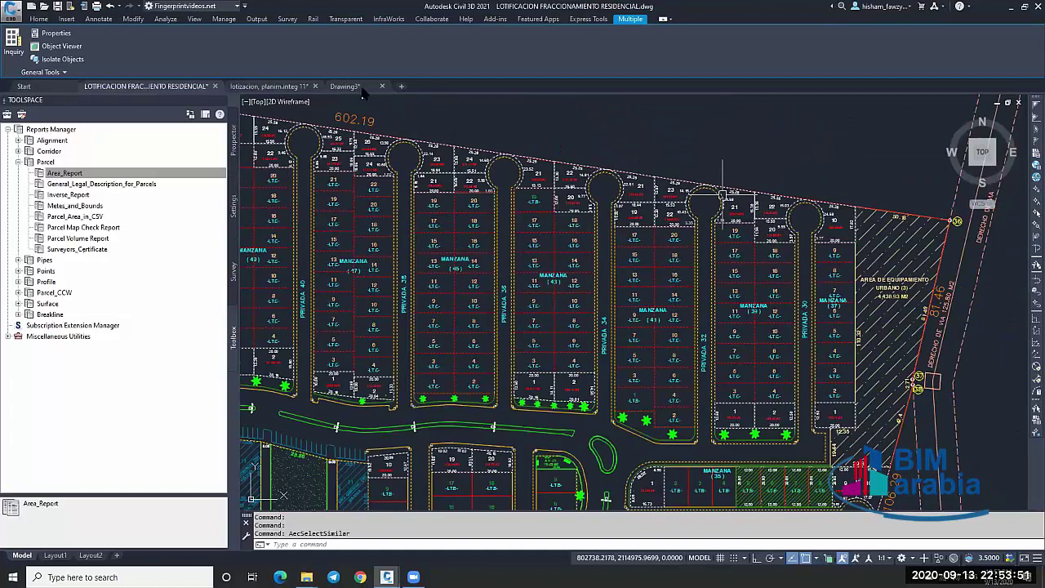
key(ctrl+Tab)
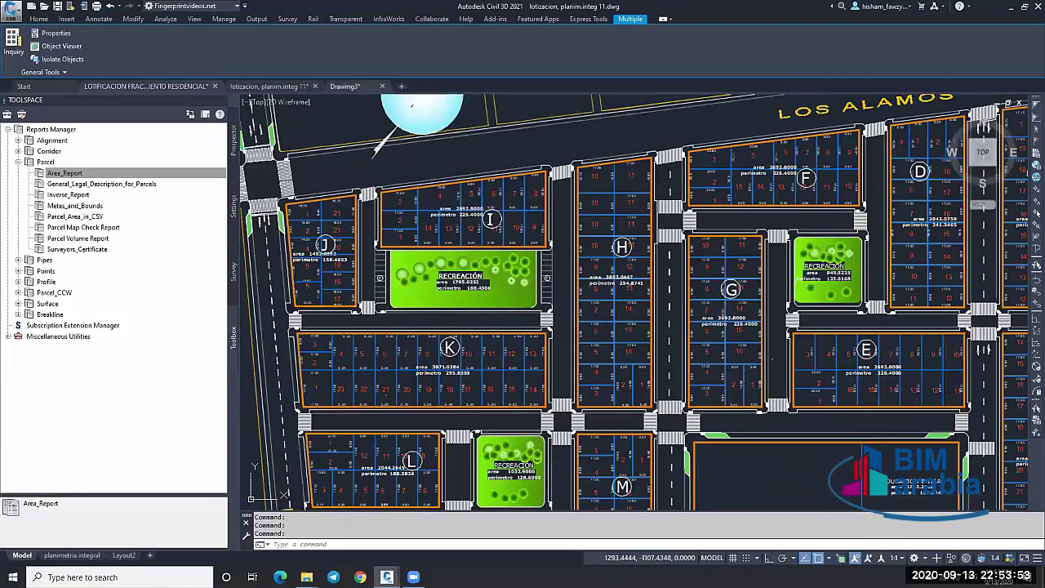
key(ctrl+Tab)
key(ctrl+v)
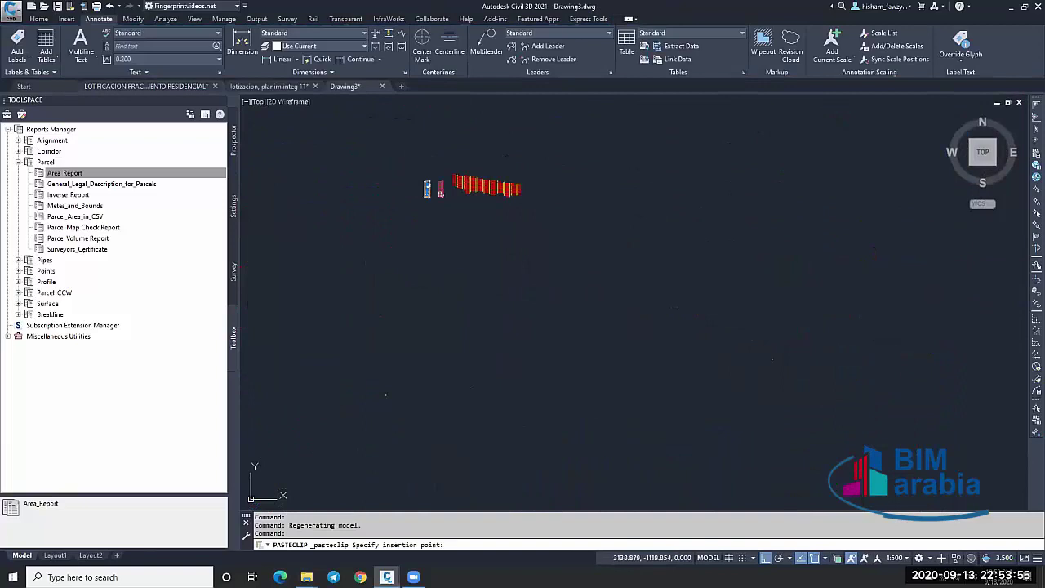
Finish placing the pasted lot outlines in Drawing3 and inspect the right-hand lot rectangle.
key(Escape)
scroll(679, 159, up, 10)
scroll(653, 276, up, 3)
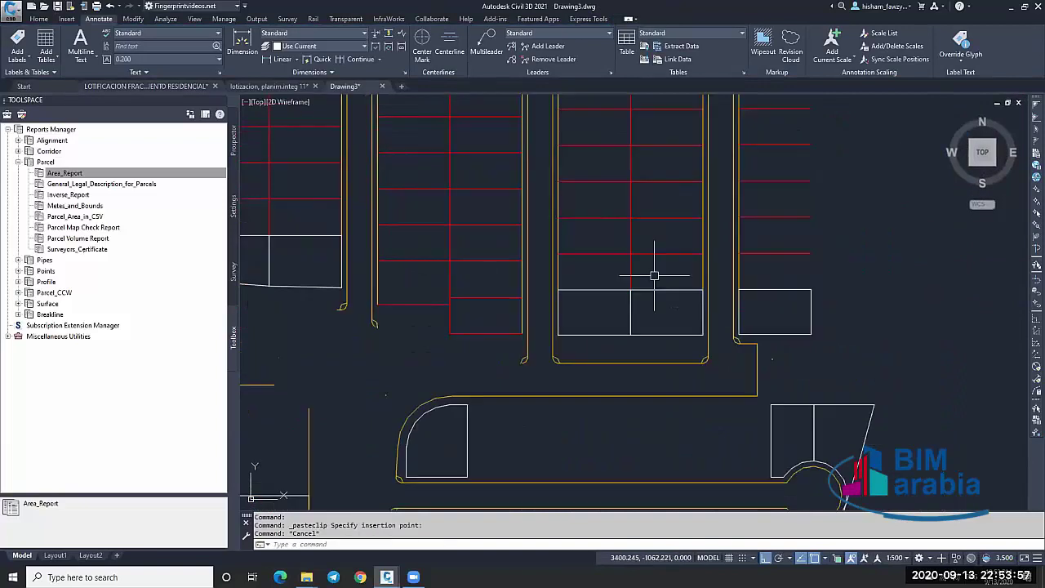
key(Escape)
click(654, 290)
key(Escape)
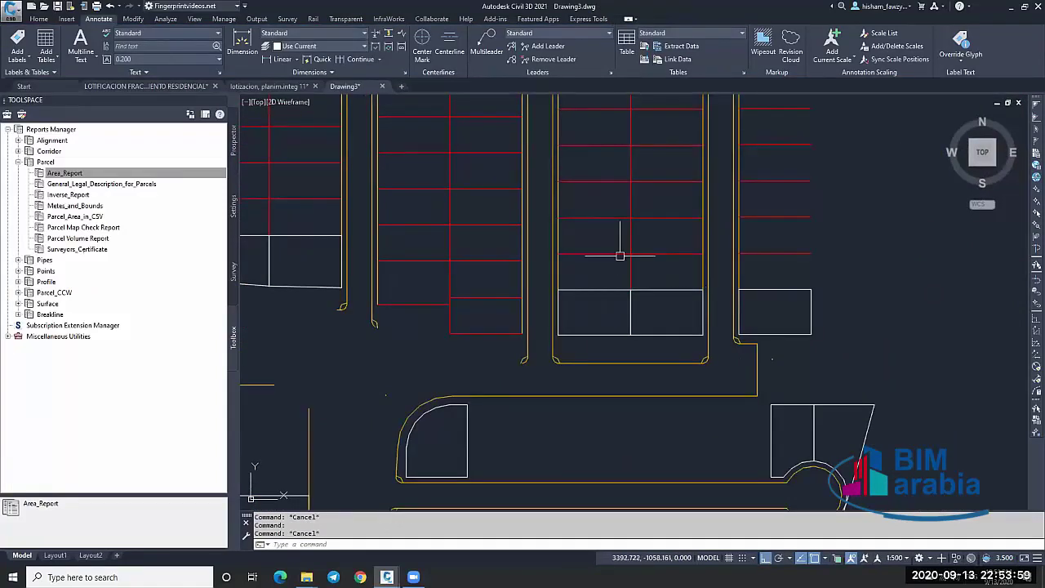
scroll(645, 288, down, 3)
scroll(557, 312, up, 2)
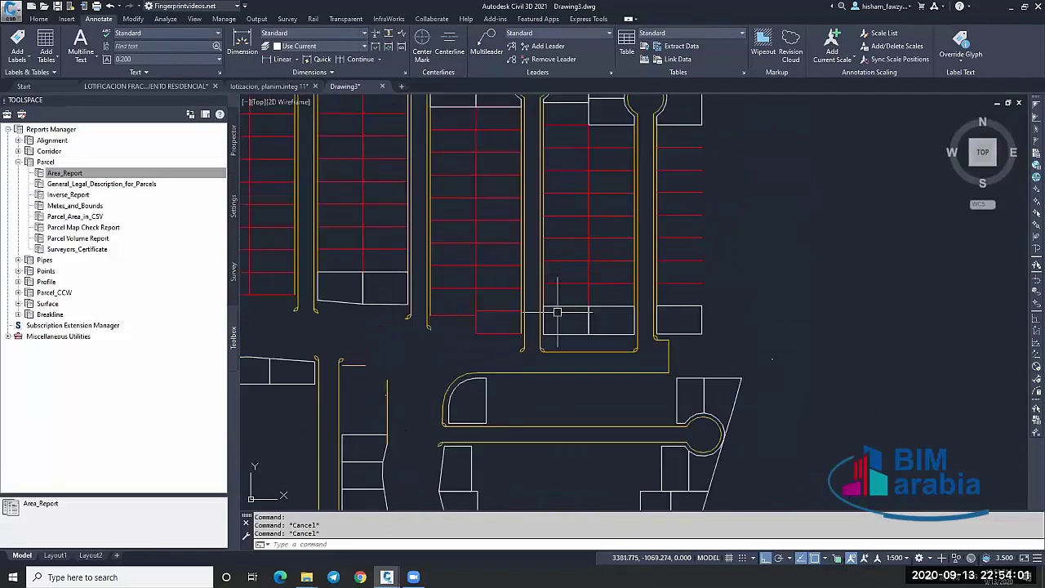
Erase the three short yellow lines near the cul-de-sac tops.
middle_drag(595, 131, 594, 169)
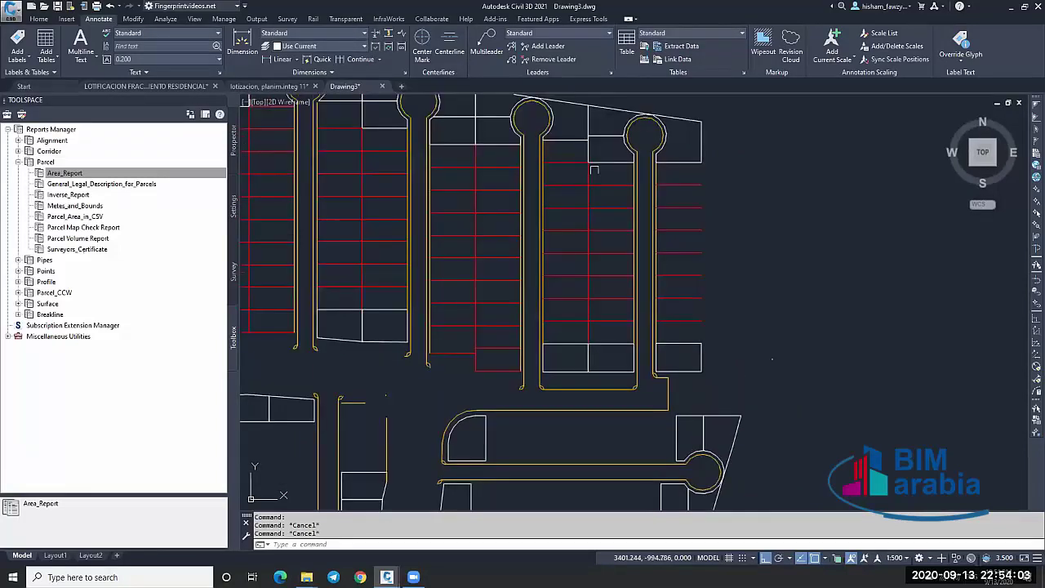
scroll(595, 169, up, 8)
click(550, 108)
click(531, 145)
text(e)
key(Return)
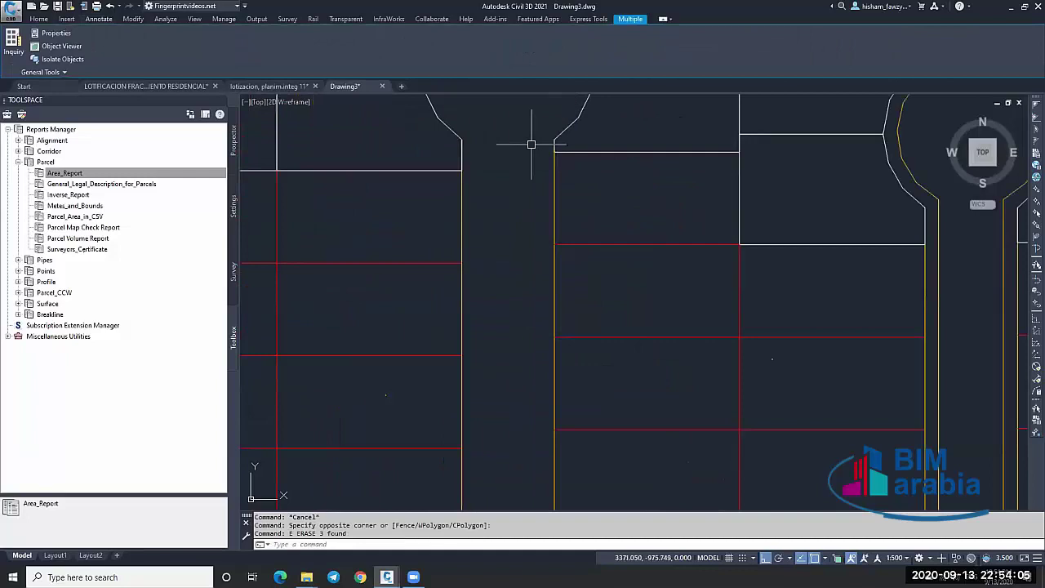
Open LESSON 2.dwg from File Explorer and fit the whole subdivision in view.
scroll(594, 172, down, 4)
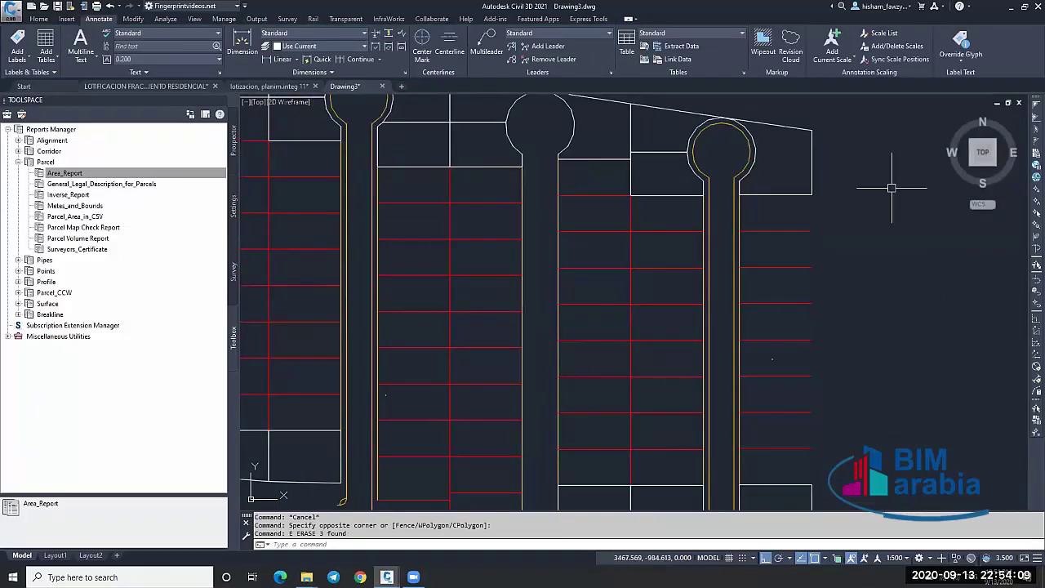
click(306, 577)
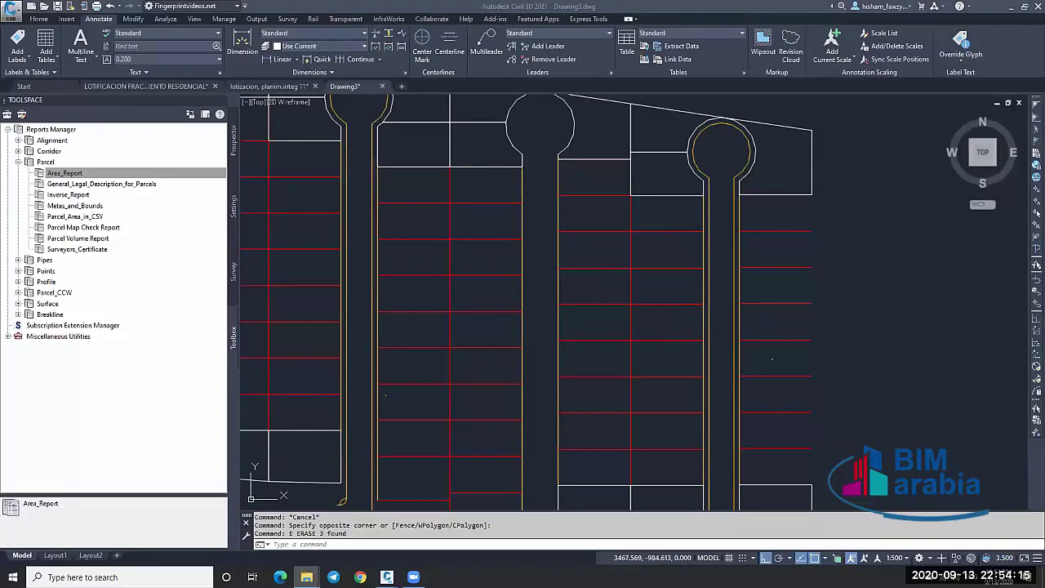
middle_click(728, 156)
middle_click(727, 156)
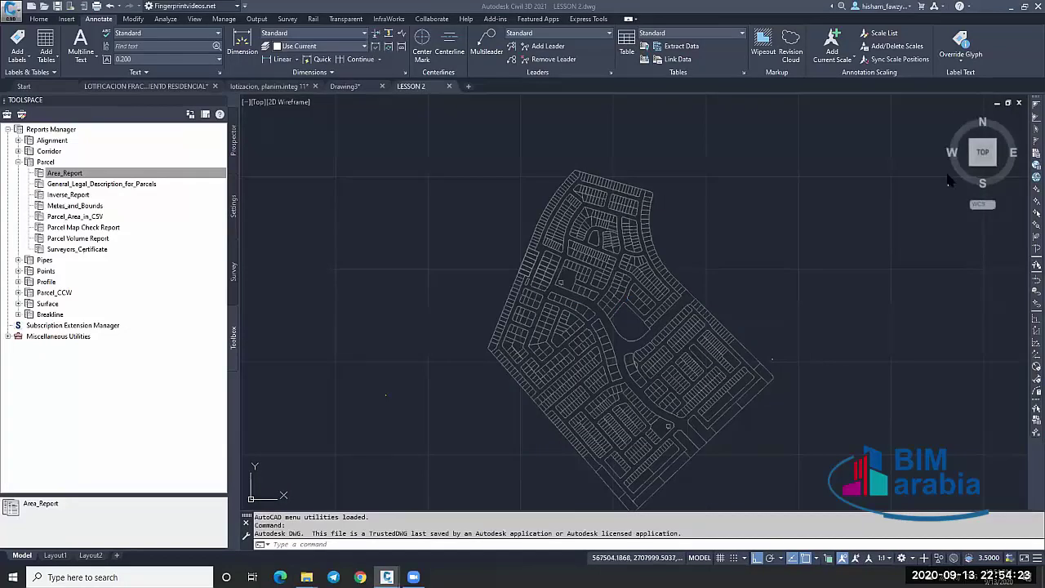
Return to plan view and window-select the entire subdivision, showing its properties.
click(983, 169)
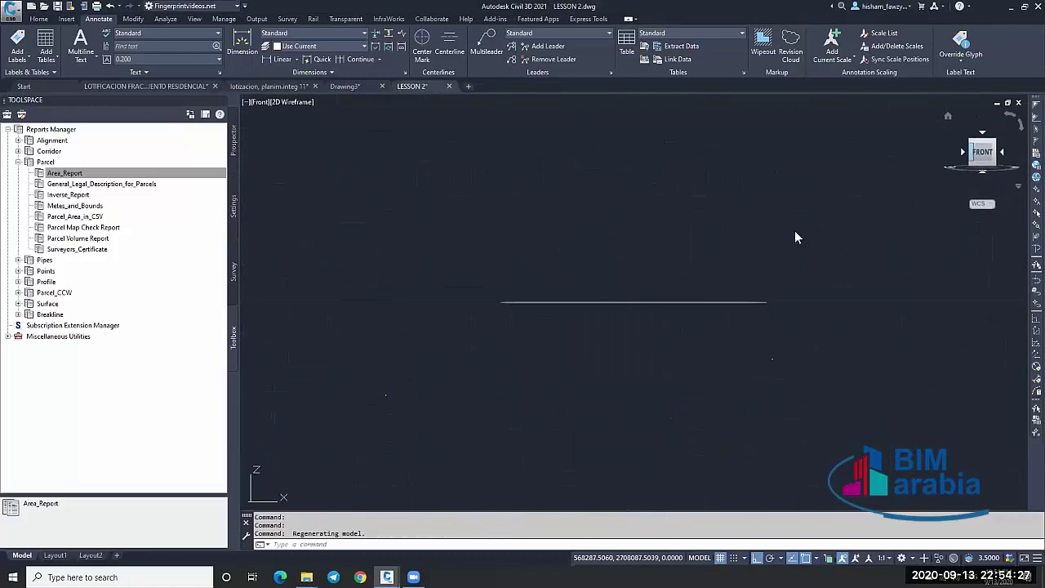
key(ctrl+z)
key(ctrl+z)
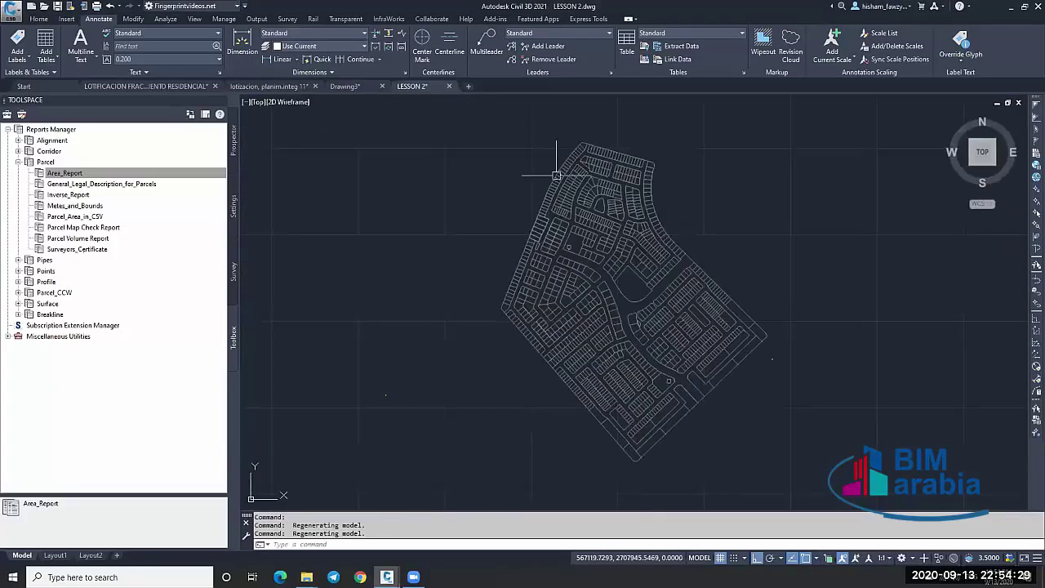
click(472, 114)
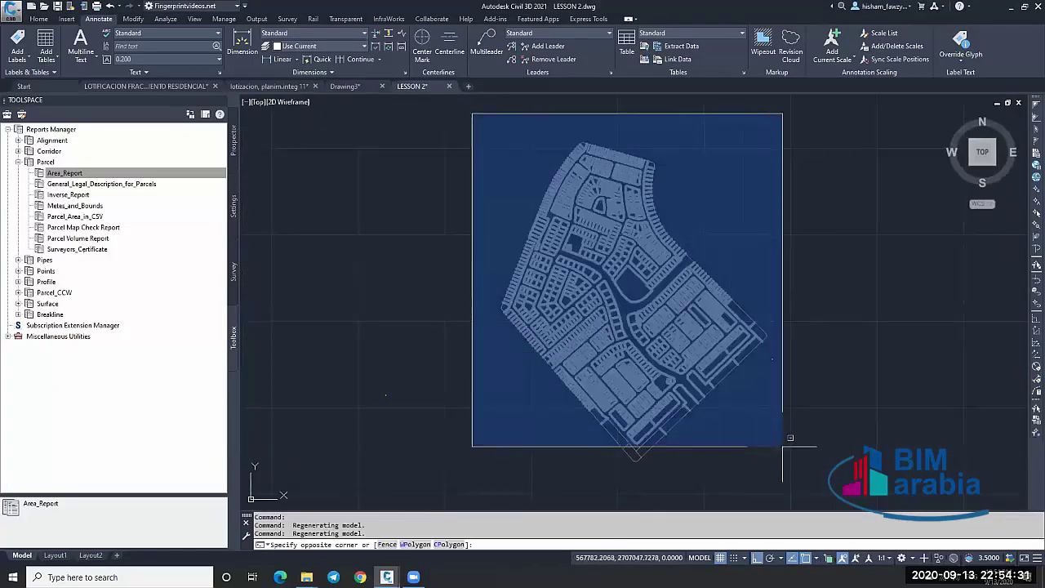
click(816, 489)
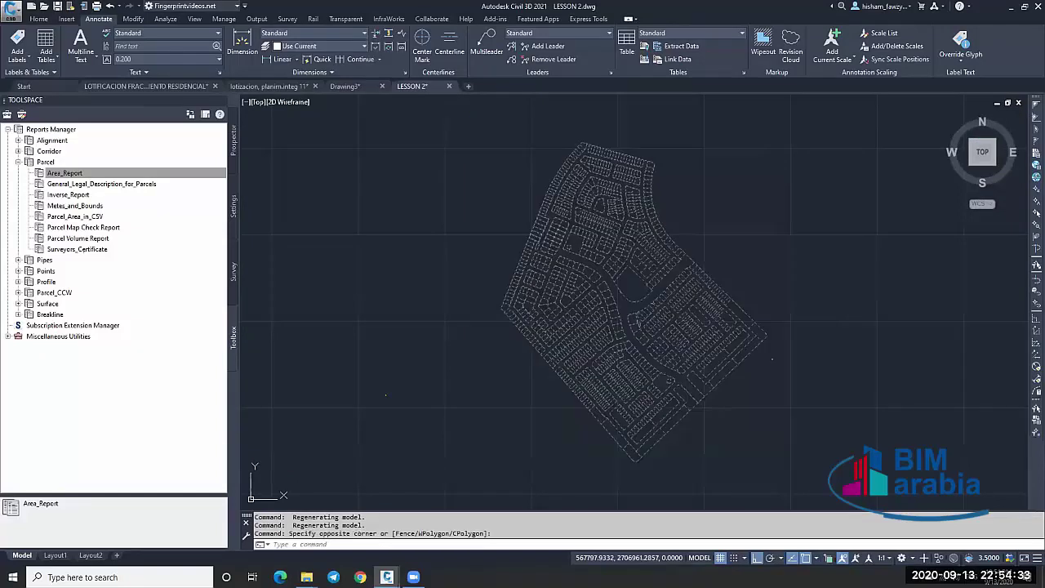
key(ctrl+1)
Check the counts of 925 polylines, 59 arcs, 384 lines and 25 block references, then clear the selection.
click(371, 116)
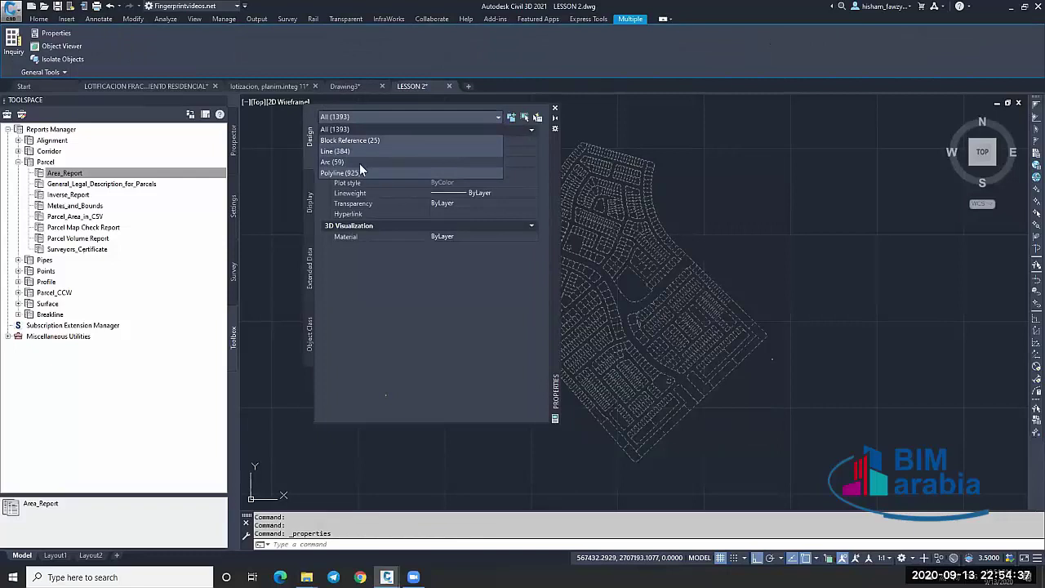
click(363, 174)
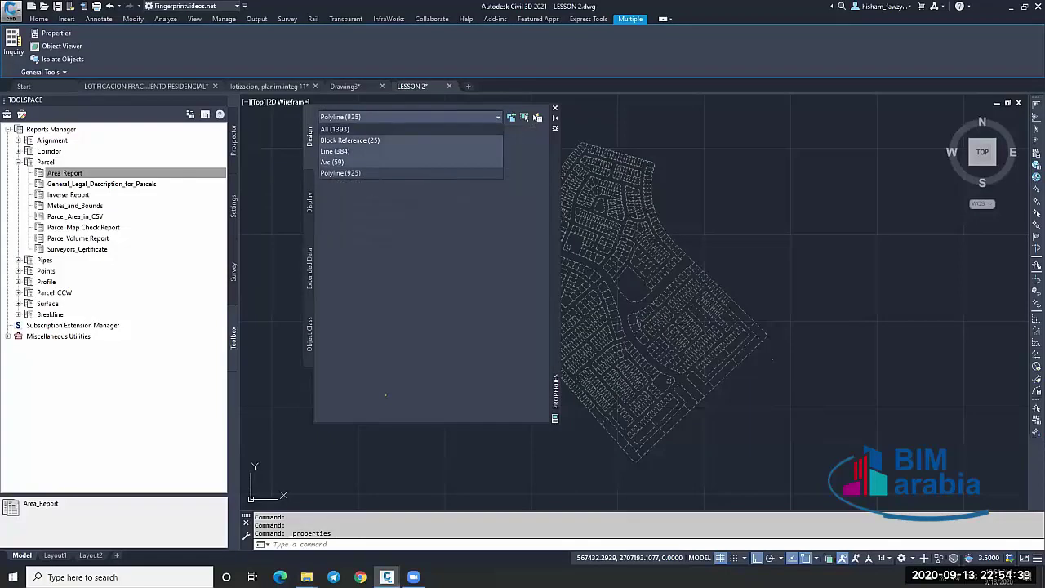
click(404, 118)
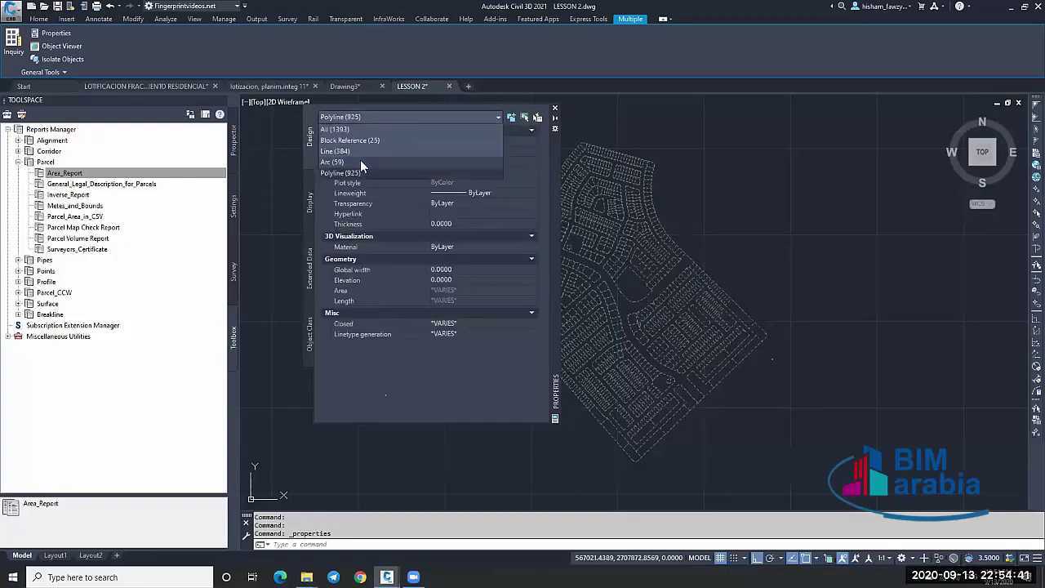
click(361, 158)
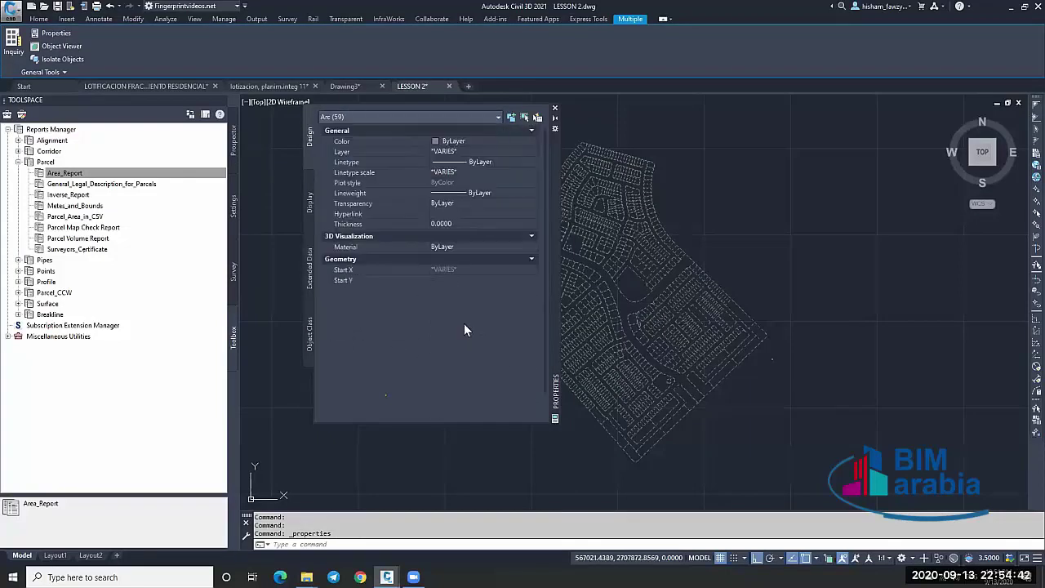
click(378, 121)
click(384, 156)
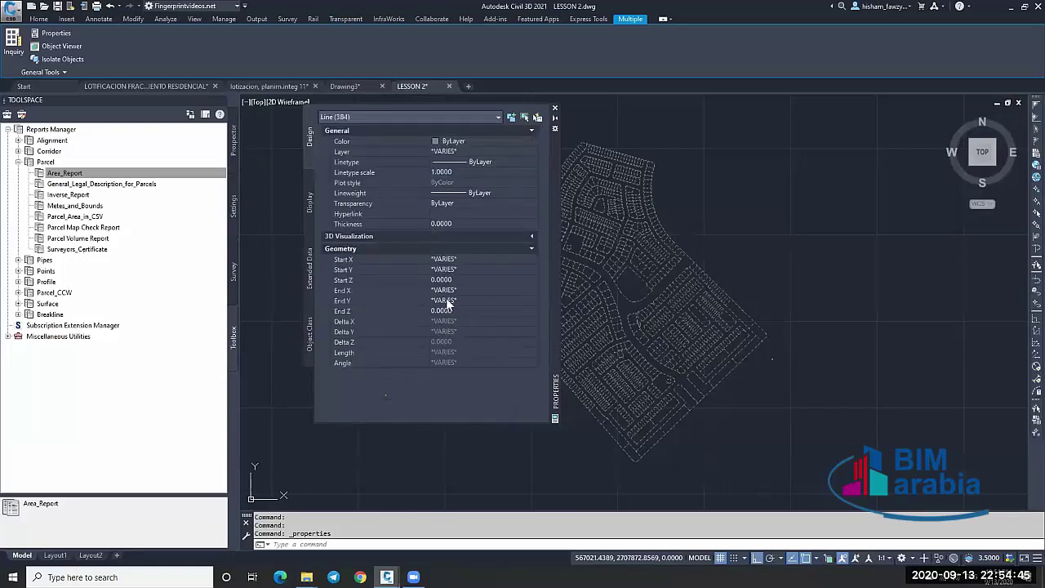
click(382, 117)
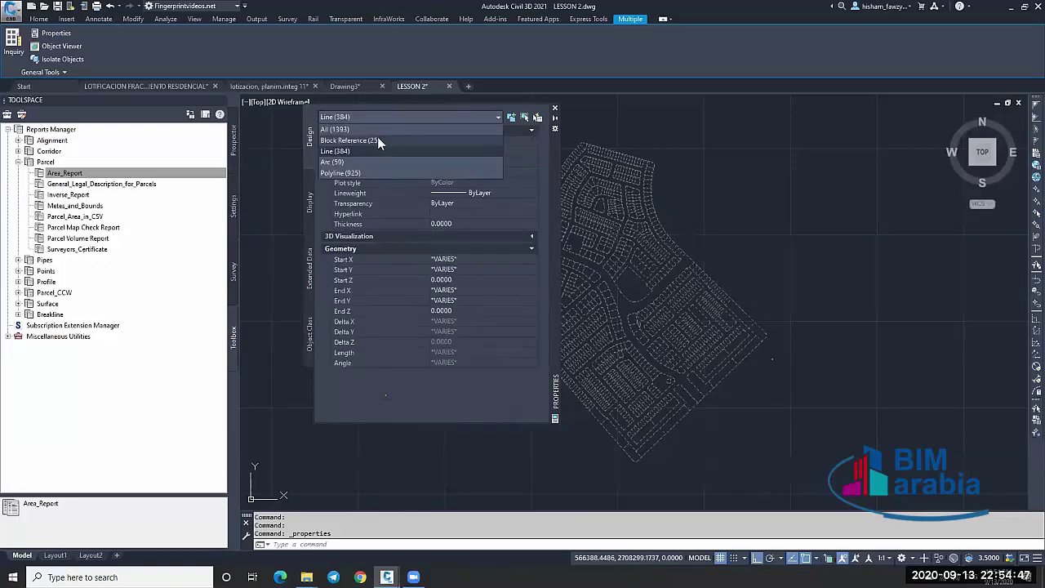
click(377, 138)
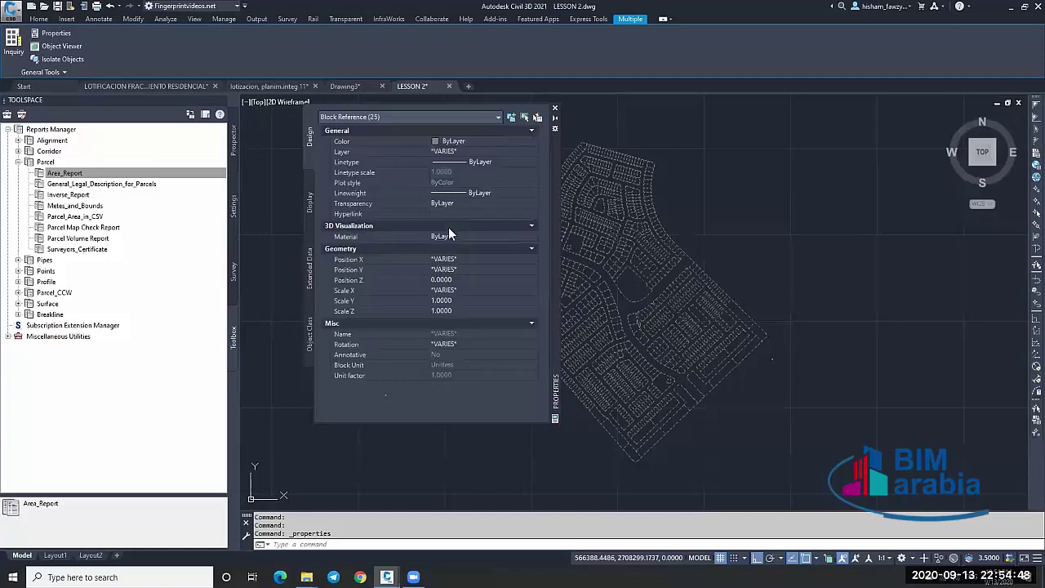
click(537, 118)
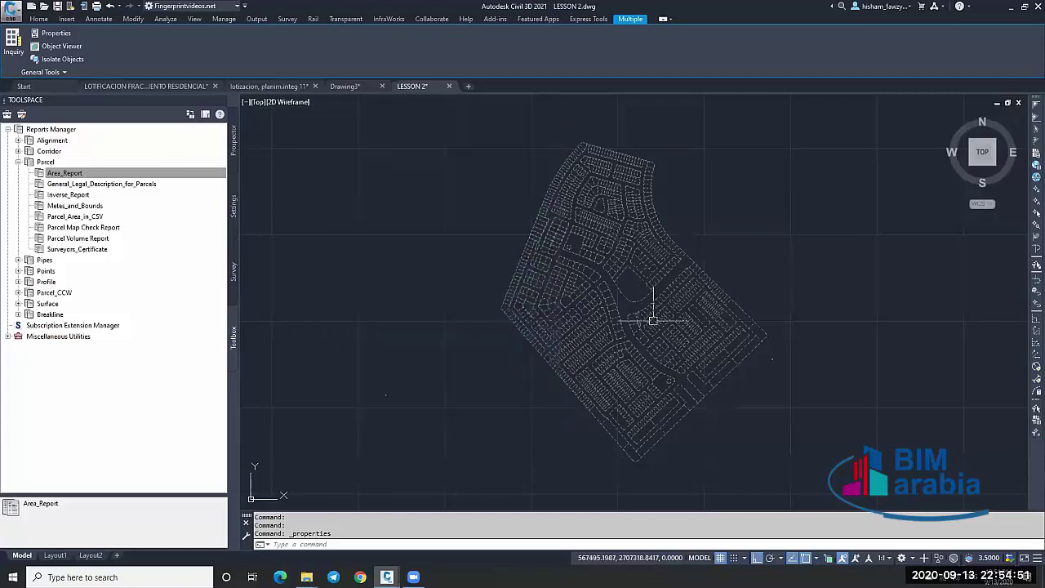
key(Escape)
key(Escape)
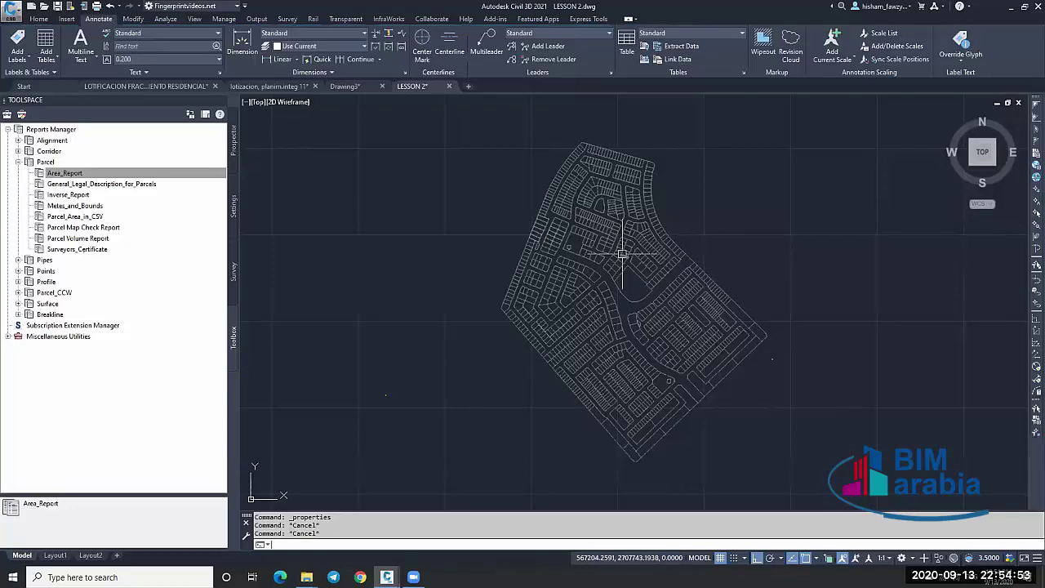
Run OVERKILL on all 1393 layout objects, deleting 6 duplicates and 19 overlapping objects.
text(overkill)
key(Return)
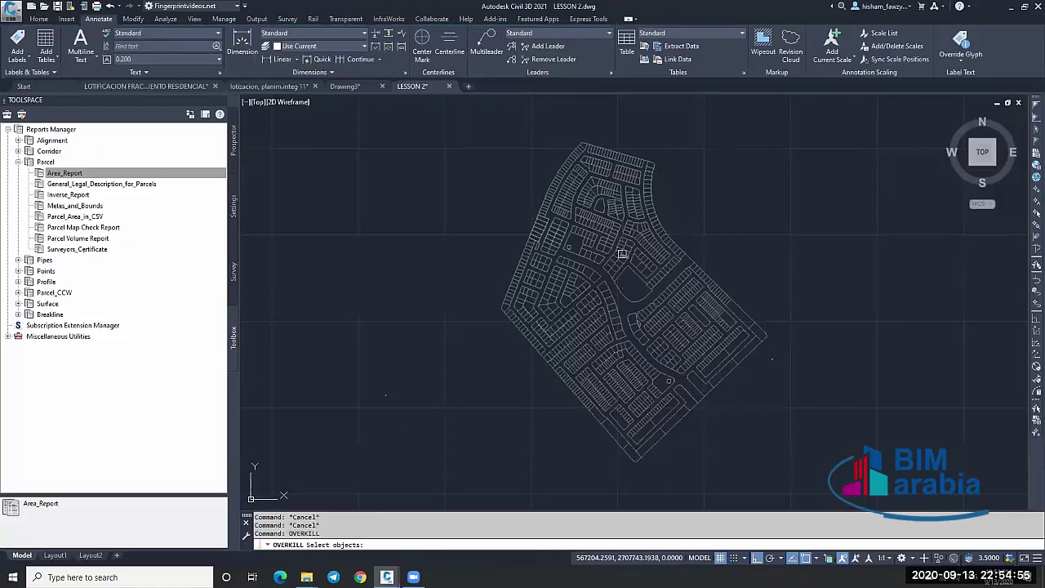
click(462, 114)
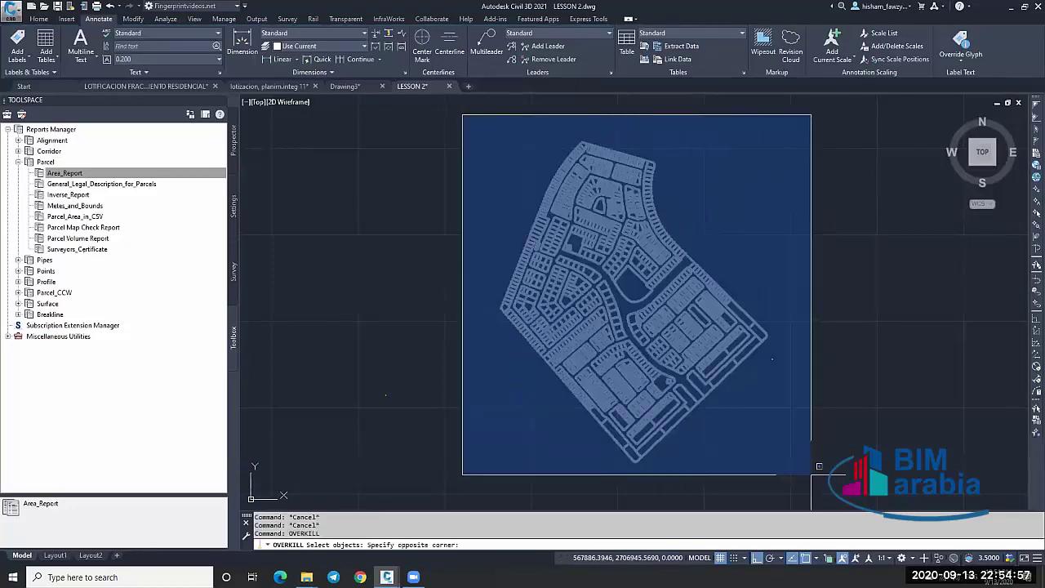
click(811, 473)
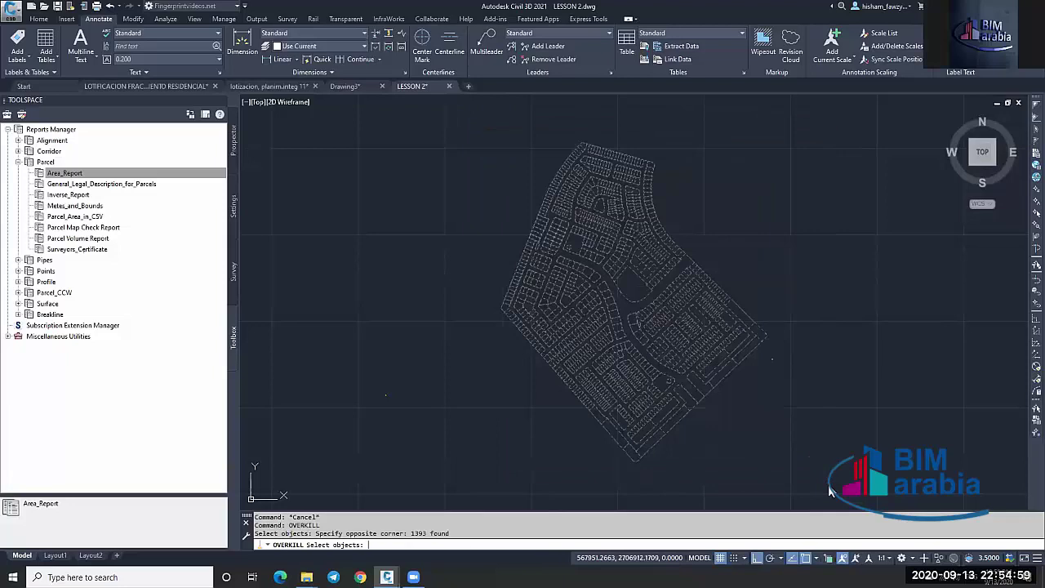
key(Return)
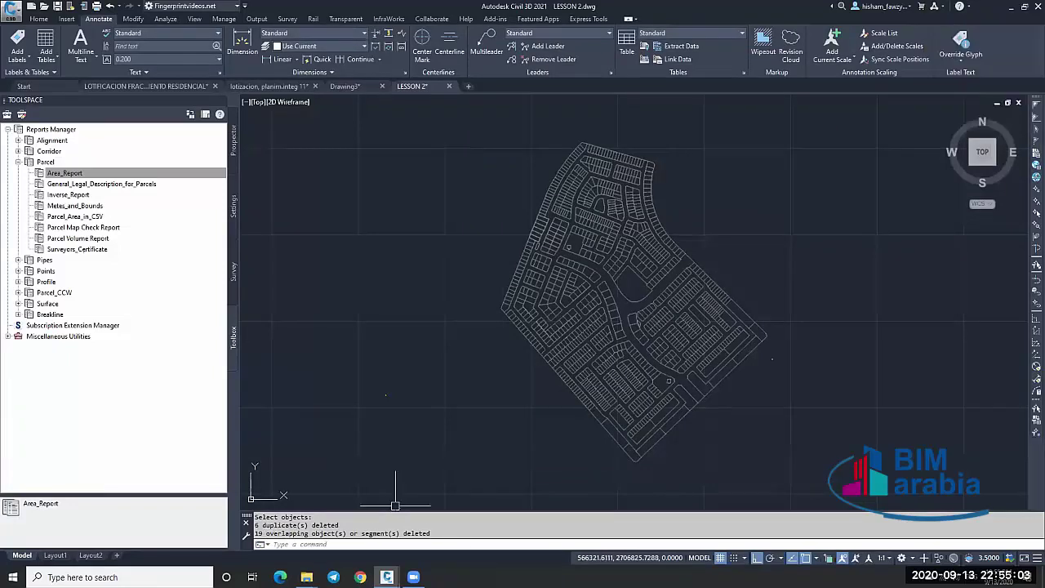
Start Create Parcel from Objects on the 1355 windowed lot objects, then cancel the dialog.
click(40, 18)
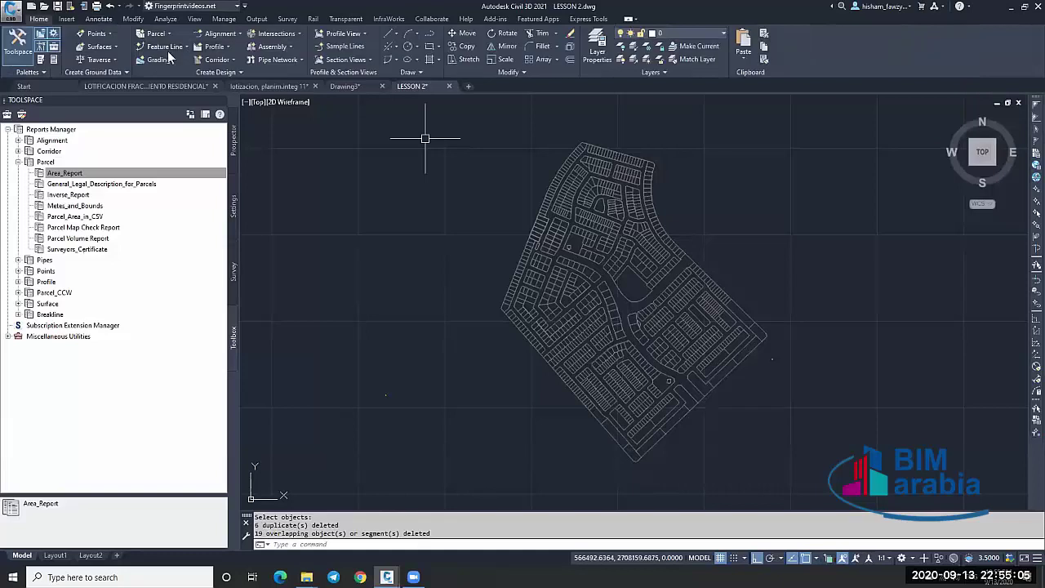
click(166, 36)
click(181, 47)
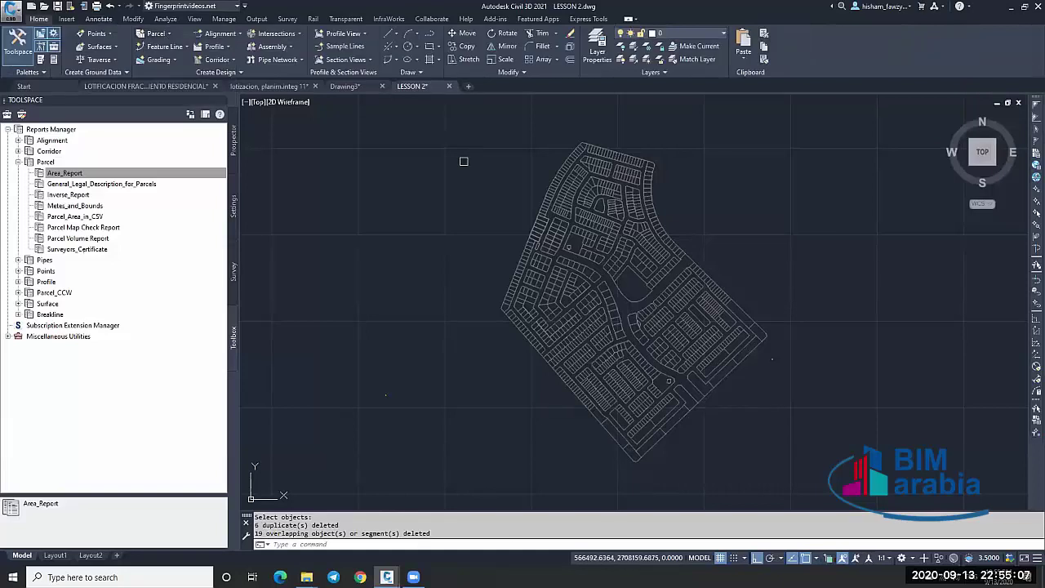
click(467, 122)
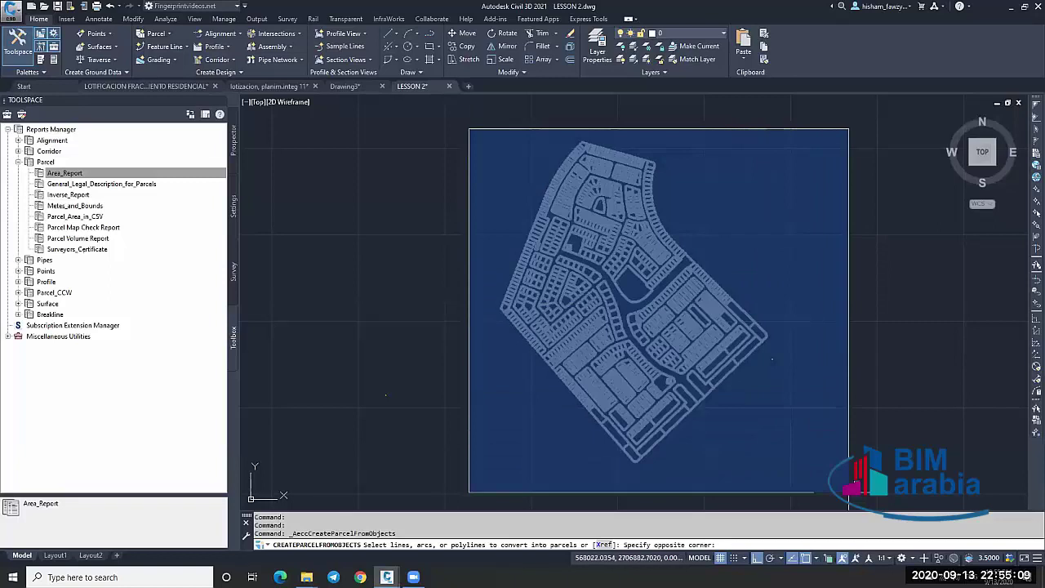
click(849, 494)
key(Return)
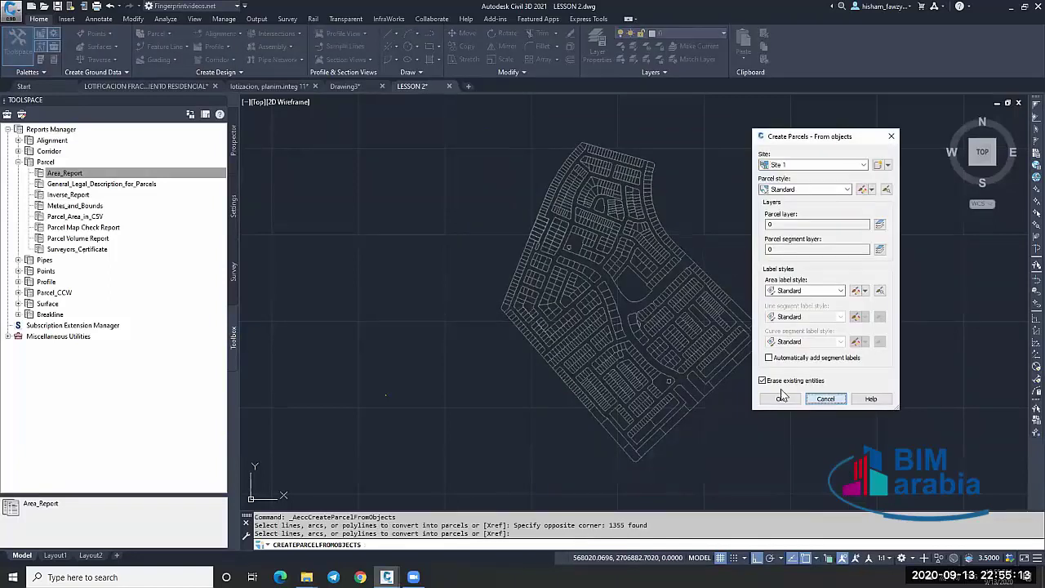
click(823, 398)
Window-select all lot linework and copy the 1380 objects to the clipboard.
click(491, 129)
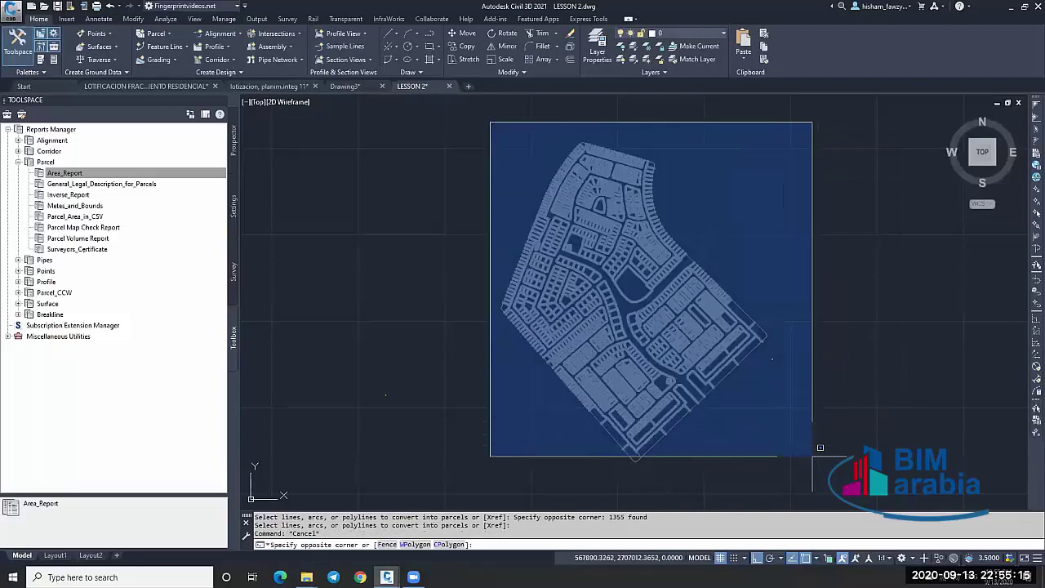
click(812, 461)
key(ctrl+c)
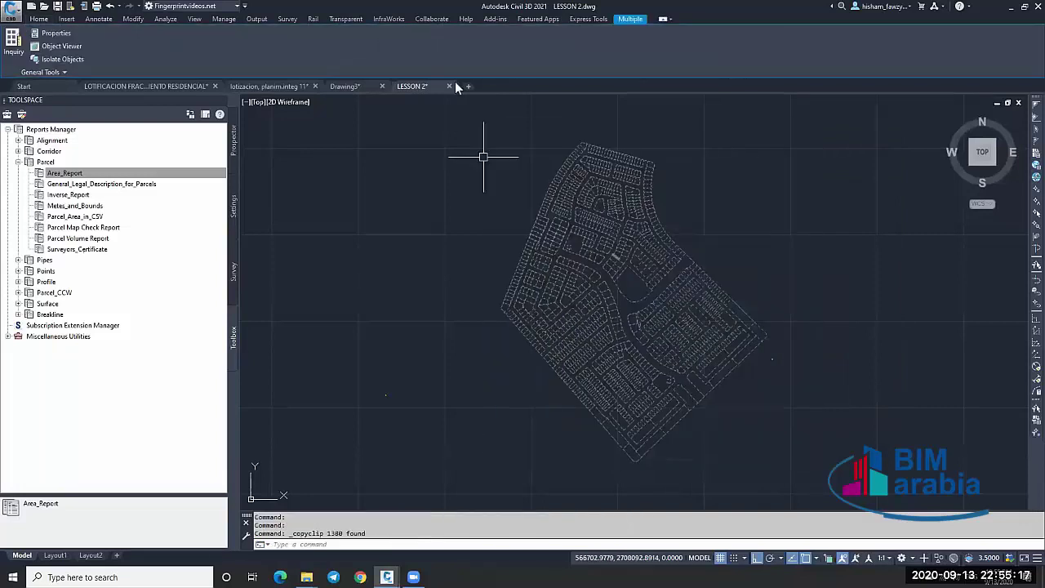
Create a new drawing and paste the lot linework to original coordinates, zoomed to fit.
click(468, 85)
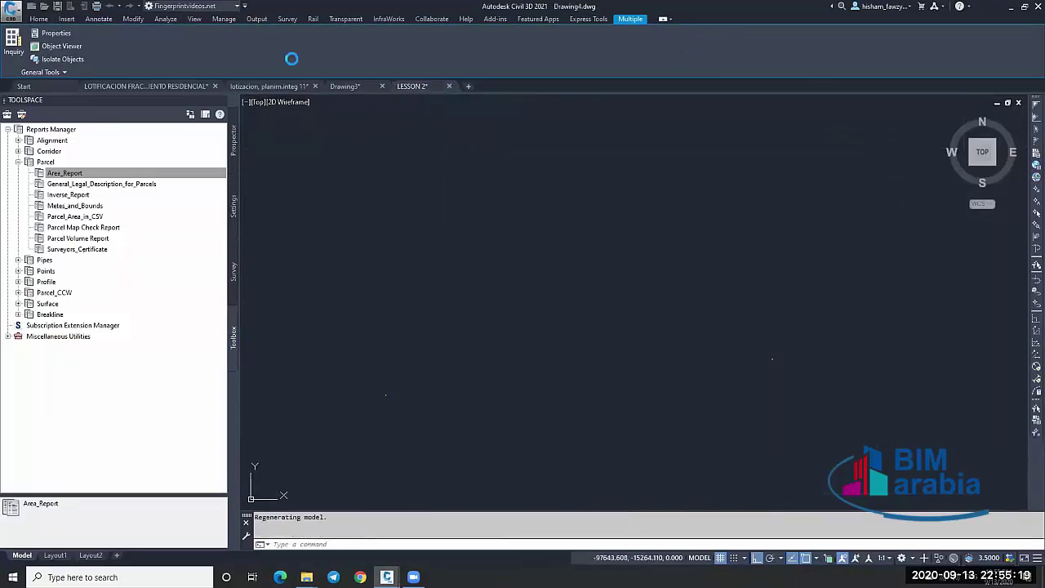
click(40, 19)
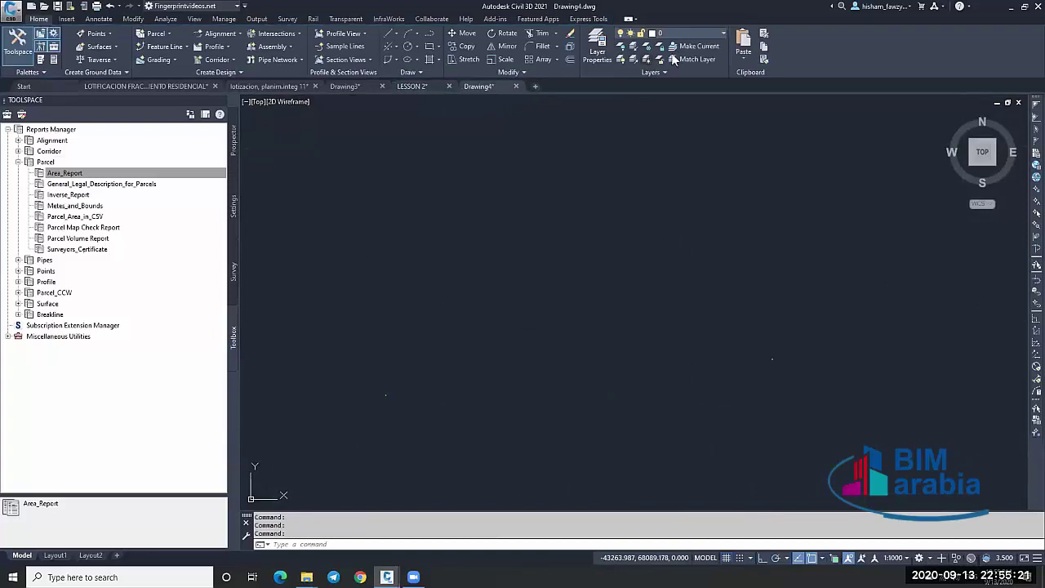
click(743, 57)
click(790, 142)
middle_click(693, 209)
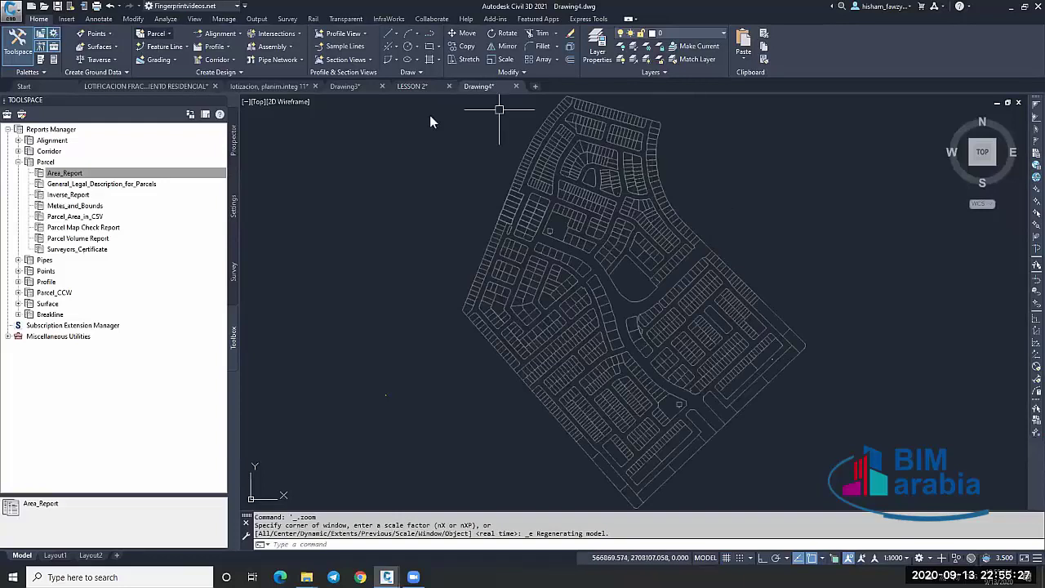
Start Create Parcel from Objects and begin window-selecting the pasted linework.
click(156, 34)
click(180, 60)
scroll(561, 215, down, 4)
click(473, 142)
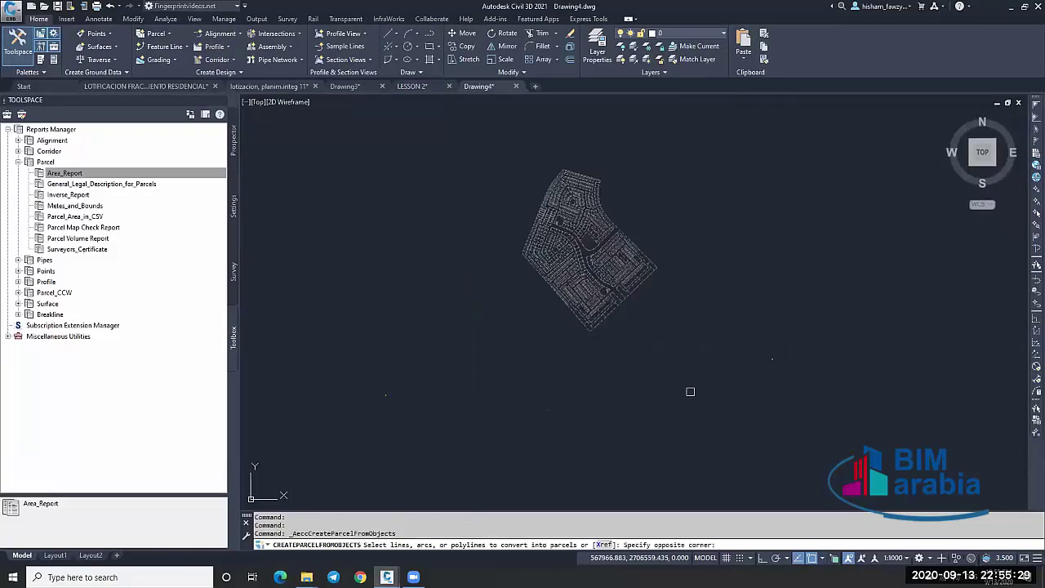
Convert the 1355 selected lot objects into Property-style parcels labelled Parcel Name, erasing the lines.
click(690, 391)
key(Return)
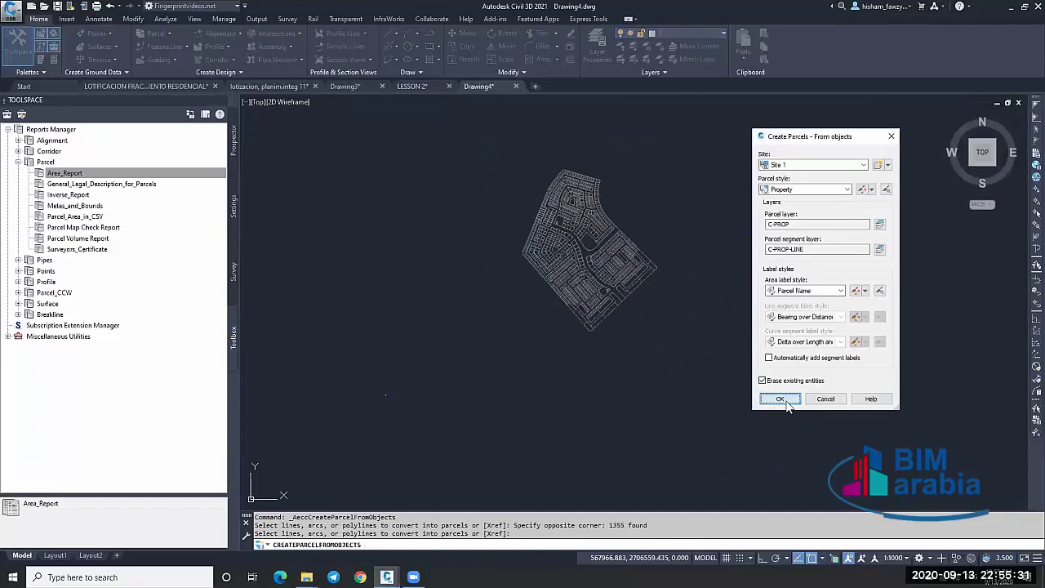
click(779, 398)
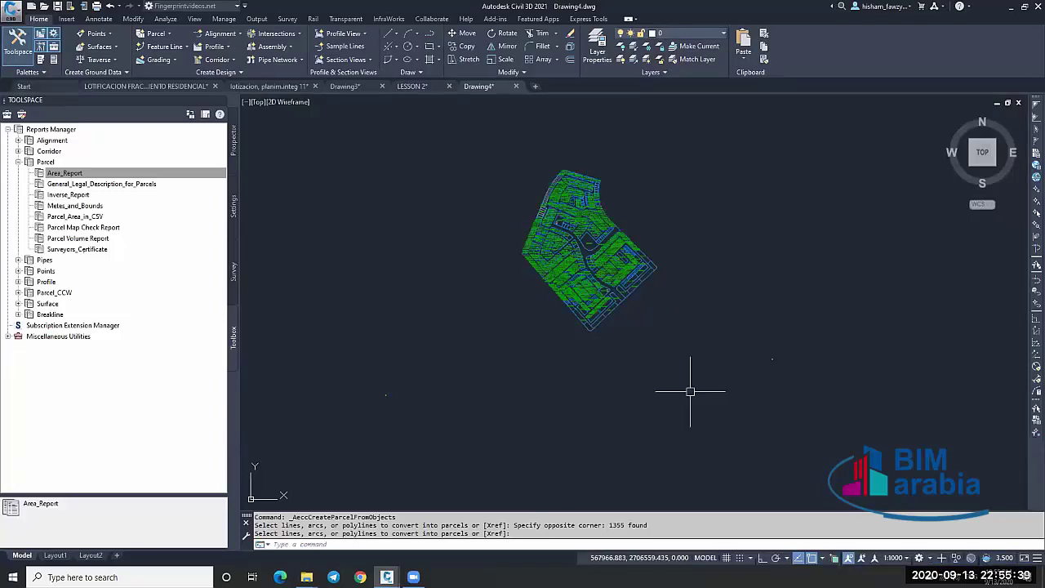
click(895, 558)
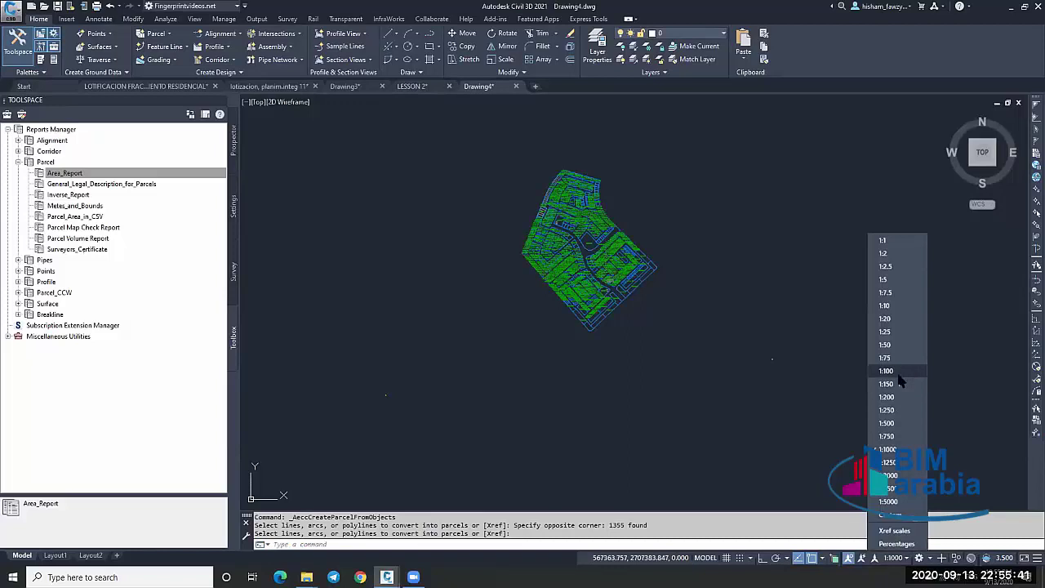
Zoom and pan across the labelled parcels (Property : 557, 558, 559) to the line end.
key(Escape)
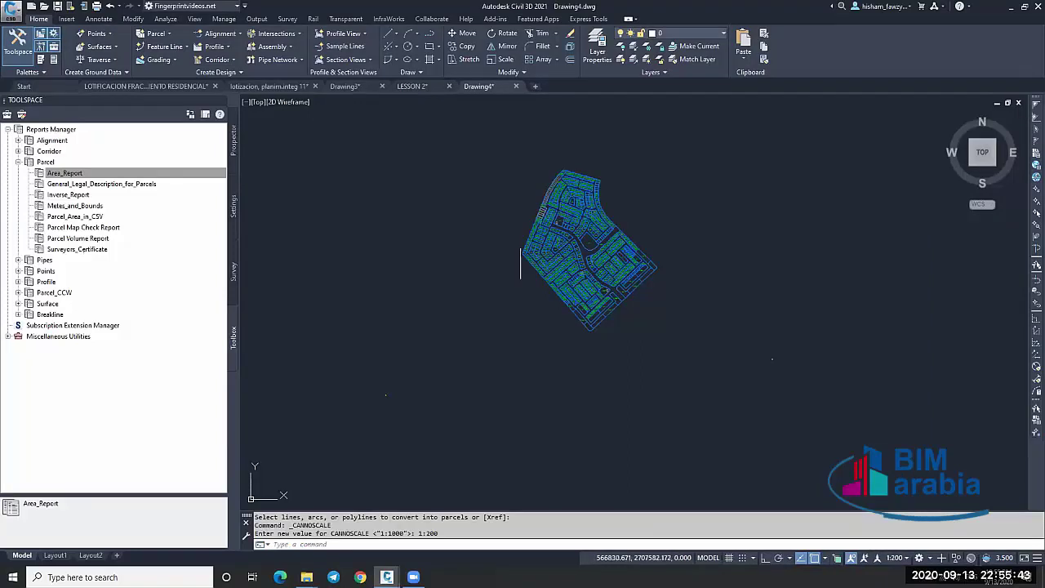
scroll(587, 271, up, 3)
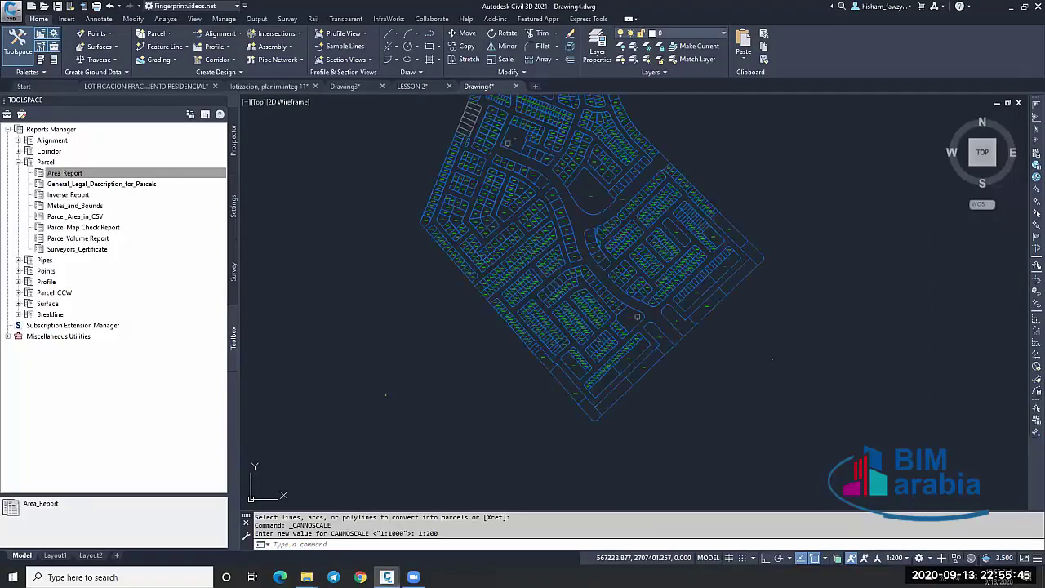
scroll(595, 276, up, 3)
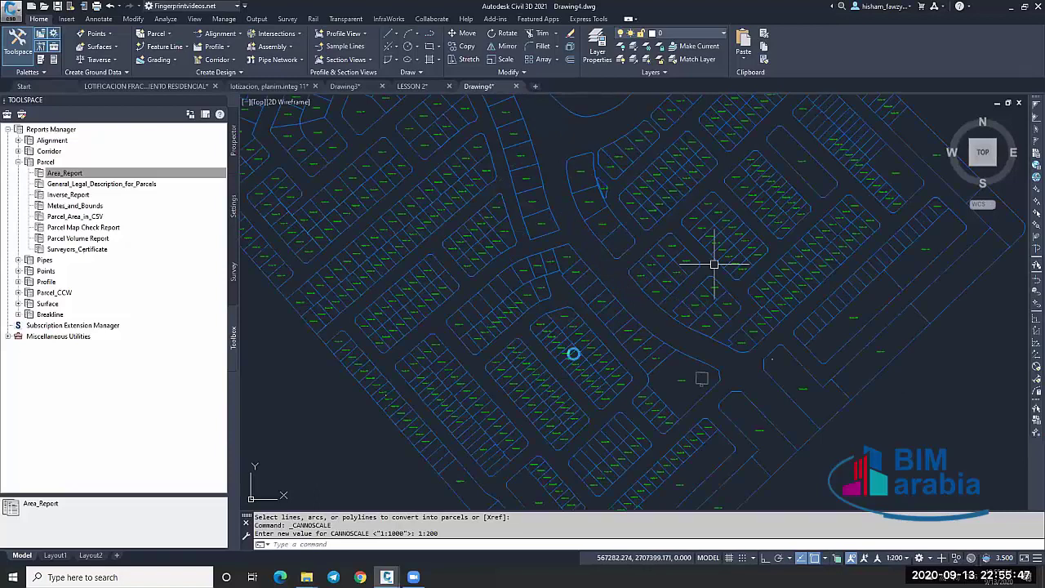
middle_drag(714, 263, 725, 242)
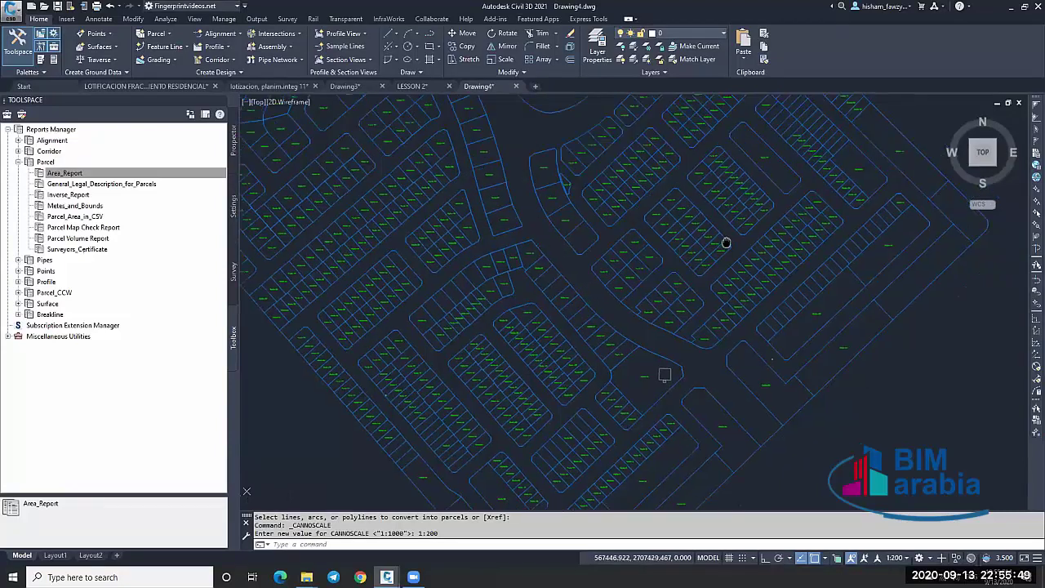
scroll(735, 210, up, 3)
scroll(576, 193, down, 1)
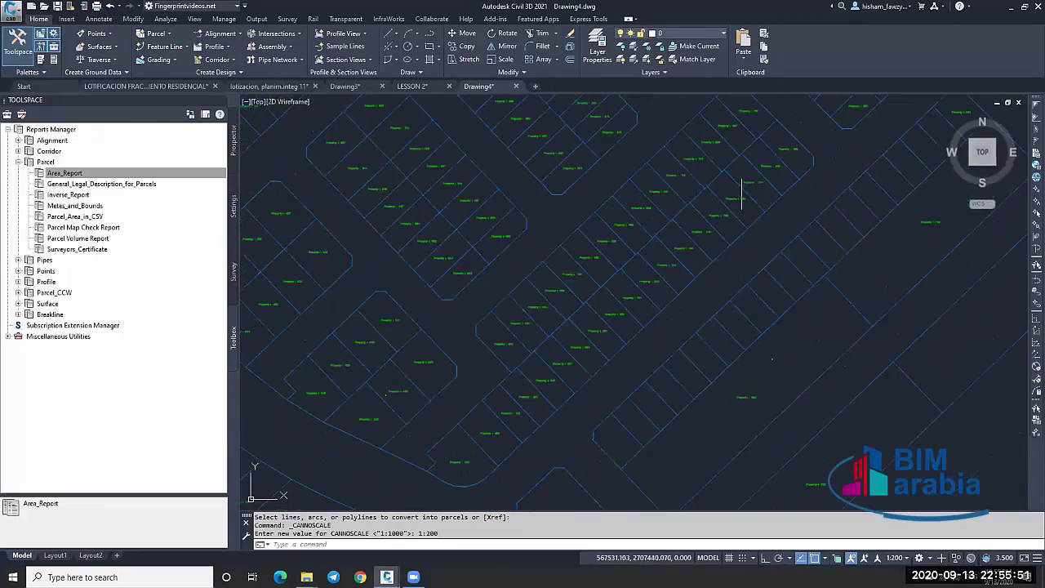
scroll(601, 339, down, 3)
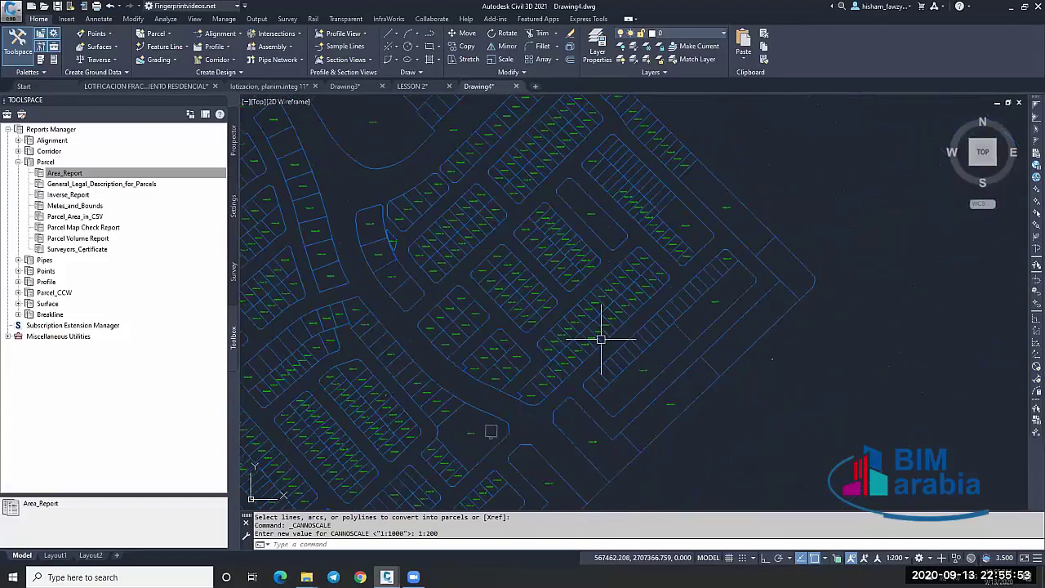
scroll(768, 222, up, 5)
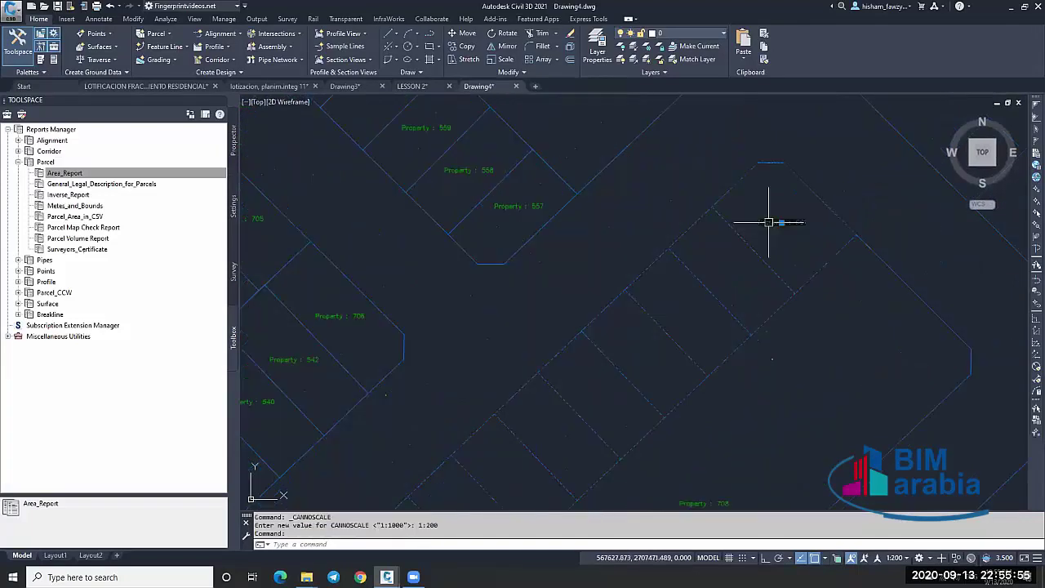
scroll(768, 222, down, 3)
scroll(739, 209, up, 4)
key(Escape)
scroll(739, 209, up, 4)
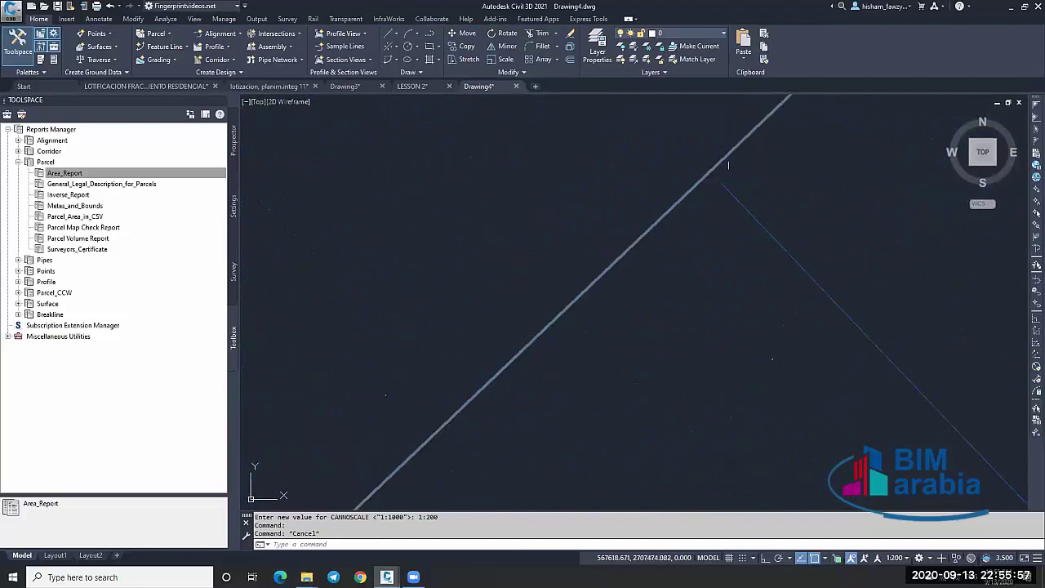
scroll(728, 165, down, 2)
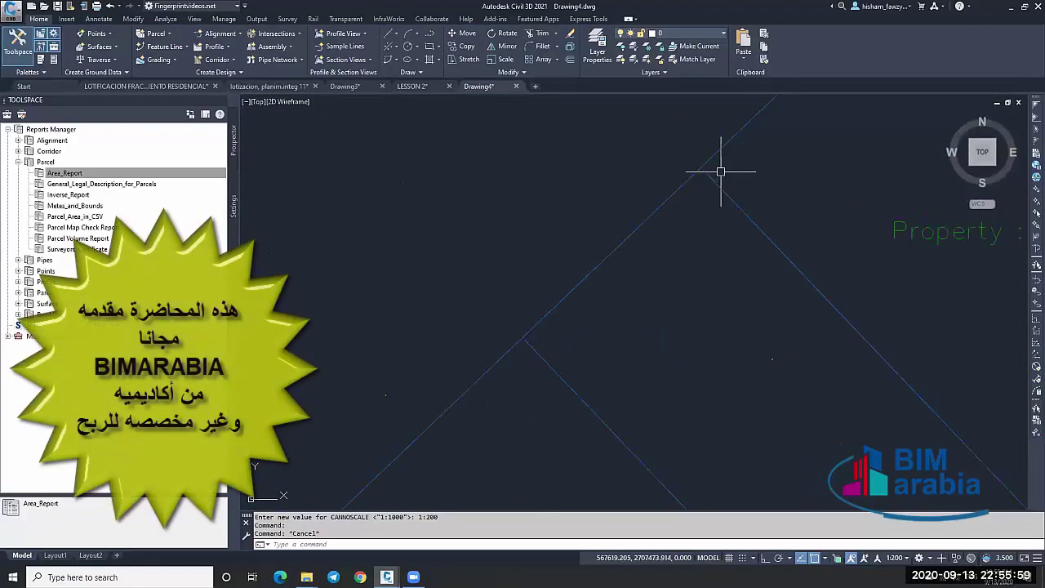
Run EXTEND (ex) and pick several parcel lines in the lot row to extend.
text(ex)
key(Return)
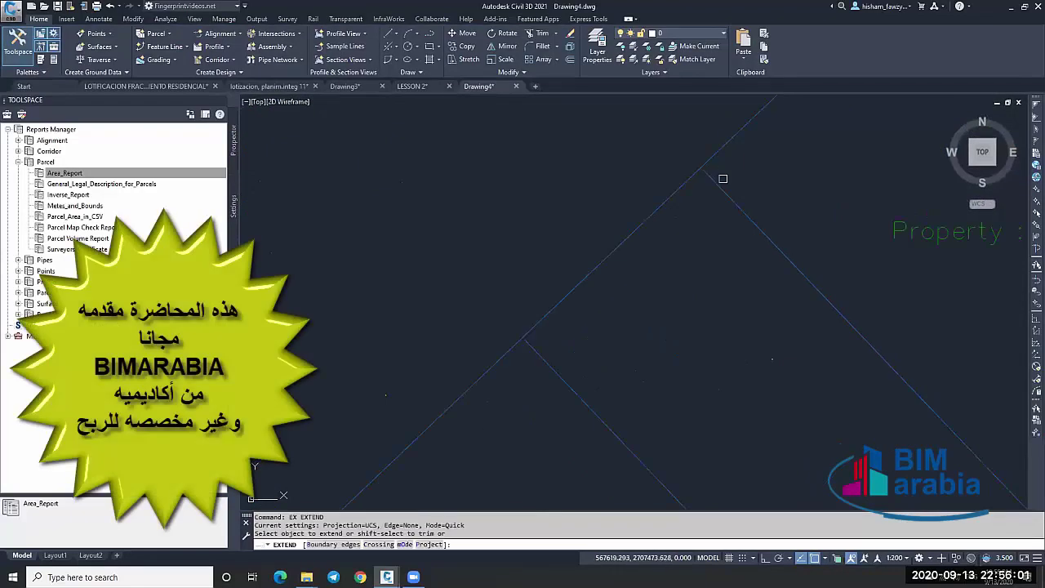
click(723, 178)
scroll(641, 277, down, 2)
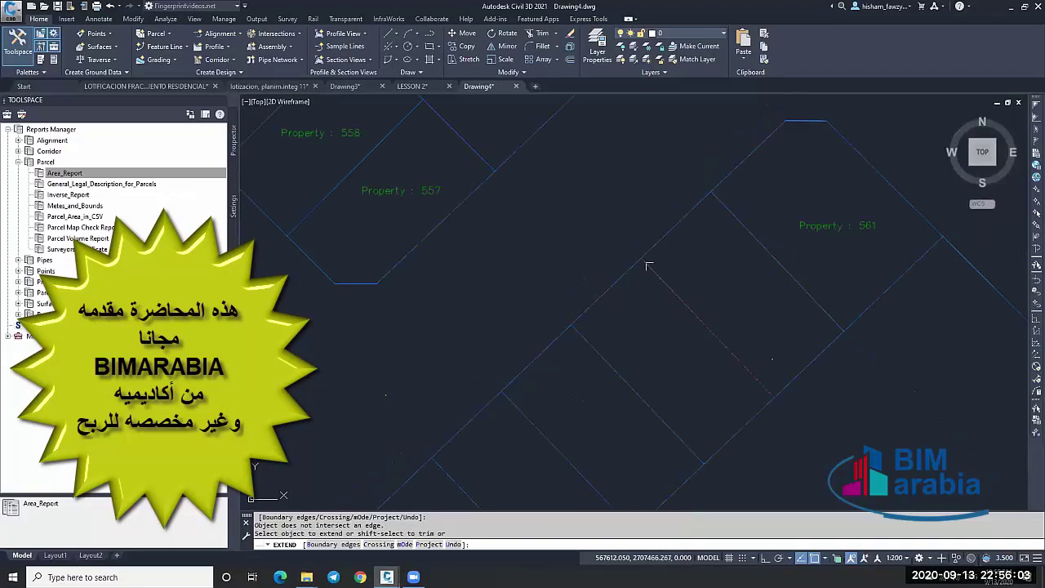
click(649, 266)
scroll(730, 269, down, 2)
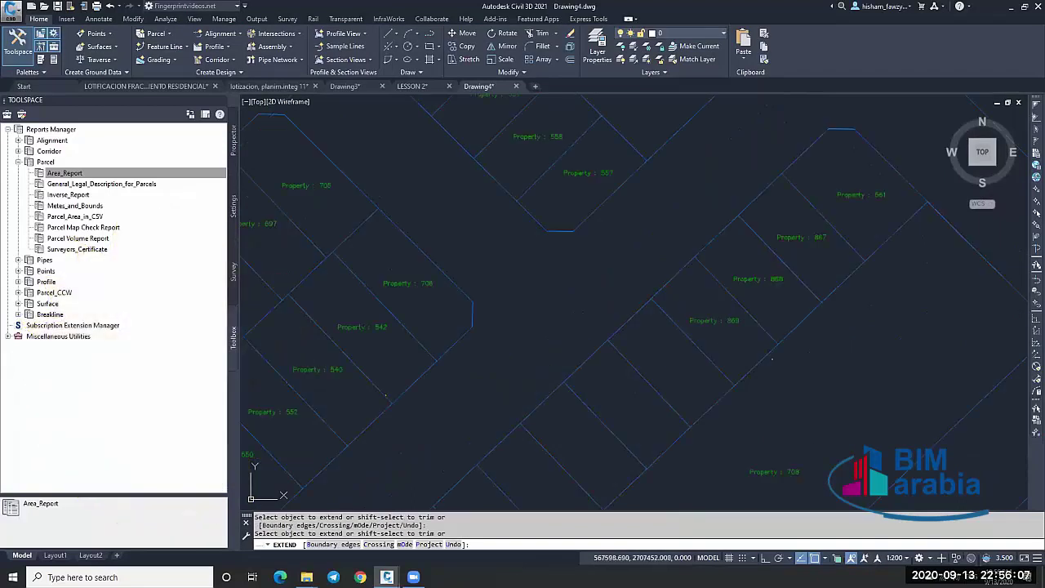
click(618, 362)
click(577, 398)
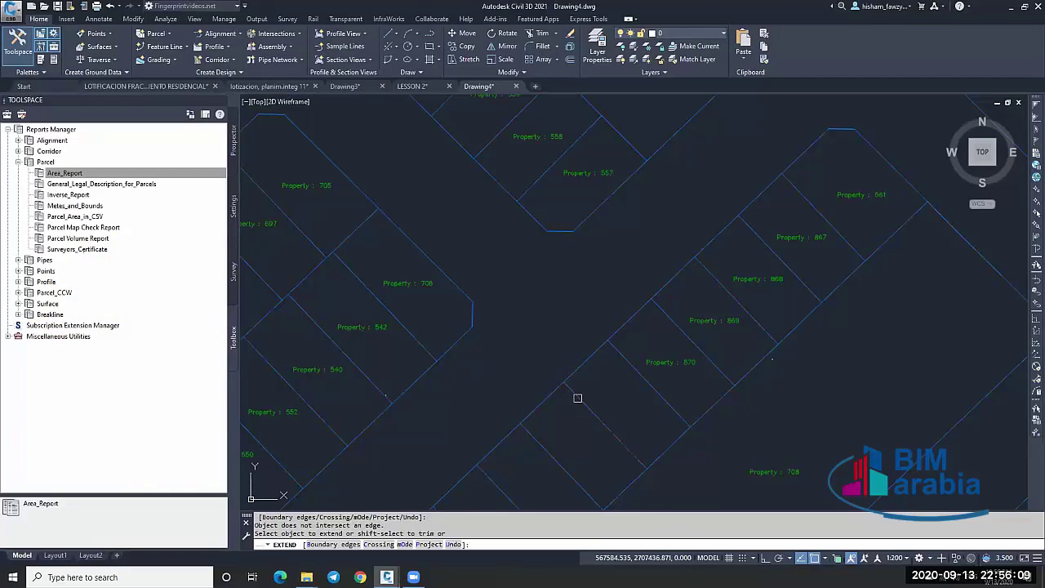
click(702, 298)
scroll(702, 298, down, 3)
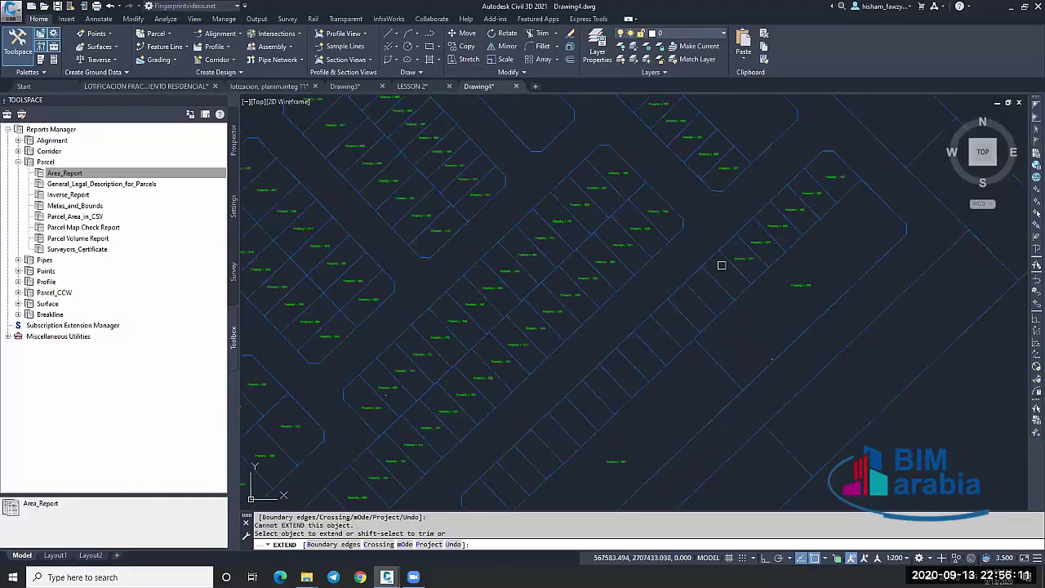
Try a Fence selection along the lot row, then cancel the failed extend.
text(f)
key(Return)
click(717, 265)
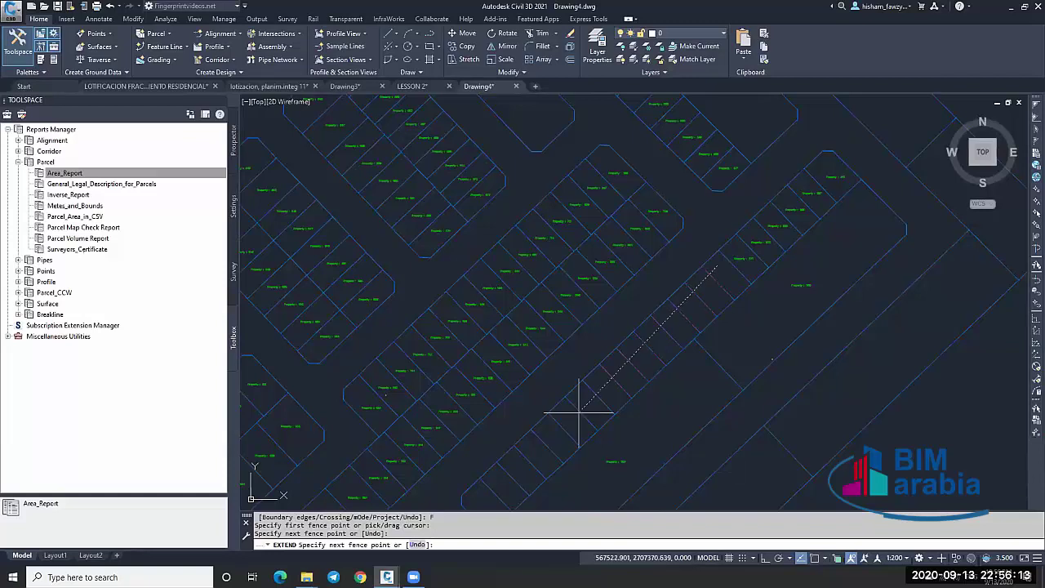
click(477, 490)
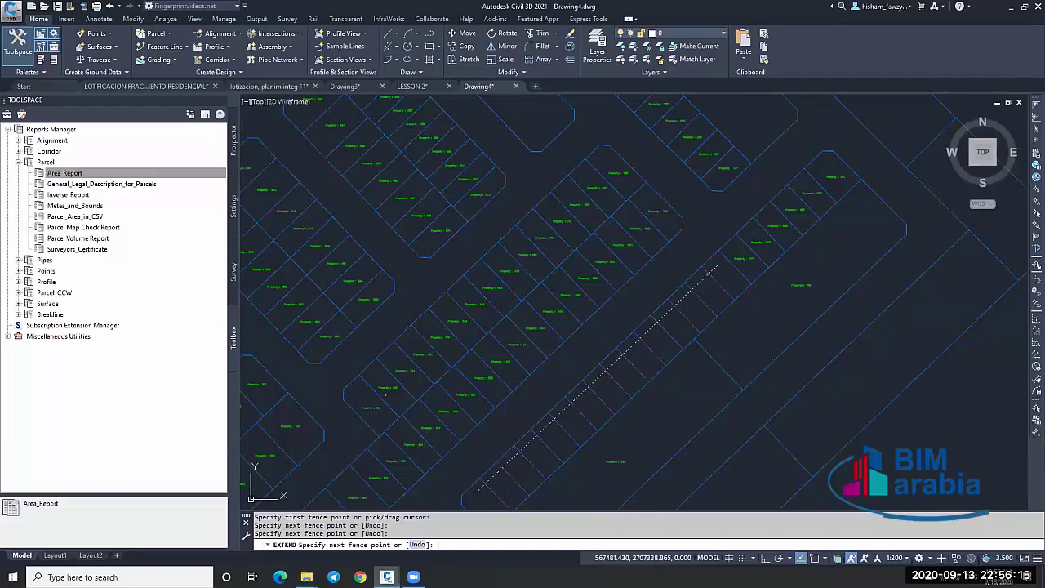
key(Return)
scroll(760, 261, down, 2)
key(Escape)
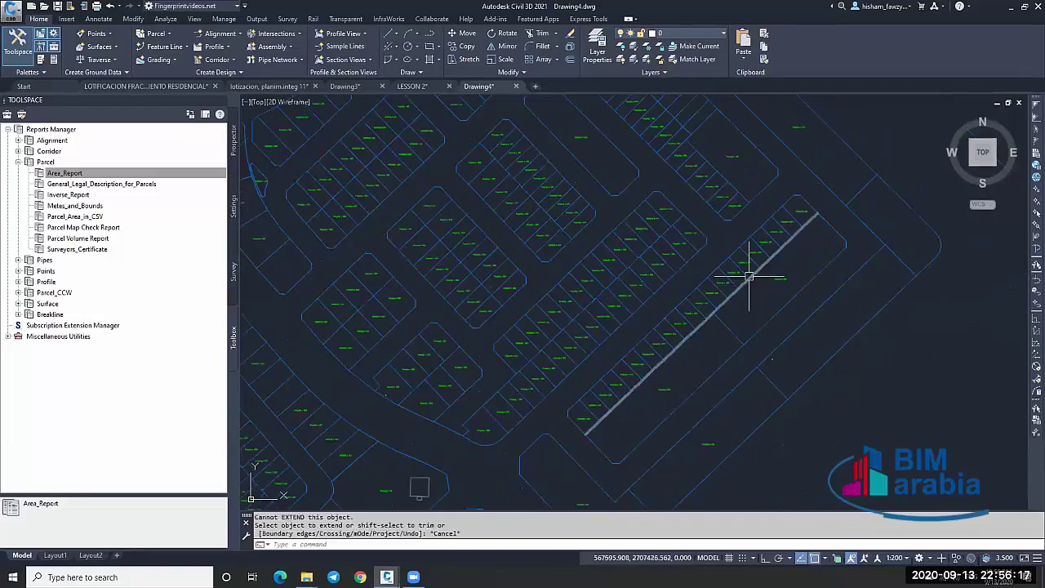
key(Escape)
scroll(769, 226, up, 3)
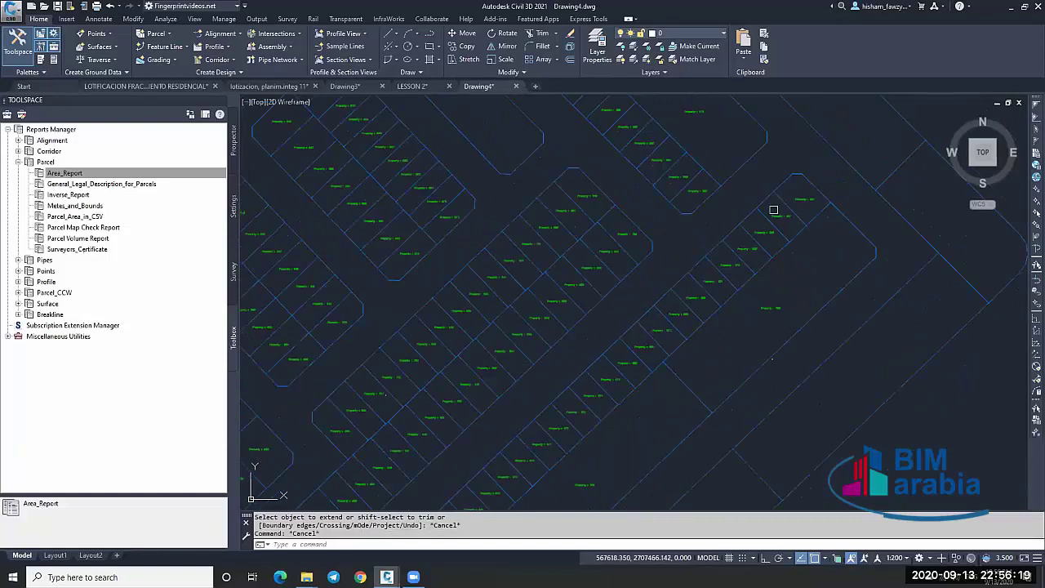
scroll(759, 236, down, 4)
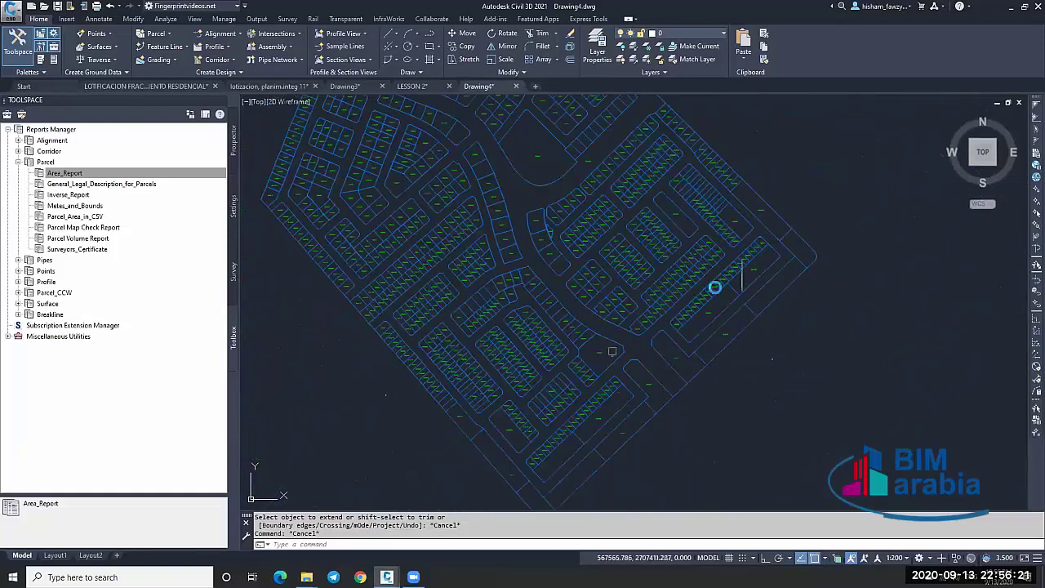
scroll(754, 228, up, 5)
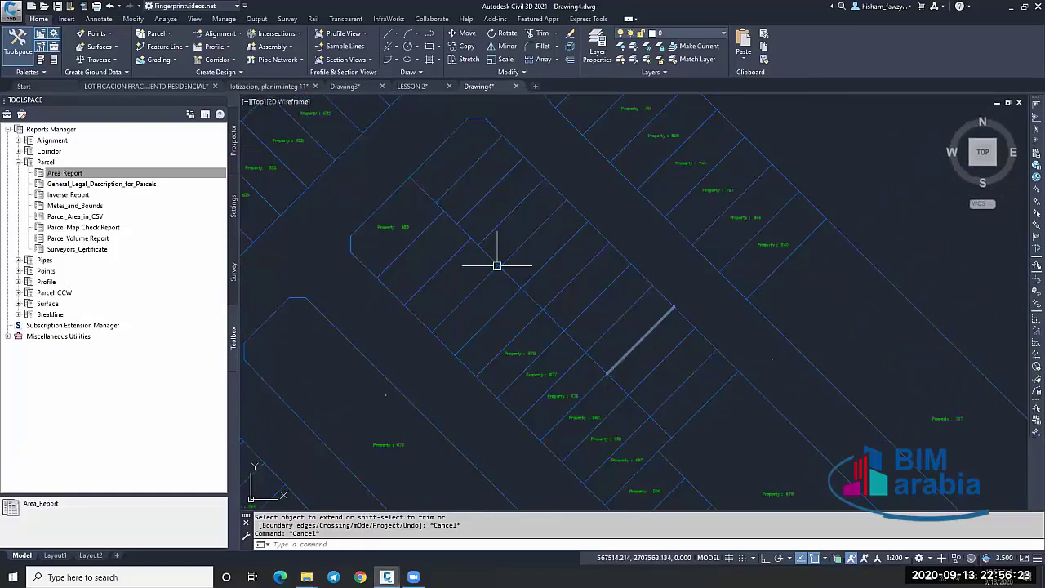
scroll(490, 232, up, 5)
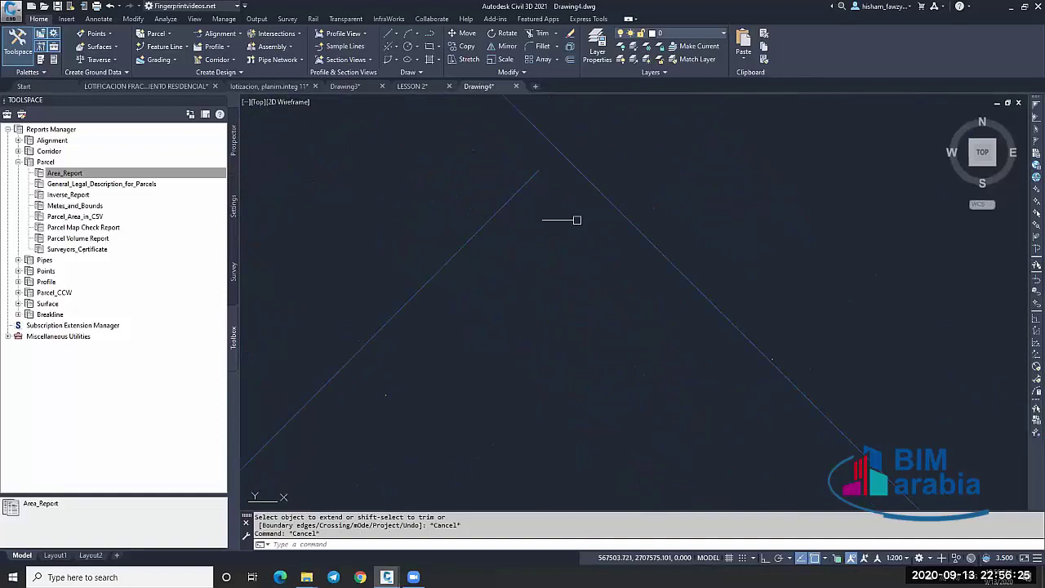
scroll(599, 168, down, 6)
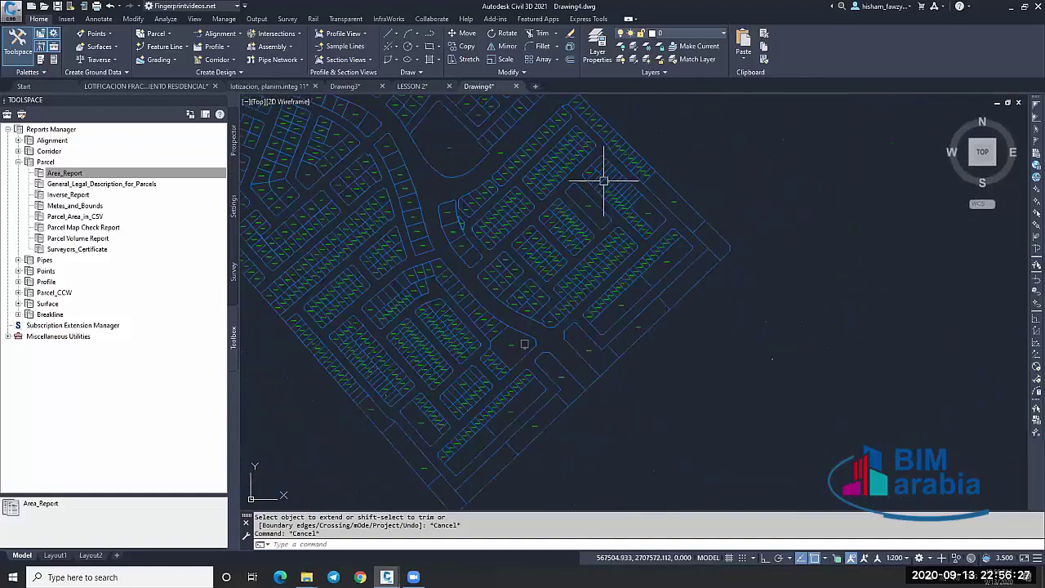
scroll(604, 180, down, 3)
middle_drag(560, 215, 656, 260)
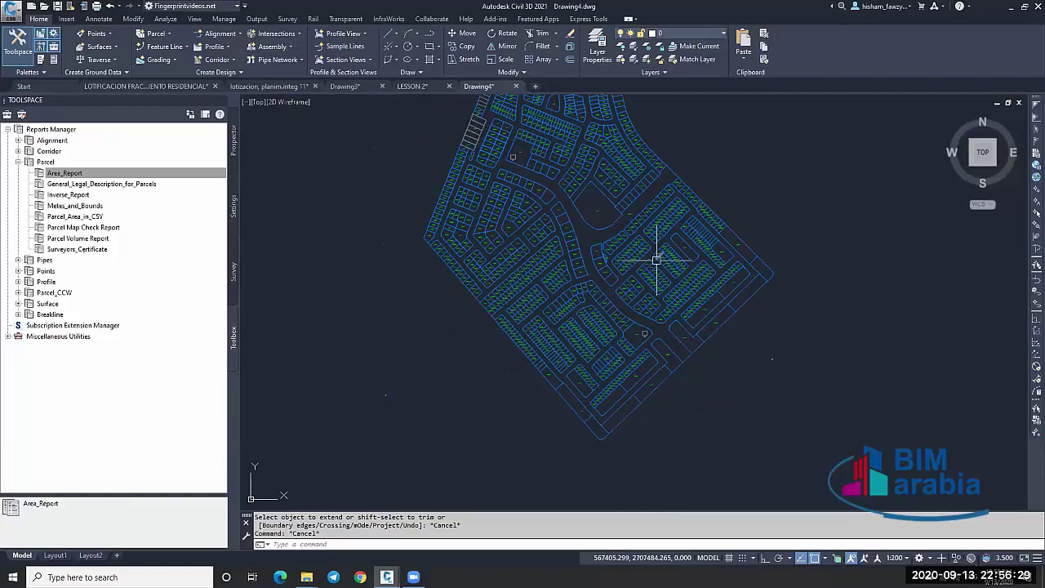
scroll(646, 231, up, 3)
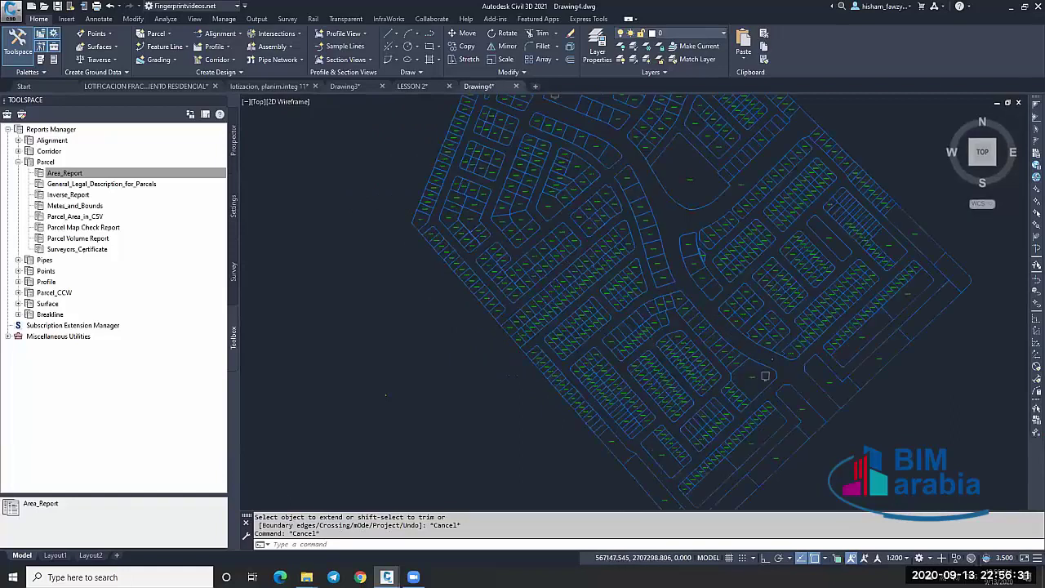
scroll(631, 367, up, 5)
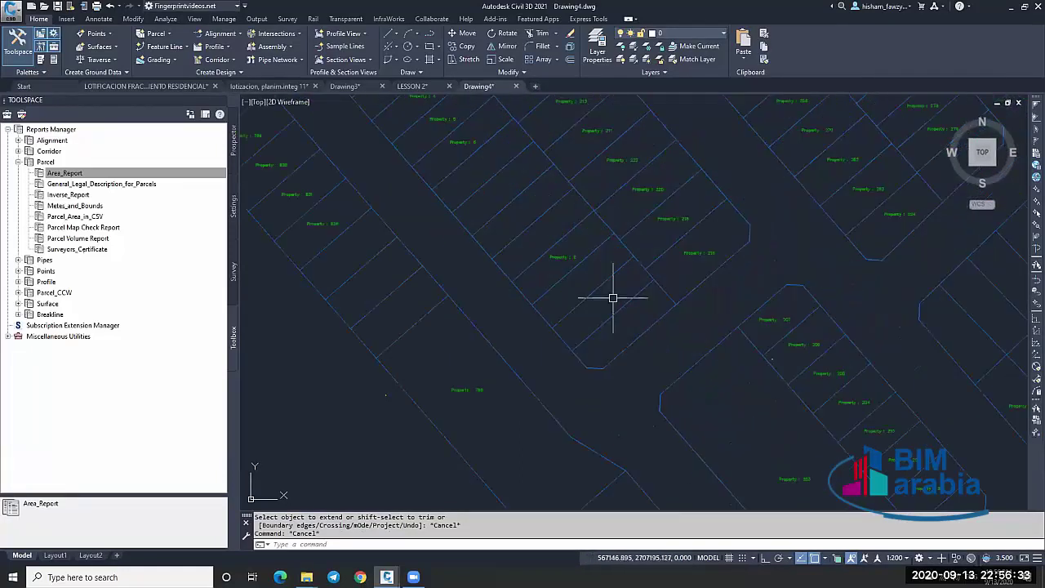
scroll(613, 297, up, 3)
scroll(718, 266, down, 4)
scroll(708, 270, up, 4)
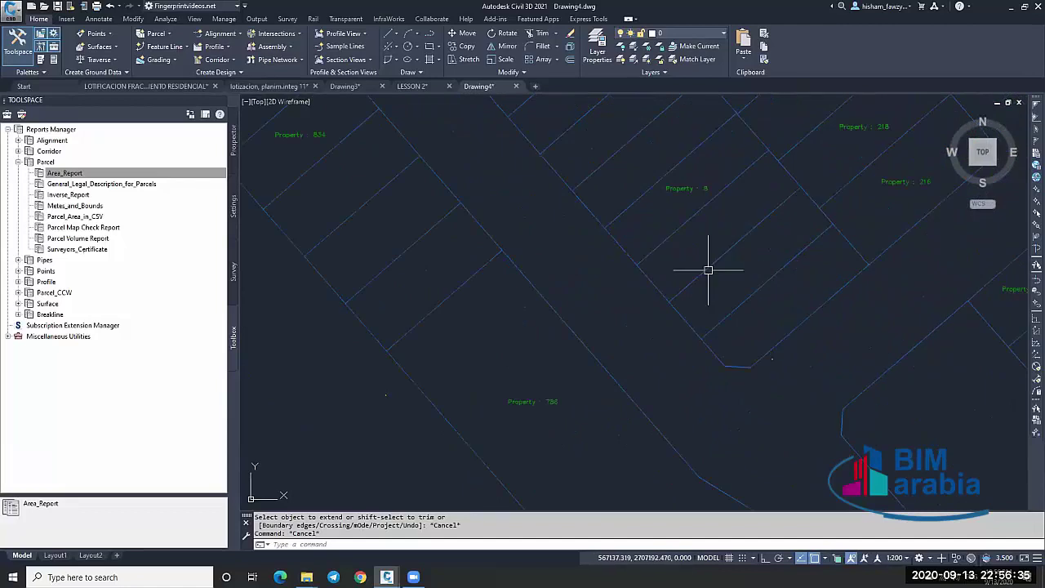
scroll(661, 296, down, 6)
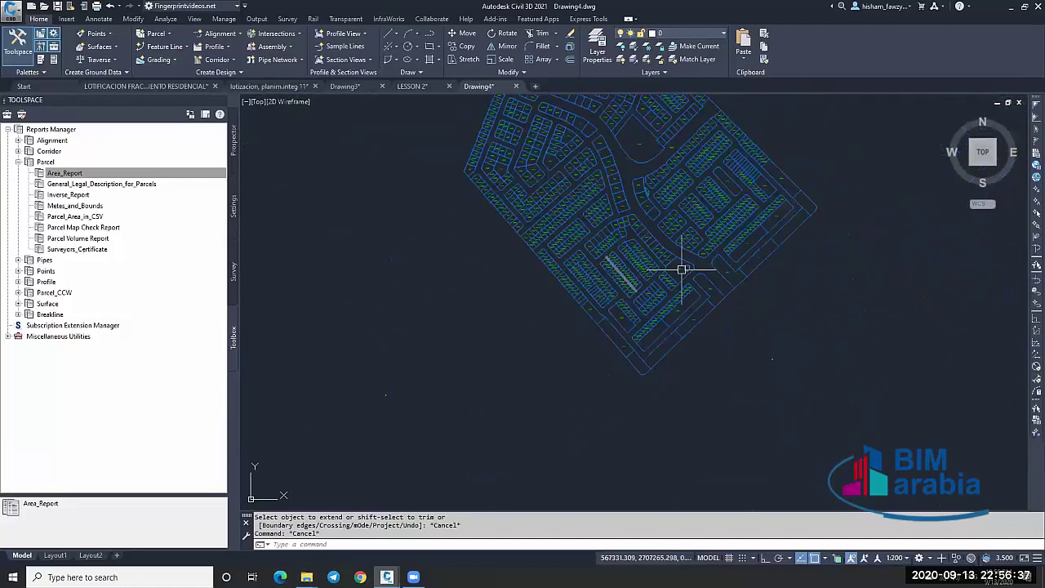
scroll(681, 270, up, 3)
scroll(690, 268, up, 2)
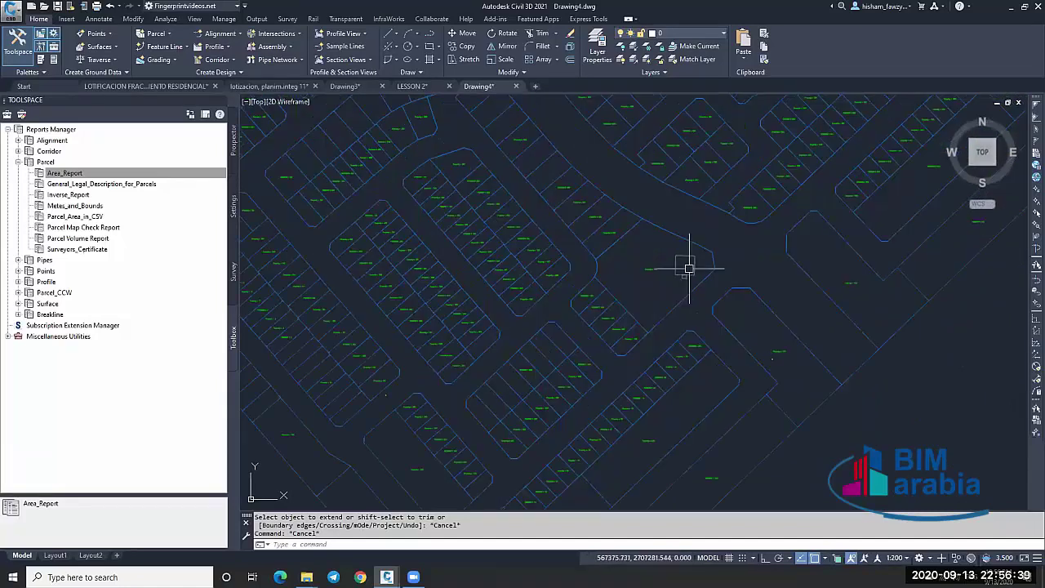
scroll(696, 270, up, 2)
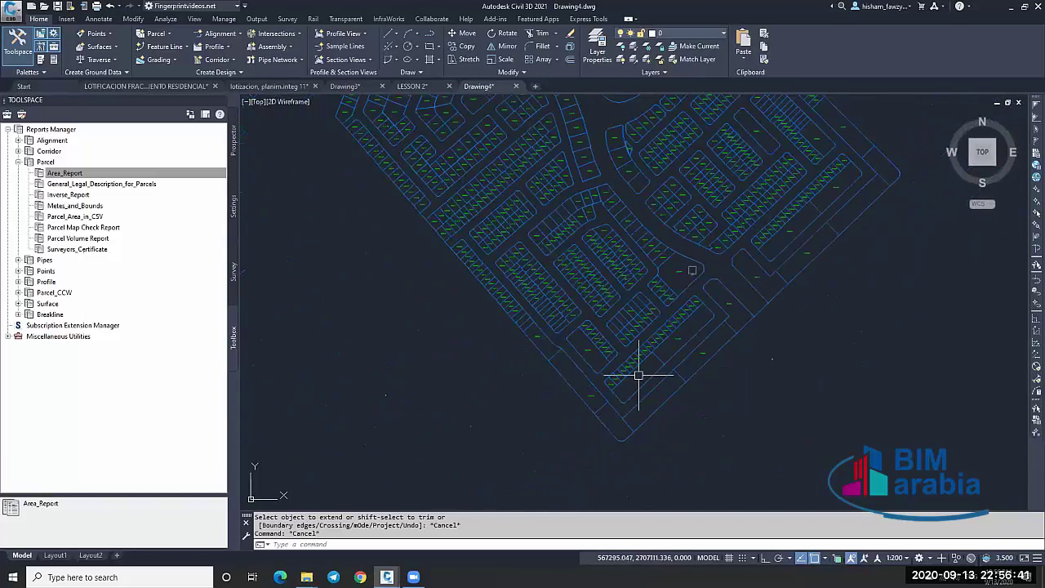
scroll(634, 369, up, 3)
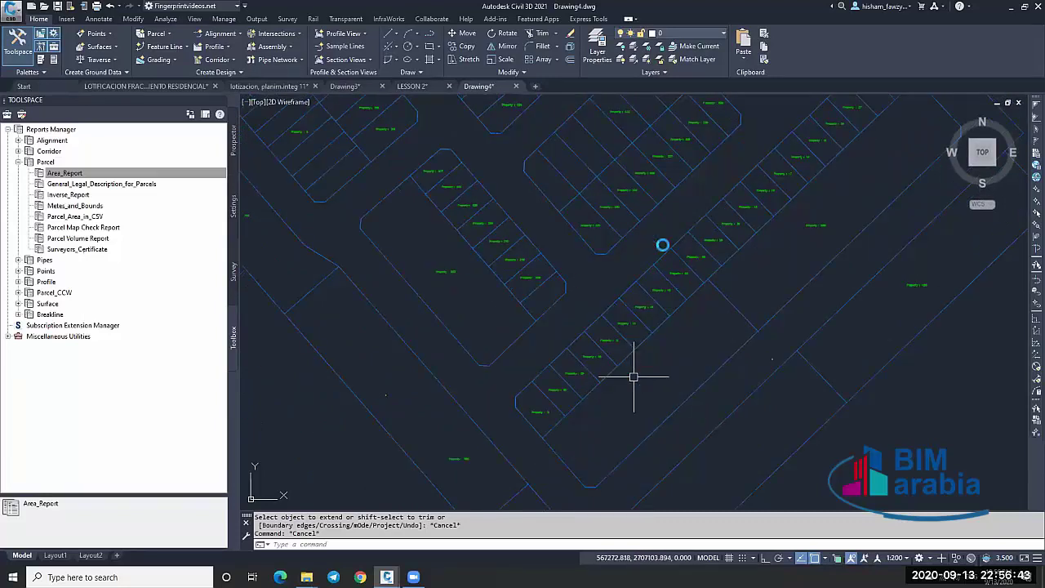
scroll(602, 377, down, 4)
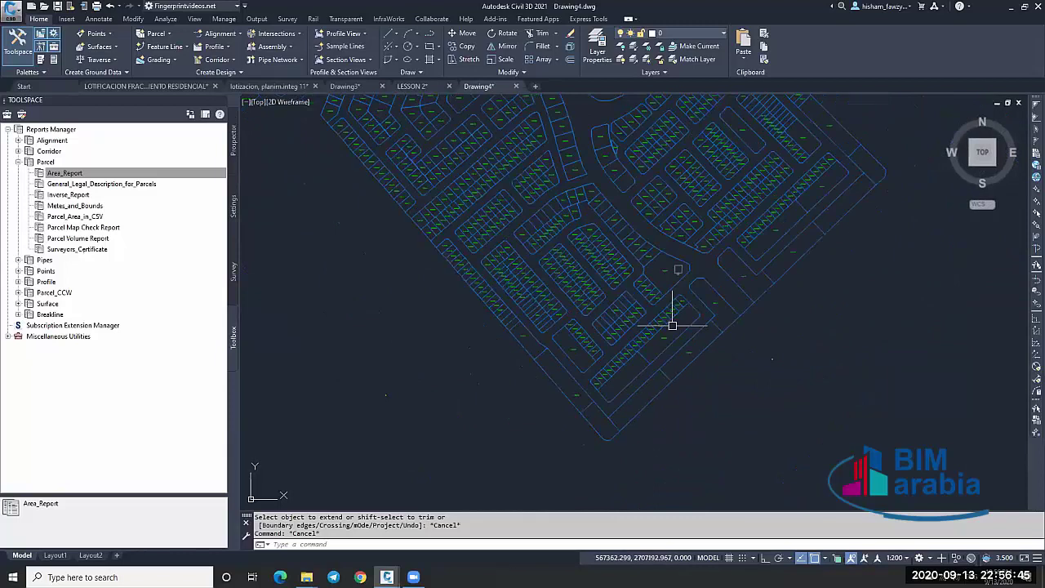
scroll(598, 265, up, 2)
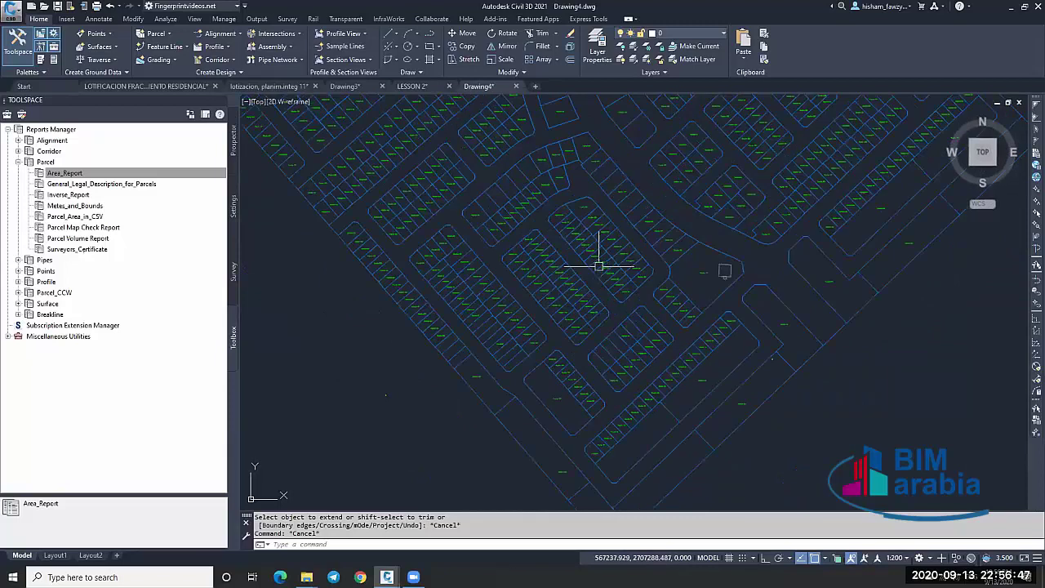
scroll(598, 265, up, 2)
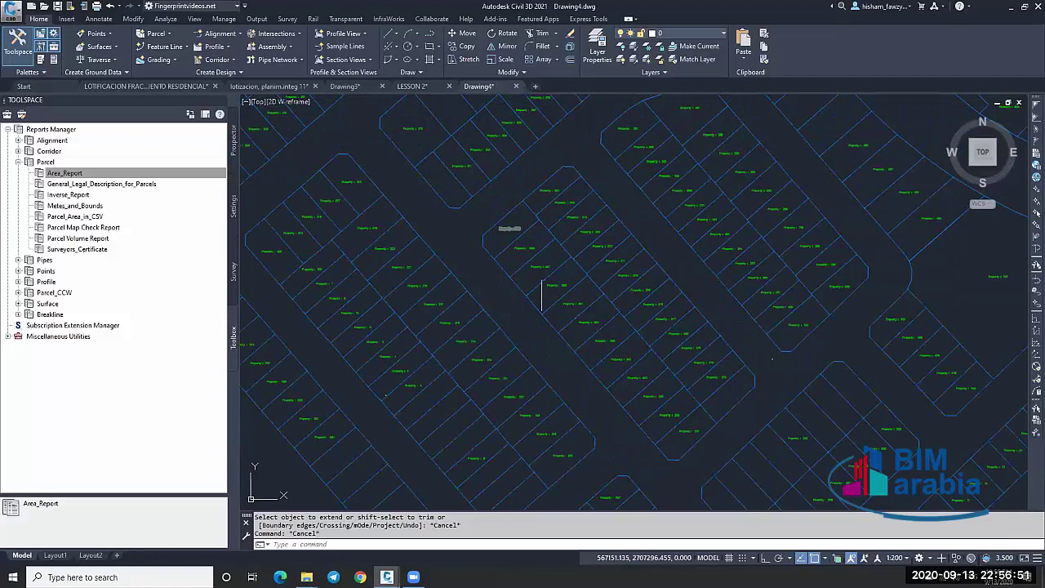
middle_drag(611, 250, 595, 282)
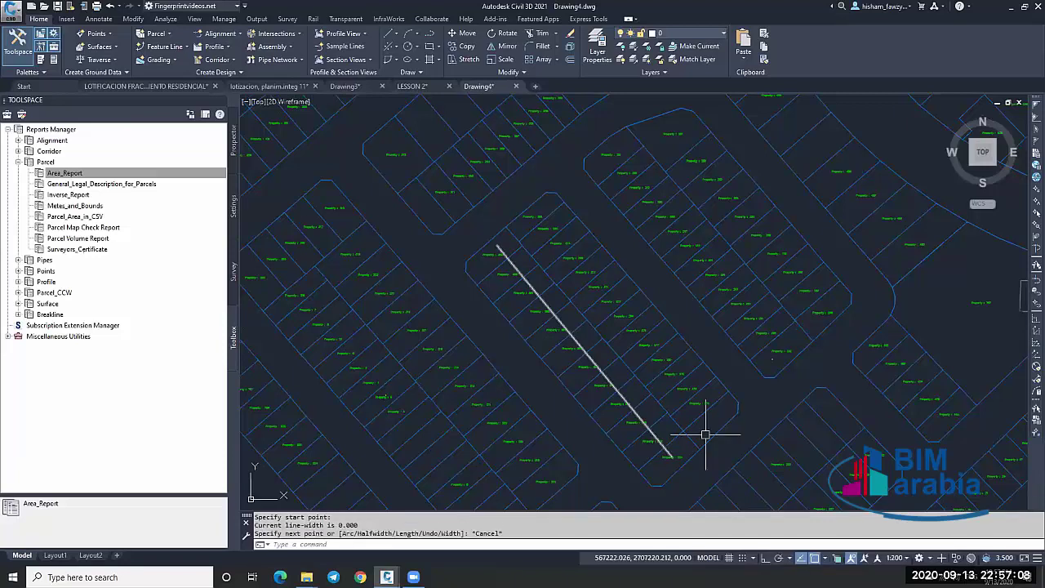
Draw polylines lengthwise through the lower and upper rows of lots in the central blocks.
key(Escape)
key(space)
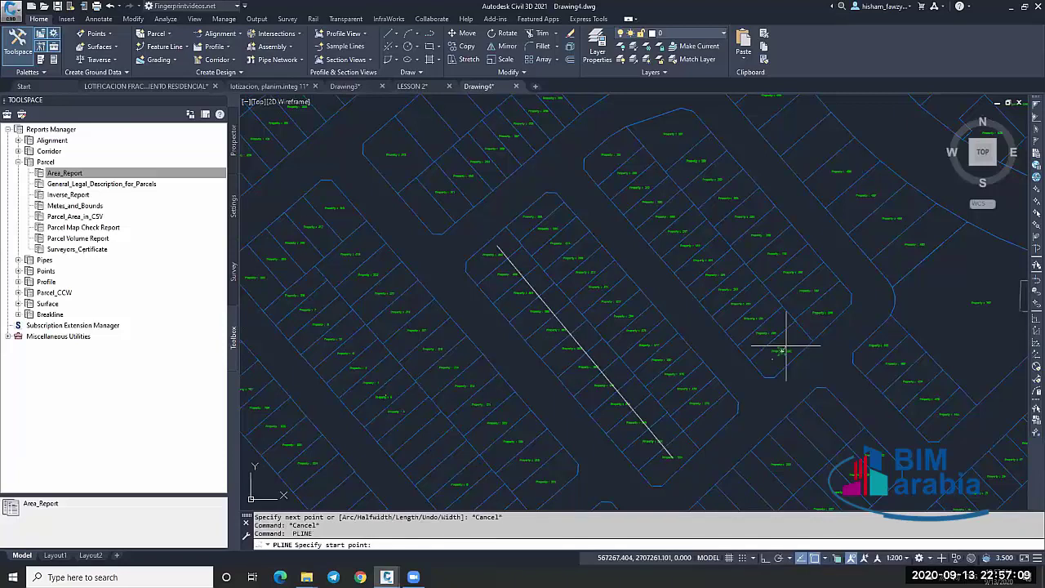
click(781, 351)
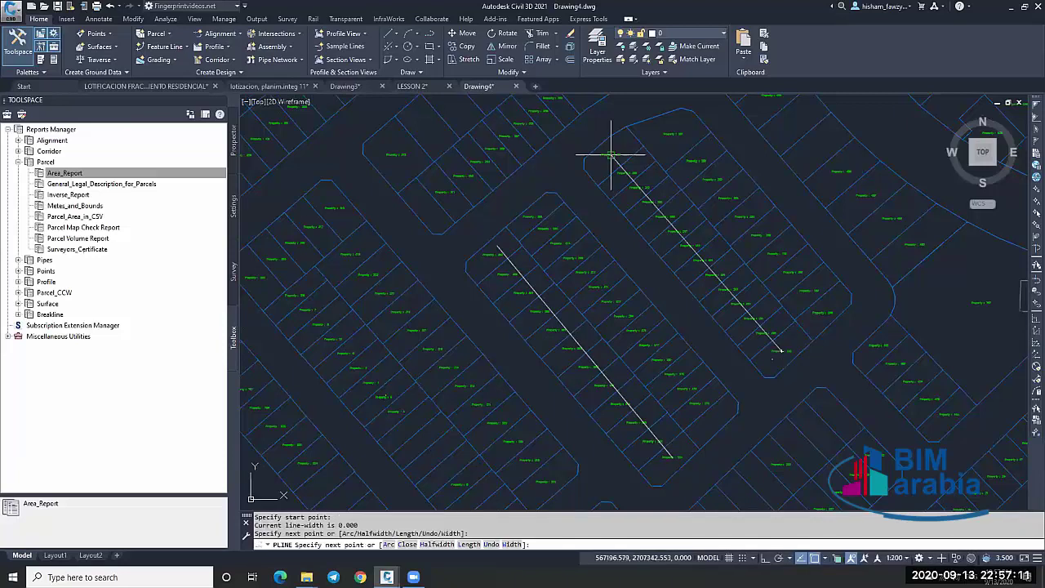
click(611, 154)
middle_drag(611, 155, 627, 220)
key(Escape)
key(space)
click(626, 120)
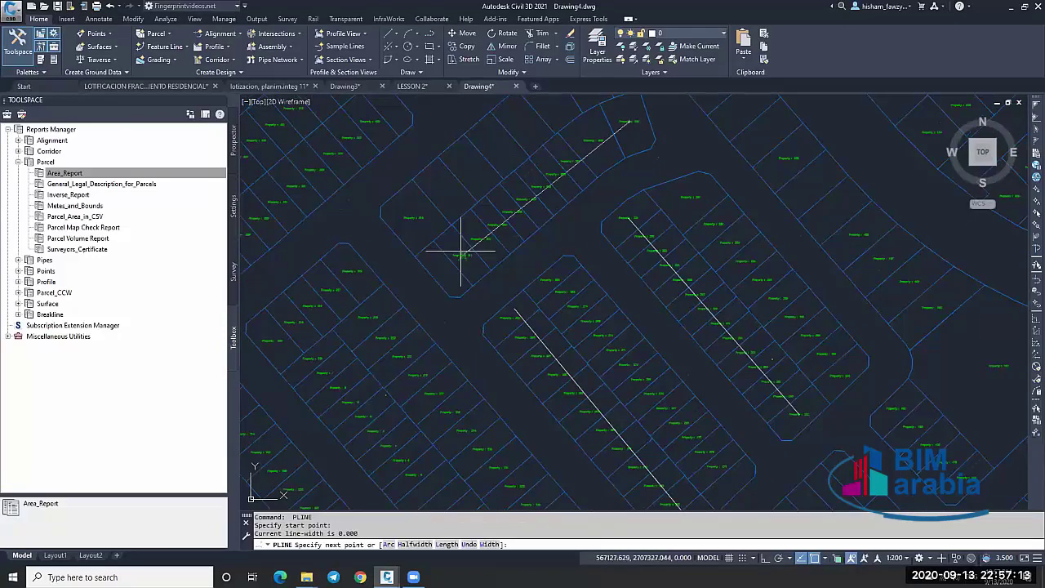
click(461, 253)
key(Escape)
key(Escape)
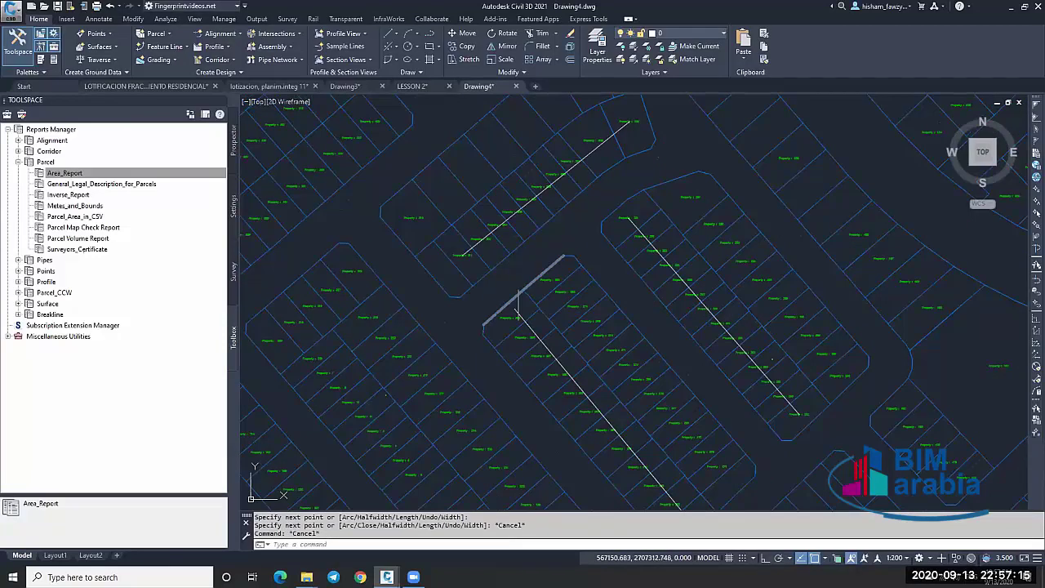
scroll(517, 293, down, 4)
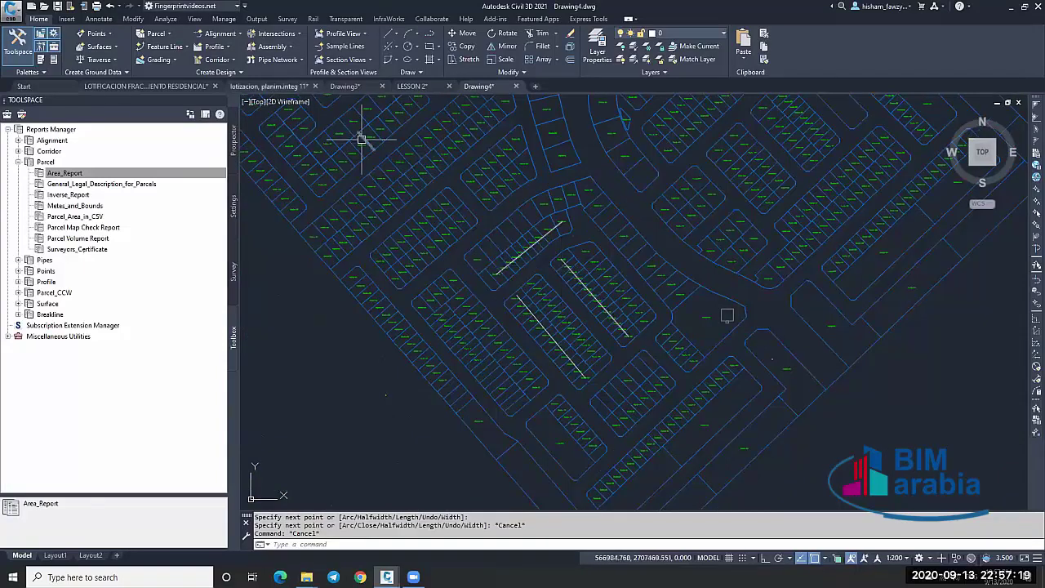
scroll(504, 297, up, 4)
Set the Renumber/Rename starting number to 5000 for the selected property parcel.
click(504, 294)
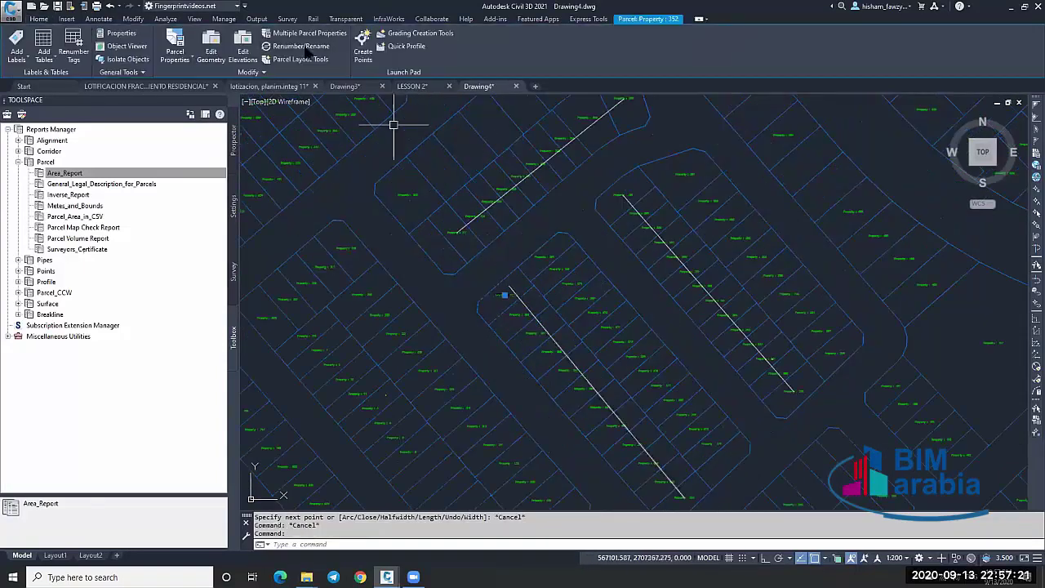
click(301, 46)
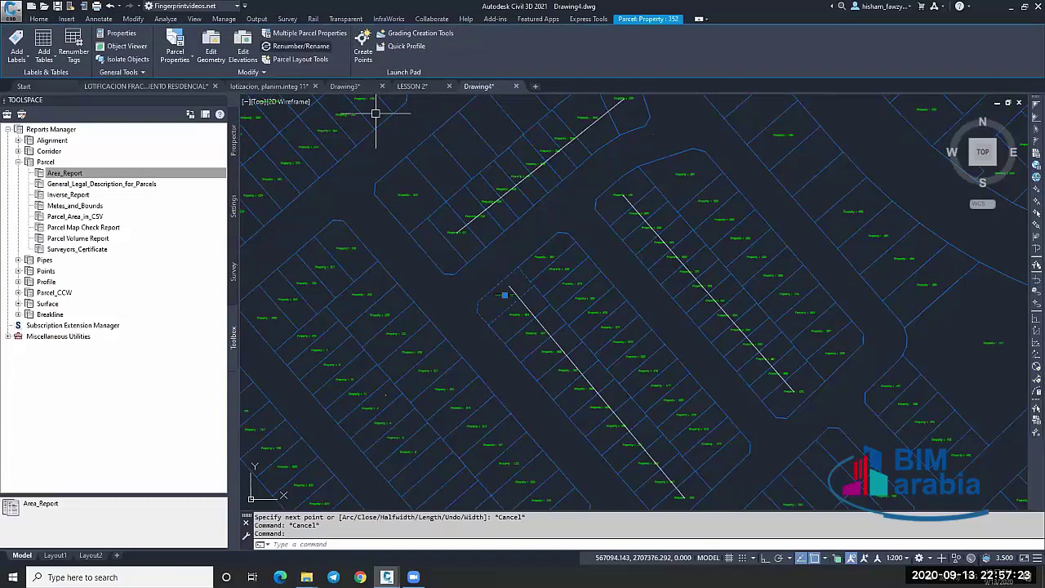
double_click(581, 204)
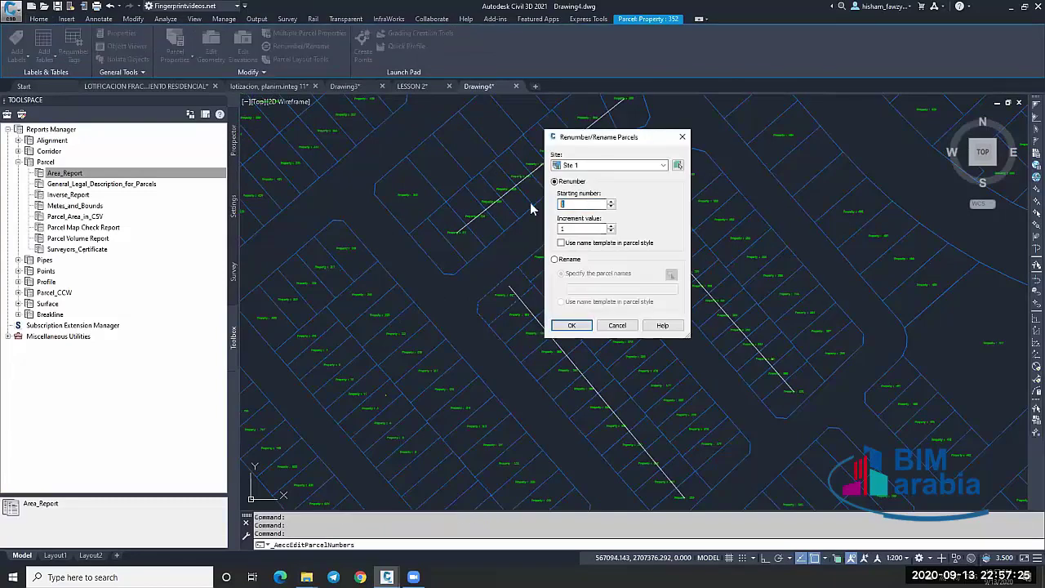
text(5000)
click(572, 325)
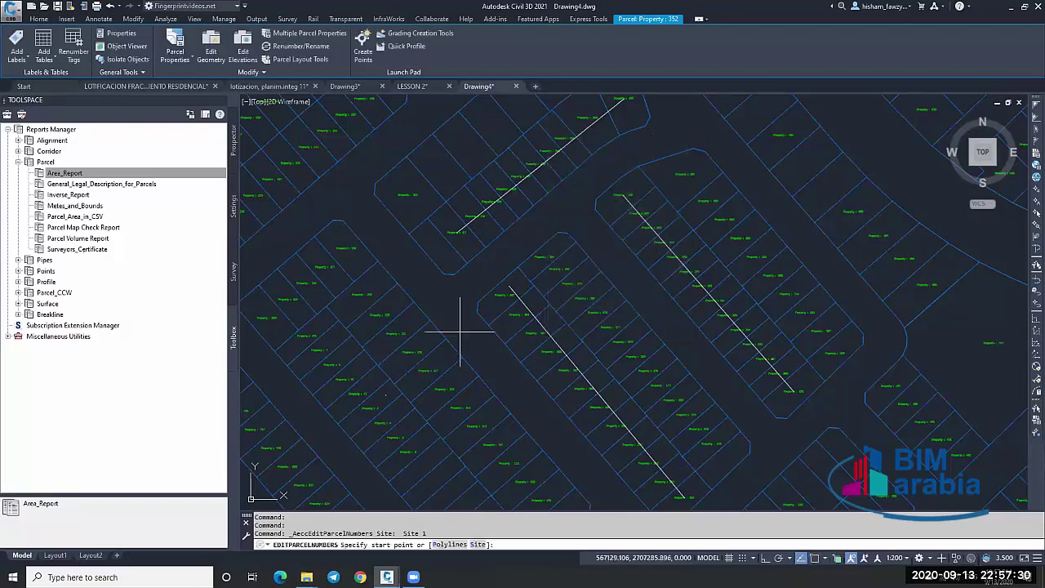
Renumber parcels along the lower, right-hand and top diagonal polylines as paths.
click(452, 544)
click(524, 304)
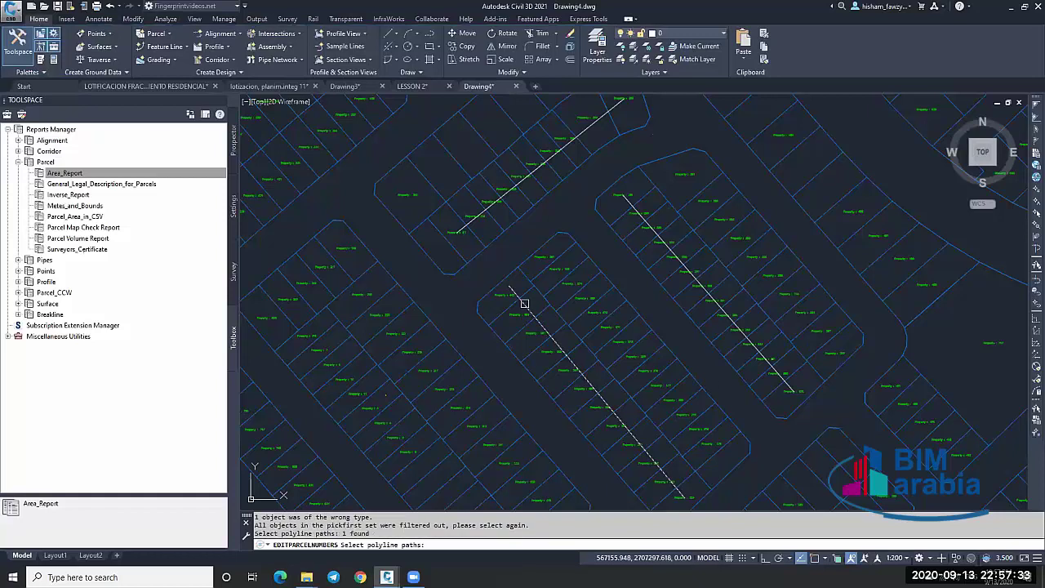
click(768, 359)
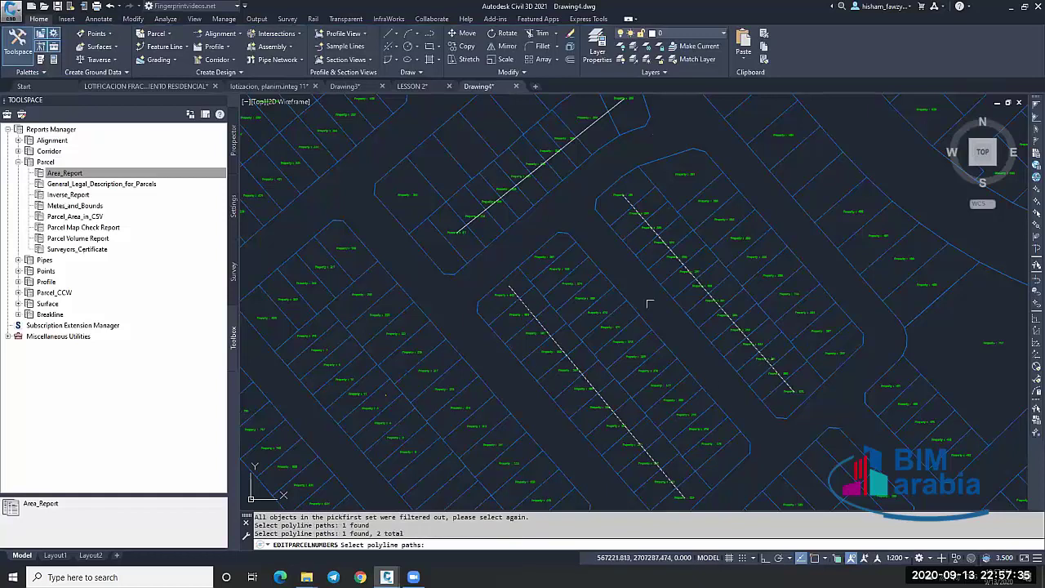
click(595, 124)
key(Return)
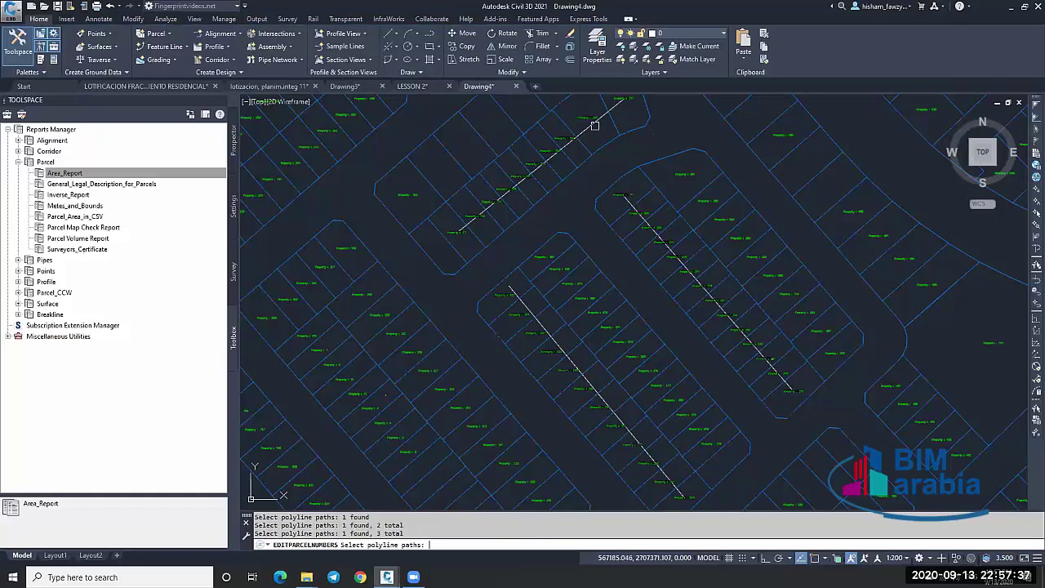
key(Escape)
scroll(560, 240, up, 5)
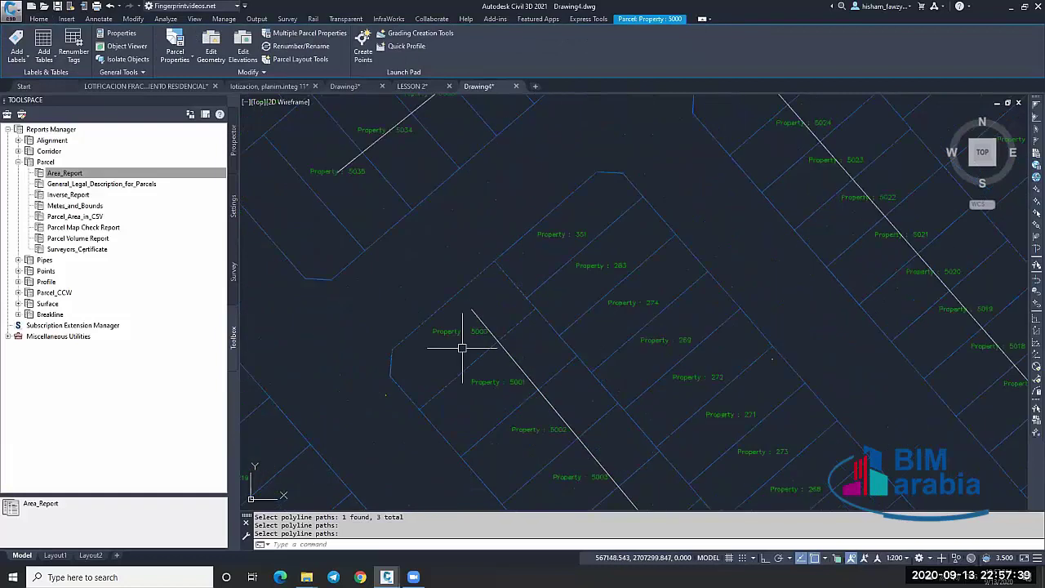
scroll(518, 164, down, 5)
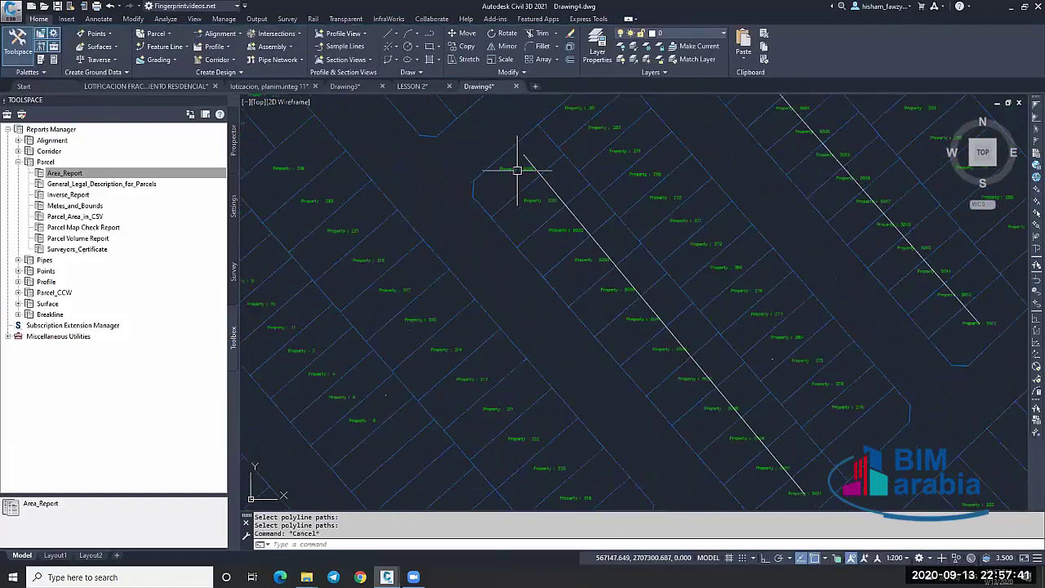
scroll(693, 372, up, 5)
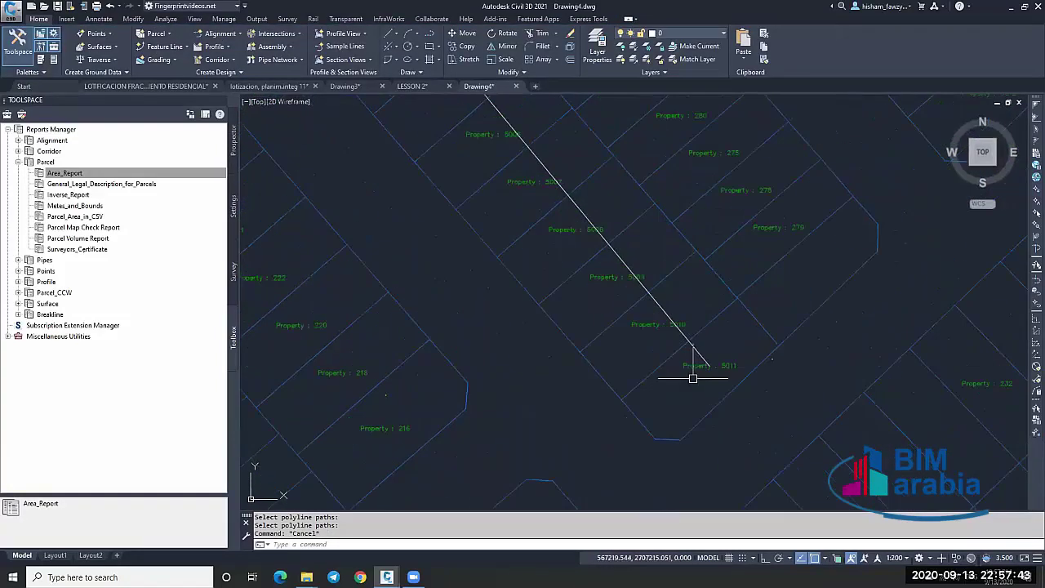
scroll(723, 352, down, 2)
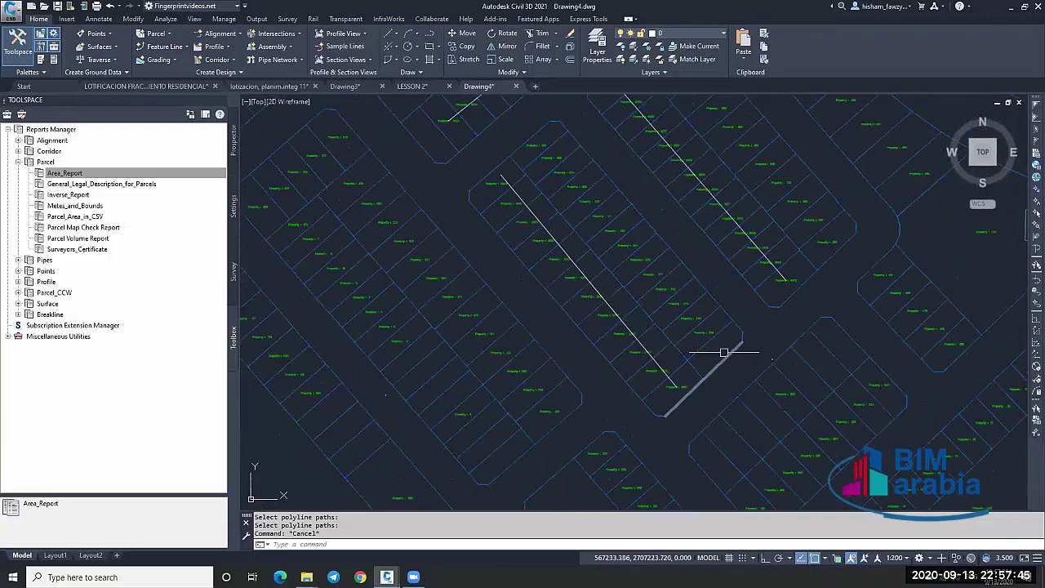
scroll(724, 352, up, 2)
scroll(758, 320, up, 3)
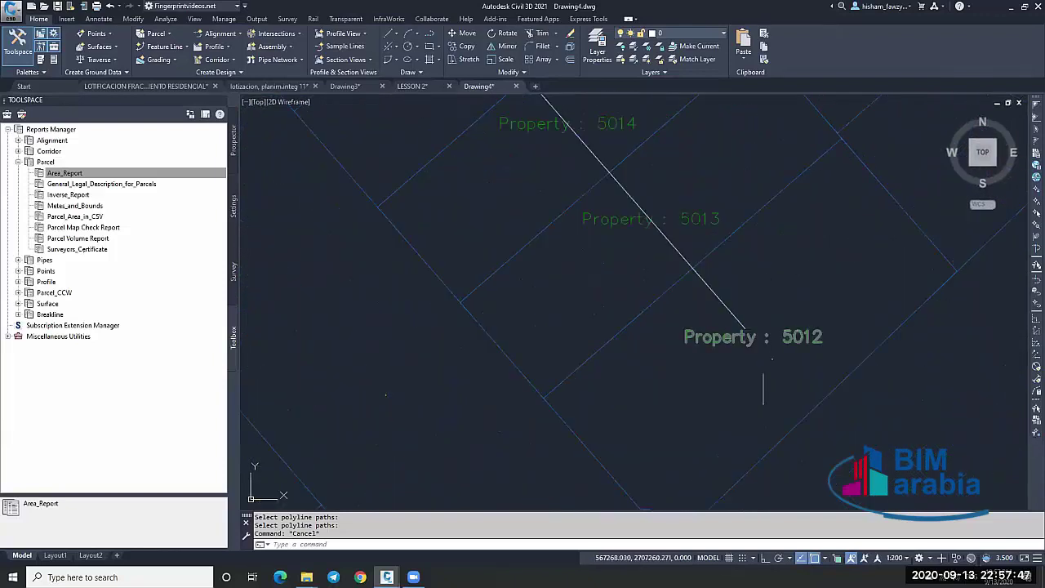
scroll(762, 384, down, 5)
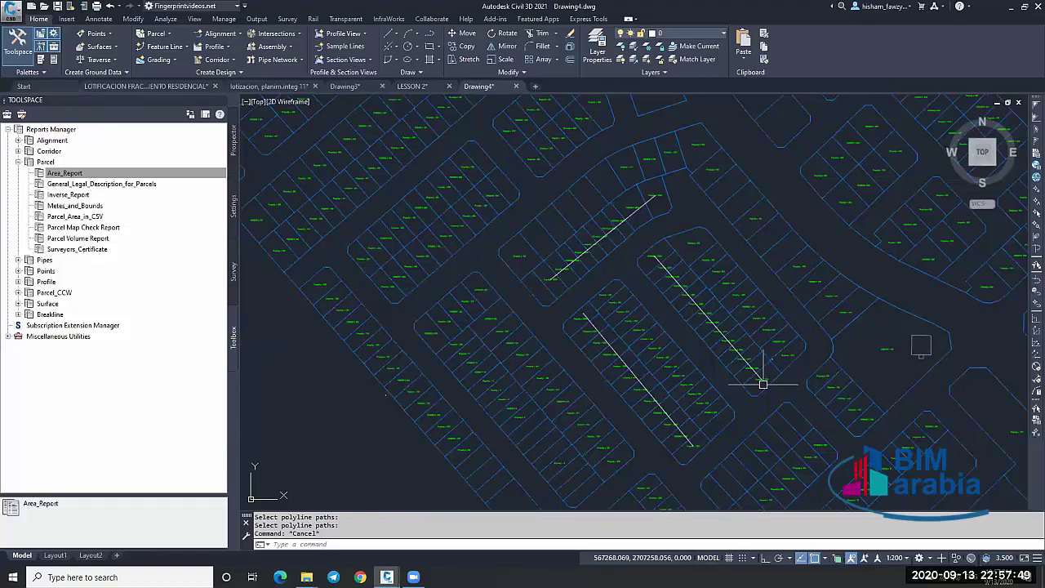
scroll(763, 384, up, 4)
scroll(581, 291, down, 3)
scroll(712, 218, up, 2)
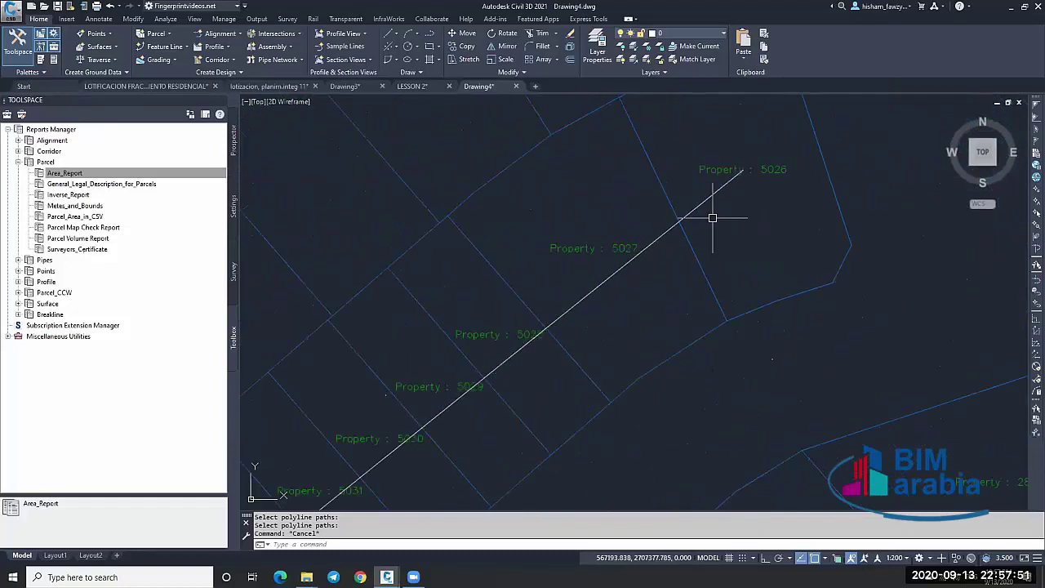
scroll(756, 170, down, 3)
scroll(756, 171, down, 2)
scroll(581, 297, up, 5)
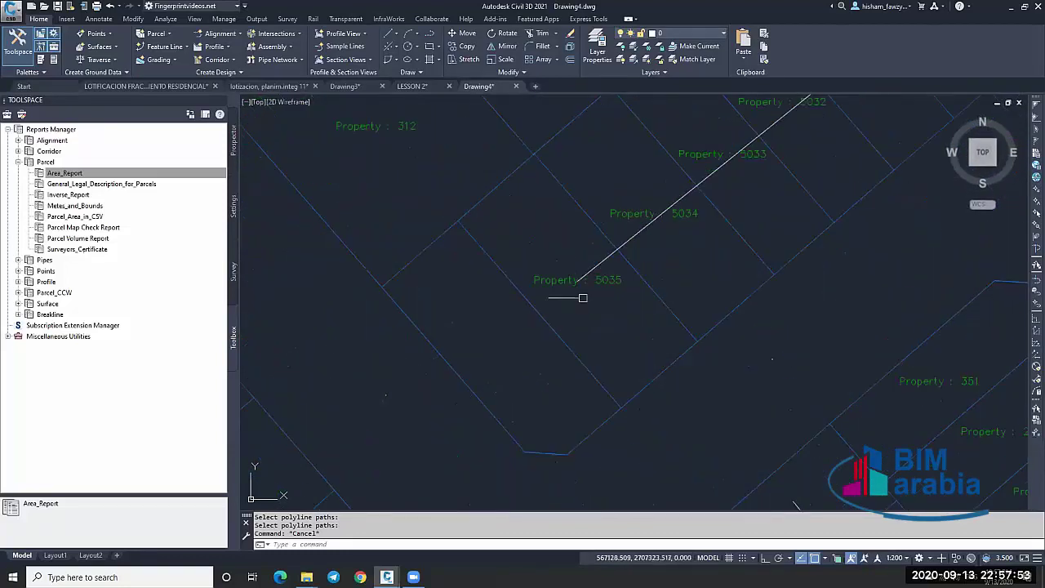
scroll(588, 278, down, 5)
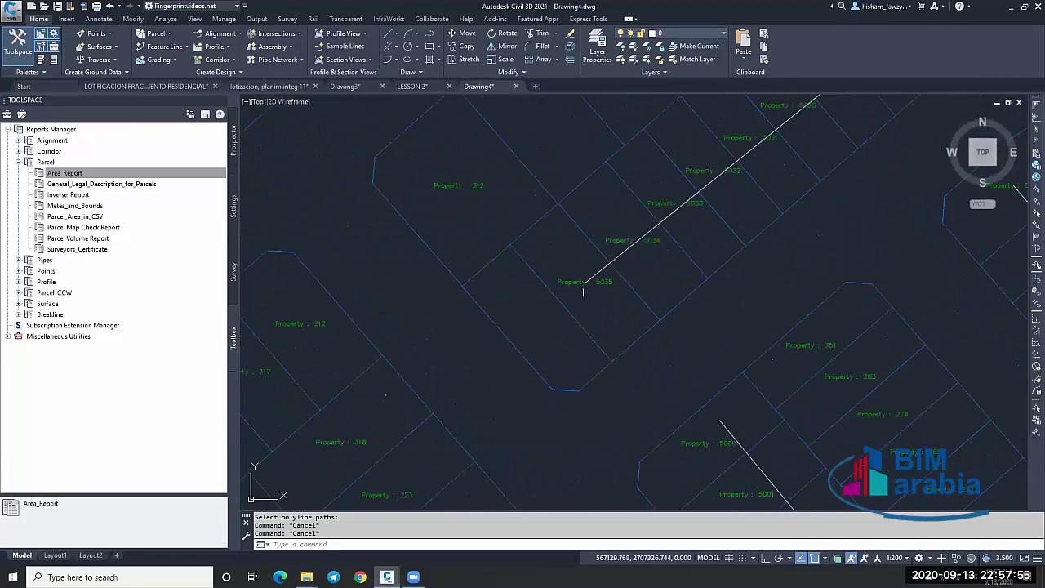
scroll(591, 272, down, 2)
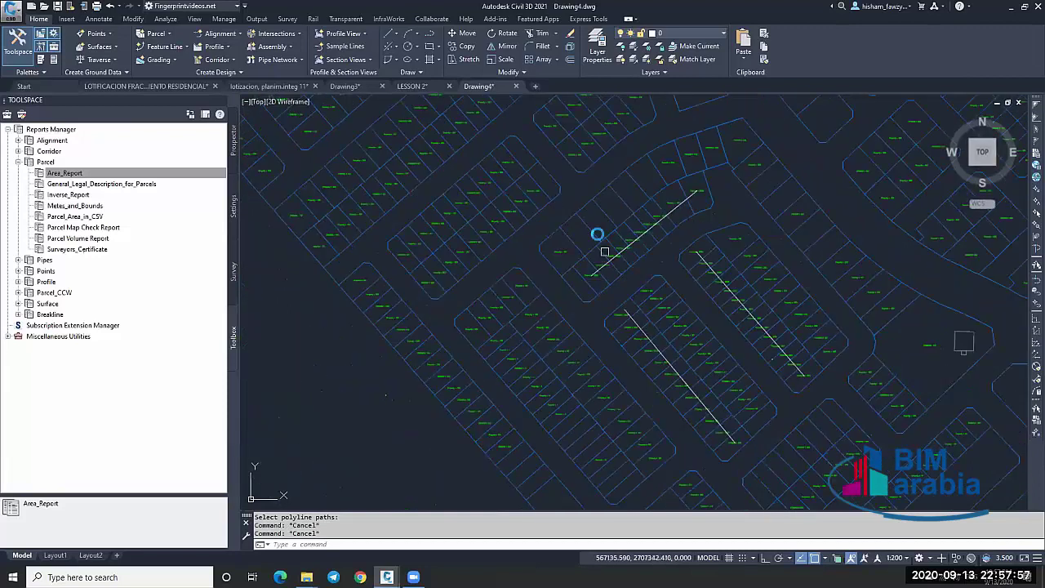
scroll(605, 252, up, 5)
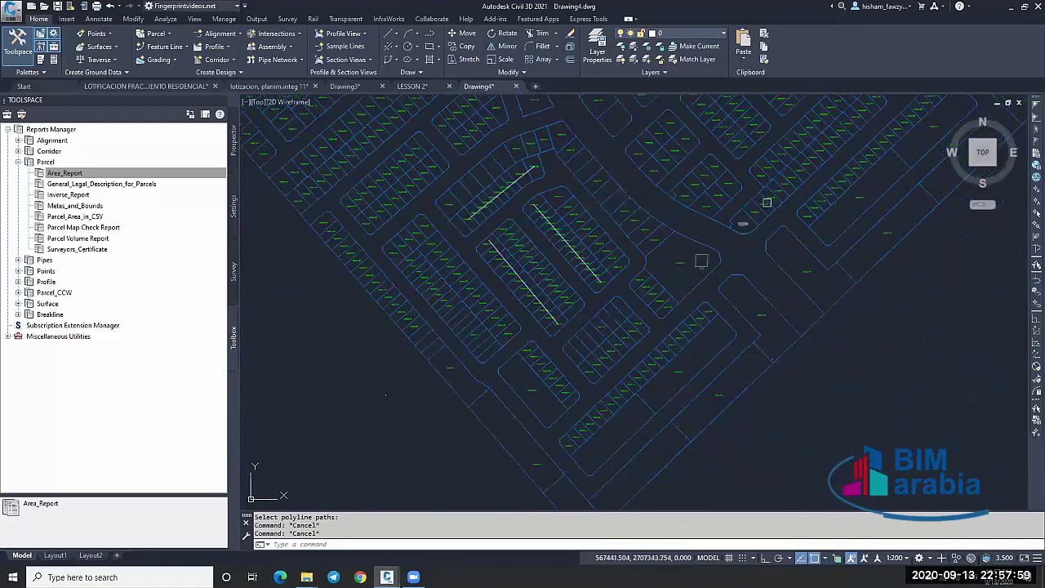
scroll(685, 259, down, 3)
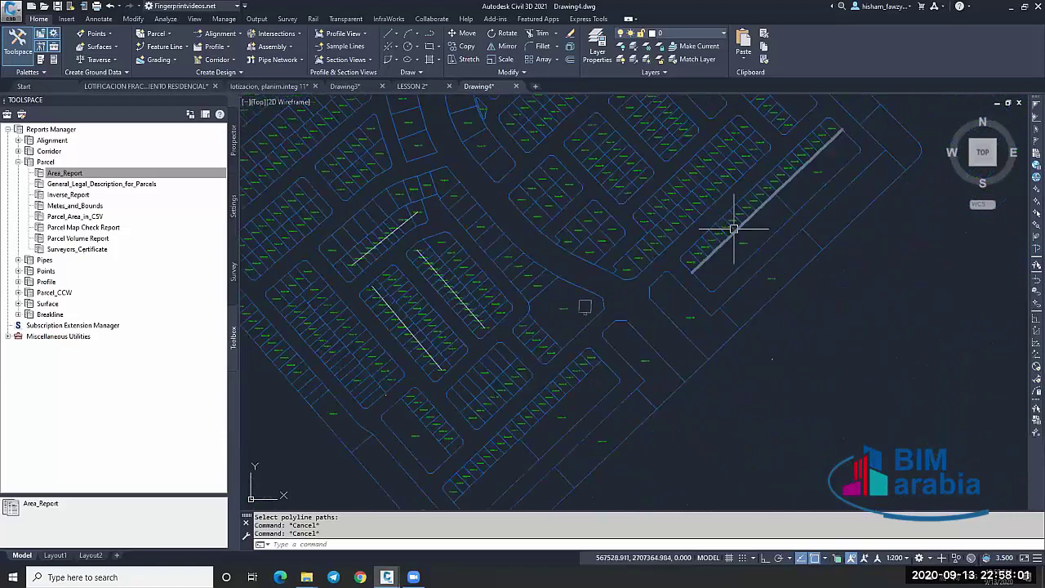
scroll(685, 259, down, 2)
scroll(685, 260, up, 3)
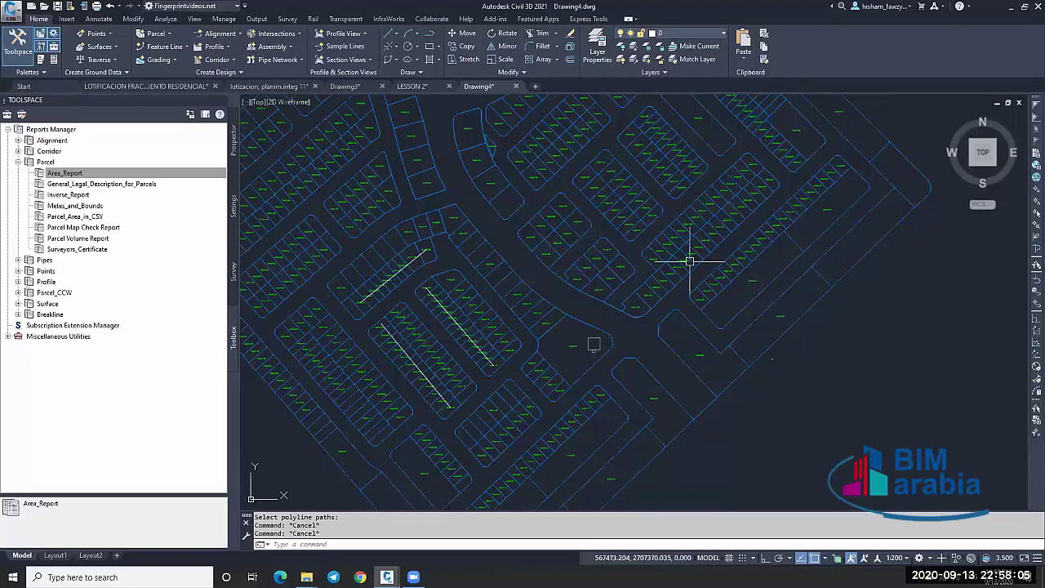
scroll(690, 261, down, 2)
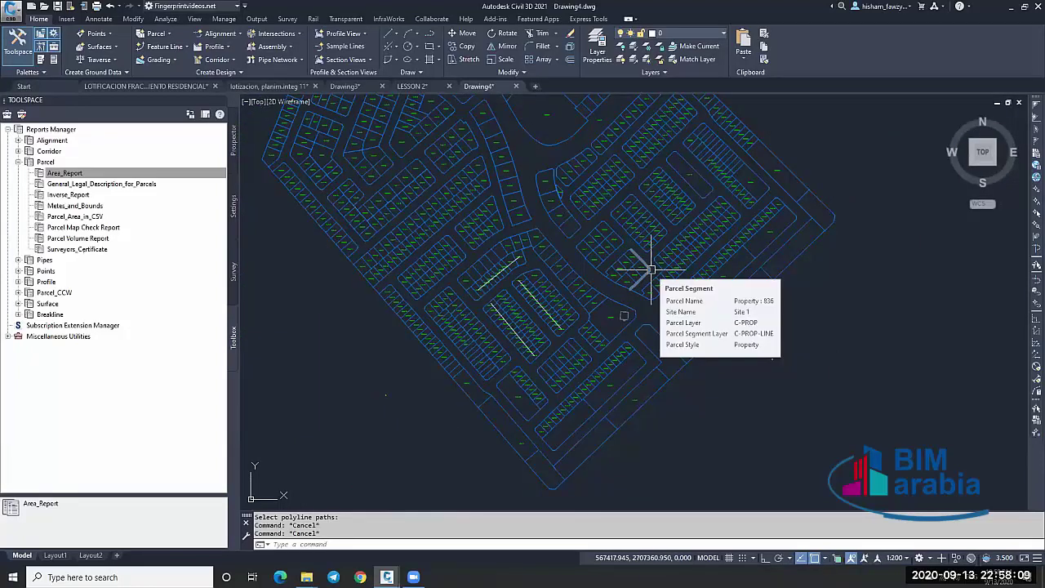
scroll(546, 243, up, 2)
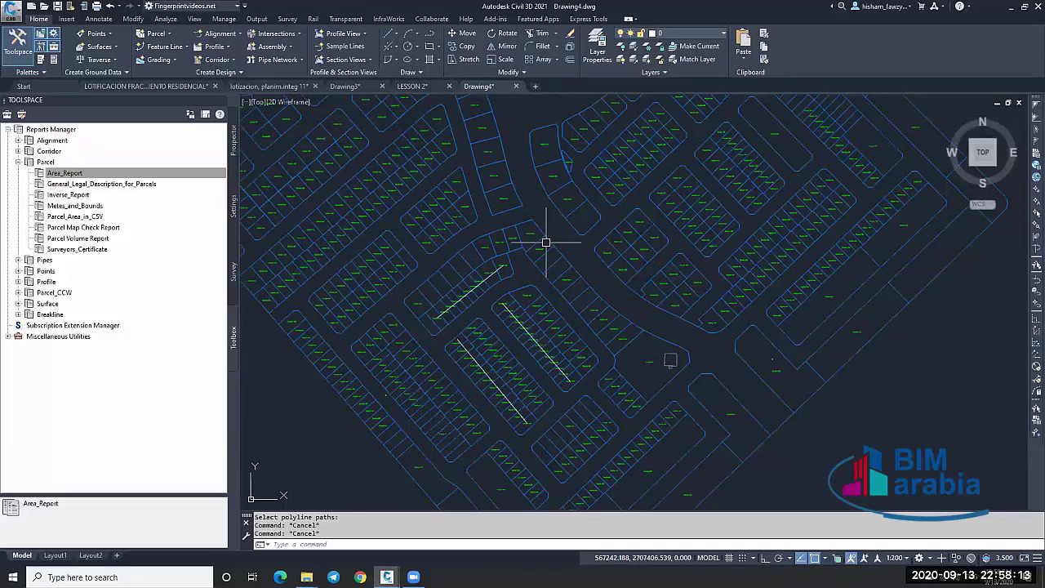
scroll(645, 201, up, 2)
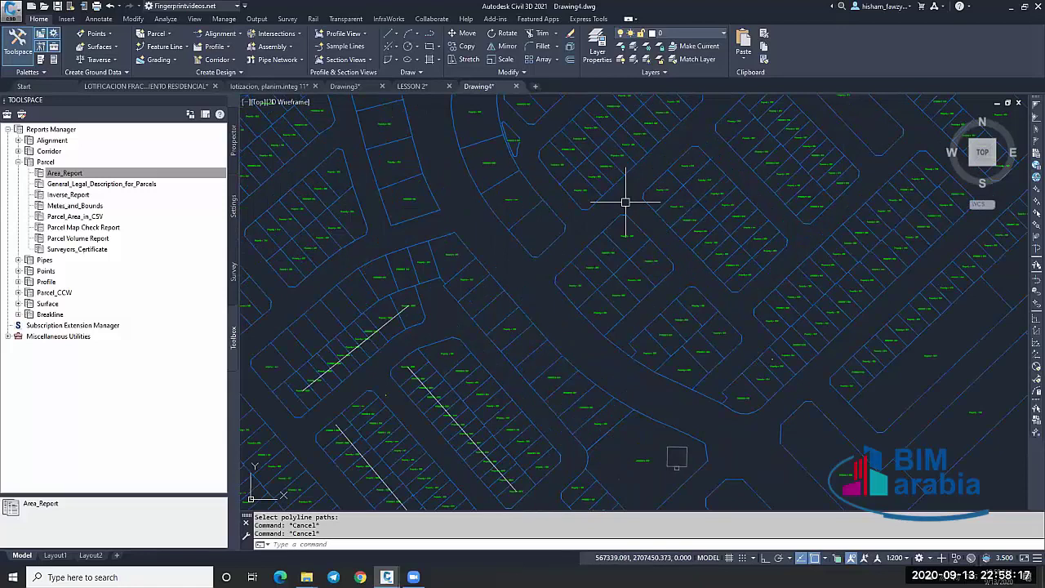
scroll(625, 204, down, 3)
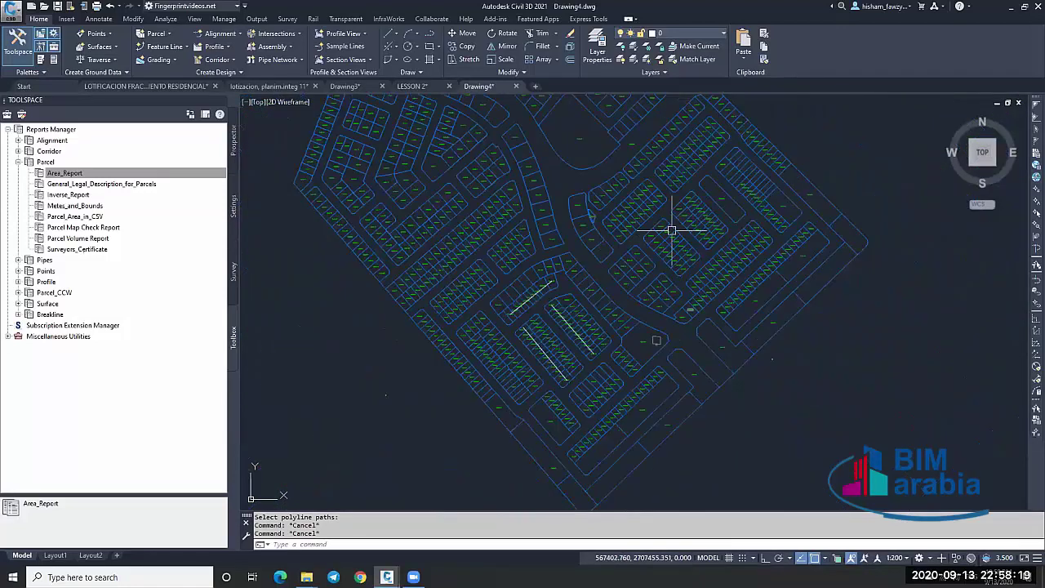
scroll(671, 231, up, 4)
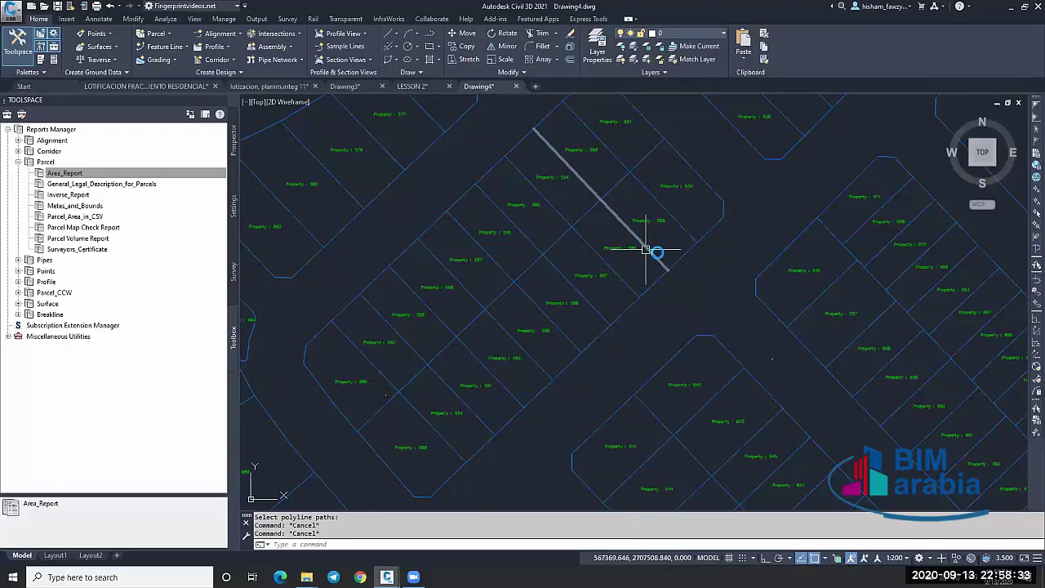
scroll(646, 248, down, 4)
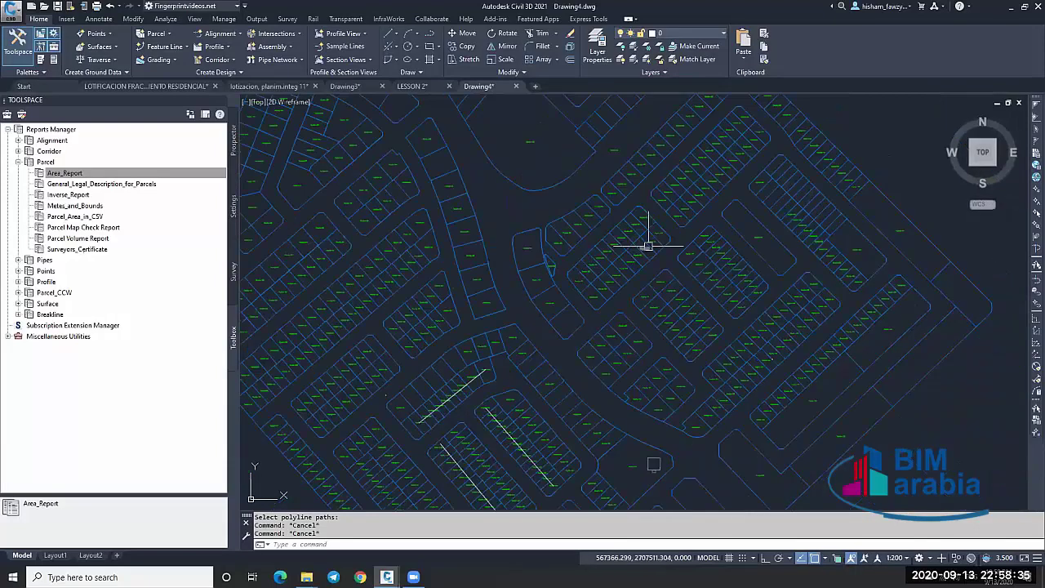
scroll(648, 245, down, 8)
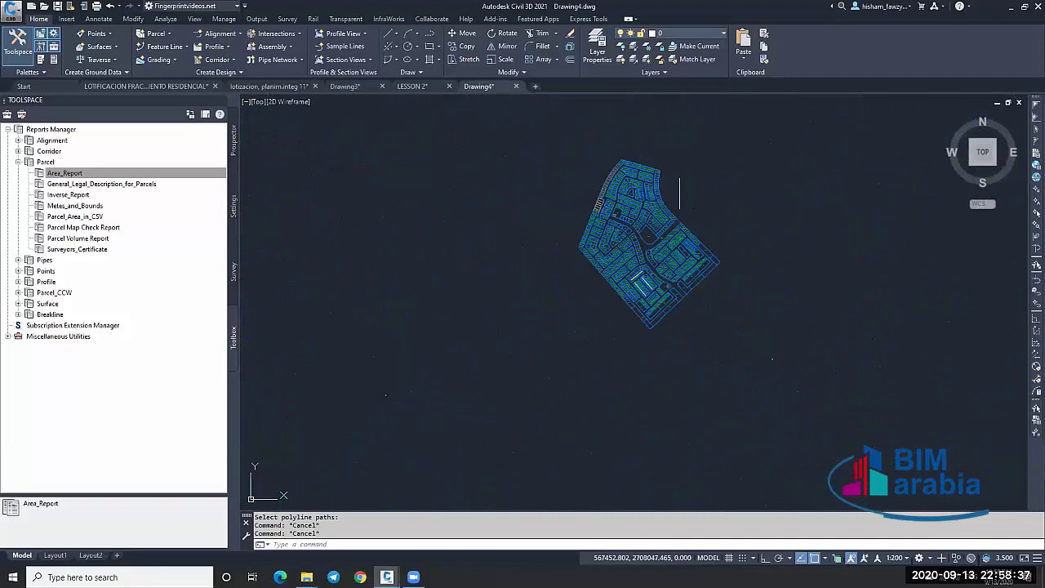
scroll(679, 193, up, 10)
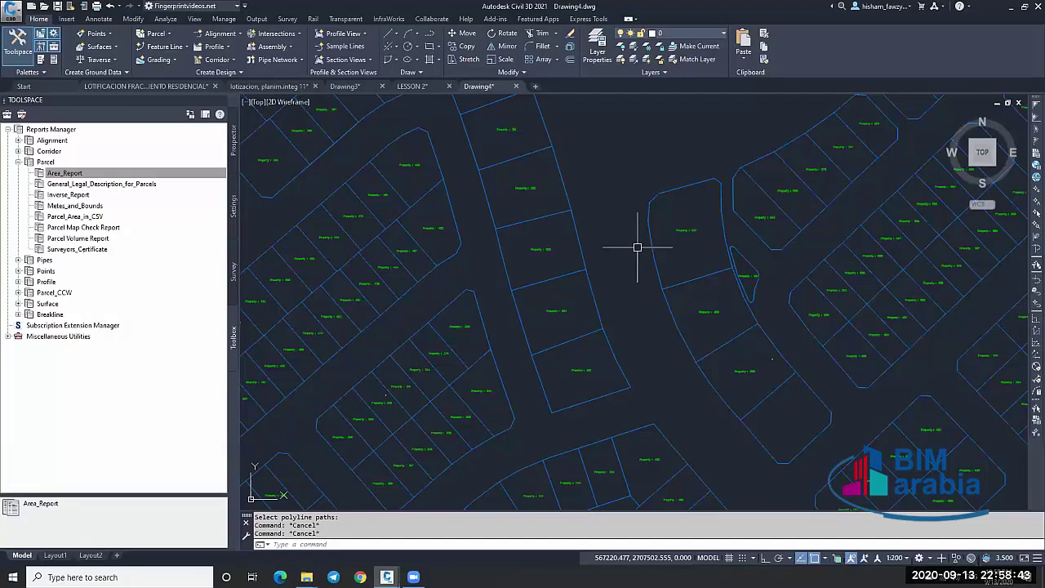
scroll(637, 253, down, 10)
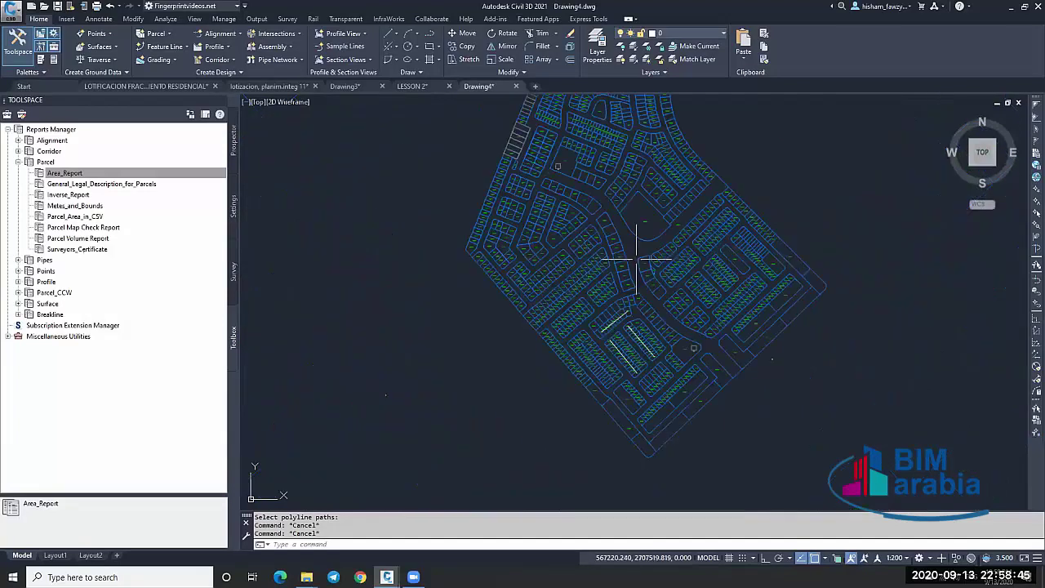
scroll(636, 260, up, 2)
scroll(636, 249, up, 2)
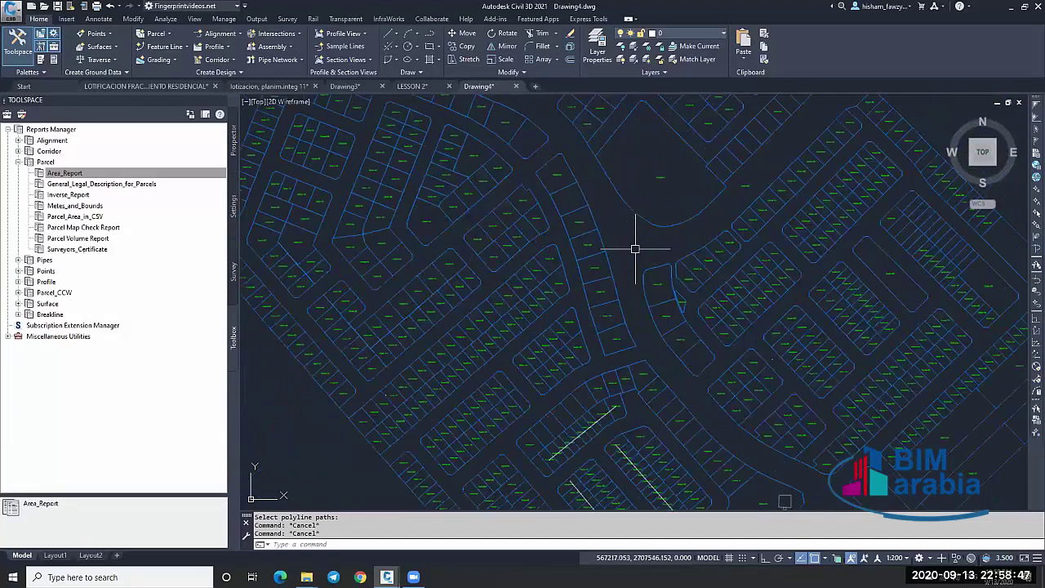
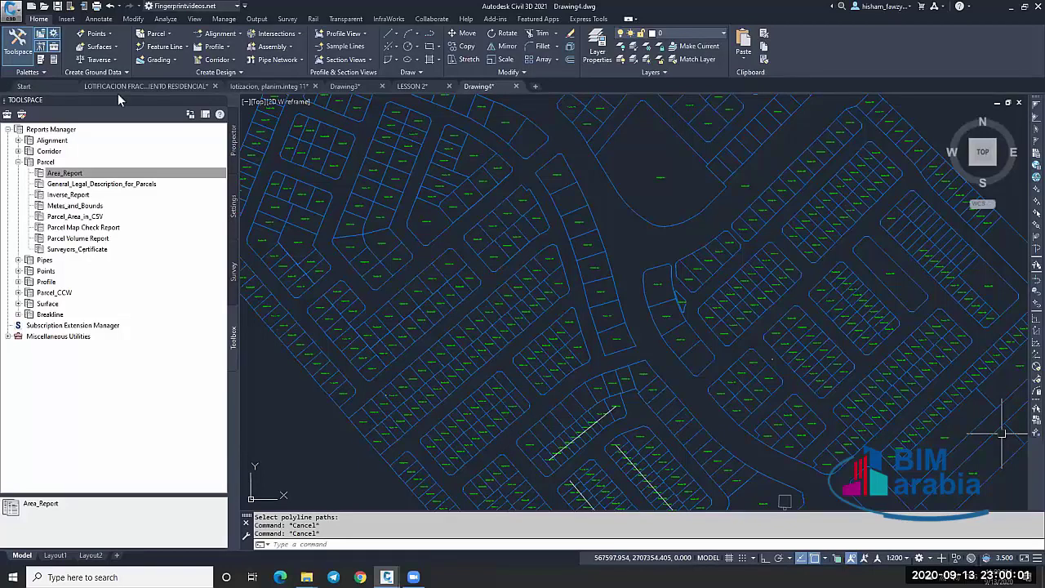
Back in Drawing4, manually place a COGO point with no description and elevation 600.
scroll(827, 343, down, 6)
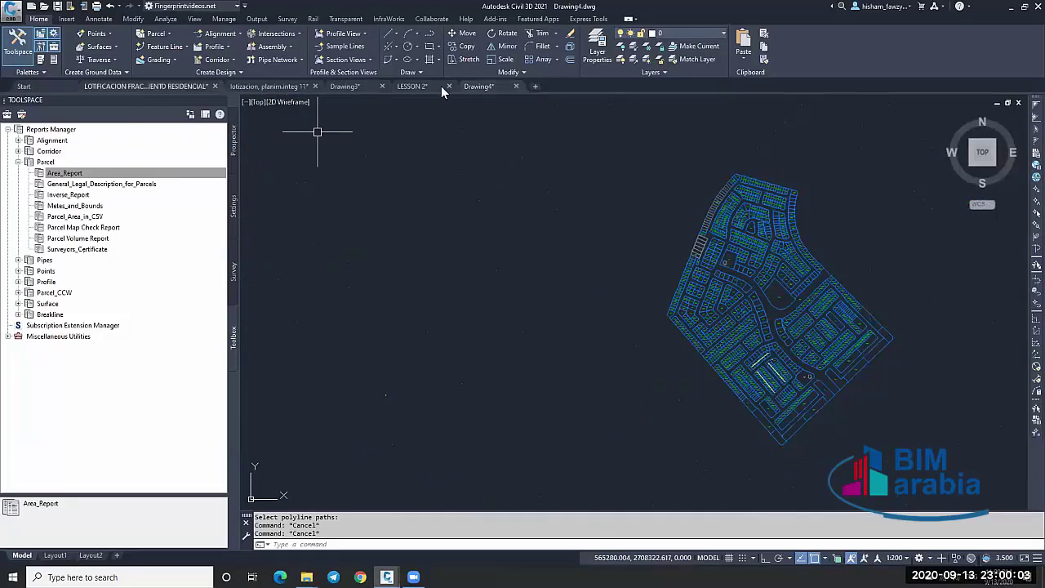
key(ctrl+Tab)
click(481, 87)
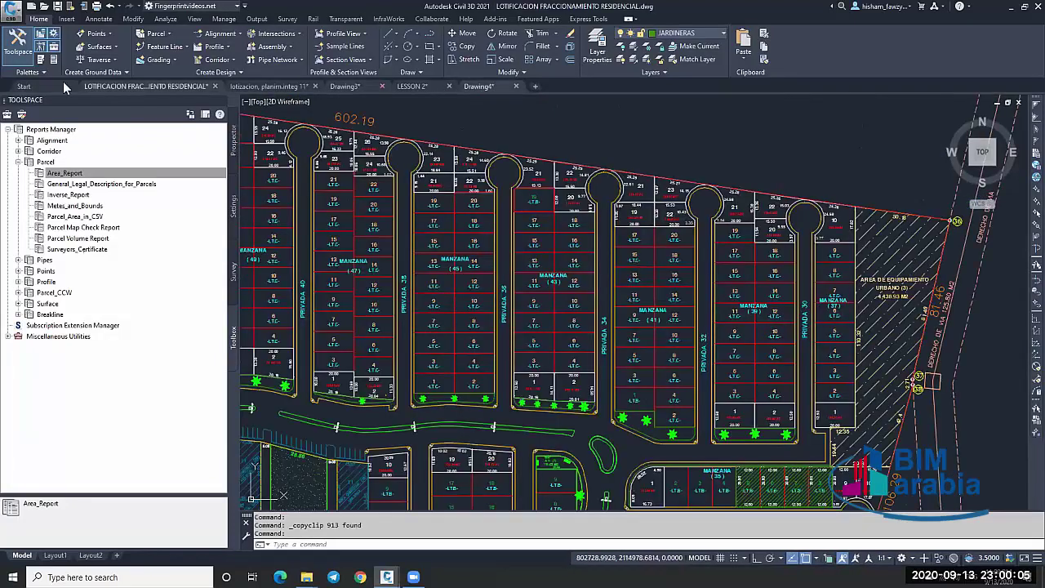
click(163, 47)
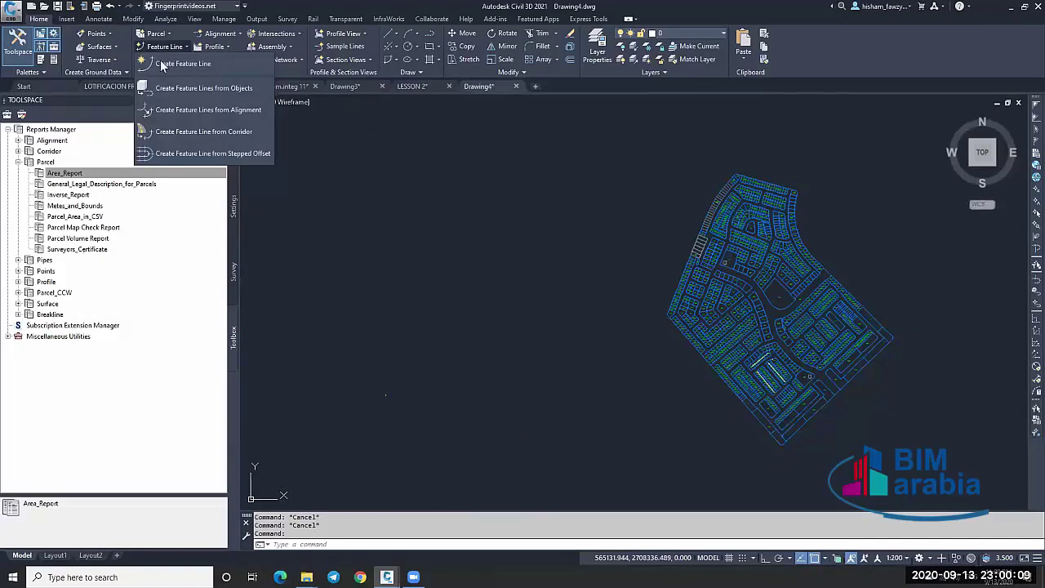
click(98, 33)
mouse_move(195, 60)
click(244, 62)
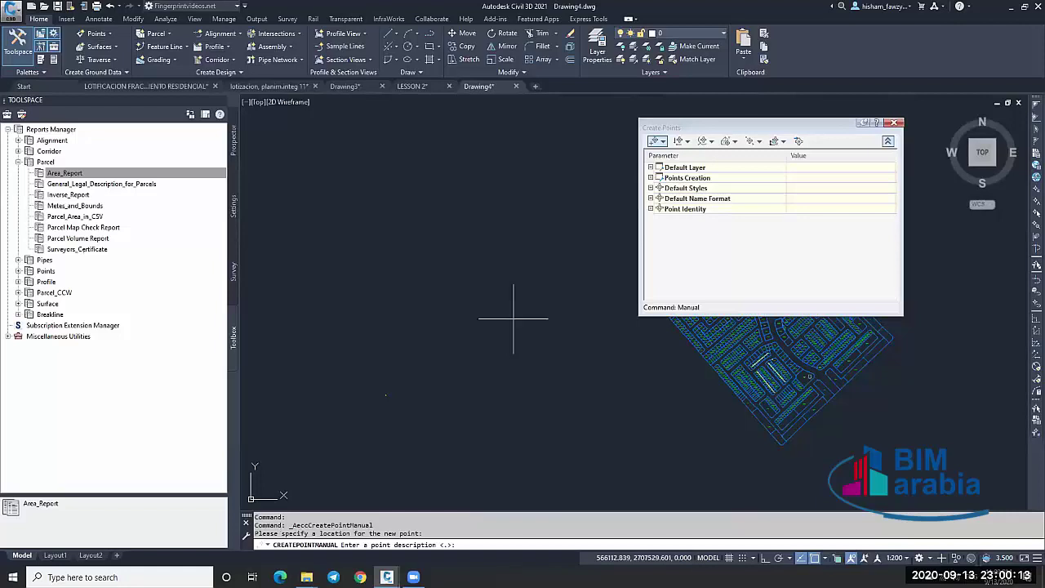
key(Return)
text(600)
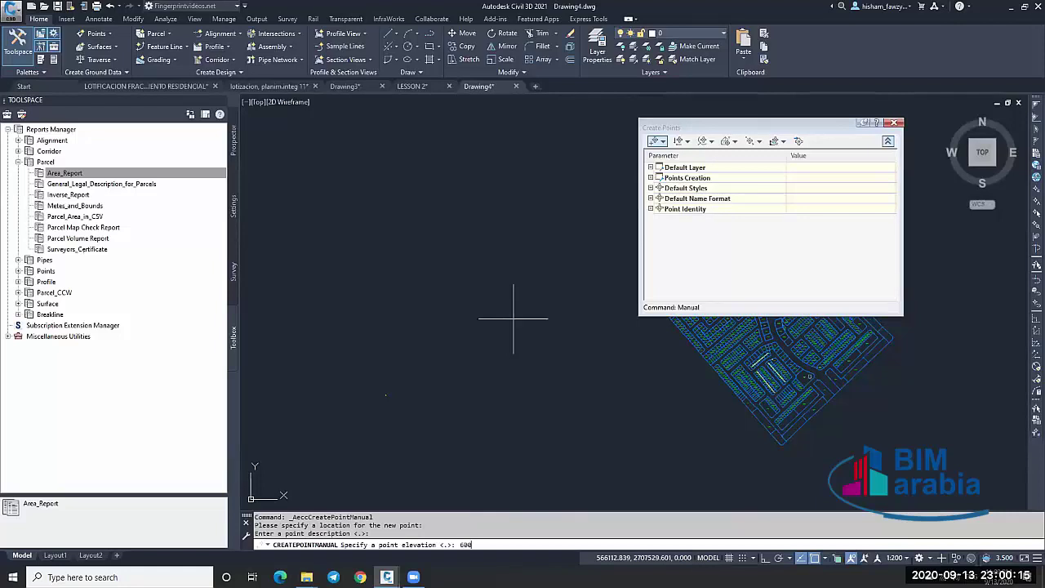
key(Return)
key(Escape)
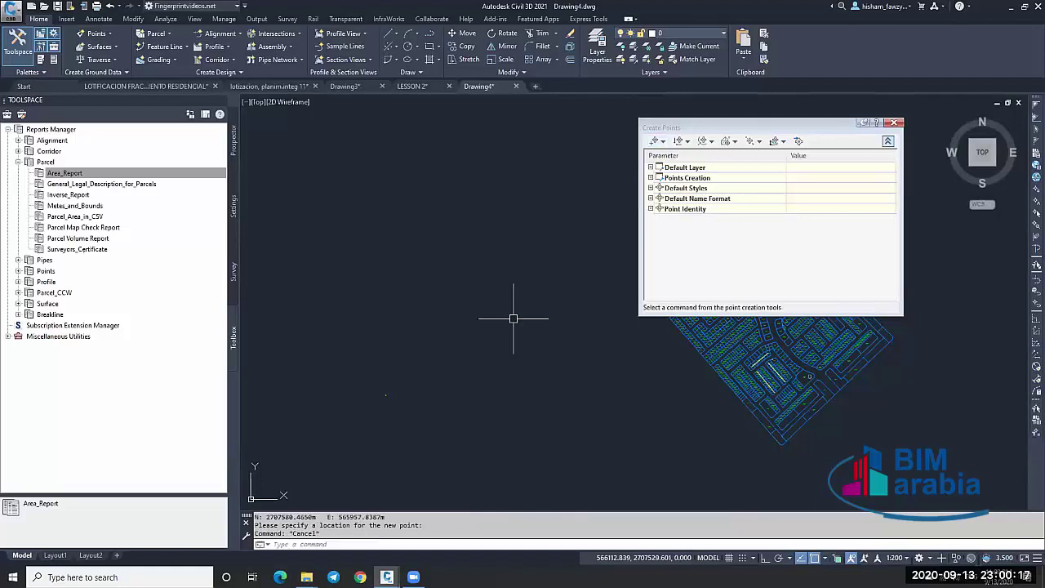
click(895, 123)
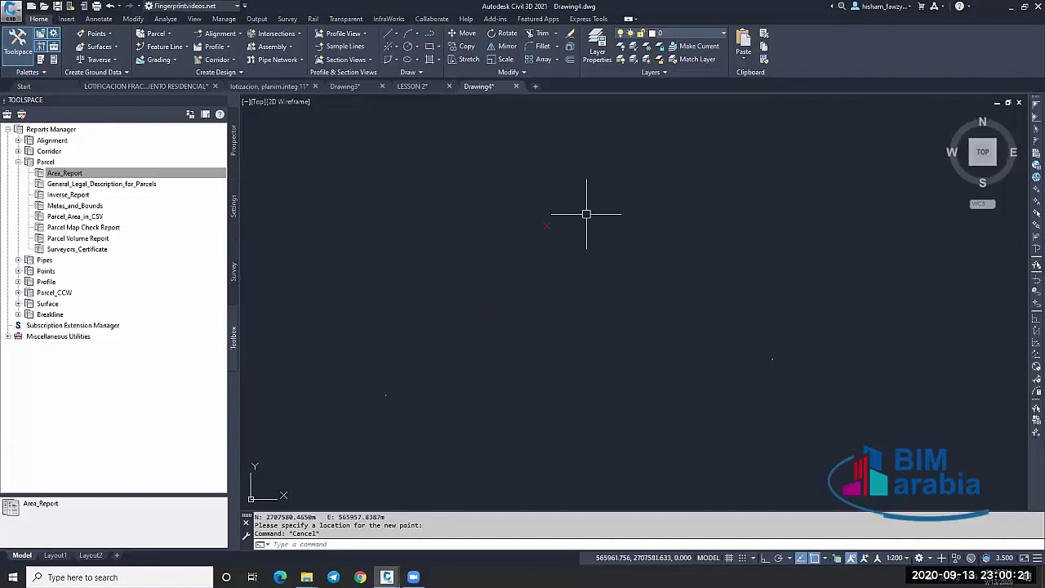
Browse the Point Styles and Point Table Styles in Toolspace Settings, then select the new point.
click(234, 141)
click(231, 205)
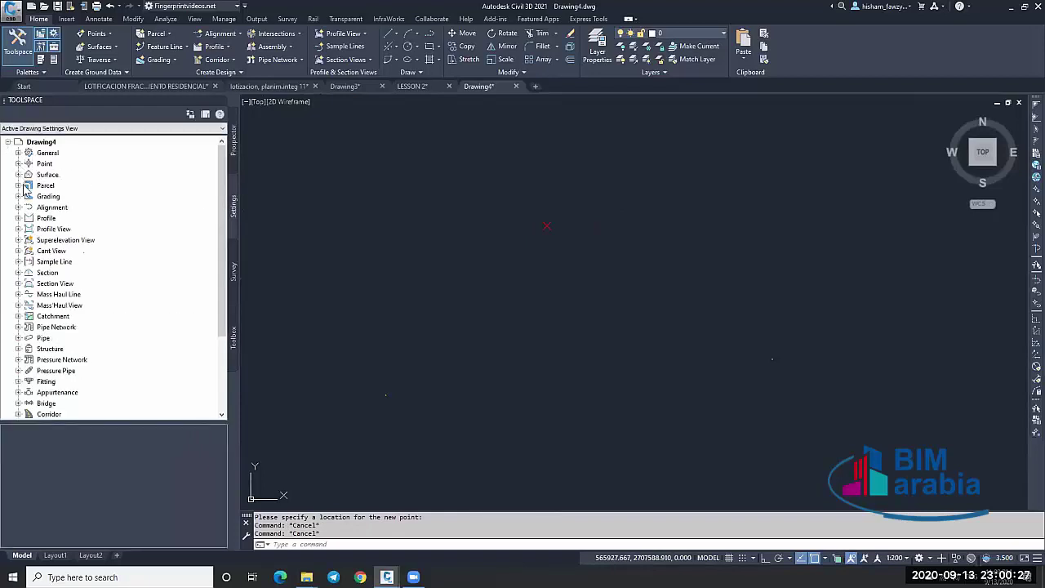
click(18, 163)
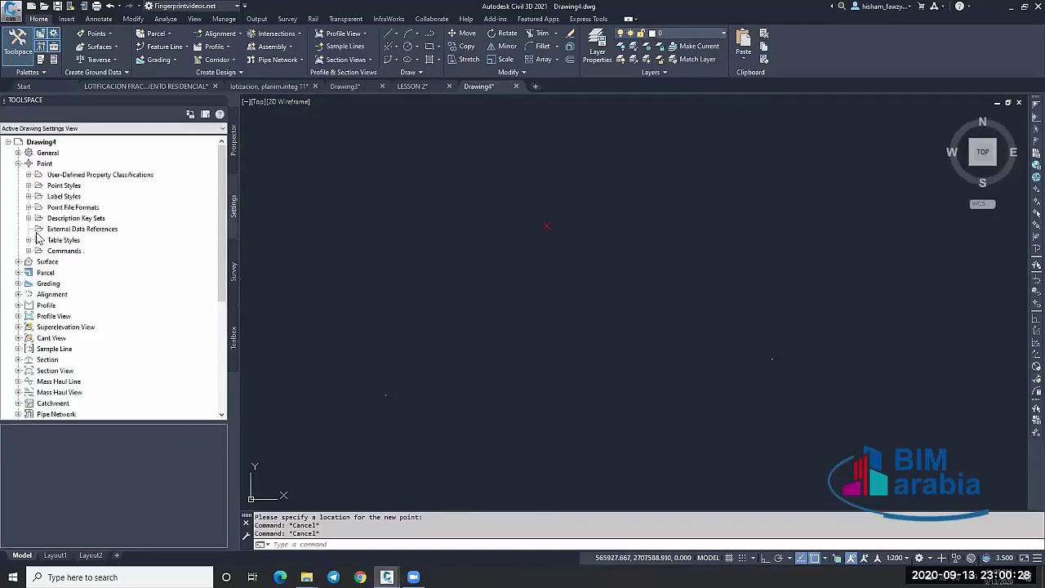
click(27, 185)
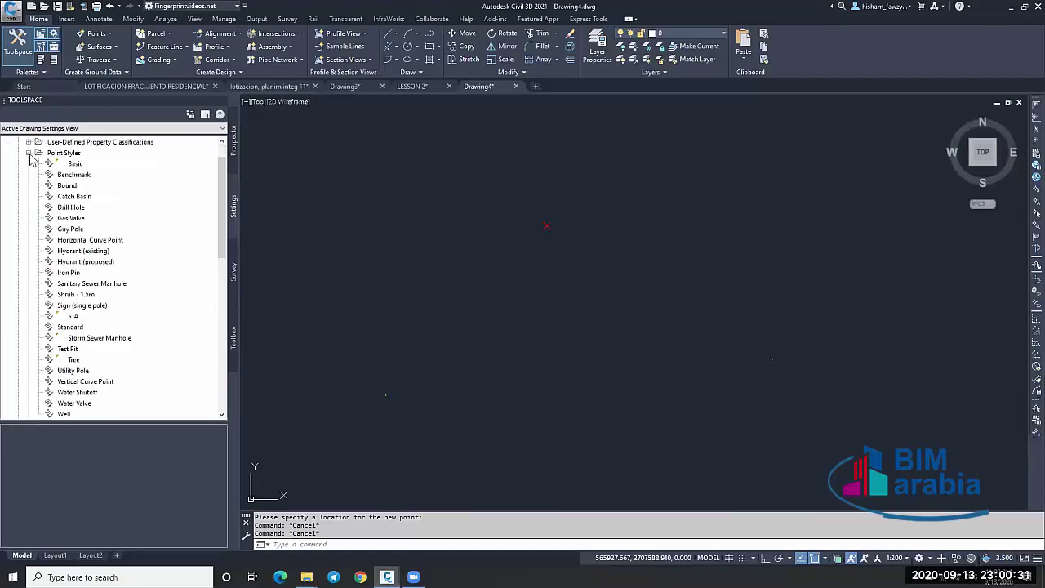
click(28, 153)
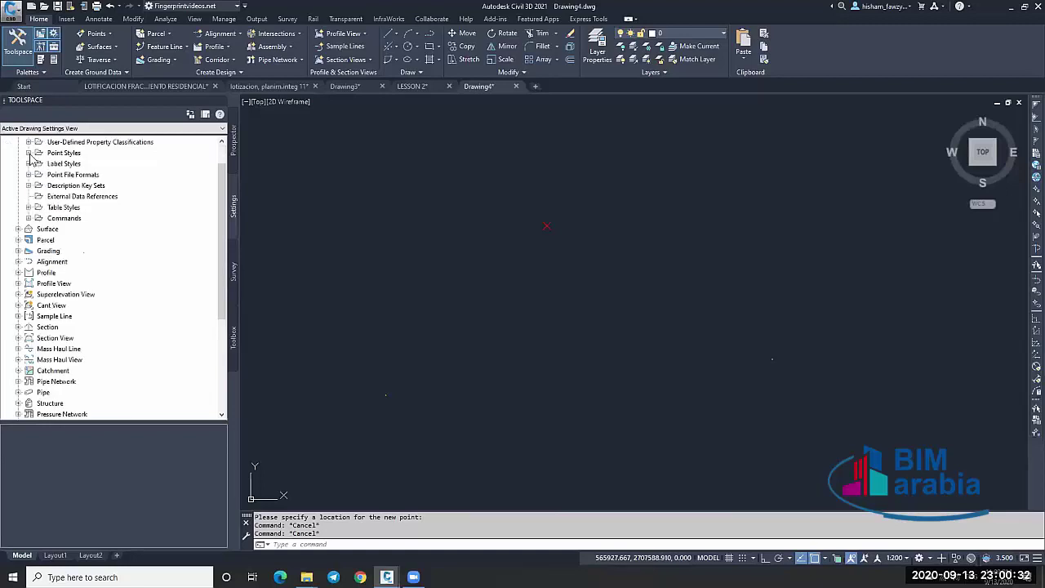
click(29, 207)
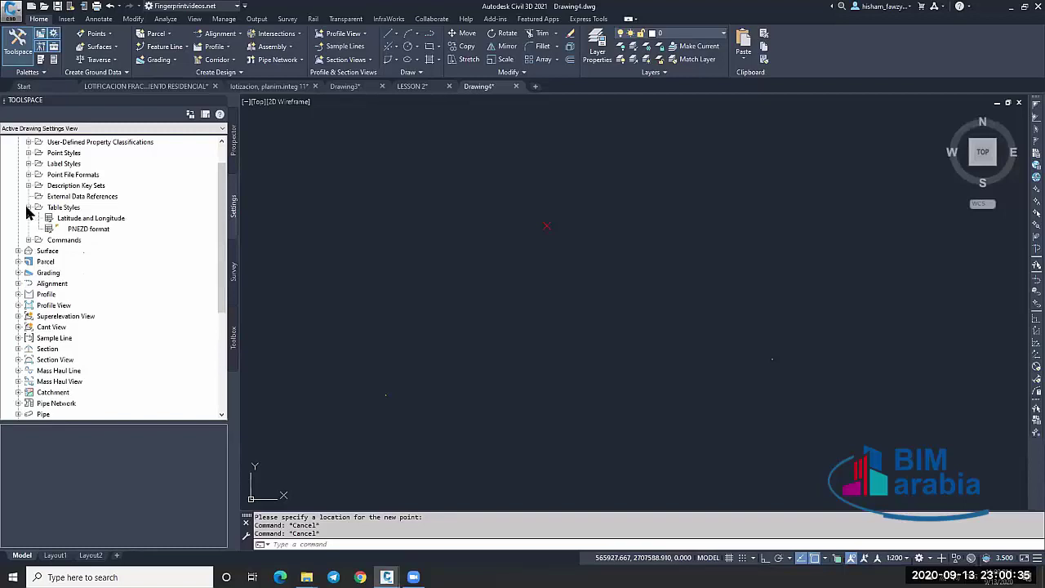
click(28, 207)
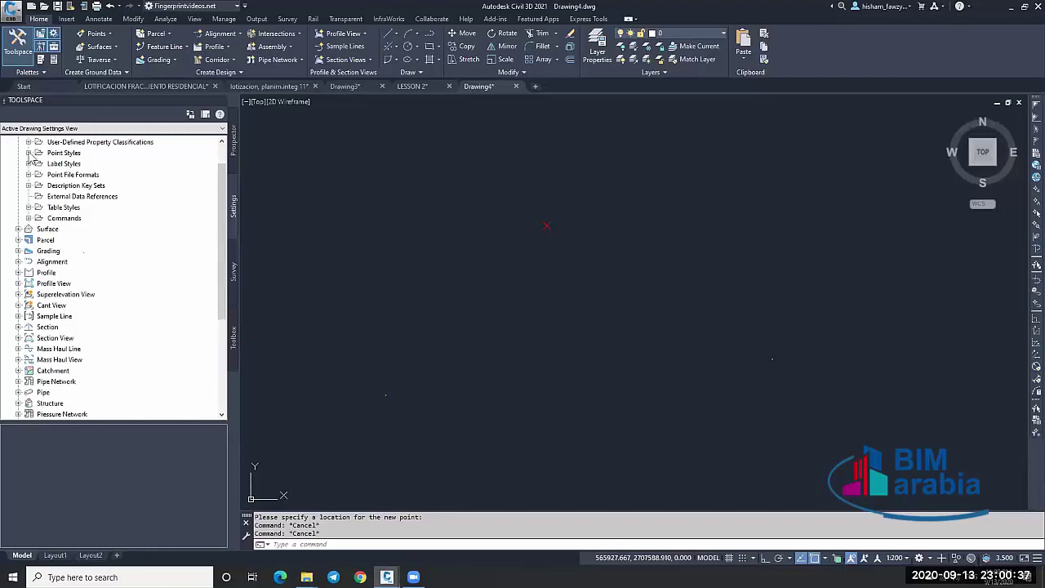
click(29, 153)
scroll(70, 245, down, 7)
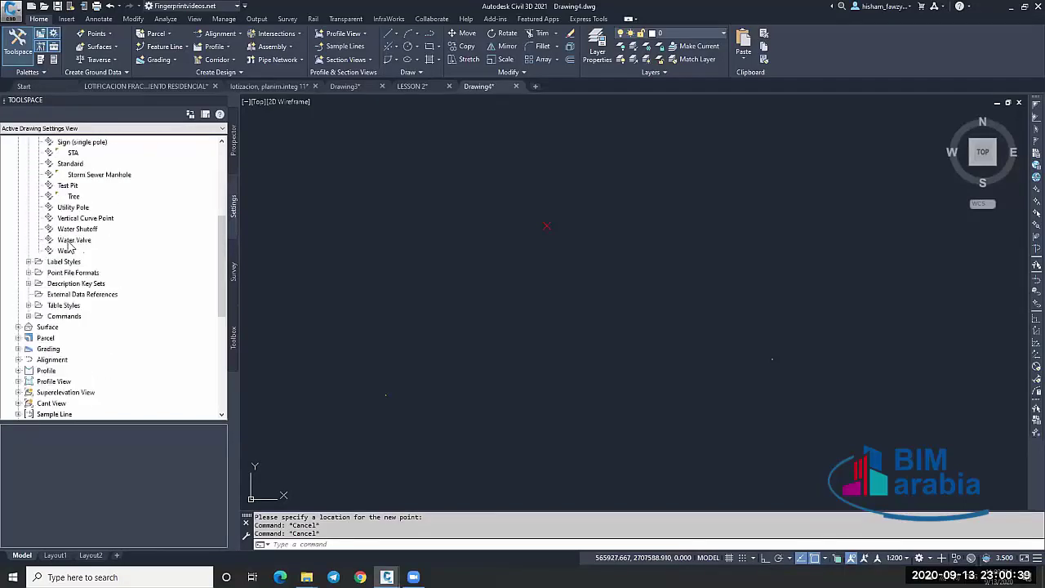
scroll(29, 216, up, 5)
click(29, 217)
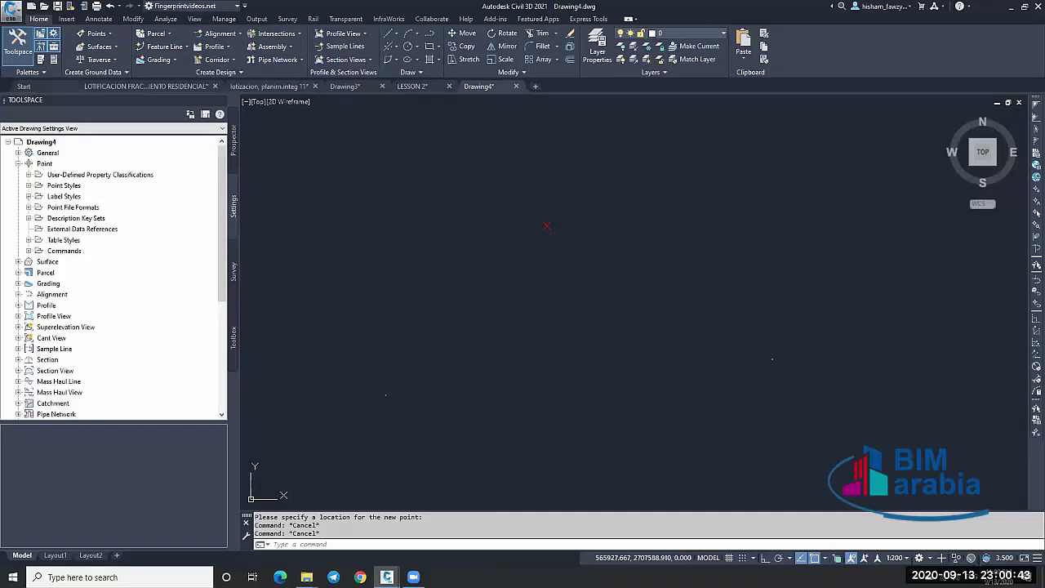
key(Escape)
click(640, 199)
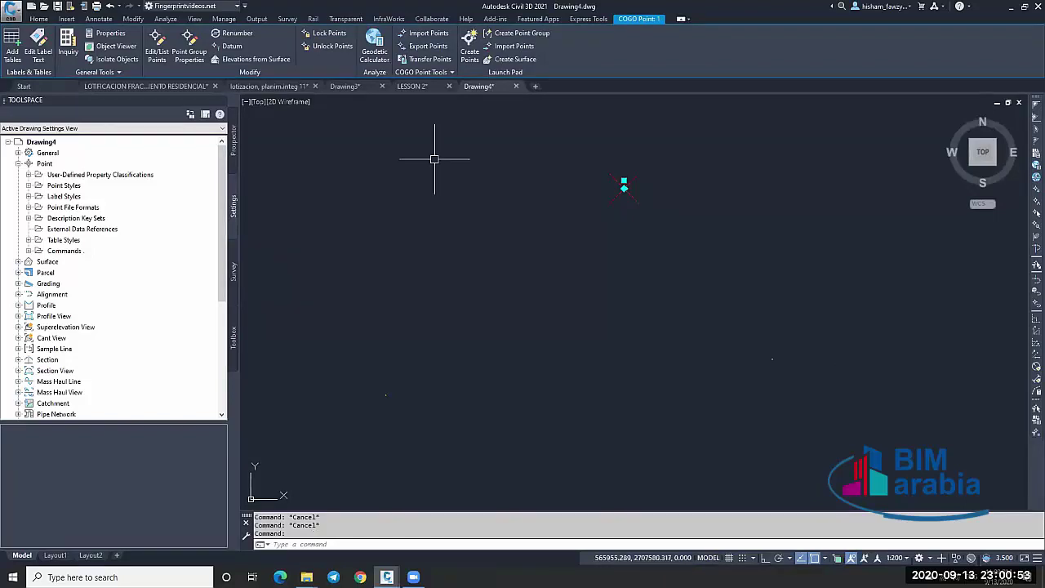
Enter 650 as point 1's raw description in the Point Editor.
click(157, 45)
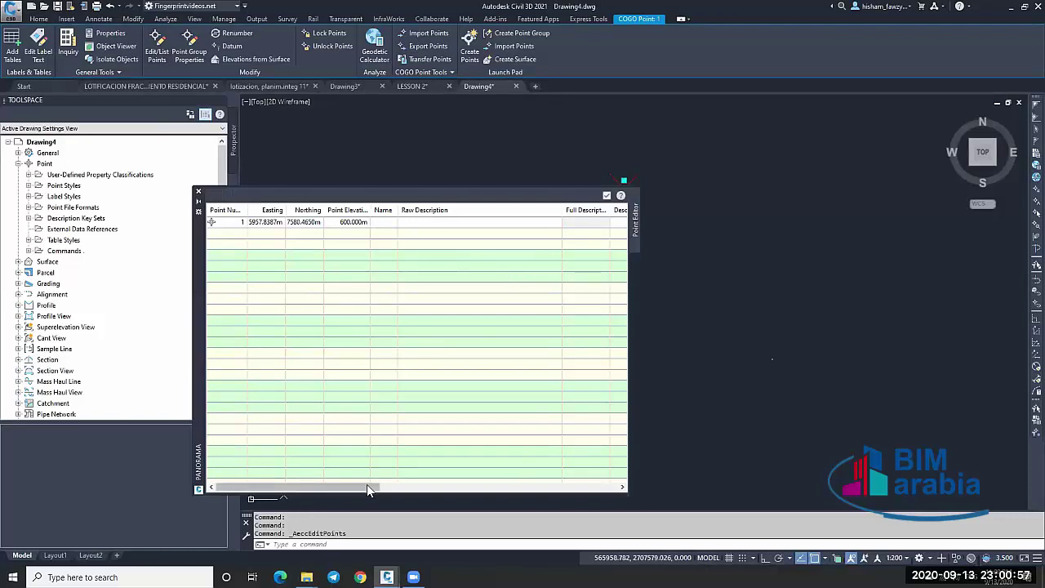
scroll(538, 245, right, 3)
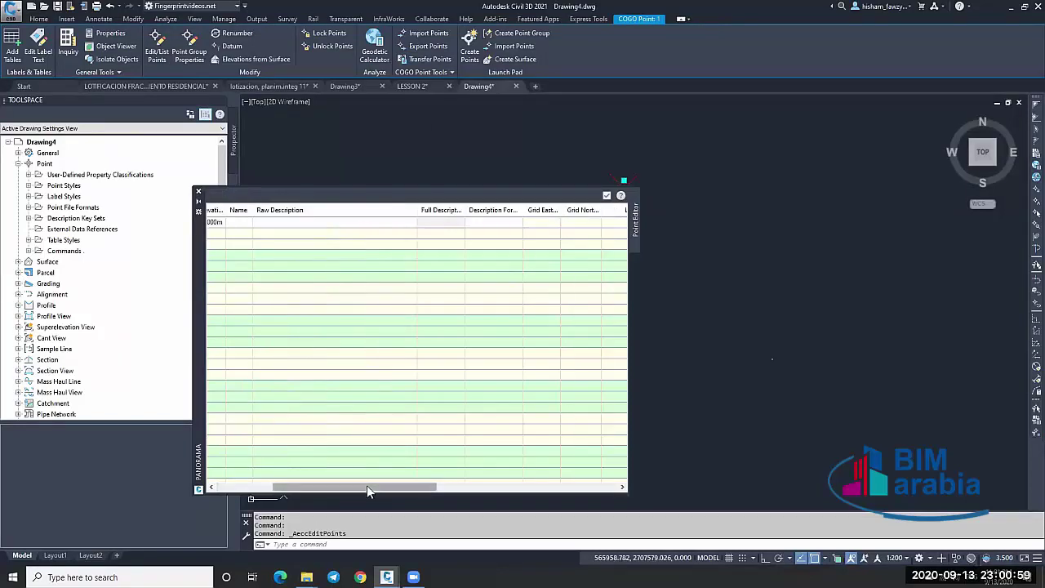
drag(362, 486, 307, 471)
click(388, 222)
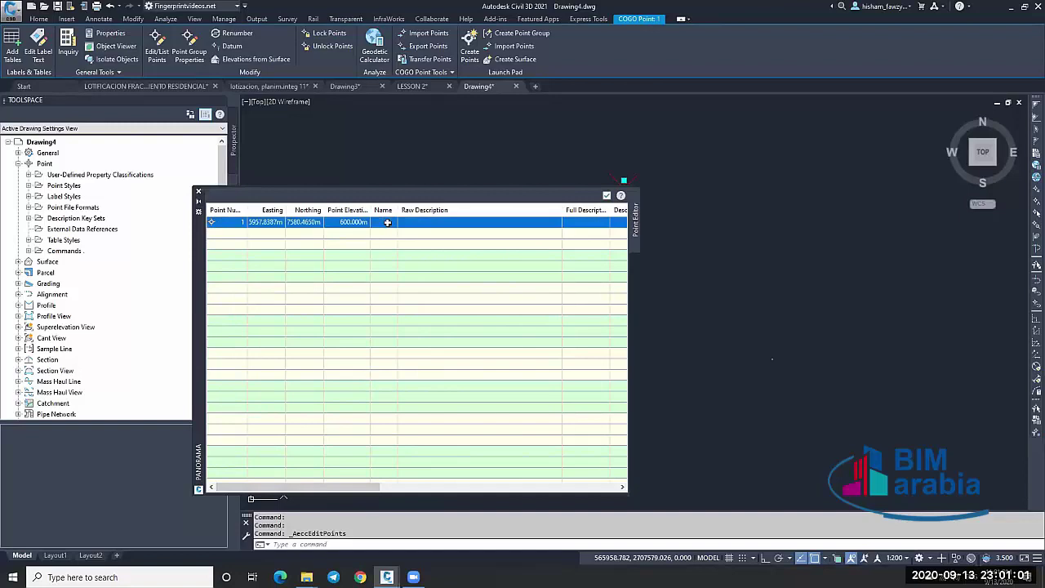
click(415, 222)
text(65)
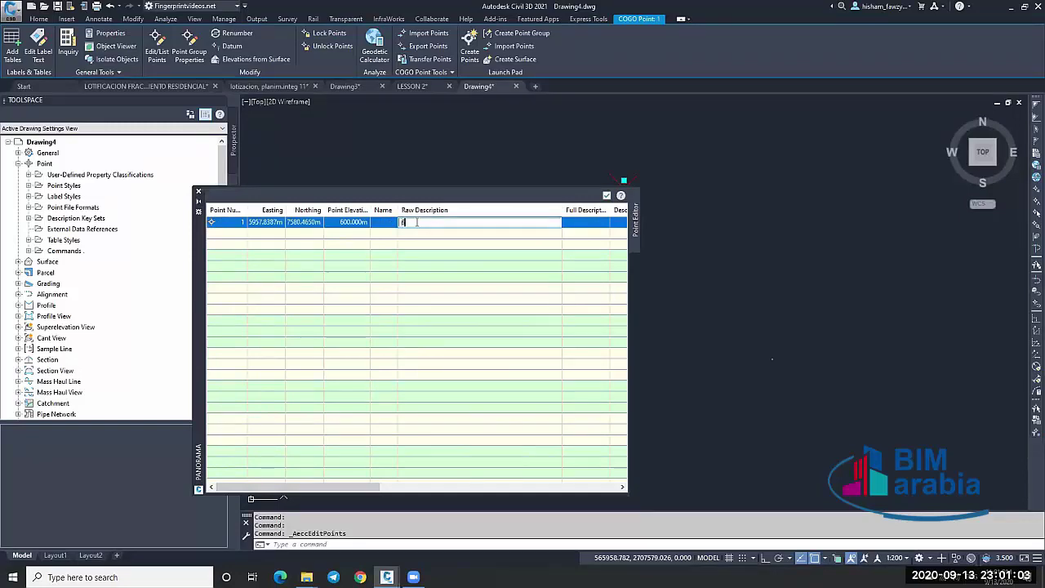
text(0)
key(Return)
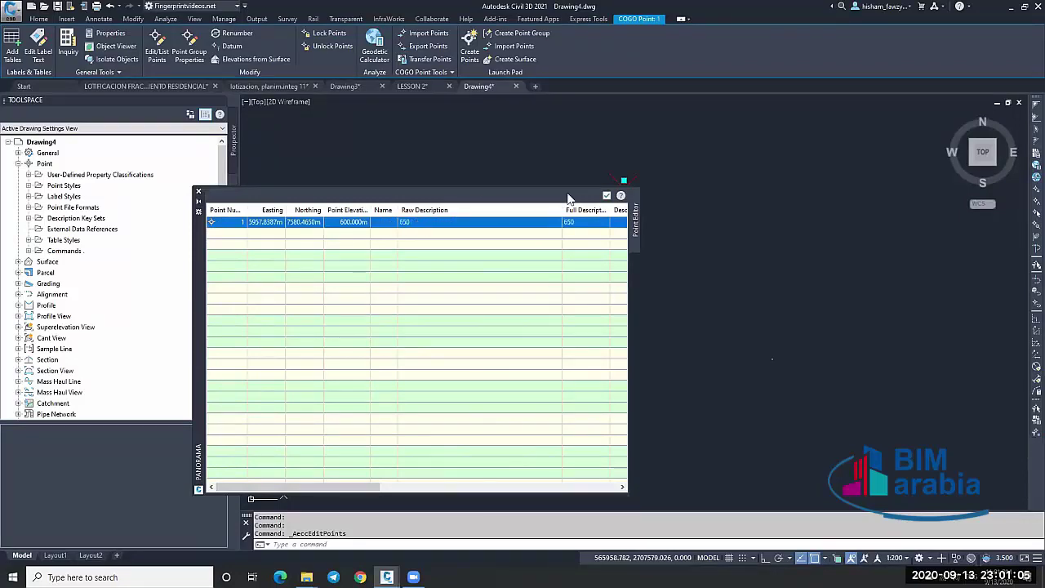
click(606, 195)
middle_drag(595, 218, 494, 236)
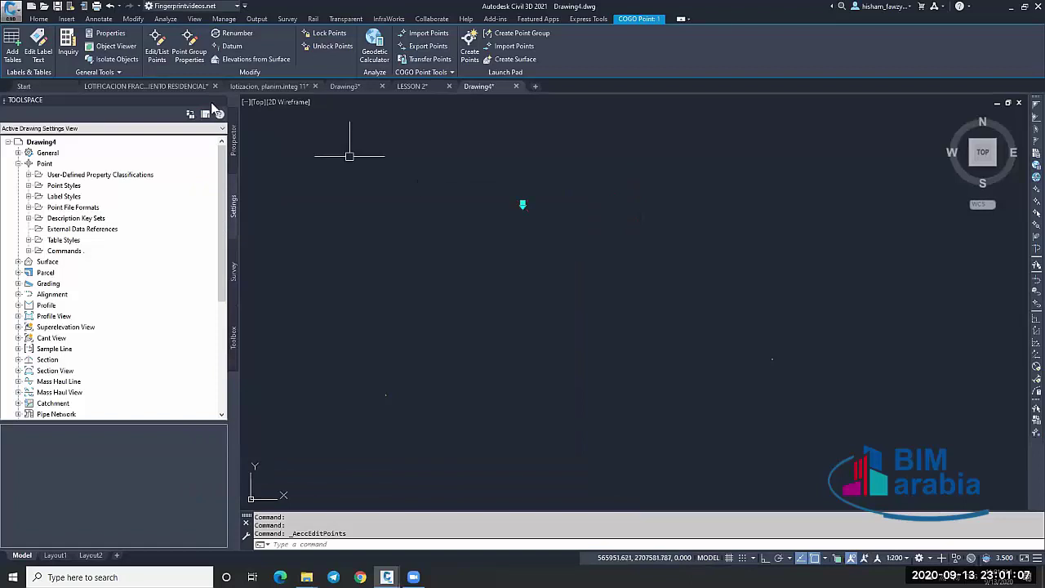
Place a PNEZD point table listing point 1 beside the point and select it.
click(12, 45)
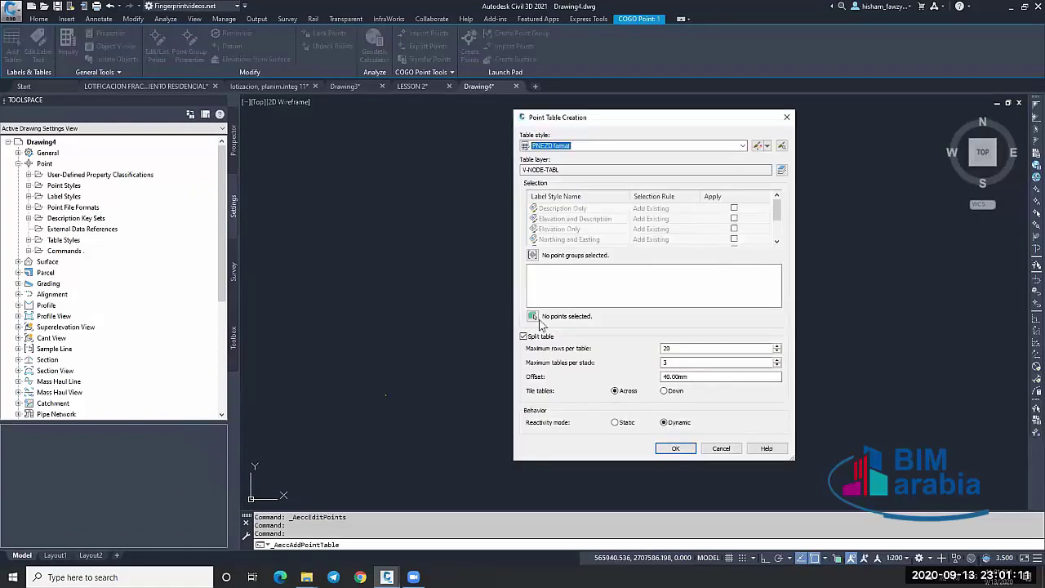
click(535, 316)
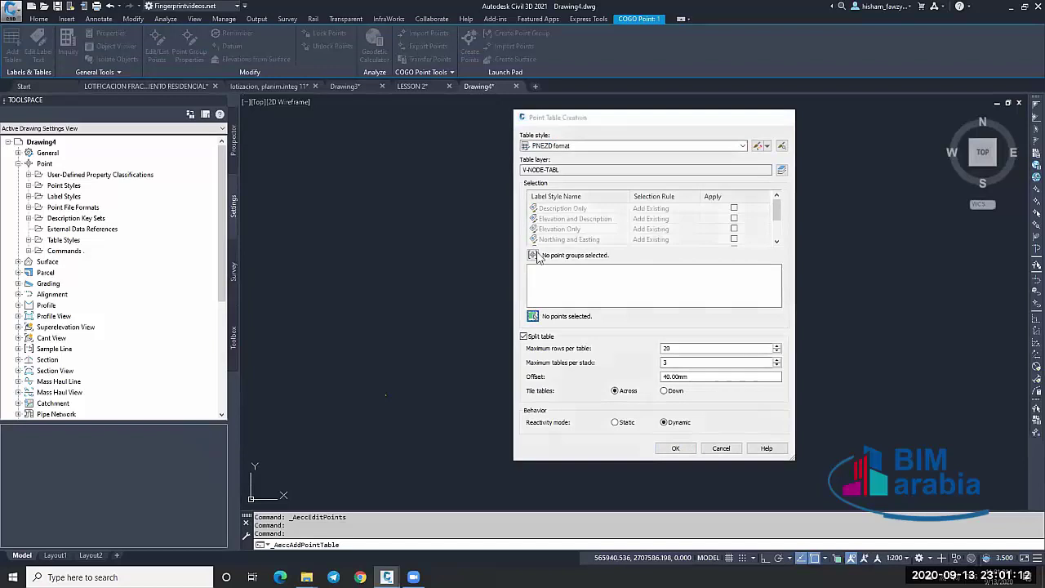
click(672, 446)
click(742, 216)
scroll(678, 215, down, 1)
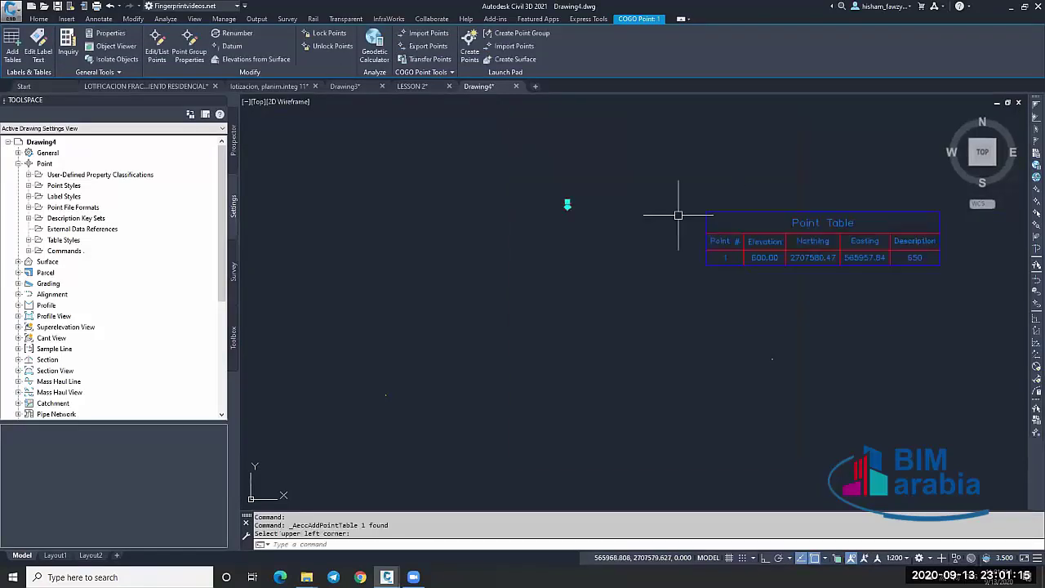
scroll(678, 215, up, 3)
key(Escape)
scroll(621, 253, down, 4)
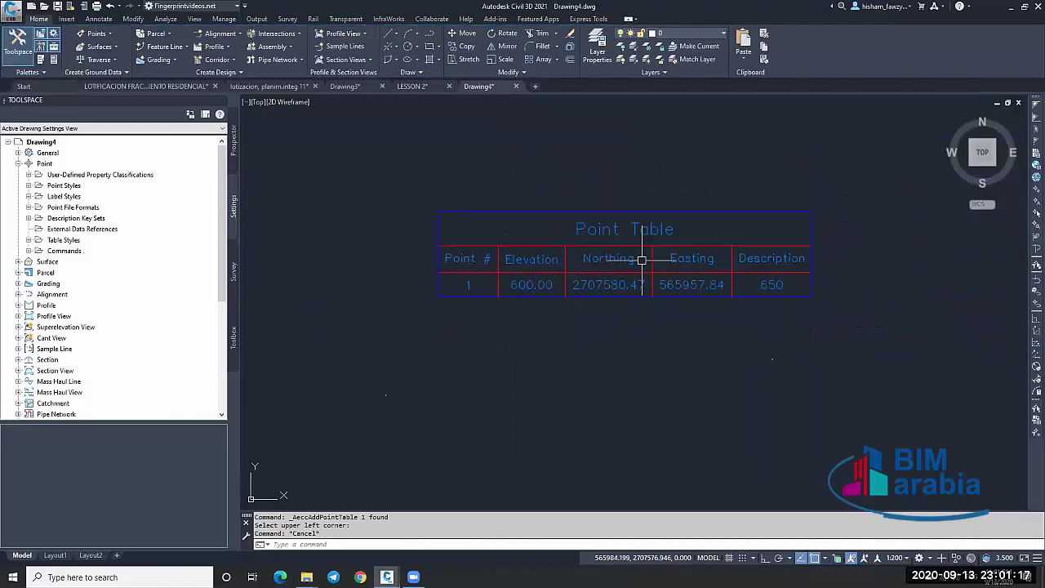
click(742, 266)
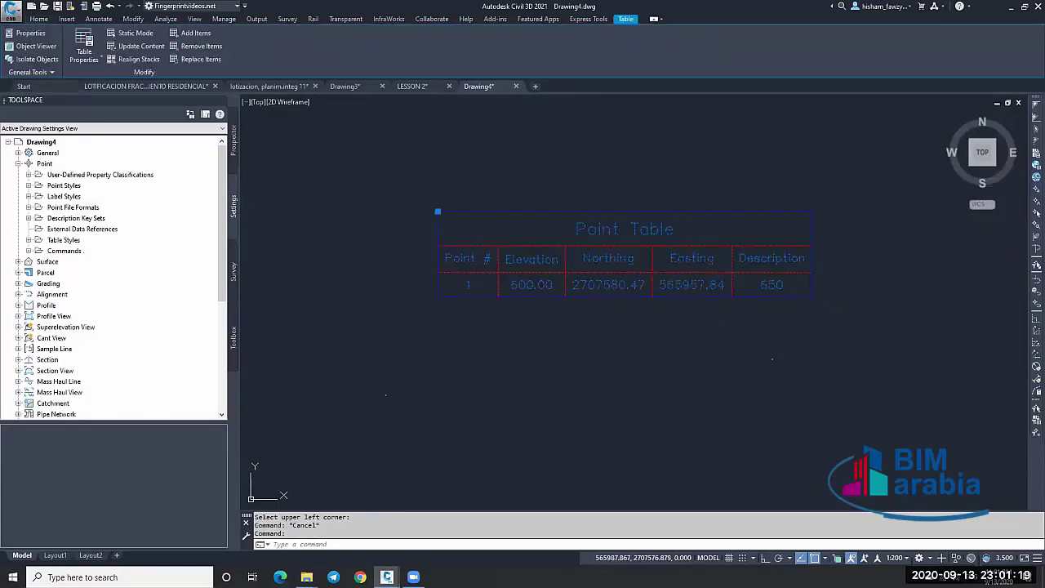
right_click(701, 261)
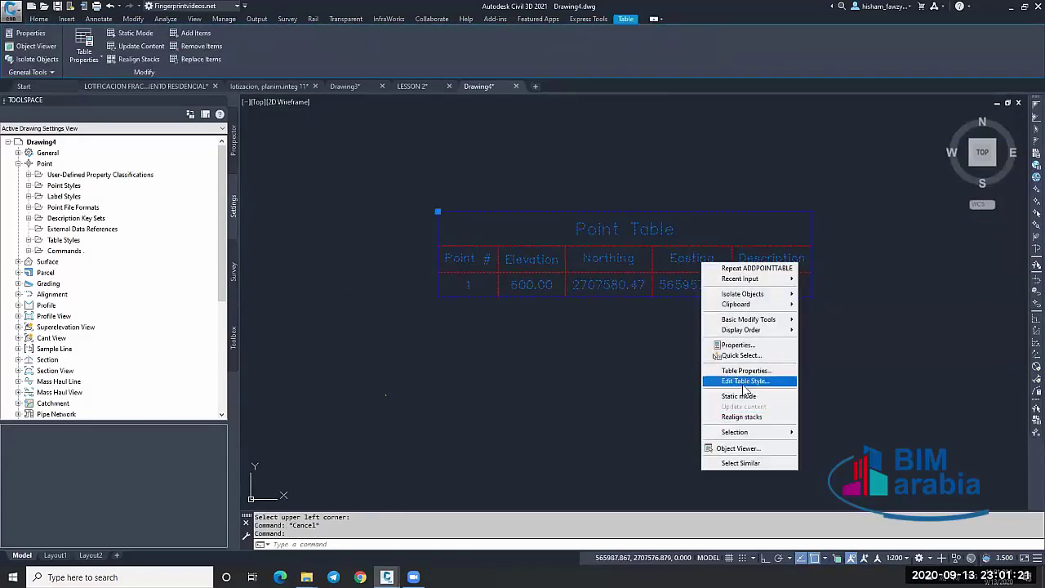
In the point table style structure, move the Elevation column to follow Easting.
click(685, 349)
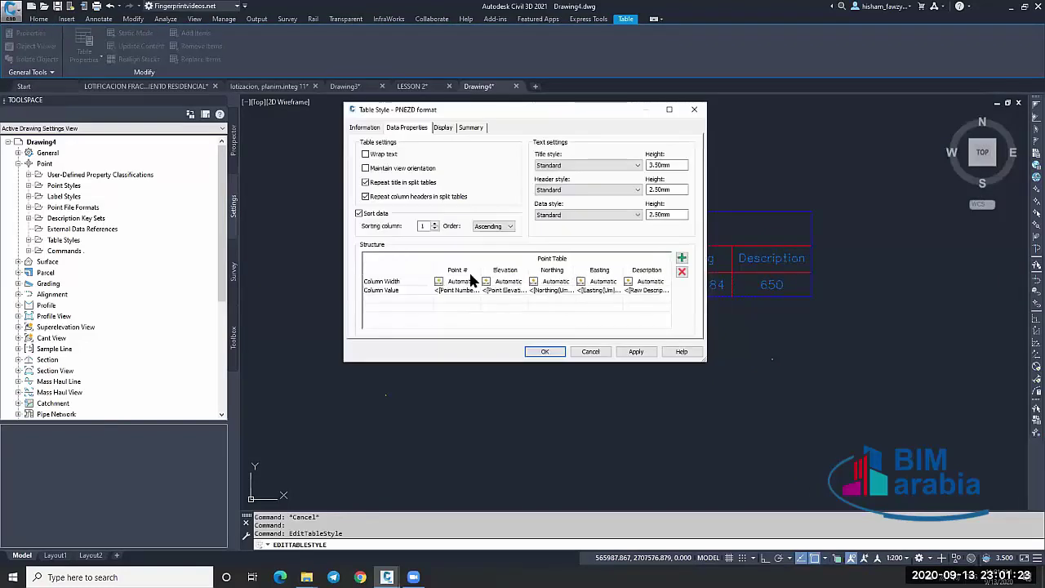
click(505, 281)
drag(623, 277, 506, 270)
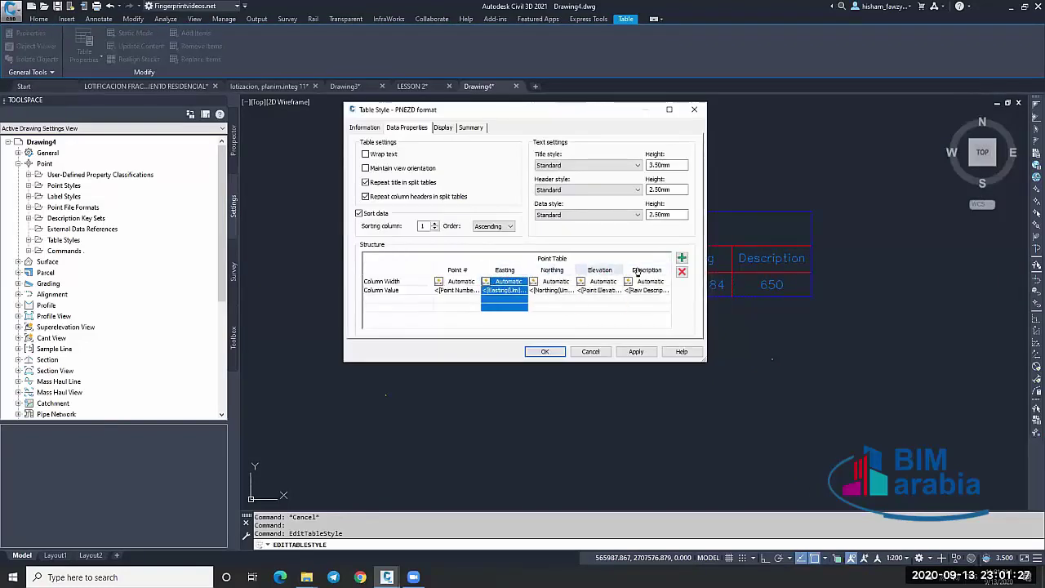
Rename the Description column heading to 'Elevation 2' and apply the style to the table.
click(642, 271)
double_click(628, 268)
click(612, 151)
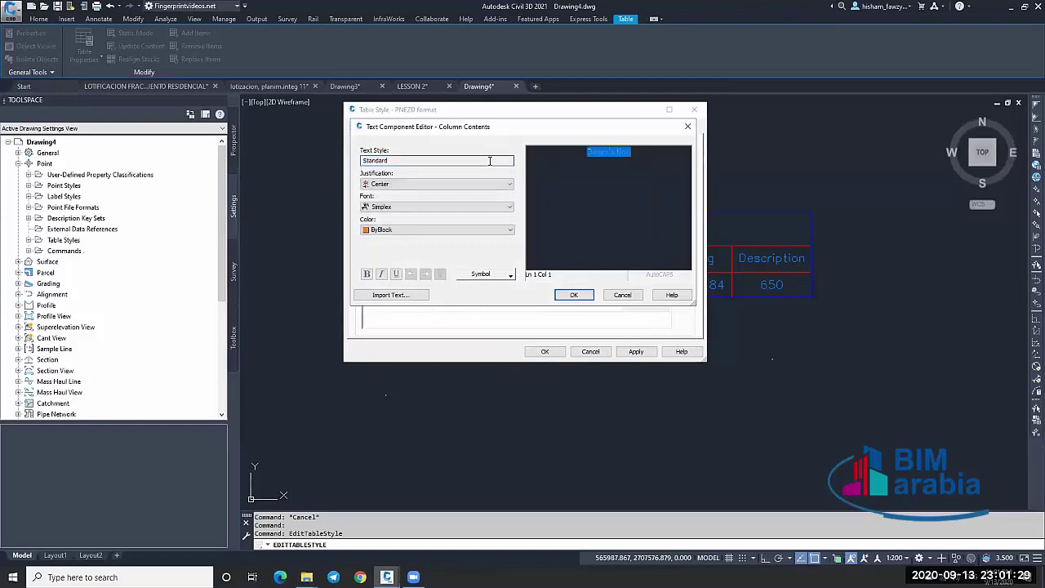
key(Delete)
key(BackSpace)
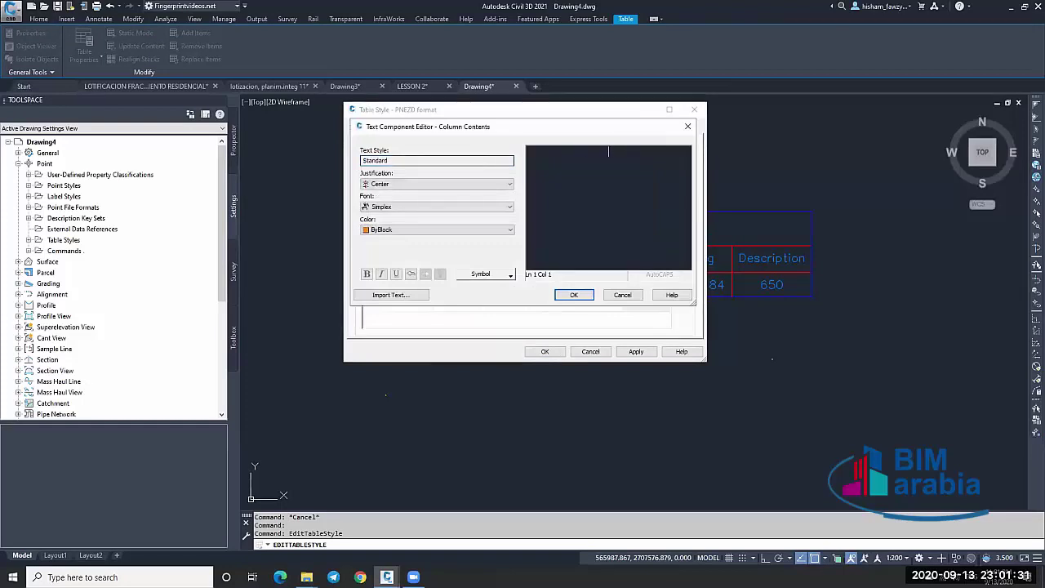
text(Elevation)
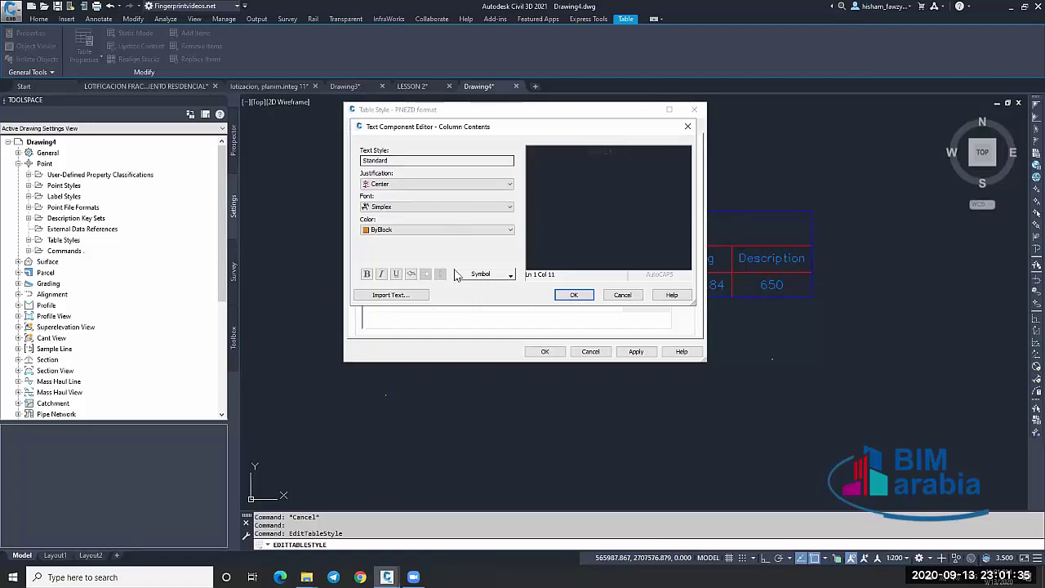
click(620, 152)
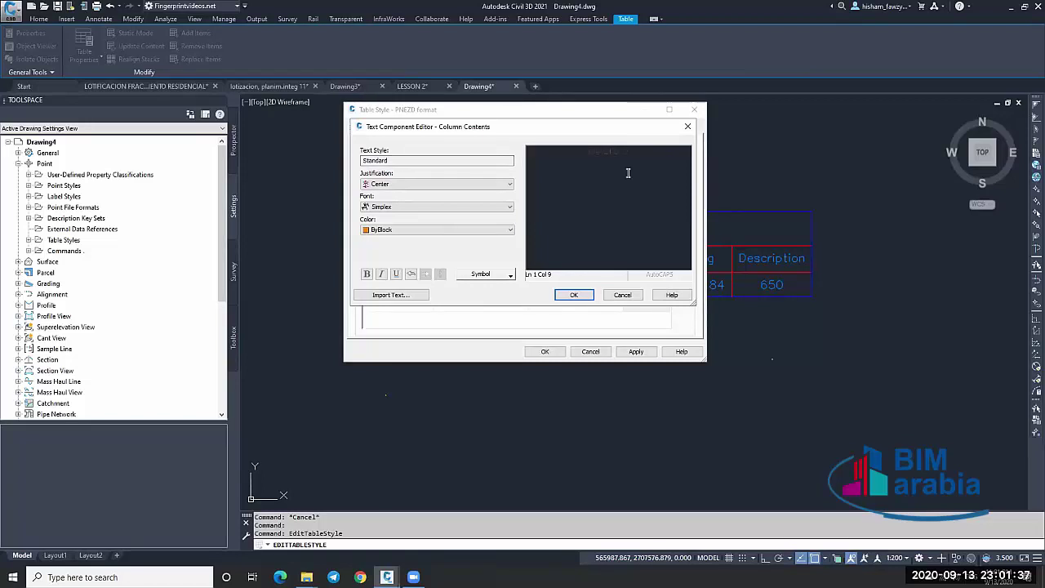
key(Right)
click(574, 295)
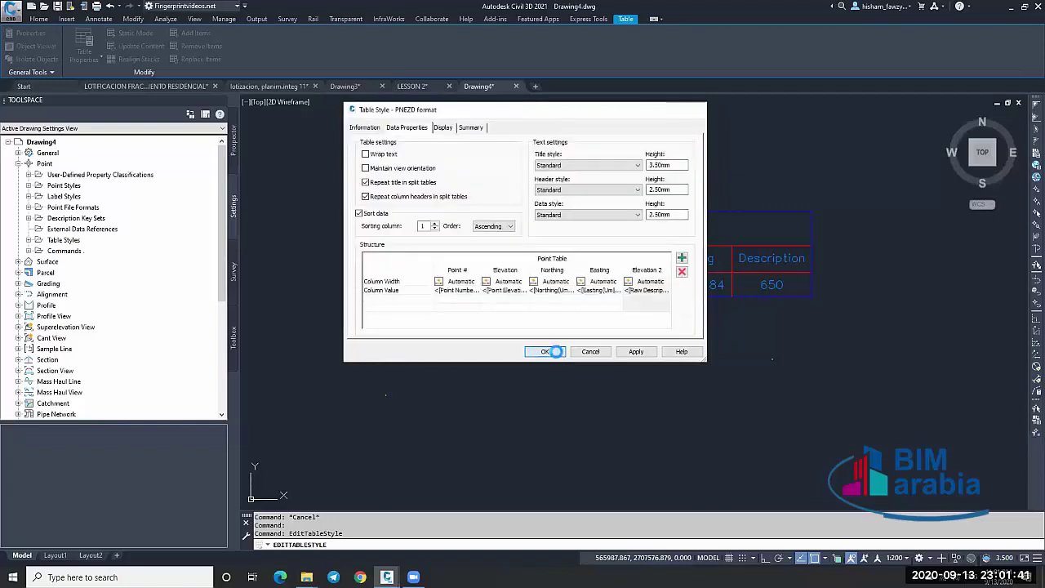
click(544, 351)
key(Escape)
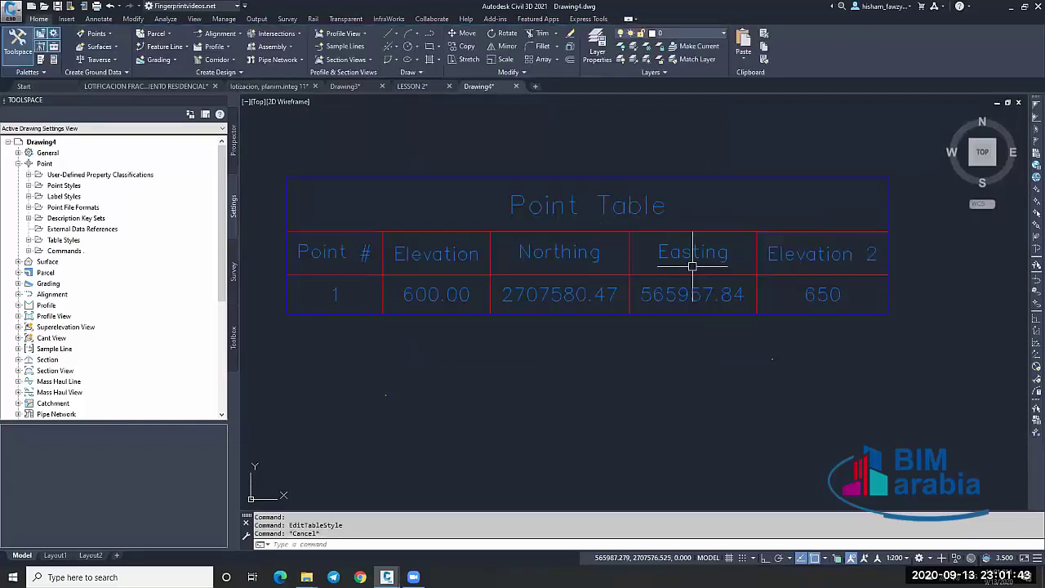
Edit the table style again to move Elevation into fourth place after Northing.
scroll(657, 231, up, 2)
click(642, 244)
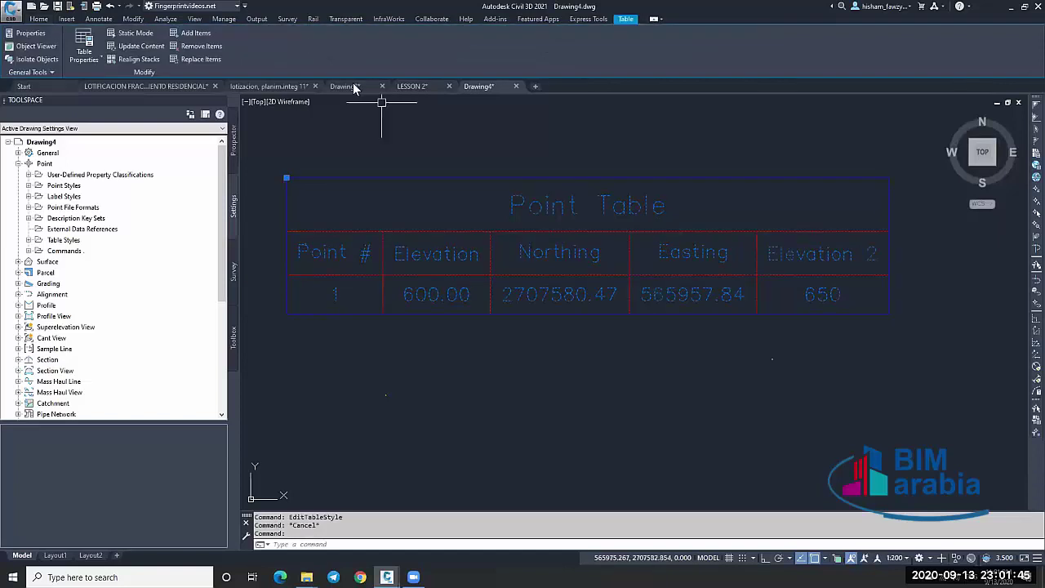
right_click(538, 228)
click(581, 343)
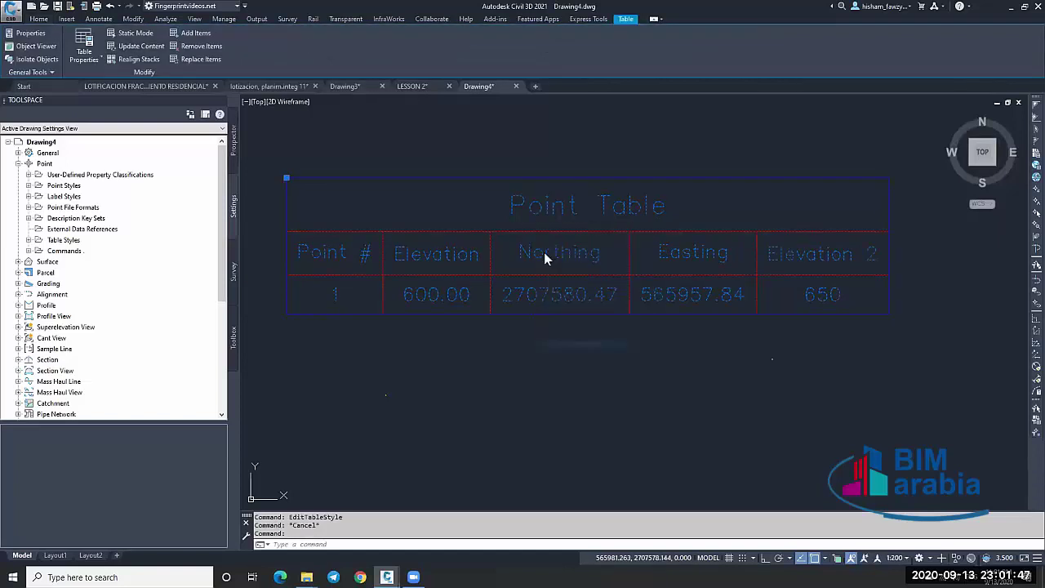
mouse_move(504, 272)
mouse_down()
mouse_move(602, 270)
mouse_move(502, 271)
mouse_up()
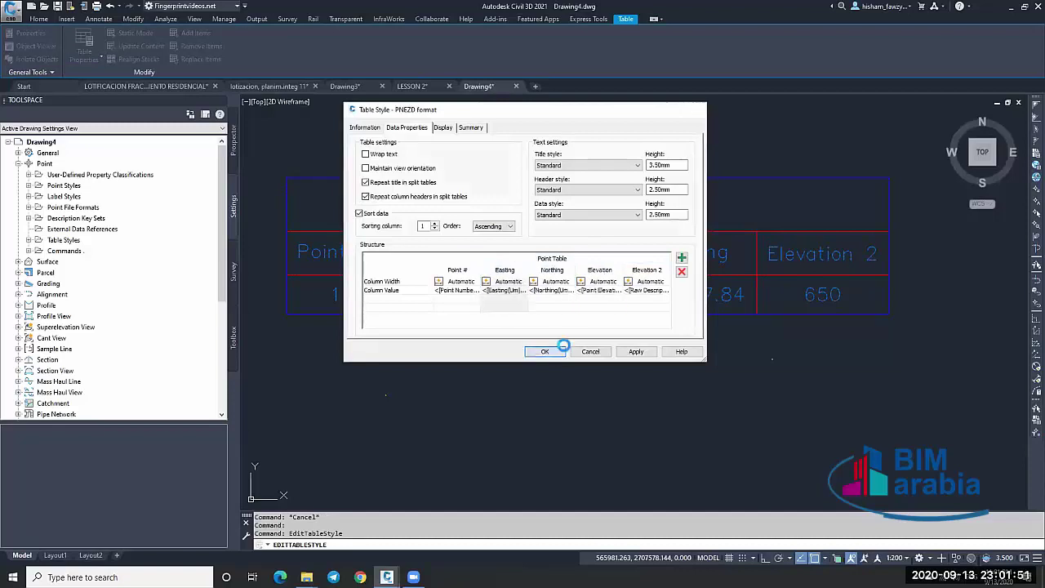
click(544, 351)
key(Escape)
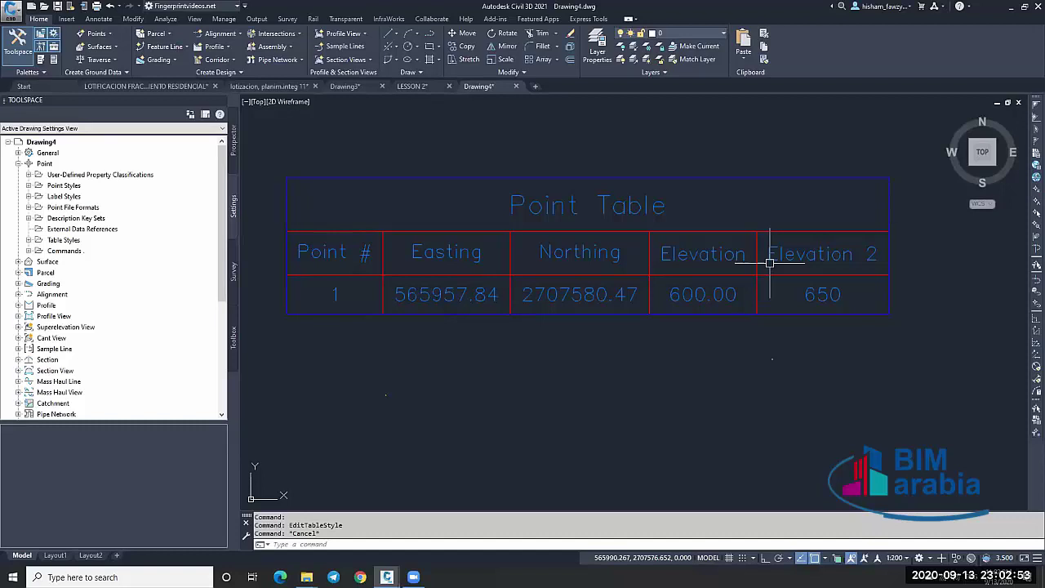
scroll(816, 261, down, 8)
scroll(722, 260, up, 8)
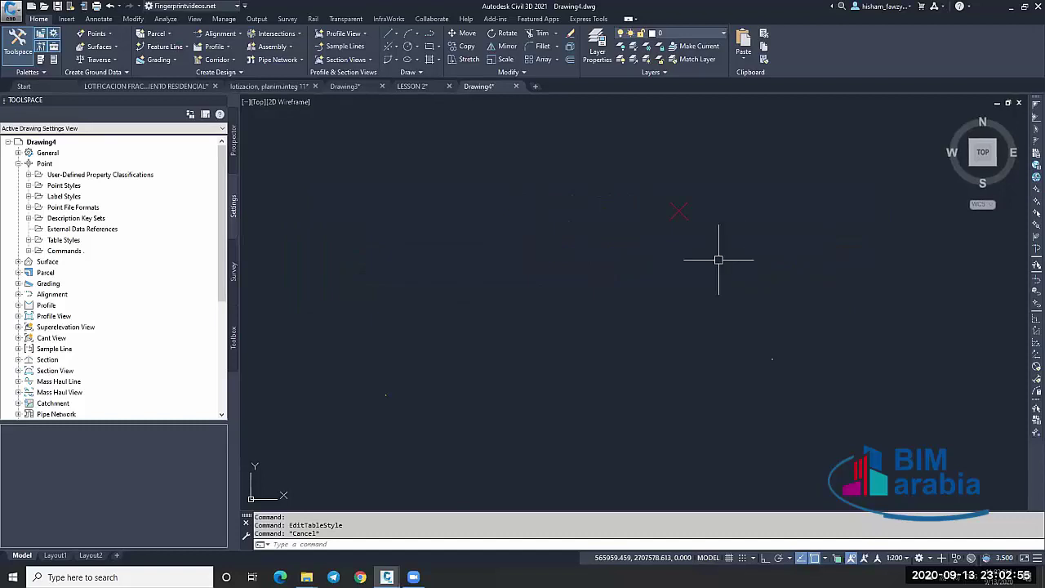
scroll(553, 294, up, 3)
scroll(572, 294, down, 3)
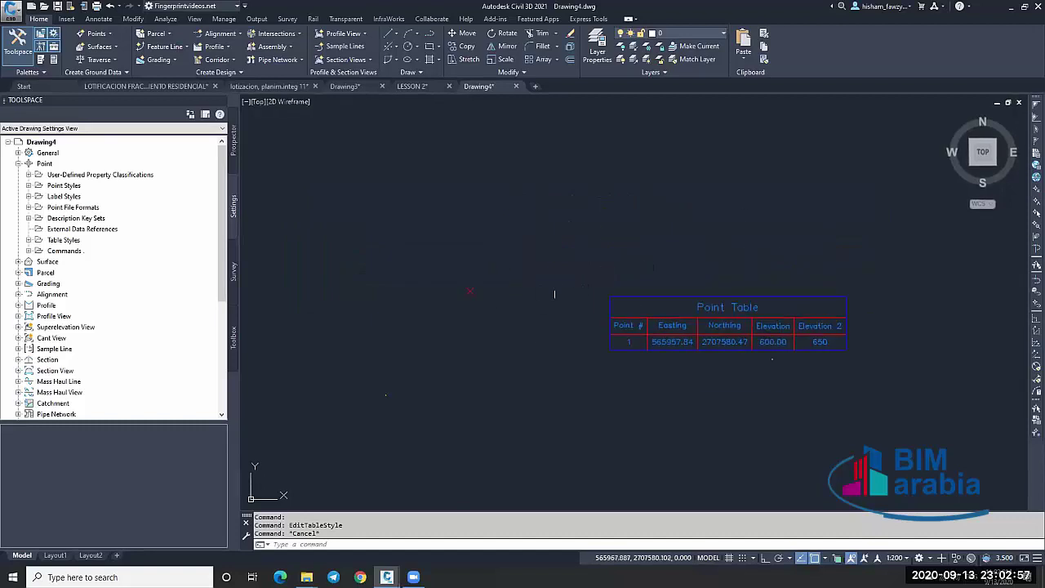
scroll(572, 298, up, 2)
middle_drag(644, 301, 617, 292)
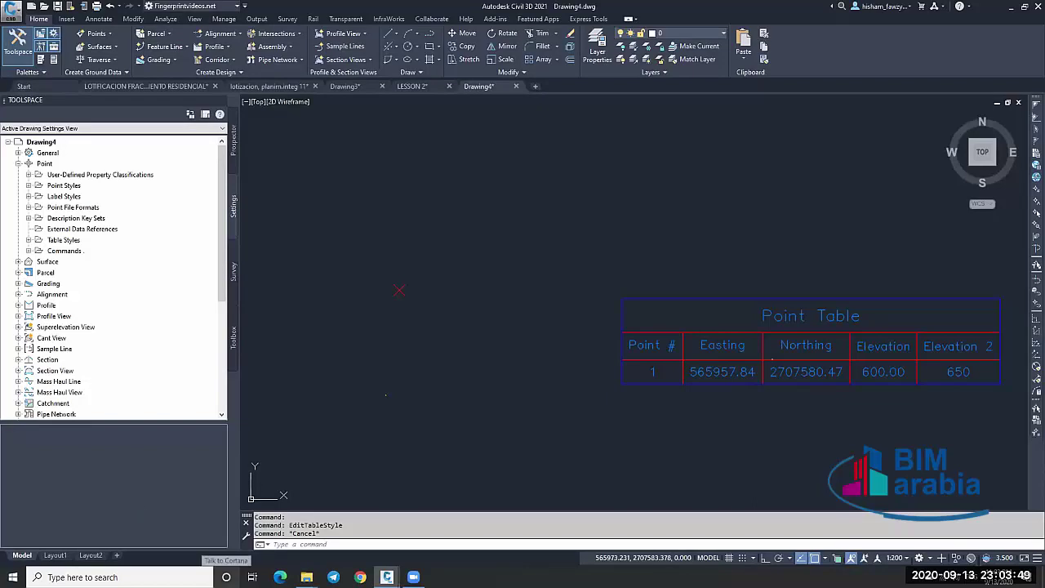
Cancel the partly typed PRO command and go to the Start page to create a new drawing.
text(pro)
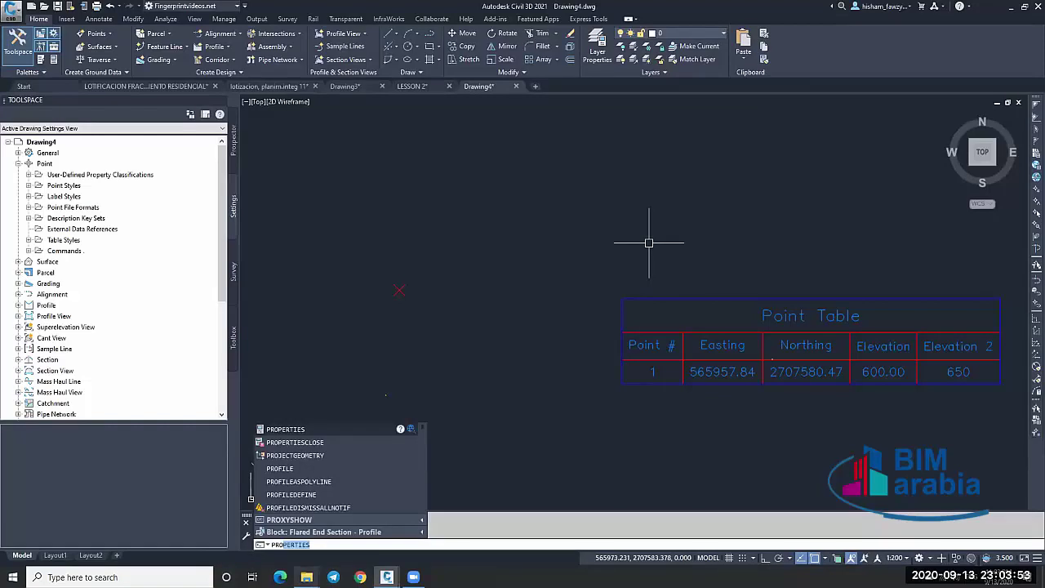
key(Escape)
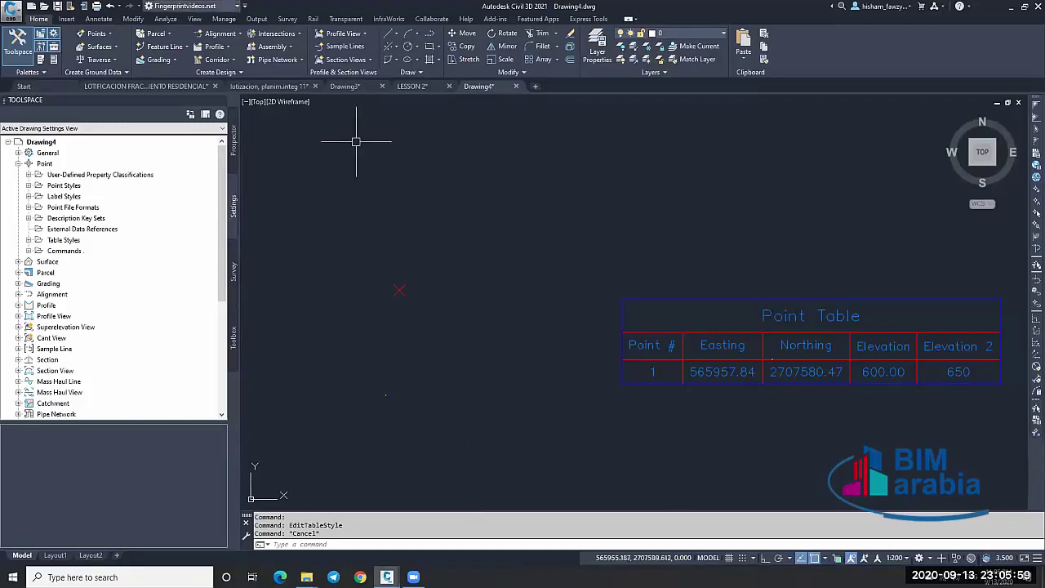
click(53, 82)
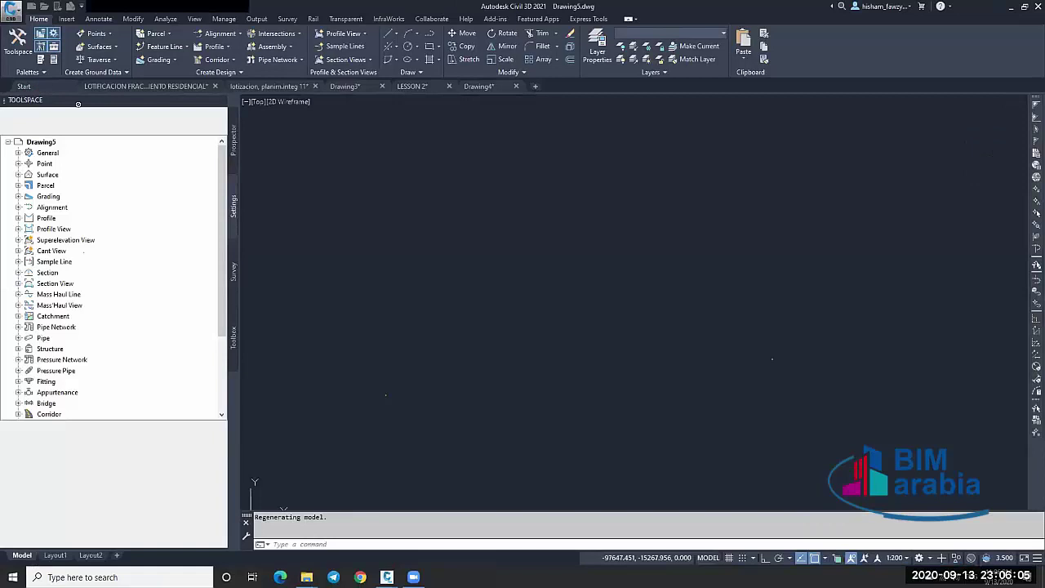
click(53, 88)
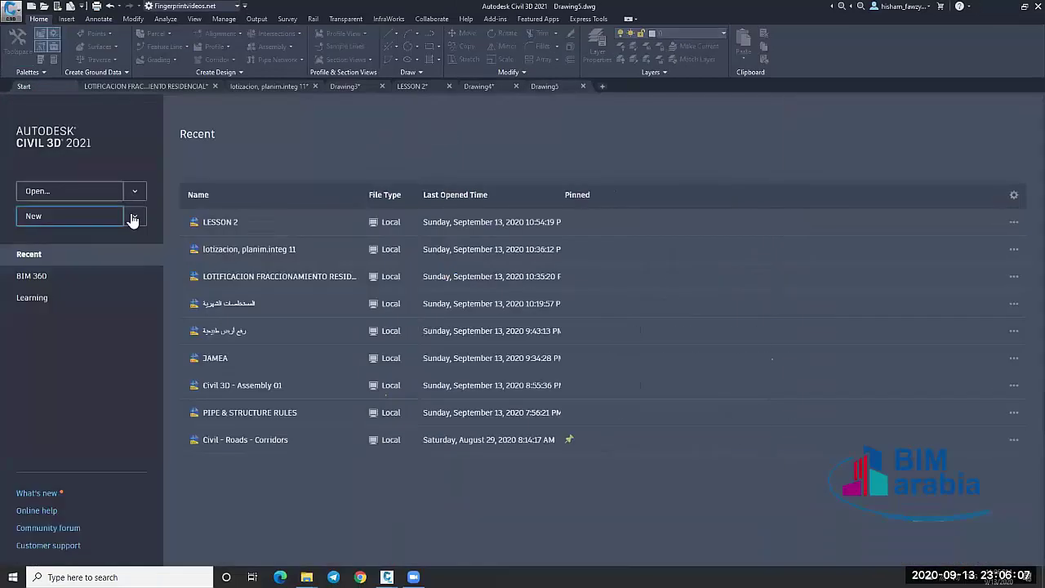
click(134, 217)
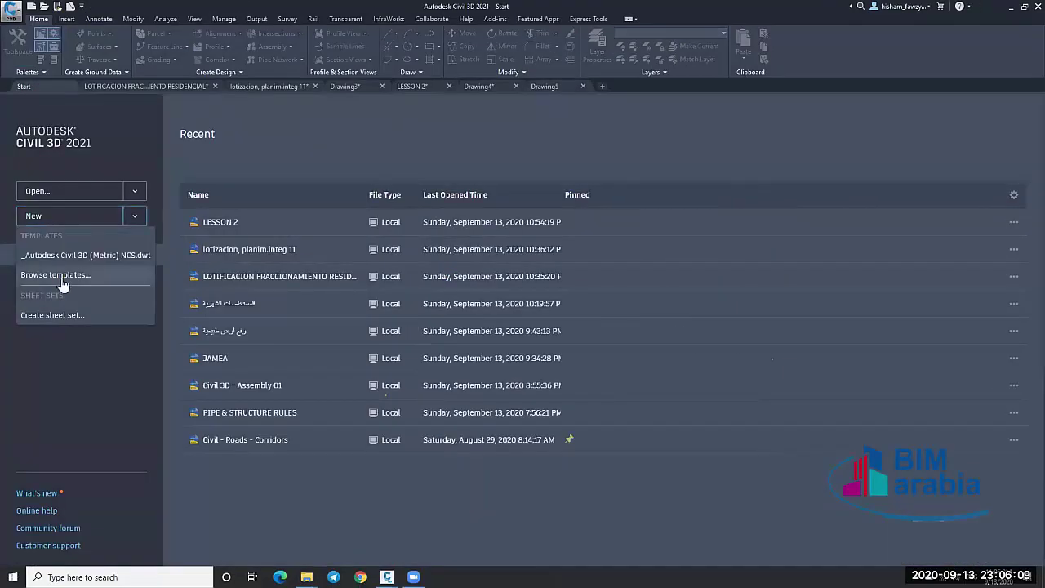
click(61, 275)
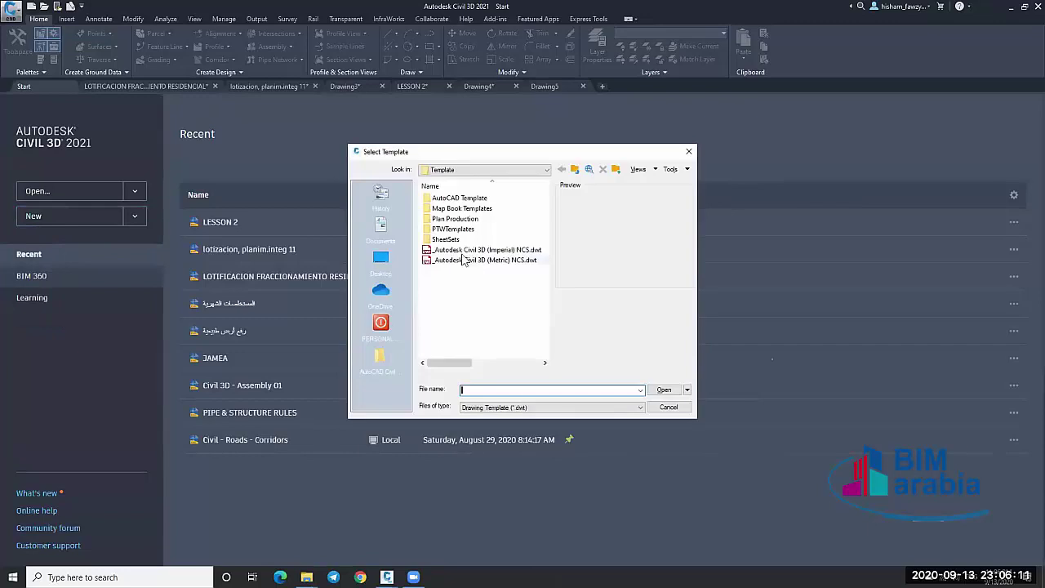
click(456, 250)
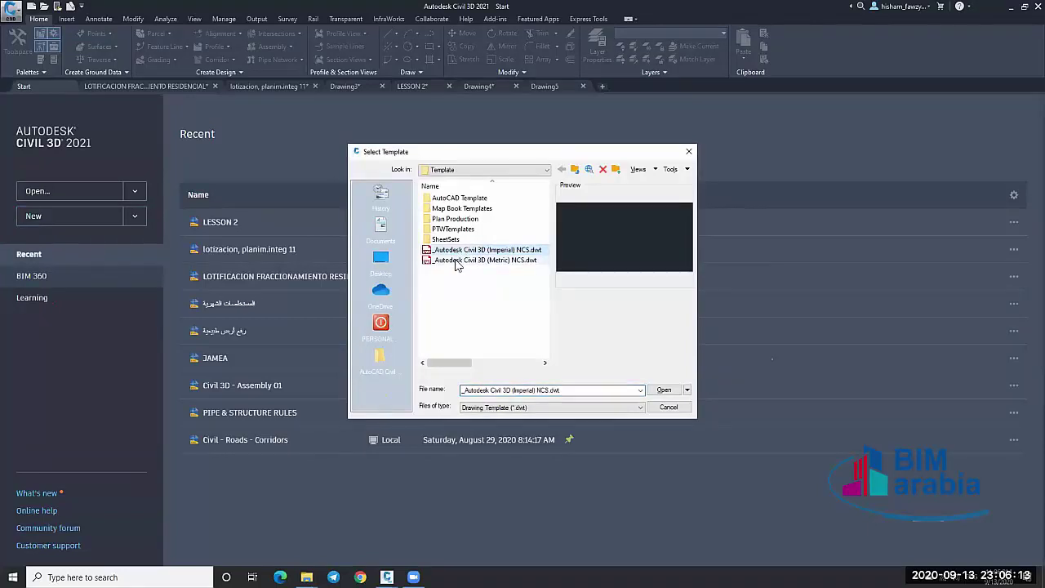
click(456, 260)
click(481, 288)
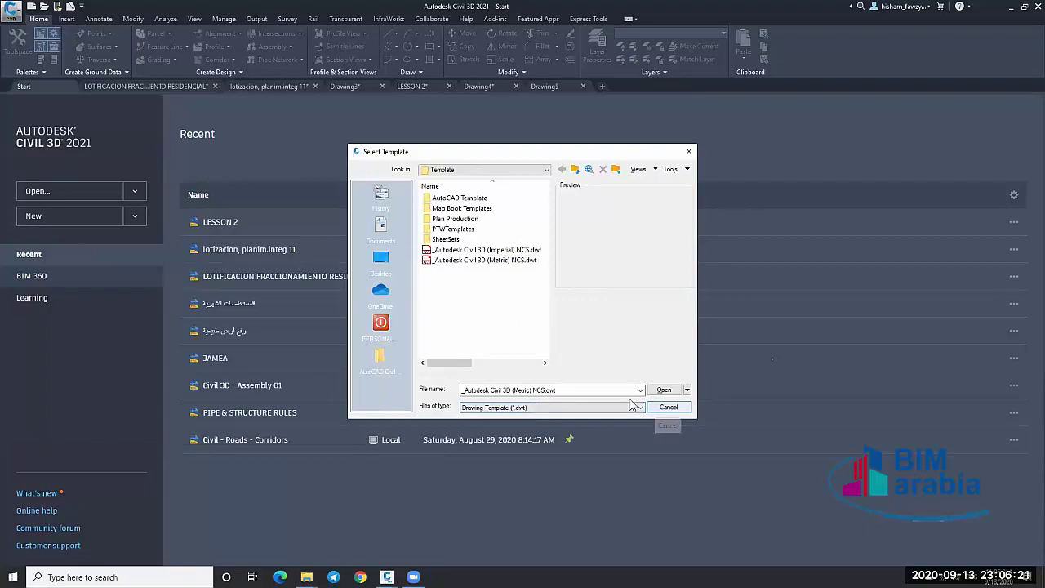
click(471, 261)
click(476, 250)
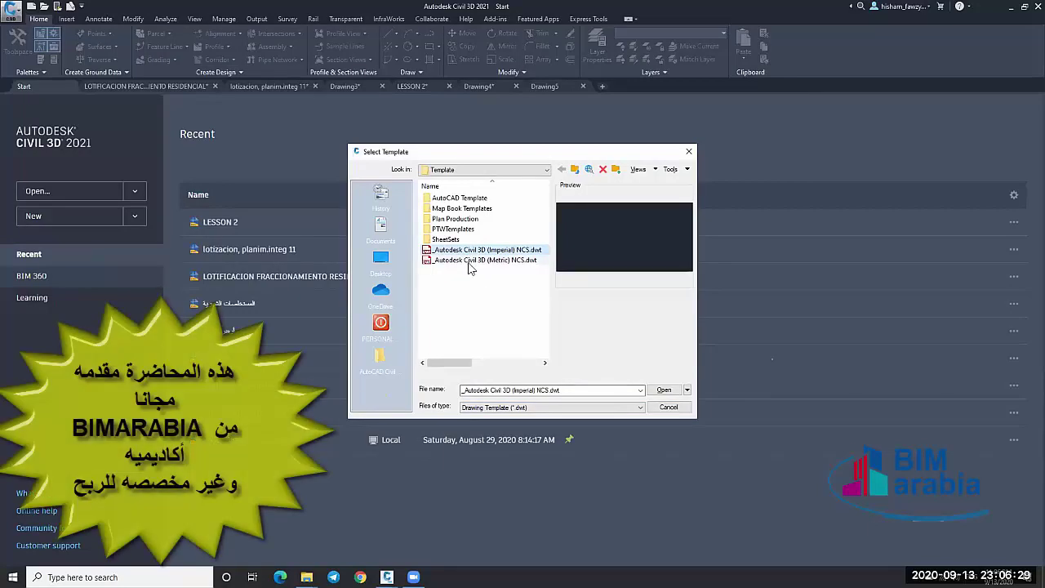
click(463, 279)
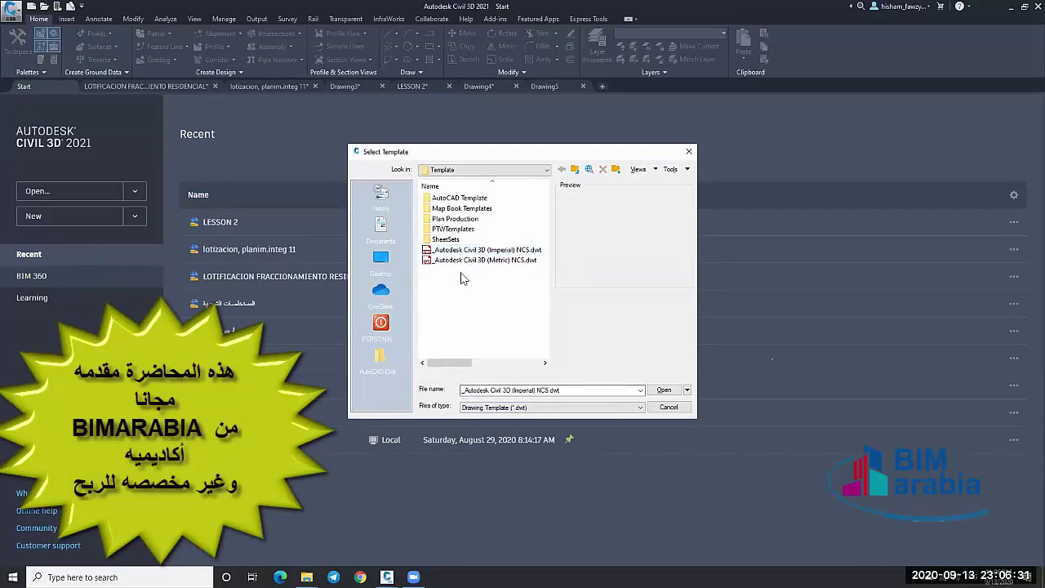
click(669, 406)
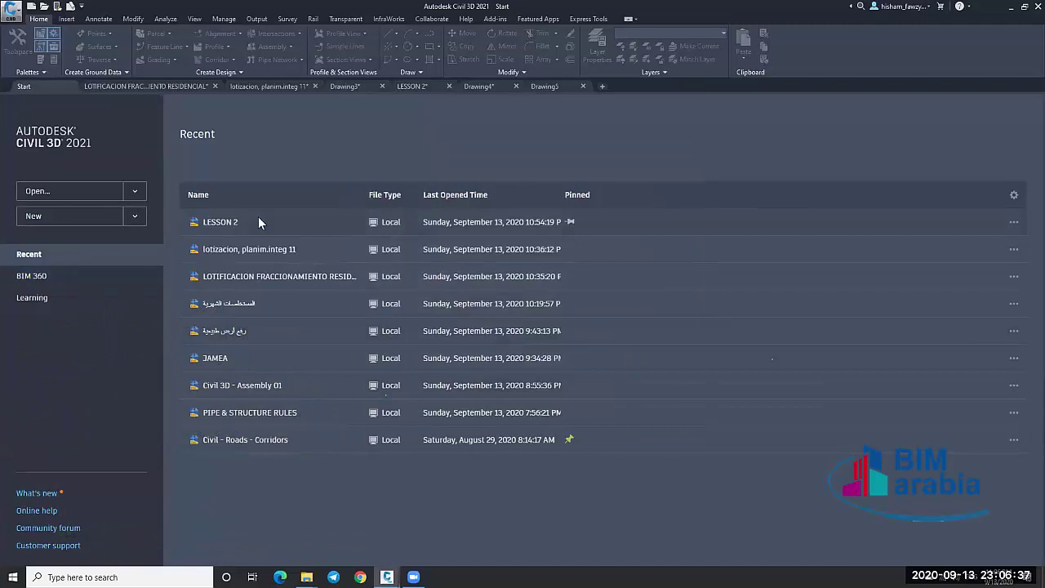
click(544, 86)
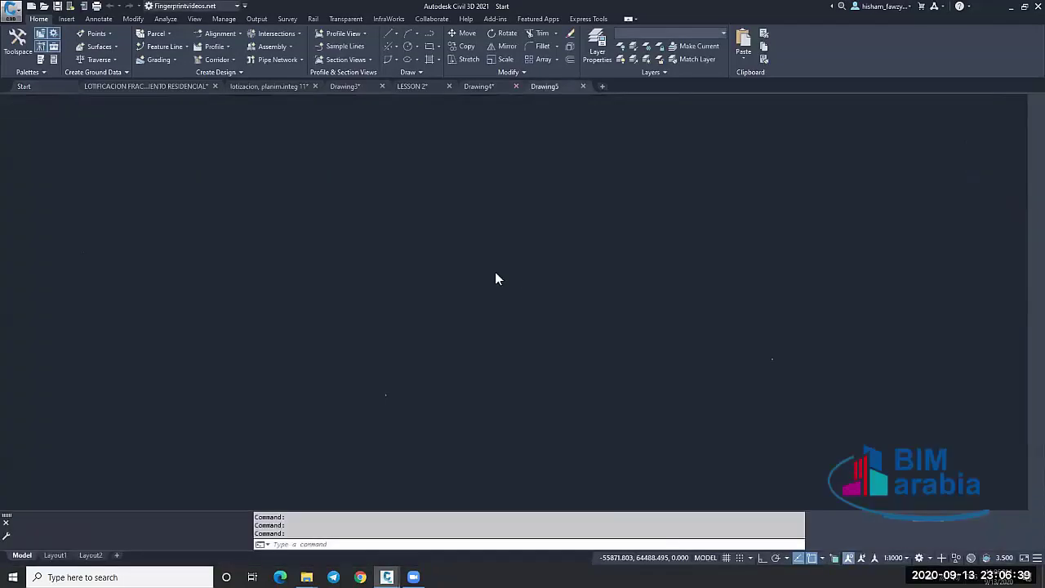